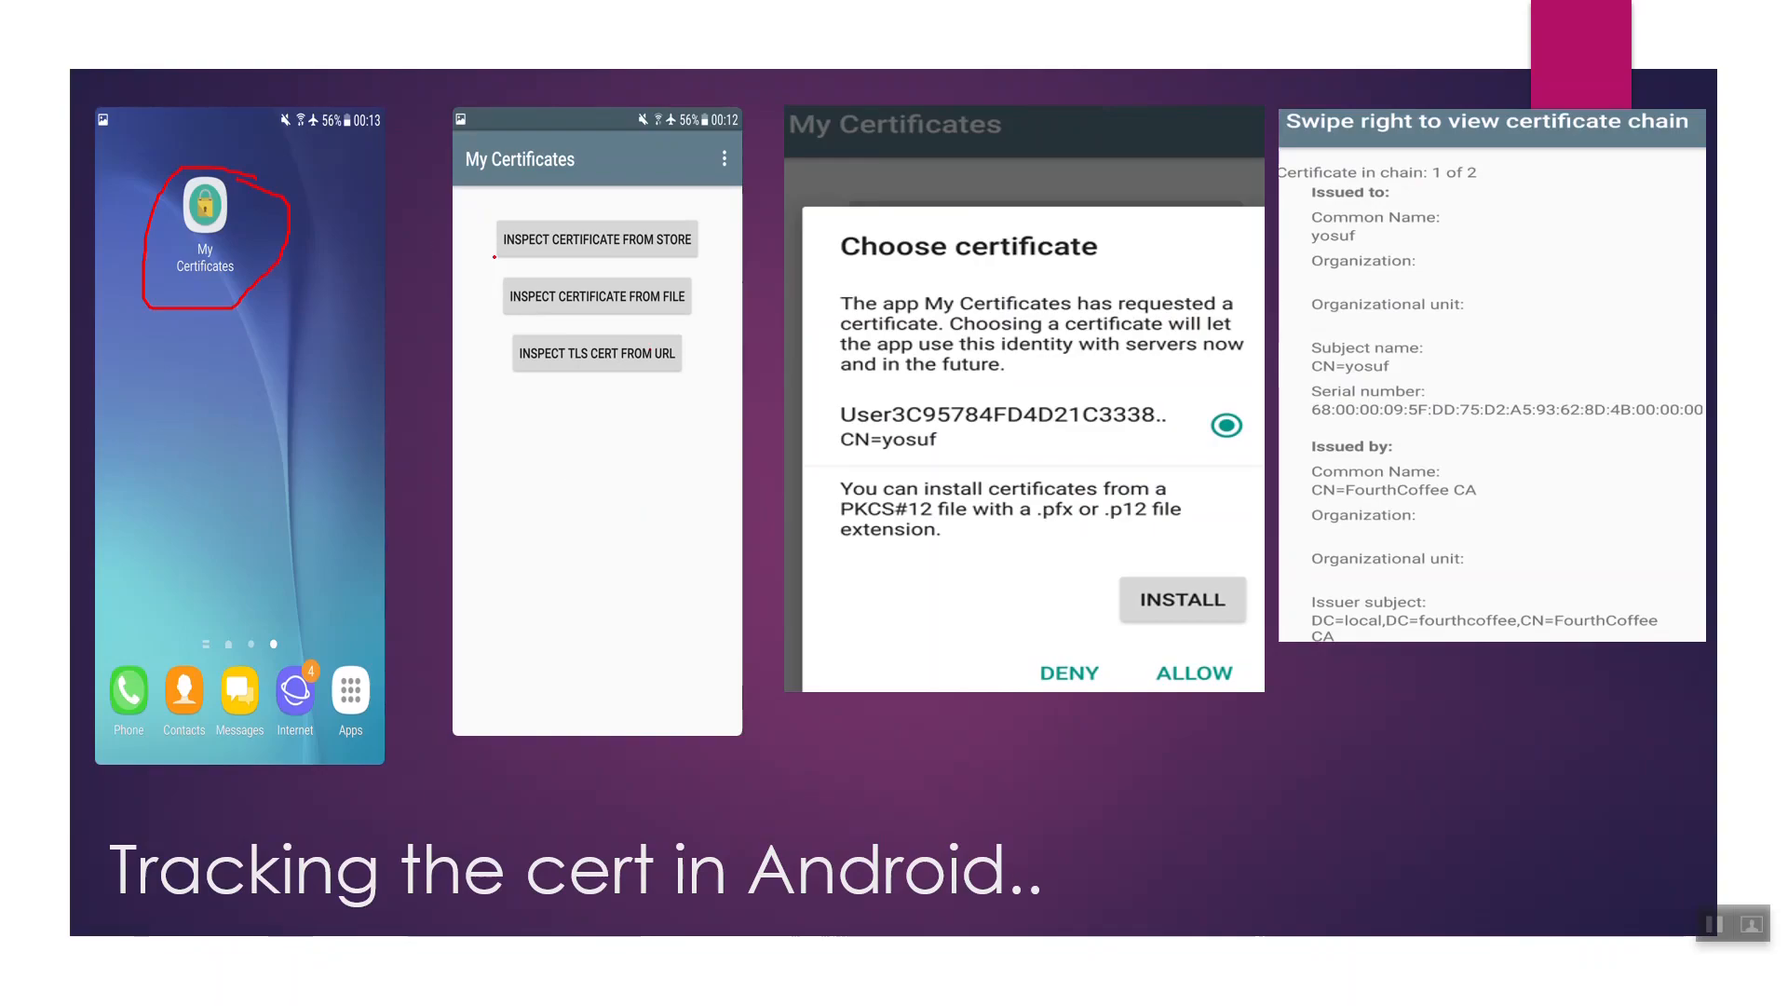
Ink-mark the Android slide's certificate-store step, CN=yosuf, fourthcoffee issuer and chain, then advance.
left_click_drag(467, 244, 533, 232)
left_click_drag(839, 452, 970, 455)
left_click_drag(1415, 634, 1512, 632)
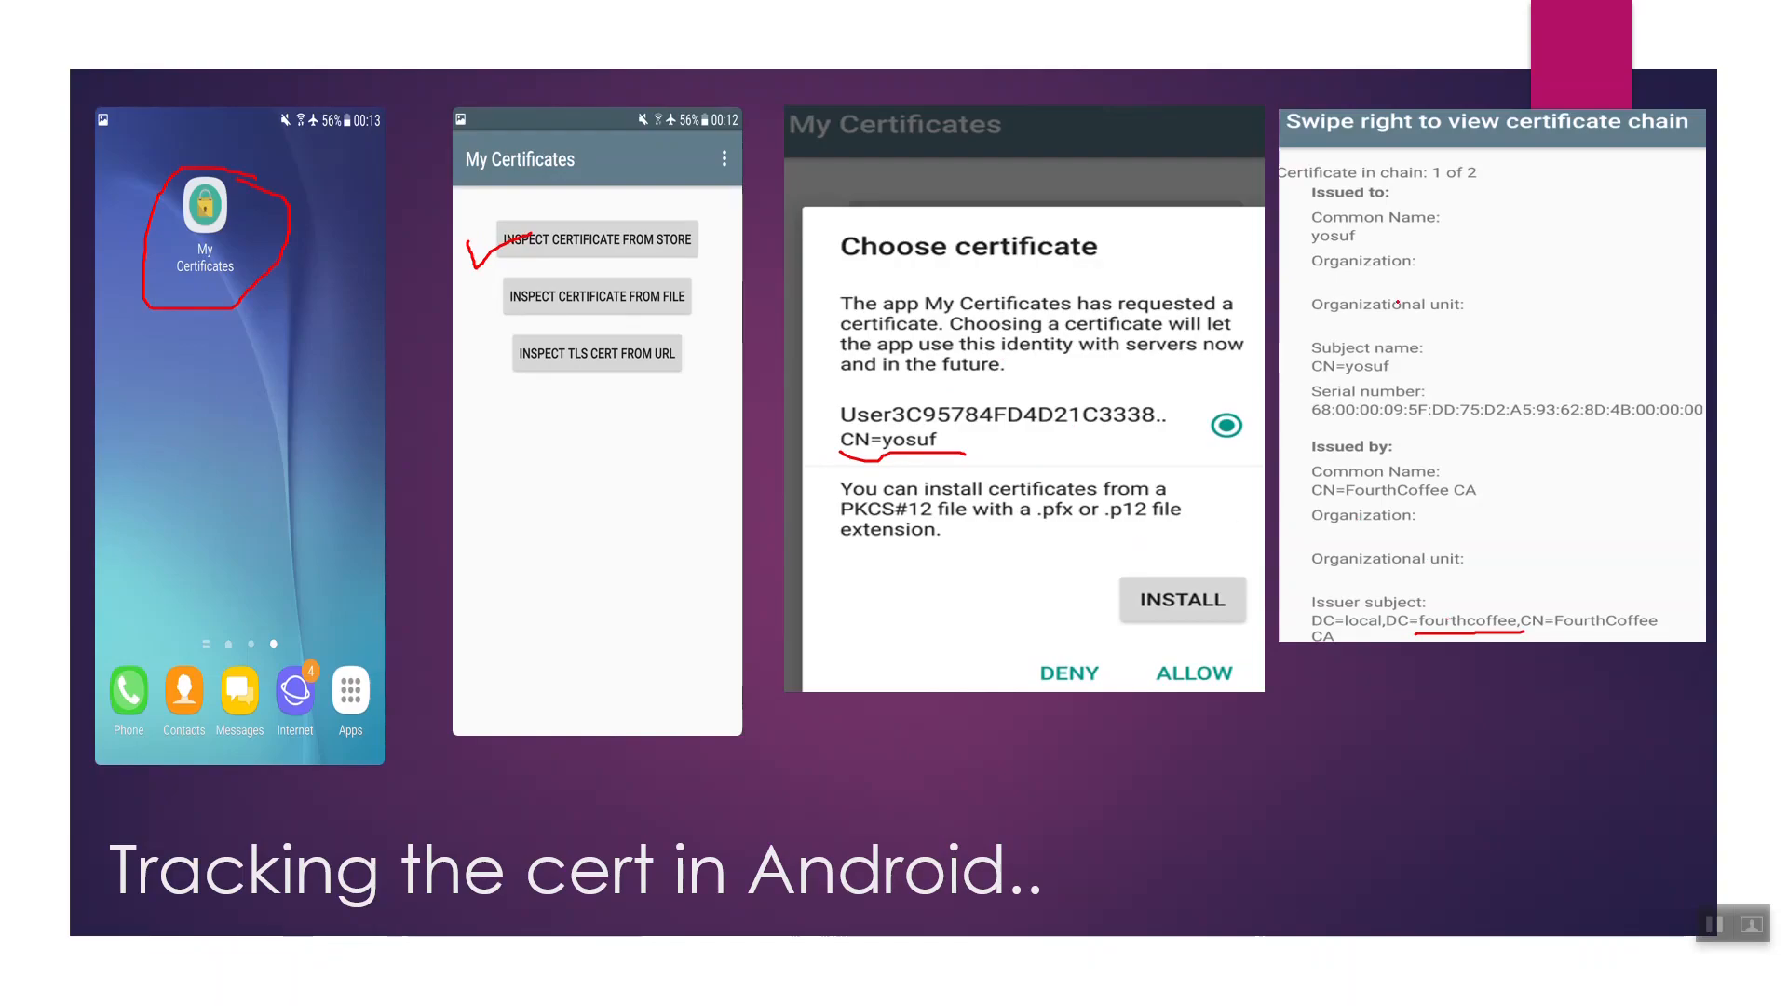
mouse_move(1248, 138)
left_mouse_down()
mouse_move(1290, 158)
mouse_move(1380, 101)
left_mouse_up()
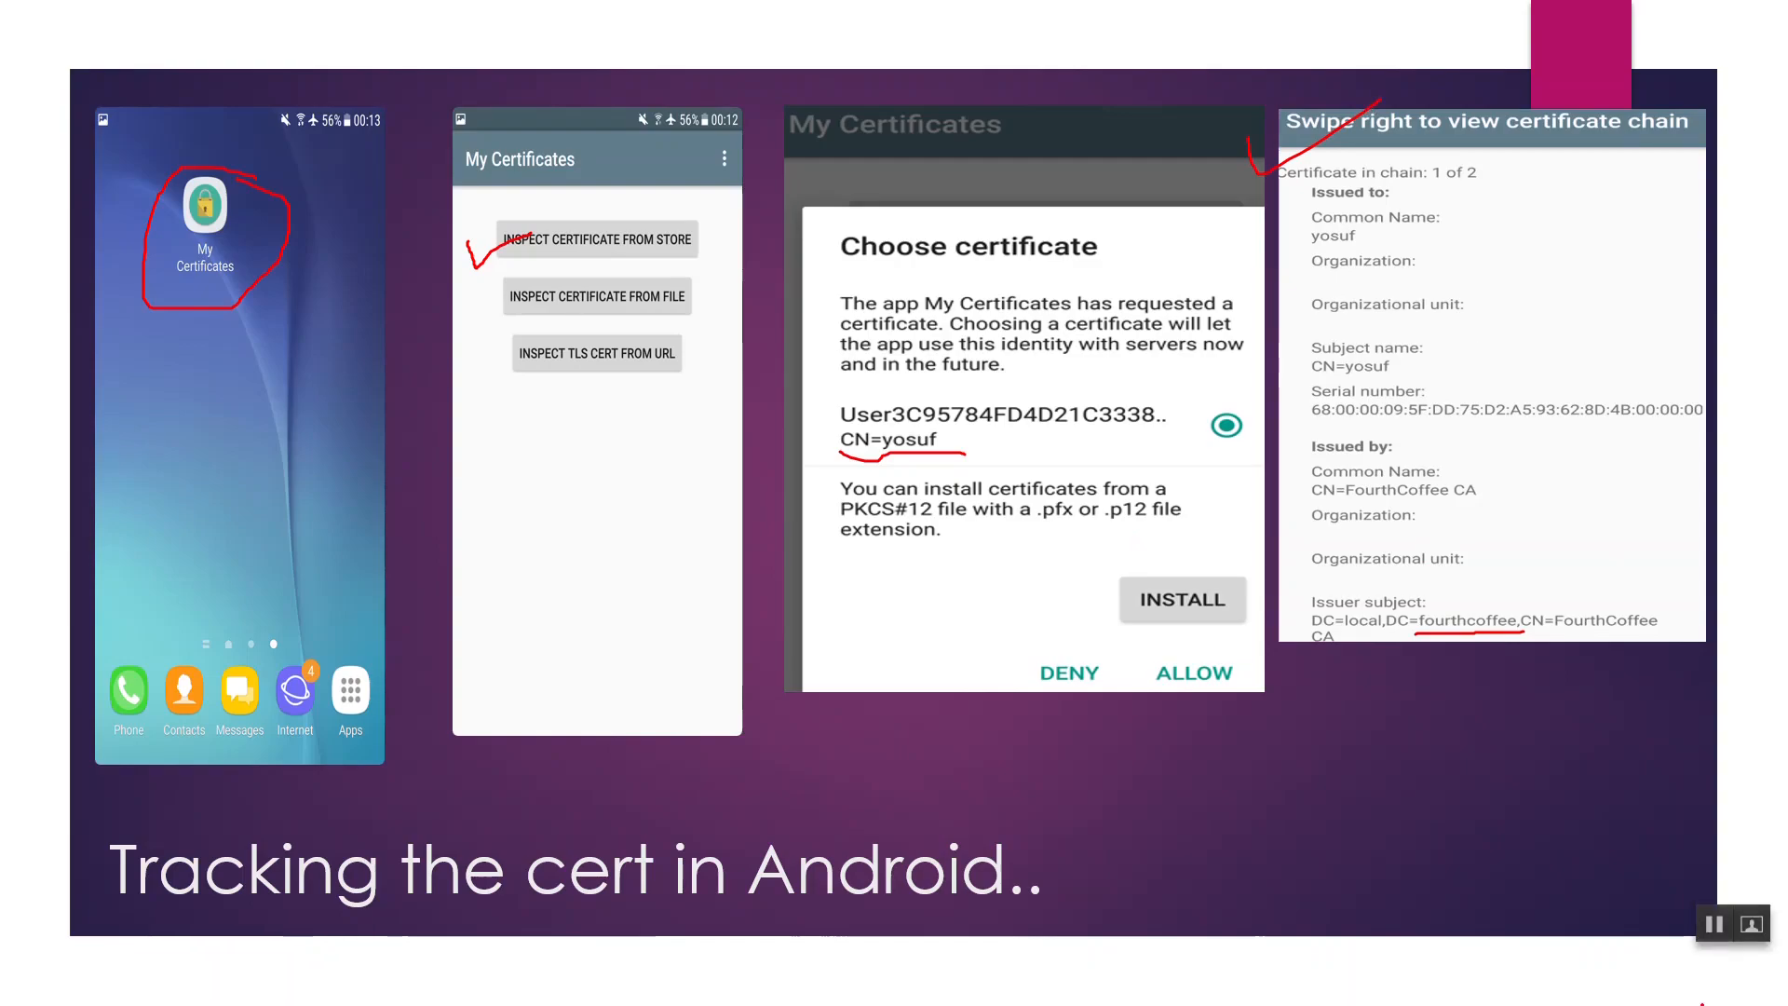
key("Right")
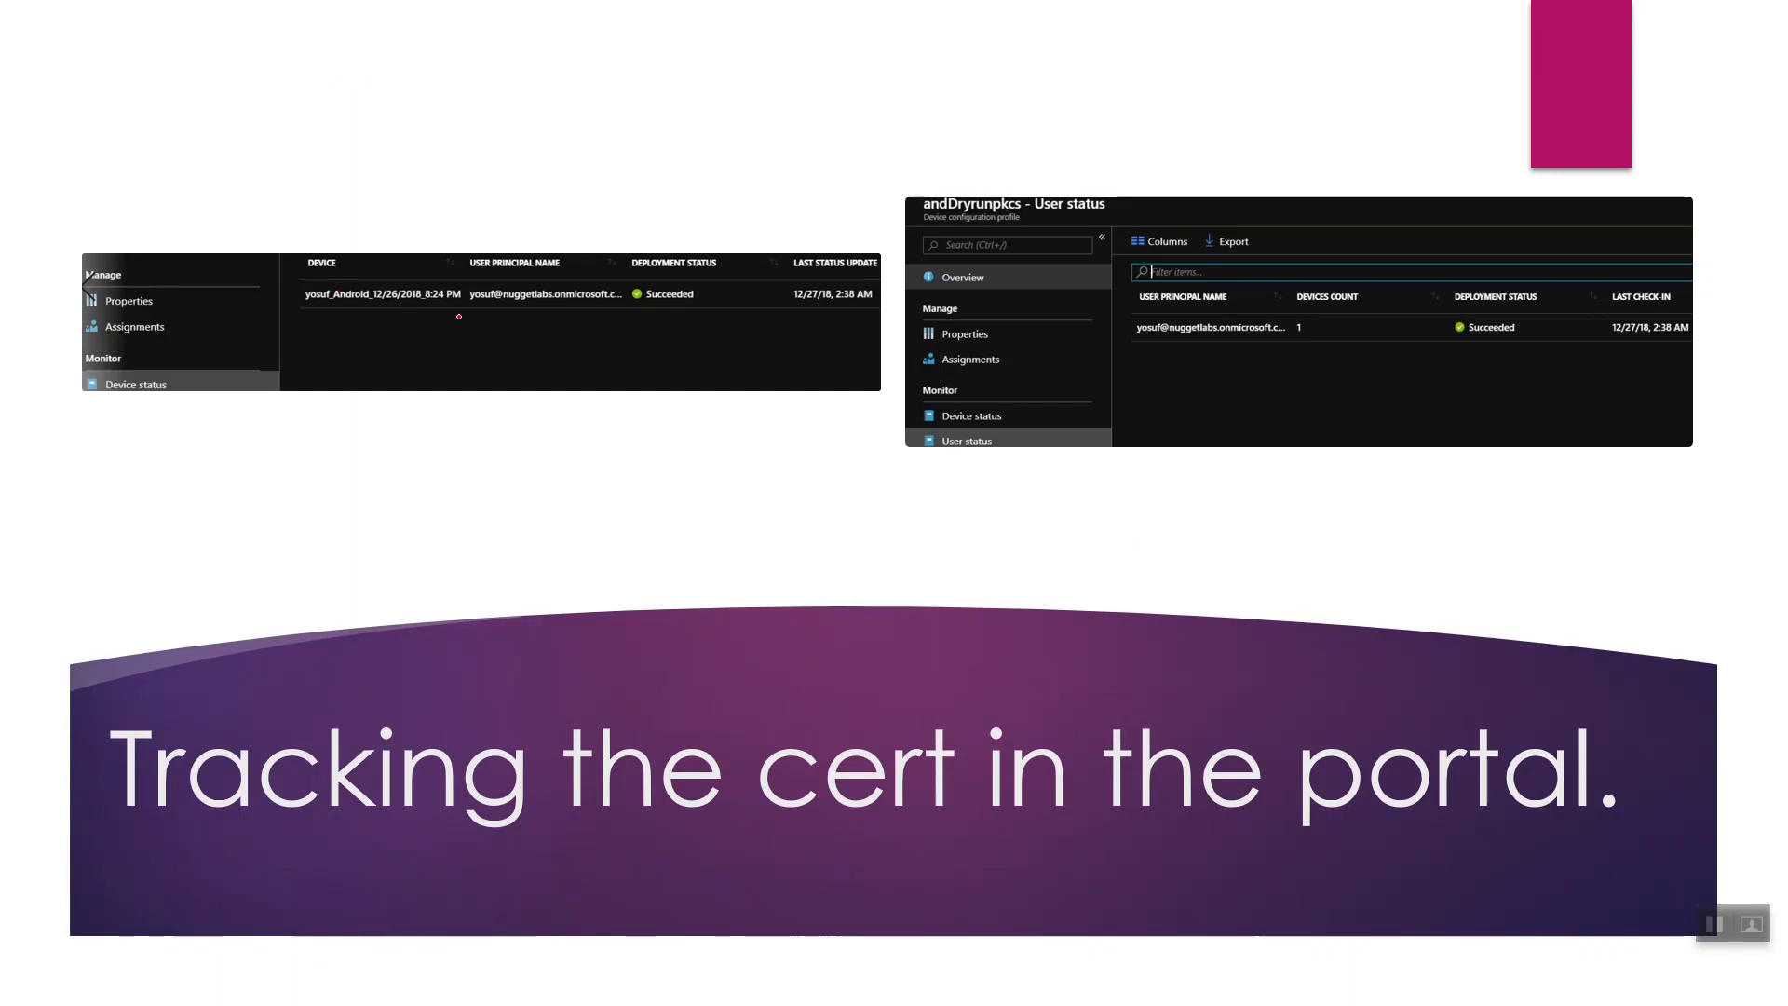
Underline the Succeeded status, tick the final reporting-back step, then step back to the DEMO slide.
left_click_drag(642, 317, 774, 295)
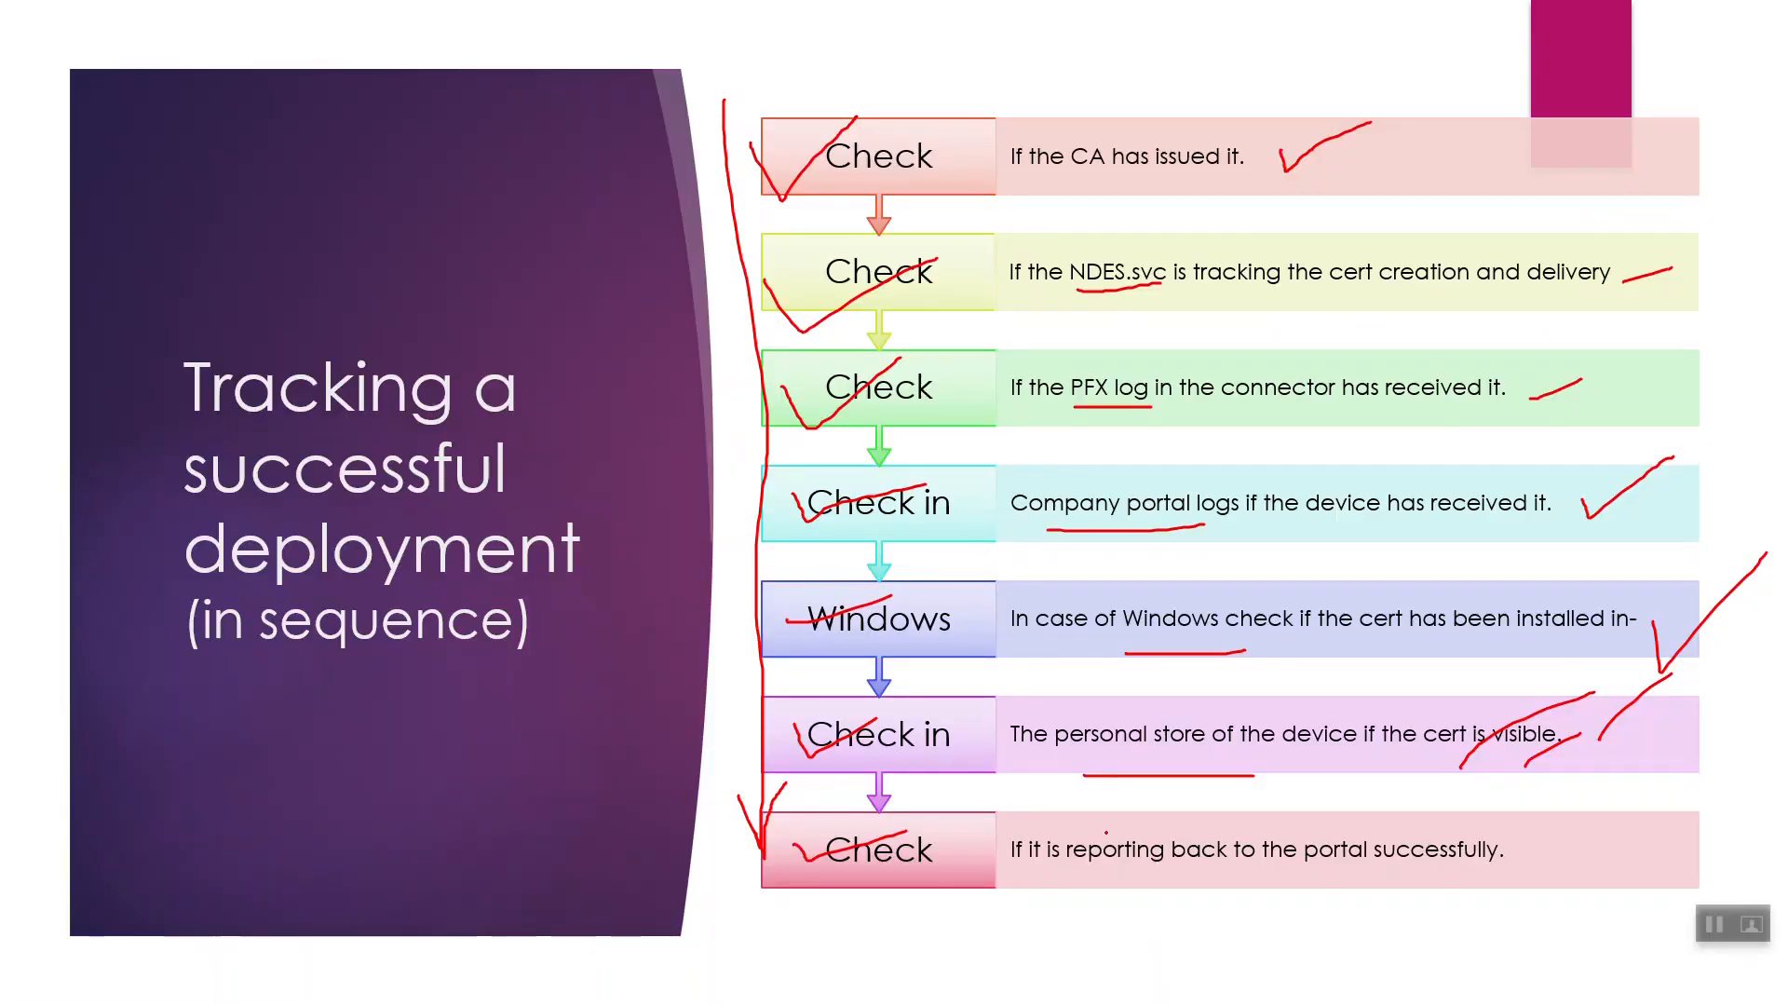
mouse_move(1532, 835)
left_mouse_down()
mouse_move(1562, 888)
mouse_move(1751, 802)
left_mouse_up()
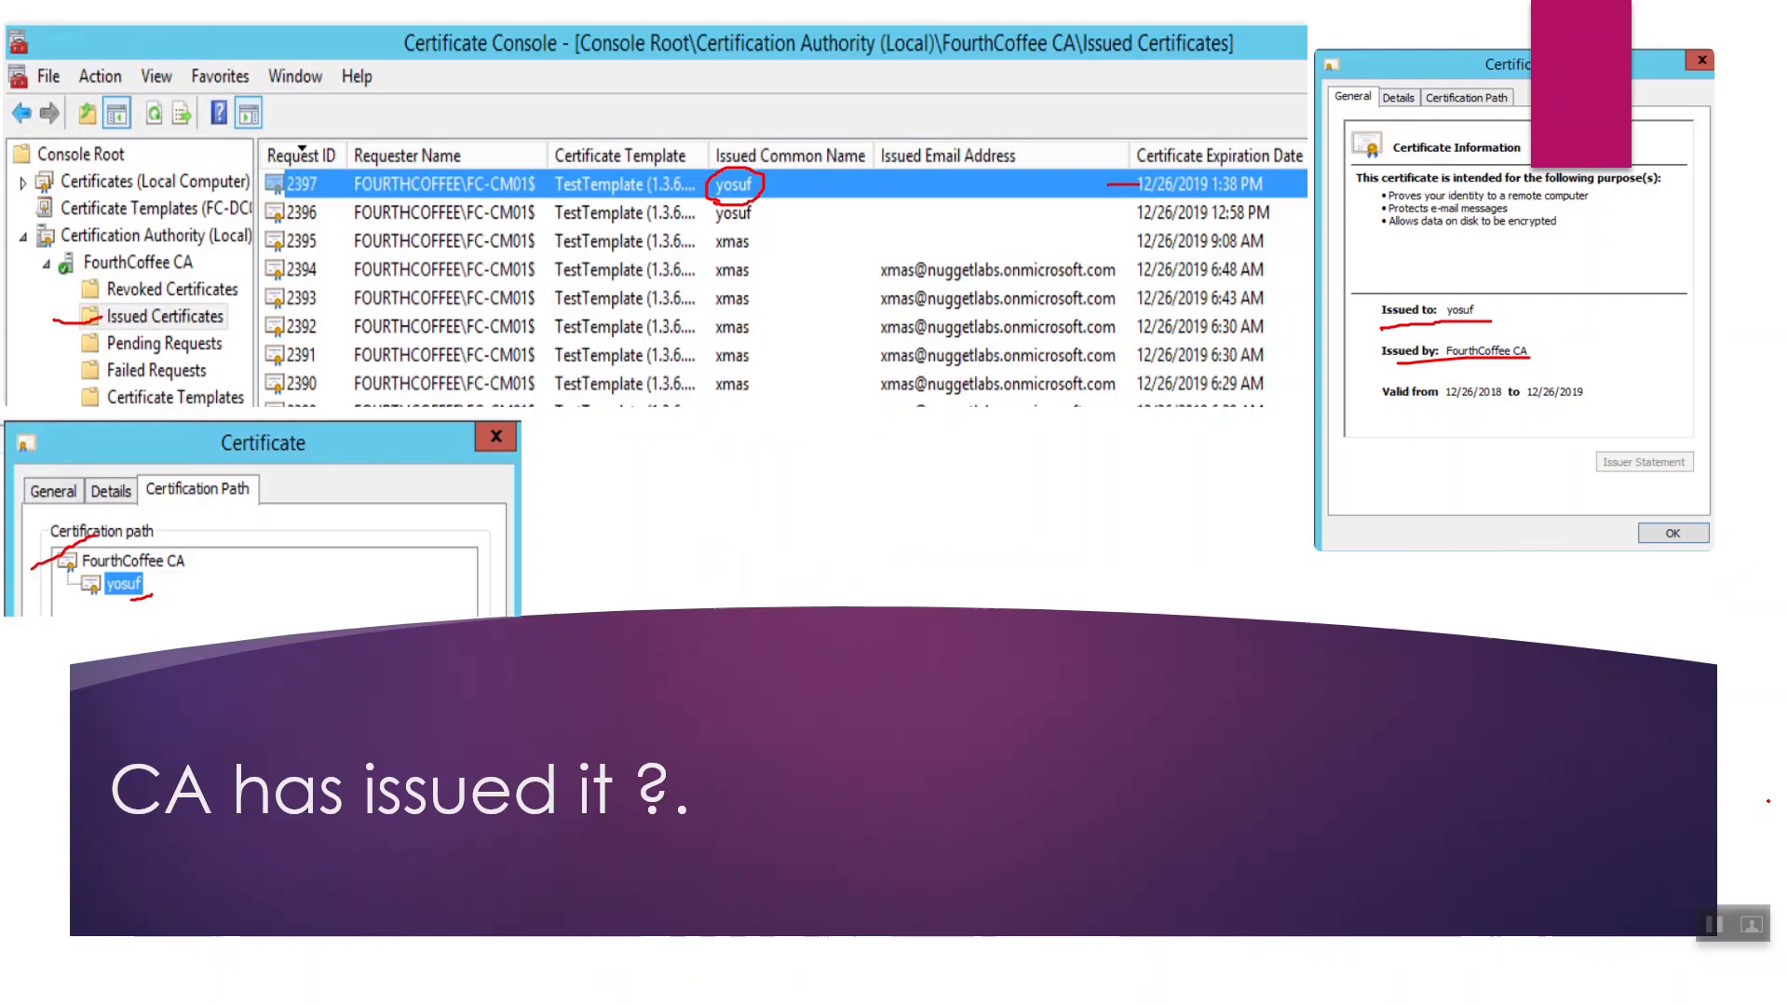
key("Left")
key("Left")
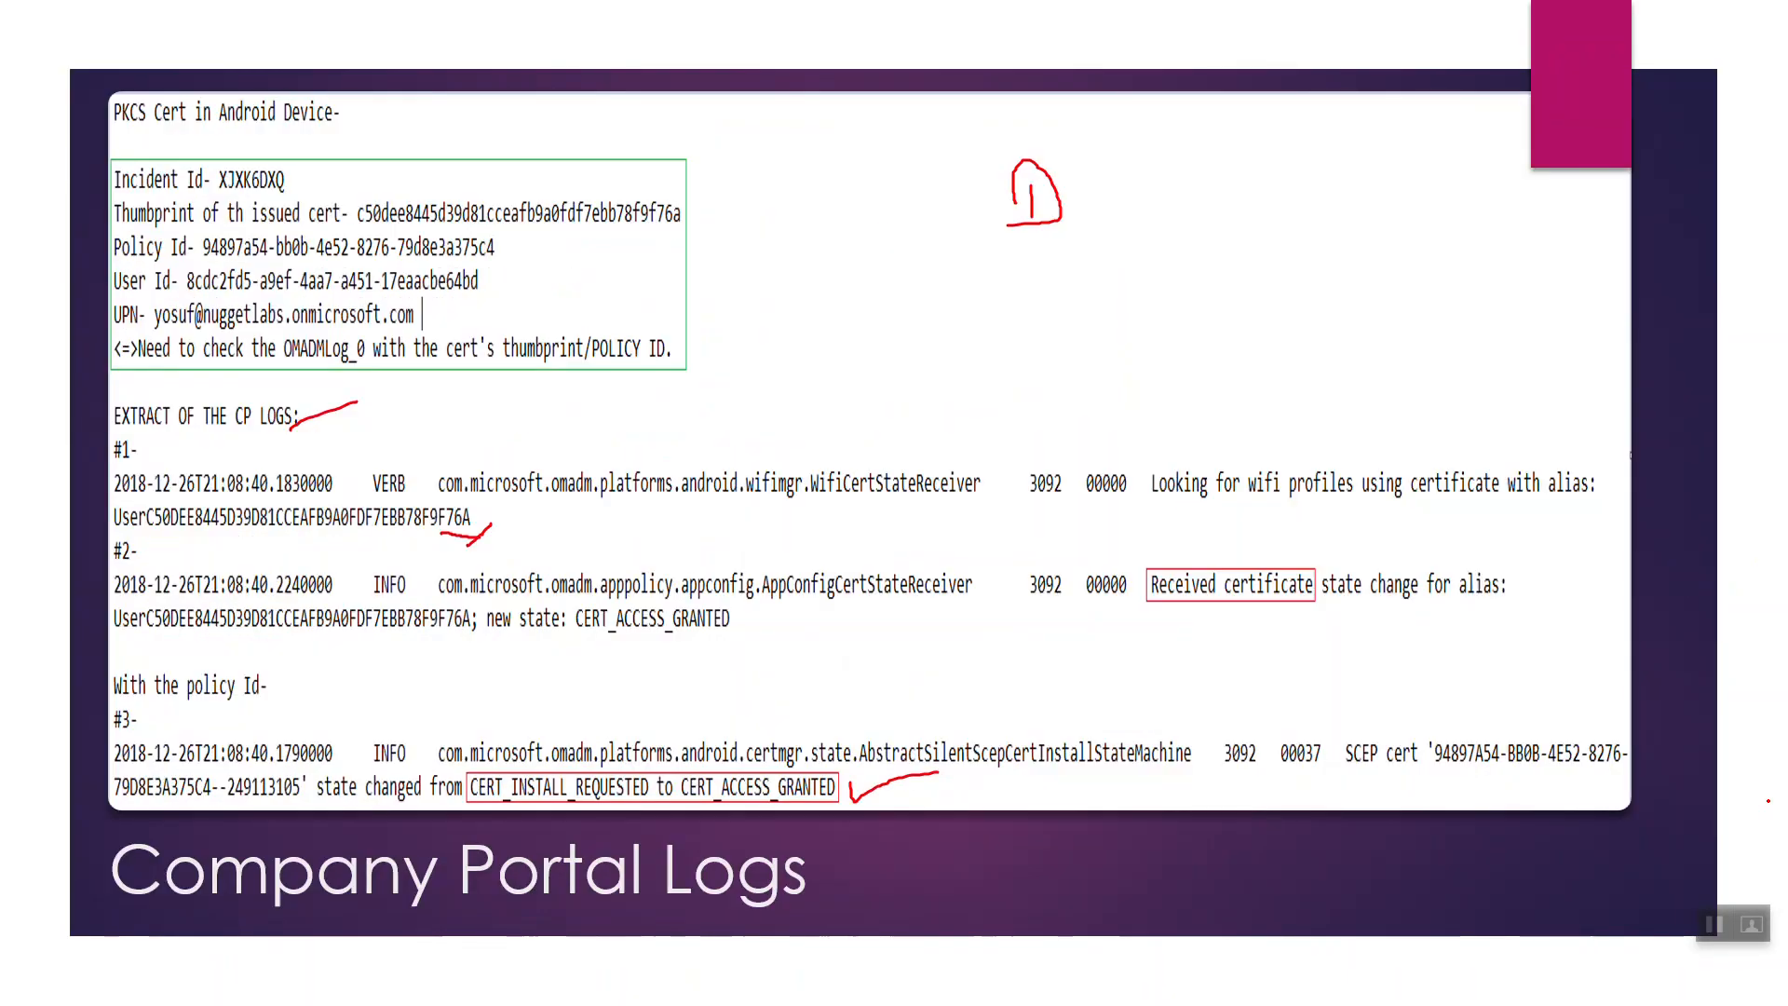
key("Left")
key("Left")
key("Left")
key("Left")
key("Left")
key("Left")
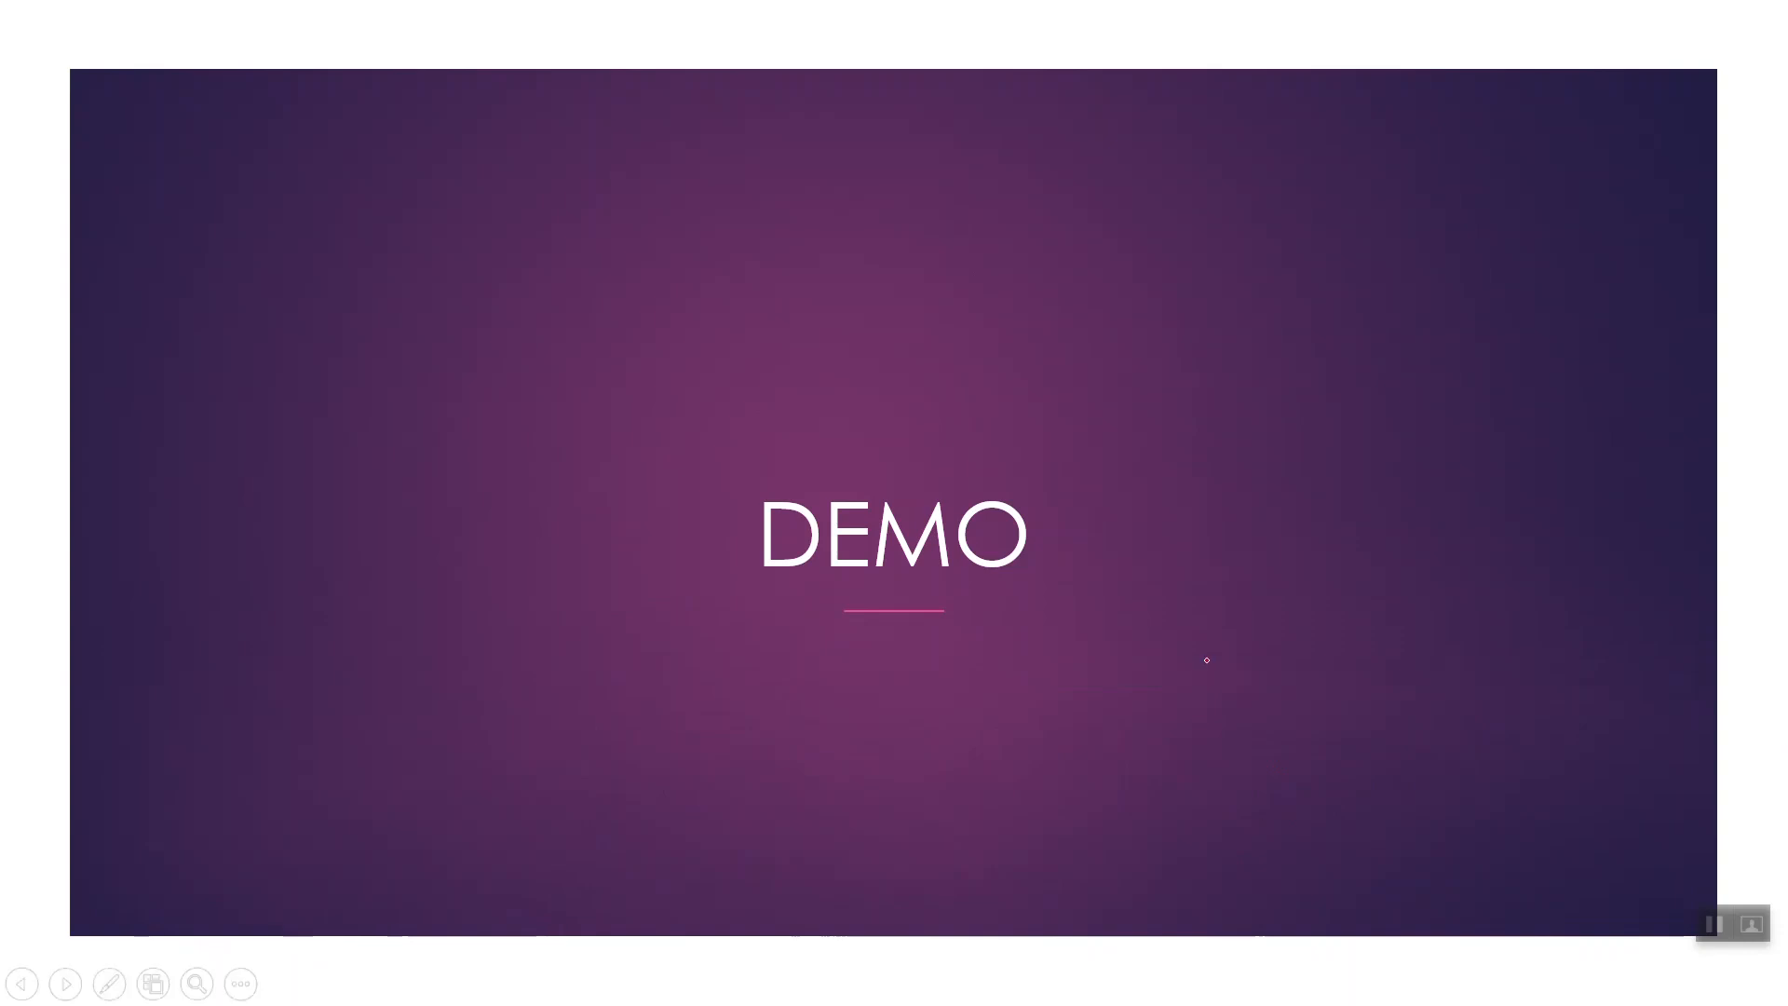
End the slideshow, discard the ink annotations, and switch to the remote Hyper-V Manager session.
key("Escape")
key("Escape")
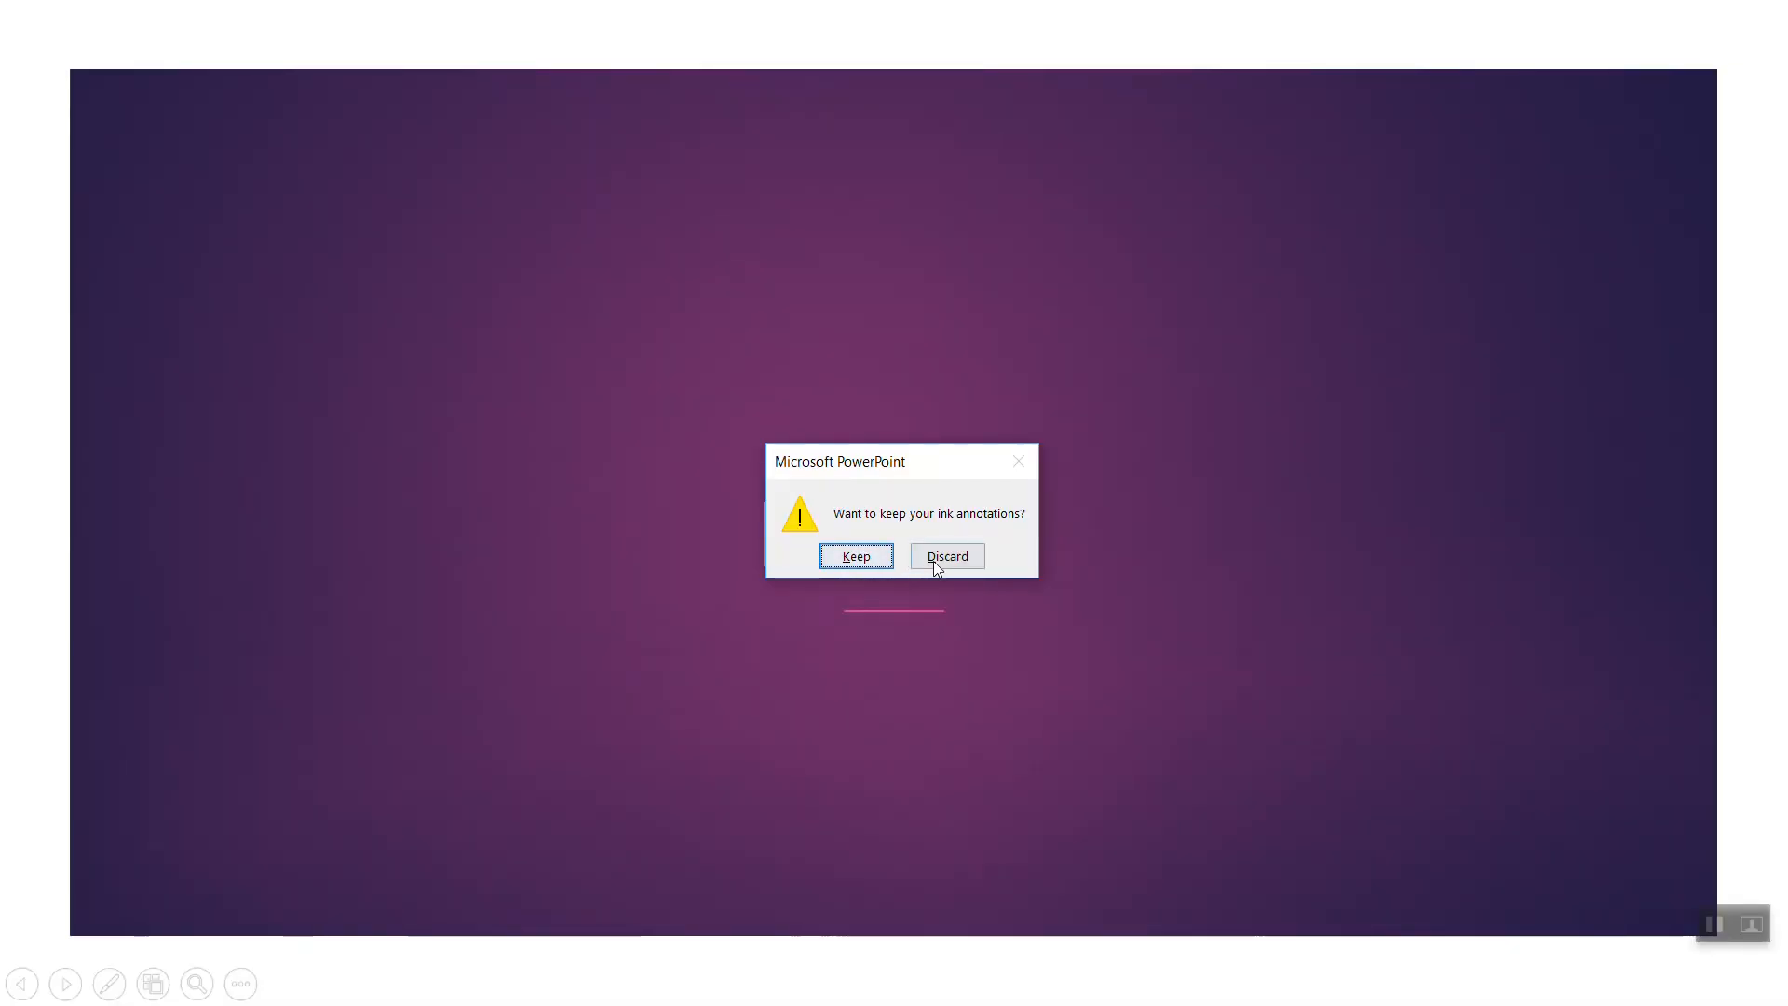
left_click(936, 557)
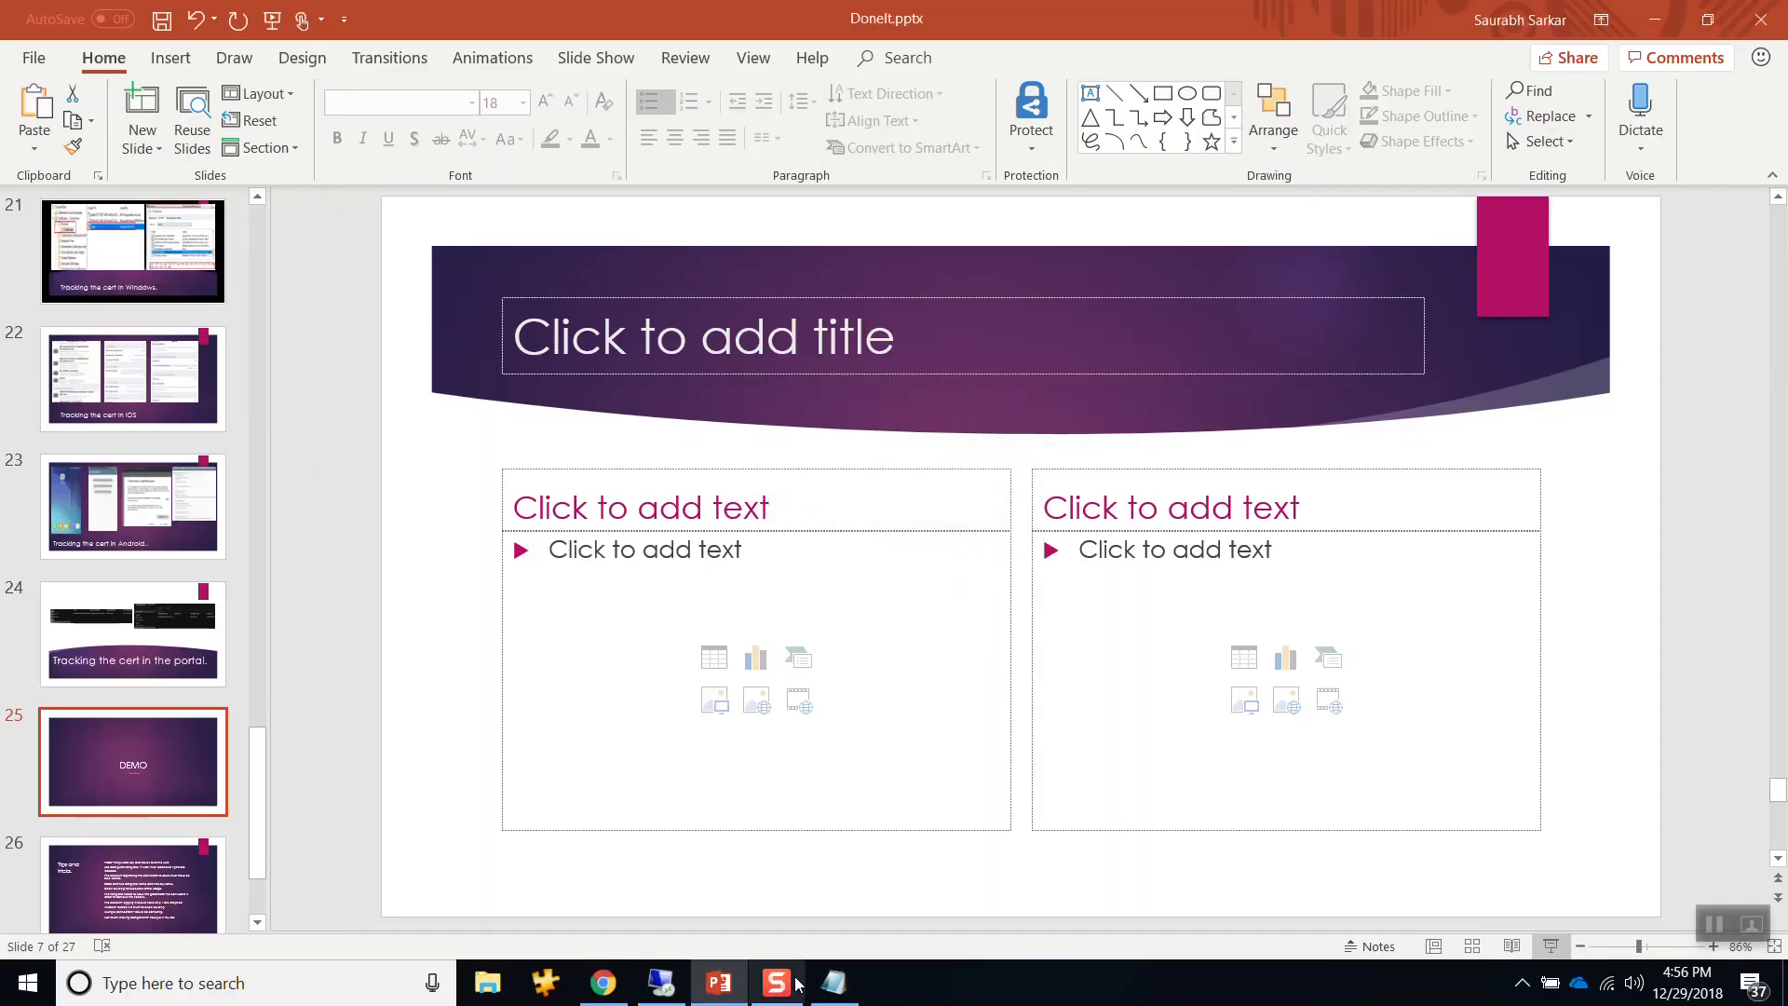
mouse_move(797, 983)
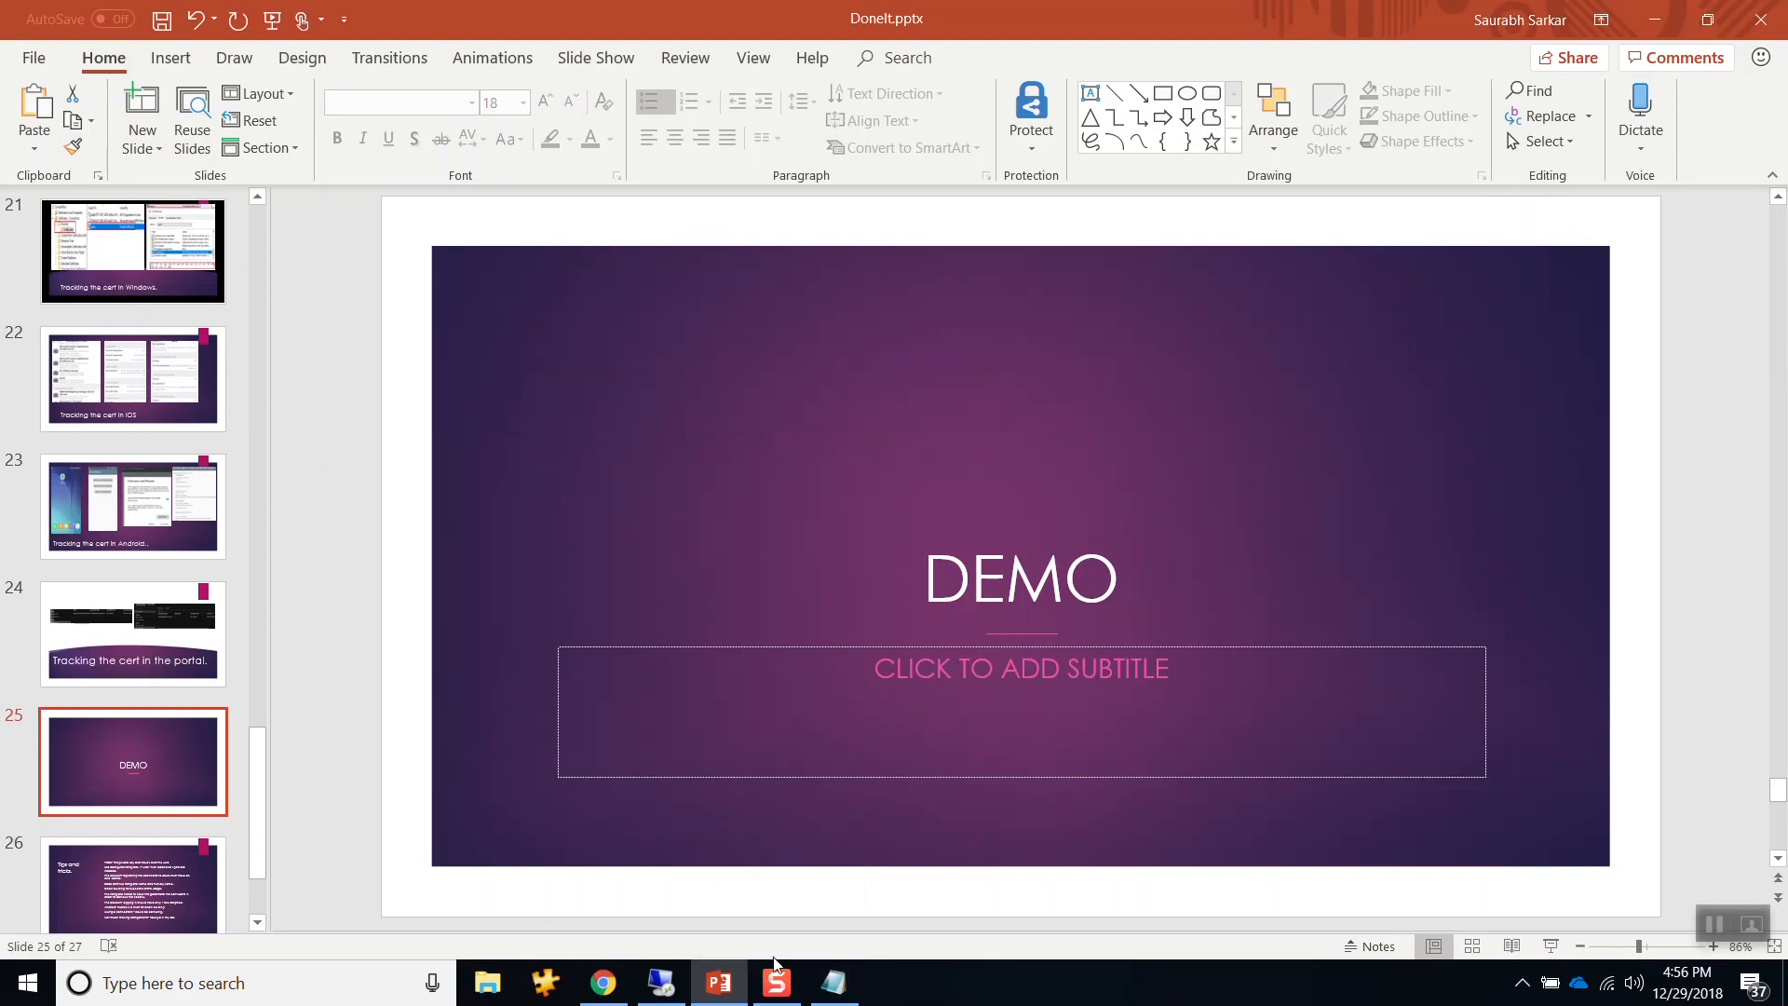
left_click(661, 983)
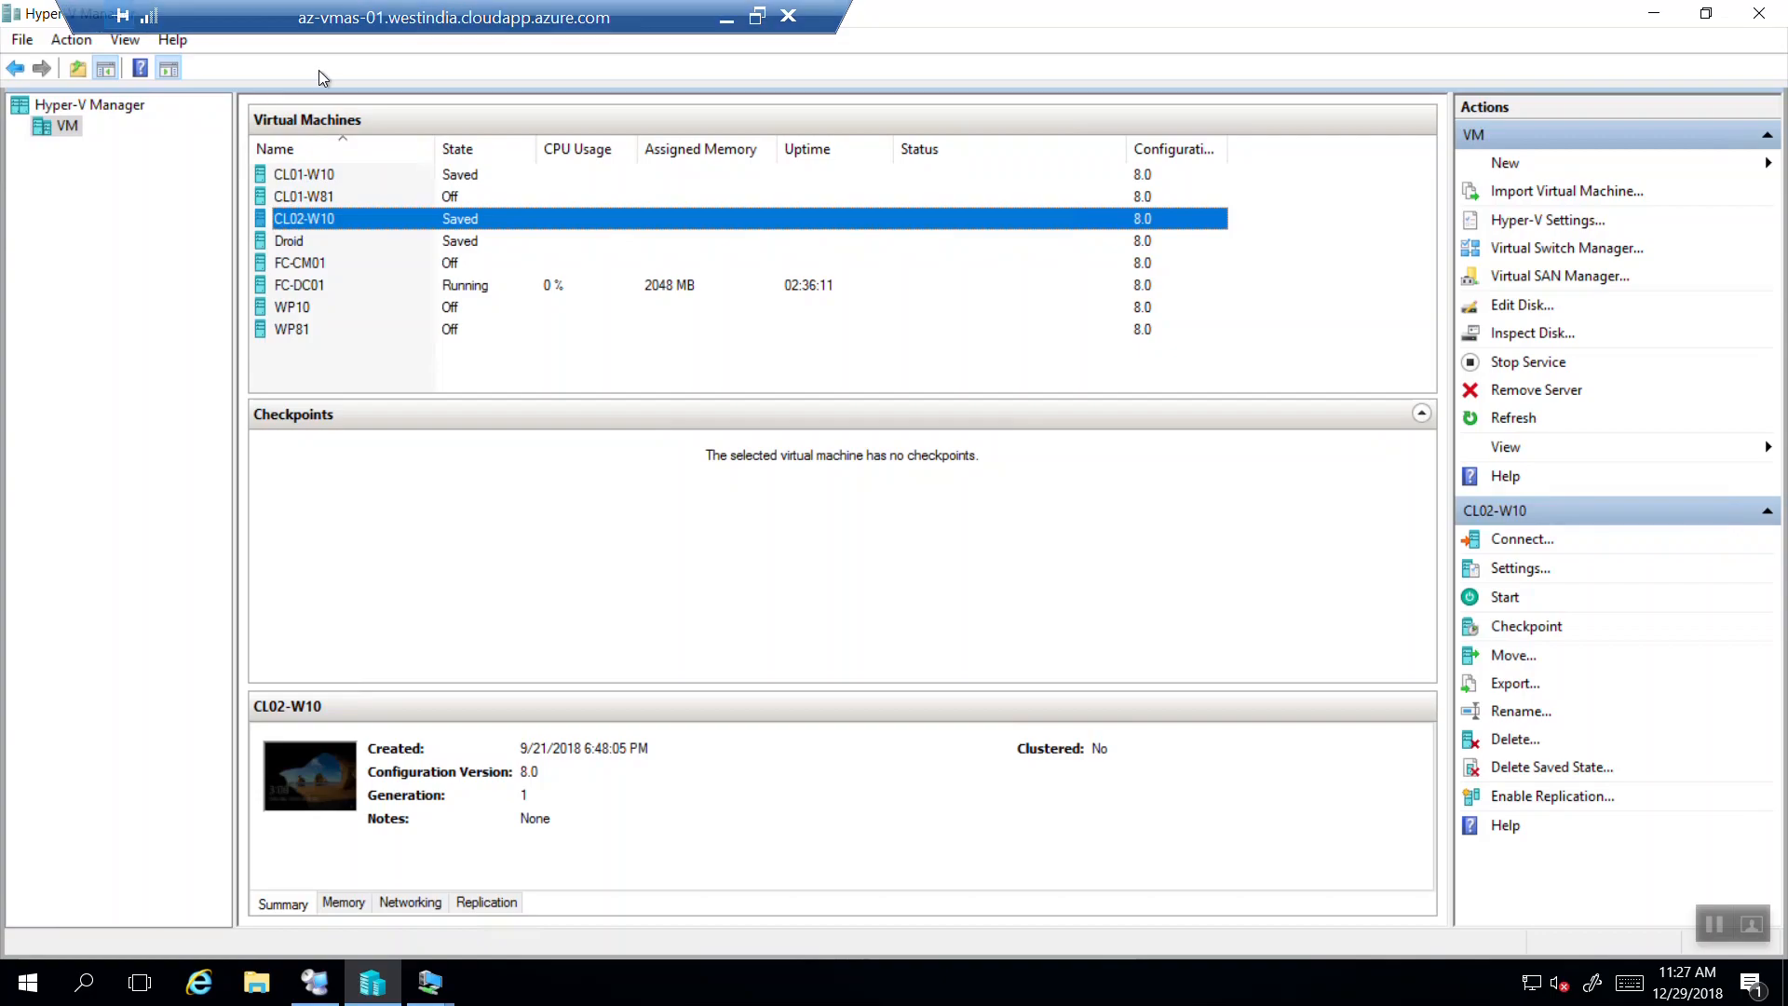
Start the CL02-W10 and FC-CM01 virtual machines.
right_click(316, 221)
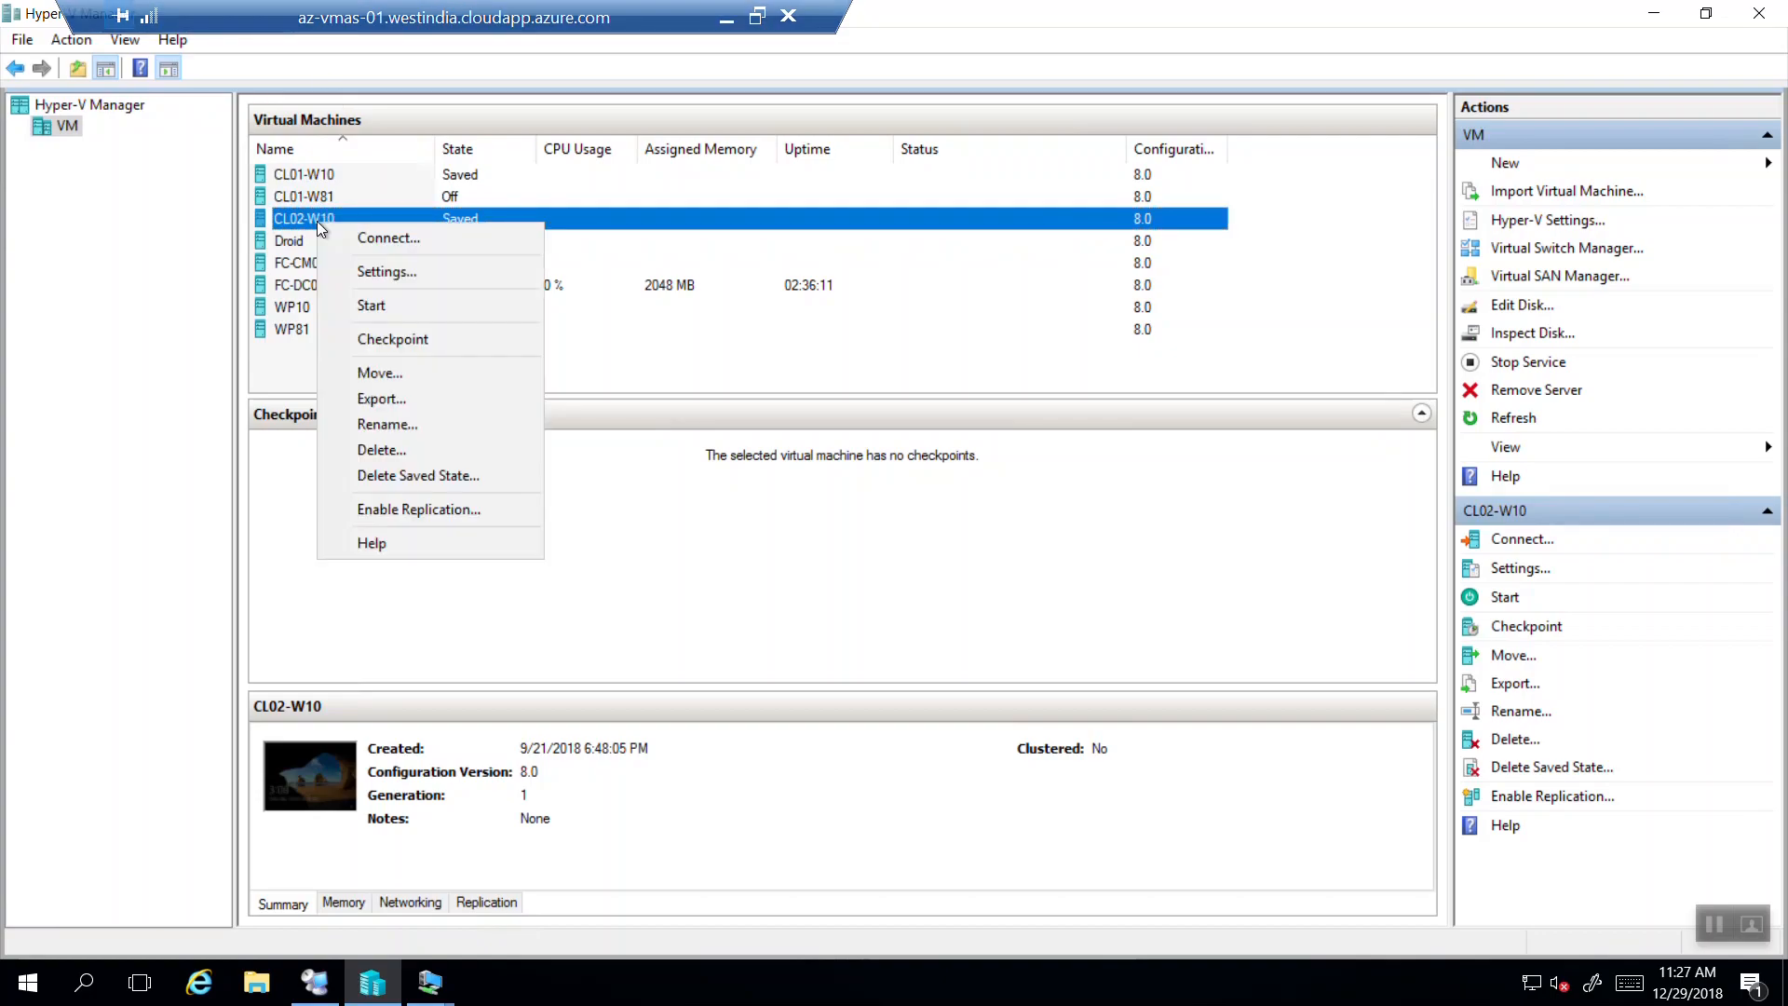
left_click(367, 308)
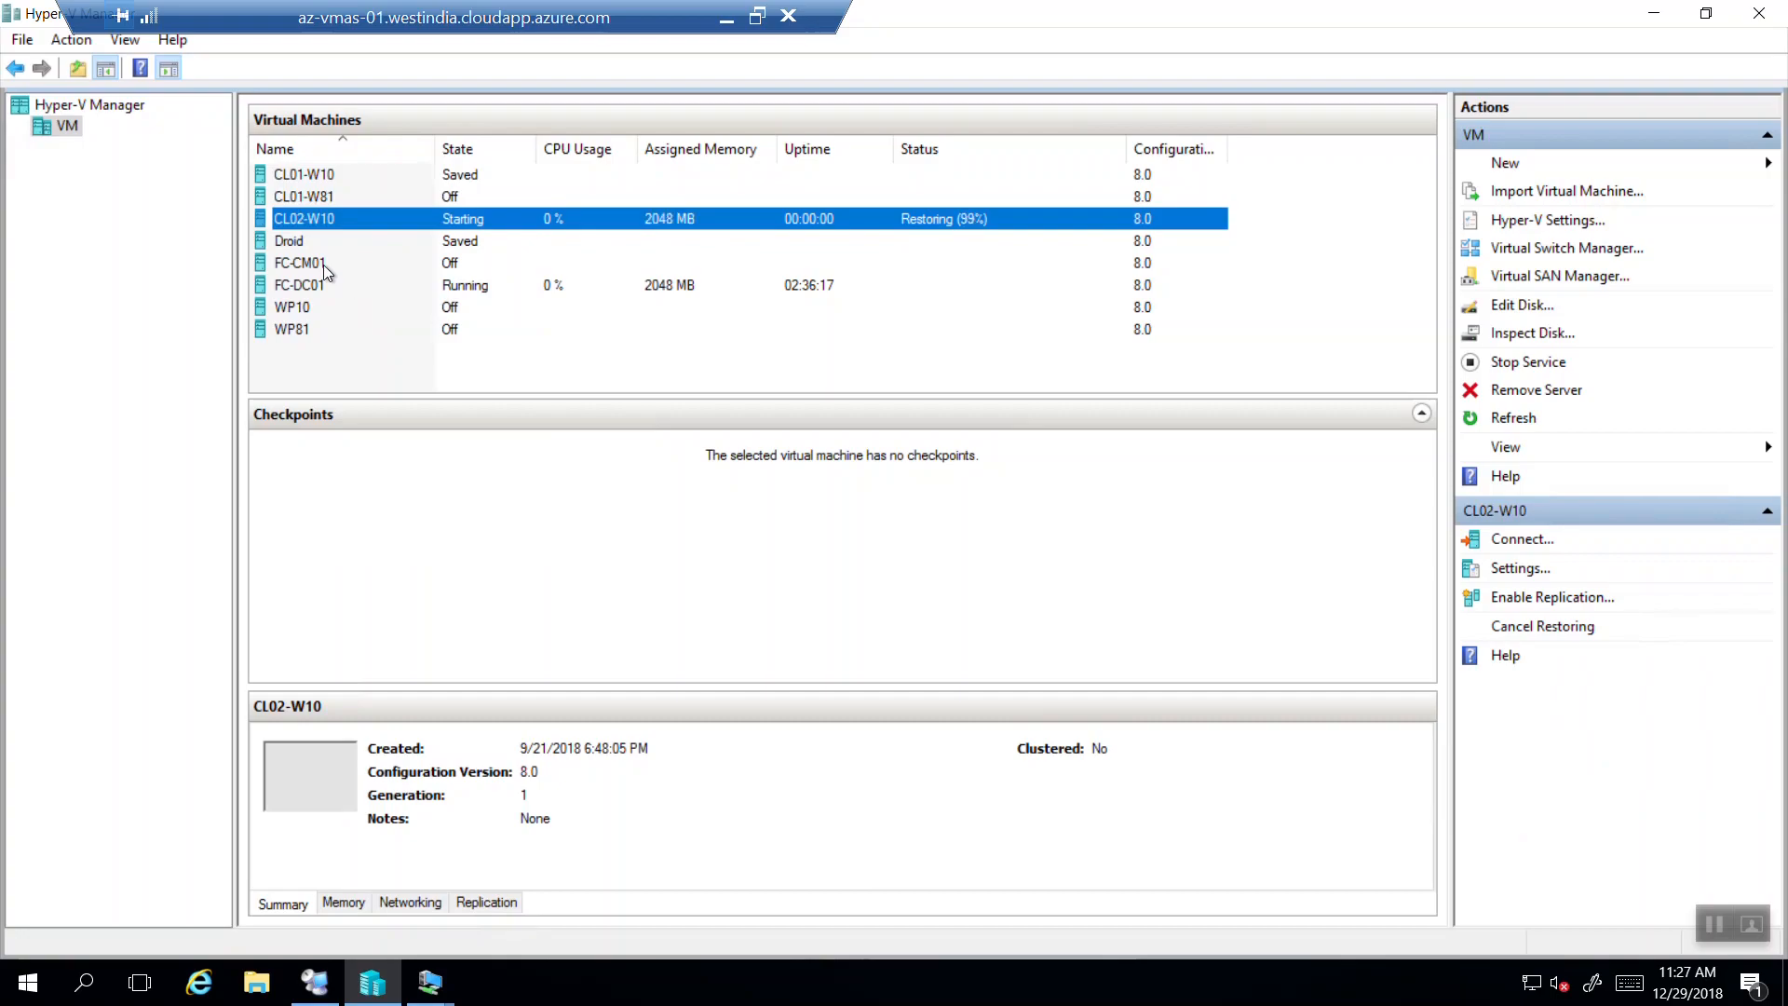
right_click(322, 265)
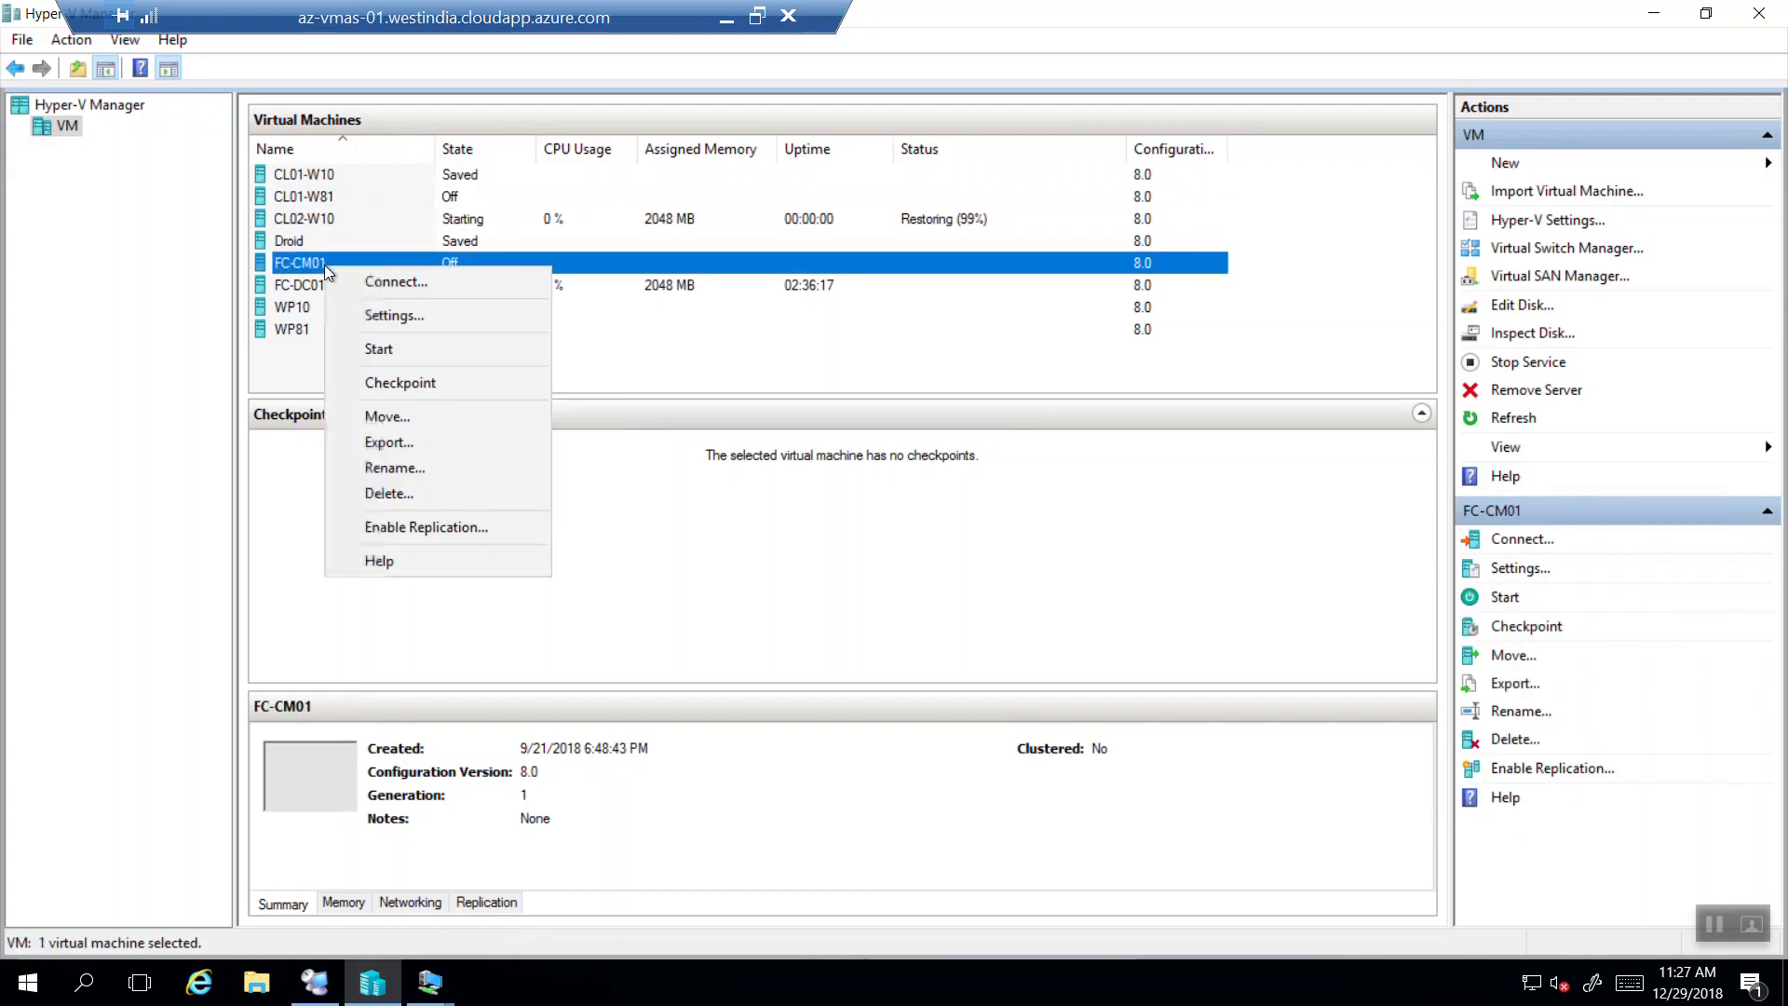
left_click(383, 350)
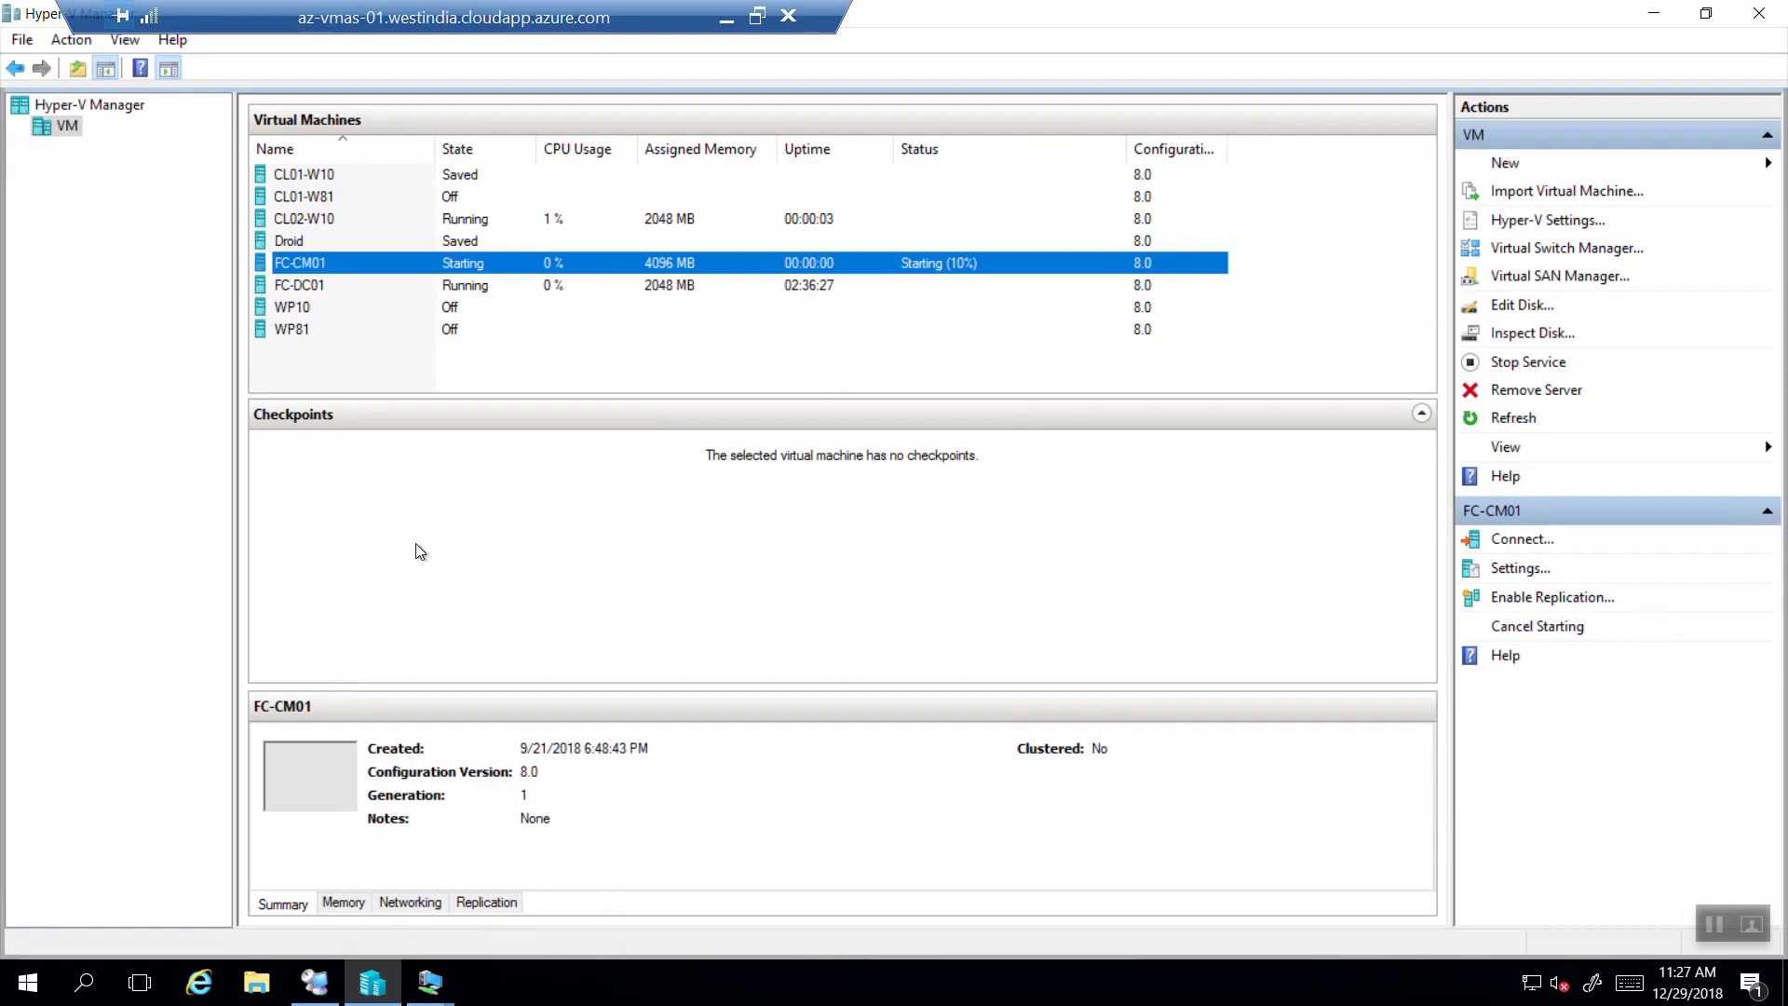
Close the FC-DC01 console connection window.
left_click(1714, 924)
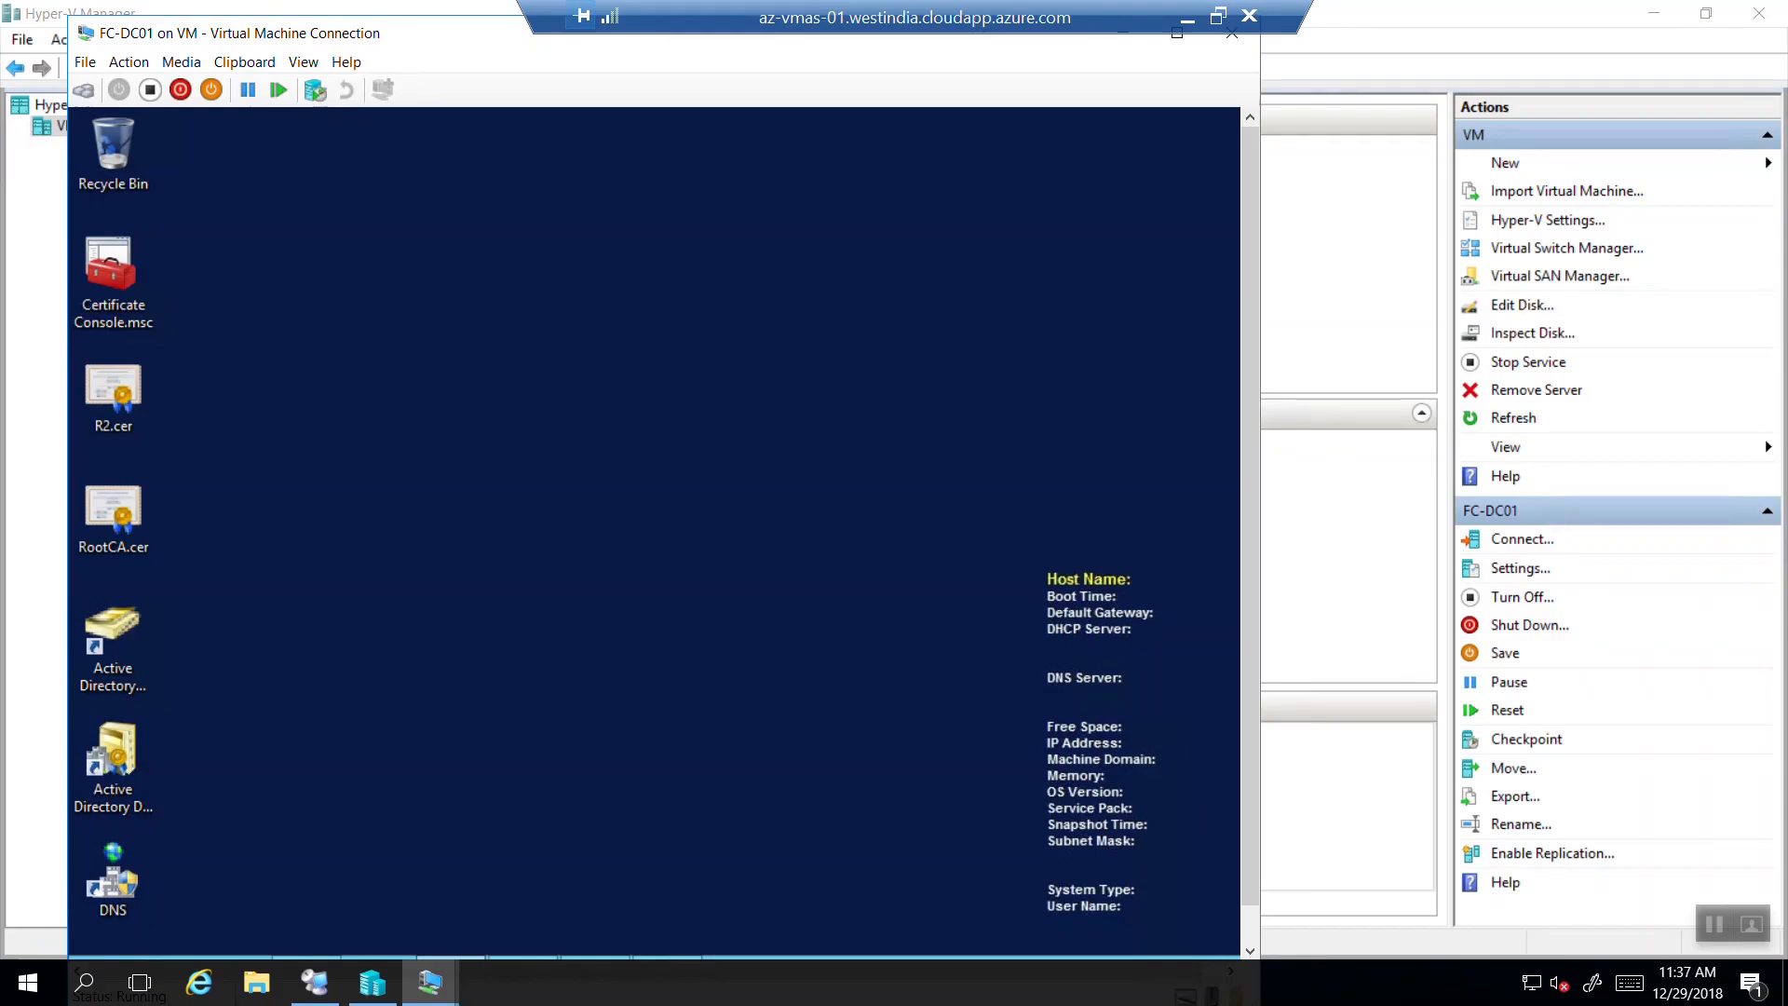
left_click_drag(1050, 19, 740, 19)
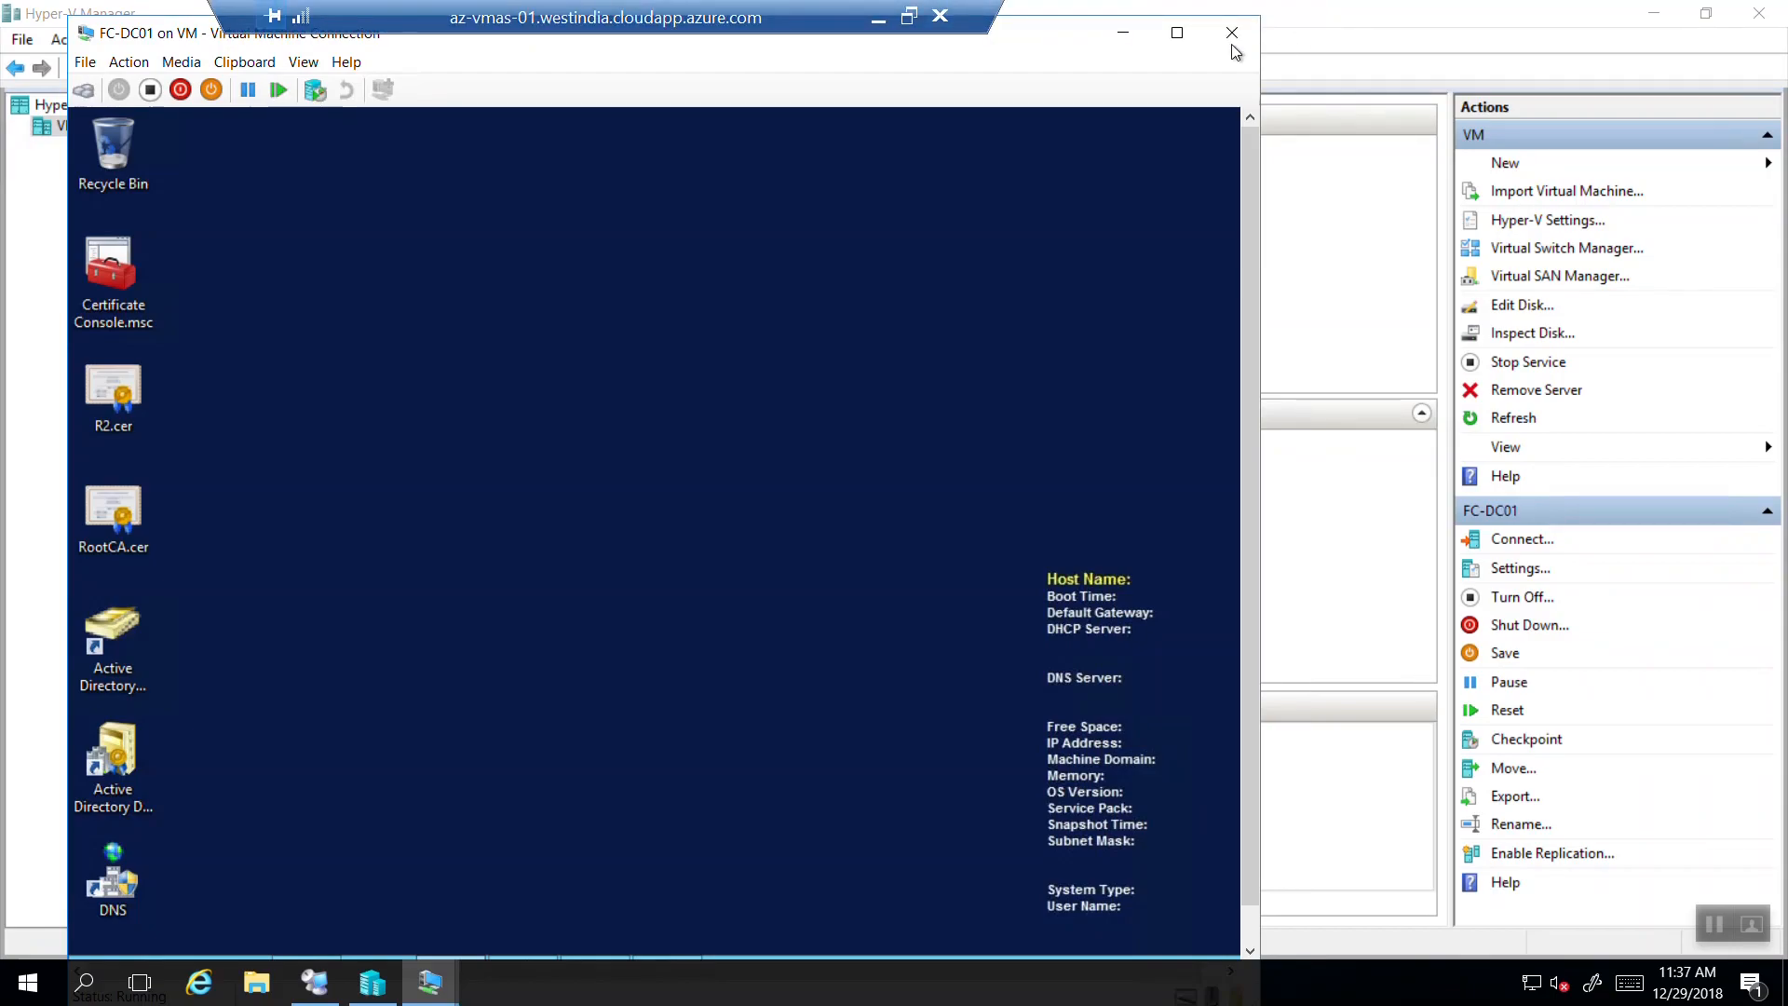
left_click(1233, 34)
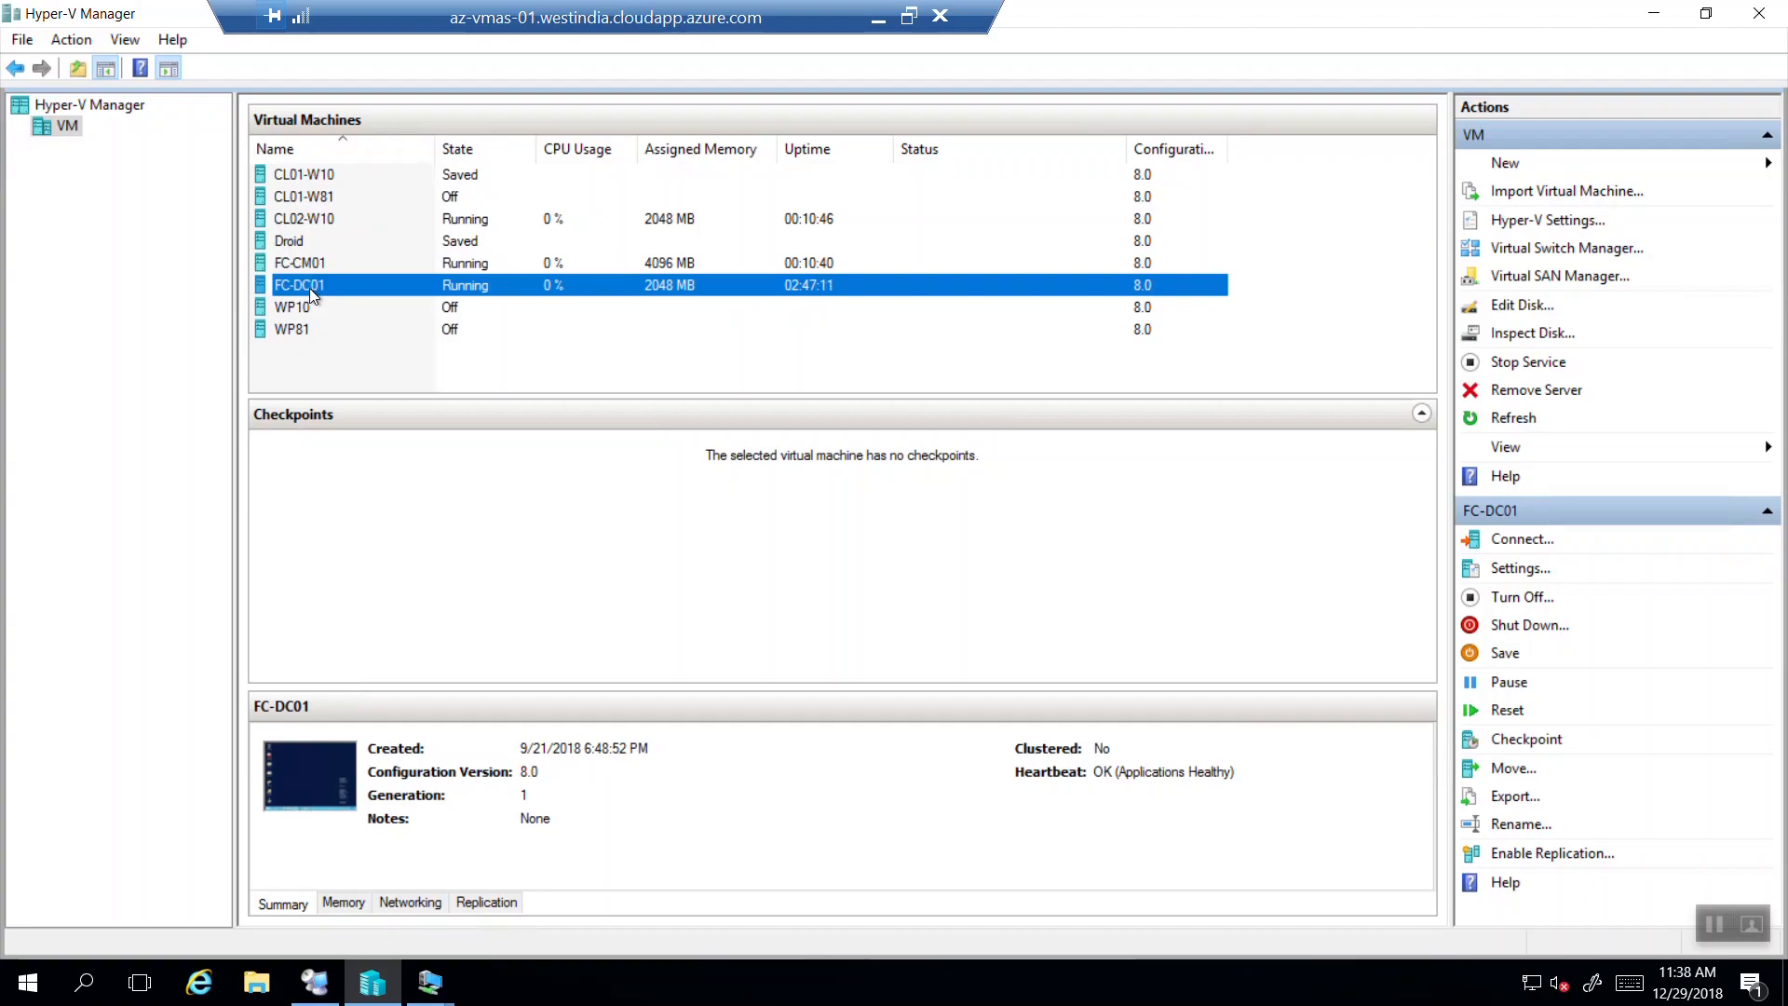
Check FC-CM01, FC-DC01 and CL01-W10 status, then minimize the remote desktop session.
left_click(310, 268)
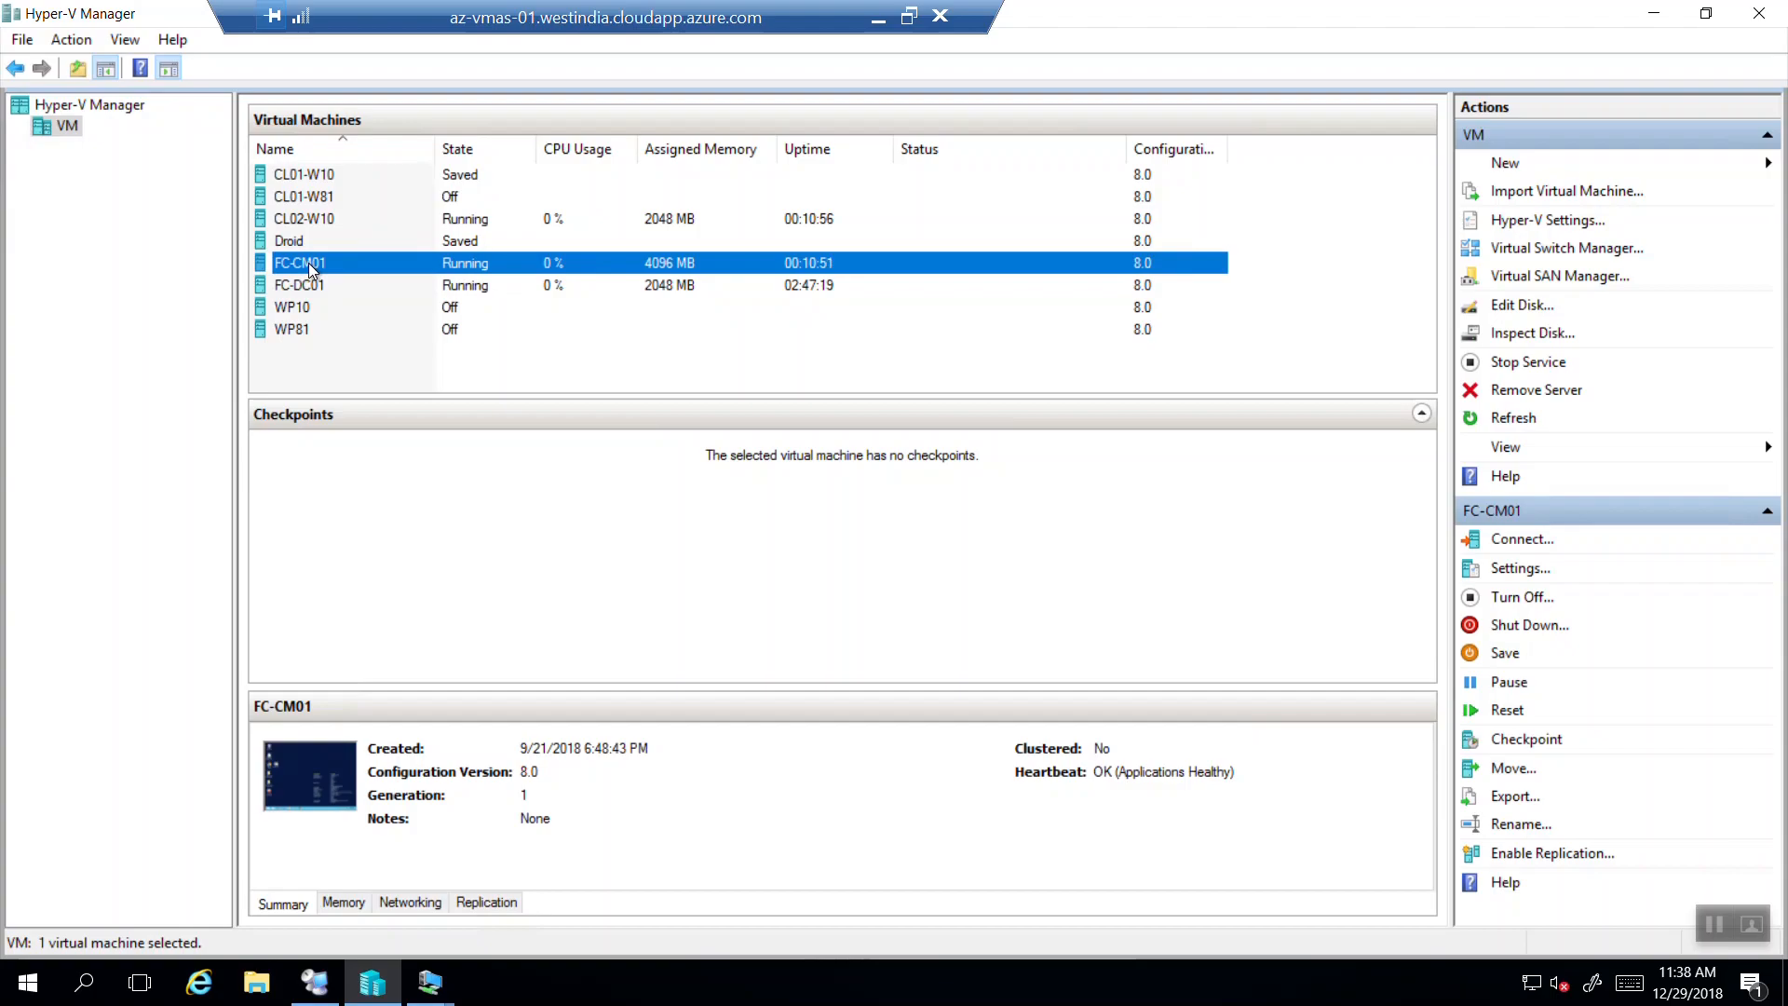
left_click(307, 293)
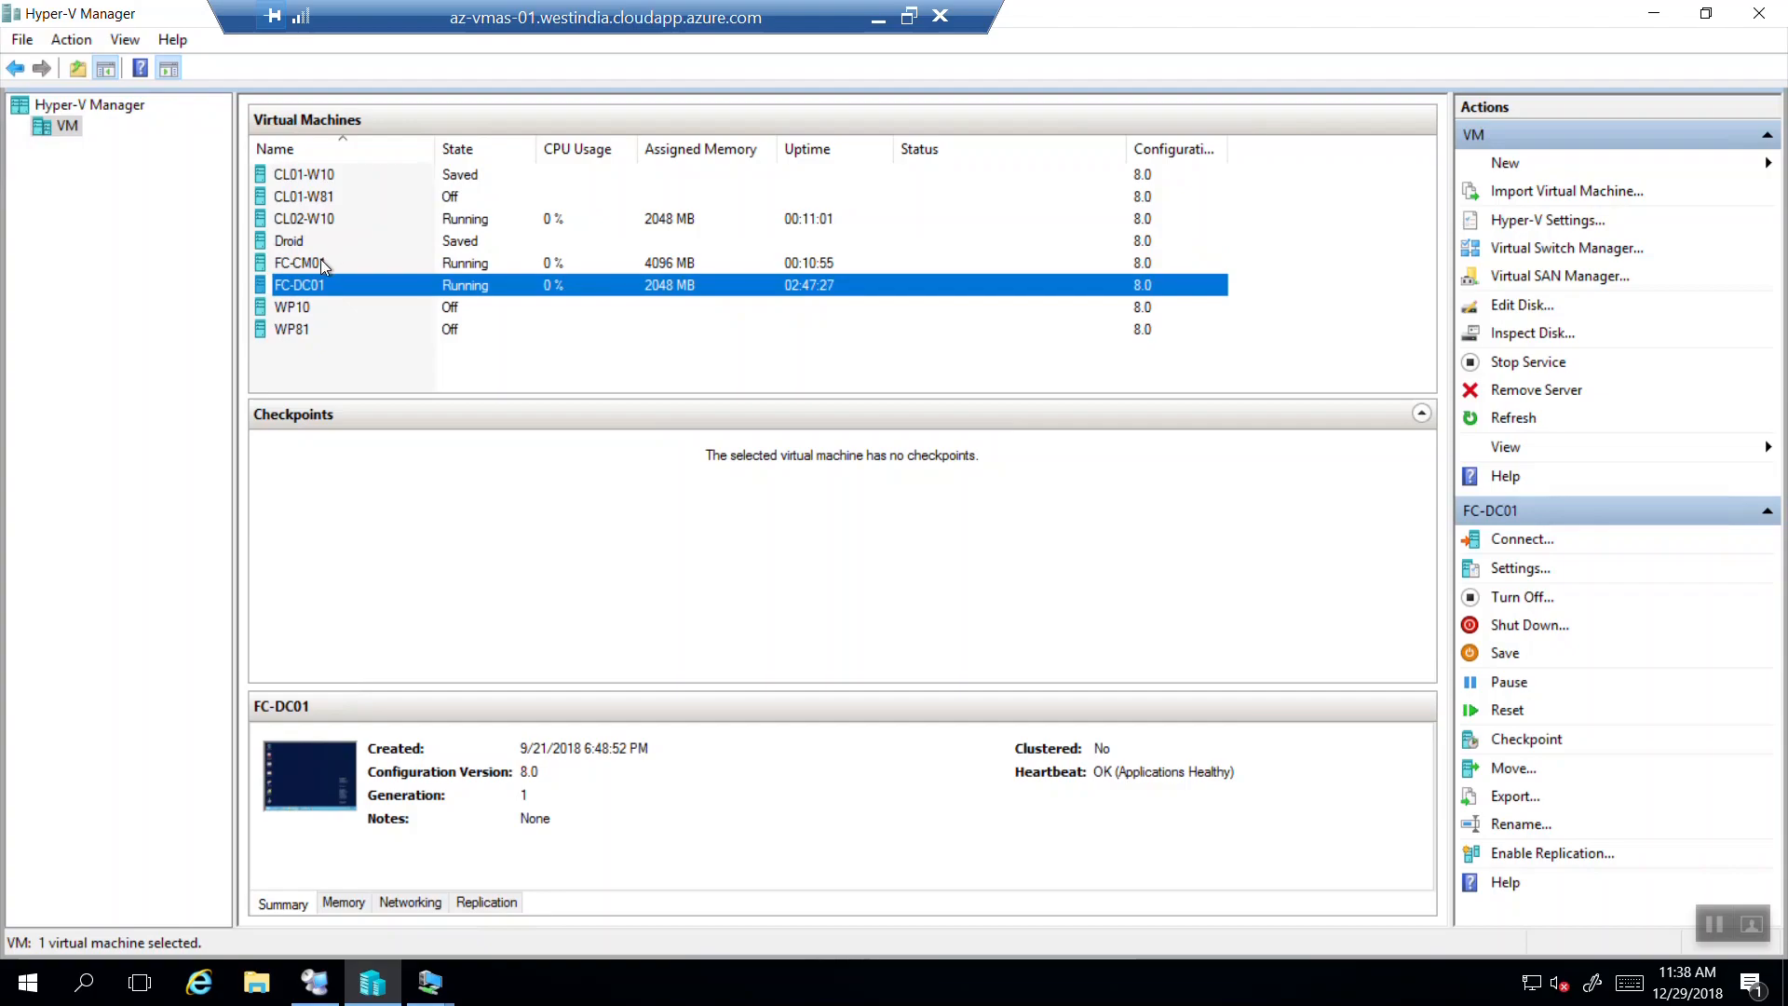
left_click(311, 266)
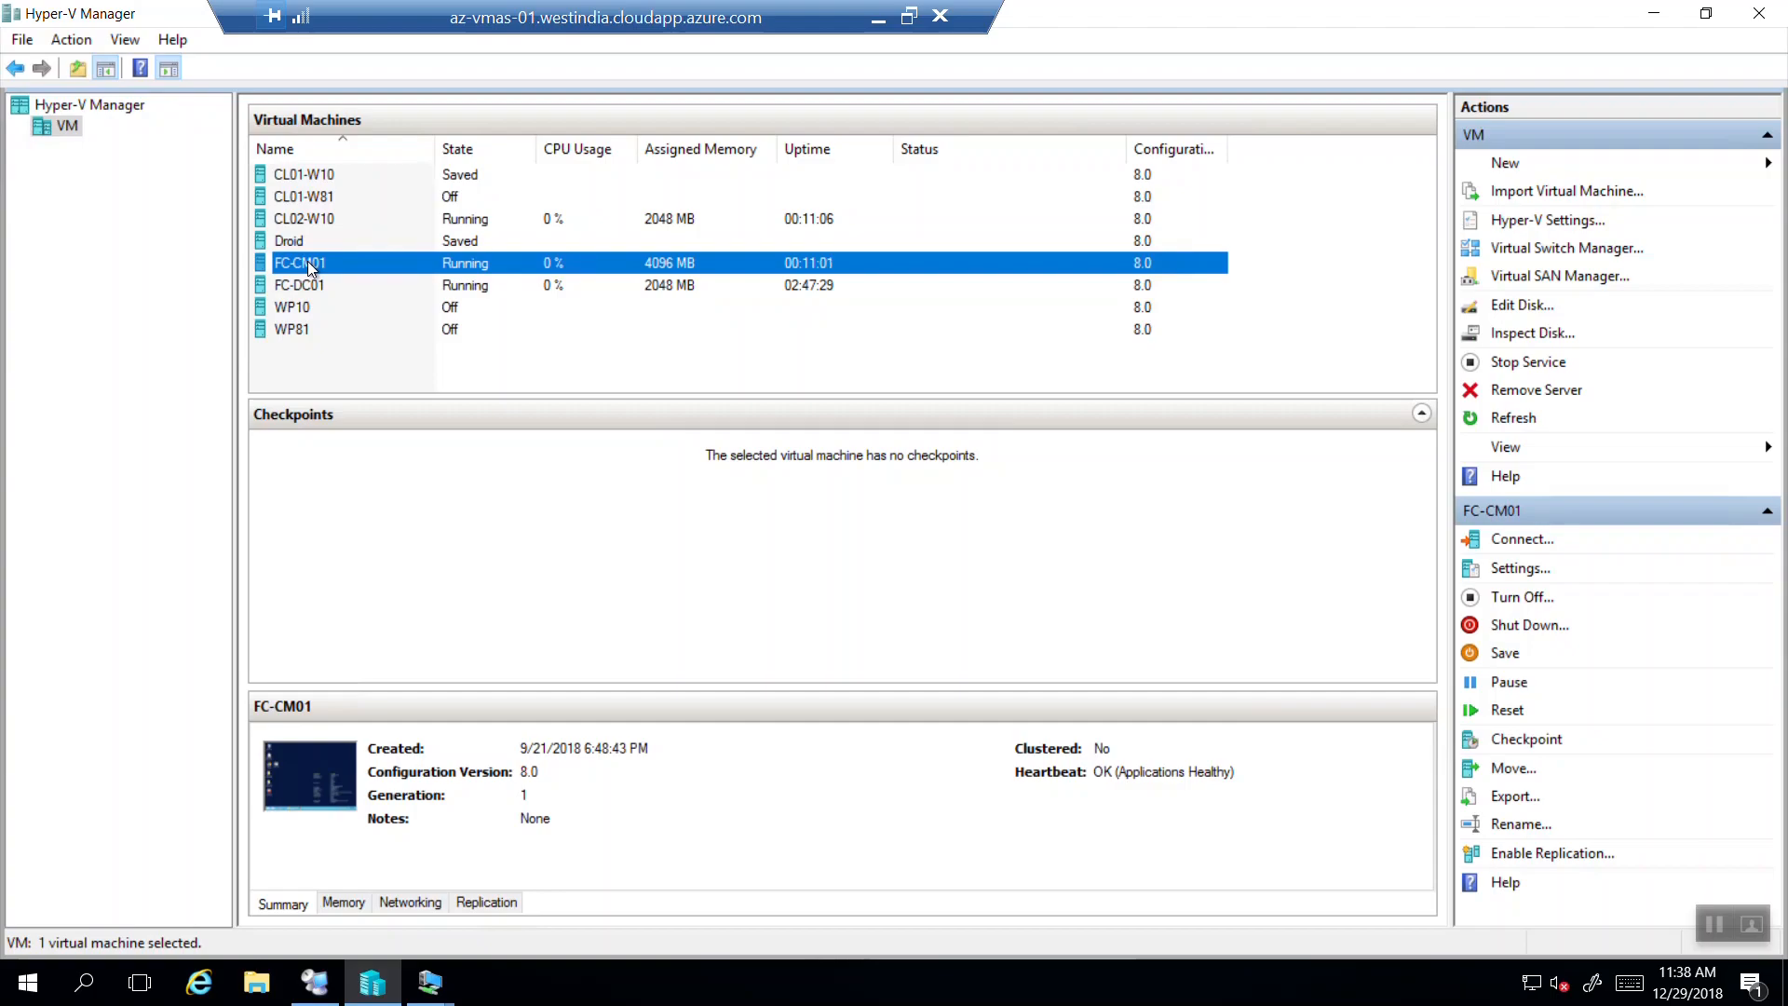
left_click(331, 183)
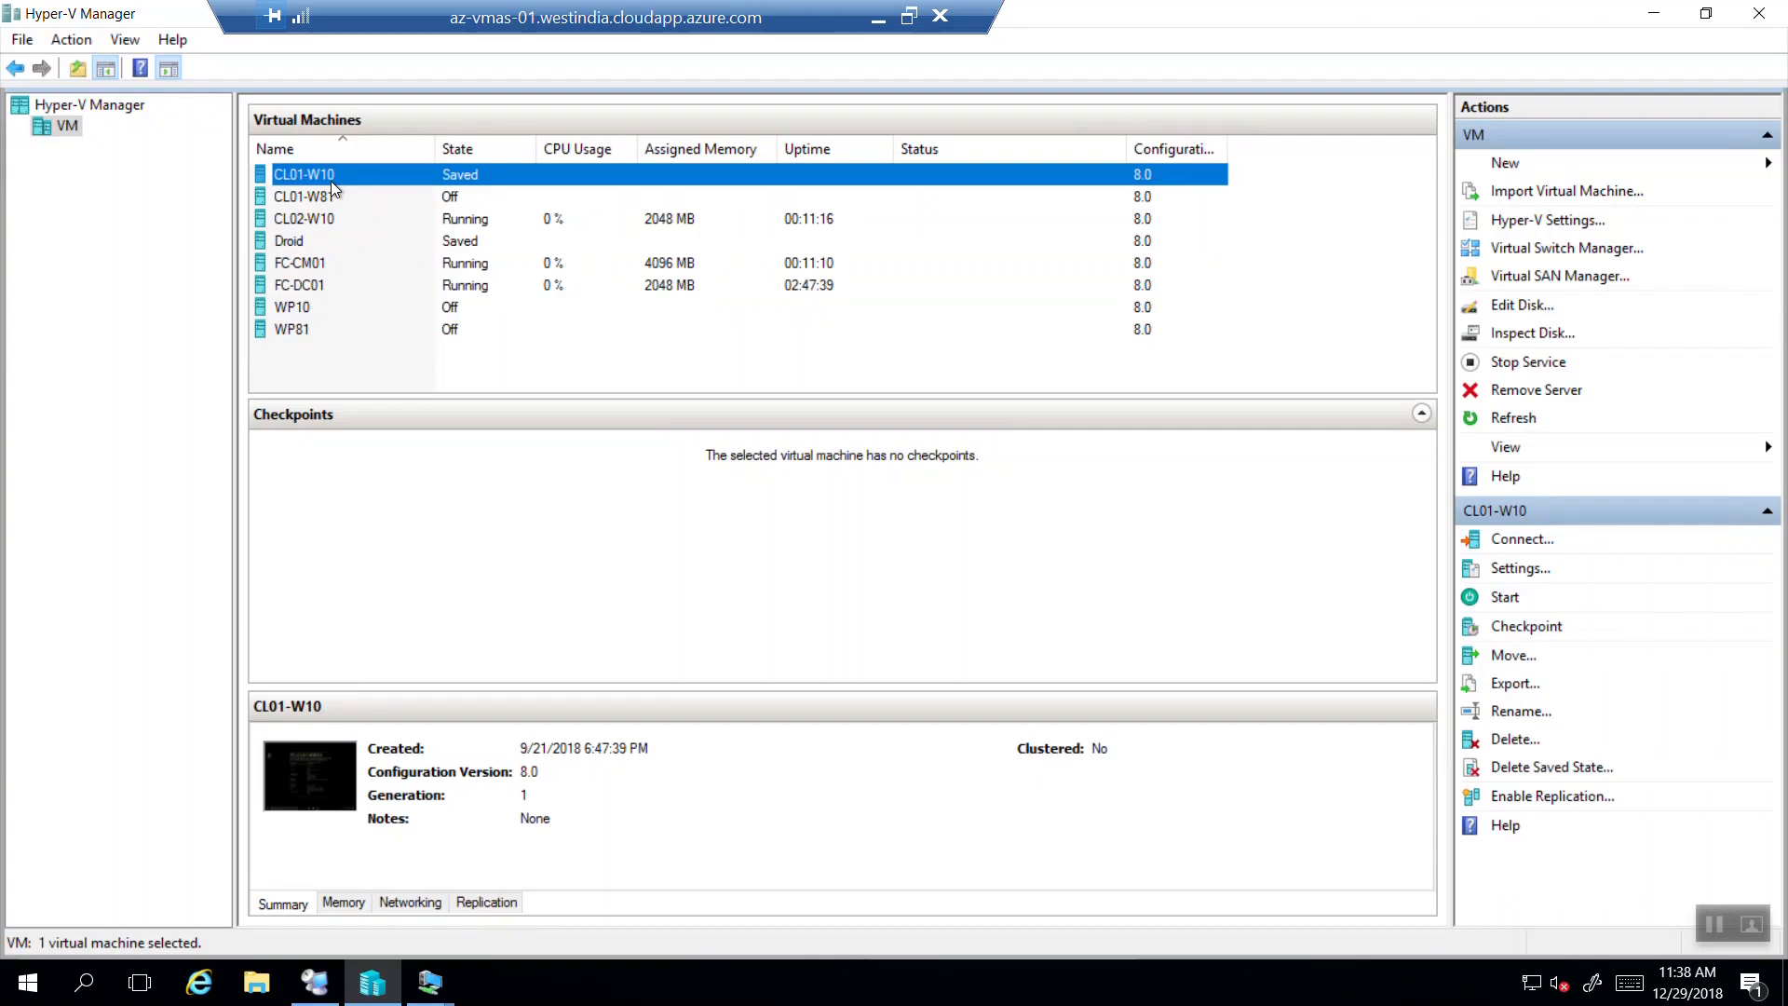
left_click(877, 20)
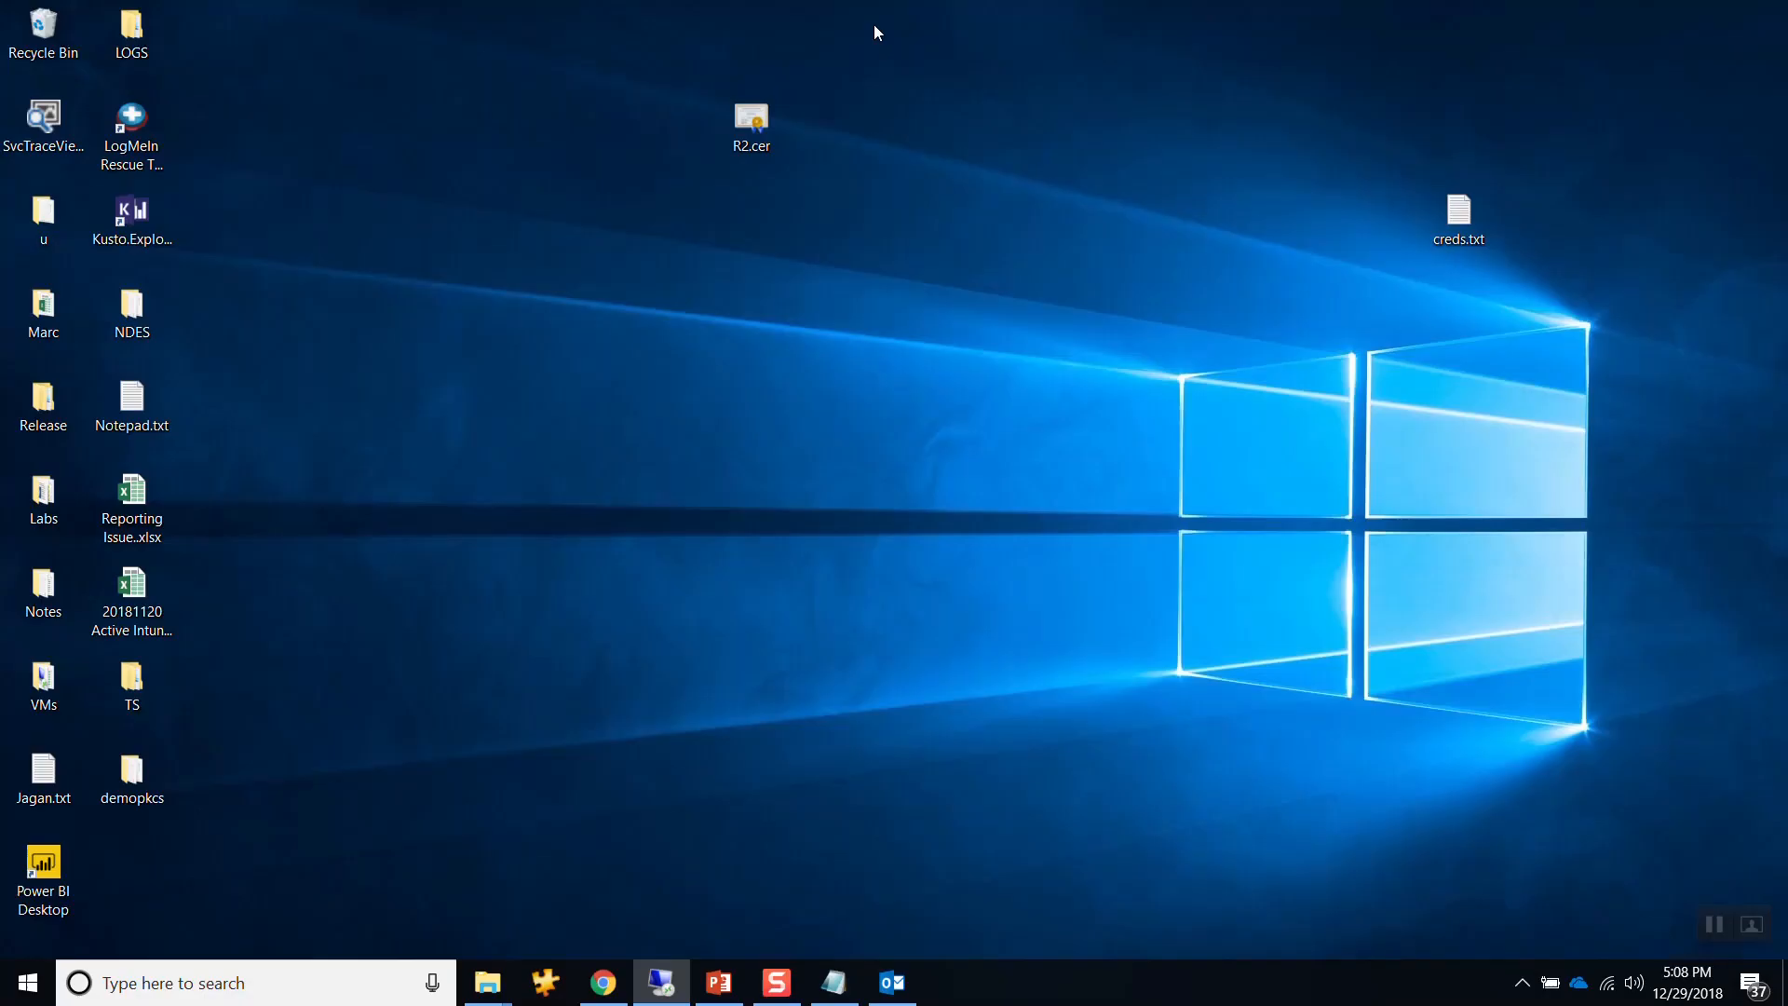
Return PowerPoint to slide 10 on on-prem issuance configs, then go back to Hyper-V Manager.
left_click(723, 990)
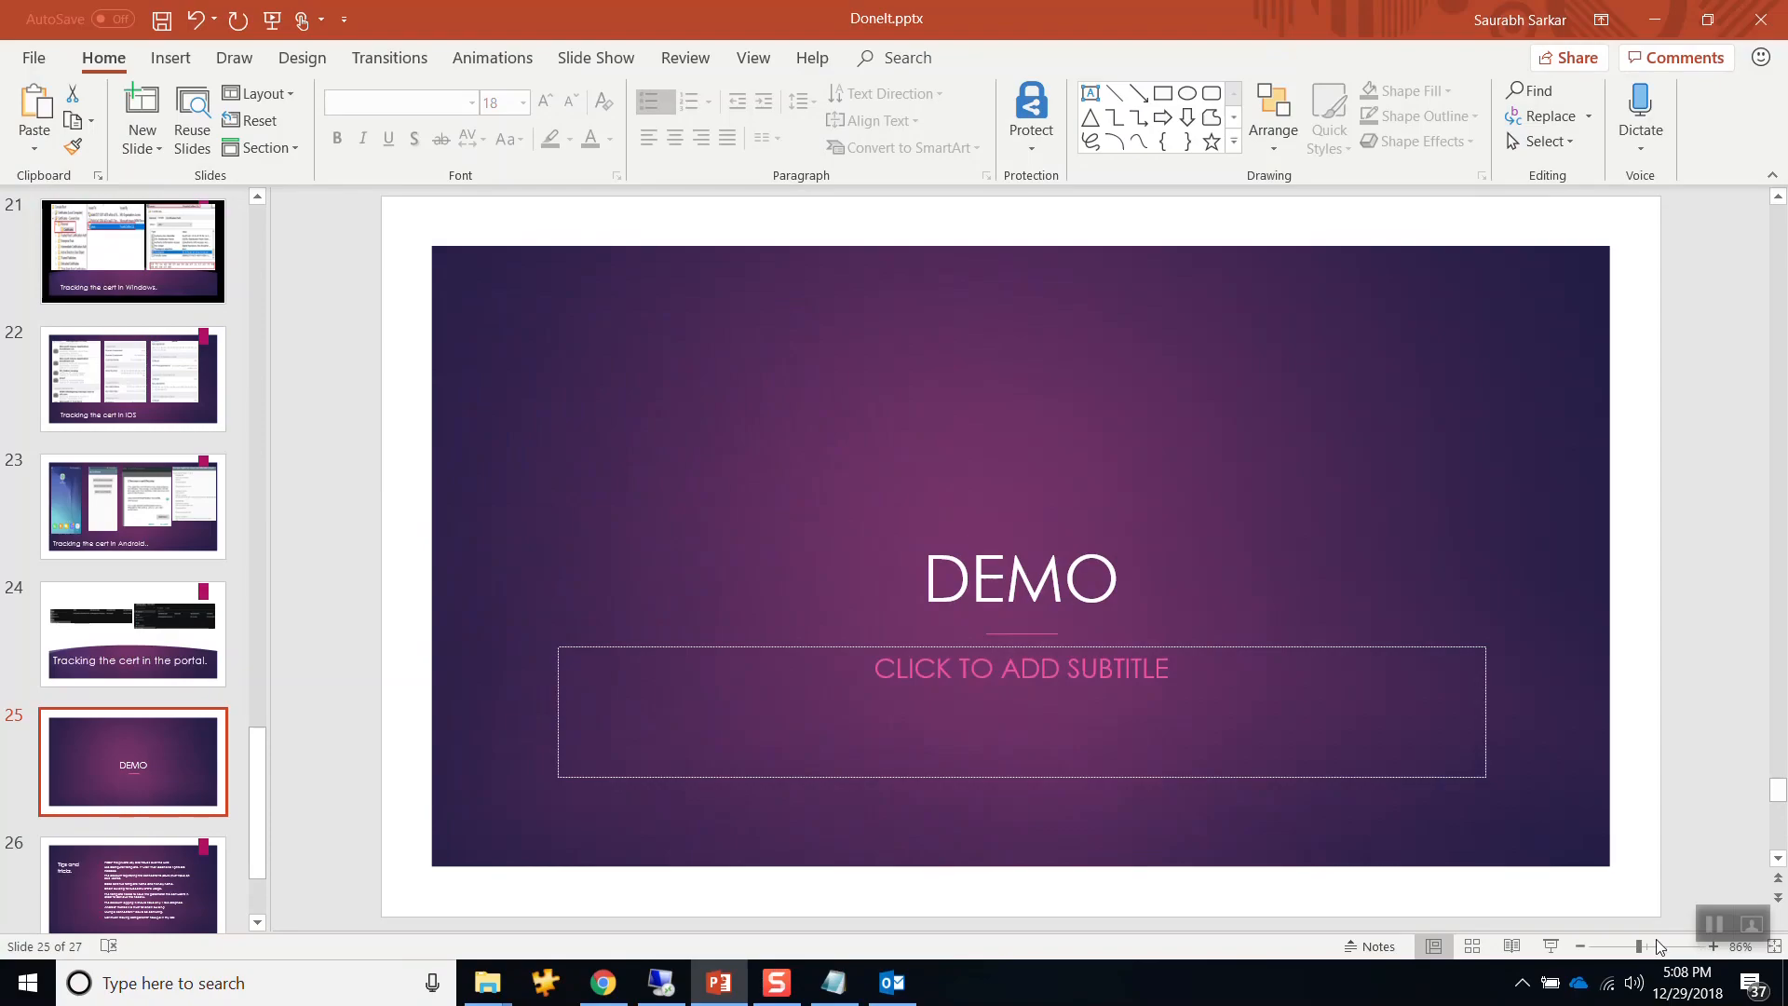
left_click(99, 407)
key("Up")
key("Up")
key("Up")
key("Up")
key("Up")
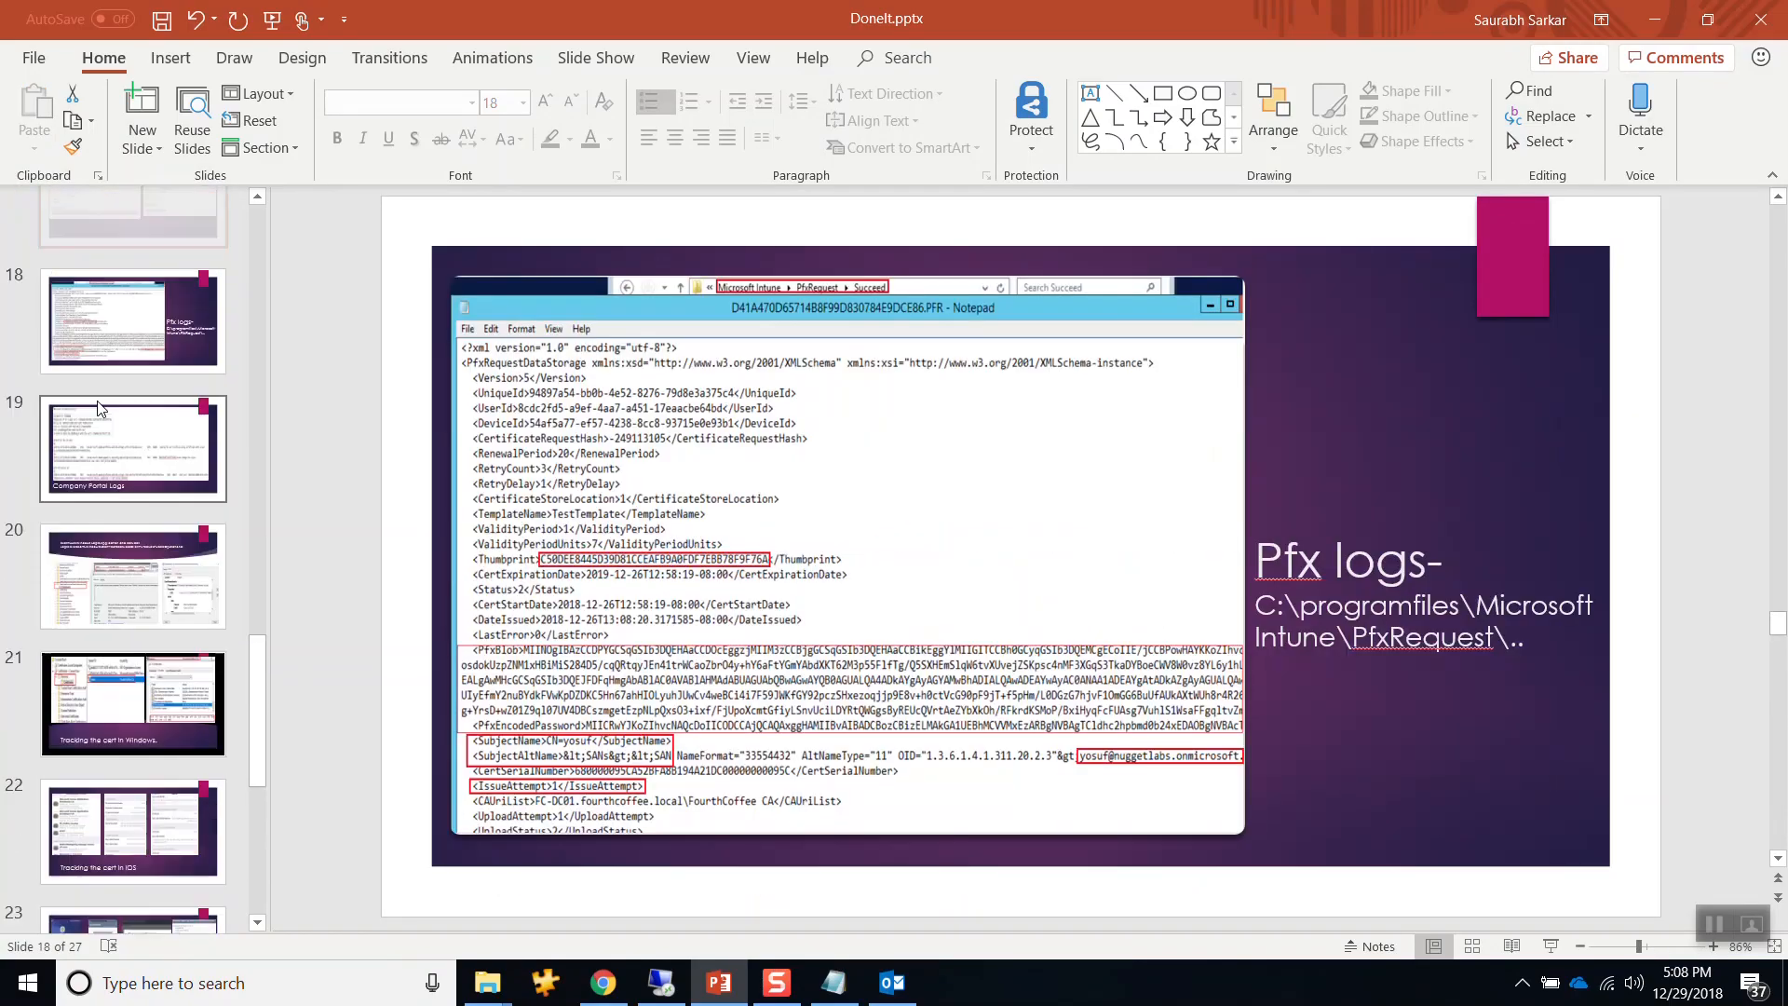
key("Up")
key("Up")
key("Up")
key("Up")
key("Up")
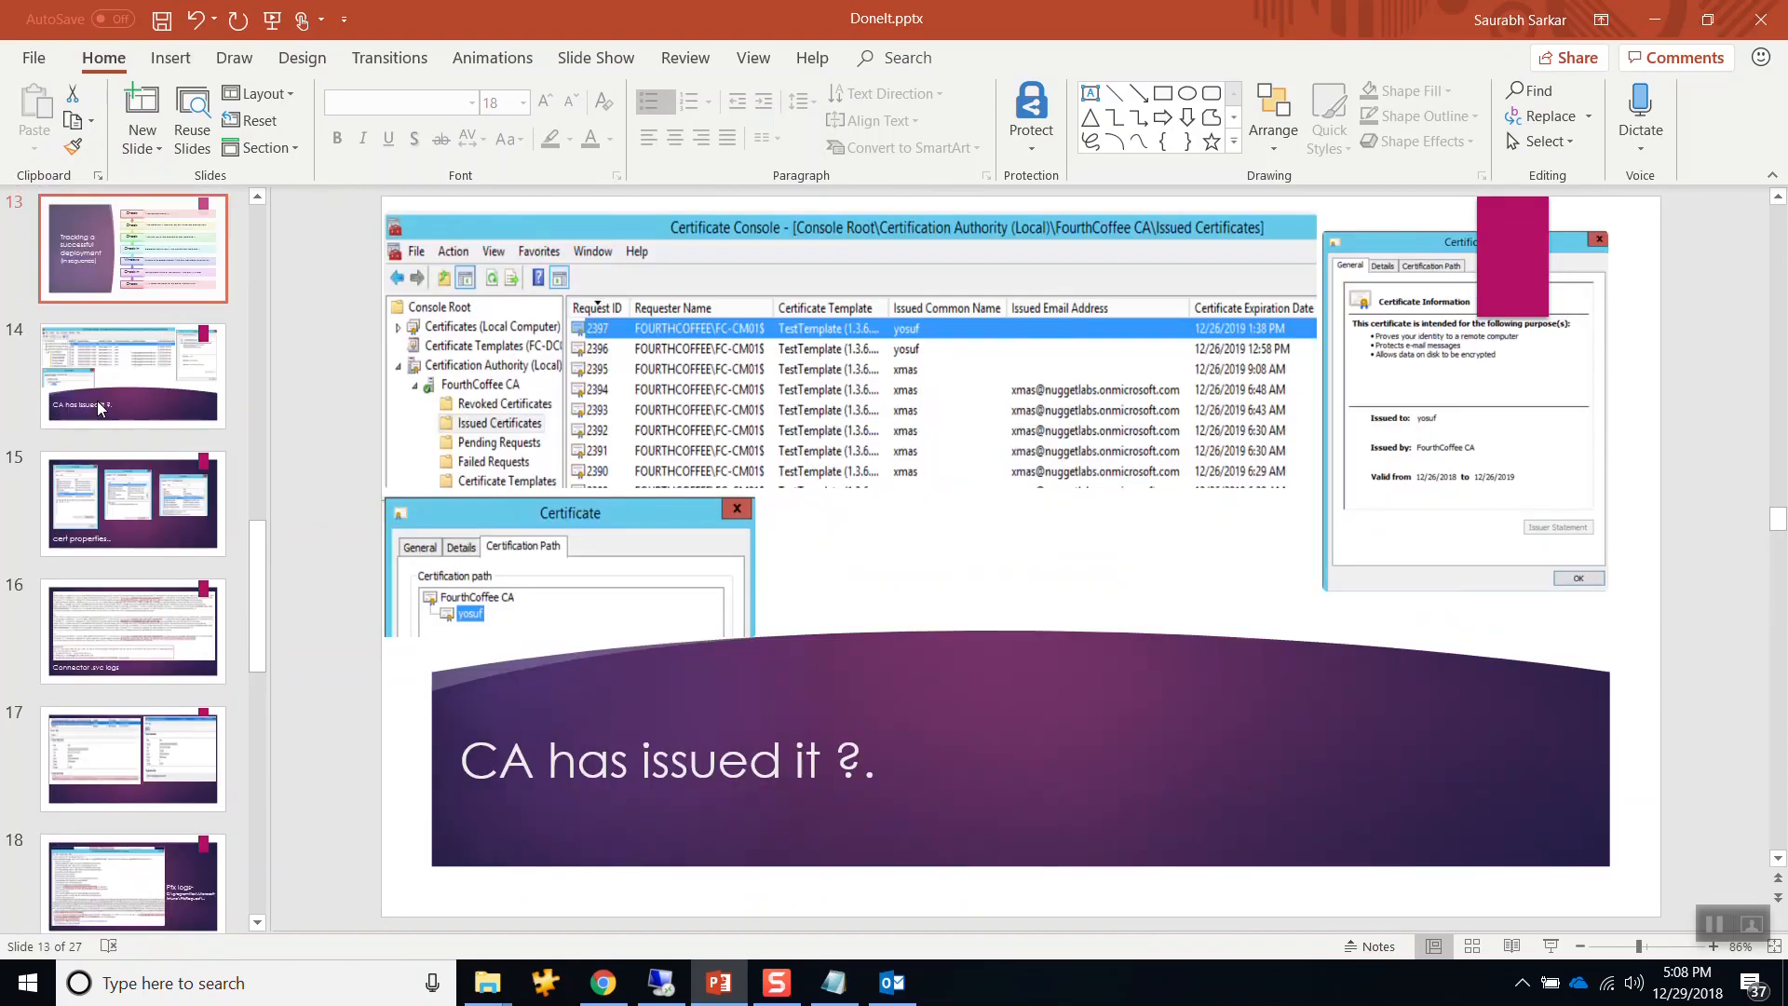
key("Up")
key("Up")
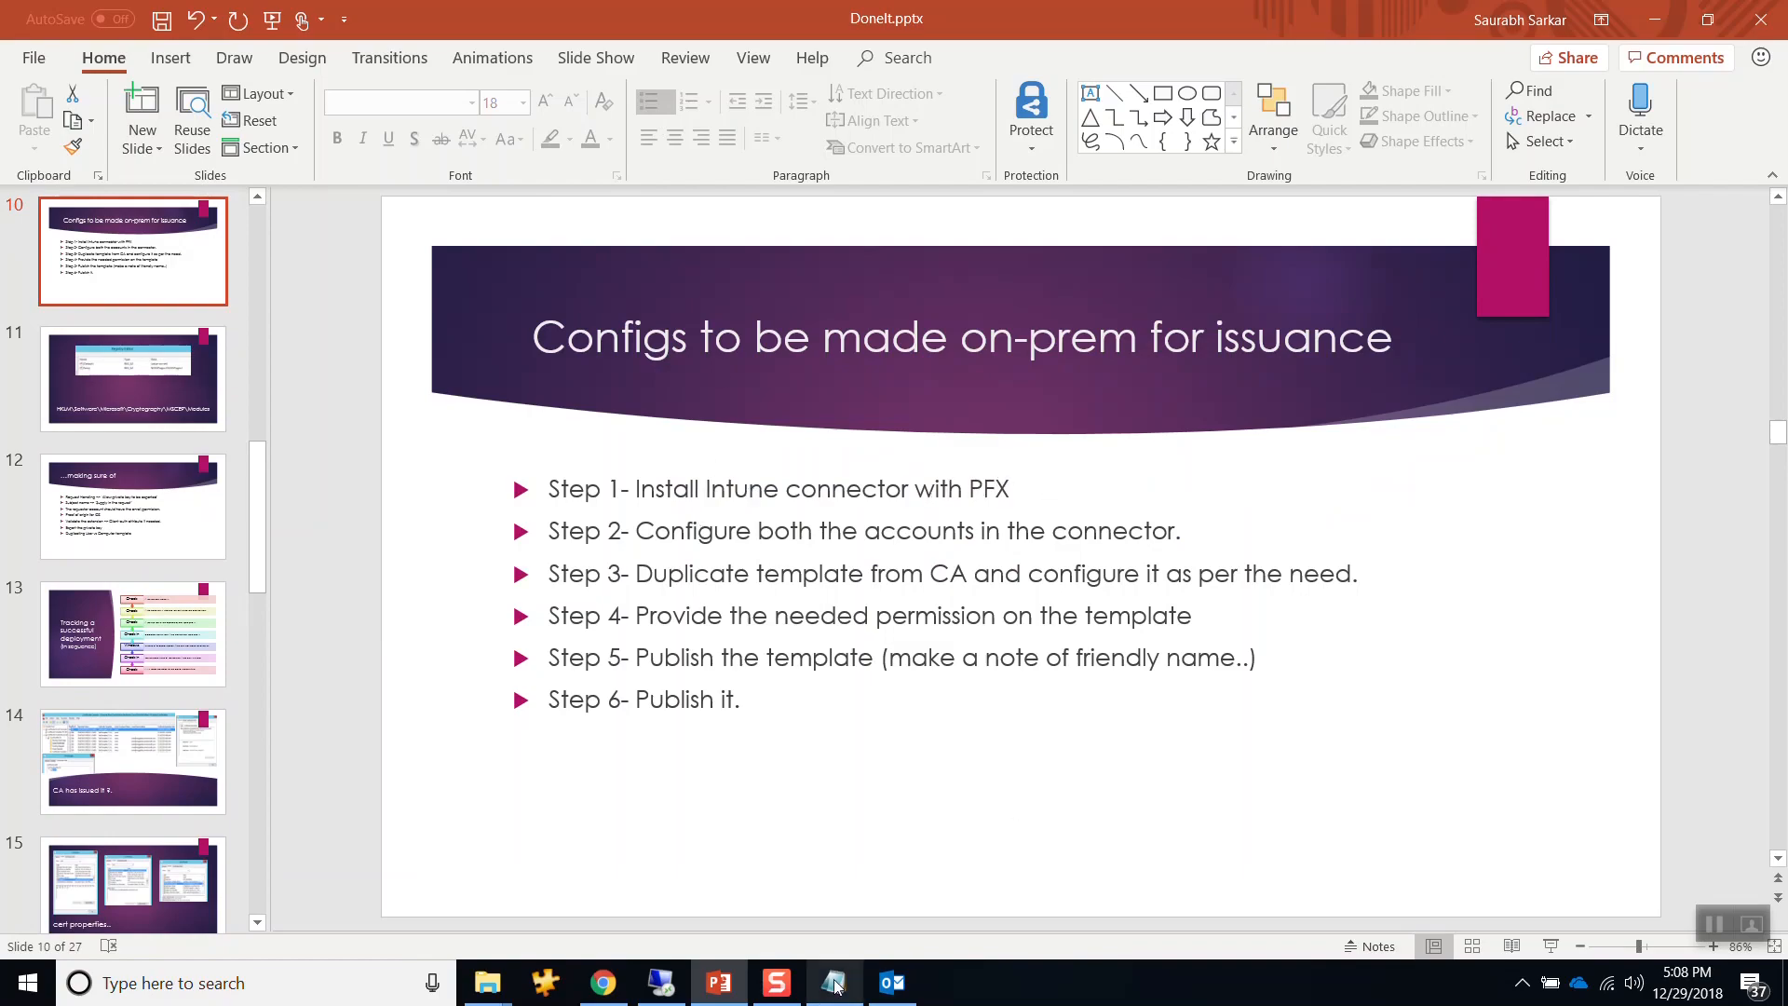
left_click(663, 989)
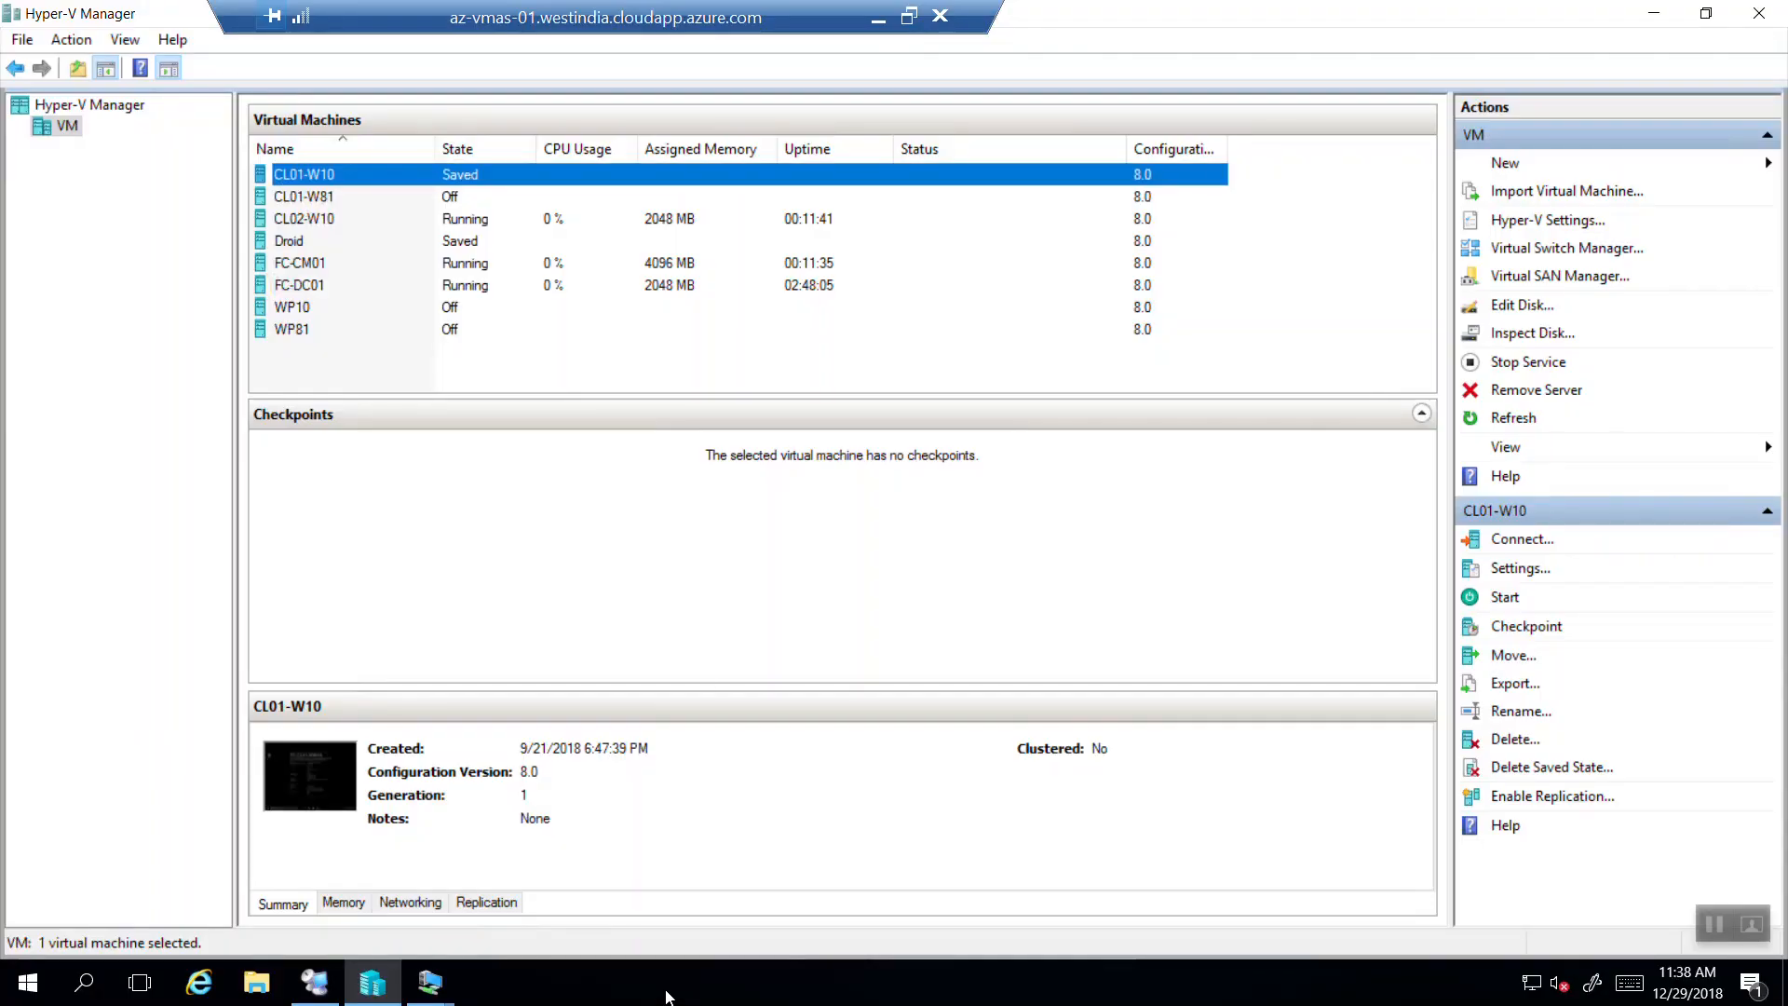
Connect to the FC-CM01 virtual machine's console from the Virtual Machines list.
left_click(319, 268)
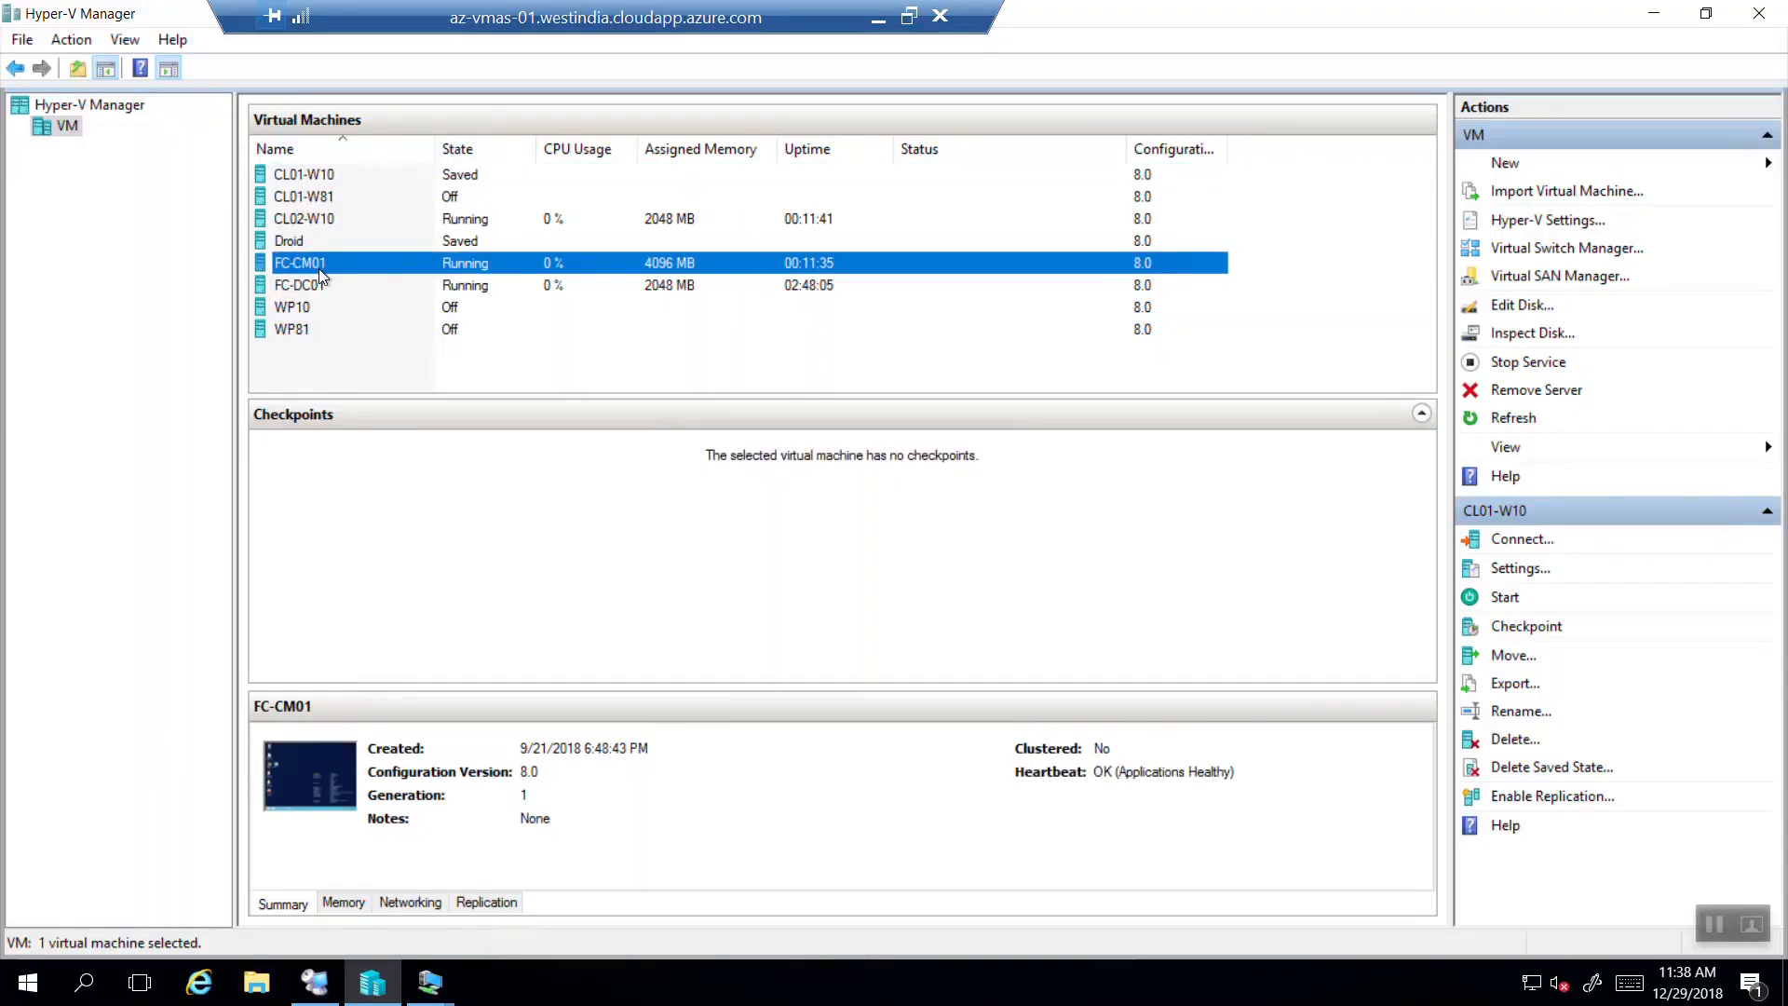
right_click(356, 266)
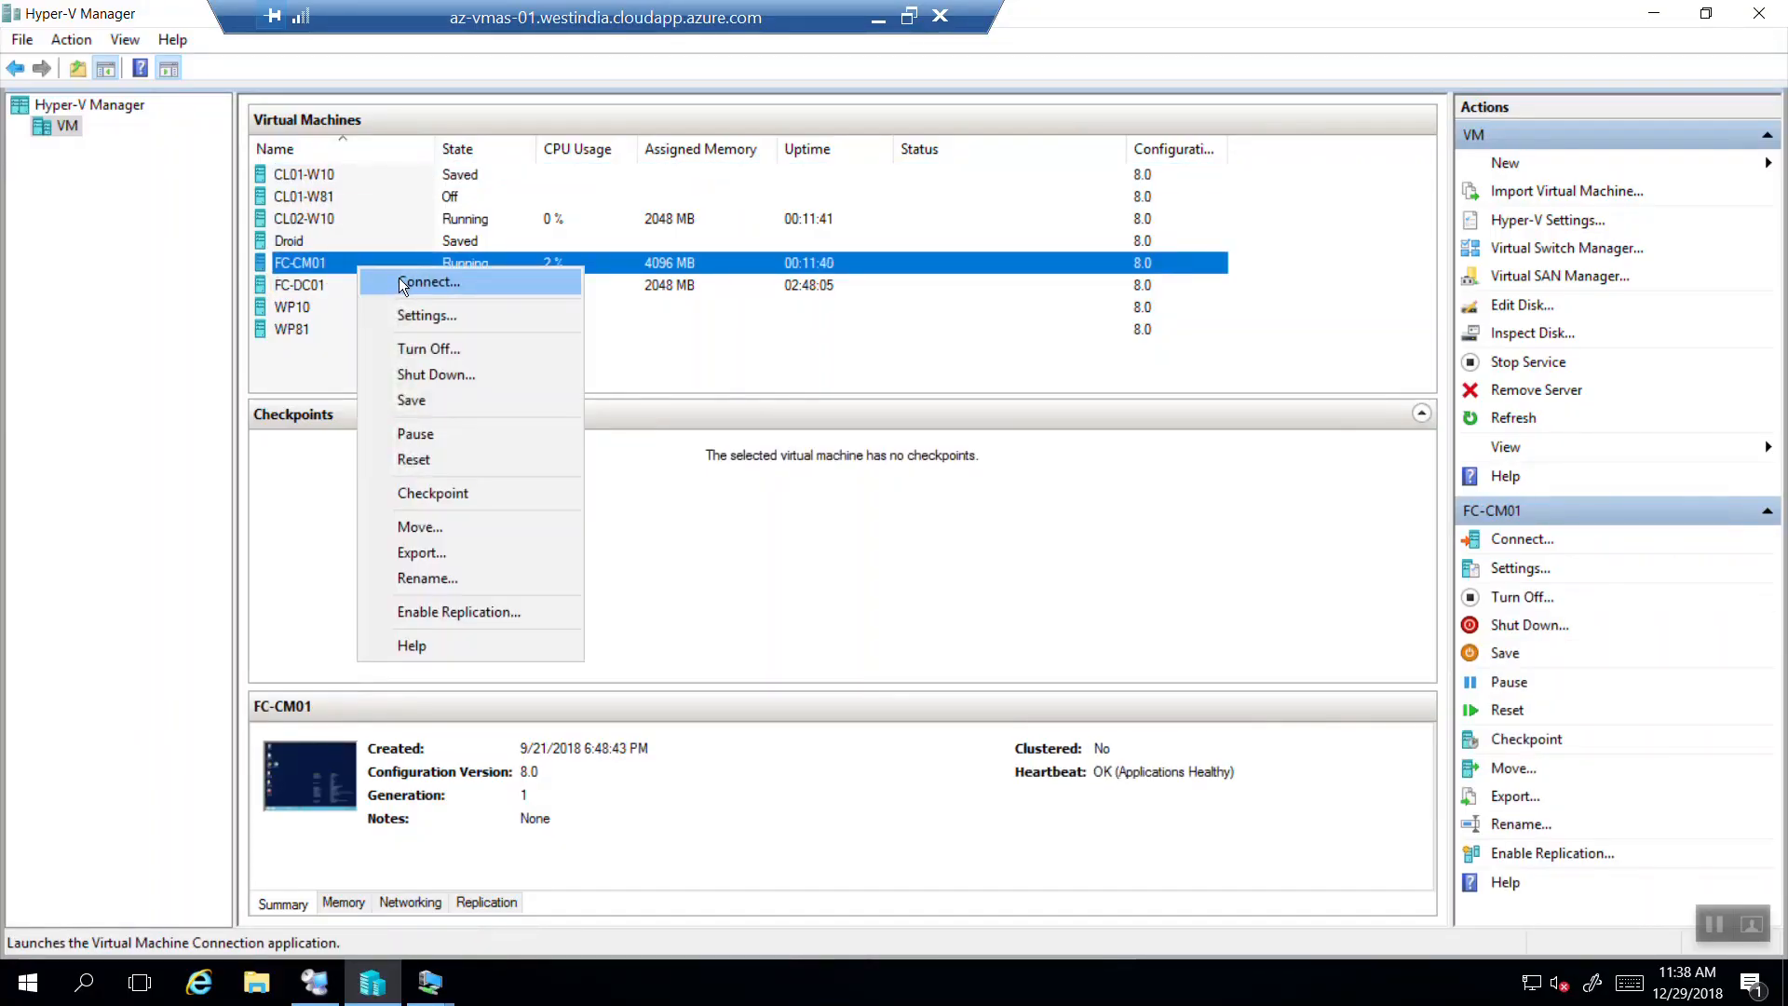
left_click(400, 281)
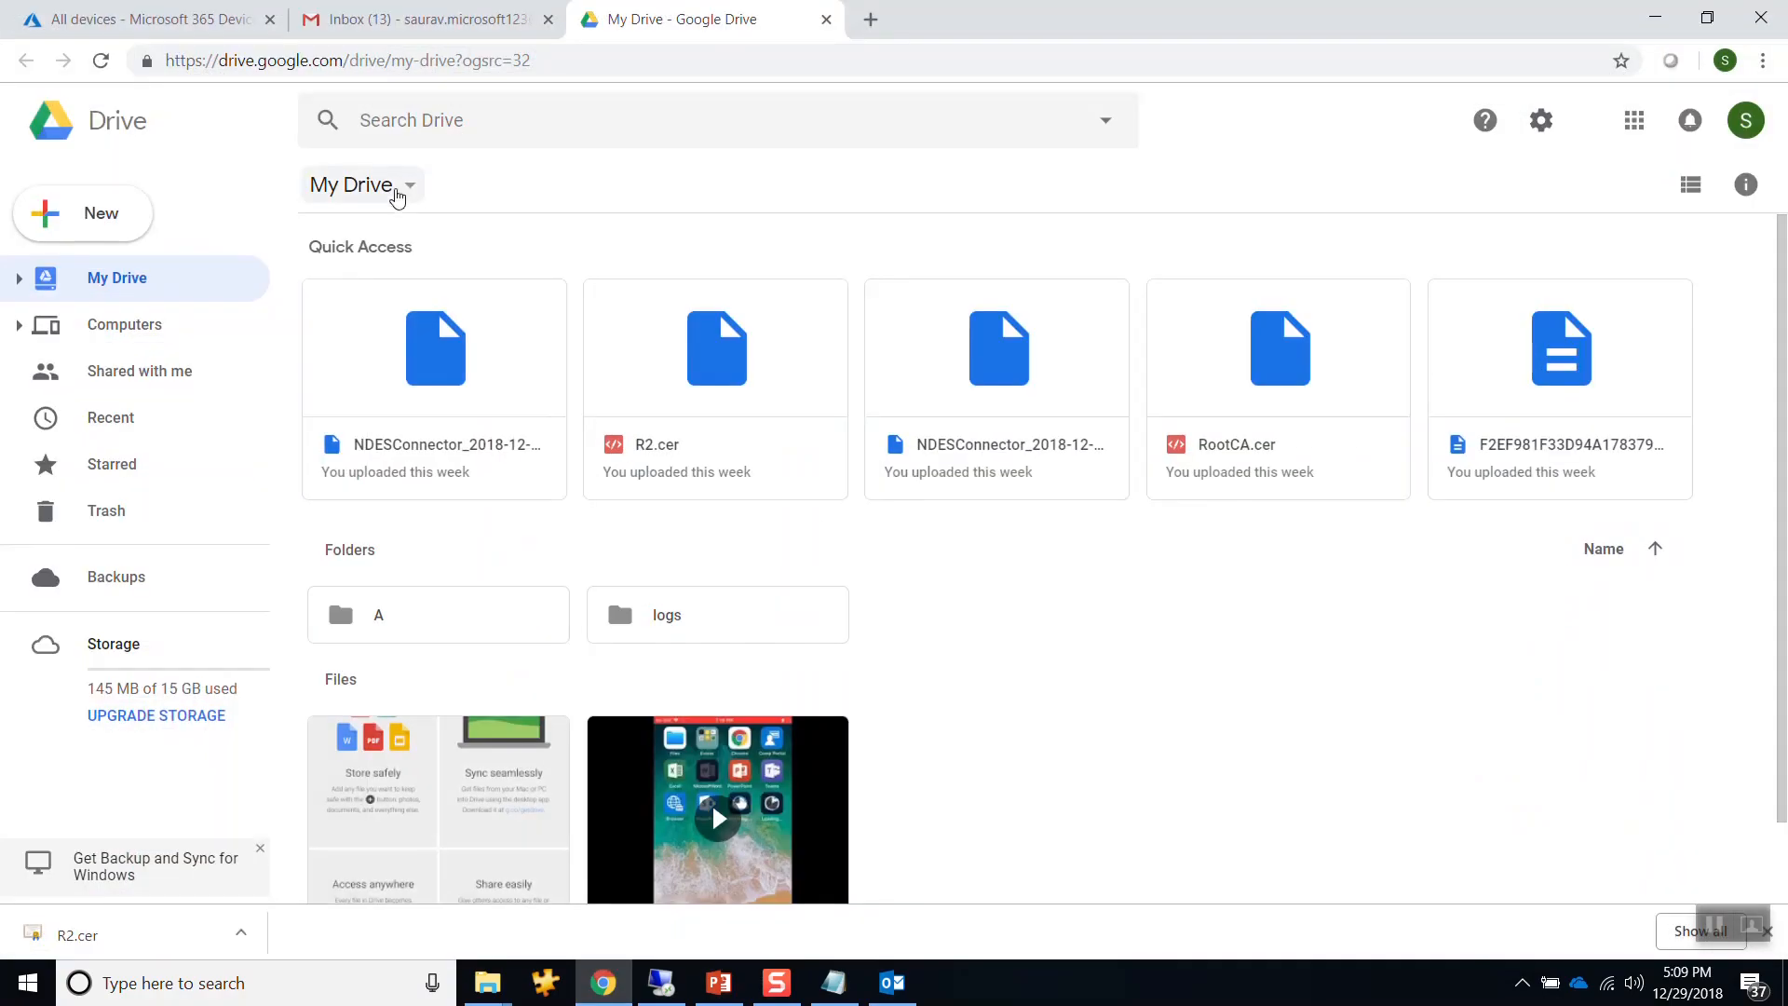
Open Device configuration > Certification Authority and review the PKCS #12 connector installation instructions.
left_click(145, 20)
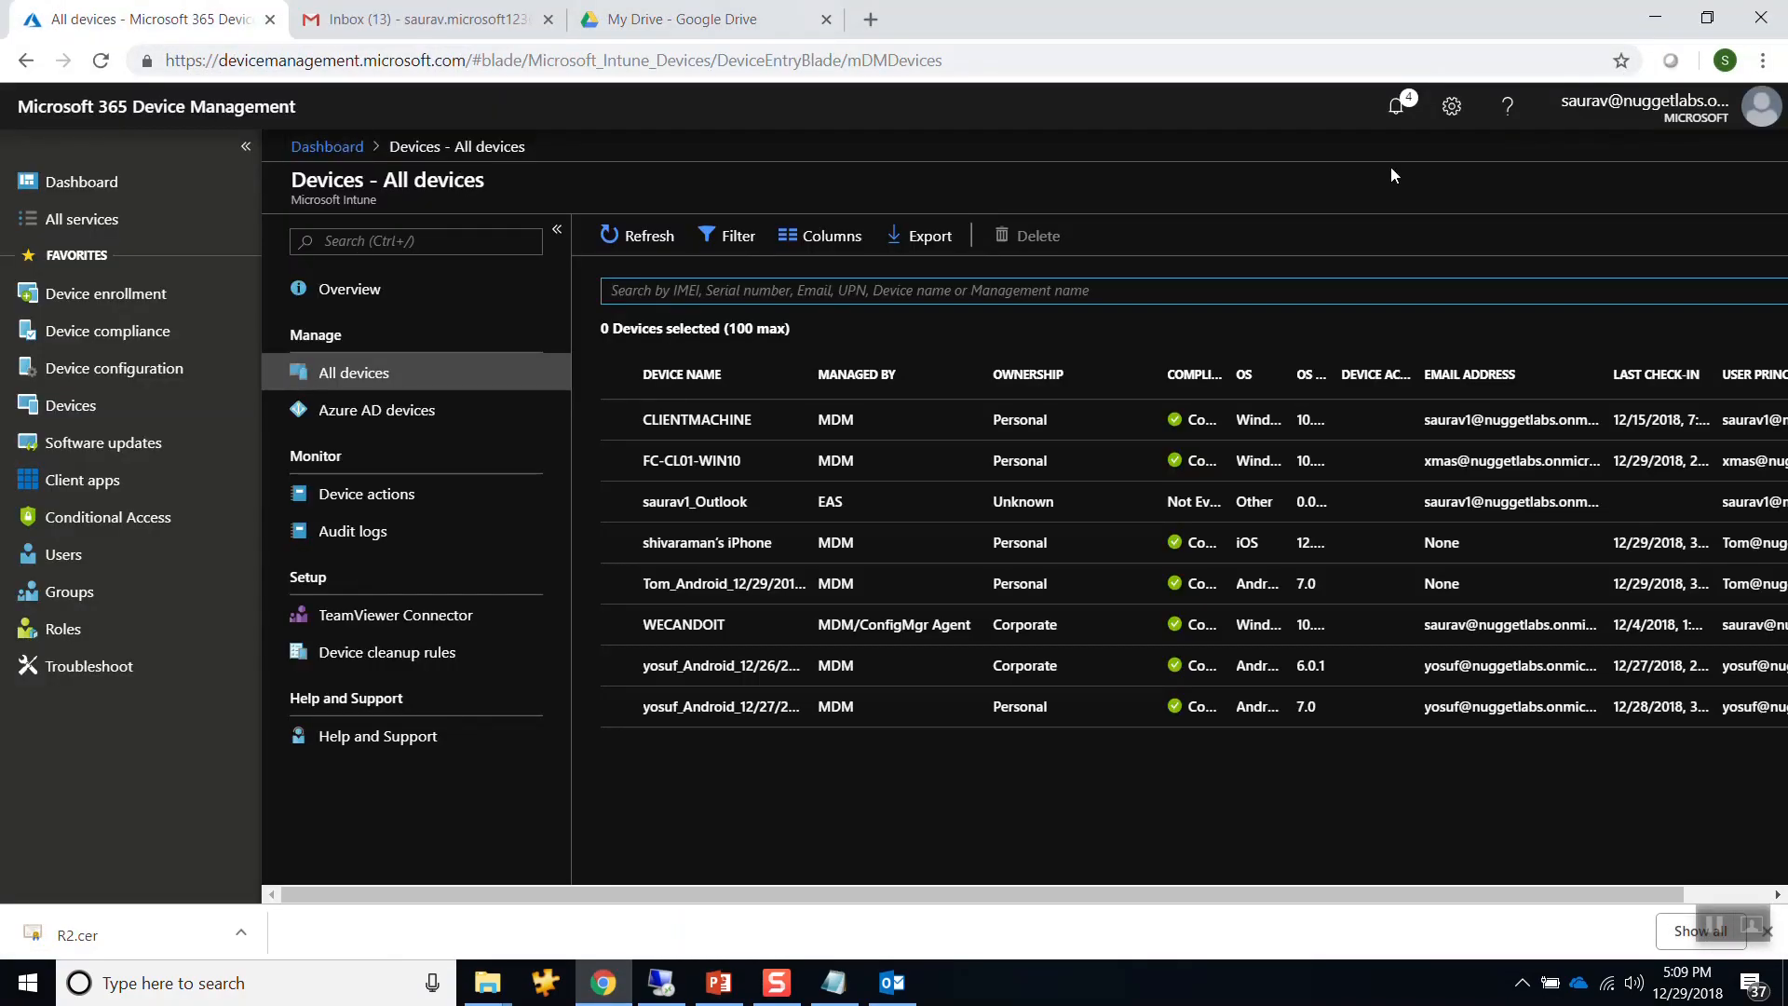
left_click(82, 369)
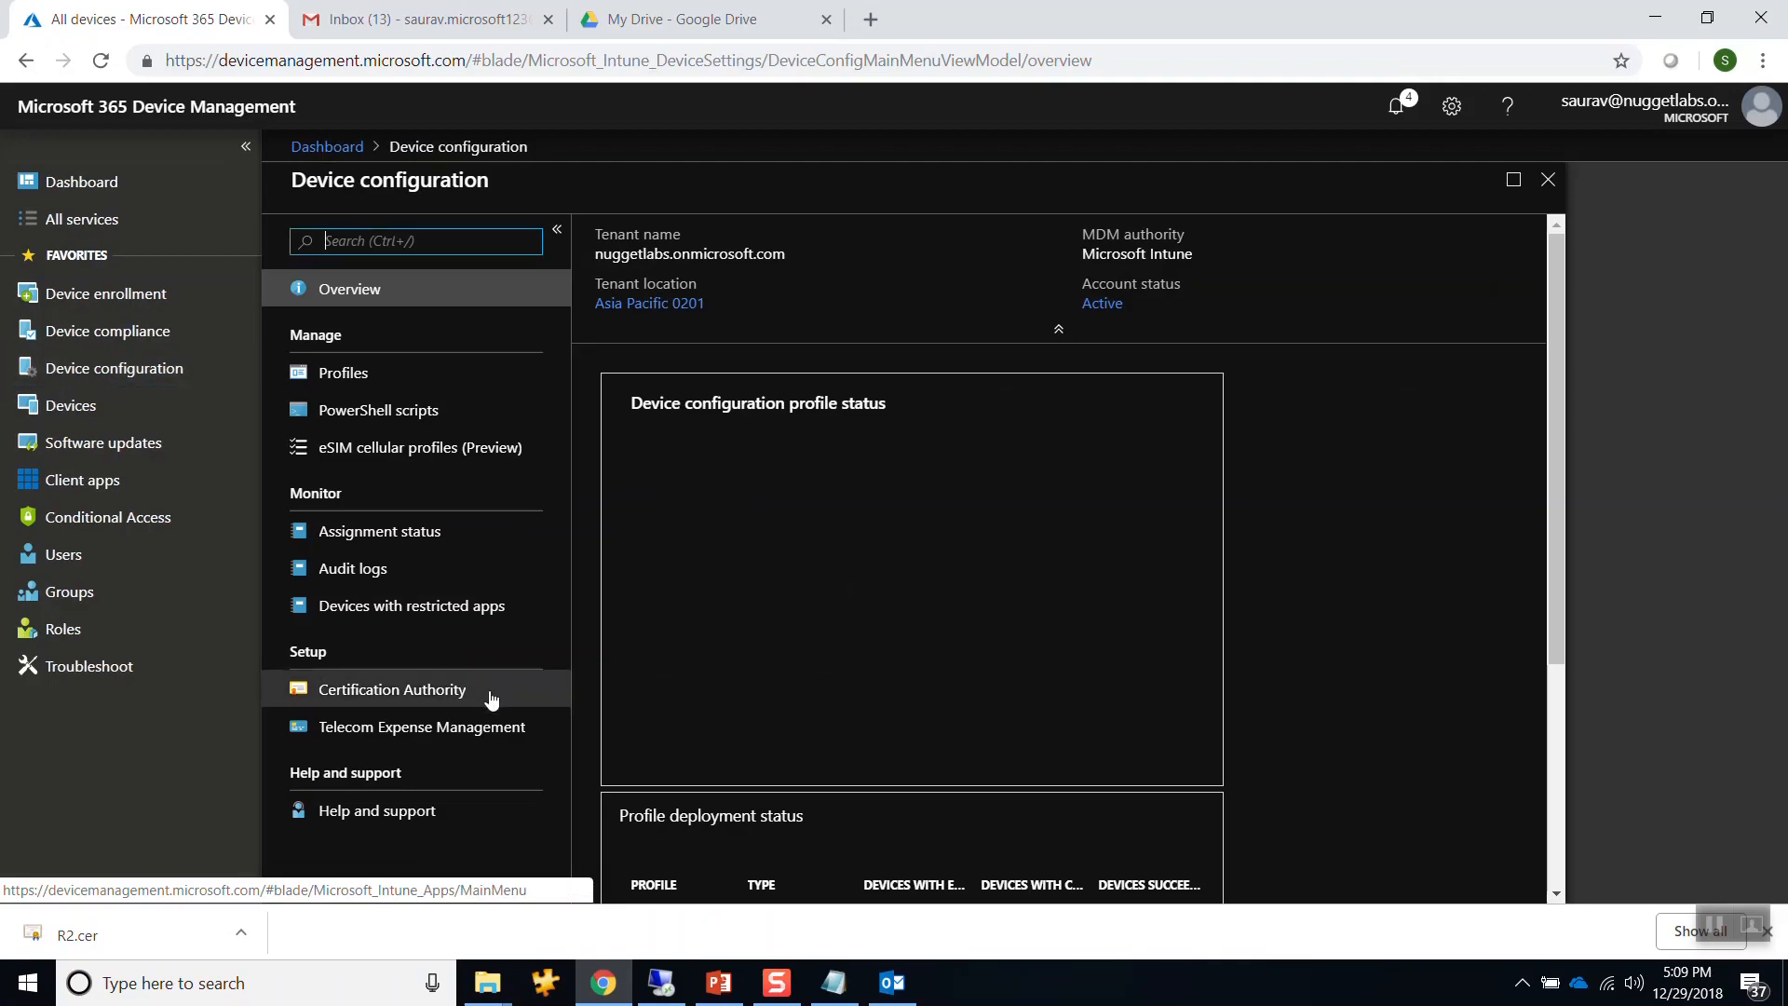
left_click(453, 700)
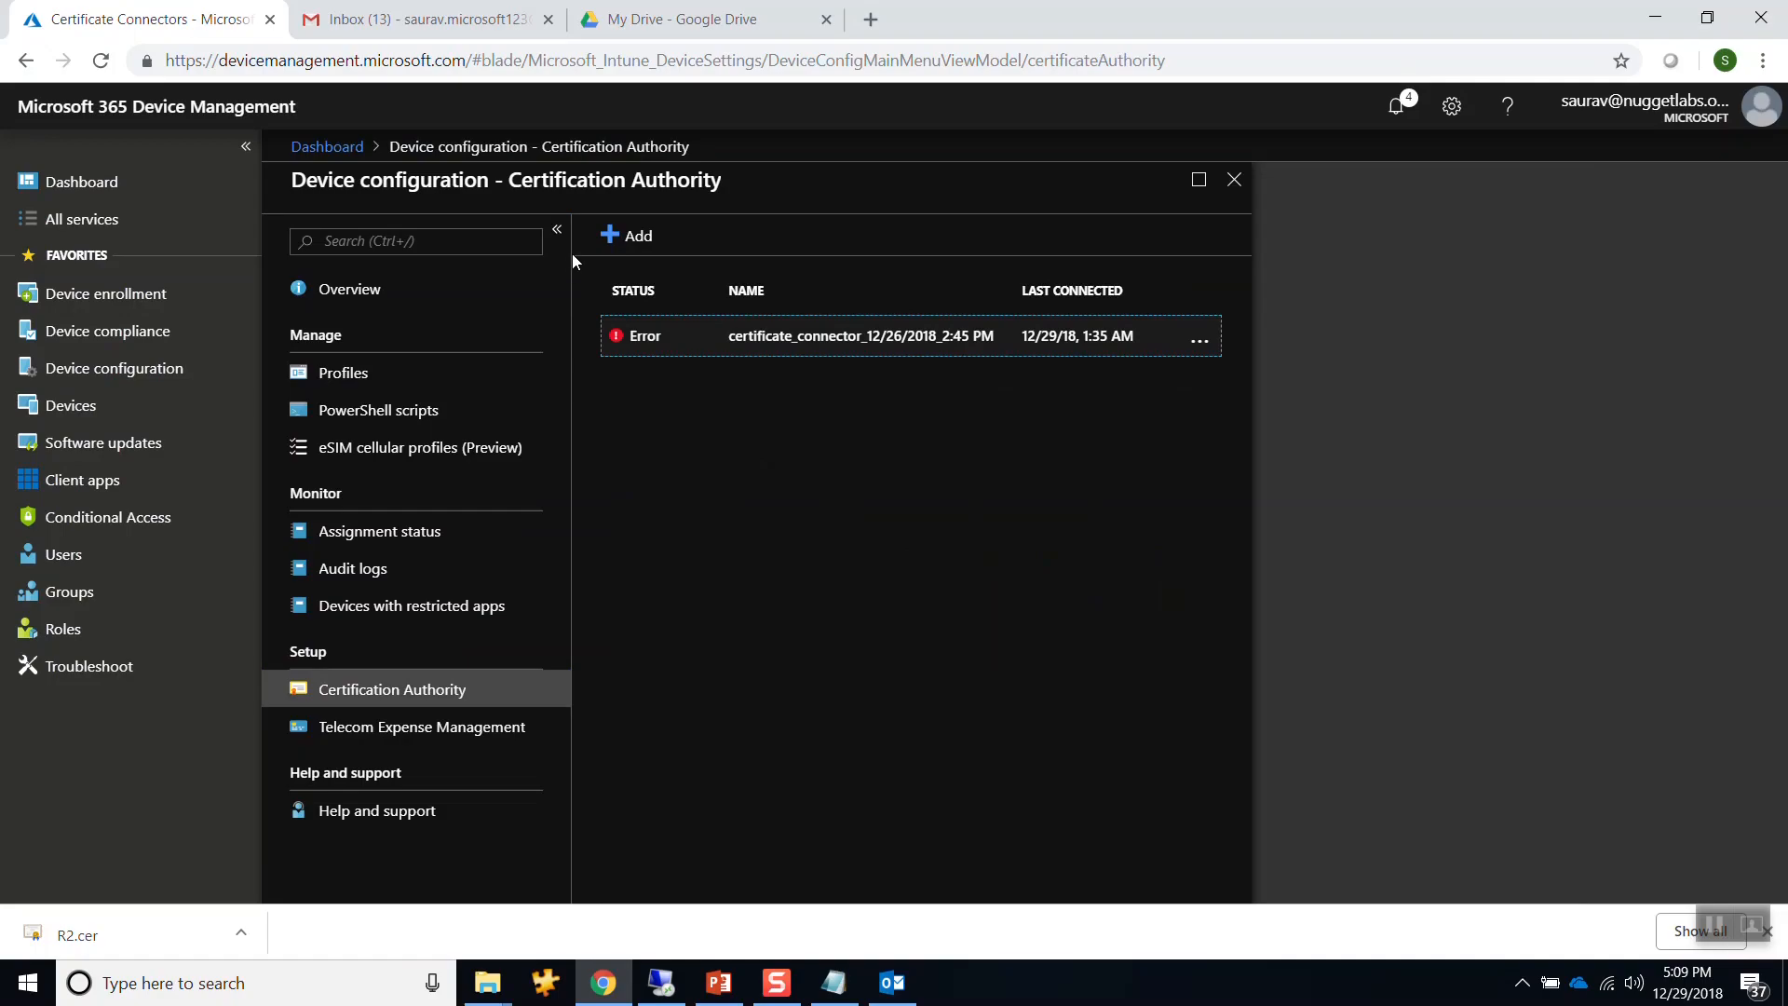
left_click(619, 238)
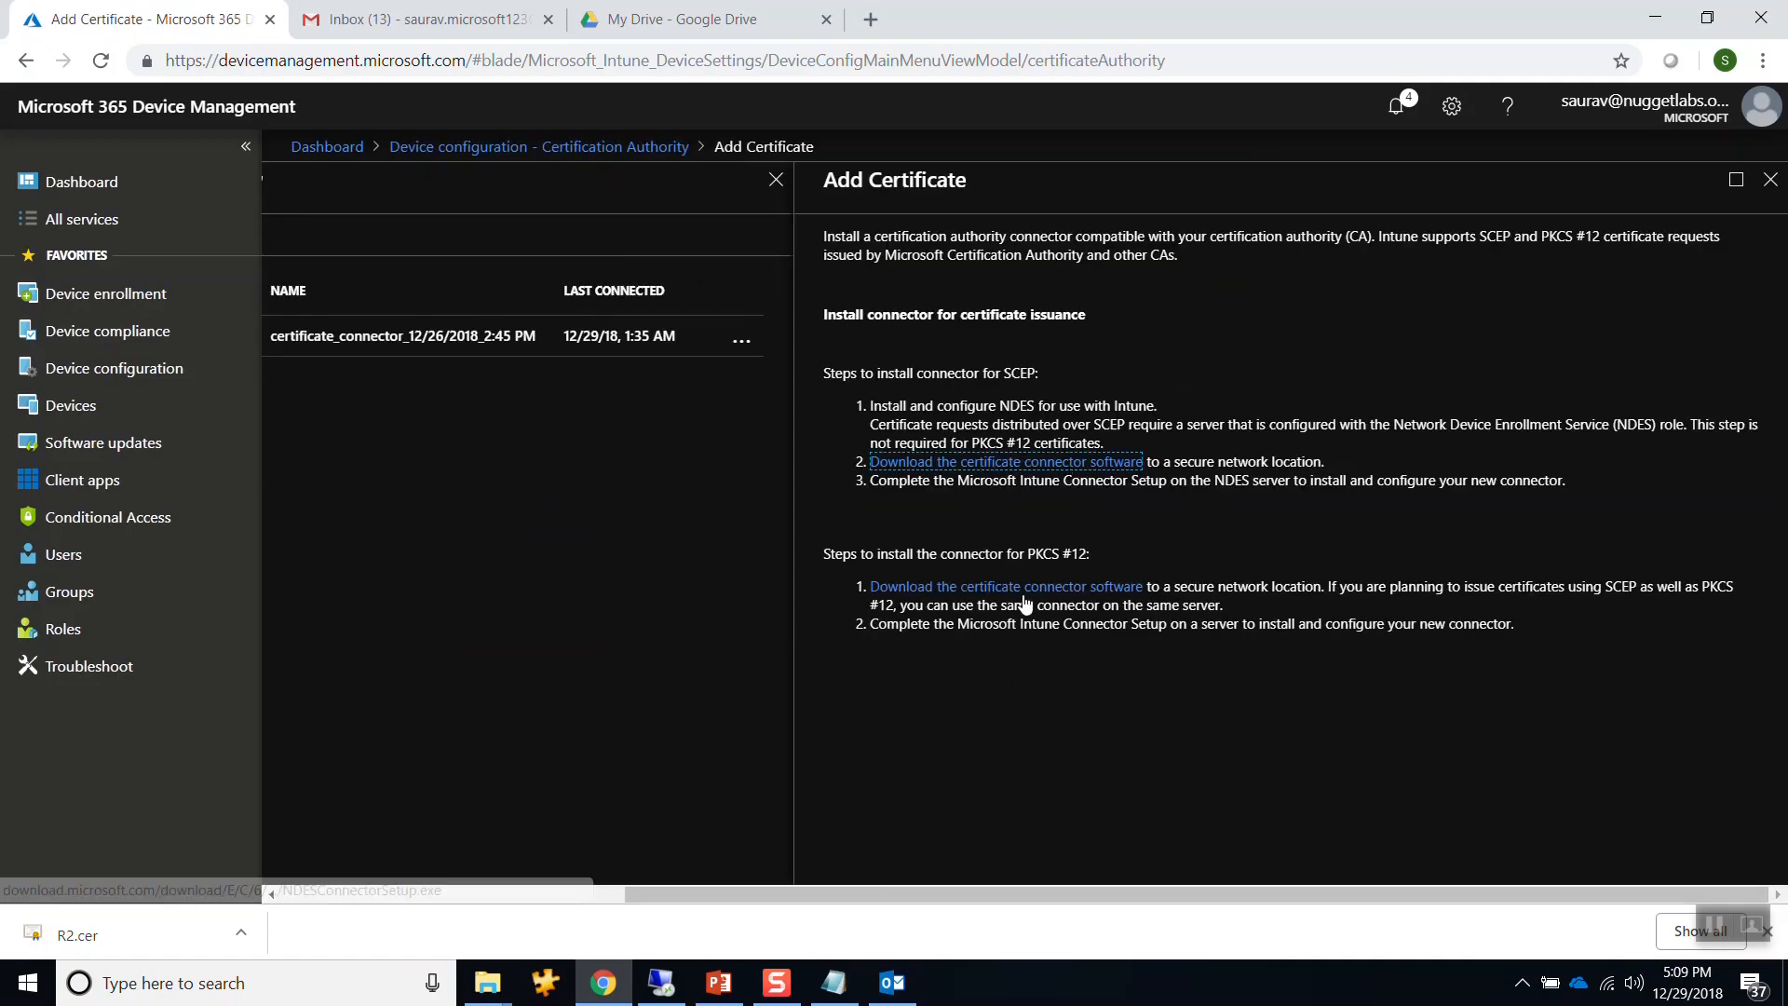
left_click(1093, 556)
left_click_drag(1094, 553, 1019, 555)
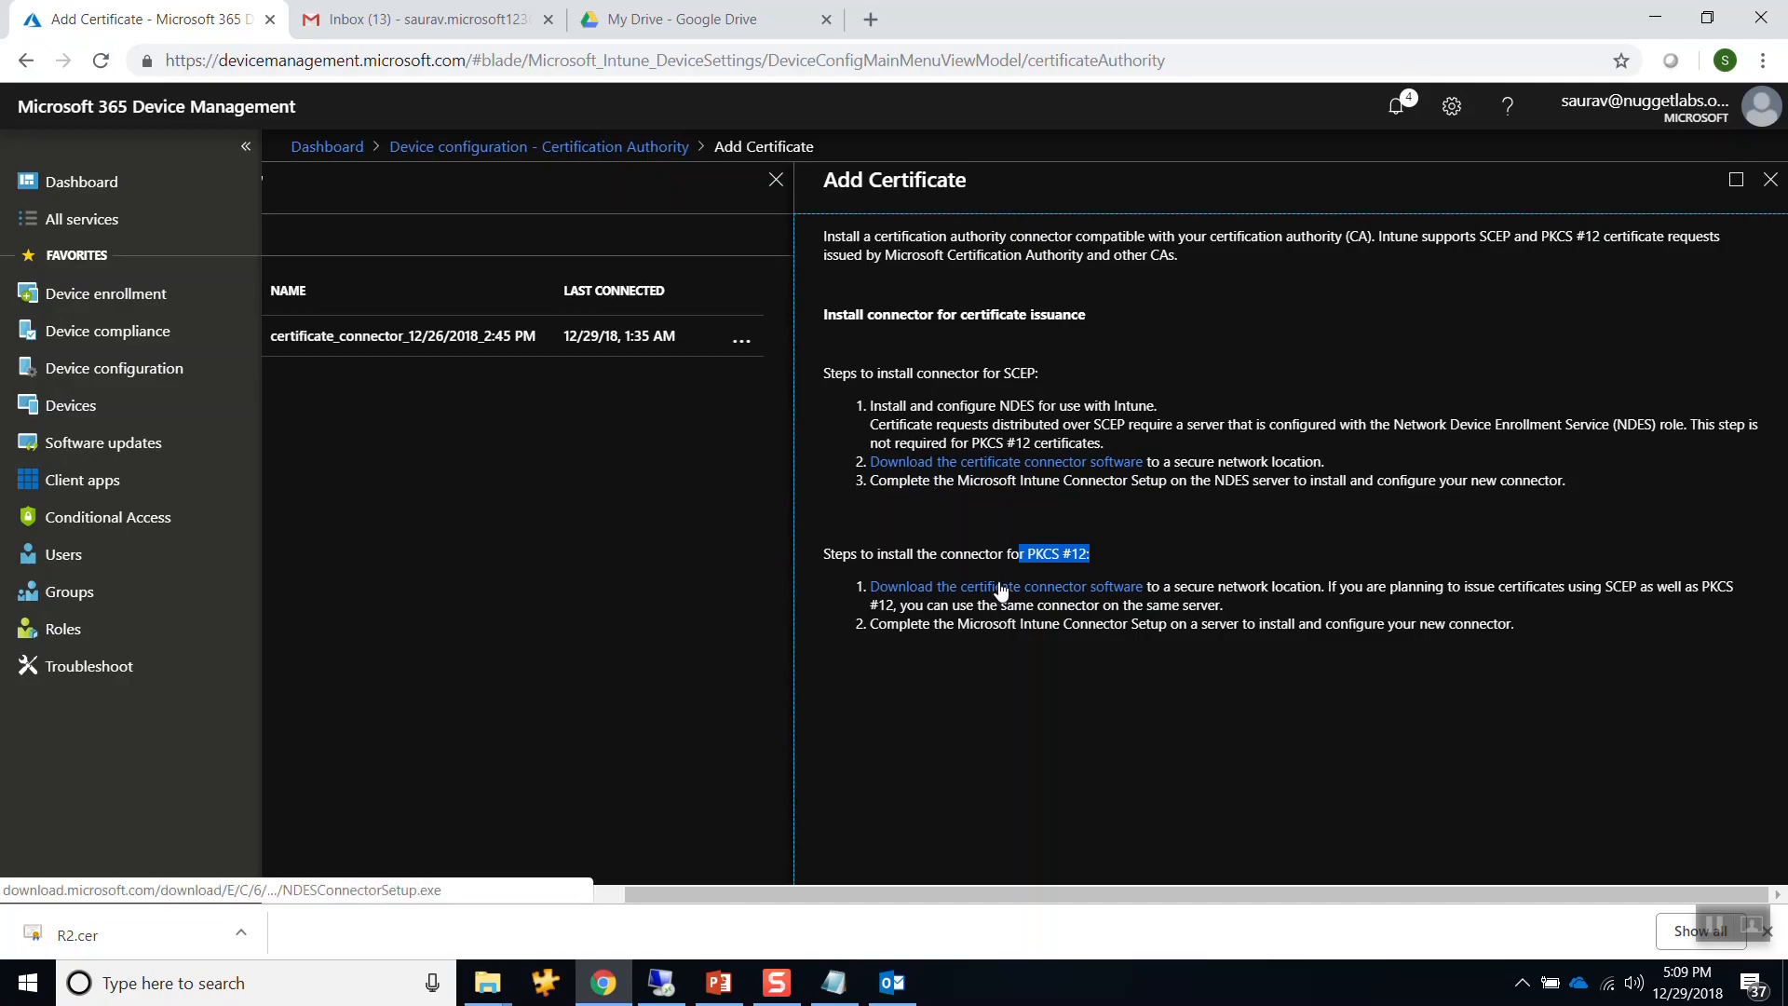
left_click(1770, 180)
Delete the old connector with Error status, then glance at the installation instructions again.
left_click(1200, 341)
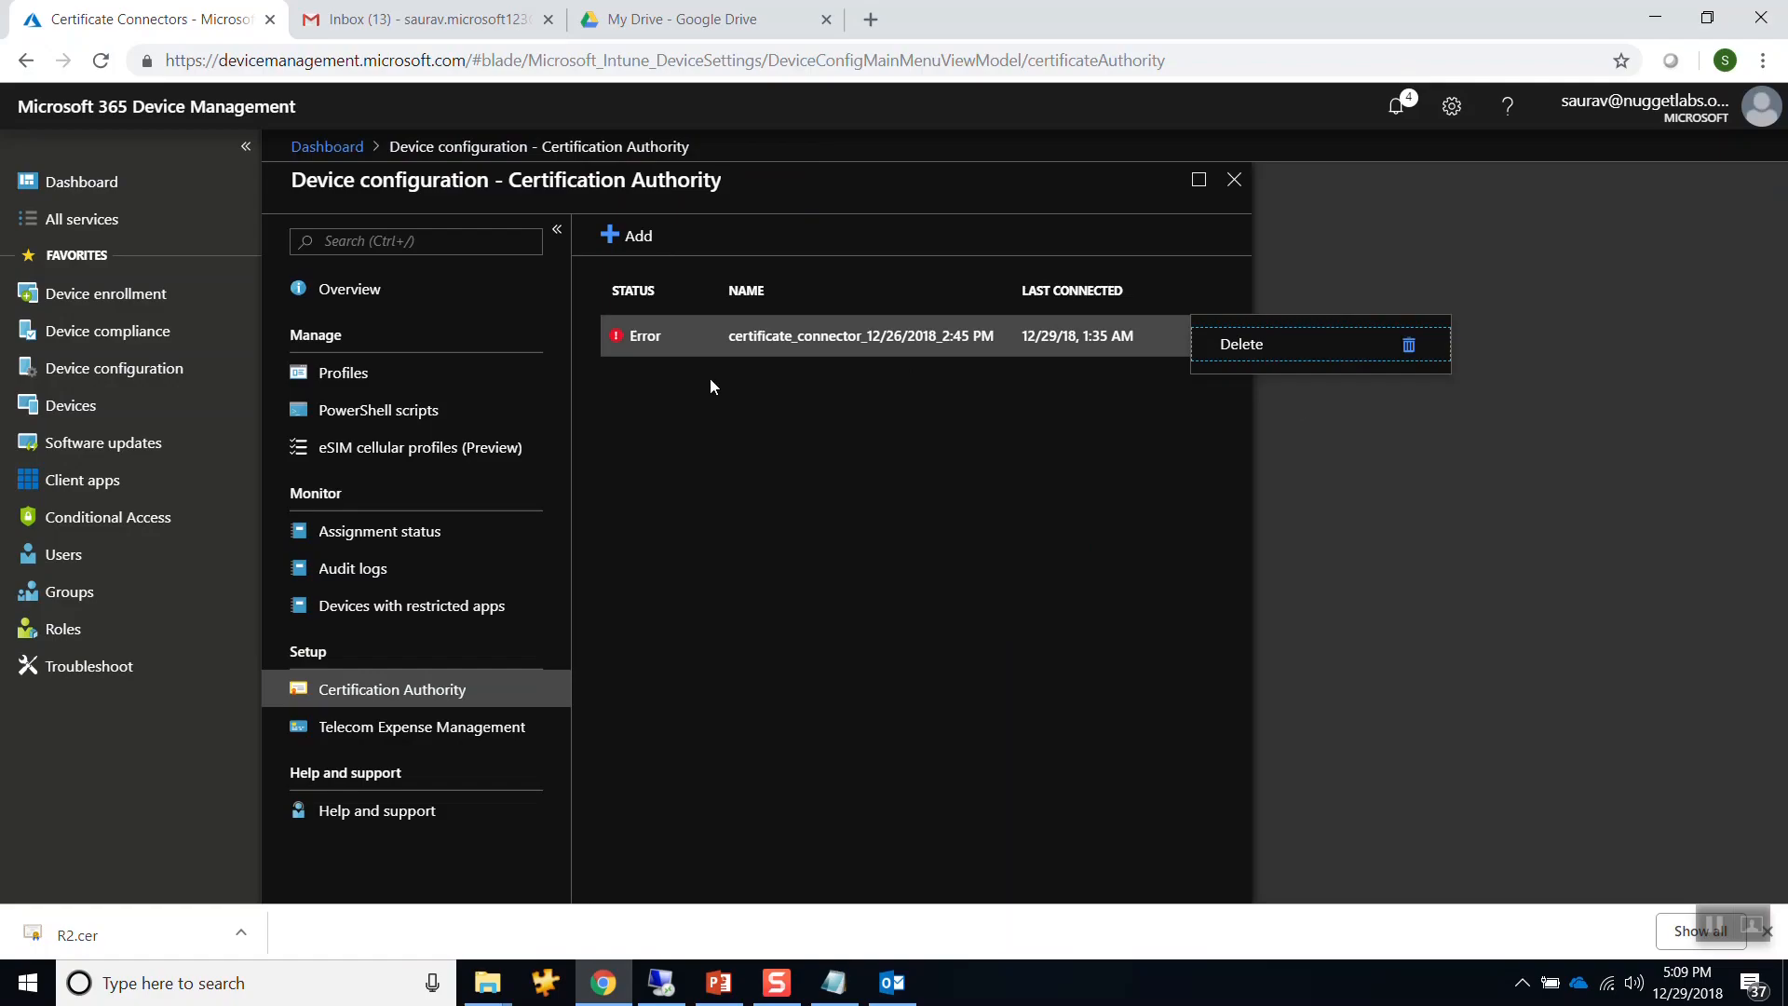
left_click(1384, 361)
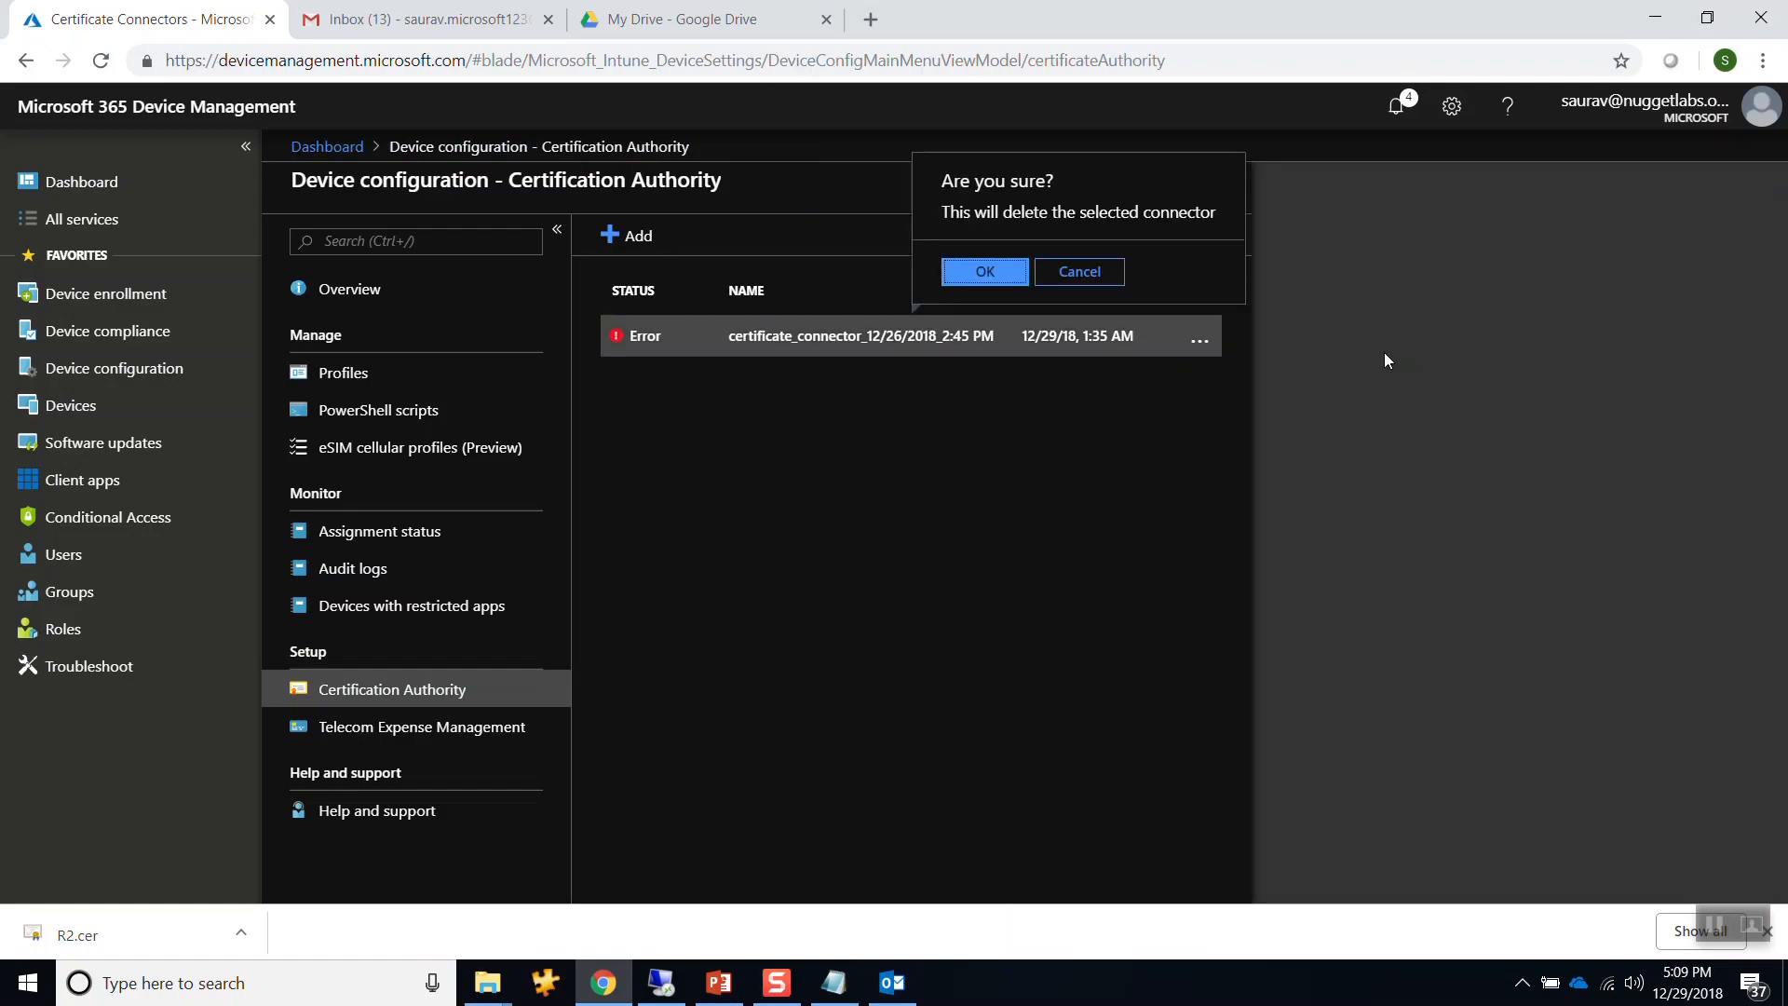
left_click(976, 277)
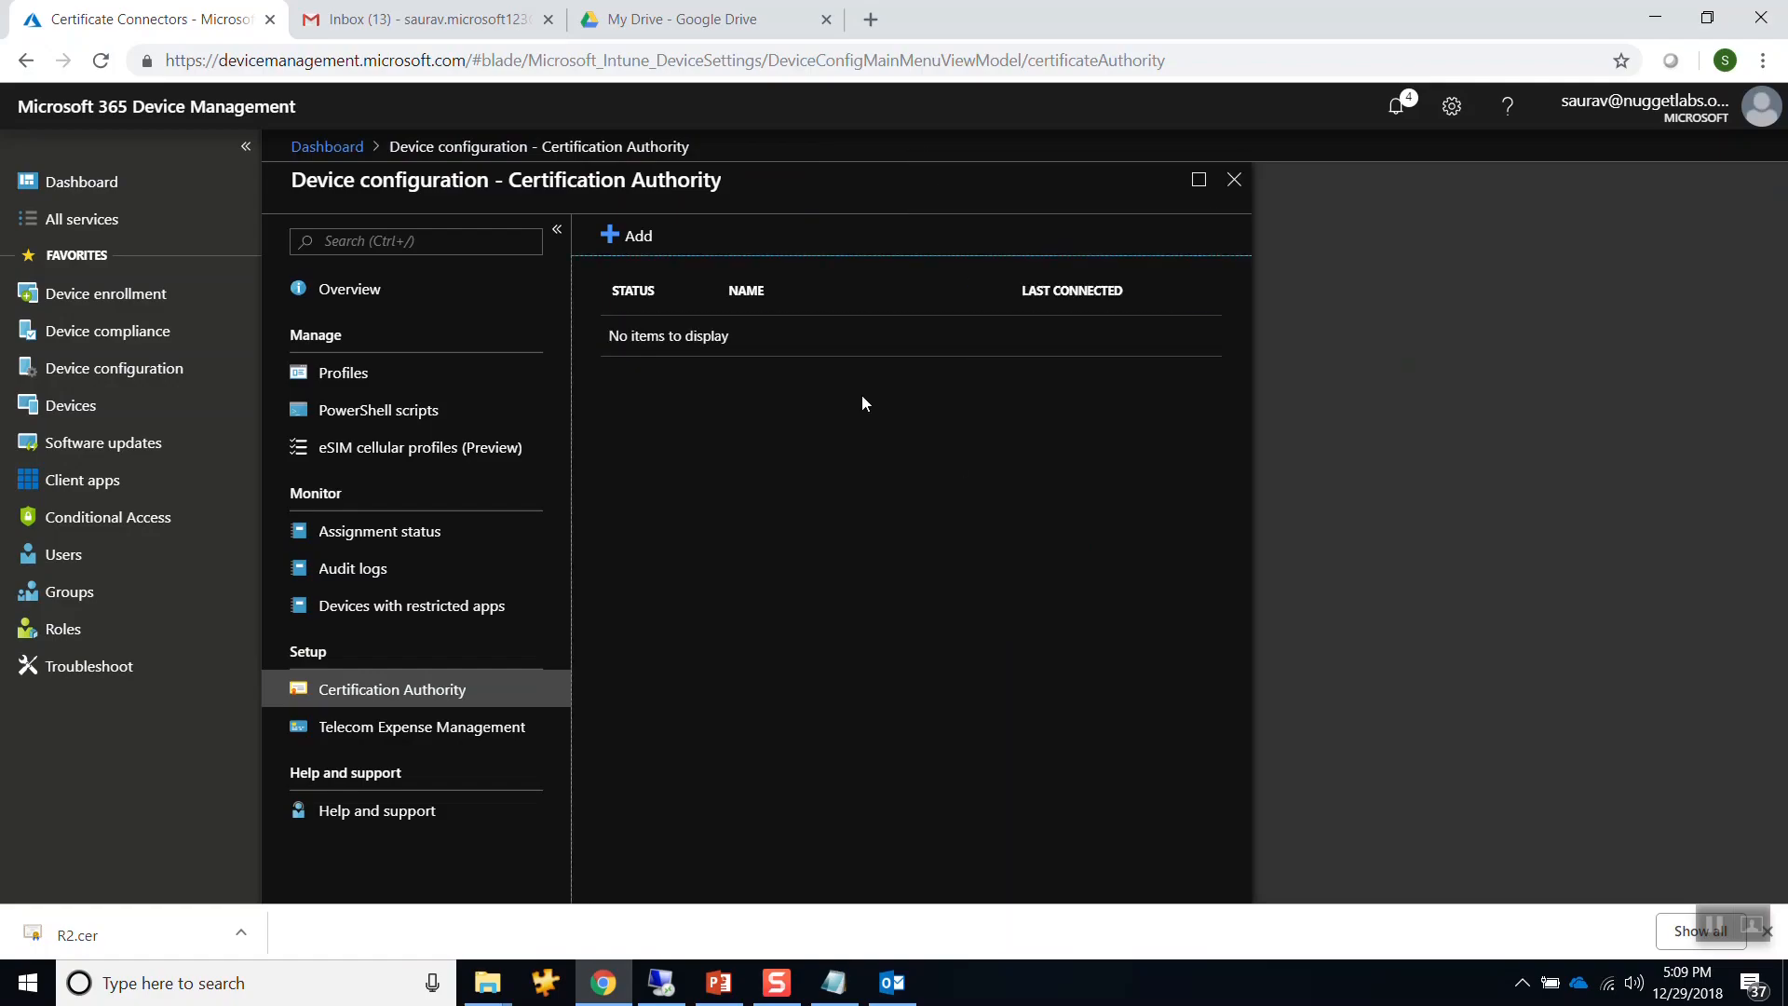
left_click(624, 240)
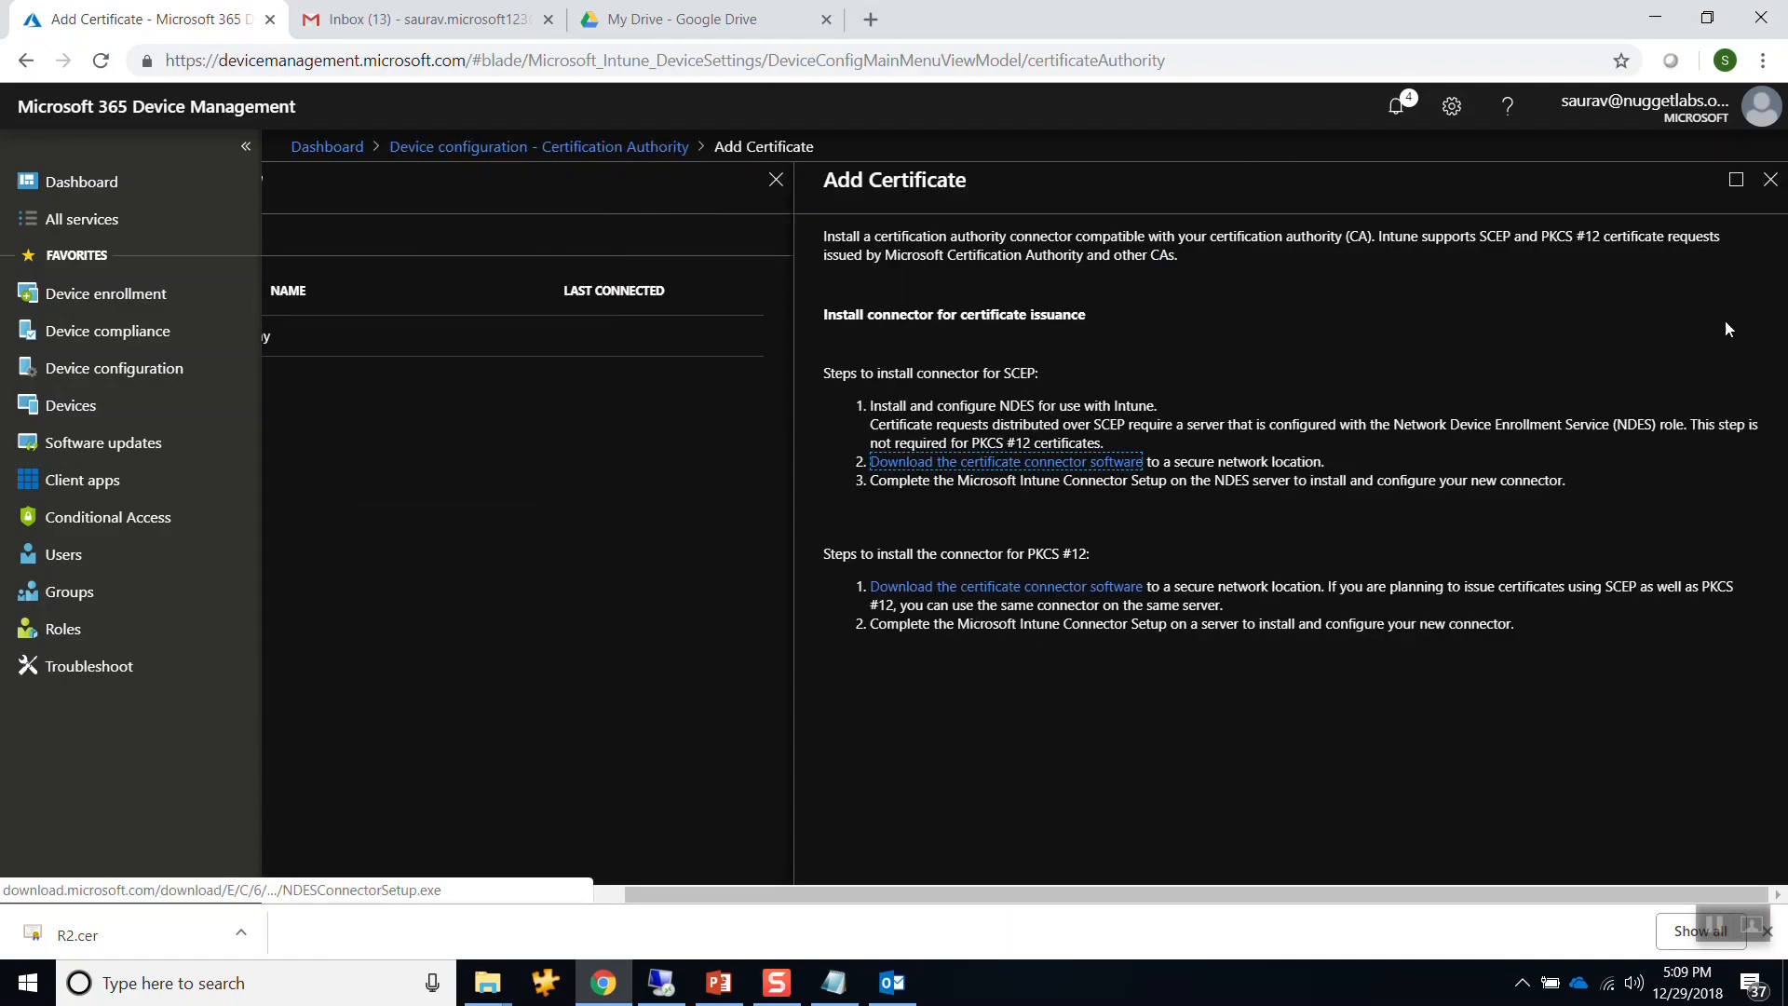
left_click(1769, 181)
Switch to the FC-CM01 virtual machine and enlarge its console window.
left_click(663, 980)
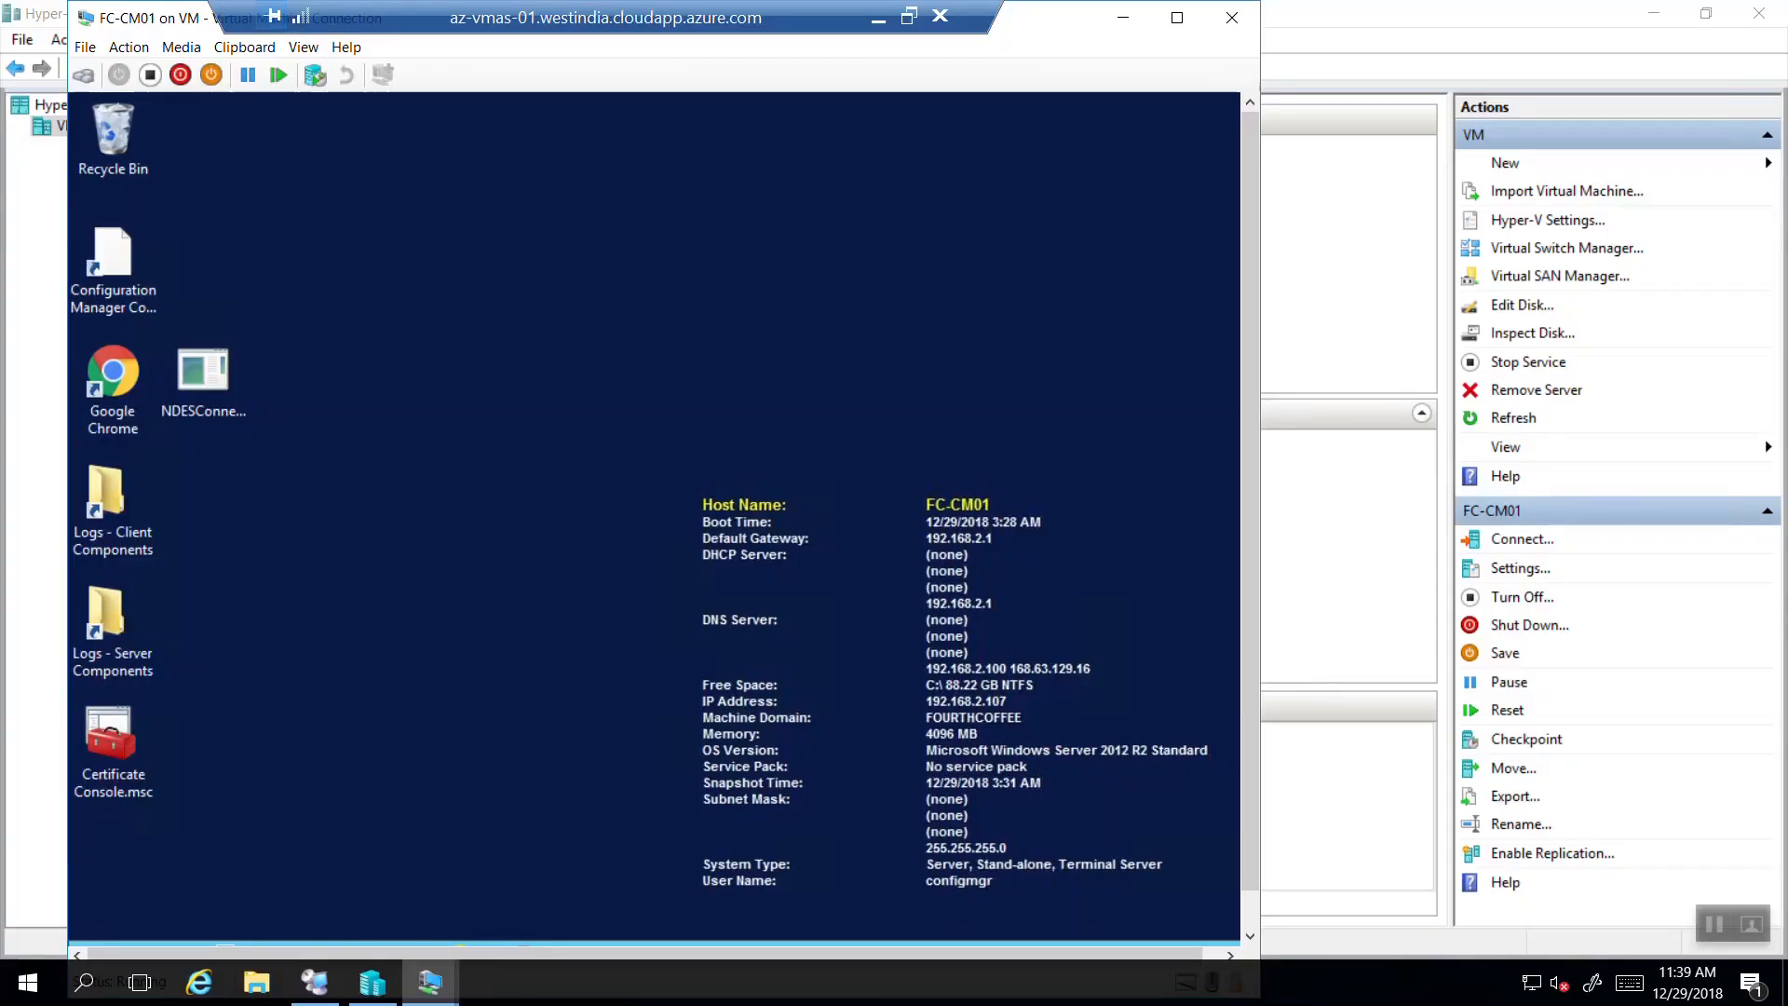
left_click(1177, 17)
left_click_drag(803, 23, 1584, 23)
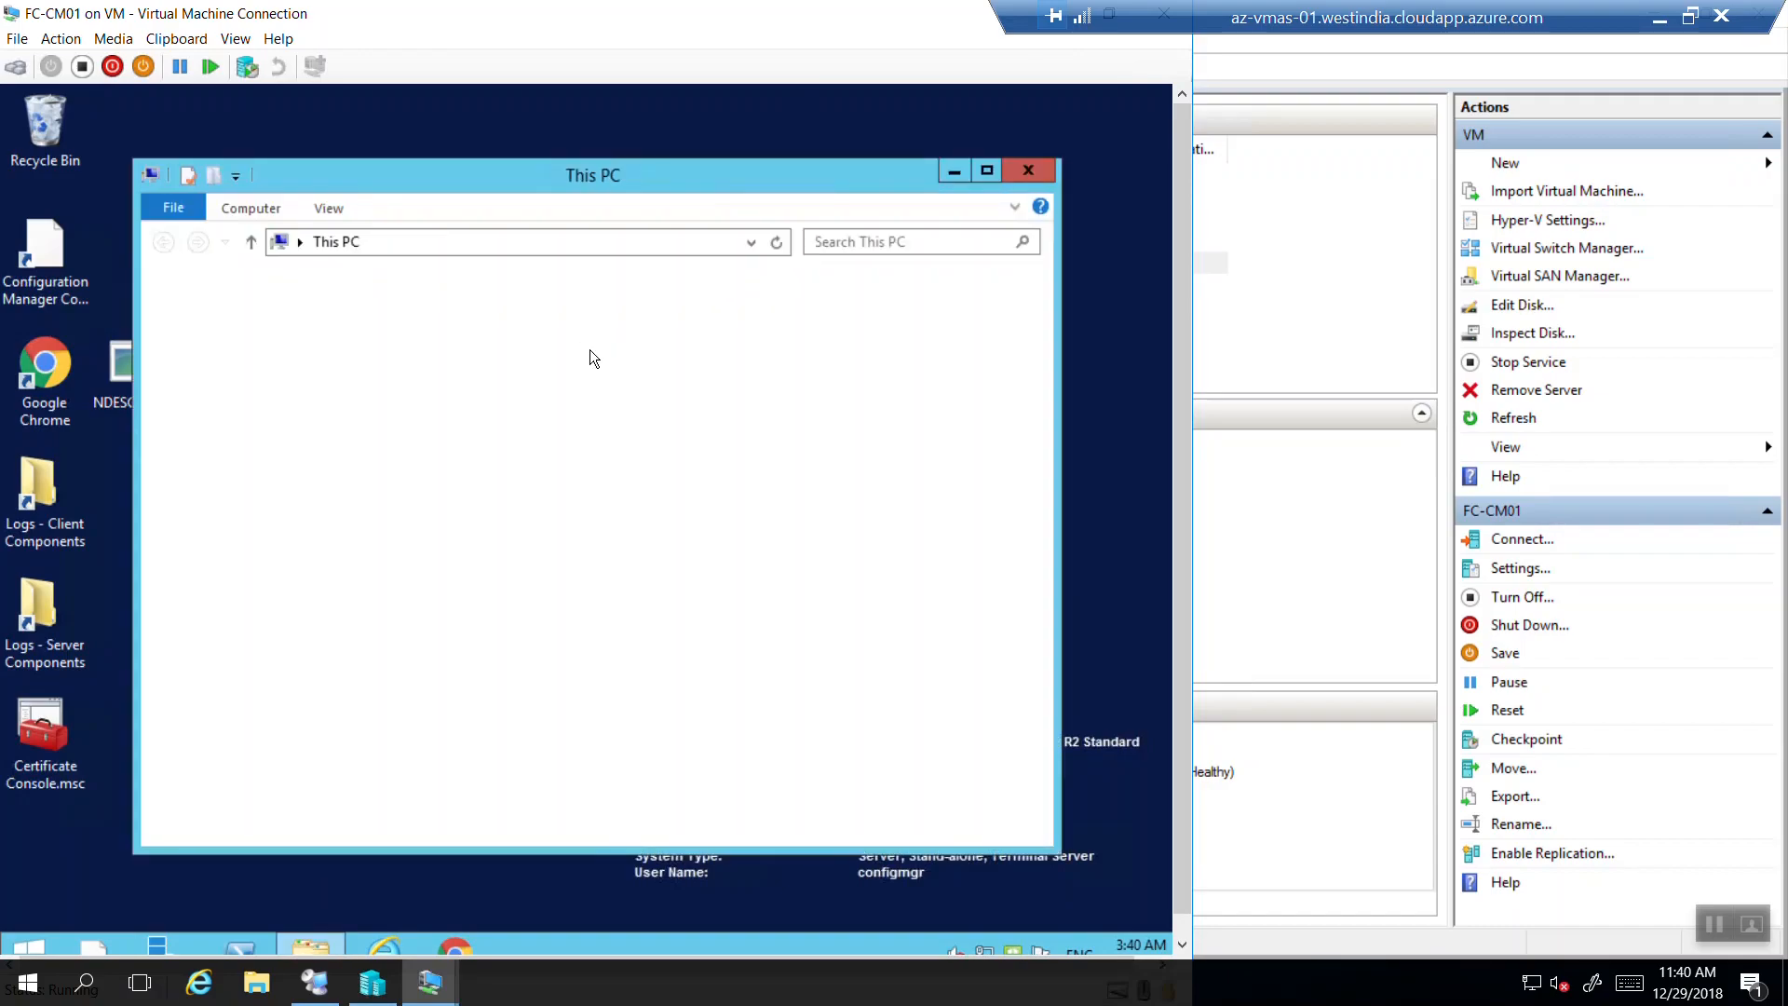
double_click(768, 562)
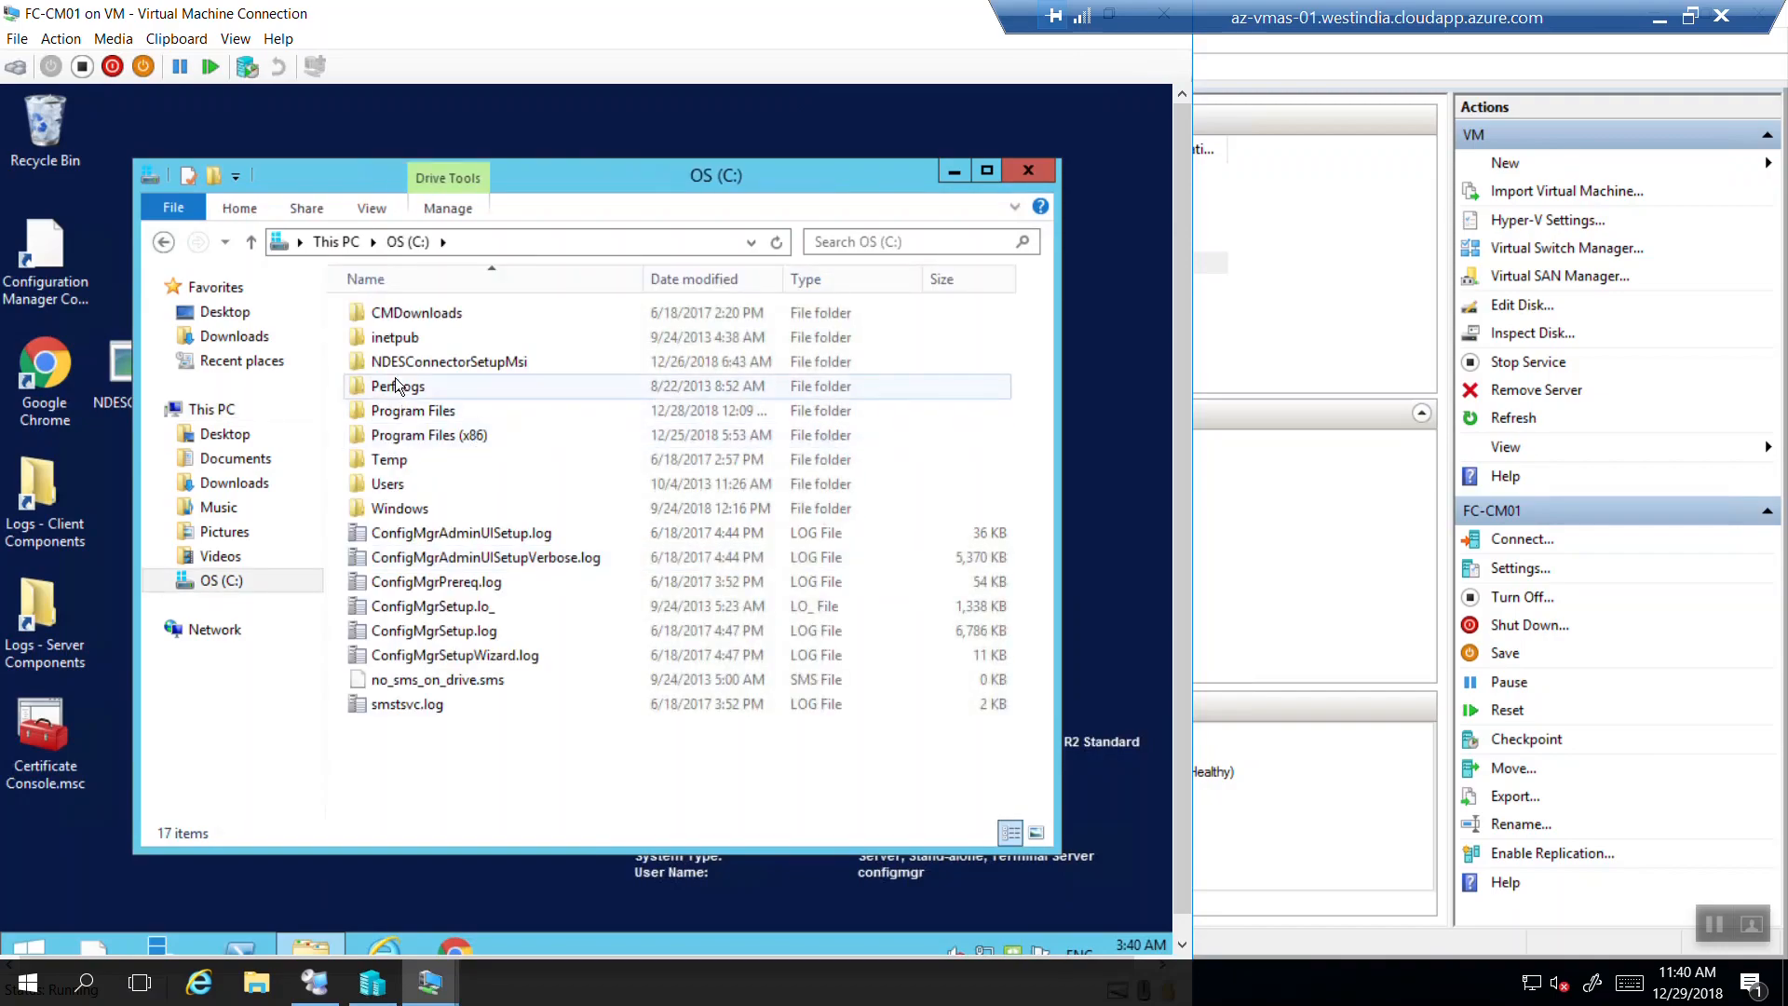
left_click(430, 417)
double_click(429, 417)
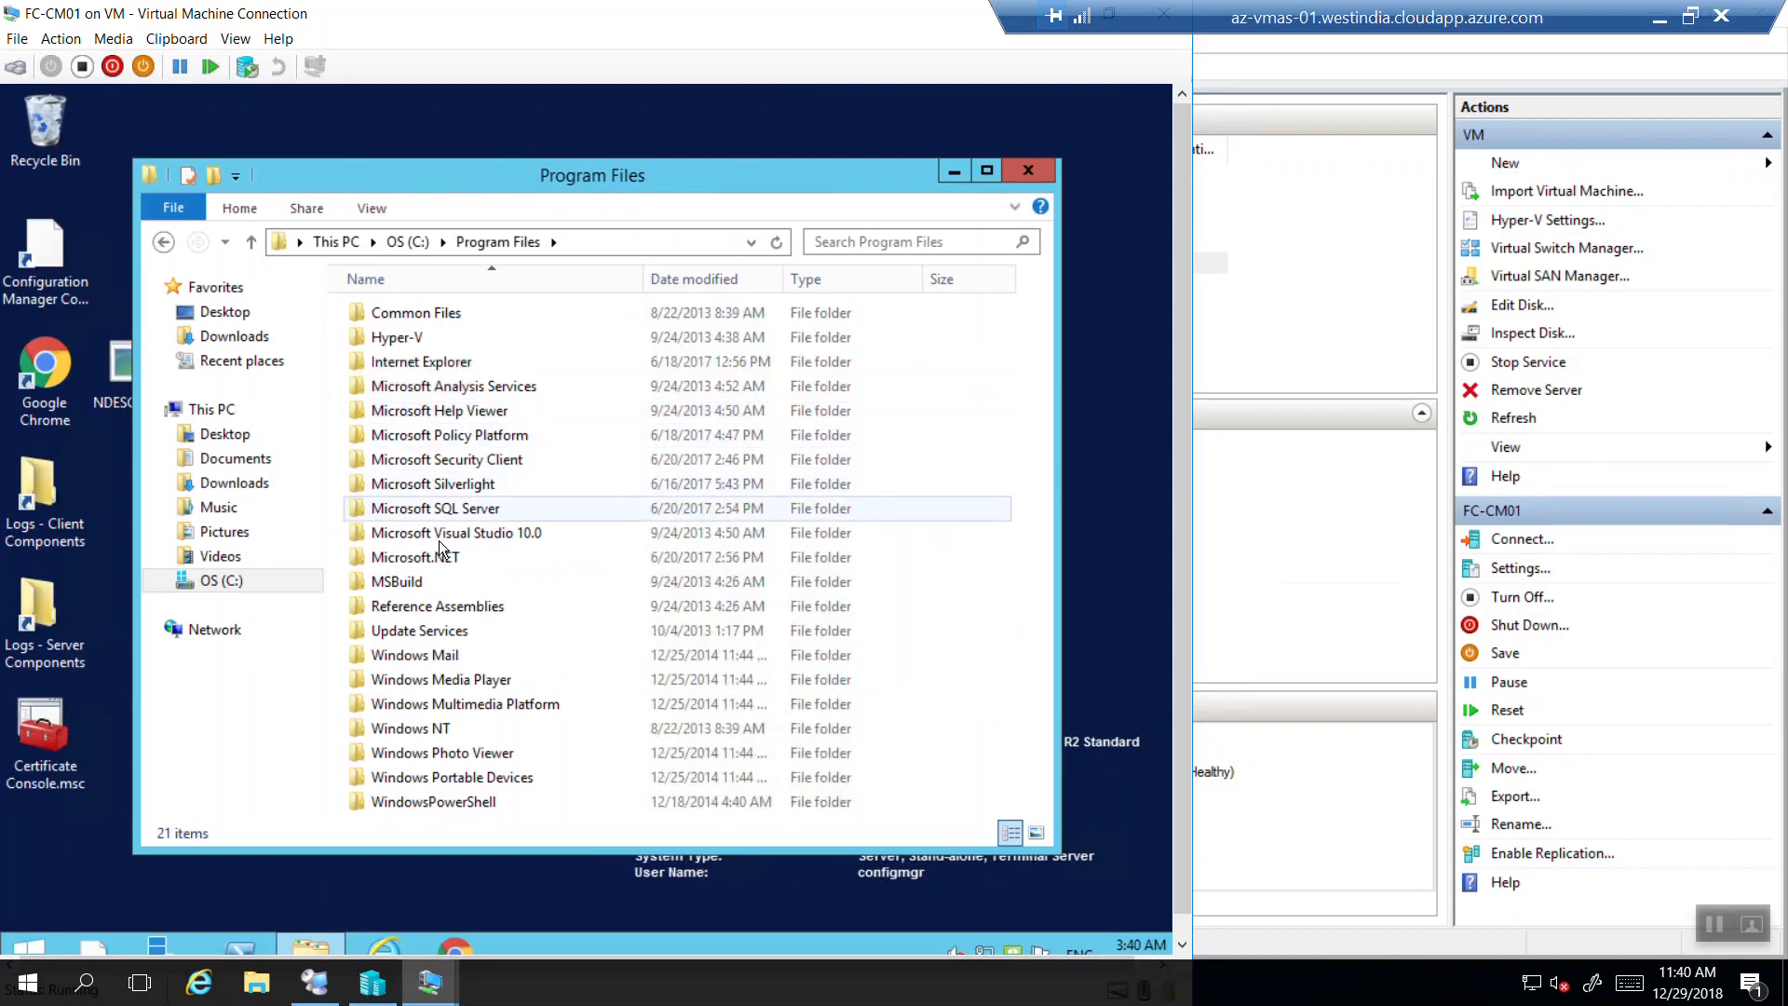
left_click(383, 488)
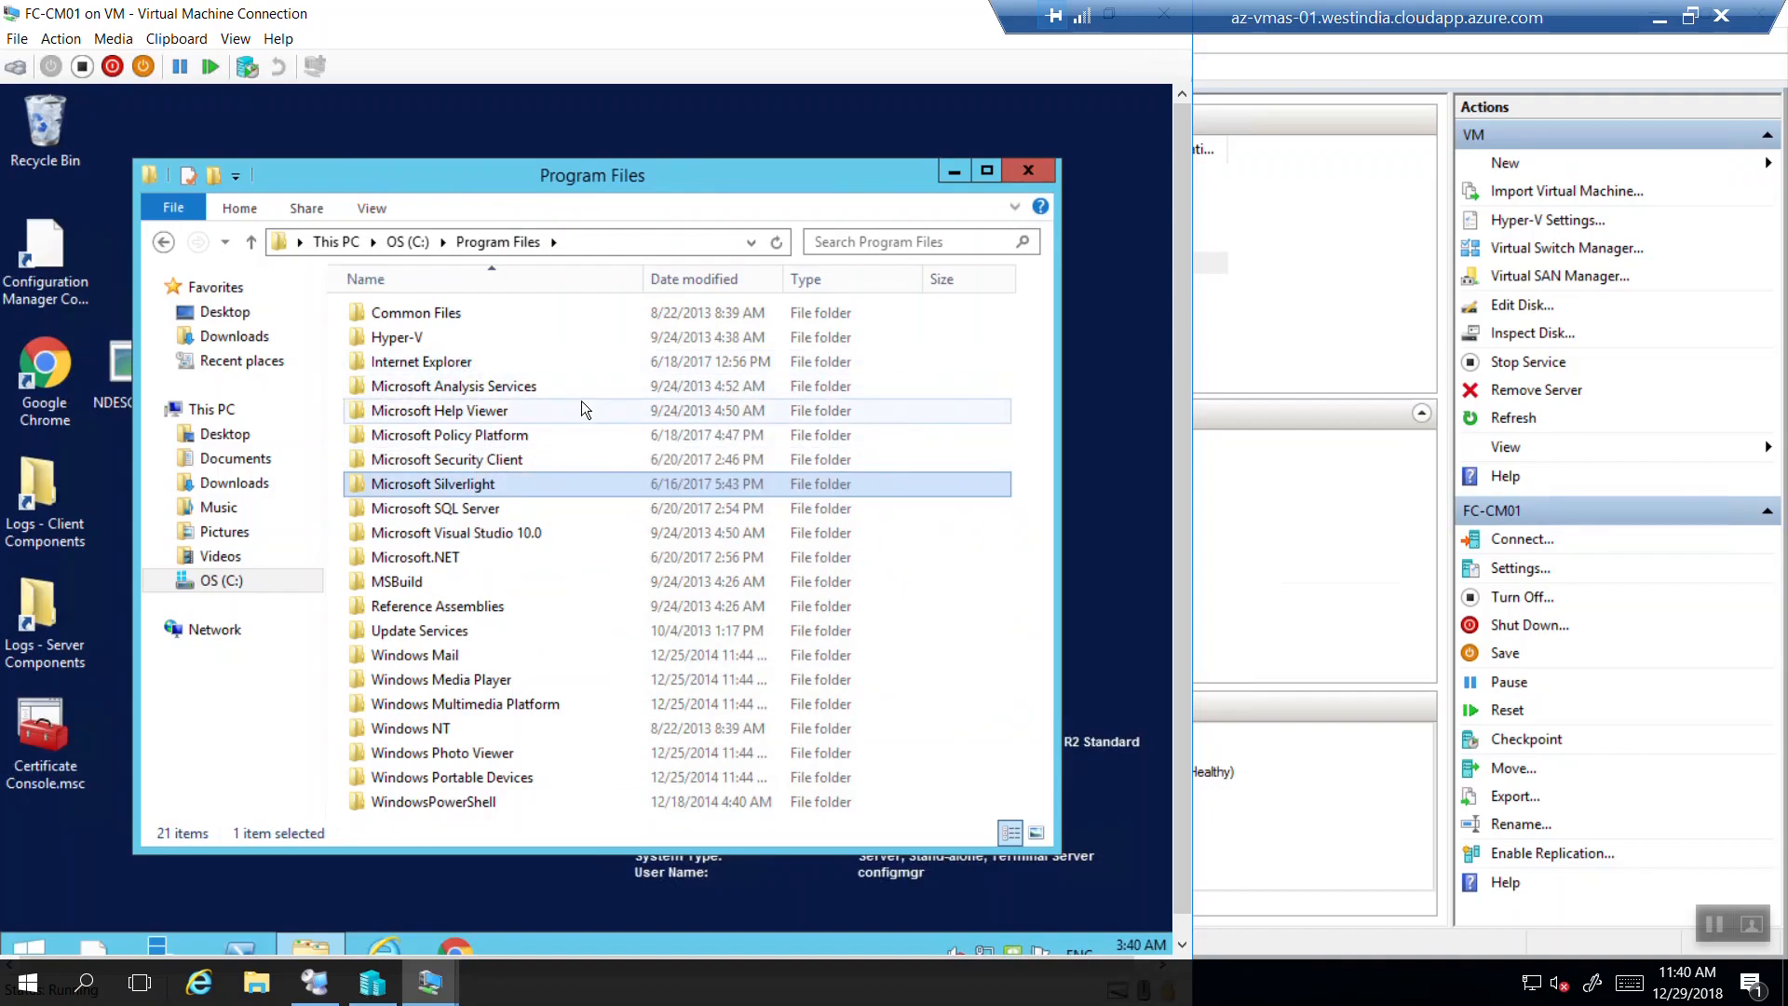
left_click(1048, 179)
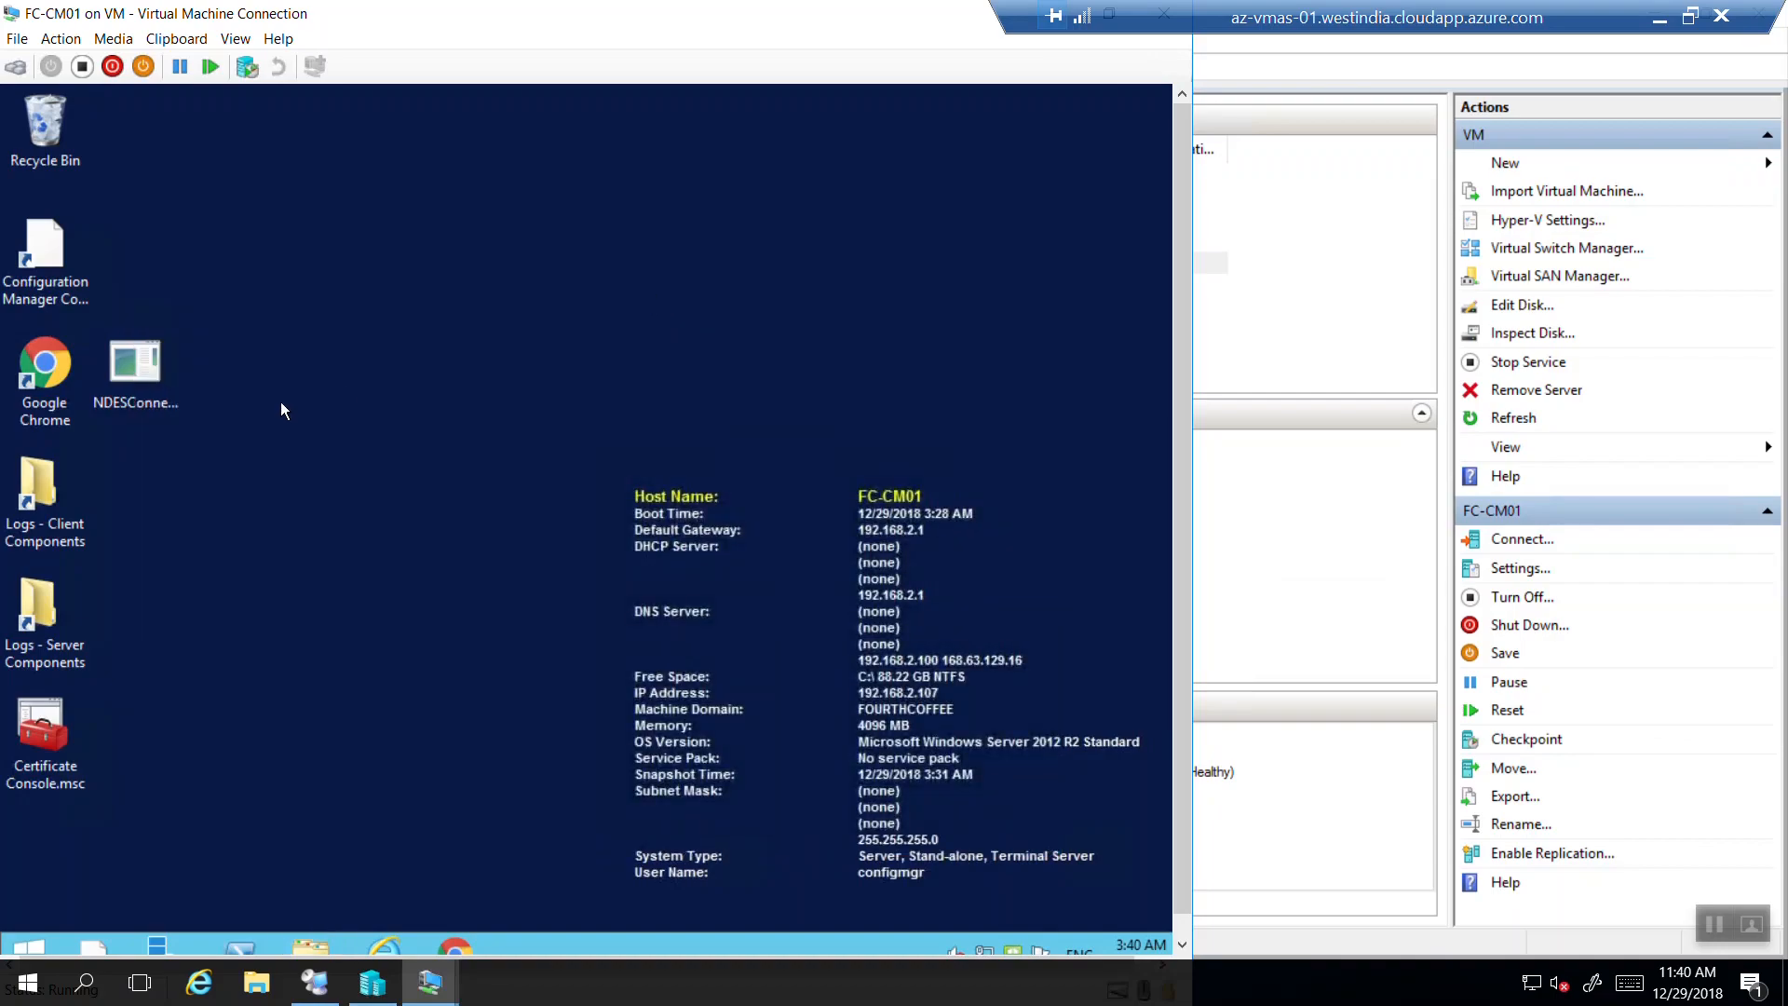
Launch NDESConnectorSetup.exe, accept the licence, and keep the default install folder.
right_click(121, 373)
left_click(177, 408)
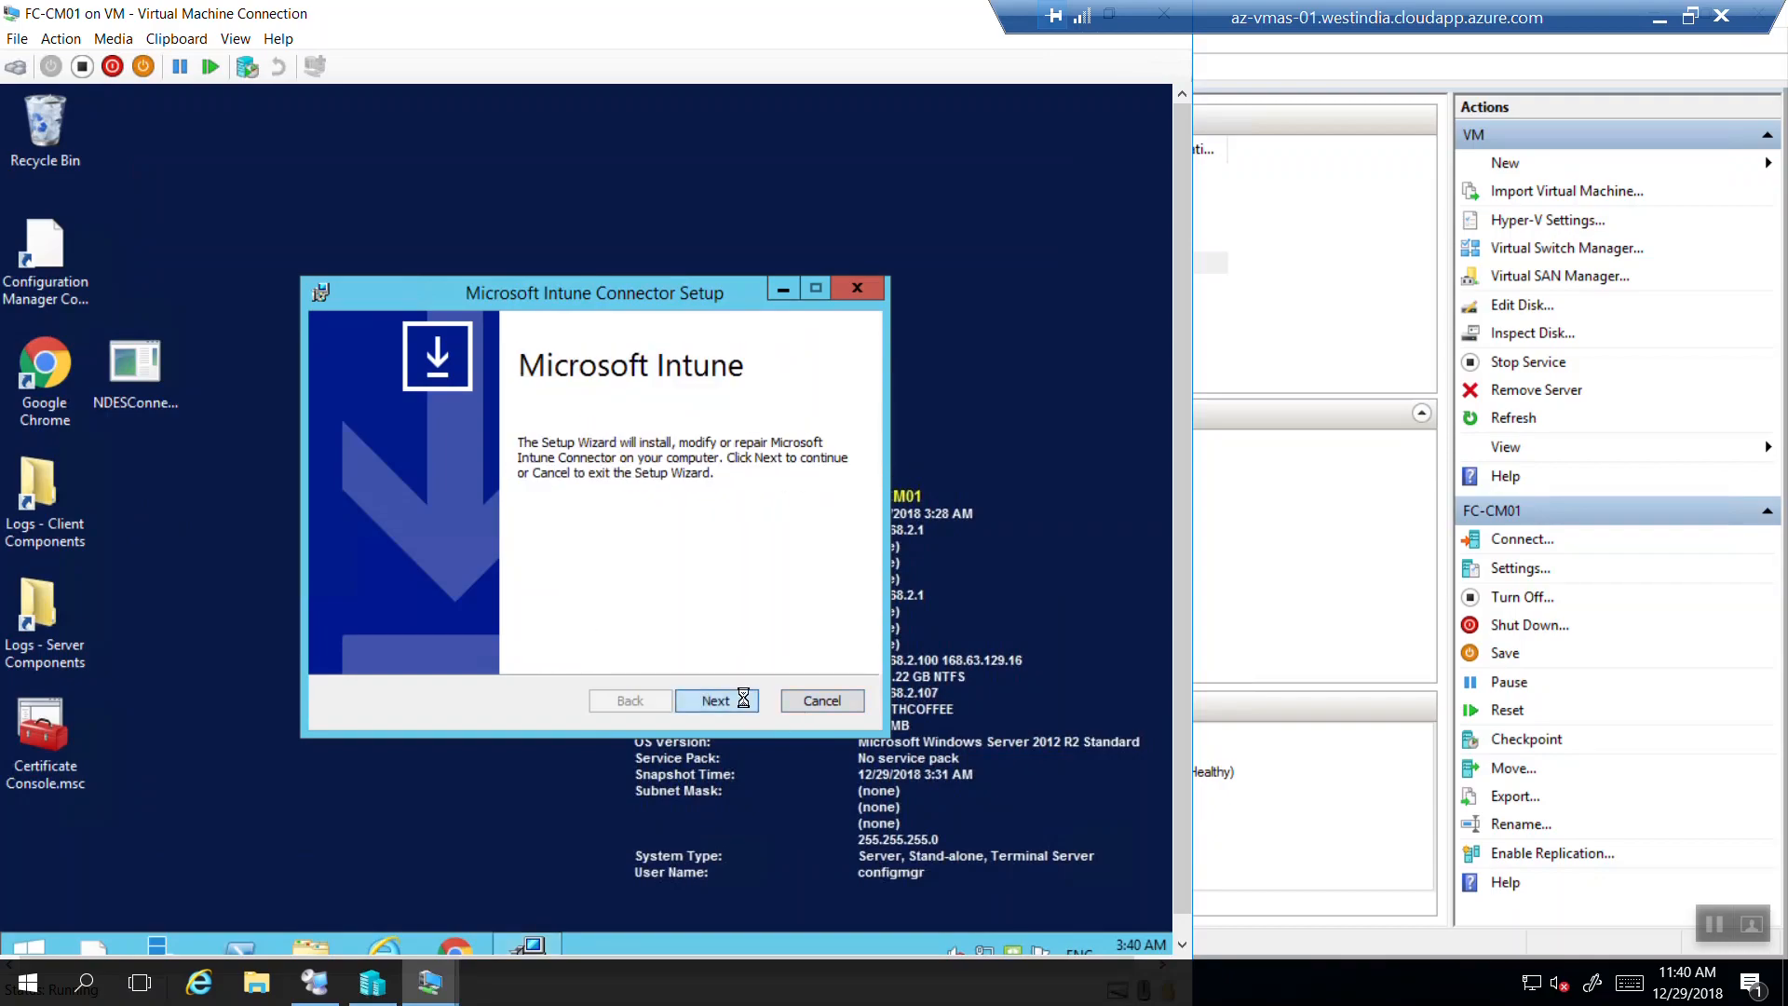
left_click(743, 698)
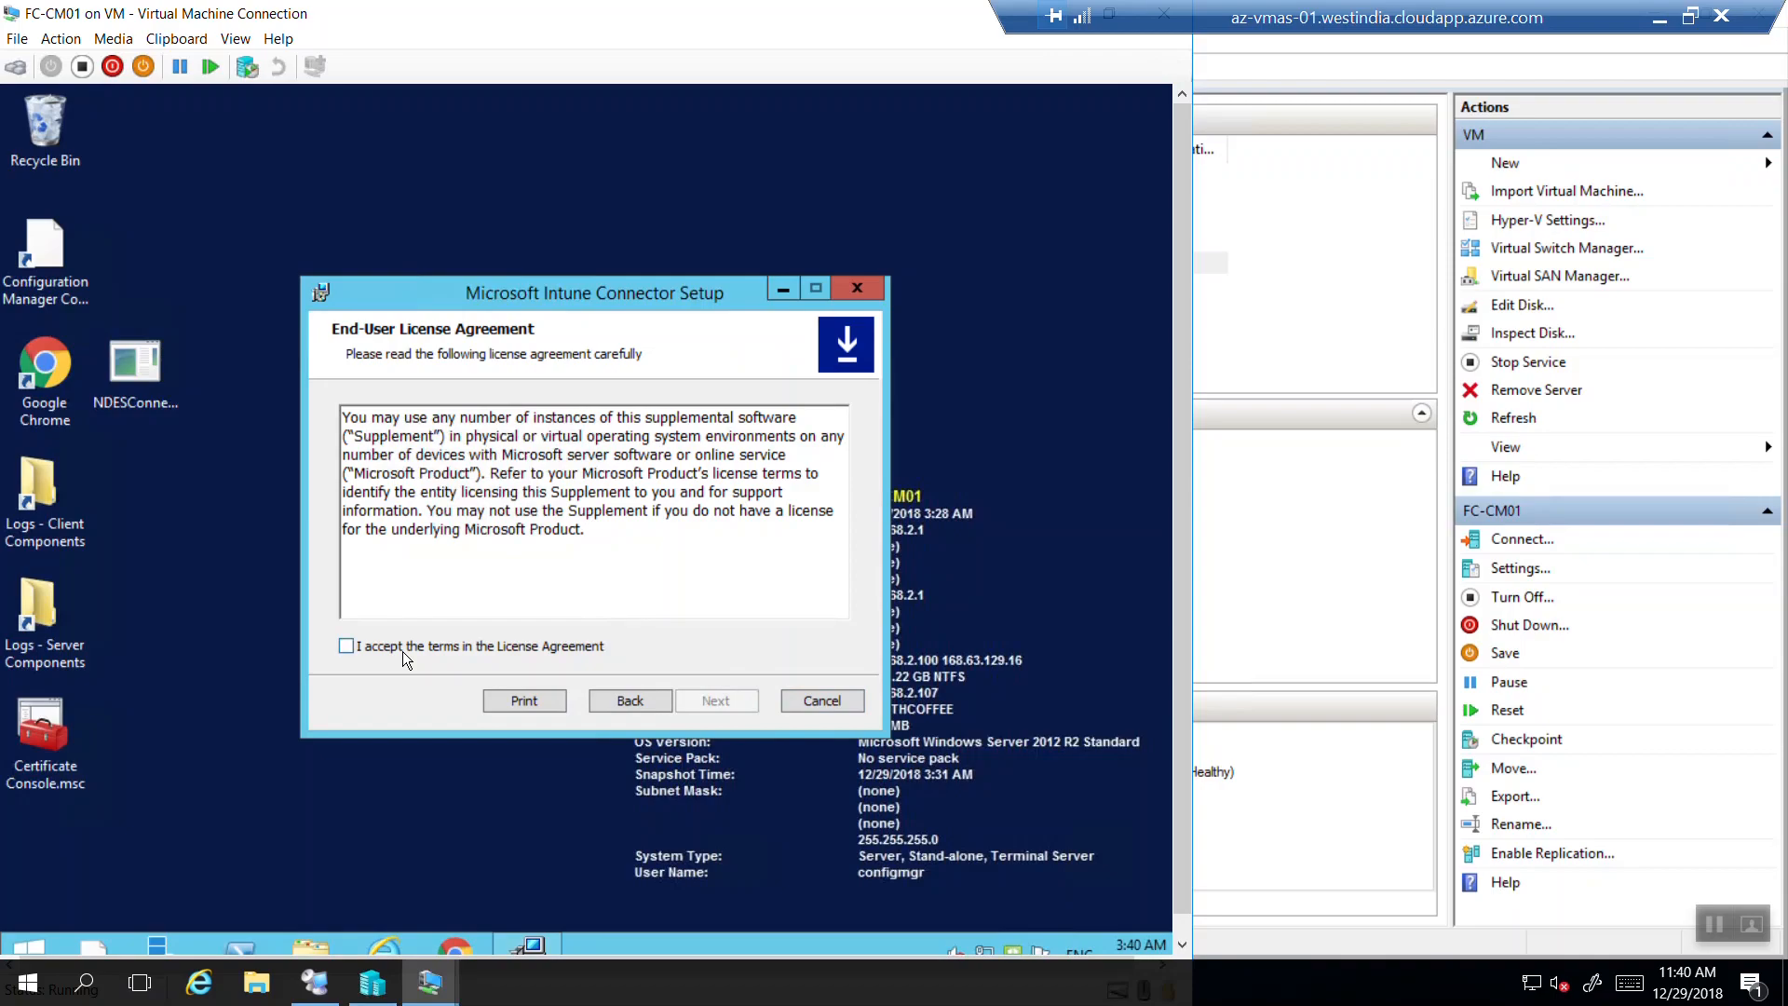
left_click(403, 648)
left_click(704, 701)
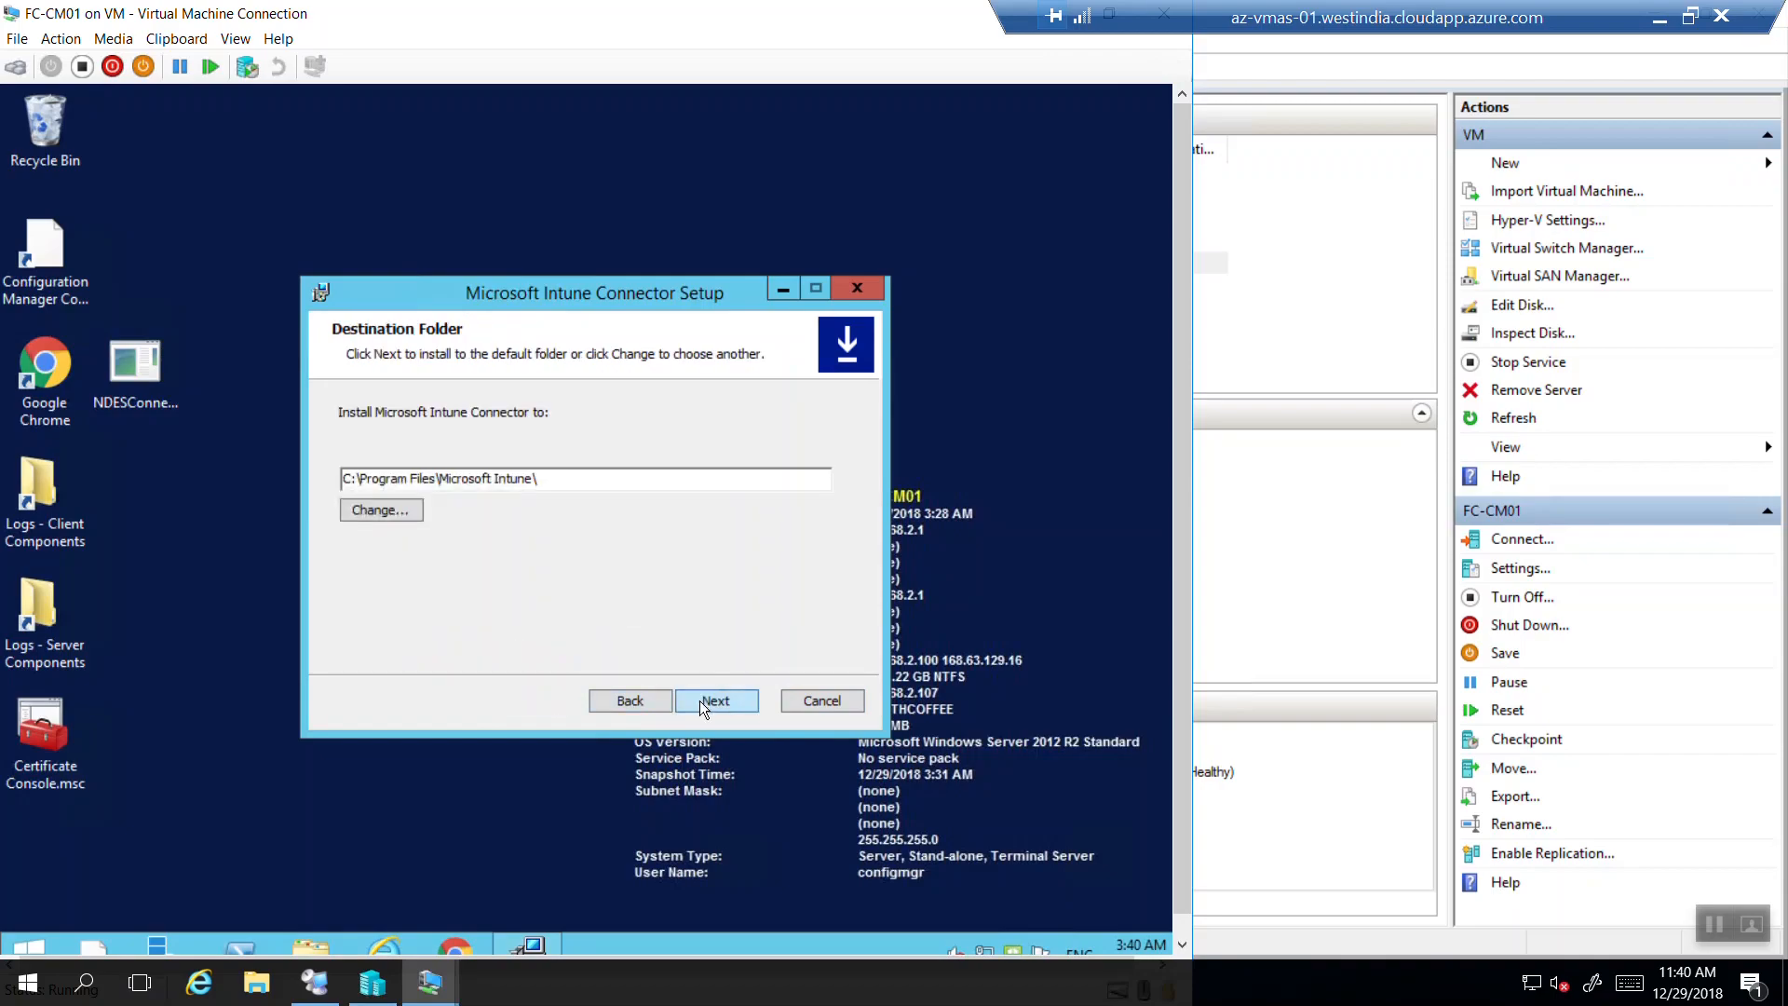
left_click_drag(550, 485, 339, 475)
left_click(716, 704)
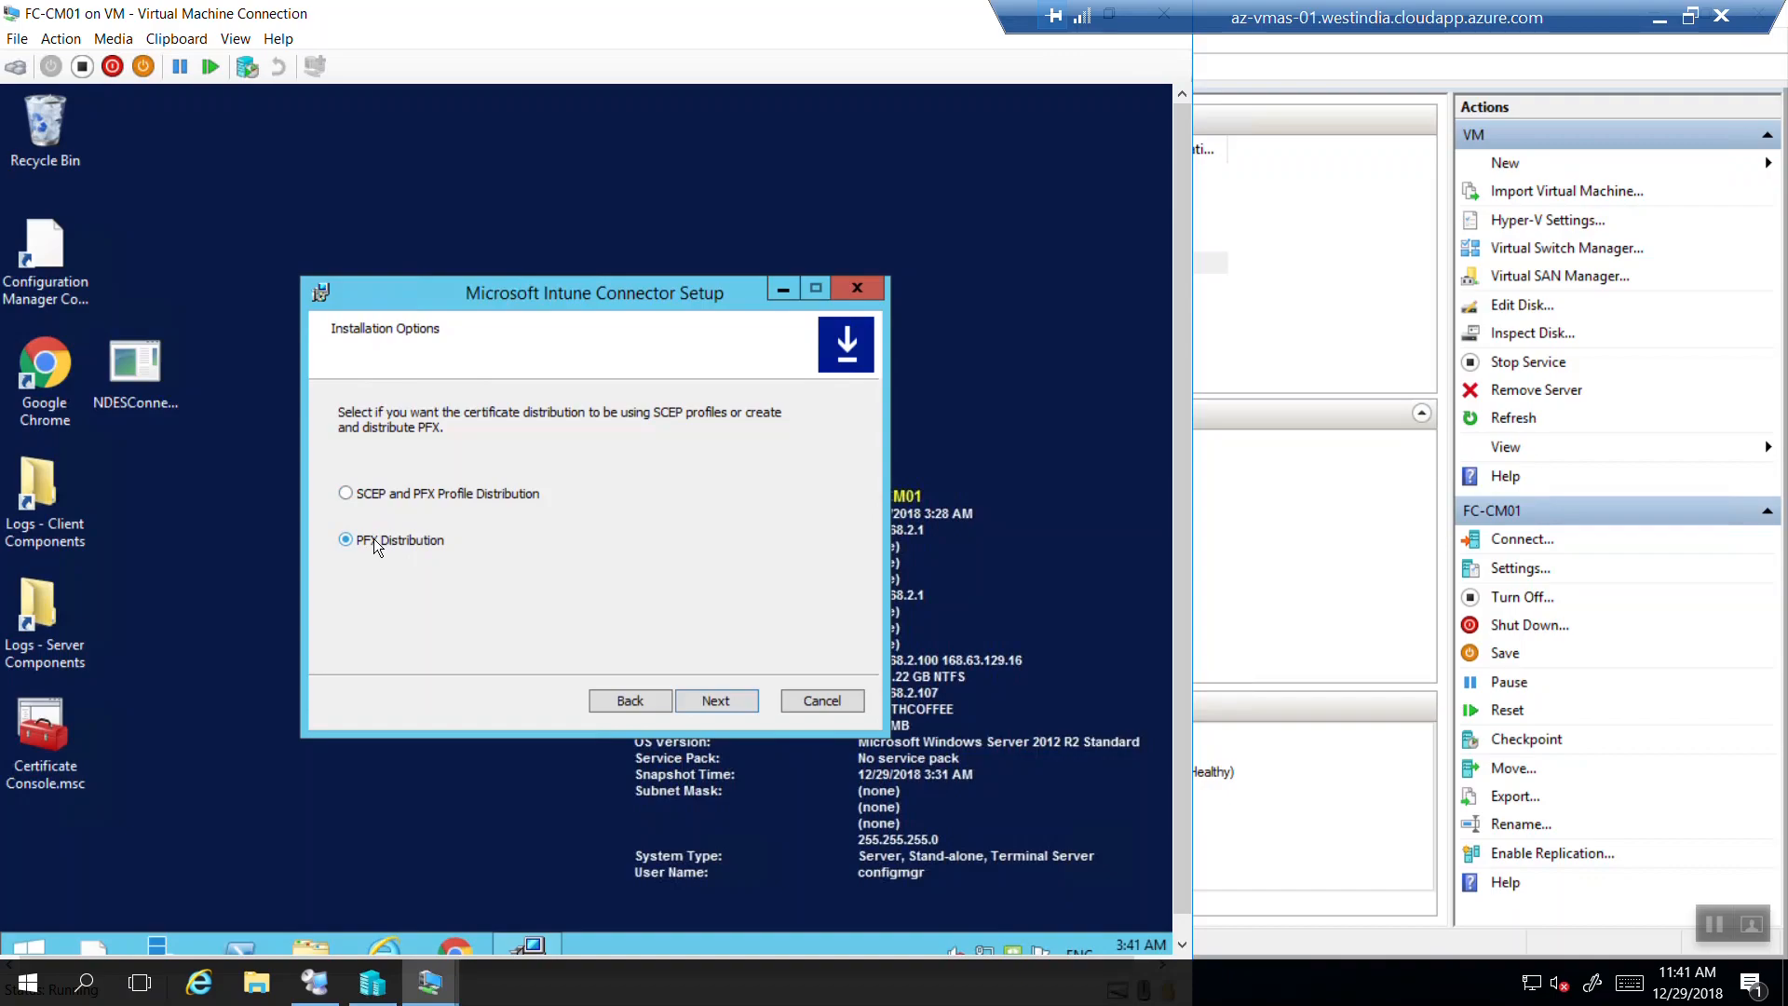
Choose PFX Distribution as the install option and start installing the connector.
left_click(375, 495)
left_click(704, 701)
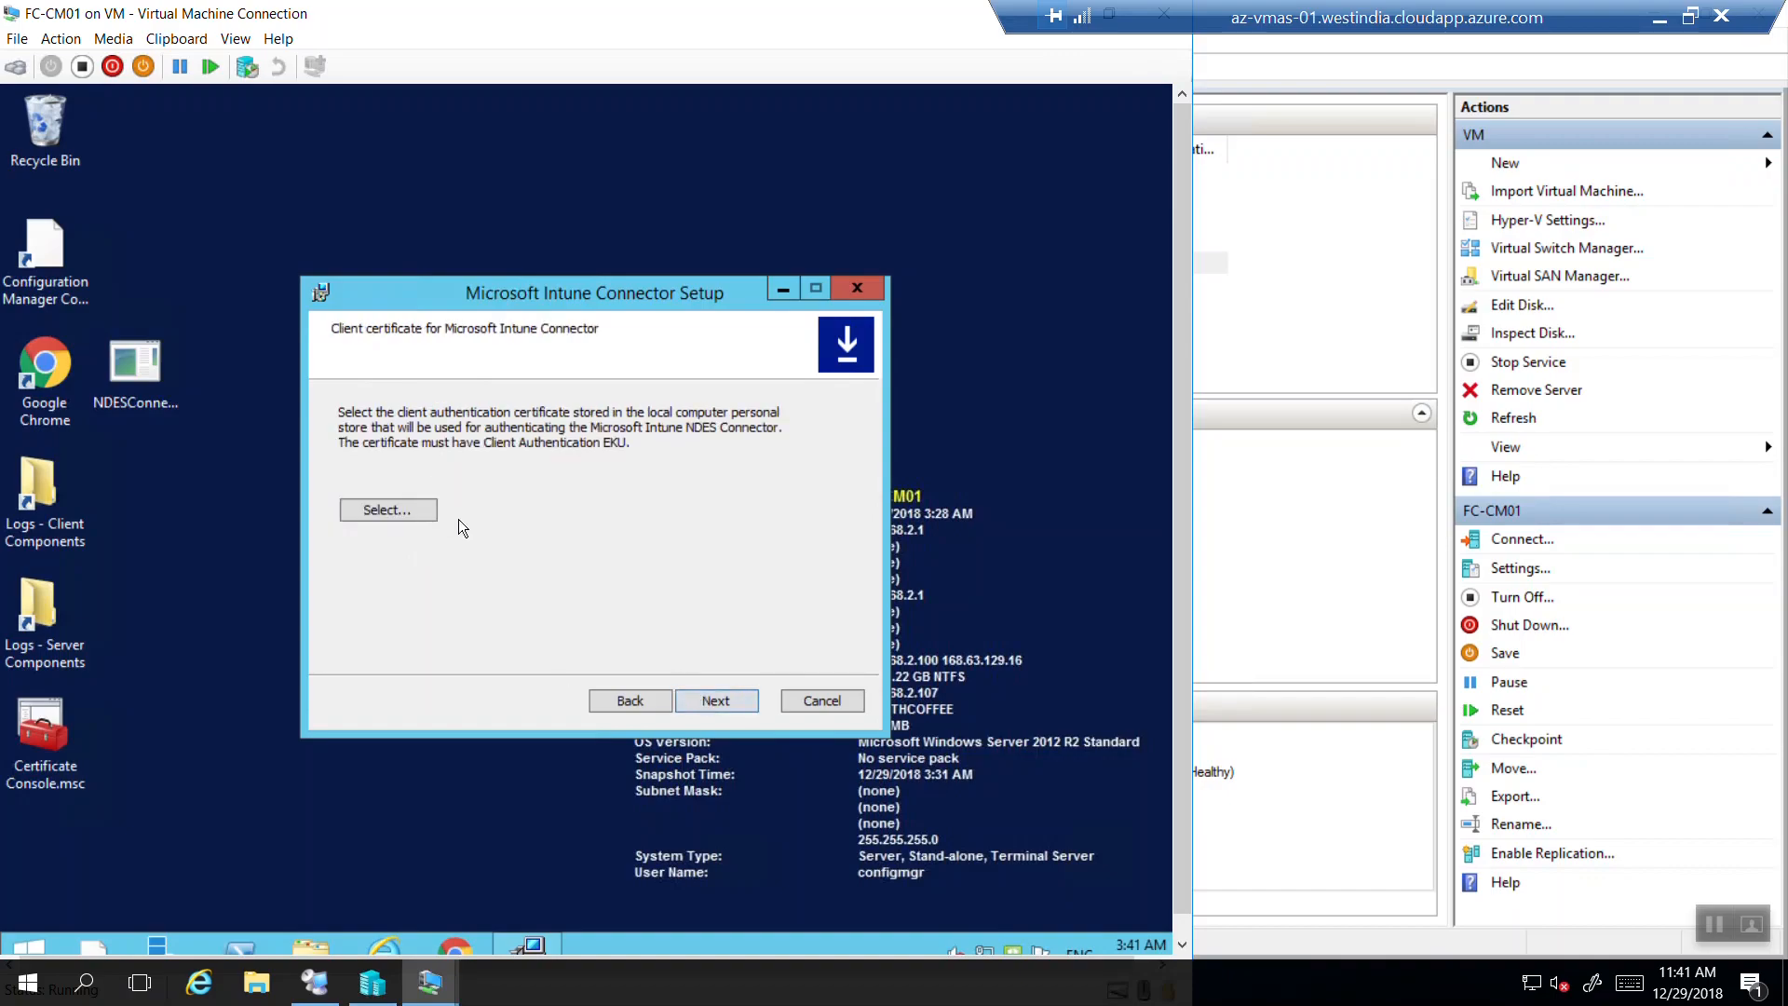
left_click(613, 704)
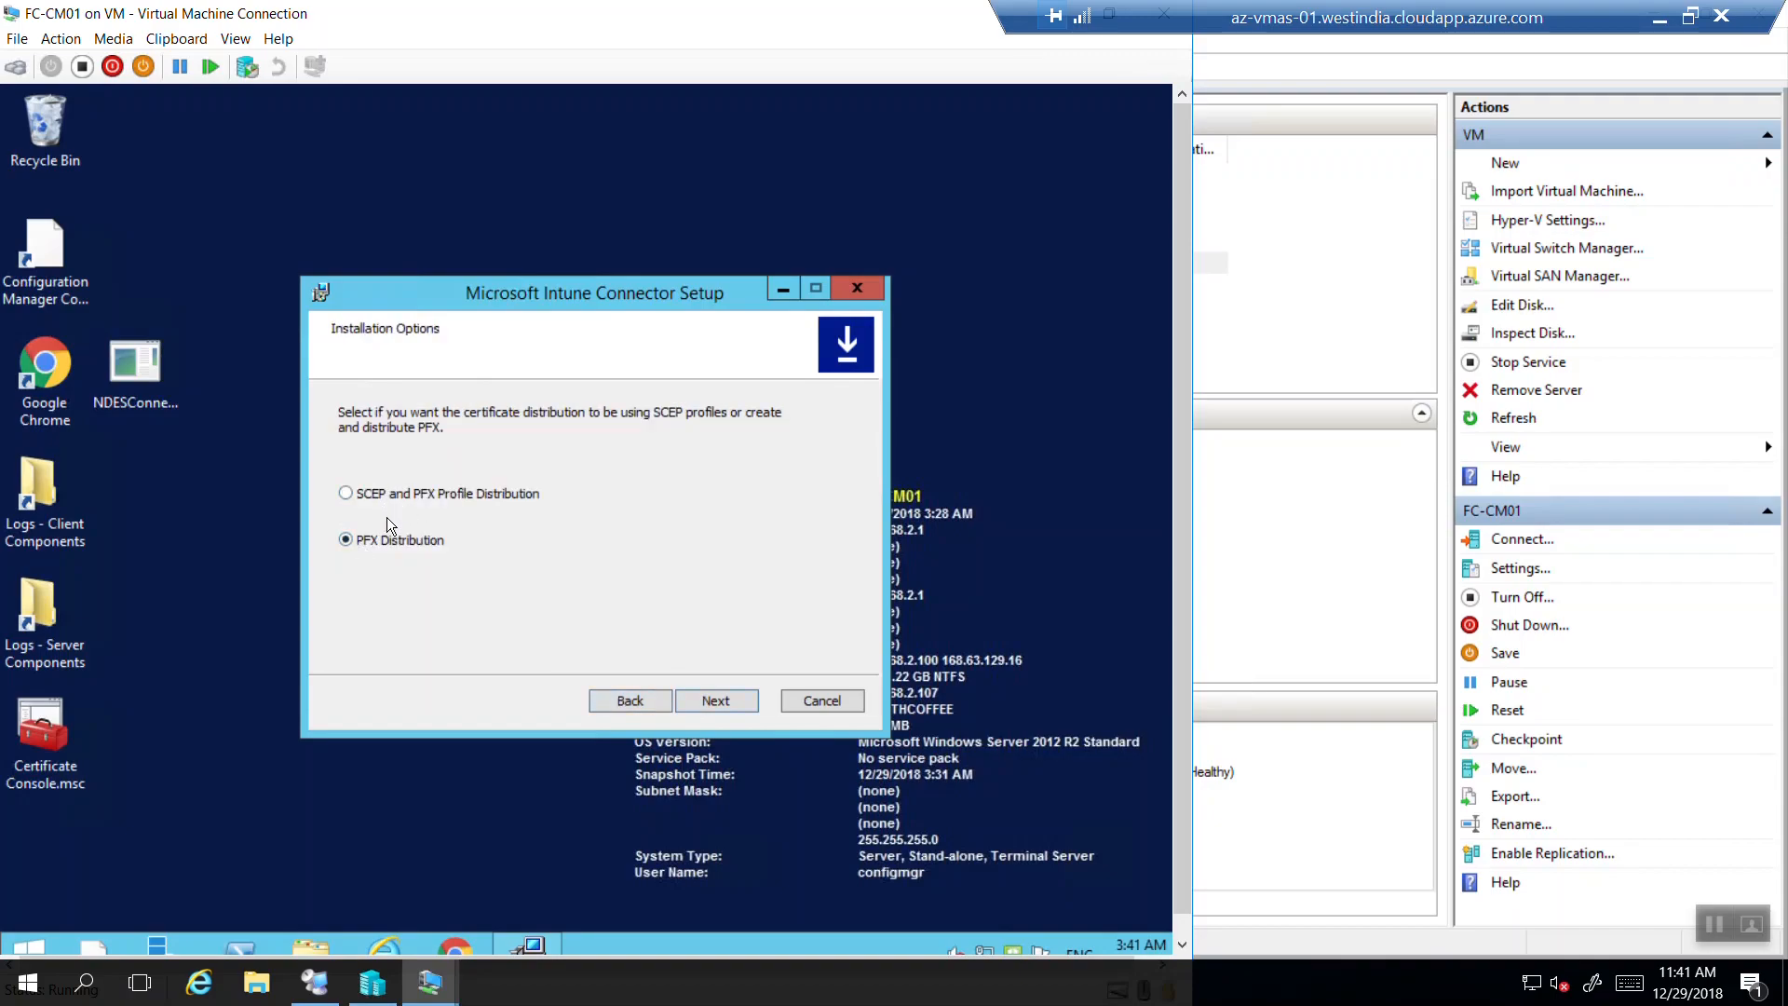
left_click(716, 701)
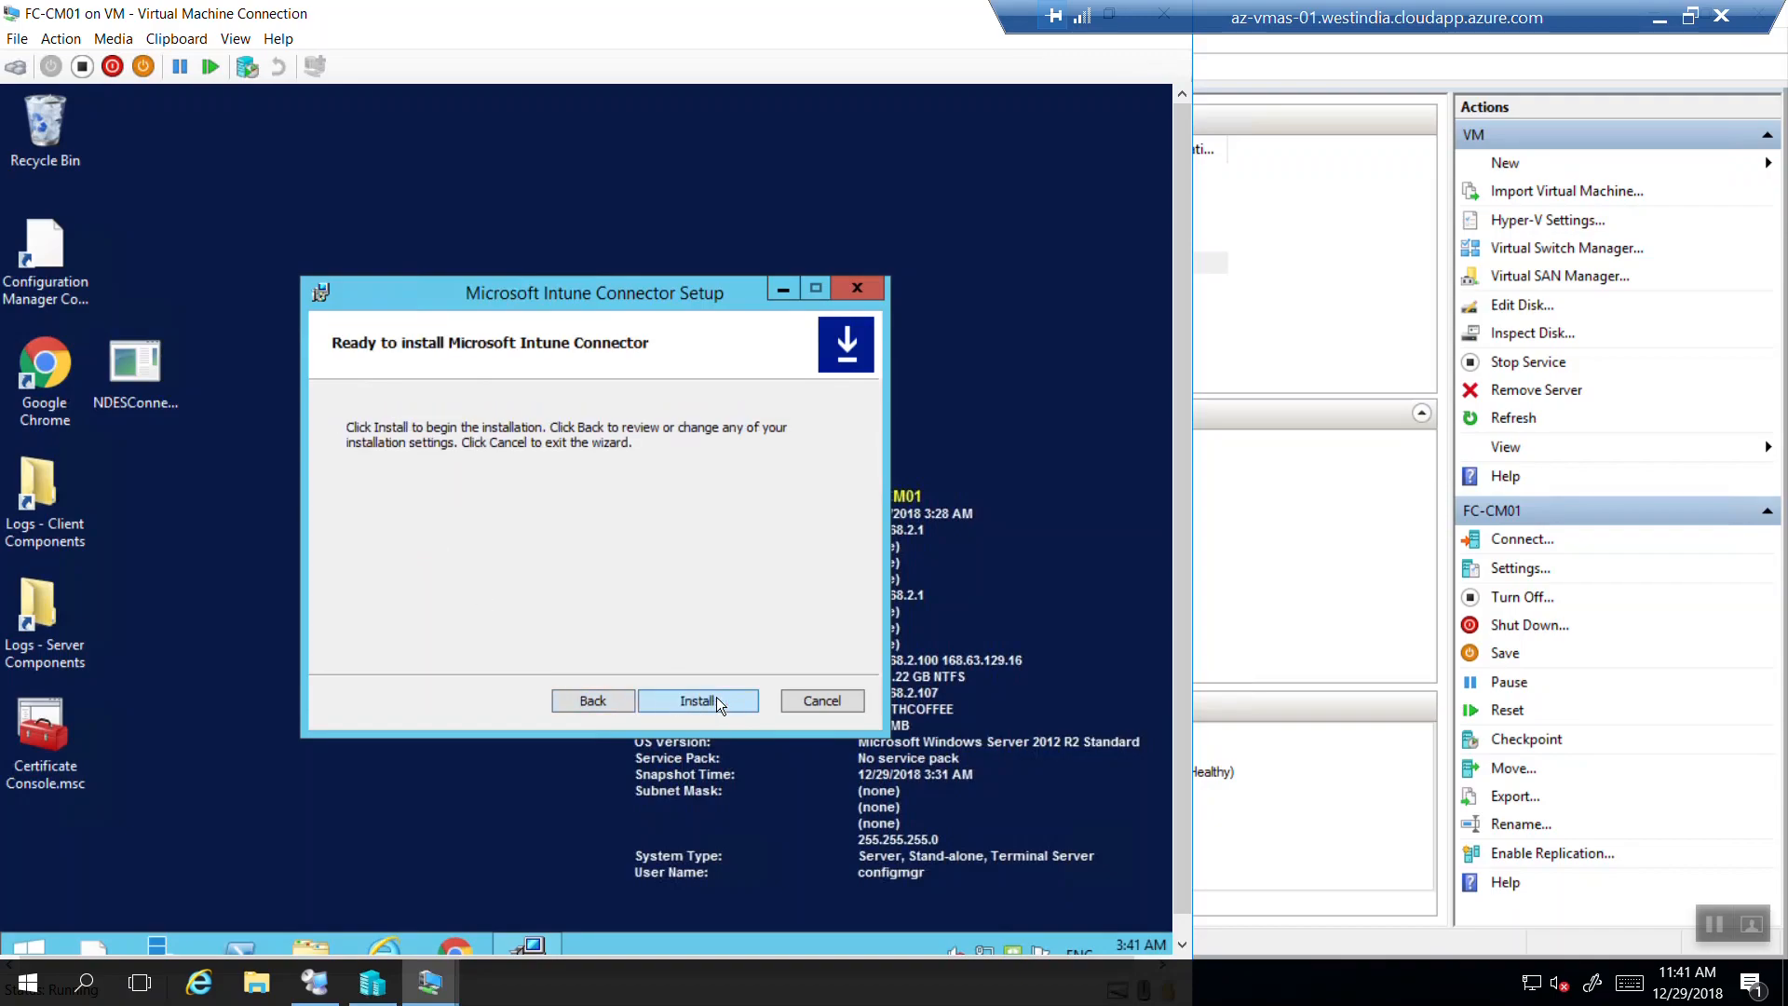
left_click(717, 704)
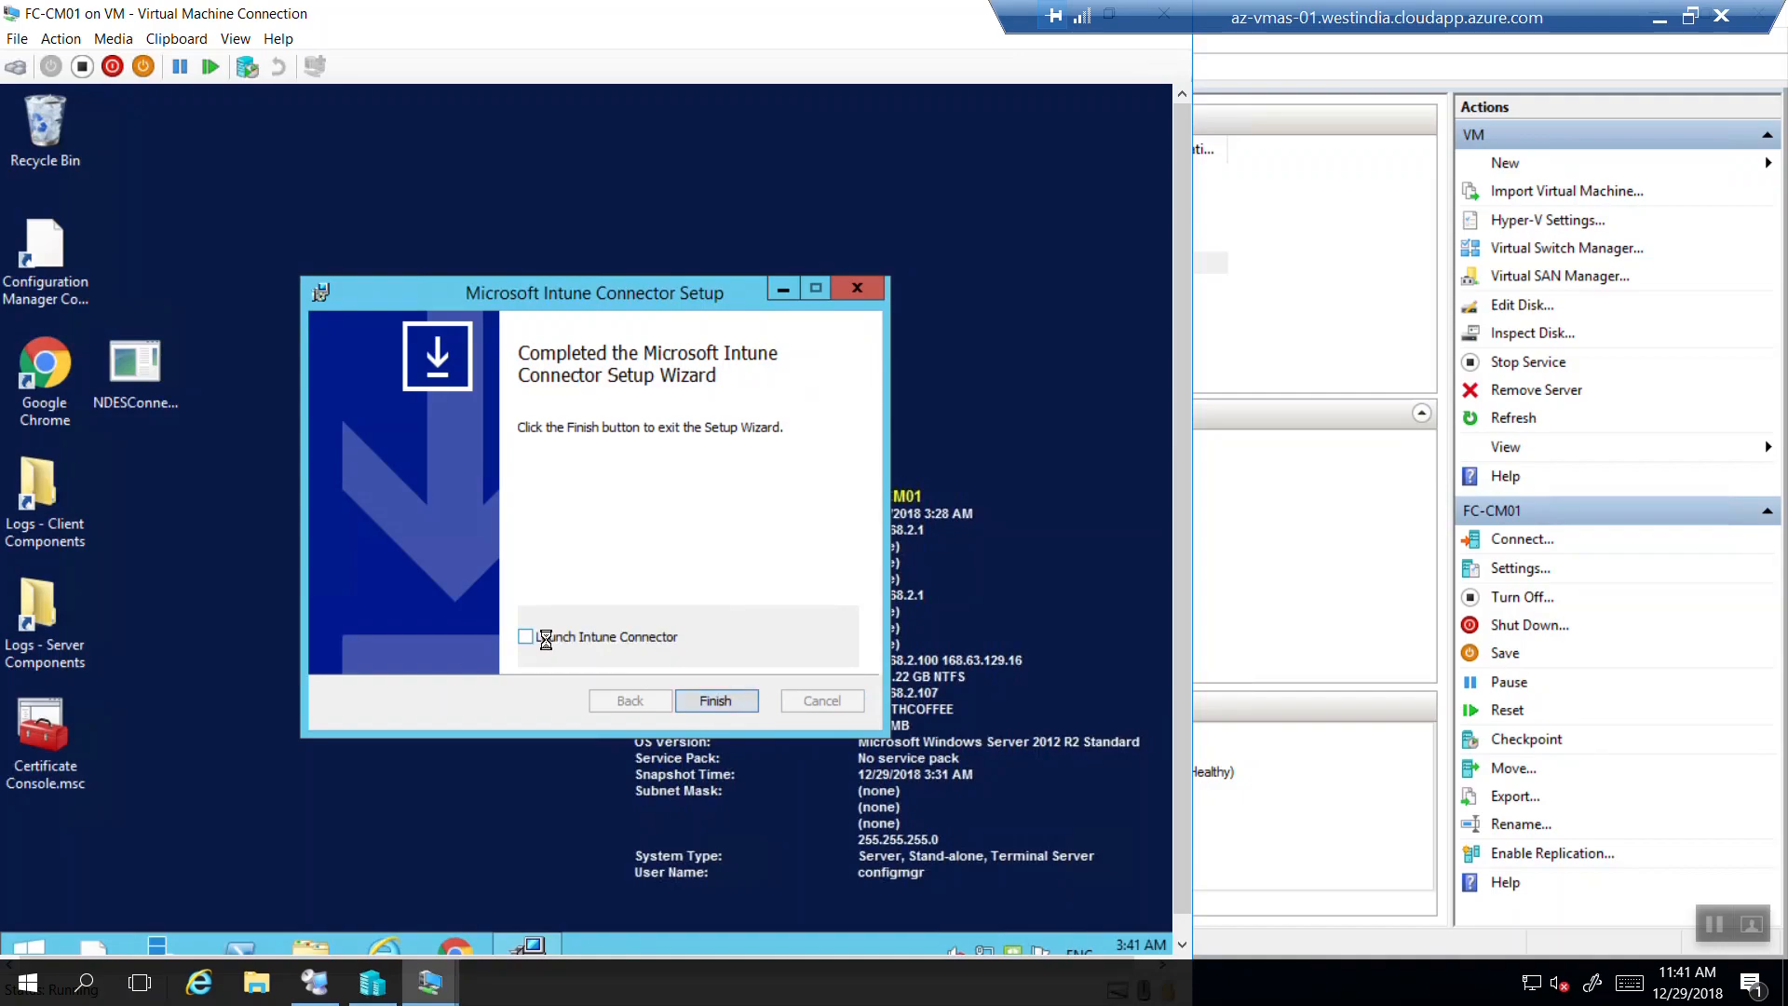
Finish the setup with Launch Intune Connector left ticked.
left_click(716, 700)
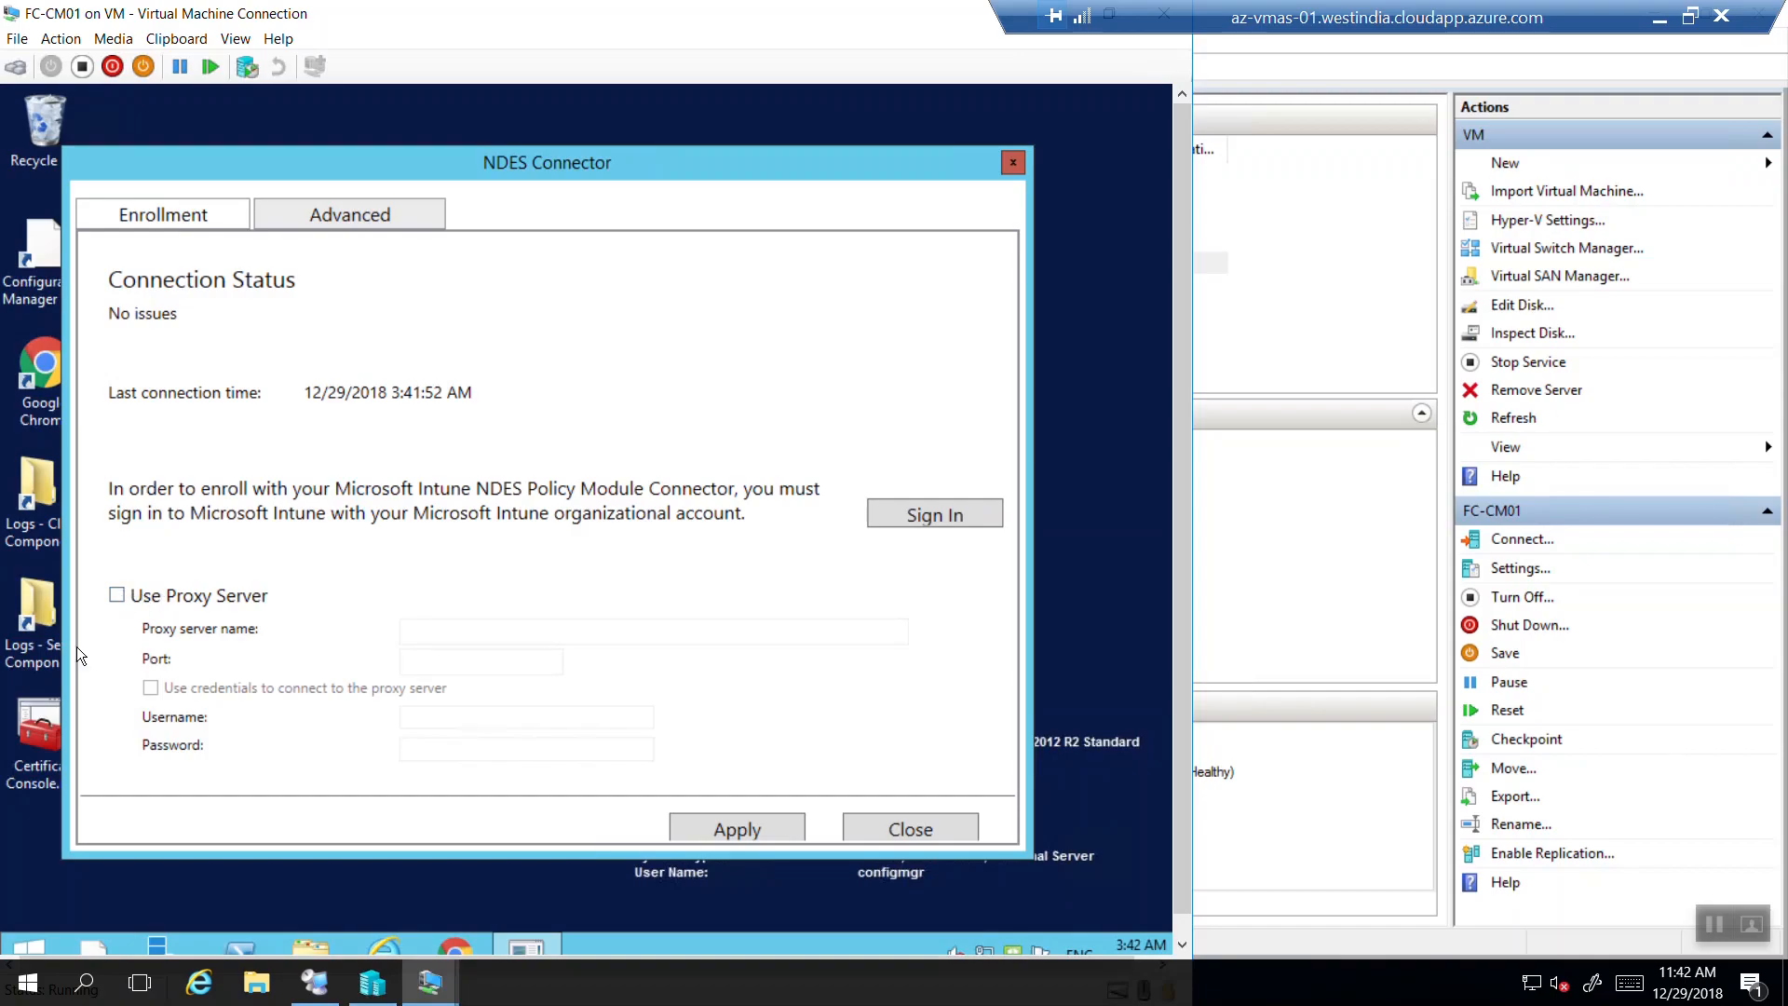
Sign in to Intune with the admin account e-mail and password, declining to save the password.
left_click(921, 517)
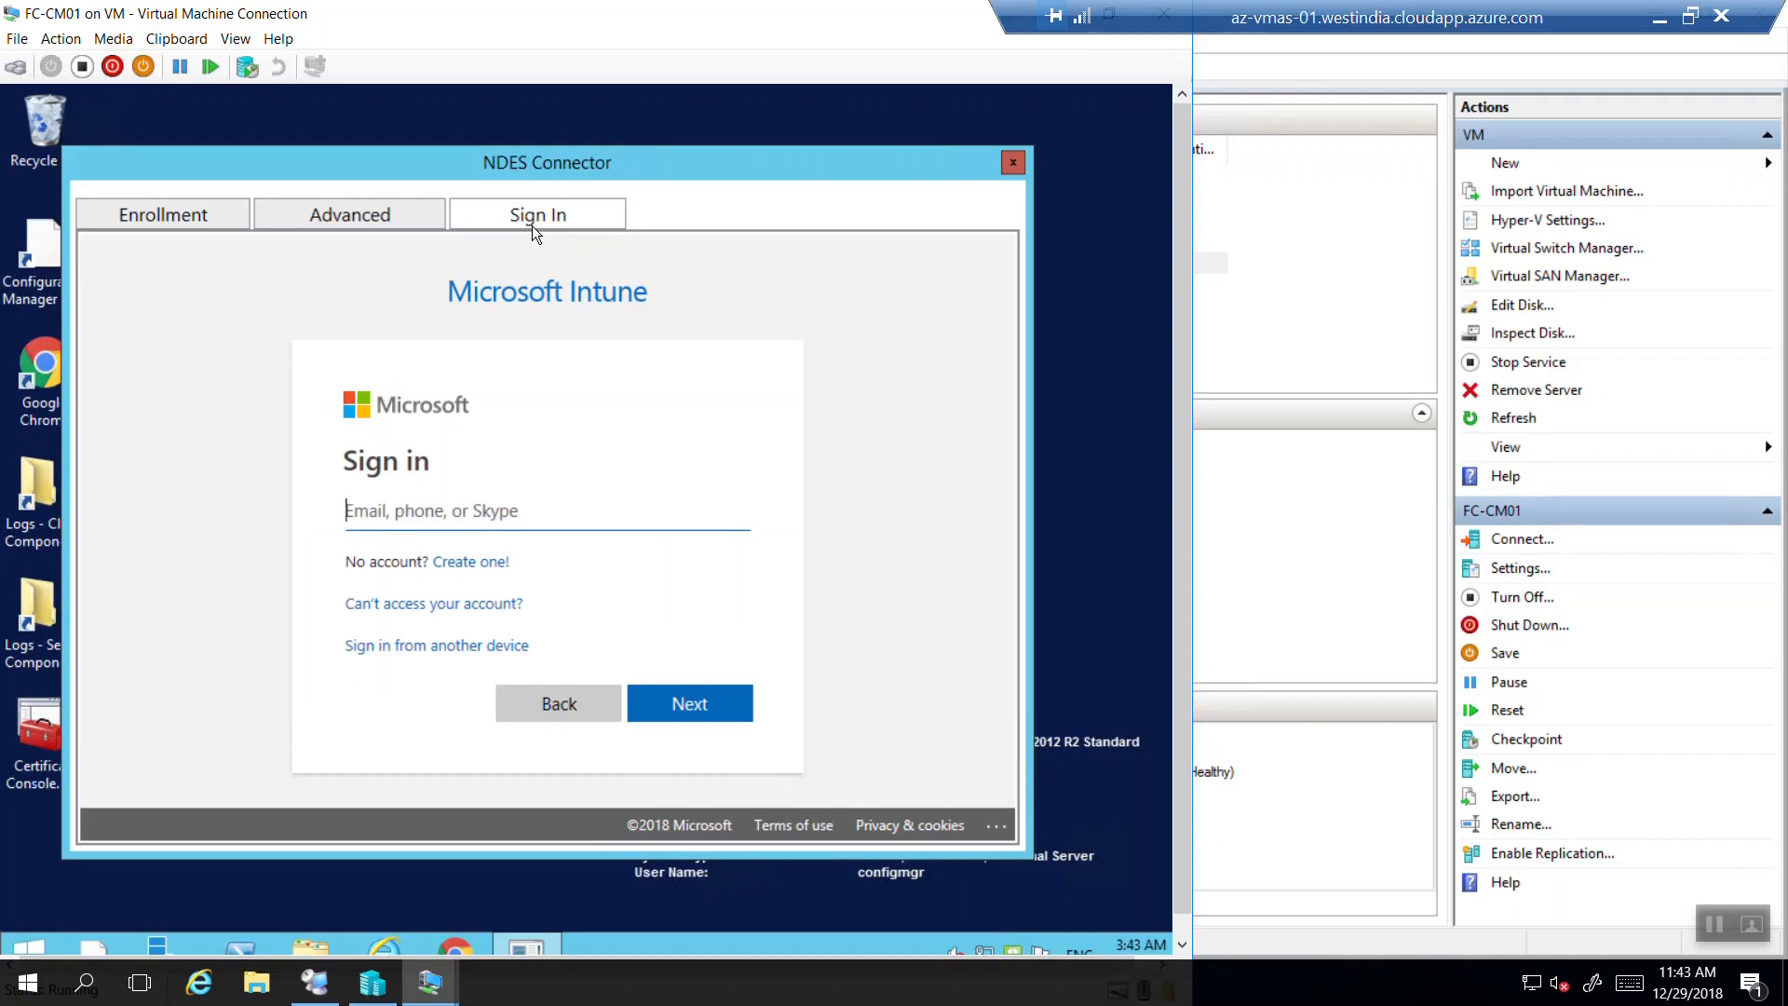
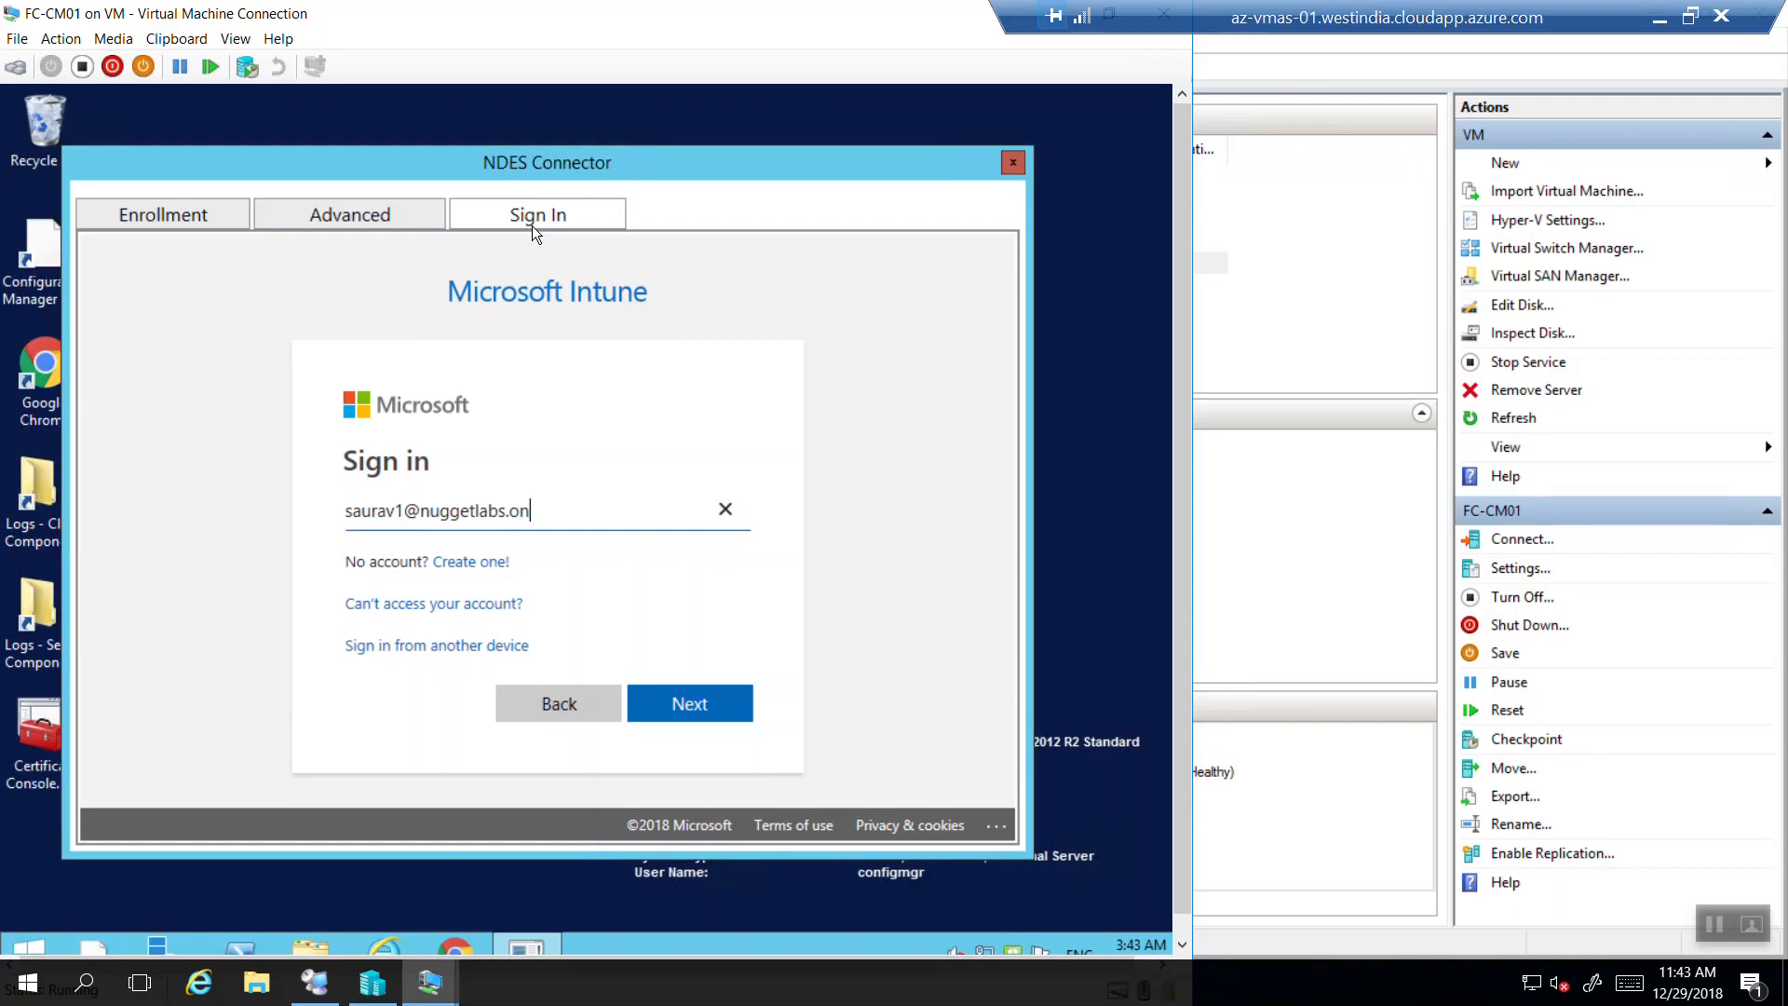
key("Return")
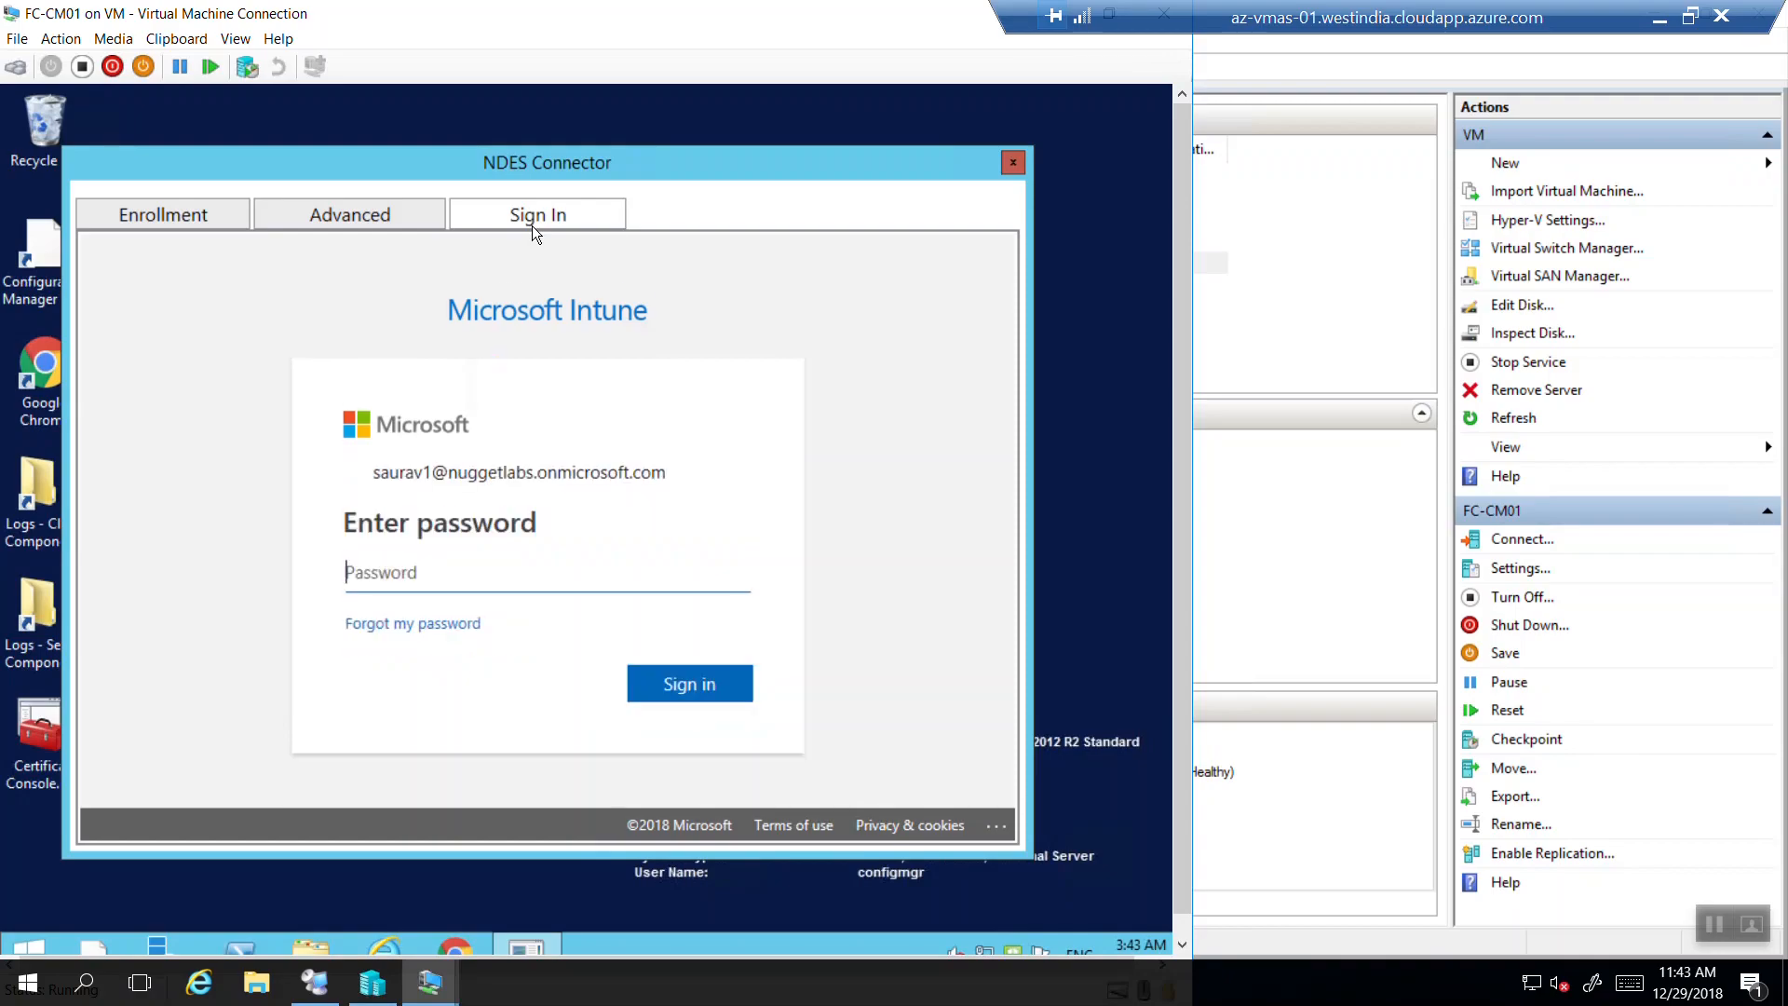
type("••••••••••••")
key("Return")
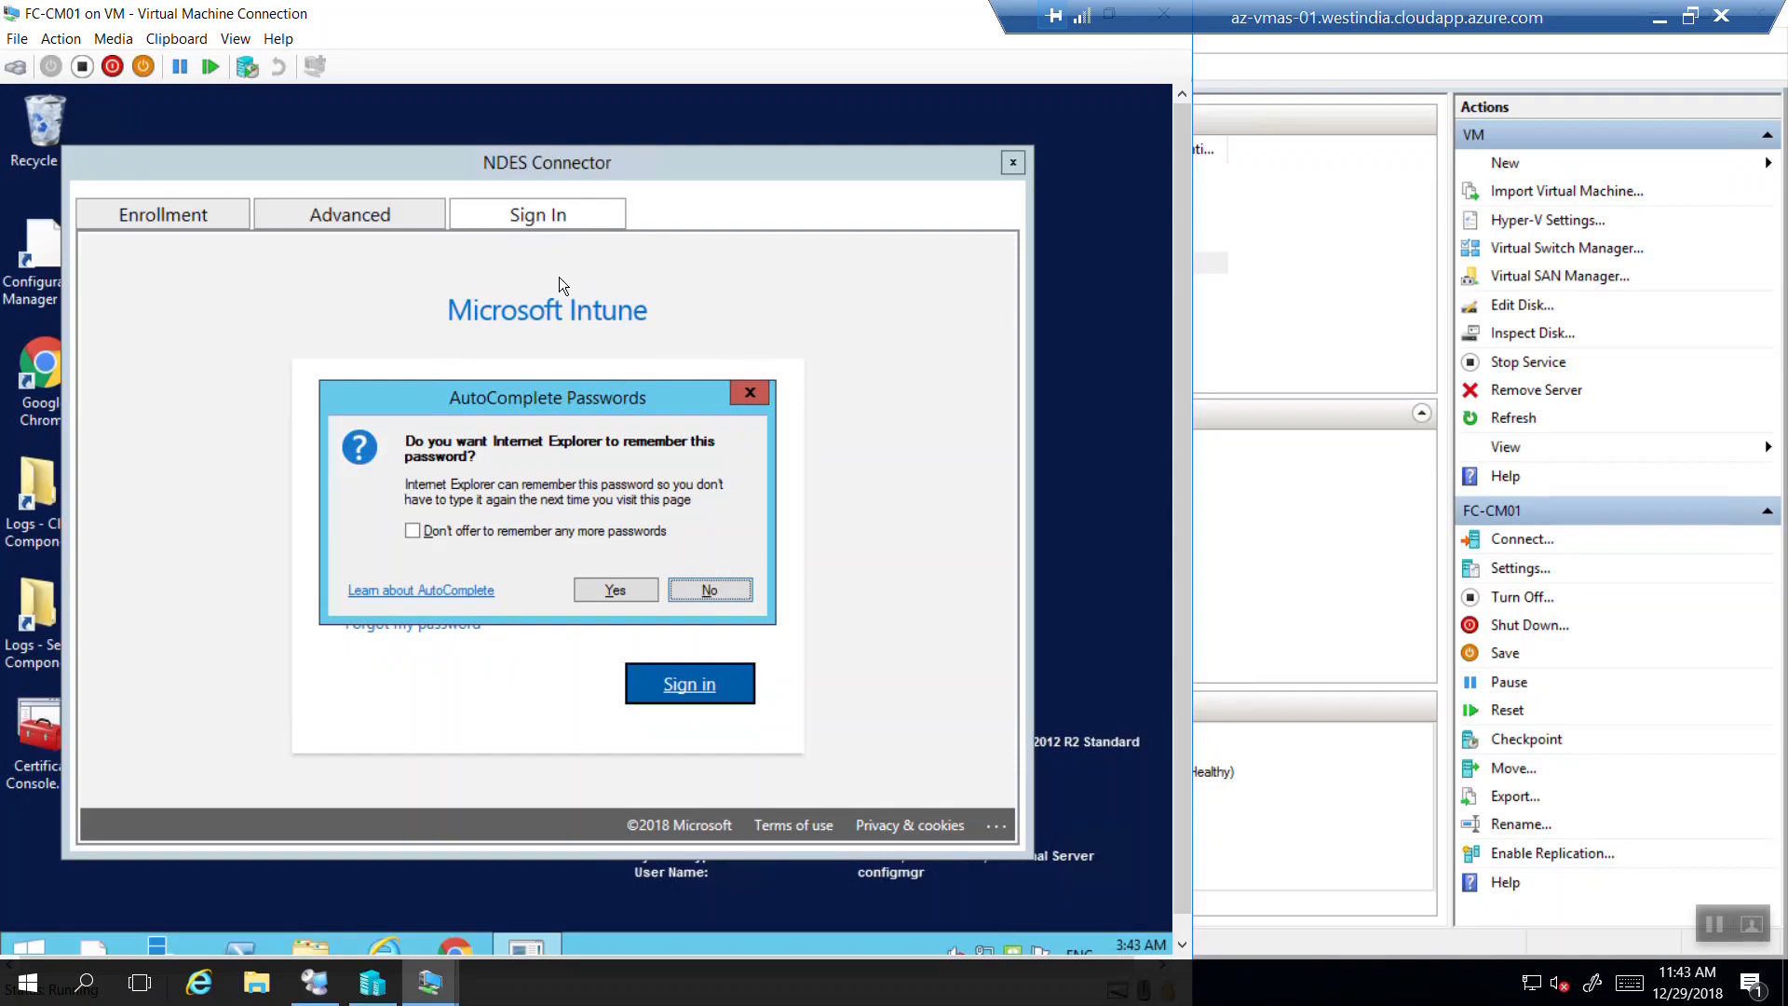
left_click(723, 597)
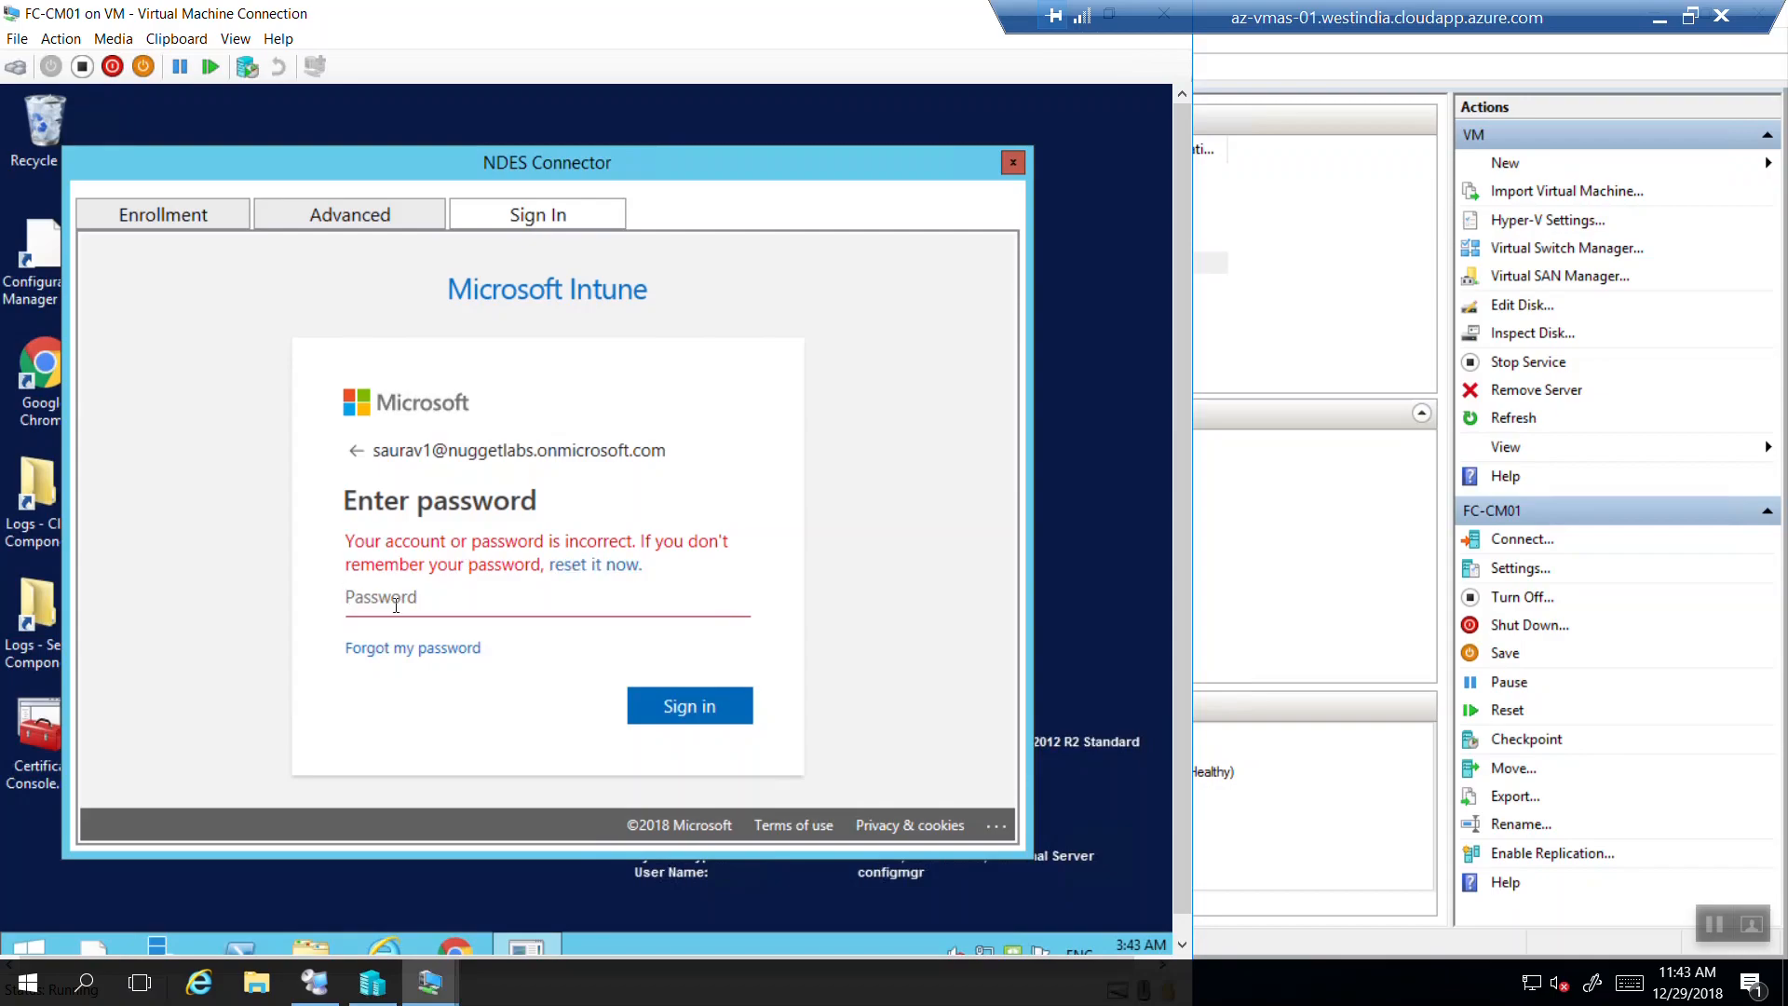
Re-enter the account password twice after it is rejected.
type("•••••••••••••")
key("Return")
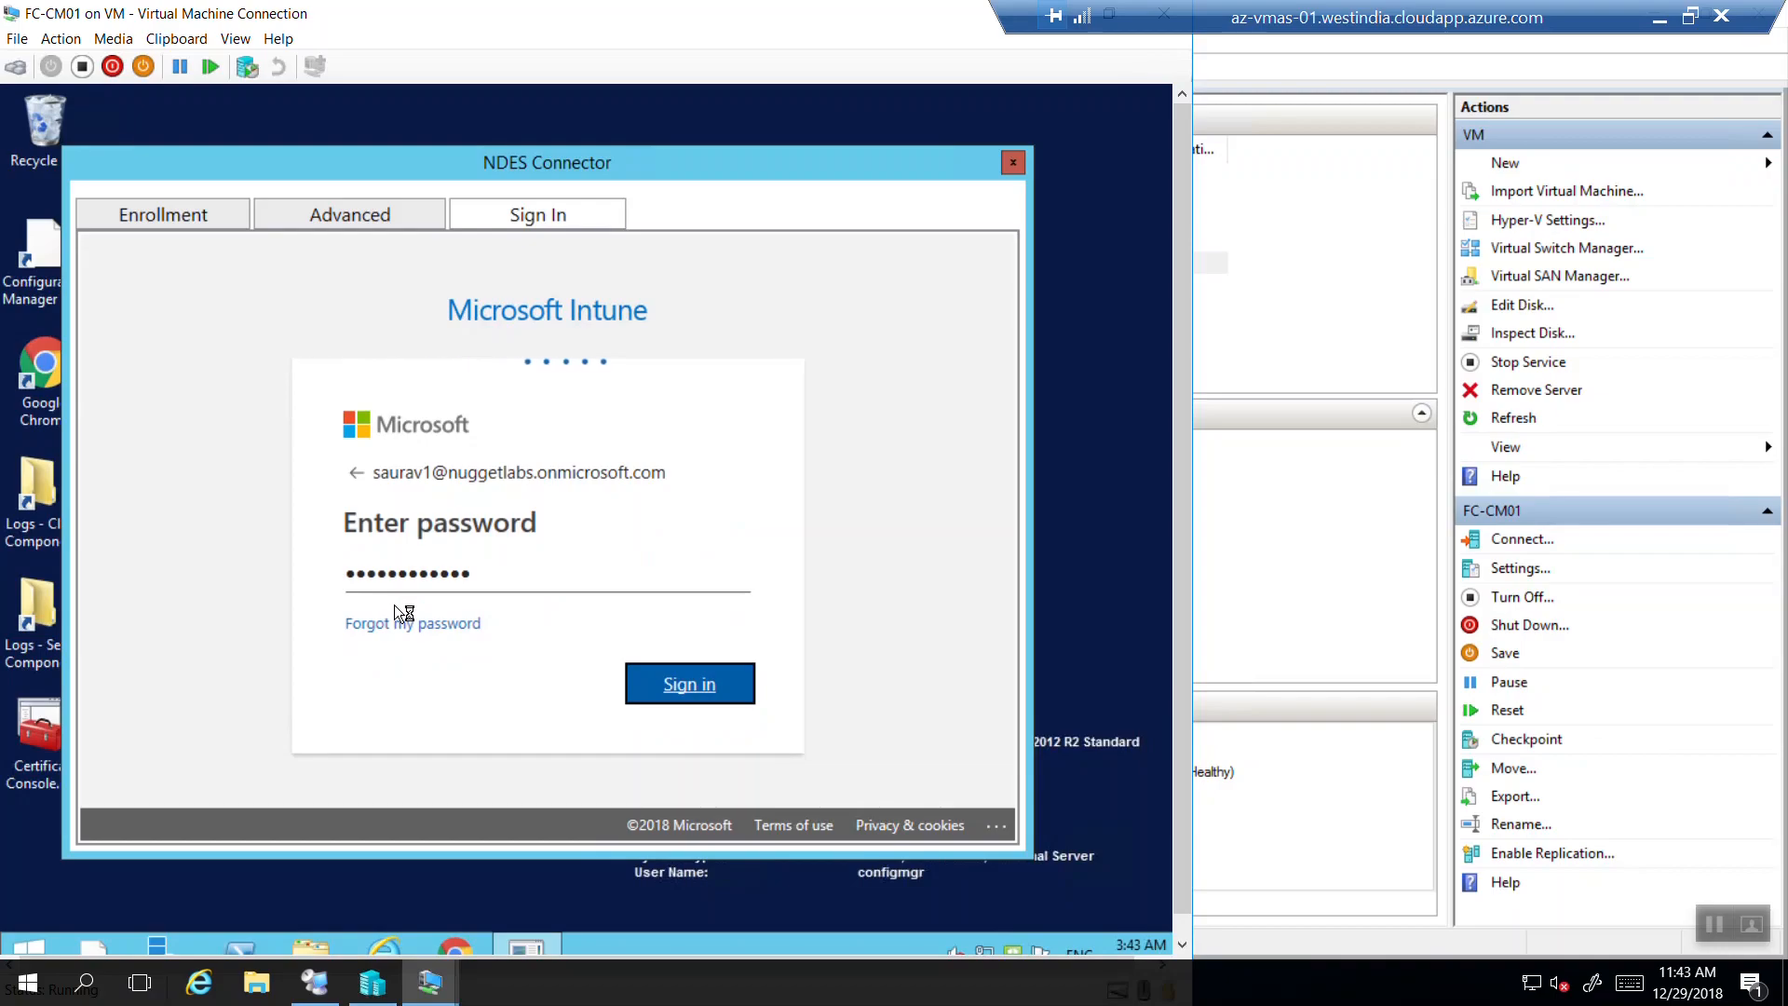
type("•••••••••")
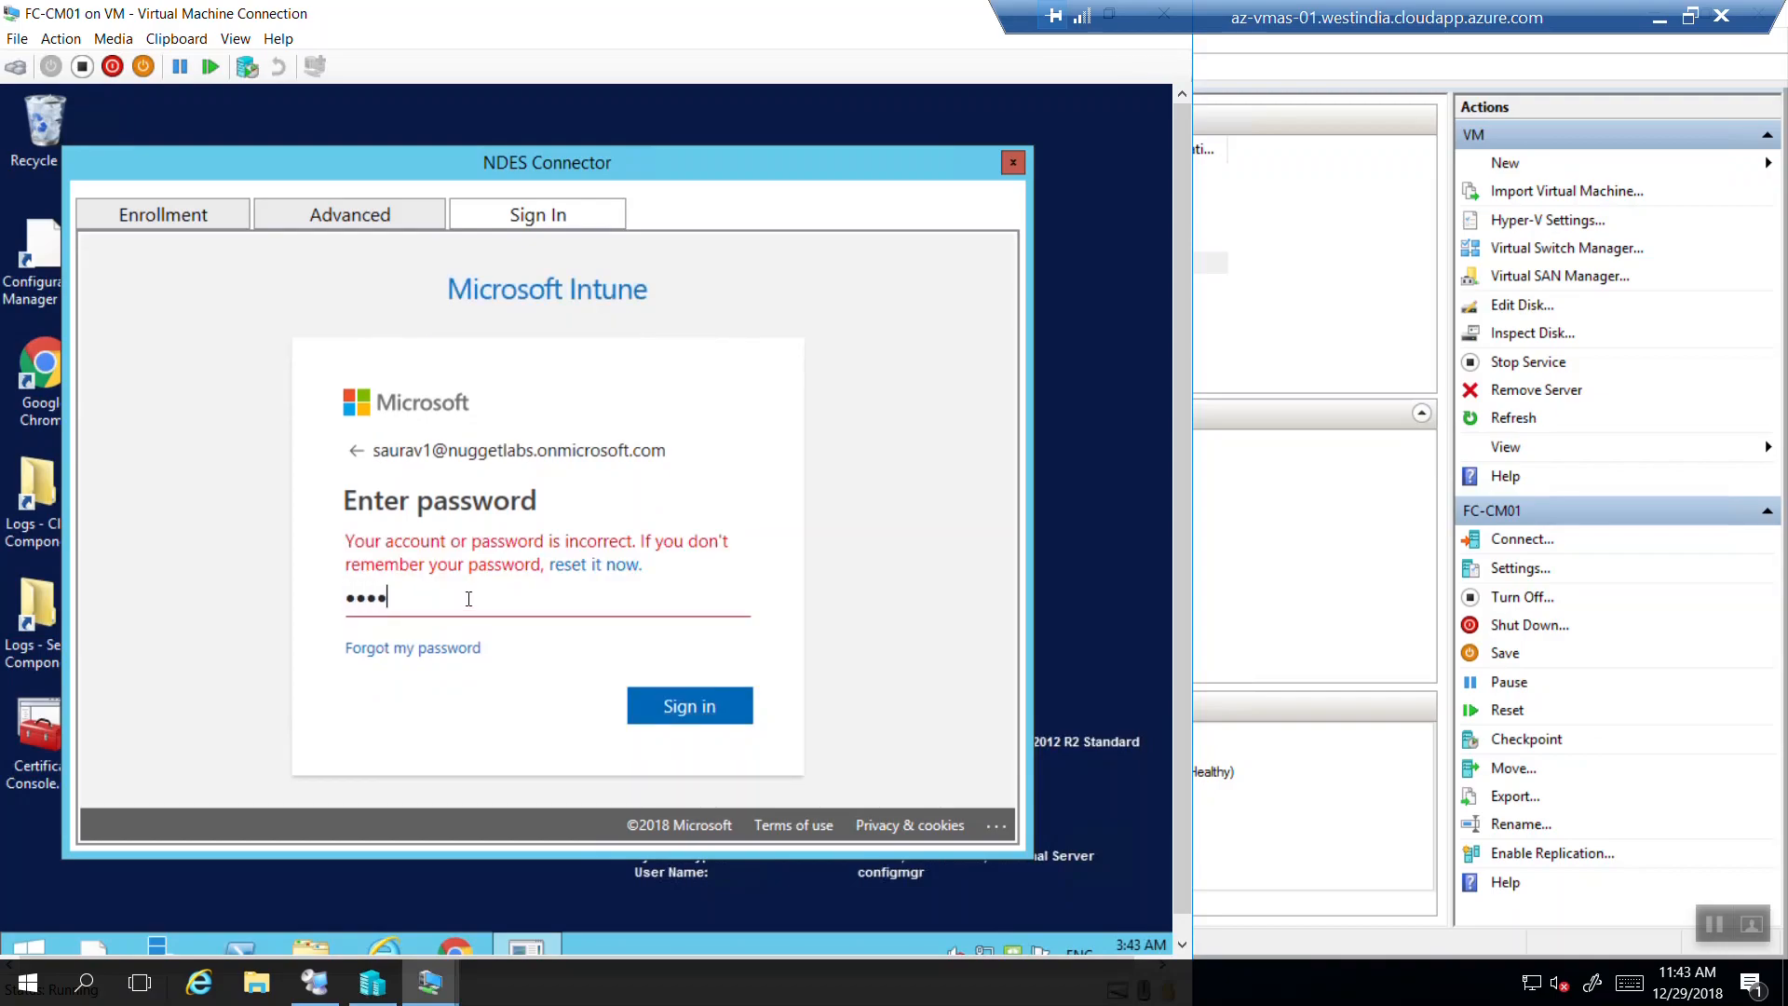
key("Return")
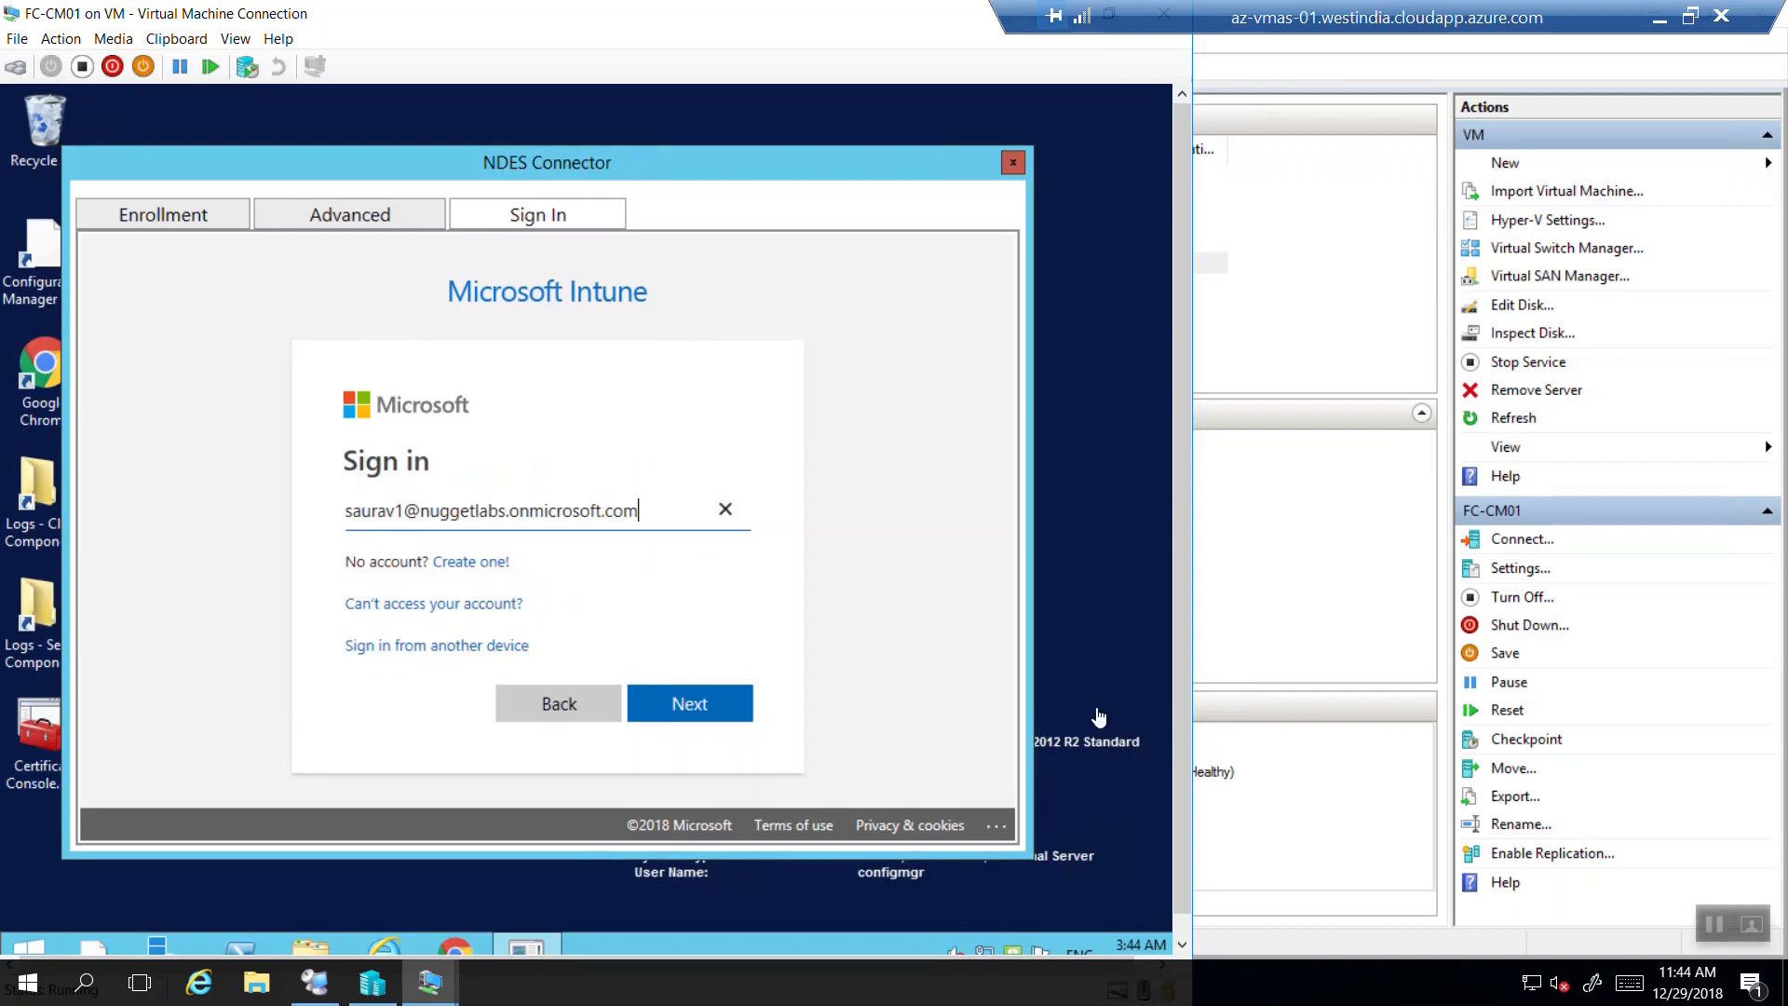
Remove the stray '1' from the account name, then sign in to Intune without saving the password.
left_click(403, 511)
key("BackSpace")
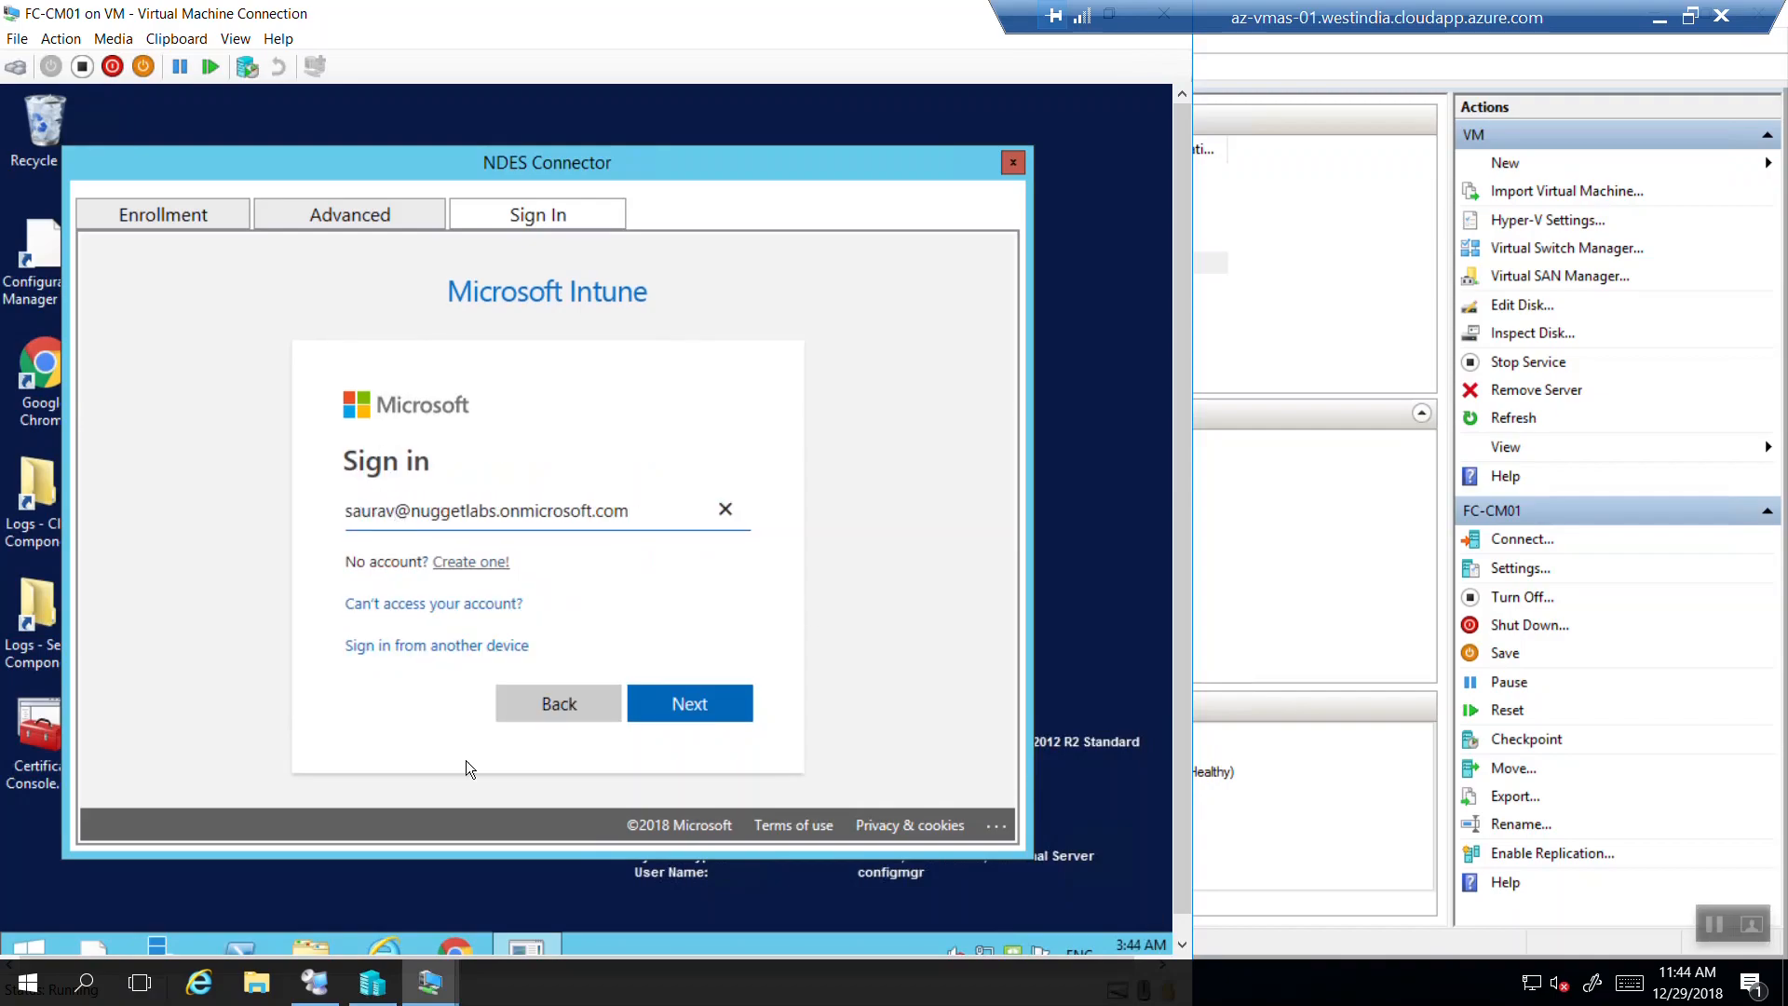
left_click(685, 706)
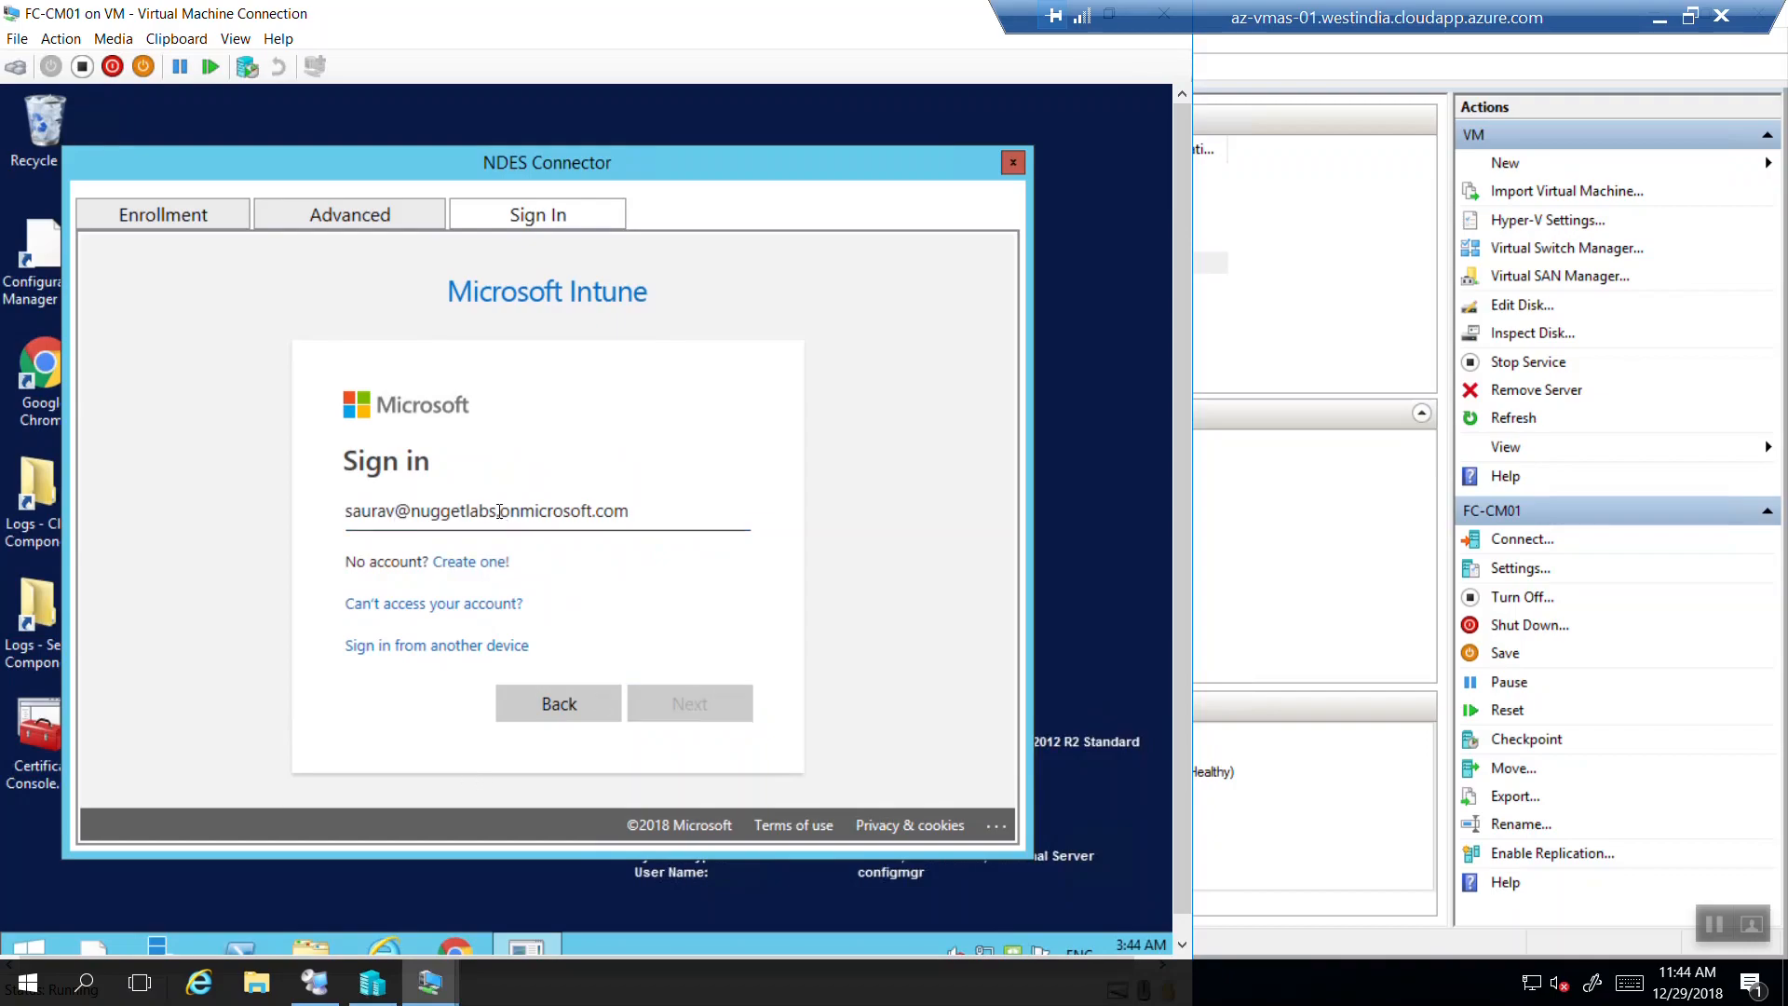
type("••••")
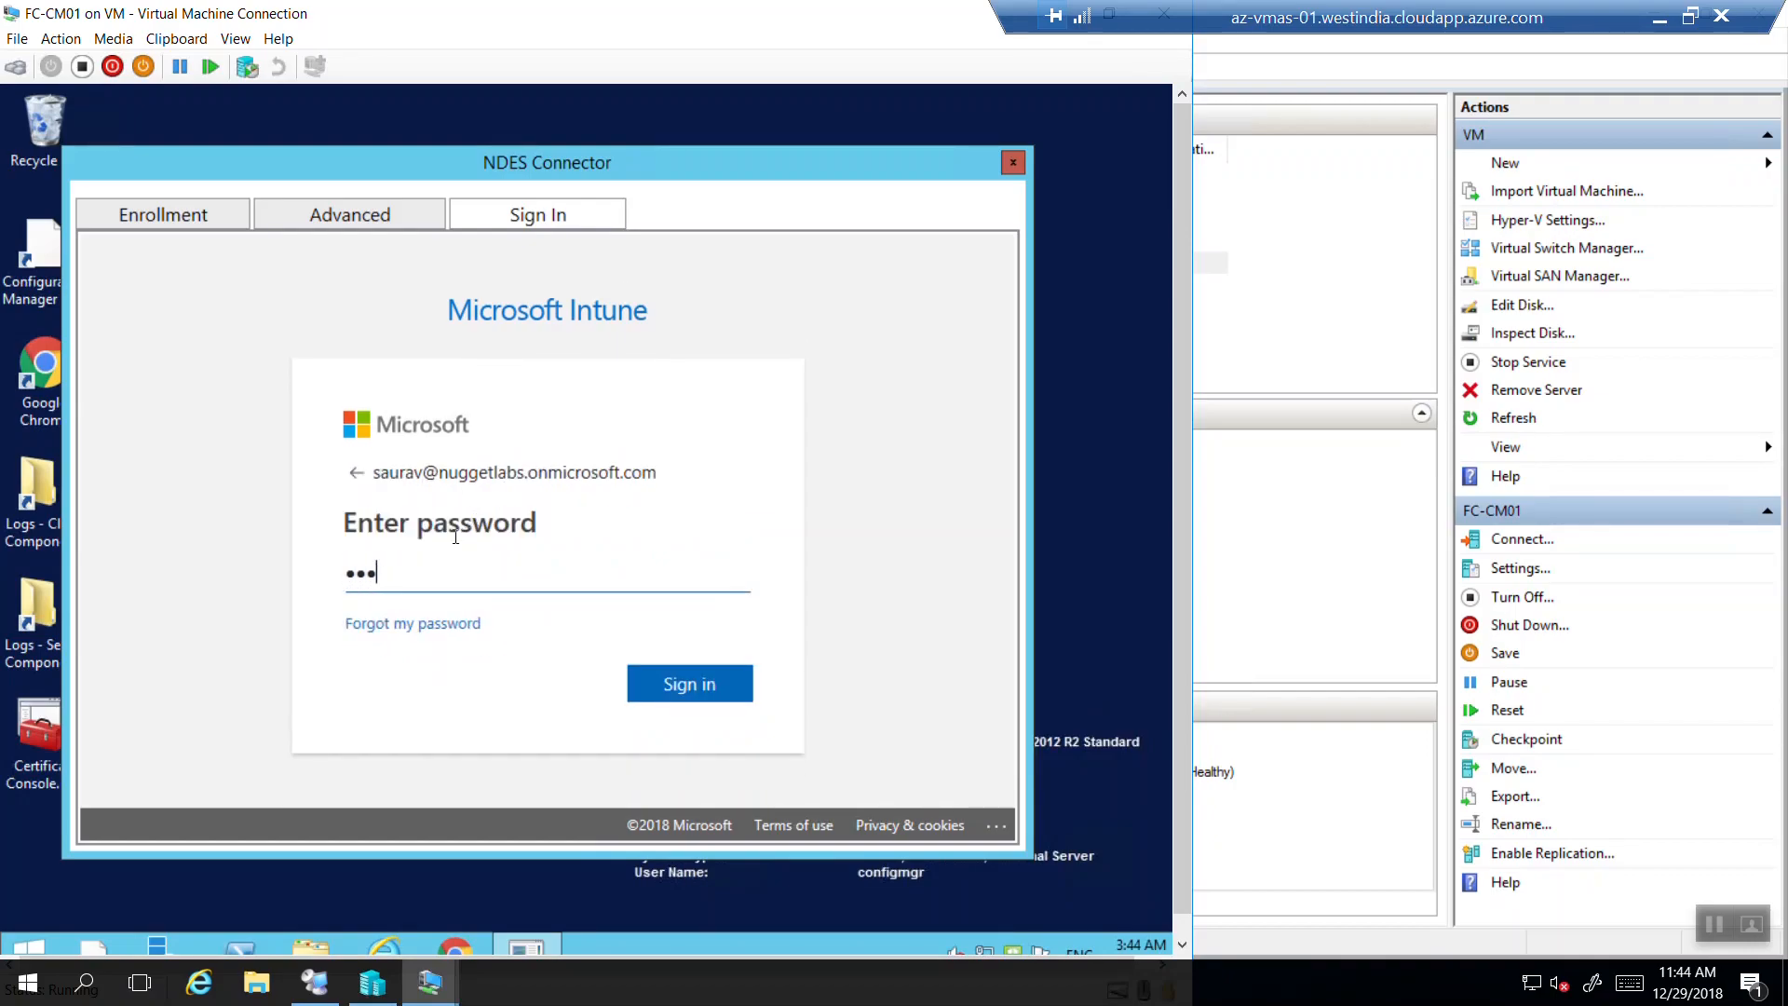
key("BackSpace")
key("BackSpace")
key("BackSpace")
type("•••••••••")
key("Return")
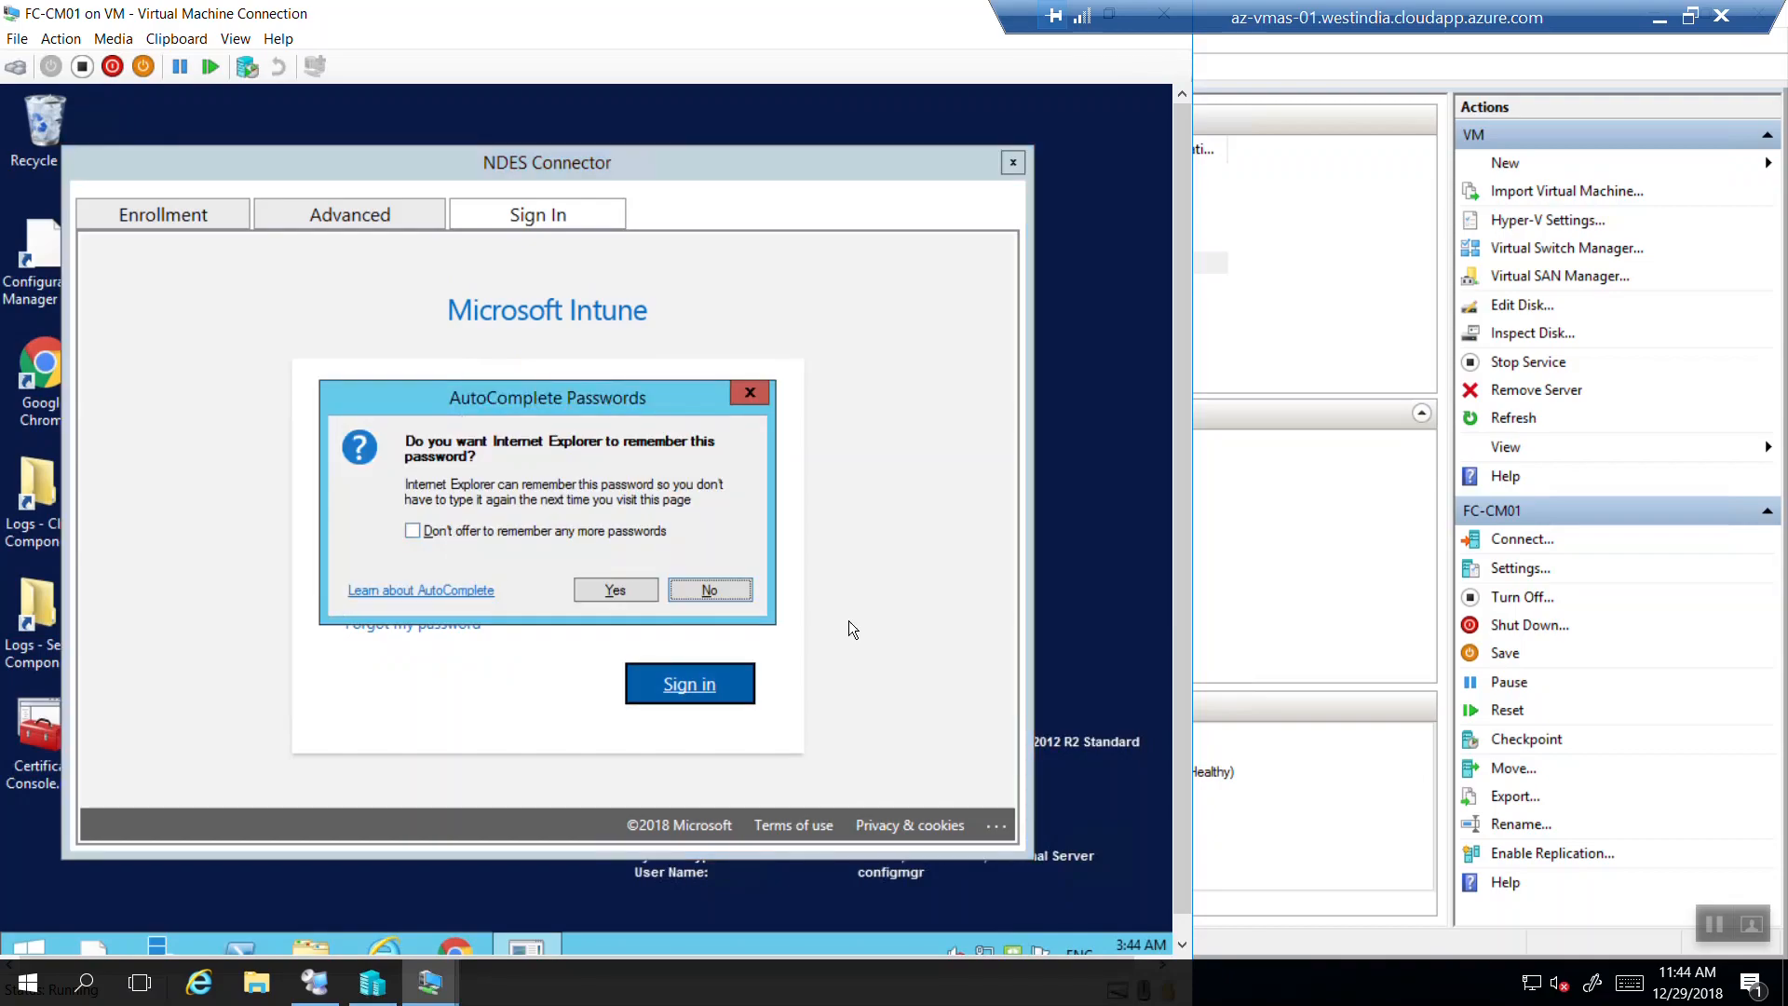
left_click(735, 589)
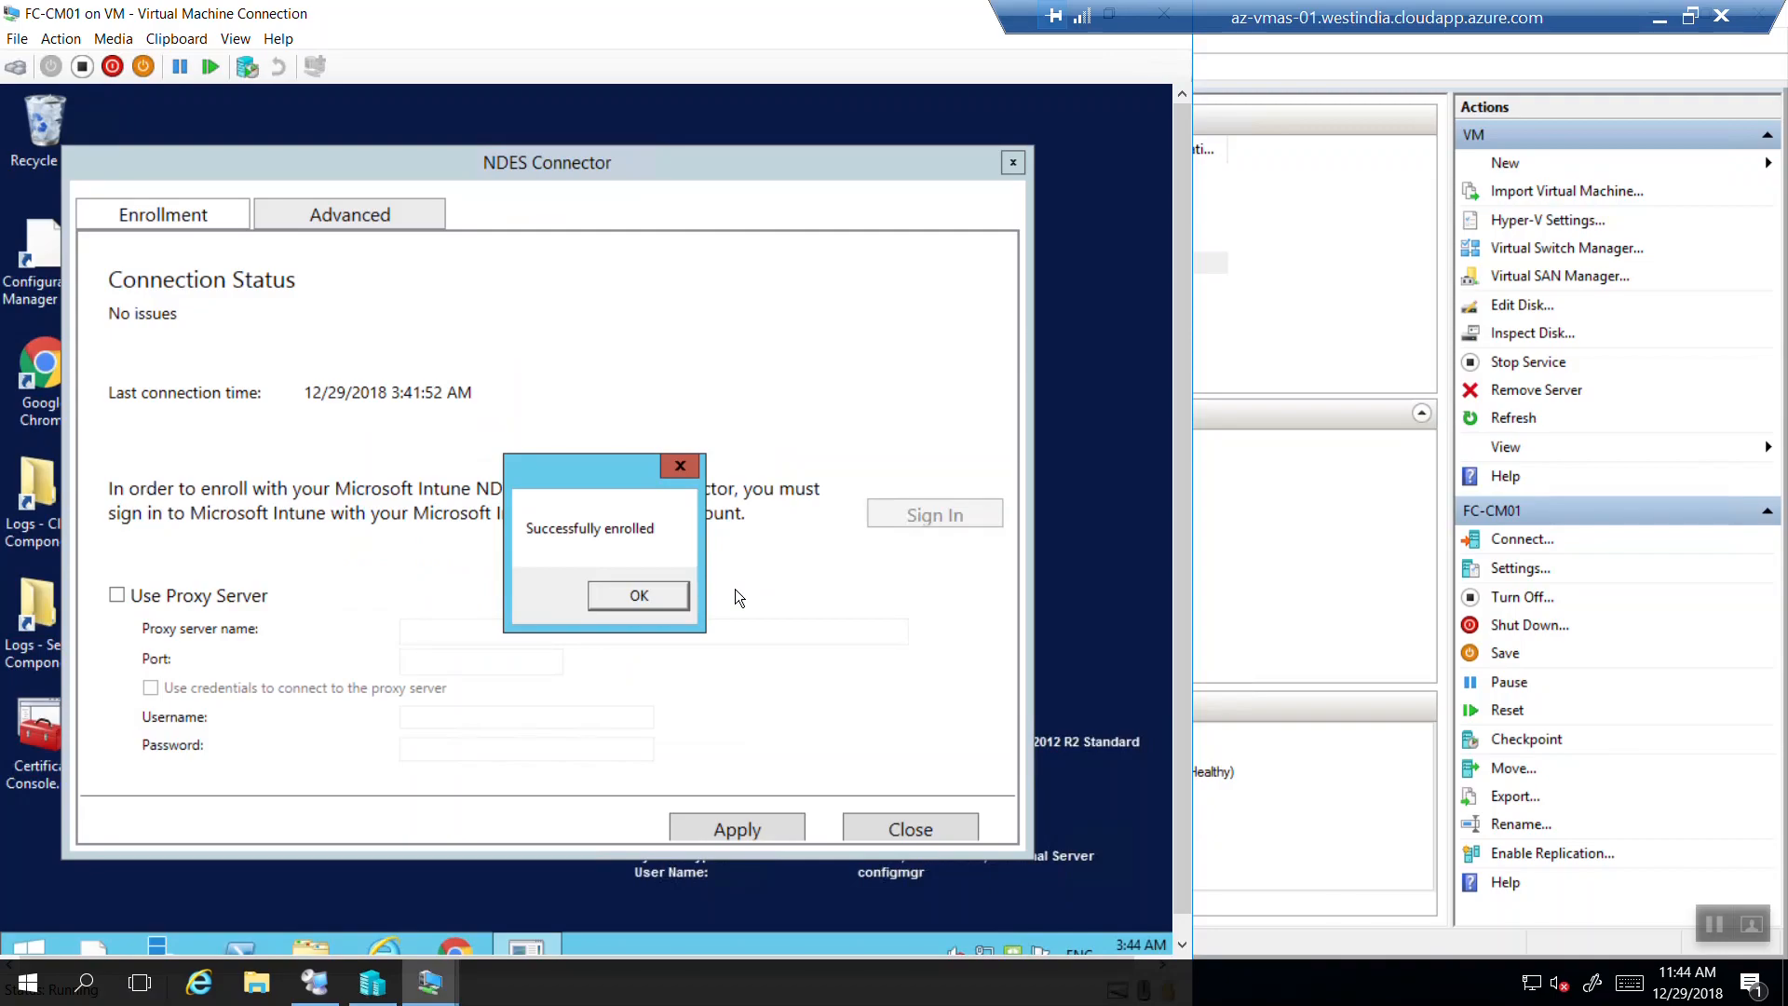
Acknowledge the Successfully enrolled message and show the Advanced tab's CA Account settings.
left_click(632, 608)
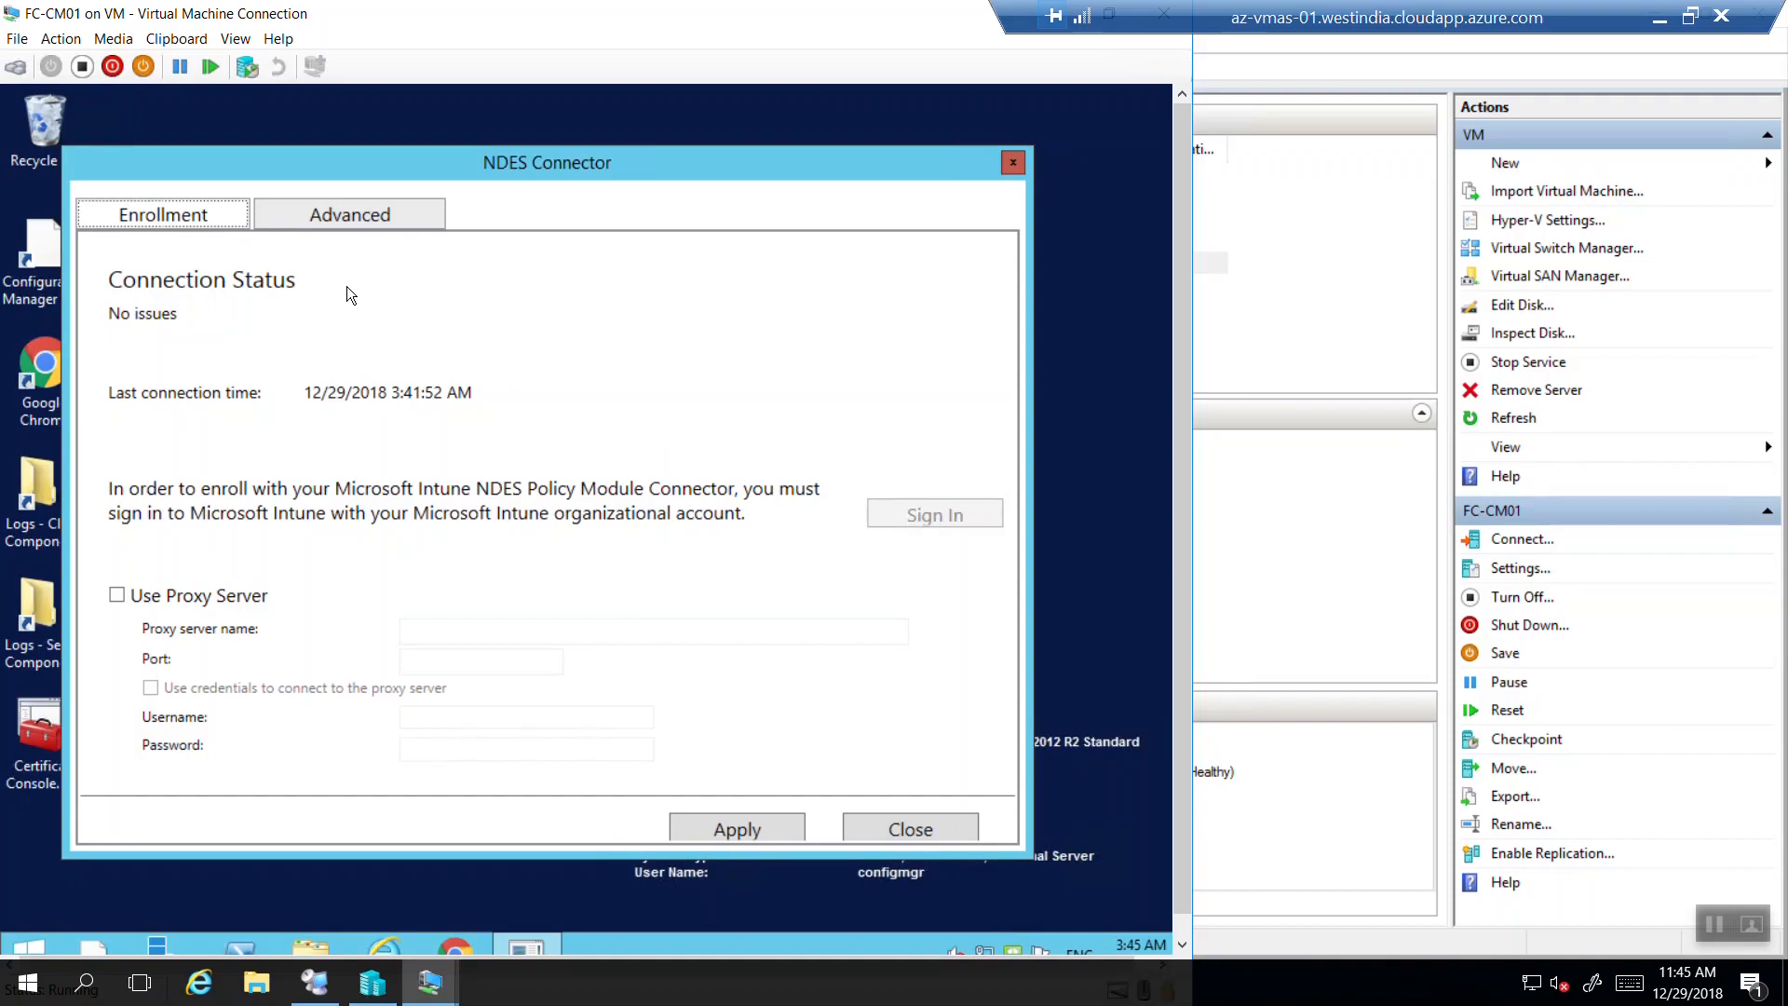
left_click(352, 220)
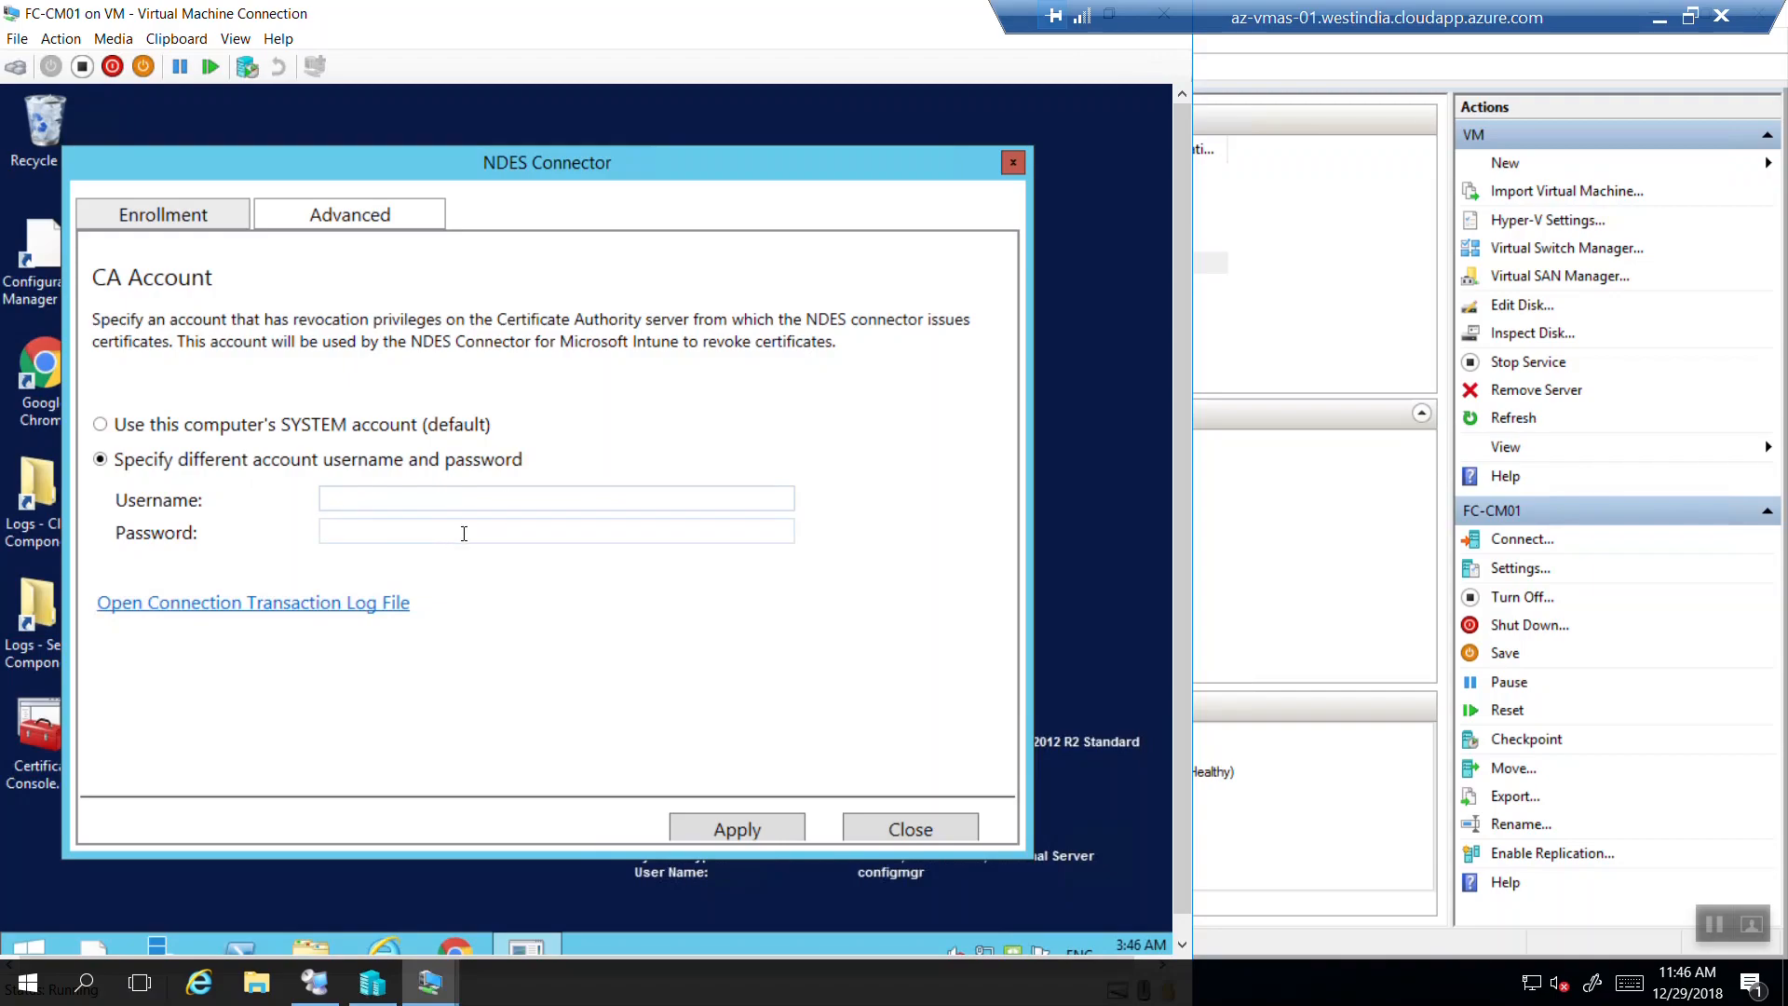
Set the CA account to this computer's SYSTEM account, verify enrolment status, and close NDES Connector.
left_click(146, 427)
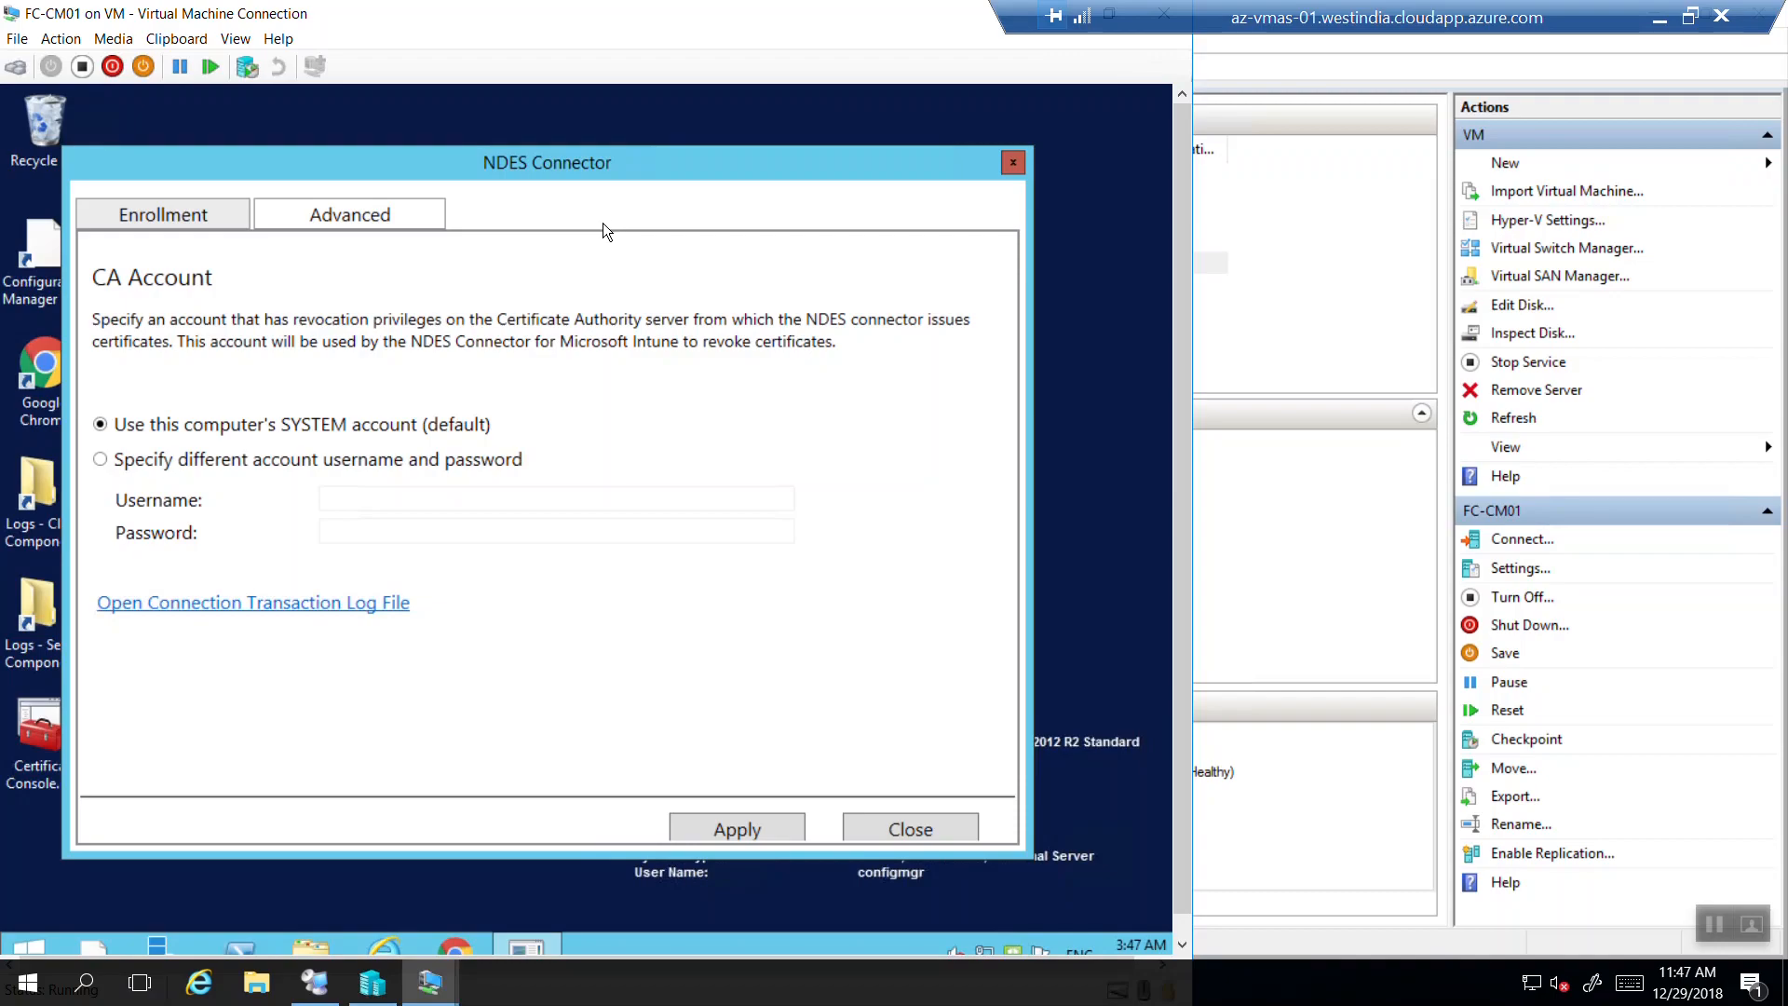
left_click(141, 216)
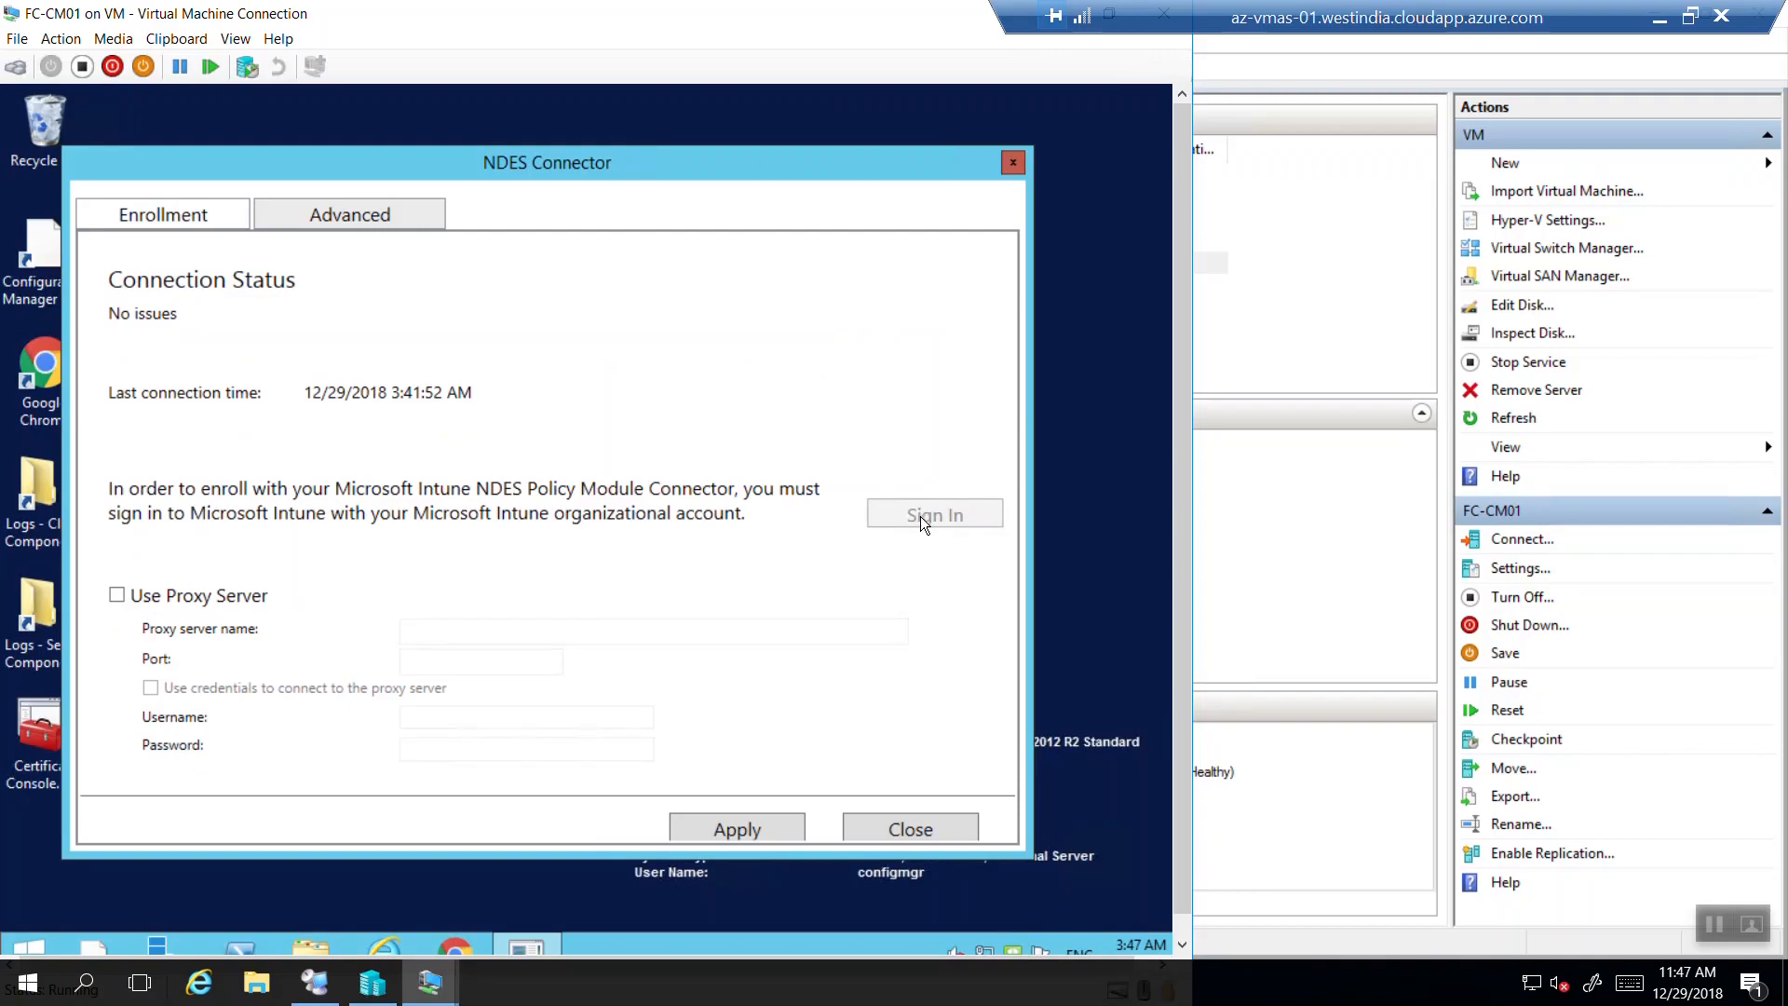
left_click(327, 216)
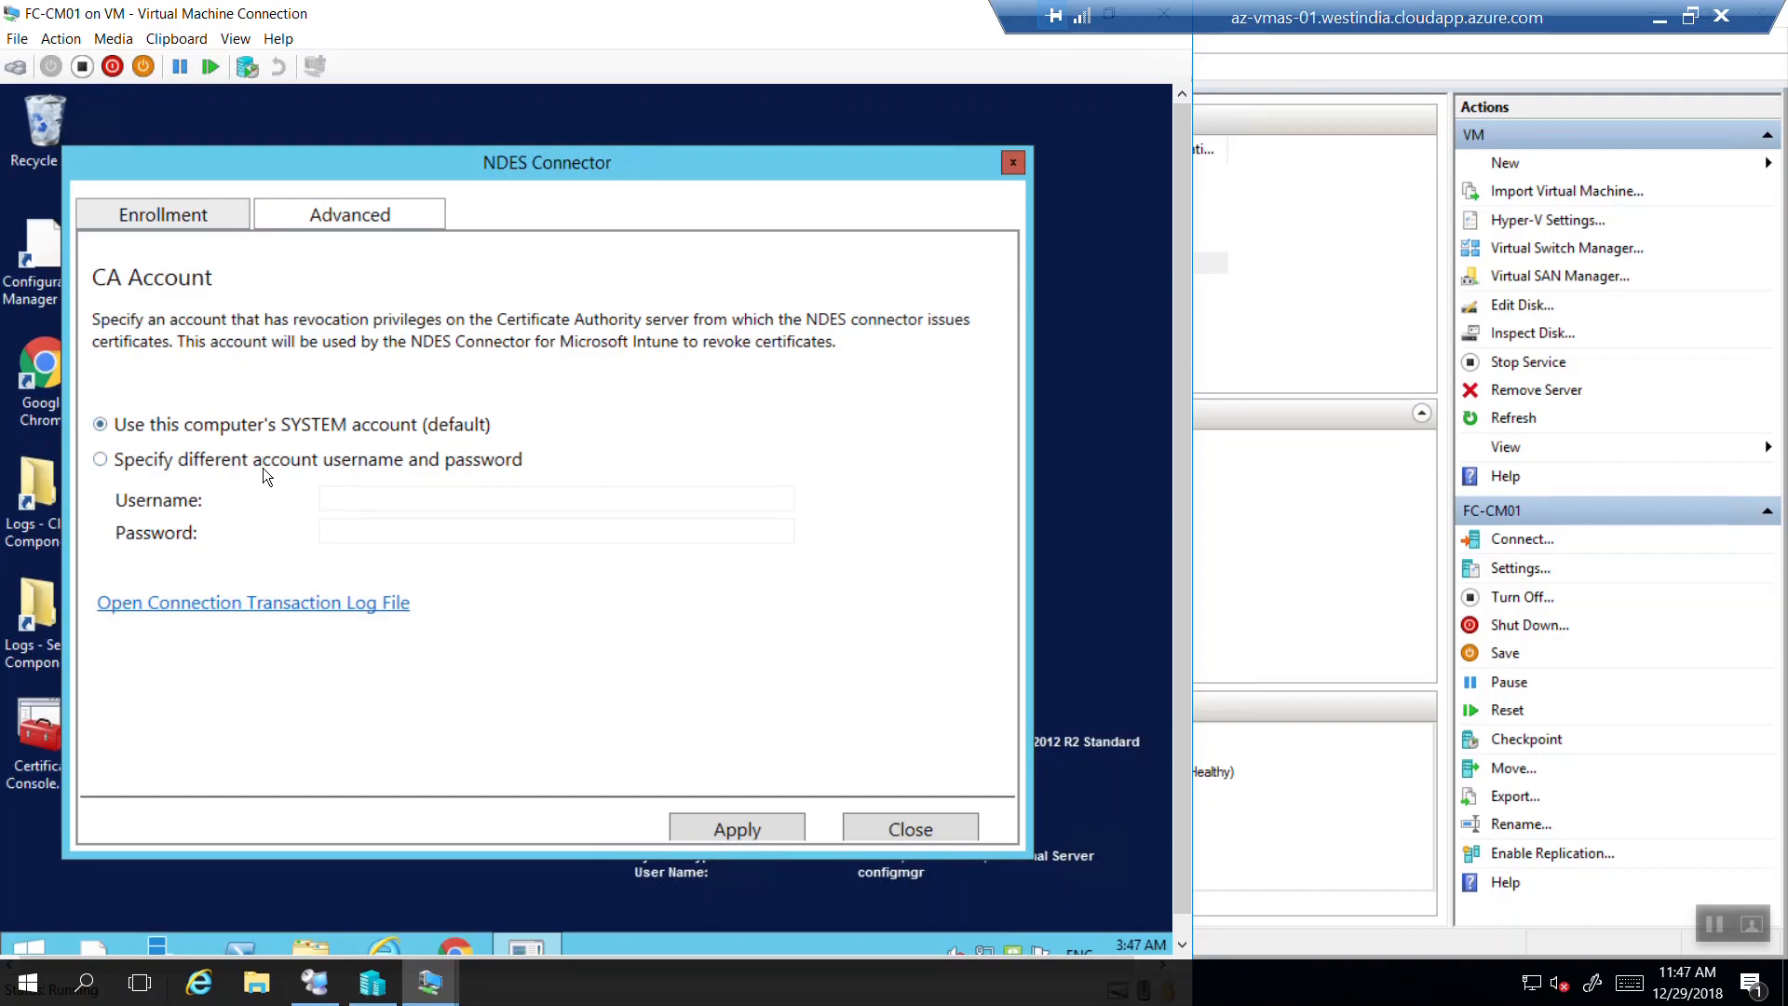
left_click(911, 830)
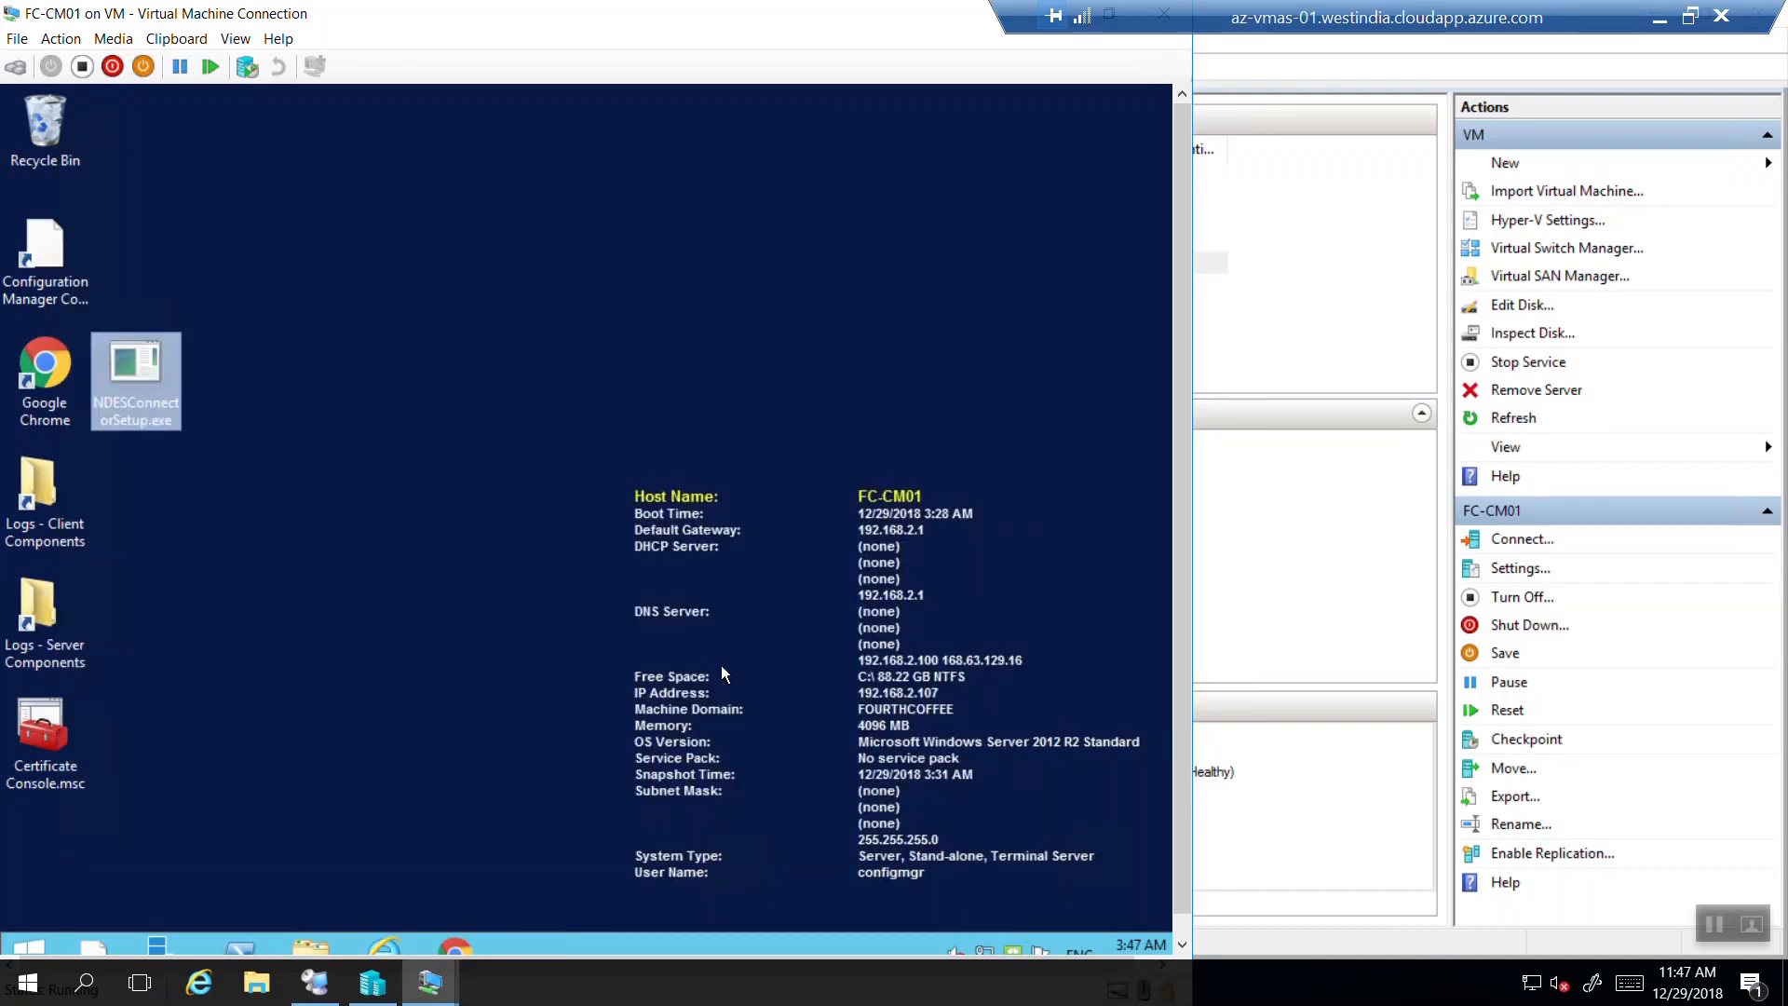
Check in Intune's Certification Authority list that the new connector is Active, then return to FC-CM01.
left_click(1661, 18)
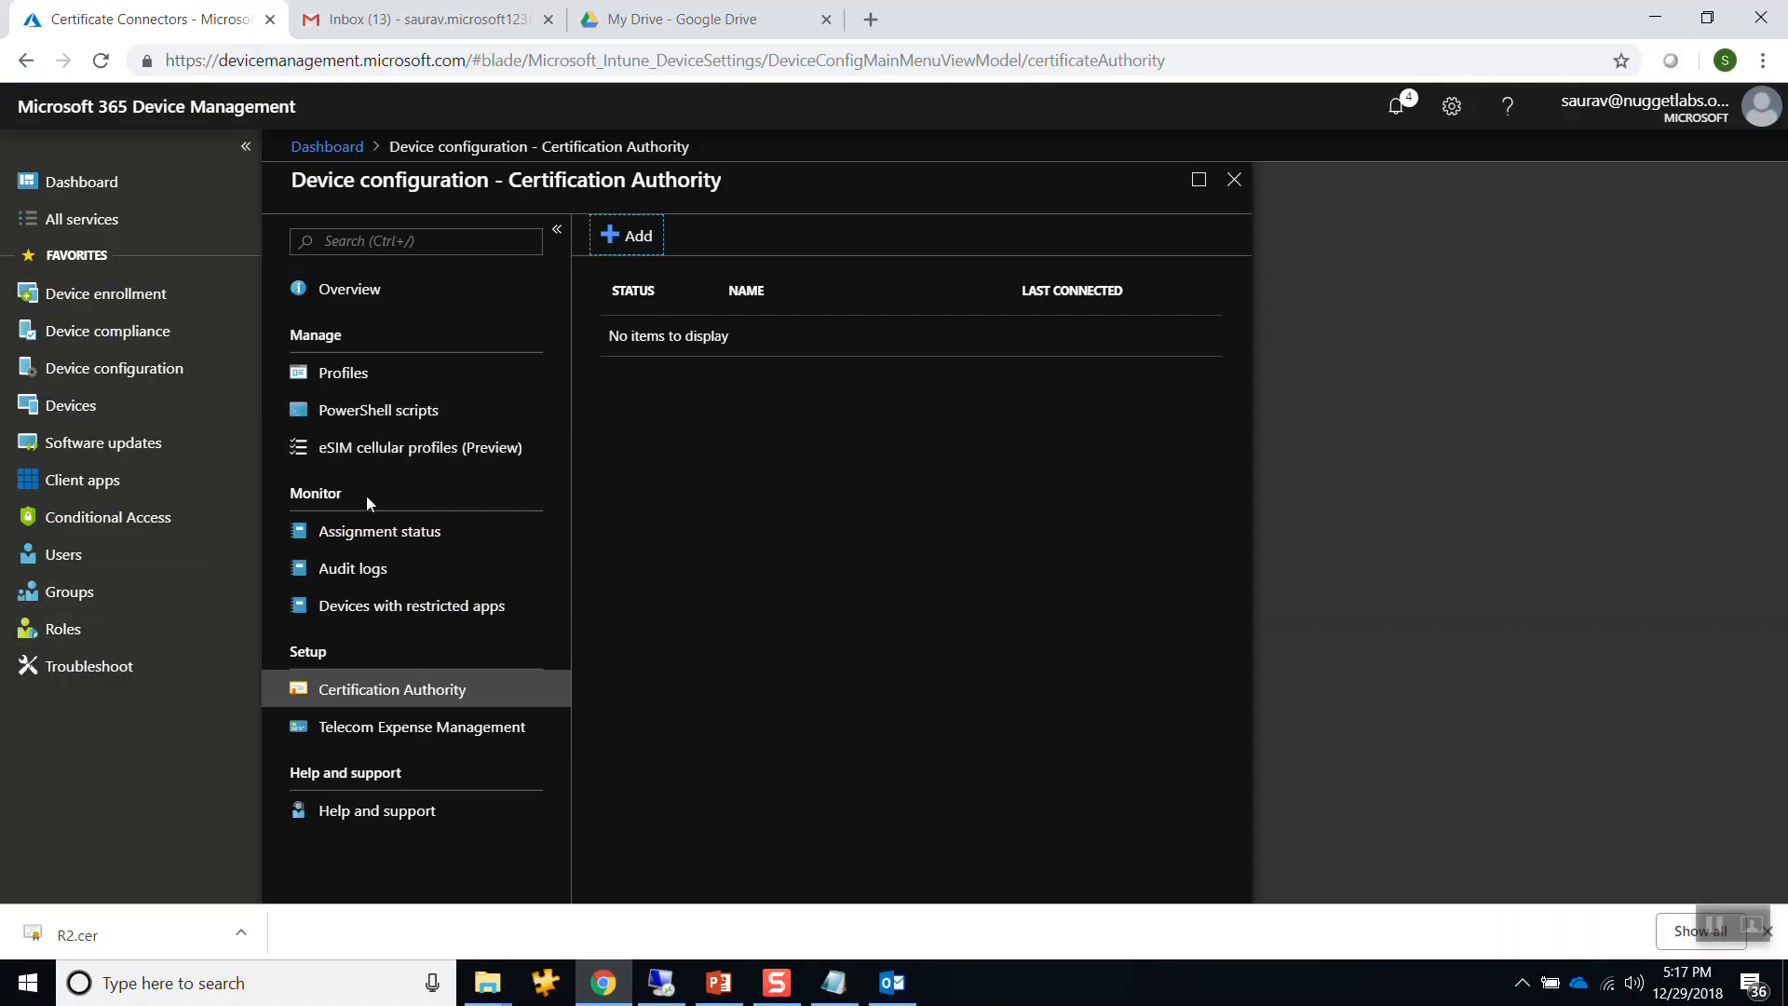
left_click(363, 540)
left_click(364, 694)
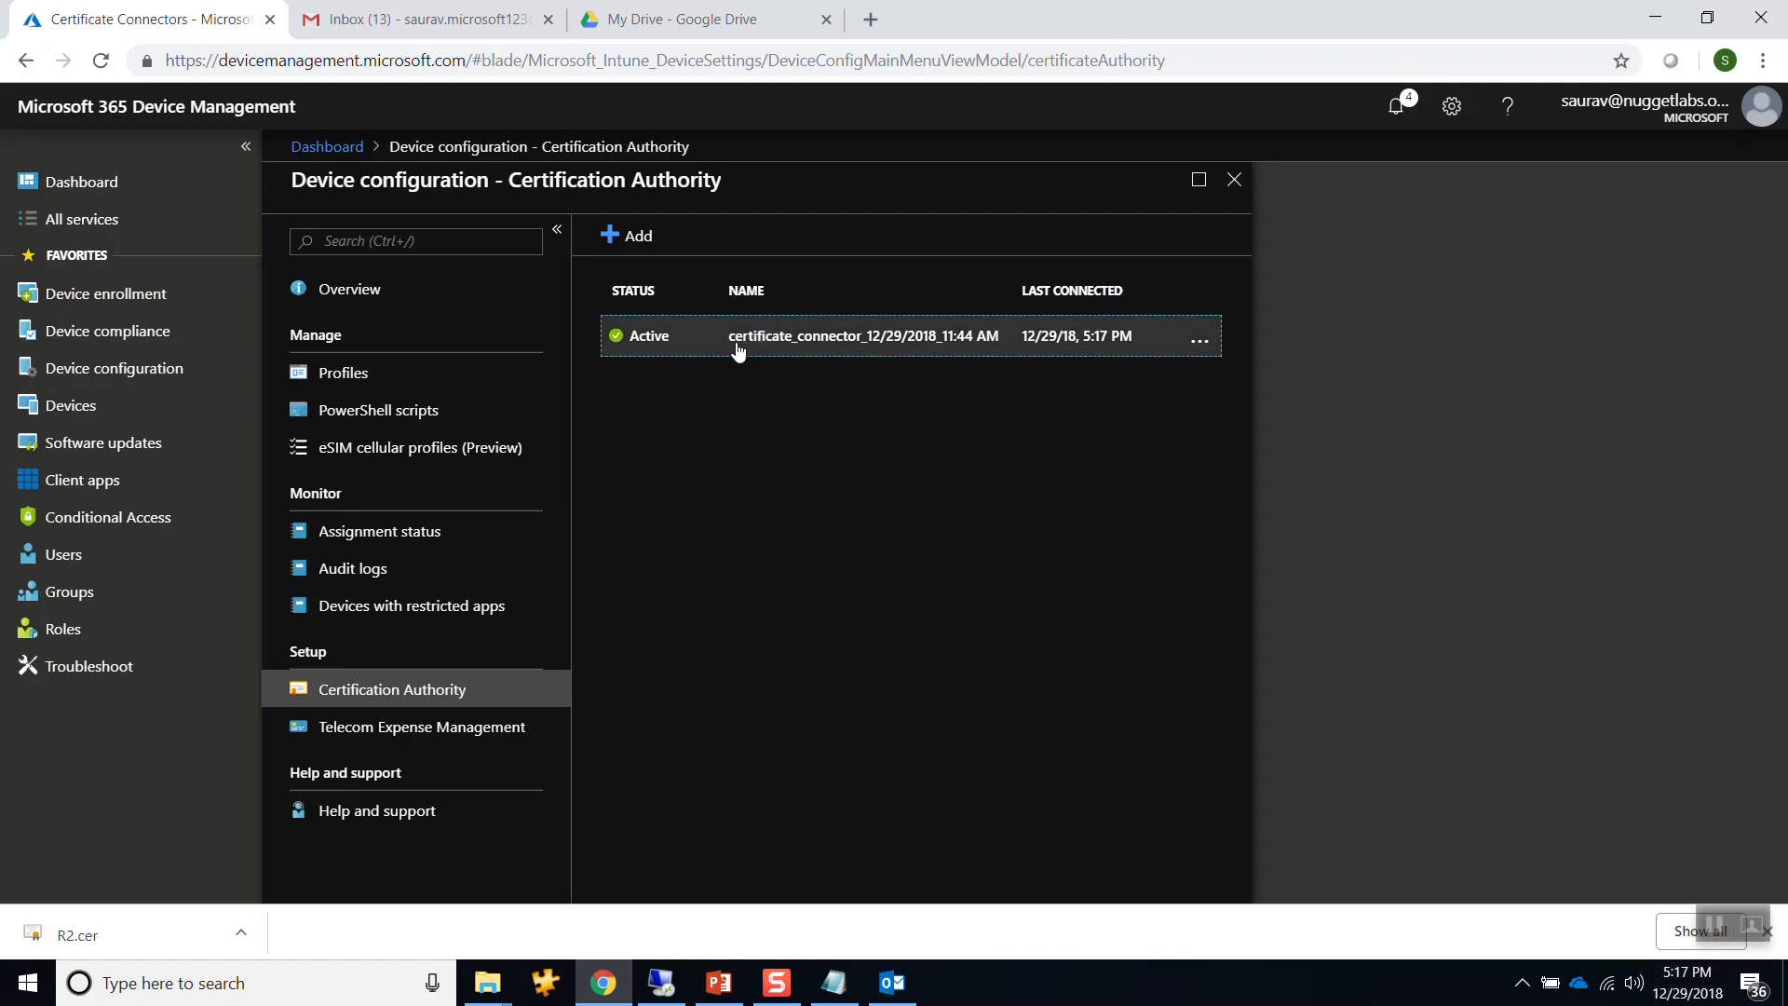
left_click(663, 987)
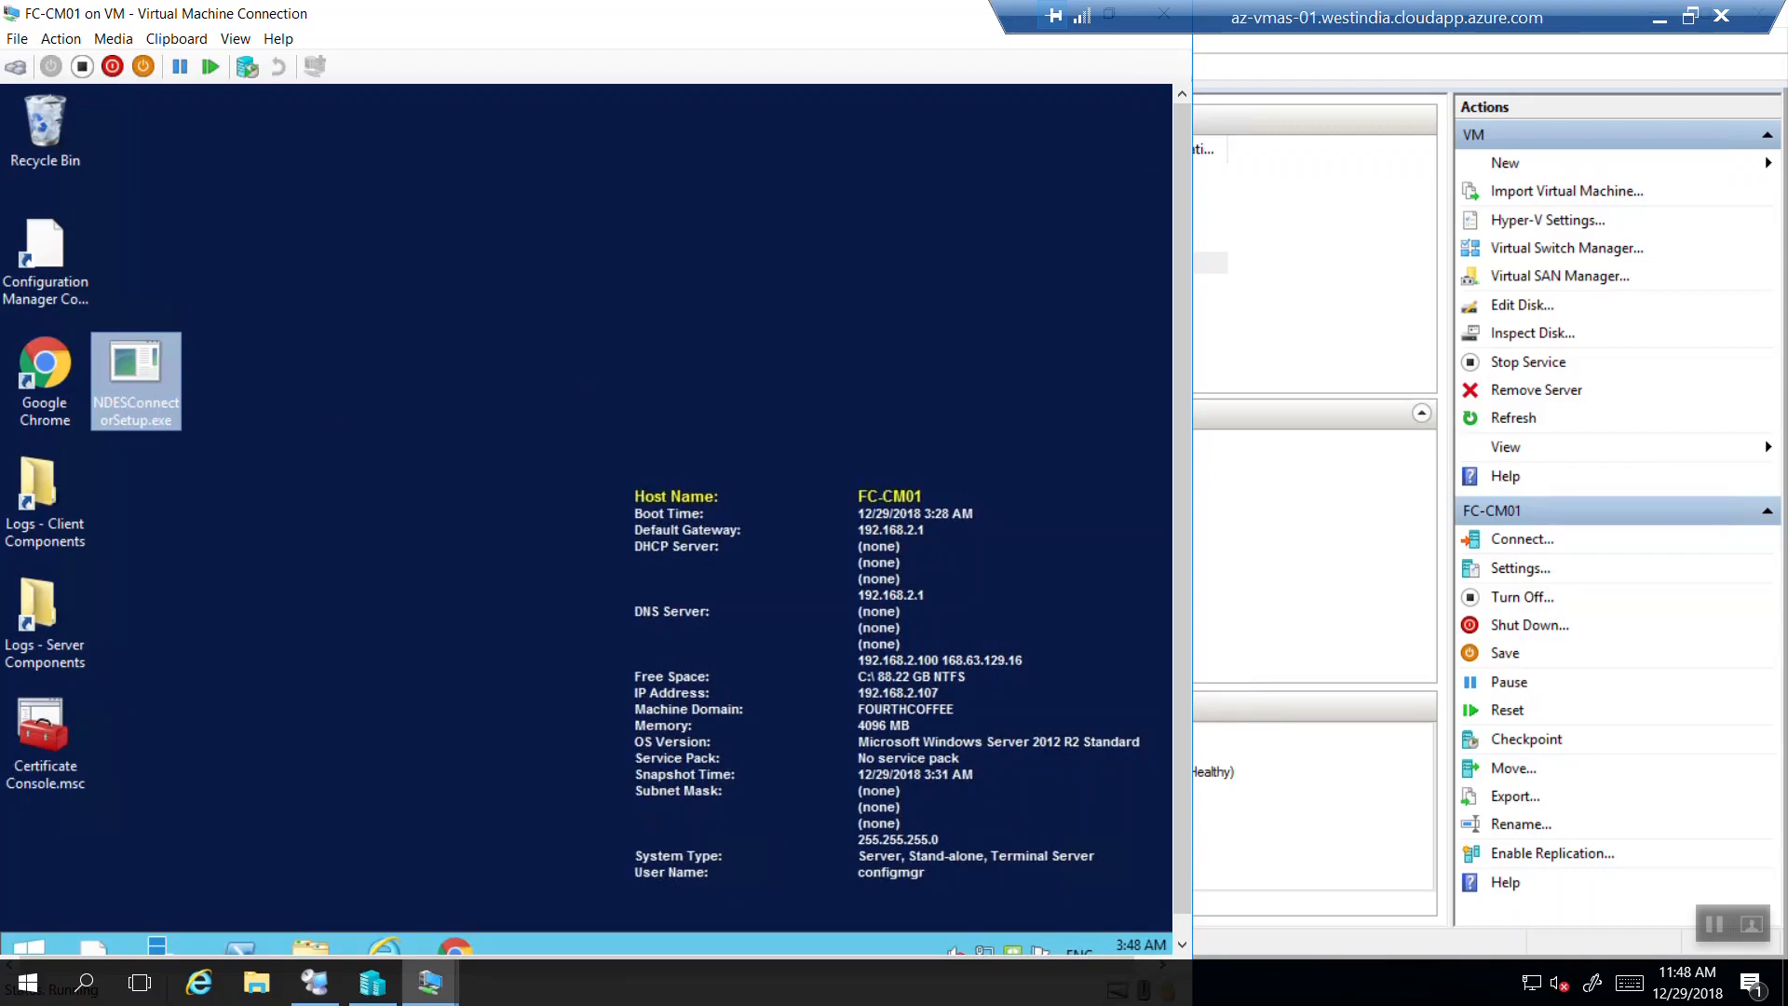
Restore the FC-CM01 connection window to a smaller size and minimize the remote session.
left_click_drag(915, 41, 1029, 202)
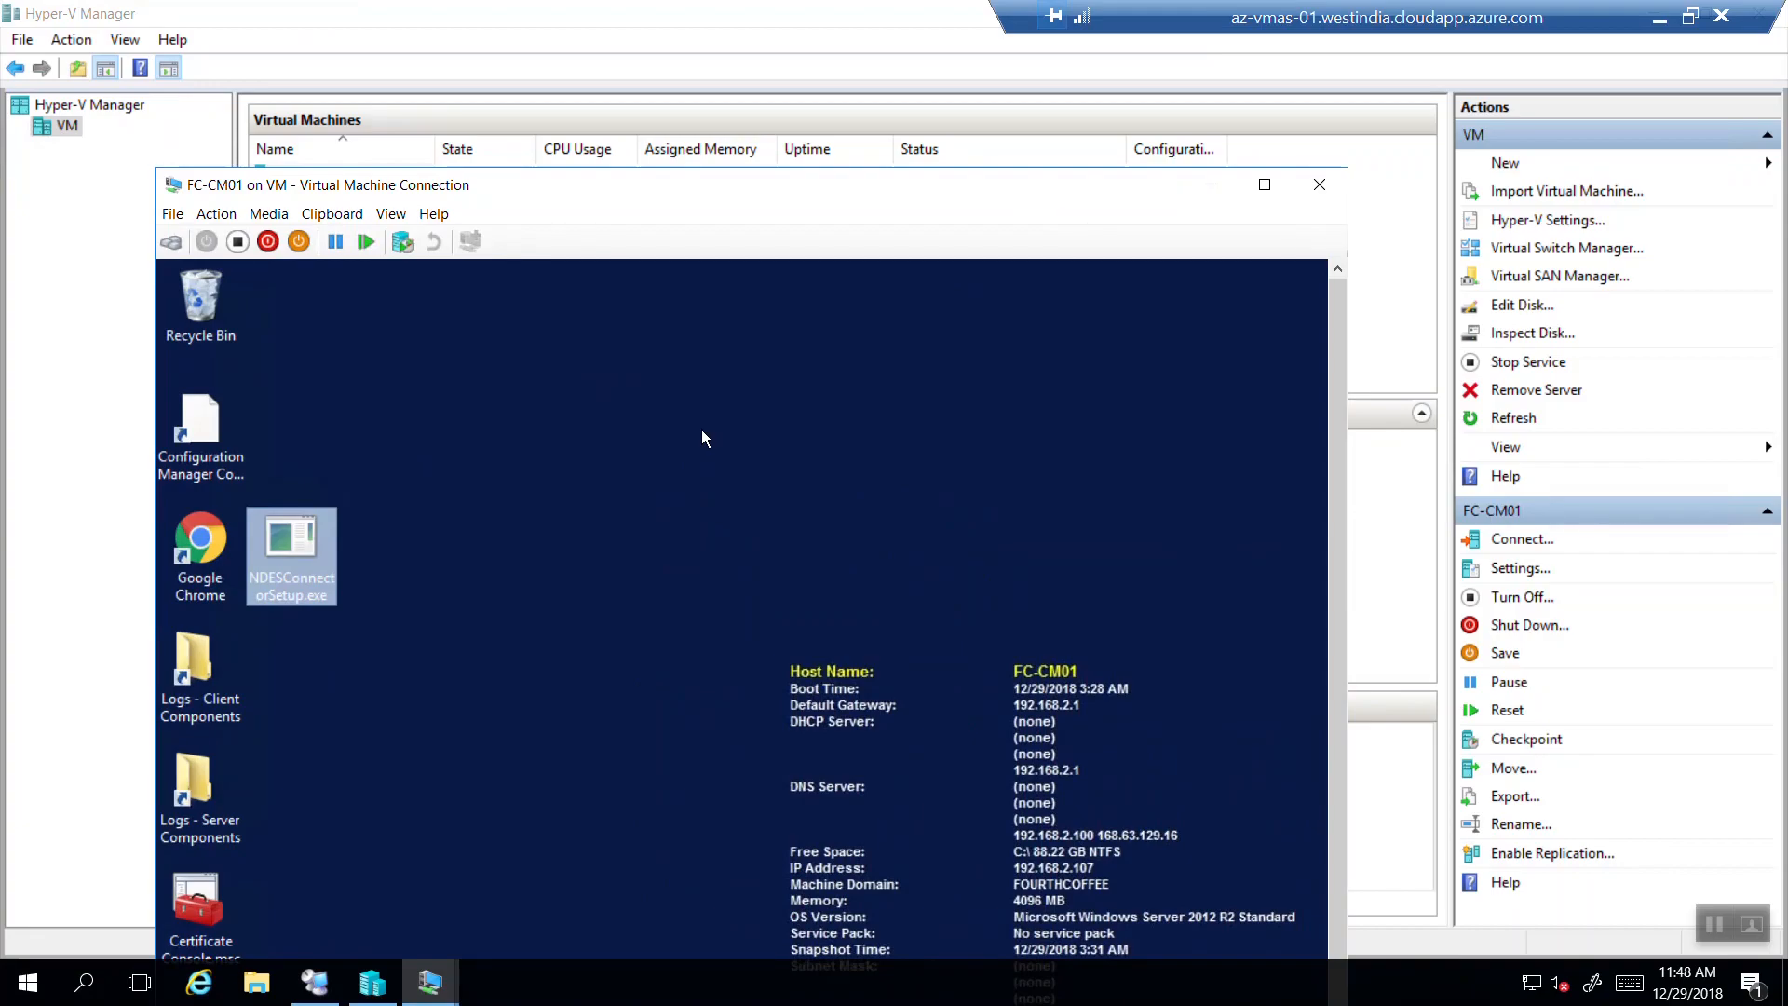
left_click(1659, 17)
Highlight the slide's Step 2 (configure both accounts) and Step 3 (duplicate template), then minimize FC-CM01.
left_click(718, 982)
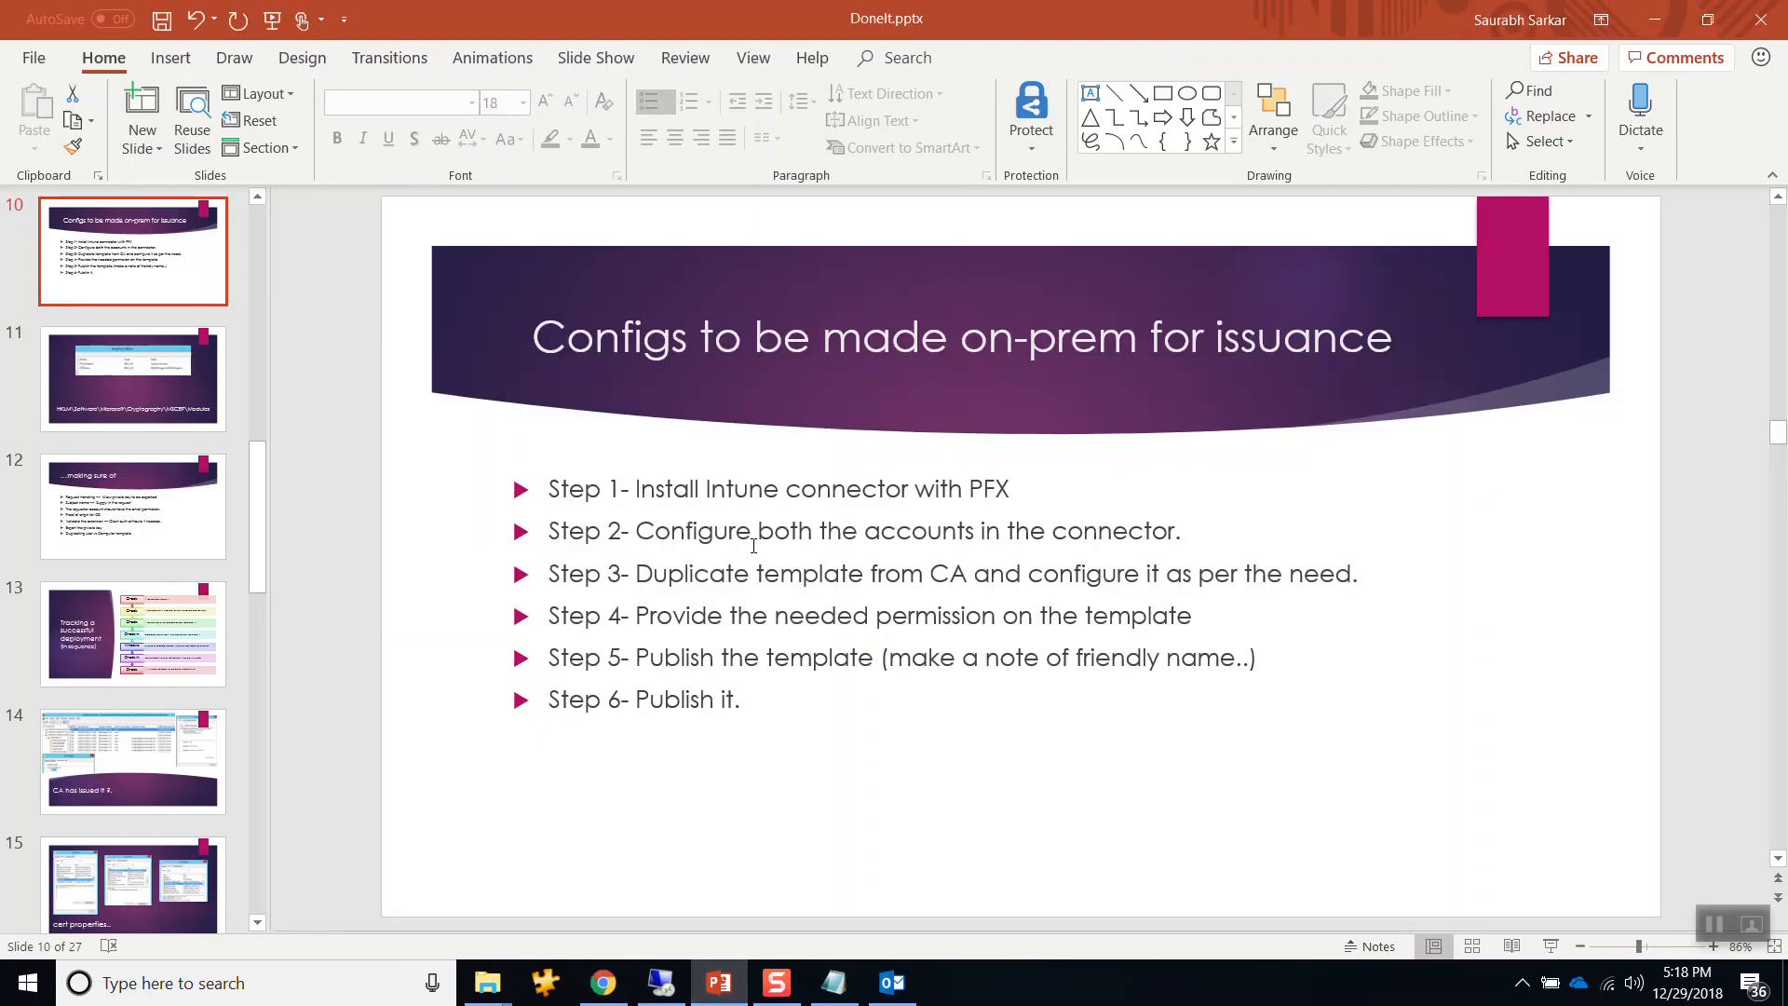
left_click_drag(636, 533, 1181, 543)
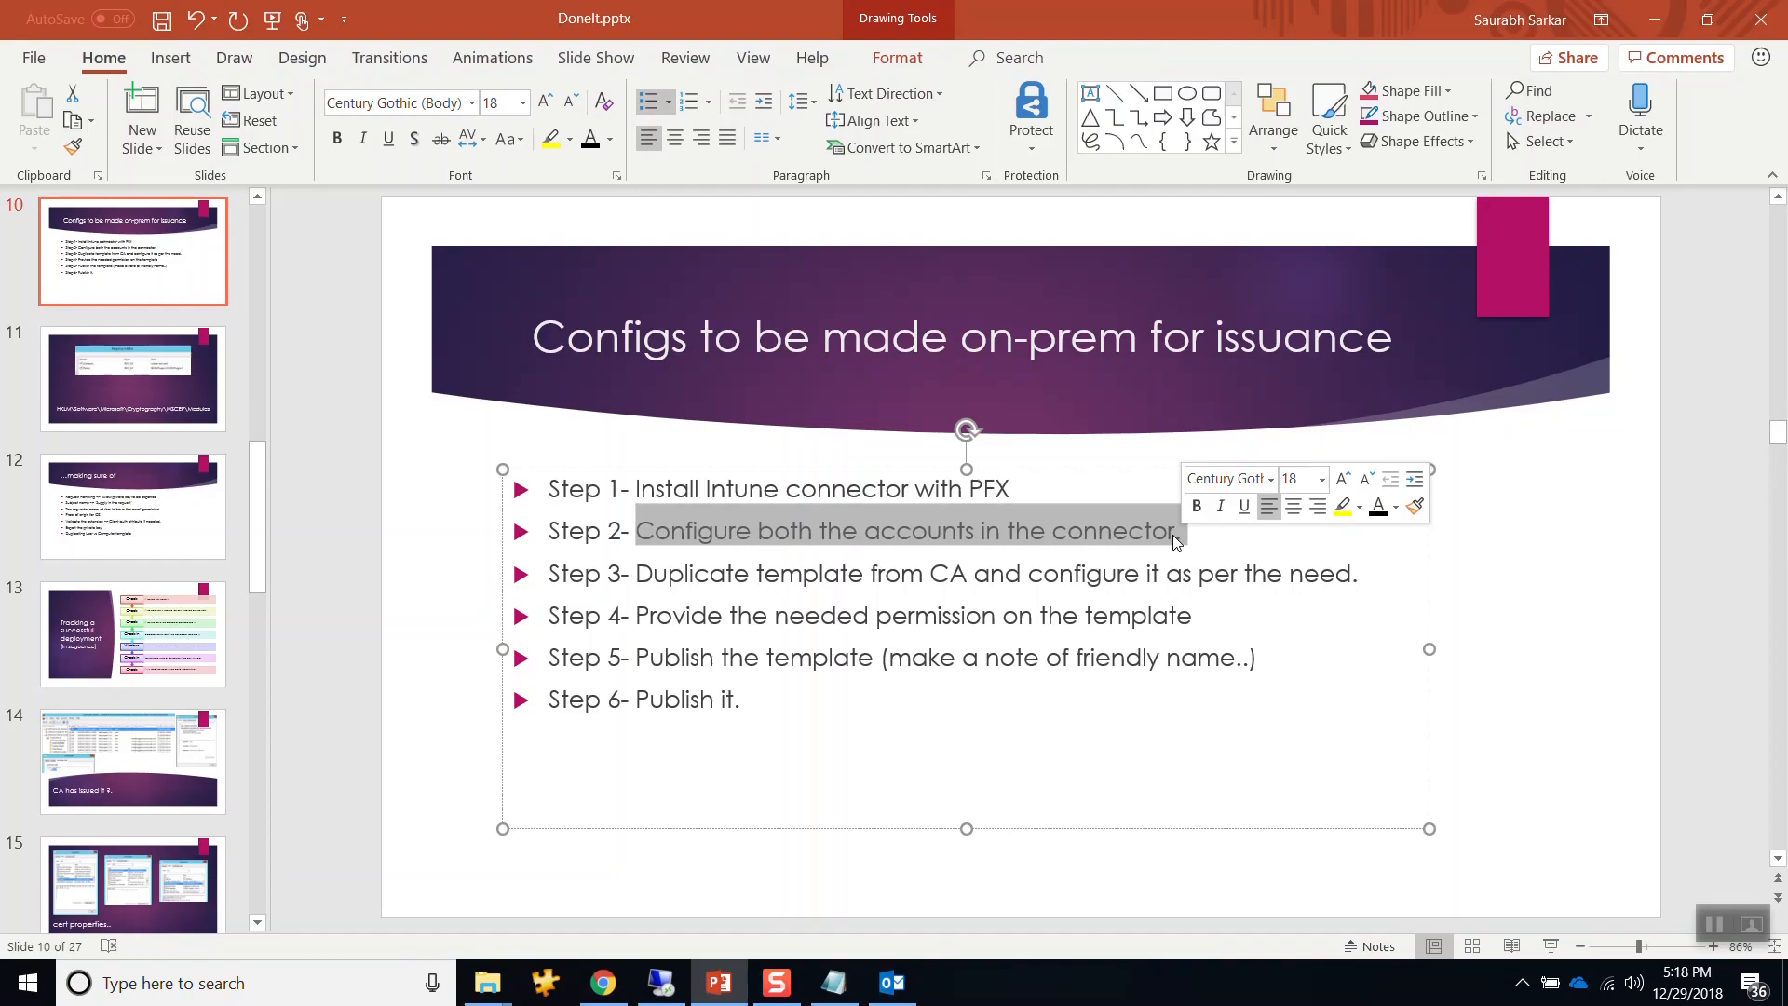
left_click(788, 615)
left_click_drag(645, 572, 1332, 582)
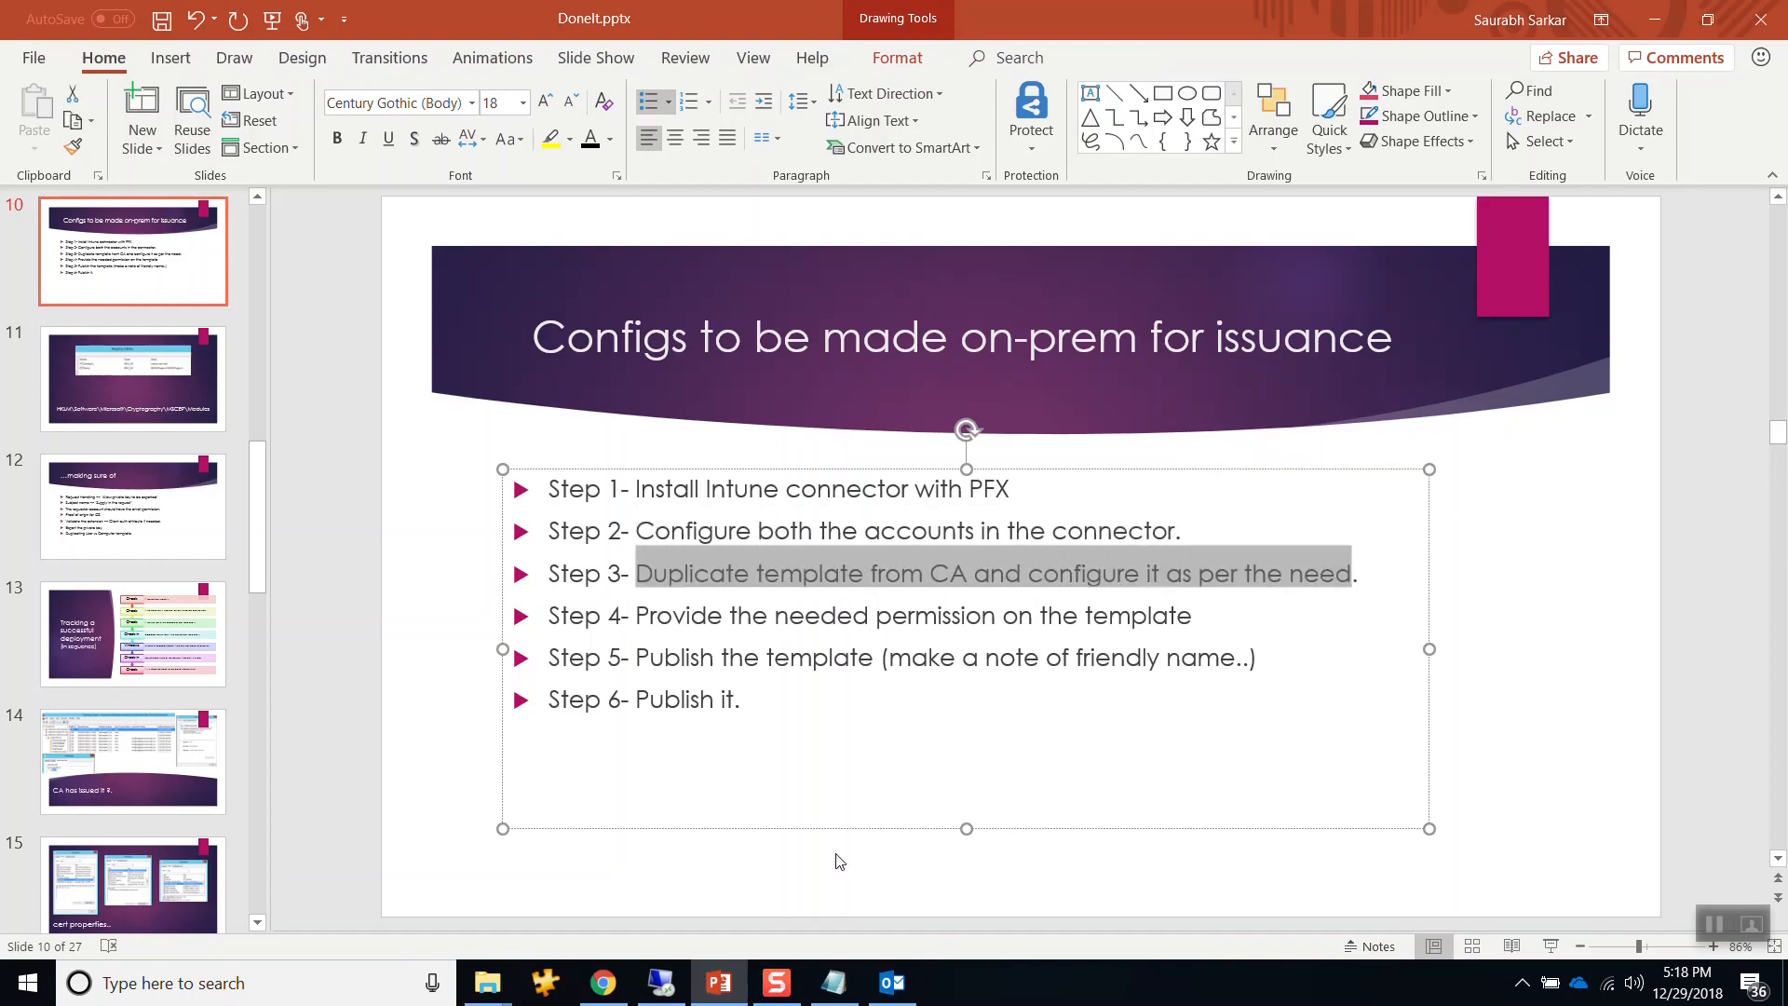
left_click(661, 983)
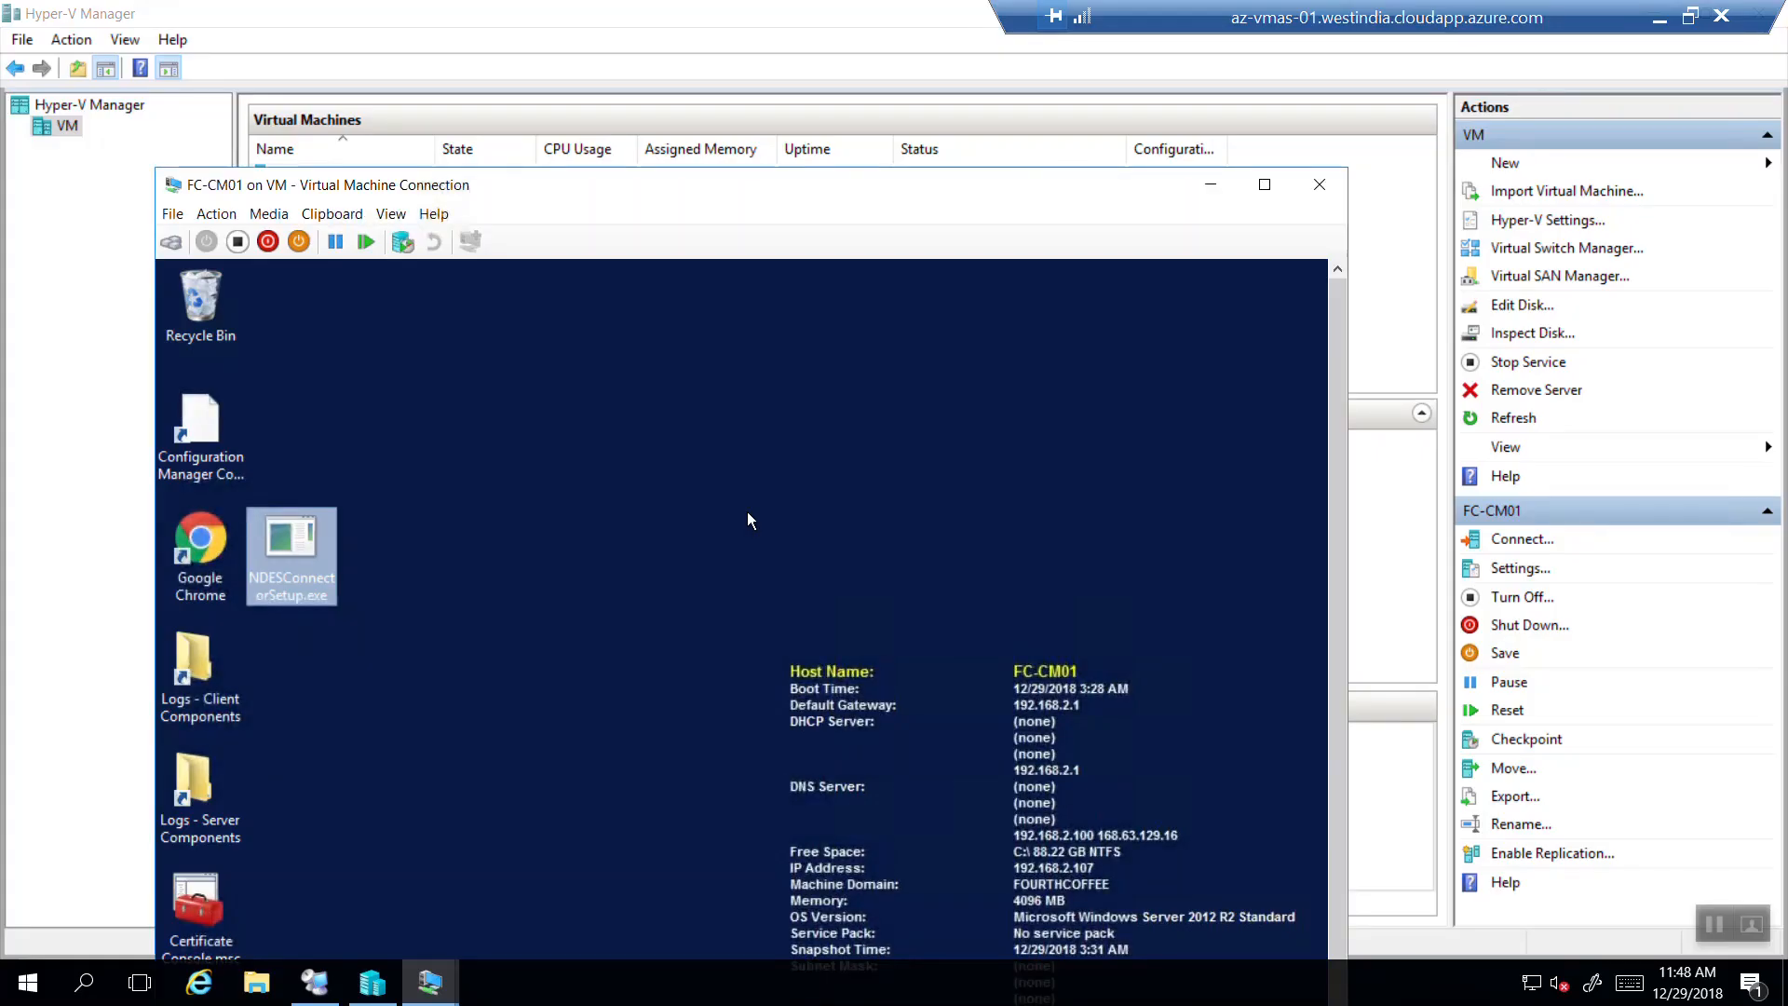
left_click(1210, 191)
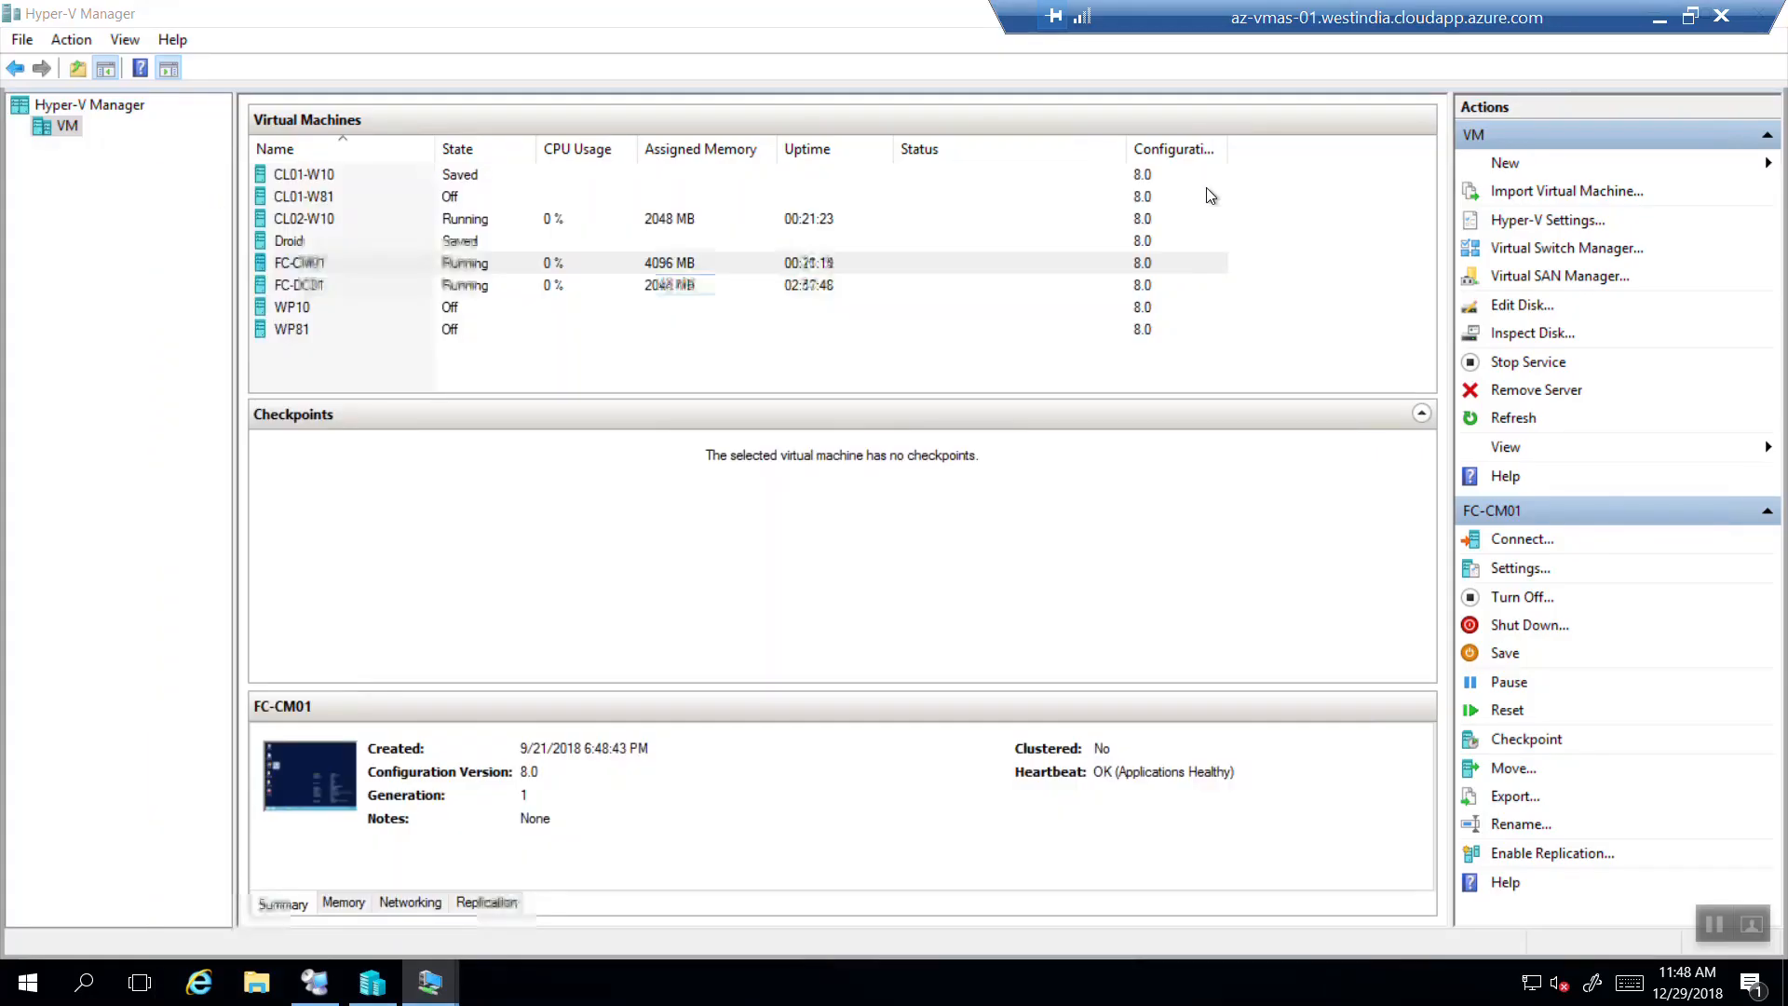
Connect to the FC-DC01 virtual machine from Hyper-V Manager.
left_click(357, 282)
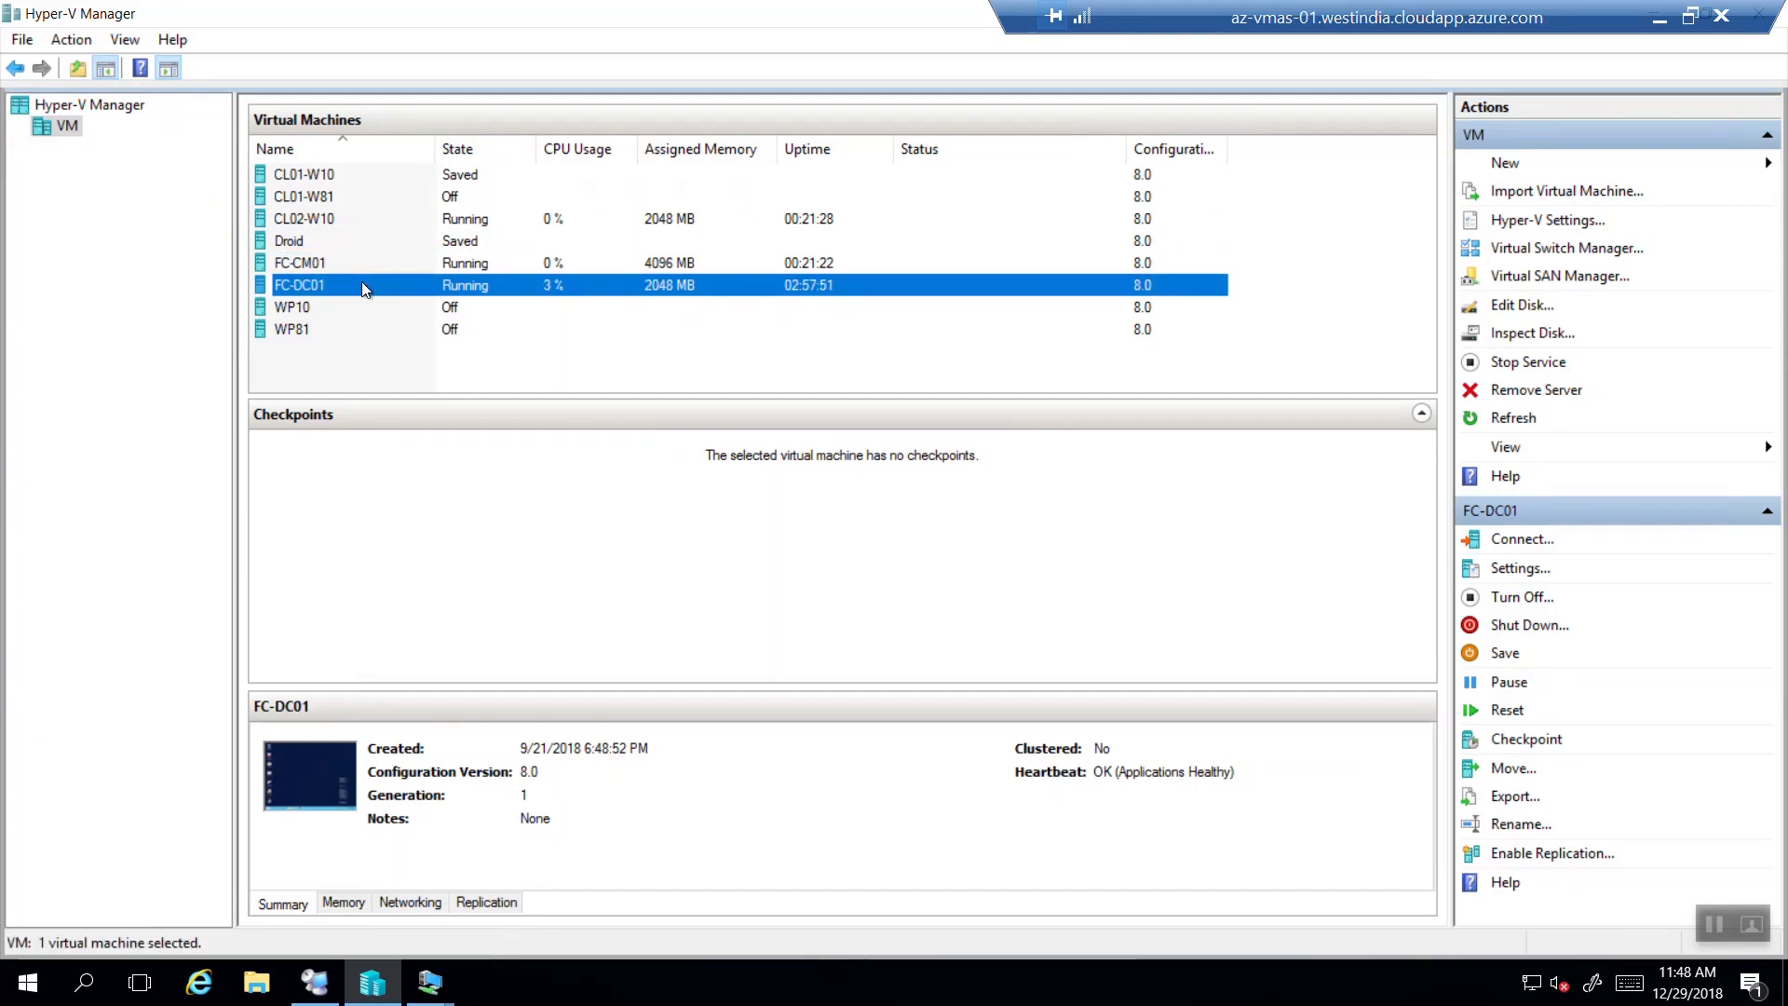
right_click(362, 281)
left_click(418, 303)
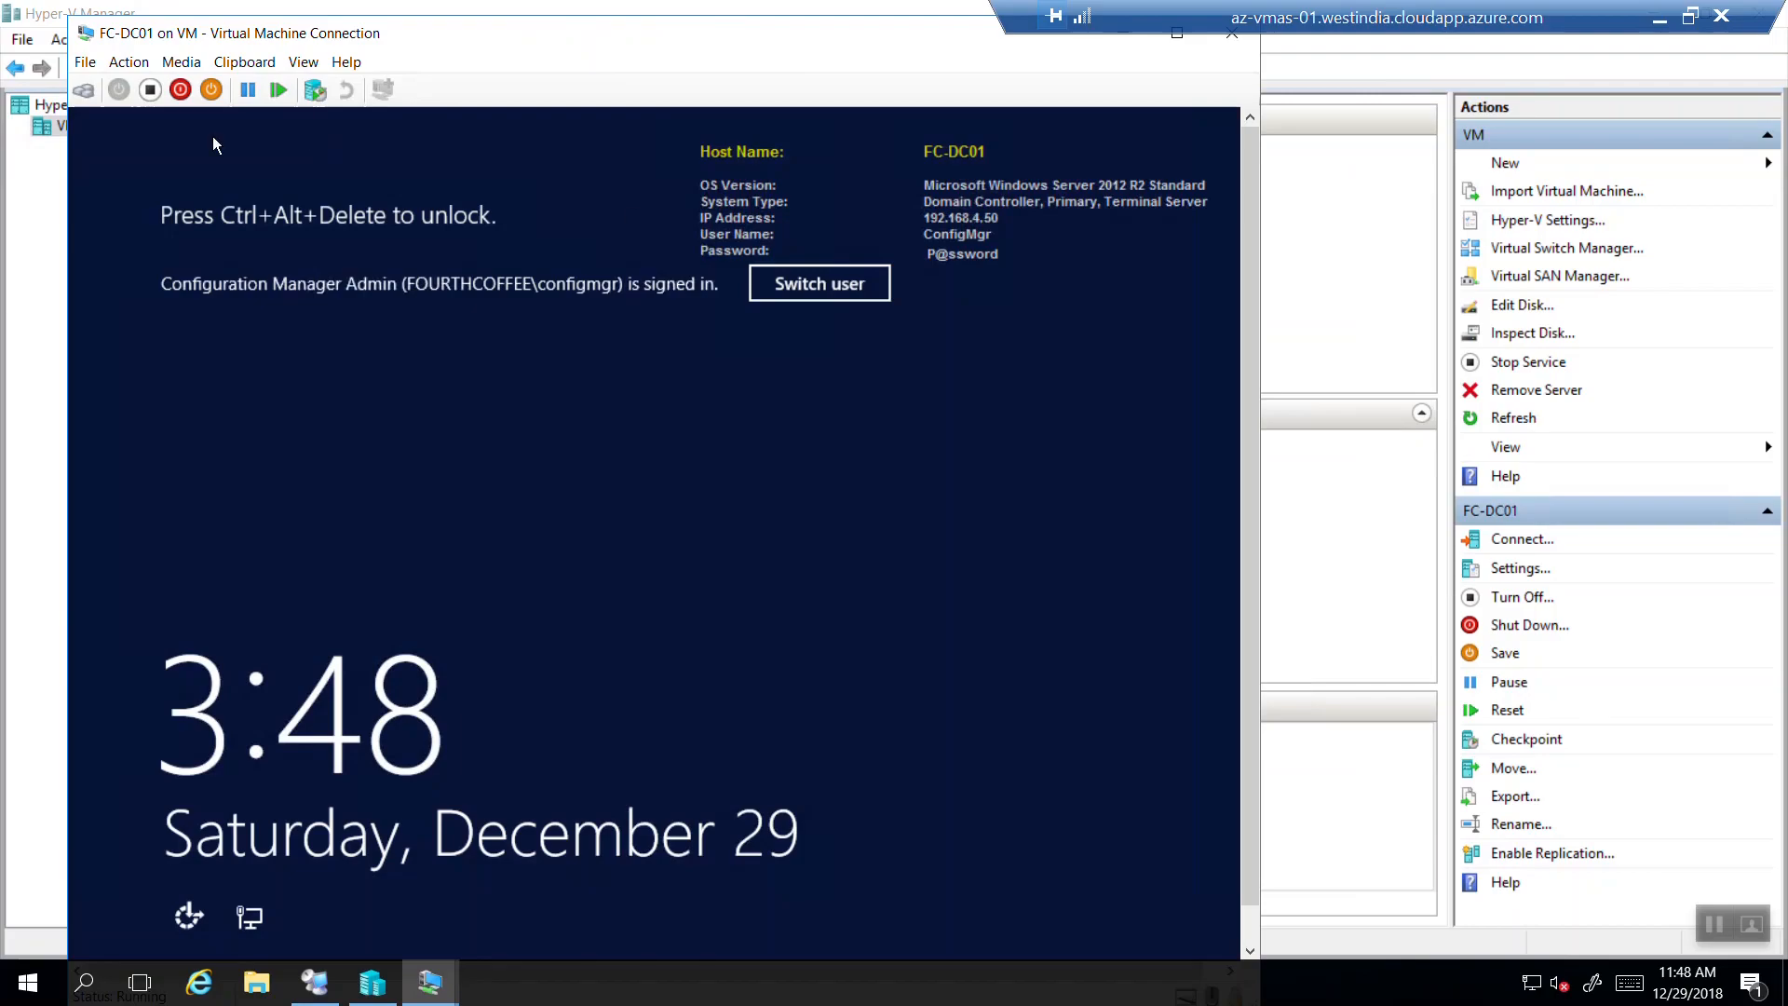
Unlock FC-DC01 by sending the unlock sequence and entering the account password.
left_click(128, 61)
left_click(124, 87)
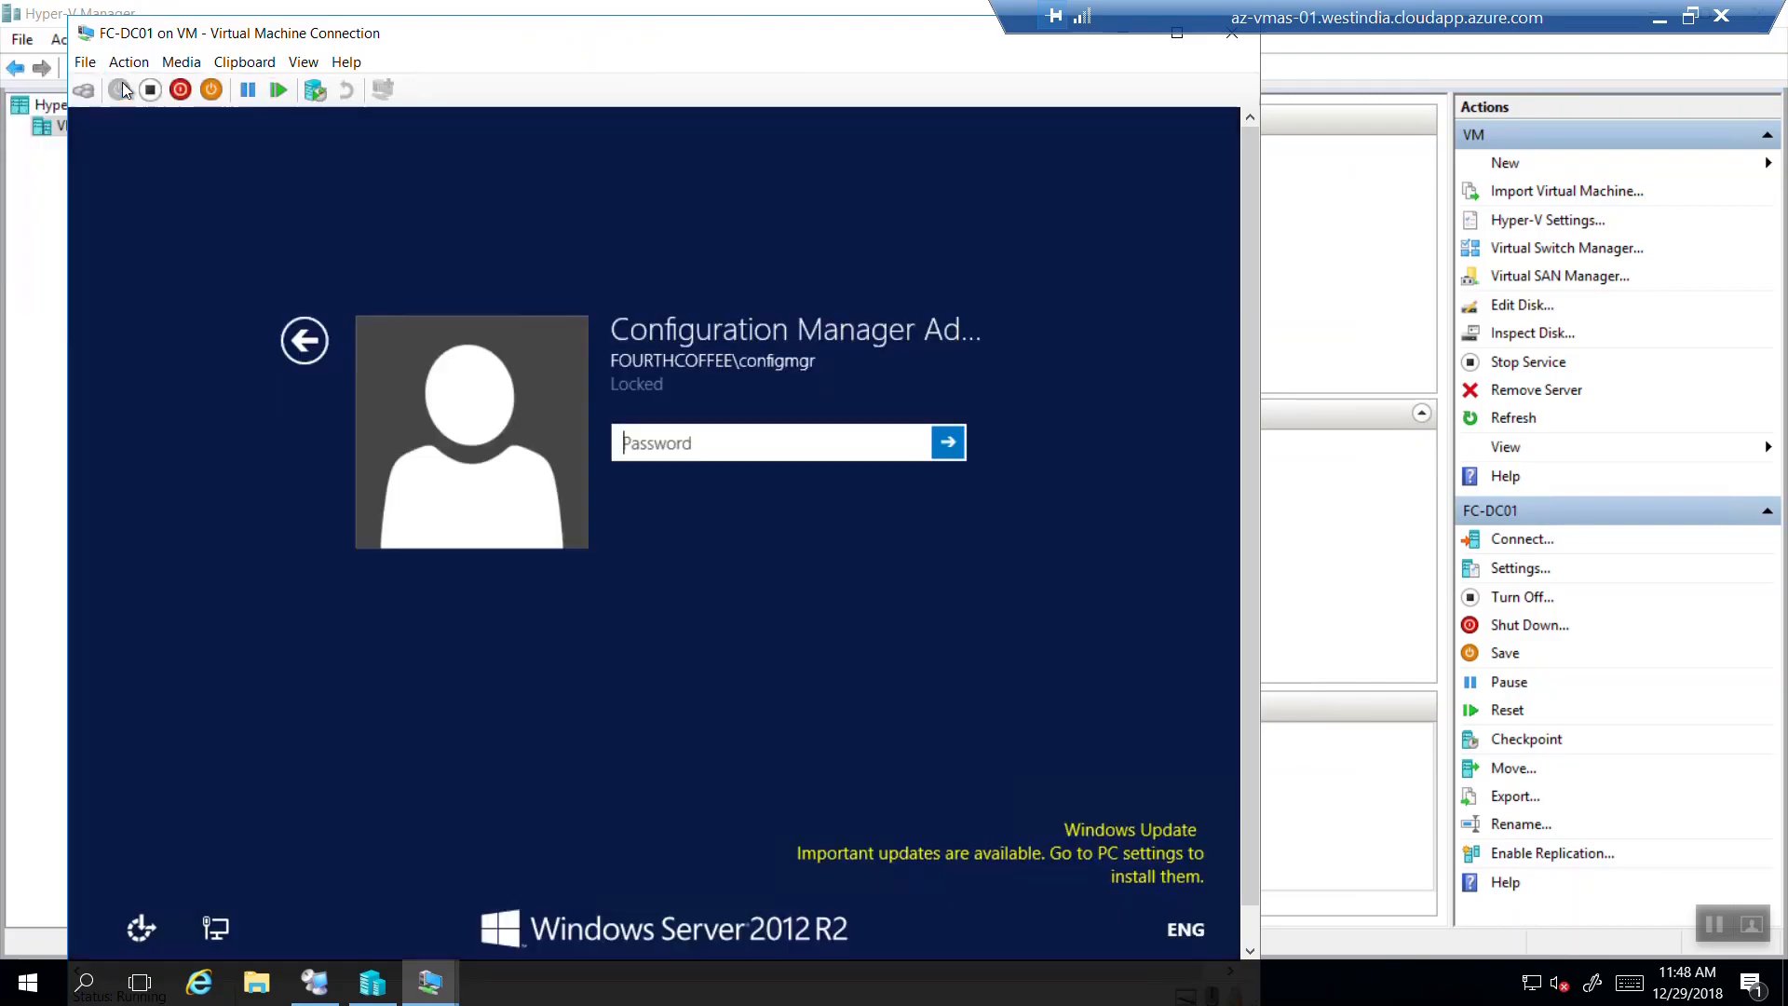
type("******")
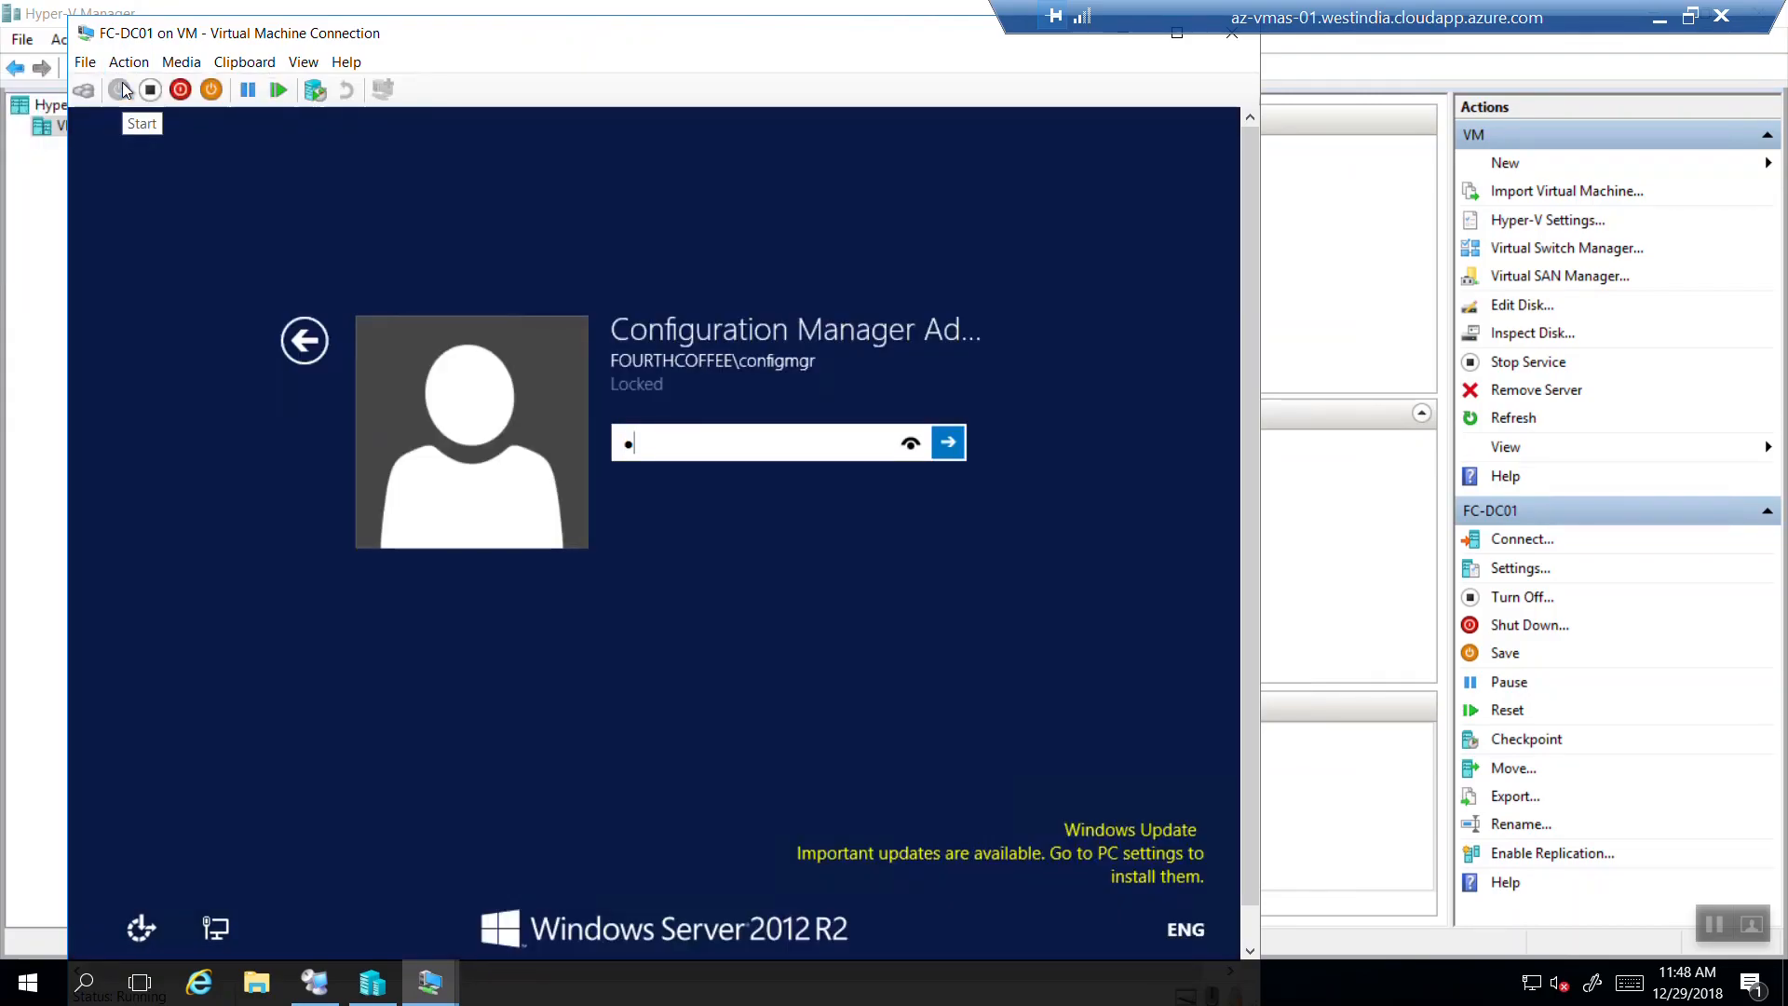
type("**")
key("Return")
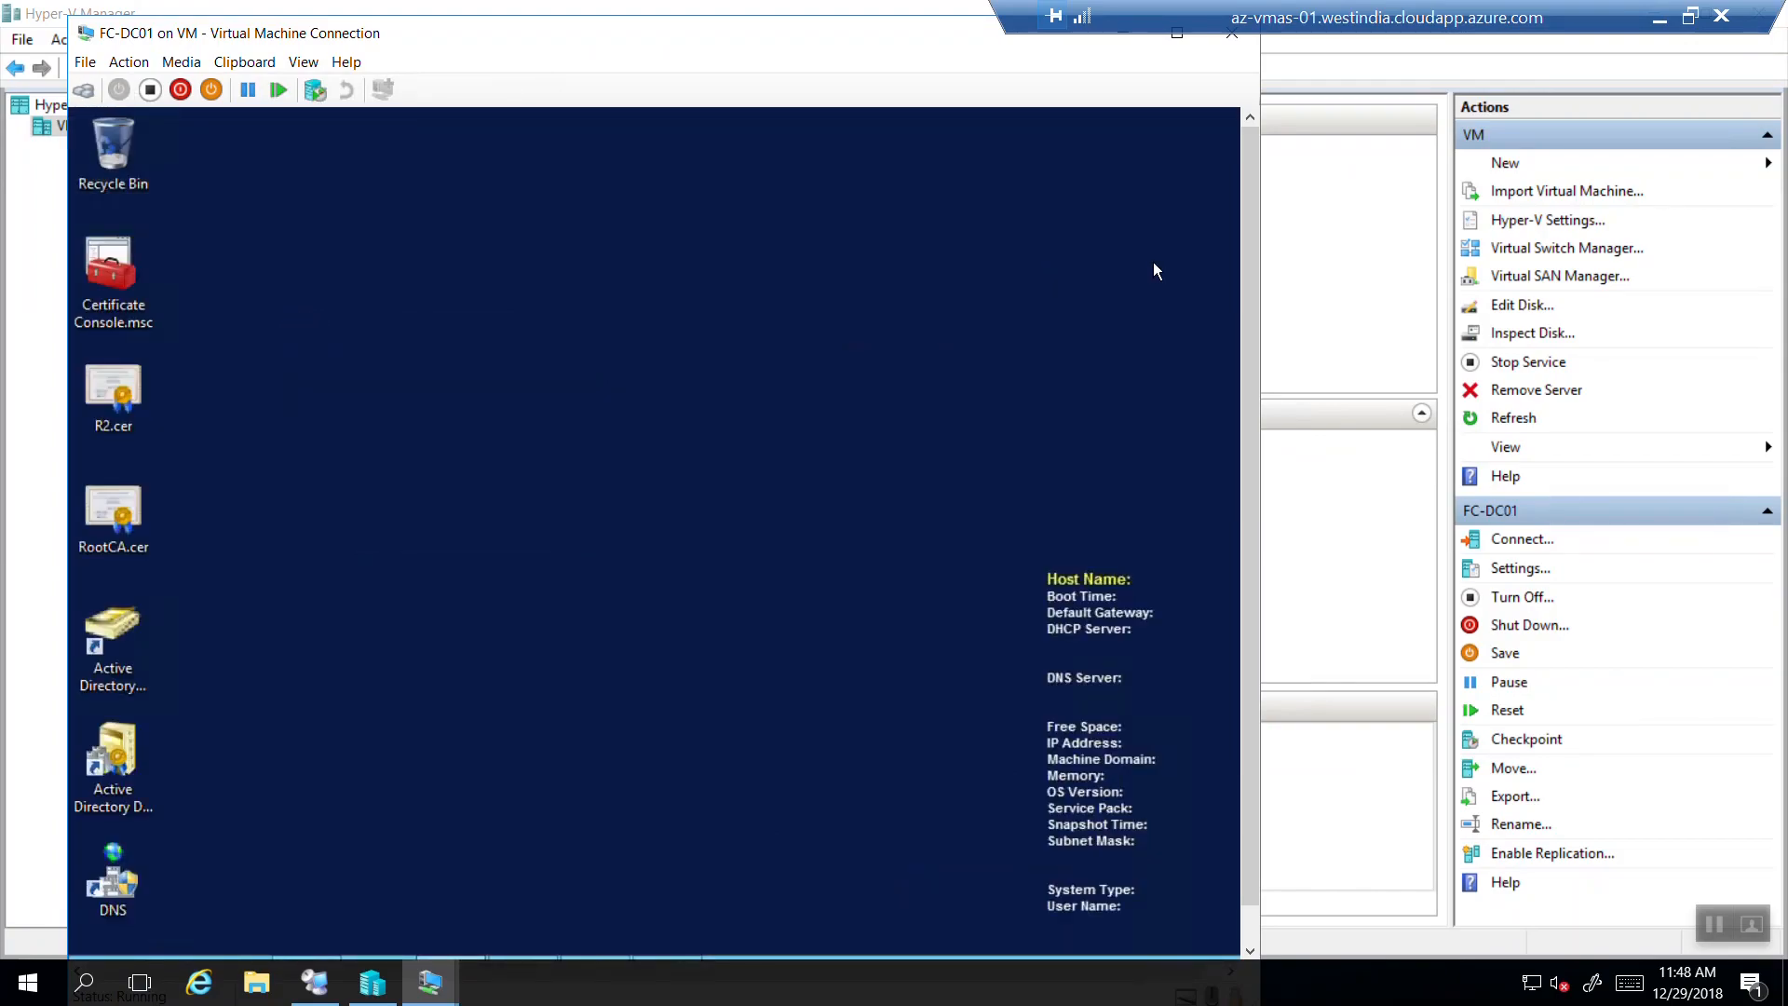
left_click_drag(1244, 266, 1248, 466)
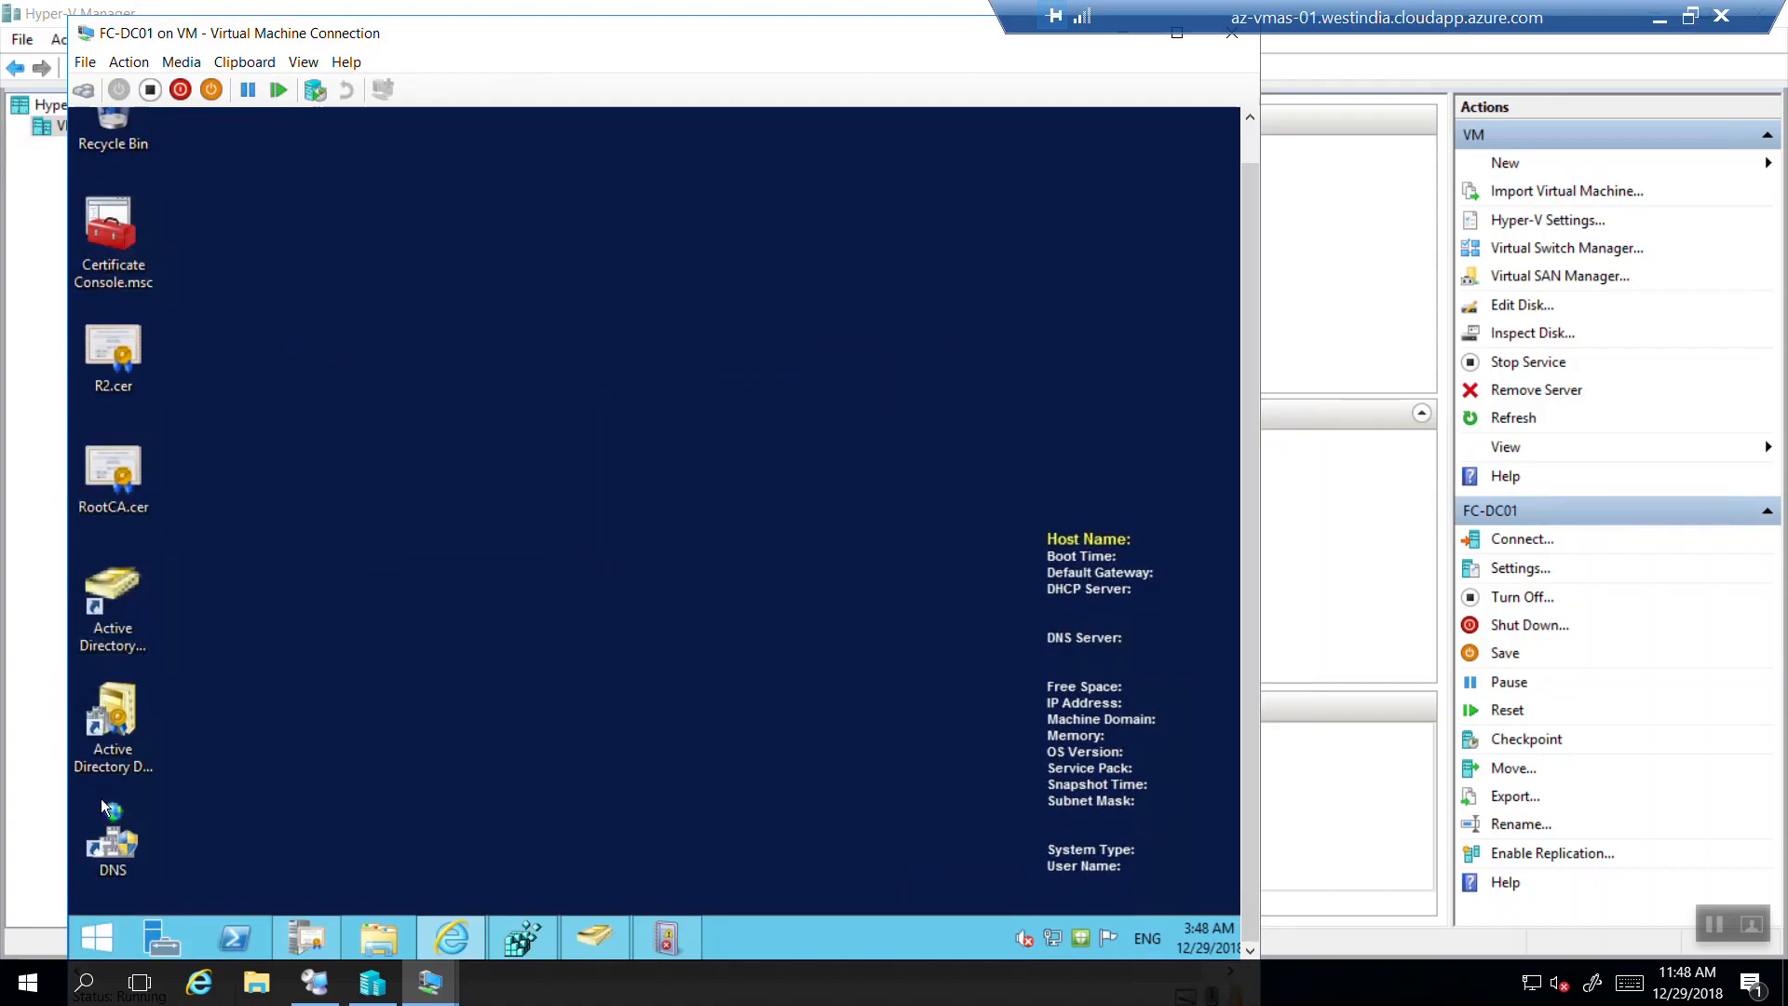
Launch an elevated Microsoft Management Console by running mmc and approving the UAC prompt.
right_click(102, 915)
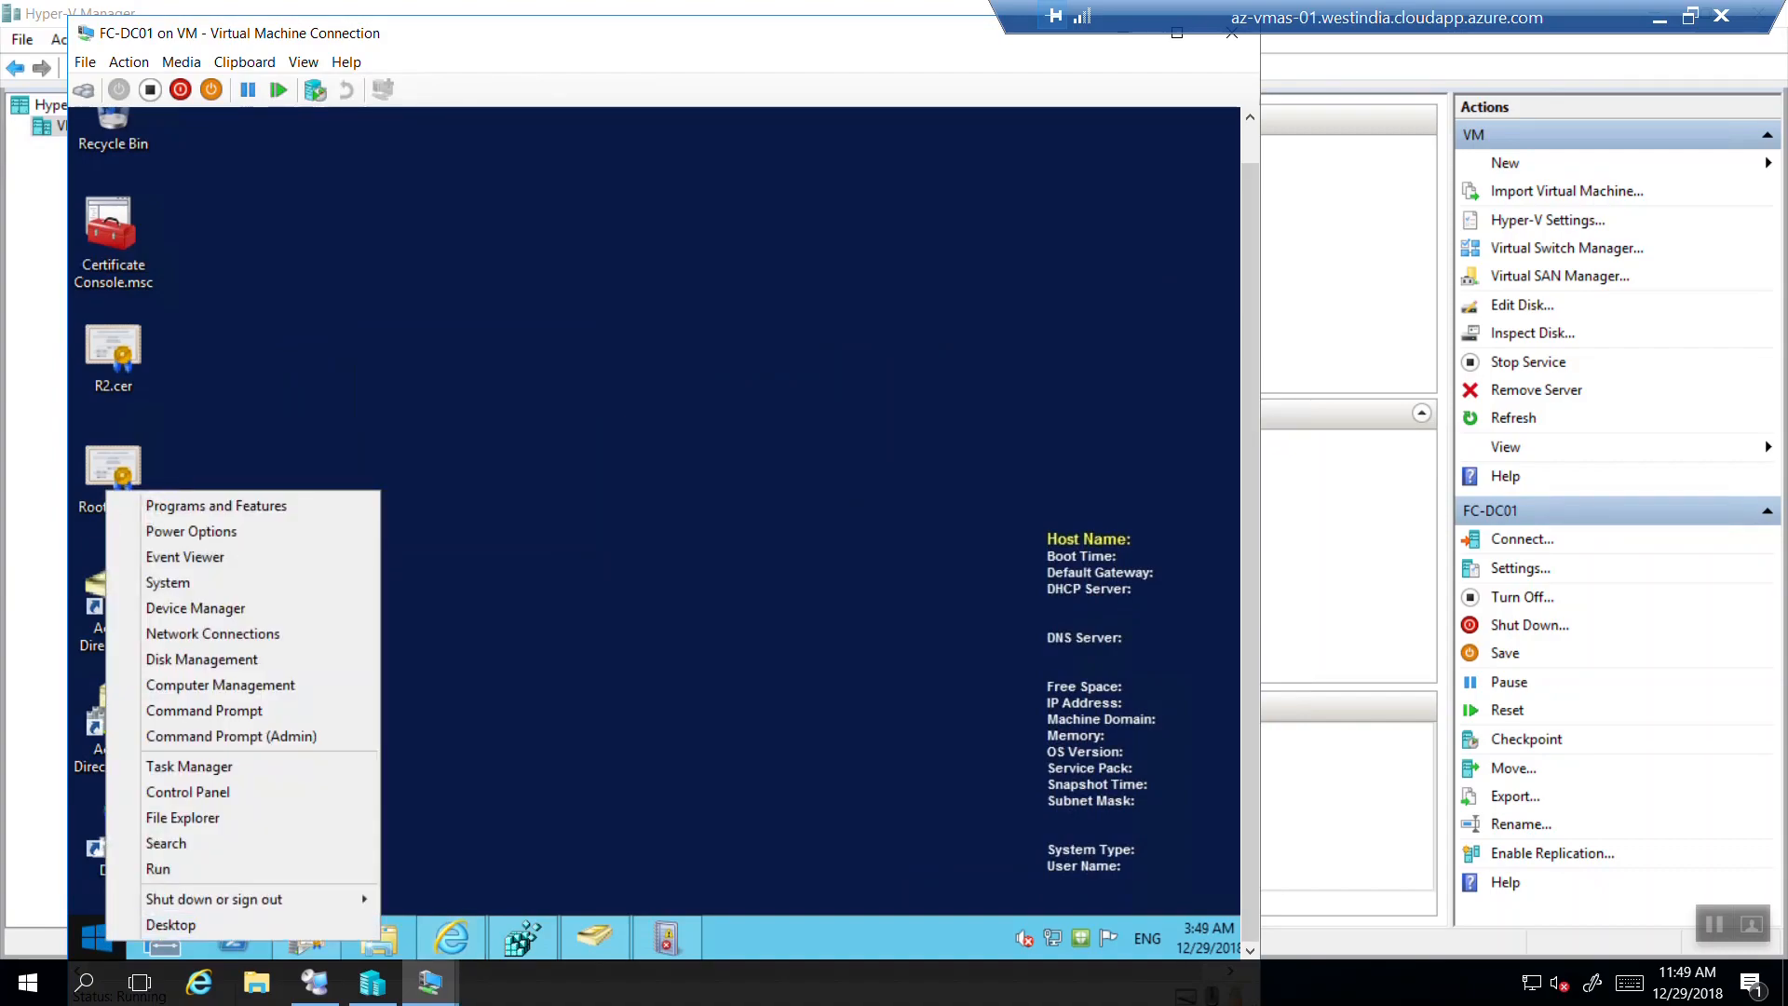
left_click(182, 869)
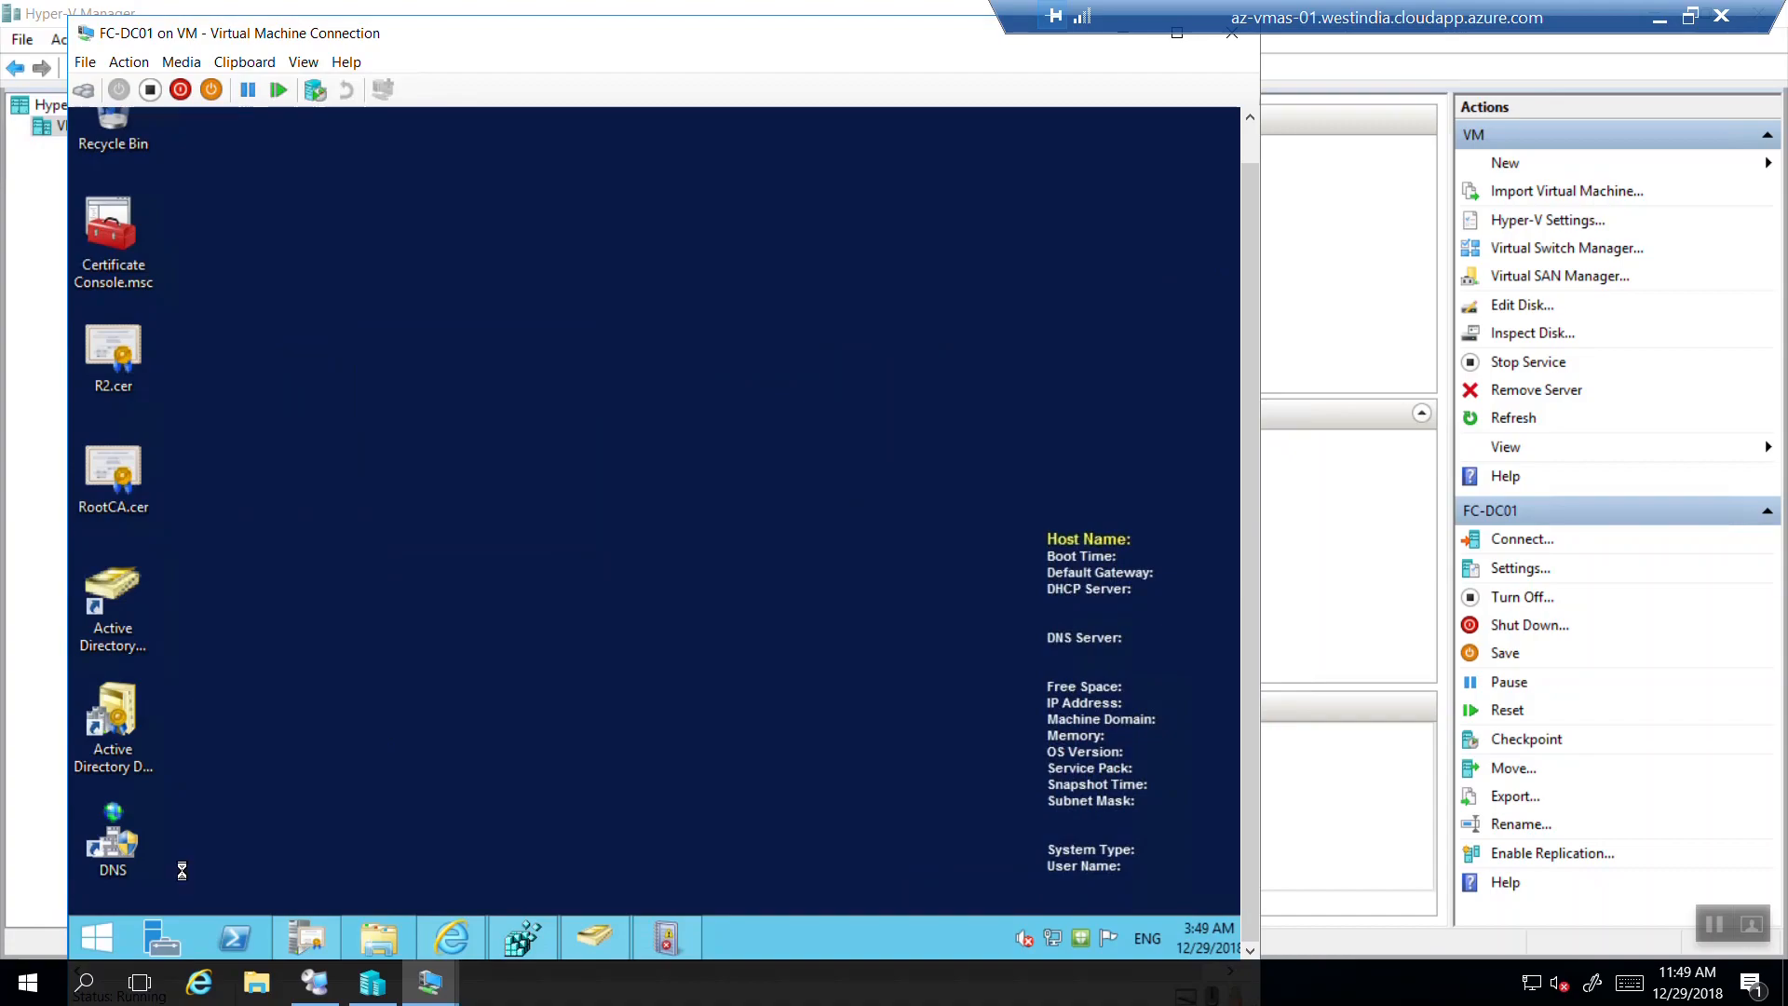
type("mmc")
key("Return")
key("Left")
key("Return")
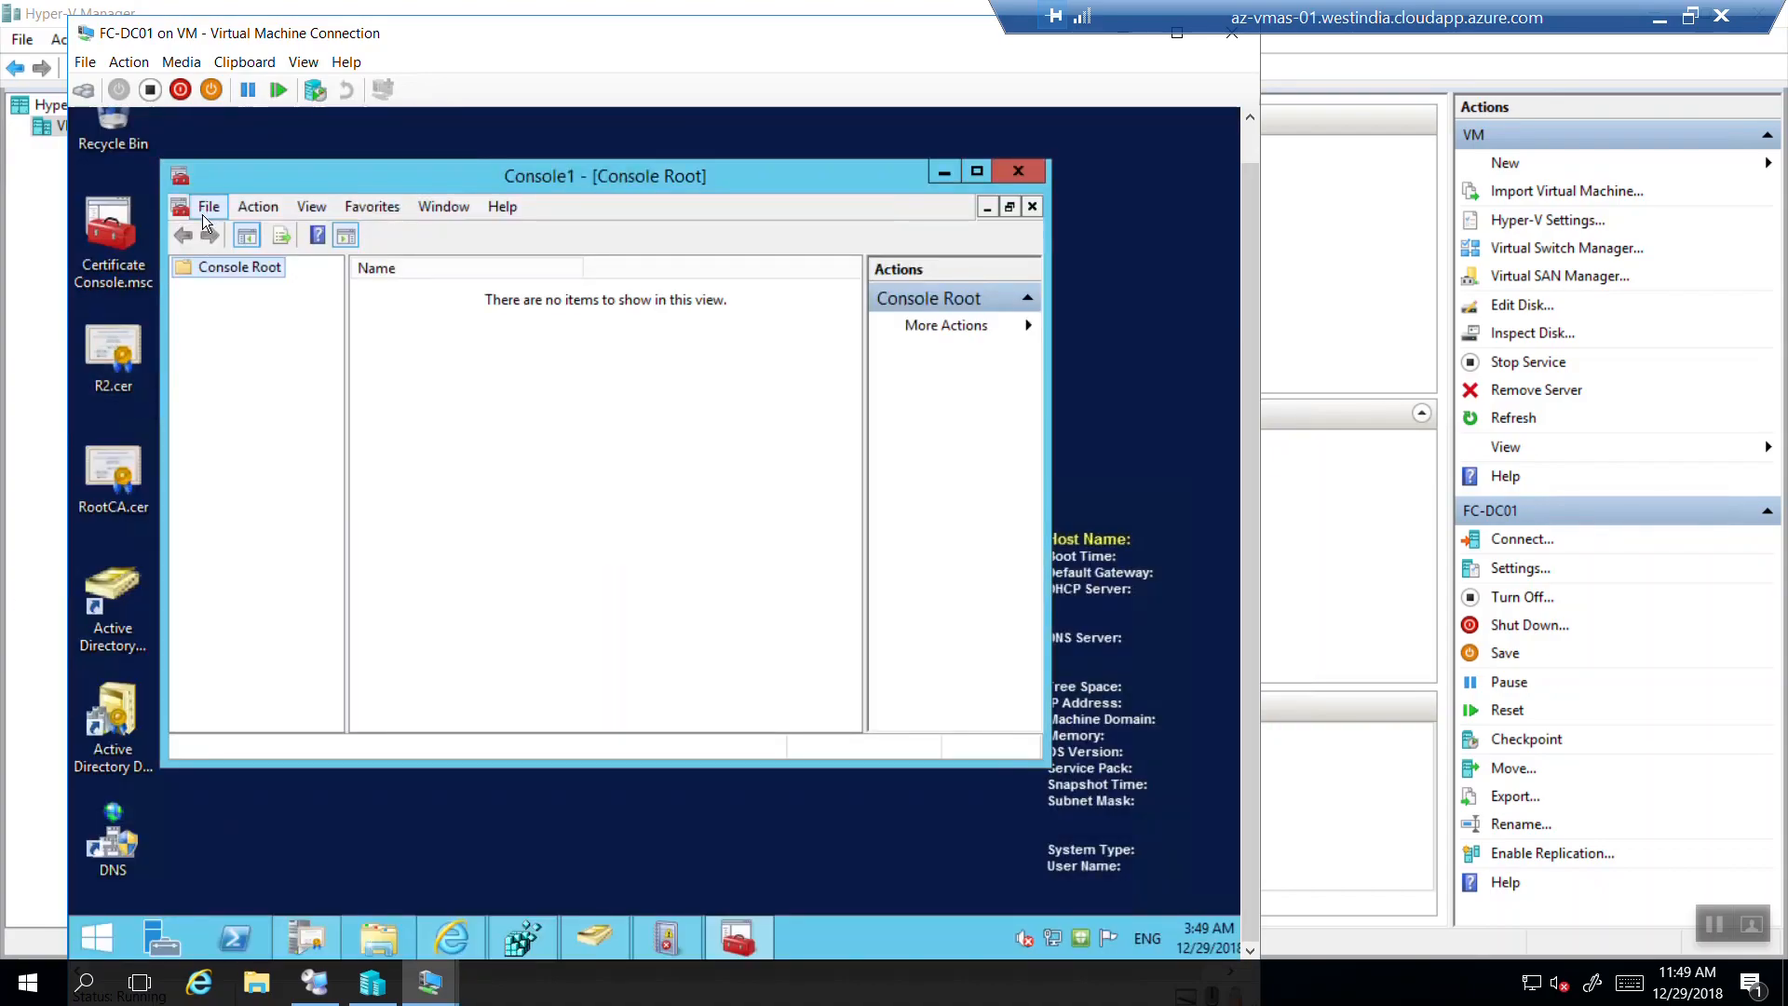
Add the Certification Authority snap-in for the local computer to the console.
left_click(203, 214)
left_click(242, 339)
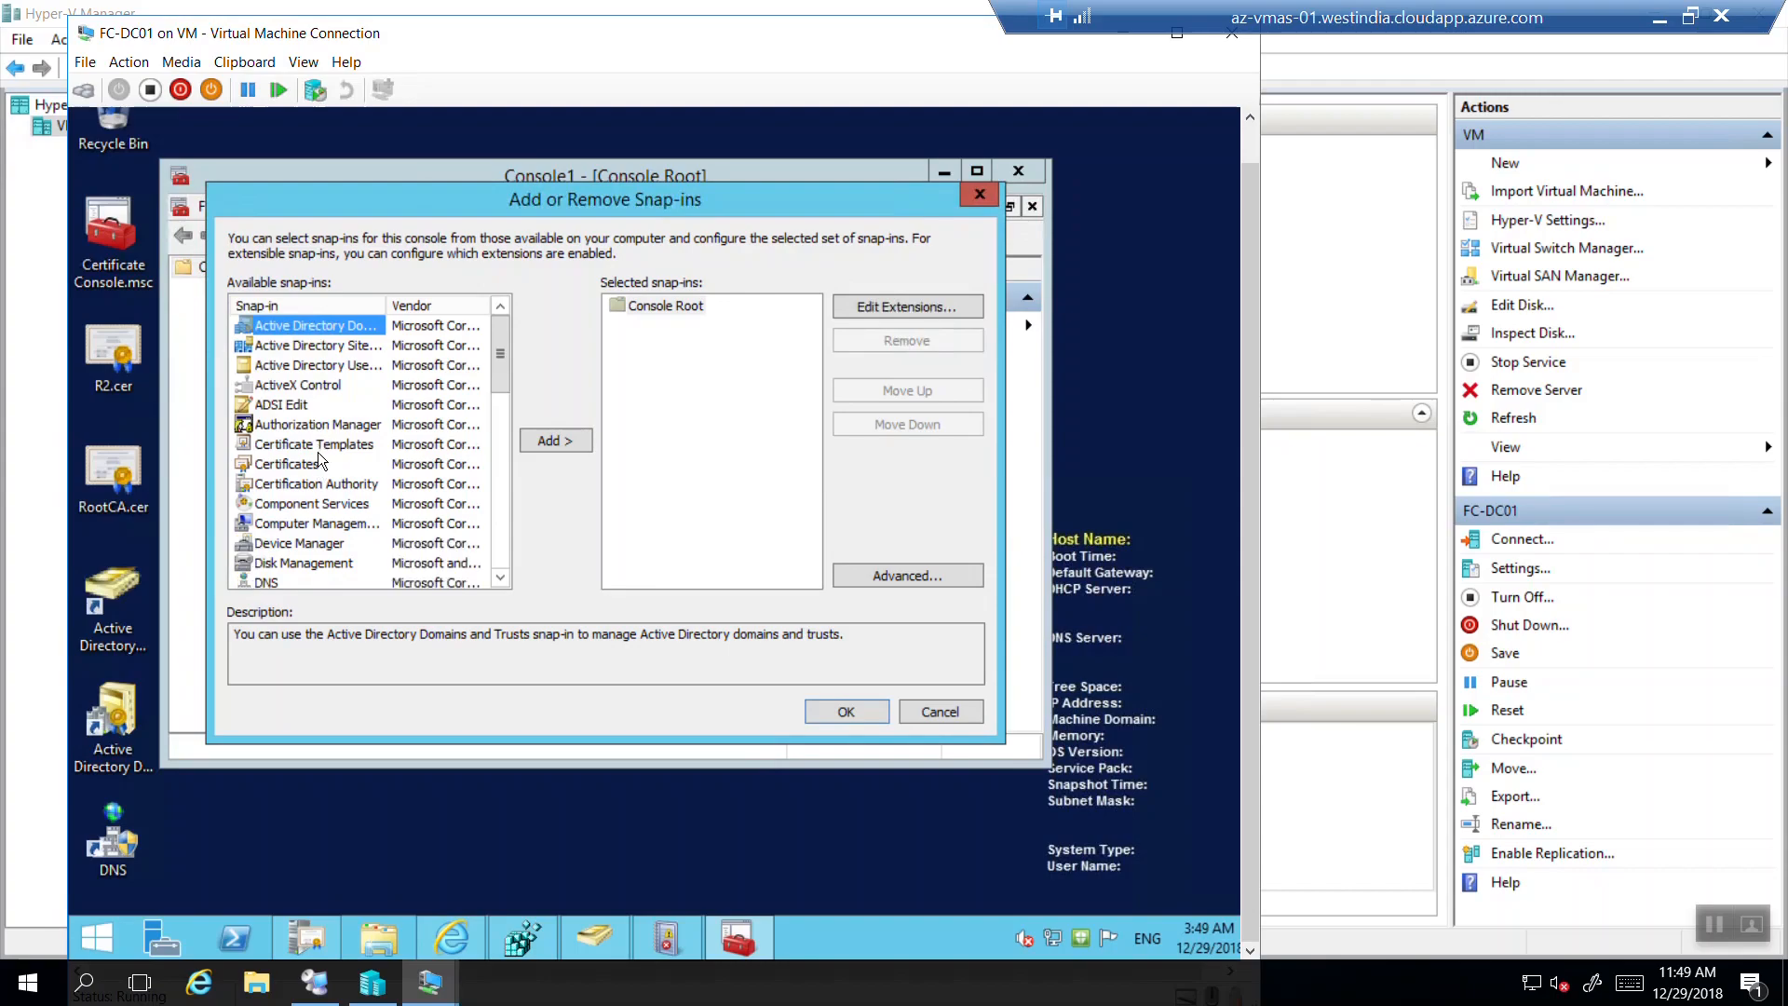
left_click(315, 484)
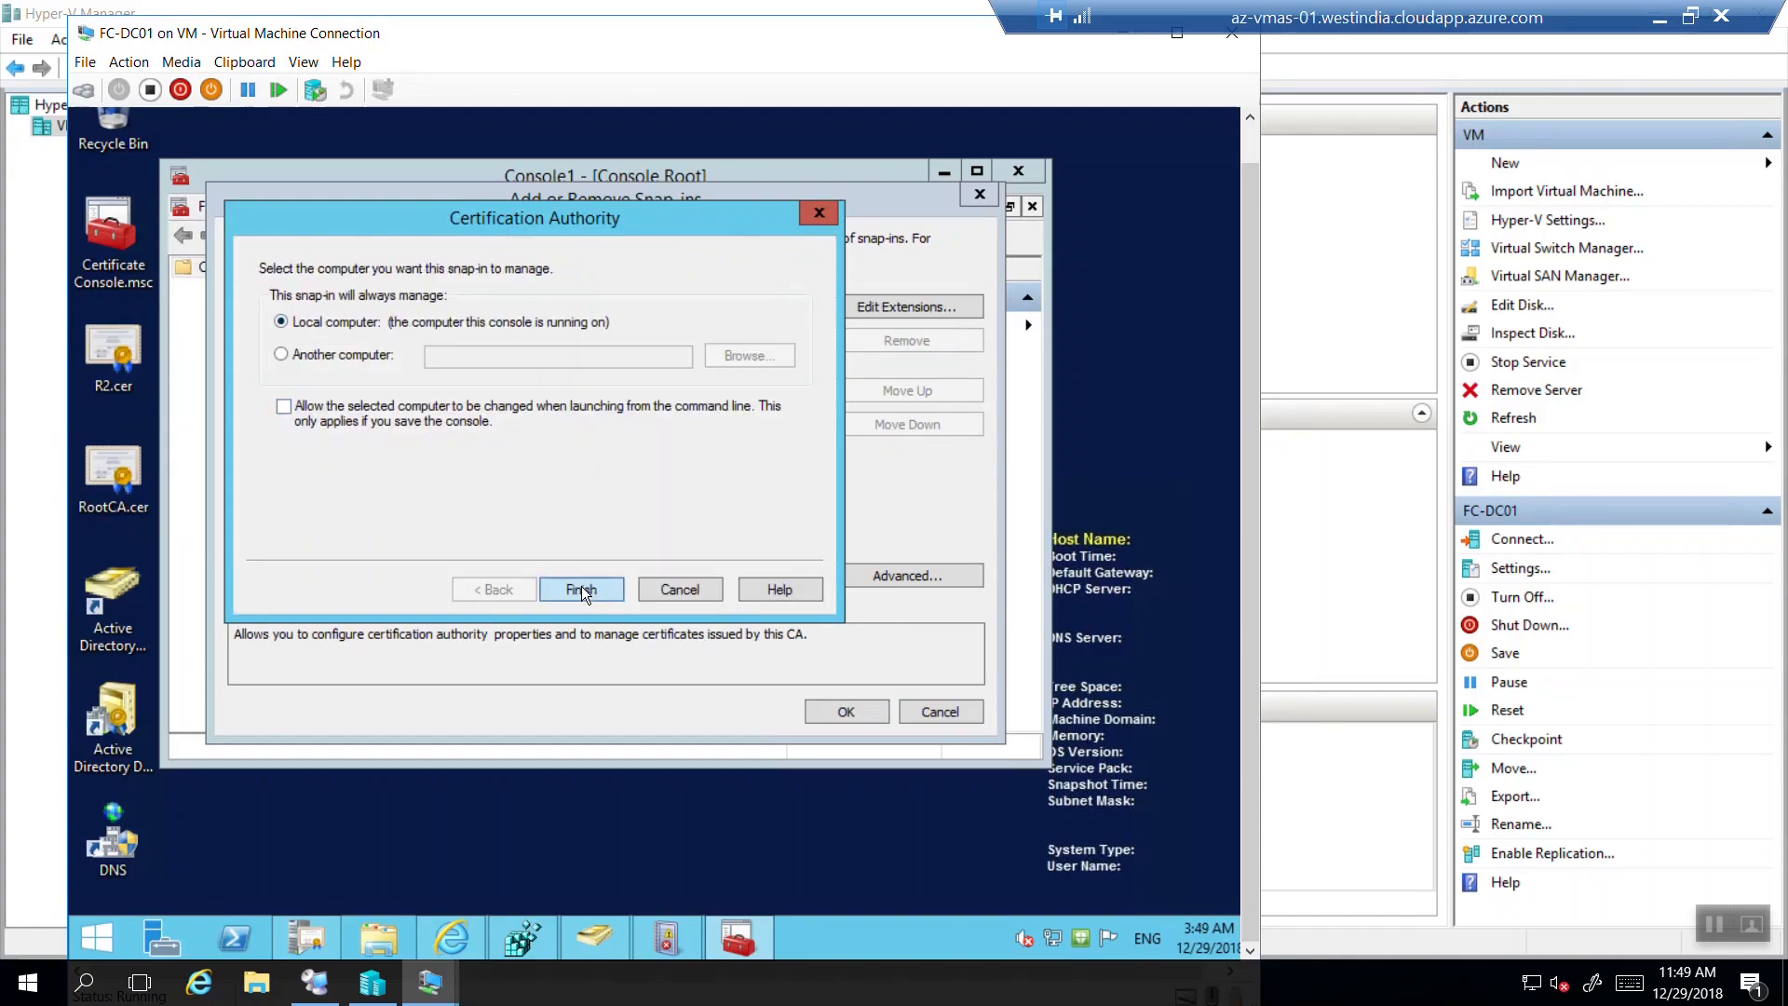
left_click(581, 588)
left_click(847, 714)
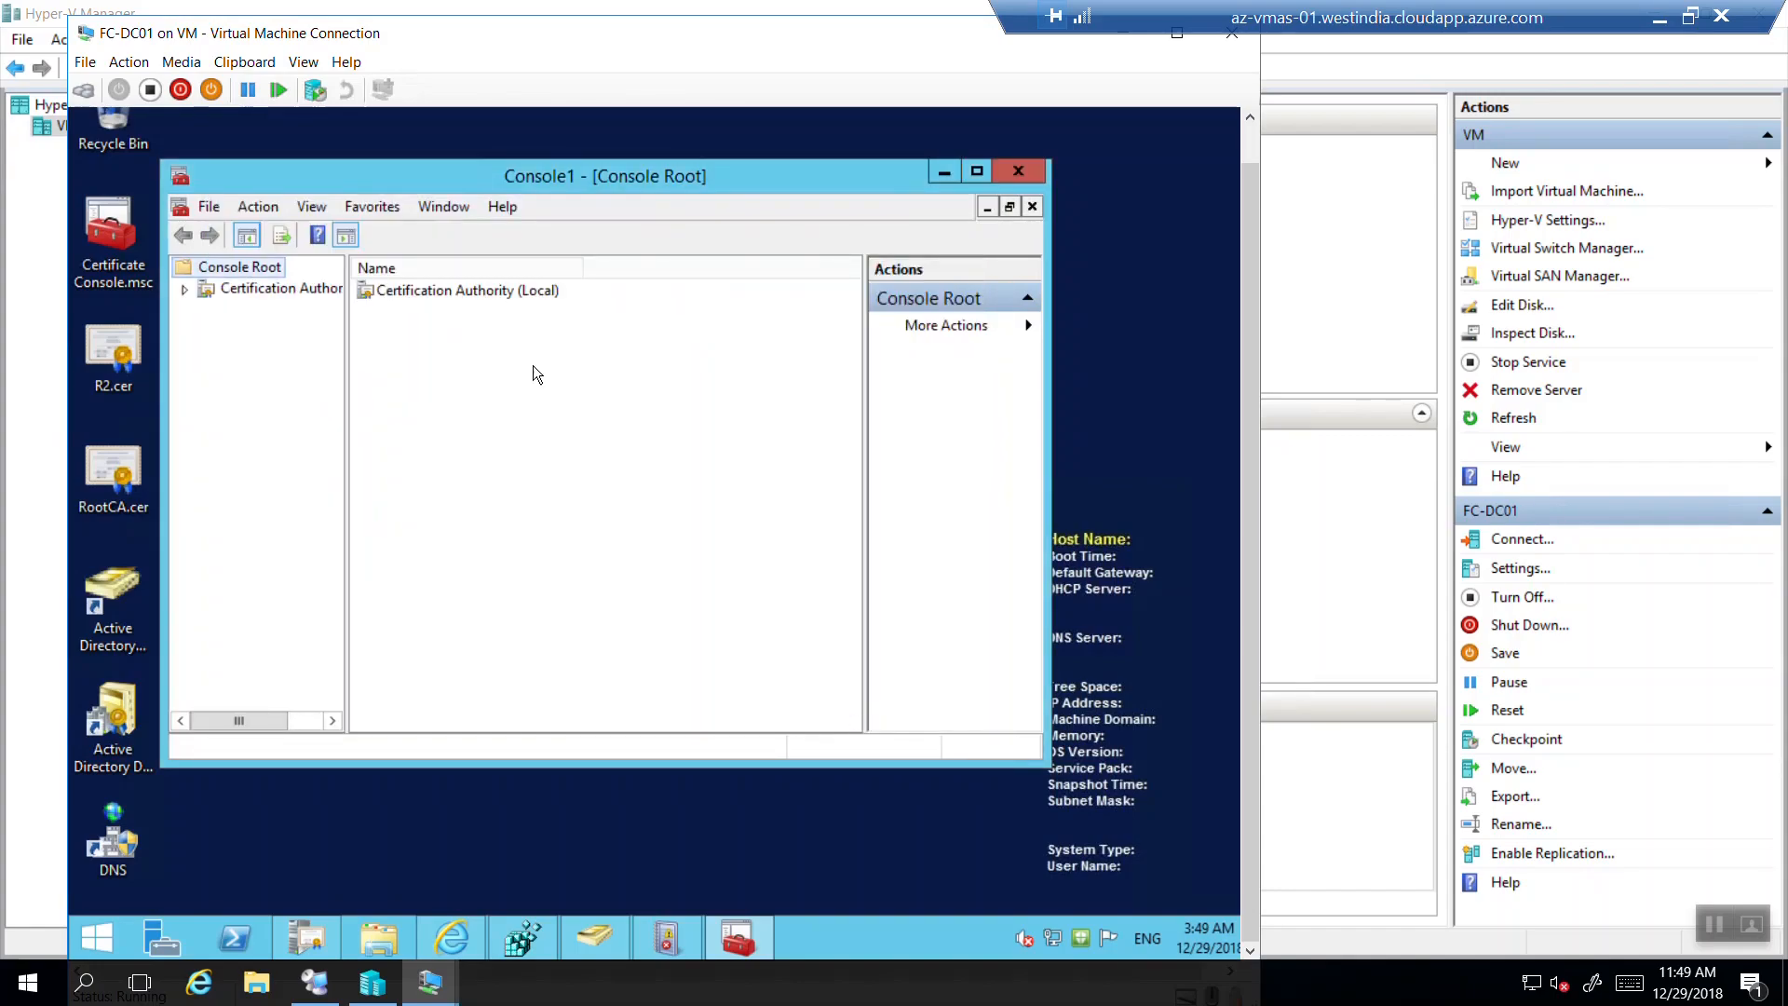
Expand Certification Authority and FourthCoffee CA in a wider tree pane, and maximize the console.
left_click_drag(346, 323, 406, 329)
left_click(187, 292)
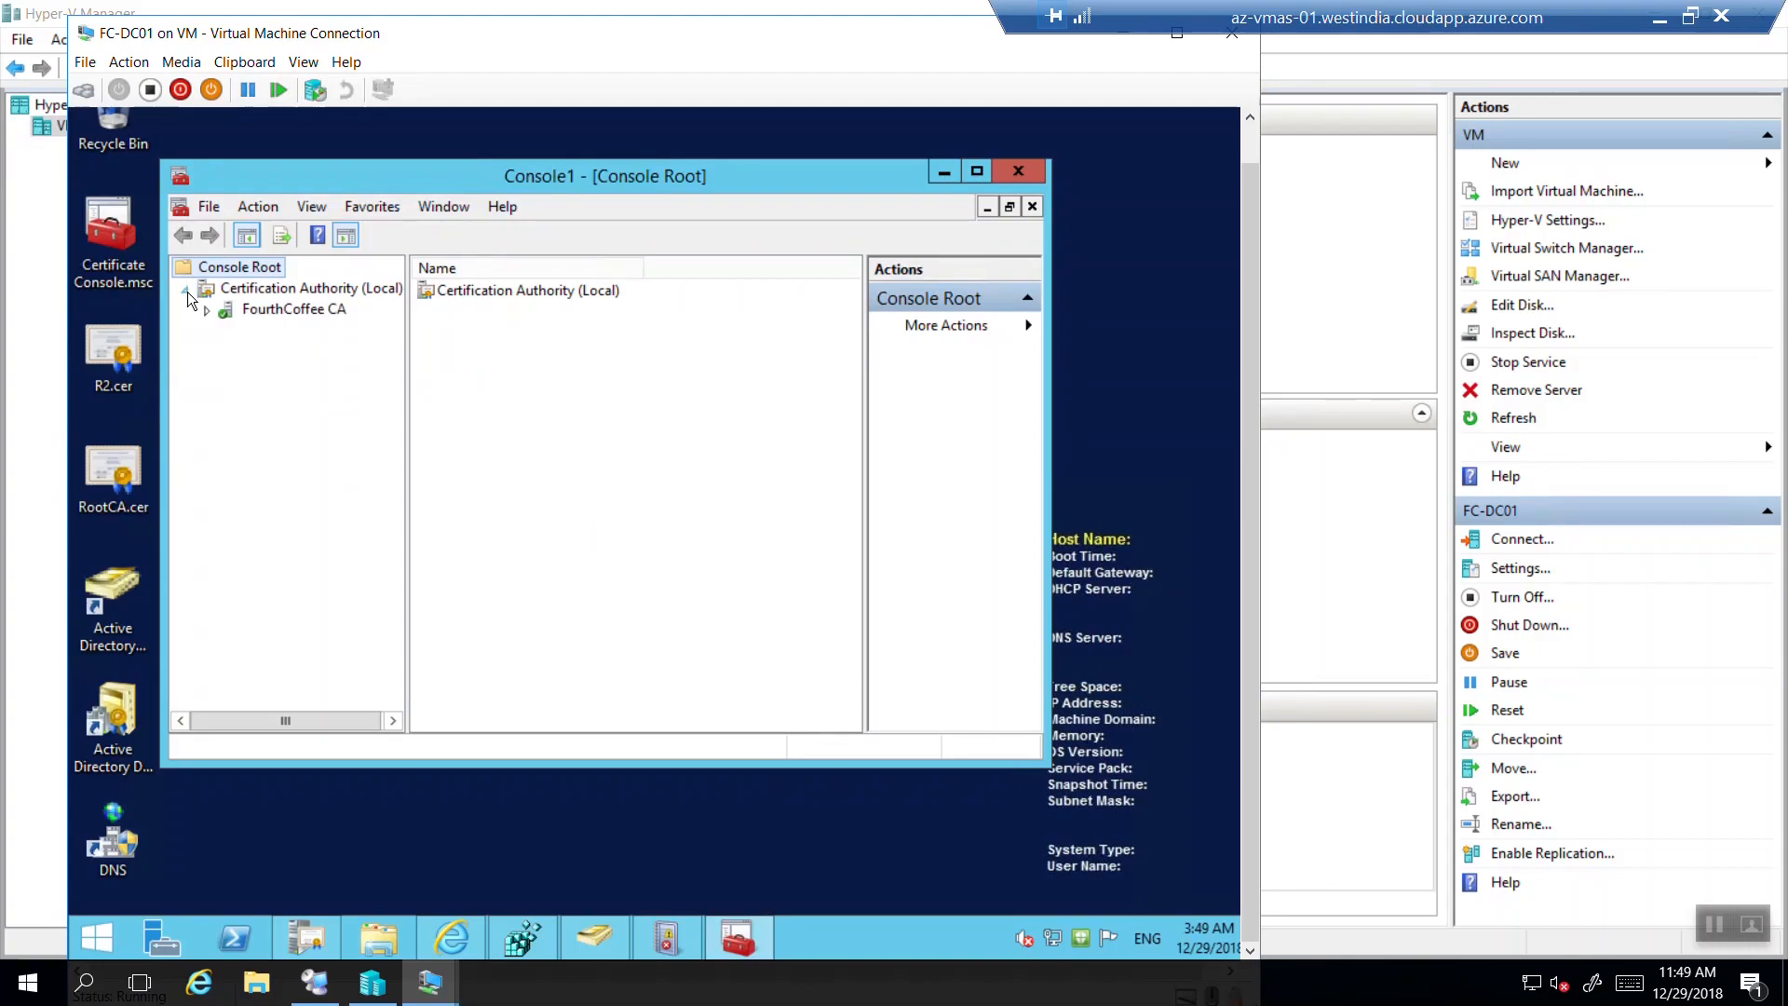
left_click(206, 311)
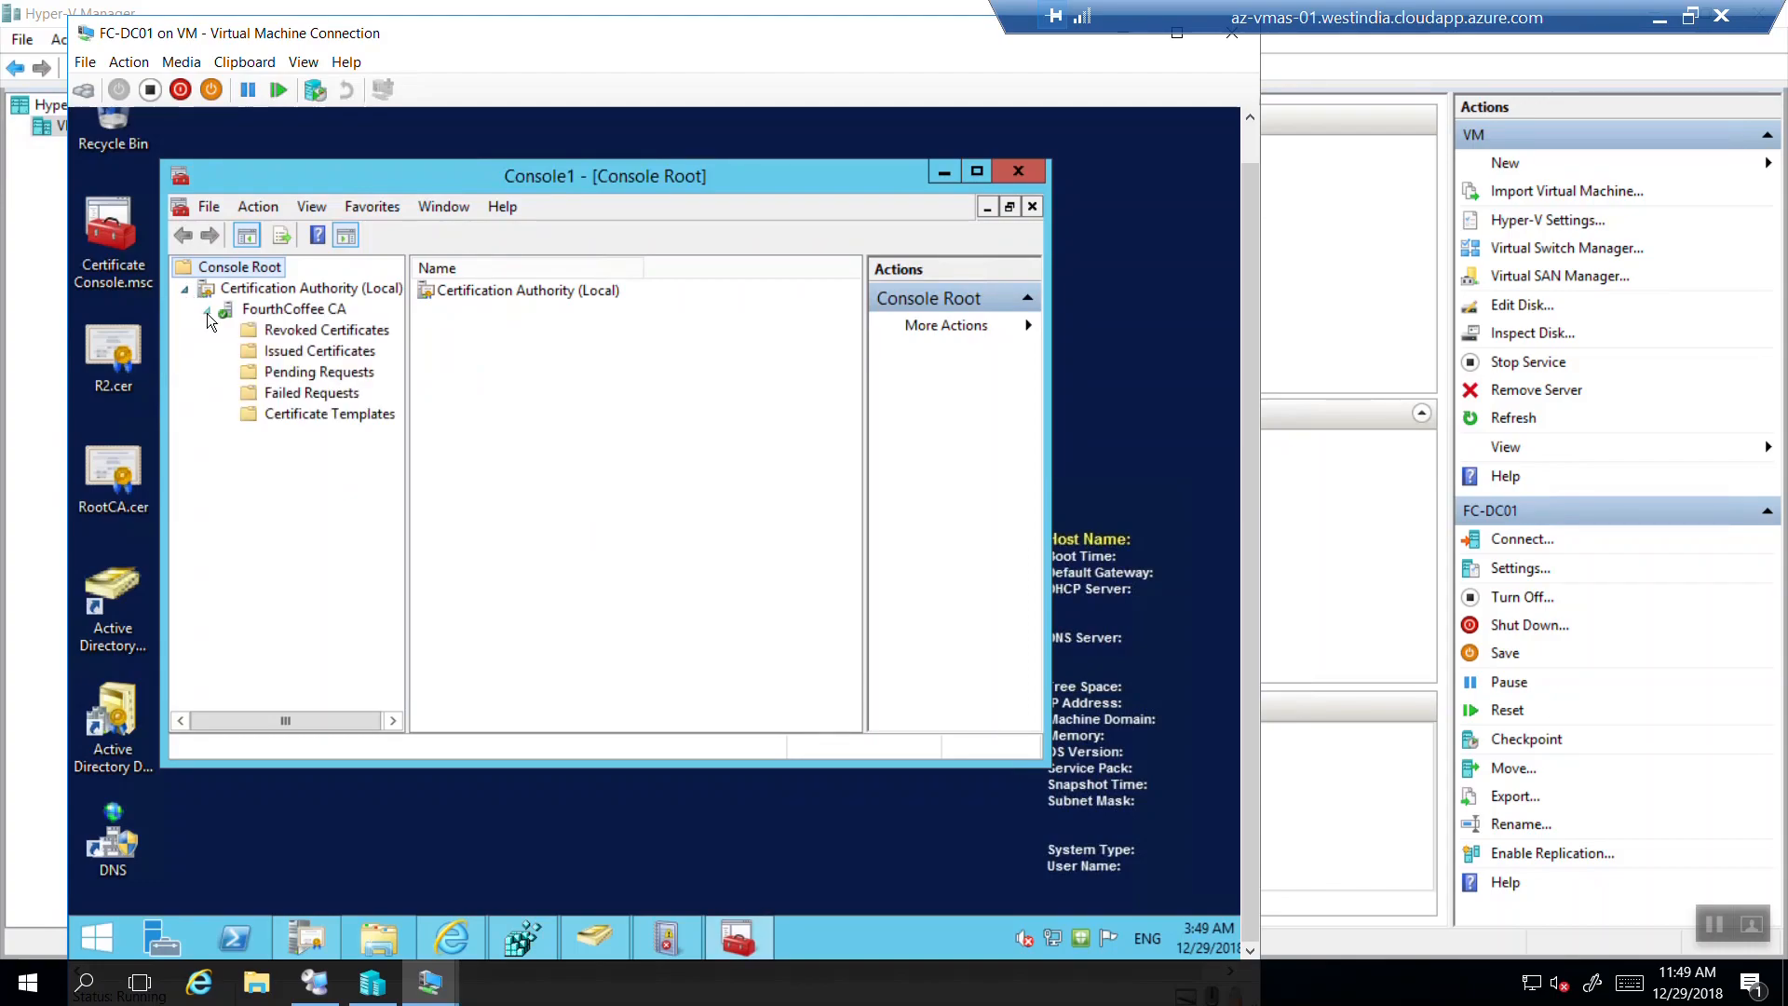
left_click(975, 173)
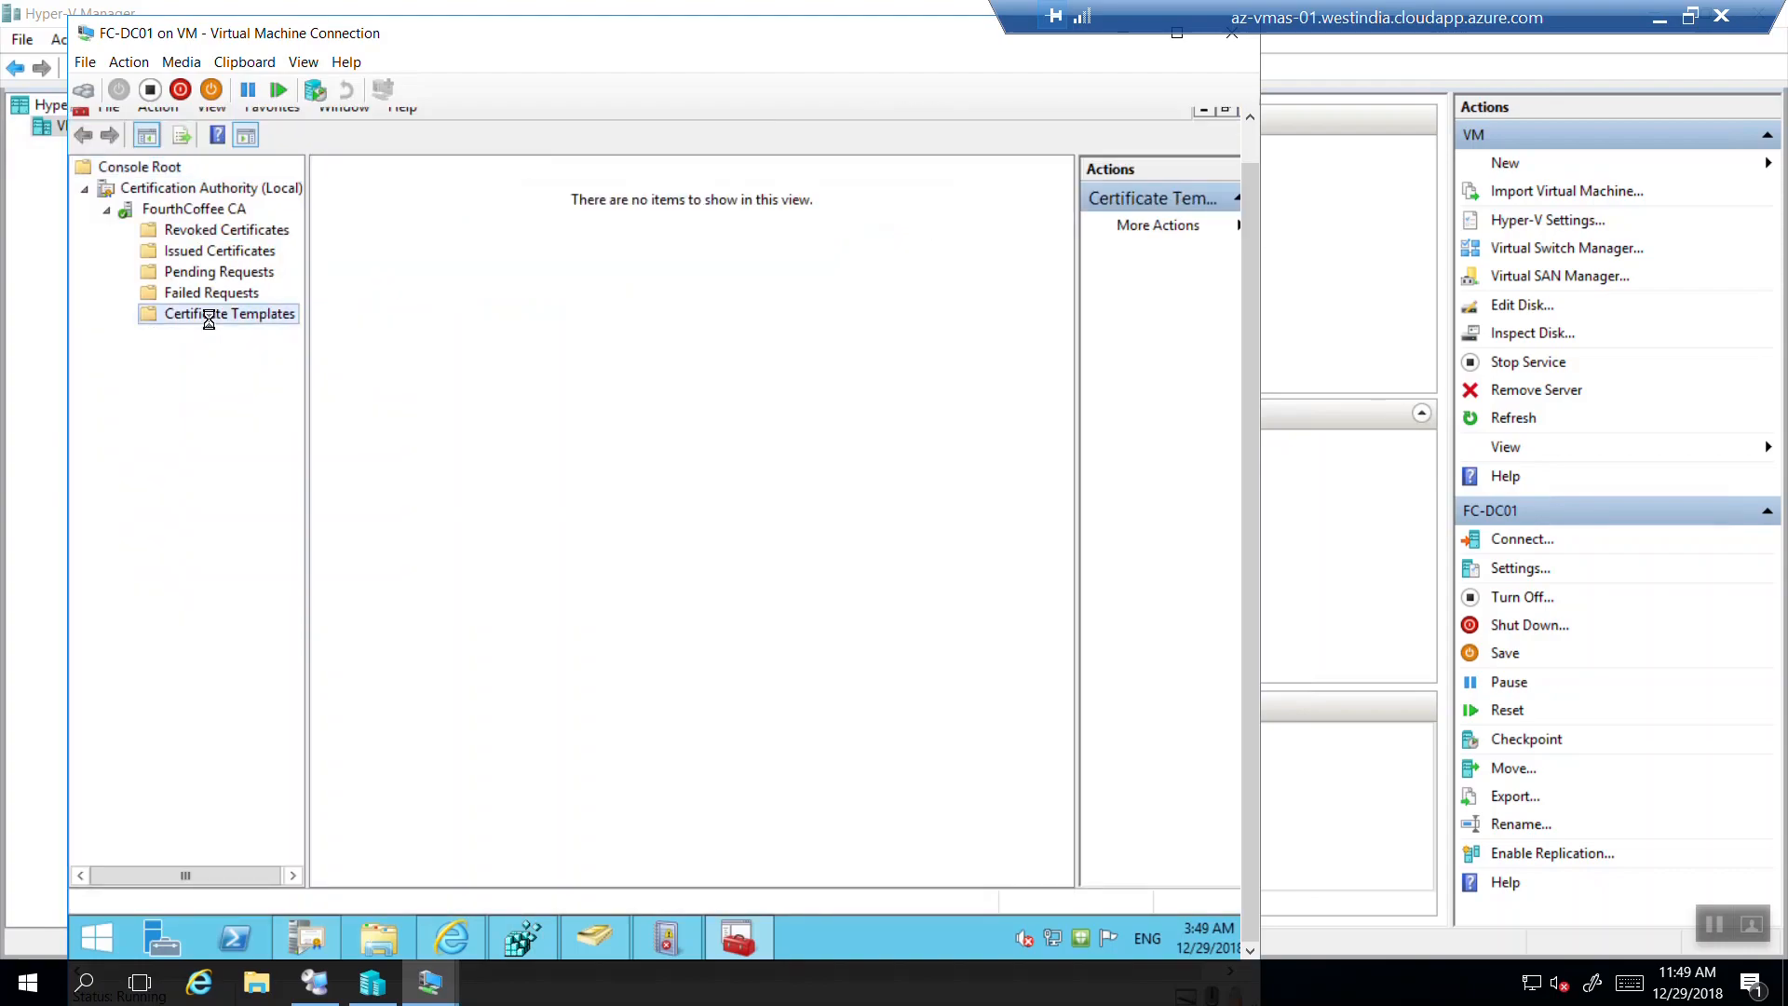
Select the Certificate Templates folder under FourthCoffee CA.
left_click(209, 315)
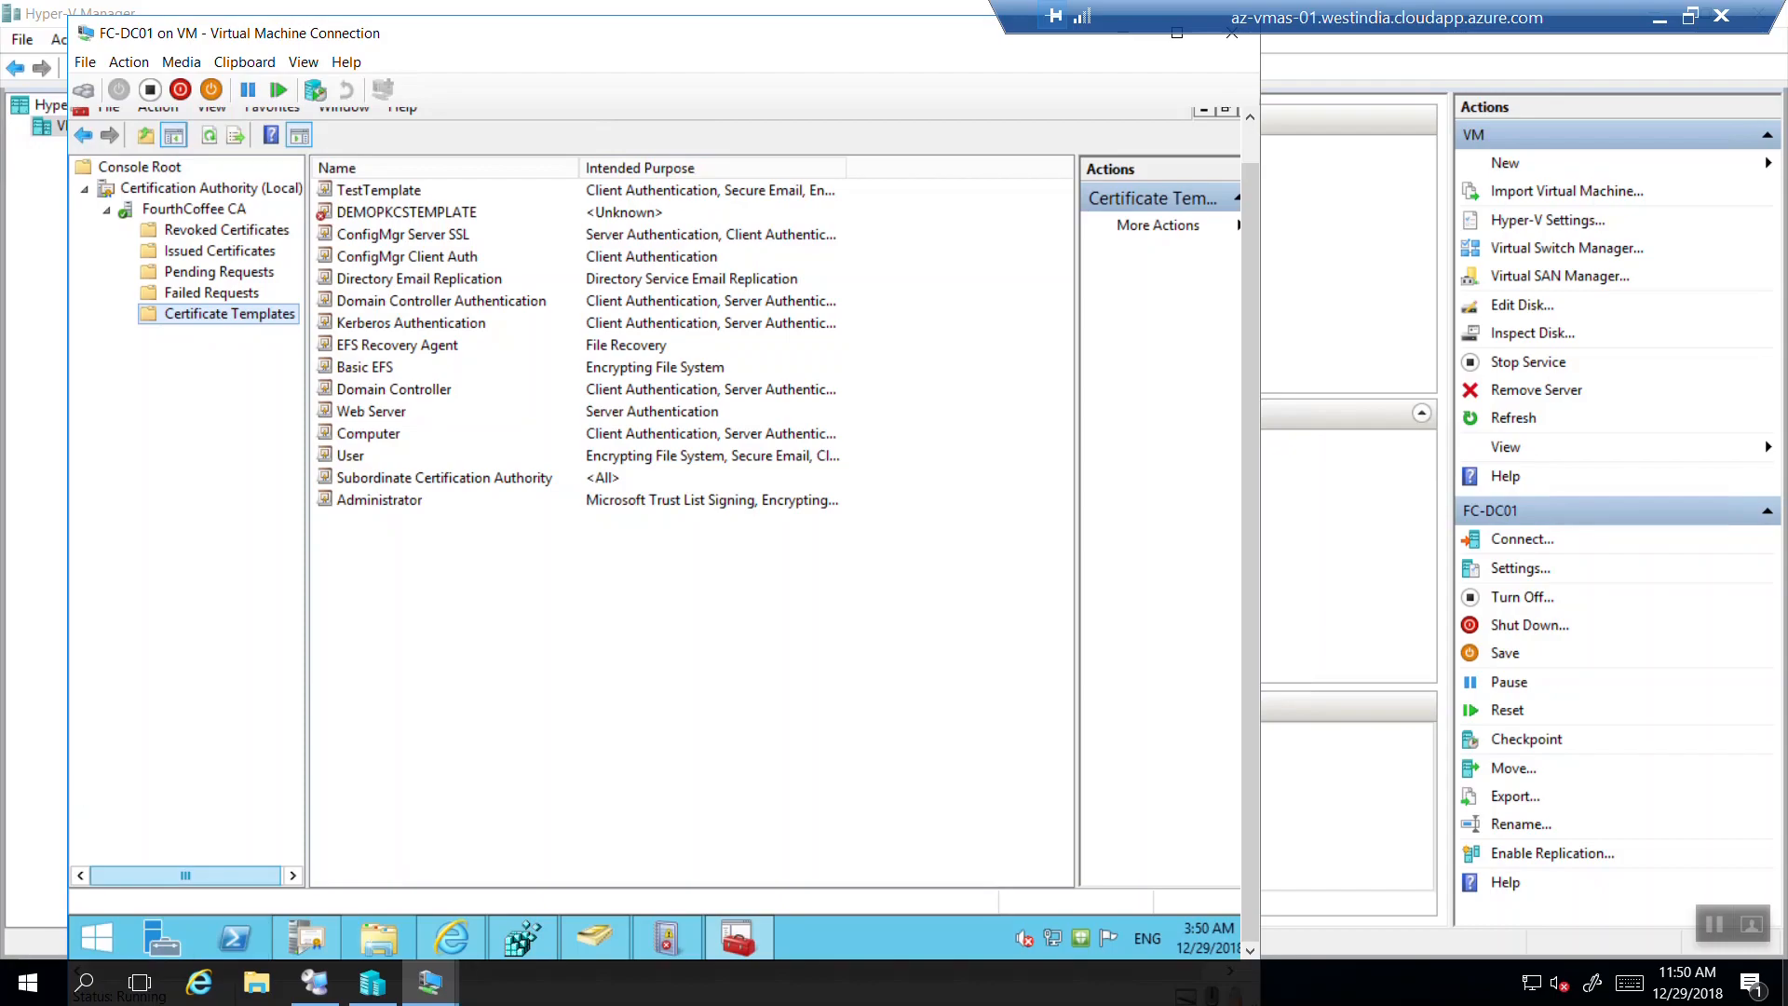
Widen the Intended Purpose column so the Computer and User templates' full purposes are readable.
left_click(372, 435)
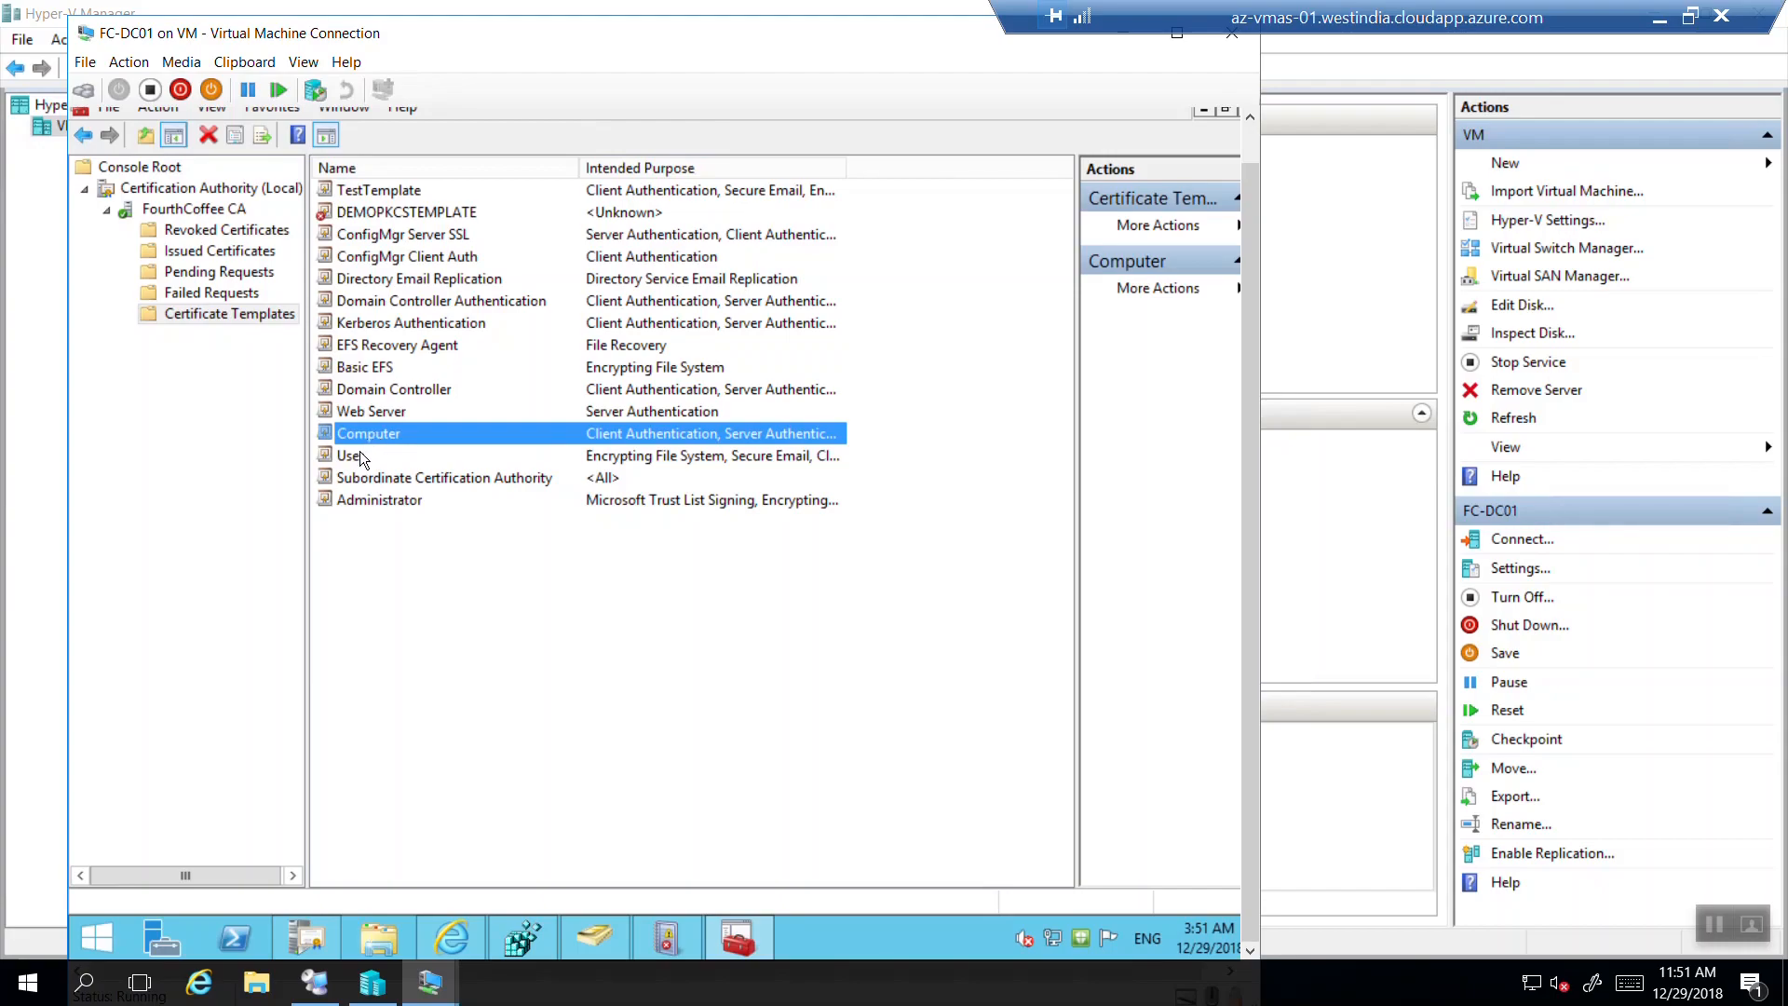
left_click(360, 454)
left_click(376, 434)
left_click_drag(847, 170, 936, 190)
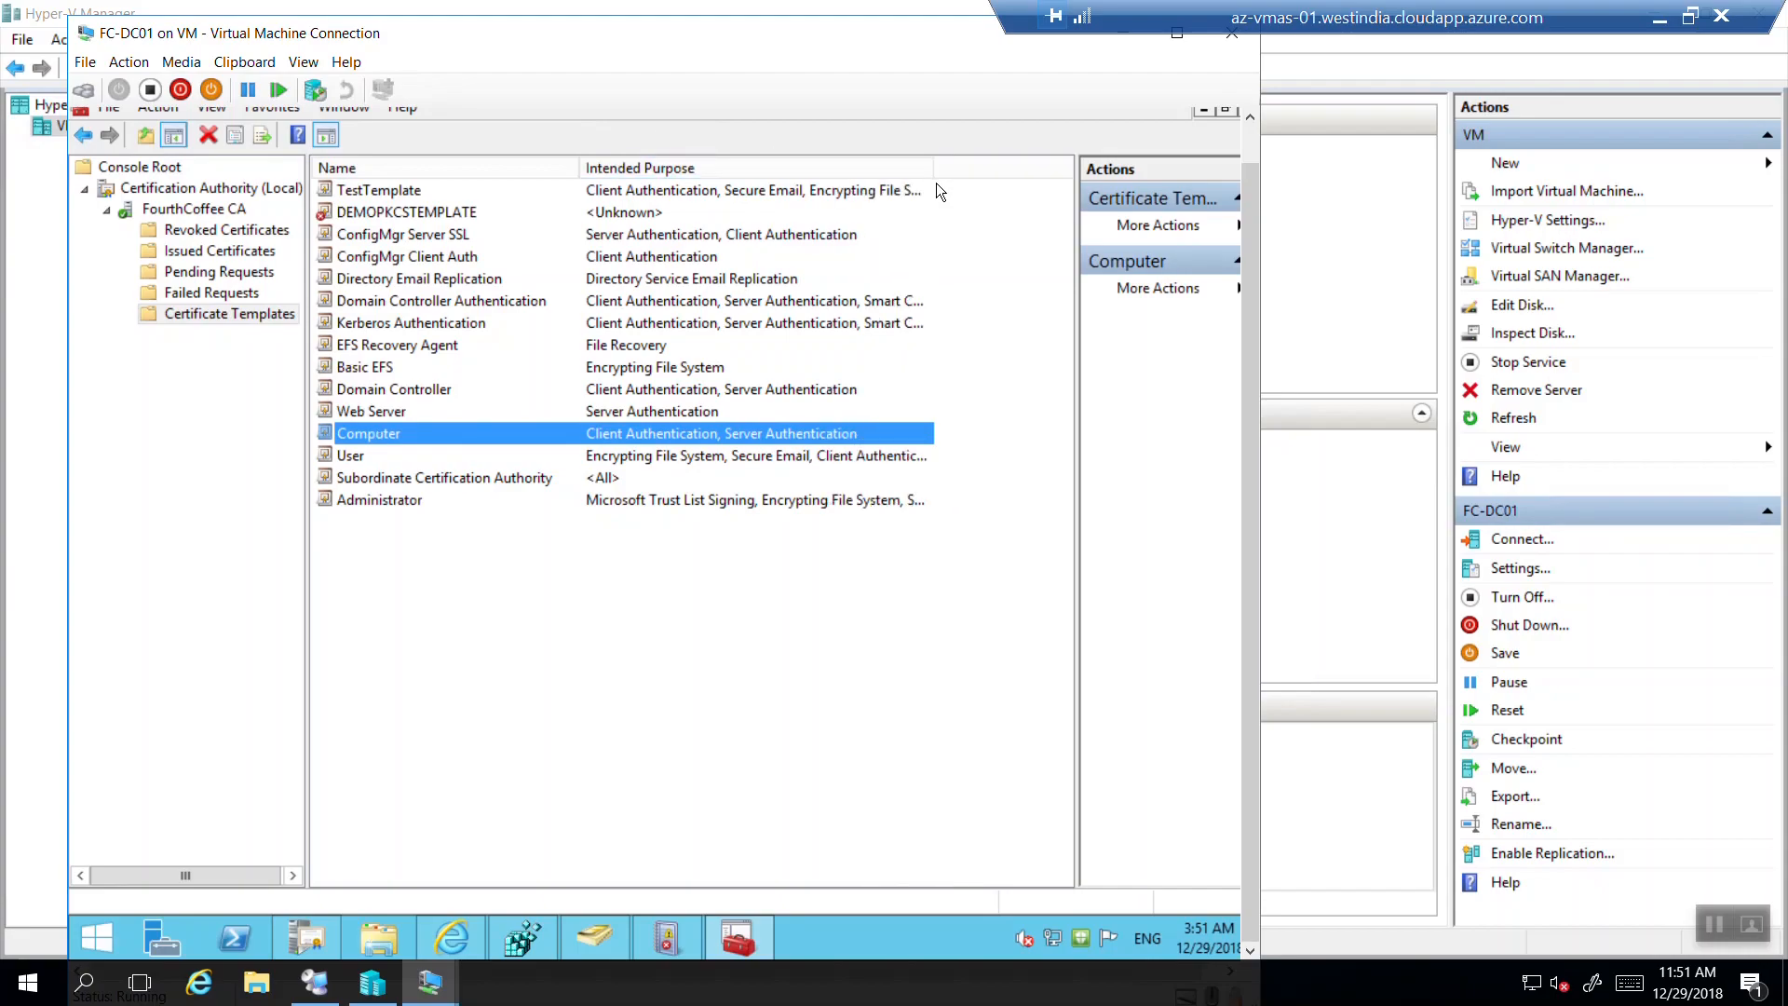
left_click(645, 457)
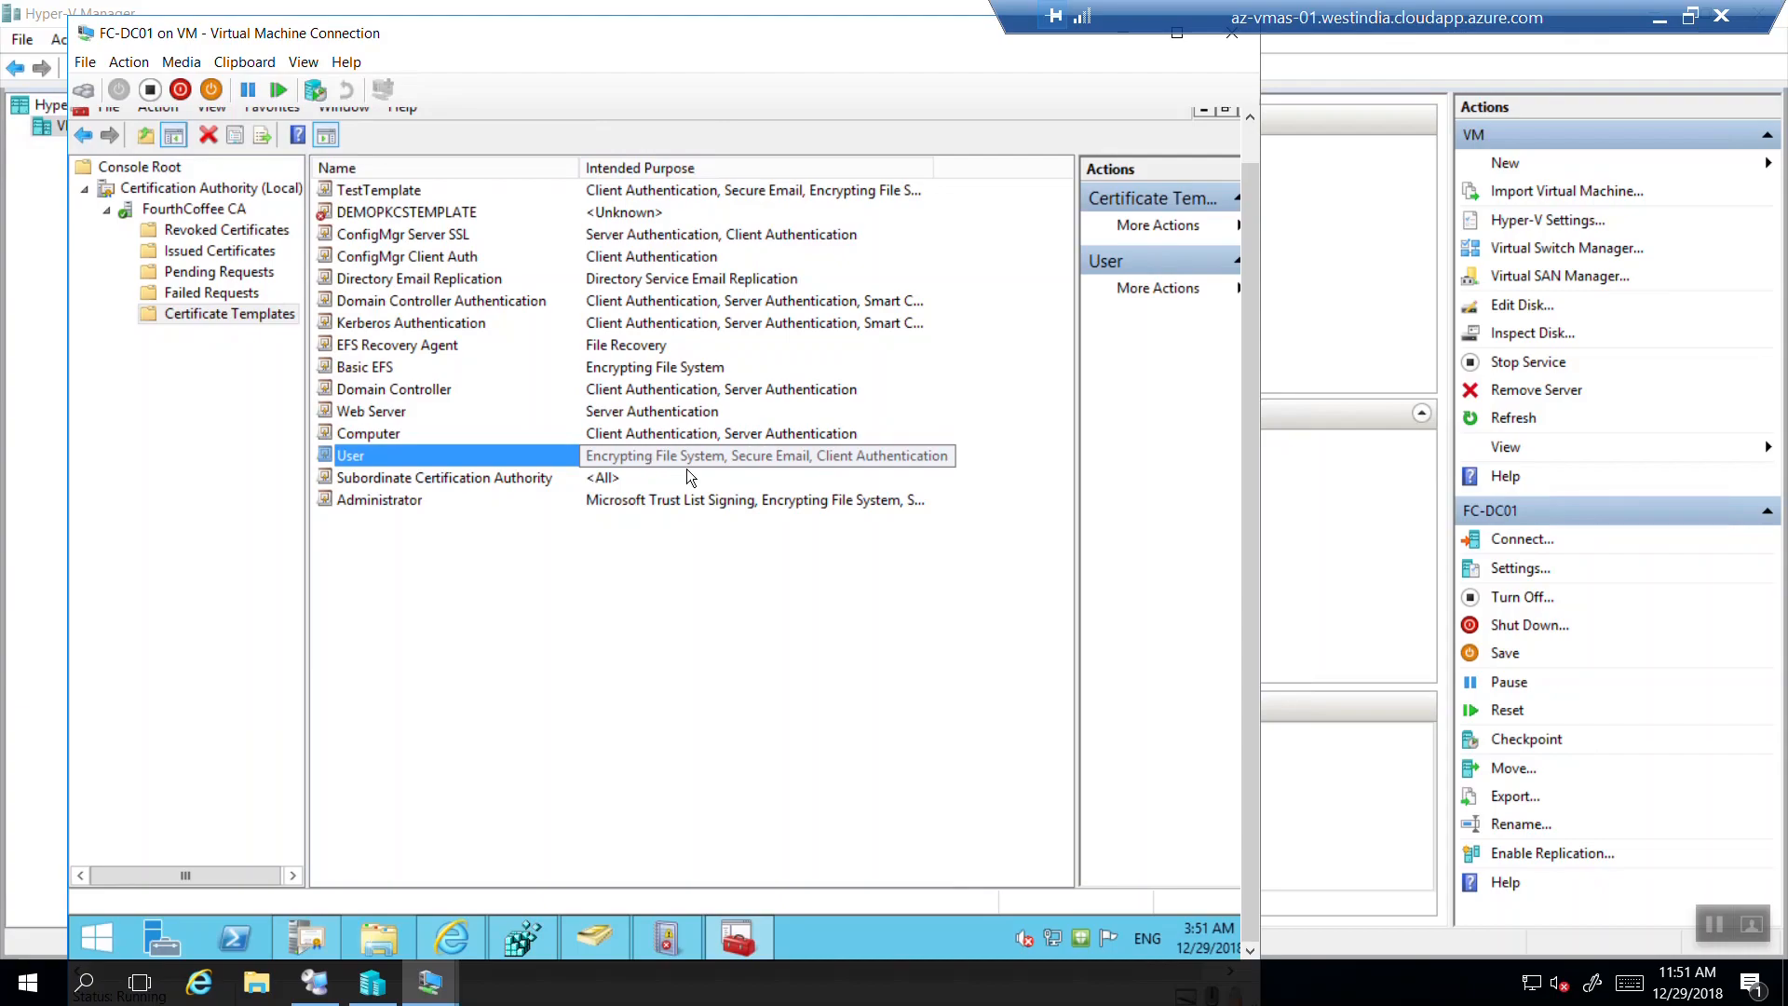
left_click(359, 433)
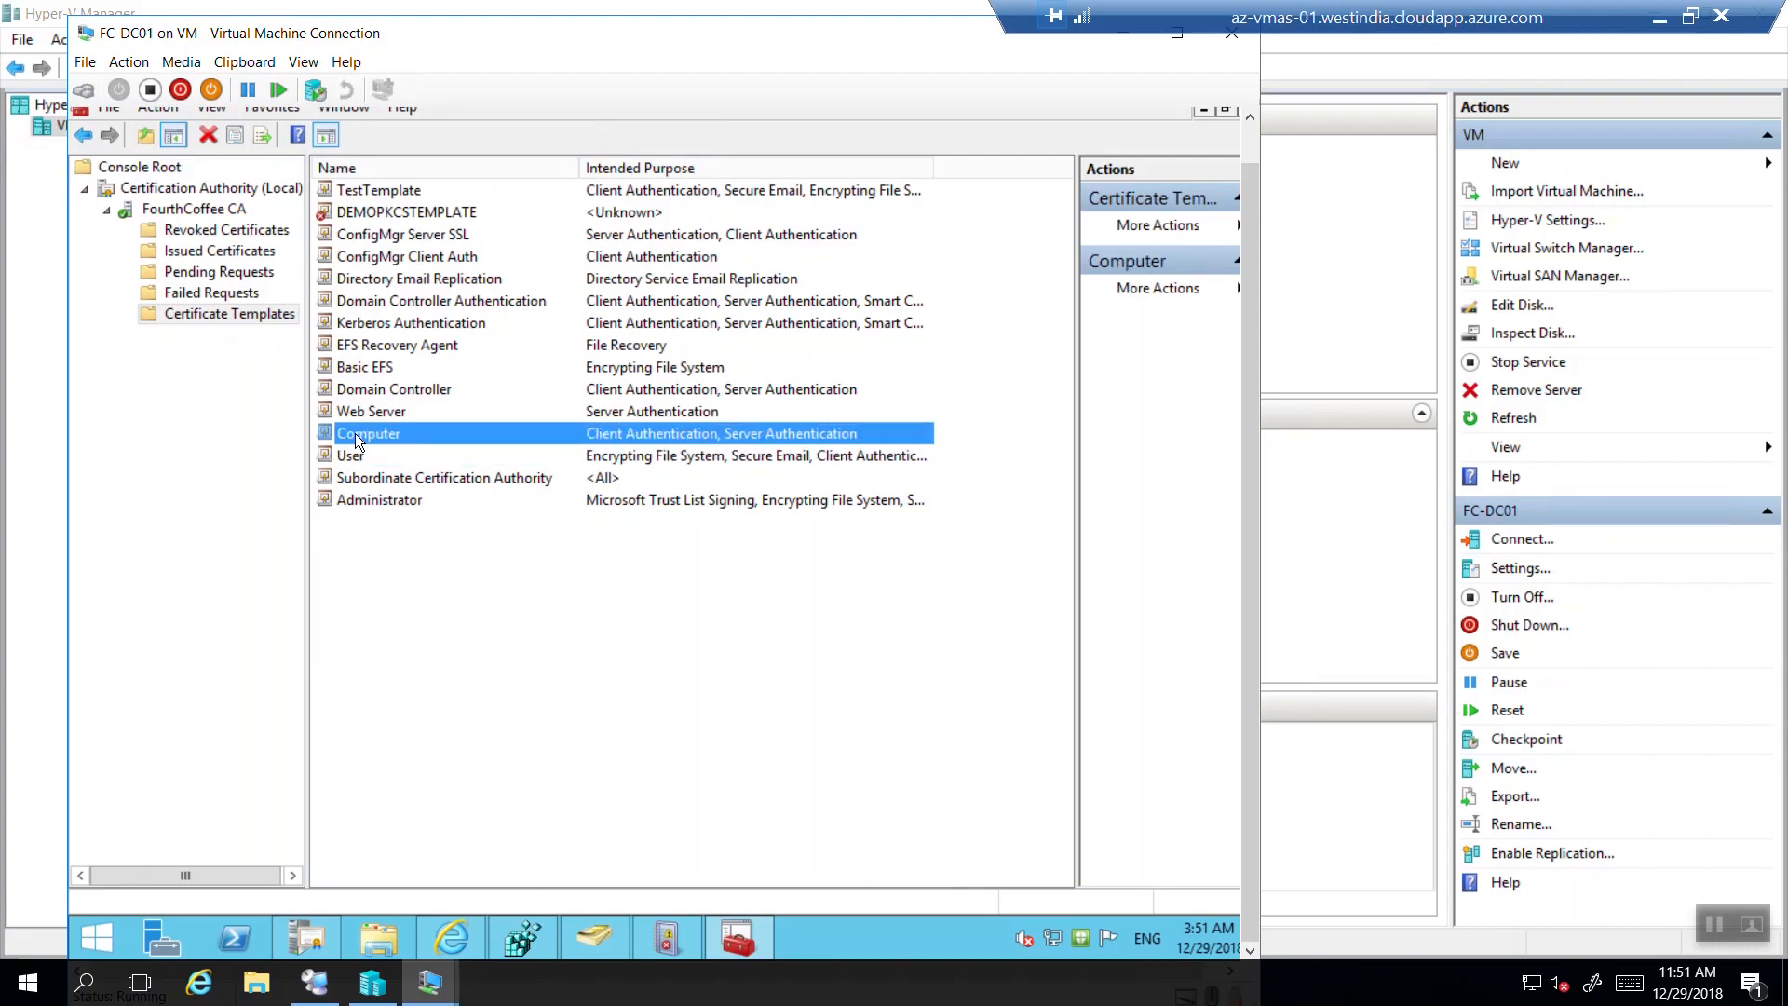
right_click(359, 438)
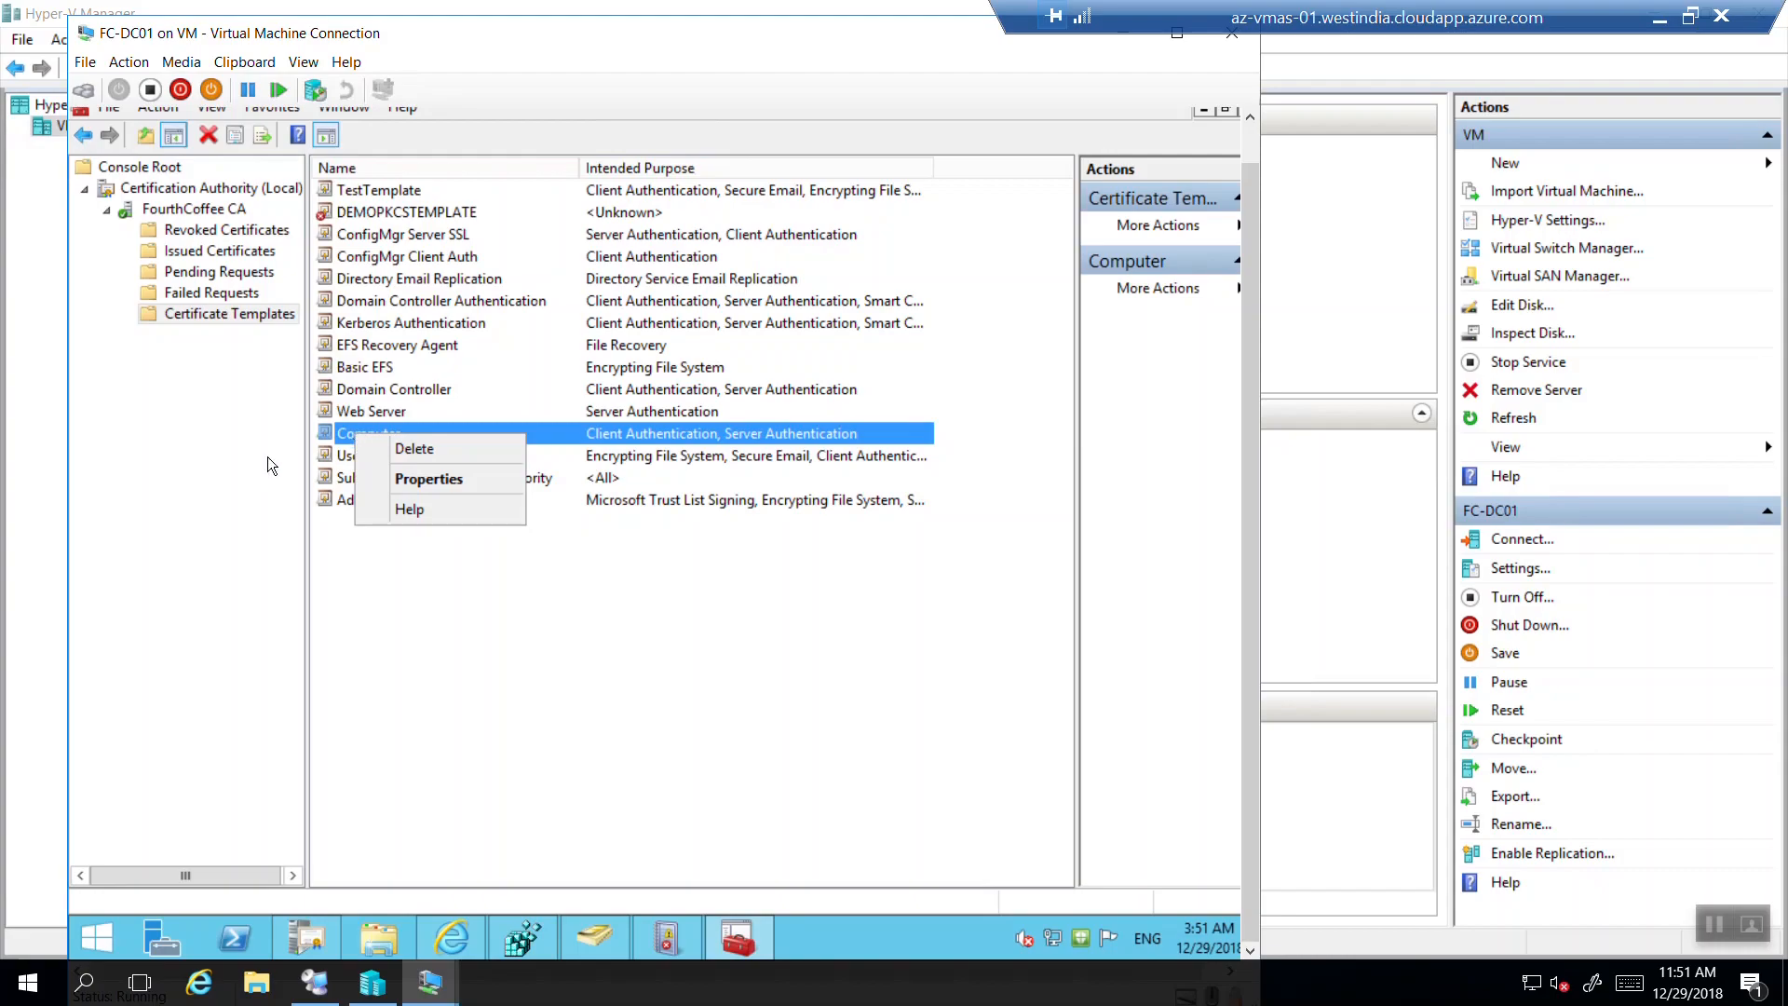
left_click(242, 434)
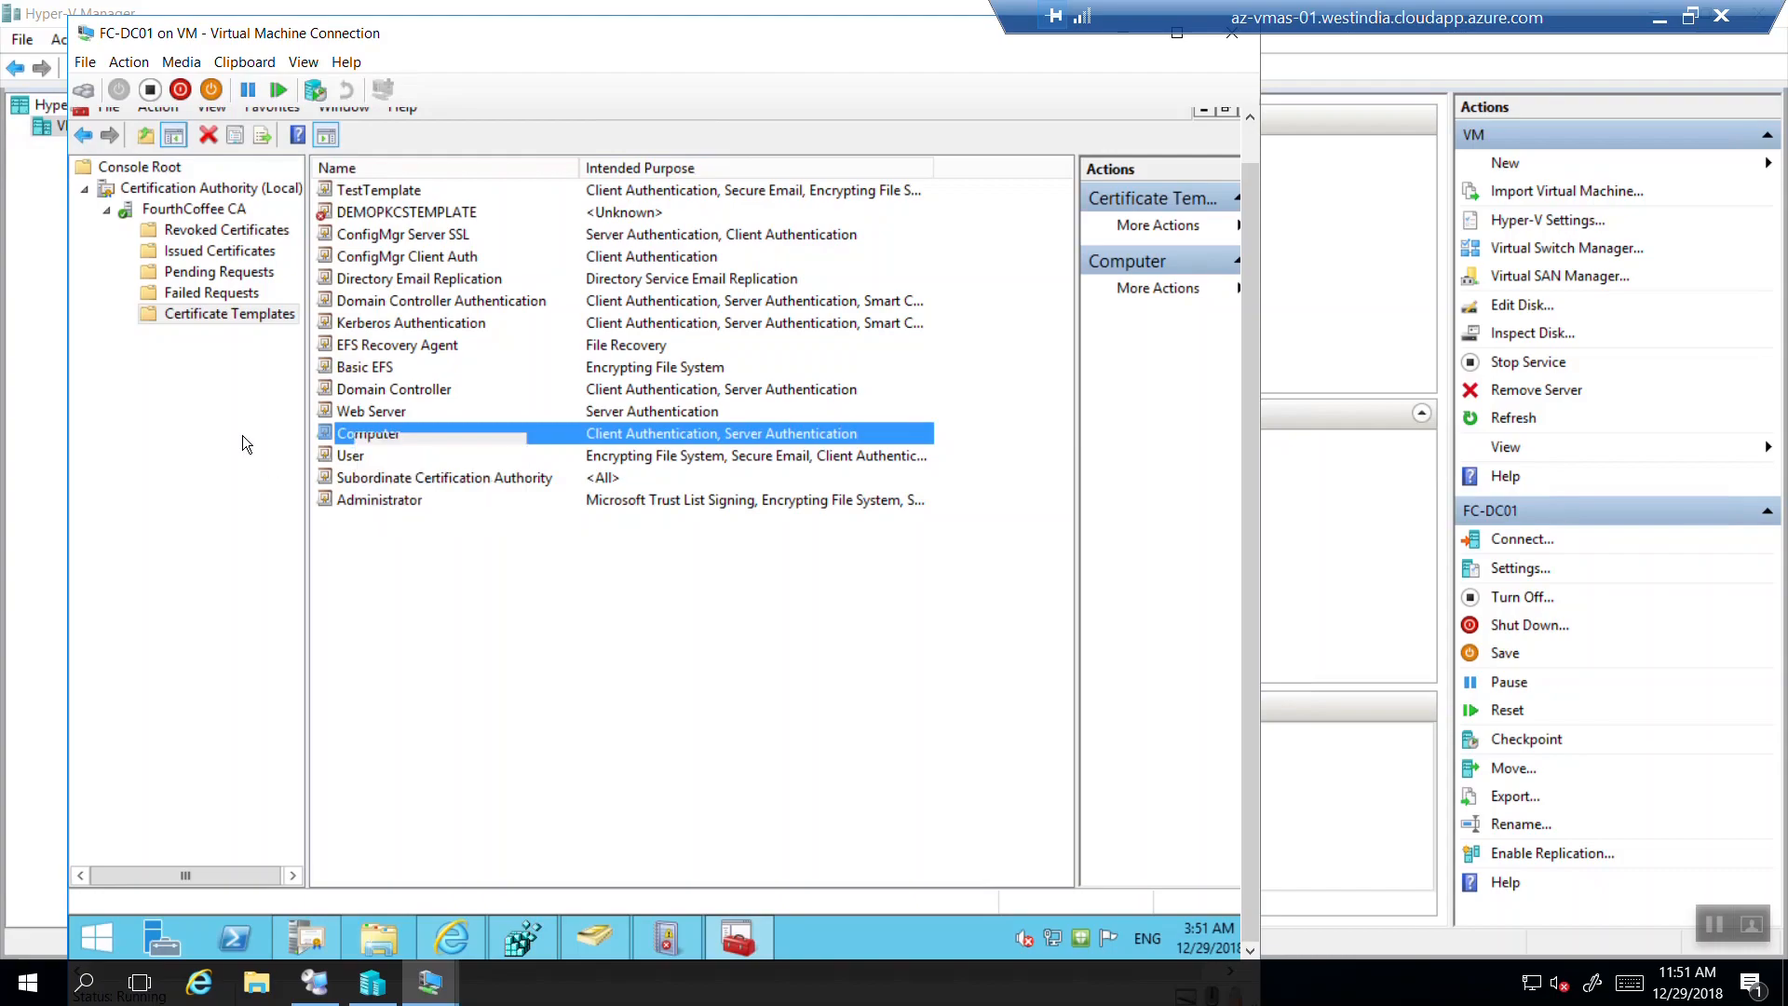
right_click(216, 316)
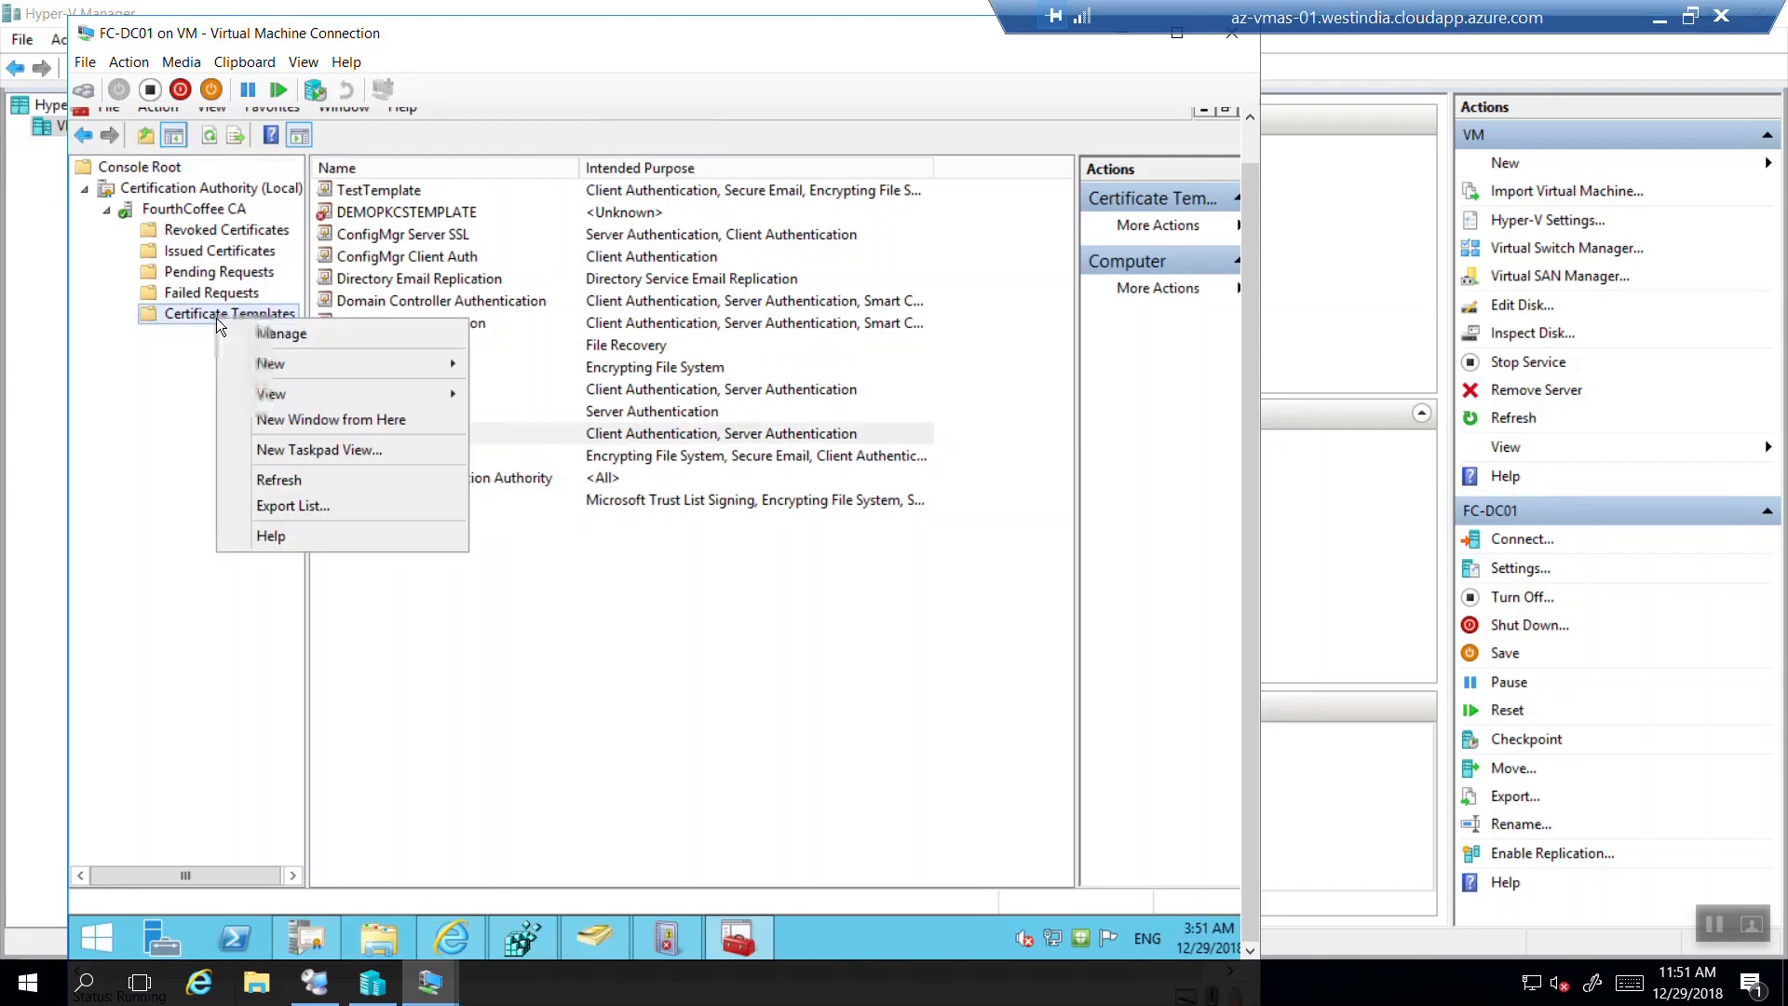
Open Manage Certificate Templates and duplicate the Computer template as a new template.
left_click(263, 333)
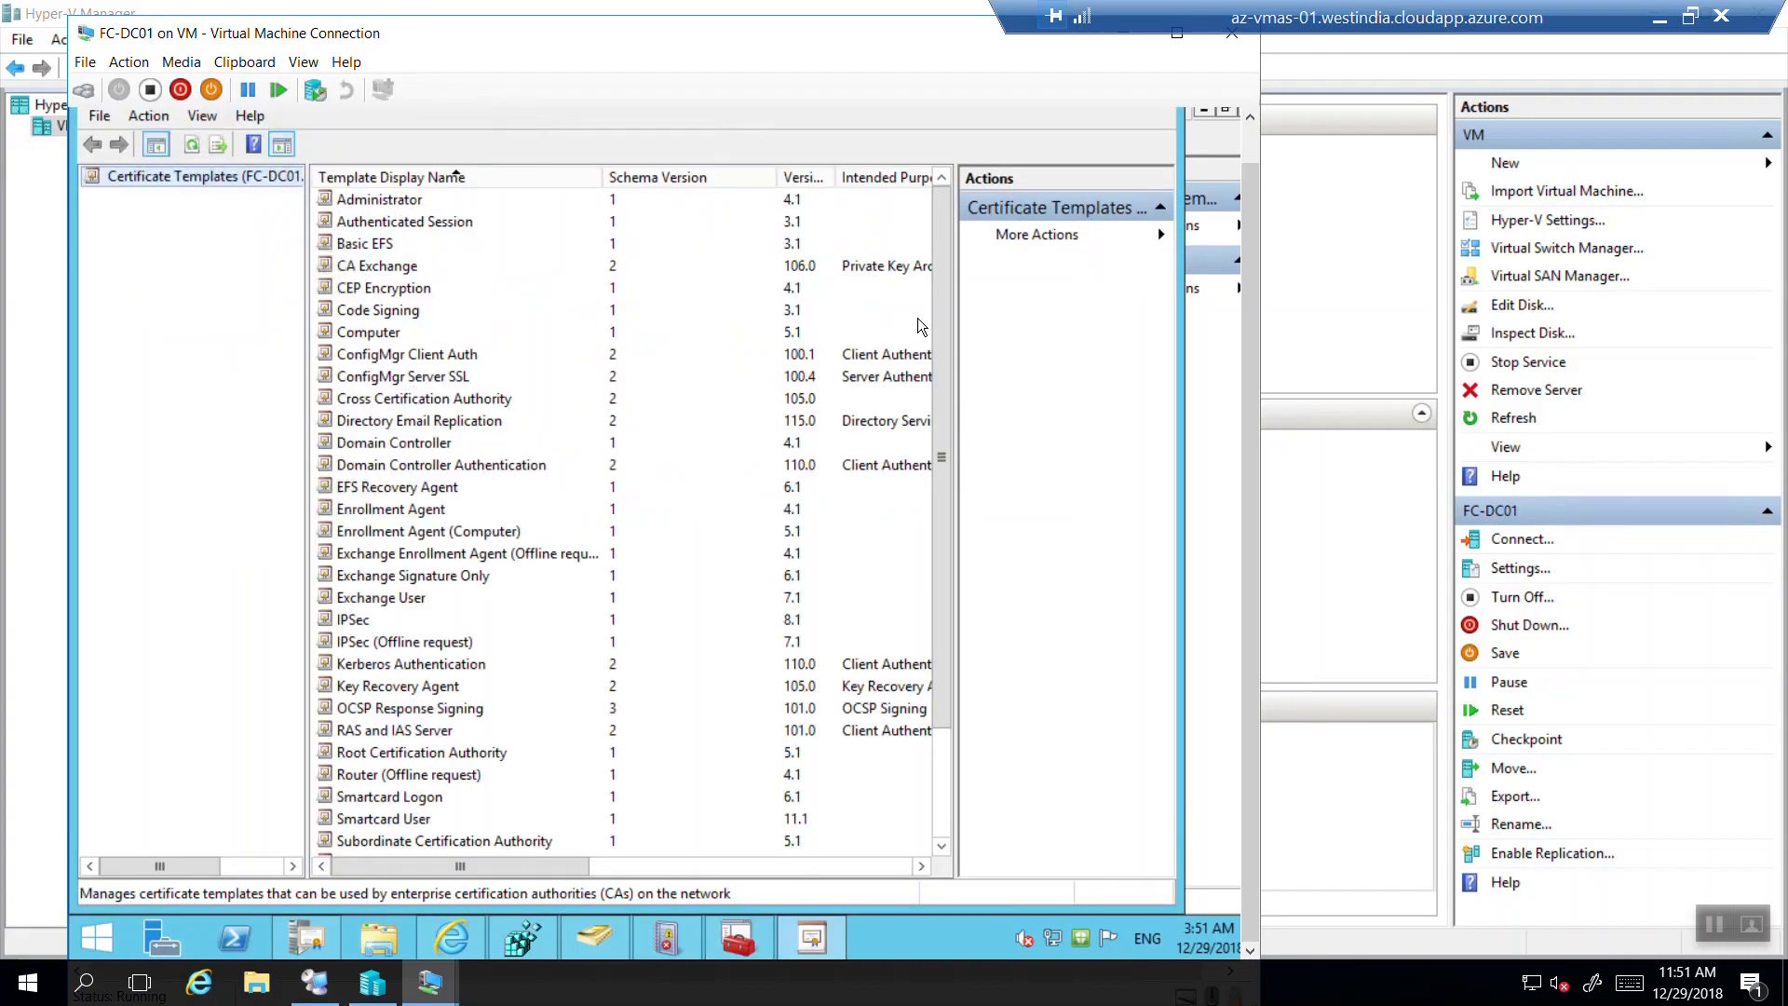
left_click_drag(947, 236, 944, 253)
scroll(942, 374, "down", 2)
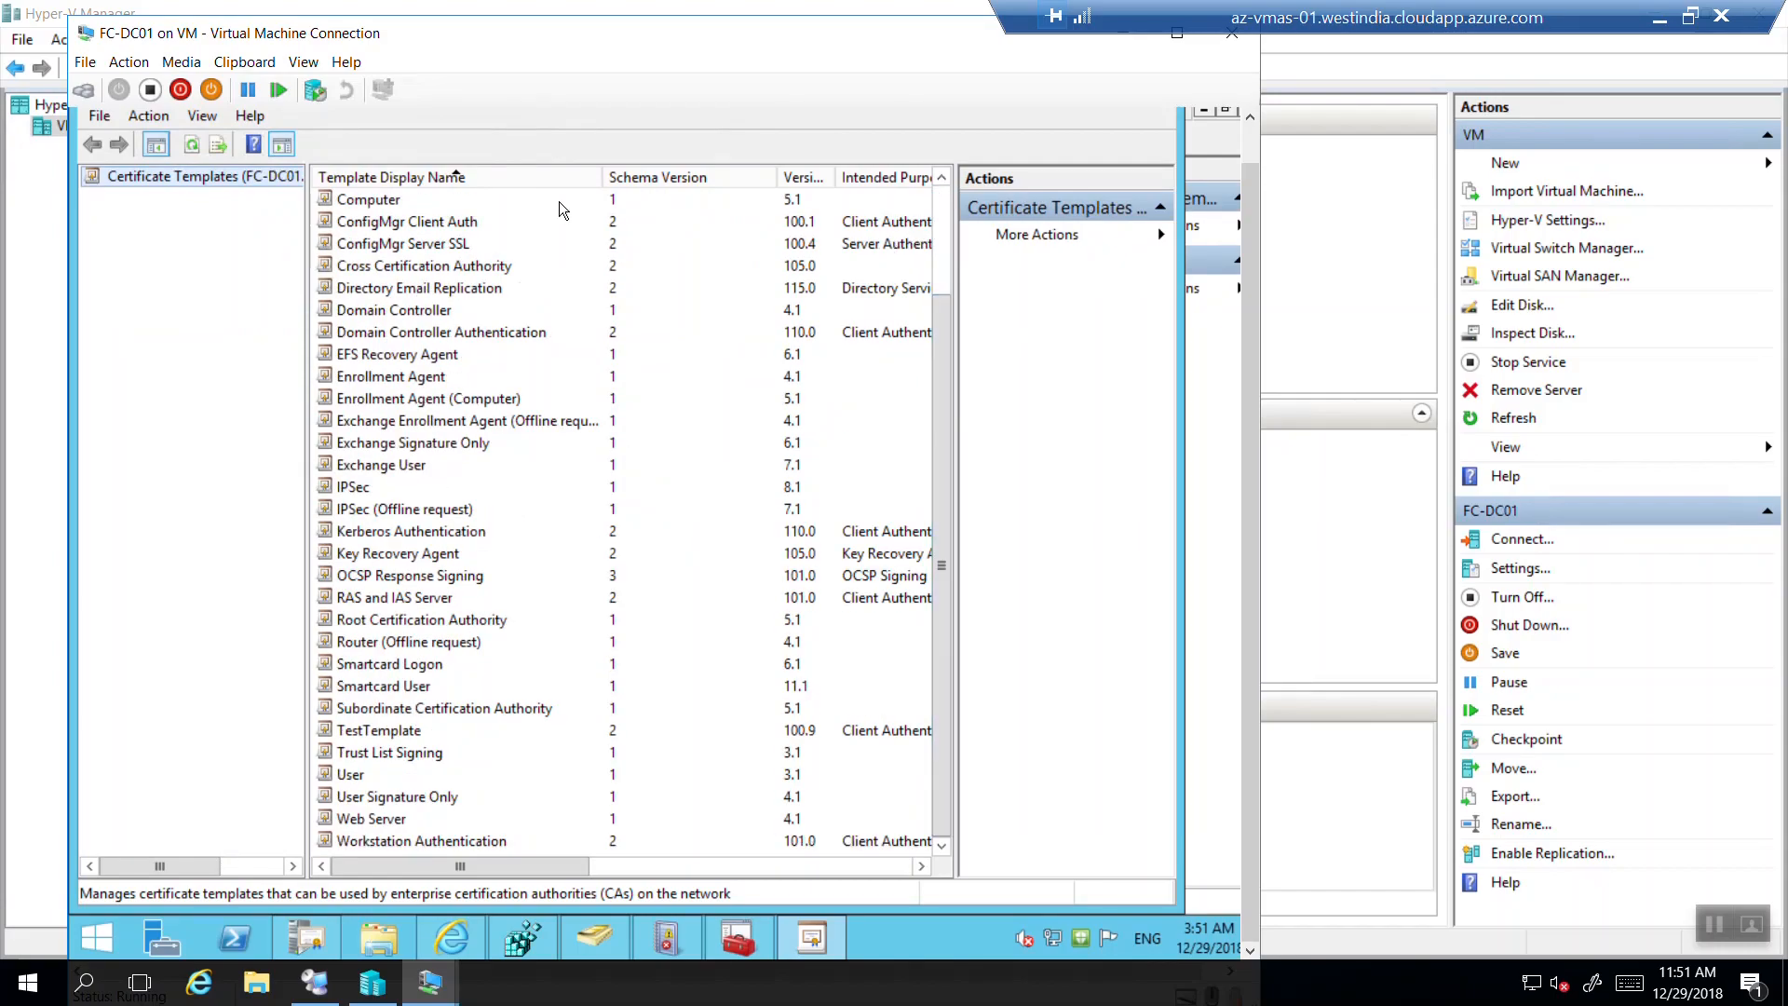
left_click(456, 193)
right_click(456, 193)
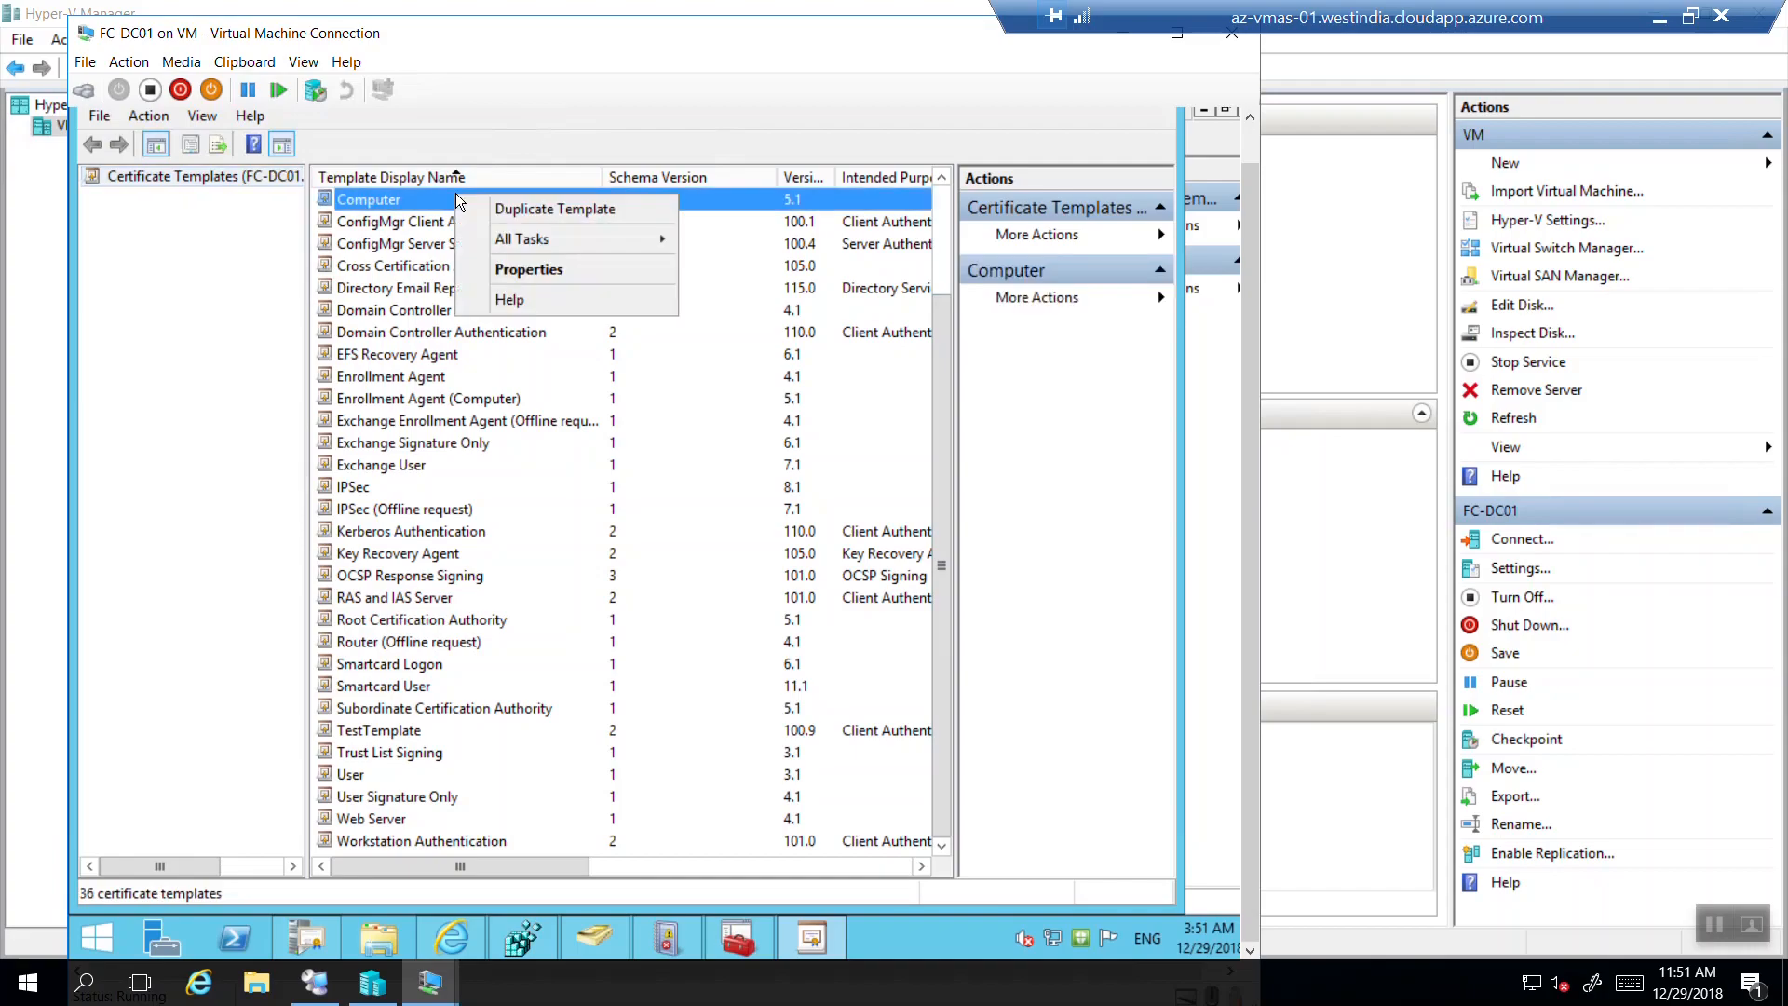
left_click(512, 208)
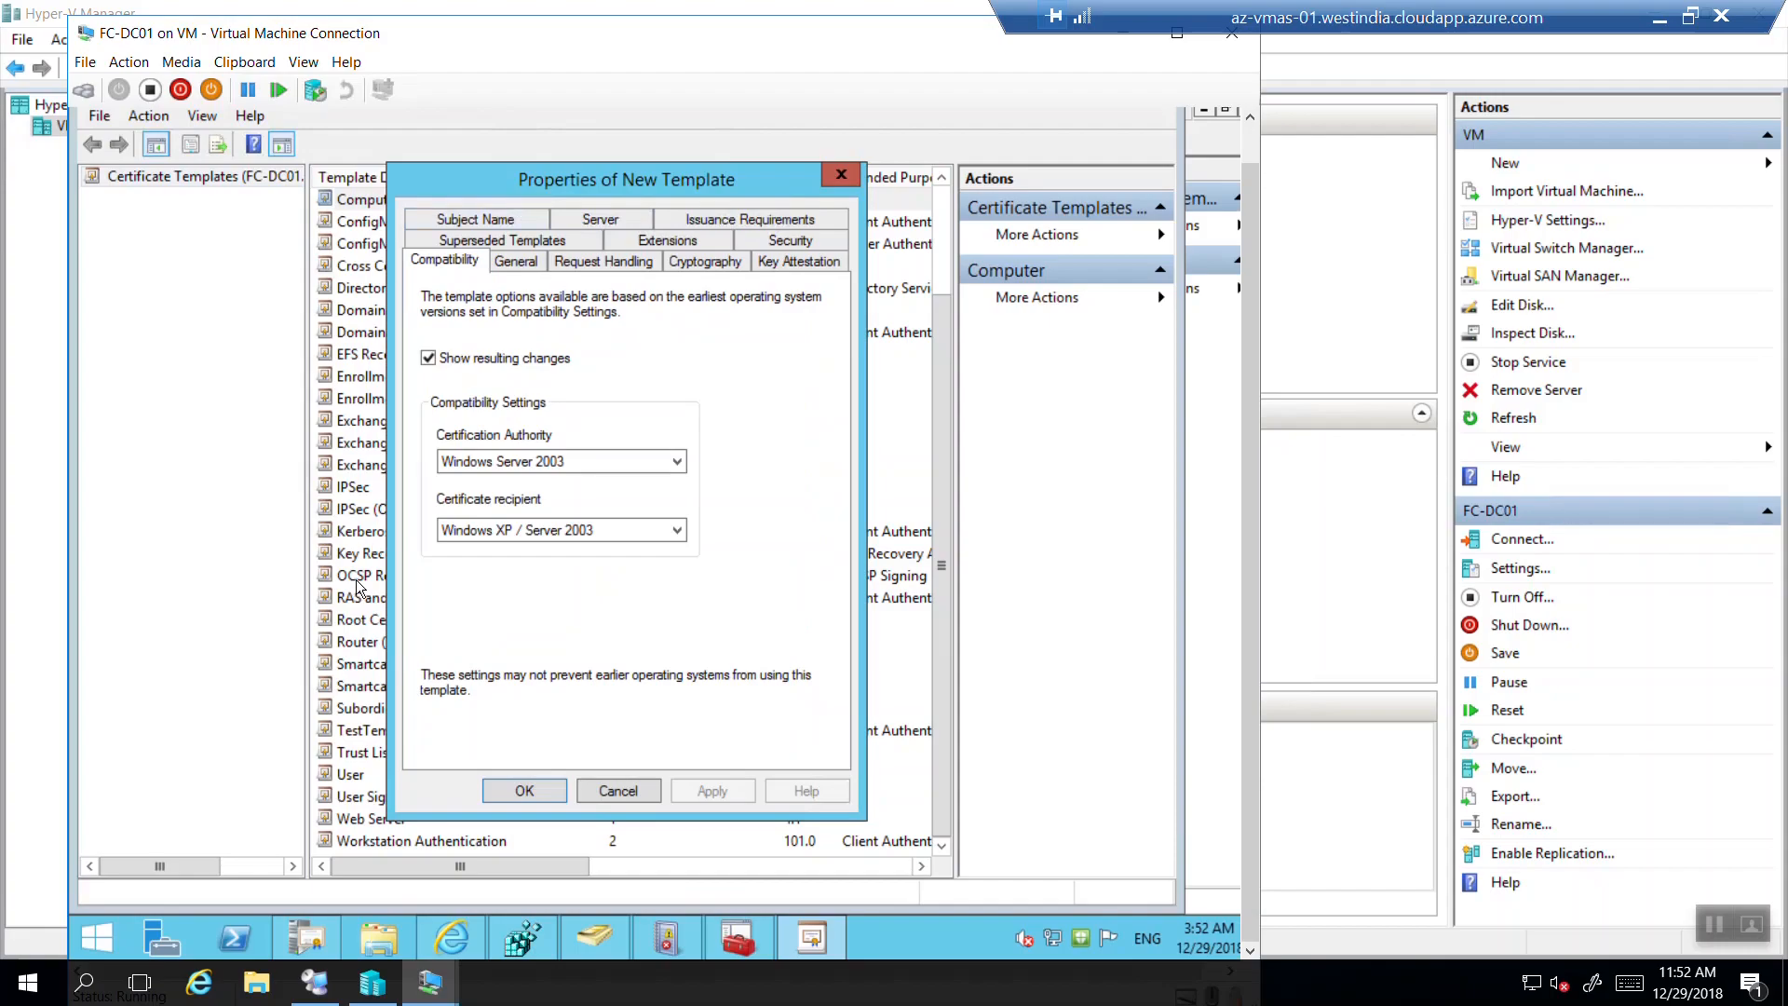
Set CA compatibility to Windows Server 2012, keeping recipient compatibility at Windows XP / Server 2003.
left_click(577, 460)
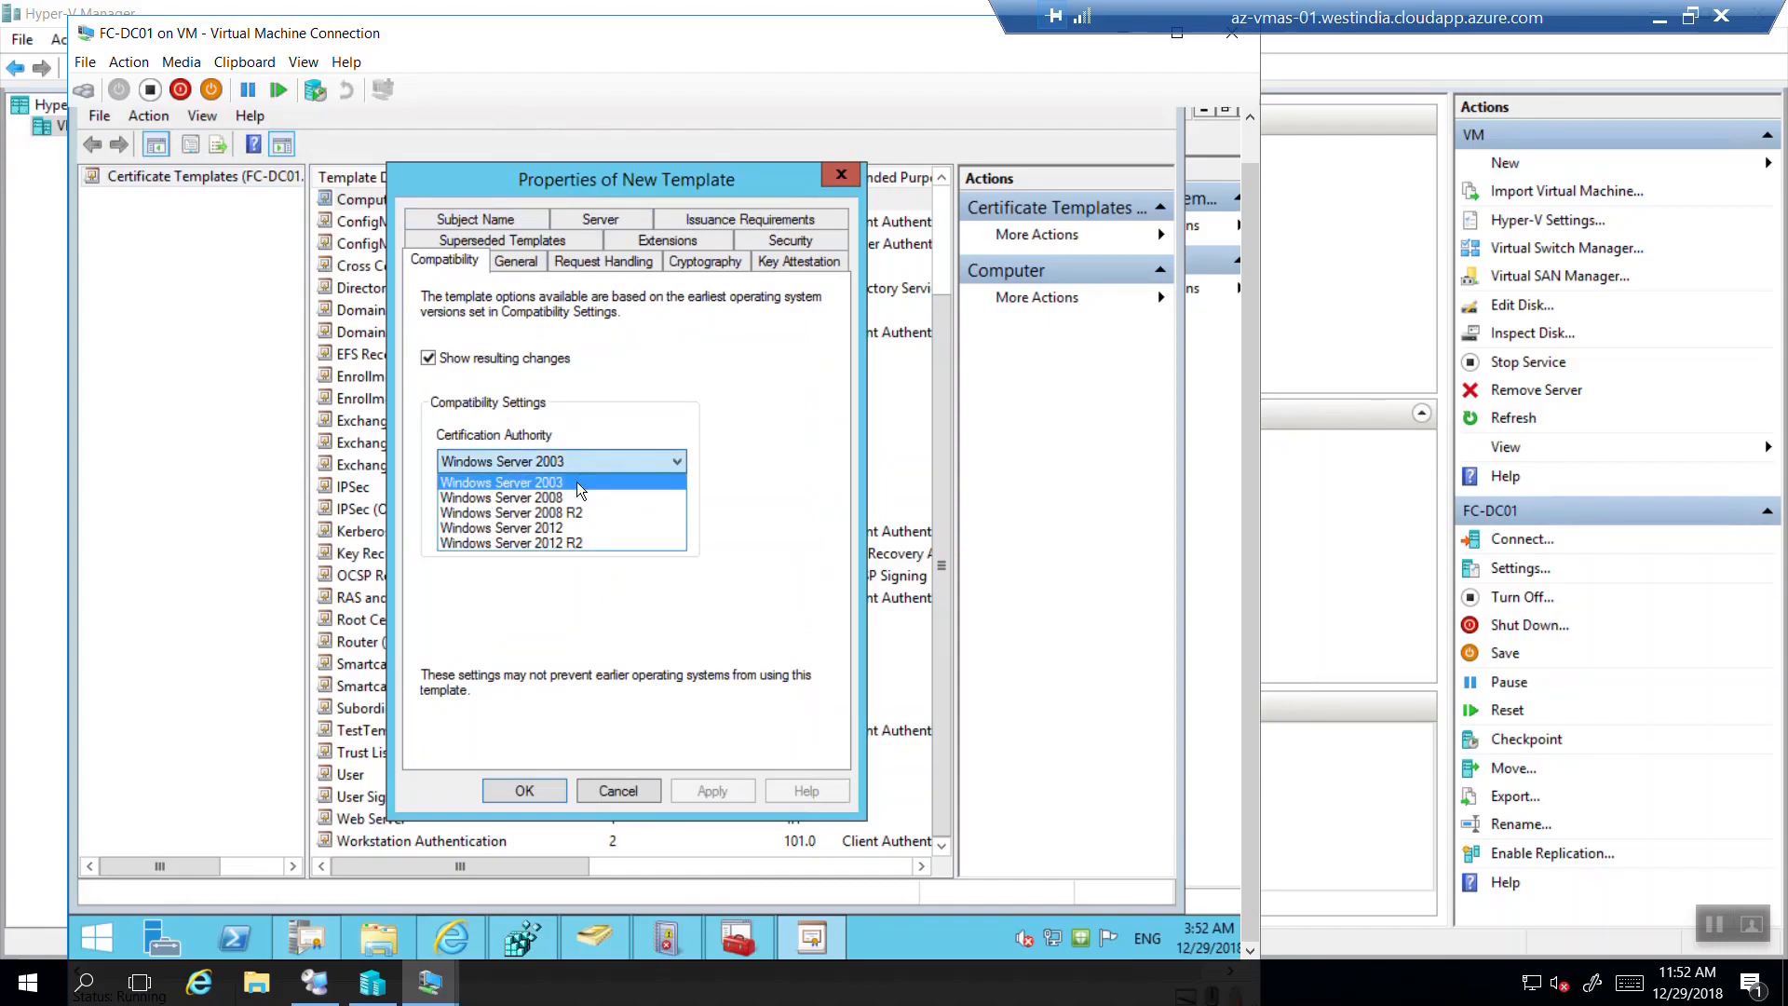
left_click(562, 513)
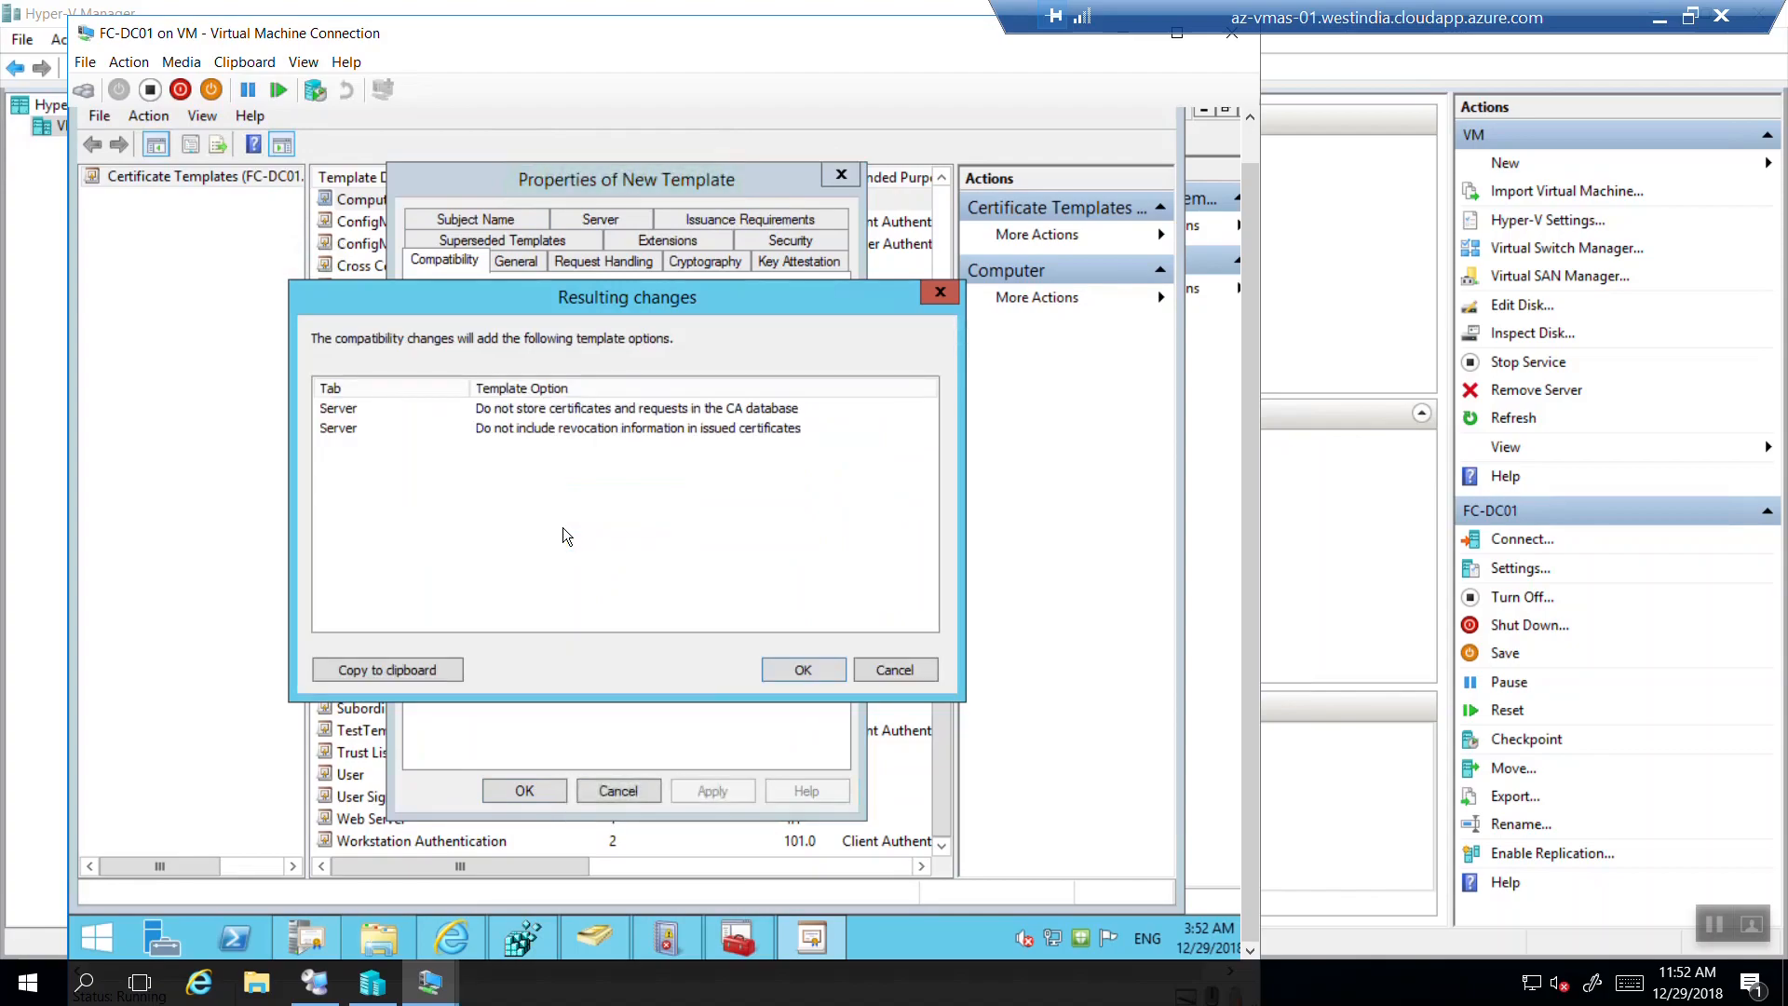
left_click(806, 670)
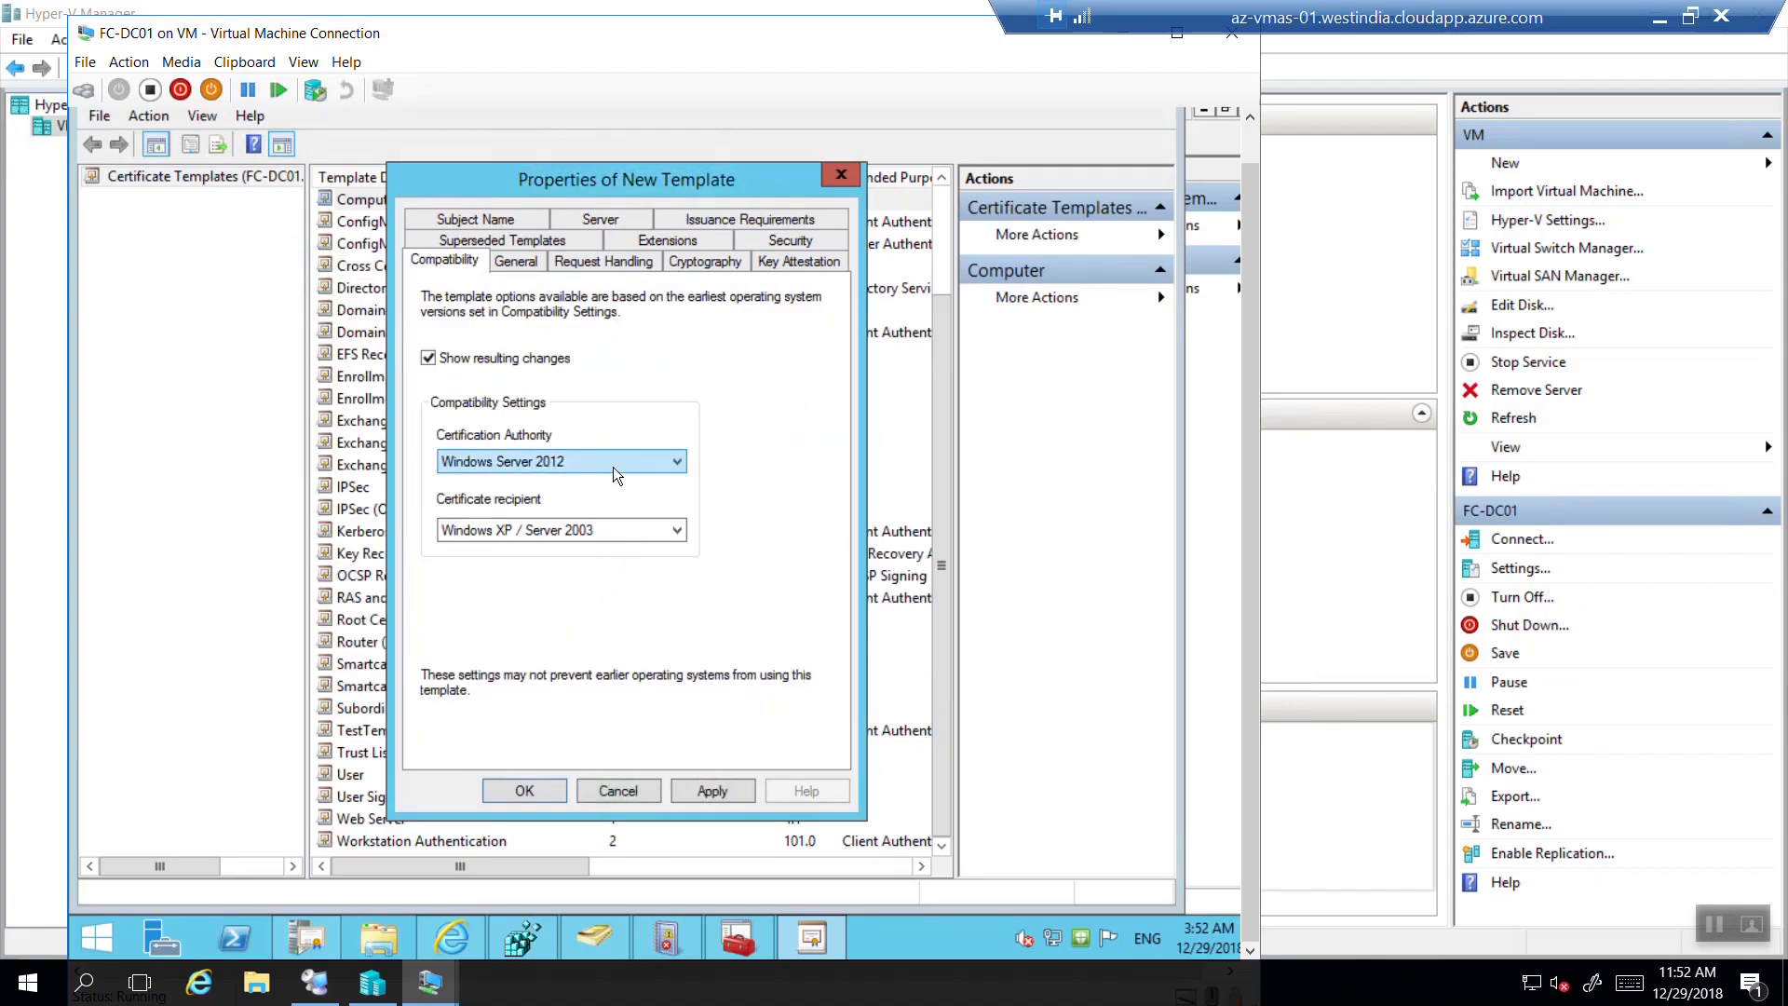
left_click(589, 531)
left_click(589, 531)
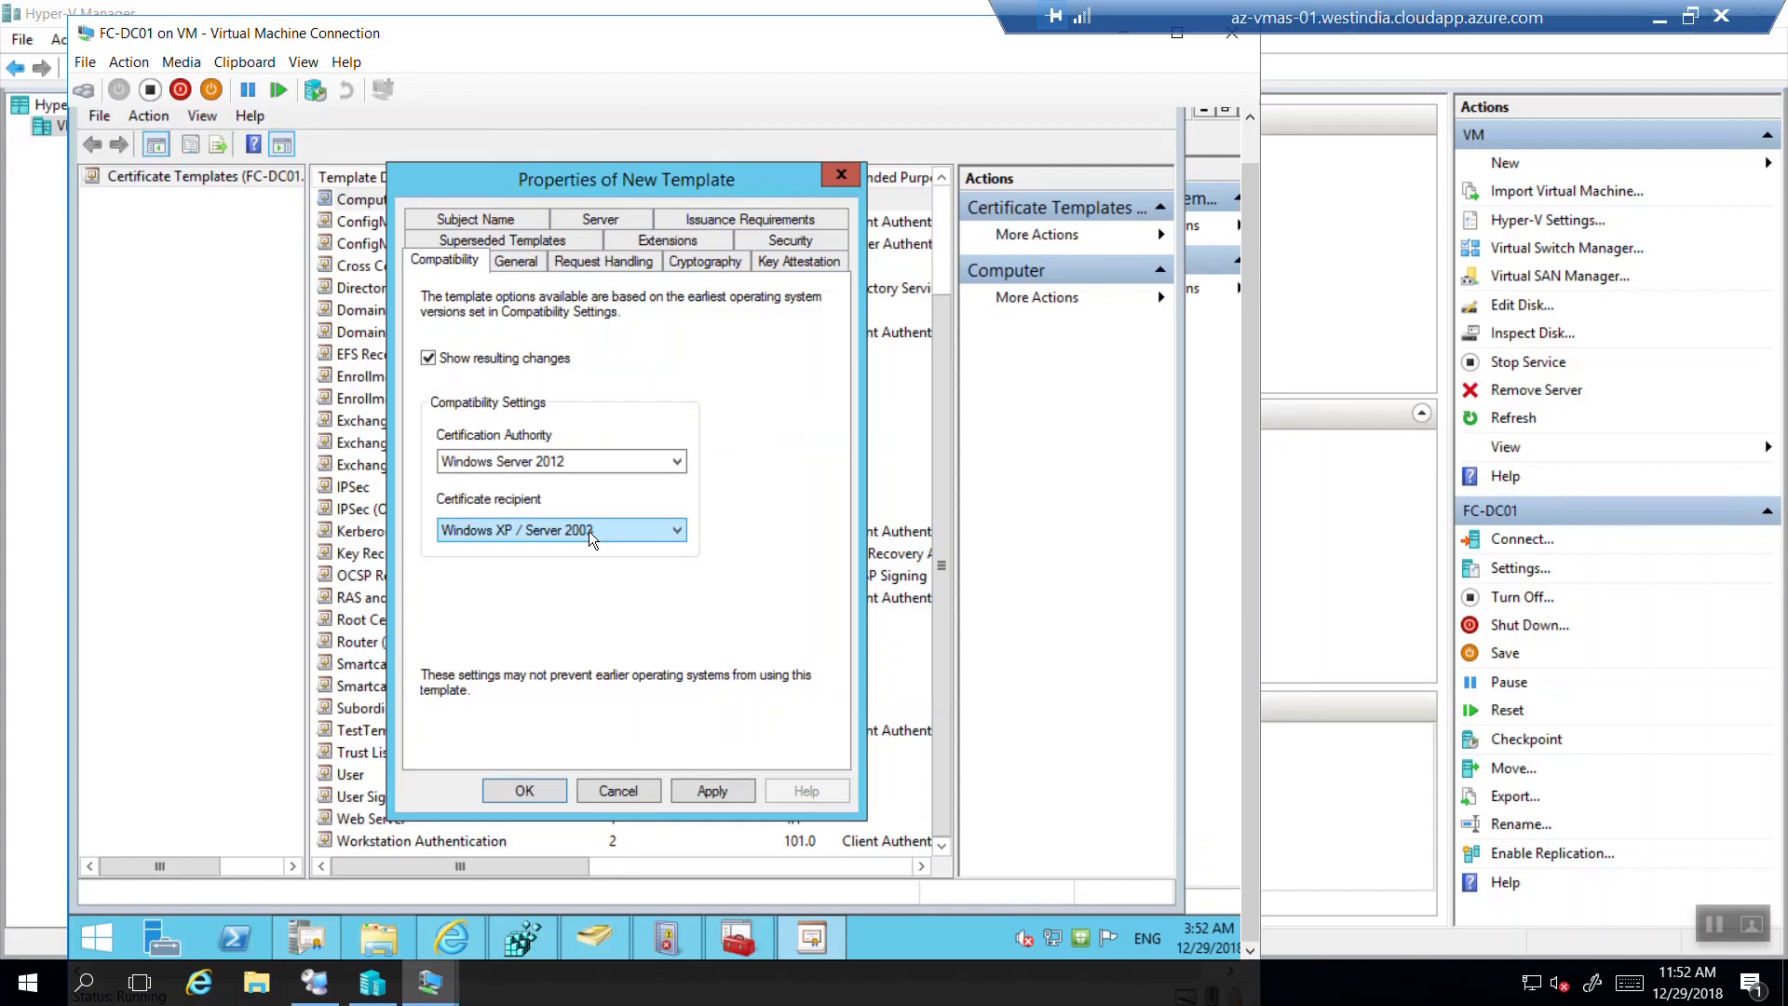
left_click(589, 531)
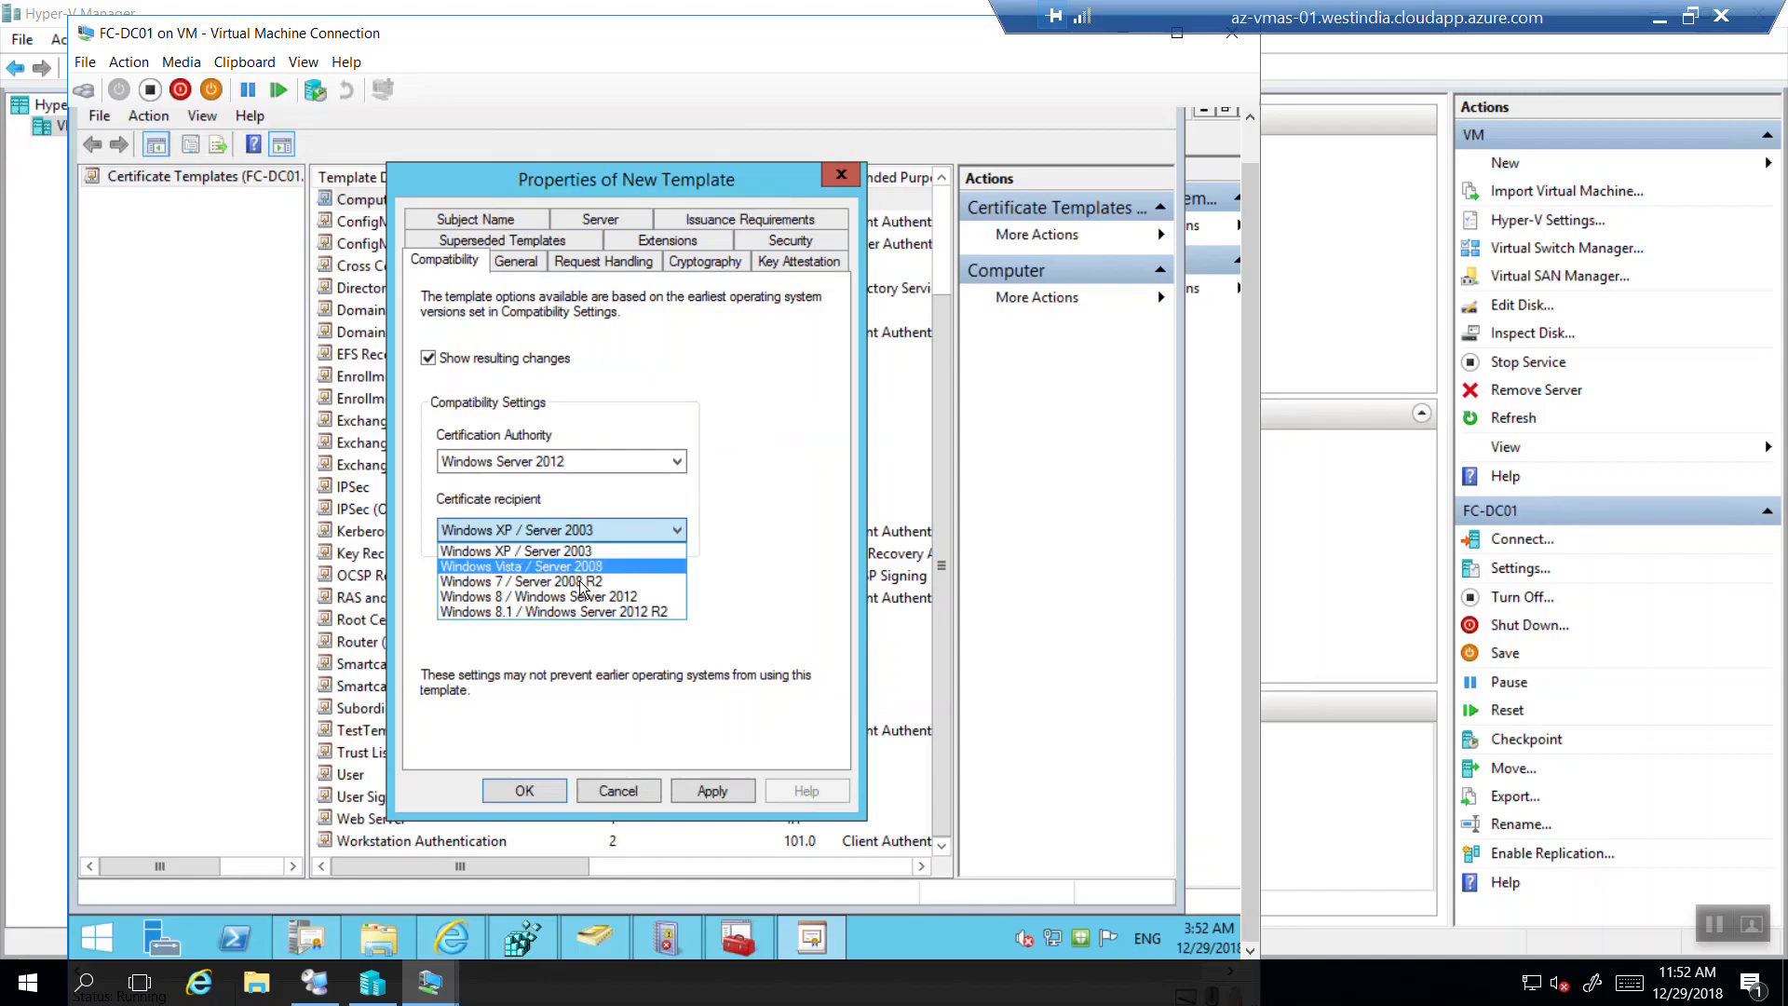
left_click(829, 466)
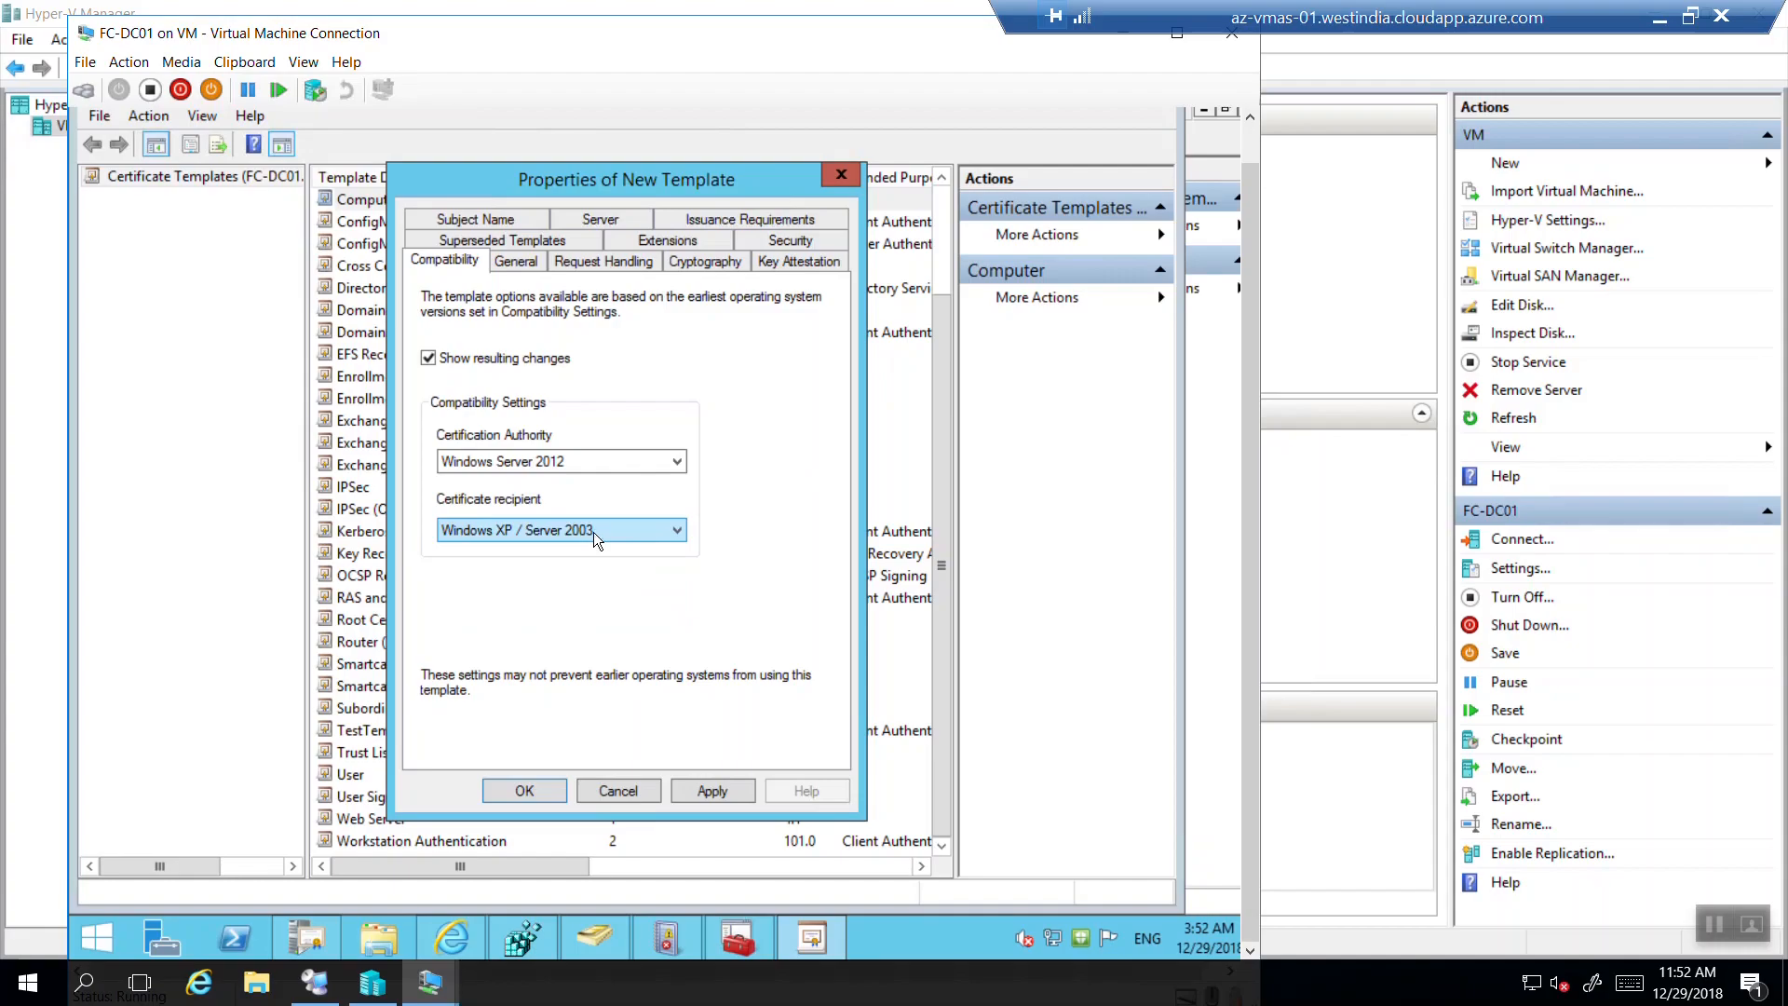
left_click(508, 265)
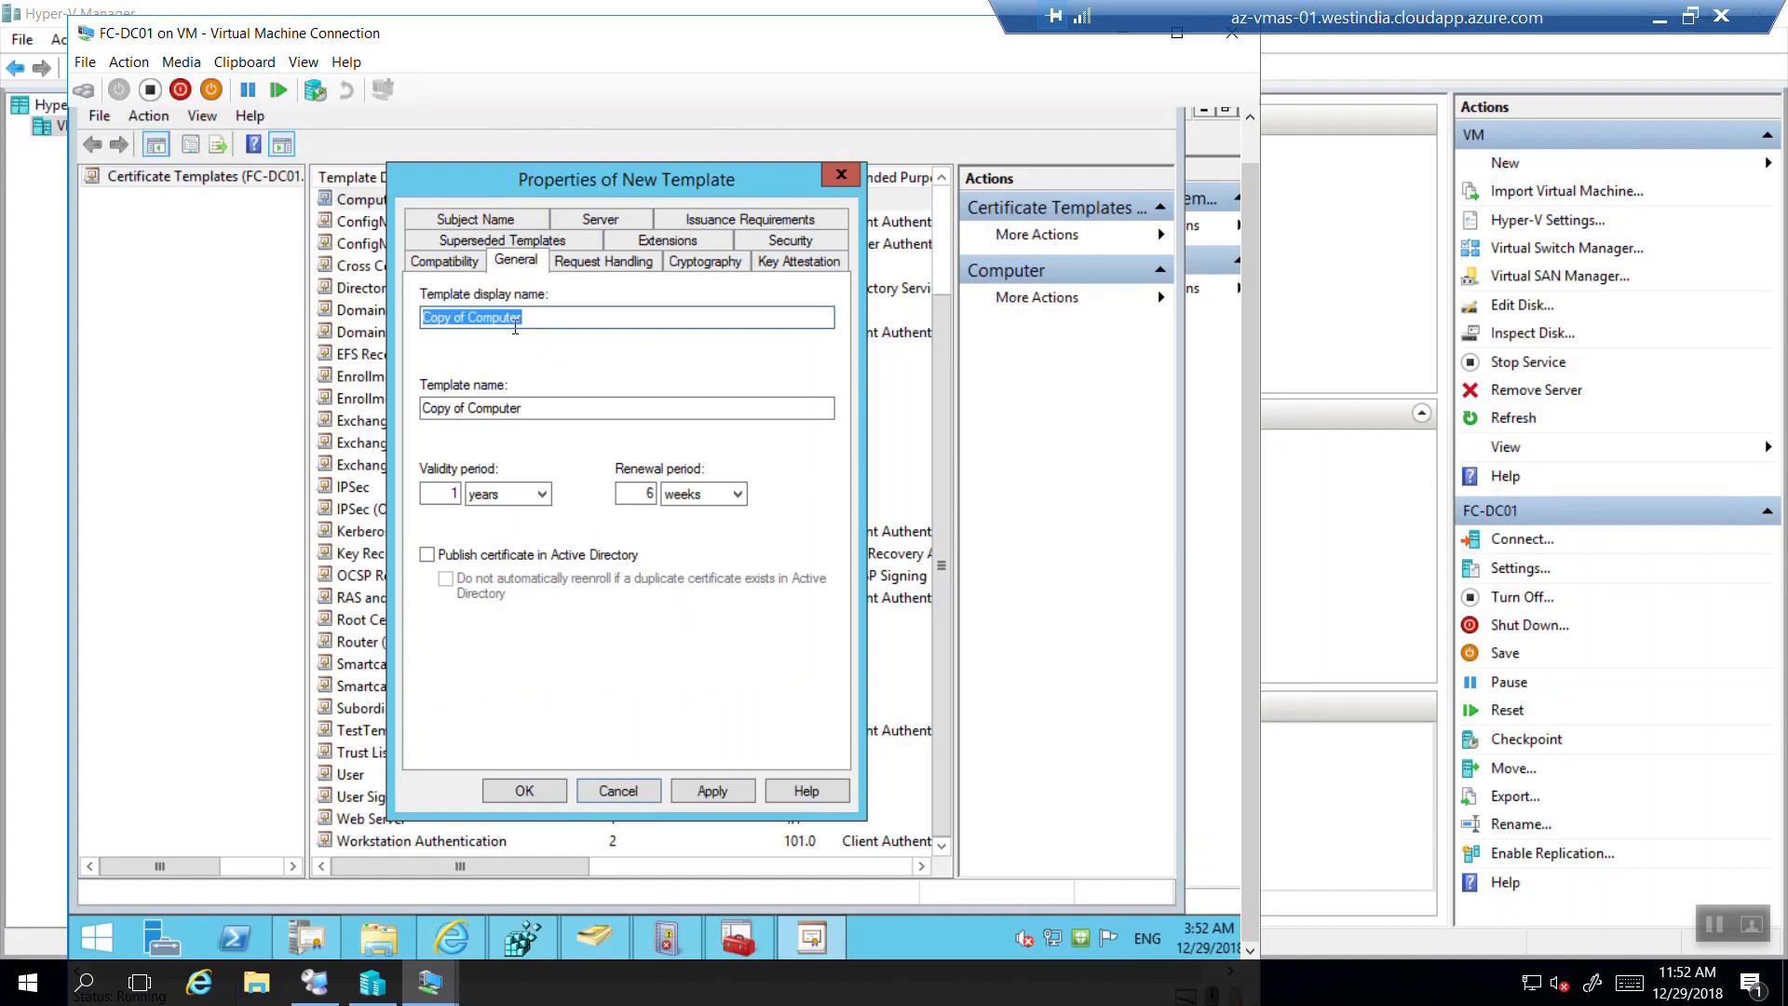
Rename the template display name to 'Demo Pkcs Cert' (template name DemoPkcsCert), dismissing a stray Run prompt.
key("BackSpace")
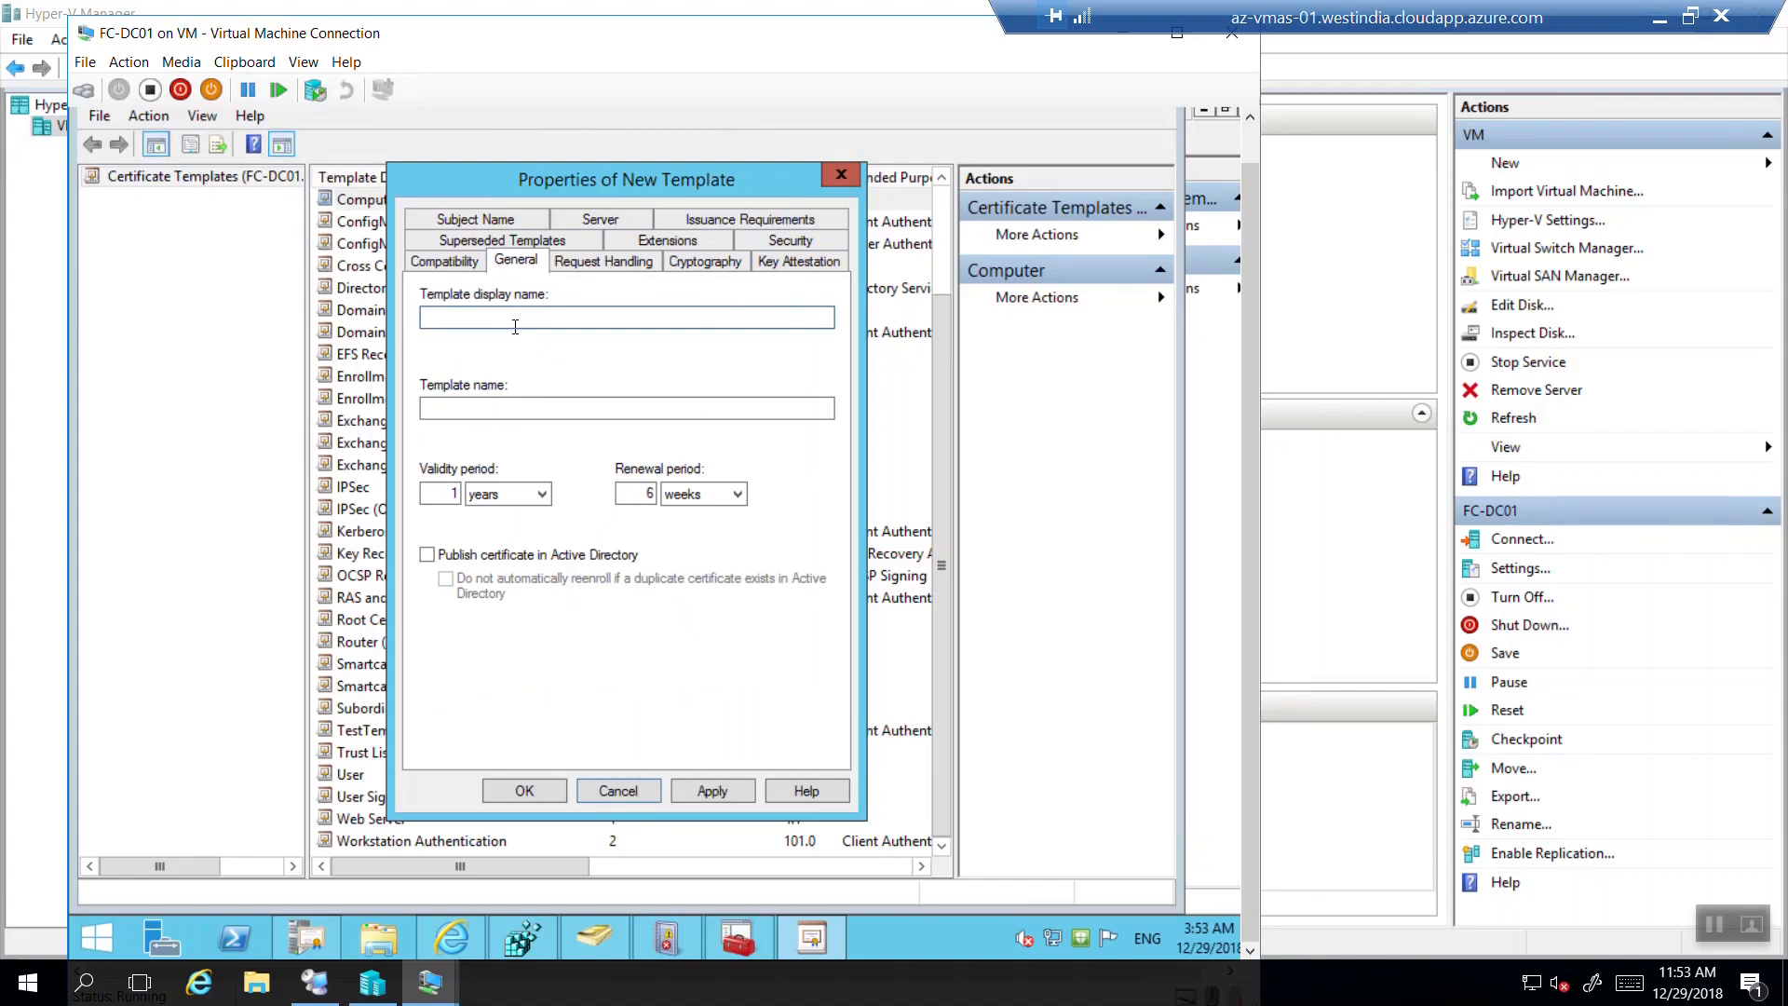
type("Demo Pkcs Cert")
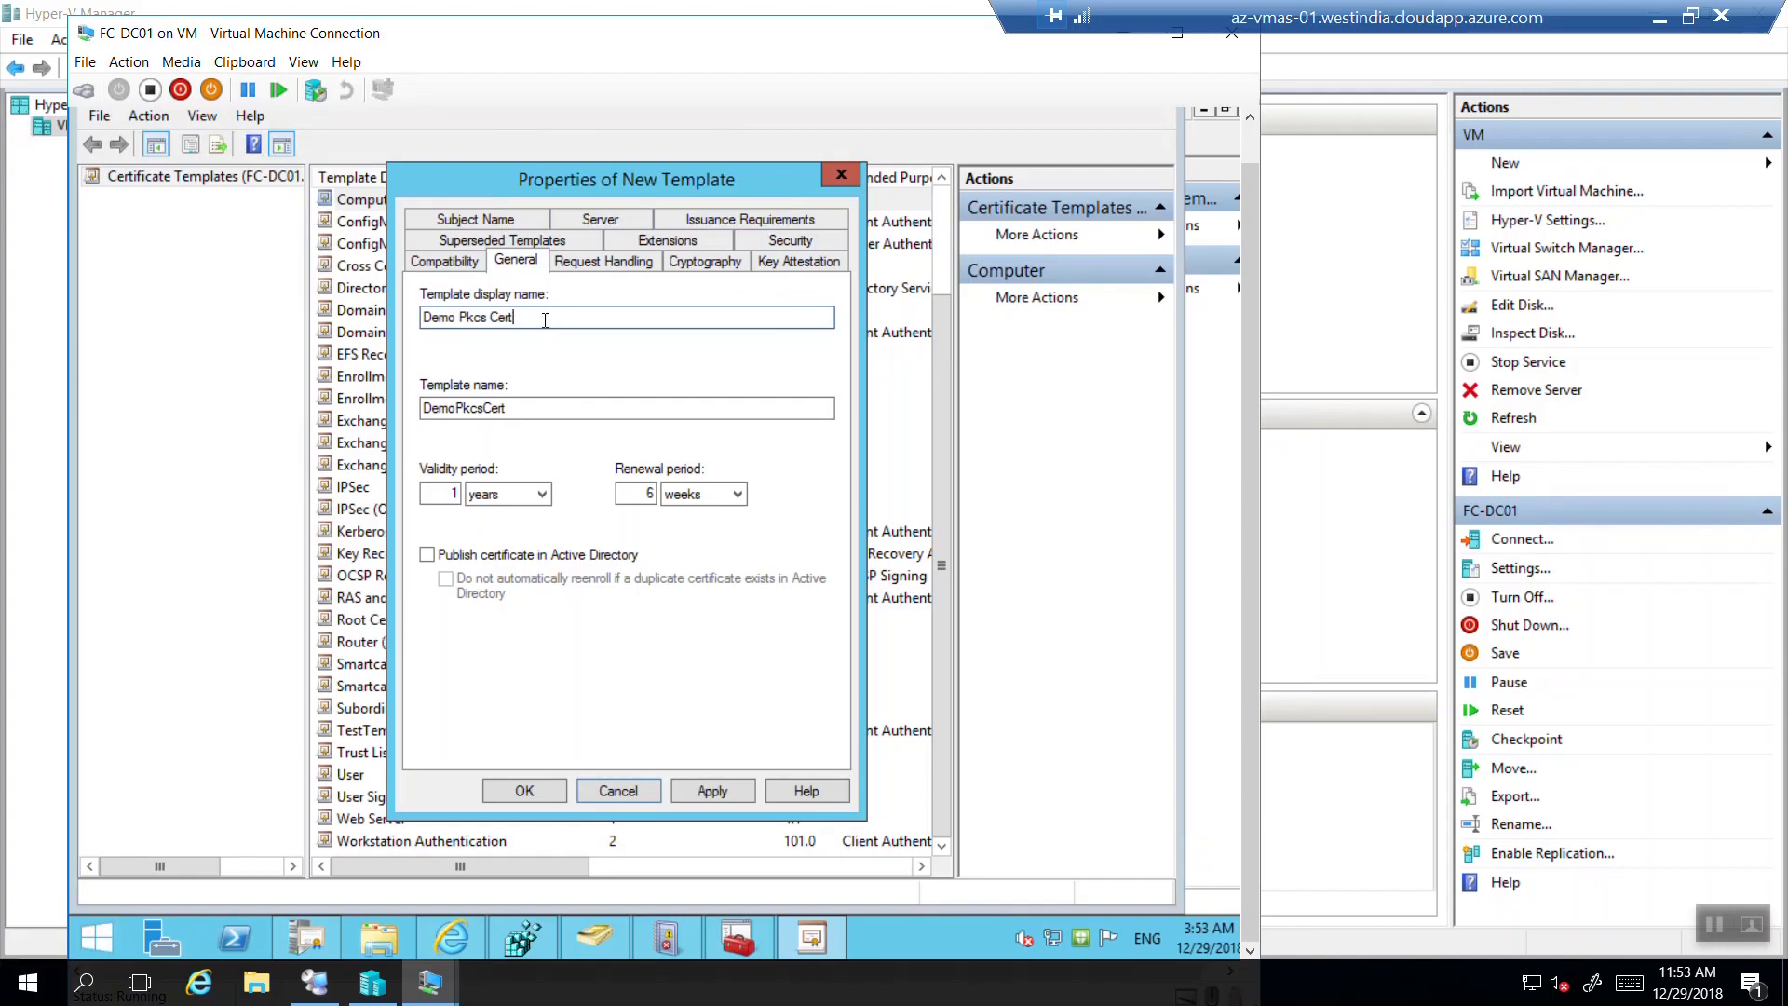
left_click_drag(536, 317, 418, 320)
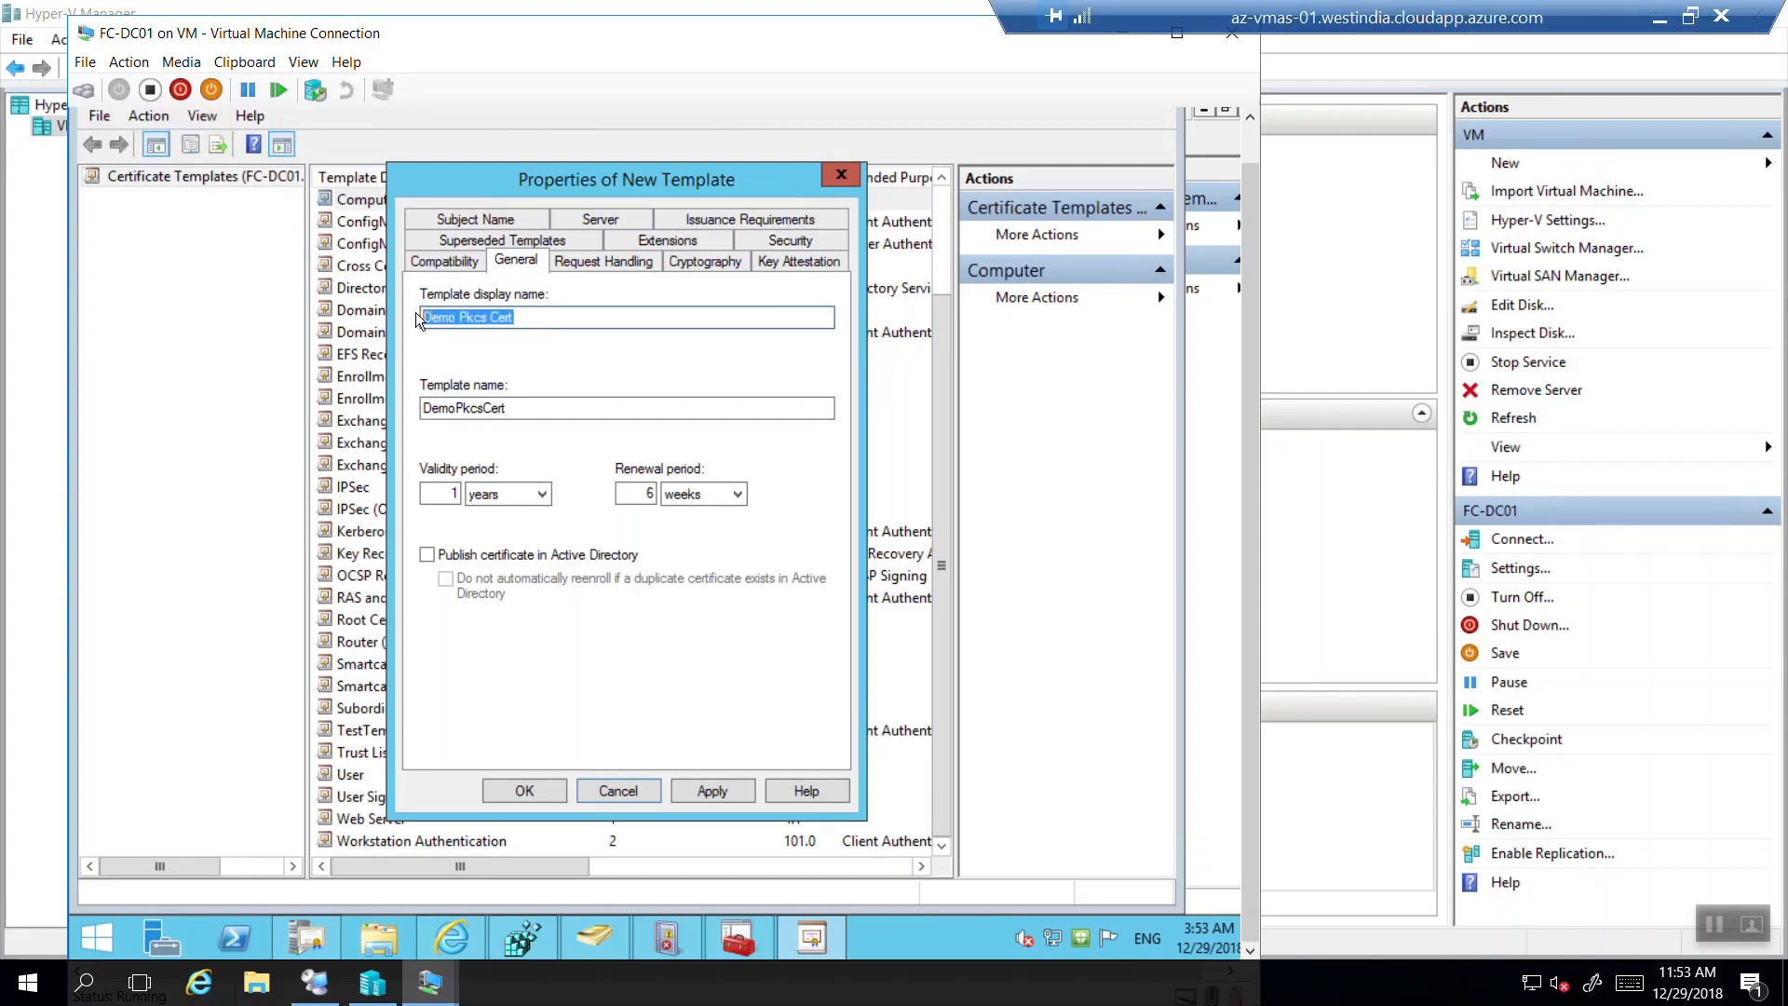
left_click_drag(536, 407, 419, 406)
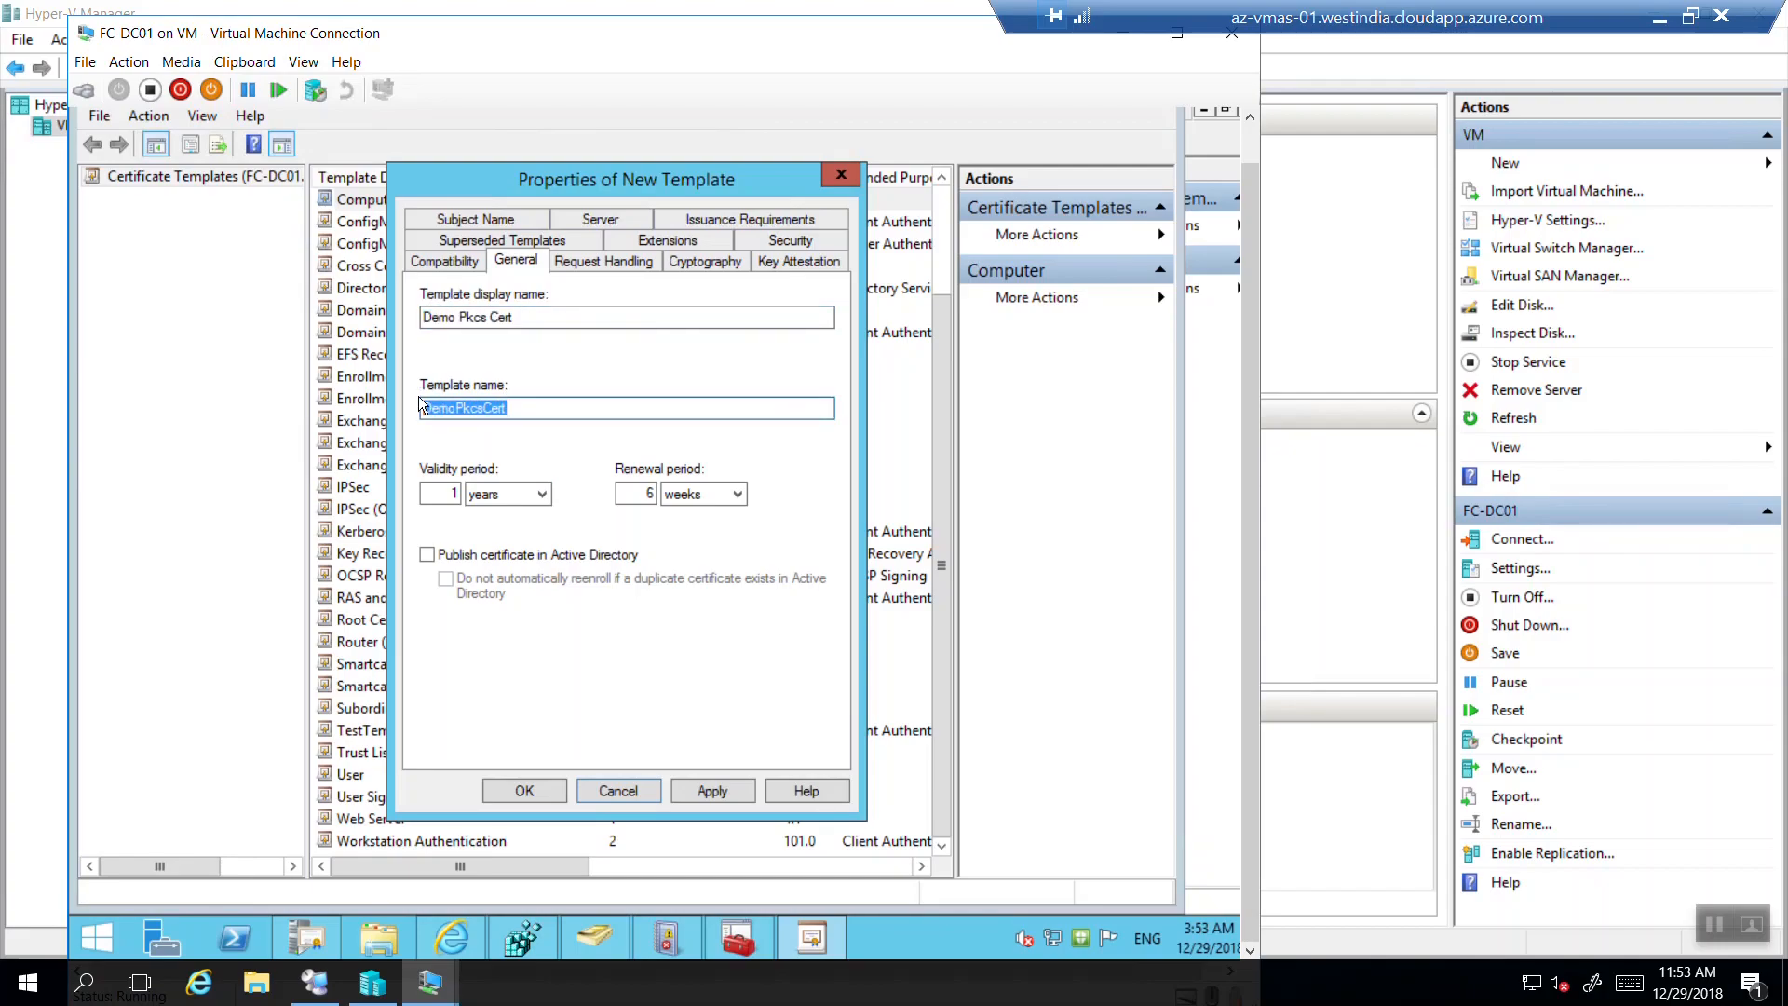
left_click(460, 319)
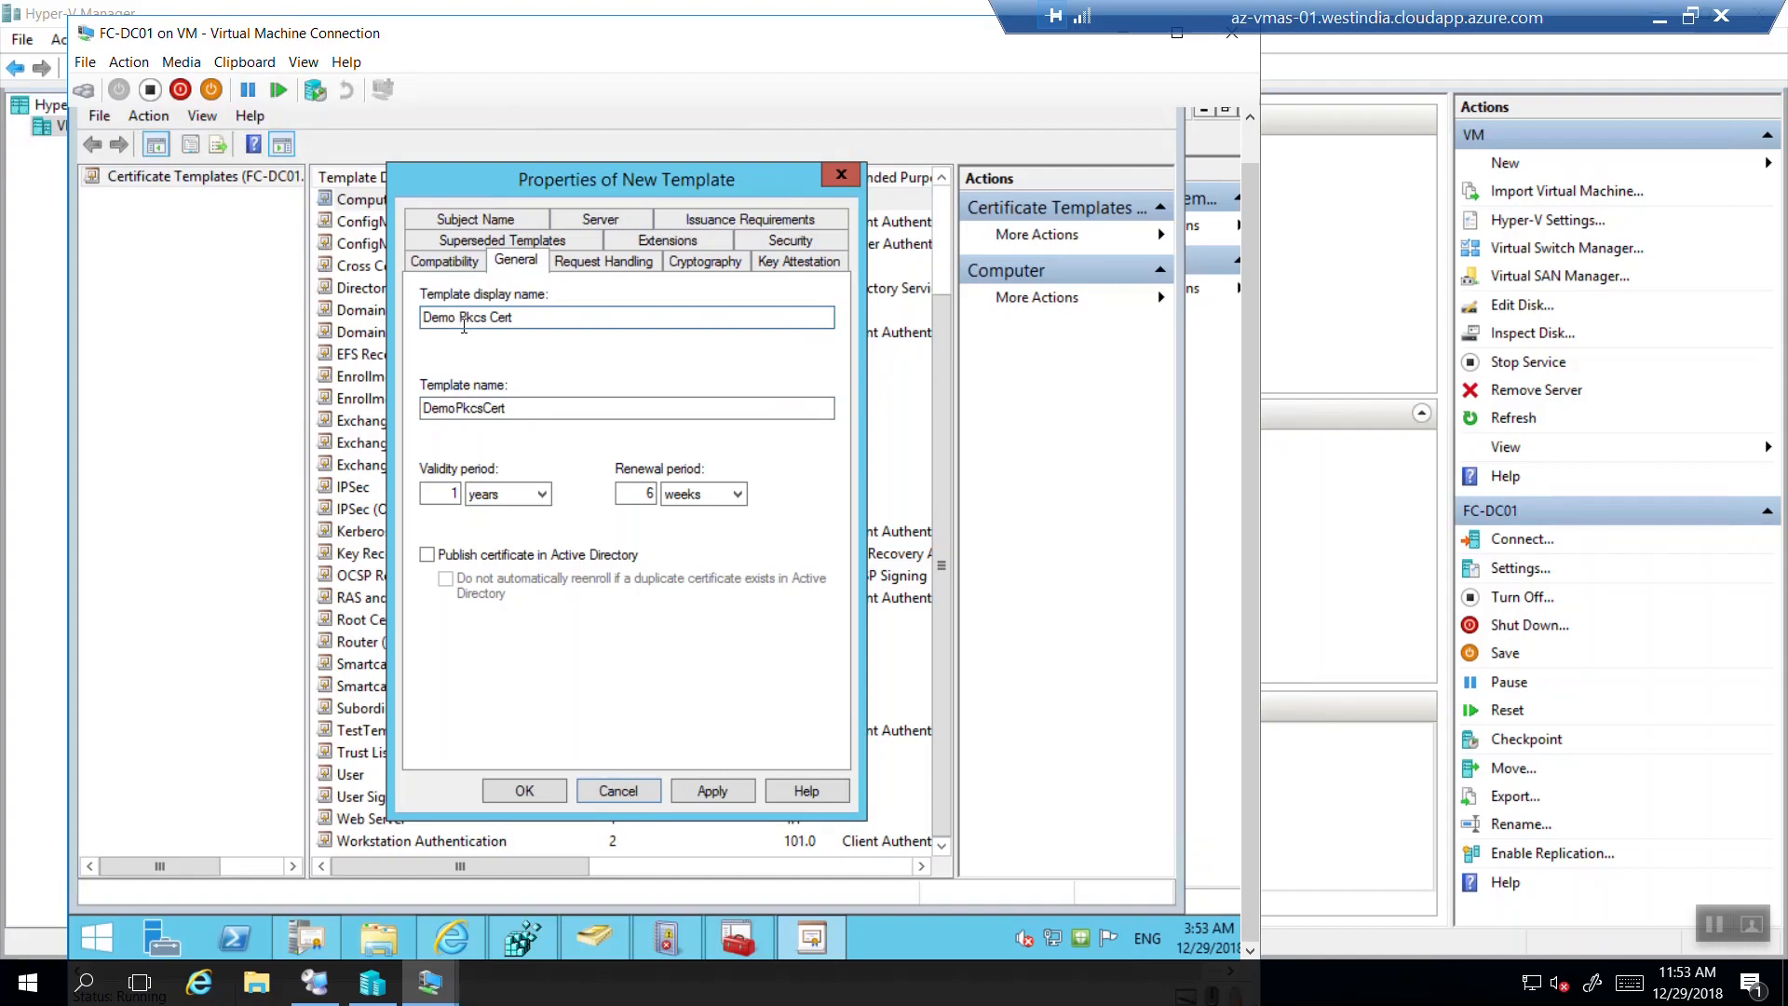
left_click(479, 409)
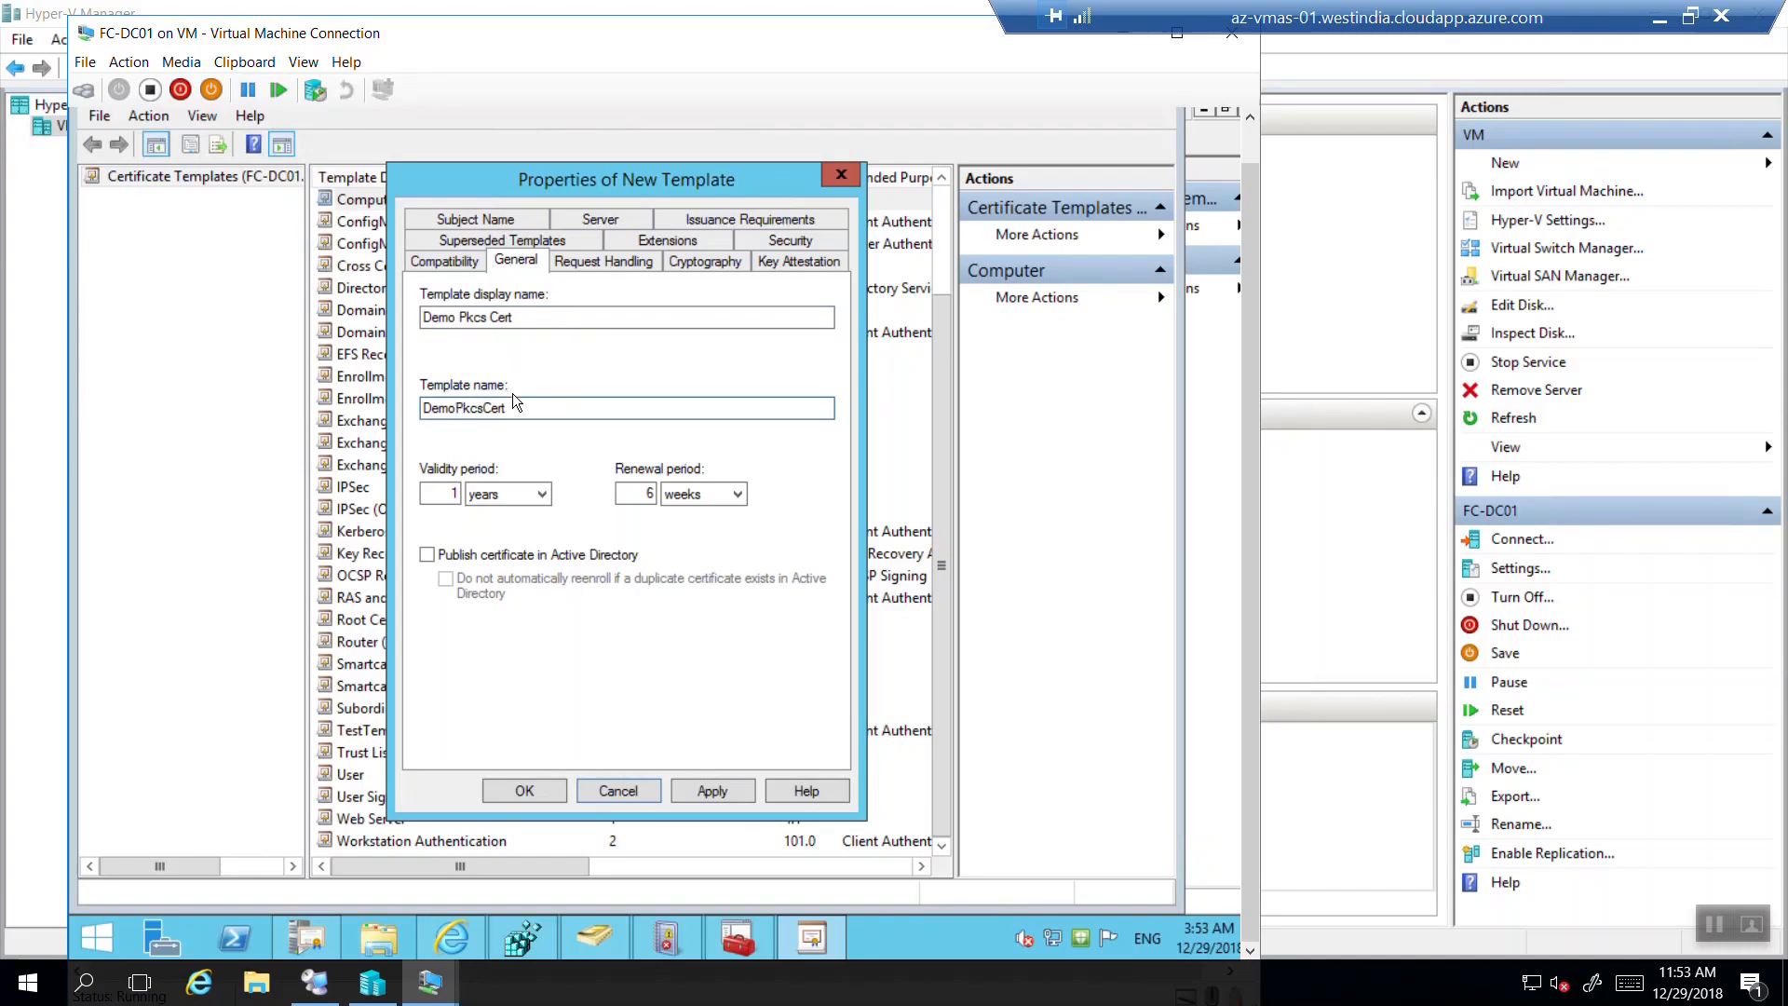
left_click_drag(518, 408, 421, 408)
key("super+r")
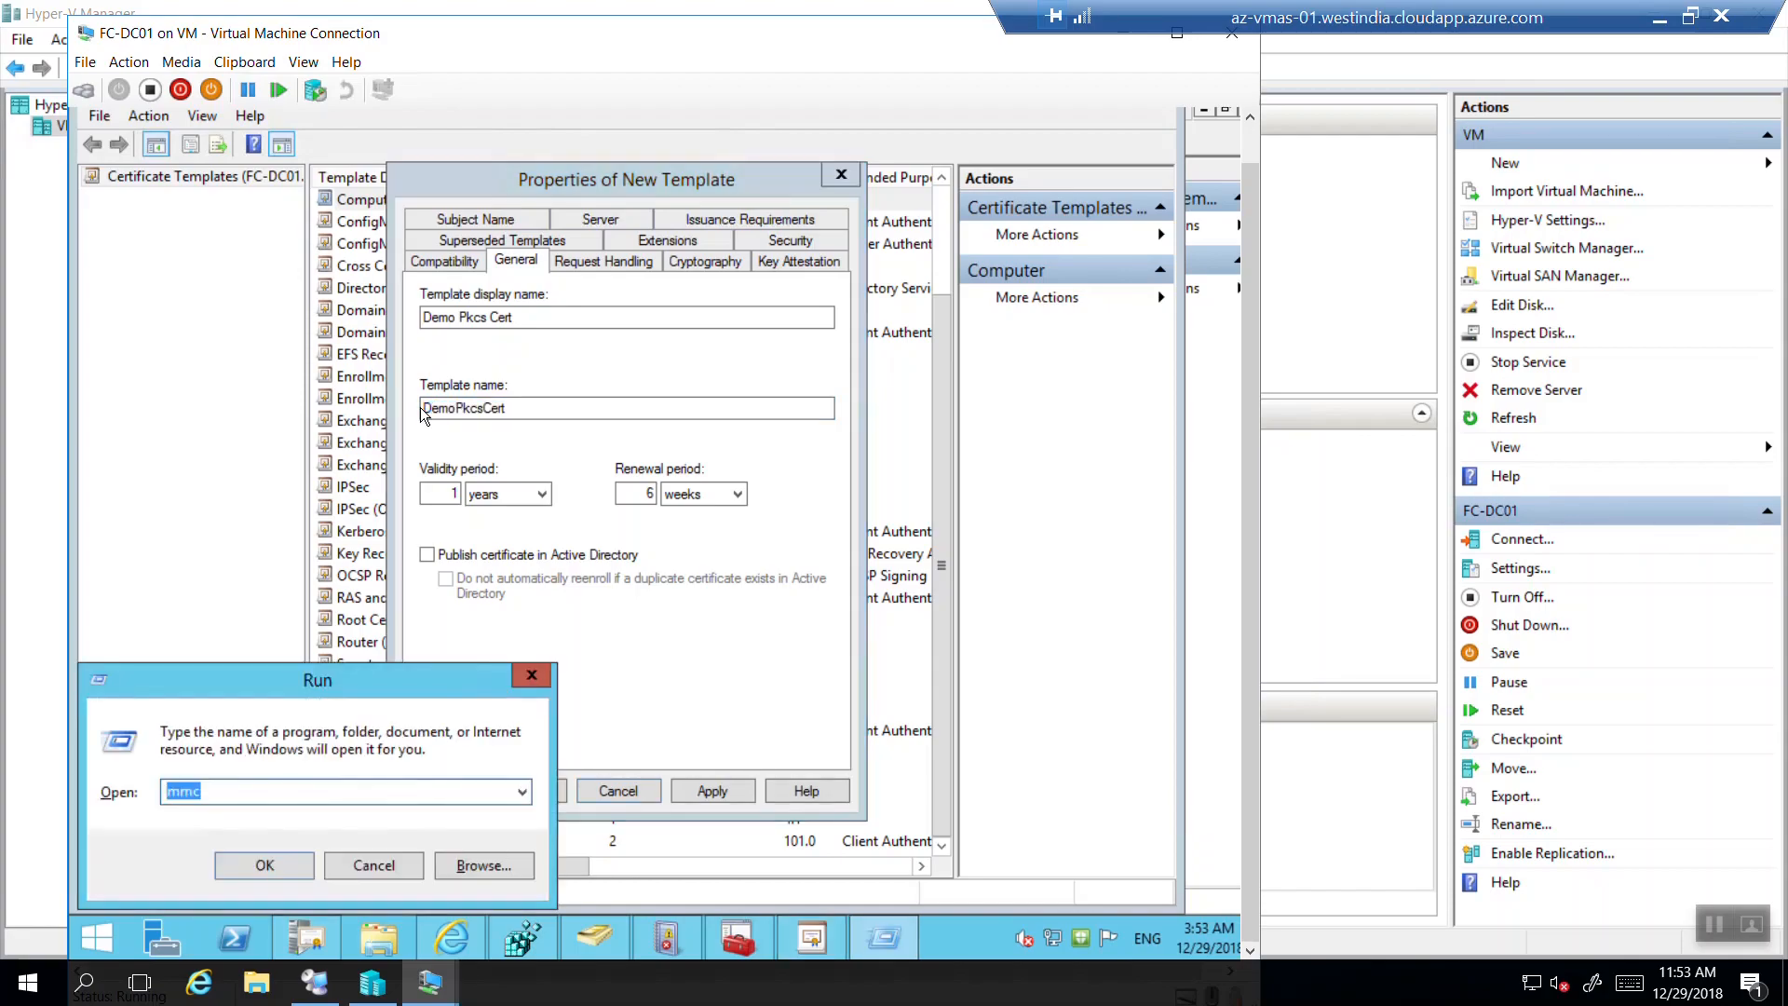
left_click(532, 675)
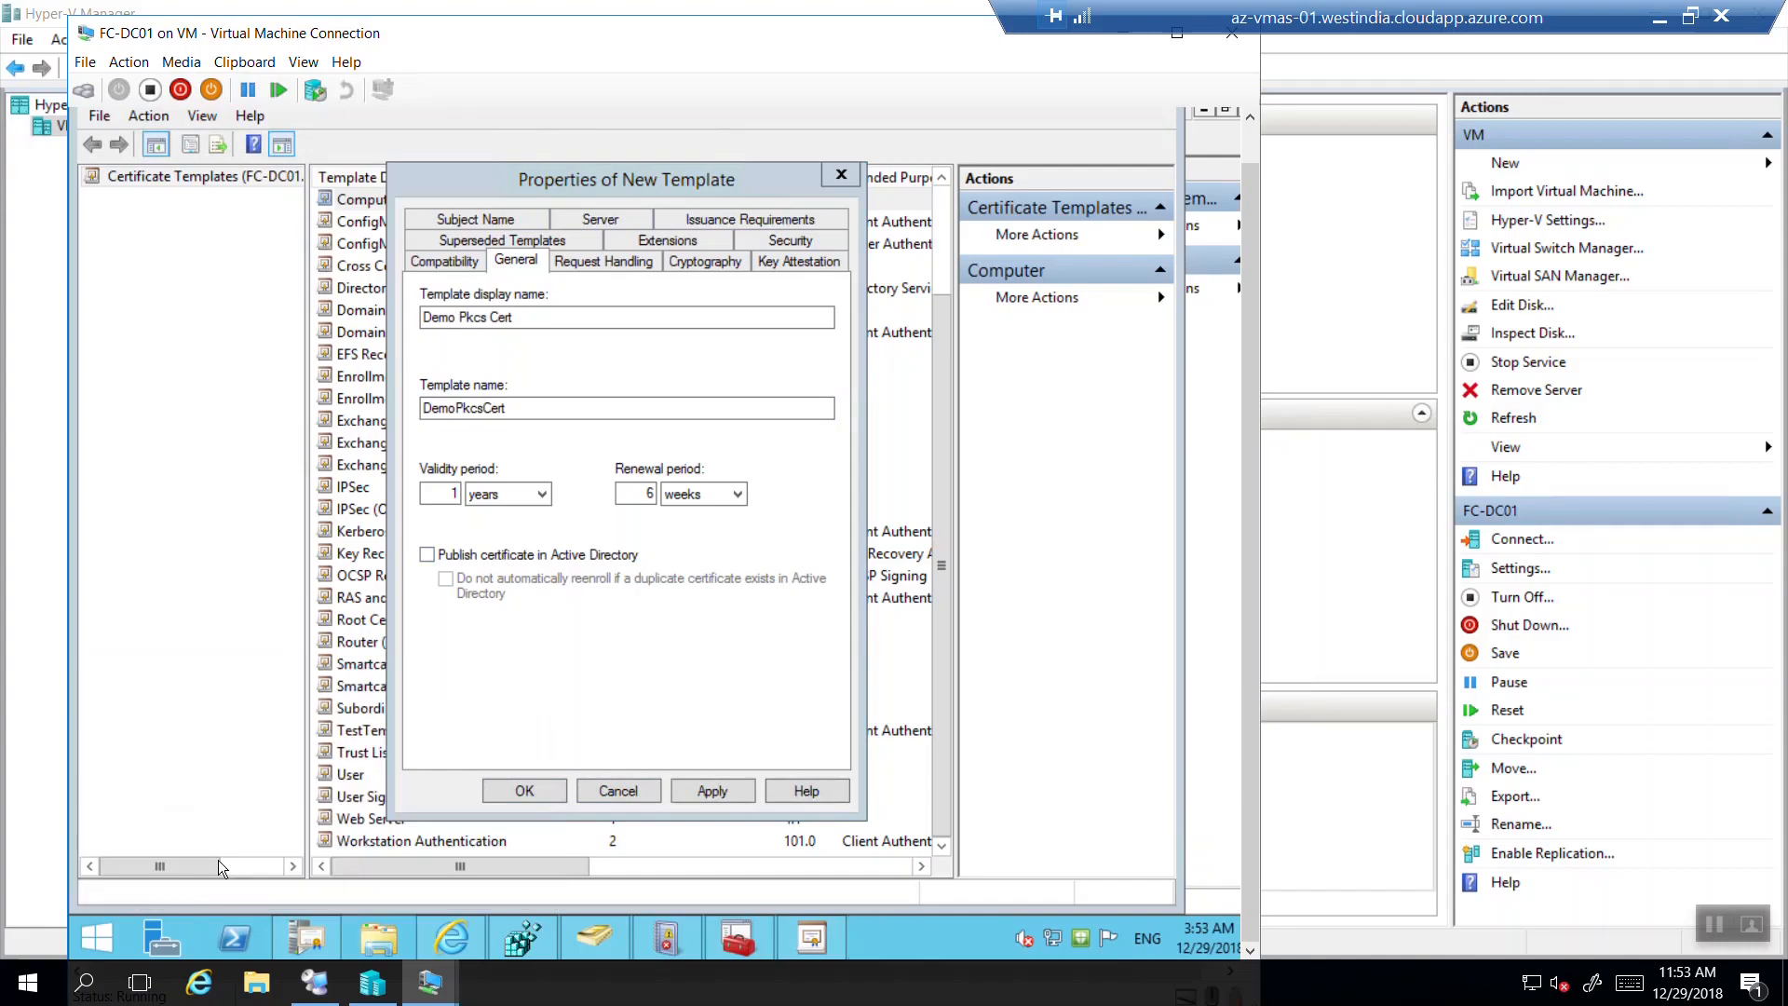
Launch Notepad on the host and note 'Template Name- DemoPkcsTemp'.
right_click(38, 977)
left_click(99, 863)
type("notepad")
key("Return")
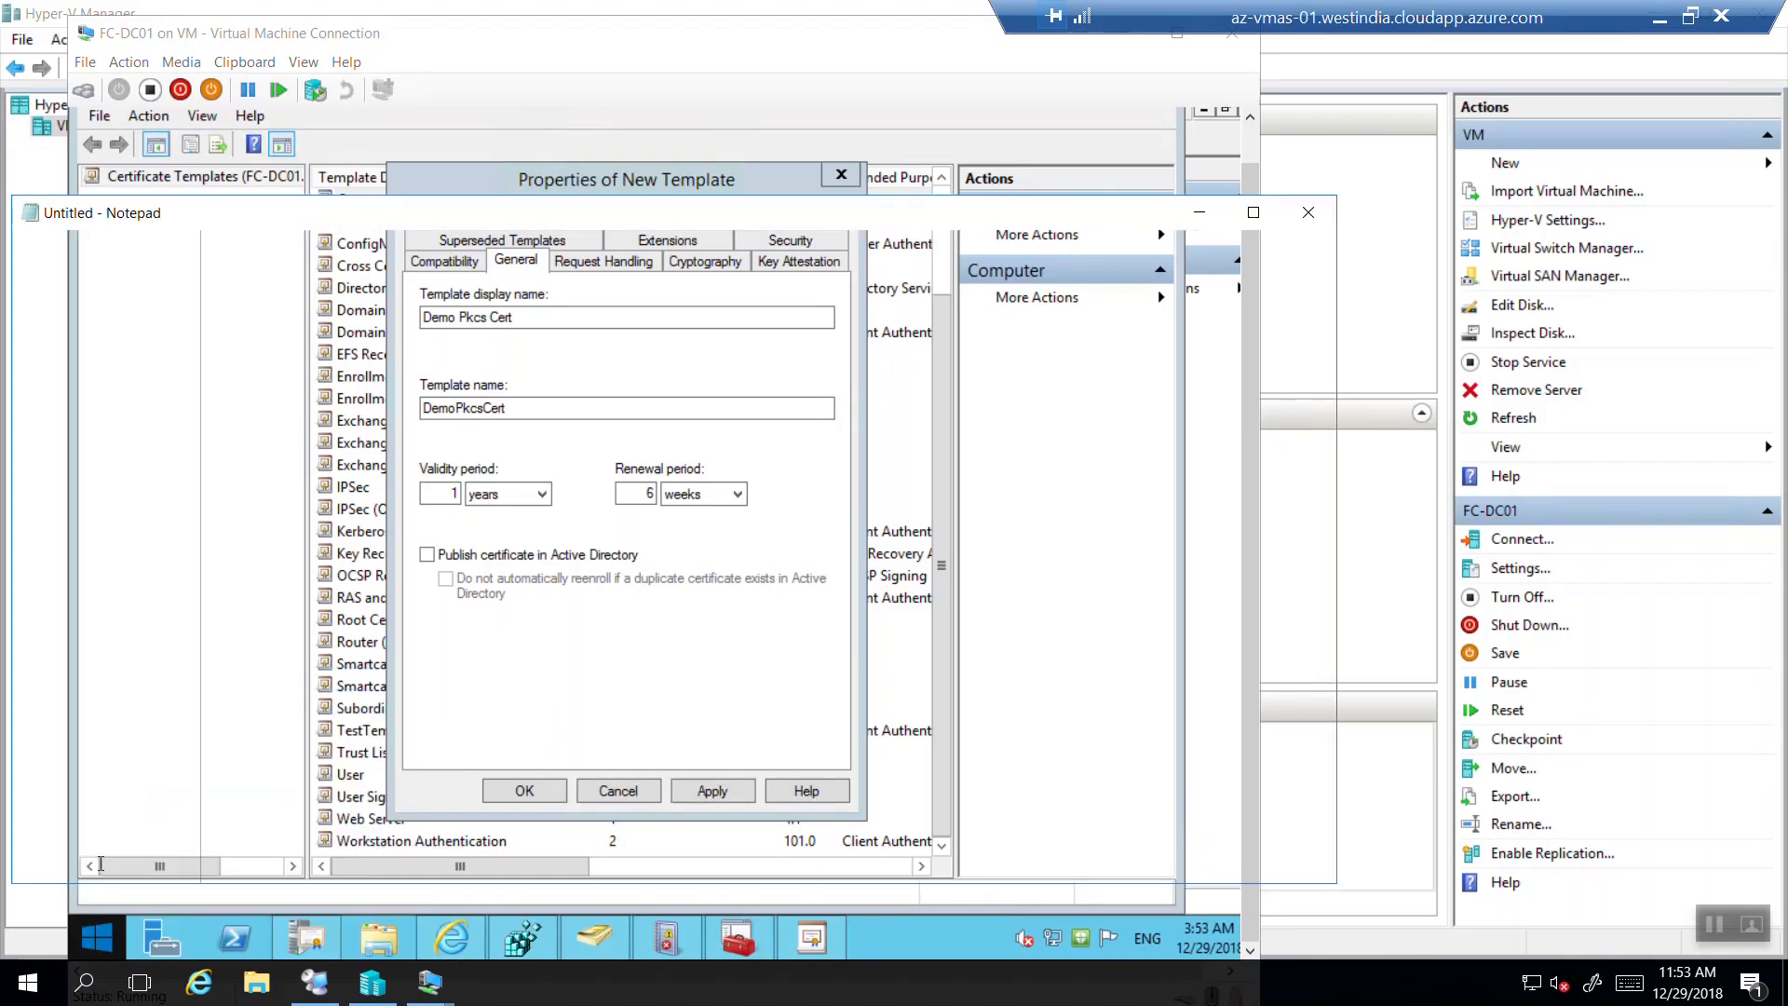
left_click_drag(738, 229, 1636, 295)
type("Tem")
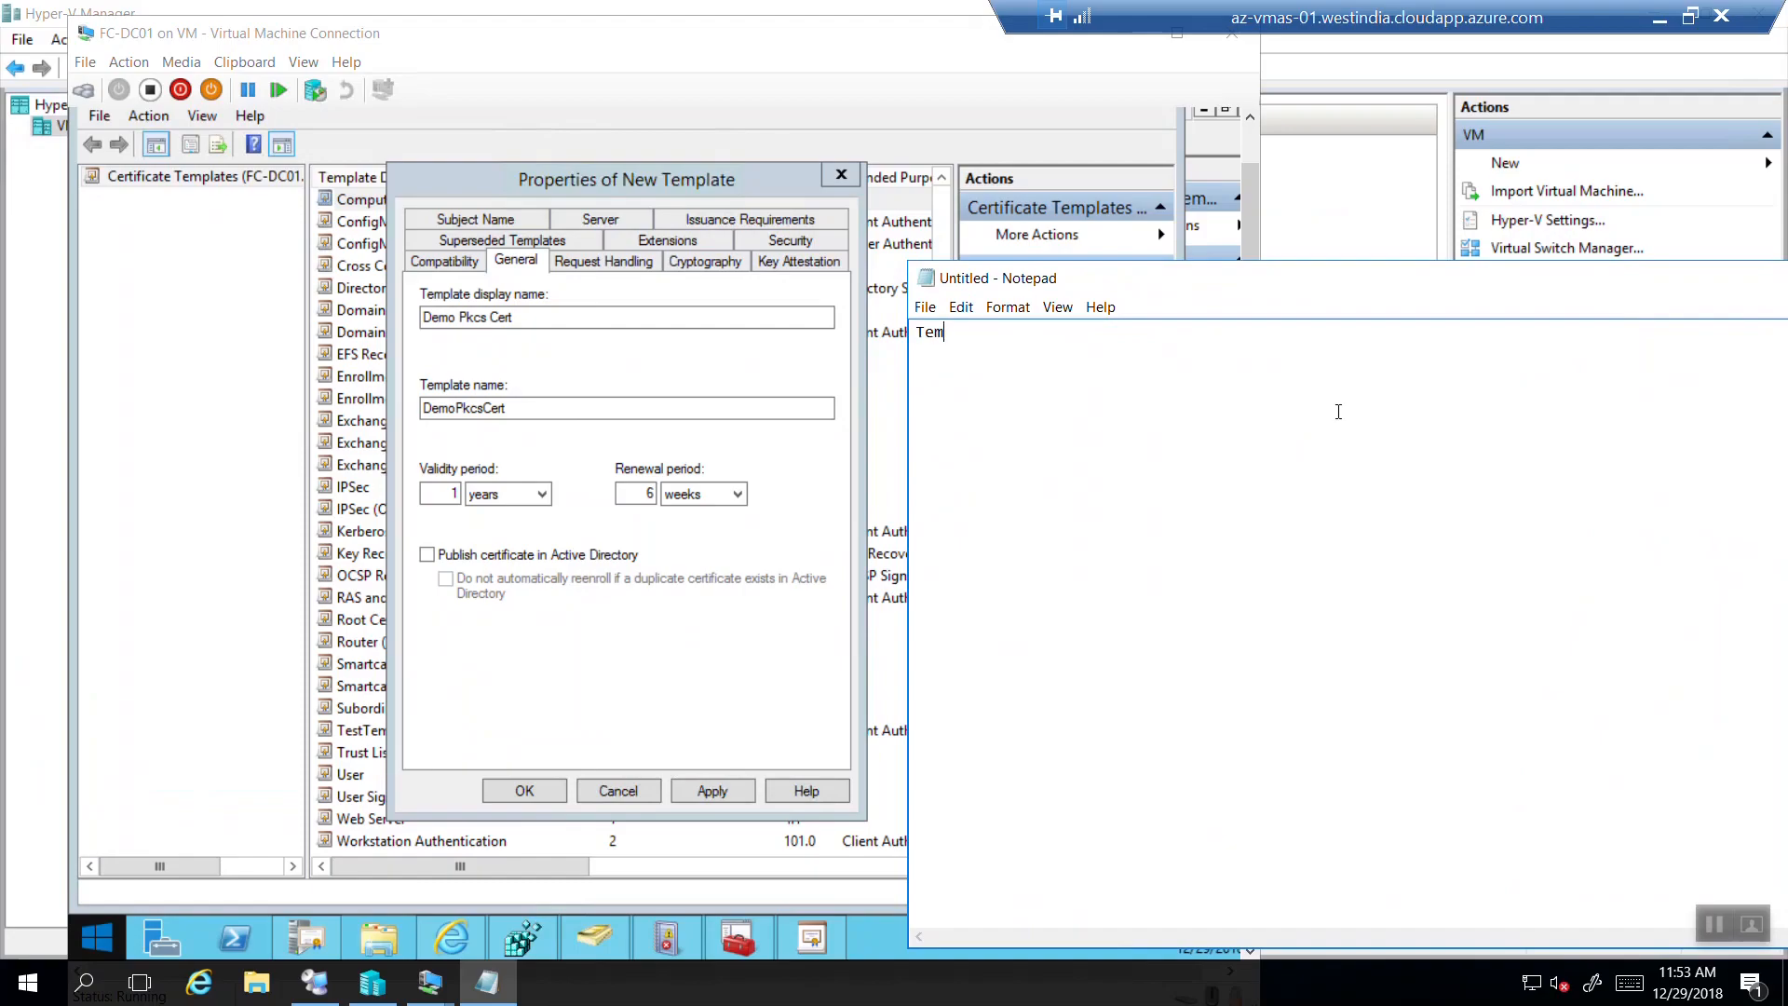
type("plate Name-")
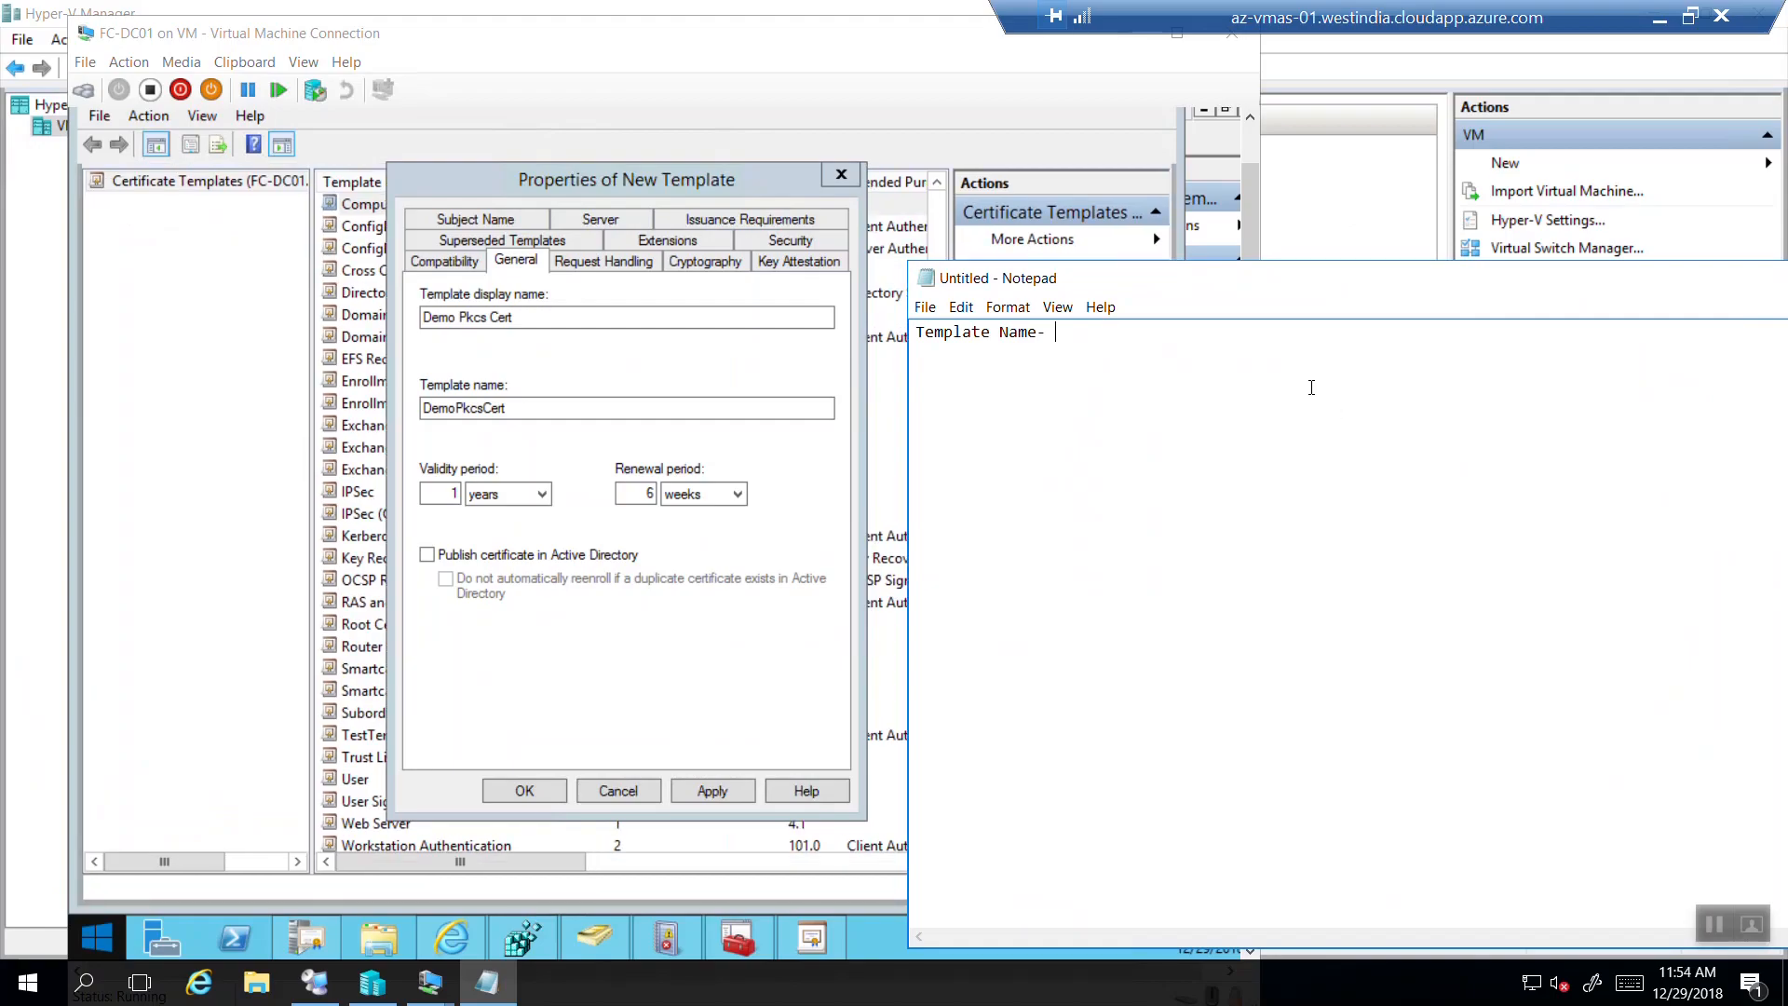
type("DemoPkcsCert")
key("BackSpace")
key("BackSpace")
key("BackSpace")
key("BackSpace")
type("Temp")
Change the display name to 'Demo Pkcs Temp', checking it against the Notepad note.
left_click(575, 316)
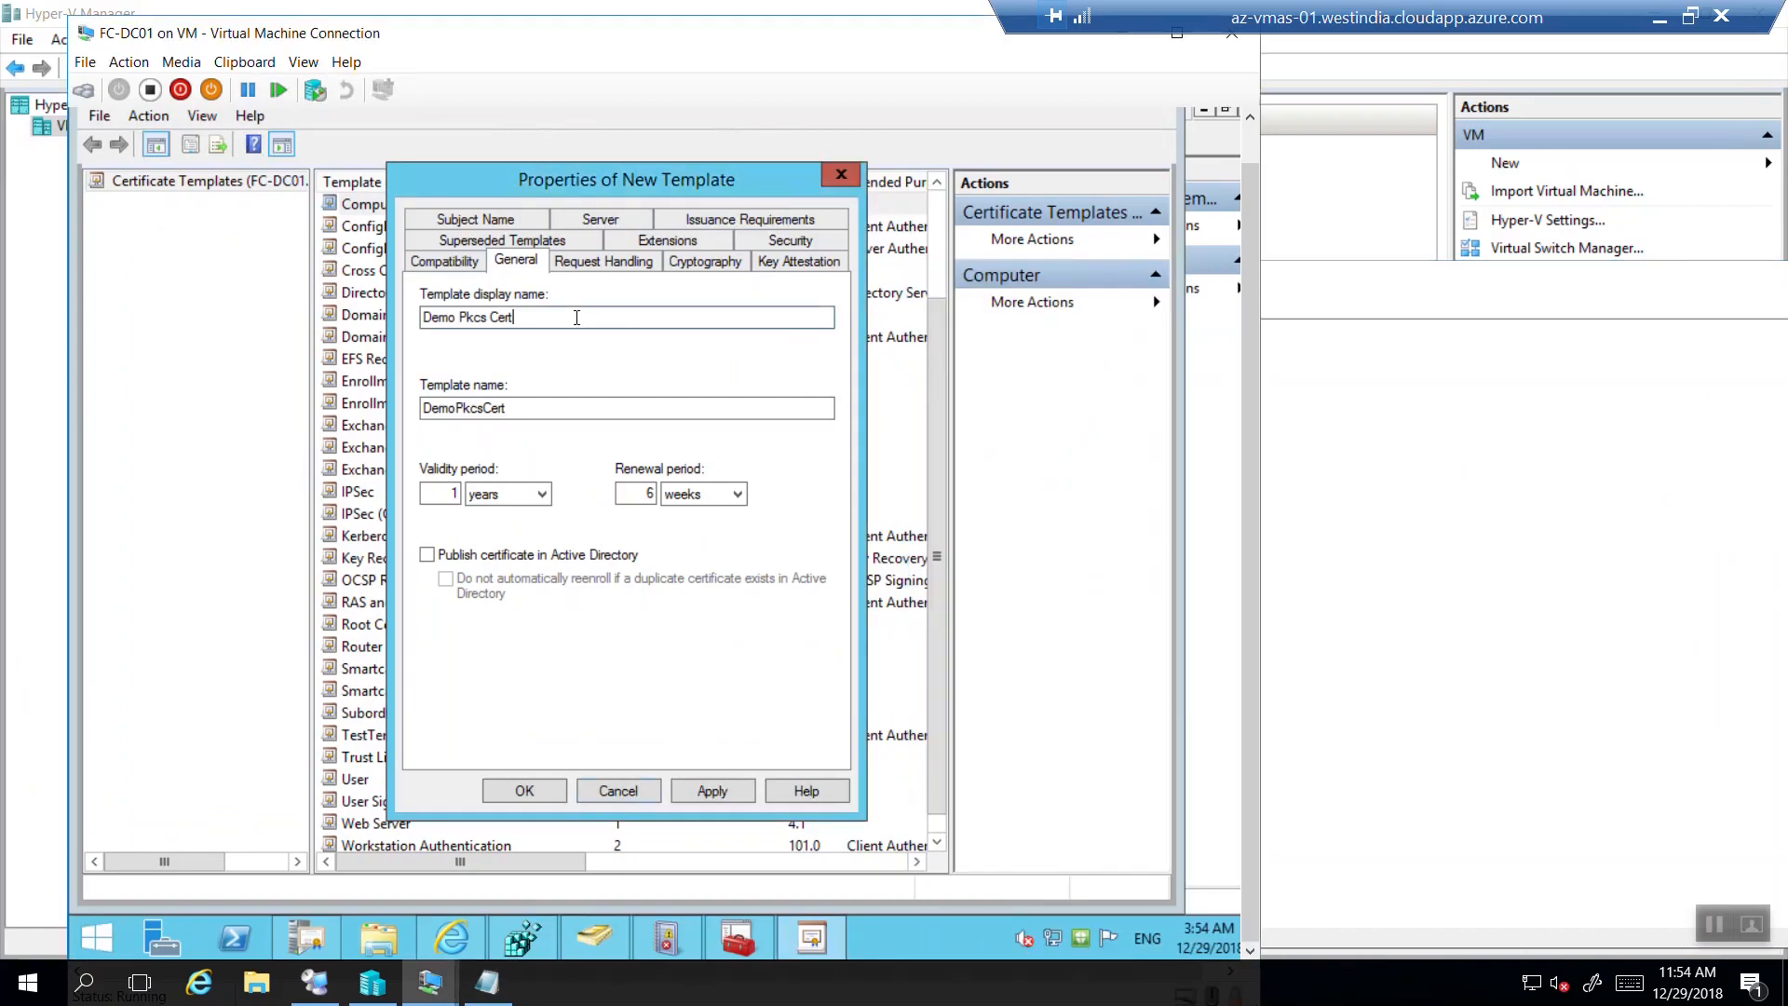
key("BackSpace")
key("BackSpace")
key("BackSpace")
key("BackSpace")
type("Temp")
left_click(493, 983)
left_click(463, 988)
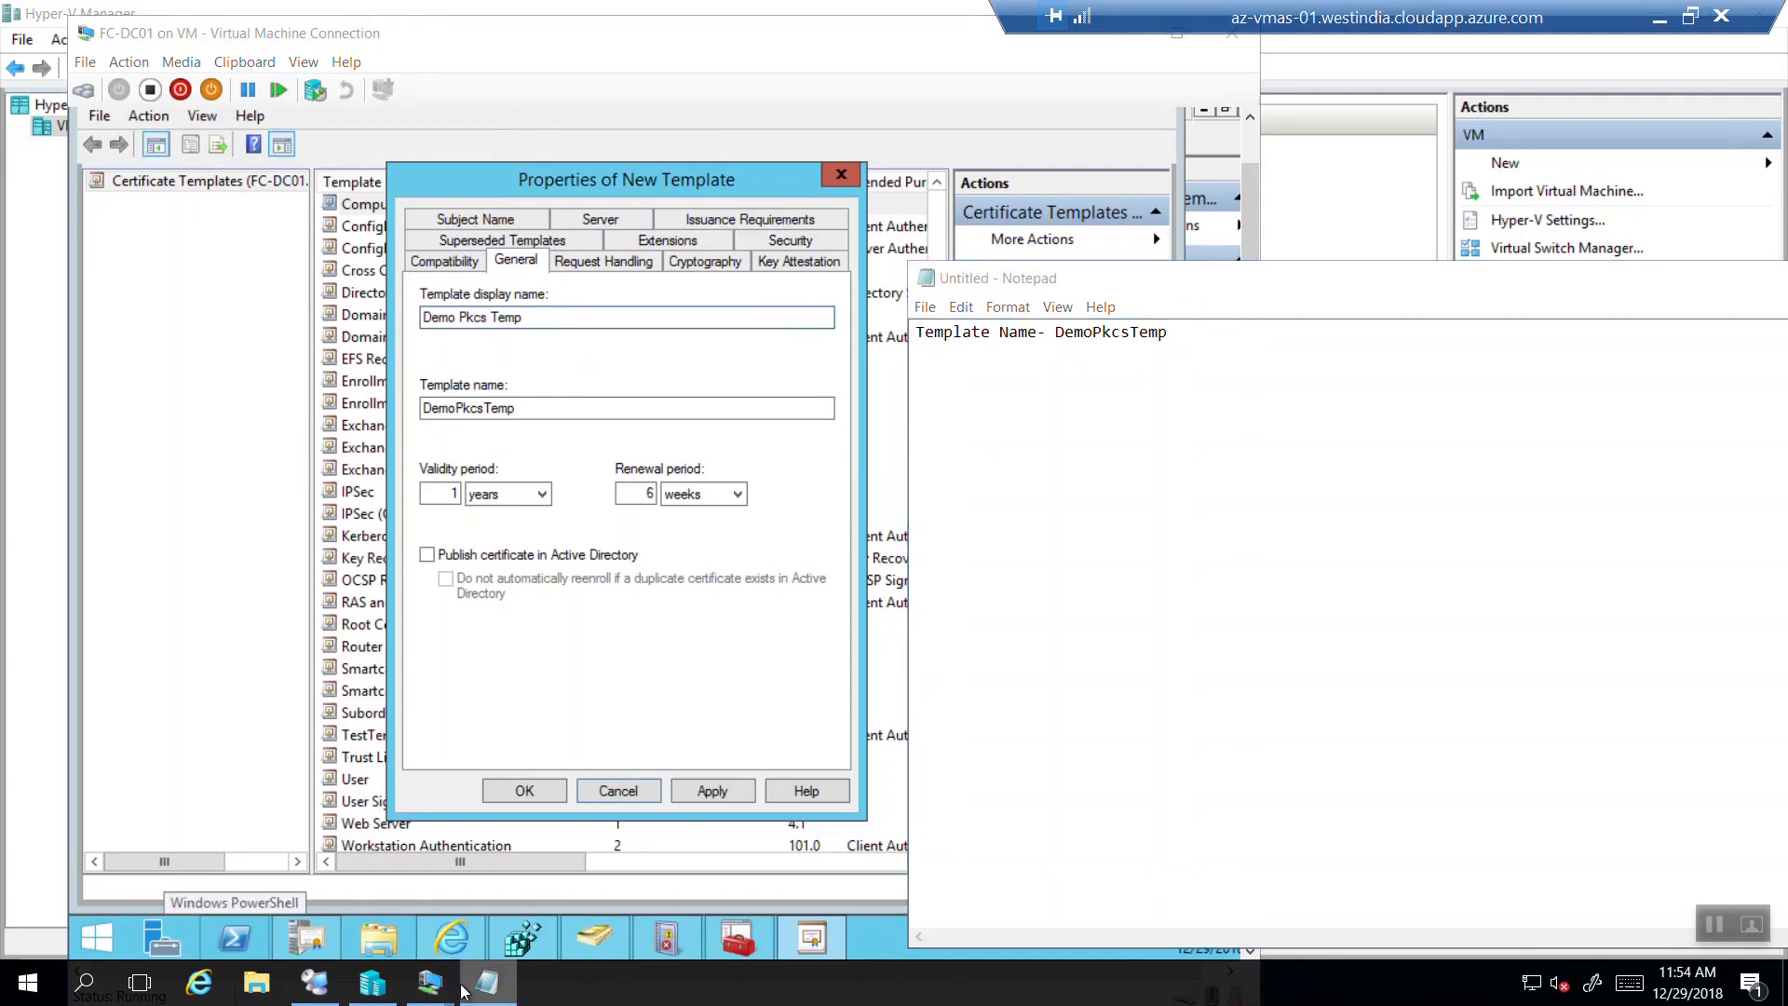
left_click(596, 262)
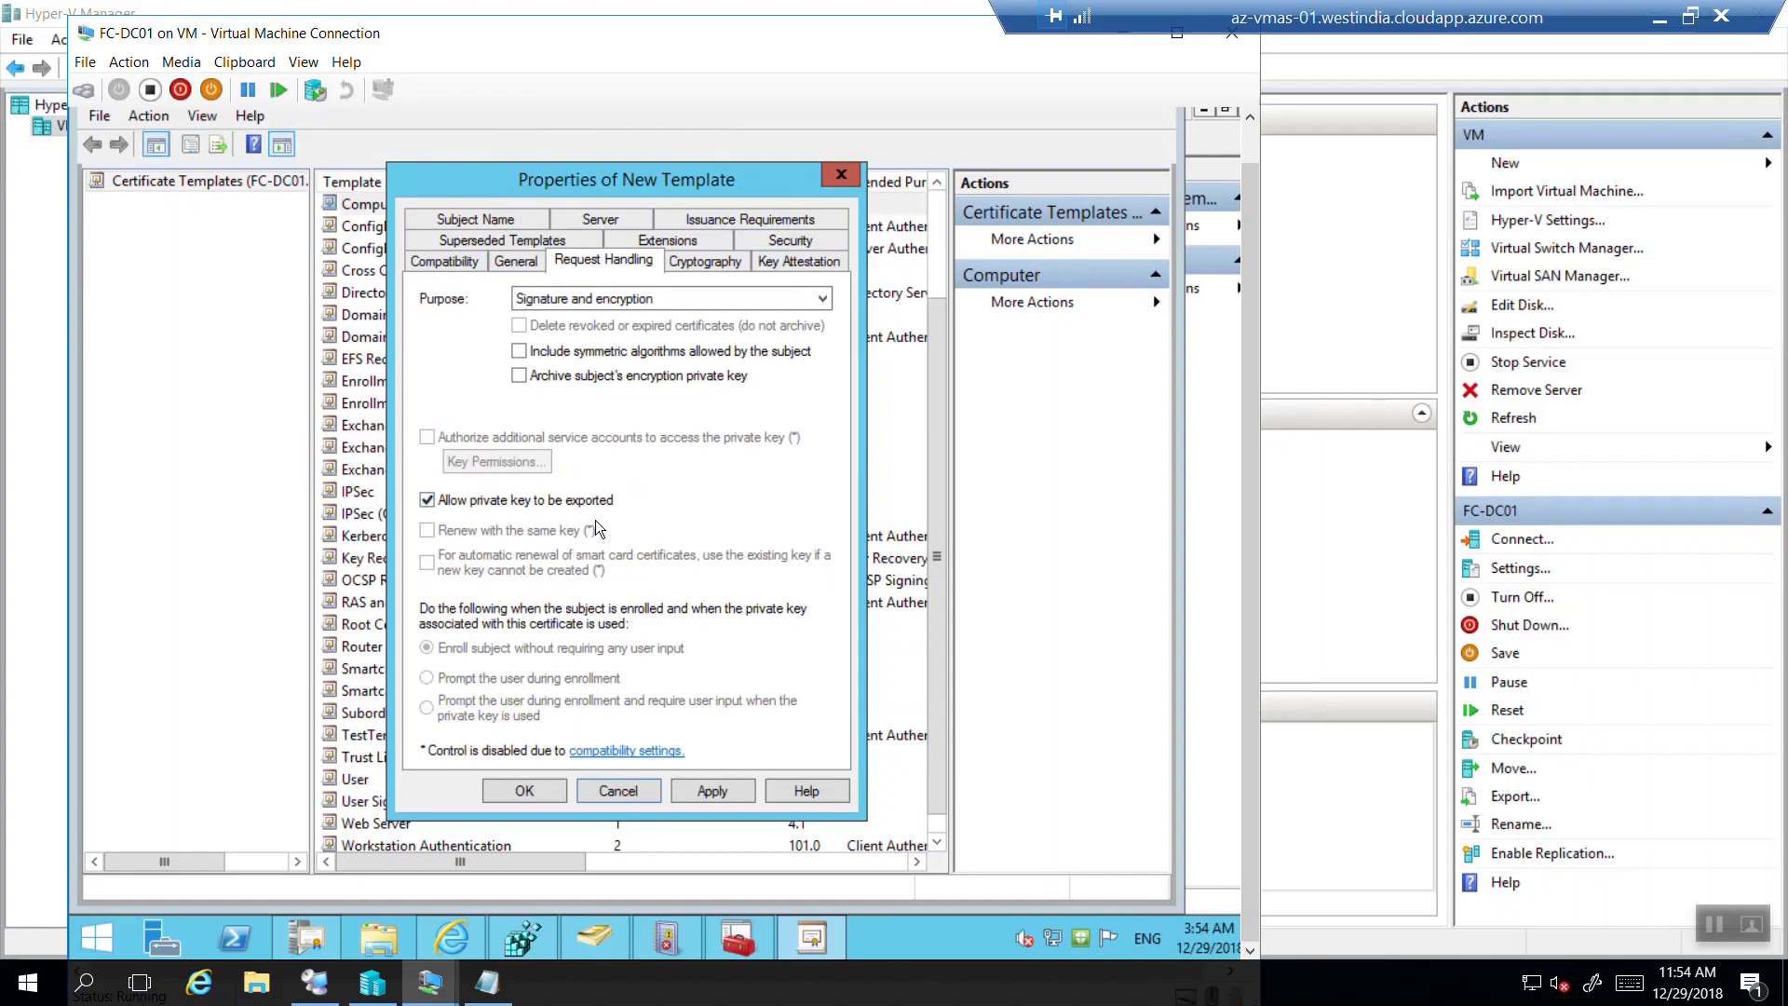
Review the Cryptography, Key Attestation, Superseded Templates and Extensions tabs, including Key Usage details.
left_click(704, 259)
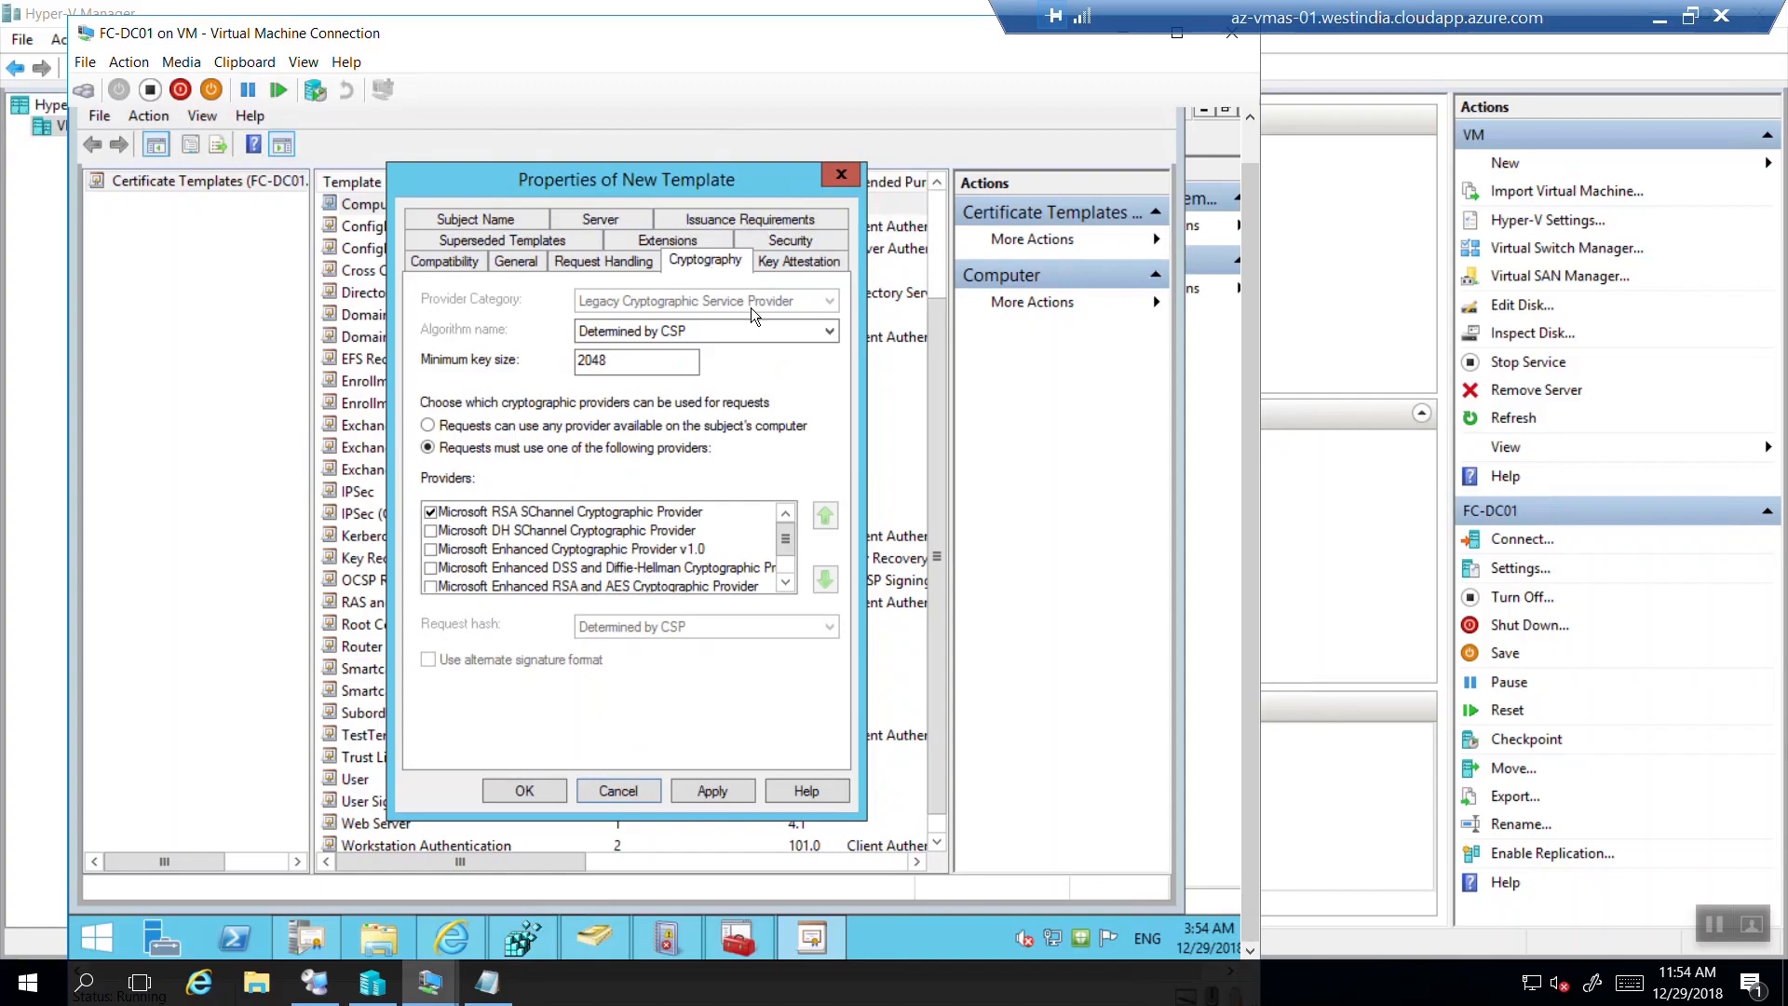
left_click(797, 263)
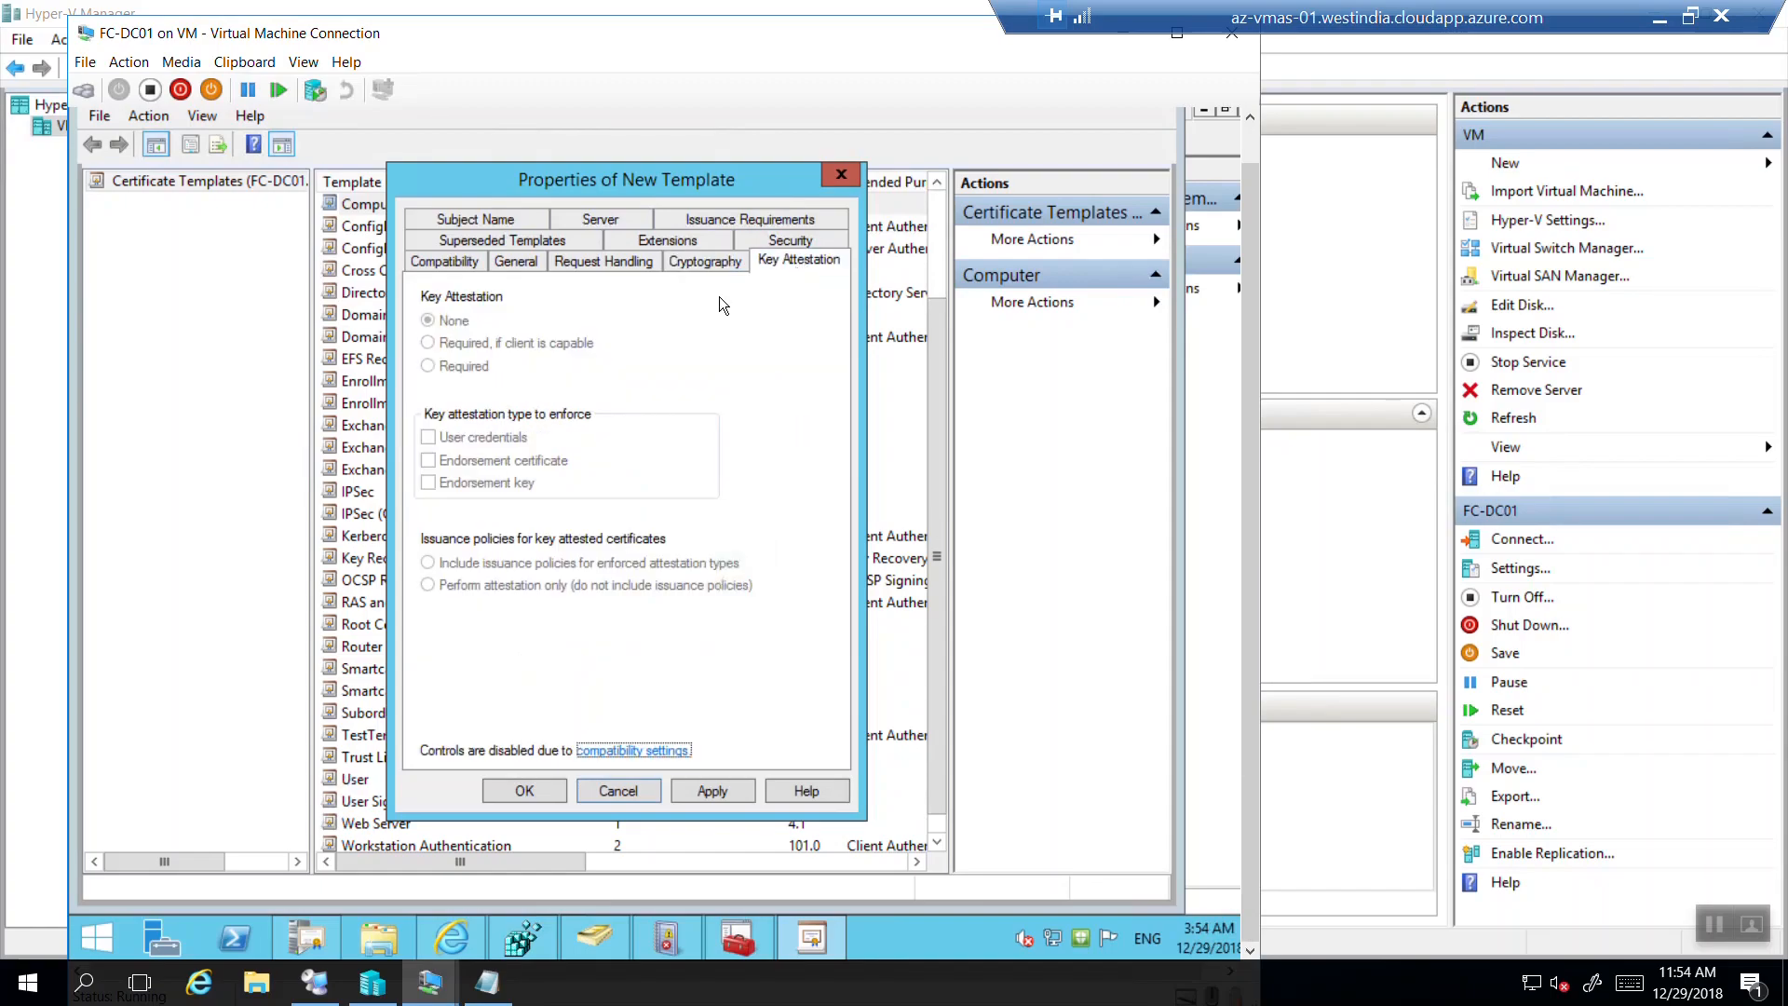
left_click(508, 244)
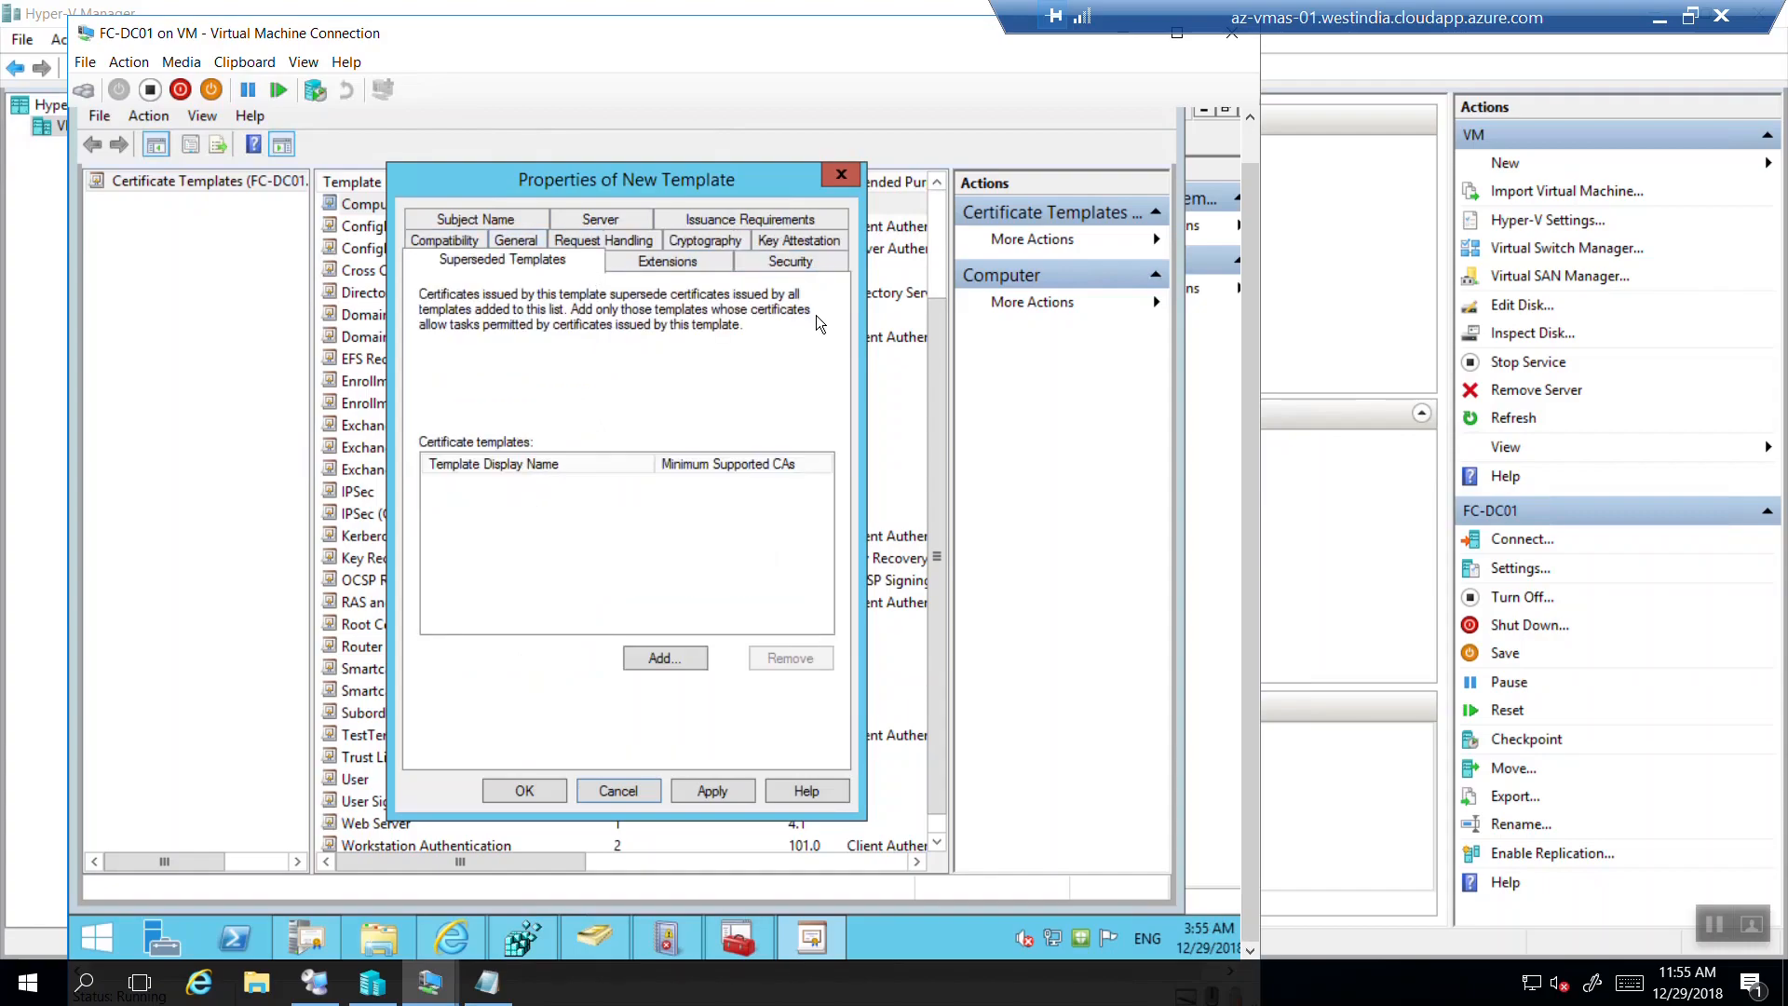
left_click(665, 268)
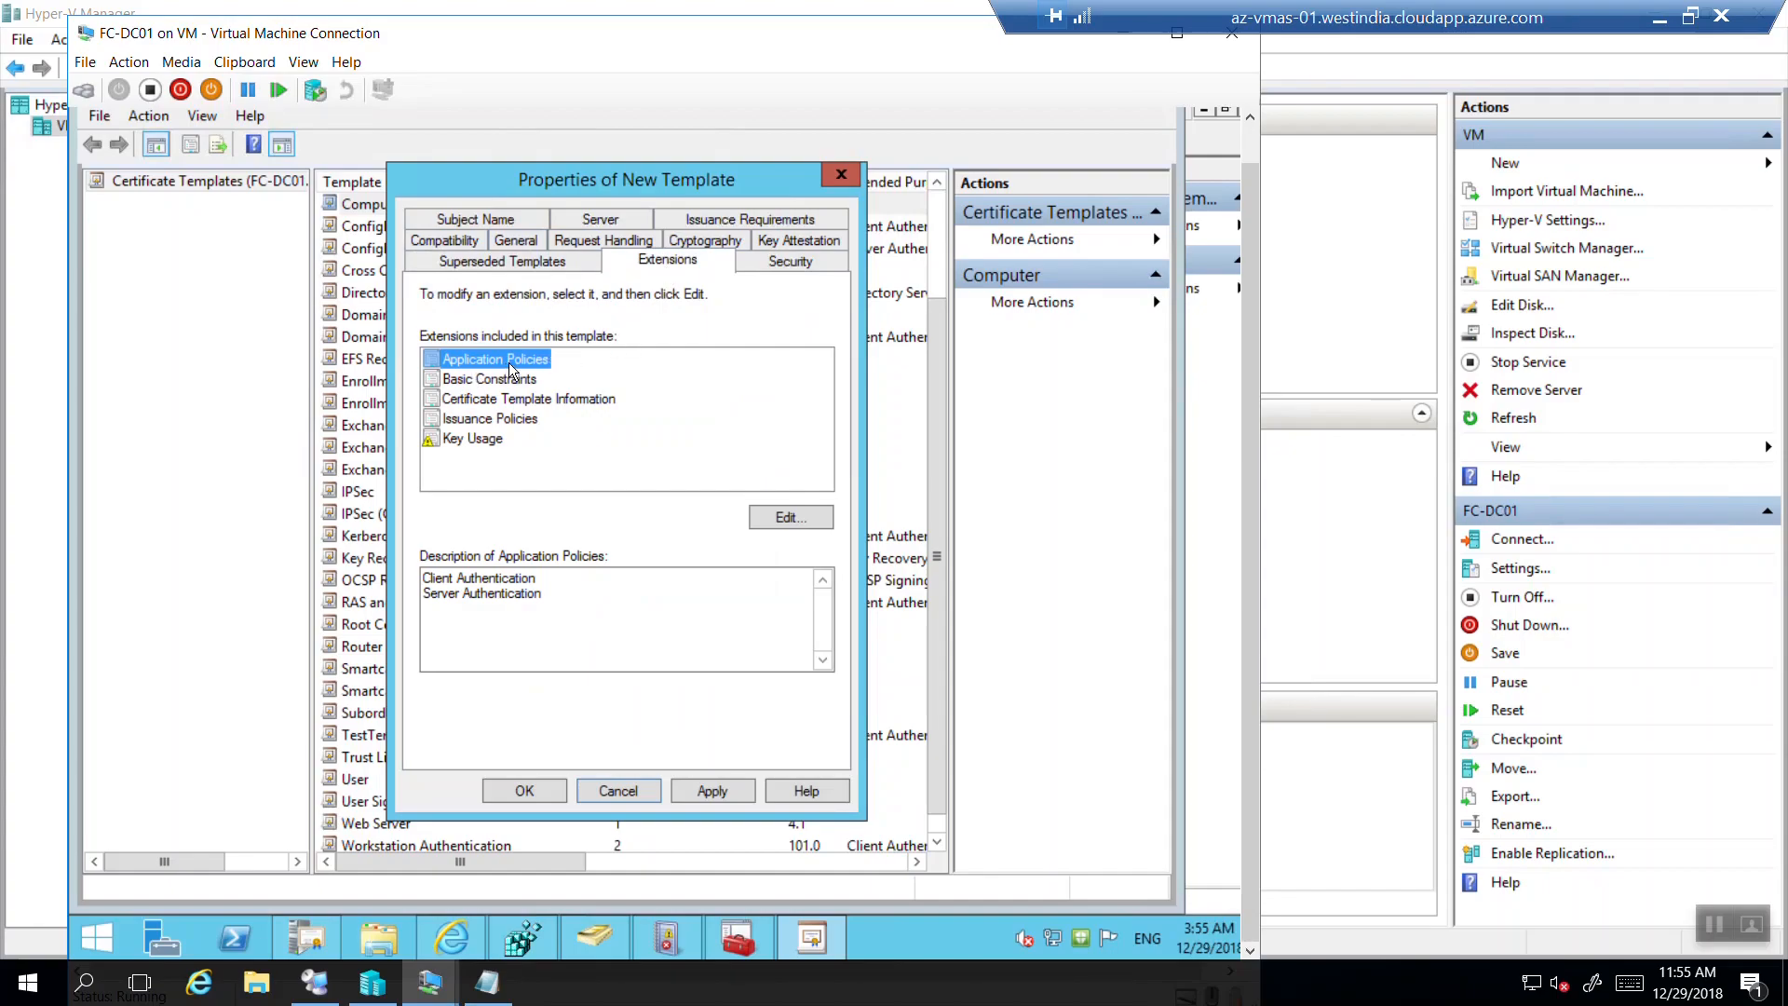
left_click_drag(565, 579, 411, 579)
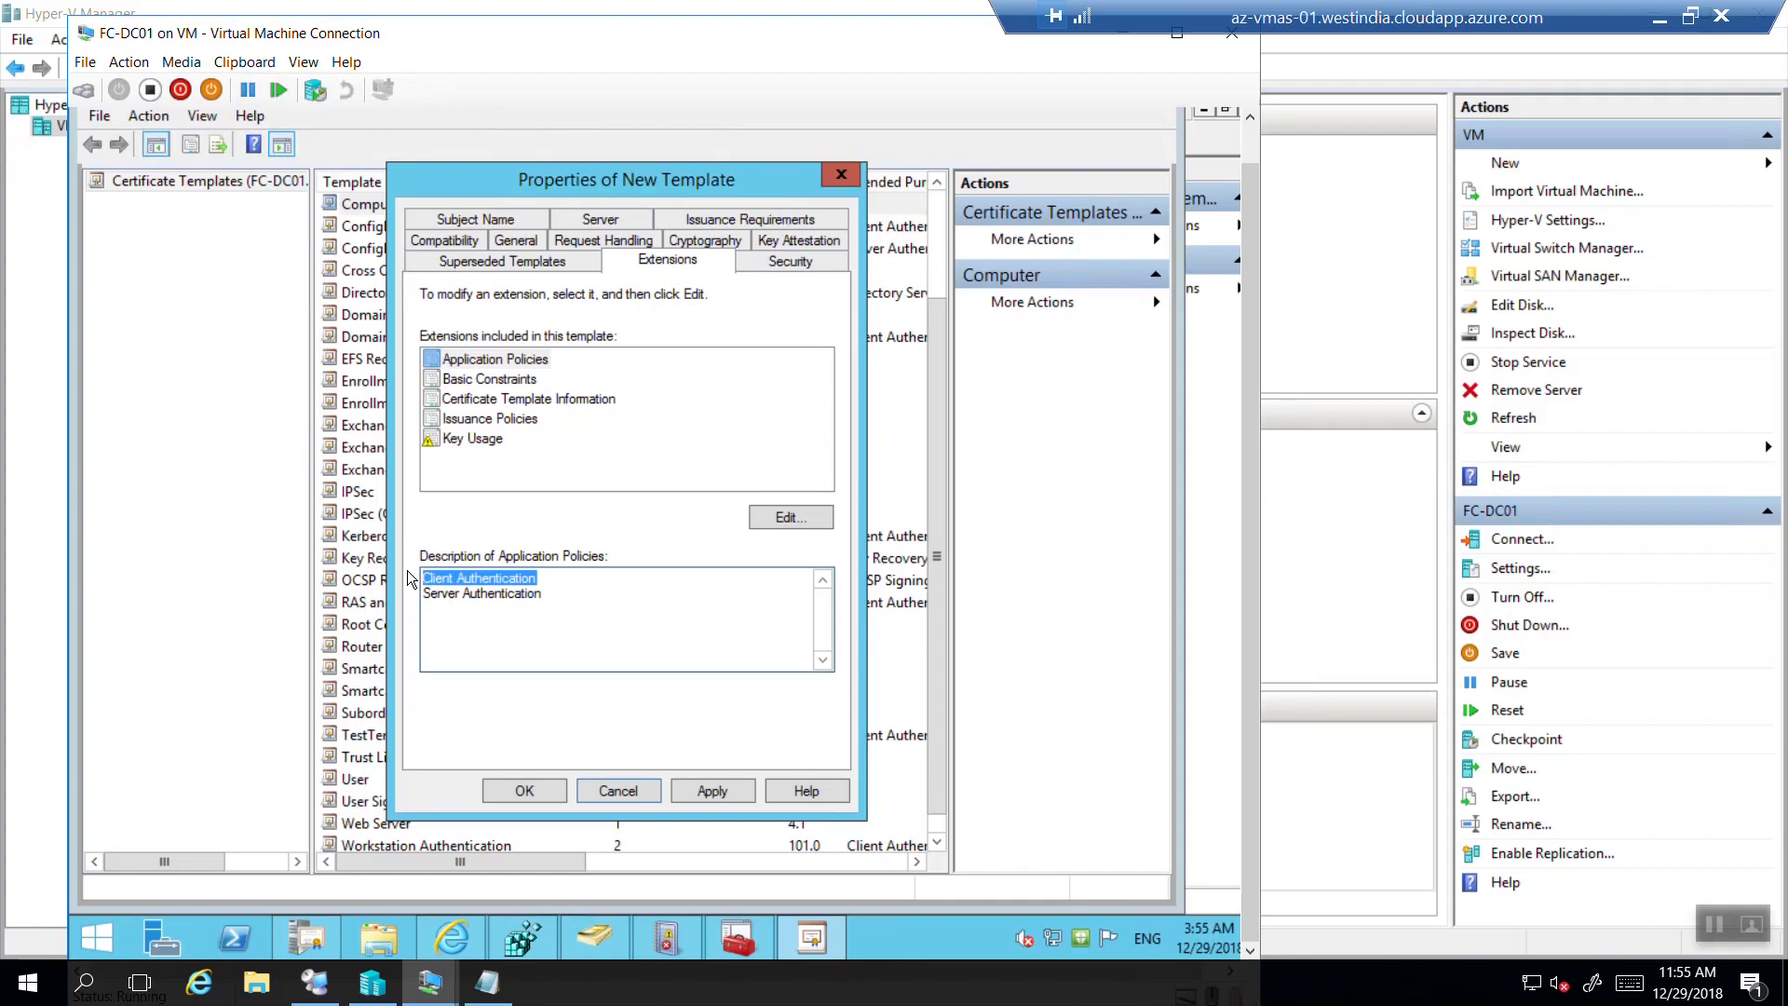
left_click(461, 439)
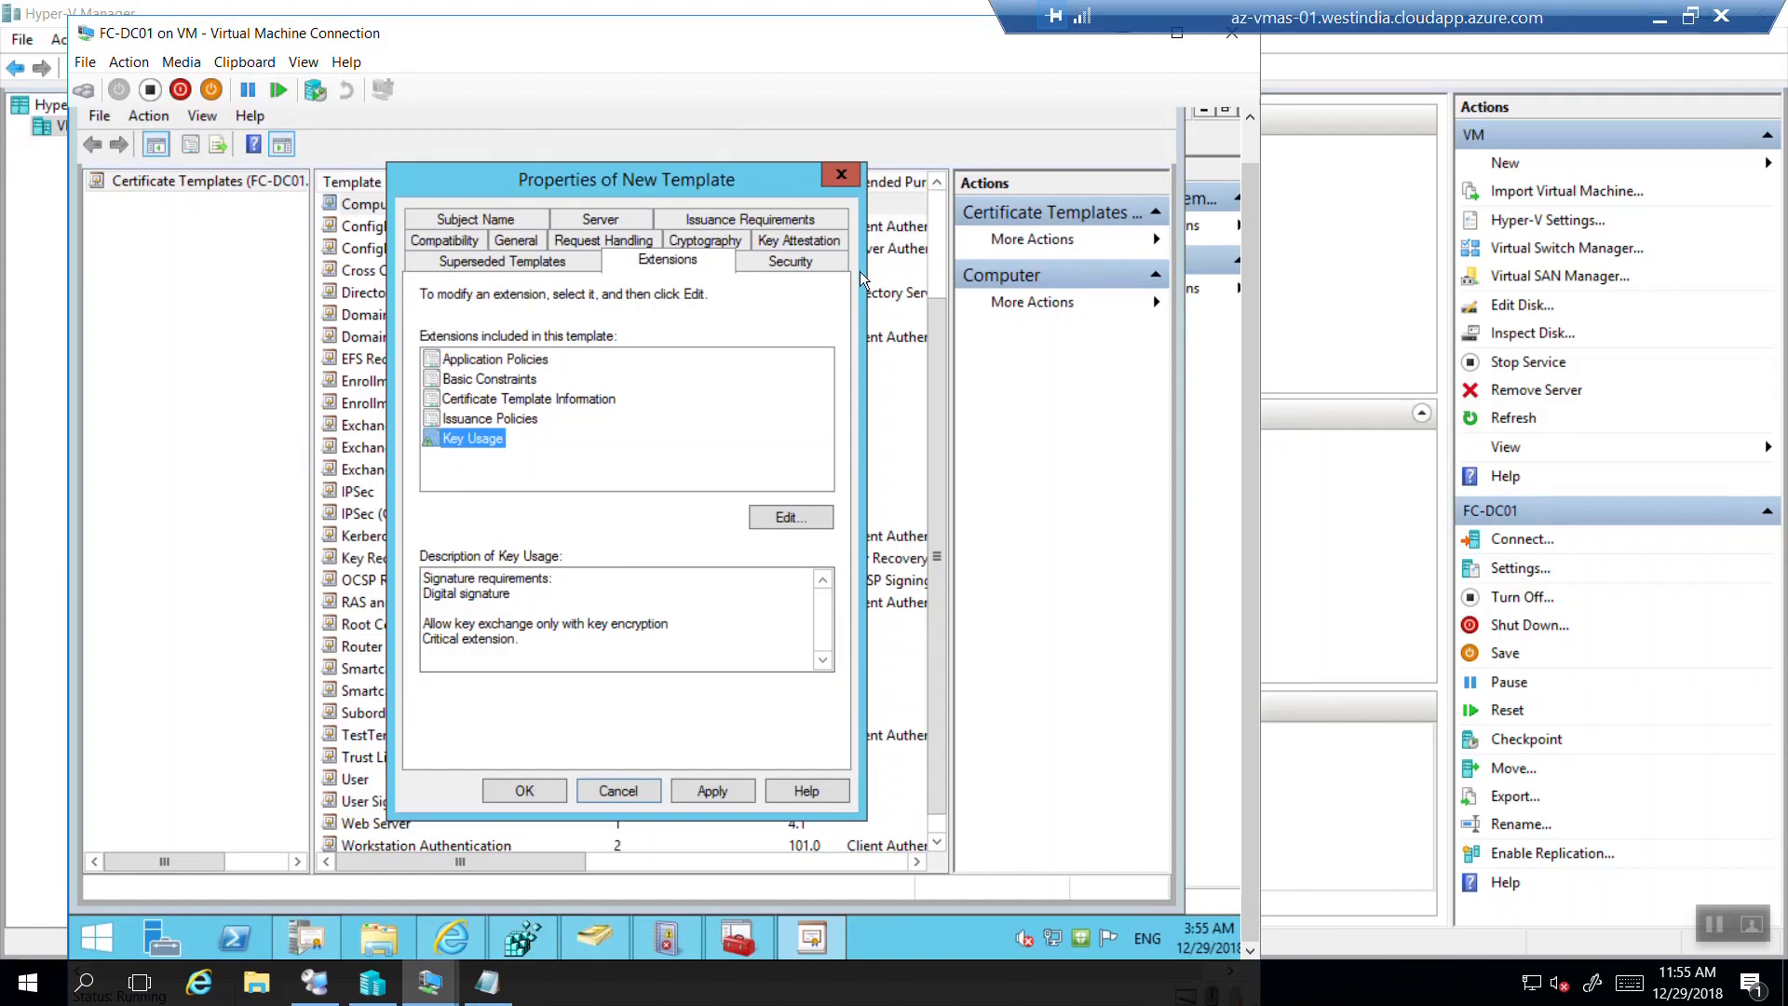
left_click(787, 262)
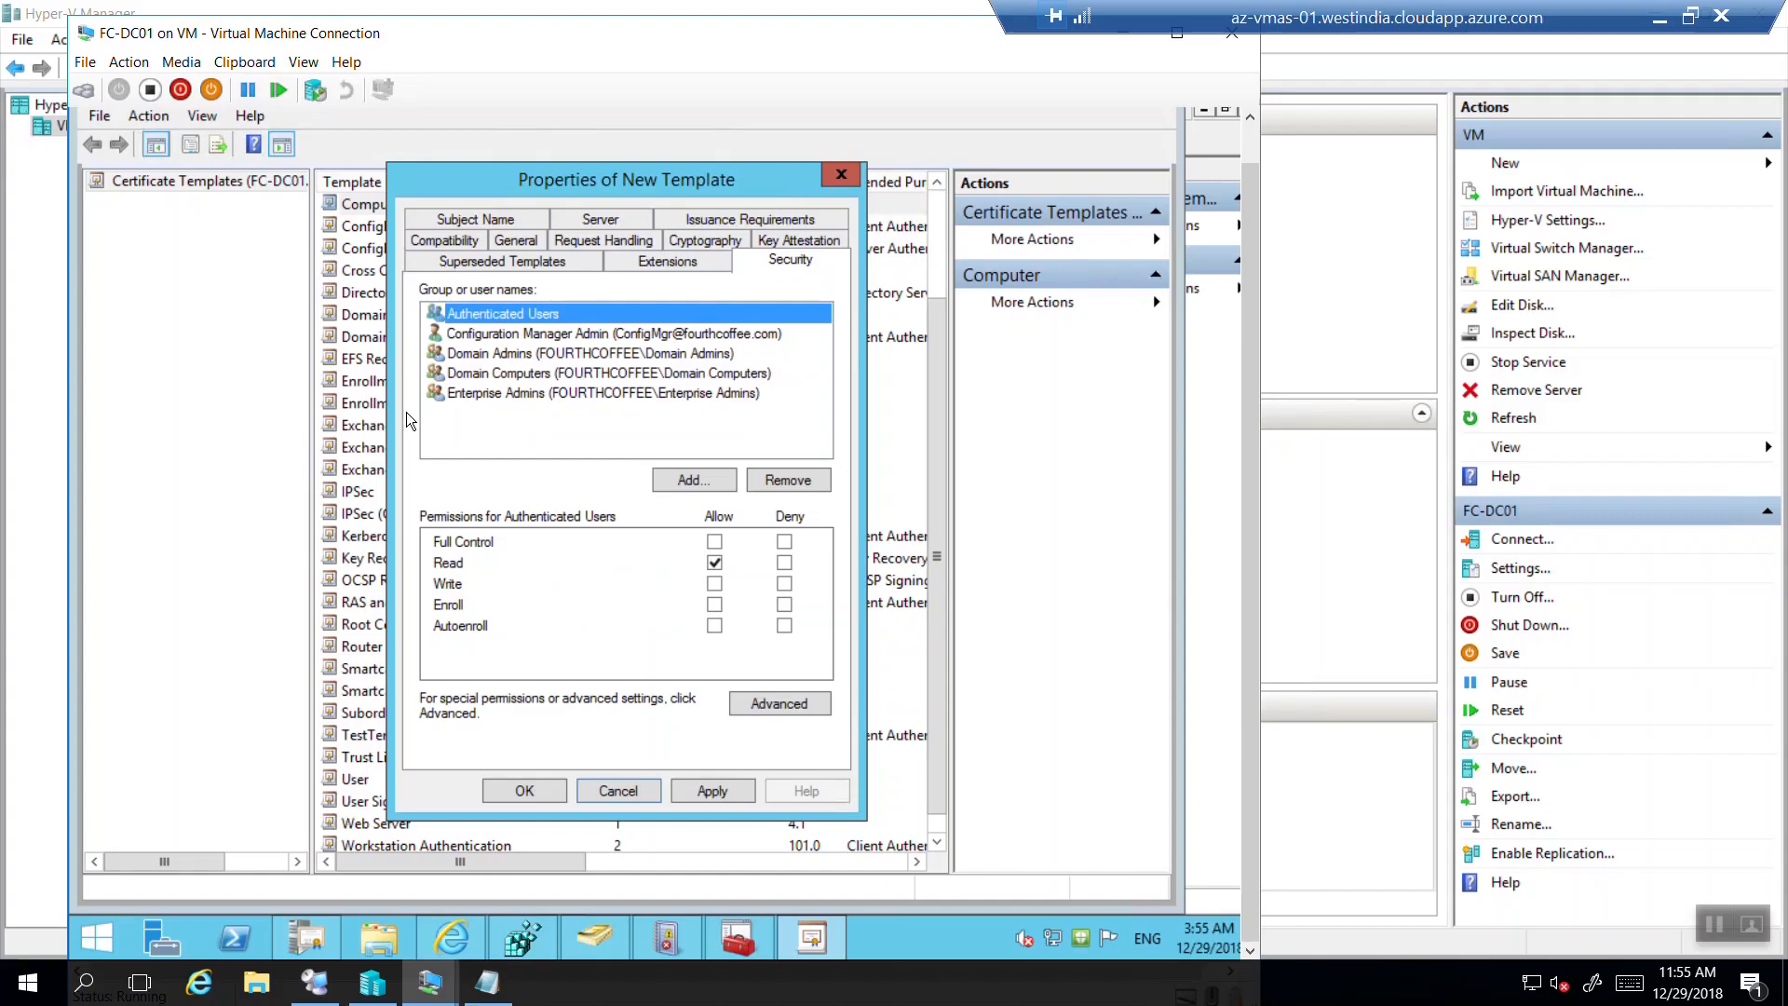
left_click(429, 982)
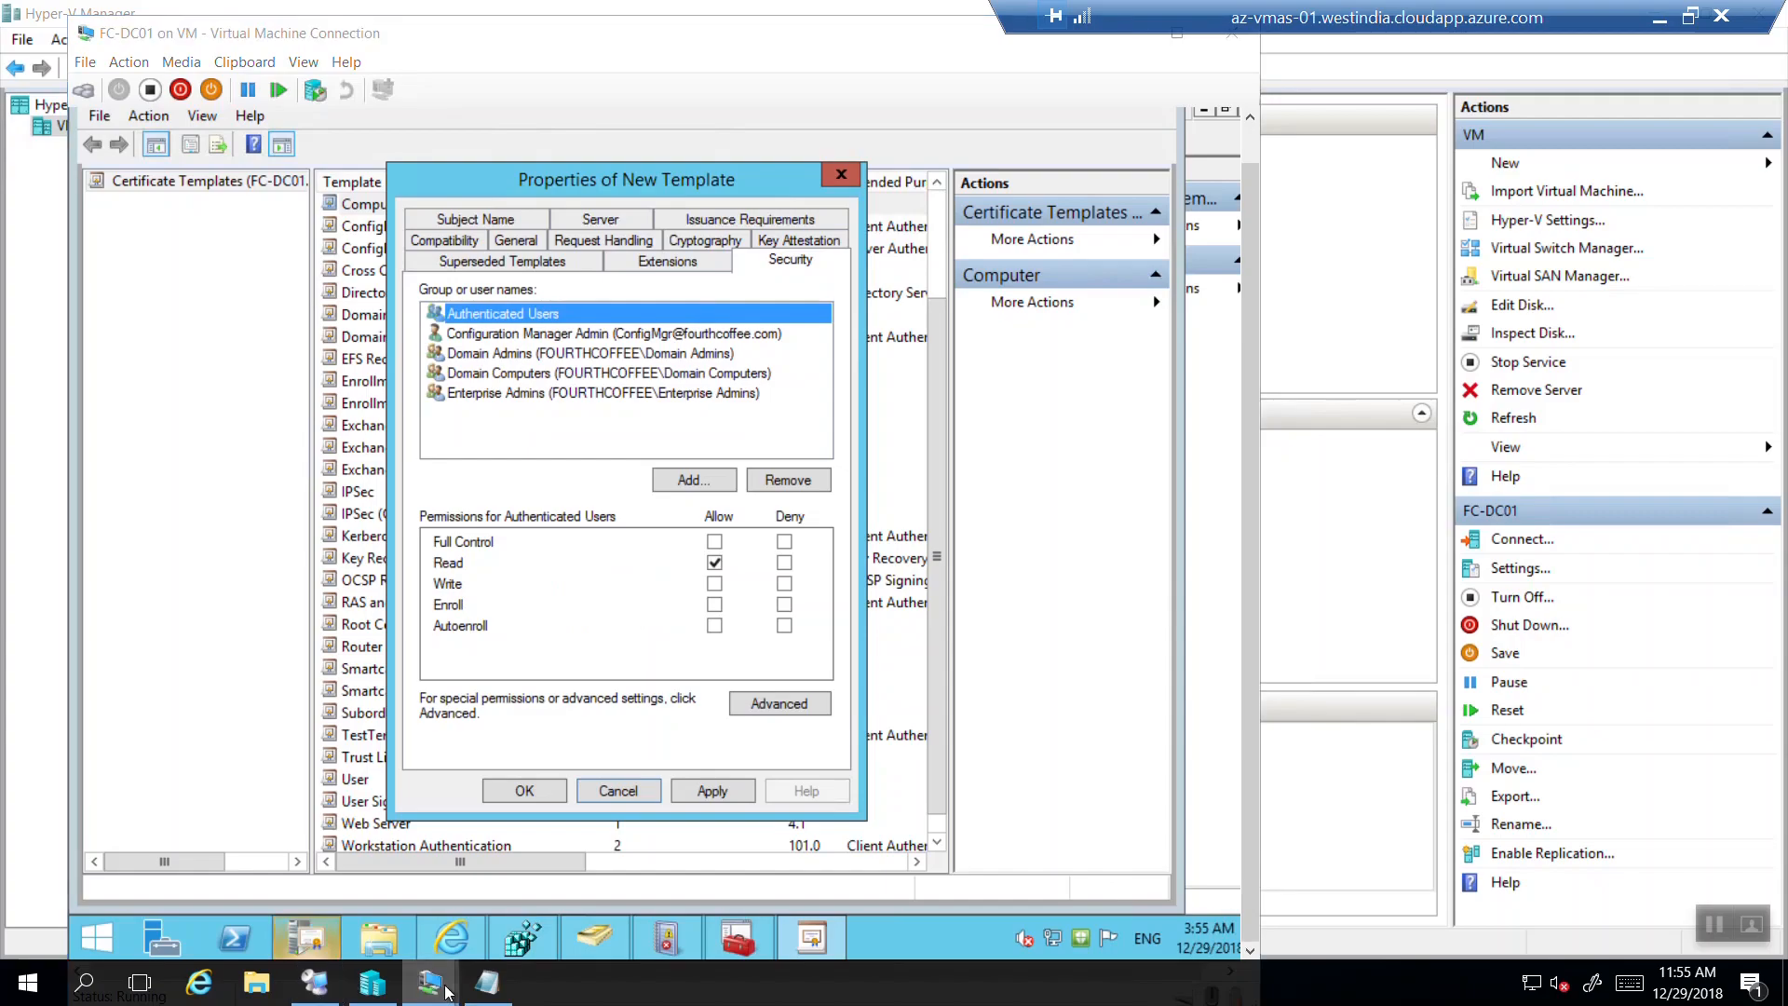
mouse_move(443, 905)
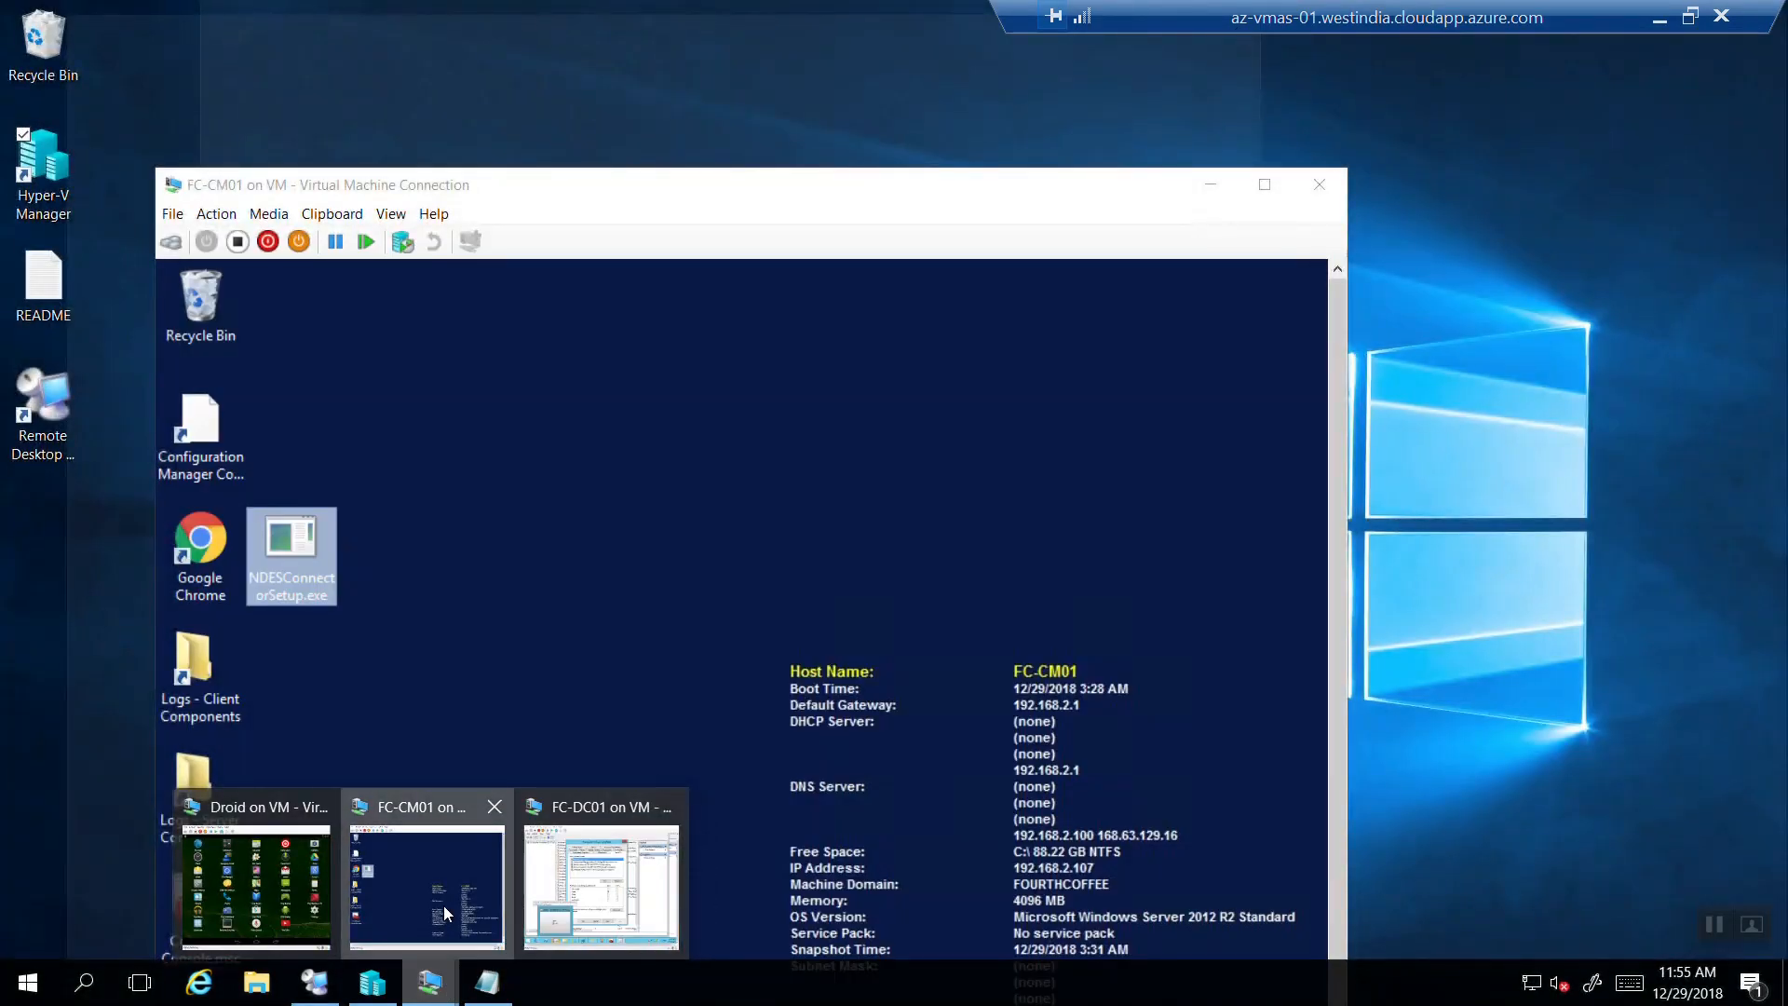
left_click(443, 906)
left_click_drag(651, 202, 663, 40)
left_click(310, 438)
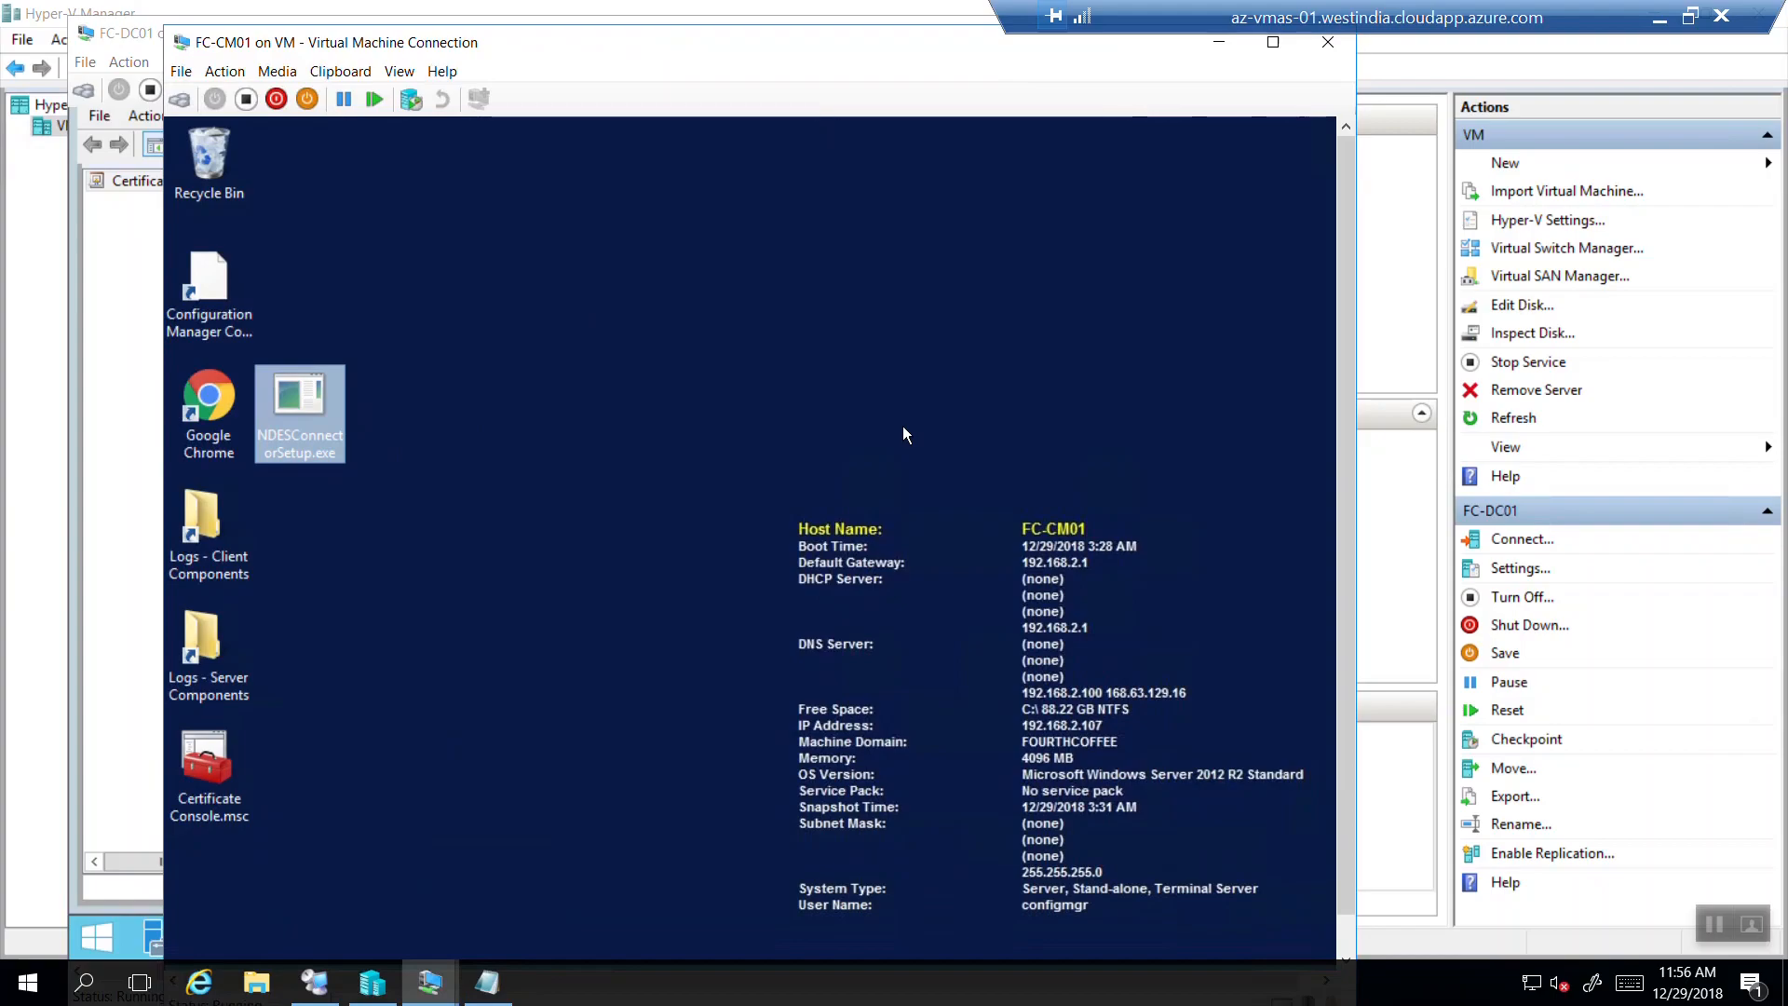
left_click_drag(692, 56, 1091, 215)
Add the computer FC-CM01 to the template's security permissions, searching only Computers.
left_click(557, 41)
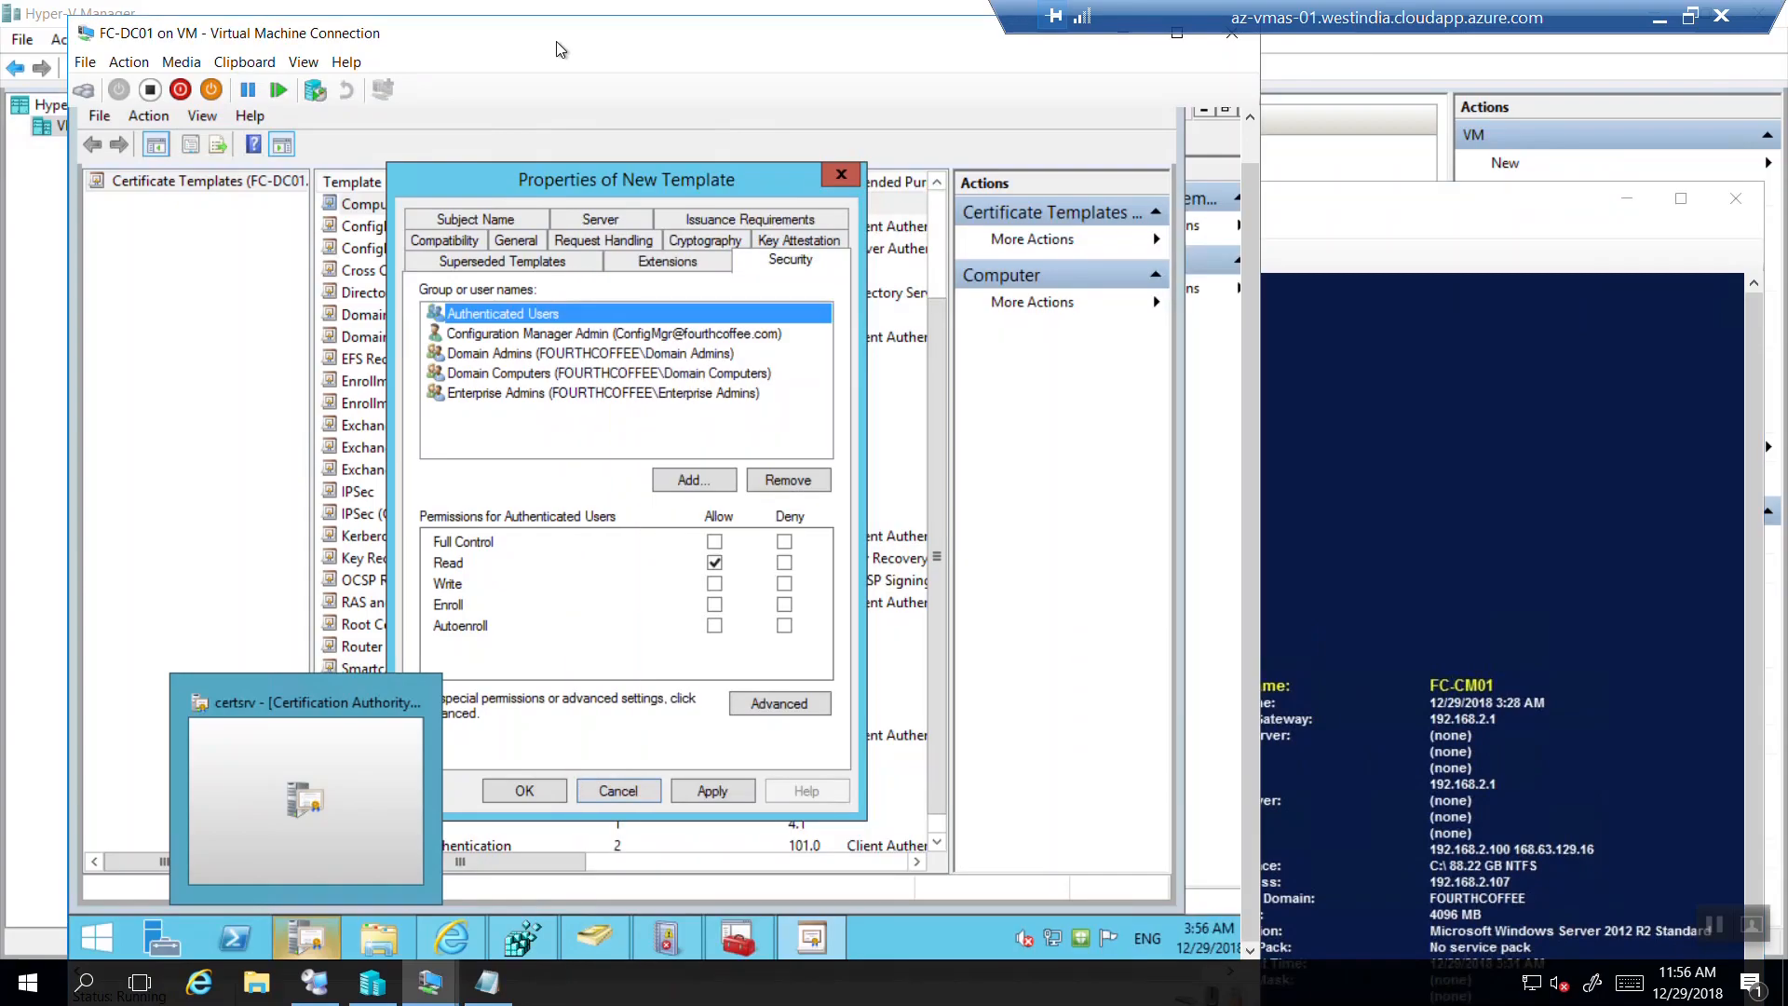
left_click(695, 479)
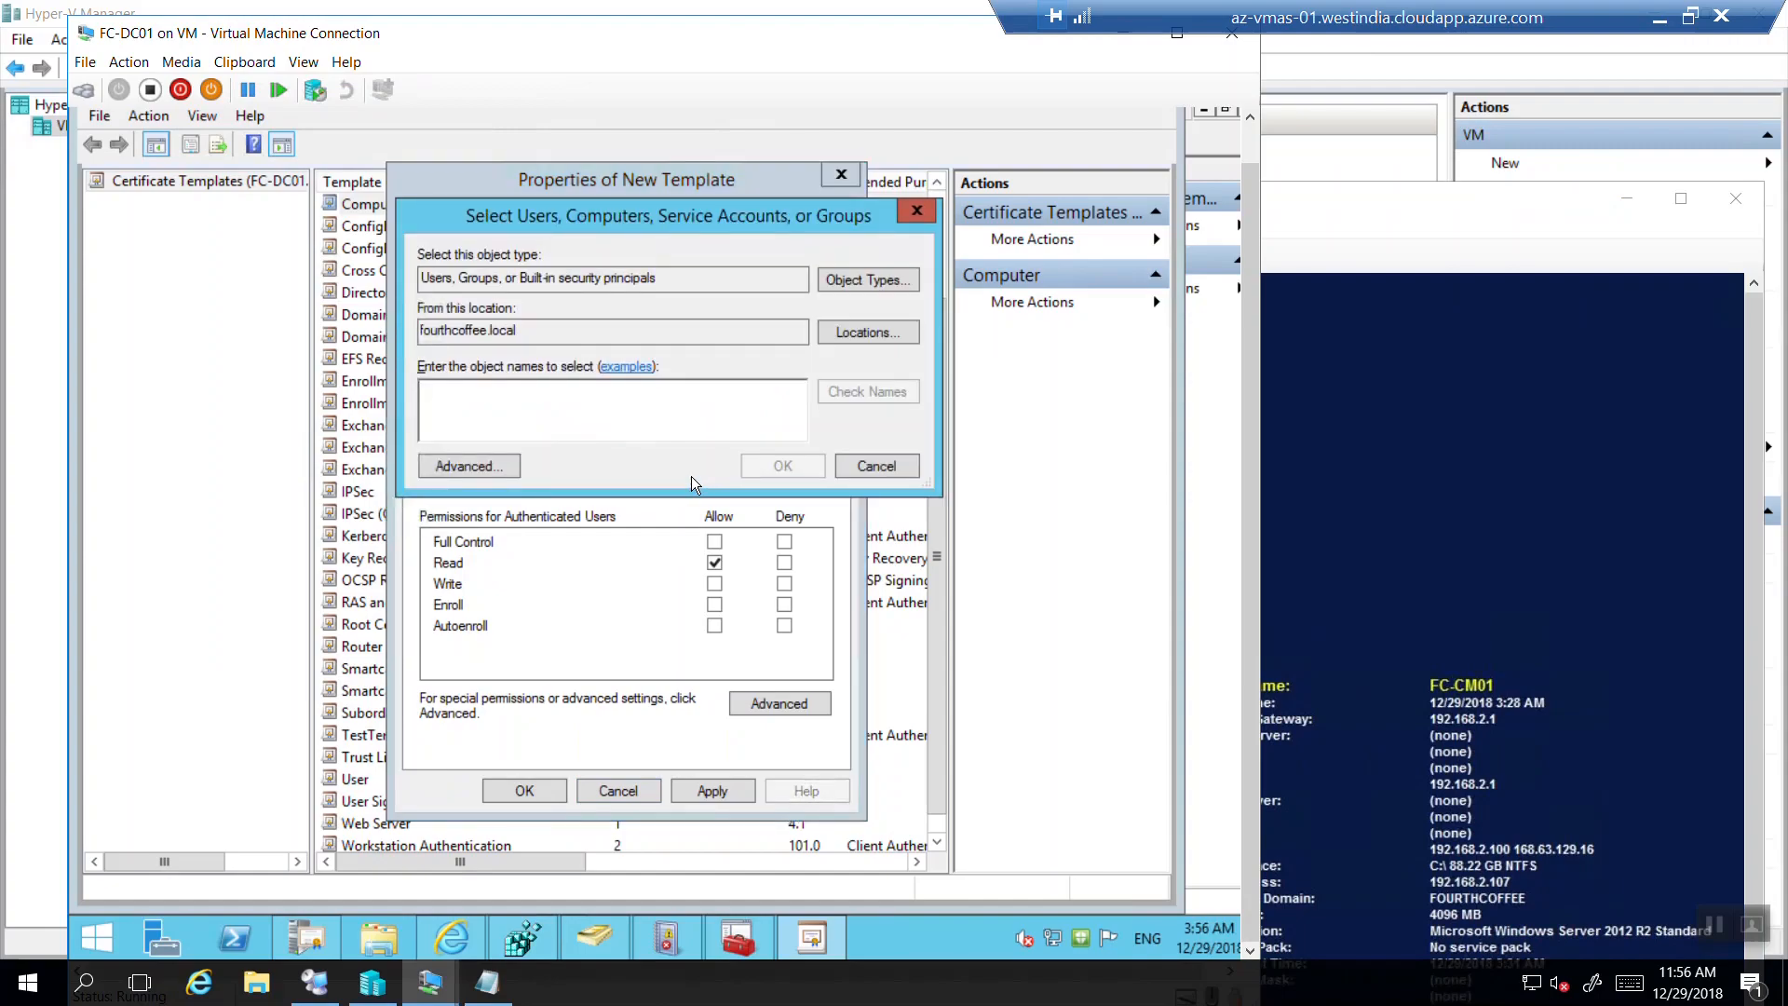
left_click(869, 282)
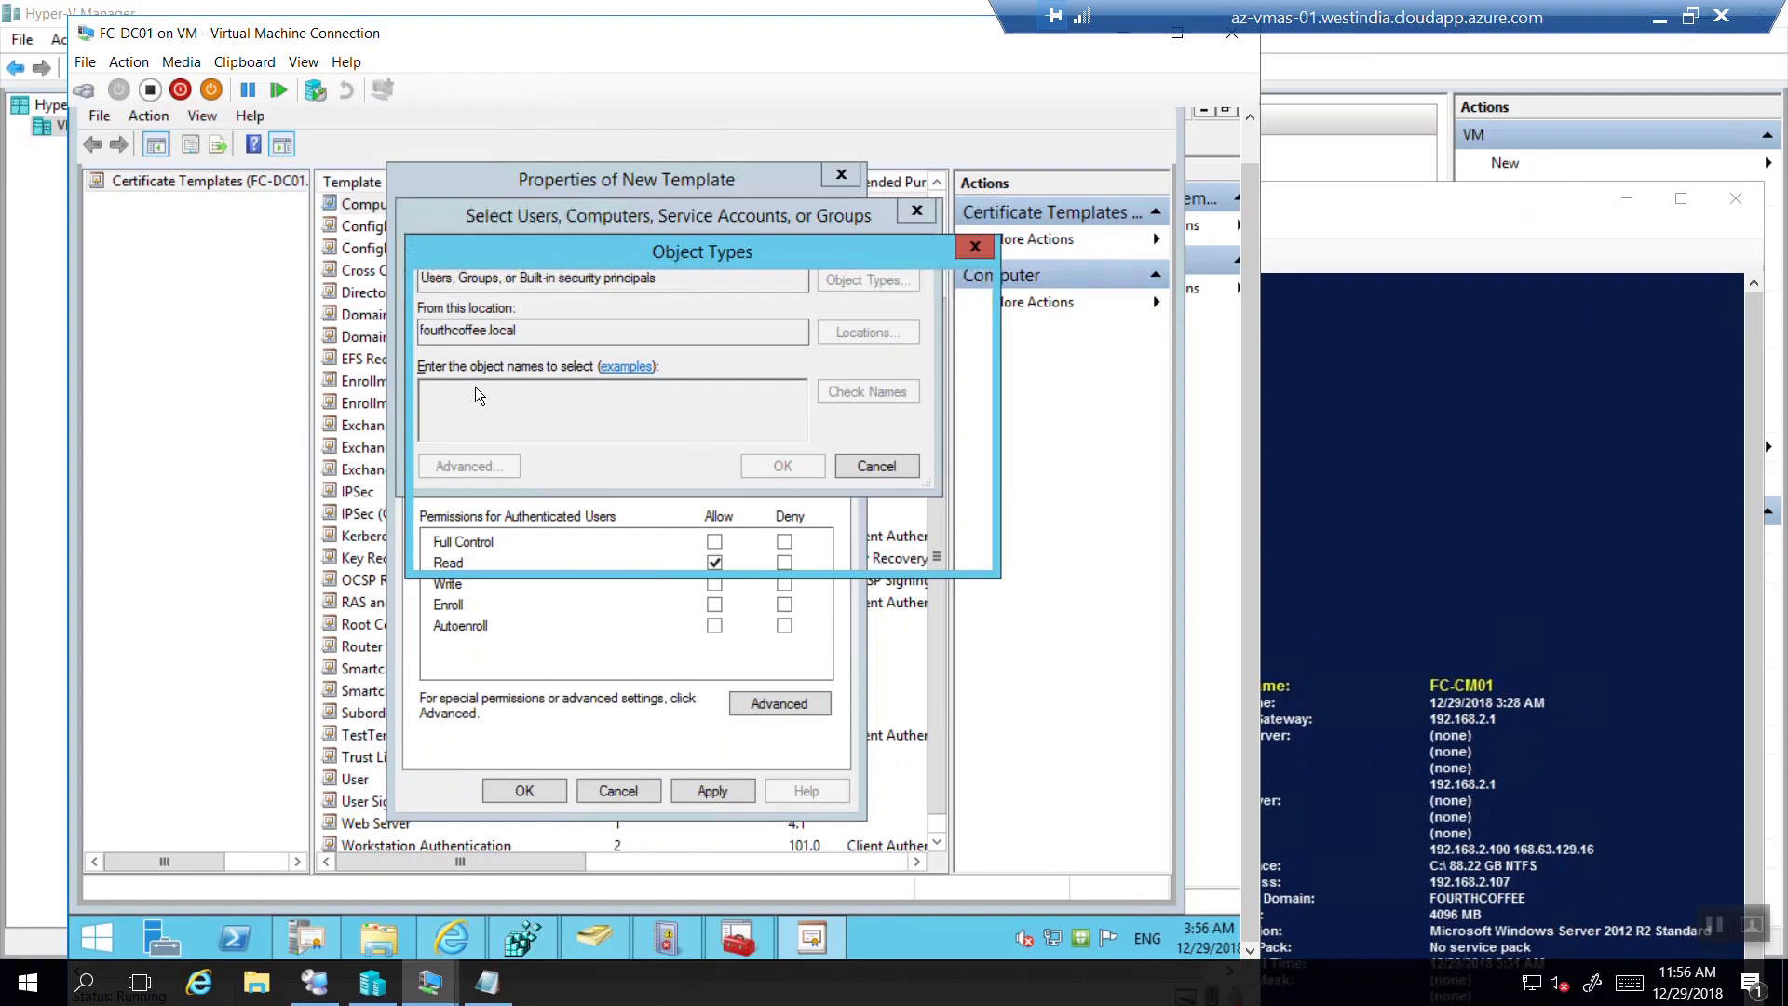
left_click(441, 410)
left_click(440, 391)
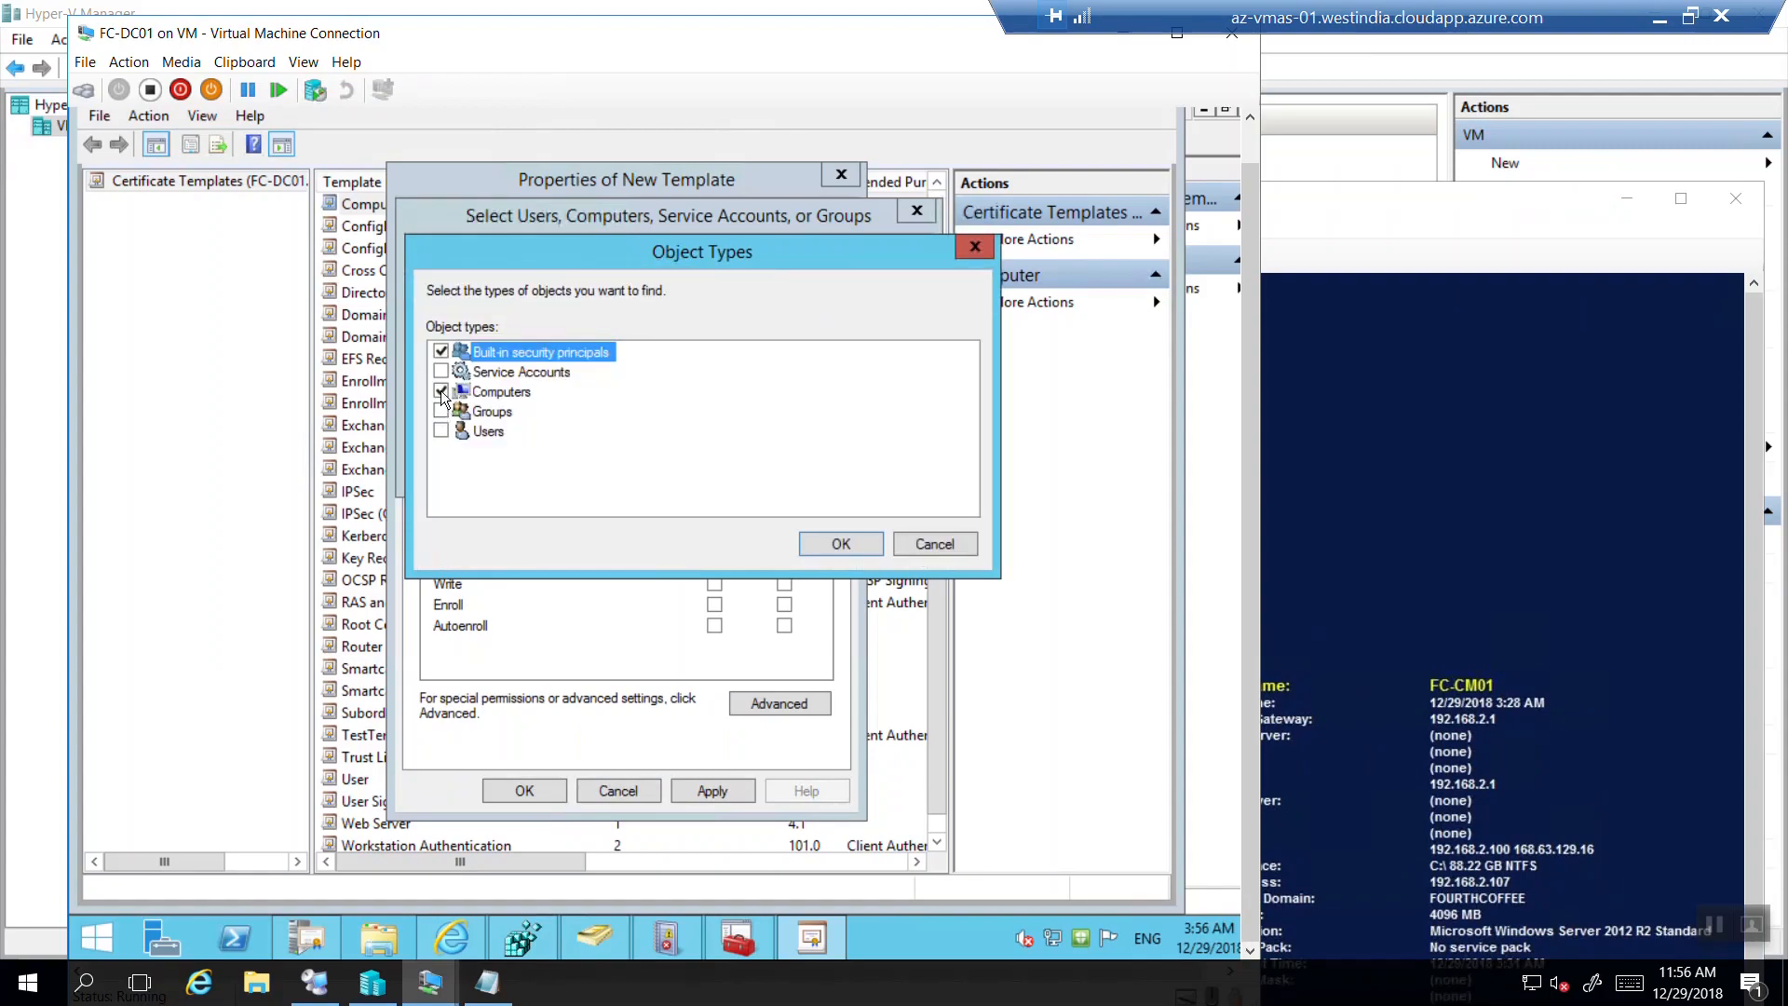
left_click(440, 351)
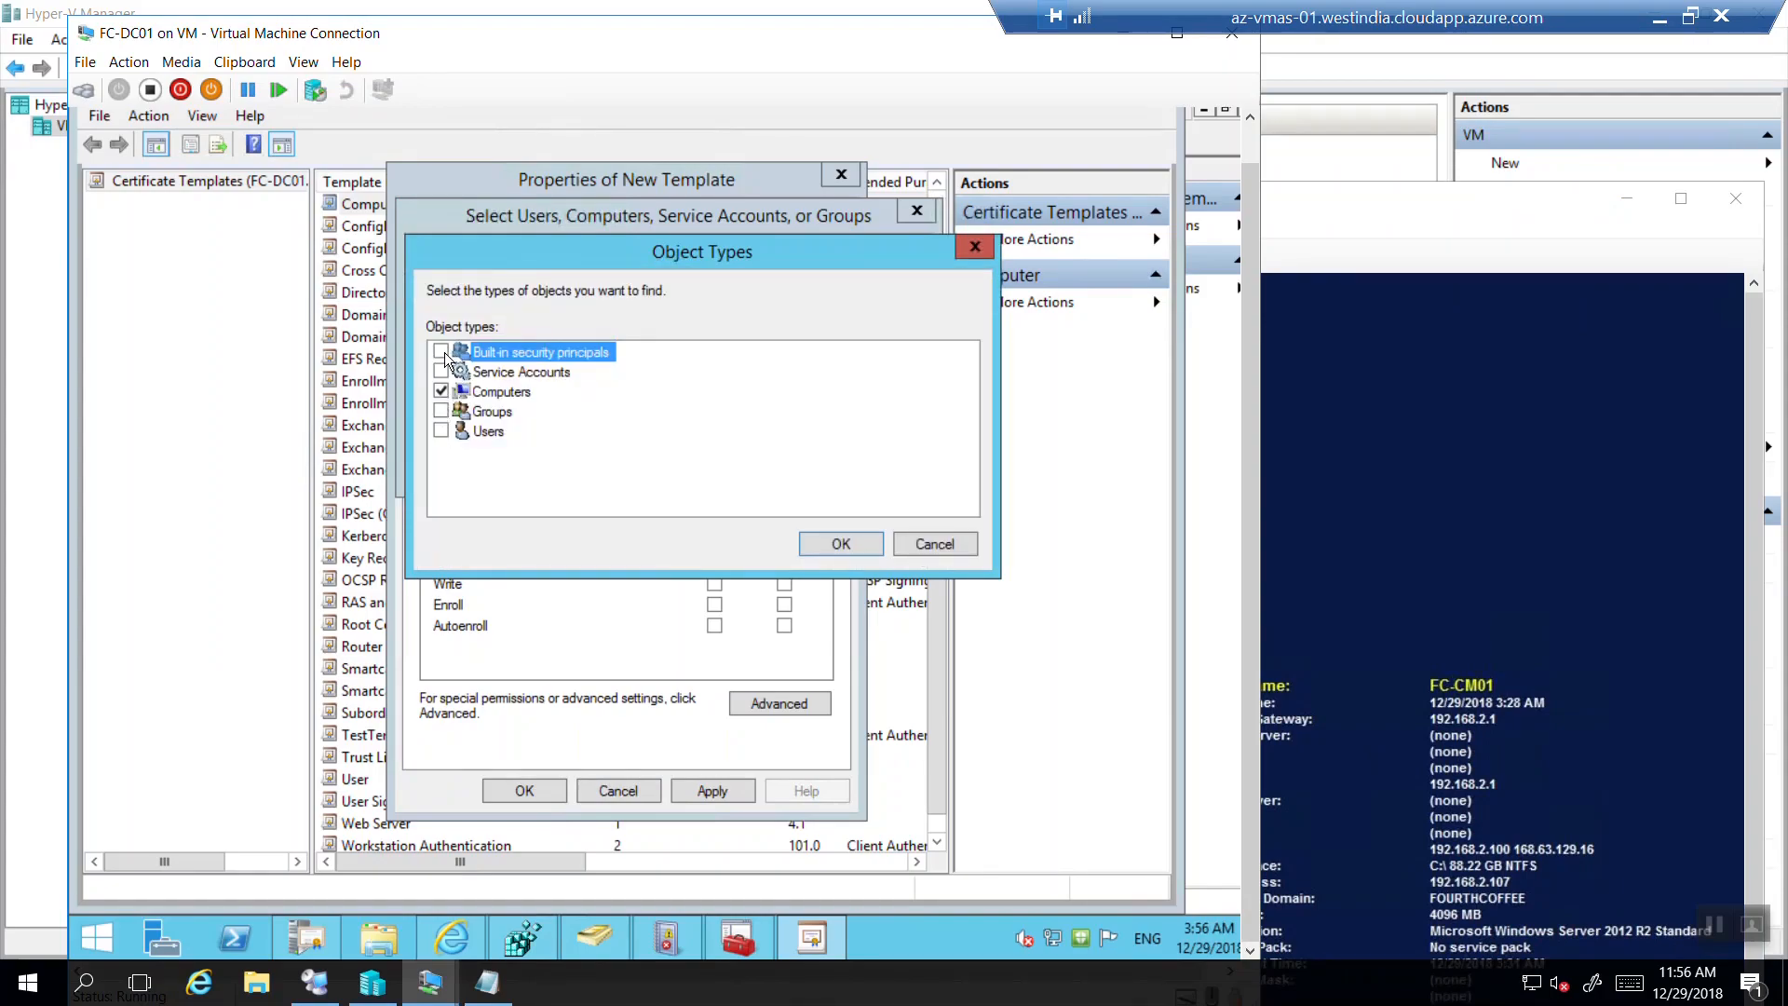
left_click(819, 538)
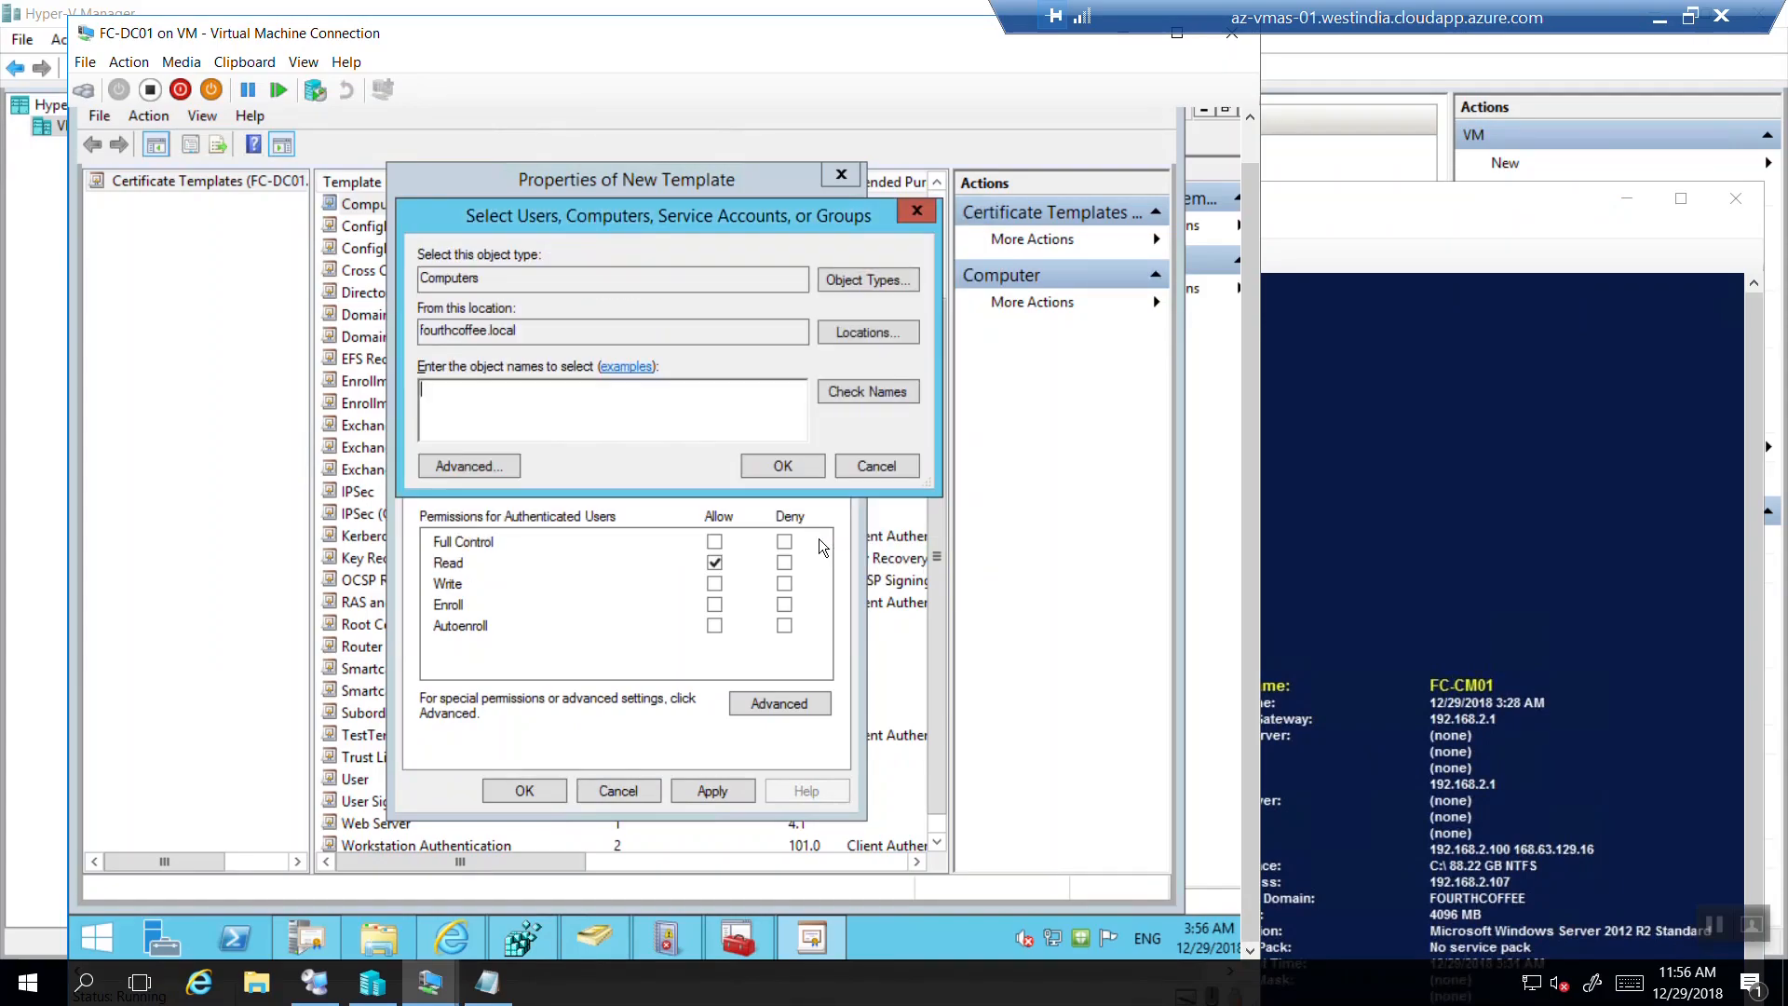
left_click(627, 417)
type("fc-cm01")
key("alt+k")
left_click(758, 467)
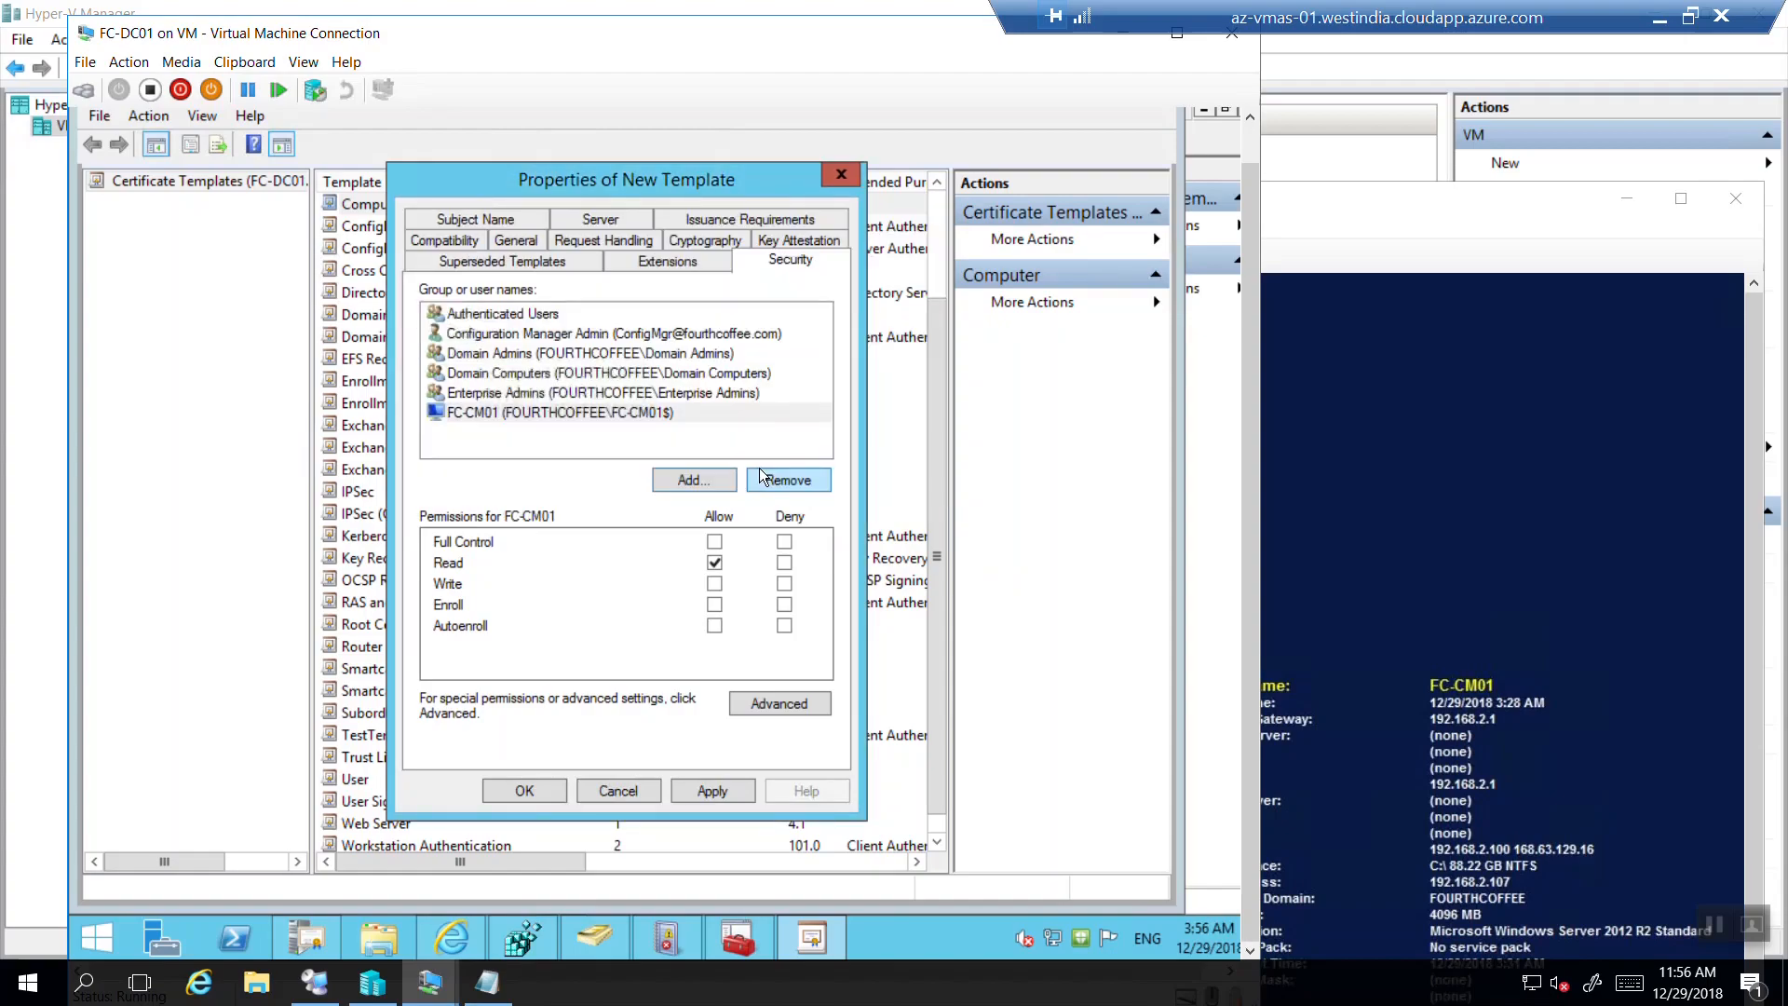
Allow FC-CM01 Enroll and Autoenroll permissions on the template.
left_click(562, 408)
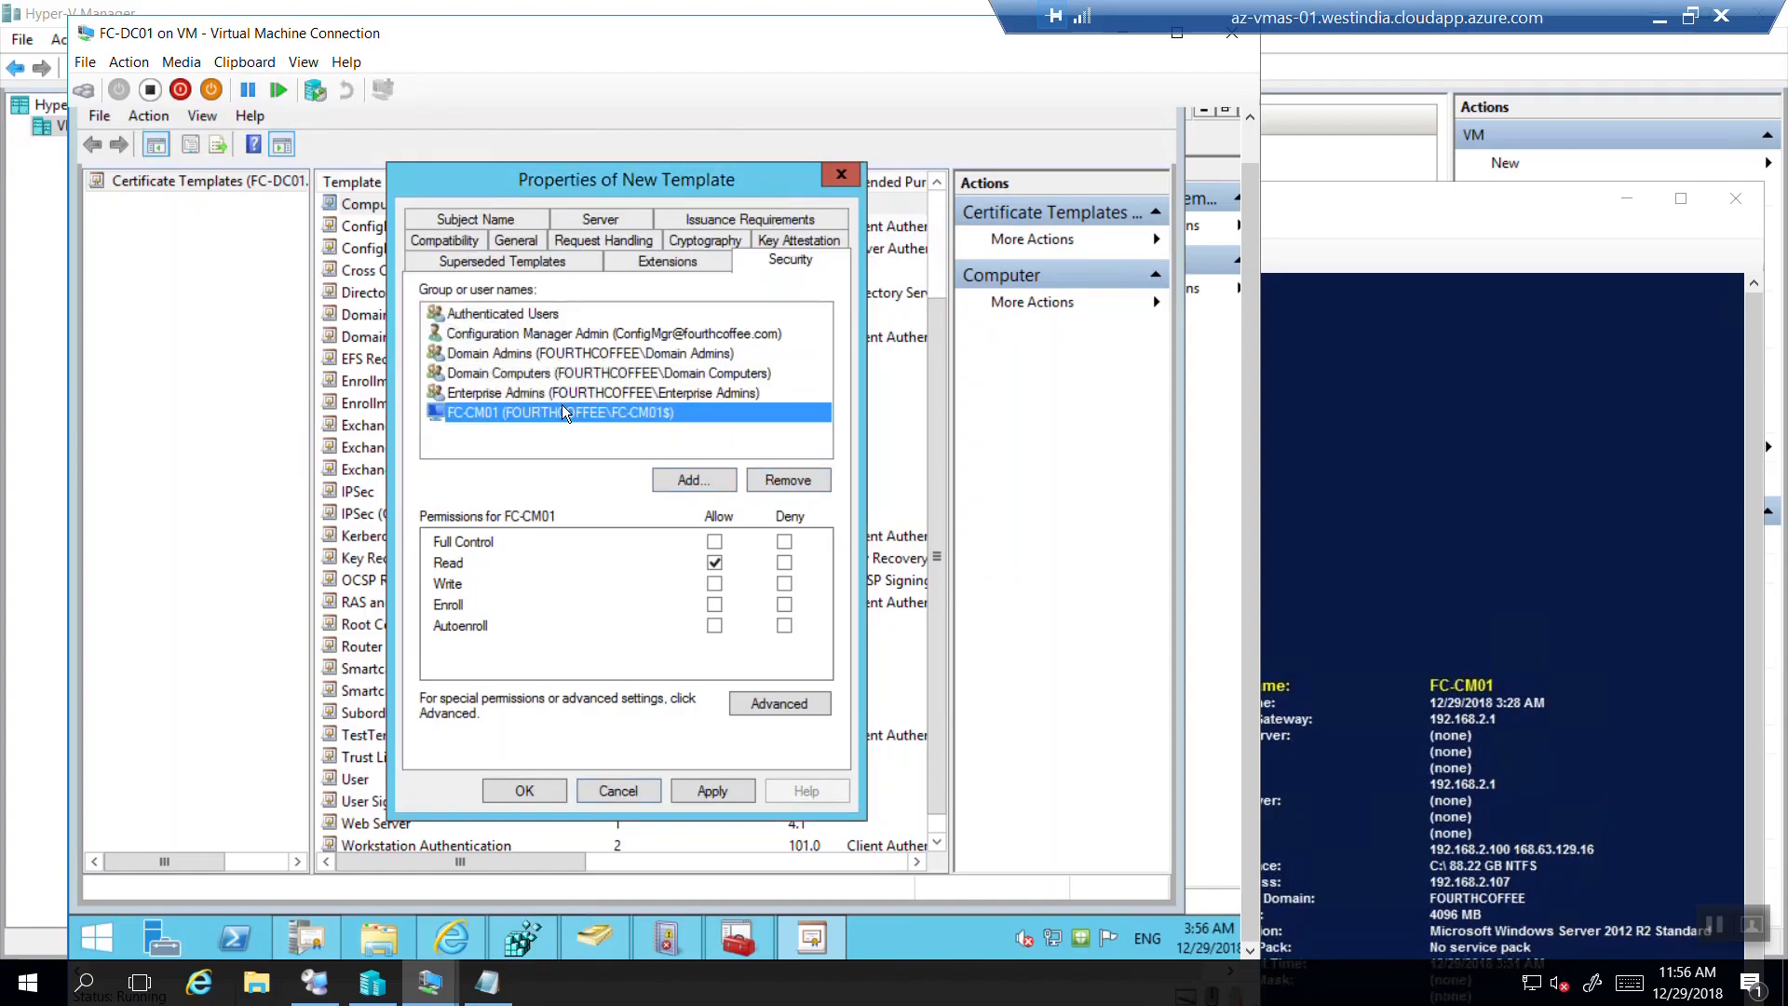
left_click(716, 605)
left_click(715, 627)
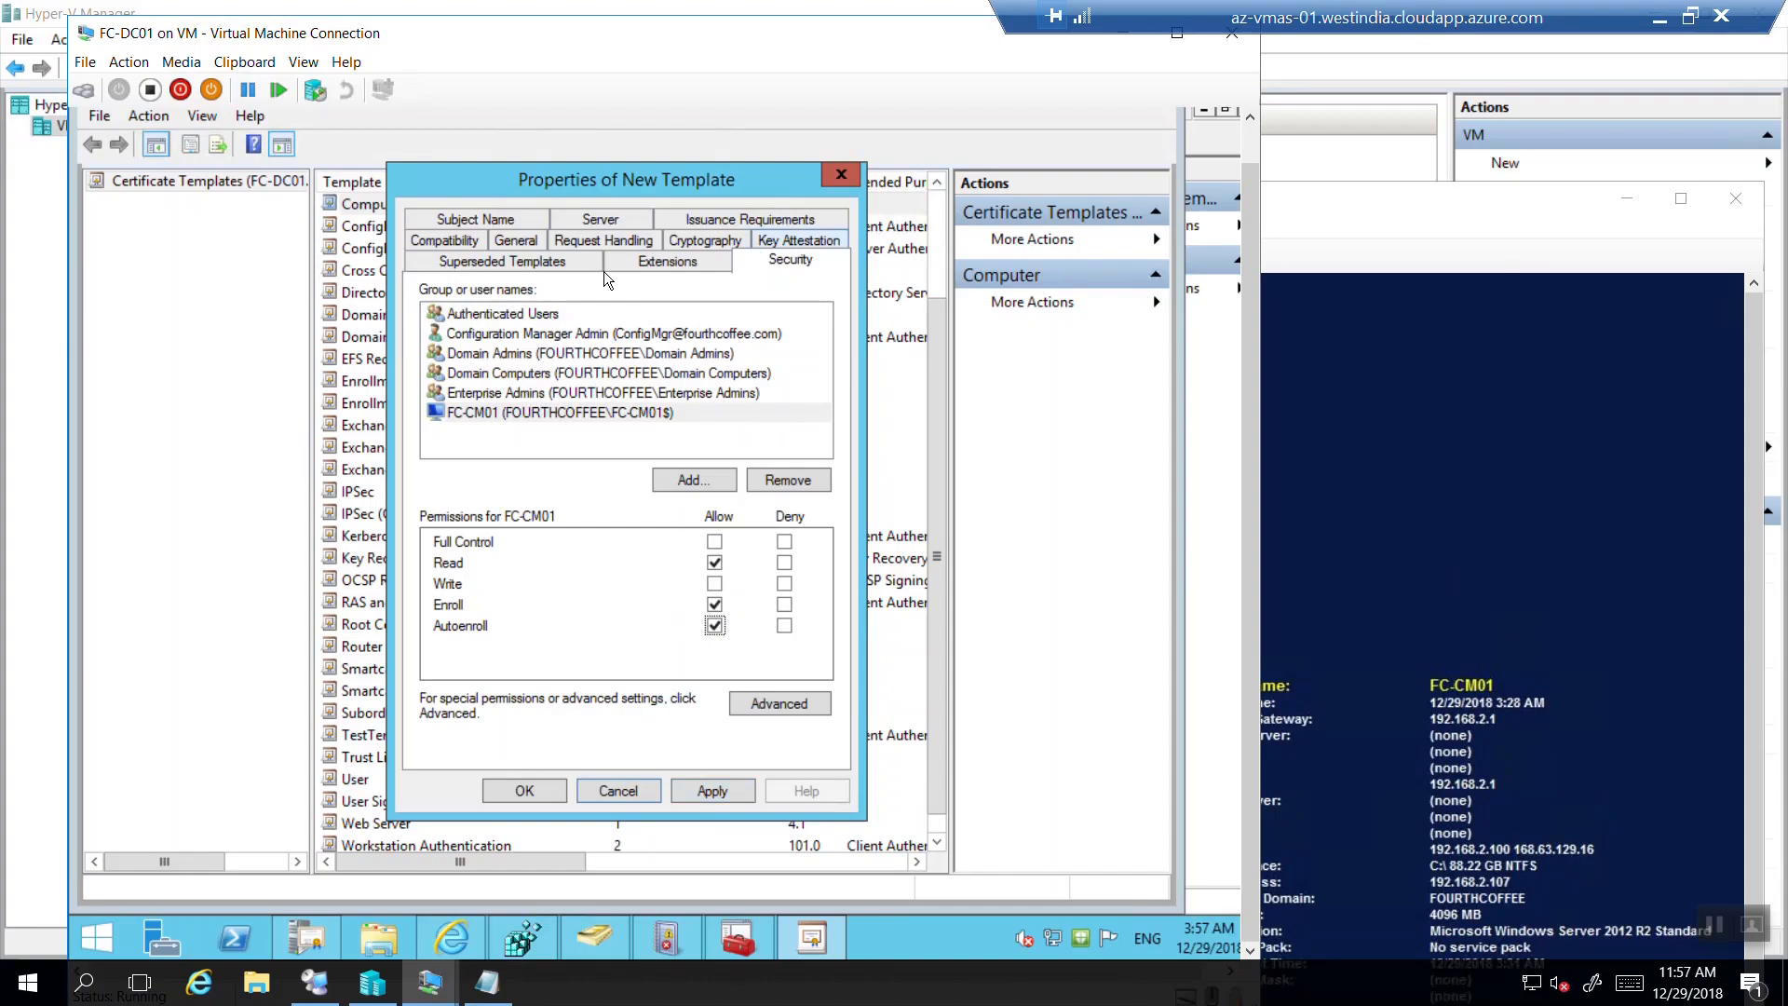
Set Subject Name to 'Supply in the request', accepting the warning, then review Server and Issuance Requirements.
left_click(447, 222)
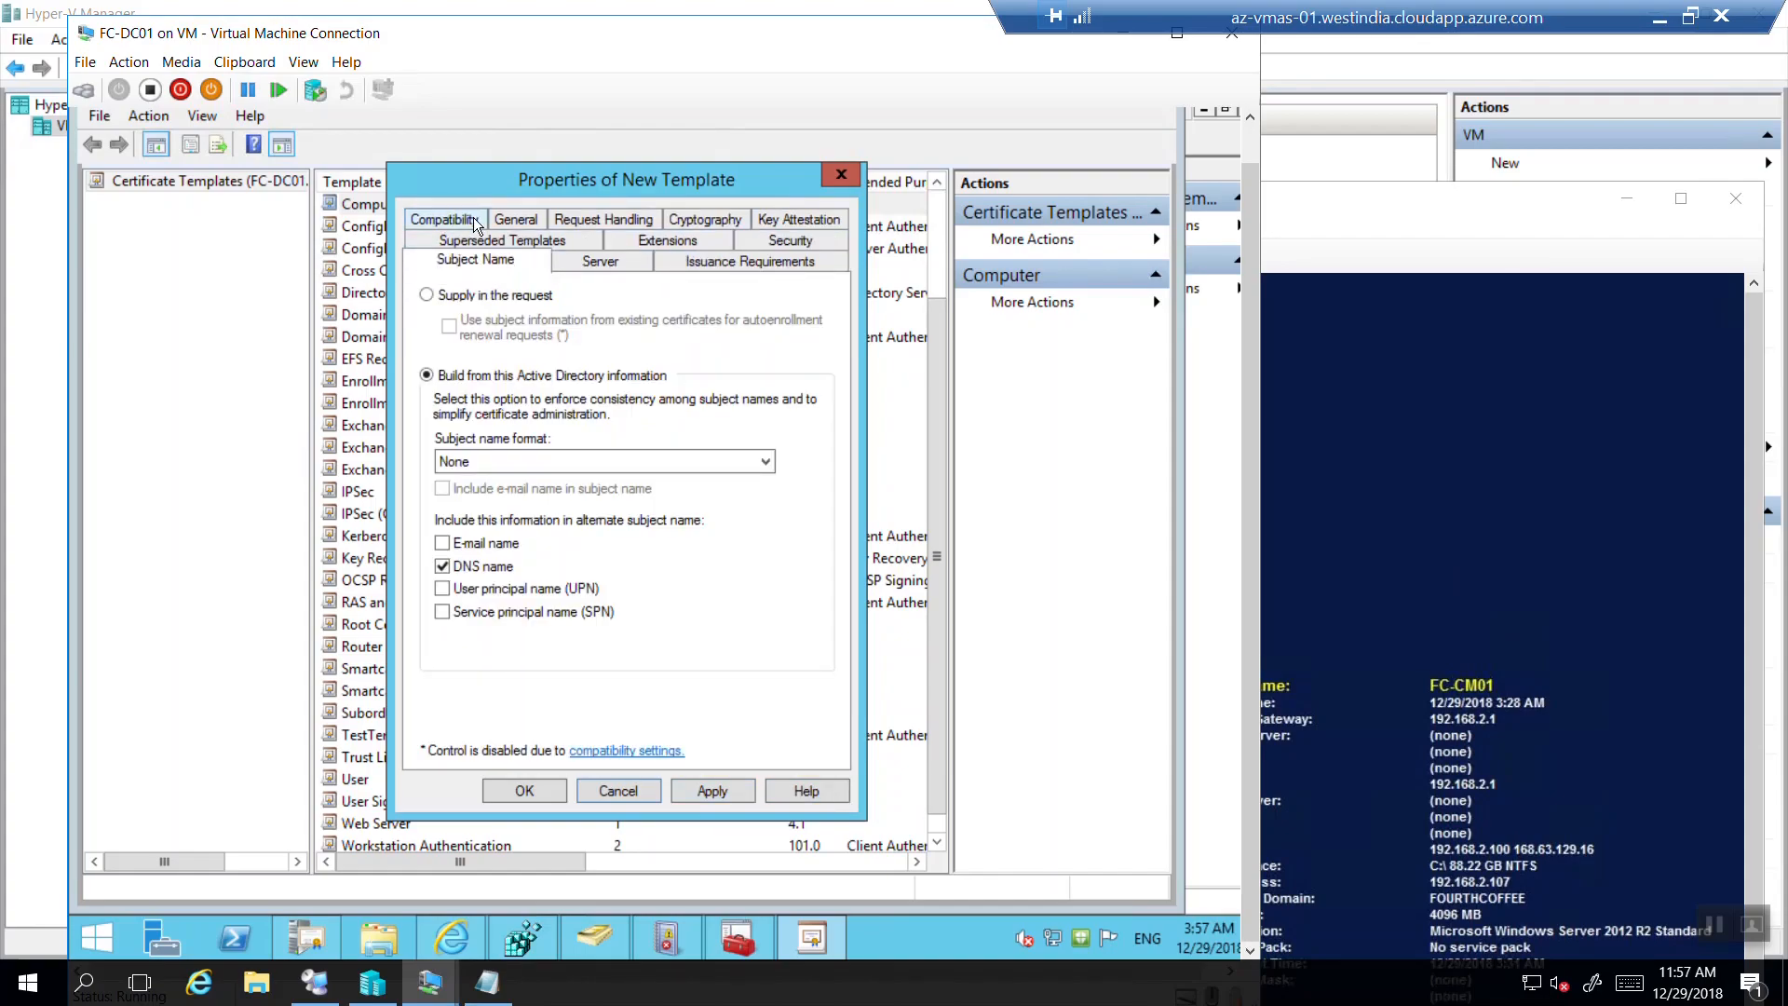
left_click(448, 296)
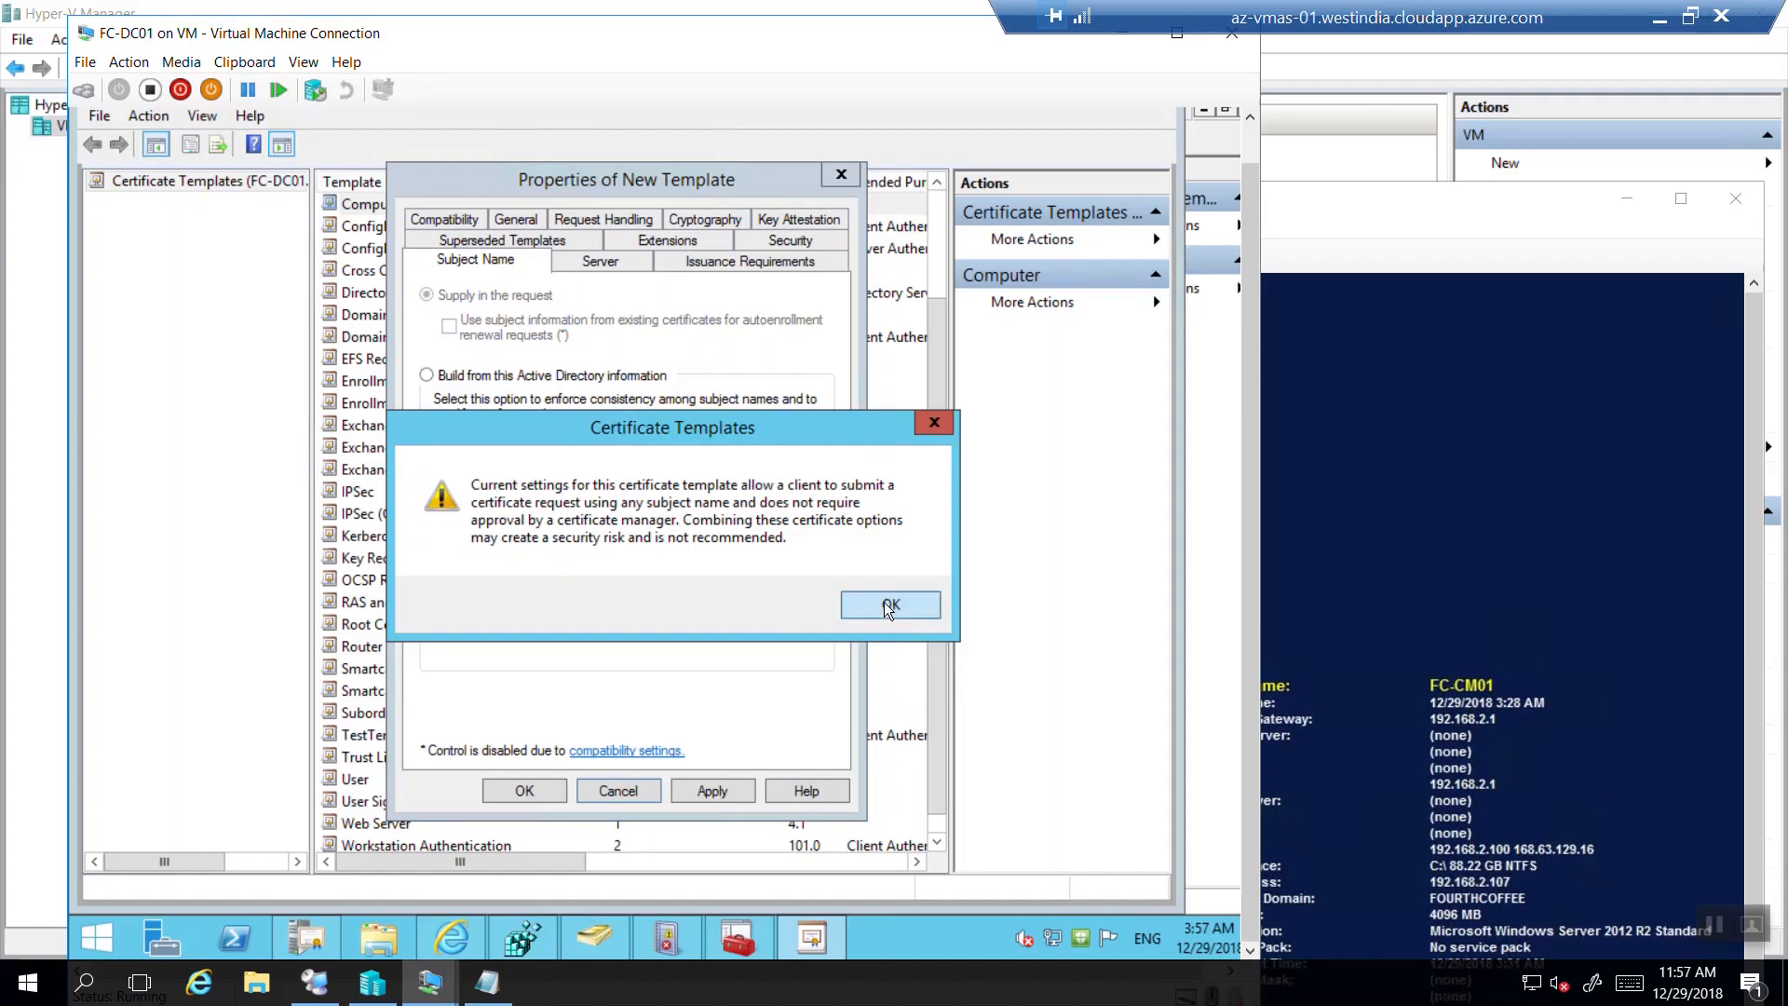
left_click(889, 606)
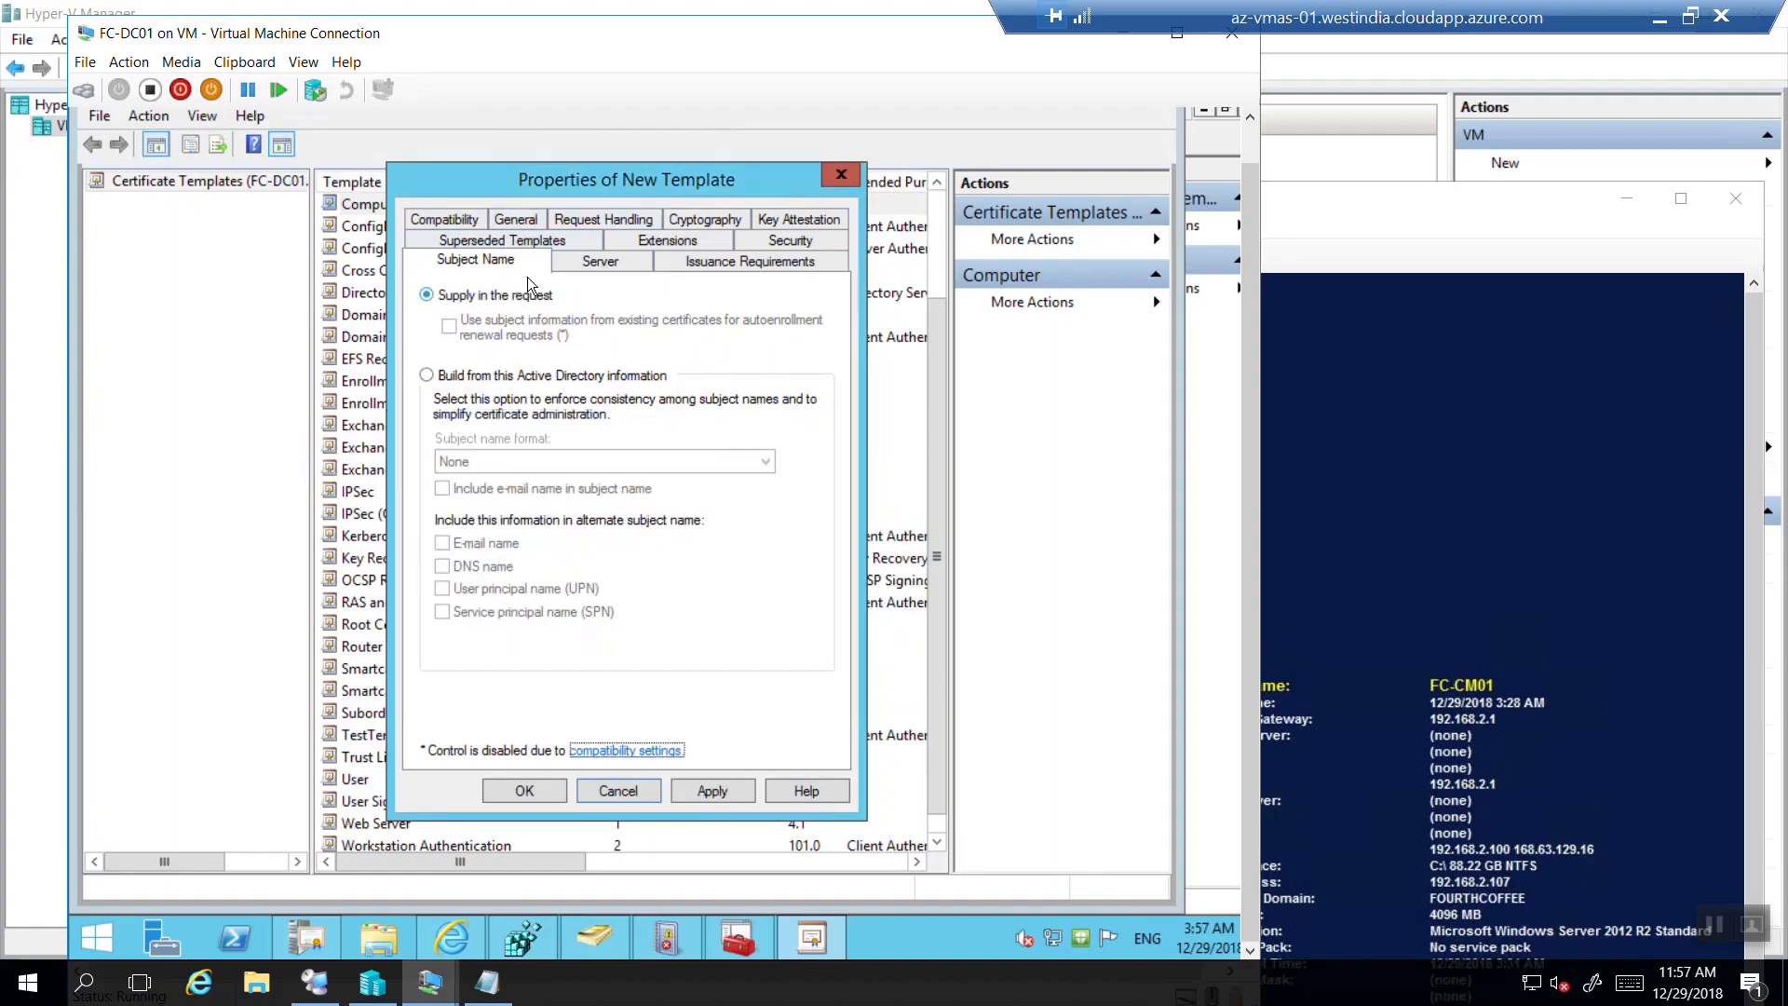
left_click(597, 261)
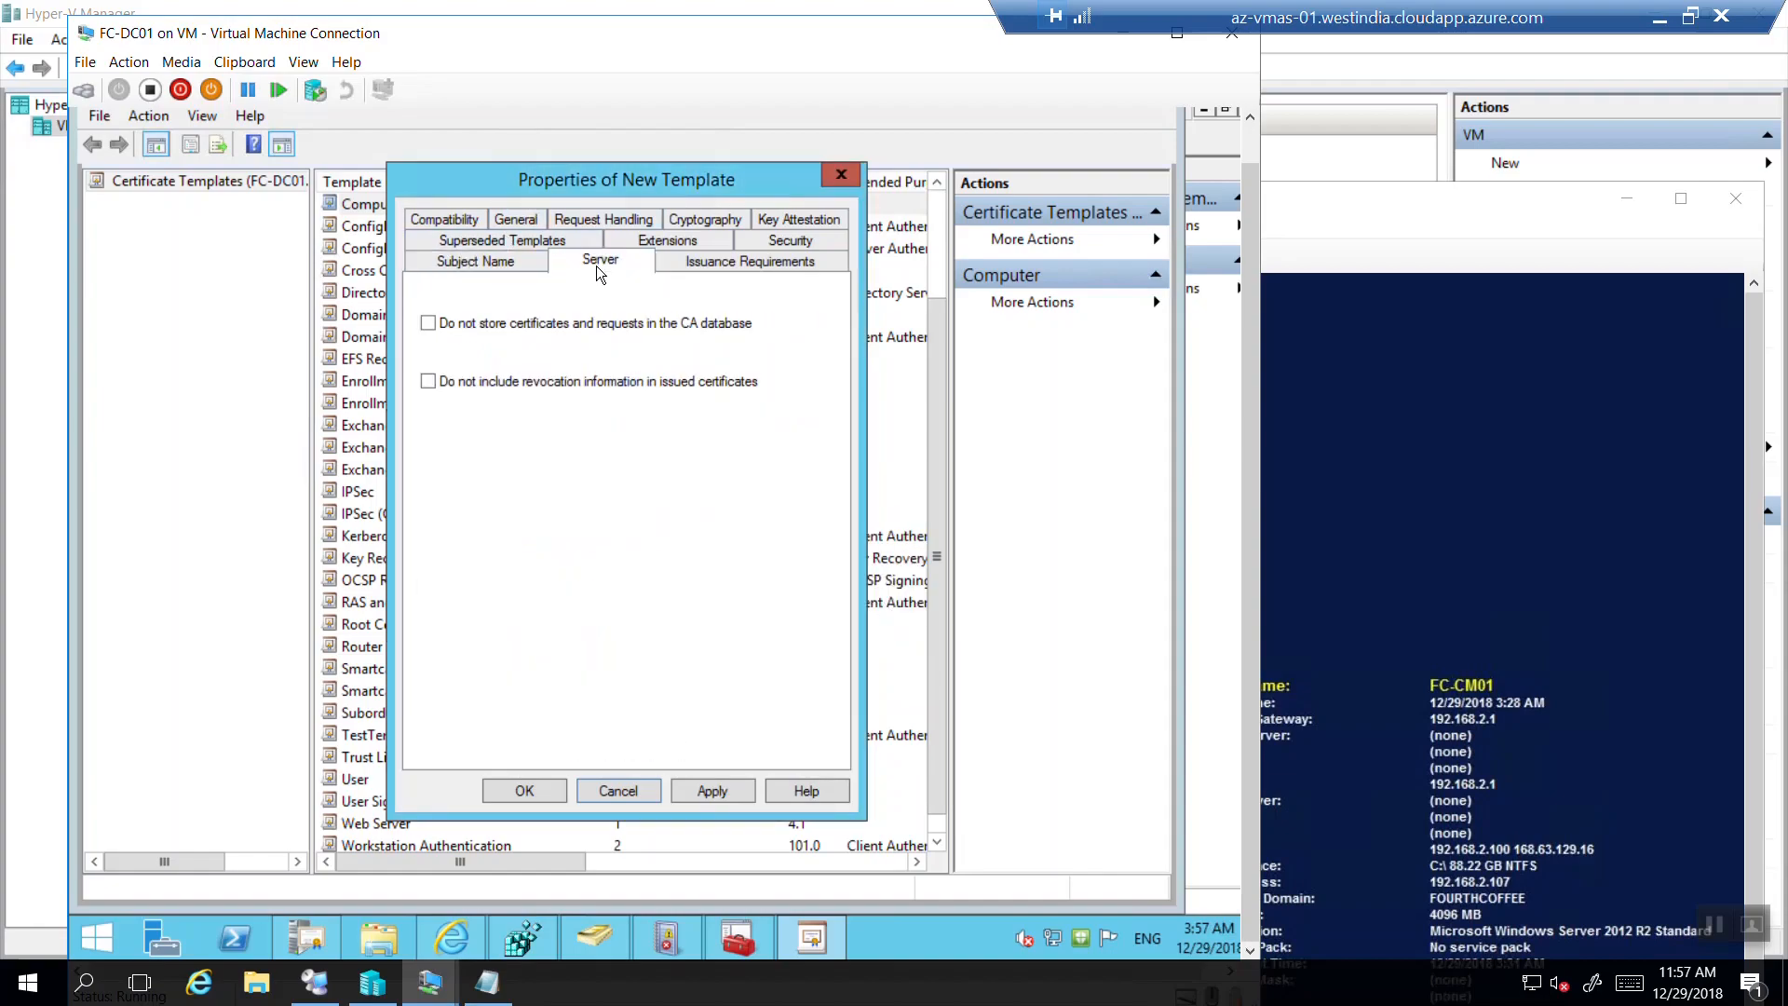
left_click(715, 264)
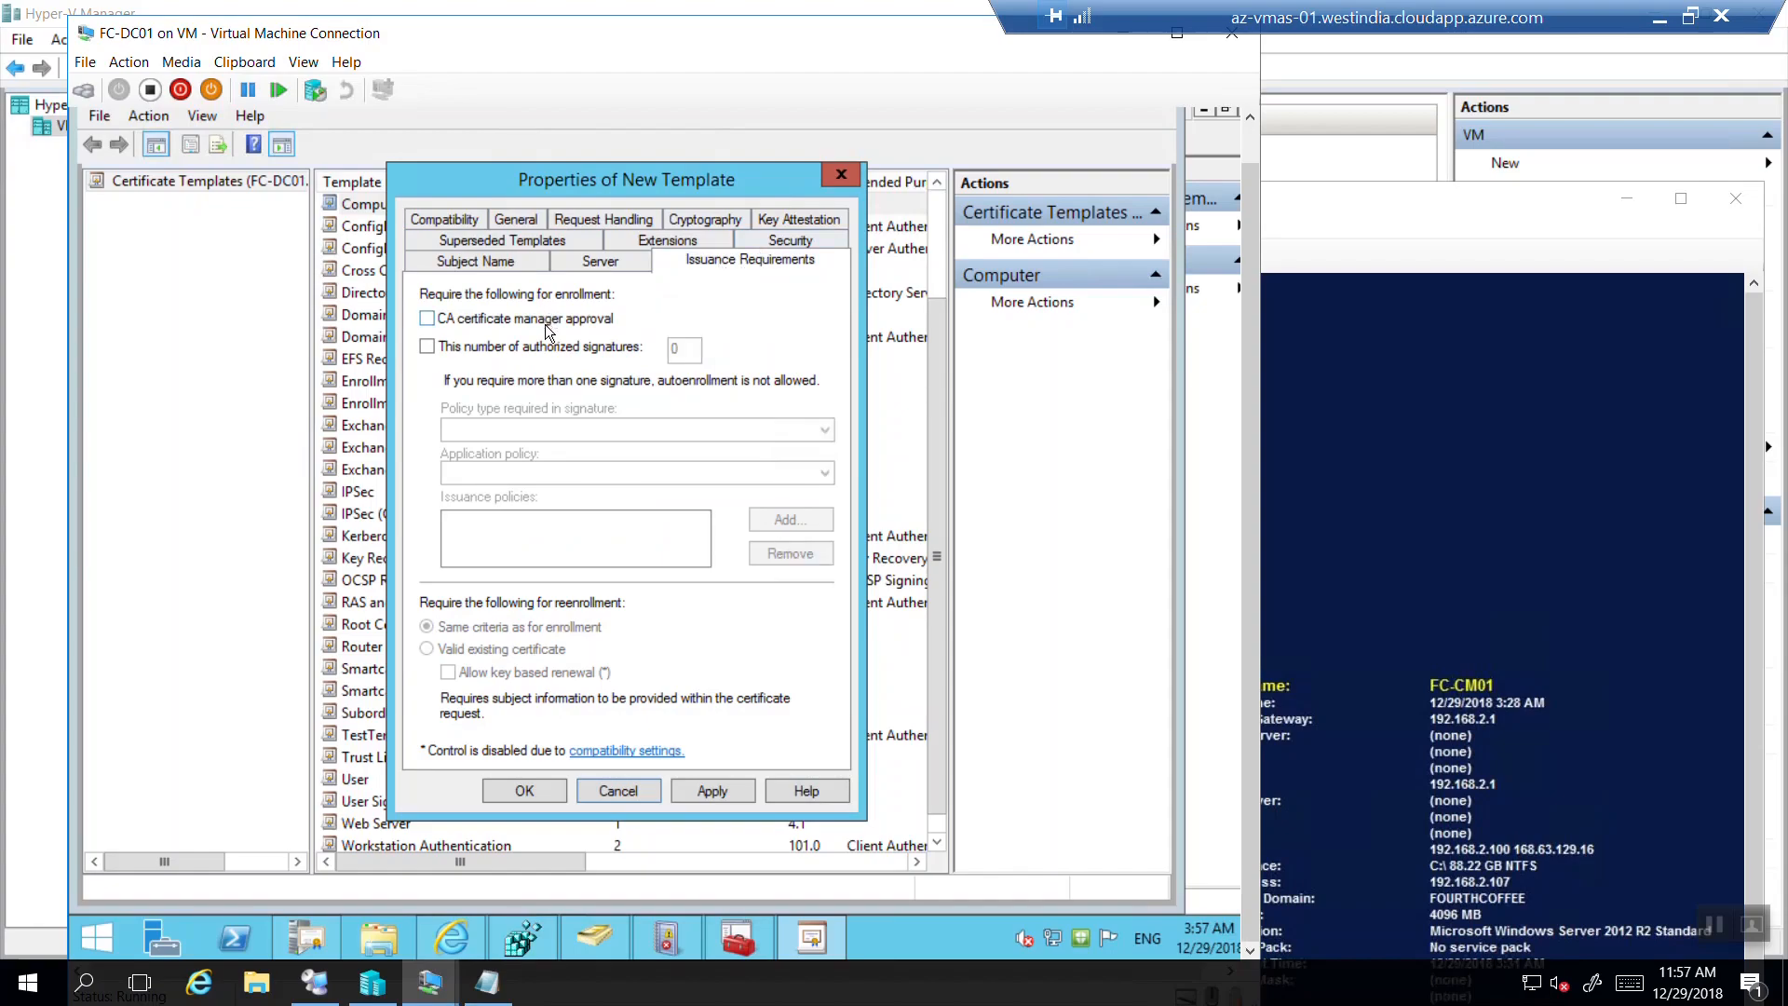
left_click(500, 242)
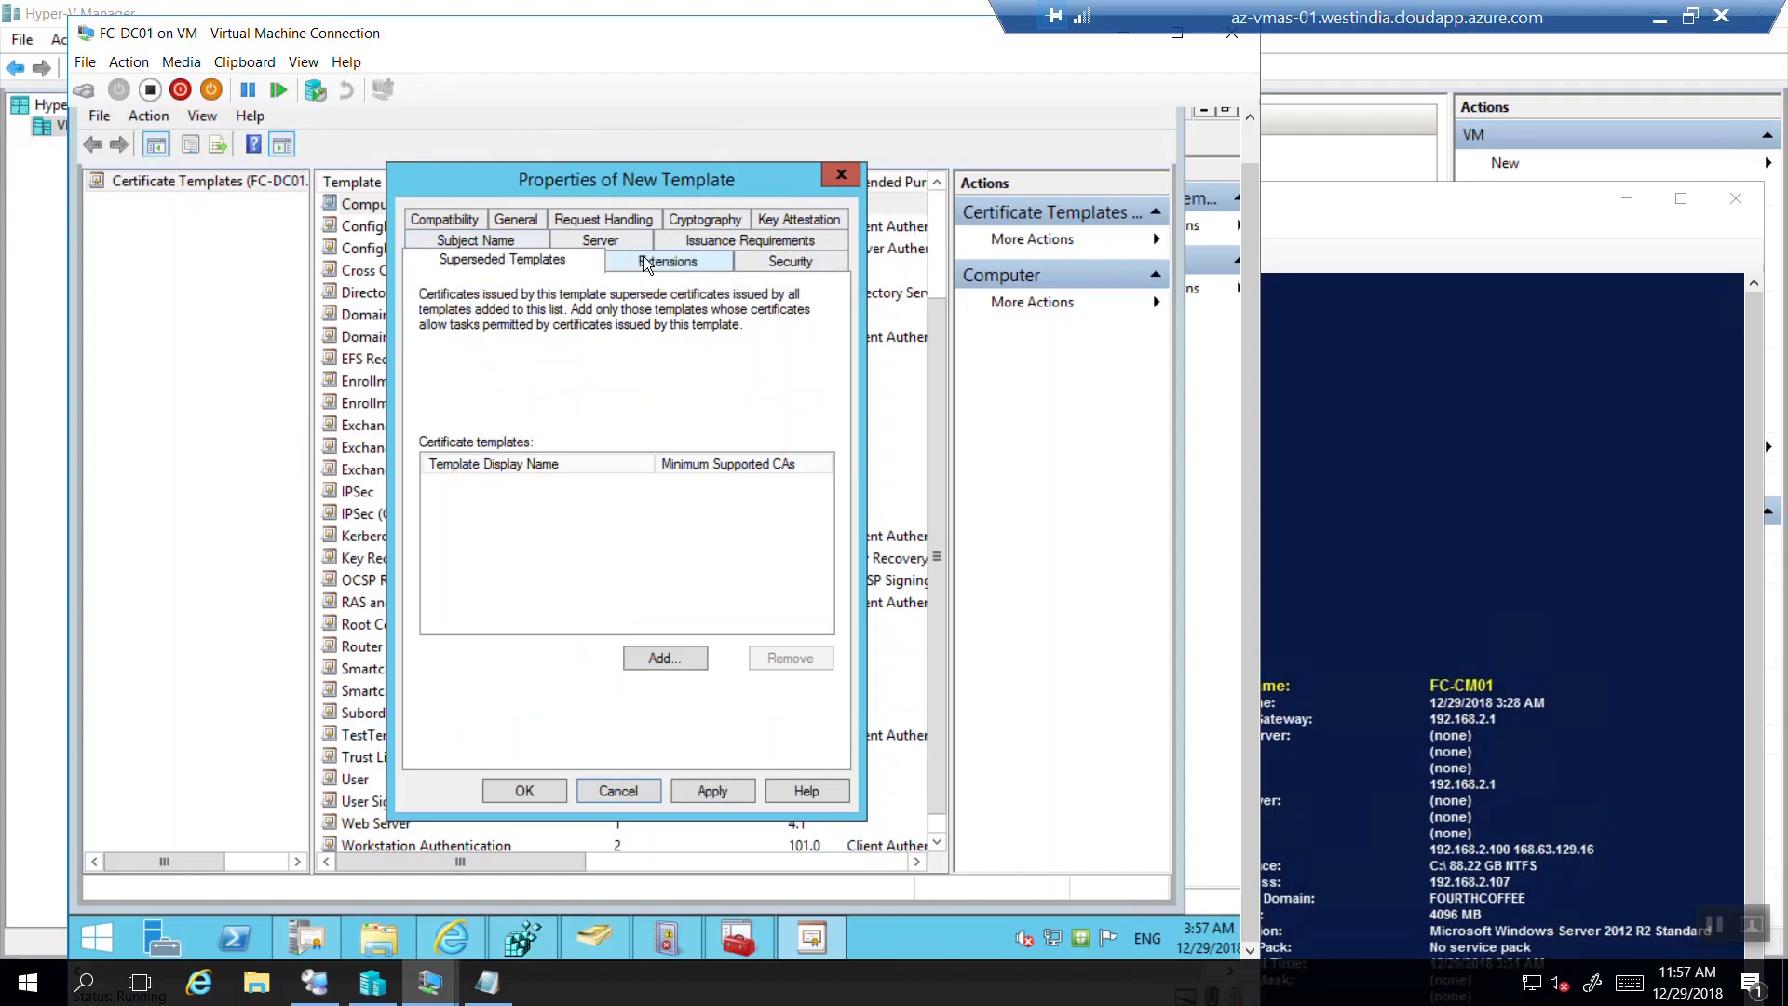
Inspect the Application Policies and Basic Constraints extensions without changing them.
left_click(644, 261)
left_click(517, 361)
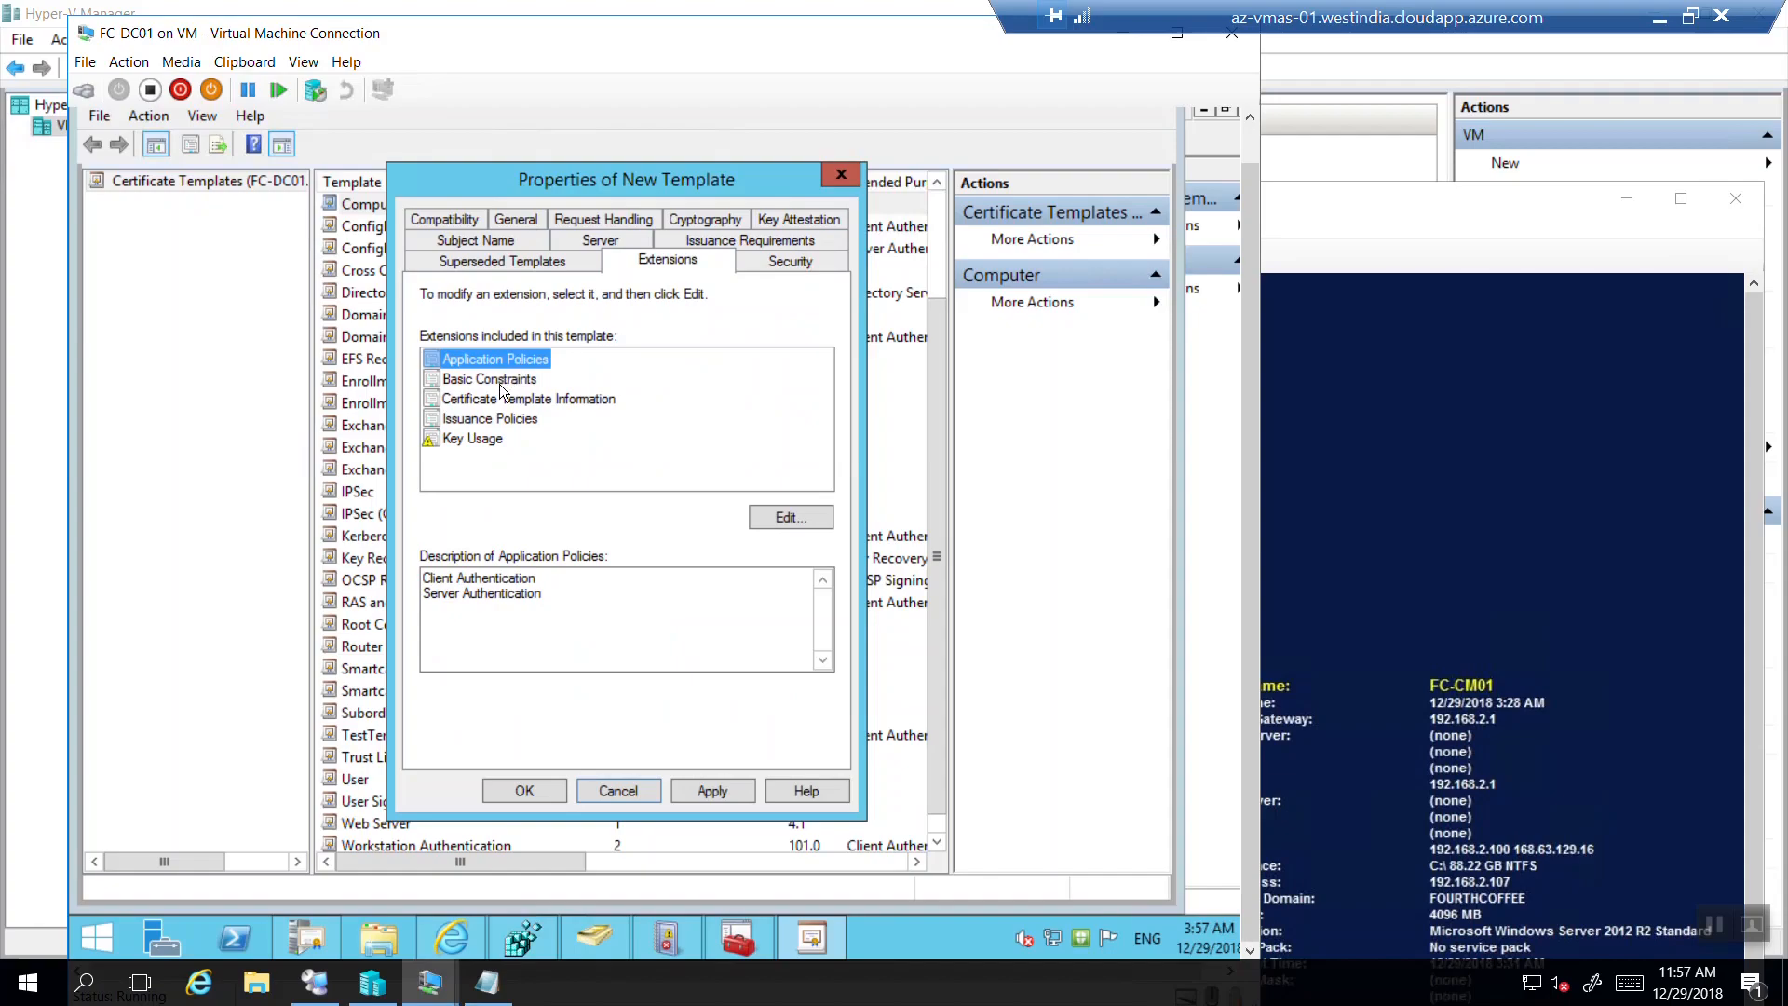
left_click(771, 523)
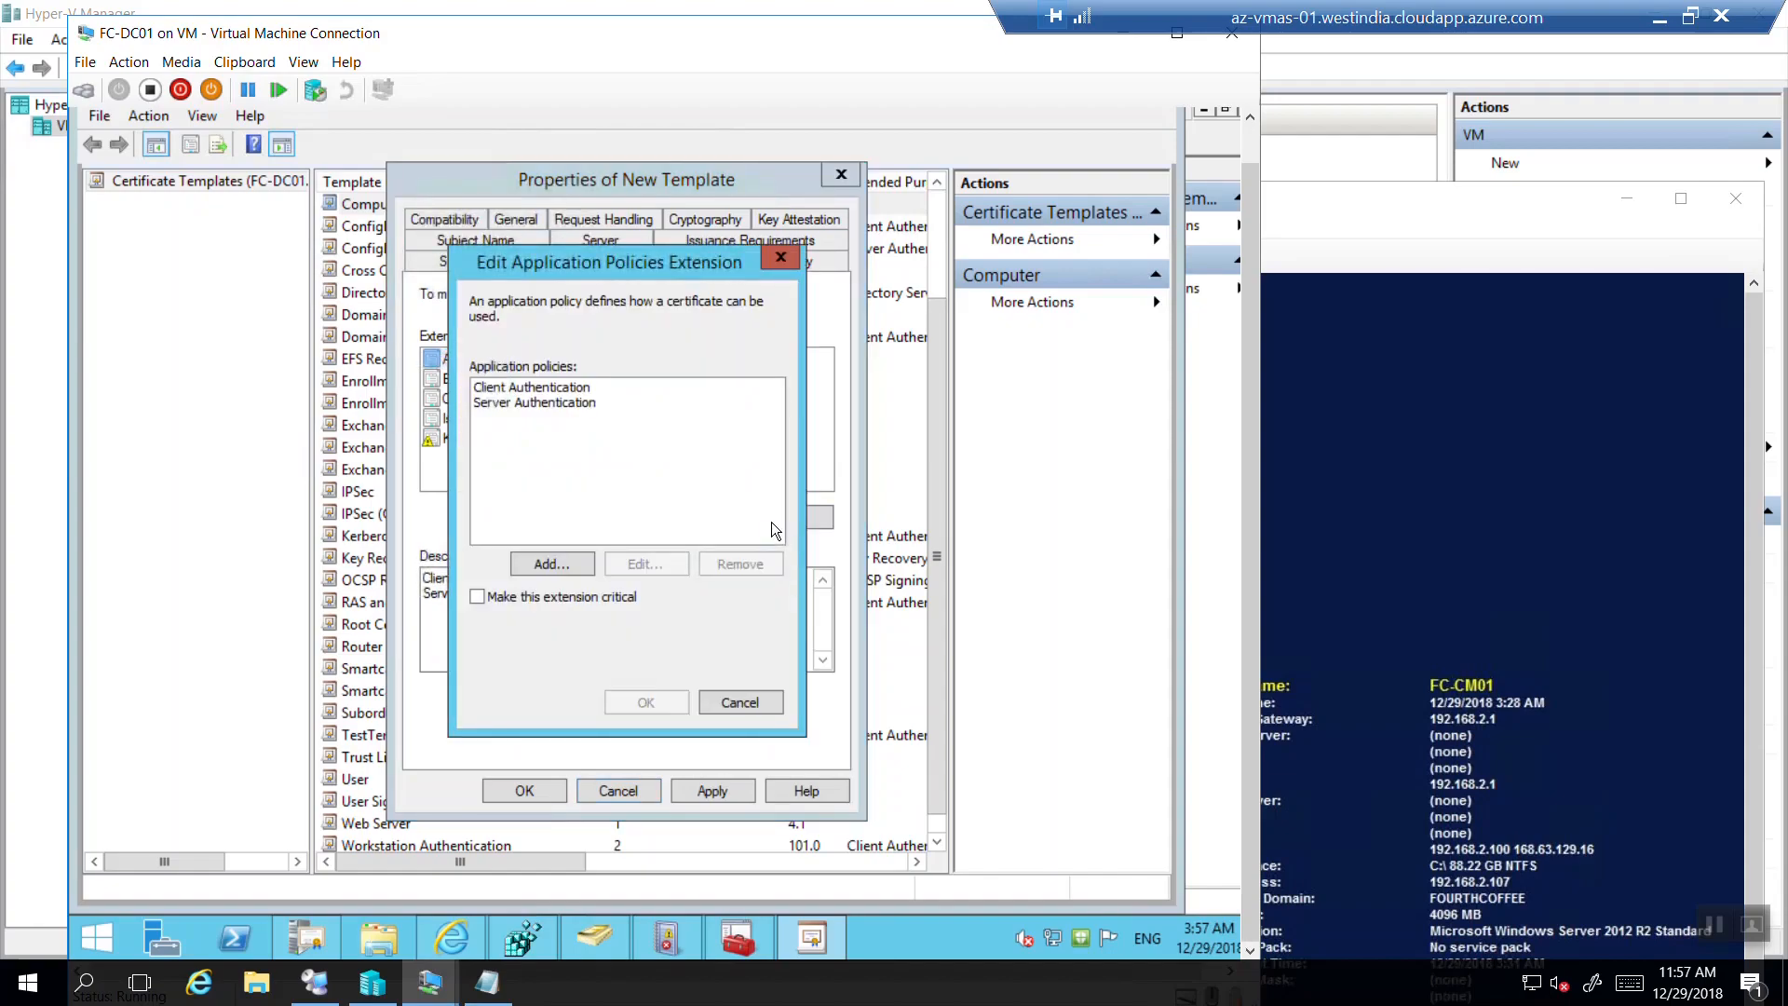
left_click(779, 260)
left_click(494, 375)
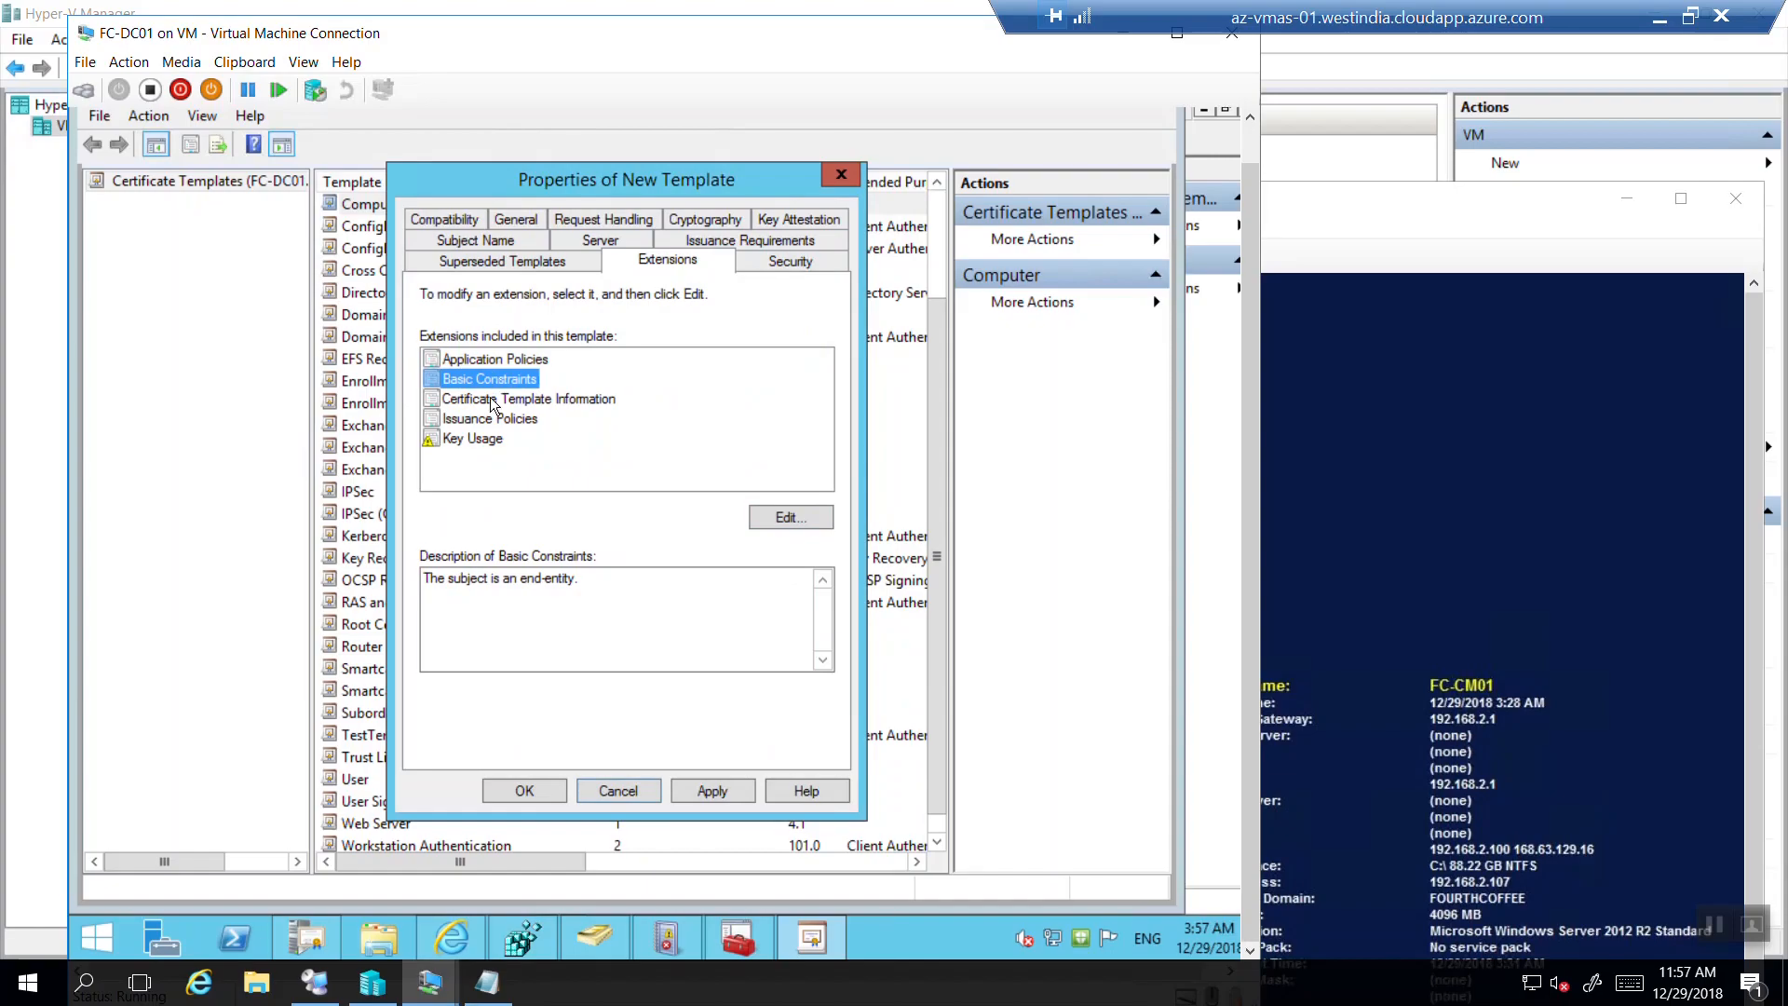
left_click(802, 513)
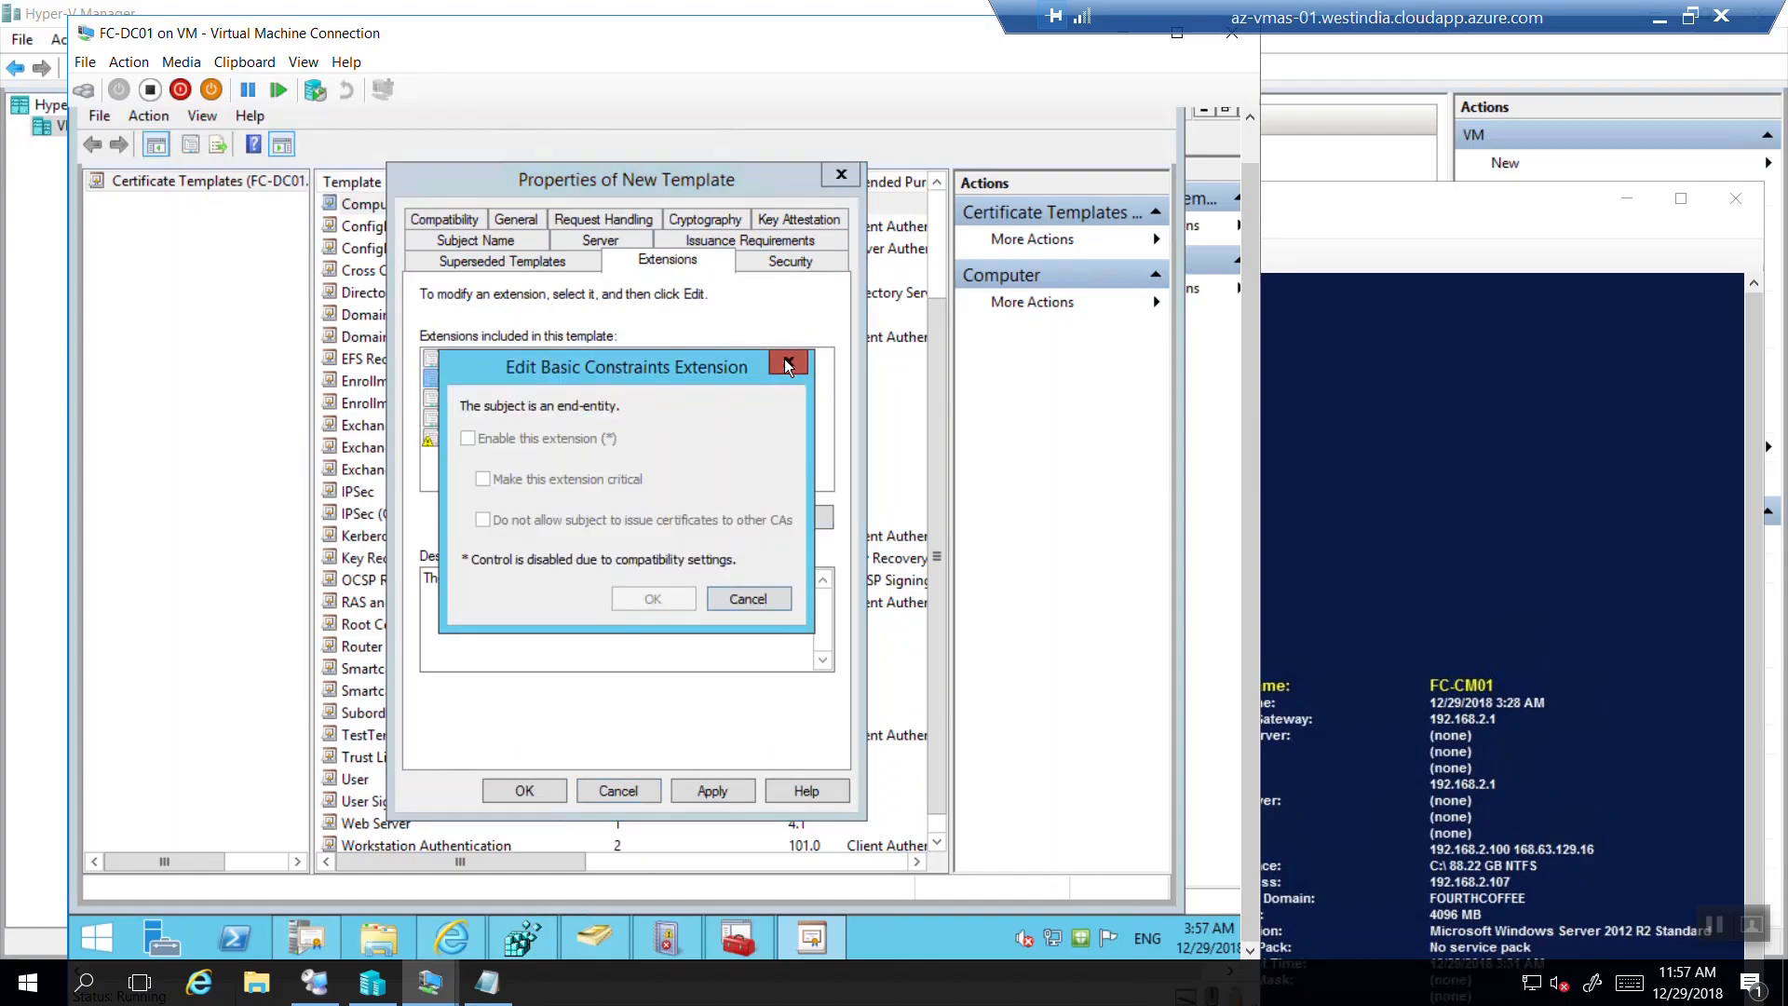
left_click(788, 362)
Inspect the Issuance Policies and Key Usage extensions, leaving them unchanged.
left_click(481, 405)
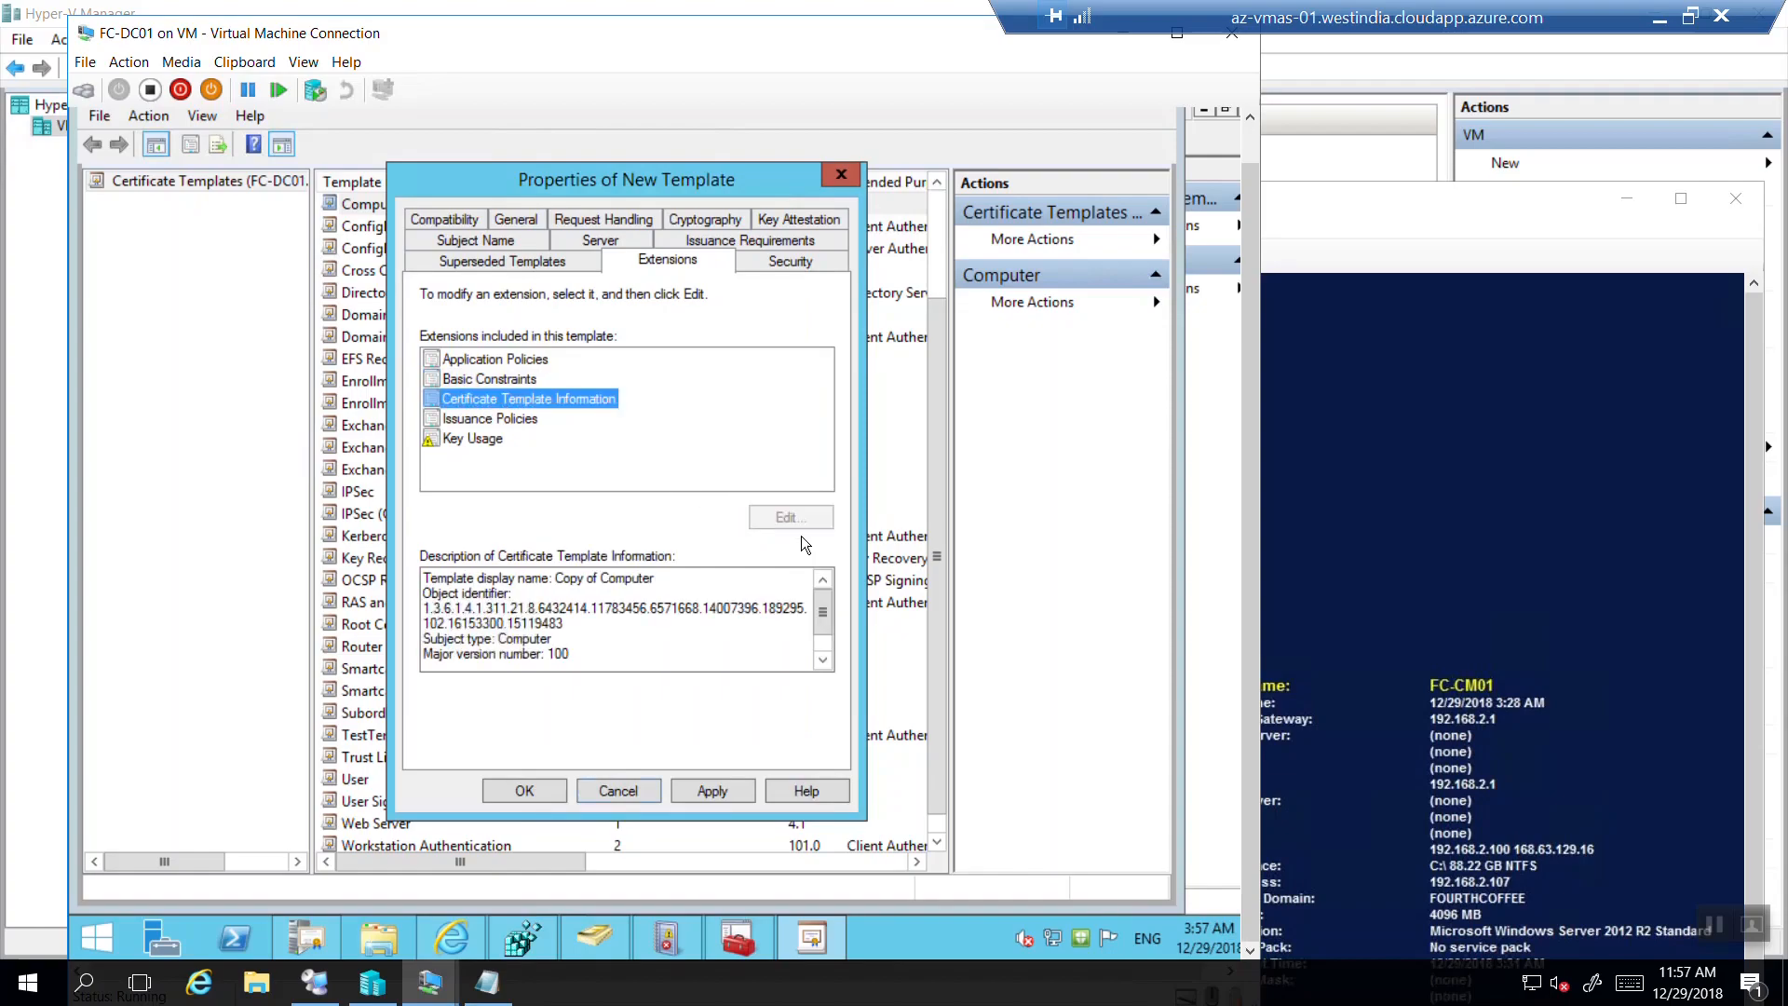
key("Down")
left_click(762, 516)
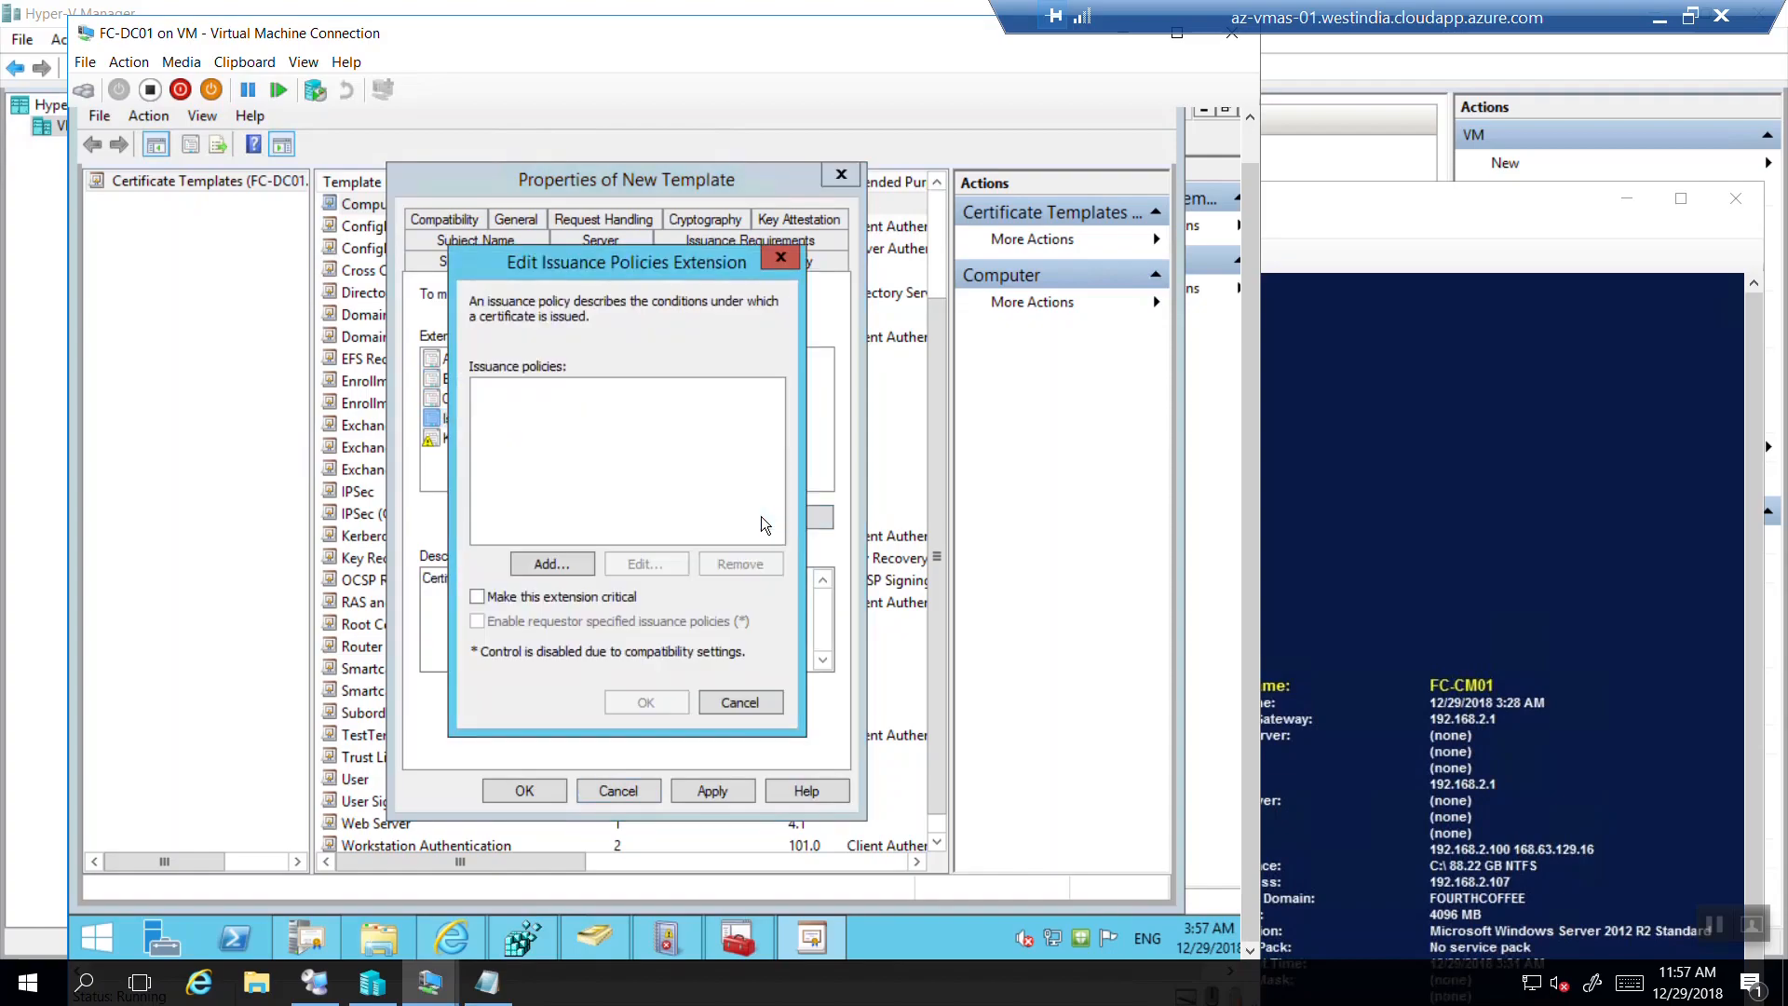
left_click(779, 264)
left_click(484, 438)
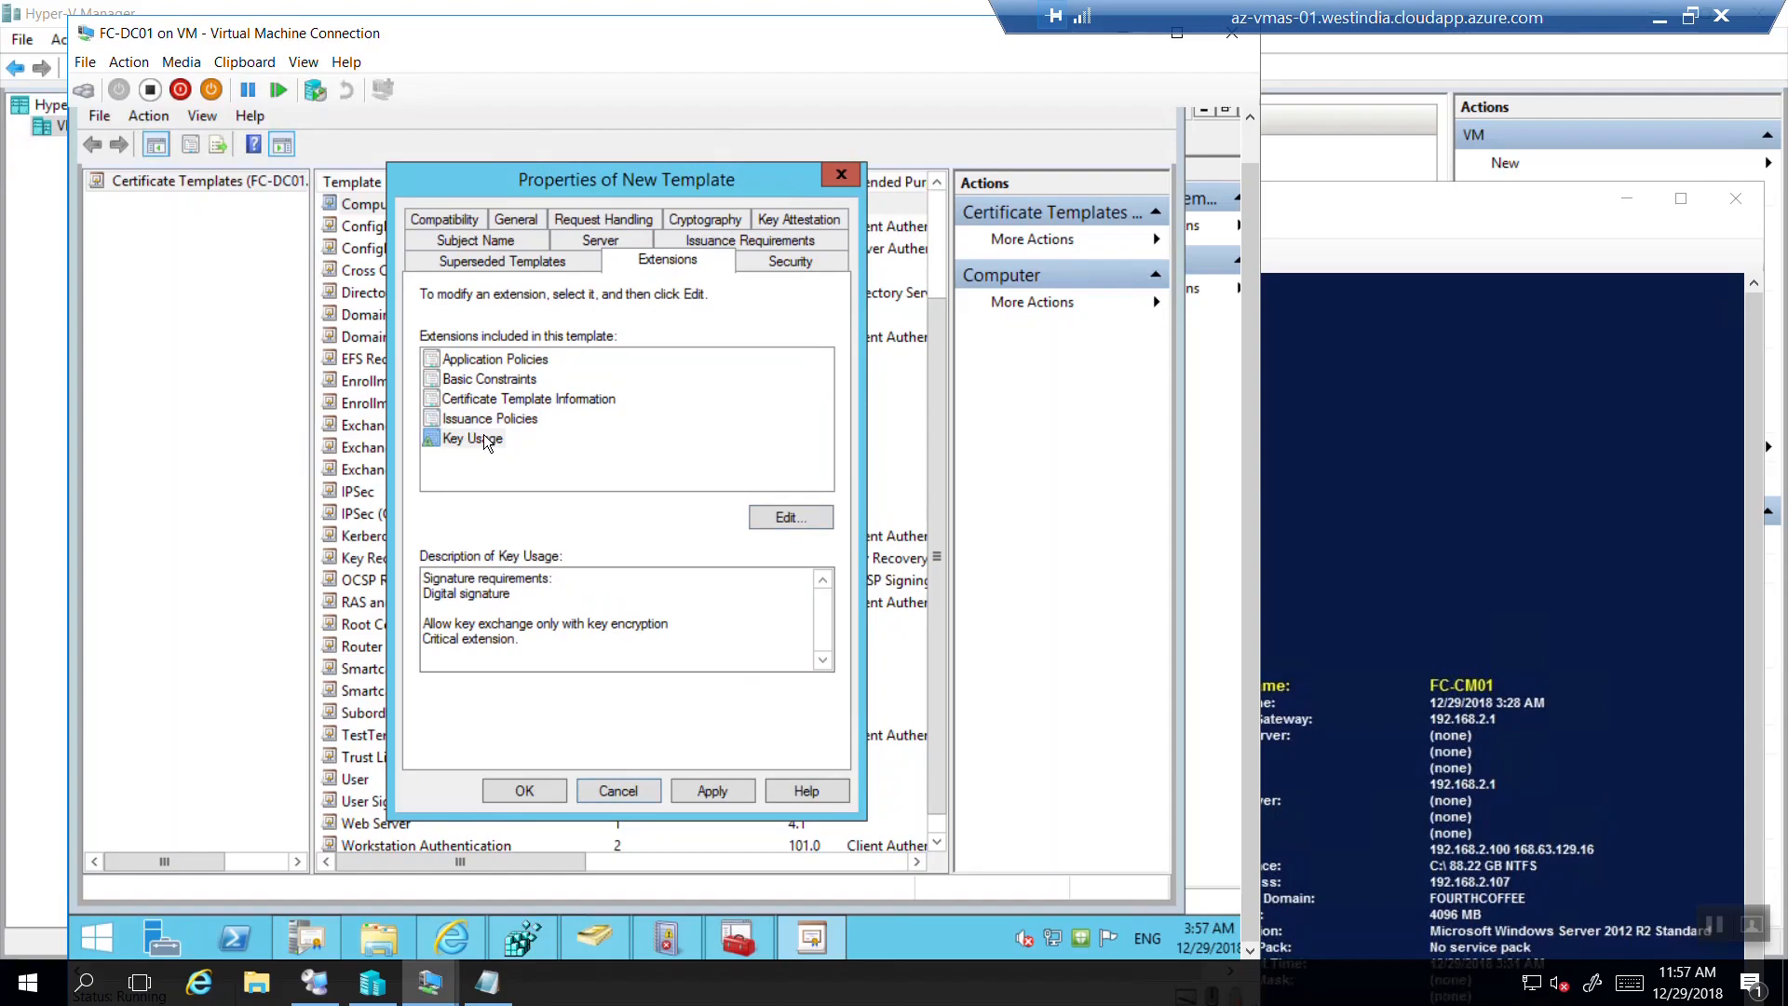
left_click(788, 524)
left_click(786, 519)
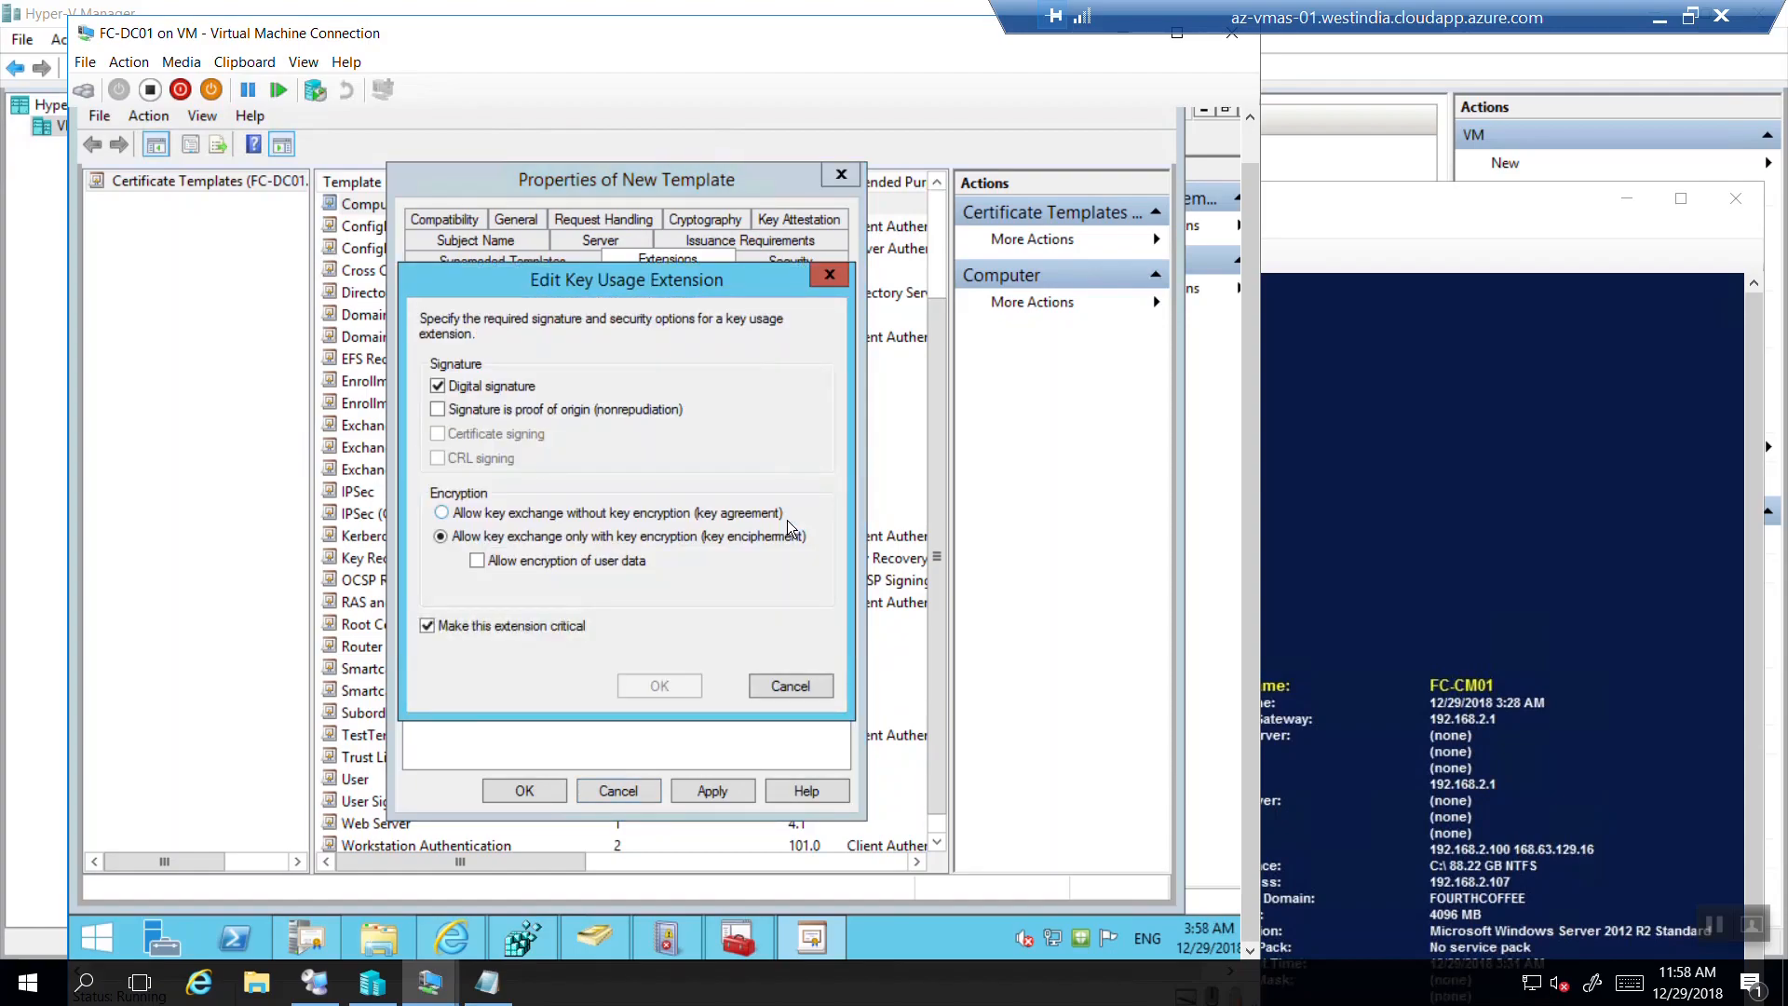
left_click(819, 273)
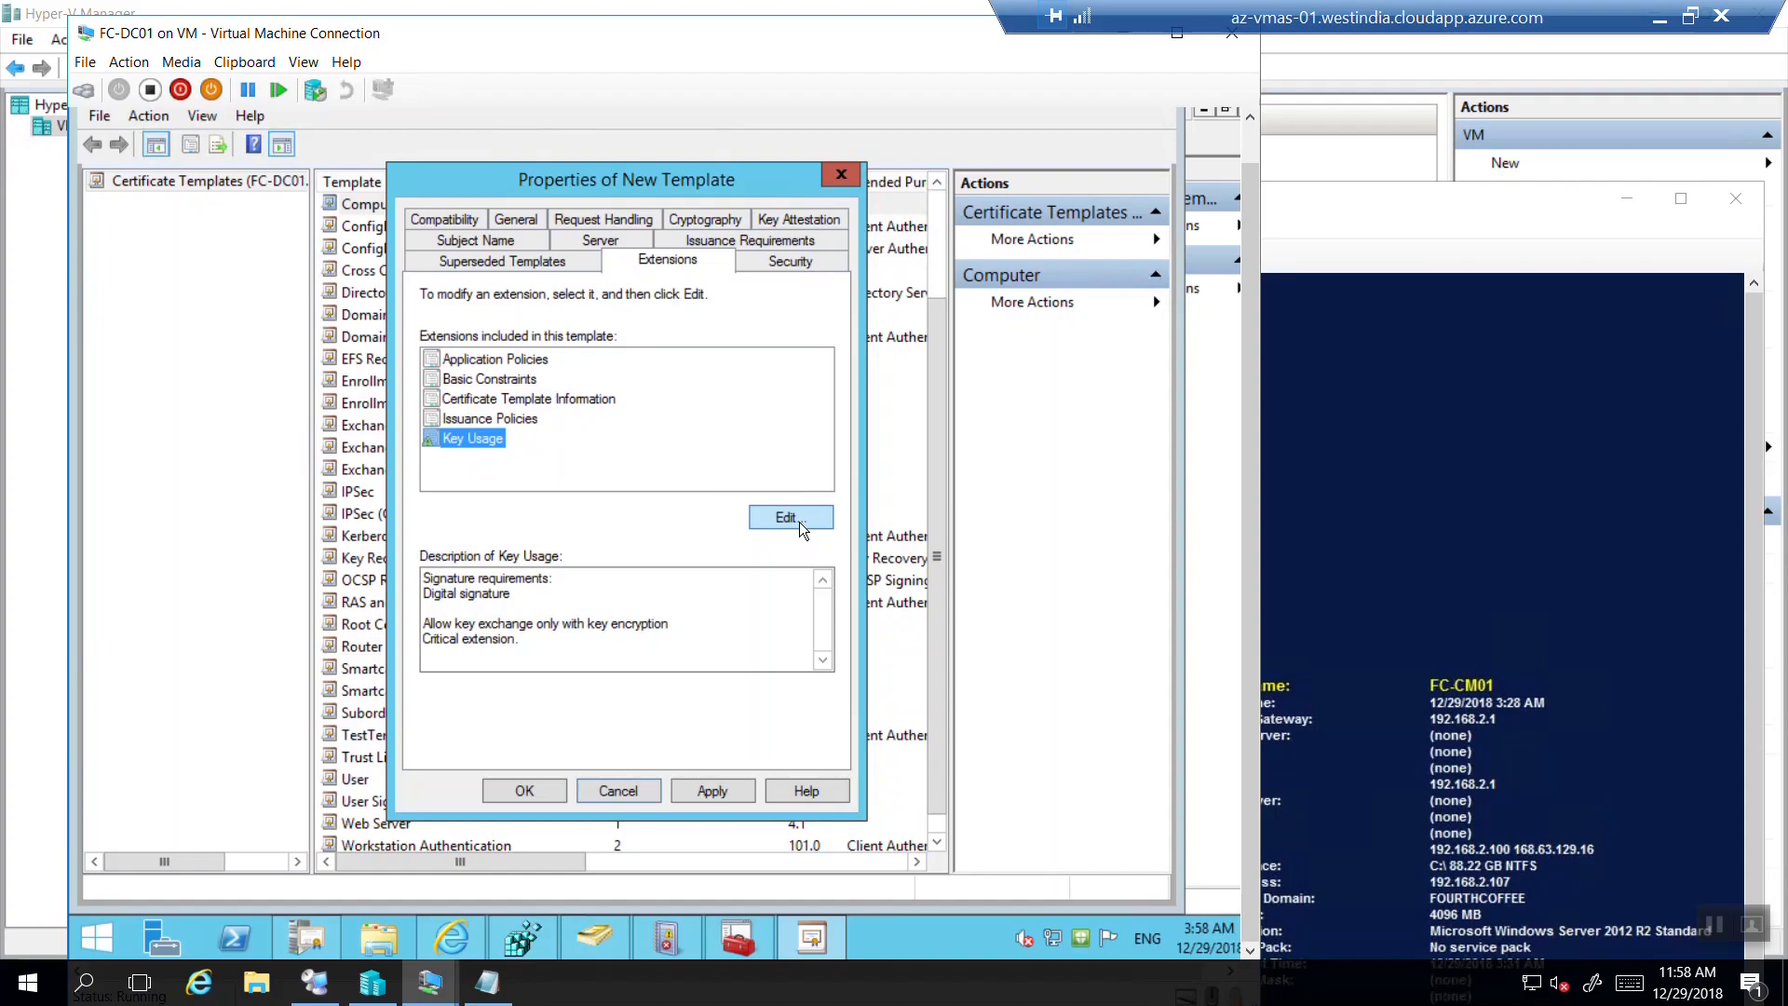
left_click(799, 521)
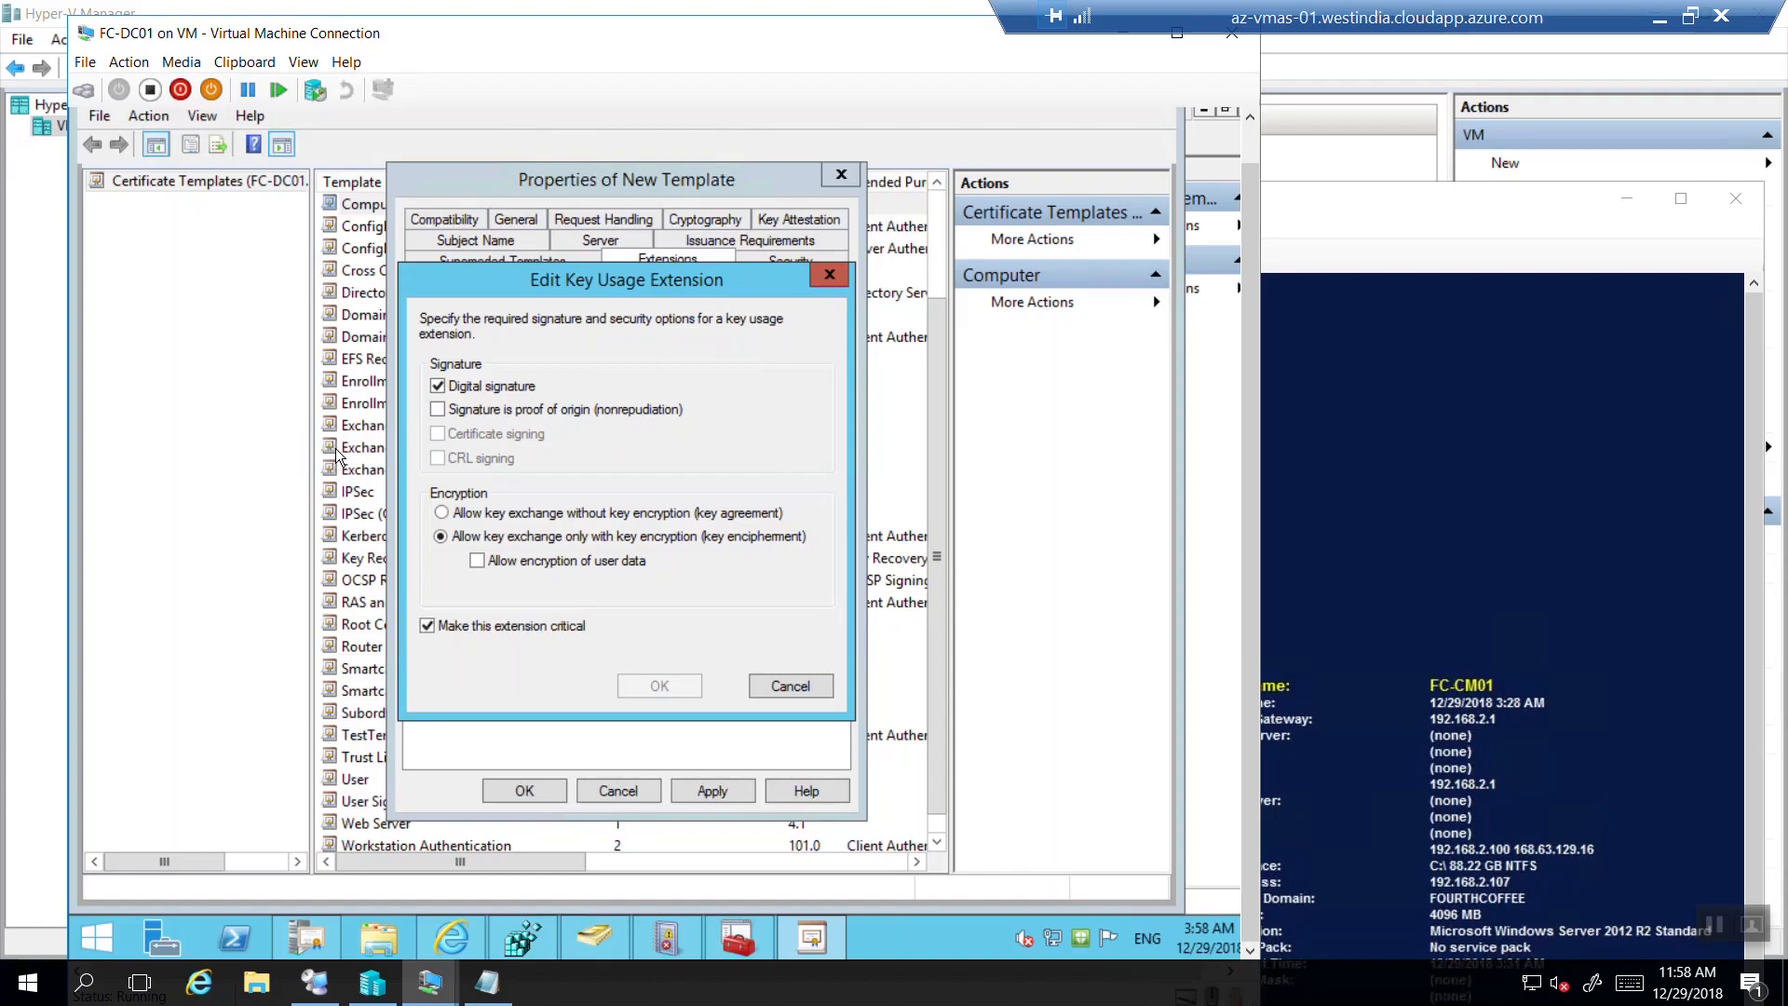
left_click(785, 683)
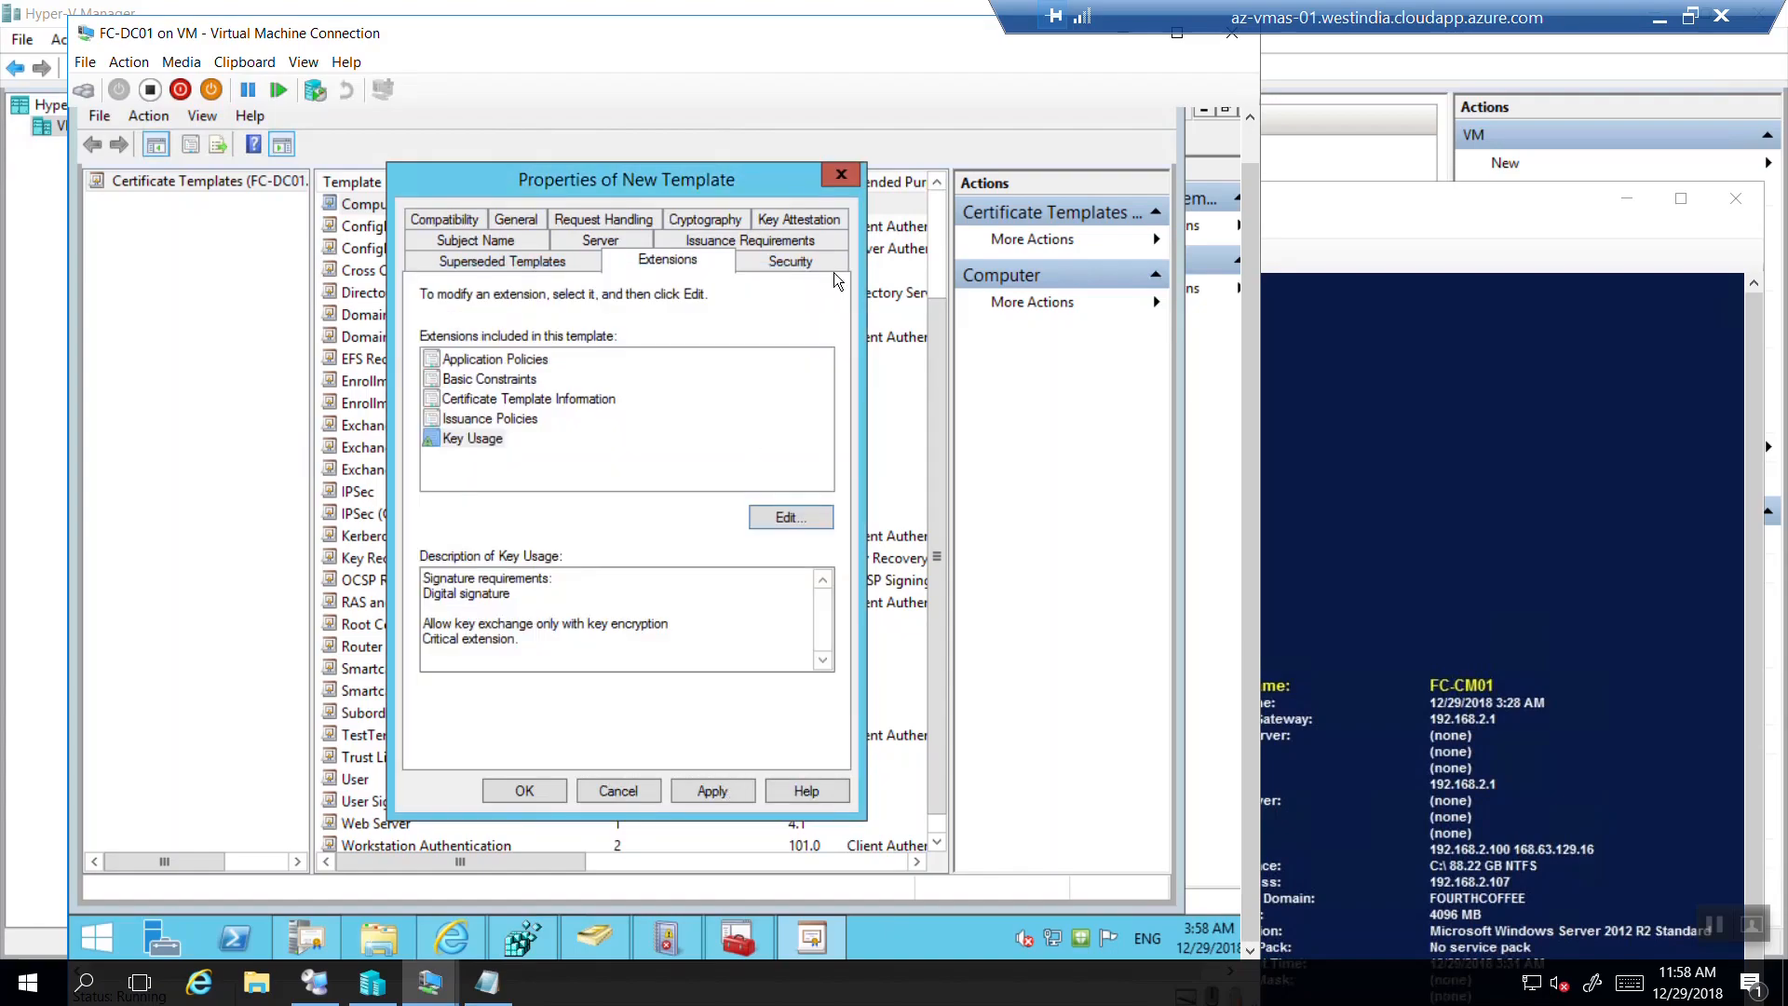
Apply the template changes and recheck Subject Name, Server, Issuance, Compatibility and General settings.
left_click(714, 791)
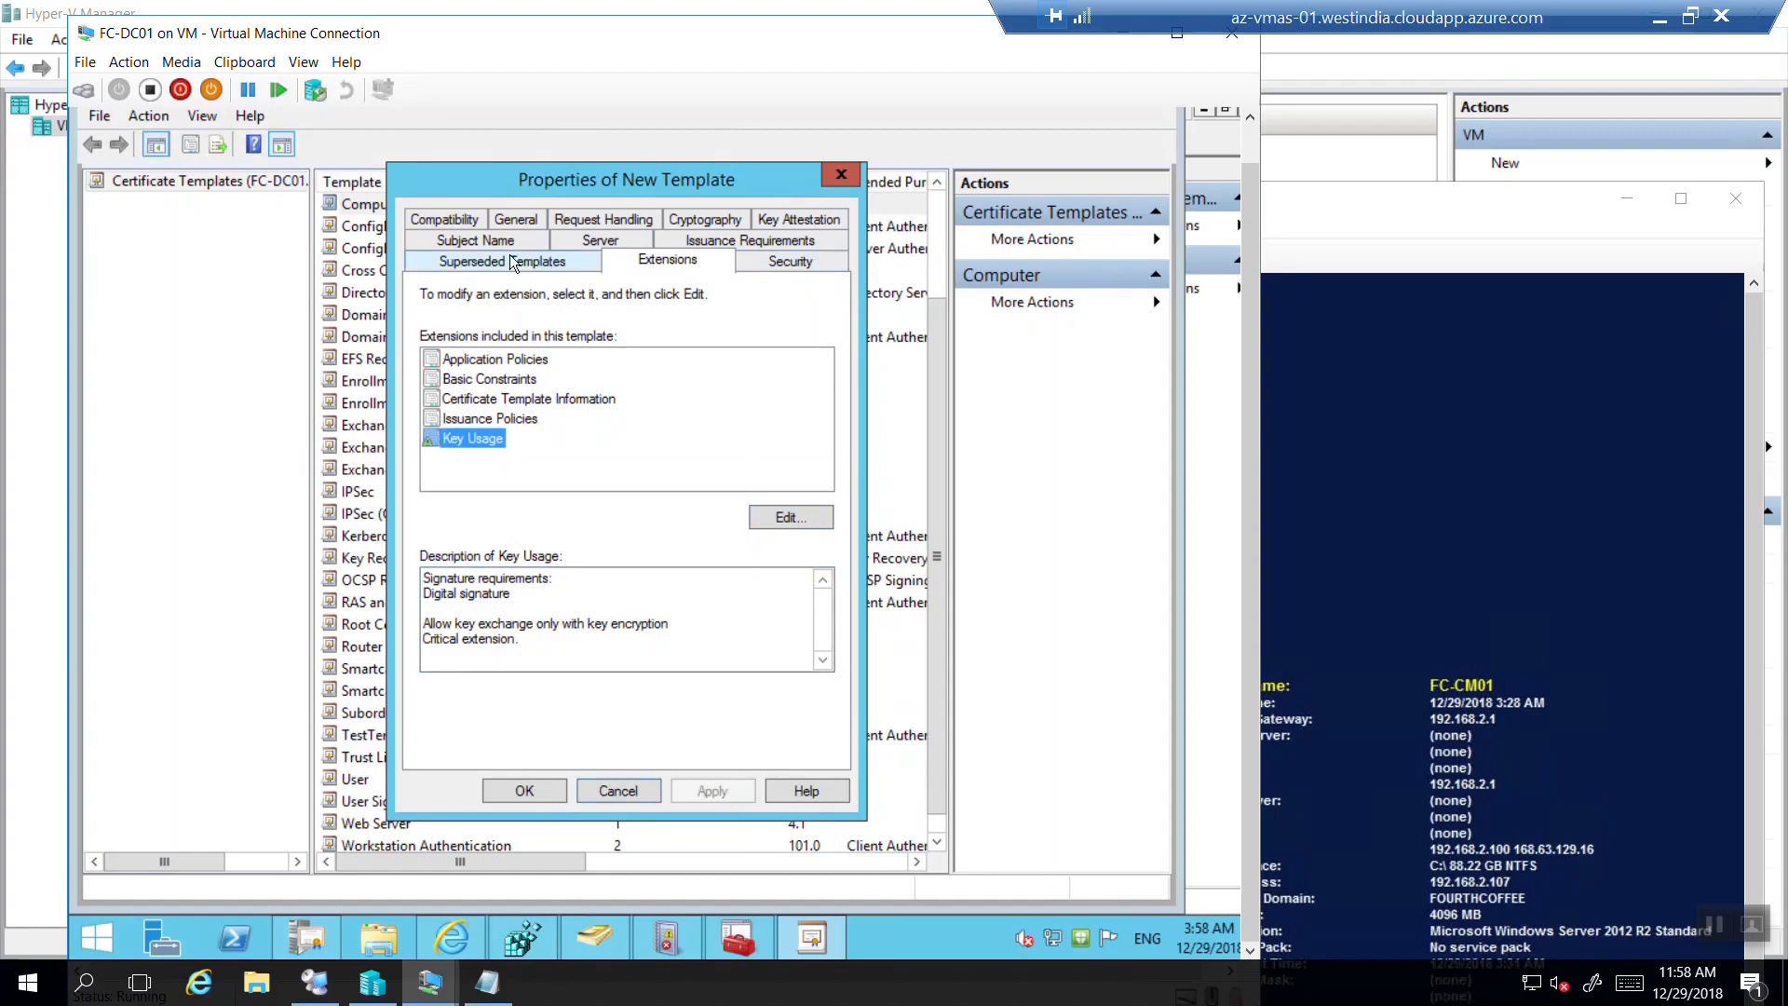
left_click(454, 239)
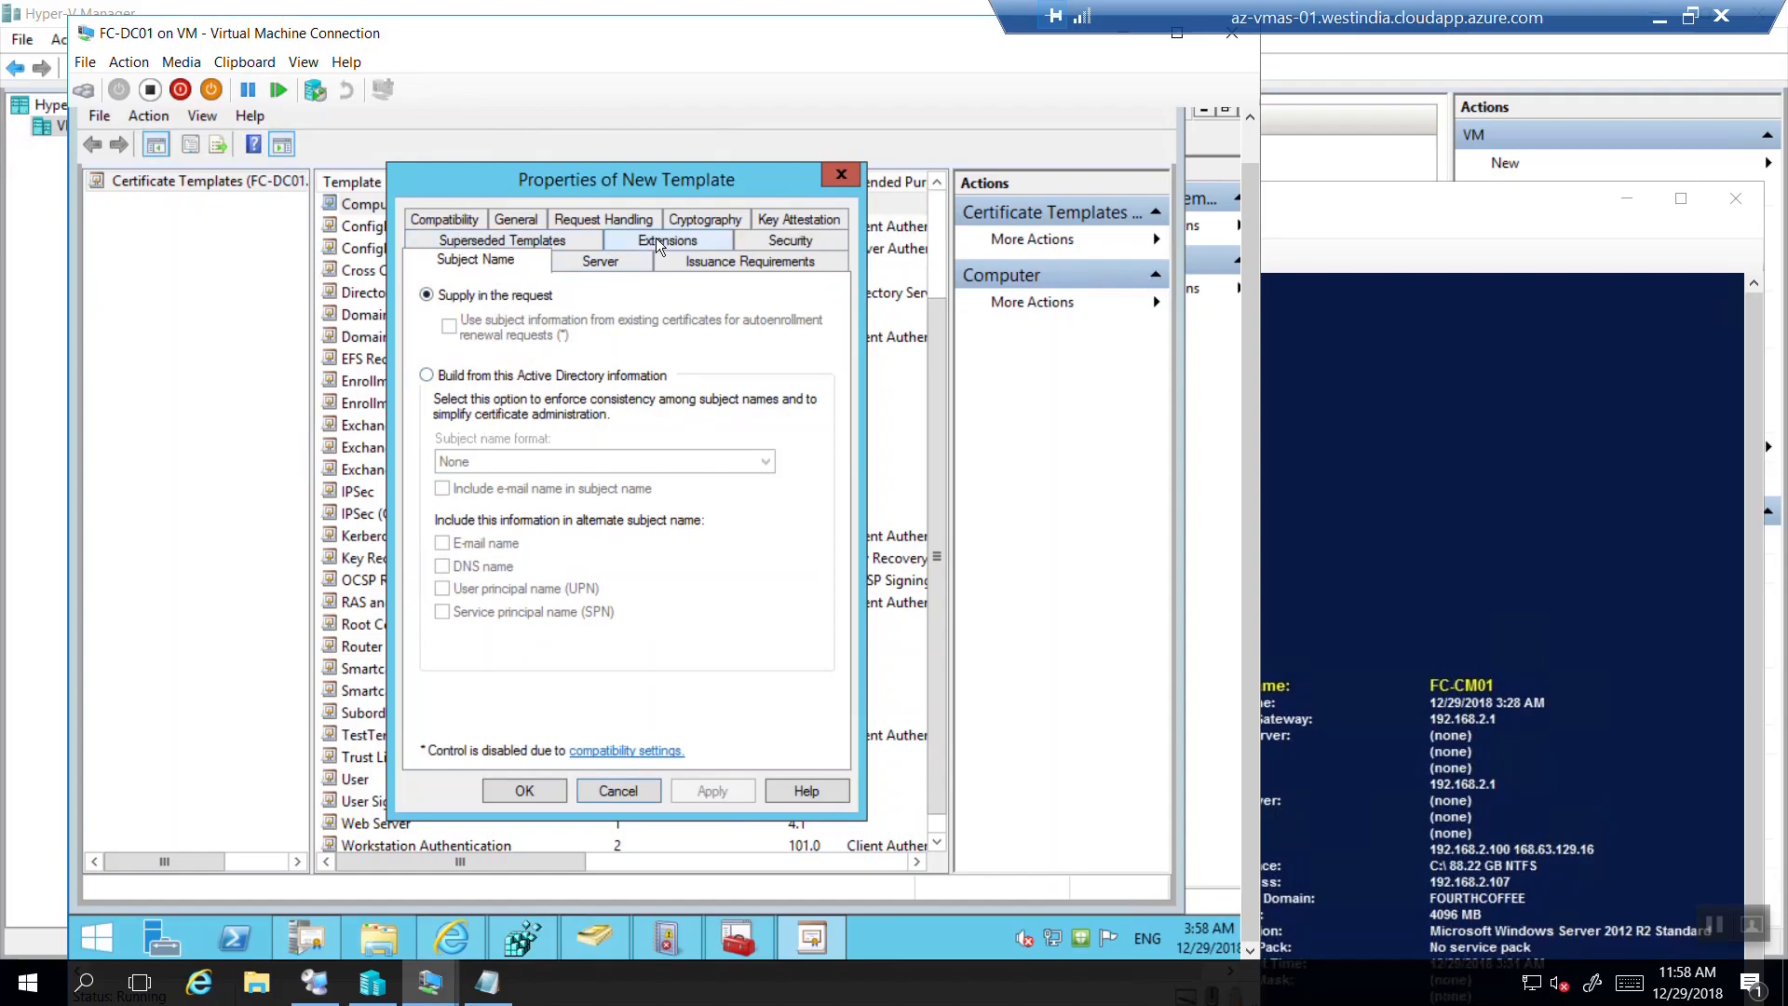
left_click(605, 260)
left_click(741, 259)
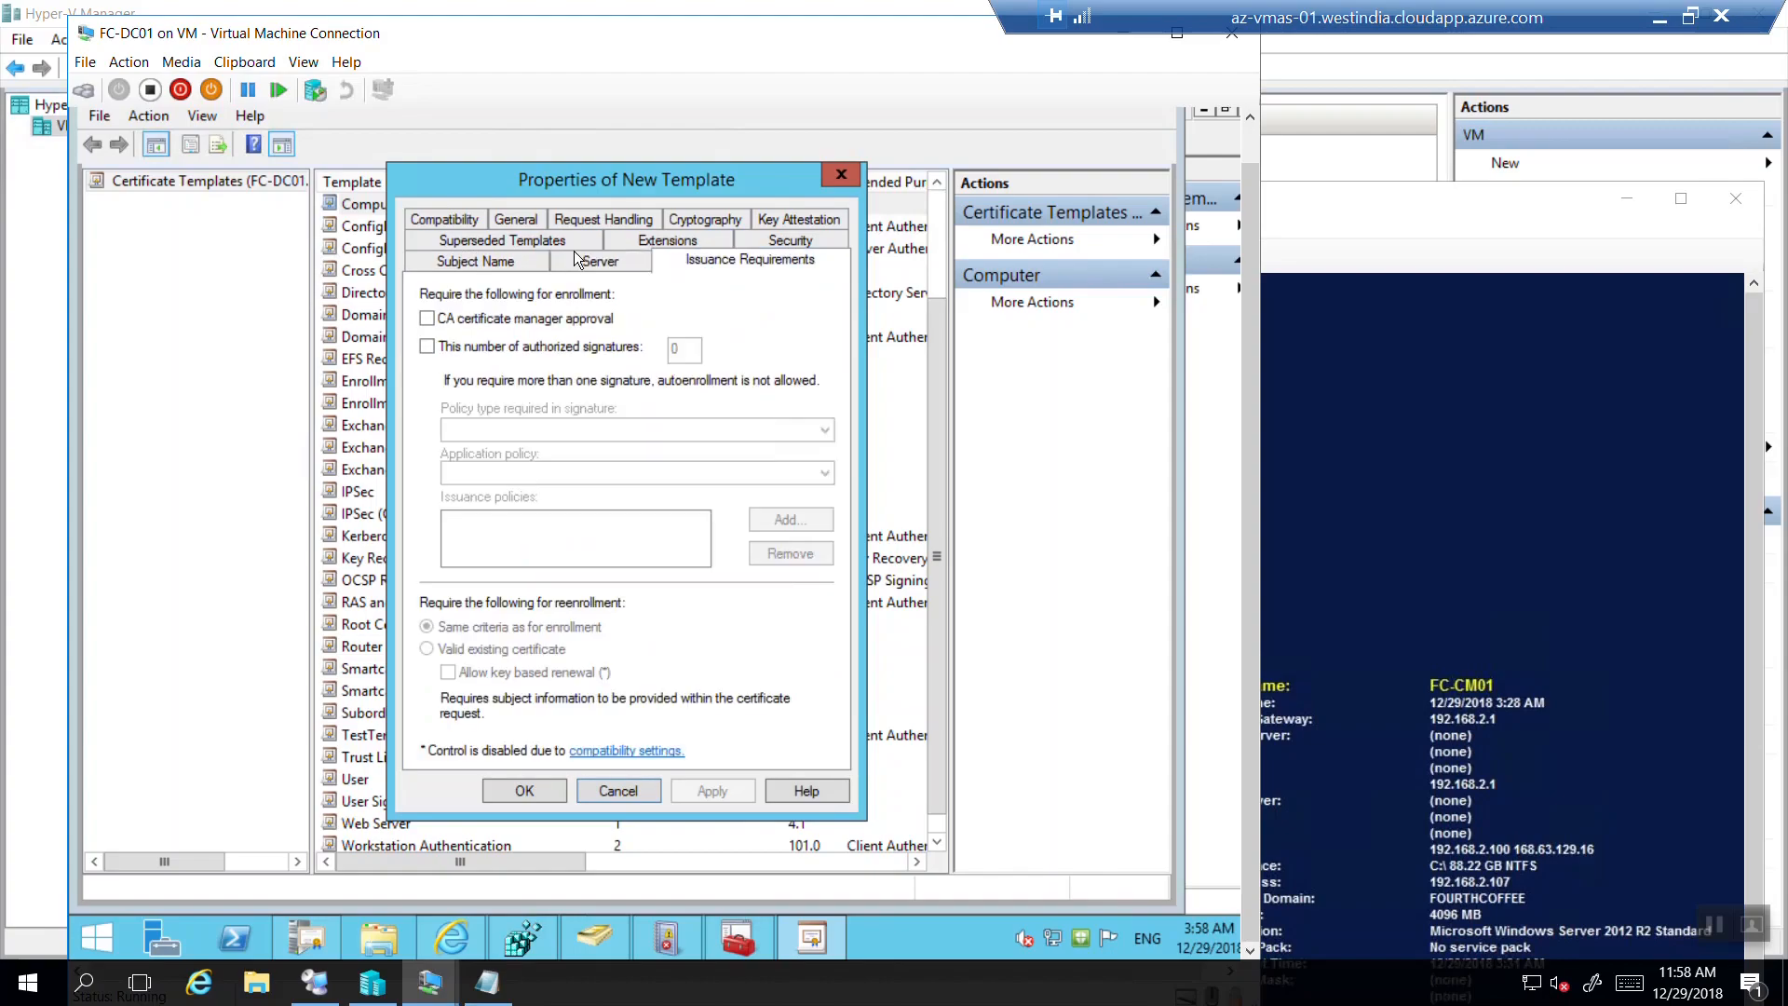
left_click(465, 223)
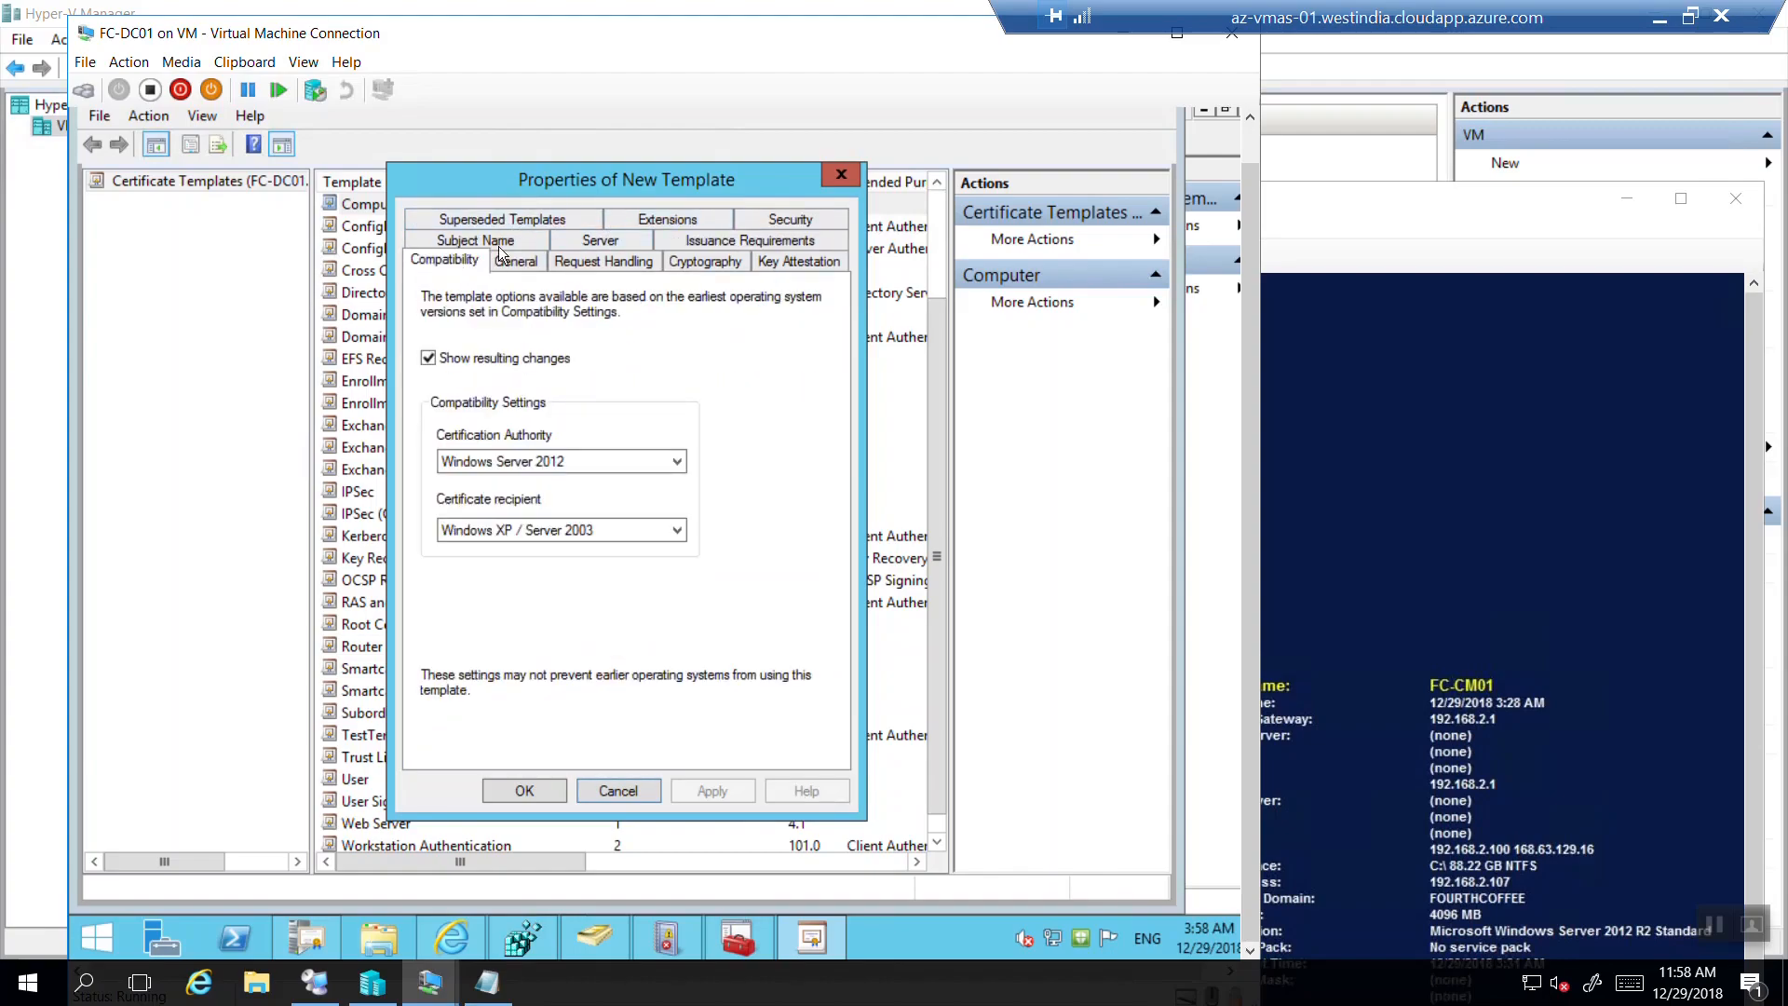
left_click(515, 264)
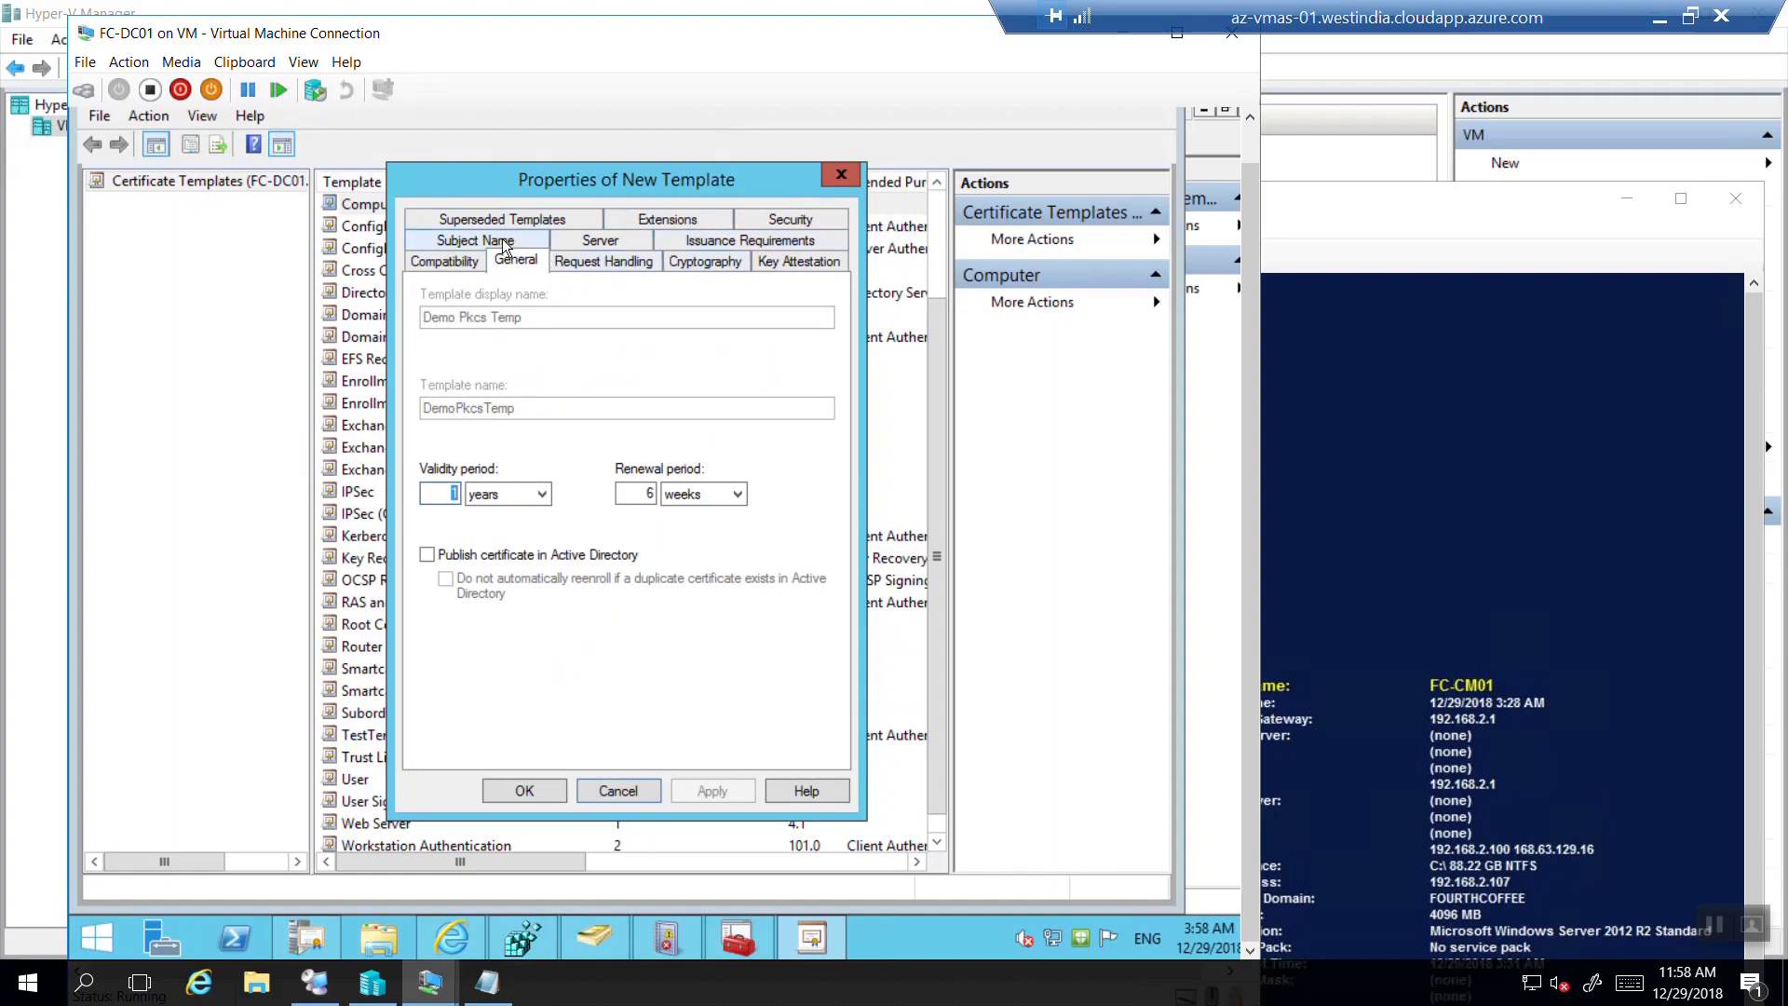
left_click(789, 221)
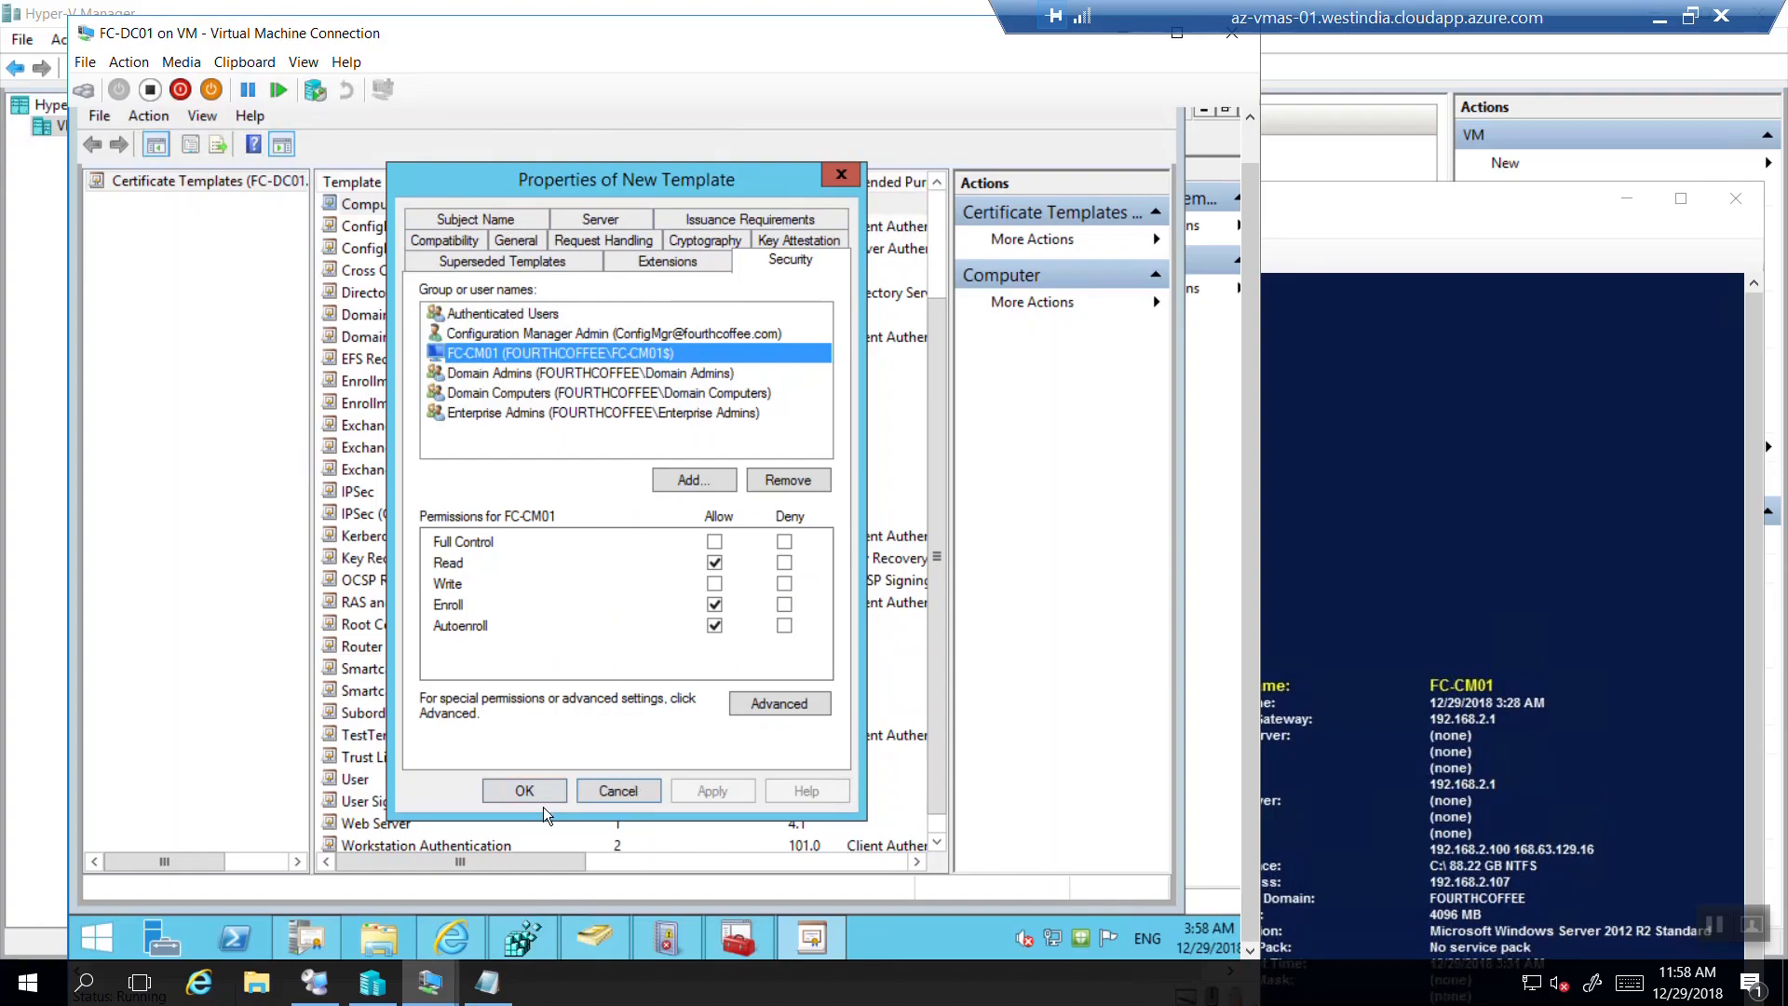
Save the Demo Pkcs Temp template, confirm it in the list, and close the templates console.
left_click(524, 791)
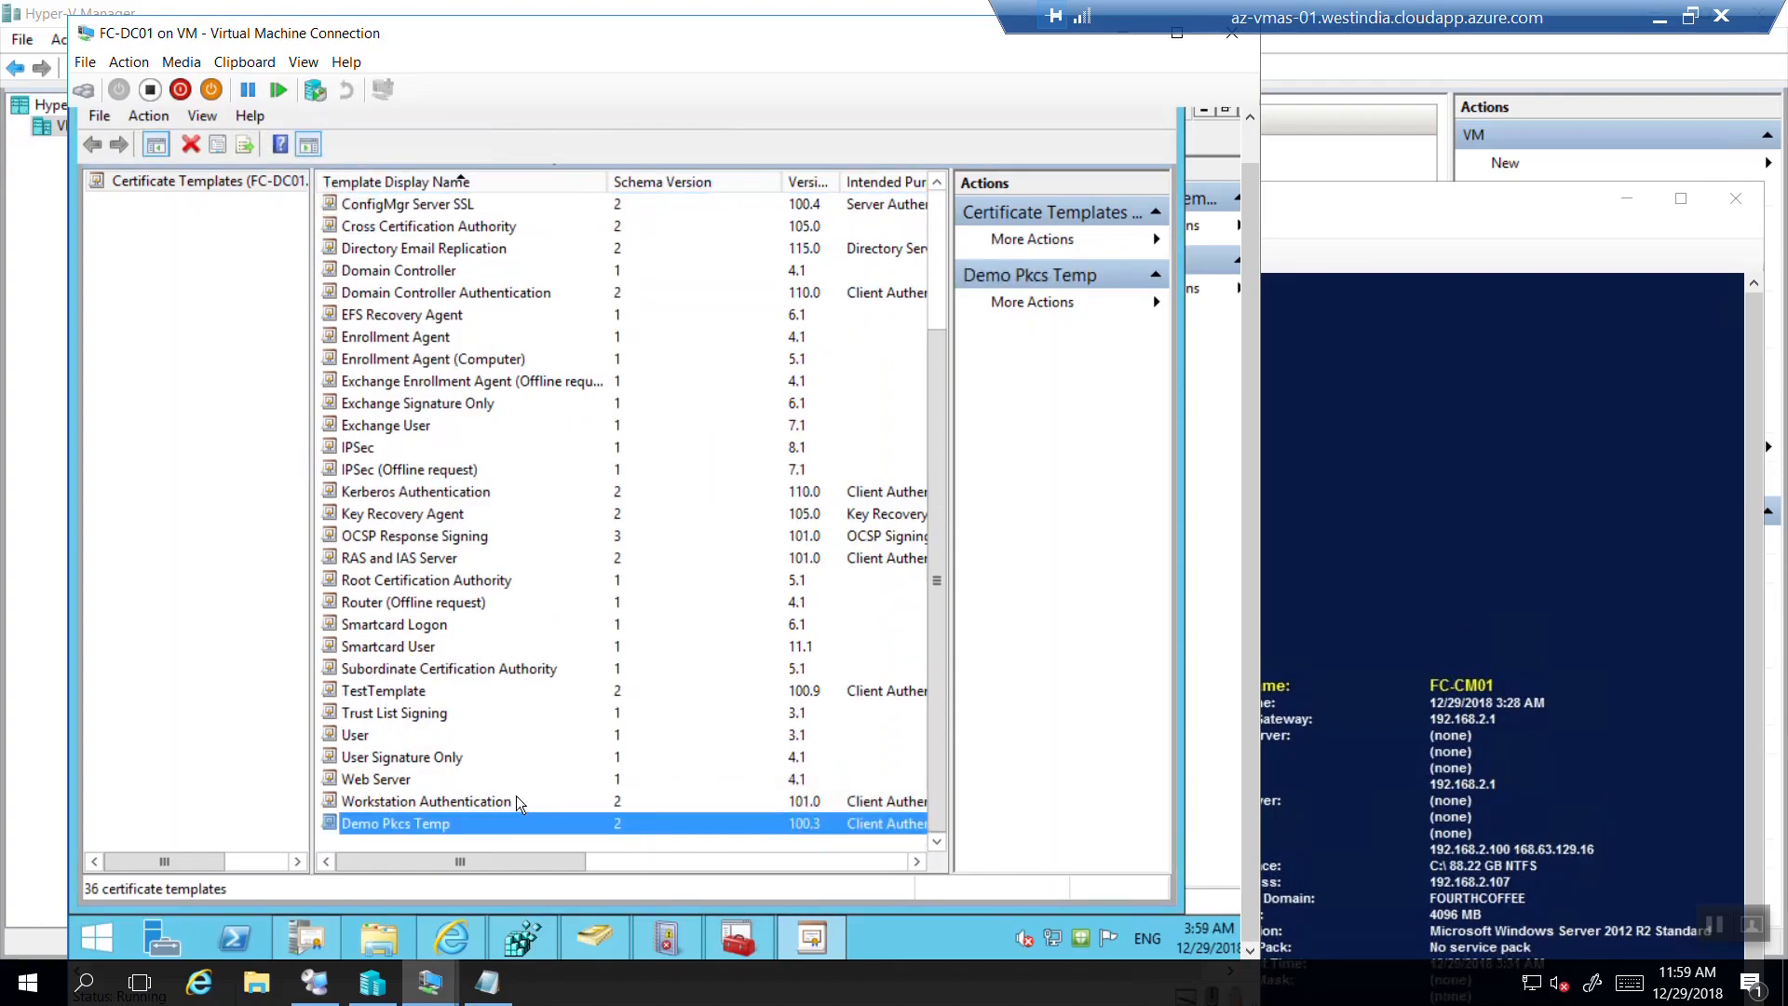
right_click(439, 825)
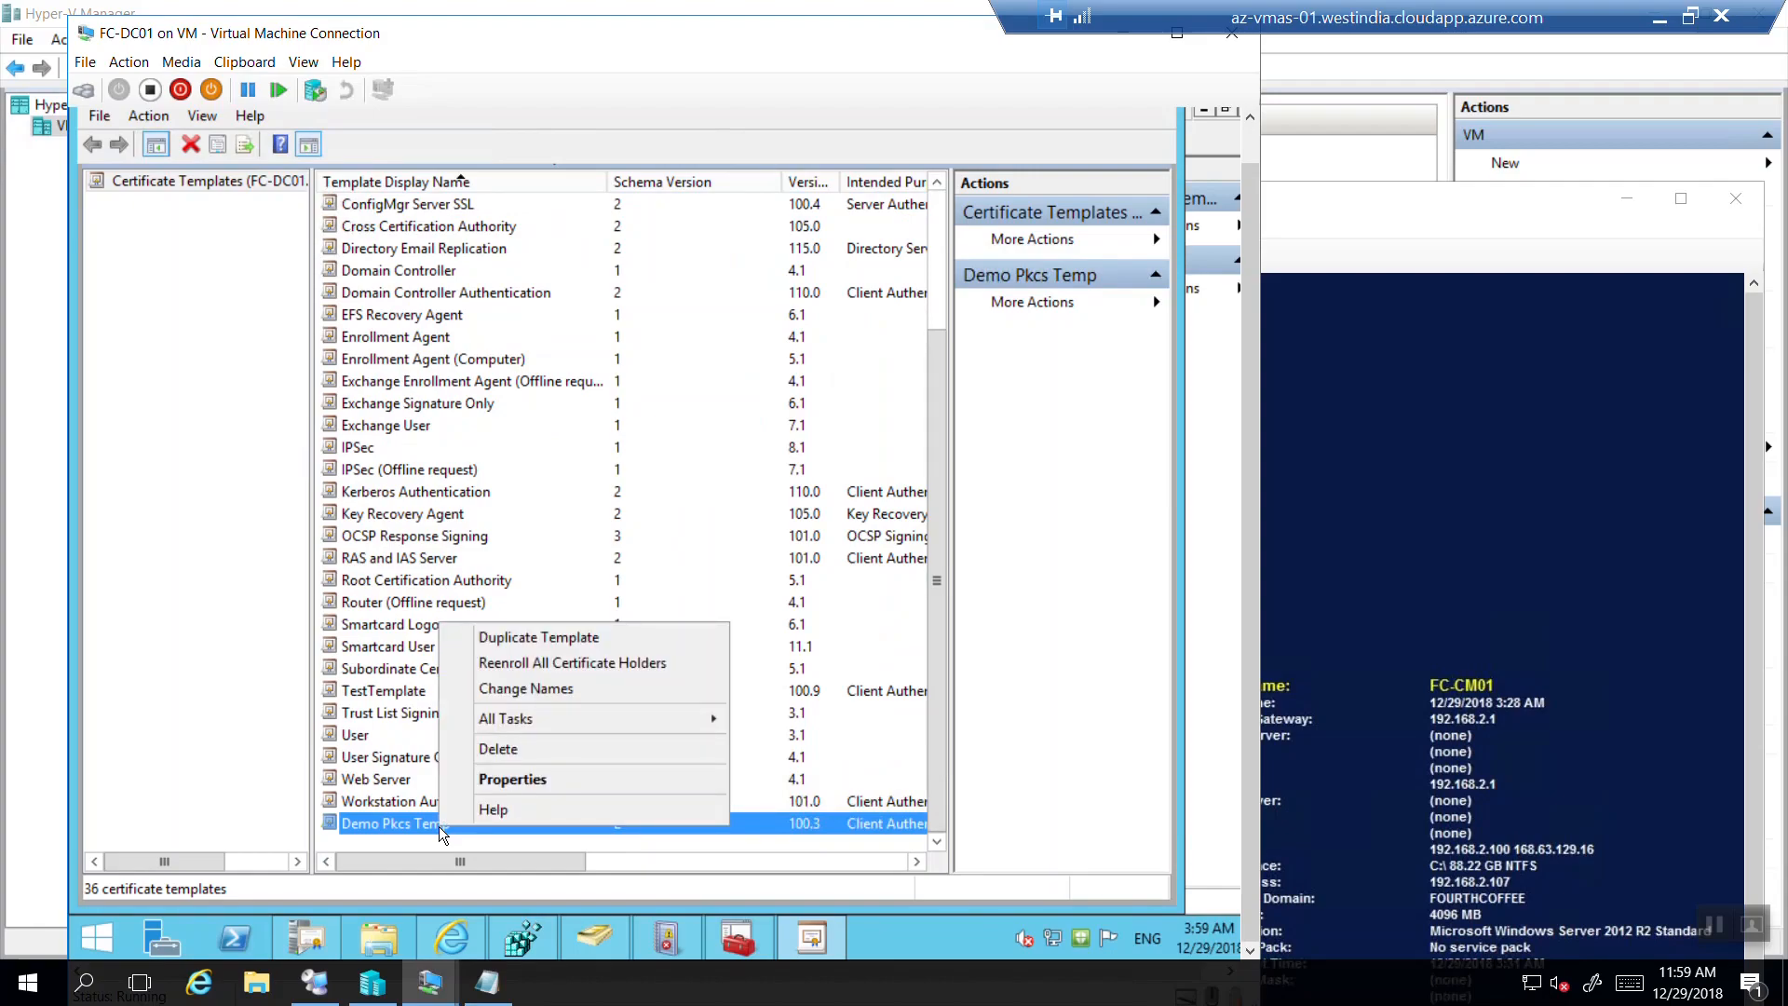
left_click(174, 550)
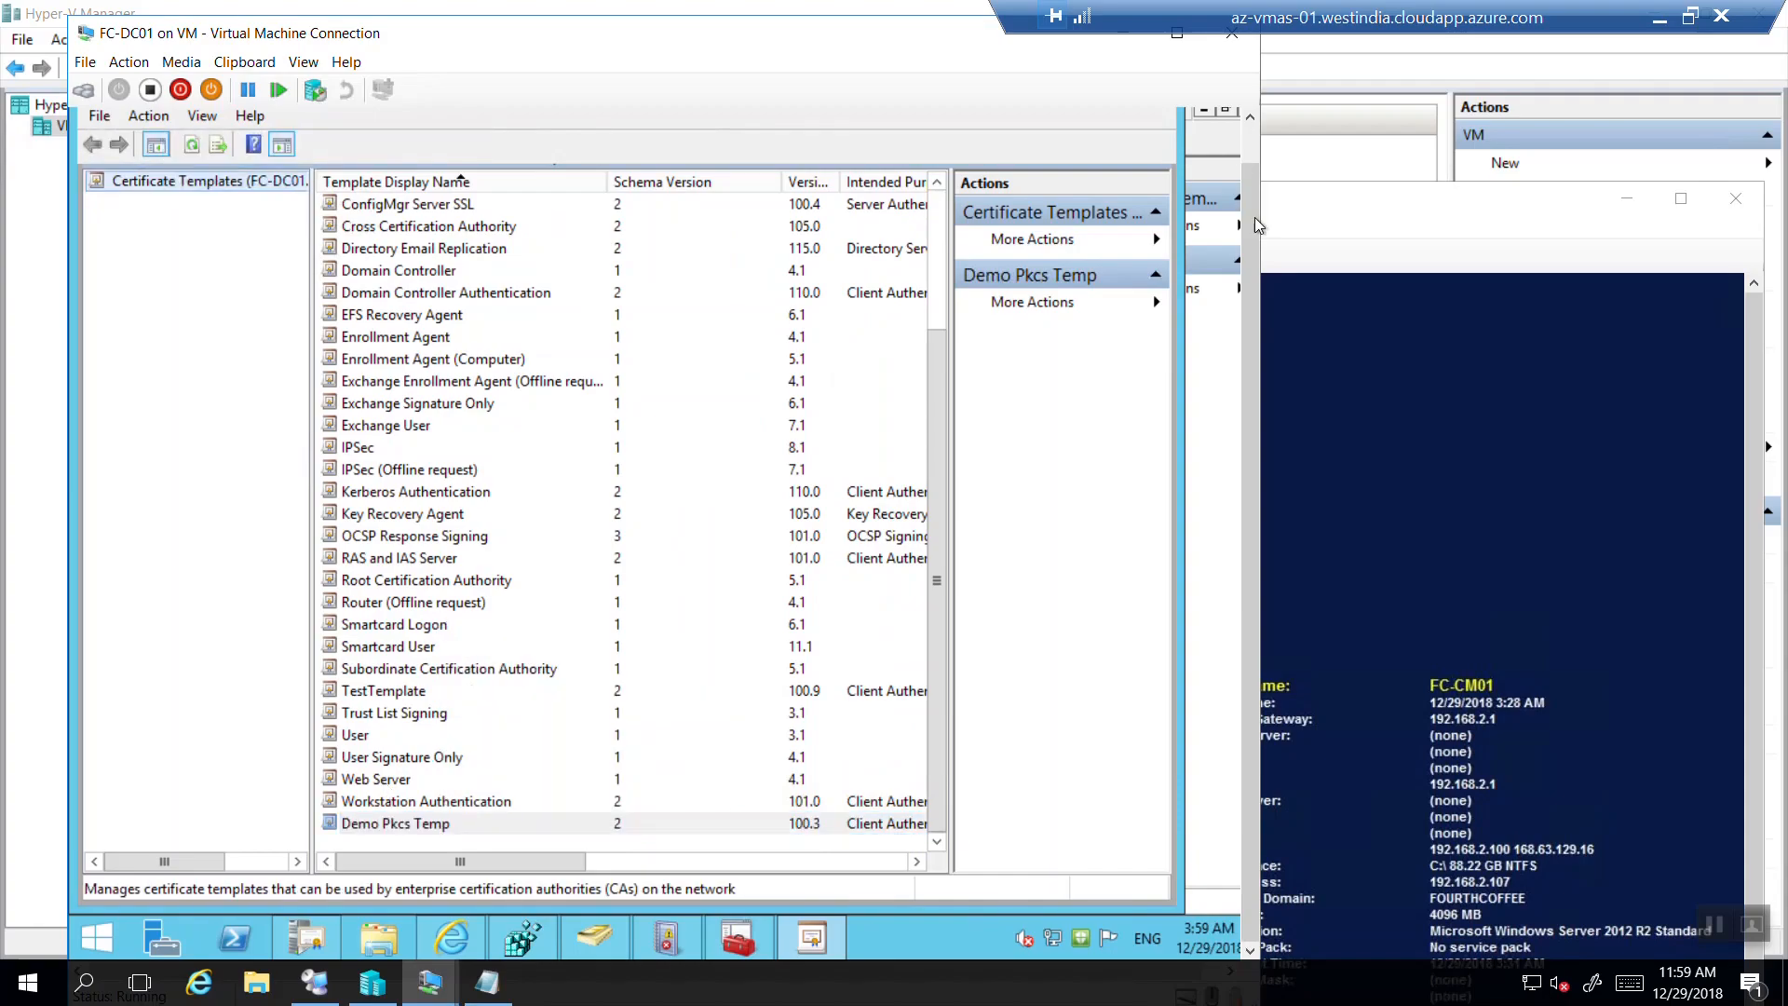
left_click_drag(1251, 227, 1247, 176)
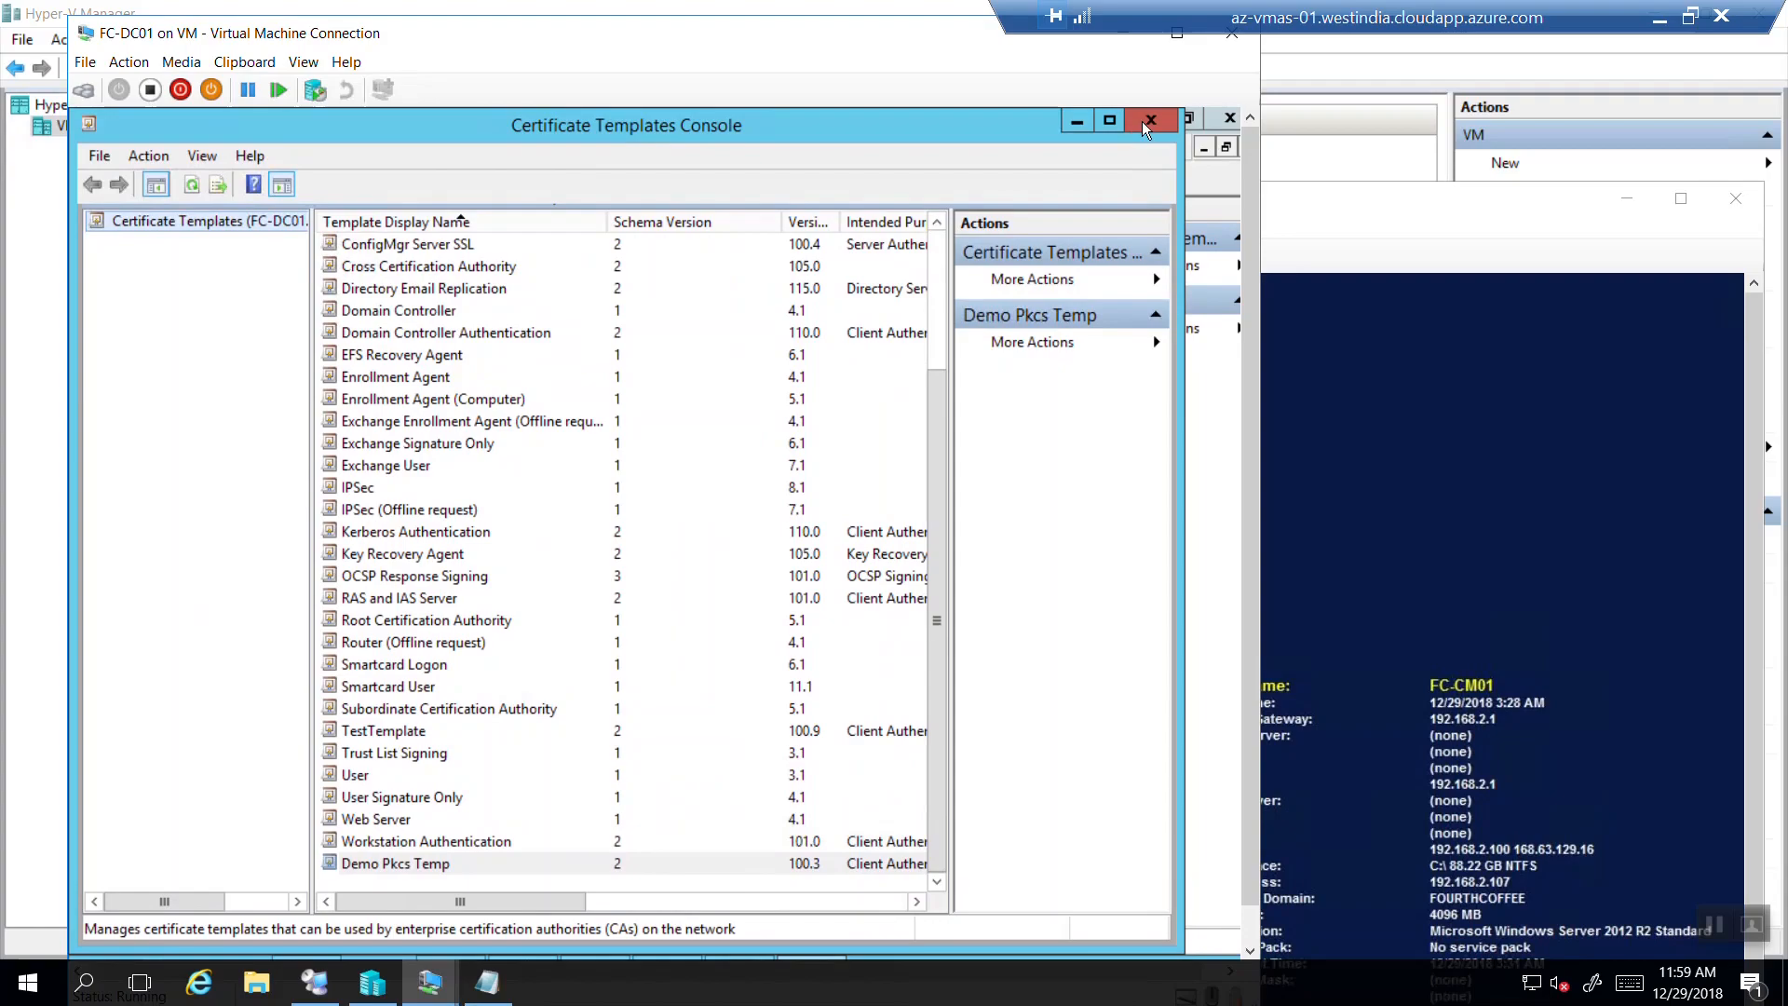
left_click(1150, 124)
Reopen the certificate templates manager from the CA and move it aside to reveal the CA console.
right_click(240, 353)
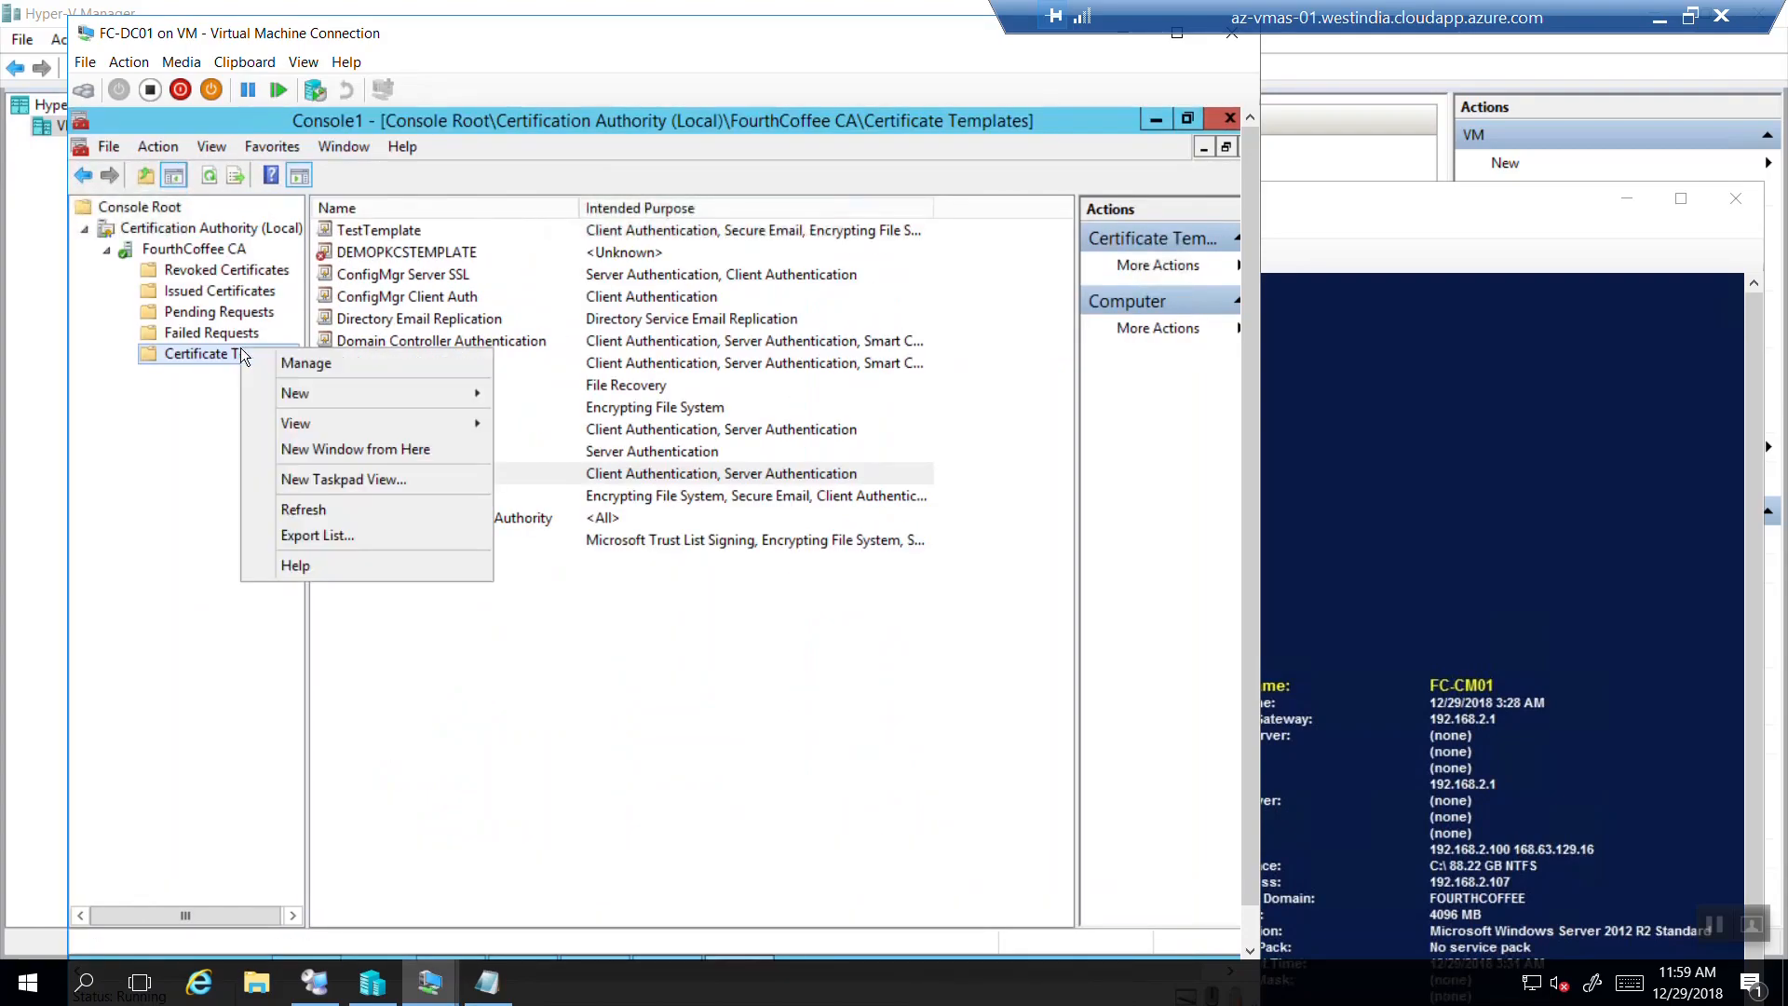
left_click(352, 365)
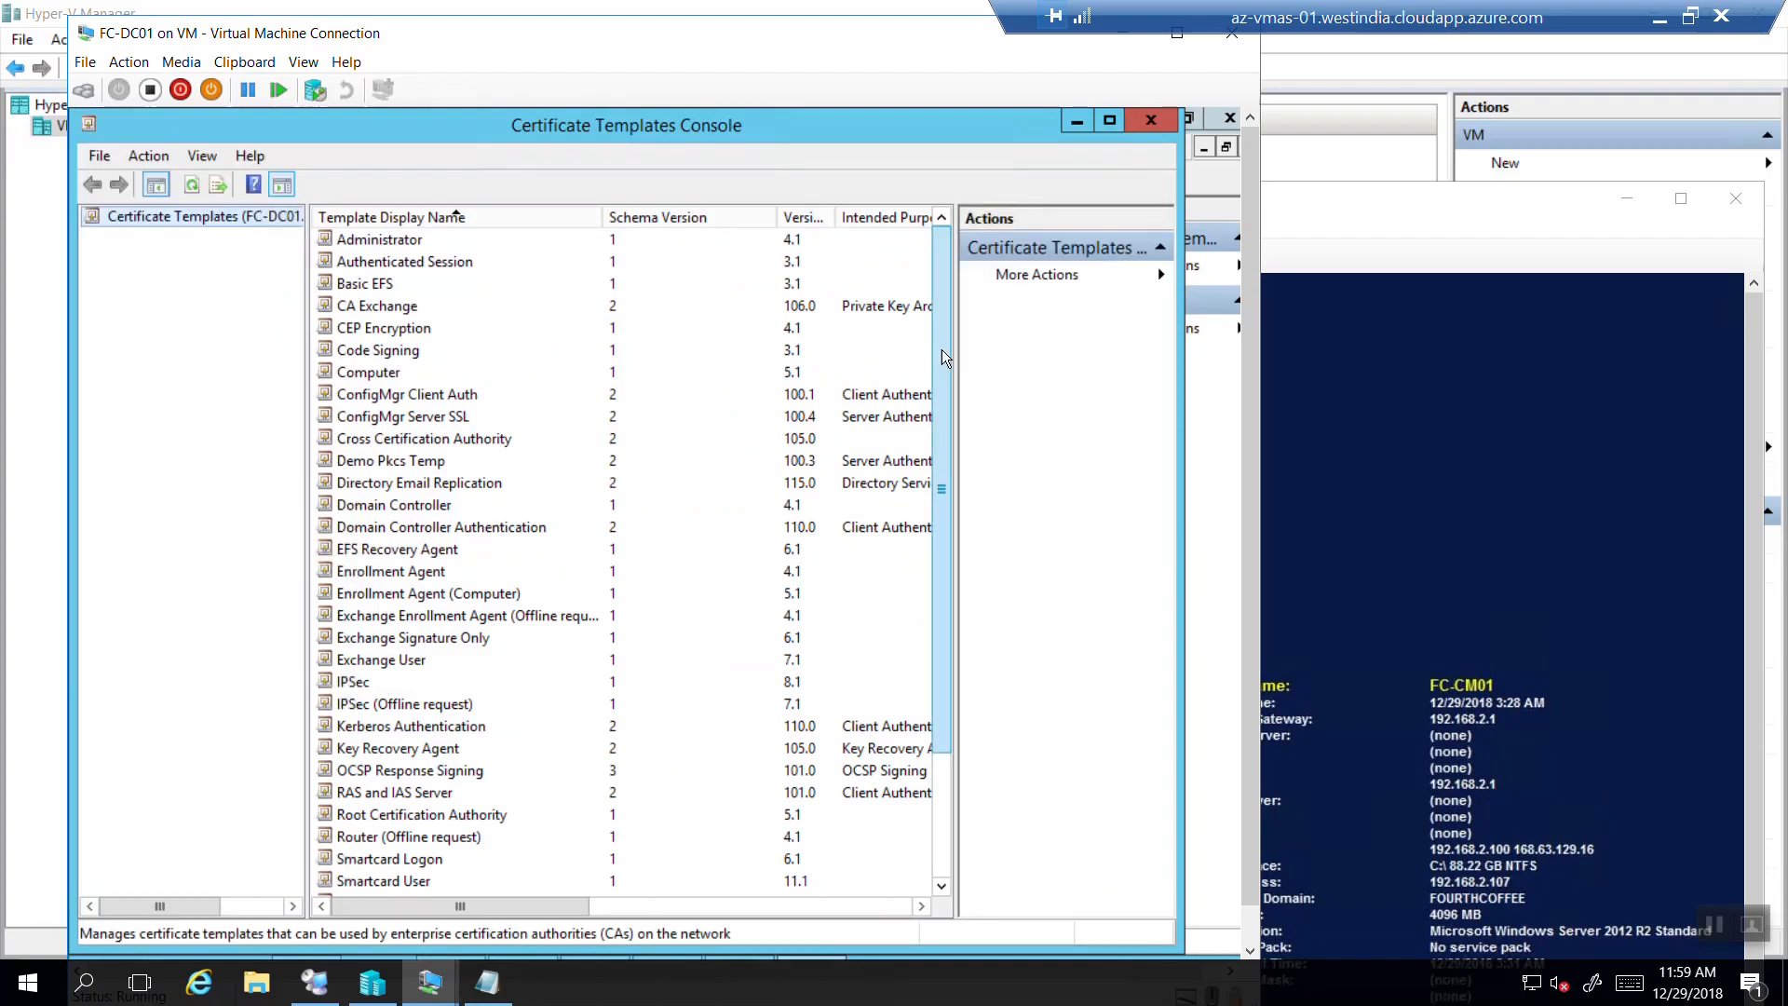
left_click_drag(942, 349, 930, 620)
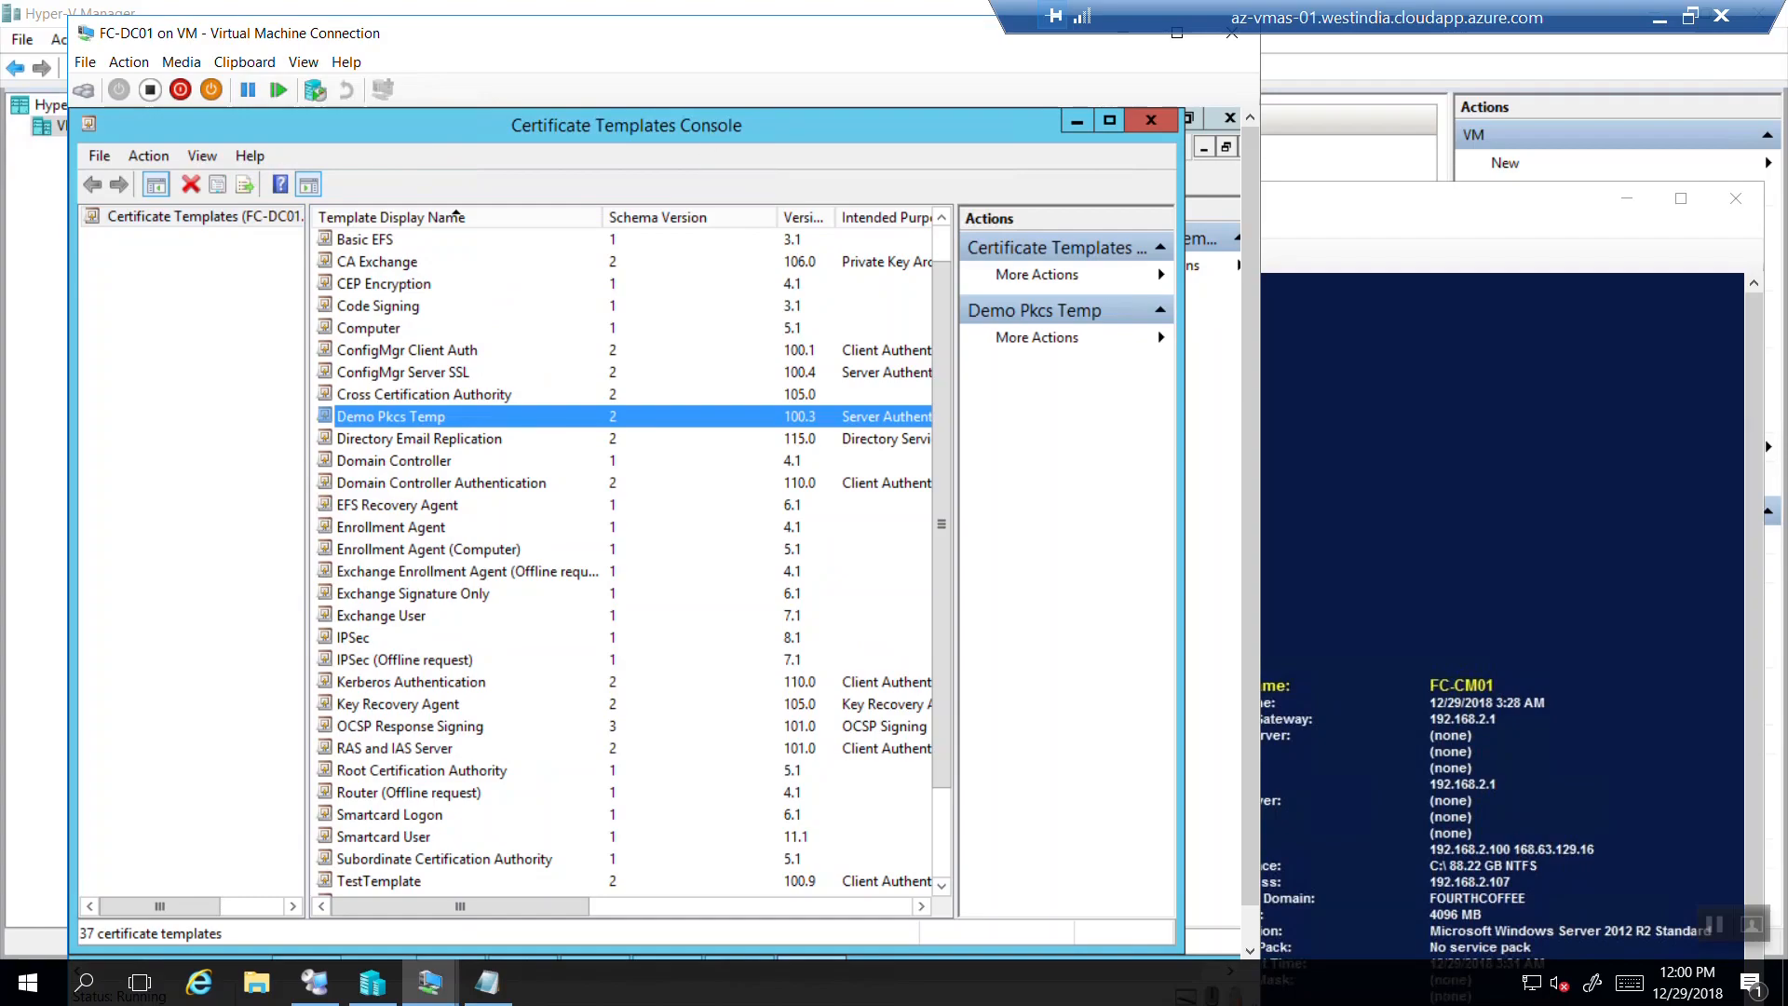
left_click_drag(650, 127, 491, 479)
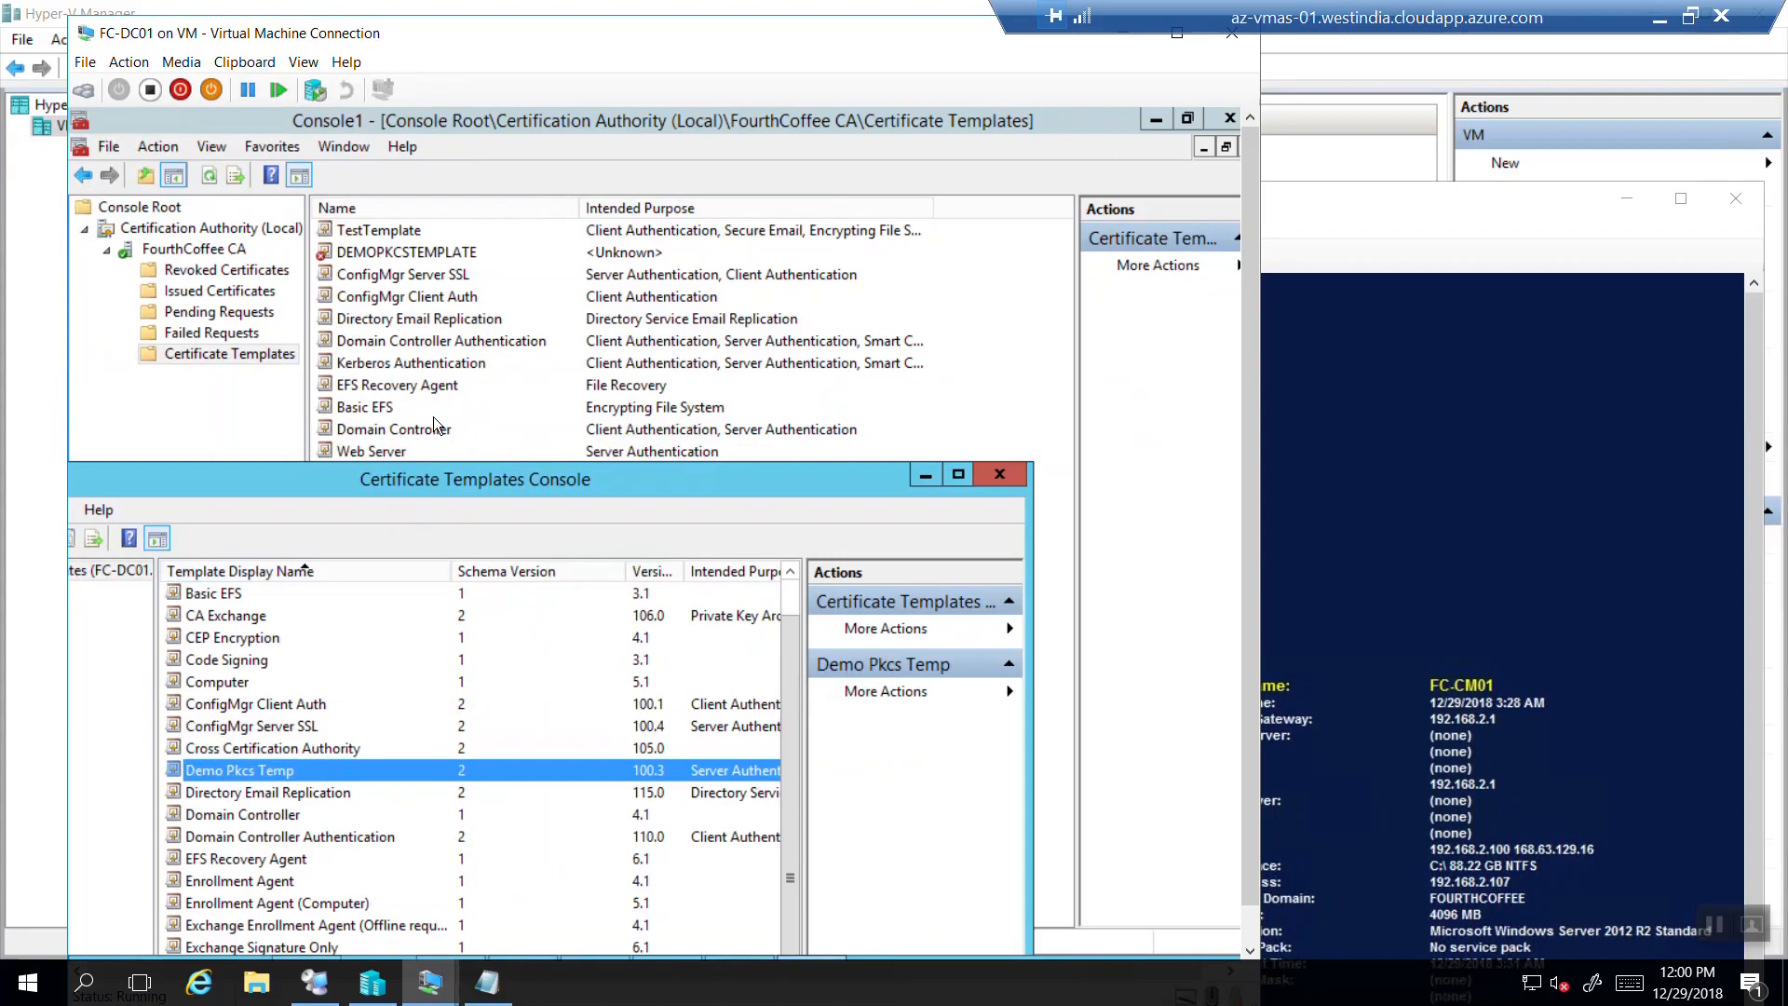
Close the templates console and issue the Demo Pkcs Temp template on FourthCoffee CA.
left_click(1002, 475)
right_click(276, 353)
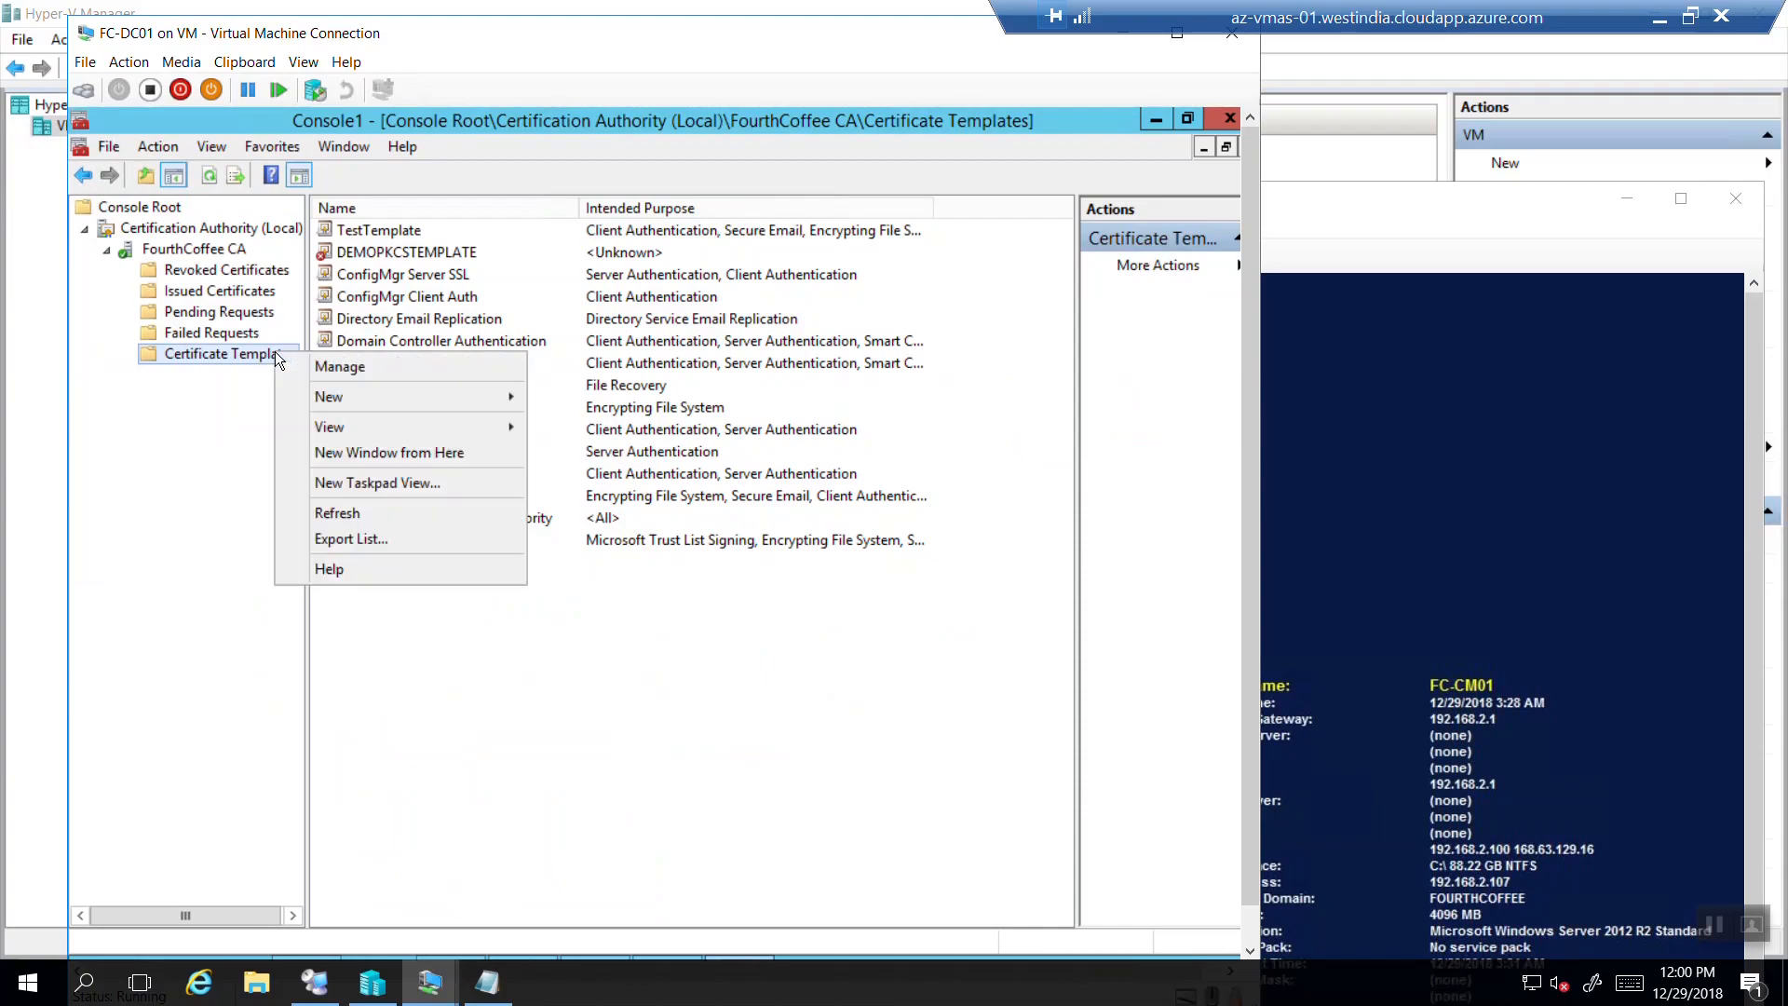
mouse_move(356, 395)
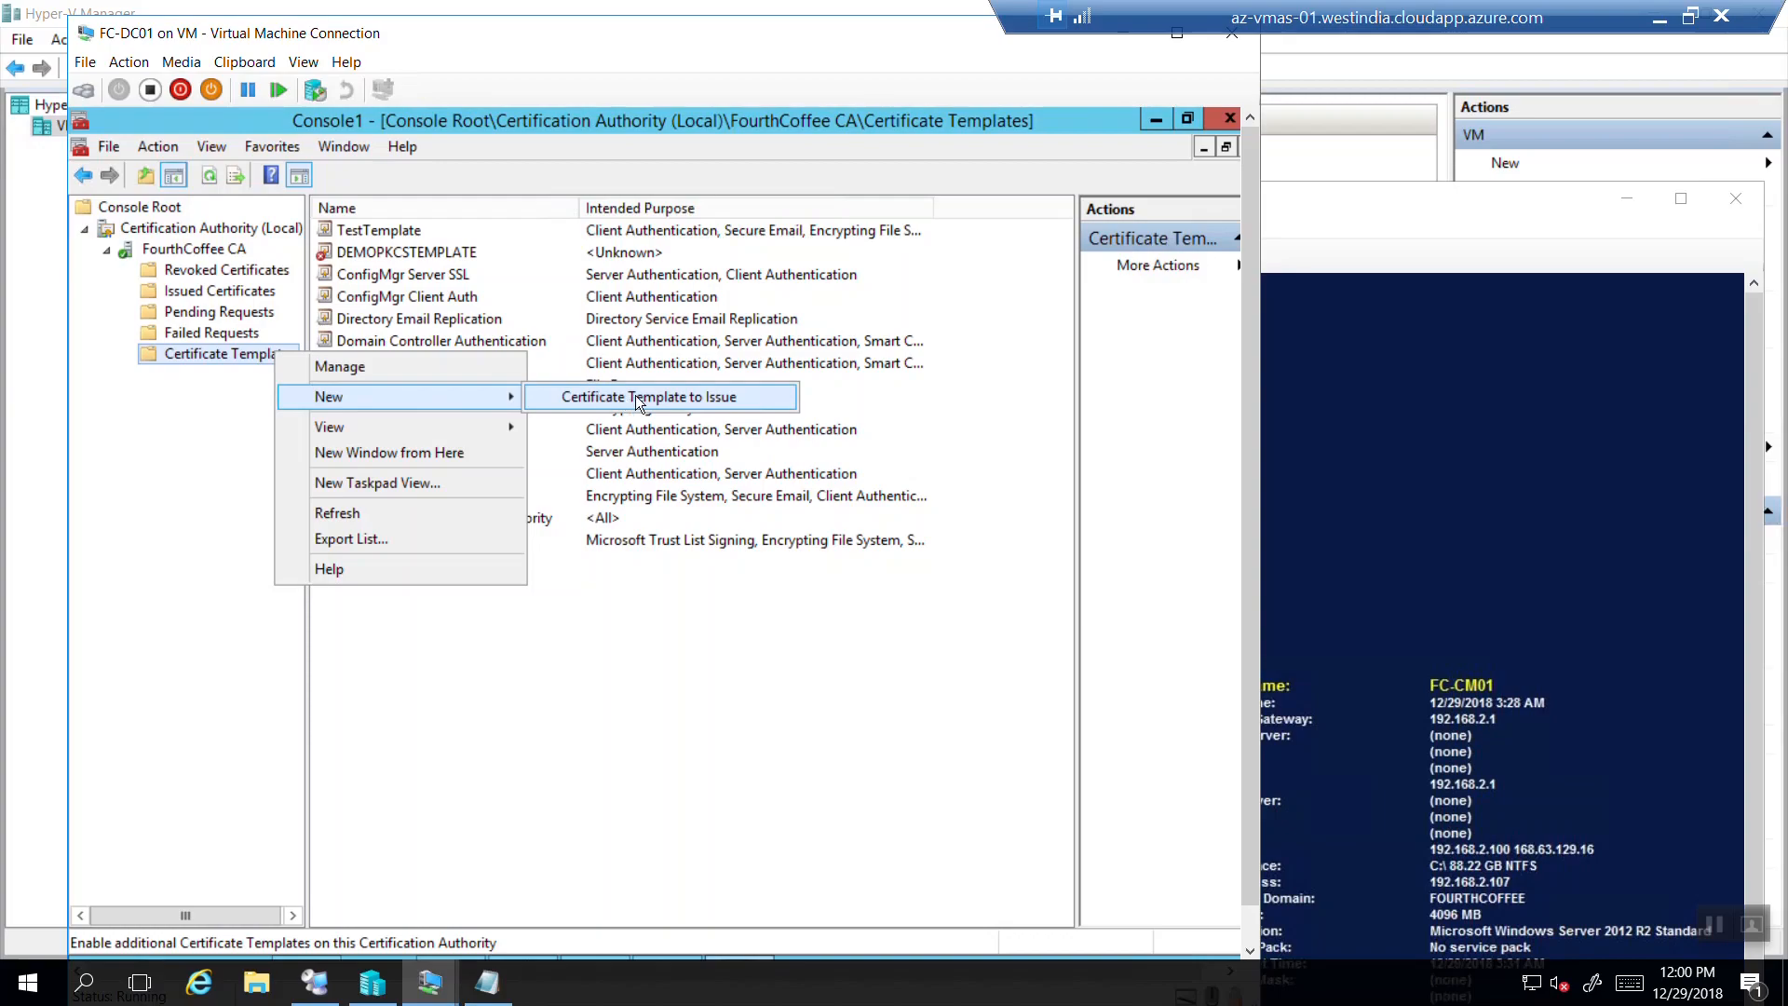
left_click(775, 398)
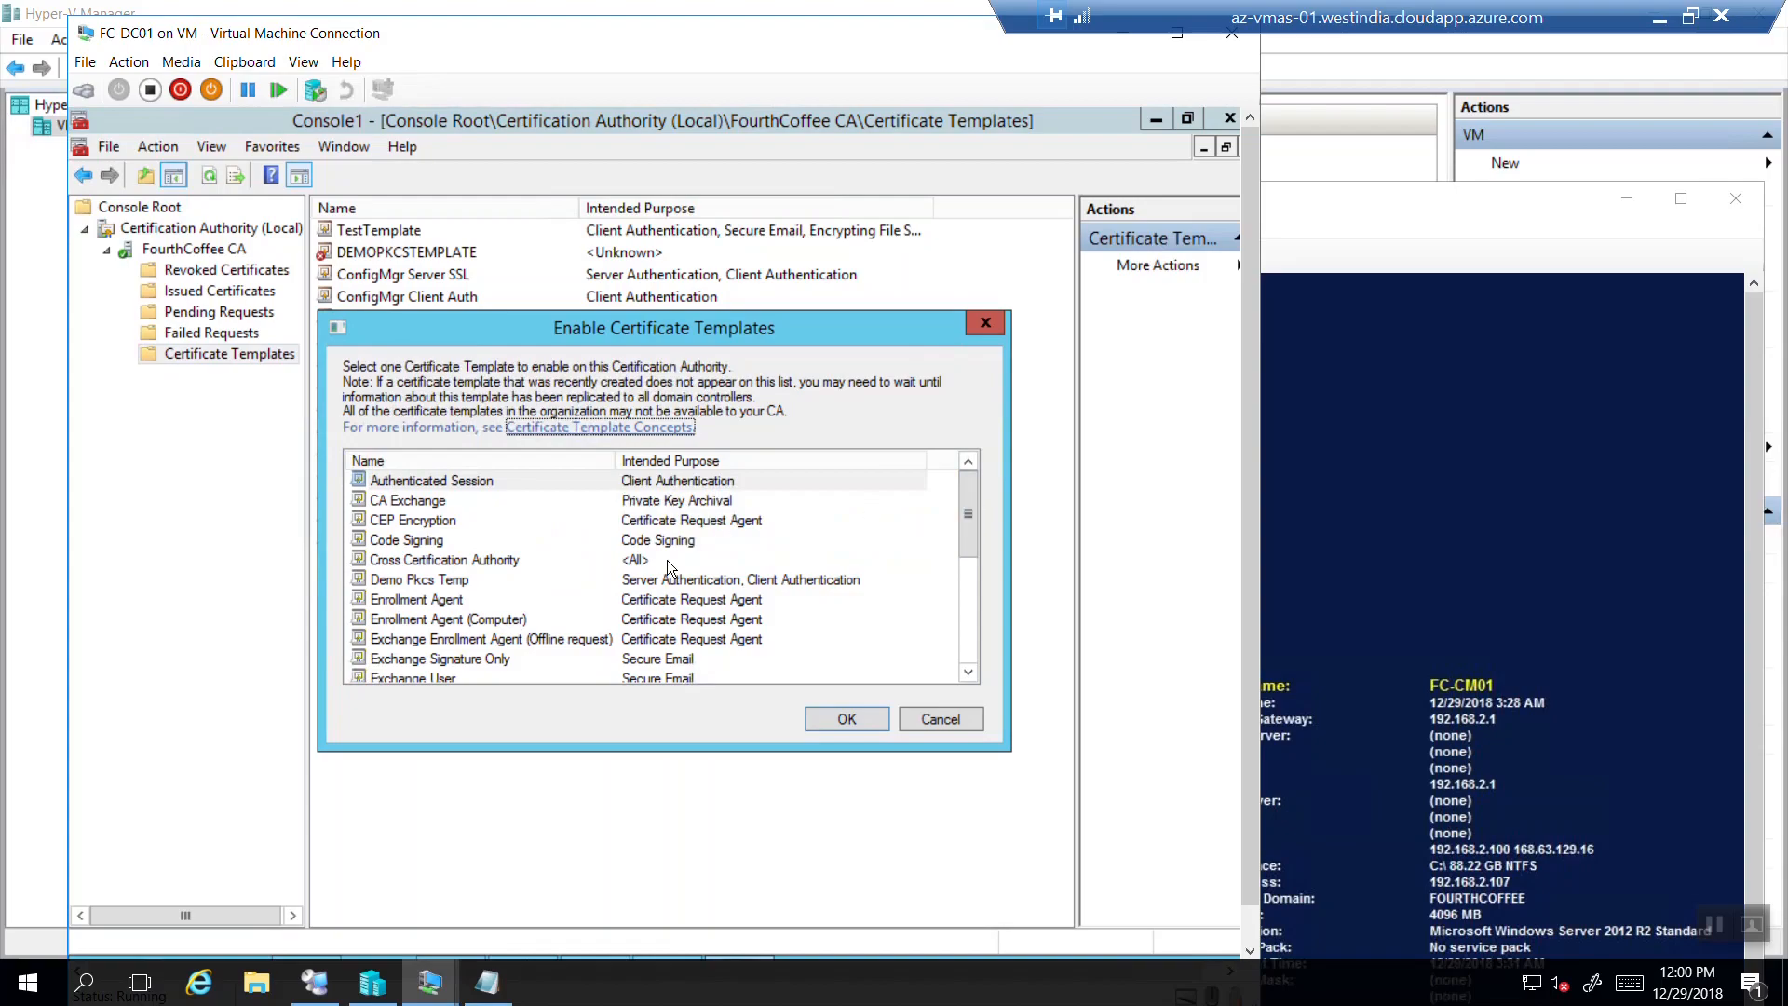
left_click(413, 583)
left_click(415, 582)
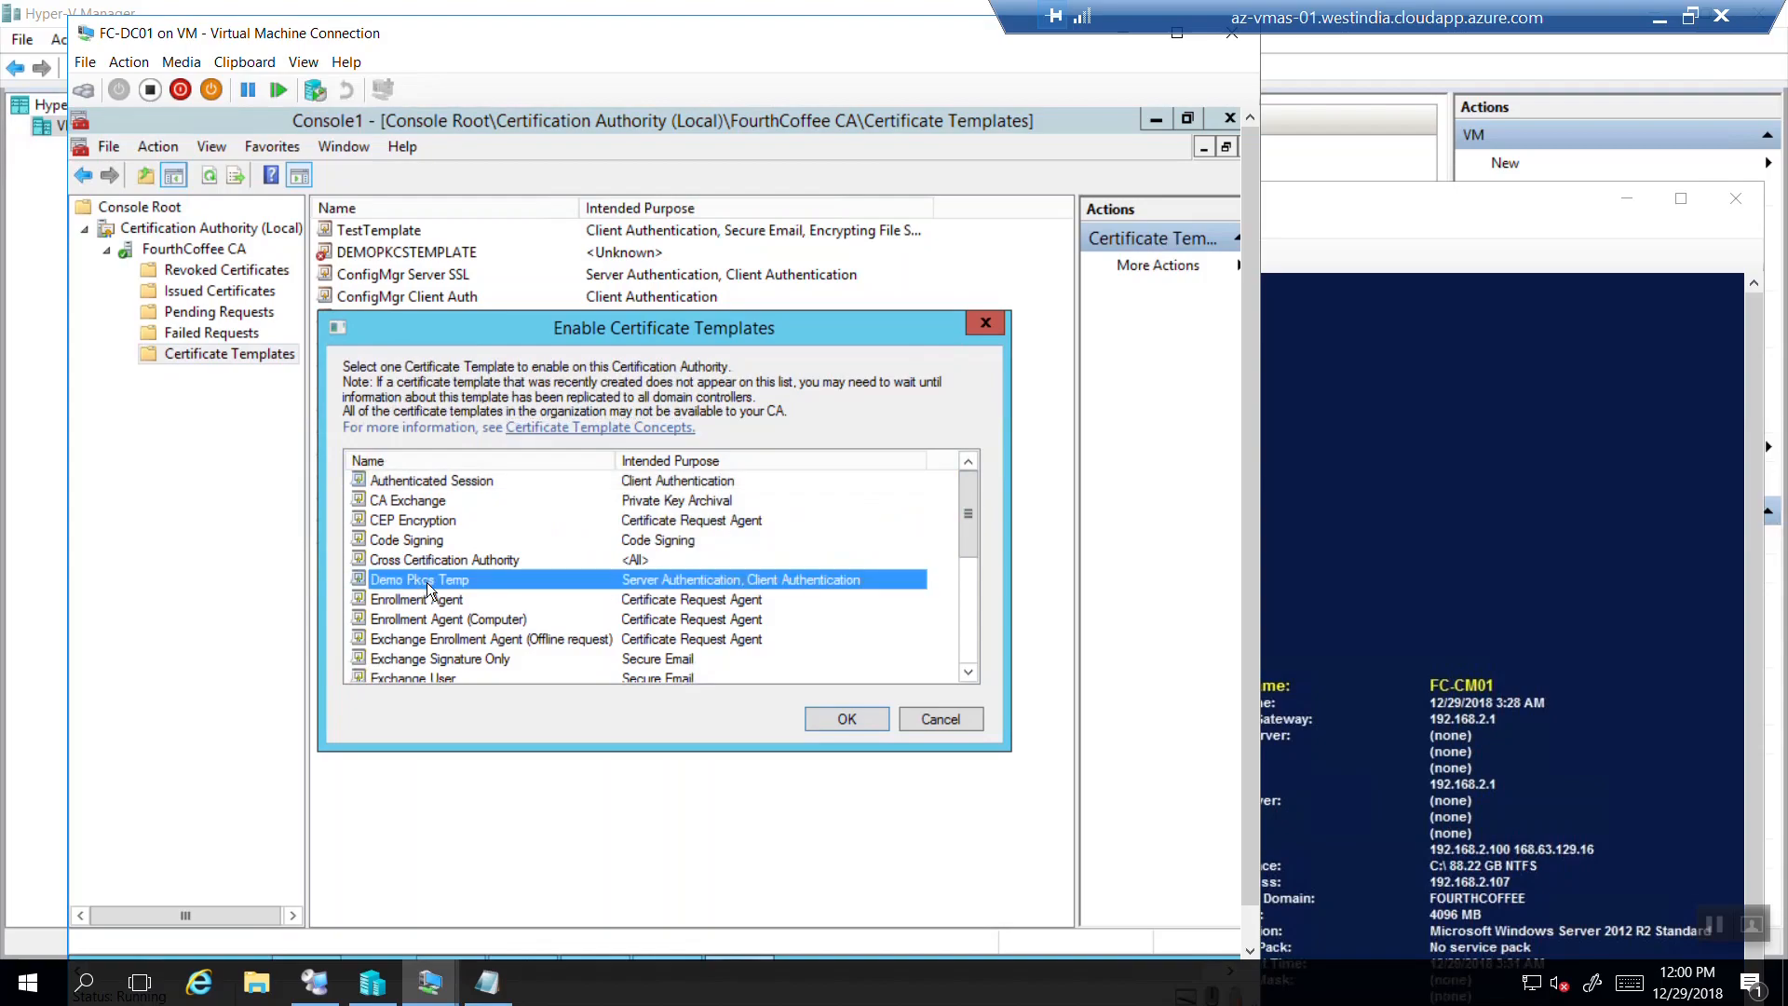
left_click(853, 719)
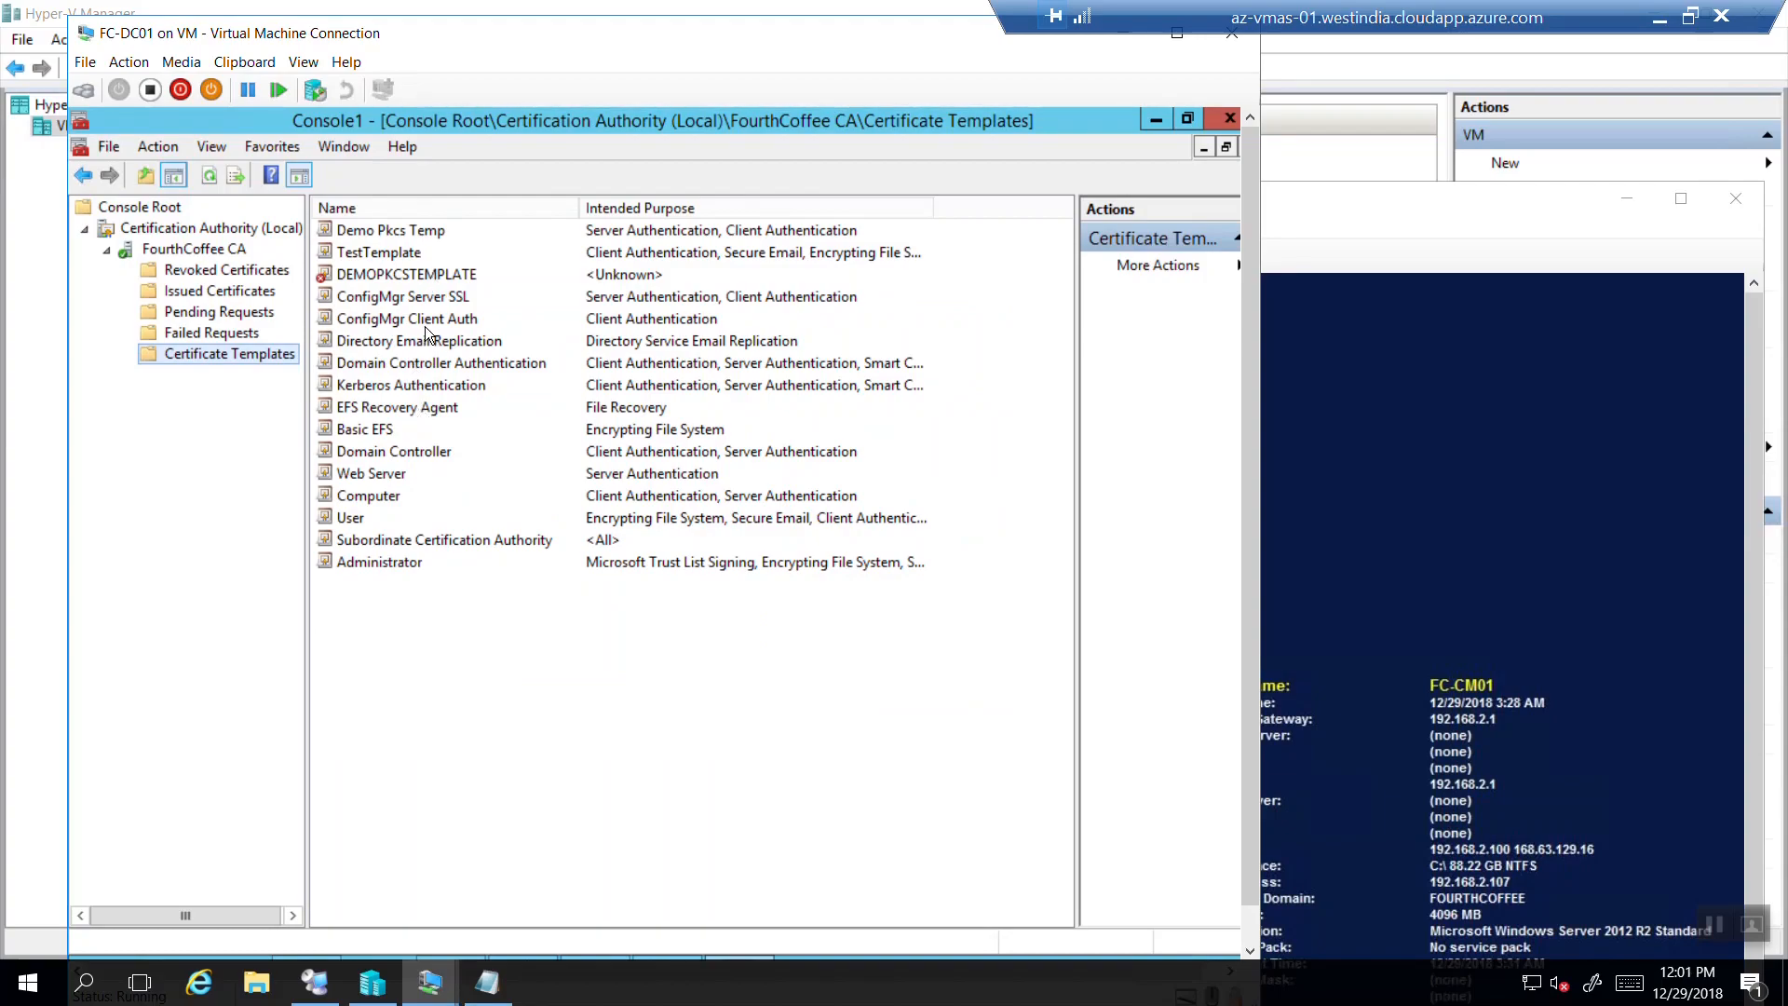
Delete the old DEMOPKCSTEMPLATE from the CA and confirm disabling it.
left_click(405, 228)
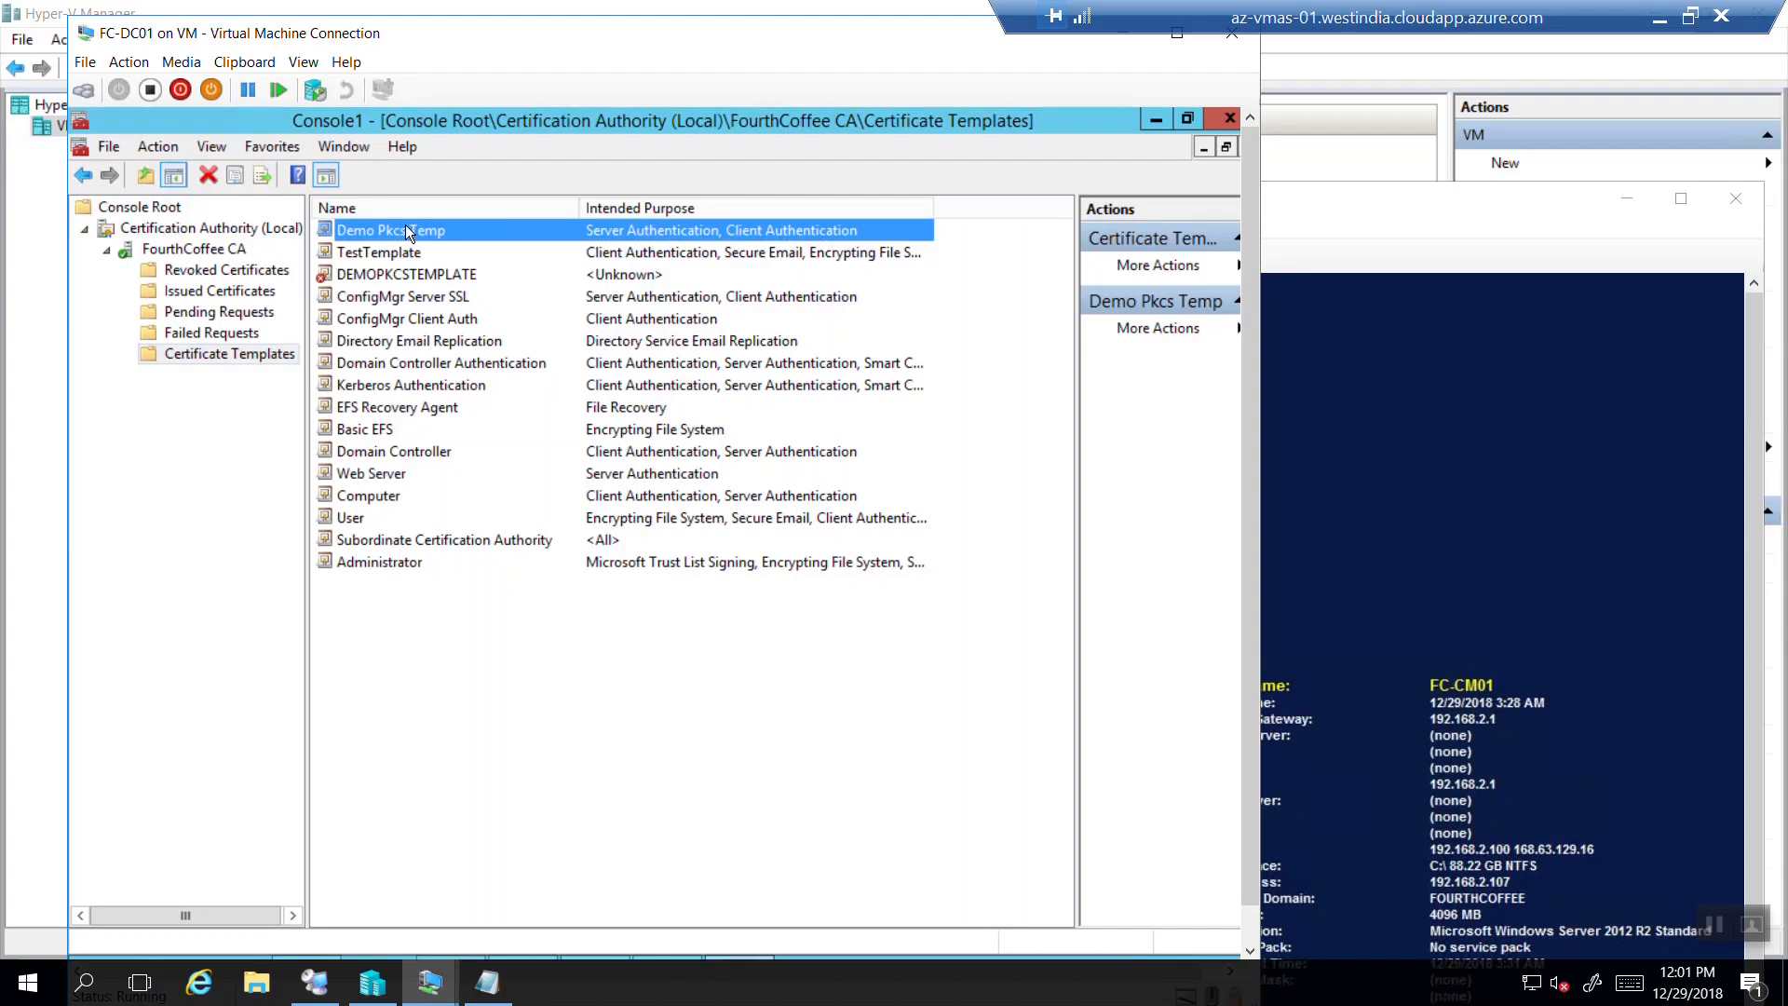
left_click(387, 278)
right_click(387, 278)
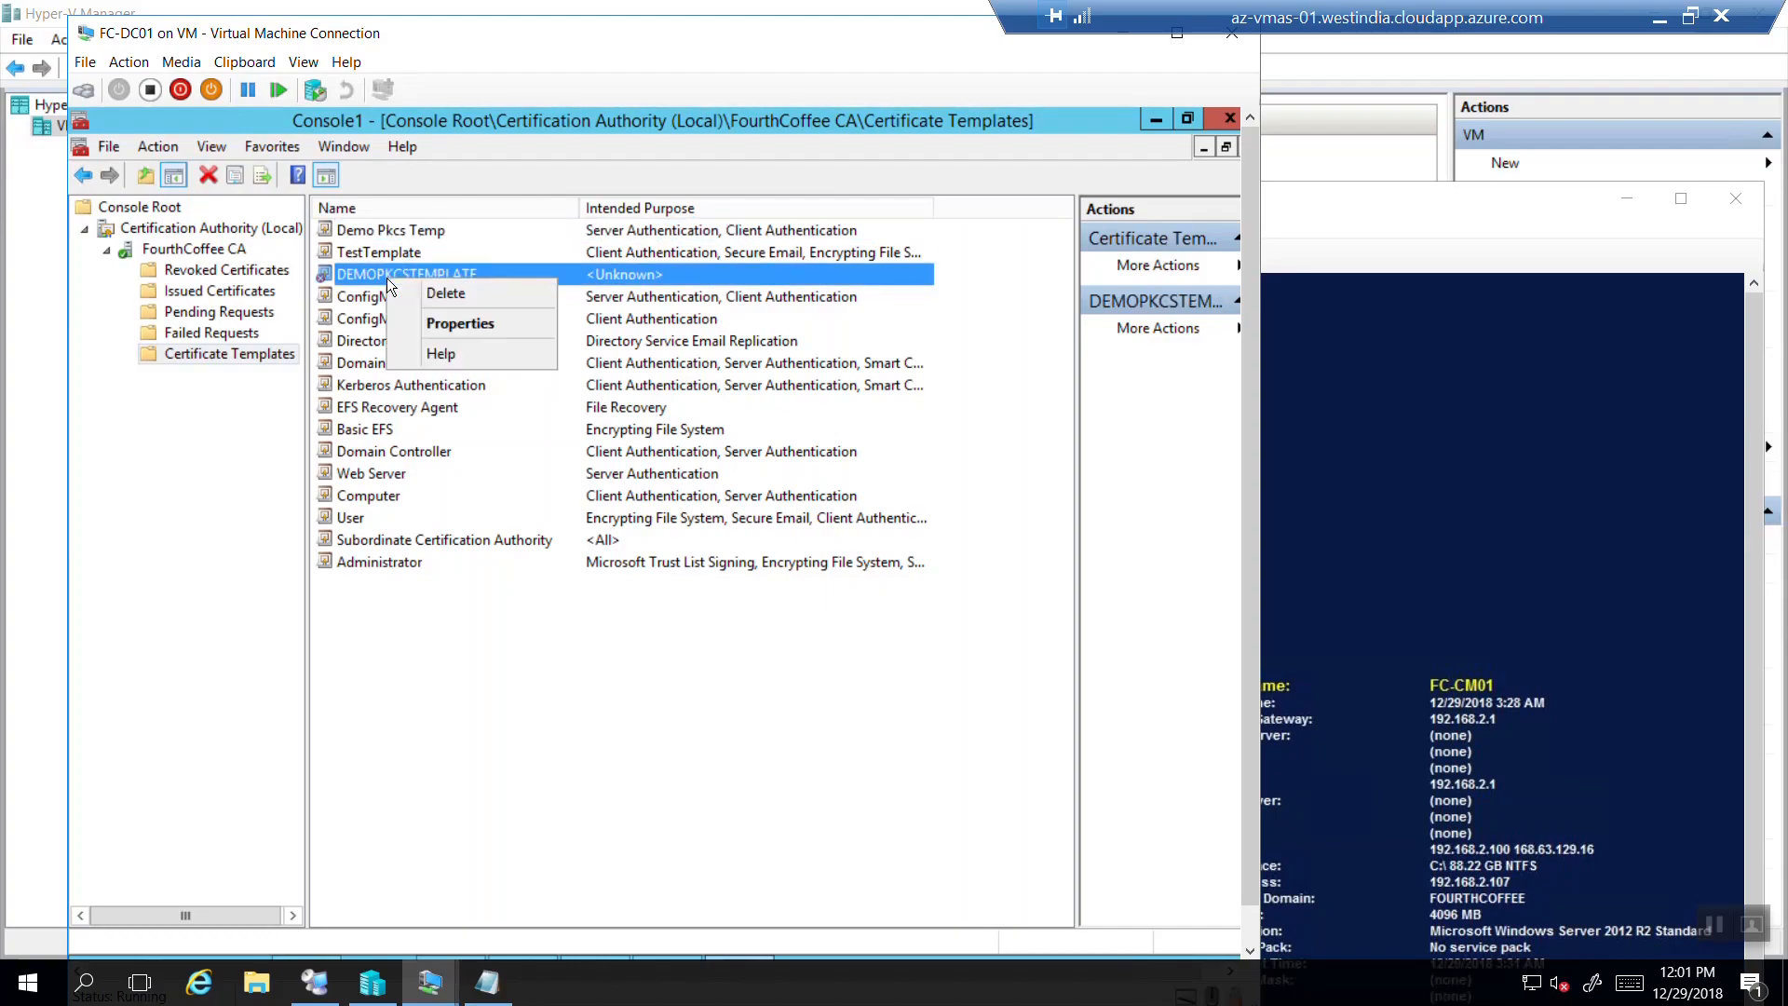
left_click(438, 292)
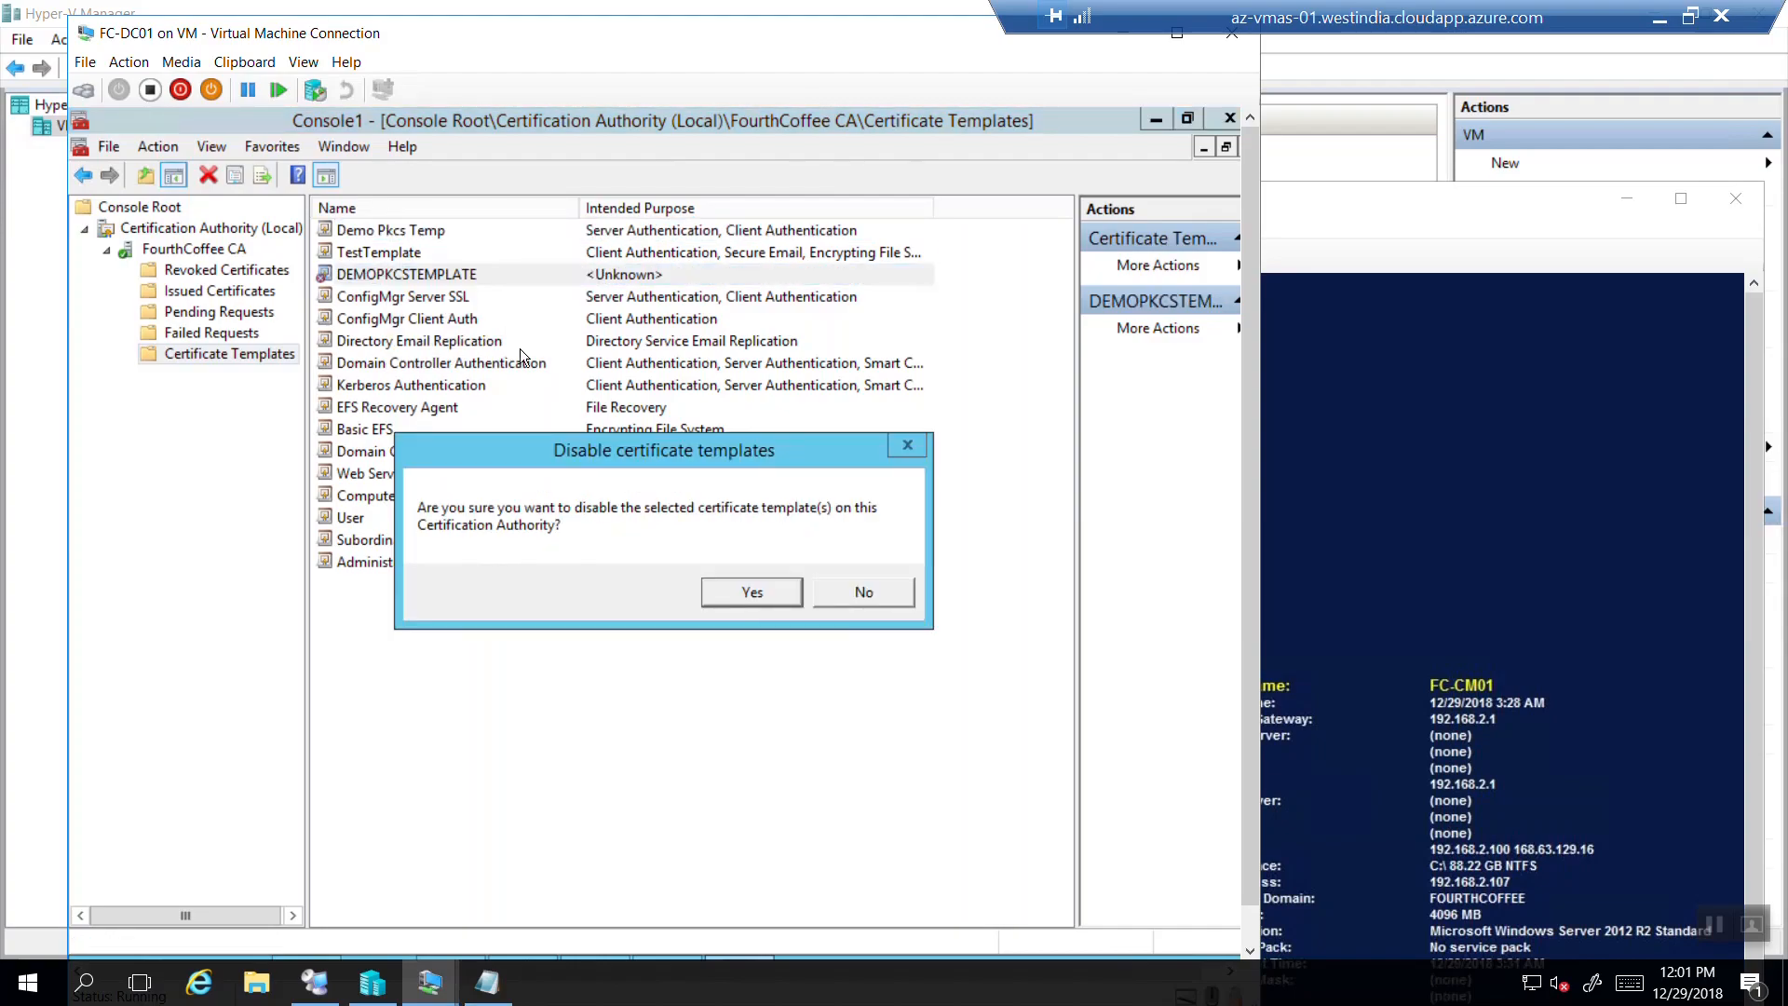
left_click(710, 589)
Review the remaining issued templates: Demo Pkcs Temp, Computer and User.
left_click(406, 235)
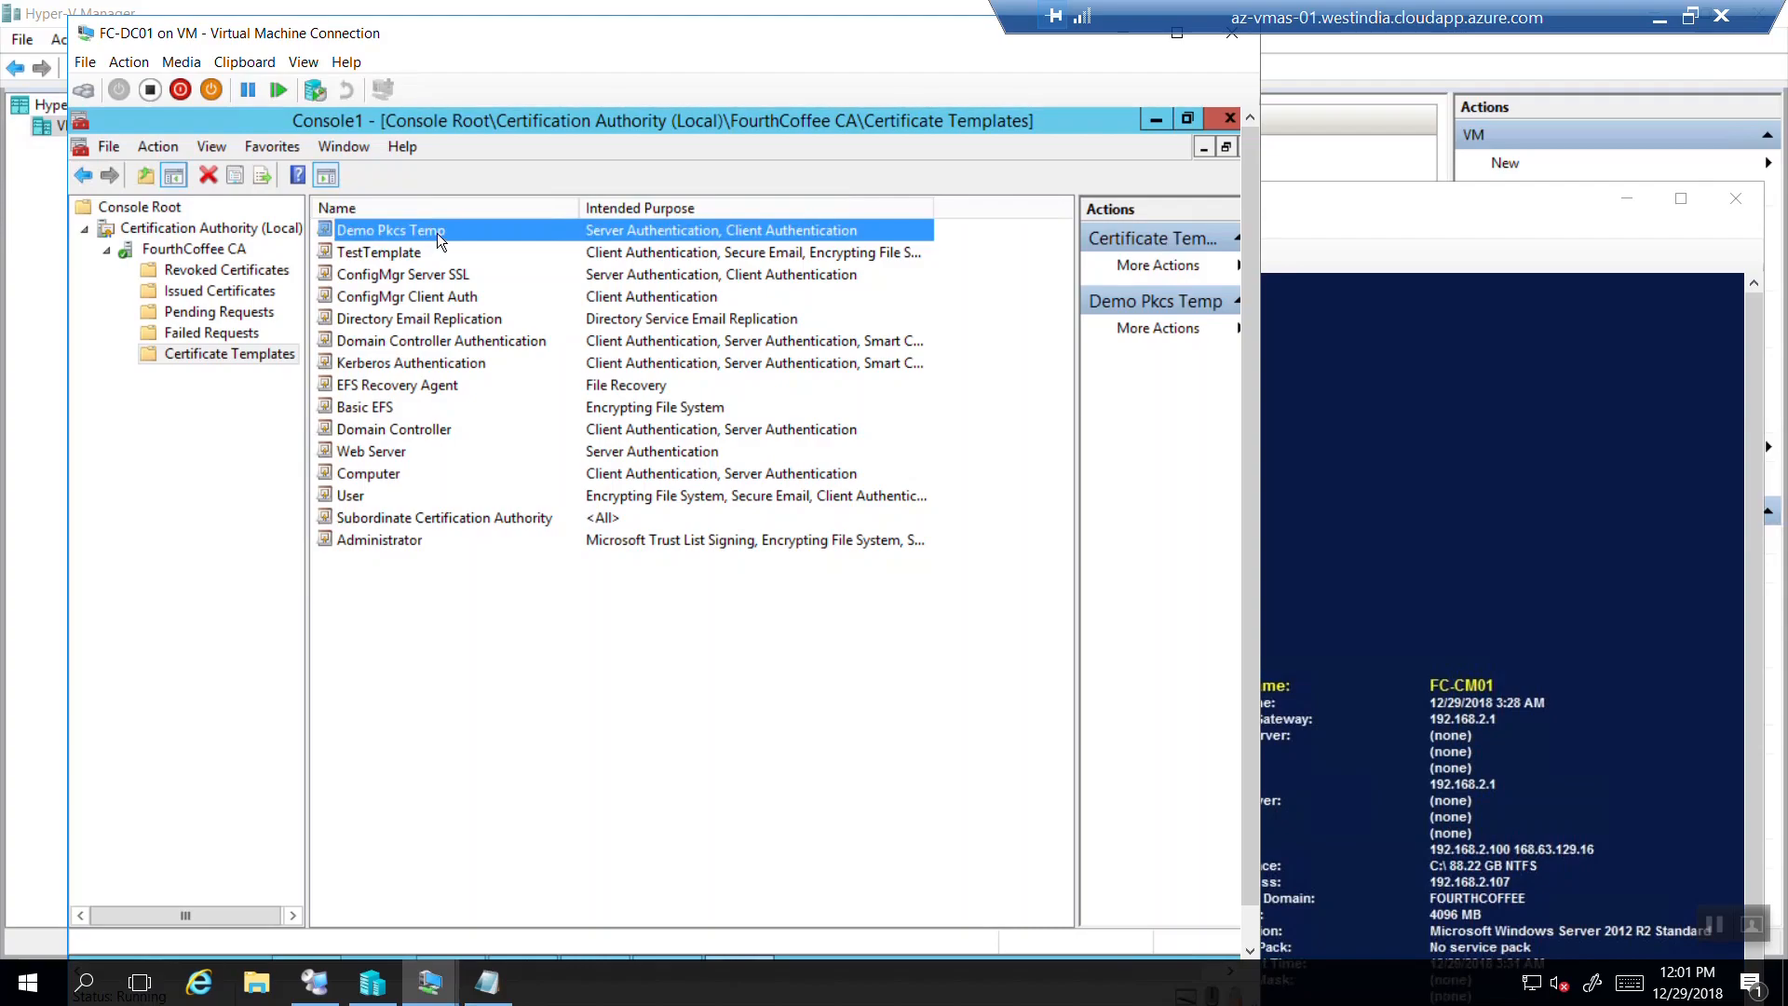
left_click(367, 476)
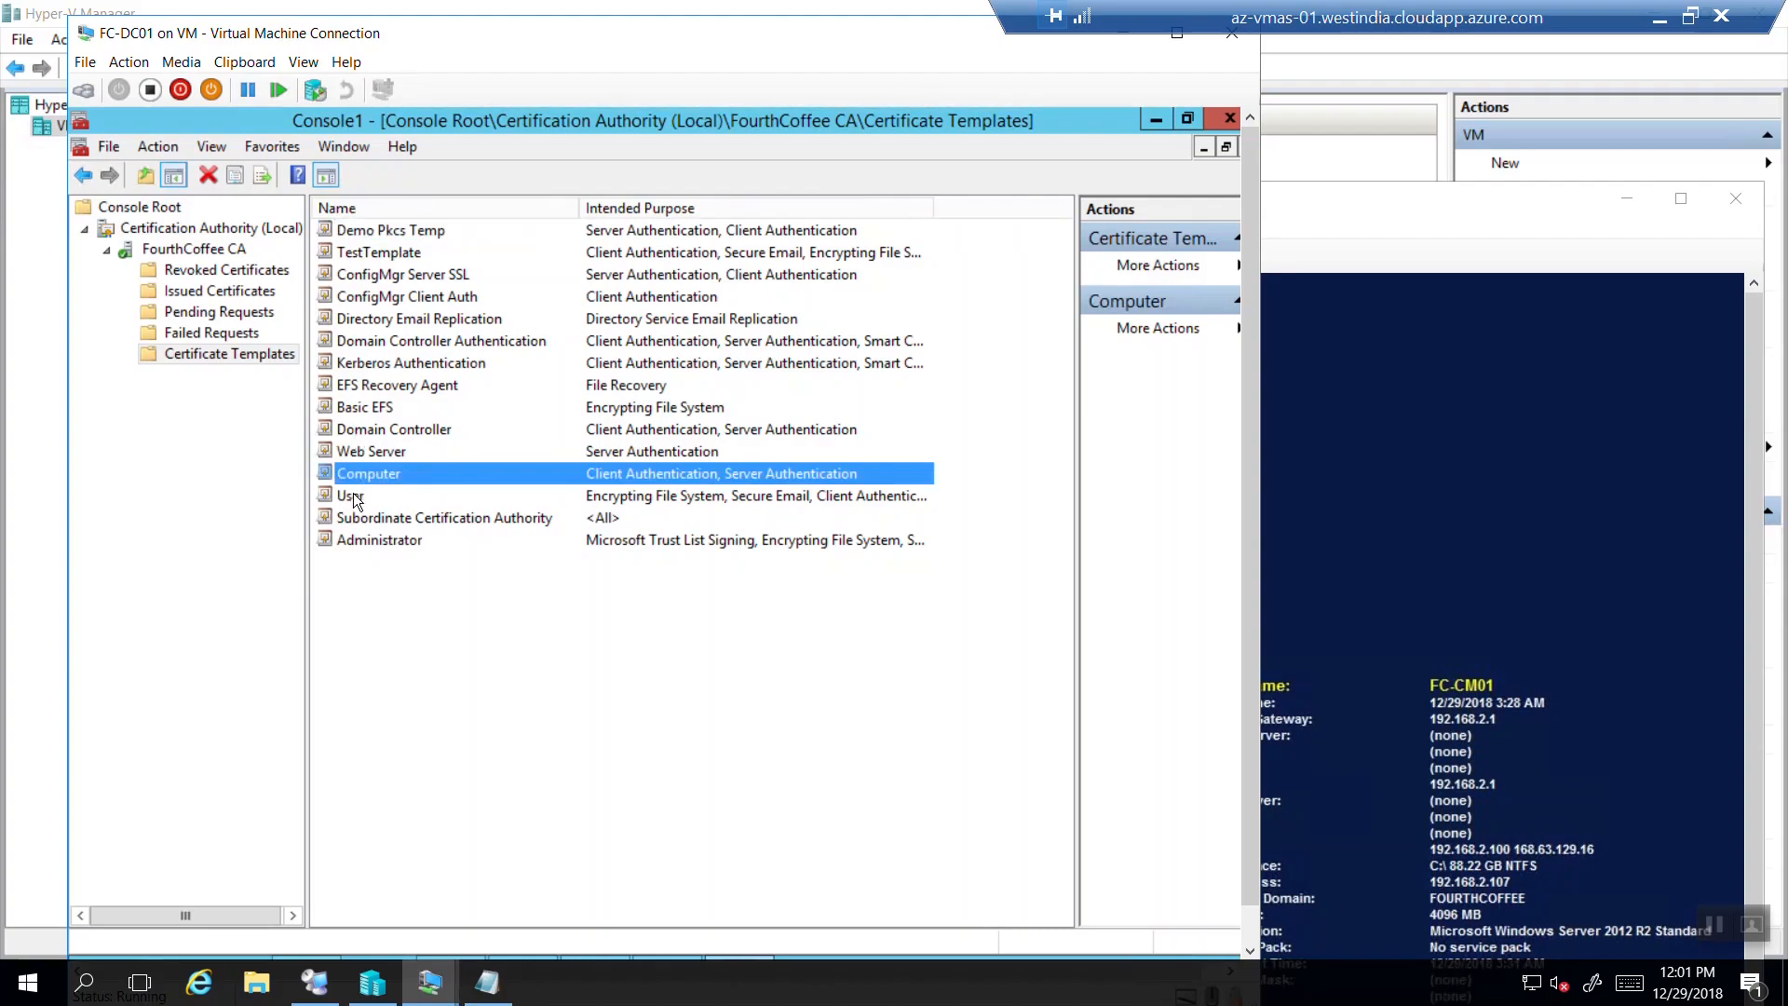
left_click(354, 493)
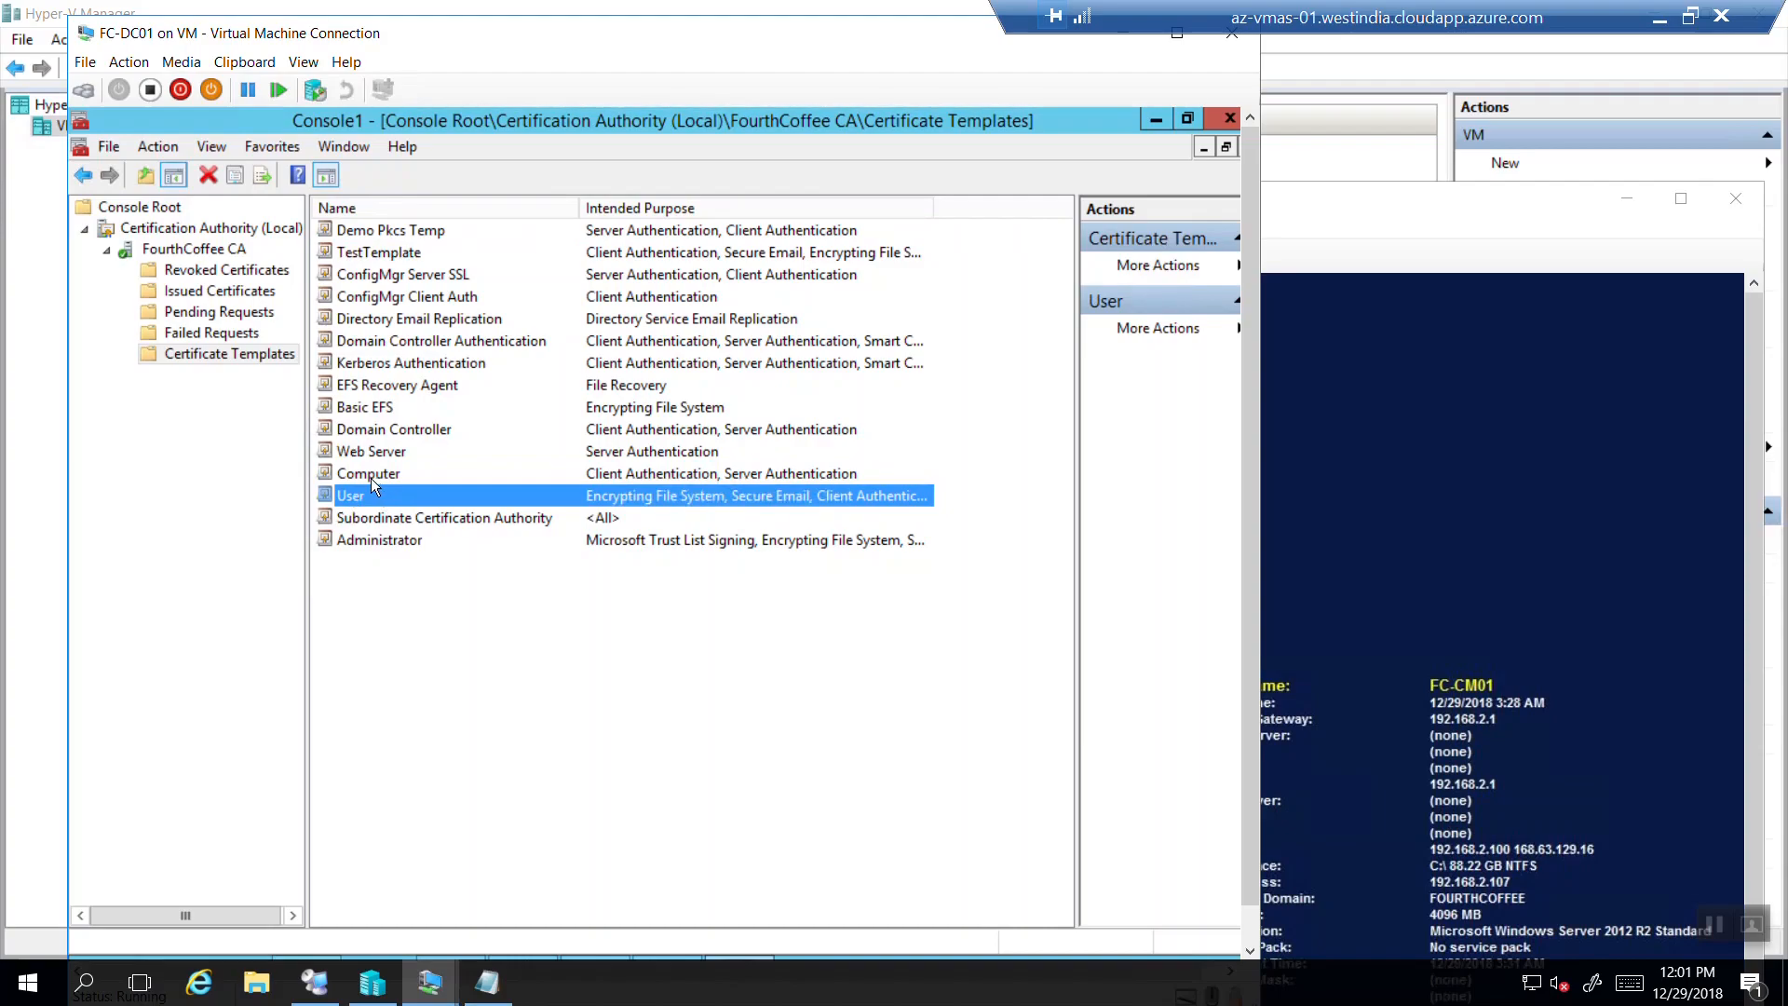
left_click(400, 229)
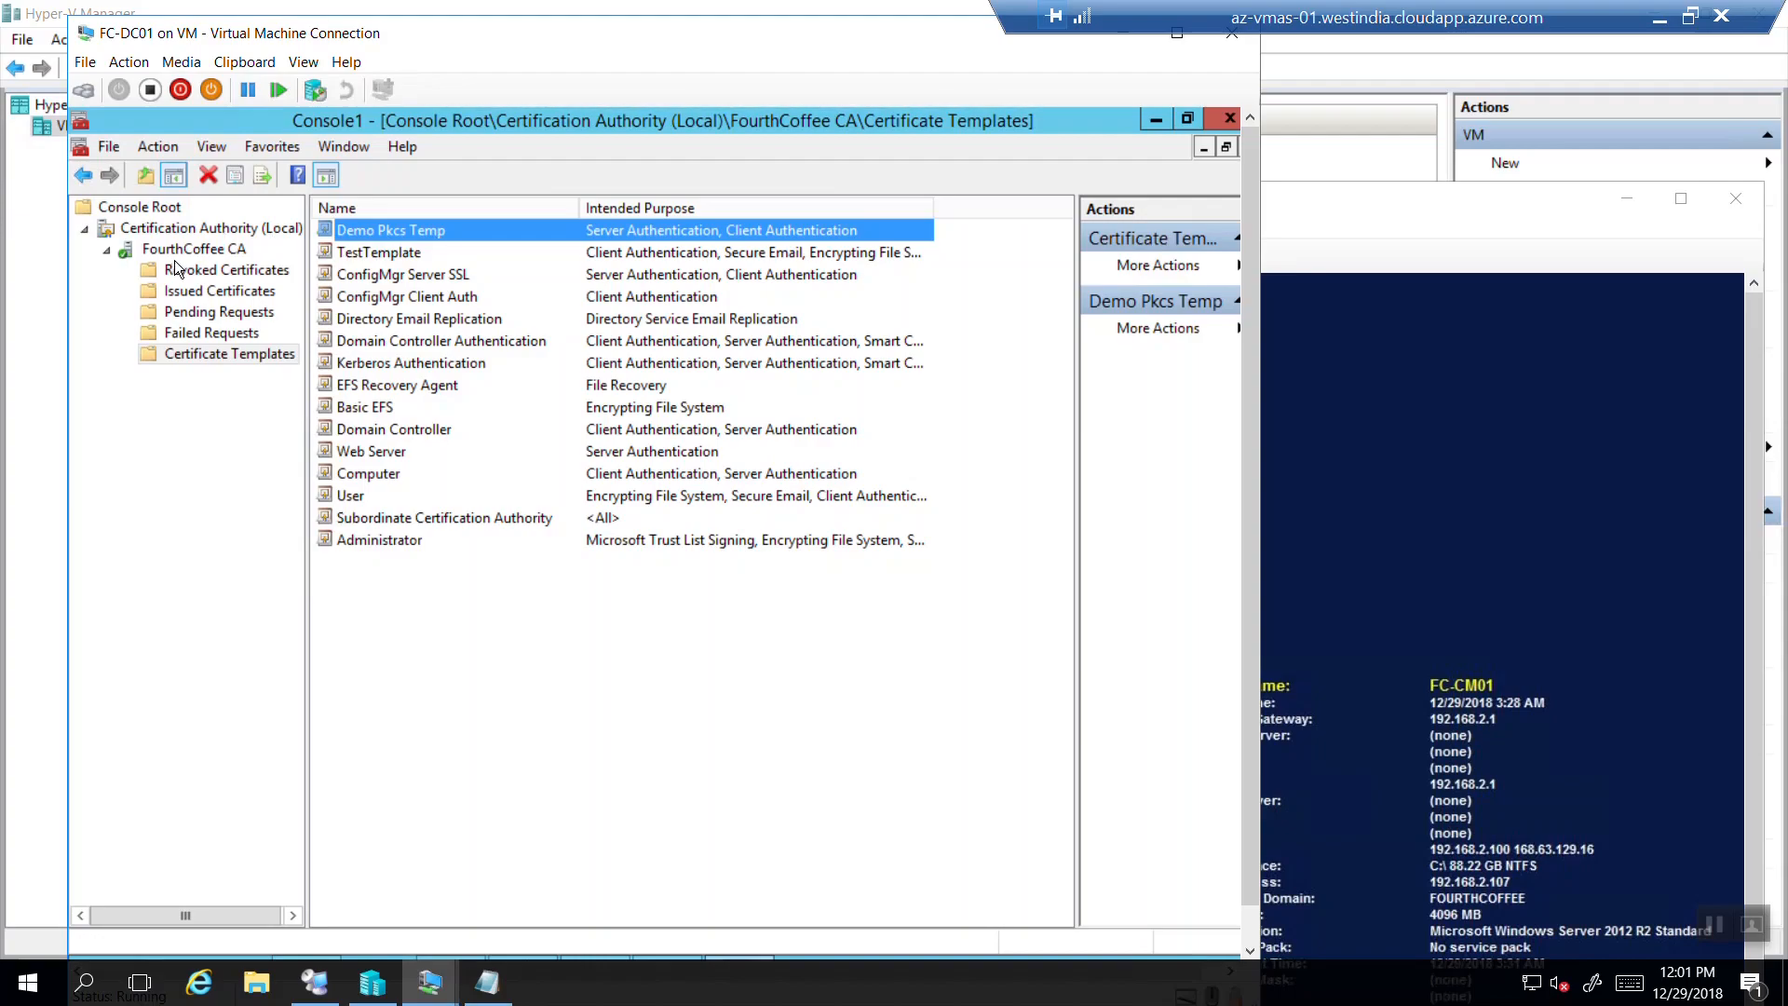
Check FC-CM01$'s Allow permissions on the FourthCoffee CA Security tab, then close Properties.
left_click(201, 250)
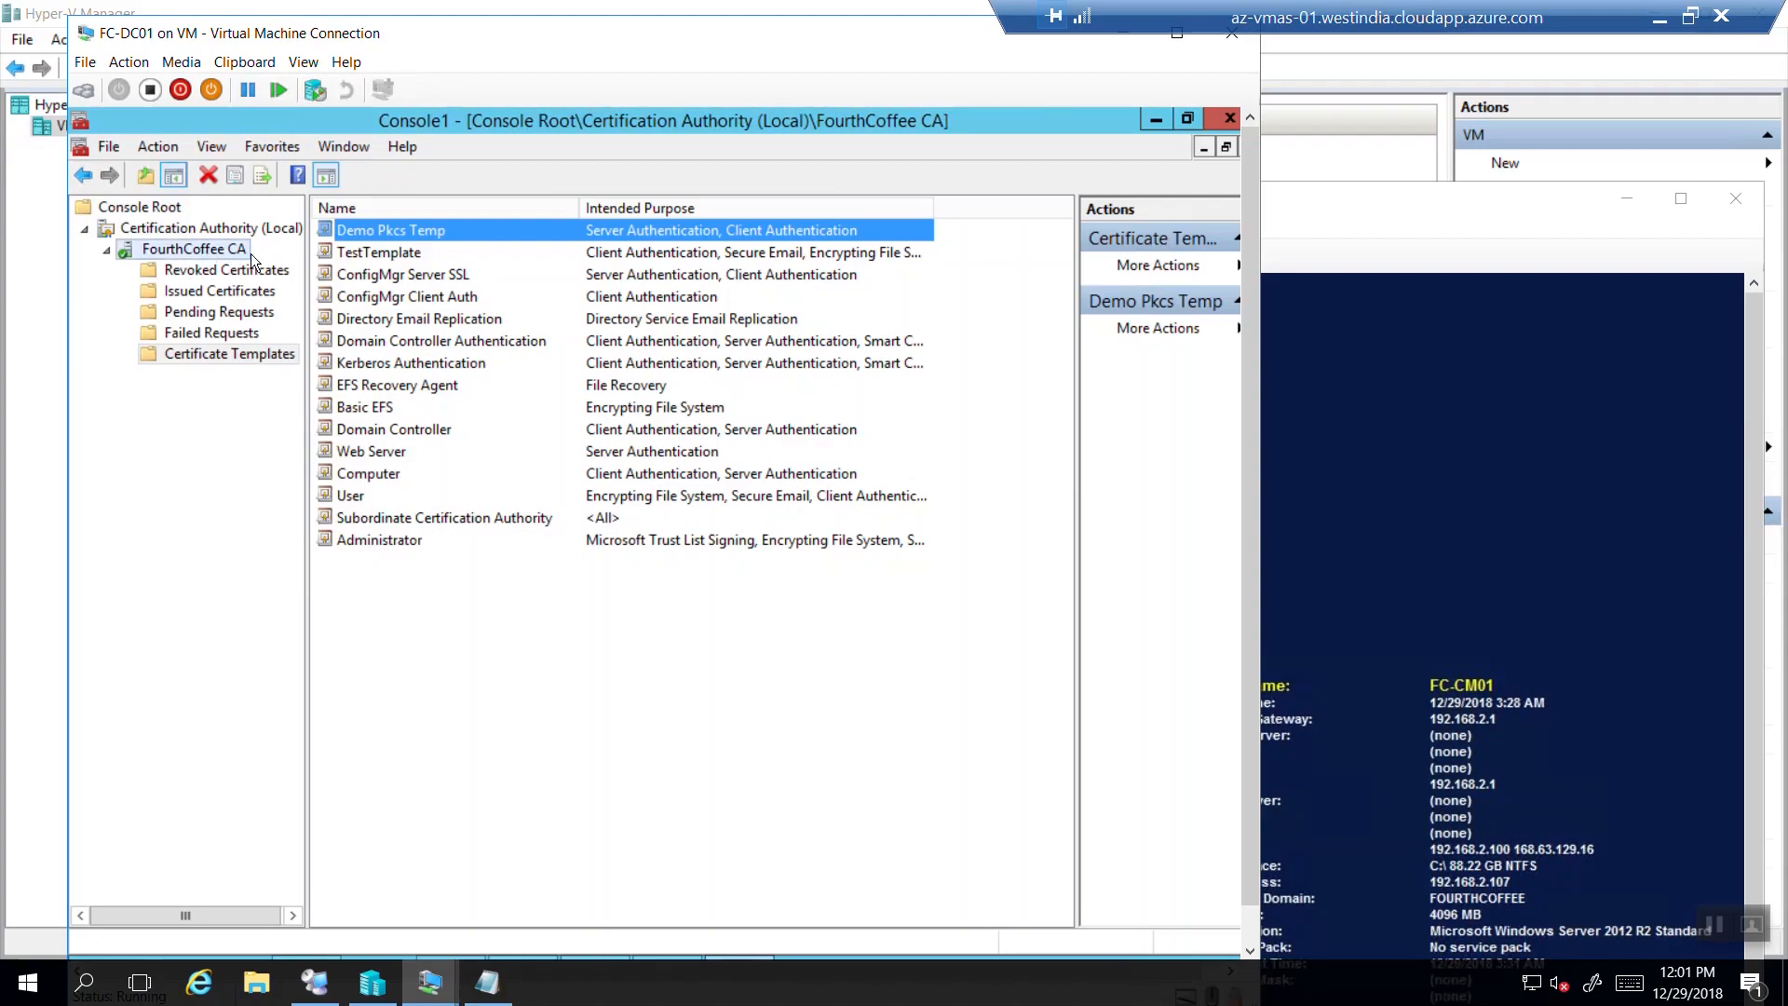
left_click_drag(307, 274, 352, 274)
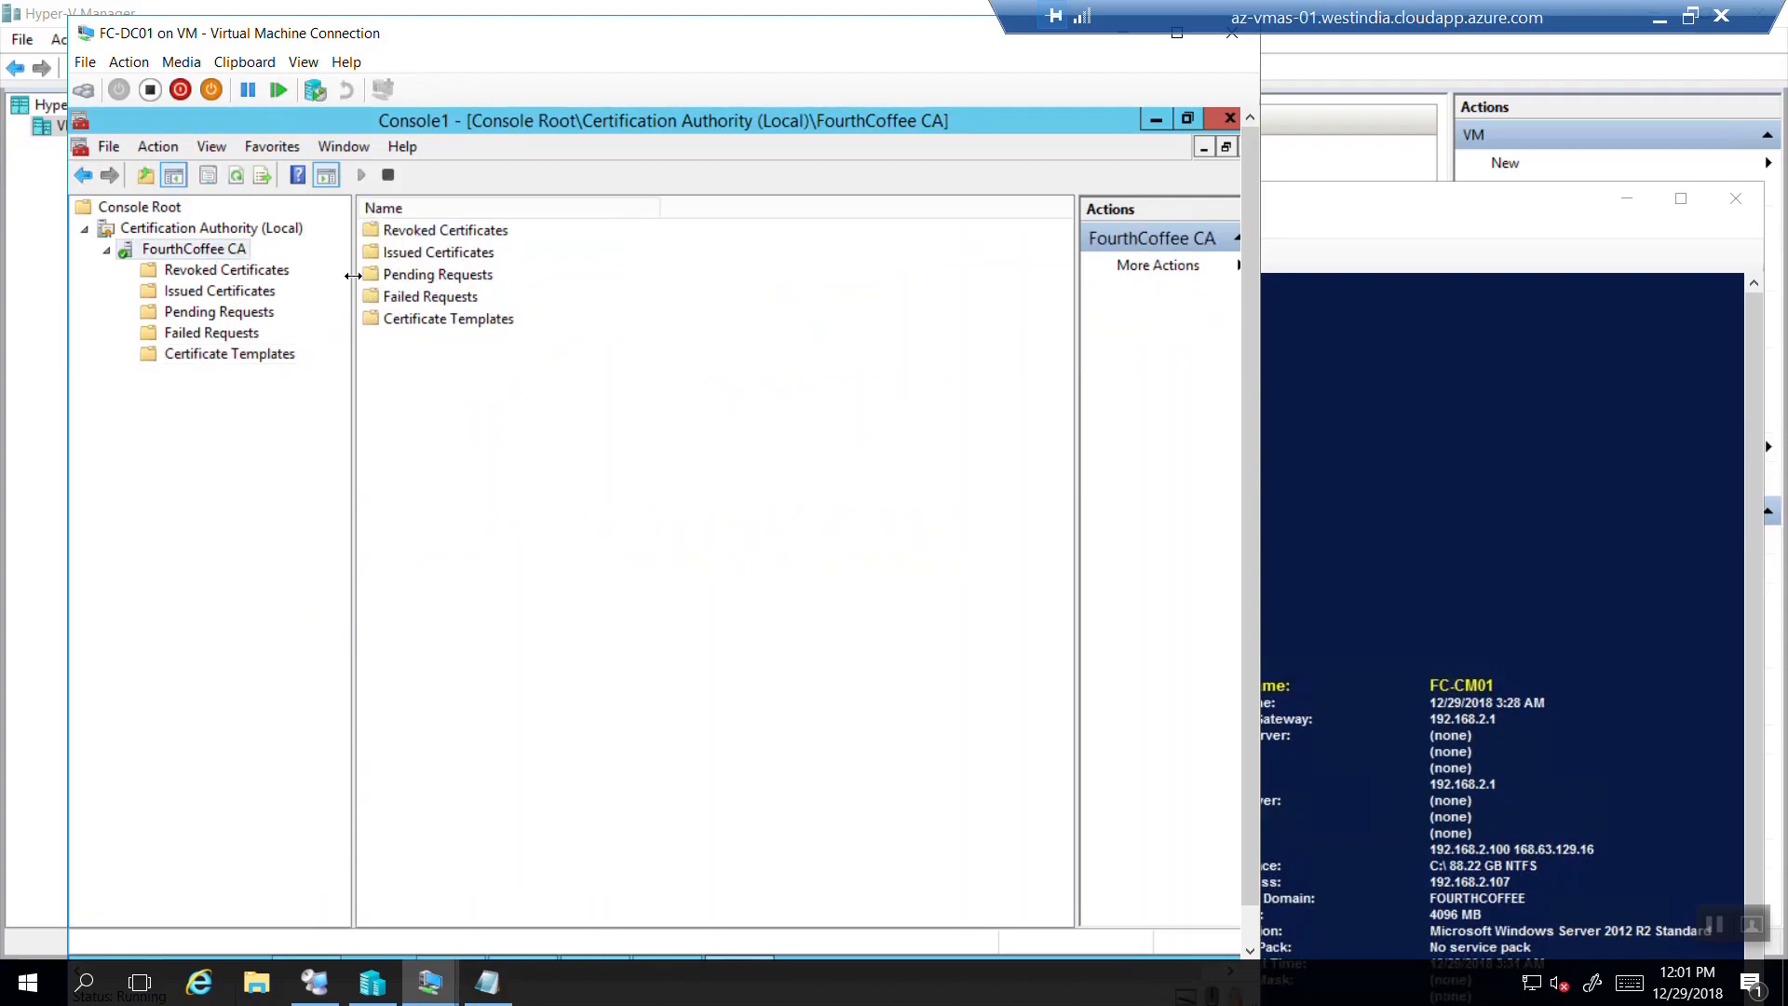
right_click(229, 250)
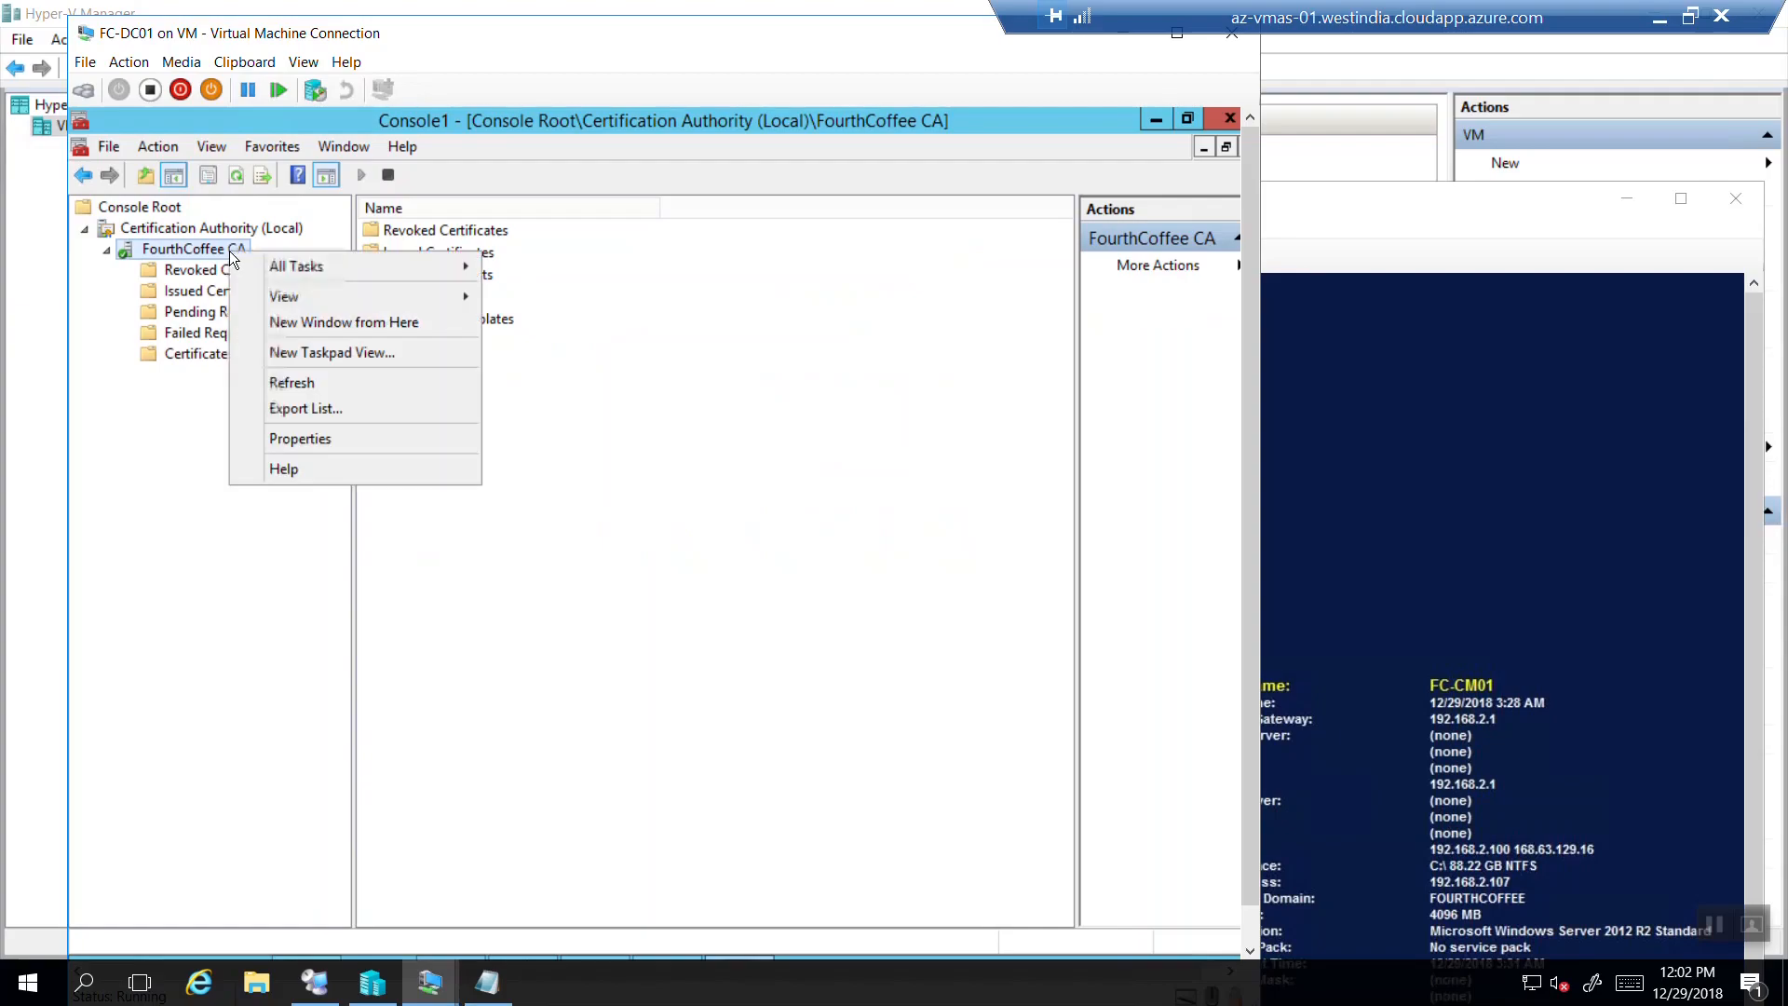
left_click(289, 438)
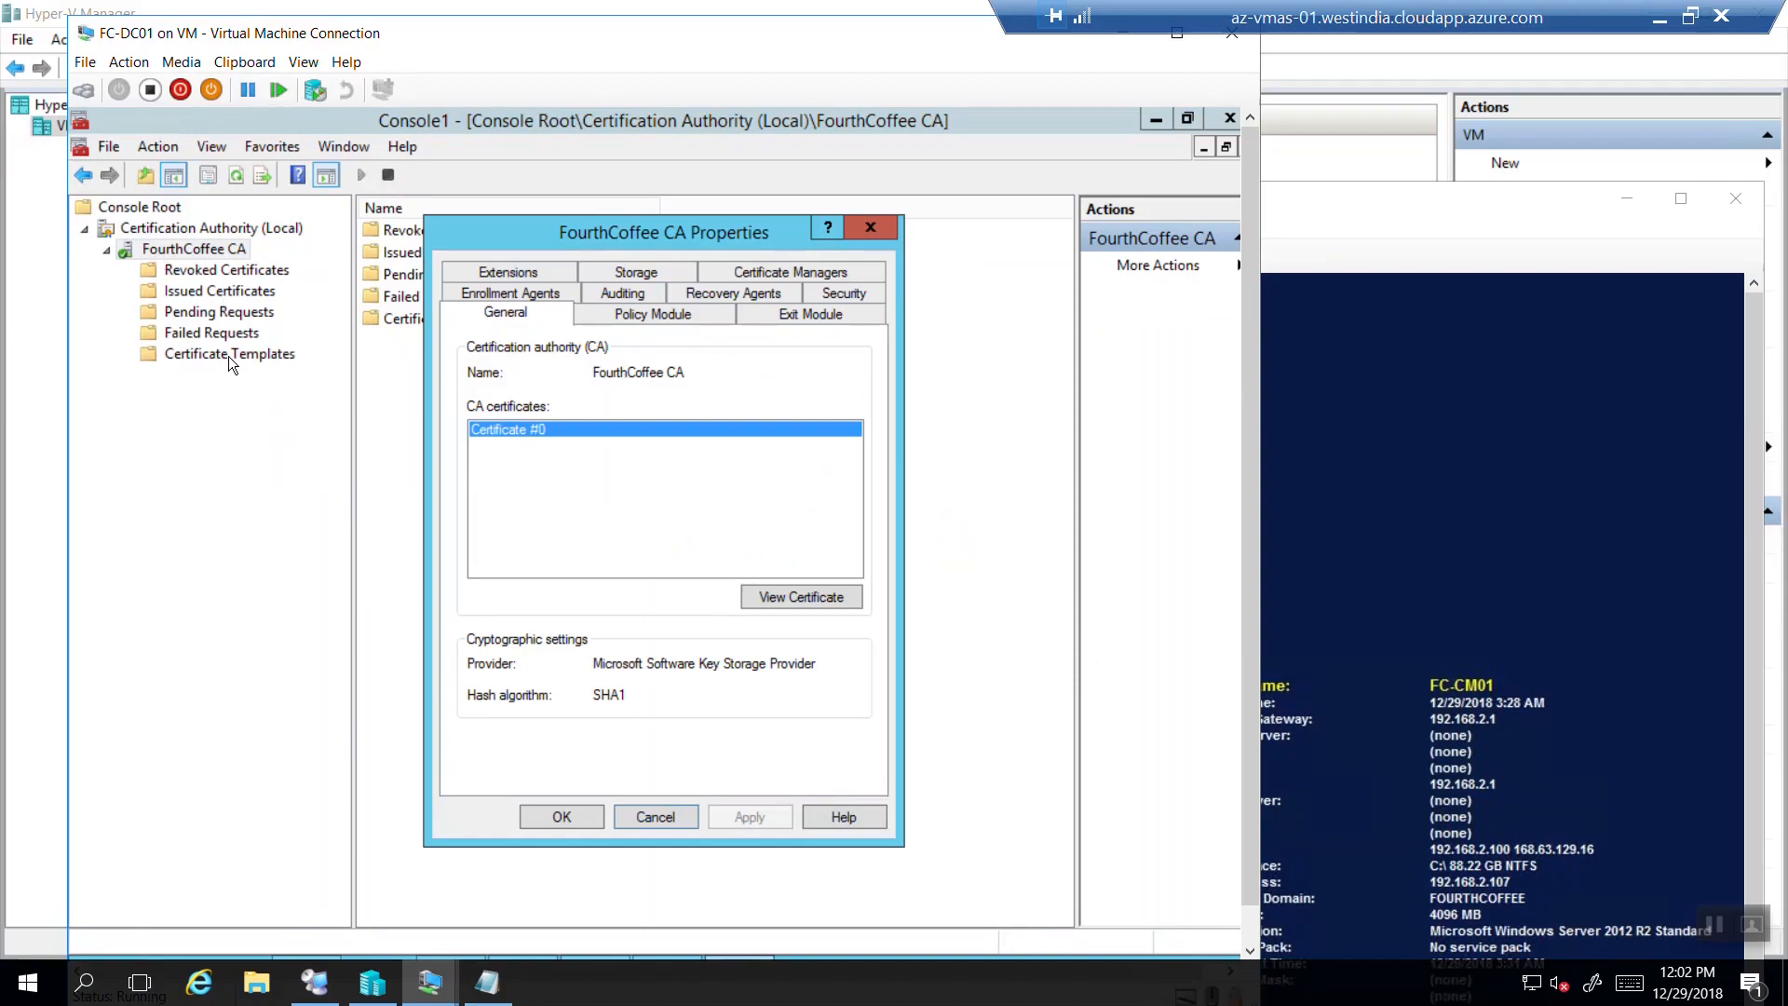
left_click(844, 292)
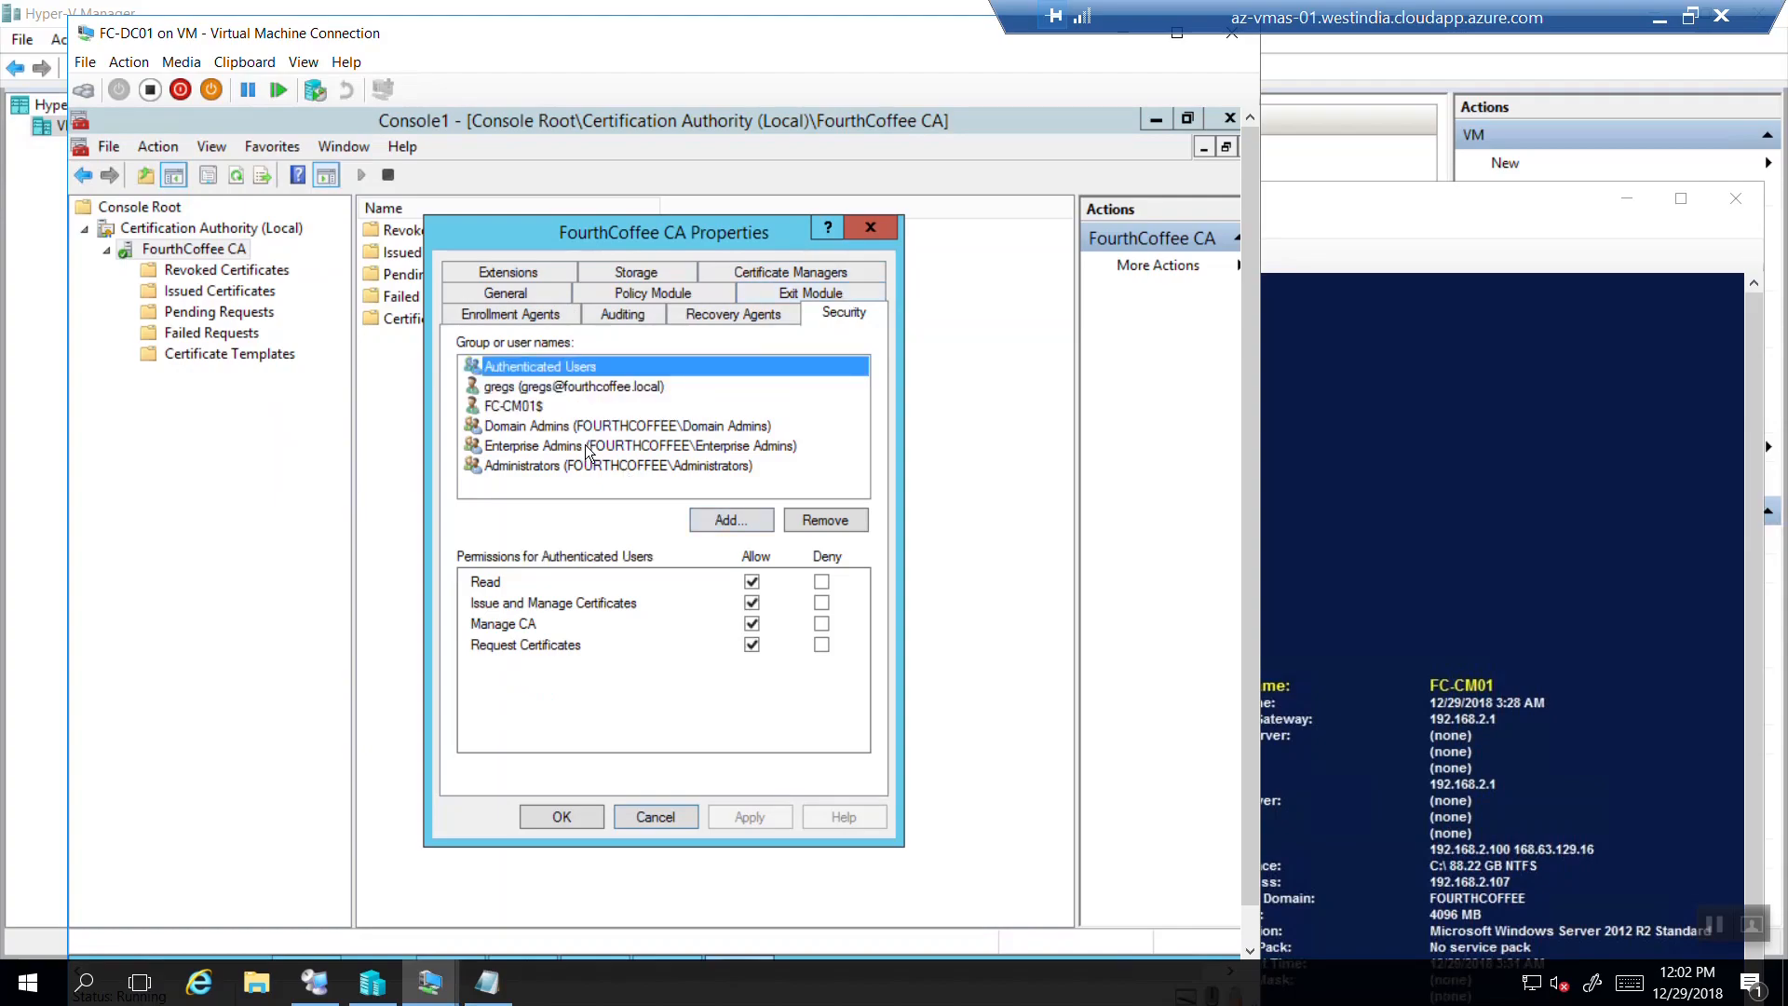
left_click(501, 407)
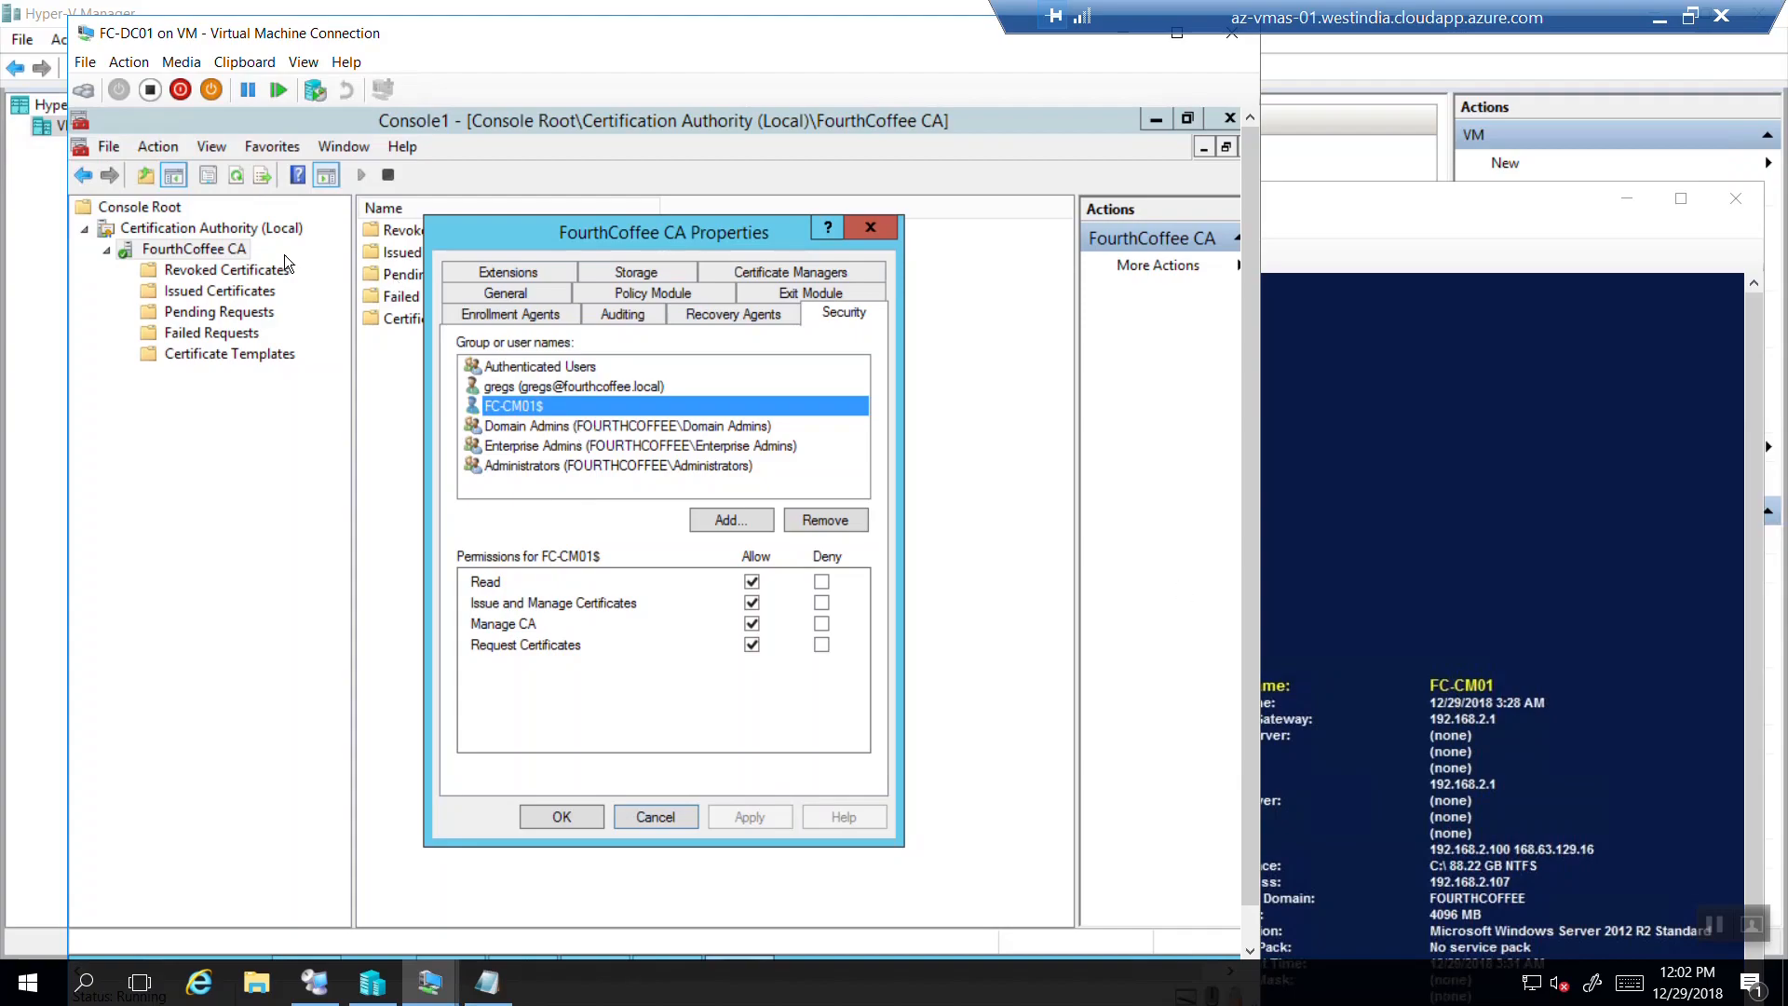
left_click(553, 820)
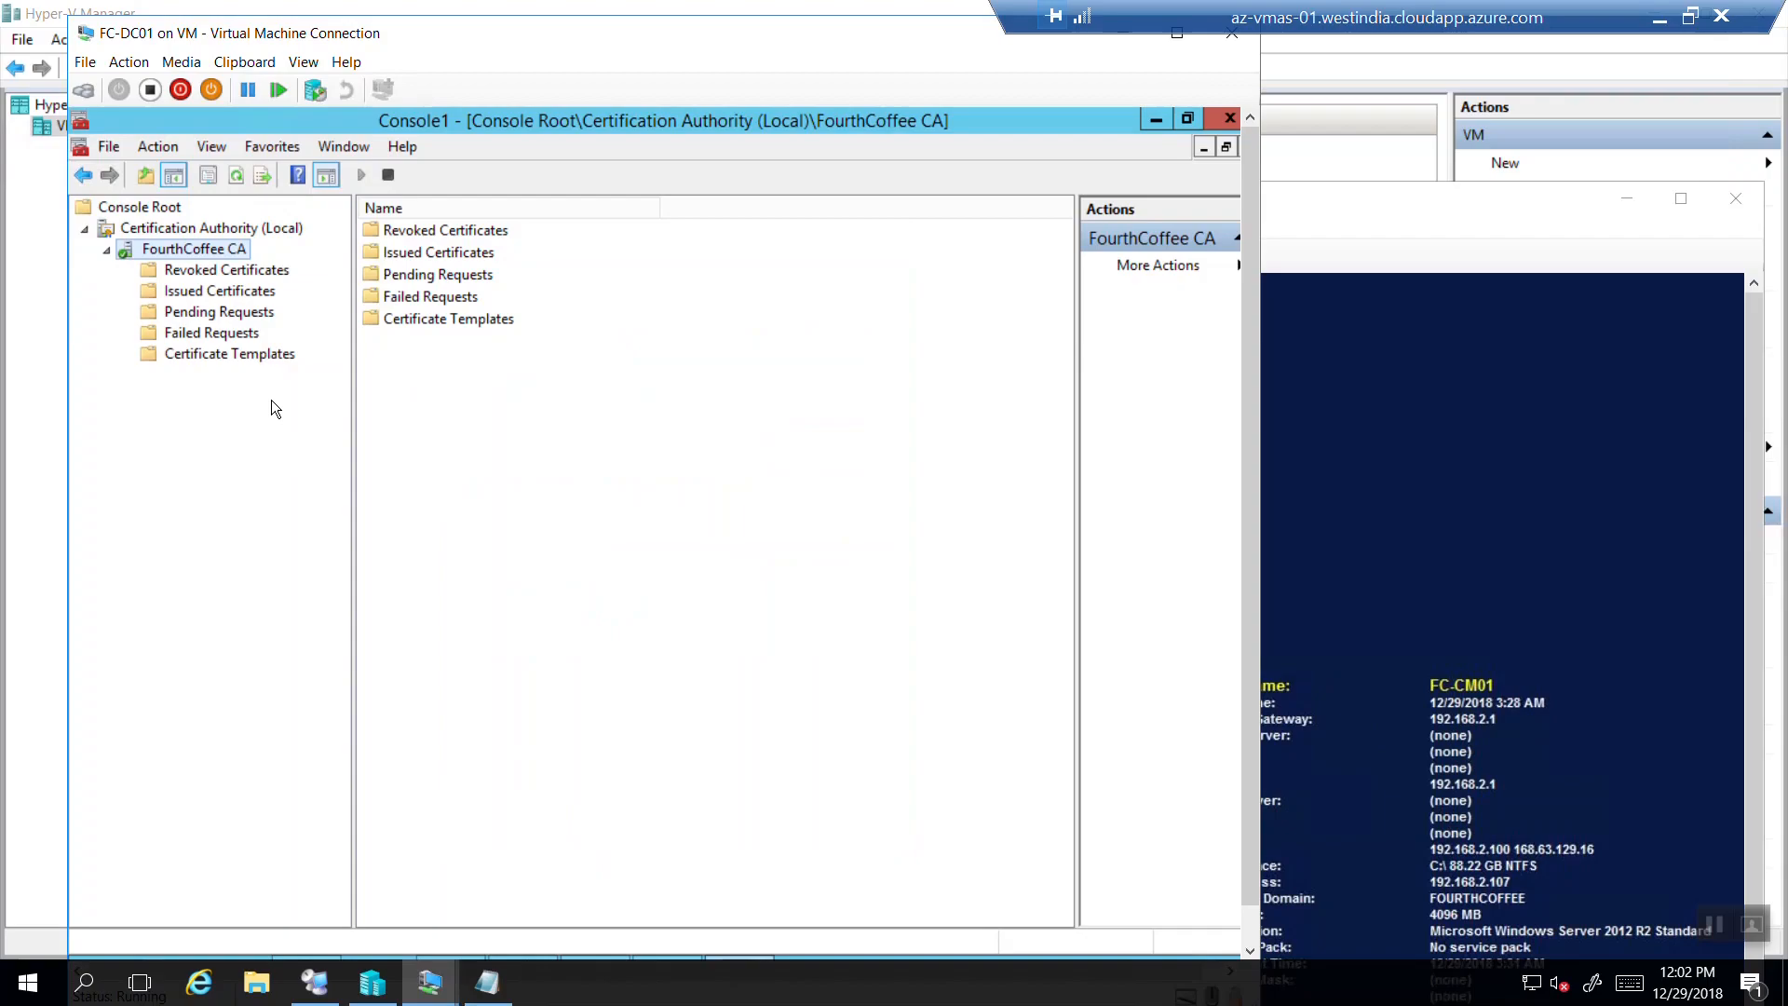
left_click(252, 354)
Browse the Demo Pkcs Temp, User and Computer templates, then highlight 'template from CA' in Step 3.
left_click(459, 239)
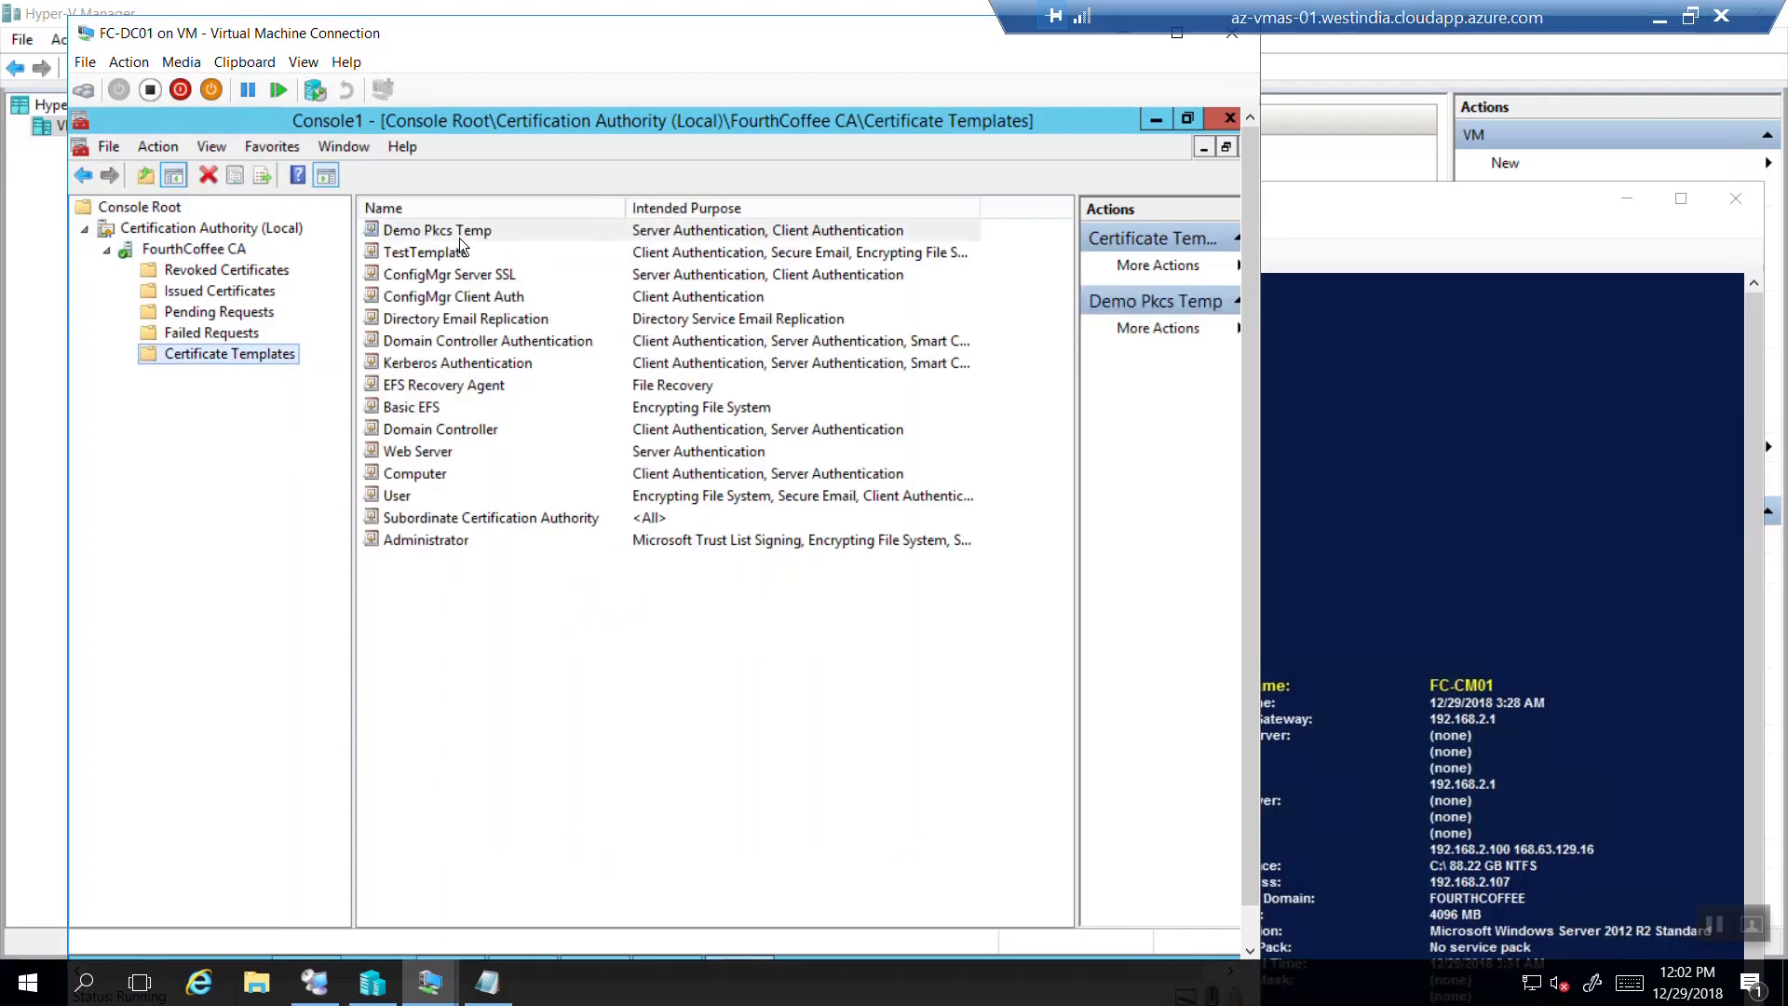
left_click(407, 494)
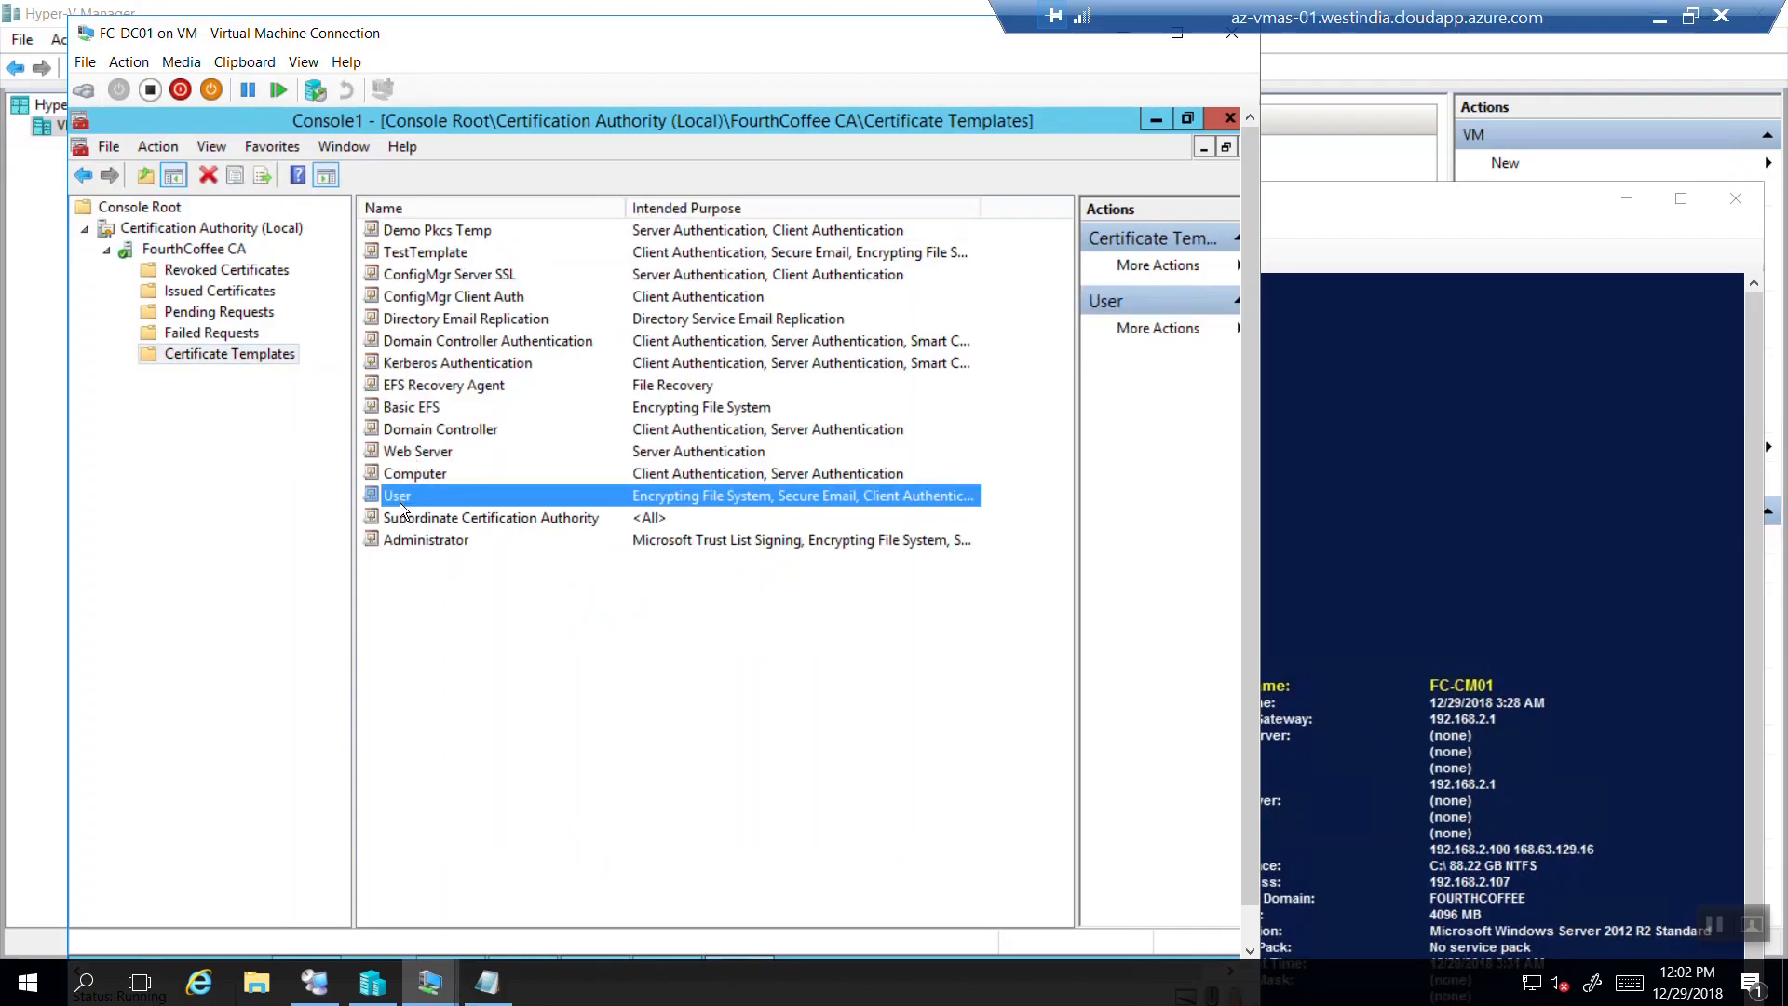
left_click(412, 475)
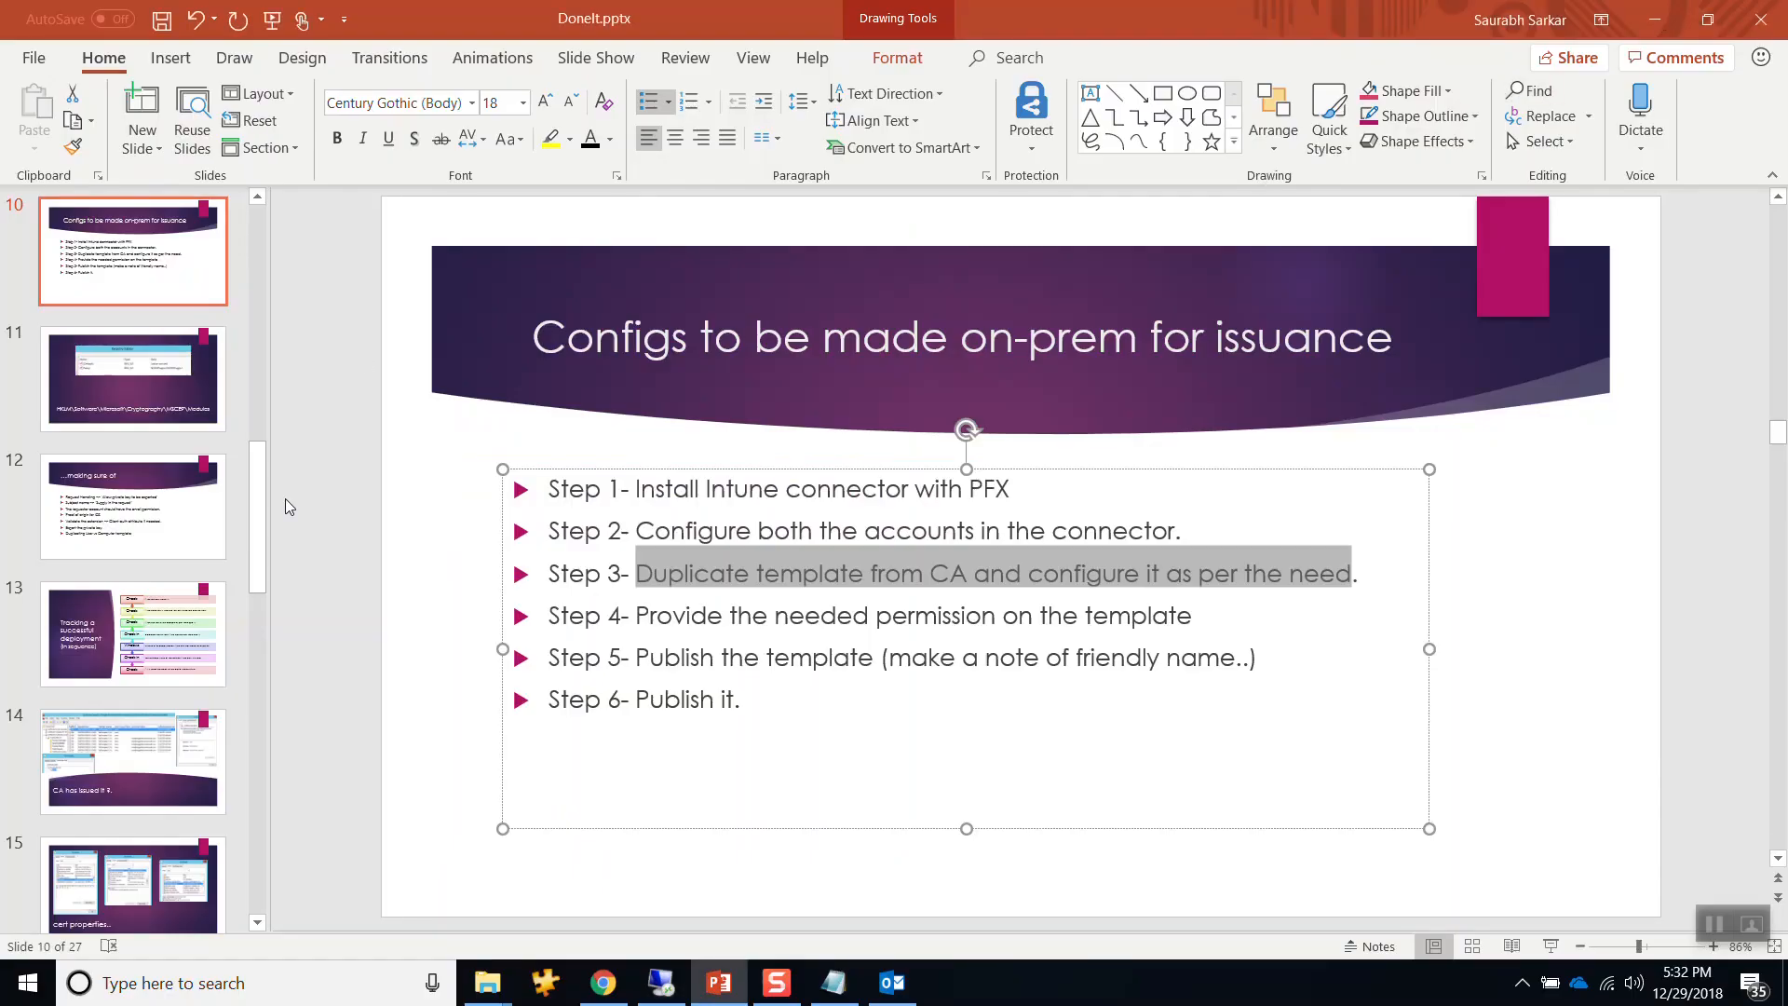
left_click(756, 614)
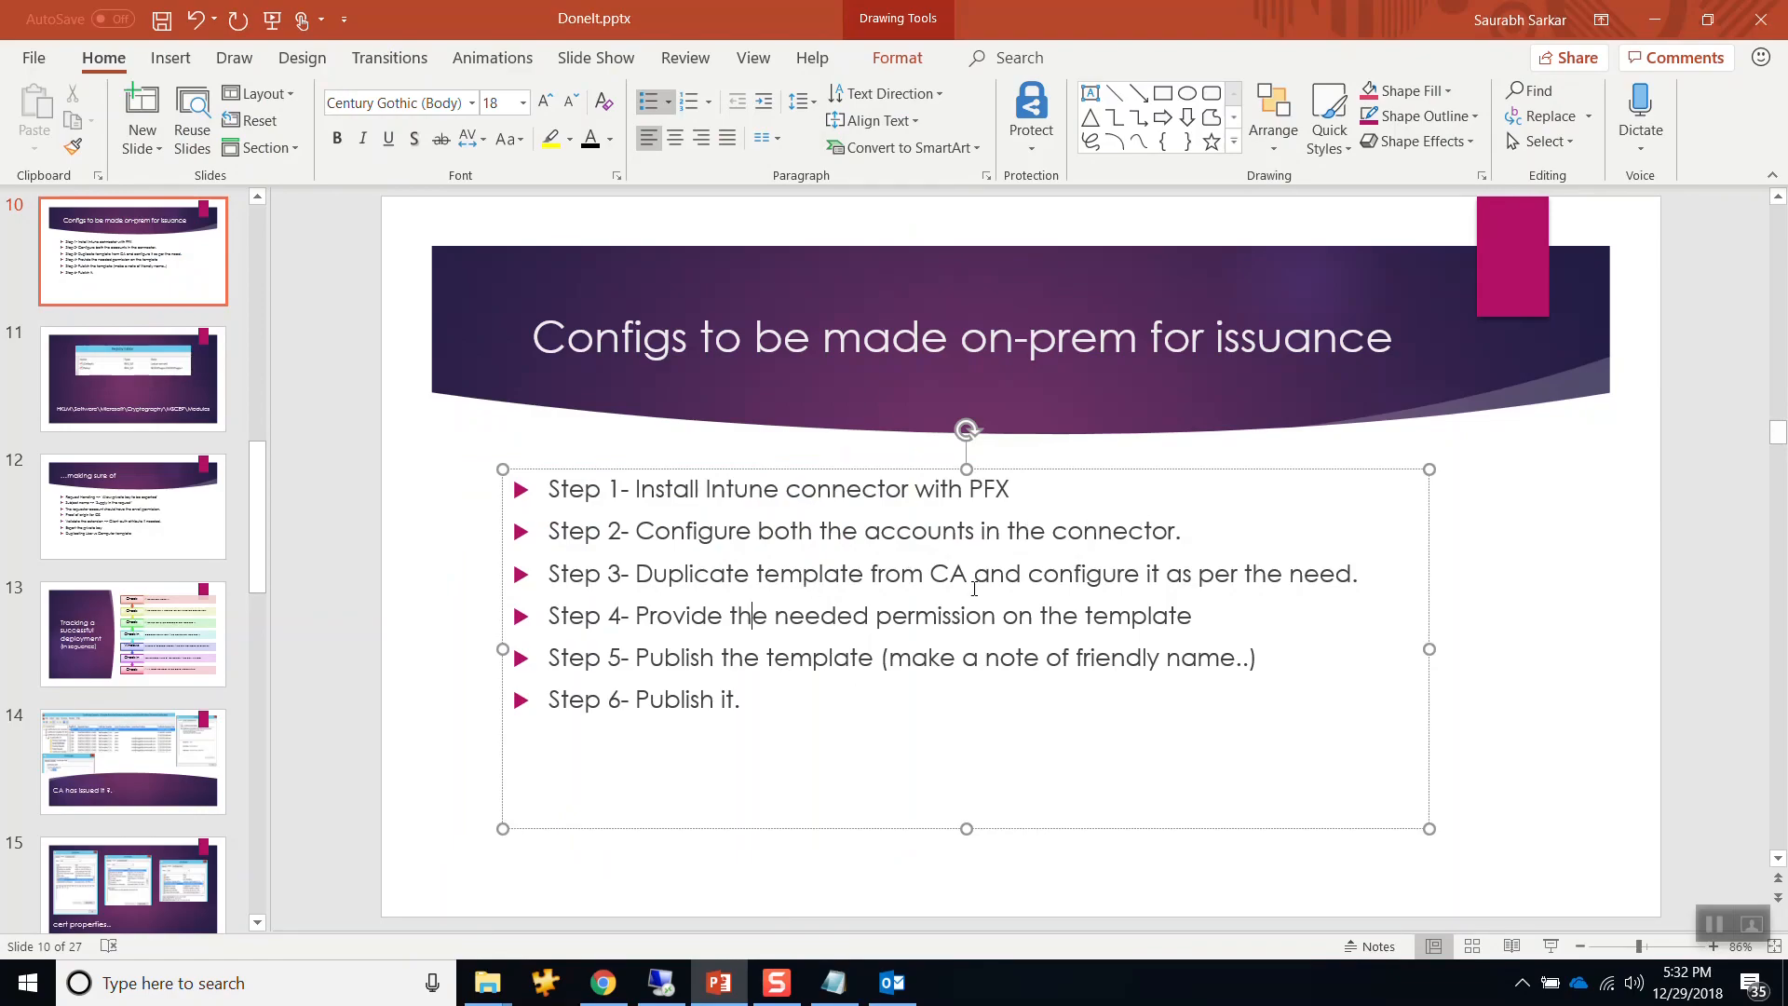
left_click_drag(969, 575, 780, 575)
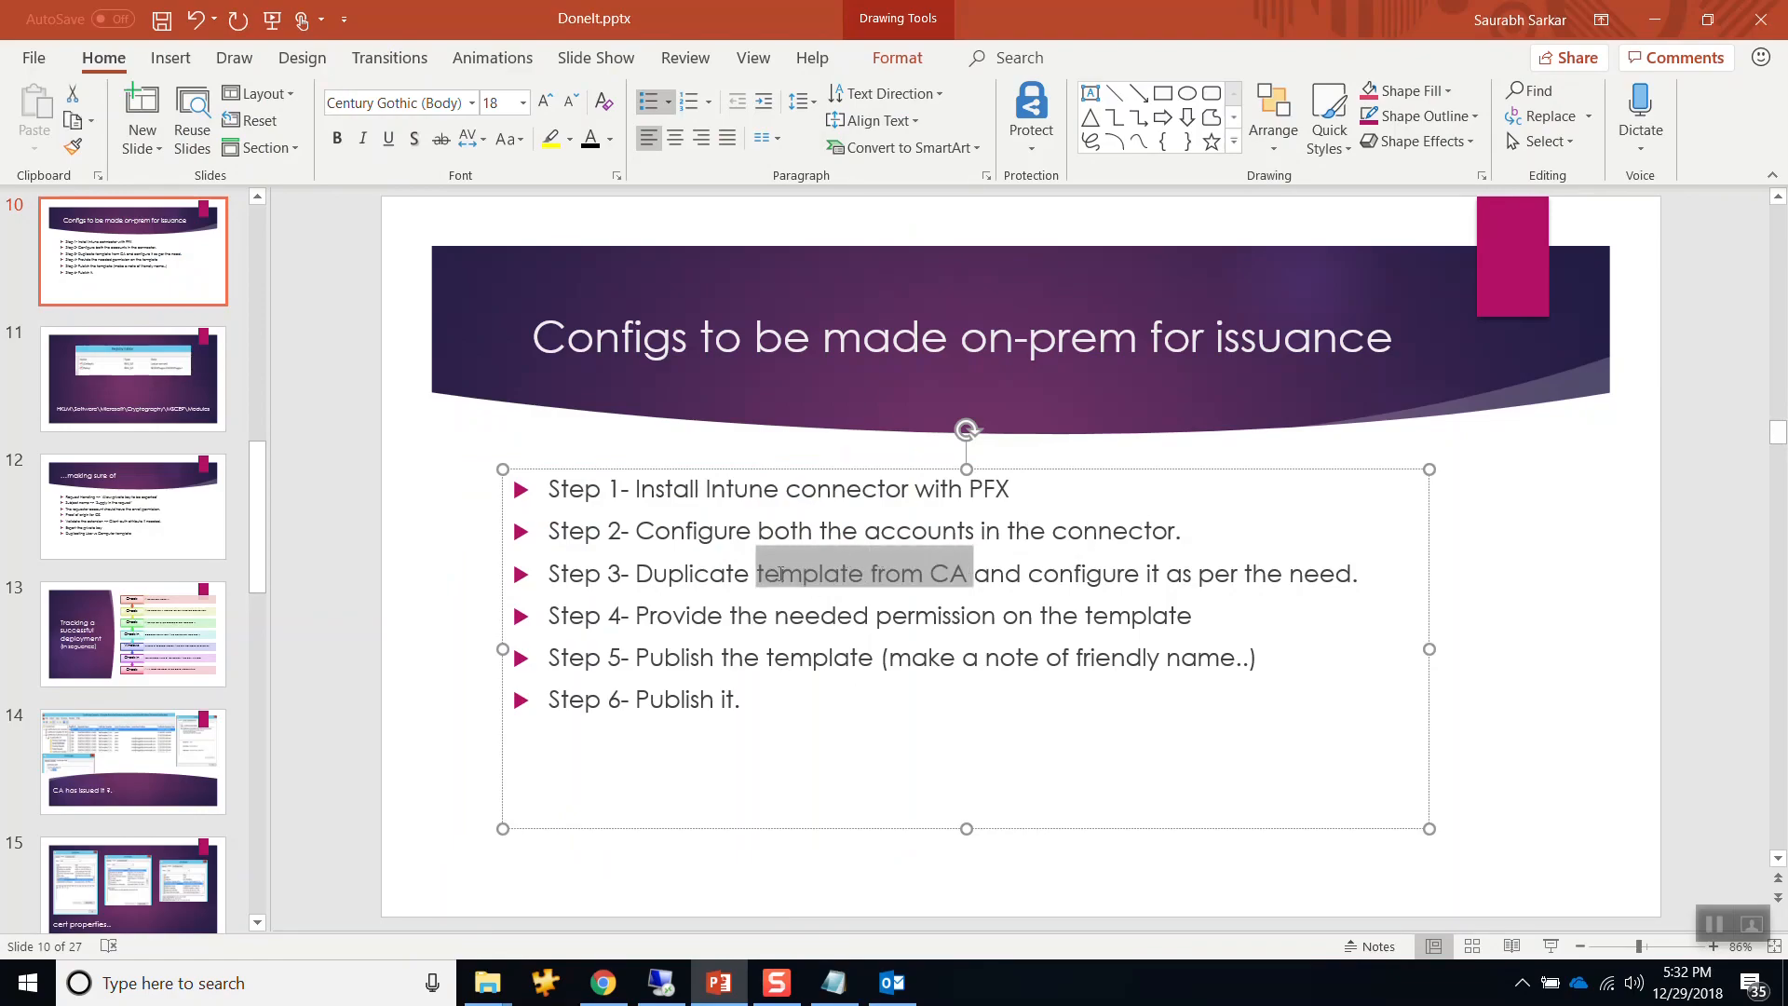
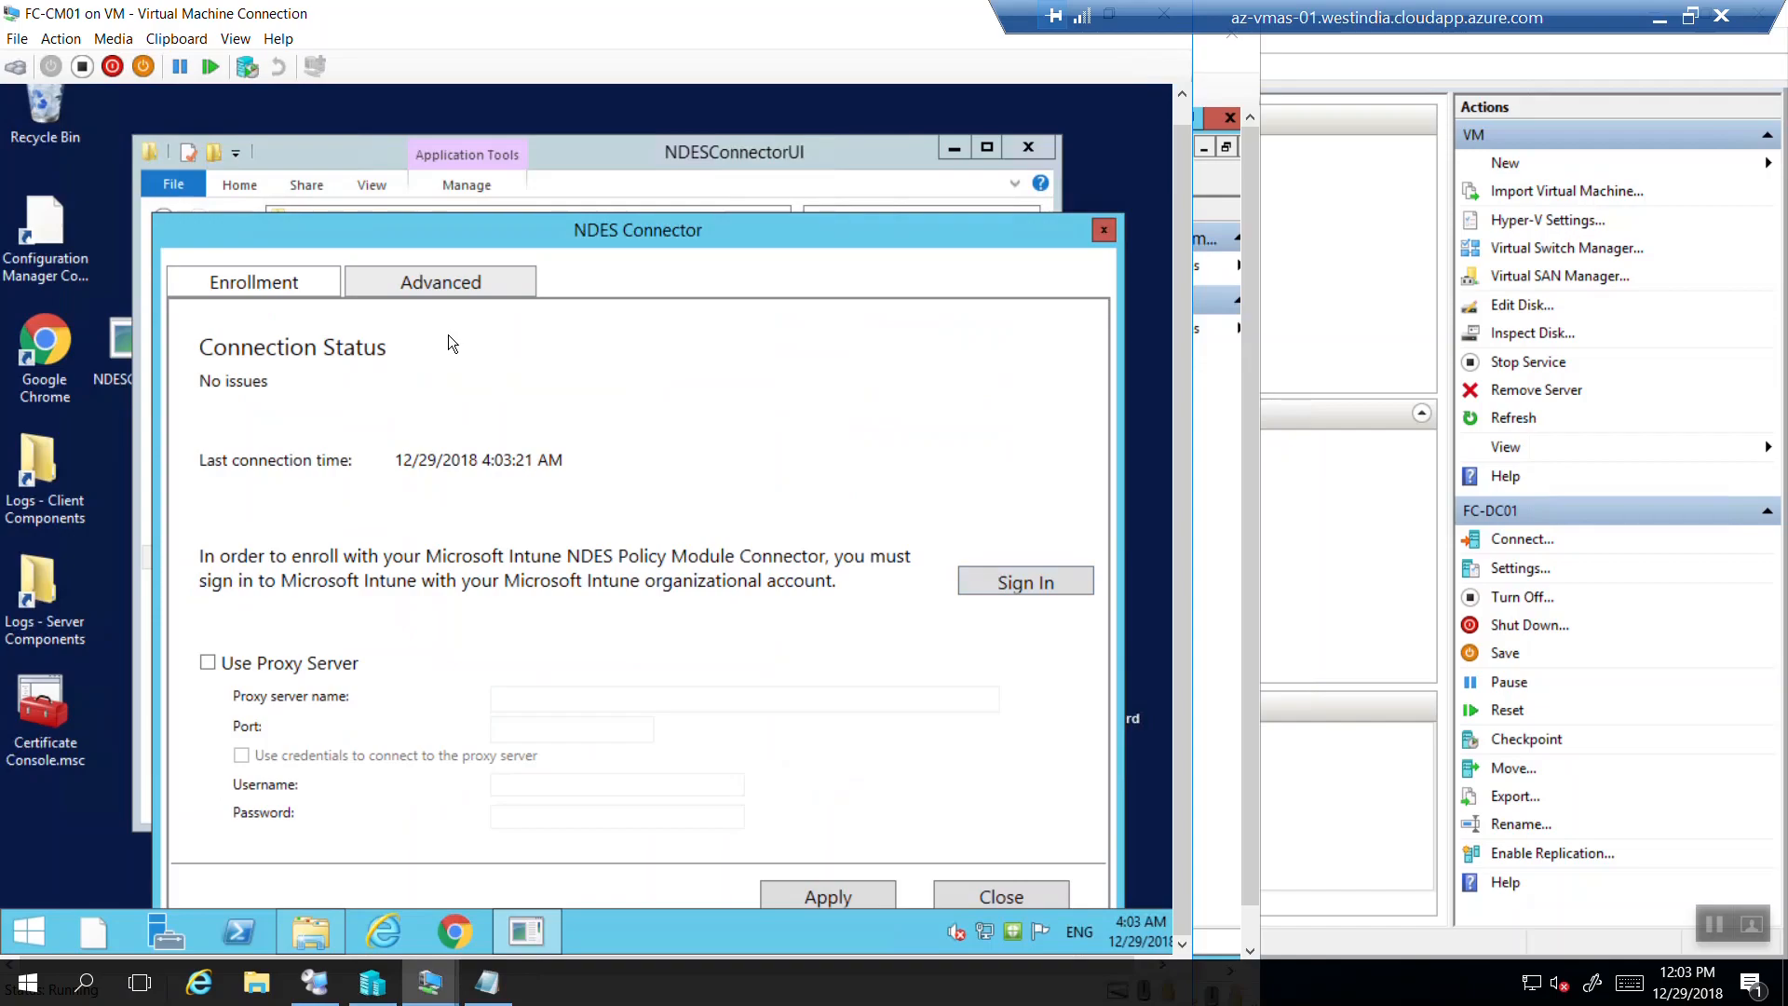
Review the NDES Connector's CA account on the Advanced tab, then close the dialog.
left_click(460, 289)
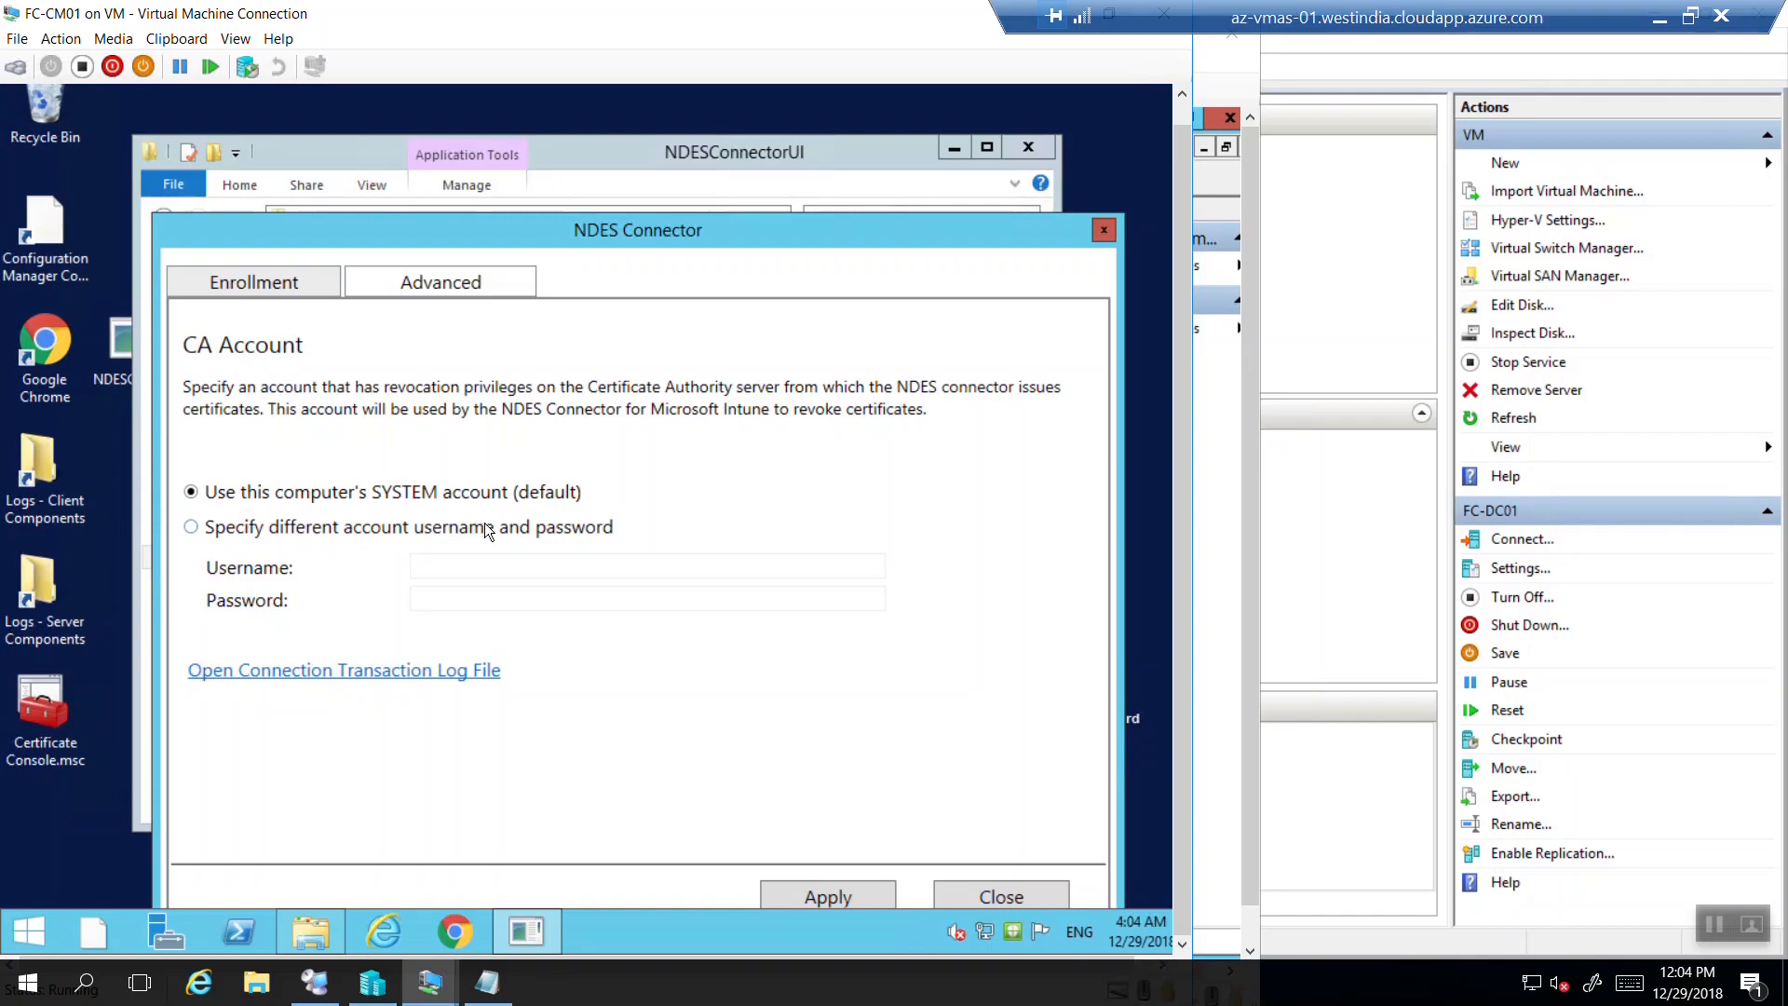
left_click(1100, 231)
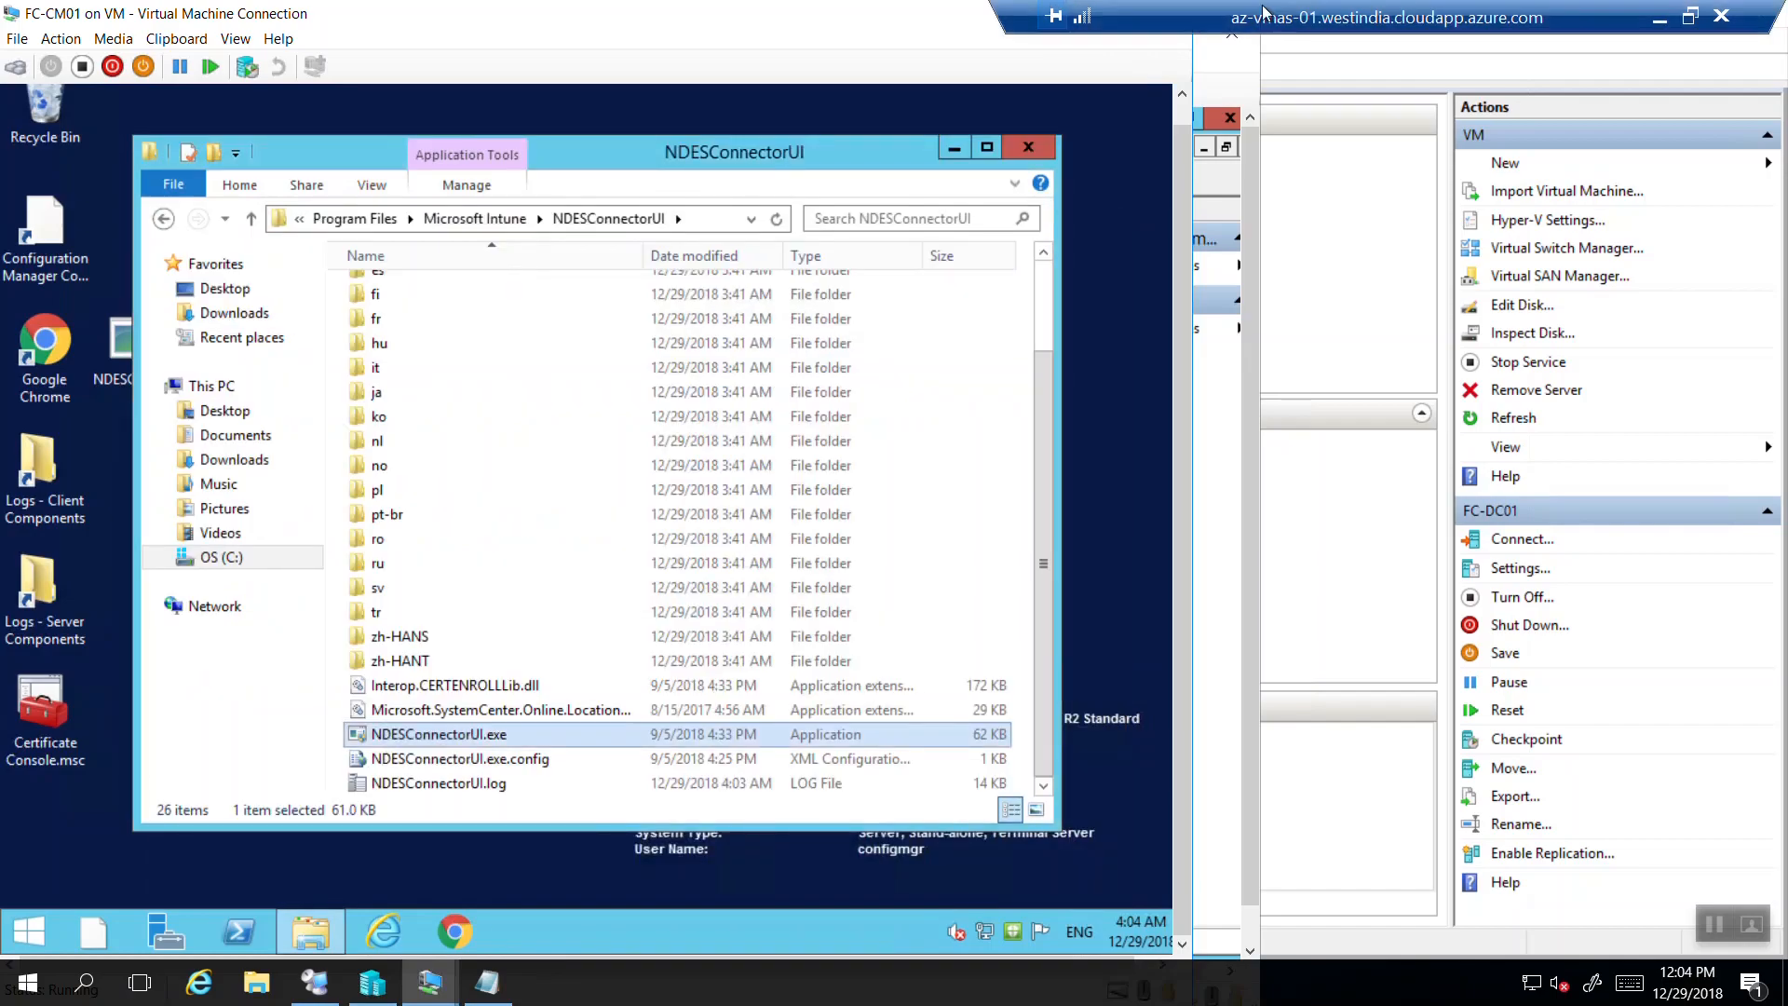
Restore, move and minimise the FC-CM01 connection window to uncover FC-DC01.
double_click(813, 29)
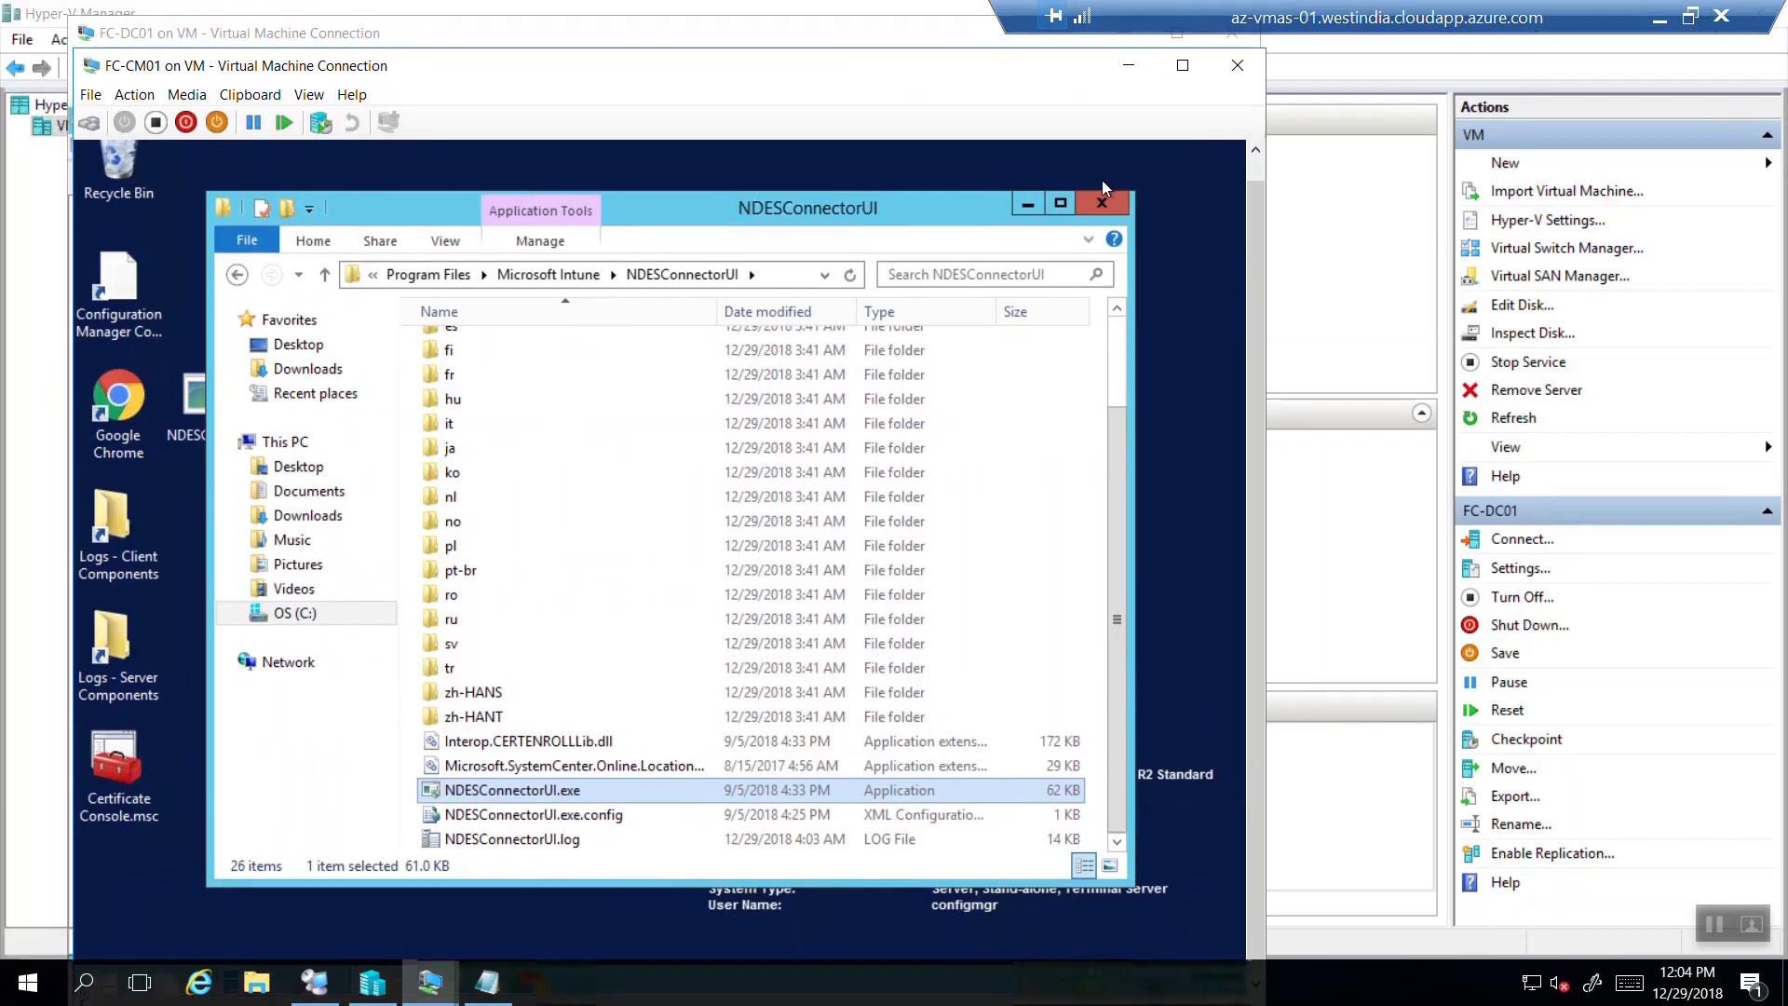
left_click_drag(959, 64, 1340, 177)
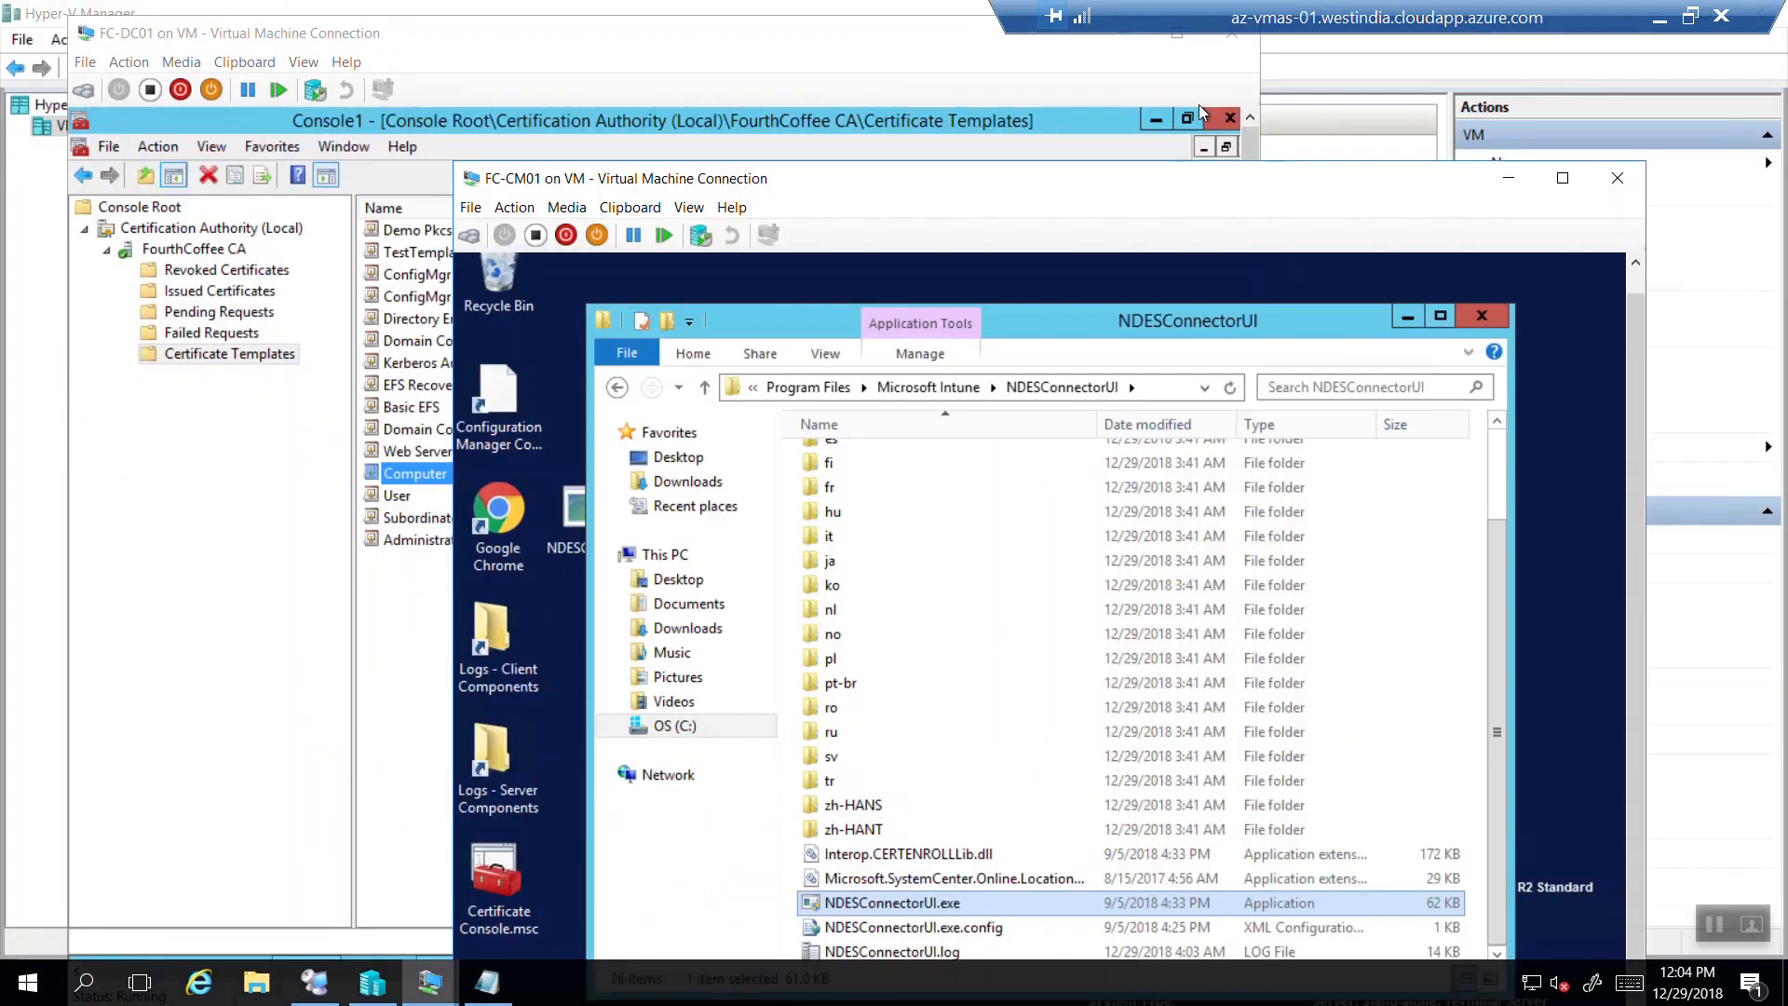
left_click(1508, 177)
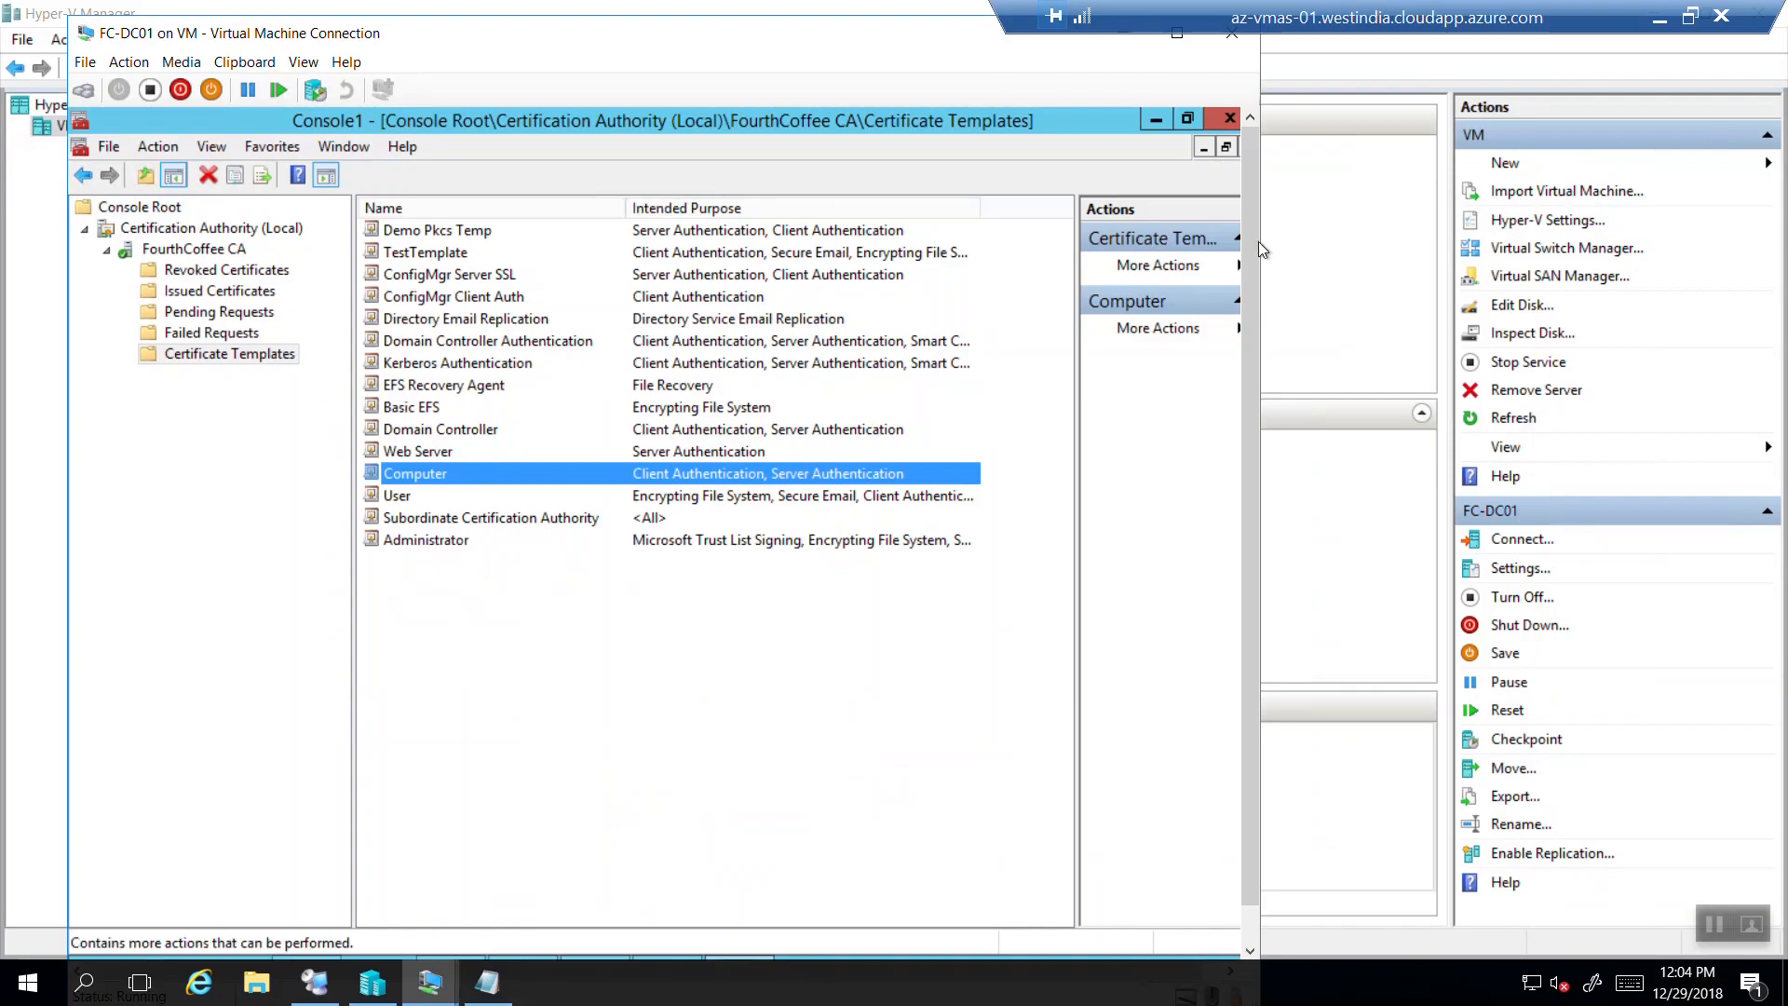
scroll(1244, 422, "down", 2)
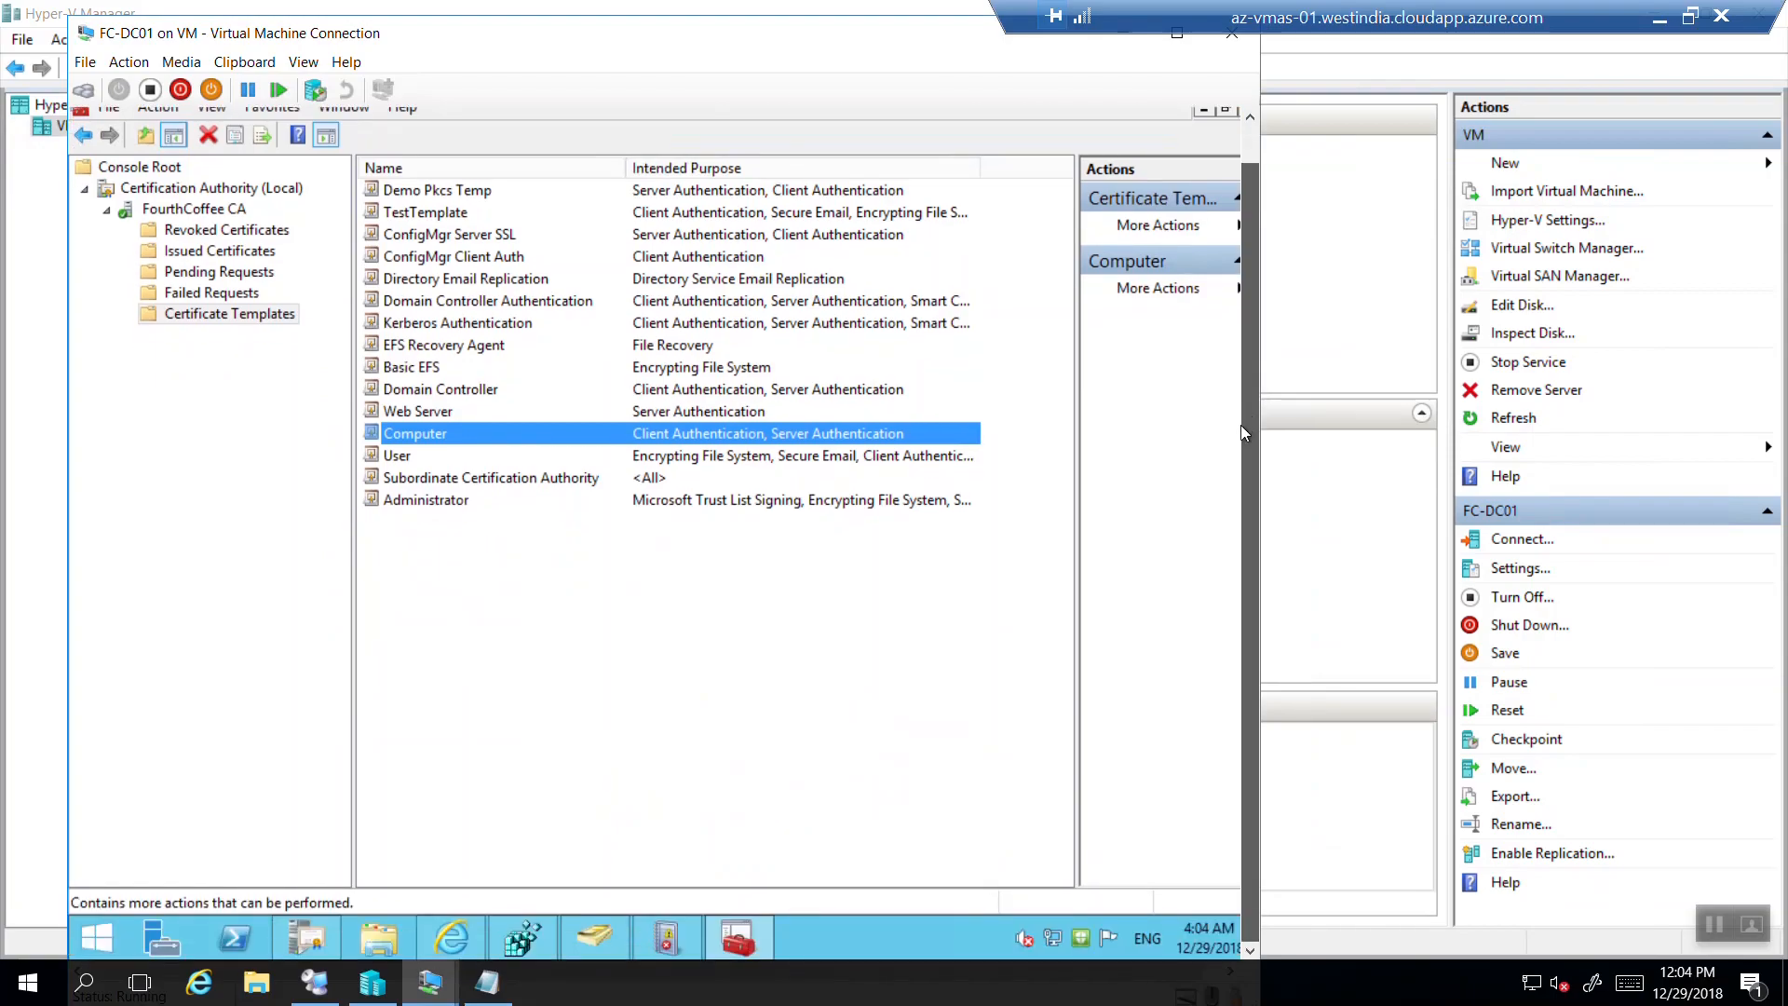
Add 'Friendly Name- FourthCoffee CA' to the Notepad notes and return to FC-DC01.
left_click(488, 982)
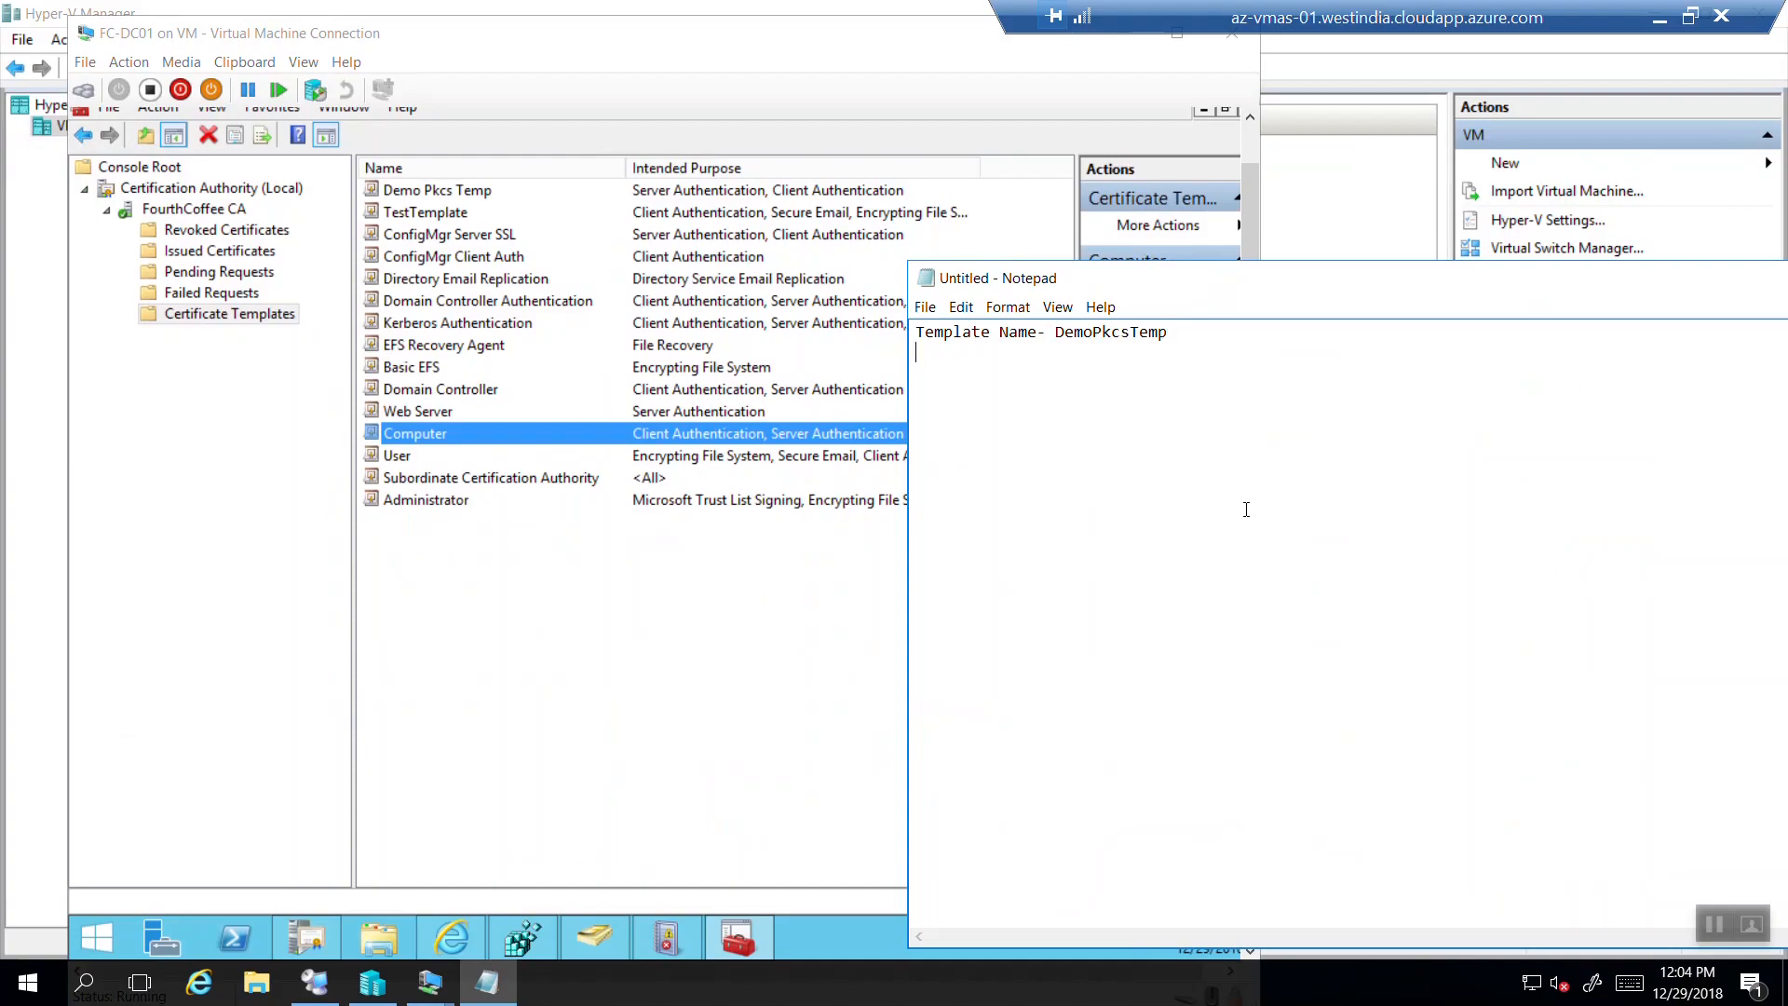
type("Friendly Name- FourthCoff")
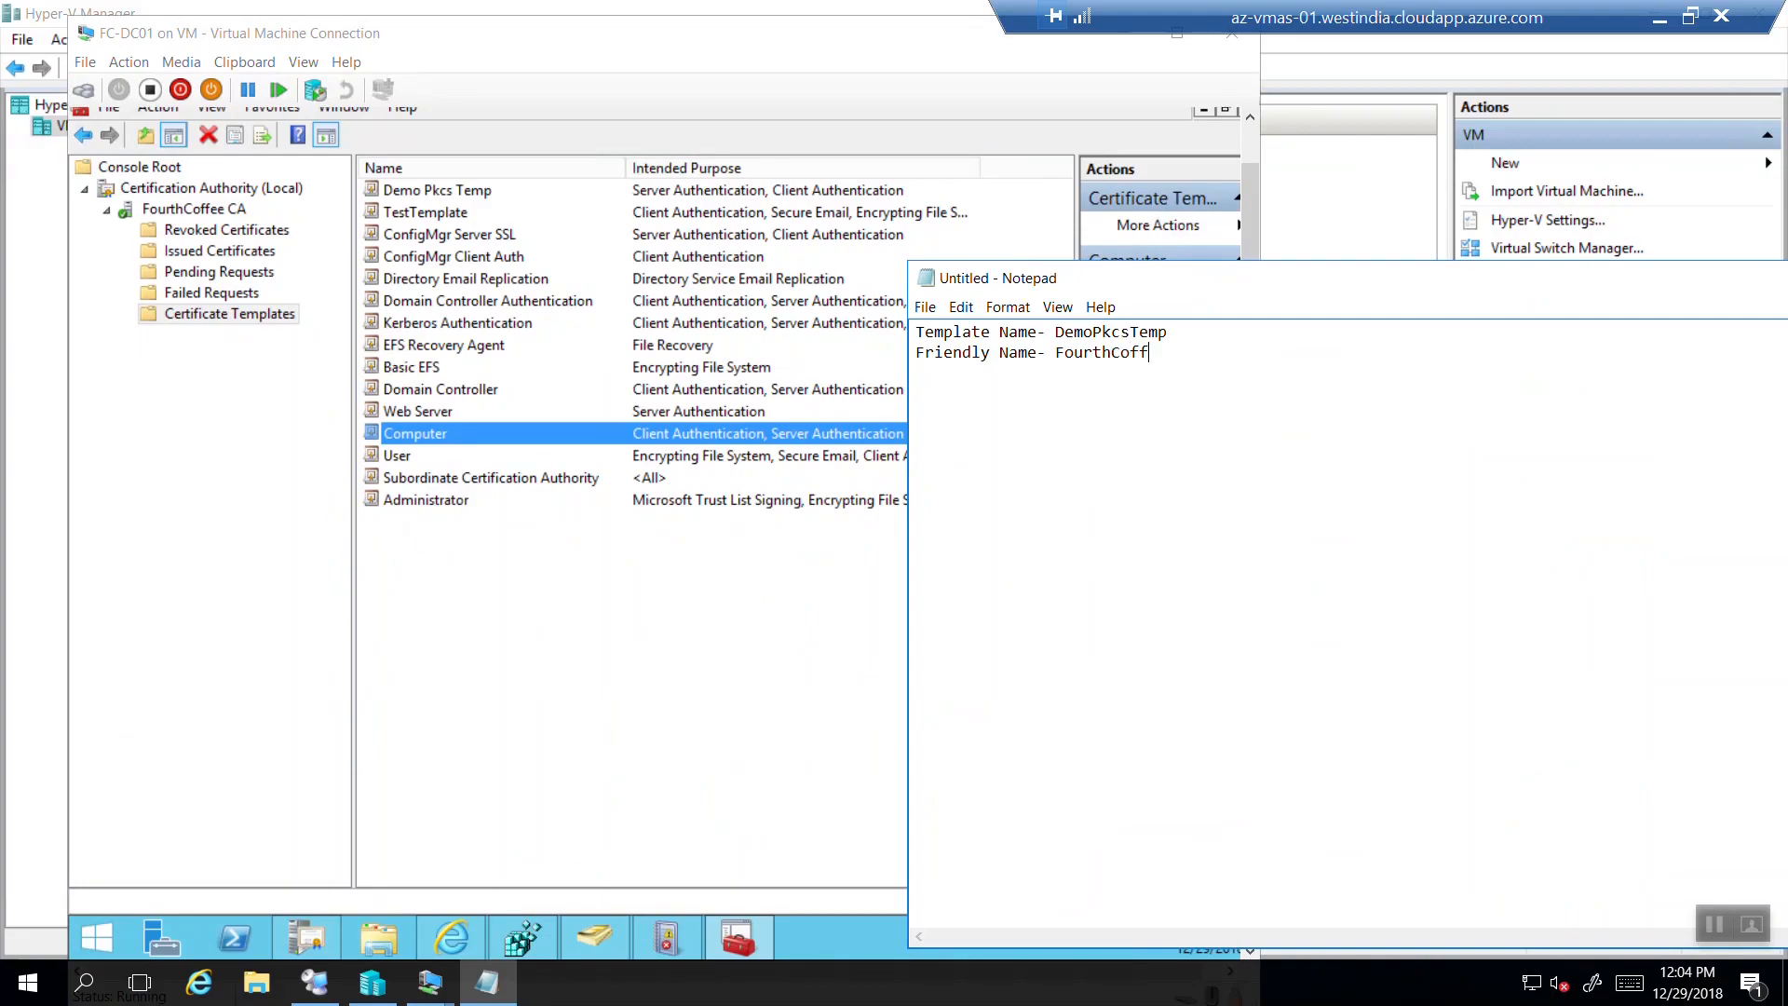
type("ee CA")
left_click(1011, 104)
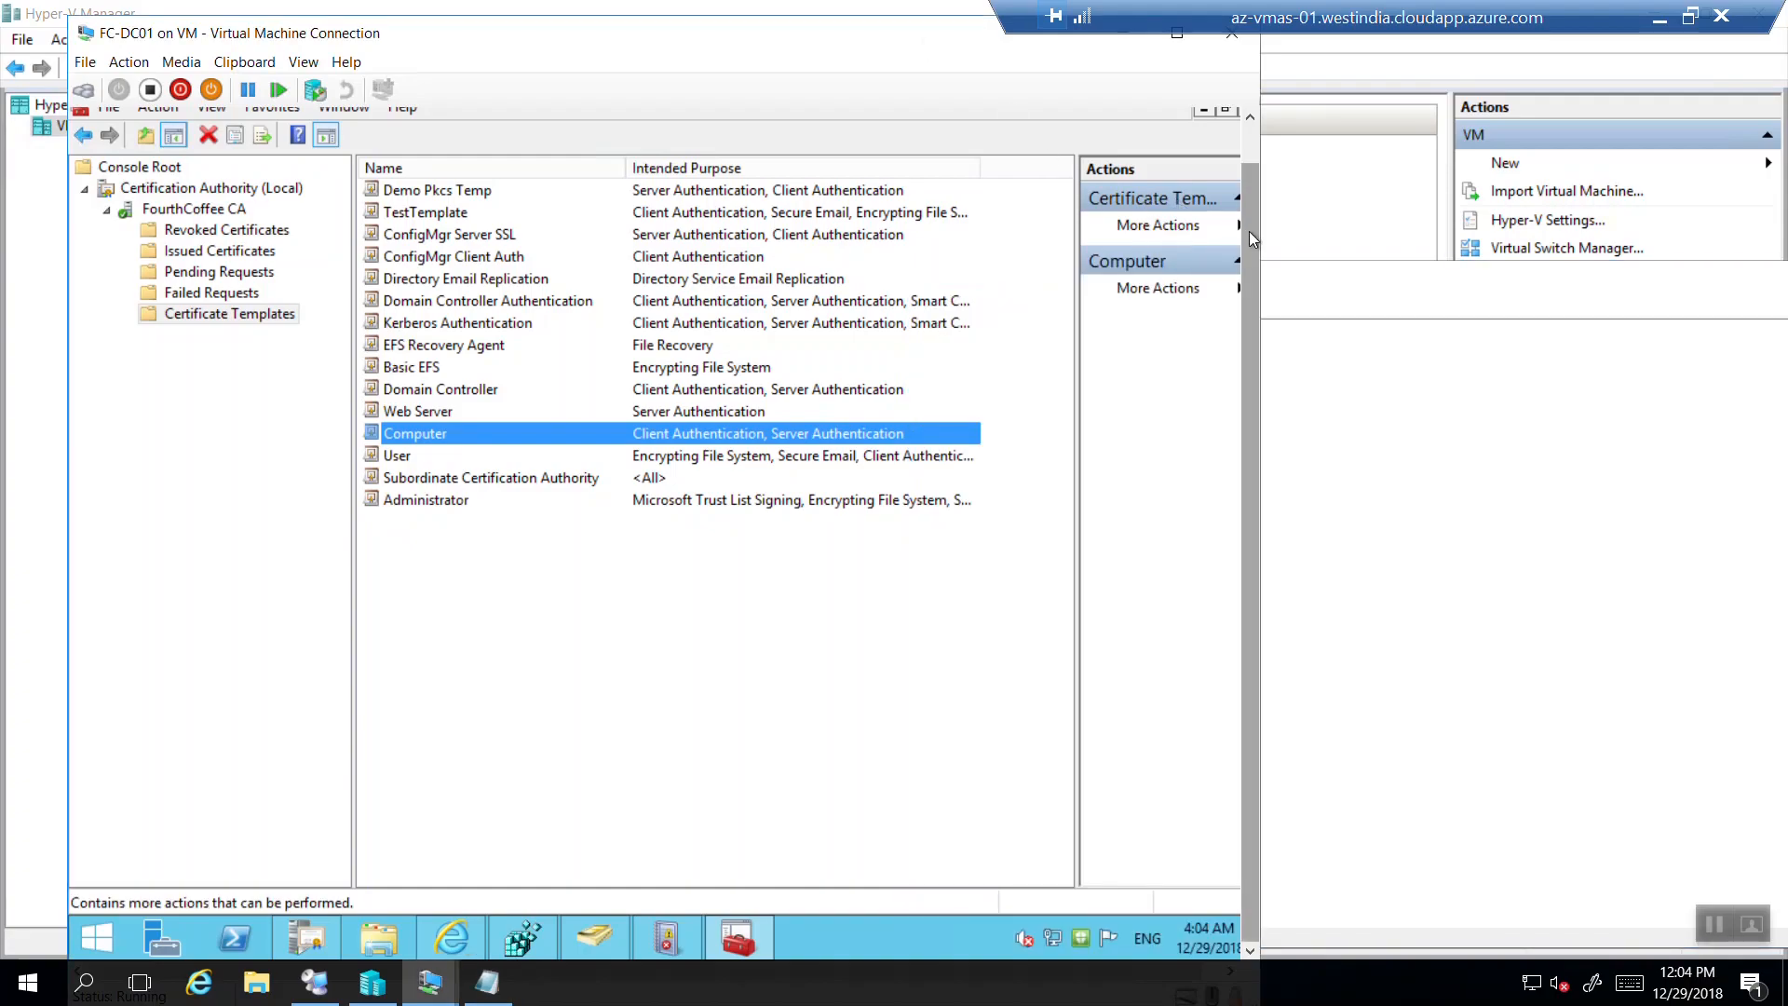
right_click(97, 939)
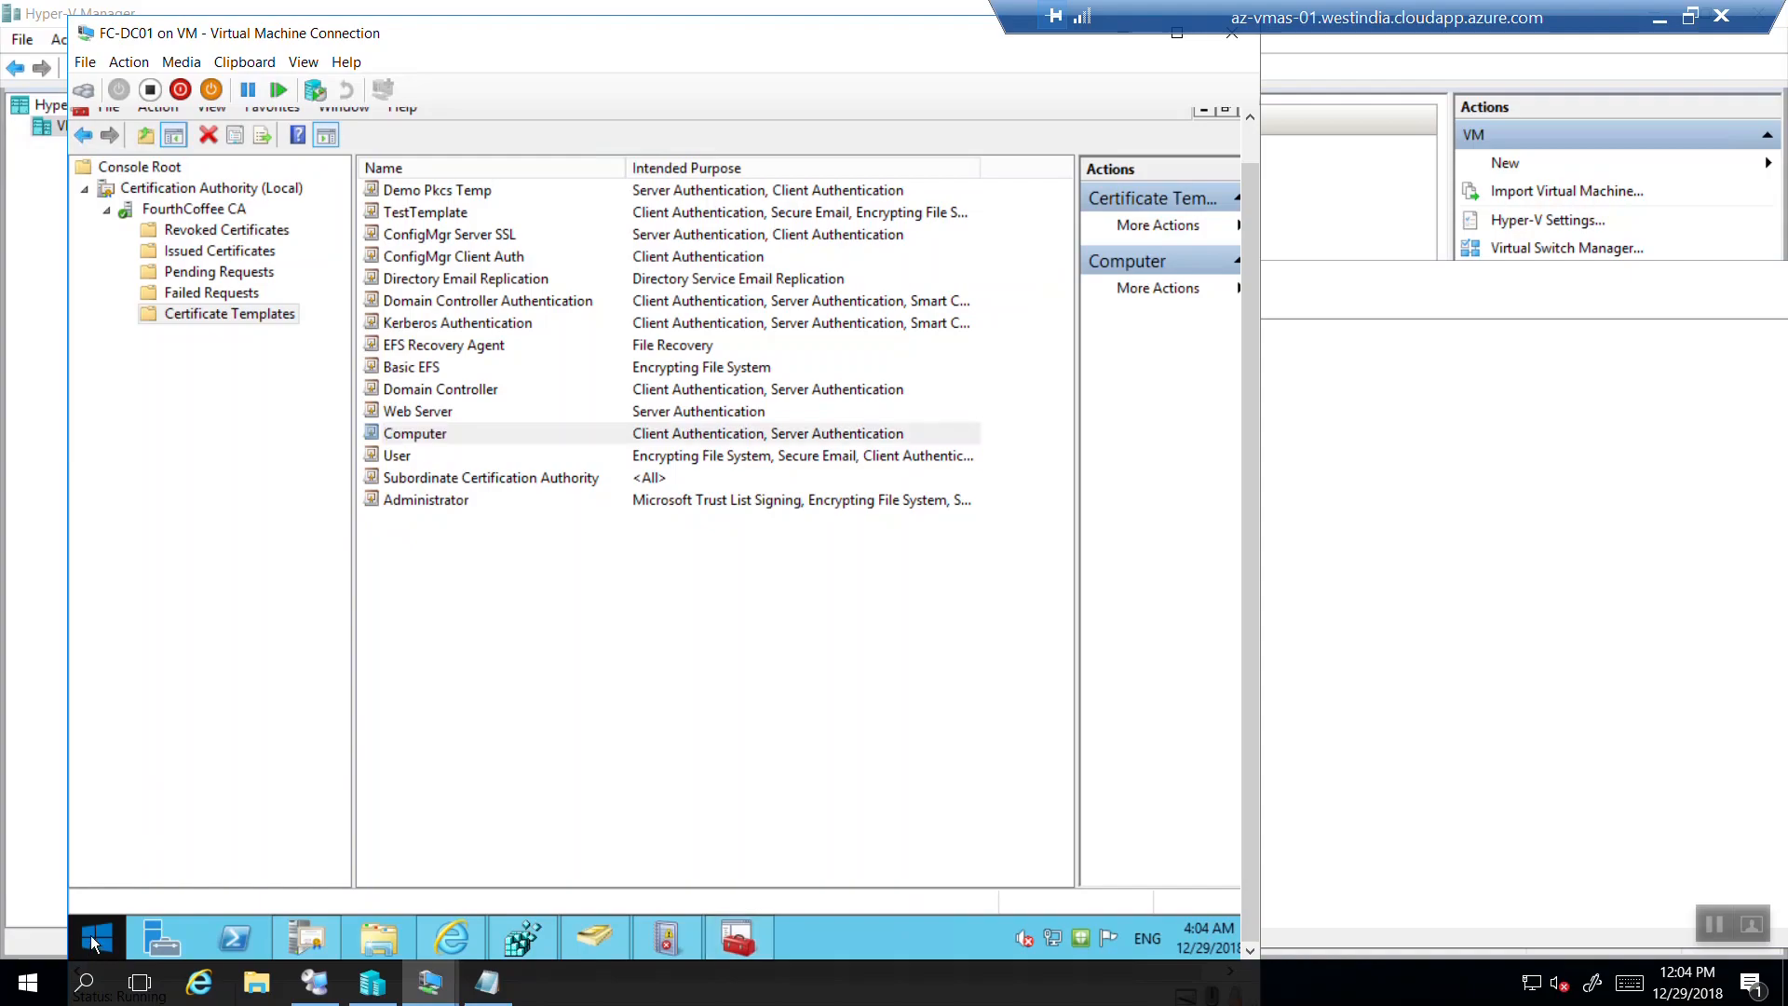
Open a command prompt on FC-DC01 and run whoami and hostname.
left_click(150, 868)
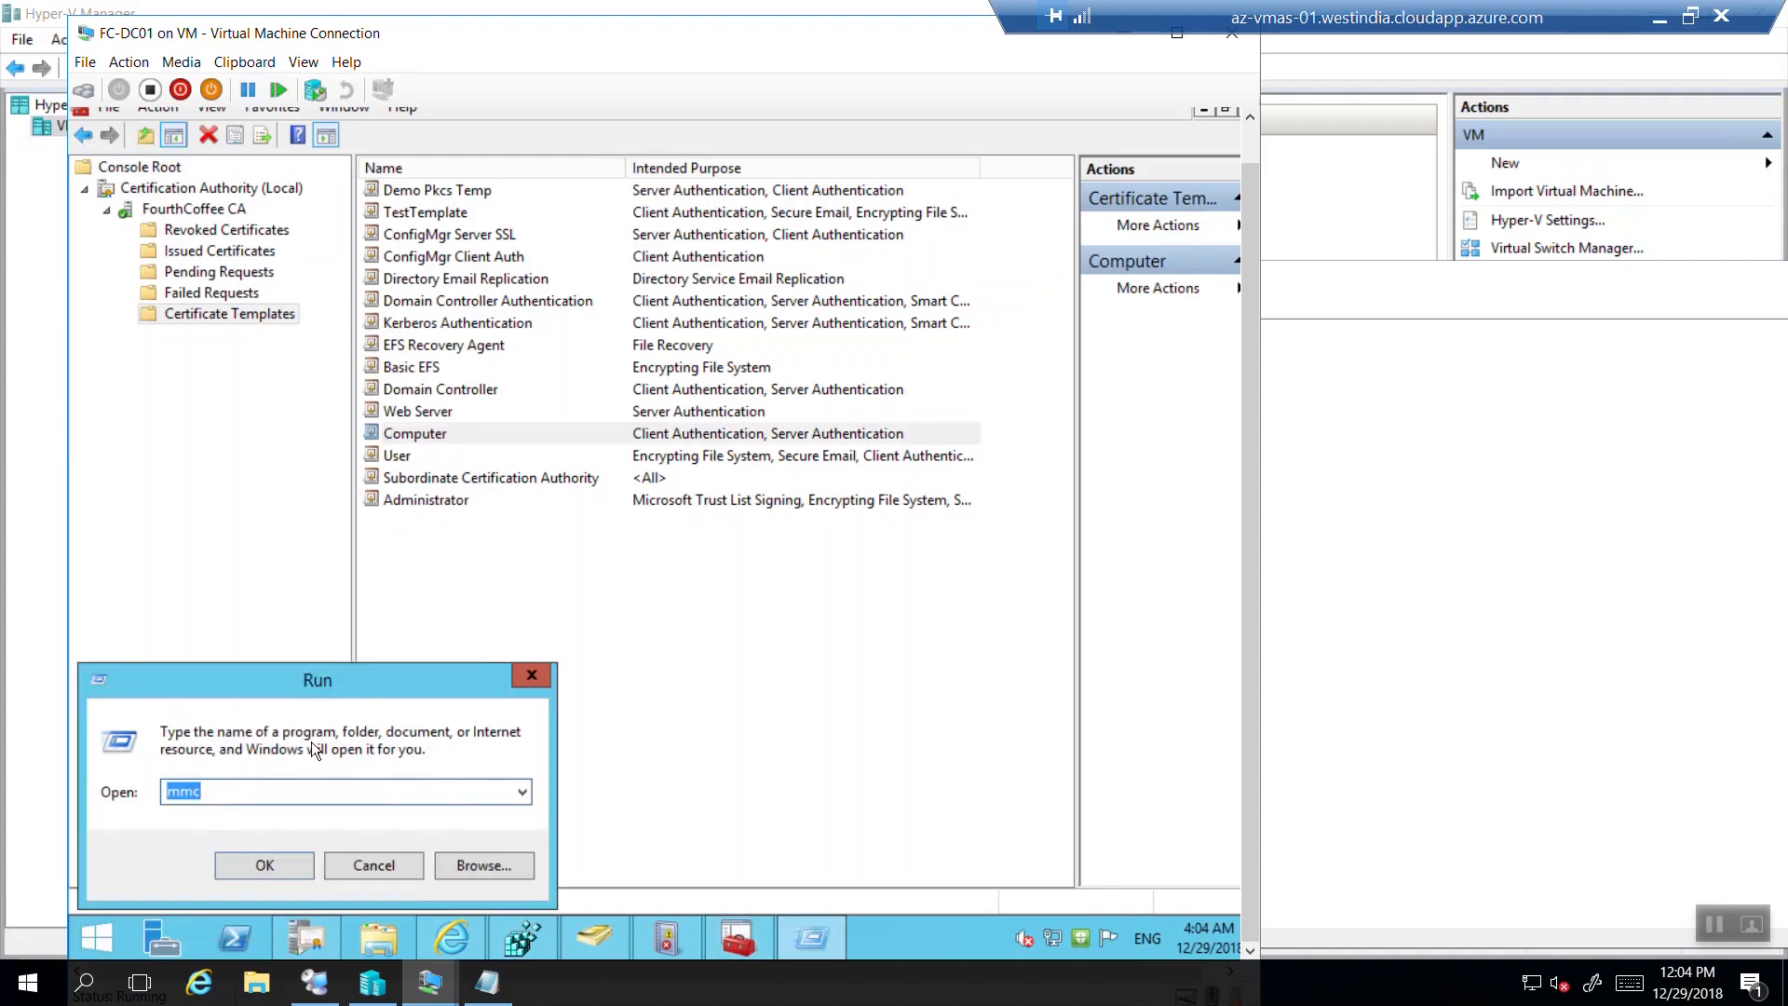
type("cmd")
key("Return")
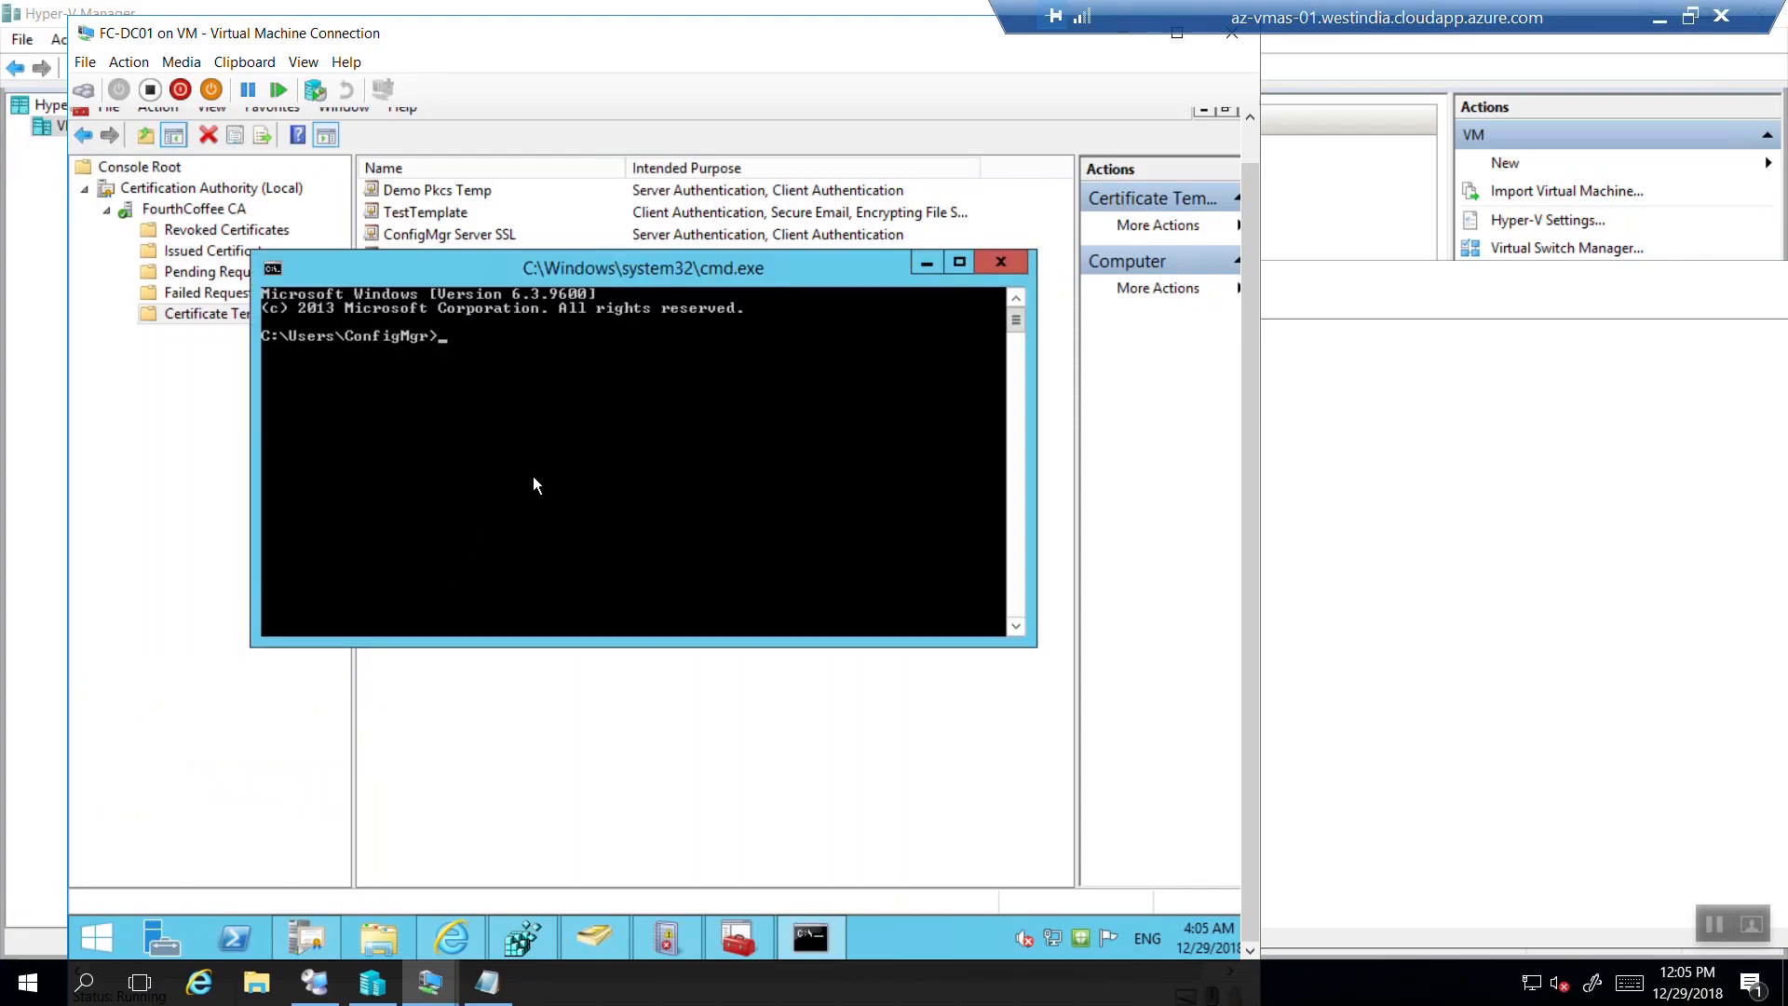
type("whoami")
key("Return")
type("hostn")
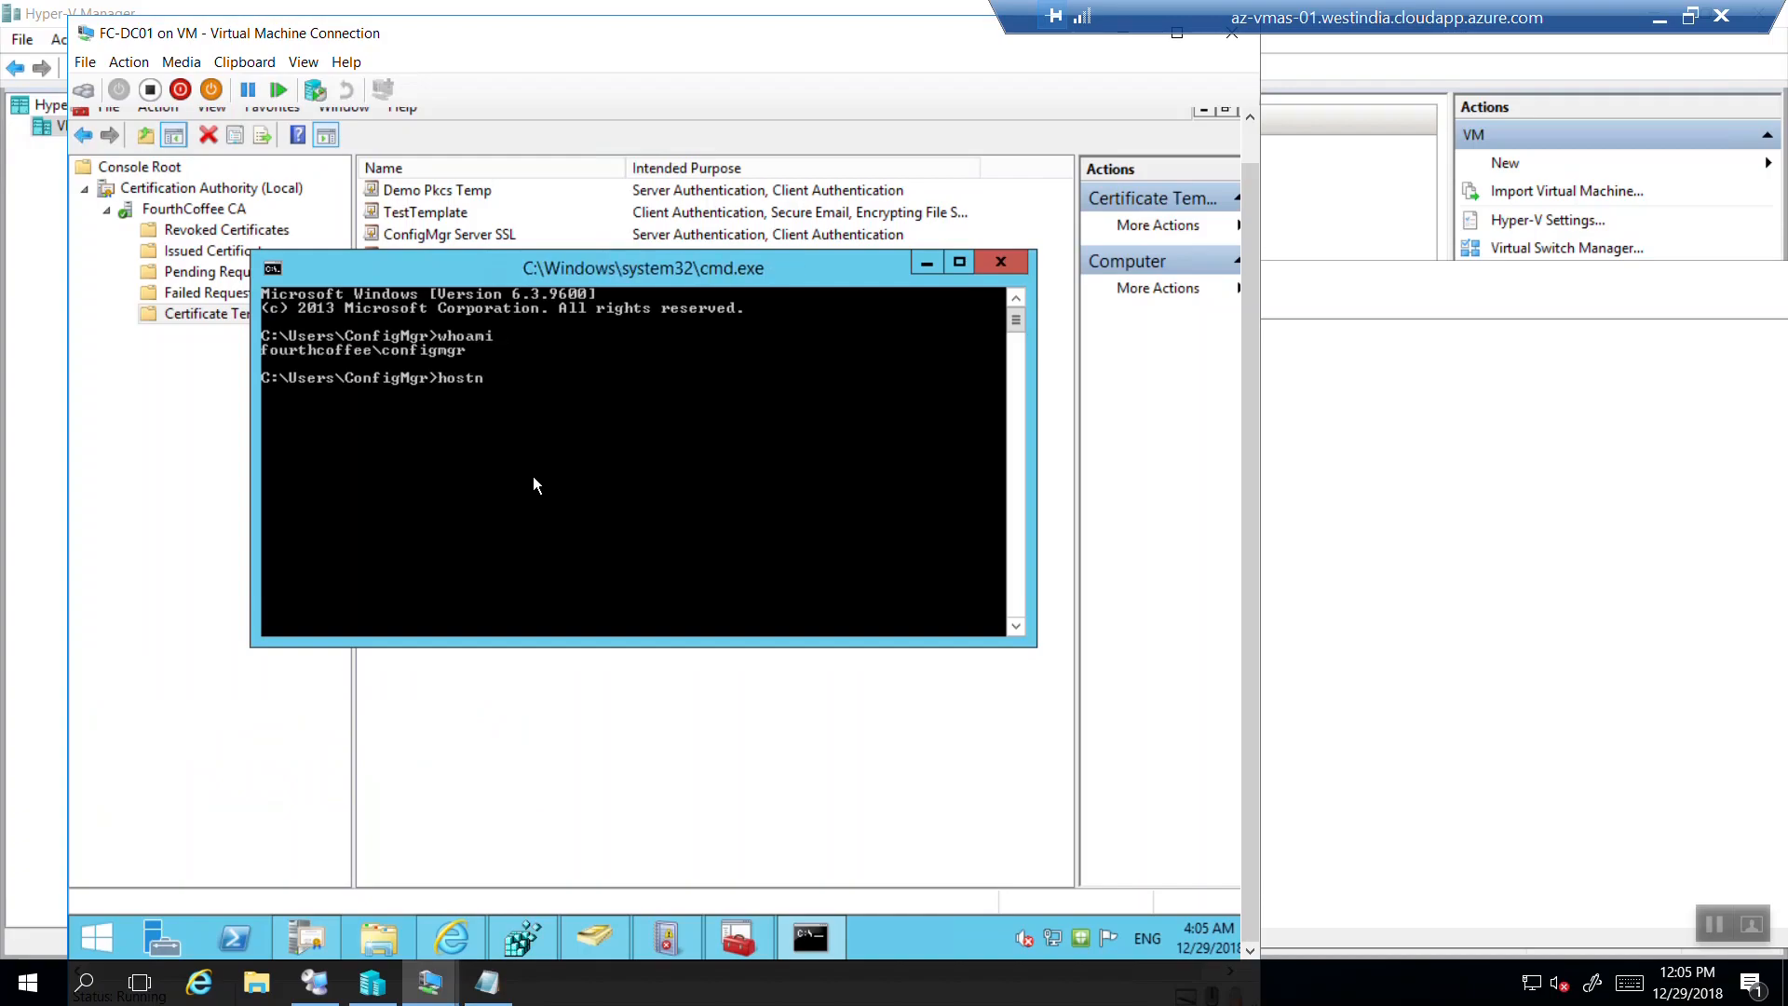
type("ame")
key("Return")
Add an FWDN line 'FC-DC01.fourthcoffee.com' to the Notepad notes.
key("alt+Tab")
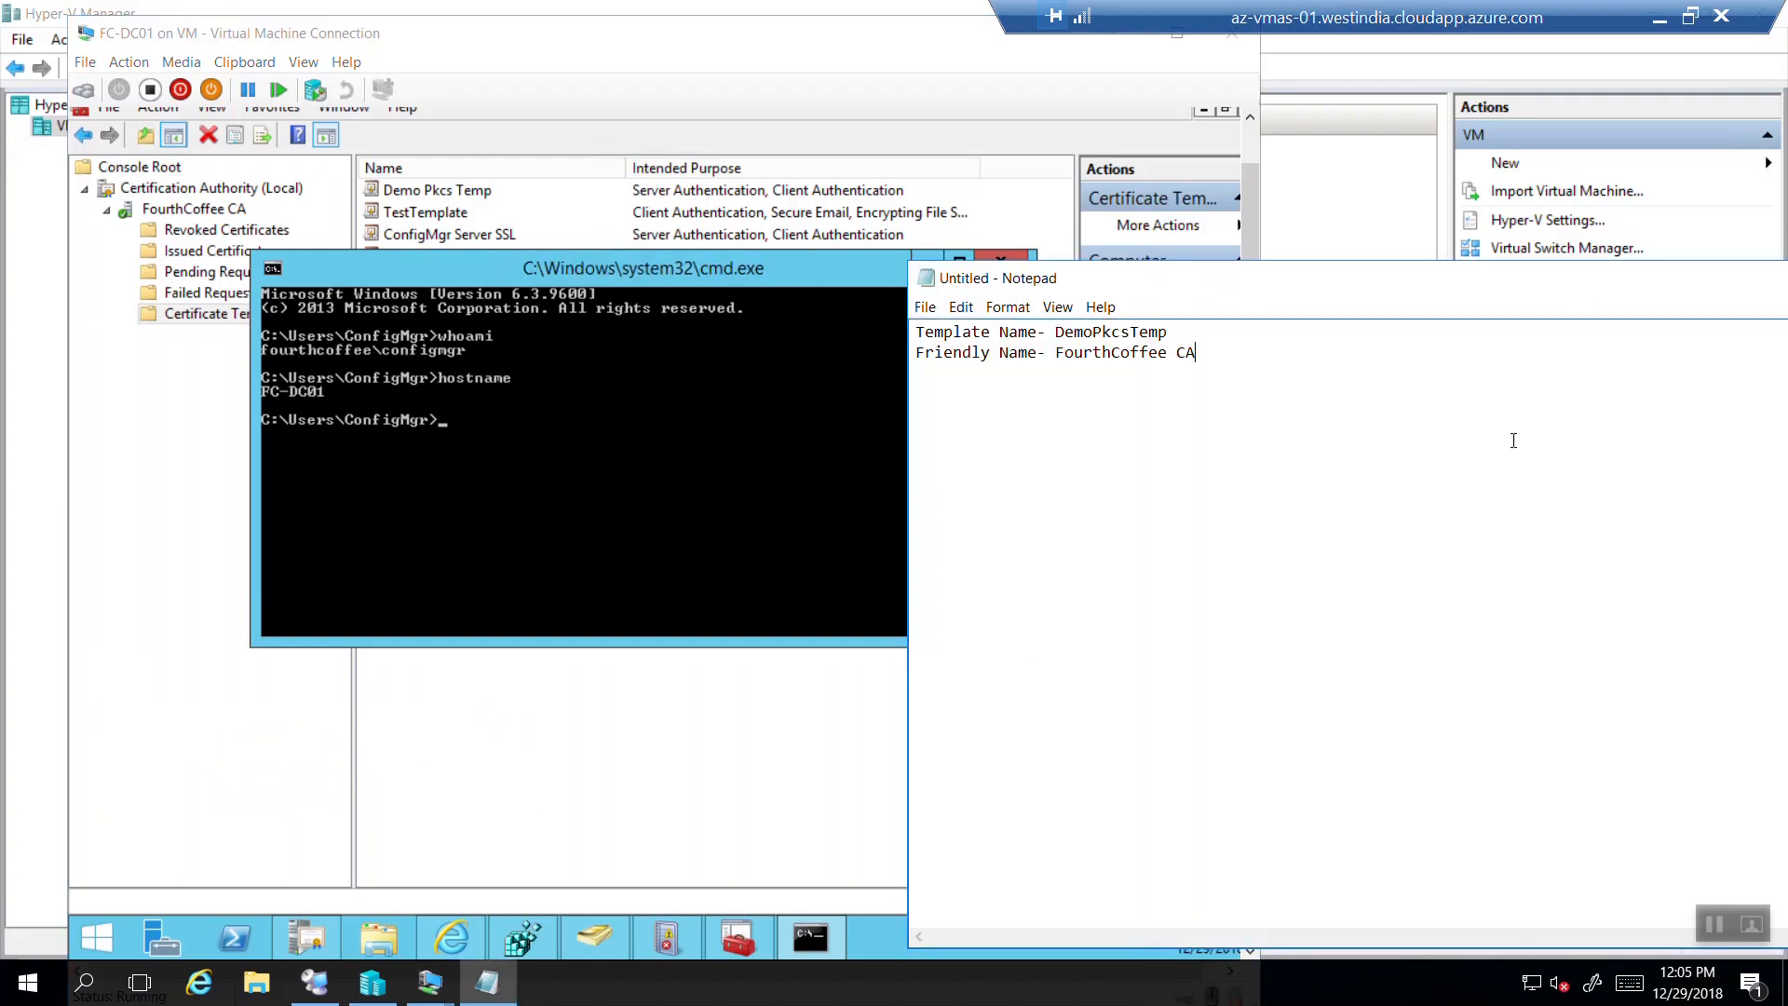
type("FWDN-  FC-DC01.fourthcoff")
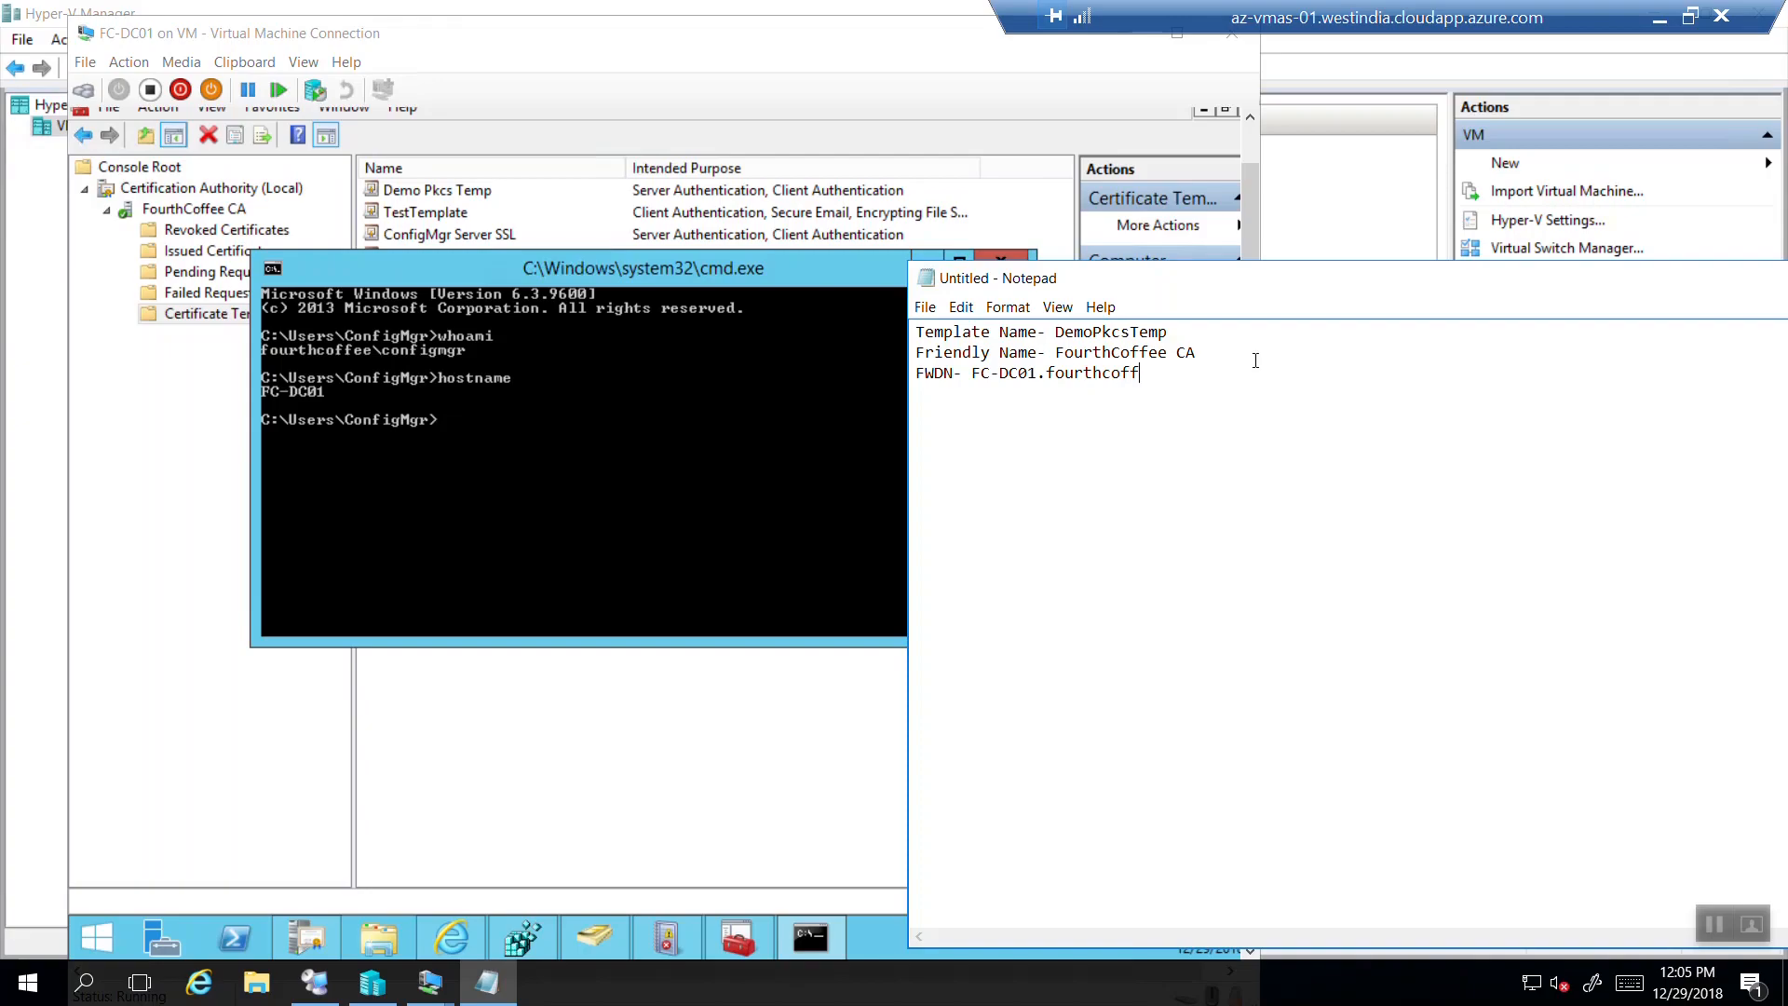
type("ee.com")
Ping FC-DC01.fourthcoffee.com, then FC-DC01.fourthcoffee.local, from the command prompt.
left_click(350, 366)
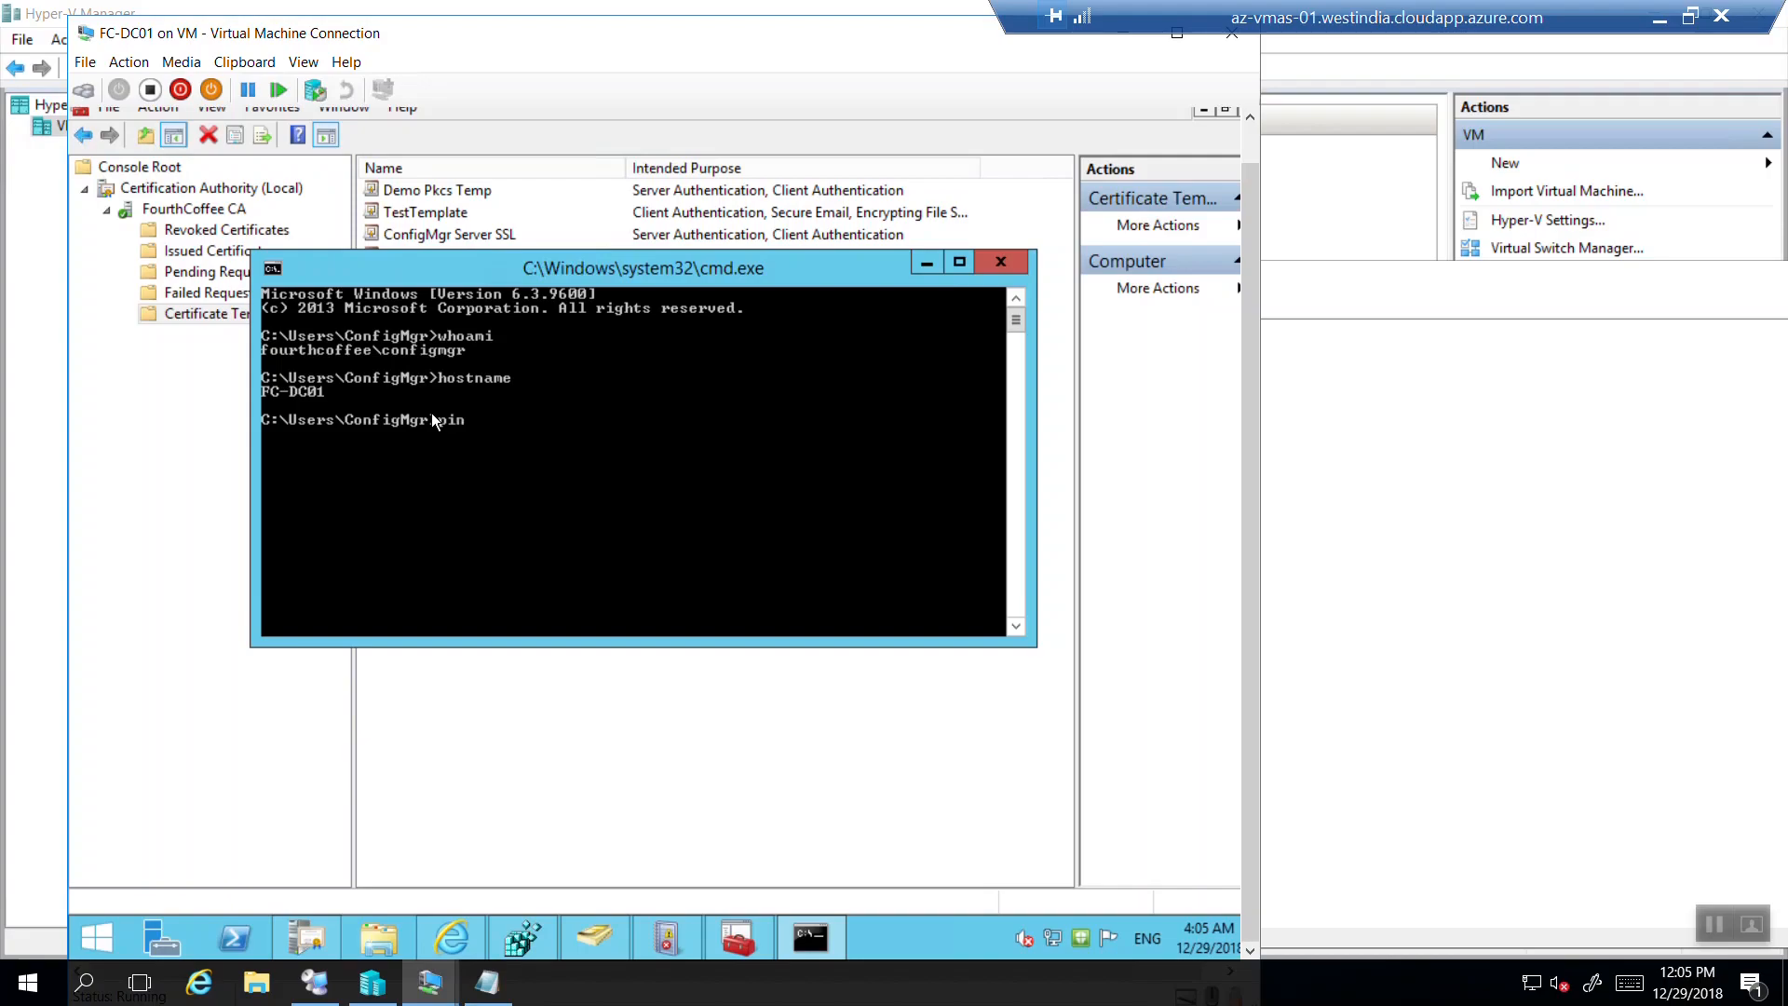
type("ping FC-DC01.fourthcoffee.com")
key("Return")
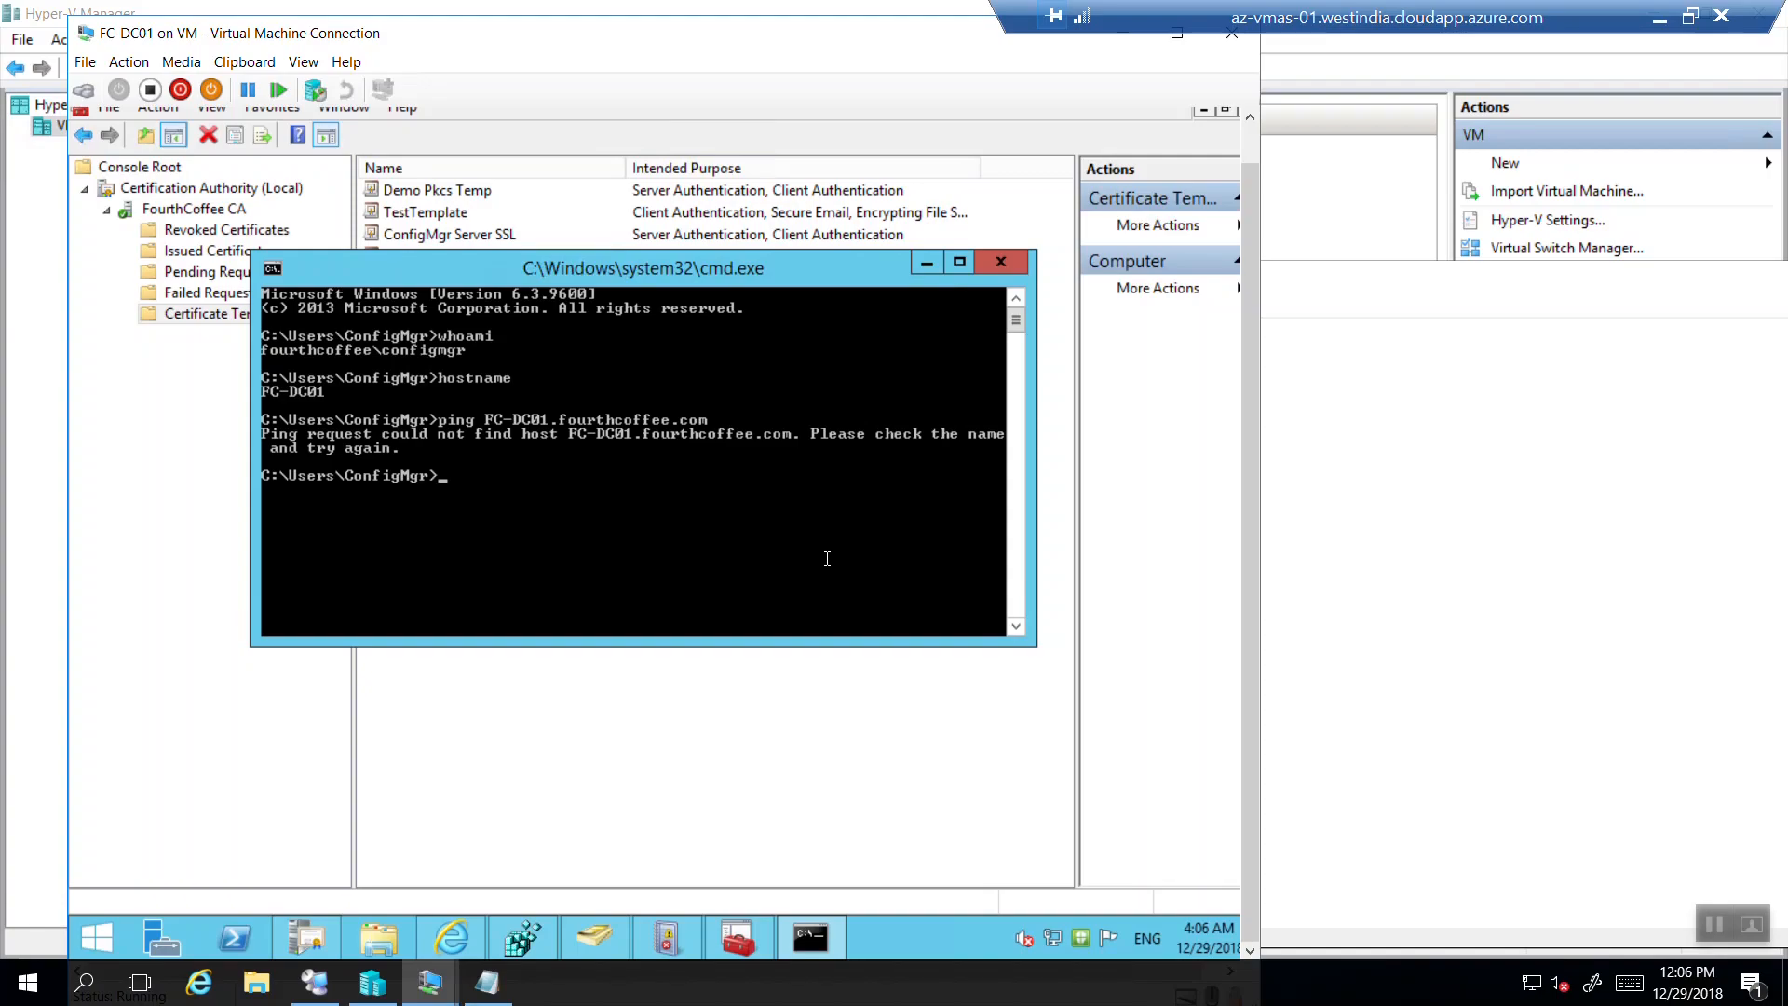
key("Up")
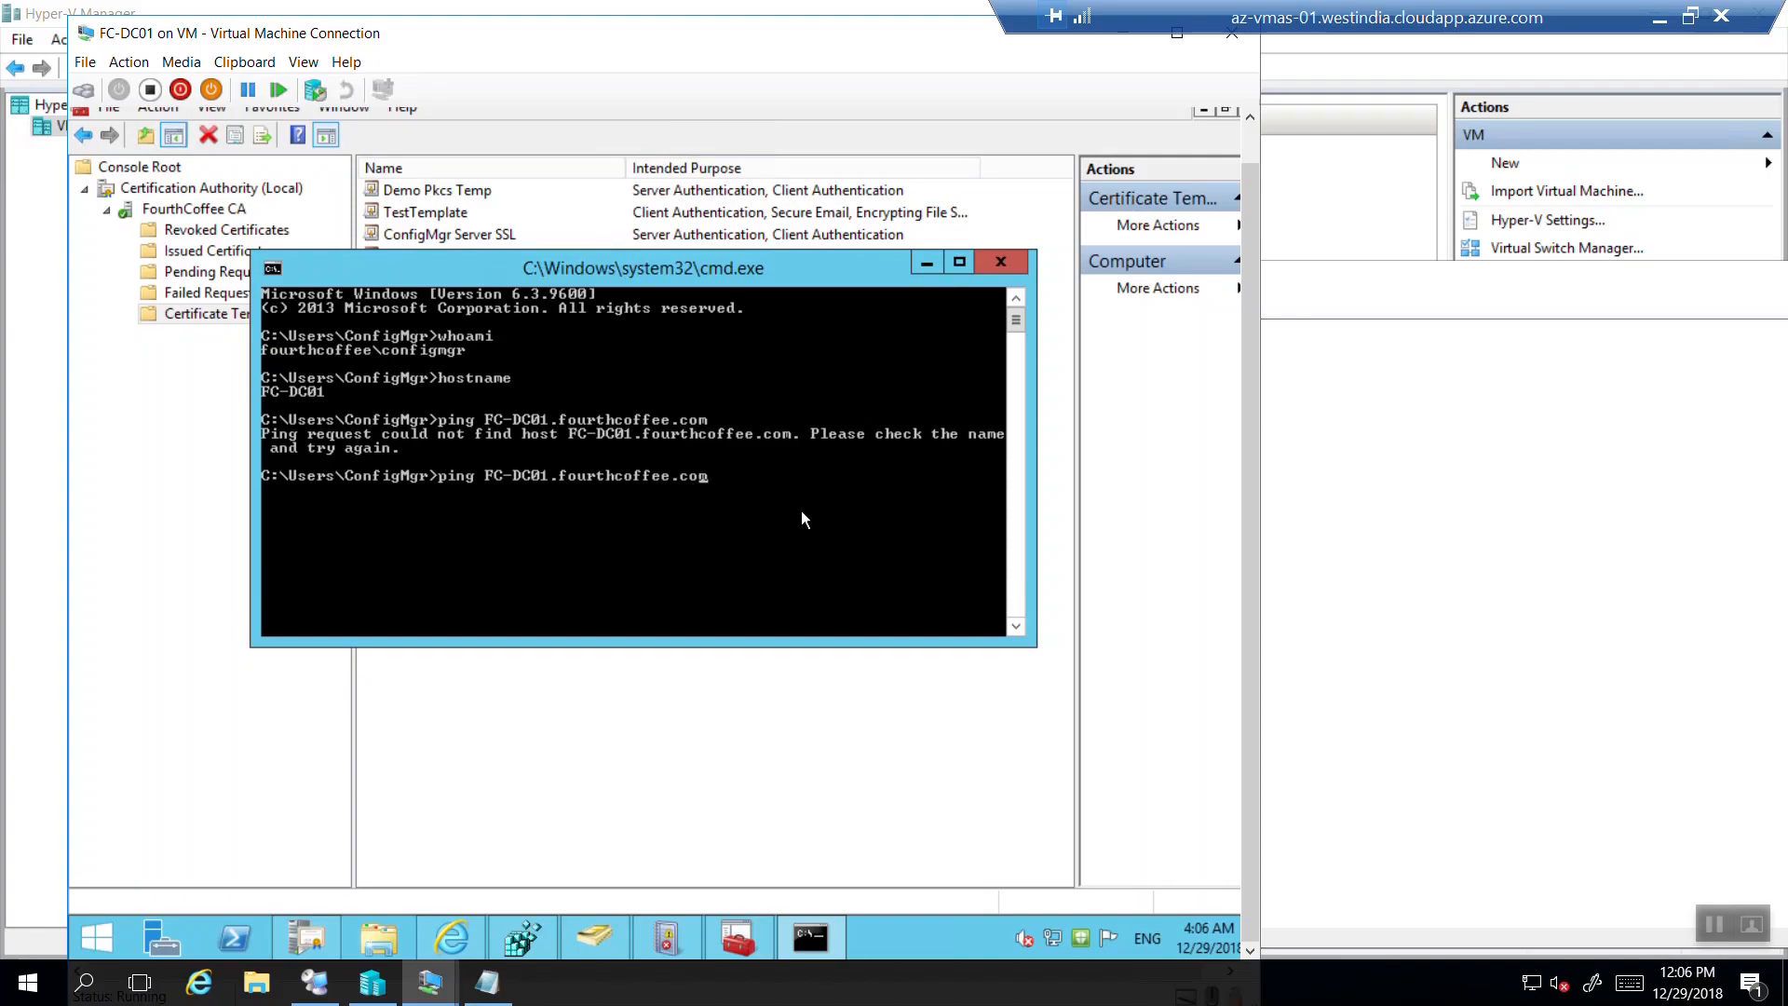
key("BackSpace")
key("BackSpace")
key("BackSpace")
type("local")
key("Return")
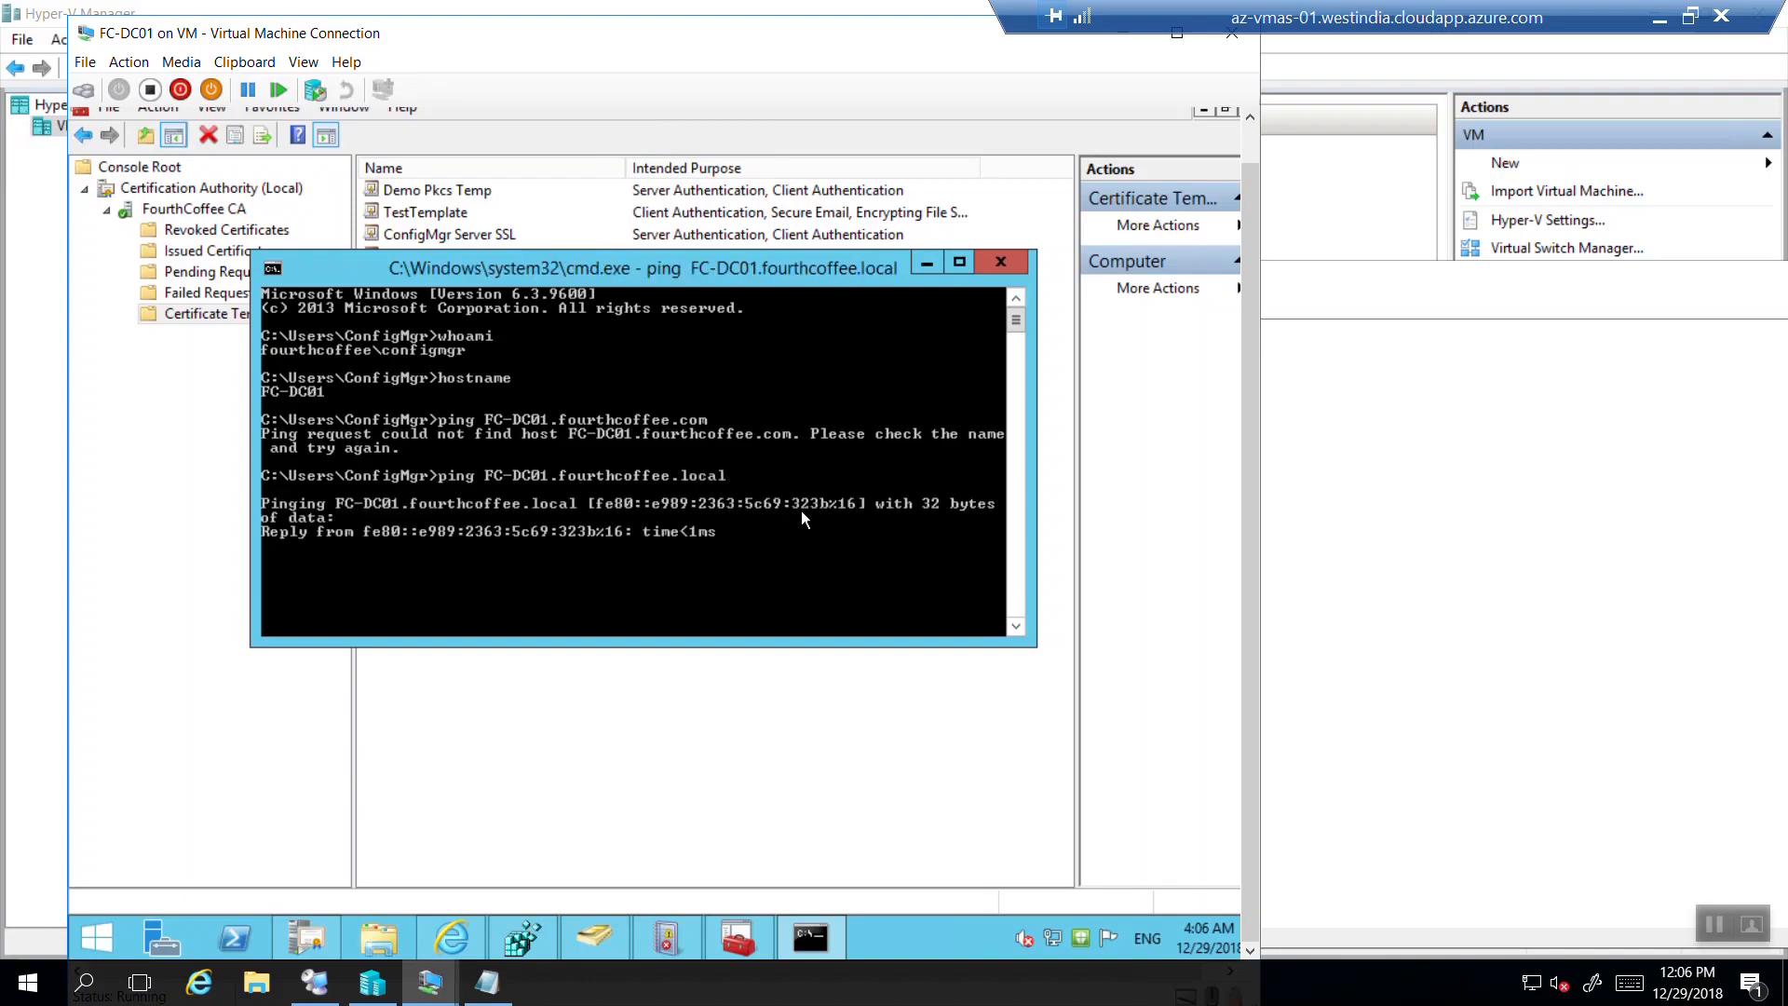
Correct the notes' FWDN to FC-DC01.fourthcoffee.local and close the command prompt.
left_click(1279, 523)
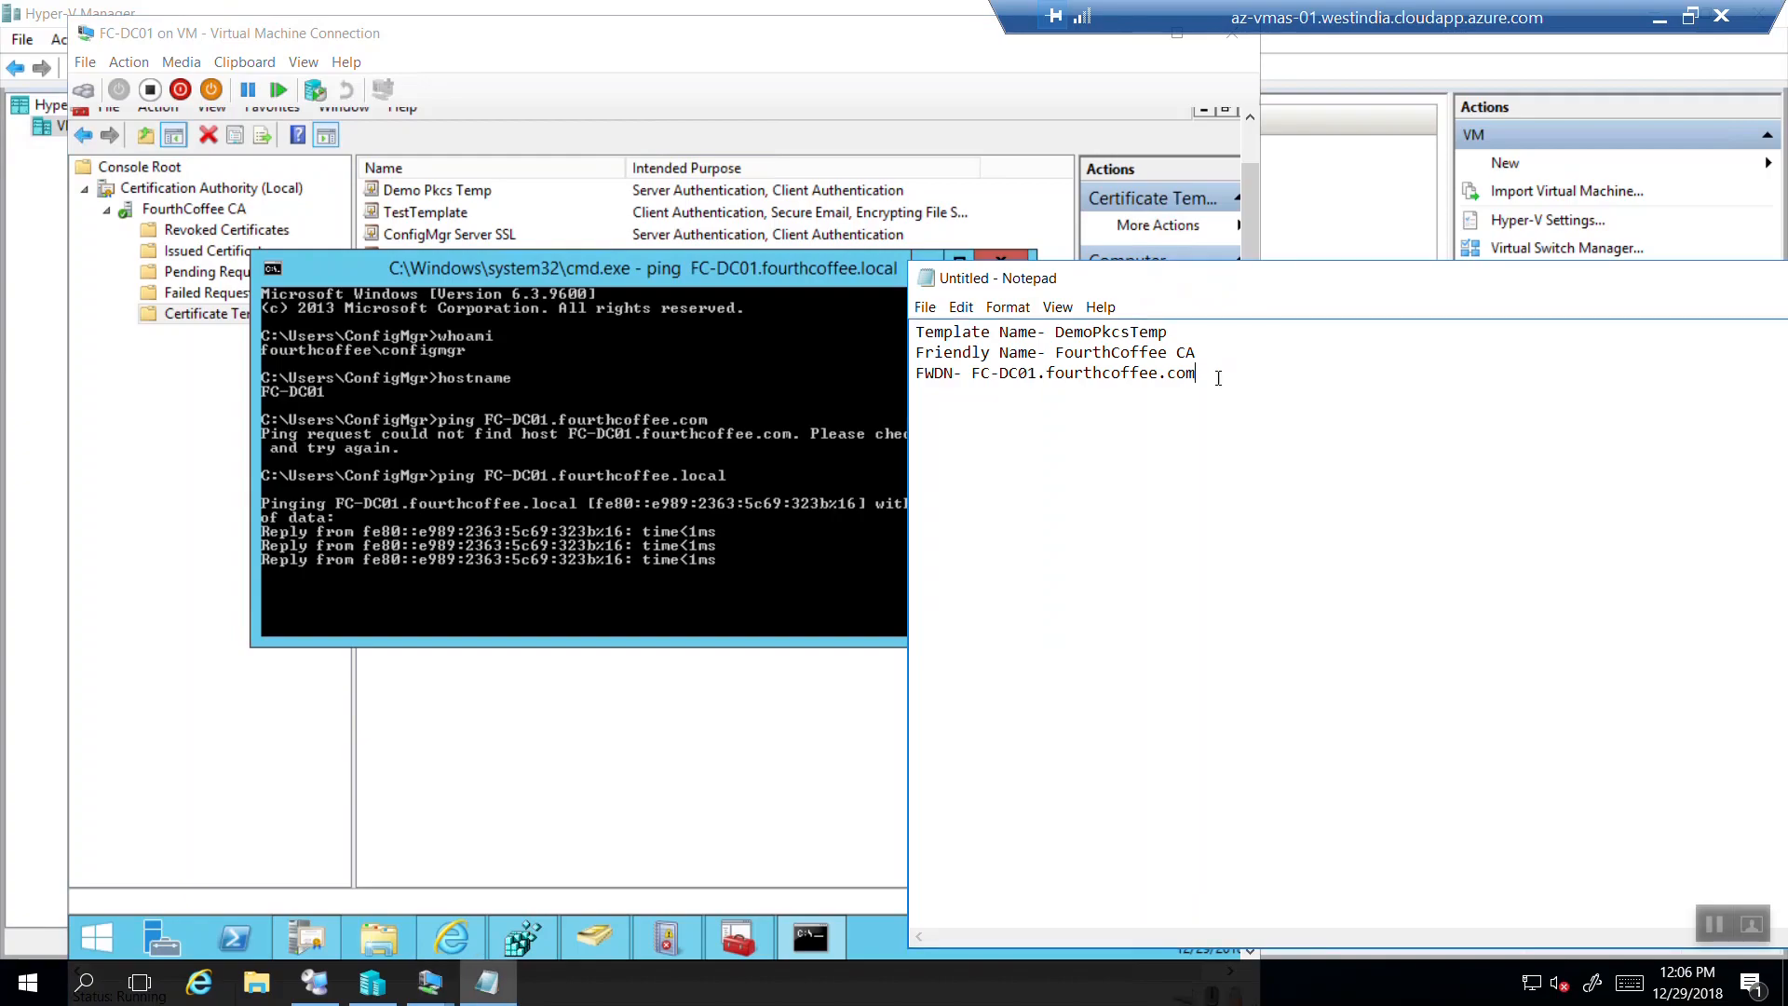
key("BackSpace")
key("BackSpace")
key("BackSpace")
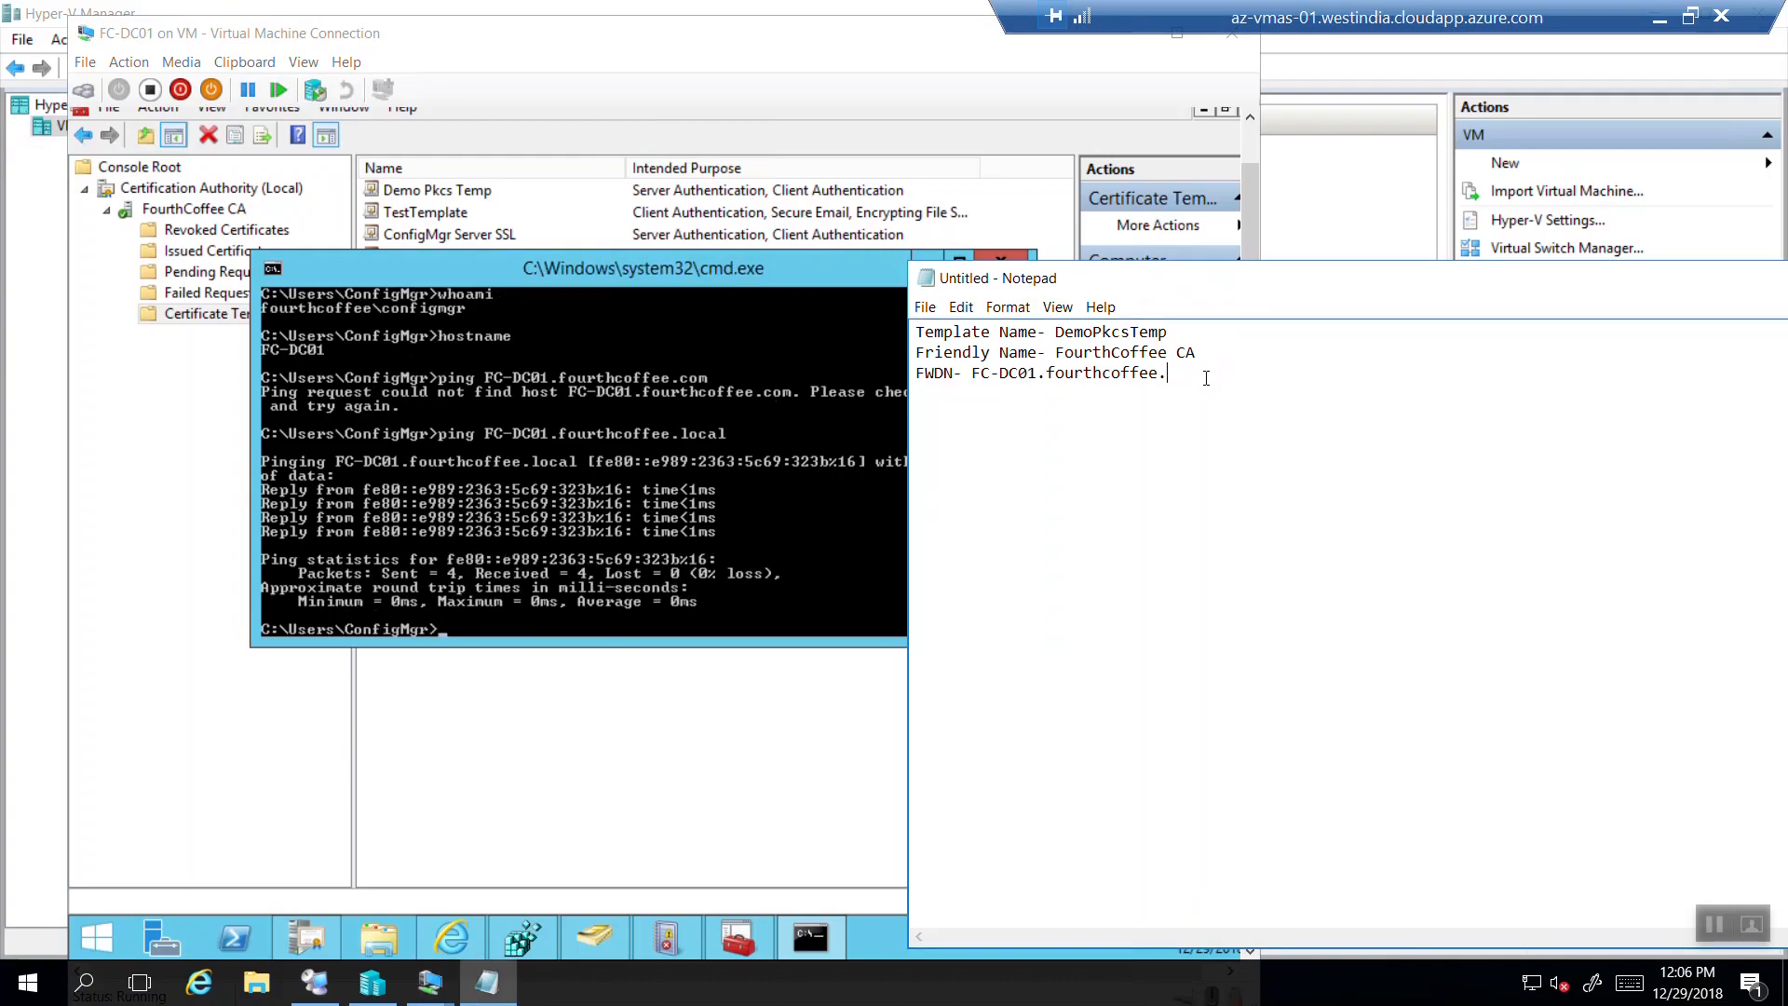
type("local")
left_click(819, 414)
left_click(1017, 266)
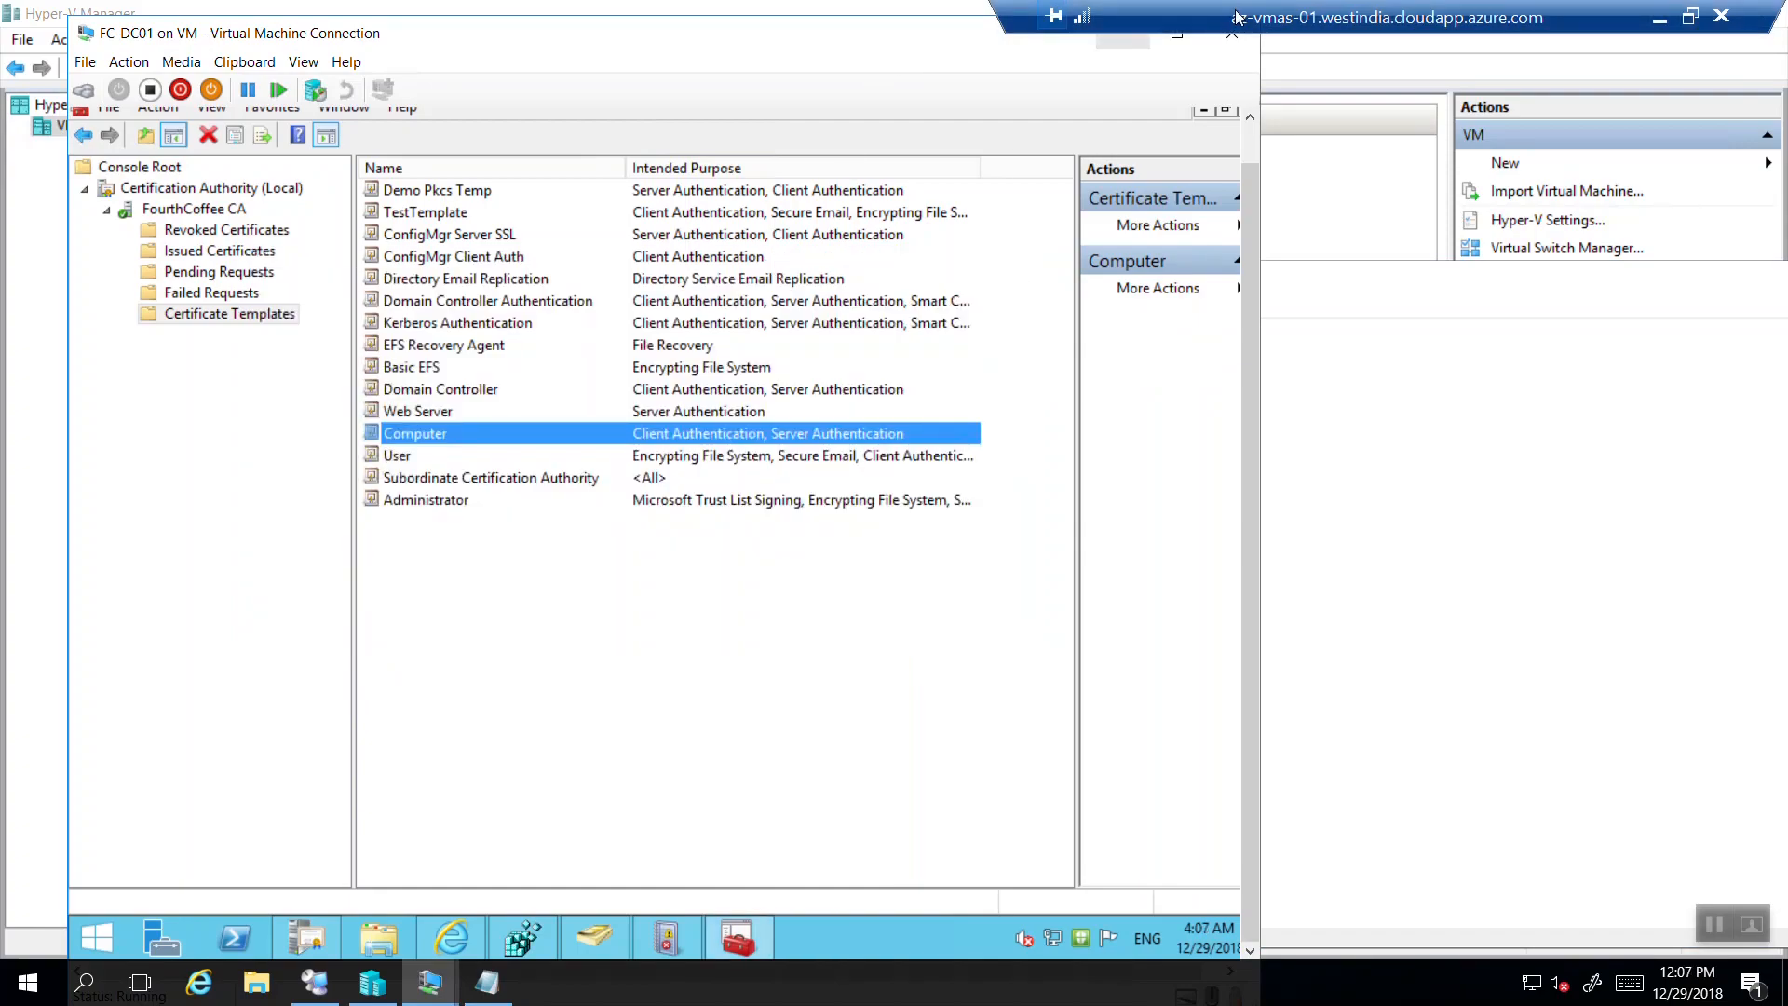
Copy all the VM's Notepad notes into a new local Notepad on the host.
left_click_drag(1537, 23, 624, 44)
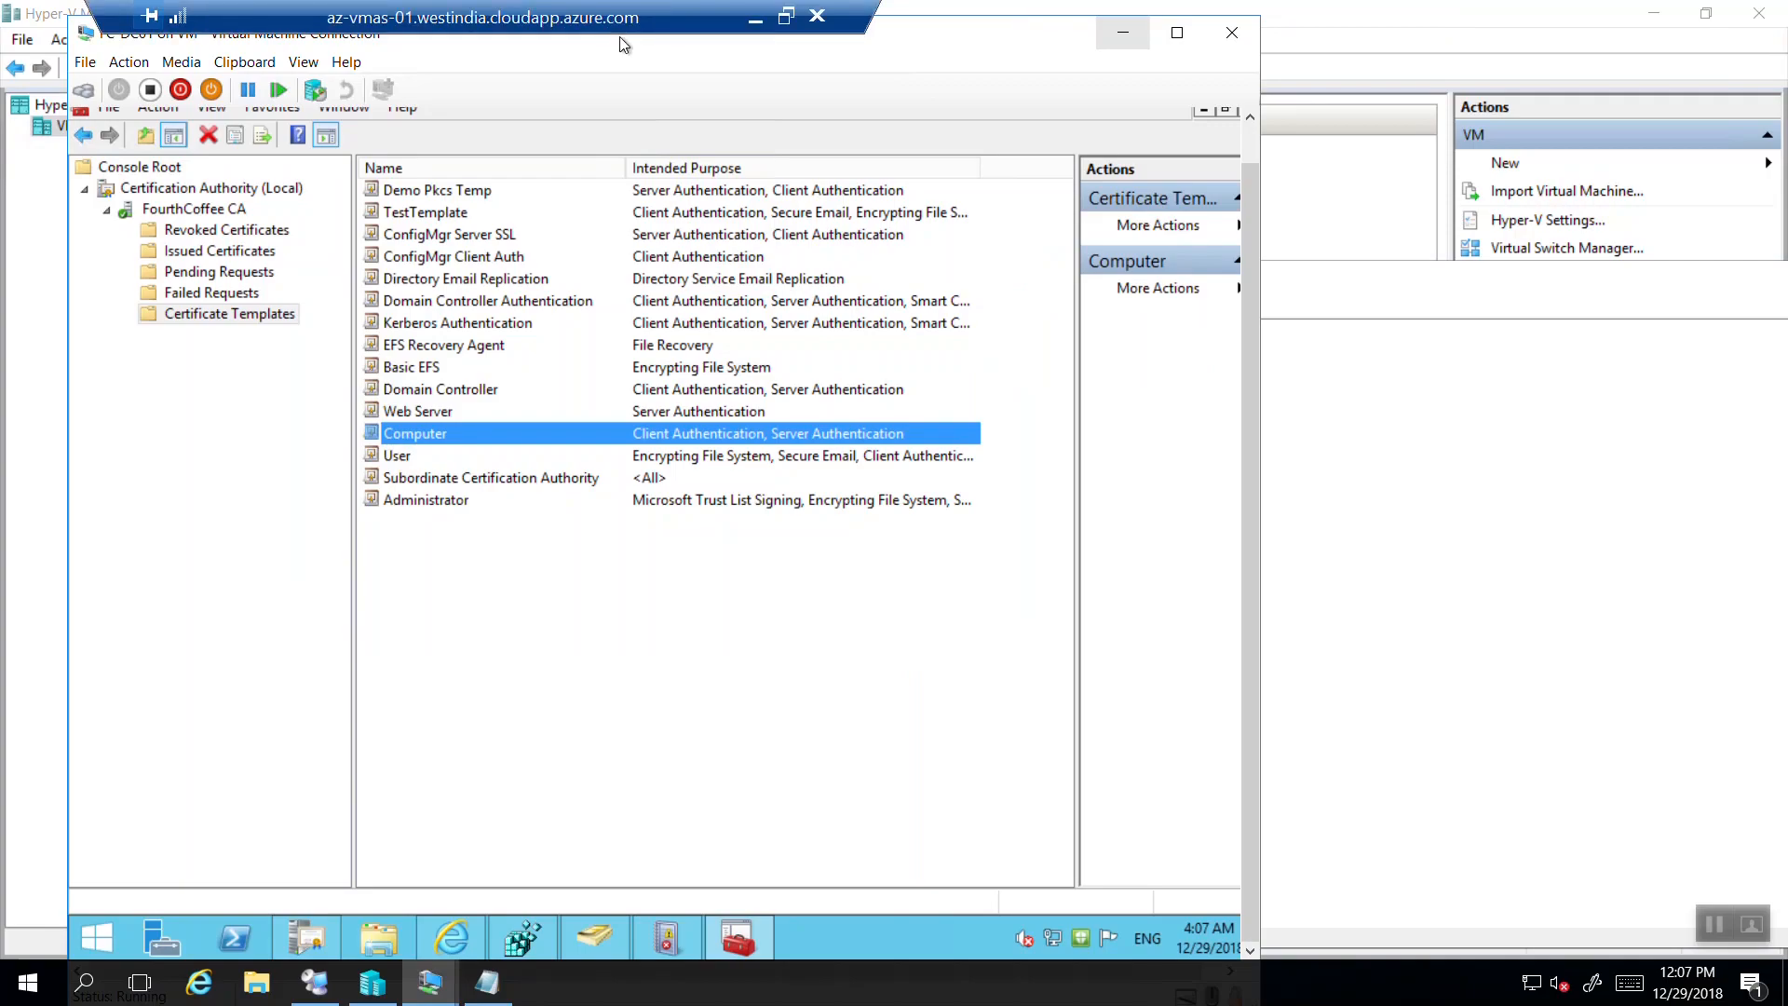
left_click(1124, 32)
key("ctrl+a")
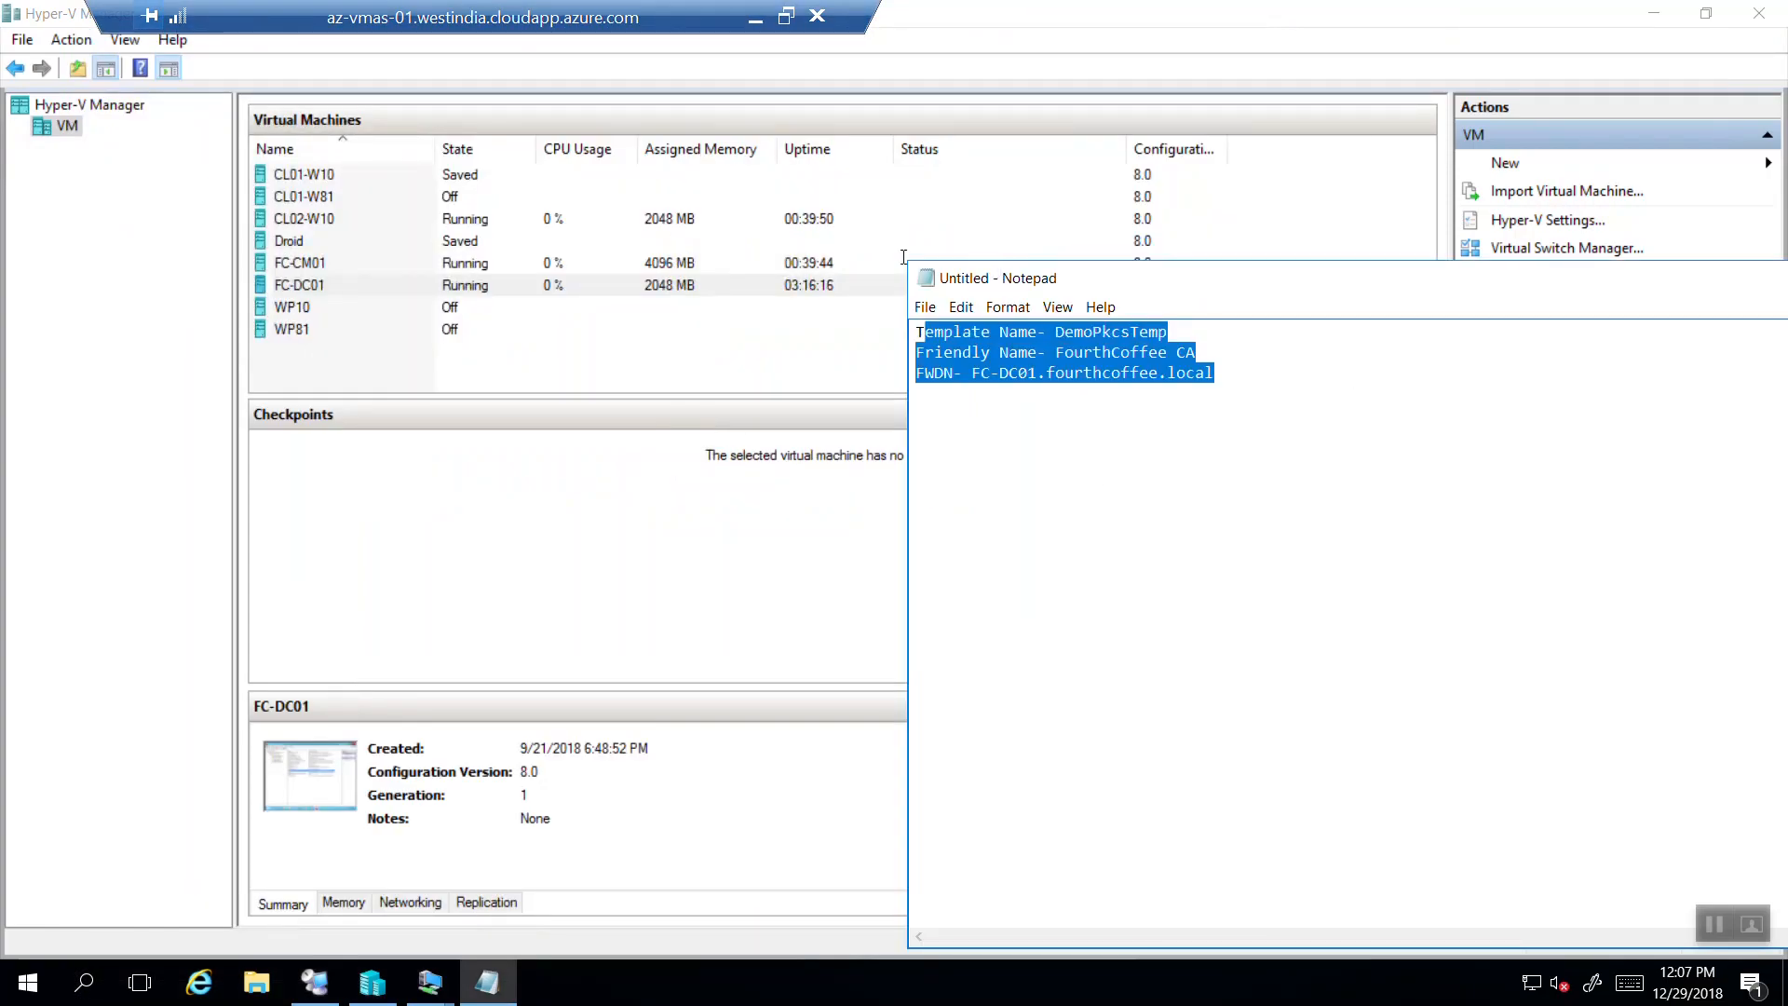
left_click(756, 18)
key("super+r")
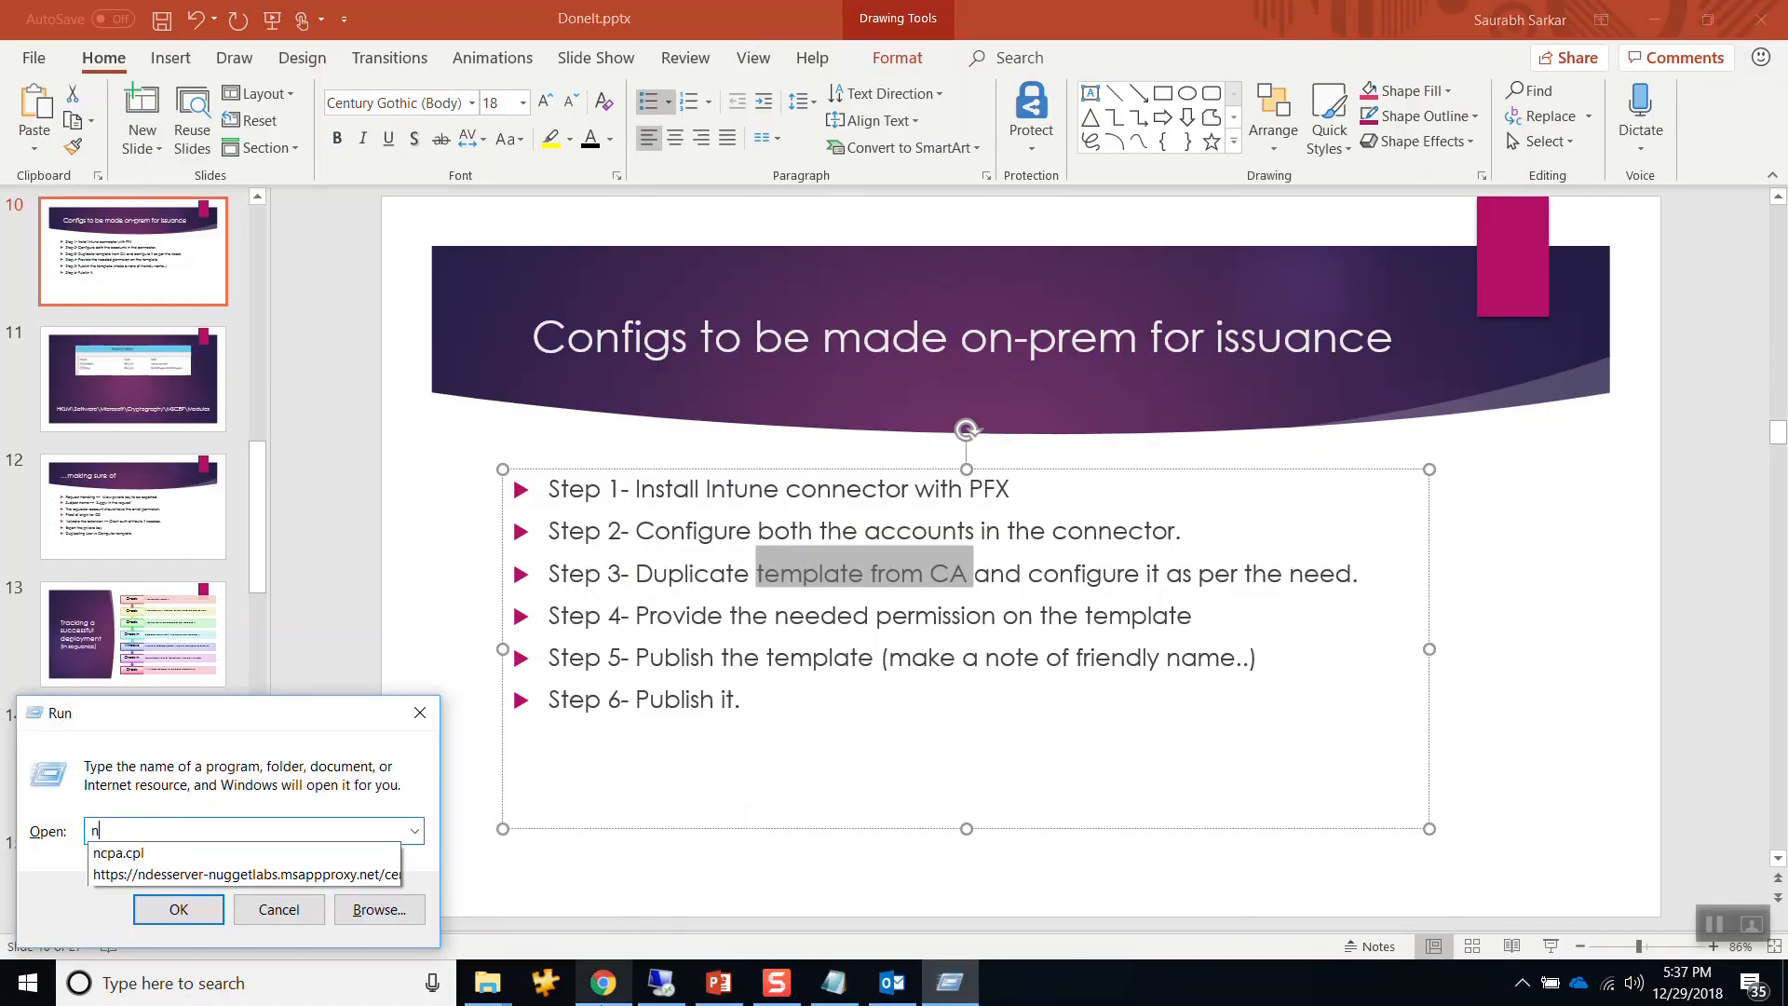
type("notepad")
key("Return")
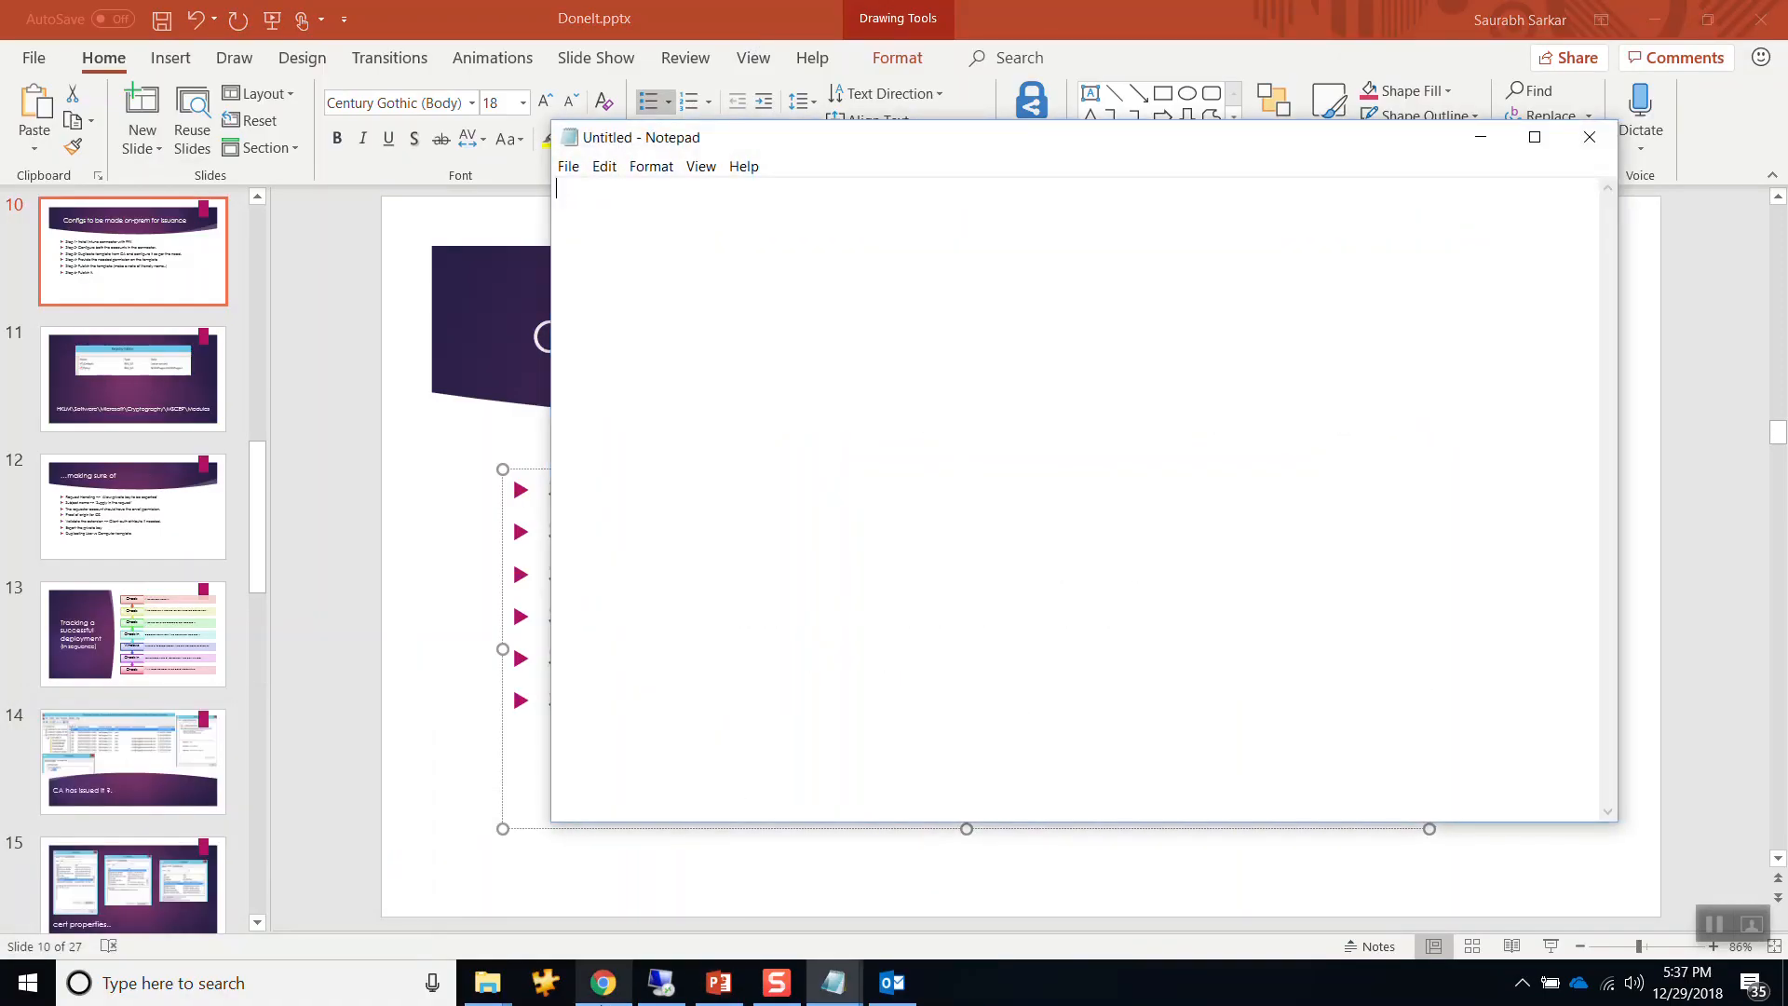
type("Template Name- DemoPkcsTmp Friendly Name- FourthCoffee CA Name- FC-DC01.fourthcoffee.local")
Return to the PowerPoint issuance slide and highlight Step 6 'Publish it.'.
left_click(612, 914)
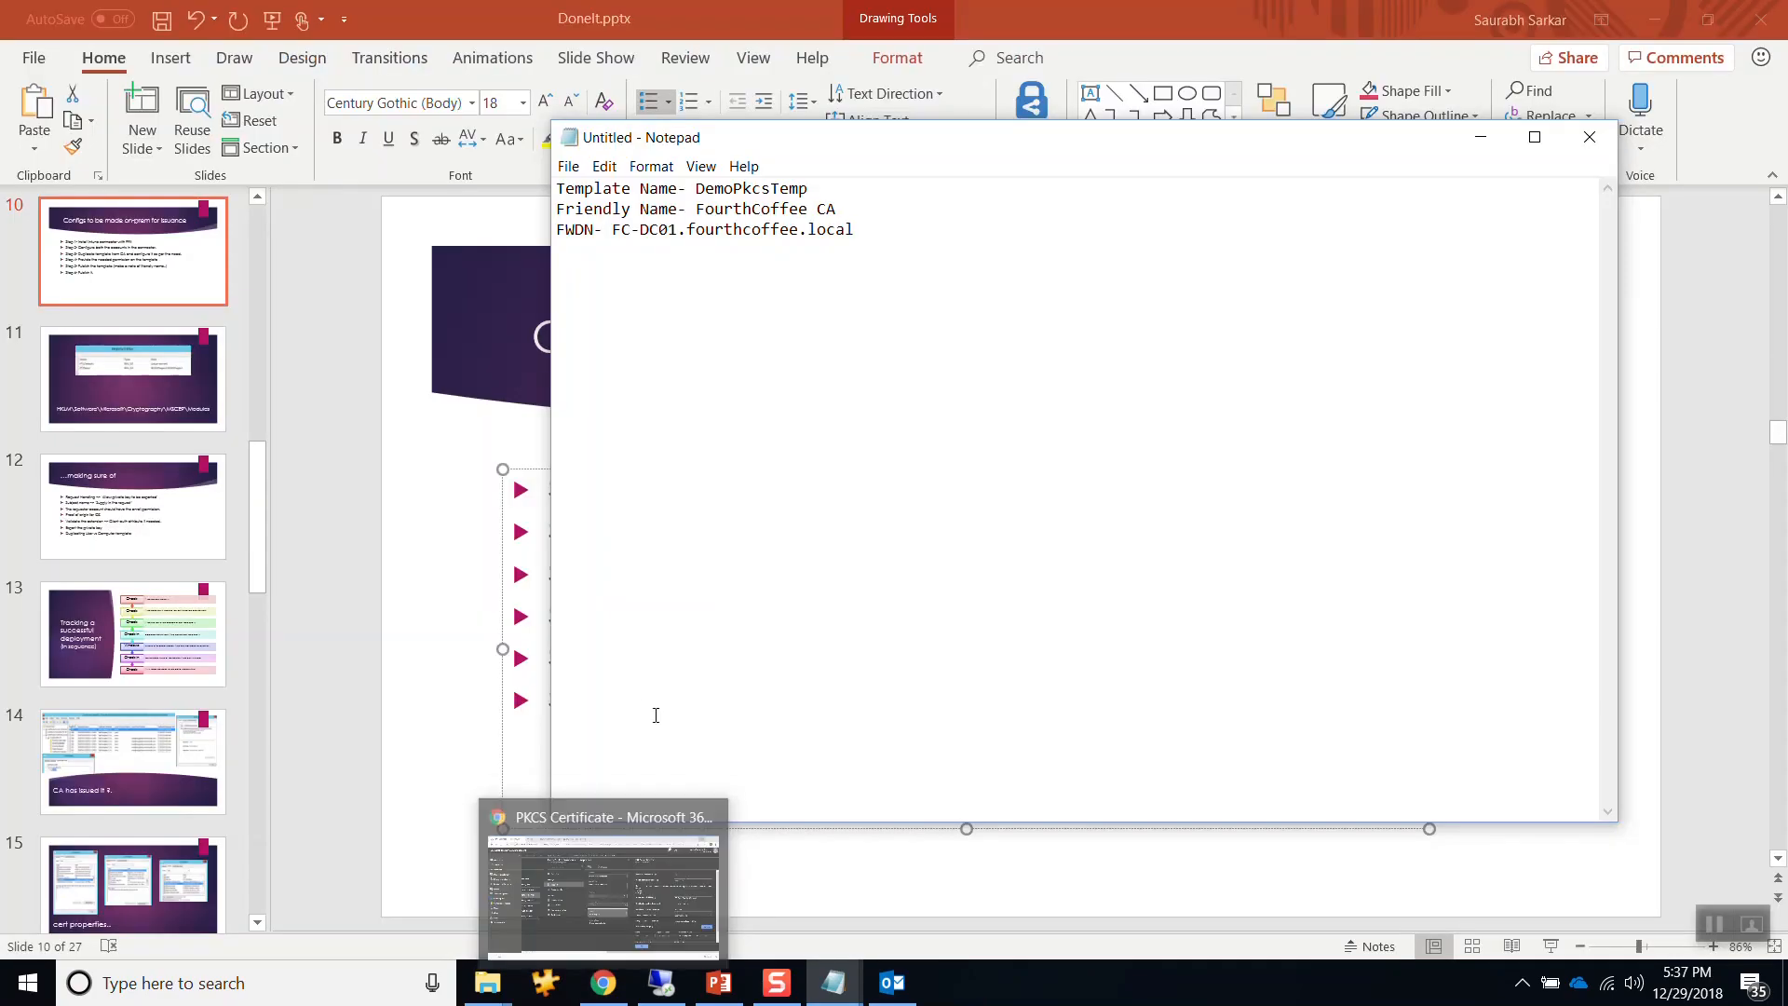
left_click(400, 468)
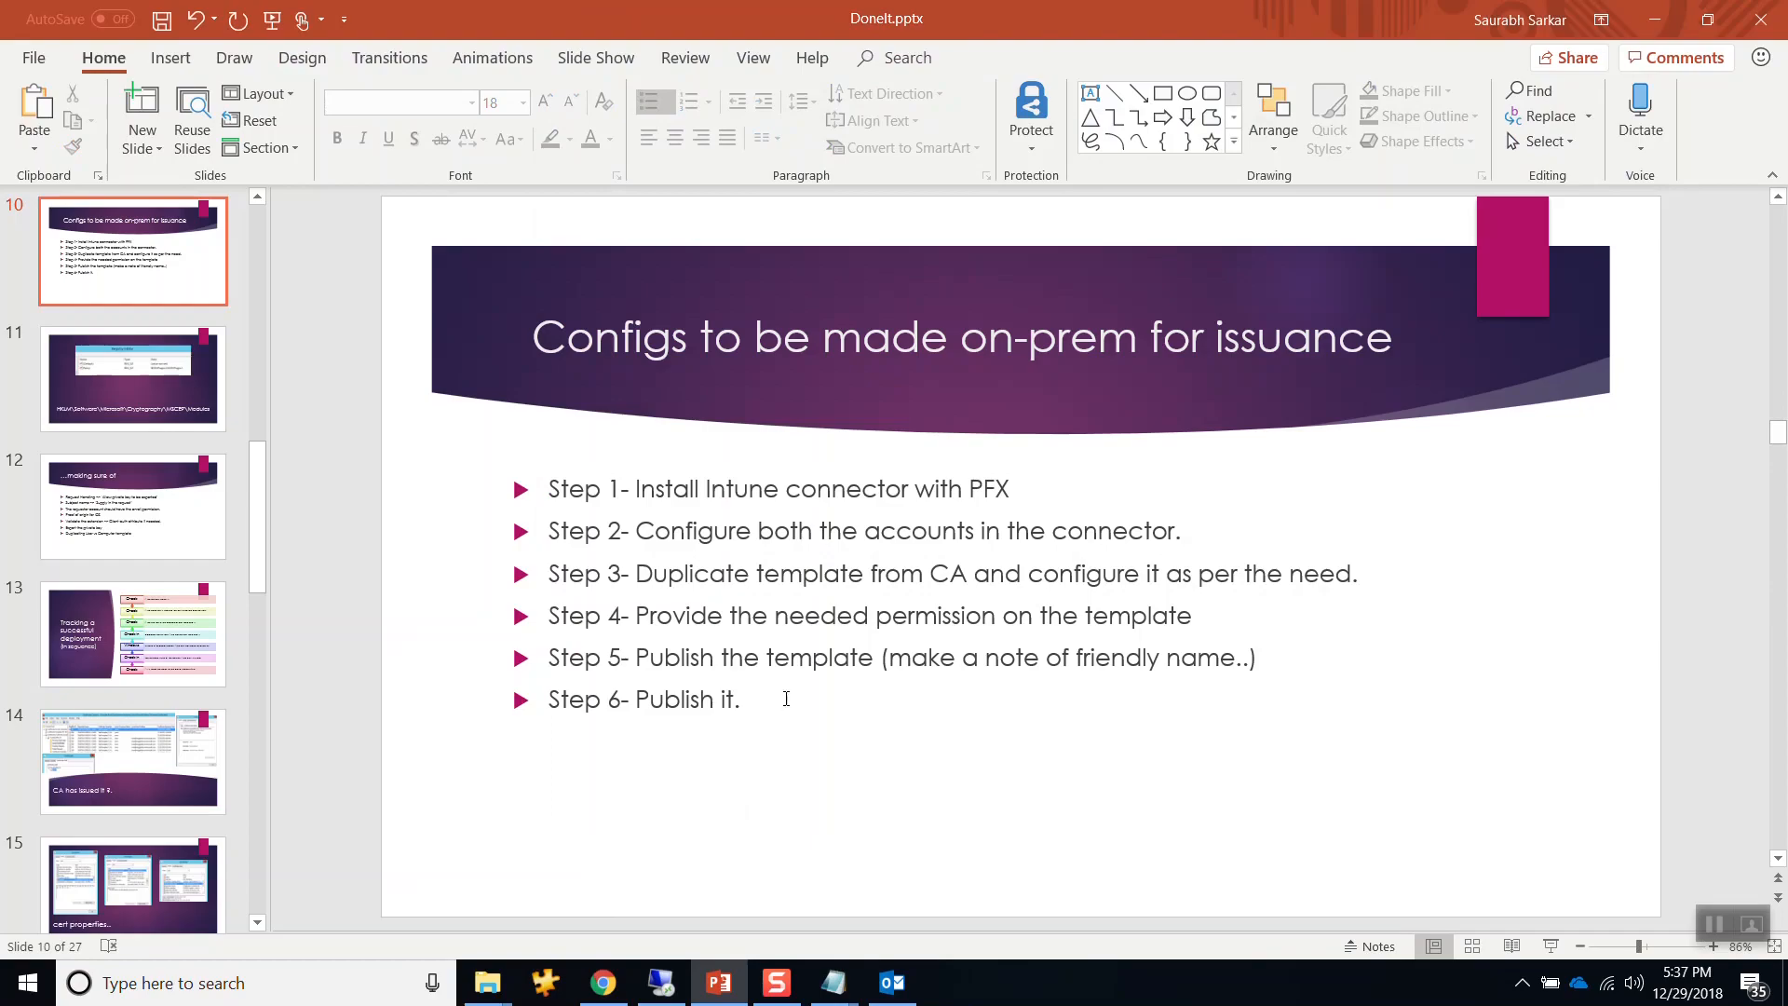
left_click_drag(786, 699, 635, 701)
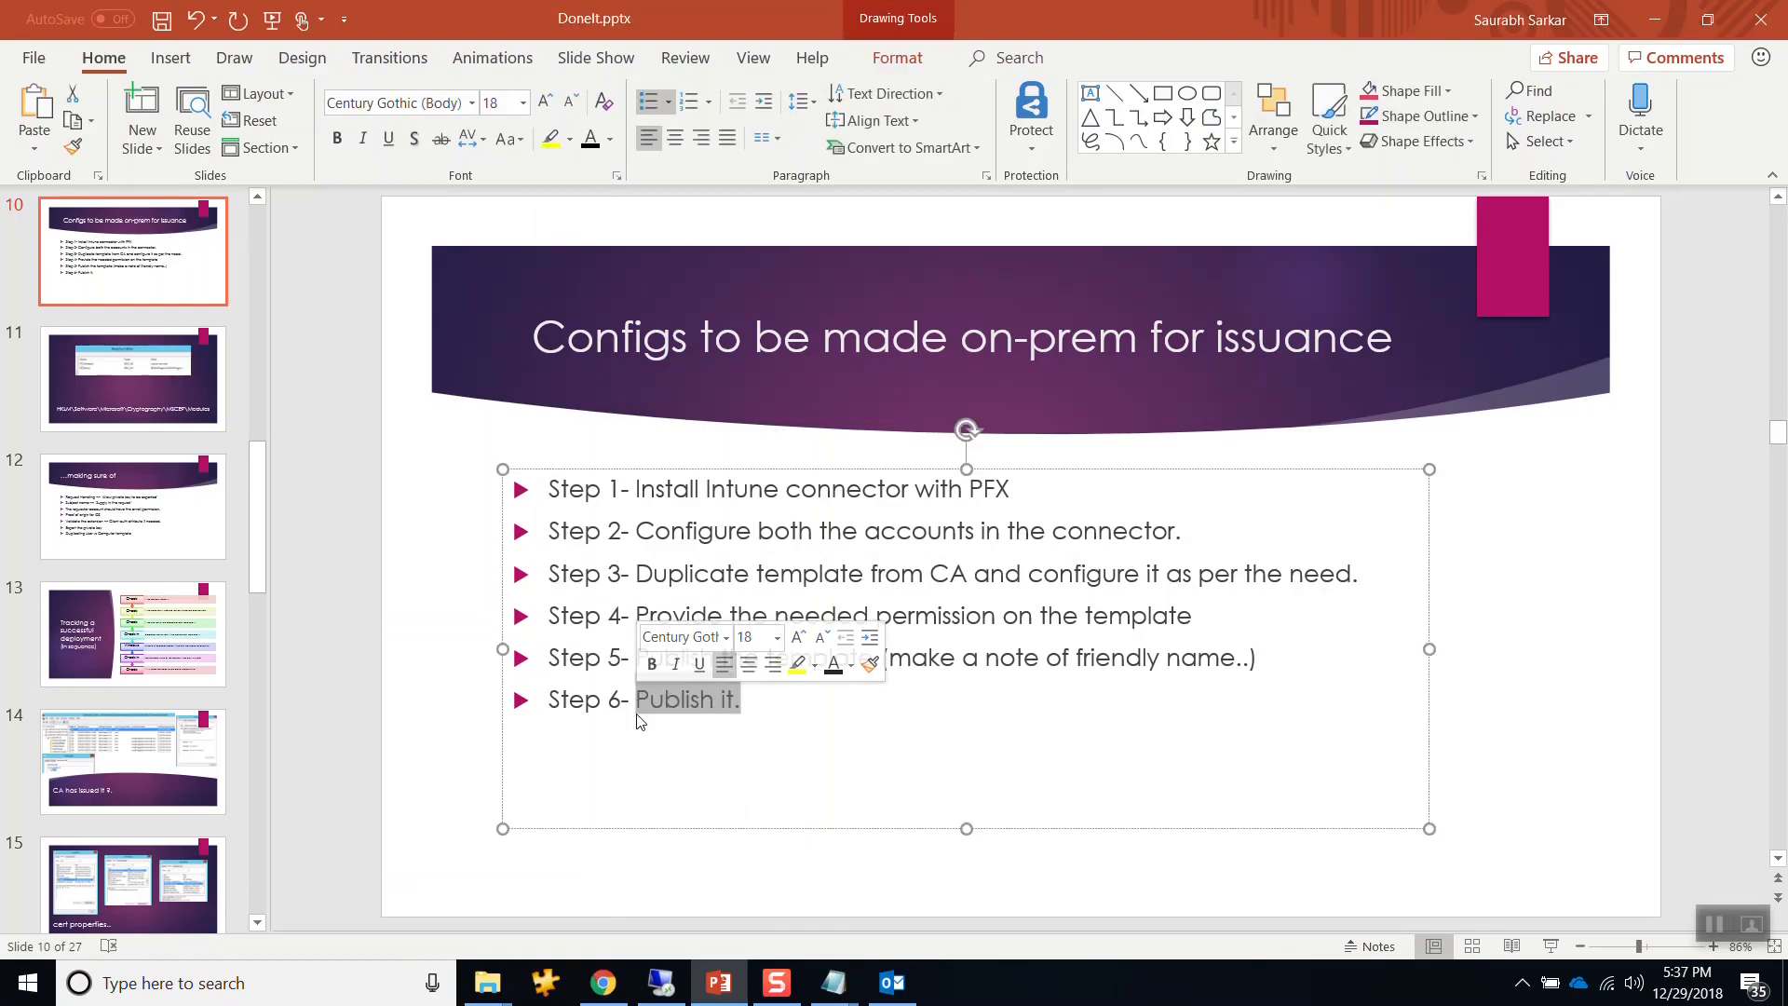
Check the certificate connector status in Intune, then return to the configuration profiles list.
left_click(603, 983)
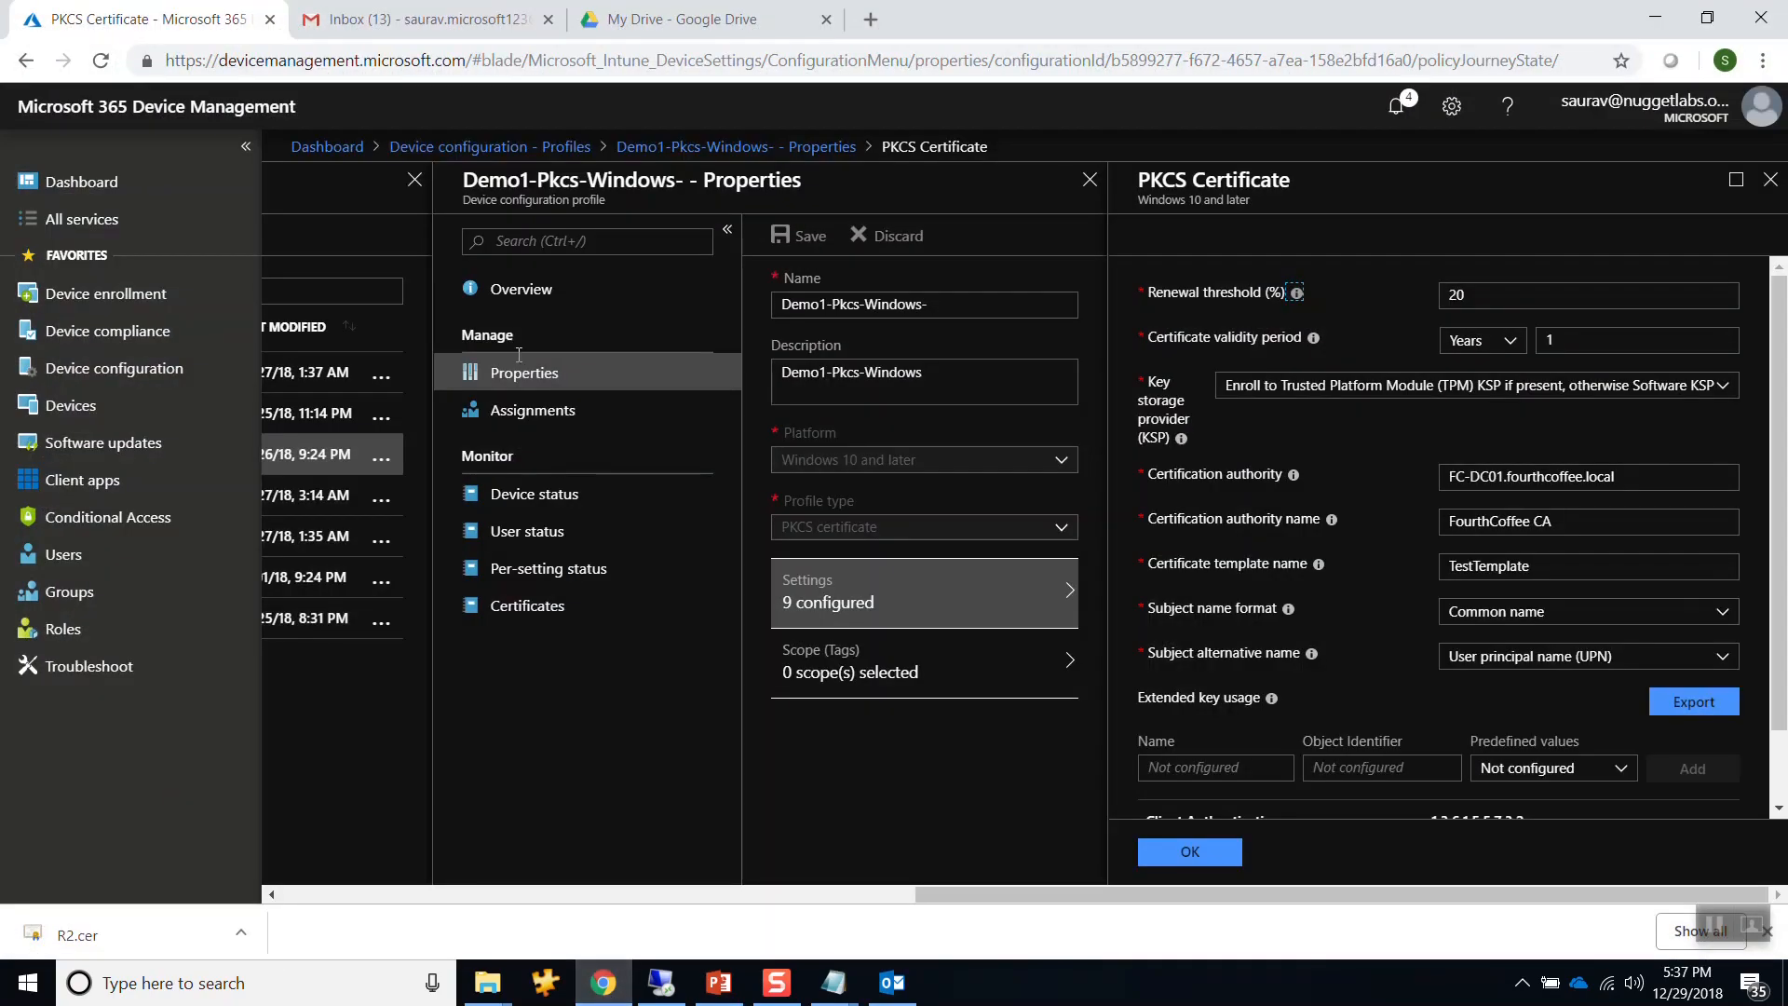
left_click(415, 144)
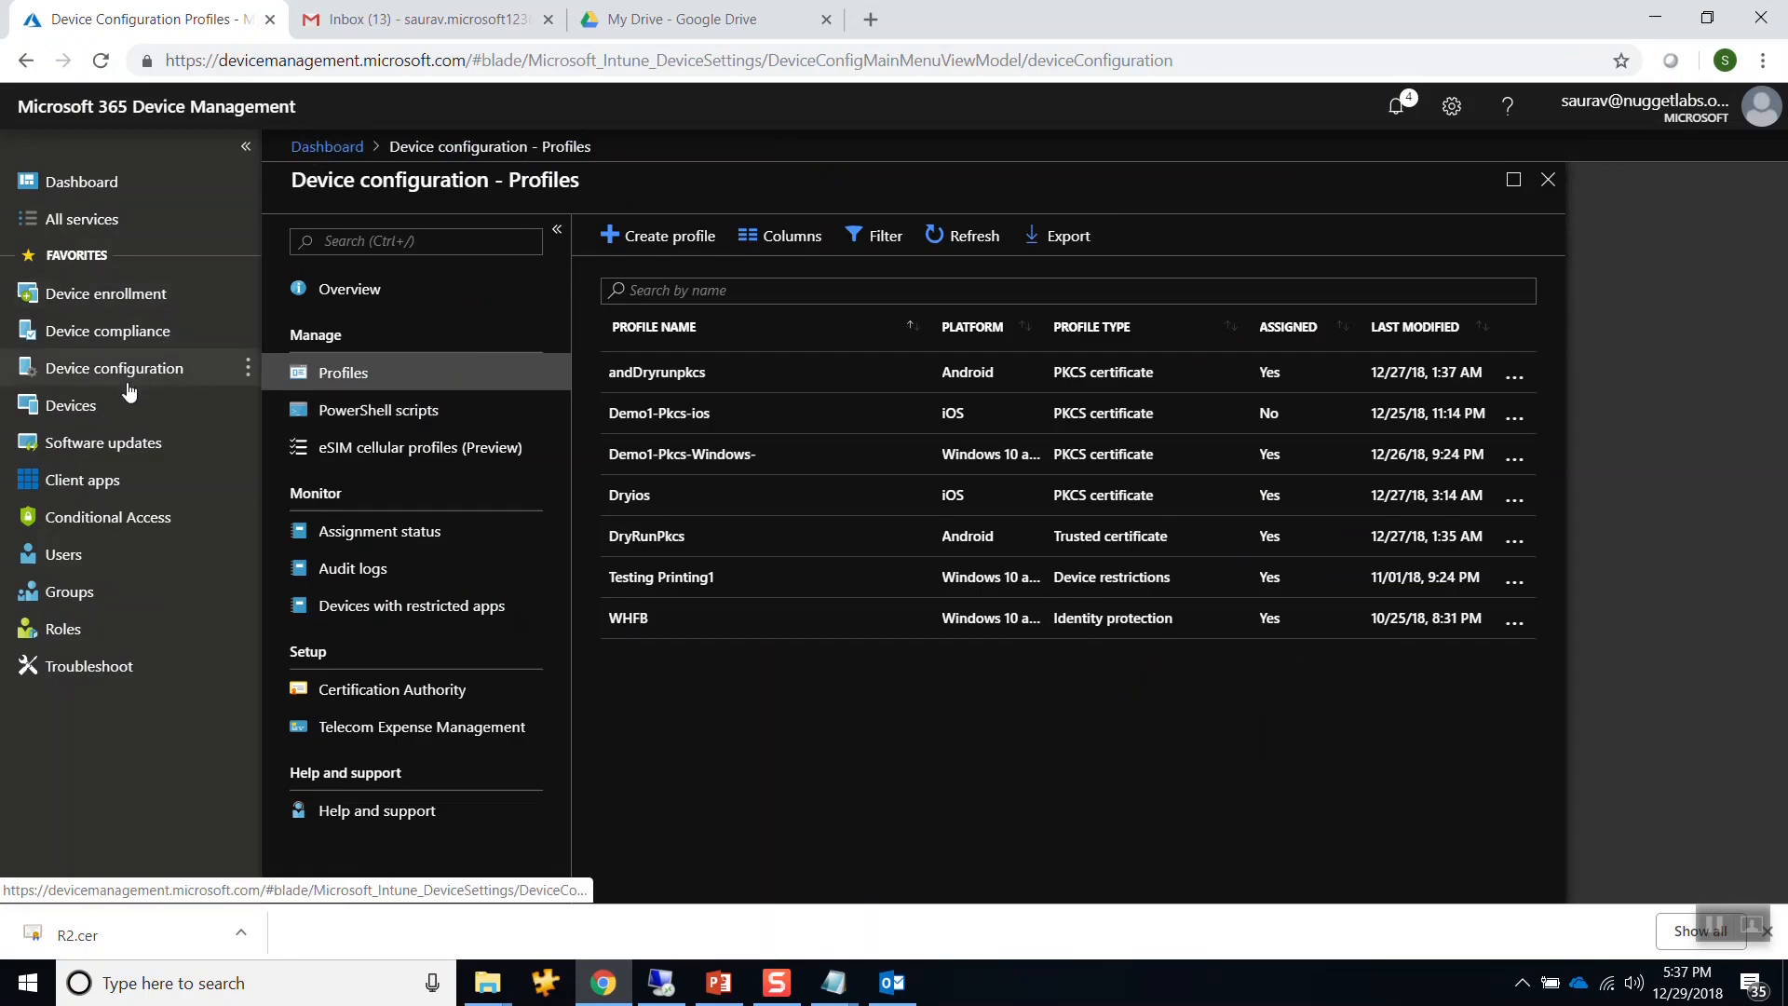
left_click(388, 690)
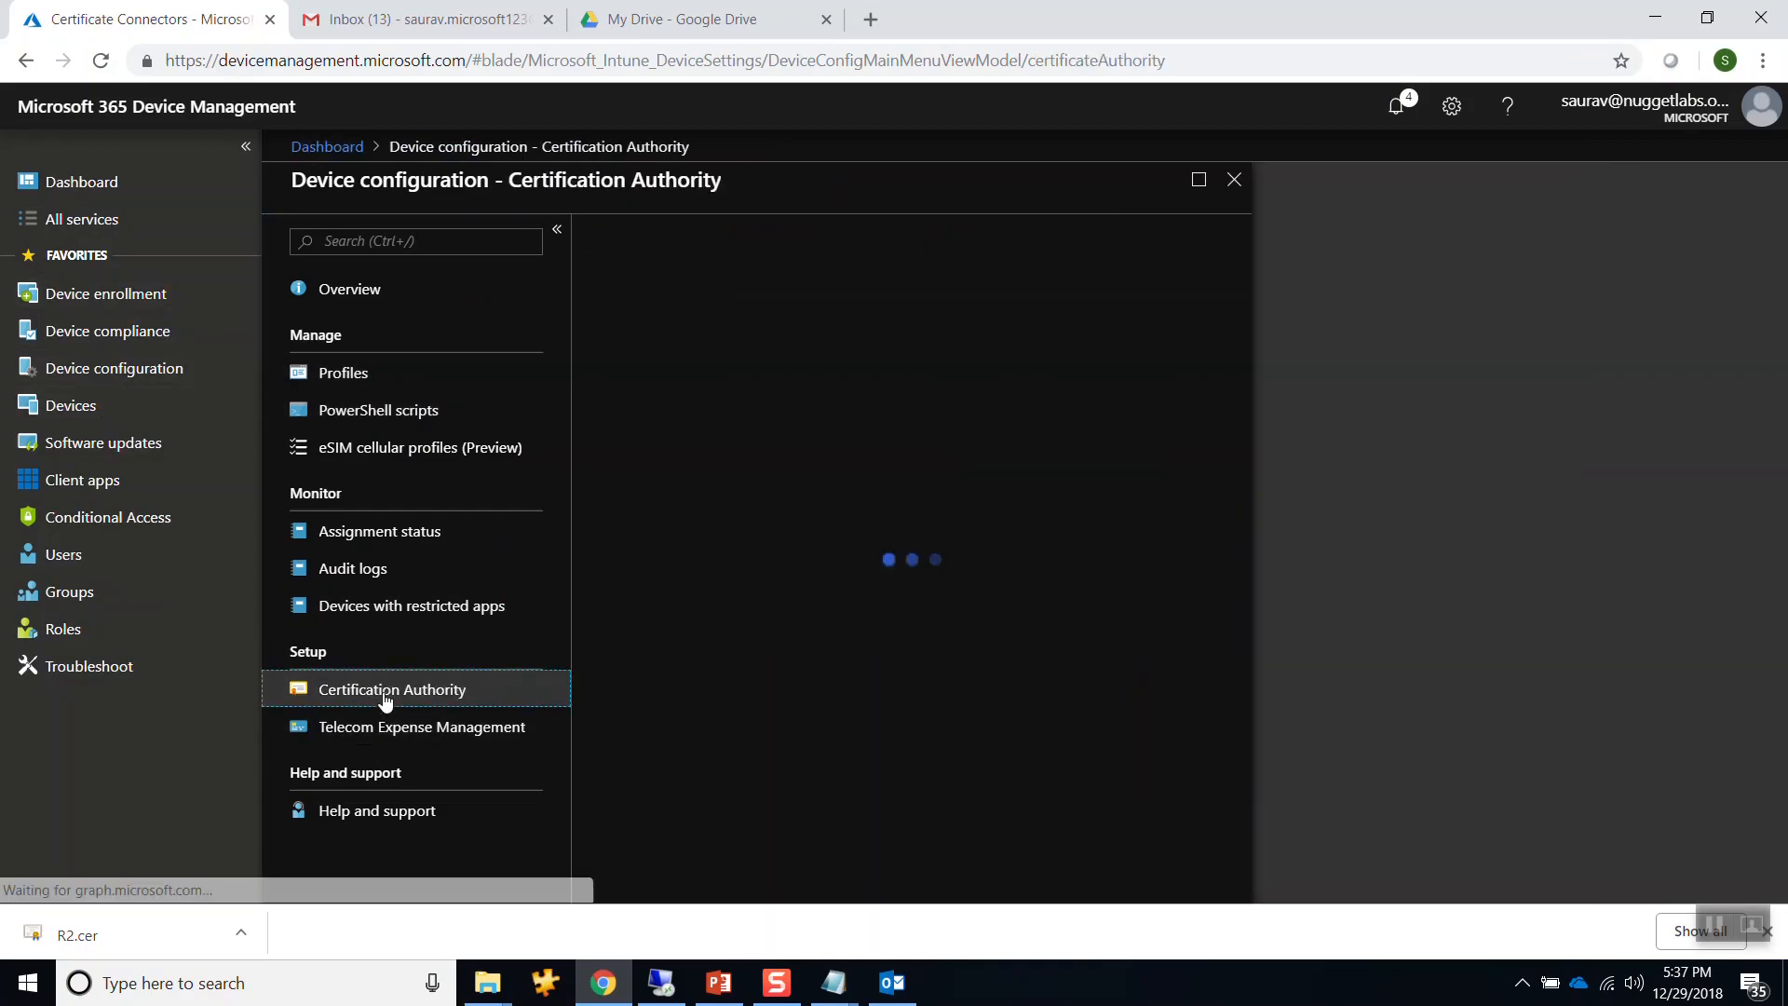
left_click(354, 370)
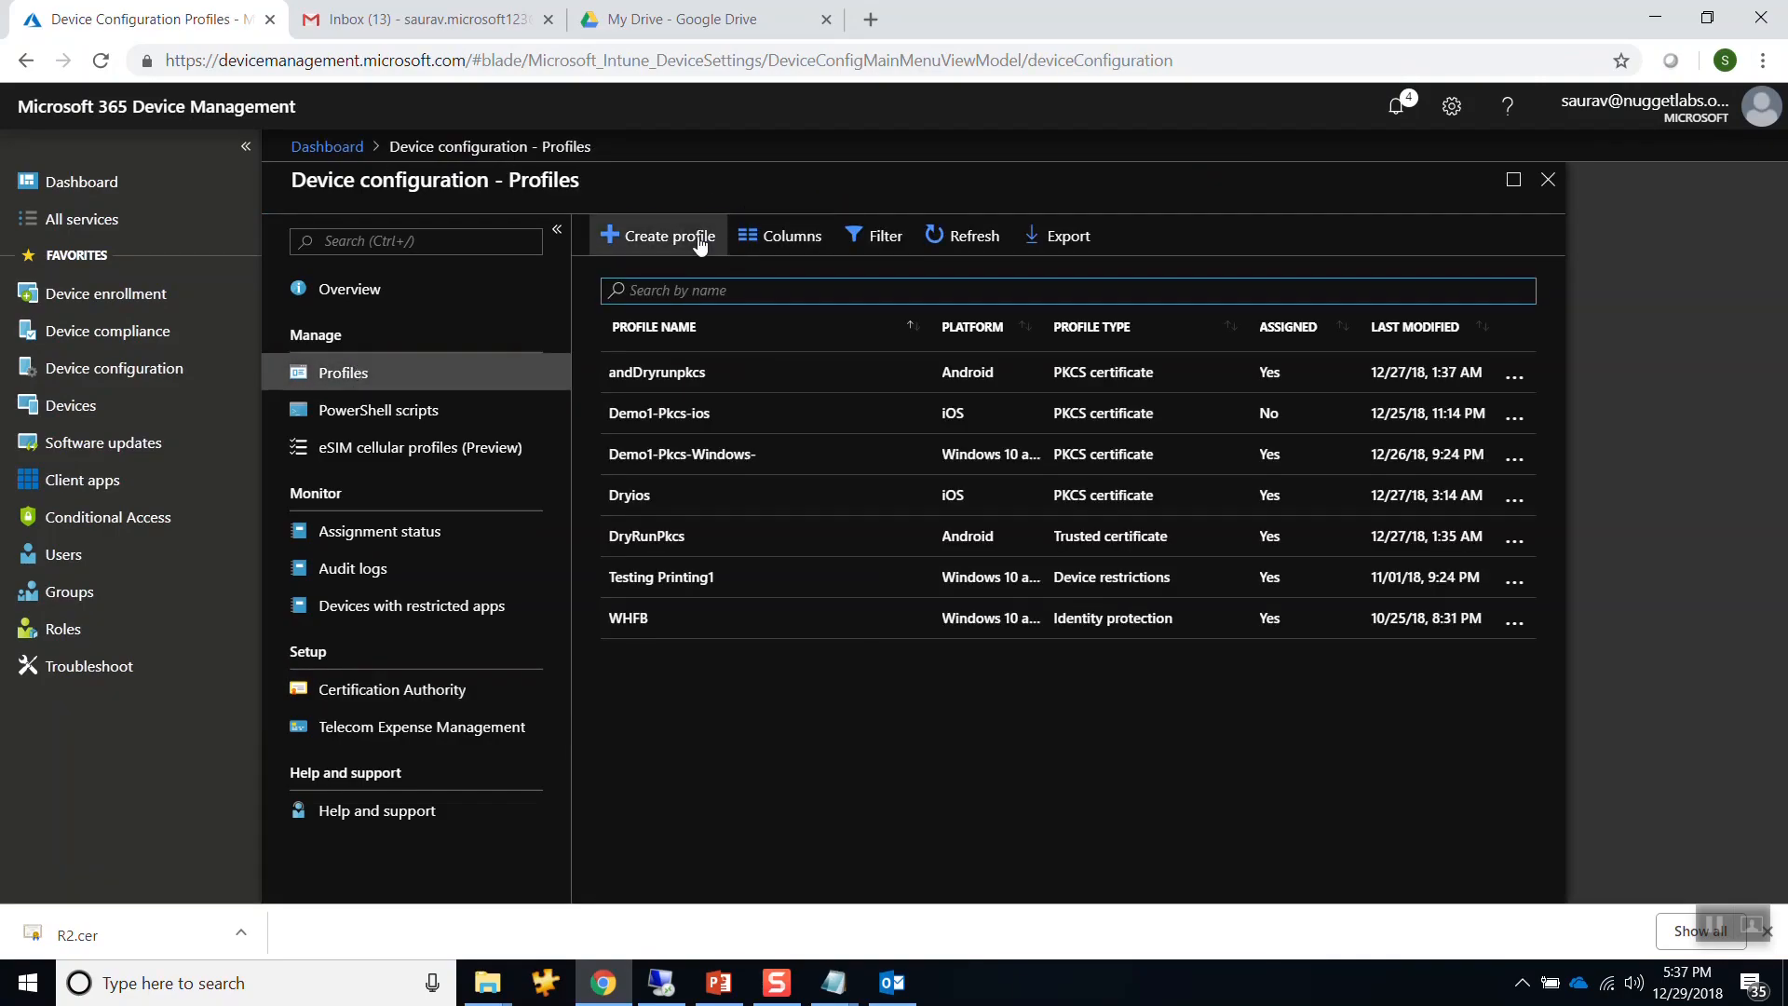
Start a new profile named MyDemoPkcsIos with the same text as its description.
left_click(700, 238)
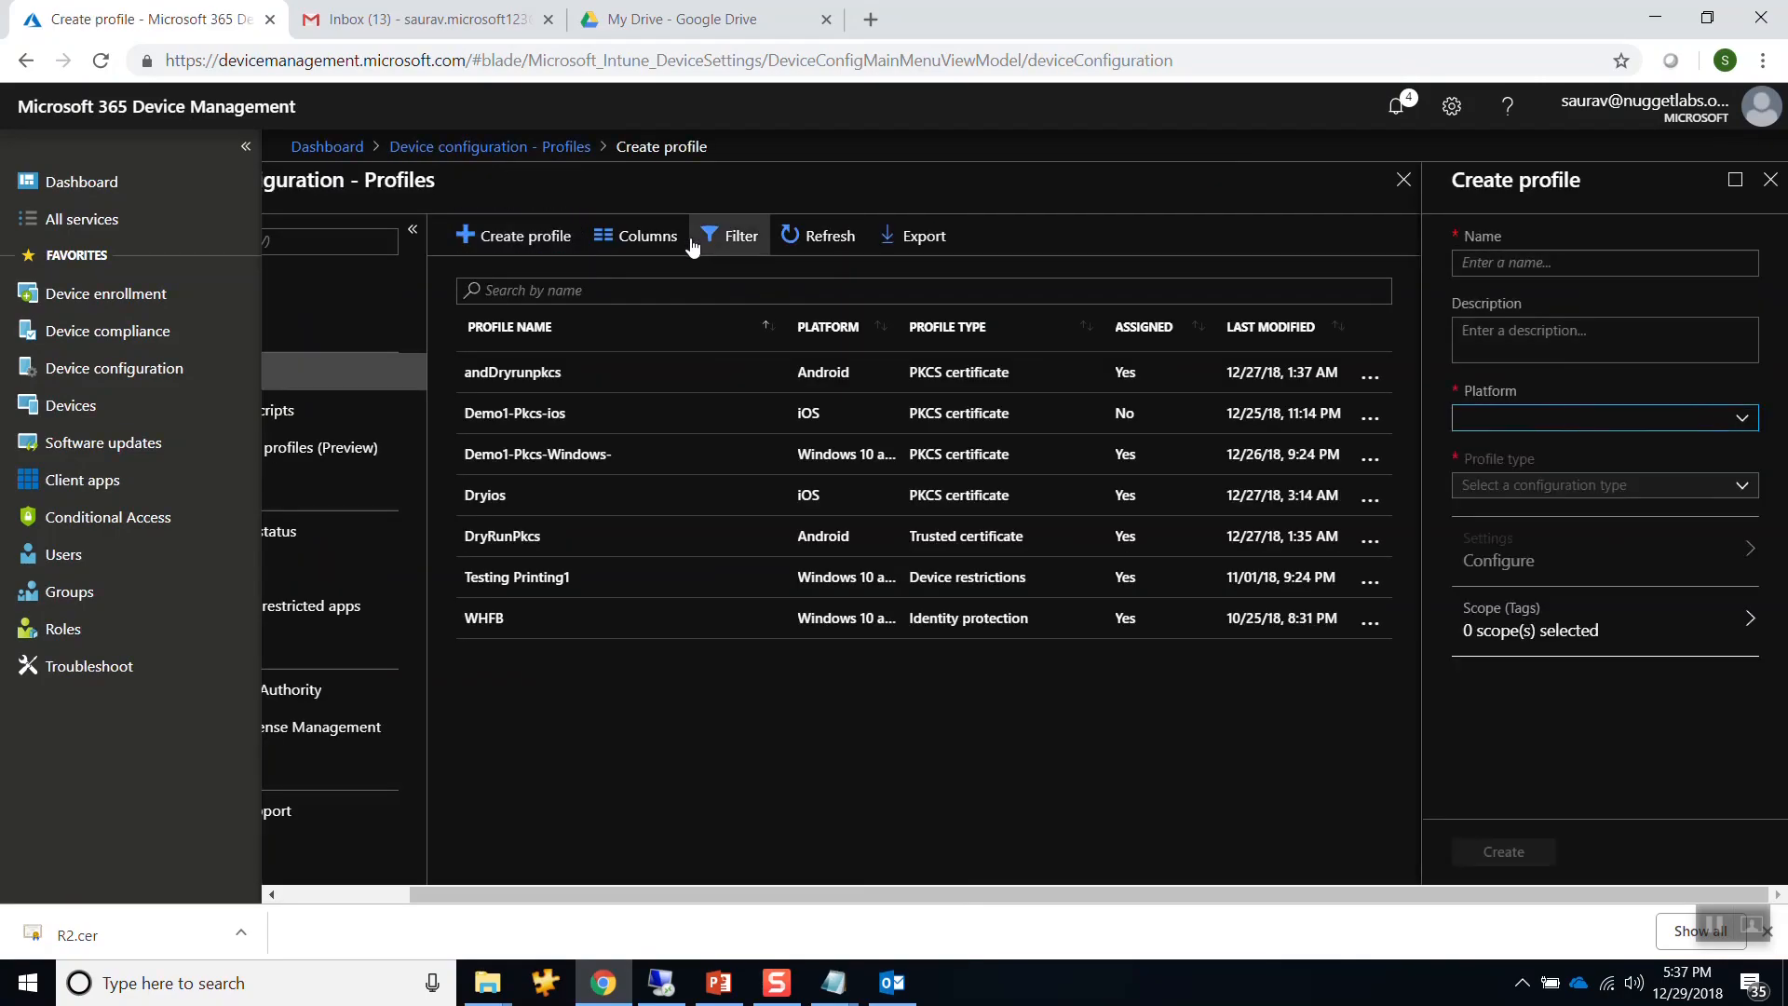
left_click(1605, 262)
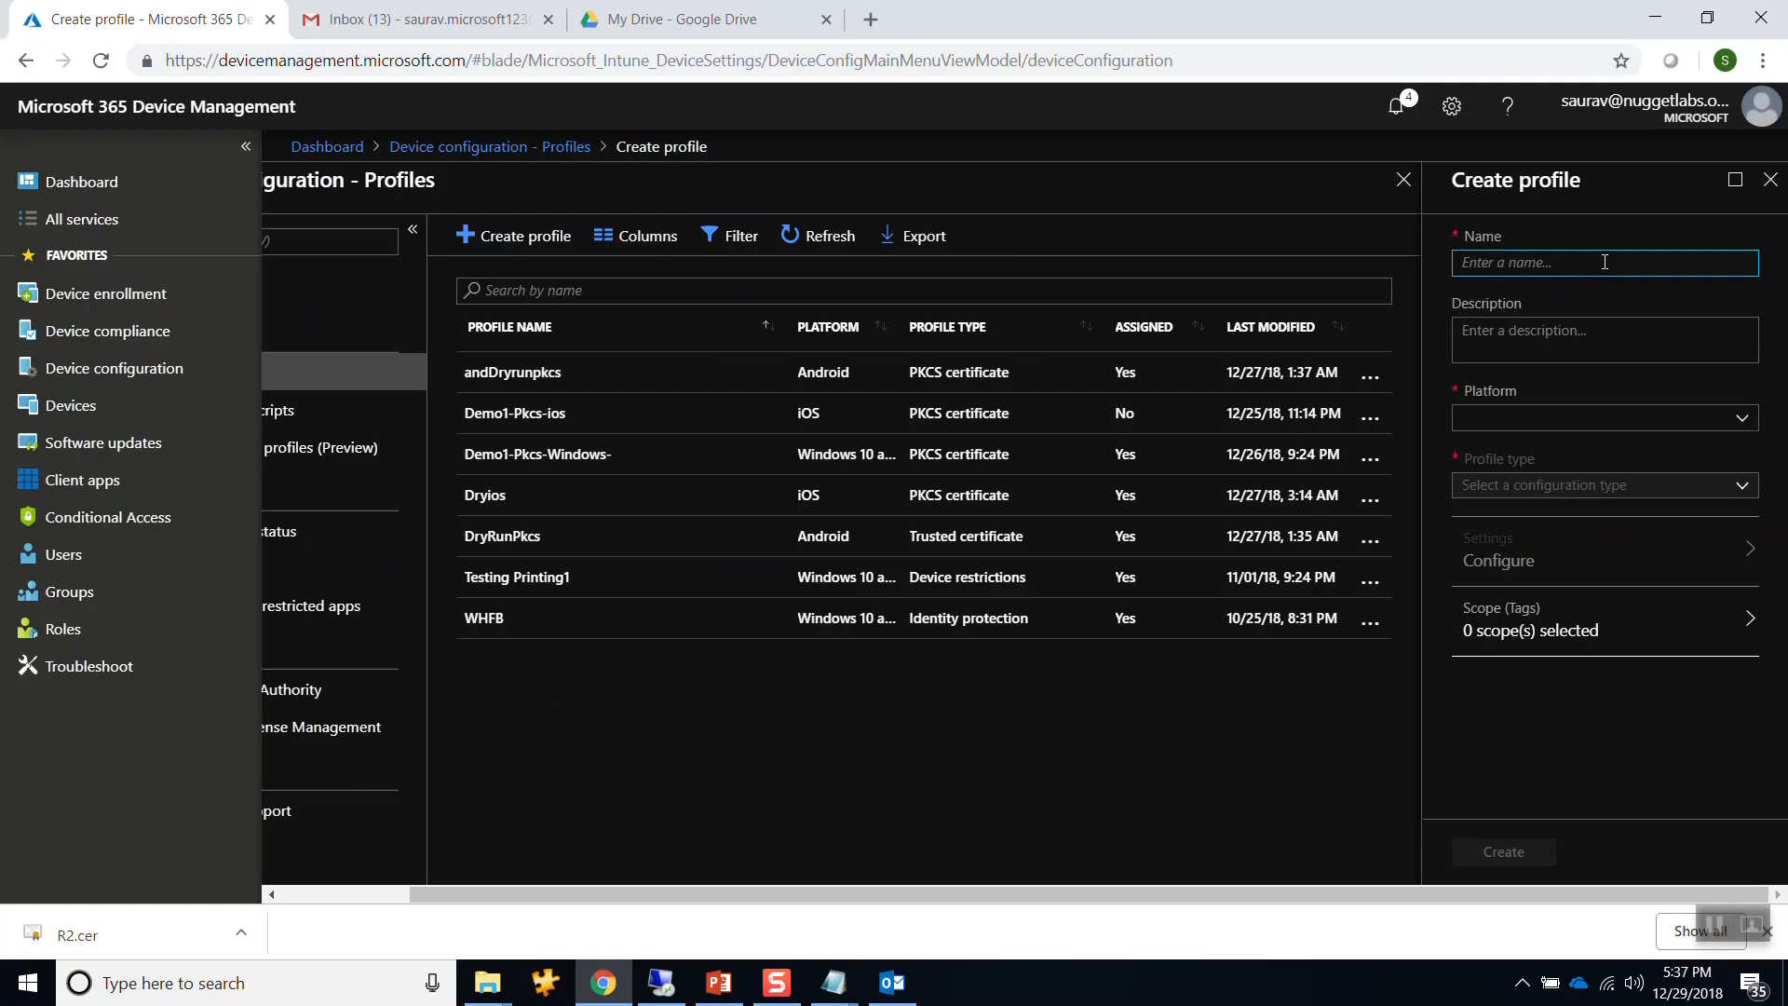
type("MyD")
type("emo")
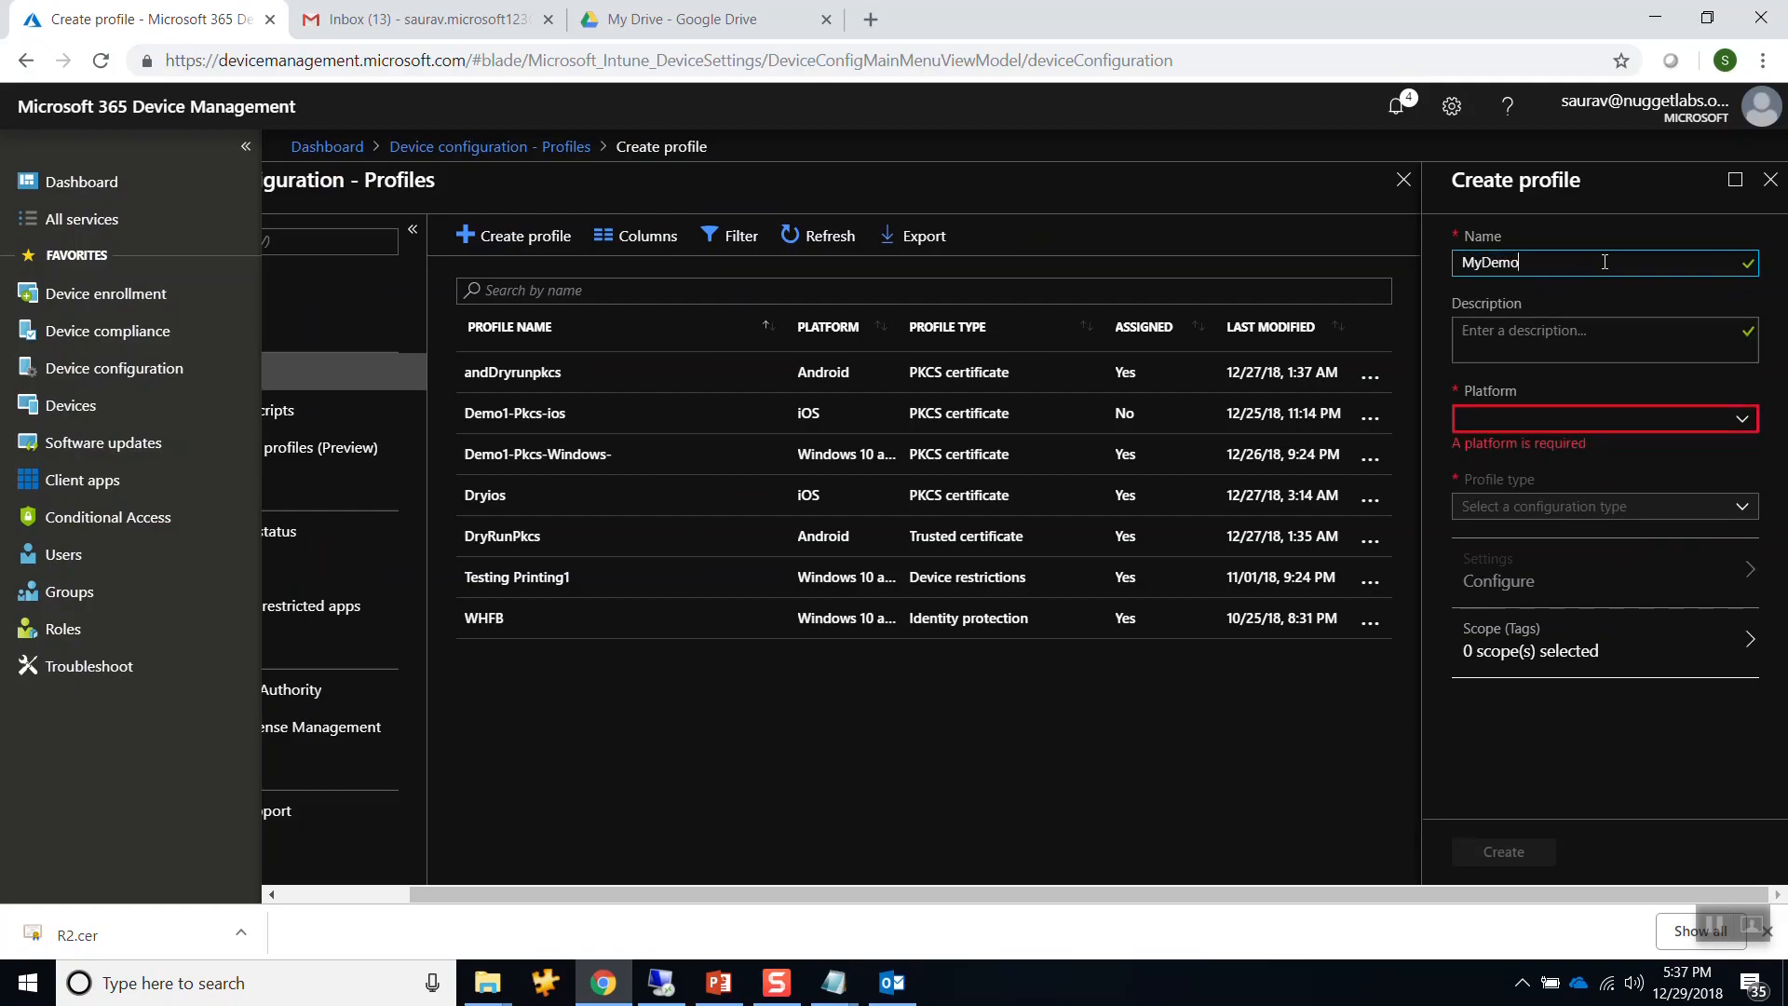
type("PkcsIos")
left_click_drag(1578, 262, 1429, 253)
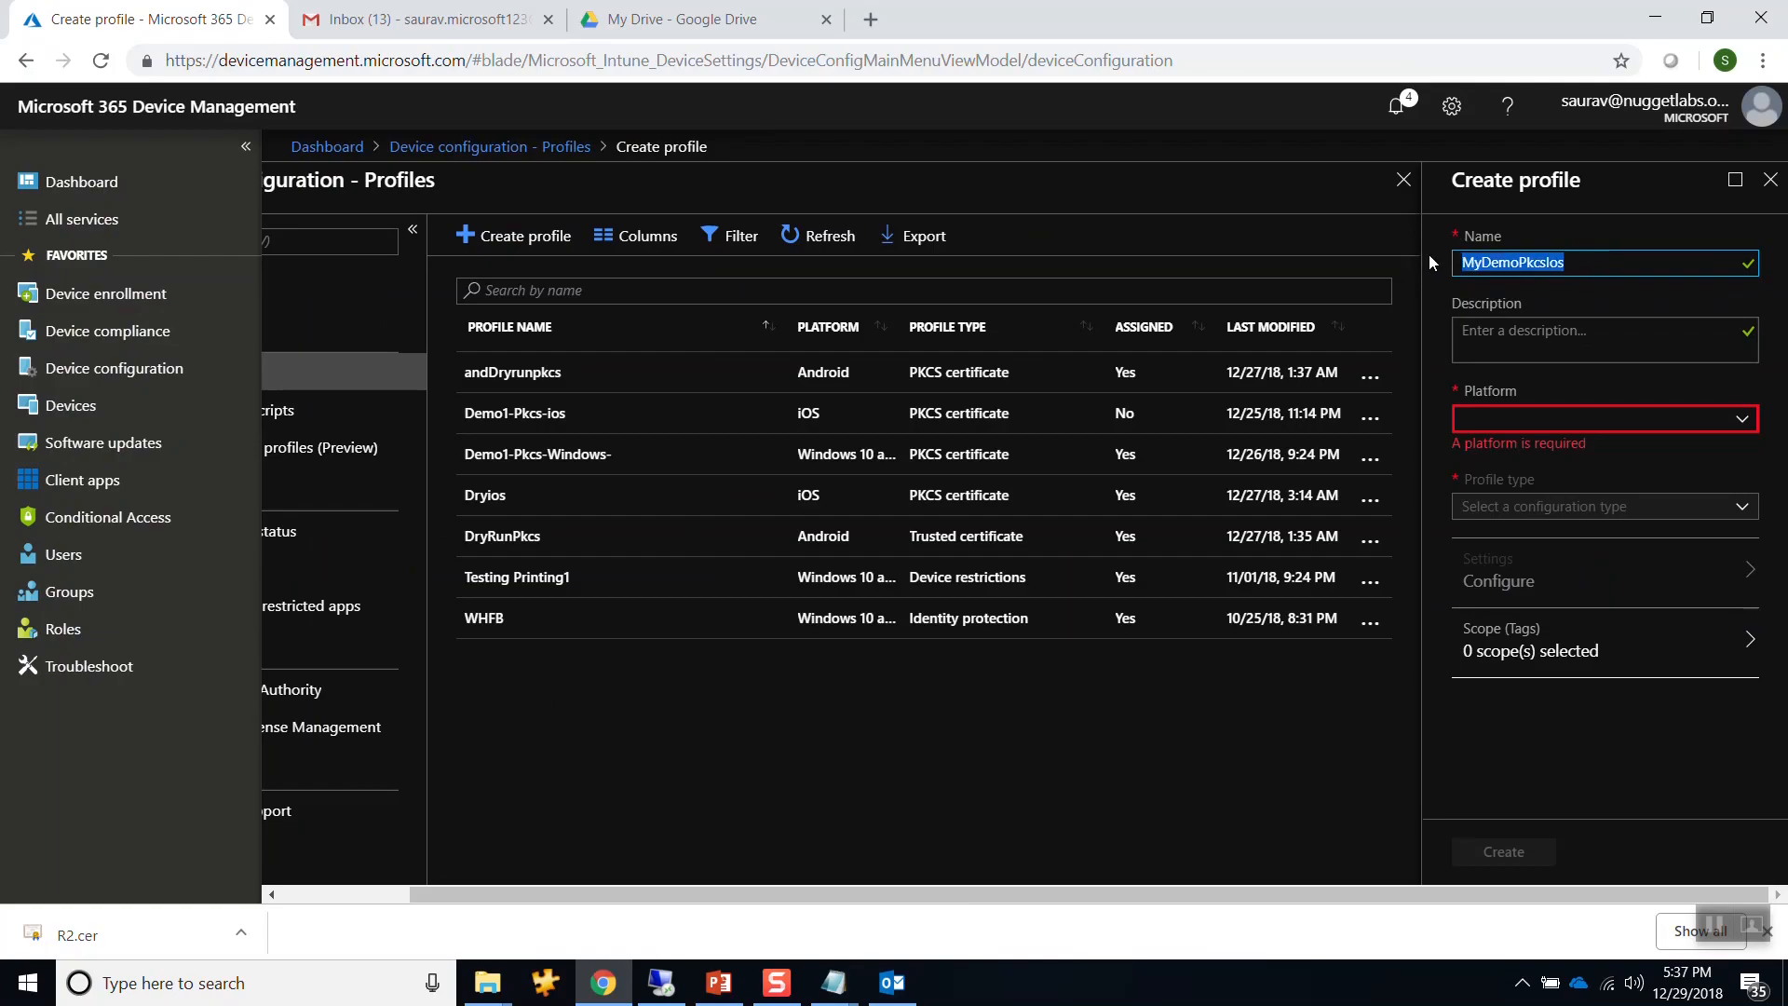
key("ctrl+c")
key("Tab")
key("ctrl+v")
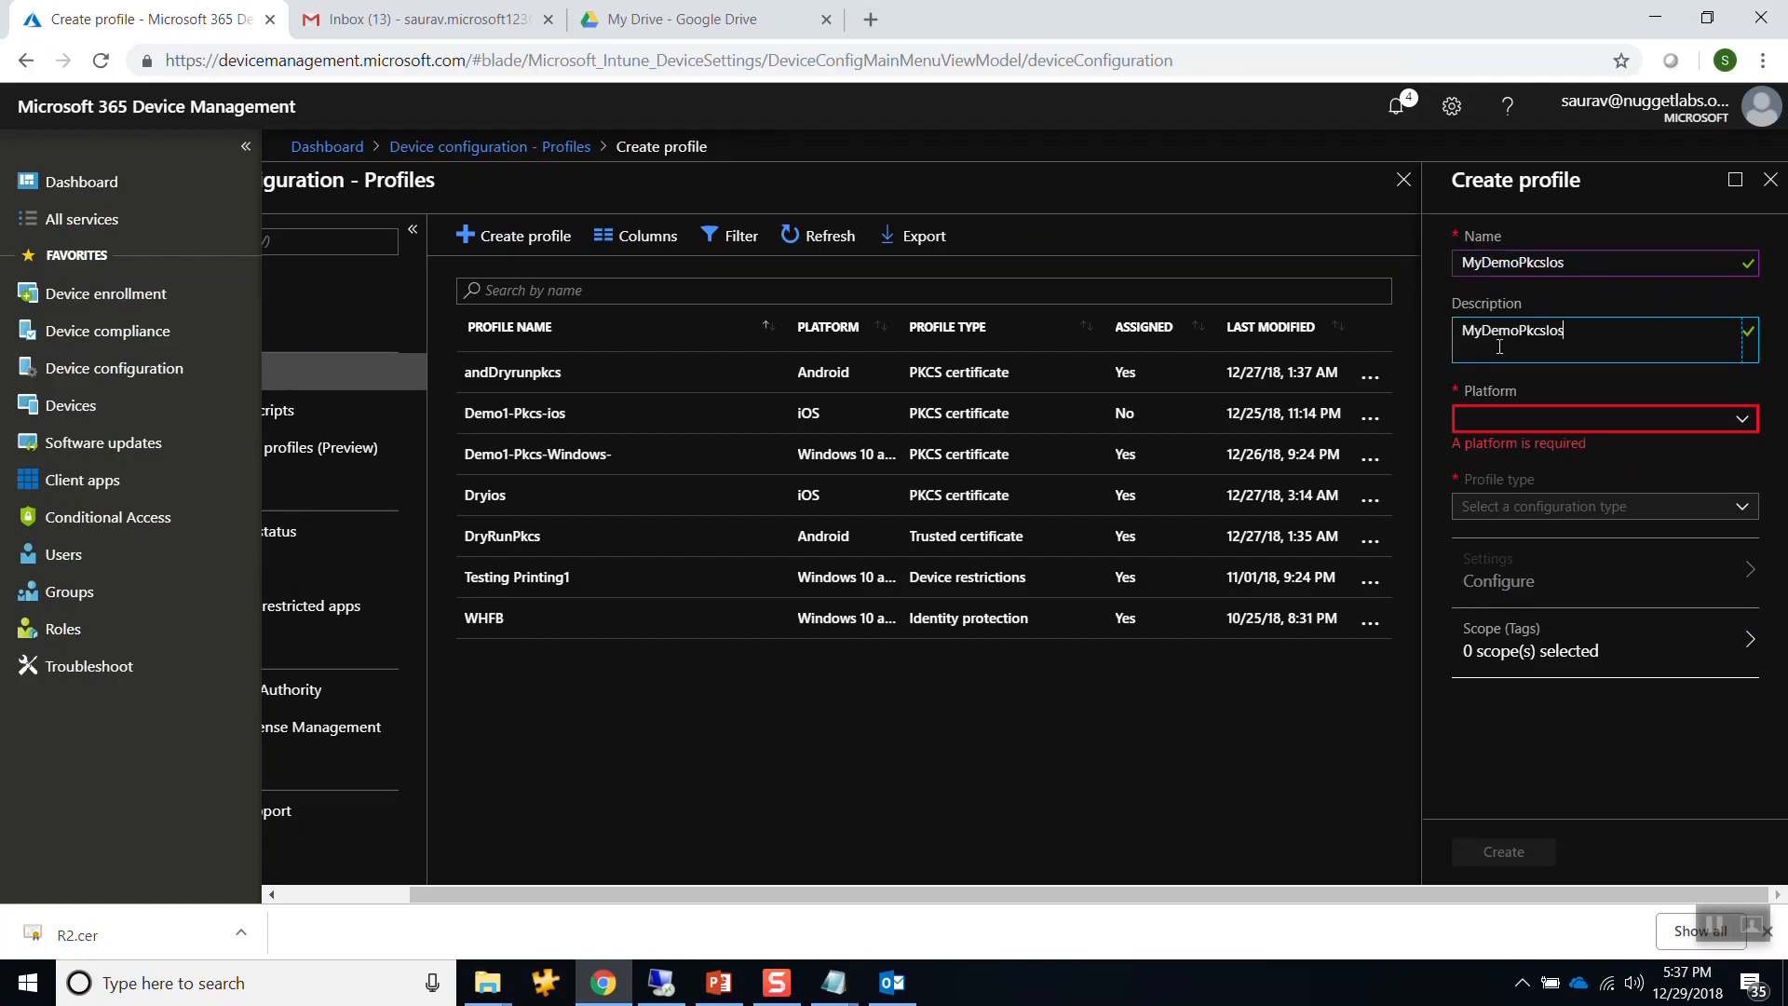
Set the profile's platform to iOS and its type to PKCS certificate.
left_click(1519, 421)
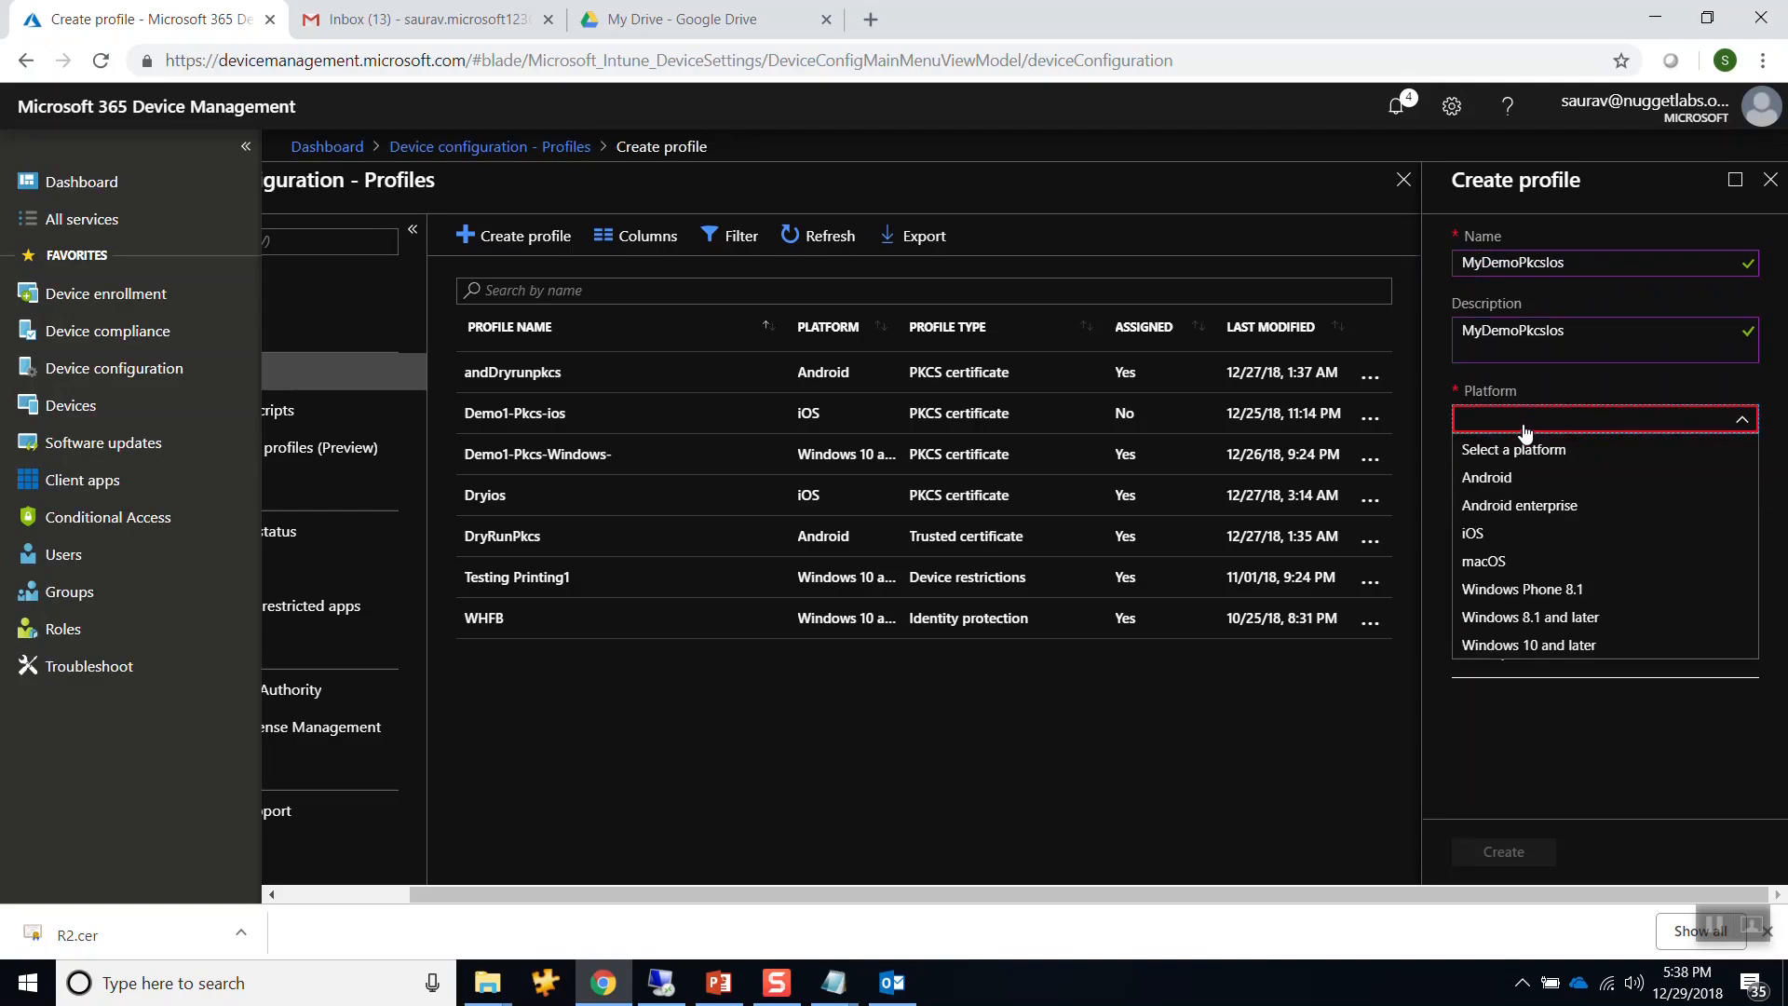
left_click(1483, 534)
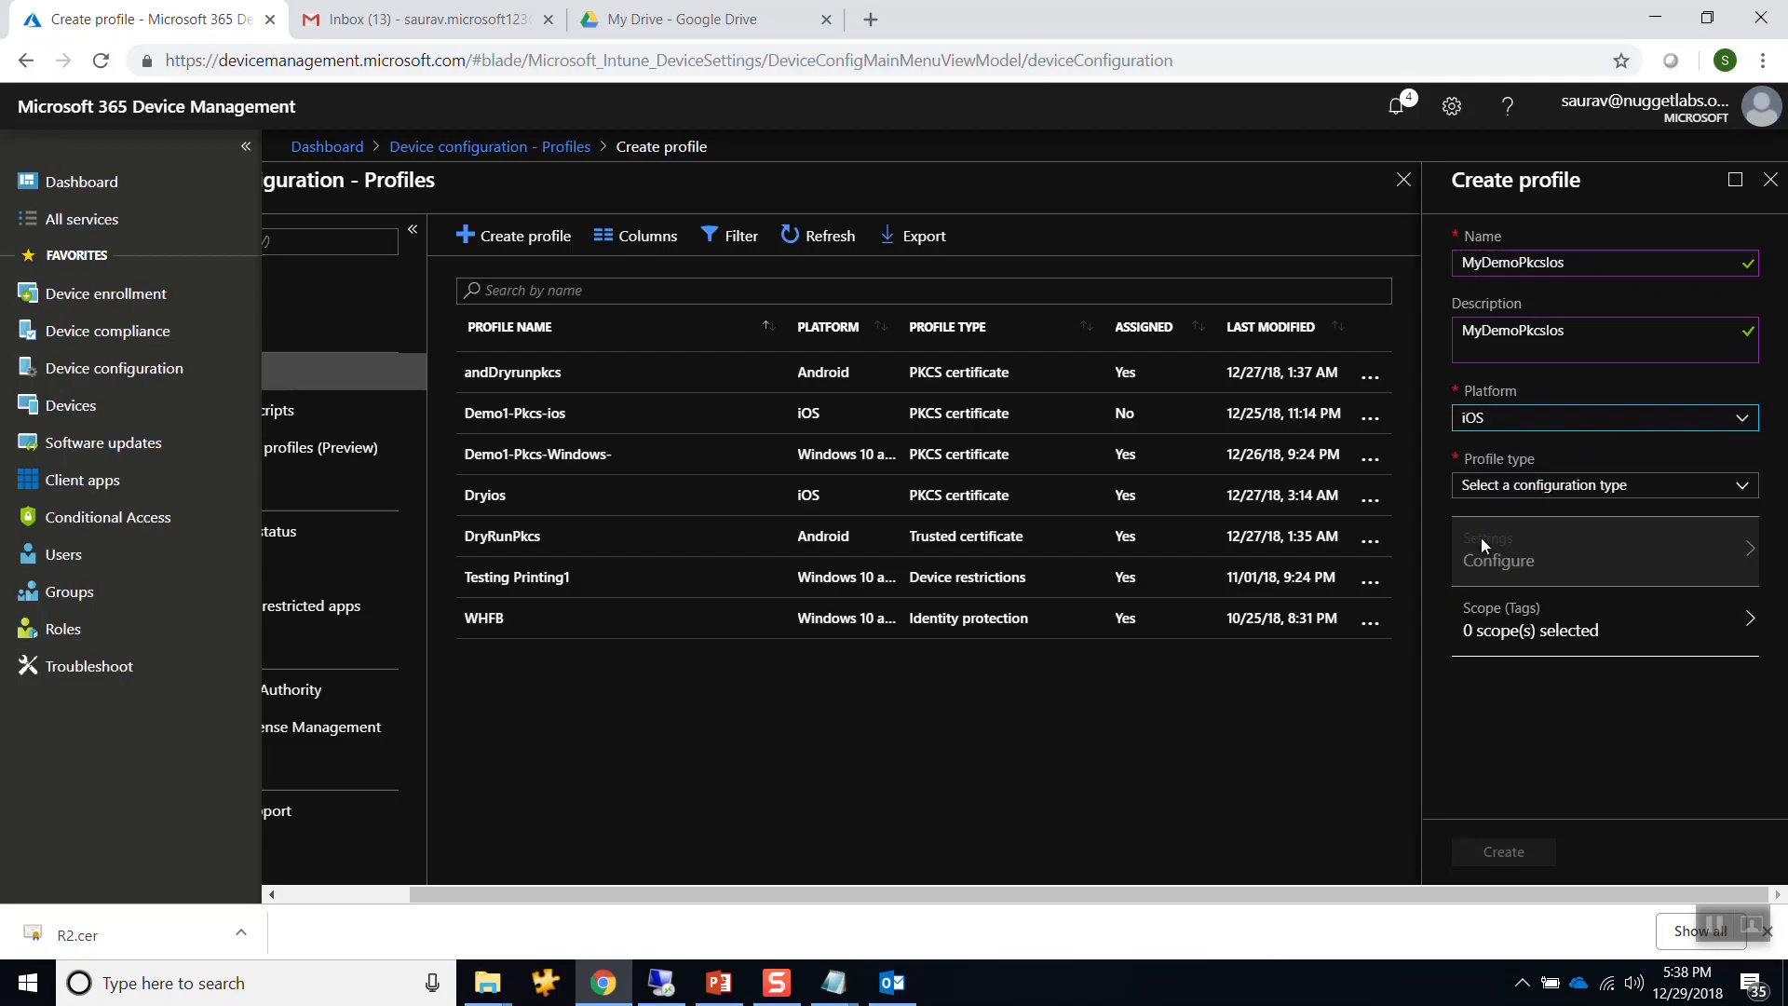
left_click(1510, 489)
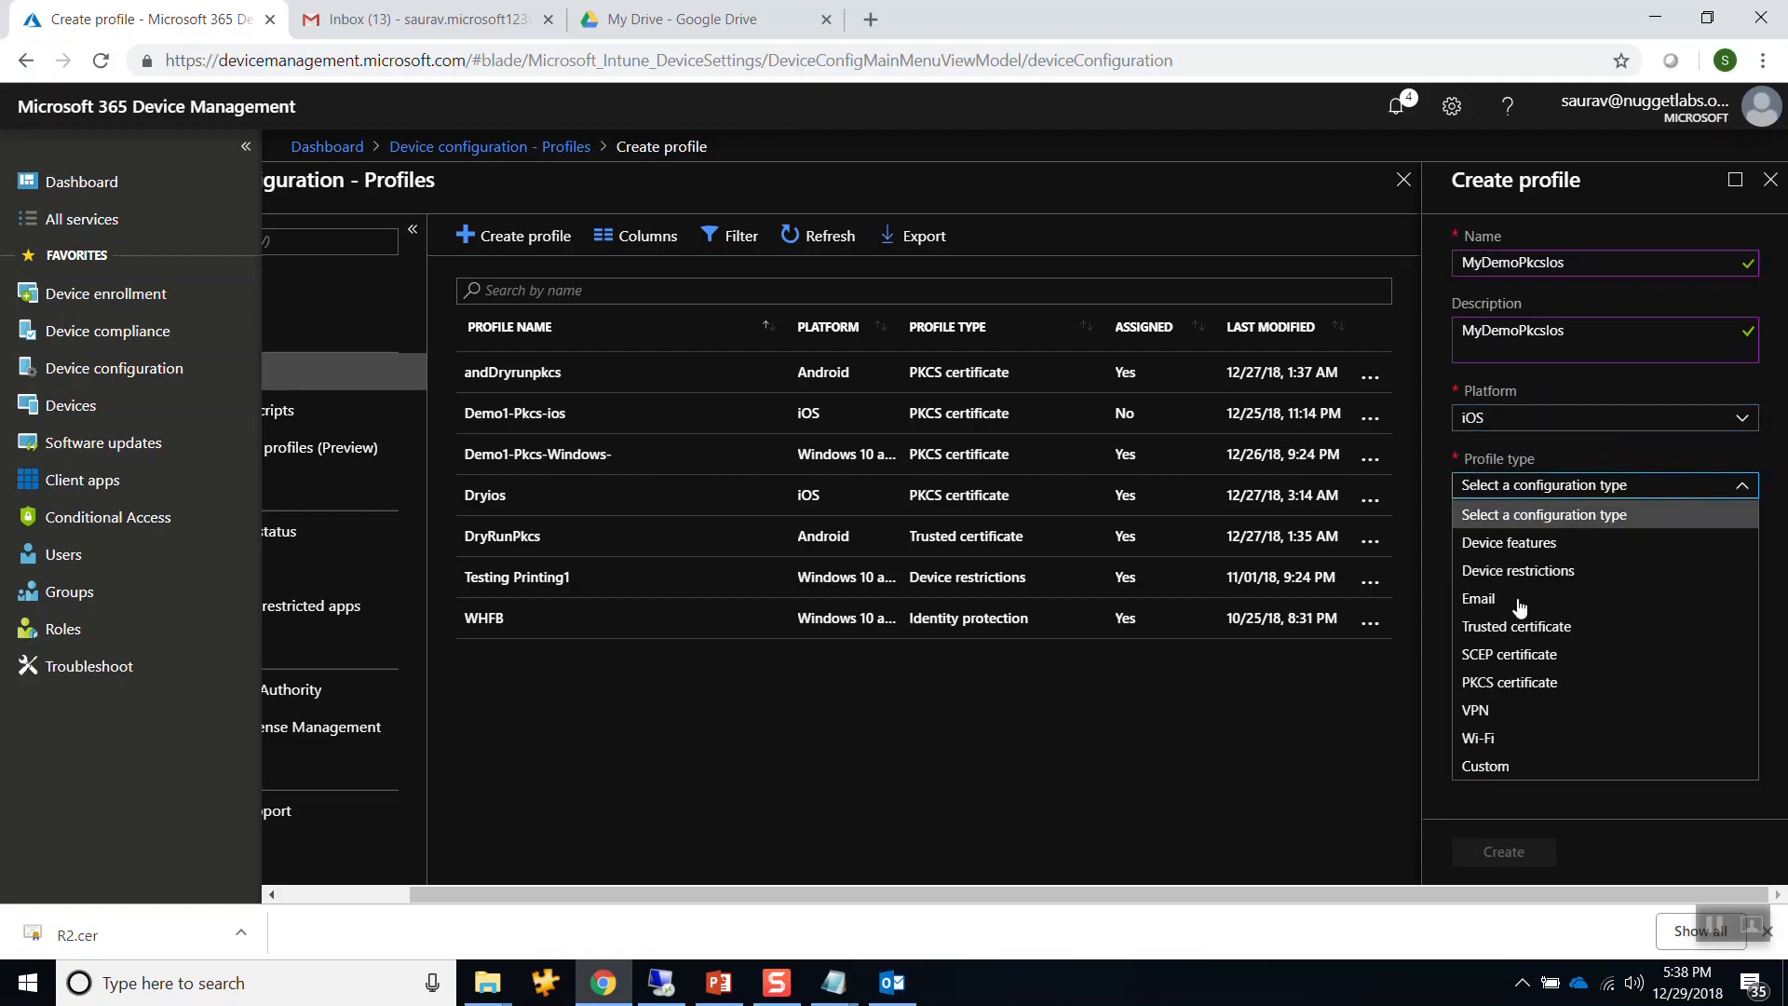
left_click(1509, 682)
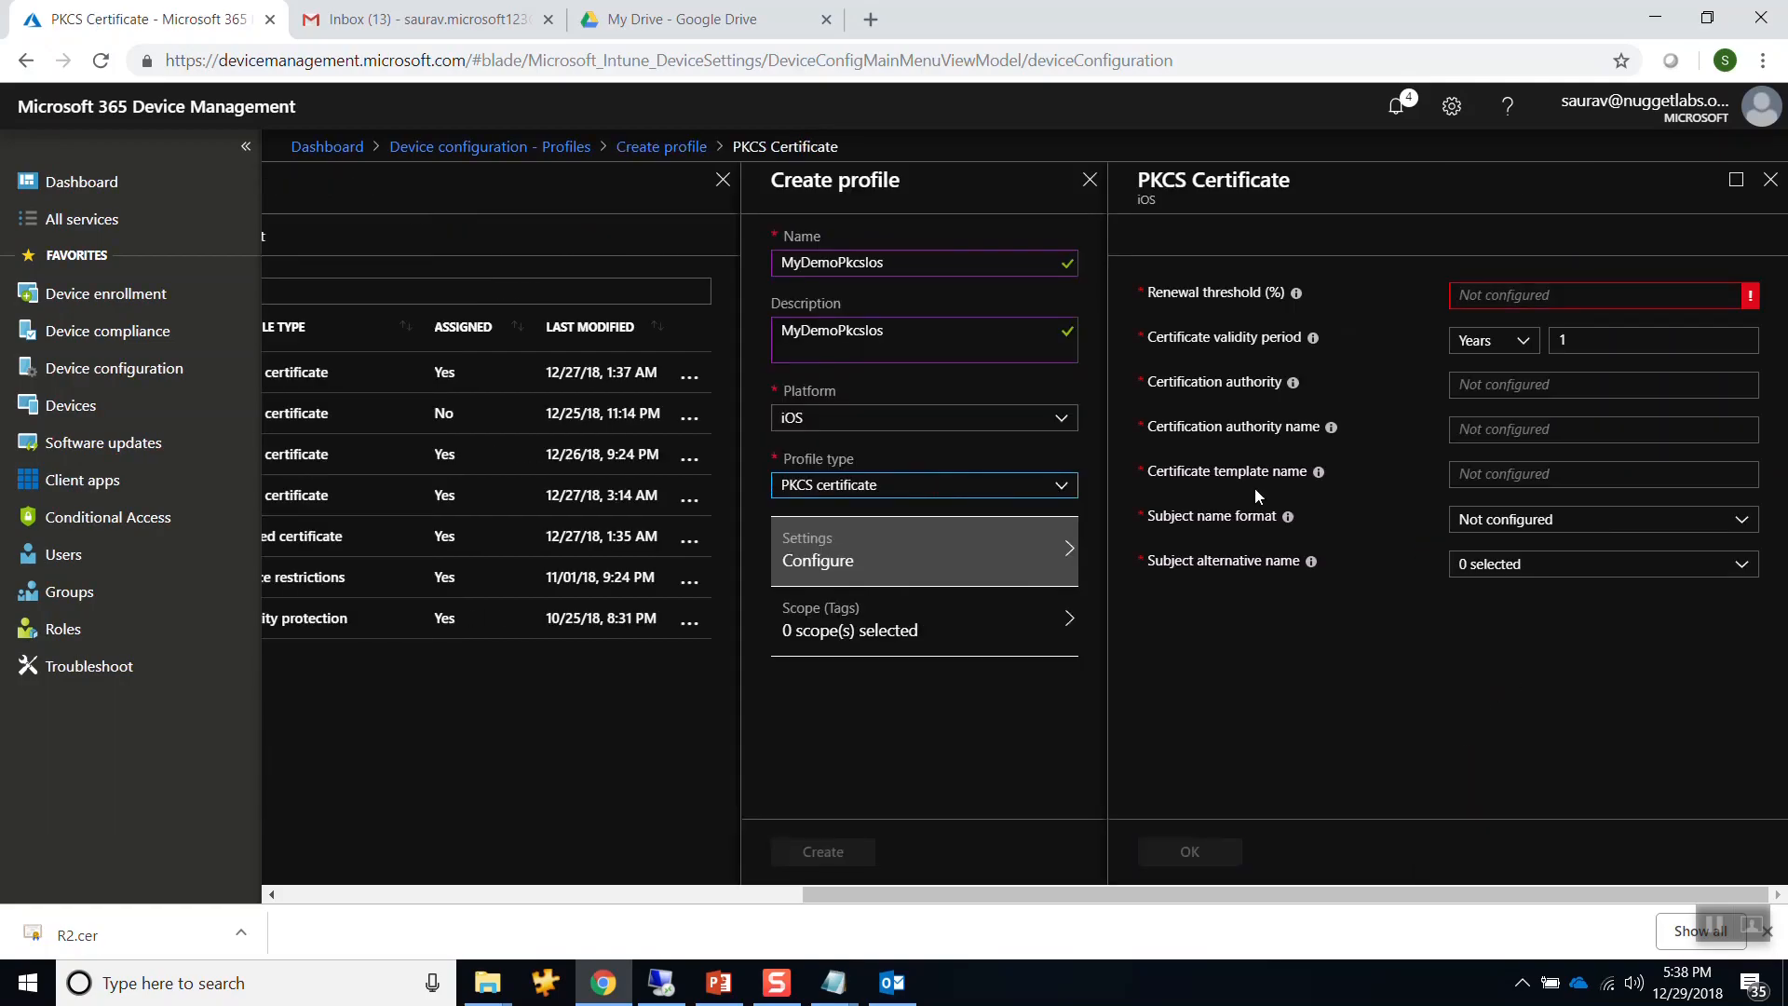
Set the renewal threshold to 20 and check the validity period value of 1.
left_click(1516, 294)
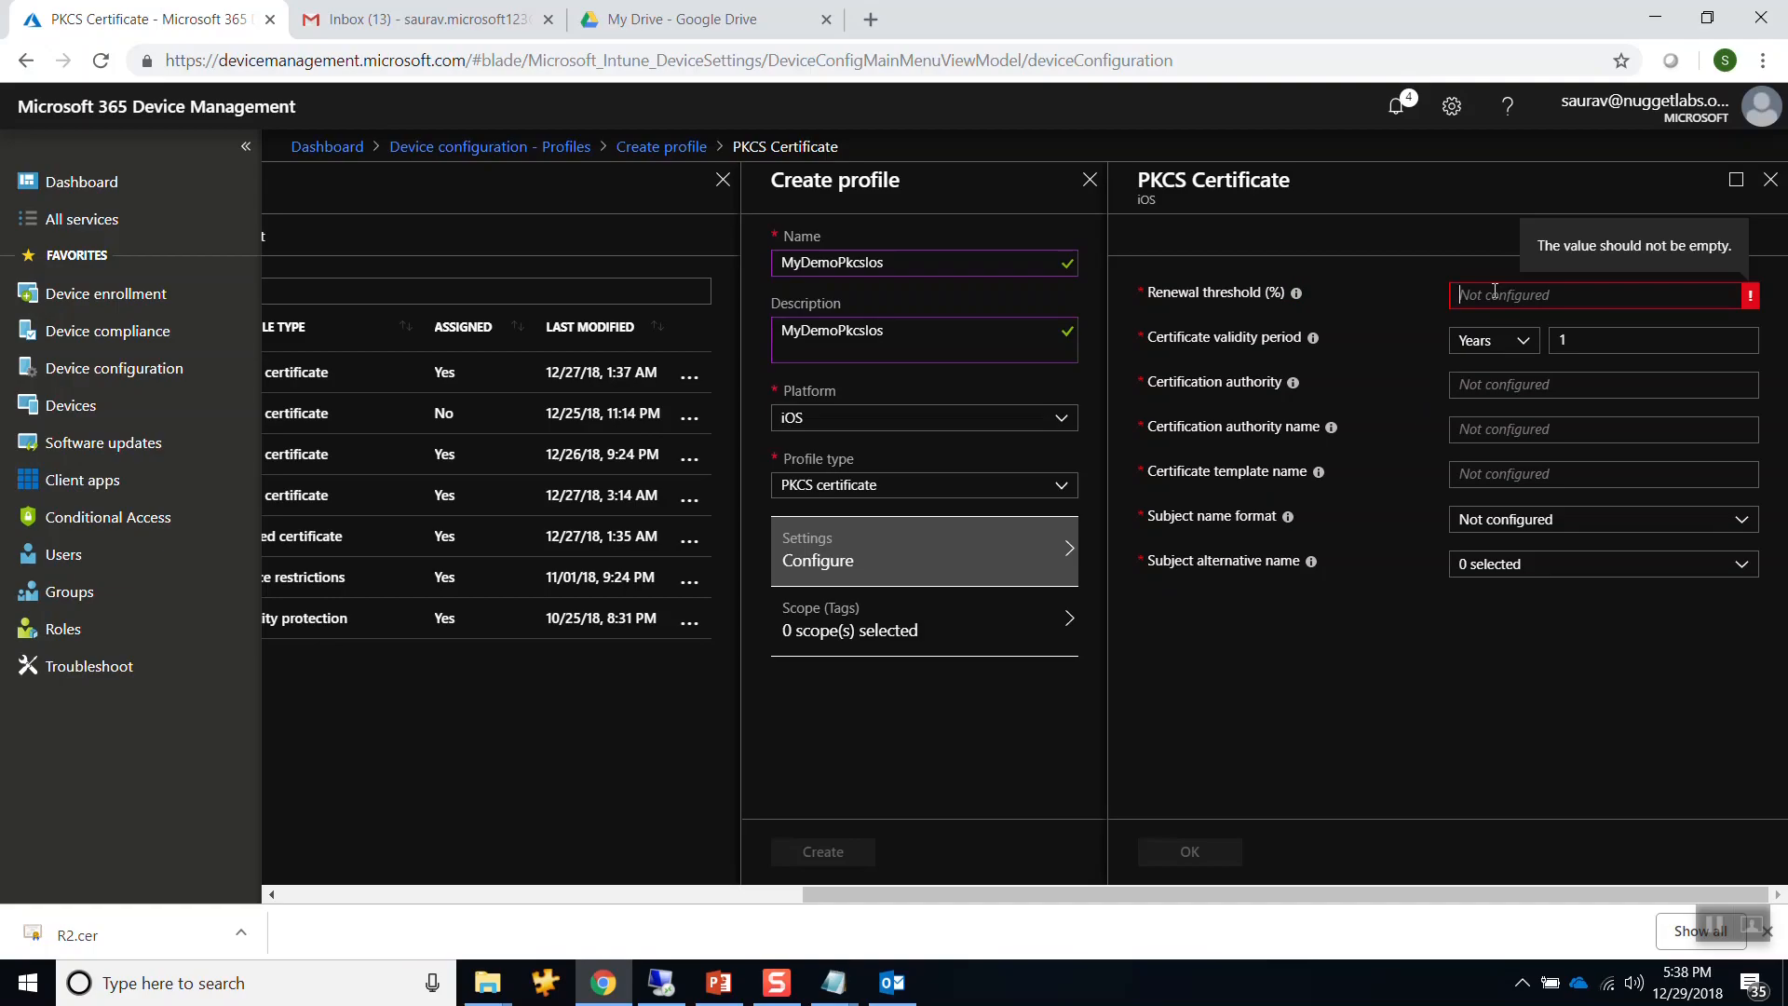
type("20")
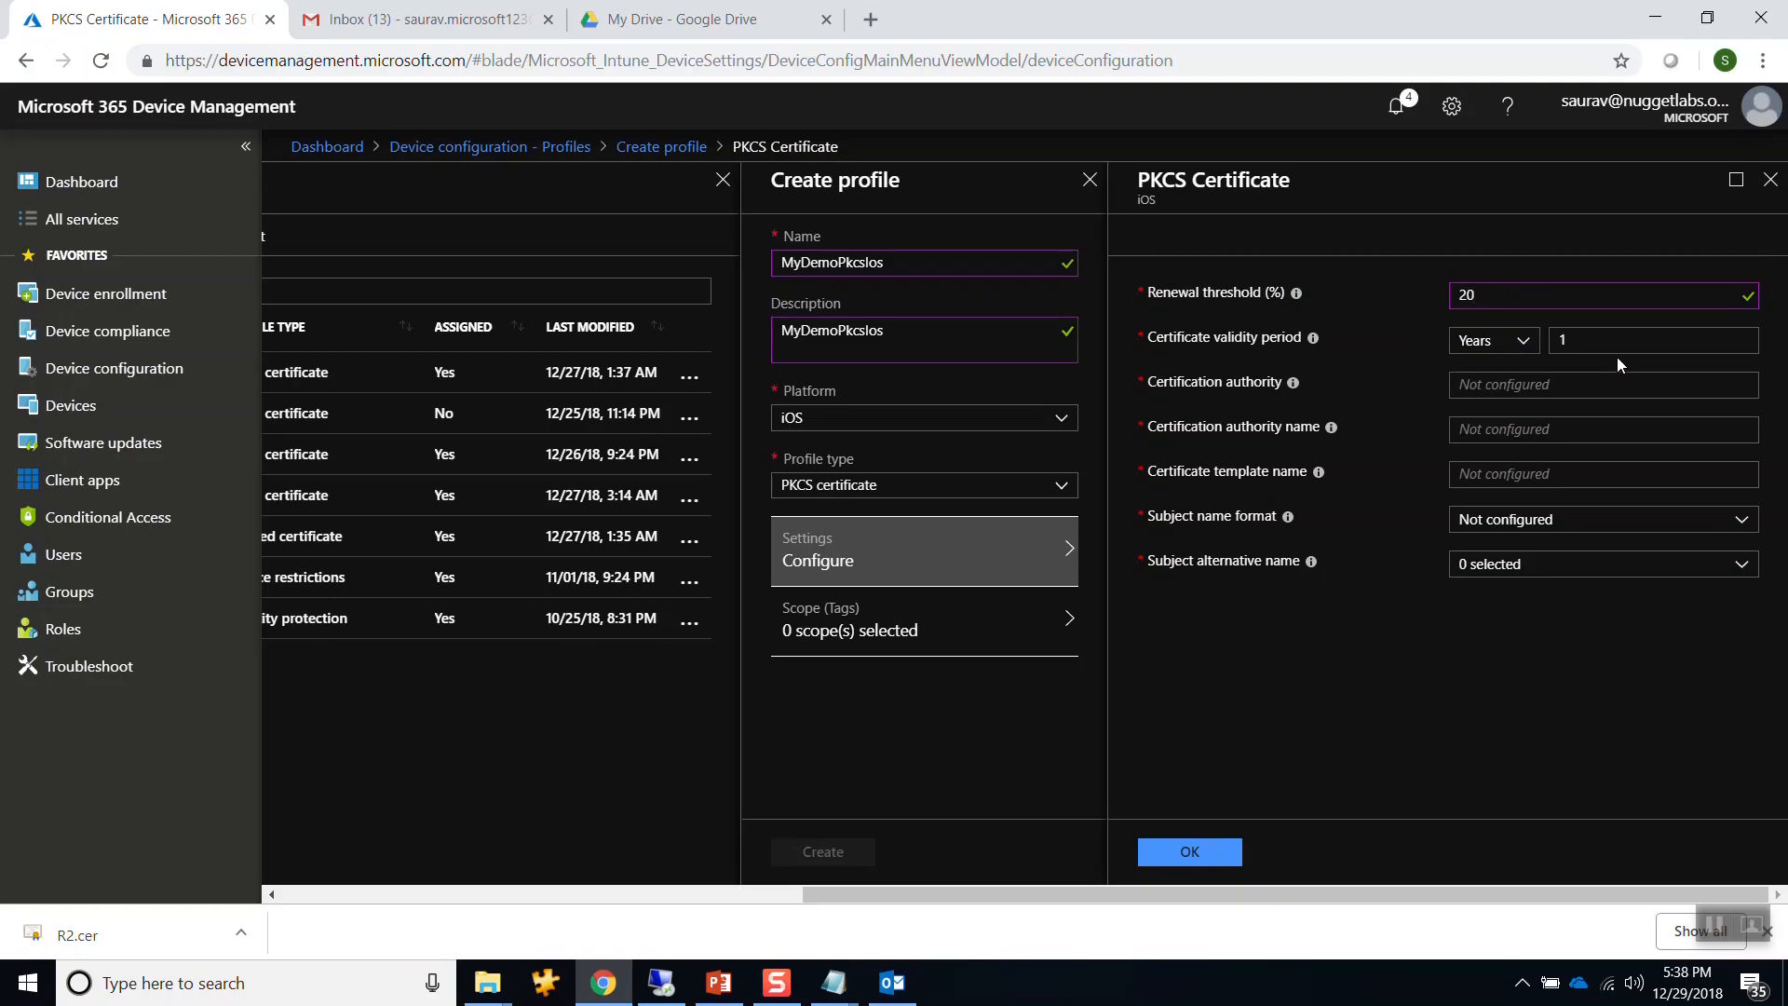
left_click_drag(1603, 345, 1553, 345)
Copy FC-DC01.fourthcoffee.local from the notes into the Certification authority field.
left_click(1546, 383)
mouse_move(1287, 516)
mouse_move(838, 984)
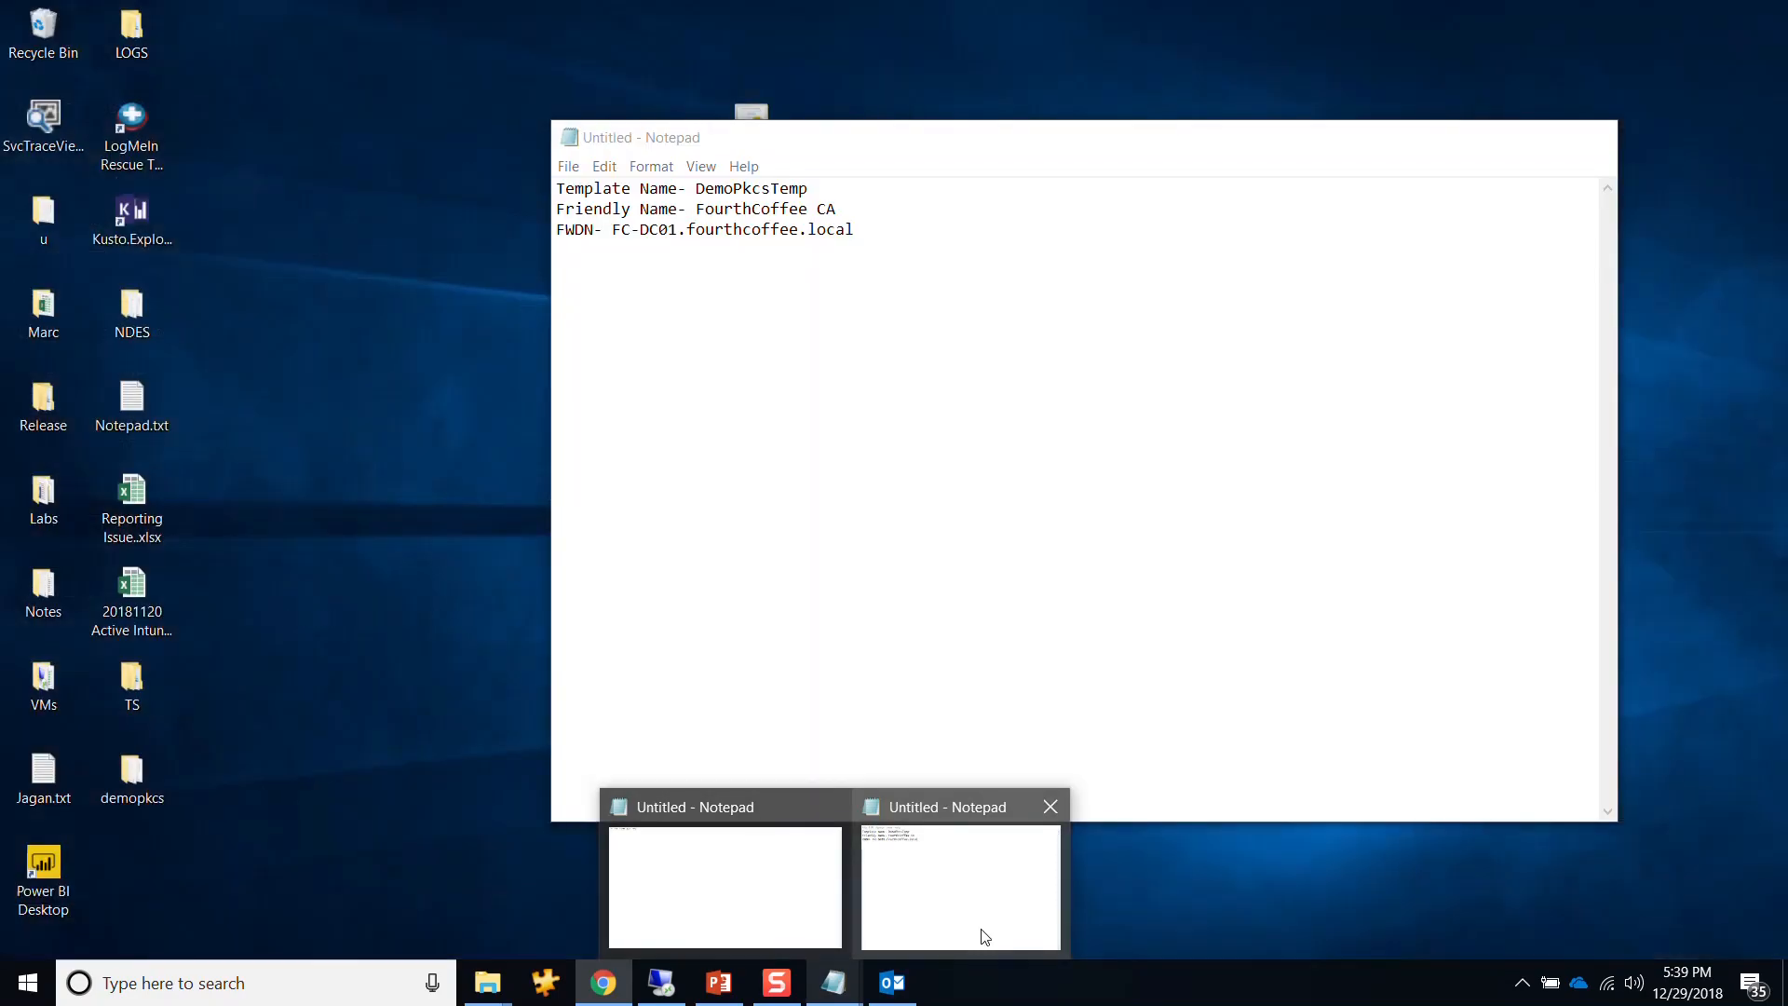
left_click(974, 931)
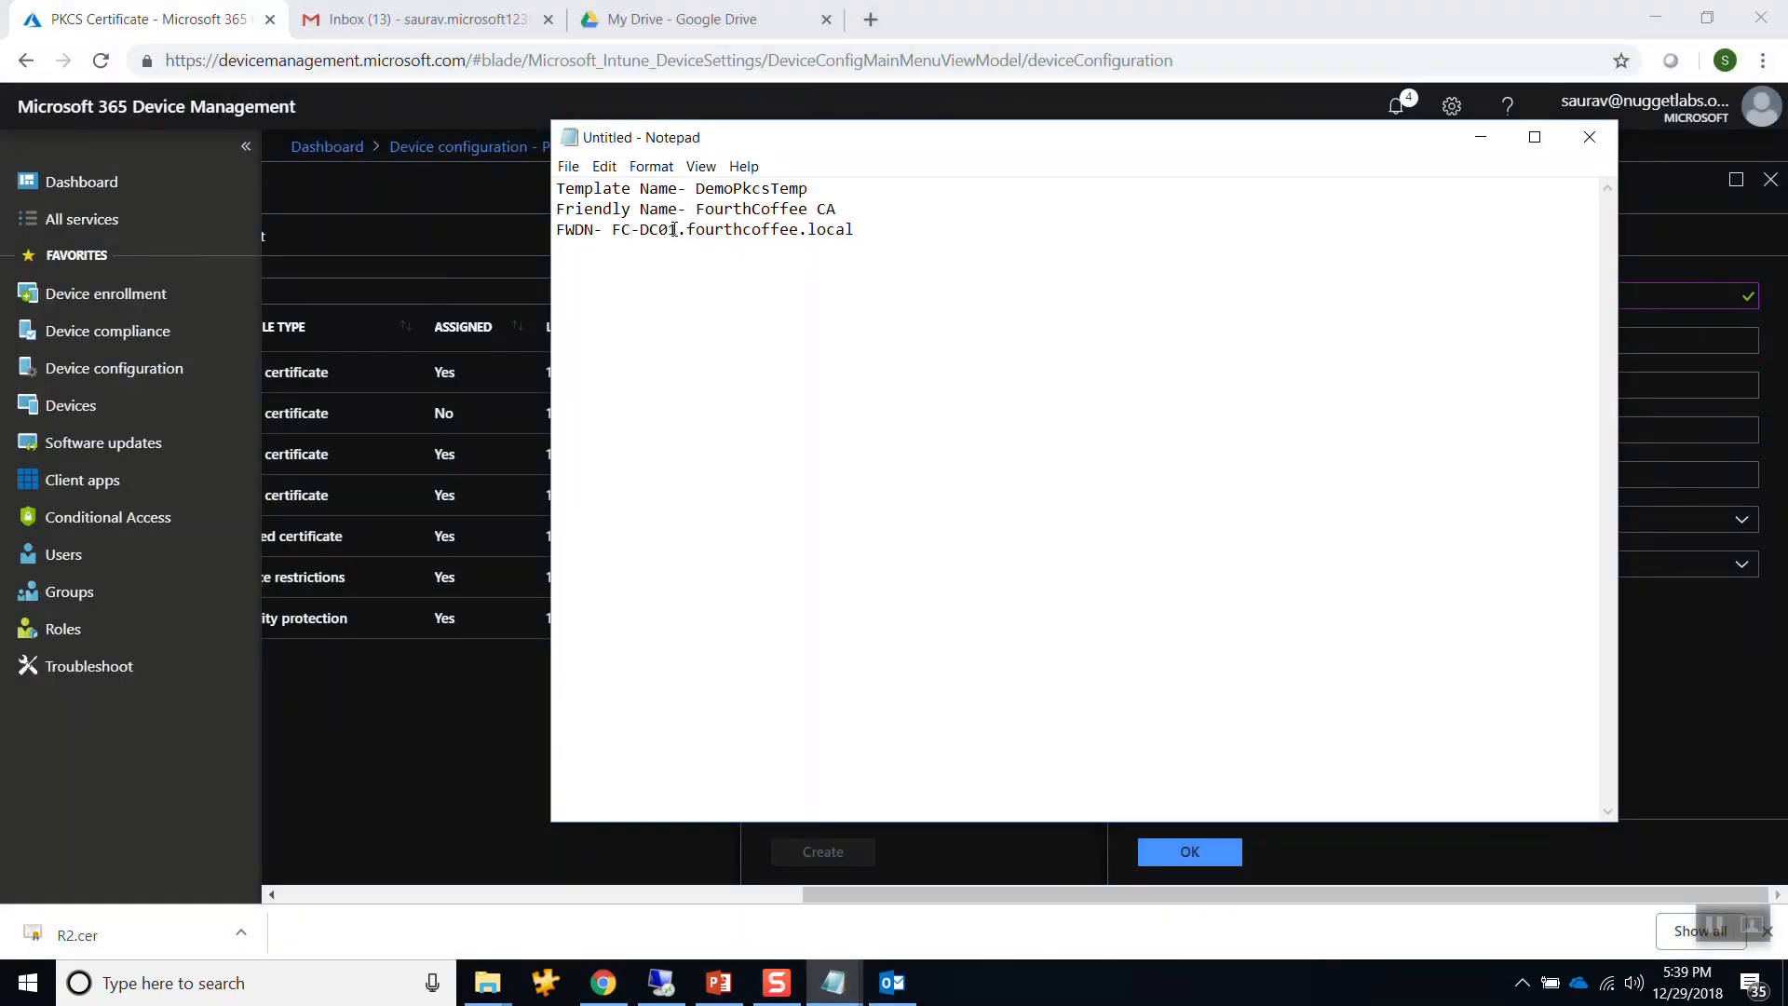
left_click_drag(612, 230, 872, 241)
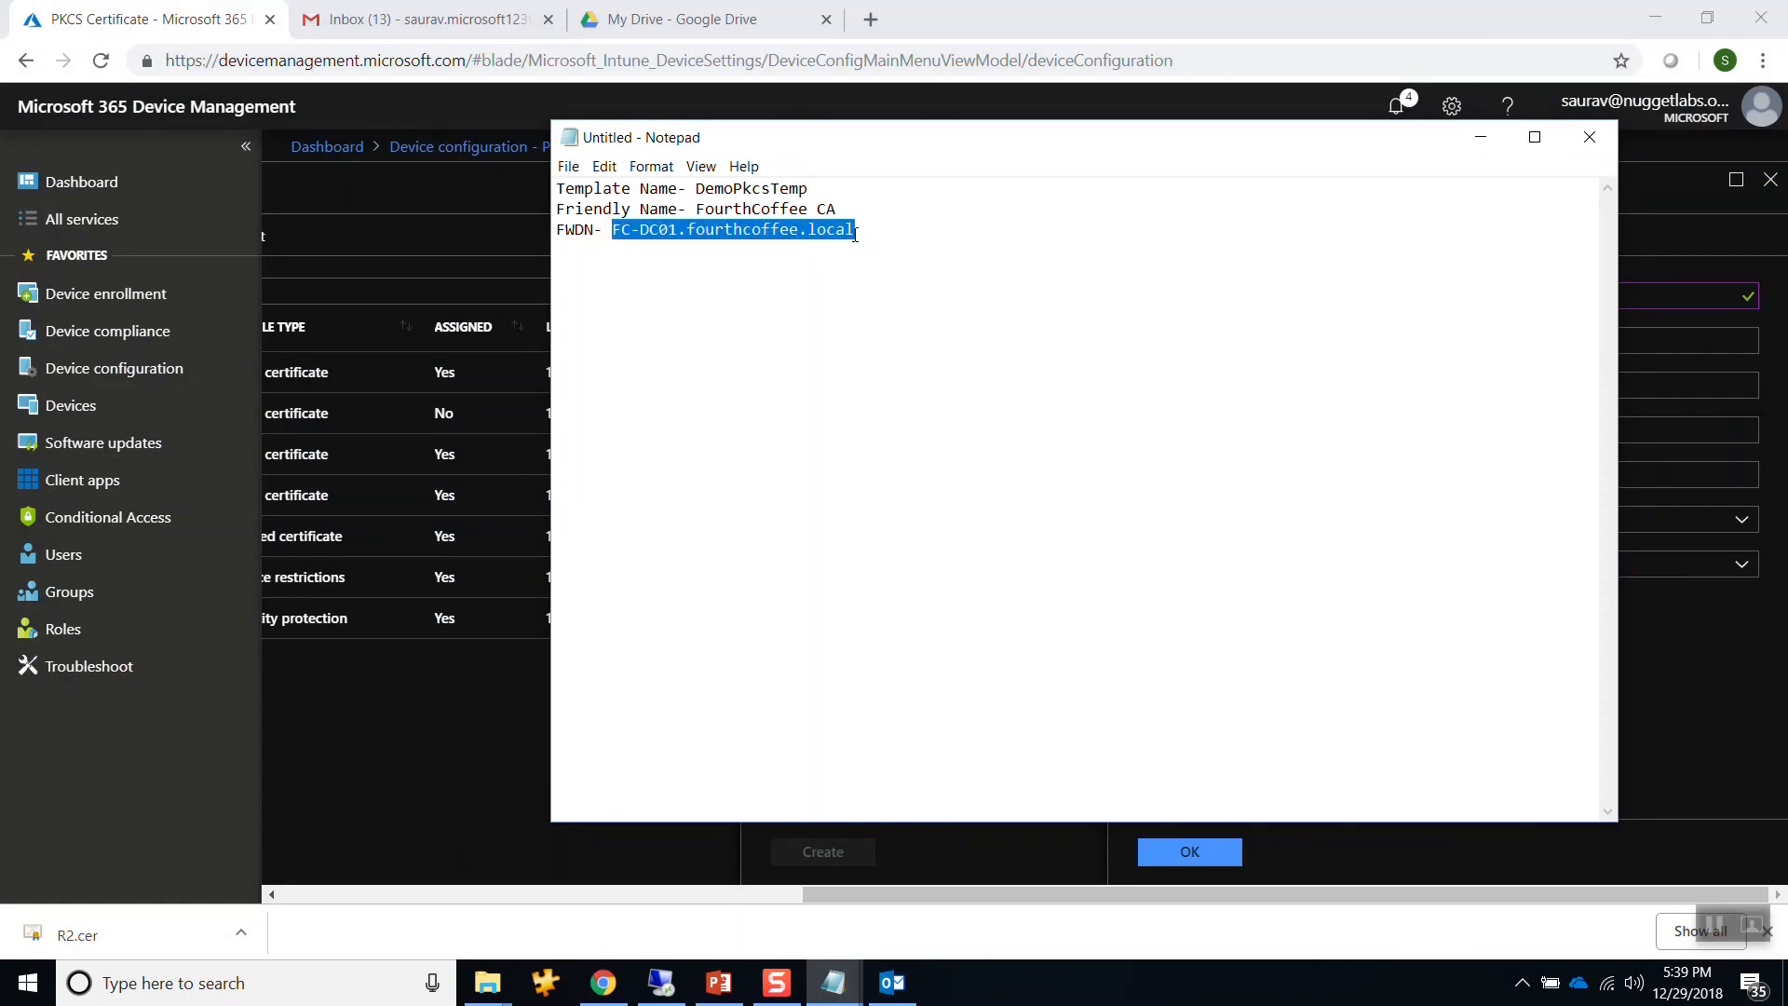
left_click(1417, 31)
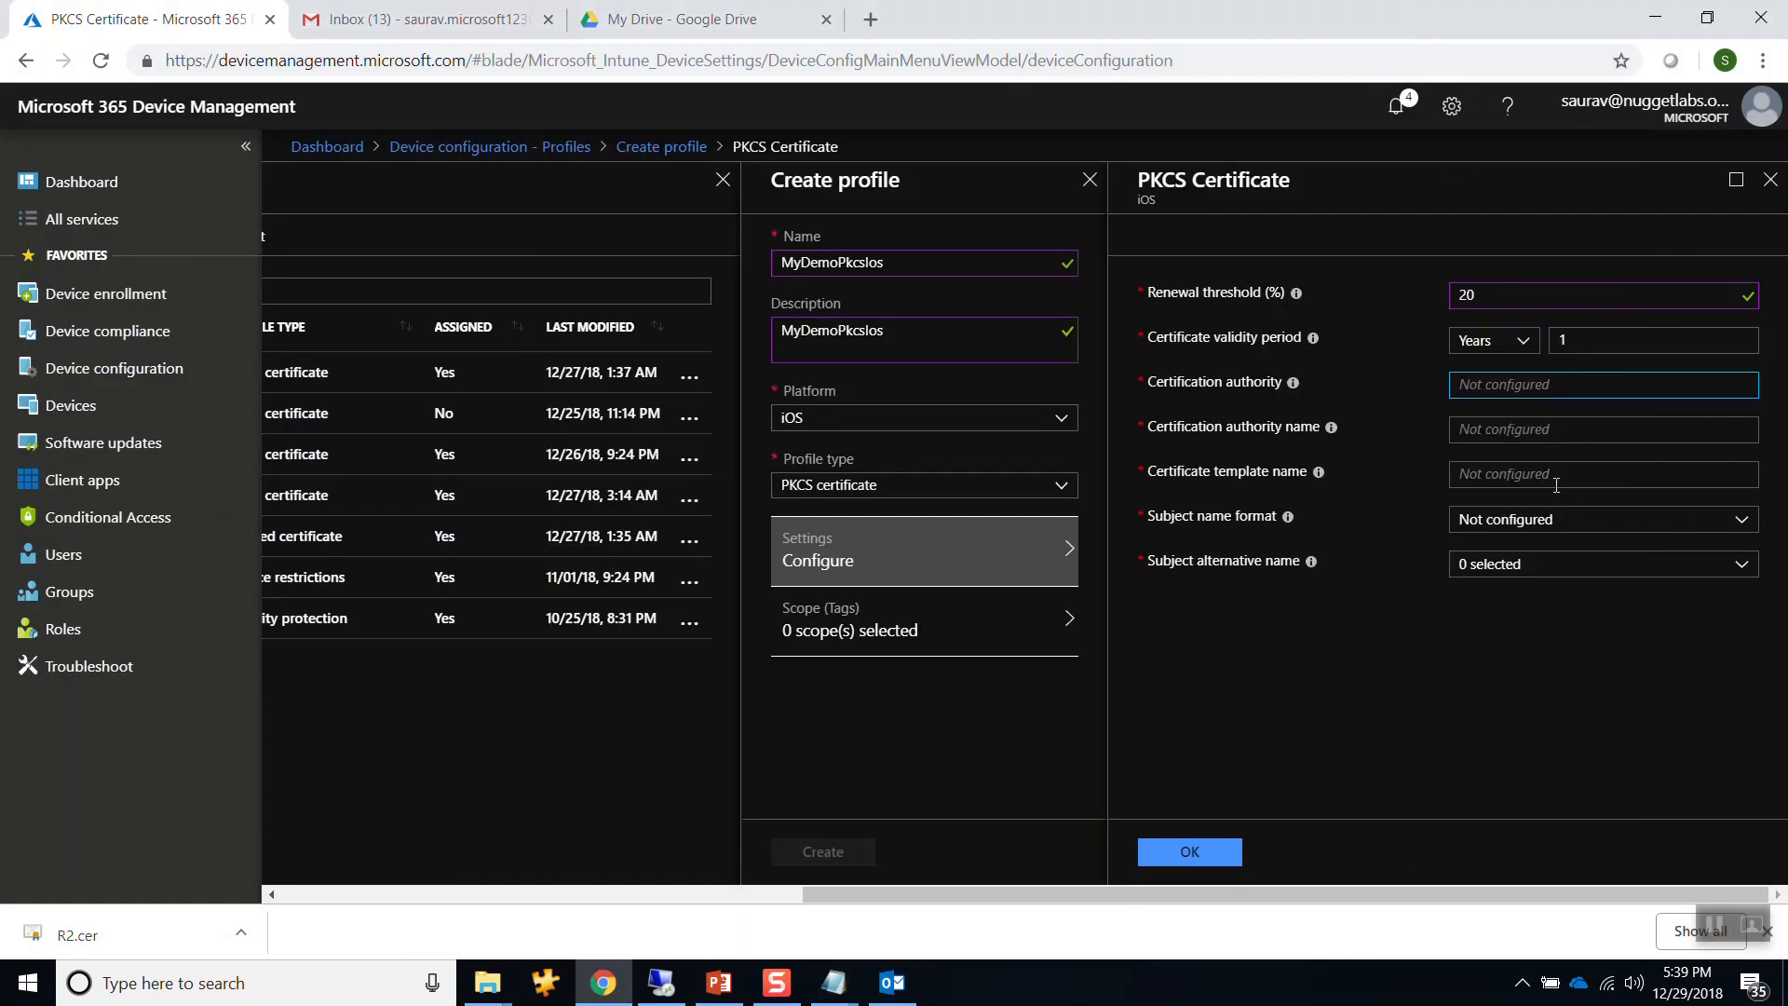
mouse_move(1291, 384)
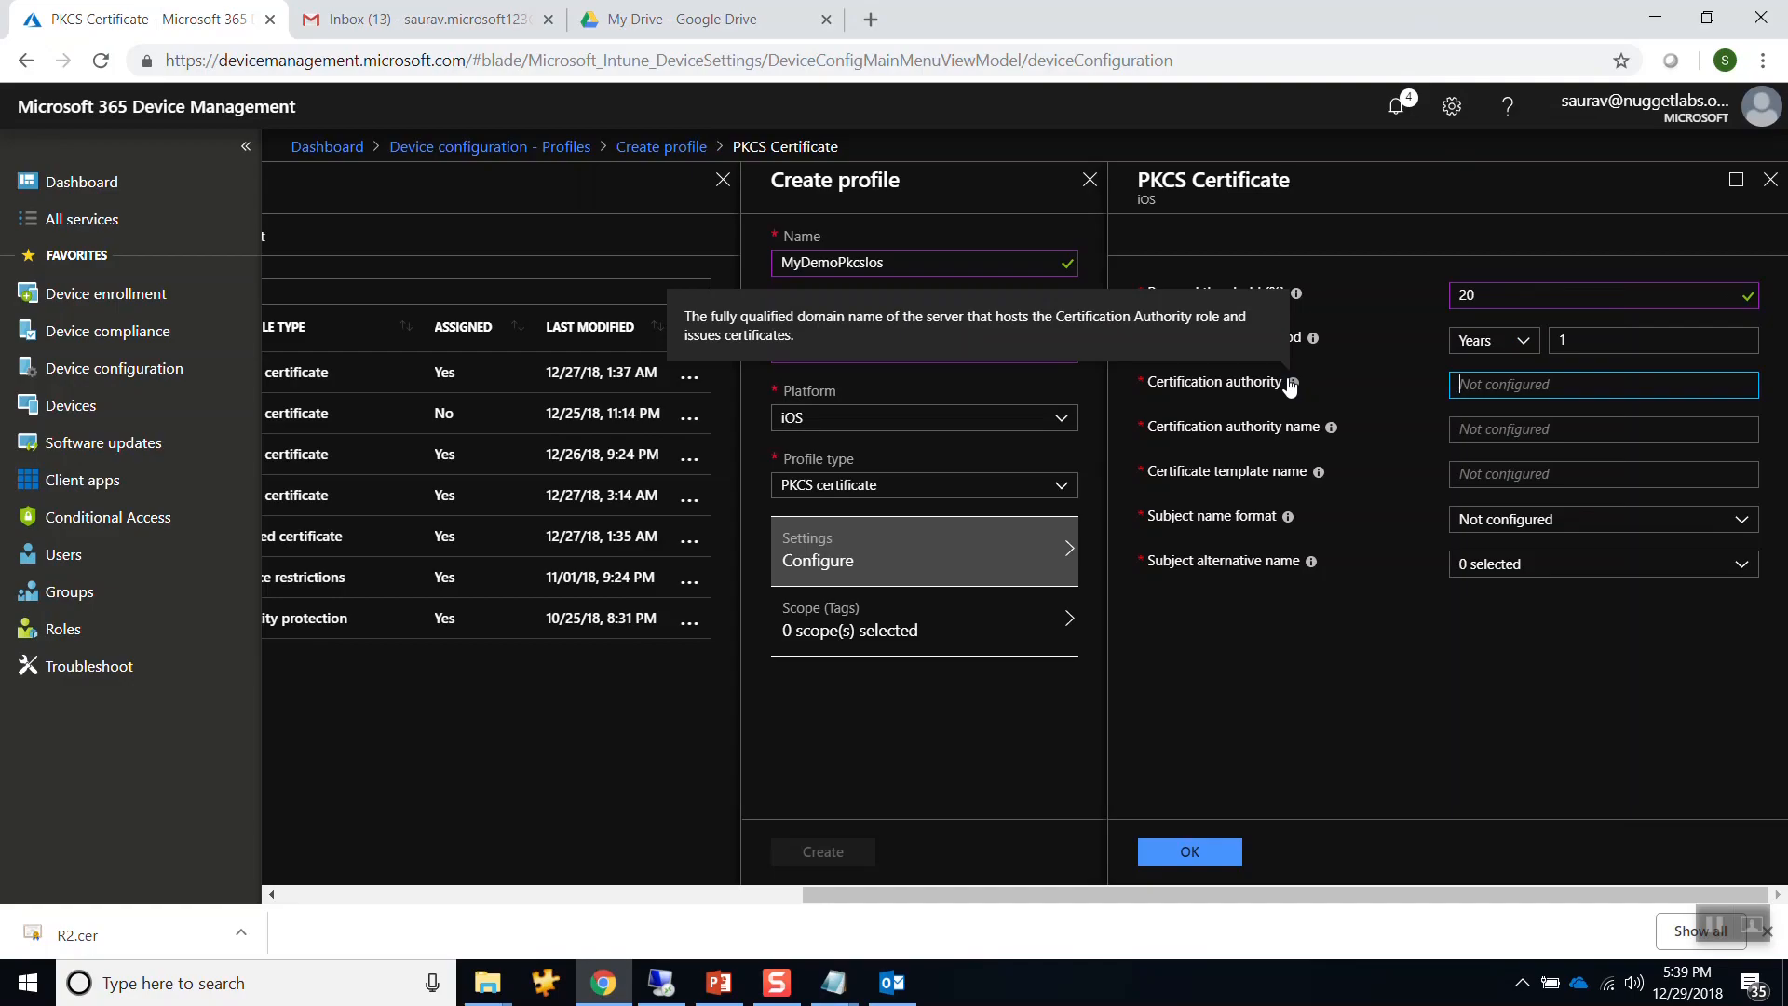
left_click(1517, 622)
left_click(1498, 384)
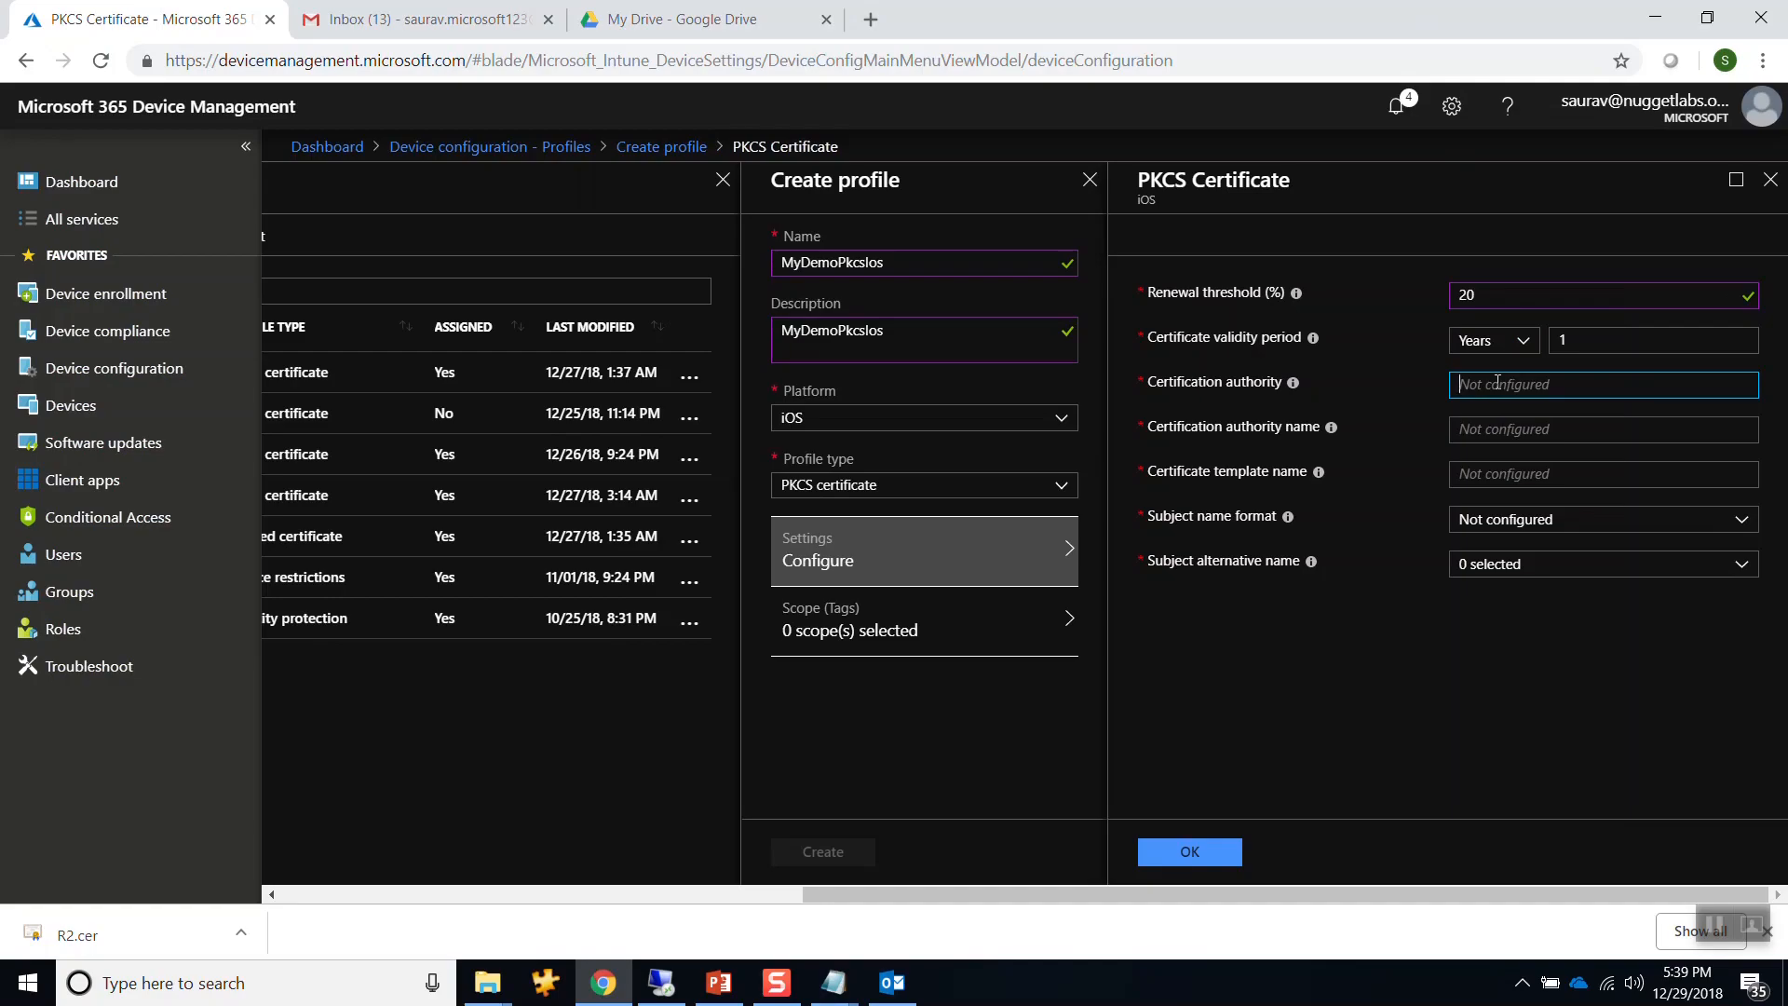
key("ctrl+v")
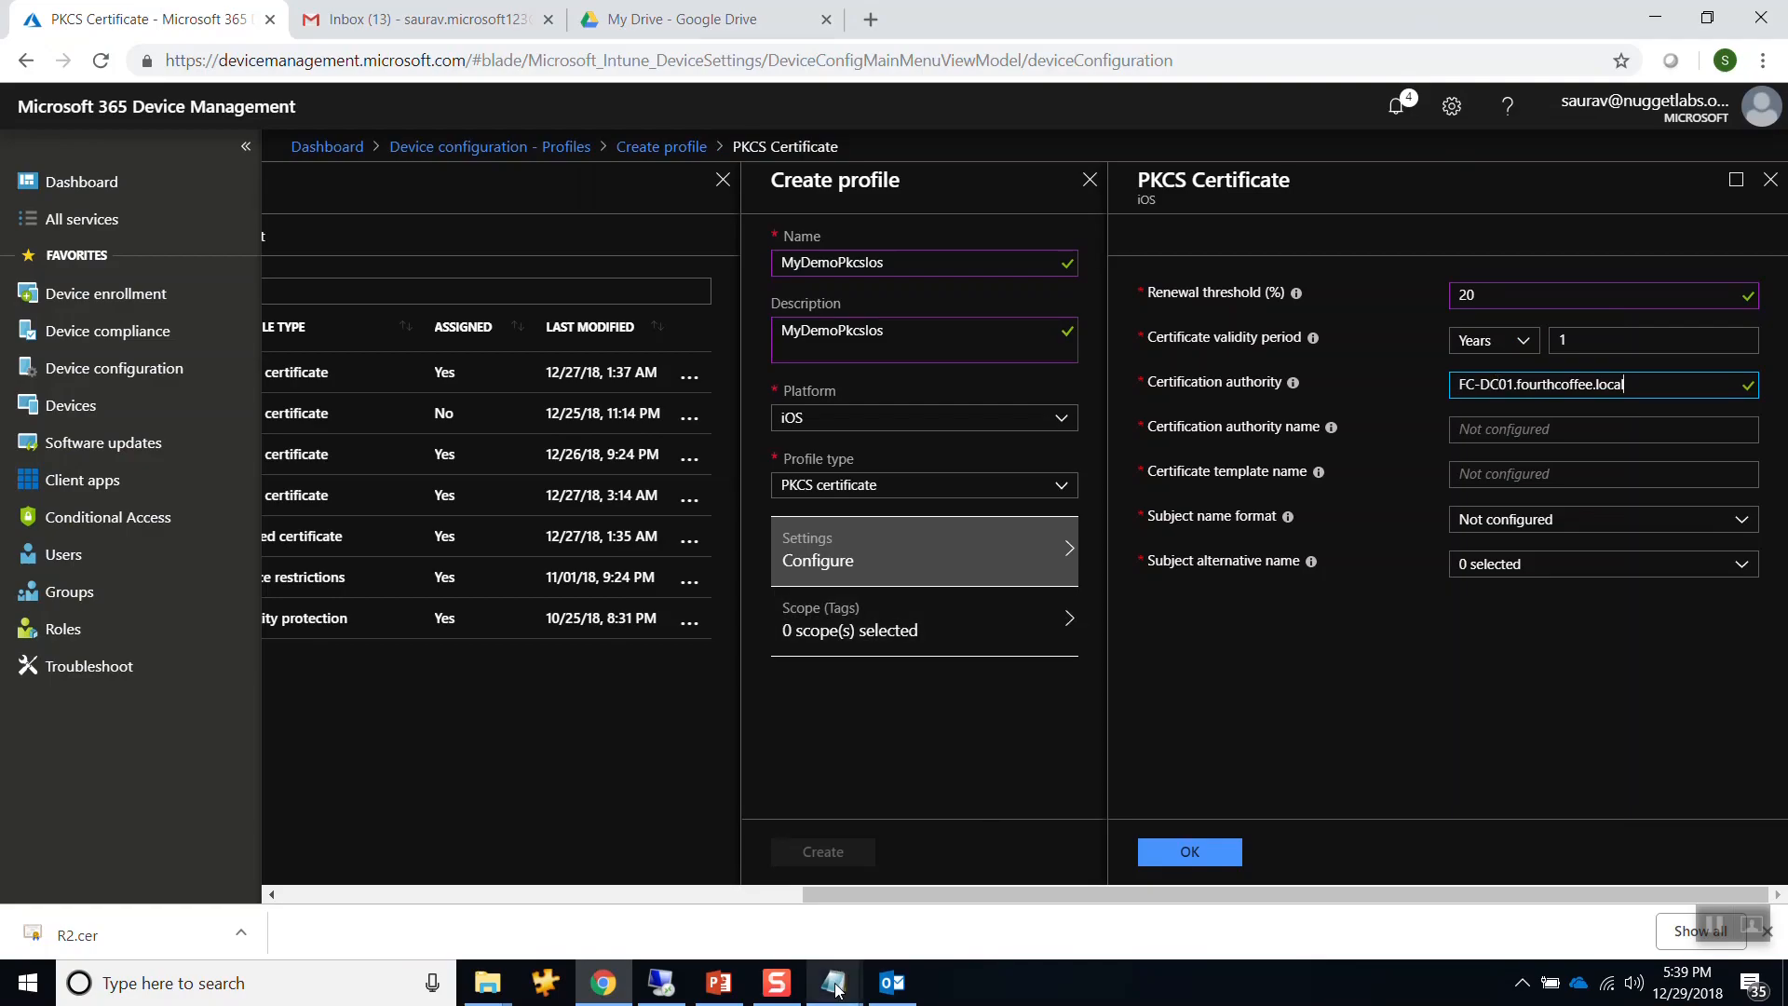
Move the notes window aside to keep the PKCS certificate settings visible.
mouse_move(833, 982)
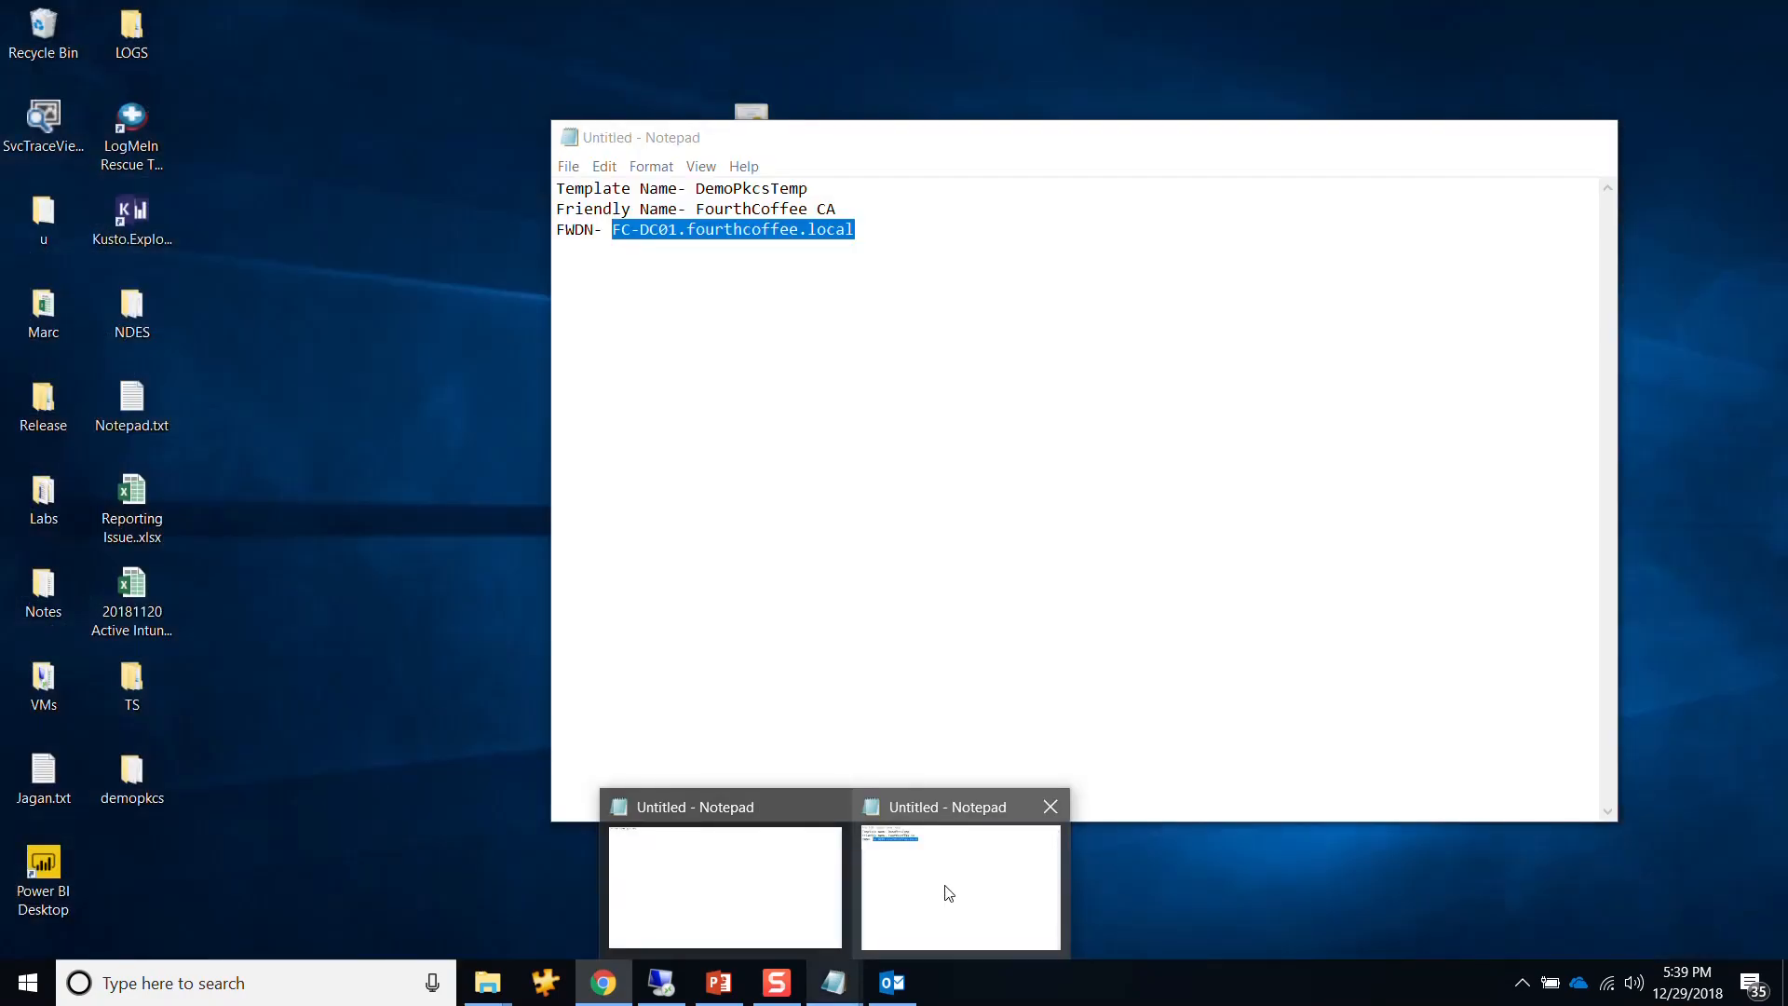
left_click(948, 892)
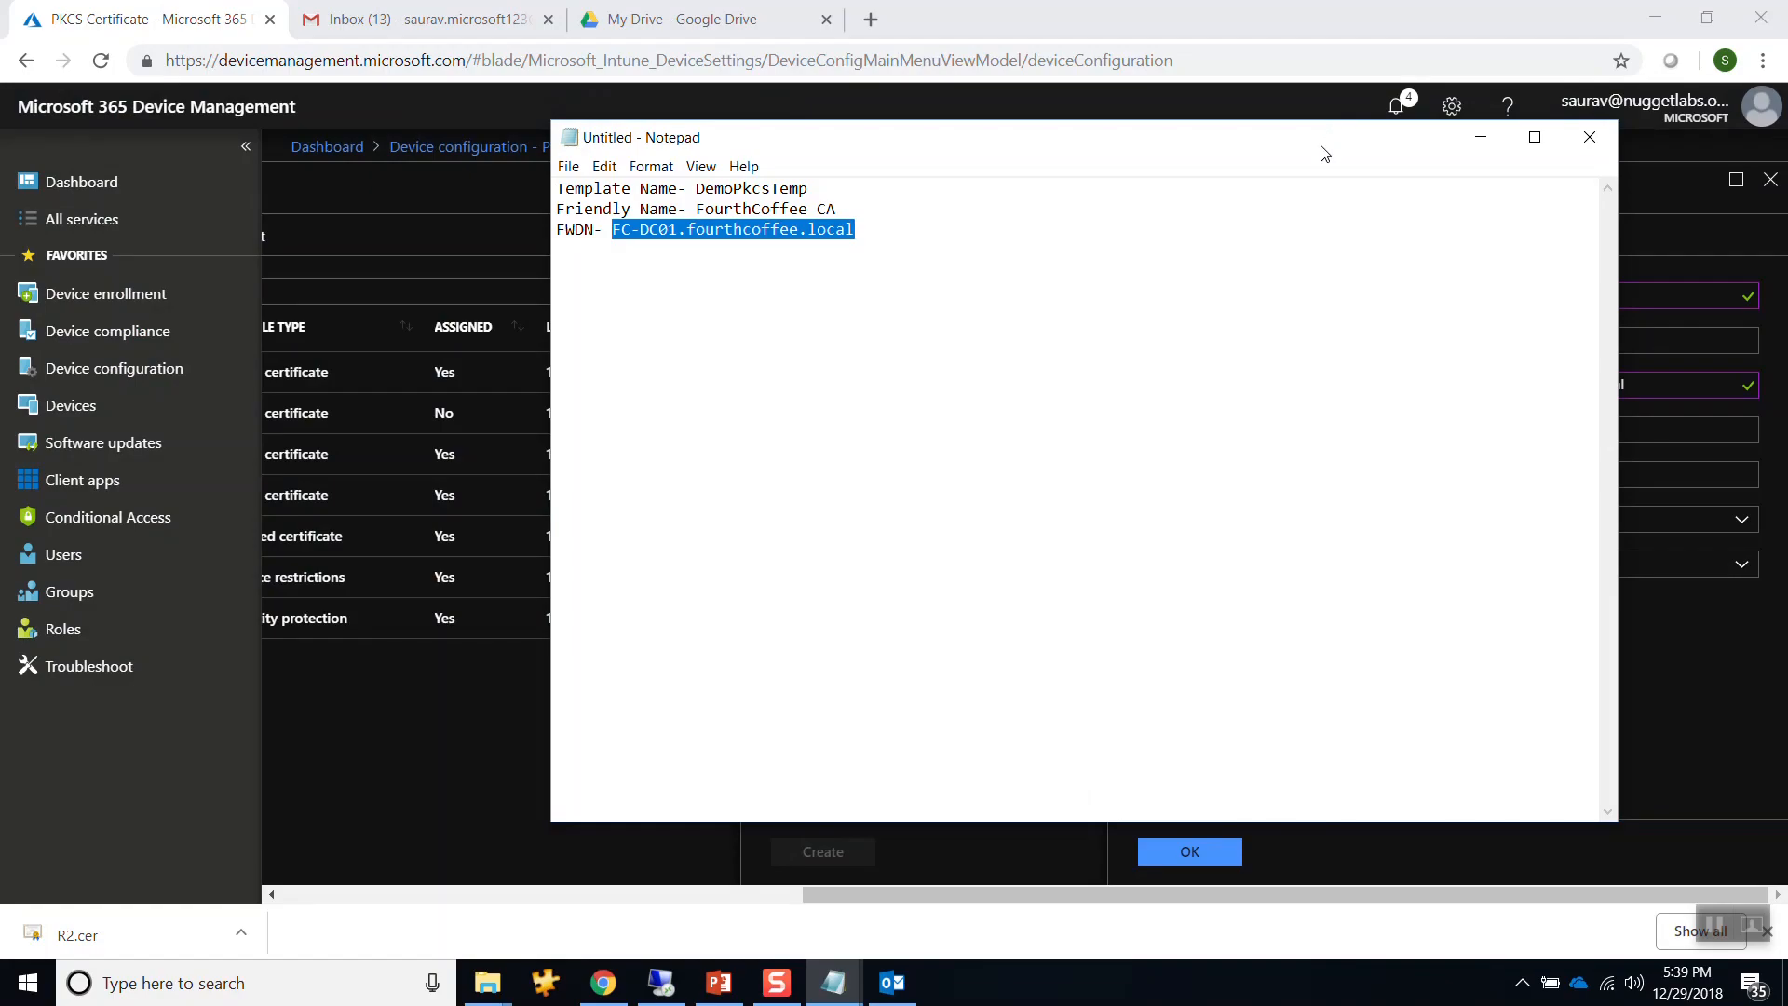
left_click_drag(1330, 130, 677, 234)
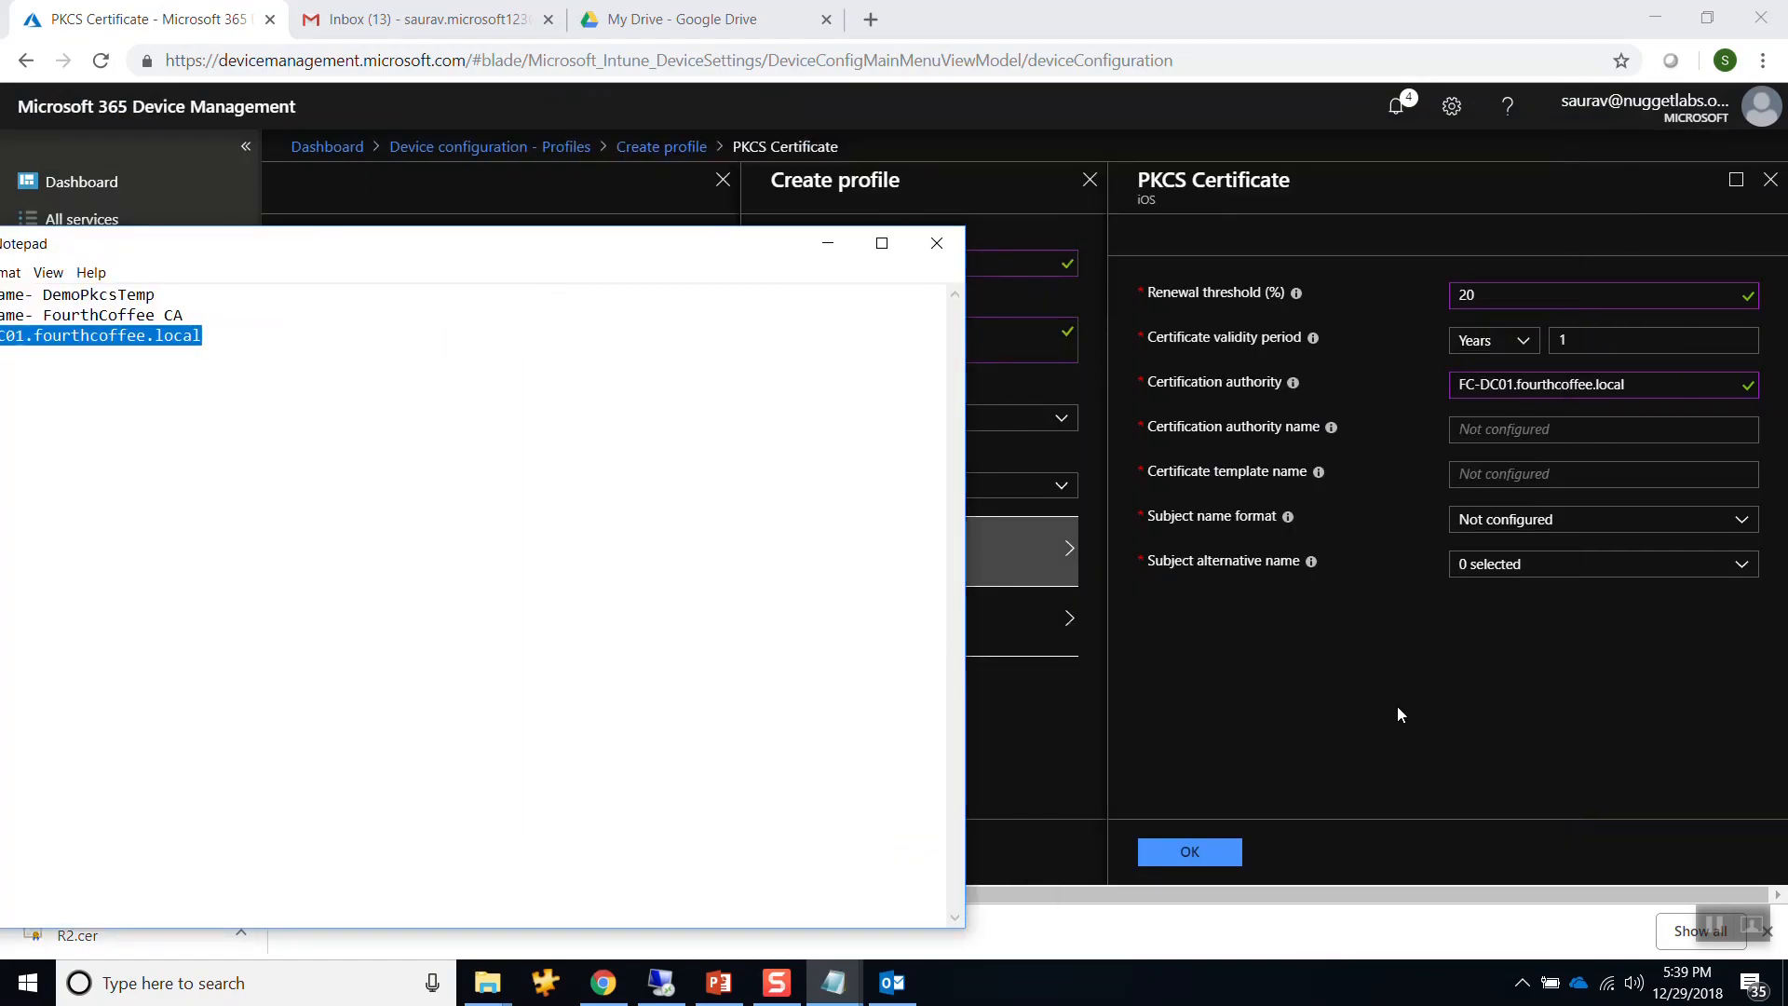
left_click(1392, 520)
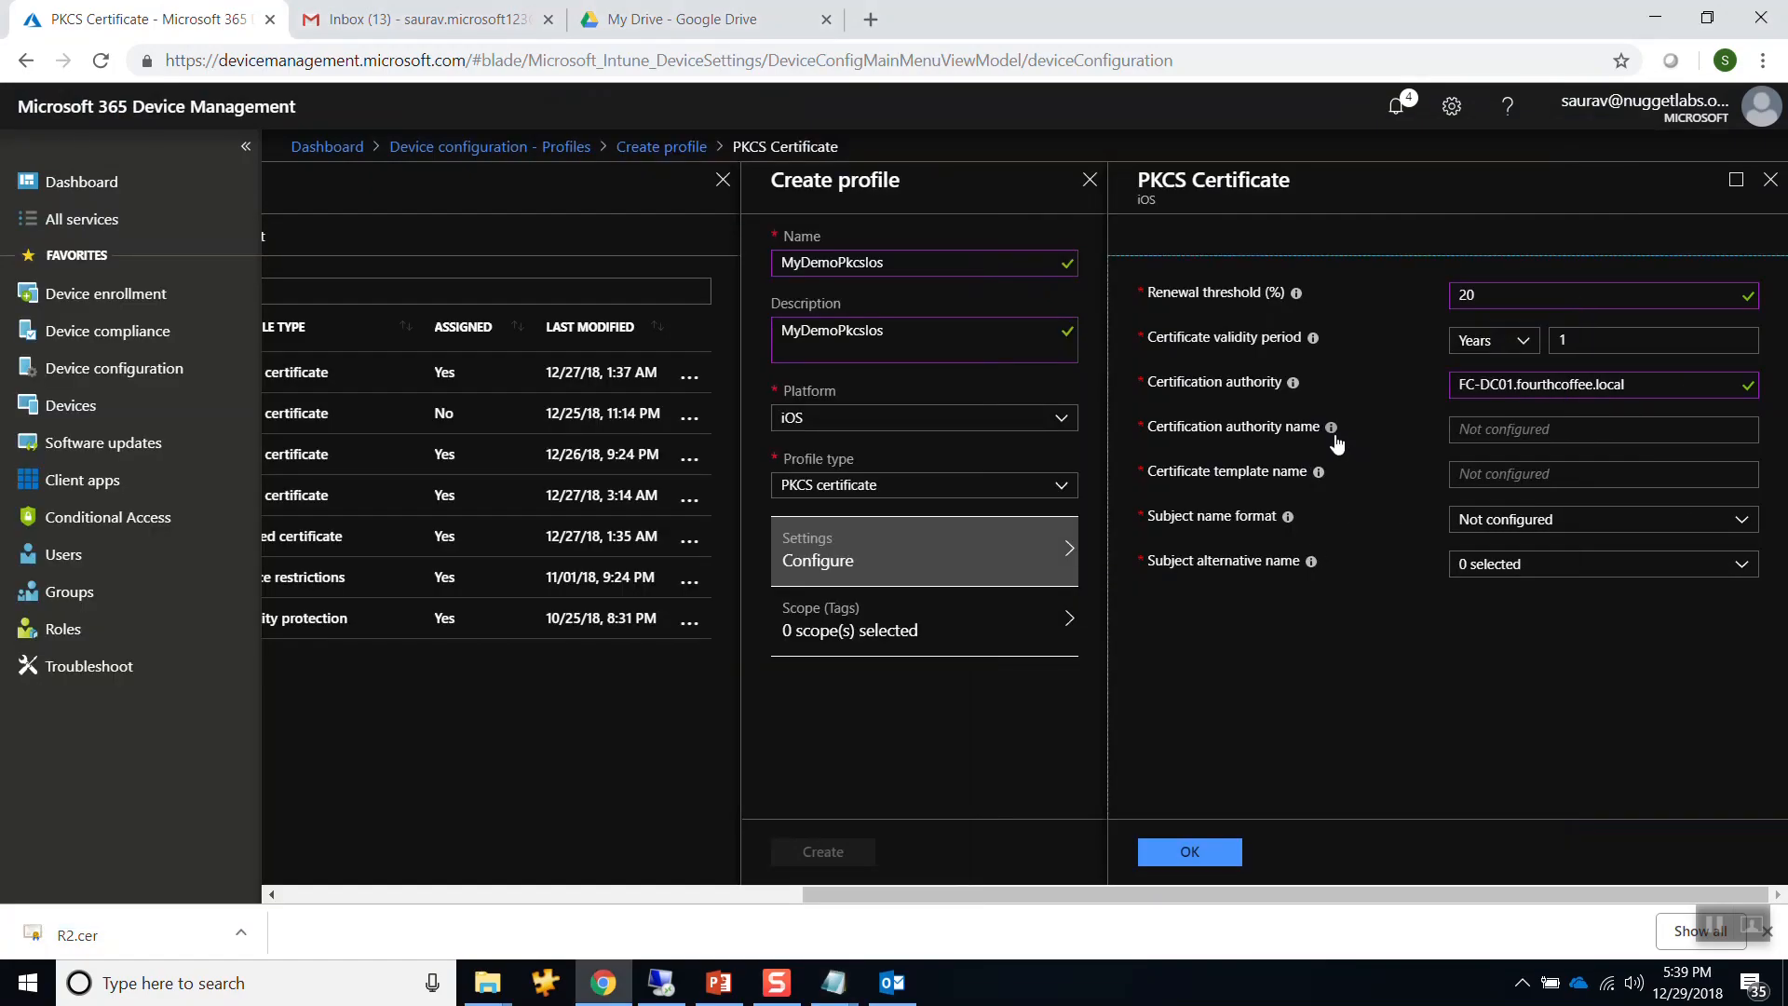
mouse_move(1337, 443)
Open the FC-DC01 VM window in the remote session and select FourthCoffee CA.
left_click(669, 980)
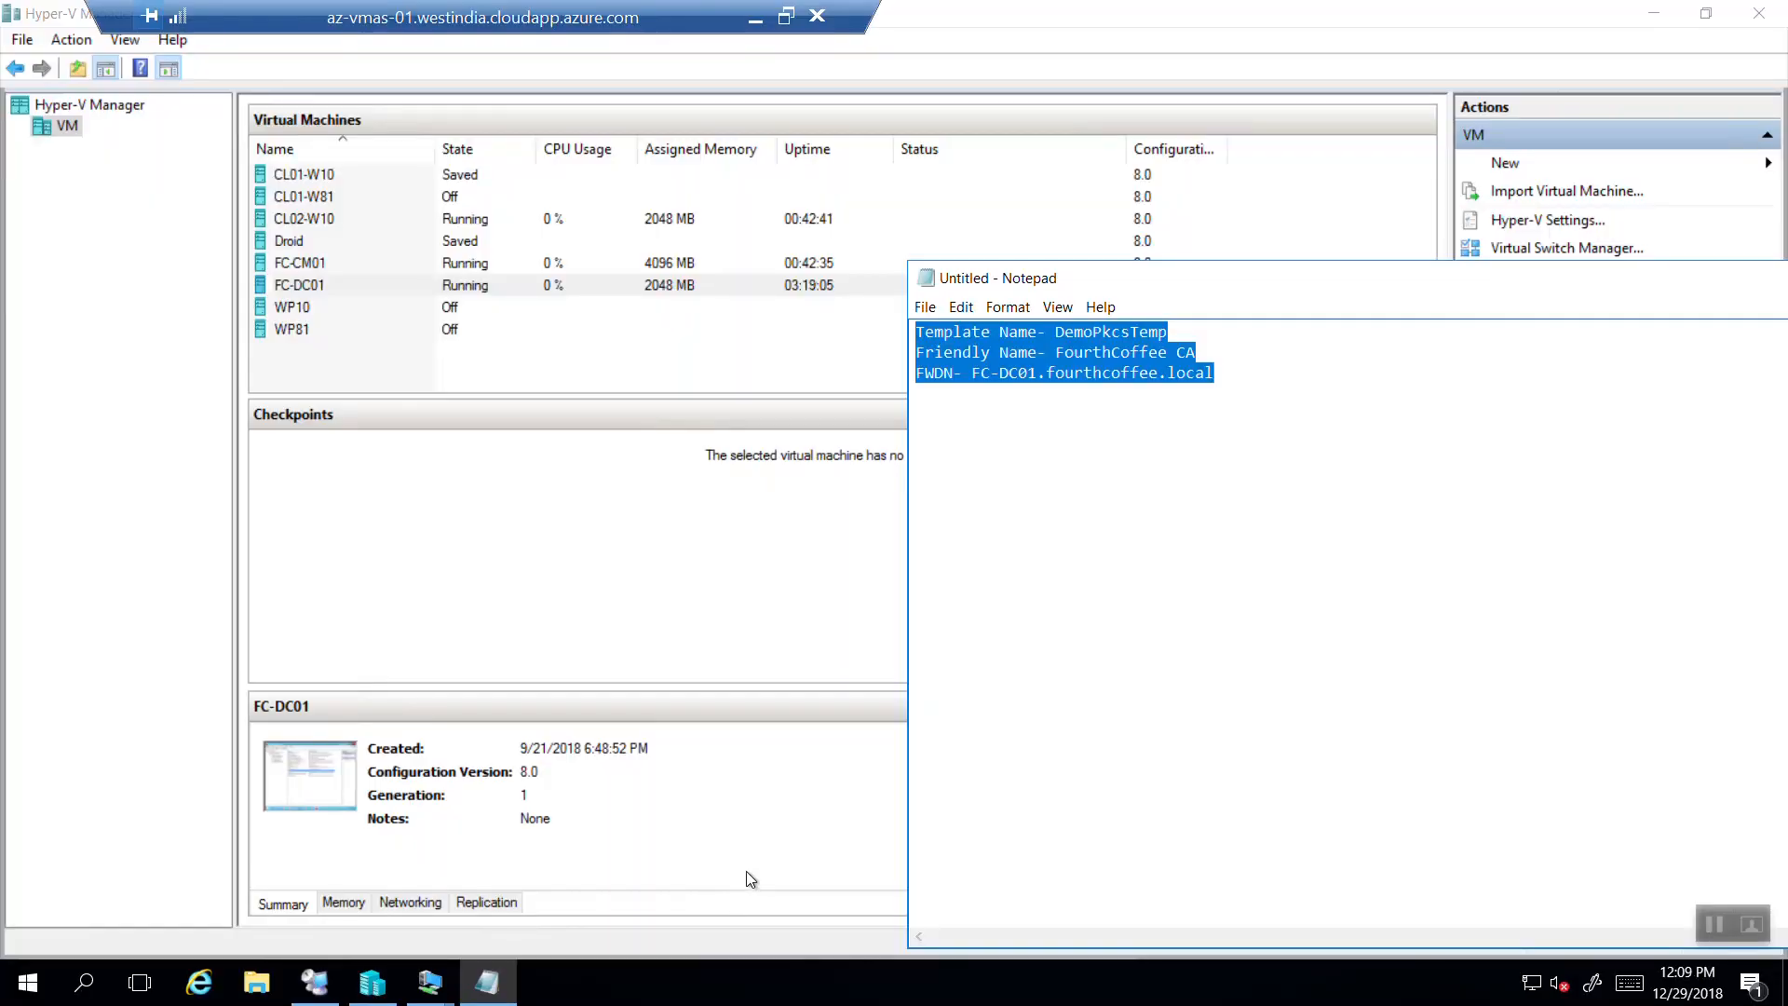
left_click(434, 983)
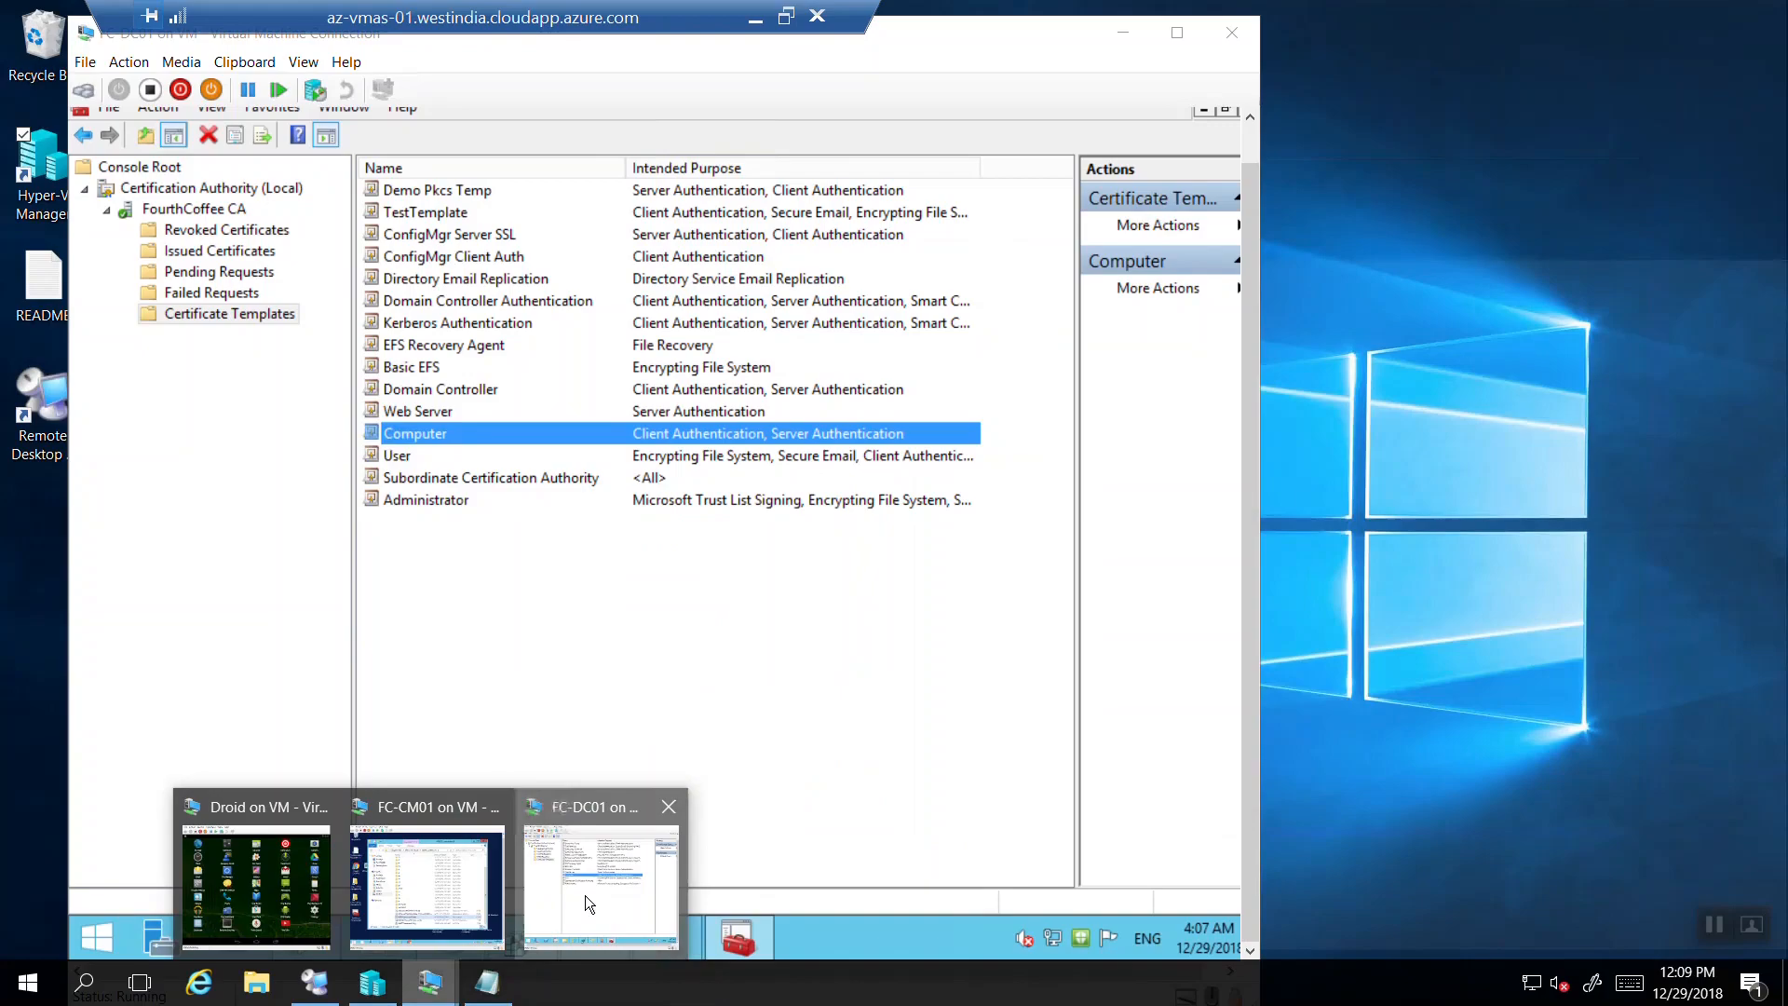
left_click(585, 896)
left_click(229, 212)
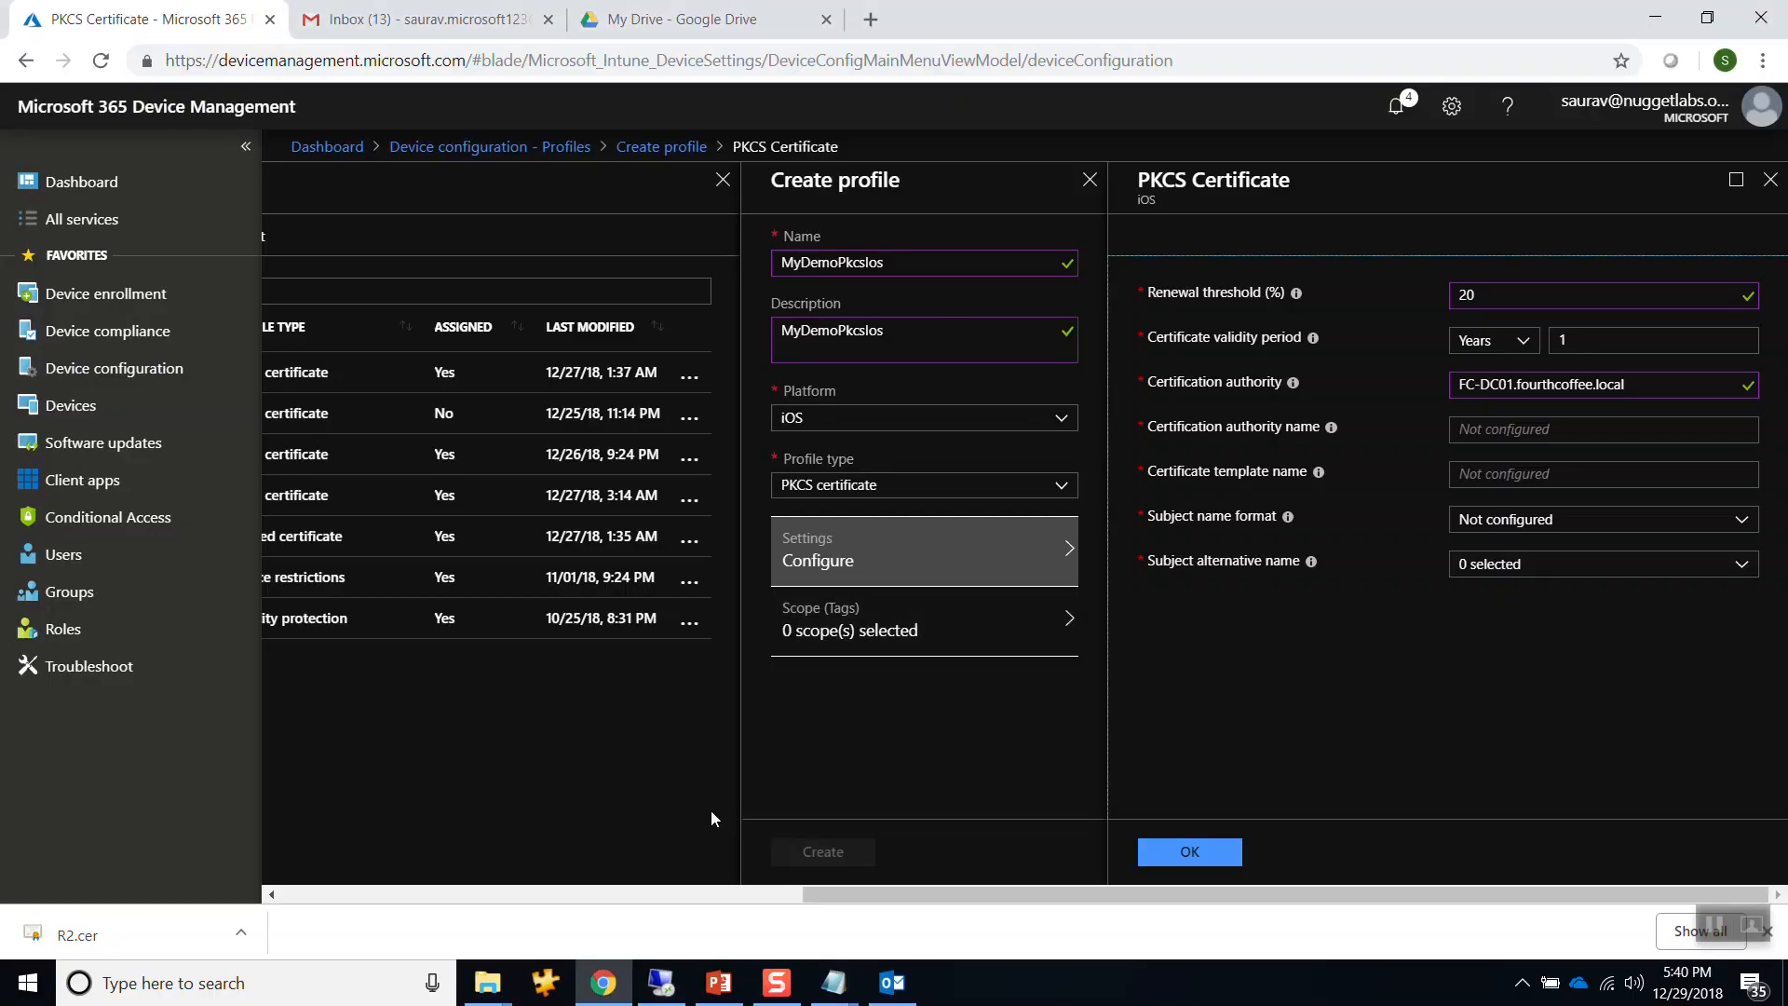
Copy FourthCoffee CA from the notes into the certification authority name field.
mouse_move(834, 979)
left_click(925, 925)
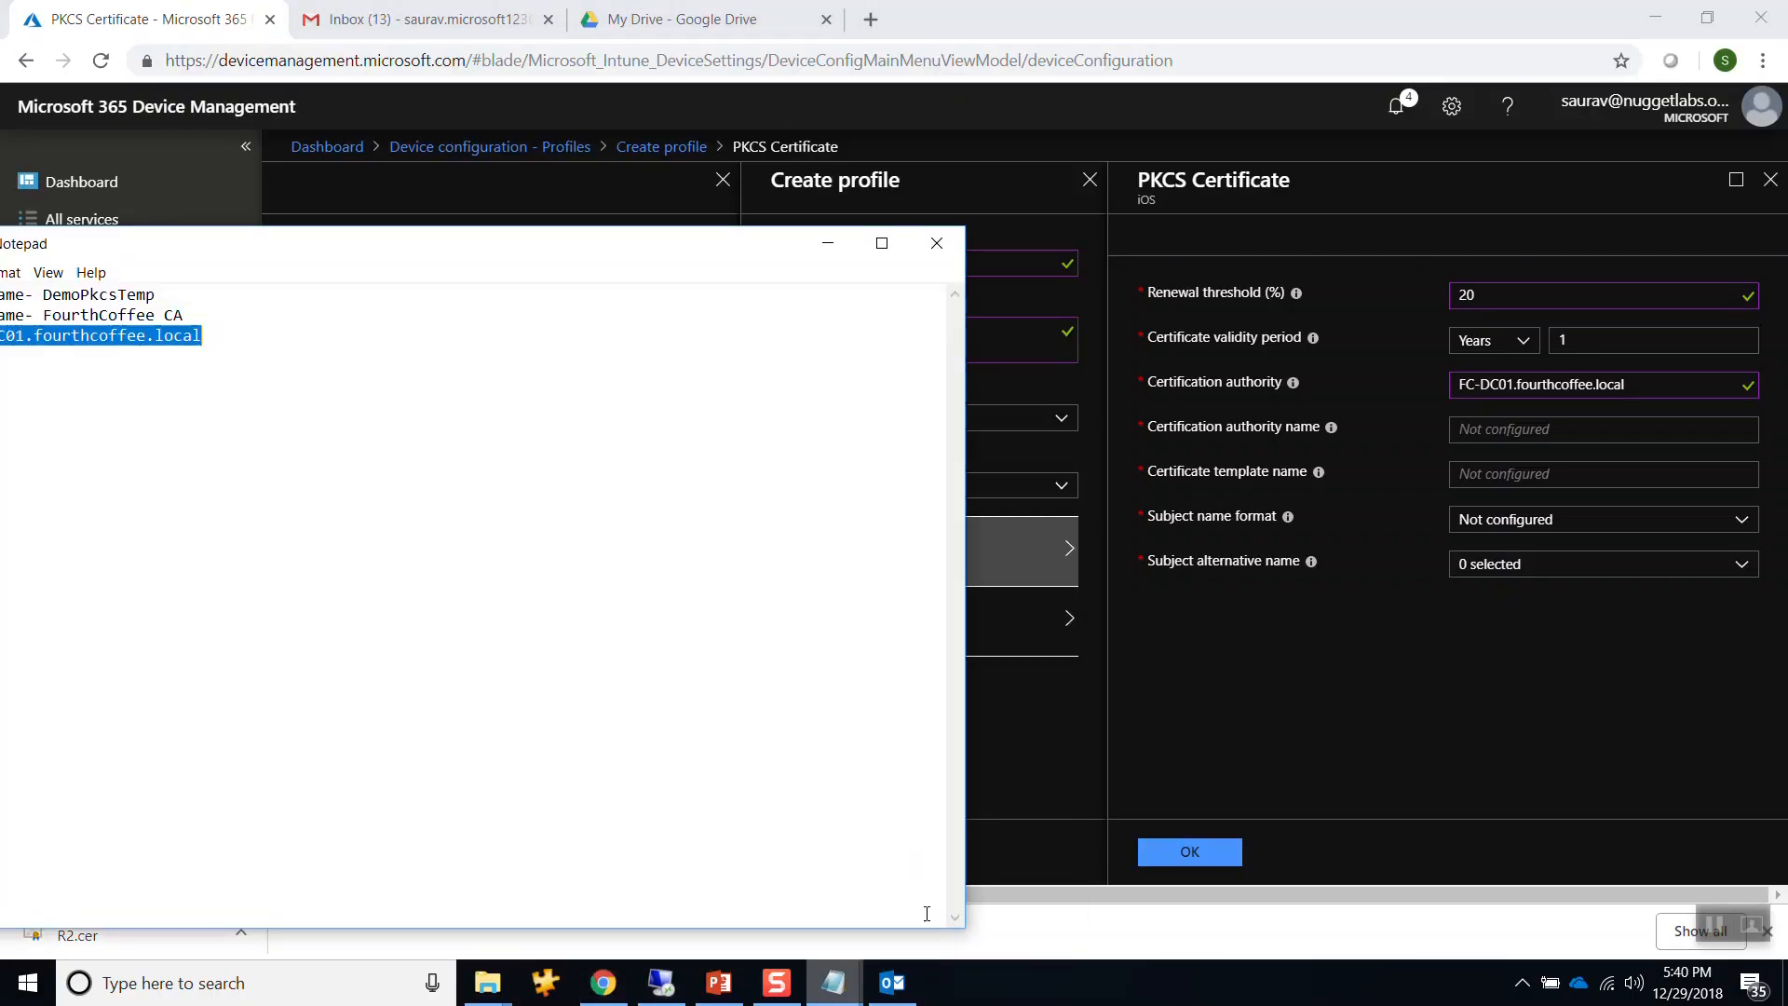
left_click_drag(47, 316, 183, 319)
key("ctrl+c")
left_click(1525, 429)
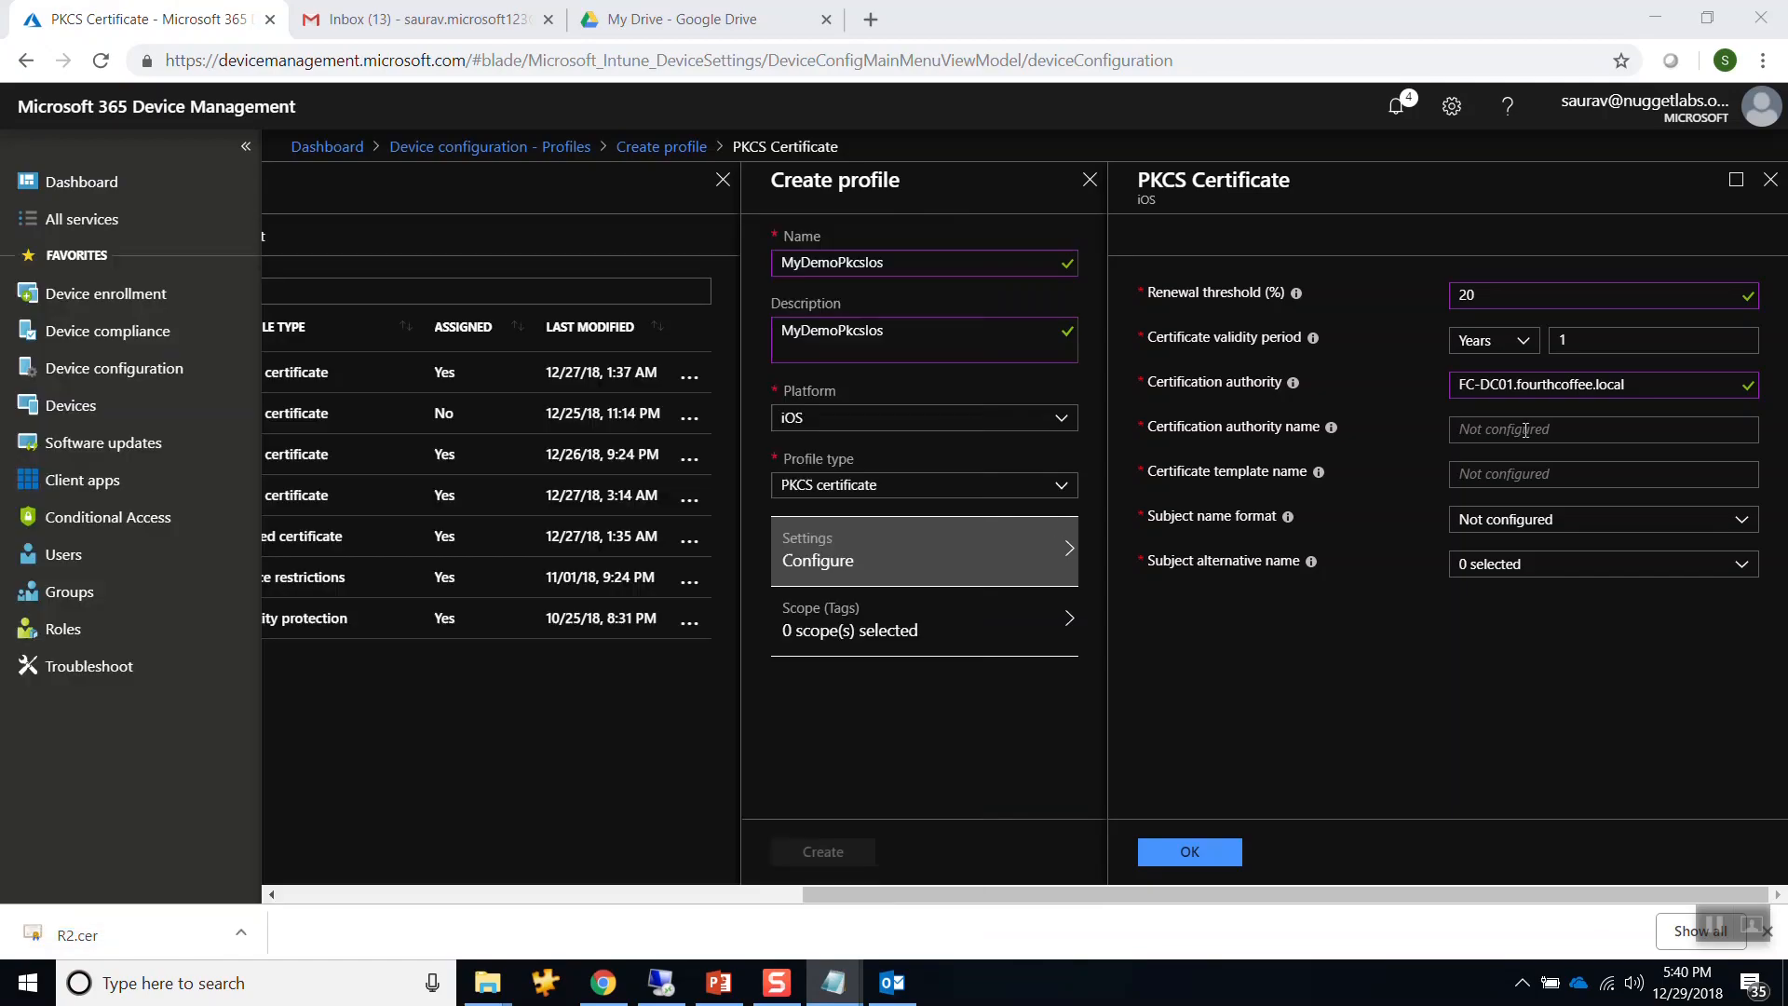
key("ctrl+v")
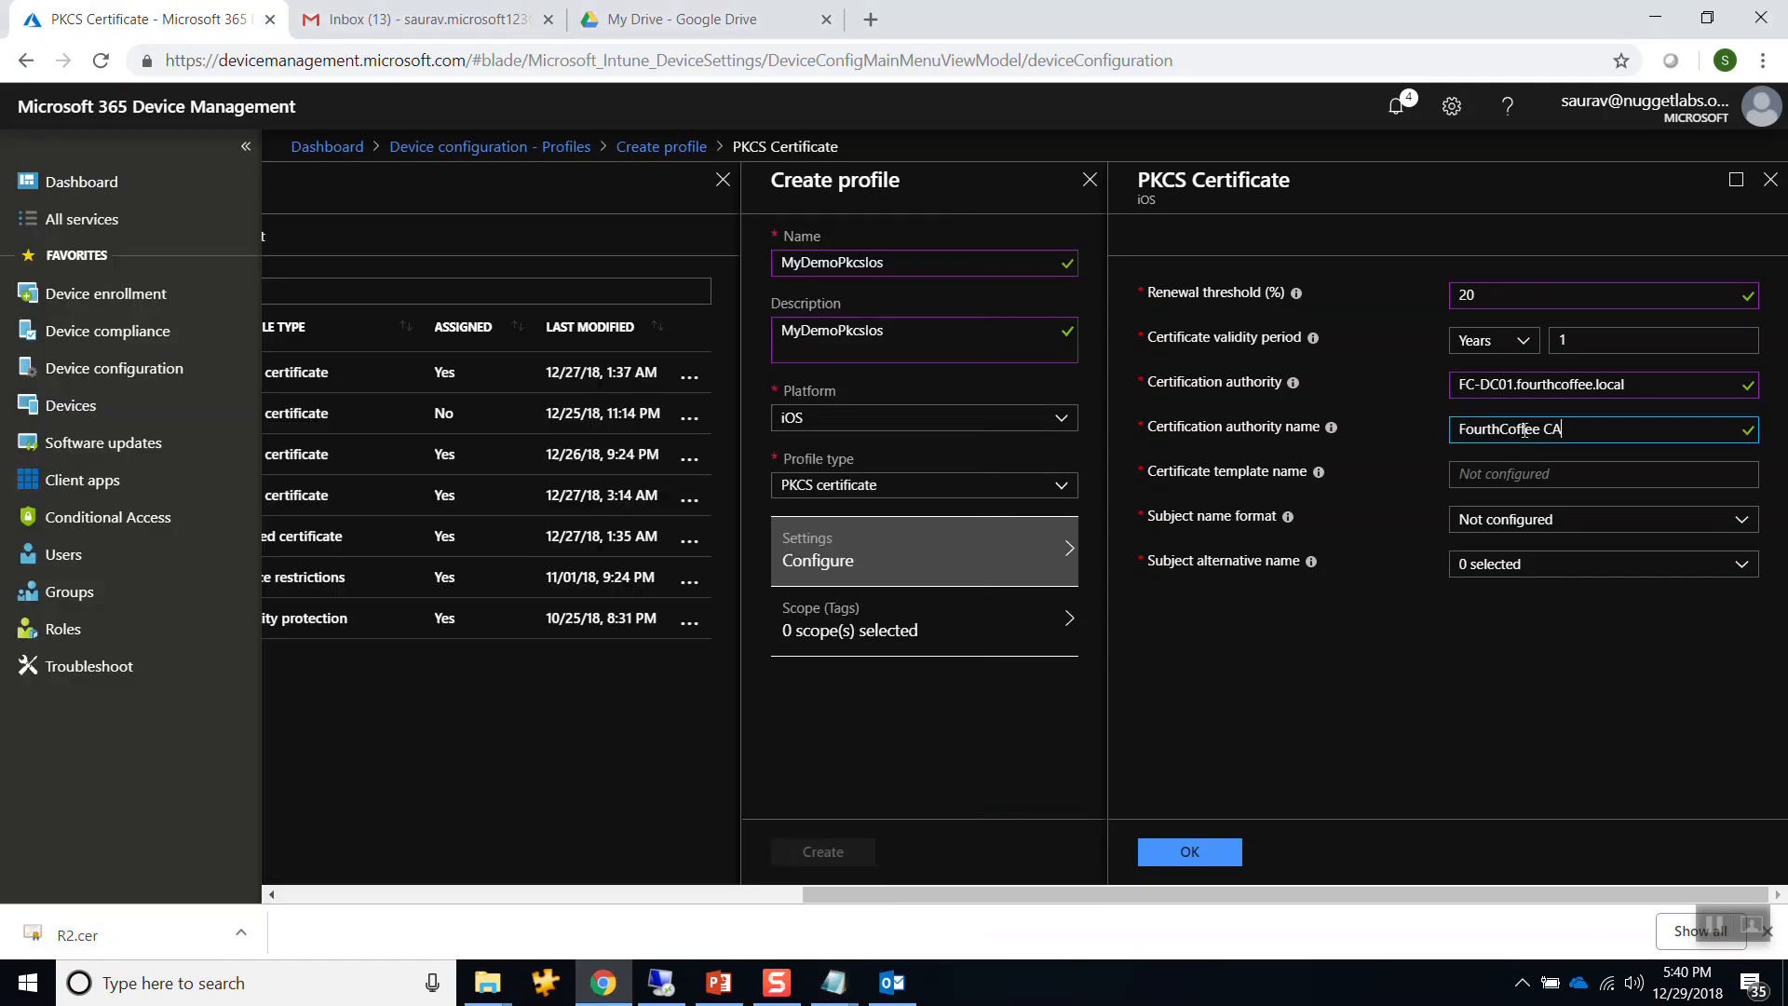
Copy DemoPkcsTemp from the notes into the certificate template name field.
left_click(834, 983)
left_click(942, 863)
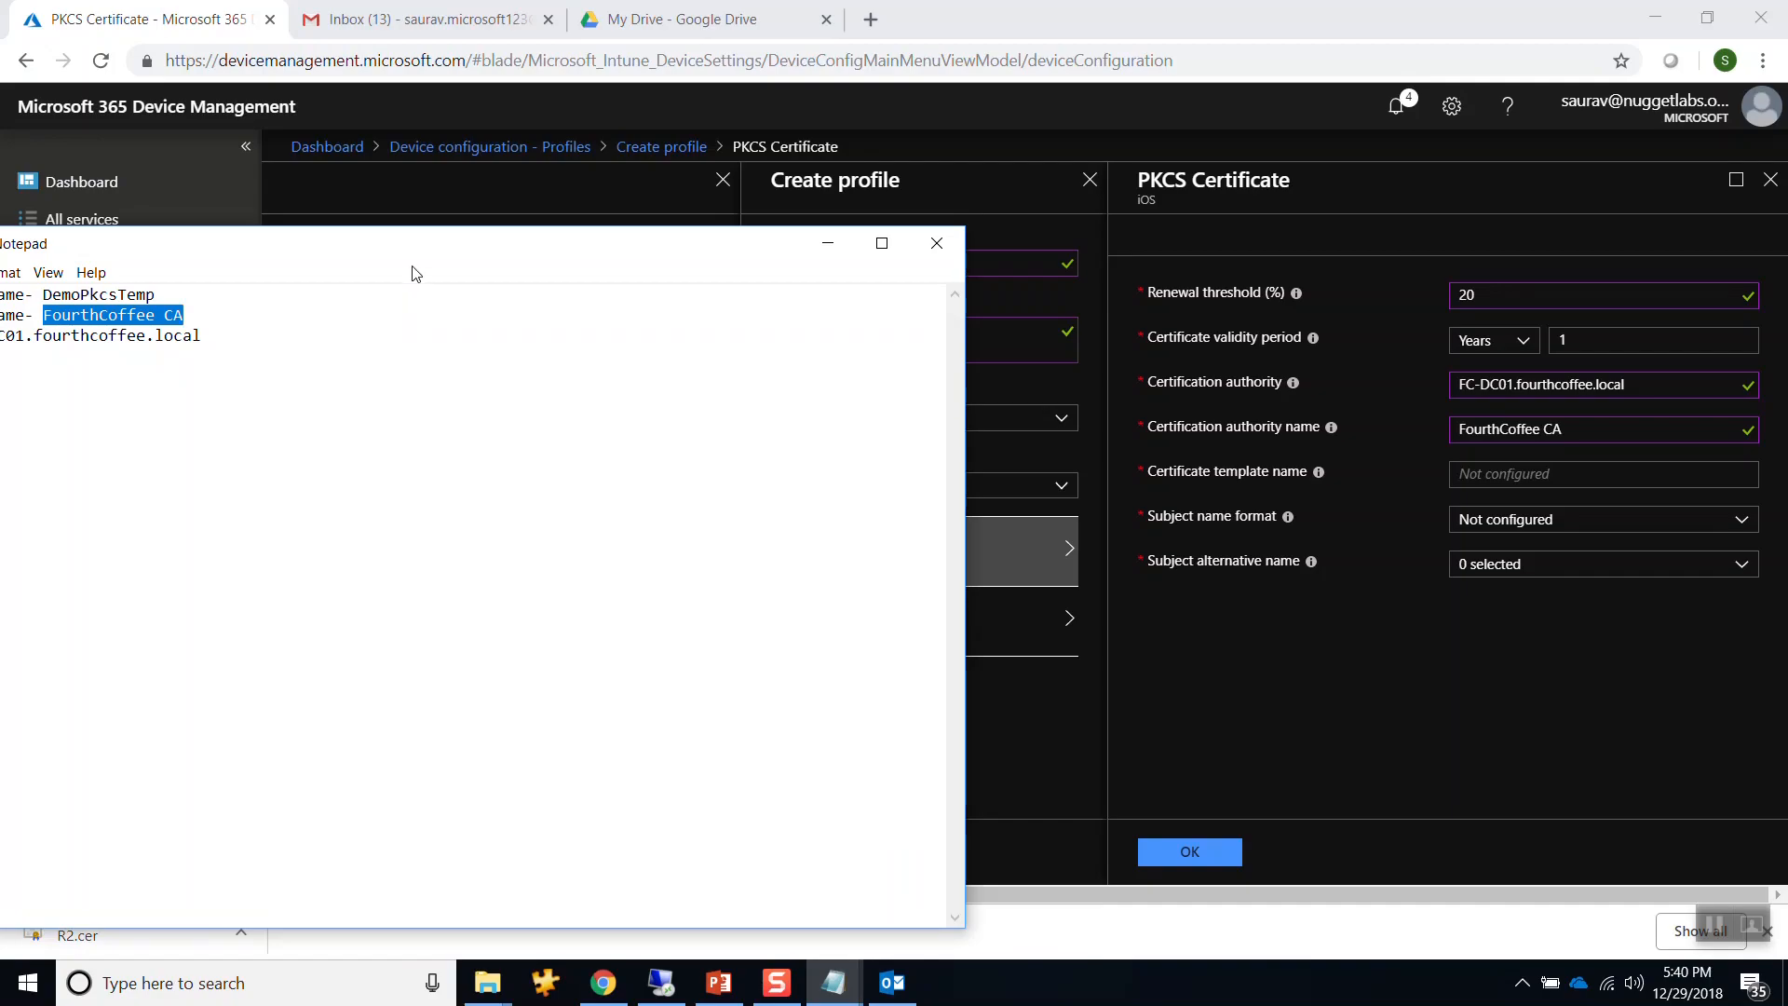
left_click_drag(410, 246, 516, 236)
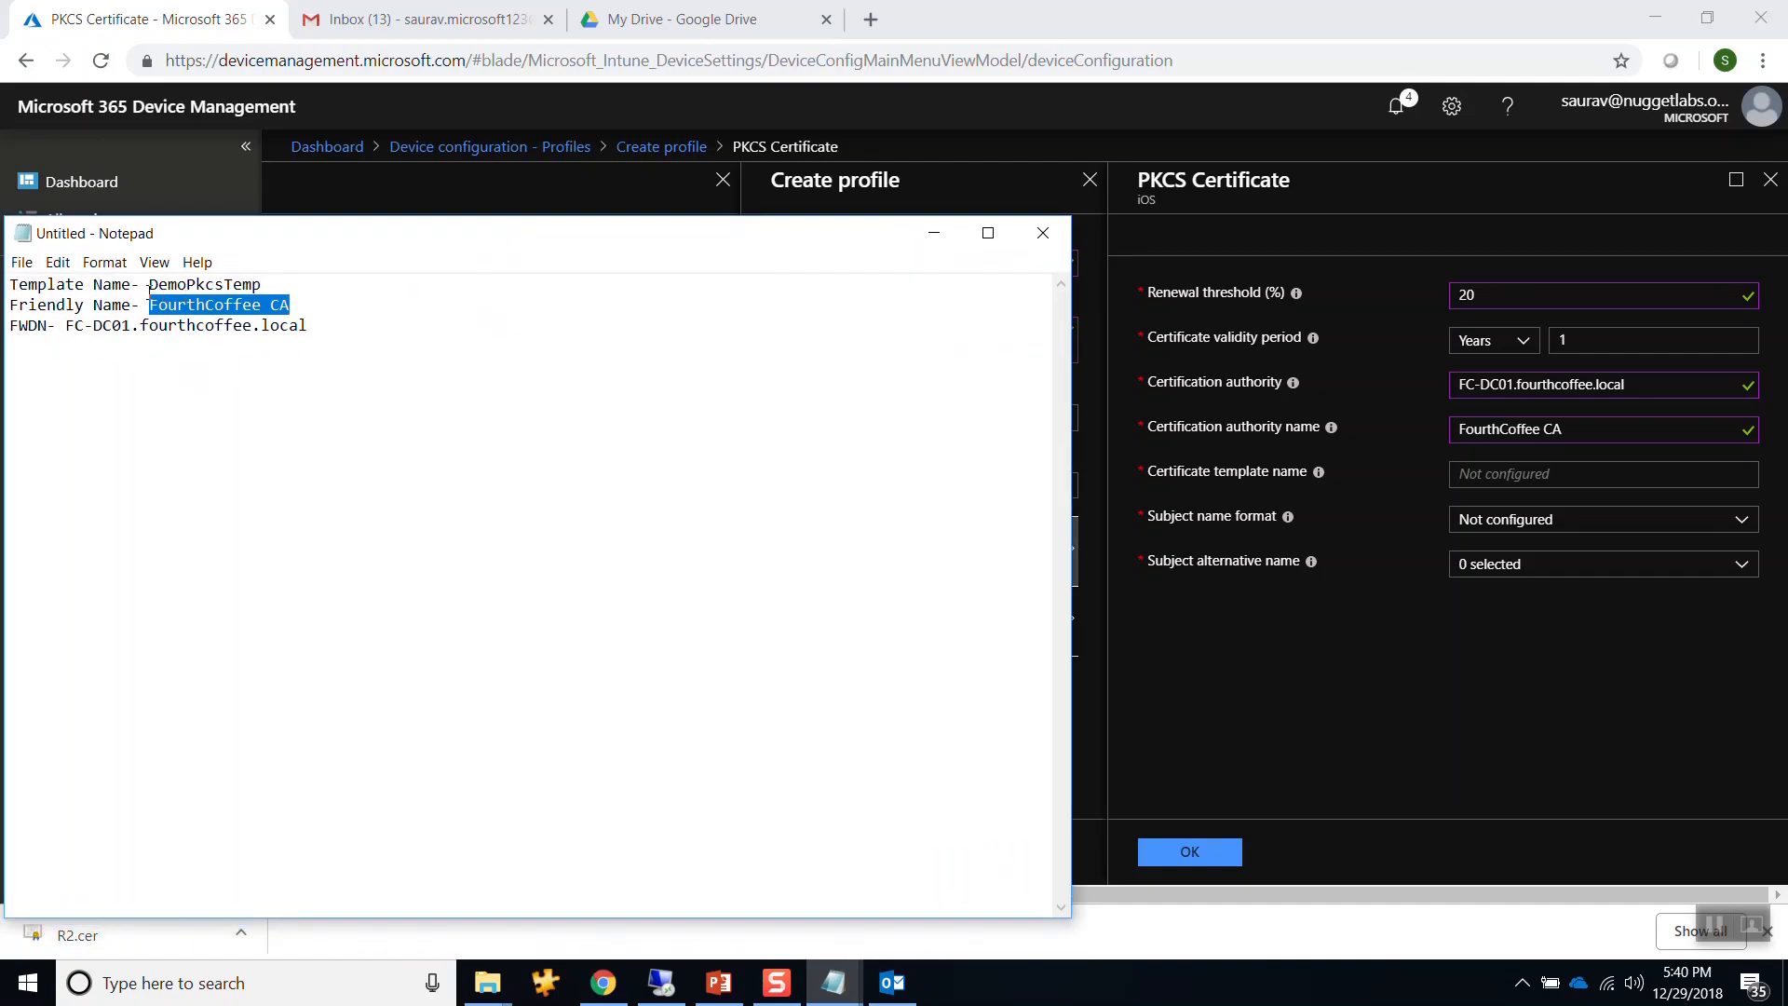
left_click_drag(149, 285, 265, 285)
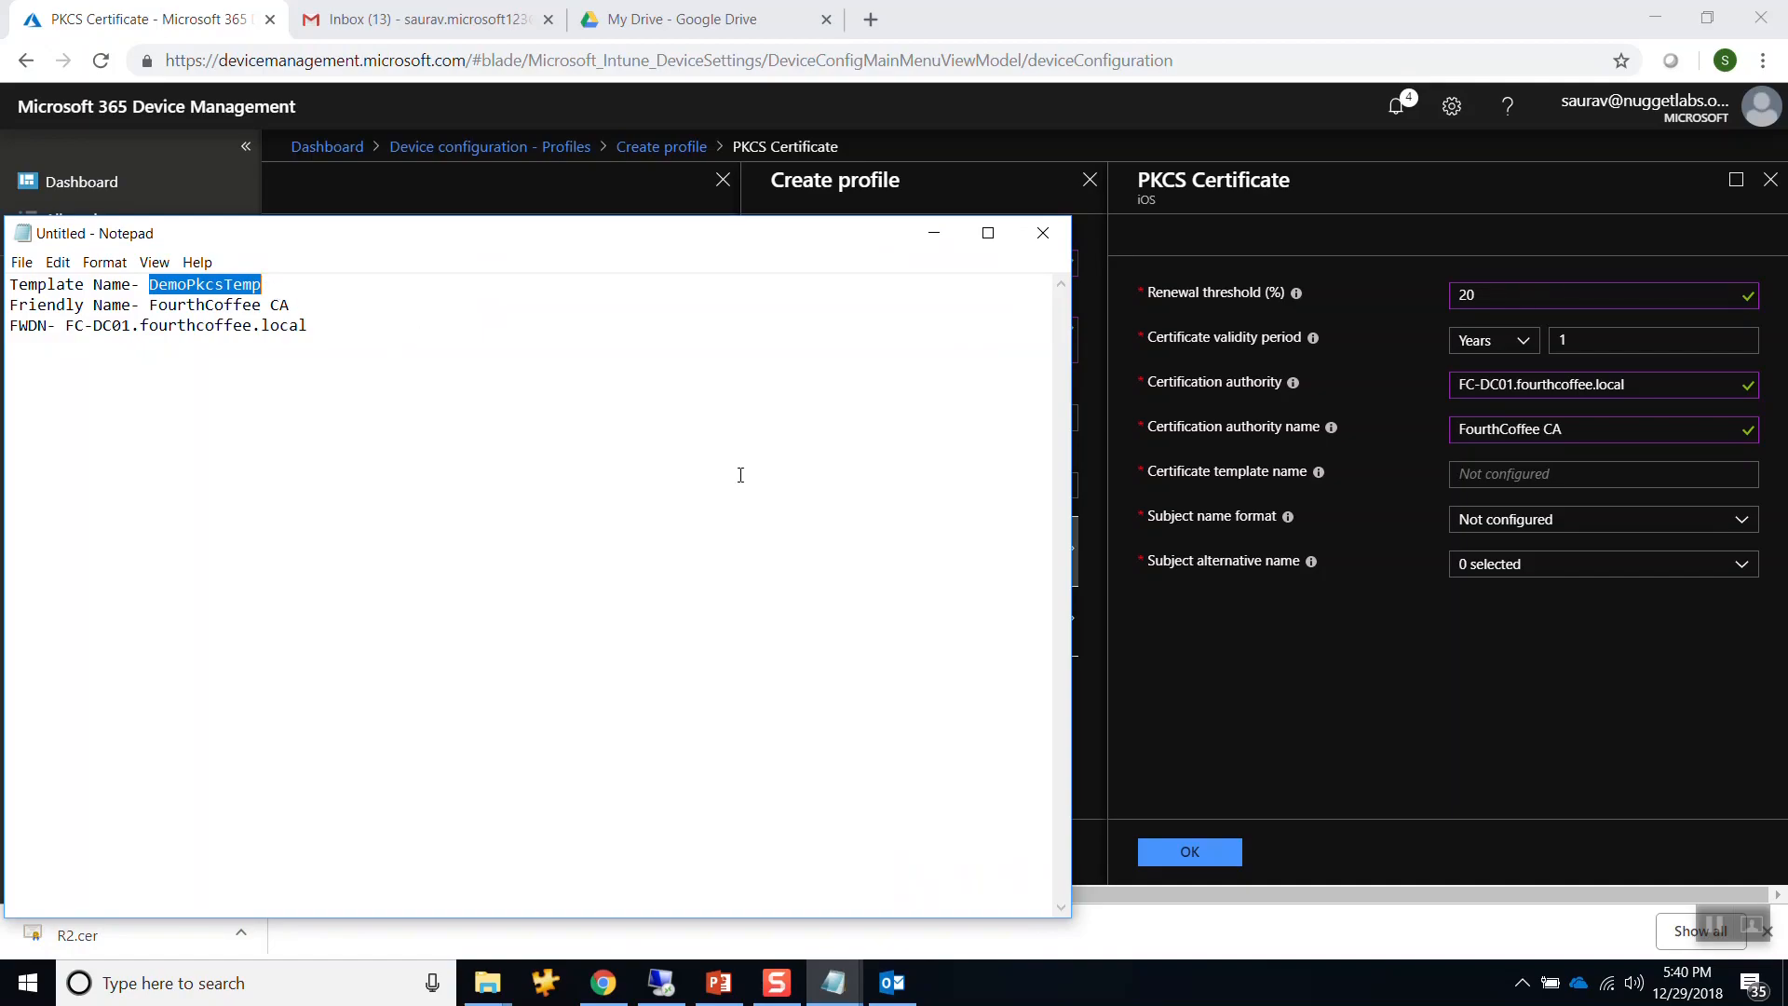
left_click(1112, 643)
left_click(1476, 470)
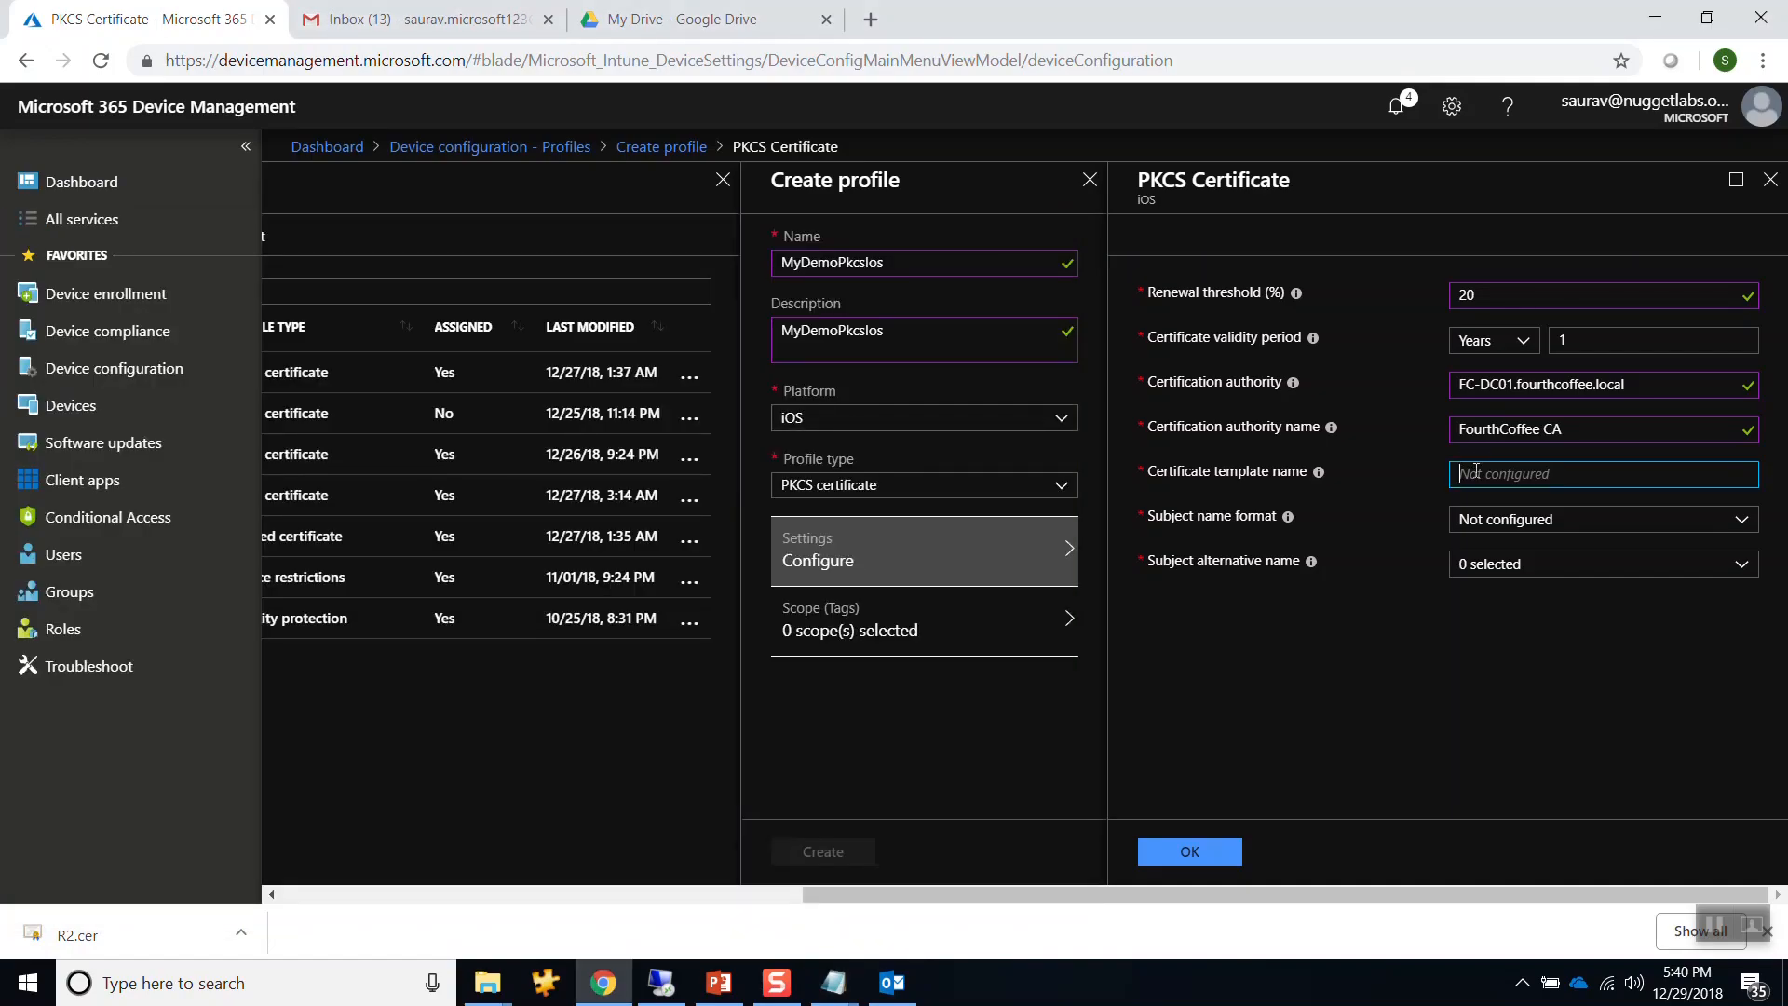
key("ctrl+v")
Set subject name format to Common name and add UPN as subject alternative name.
left_click(1521, 524)
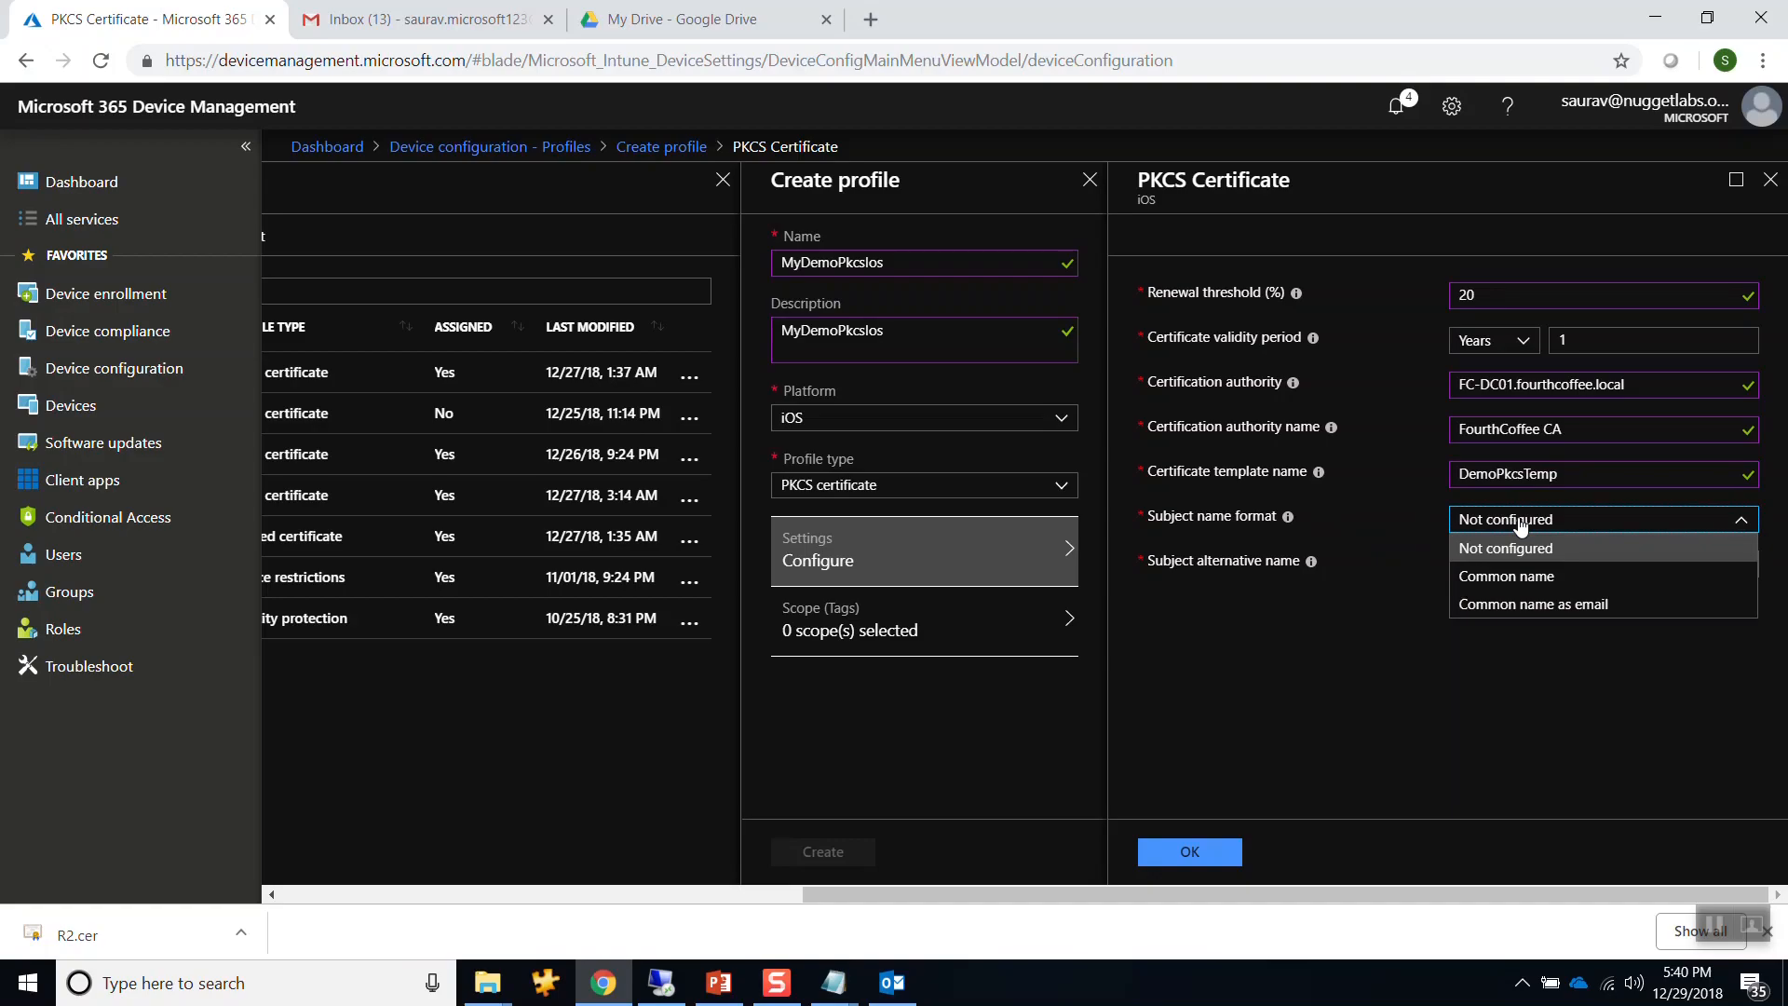
left_click(1504, 578)
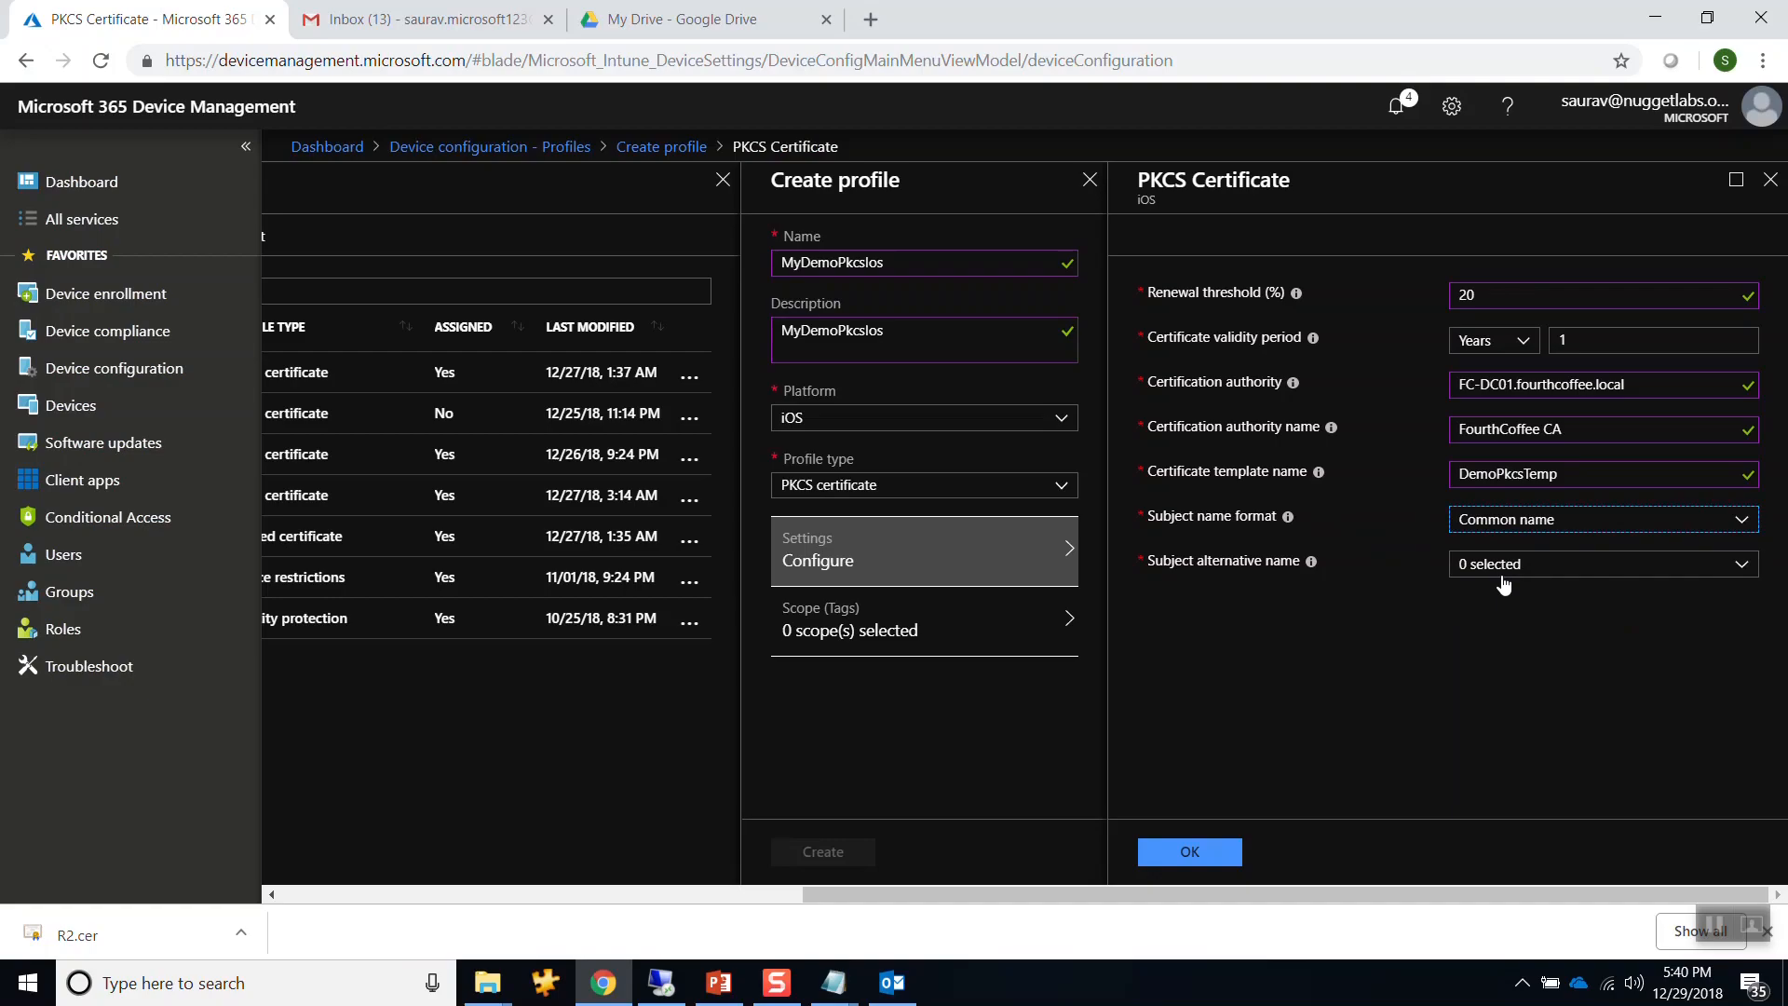
left_click(1505, 580)
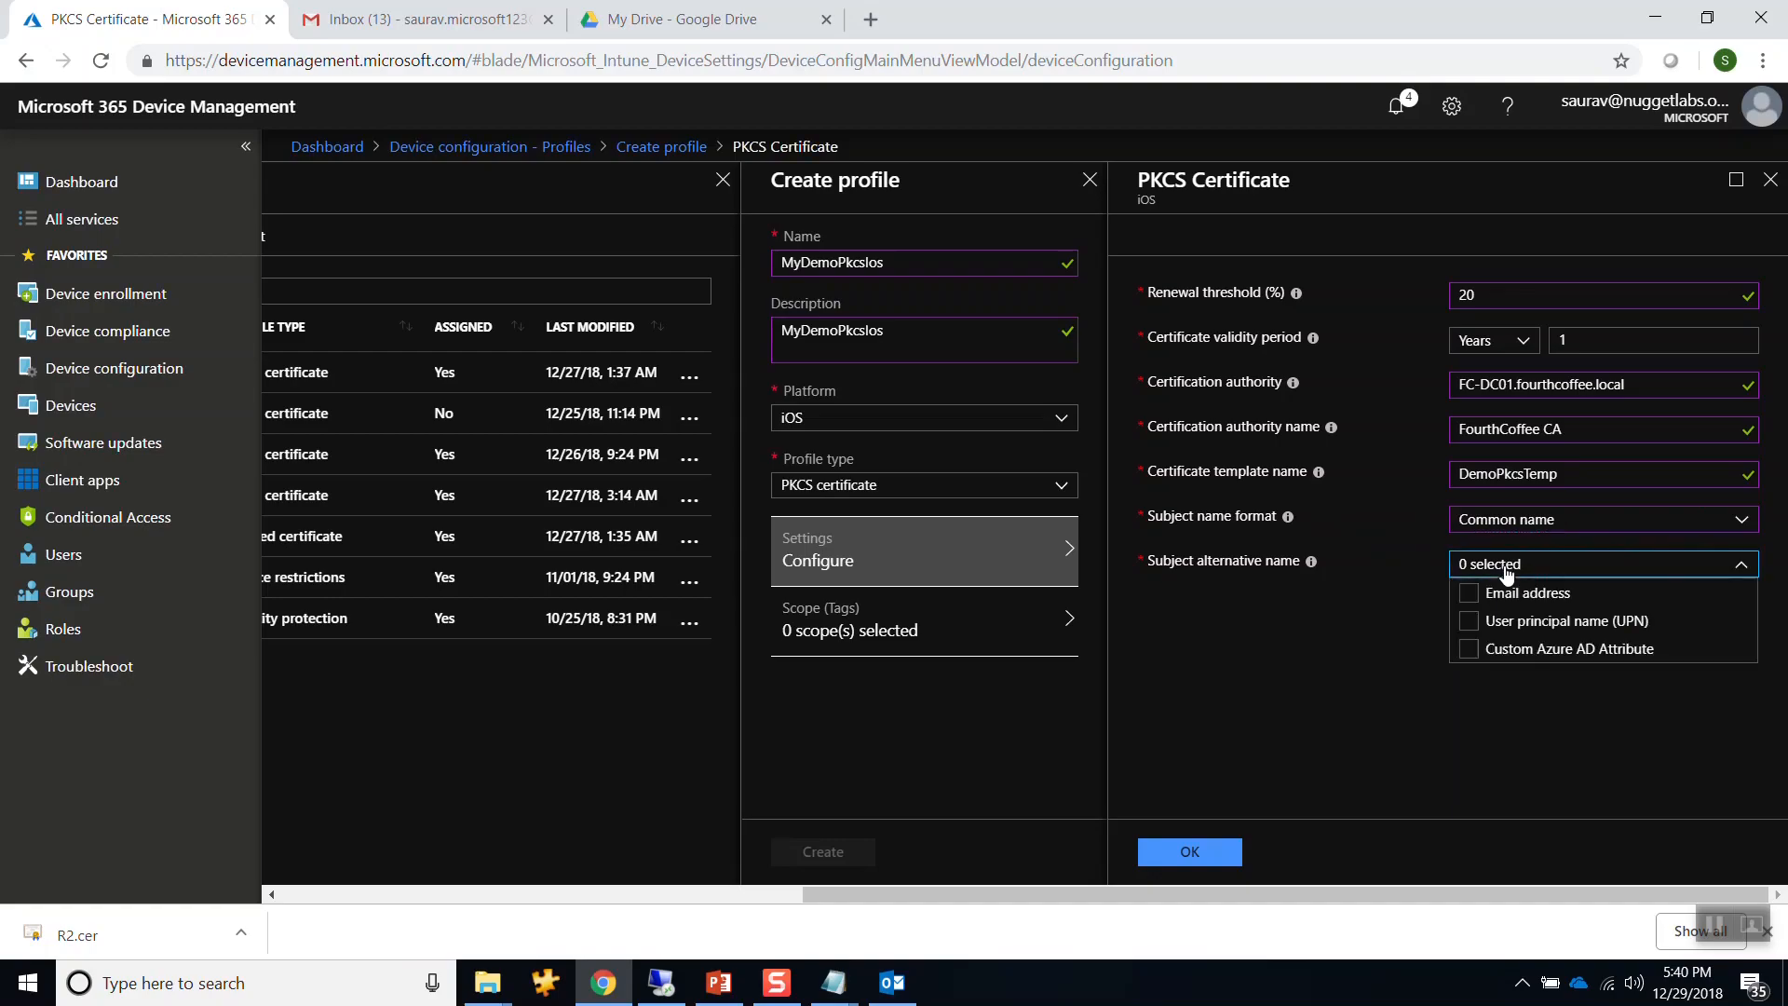
left_click(1479, 624)
Confirm the settings, create MyDemoPkcsIos, and close its overview.
left_click(1195, 851)
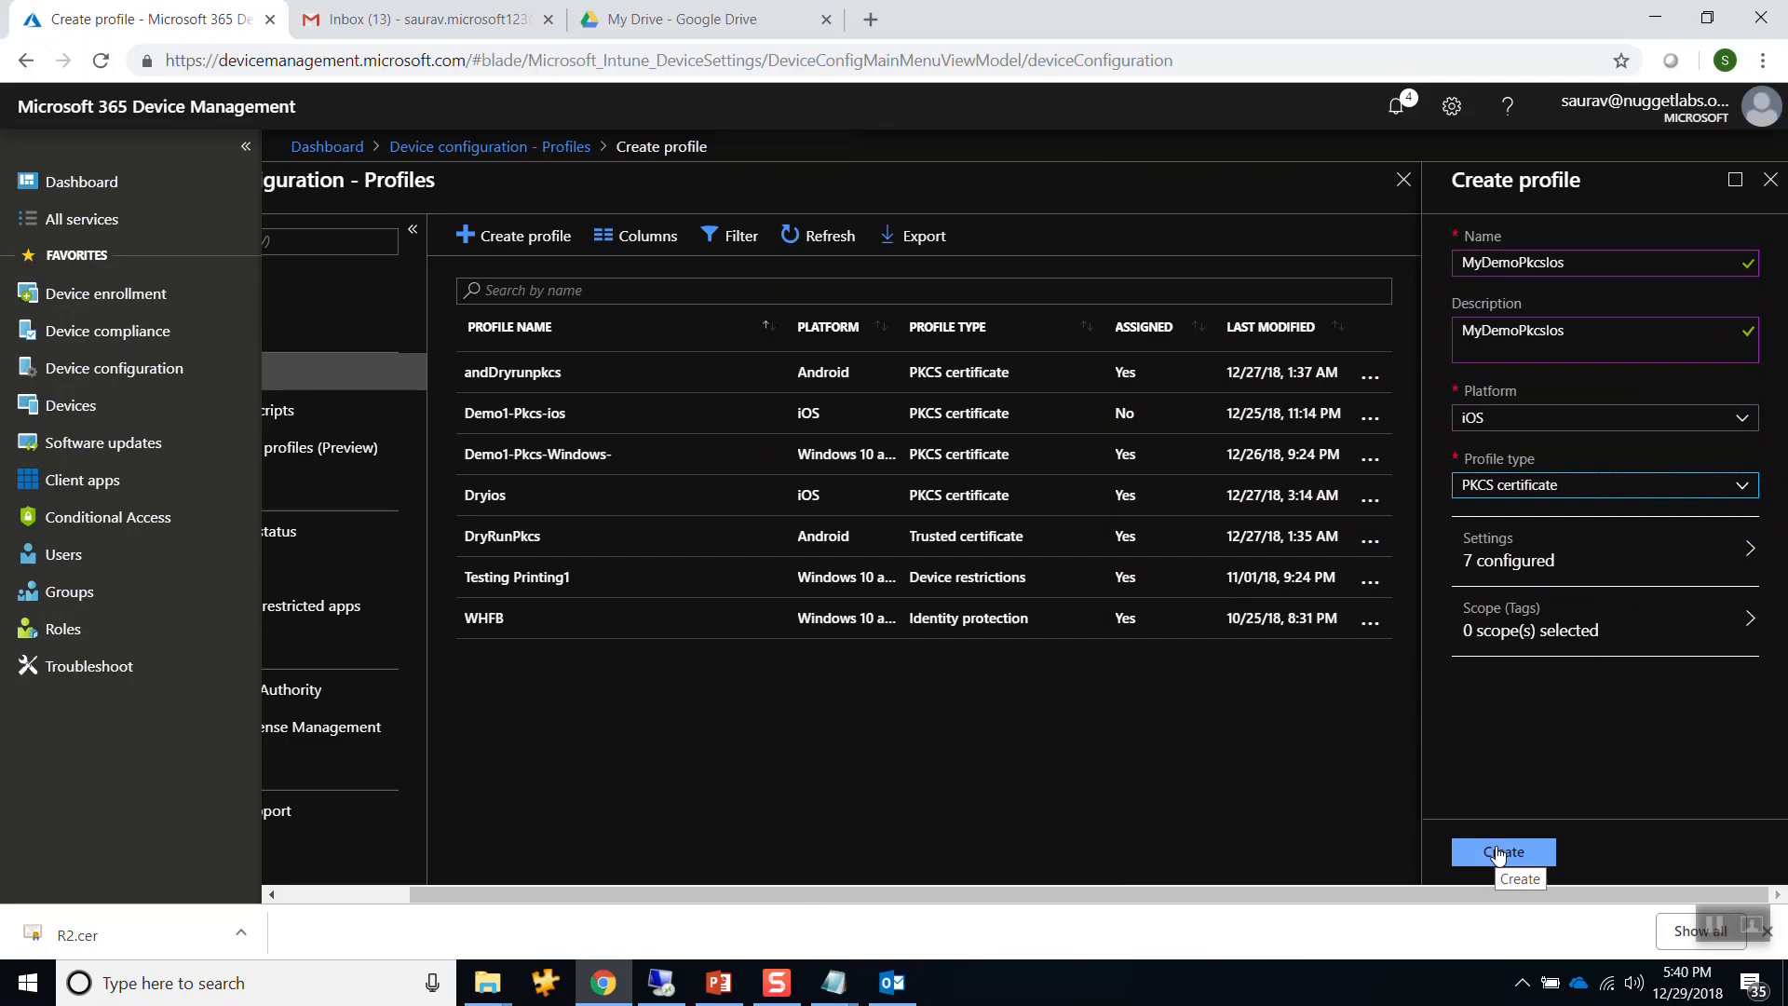
left_click(1498, 854)
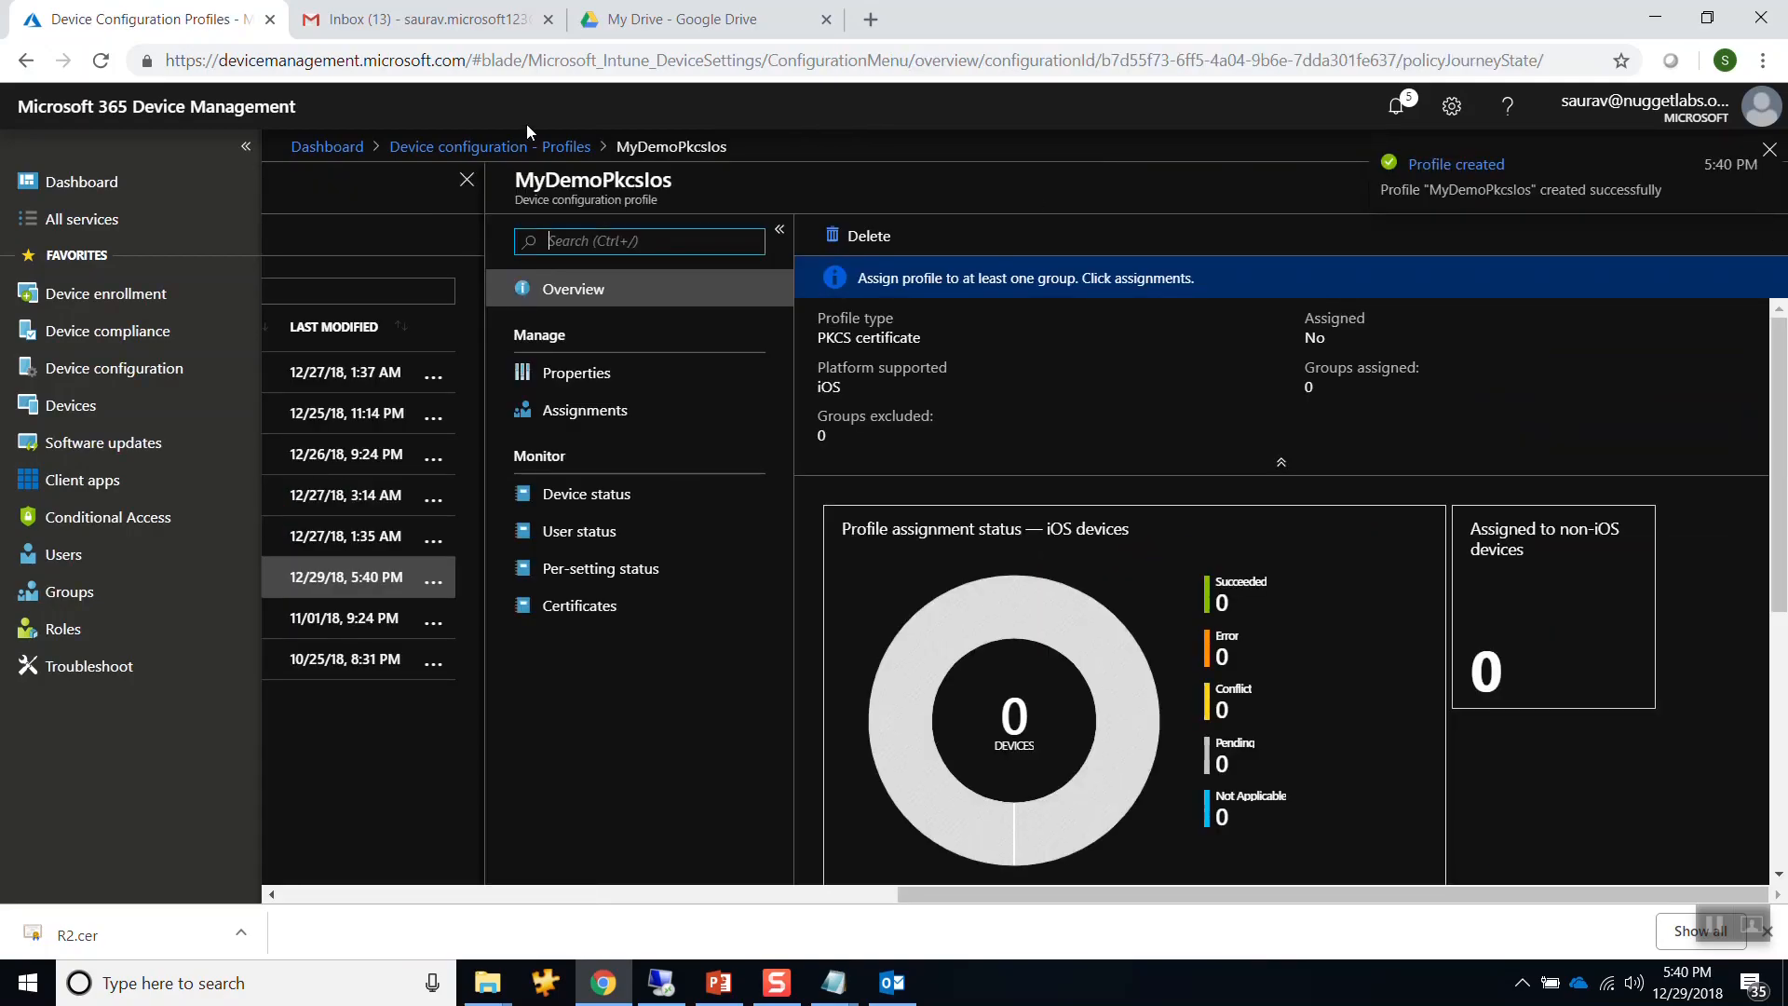
left_click(1768, 150)
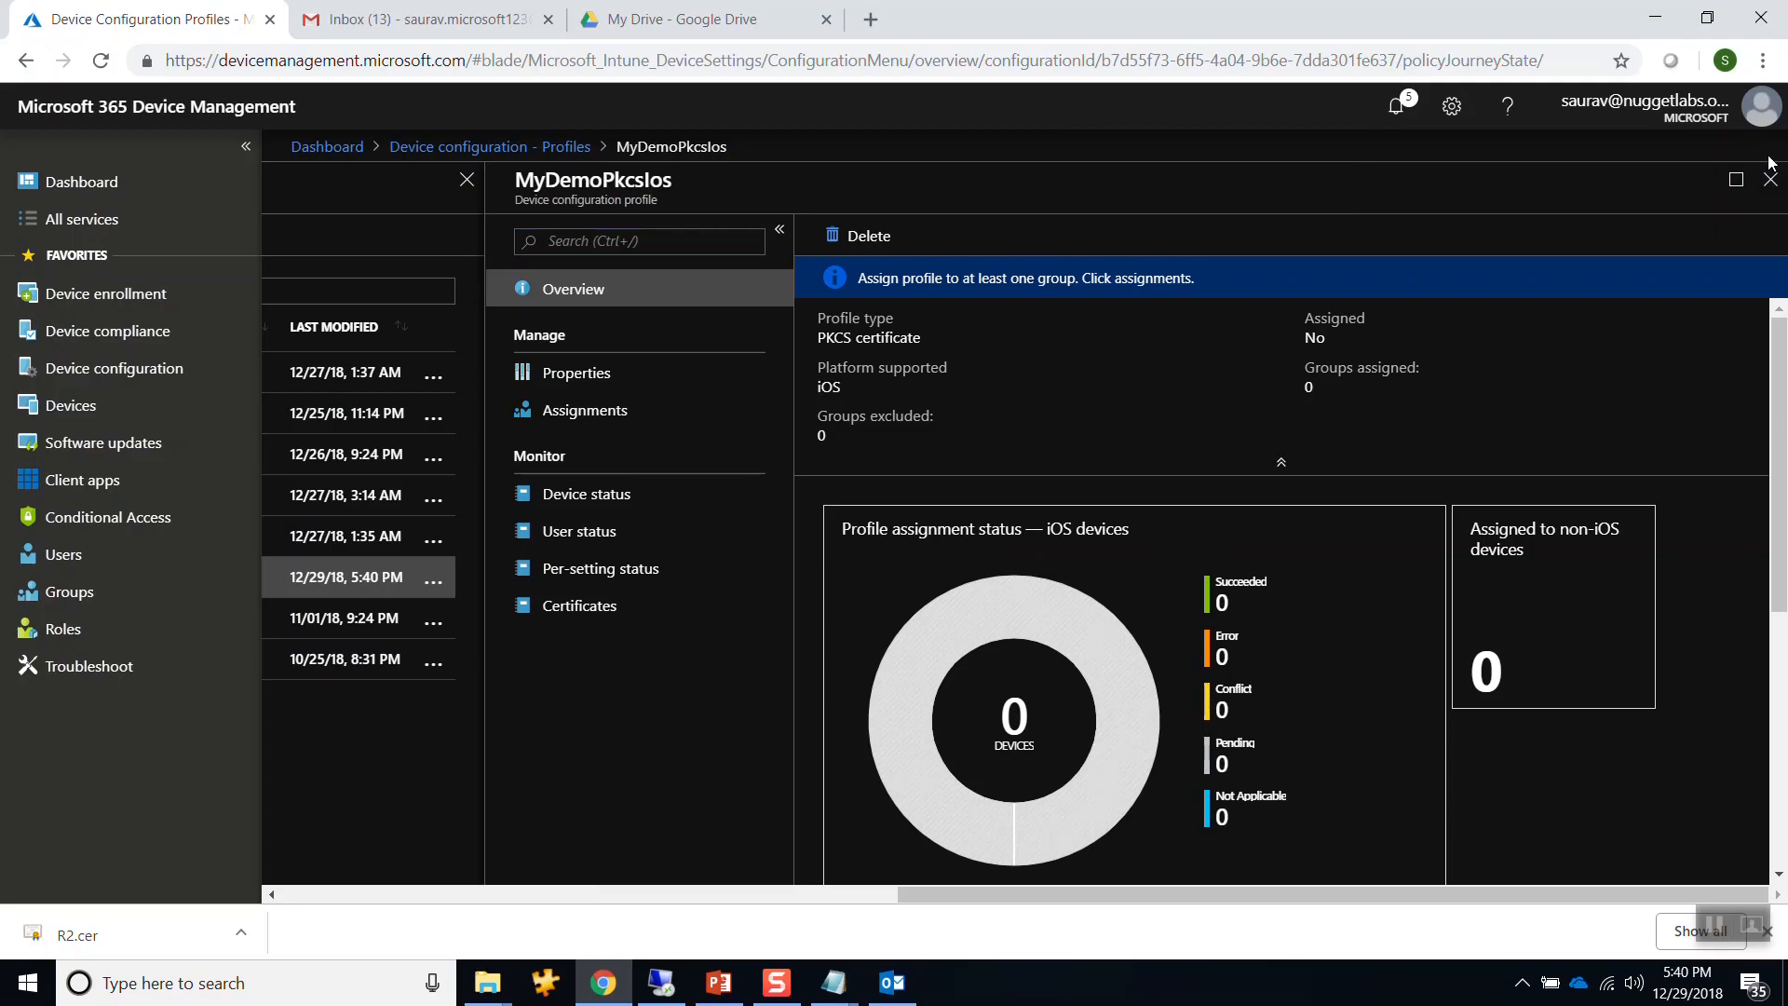
left_click(1769, 177)
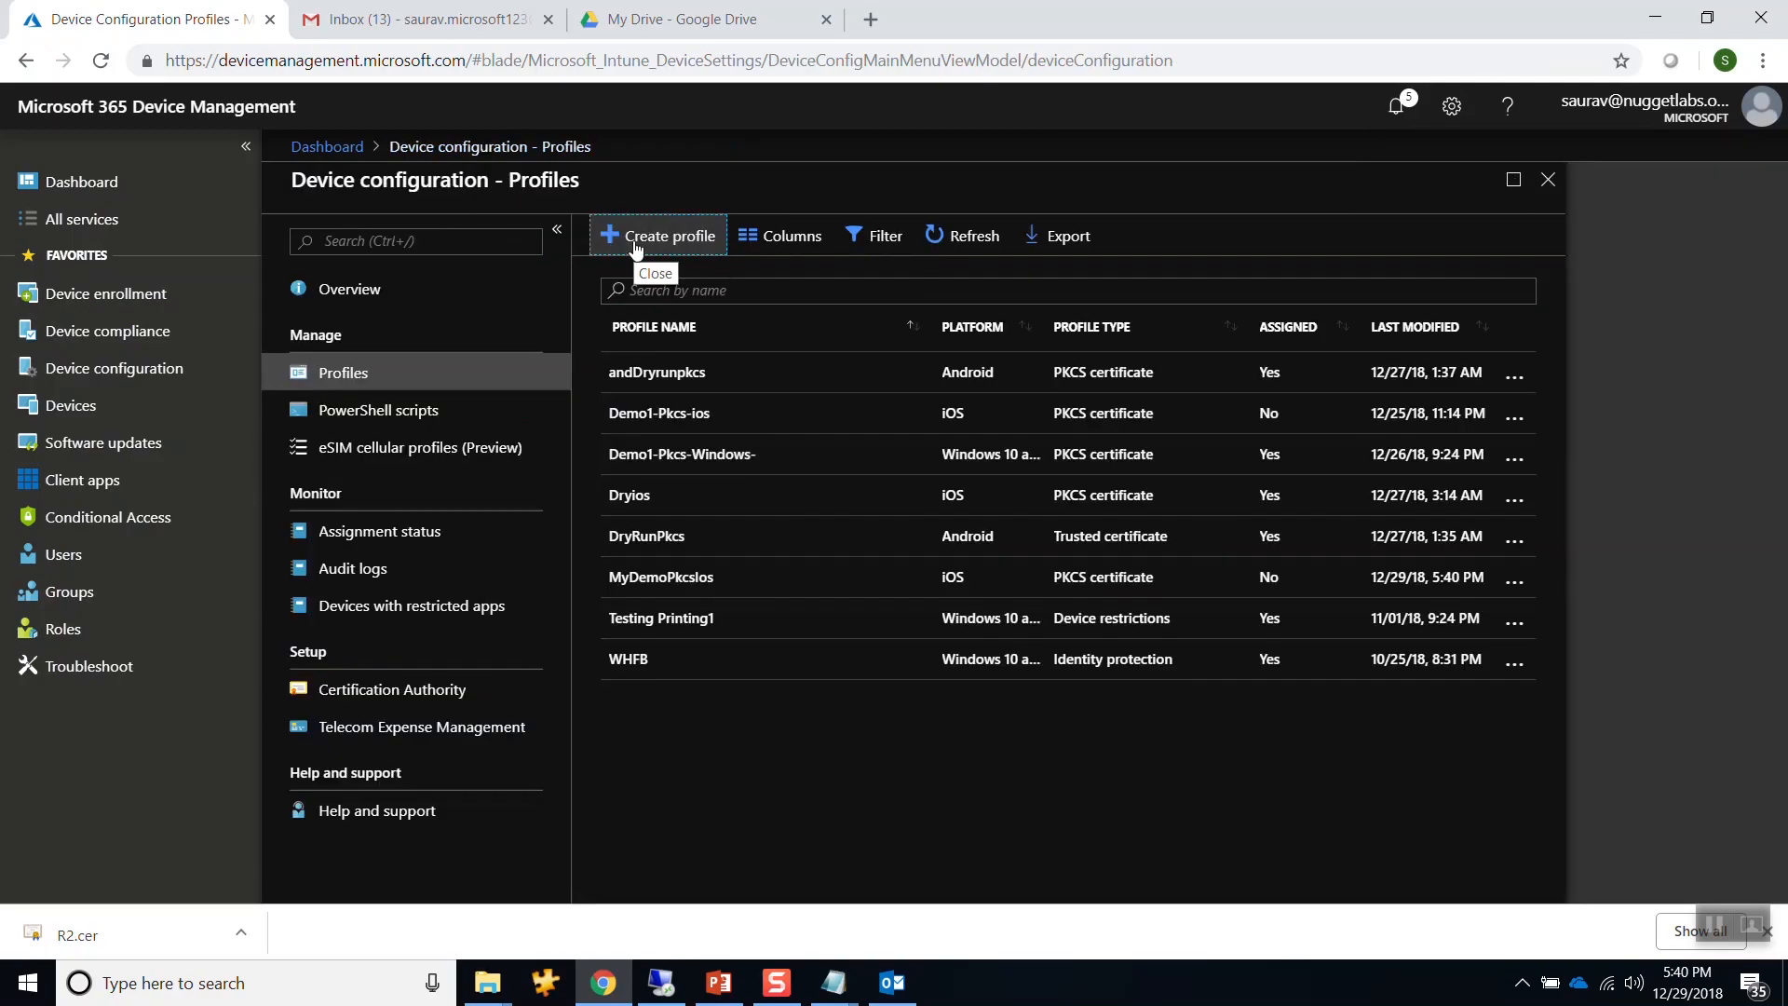
Start another profile named MyDemoPkcsWindows, reusing the name as its description.
left_click(636, 240)
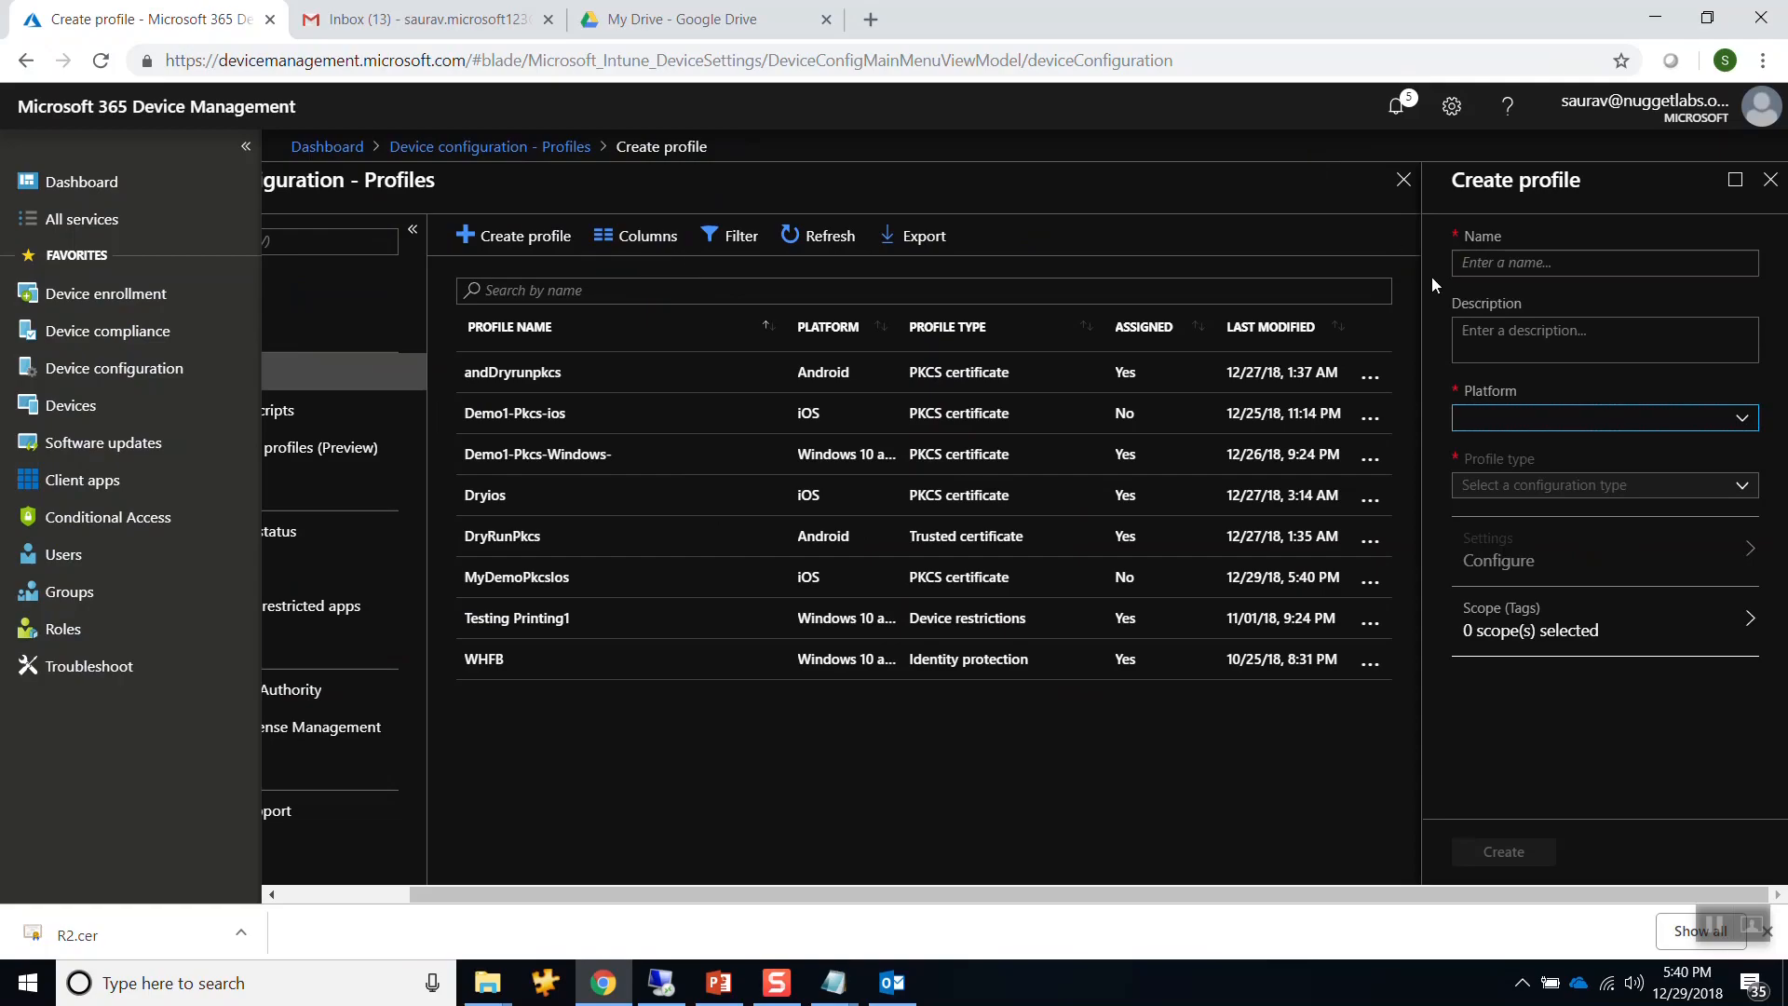
left_click(1481, 262)
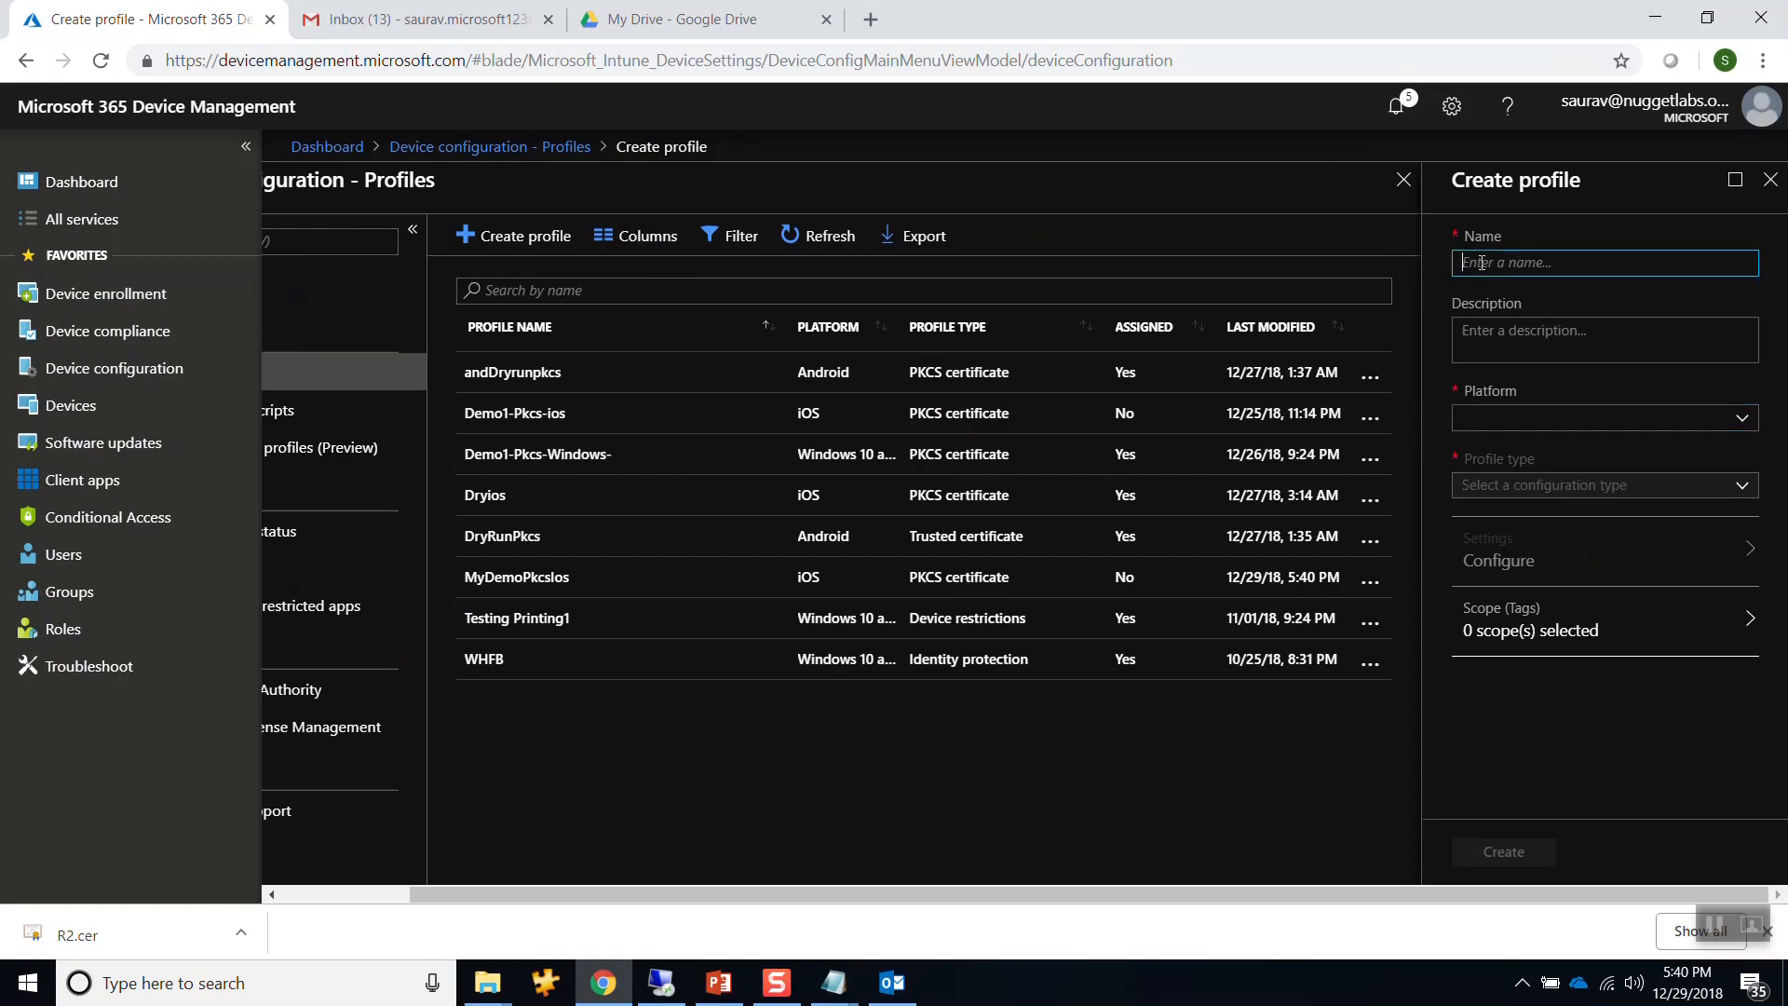
type("My")
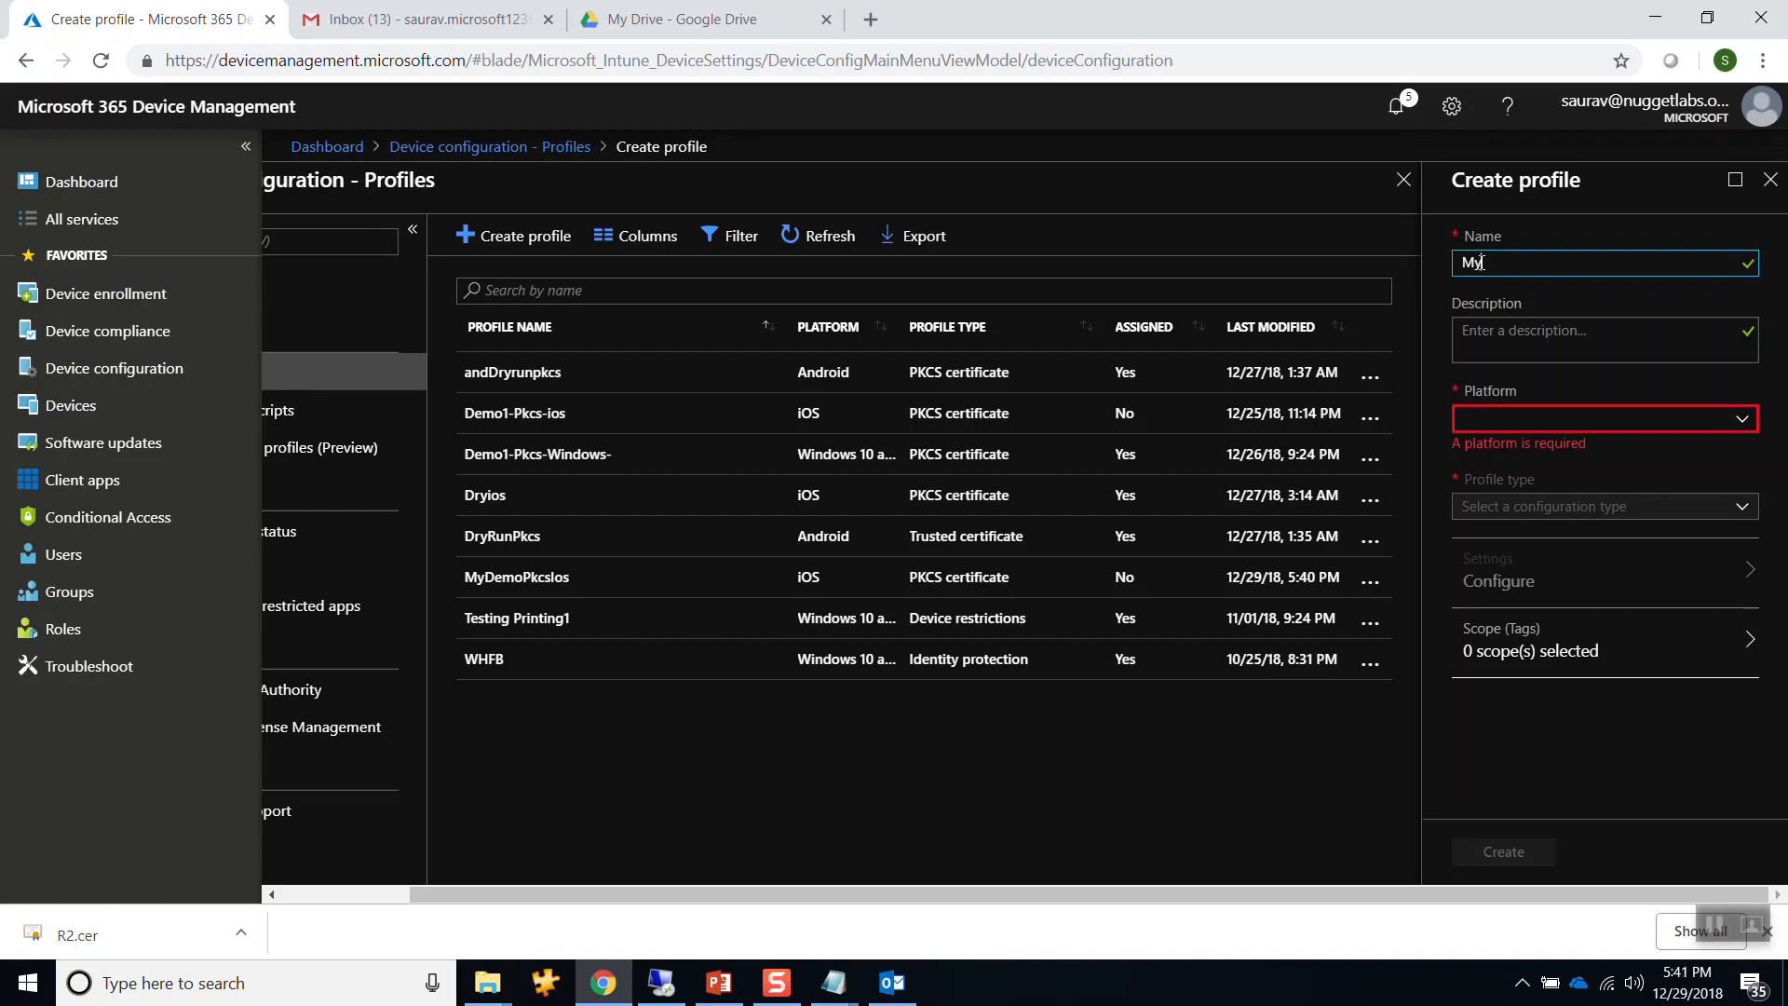
type("DemoPkcs")
type("Windows")
key("ctrl+a")
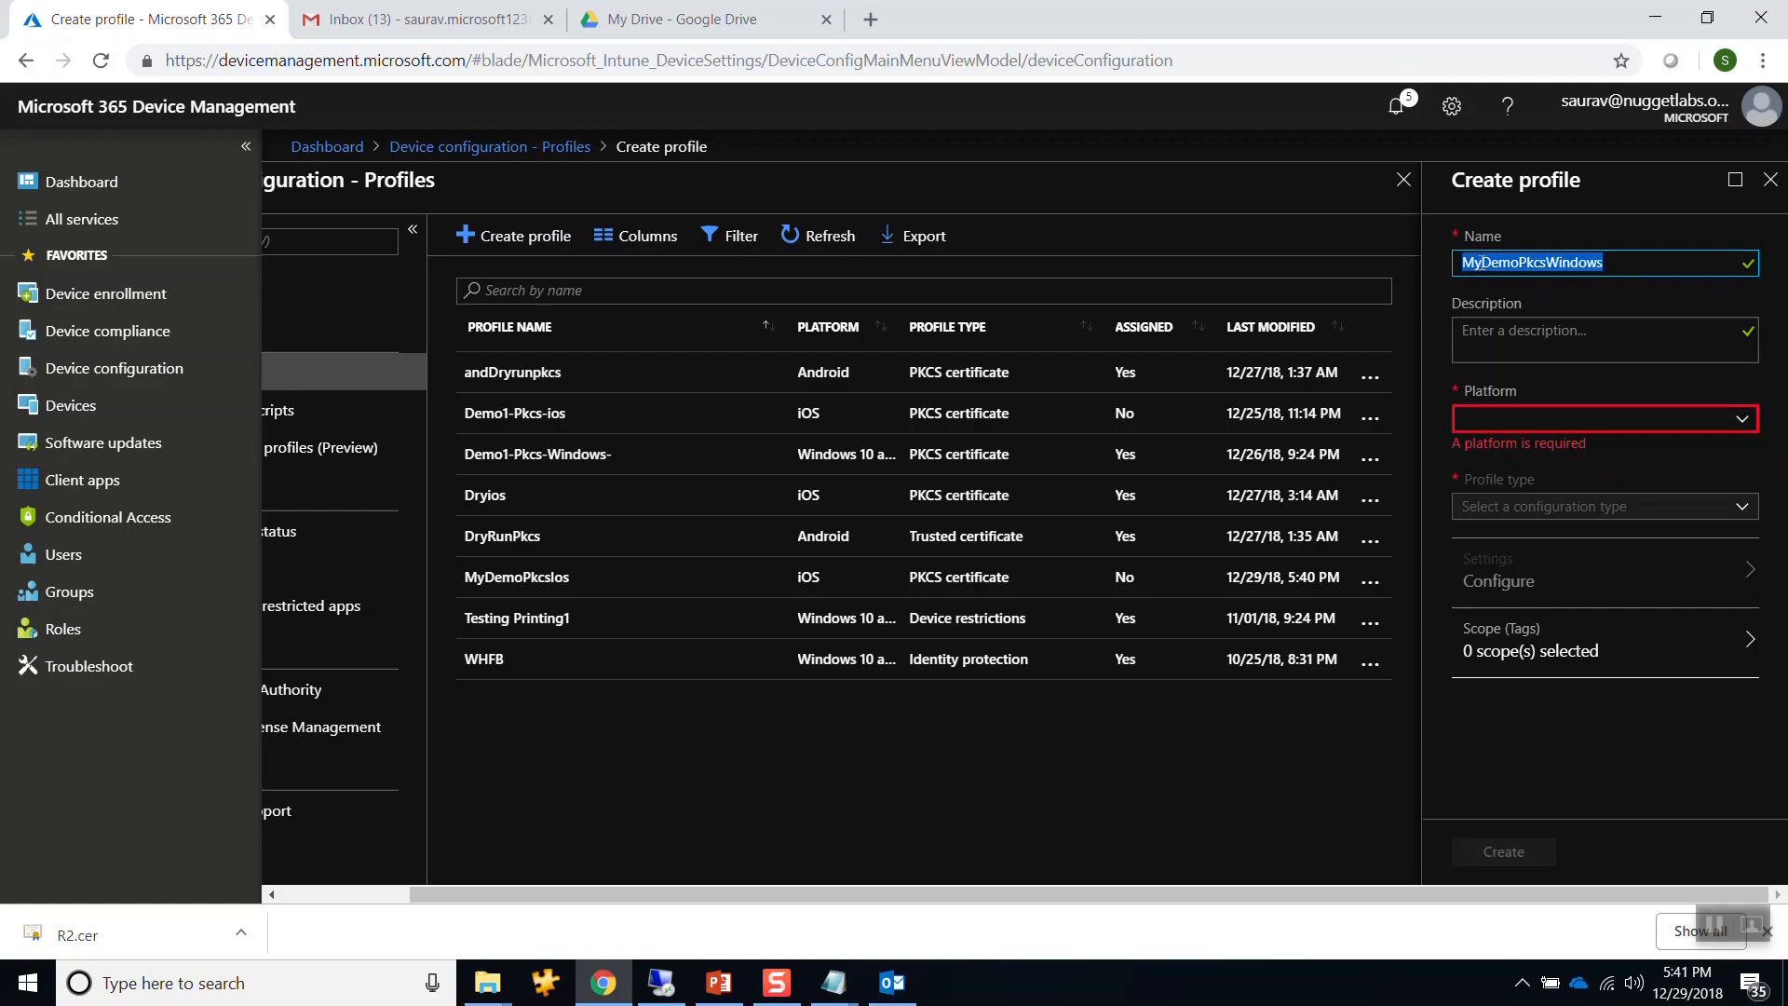
key("Tab")
key("ctrl+v")
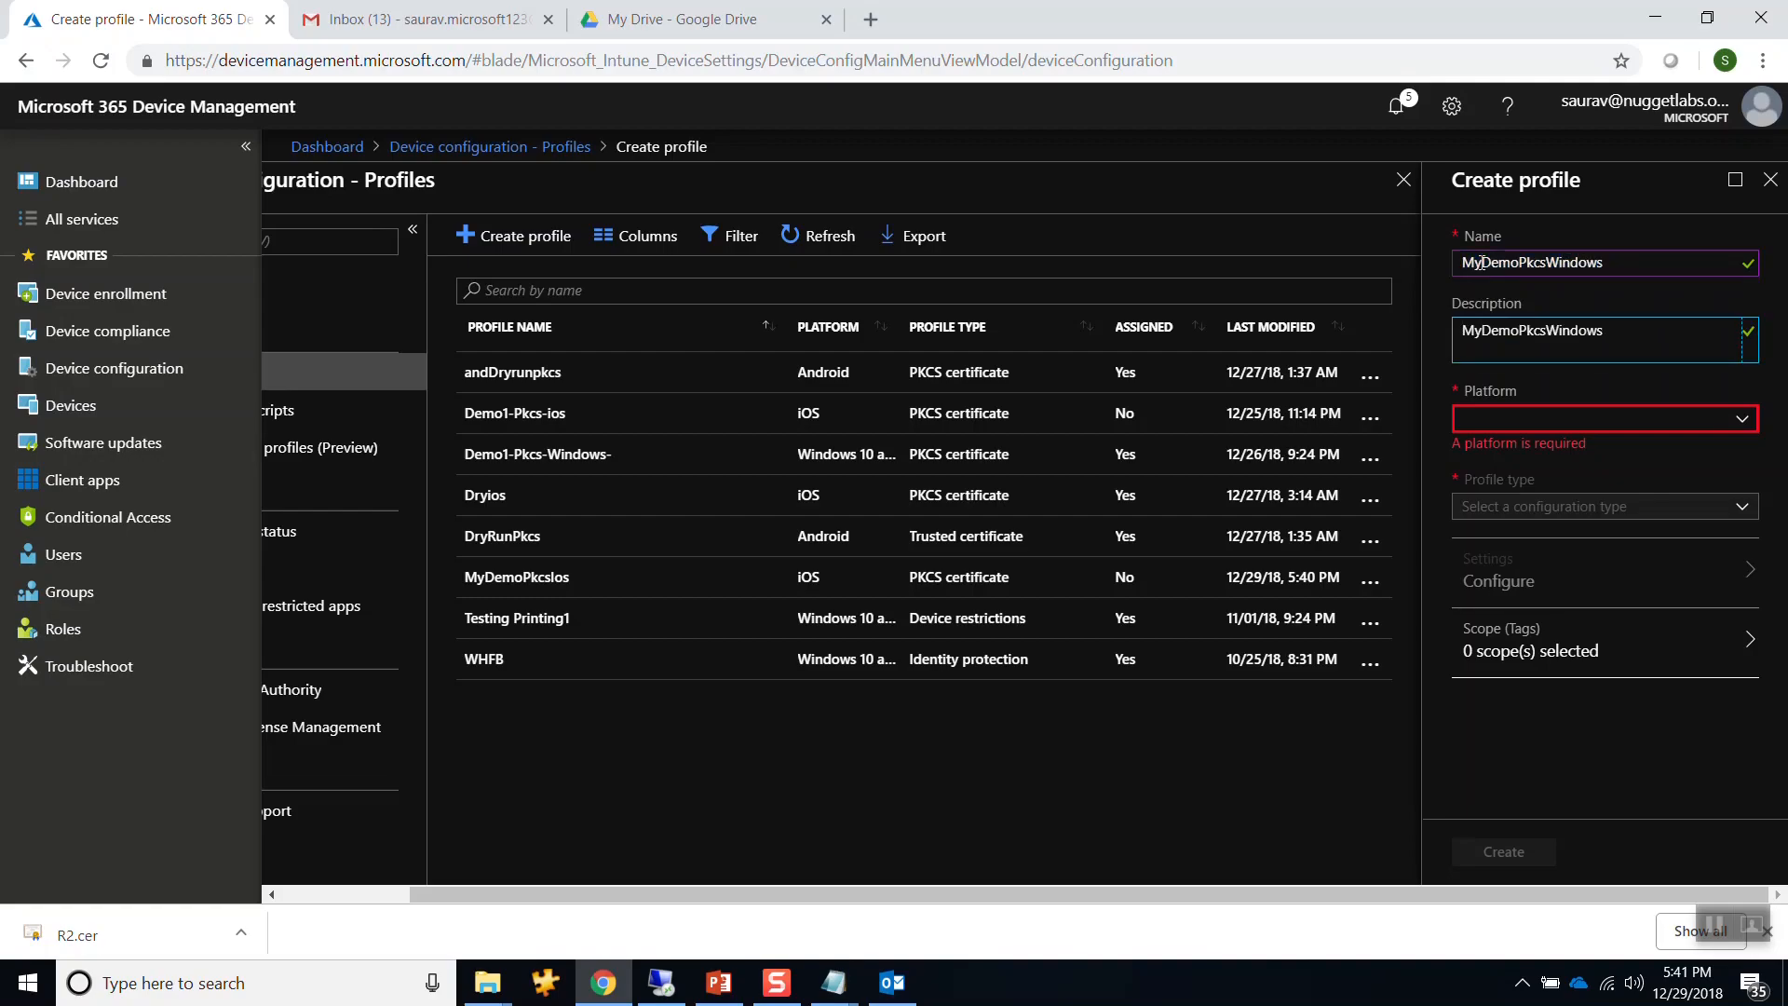
Set the platform to Windows 10 and later and the type to PKCS certificate.
left_click(1537, 424)
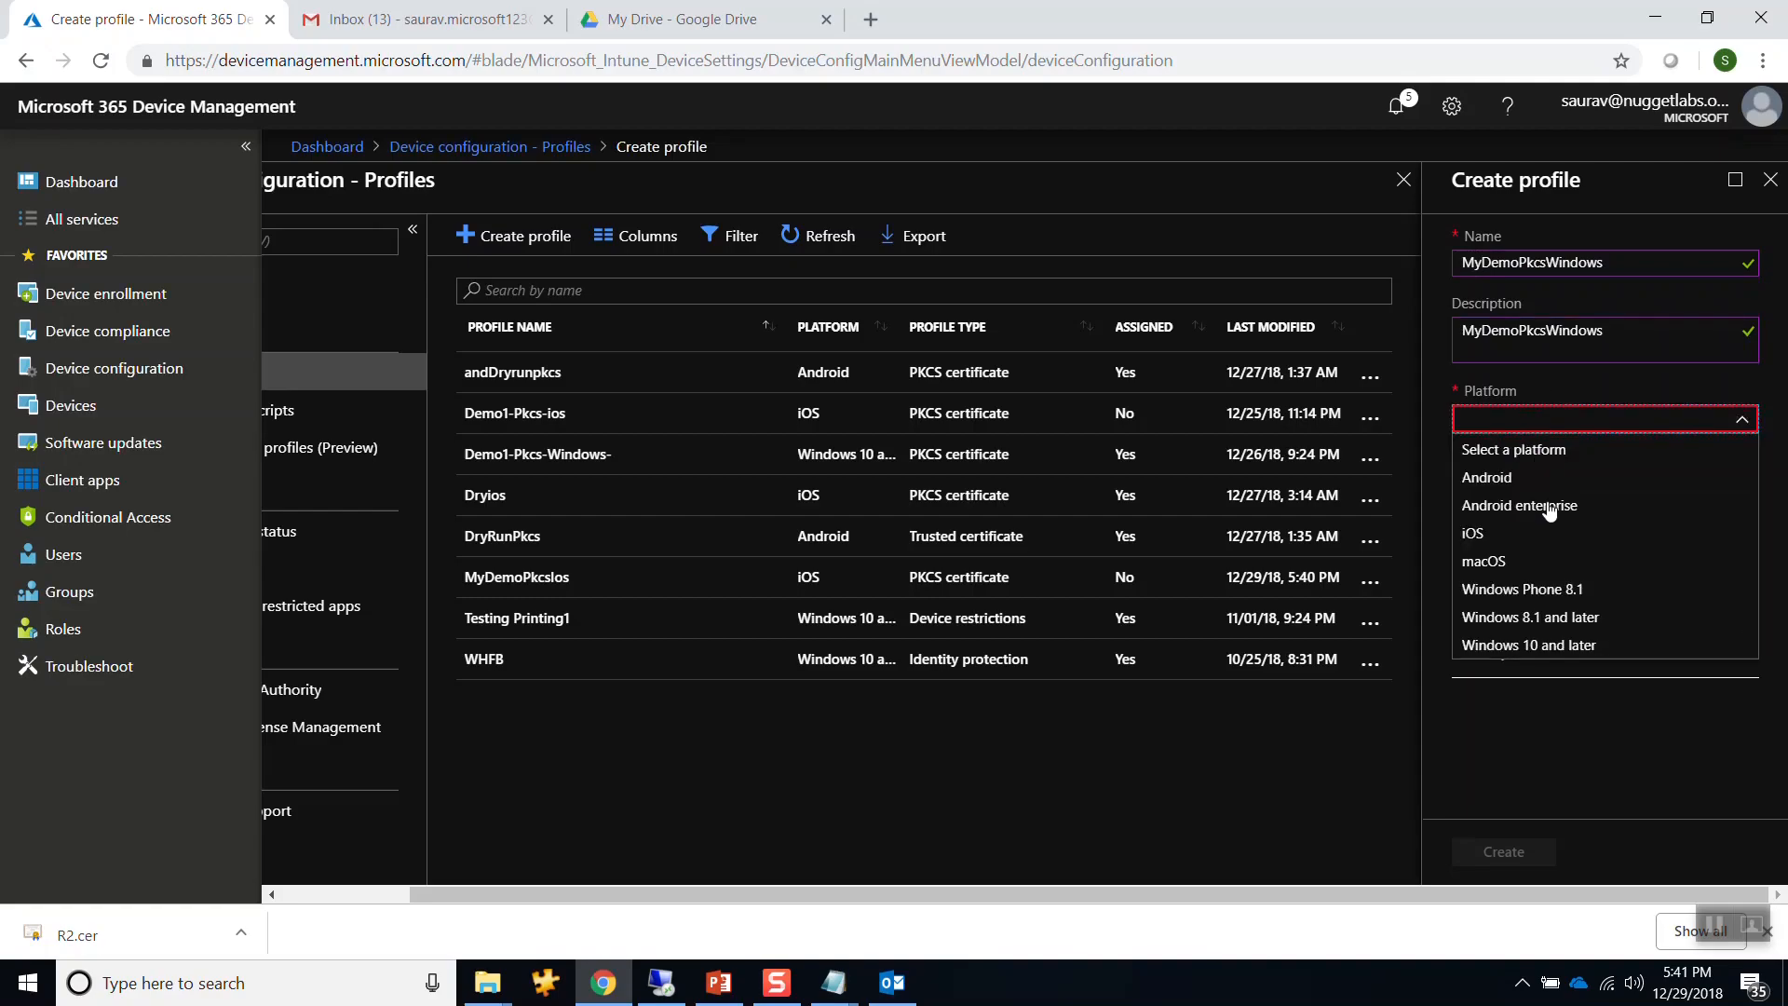
left_click(1518, 644)
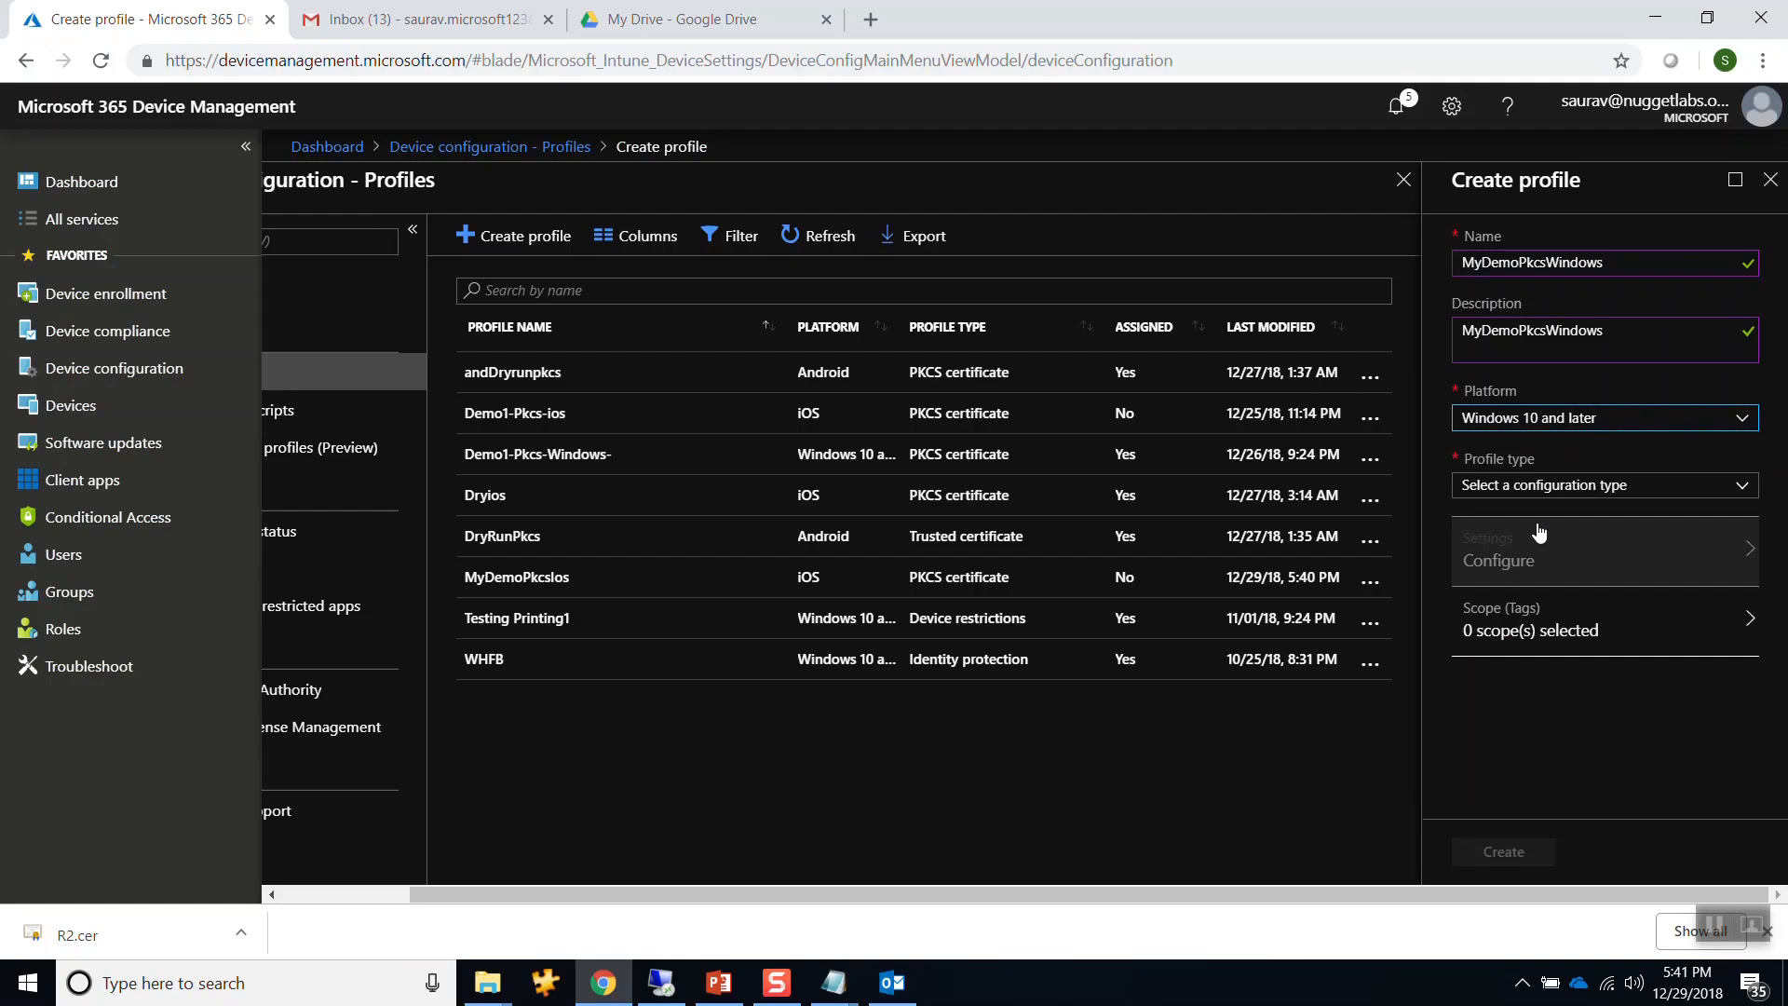
left_click(1552, 496)
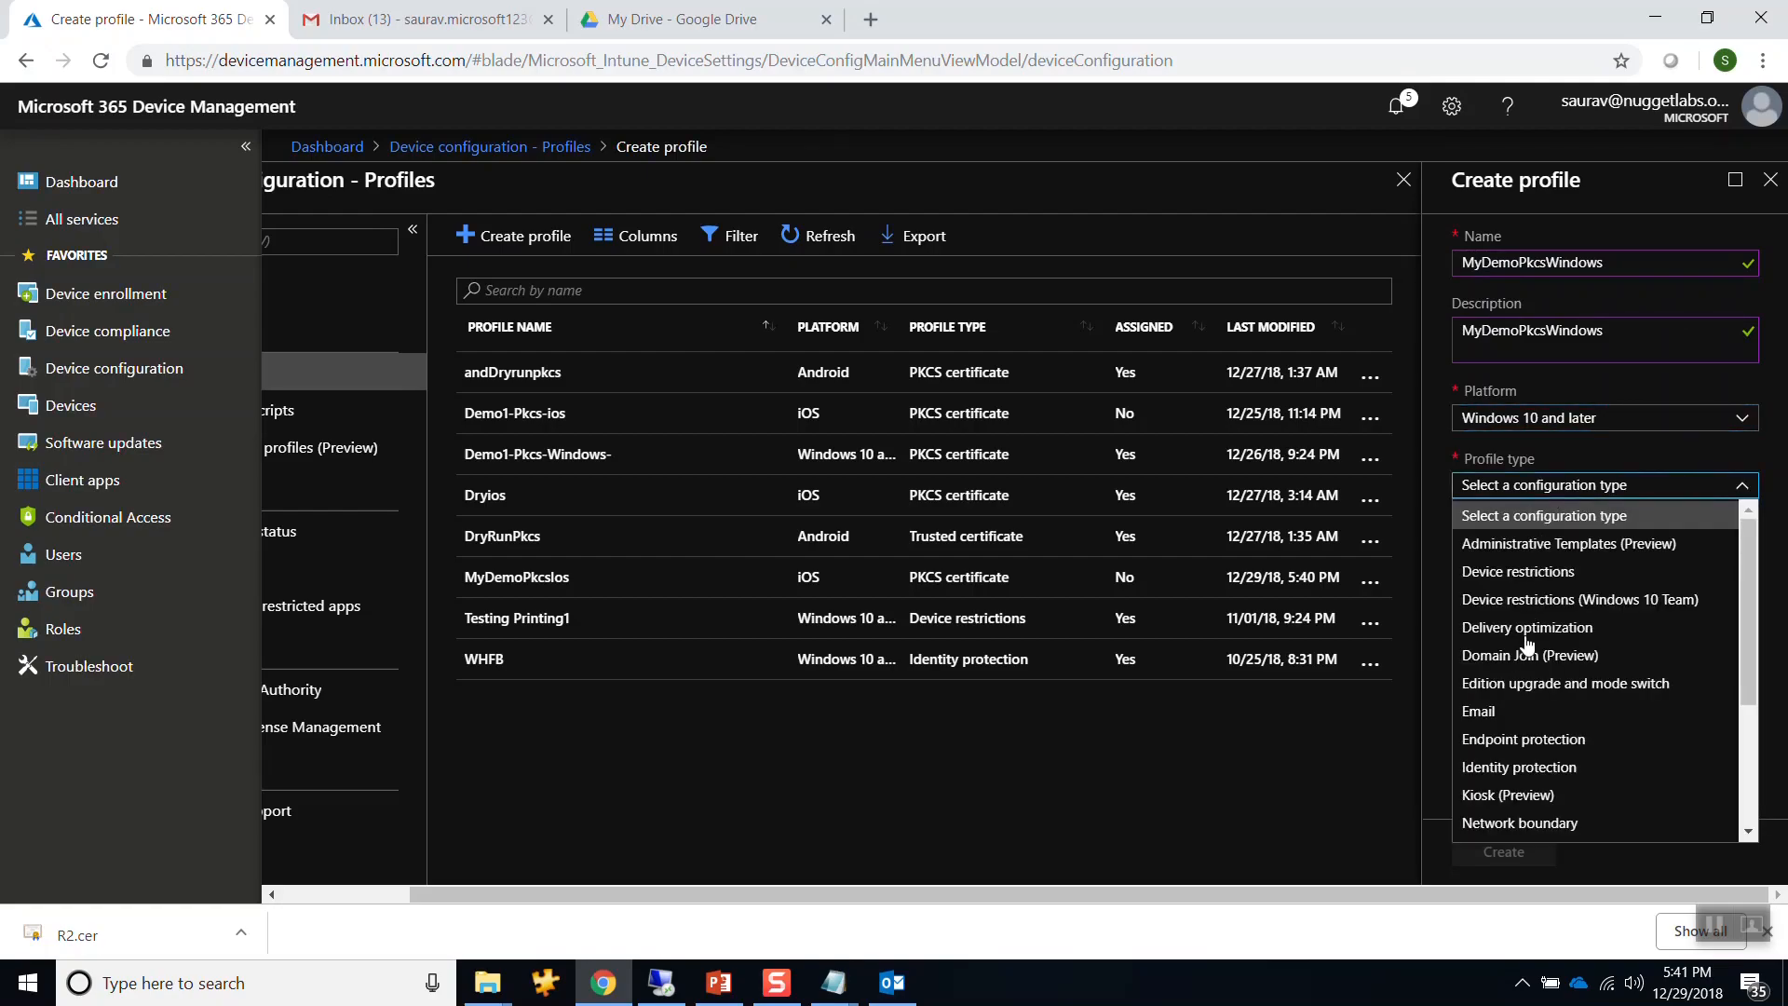
scroll(1550, 680, "down", 2)
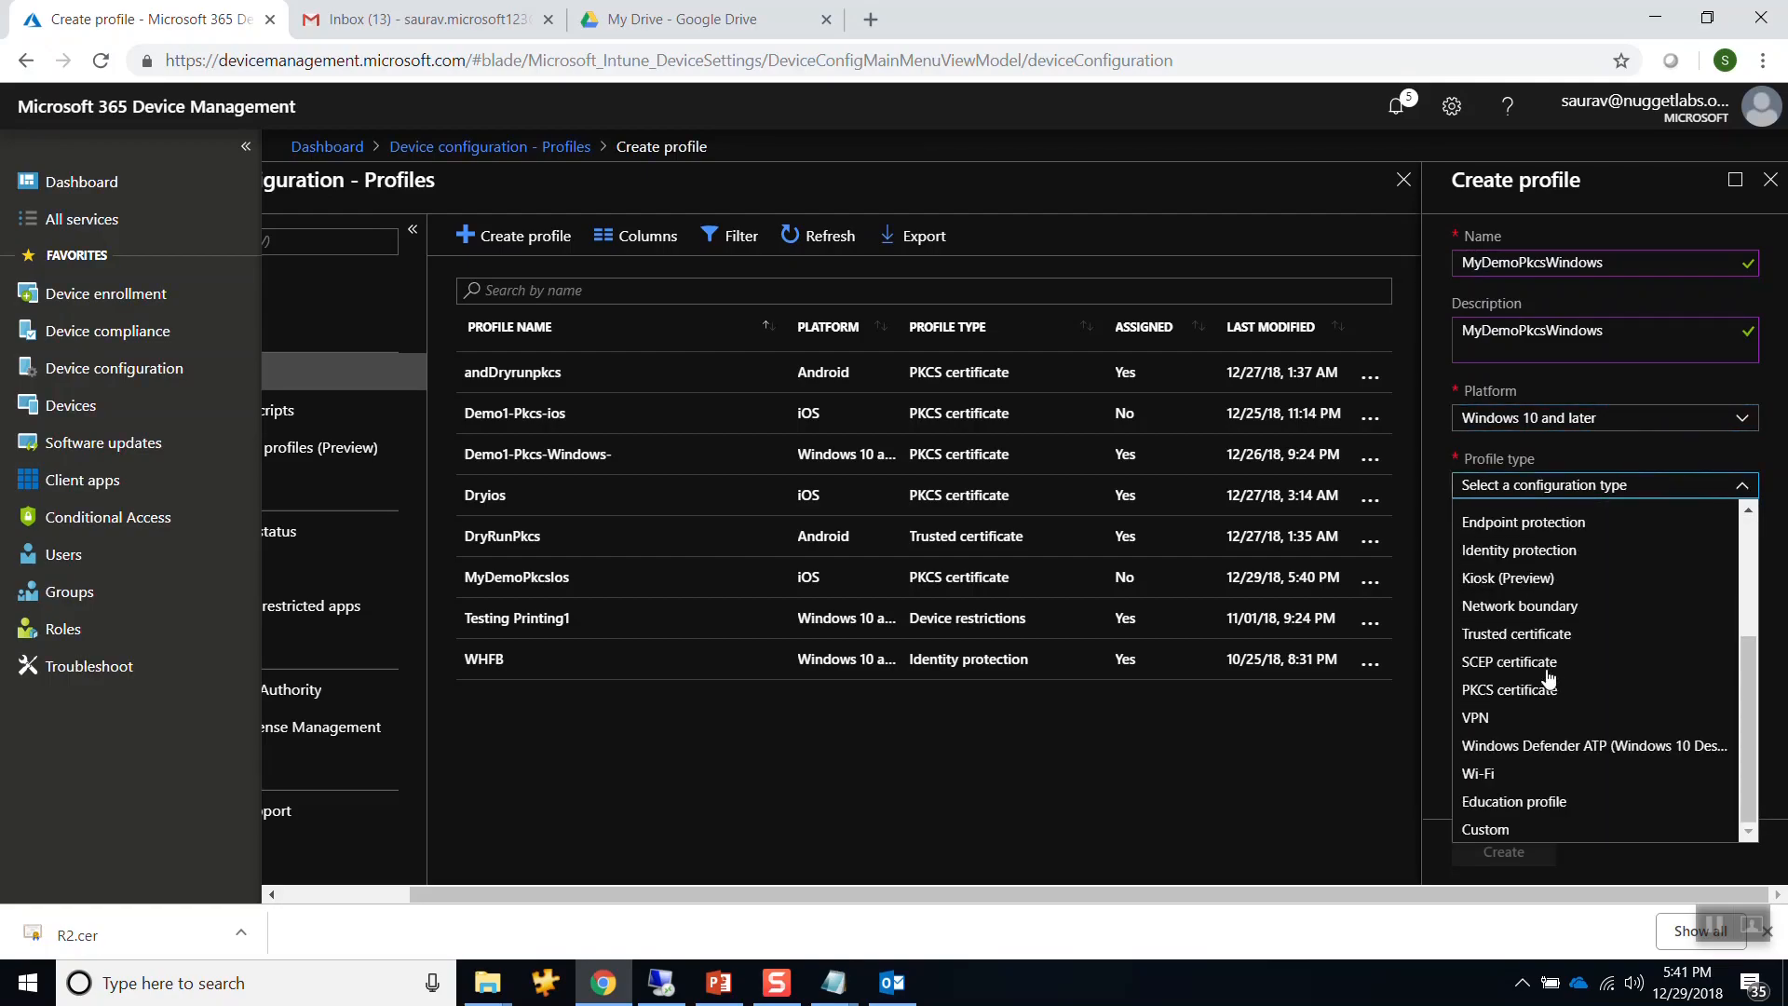
left_click(1499, 689)
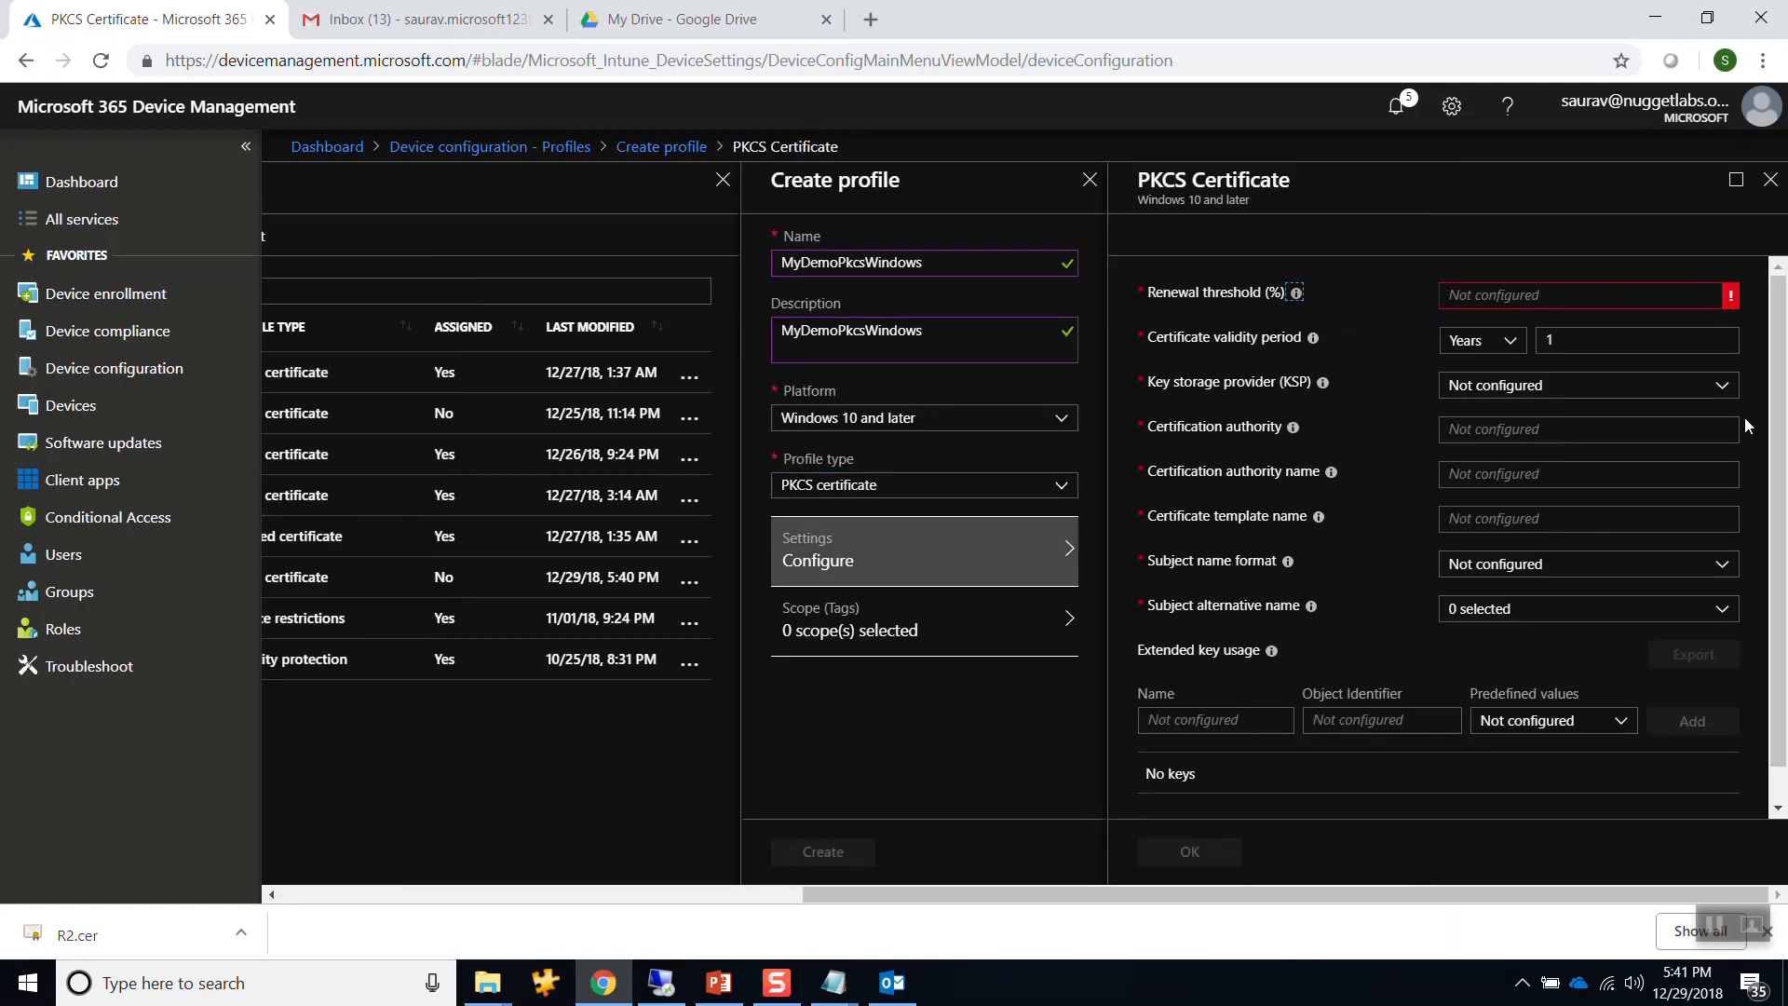
Set renewal threshold 20 and key storage to TPM if present, otherwise Software KSP.
scroll(1630, 395, "down", 1)
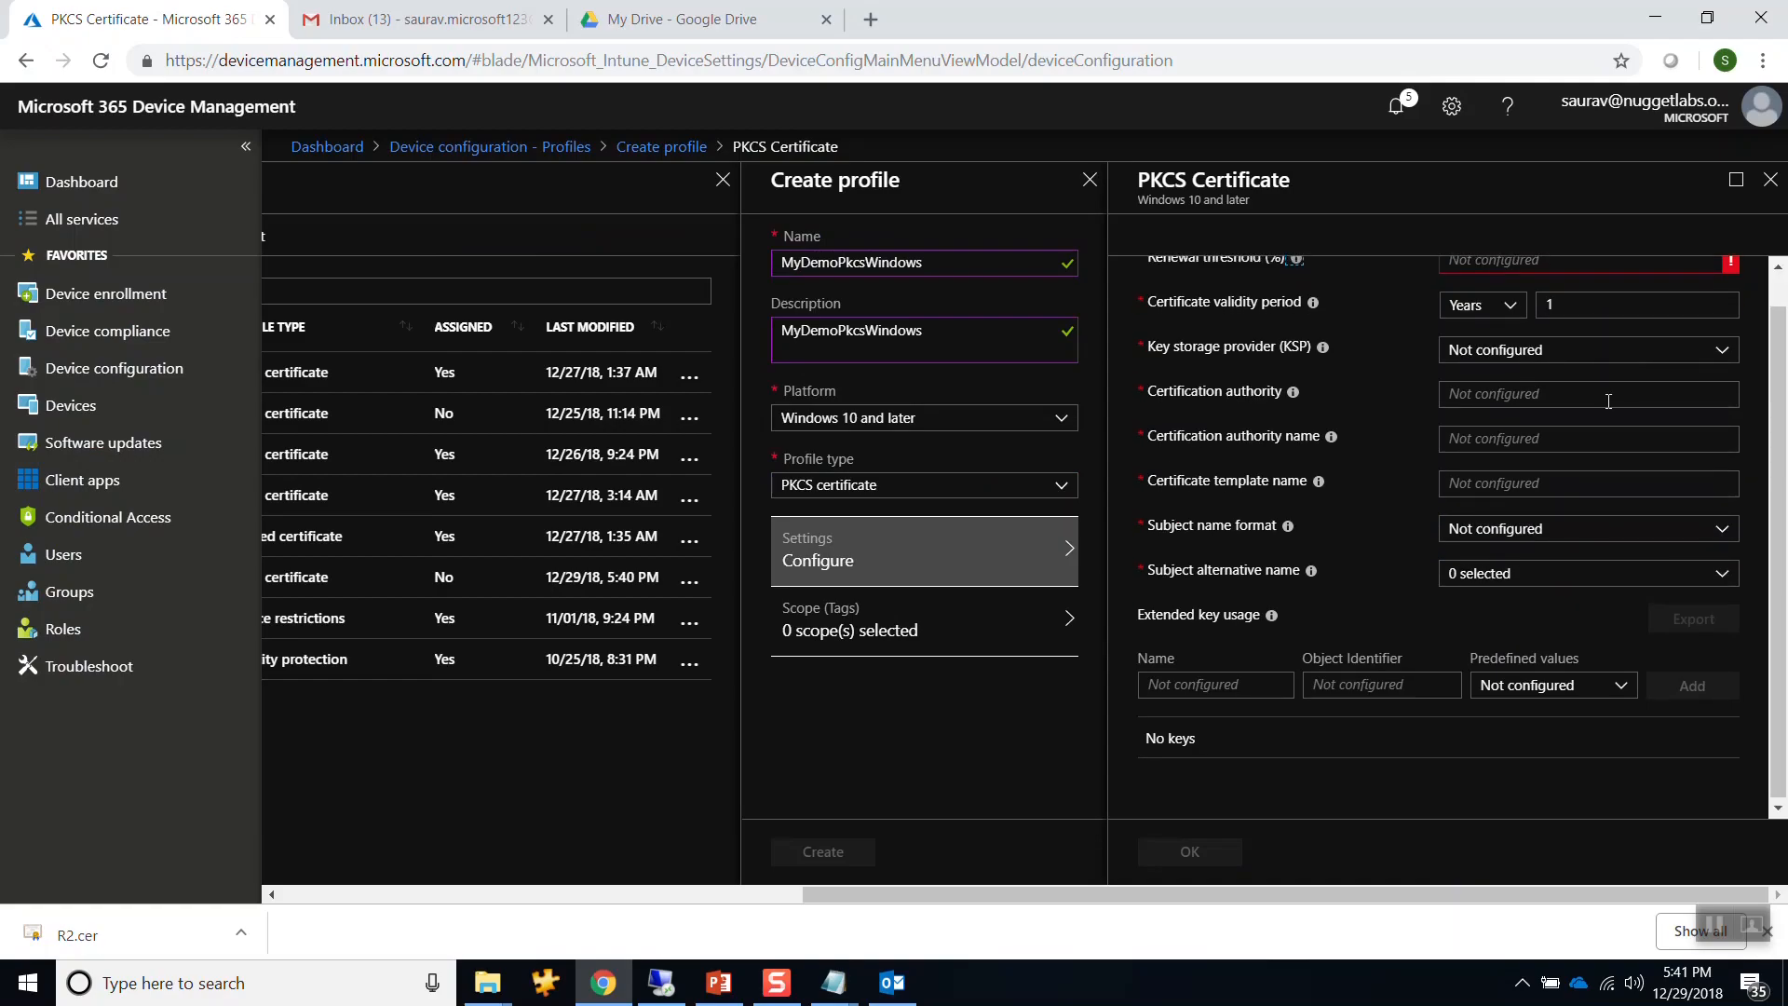
scroll(1611, 372, "up", 1)
left_click(1612, 298)
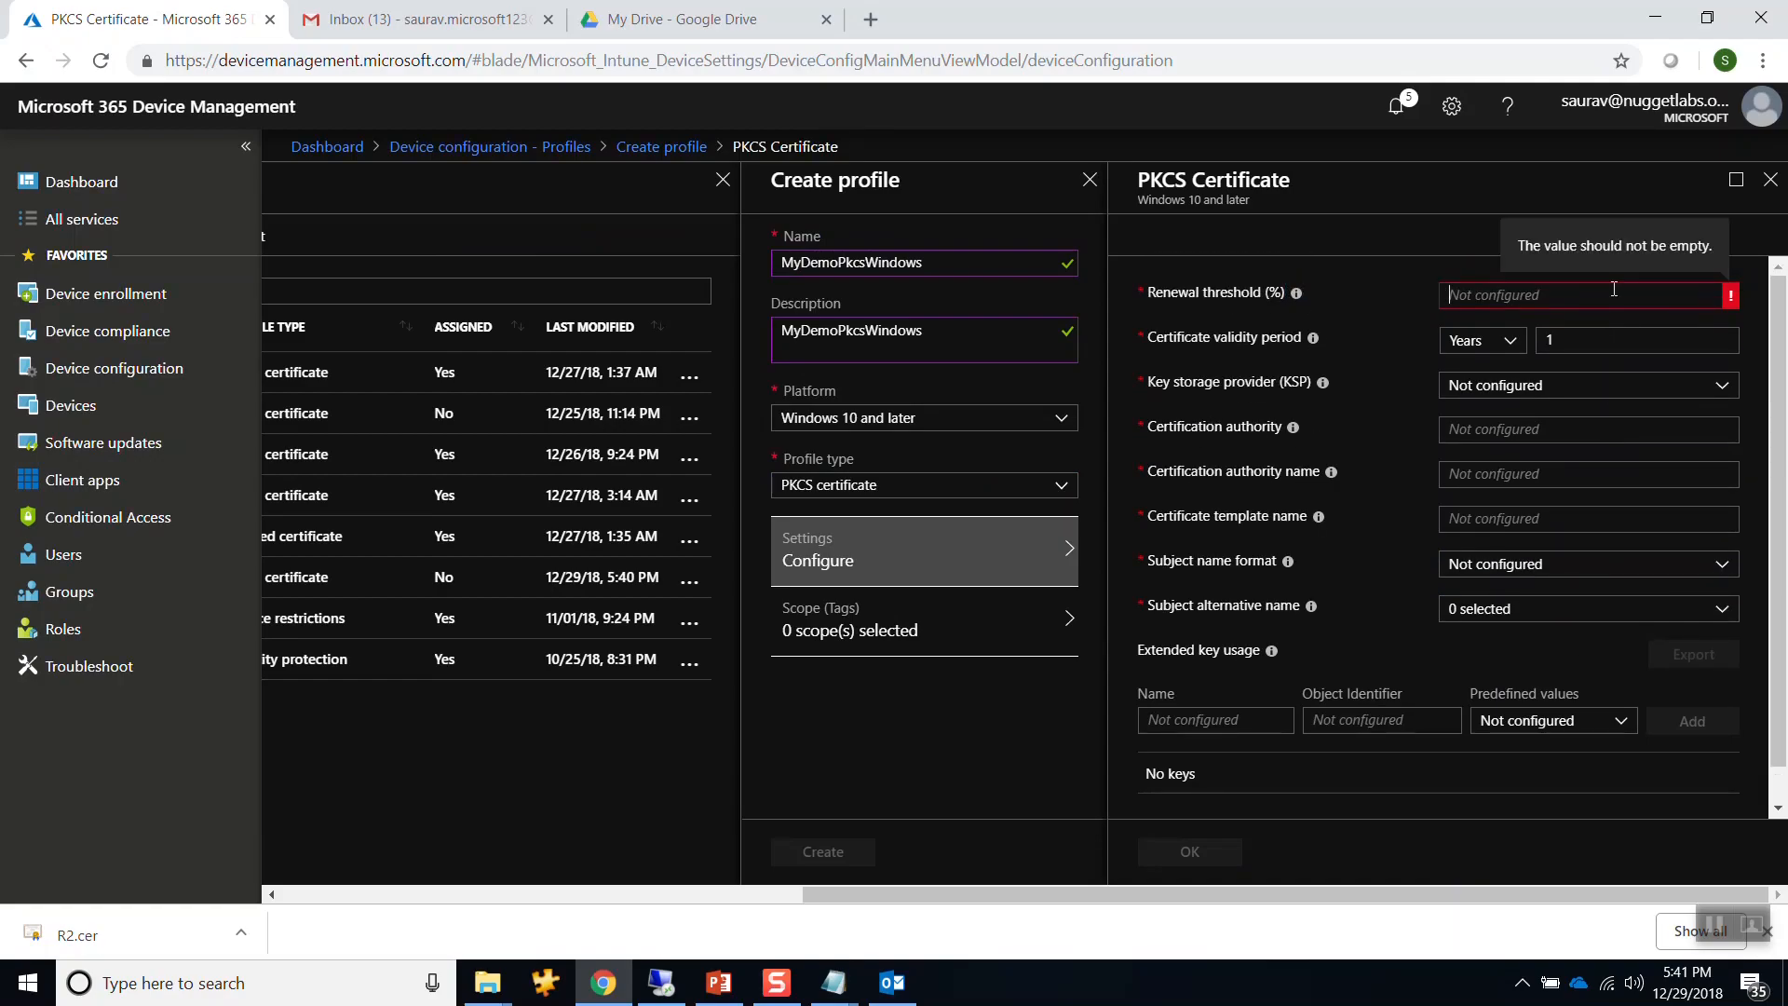
type("20")
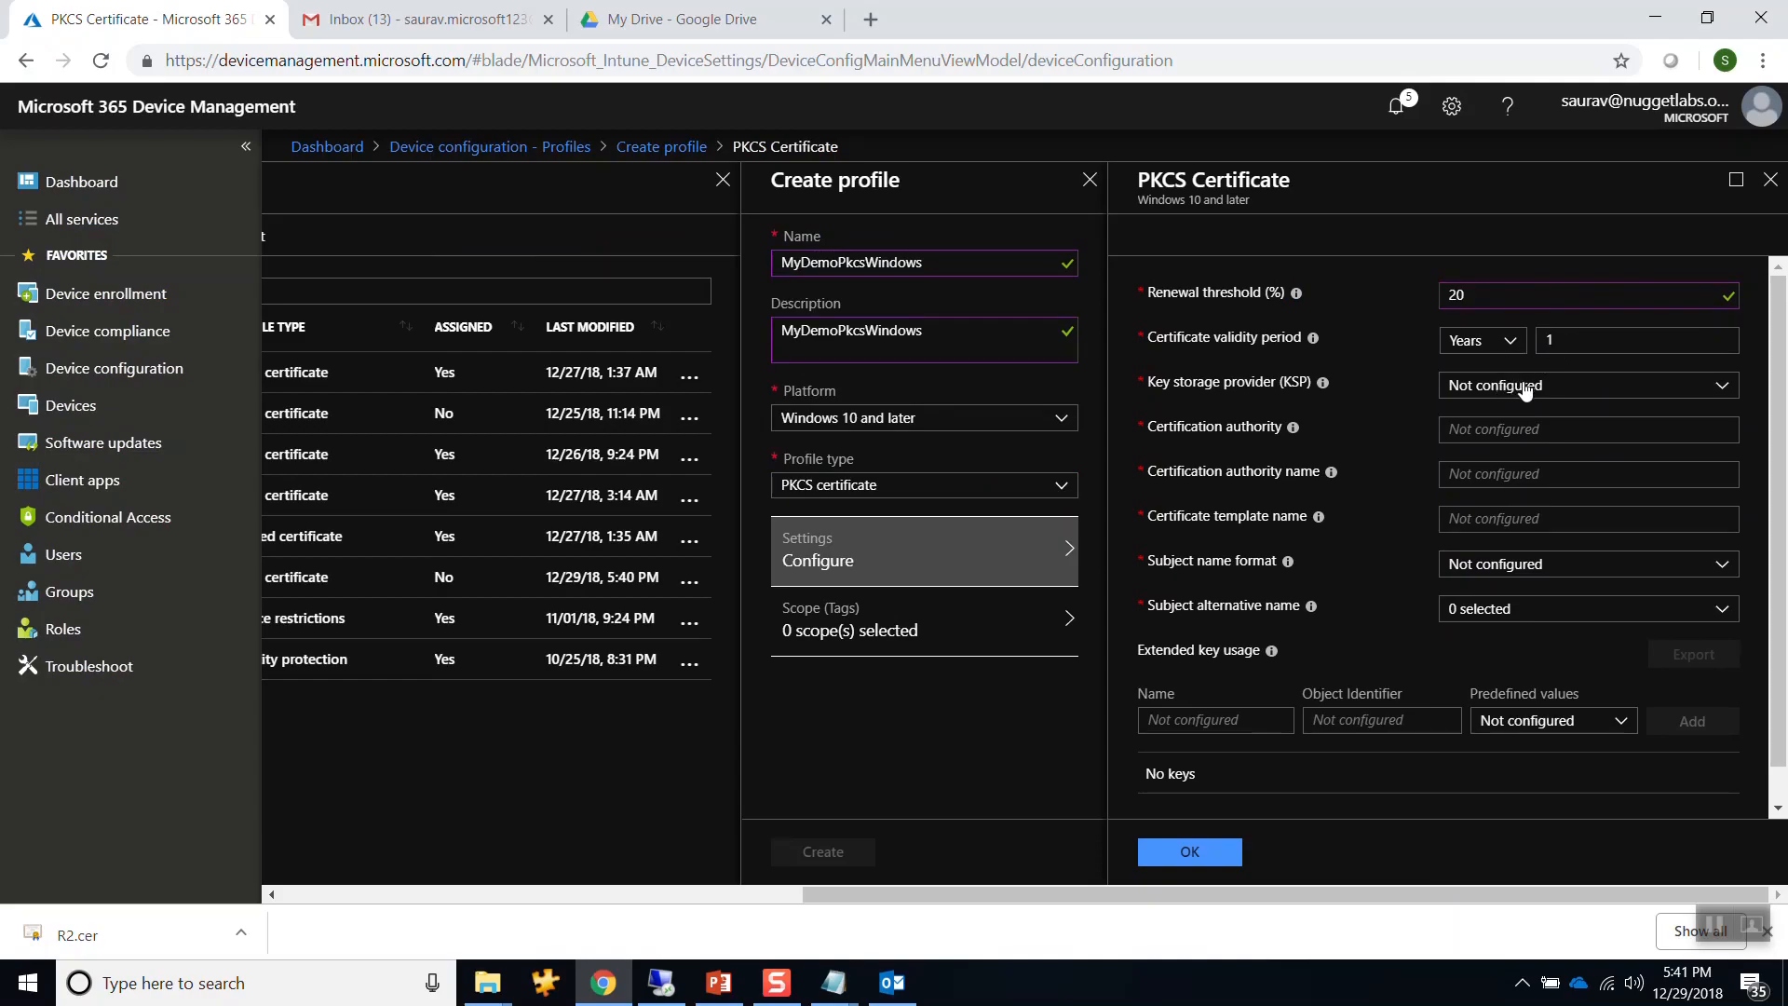
mouse_move(1326, 389)
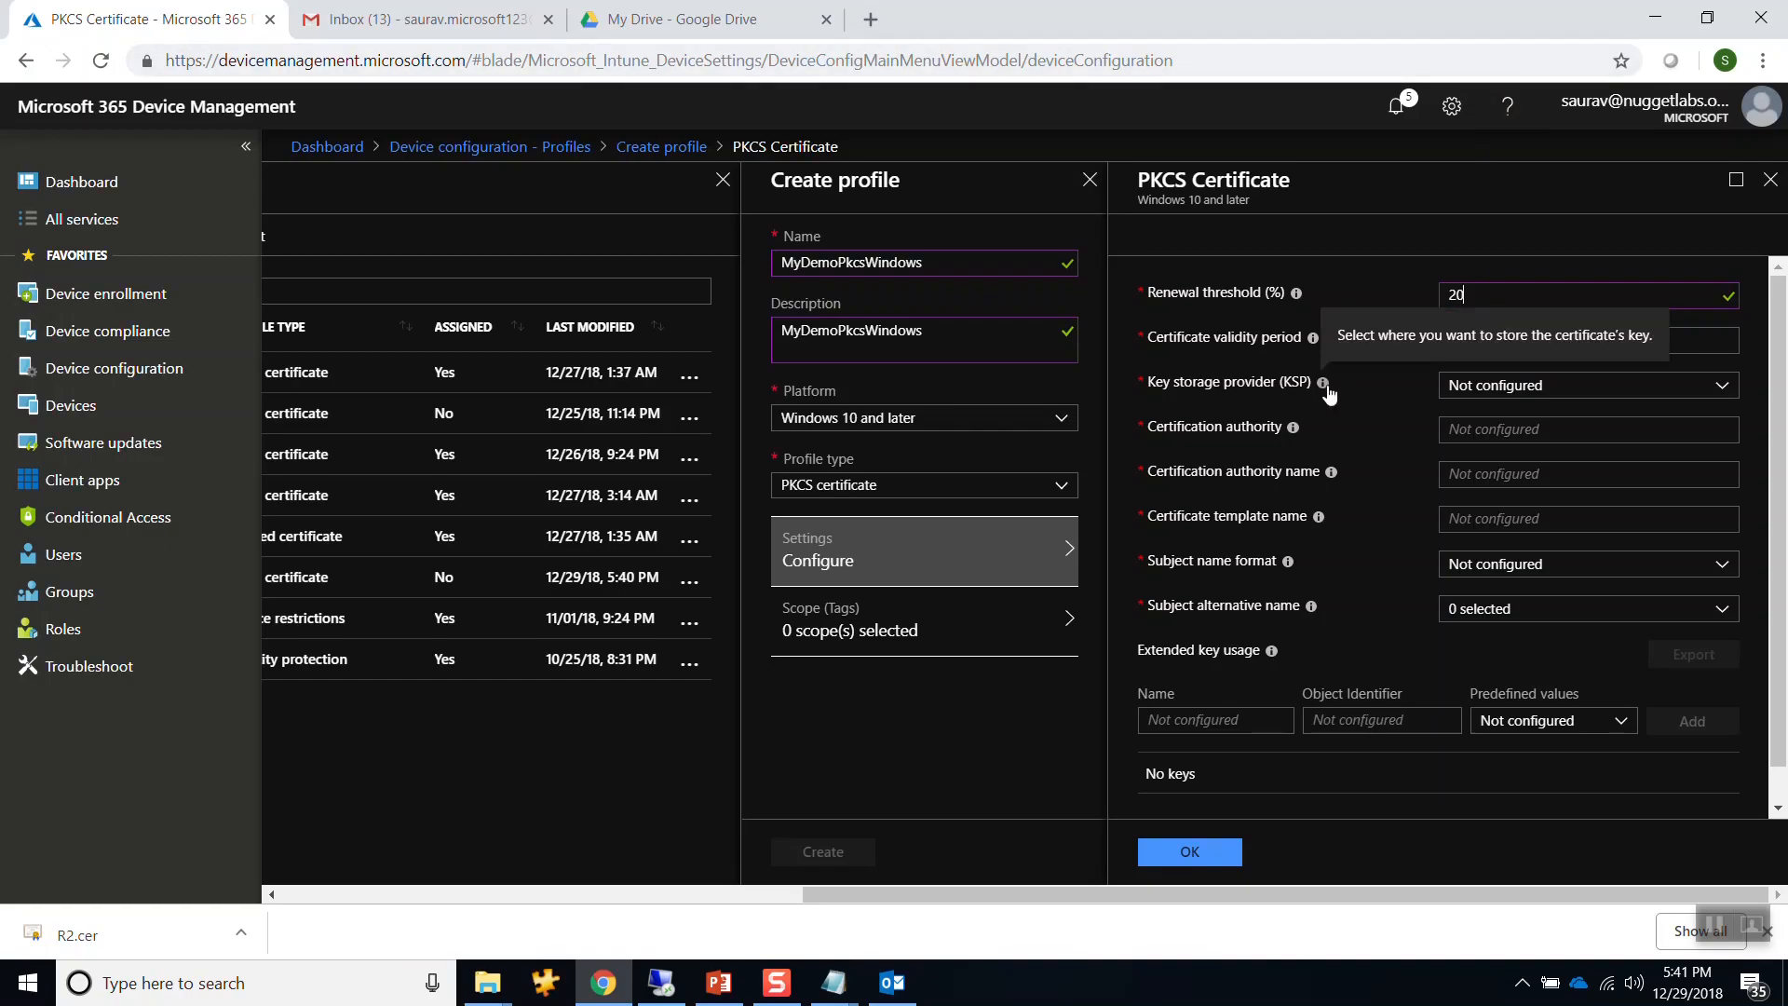
left_click(1464, 388)
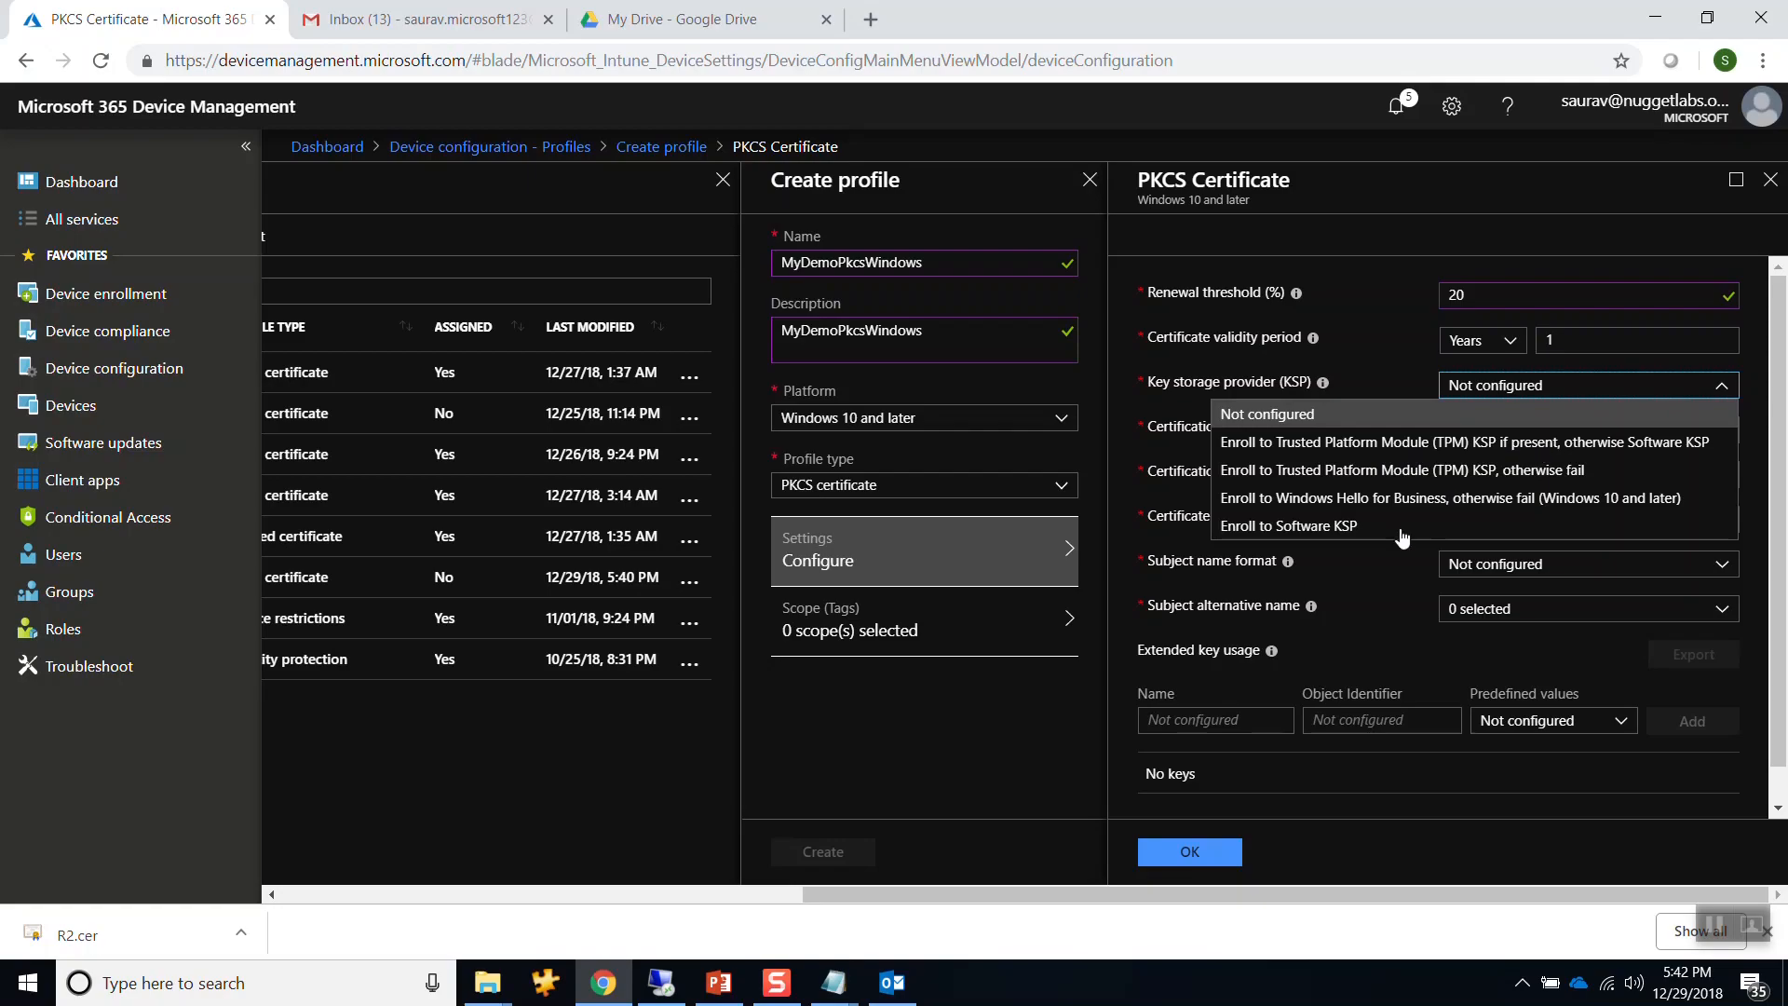
left_click(1481, 444)
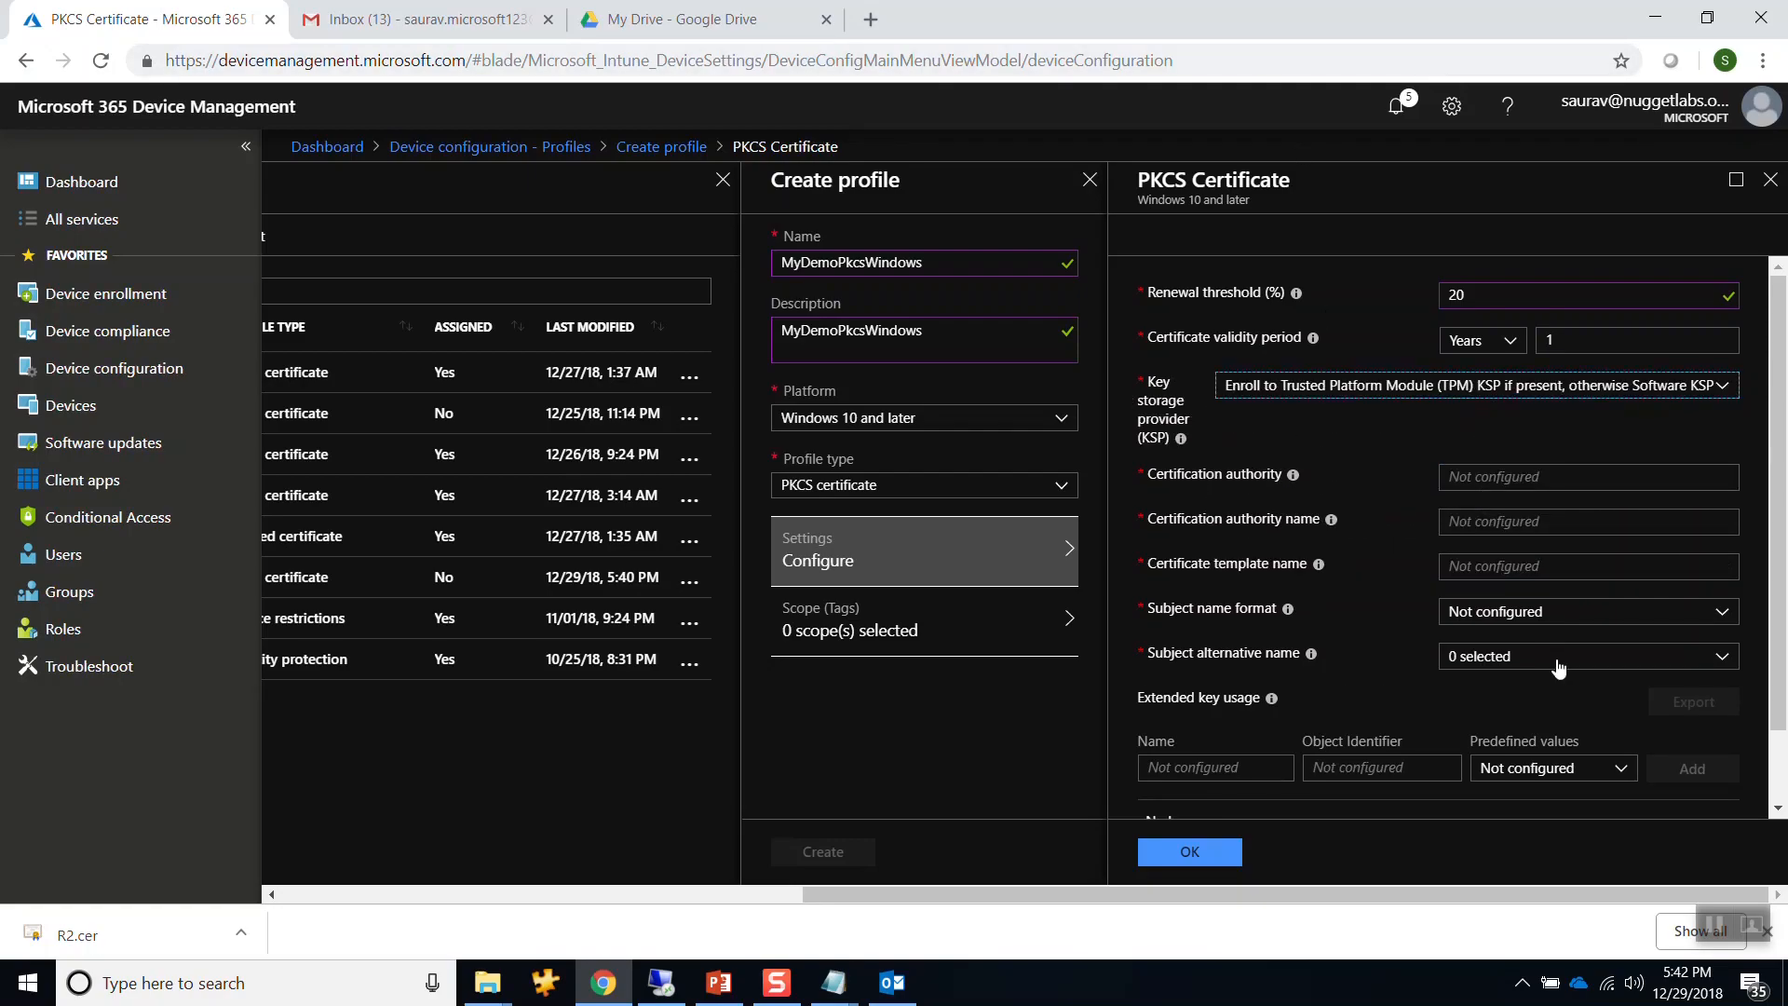
mouse_move(1297, 484)
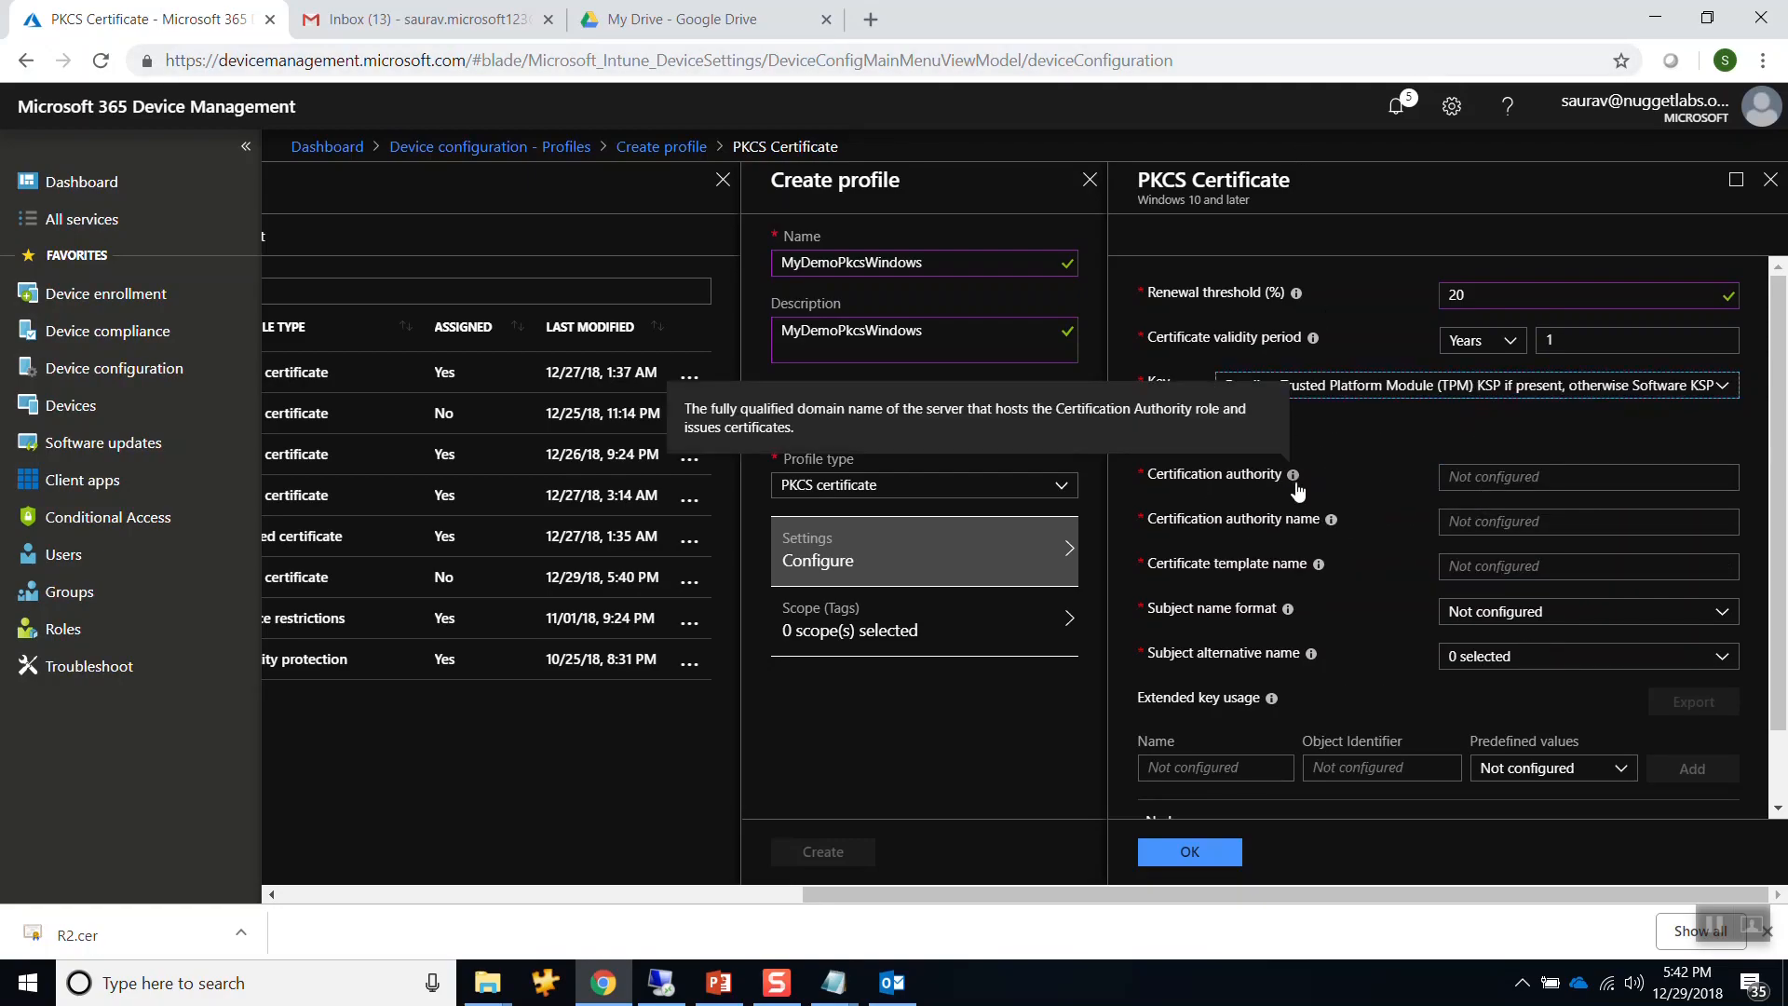
Copy FC-DC01.fourthcoffee.local from the notes into the Certification authority field.
key("alt+Tab")
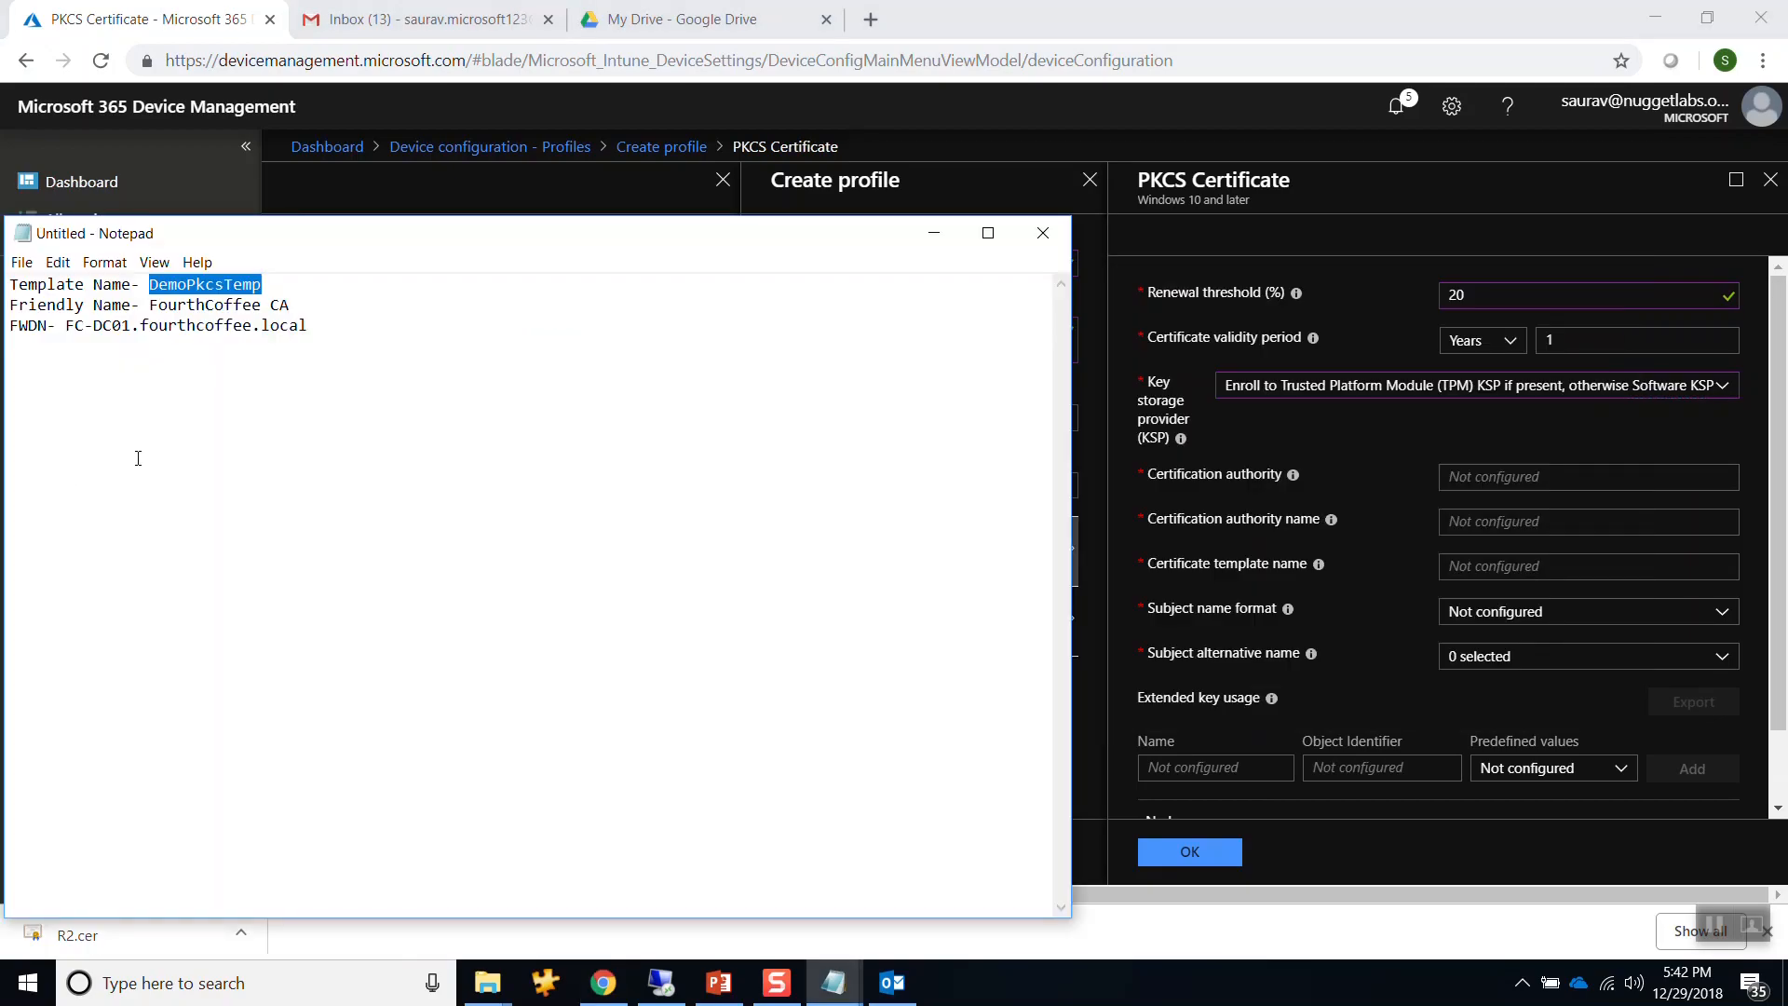
left_click_drag(65, 325, 309, 326)
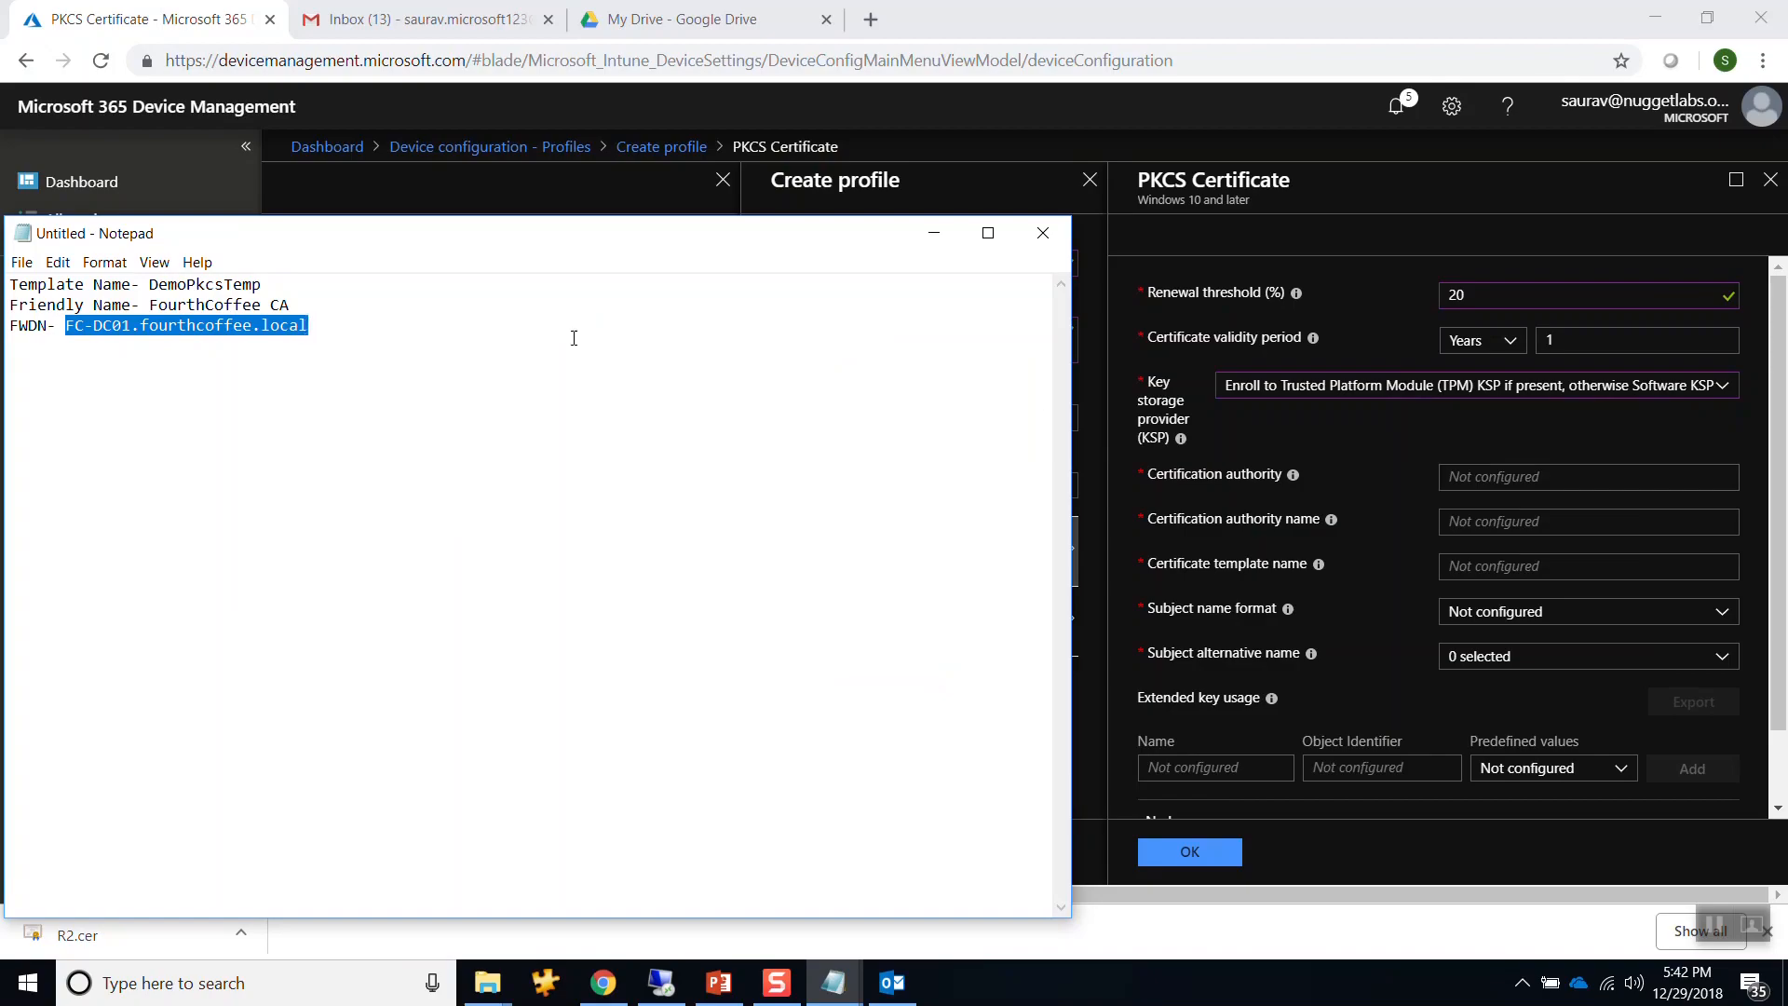
key("ctrl+c")
left_click(1652, 476)
key("ctrl+v")
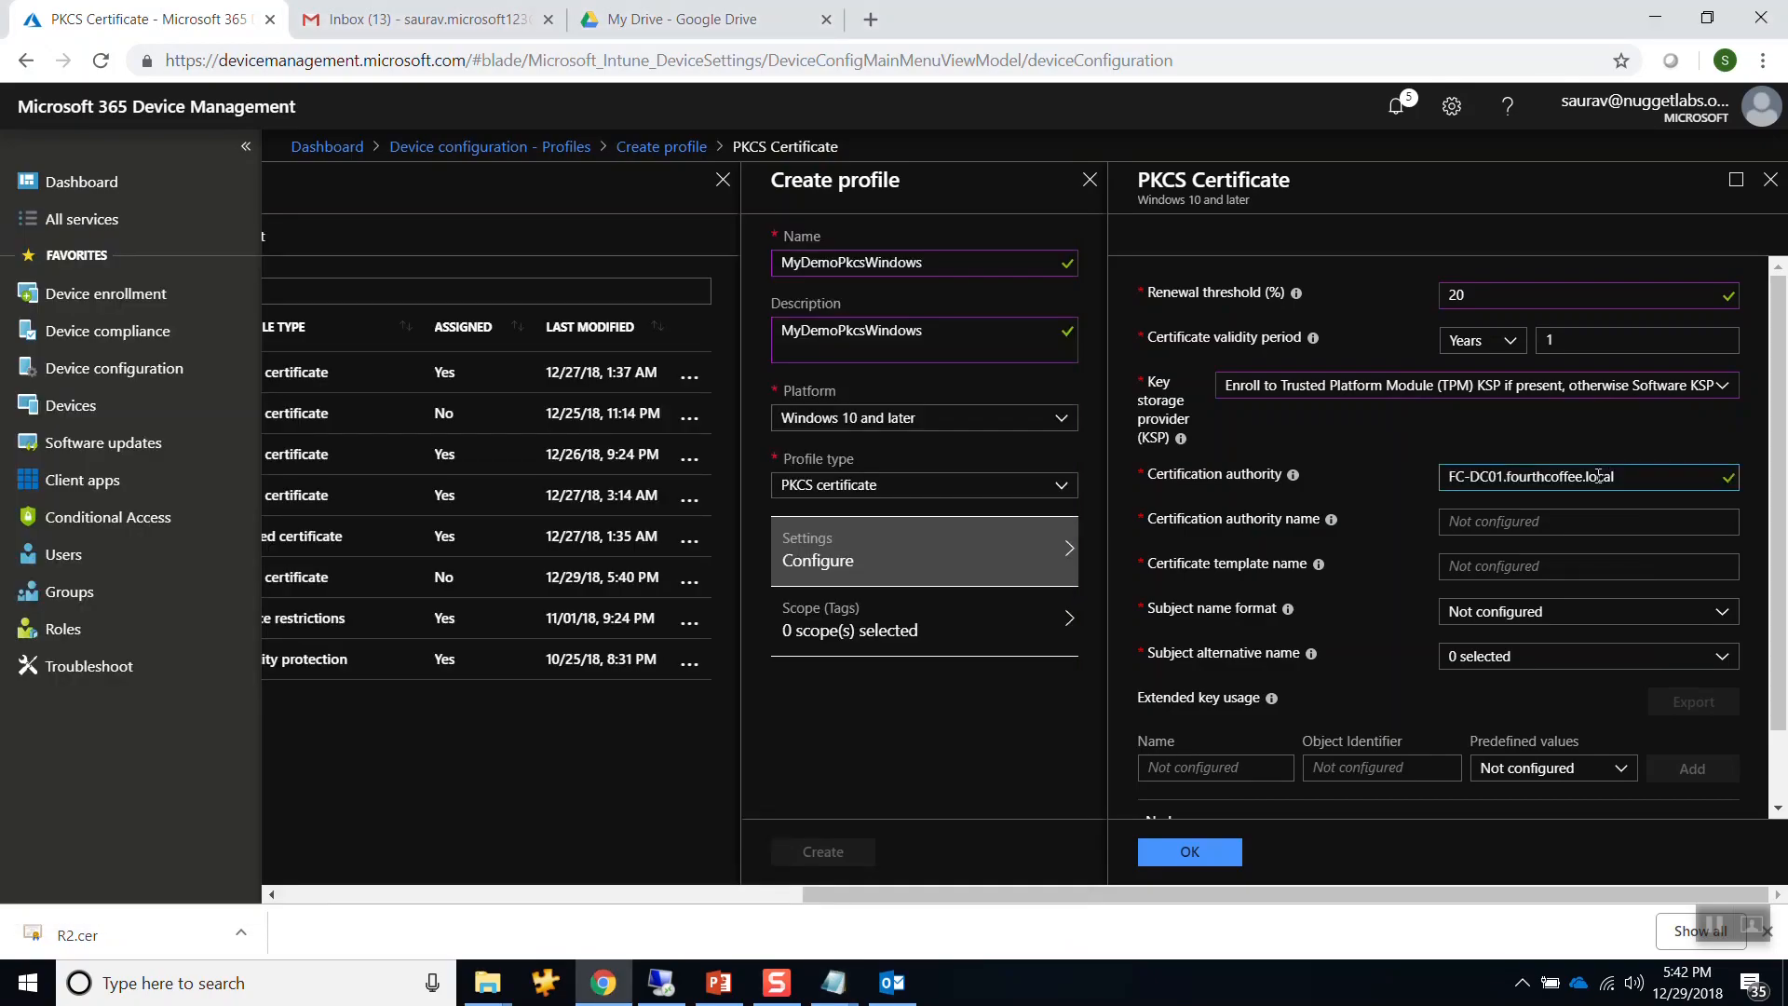
Fill in FourthCoffee CA as the authority name and DemoPkcsTemp as the template name from the notes.
mouse_move(1329, 532)
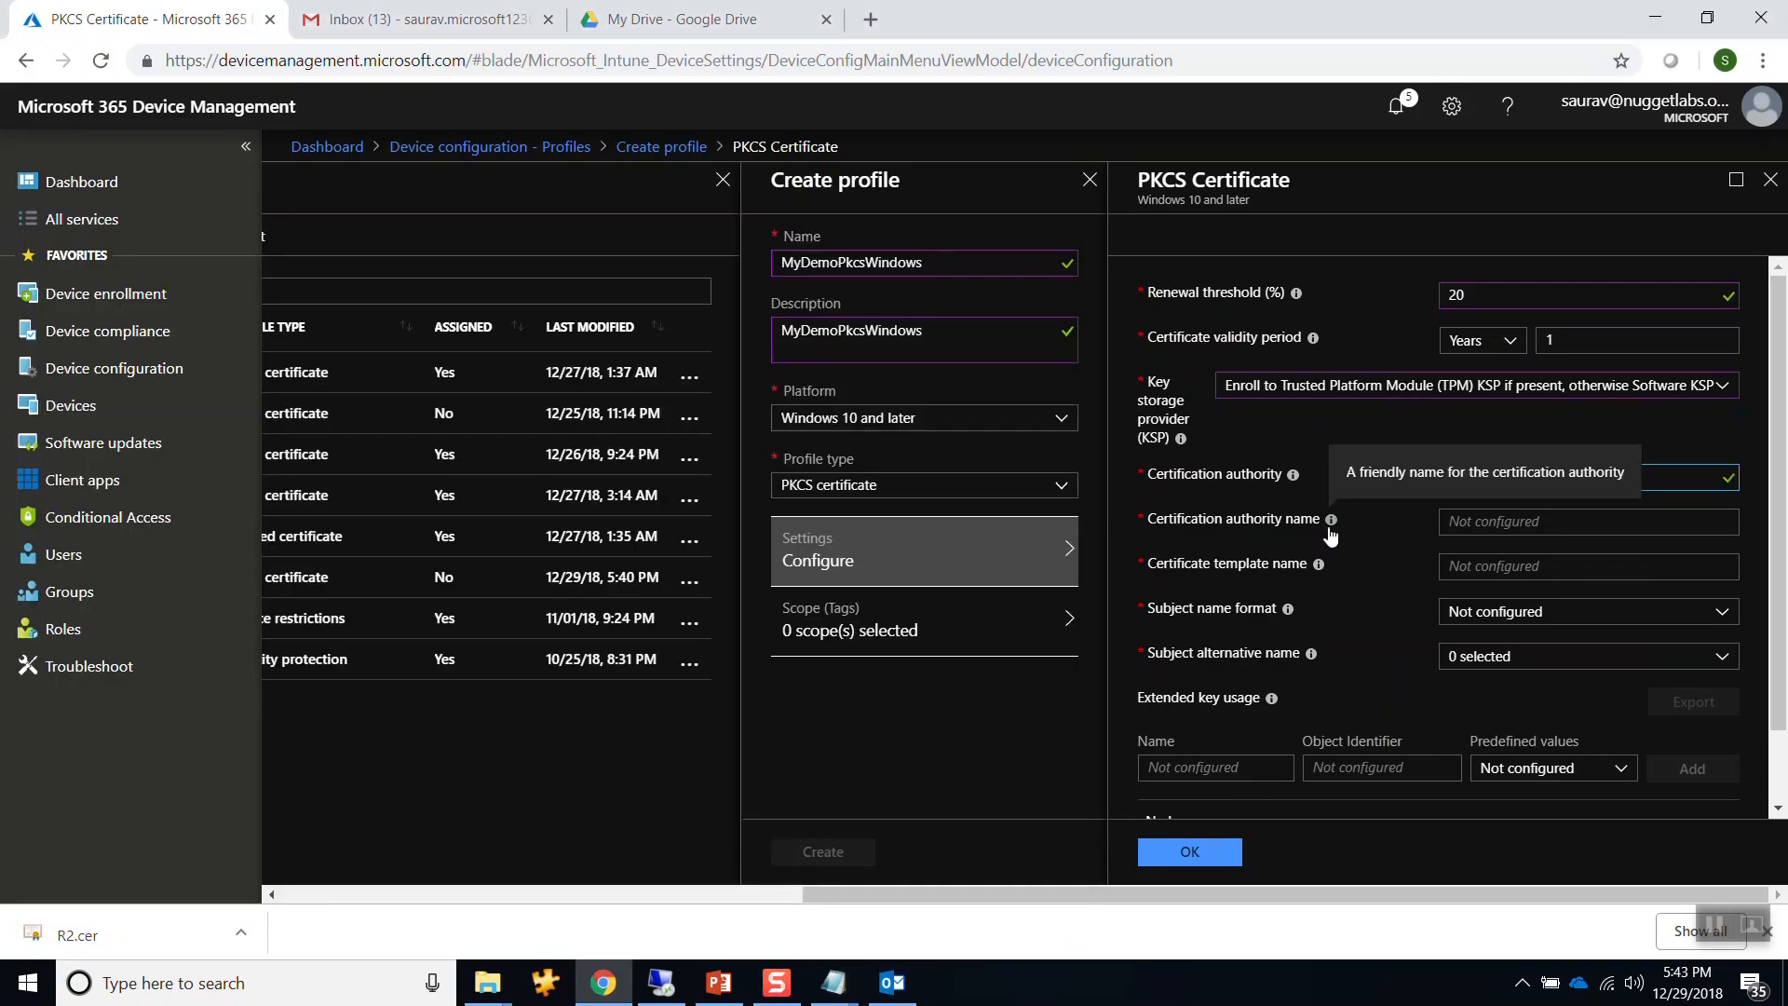
key("alt+Tab")
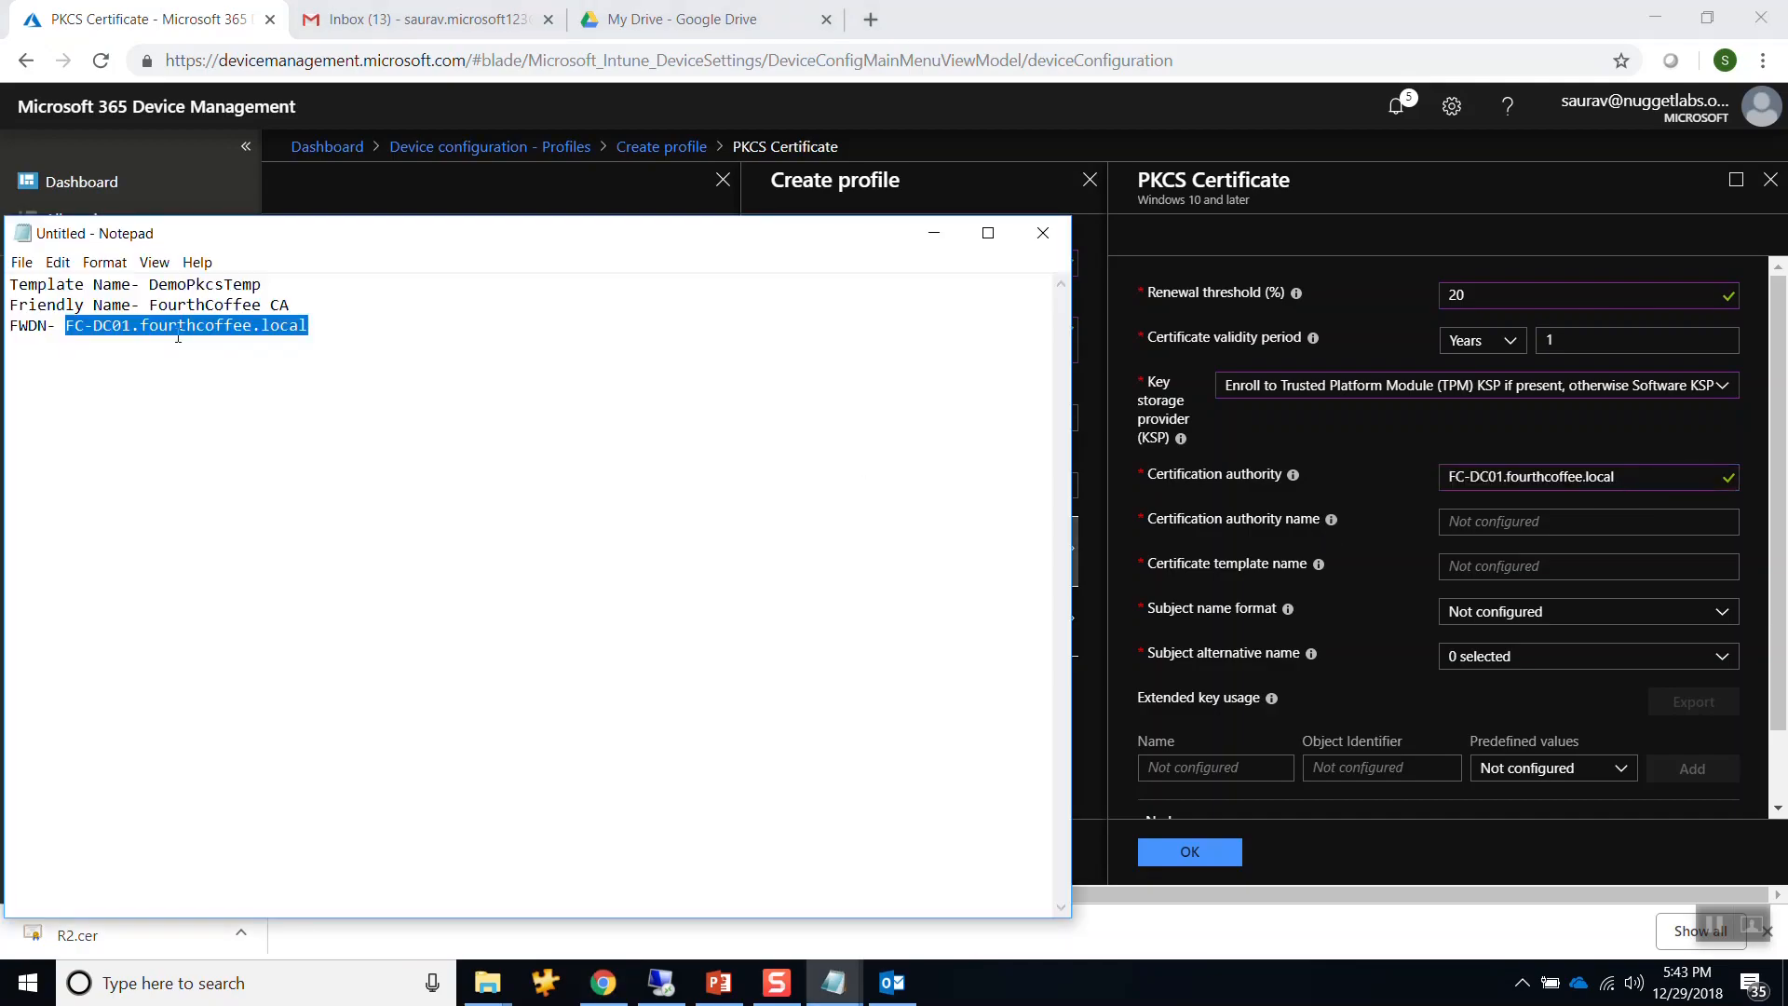
left_click_drag(150, 306, 291, 305)
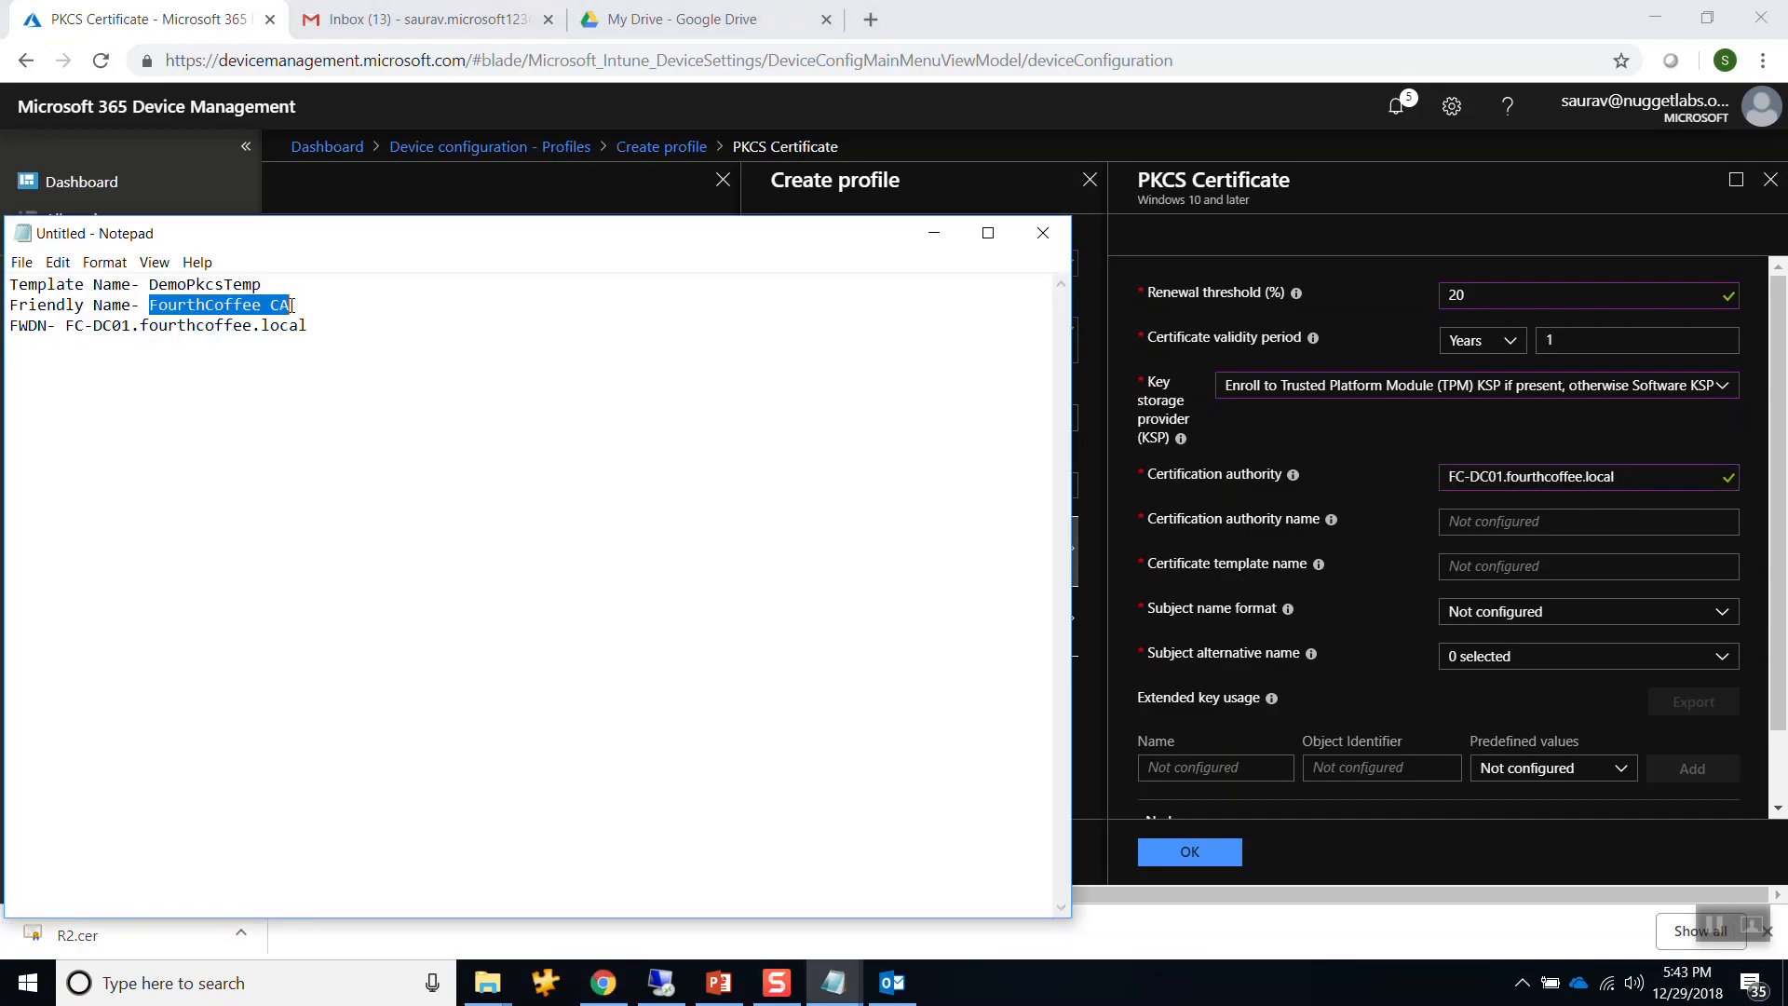
key("alt+Tab")
left_click(1494, 522)
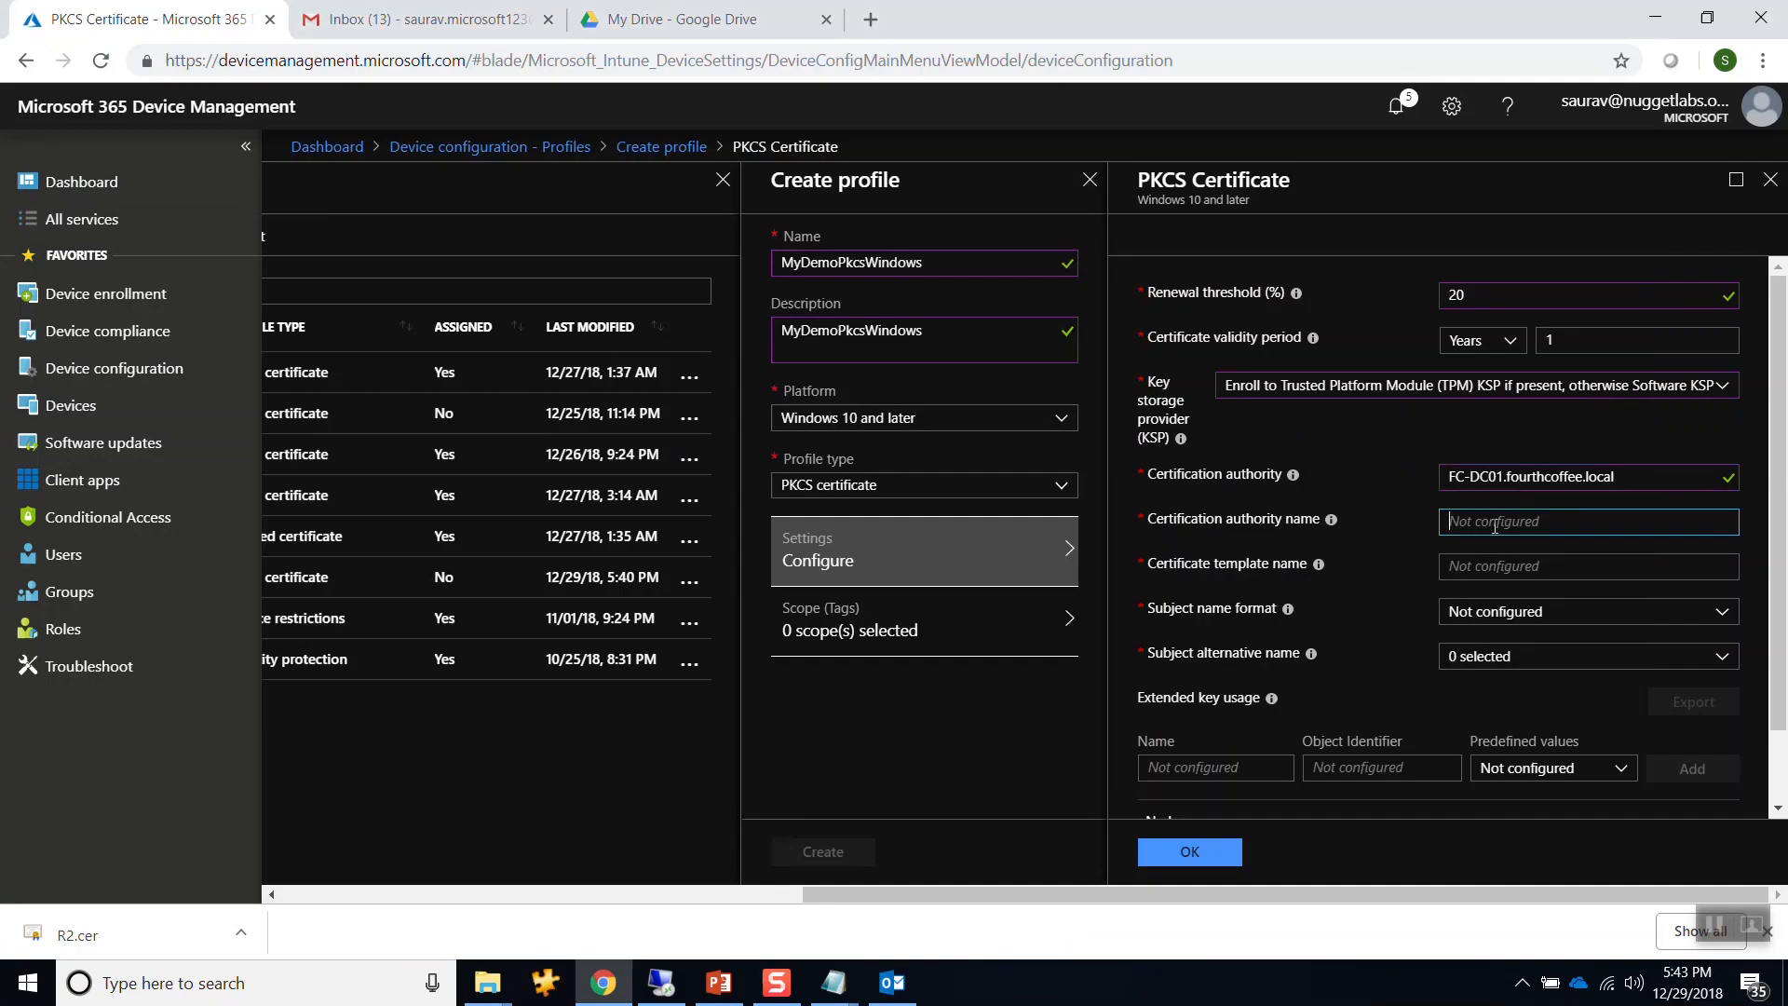
key("ctrl+v")
key("alt+Tab")
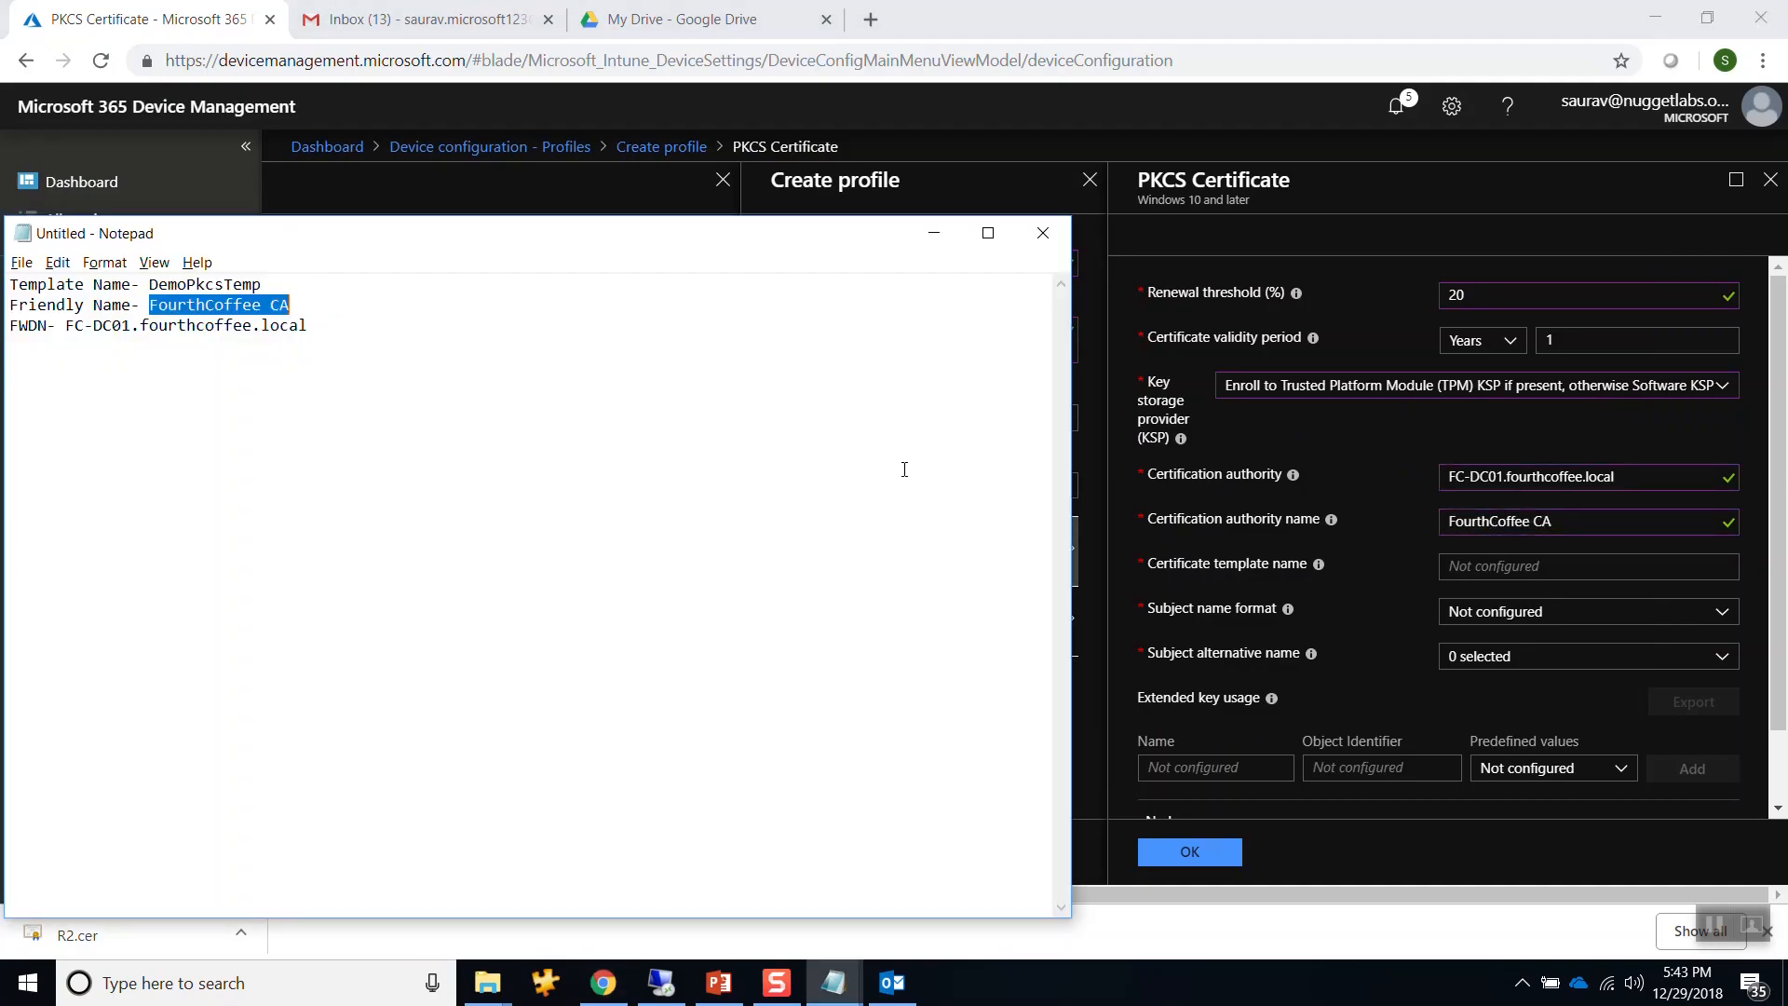
left_click_drag(150, 285, 260, 292)
key("alt+Tab")
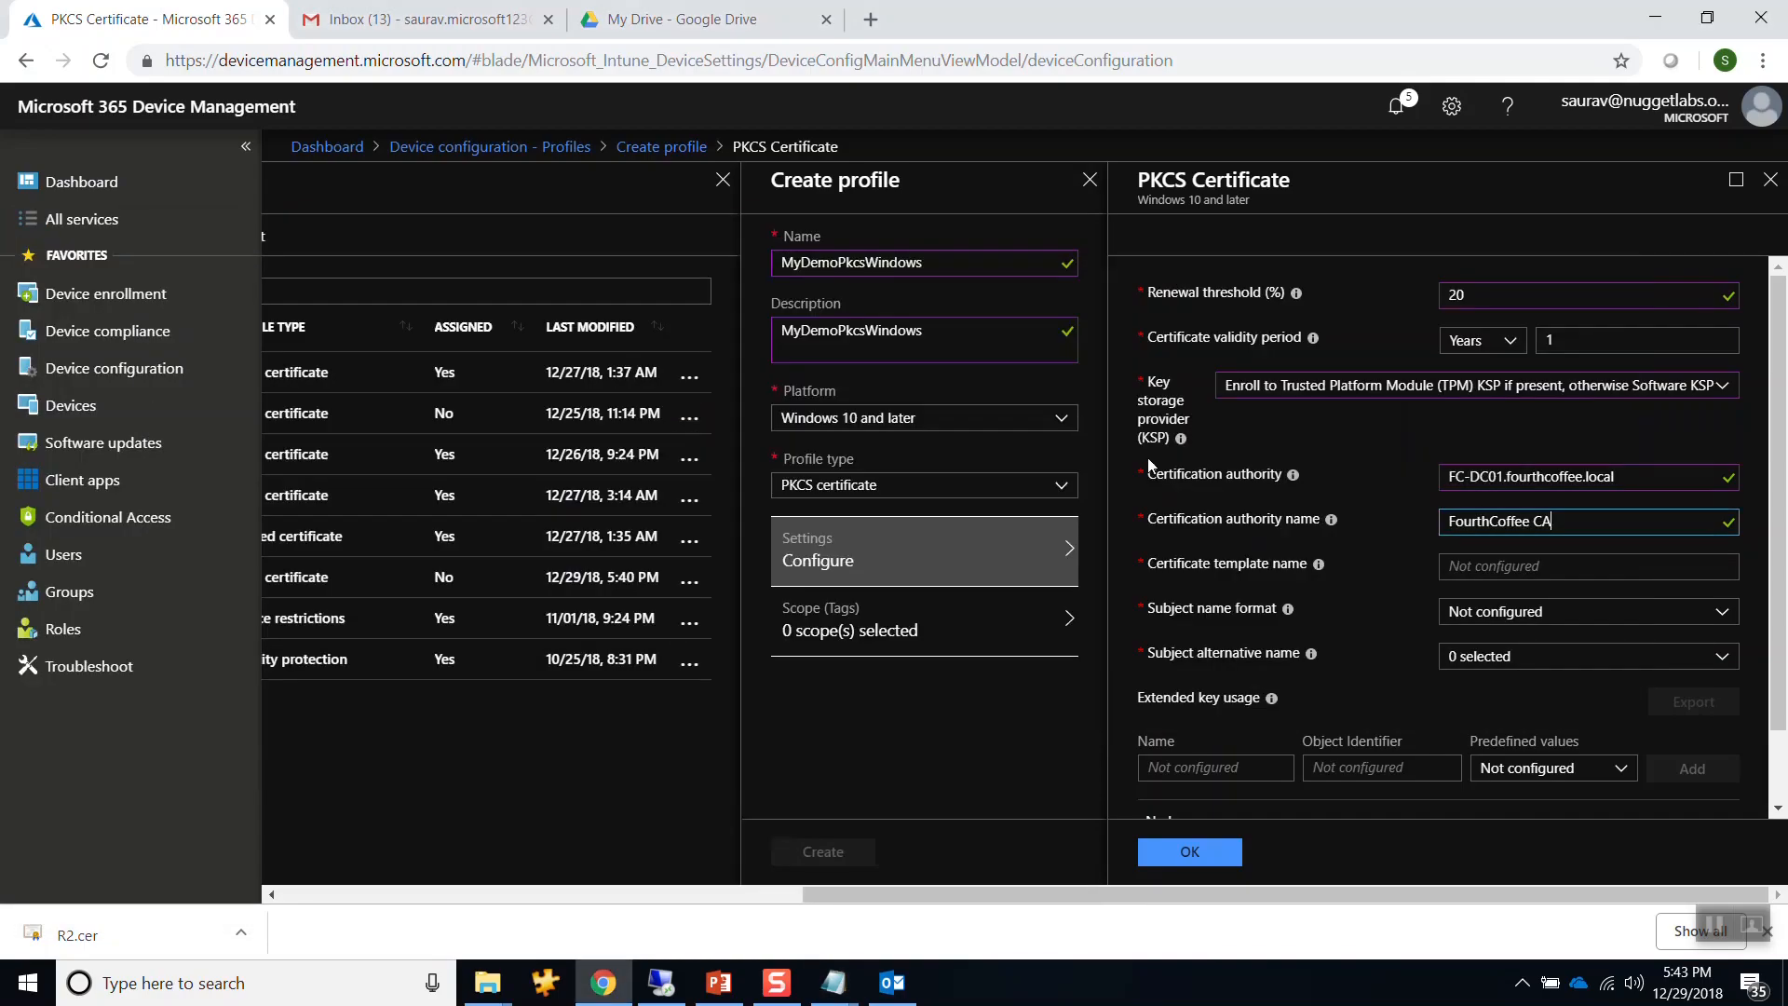
left_click(1464, 568)
key("ctrl+v")
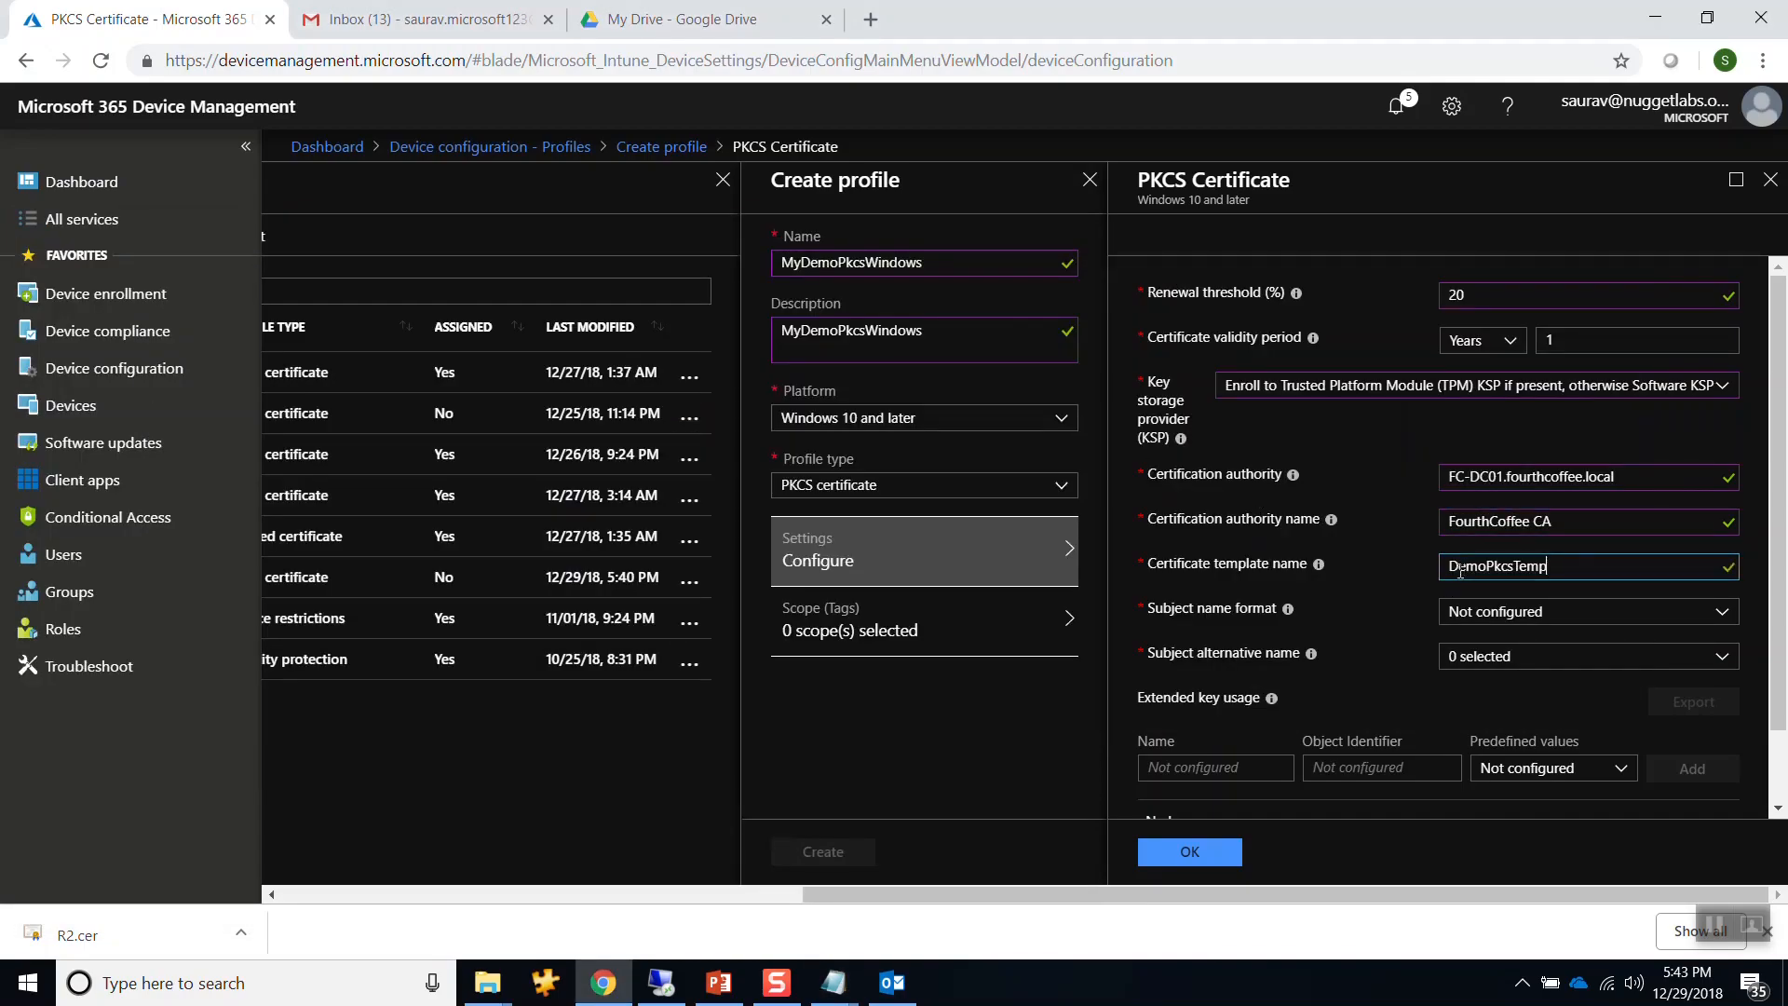
Use Common name subject format, add UPN alternative name and Client Authentication key usage, then save.
left_click(1492, 611)
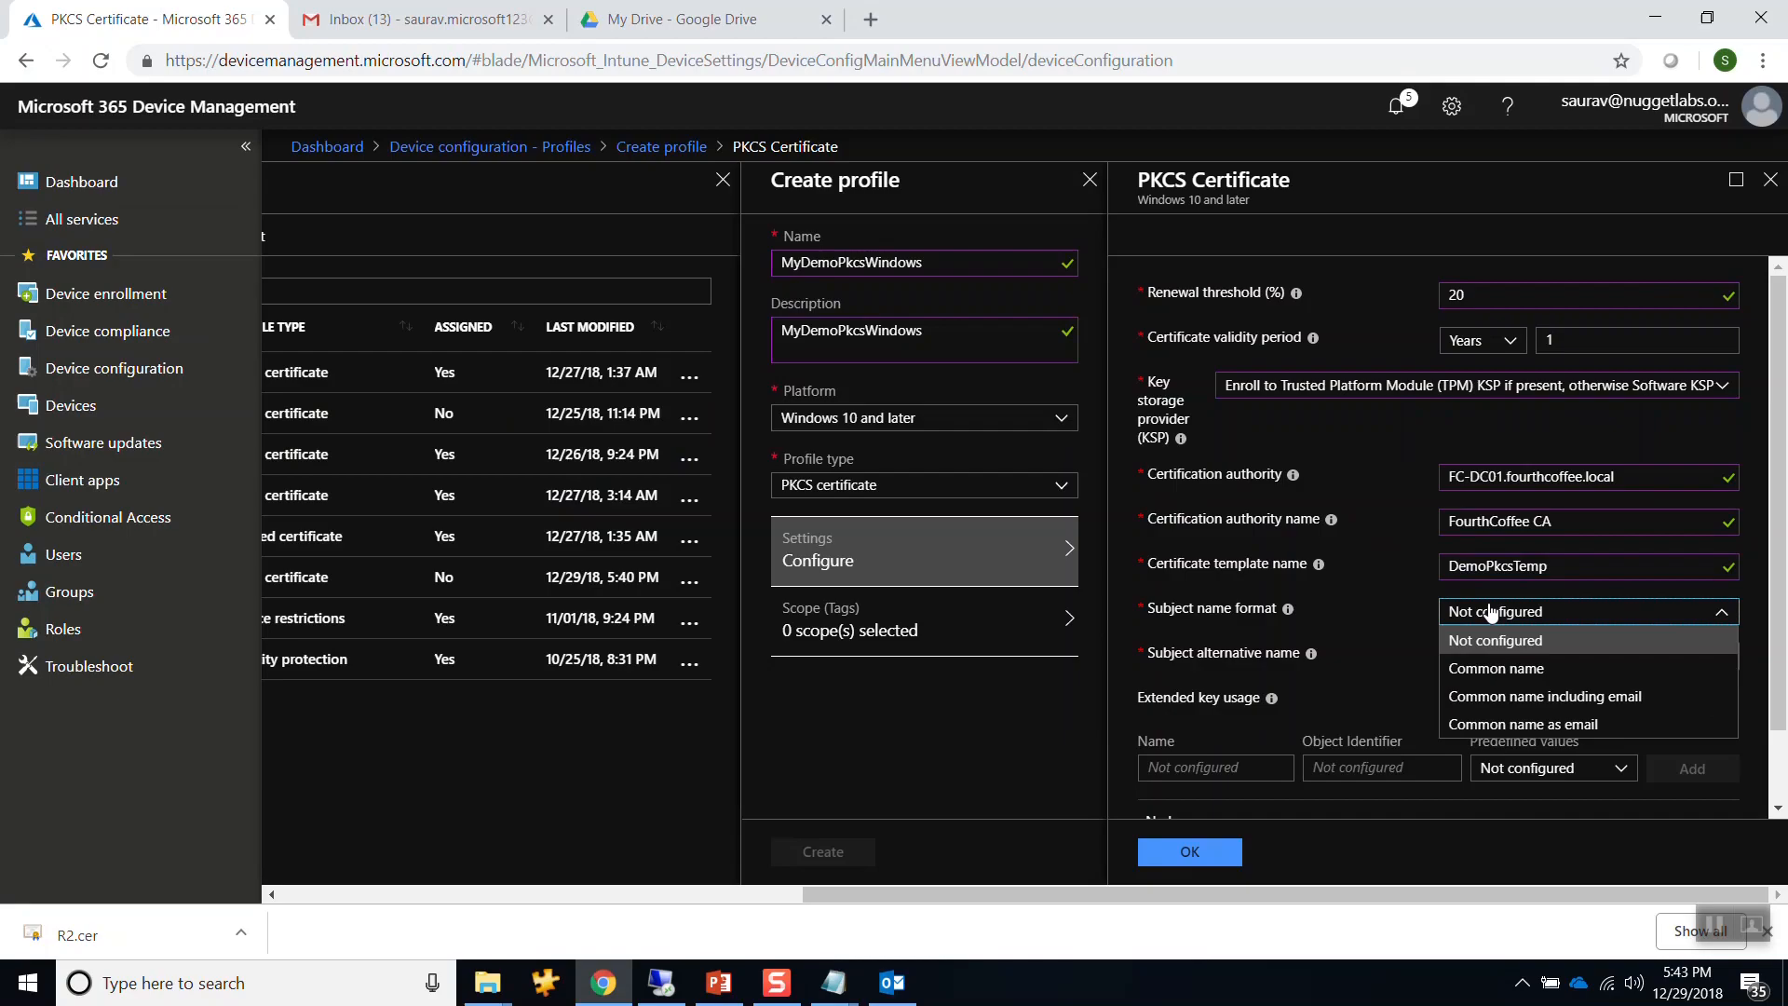
left_click(1509, 671)
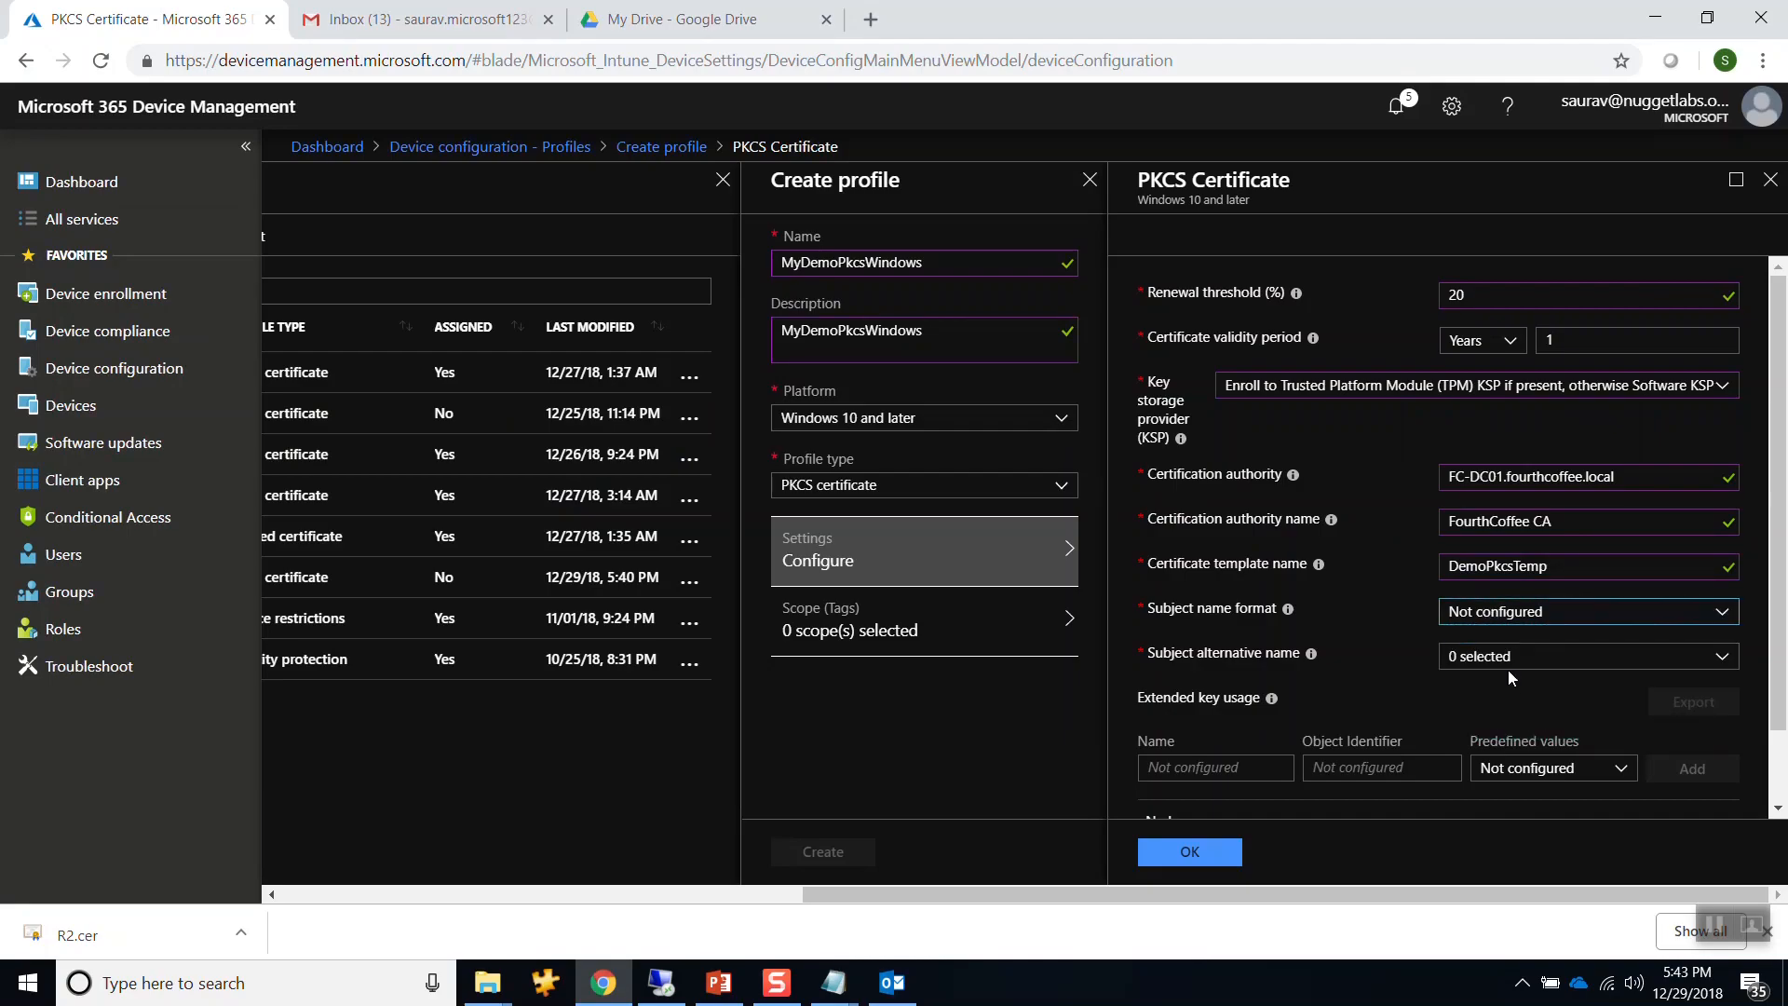
left_click(1514, 659)
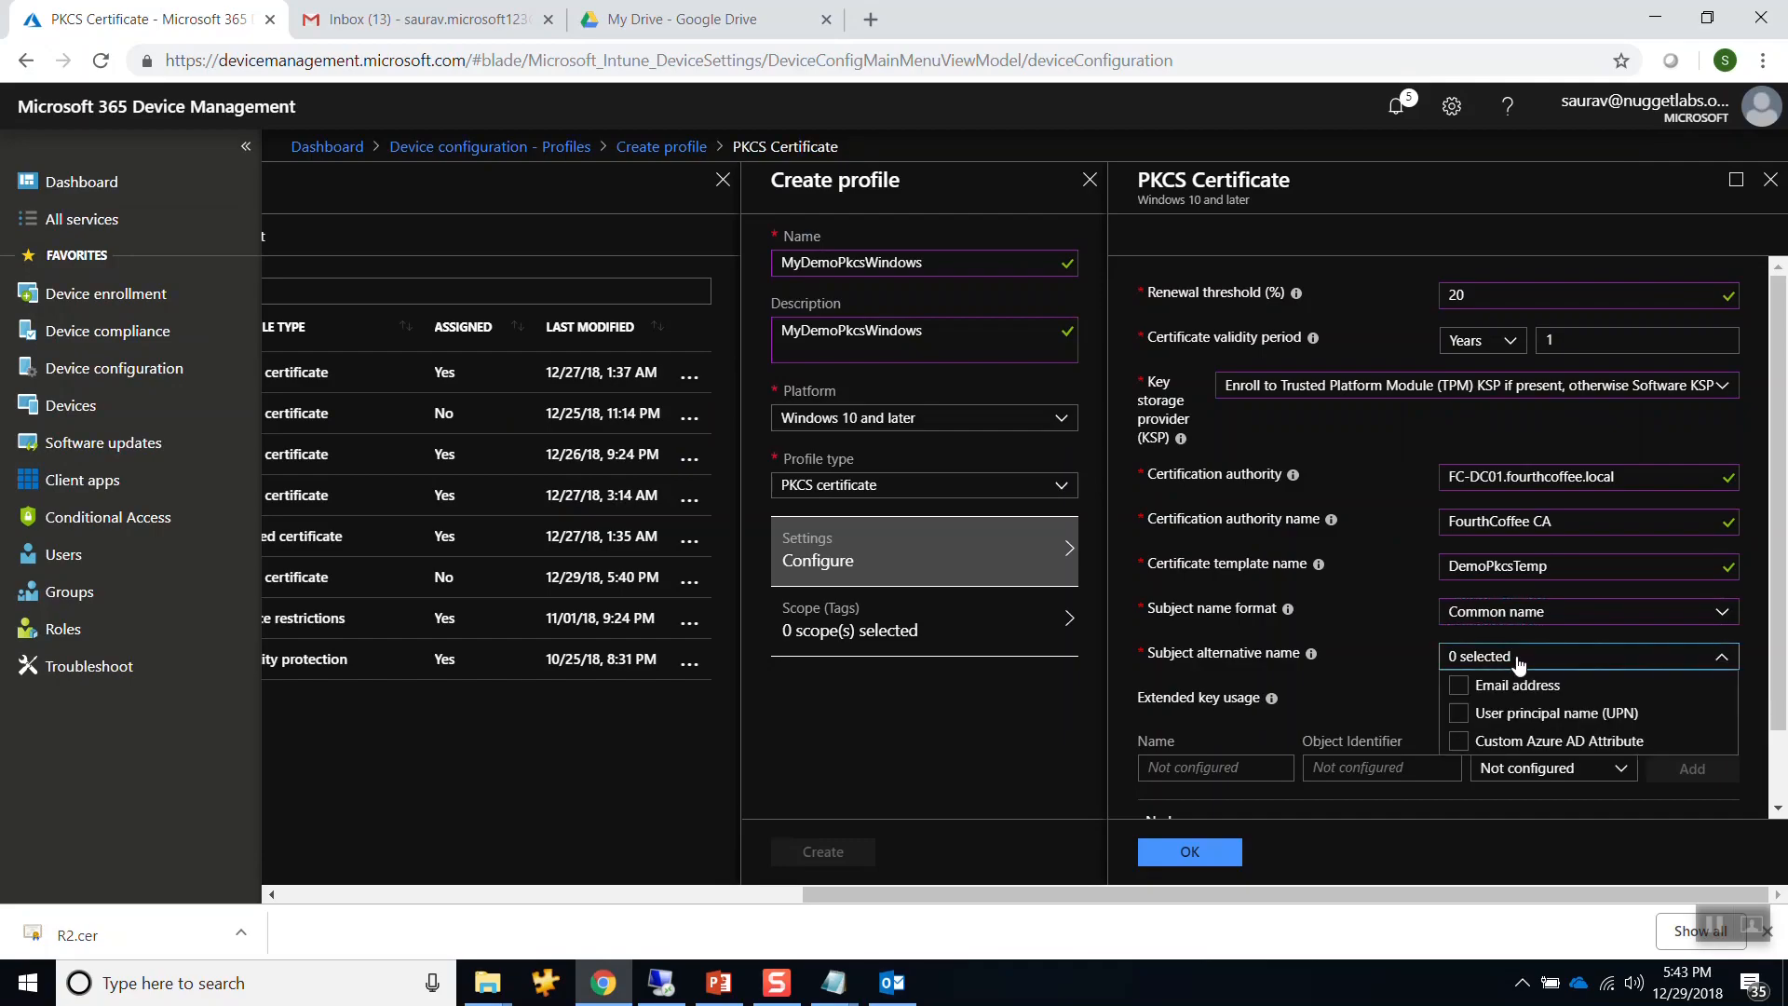
left_click(1463, 715)
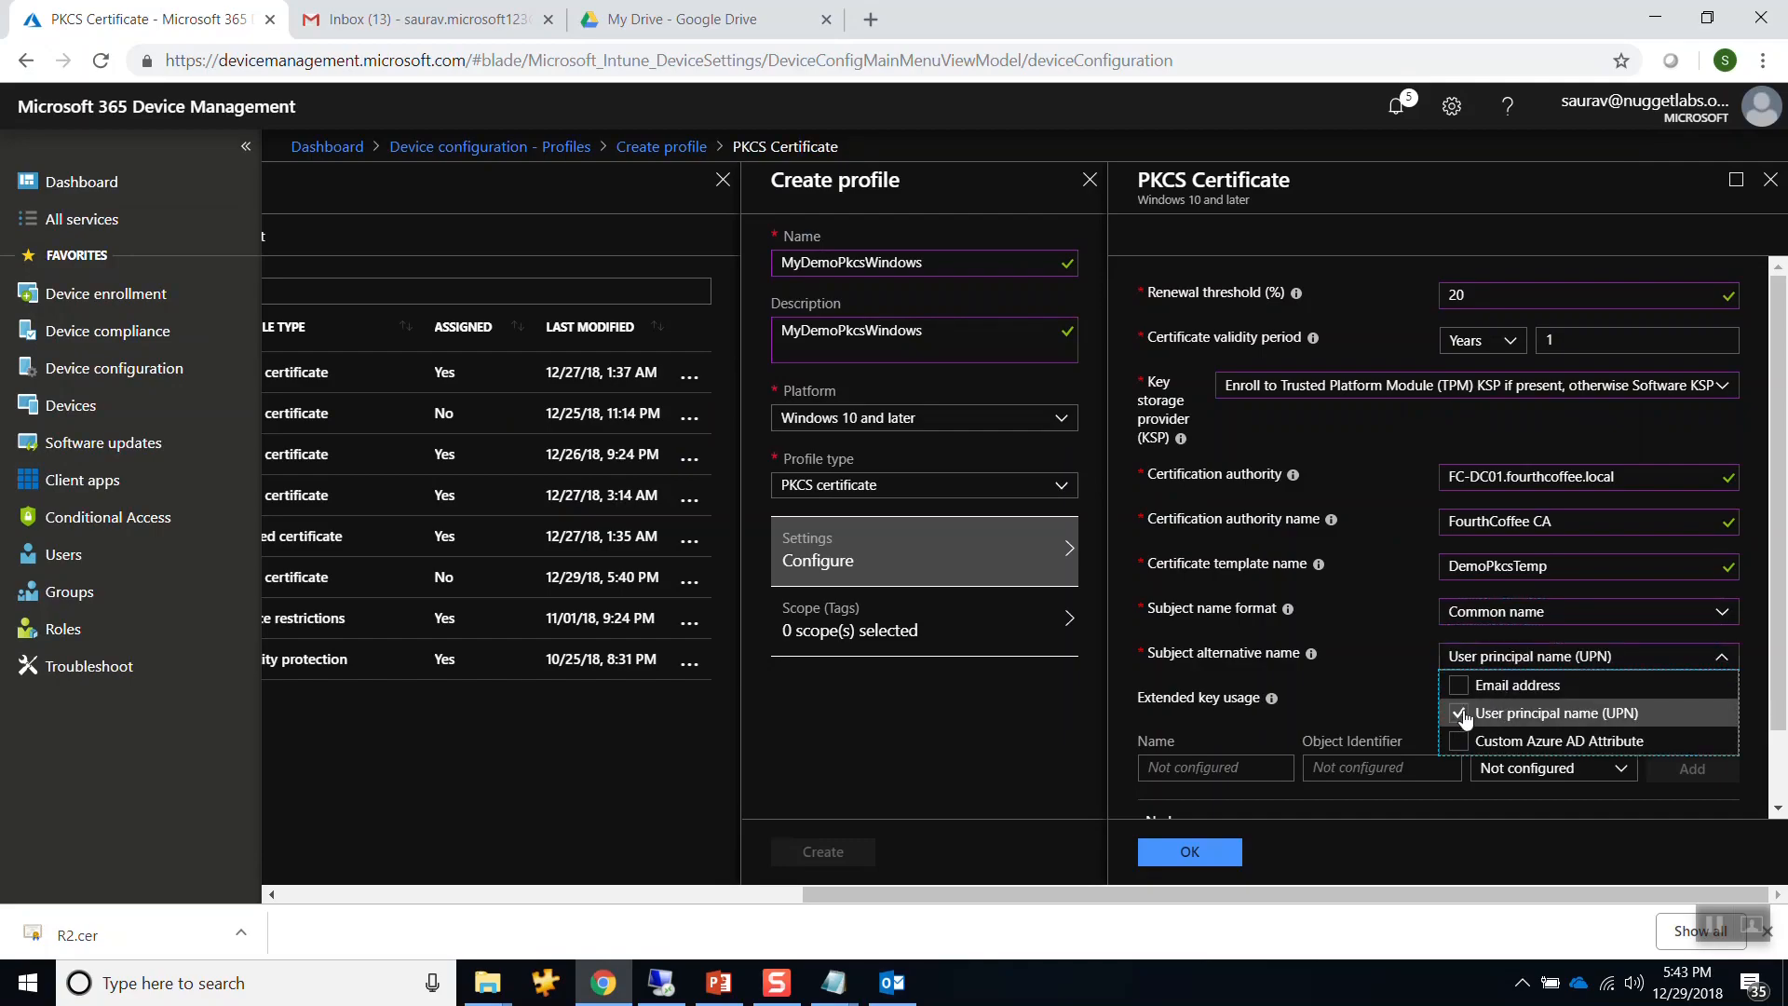
left_click(1751, 586)
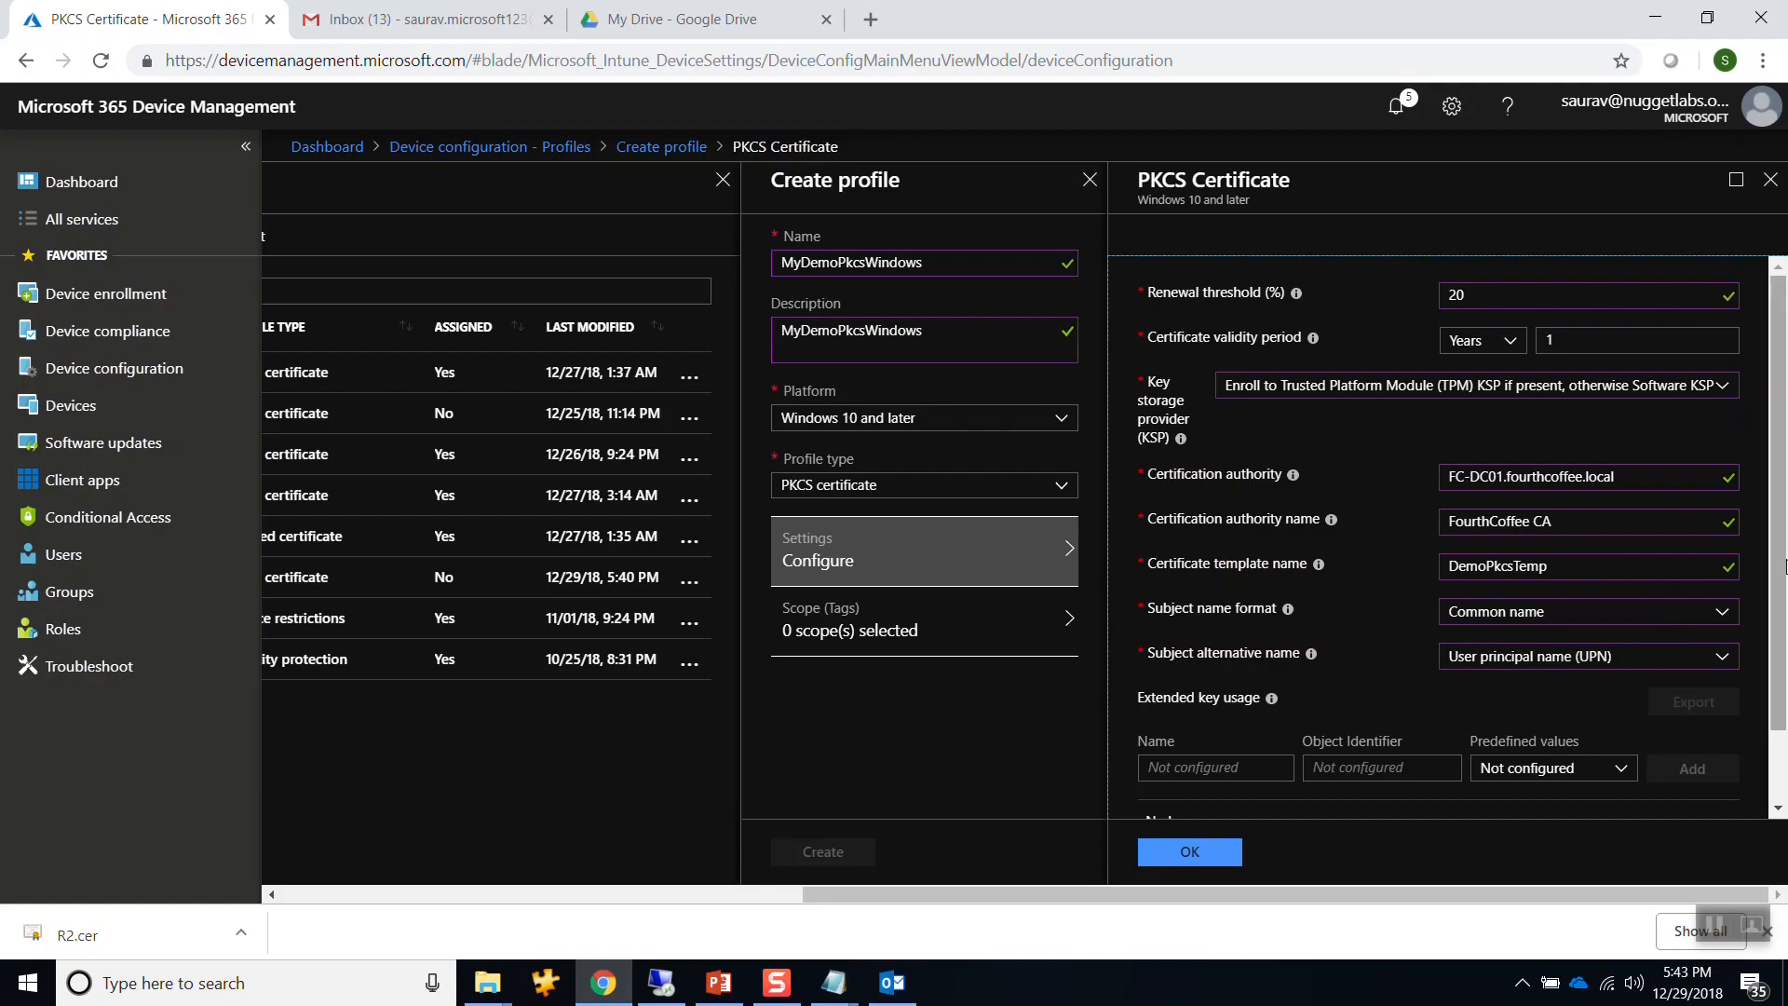
scroll(1779, 558, "down", 1)
left_click(1581, 685)
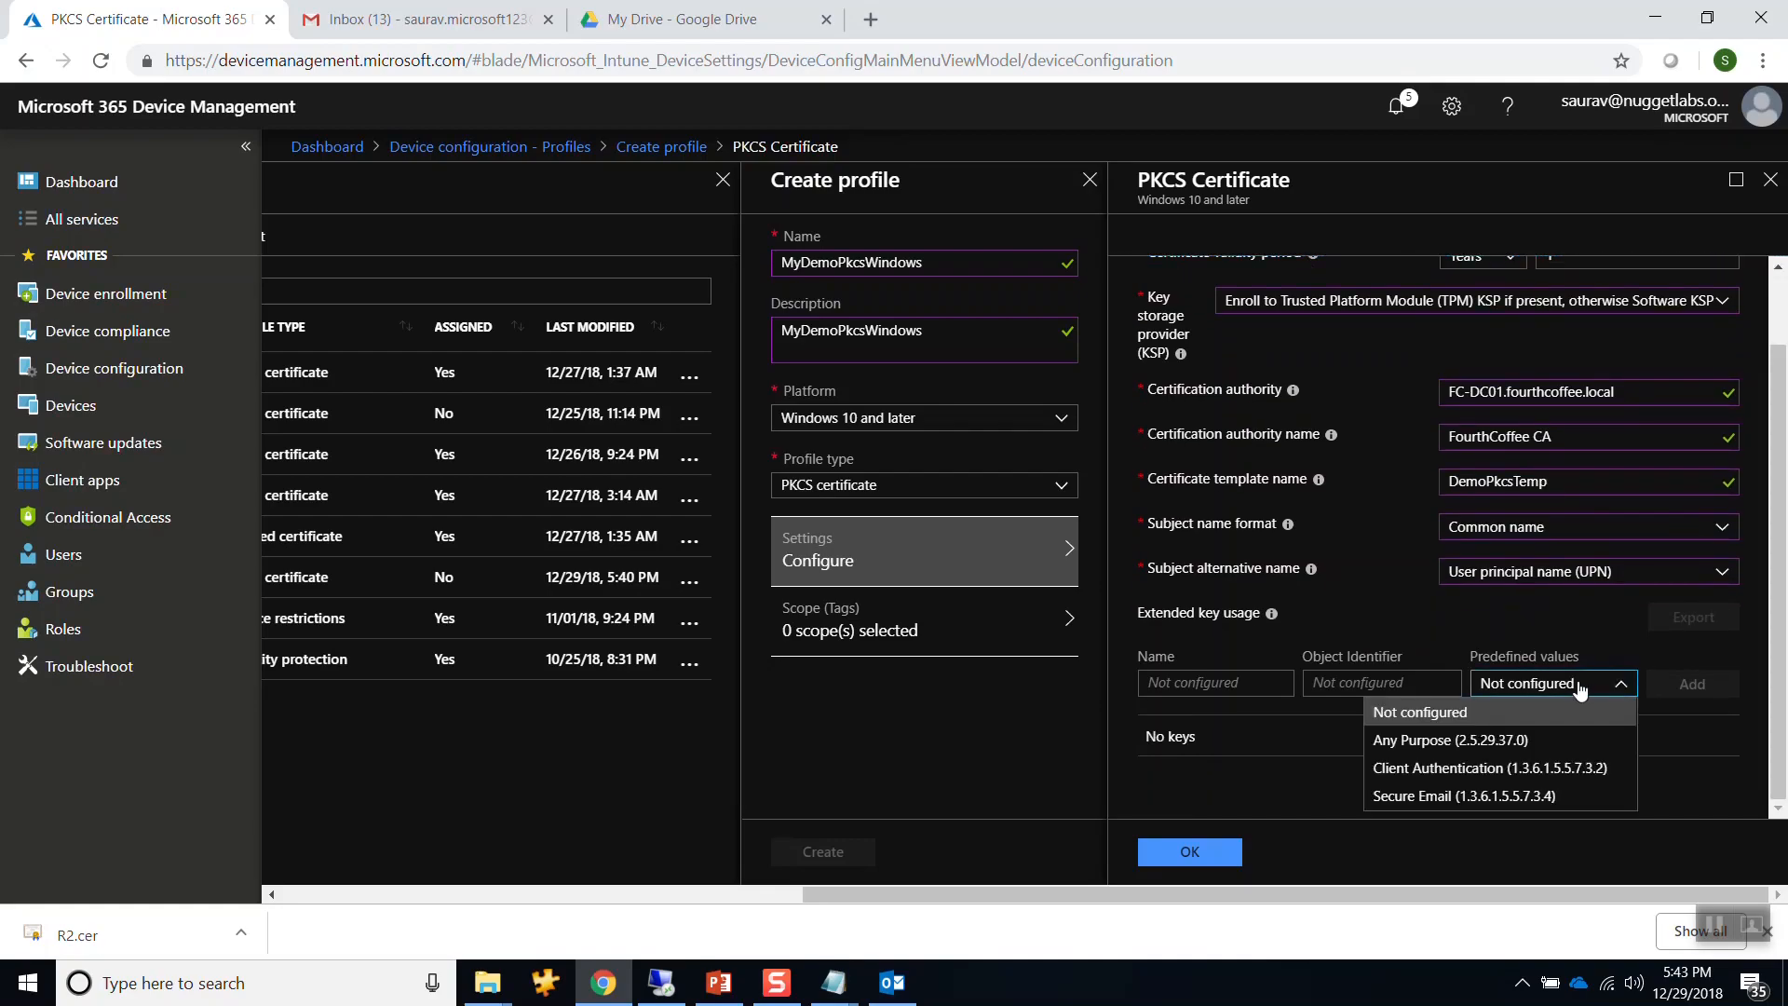
left_click(1425, 768)
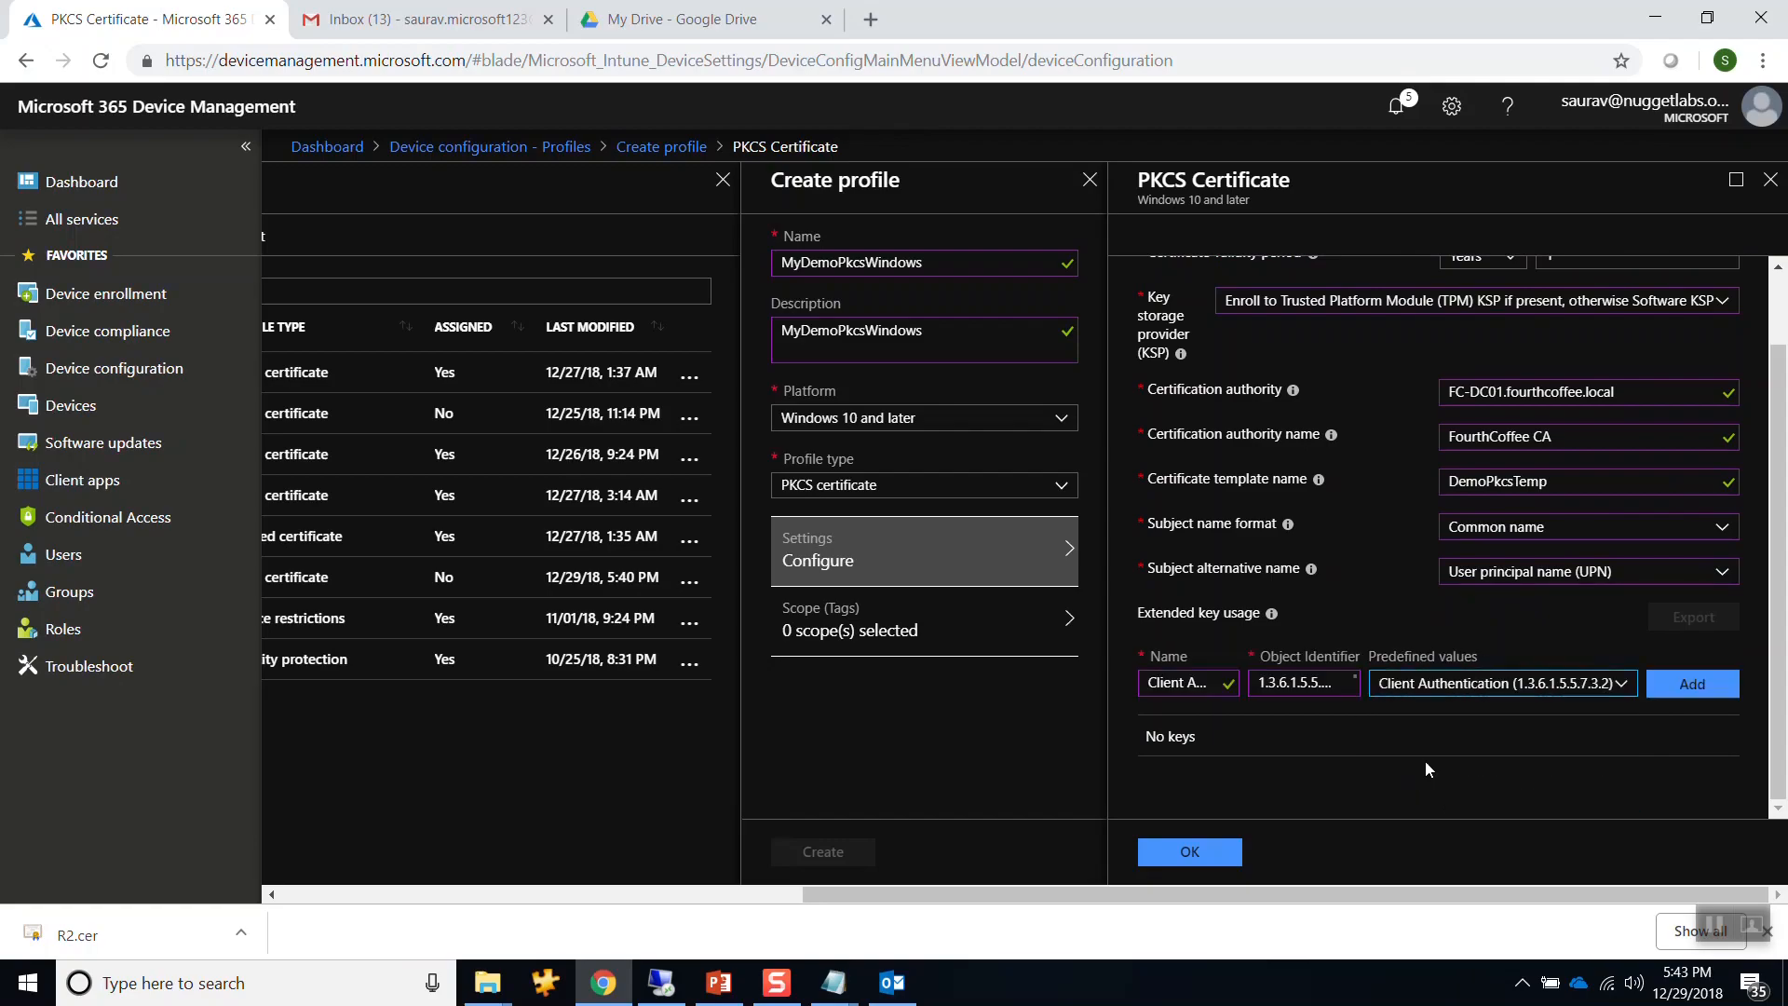
left_click(1708, 685)
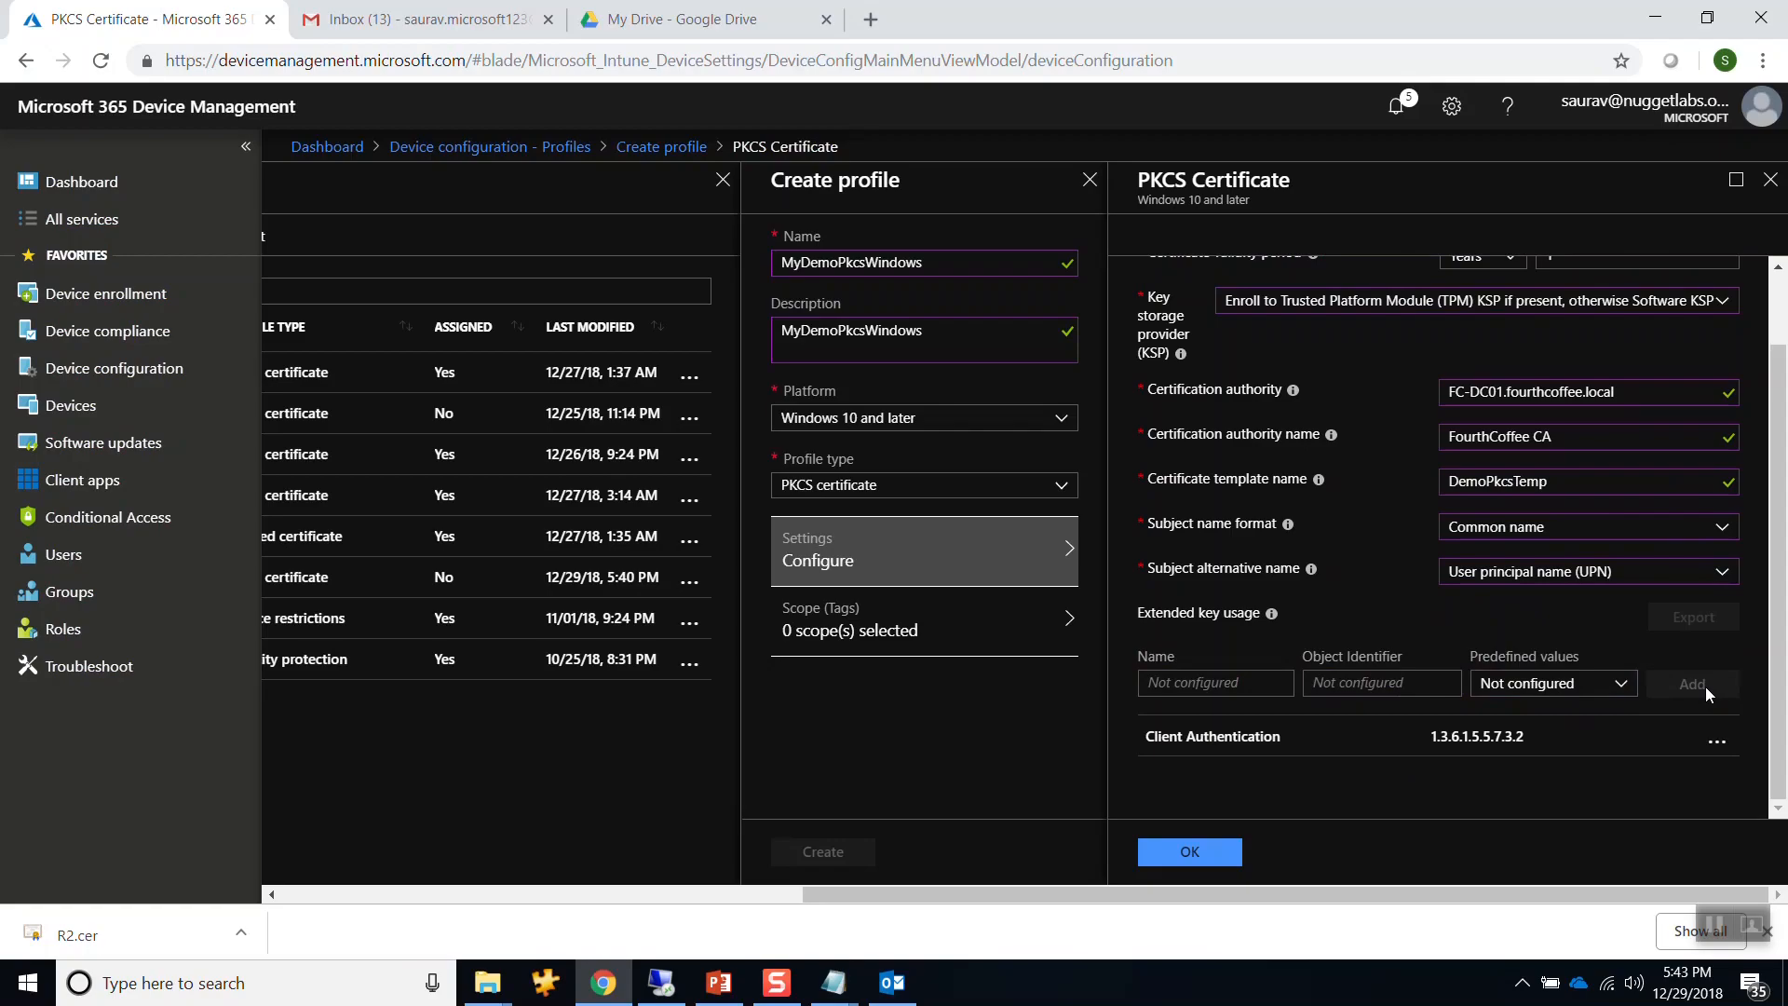
left_click(1228, 854)
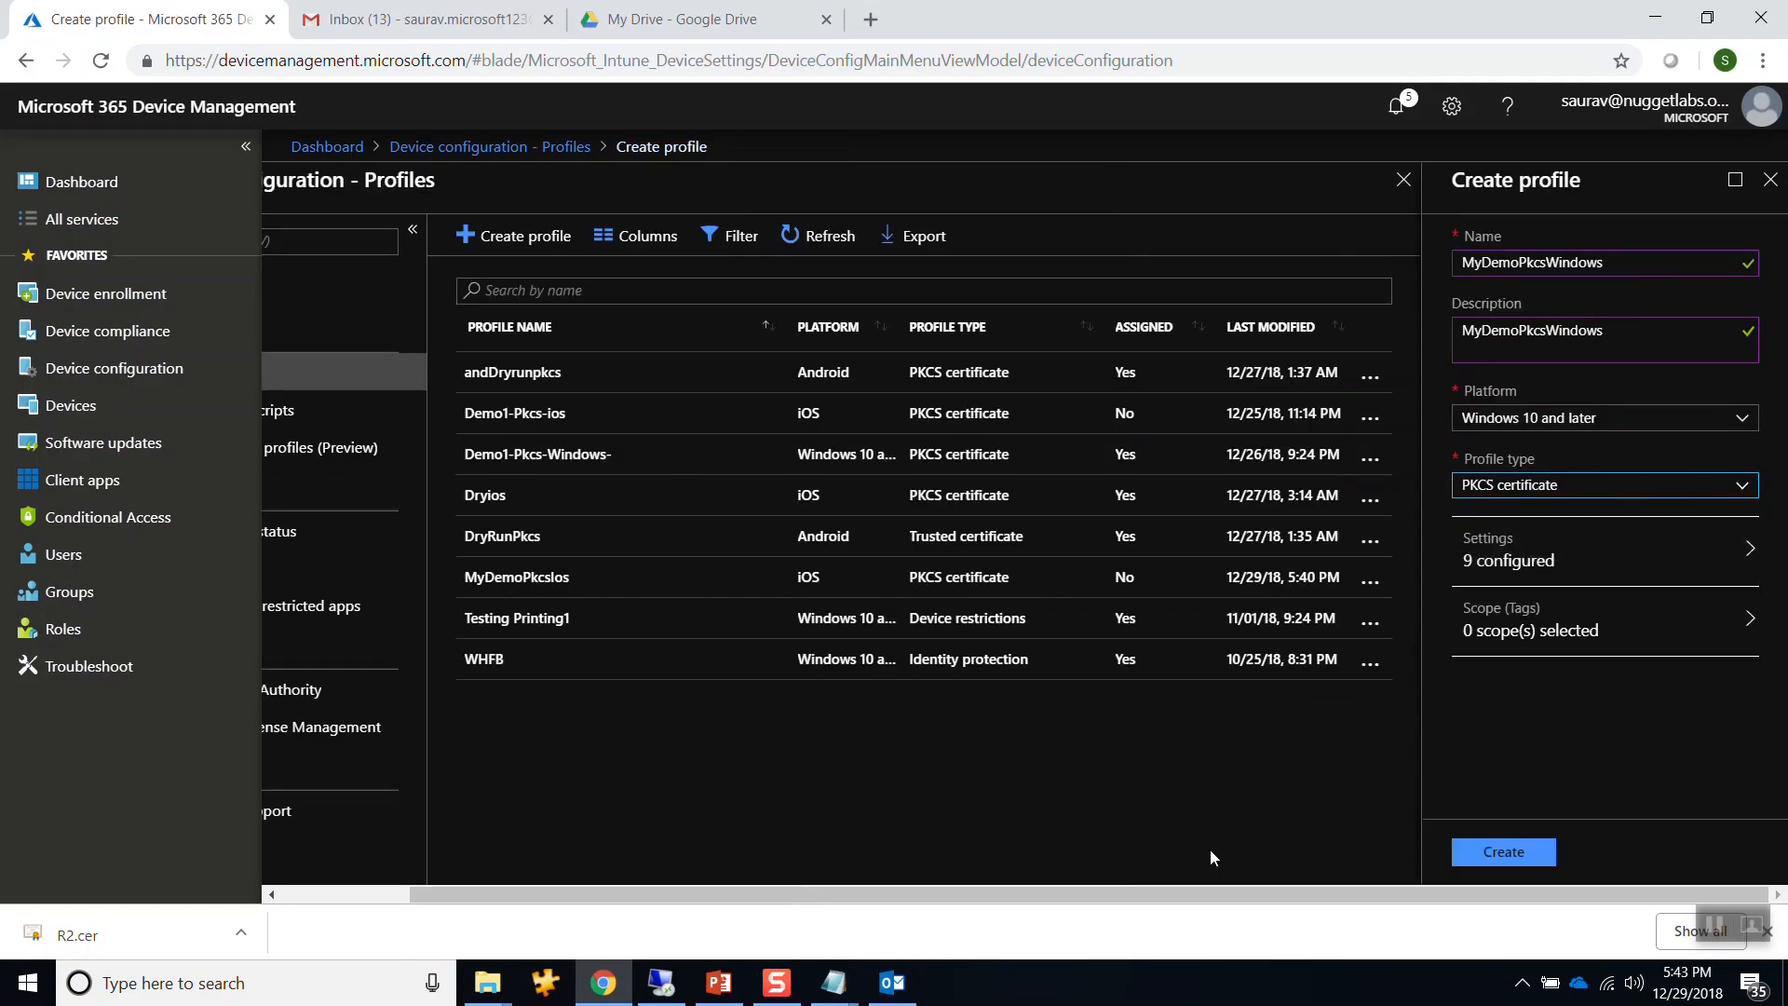
Create the MyDemoPkcsWindows profile and start a new profile from the Profiles list.
left_click(1484, 853)
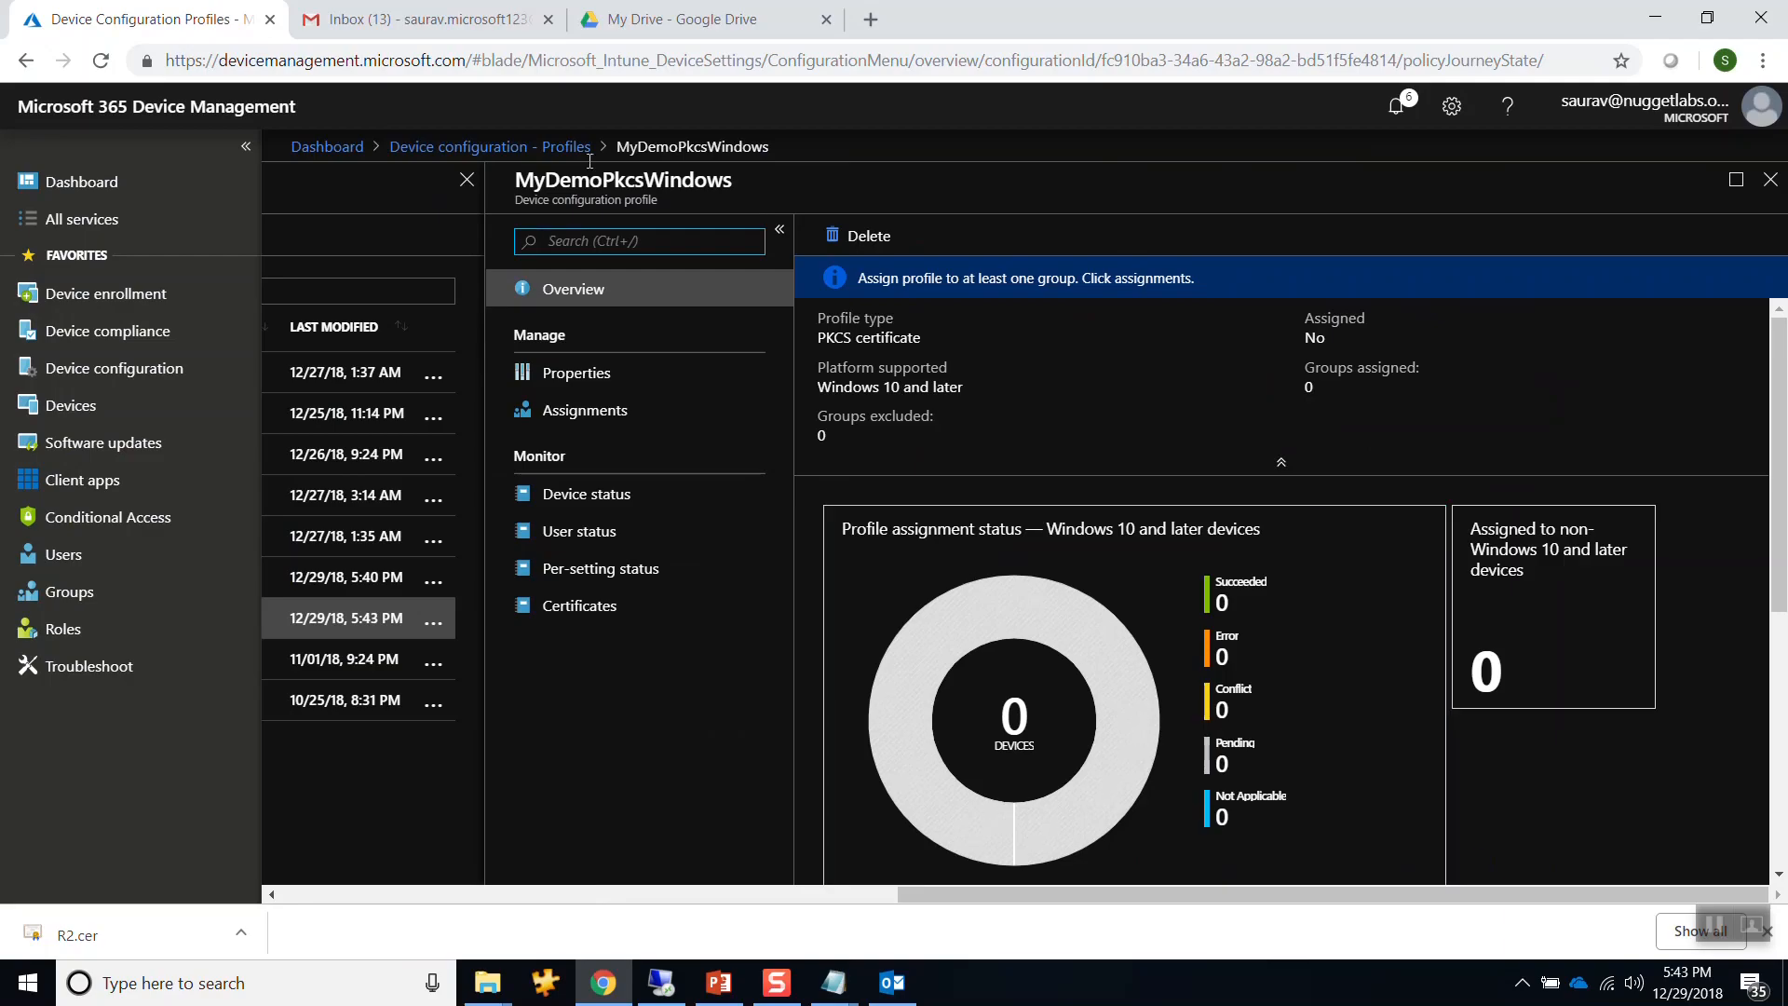
left_click(487, 147)
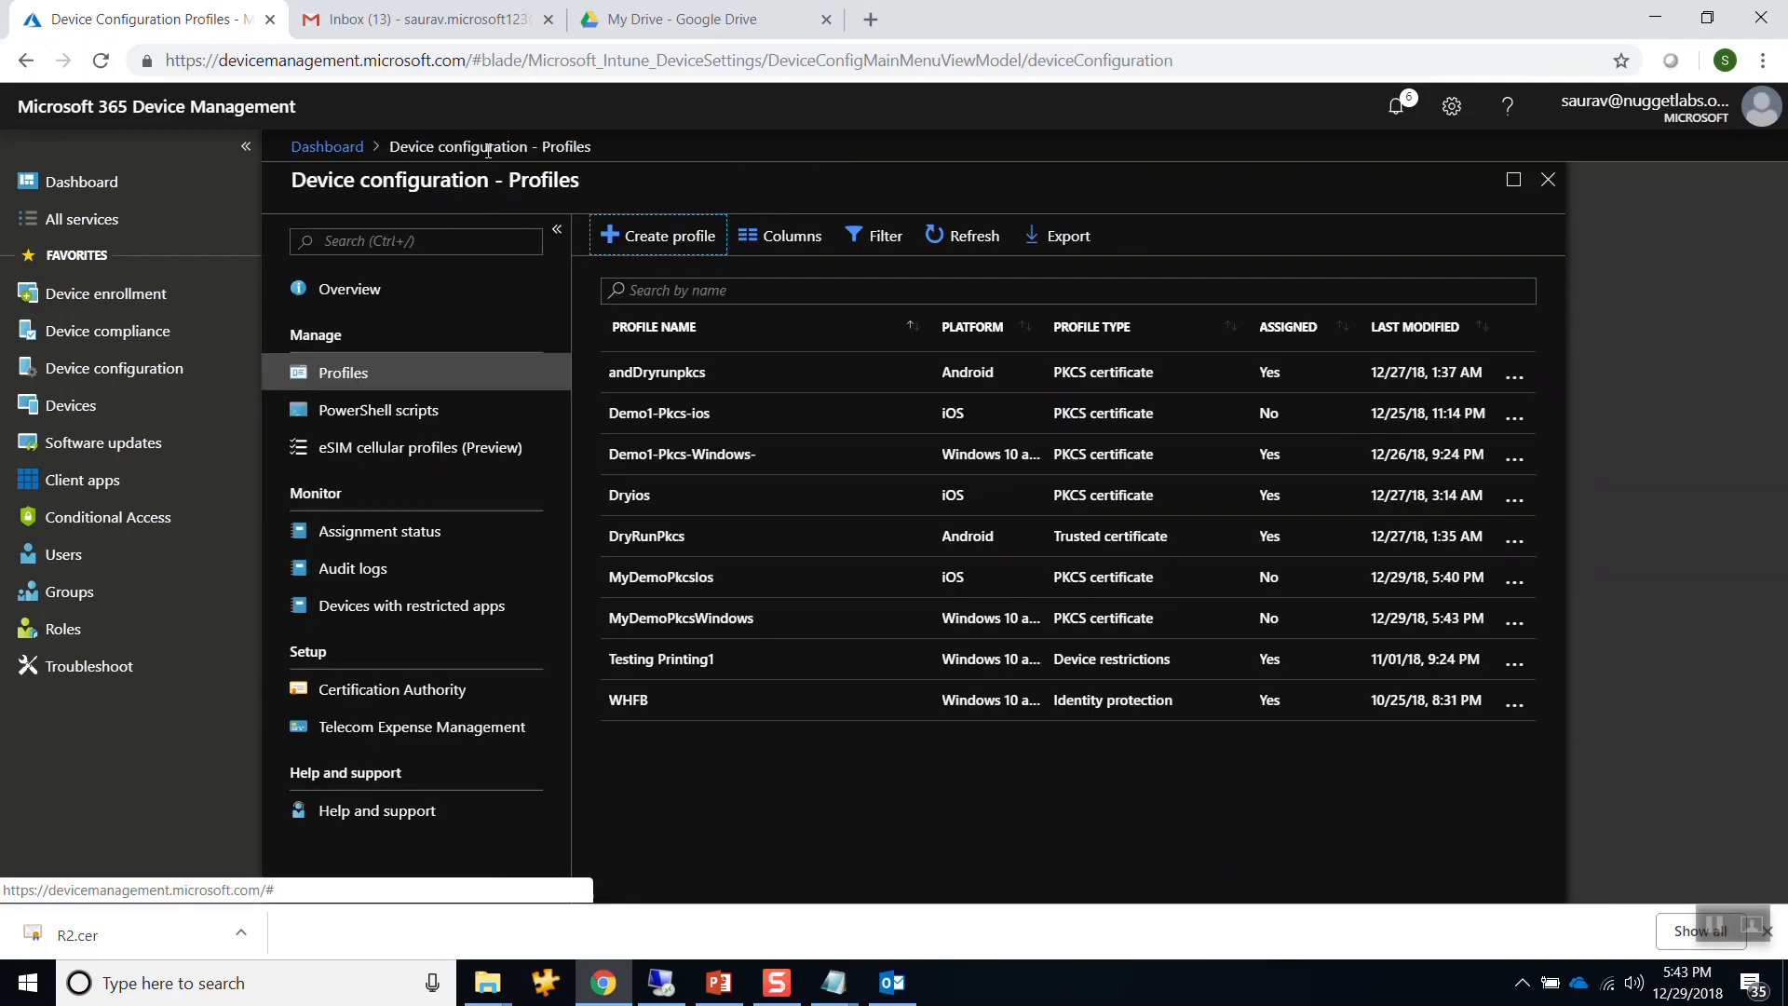
left_click(659, 236)
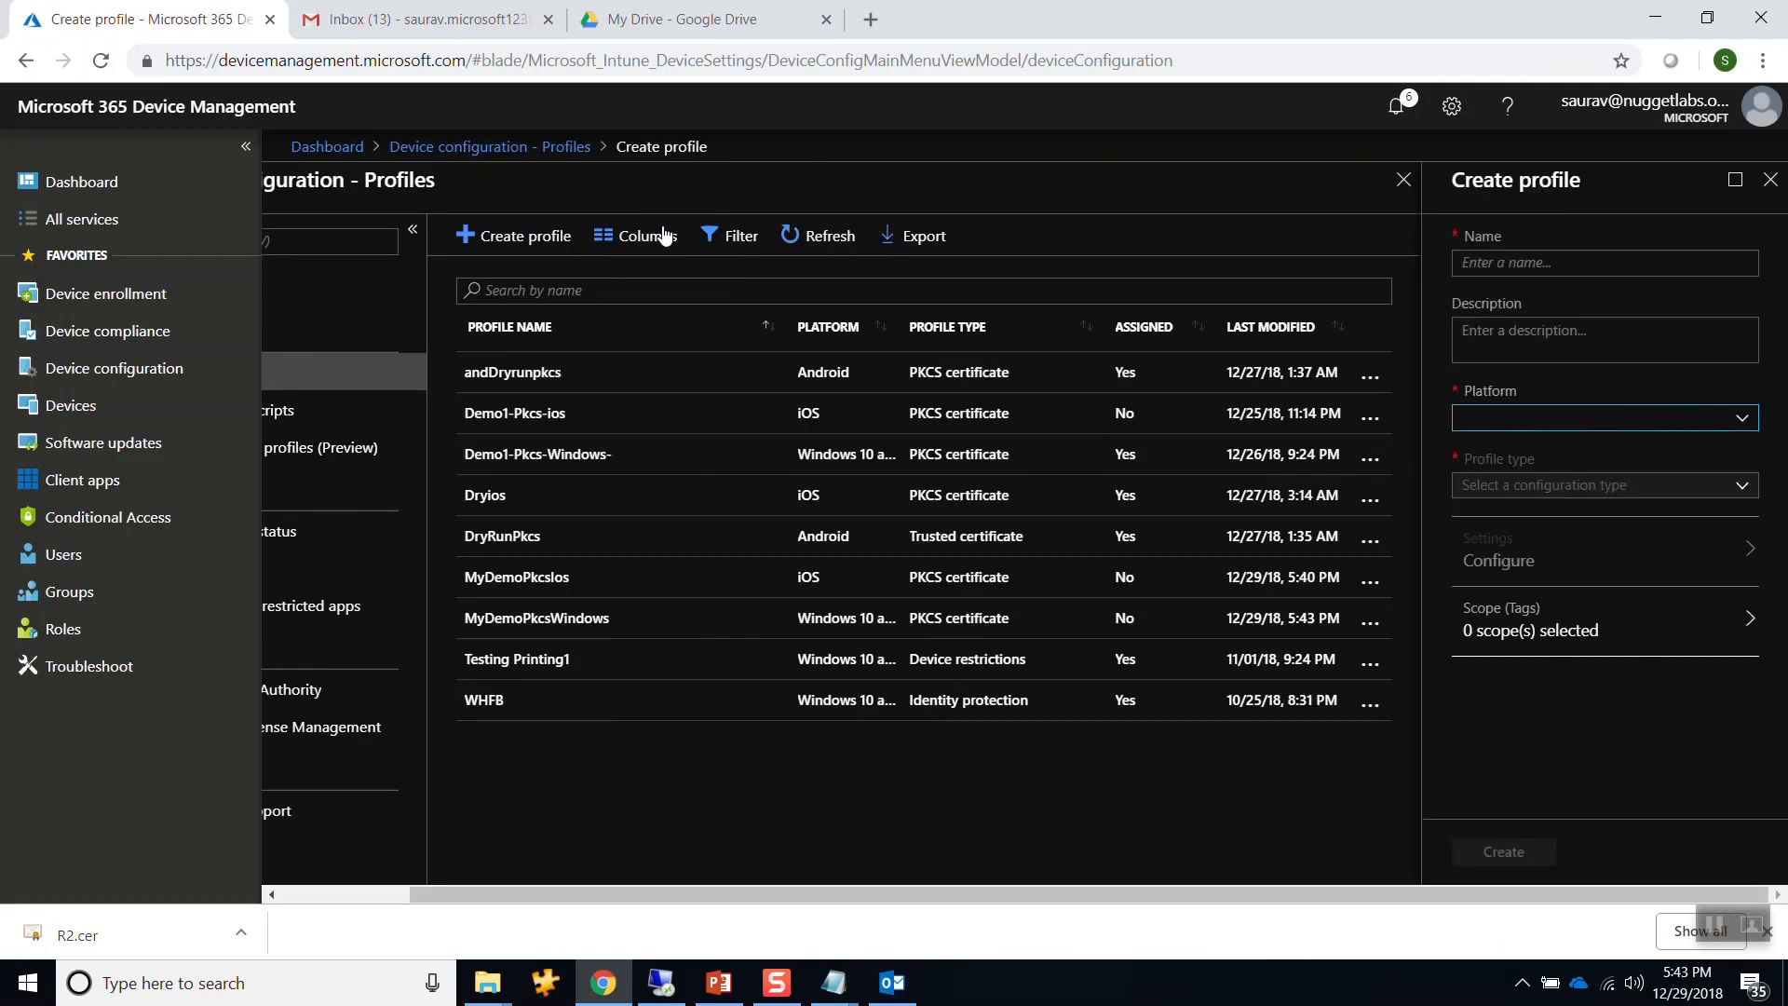
Name the profile MyDemoPkcsAndroid and reuse that name as its description.
left_click(1519, 265)
type("My")
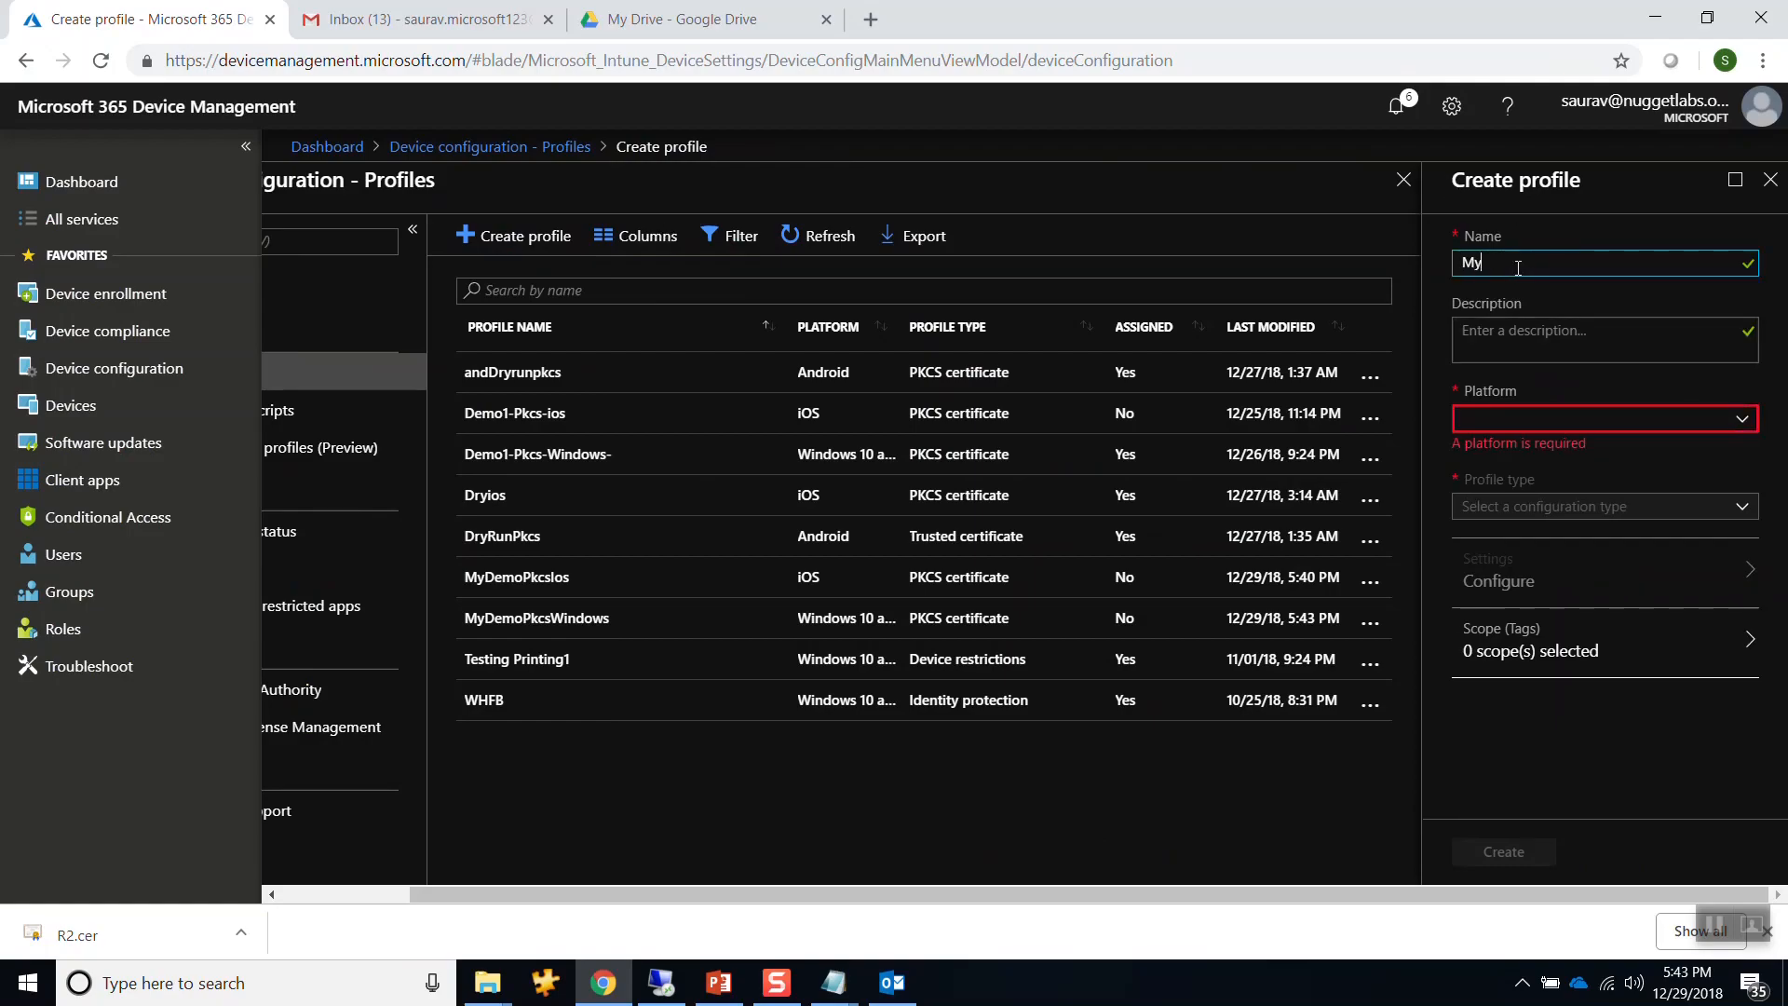
type("Pkcs")
key("BackSpace")
key("BackSpace")
key("BackSpace")
type("DemoPkcsAndroid")
left_click_drag(1625, 263, 1361, 262)
key("ctrl+c")
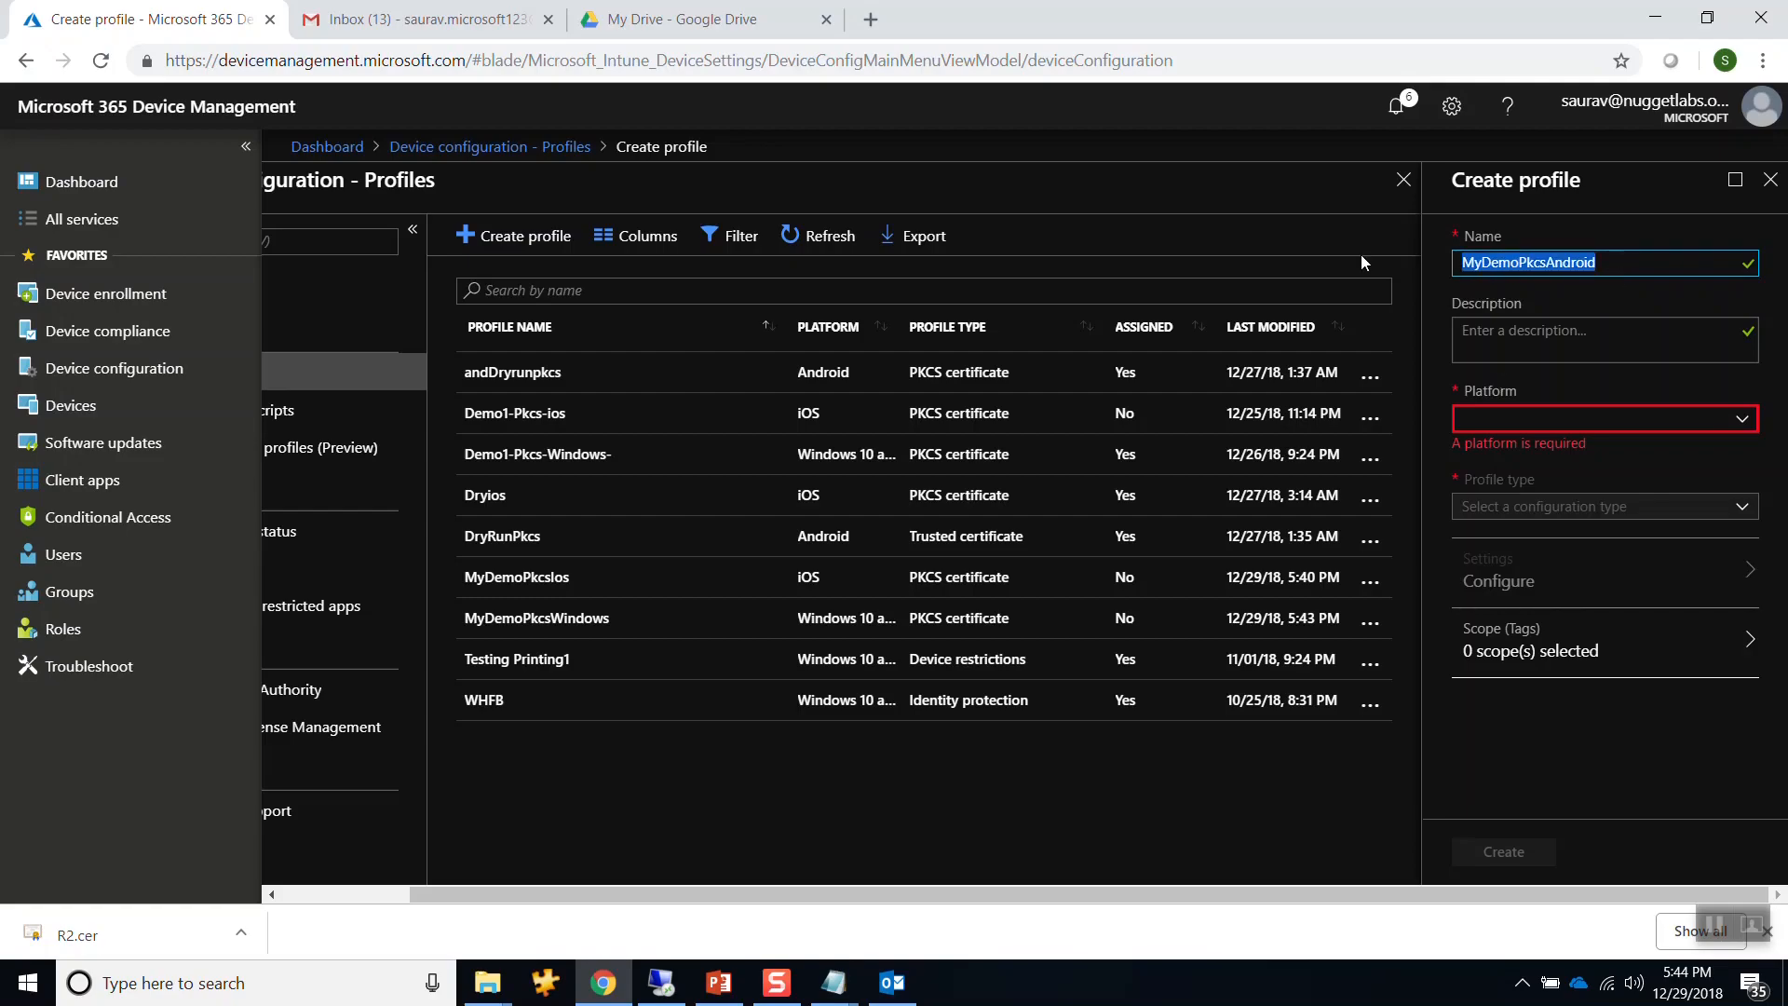
left_click(1521, 331)
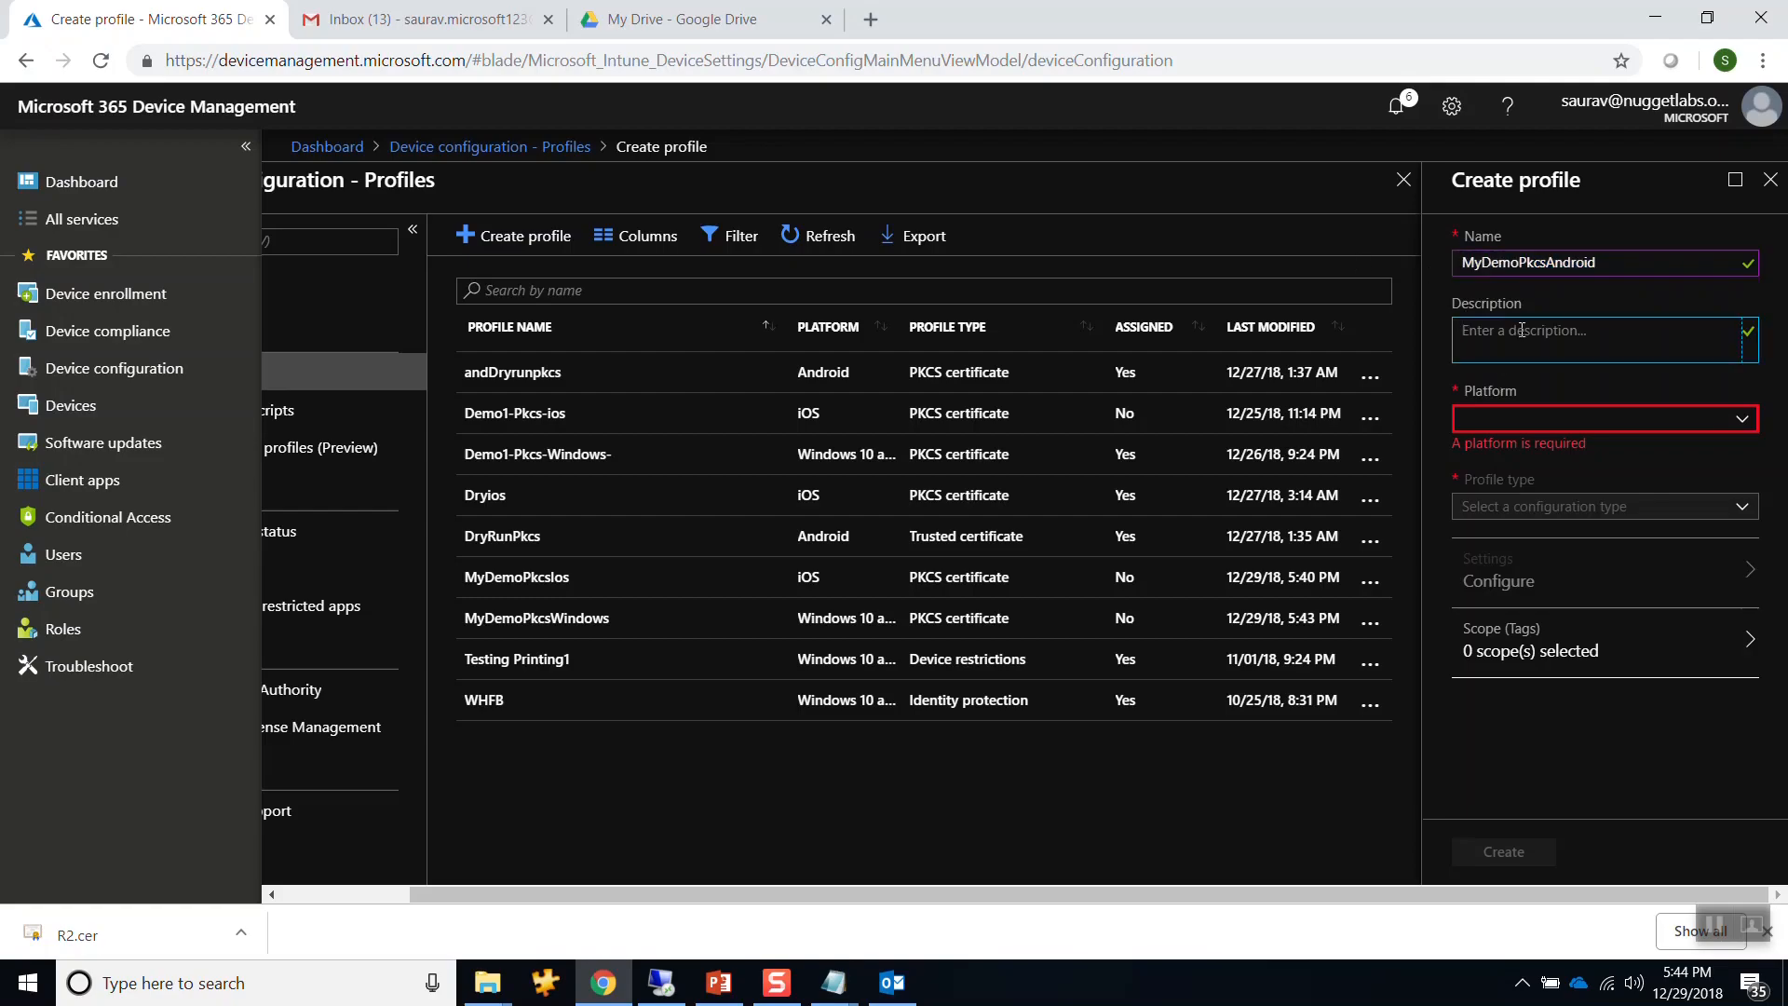
key("ctrl+v")
Set the platform to Android and the profile type to PKCS certificate.
left_click(1549, 427)
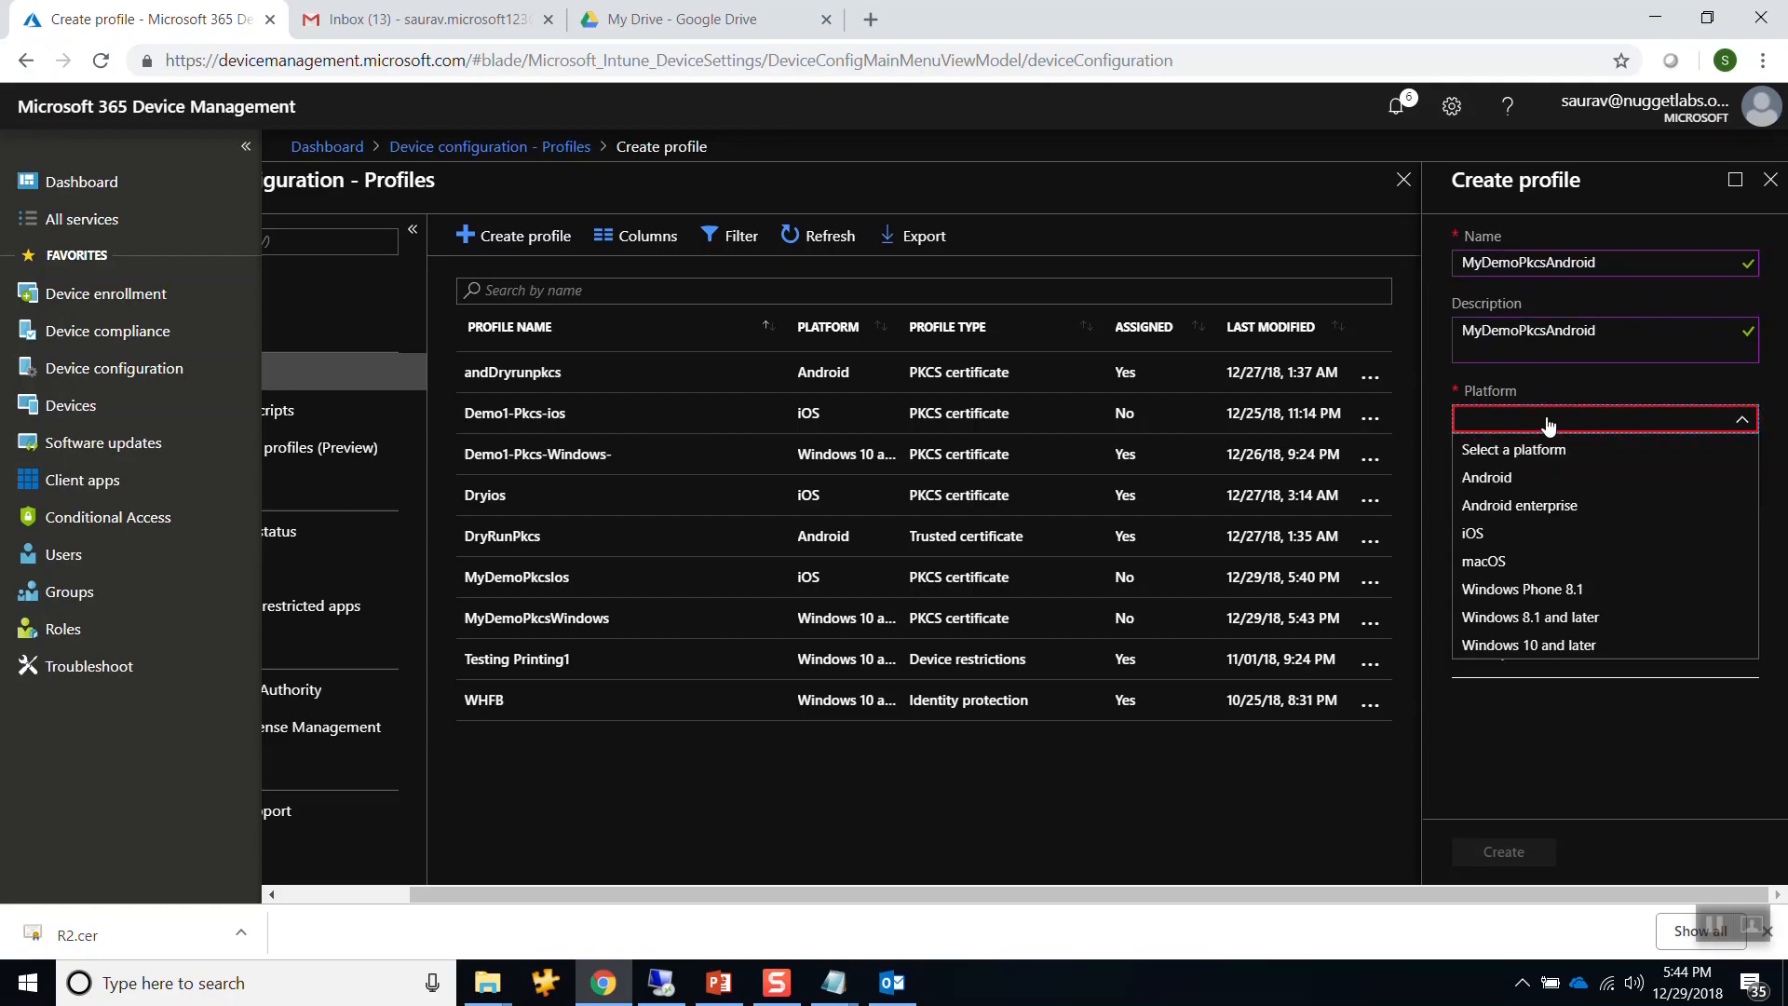
left_click(1517, 483)
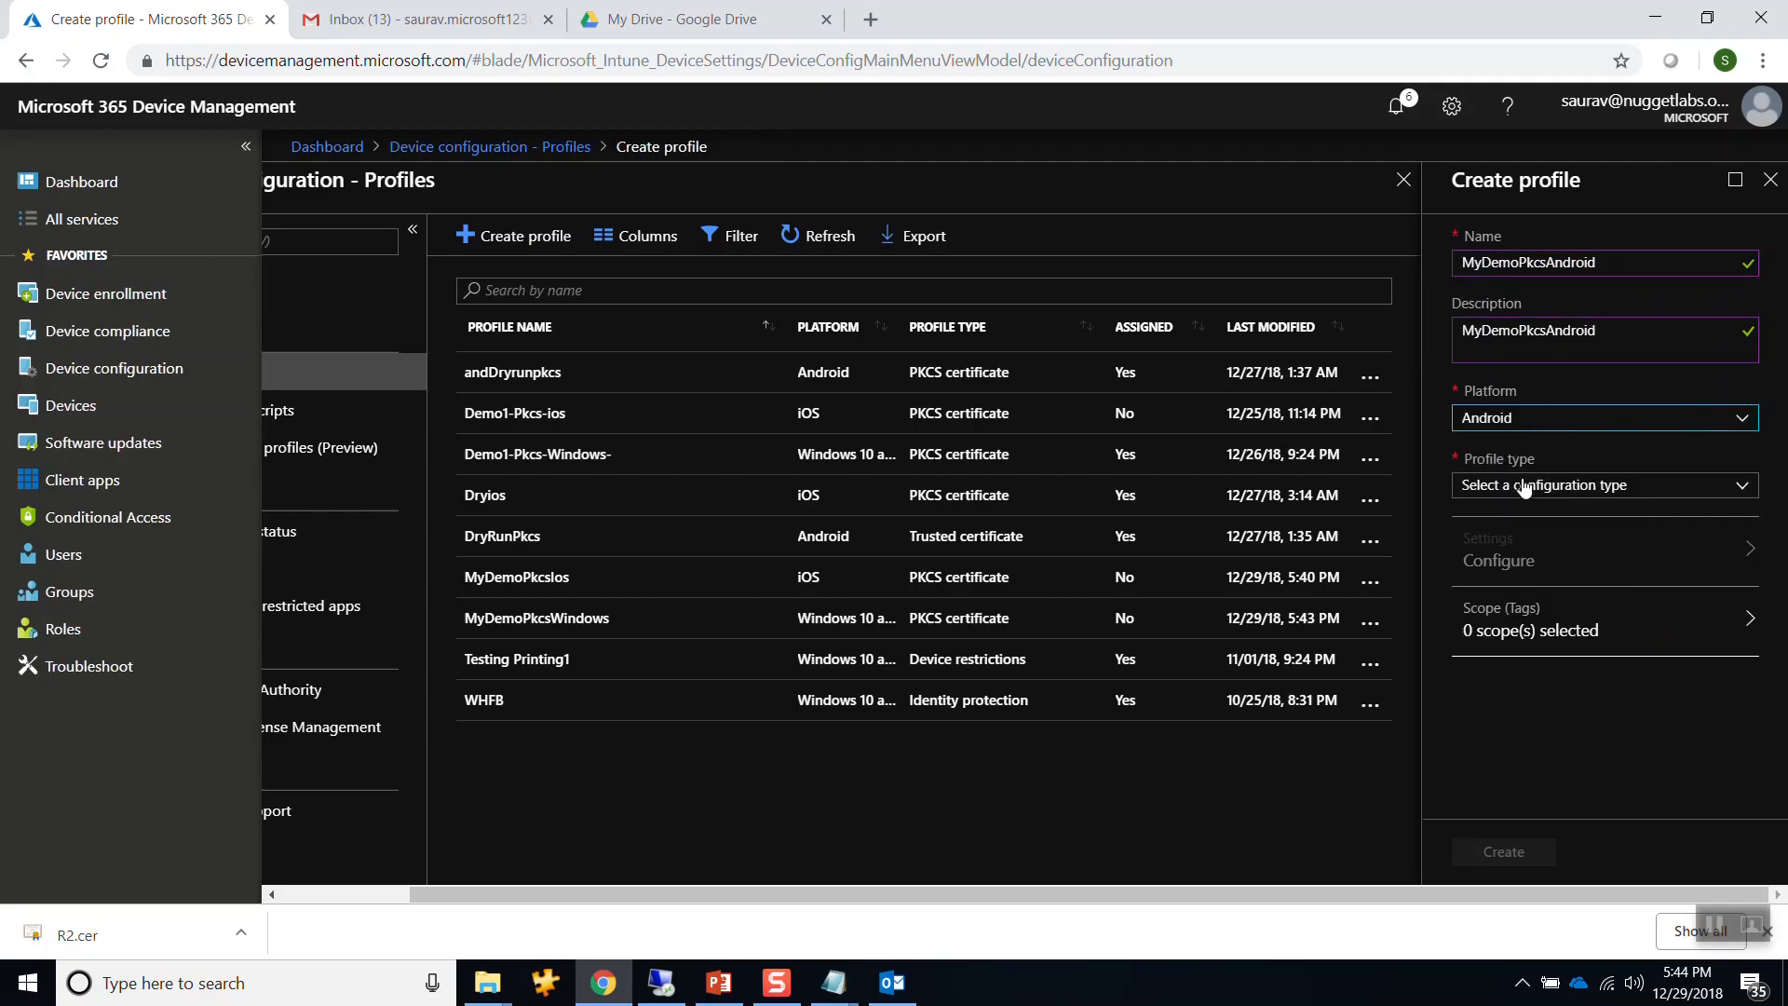
left_click(1526, 487)
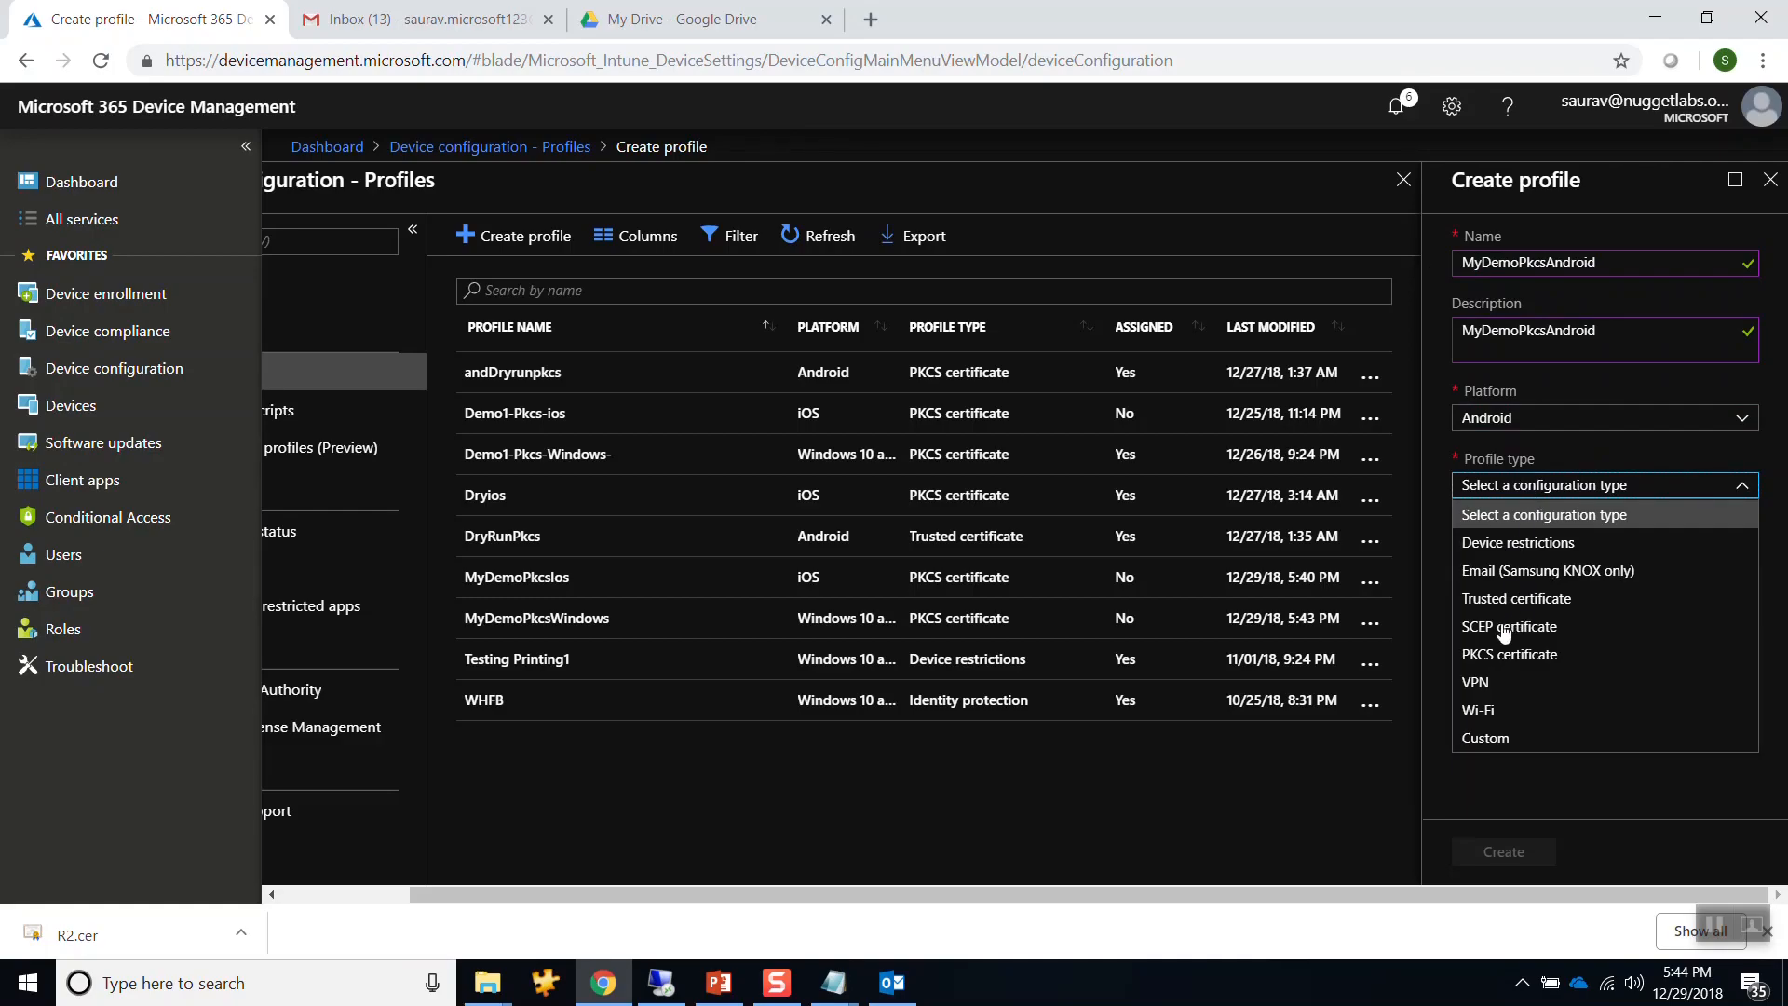
left_click(1509, 654)
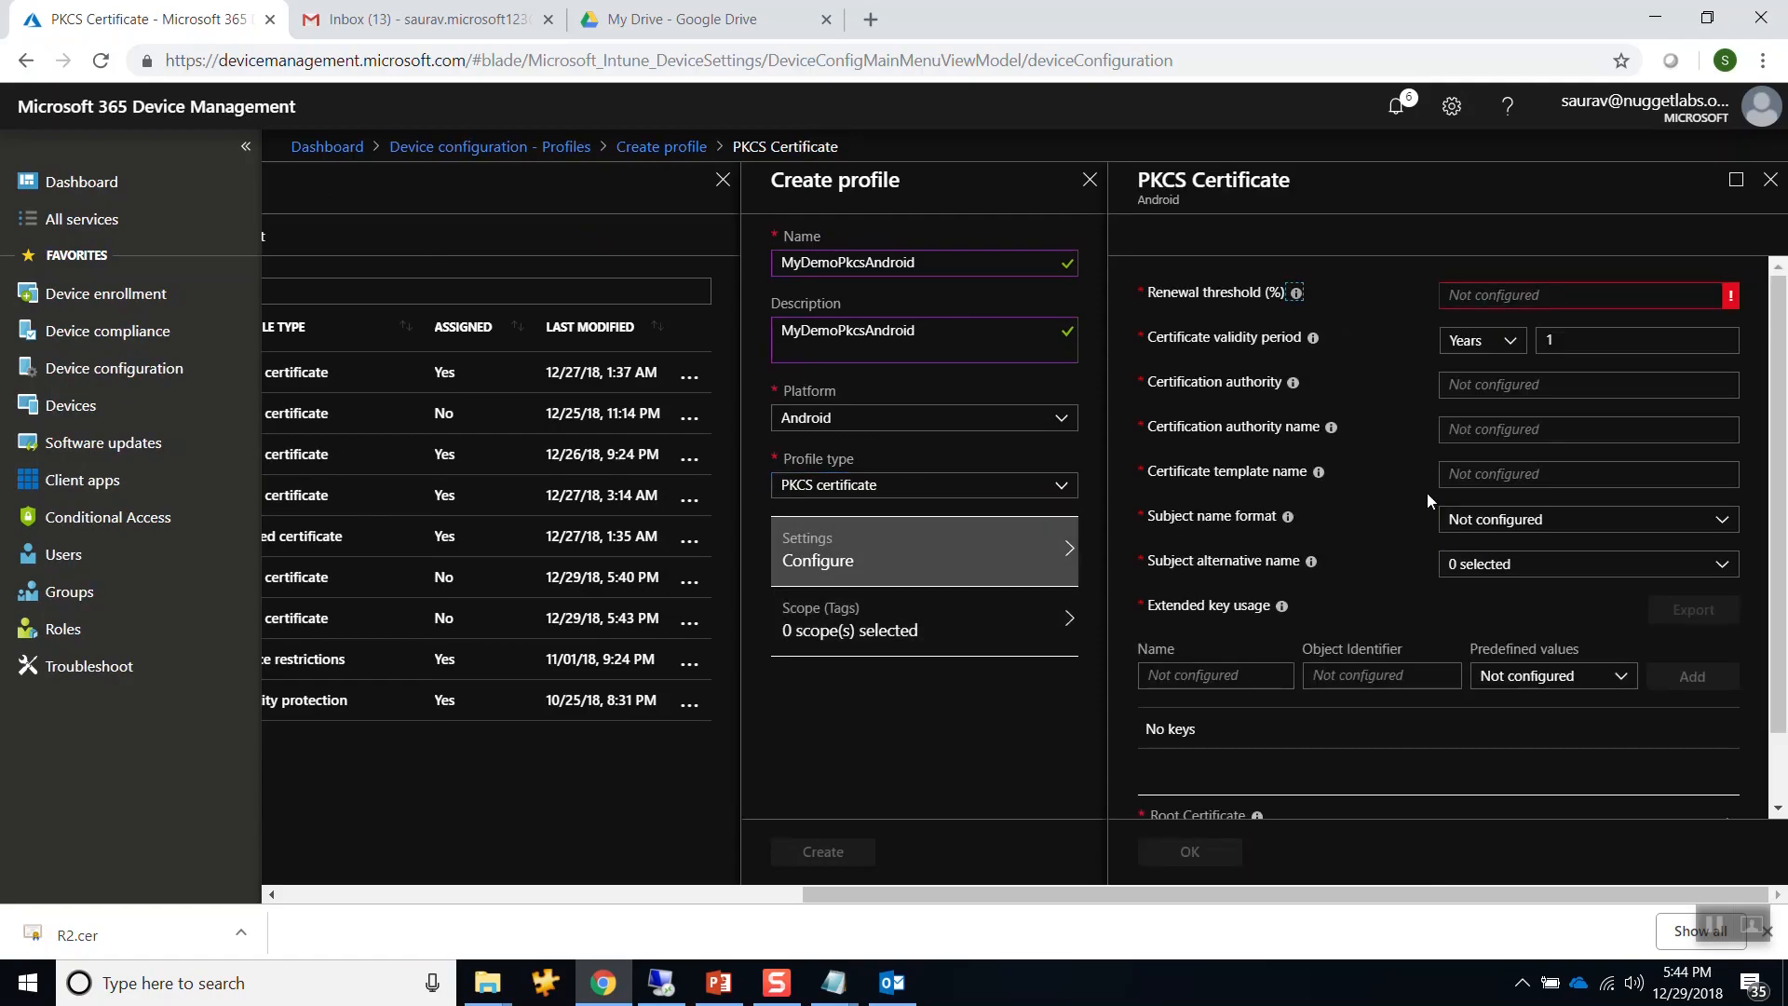
Check the Root Certificate field, close the PKCS settings unsaved, and switch to the server session.
scroll(1426, 490, "down", 2)
scroll(1384, 384, "up", 2)
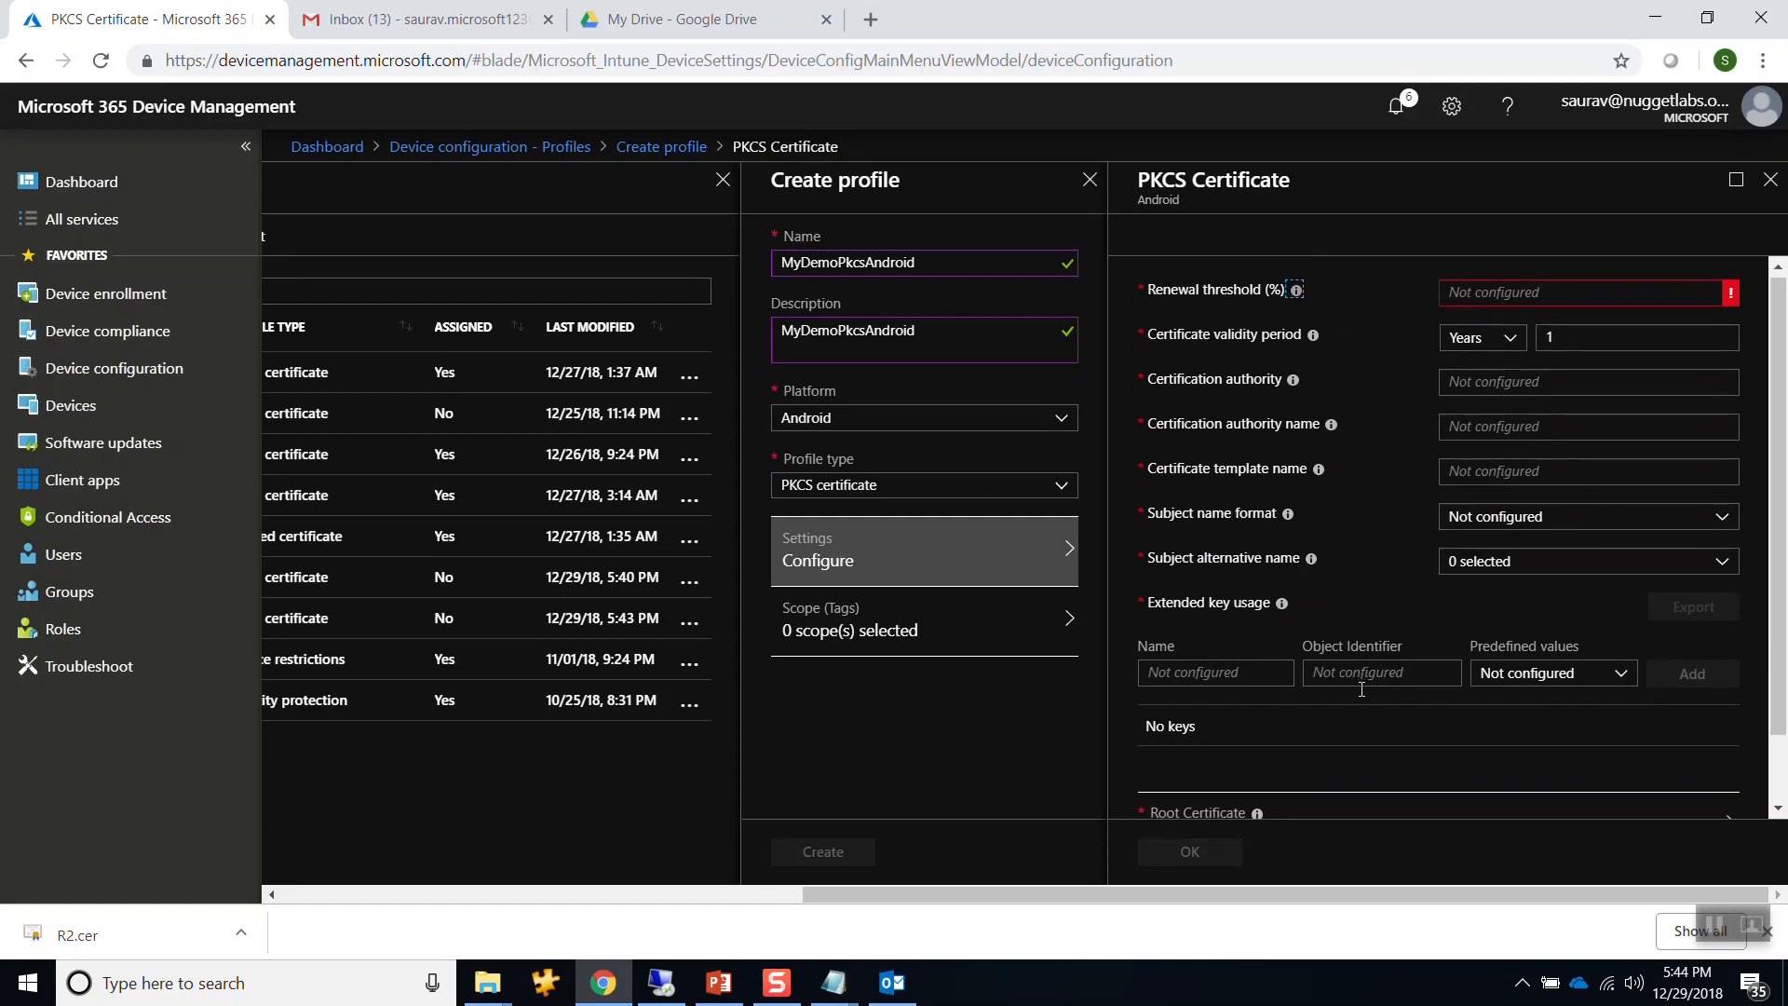
scroll(1361, 689, "down", 2)
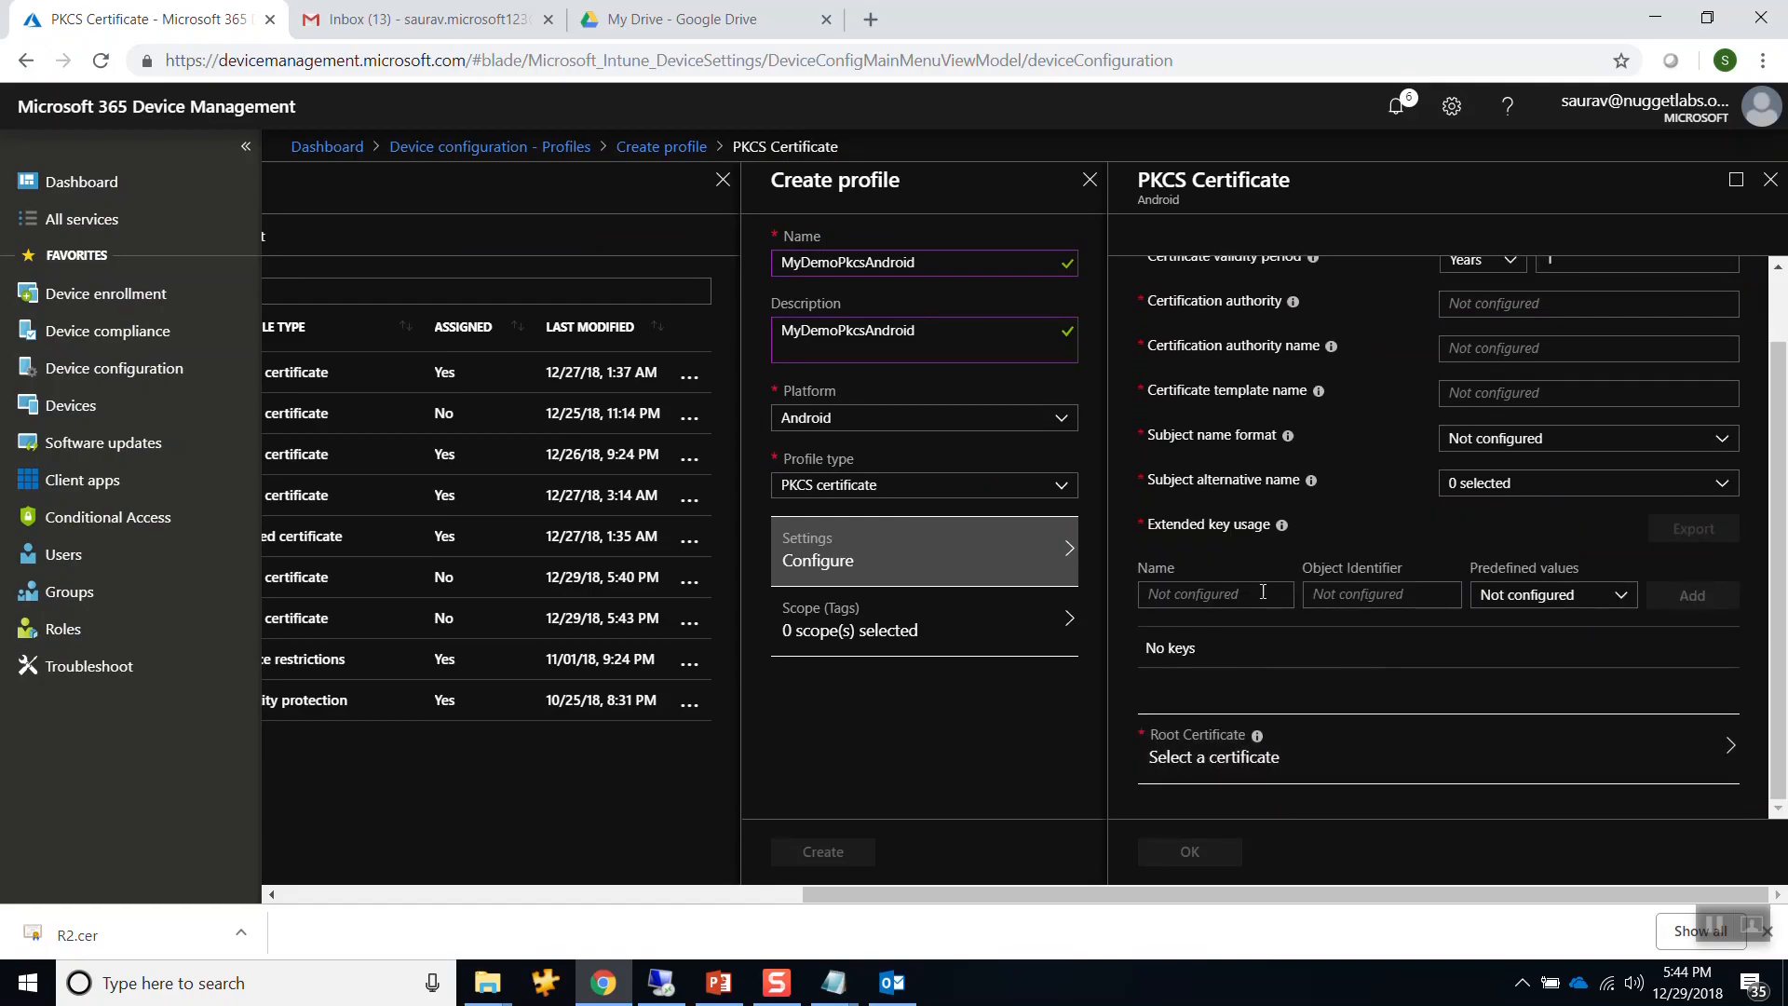
scroll(1289, 421, "up", 2)
scroll(1253, 801, "down", 2)
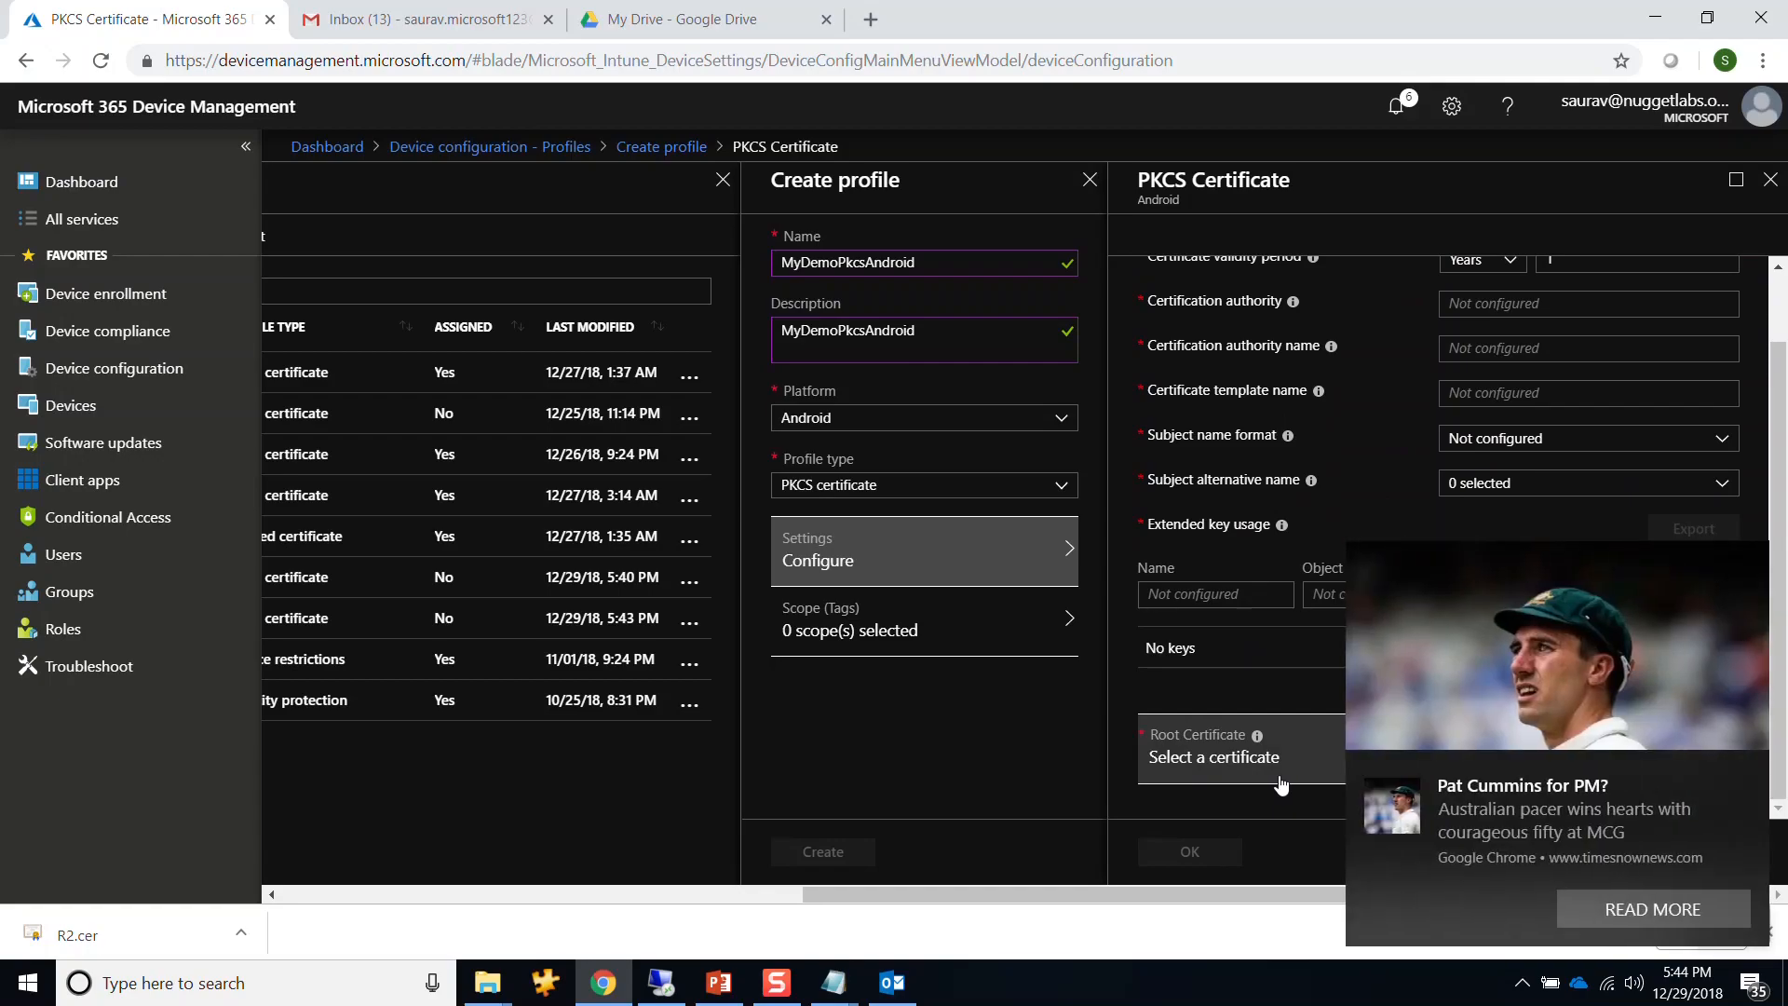
left_click(1748, 773)
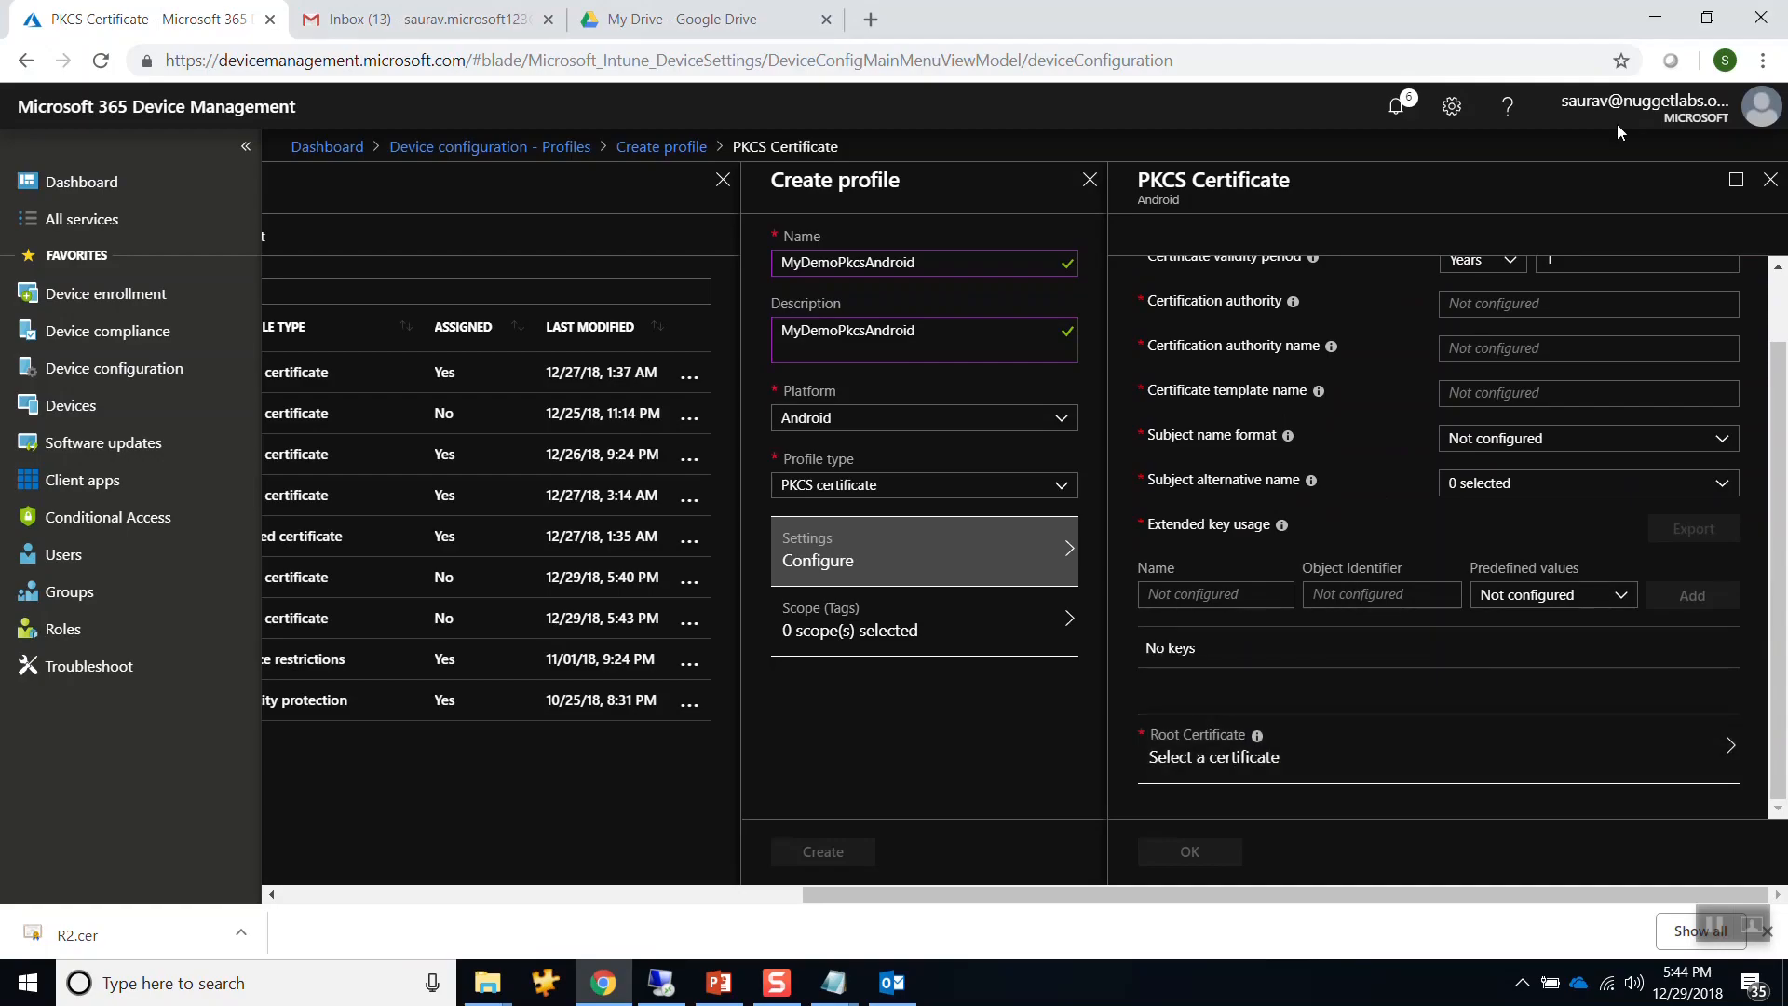
left_click(1770, 183)
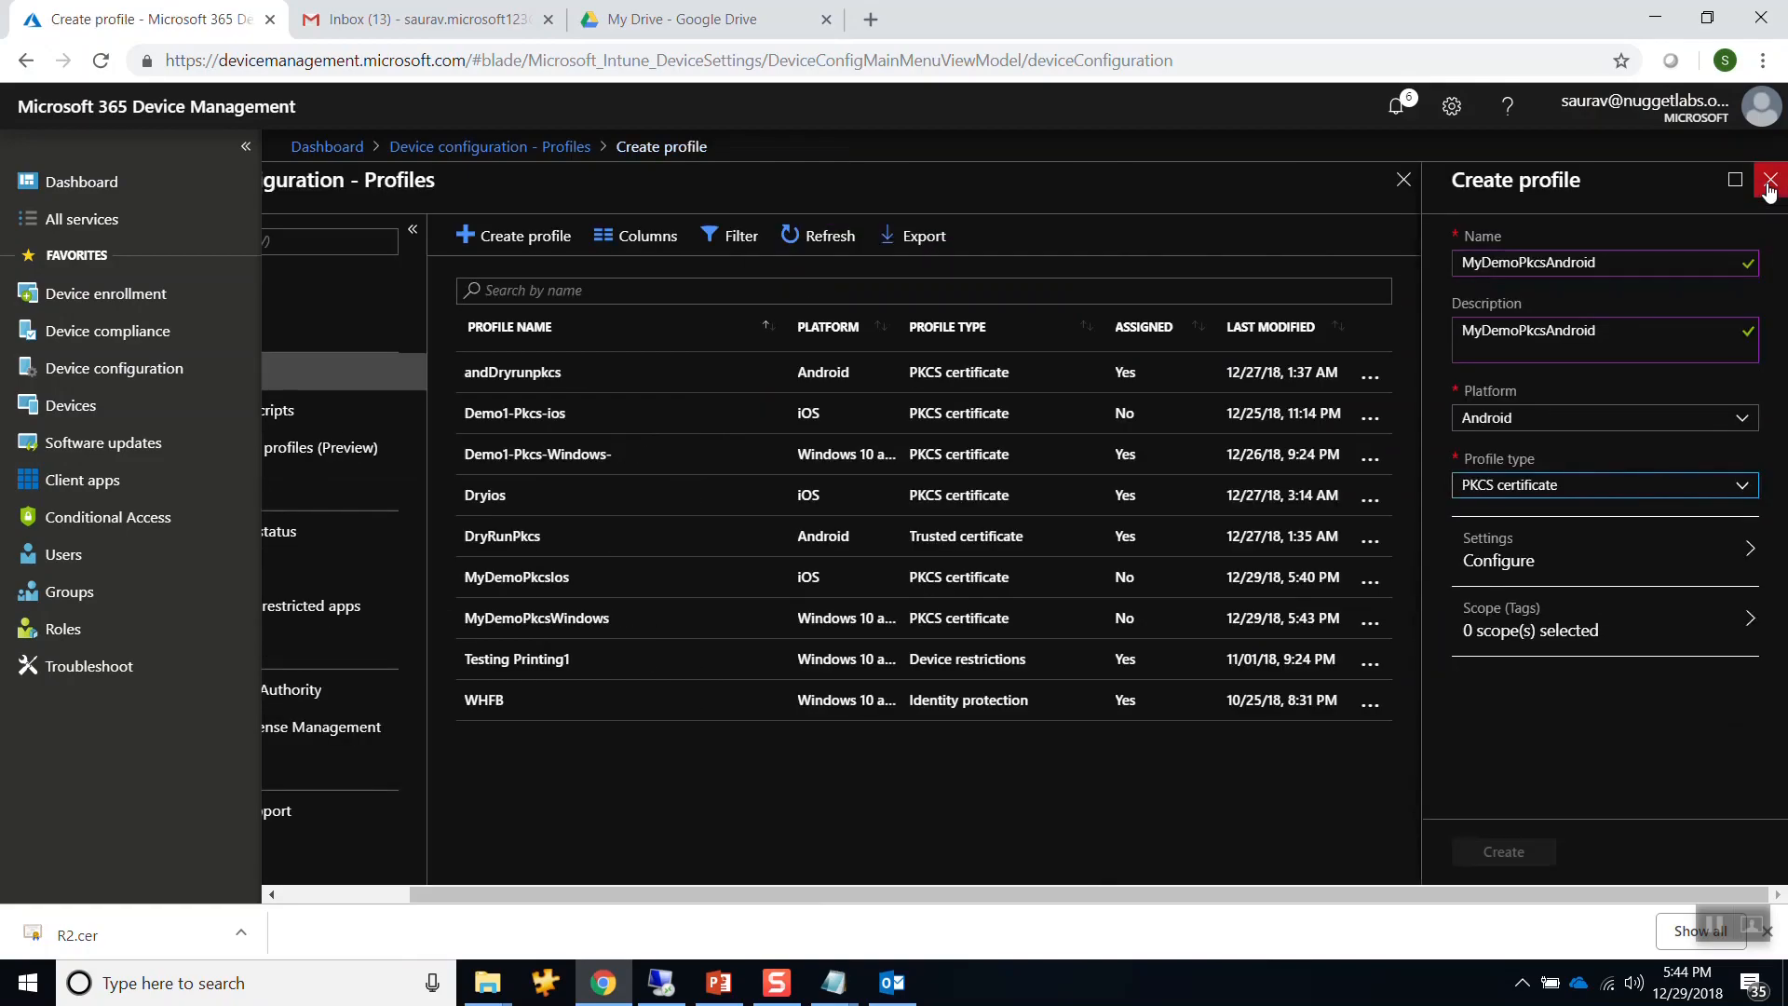
left_click(683, 986)
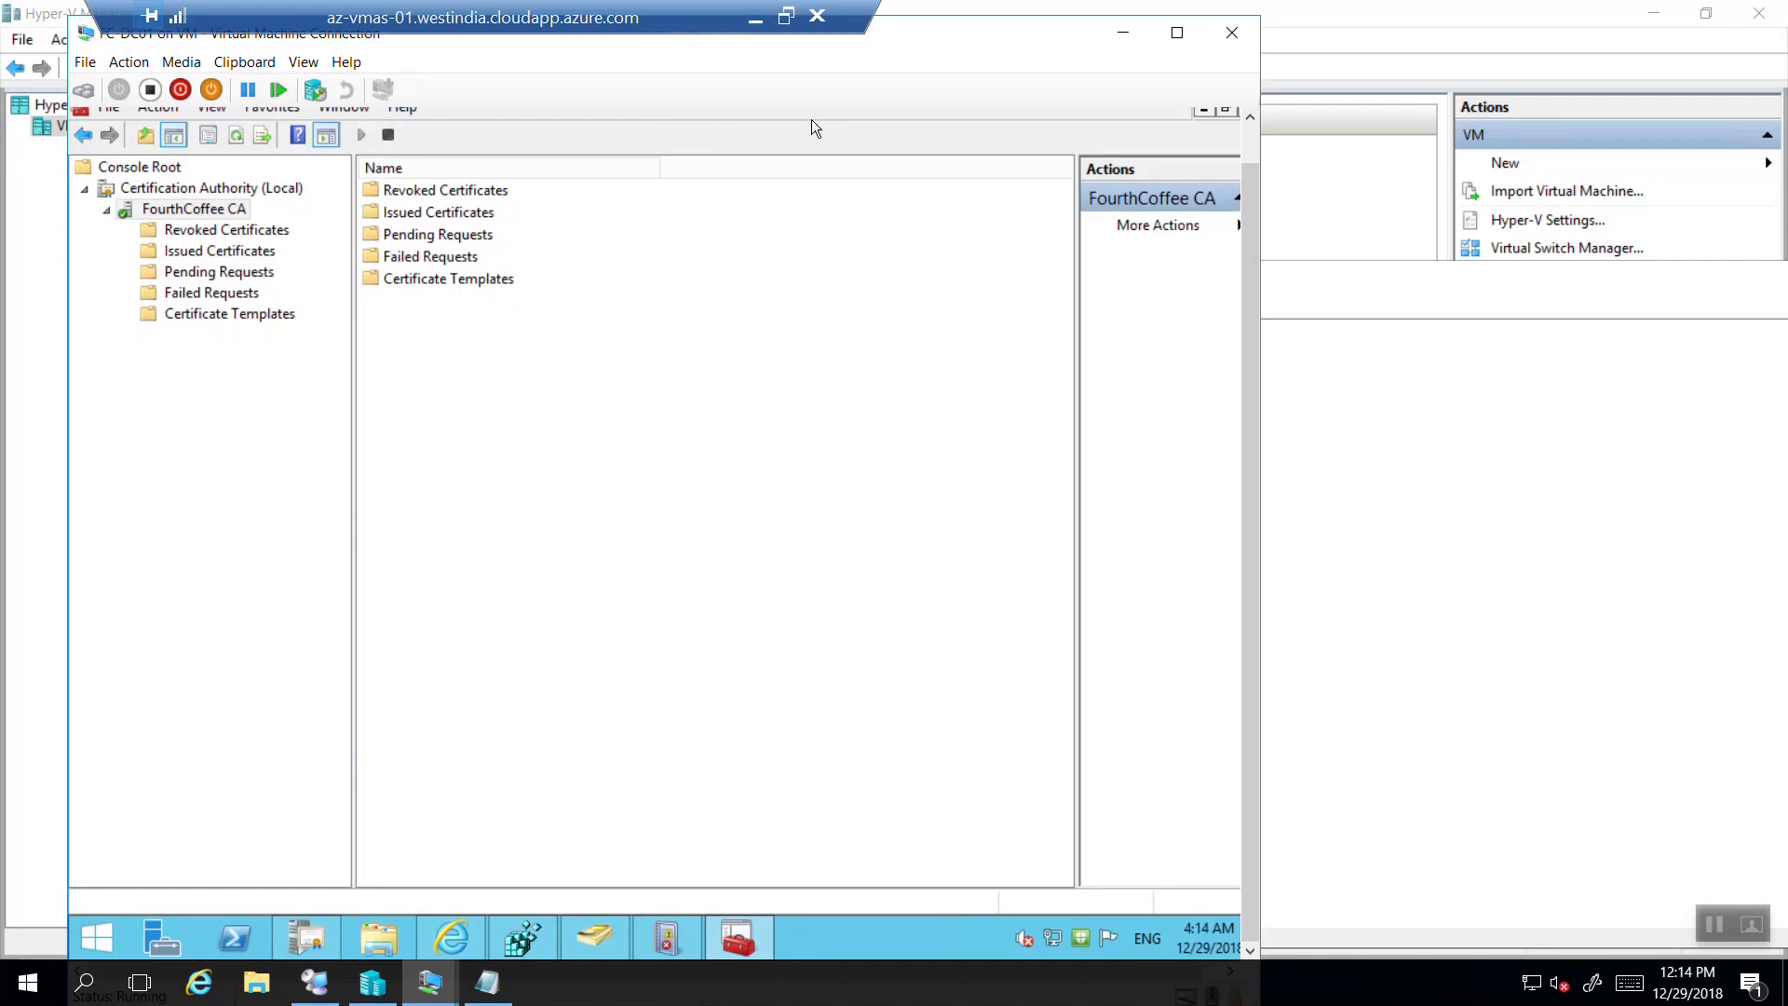
Minimize the Certification Authority console and inspect the R2.cer certificate on the server desktop.
left_click(1204, 111)
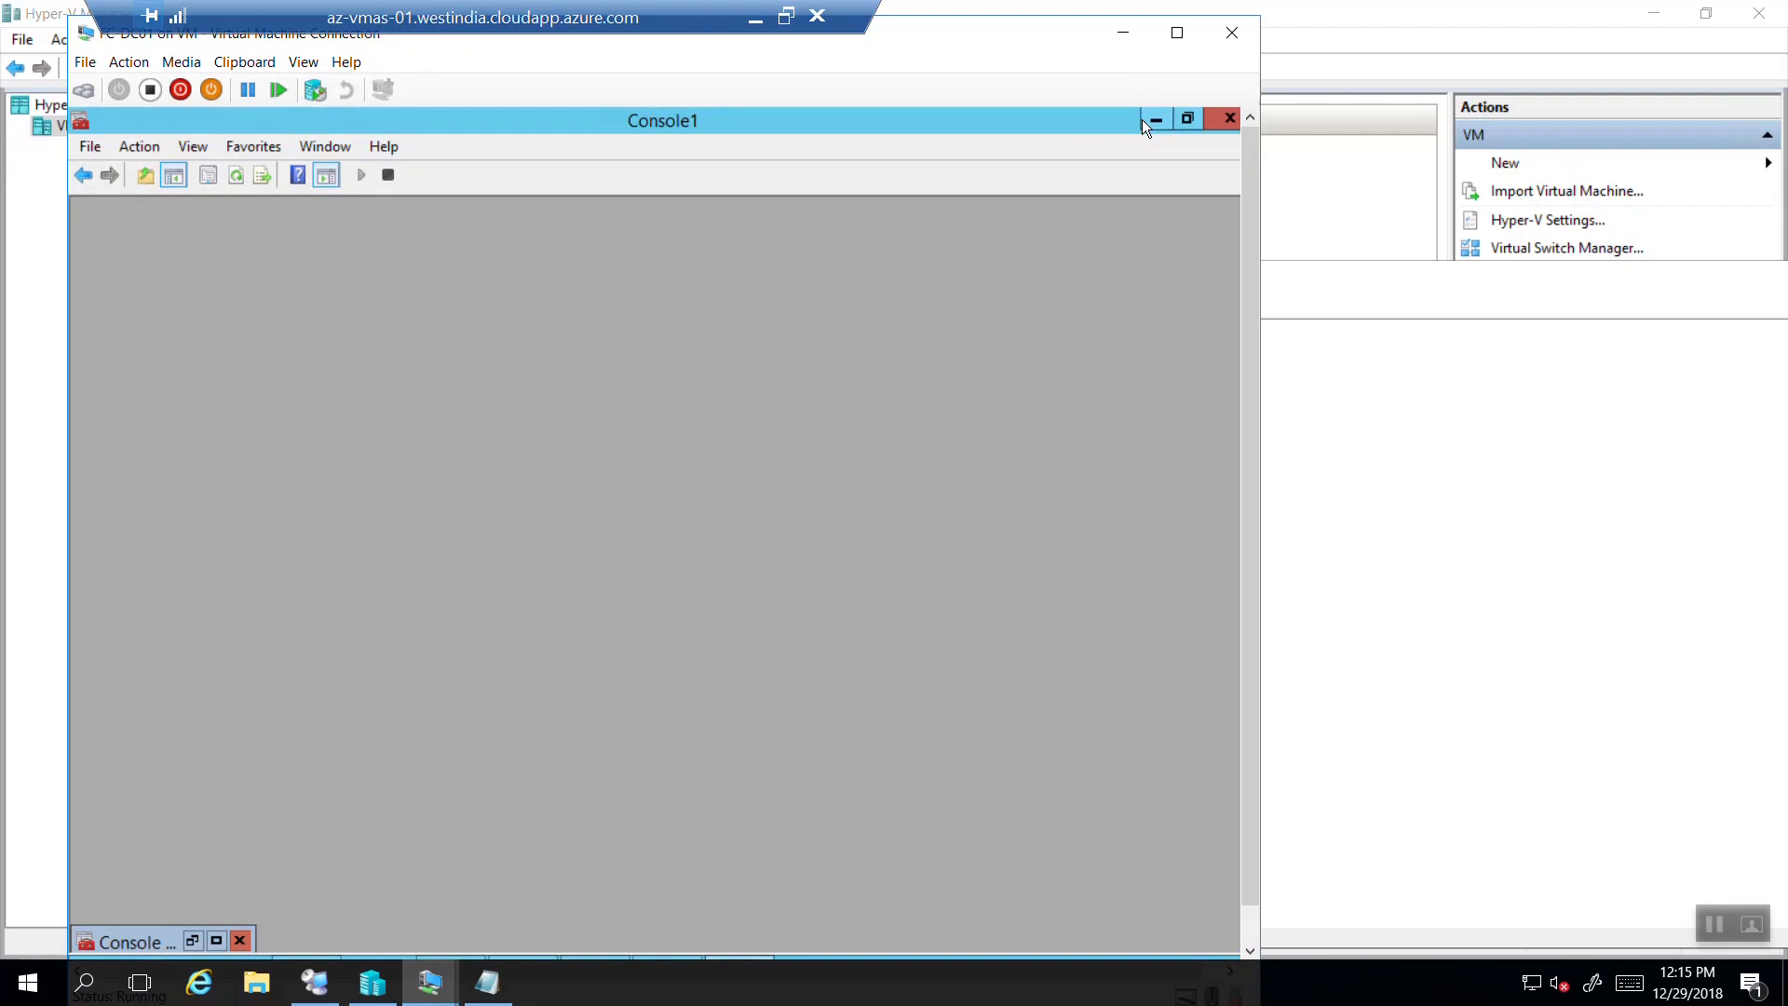
left_click(1153, 119)
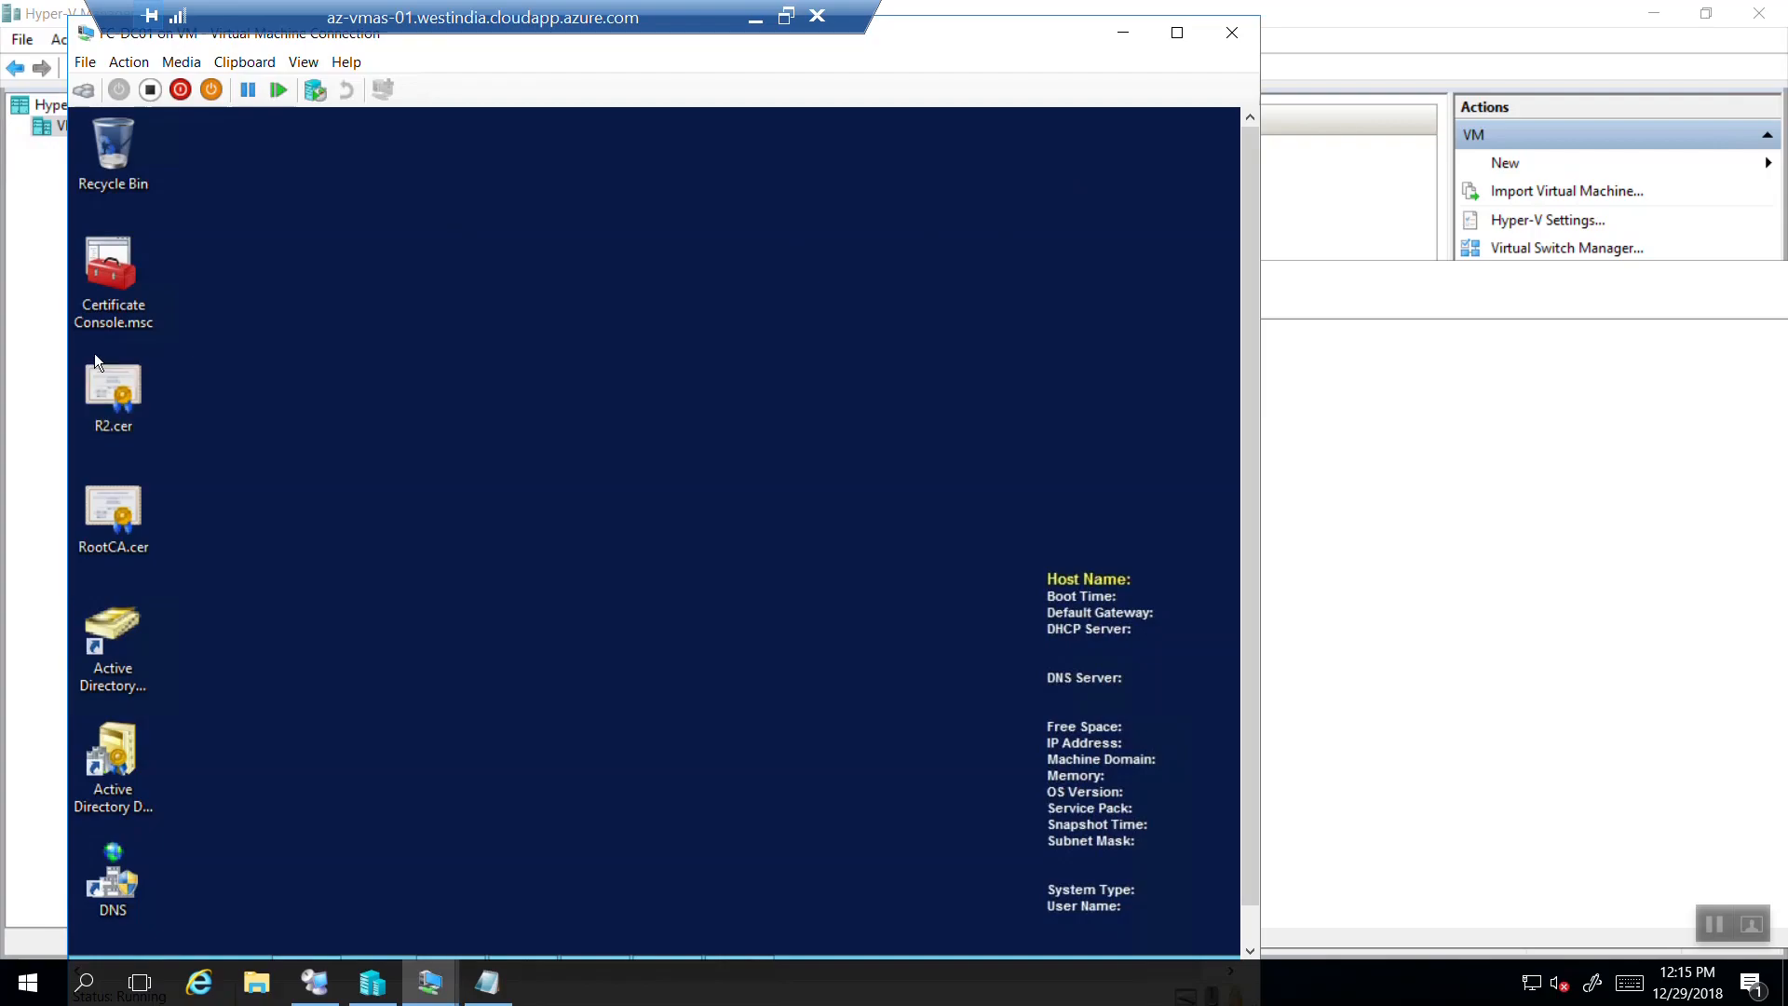
double_click(99, 391)
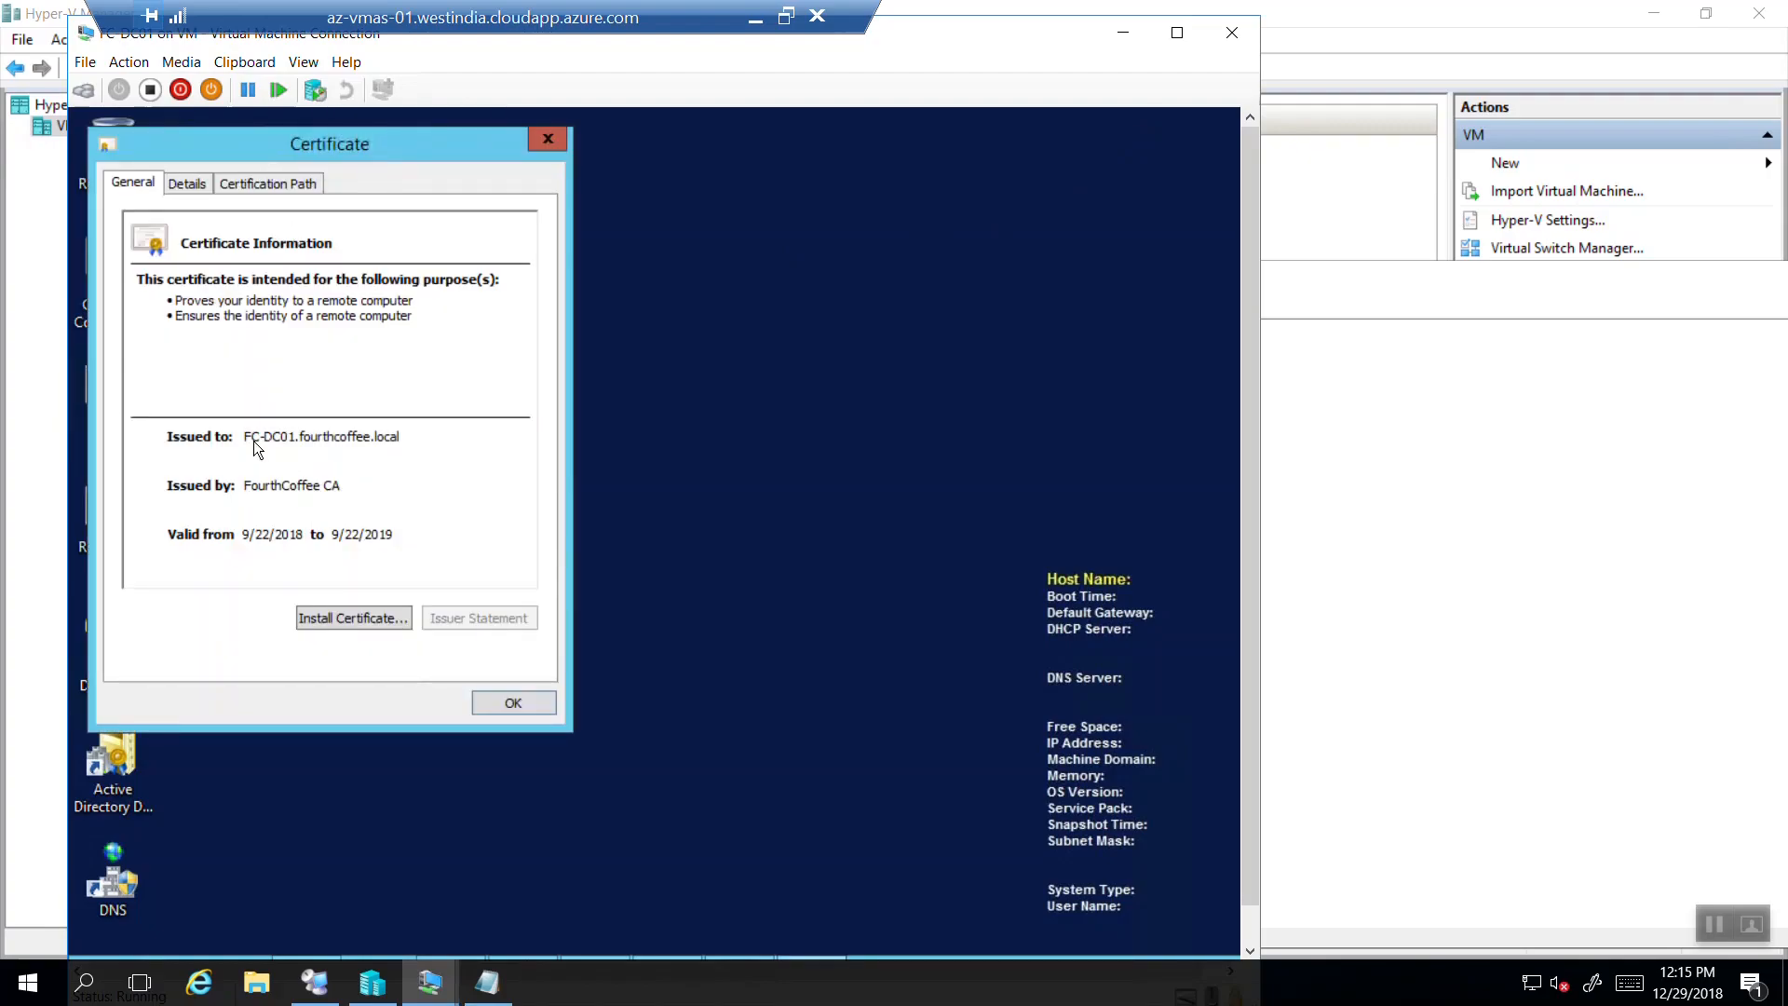
left_click(551, 138)
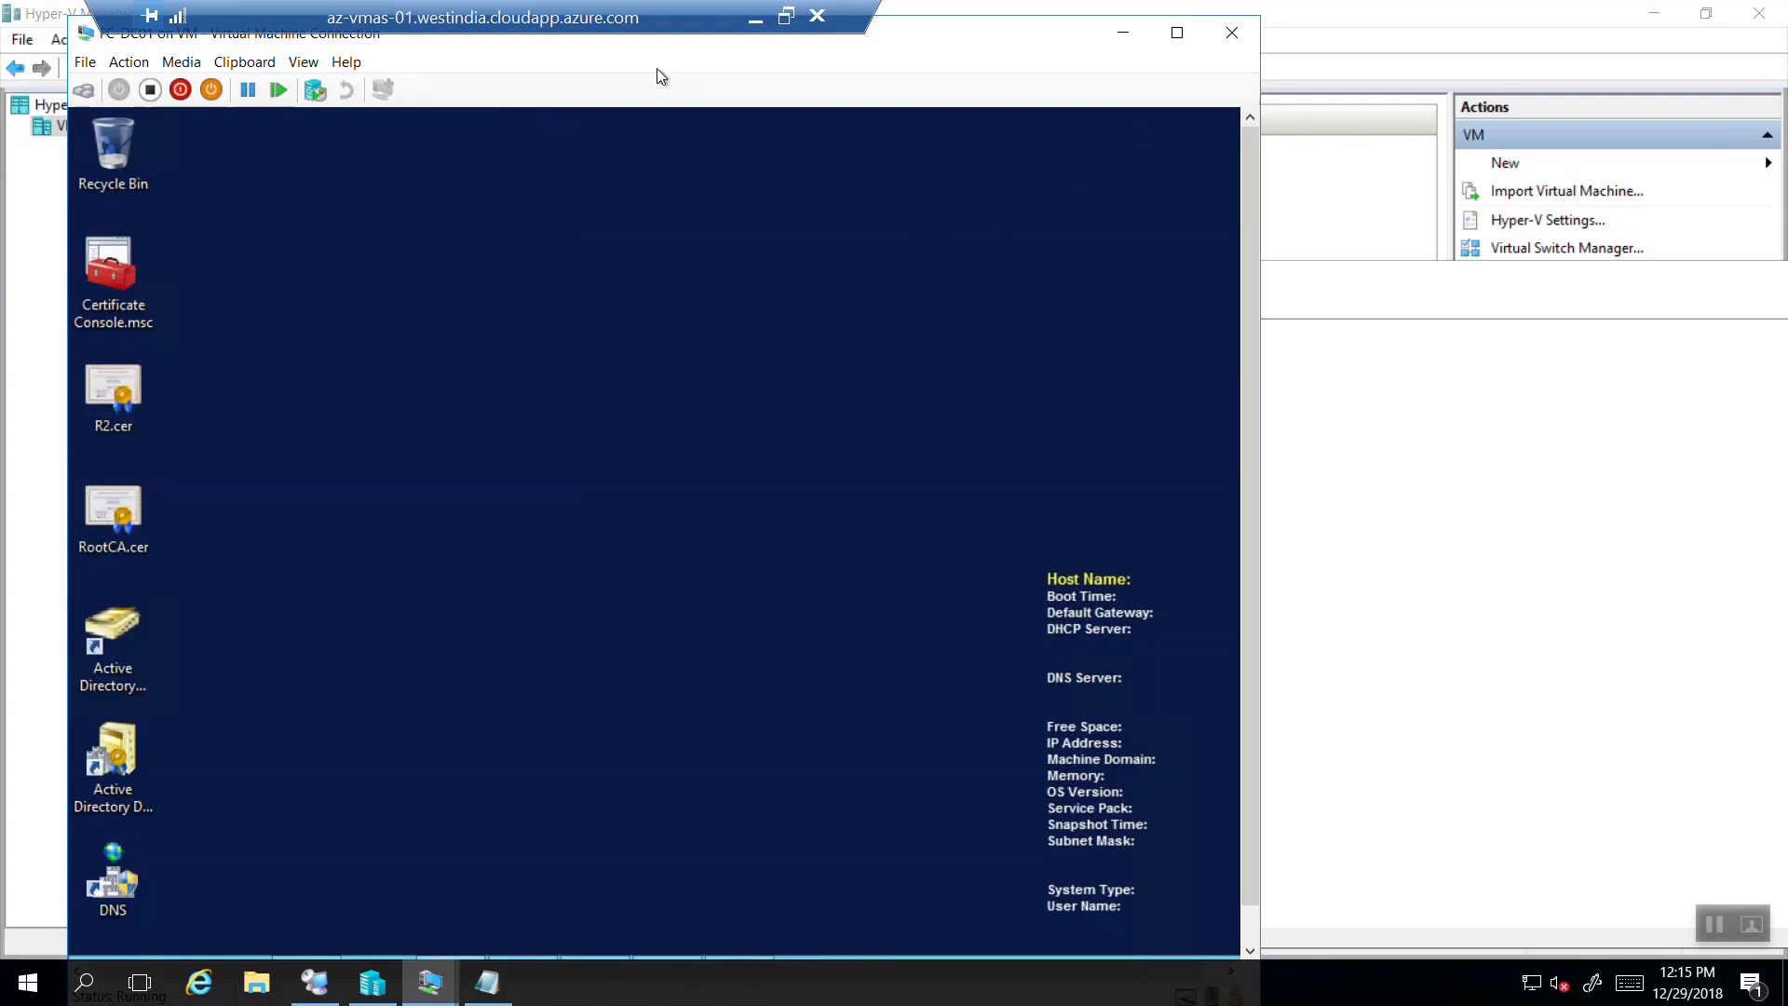
left_click(114, 533)
double_click(115, 421)
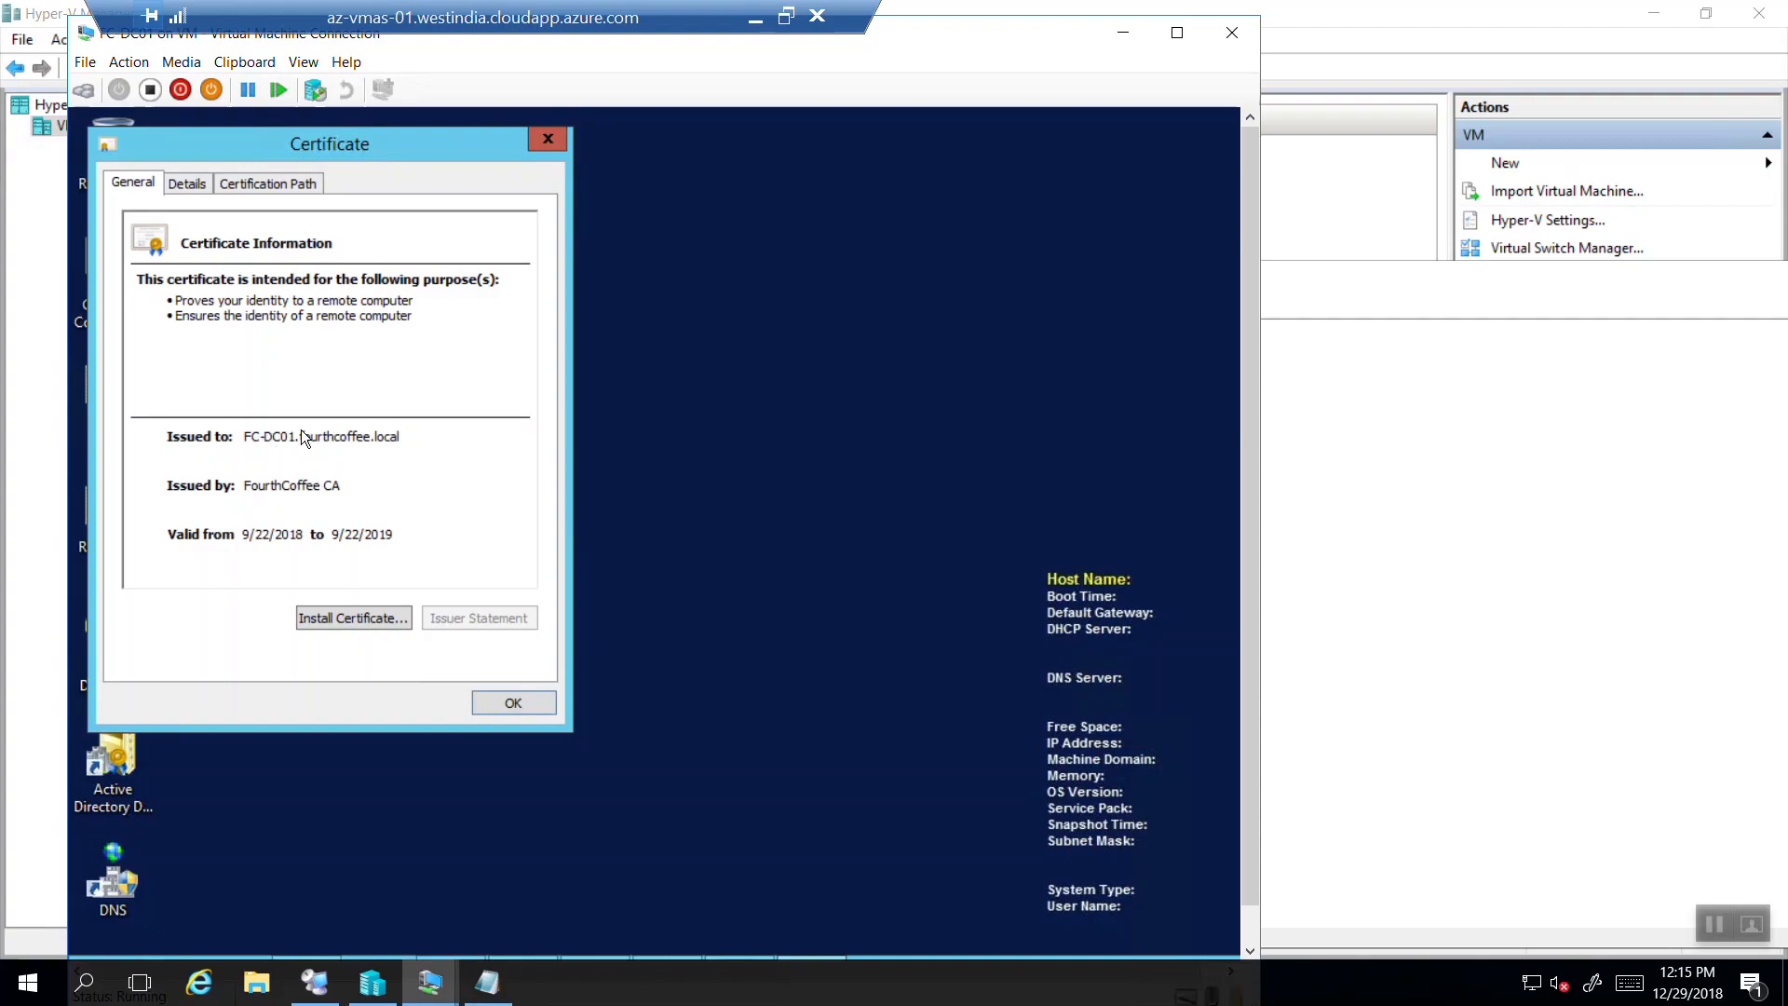
left_click(547, 140)
Leave the remote session, locate R2.cer on the local desktop, and return to the Intune profile.
left_click(106, 402)
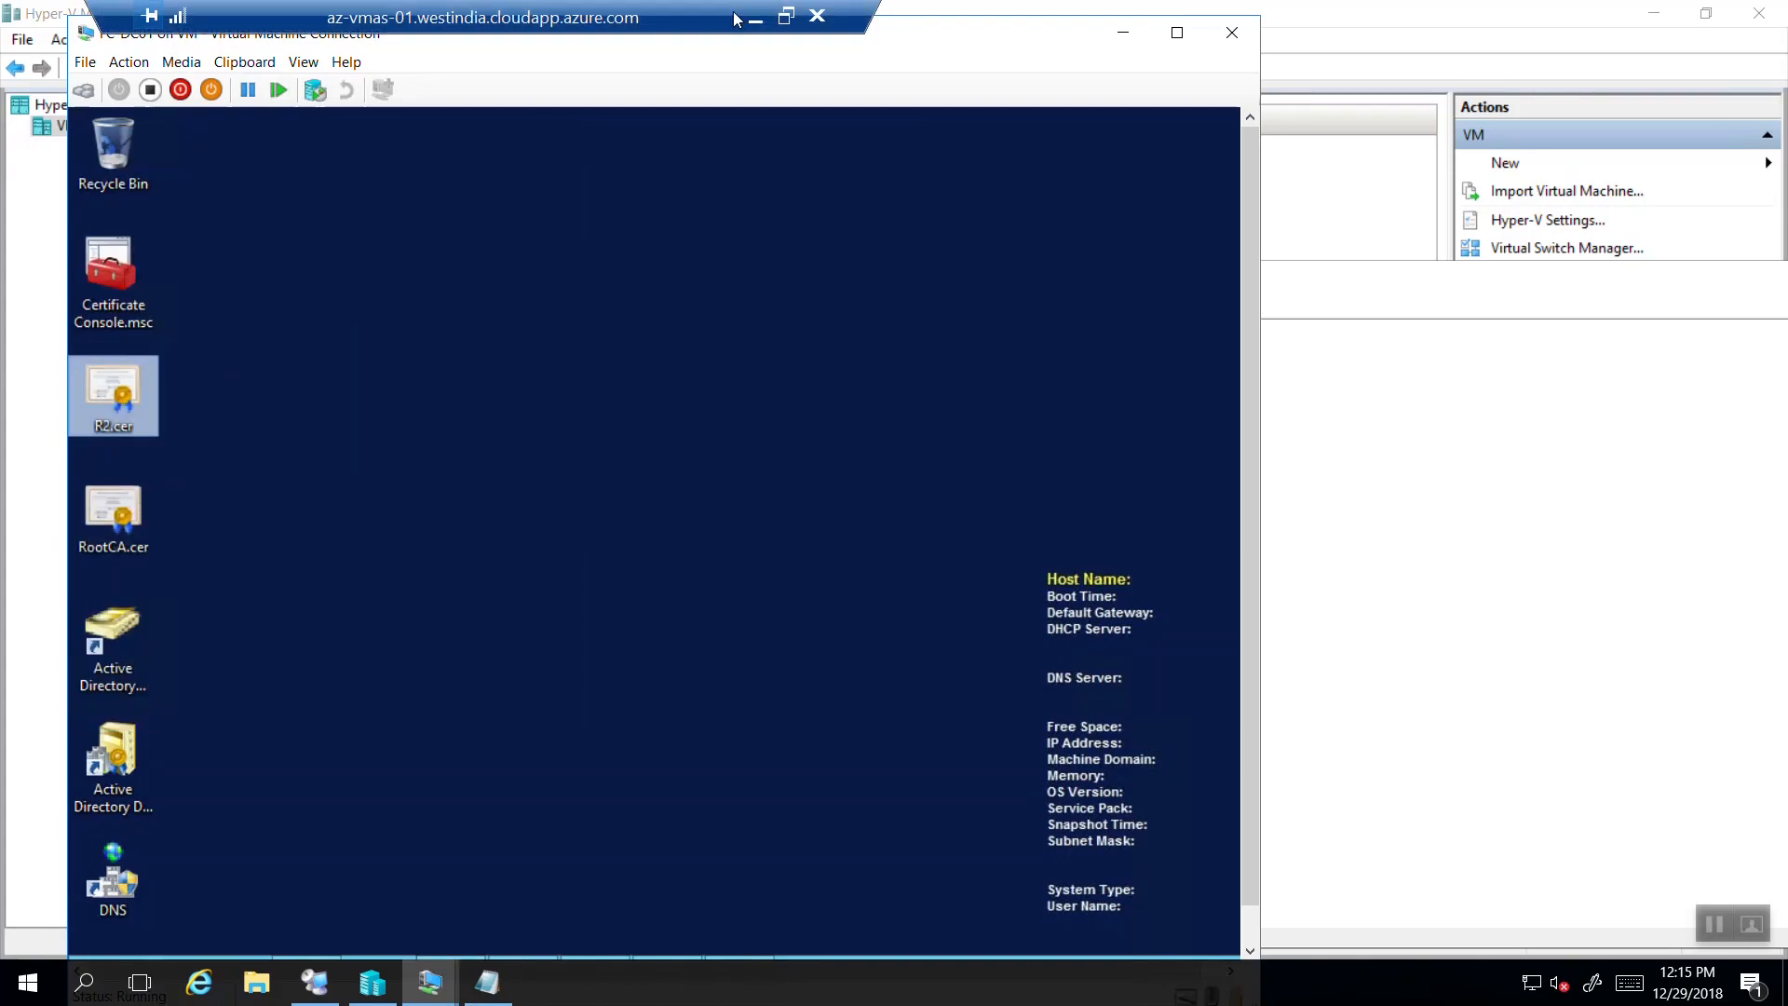
left_click(755, 19)
key("super+d")
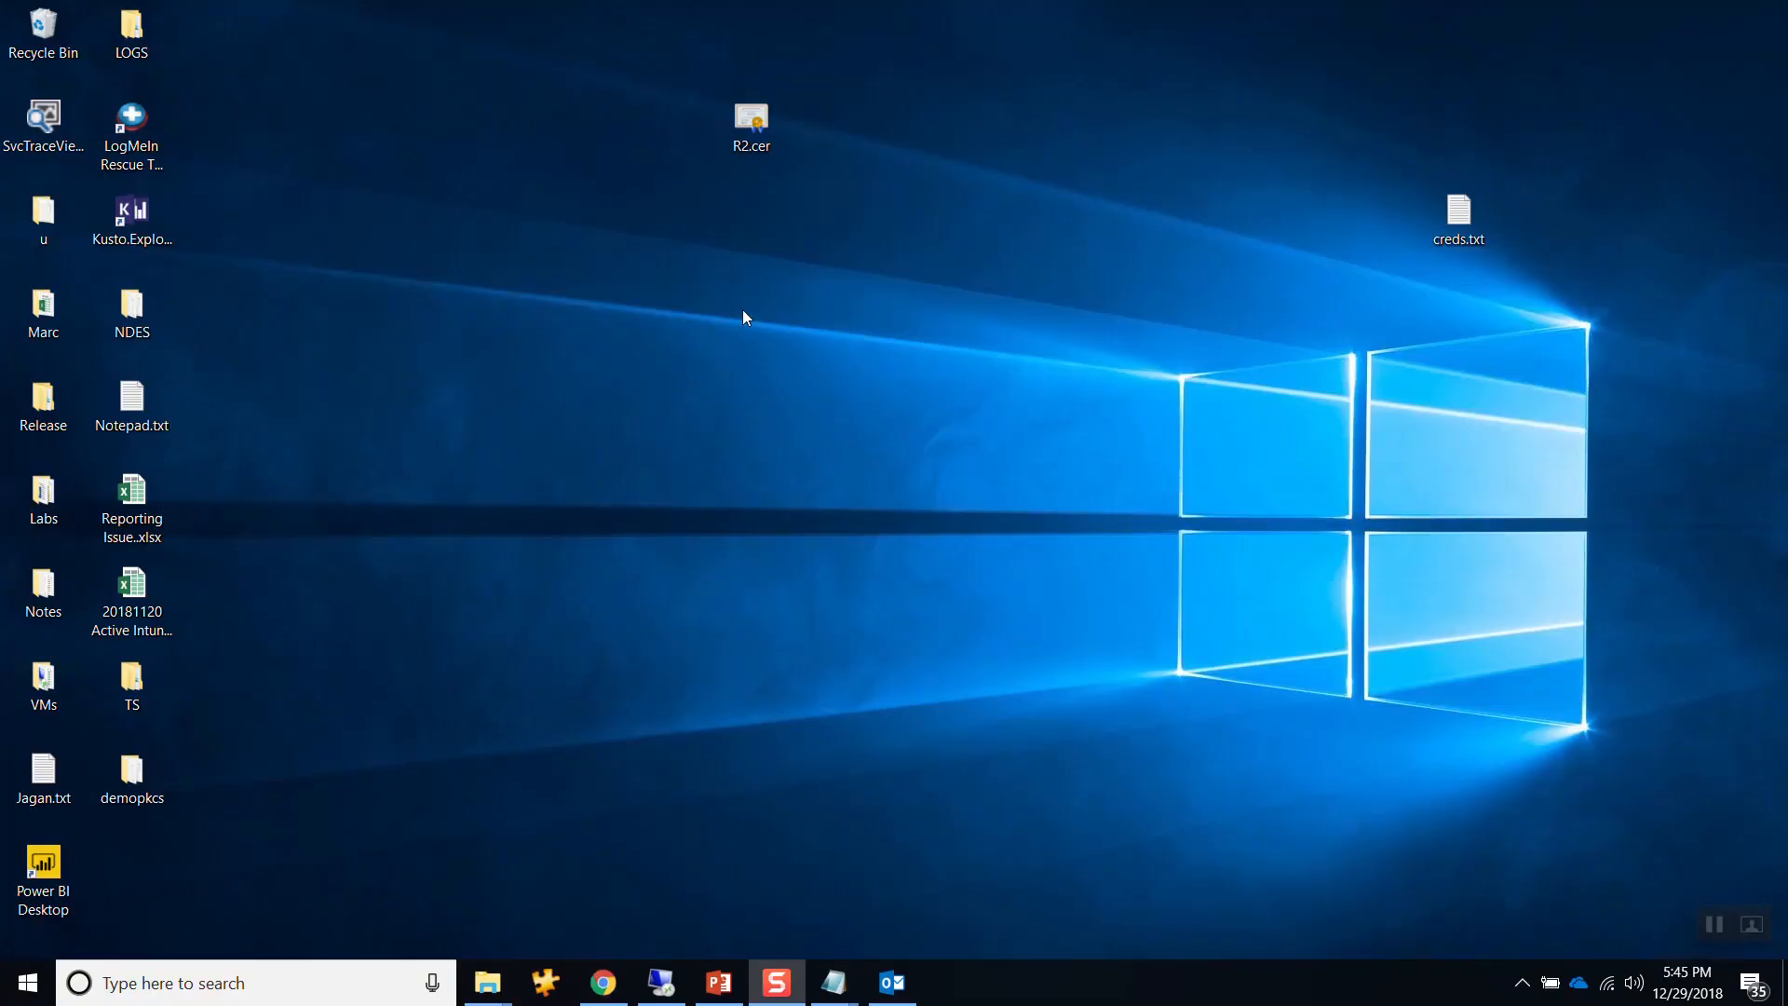
left_click(755, 142)
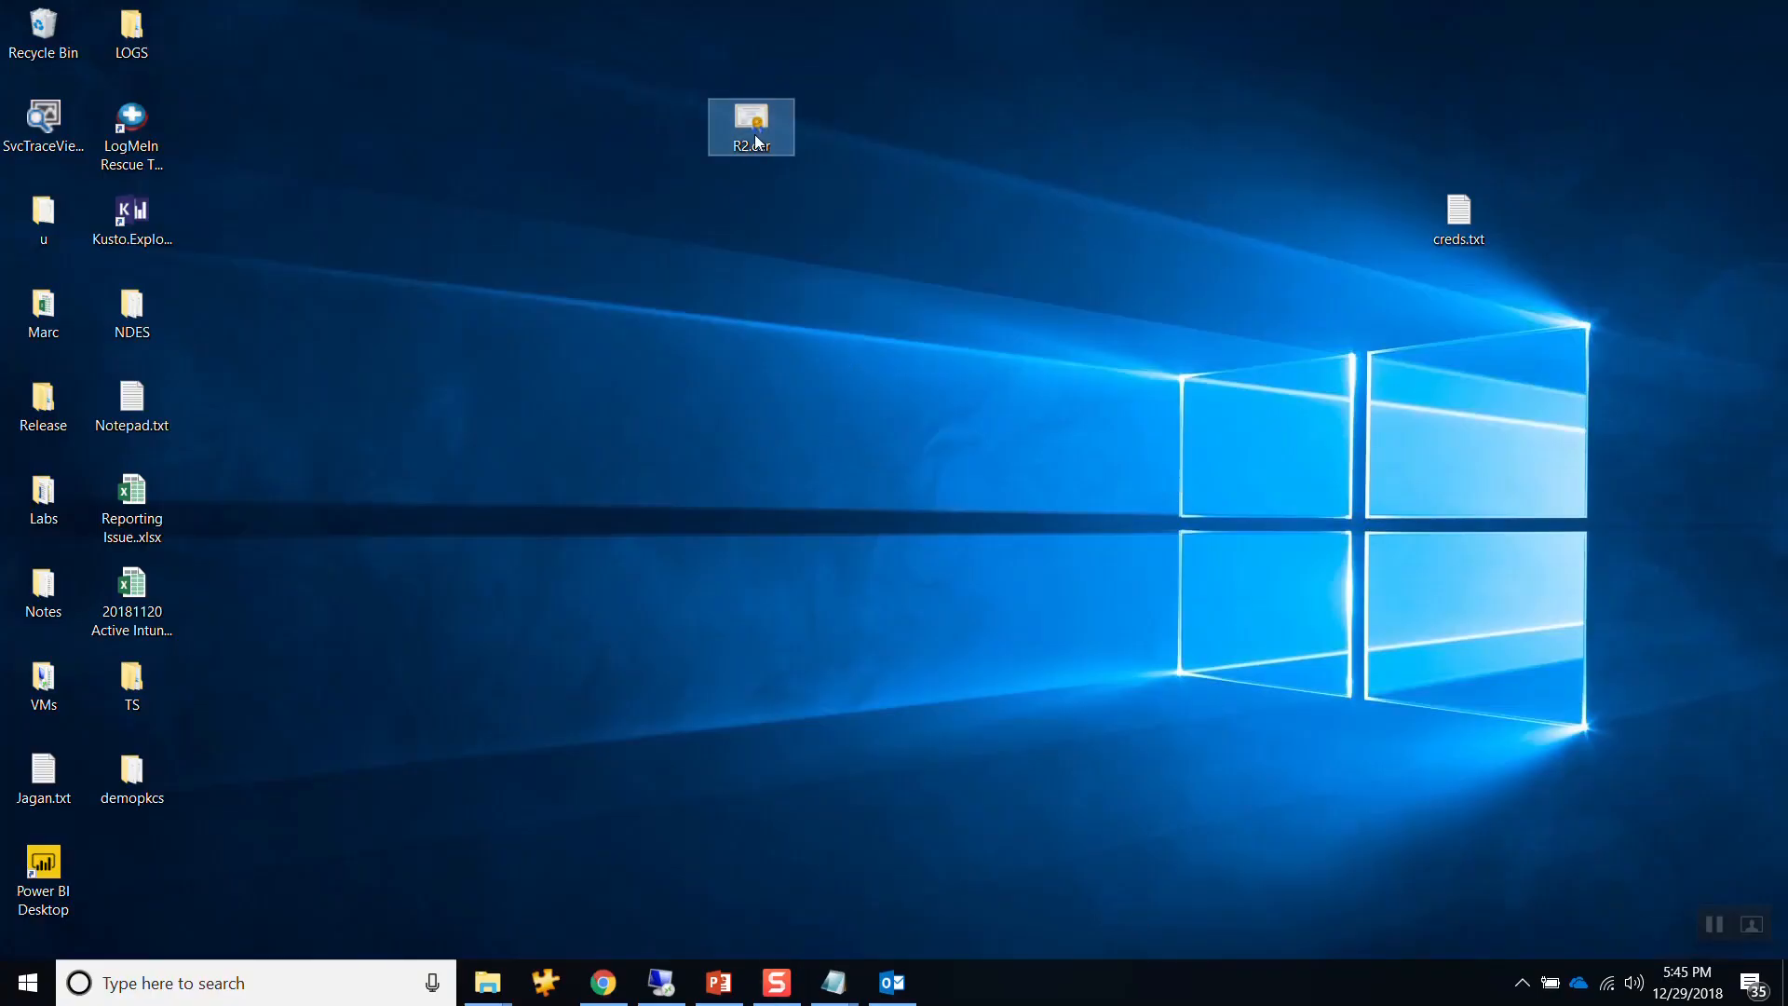
left_click(603, 982)
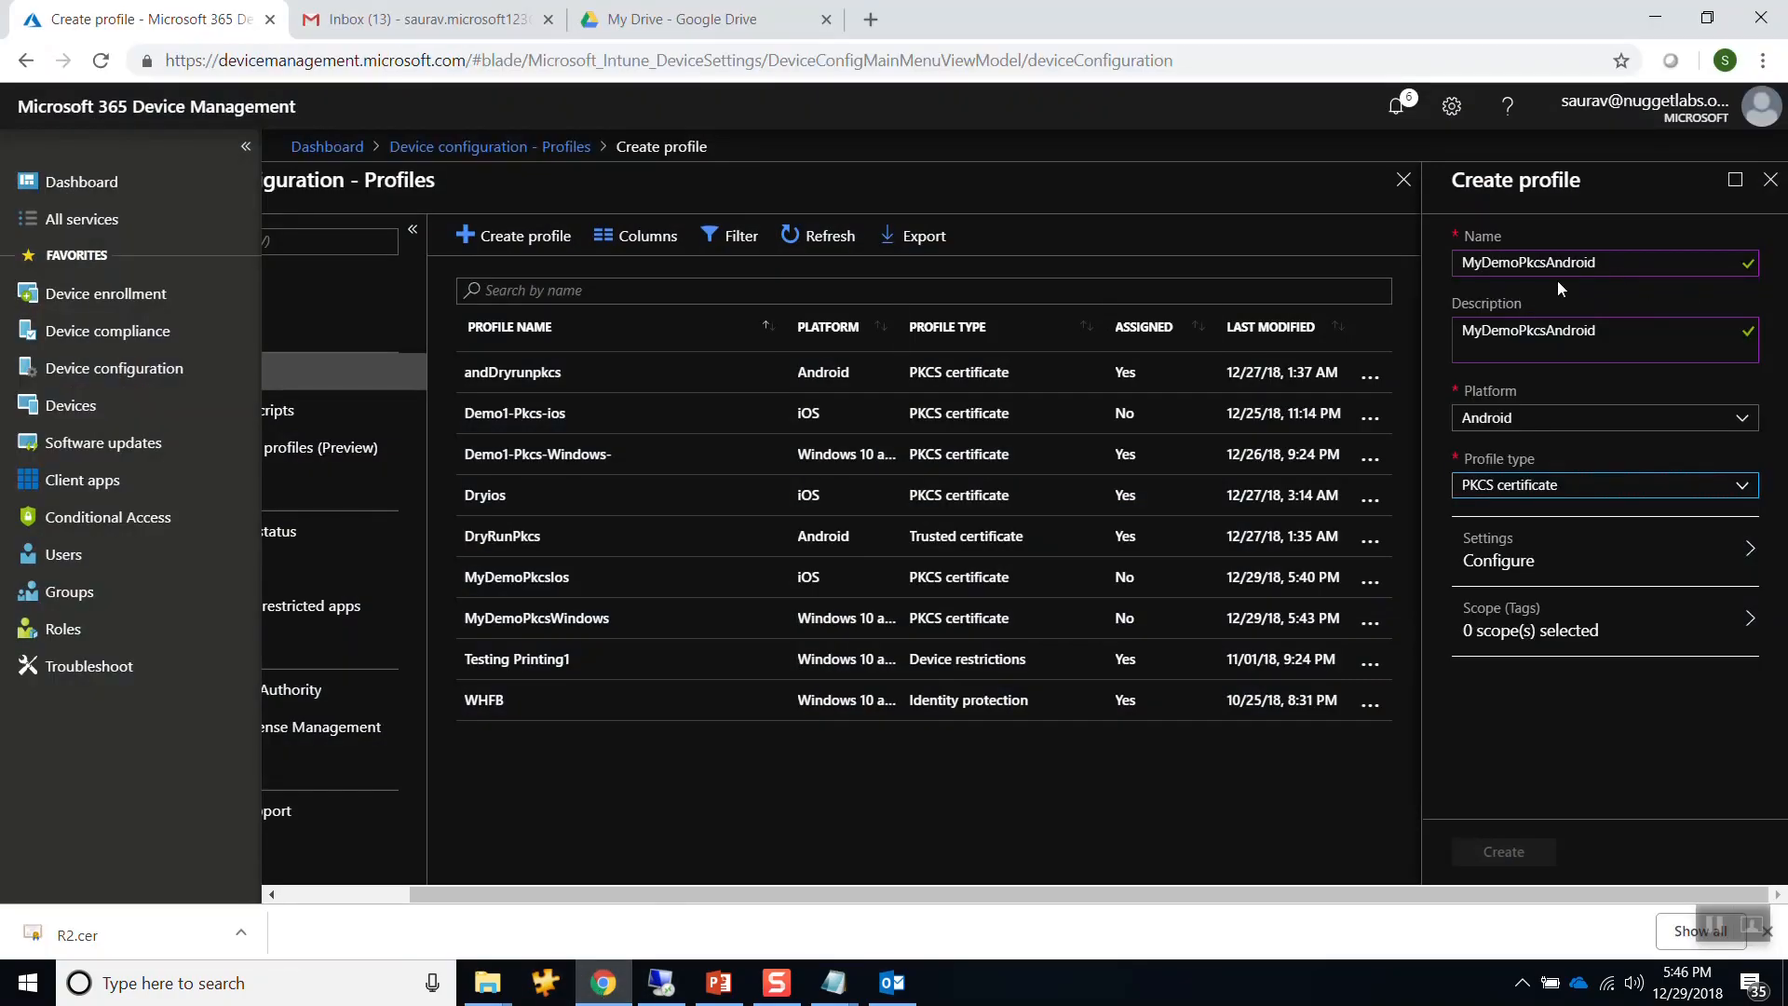
Append -Root to the name and description and change the profile type to Trusted certificate.
left_click(1638, 265)
type("-")
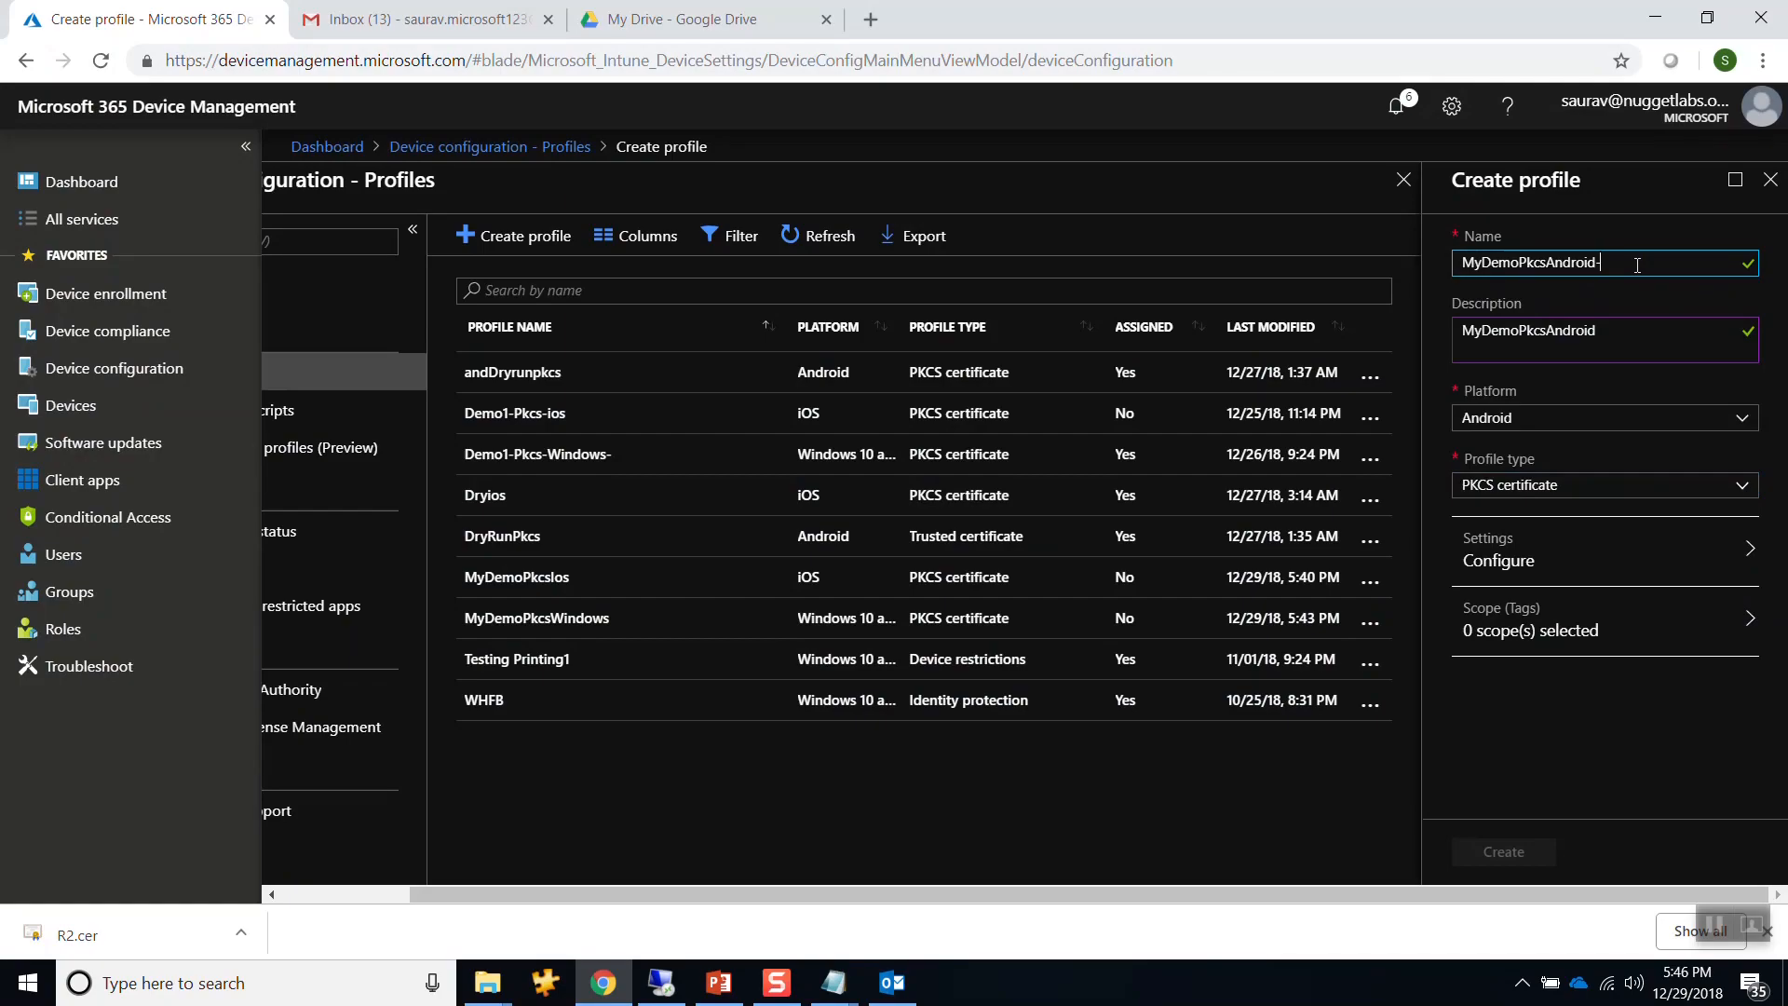
type("Root")
left_click(1641, 337)
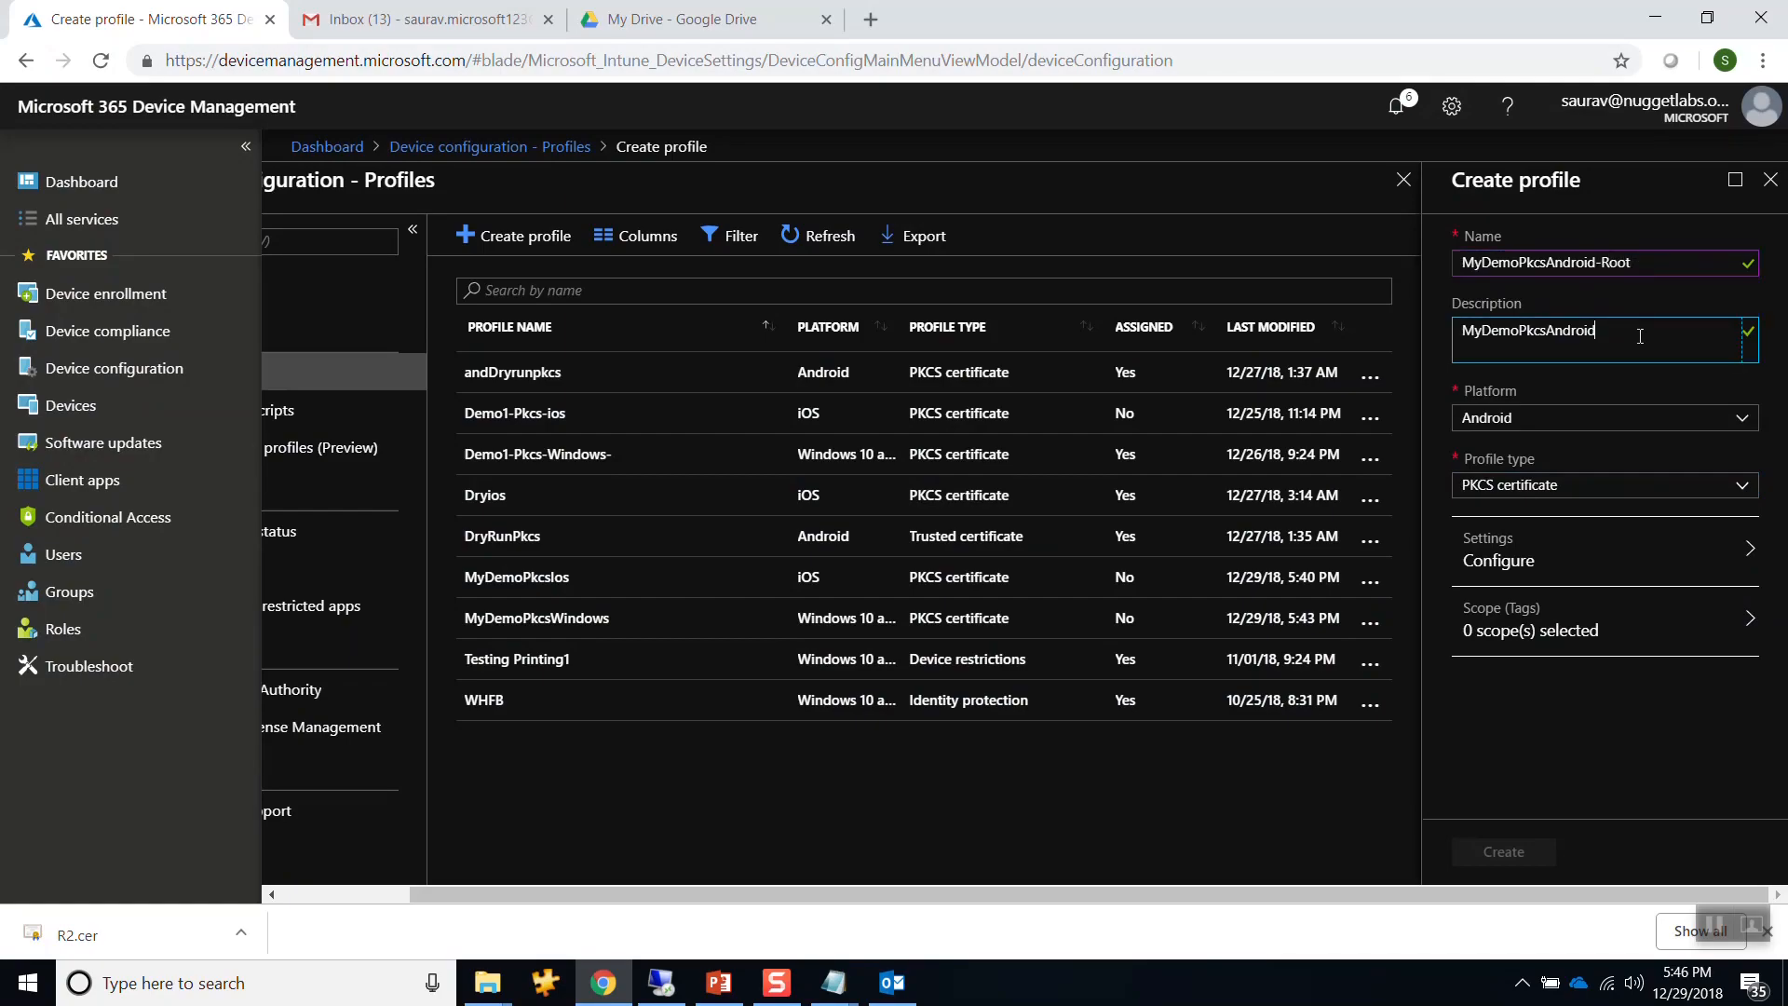
type("-Root")
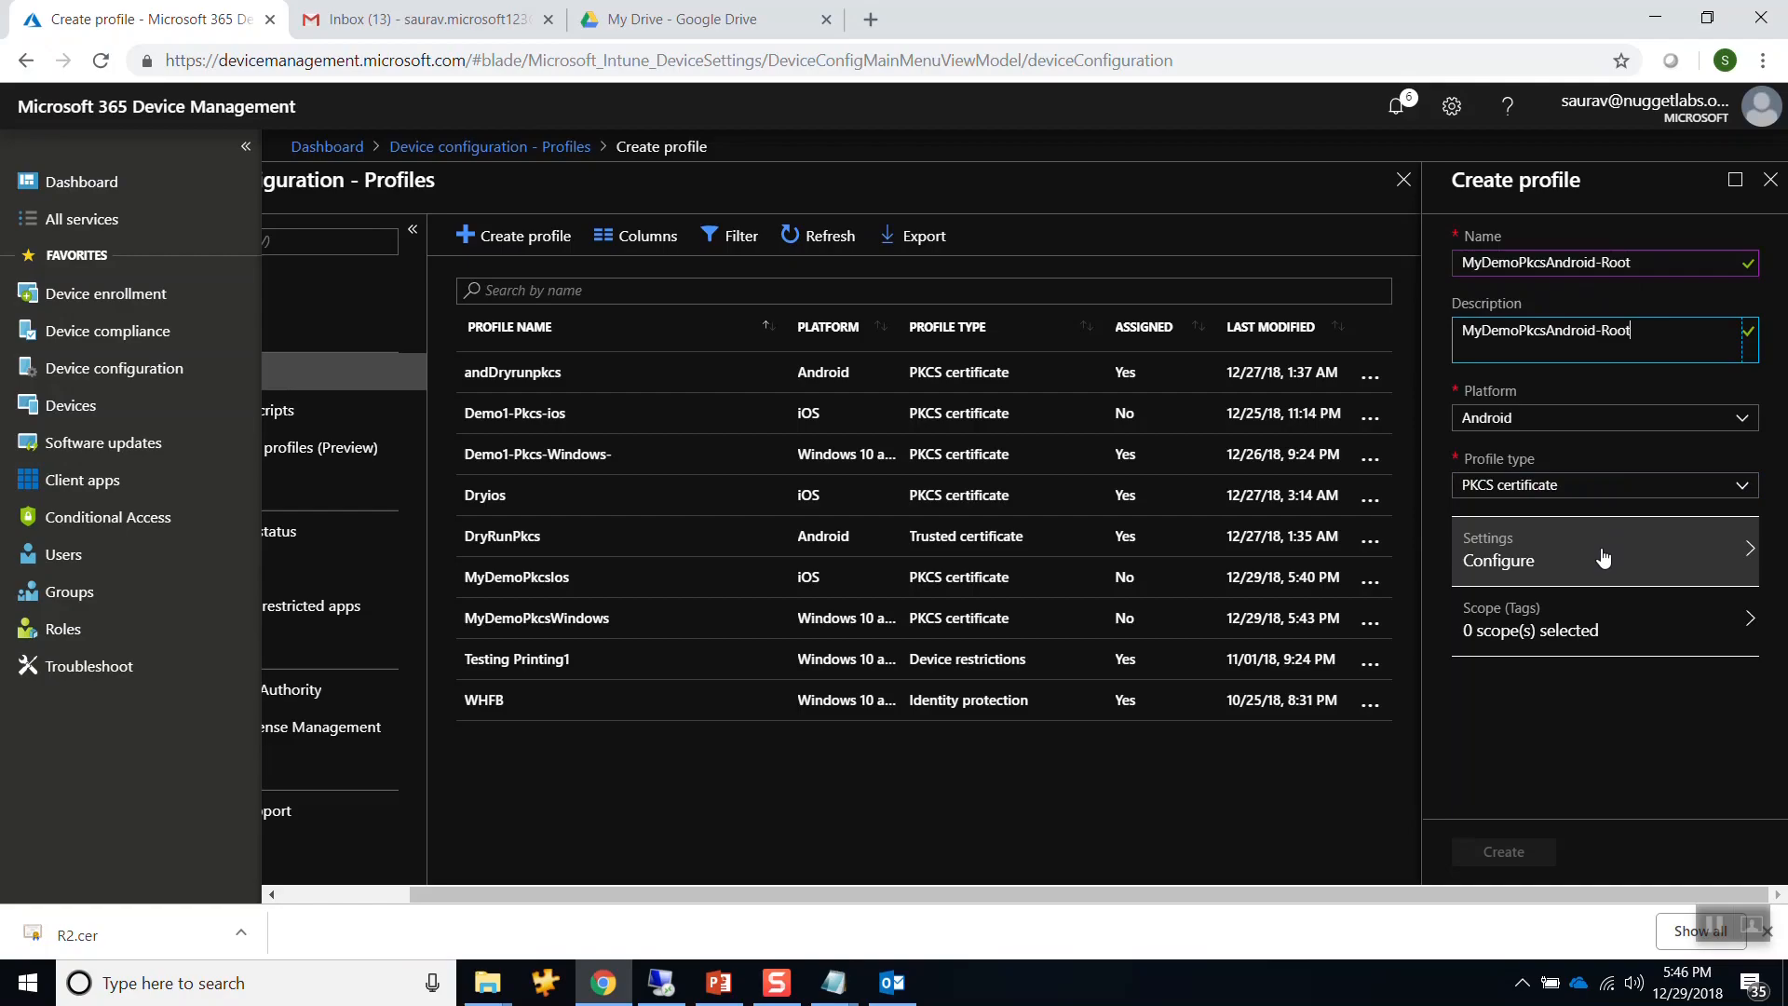
left_click(1546, 494)
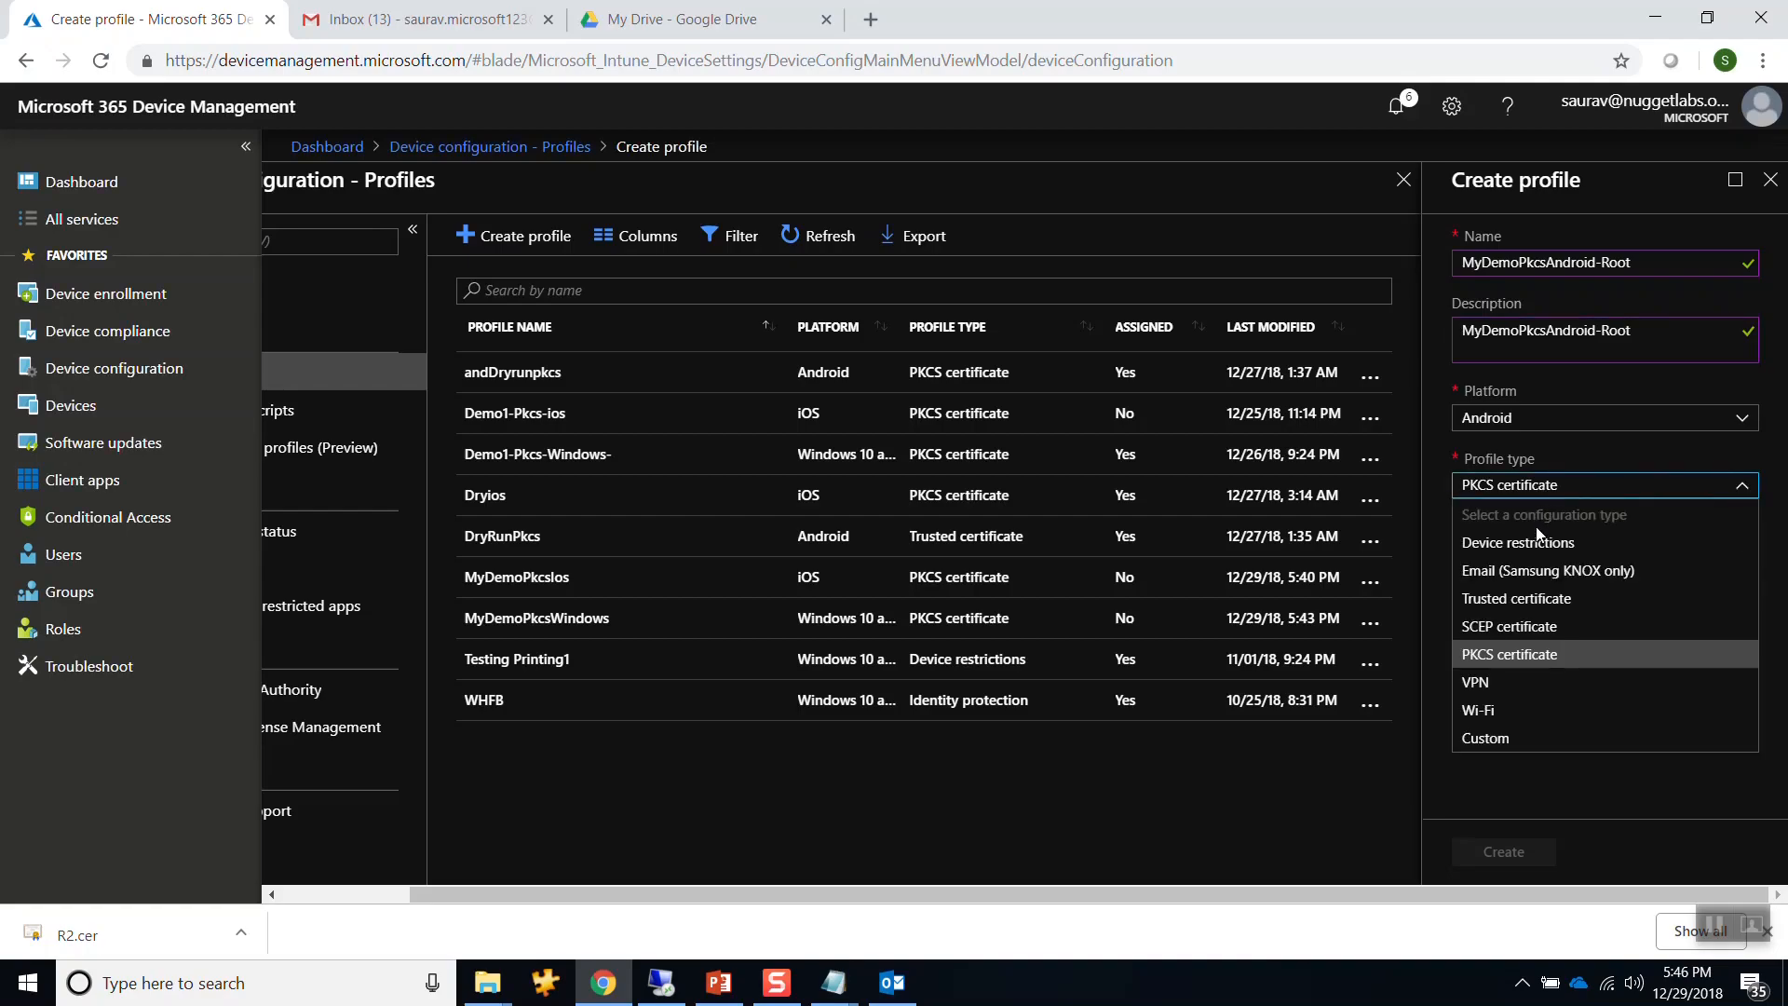
left_click(1518, 597)
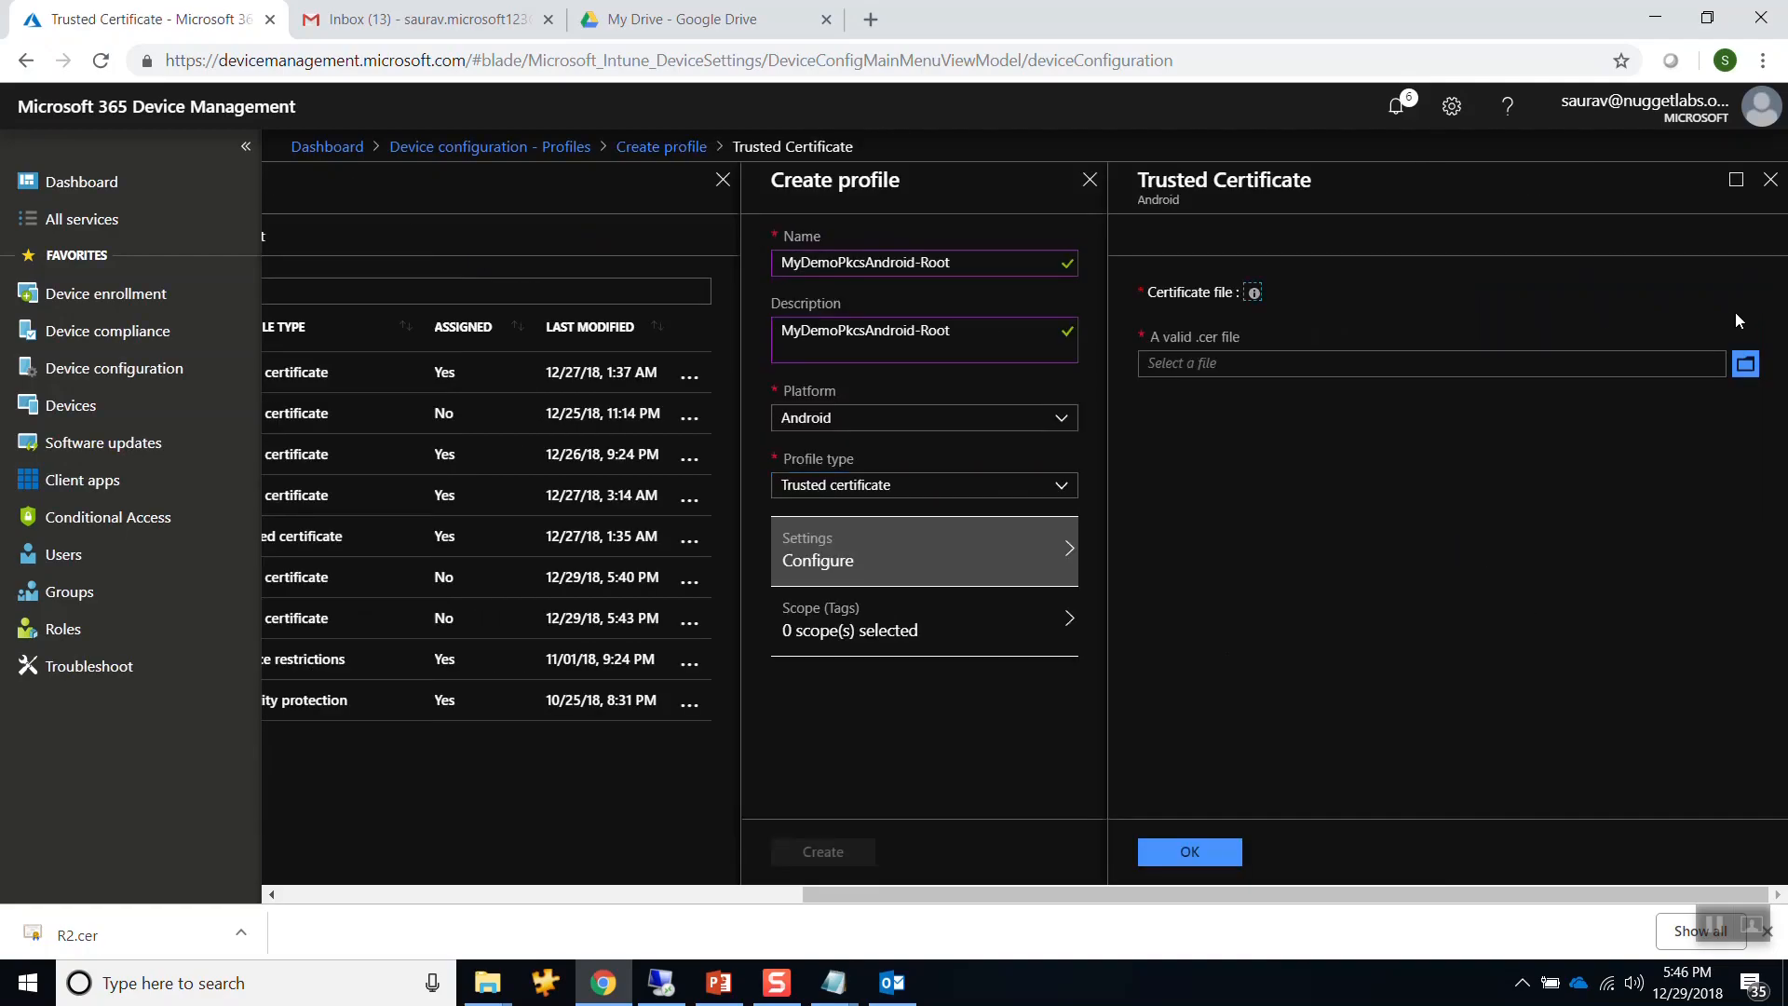
Upload R2.cer from the Desktop as the trusted certificate and create the profile.
left_click(1746, 363)
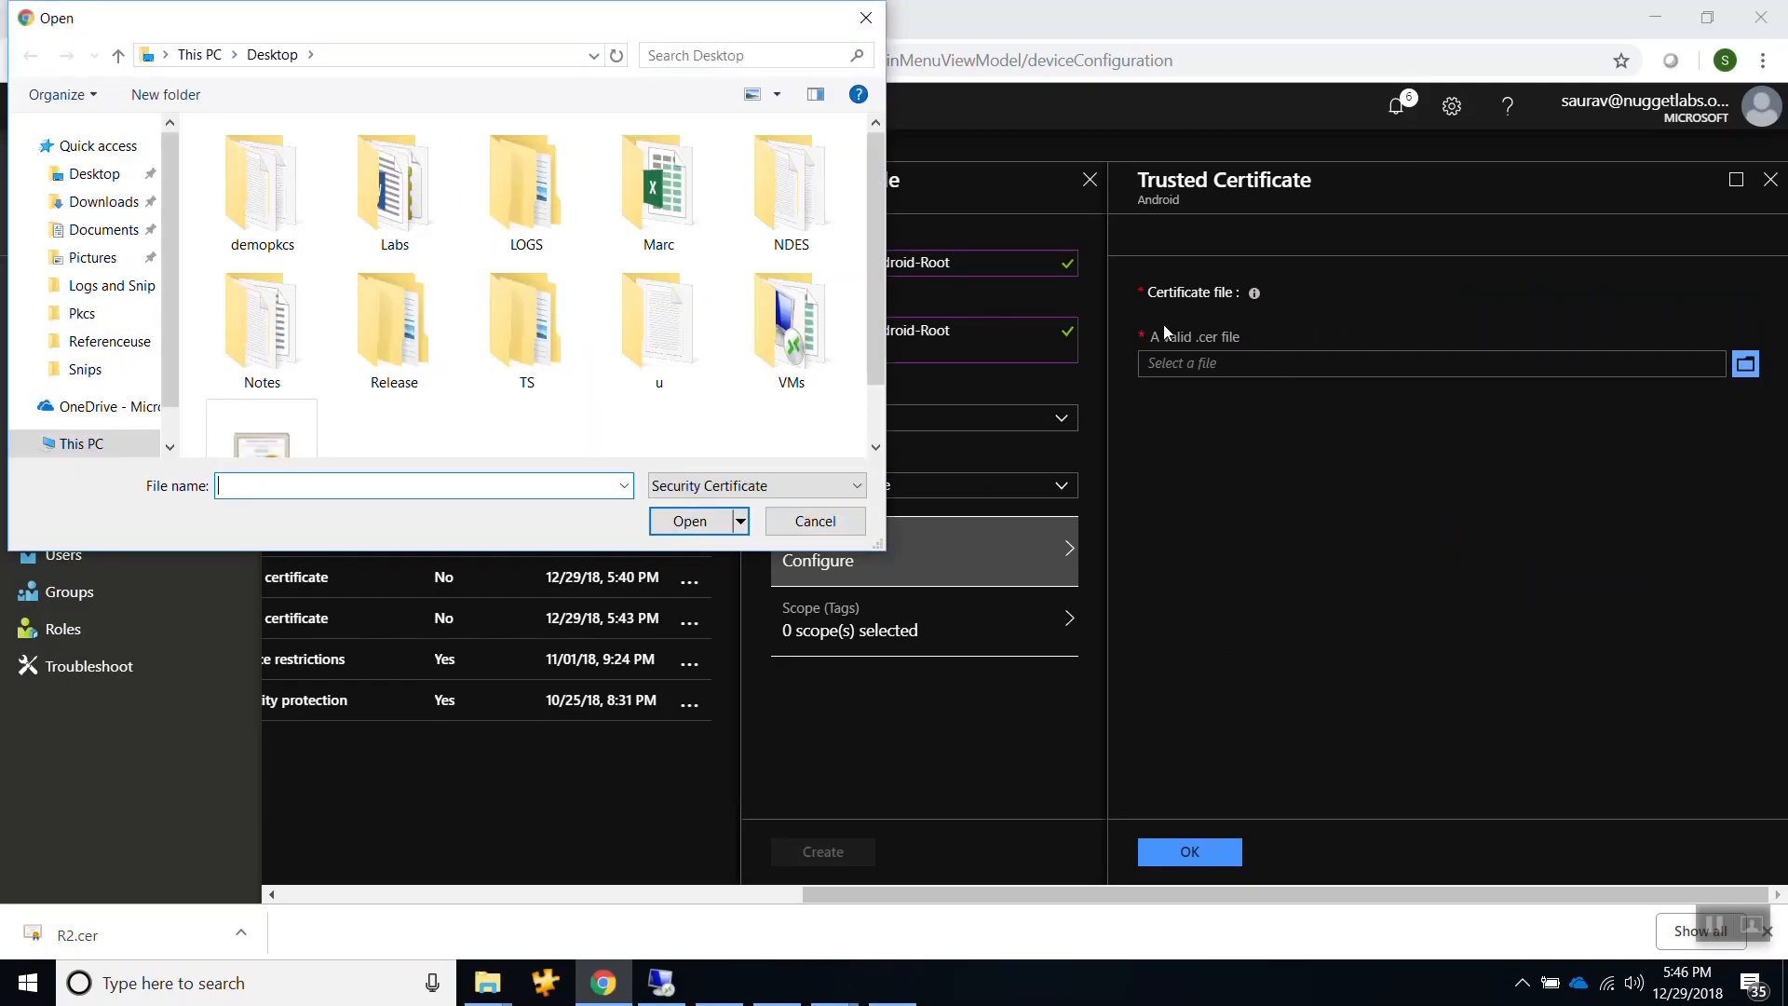
left_click(96, 177)
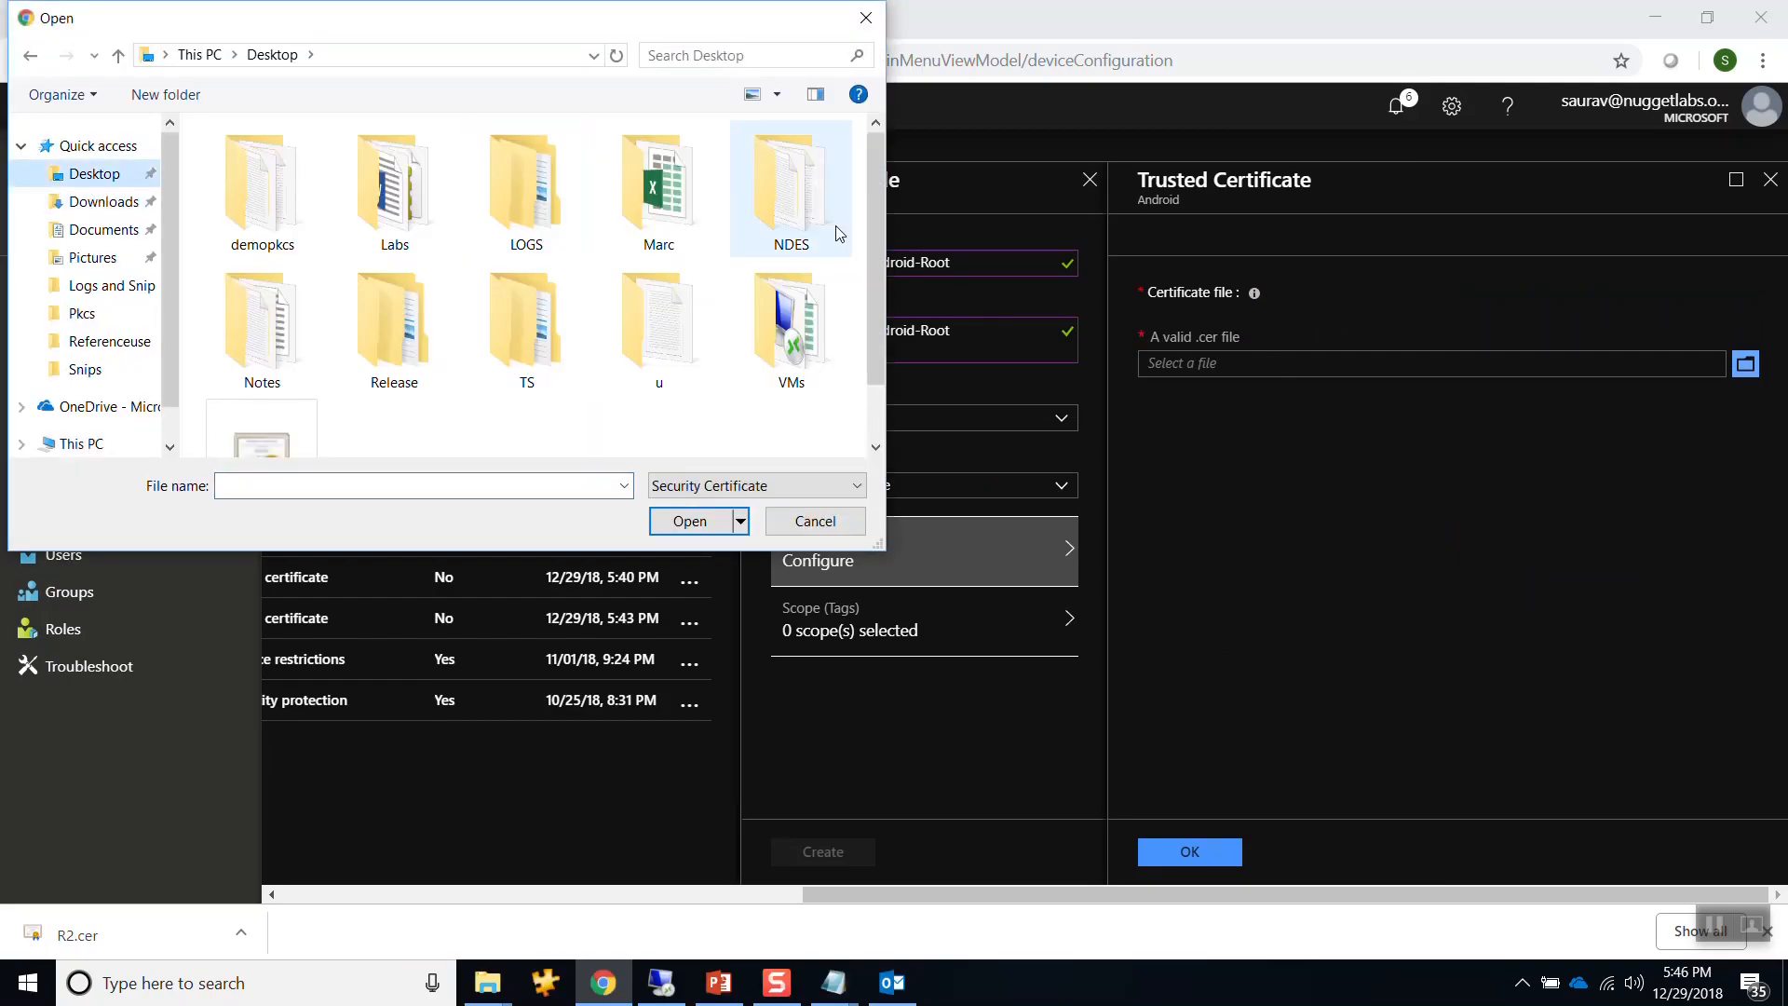
scroll(876, 221, "down", 1)
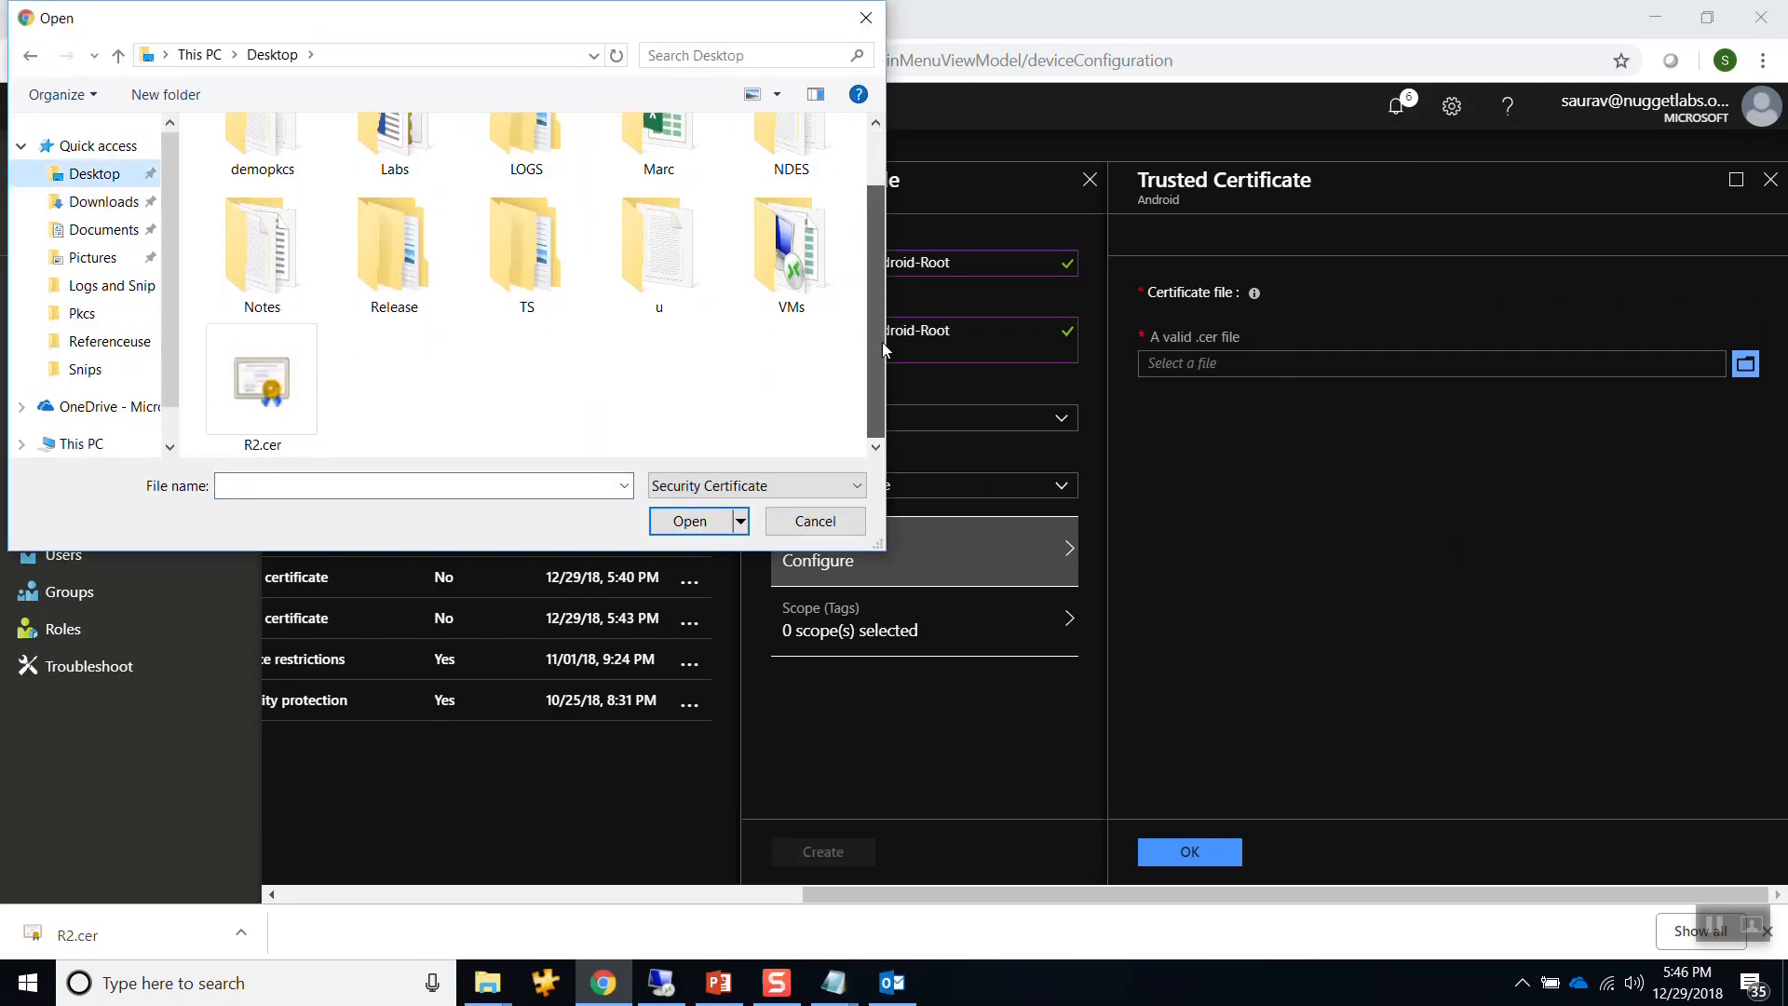
left_click(261, 381)
left_click(692, 521)
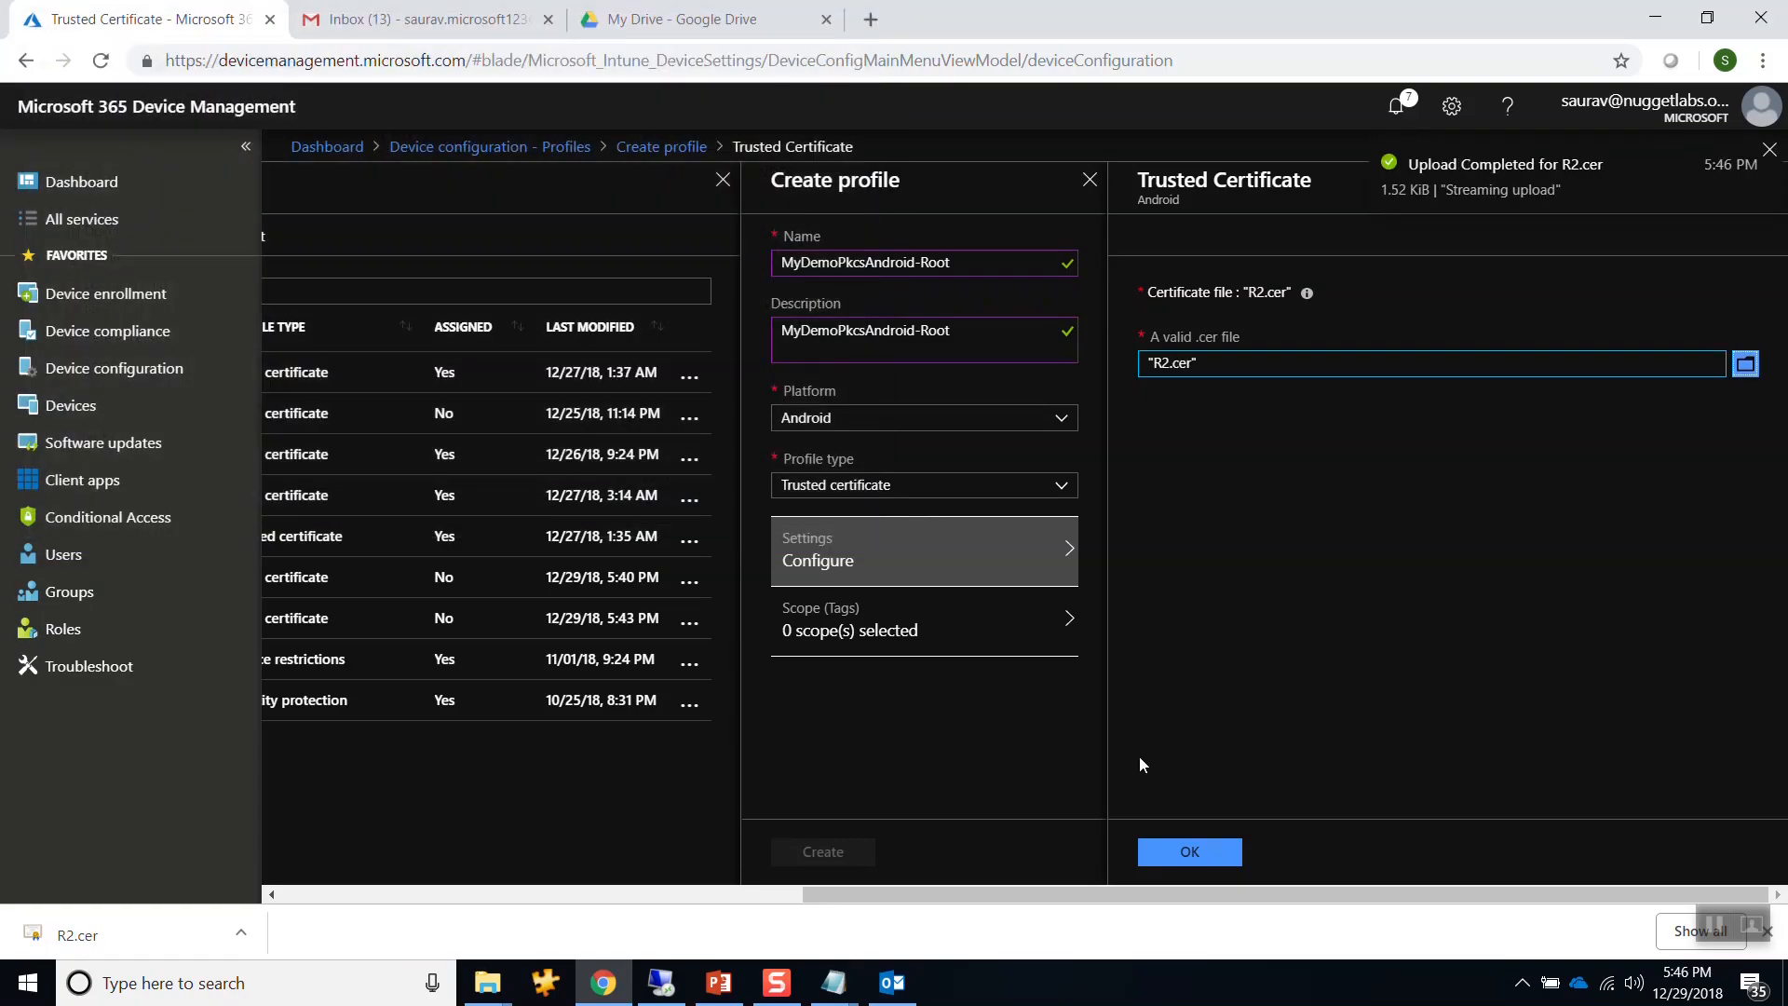
left_click(1185, 851)
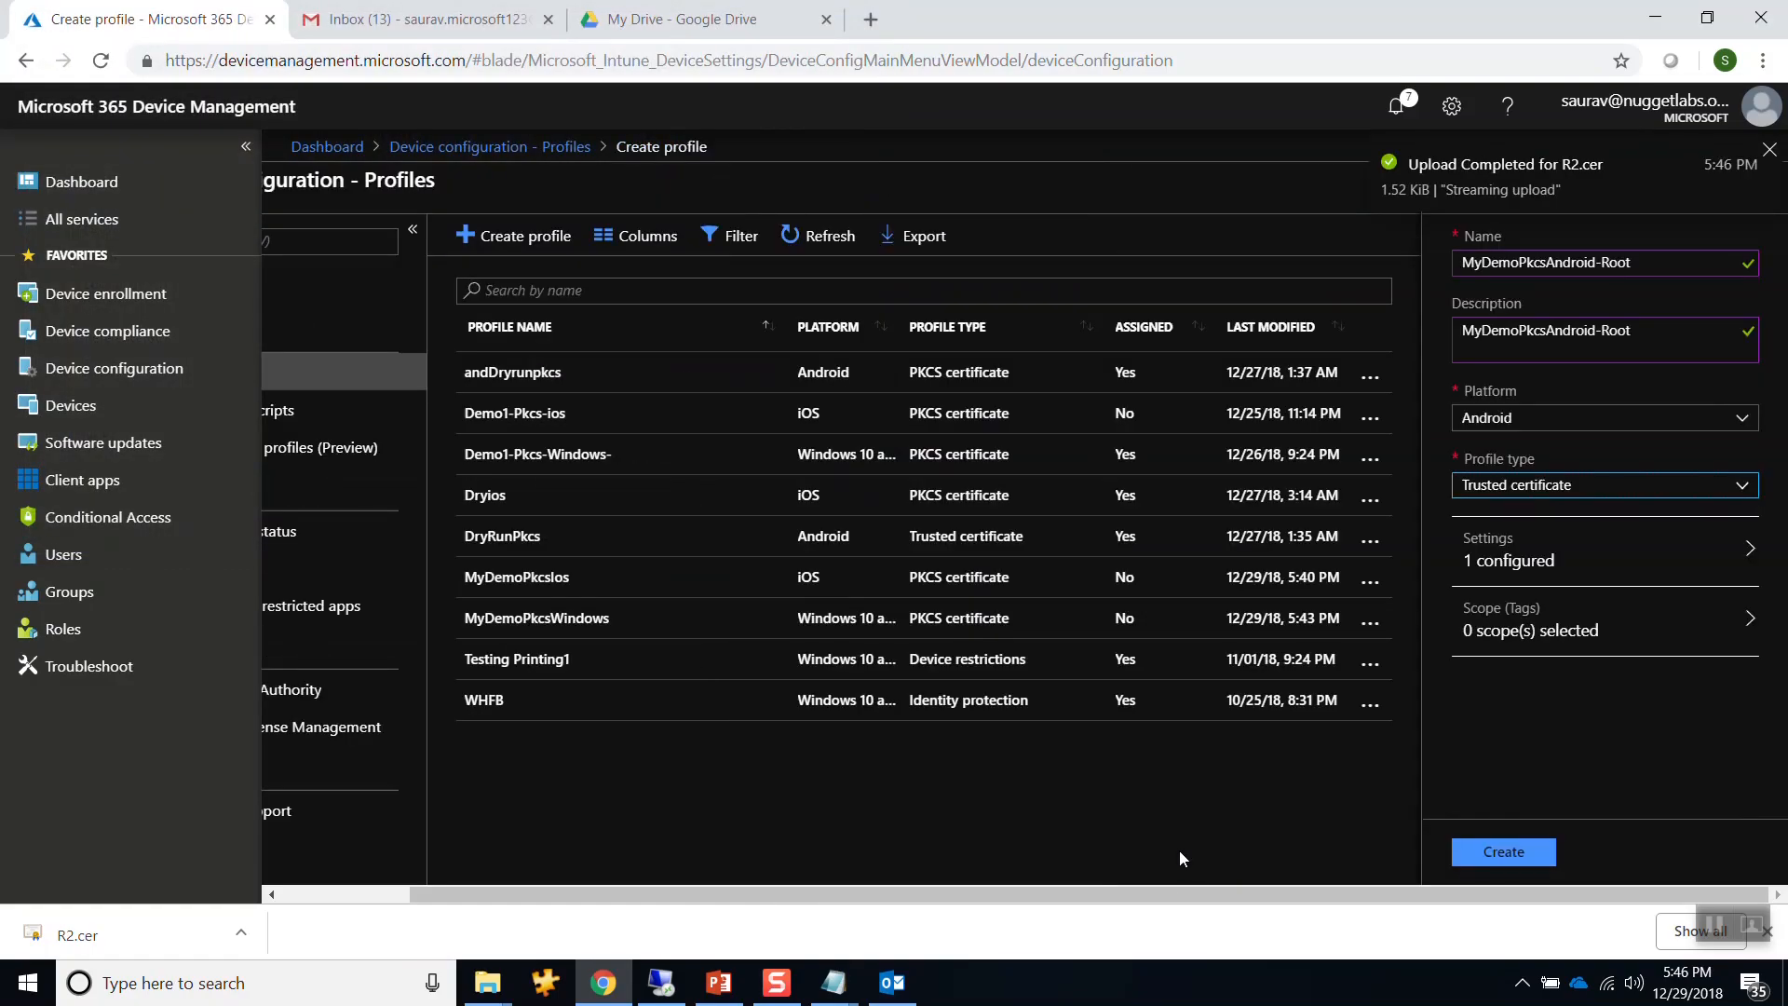
left_click(1483, 862)
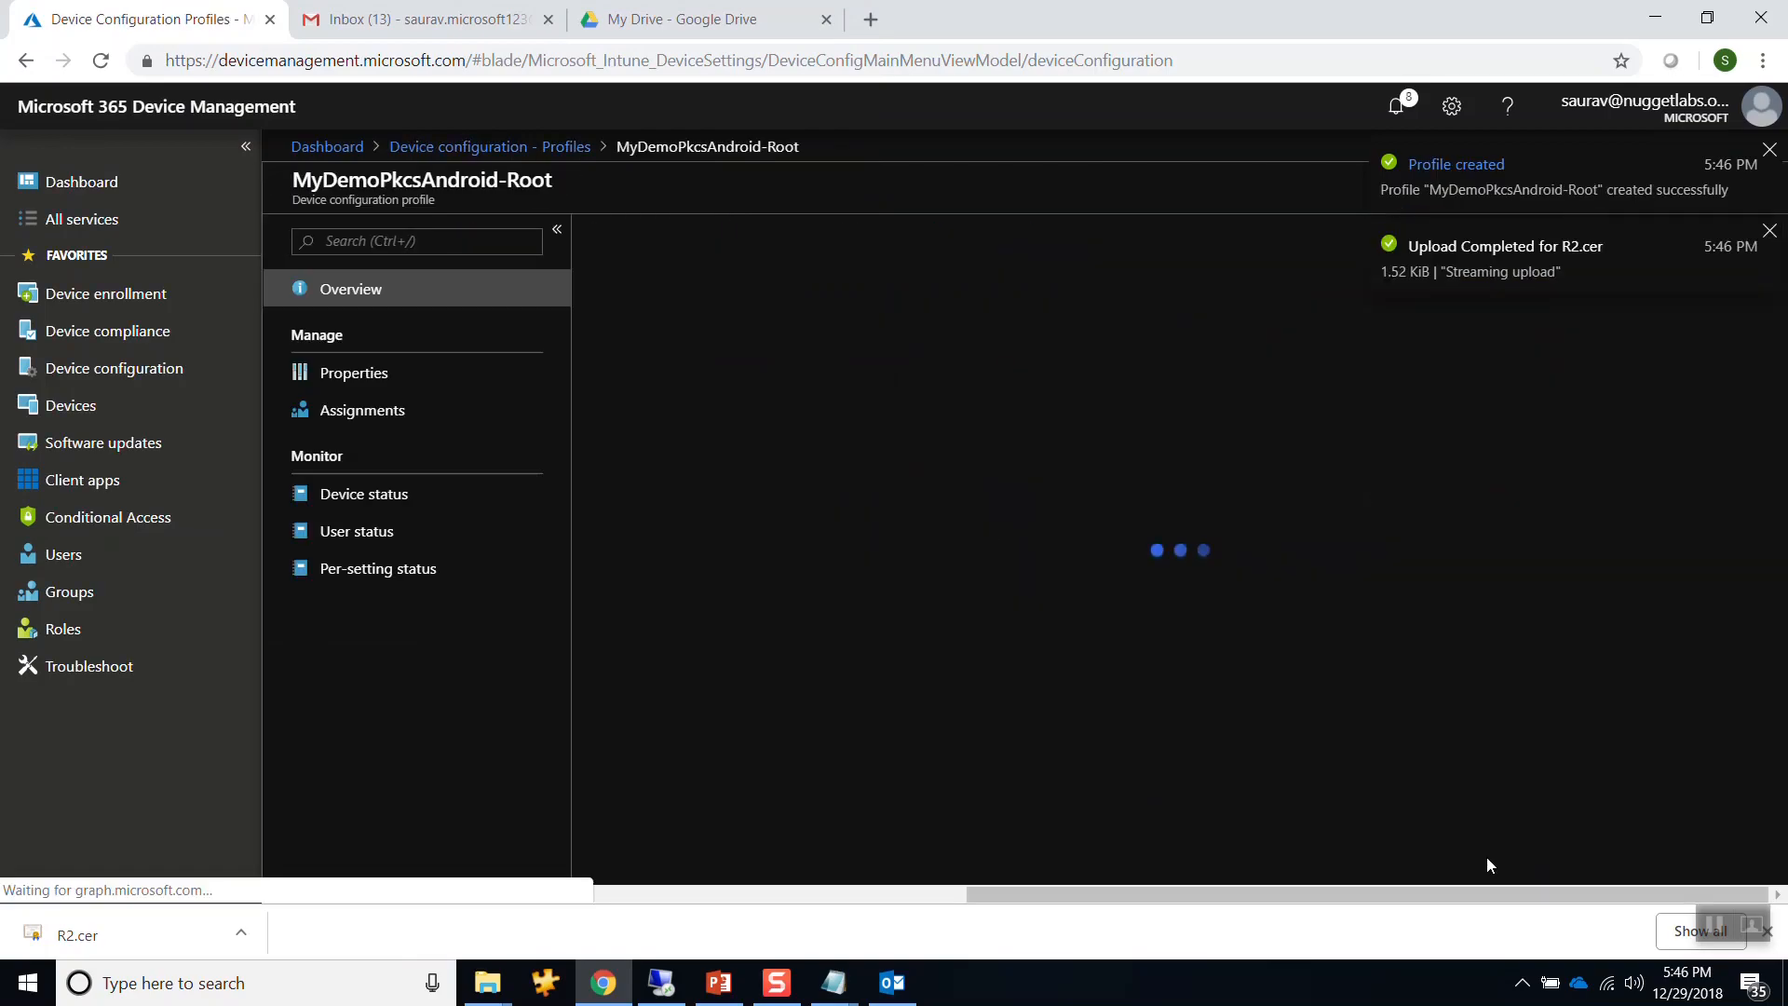
left_click(1770, 151)
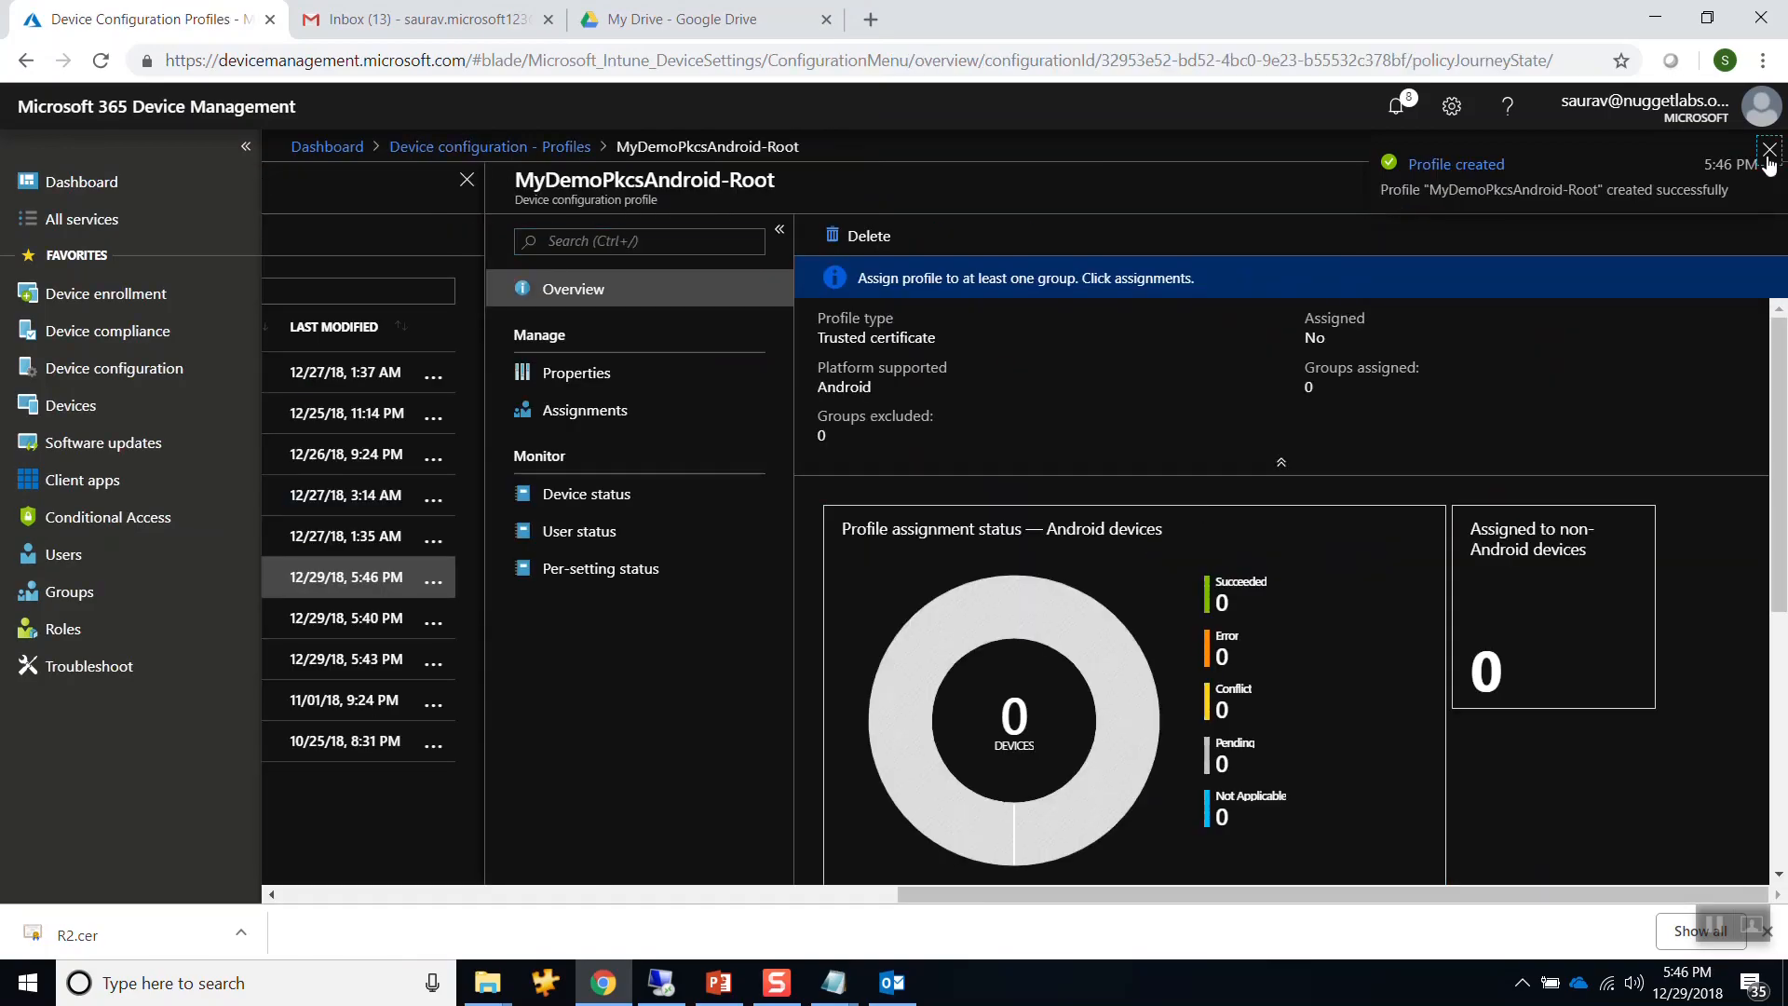
Start a new profile named MyDemoPkcsAndroid with the same text as its description.
left_click(1769, 179)
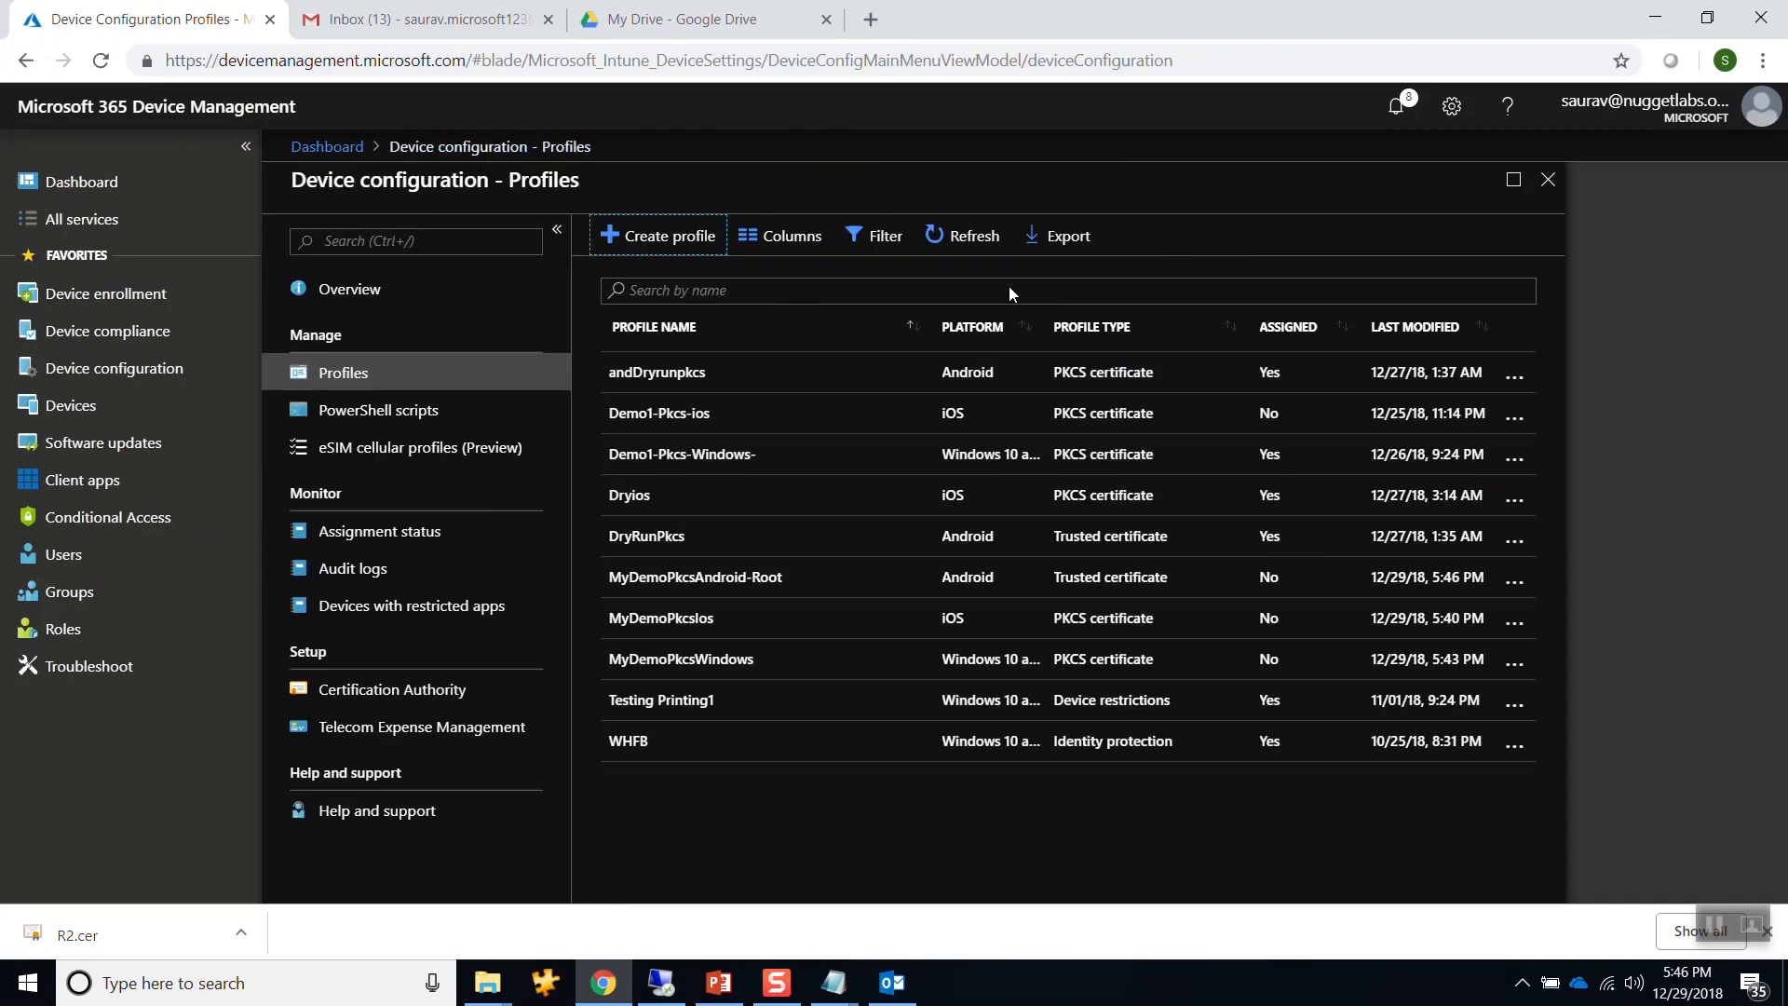
left_click(641, 244)
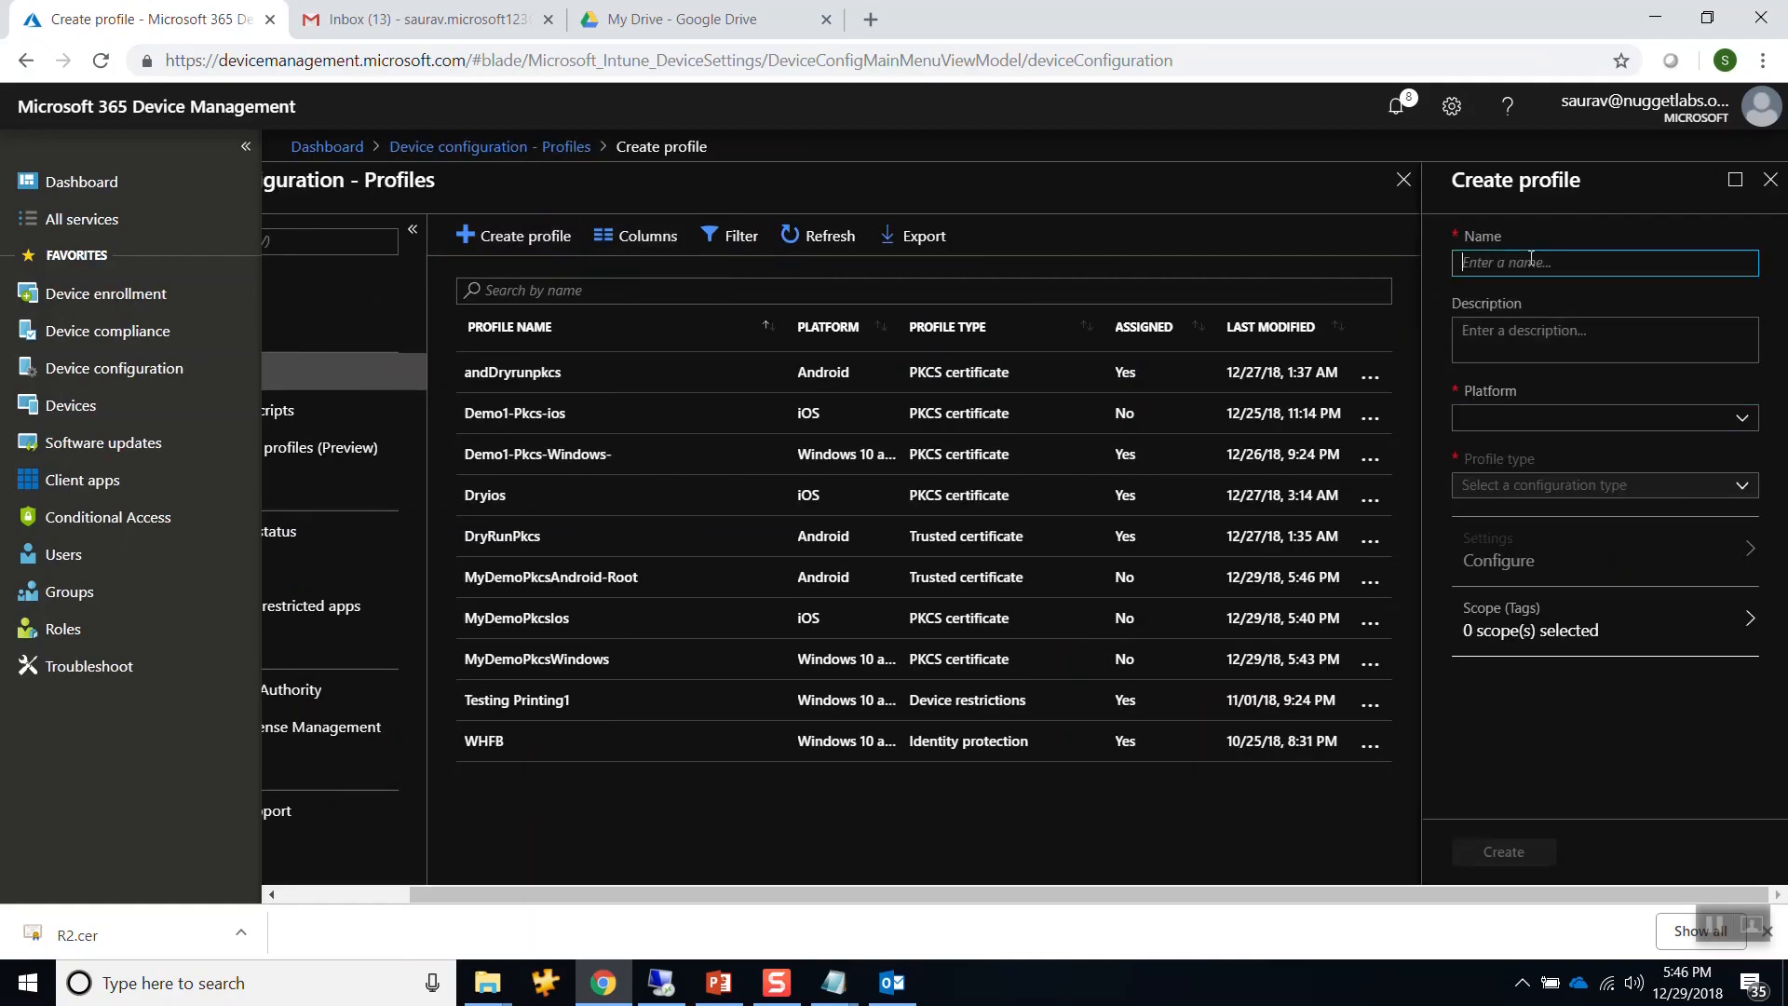
type("M")
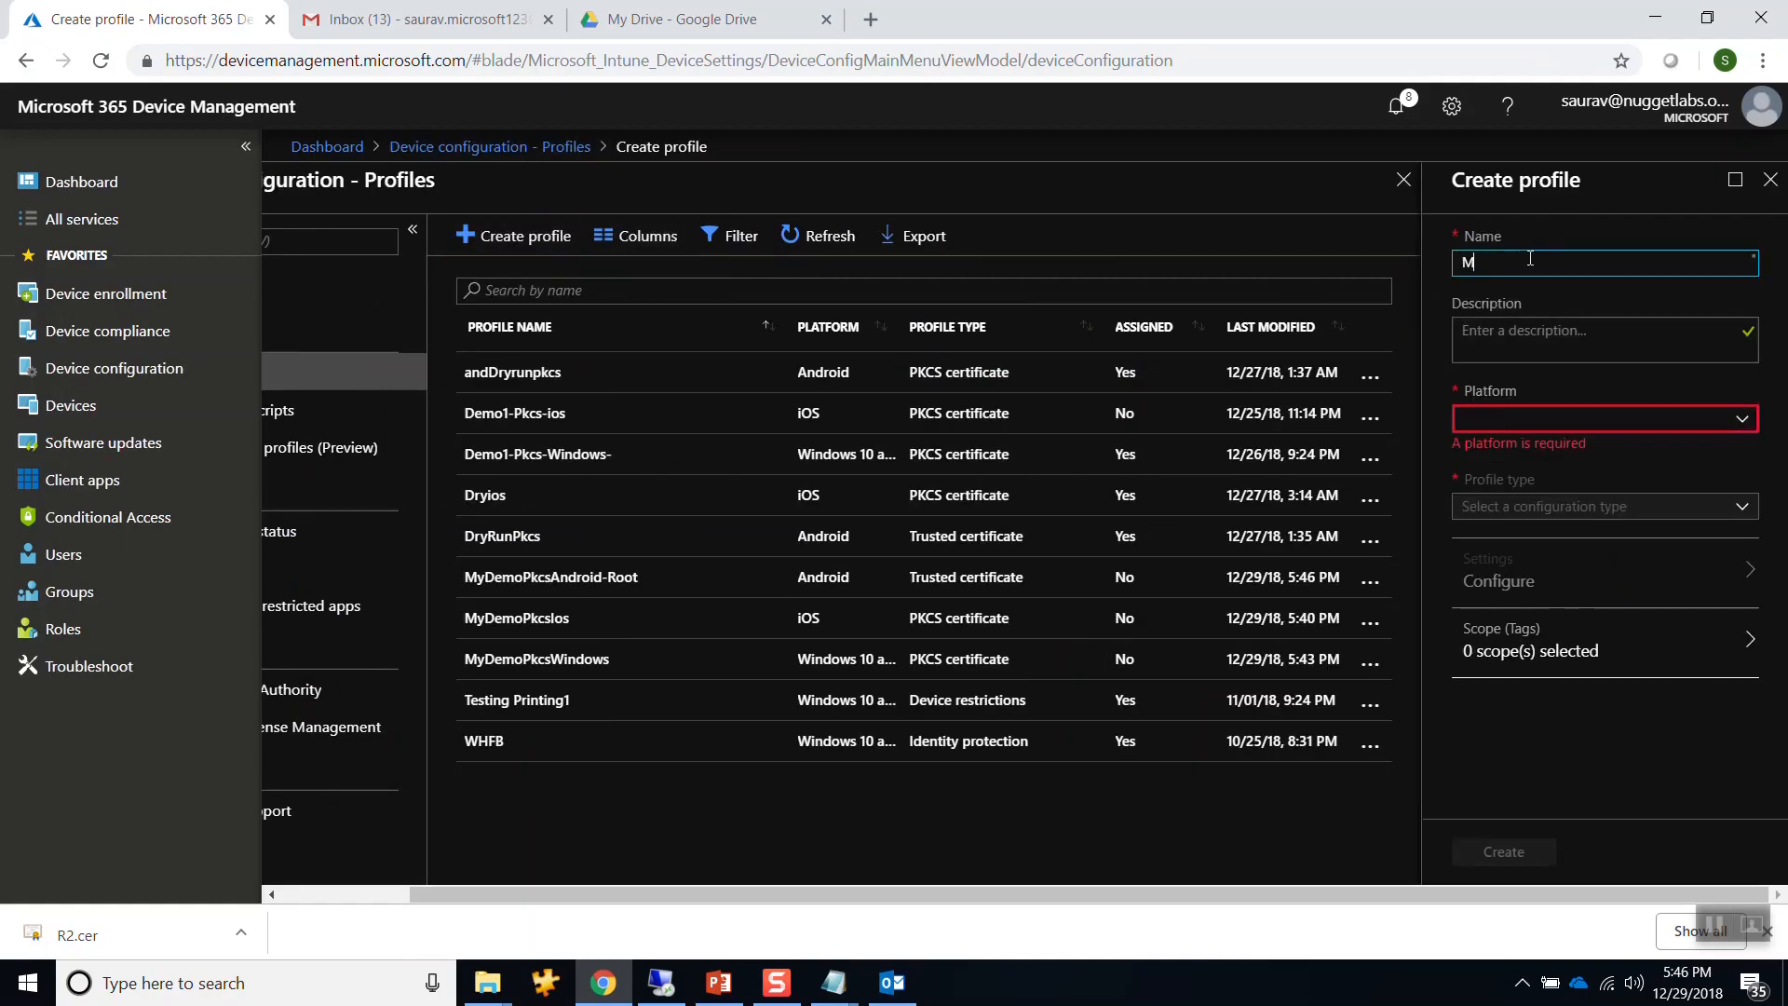
type("yDemoPkcsAndroid")
left_click_drag(1629, 265, 1442, 261)
key("ctrl+c")
key("Tab")
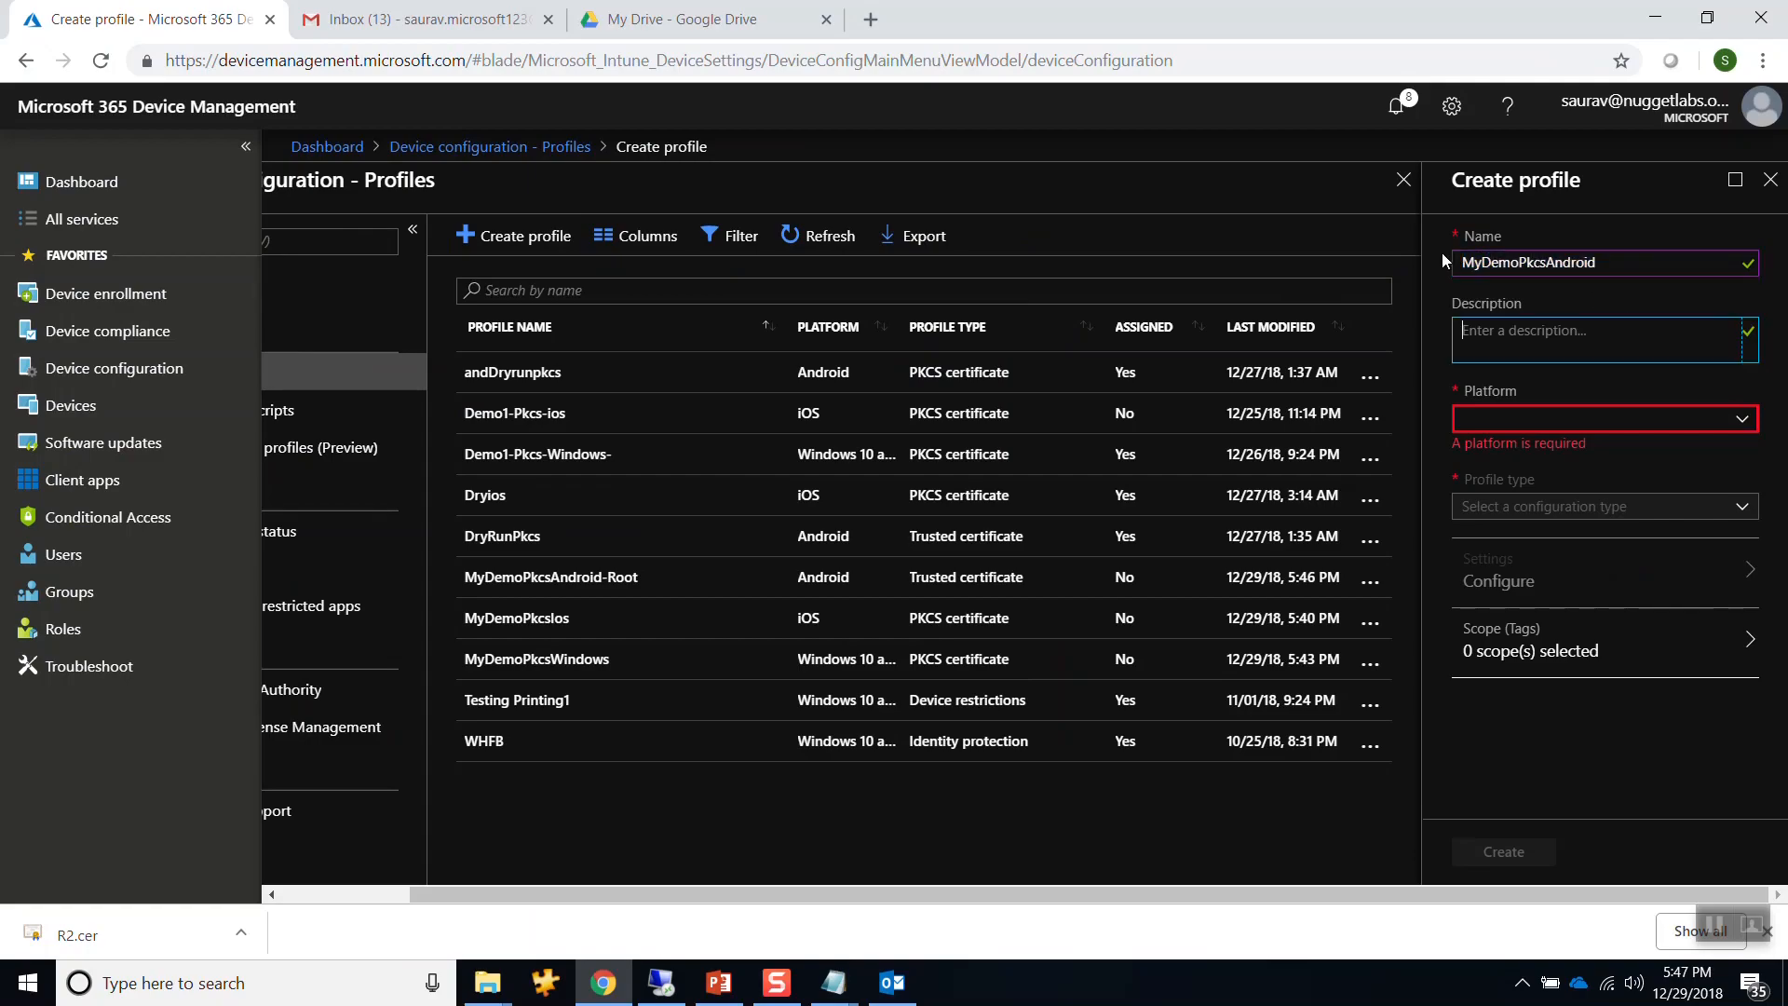
key("ctrl+v")
Choose Android as the platform and PKCS certificate as the profile type.
left_click(1496, 418)
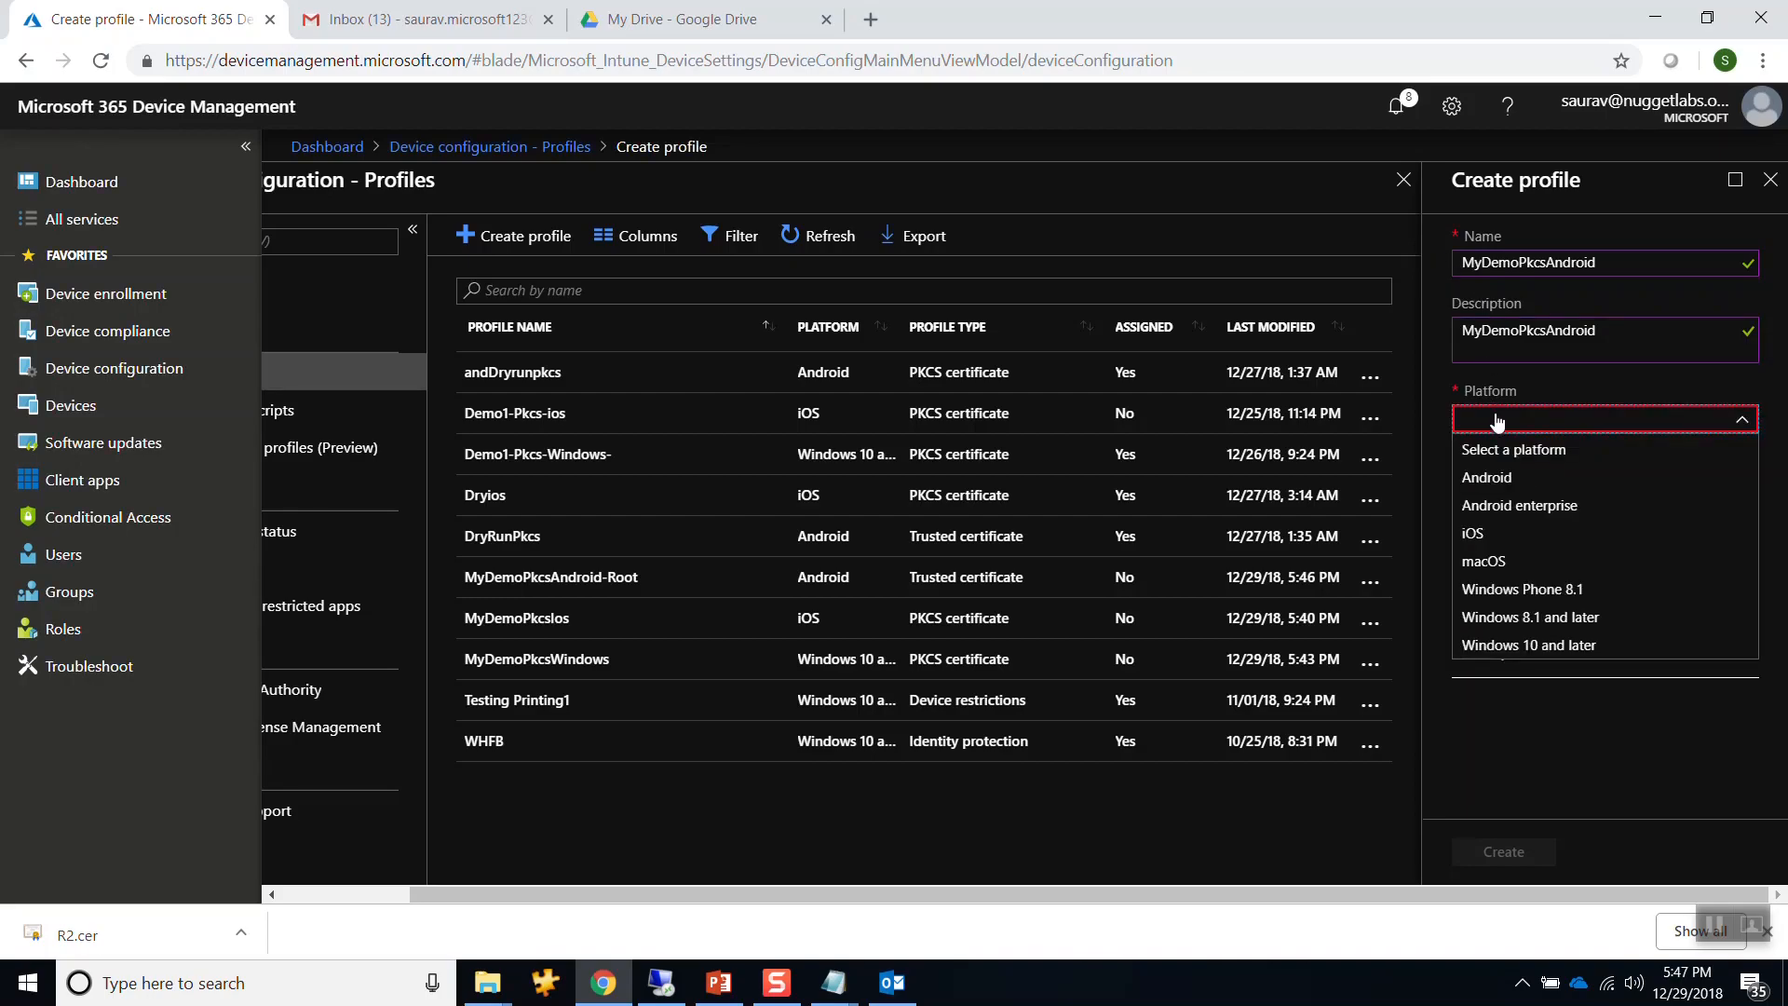
left_click(1510, 482)
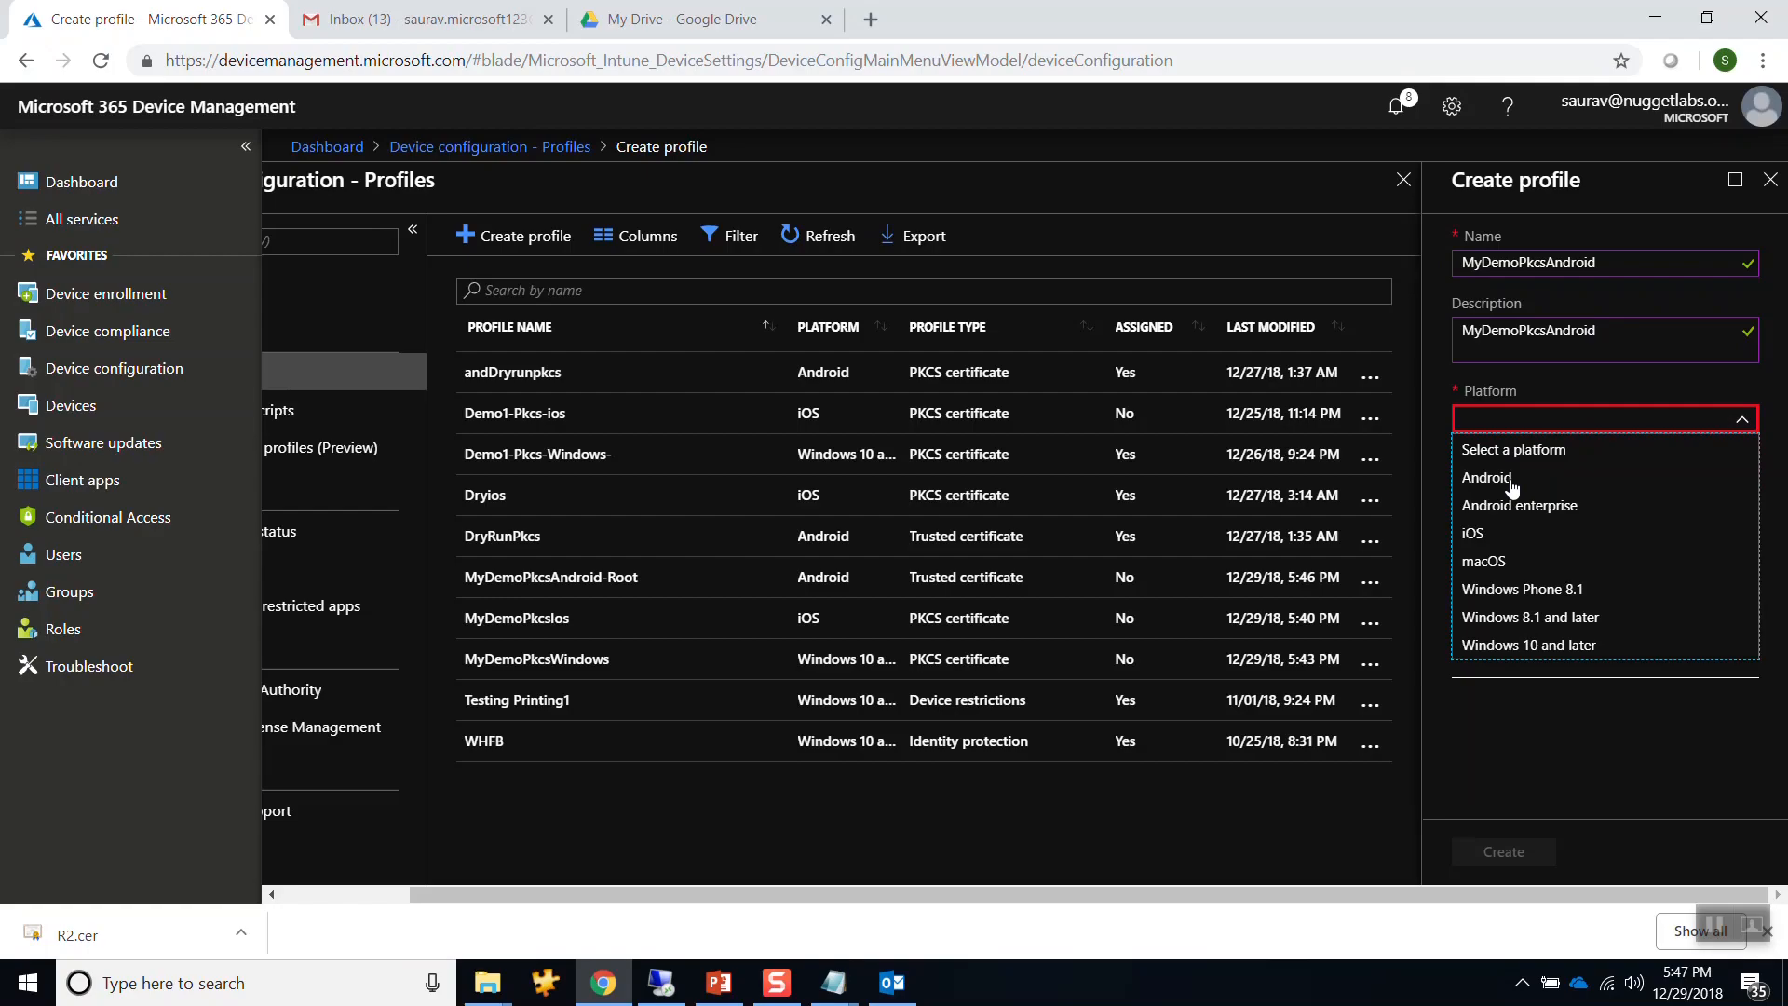
left_click(1516, 487)
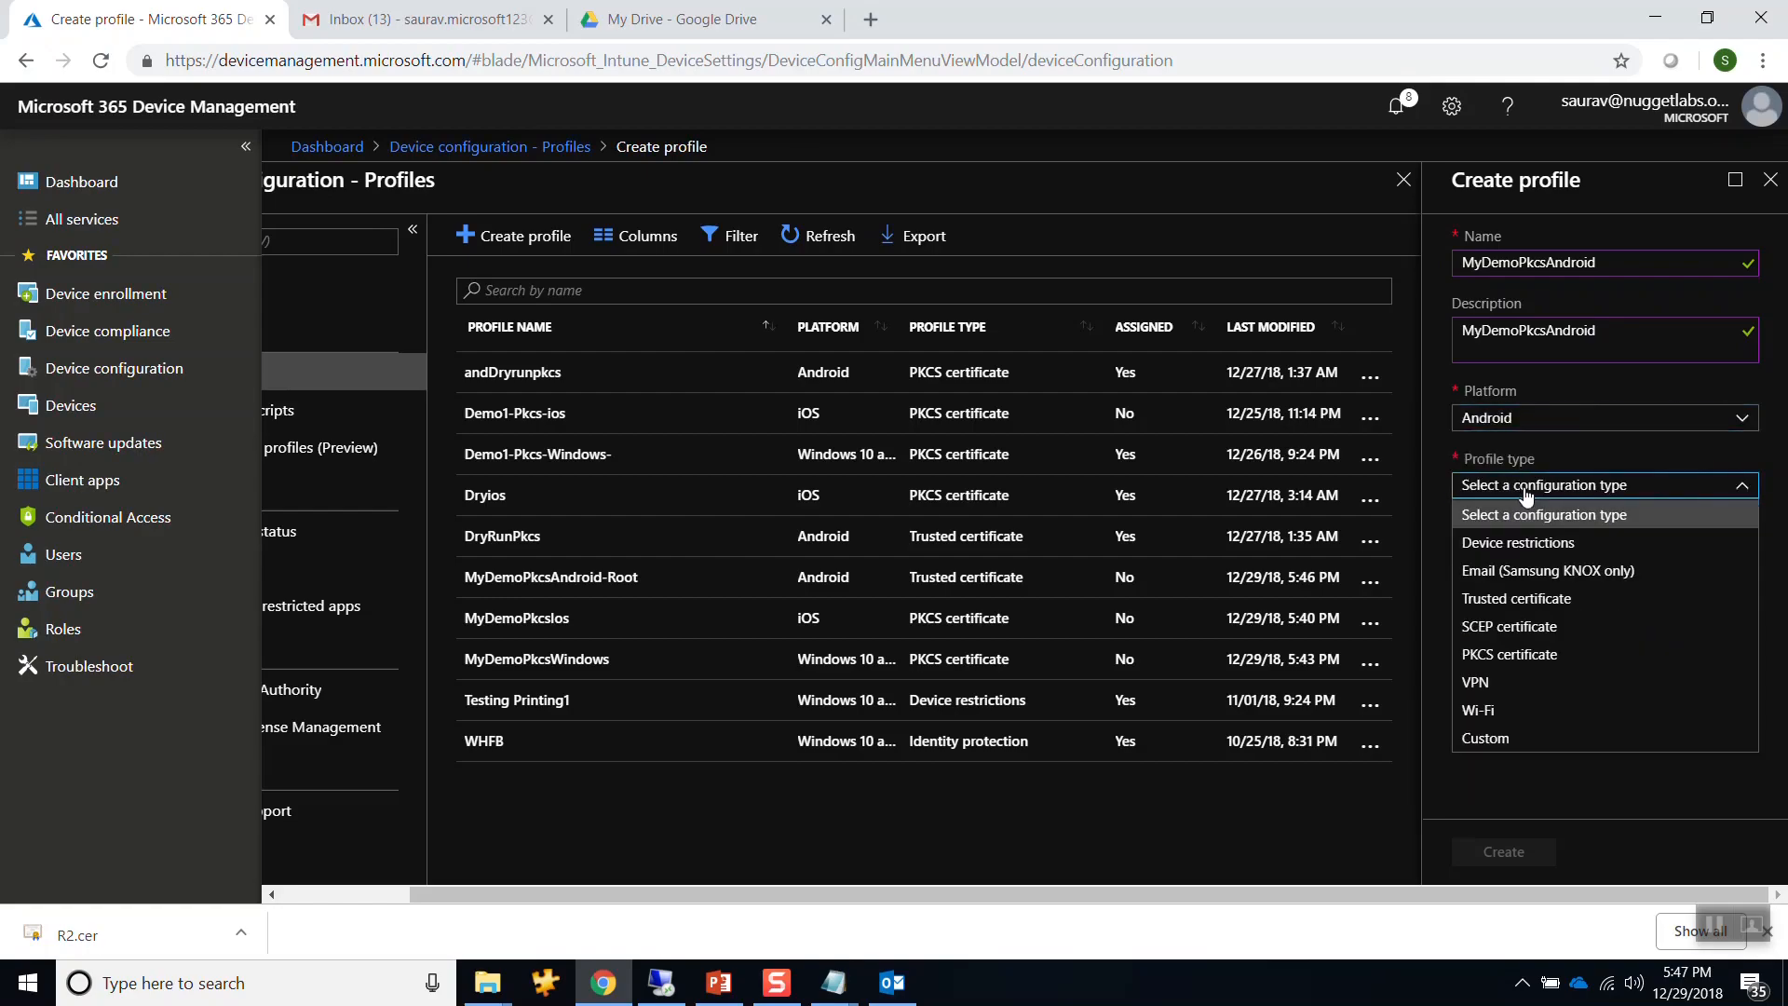
left_click(1528, 654)
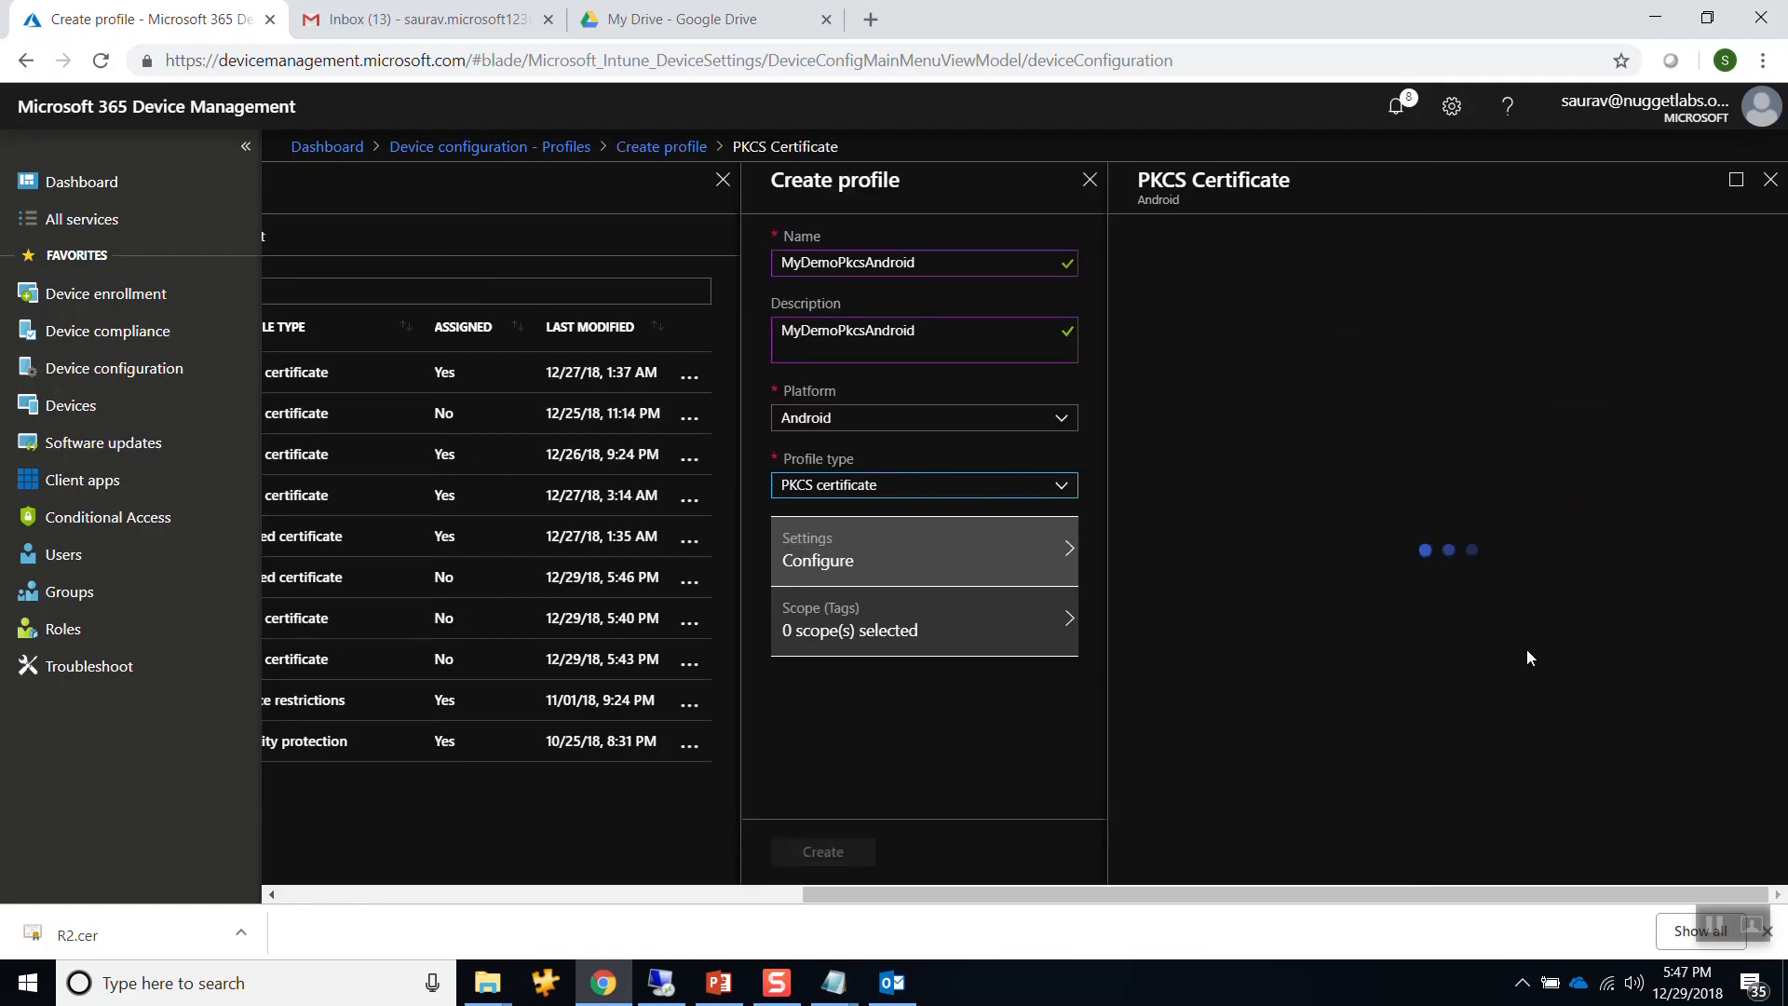
Set the renewal threshold to 20 and the certification authority to FC-DC01.fourthcoffee.local.
left_click(1618, 295)
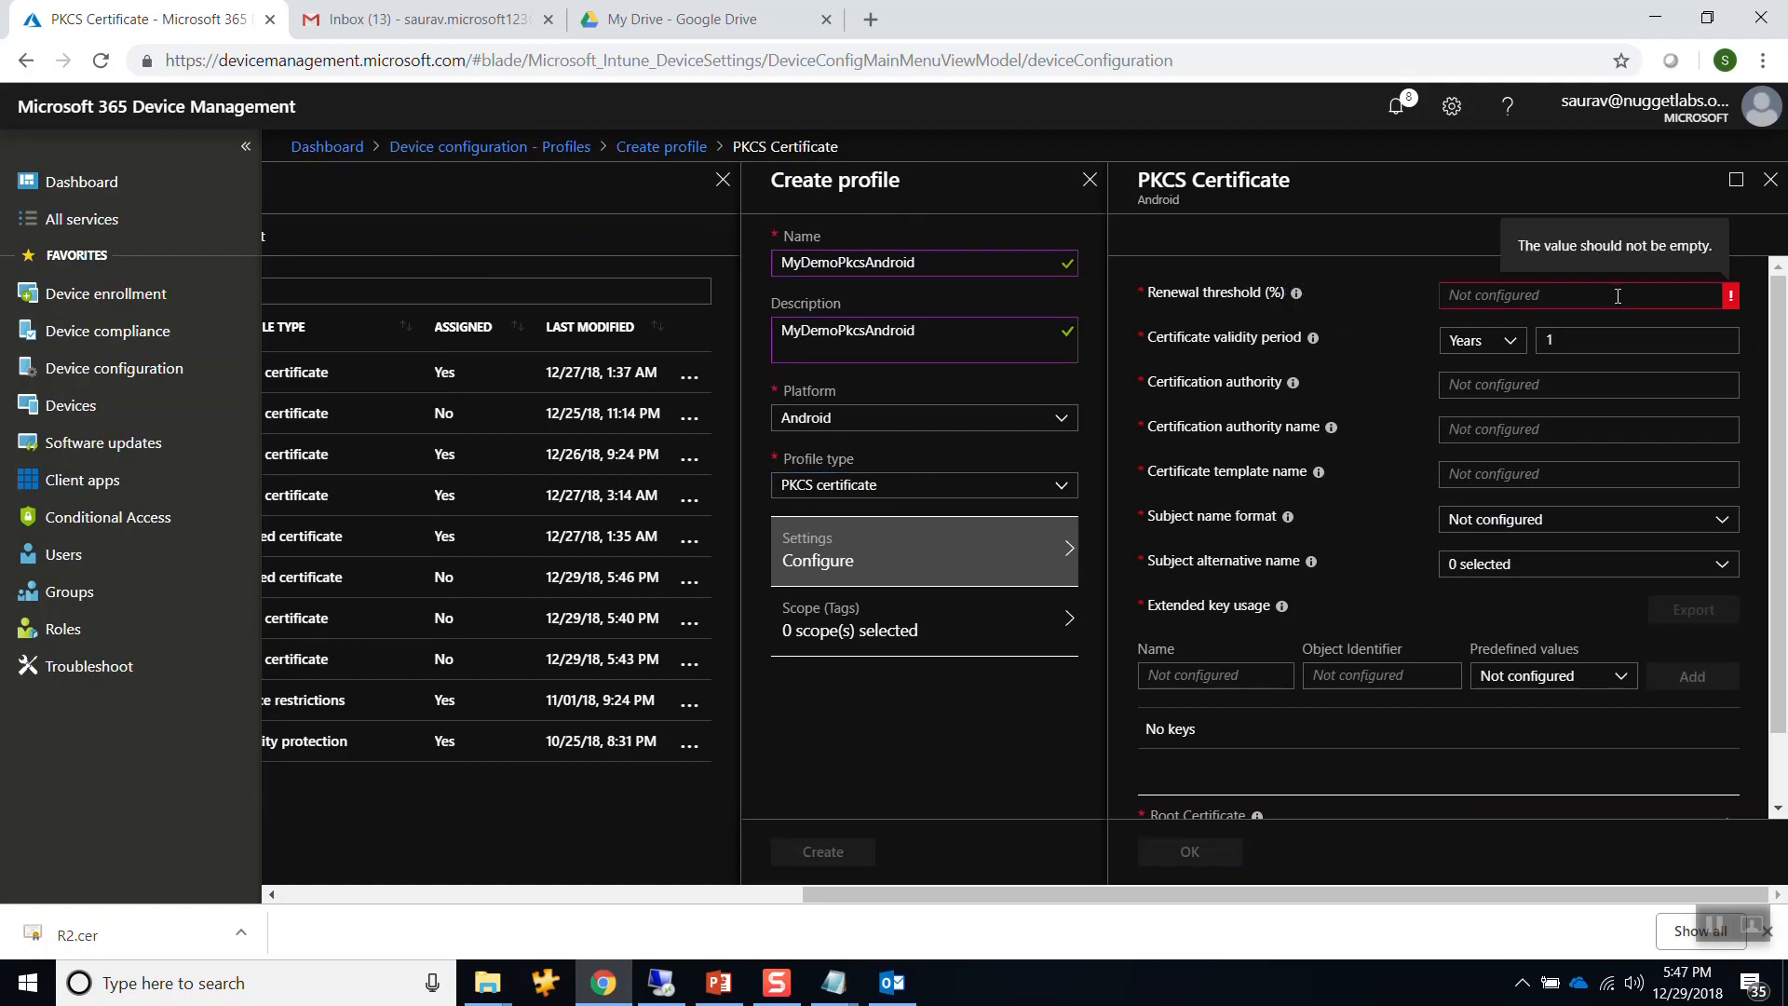
type("20")
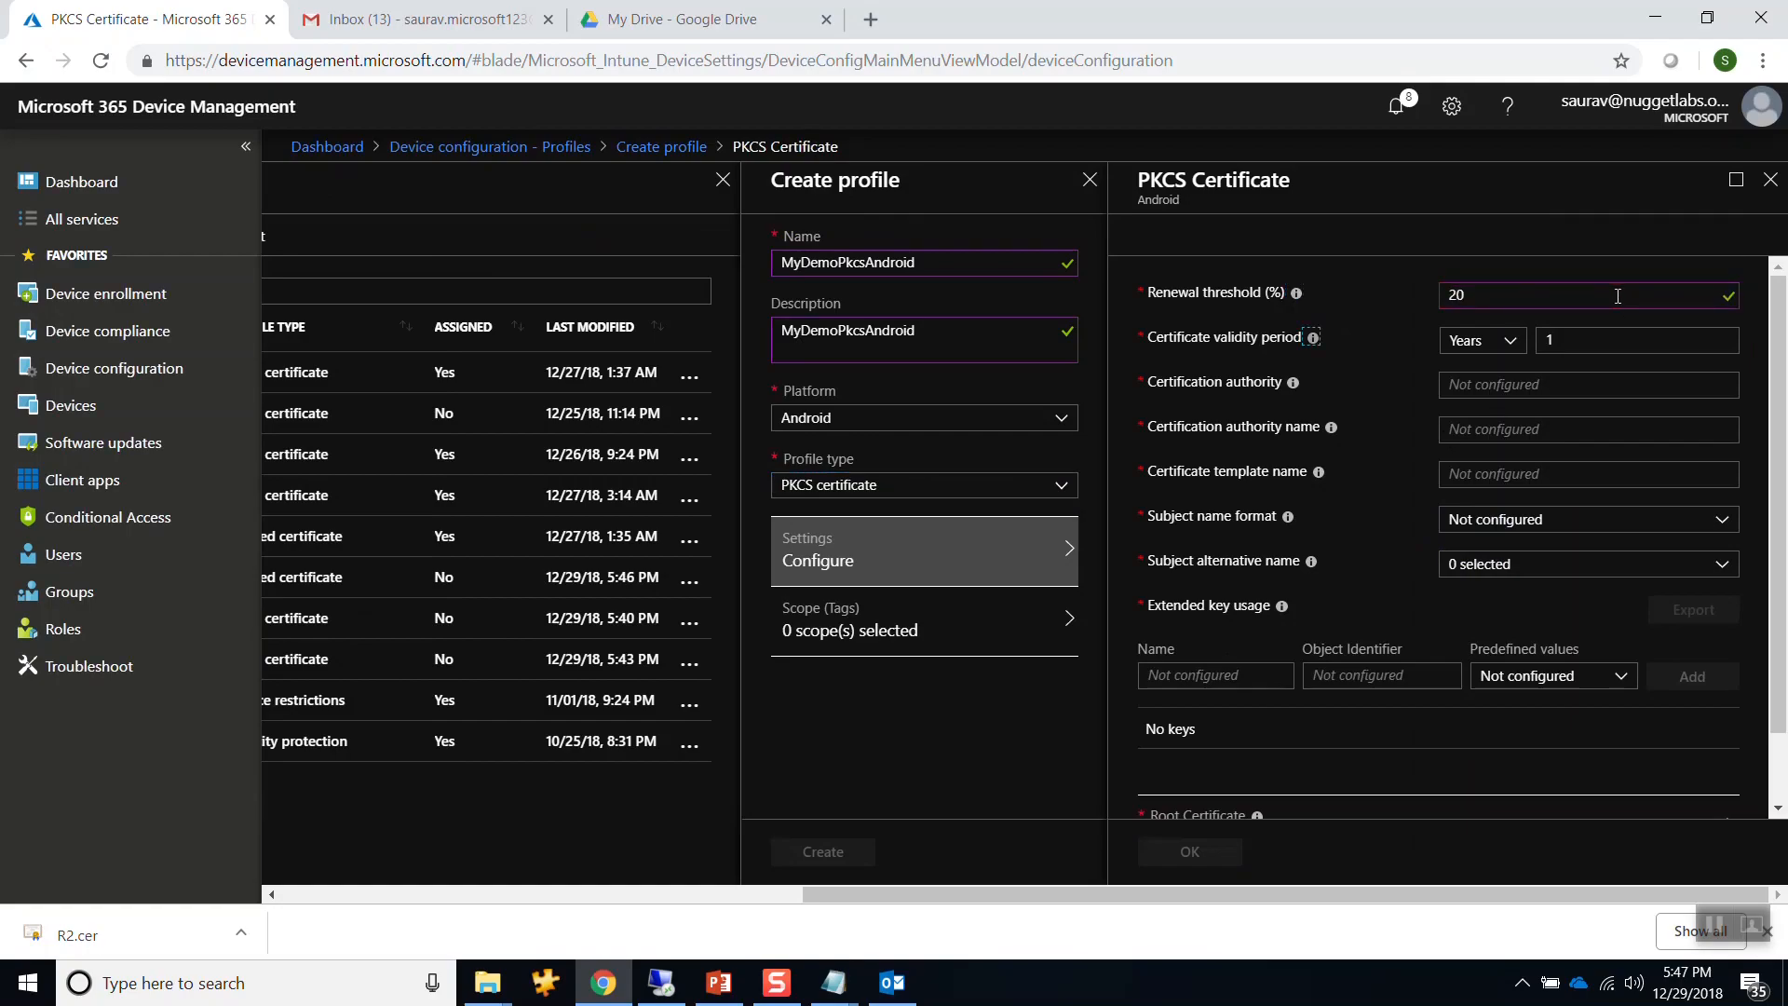
left_click(1576, 383)
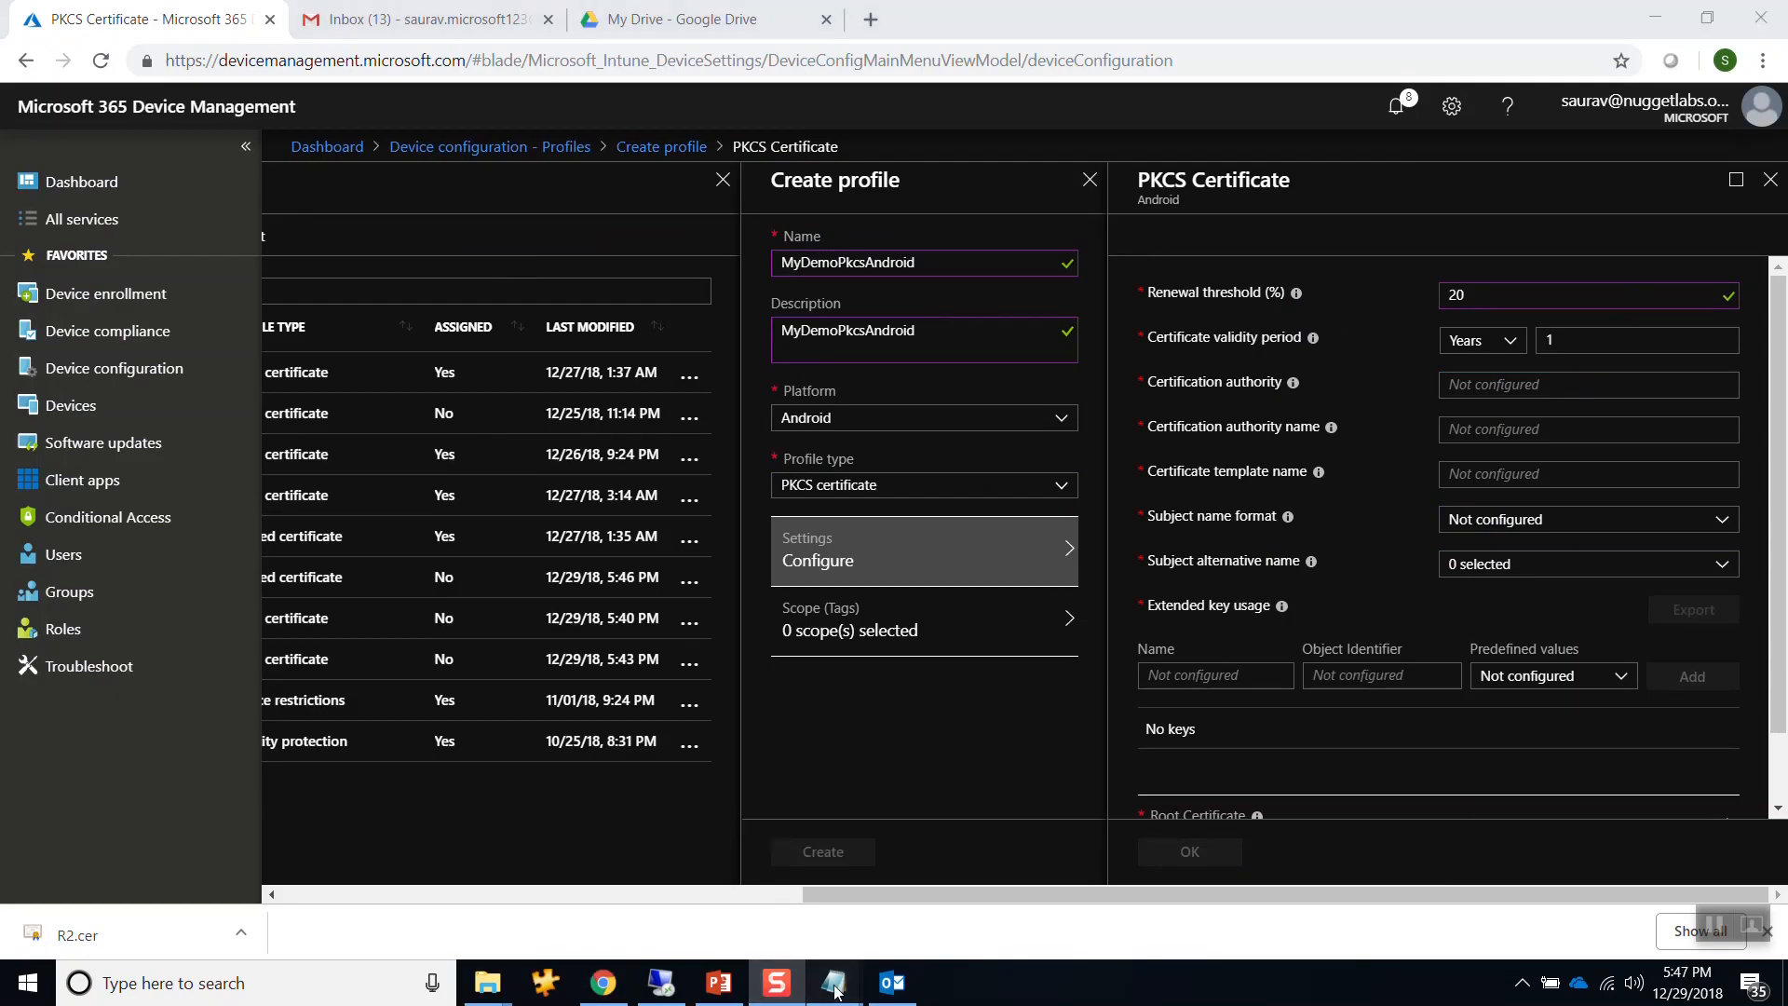
mouse_move(834, 983)
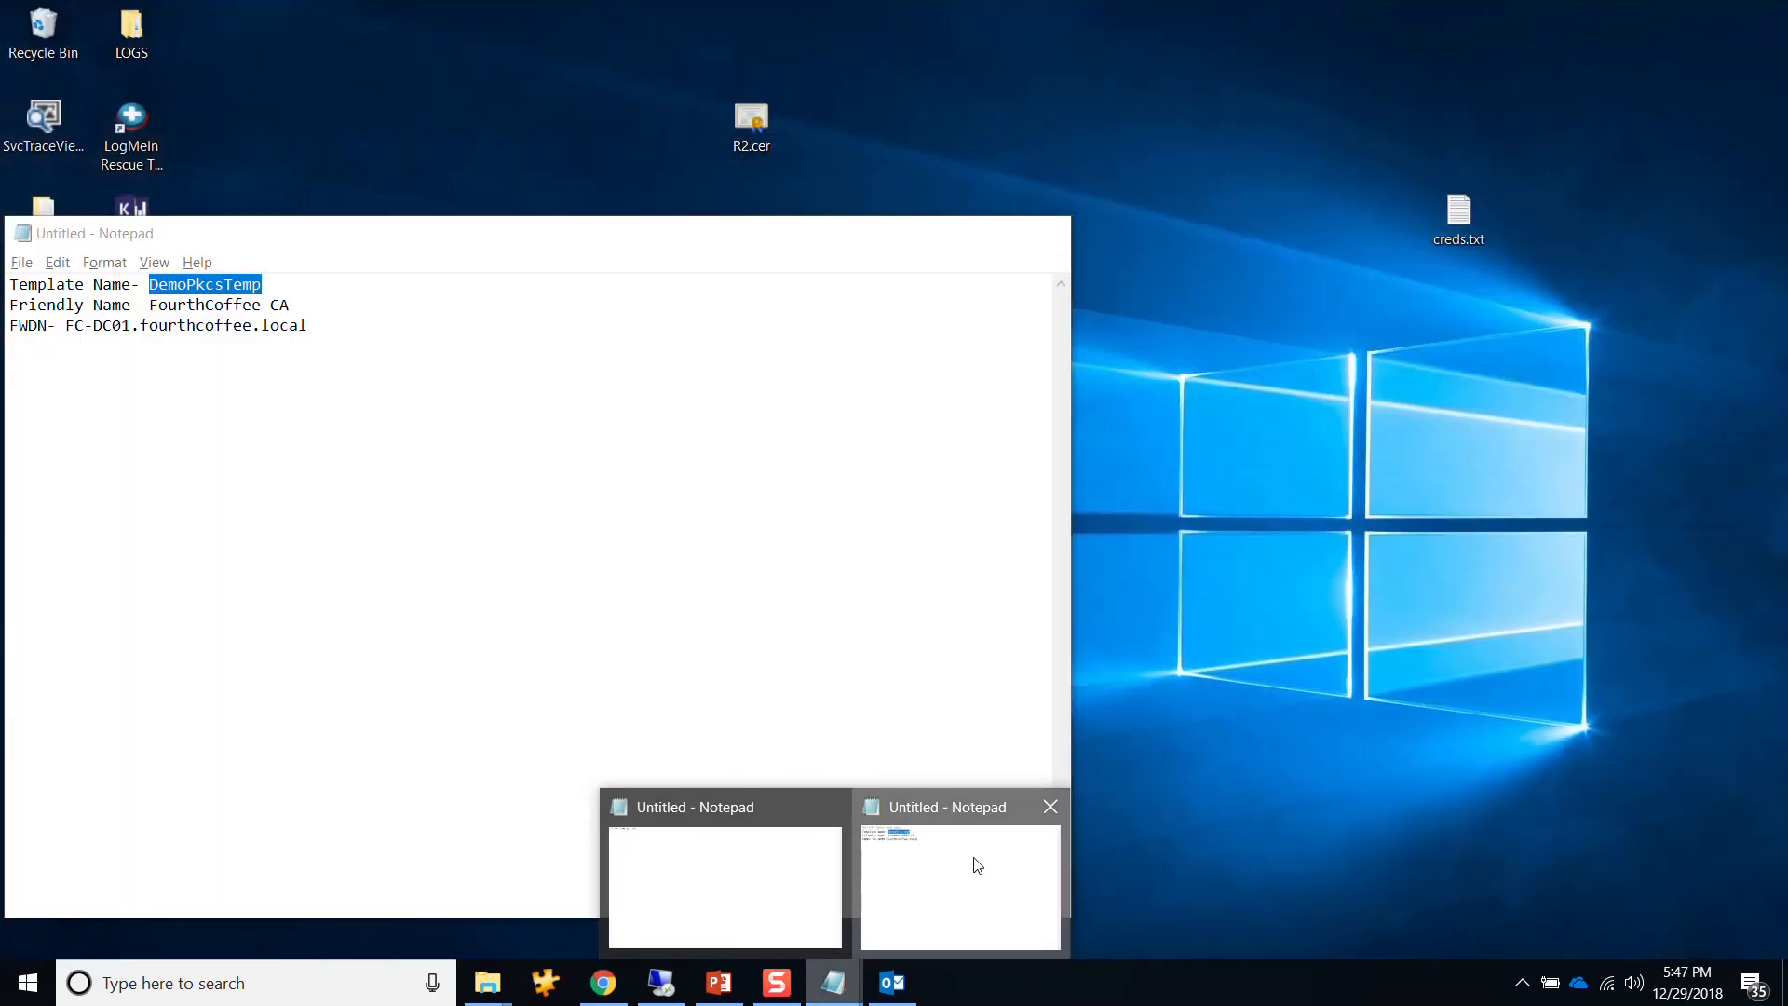
left_click(977, 865)
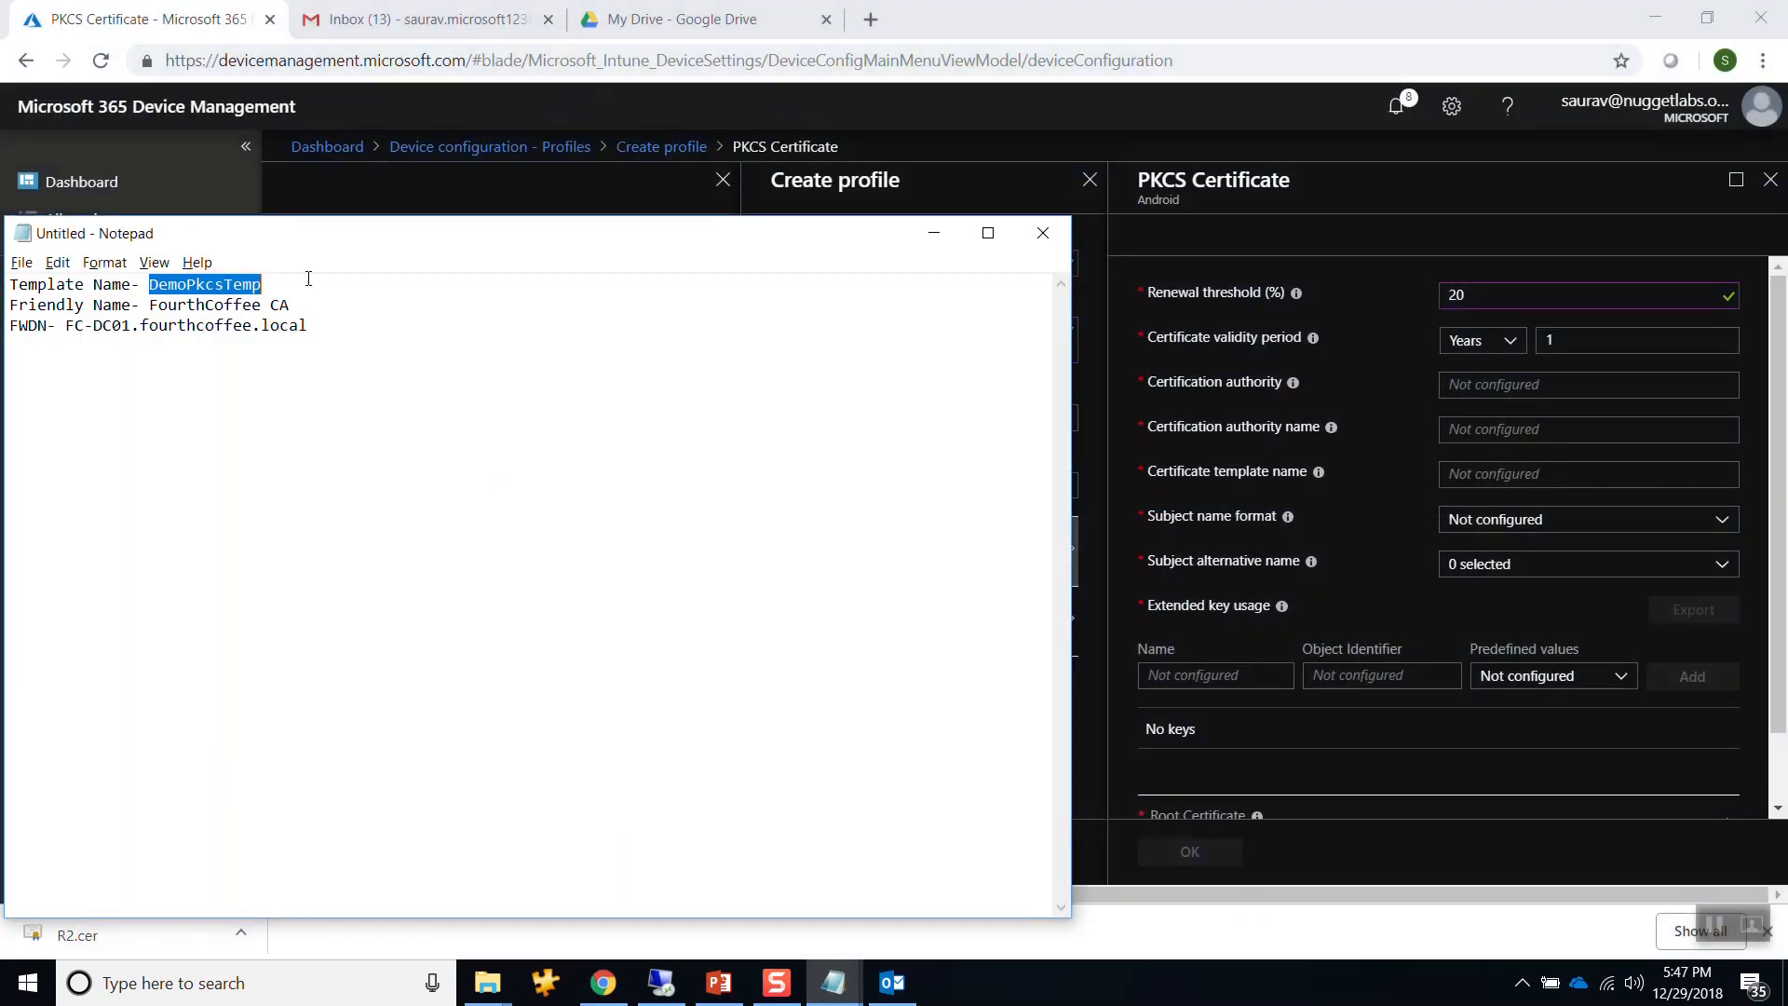
left_click_drag(316, 339, 18, 407)
left_click(142, 304)
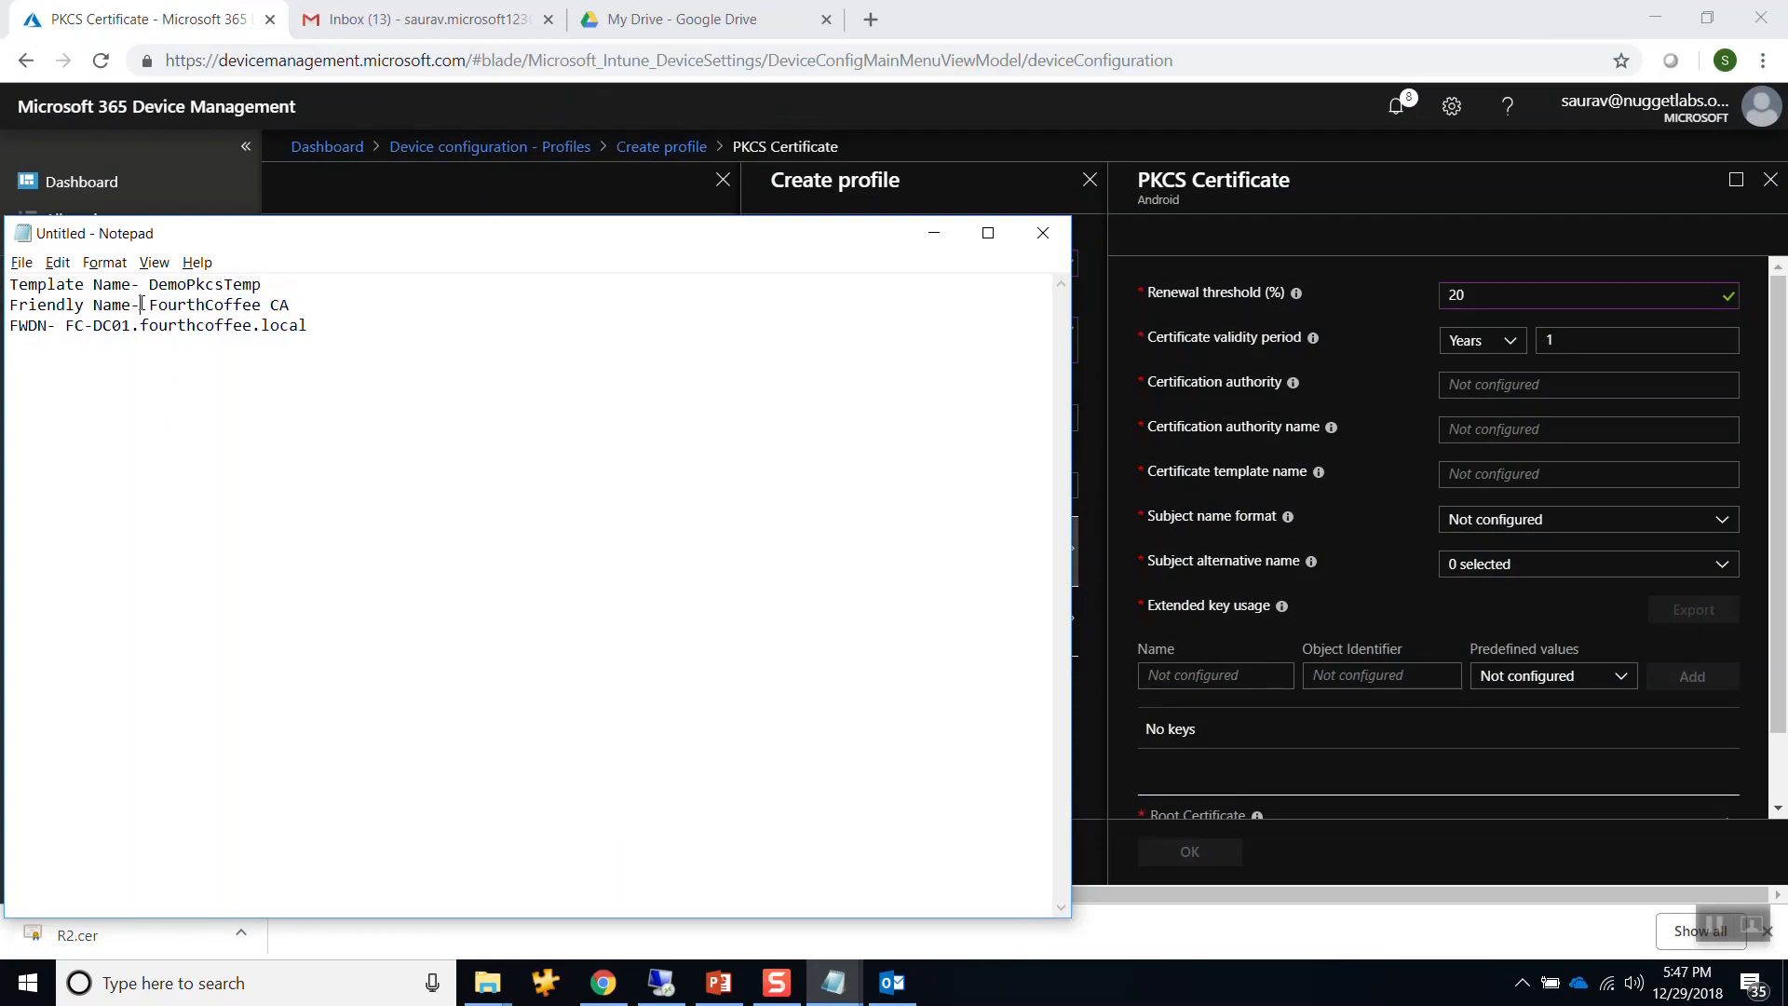
left_click_drag(65, 325, 312, 324)
key("ctrl+c")
left_click(1473, 384)
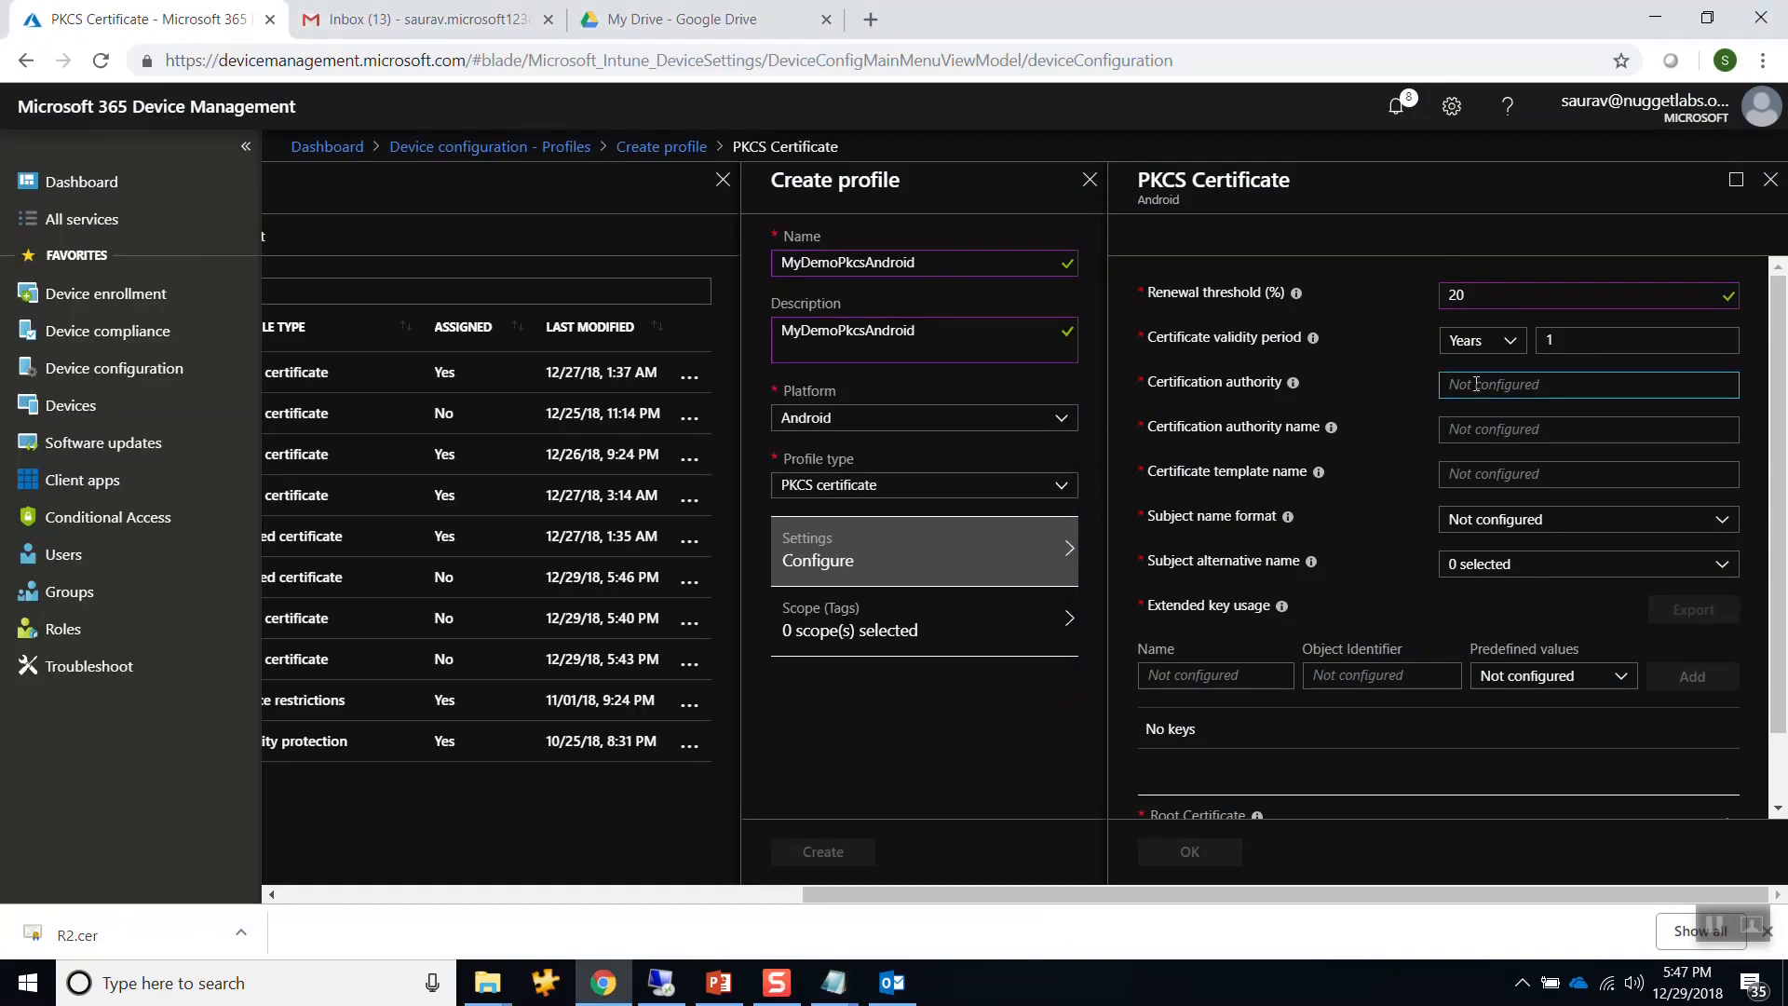
key("ctrl+v")
Paste FourthCoffee CA as the authority name and DemoPkcsTemp as the template name.
key("alt+Tab")
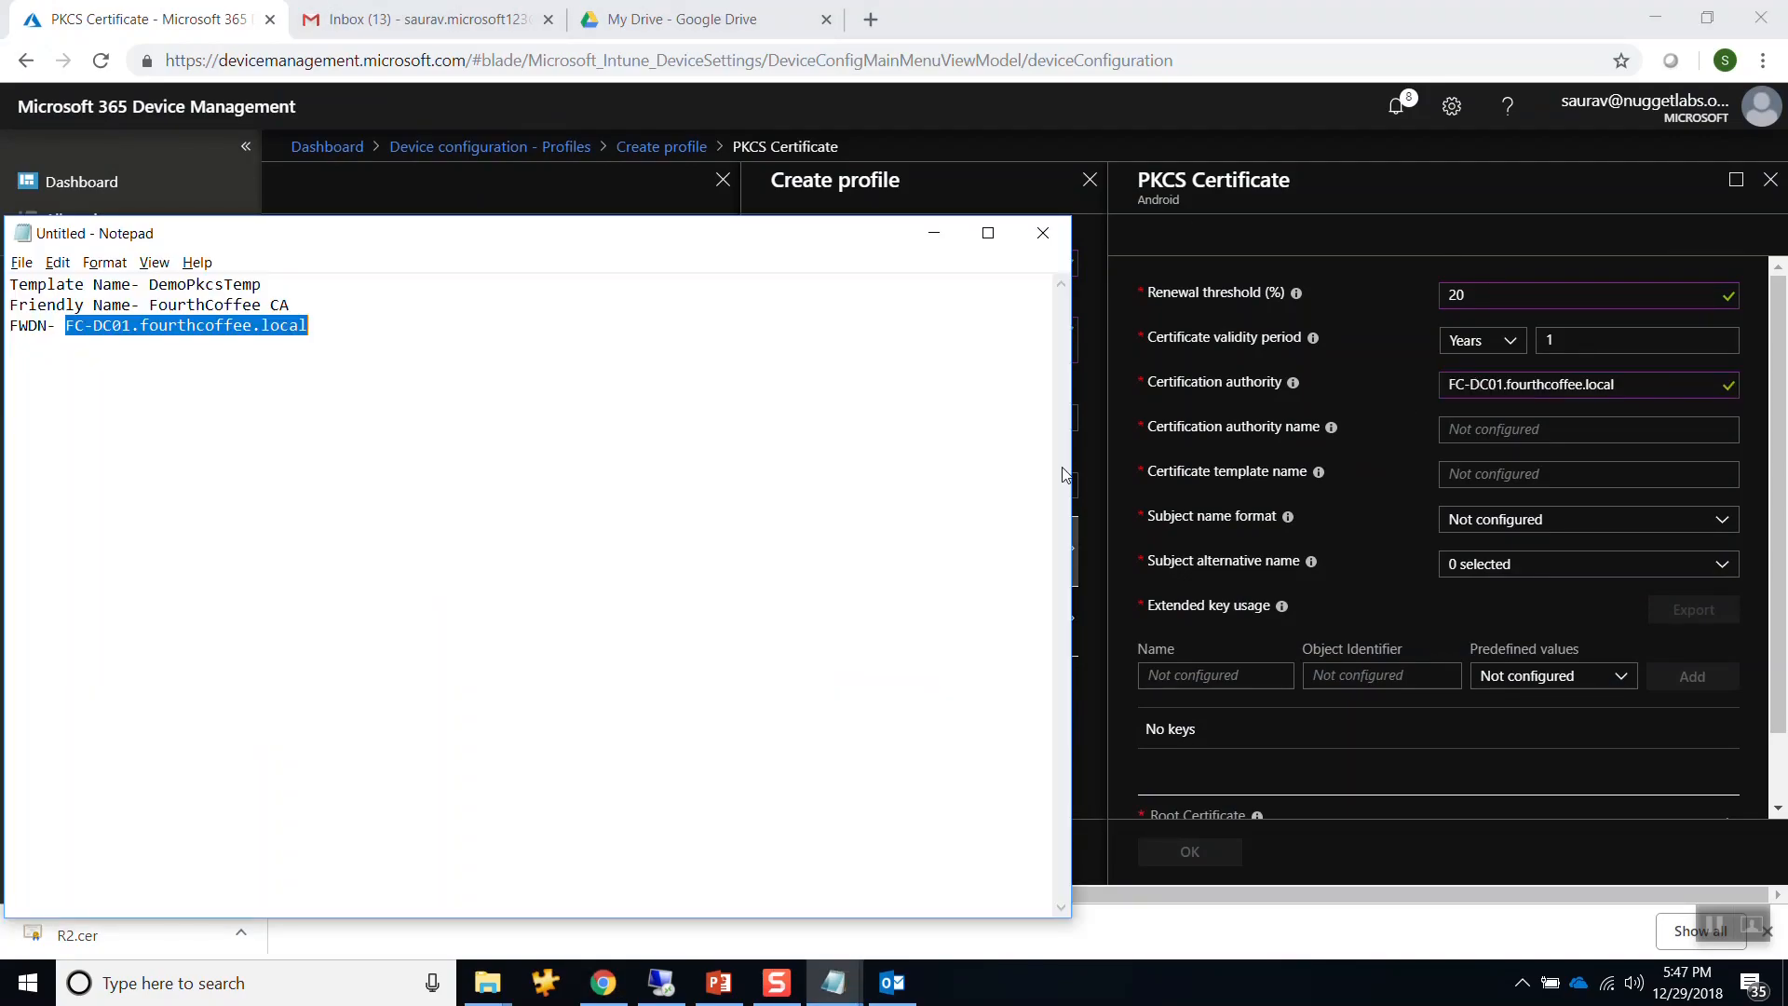
left_click_drag(150, 306, 291, 306)
key("ctrl+c")
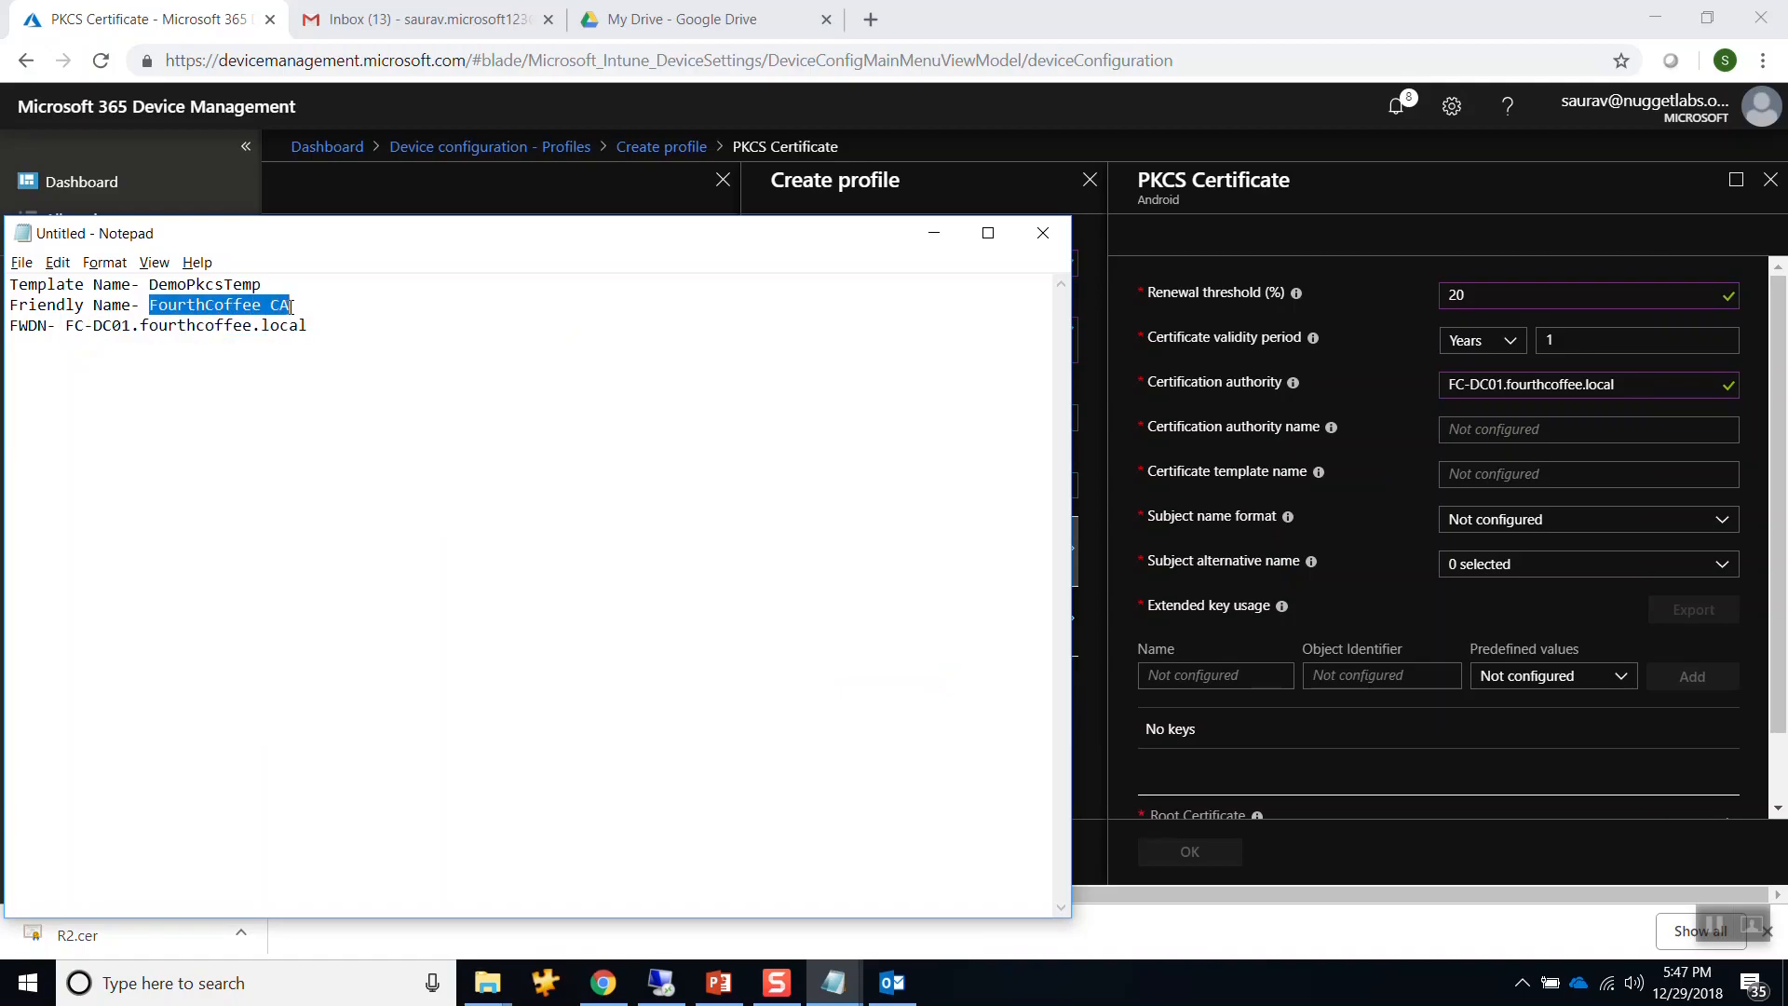
left_click(1371, 470)
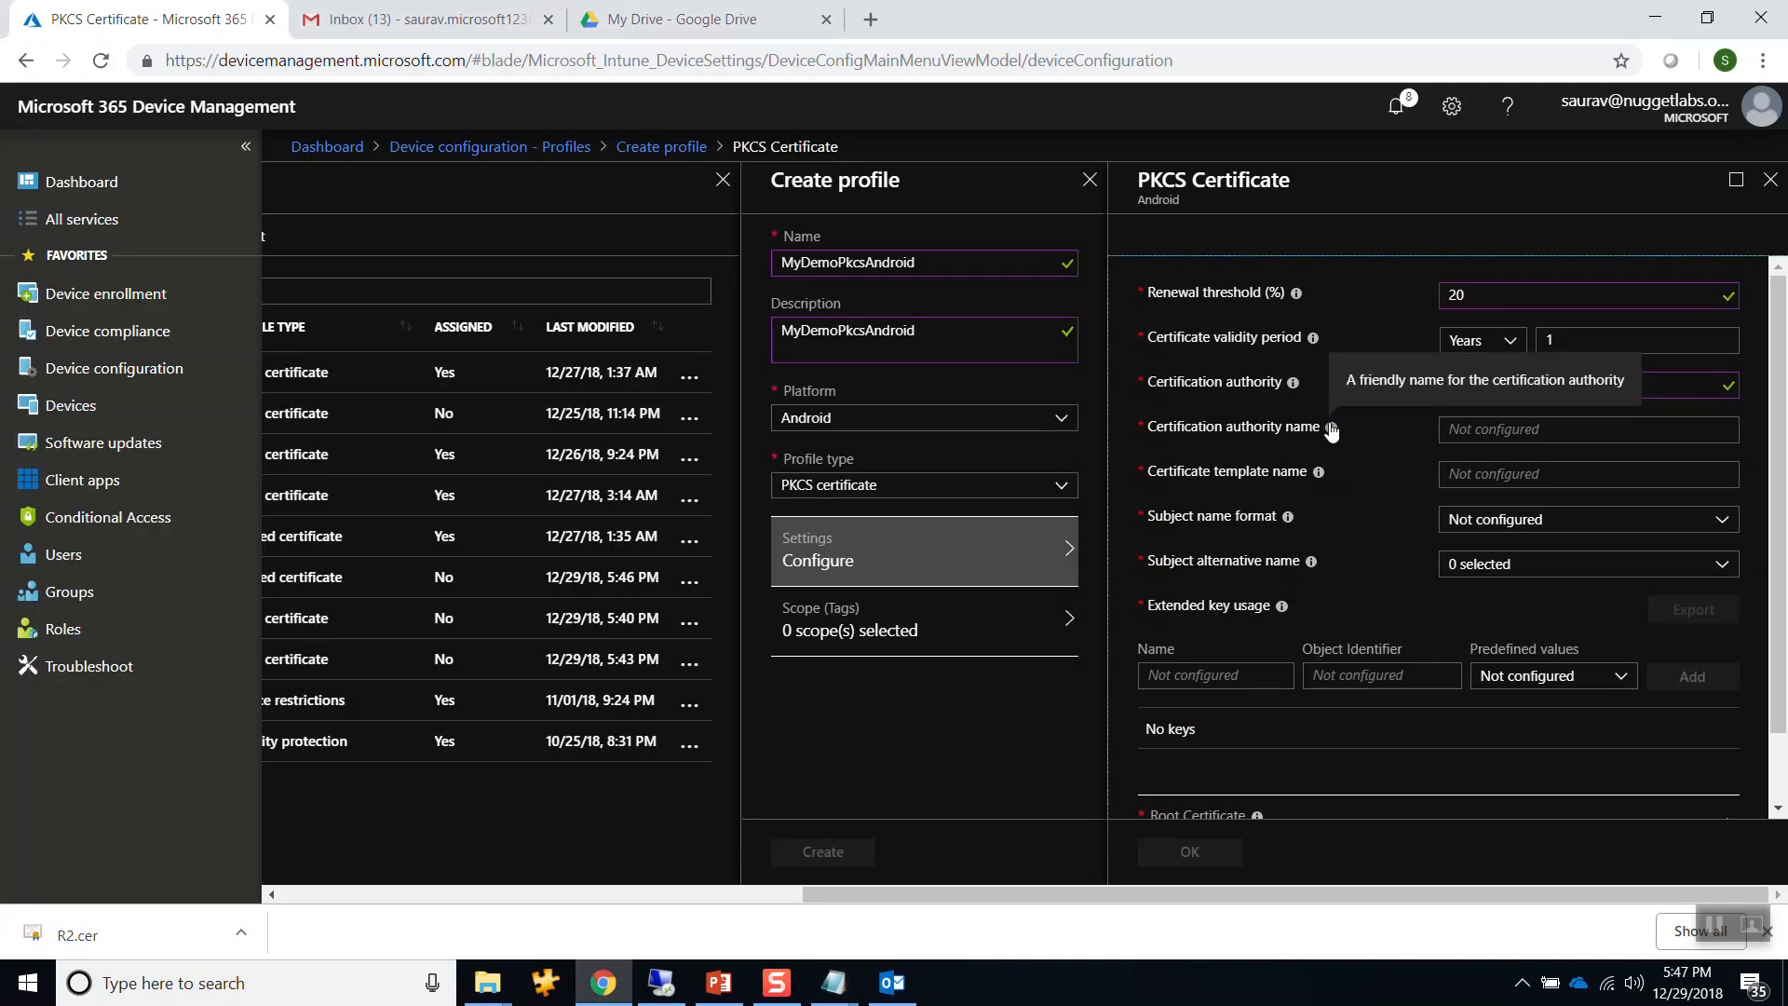
left_click(1464, 431)
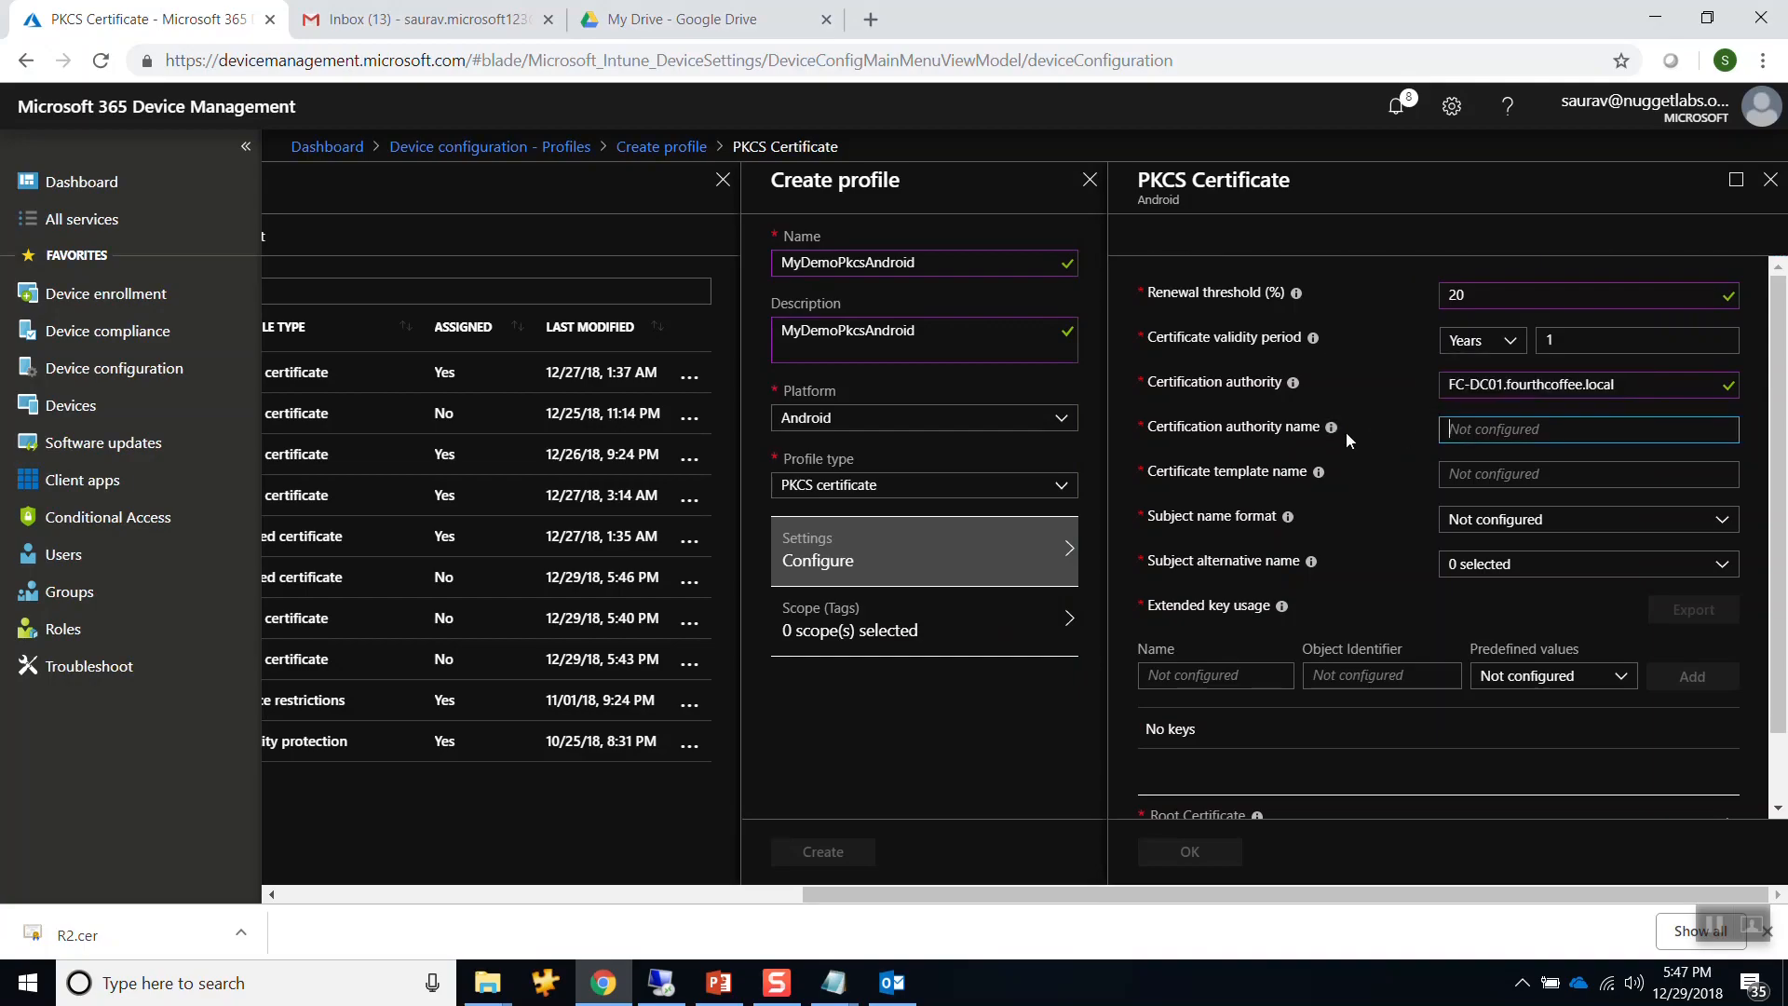
mouse_move(1339, 434)
key("ctrl+v")
left_click(1460, 475)
key("alt+Tab")
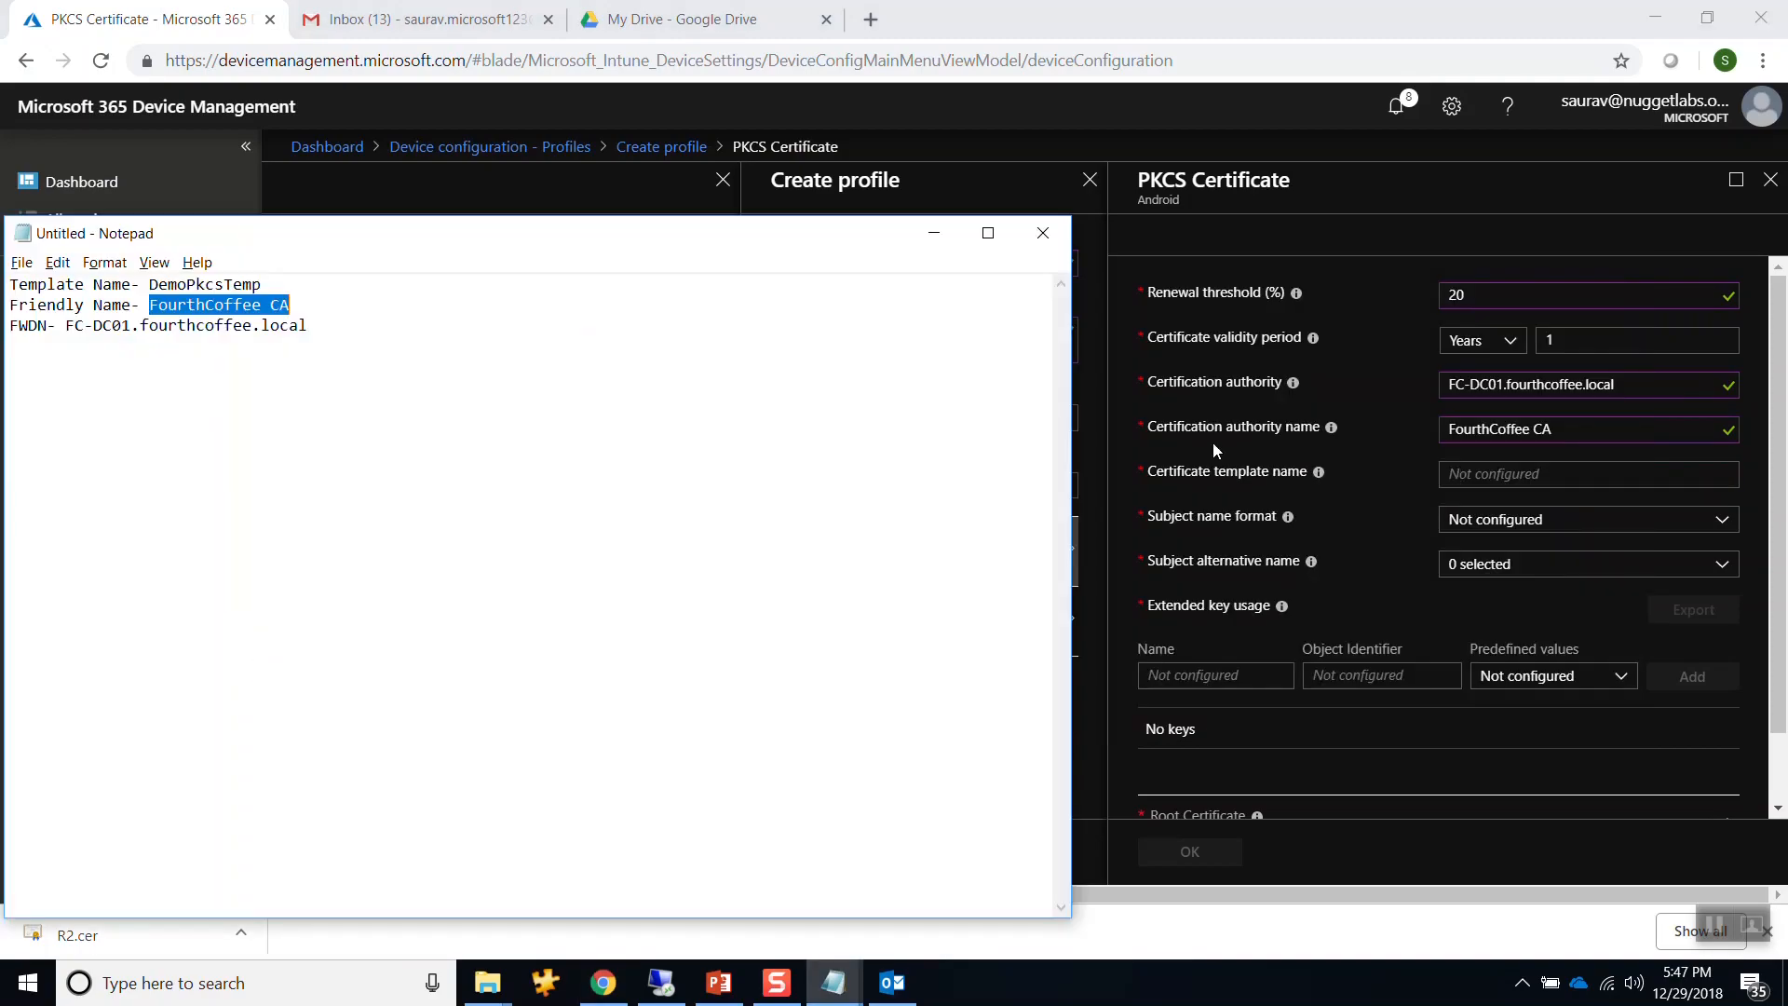
left_click(150, 285)
left_click_drag(150, 287, 261, 288)
key("ctrl+c")
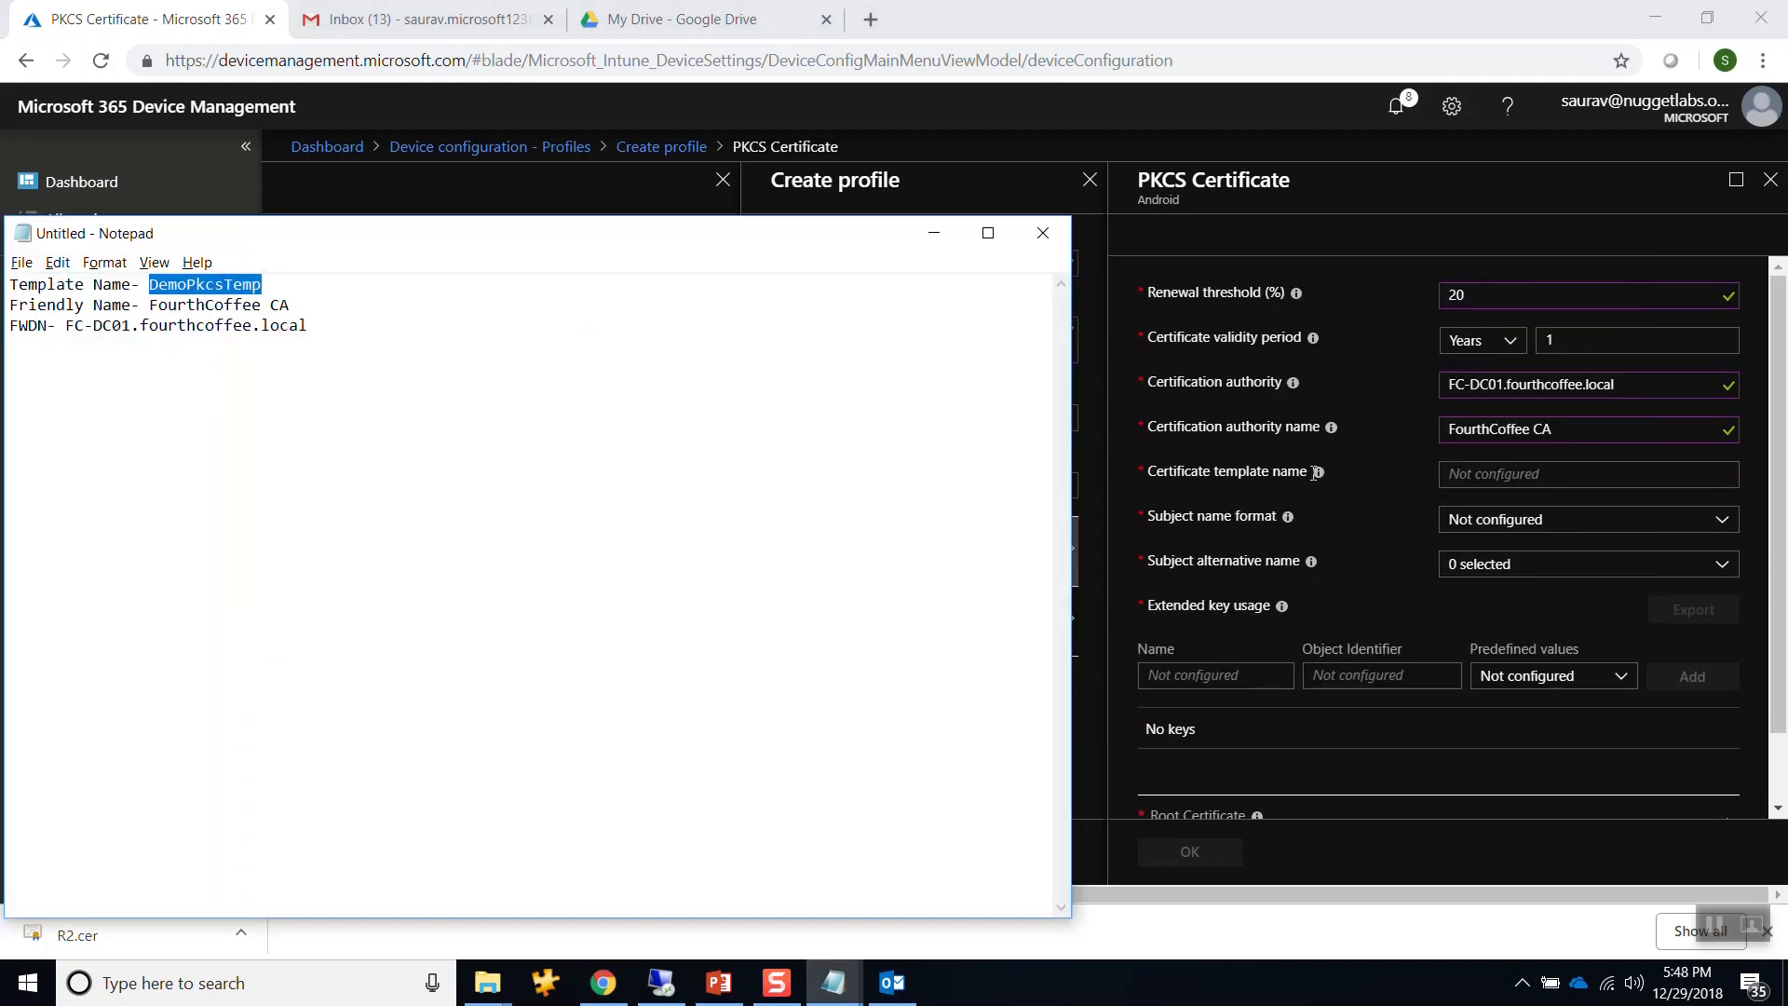
left_click(1459, 472)
key("ctrl+v")
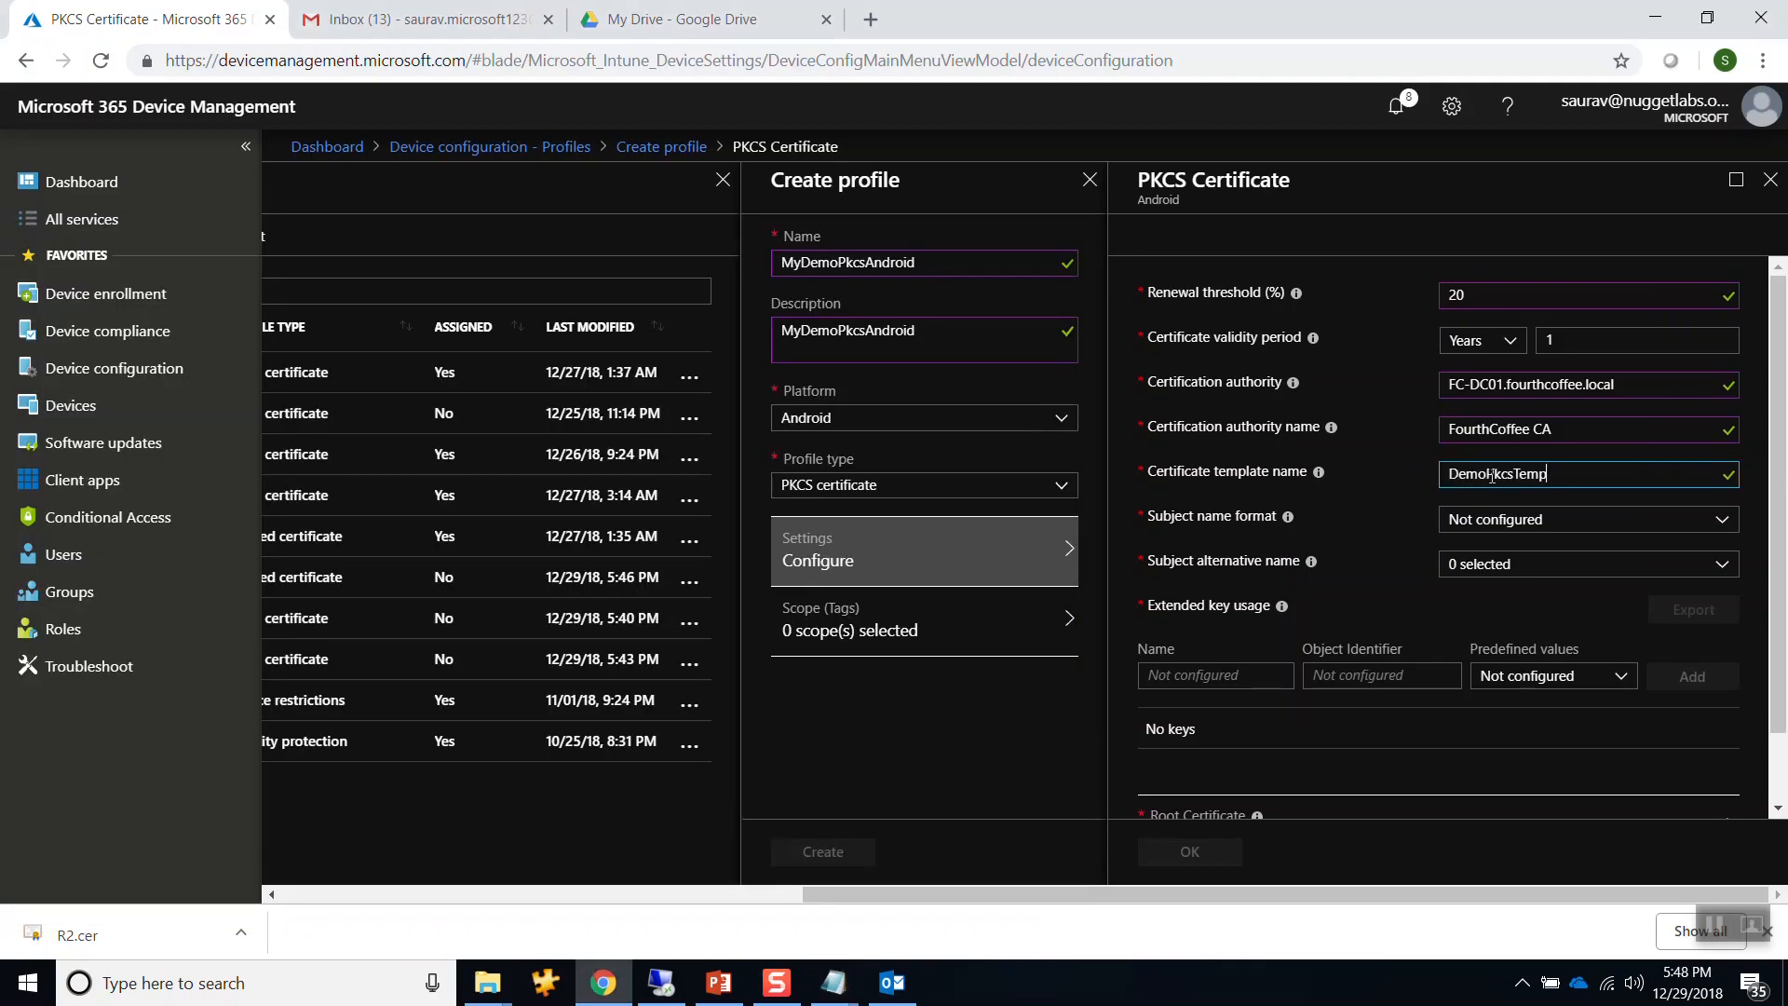
left_click(1528, 534)
Use Common name subject format, add UPN alternative name and Client Authentication key usage.
left_click(1491, 572)
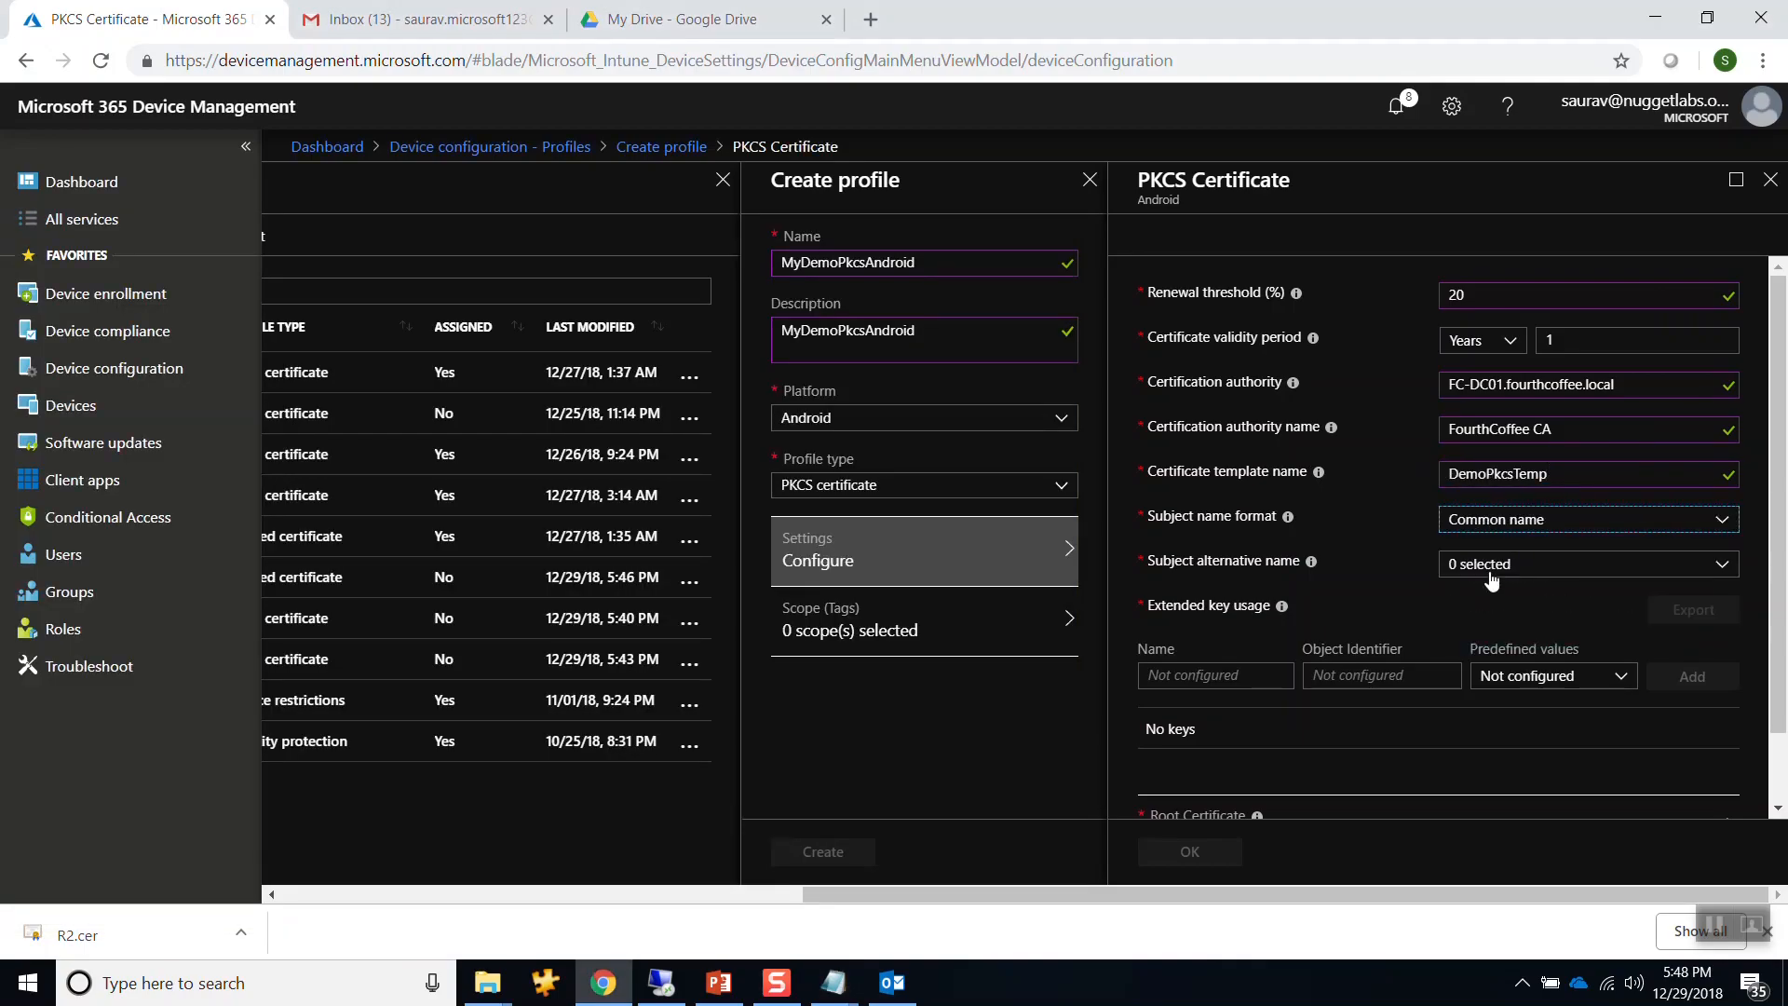
left_click(1495, 575)
left_click(1458, 620)
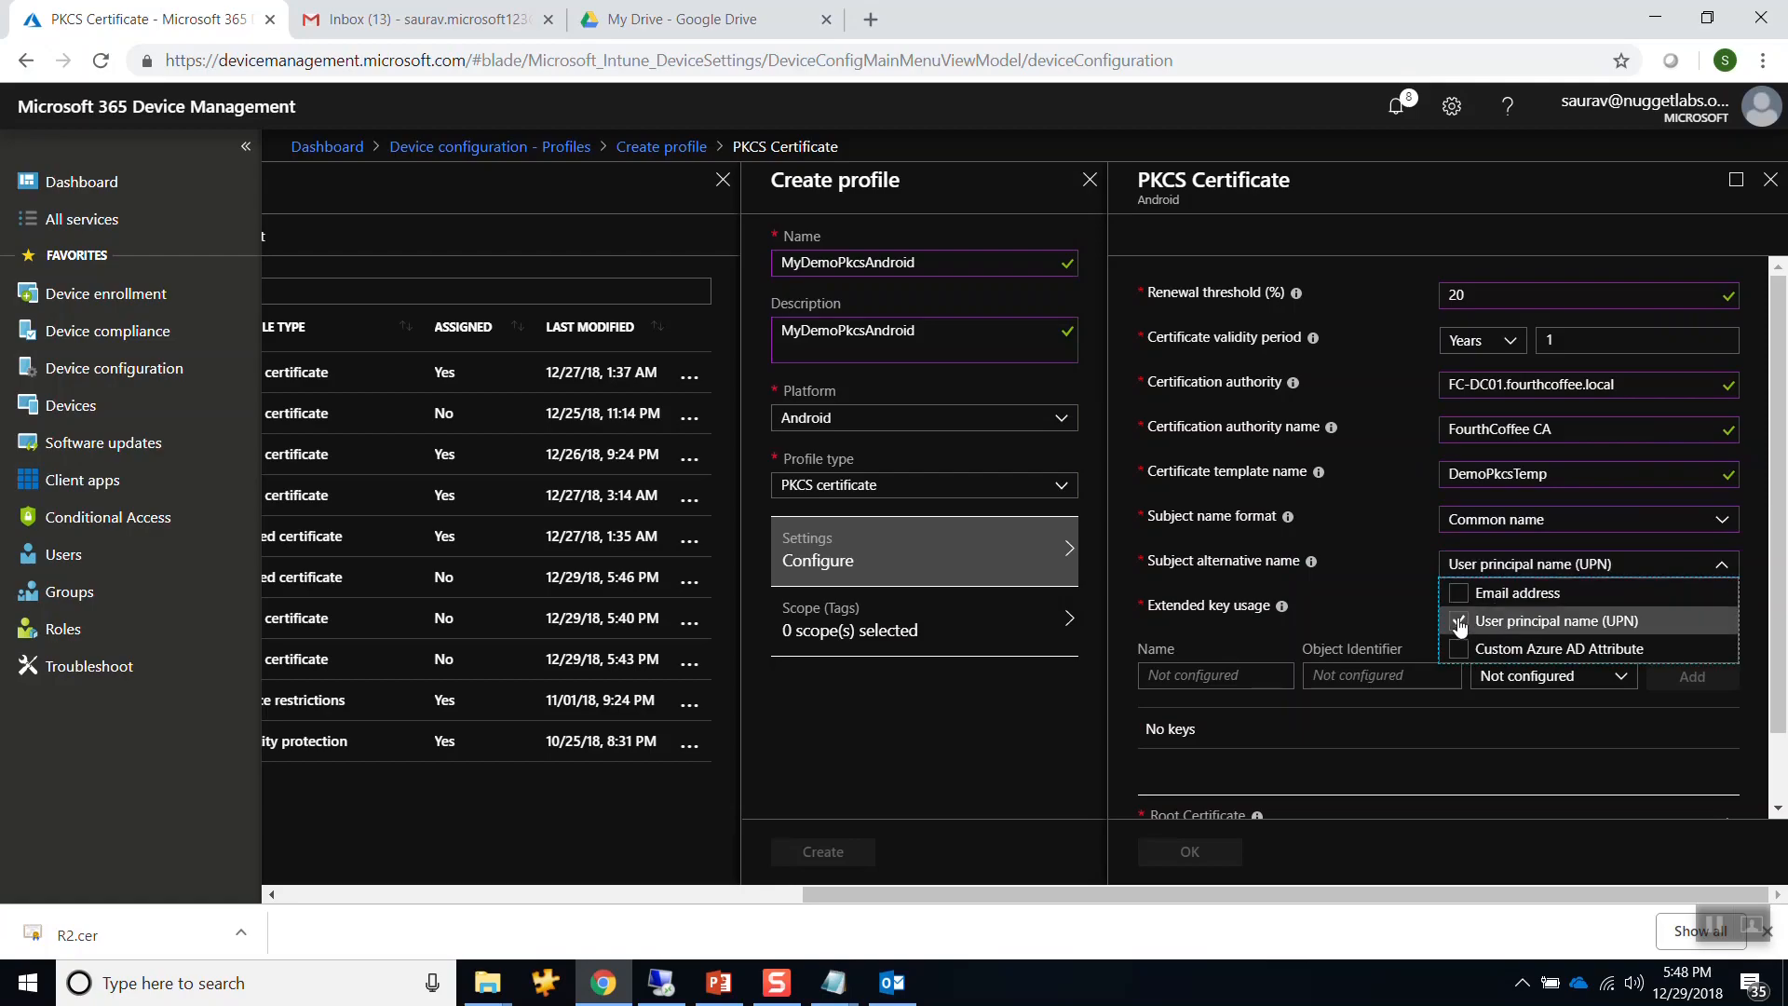
left_click(1379, 599)
left_click(1553, 677)
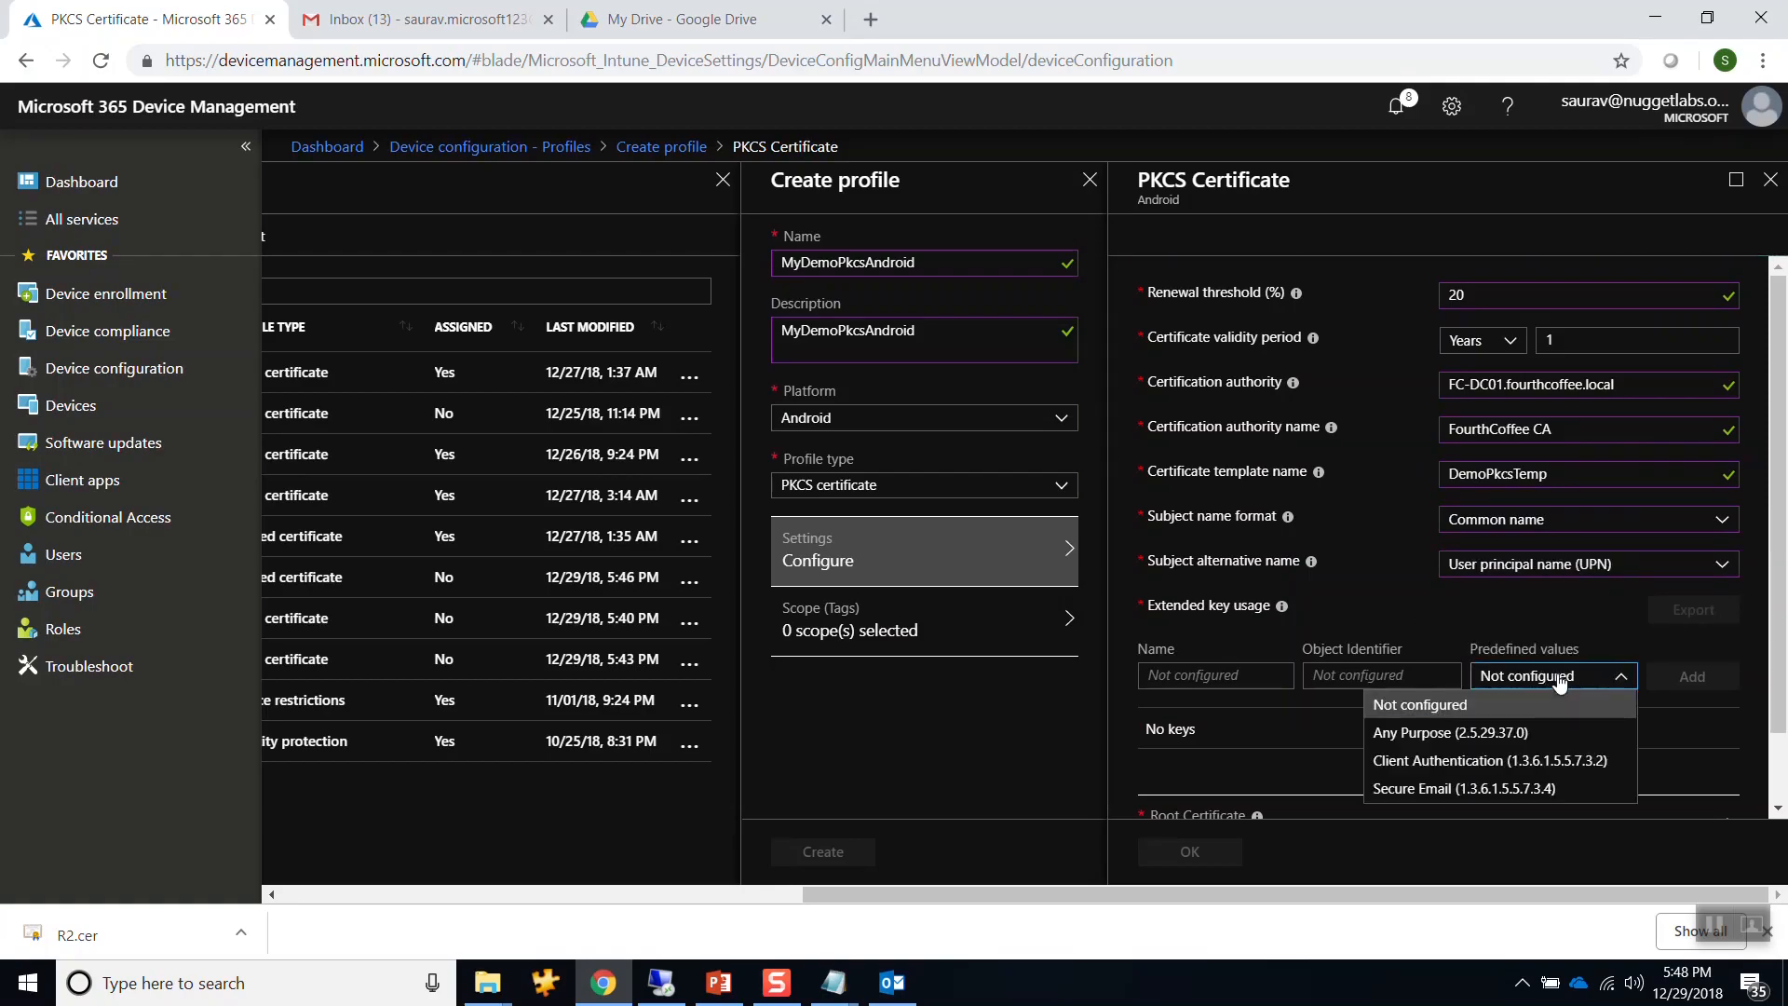
left_click(1450, 762)
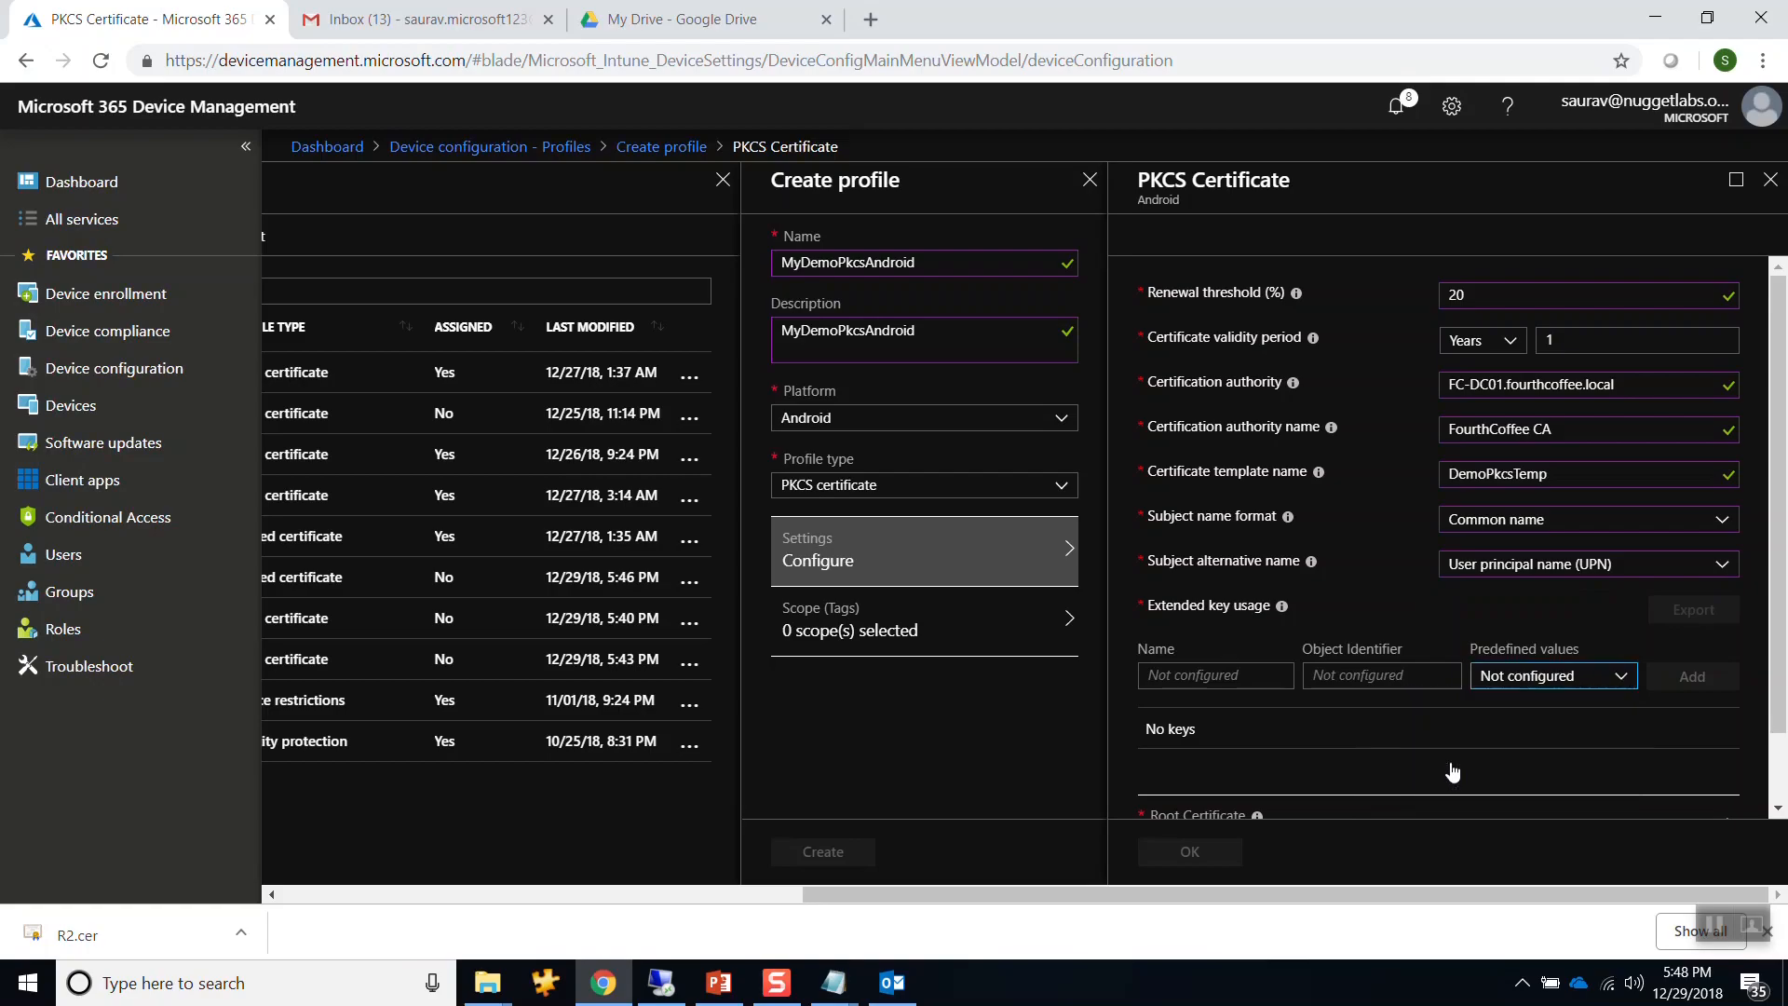
left_click(1694, 681)
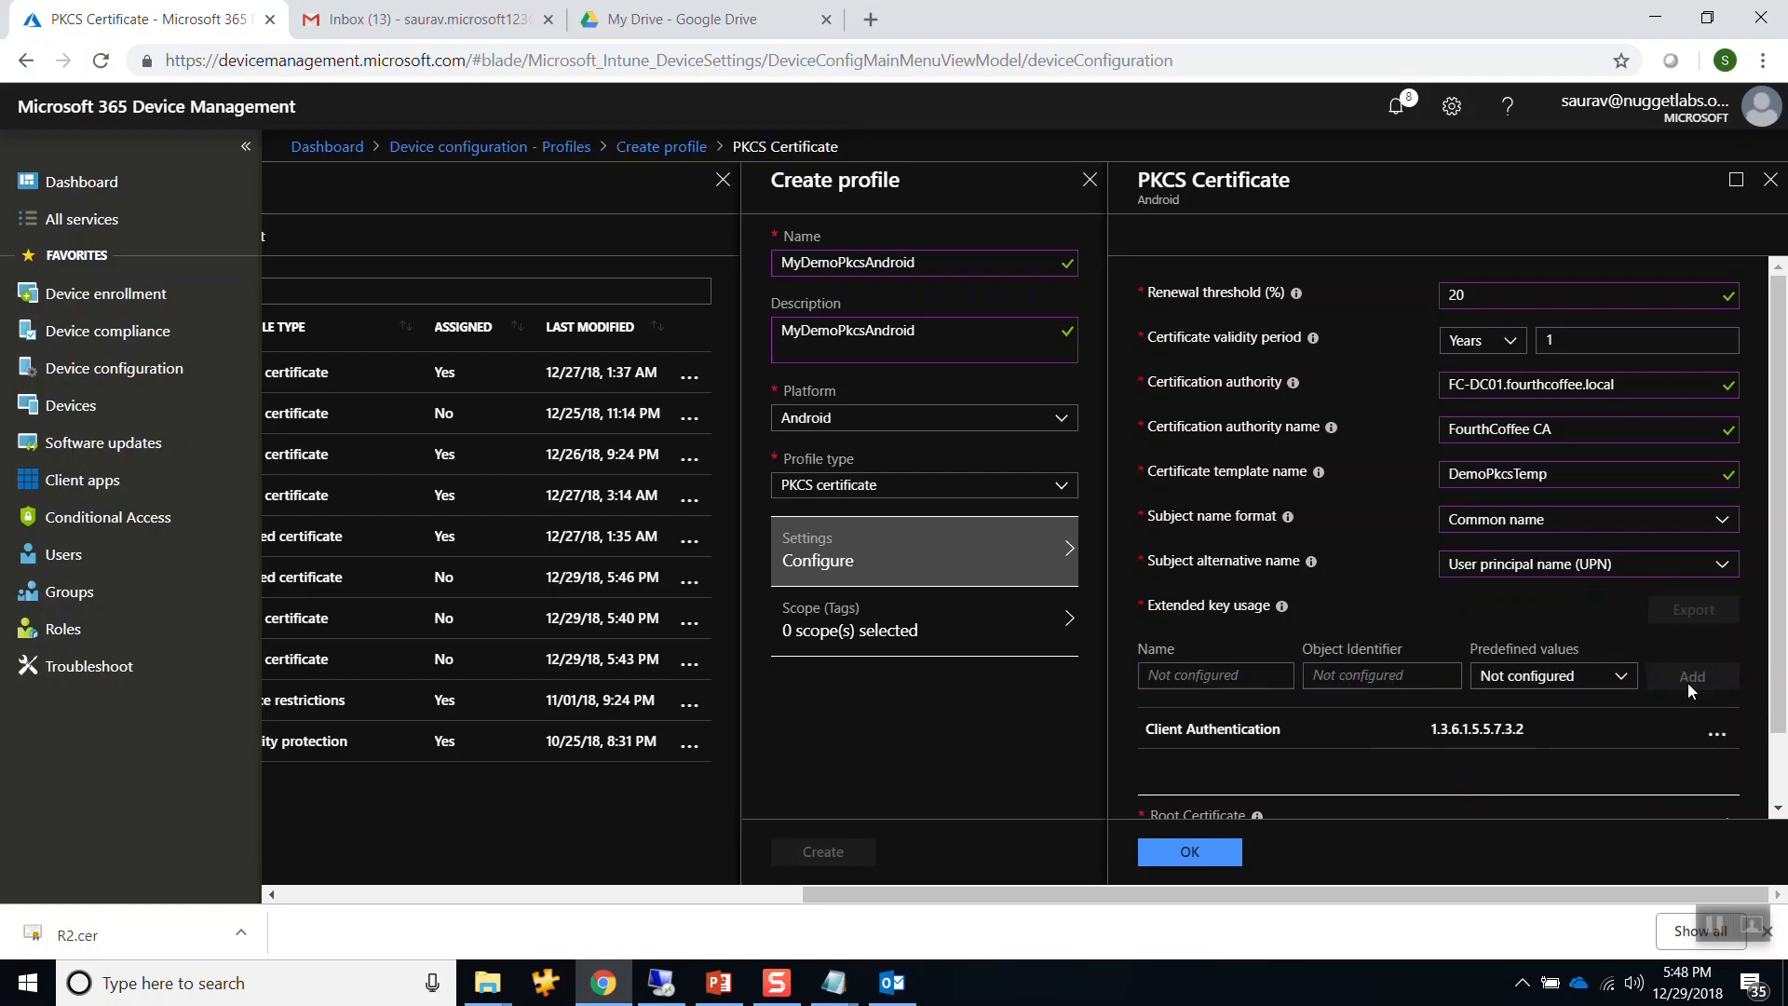
Select MyDemoPkcsAndroid-Root as the root certificate and confirm it.
left_click_drag(1780, 619, 1783, 704)
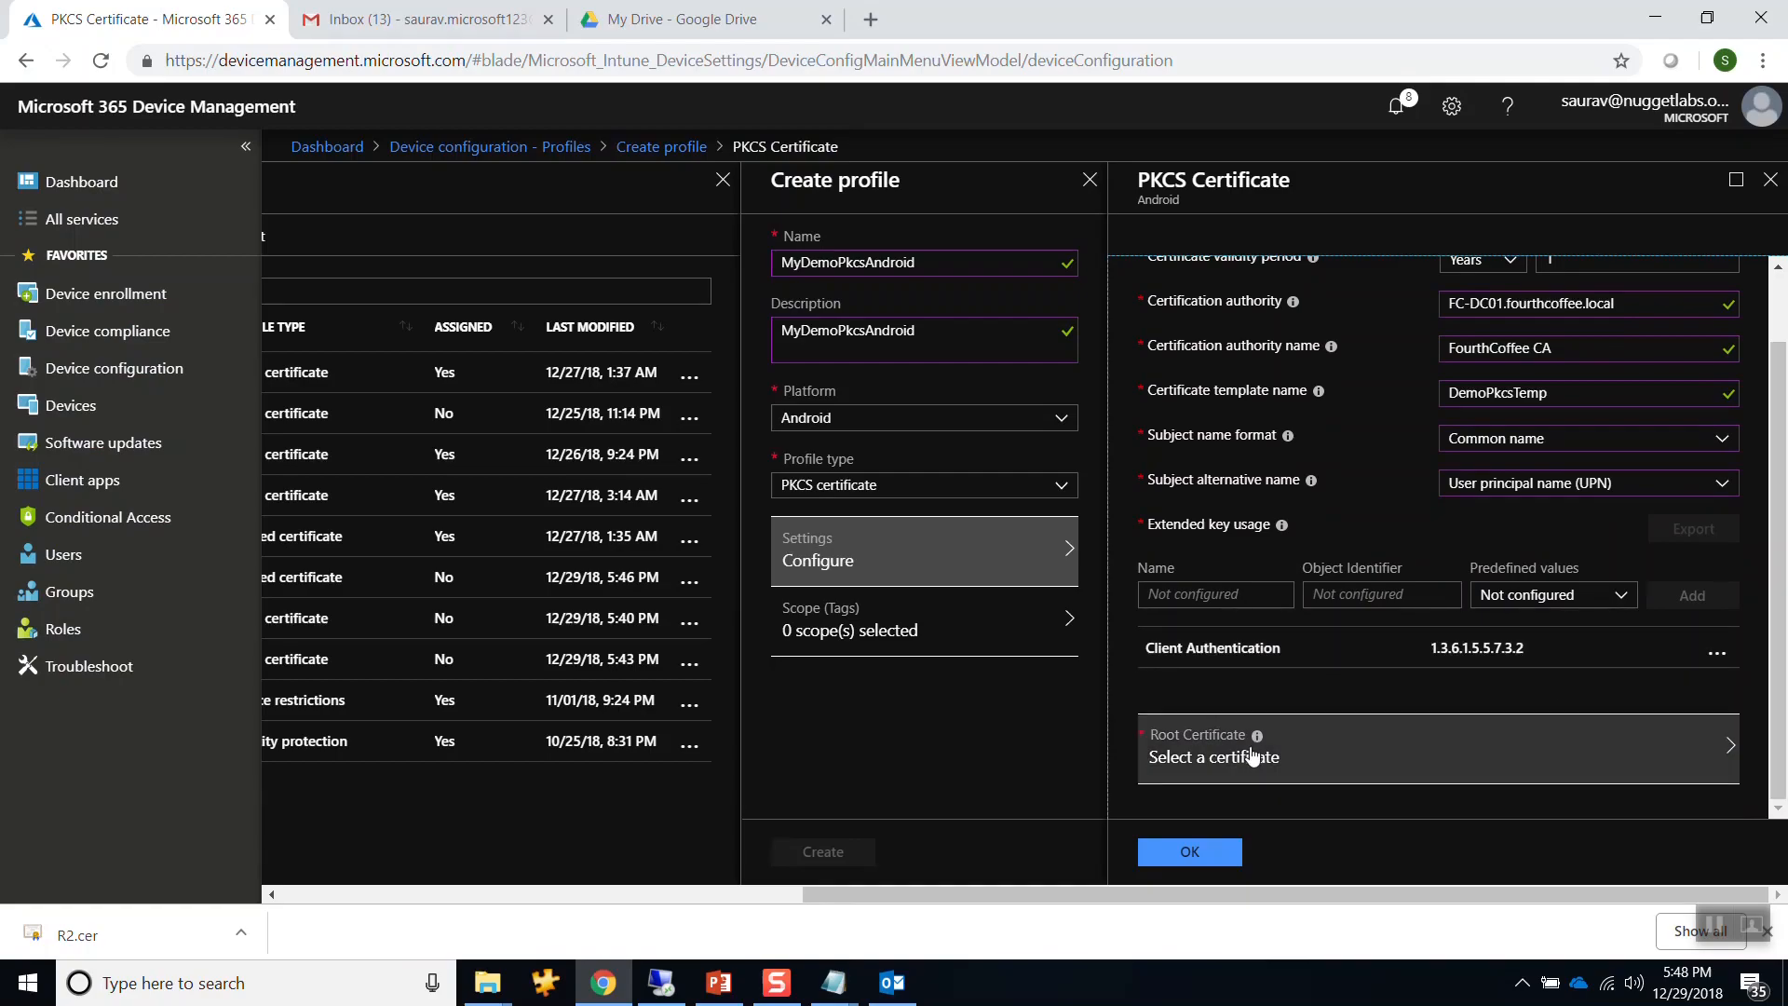
left_click(1213, 756)
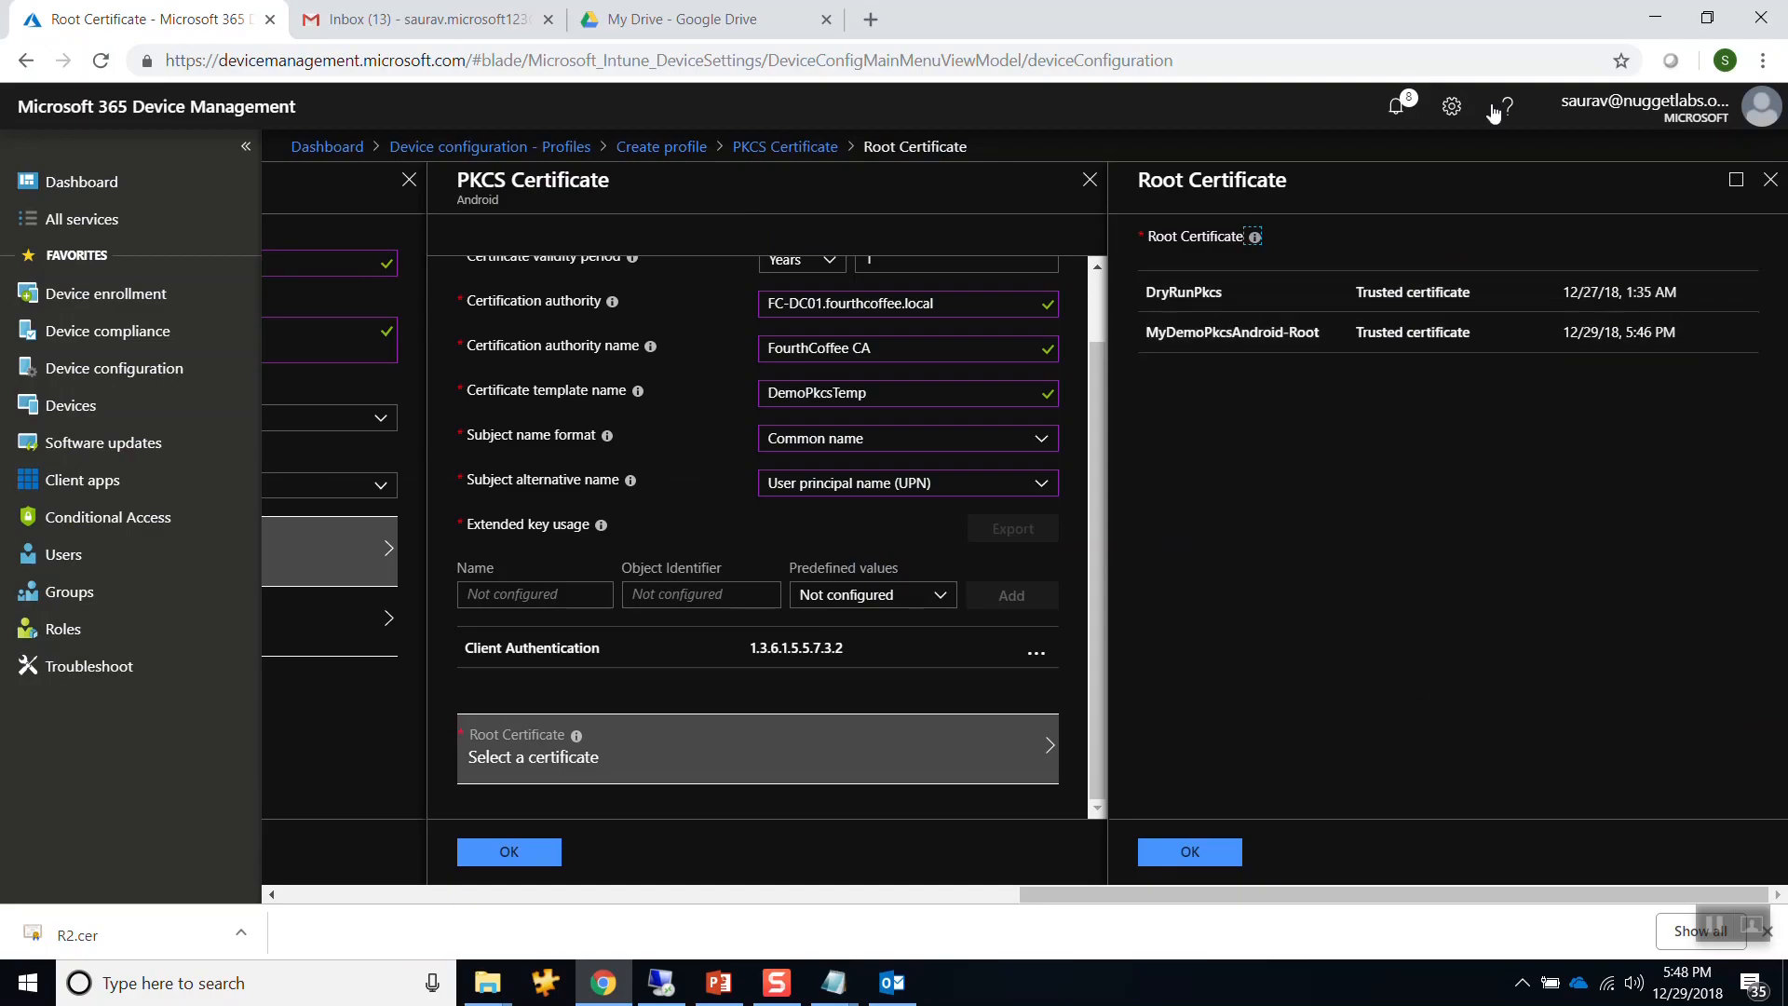
left_click(1199, 337)
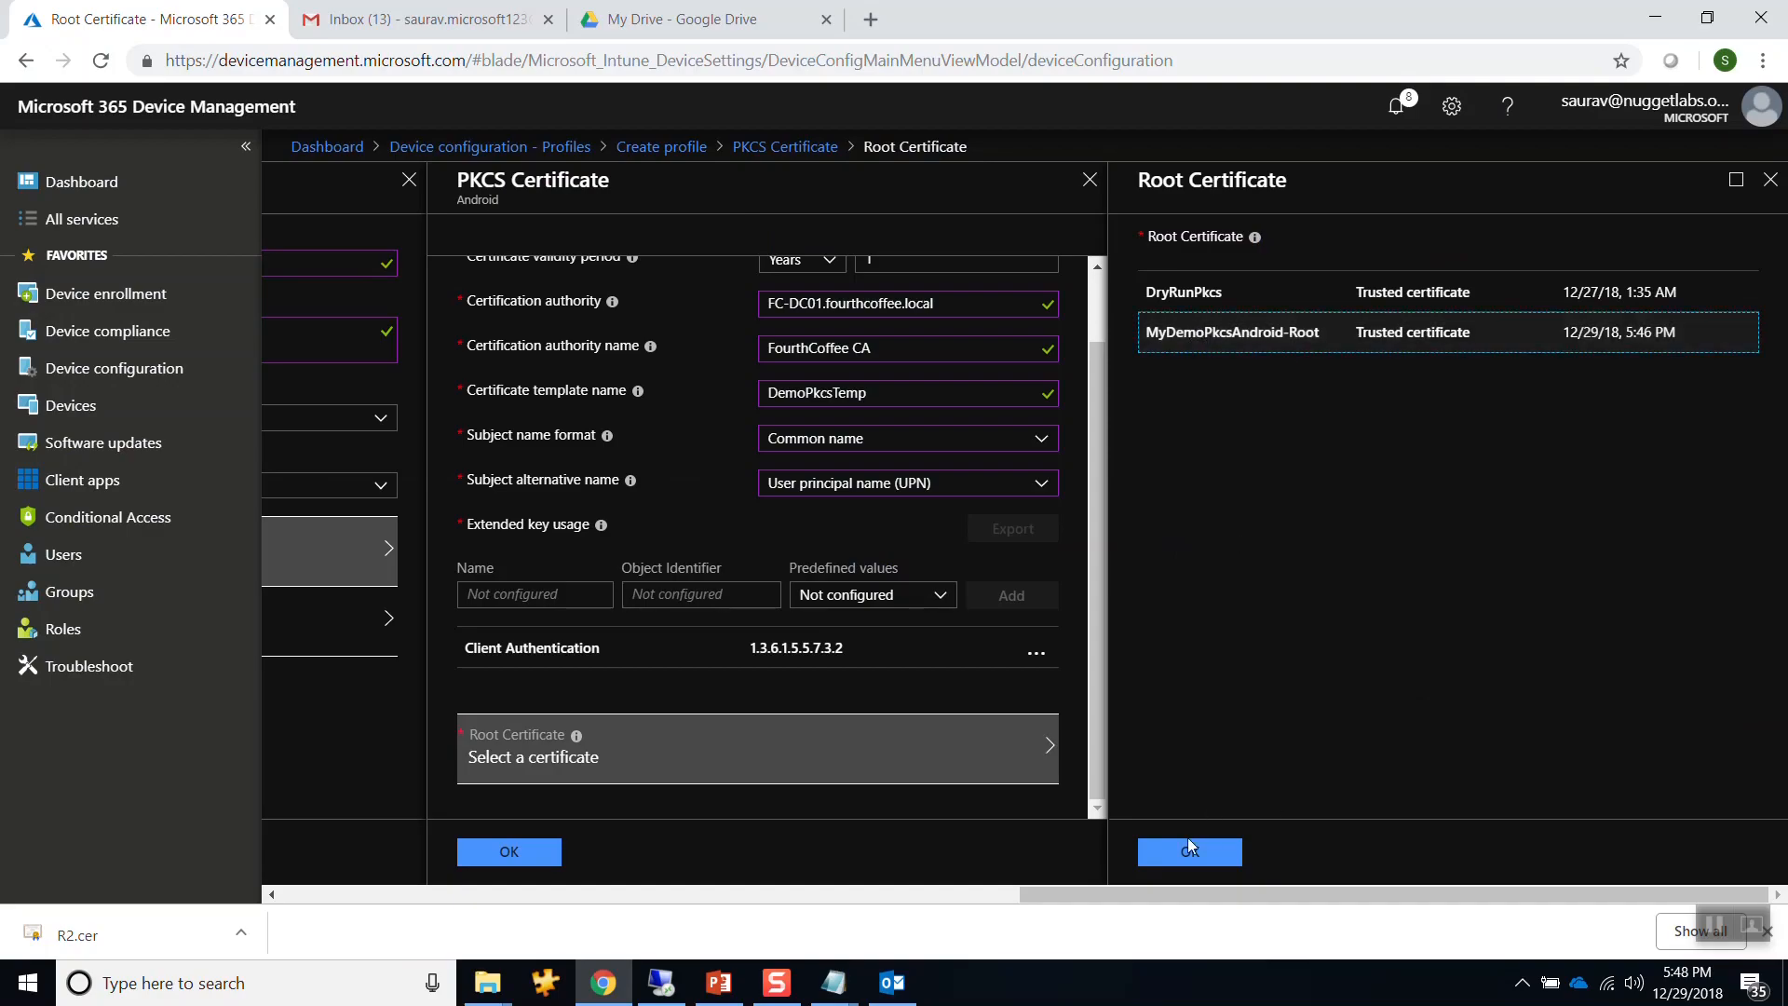
left_click(1189, 849)
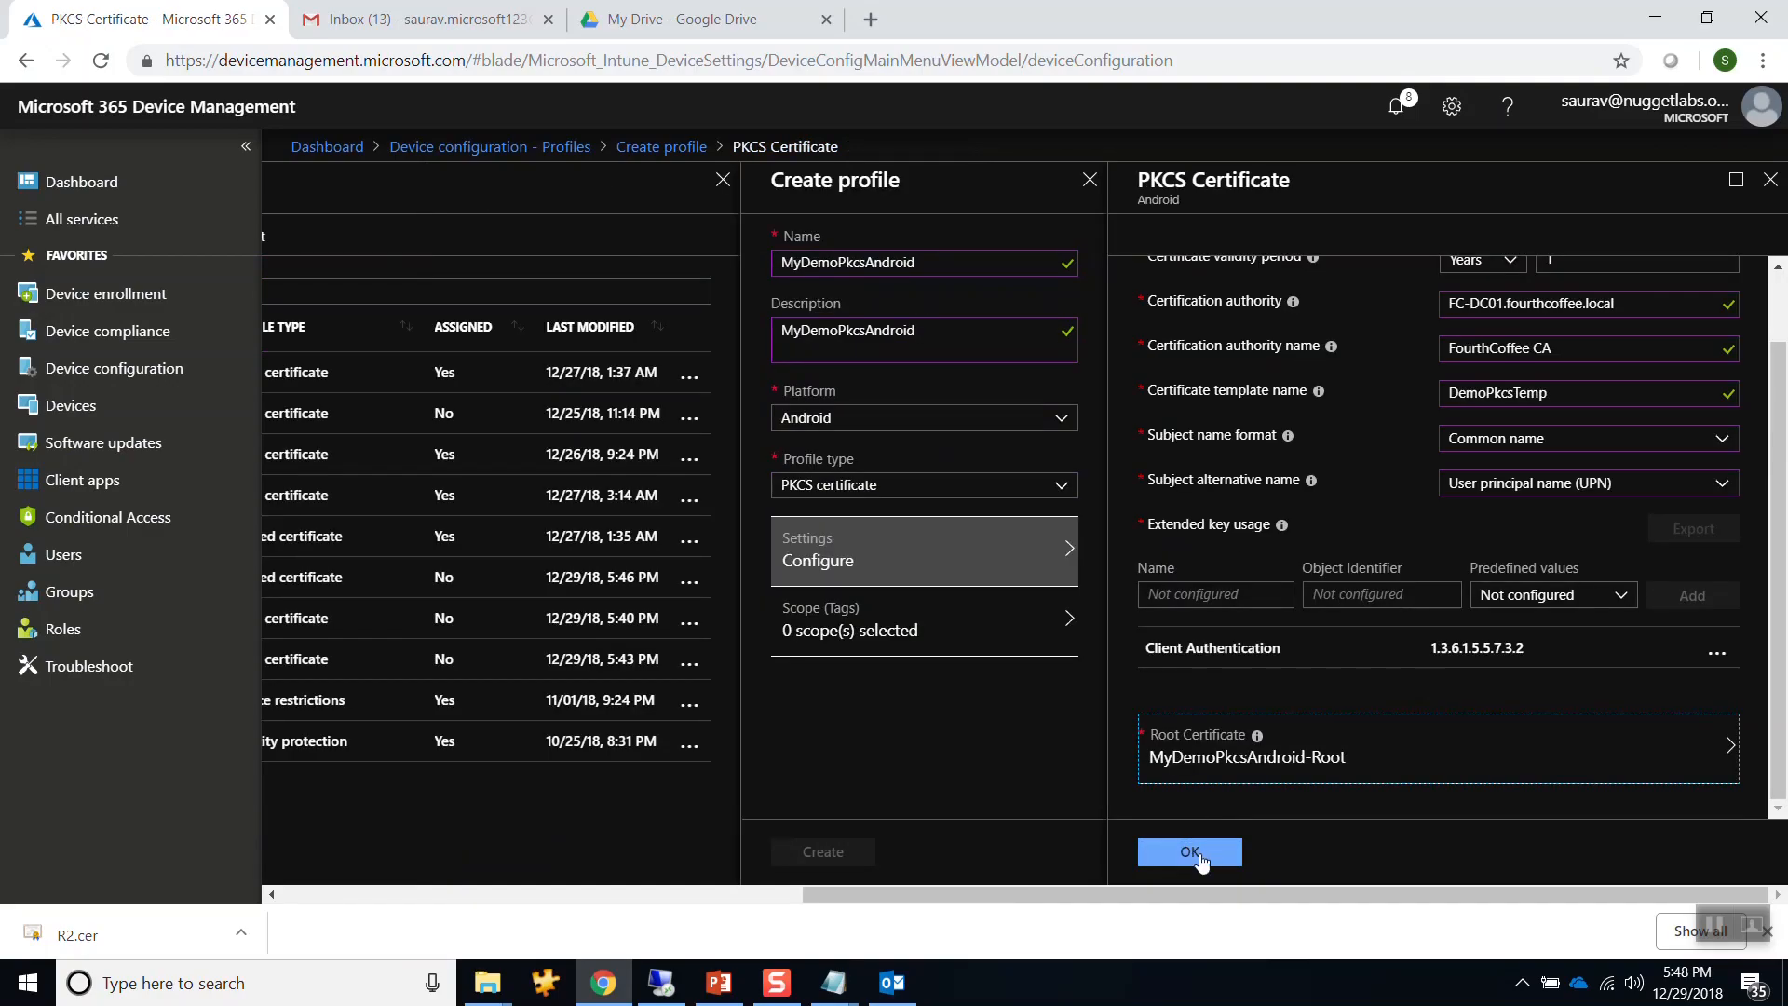
Save the PKCS settings, create MyDemoPkcsAndroid, and close its overview to see the profiles list.
left_click(1196, 855)
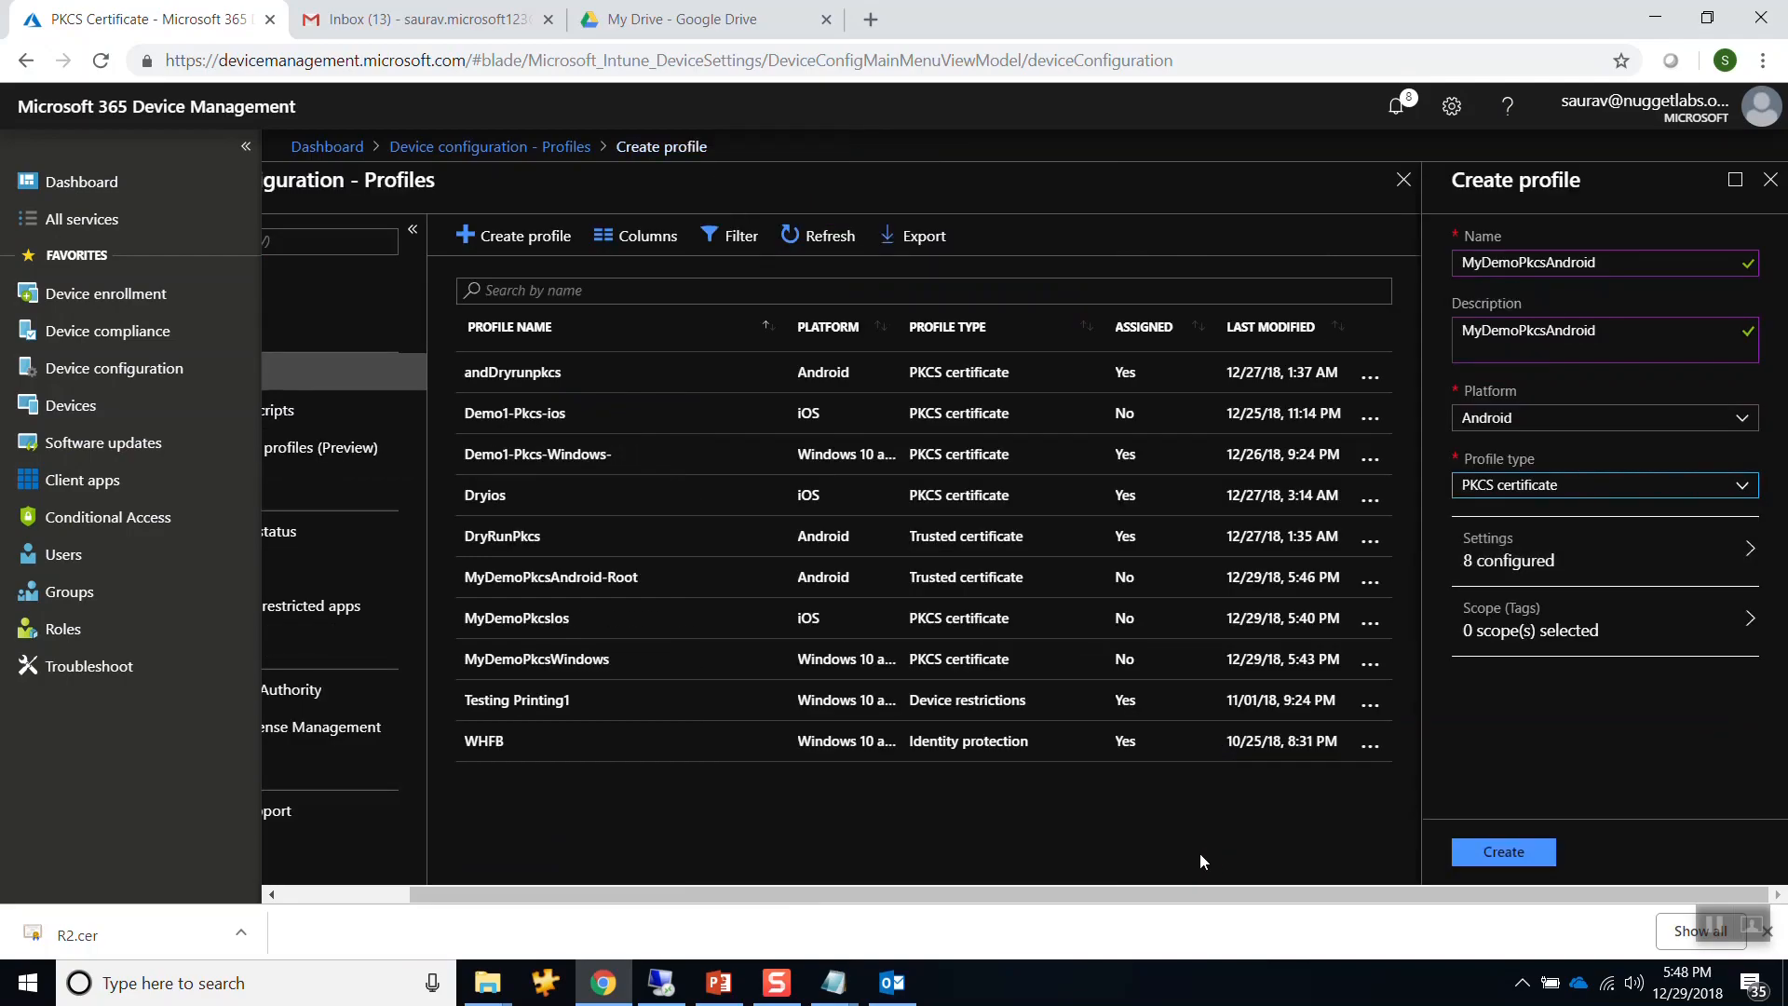
left_click(1495, 852)
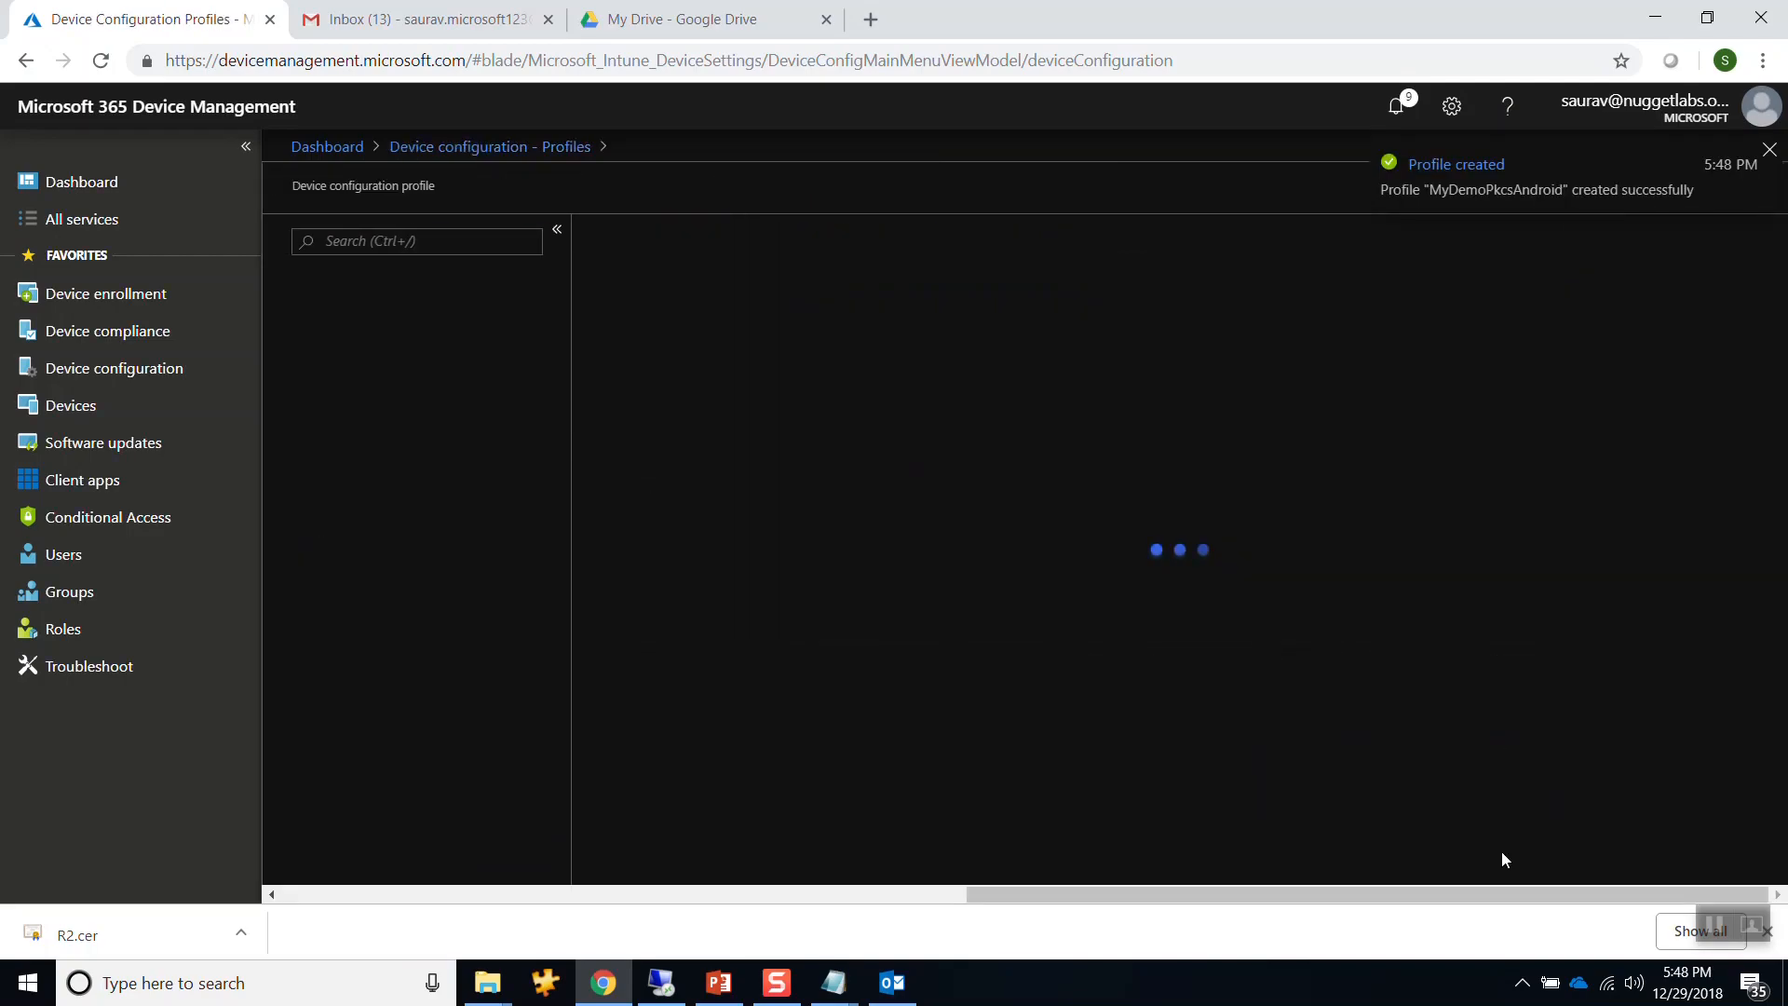
left_click(1772, 159)
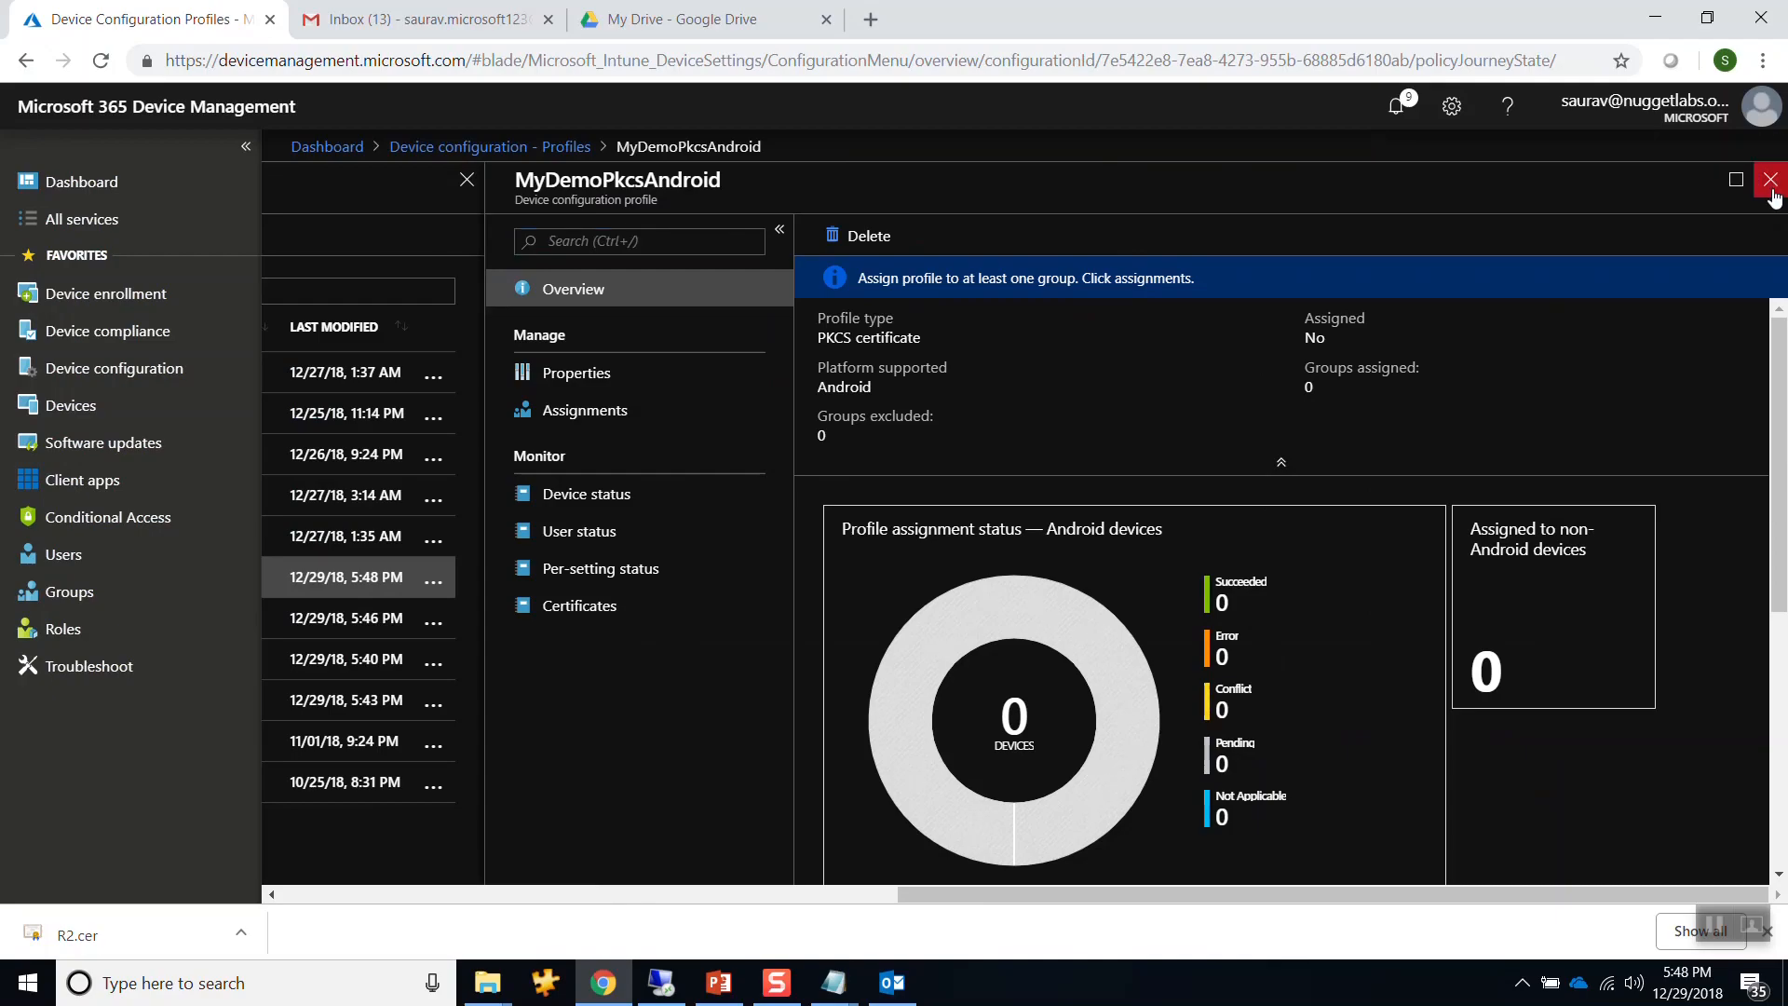
left_click(1771, 183)
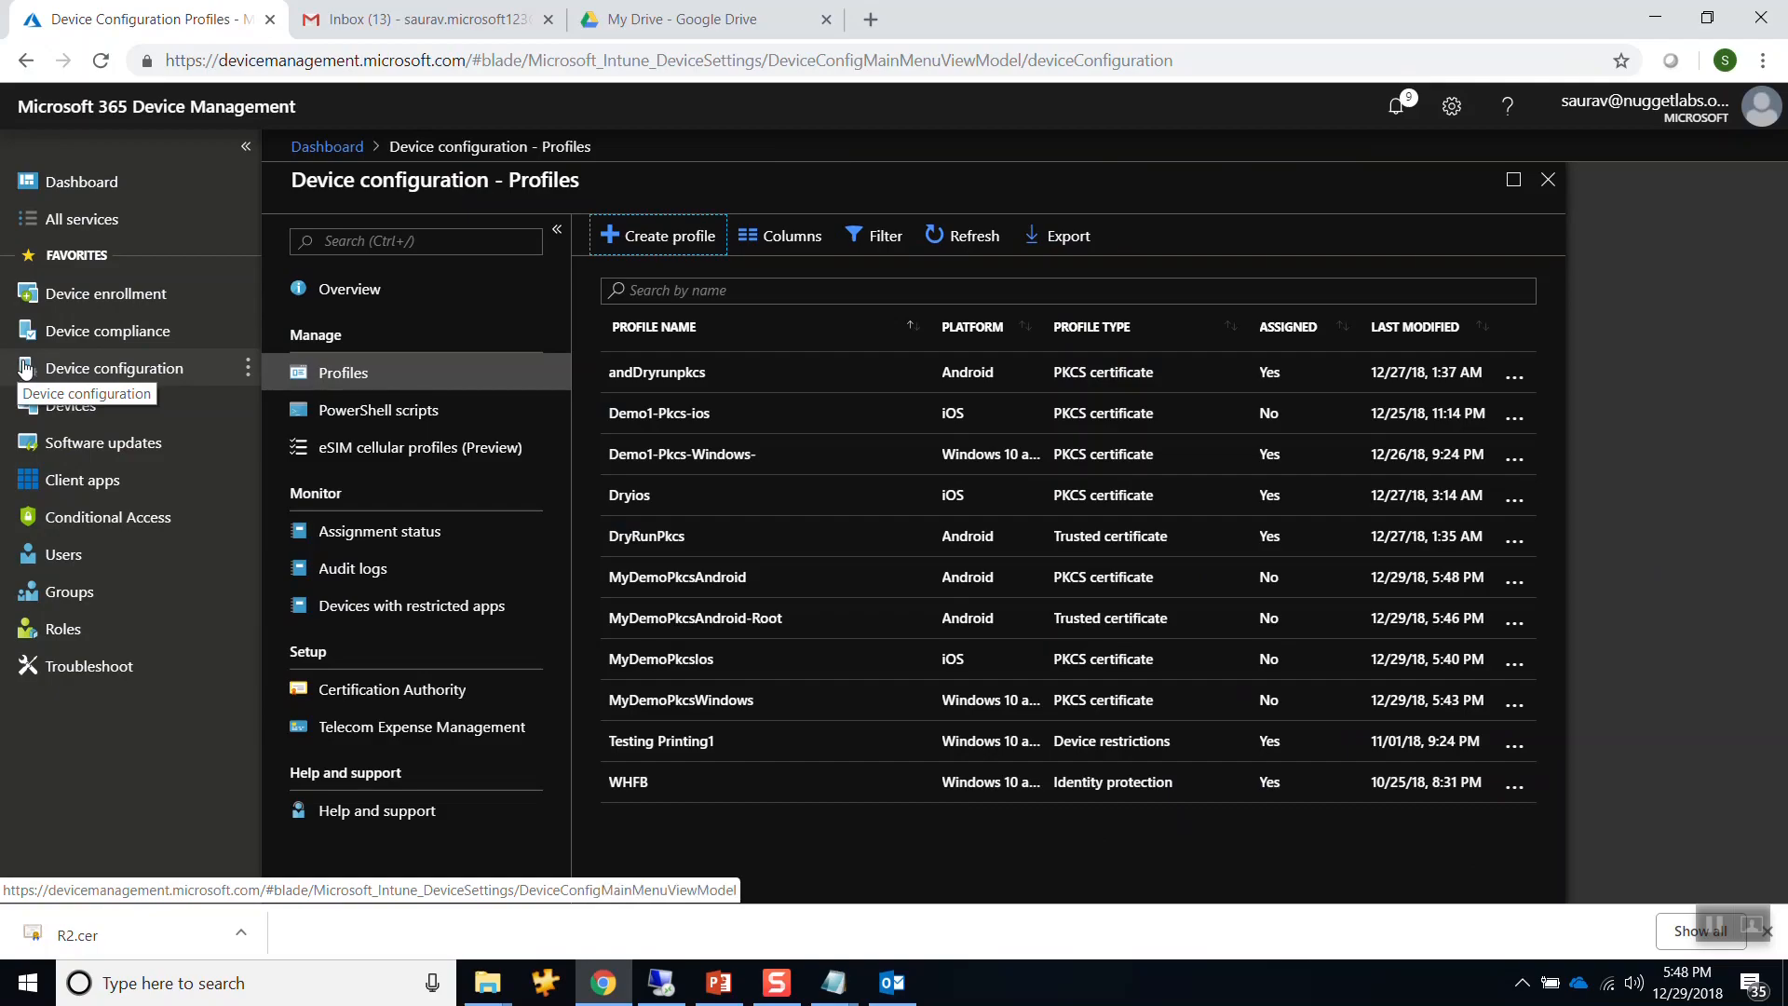
Add the matching user account as a member of the Pk group.
left_click(63, 604)
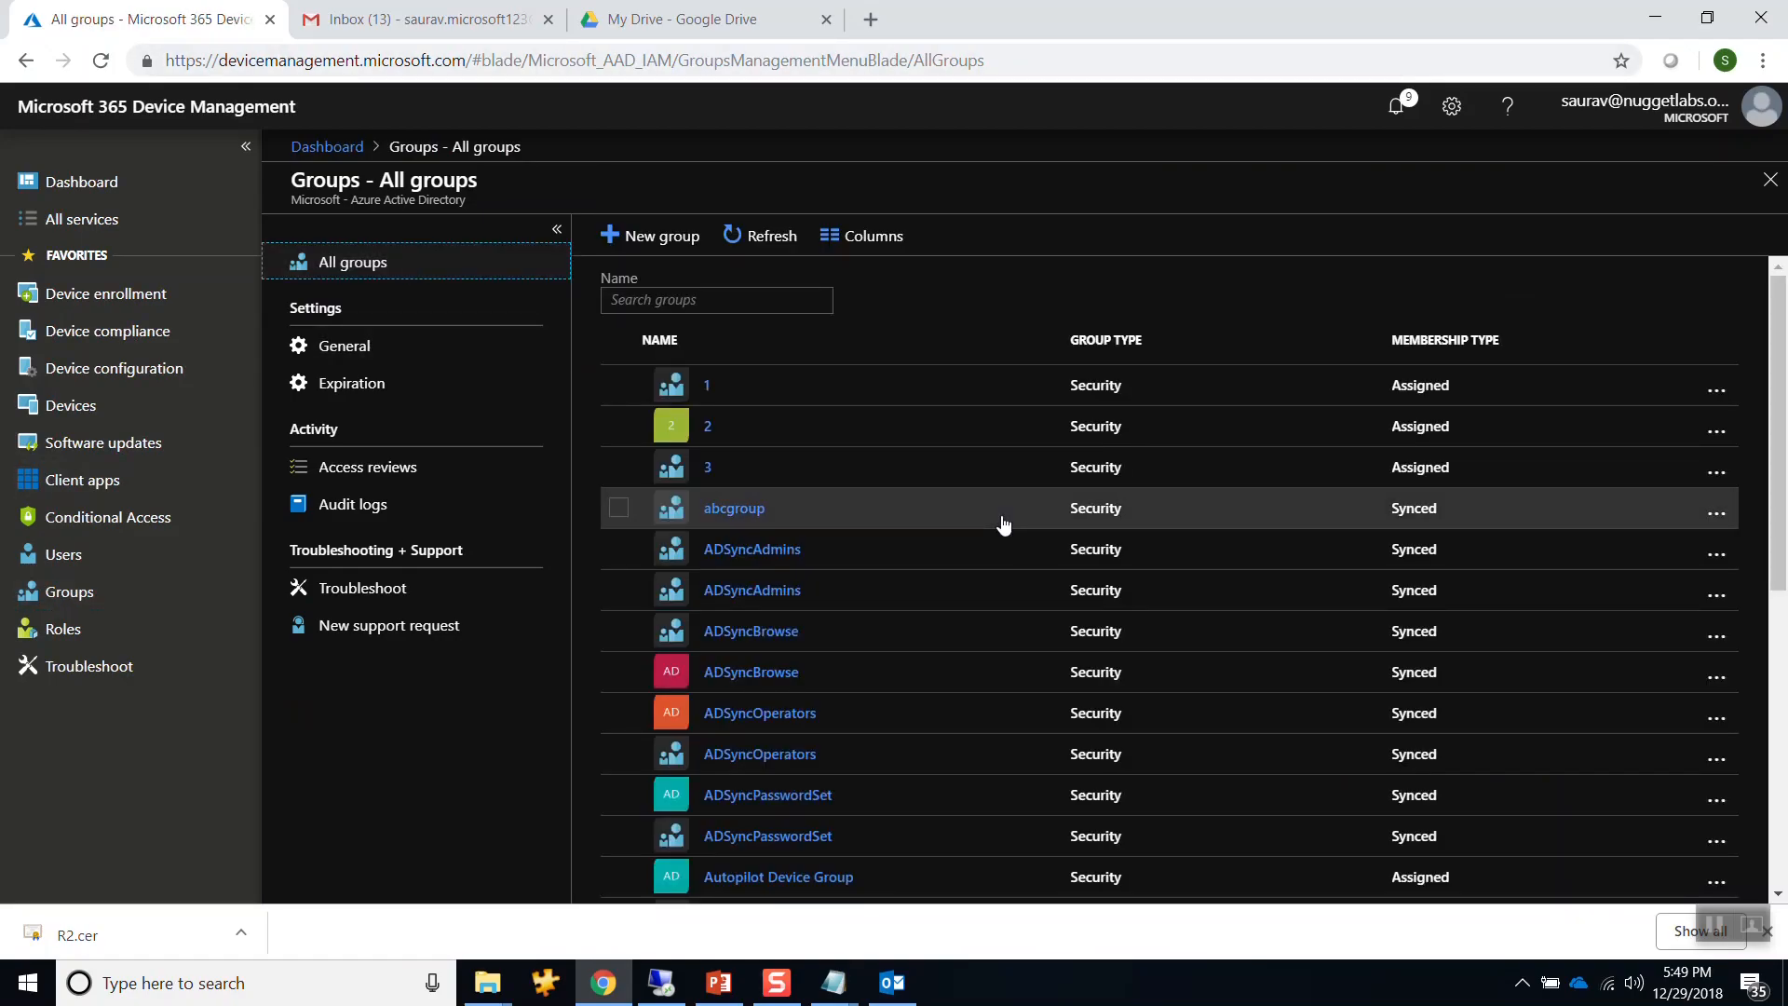
scroll(1003, 524, "down", 6)
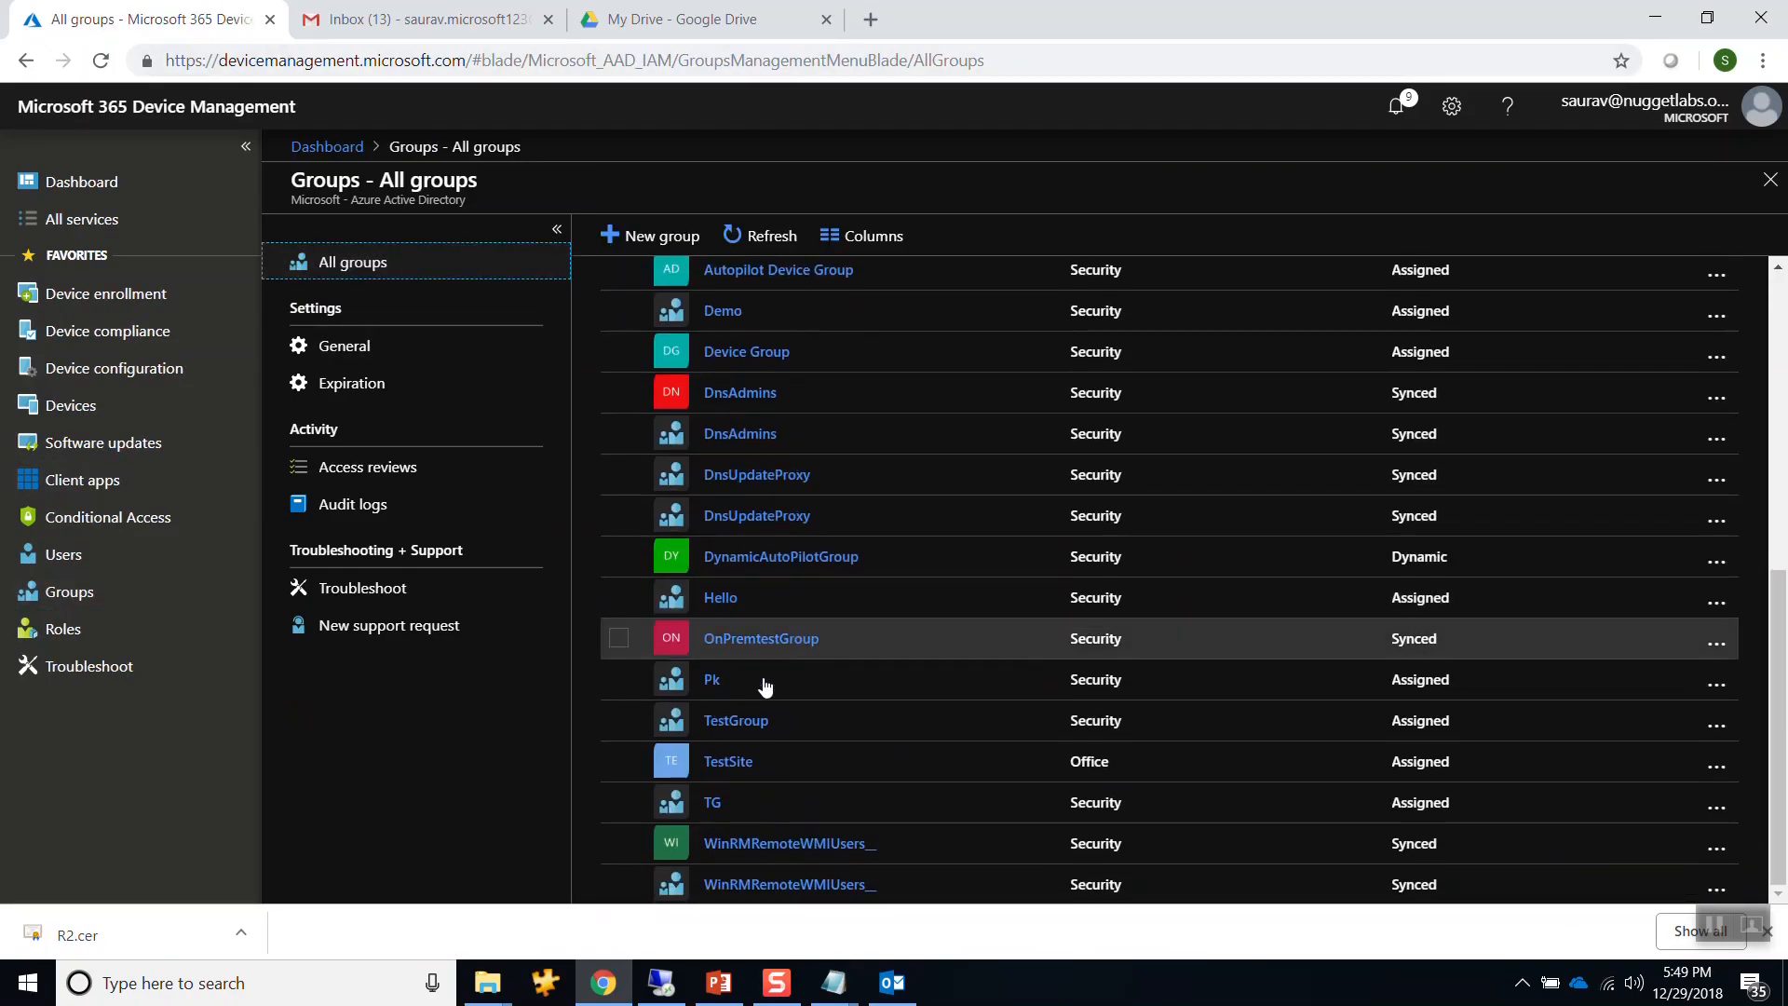
left_click(715, 682)
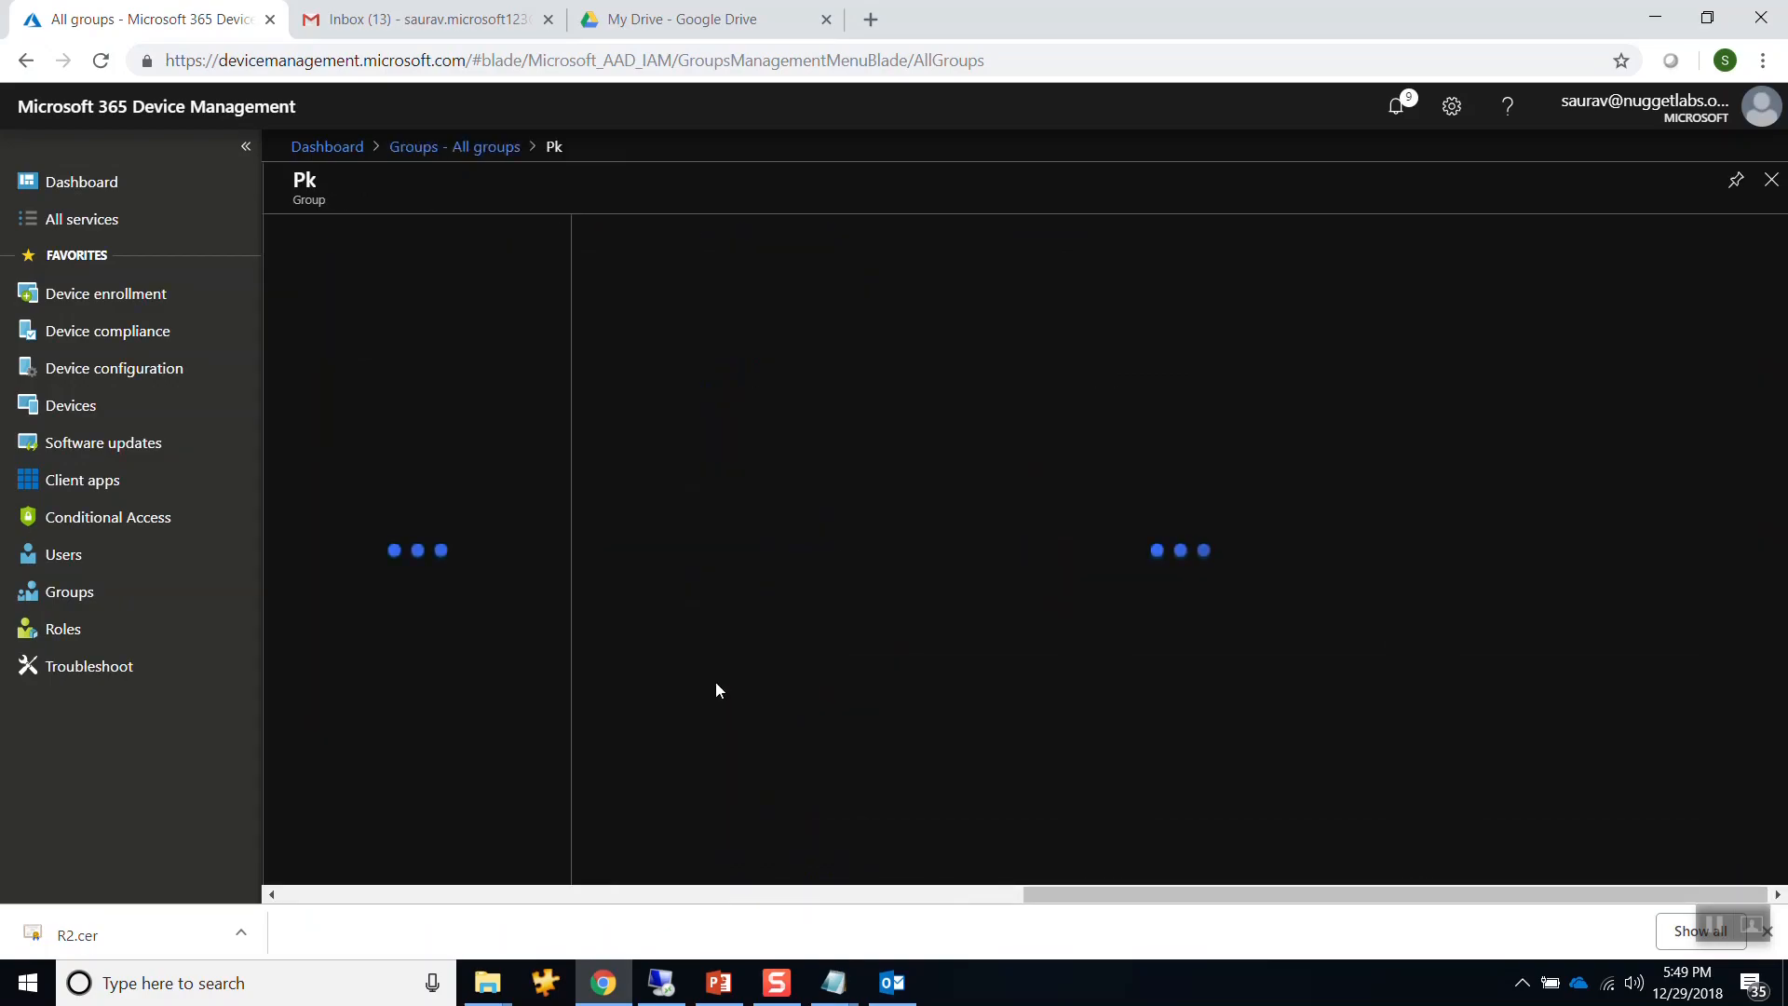
left_click(396, 395)
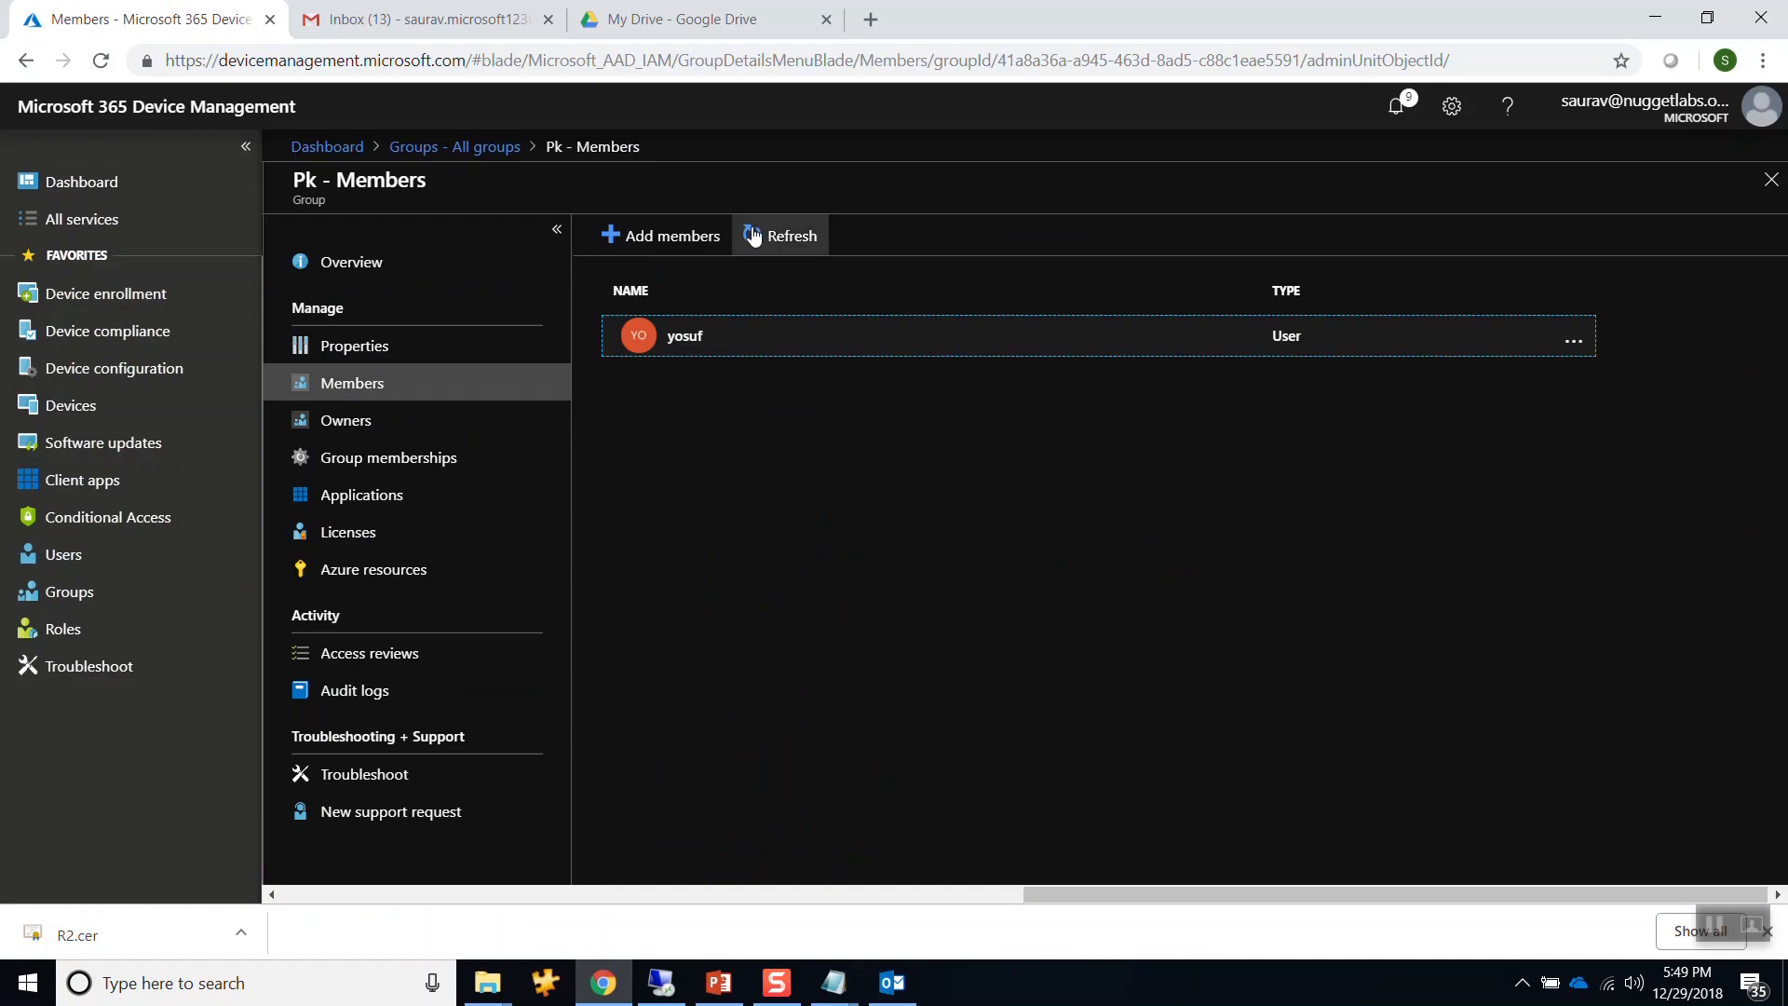
left_click(661, 235)
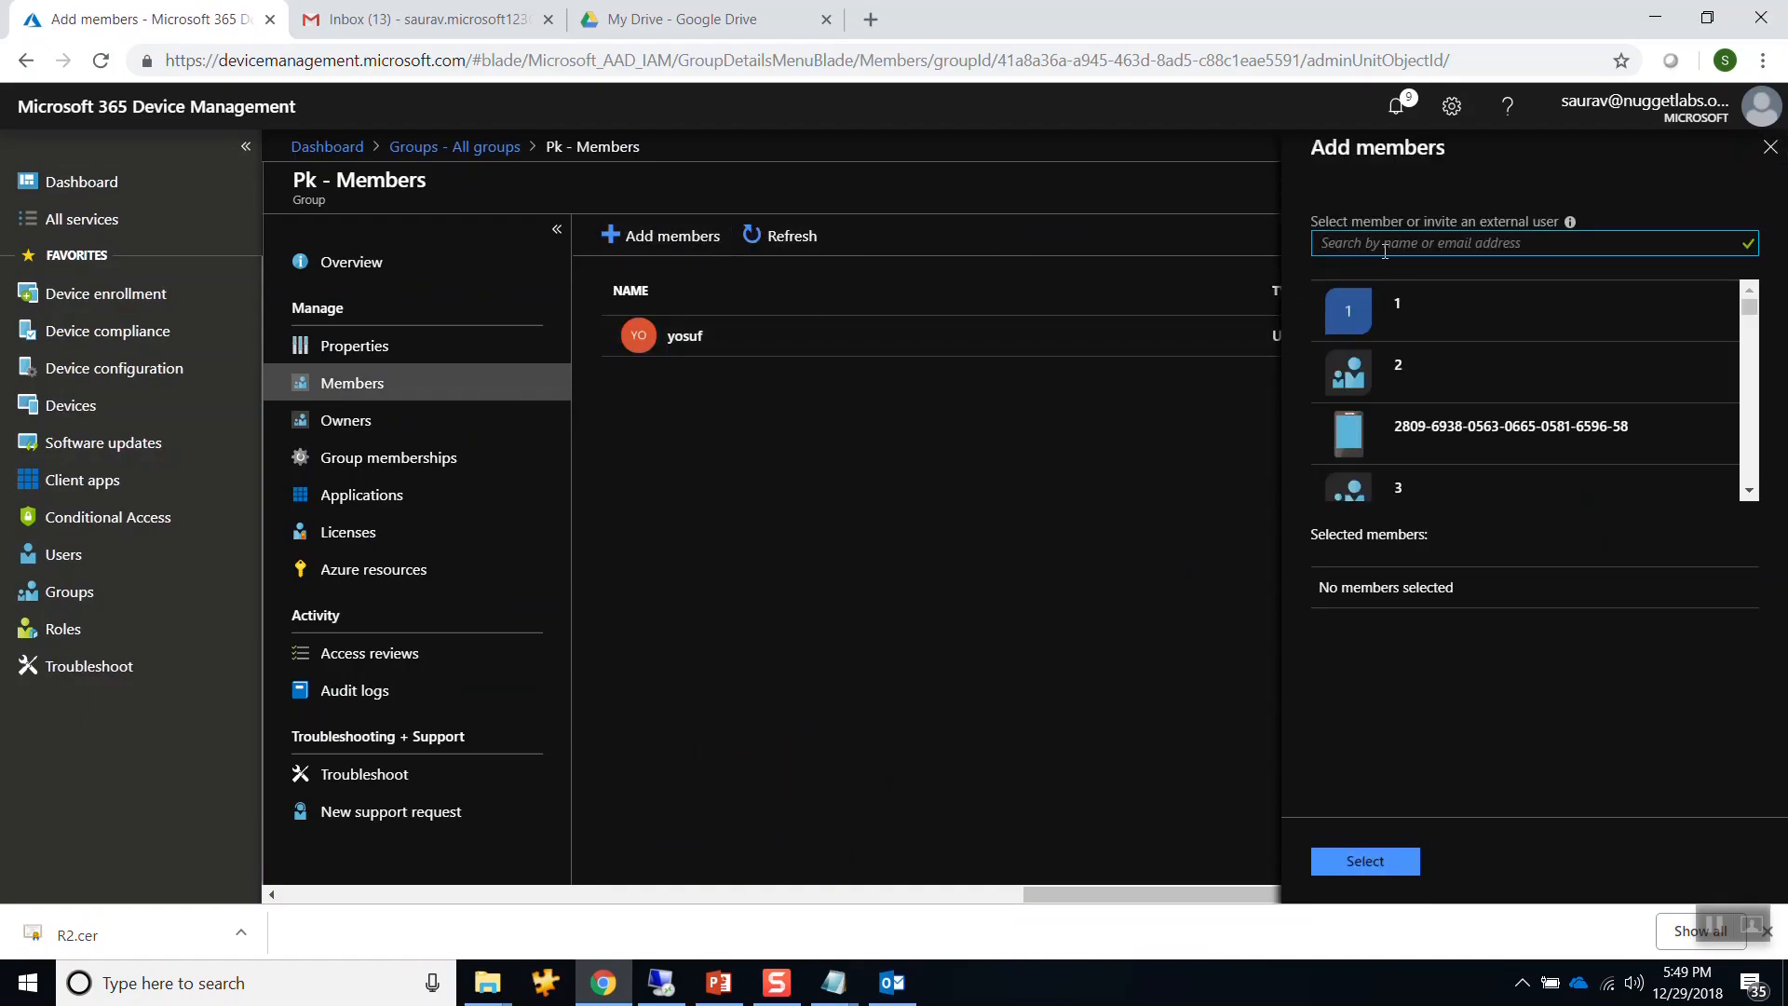
type("tom")
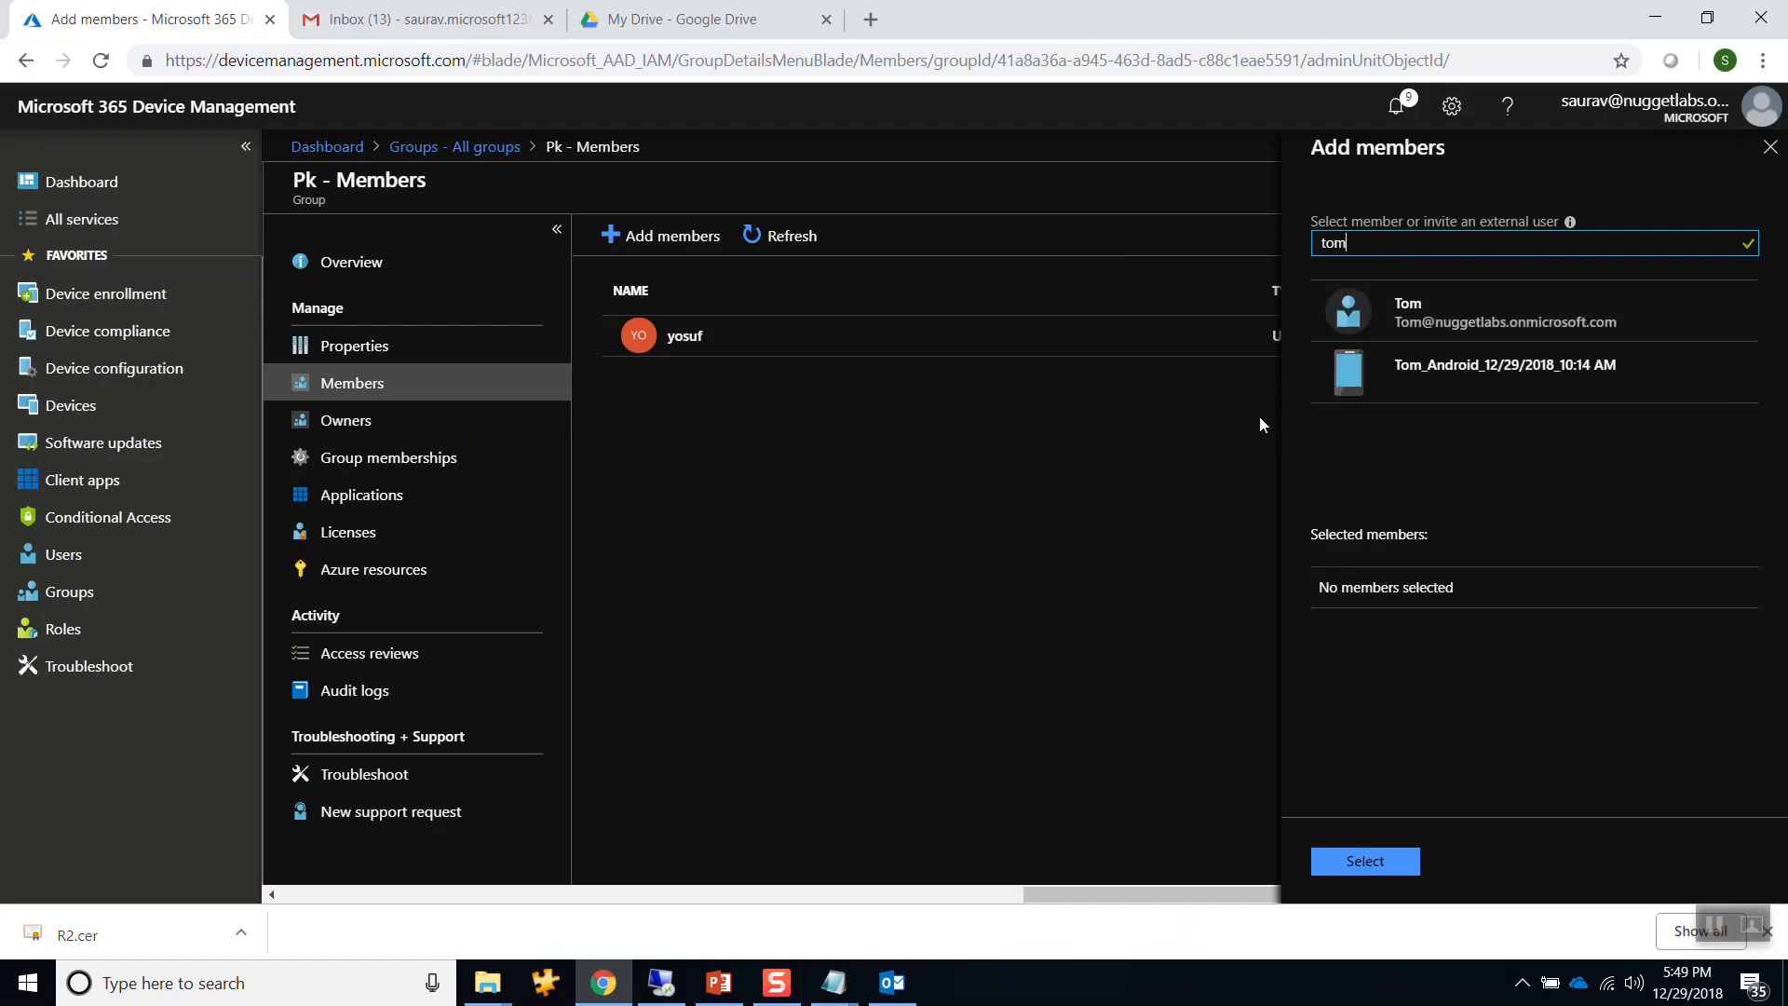
left_click(1358, 317)
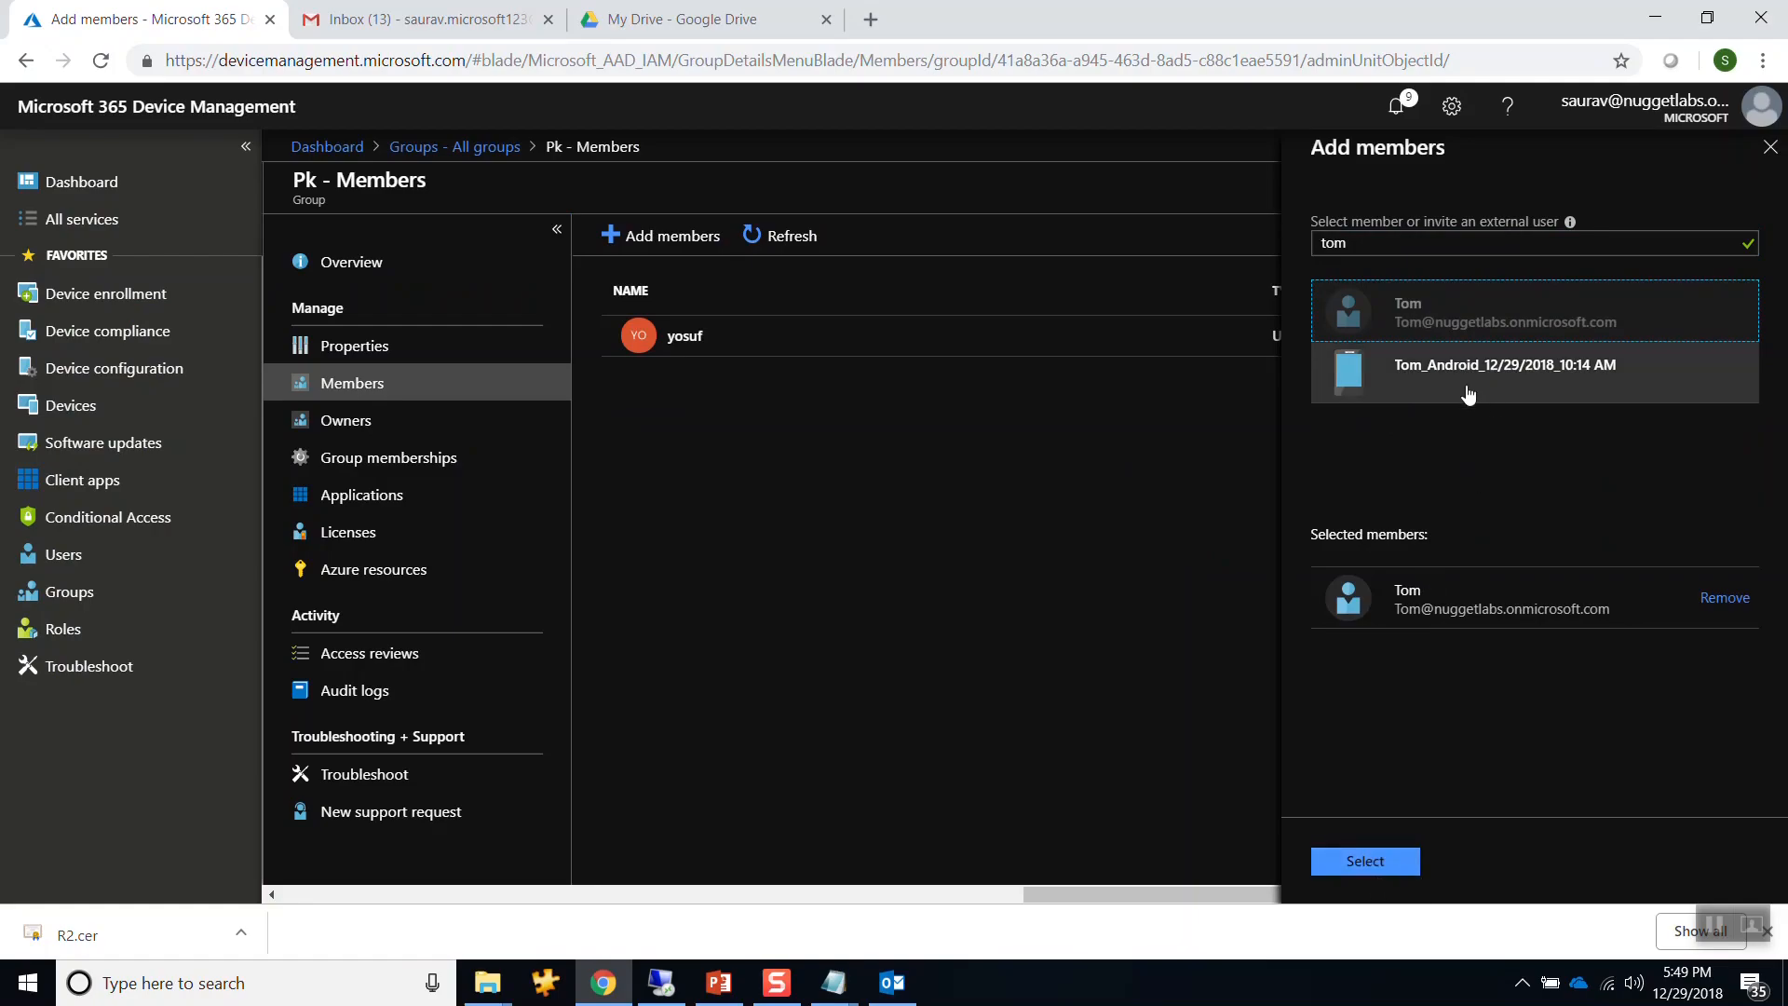
left_click(1353, 863)
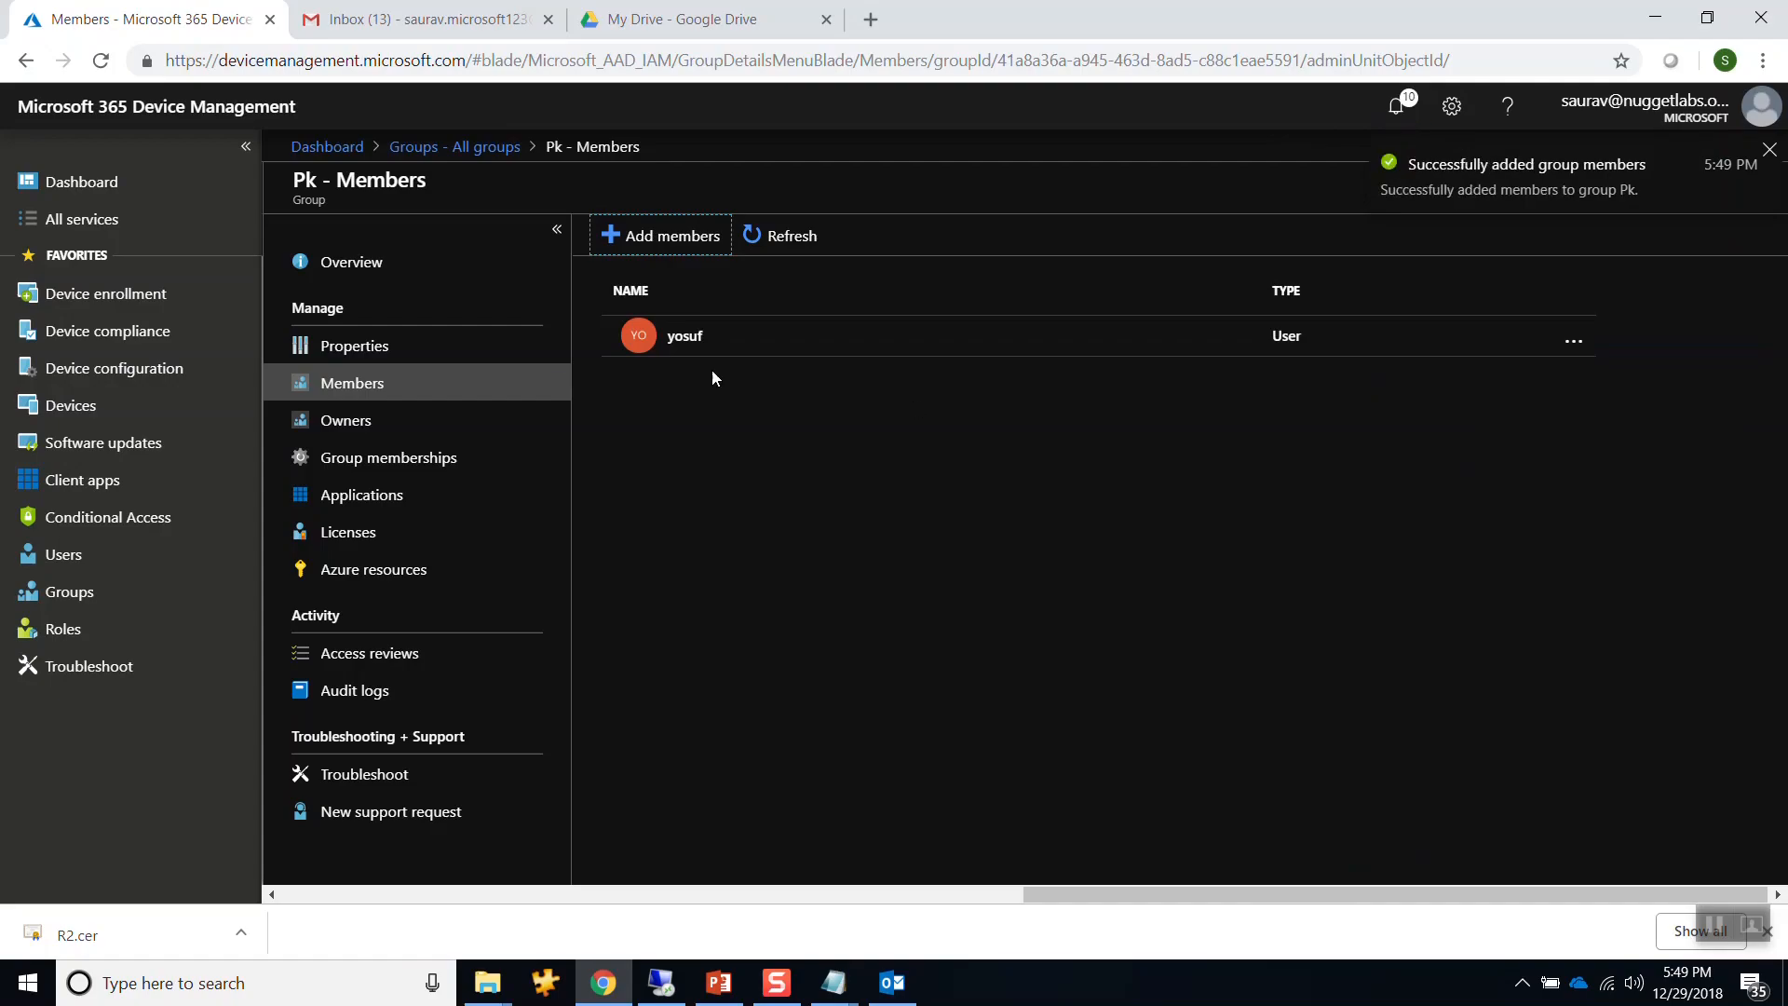
Confirm the new member appears in Pk's members list, then return to the remote desktop session.
left_click(354, 346)
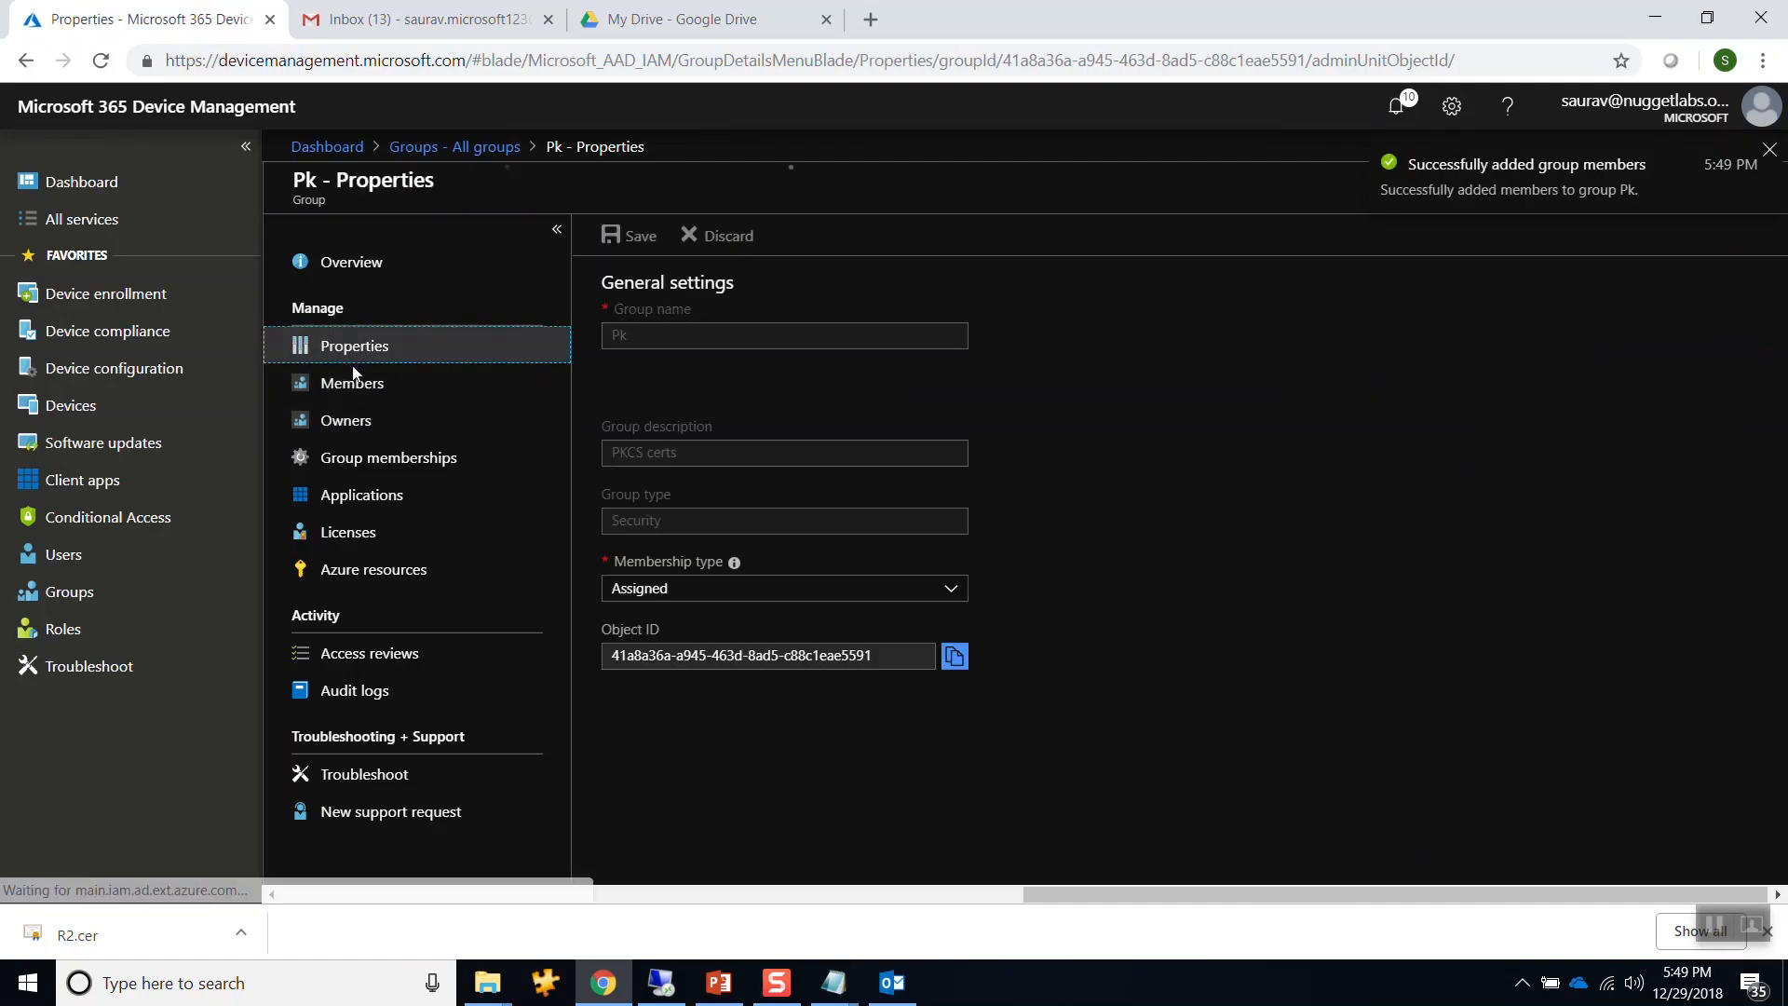
left_click(358, 388)
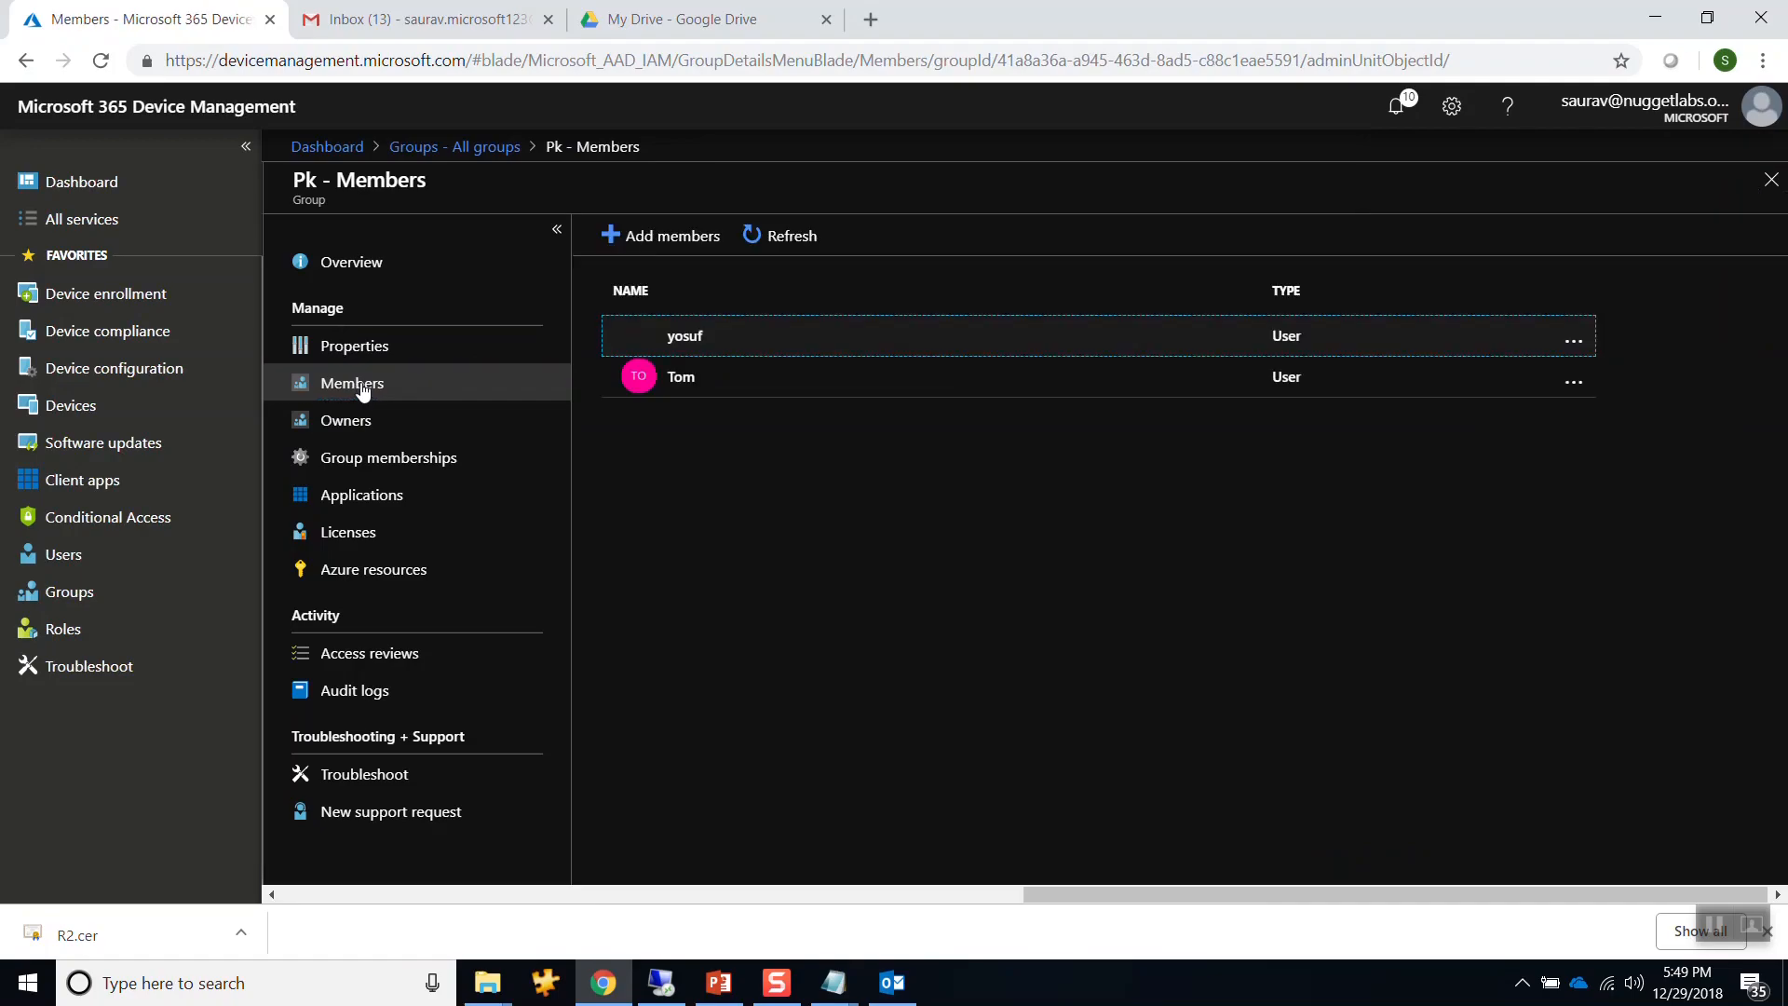
left_click(683, 376)
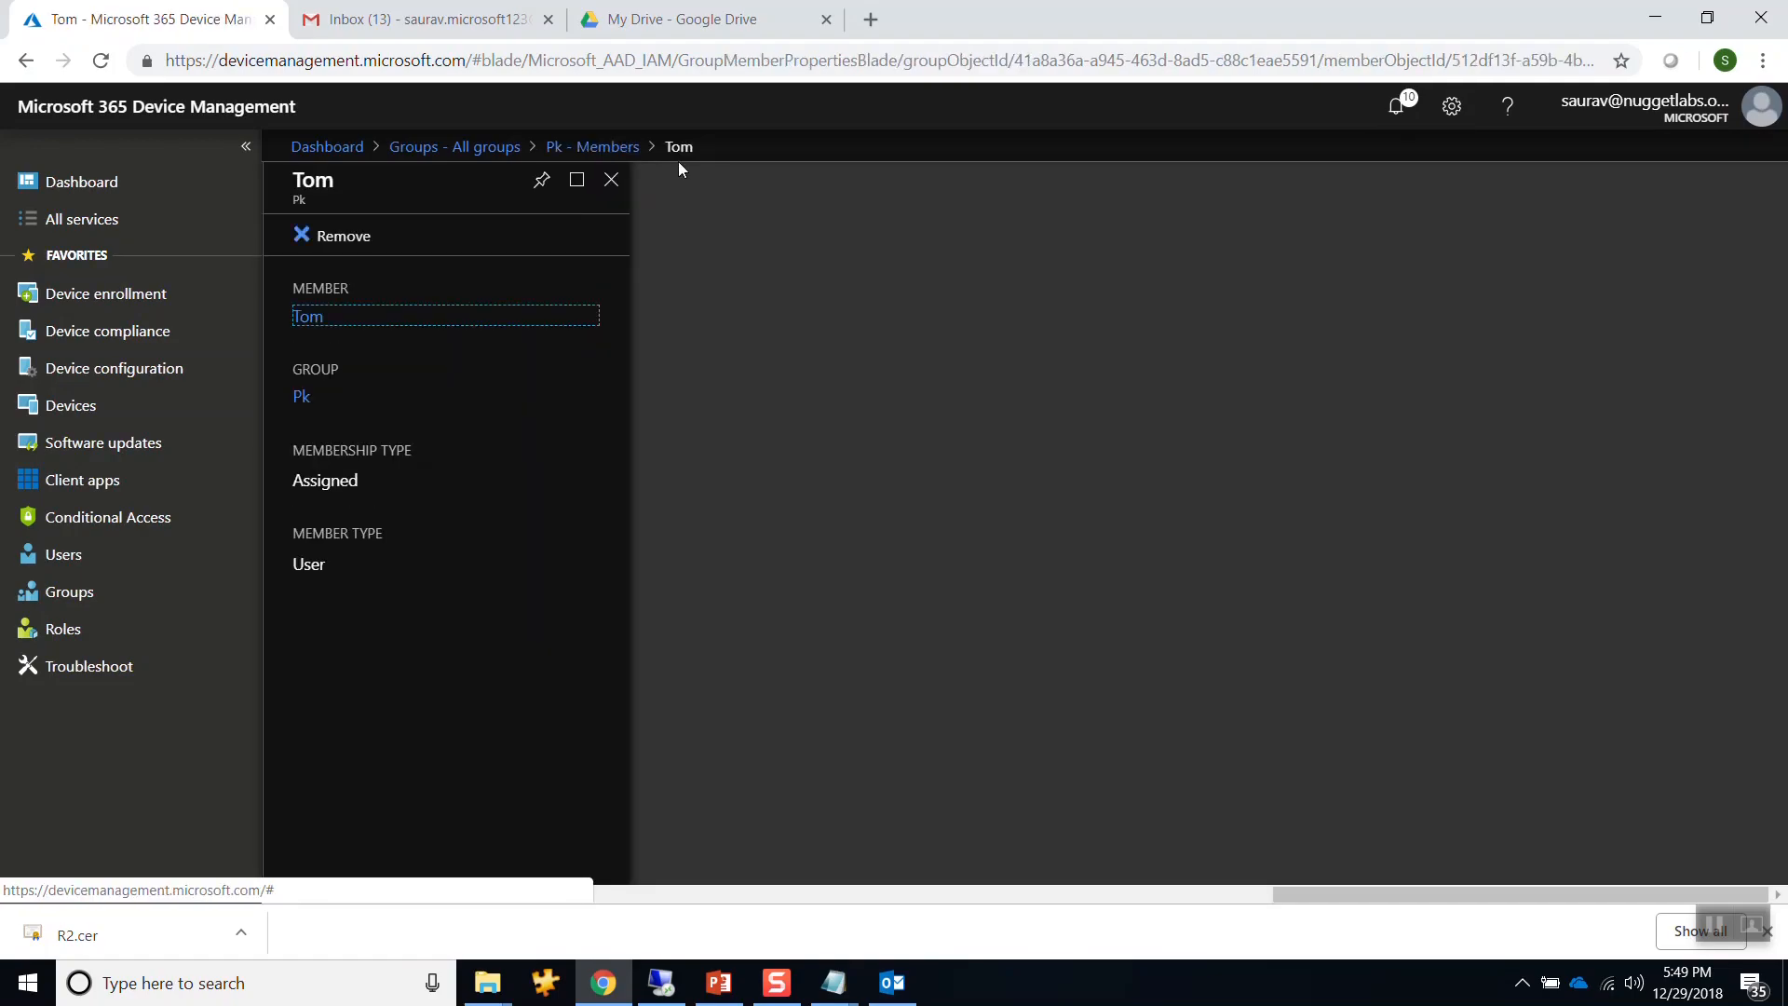
left_click(611, 178)
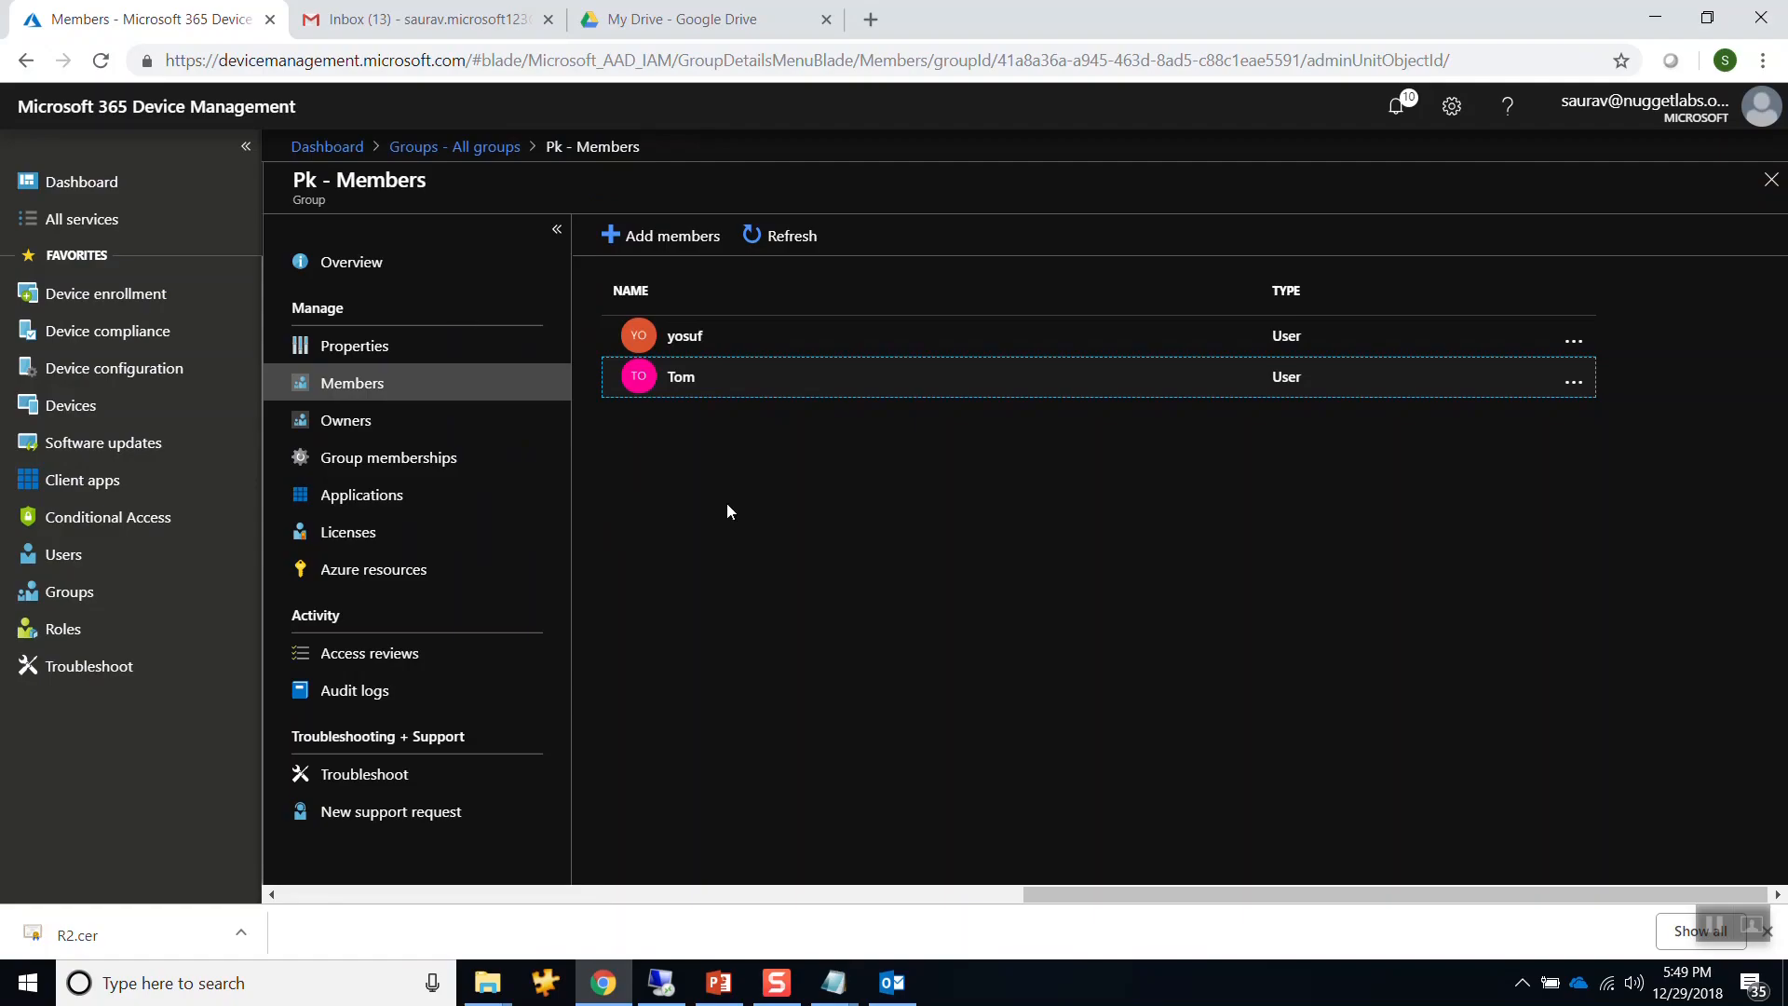
left_click(667, 981)
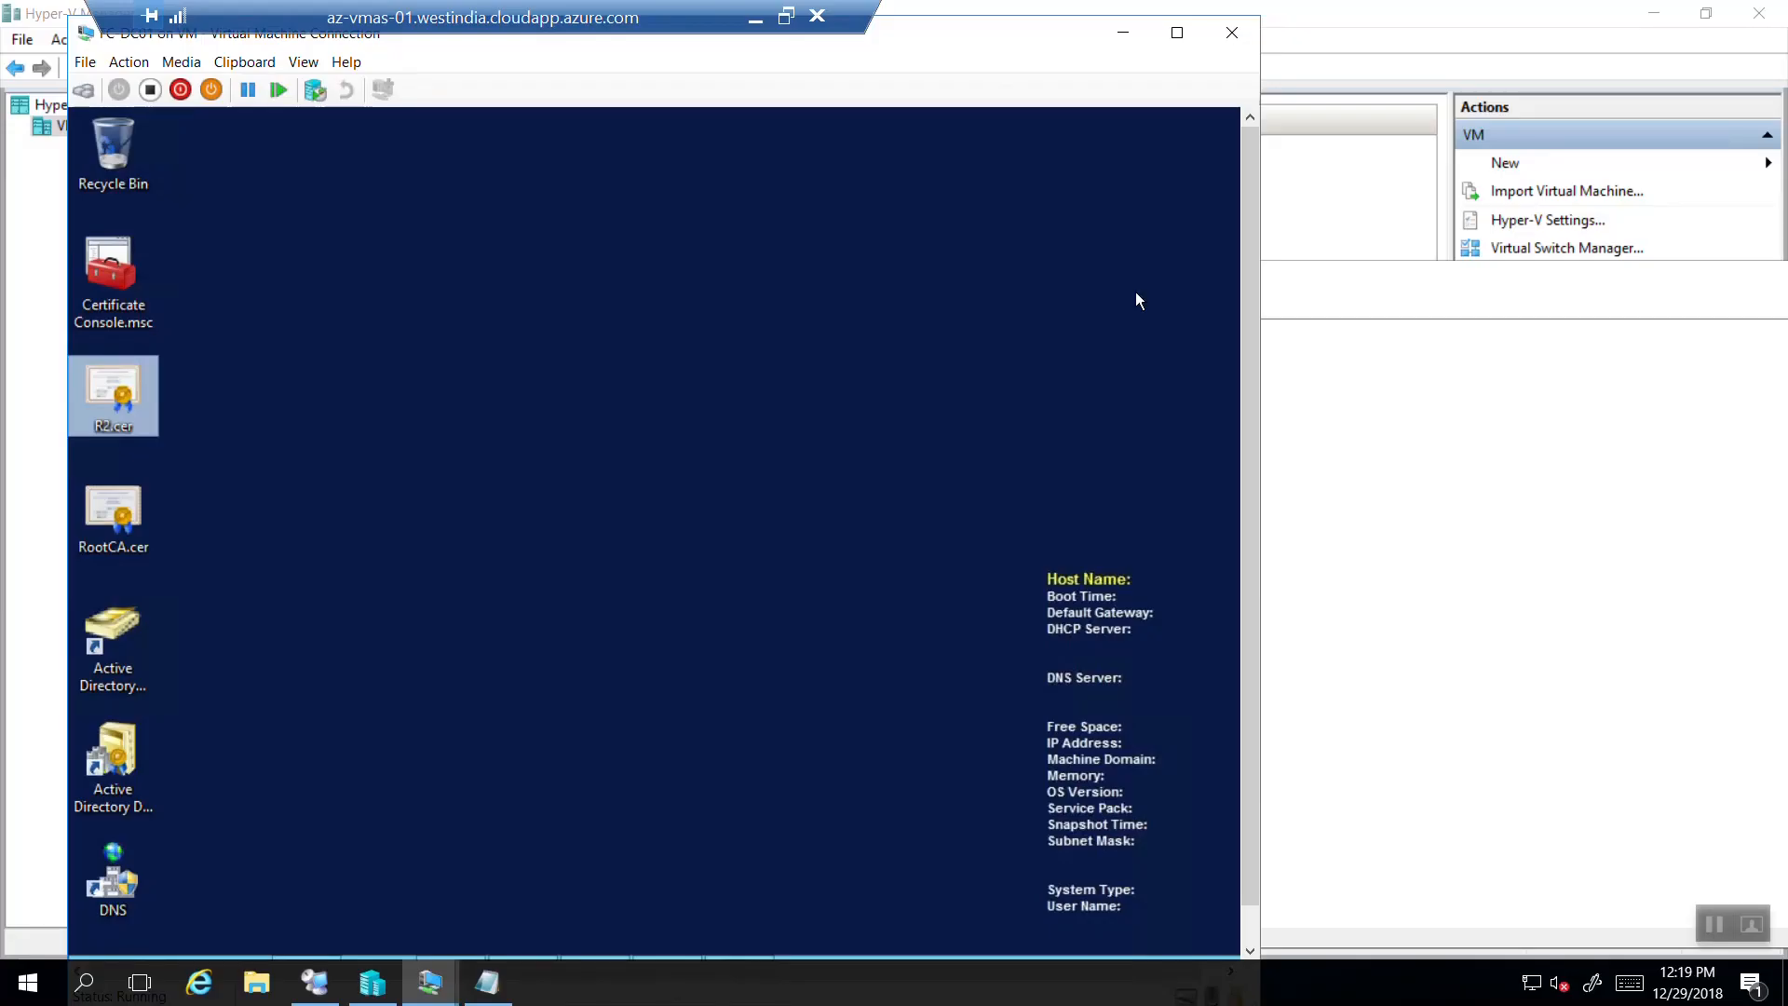
Start the CL01-W10 virtual machine and connect to its console.
left_click(1124, 31)
left_click(564, 279)
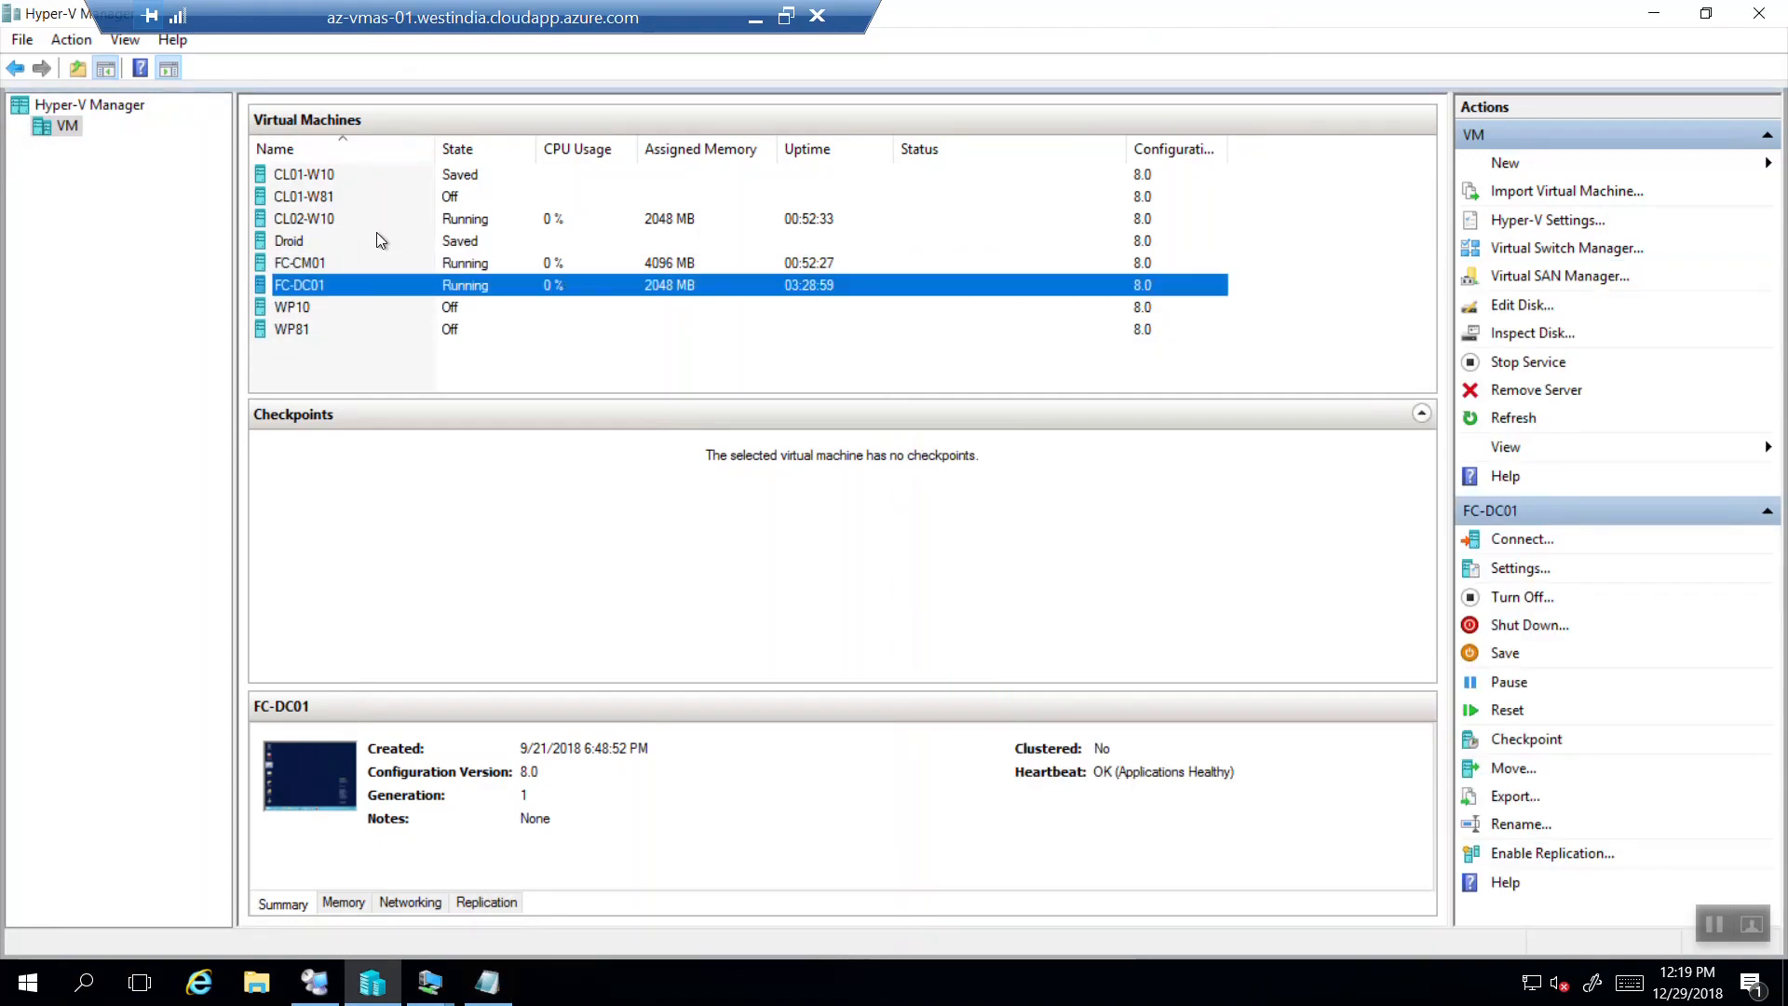
left_click(350, 180)
right_click(351, 180)
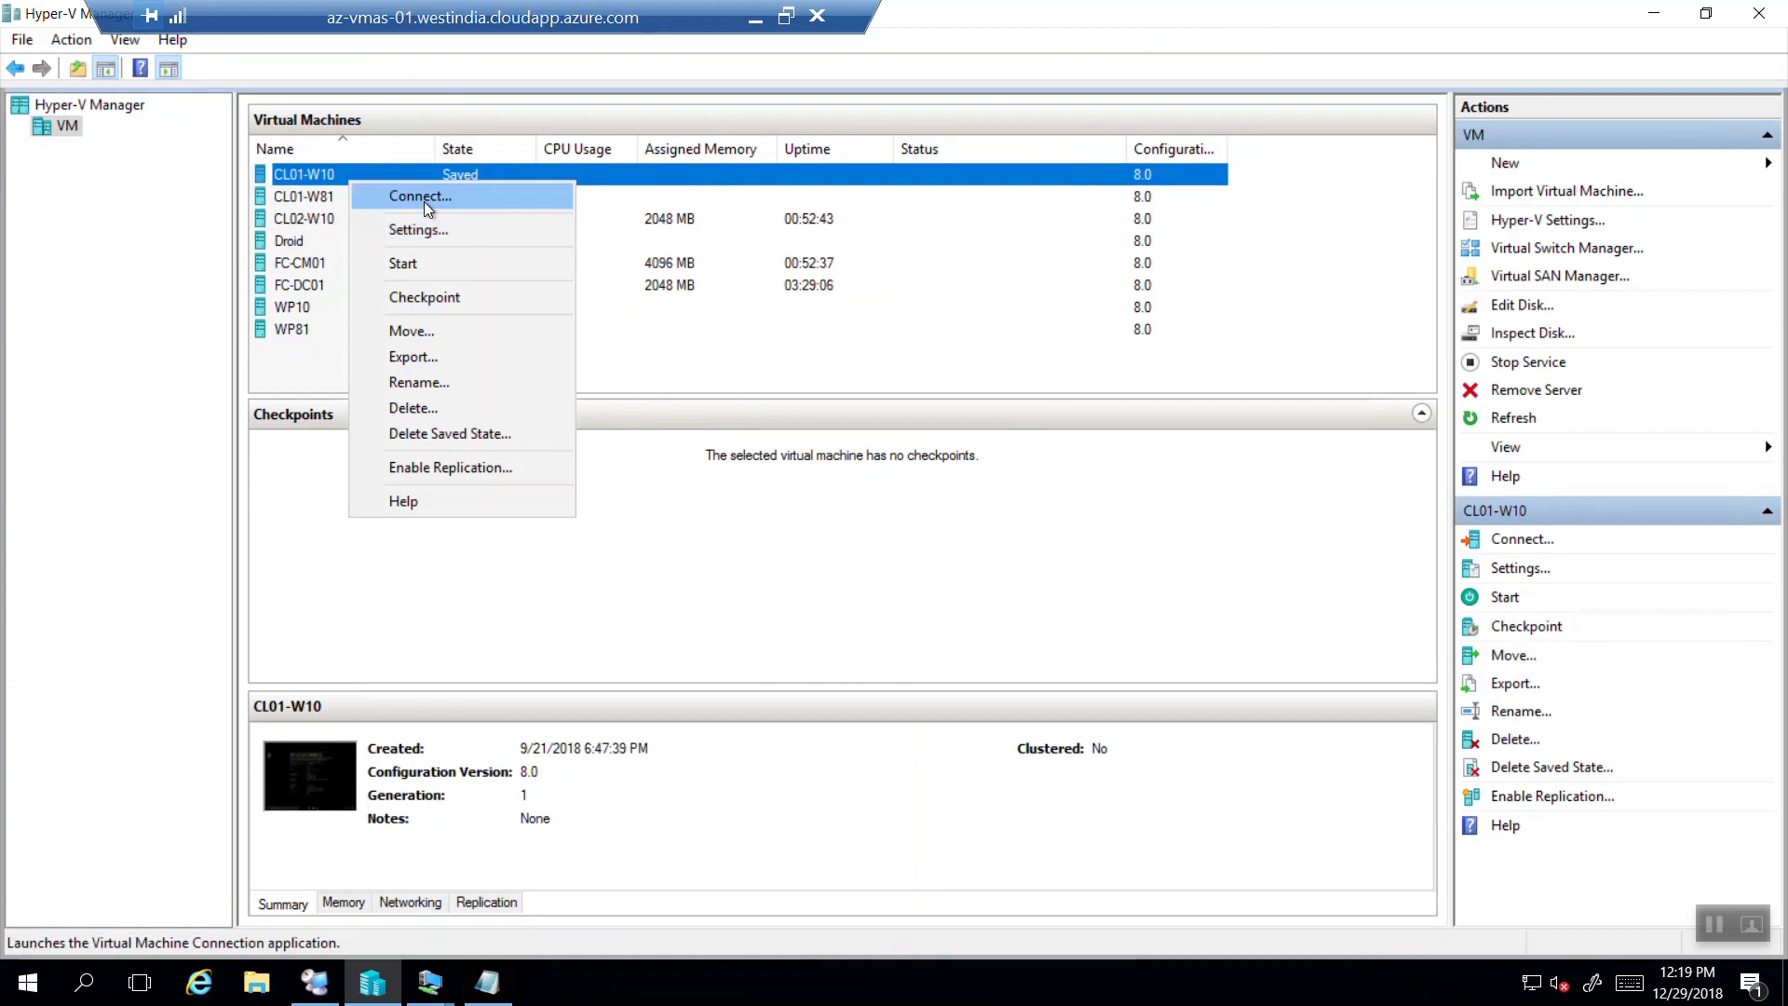
left_click(417, 263)
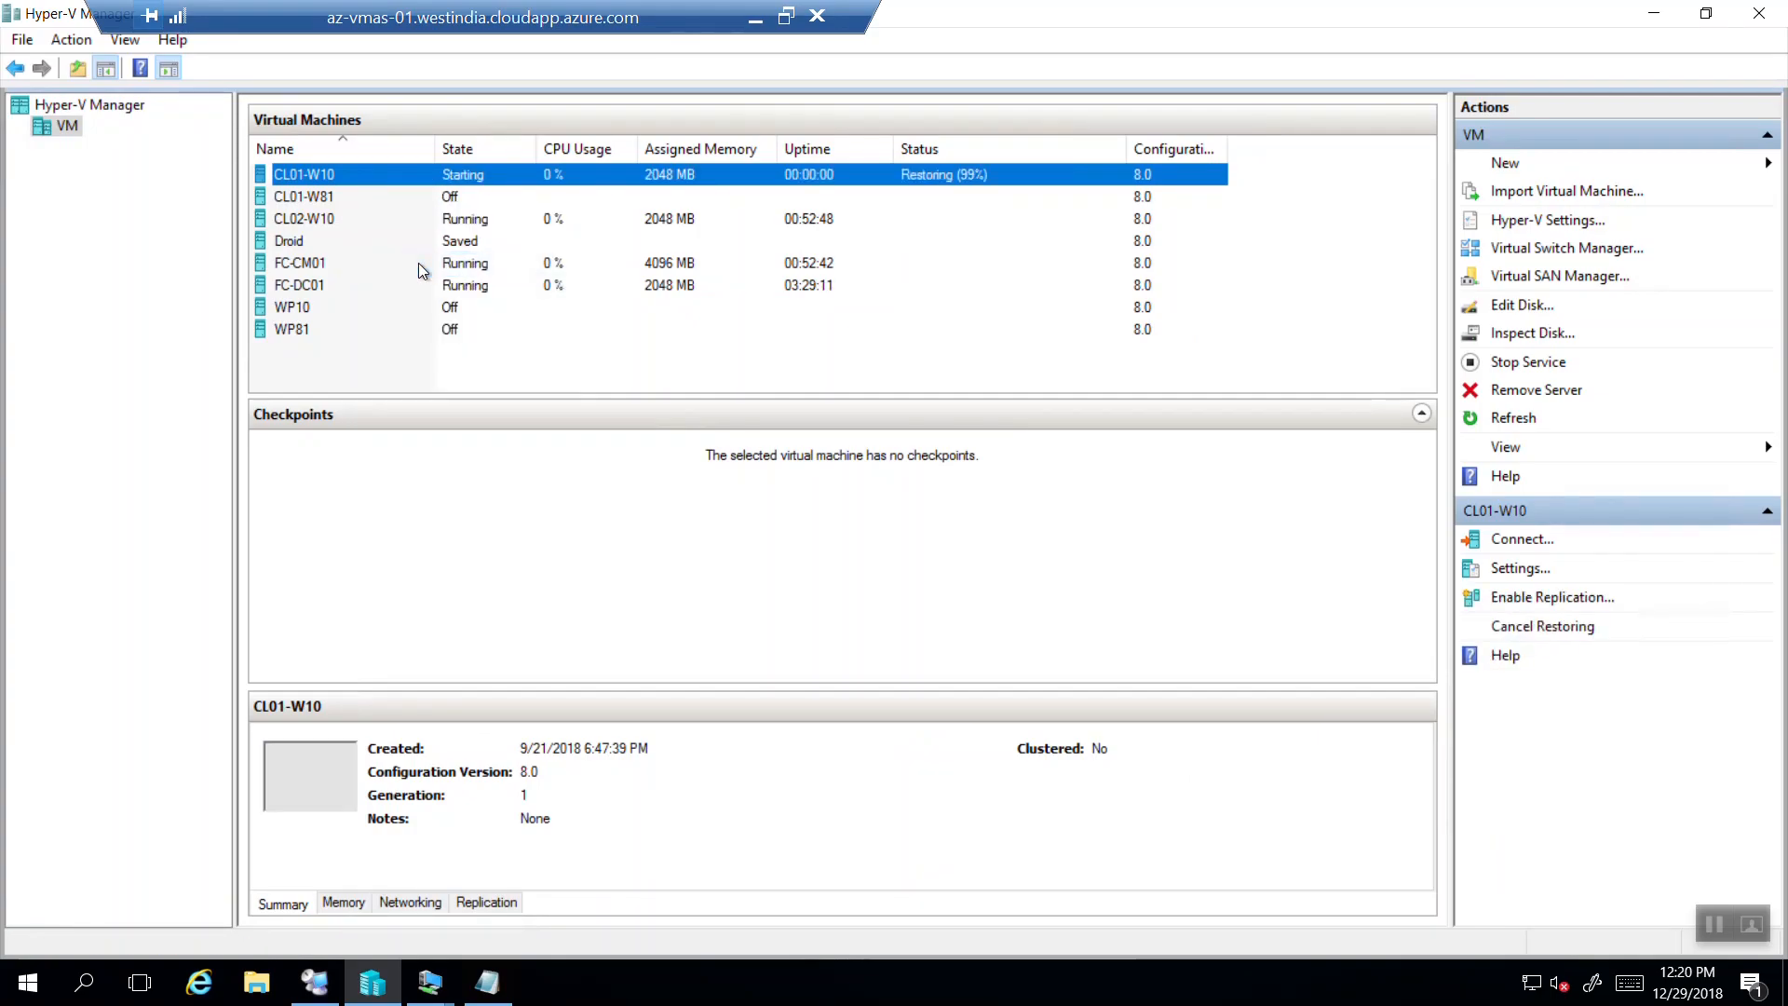
right_click(416, 176)
left_click(449, 194)
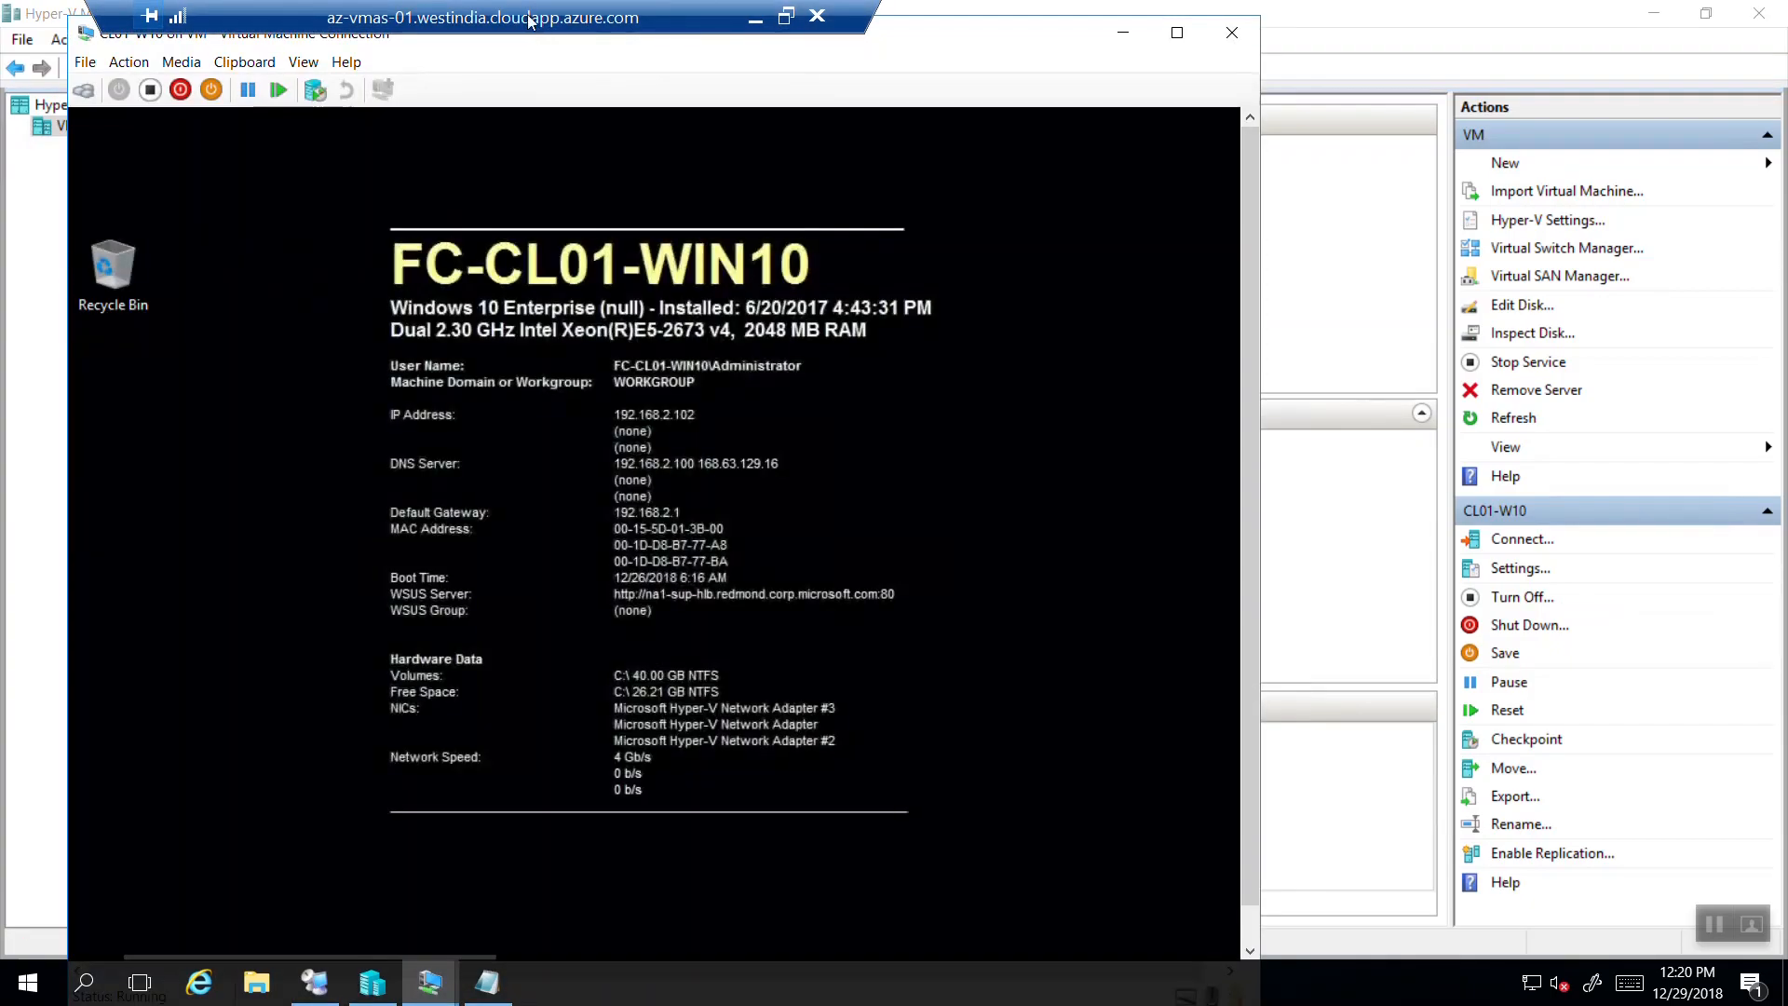
Check CL01-W10's Settings > Accounts > Access work or school page, then minimize its window.
left_click_drag(1254, 238, 1247, 483)
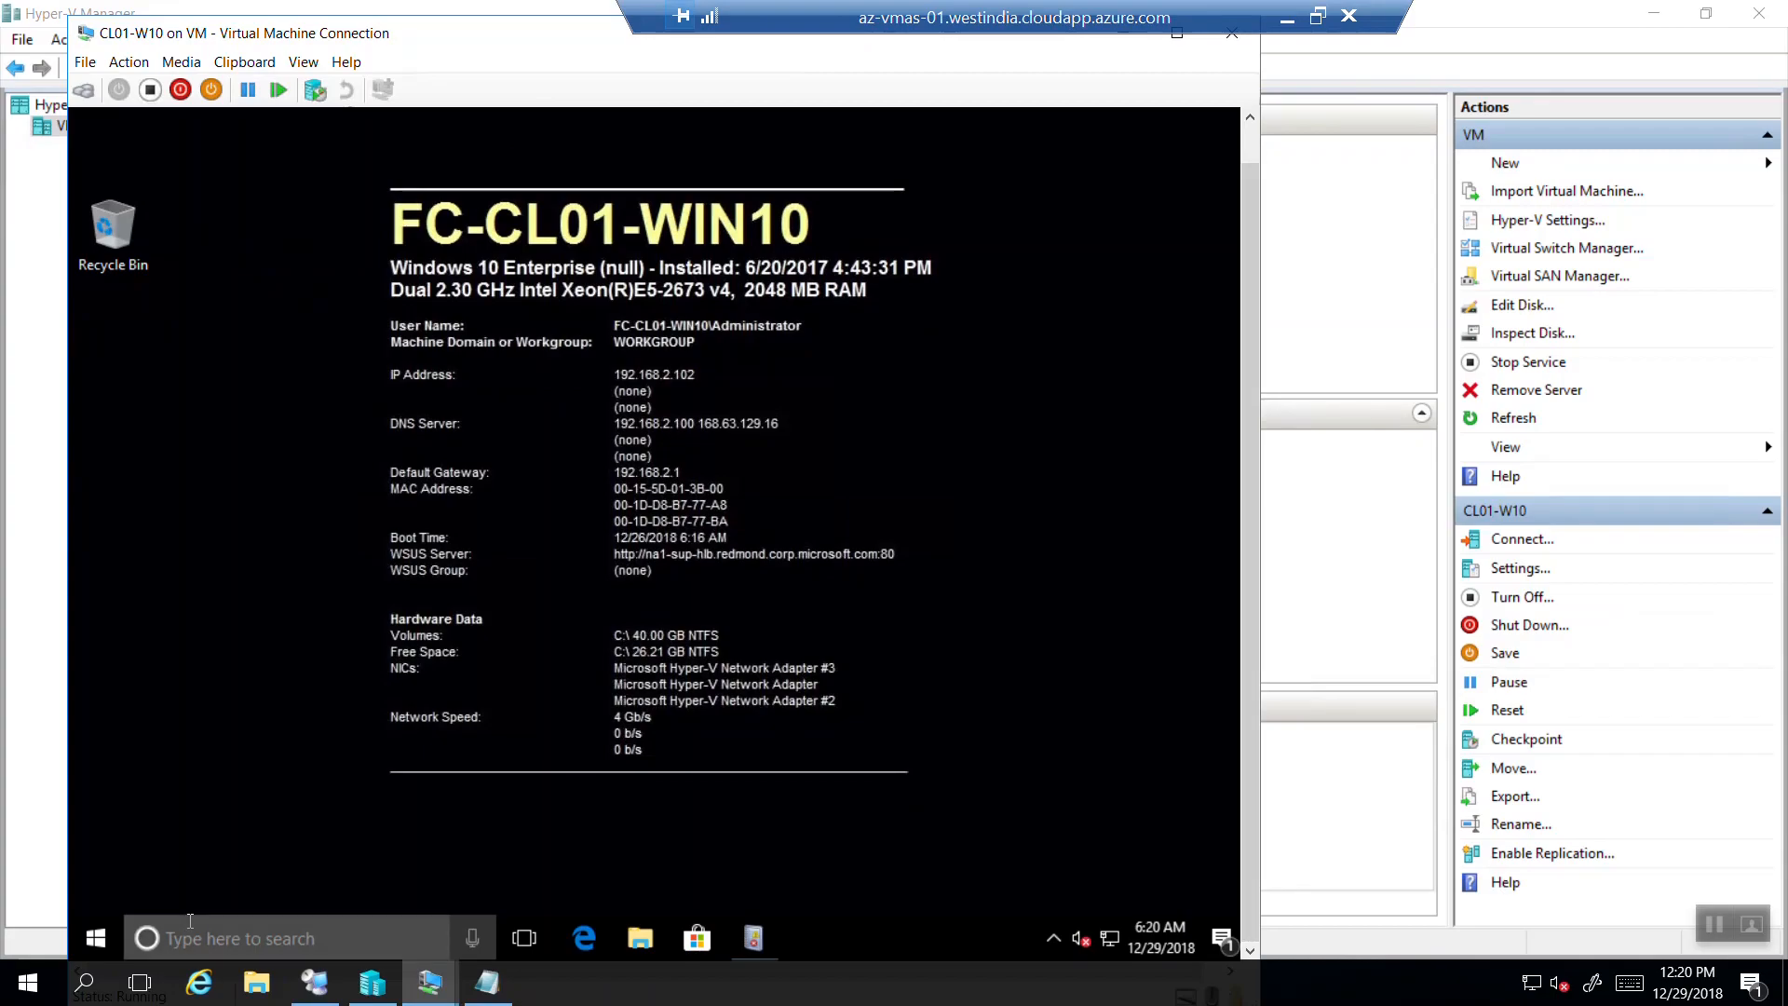
left_click(97, 937)
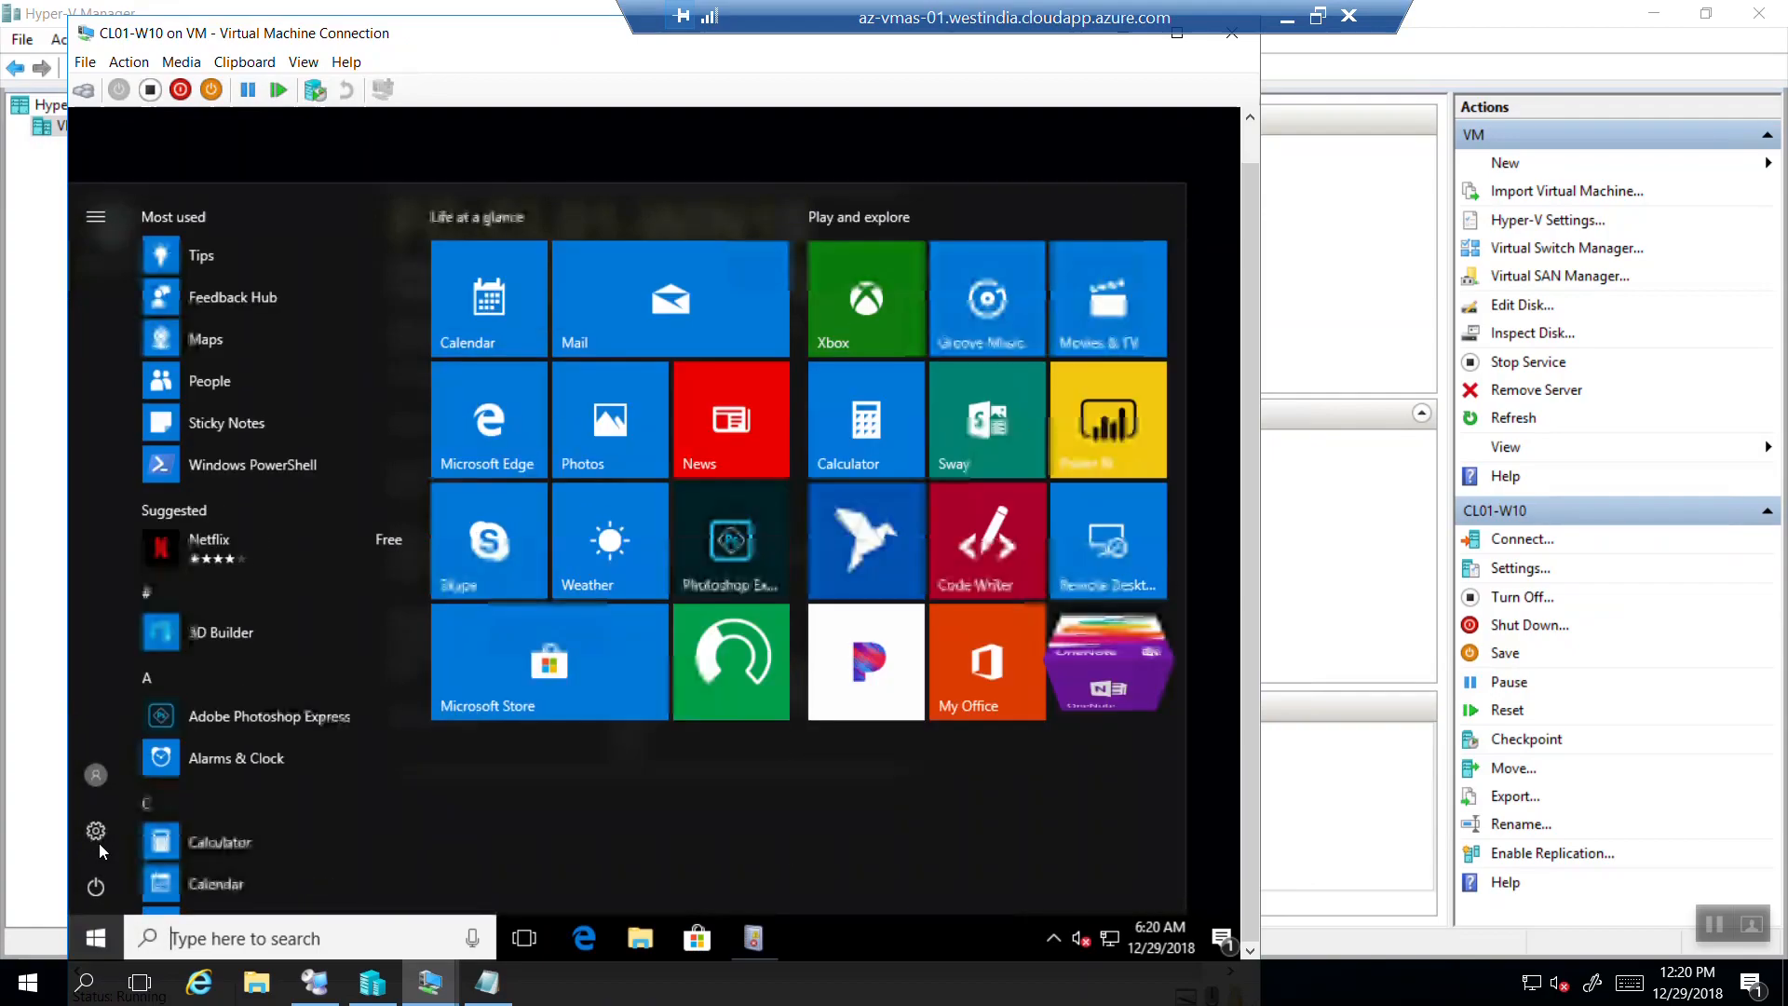
left_click(97, 839)
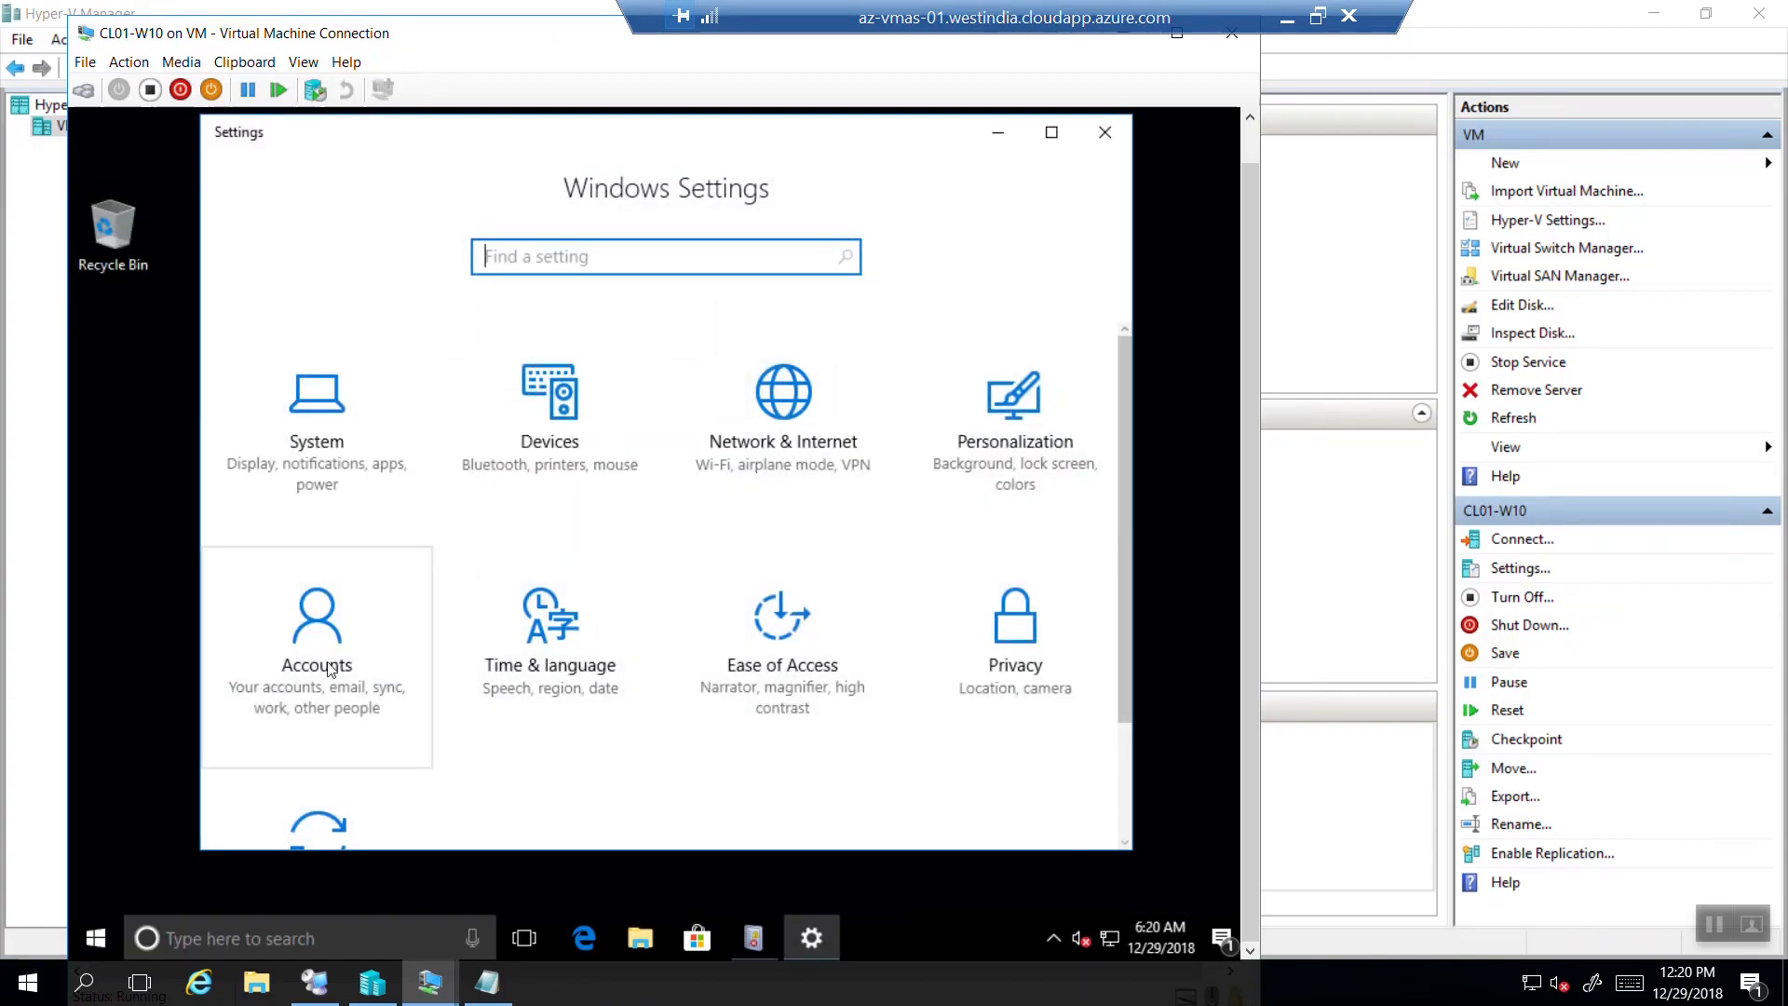
left_click(329, 669)
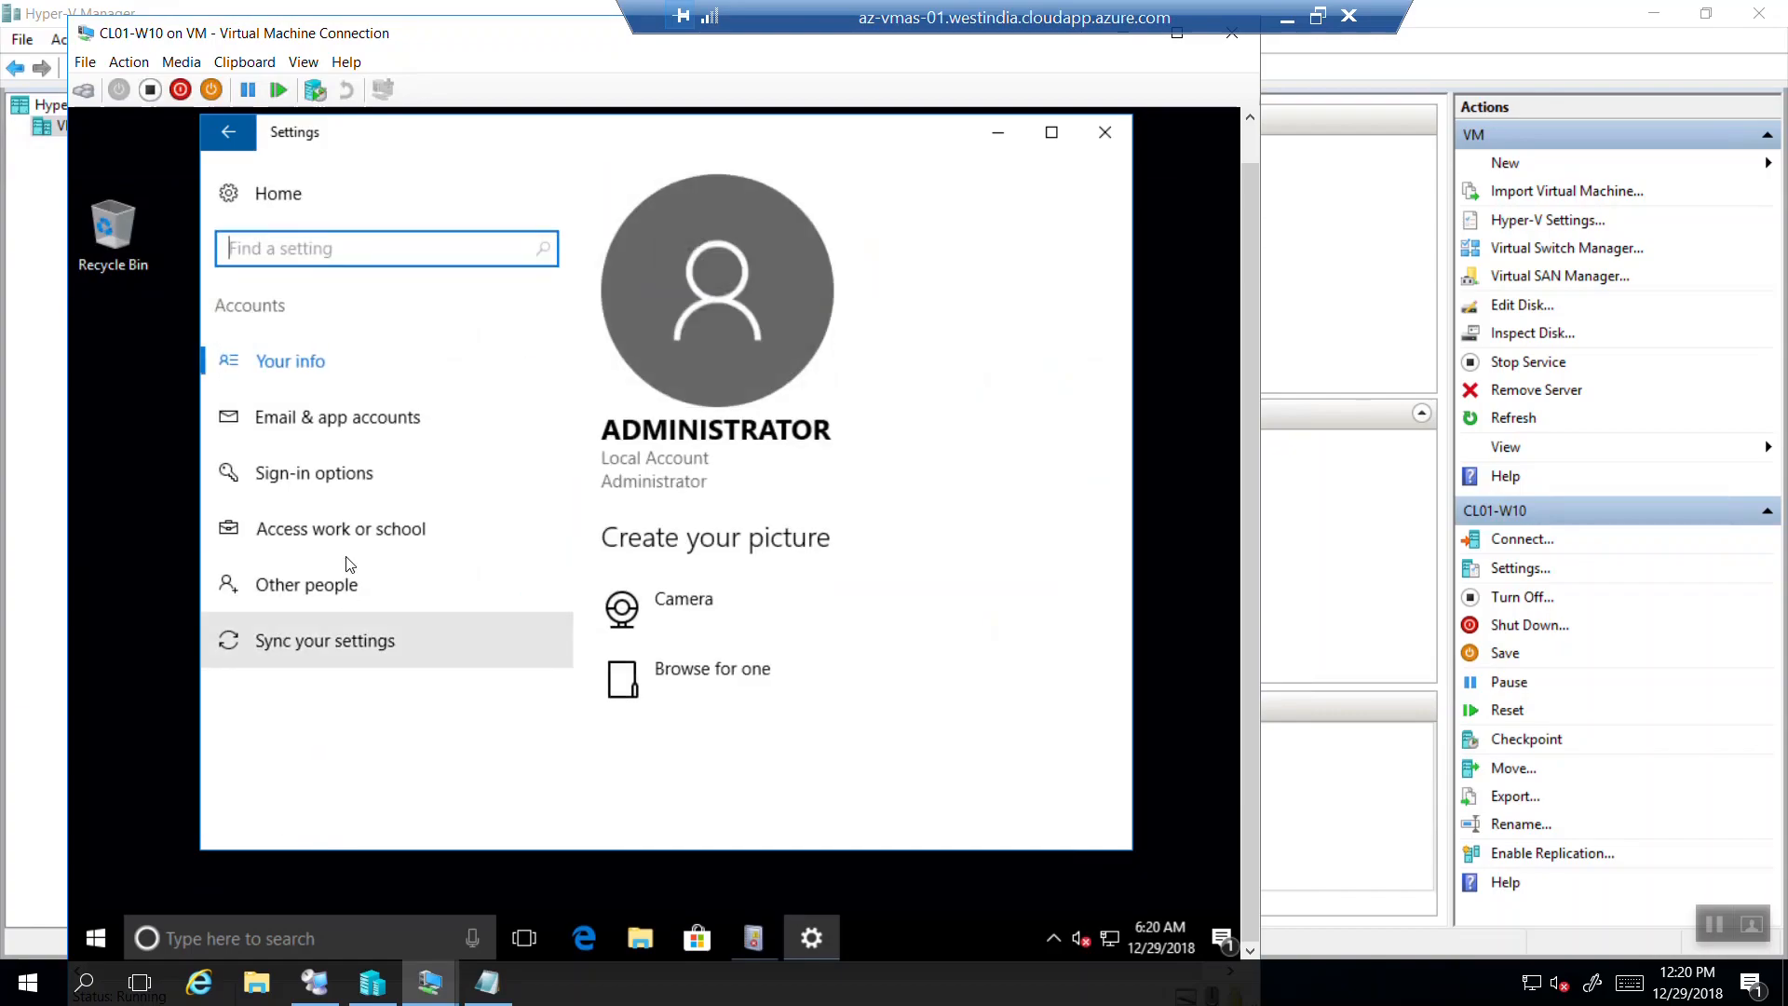
left_click(400, 511)
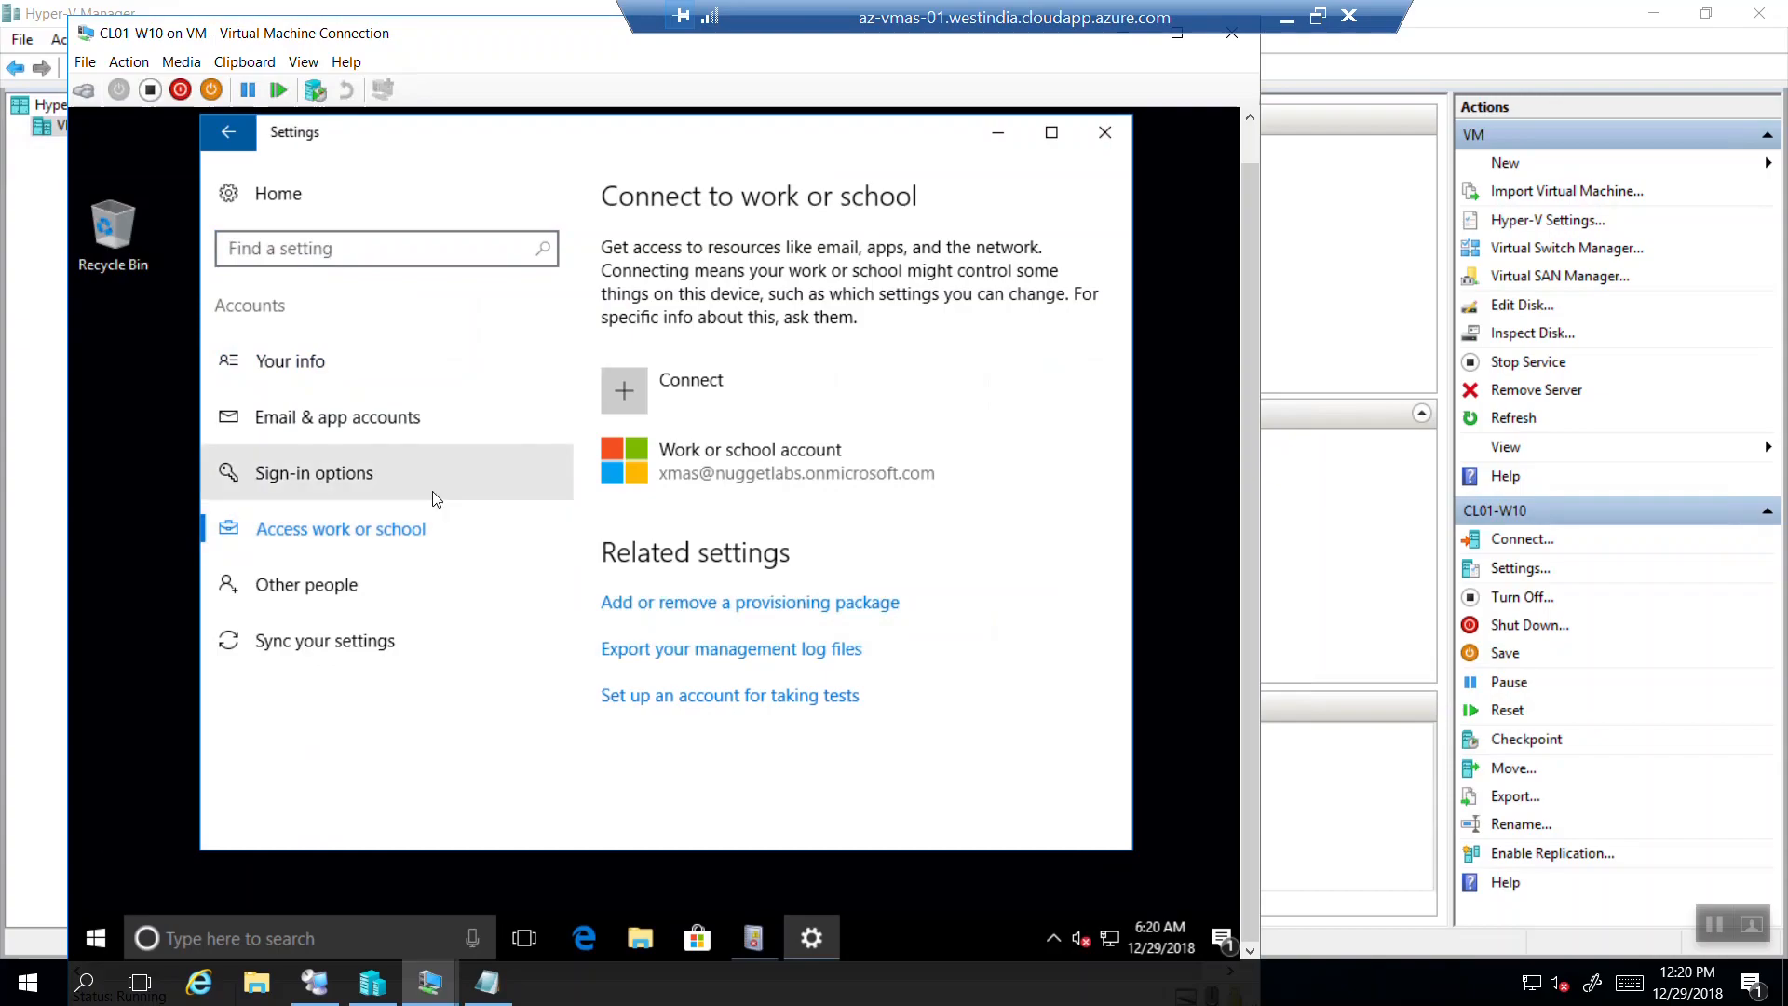
left_click_drag(1087, 17, 768, 16)
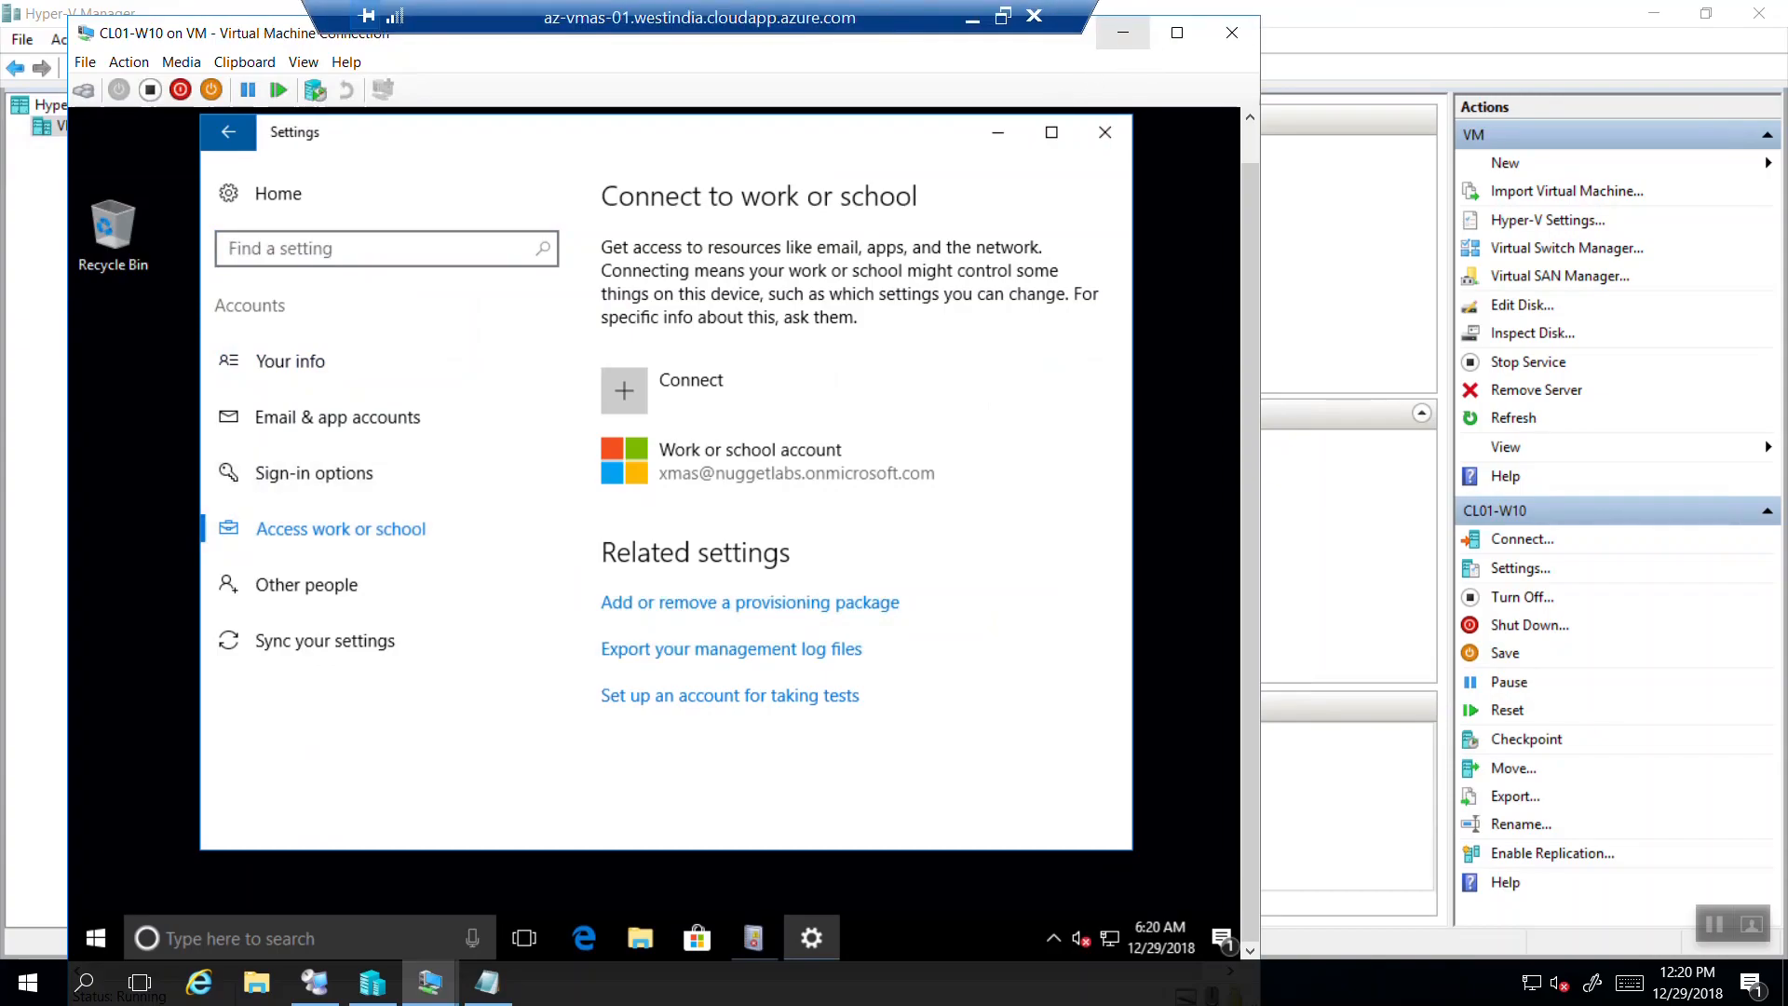
left_click(1127, 36)
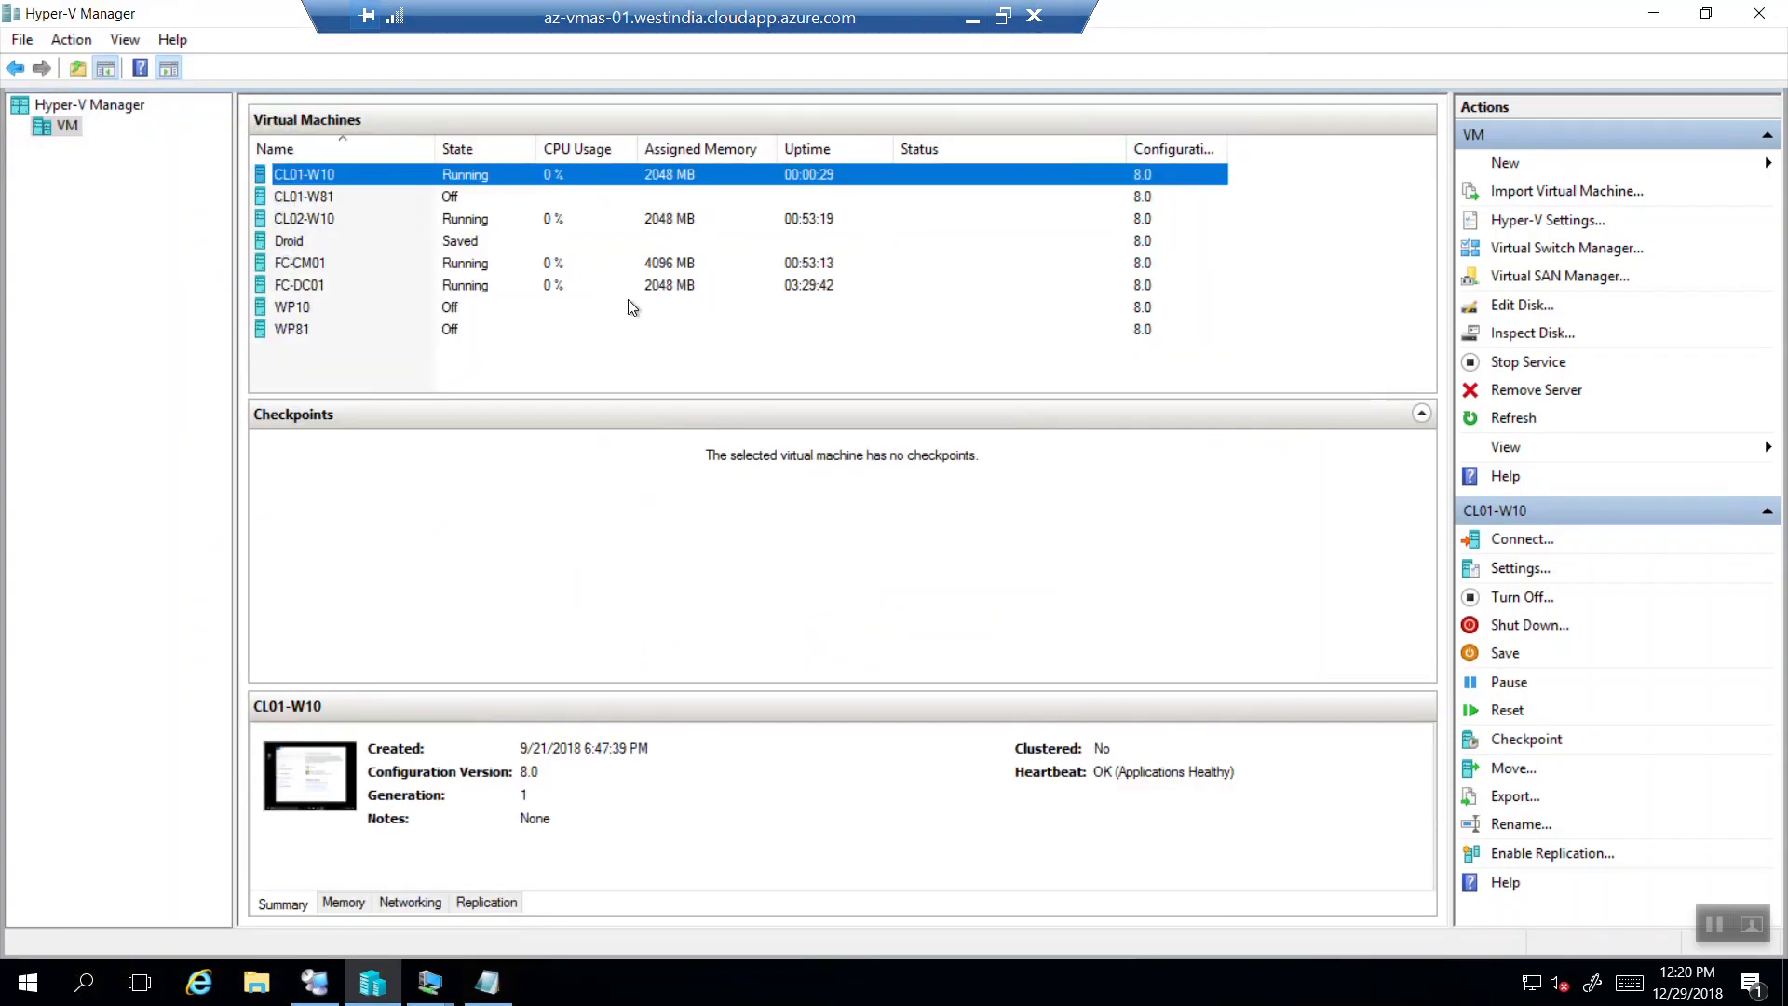
Save the state of CL01-W10 and connect to the CL02-W10 console.
left_click(354, 227)
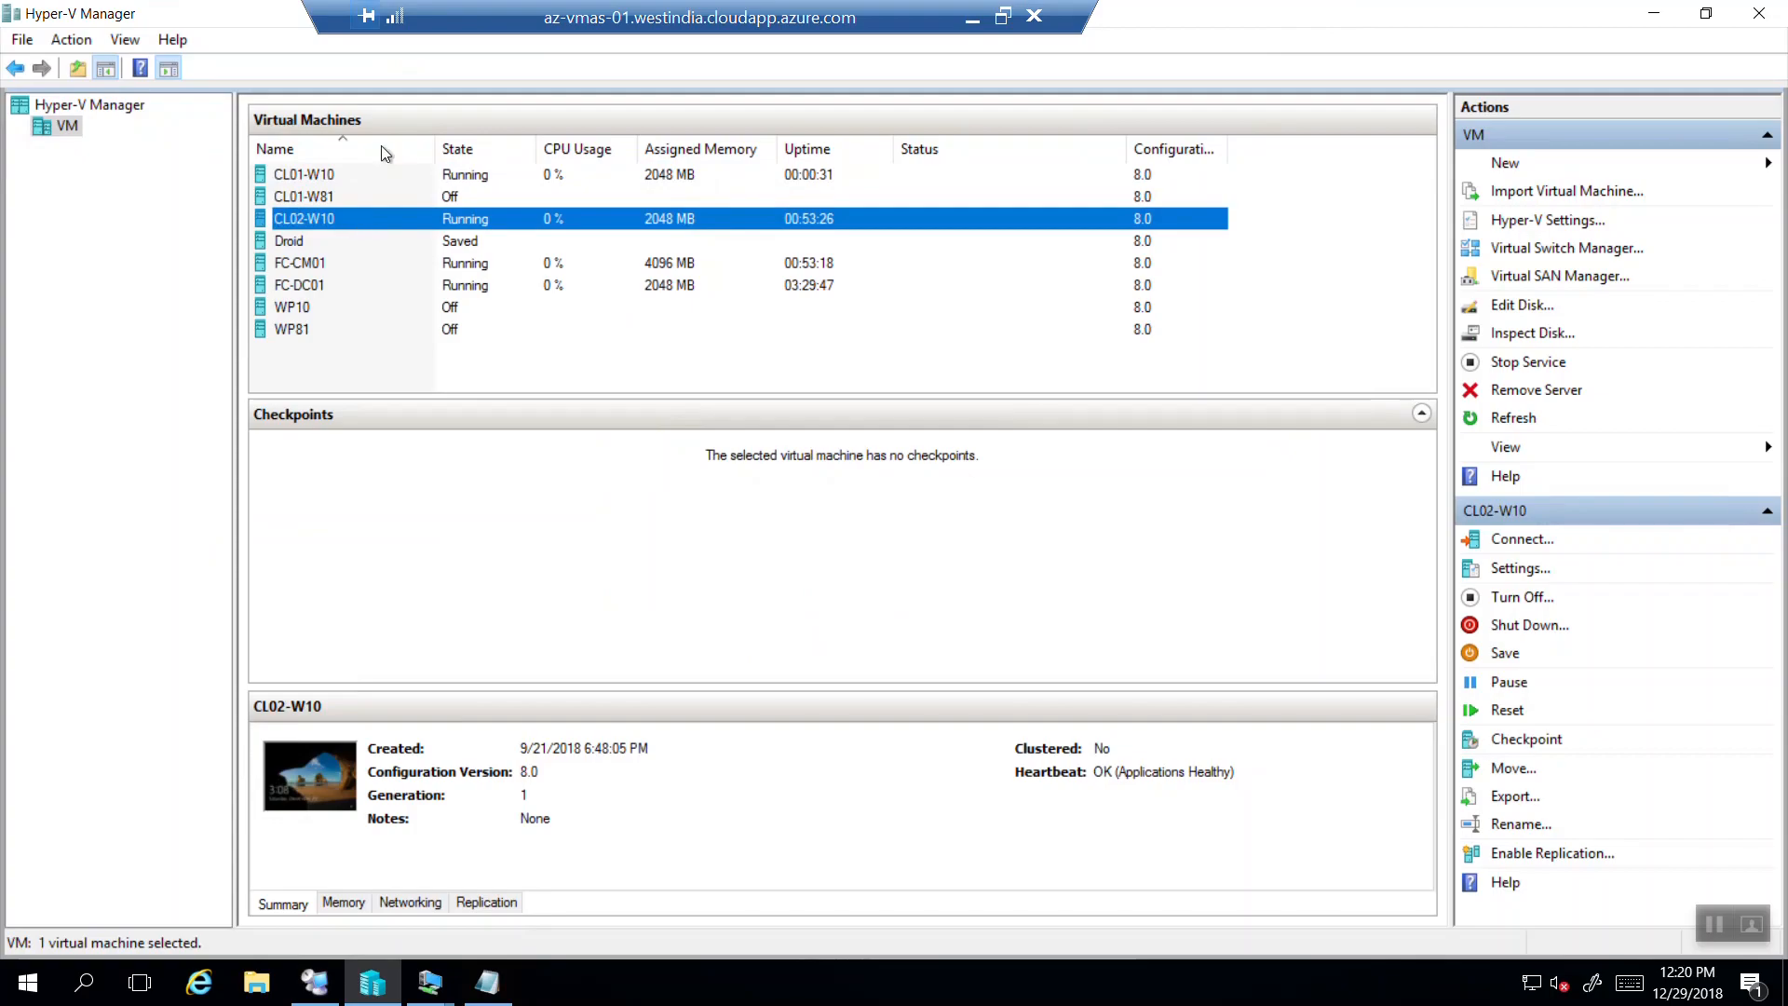
left_click(317, 172)
right_click(317, 172)
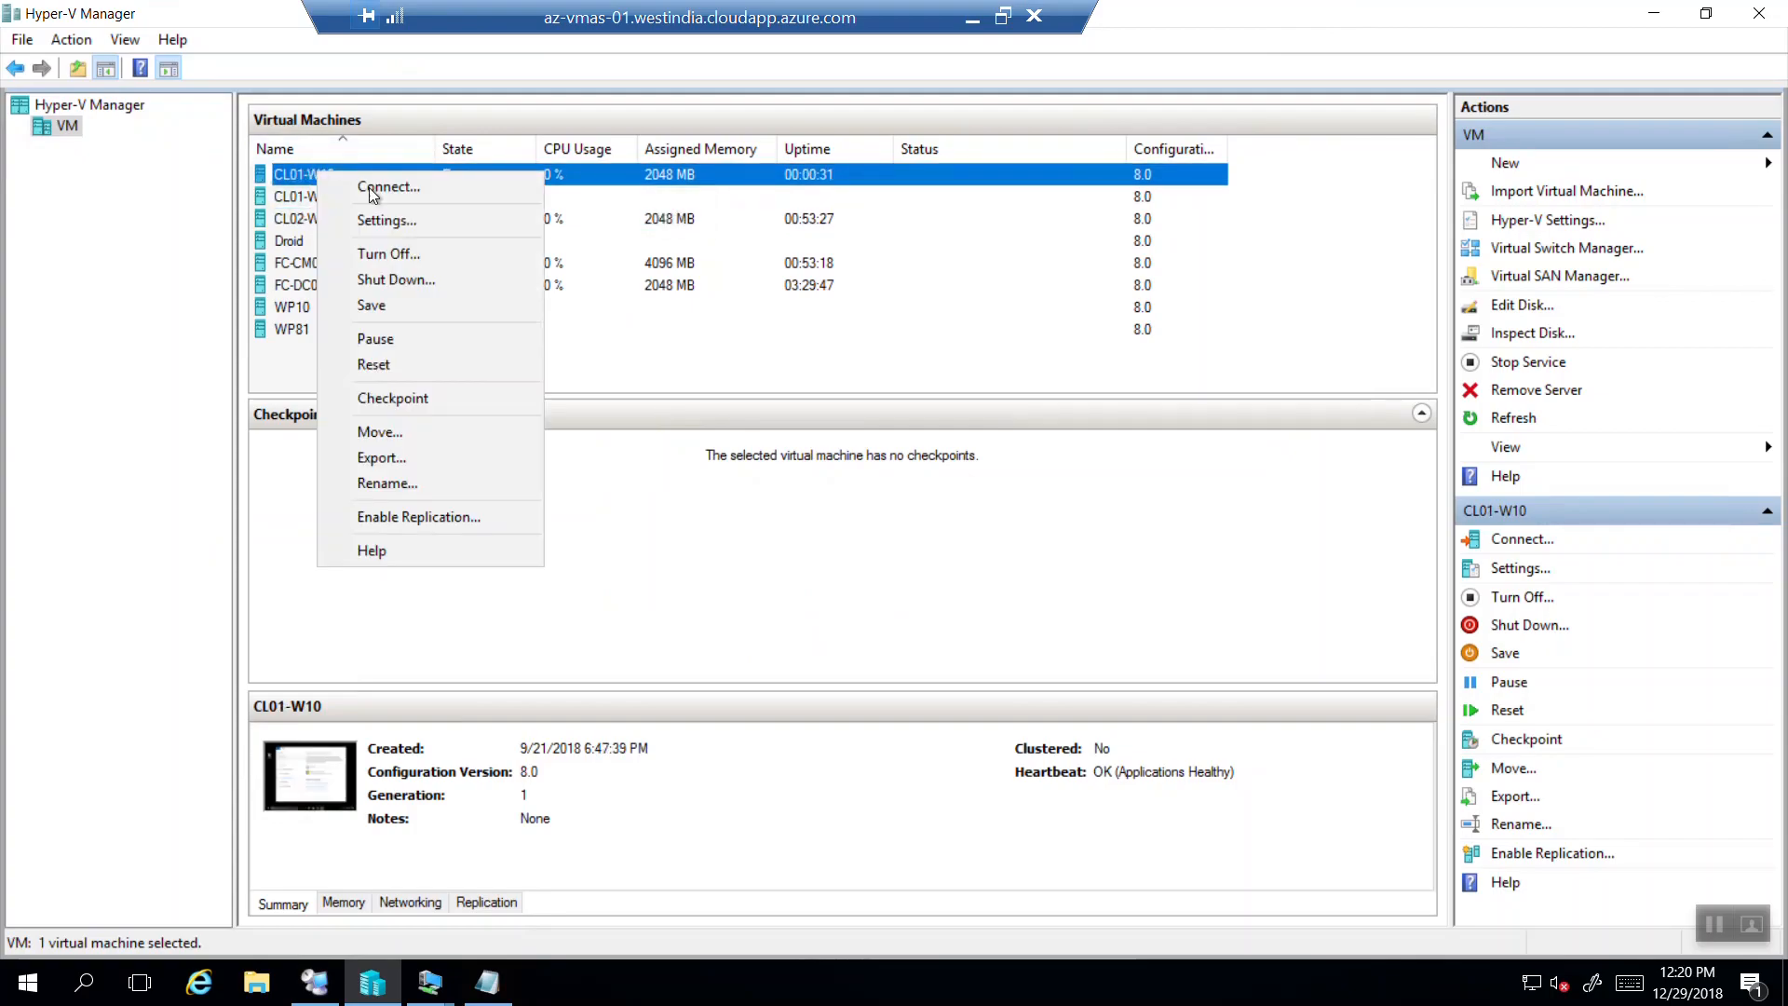
left_click(377, 306)
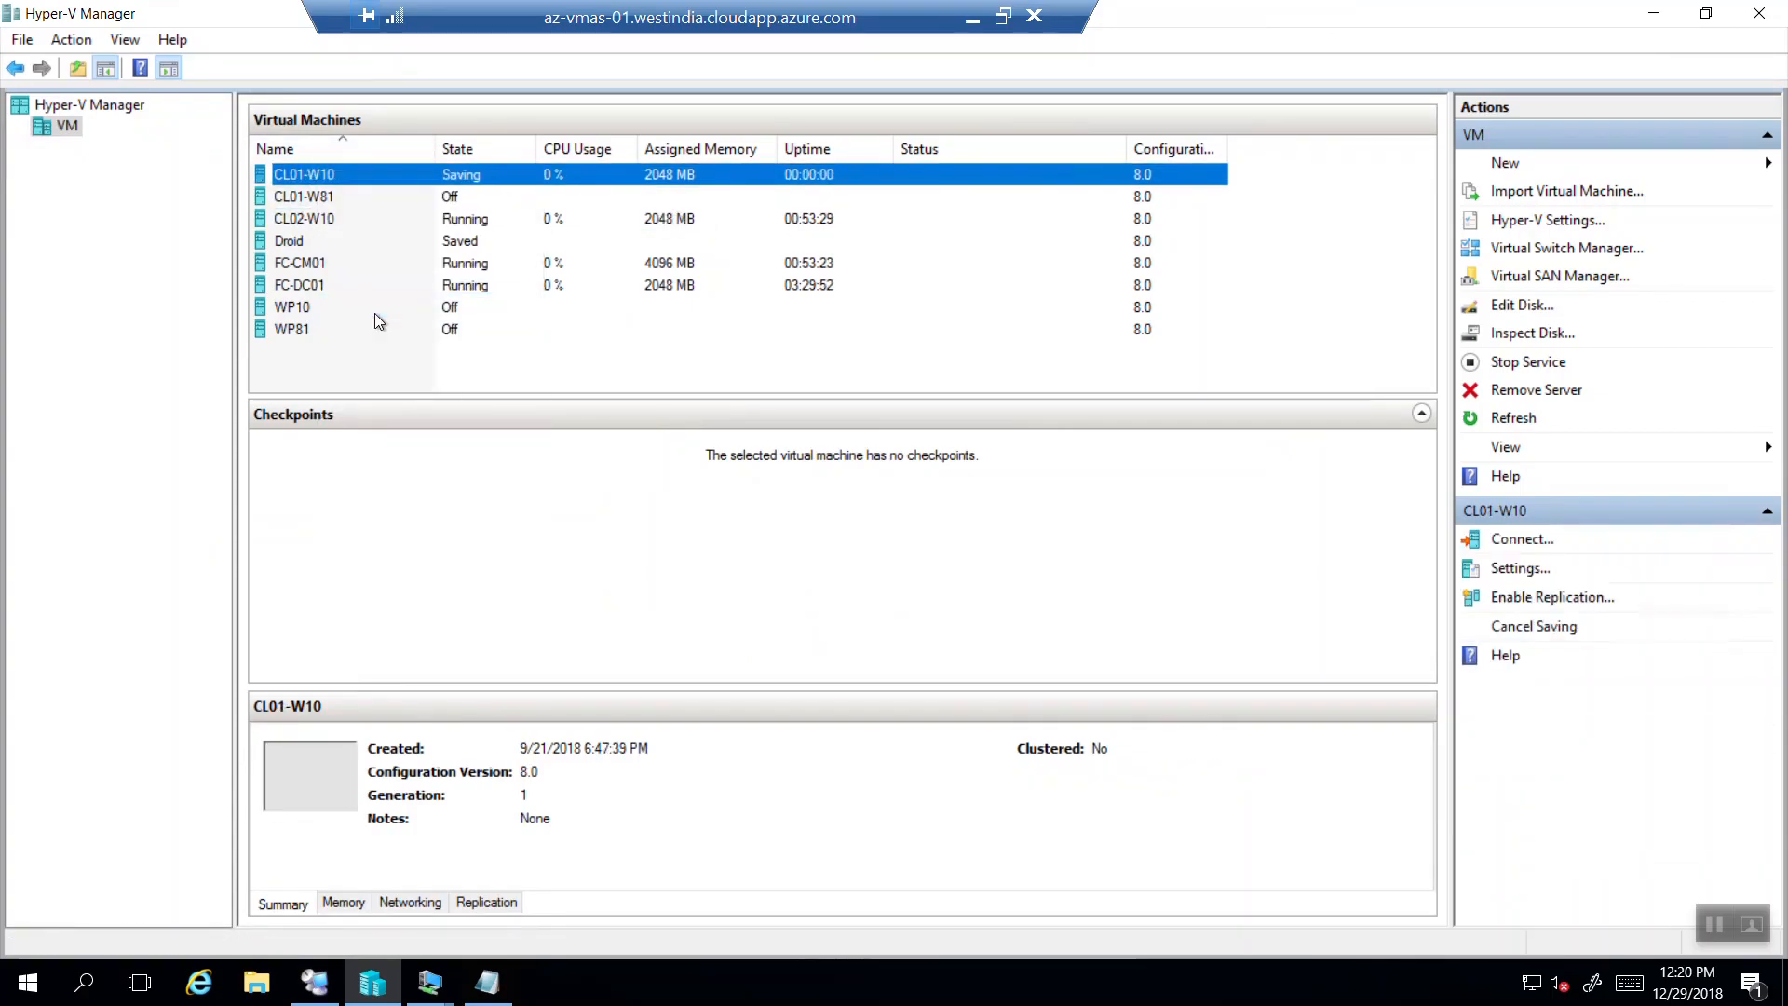
left_click(332, 217)
right_click(331, 216)
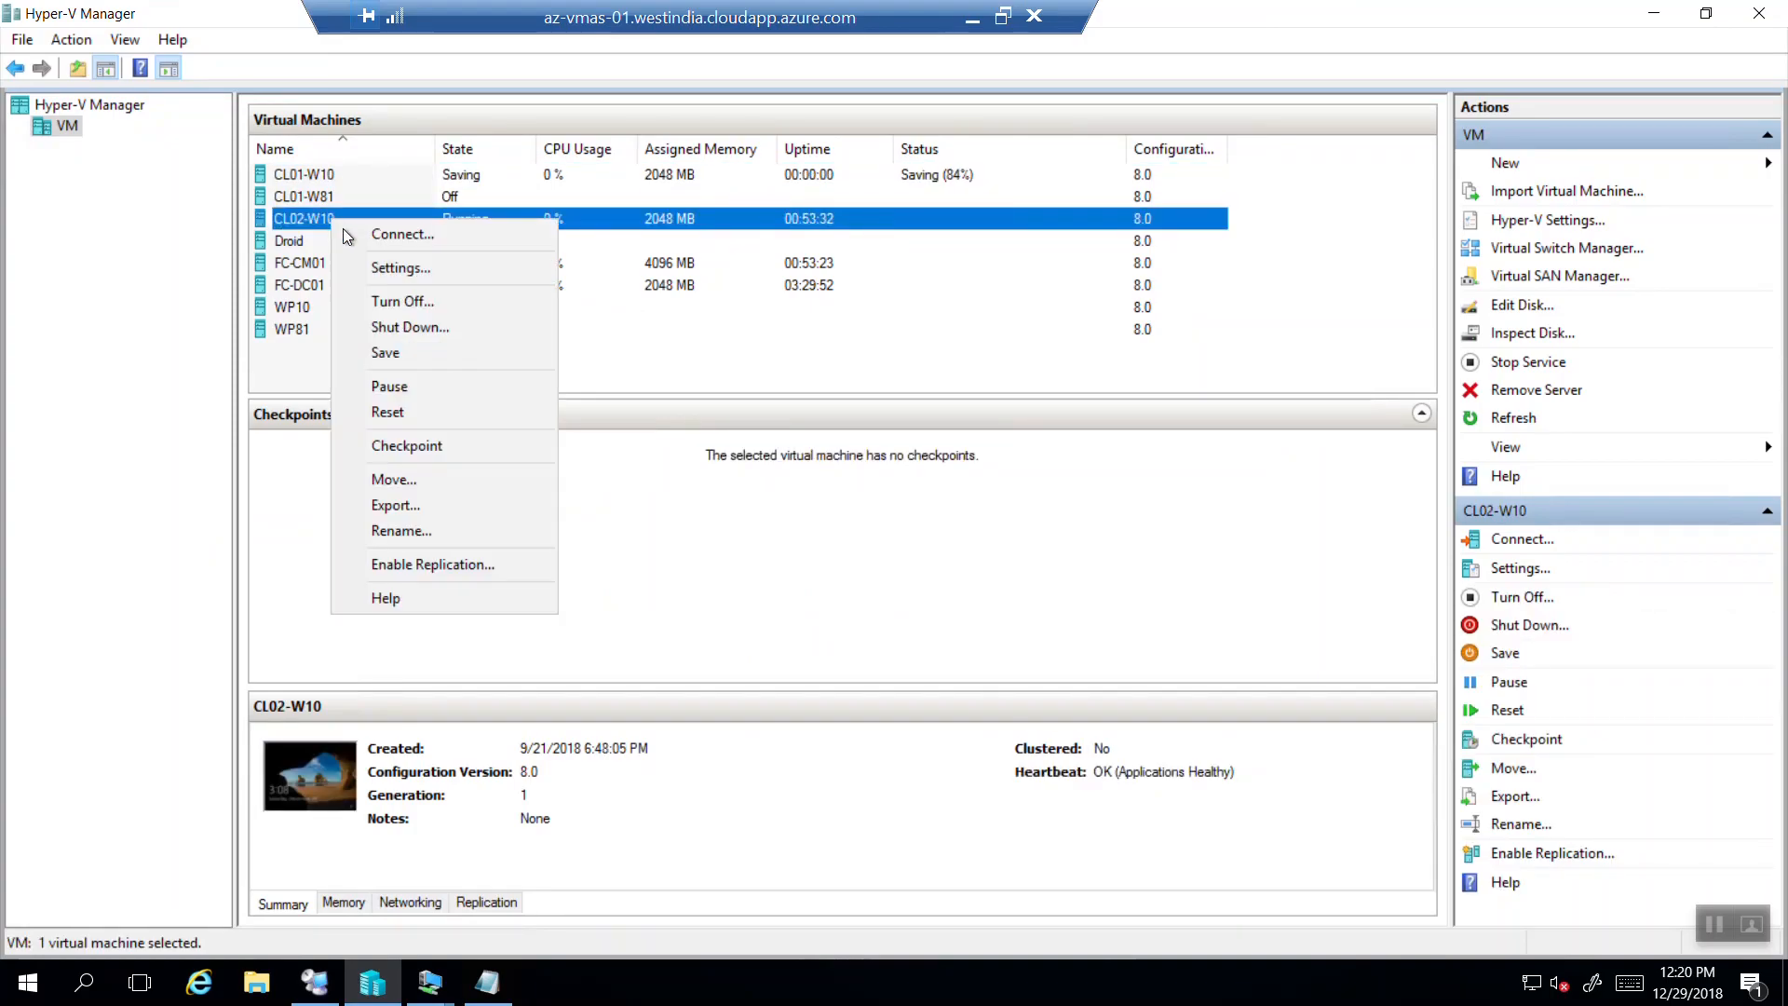
left_click(377, 235)
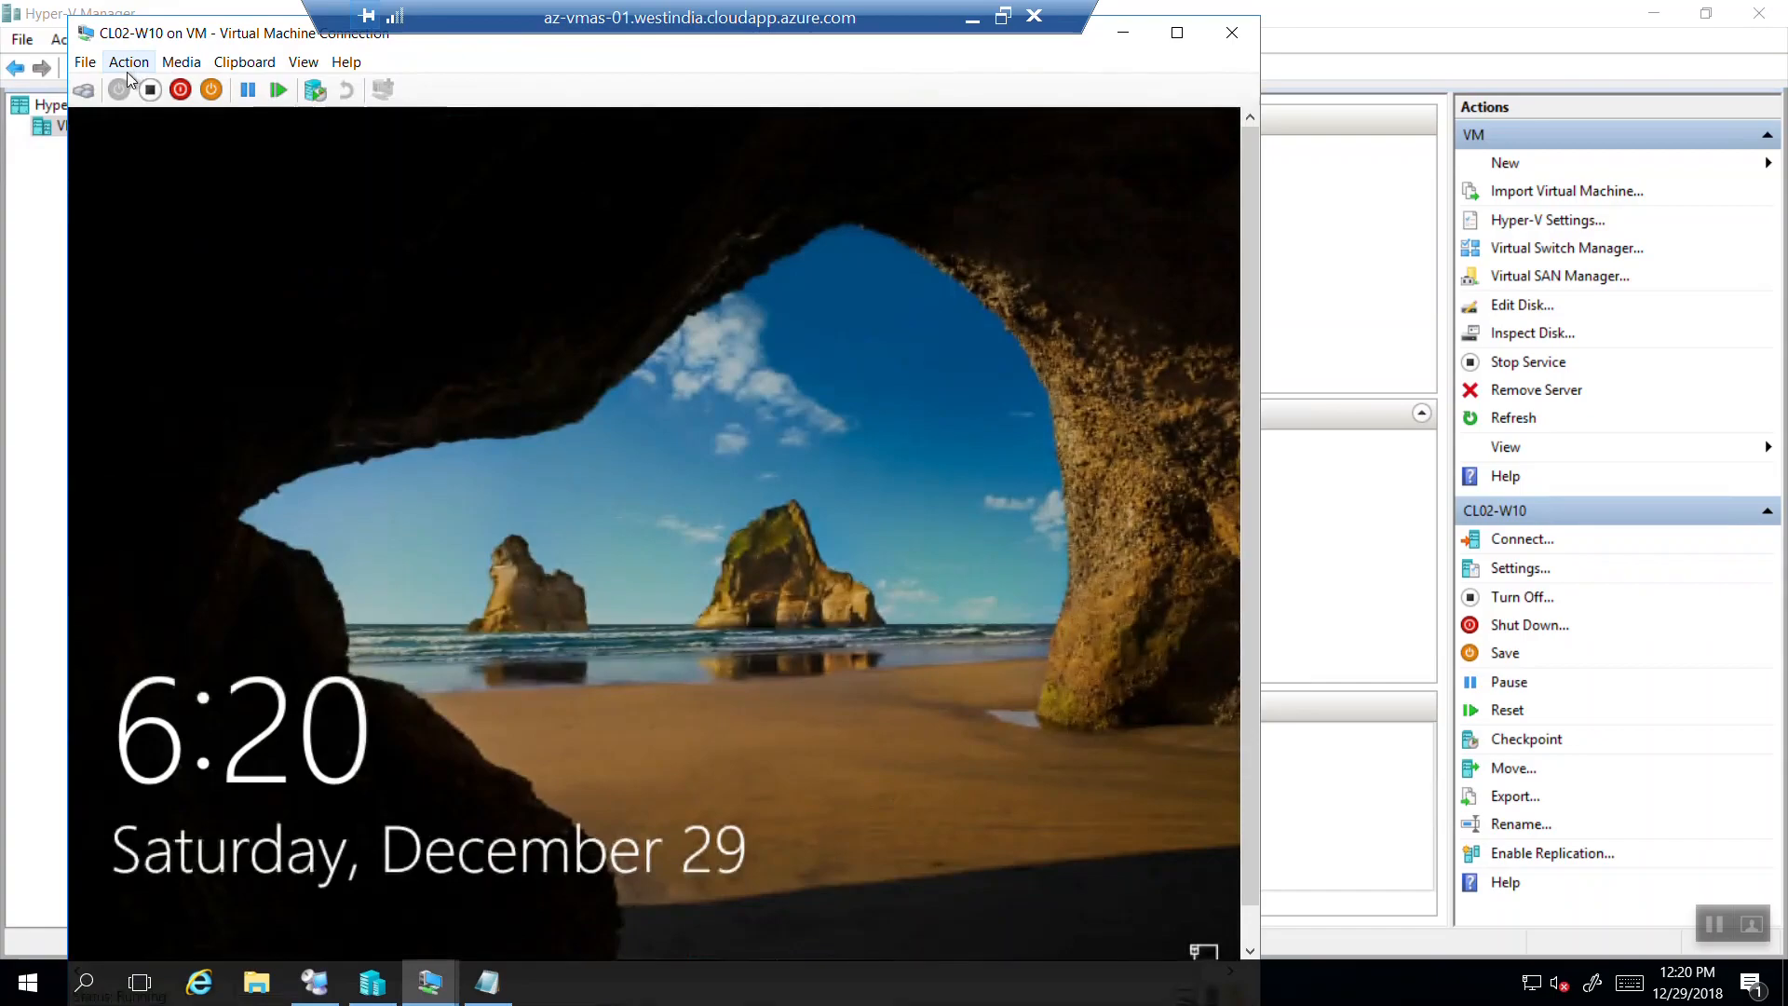
Sign in to CL02-W10 as Administrator with the account password.
left_click(119, 89)
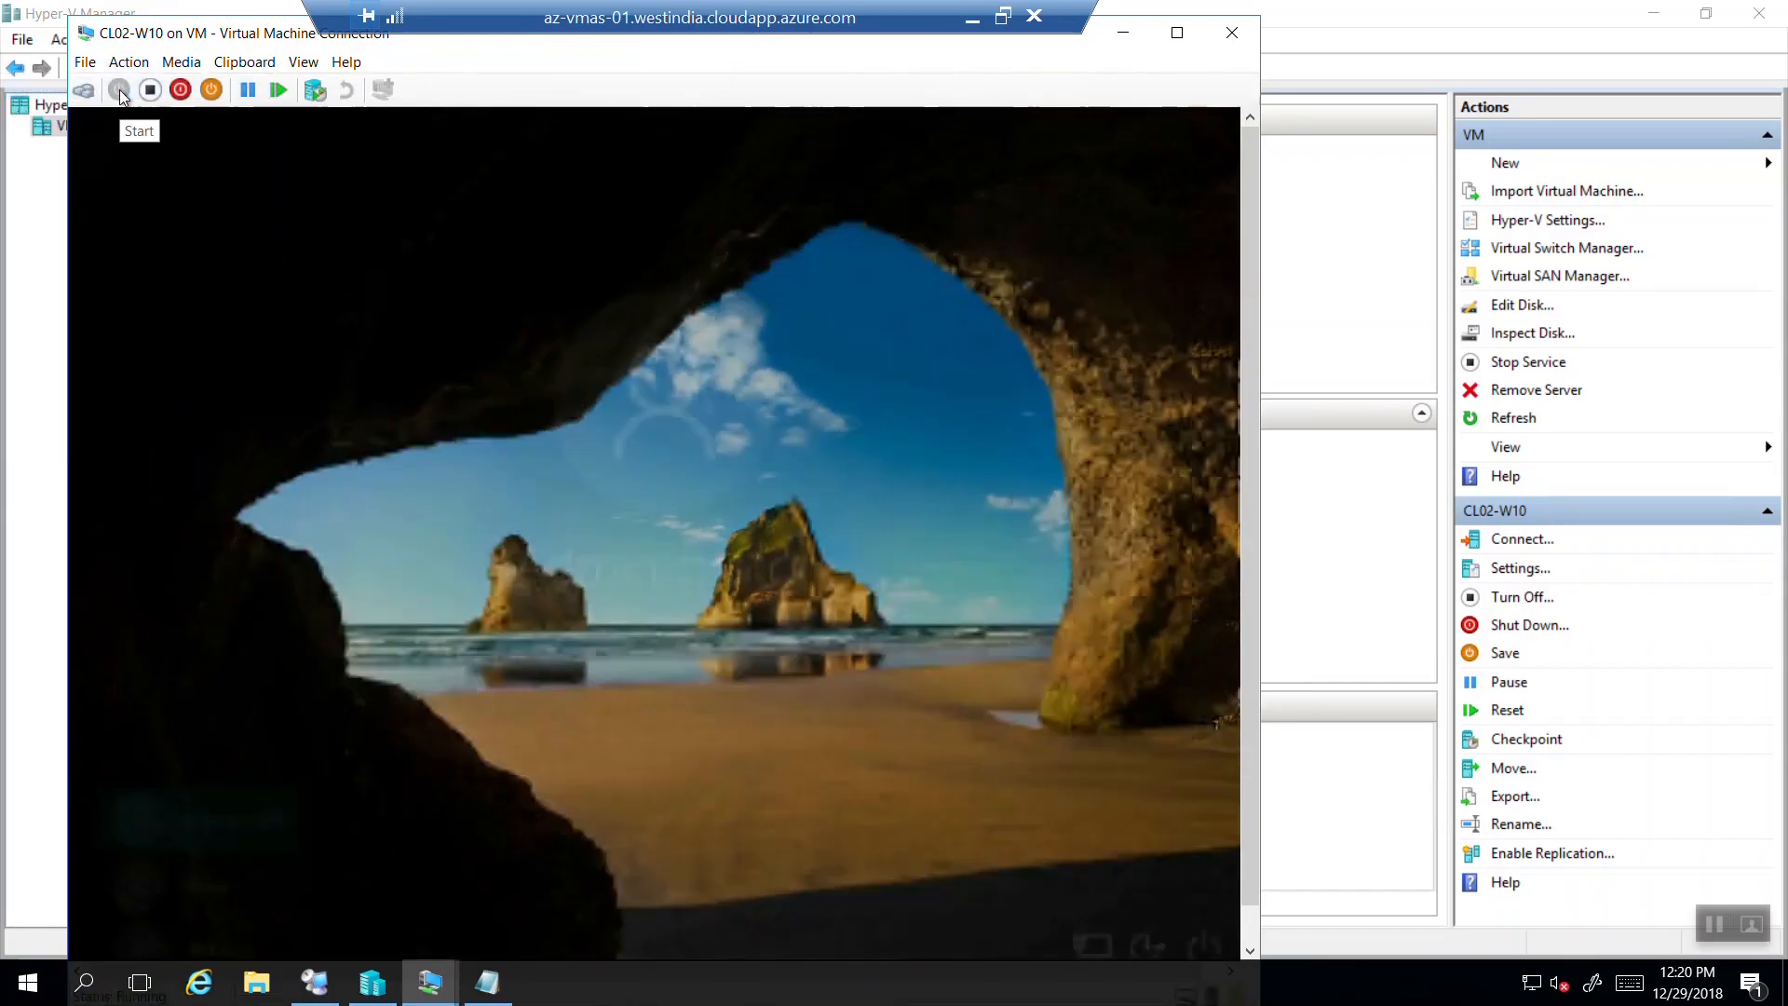
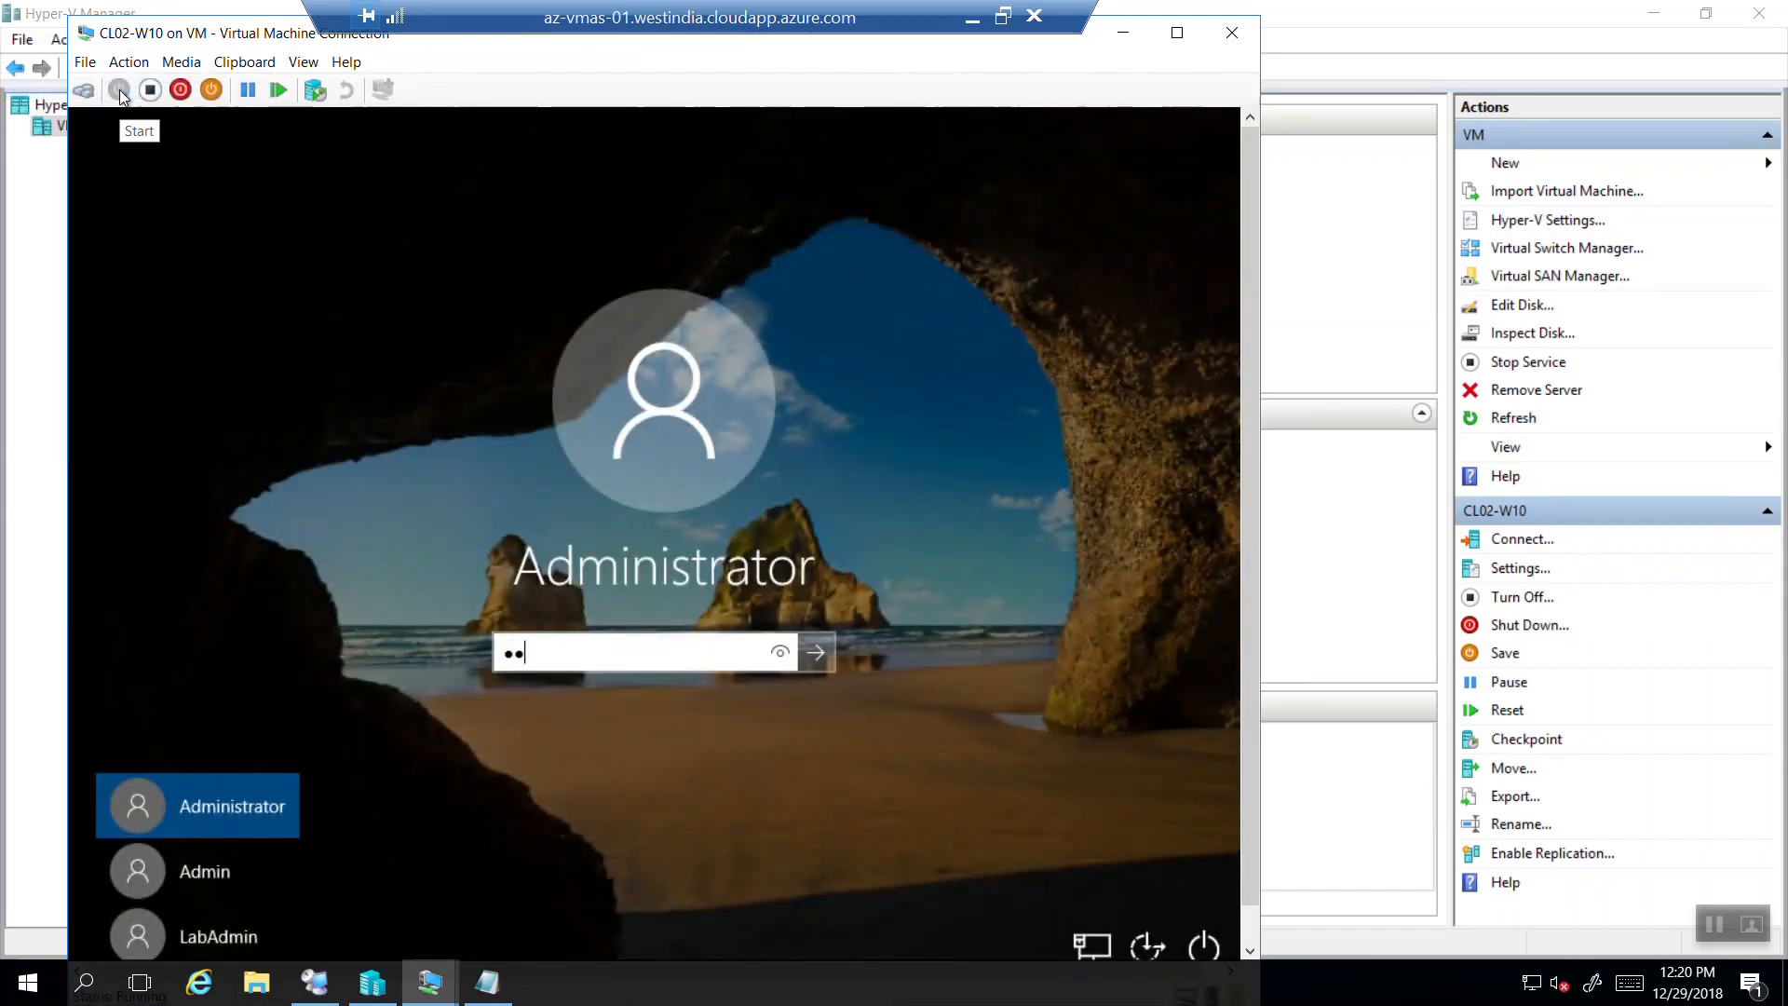
key("Return")
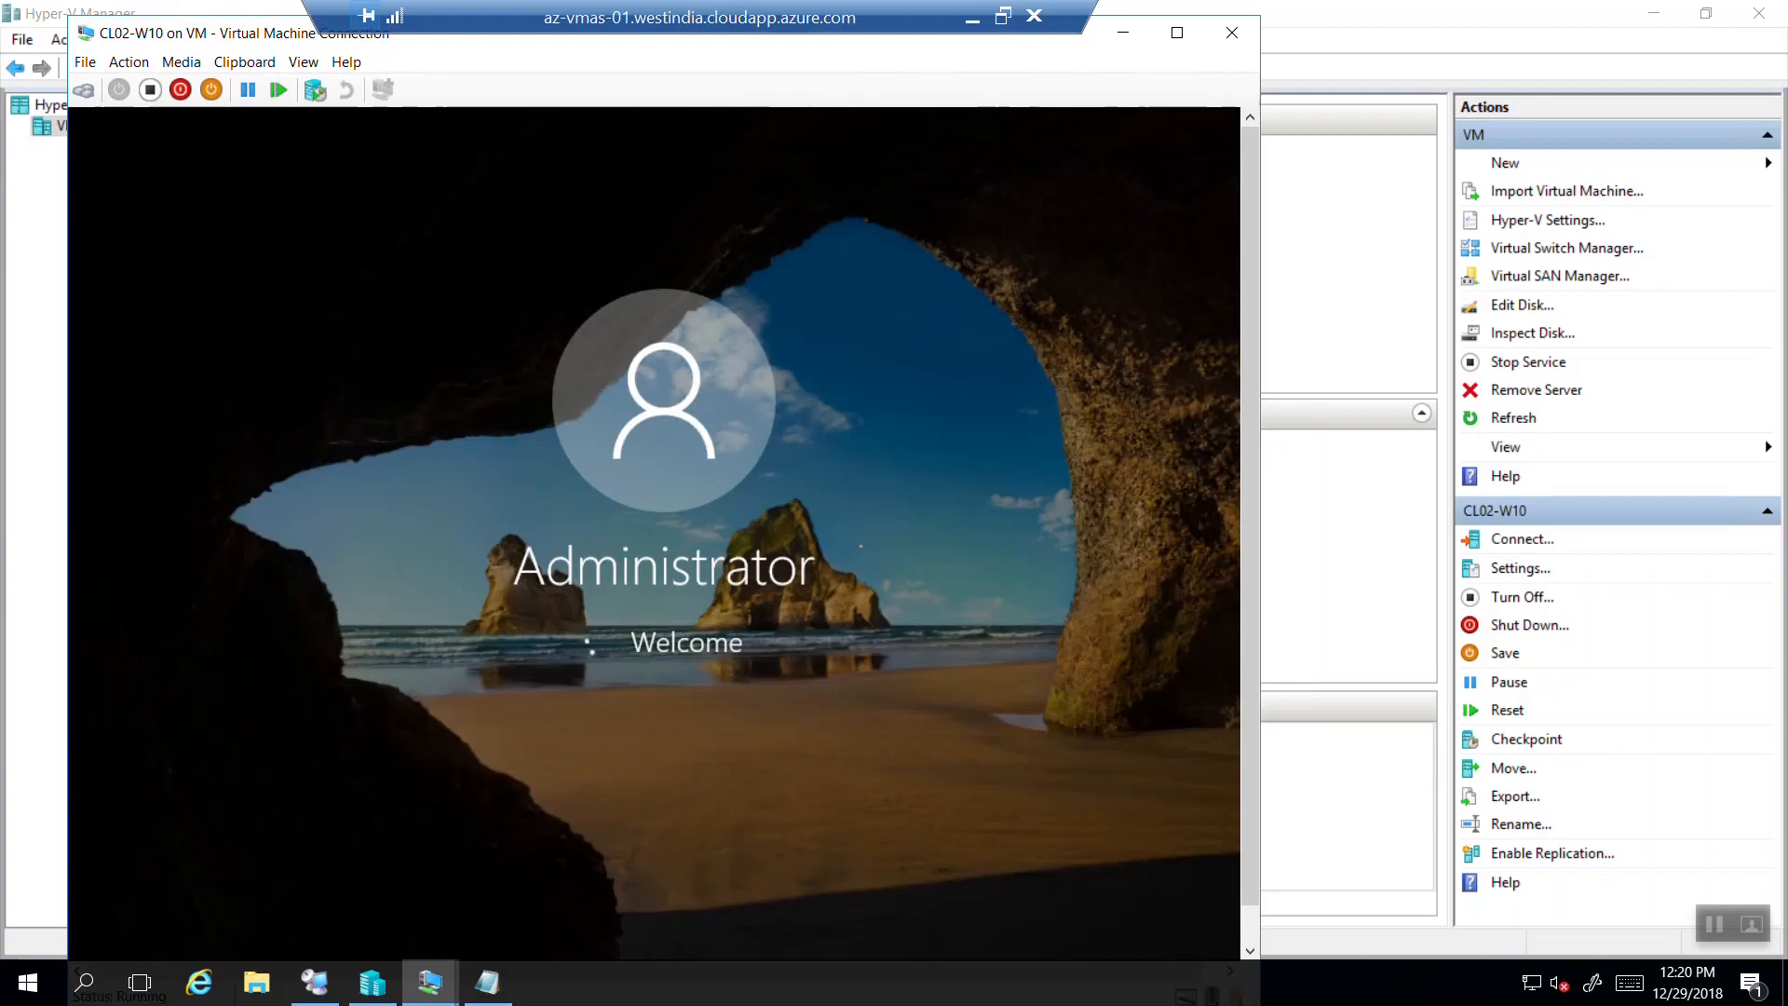
left_click_drag(1252, 343, 1255, 421)
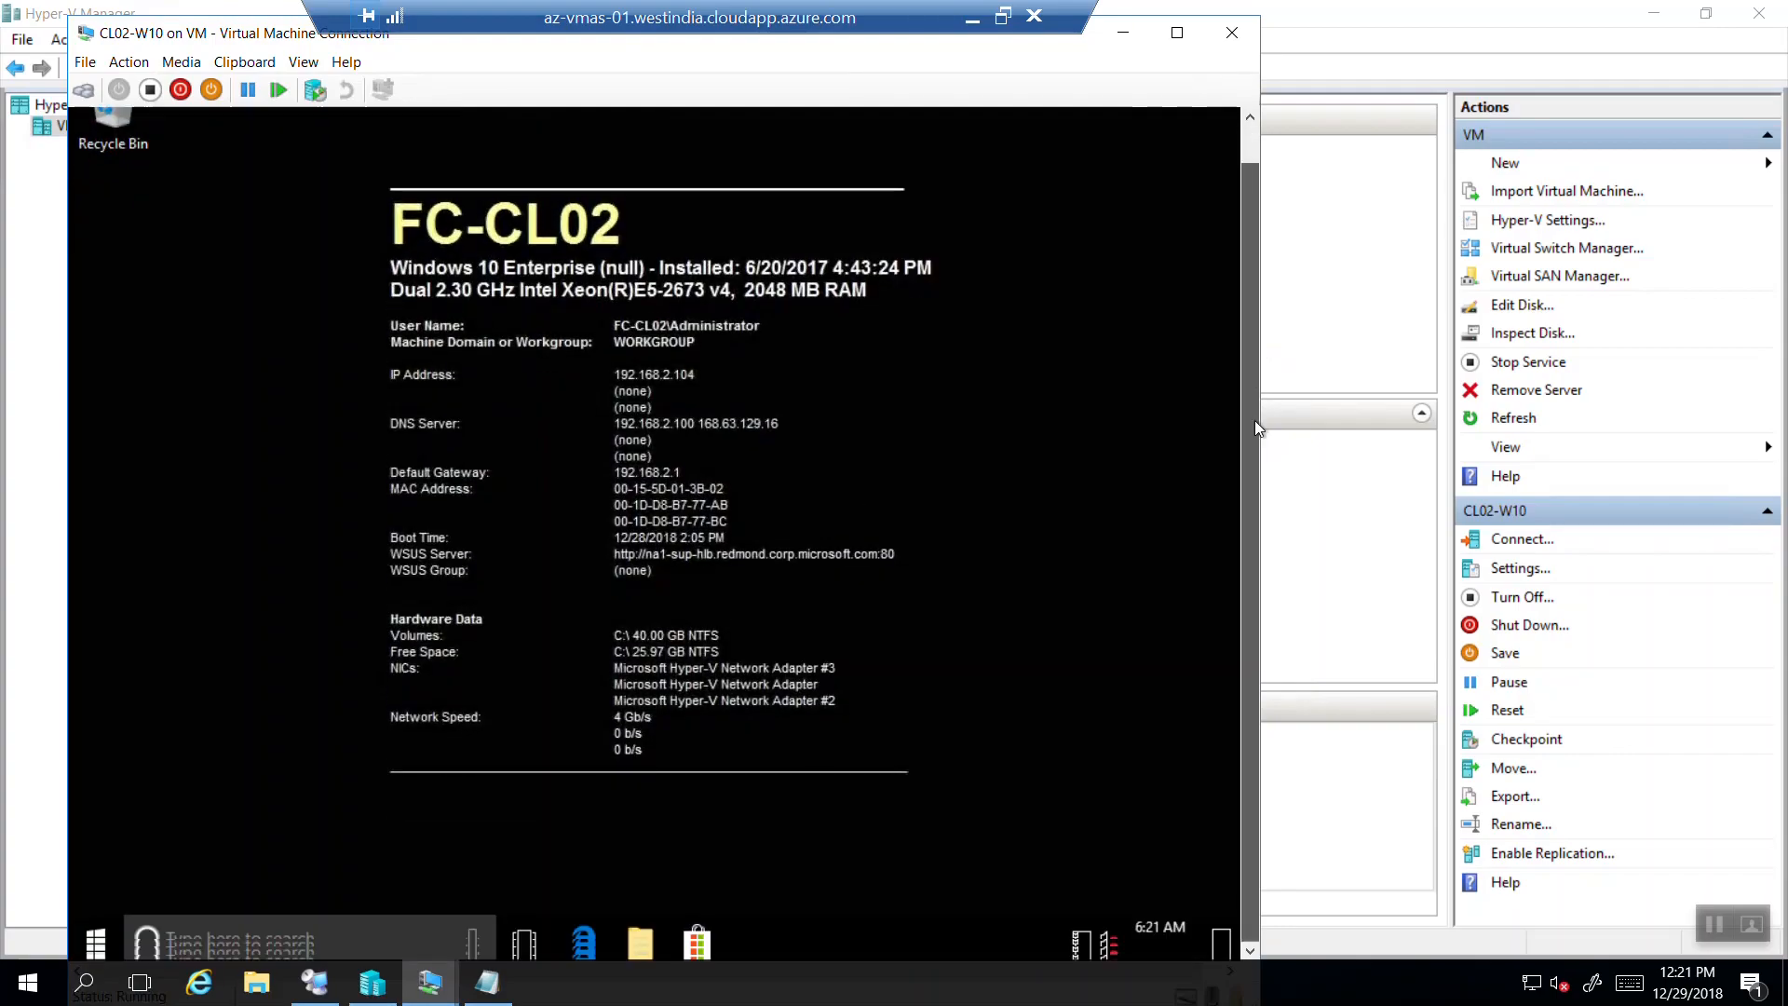
In CL02-W10, go to Settings > Accounts > Access work or school and choose Connect.
left_click(96, 938)
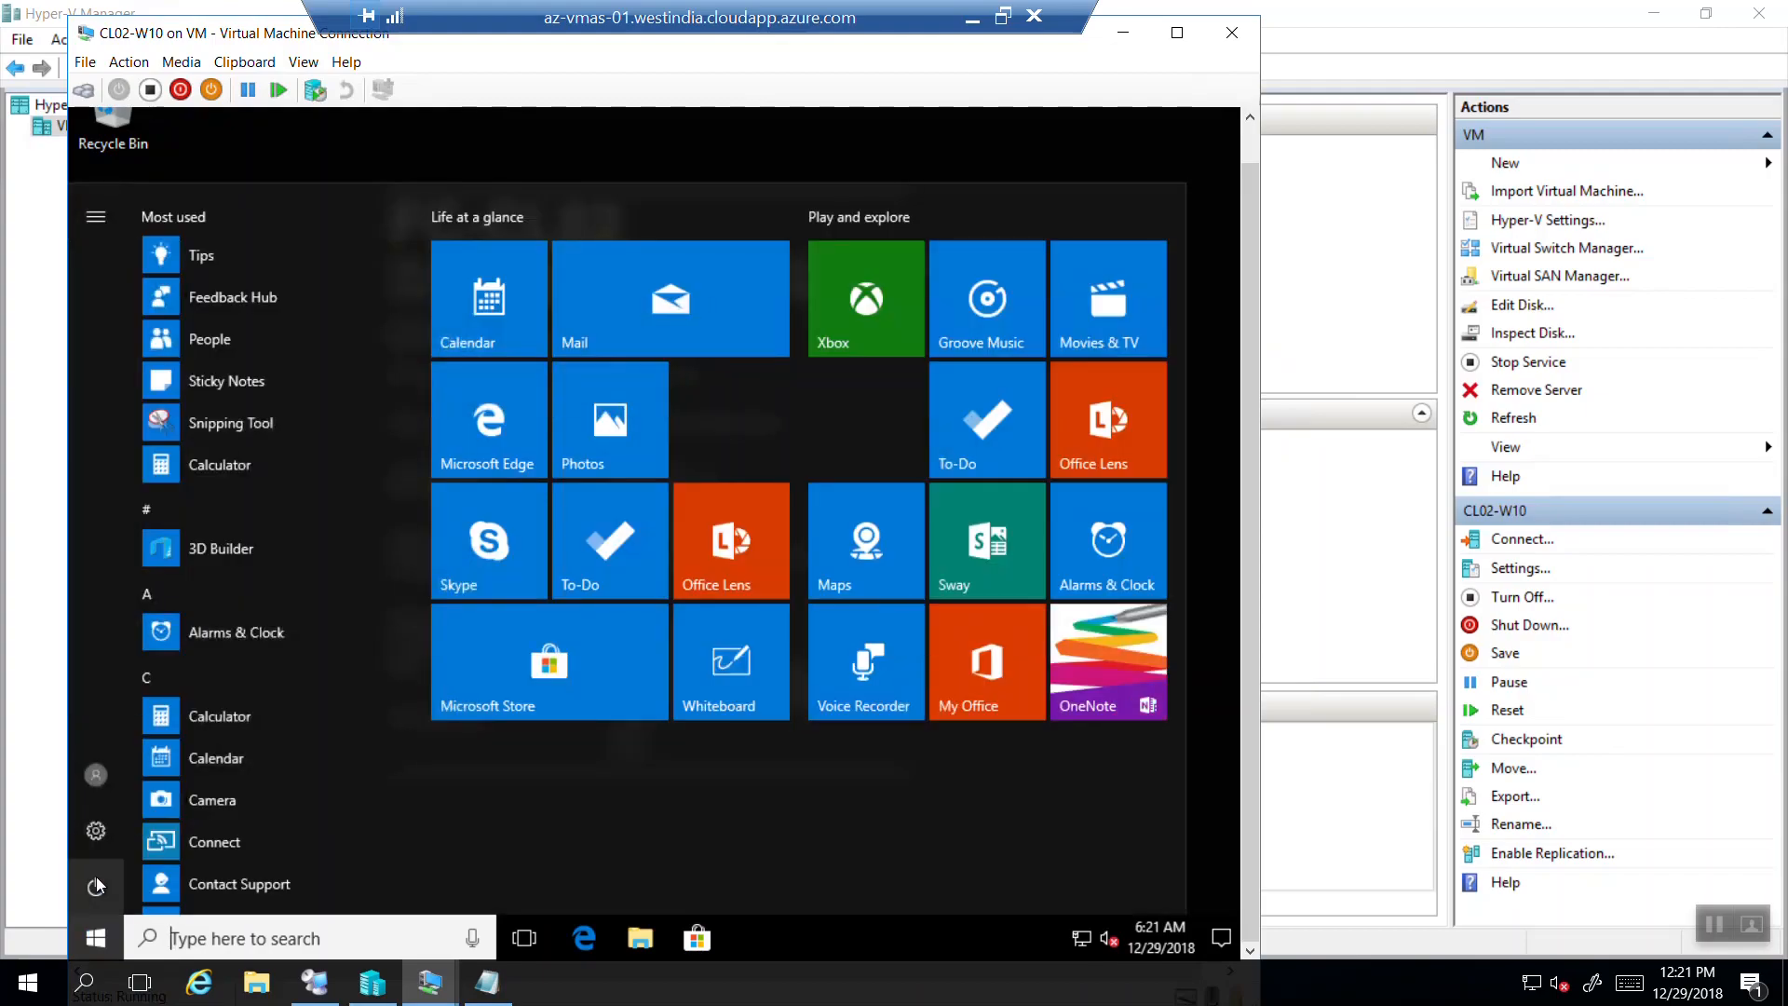
left_click(95, 830)
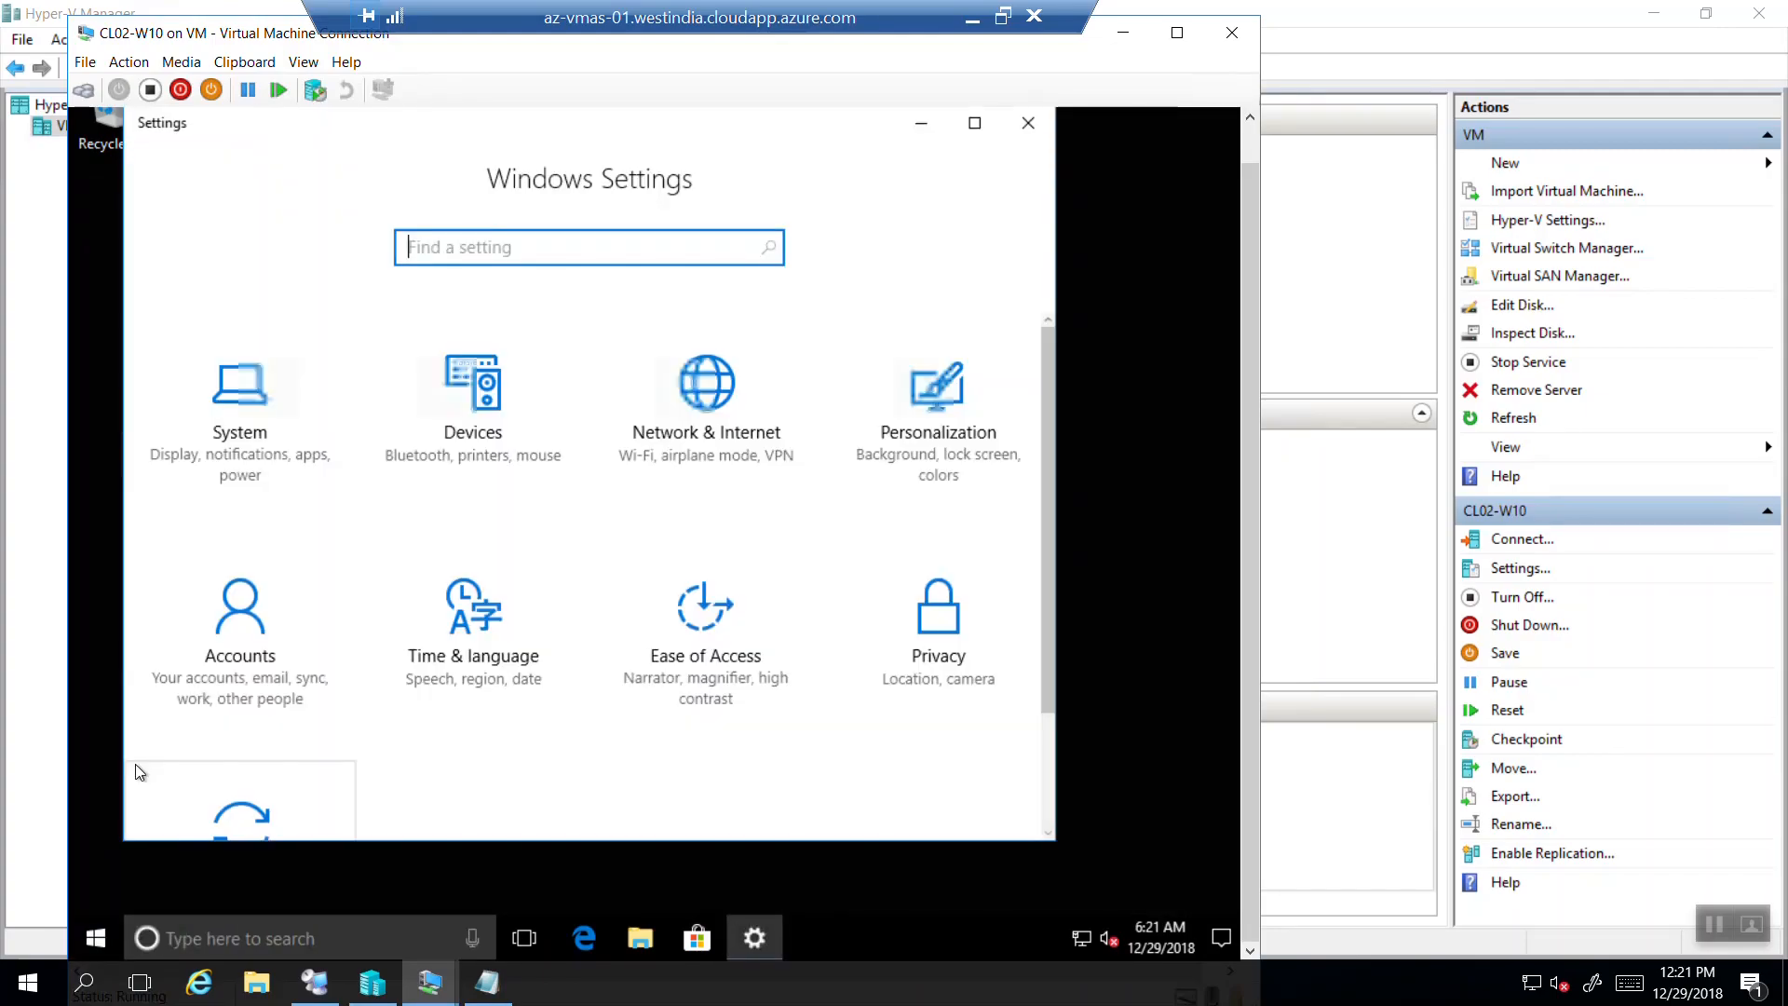
left_click(223, 687)
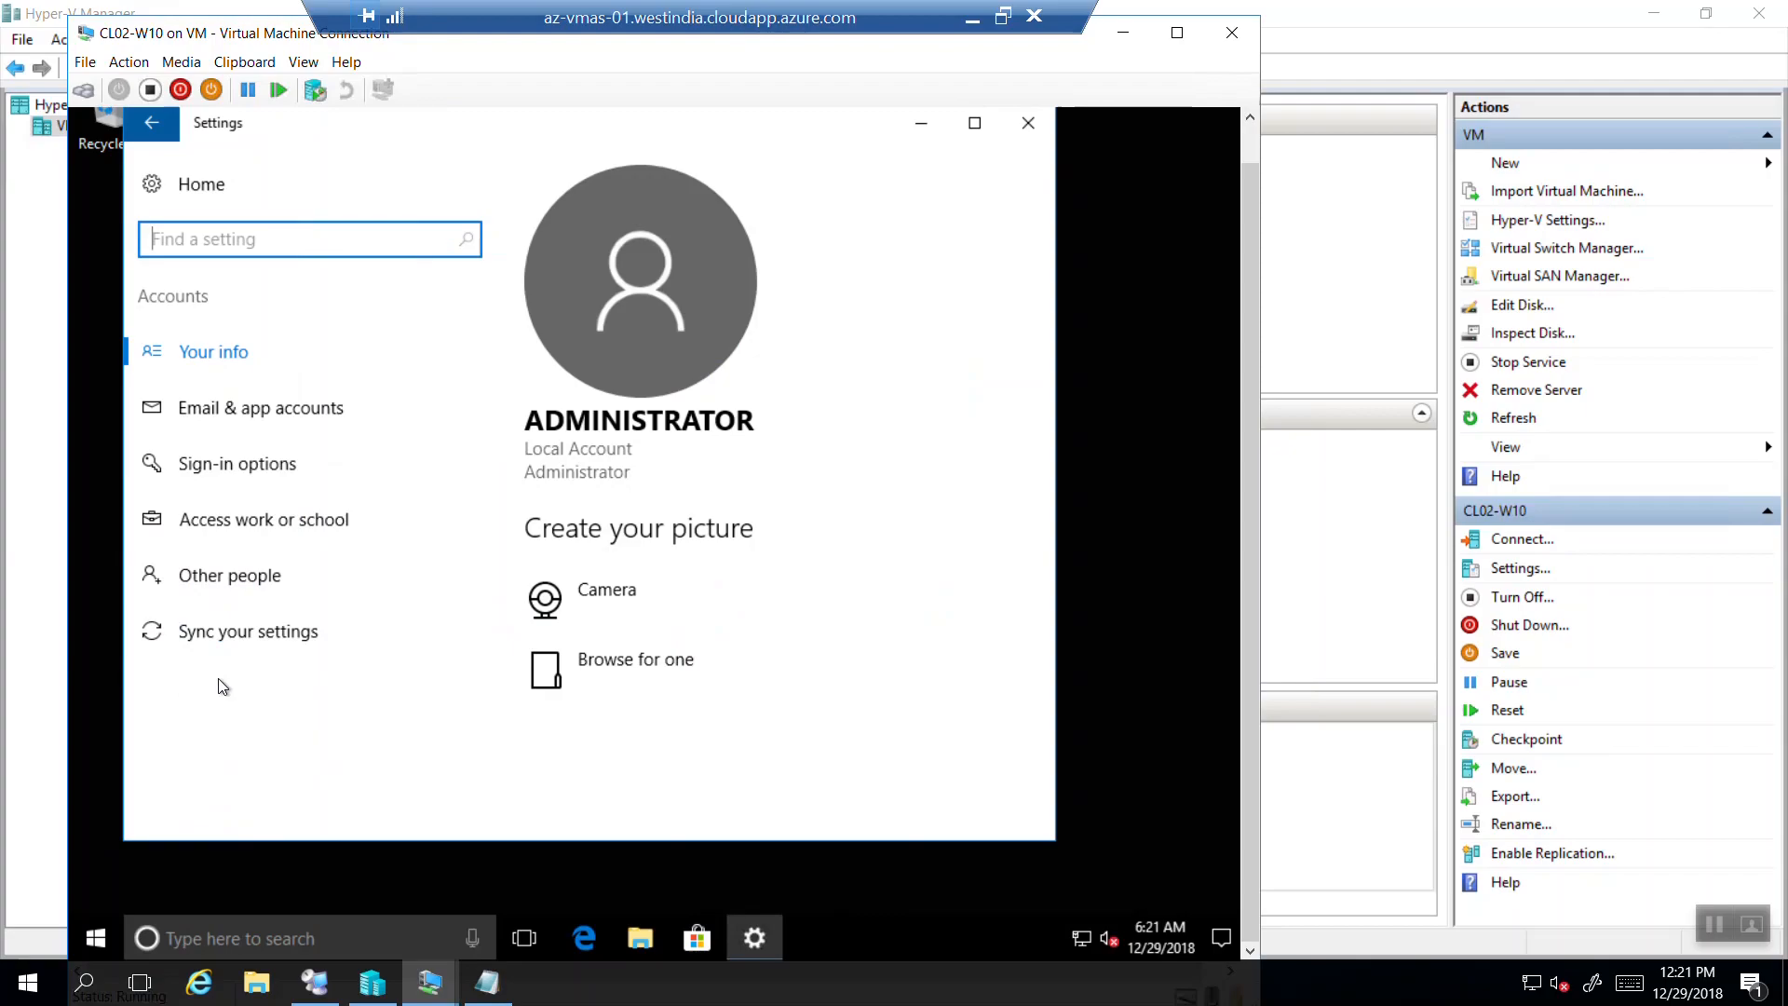
left_click(239, 527)
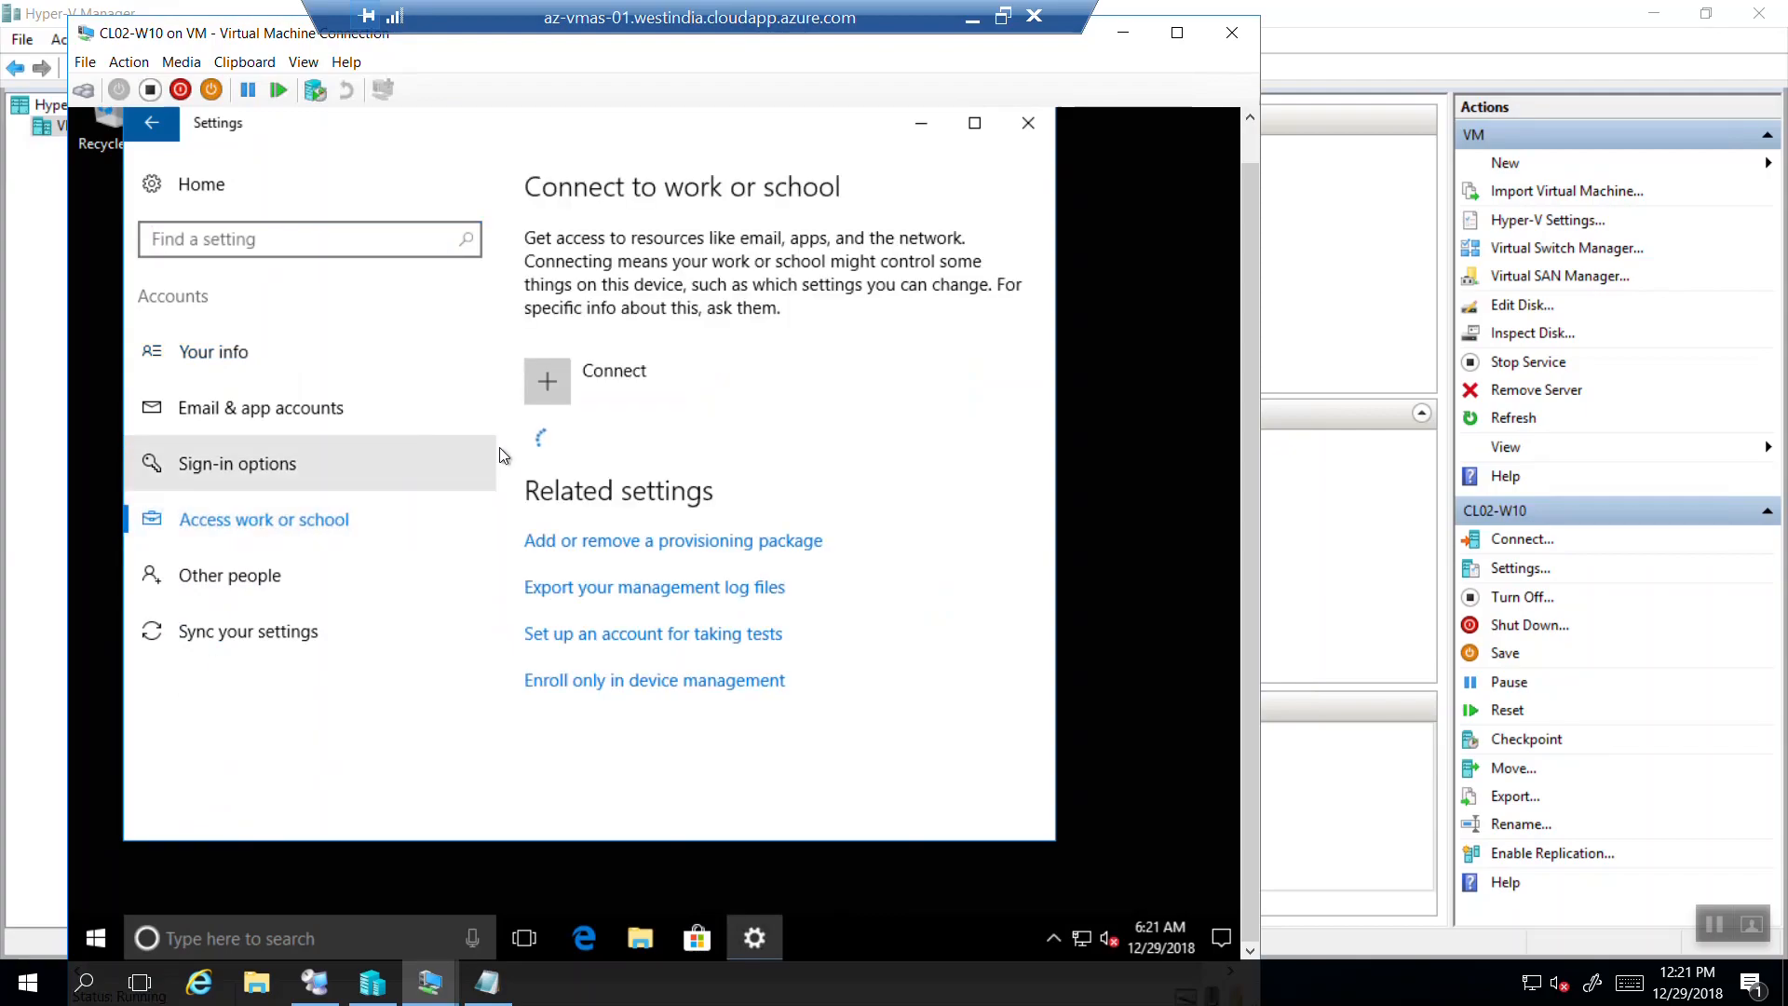
left_click(549, 382)
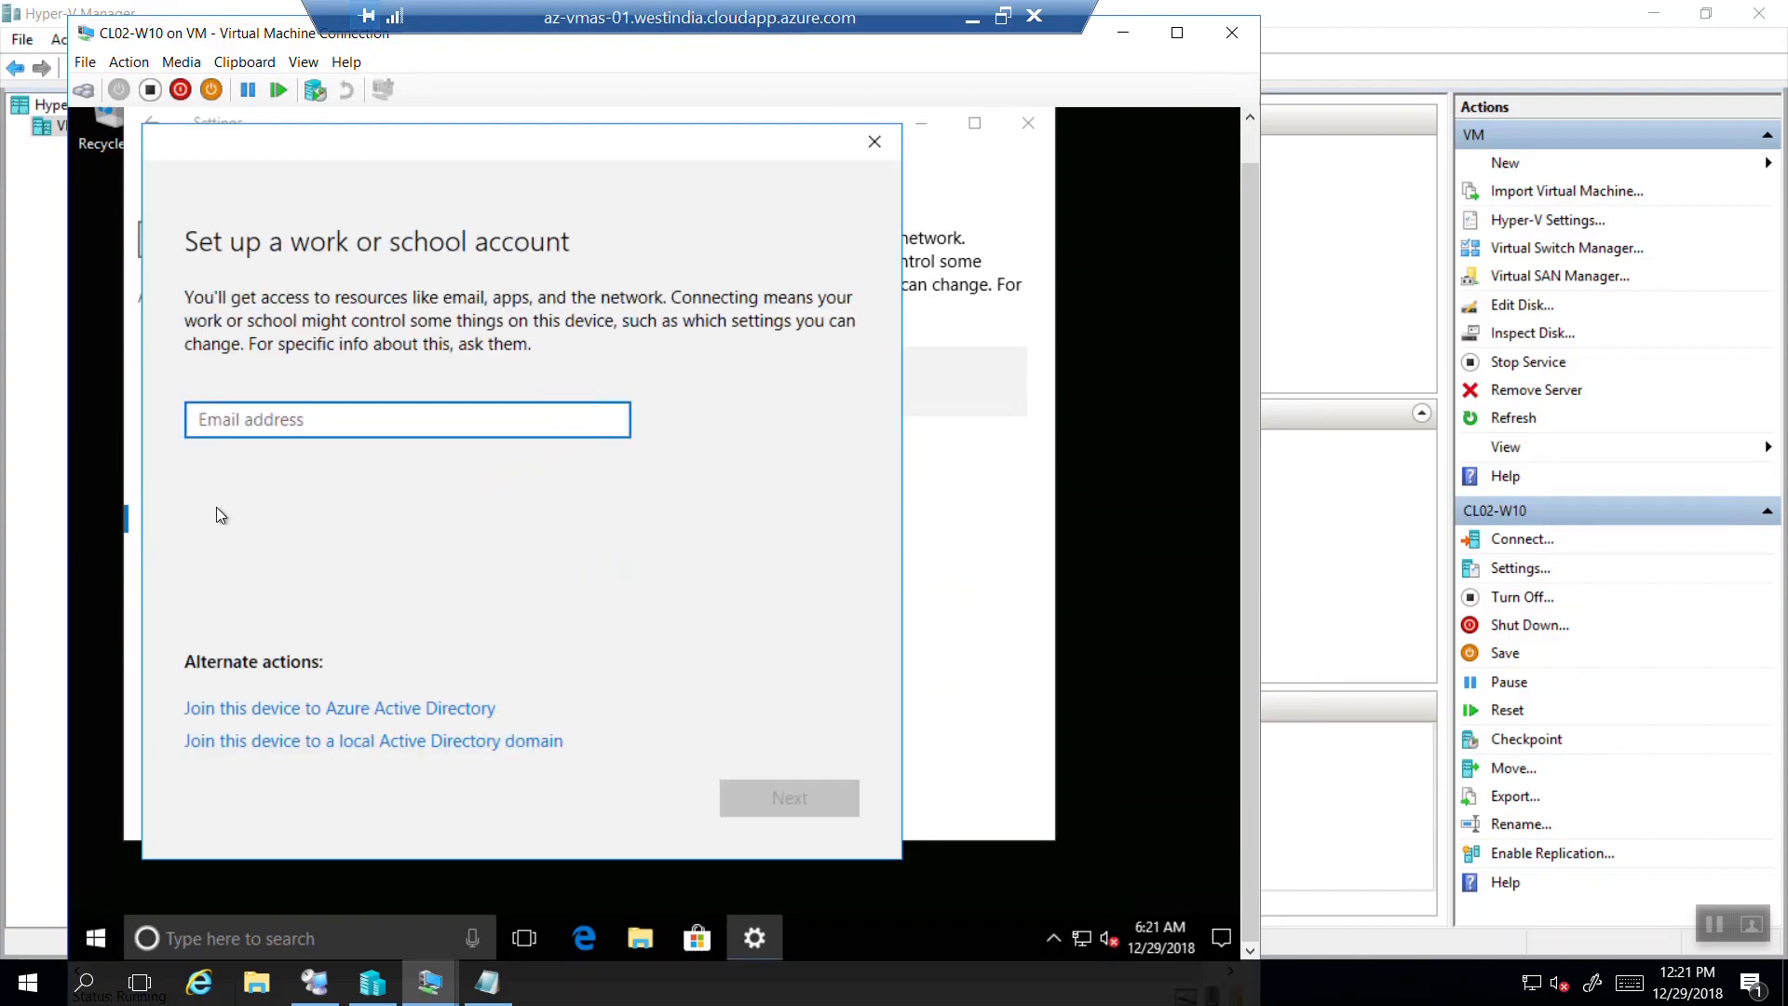
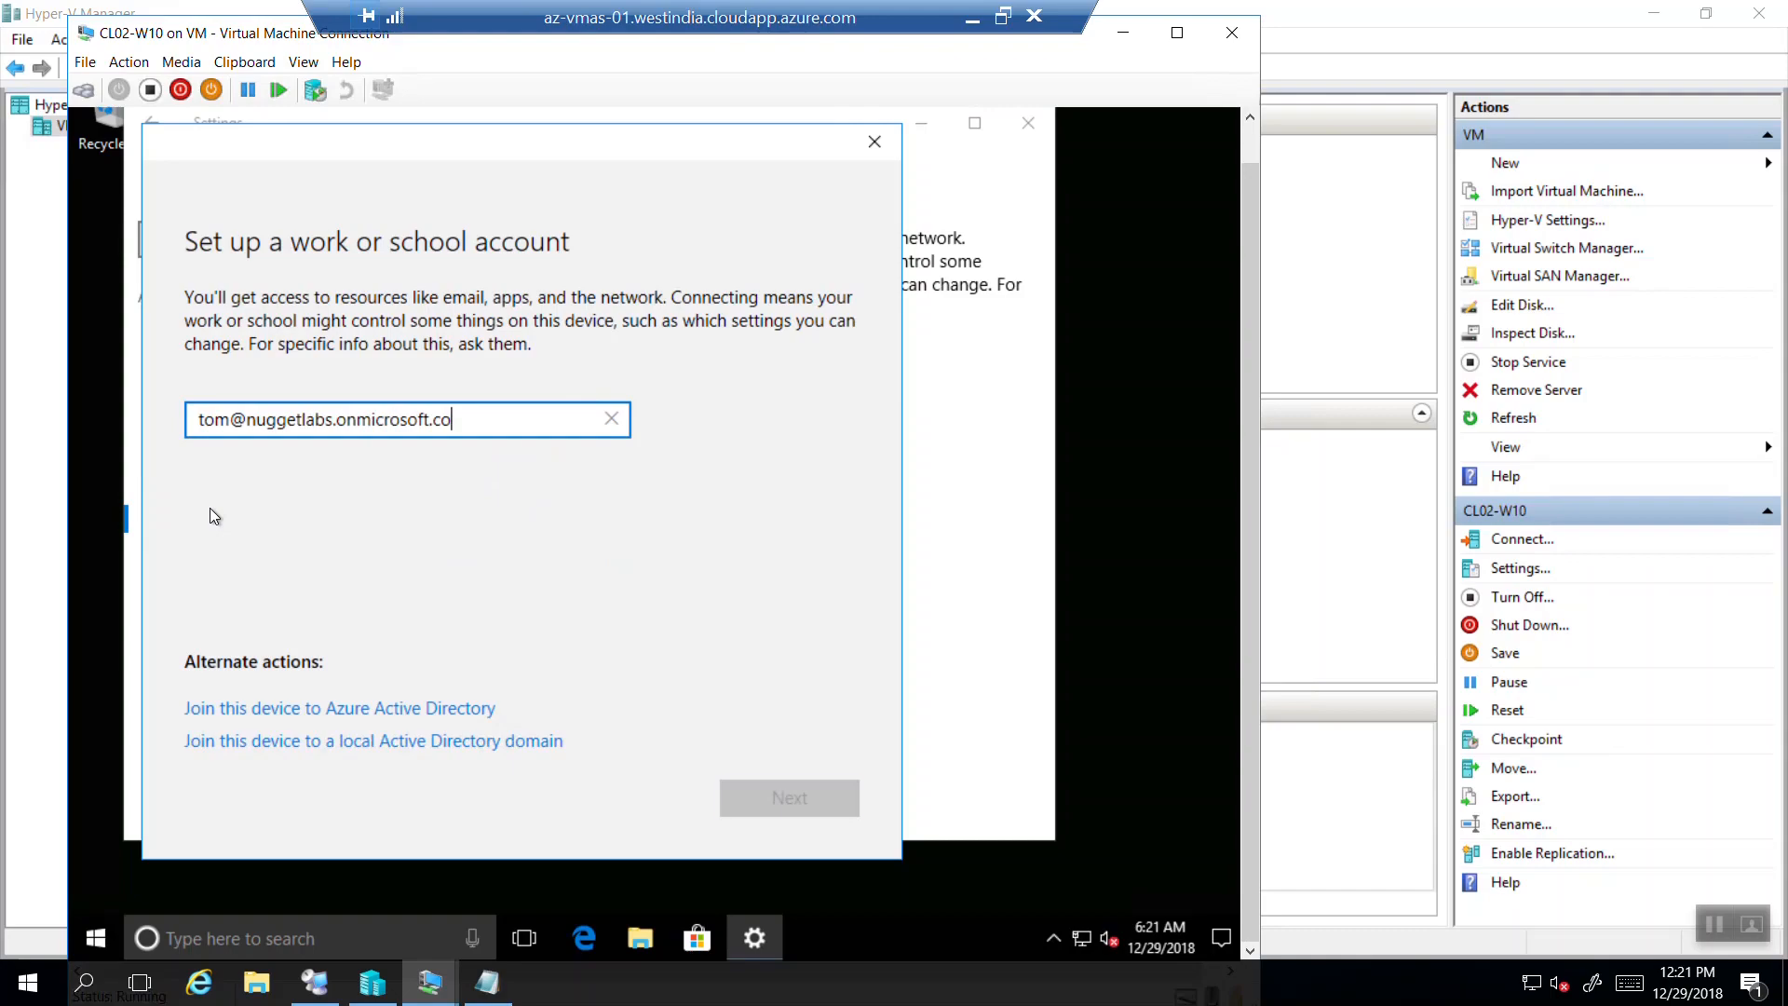
Enter the user's work email, then look up the password in creds.txt on the host.
key("Return")
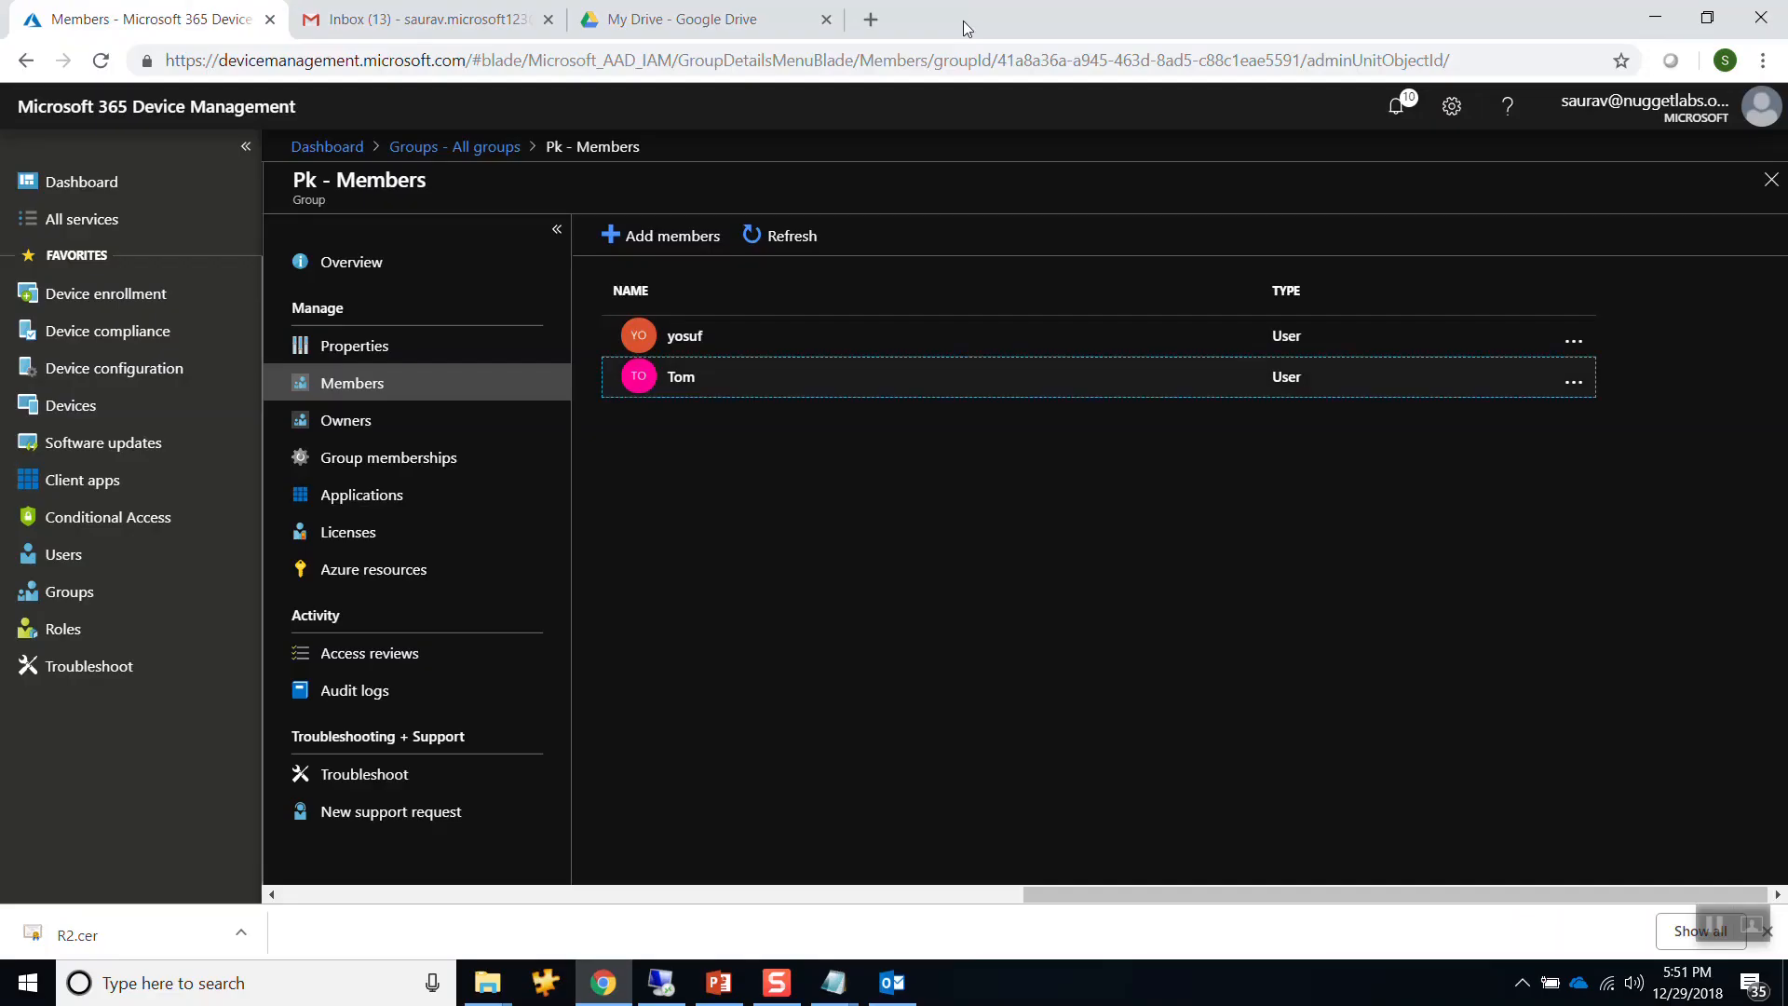
key("super+d")
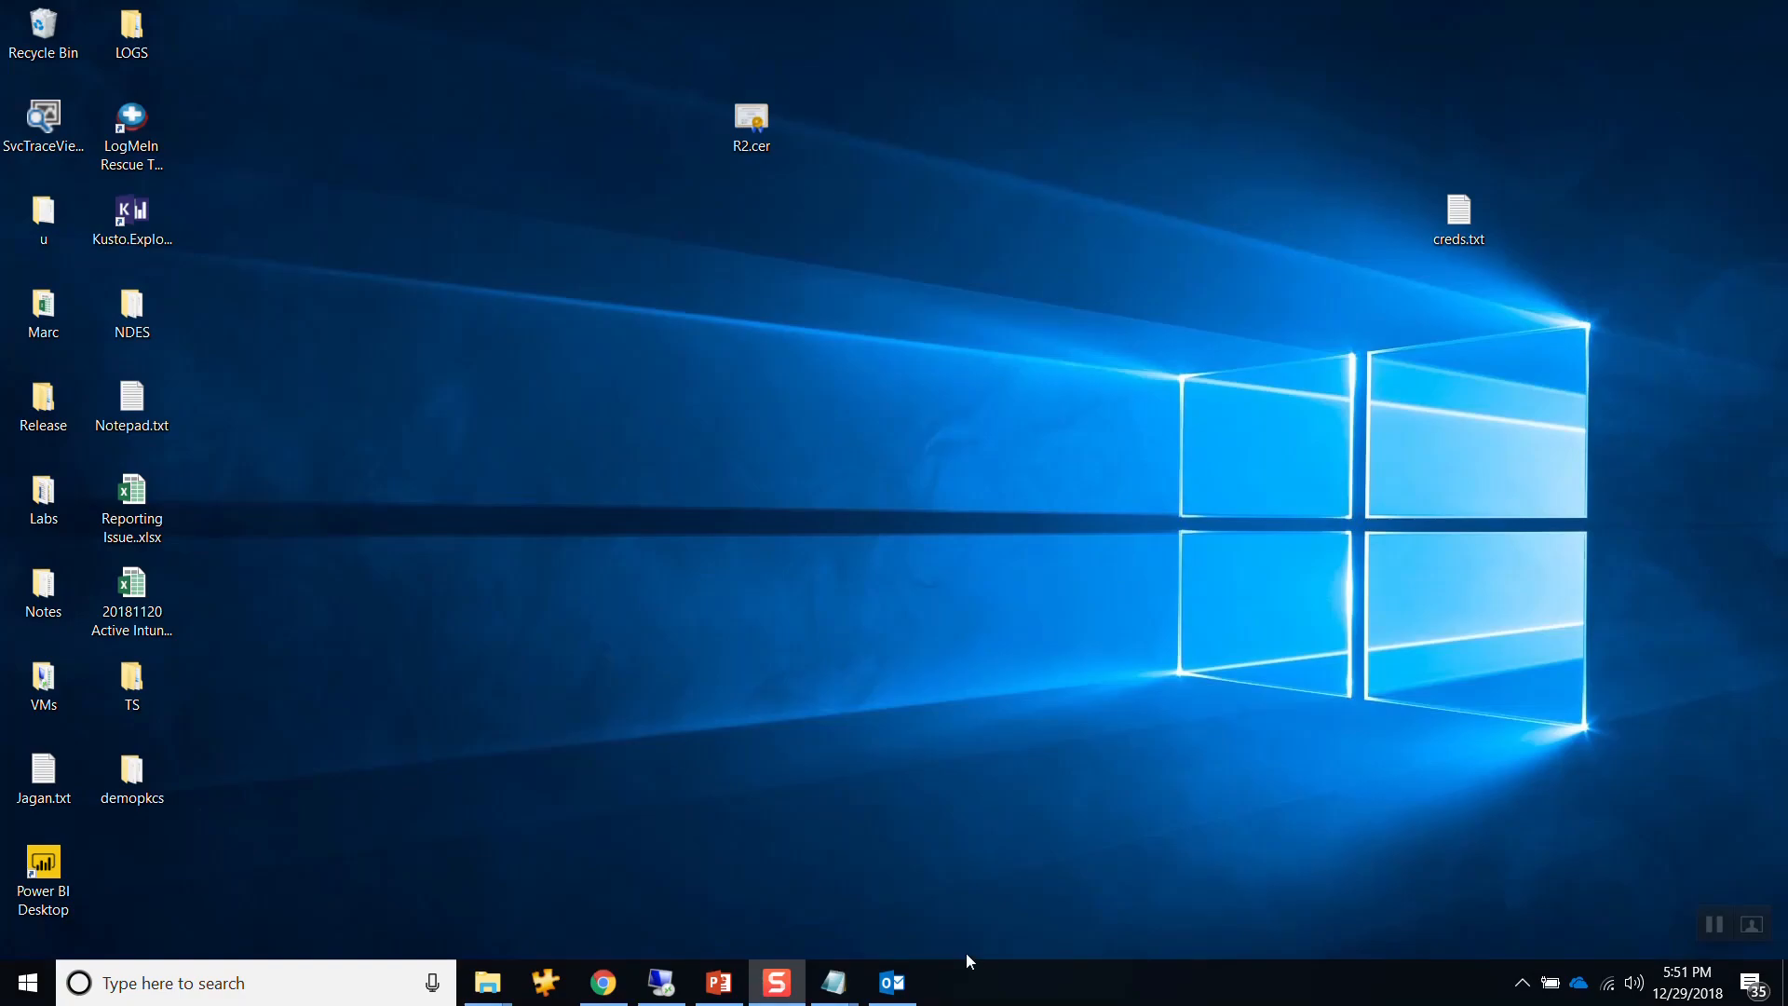
double_click(1448, 226)
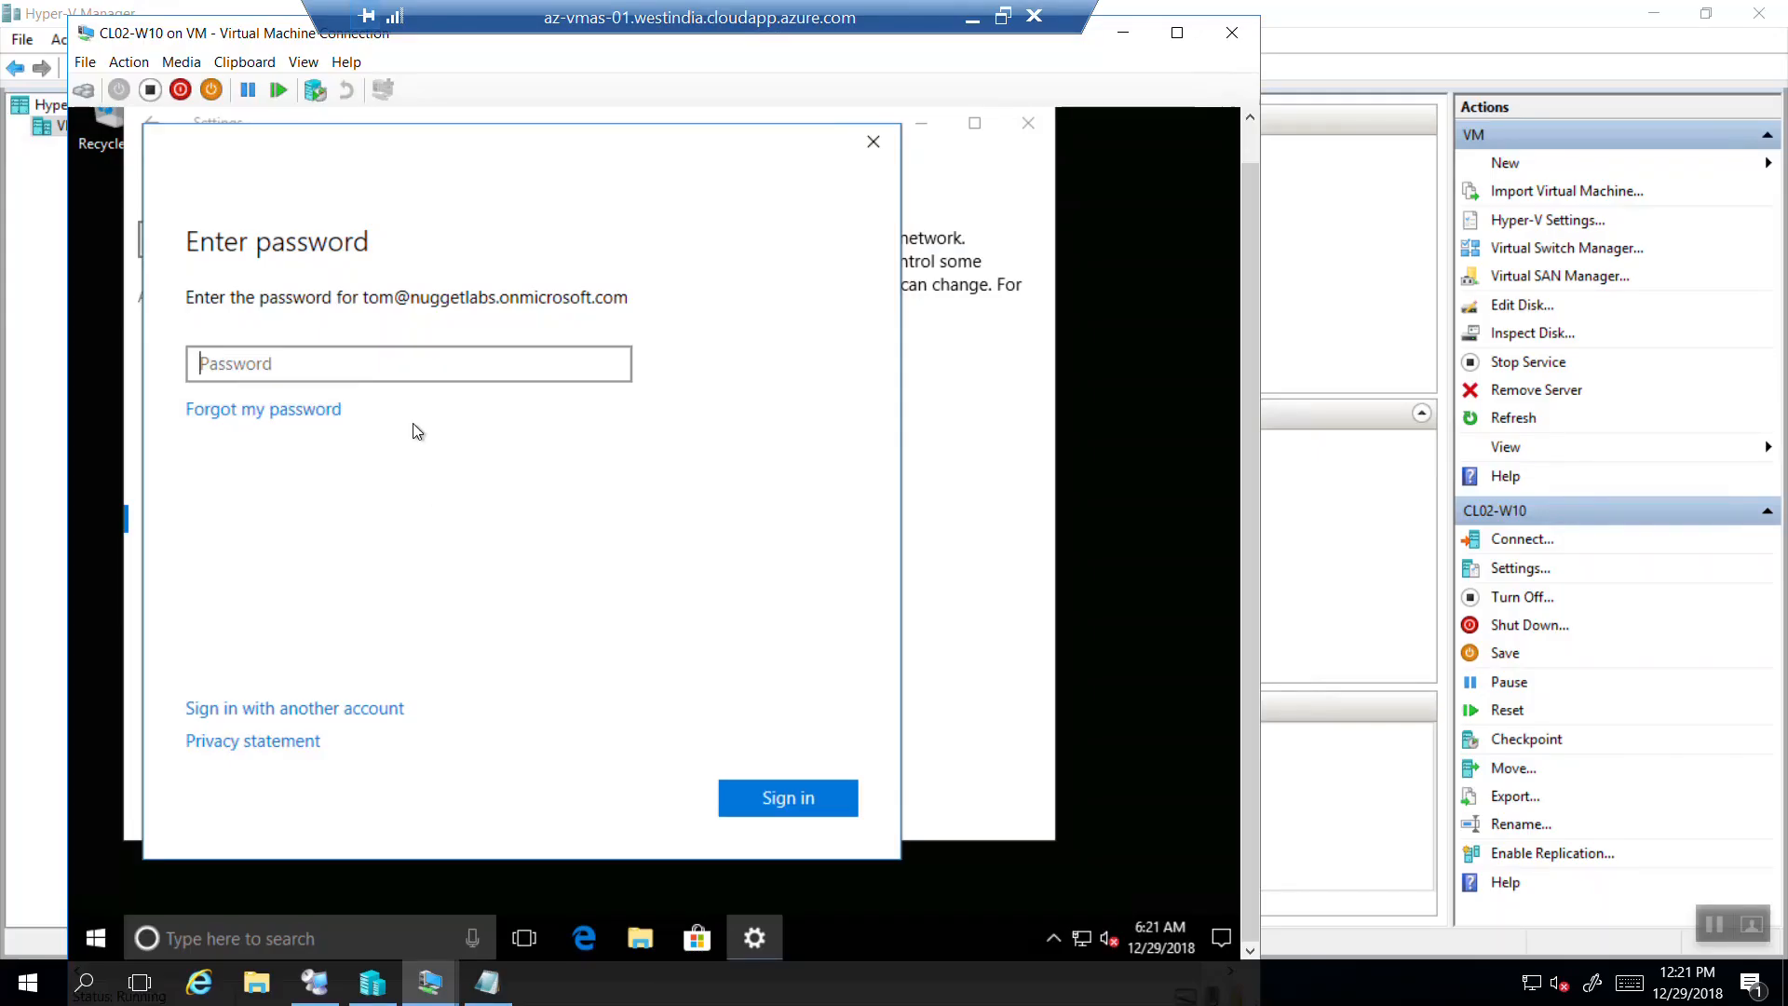
Enter the work account password, verify it, and sign in.
type("*****")
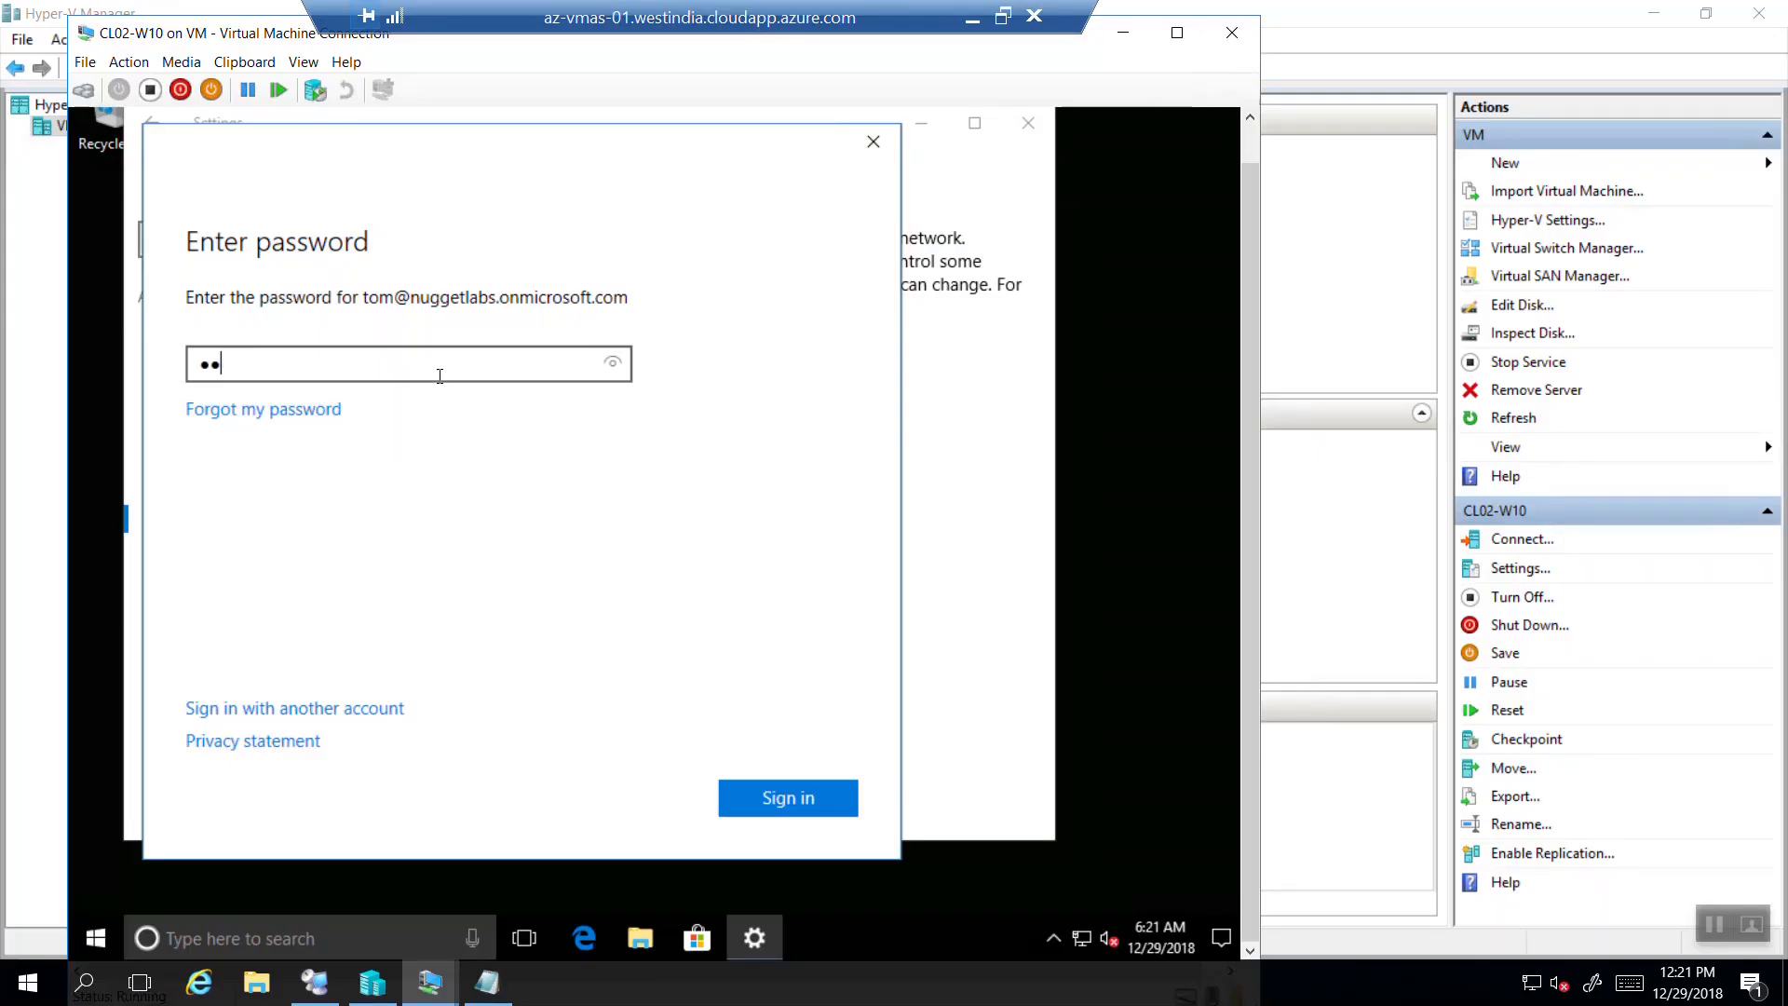
type("****")
left_click(610, 363)
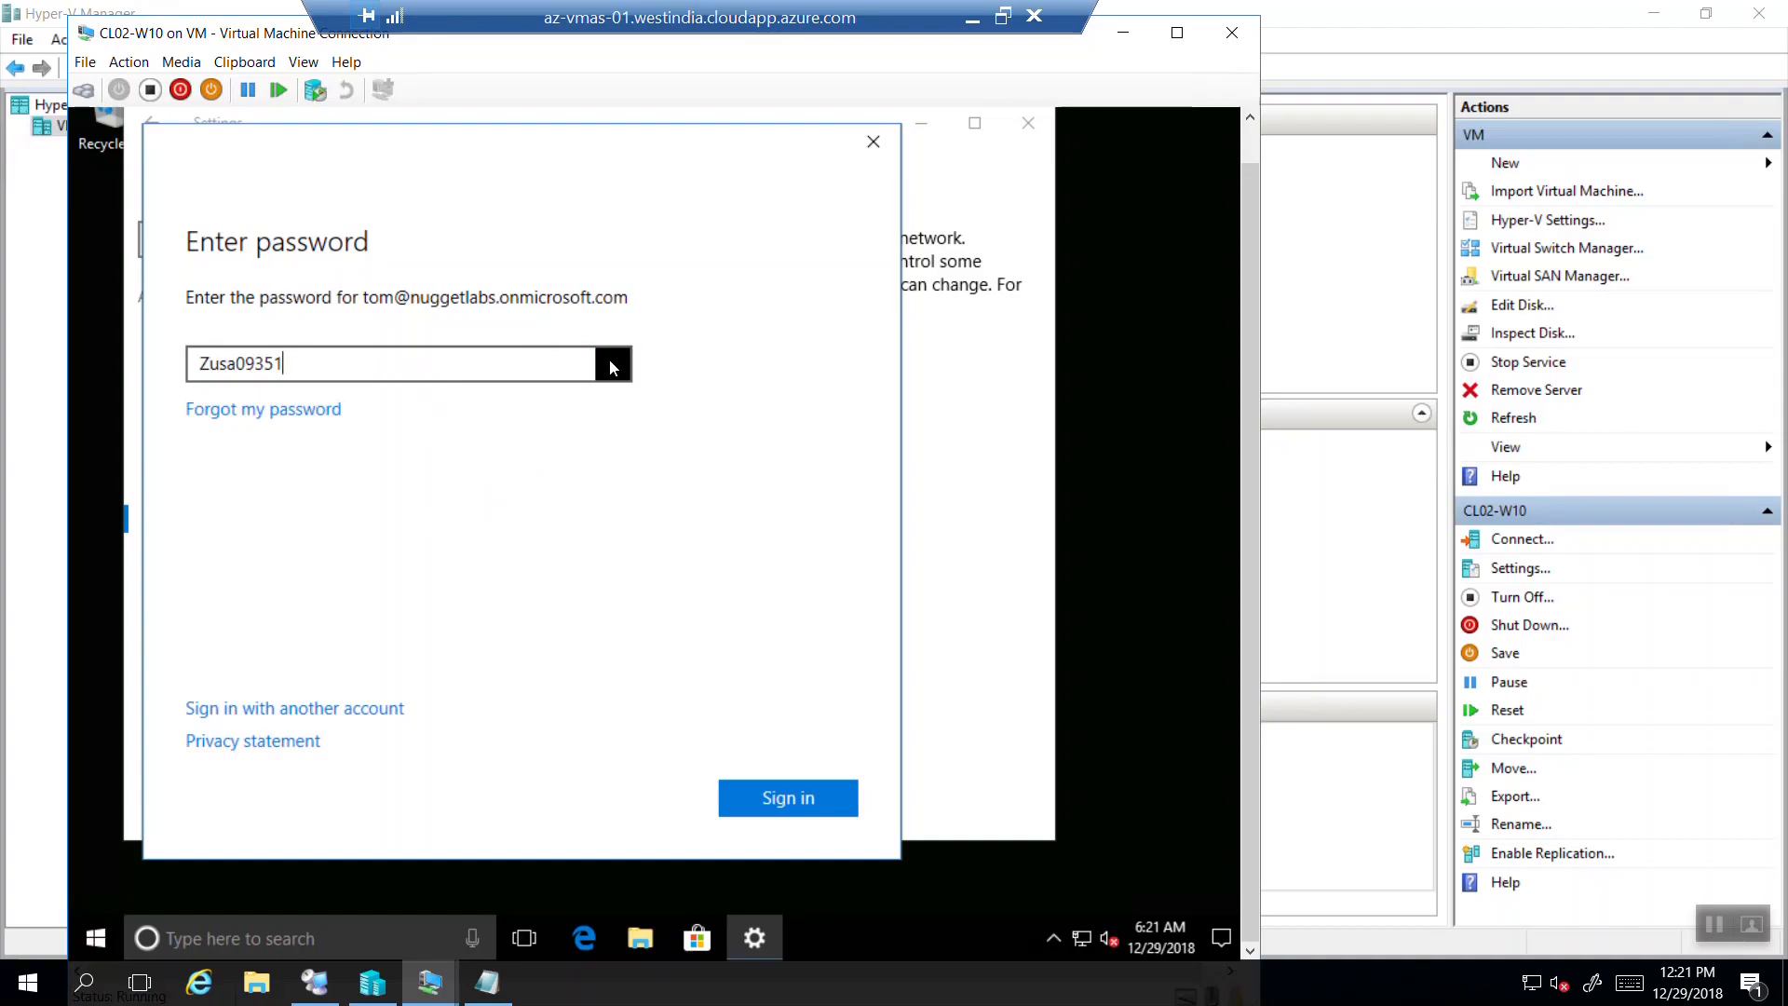
left_click(803, 824)
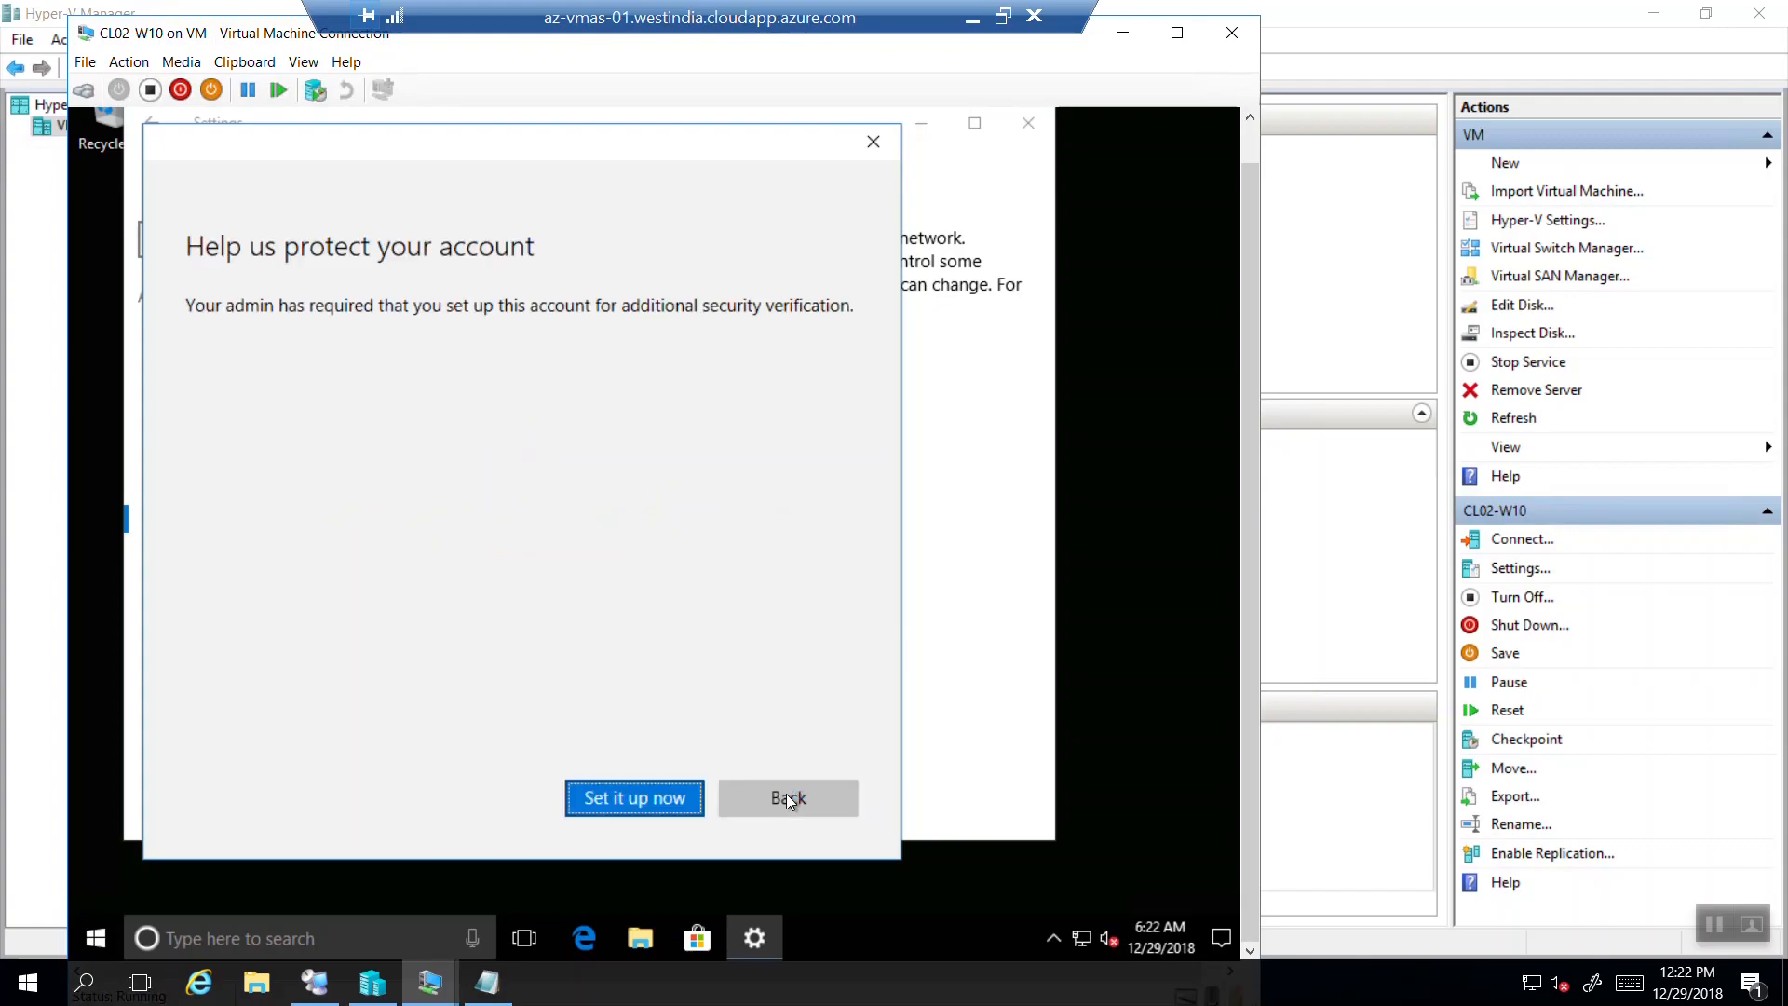
Set up security verification via Phone call with India (+91) and the user's phone number.
left_click(589, 793)
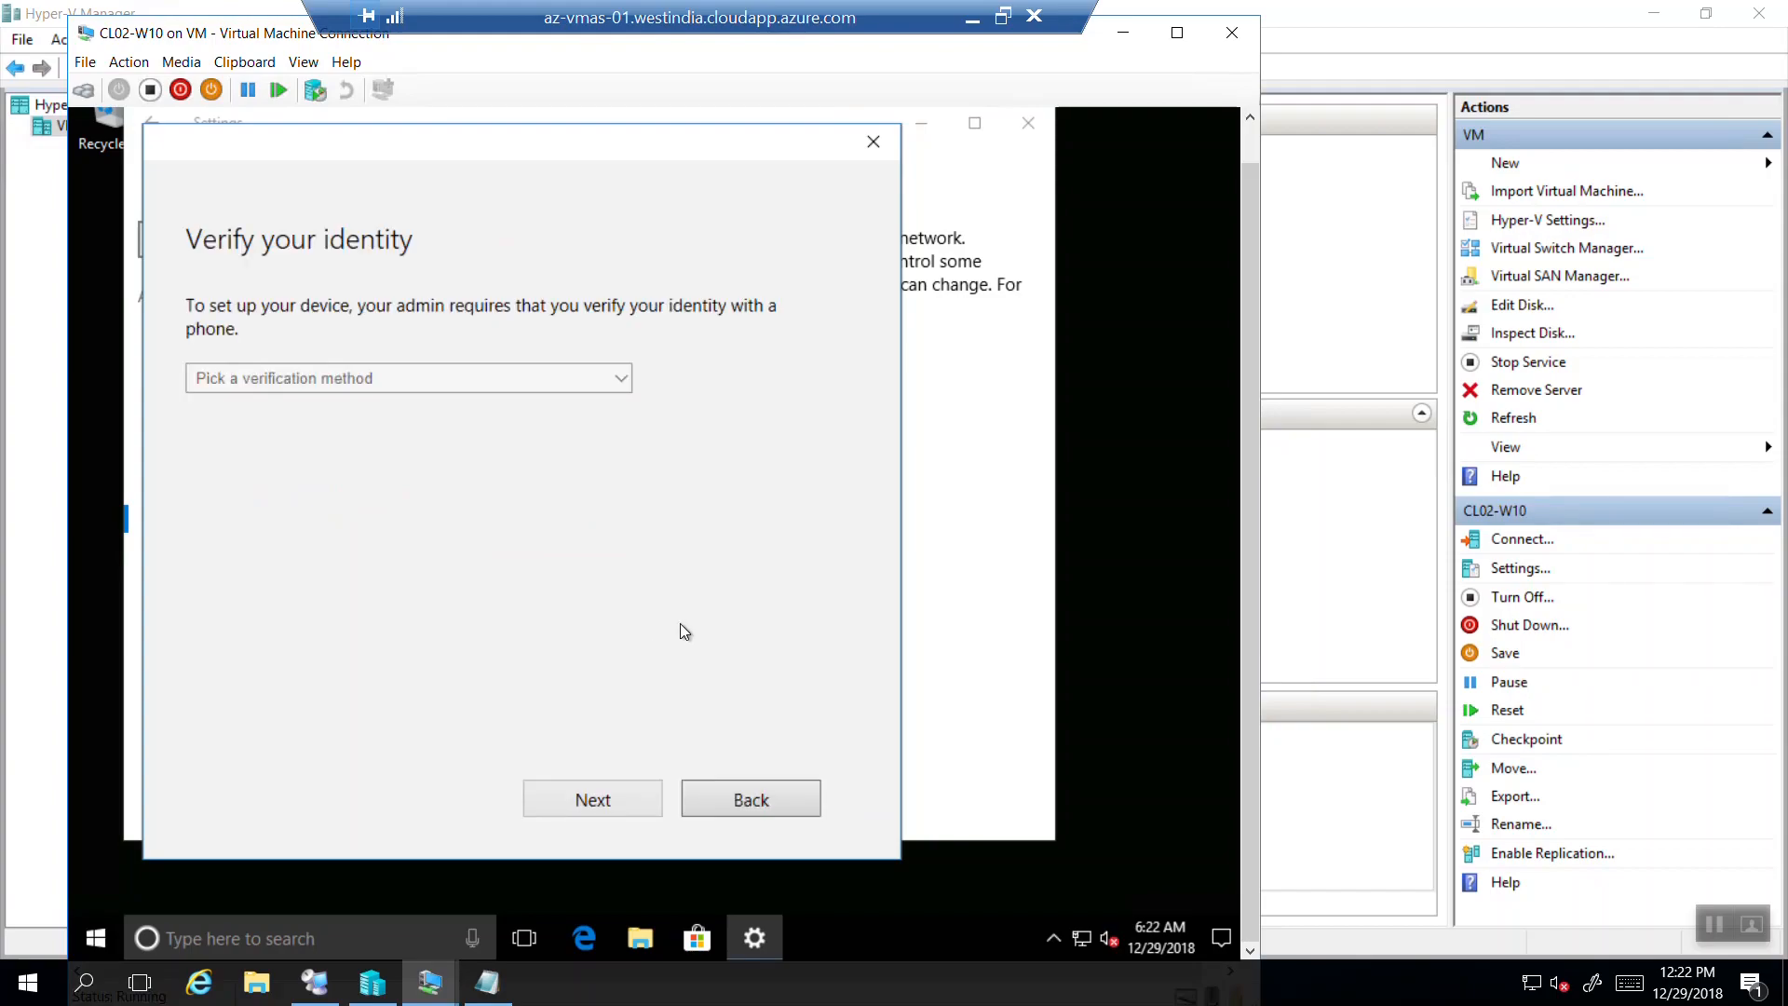
left_click(573, 372)
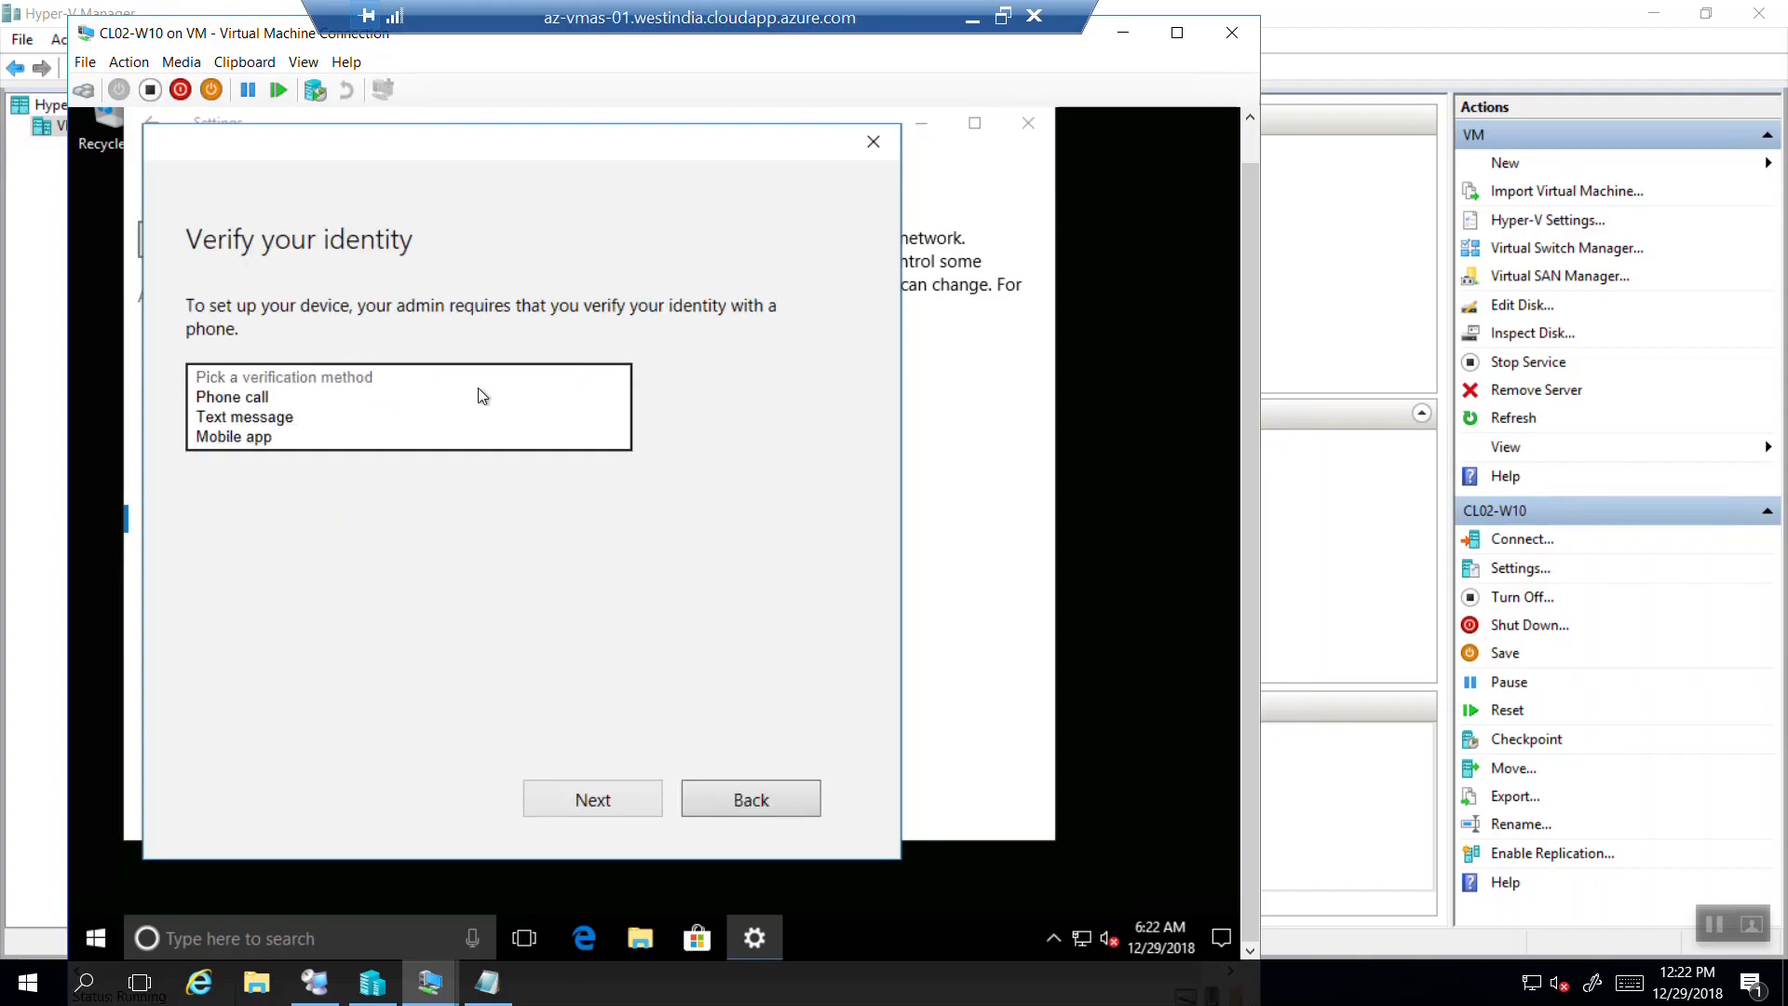
left_click(299, 399)
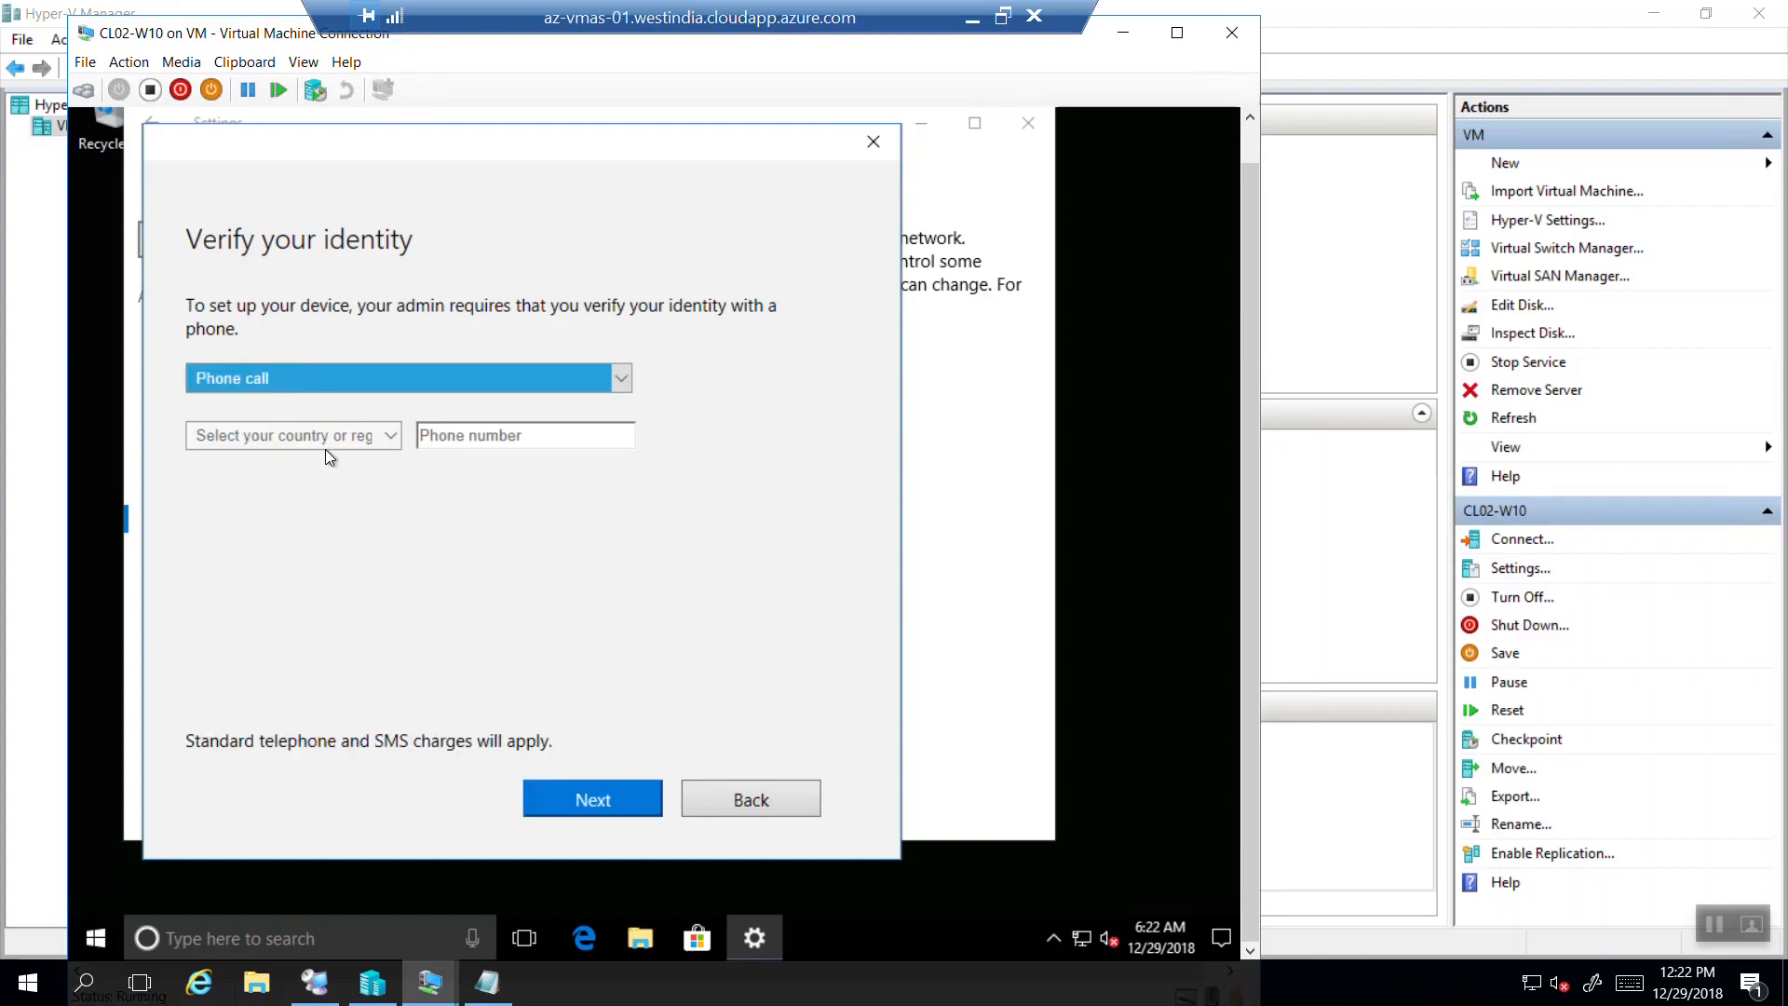
left_click(382, 442)
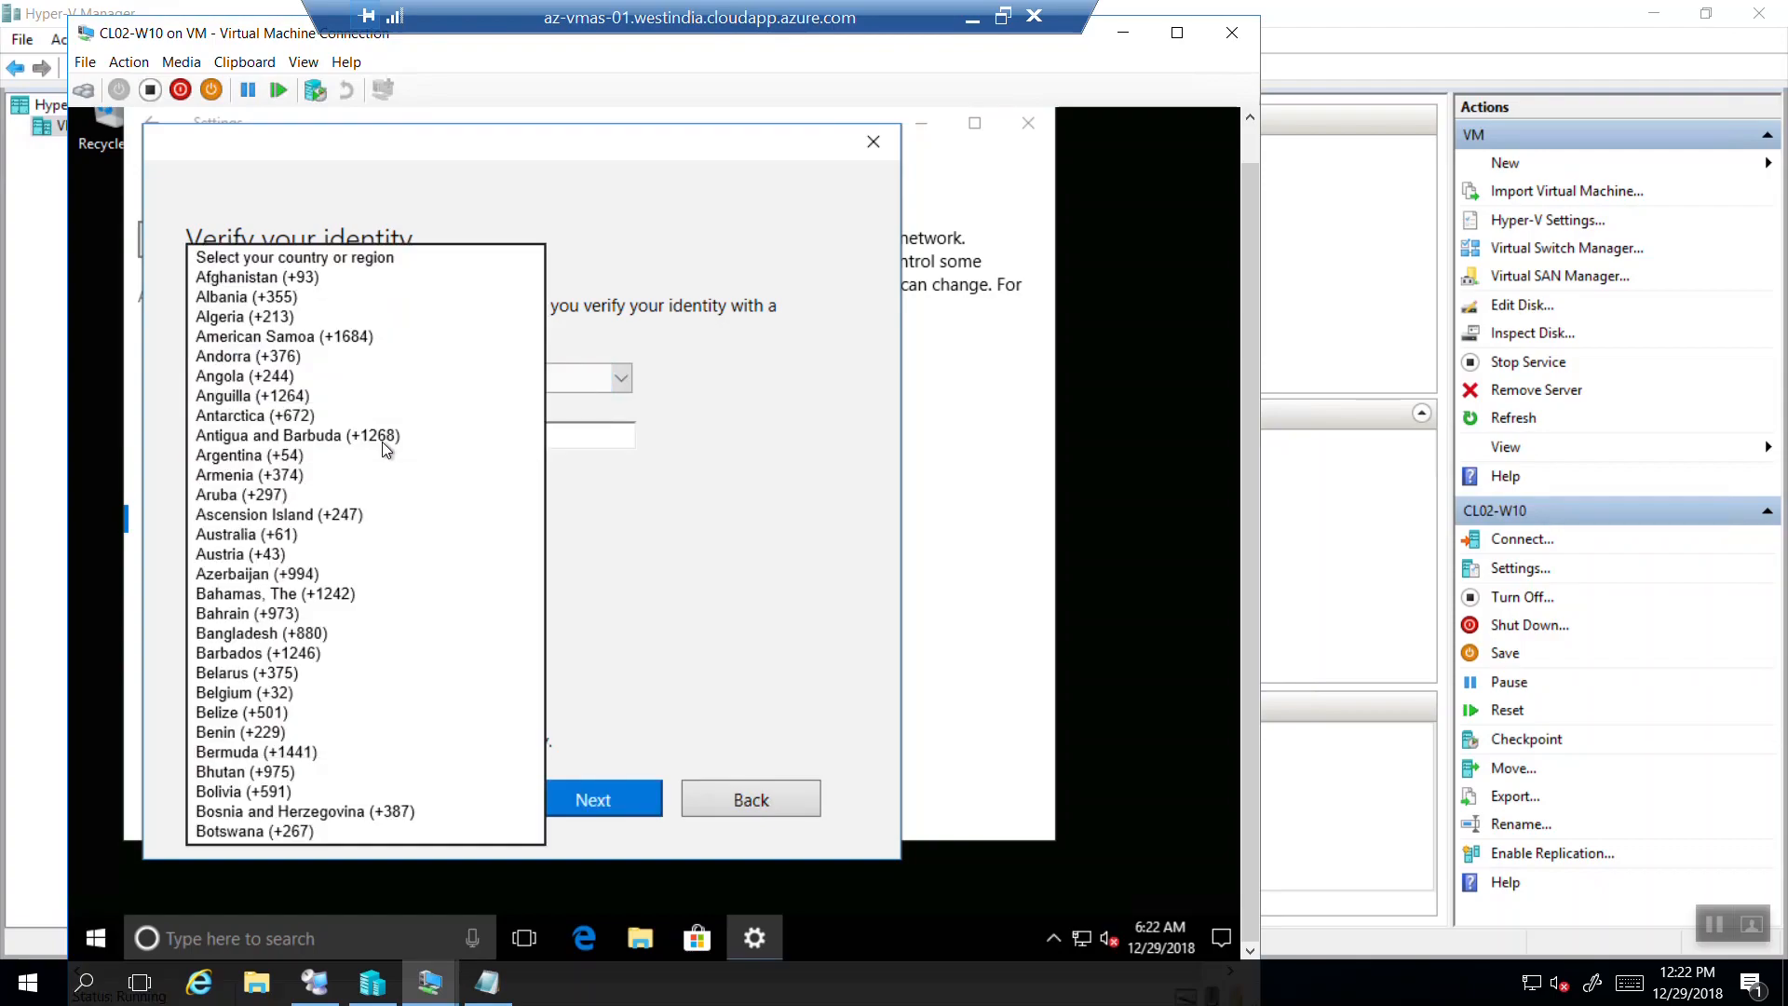
key("i")
key("n")
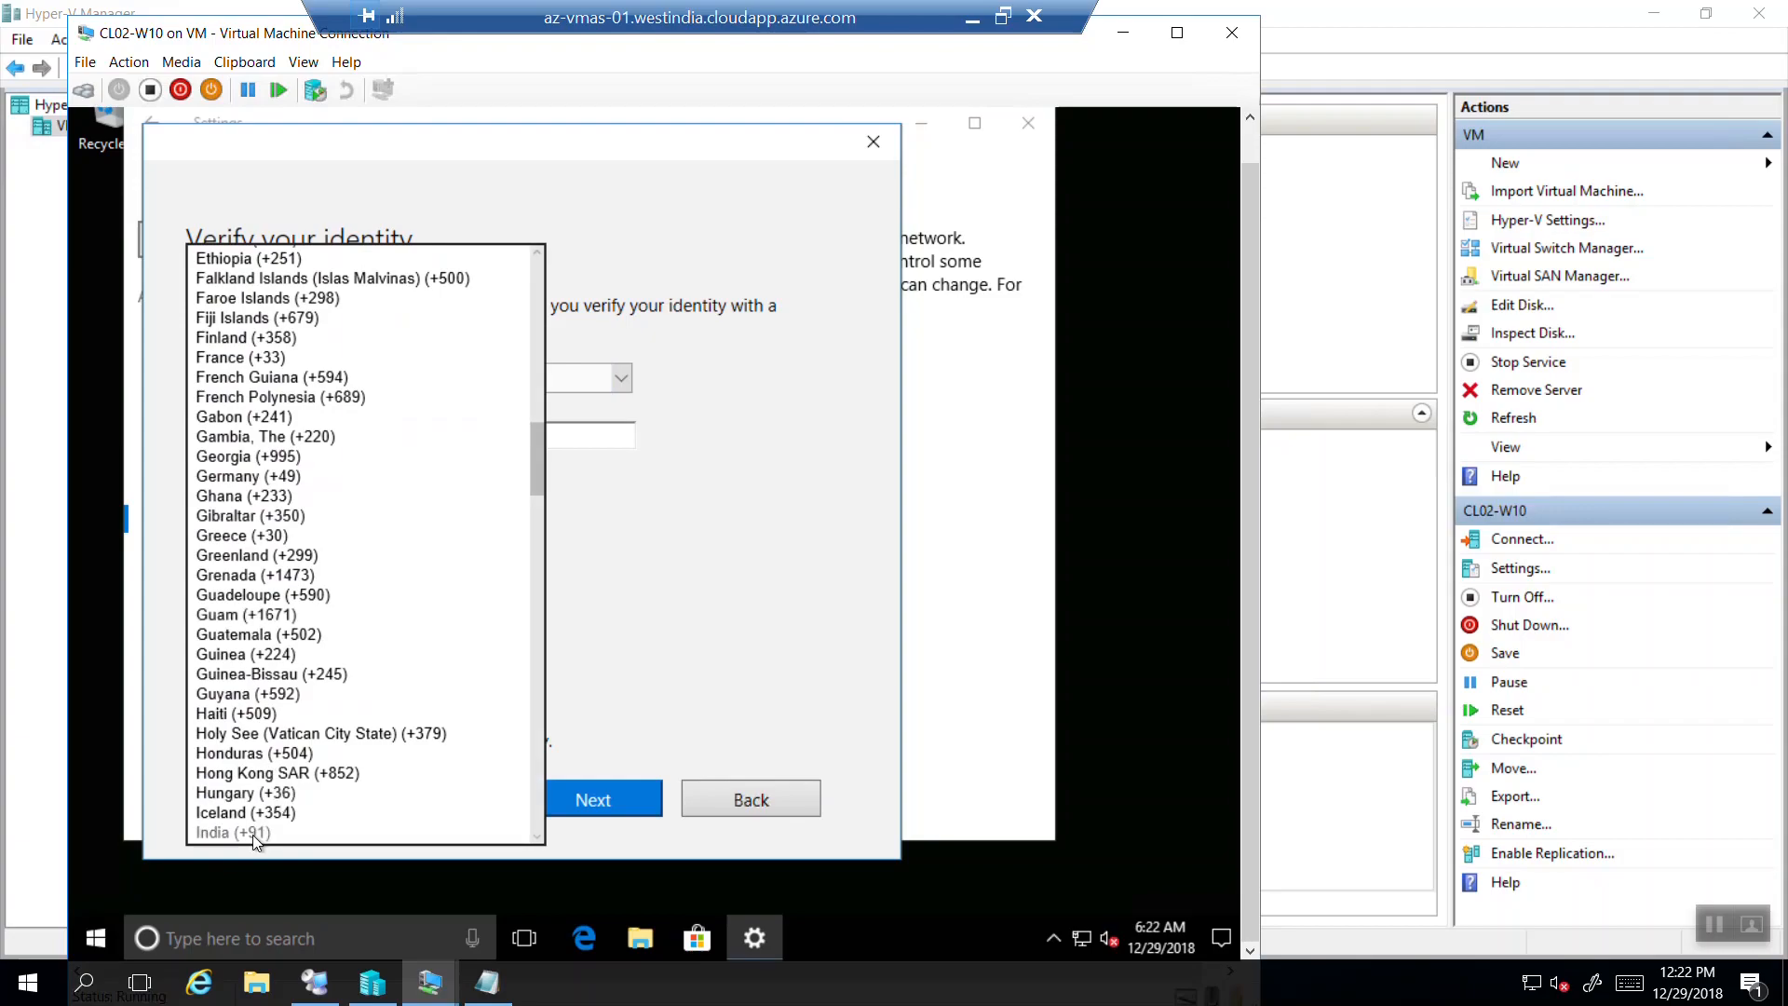
left_click(233, 832)
left_click(580, 438)
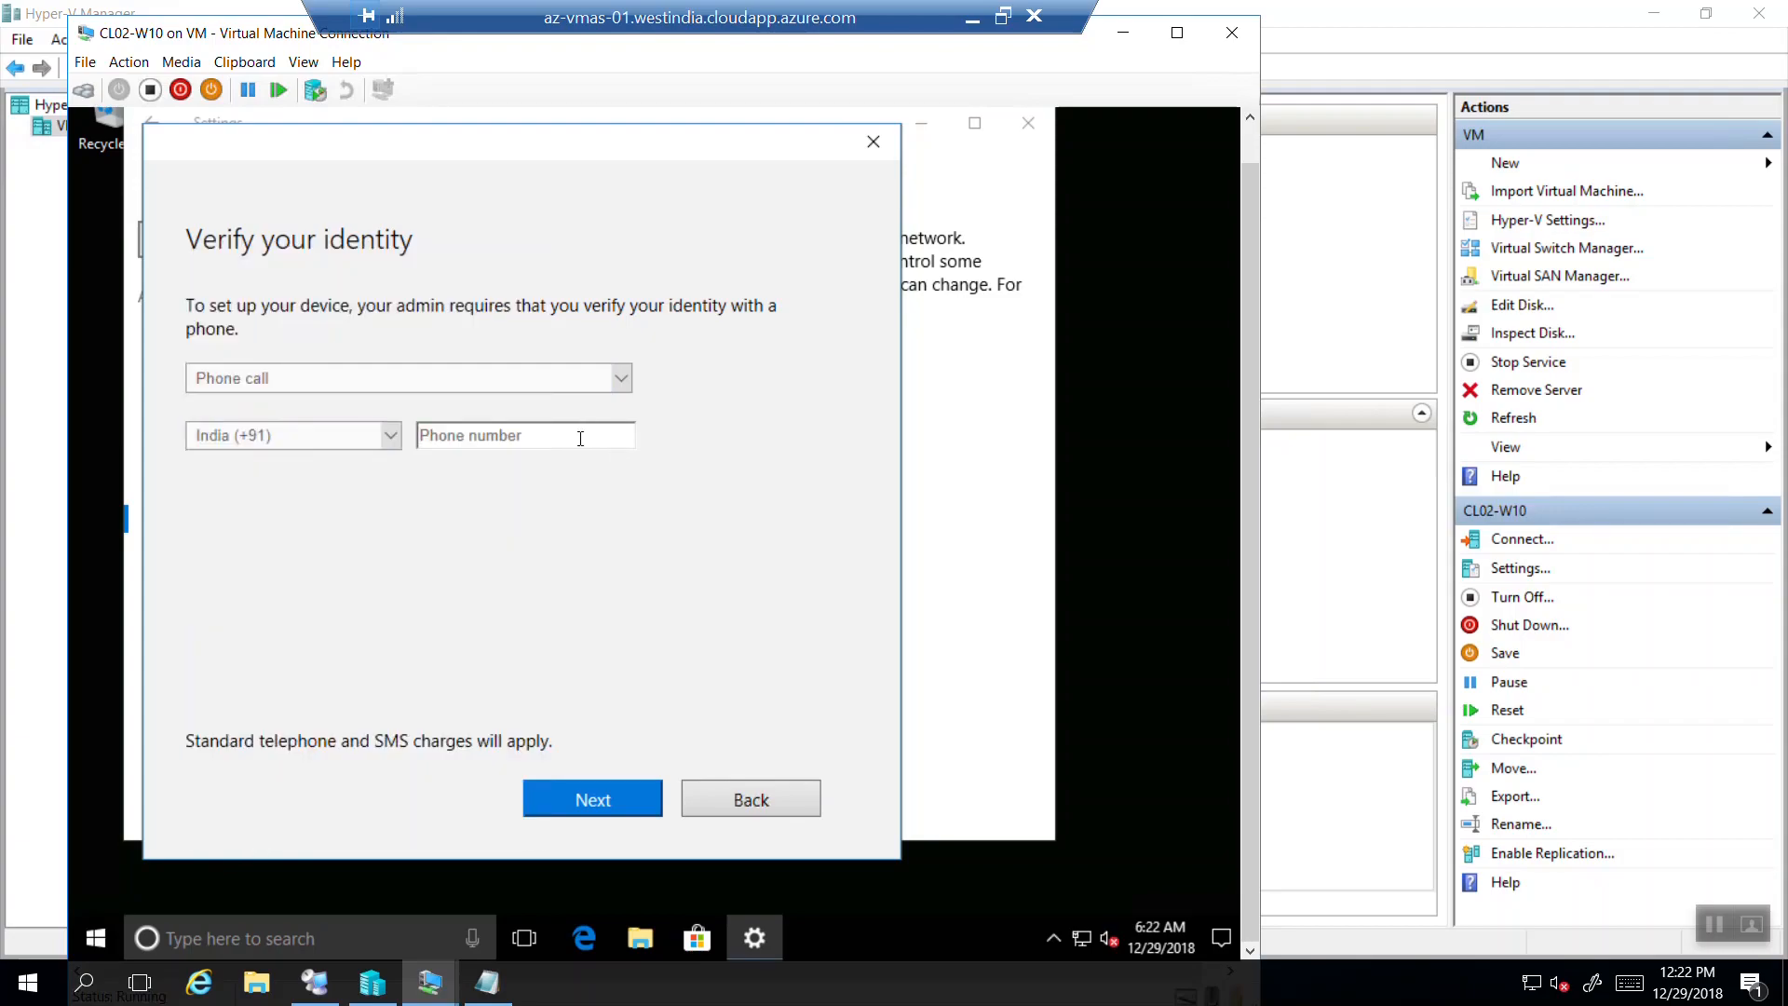
left_click(551, 800)
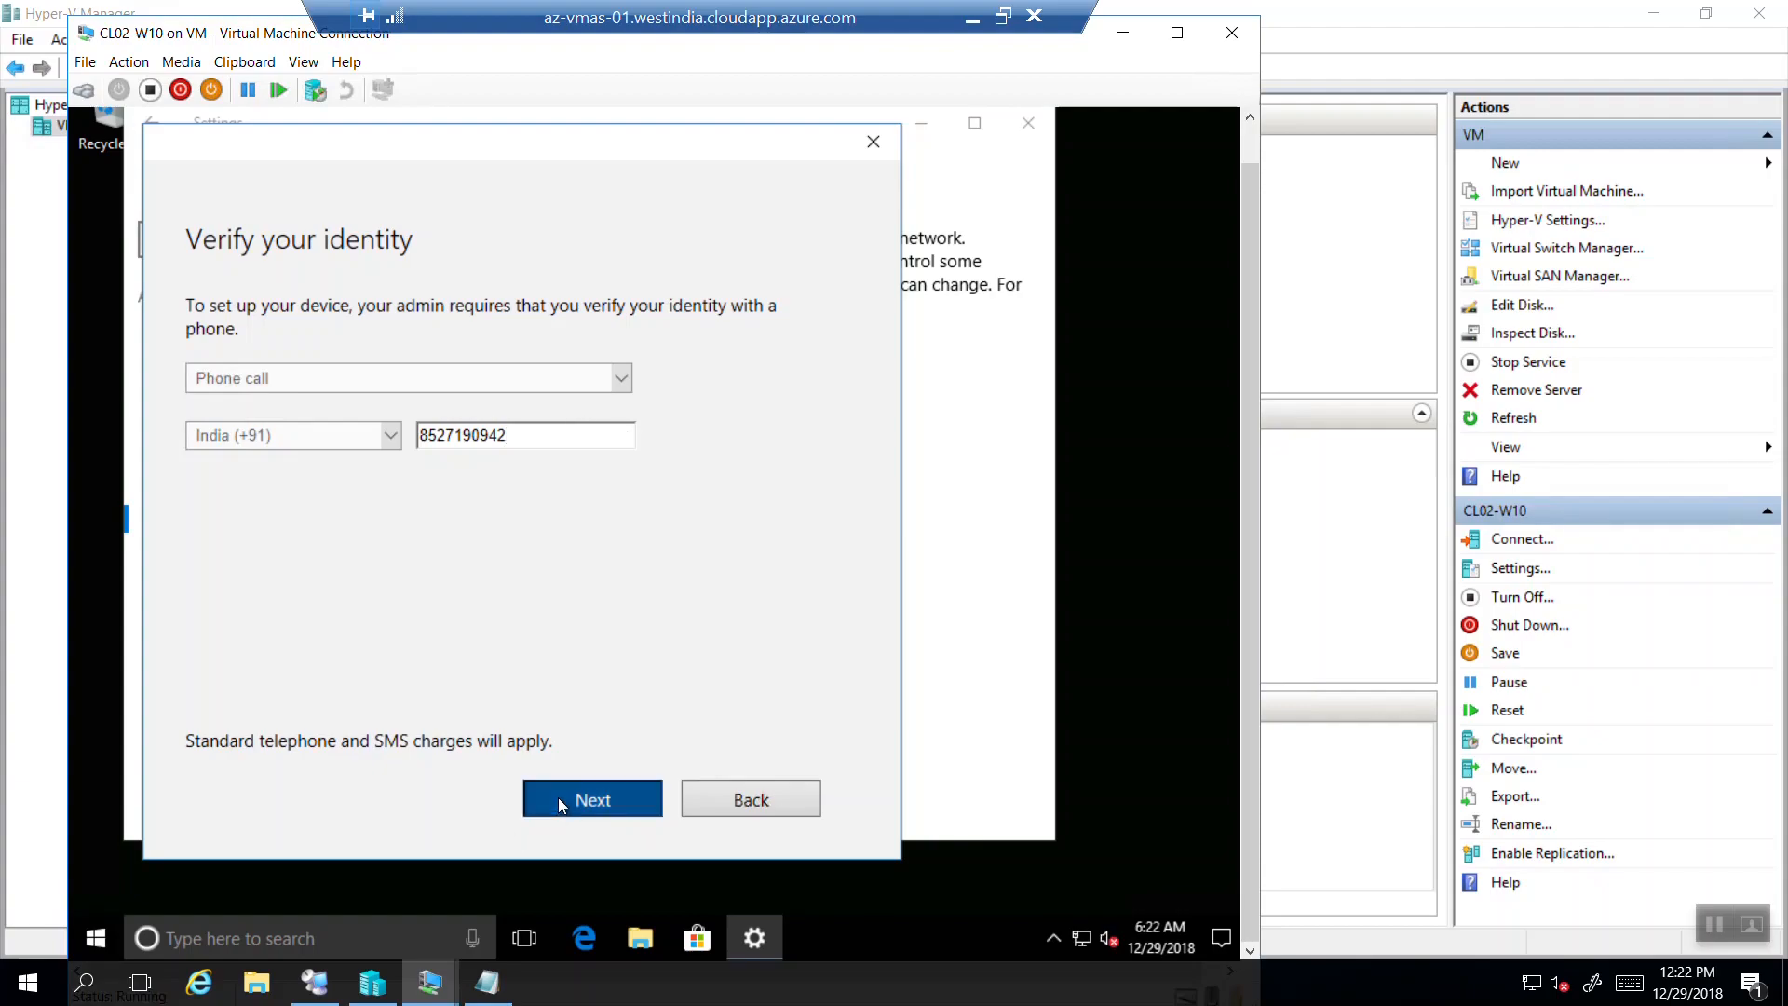
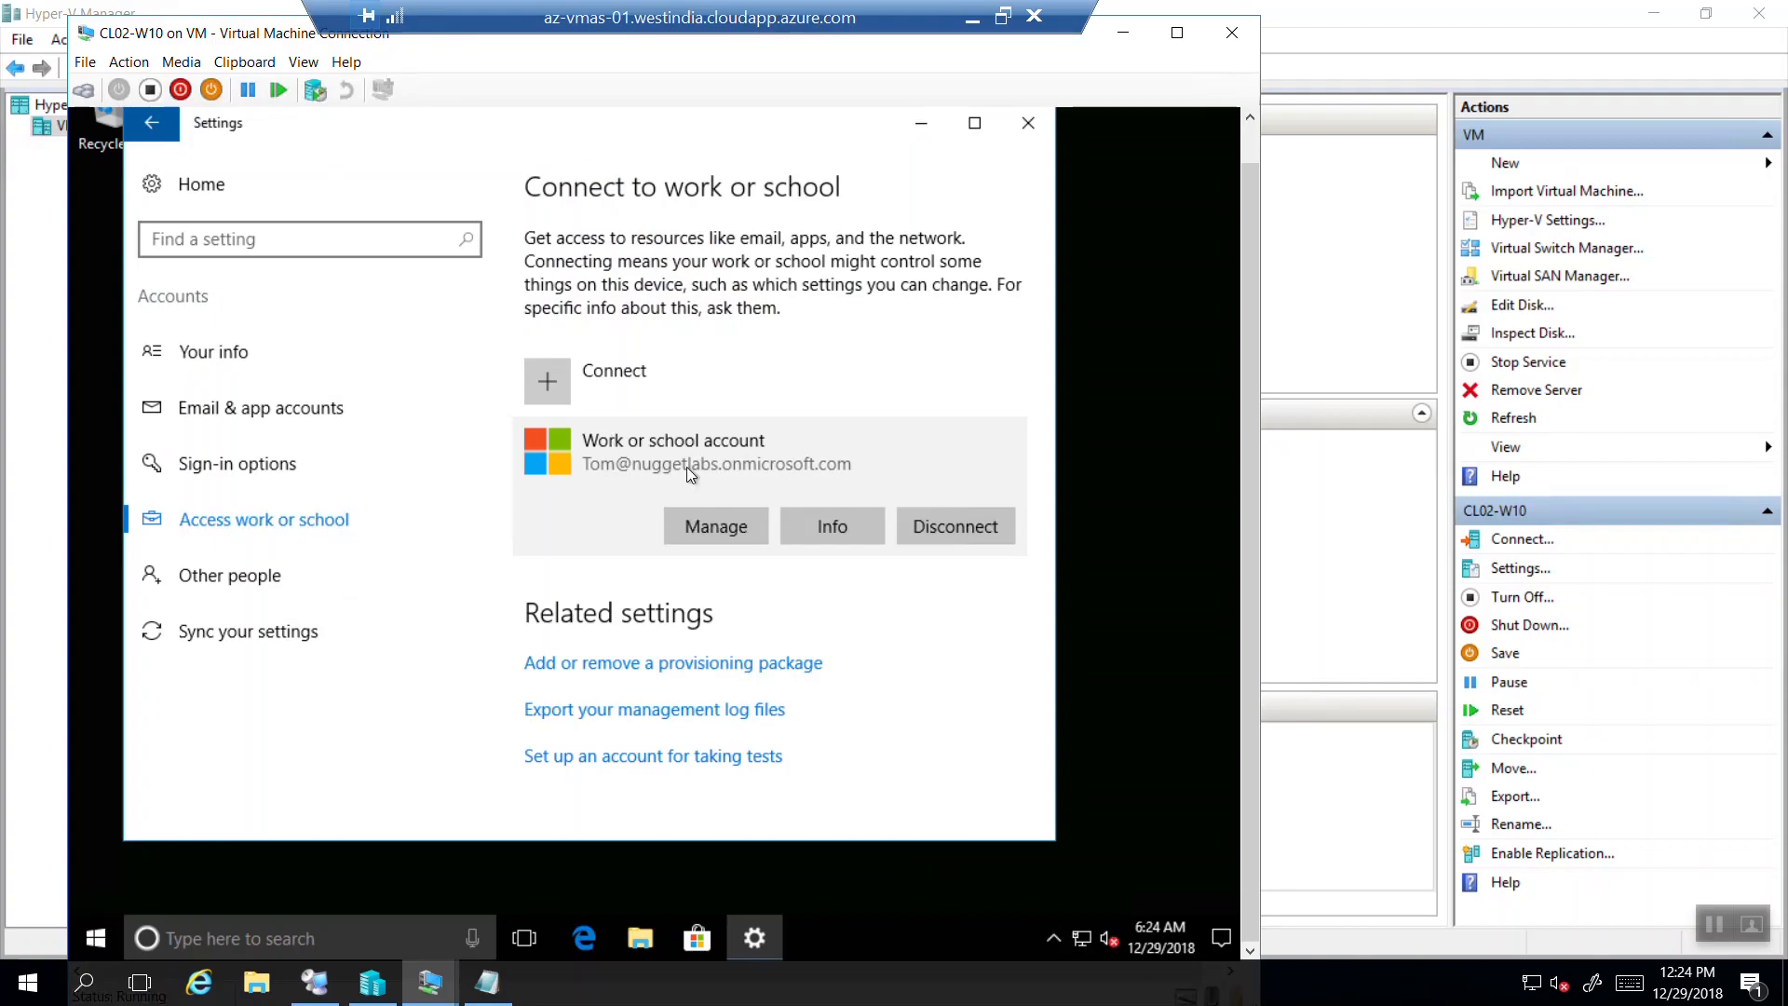
Sync the work or school account with Microsoft management, then minimize the remote VM session.
left_click(829, 527)
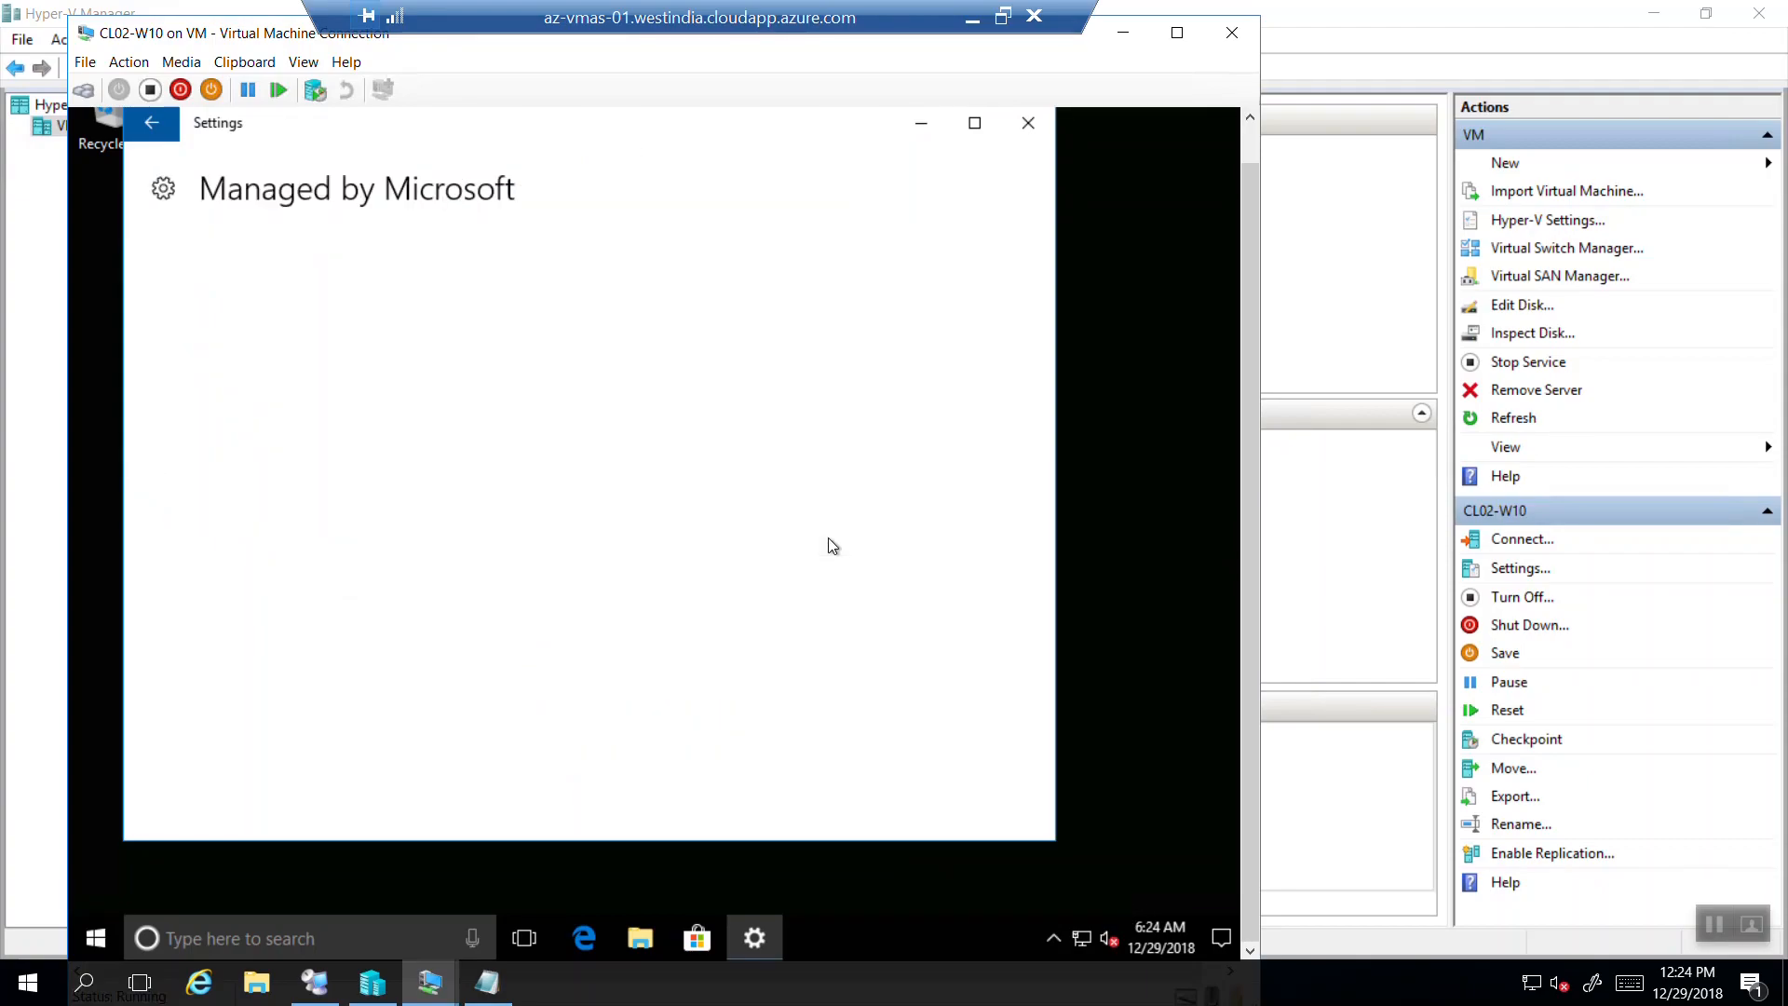
left_click(202, 412)
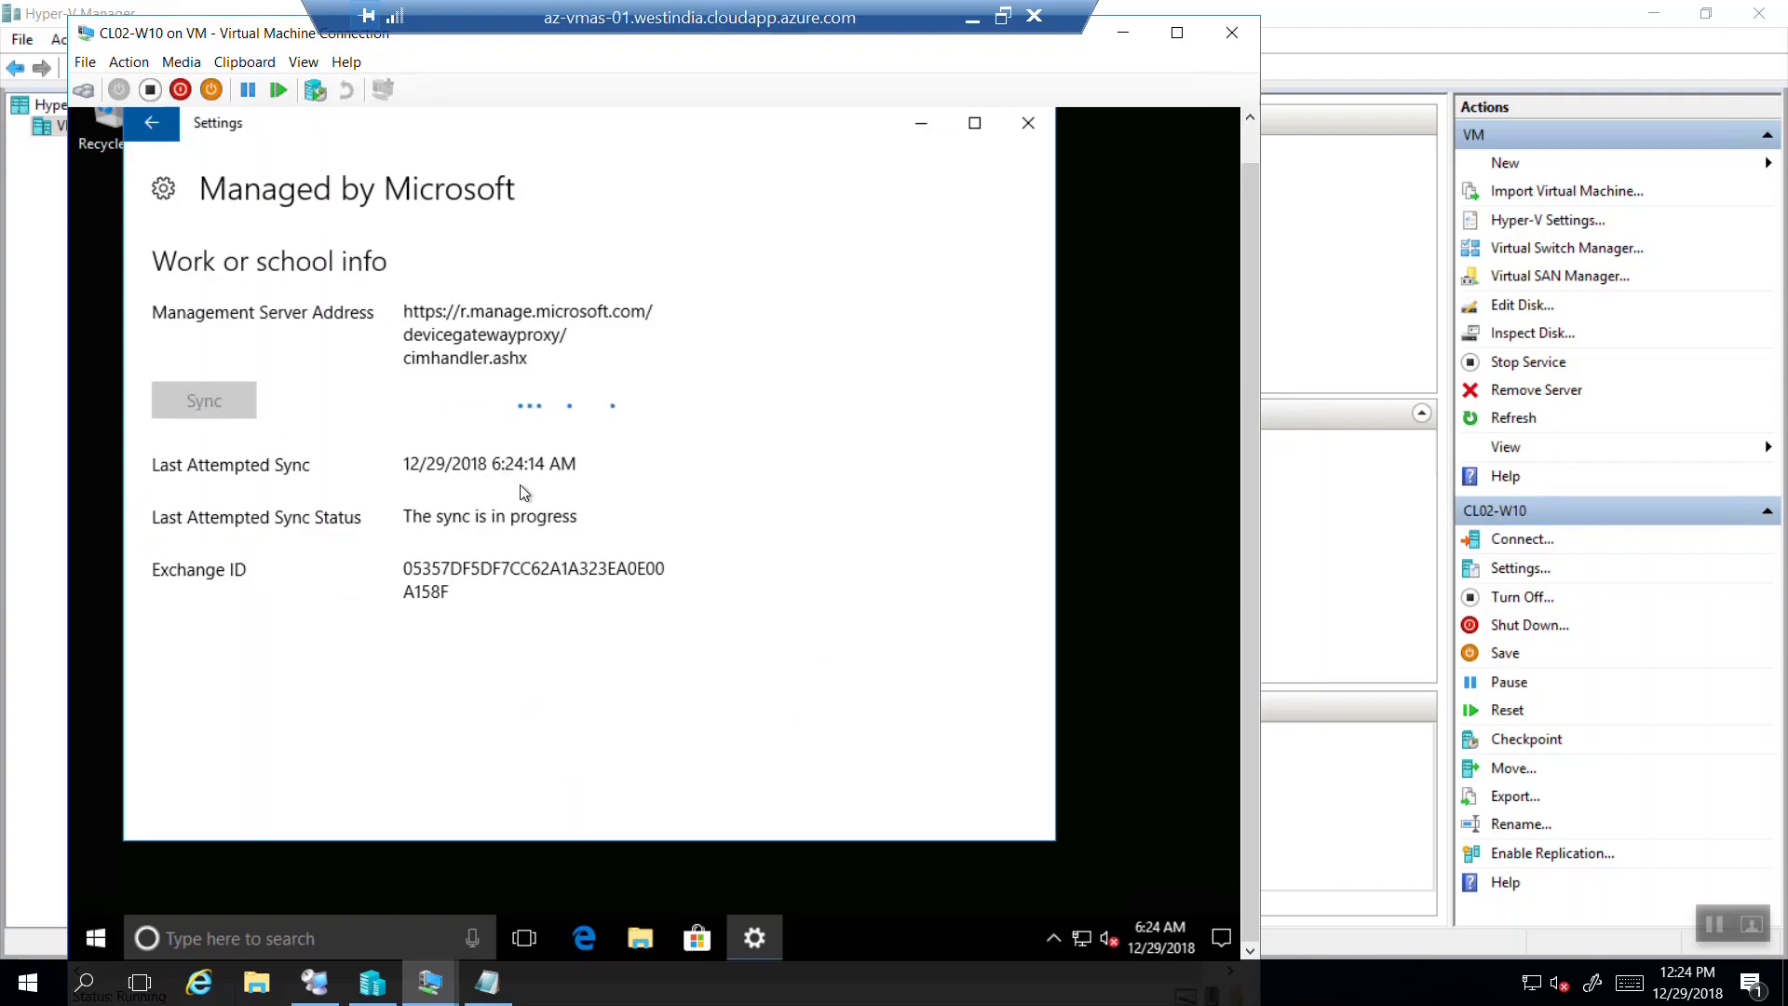
left_click(152, 130)
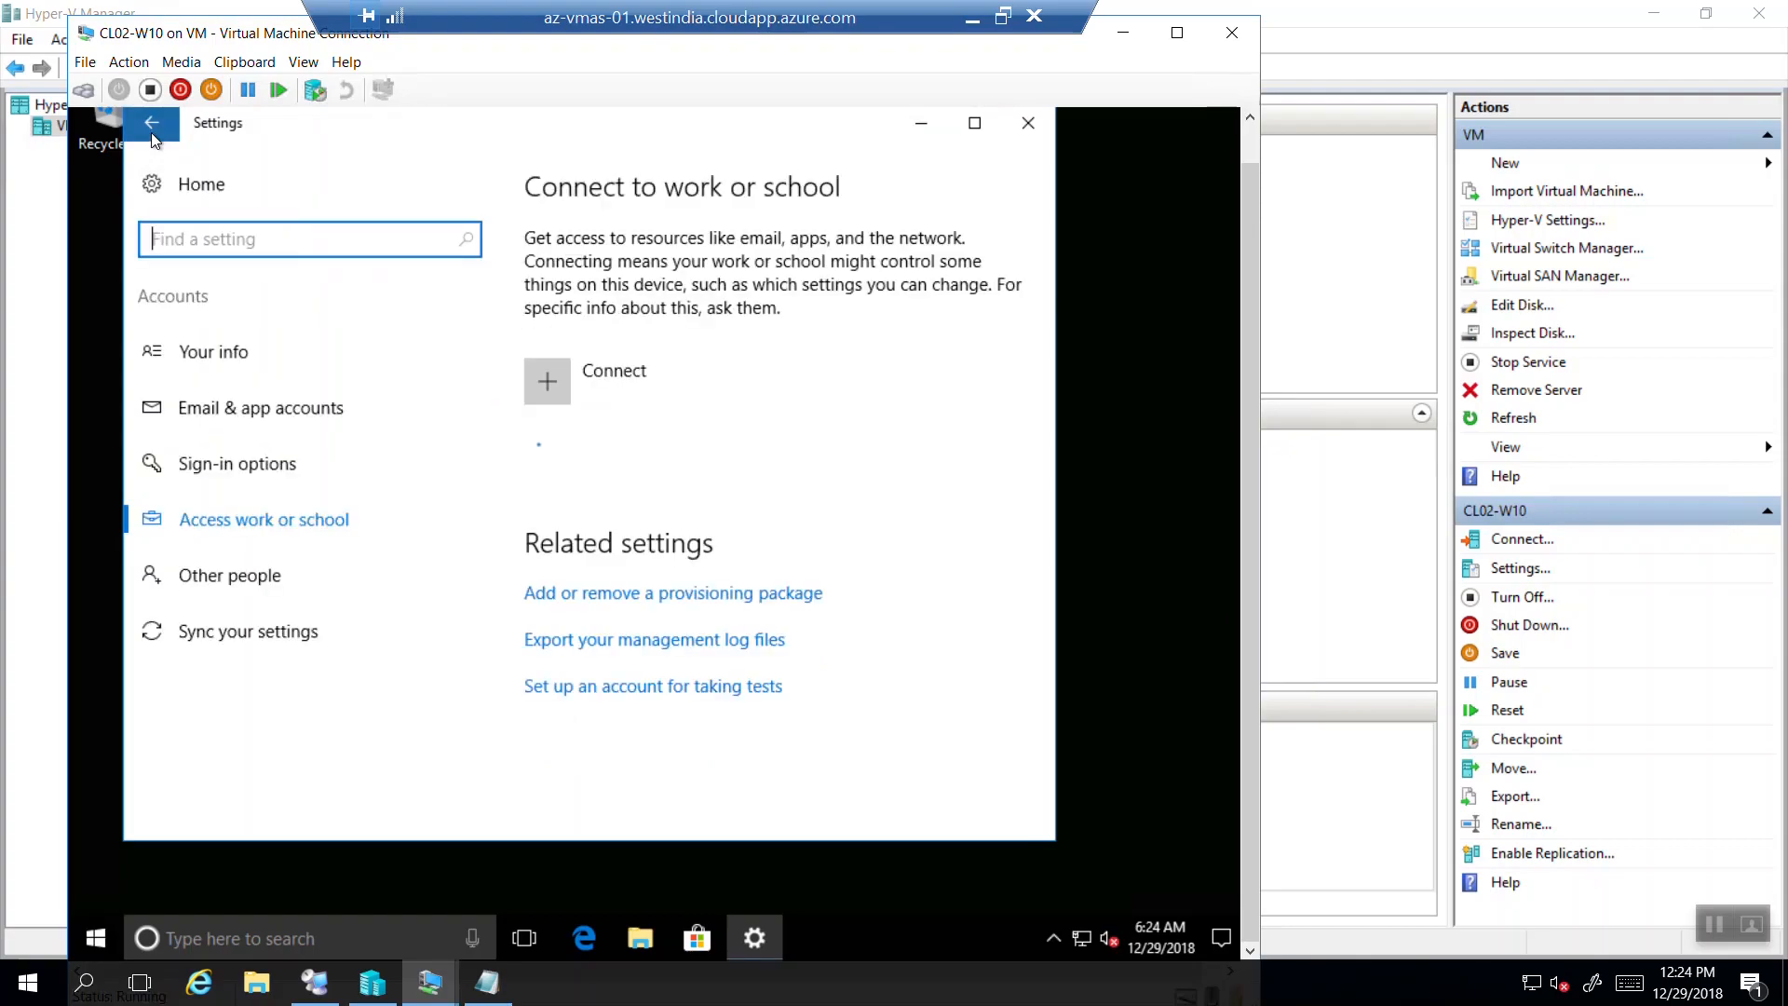
left_click(969, 26)
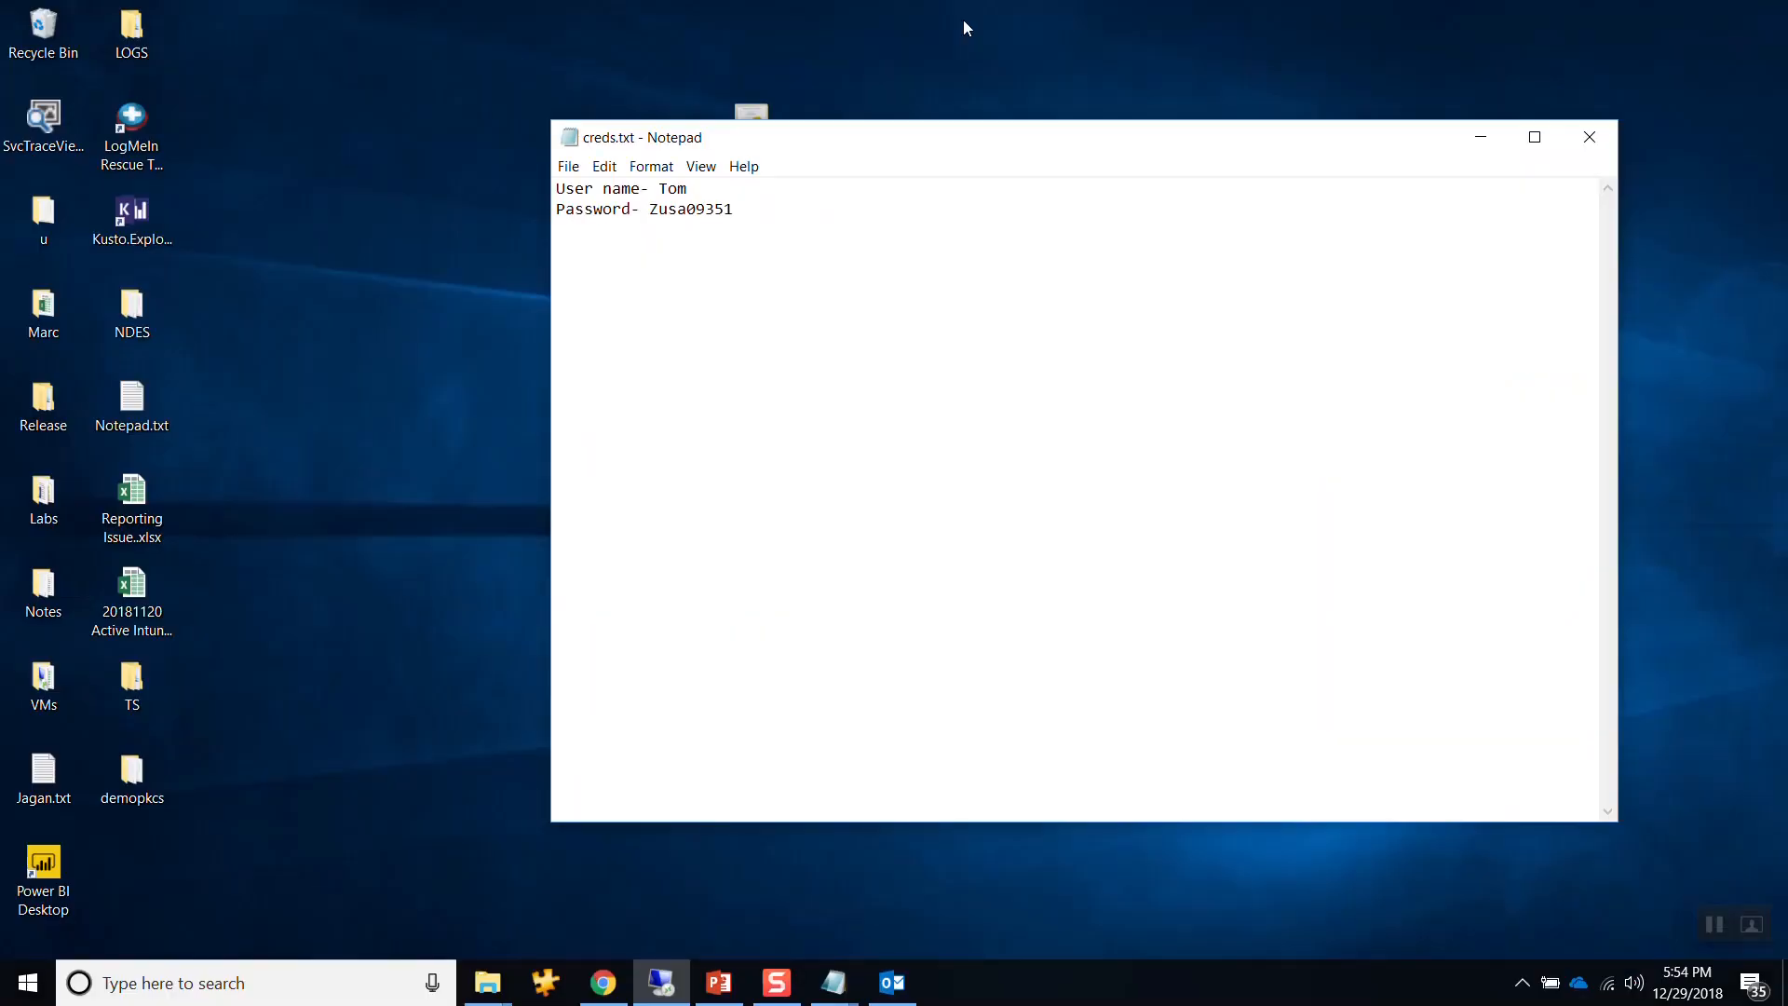
Bring the Intune portal forward and open the Devices > All devices list.
left_click(1481, 140)
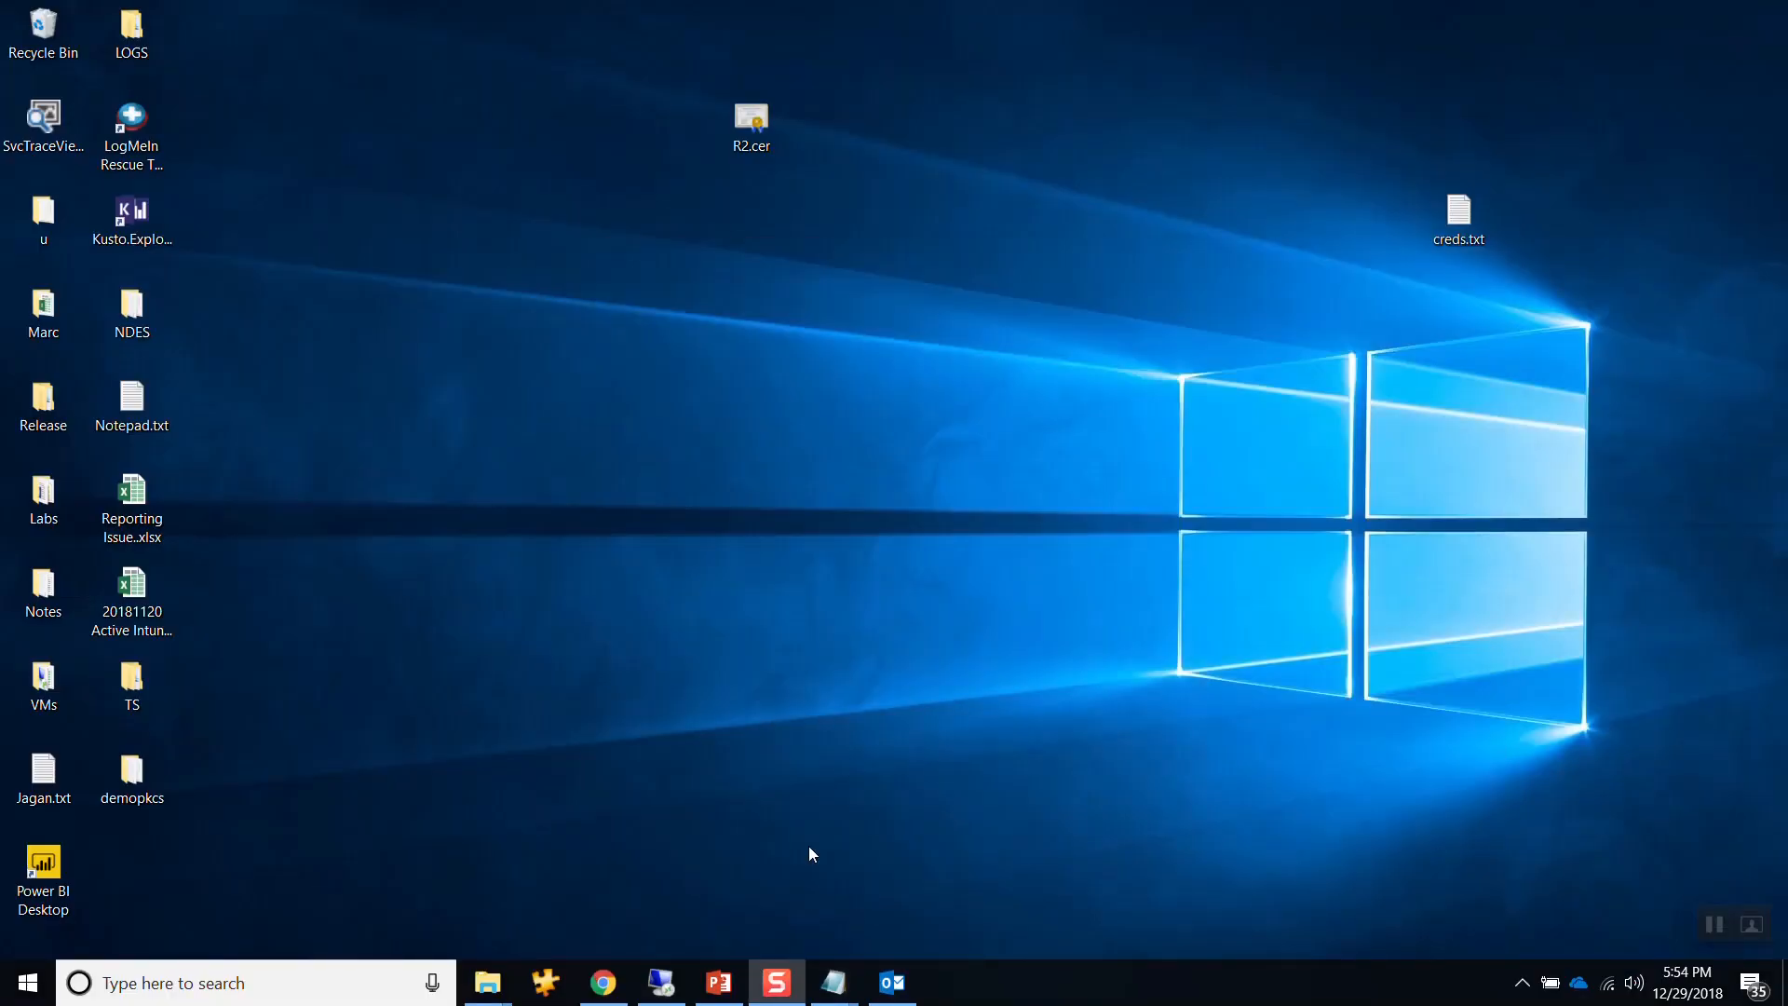
left_click(619, 999)
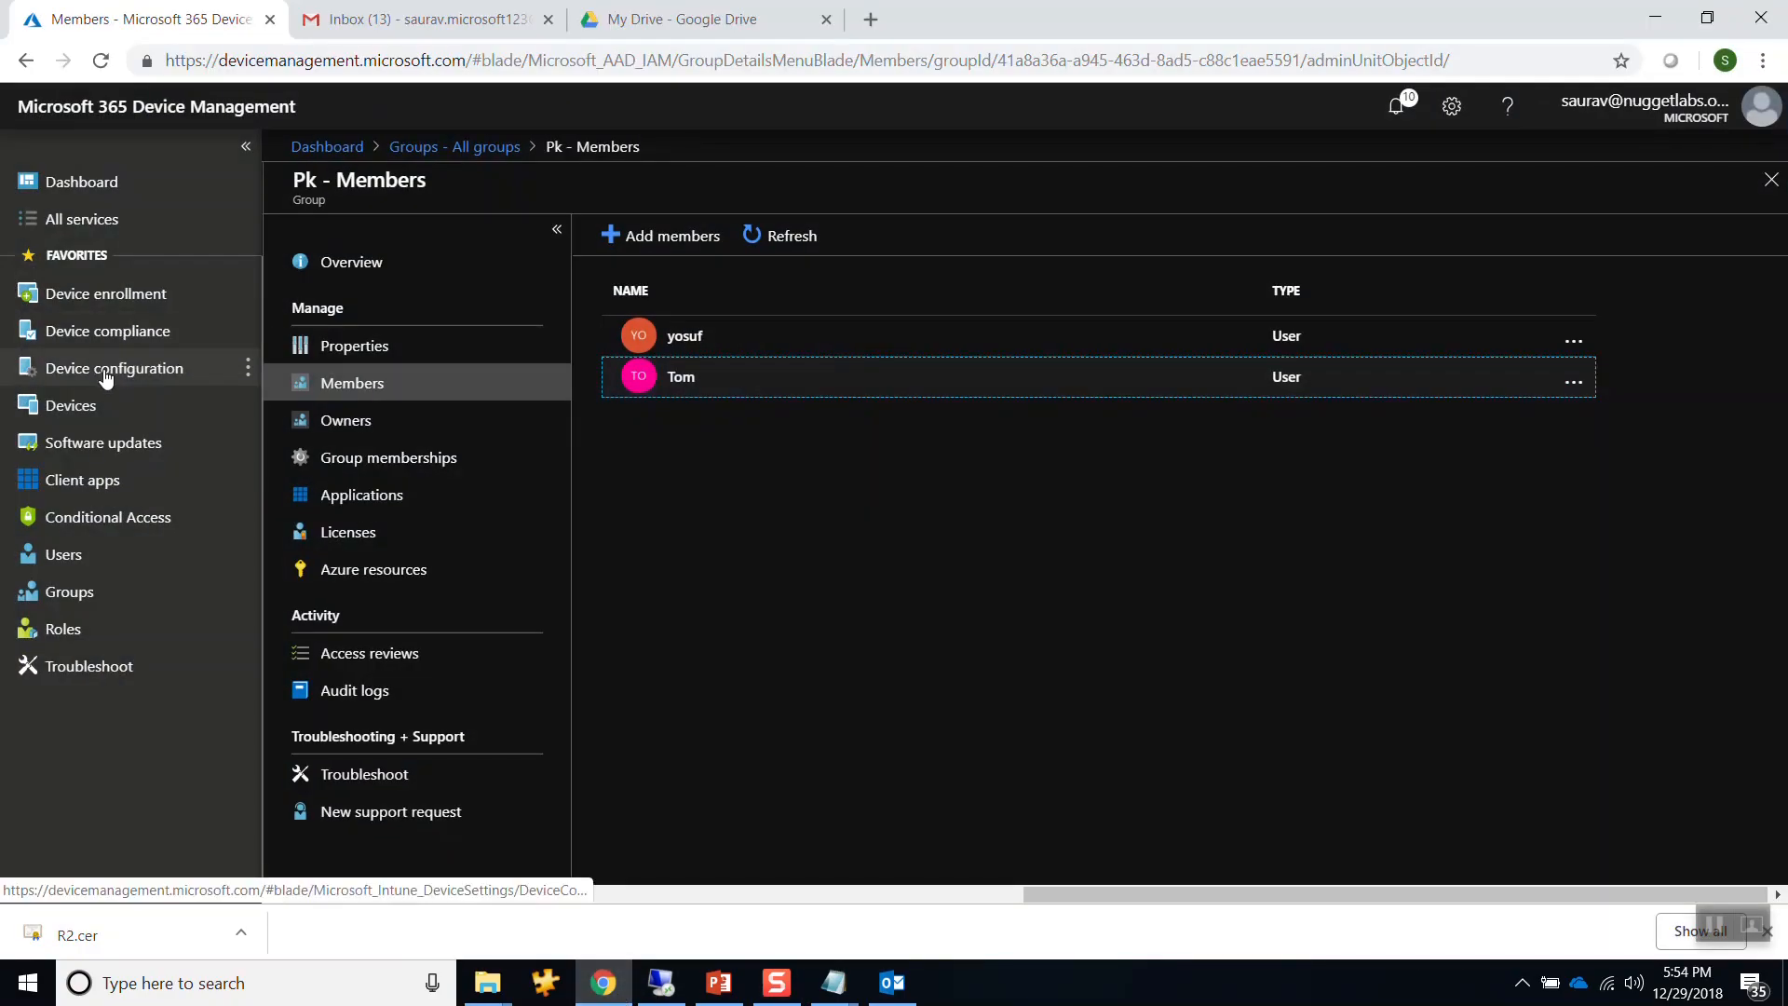
left_click(100, 424)
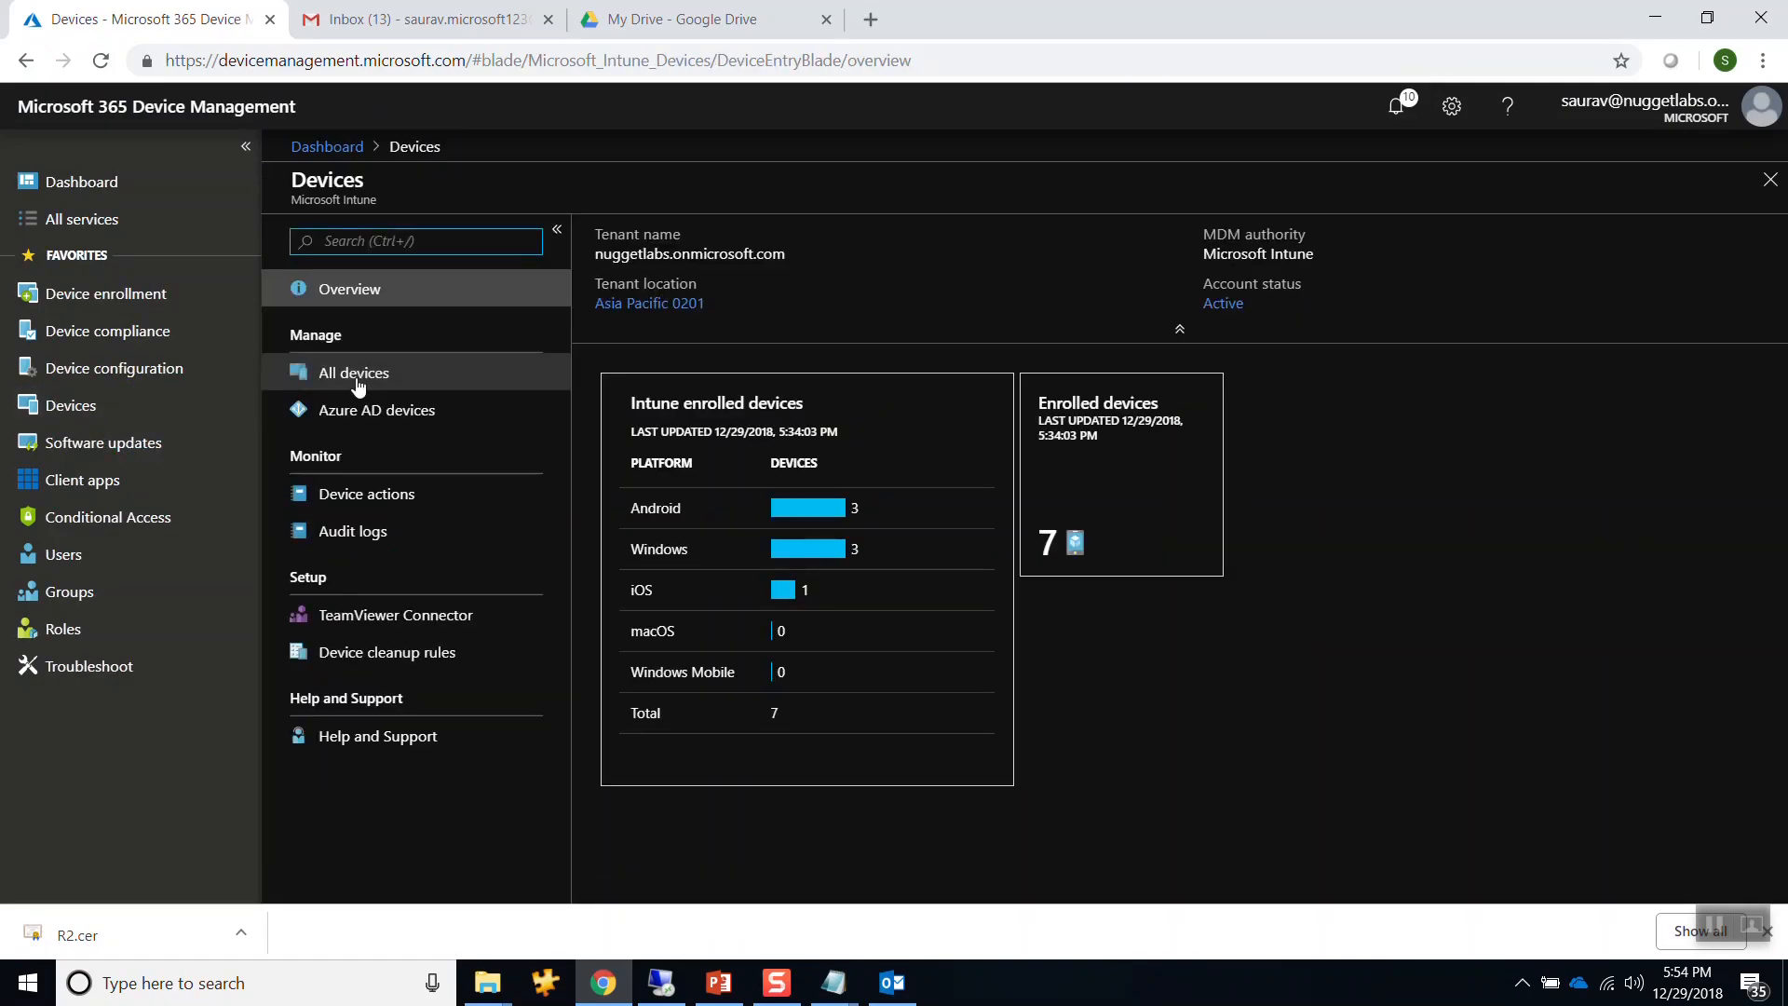
left_click(357, 382)
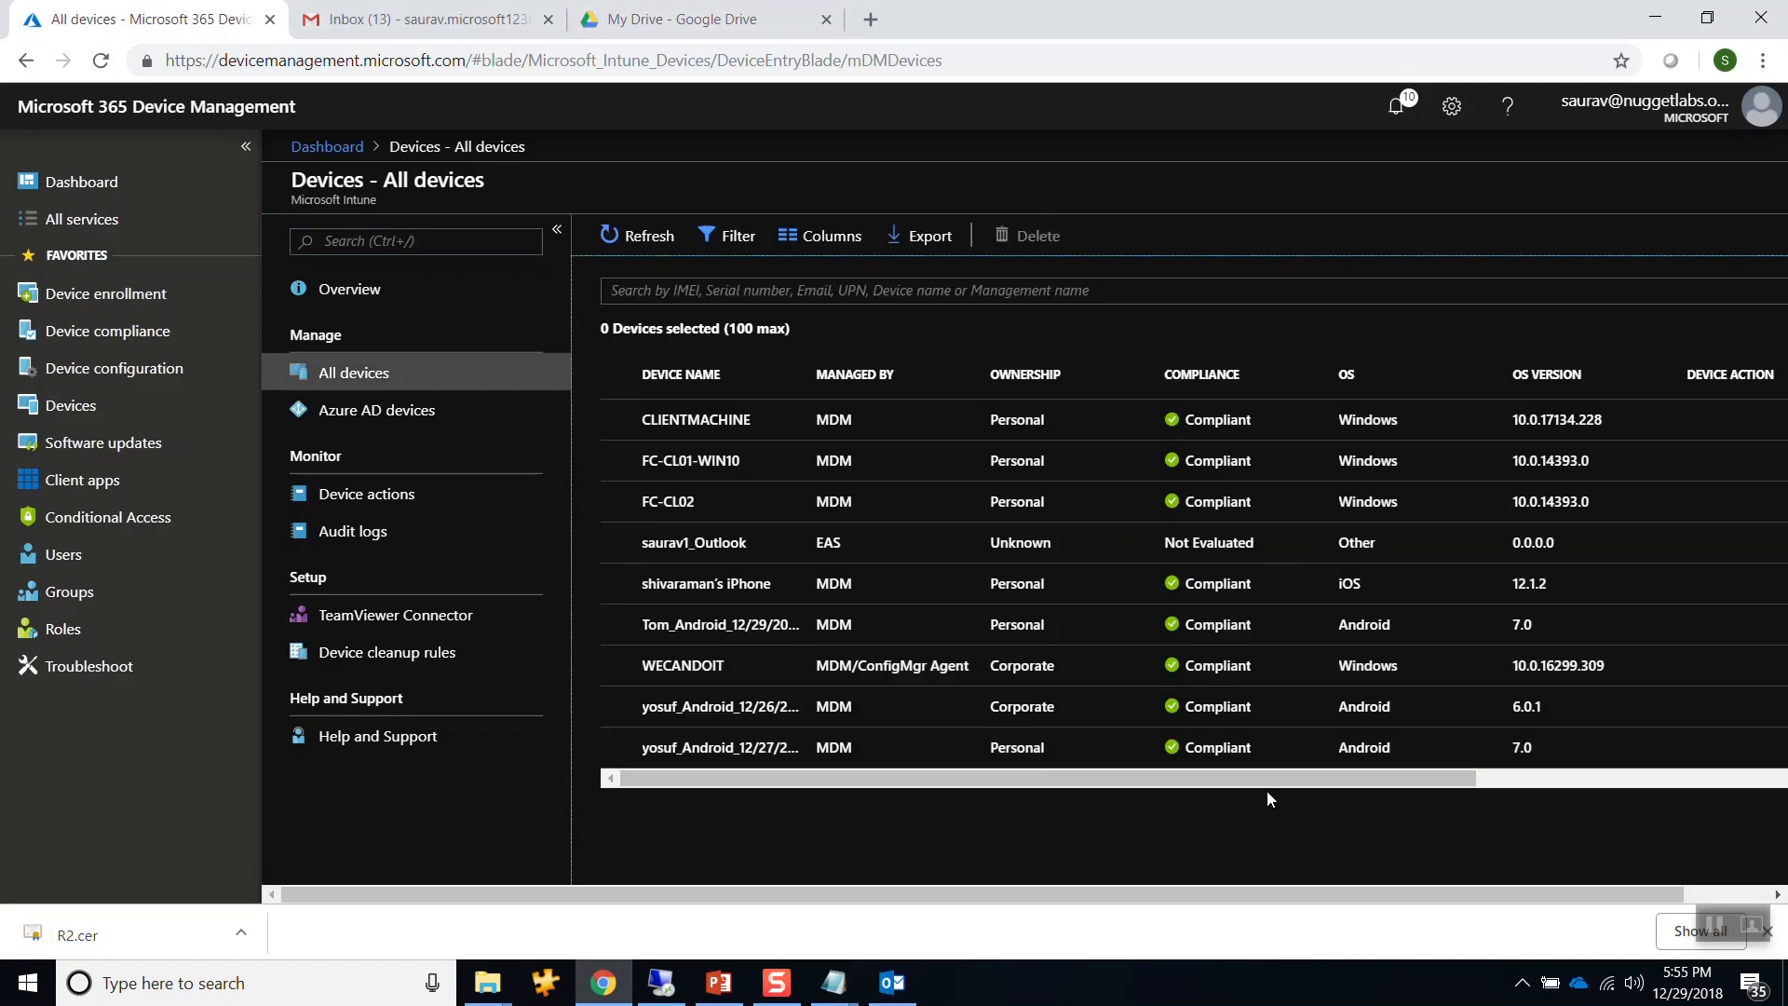
Check FC-CL02, the iPhone and the Android device, then return to the VM session.
left_click_drag(1271, 780, 1612, 764)
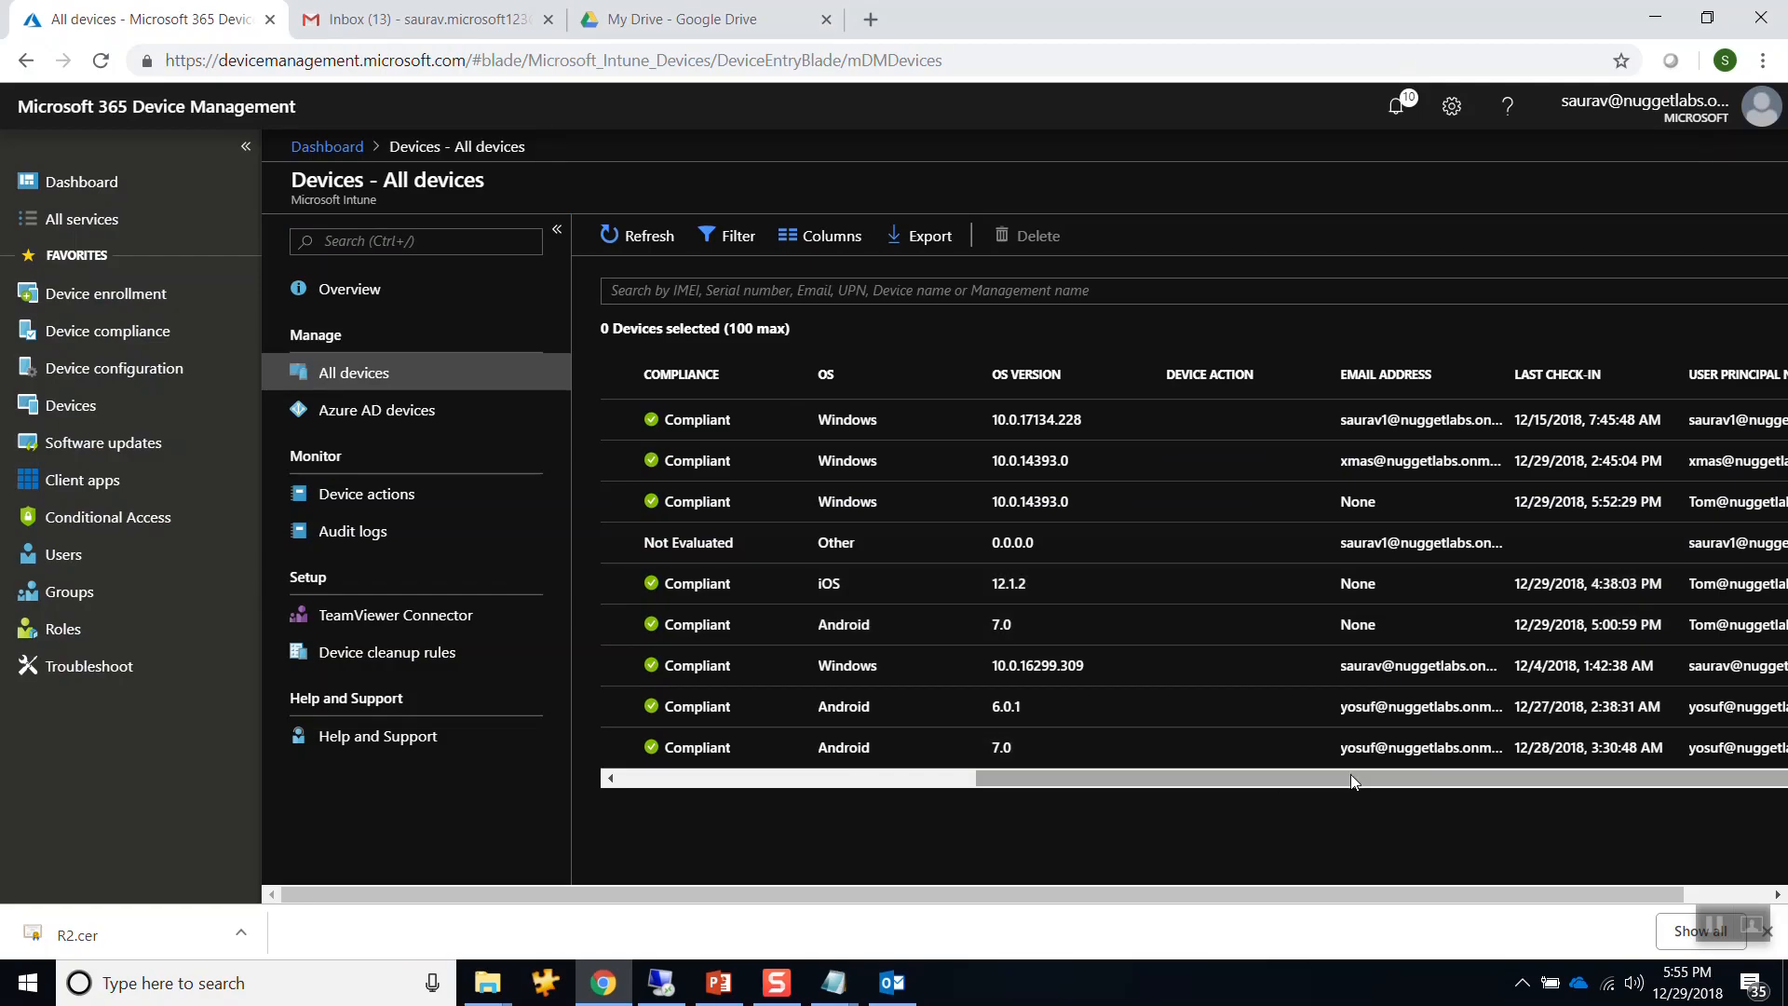
left_click_drag(1351, 778, 1351, 779)
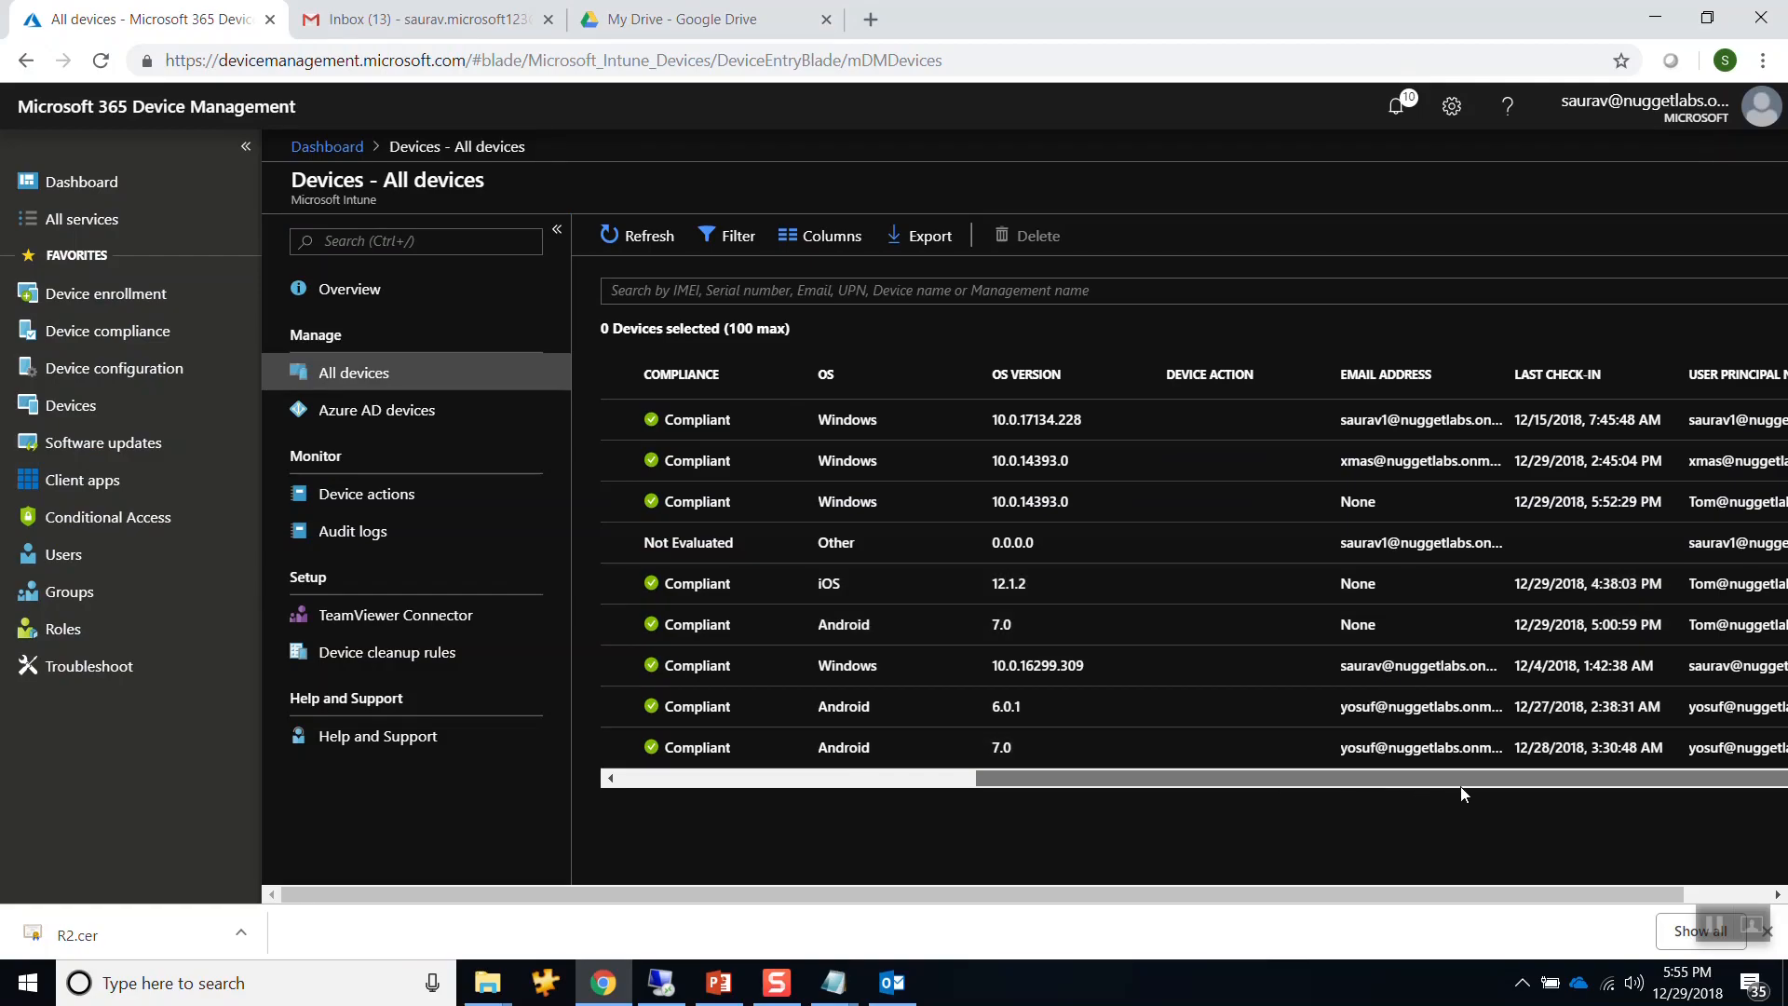
left_click_drag(1461, 786, 892, 775)
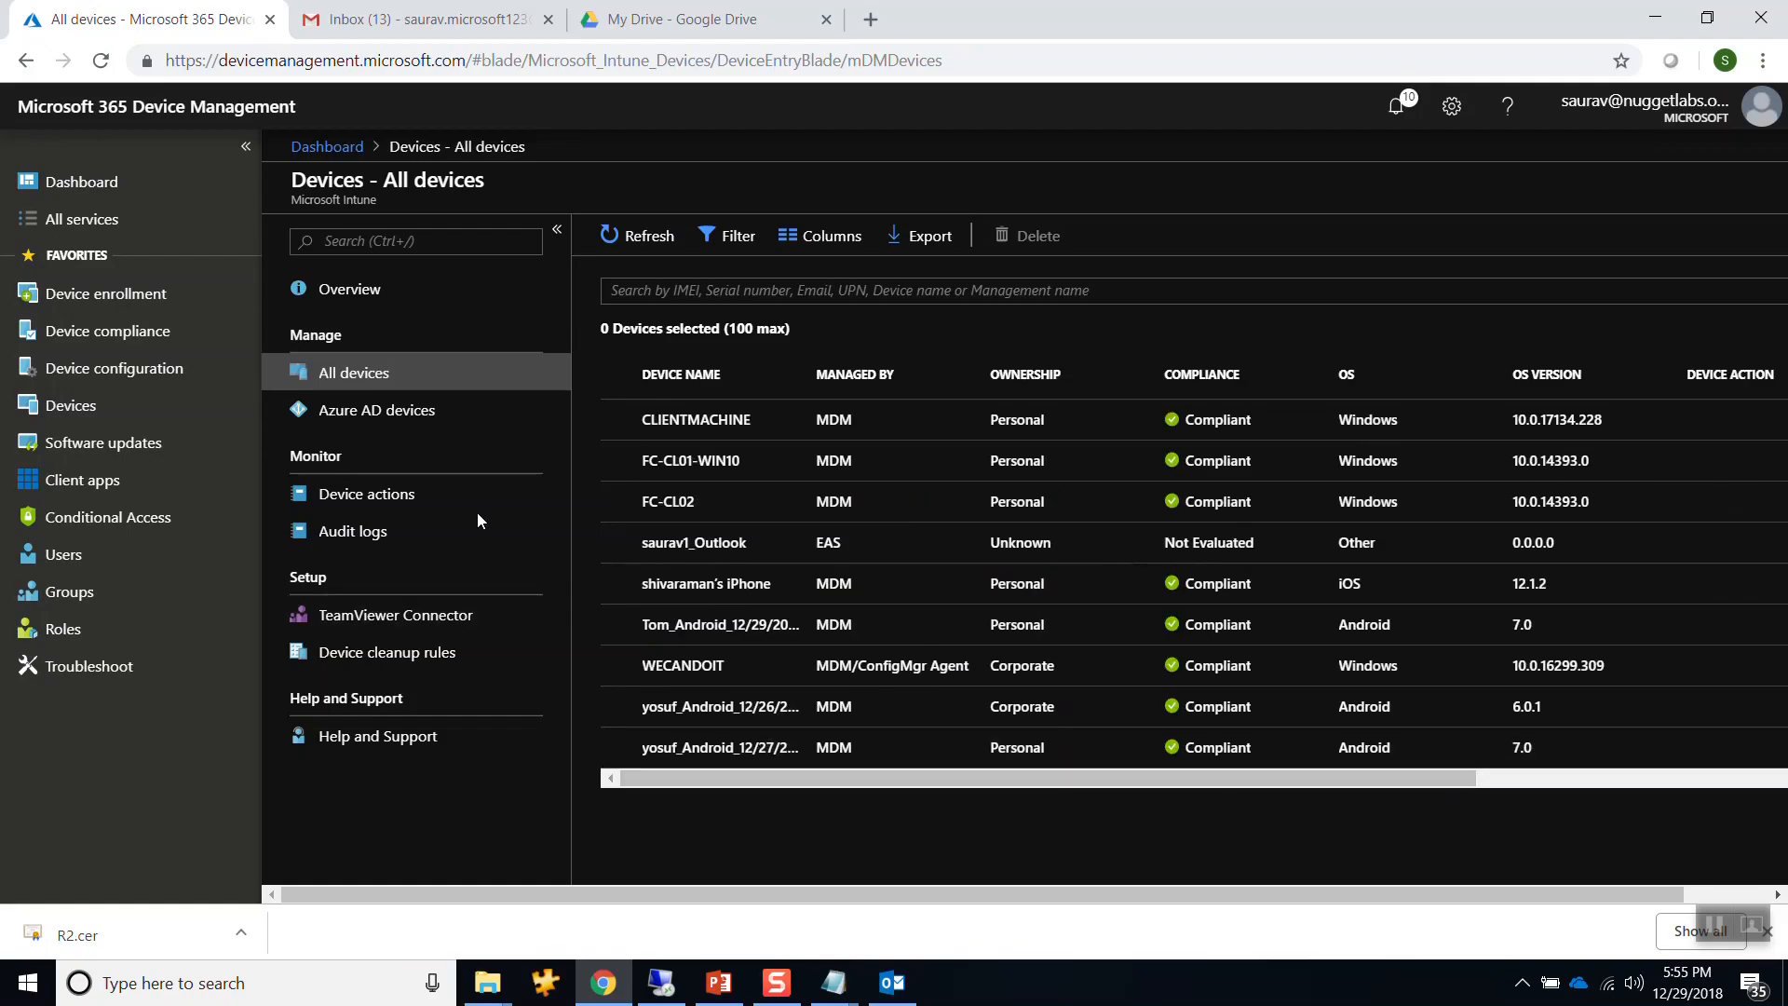
left_click(619, 503)
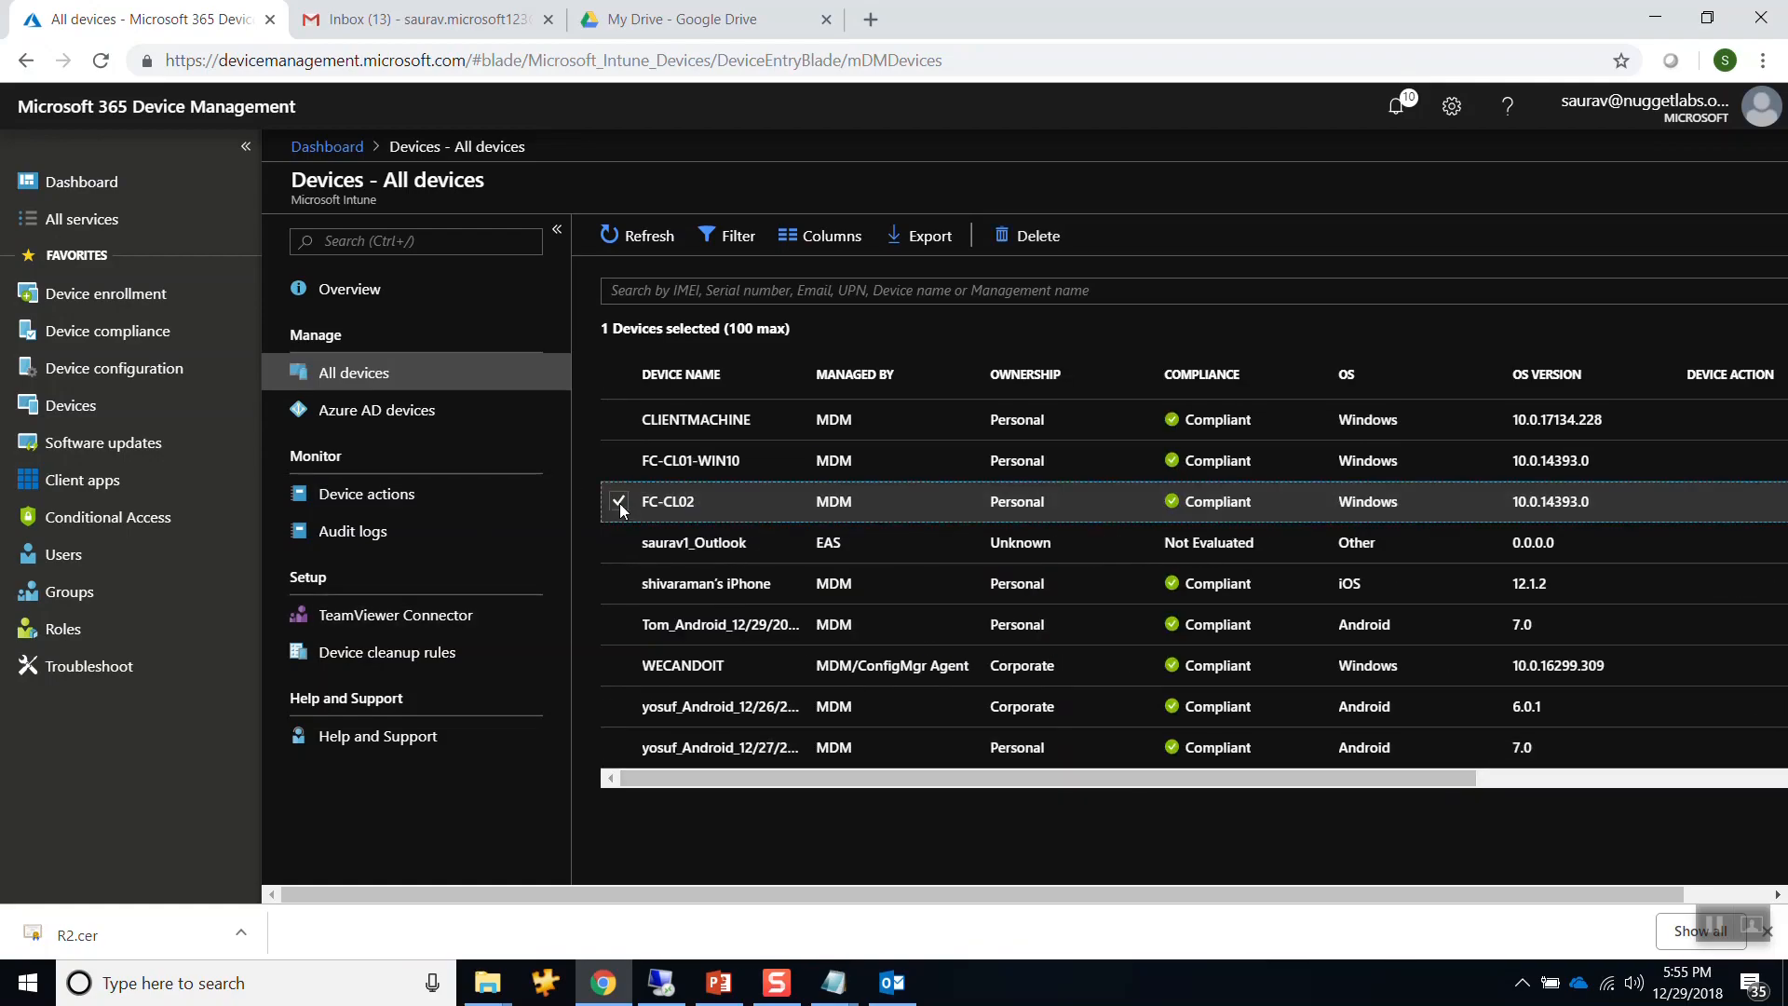
left_click(614, 583)
left_click(619, 624)
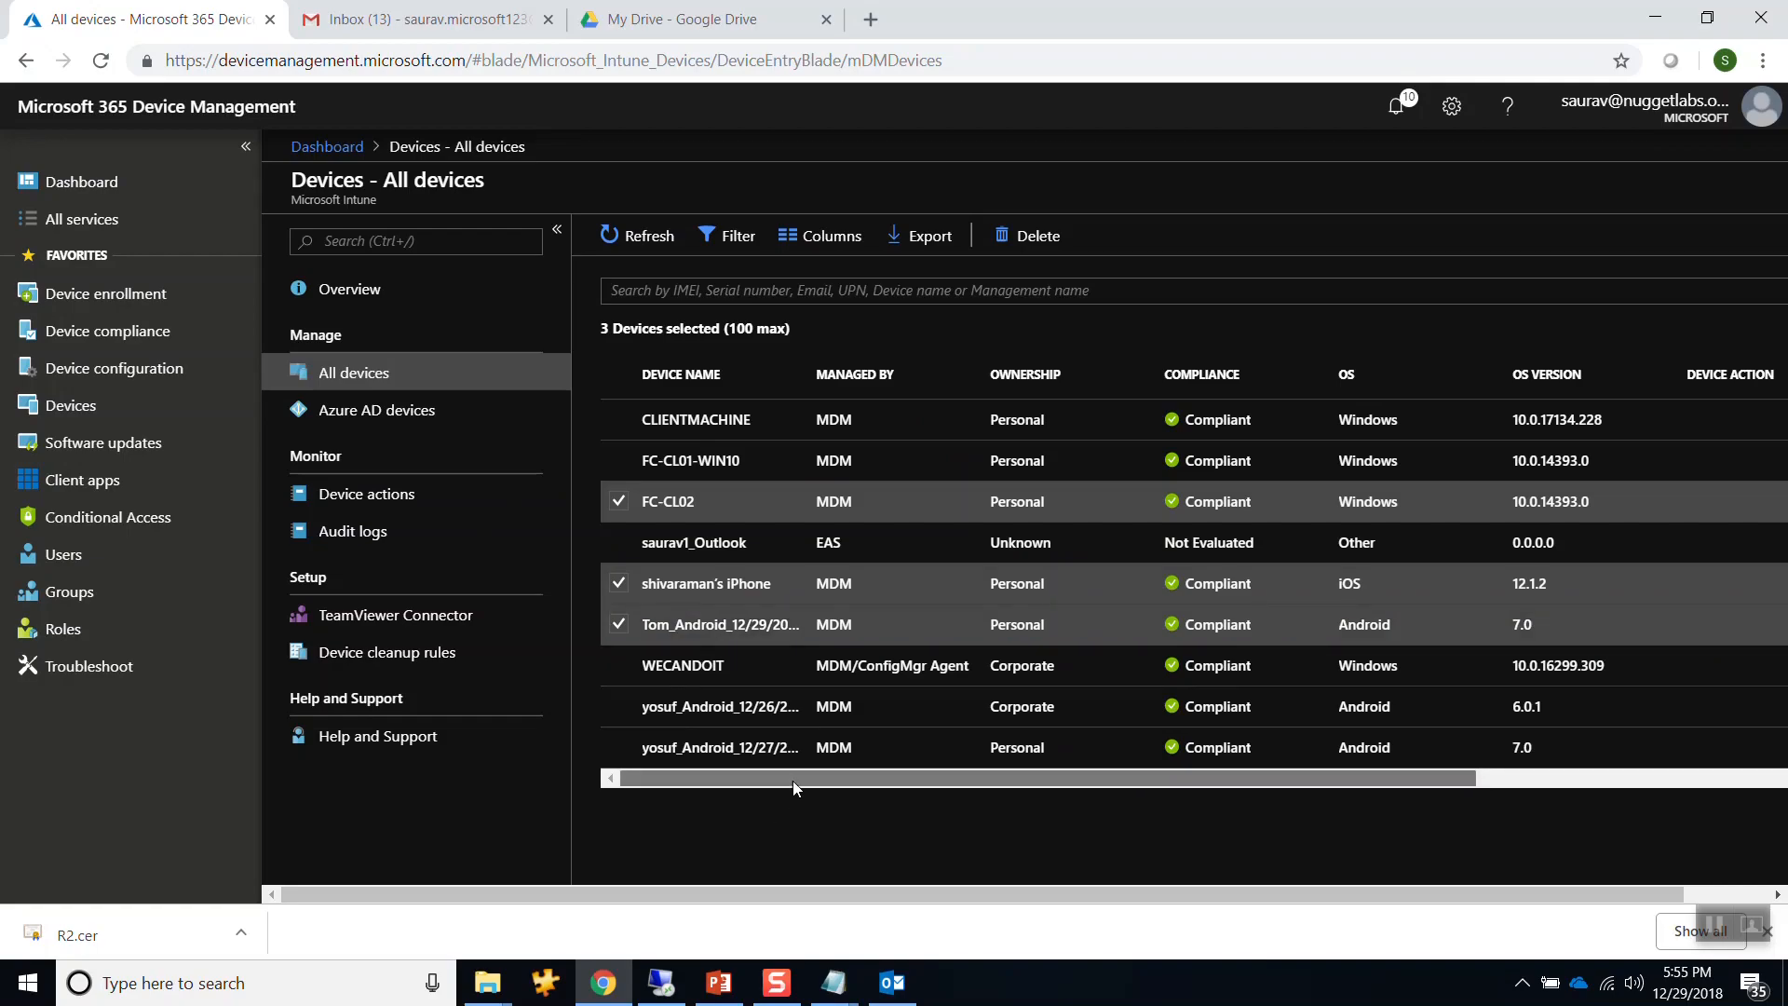
left_click_drag(791, 780, 883, 779)
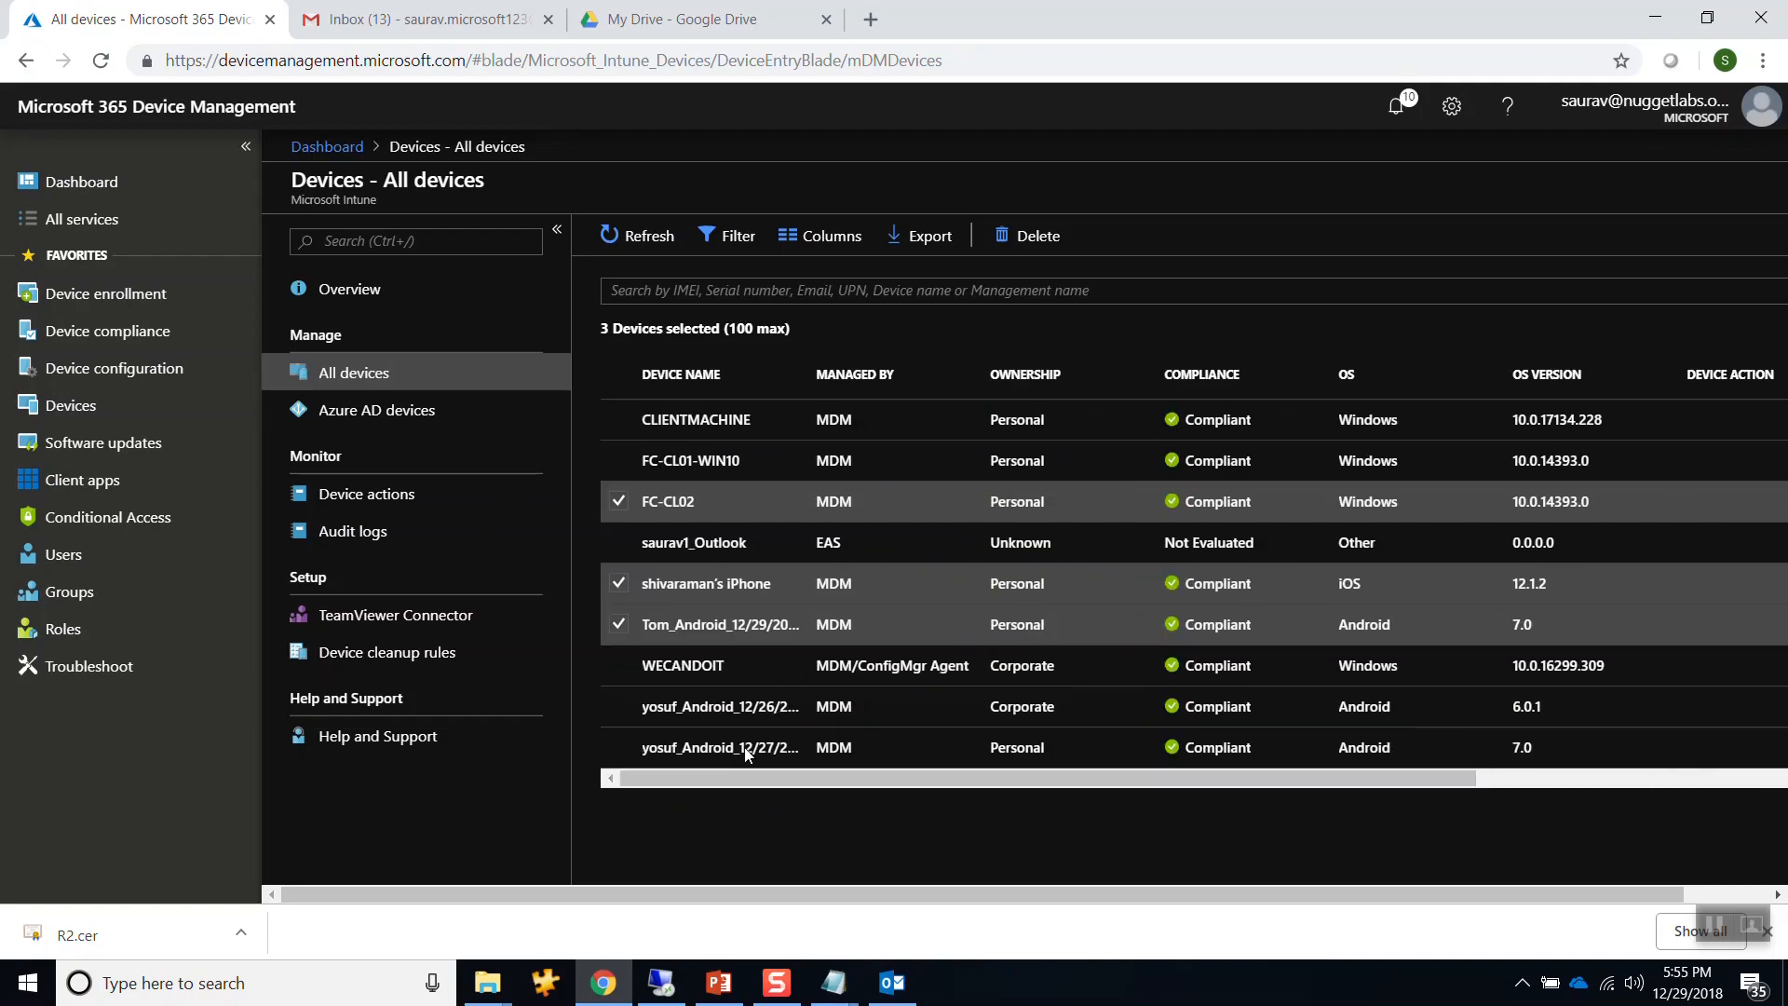
left_click(661, 983)
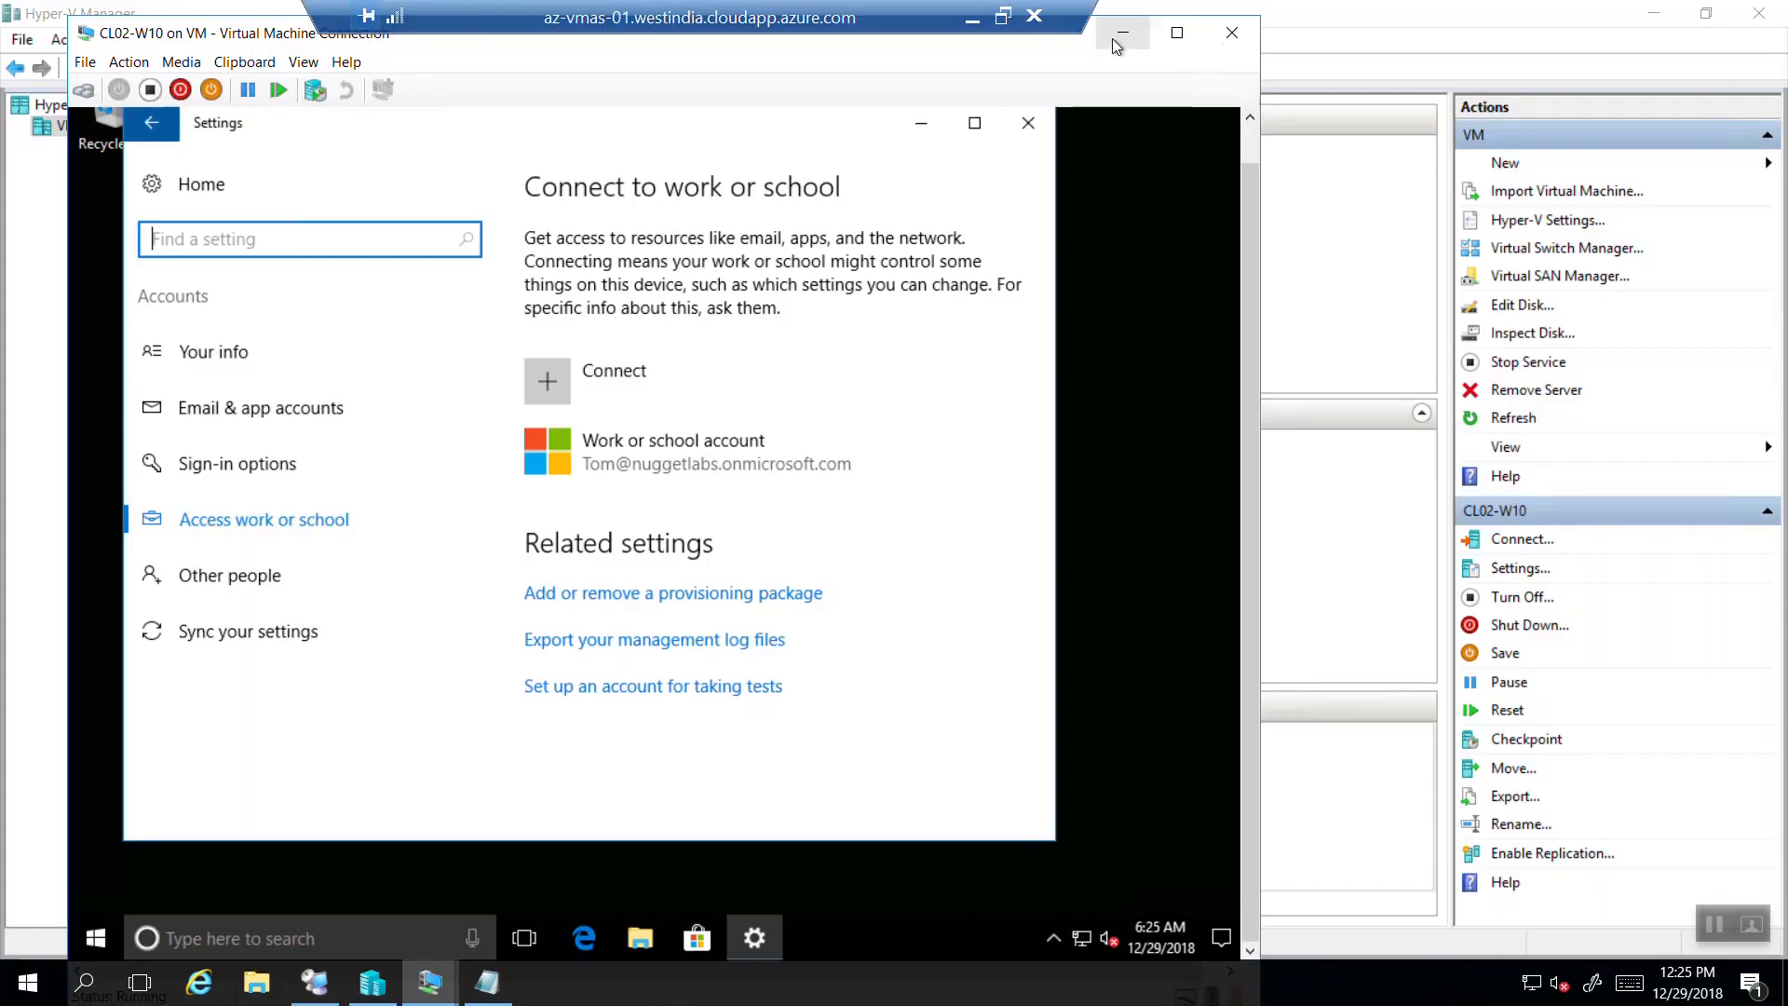
Minimize the CL02-W10 connection and start the Droid virtual machine in Hyper-V Manager.
left_click(1120, 34)
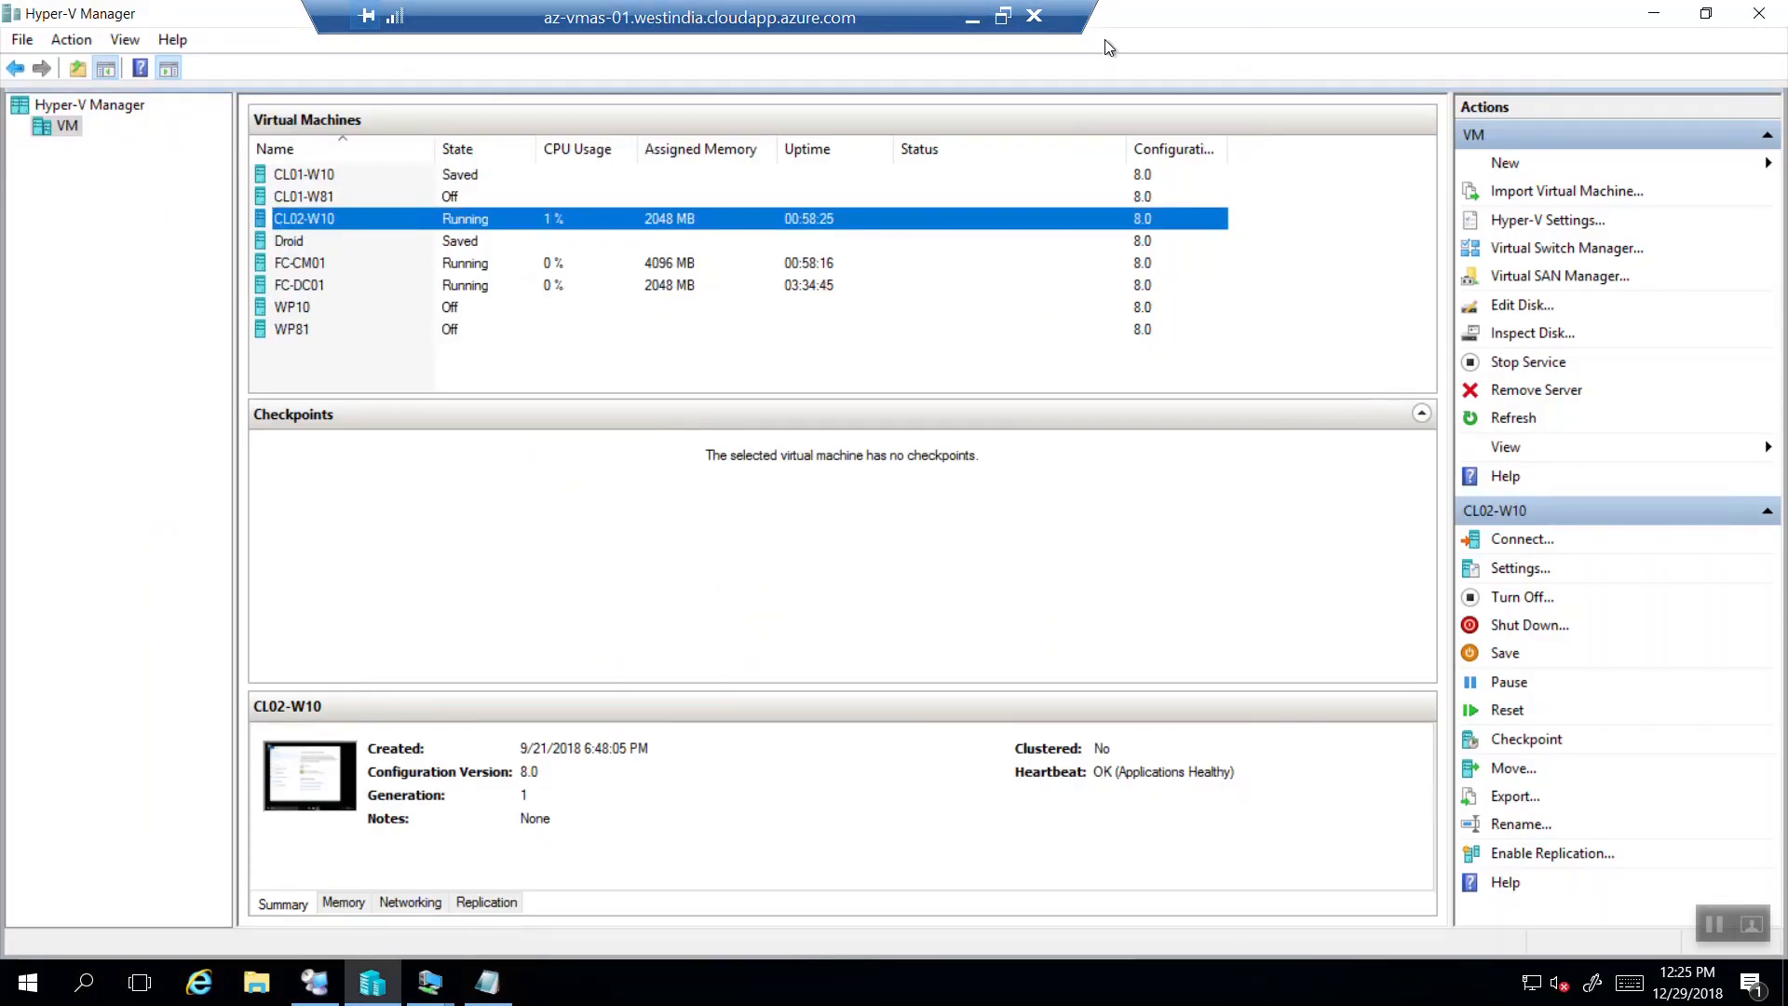
left_click(339, 238)
right_click(339, 241)
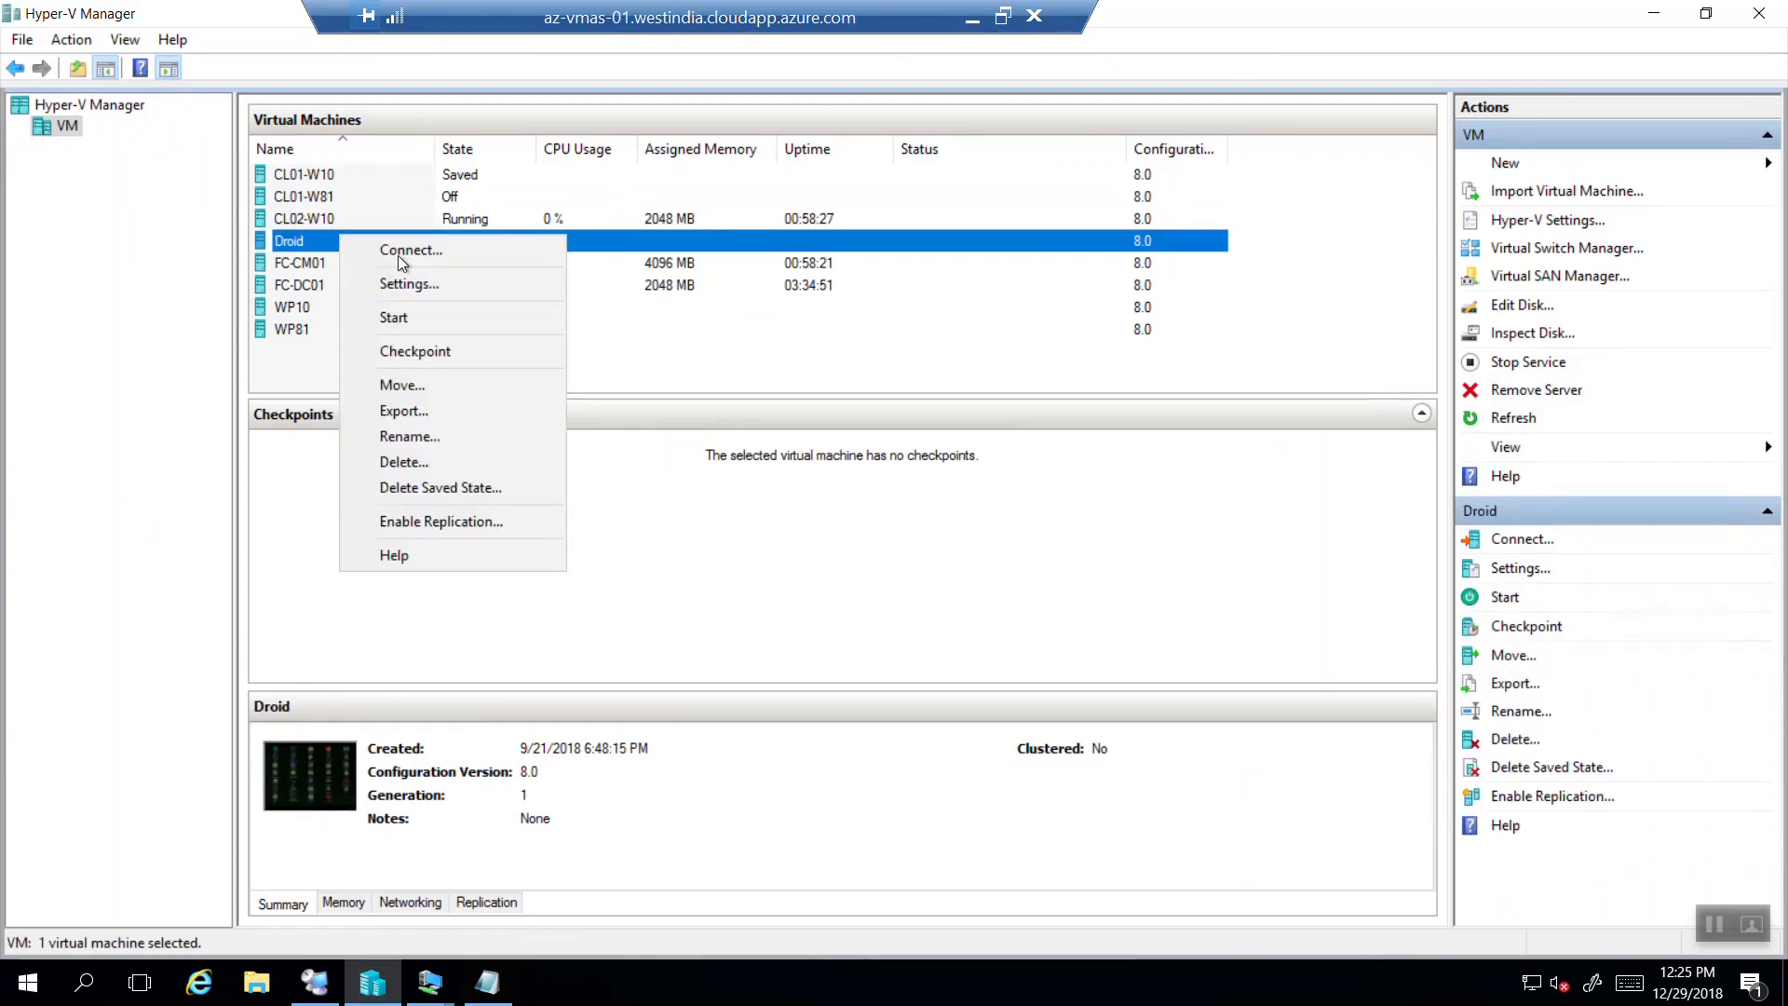
left_click(422, 315)
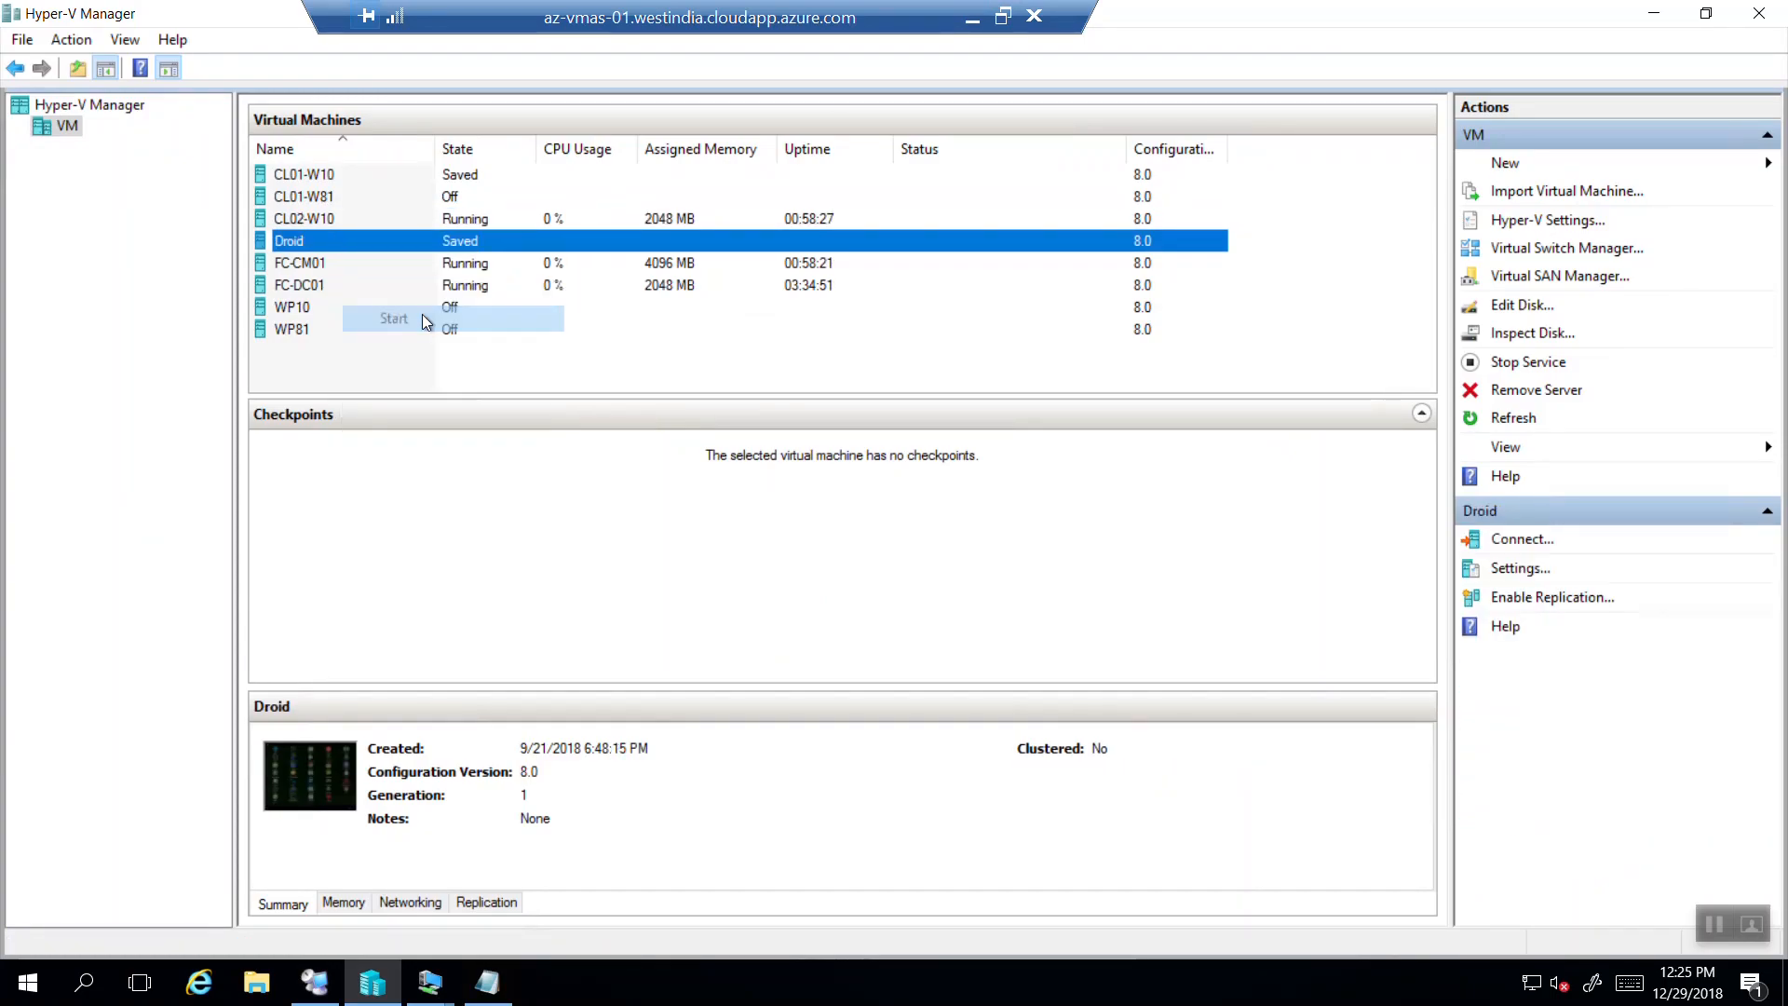
Connect to the running Droid VM and centre its window on screen.
right_click(346, 247)
left_click(403, 259)
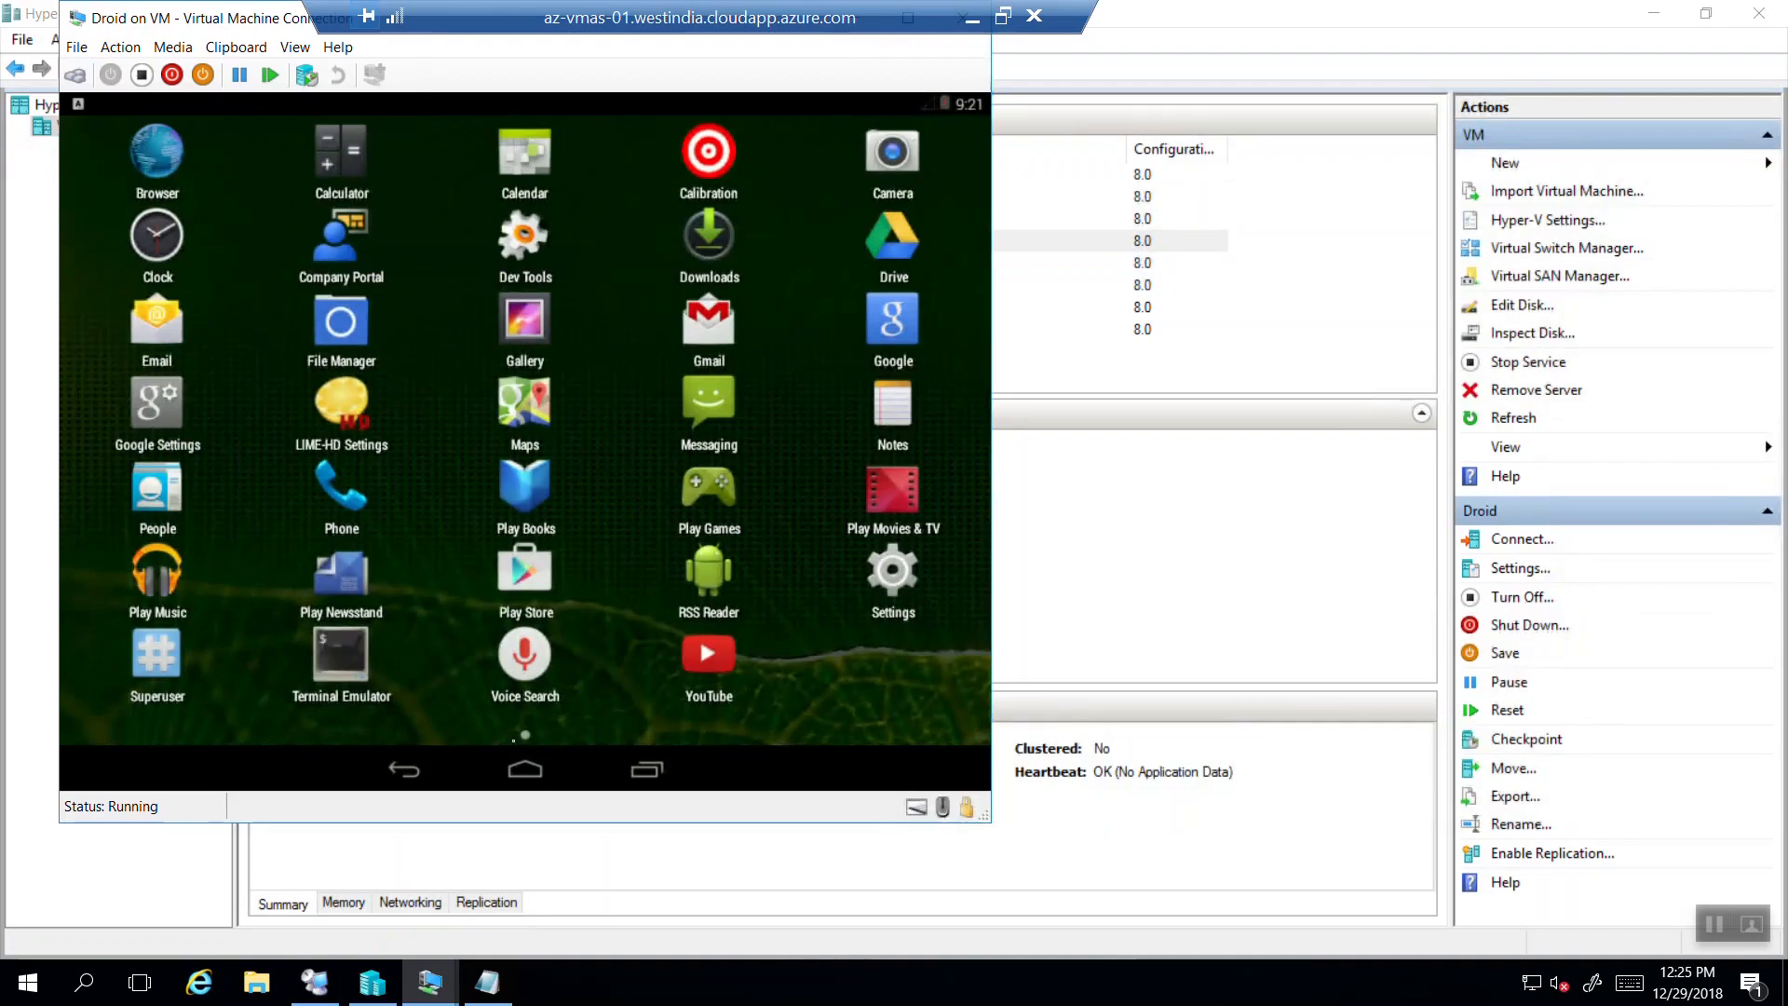
left_click_drag(799, 19, 1489, 19)
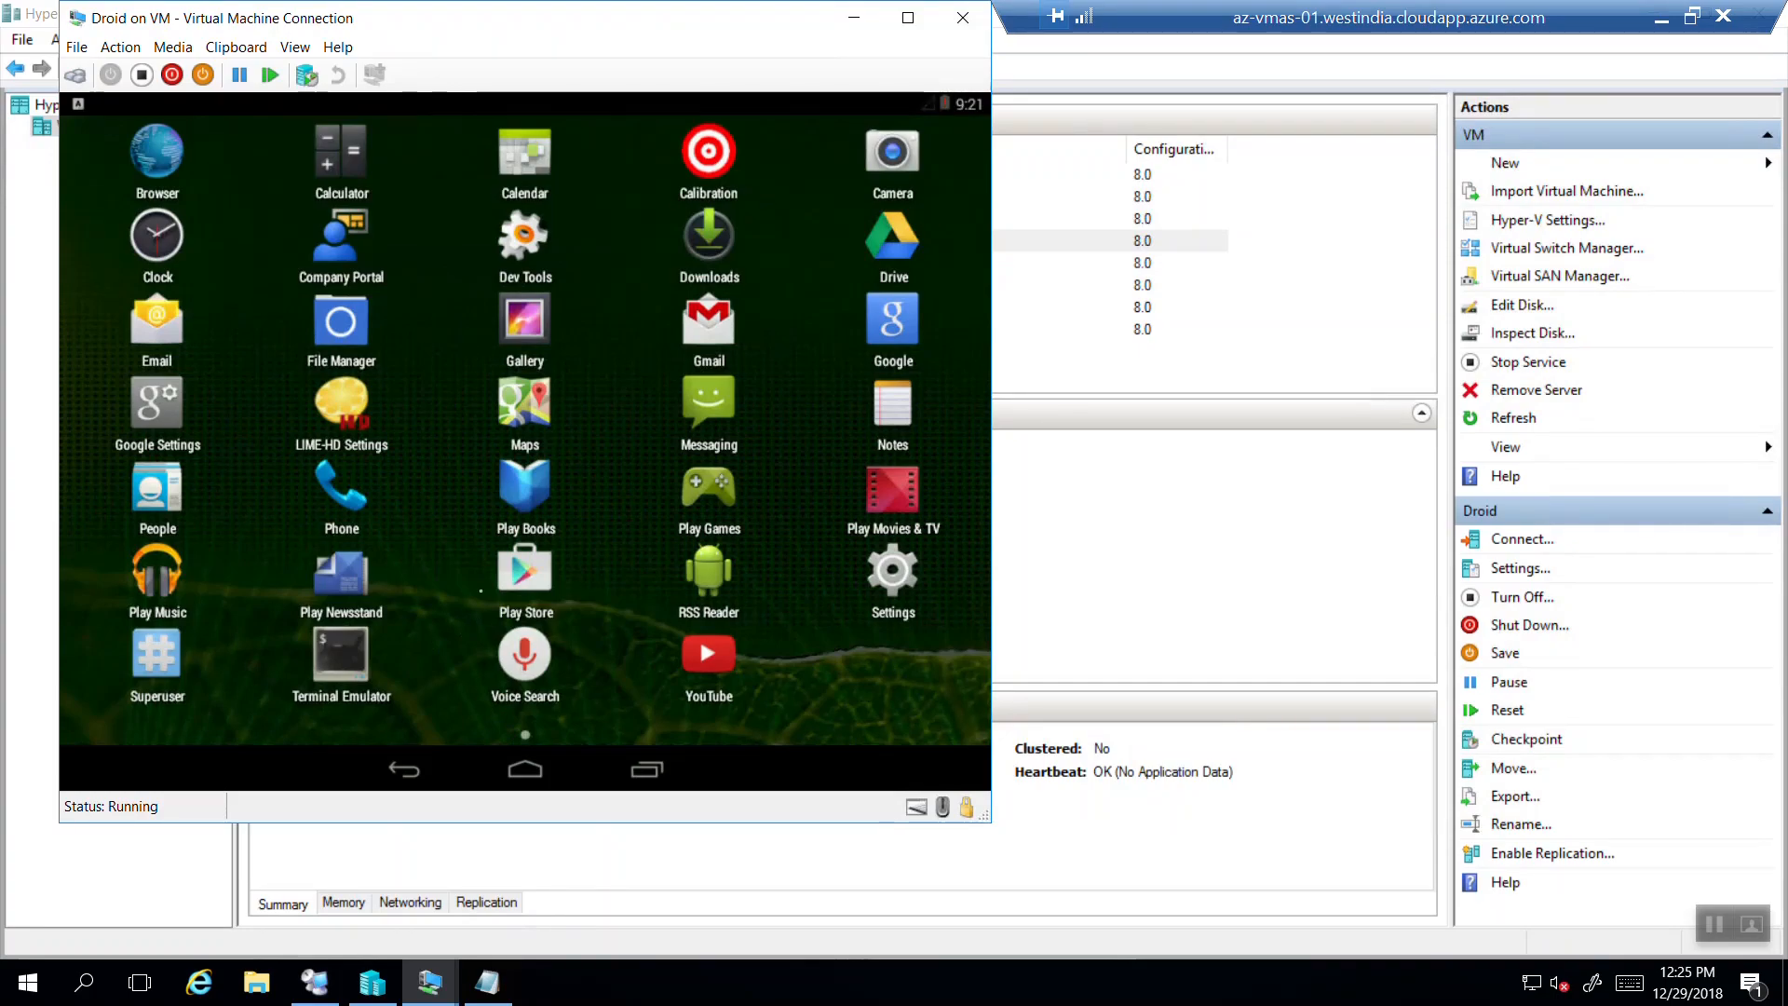
left_click(642, 770)
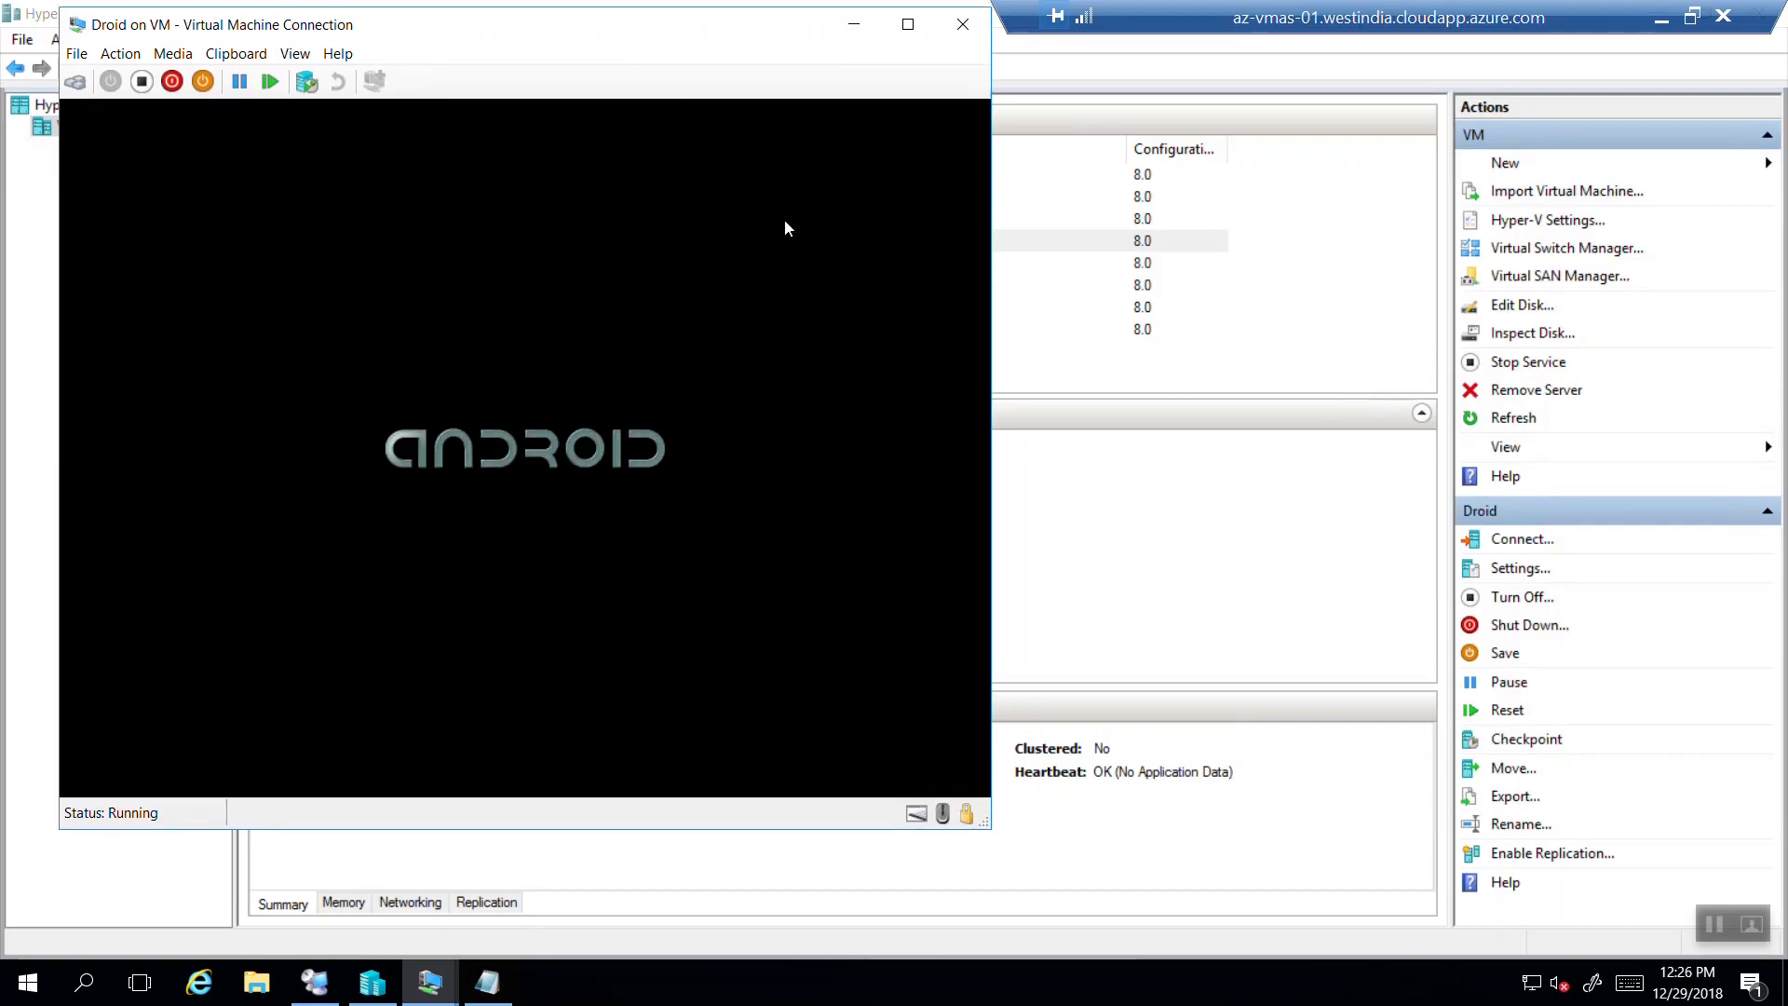
left_click_drag(629, 23, 1473, 512)
left_click_drag(1464, 495, 1151, 194)
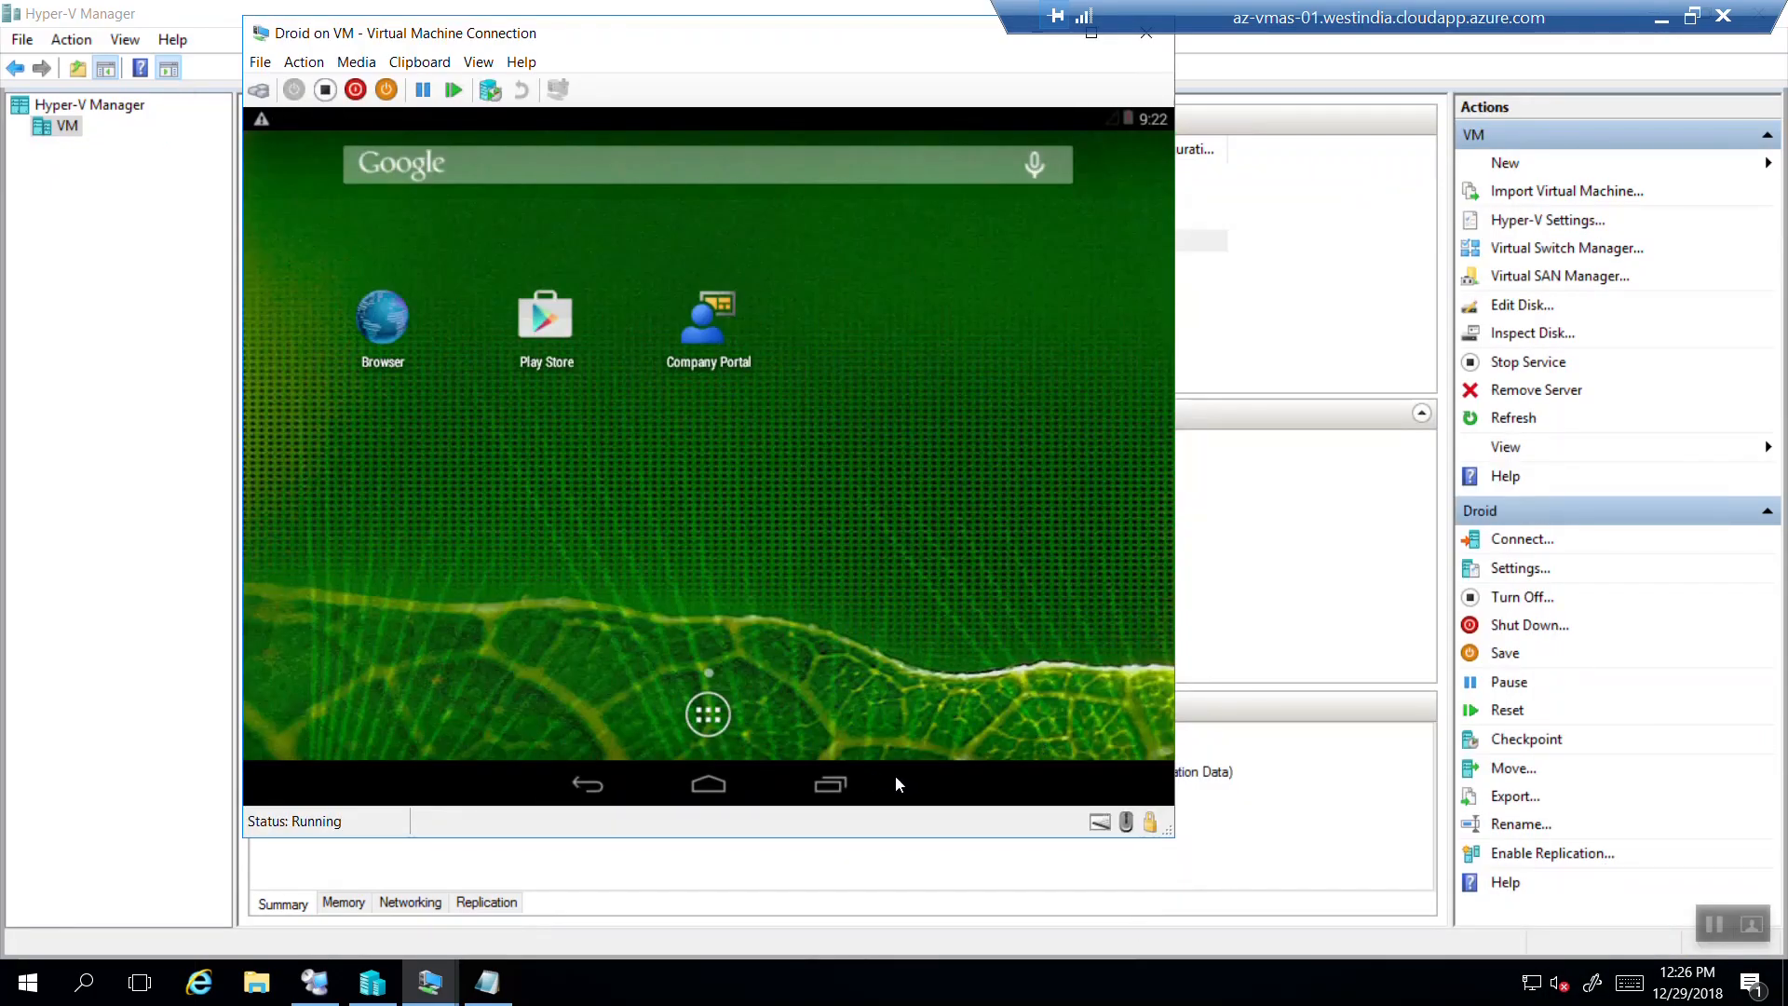
Launch Company Portal, begin enrolling the Android device, and enter the work account e-mail.
left_click(706, 339)
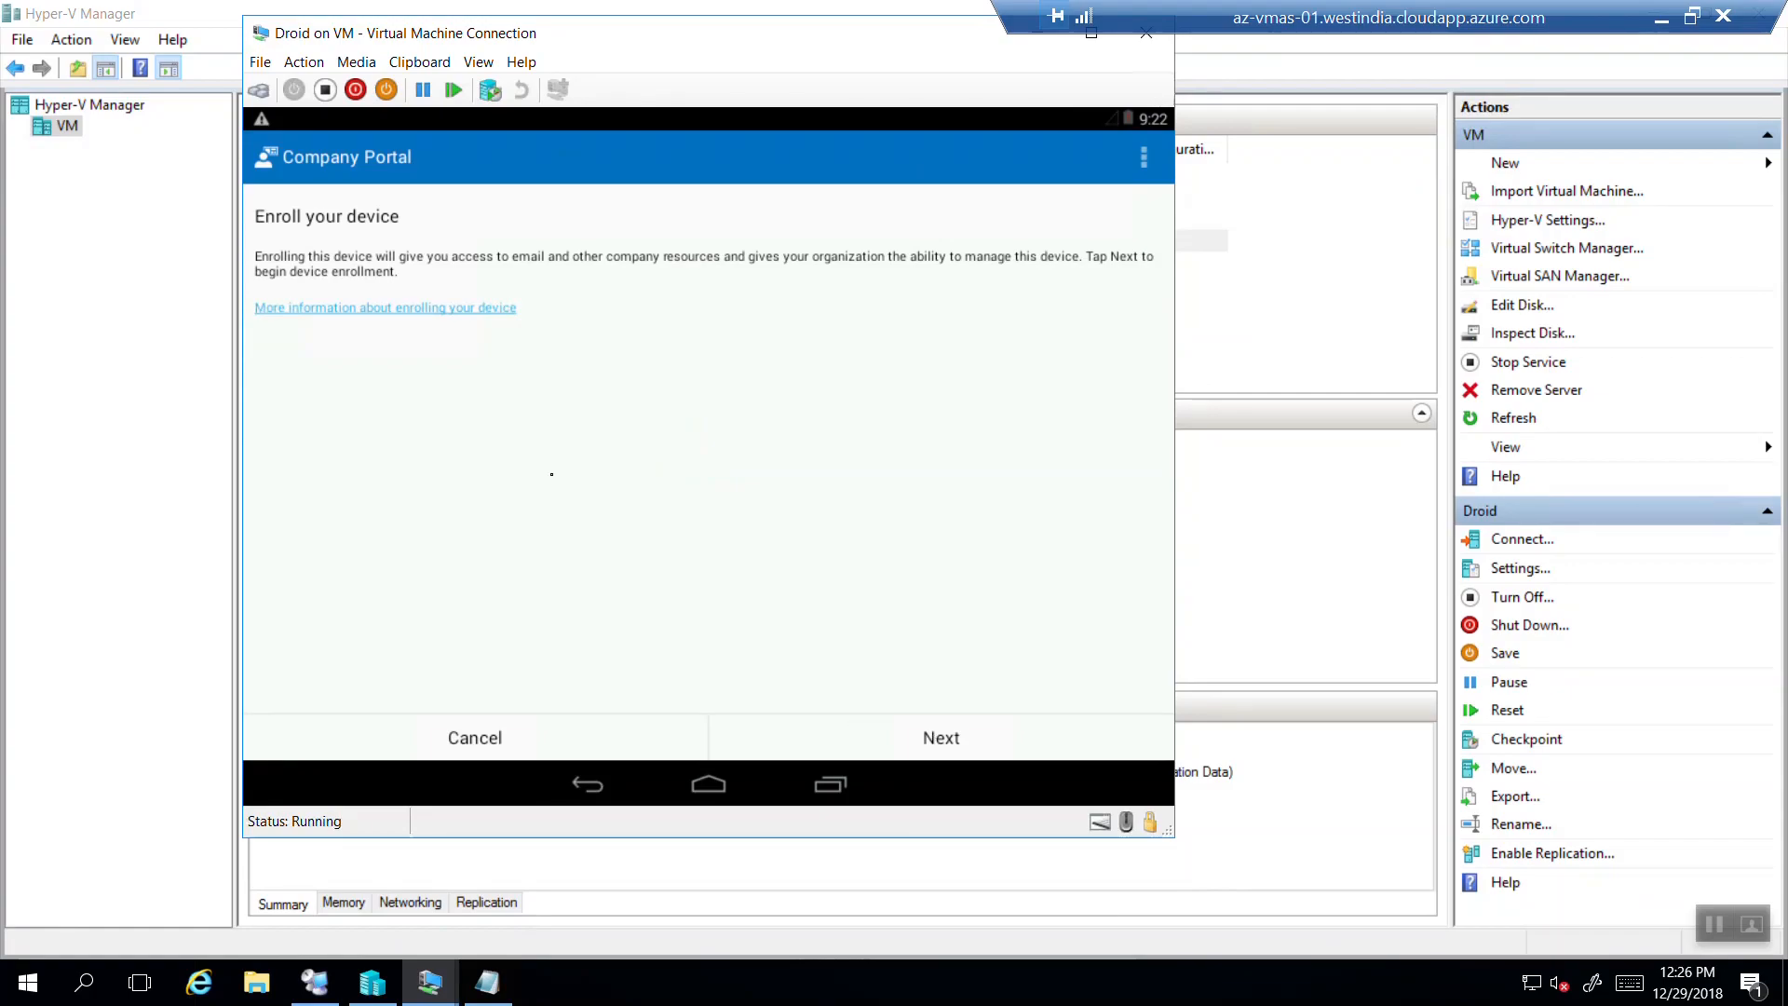
left_click(895, 743)
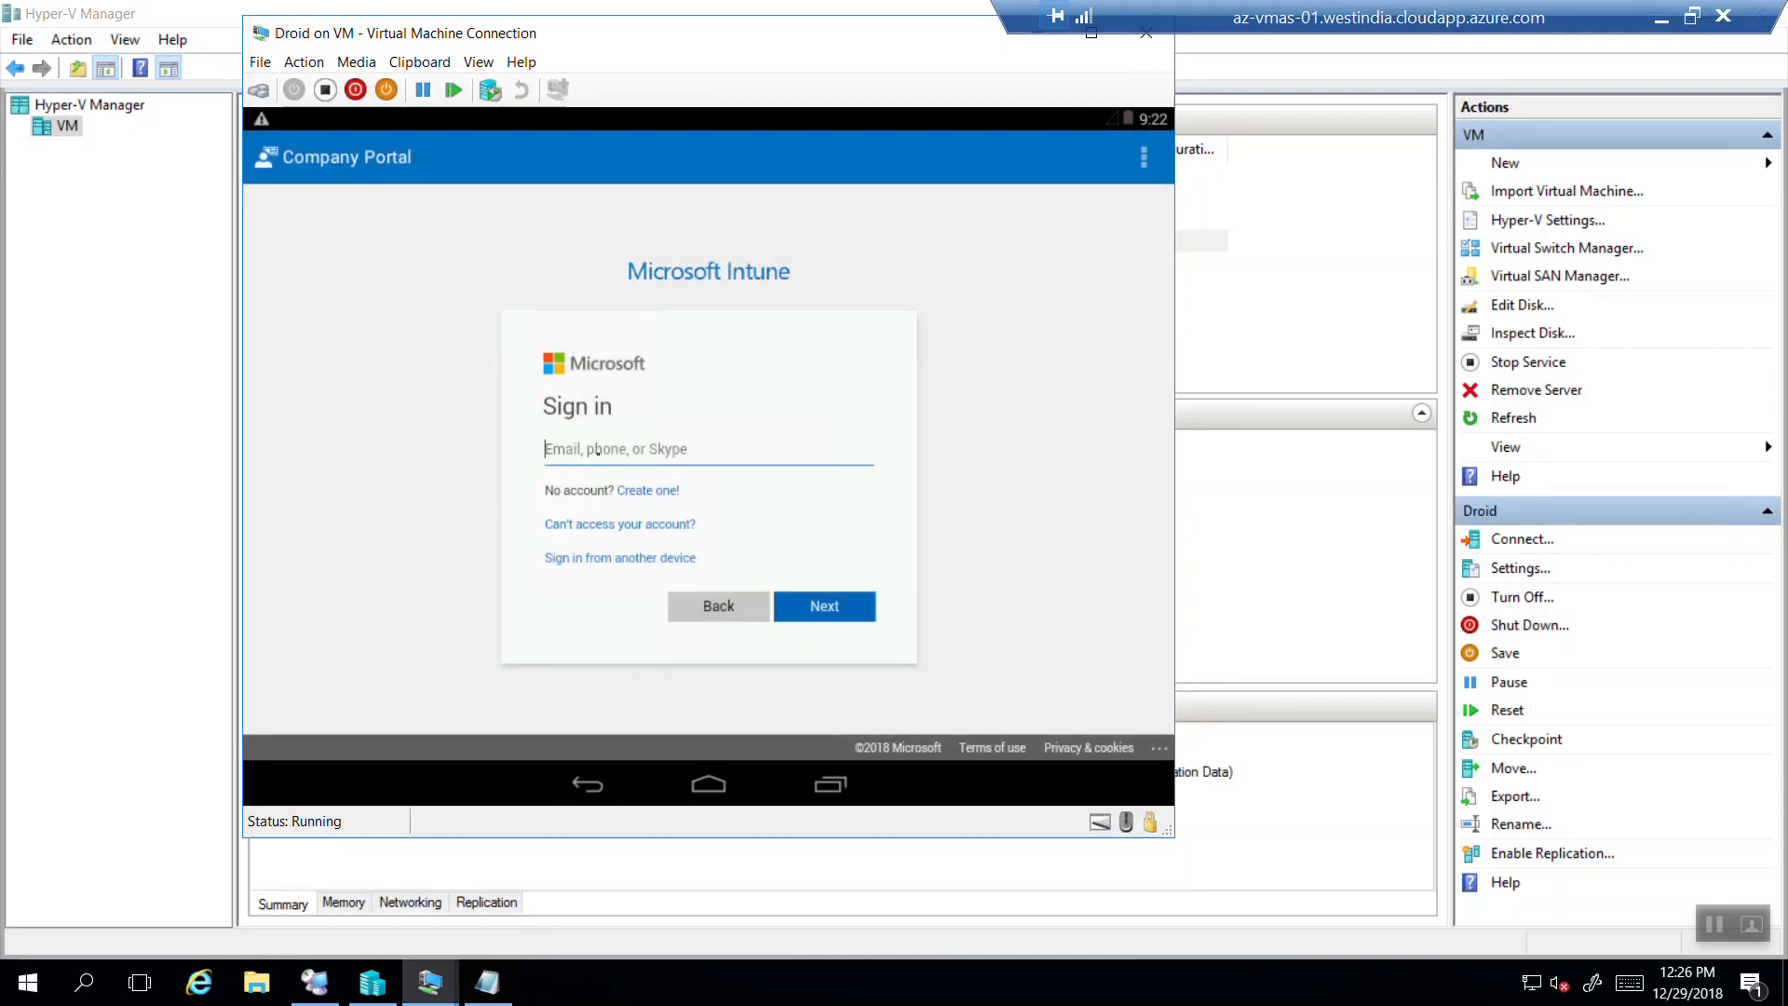
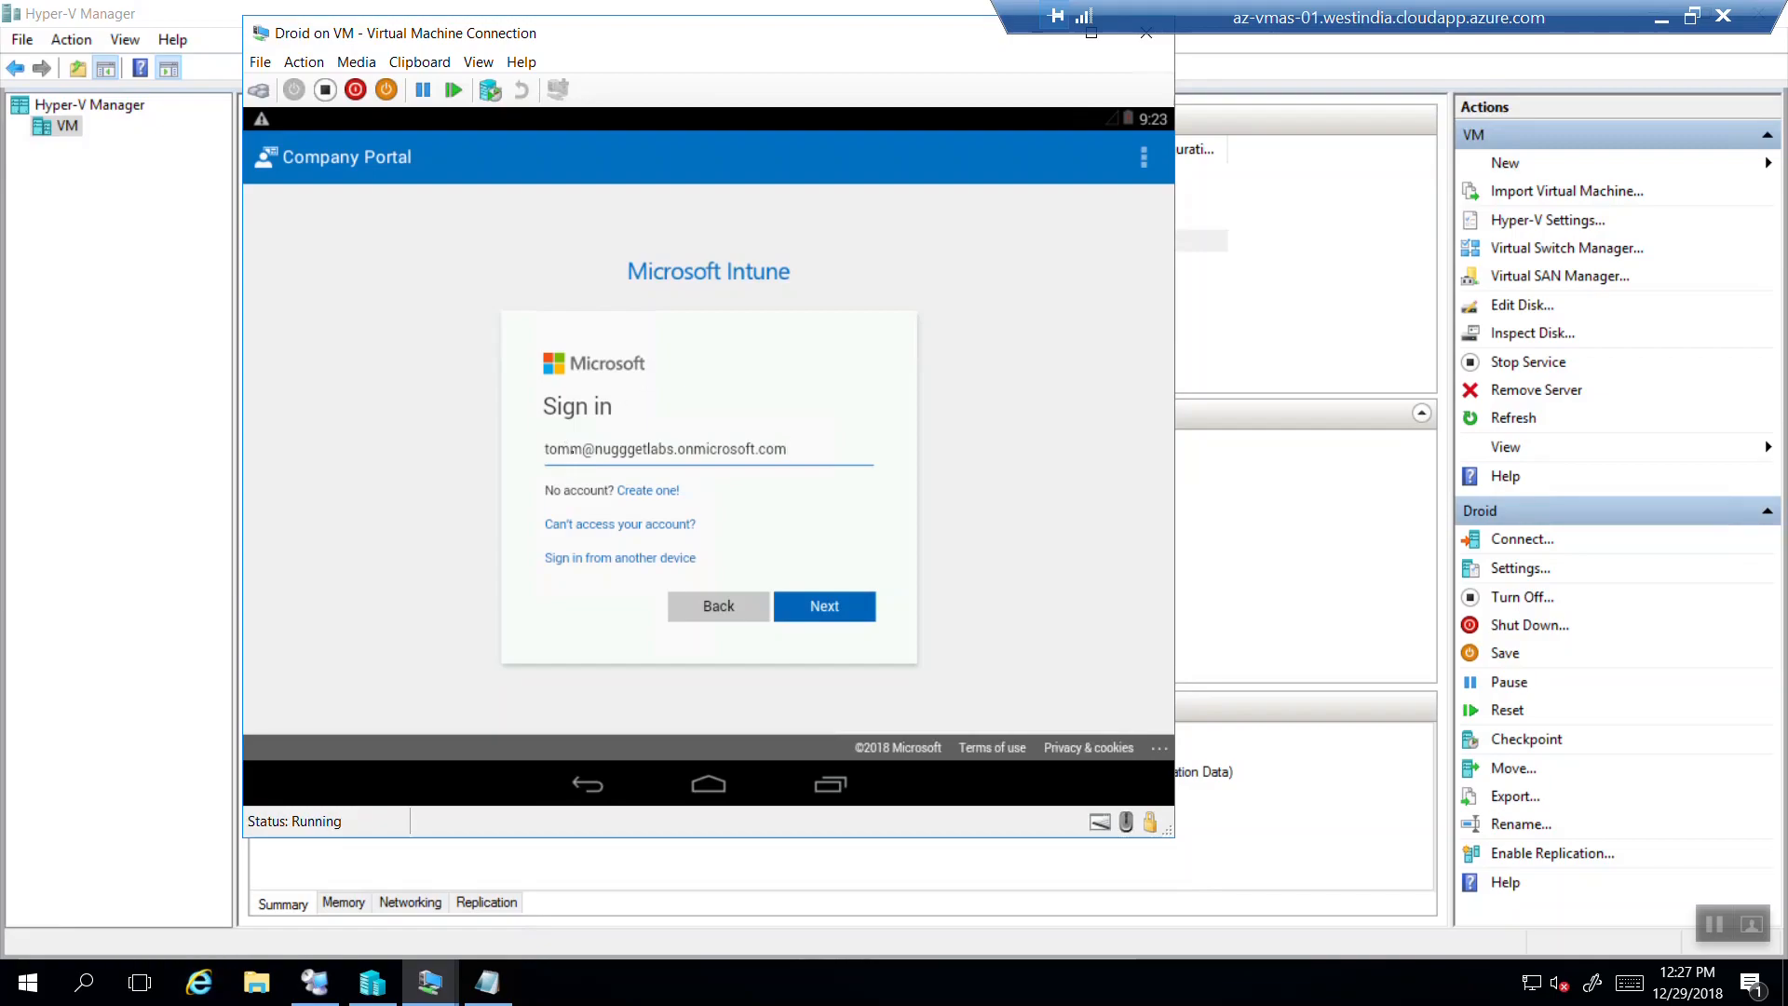
Fix the typos in the e-mail's username and domain and continue sign-in.
left_click(576, 450)
key("BackSpace")
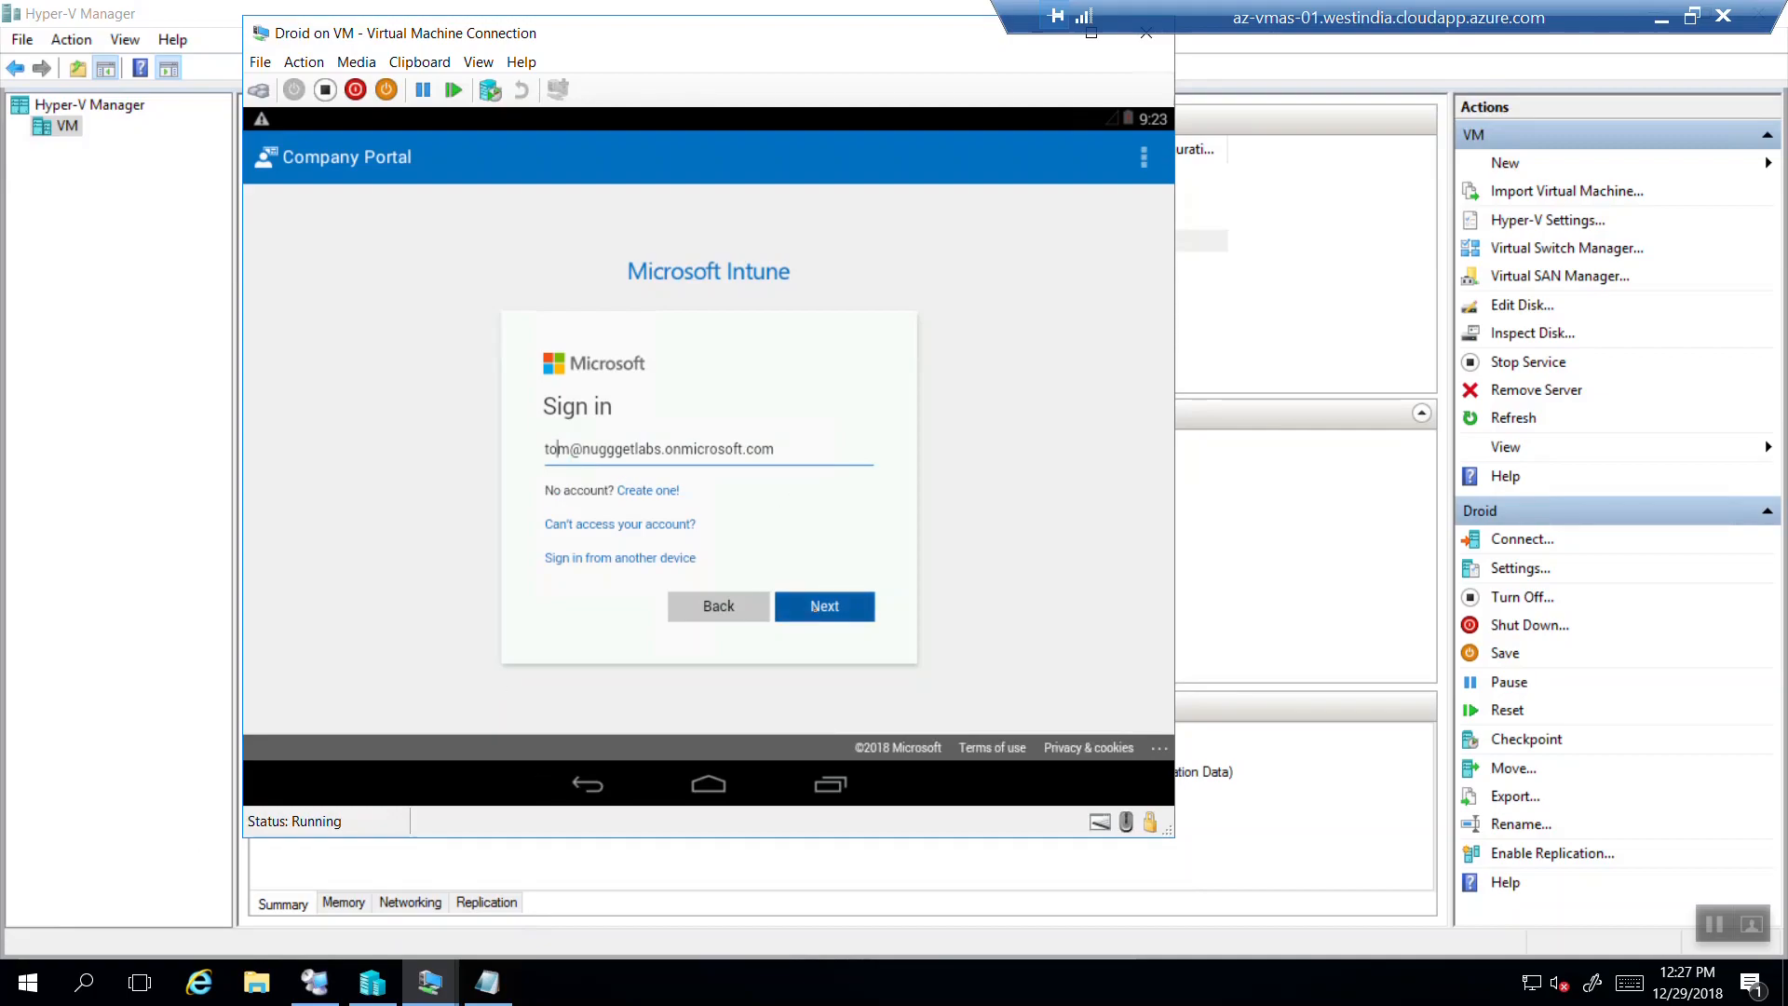
left_click(825, 606)
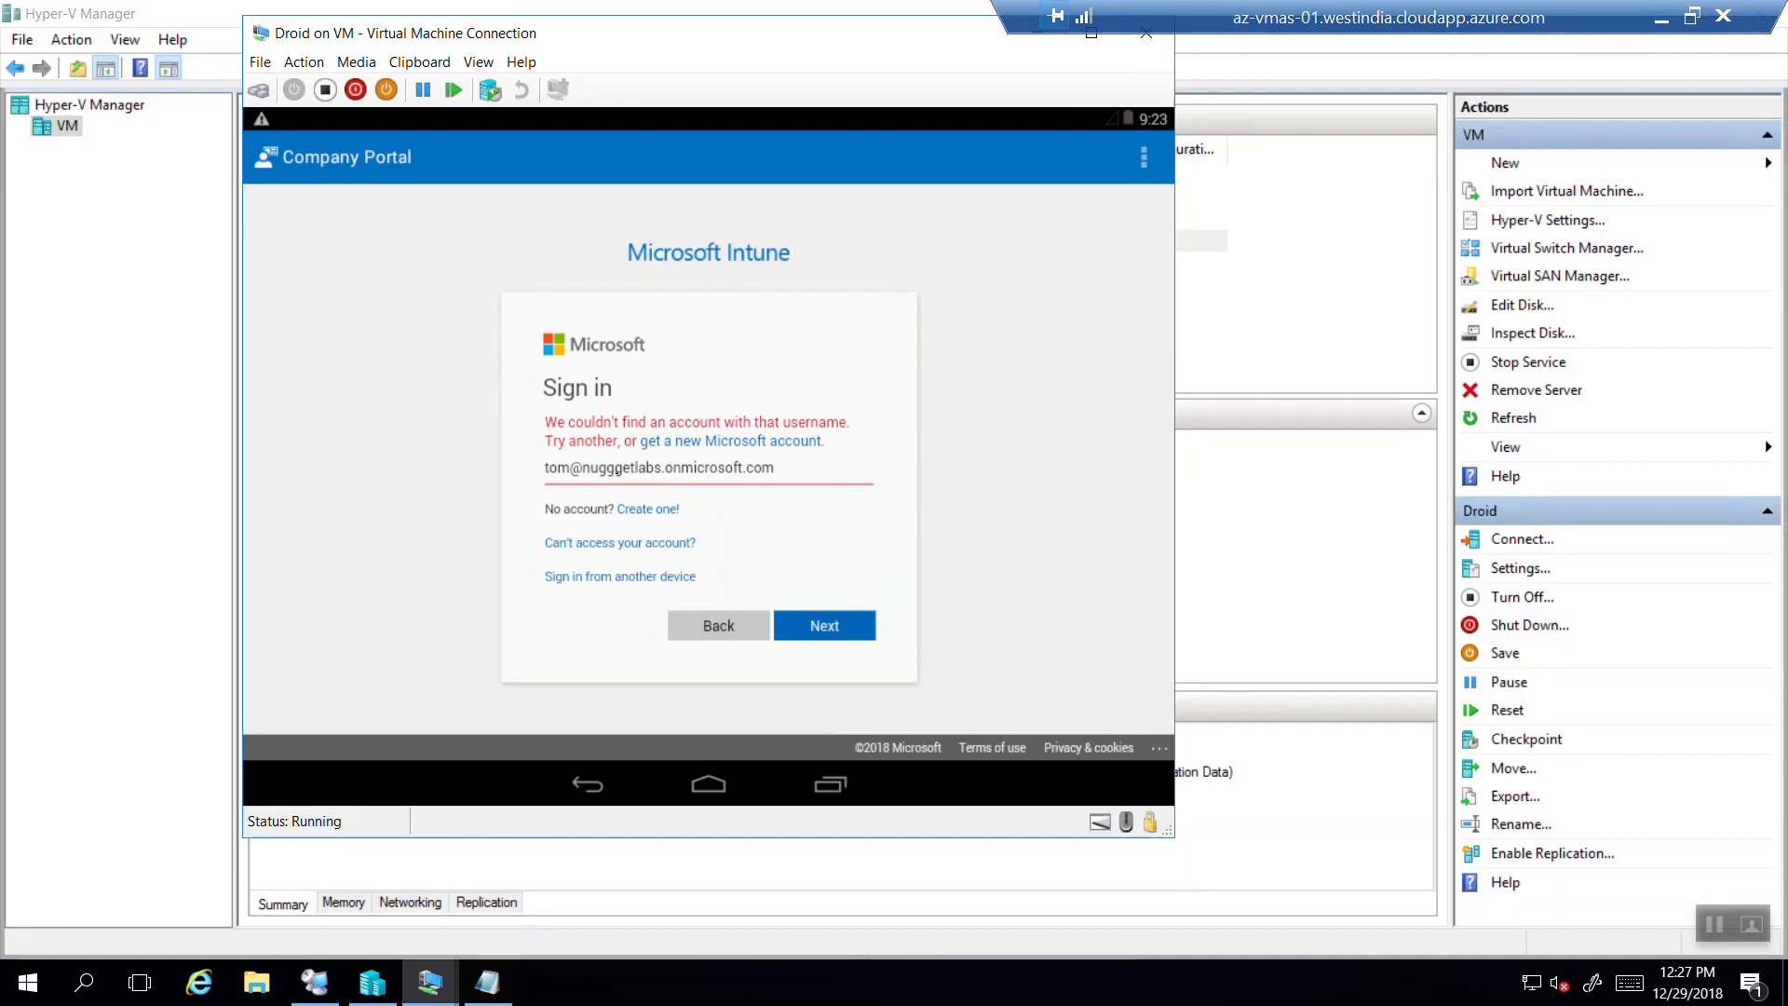
left_click(618, 471)
key("BackSpace")
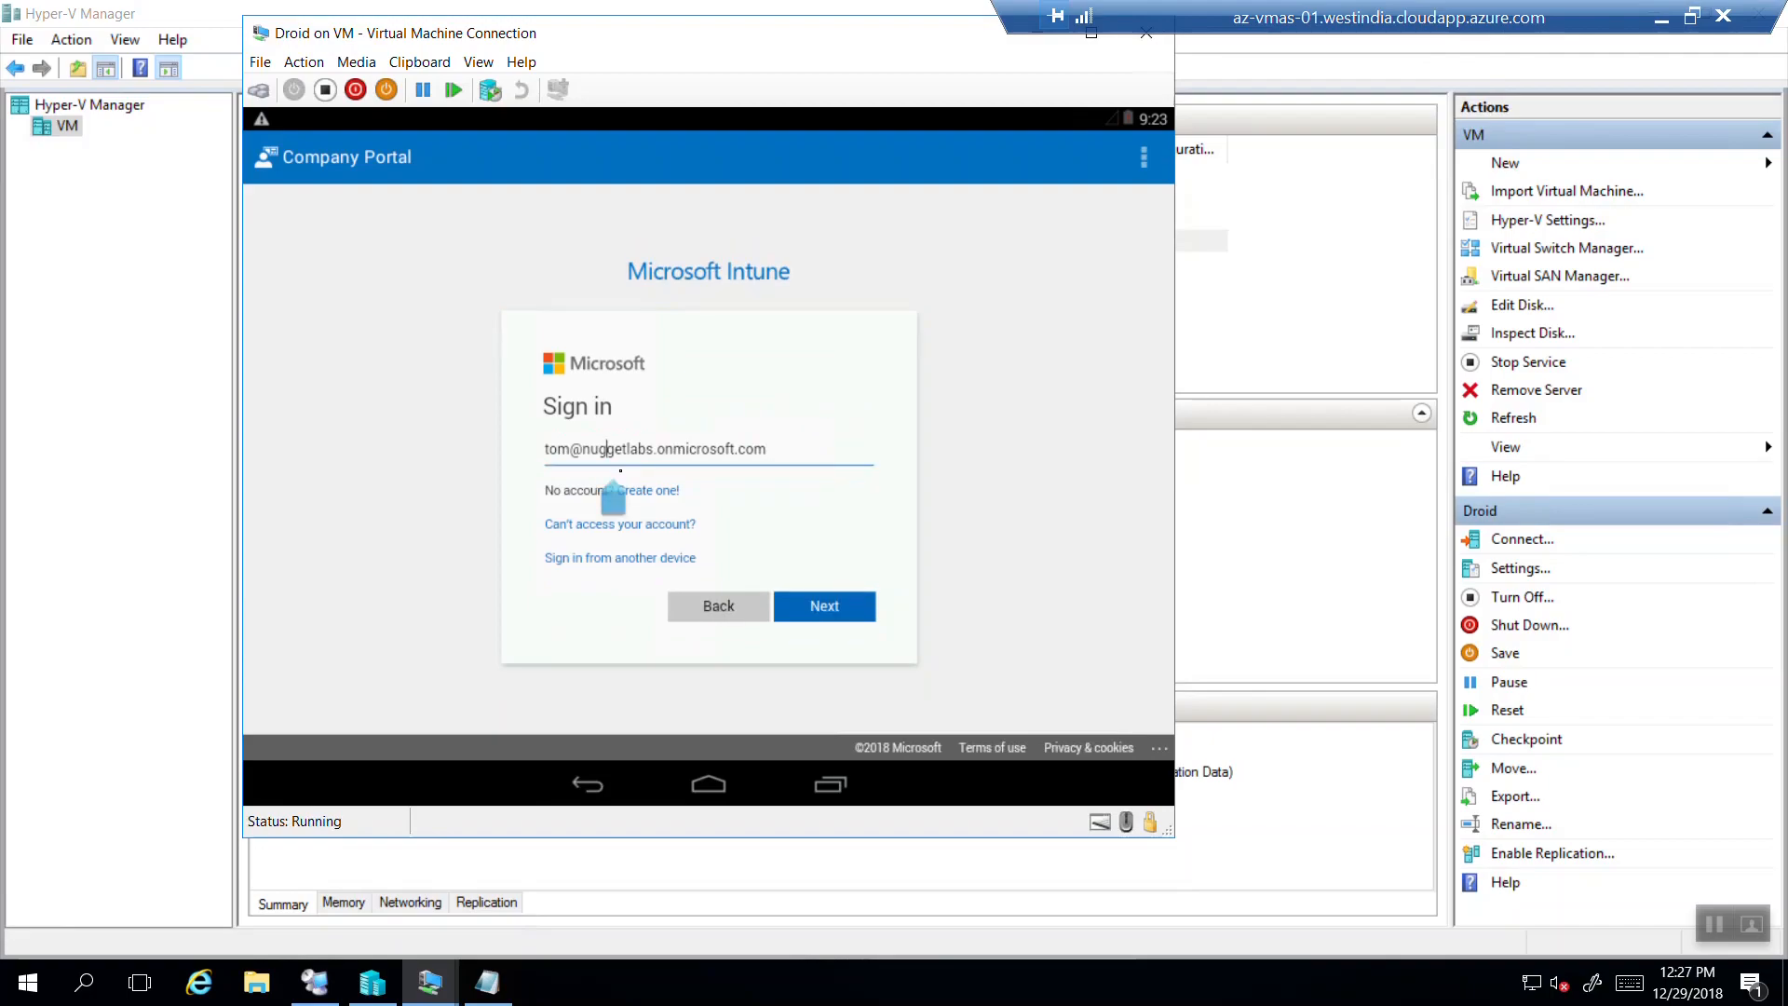
Continue sign-in with the corrected e-mail and open creds.txt from the desktop.
left_click(846, 610)
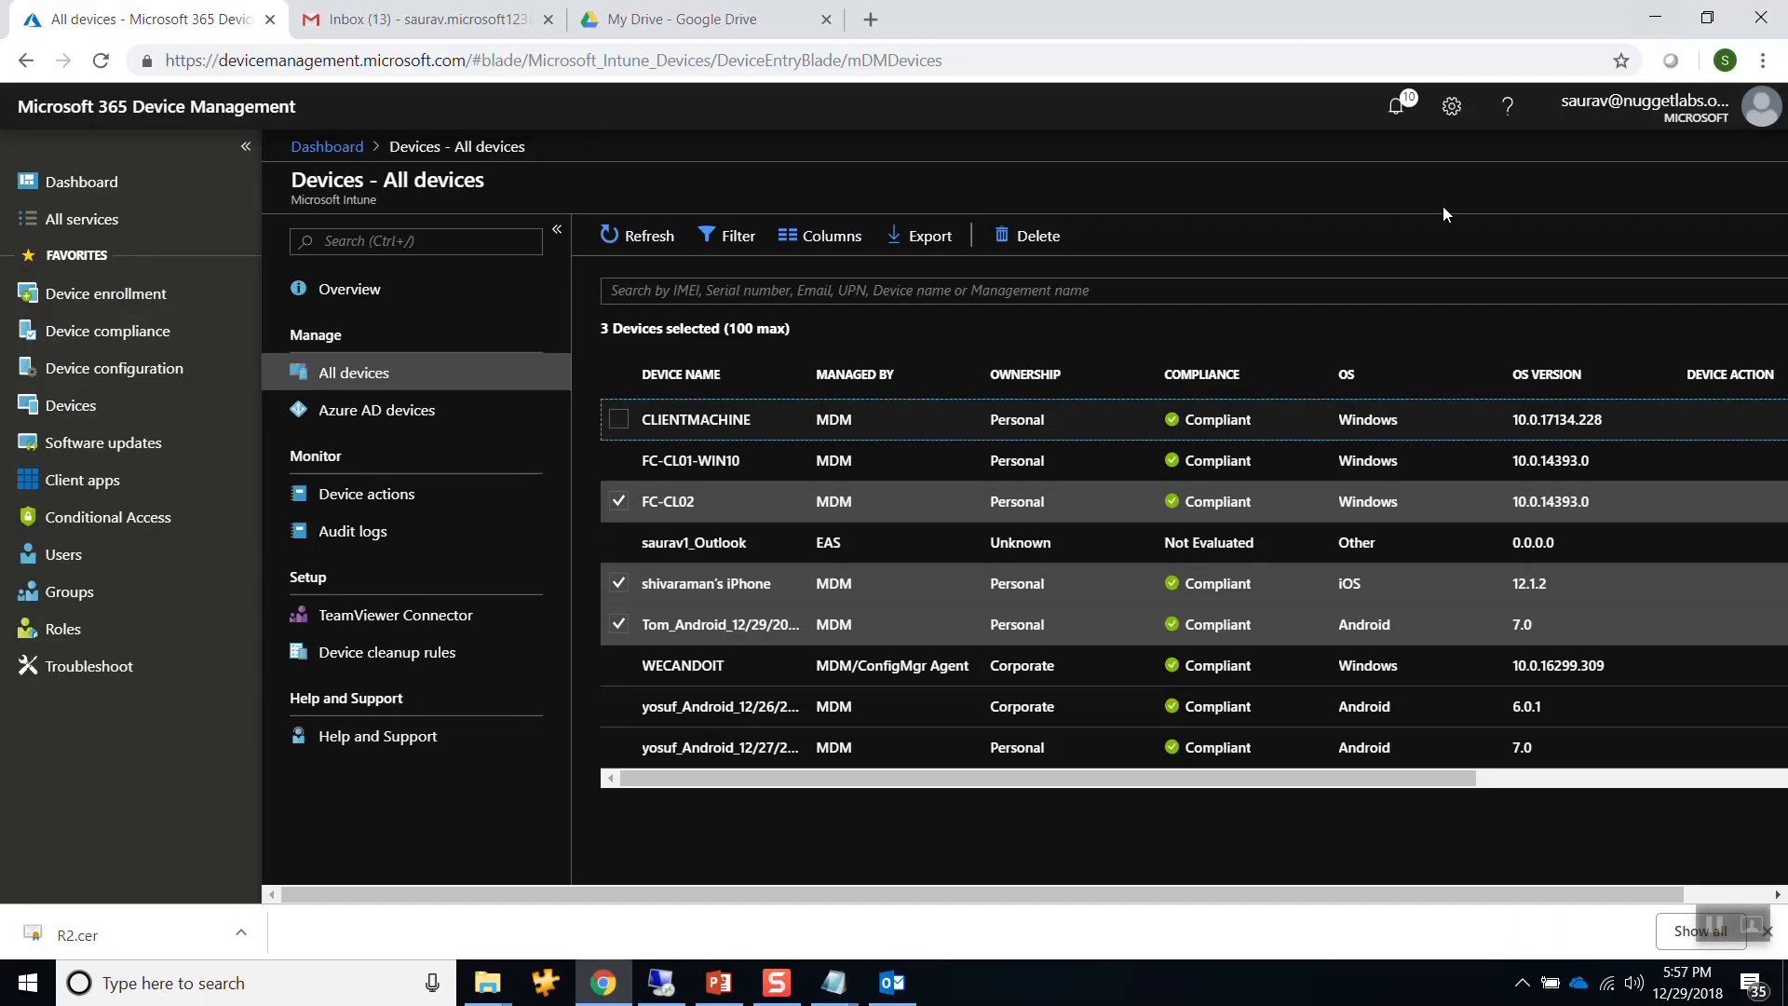
key("super+d")
double_click(1476, 200)
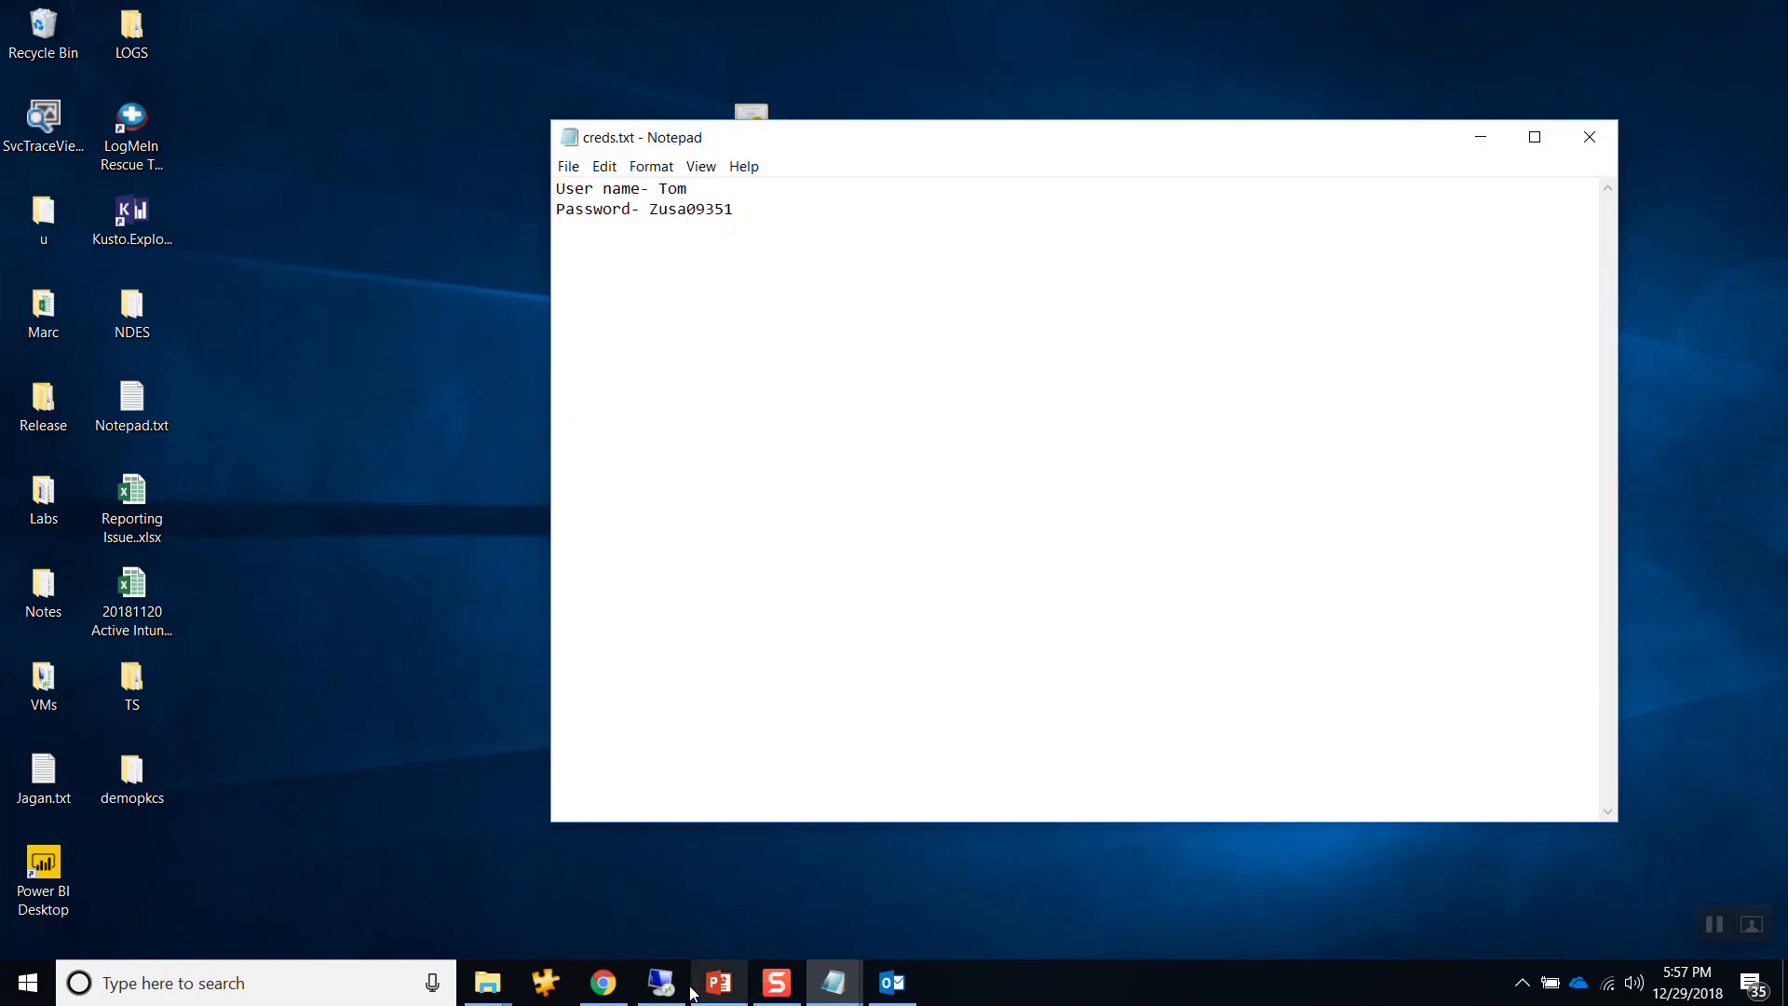
On the server, add the account password on a new line below the CA details.
left_click(662, 987)
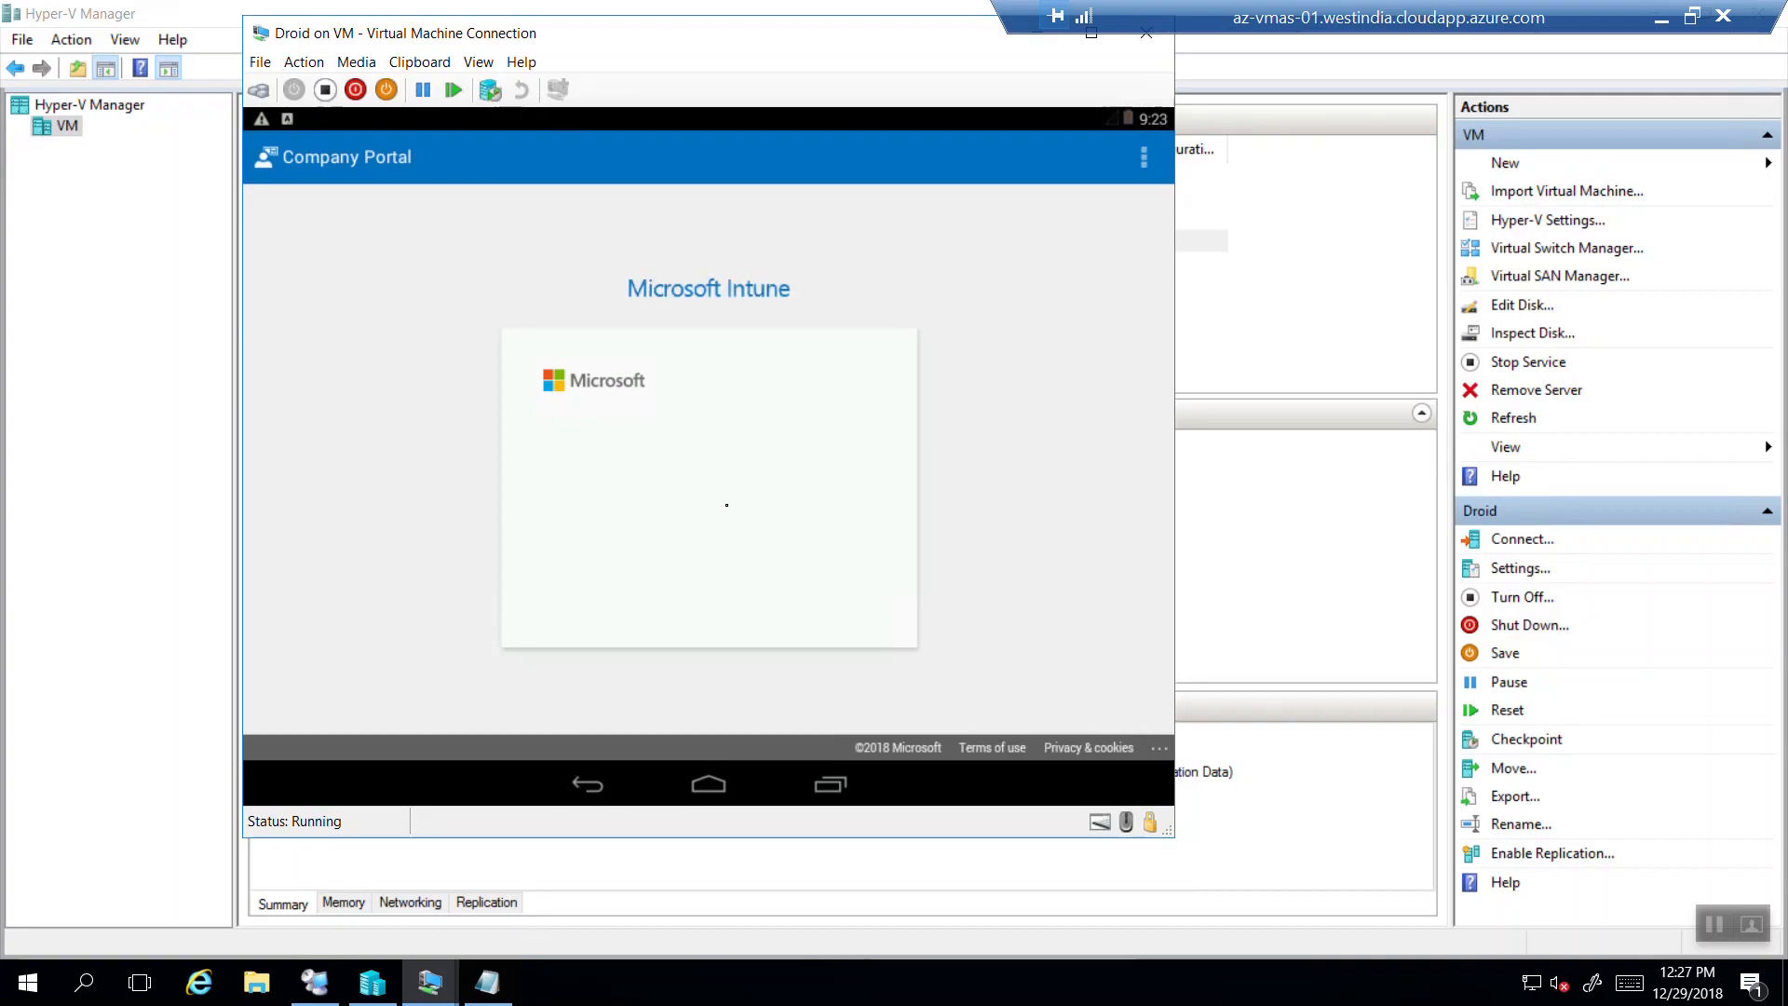
left_click(490, 983)
left_click(1256, 389)
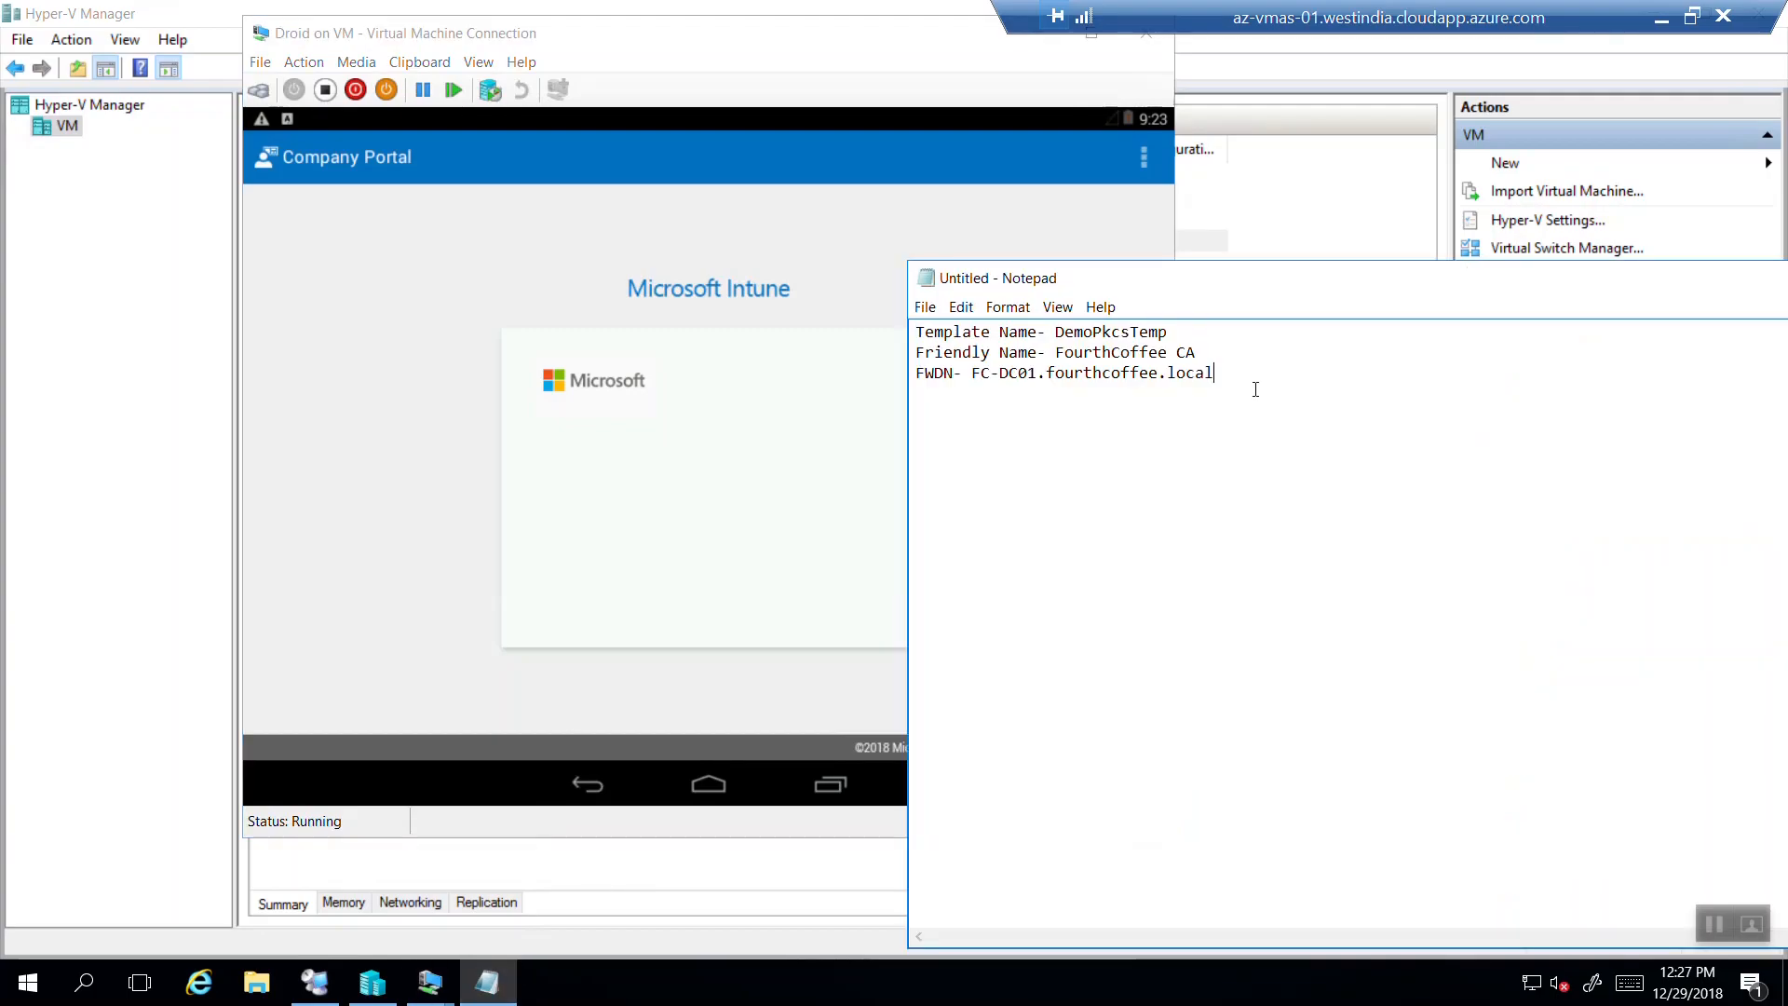
key("Return")
key("Return")
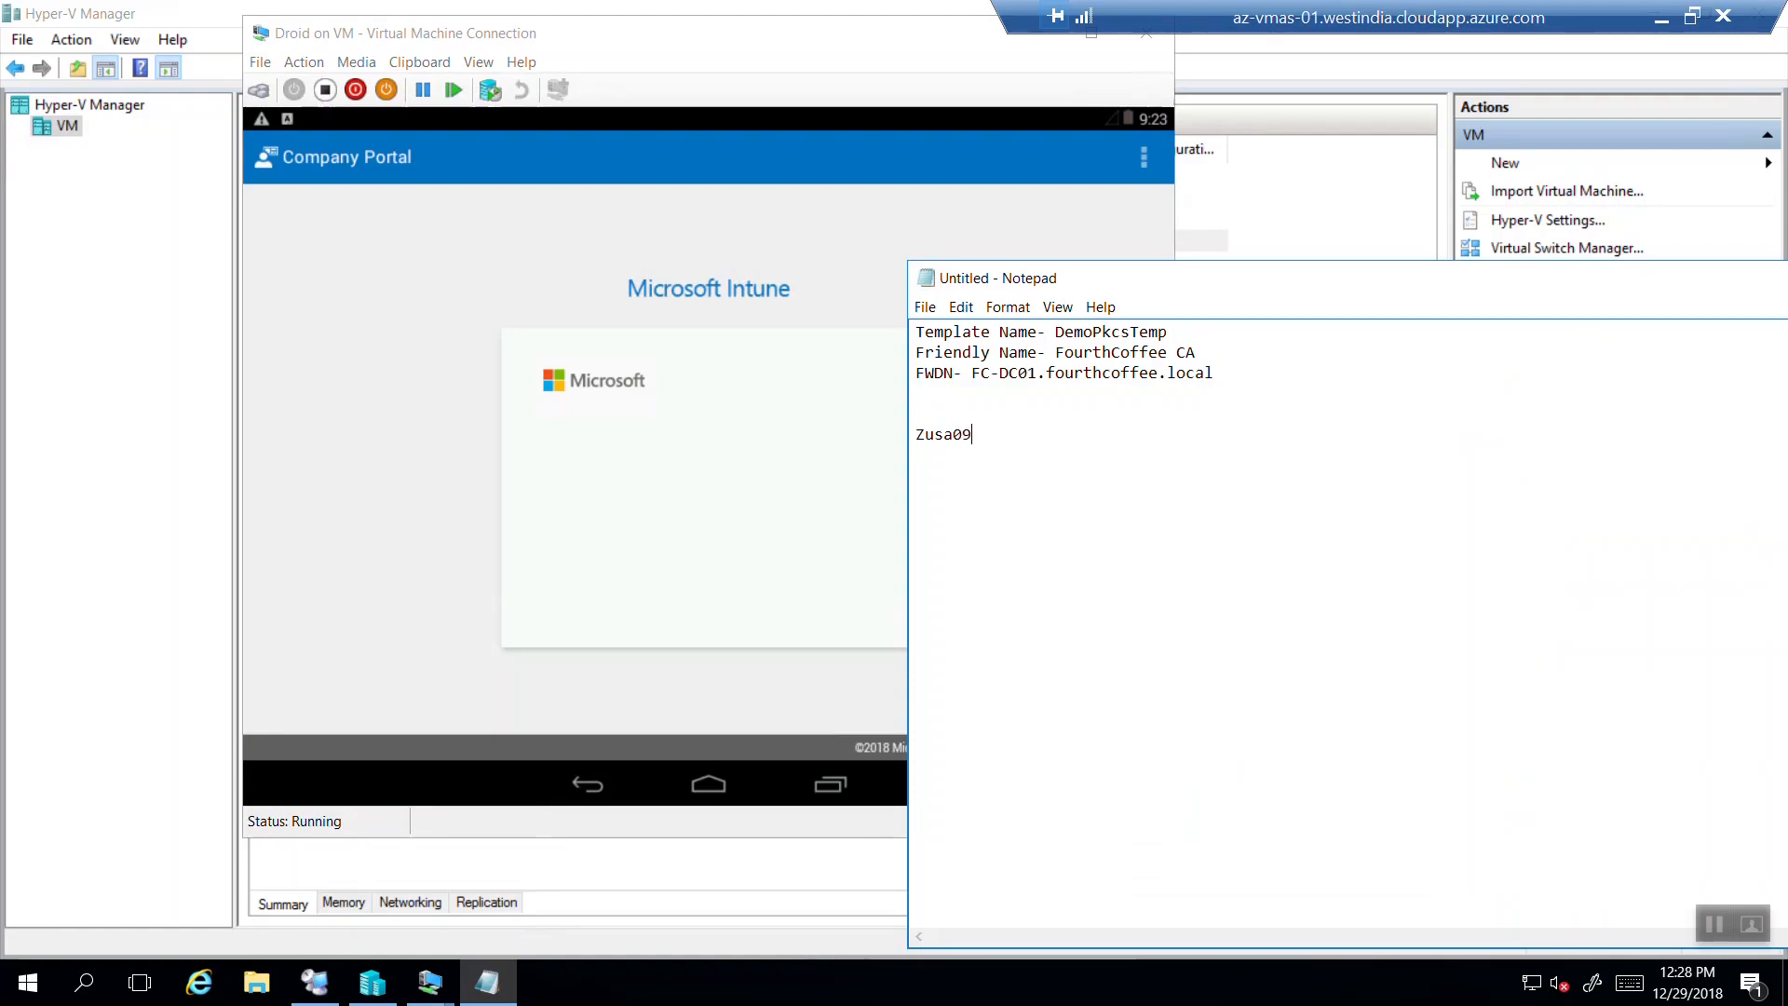
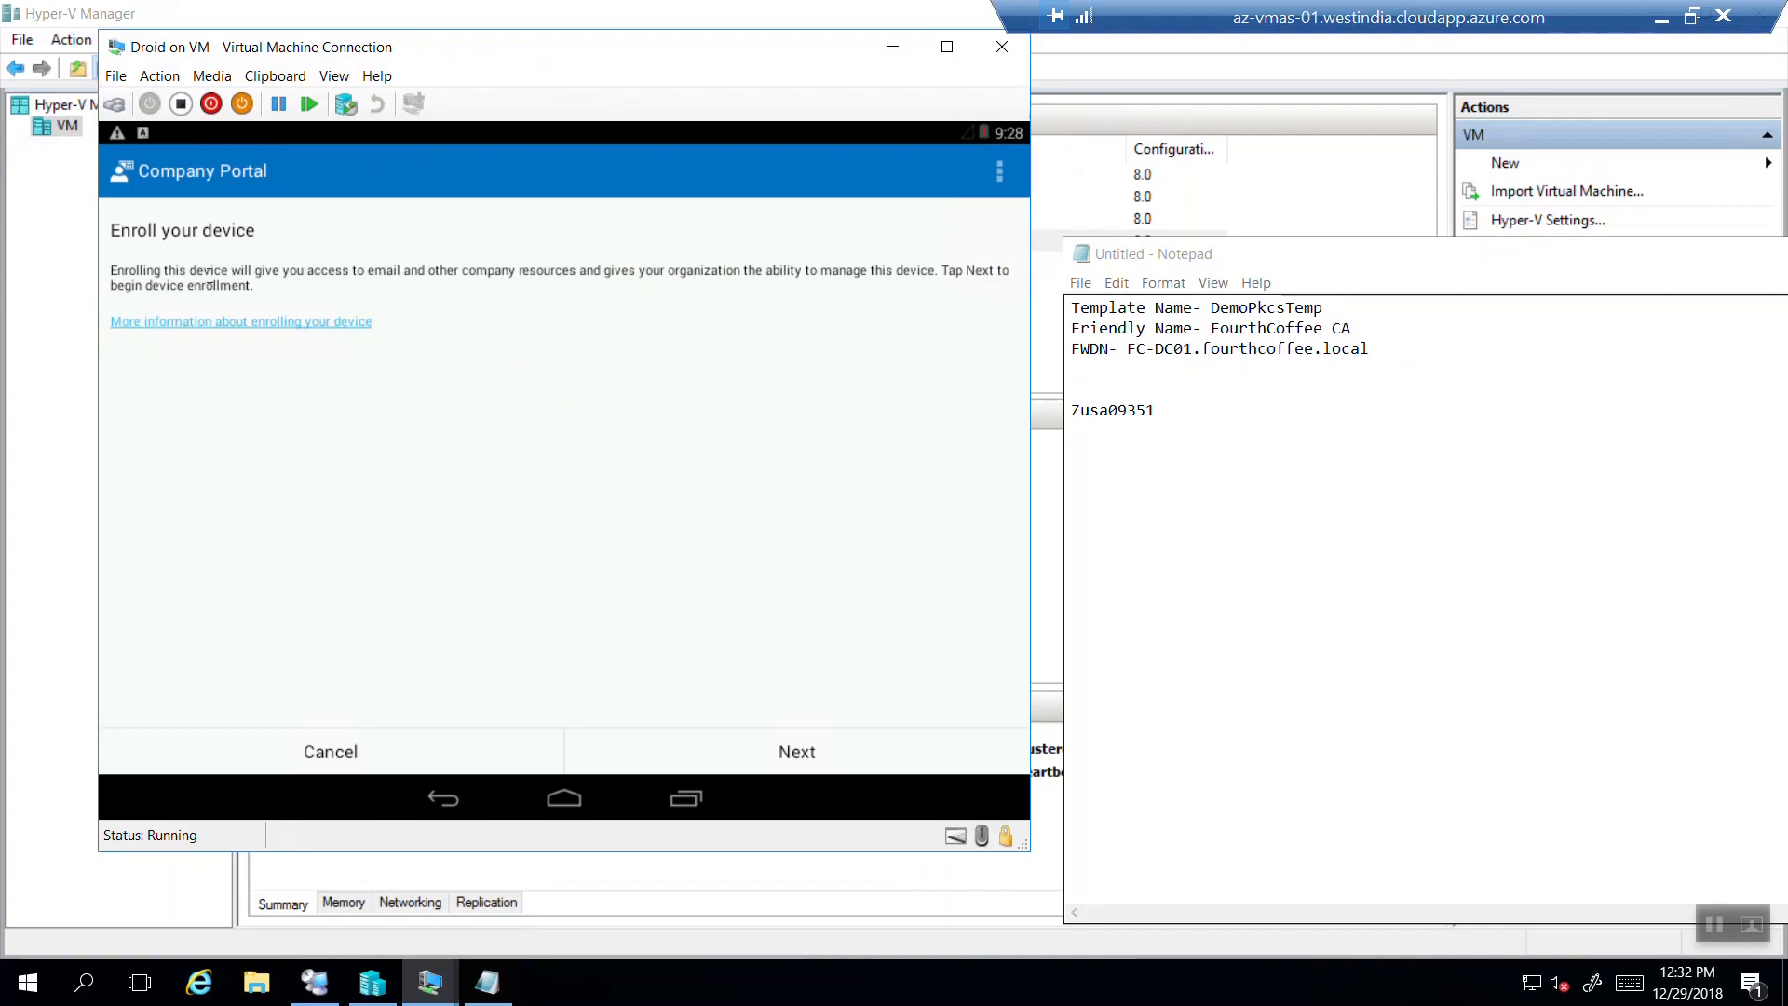
Start enrollment, email diagnostics on the terms-and-conditions error, dismiss it, and minimize the Android VM.
left_click(775, 754)
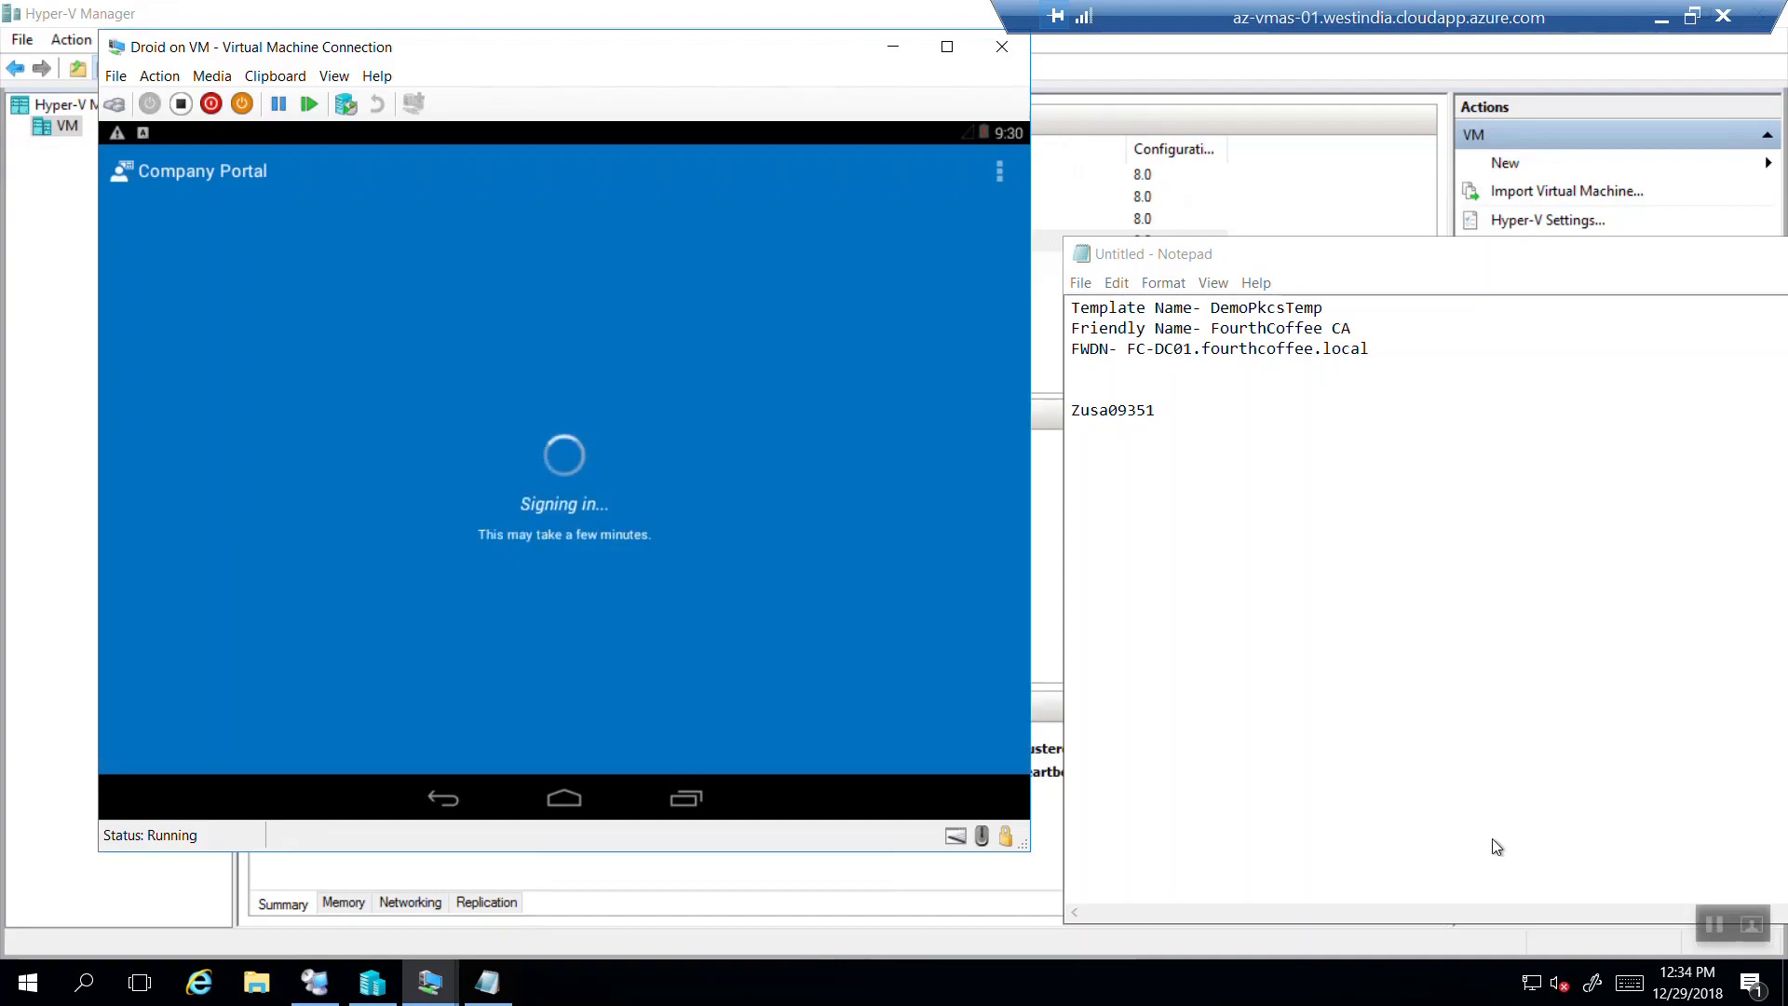
left_click(1443, 271)
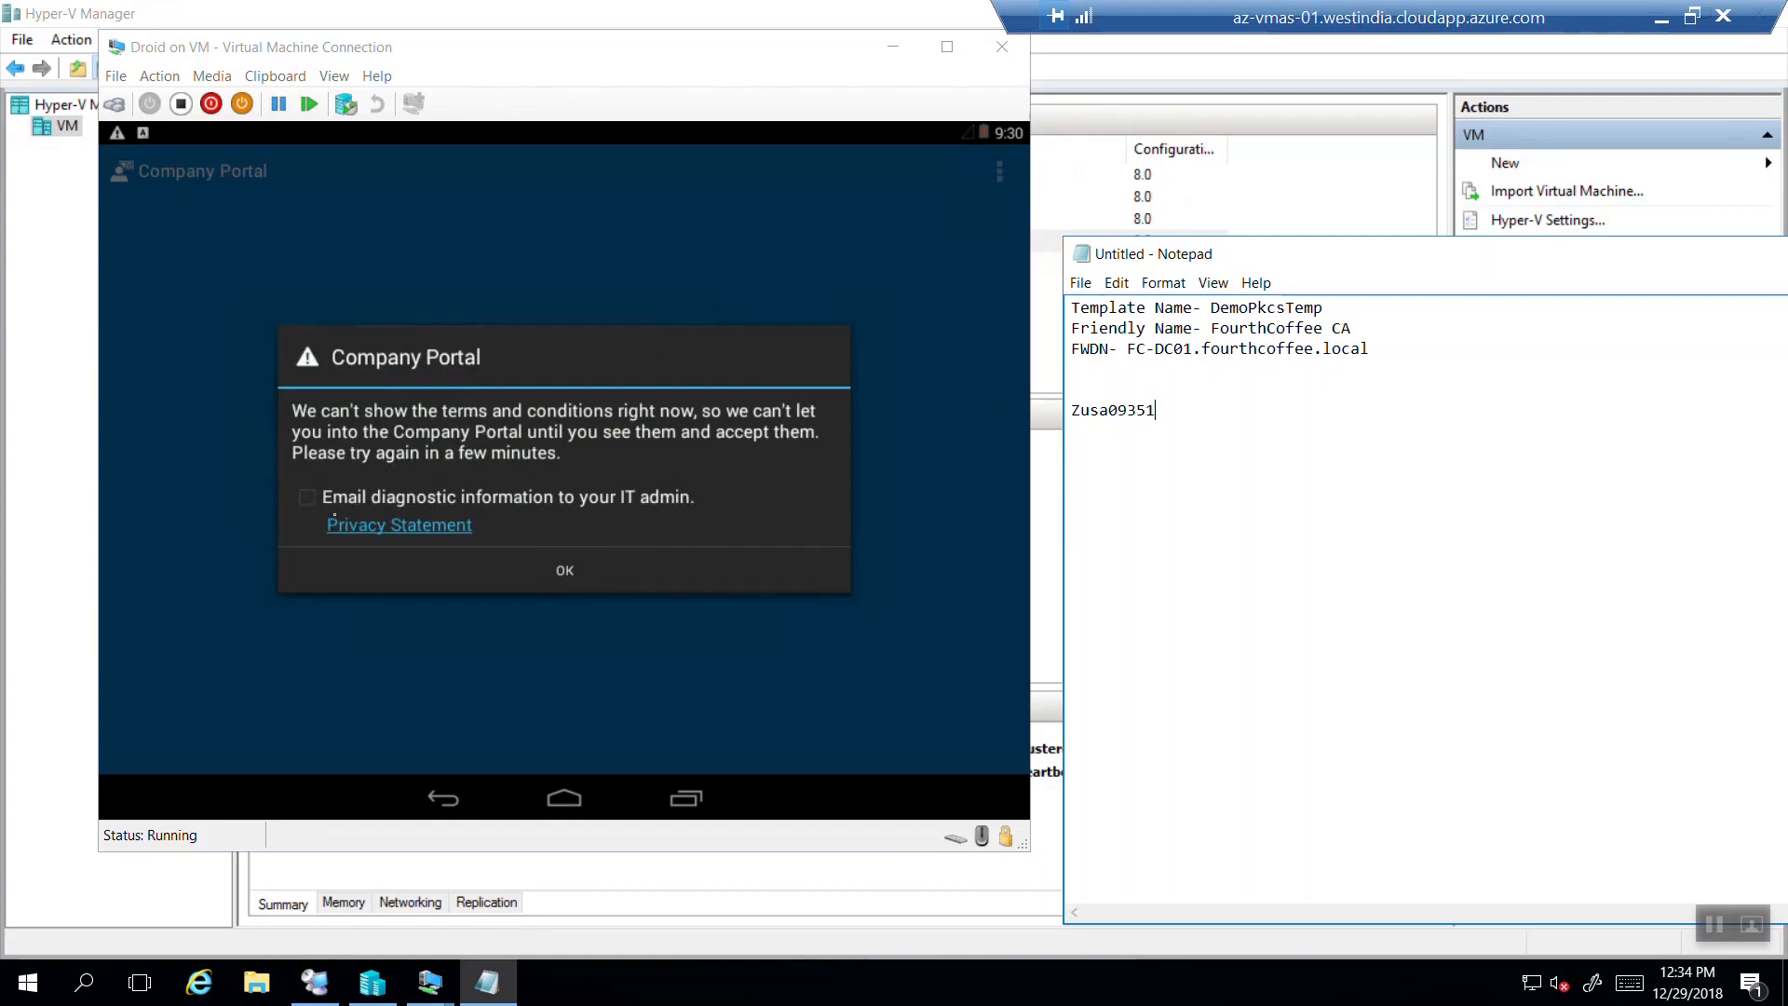
left_click(308, 497)
left_click(373, 534)
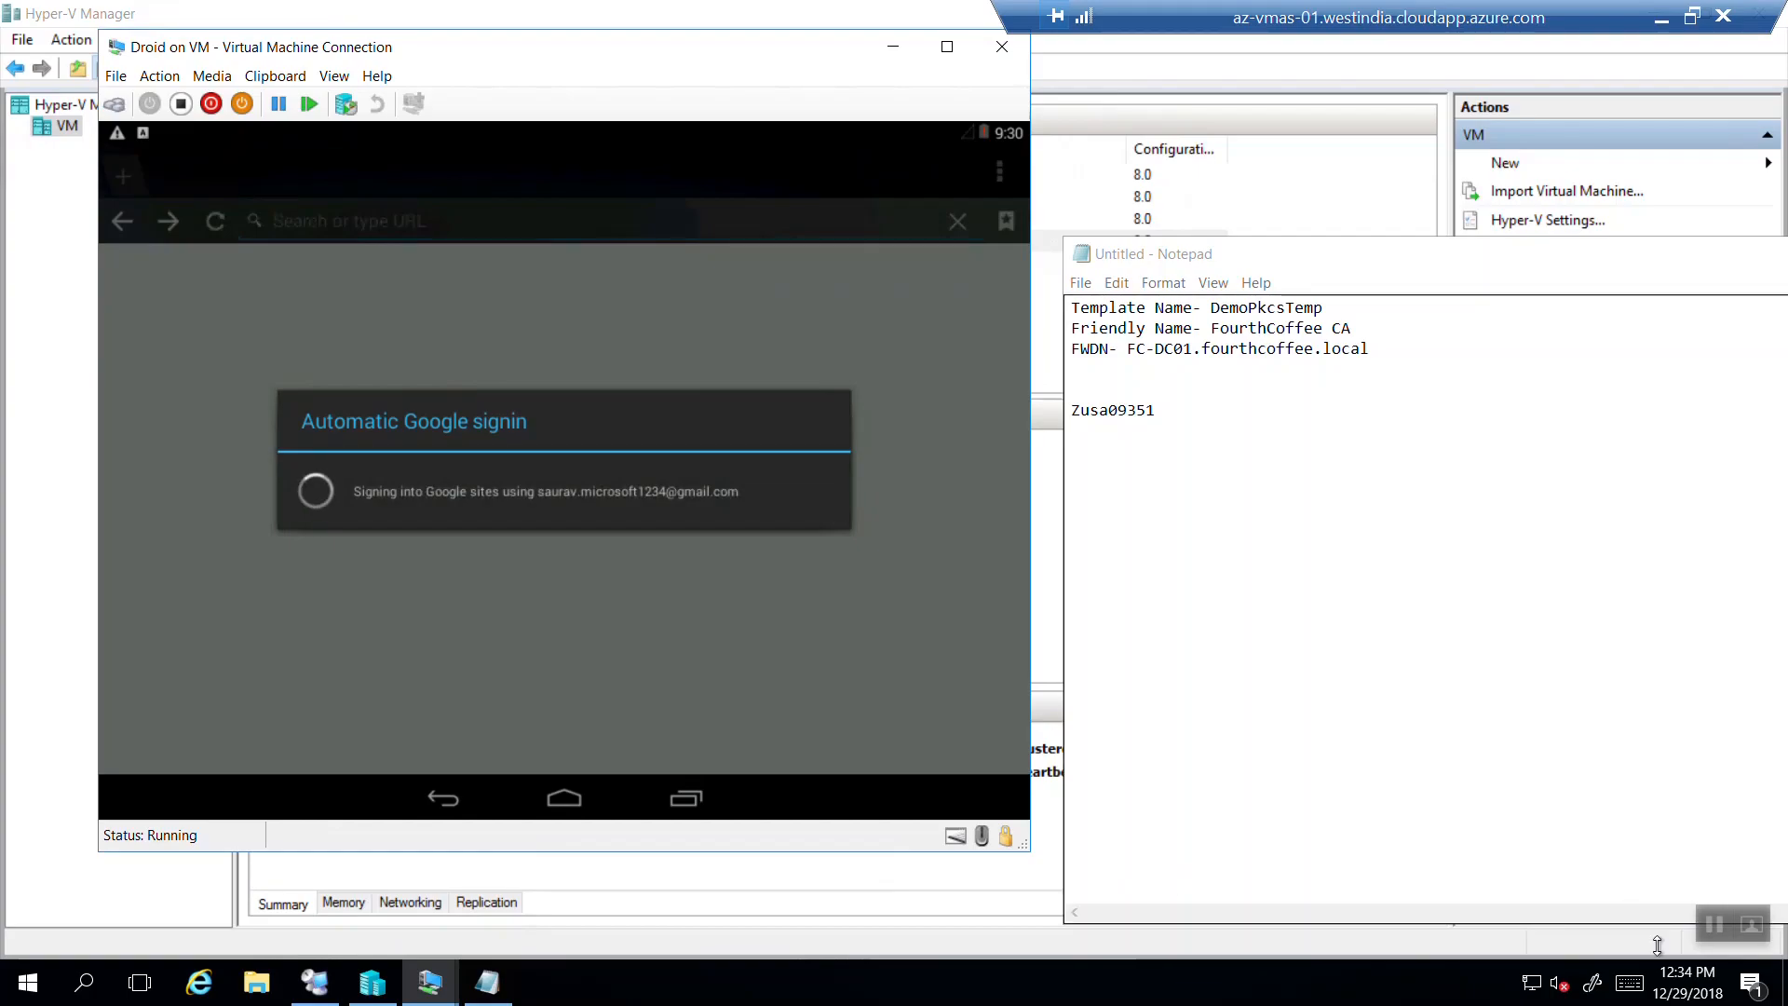
left_click(1711, 924)
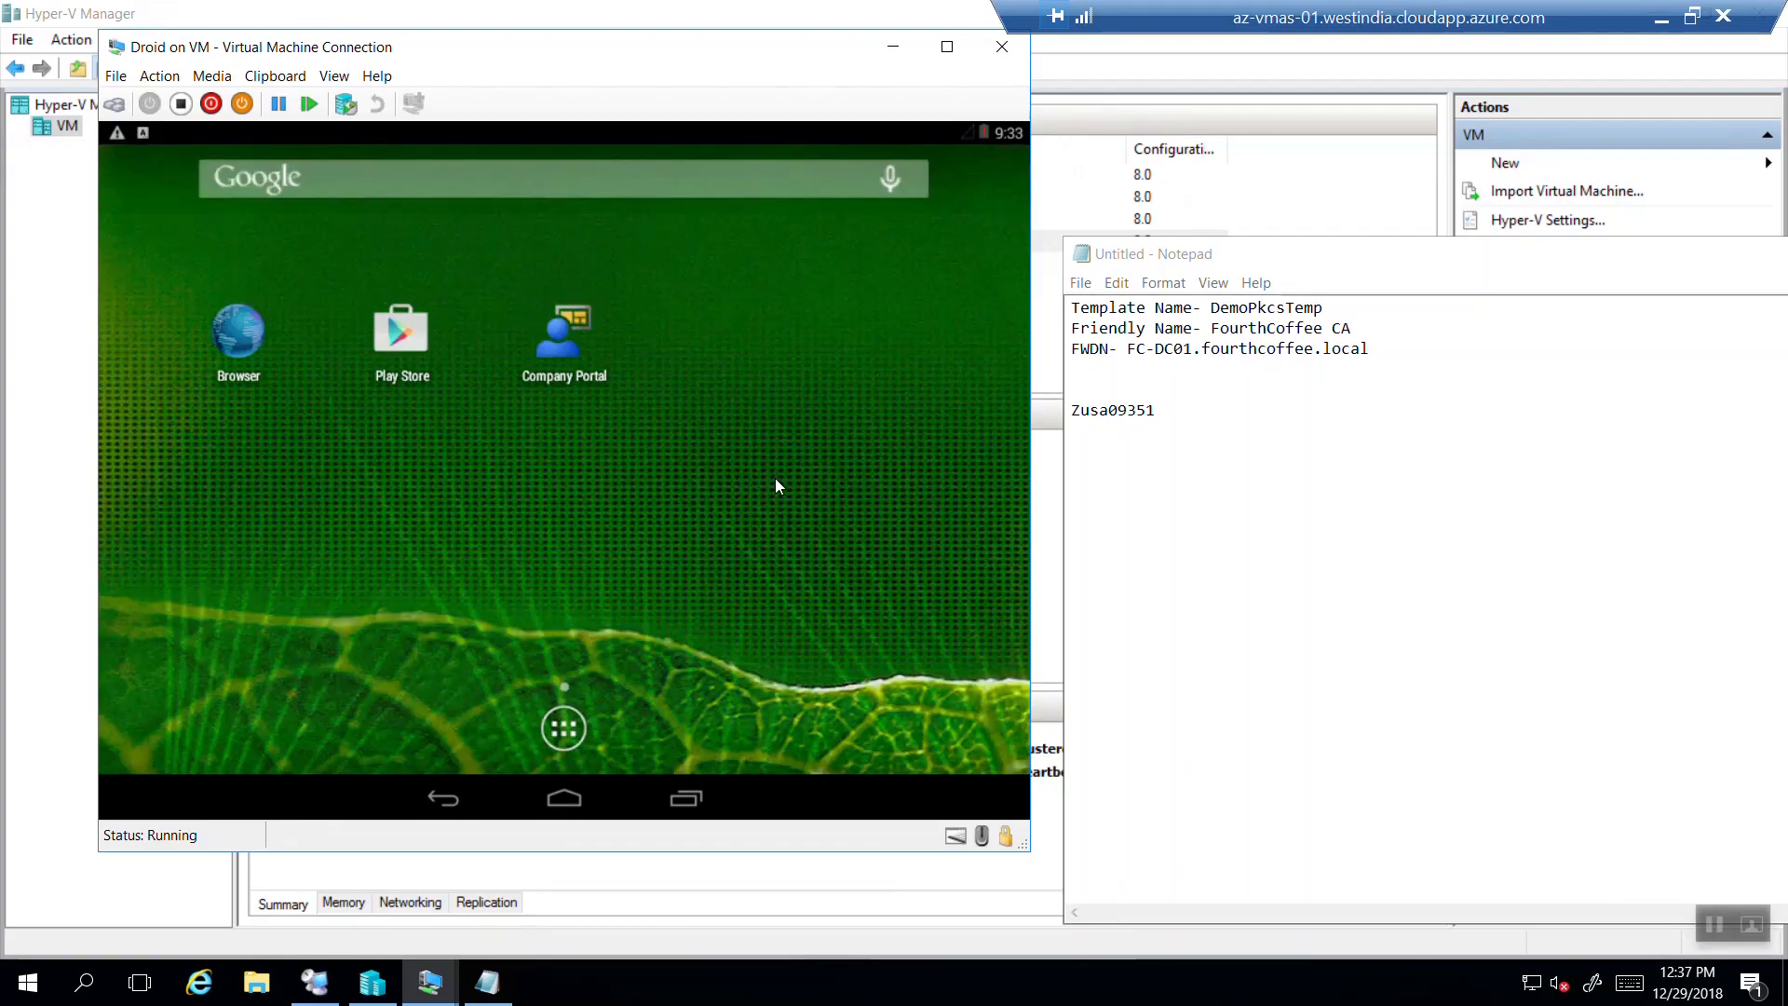
left_click(892, 51)
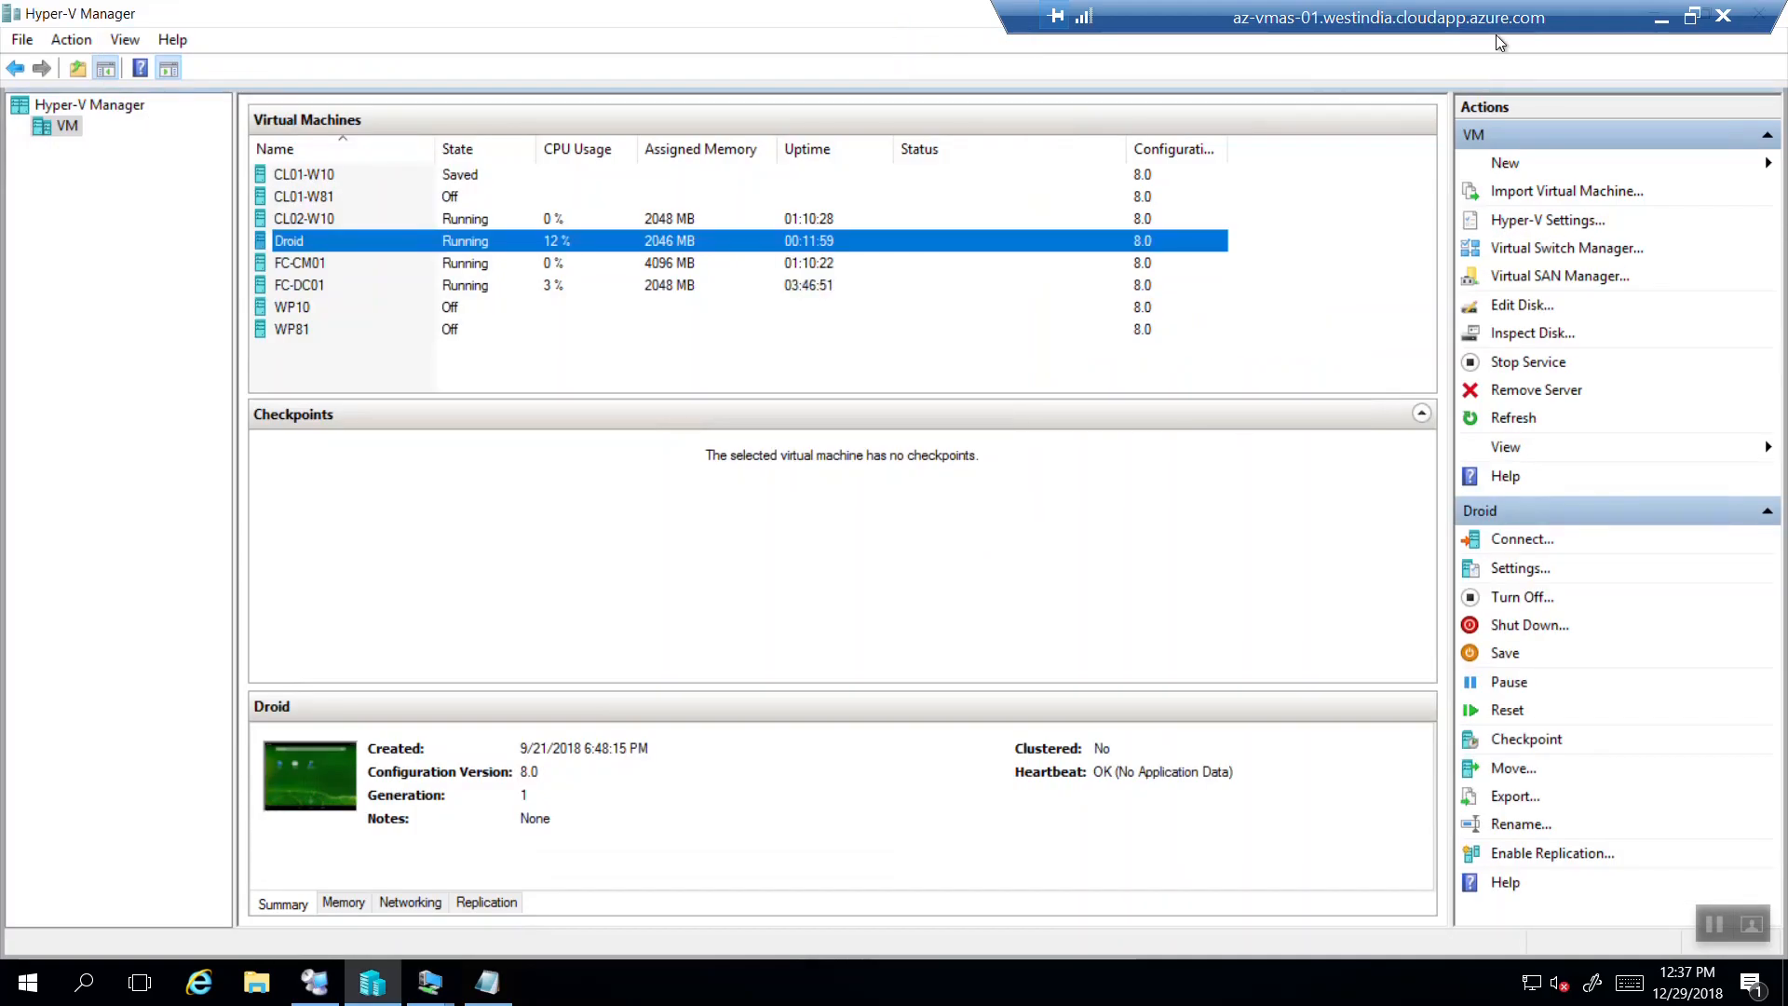
Back in the Intune portal, open MyDemoPkcsIos from Device configuration > Profiles.
left_click(1662, 18)
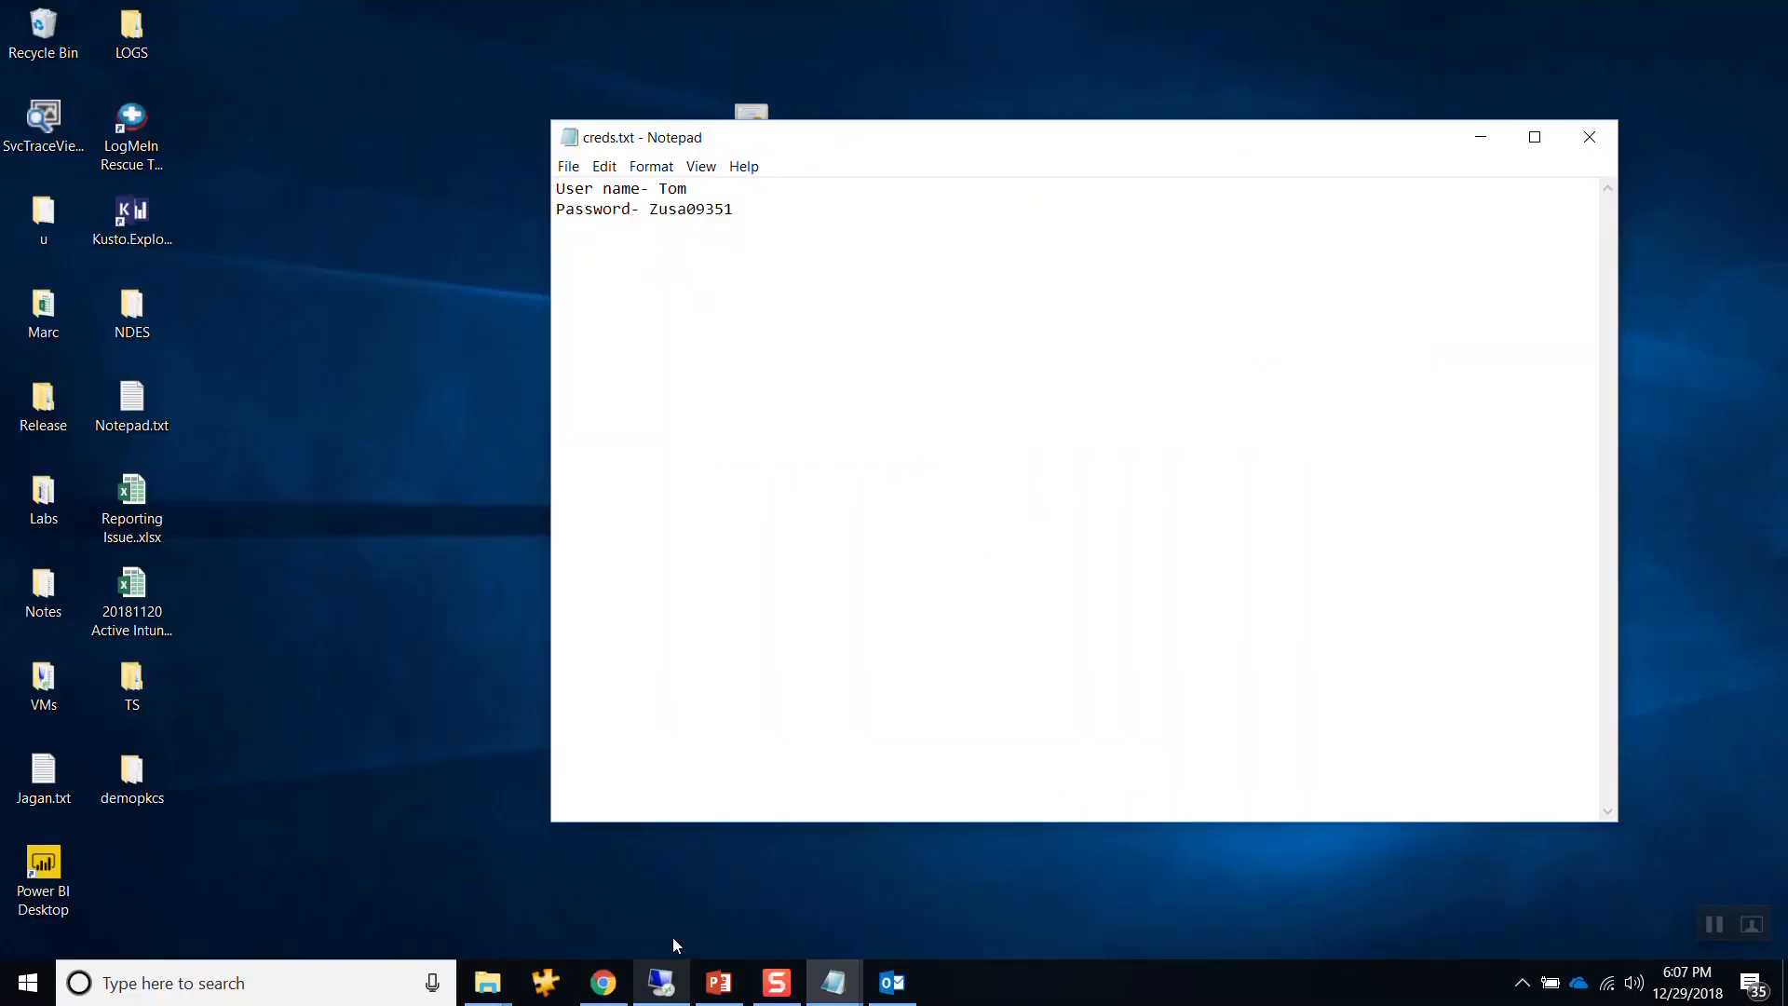
left_click(1480, 137)
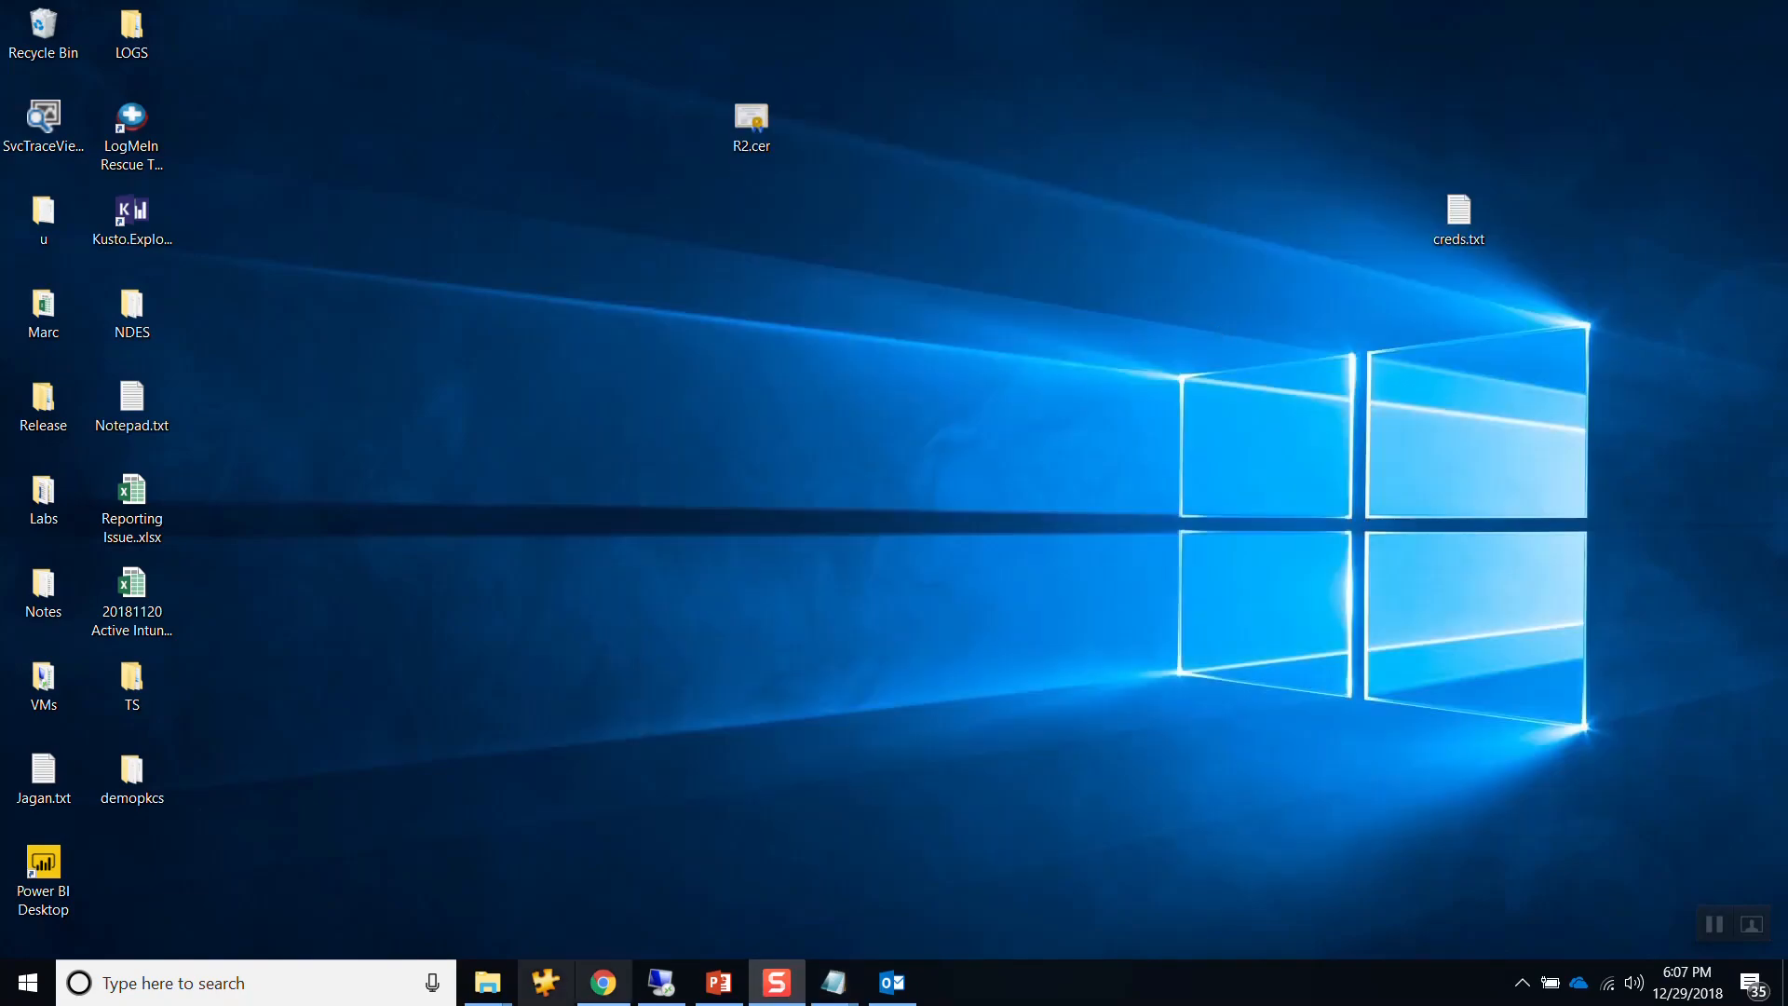
left_click(603, 983)
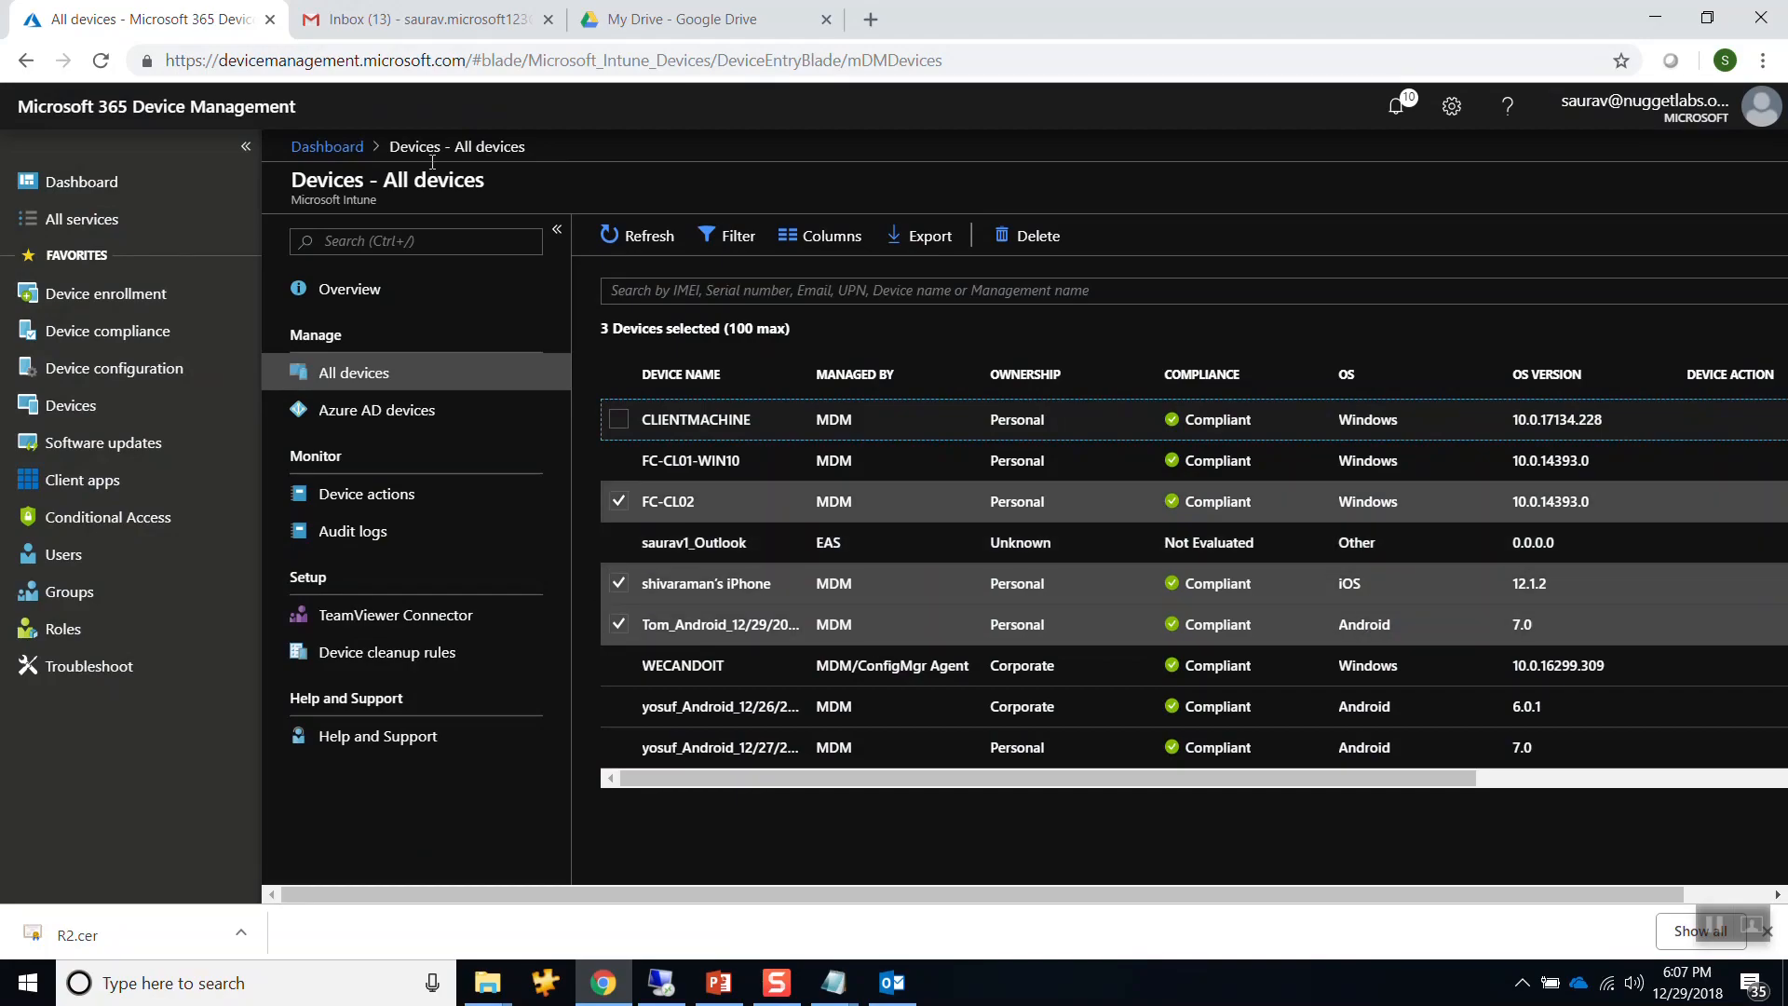
left_click(107, 368)
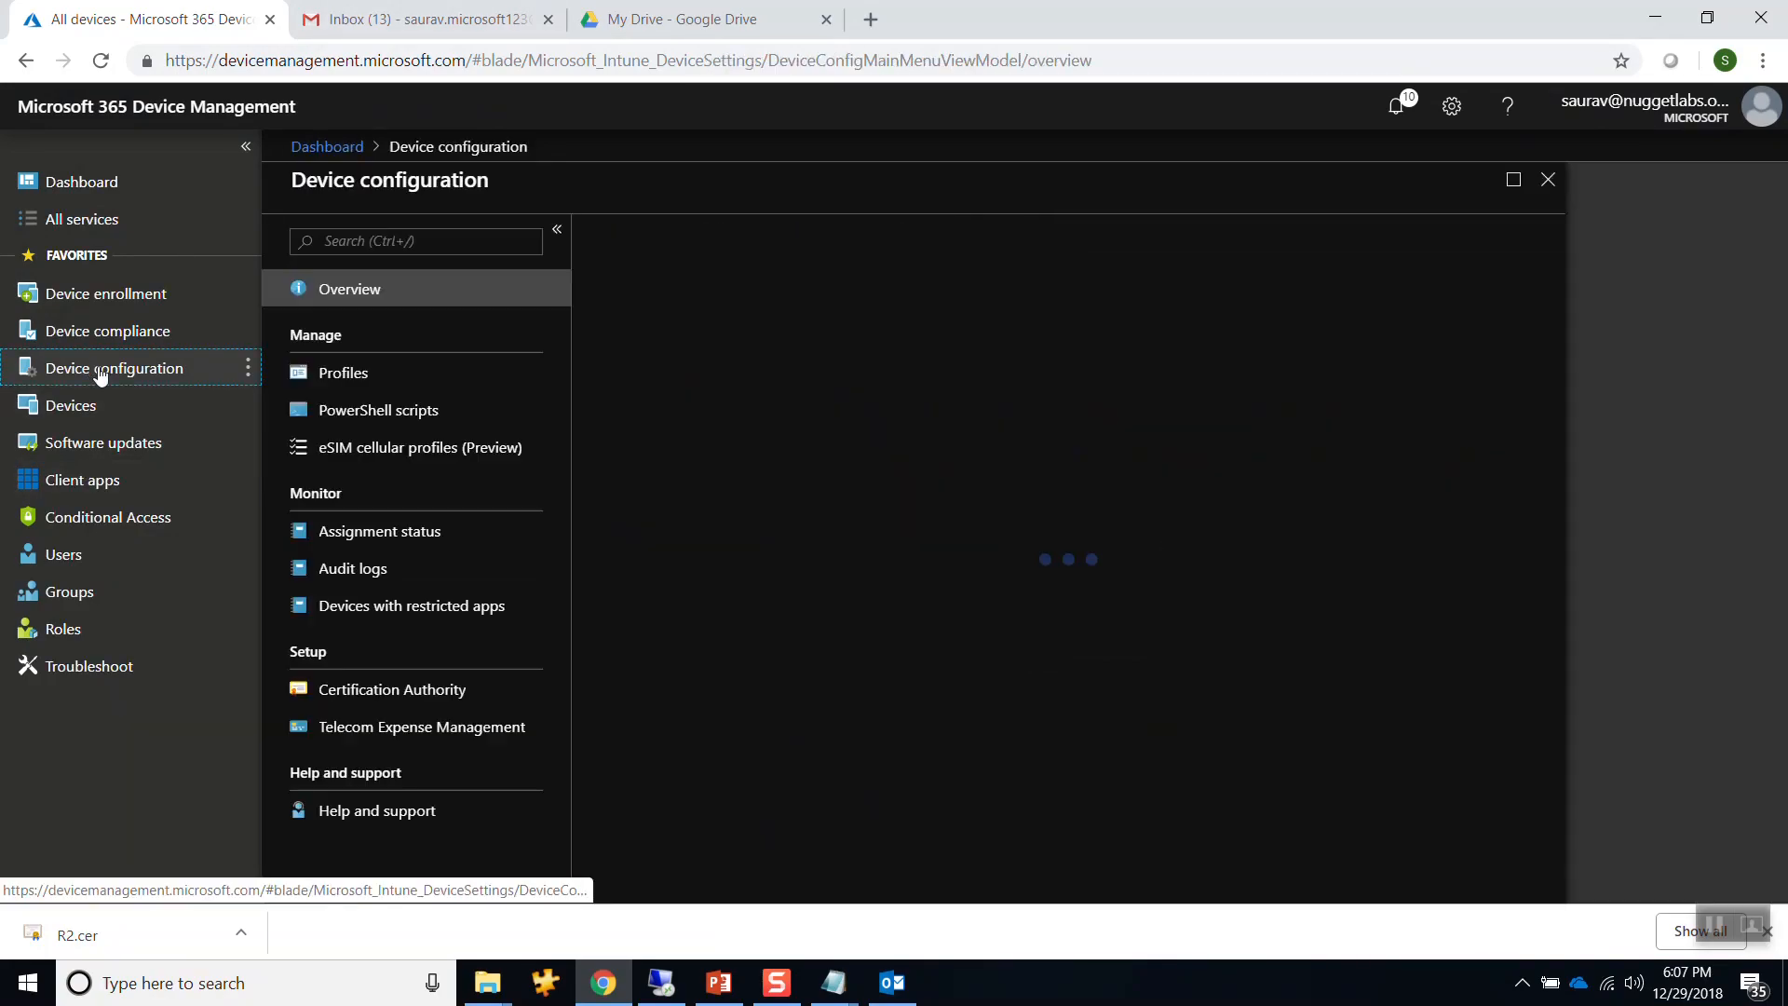
left_click(403, 377)
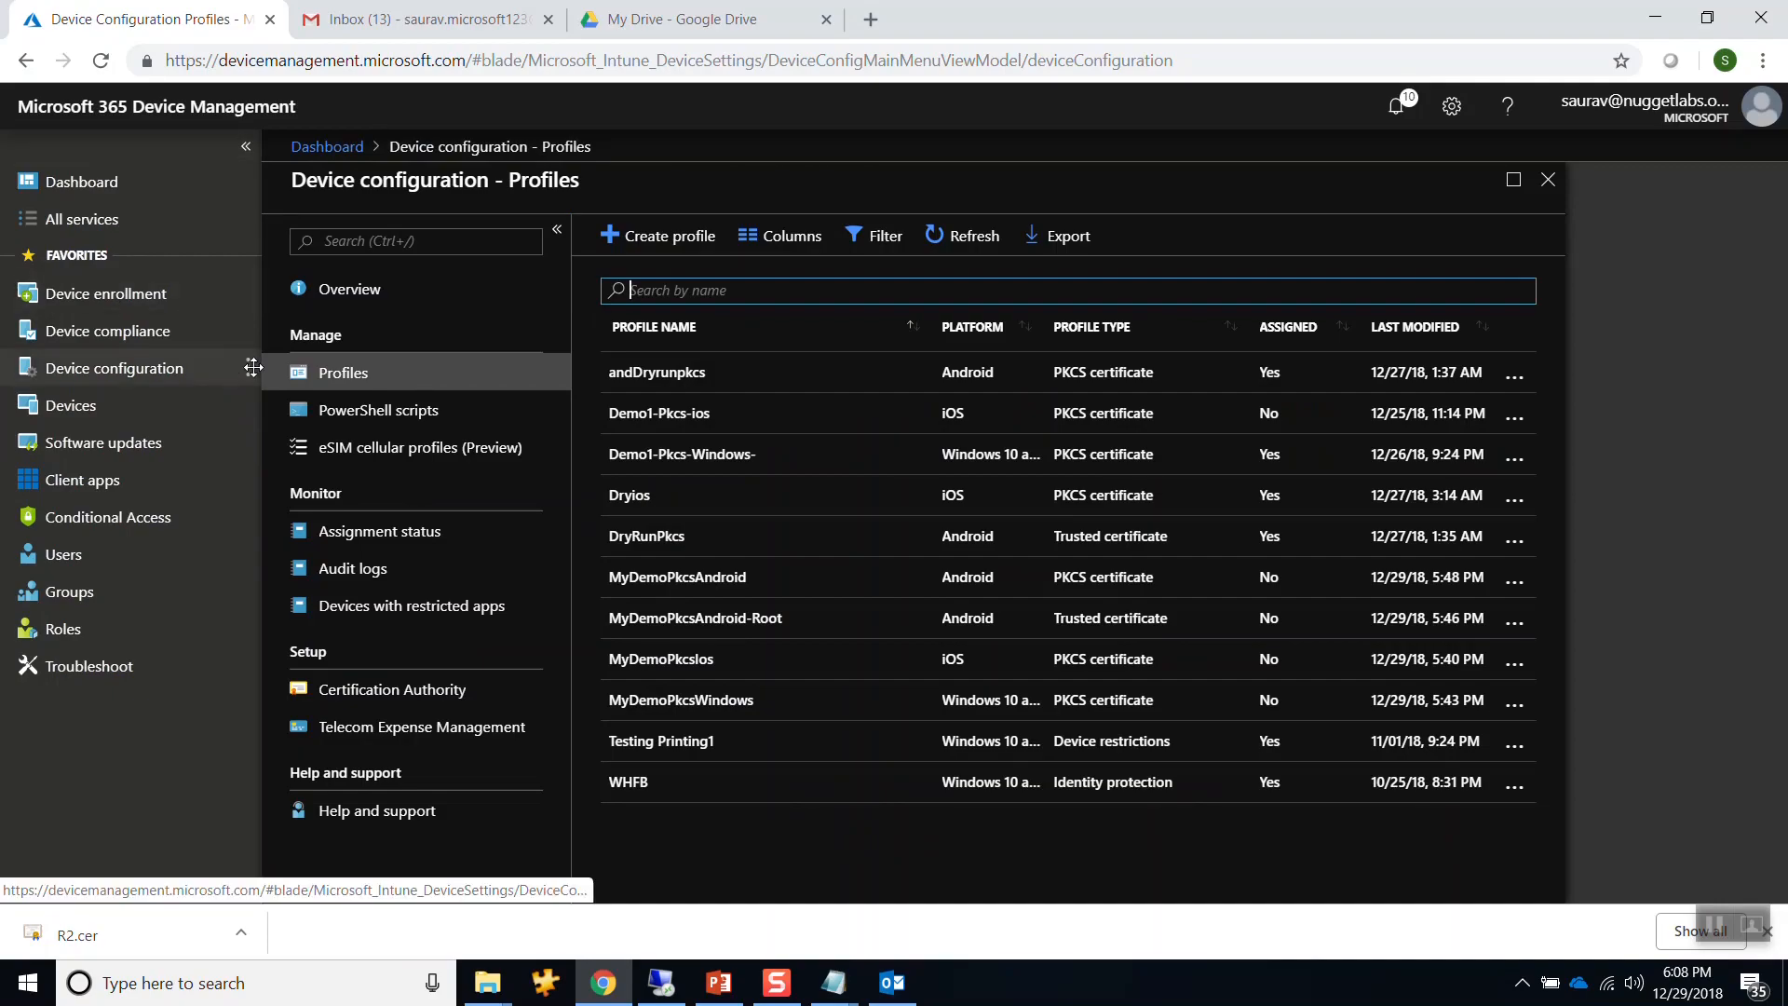
left_click(682, 665)
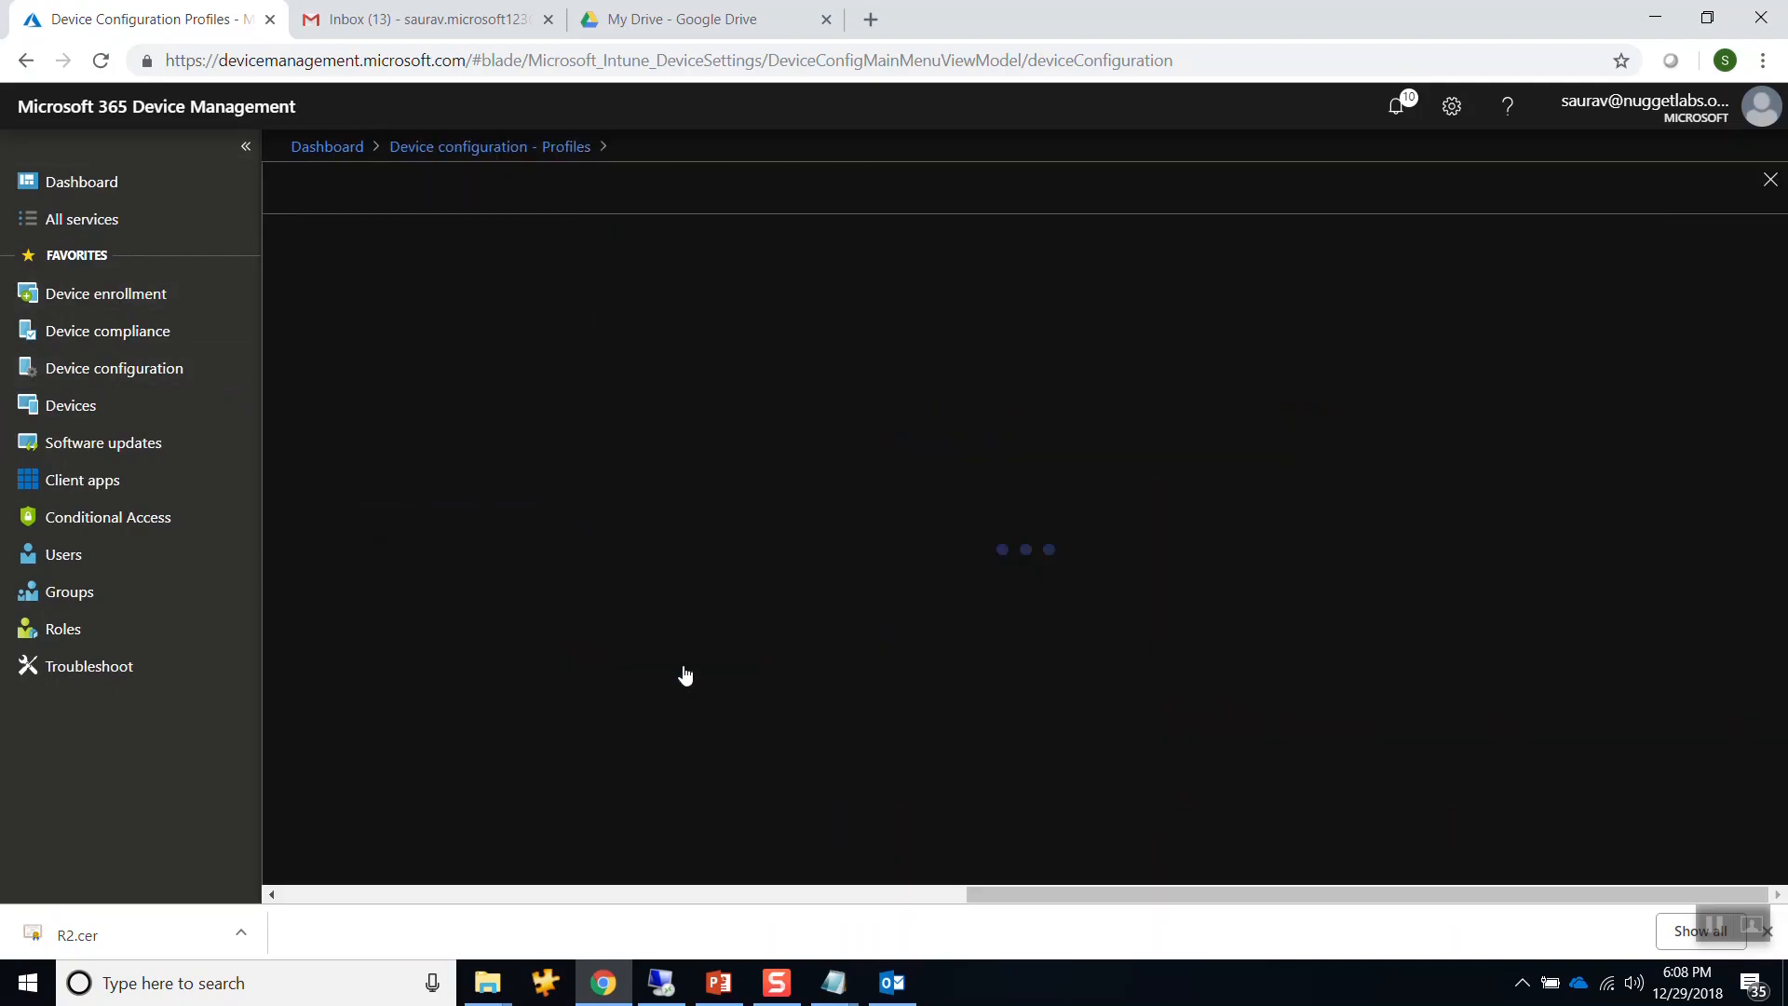
Include the Pk group in MyDemoPkcsIos assignments, save, and close the pane.
left_click(618, 410)
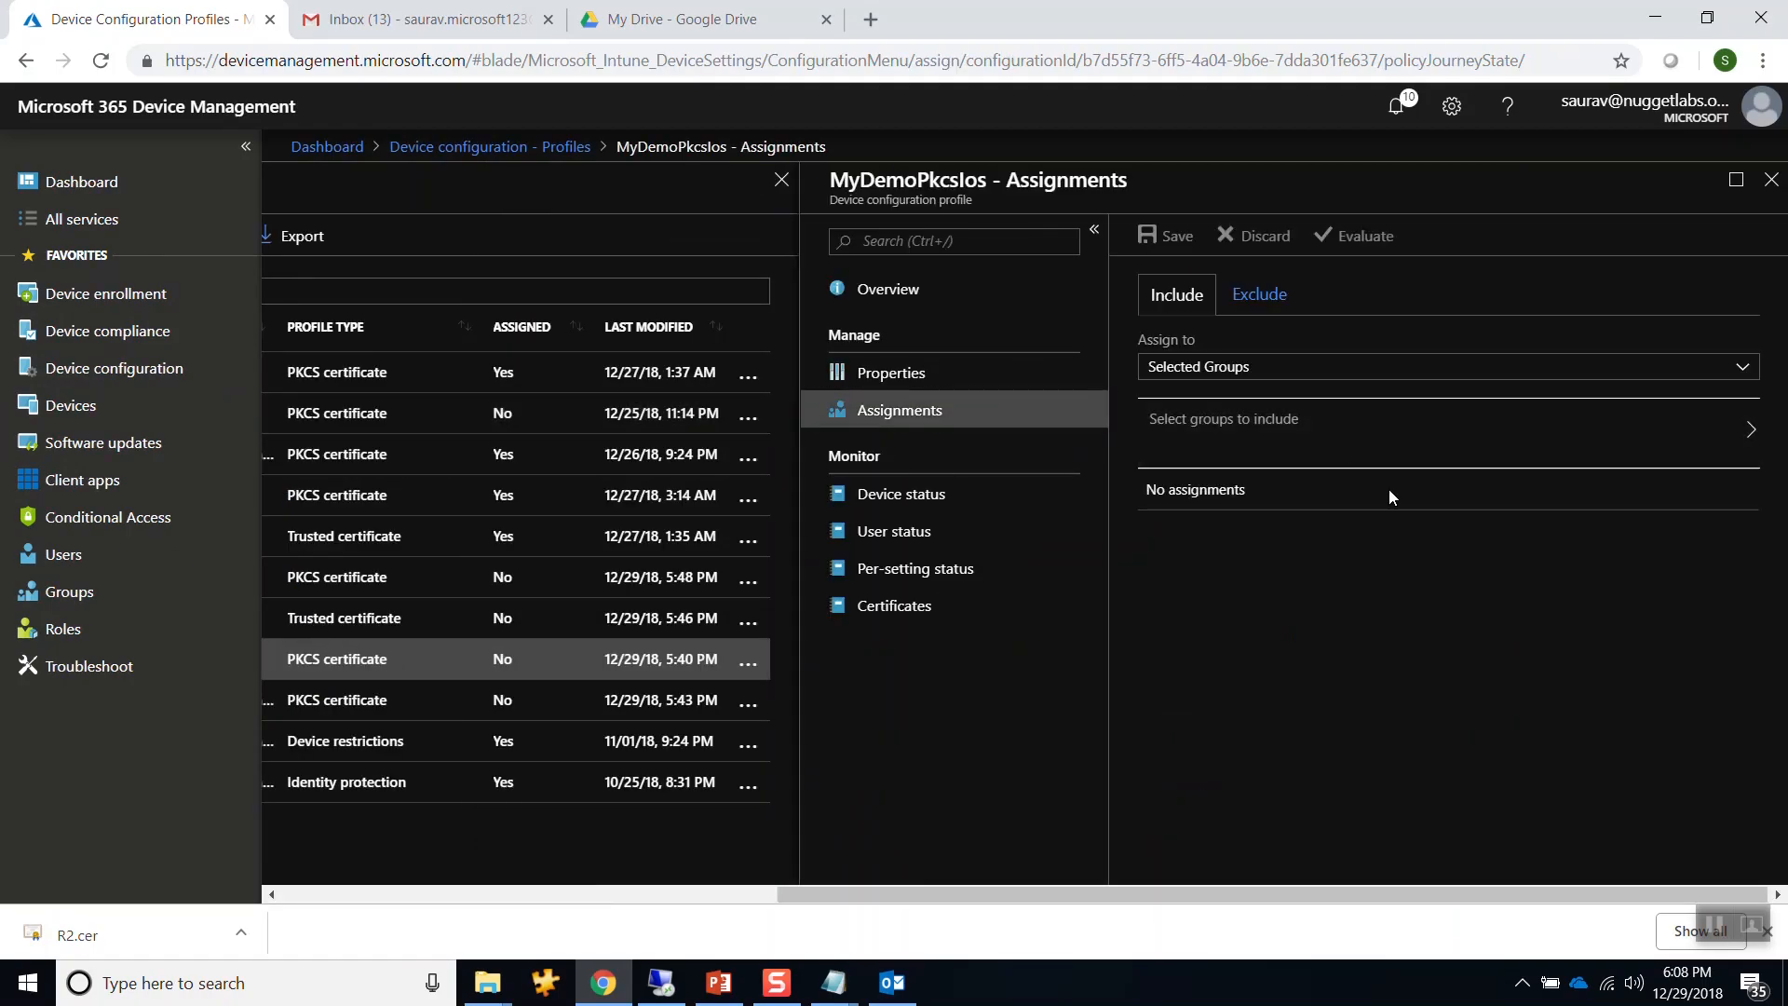
left_click(1336, 456)
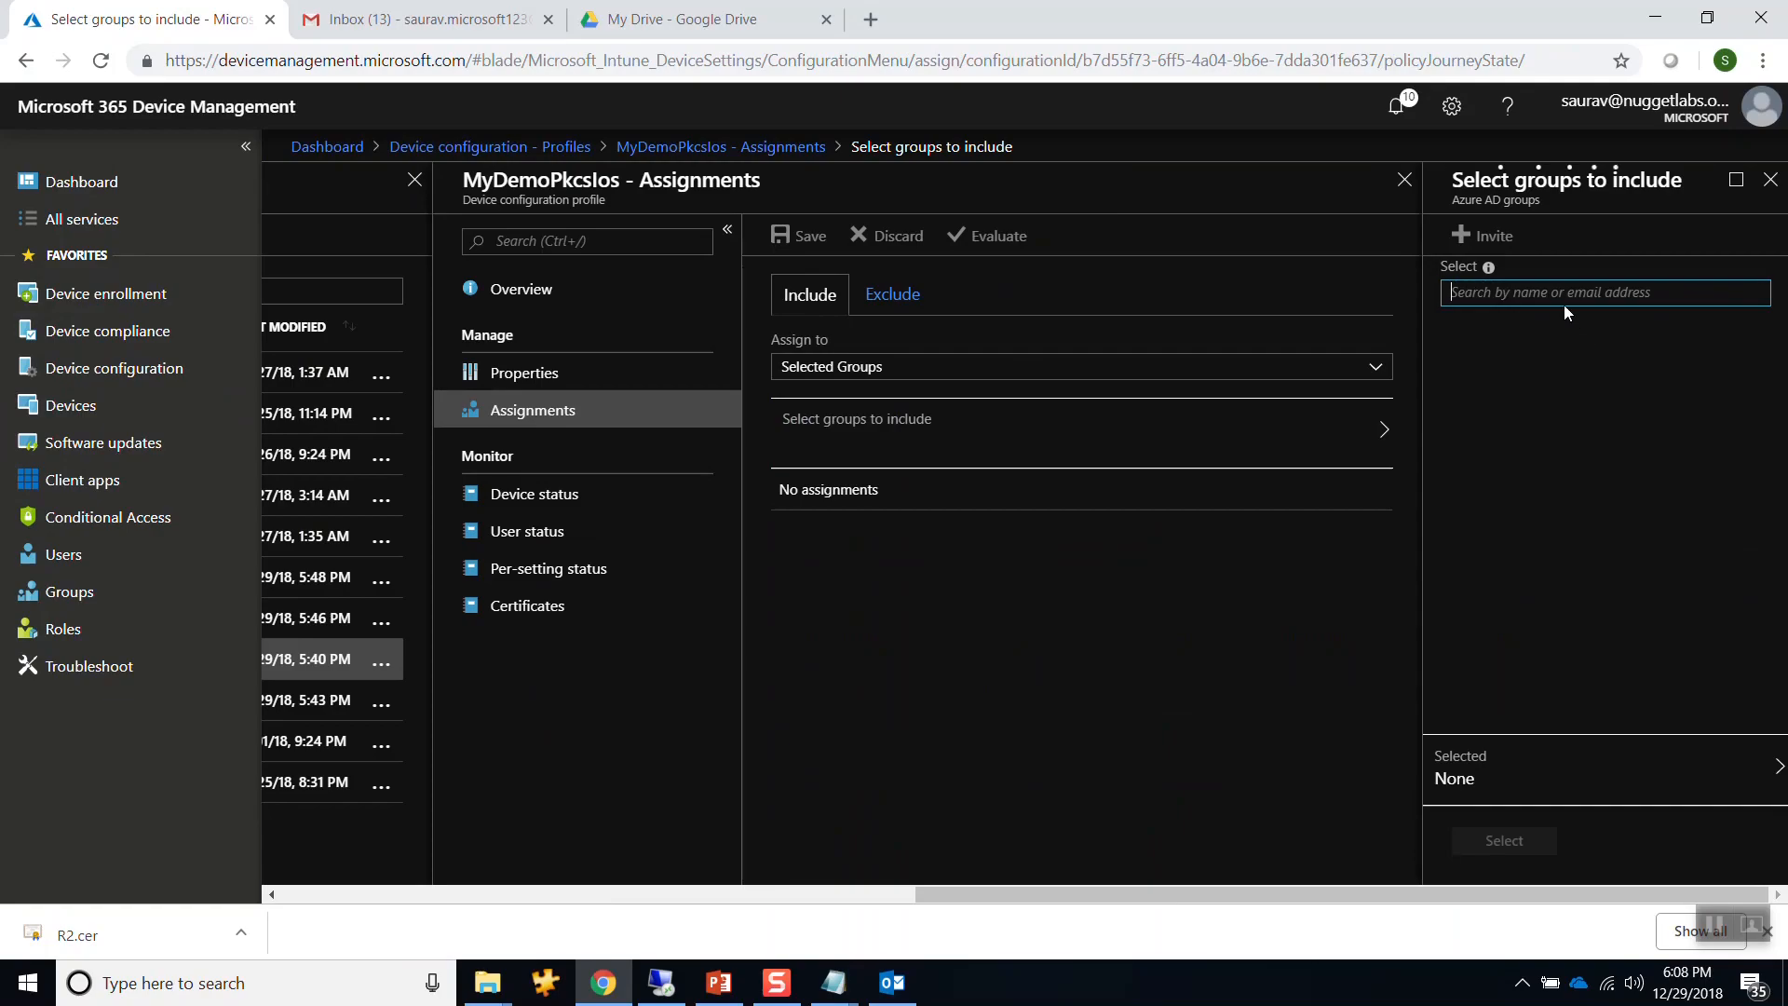
type("pk")
left_click(1449, 372)
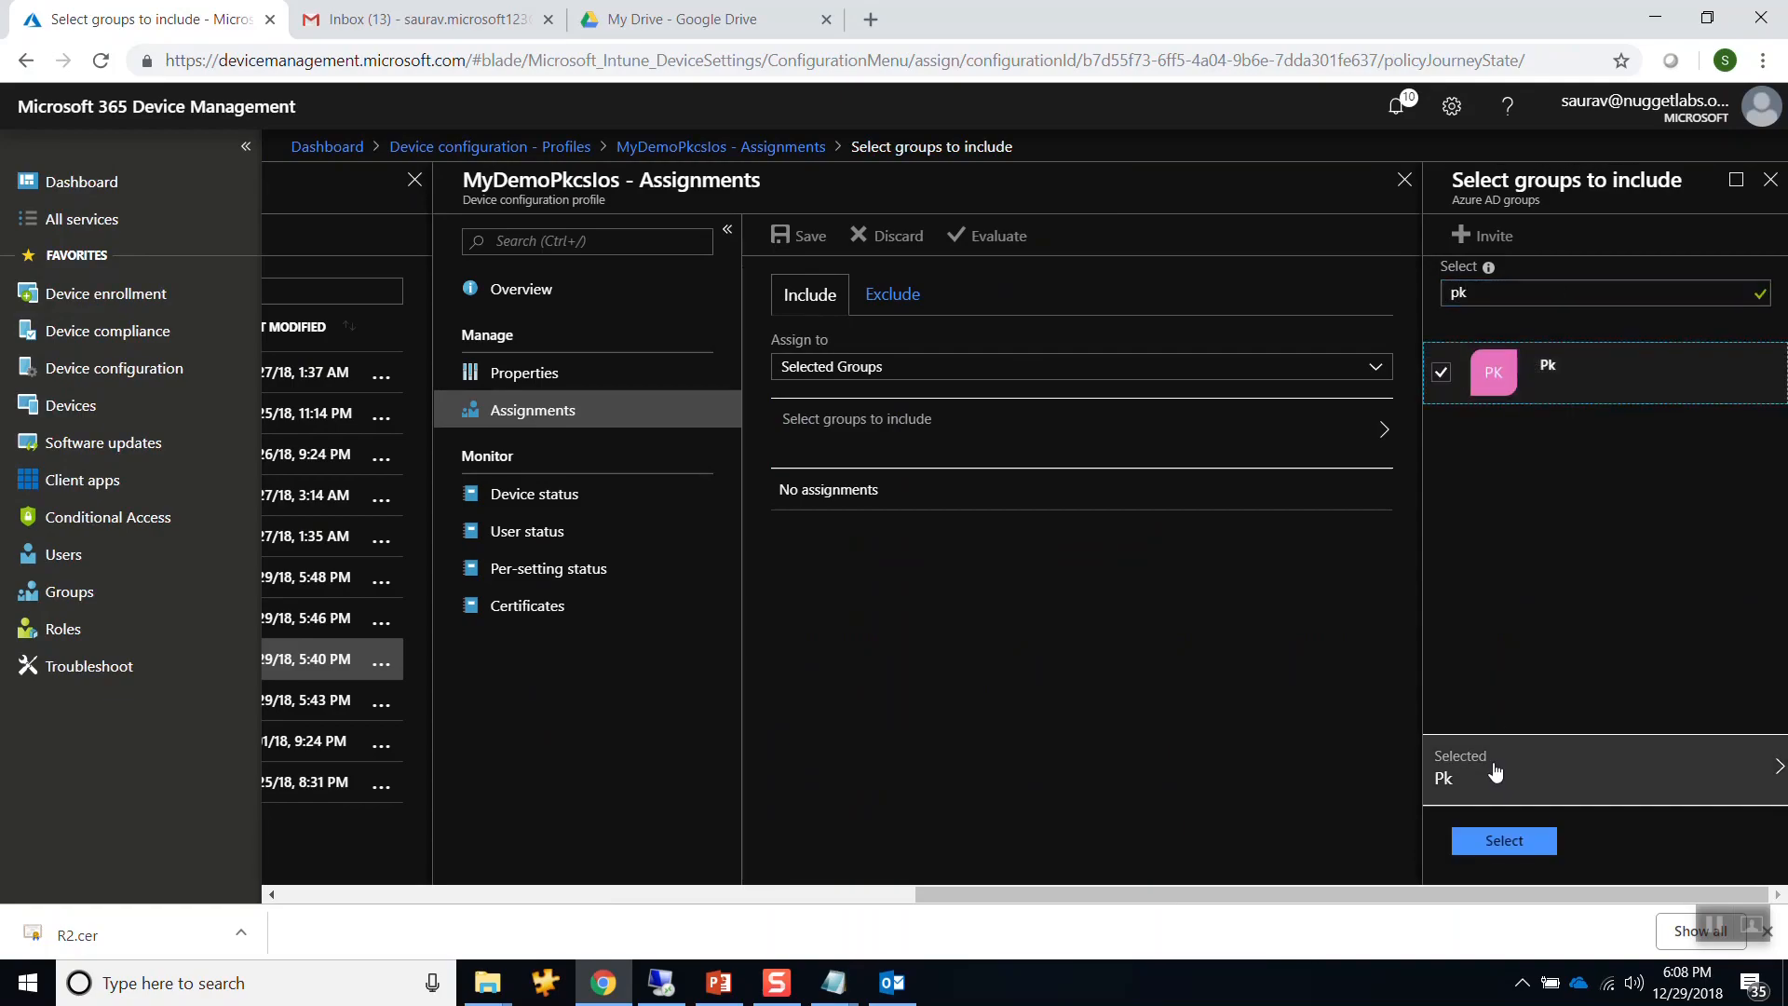
left_click(1490, 840)
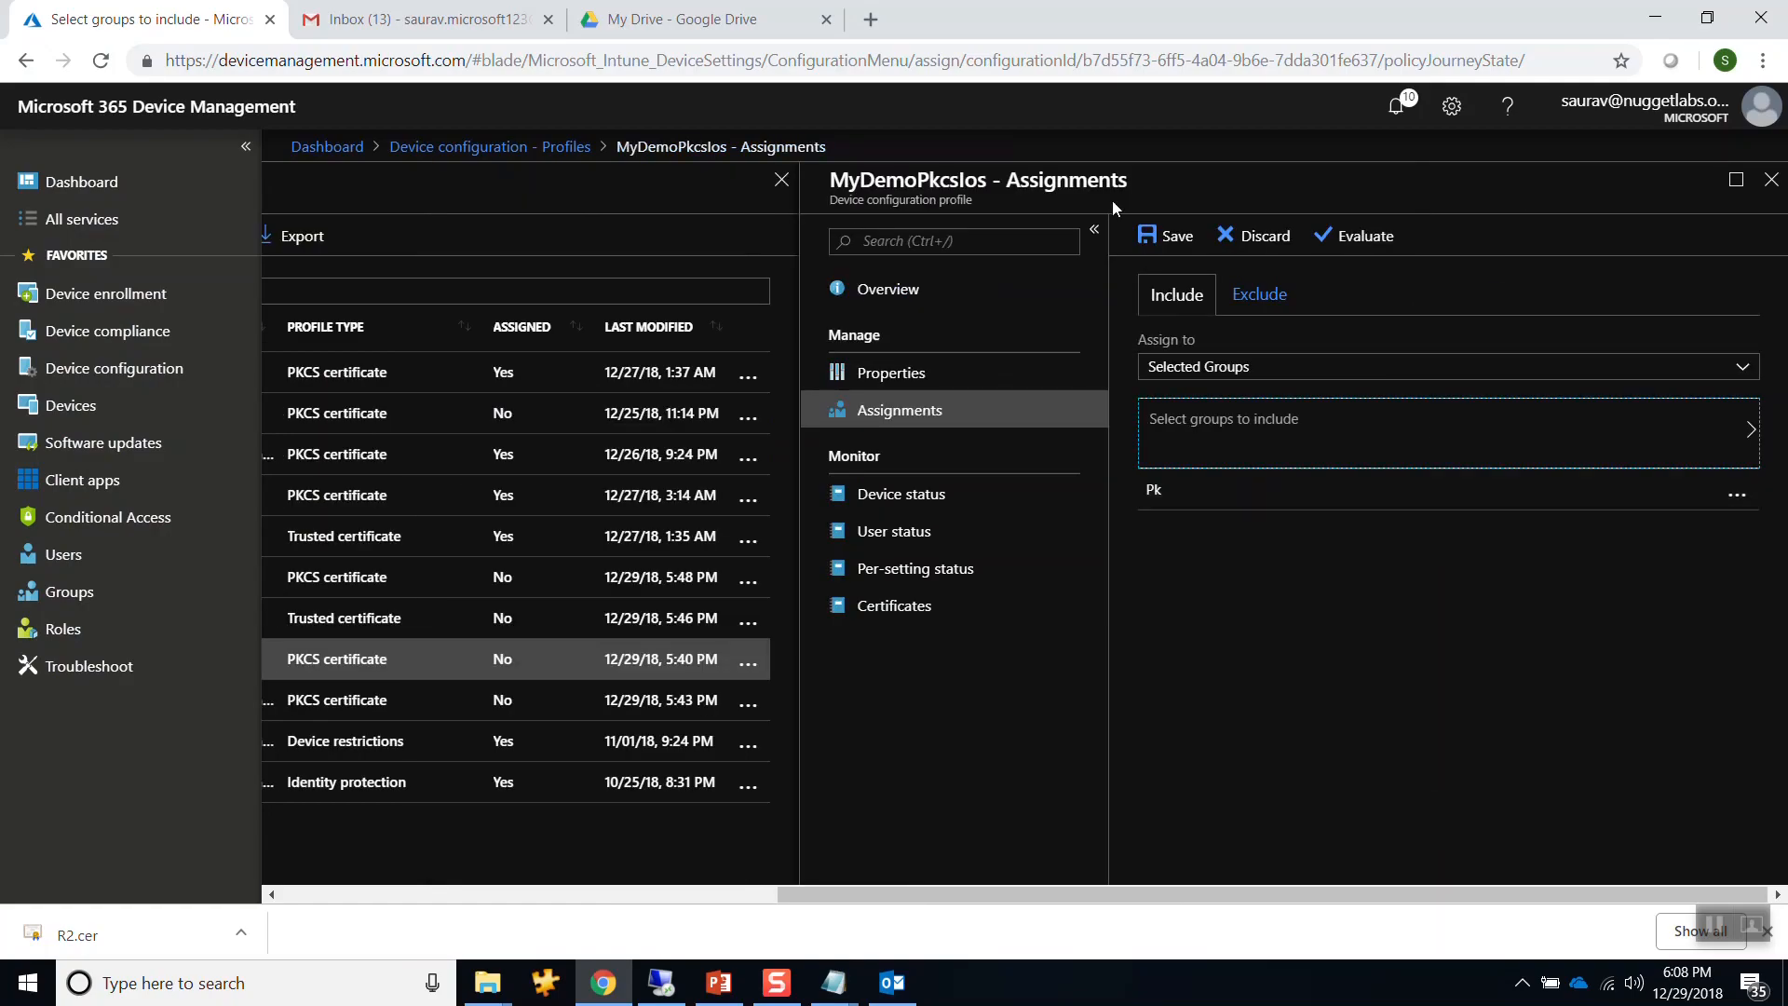
left_click(1164, 237)
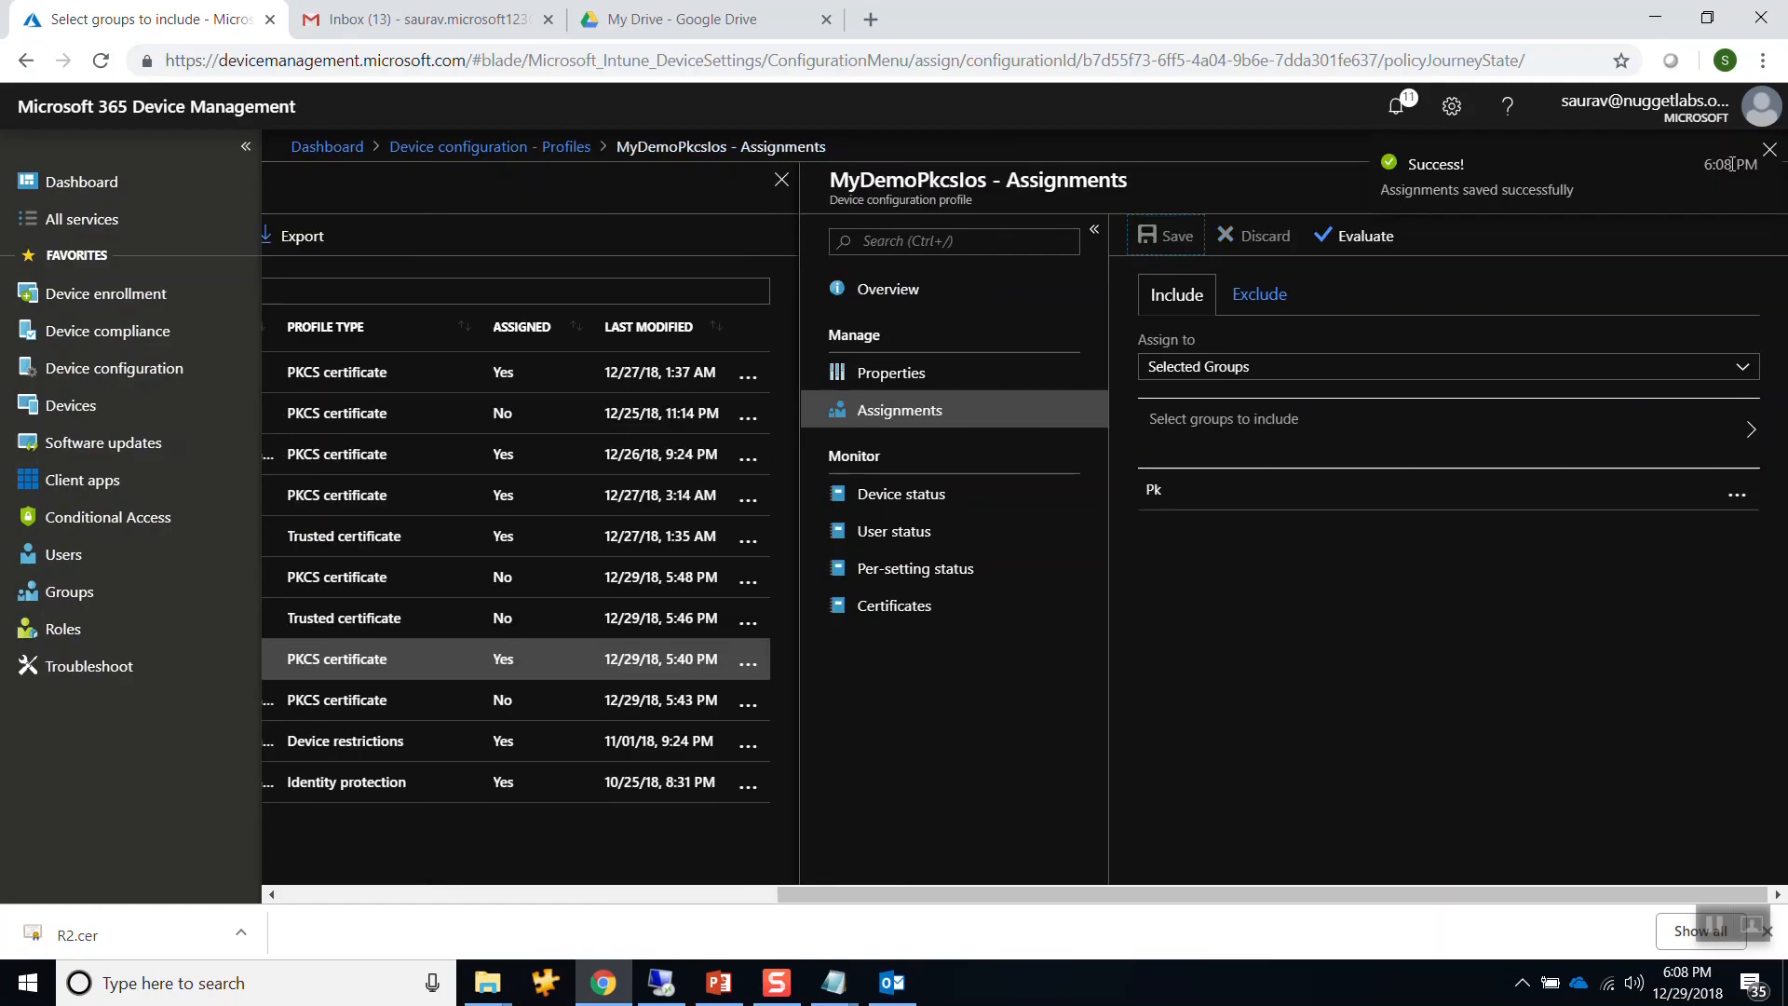
left_click(1770, 150)
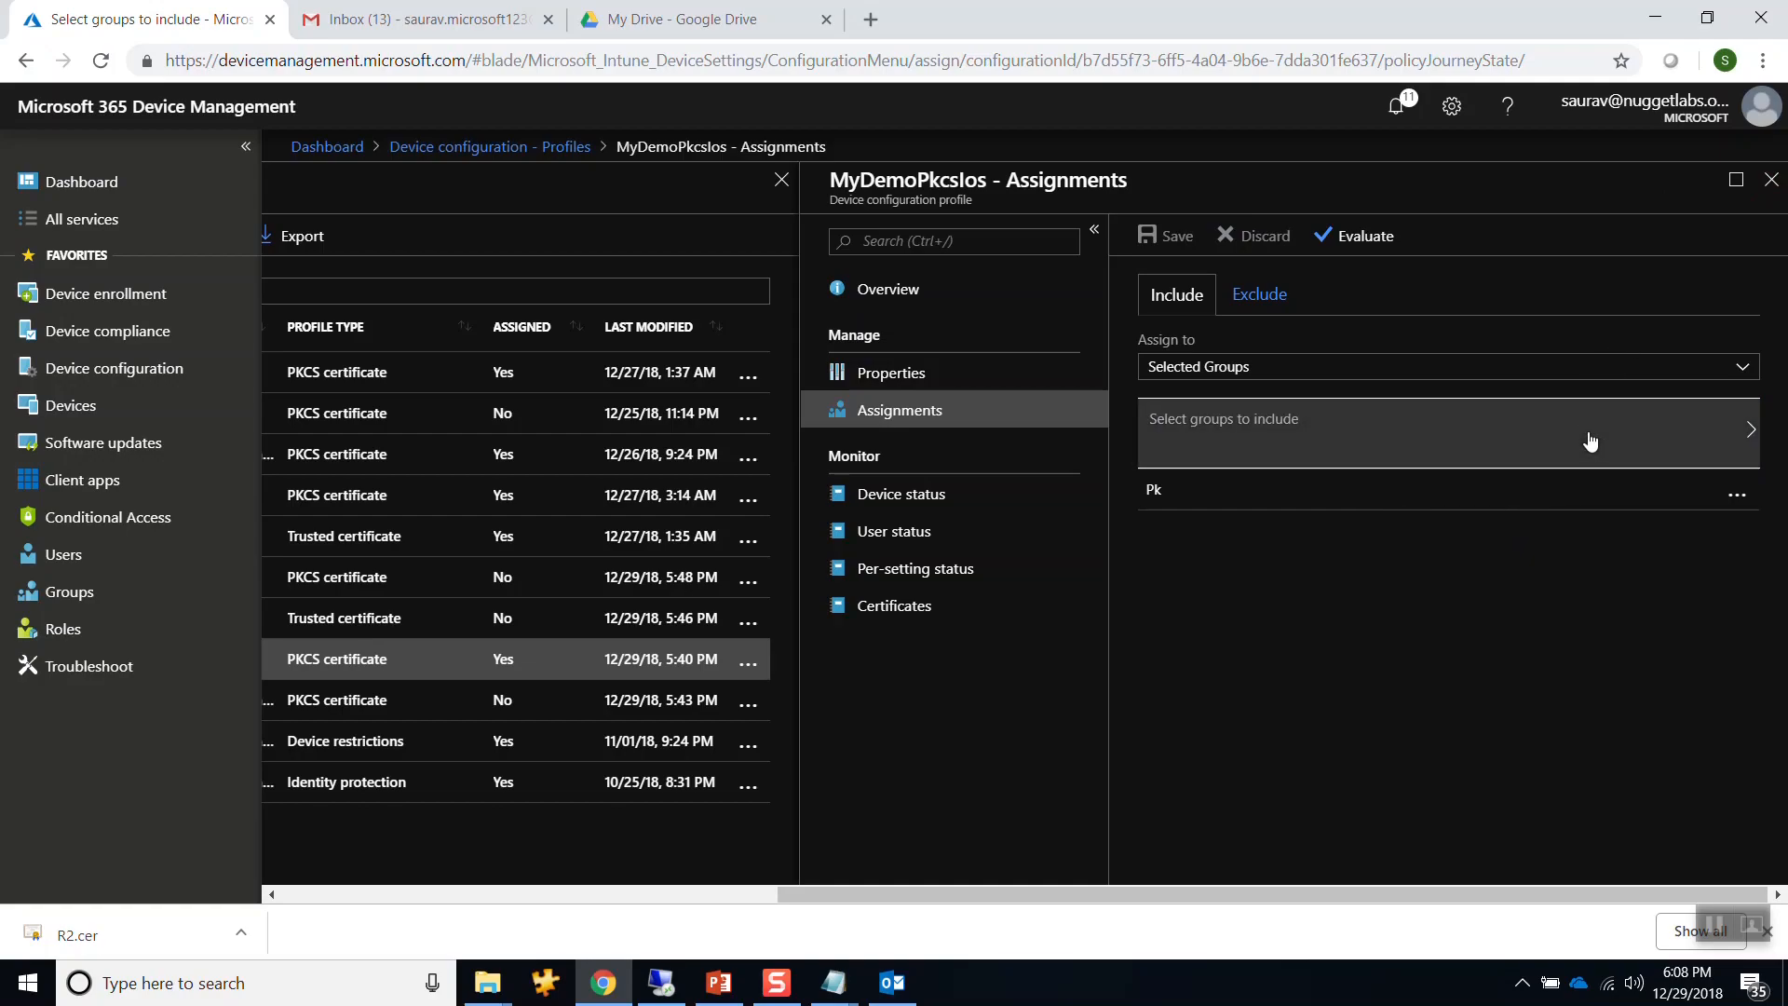
left_click(1771, 181)
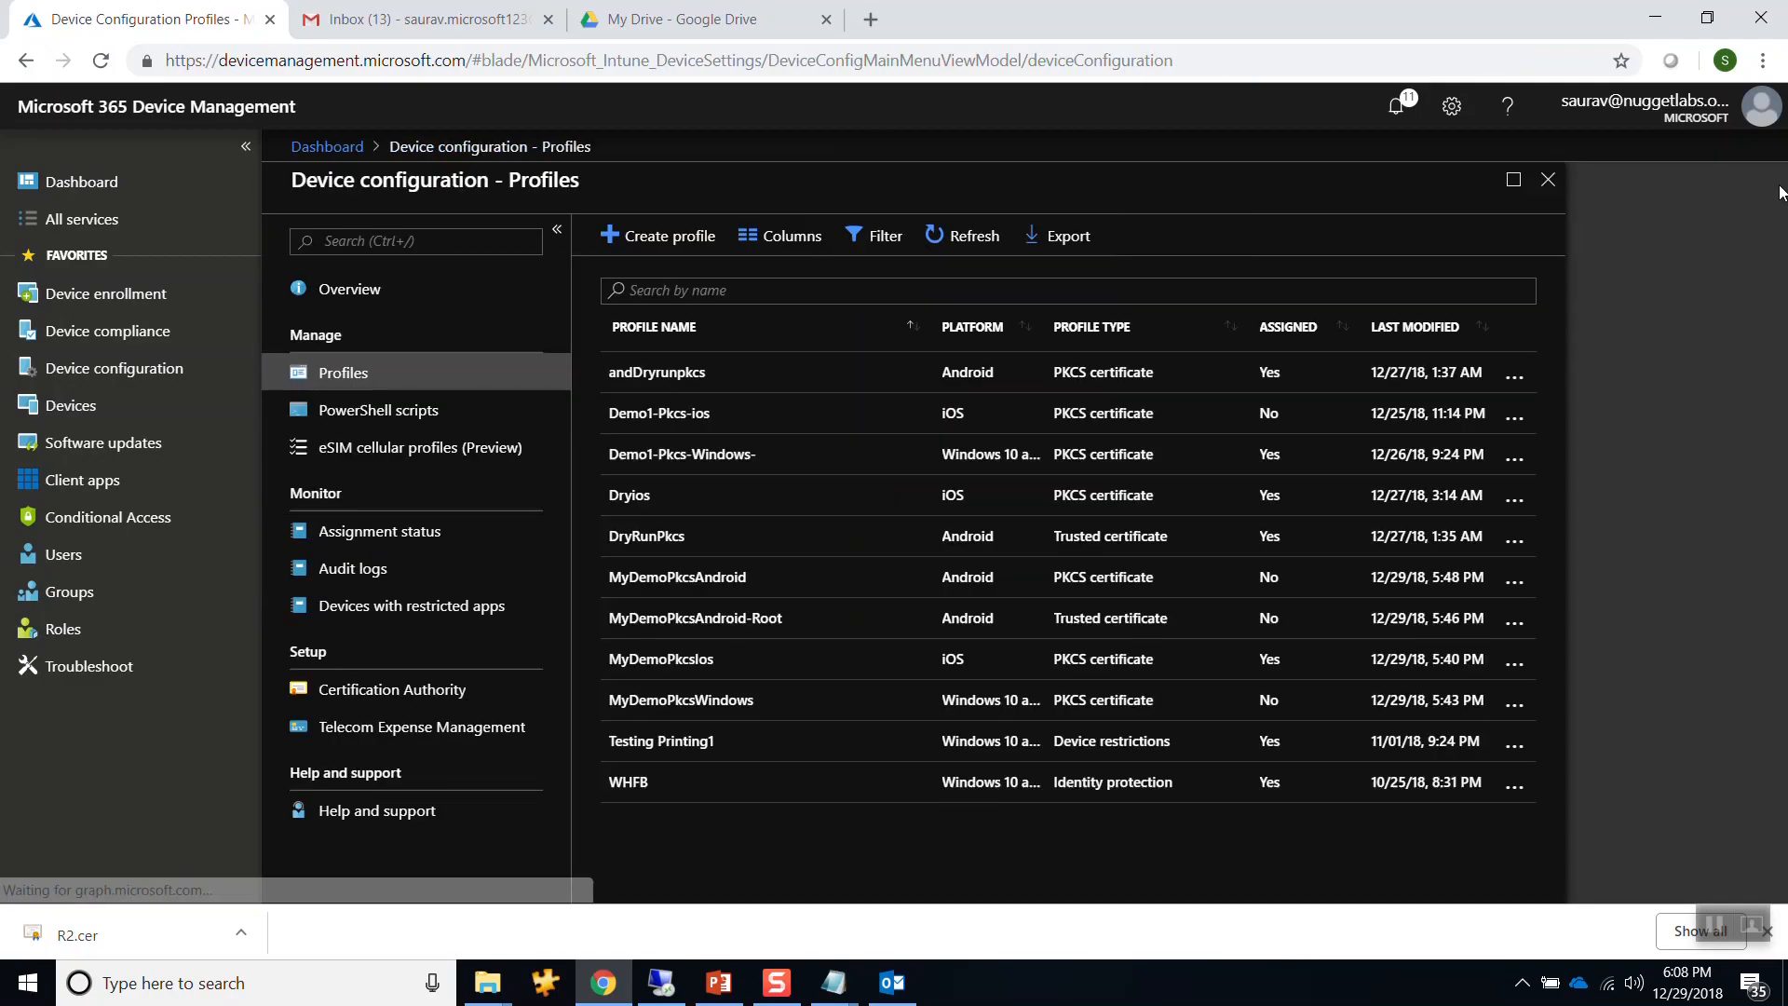
Assign the MyDemoPkcsAndroid-Root profile to the Pk group and save.
left_click(711, 630)
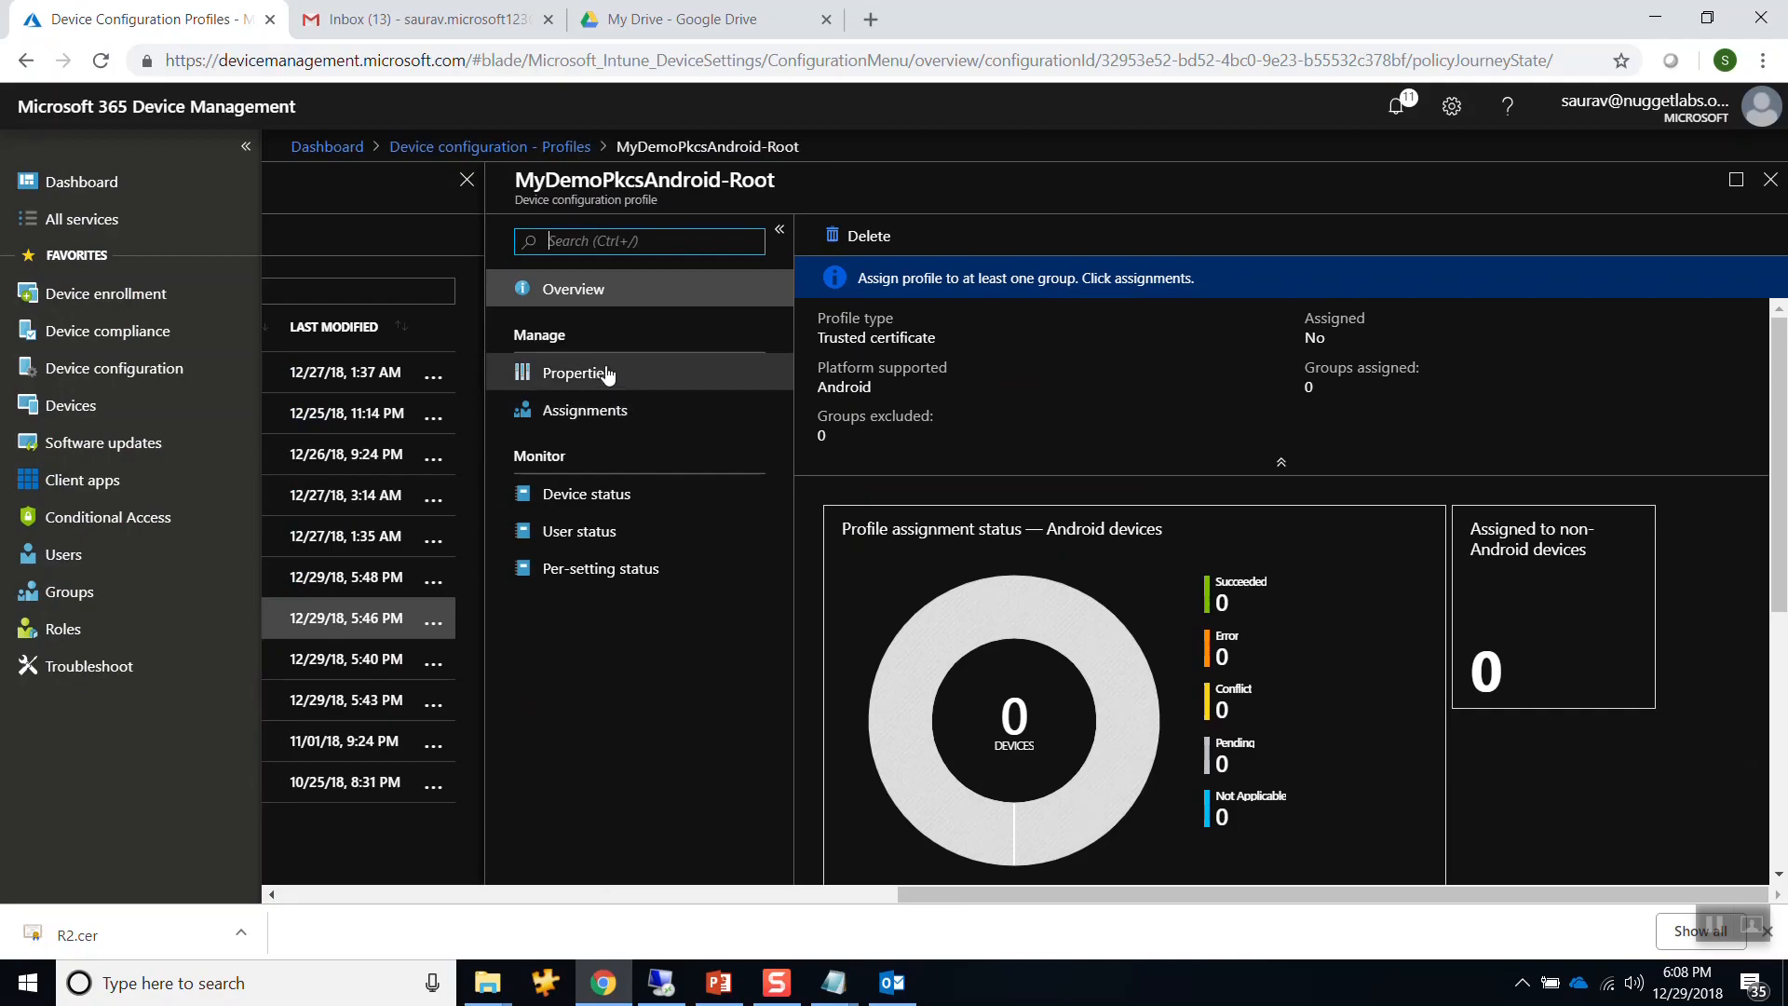
left_click(608, 373)
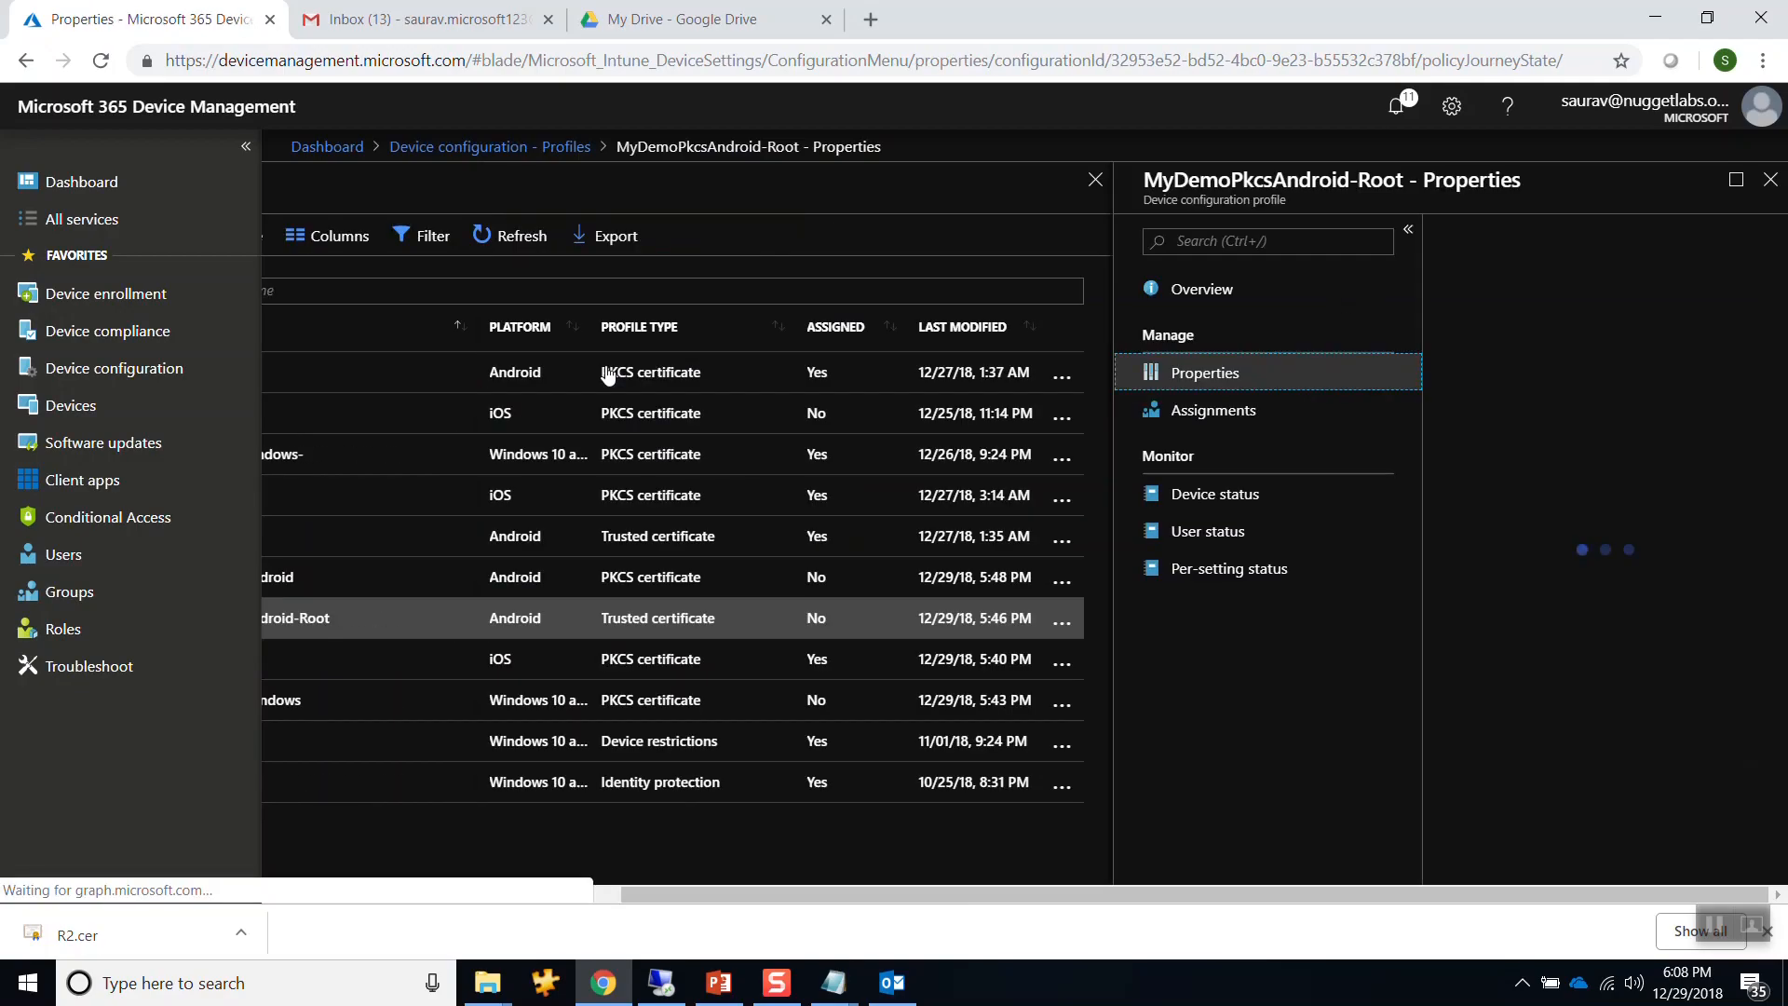
left_click(1227, 414)
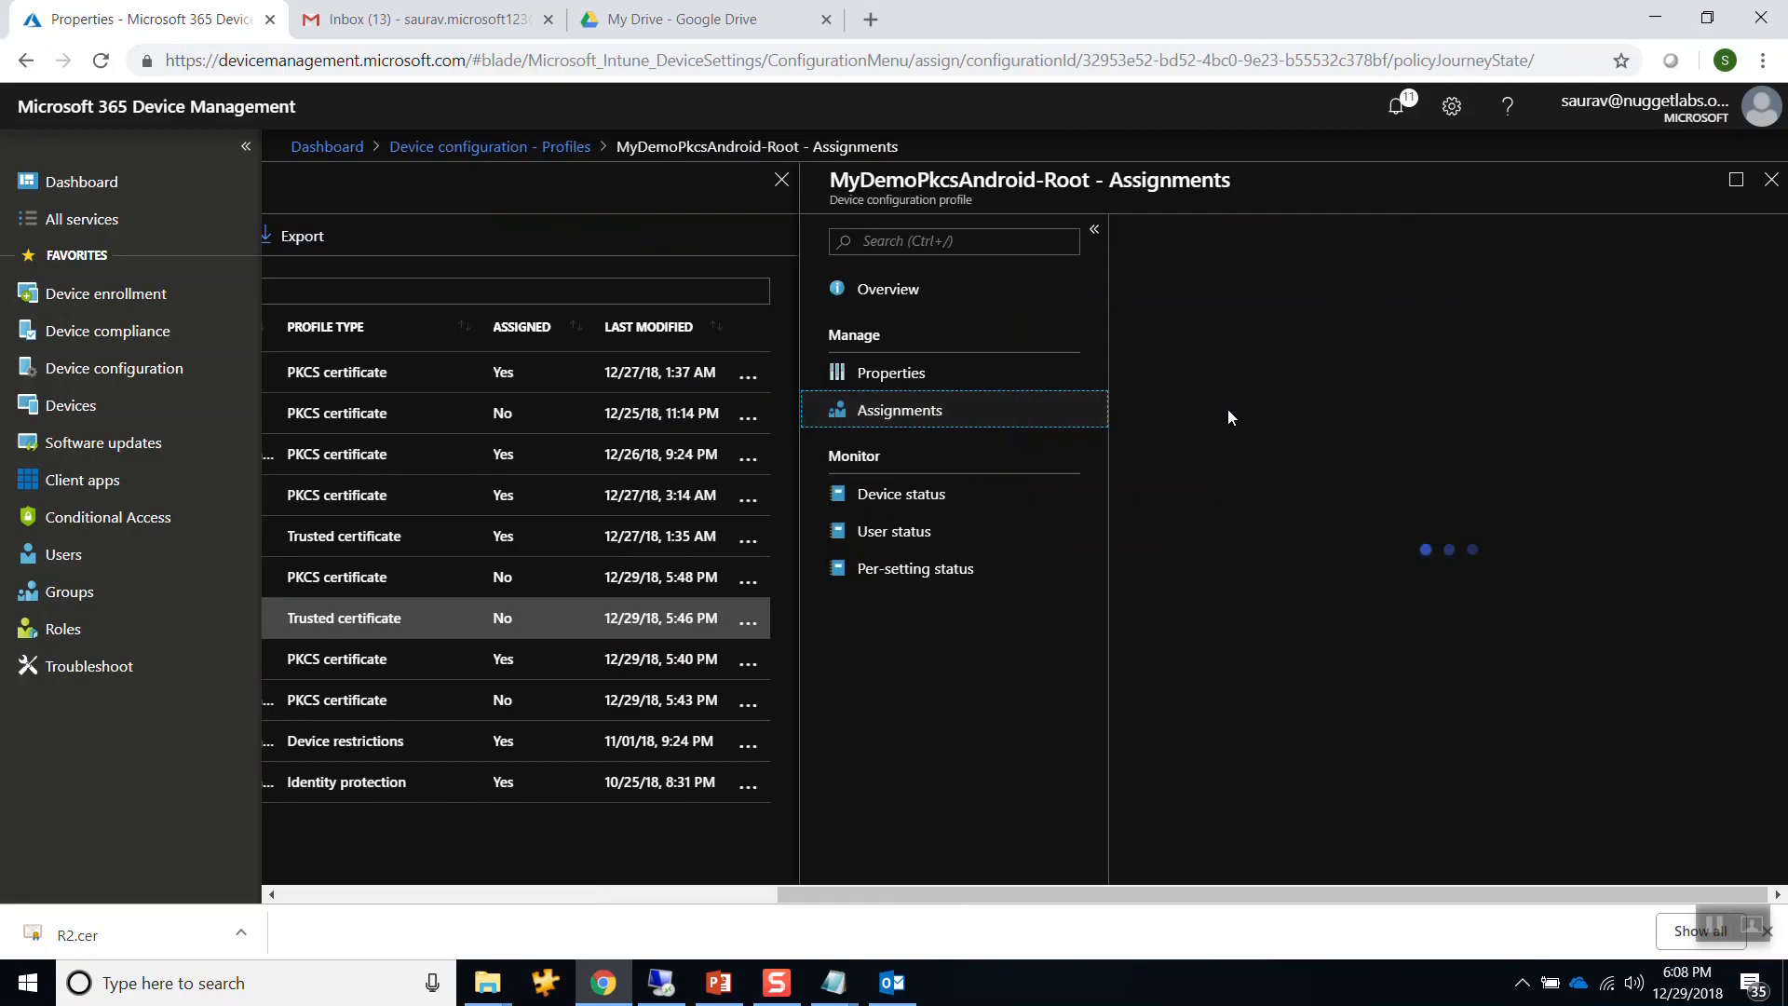
left_click(1246, 462)
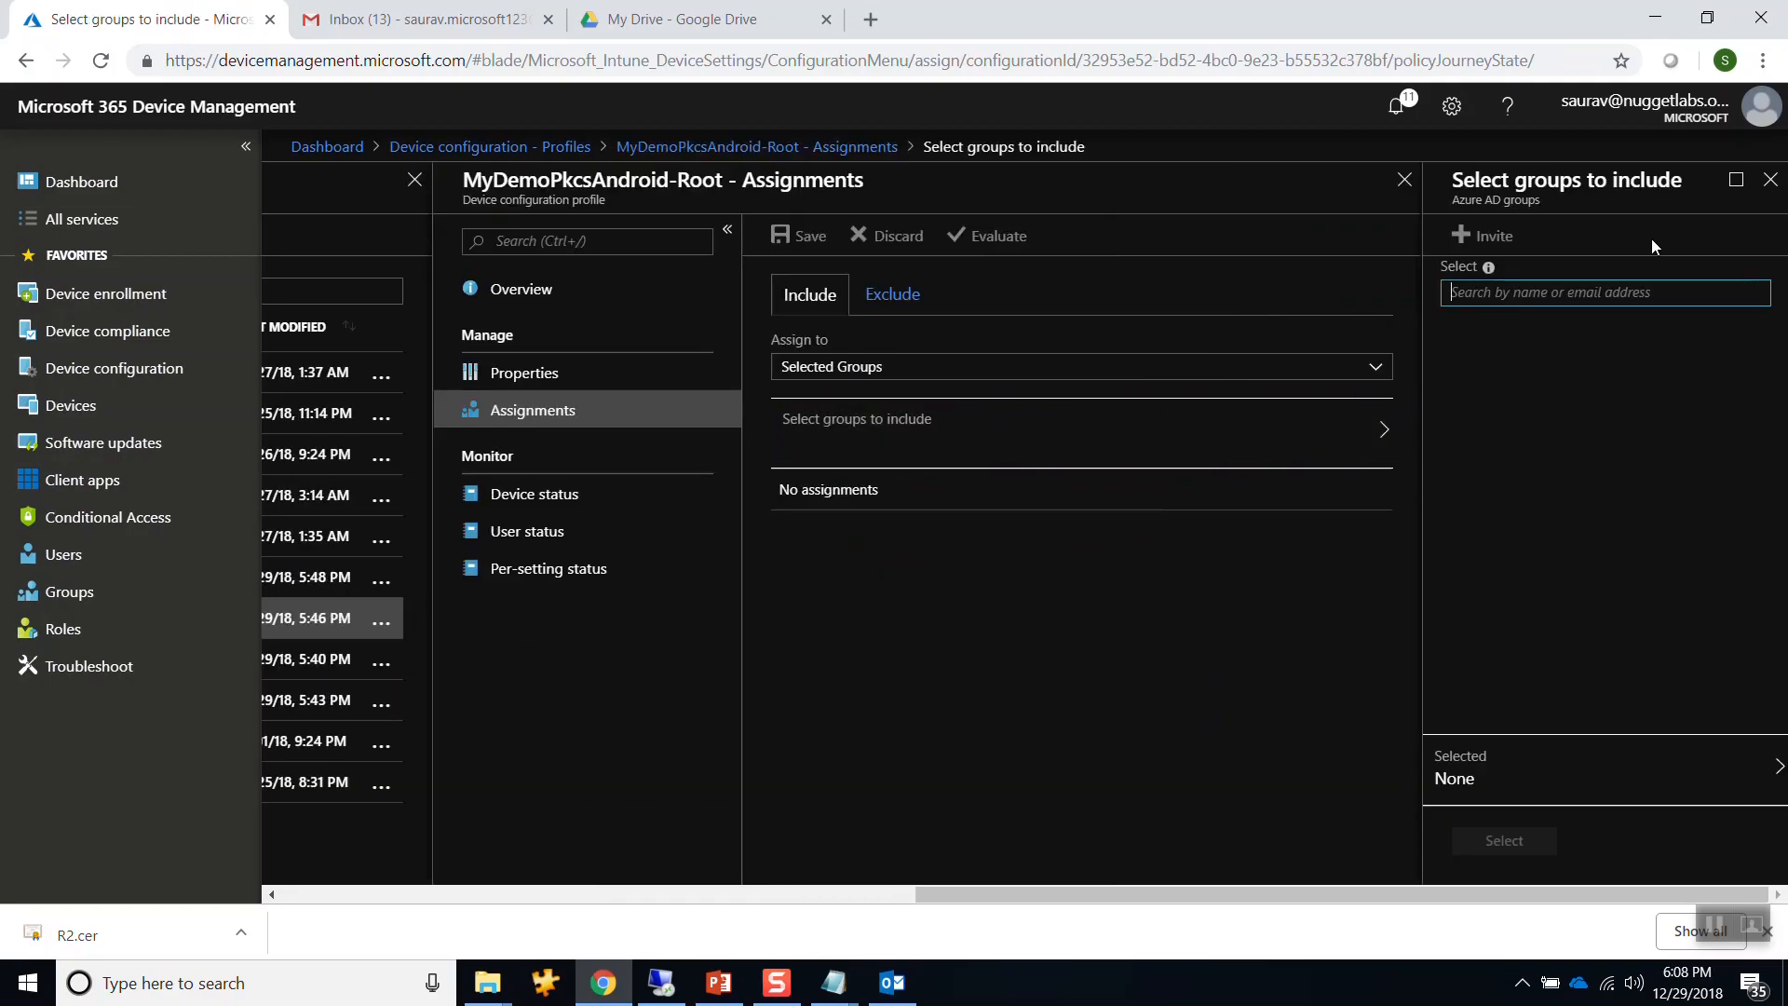
type("pk")
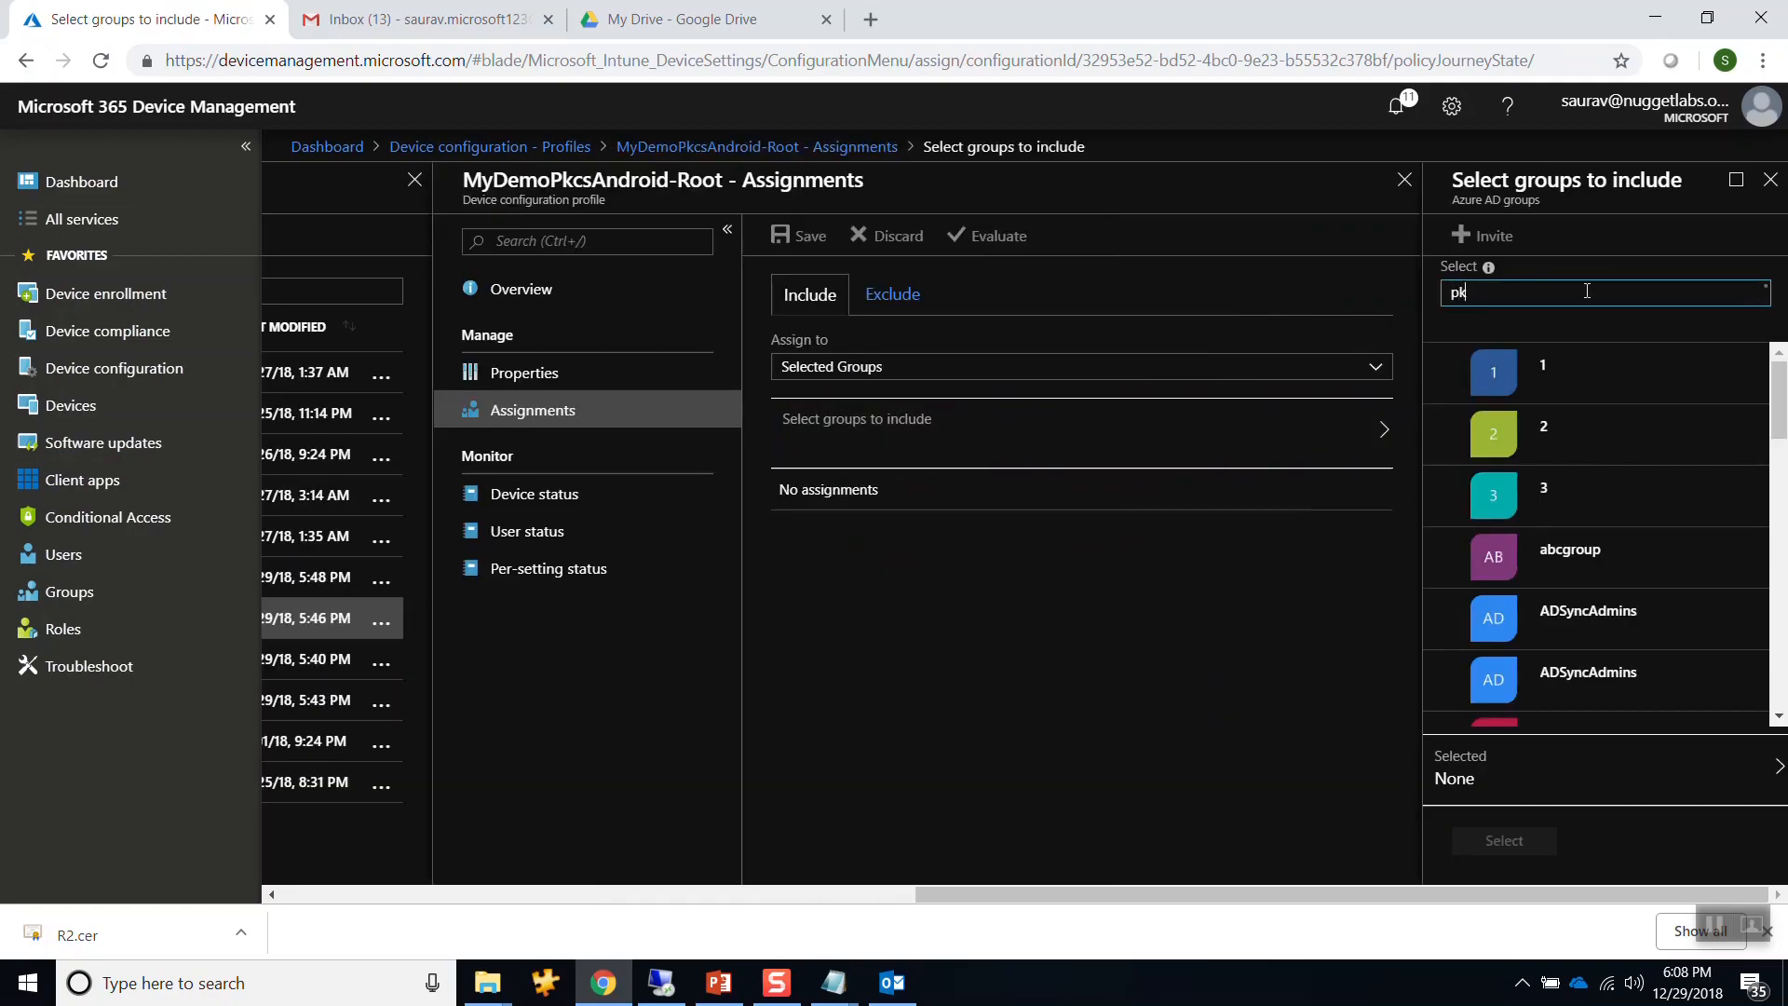
left_click(1518, 380)
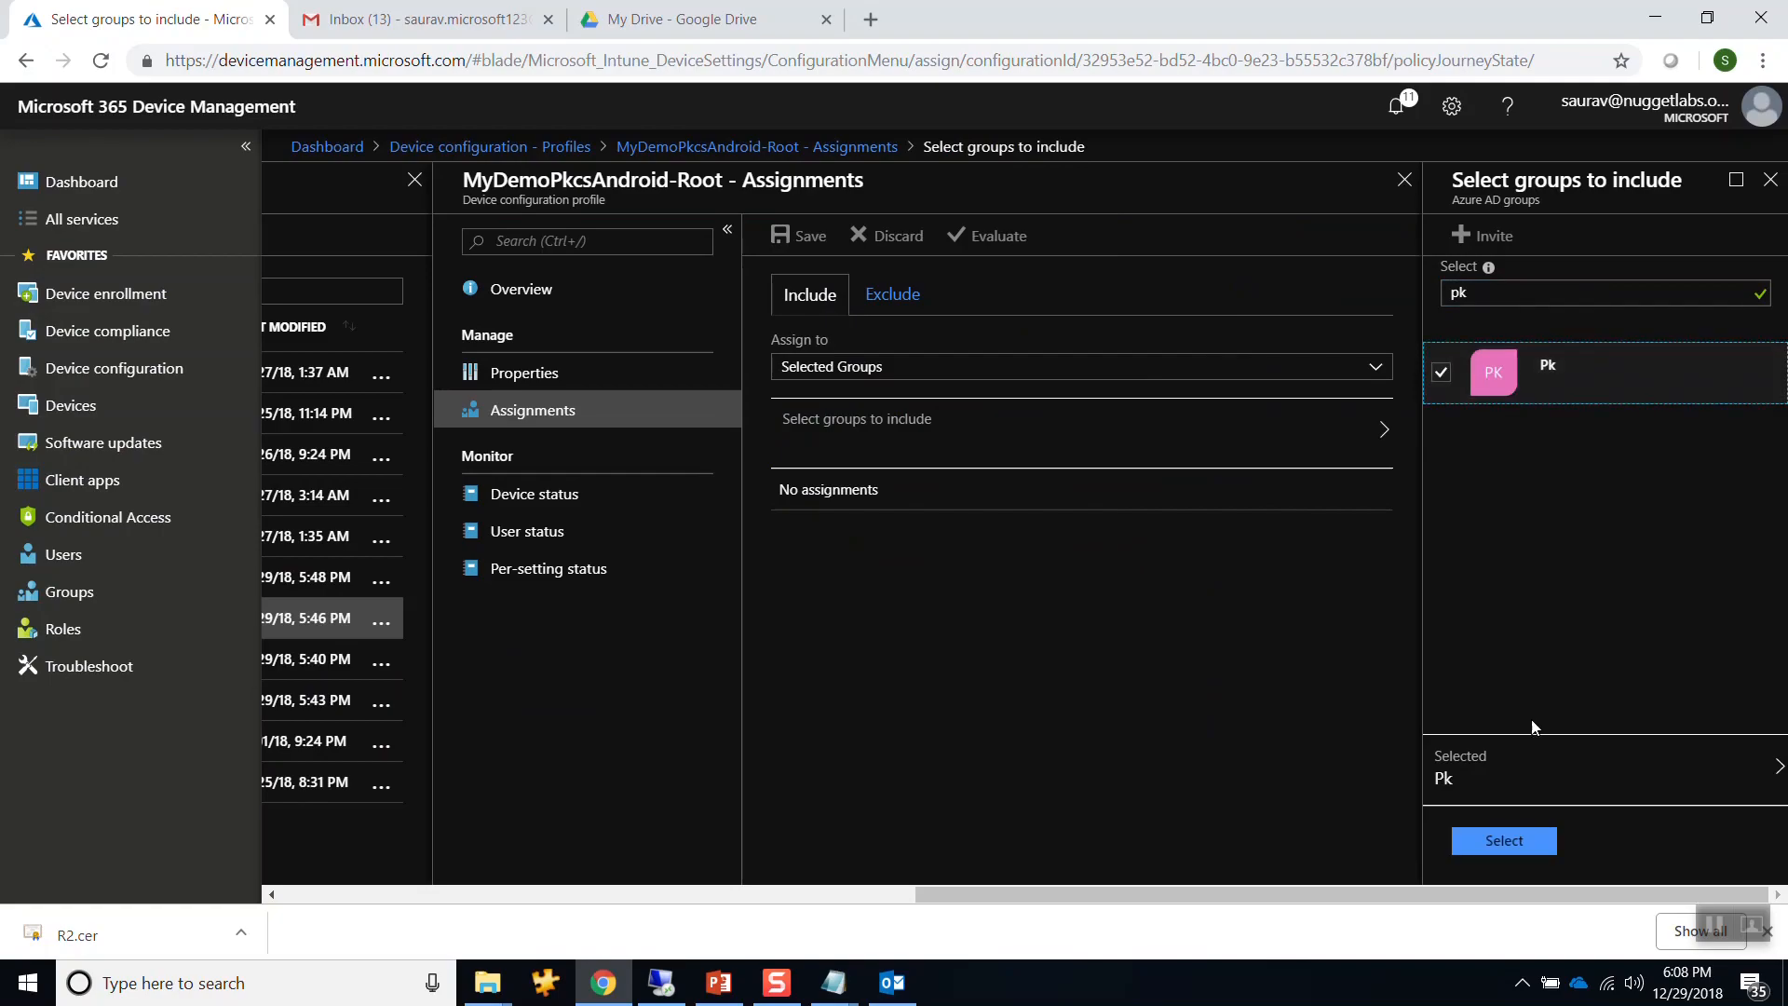
left_click(1501, 839)
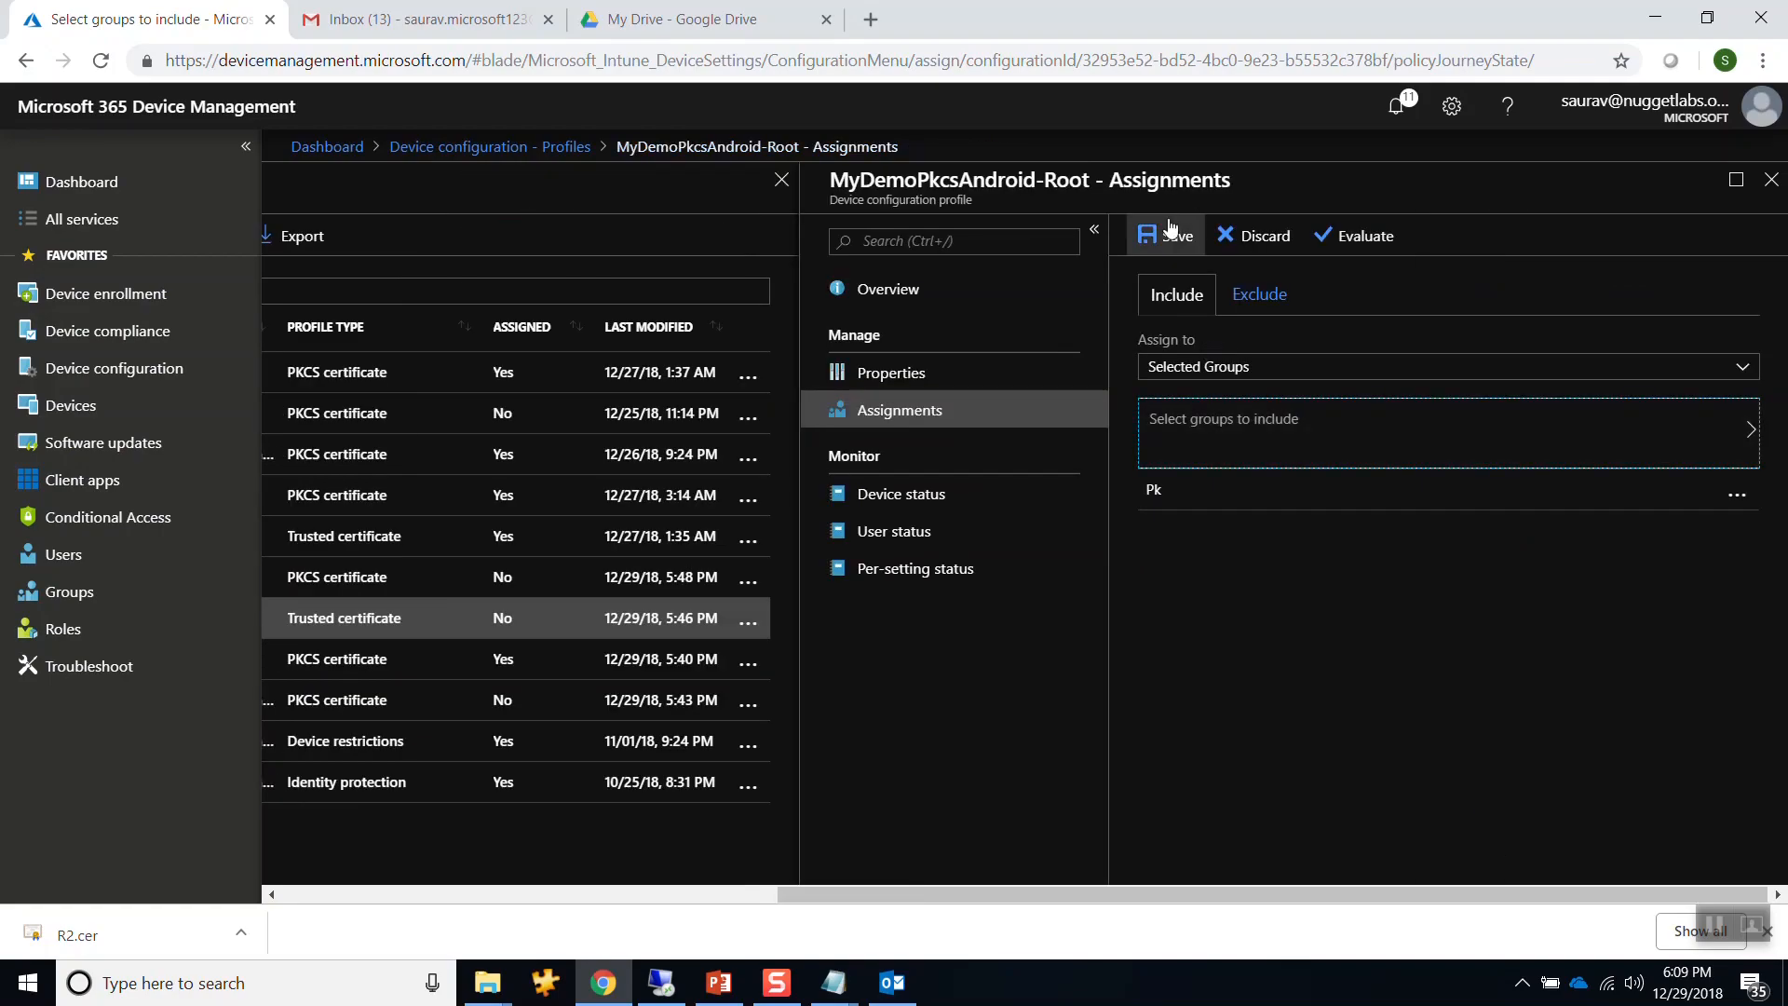
left_click(1172, 231)
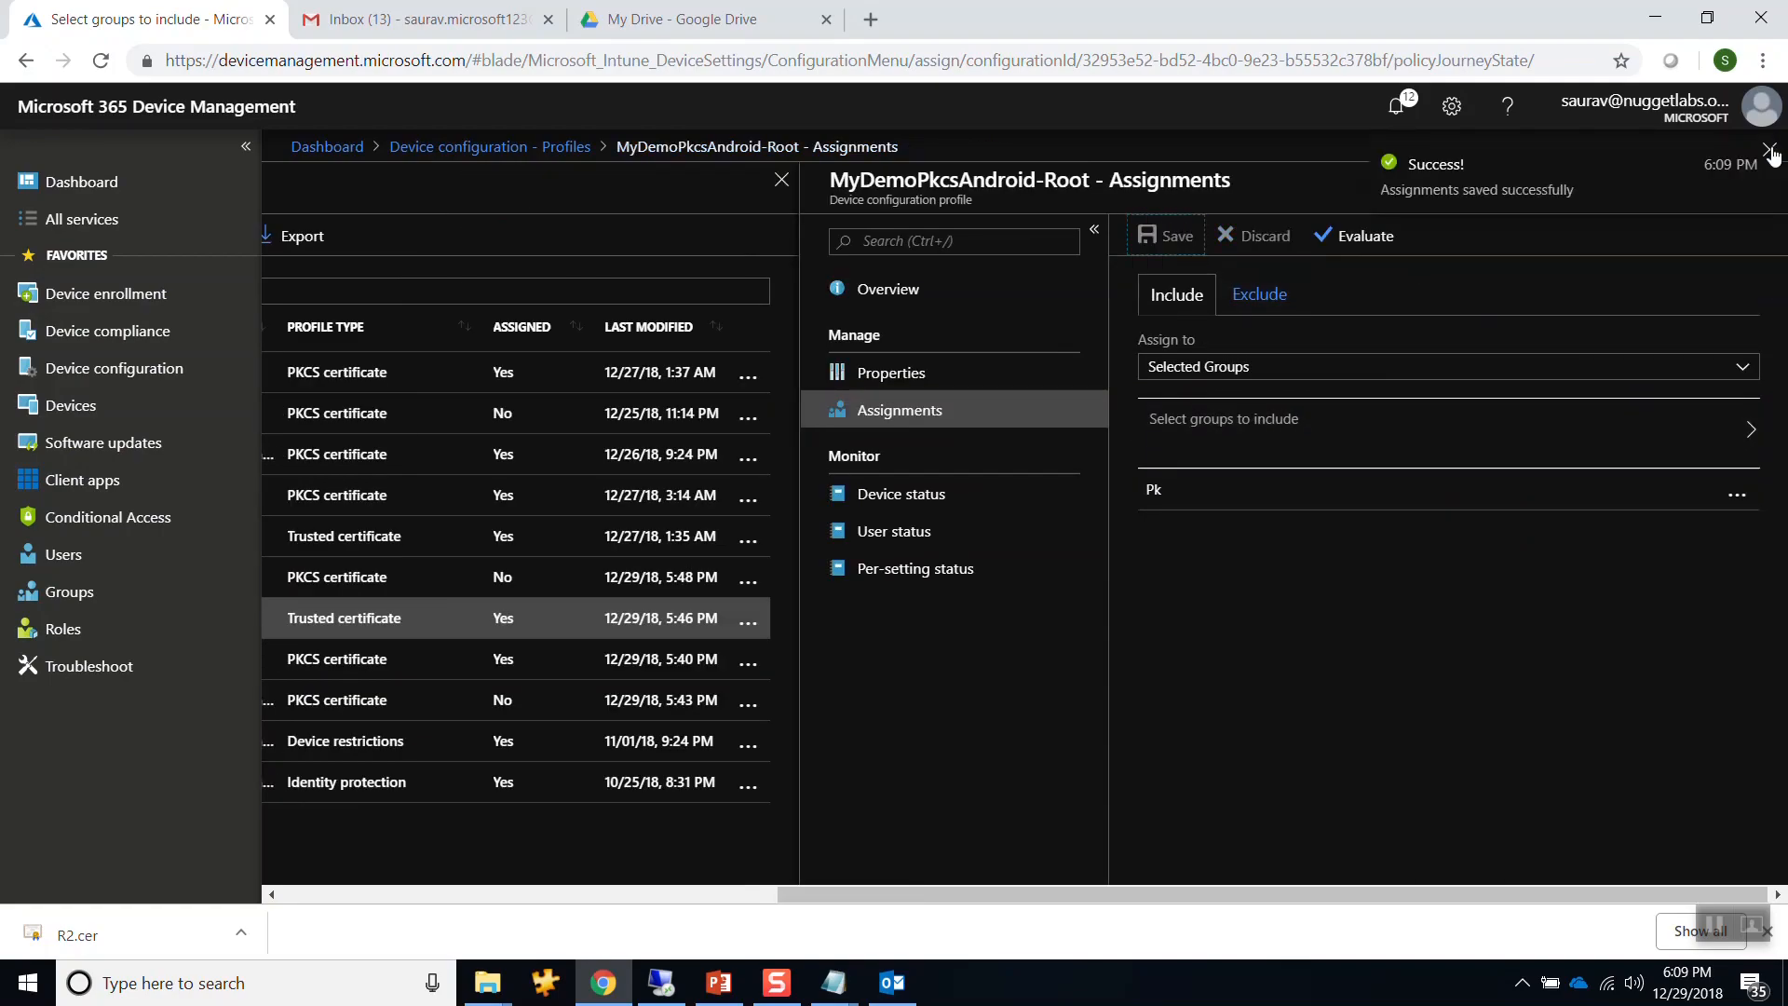
left_click(1770, 151)
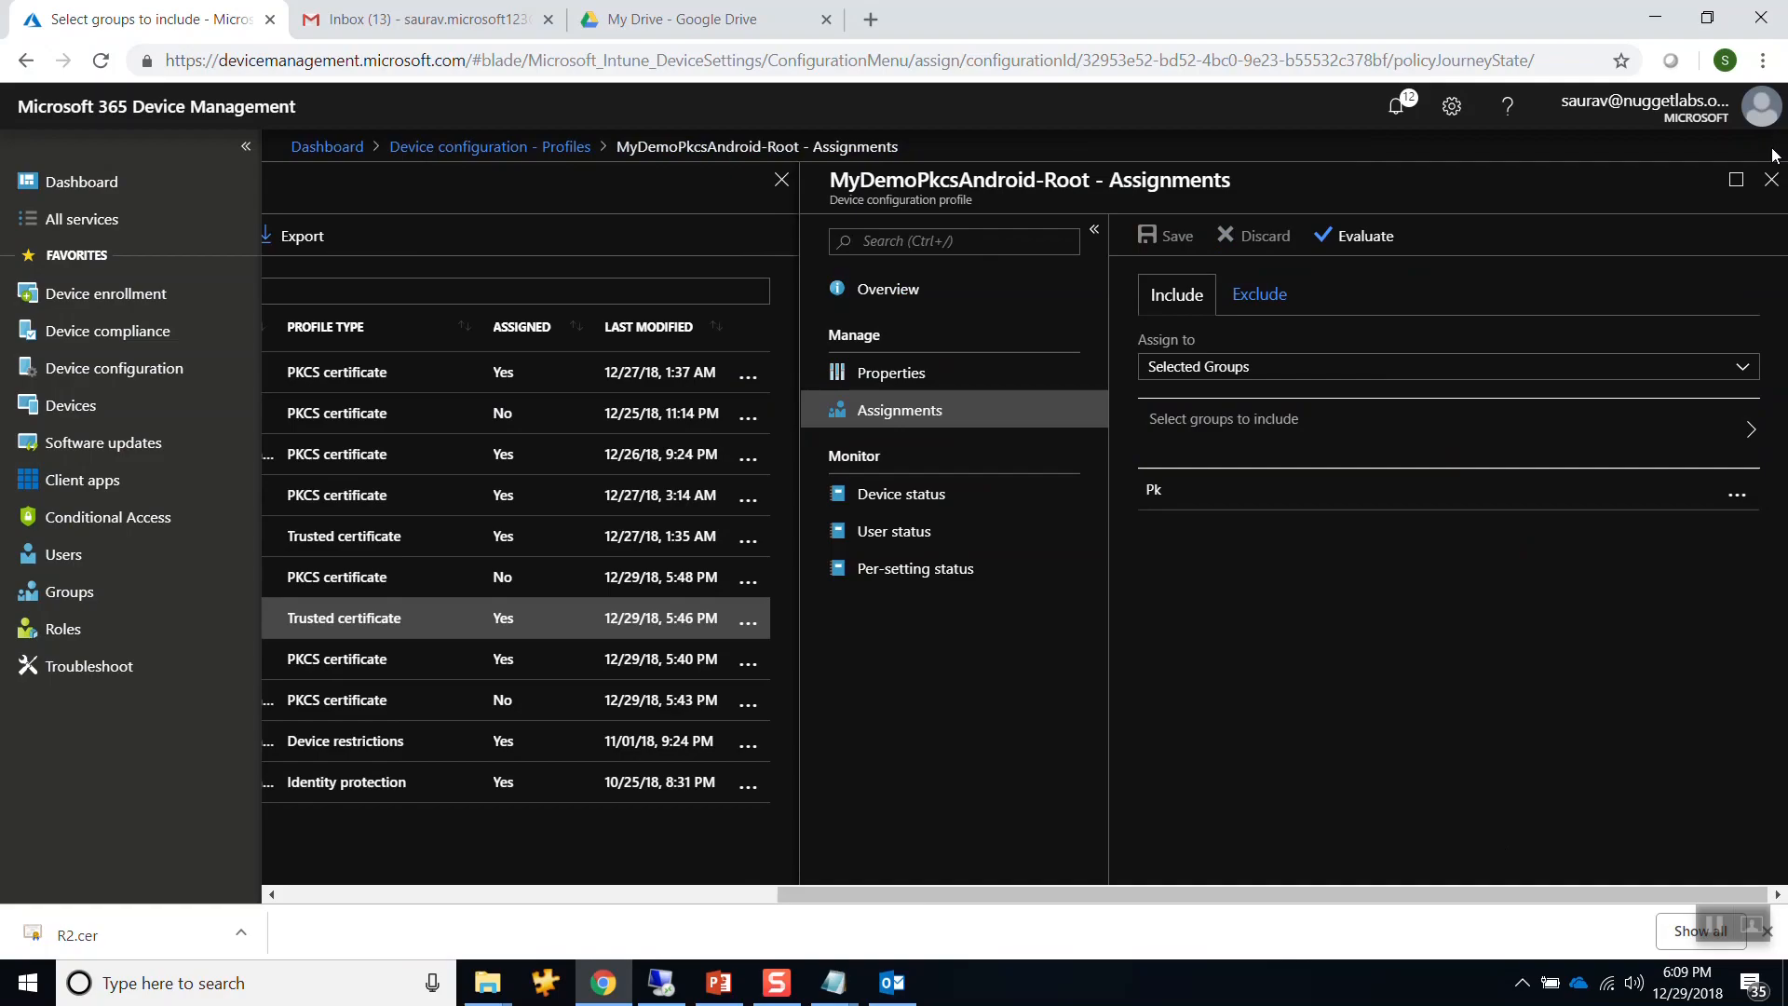
Review the profile's per-device and per-user deployment status, then open the All devices list.
left_click(936, 494)
left_click(583, 542)
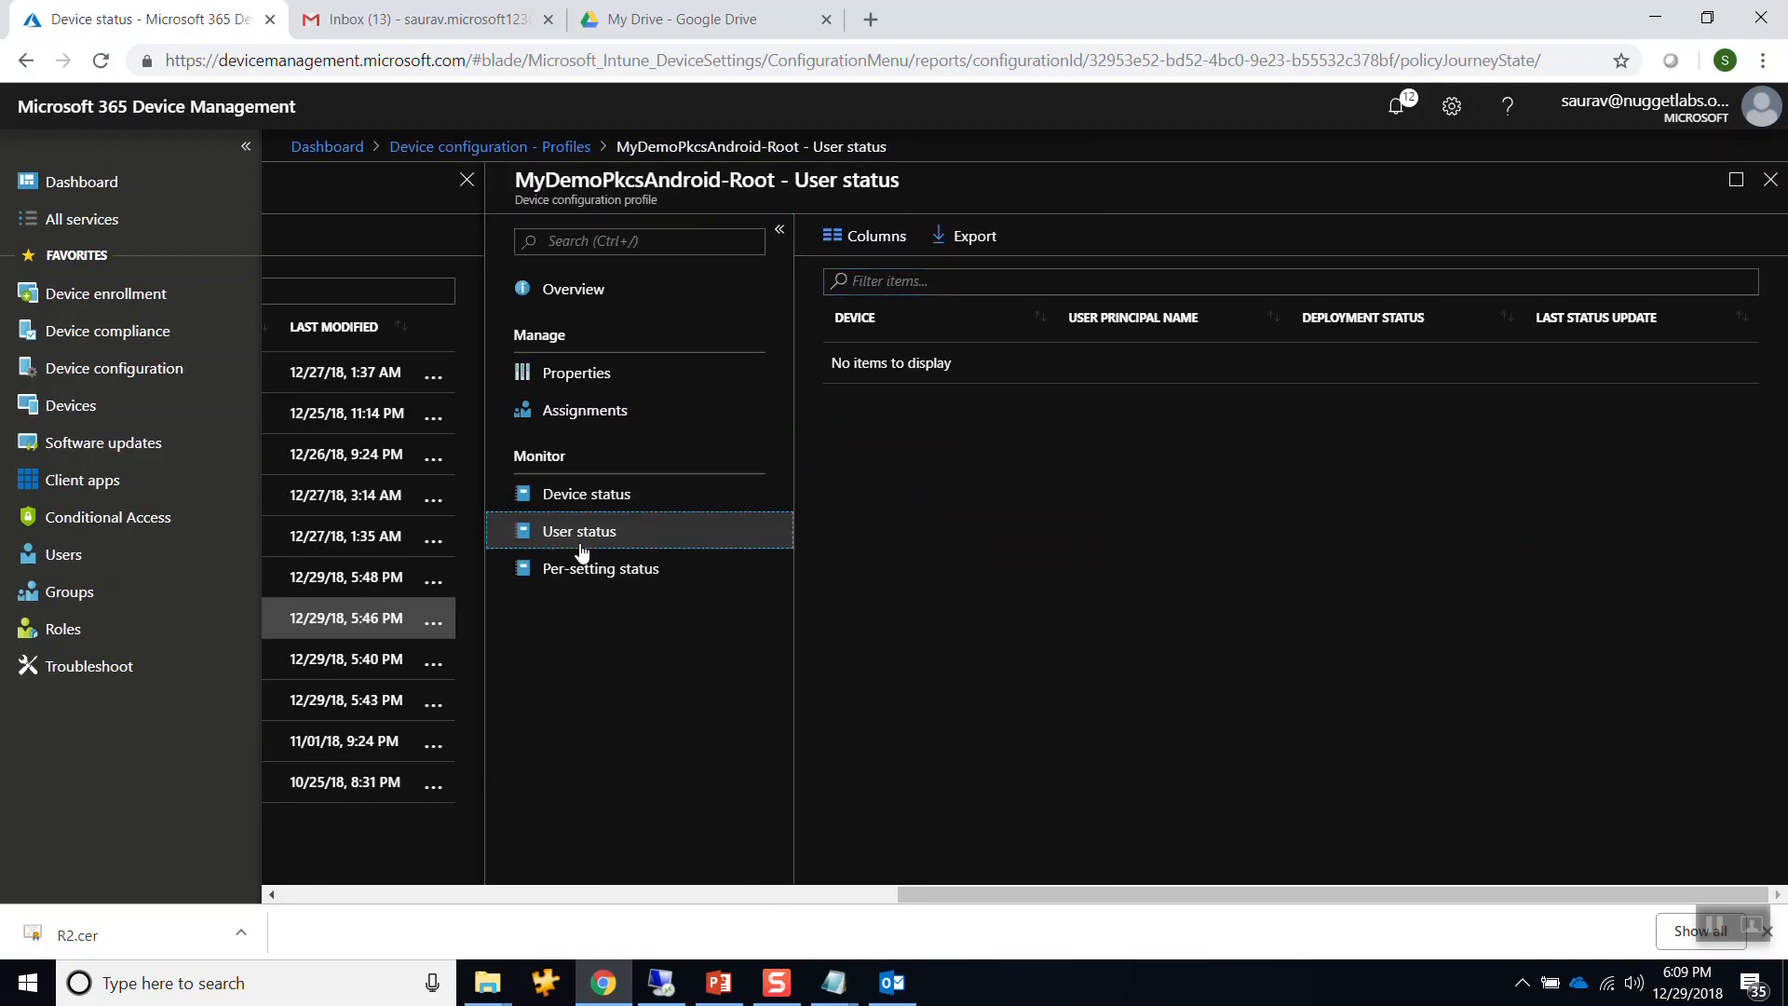
left_click(588, 506)
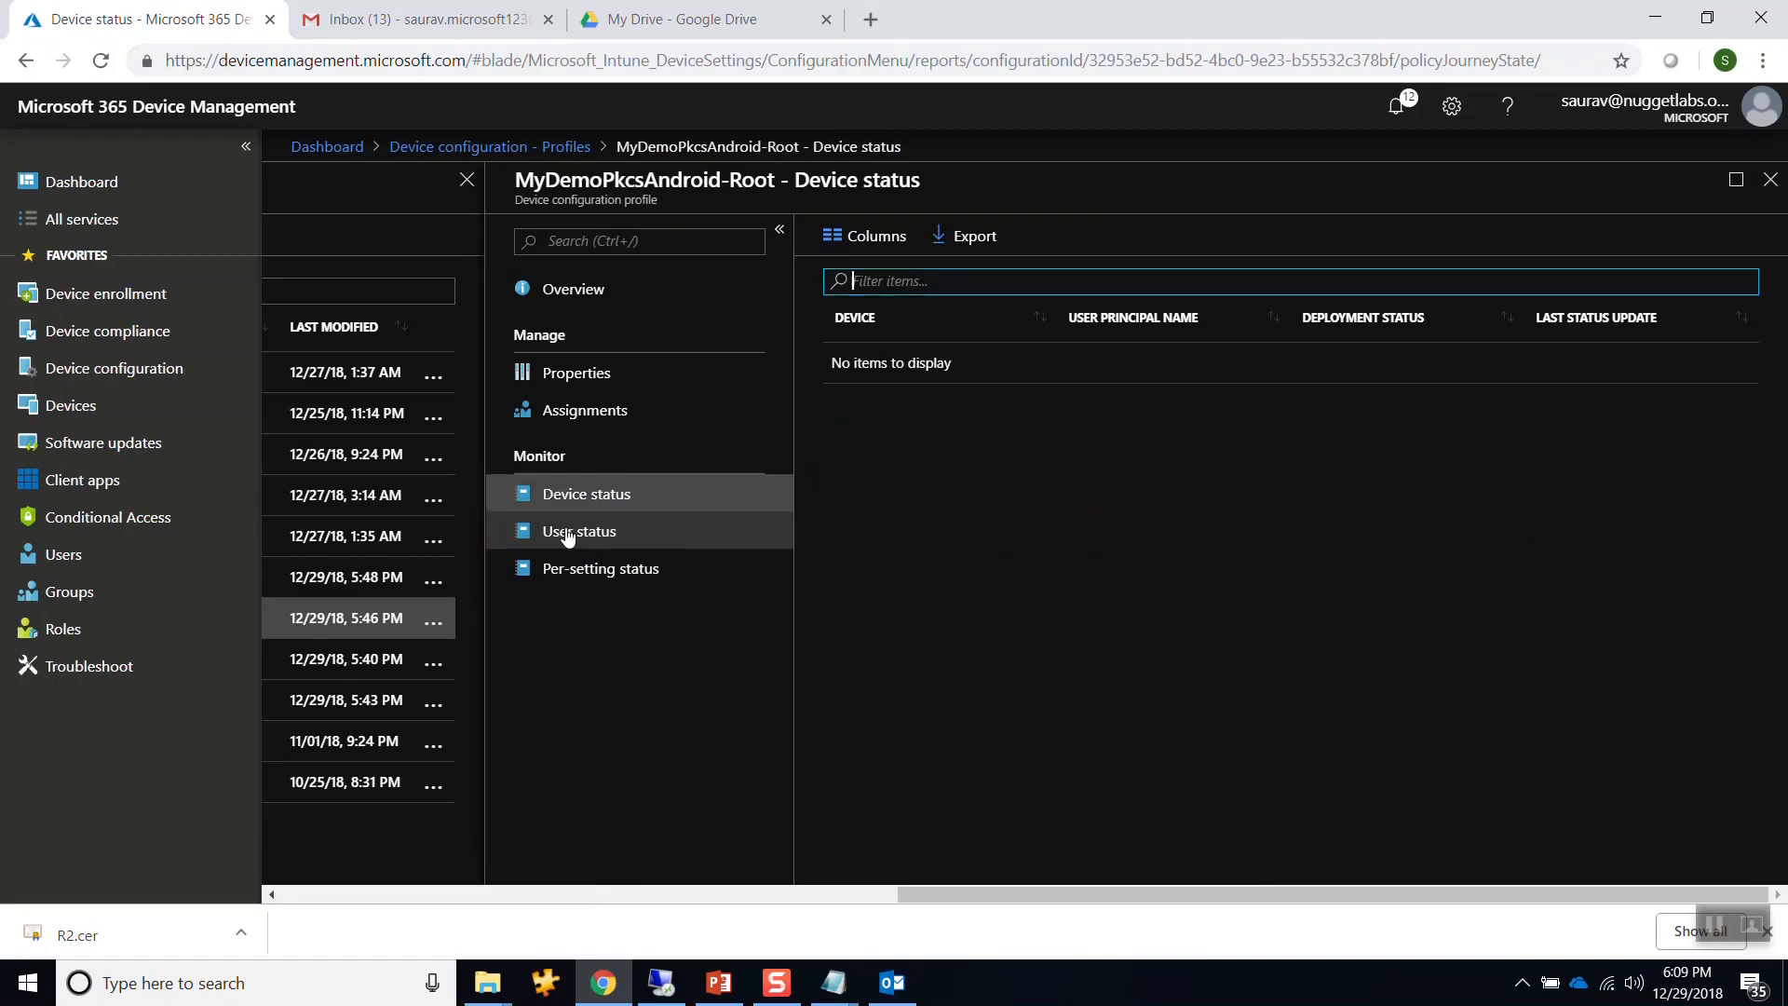
left_click(568, 532)
left_click(84, 414)
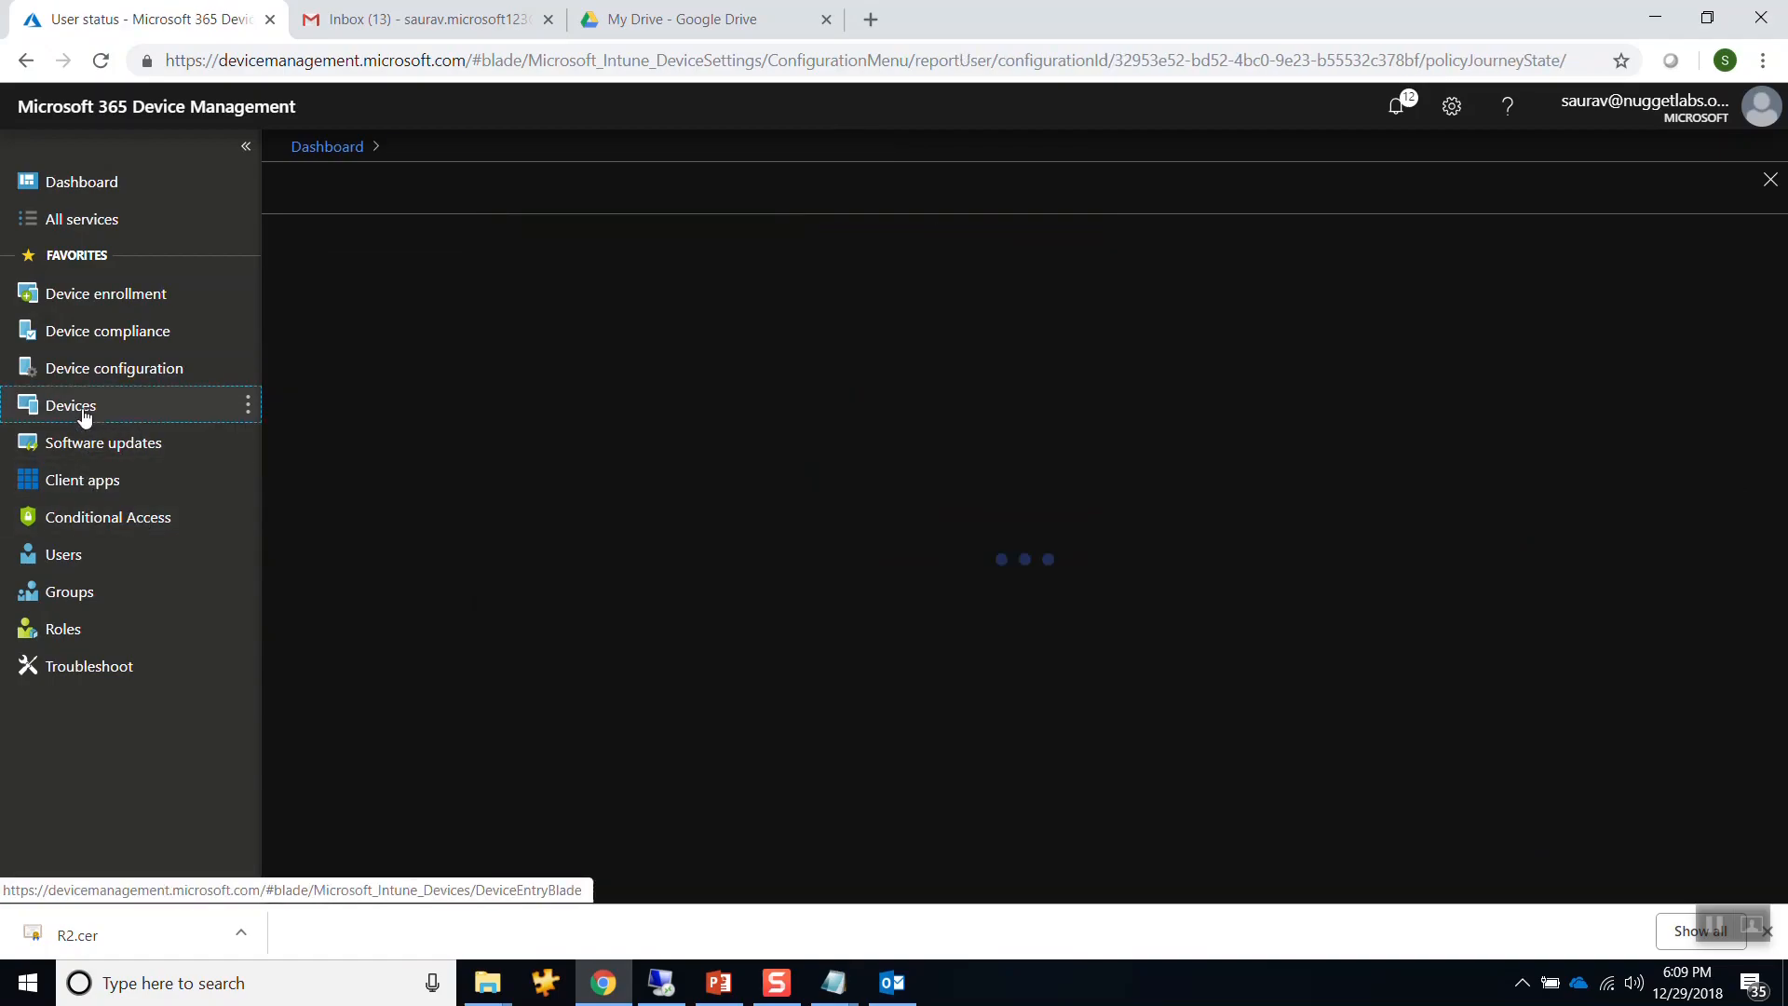
left_click(390, 380)
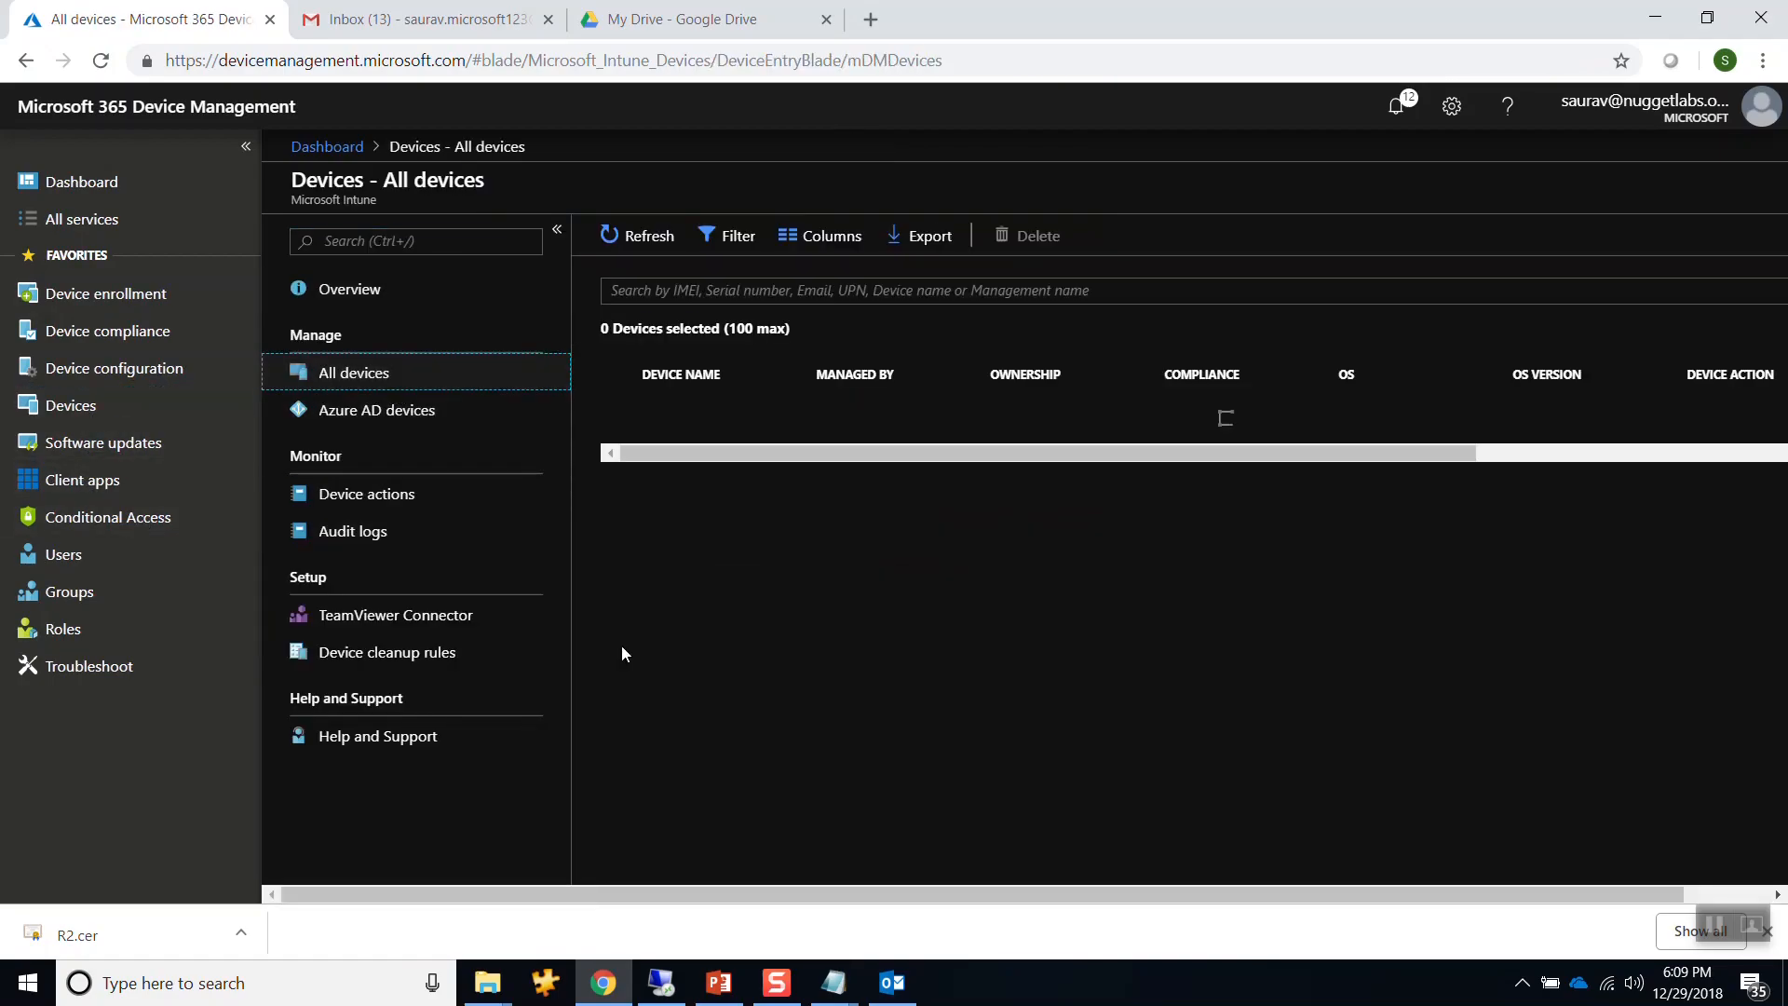
Send a sync to FC-CL02 from its device details.
left_click(617, 503)
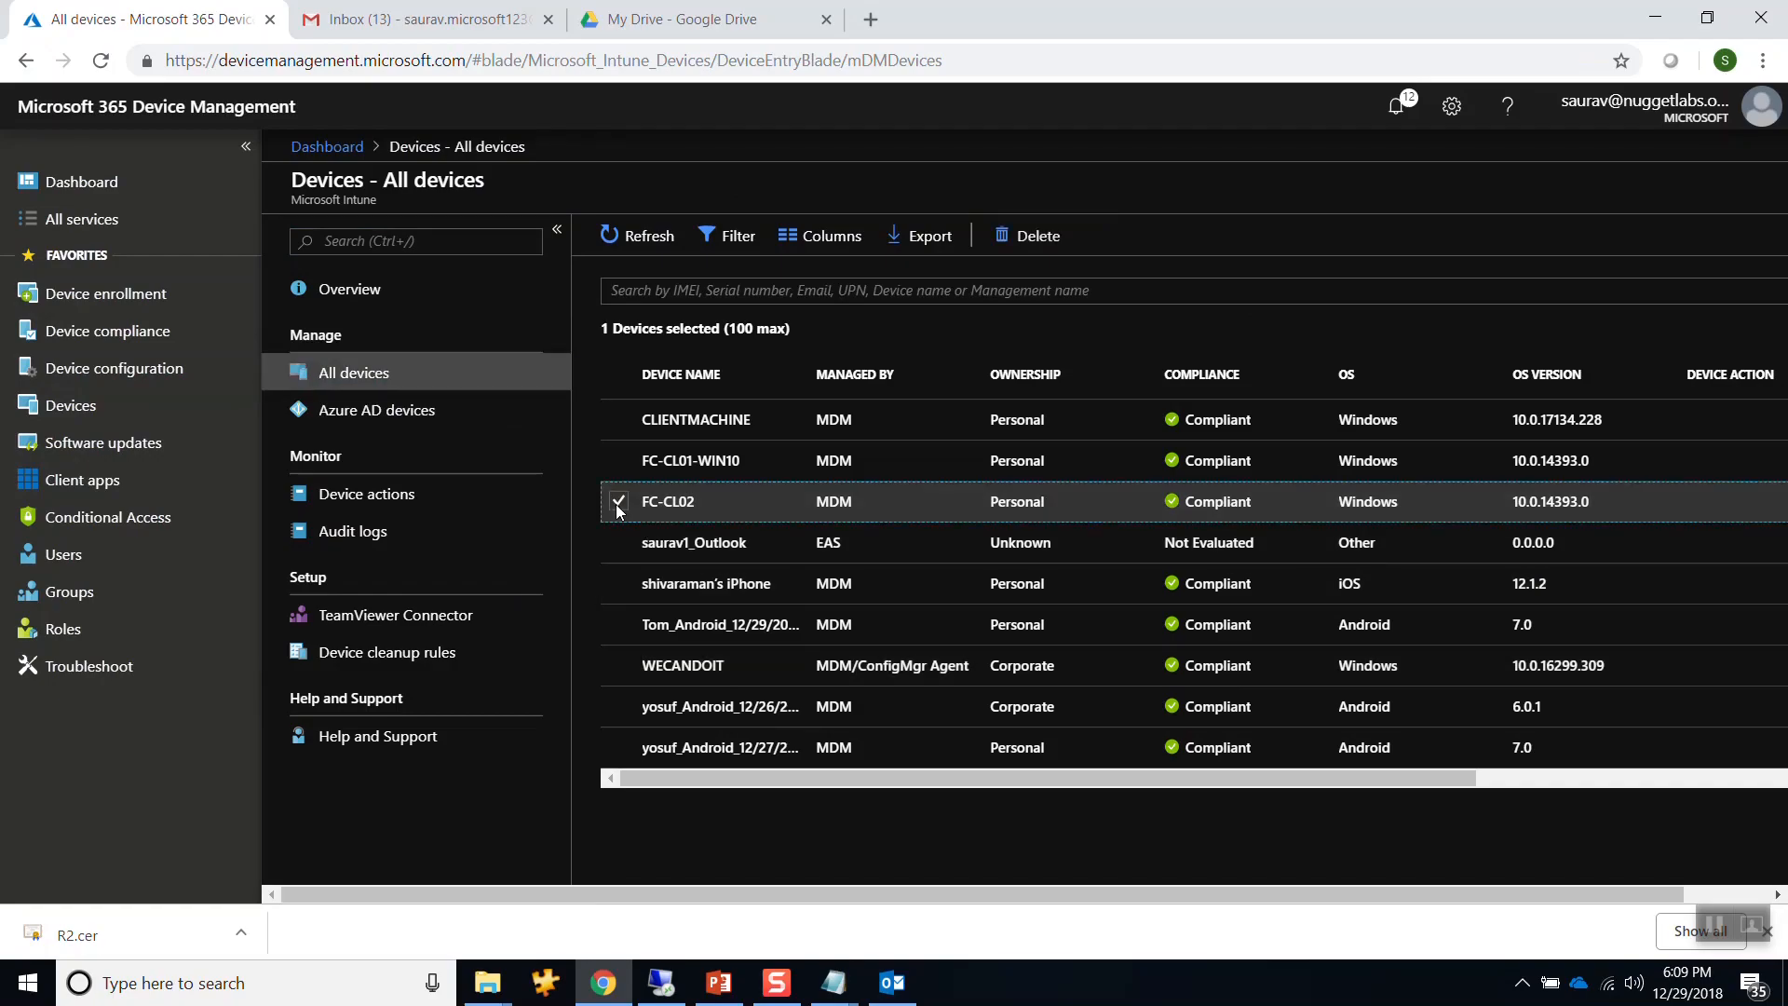
left_click(1031, 510)
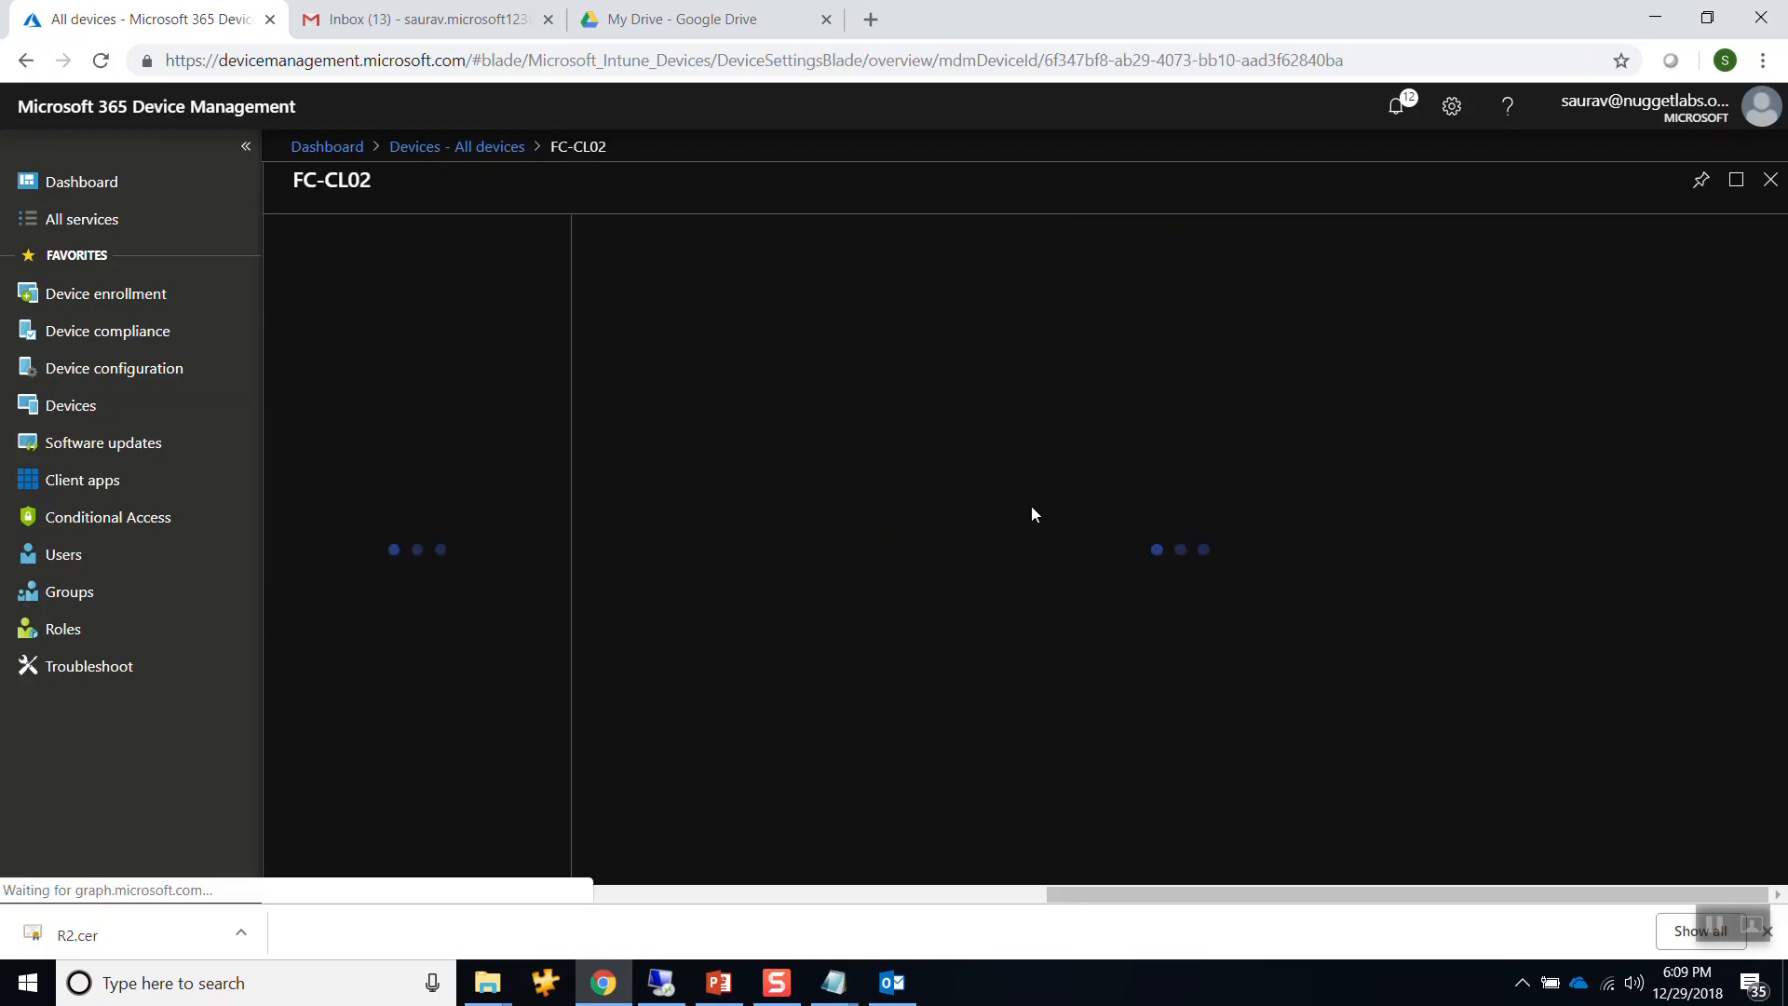
left_click(1244, 235)
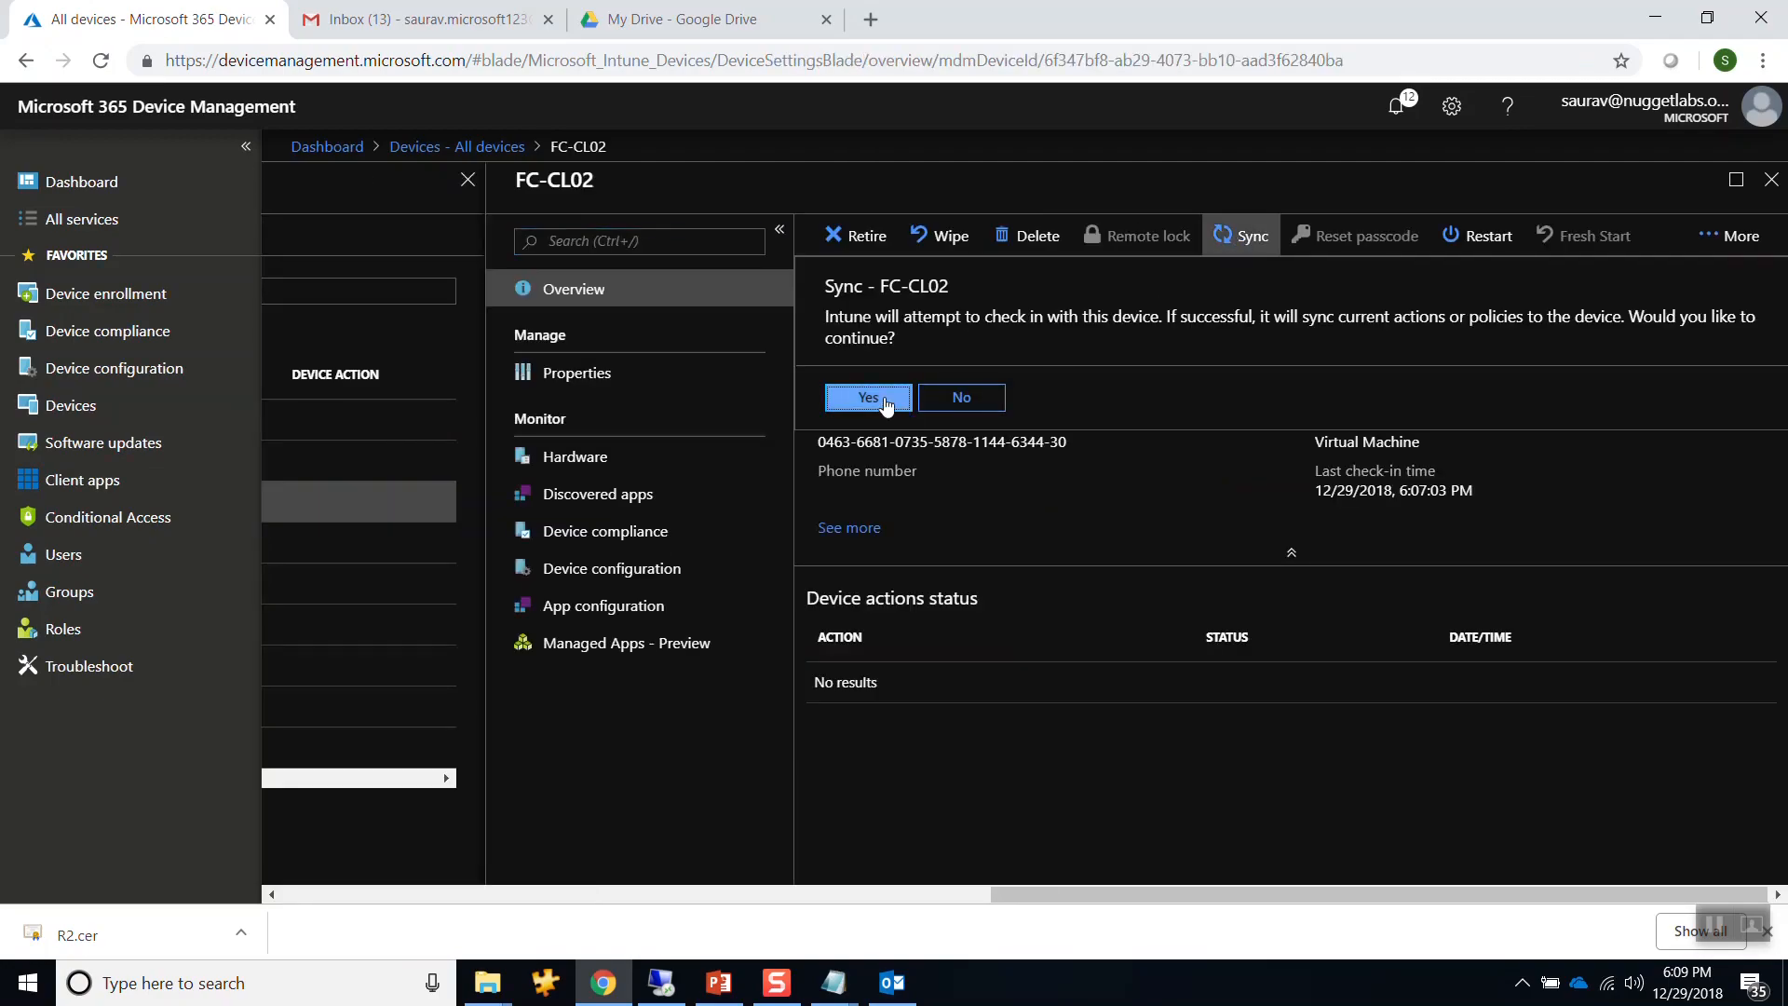
left_click(843, 398)
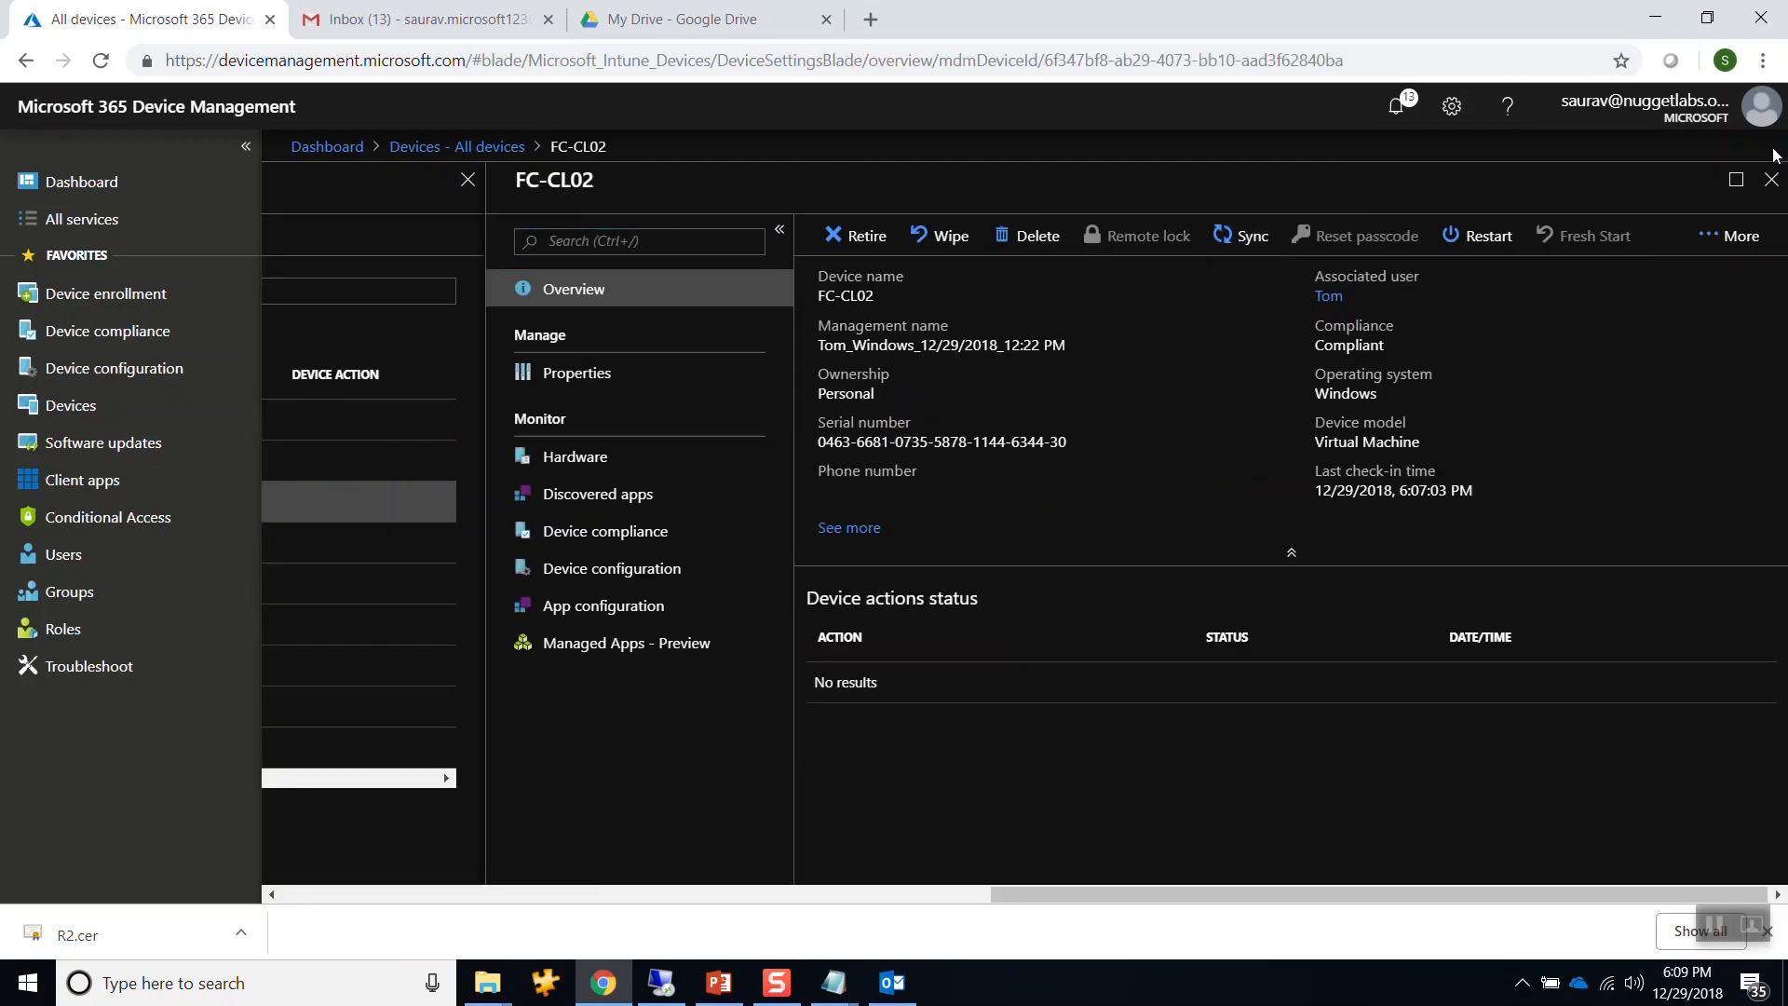
left_click(1763, 177)
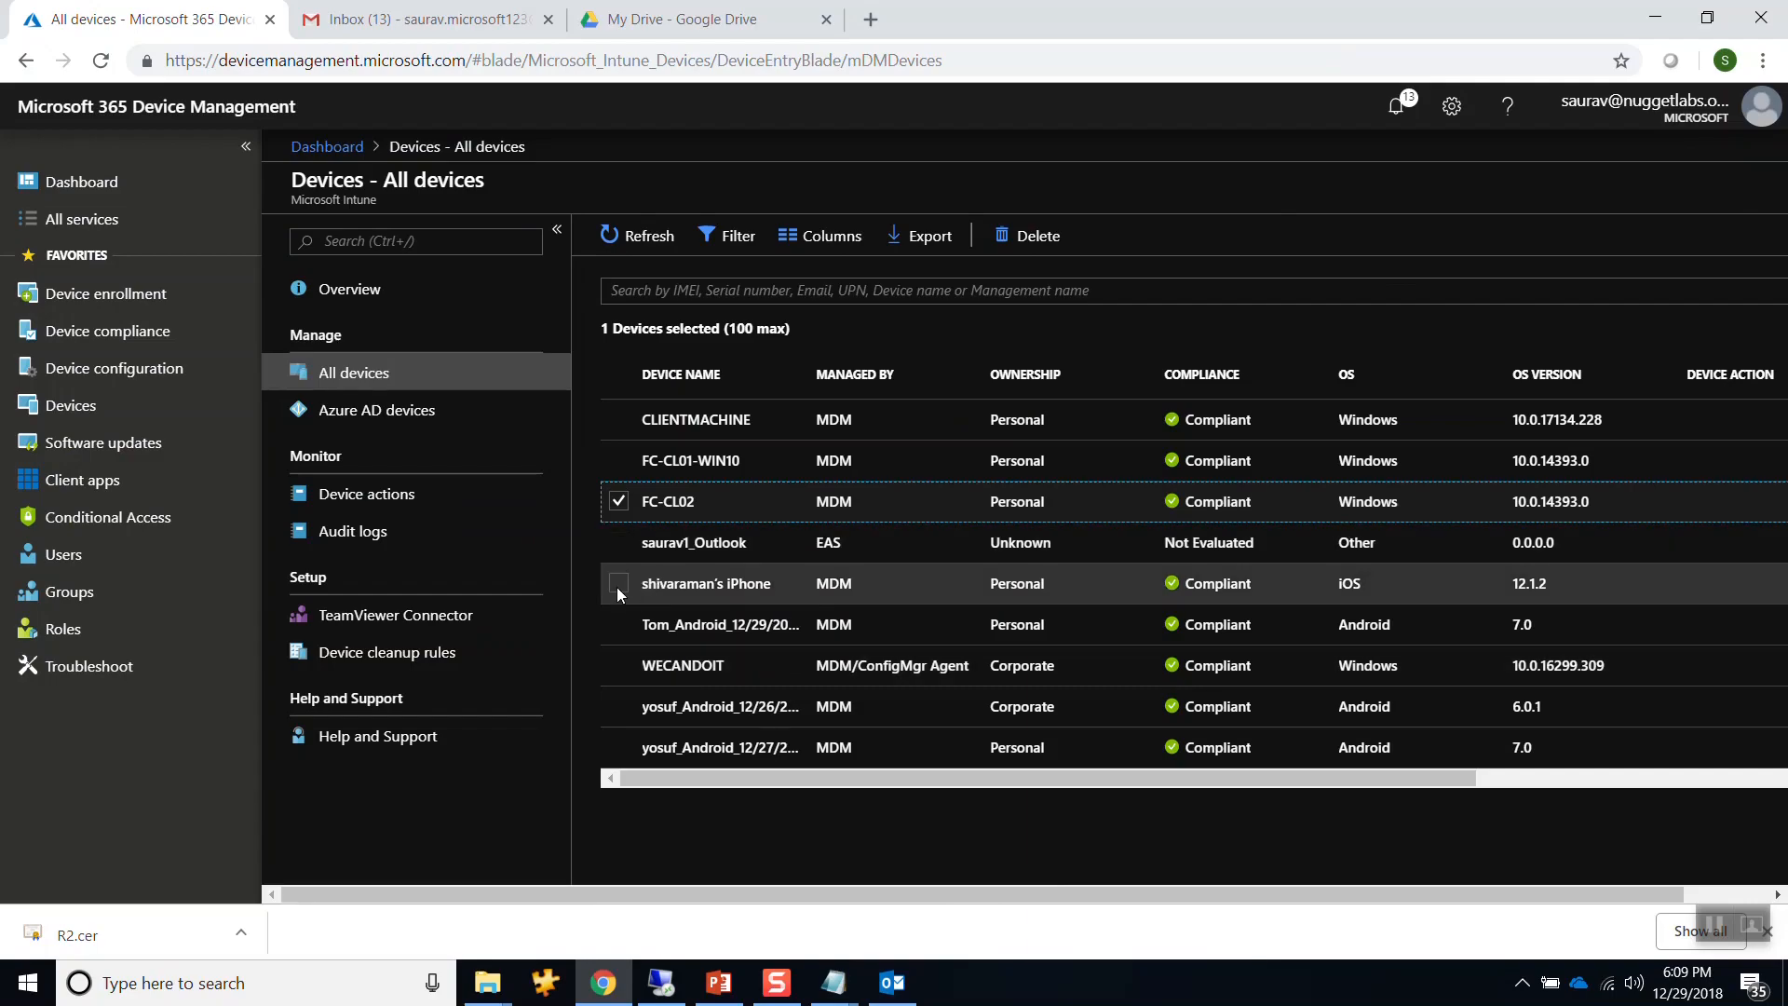
left_click(624, 501)
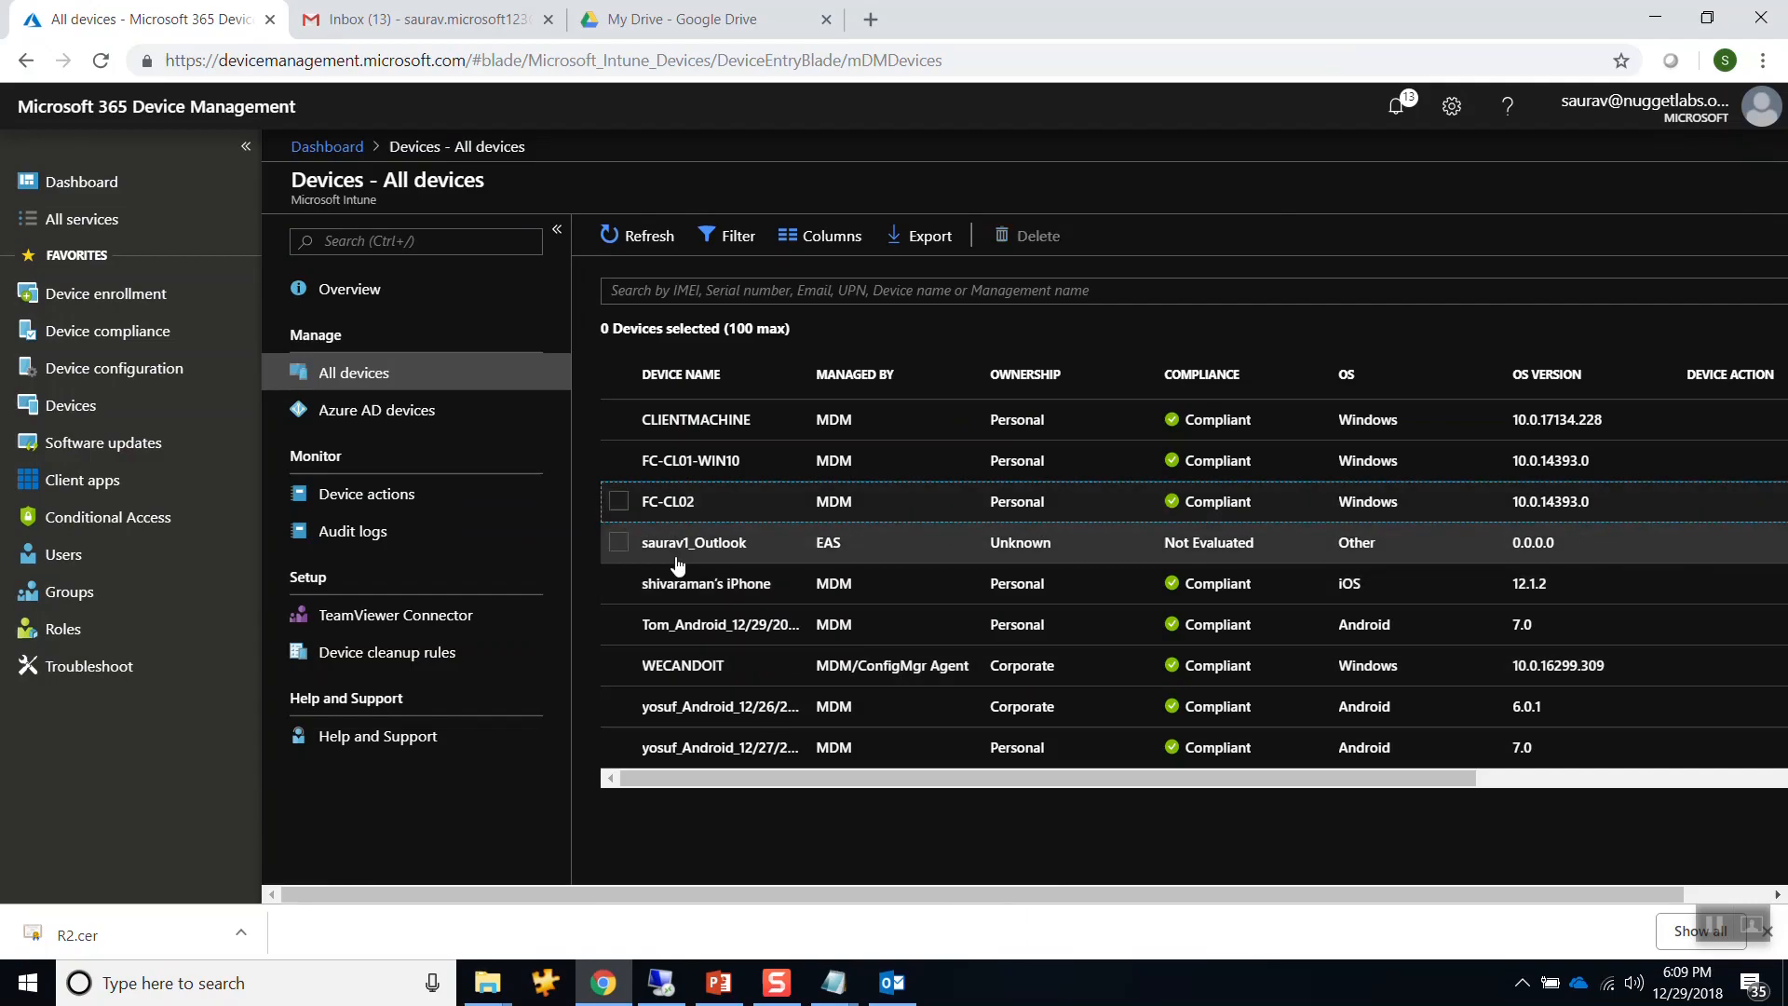
left_click(678, 542)
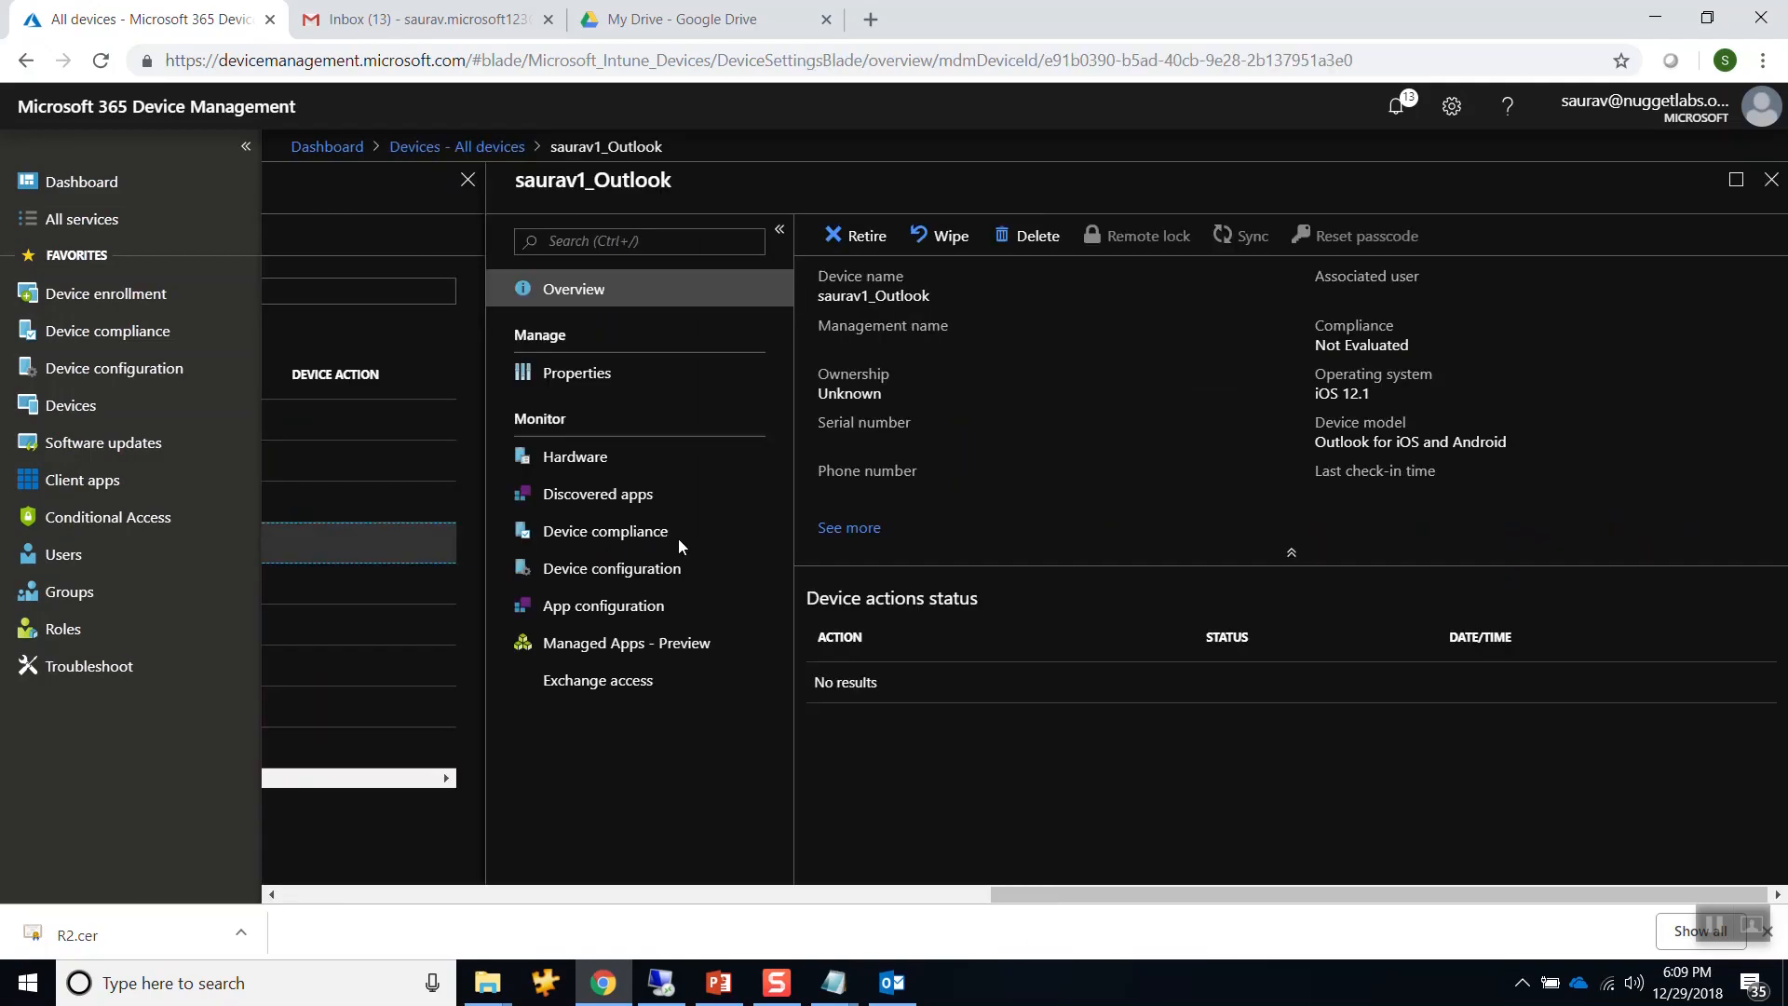
left_click(1772, 179)
Send a sync to the iPhone and return to the device list.
left_click(1086, 583)
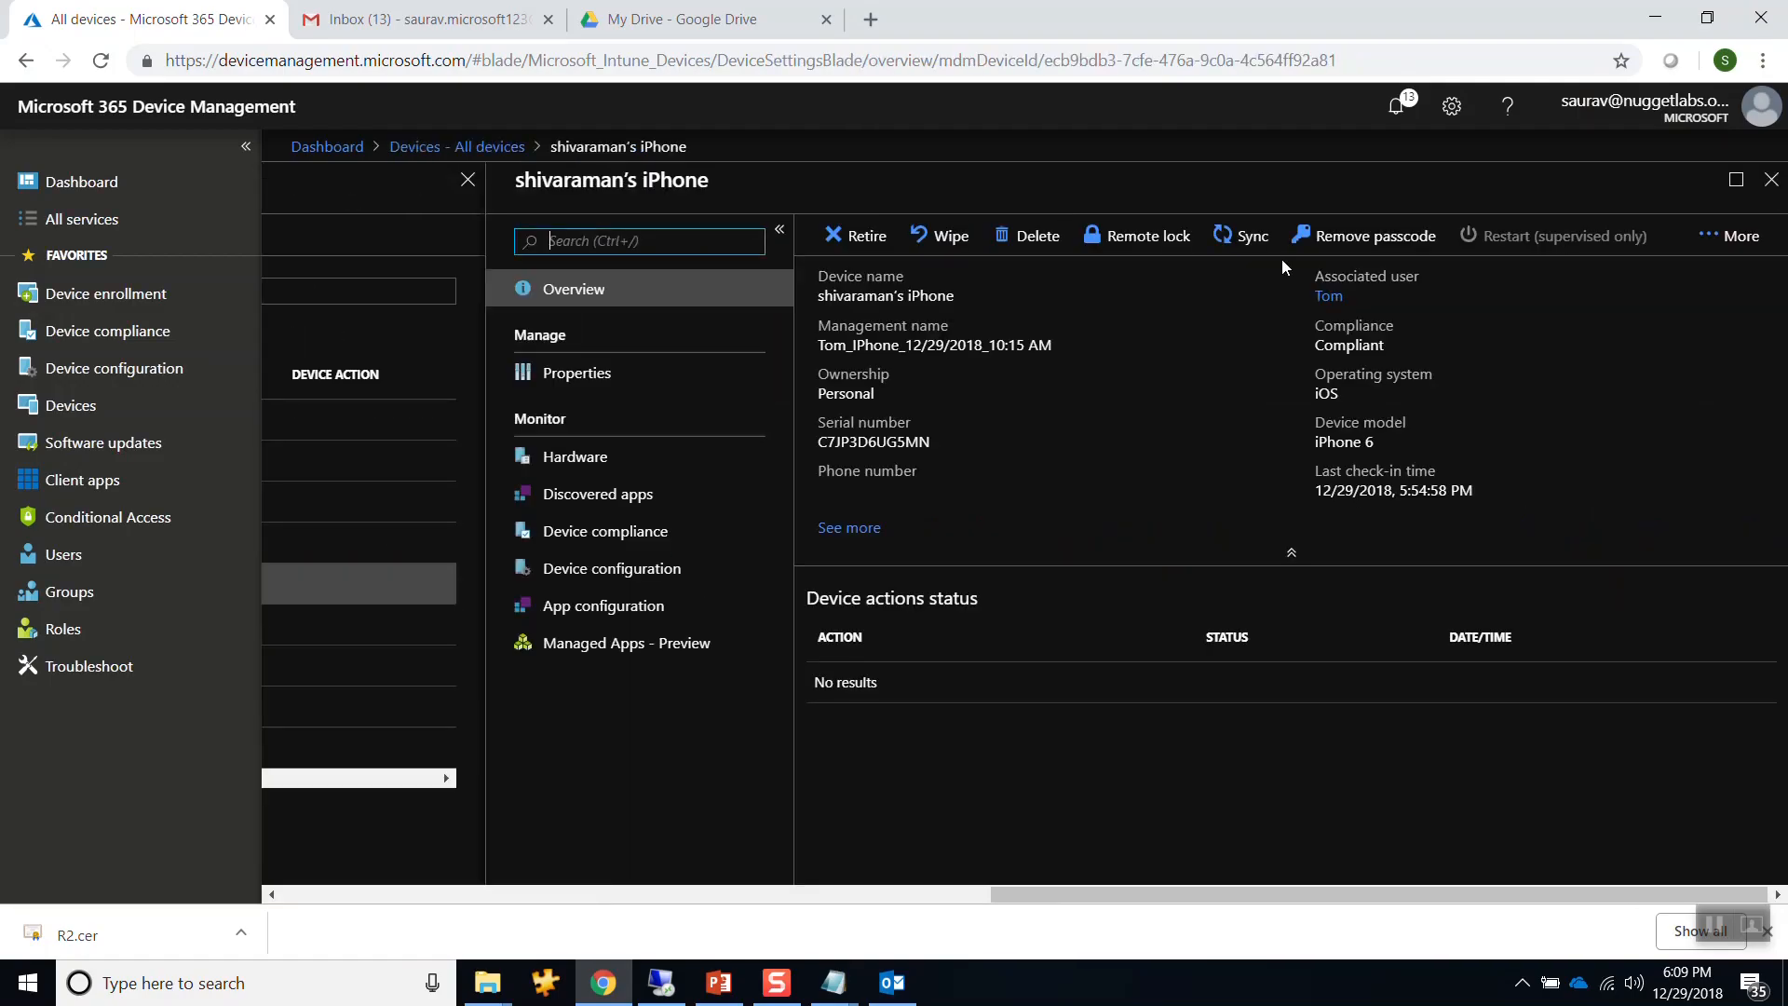
left_click(1241, 236)
left_click(865, 398)
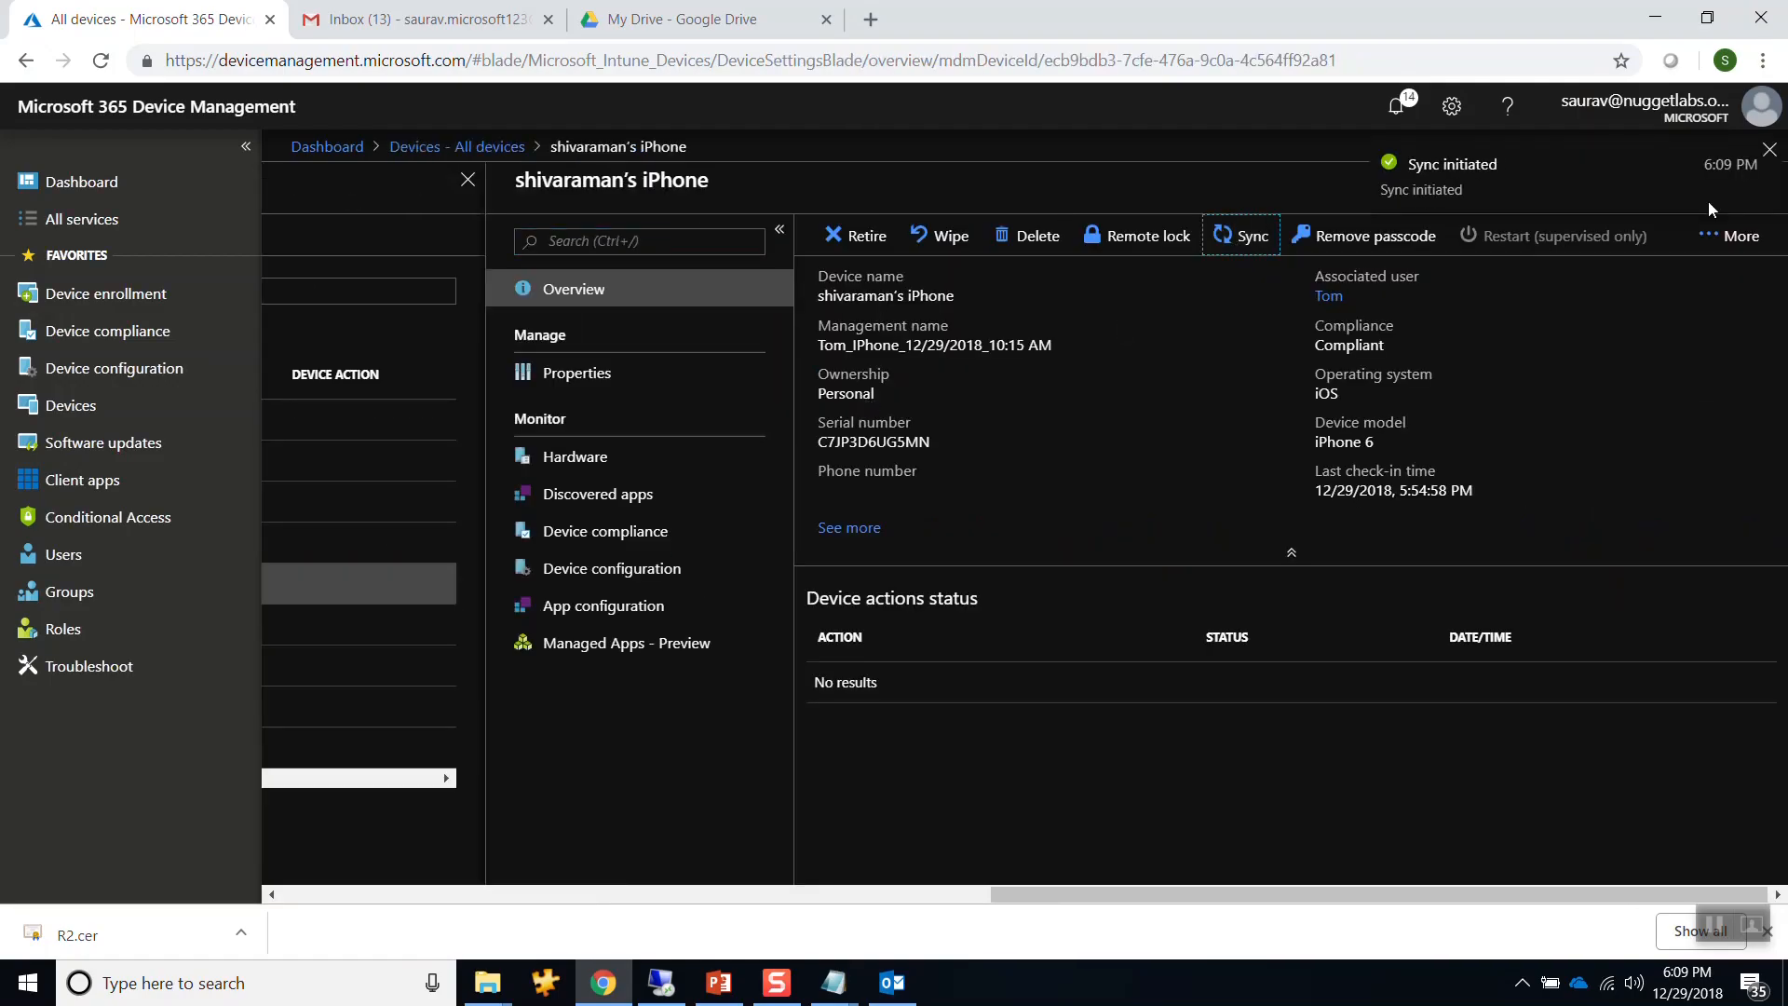
left_click(1770, 150)
left_click(1771, 179)
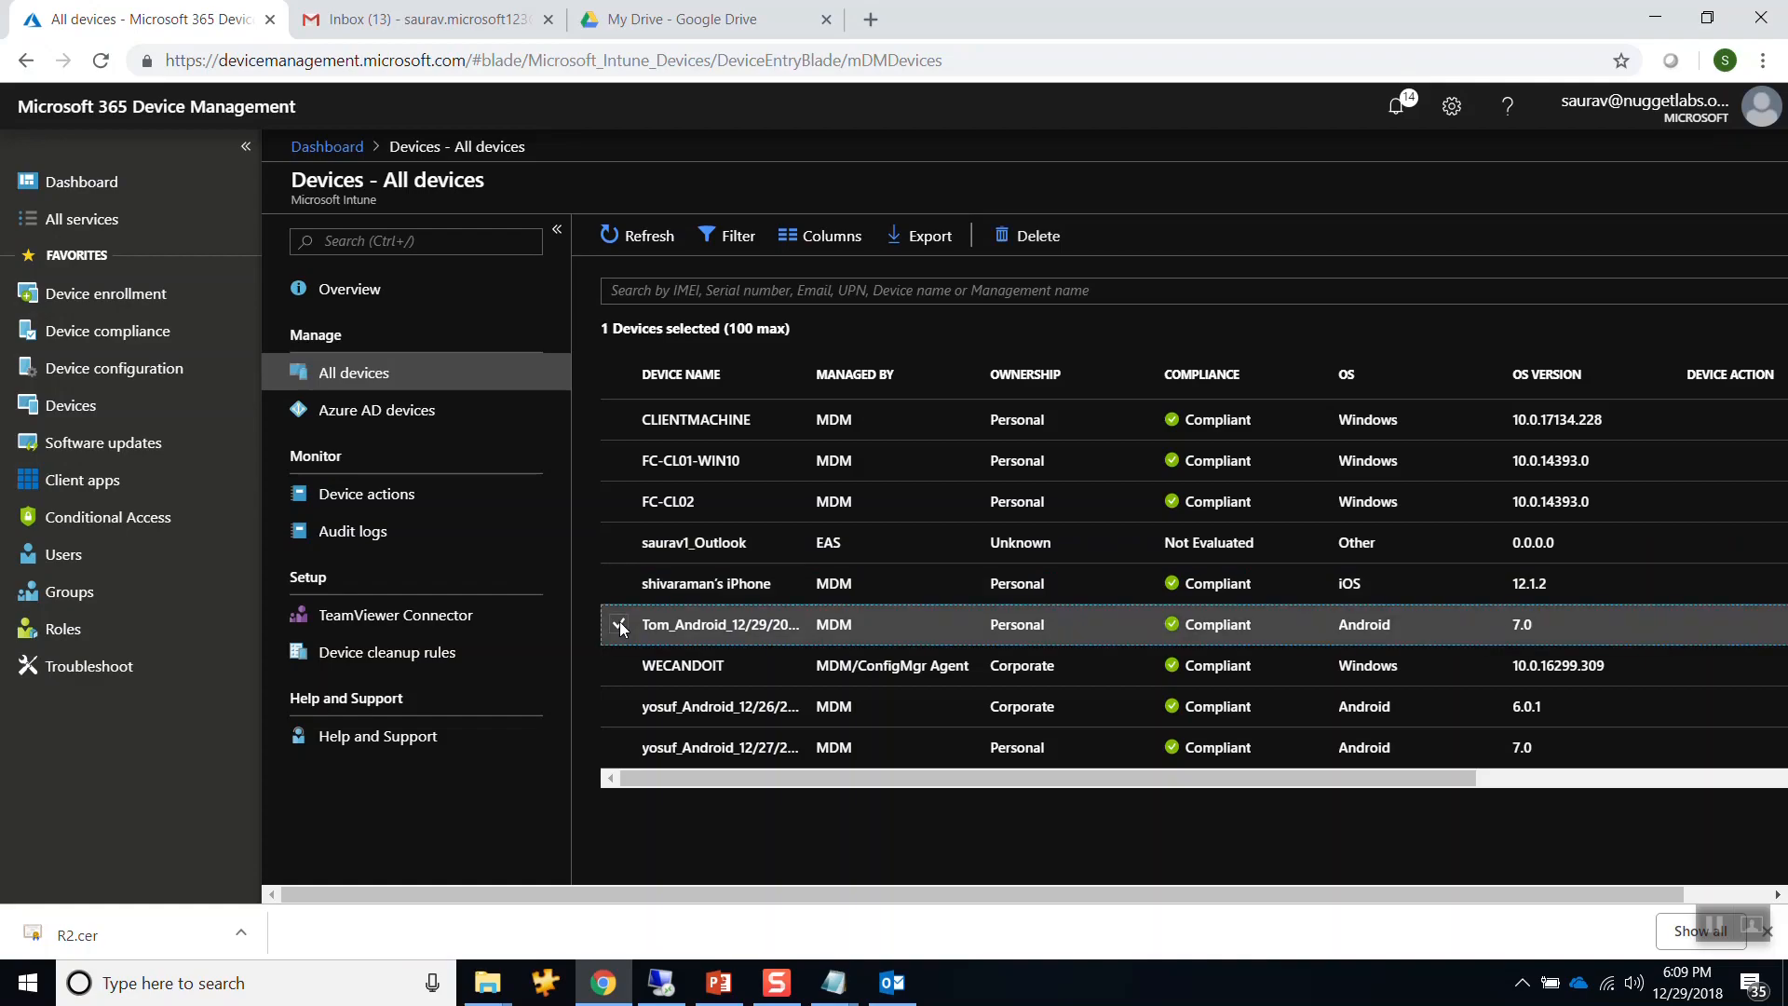
Sync the Android device, check its configuration profiles, then go to Device configuration.
left_click(657, 627)
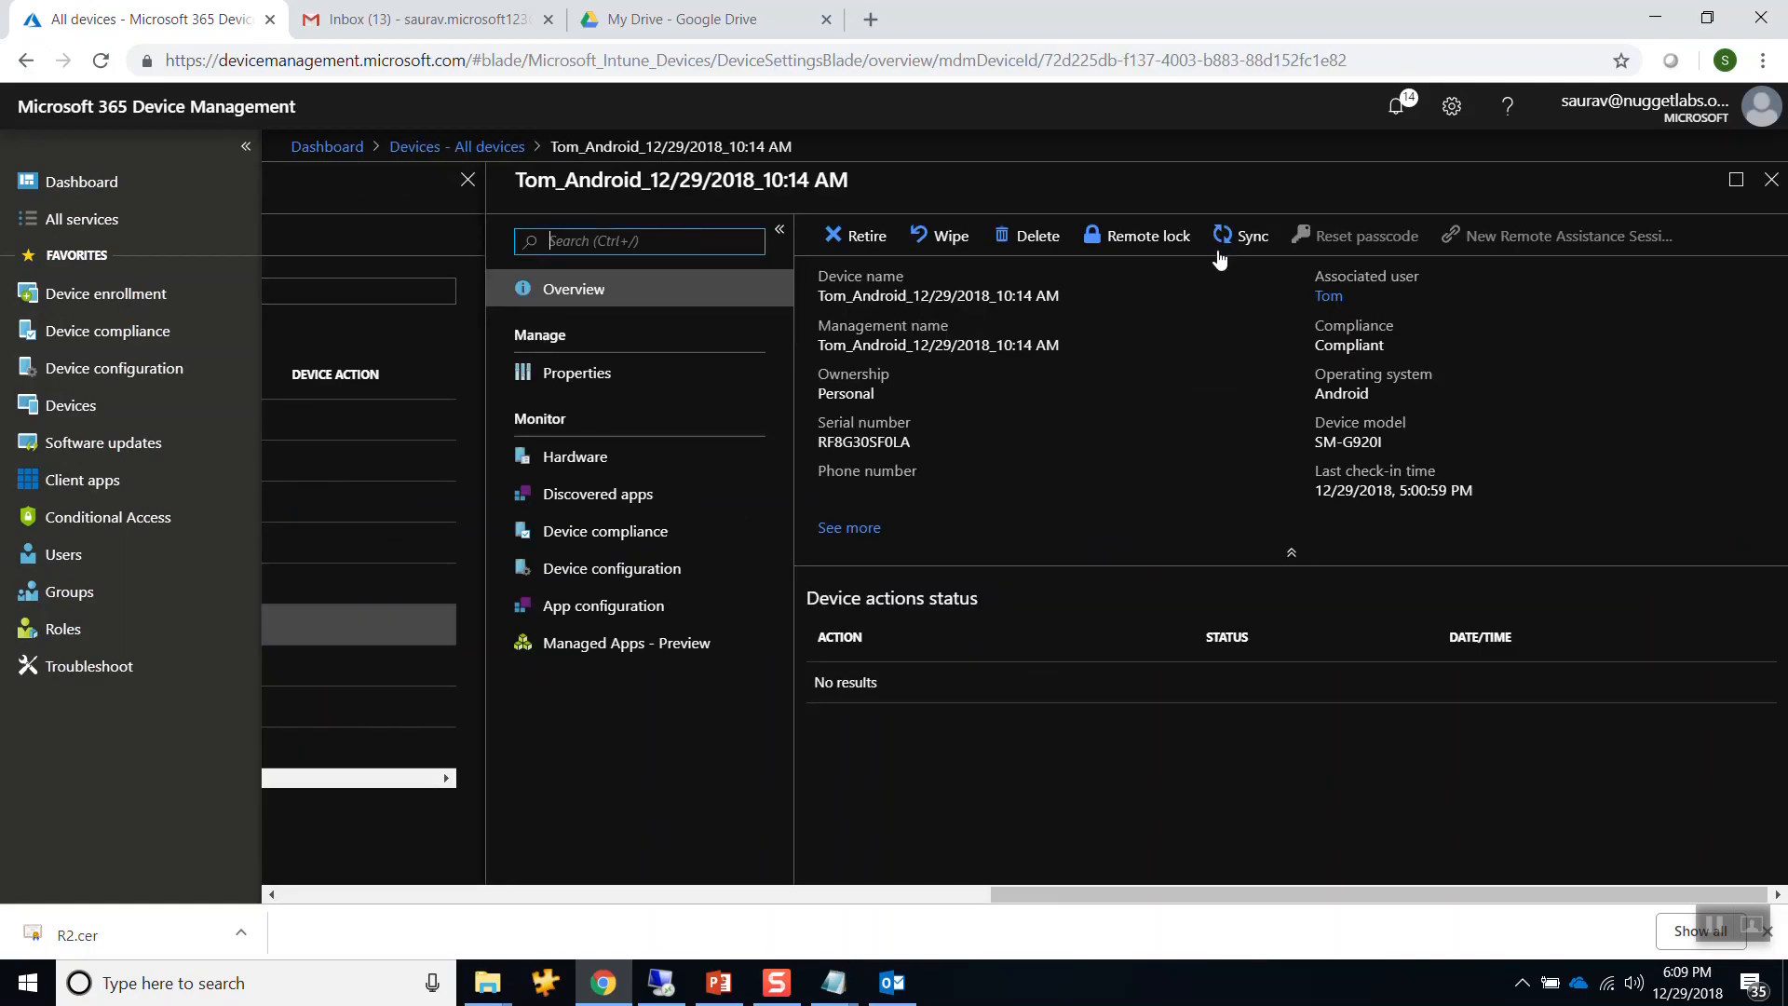
left_click(1230, 244)
left_click(873, 396)
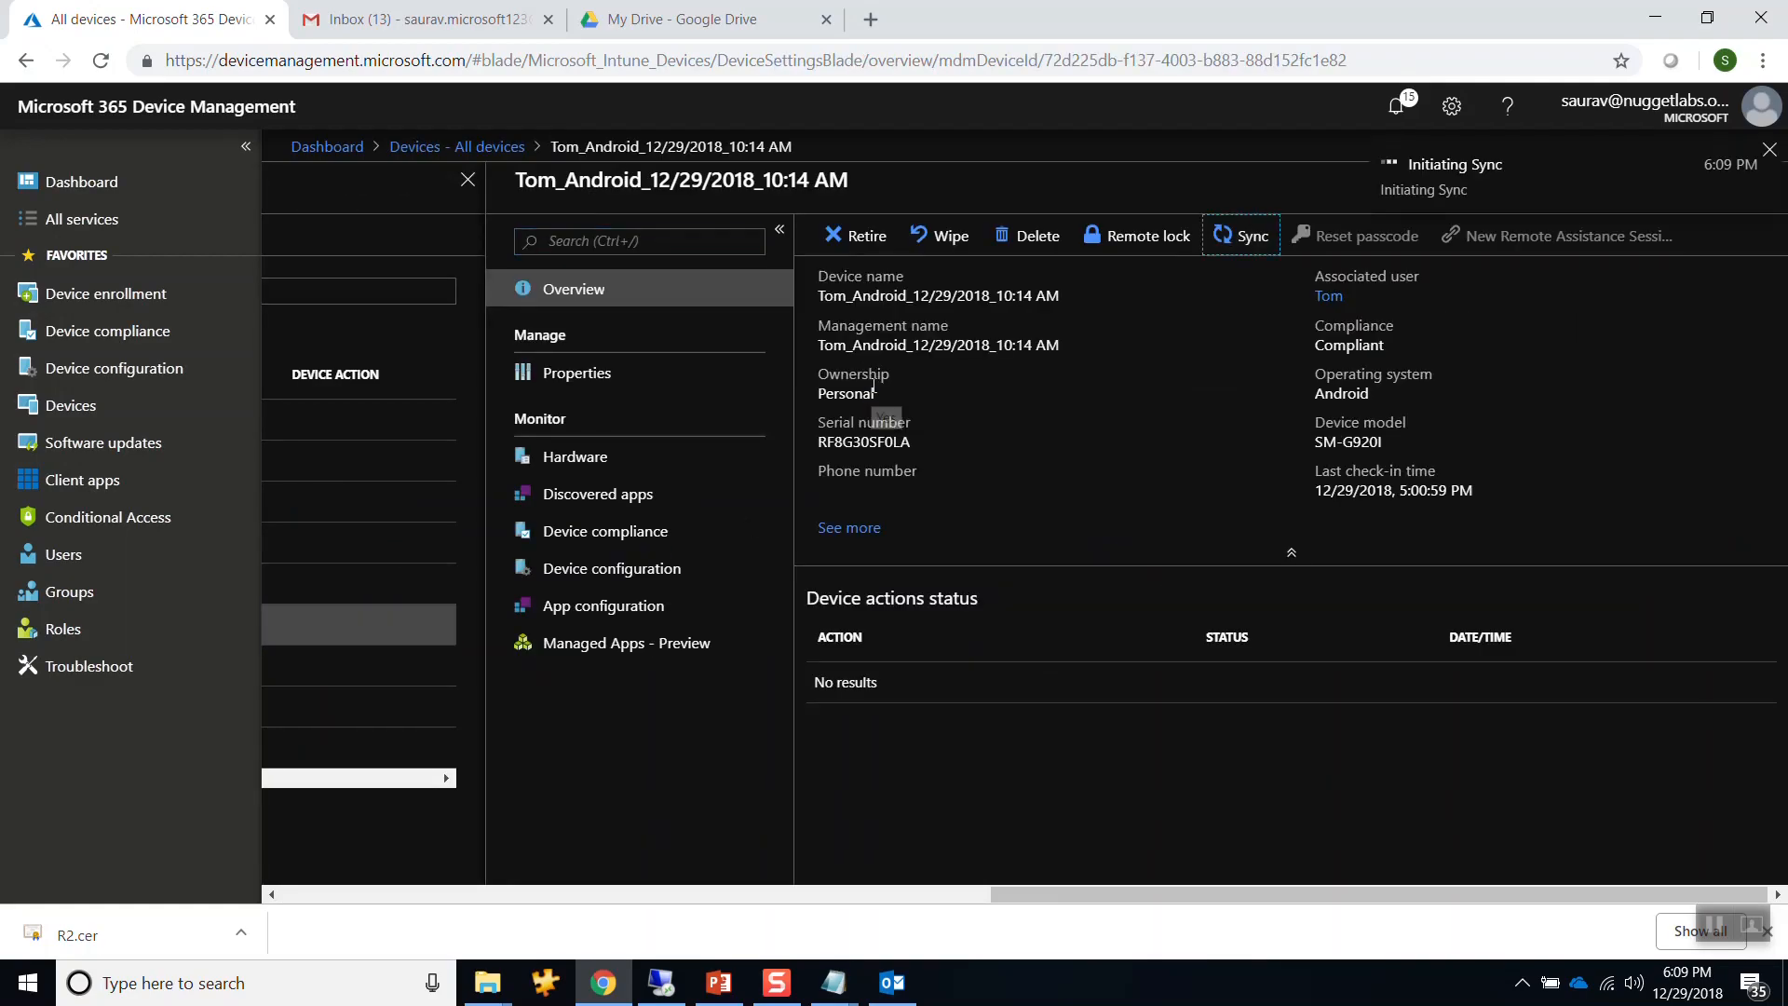
left_click(587, 568)
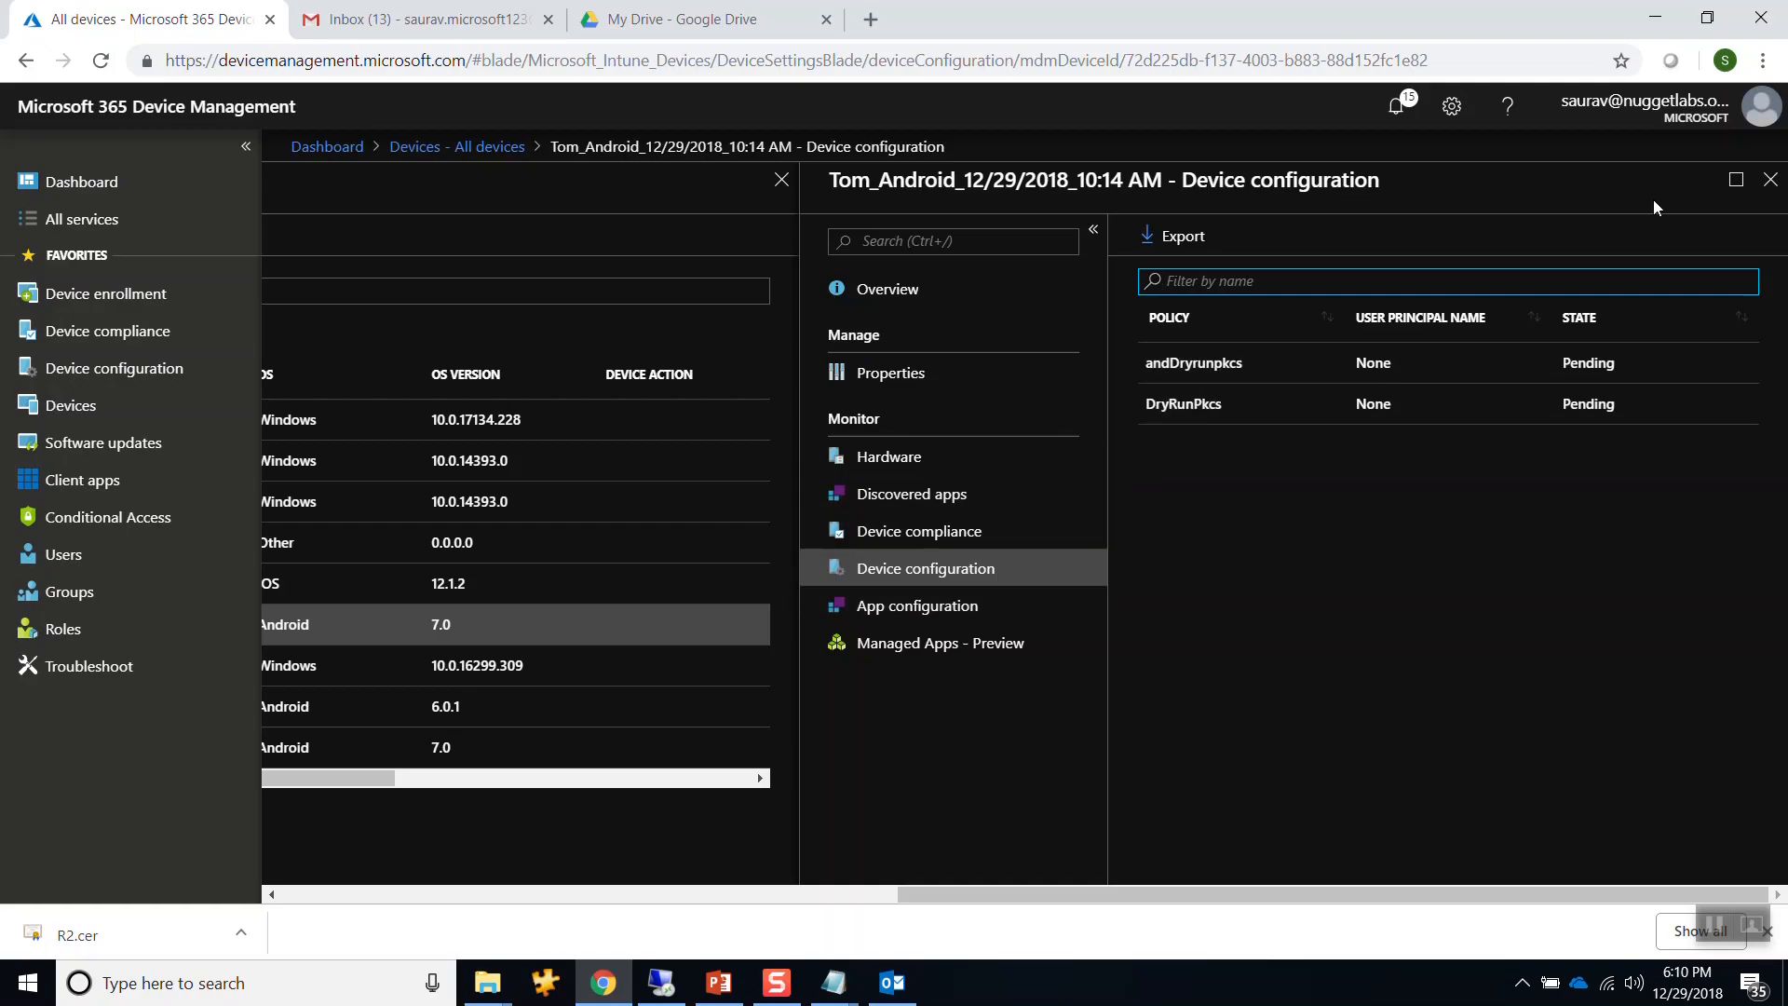
left_click(1770, 179)
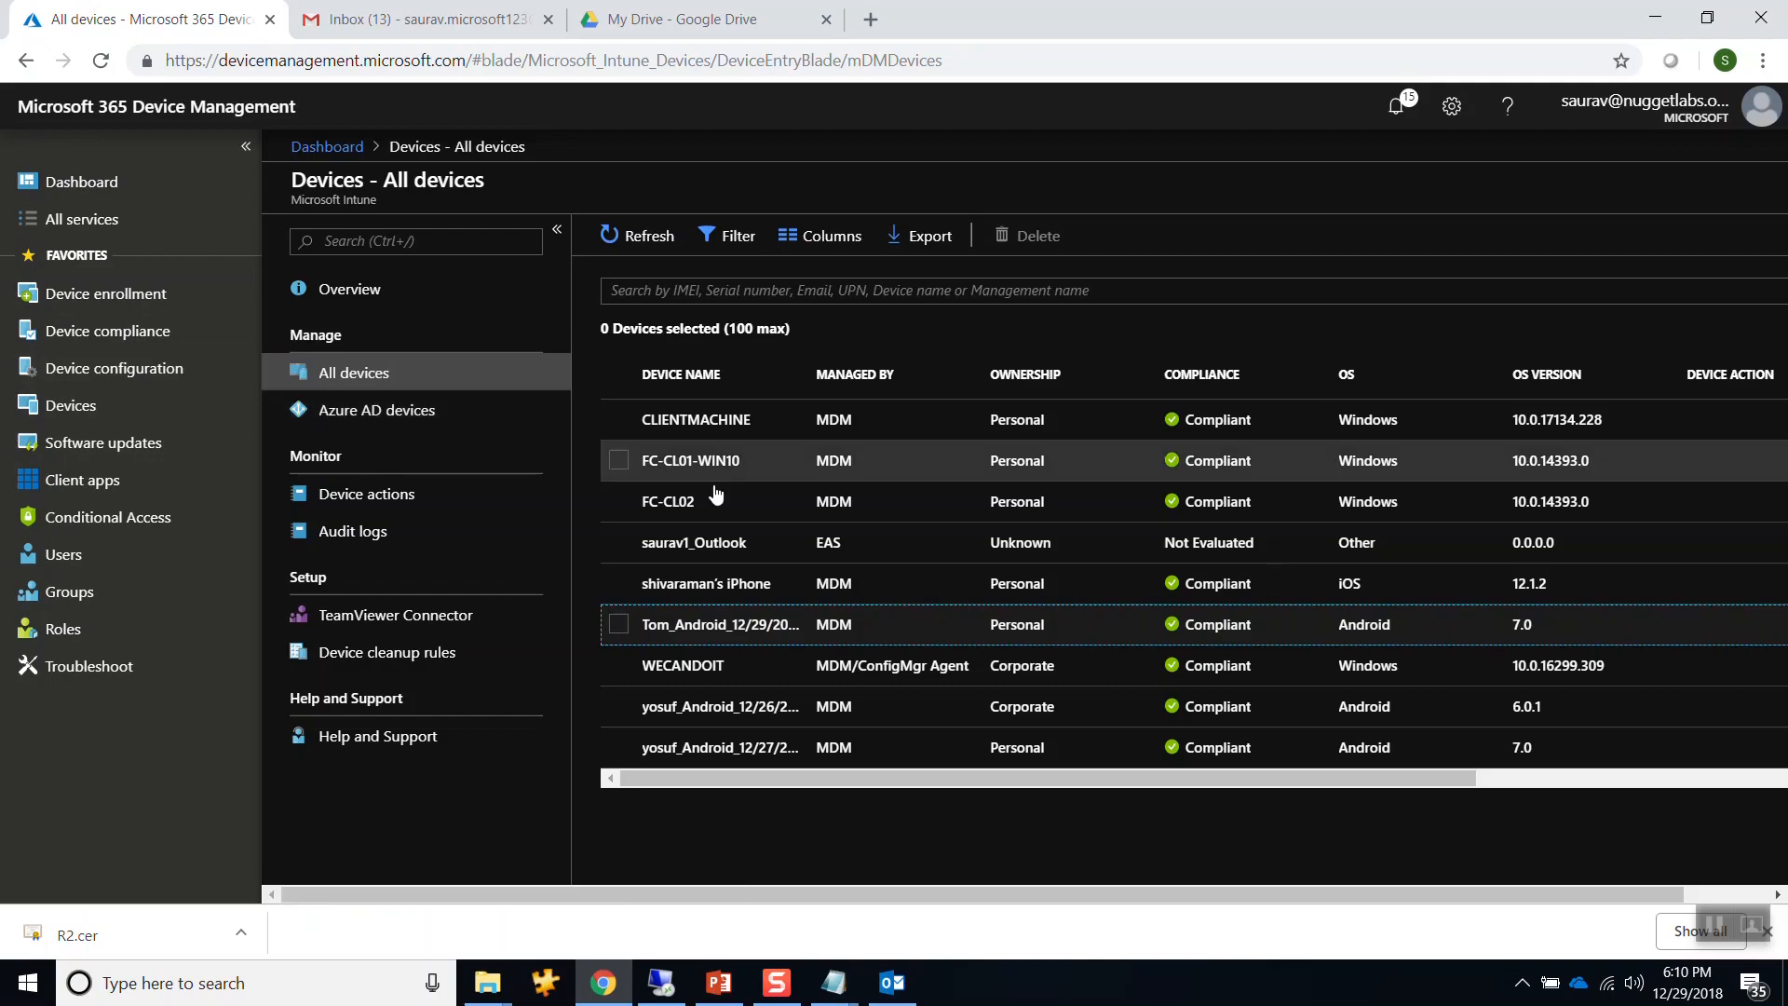
left_click(116, 373)
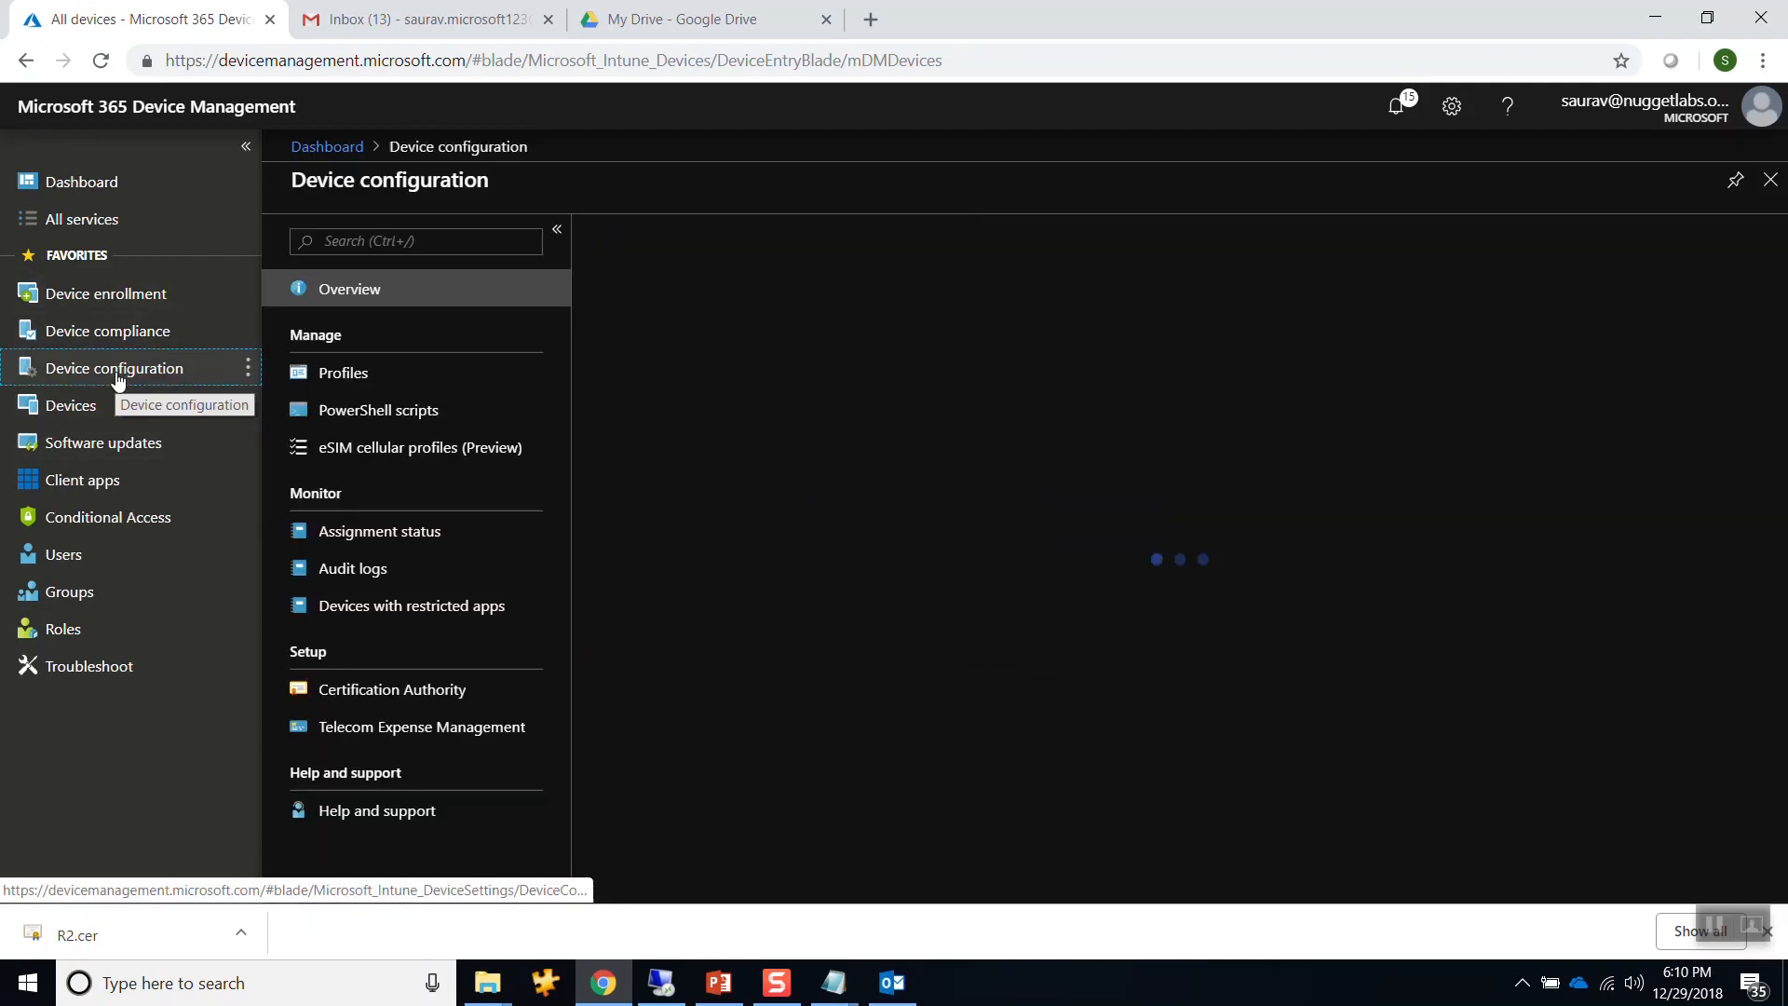
Delete the Dryios and Demo1-Pkcs-Windows- device configuration profiles.
left_click(344, 373)
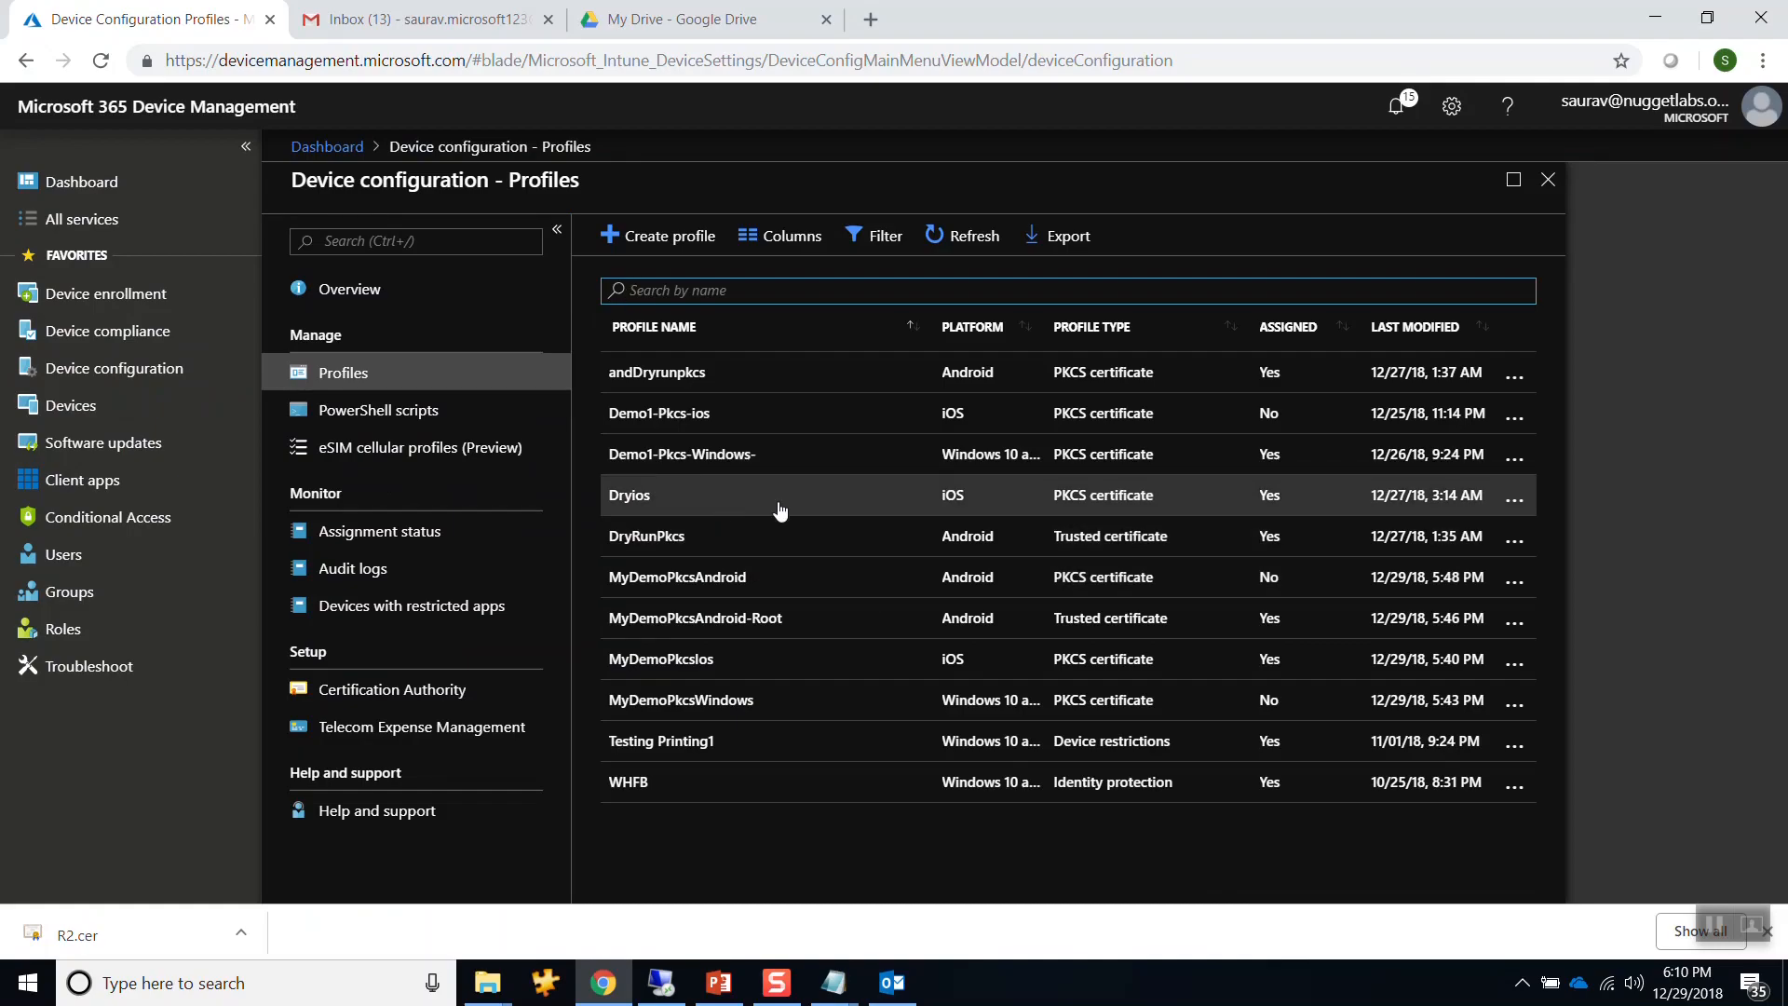
left_click(1515, 498)
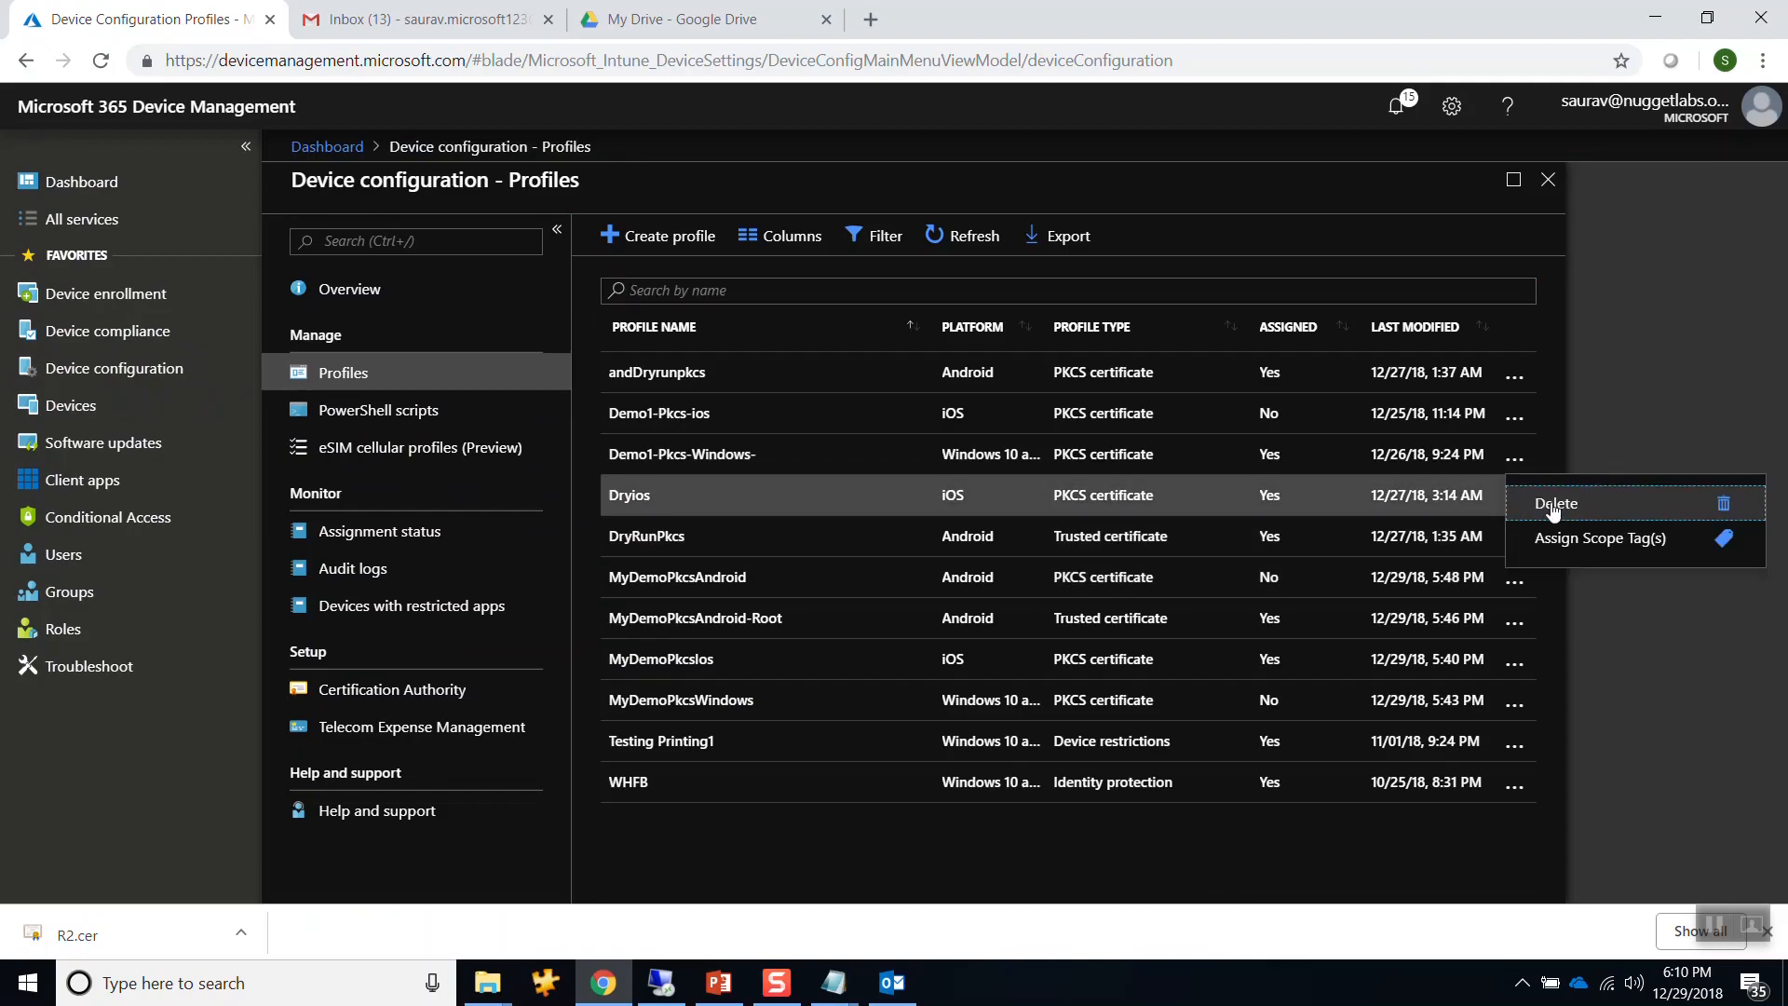
left_click(1521, 504)
left_click(1152, 433)
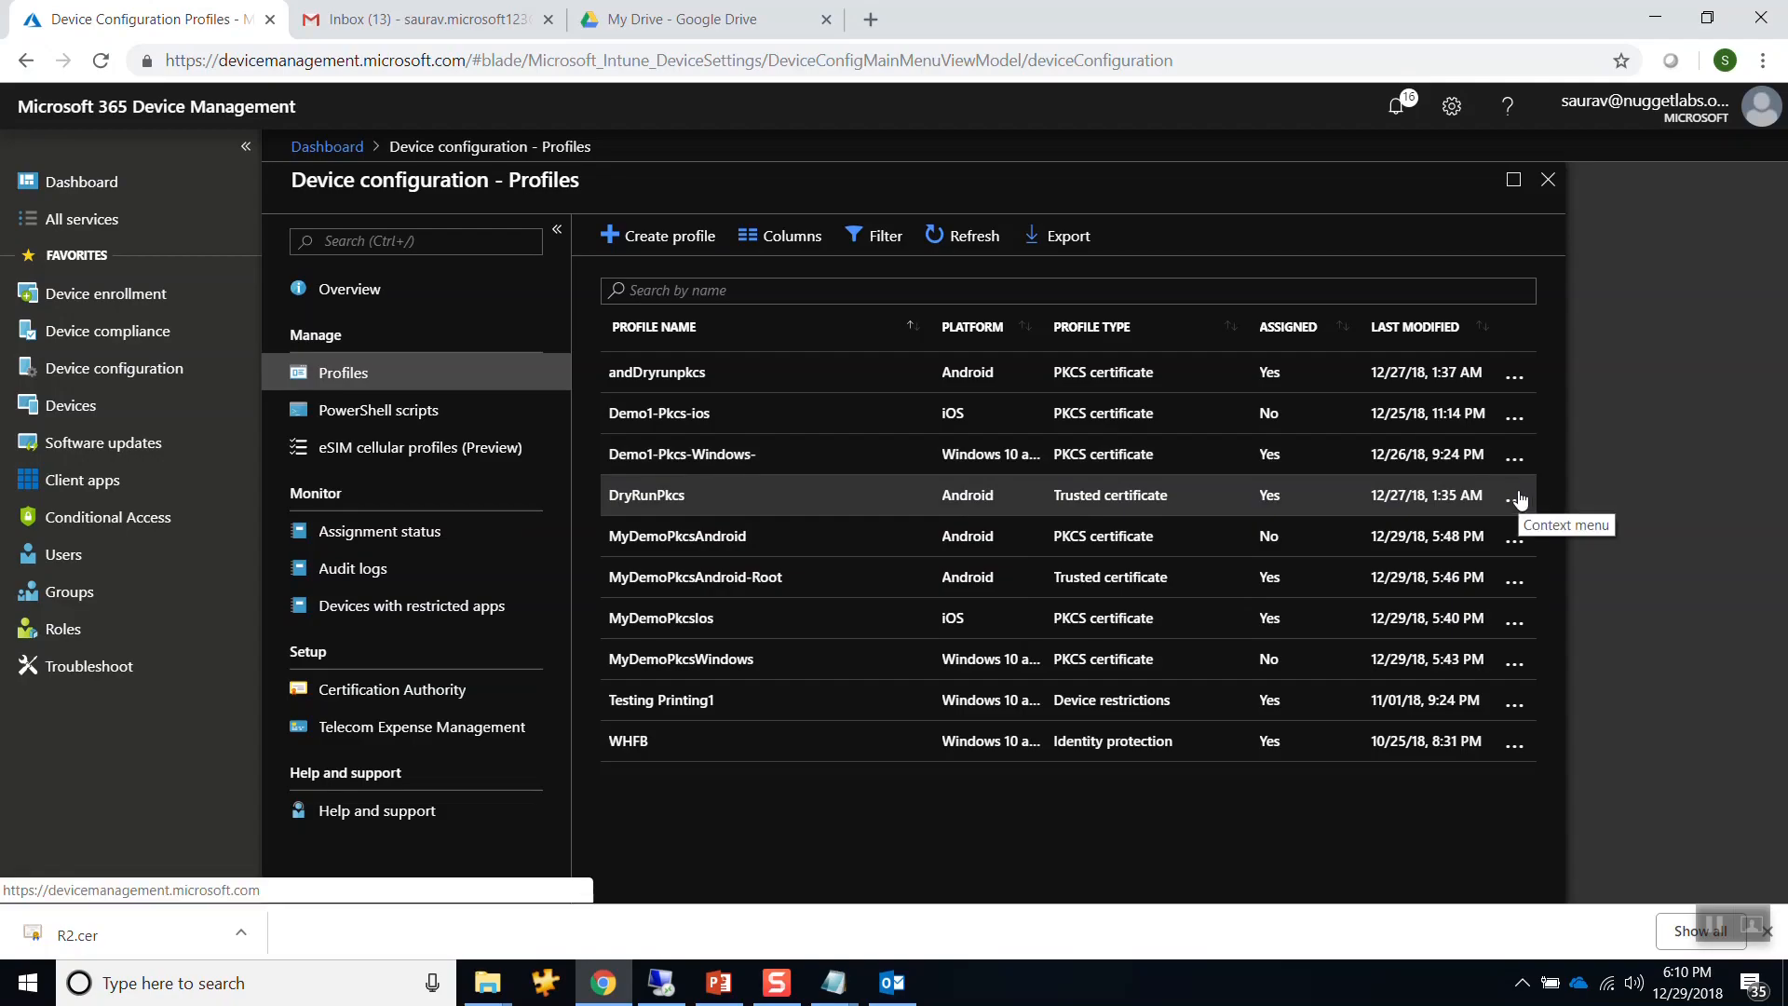
left_click(1515, 458)
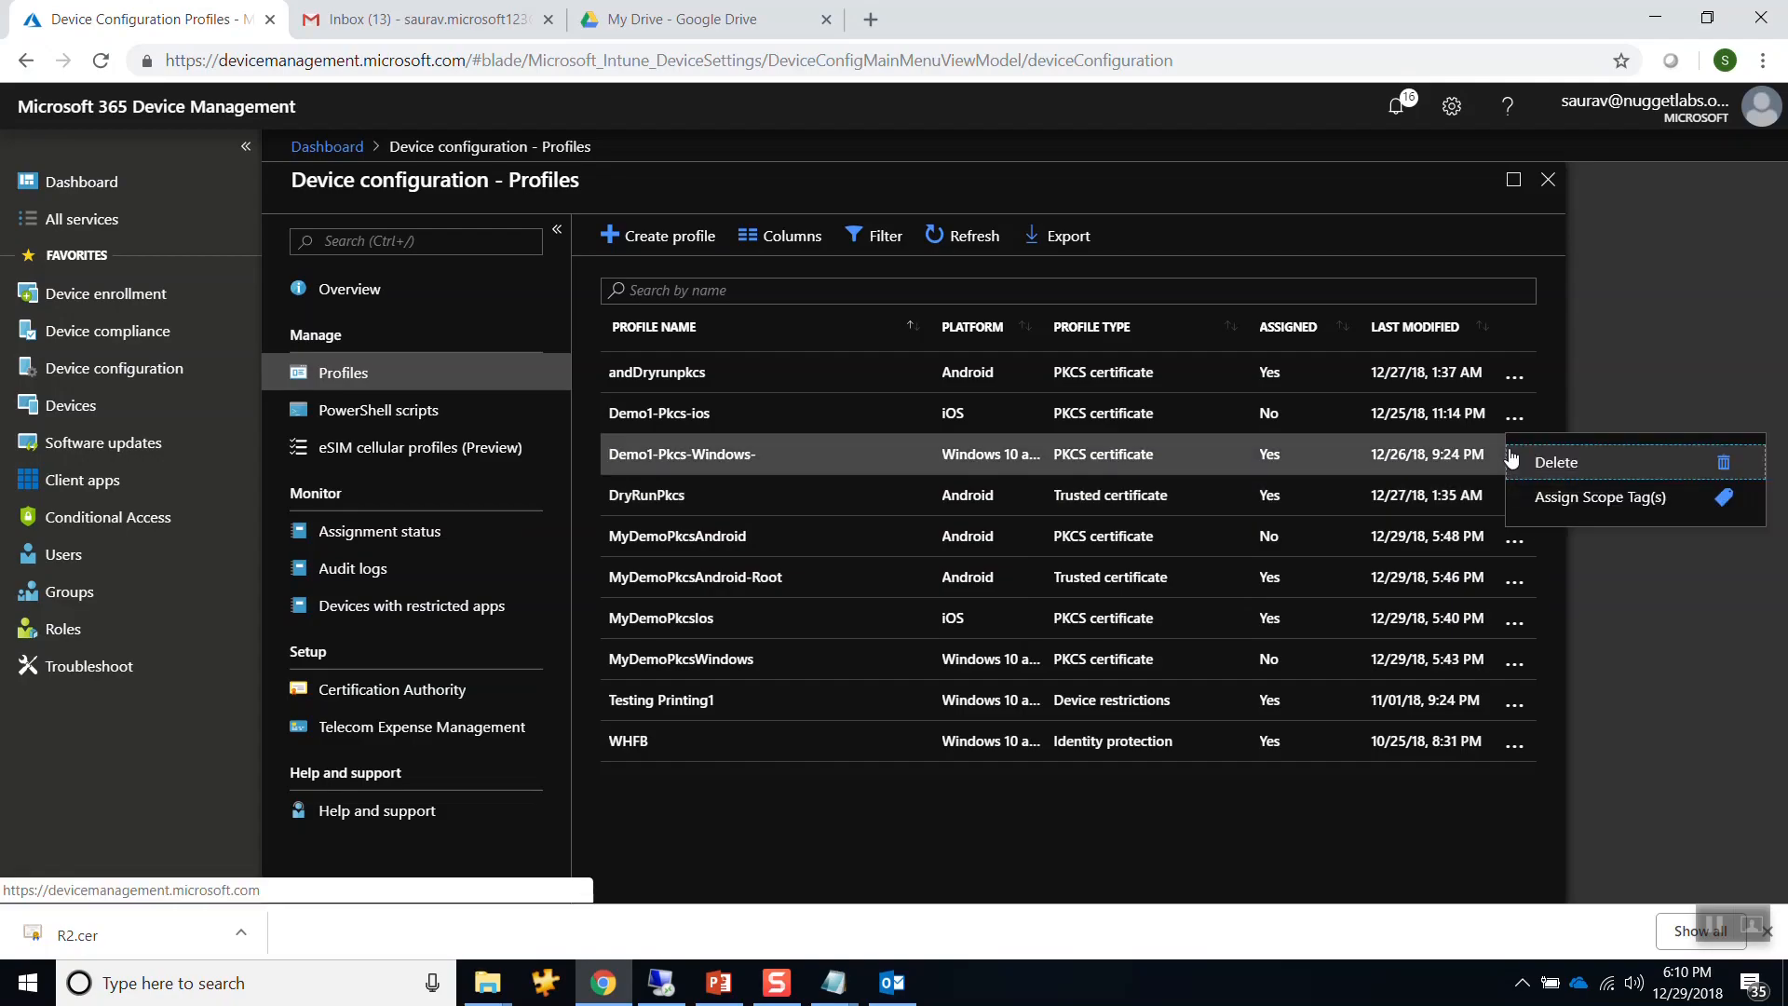
left_click(1565, 480)
left_click(1142, 393)
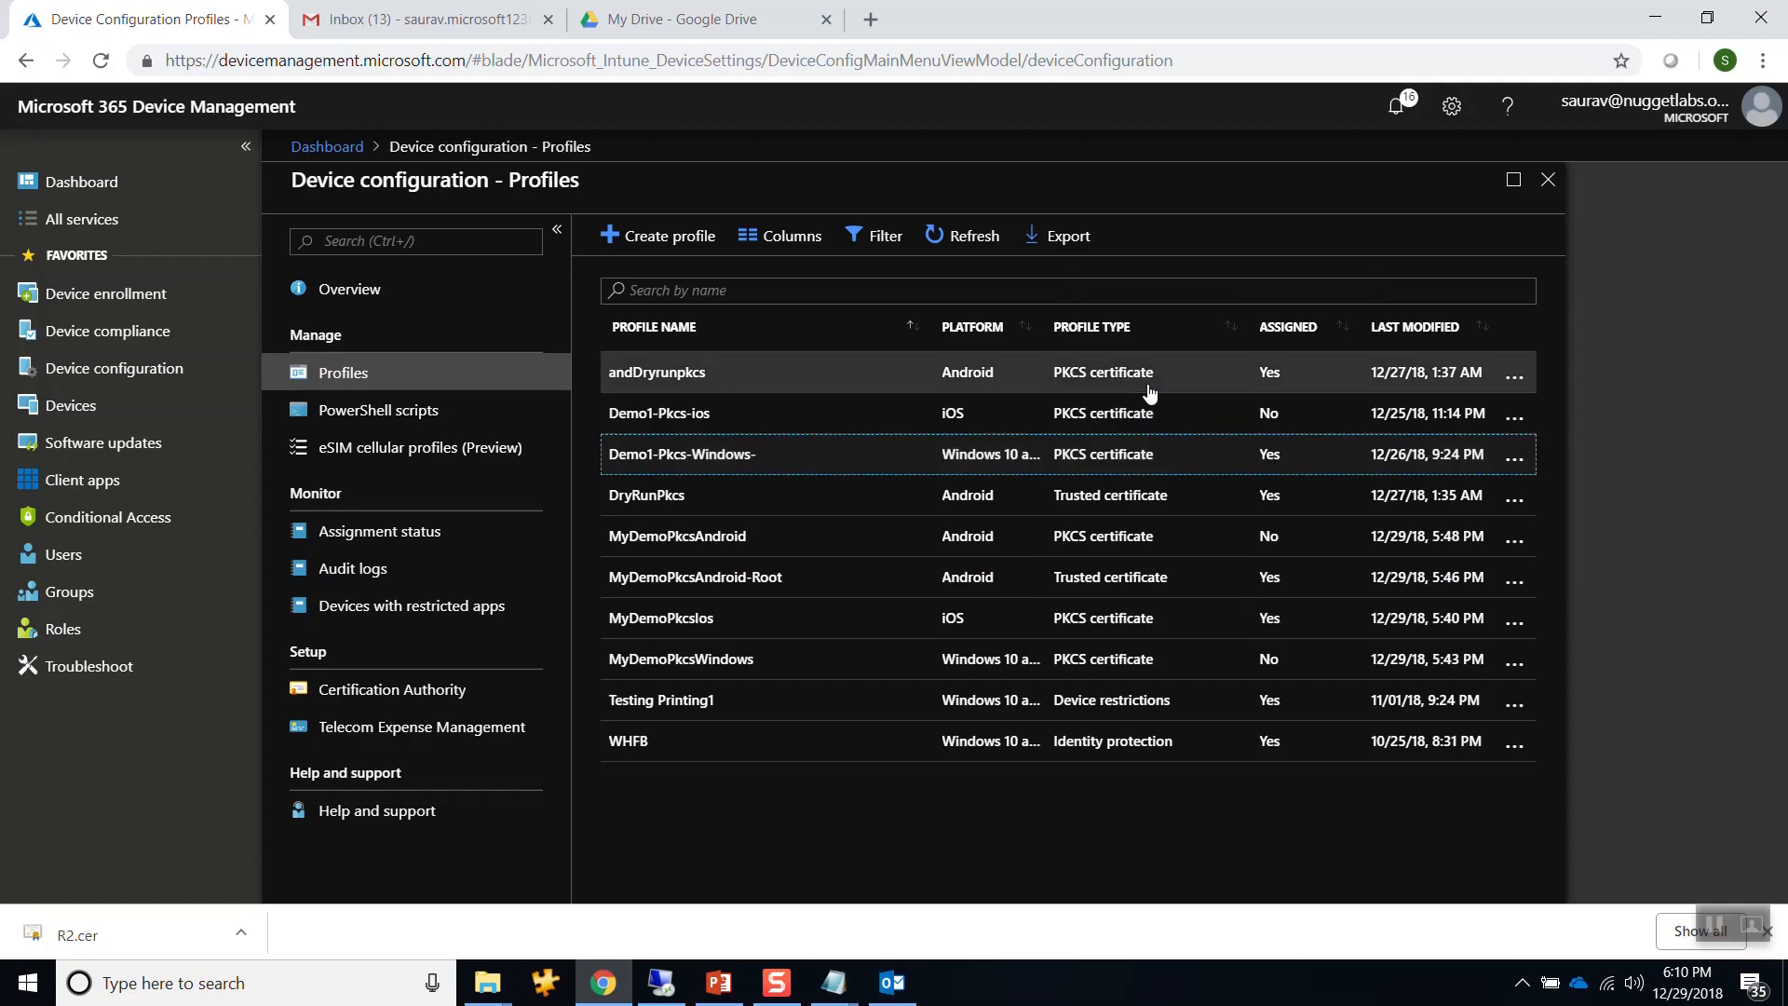
Delete Demo1-Pkcs-ios, andDryrunpkcs and DryRunPkcs, then open the MyDemoPkcsAndroid-Root profile.
left_click(1513, 419)
left_click(1547, 422)
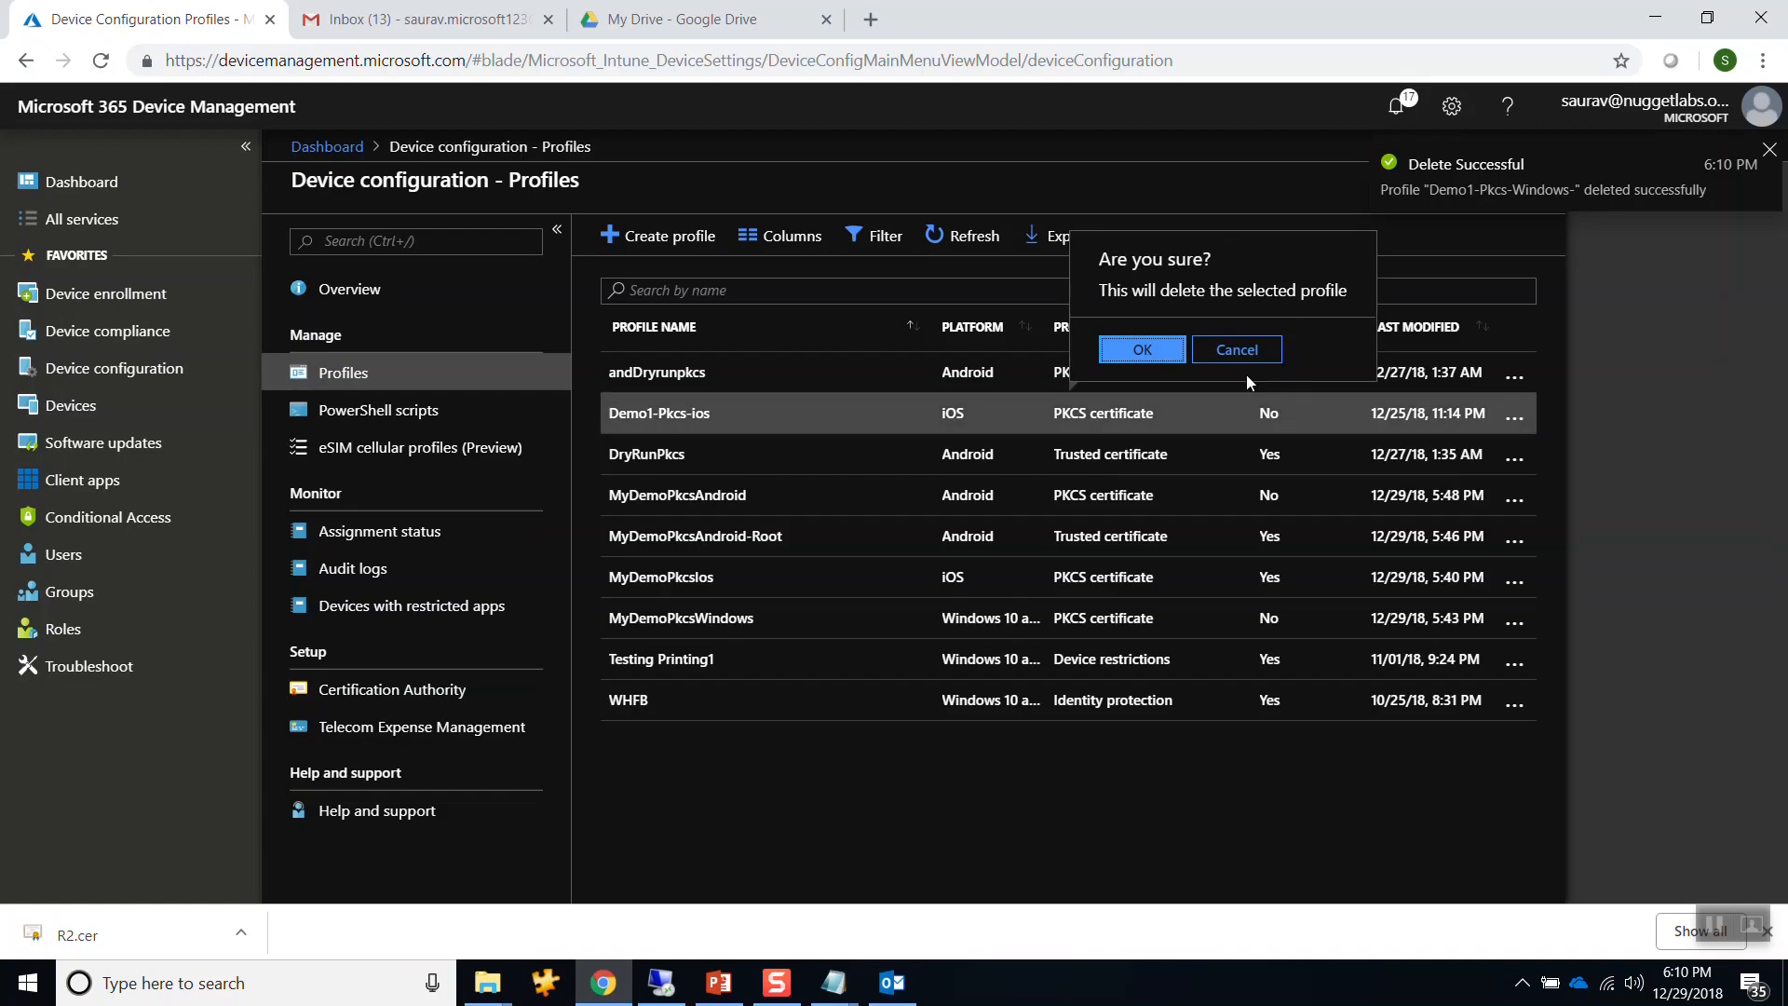
left_click(1149, 349)
left_click(1514, 374)
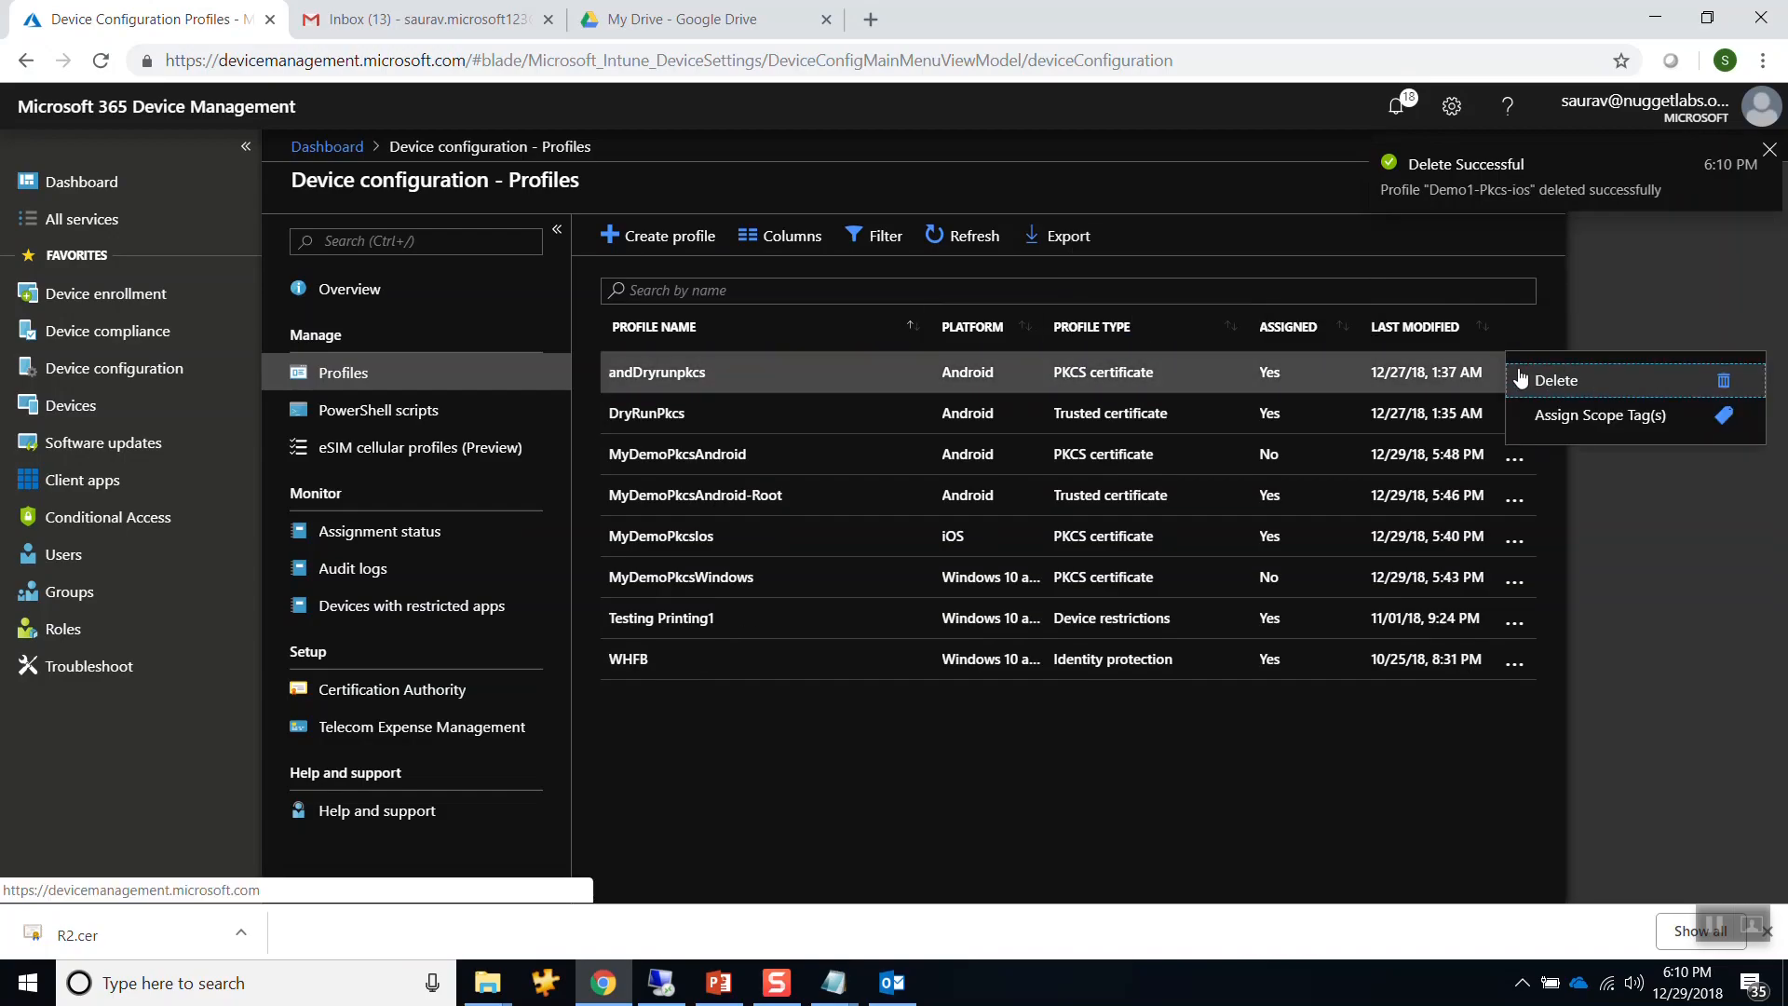
left_click(1558, 382)
left_click(1166, 310)
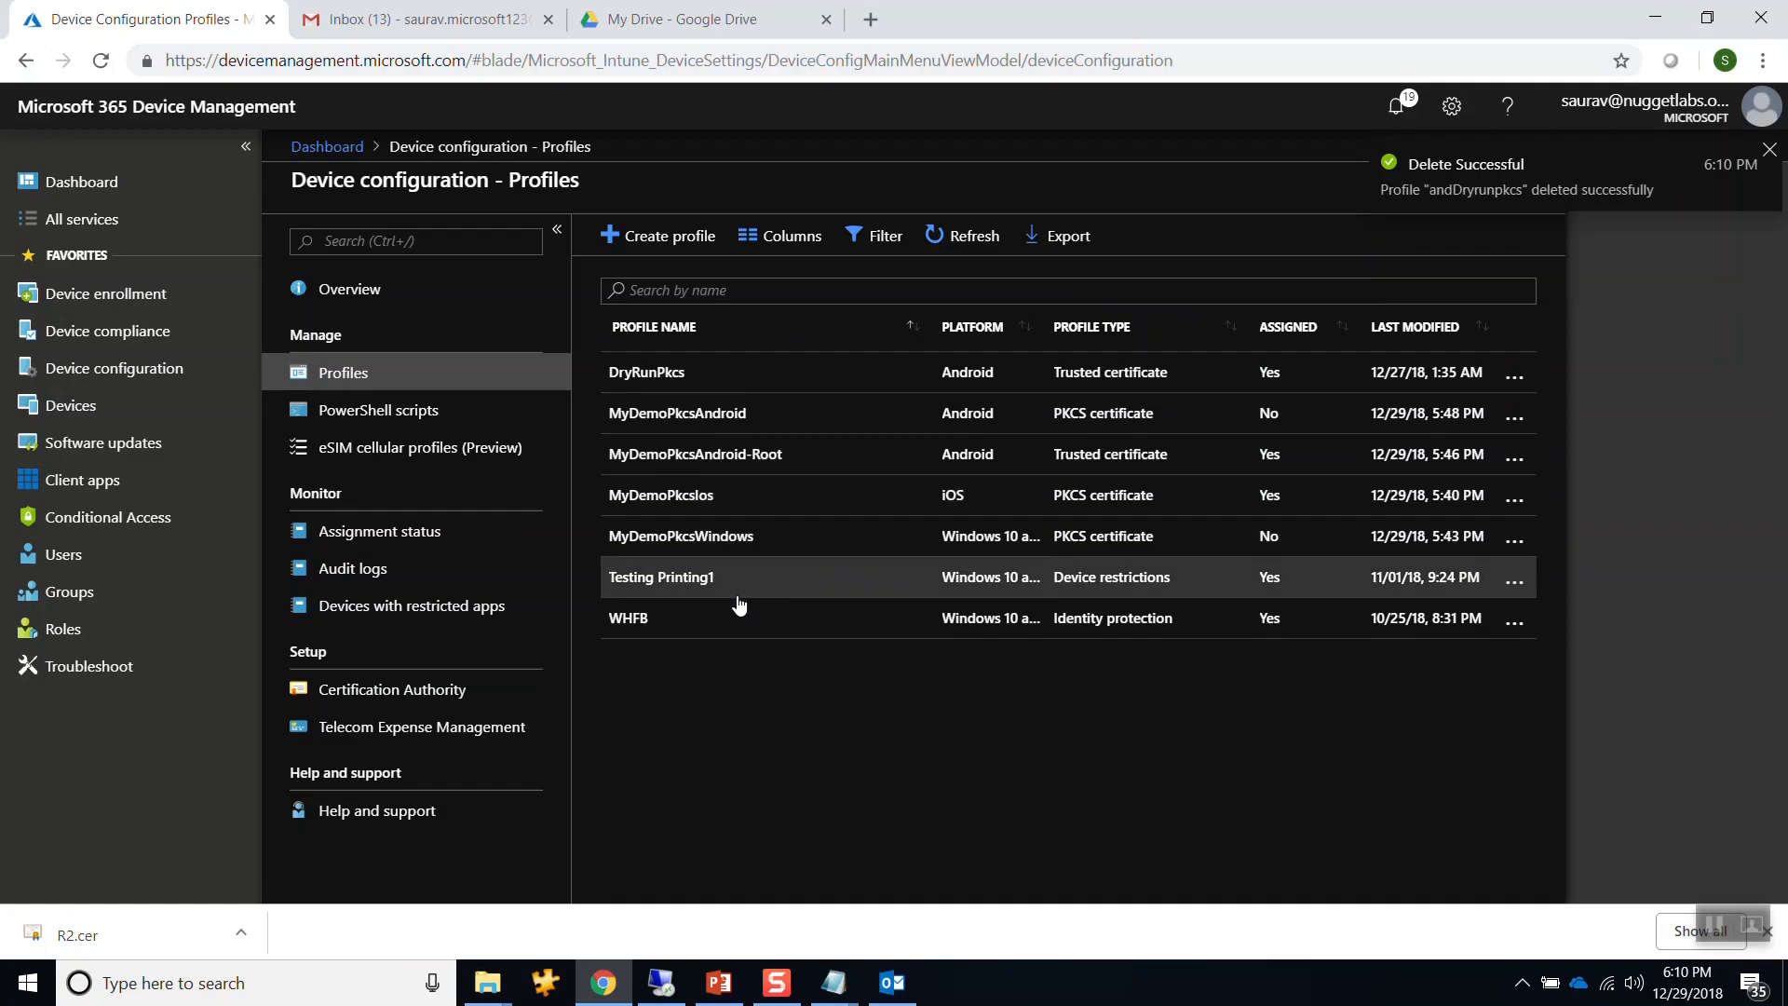
left_click(1514, 378)
left_click(1546, 382)
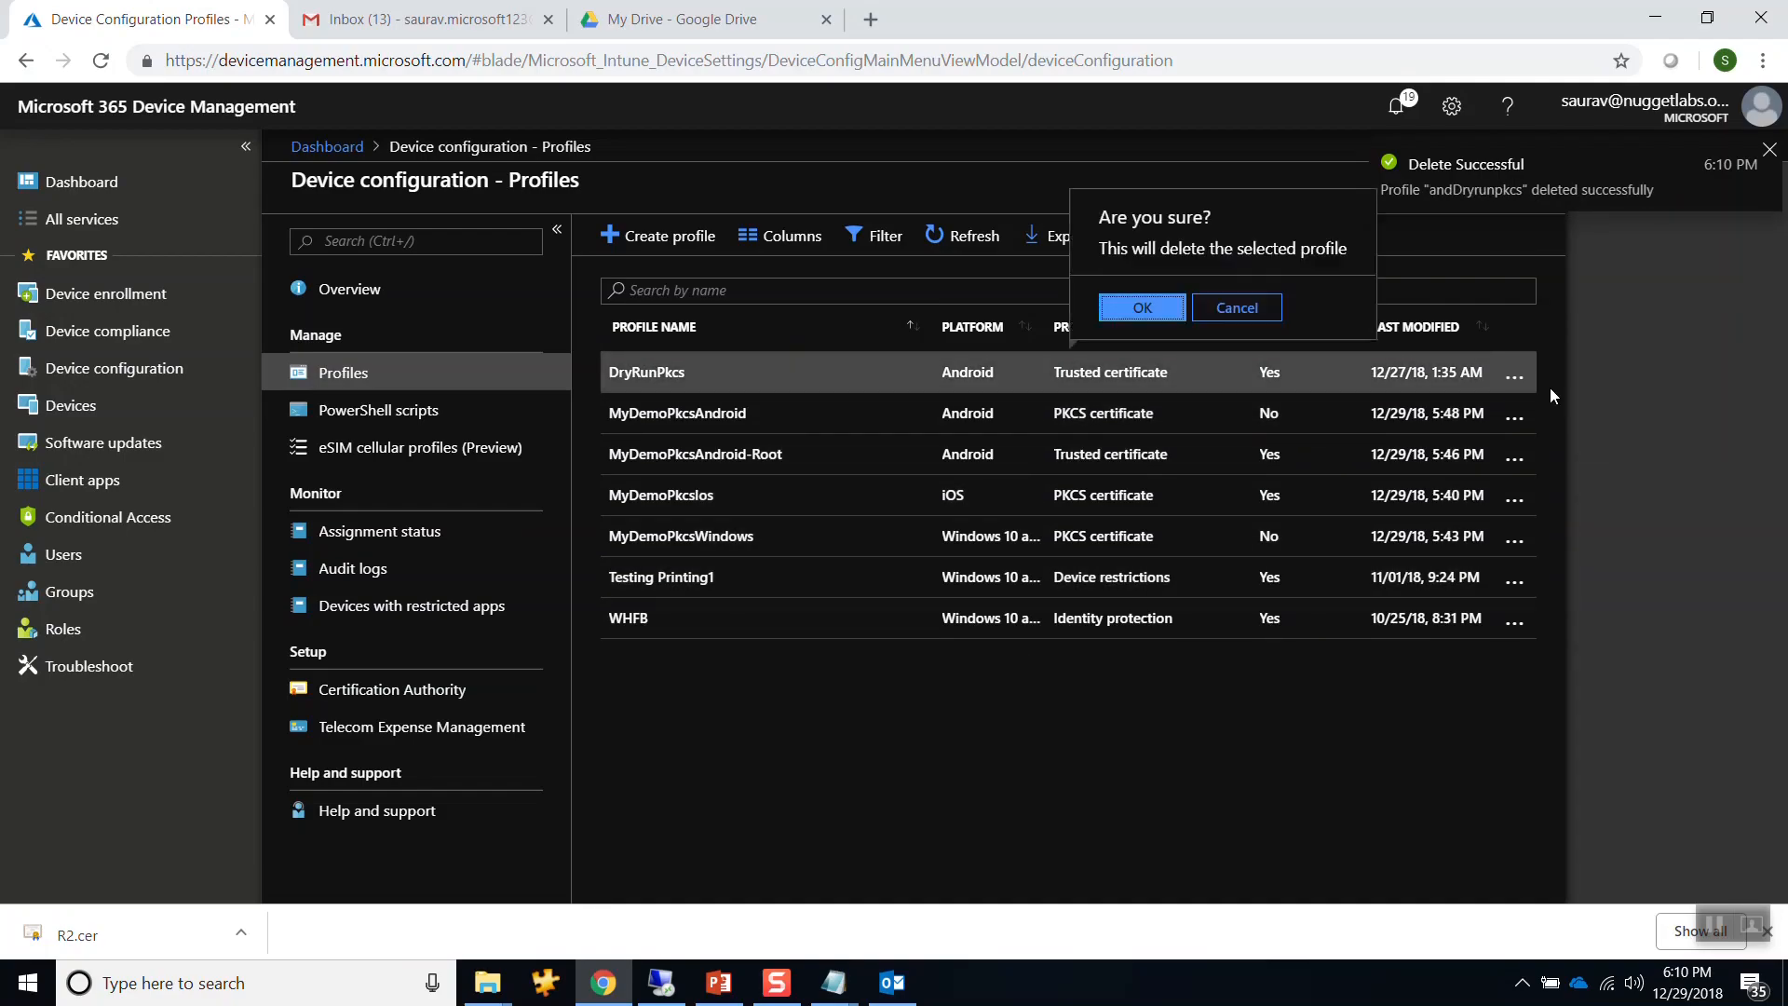
left_click(1159, 309)
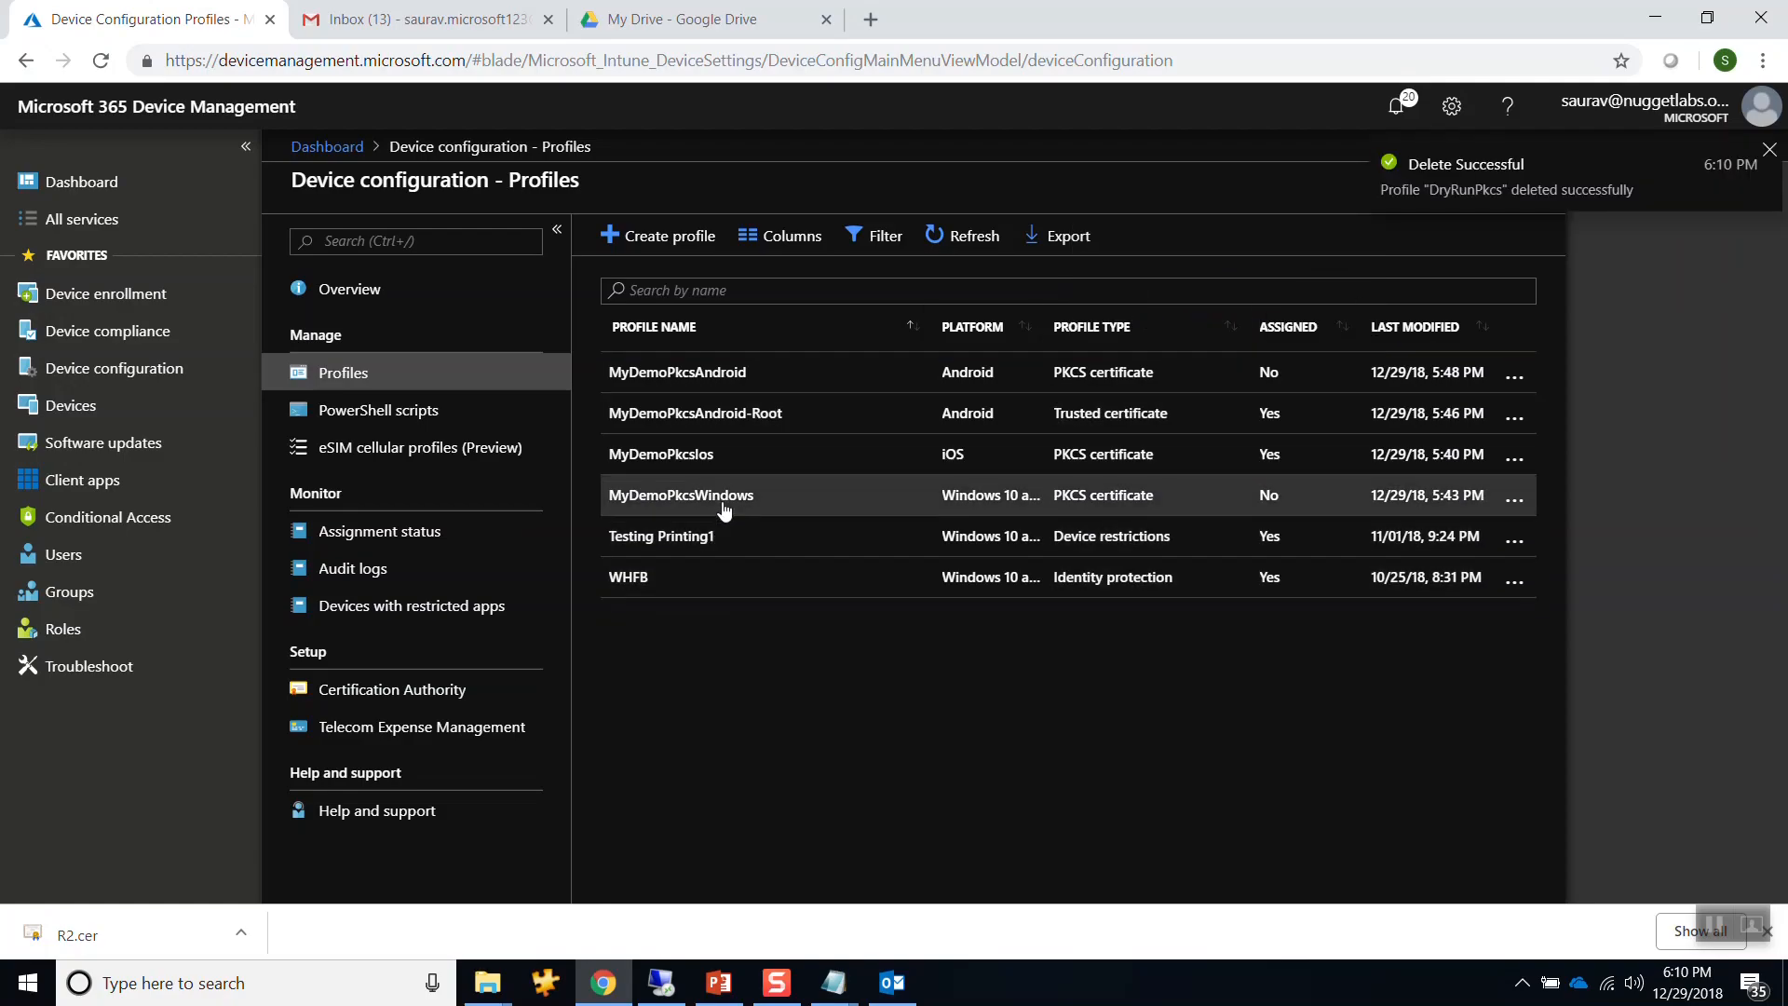
left_click(719, 421)
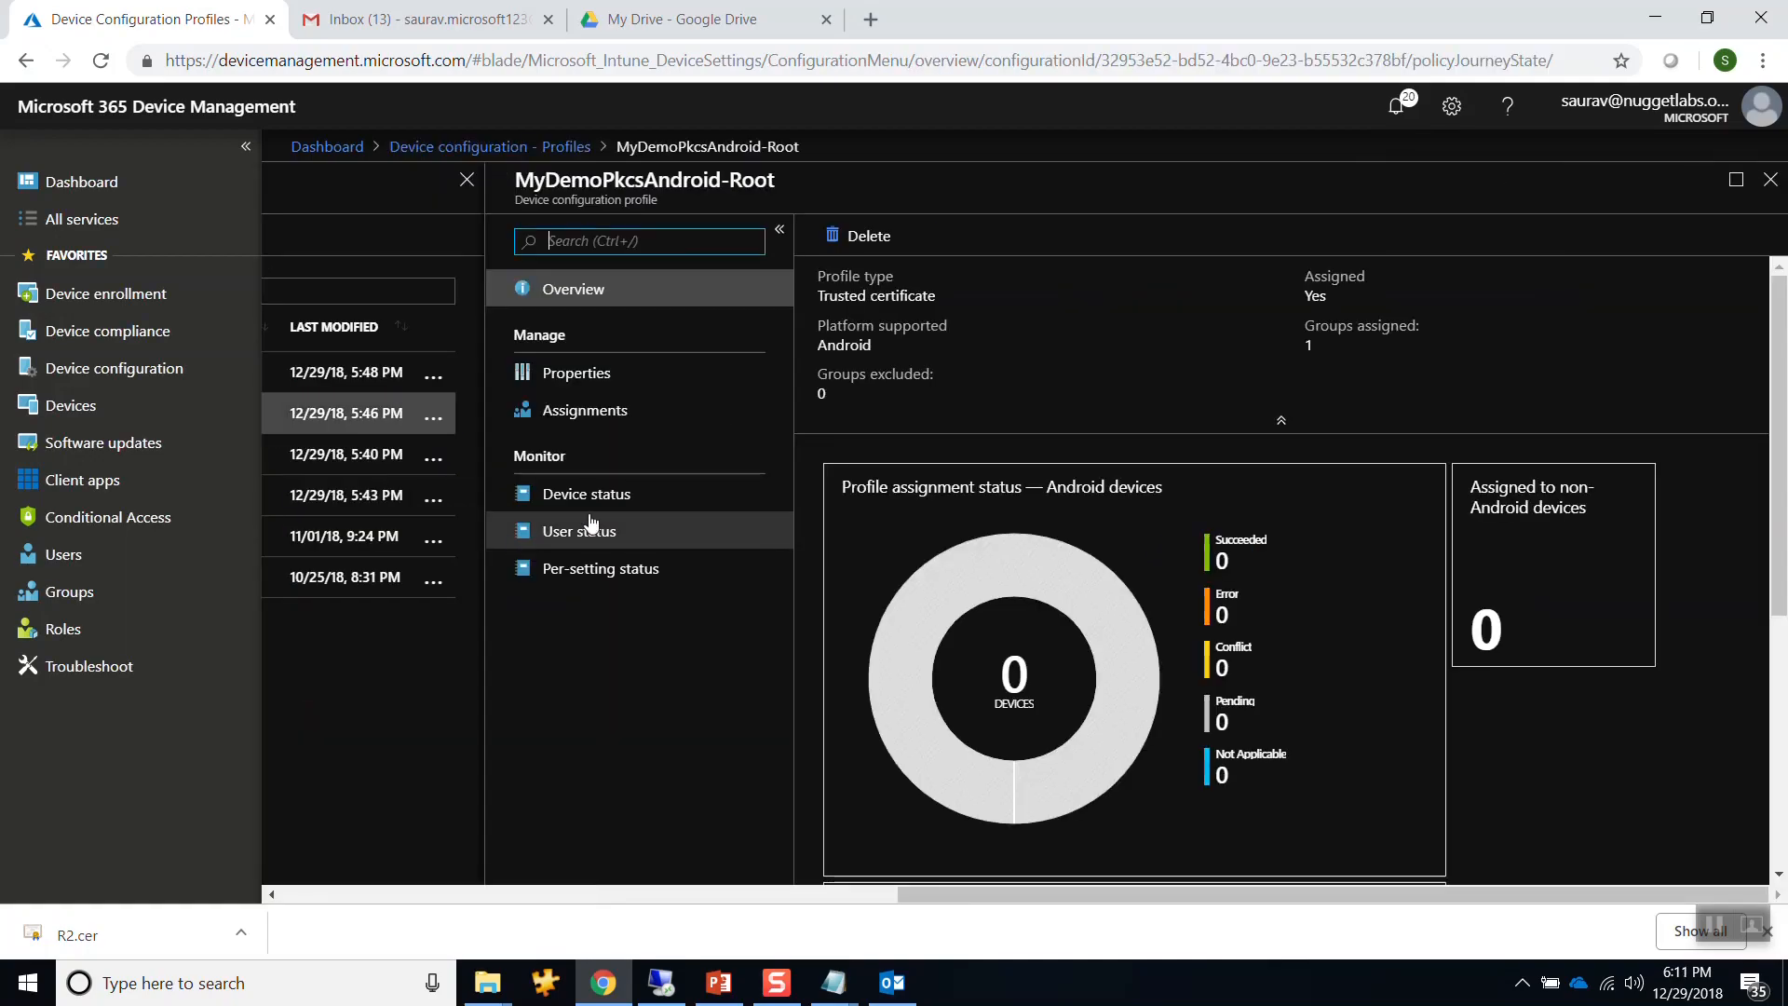
left_click(601, 501)
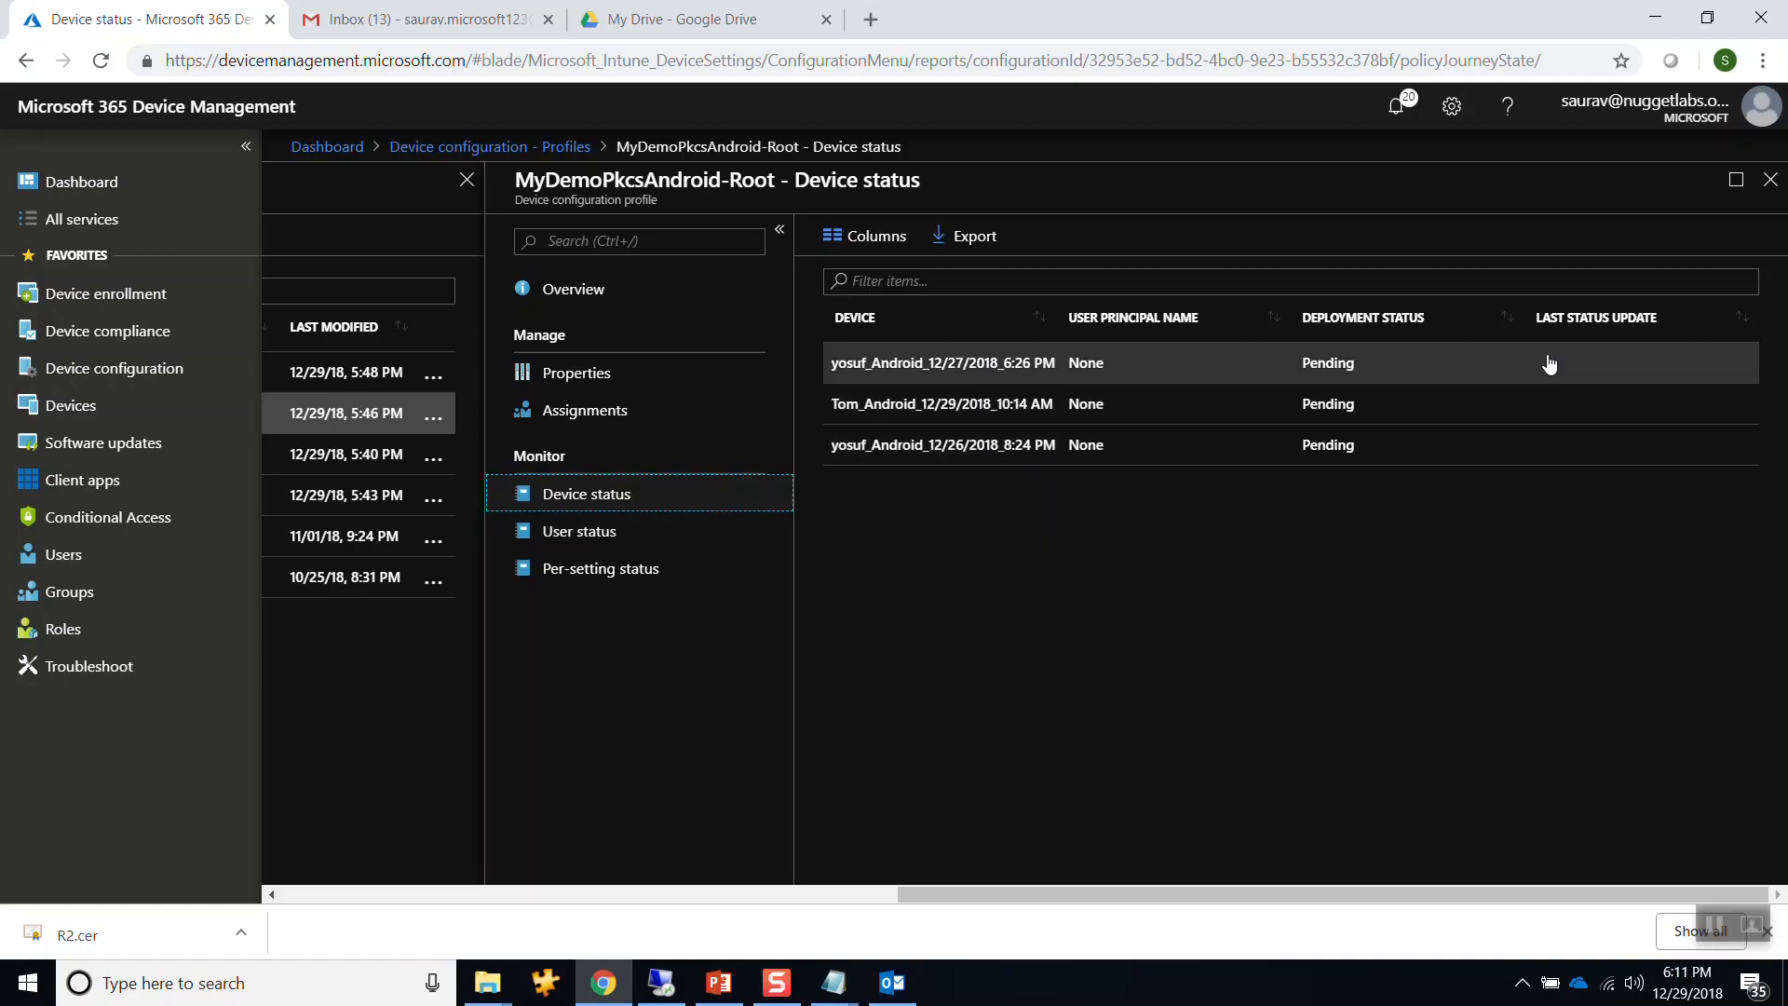
left_click(1770, 183)
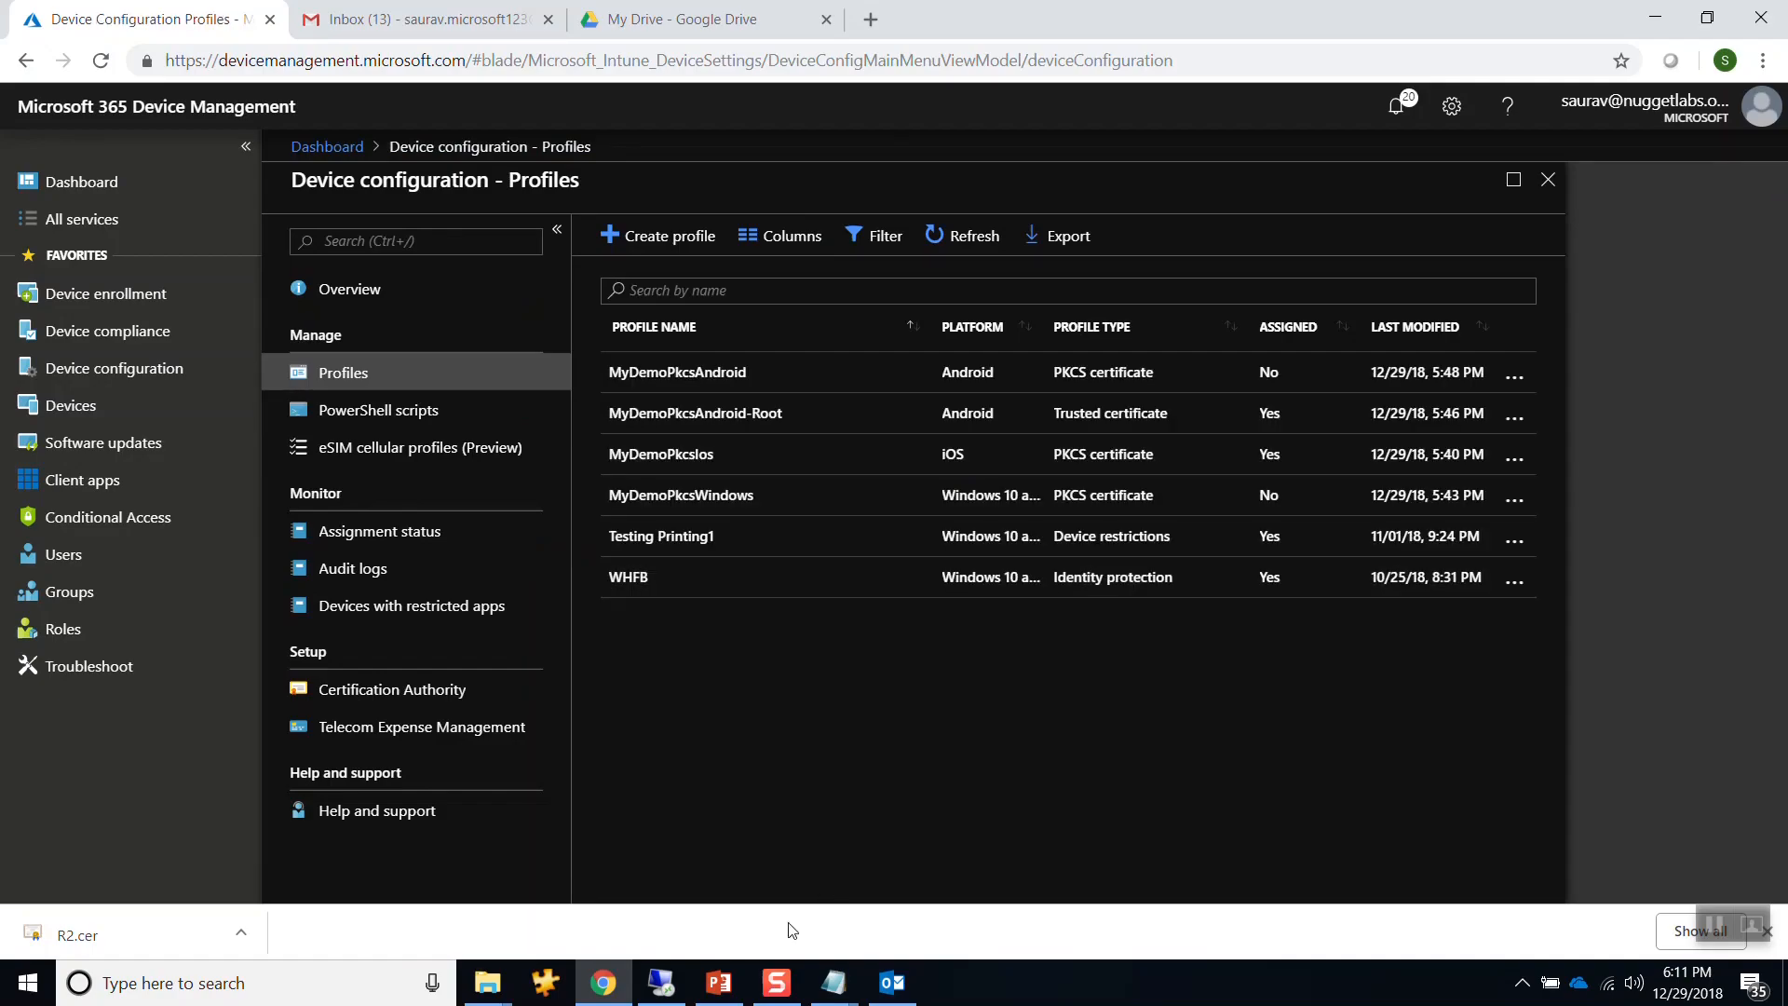
left_click(663, 985)
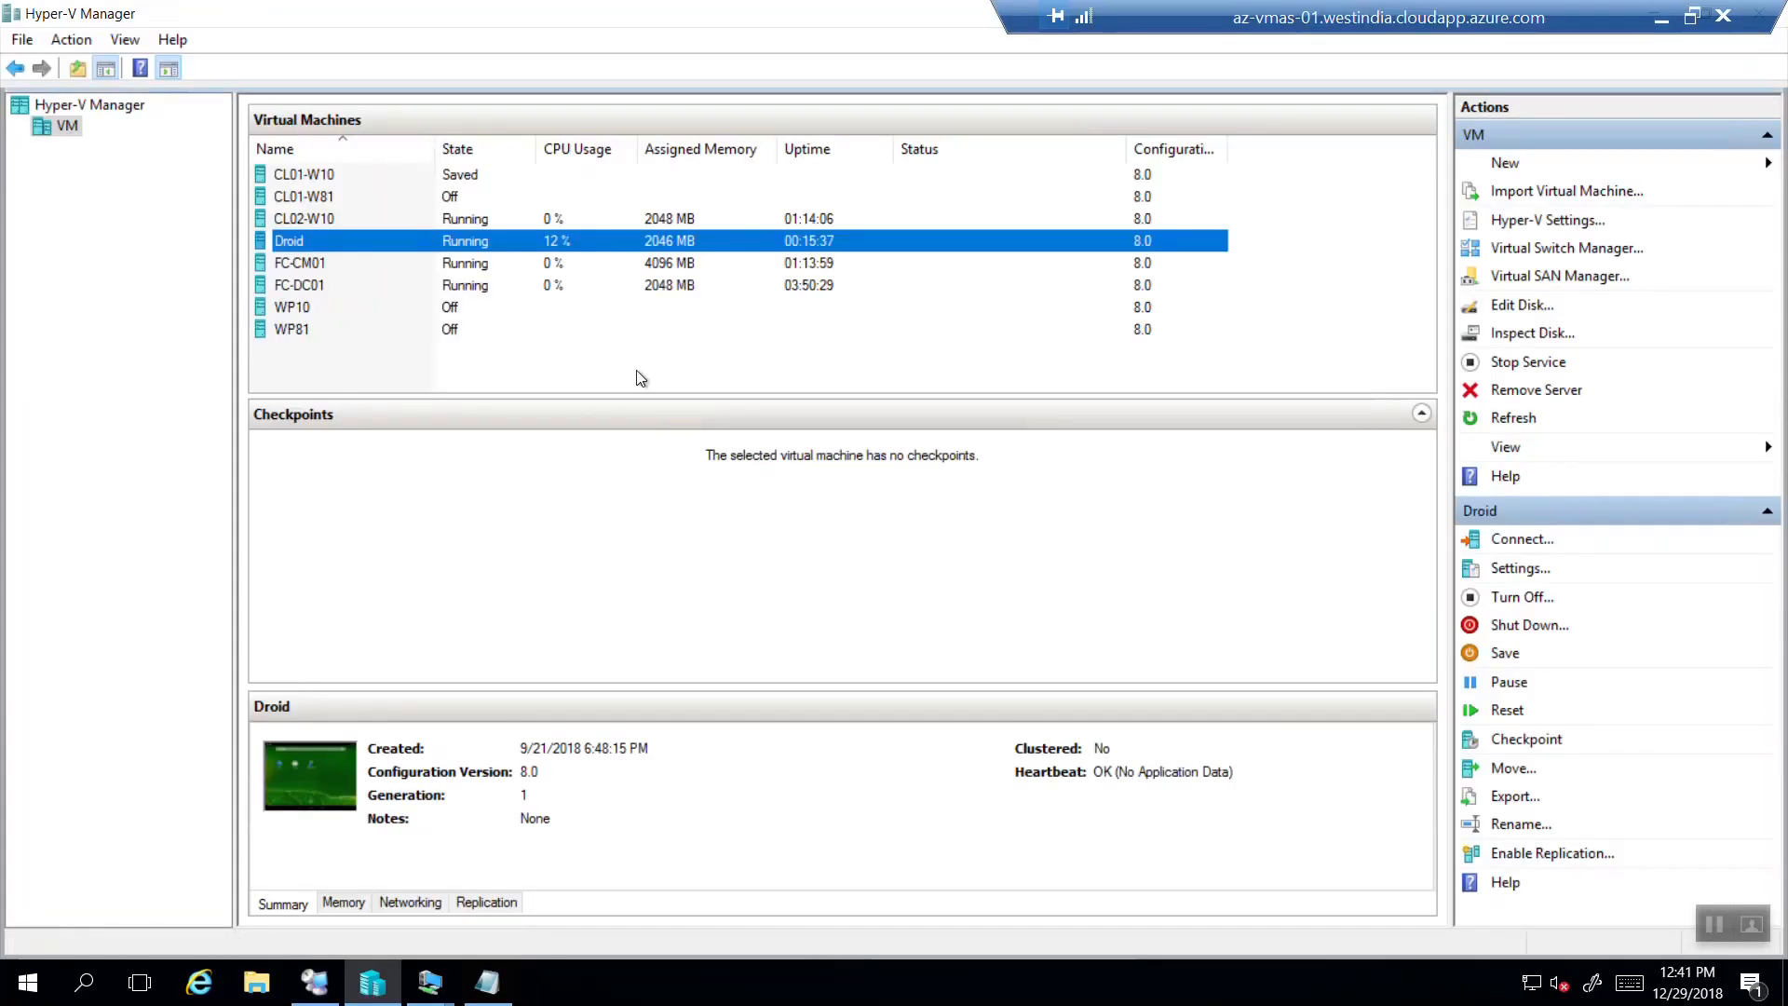
Bring up the FC-CM01 VM connection, unlock it with Ctrl+Alt+Delete and sign in with the account password.
left_click(445, 985)
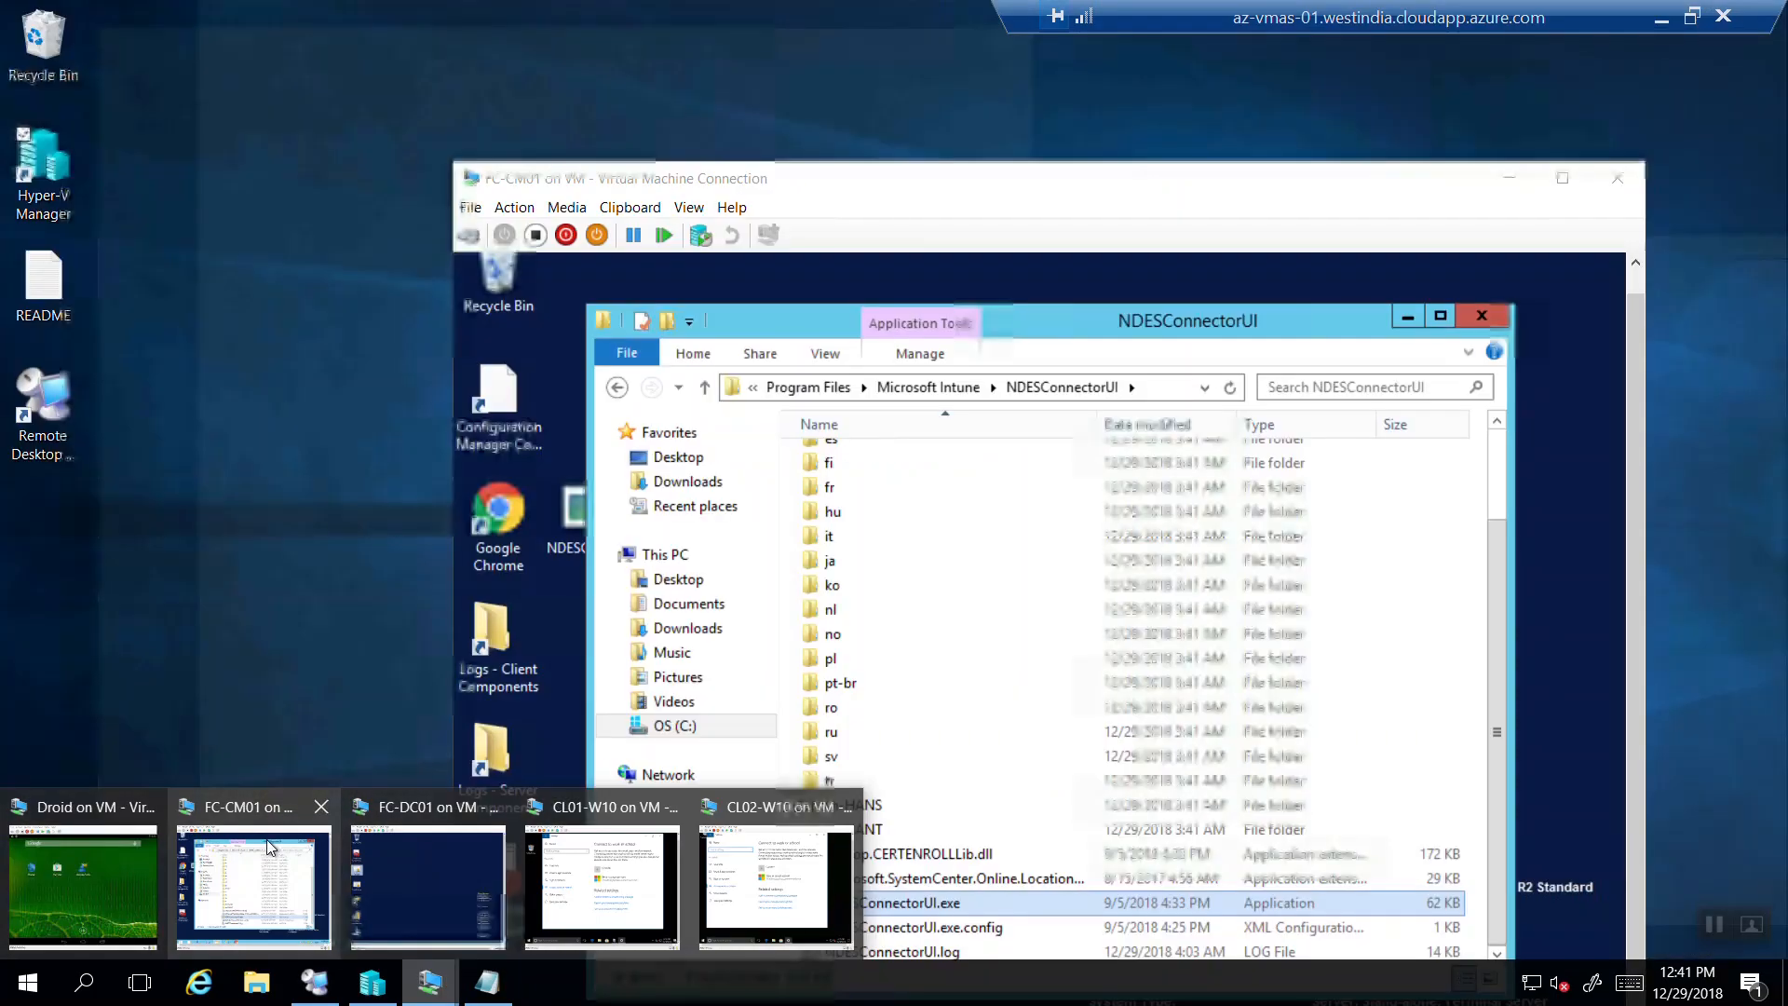
left_click(269, 843)
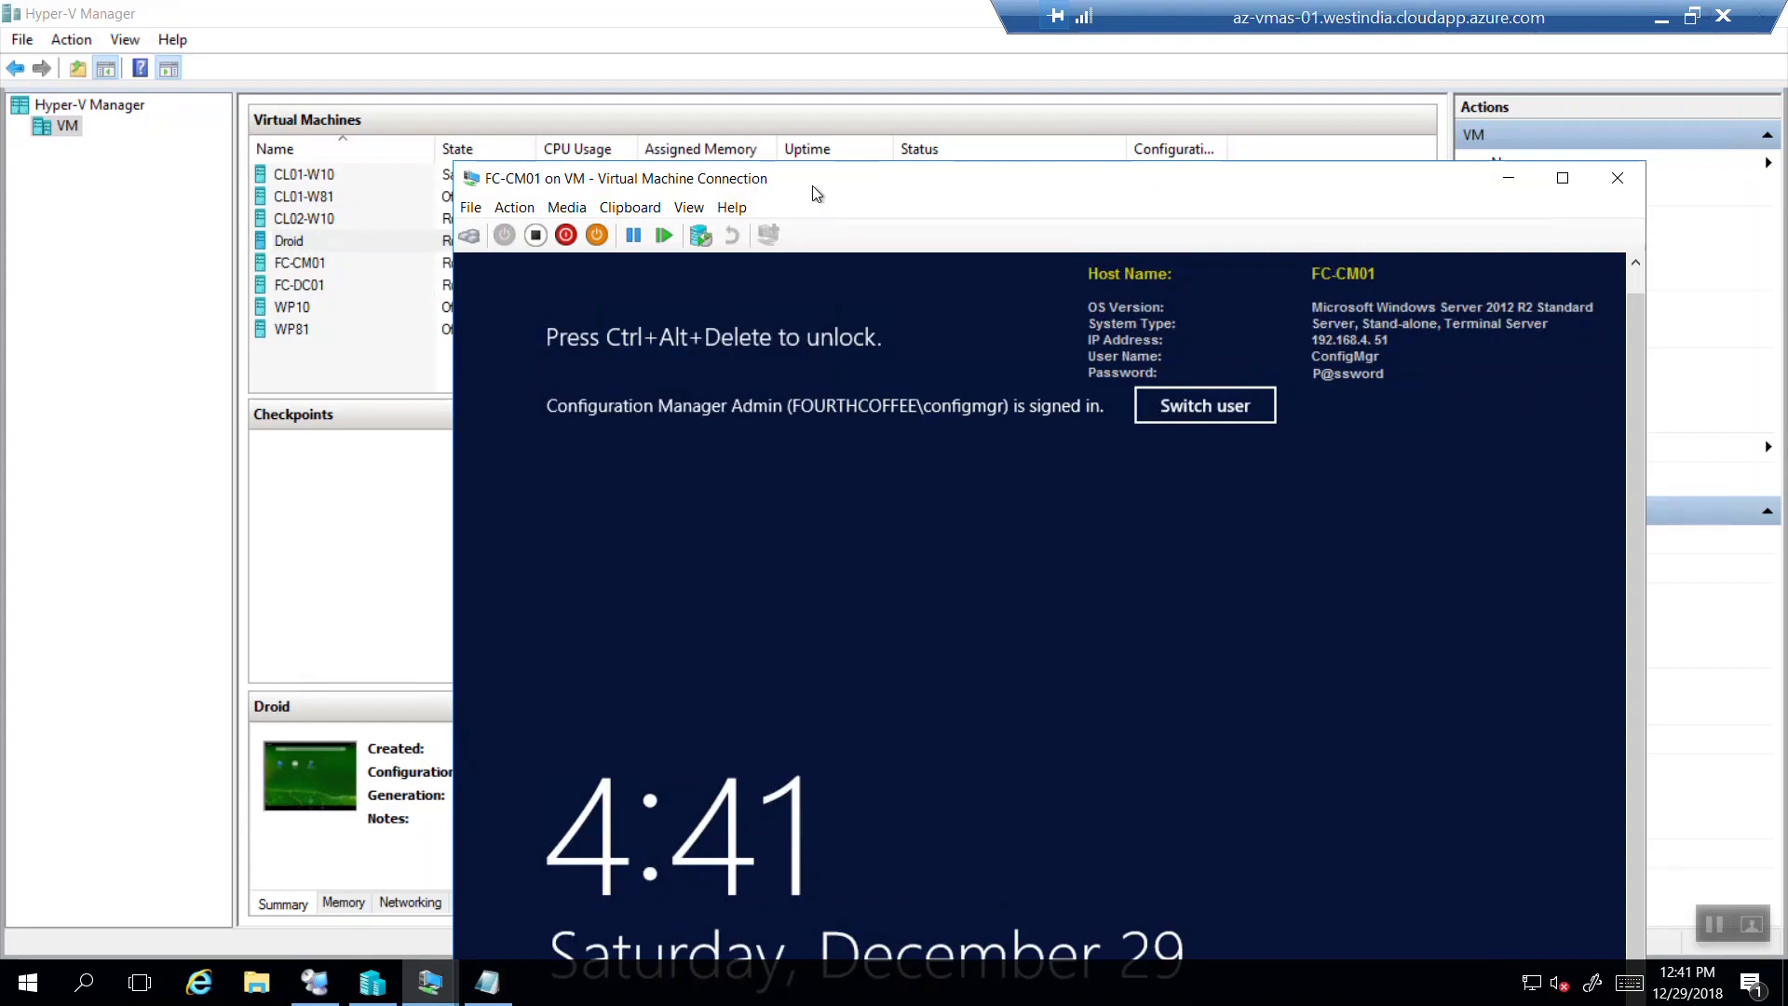
left_click_drag(816, 181, 616, 77)
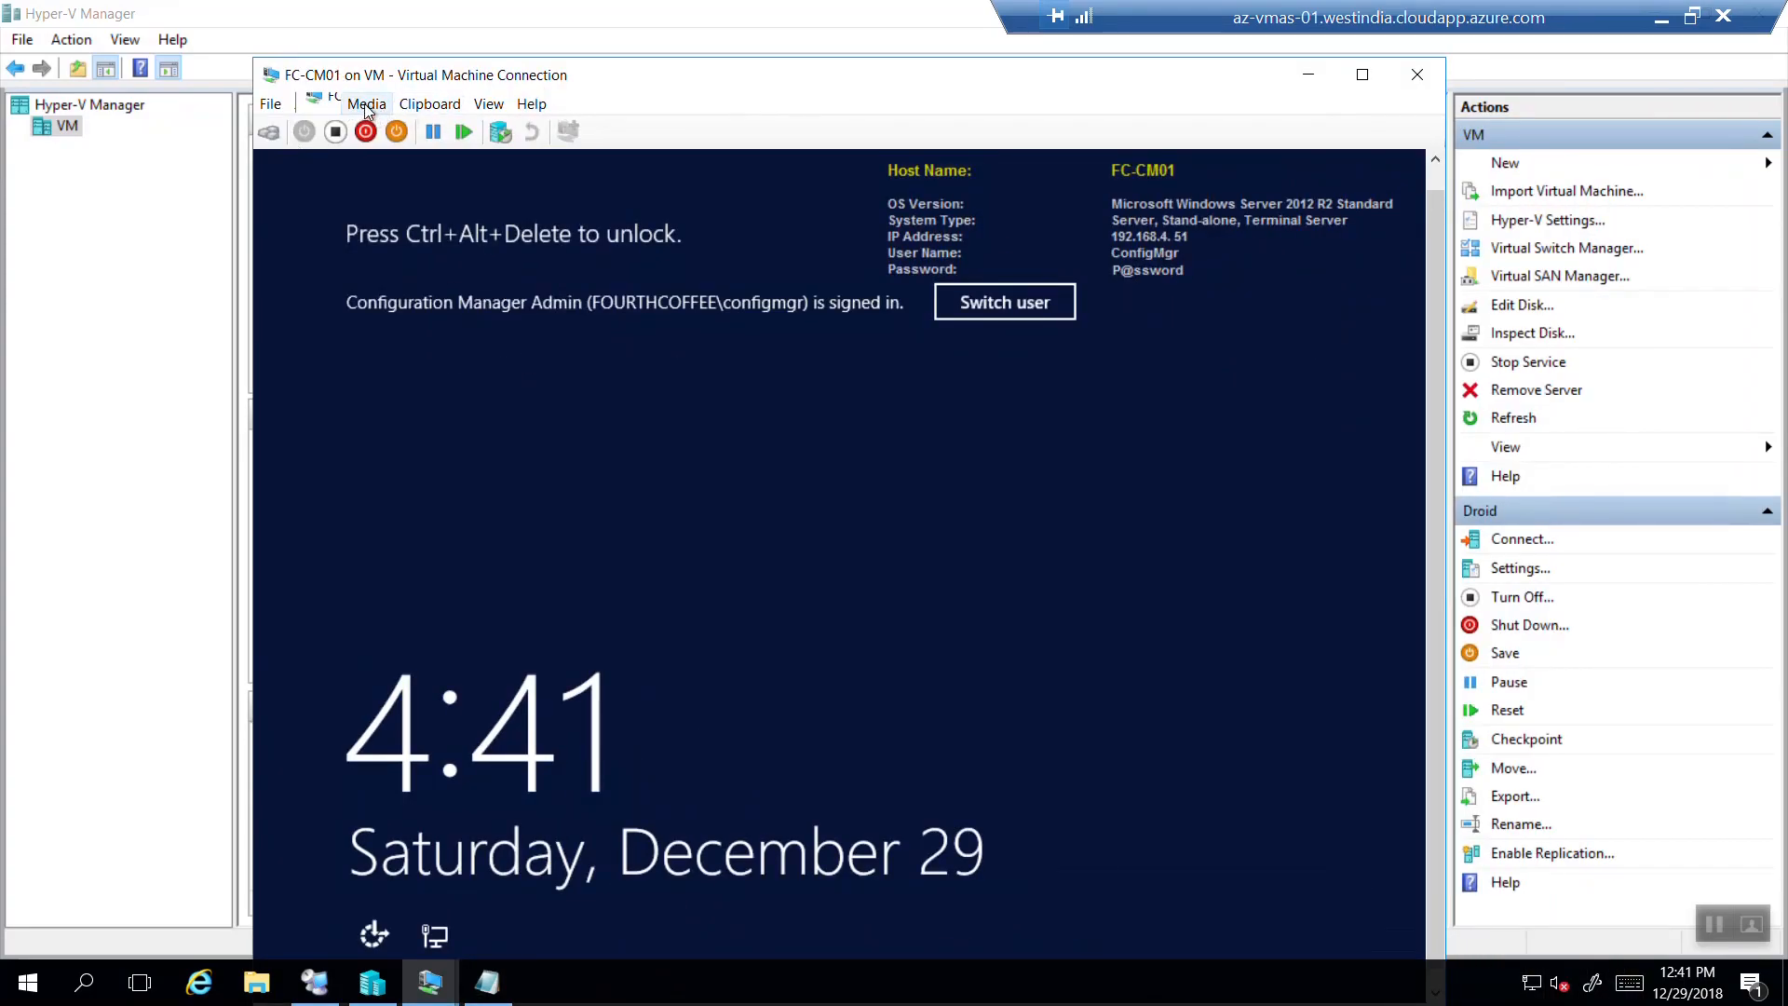
left_click(314, 103)
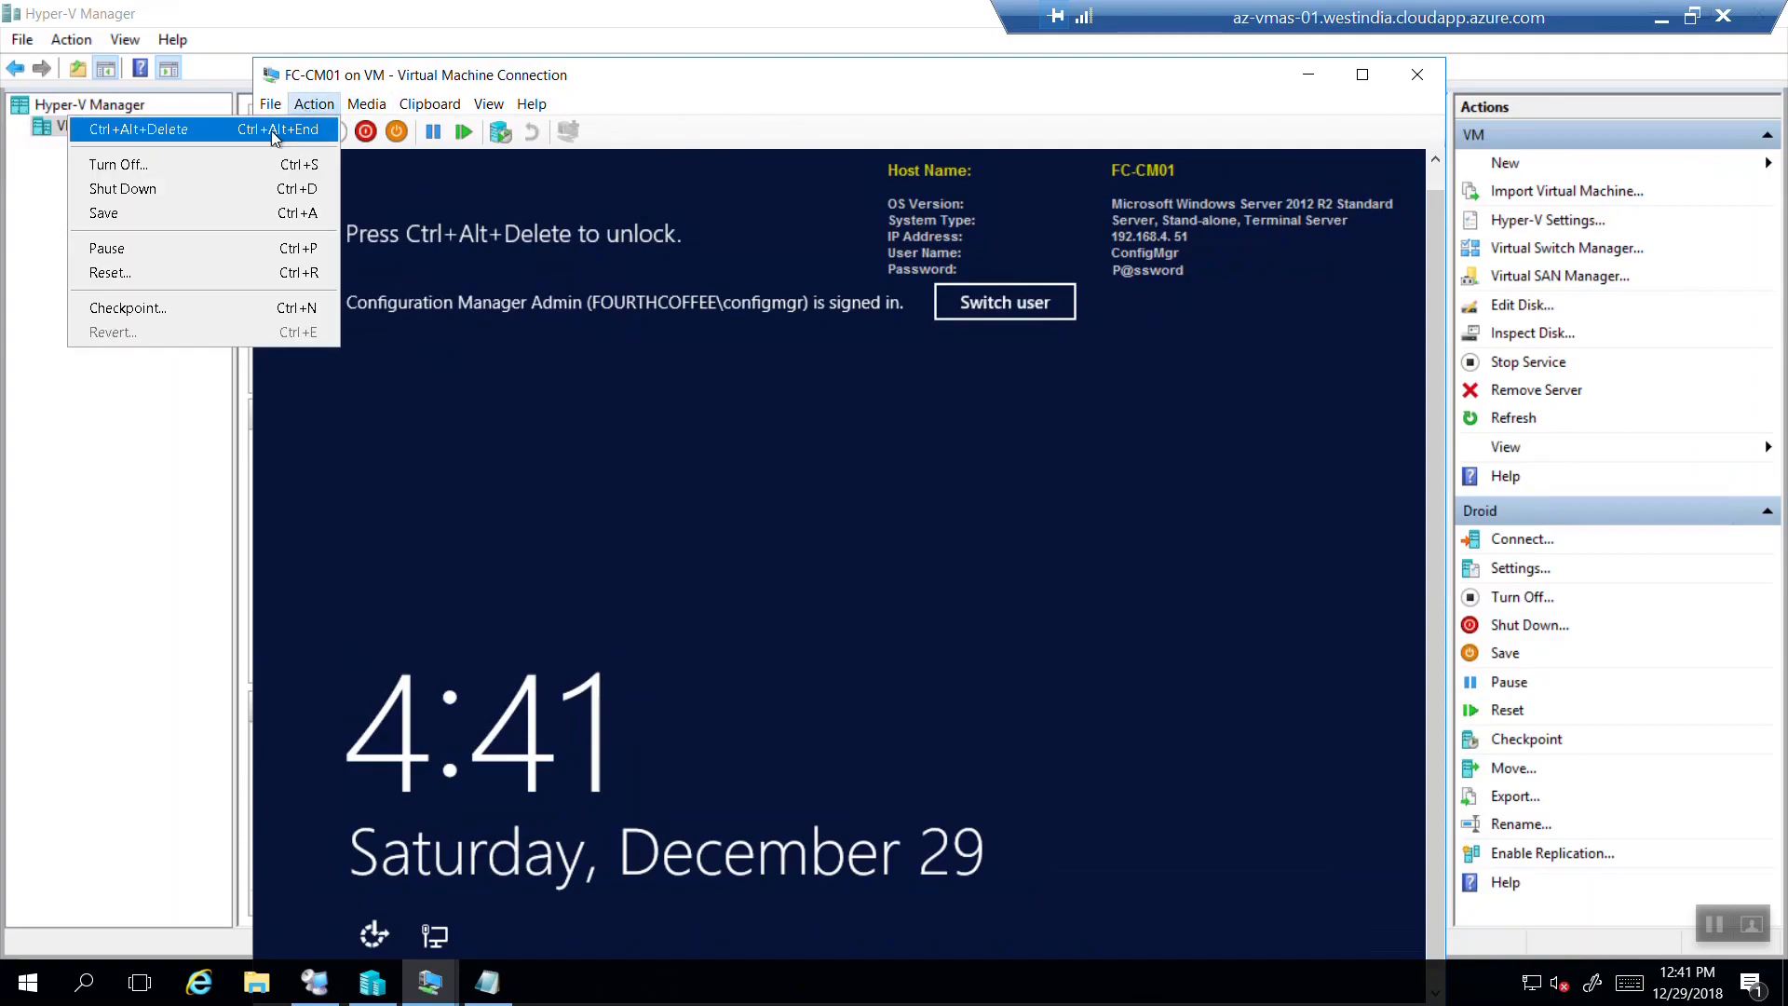
left_click(271, 130)
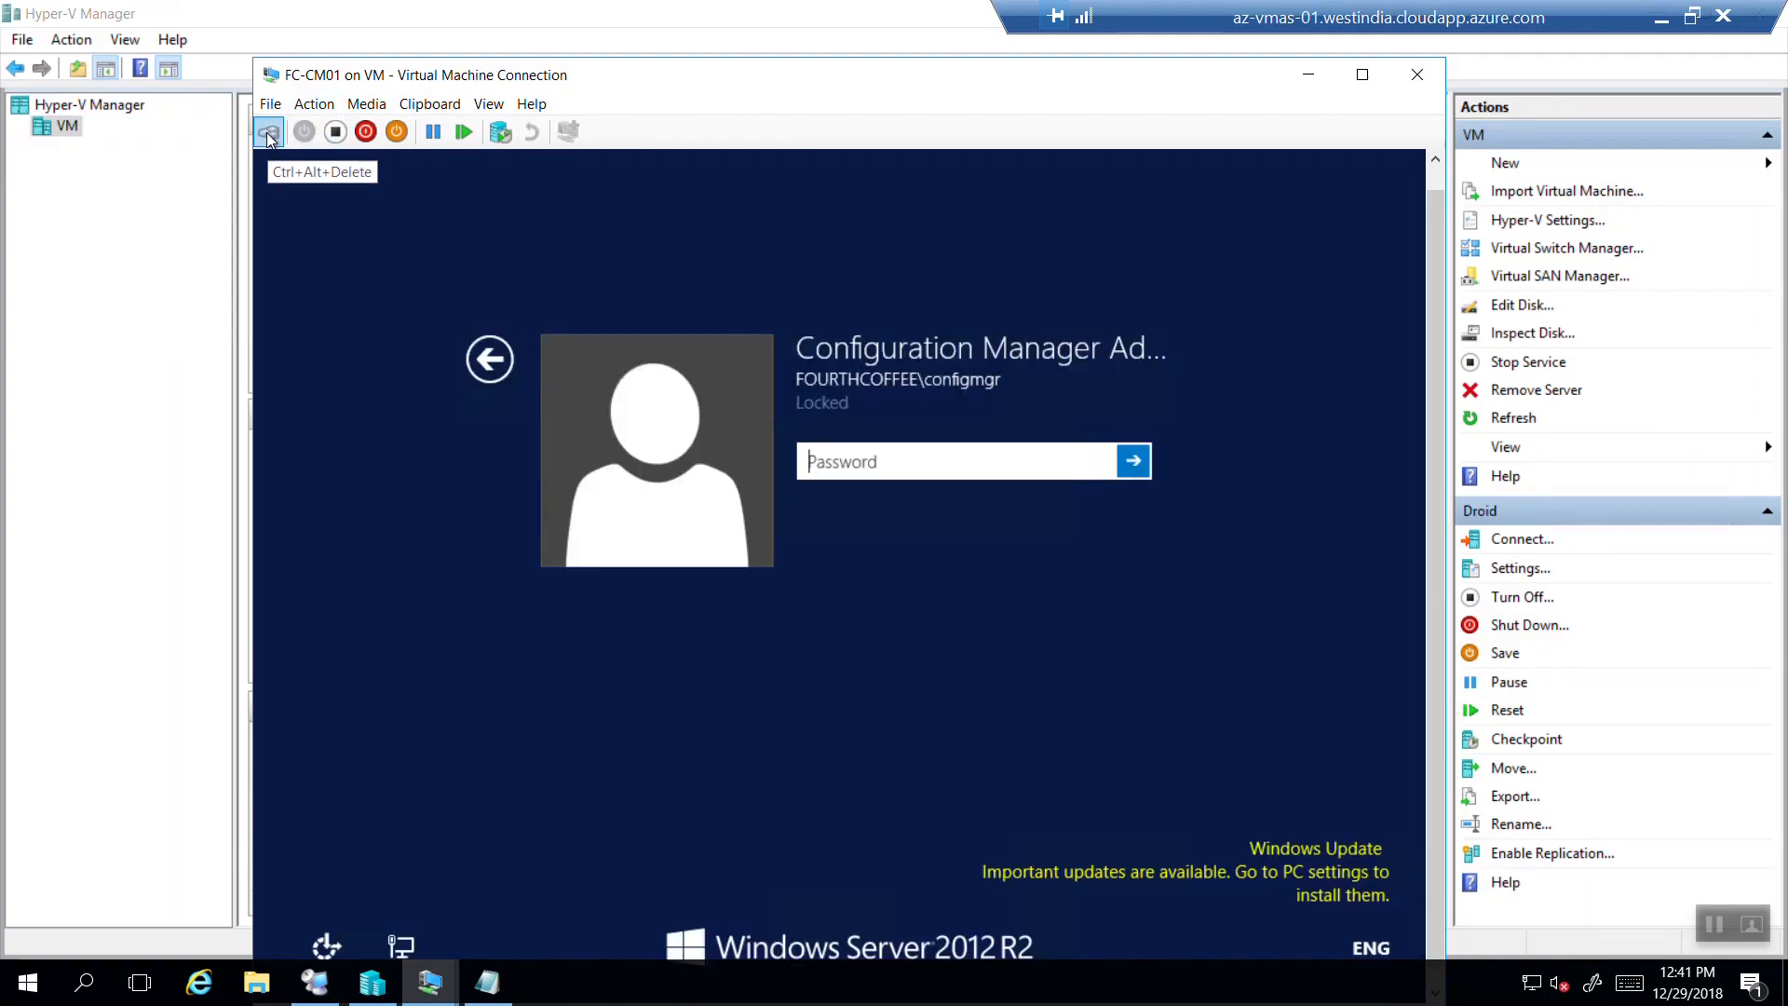
type("•")
key("Return")
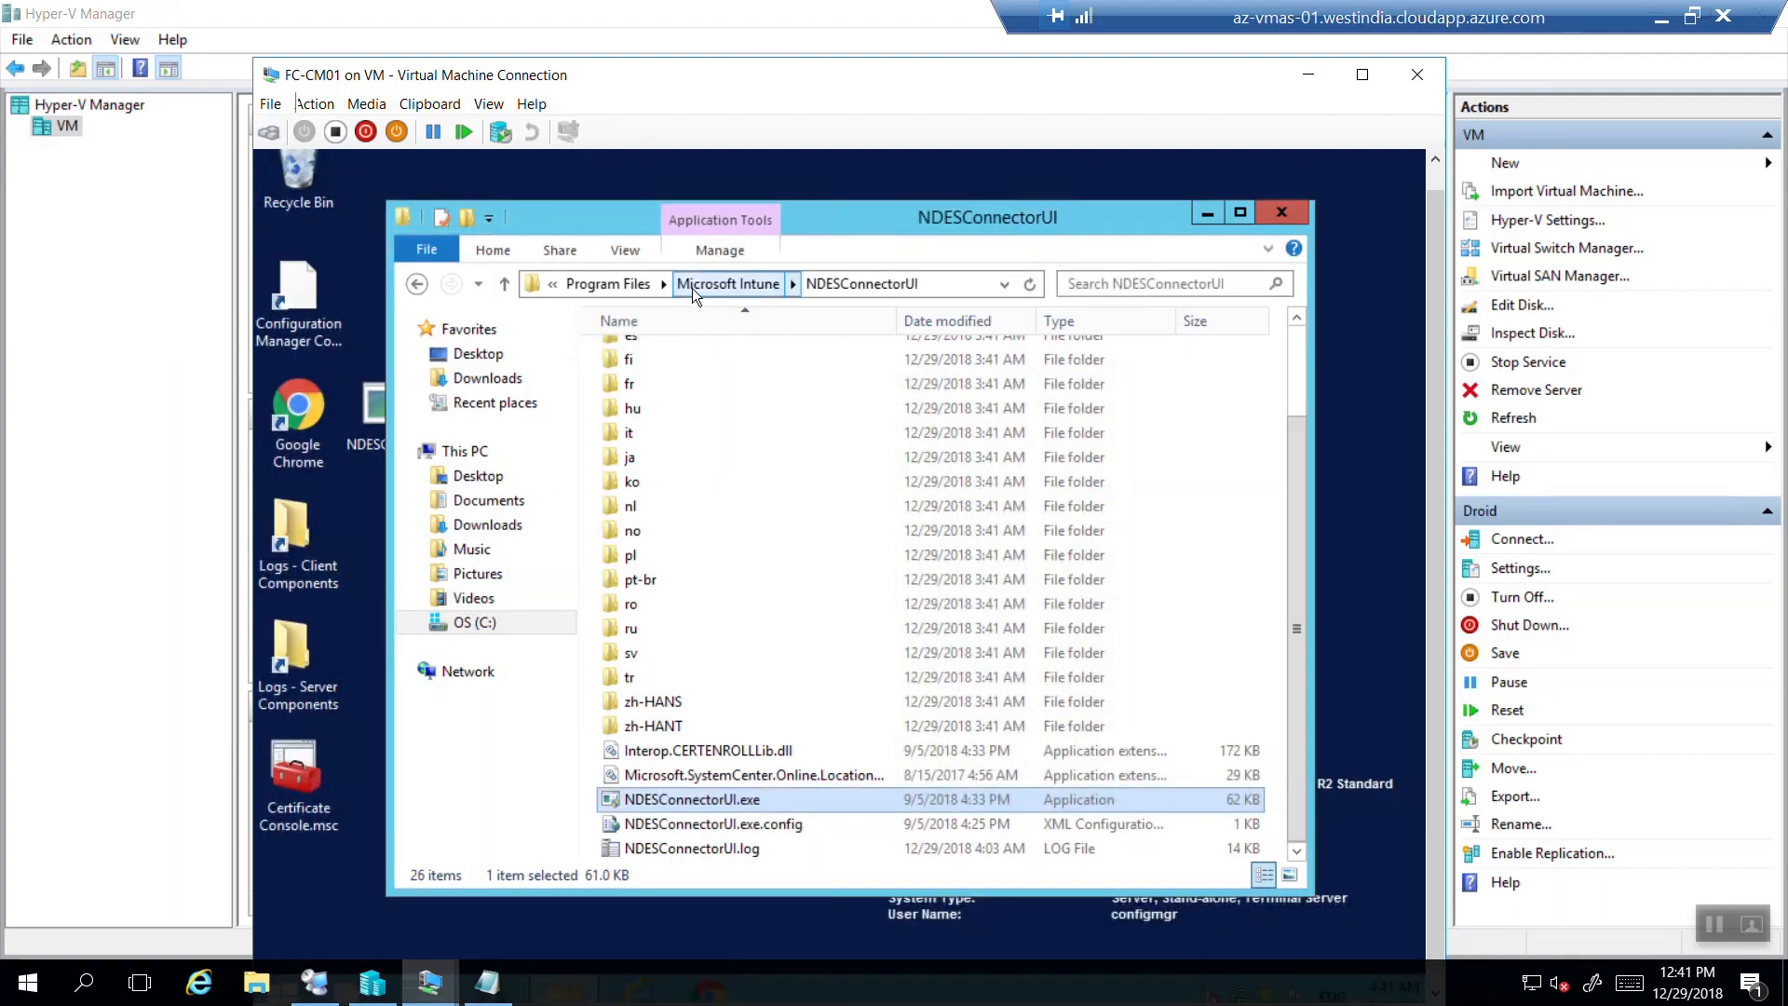
Go through Program Files > Microsoft Intune > PfxRequest, grant access, and open the Processing folder.
left_click(605, 283)
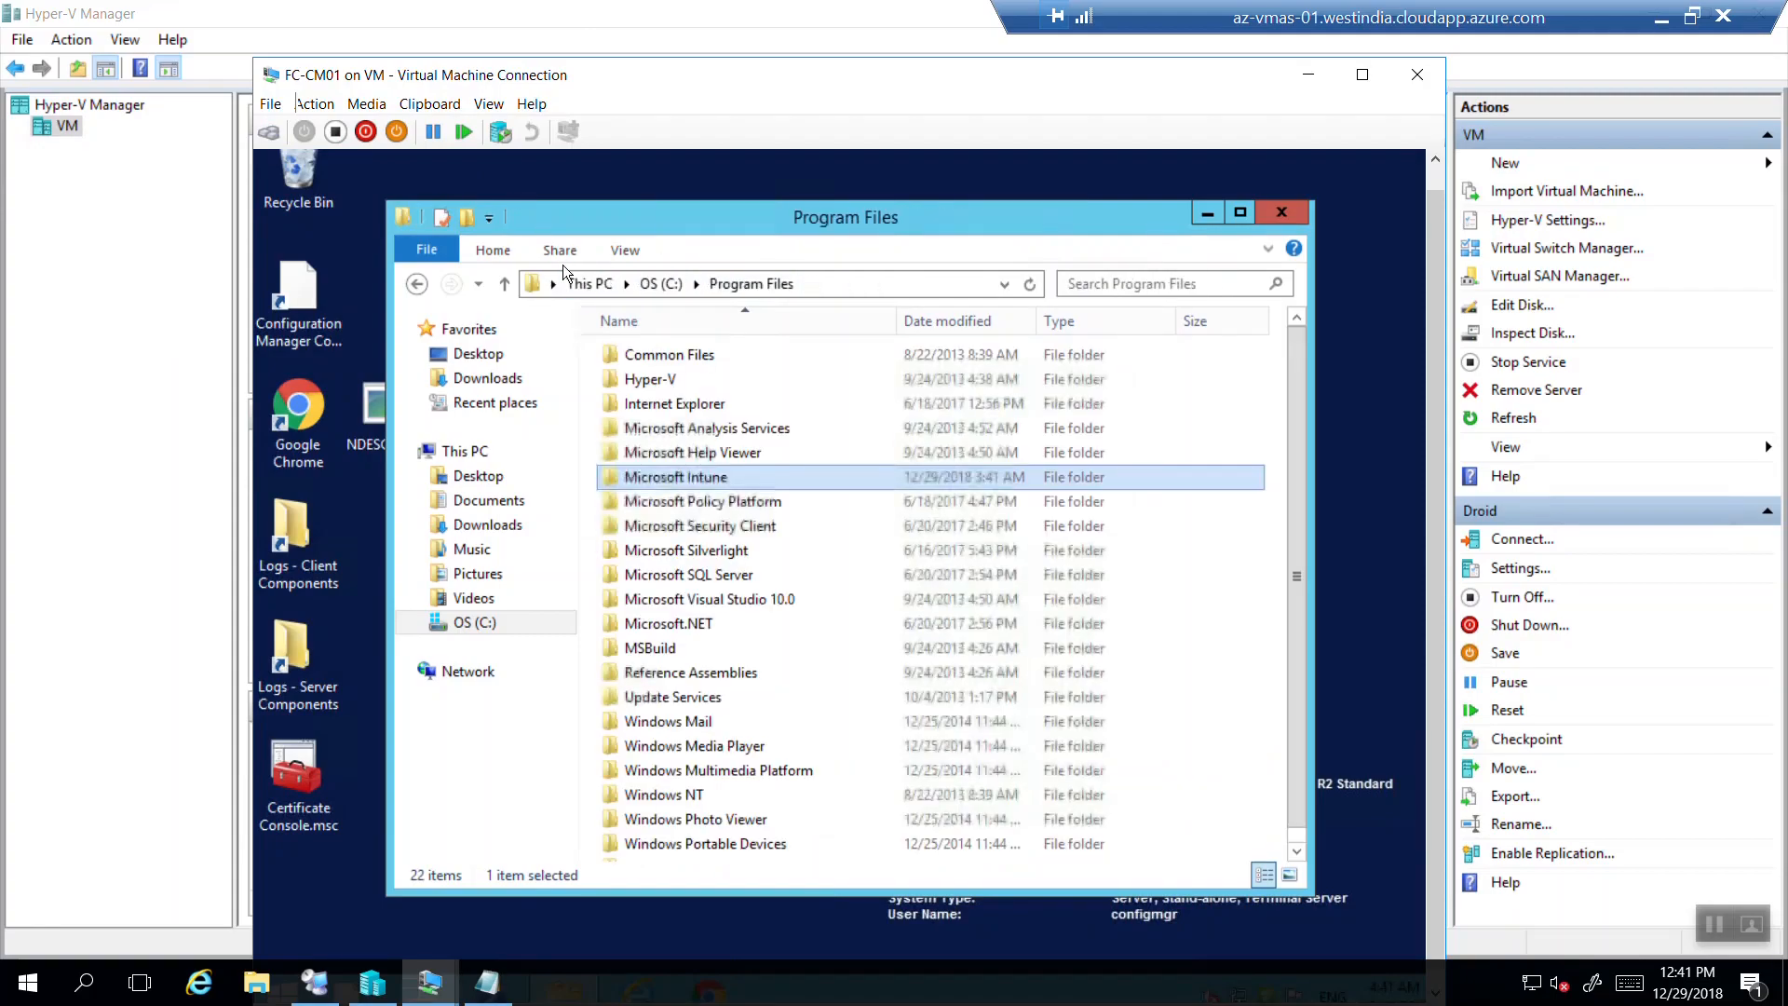
double_click(711, 473)
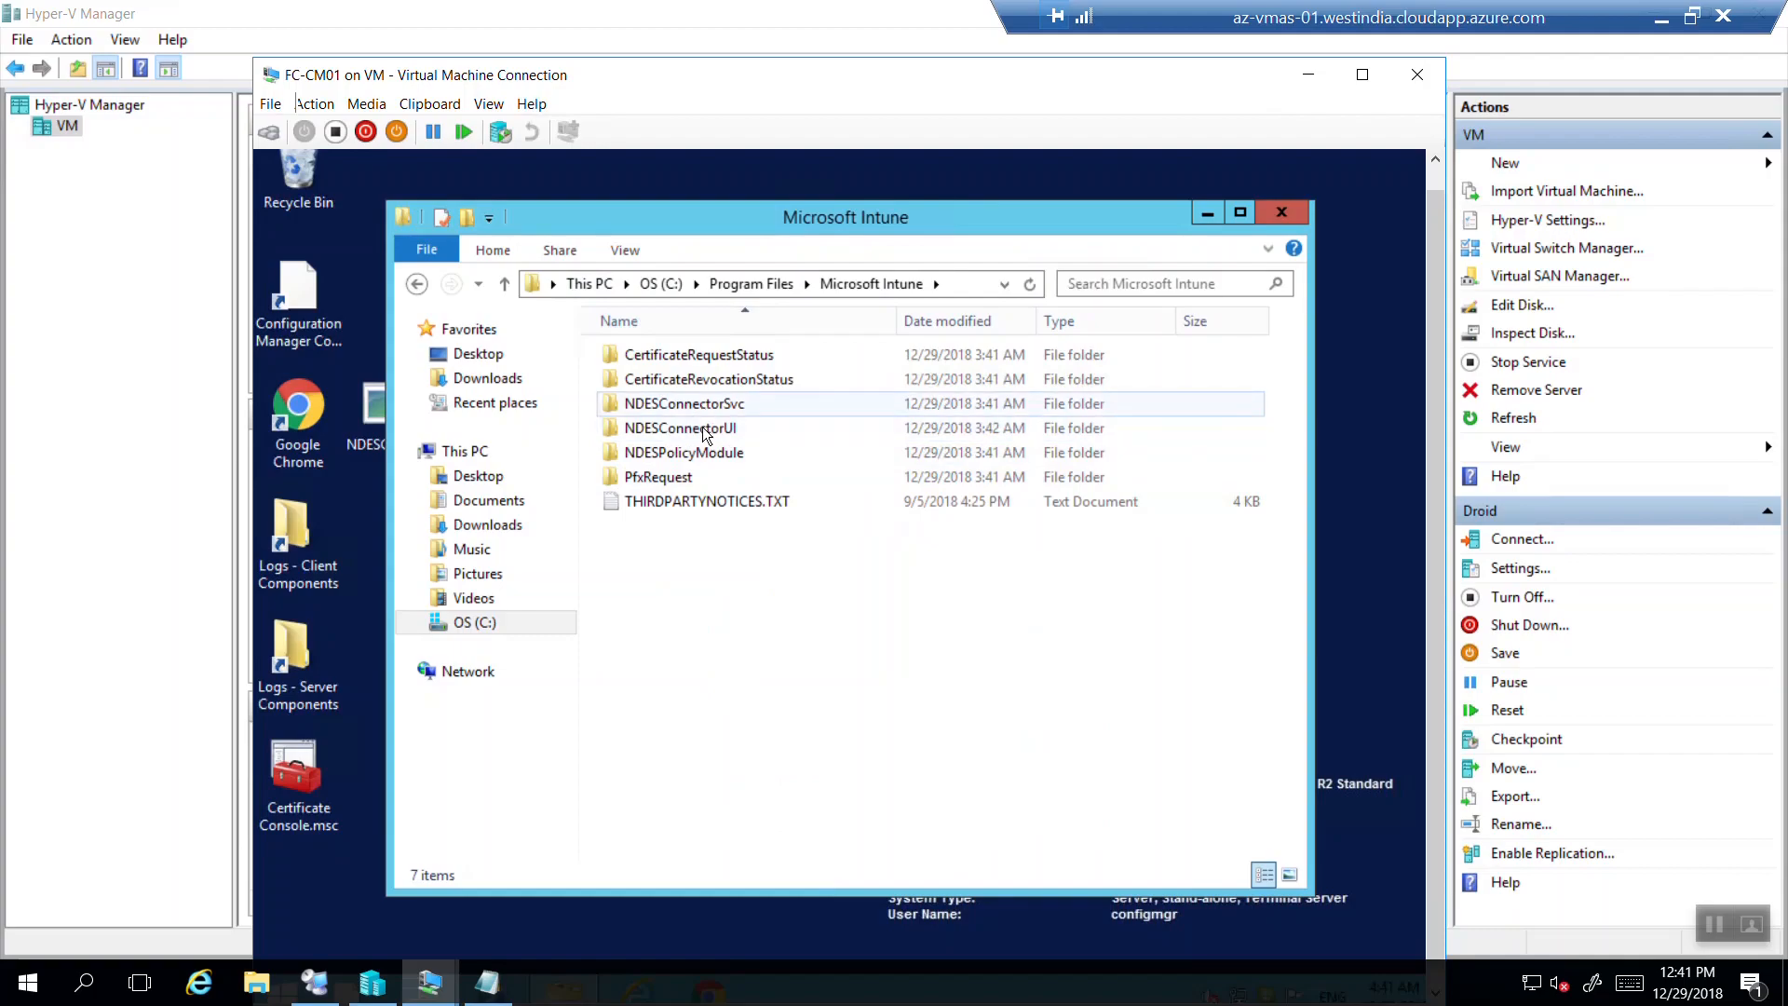
left_click(661, 479)
double_click(662, 479)
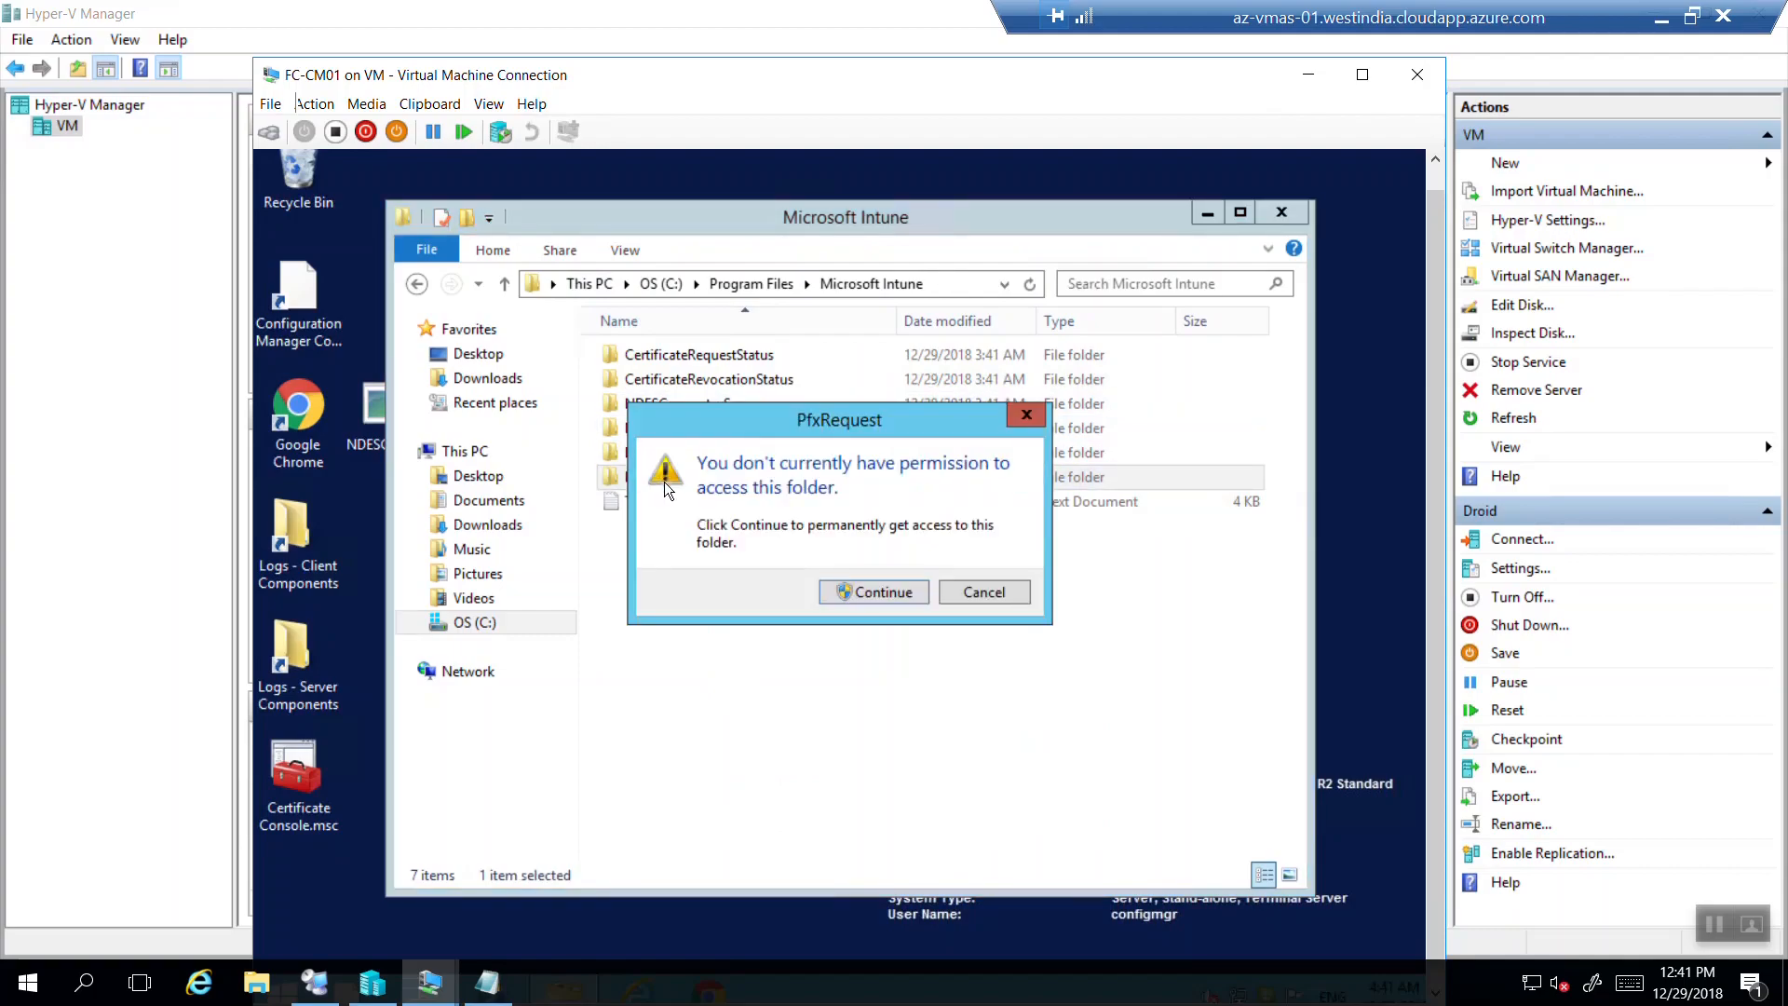
left_click(867, 601)
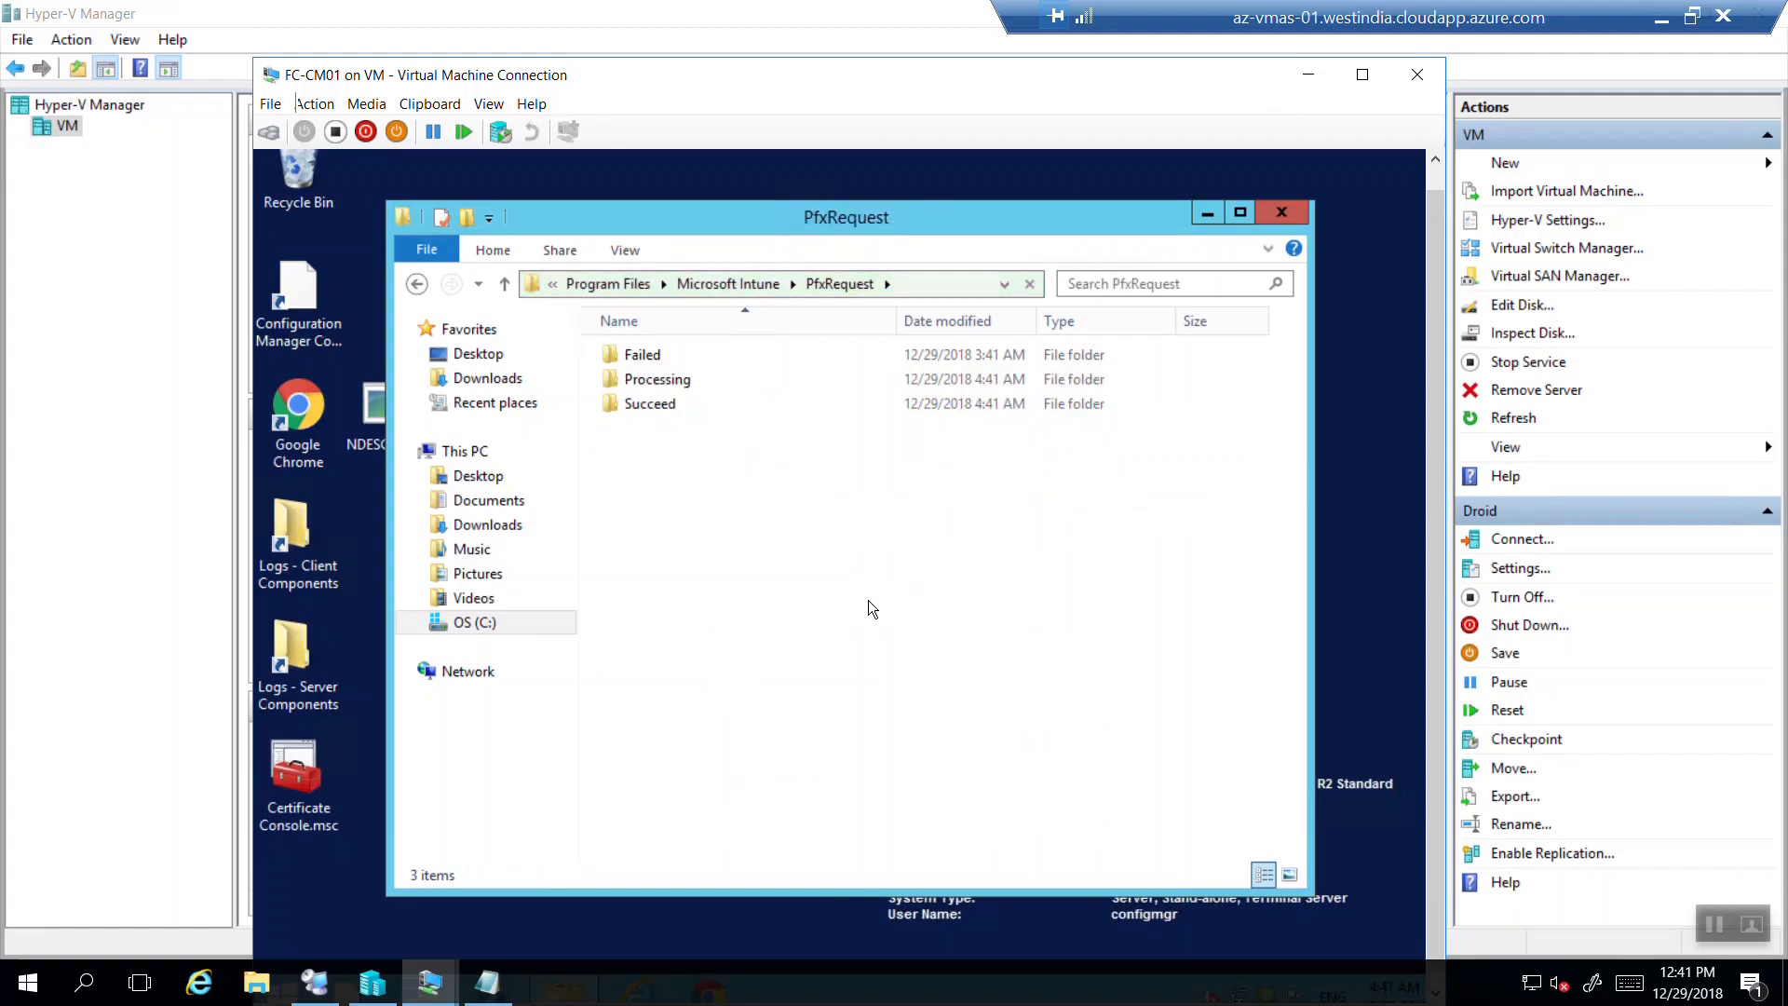
left_click(644, 388)
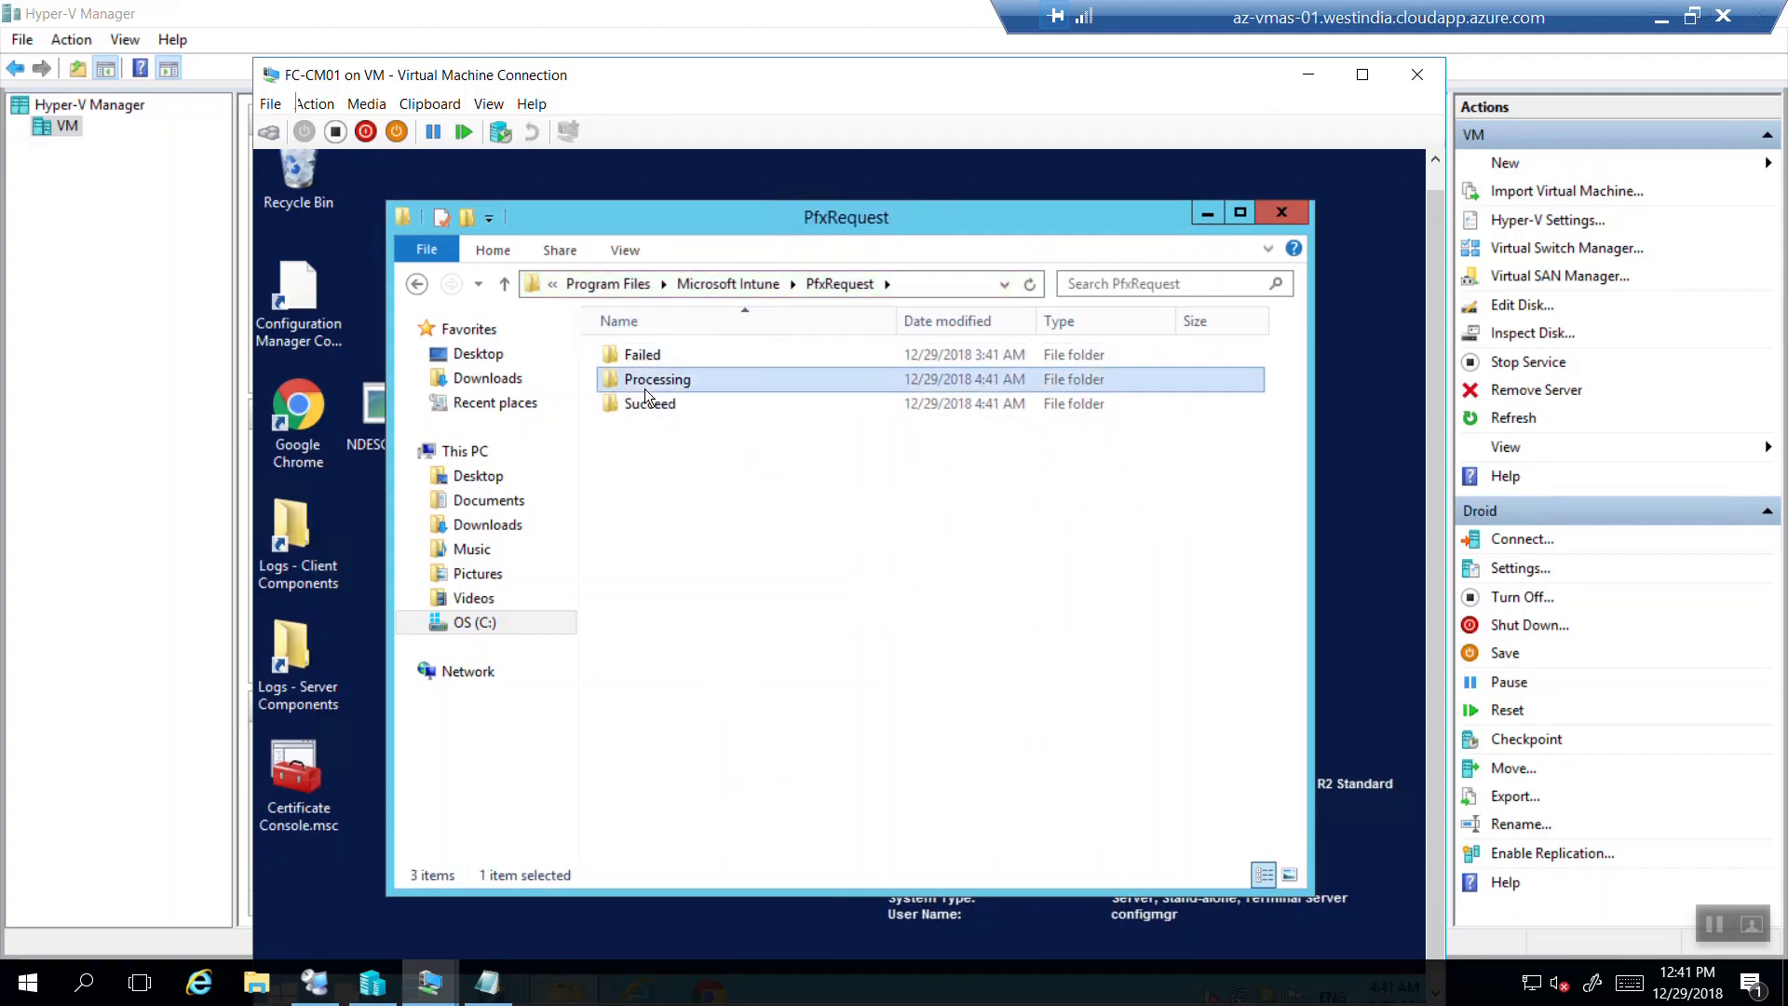
left_click(649, 407)
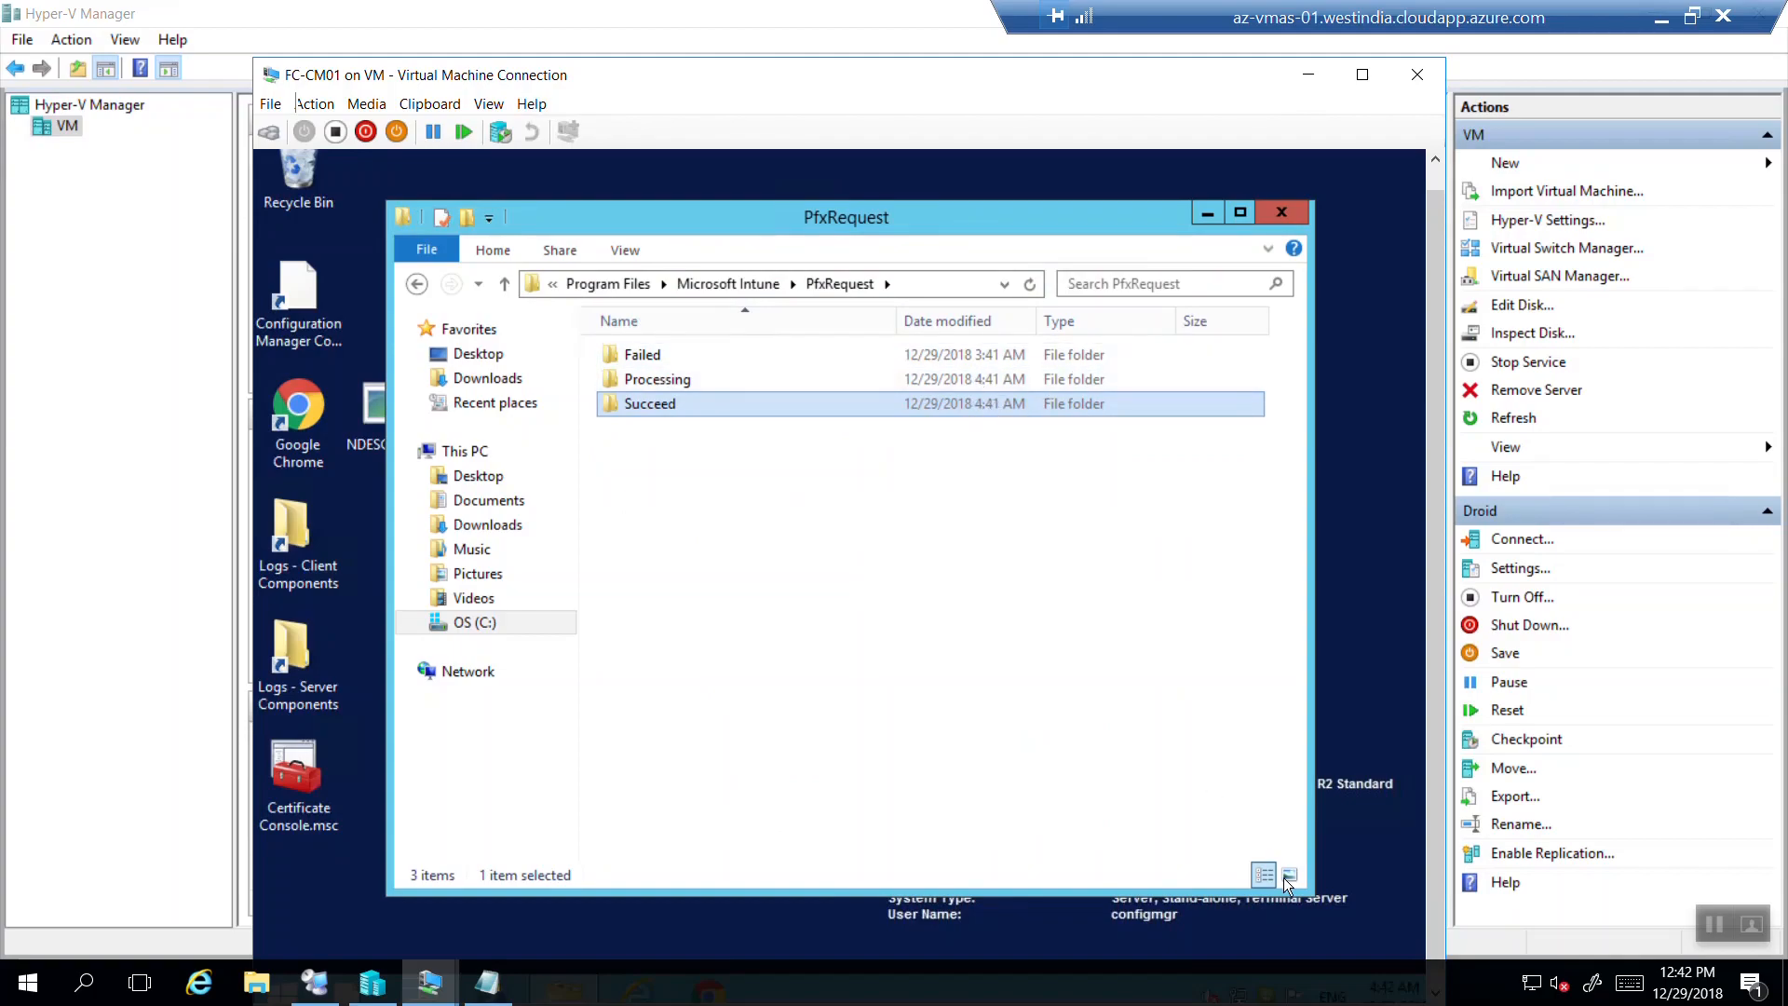
double_click(670, 380)
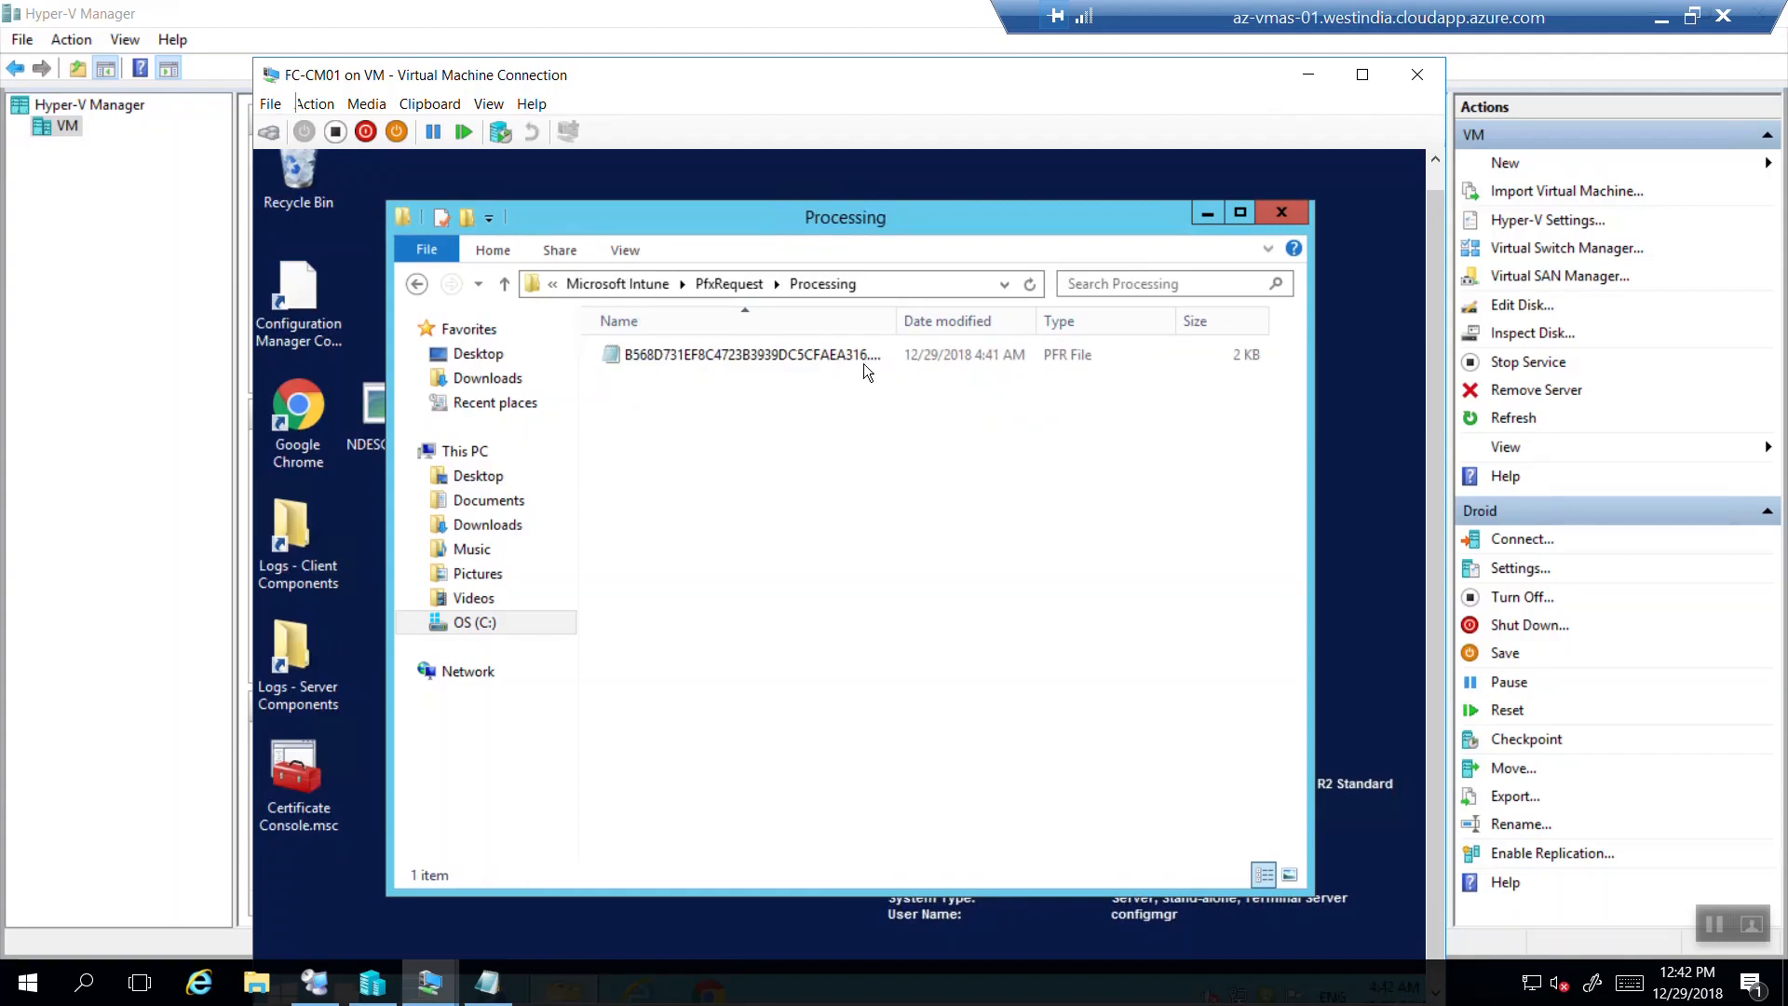
Review the pending PFR file in Notepad, noting the empty Thumbprint and the PfxEncodedPassword line.
left_click(792, 356)
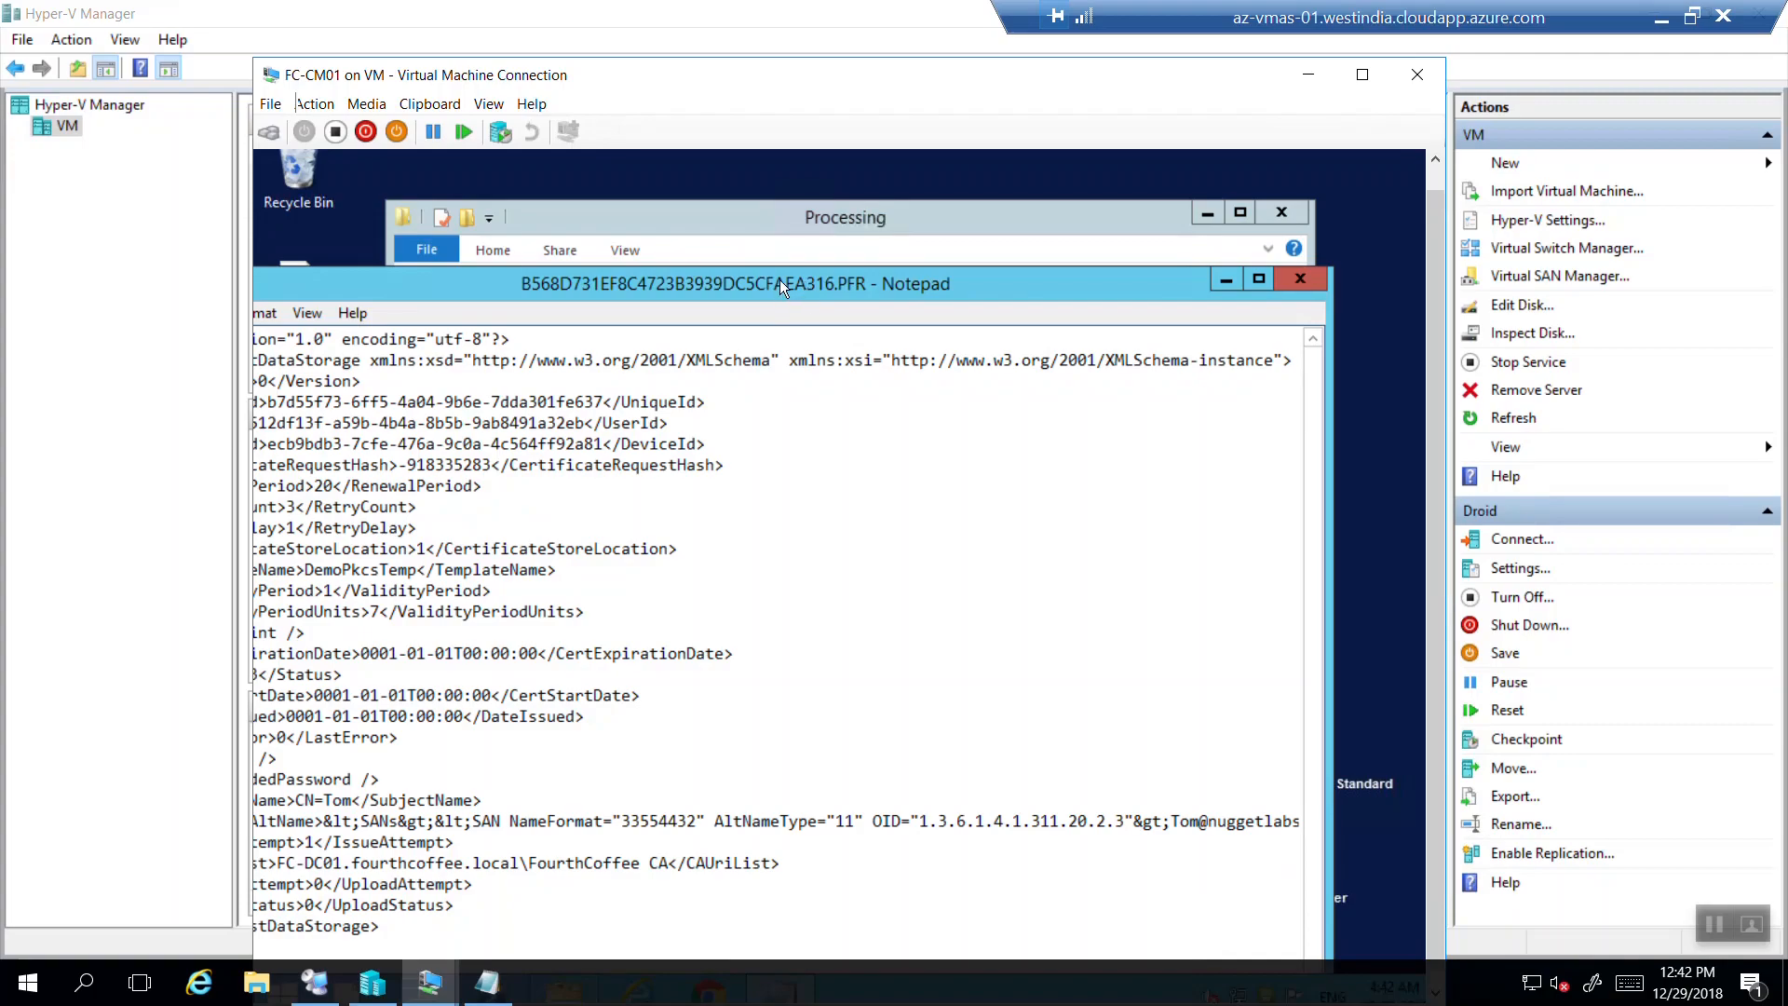
left_click_drag(777, 281, 866, 233)
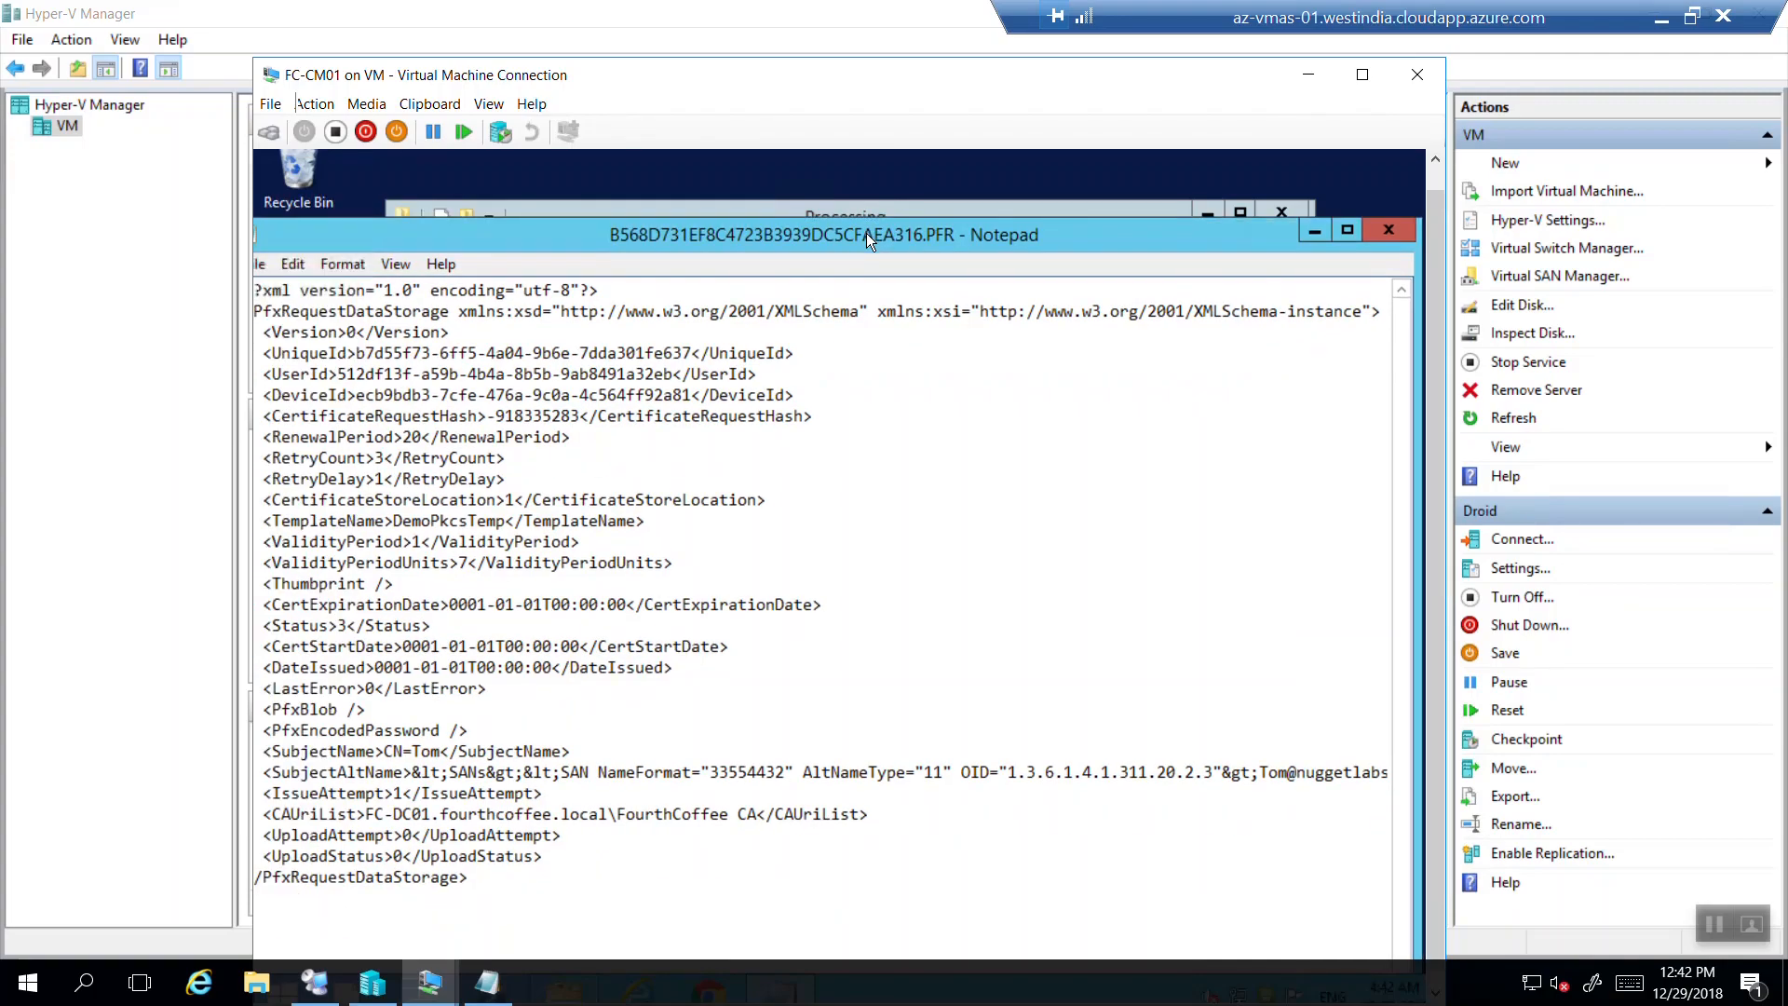
left_click(391, 583)
left_click_drag(255, 730, 568, 723)
left_click(483, 718)
left_click(1397, 224)
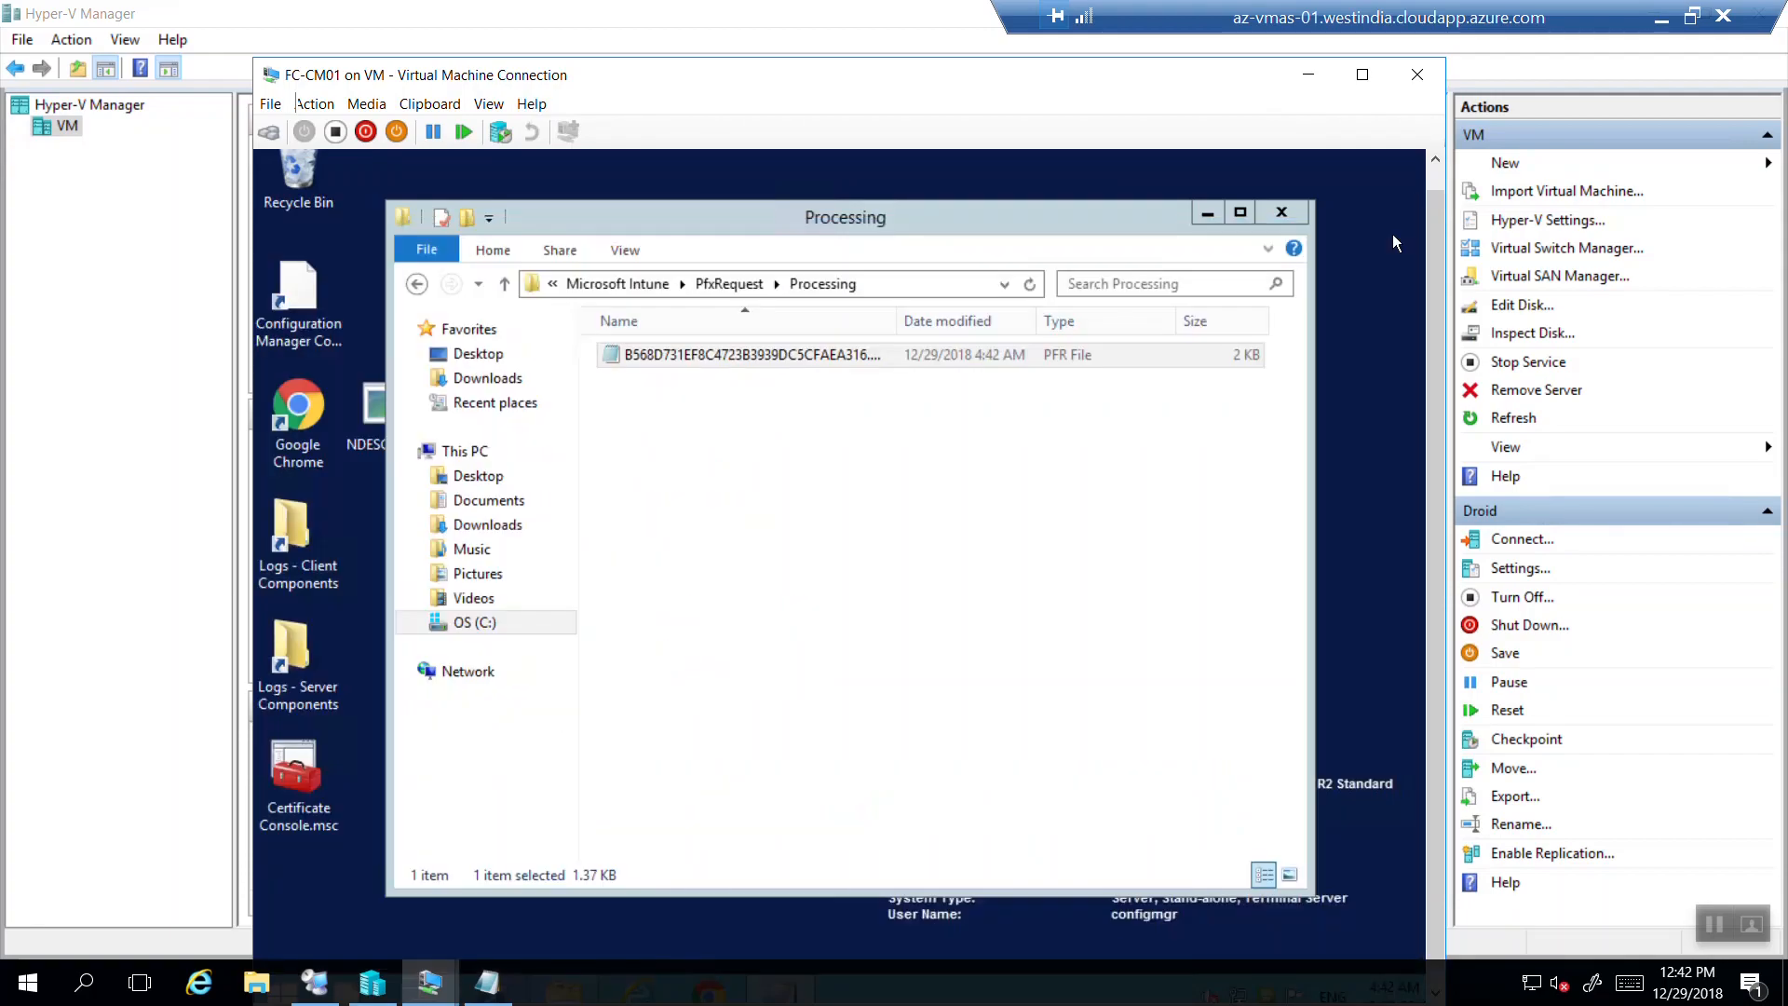
View the newest PFR file in PfxRequest's Succeed folder, then close it.
left_click(417, 283)
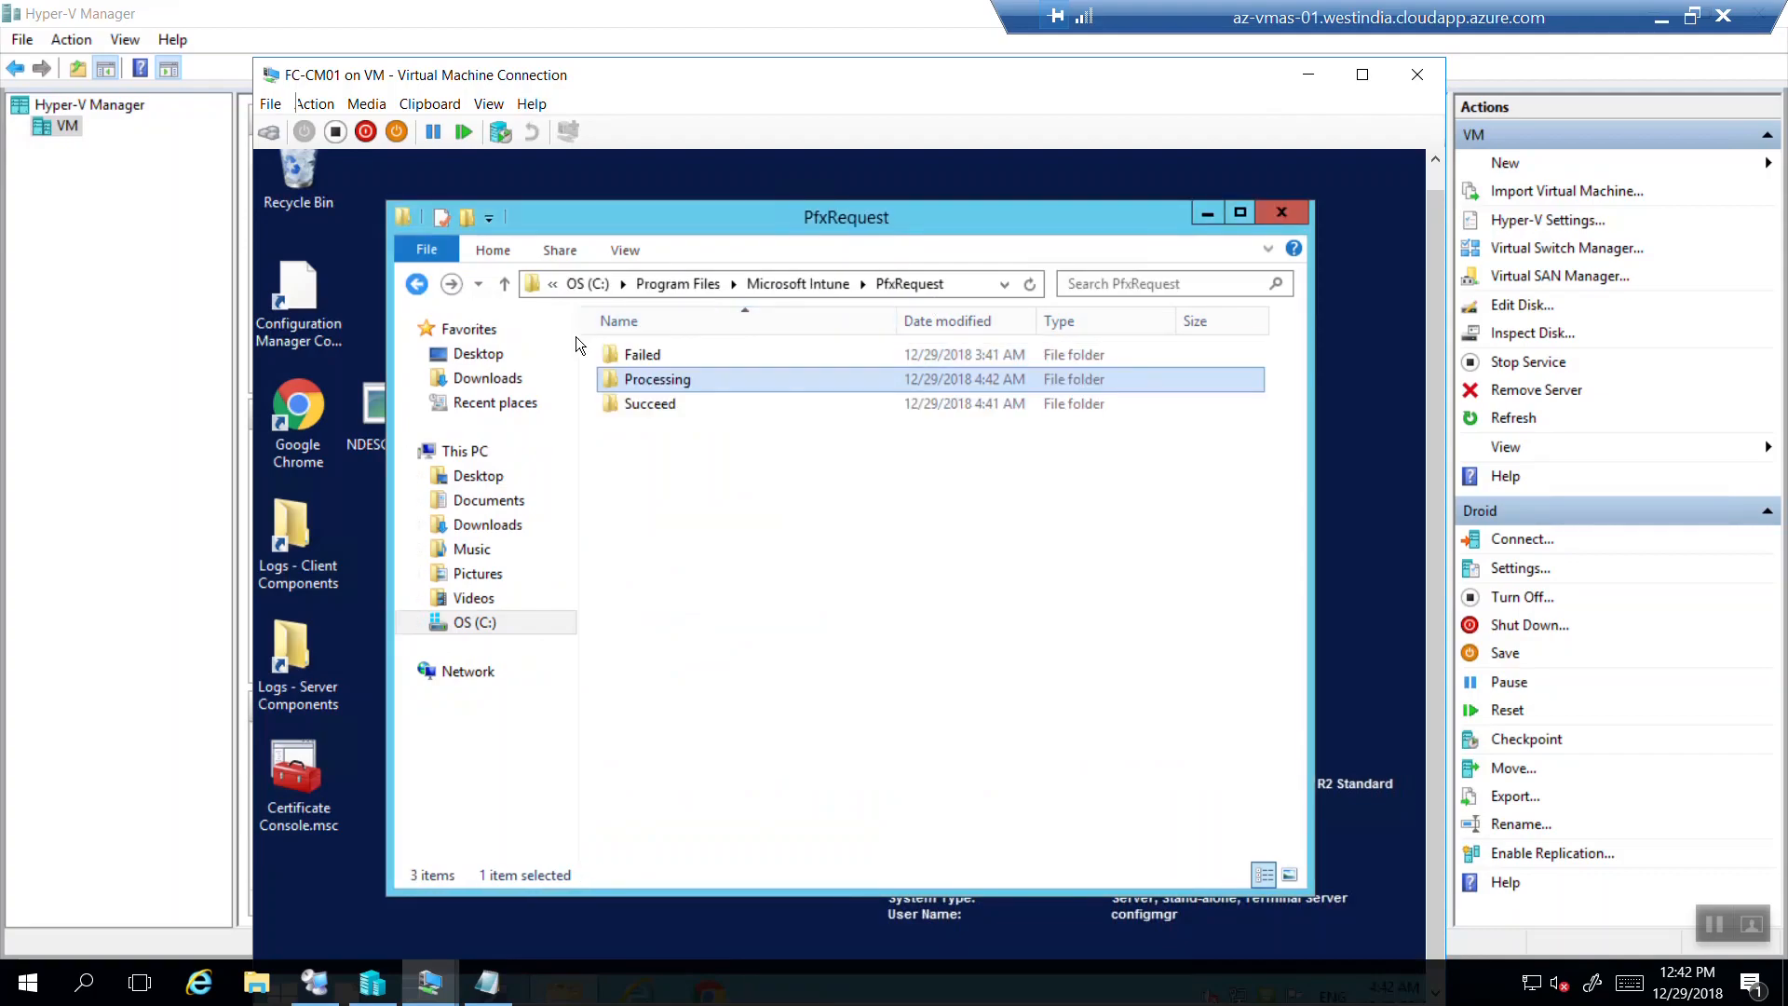
double_click(639, 405)
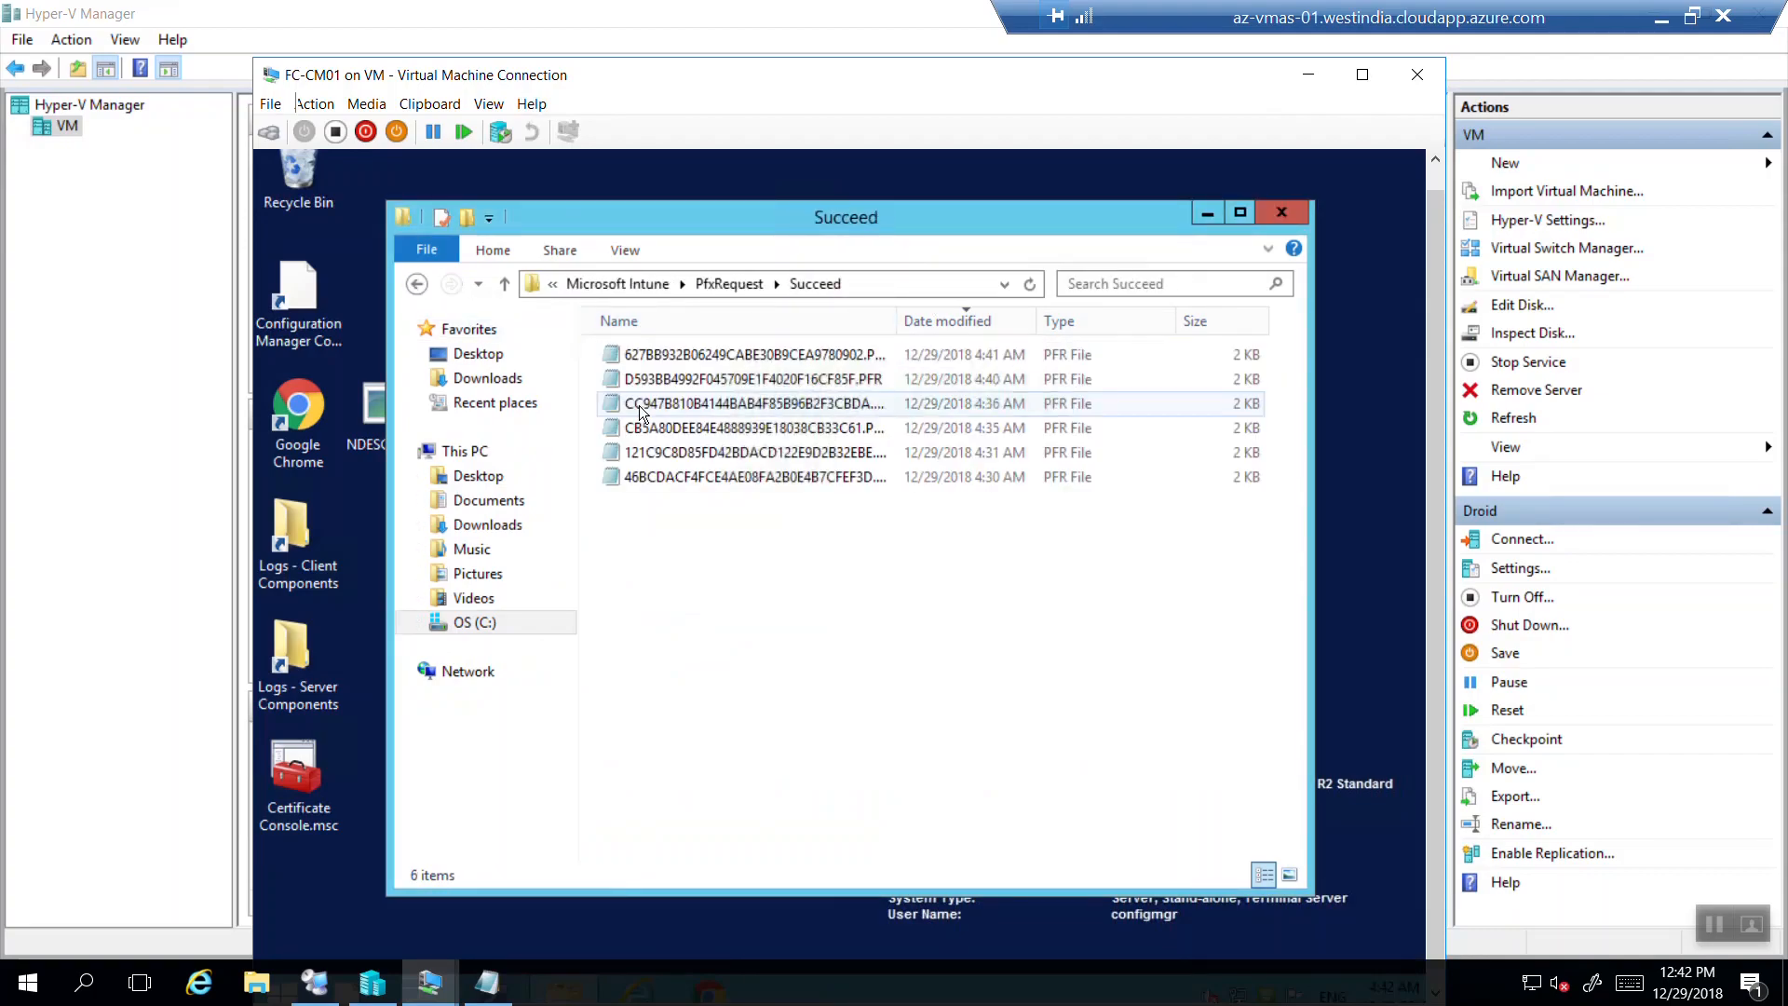
double_click(712, 360)
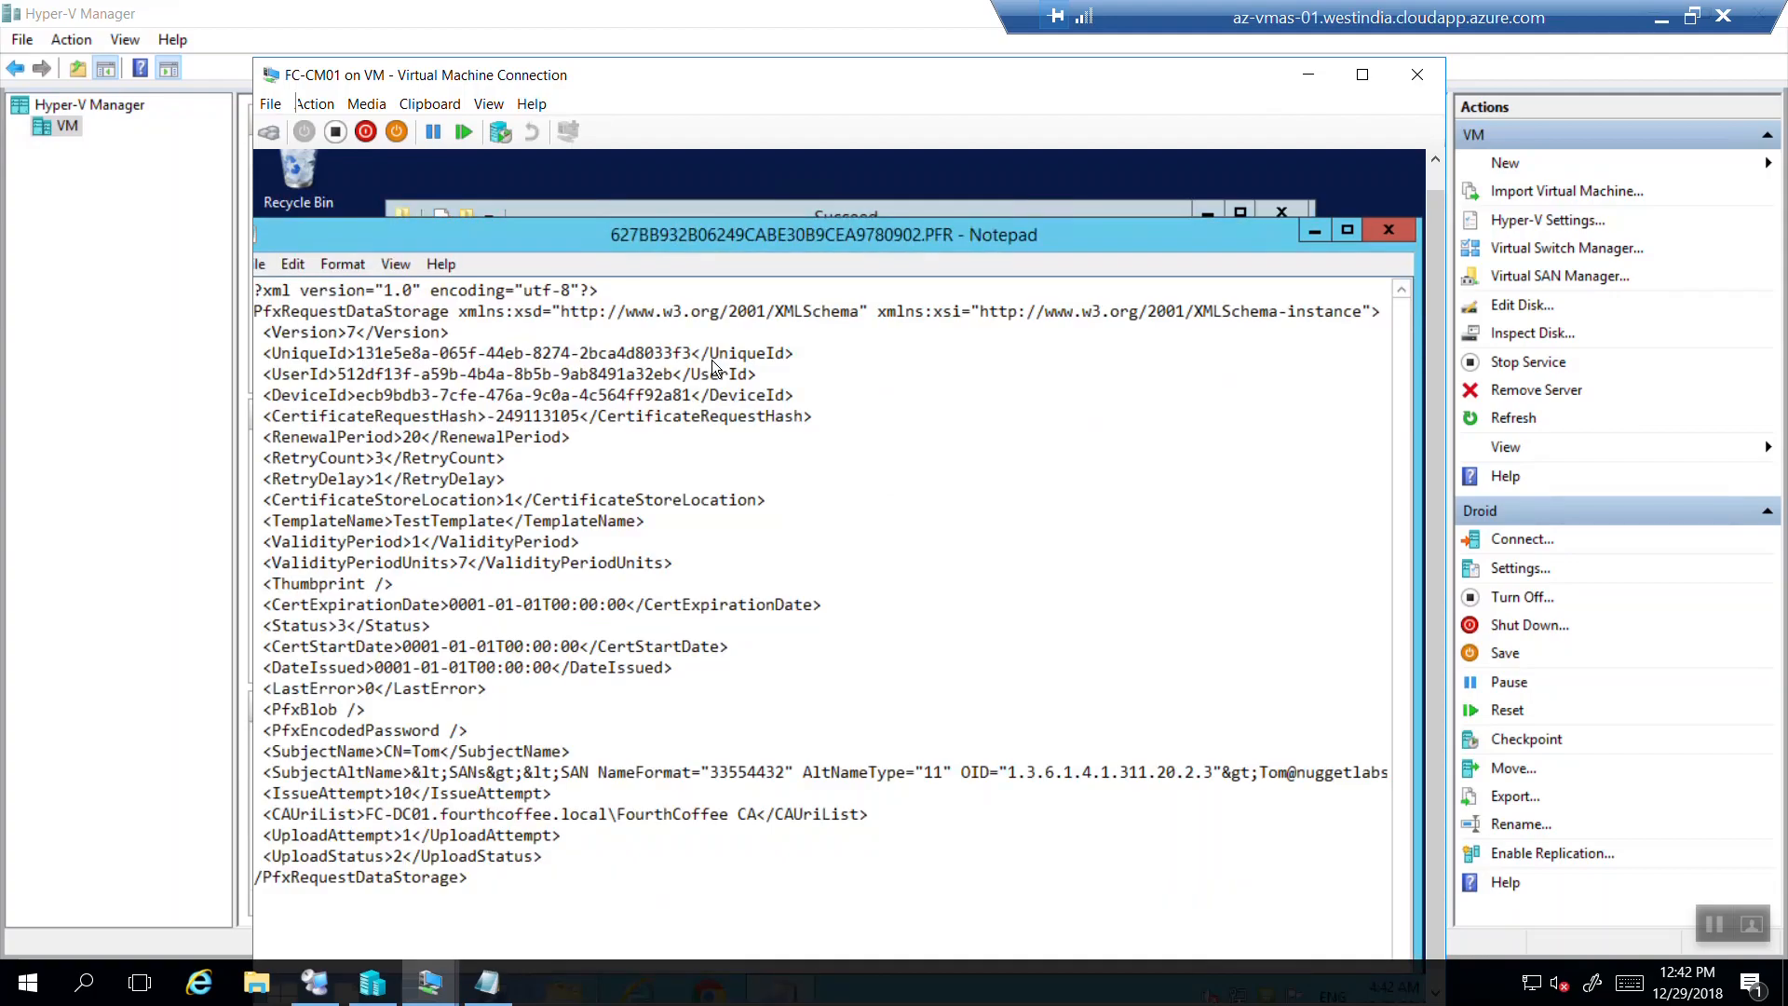
left_click(1389, 230)
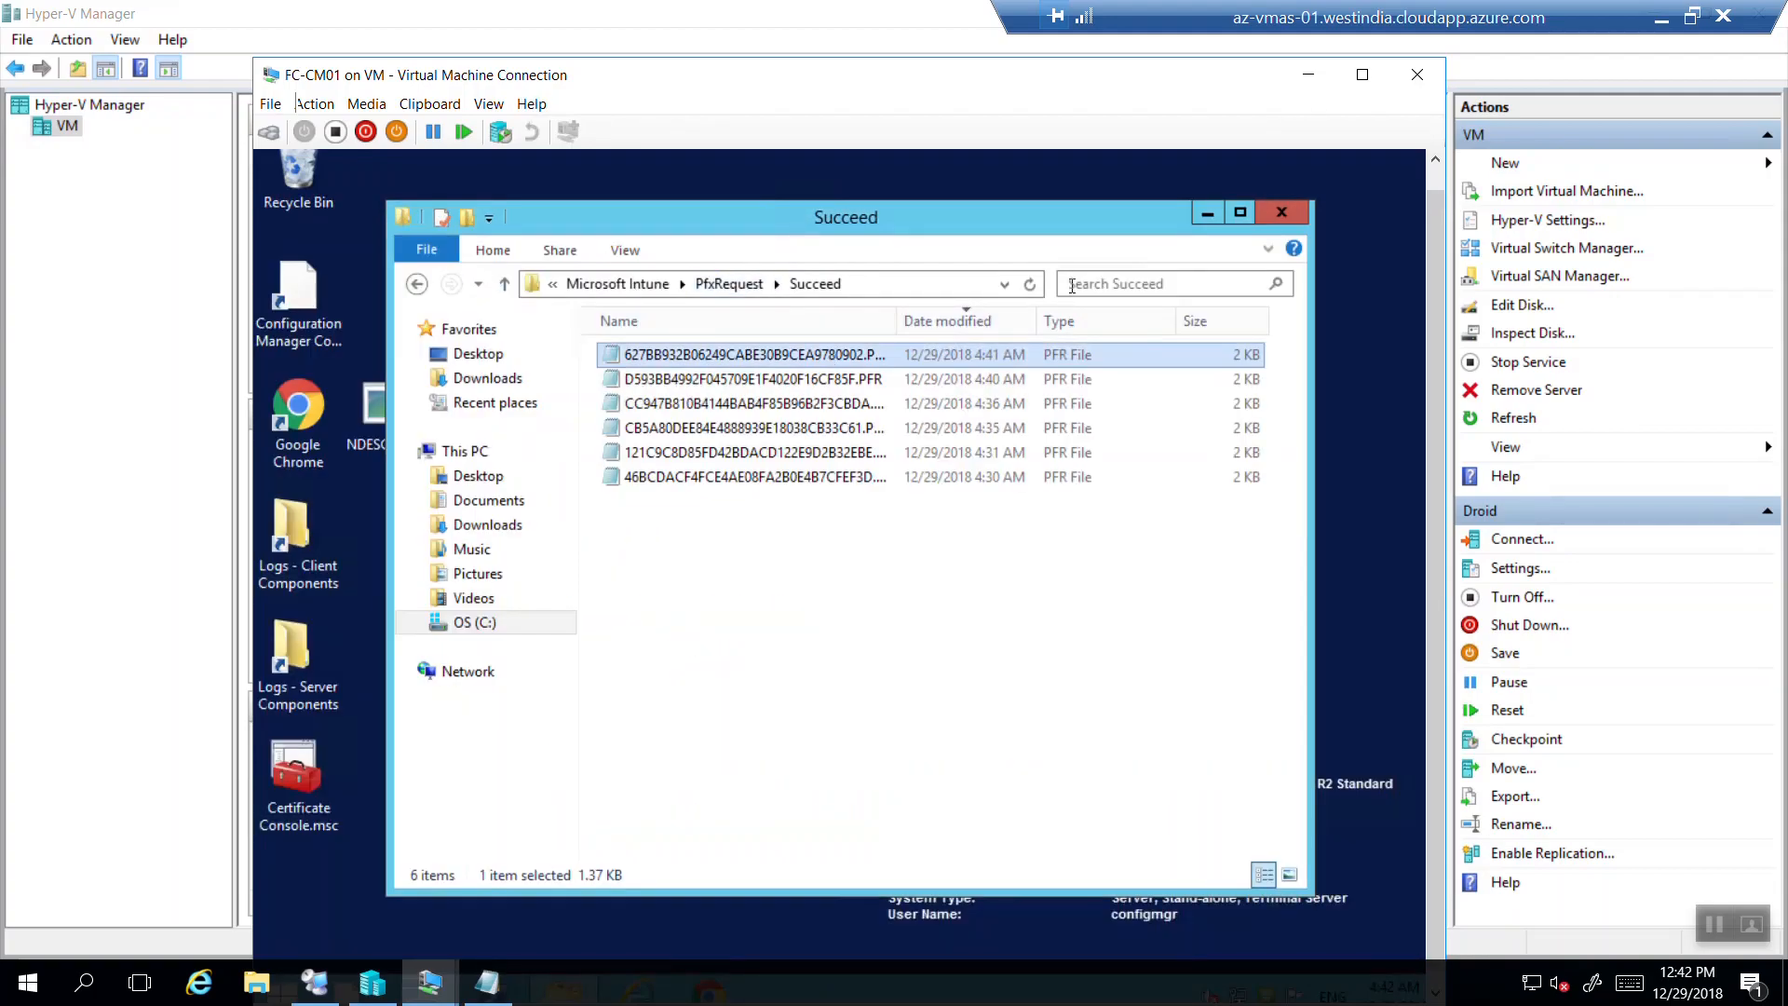
Refresh PfxRequest and recheck its Processing folder.
left_click(728, 285)
double_click(769, 378)
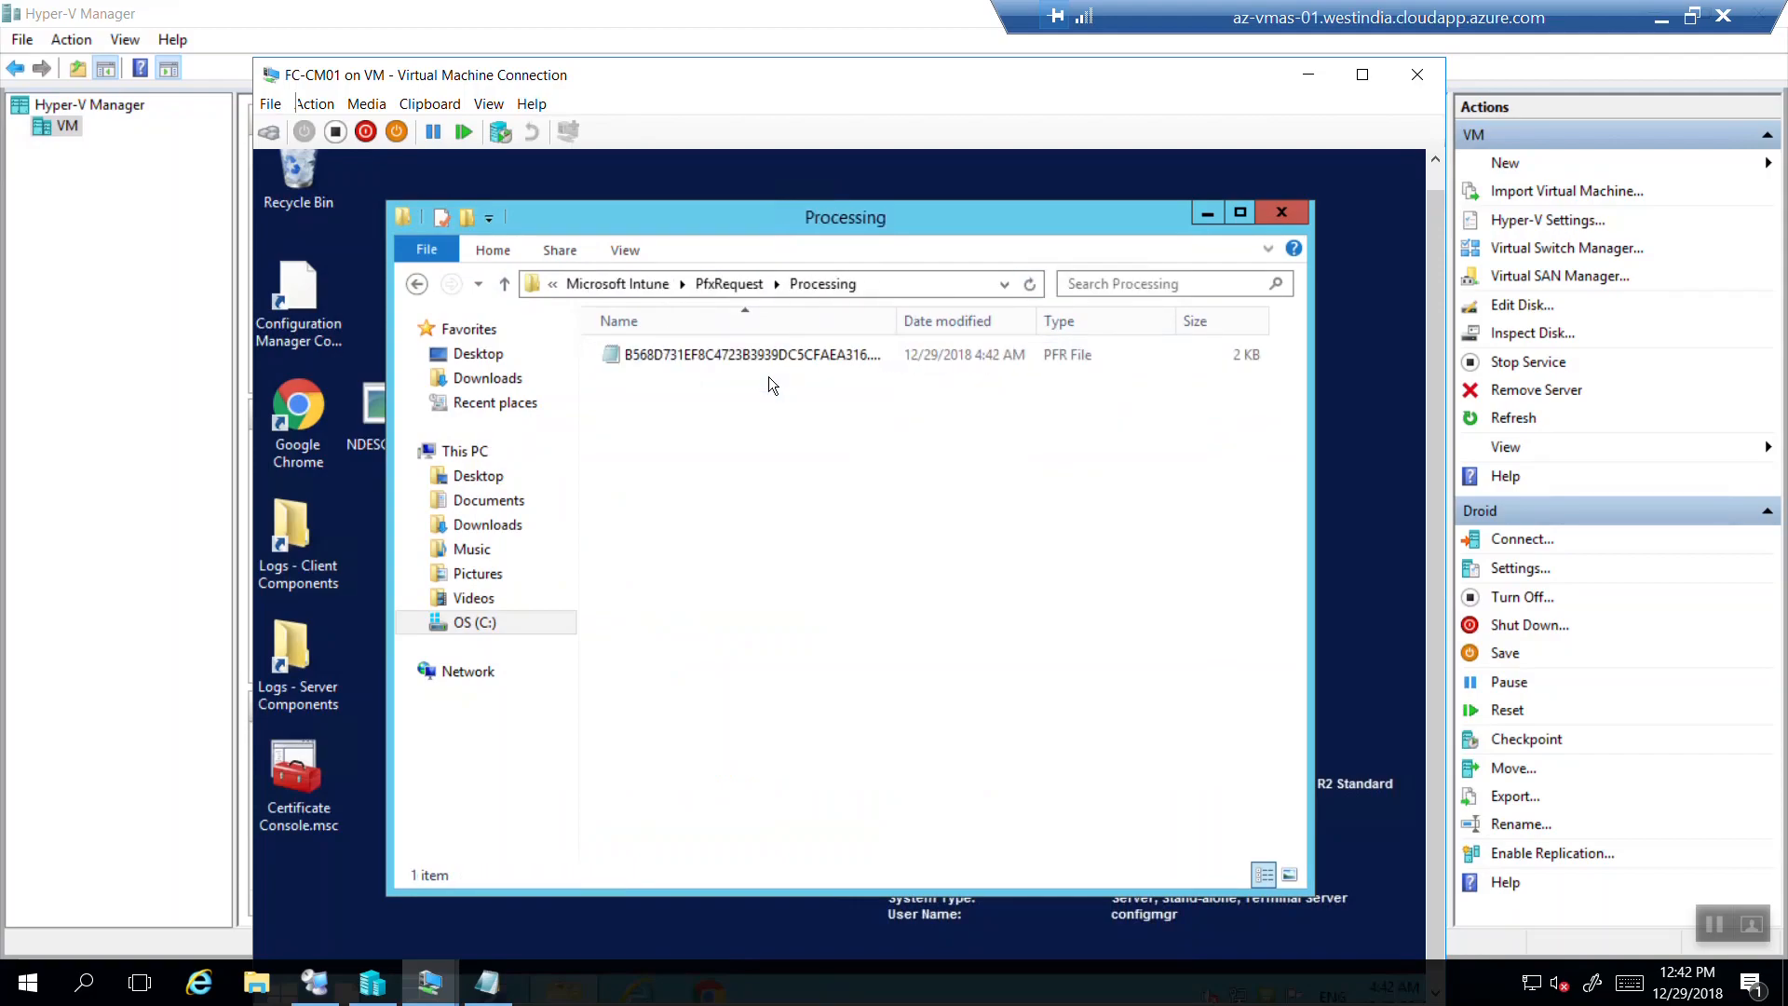
left_click(416, 284)
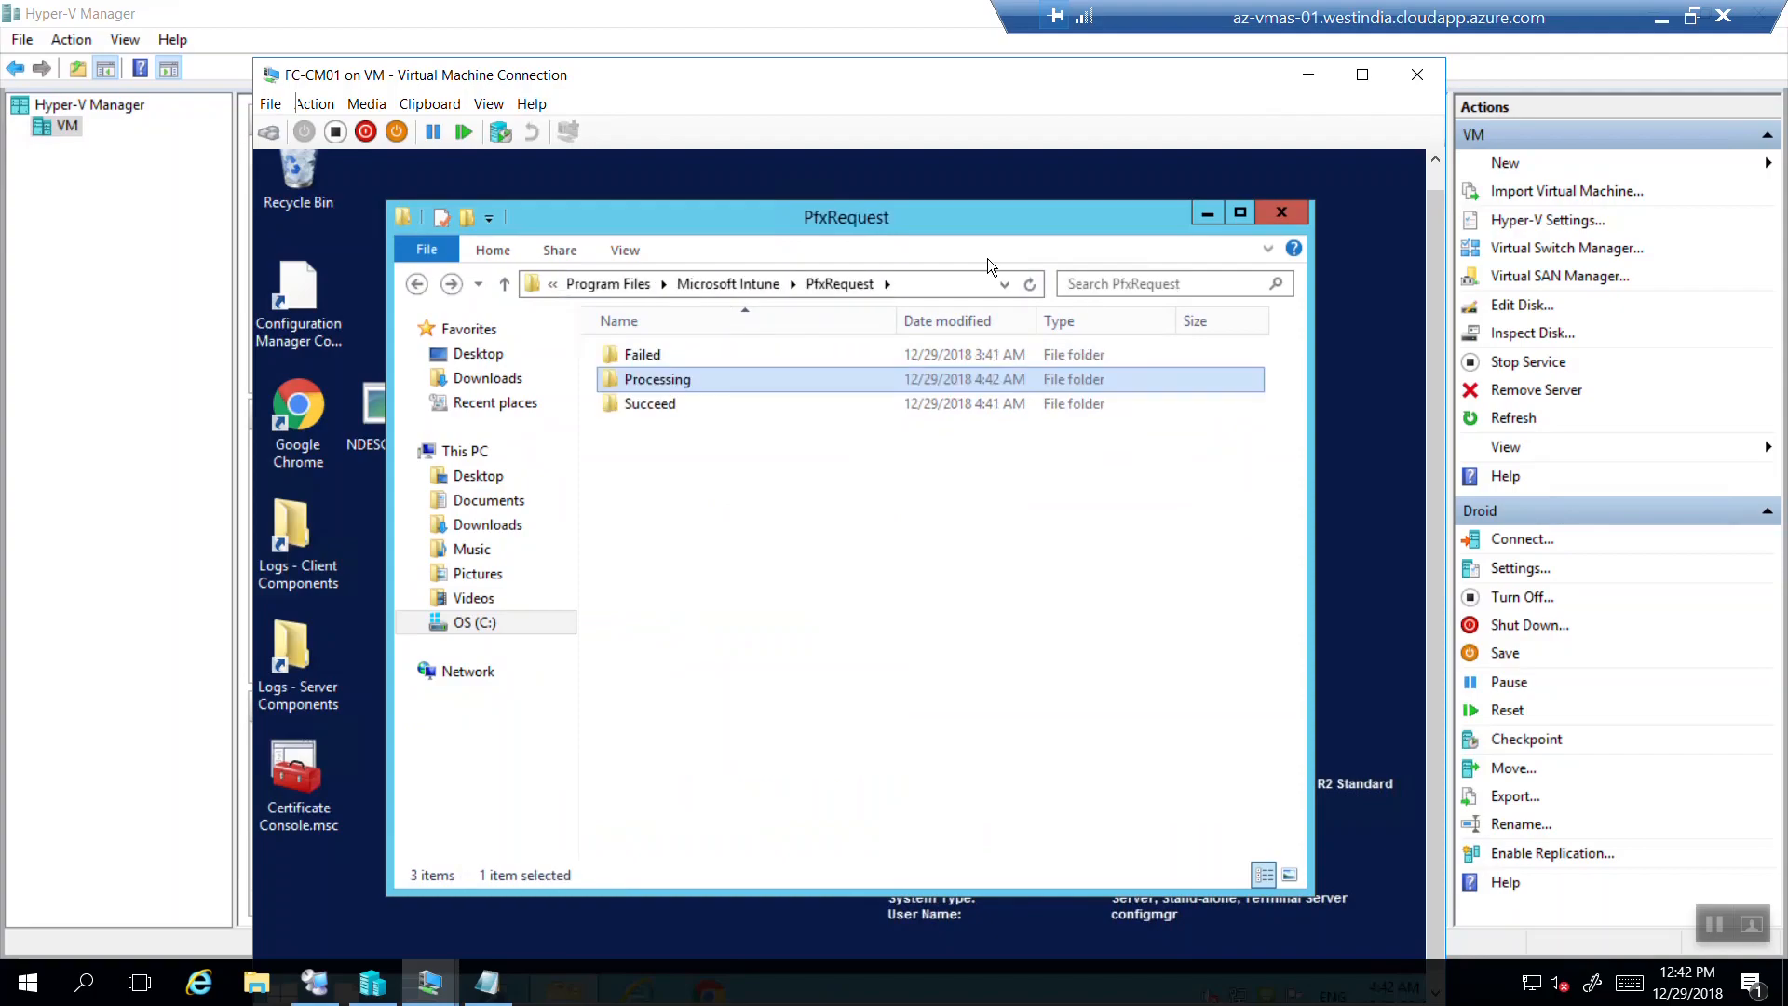
left_click(1029, 290)
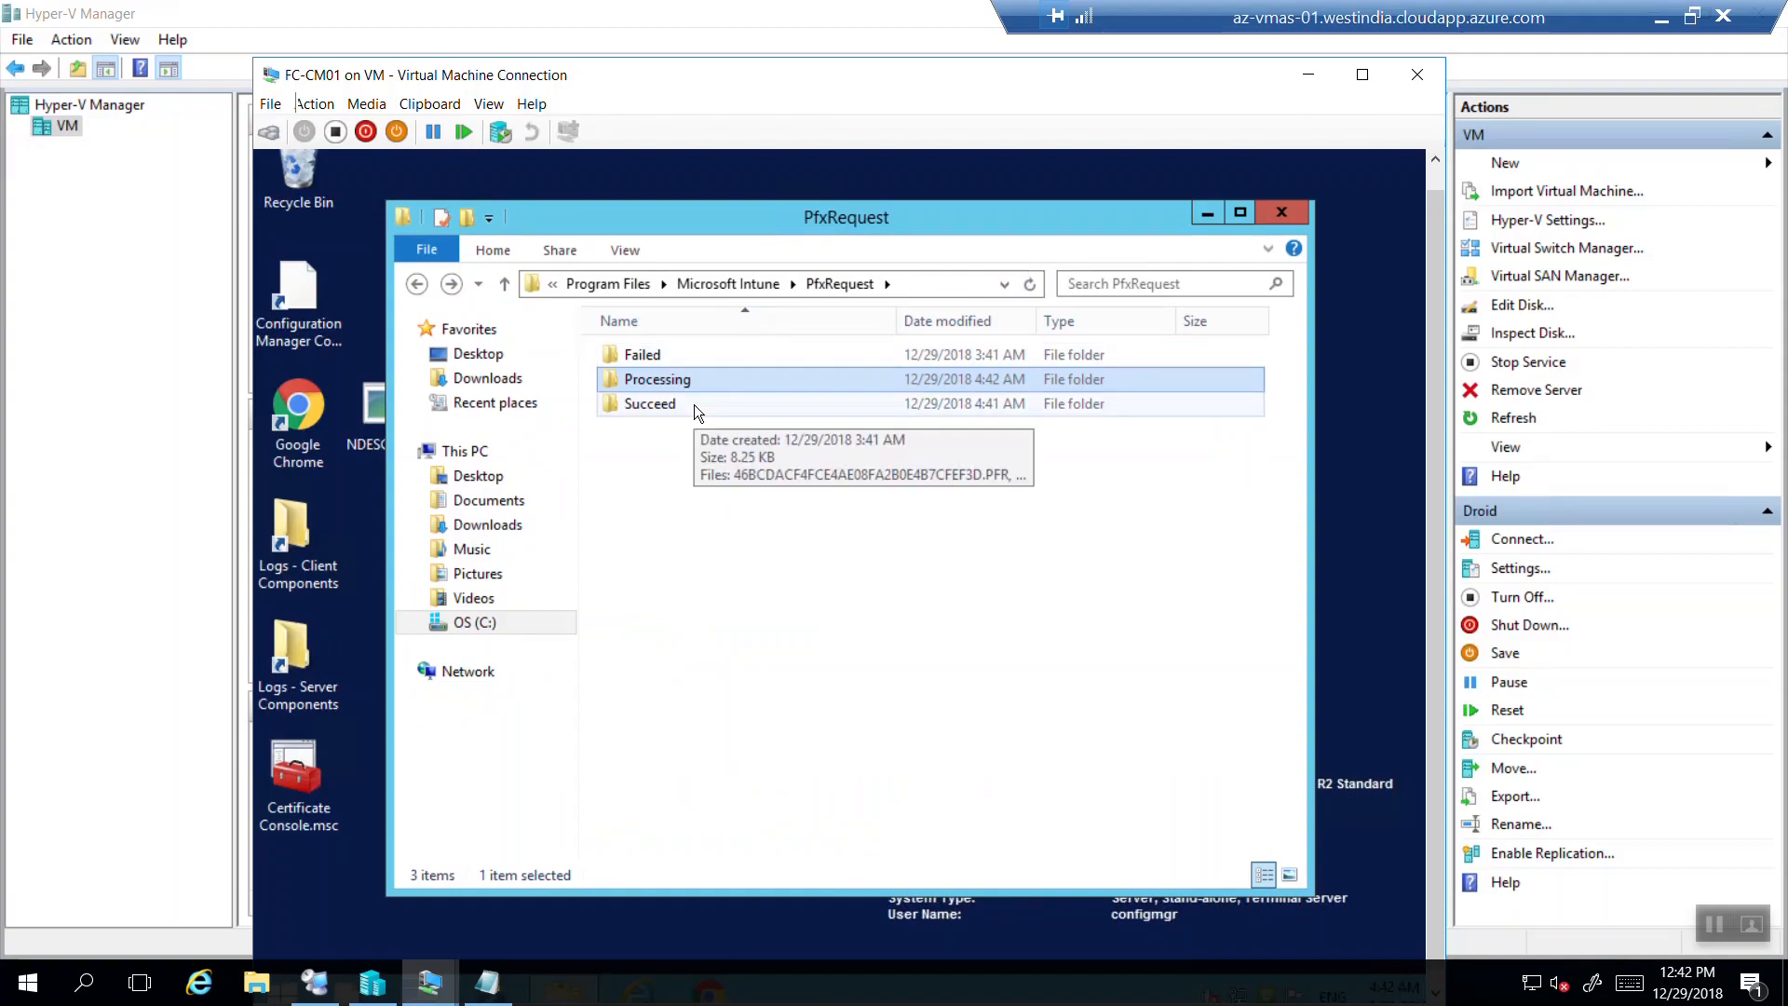
key("Return")
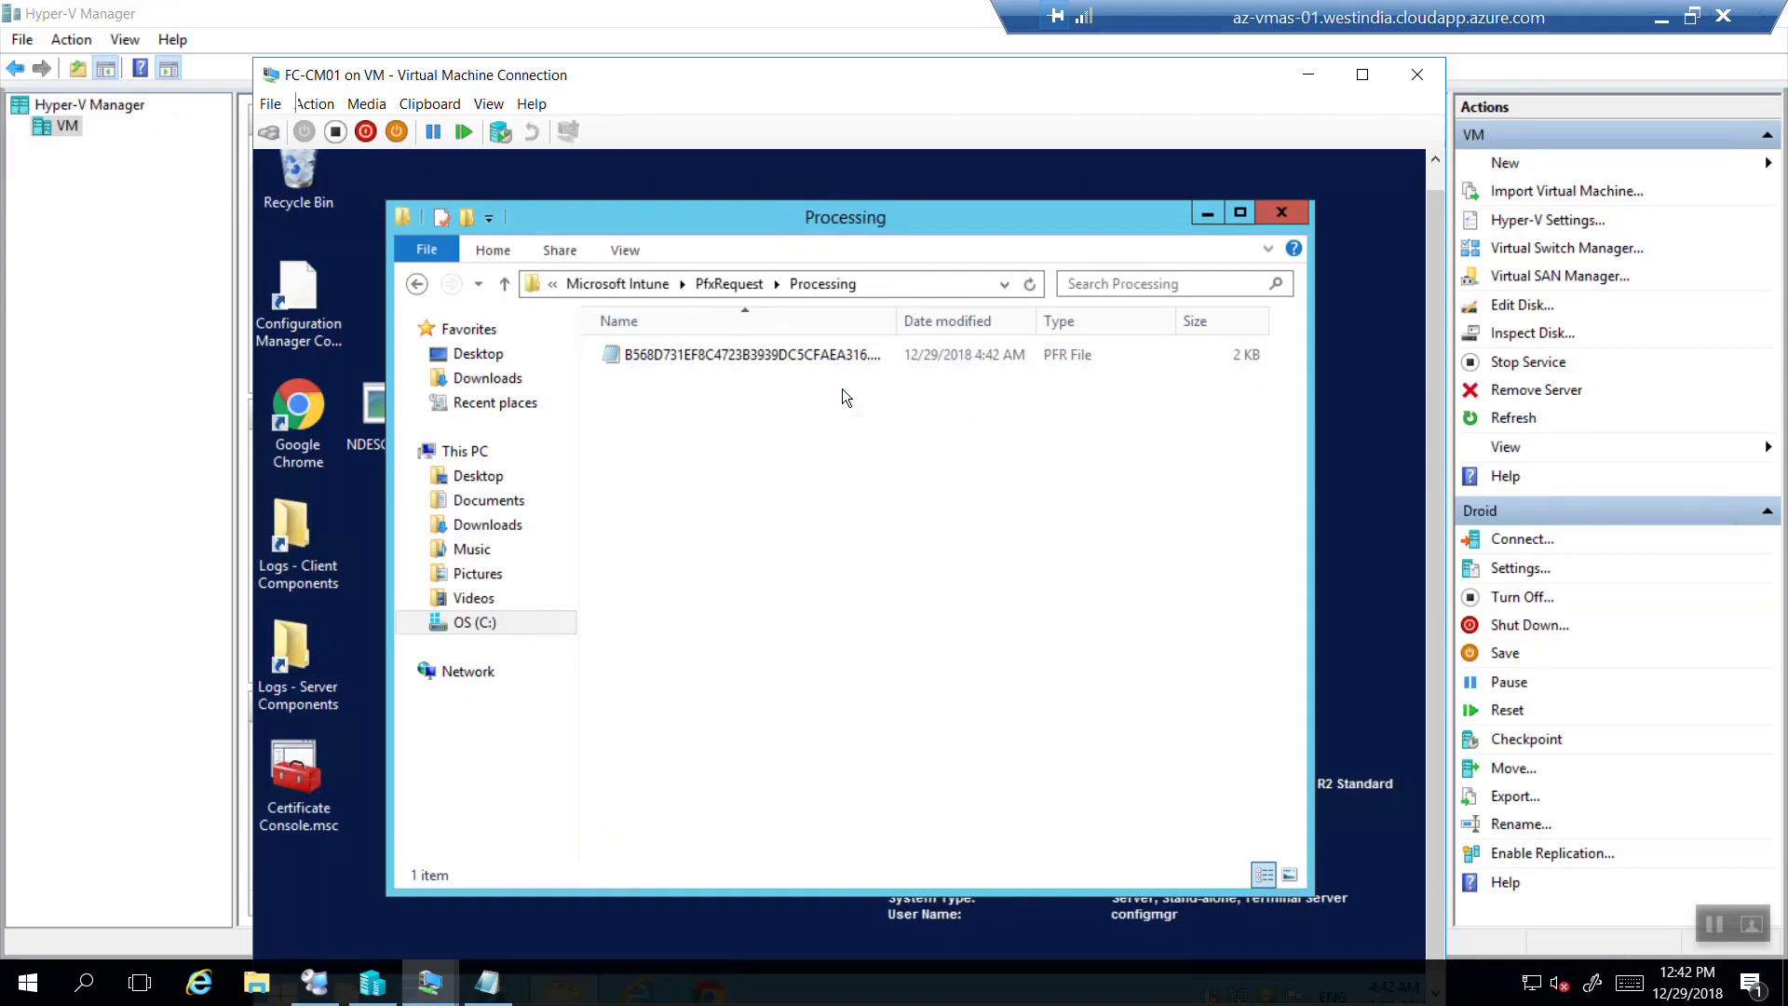
left_click(416, 284)
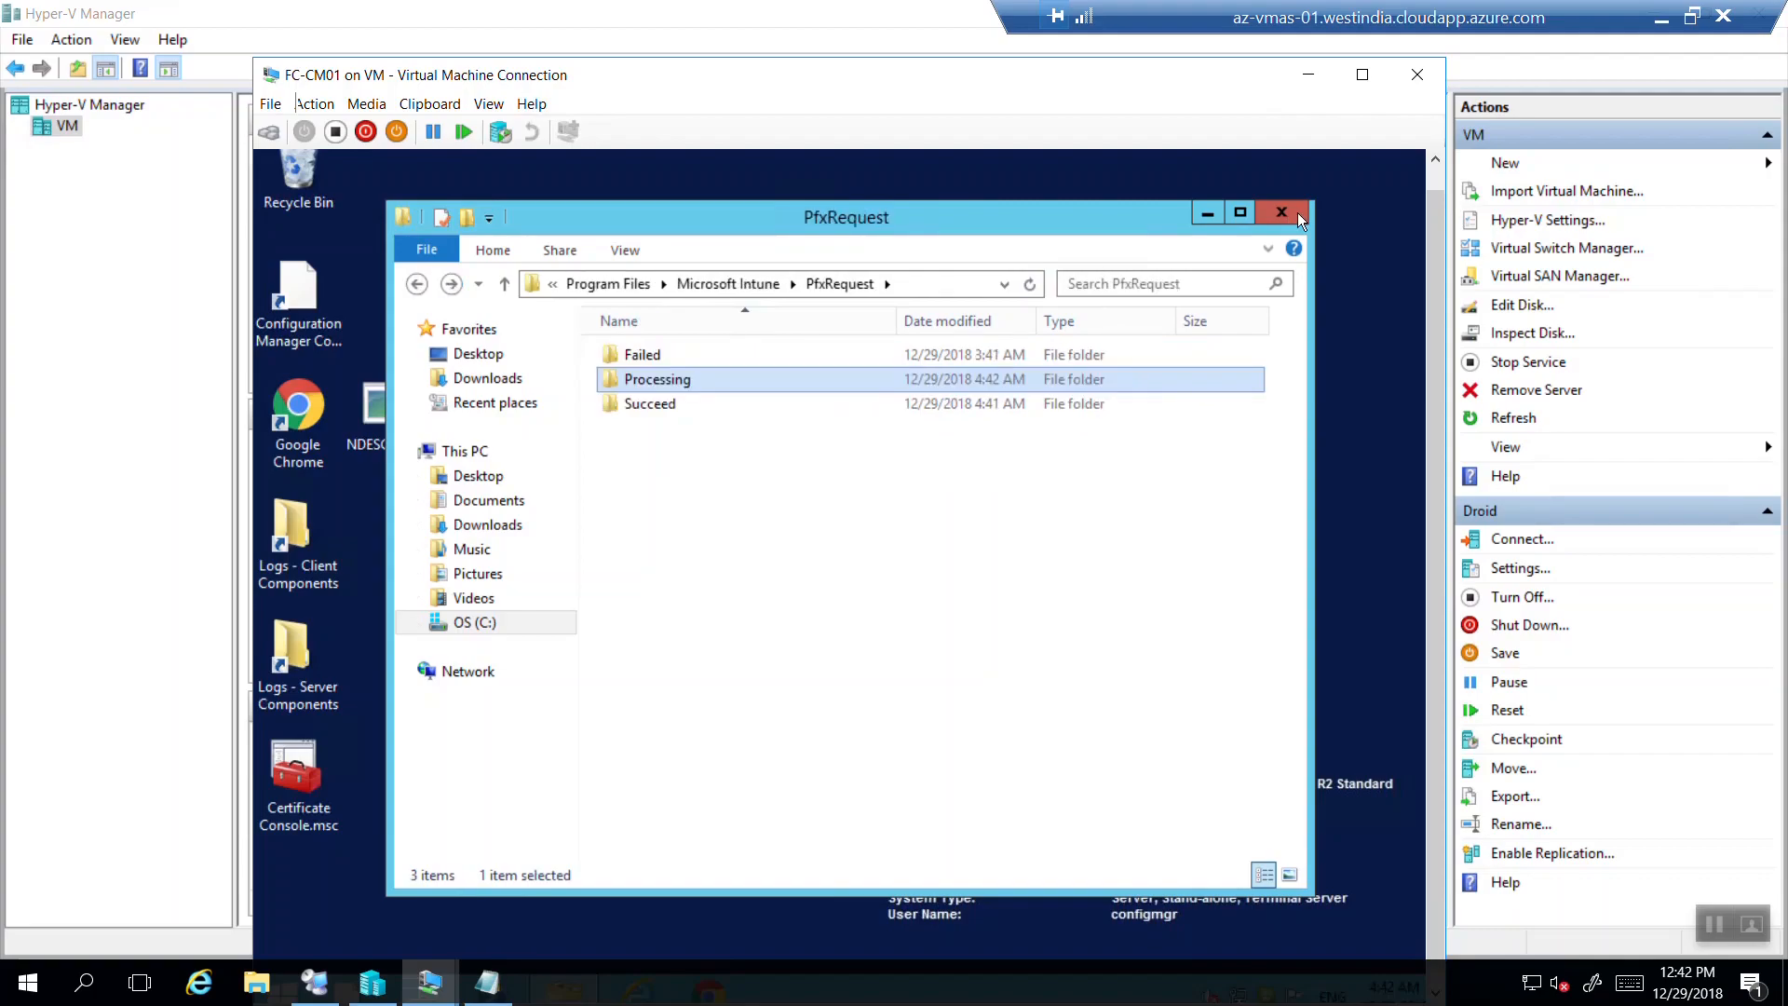
Bring Hyper-V Manager forward and show the host desktop with the VM connection windows.
left_click_drag(1075, 225, 1127, 186)
left_click(417, 862)
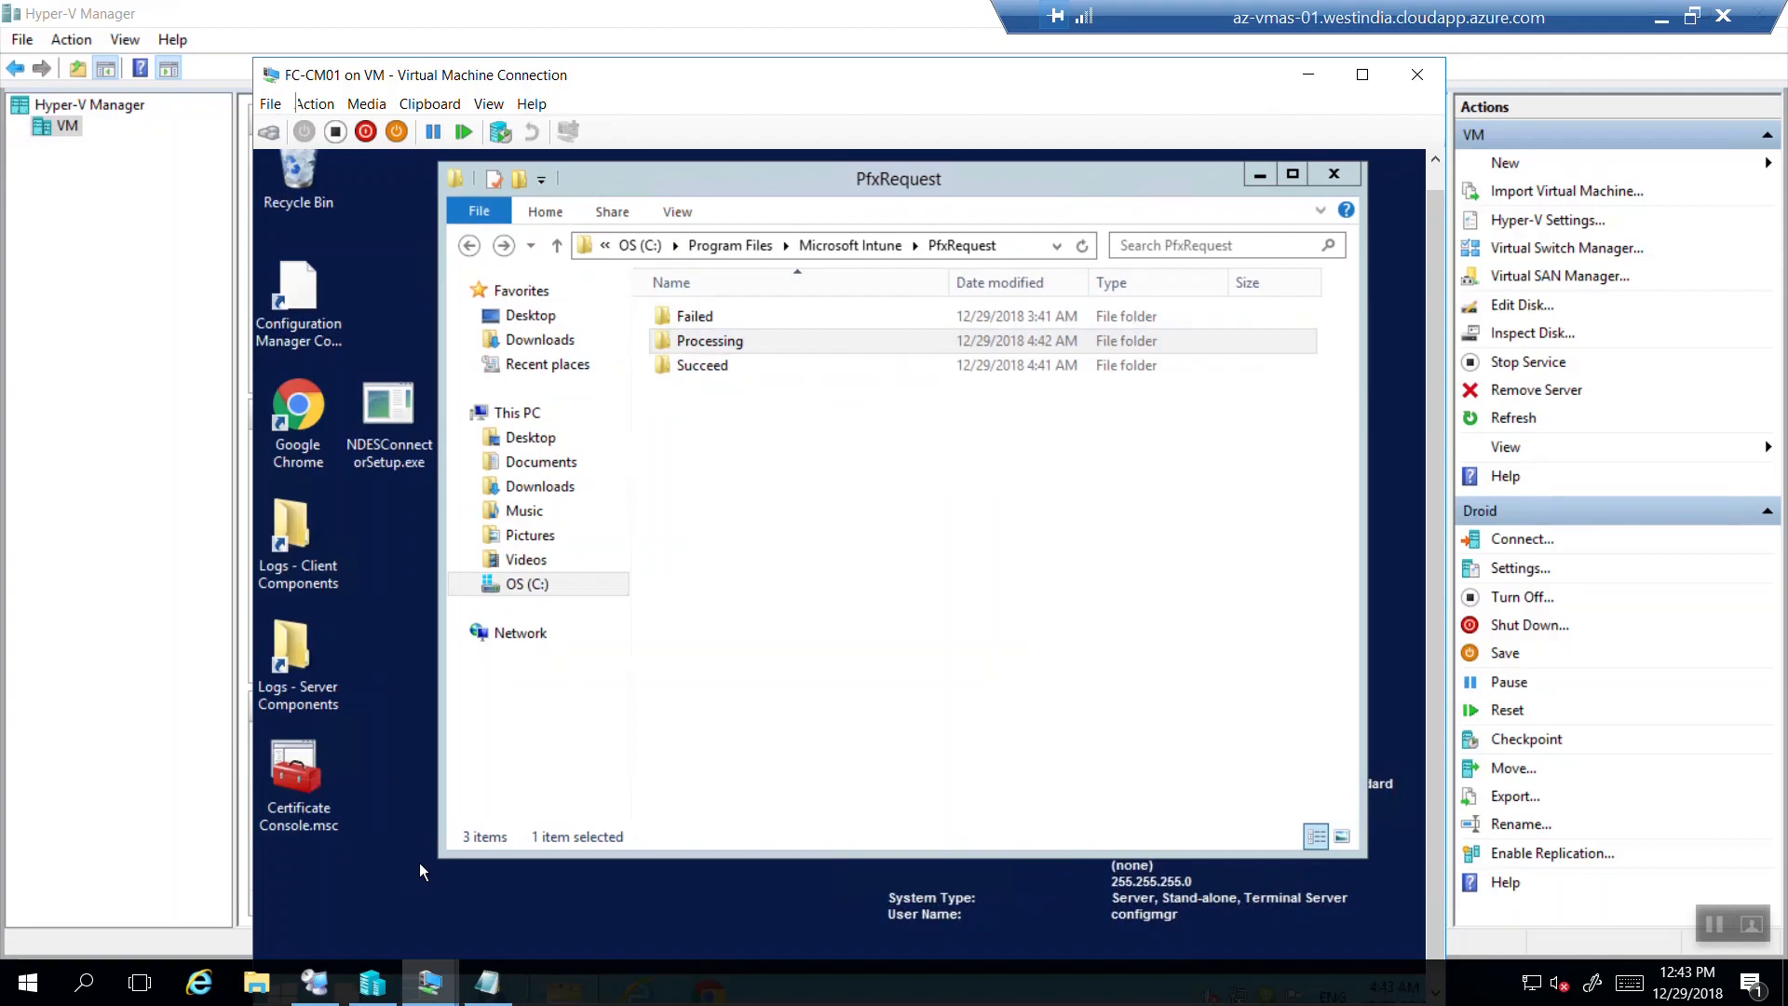
left_click(154, 719)
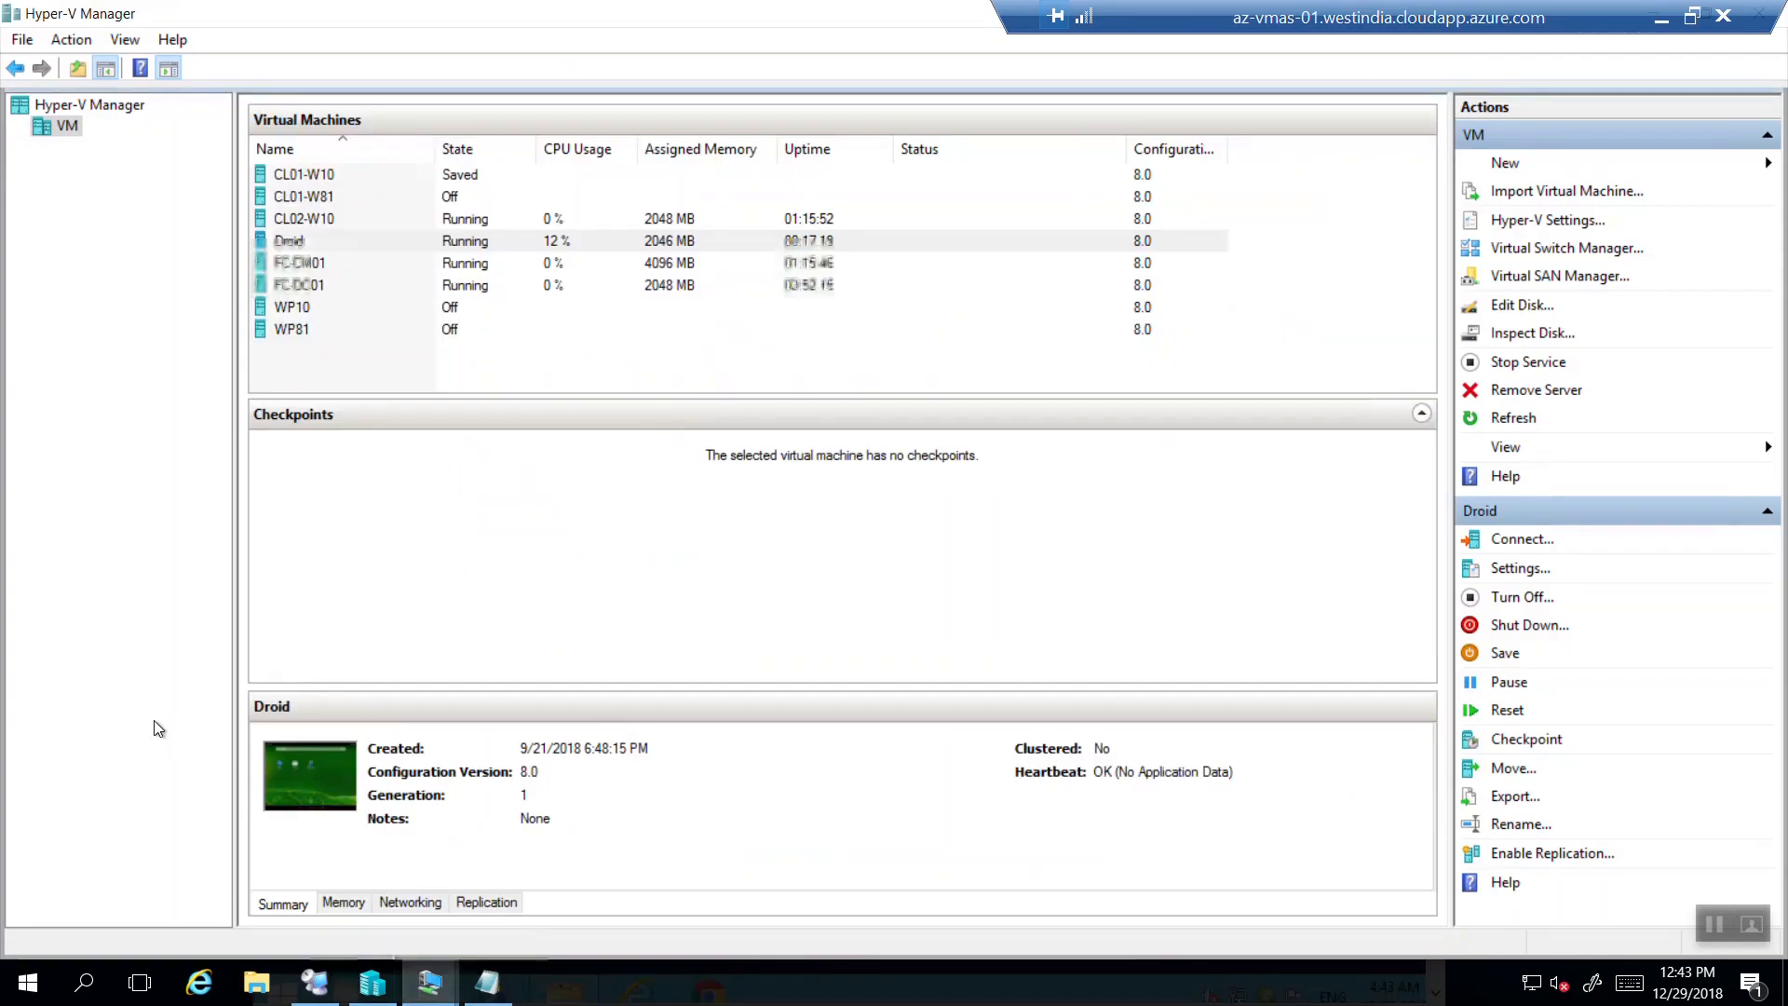
key("super+d")
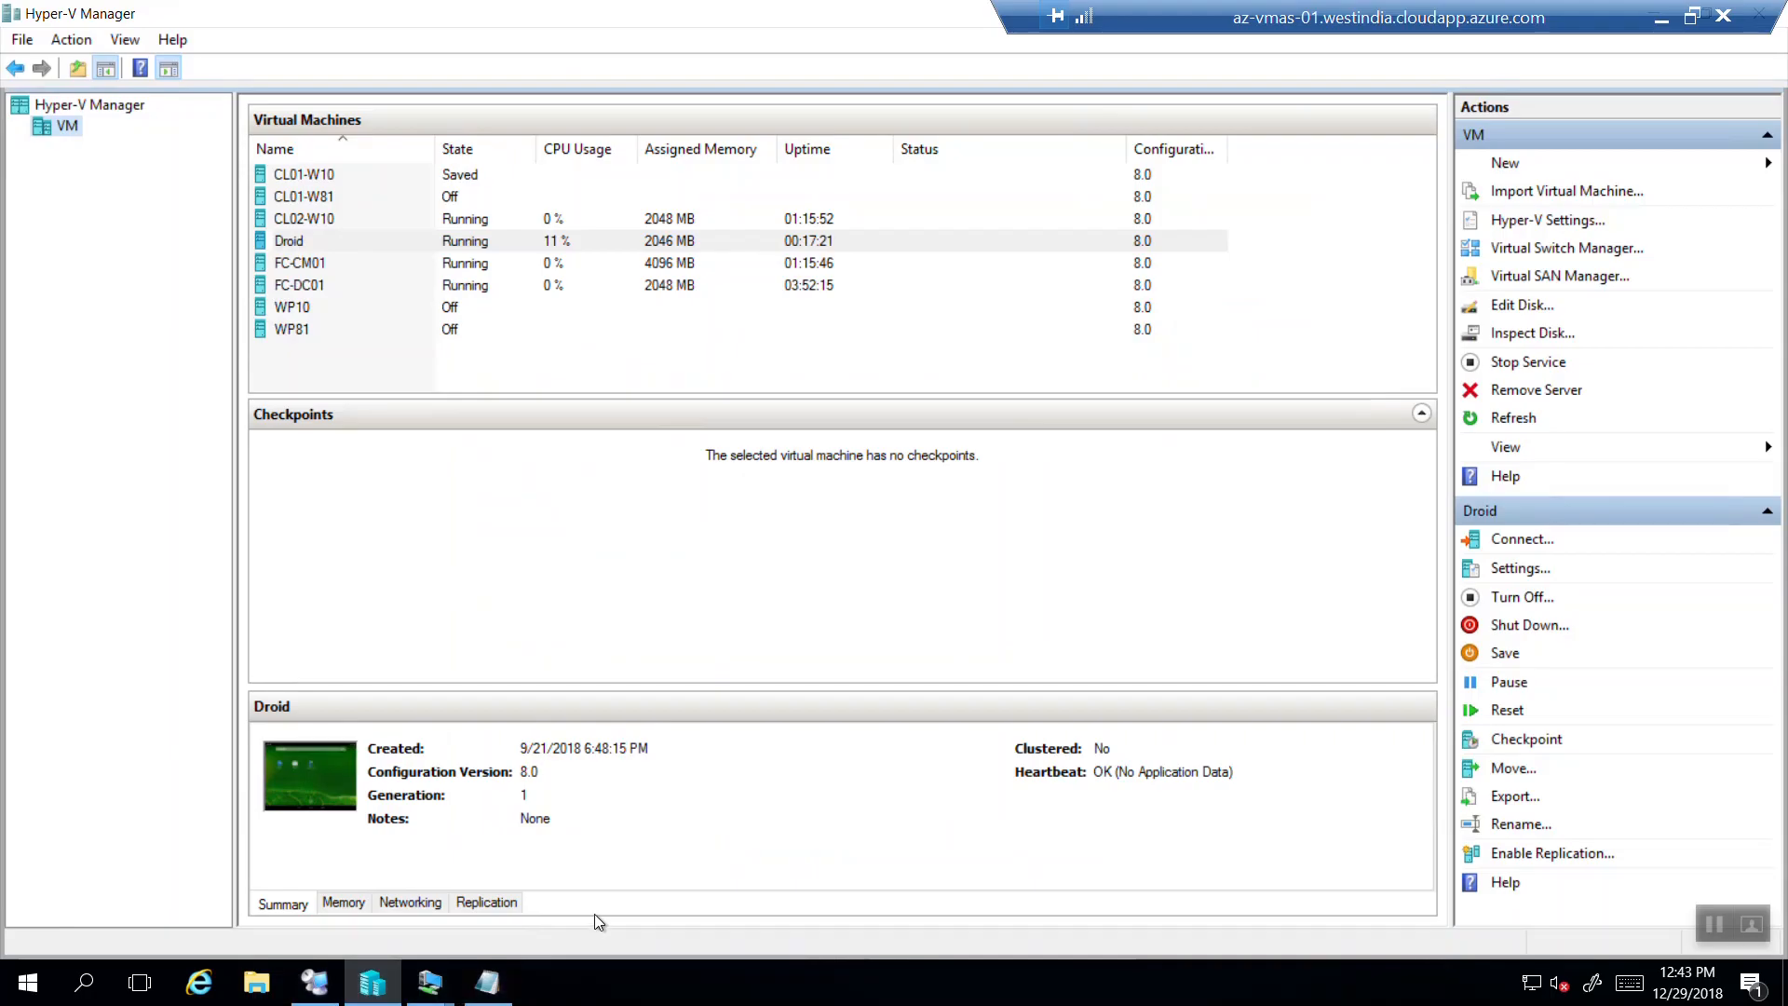
left_click(429, 983)
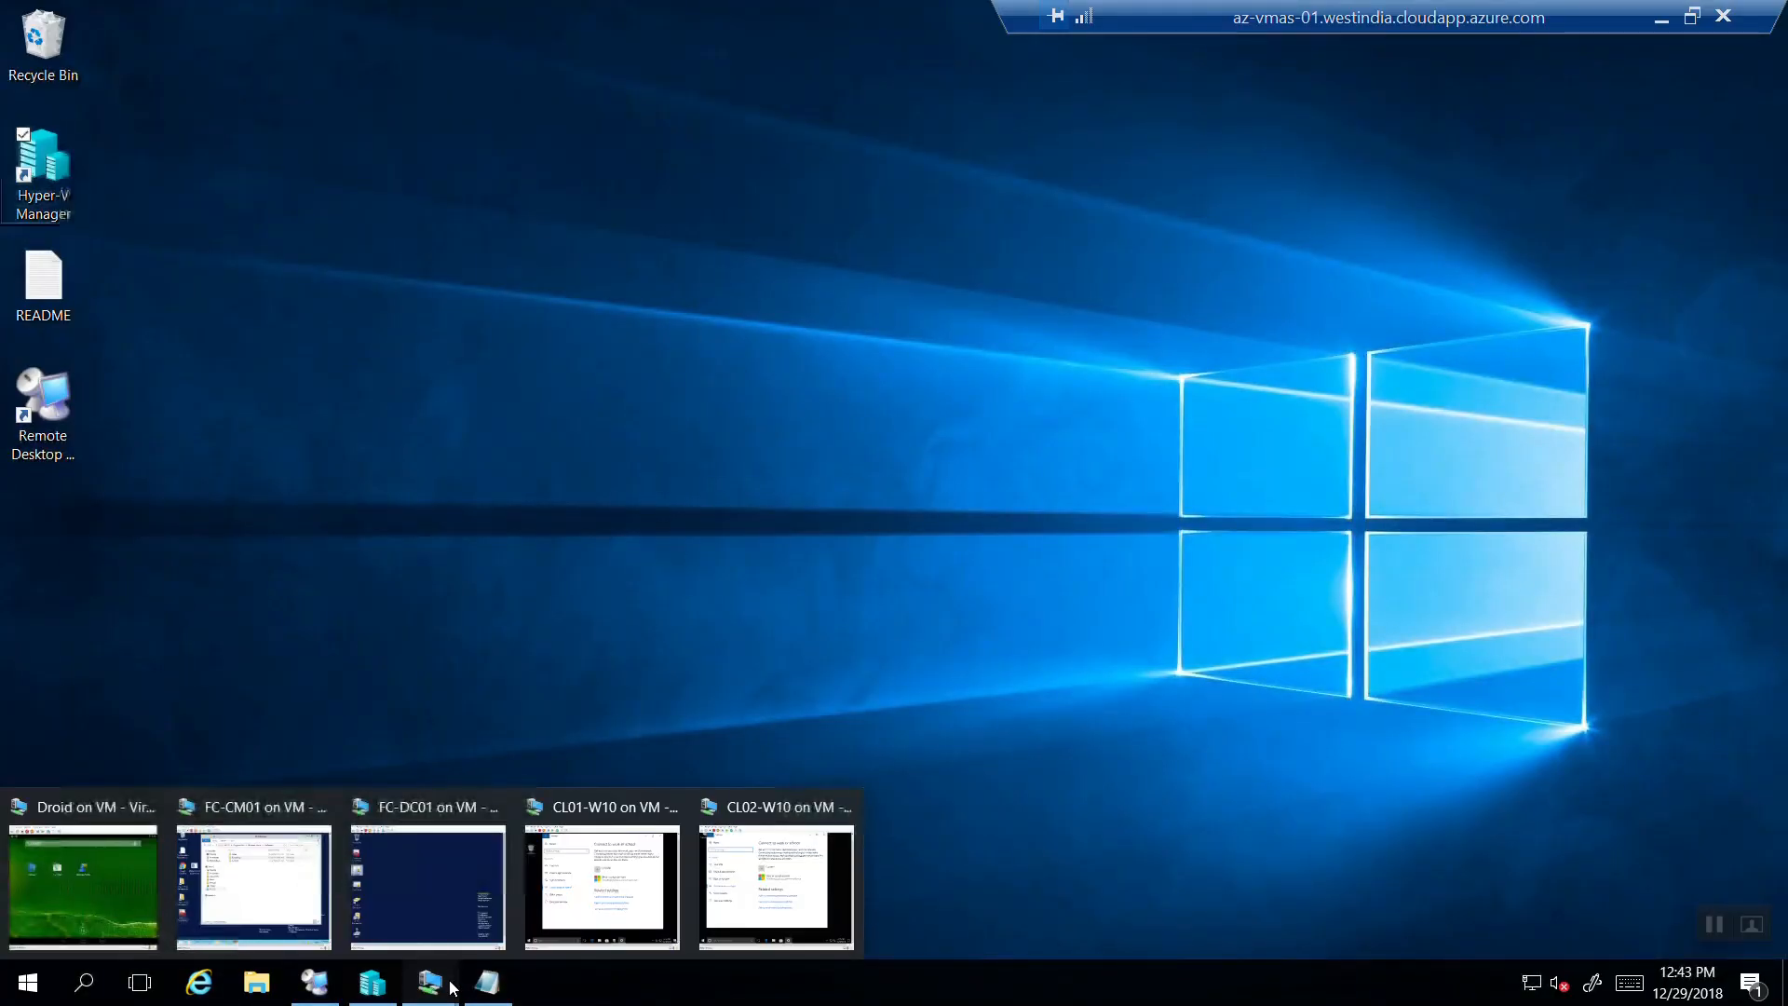
Unlock the FC-DC01 VM with Ctrl+Alt+Delete and sign in with the account password.
left_click(433, 865)
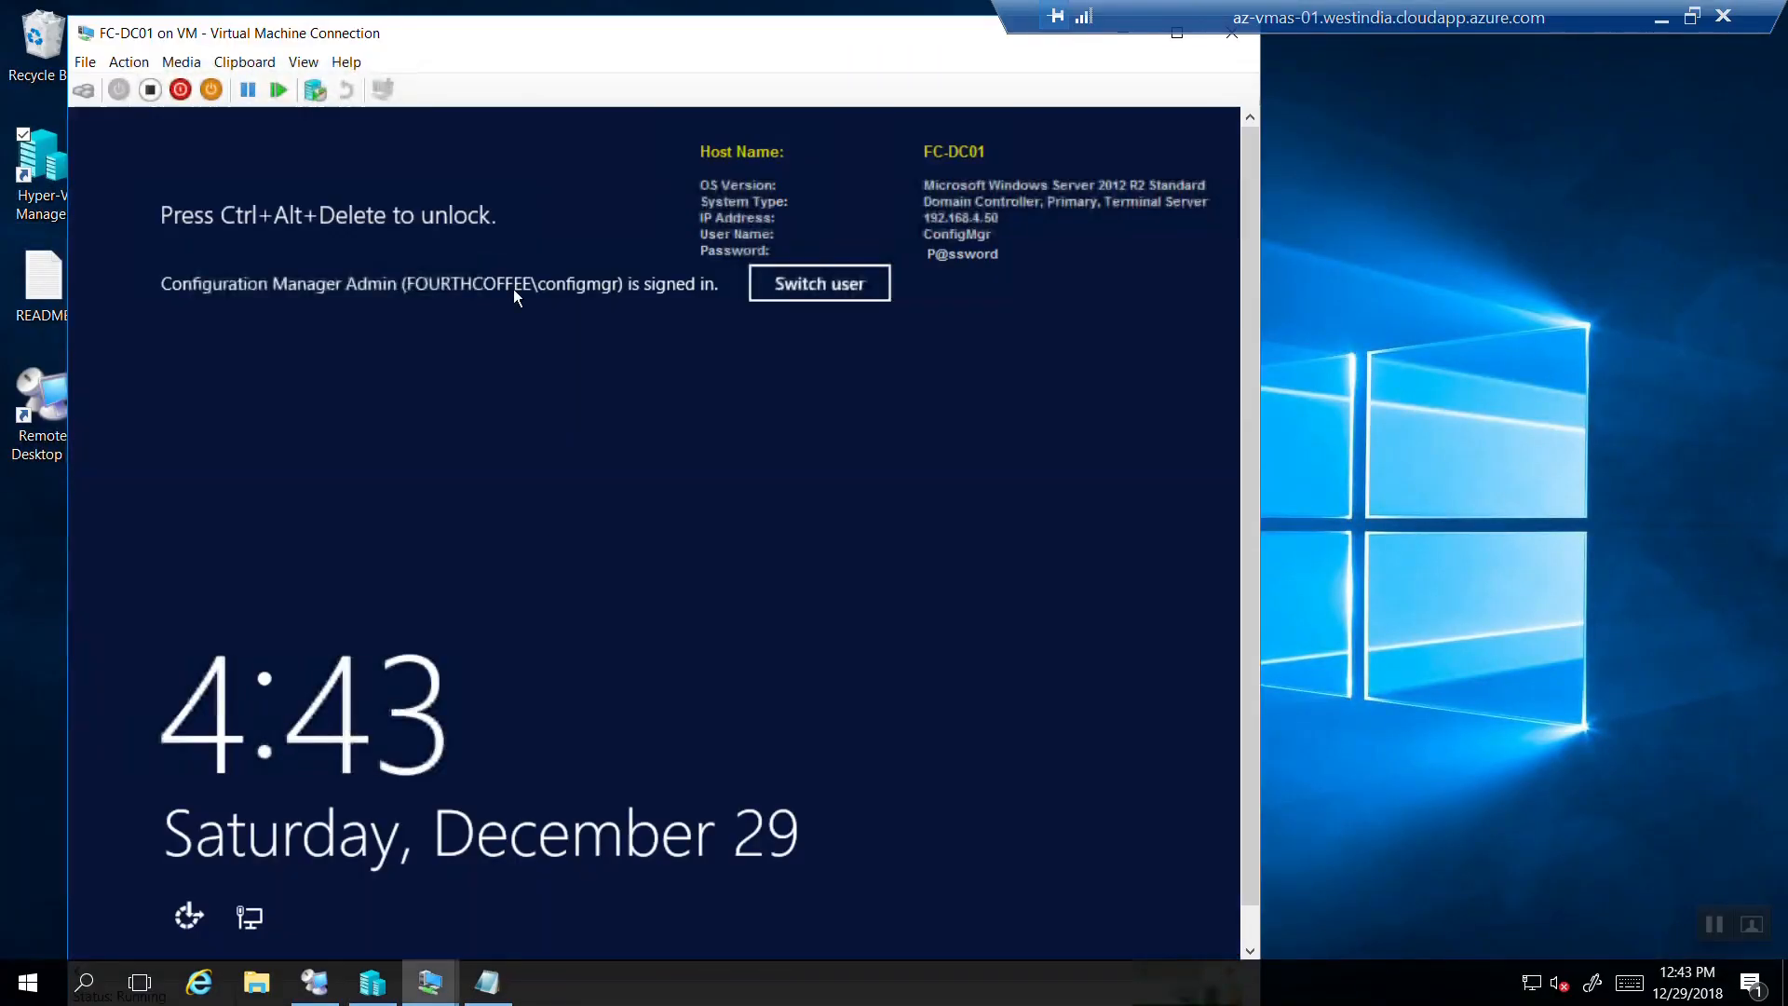
left_click(117, 71)
left_click(55, 84)
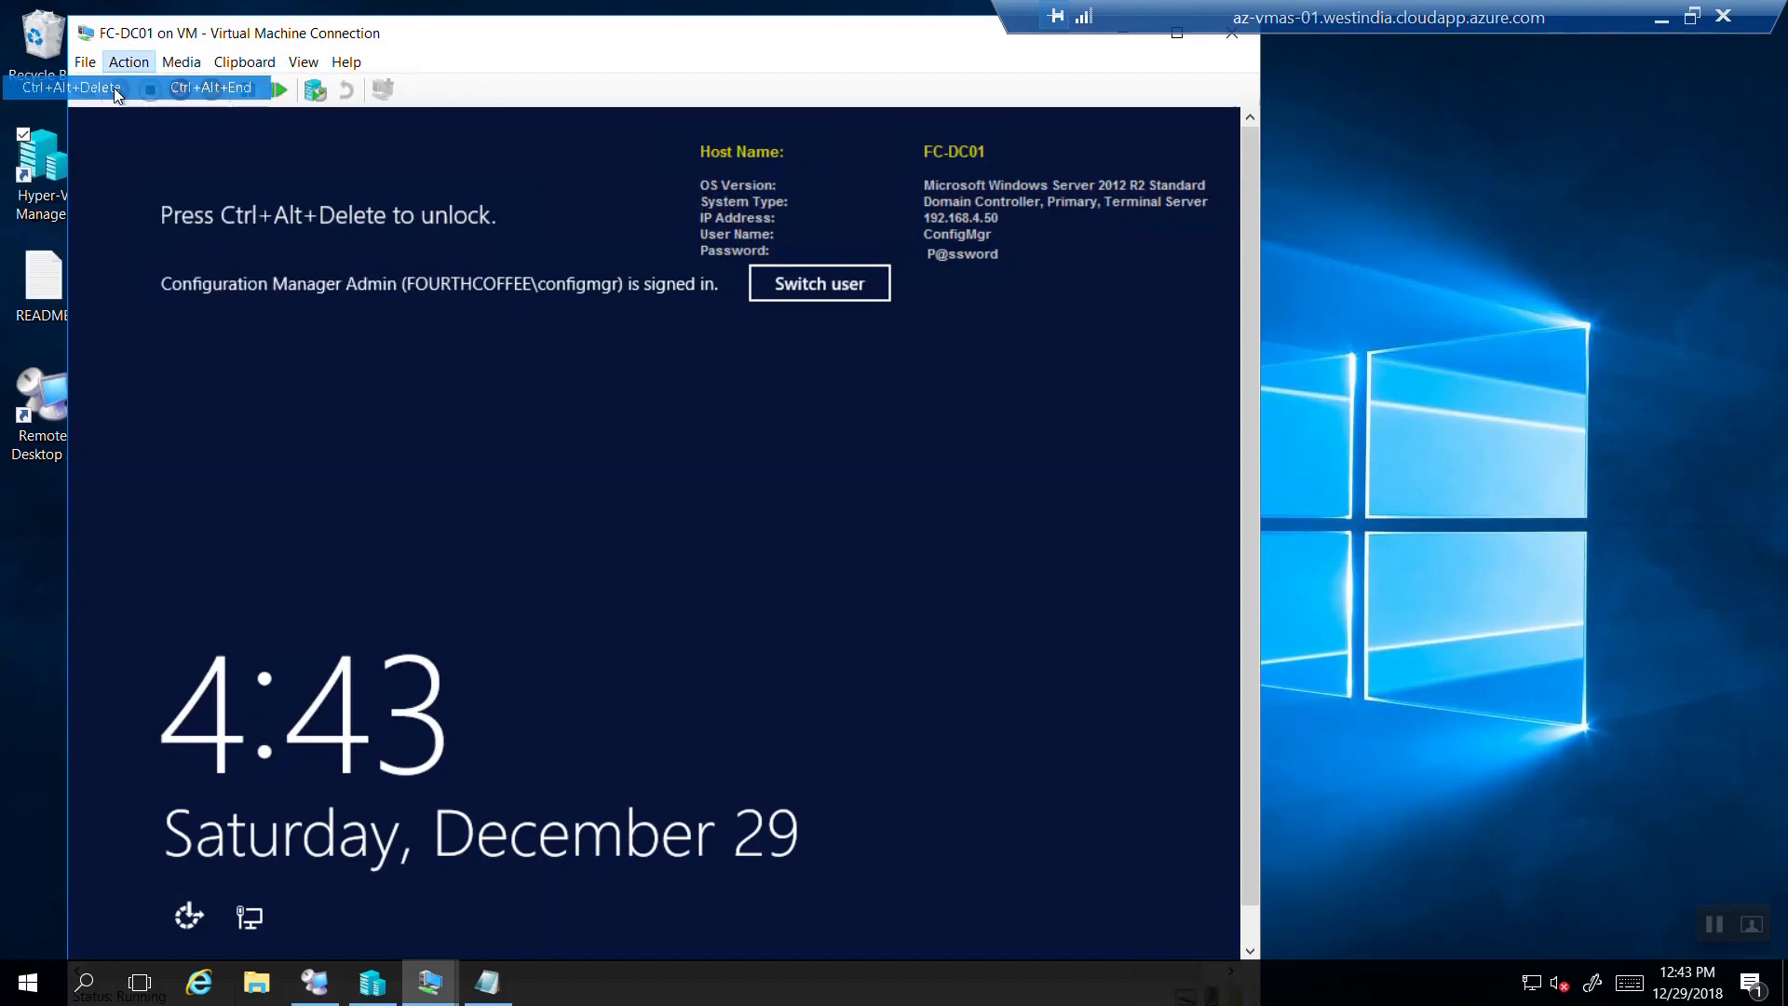
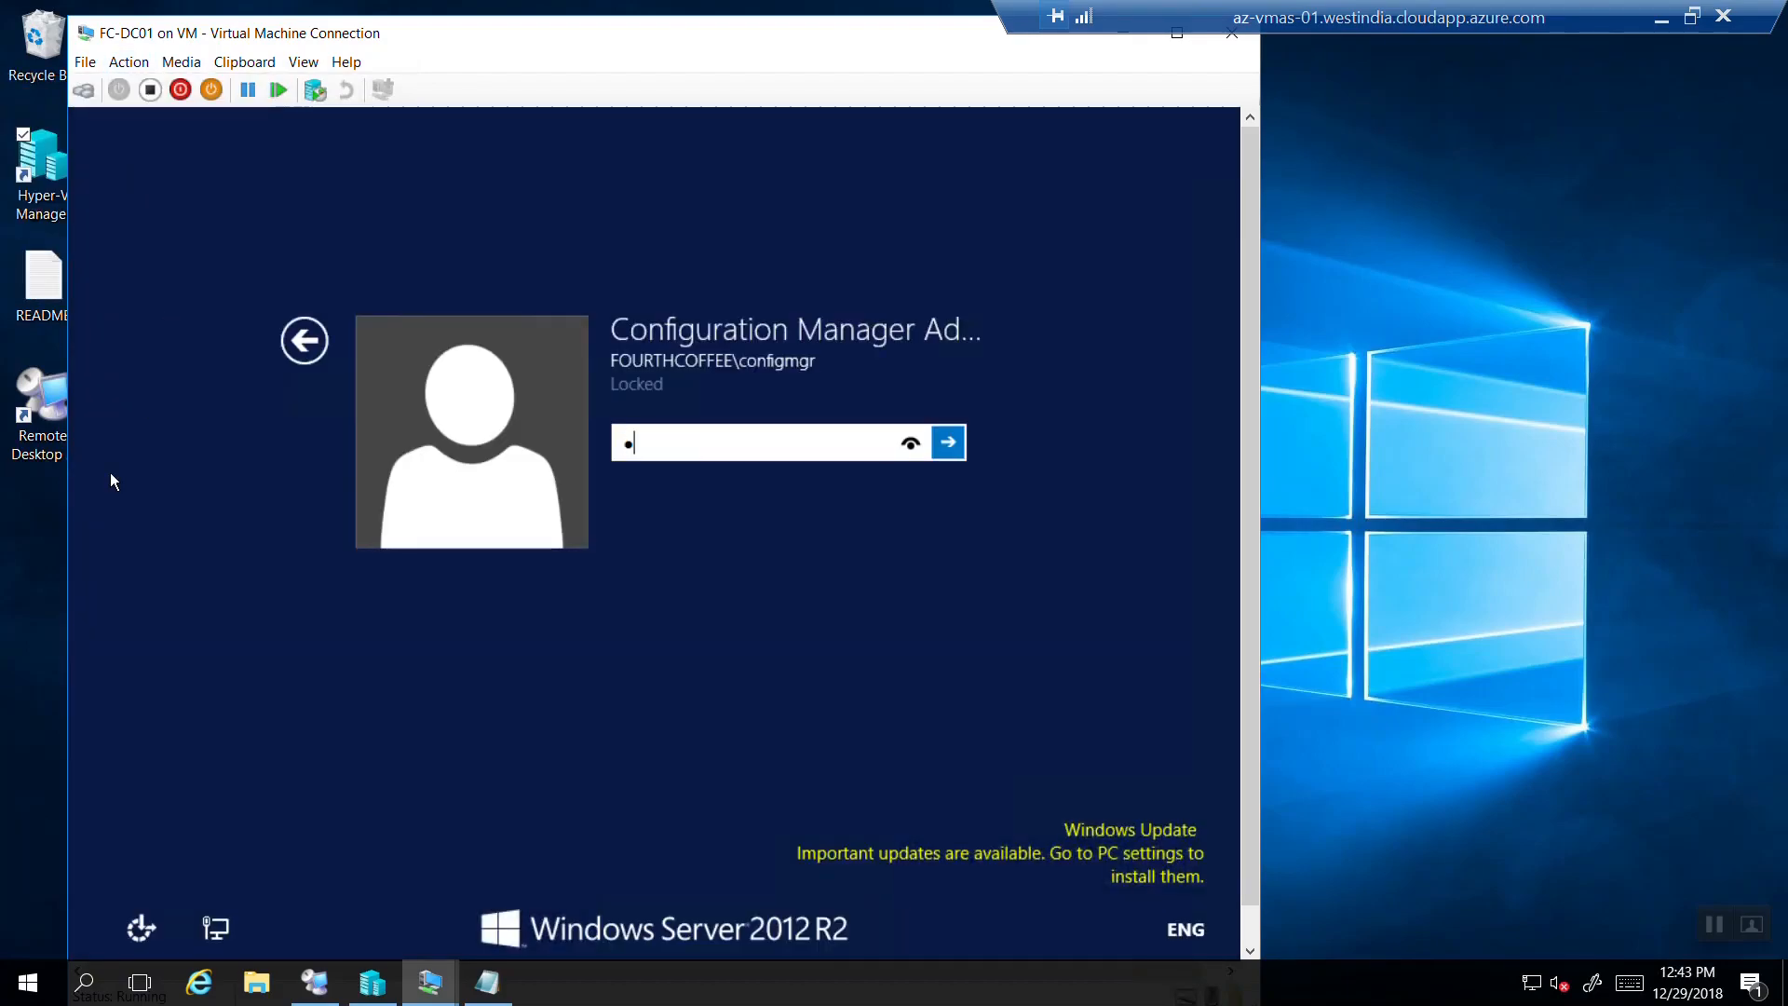
key("Return")
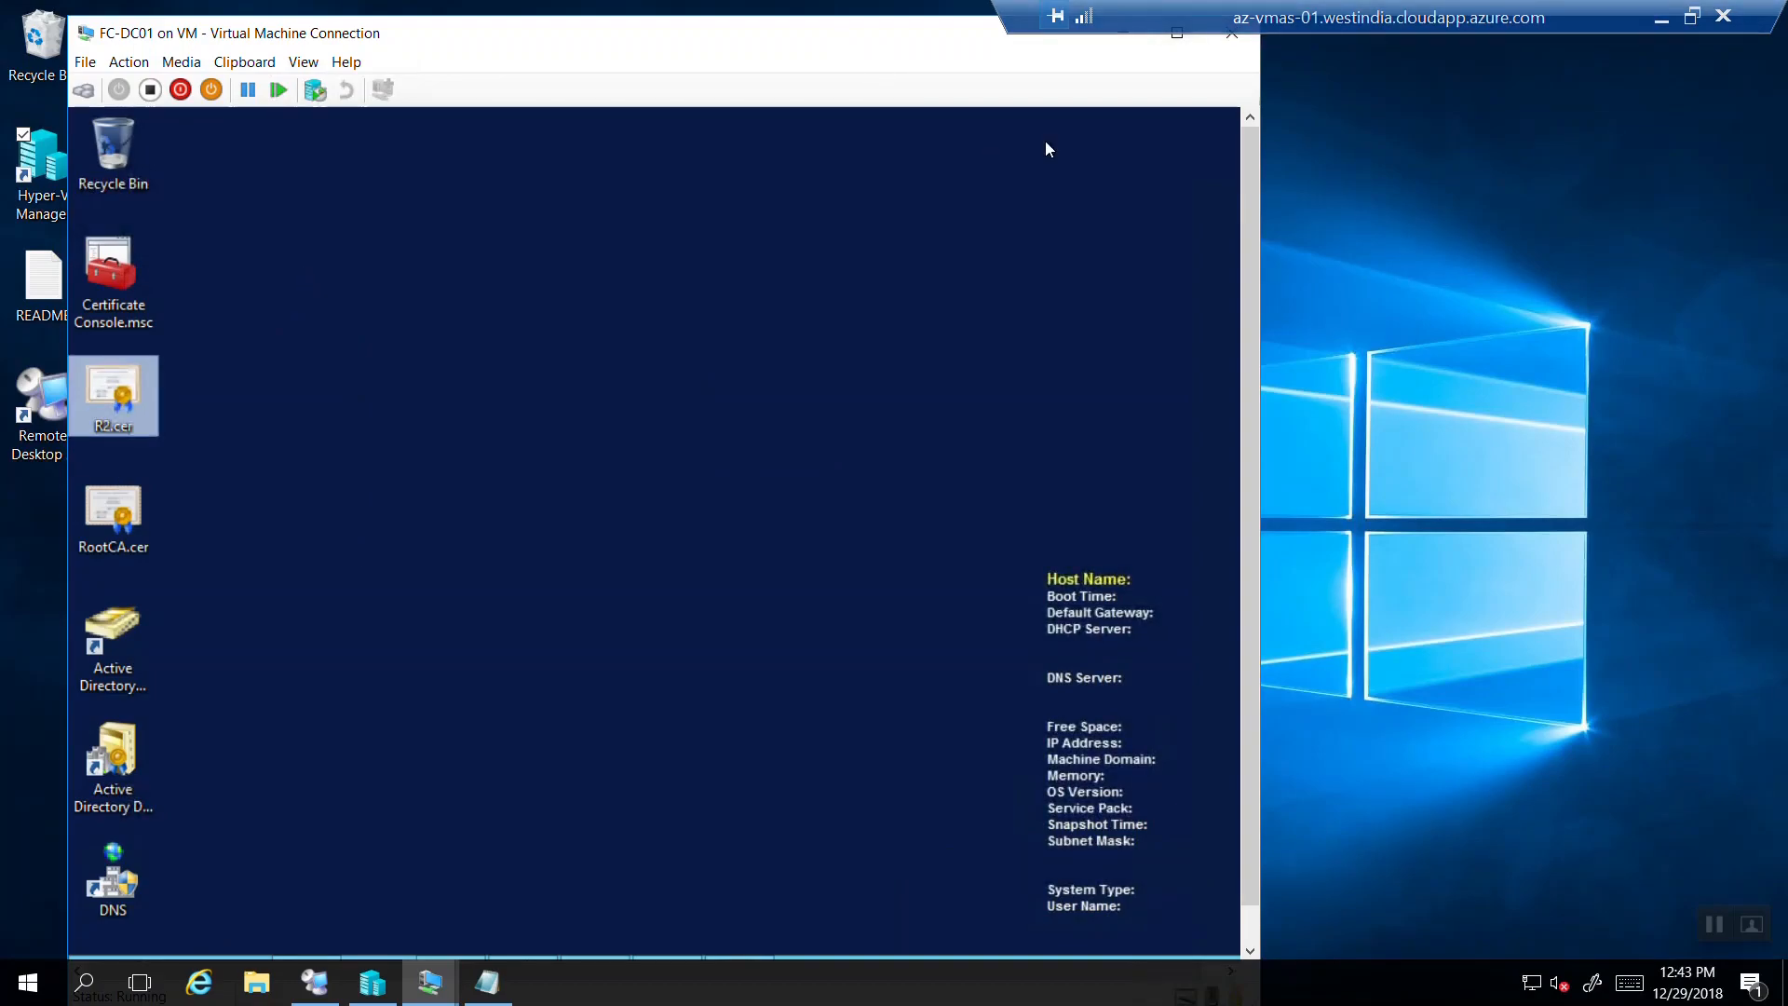
Open the old Certificate Console and close it without saving the console settings.
left_click_drag(1245, 203, 1227, 377)
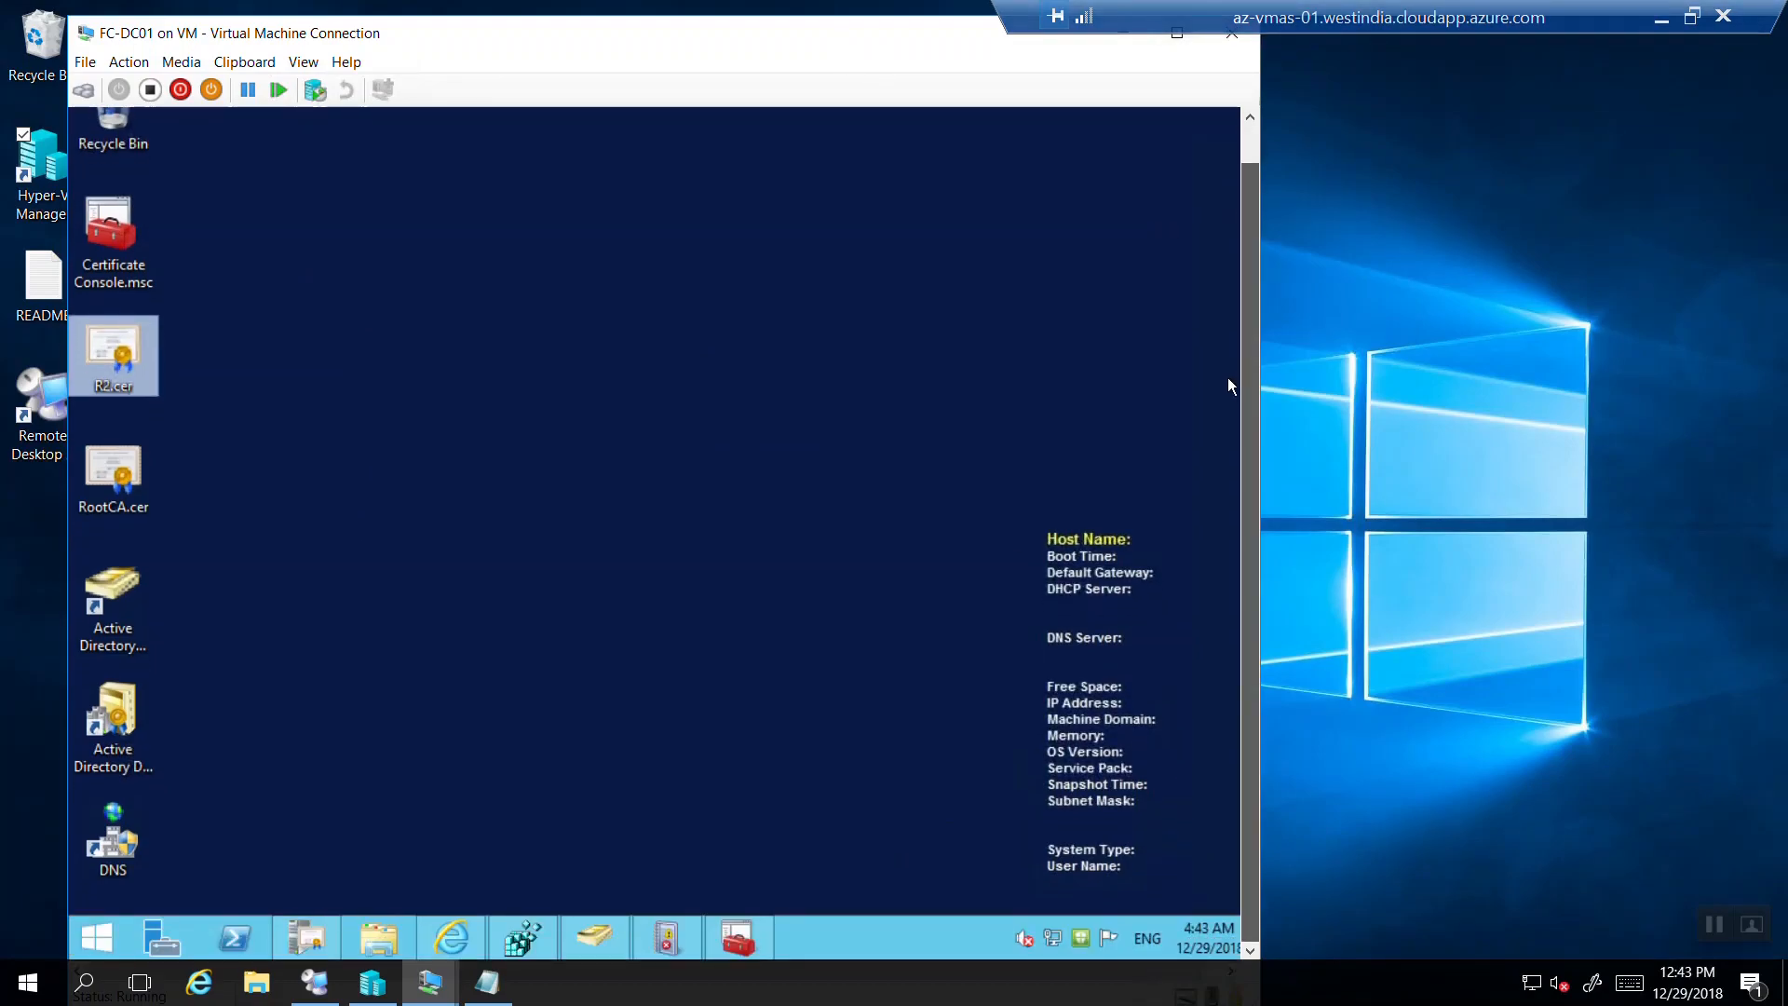
left_click(721, 939)
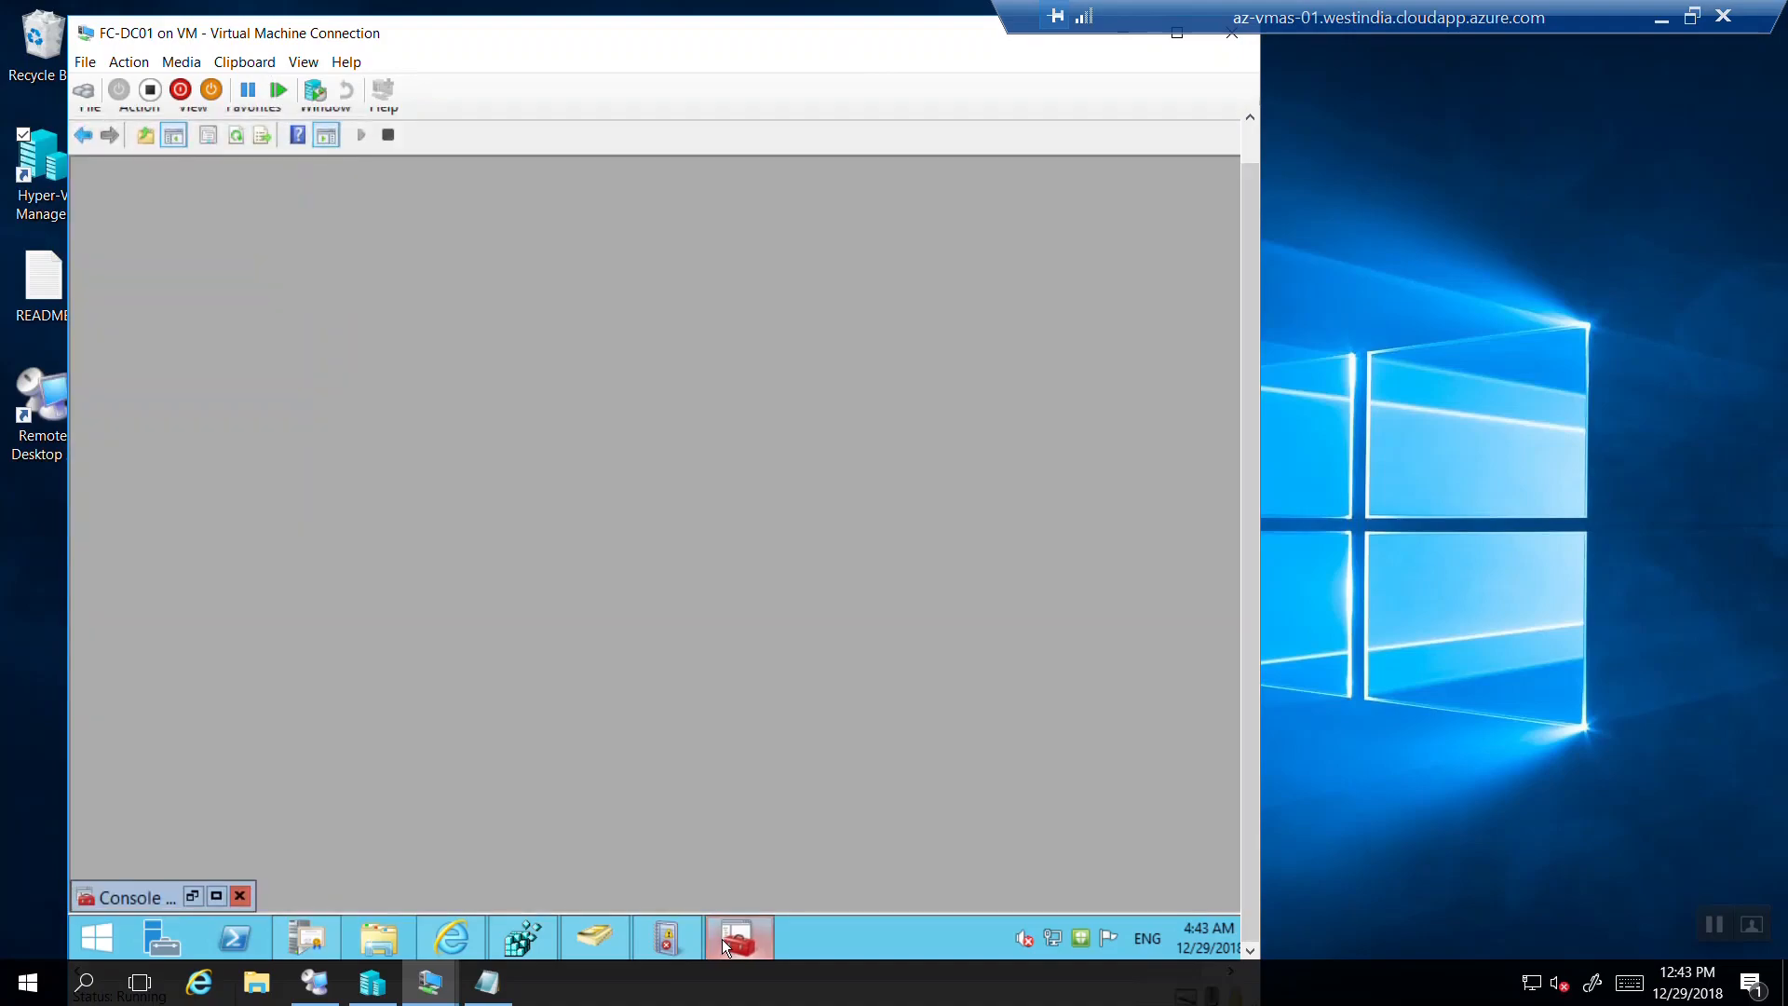
left_click(244, 901)
left_click(683, 553)
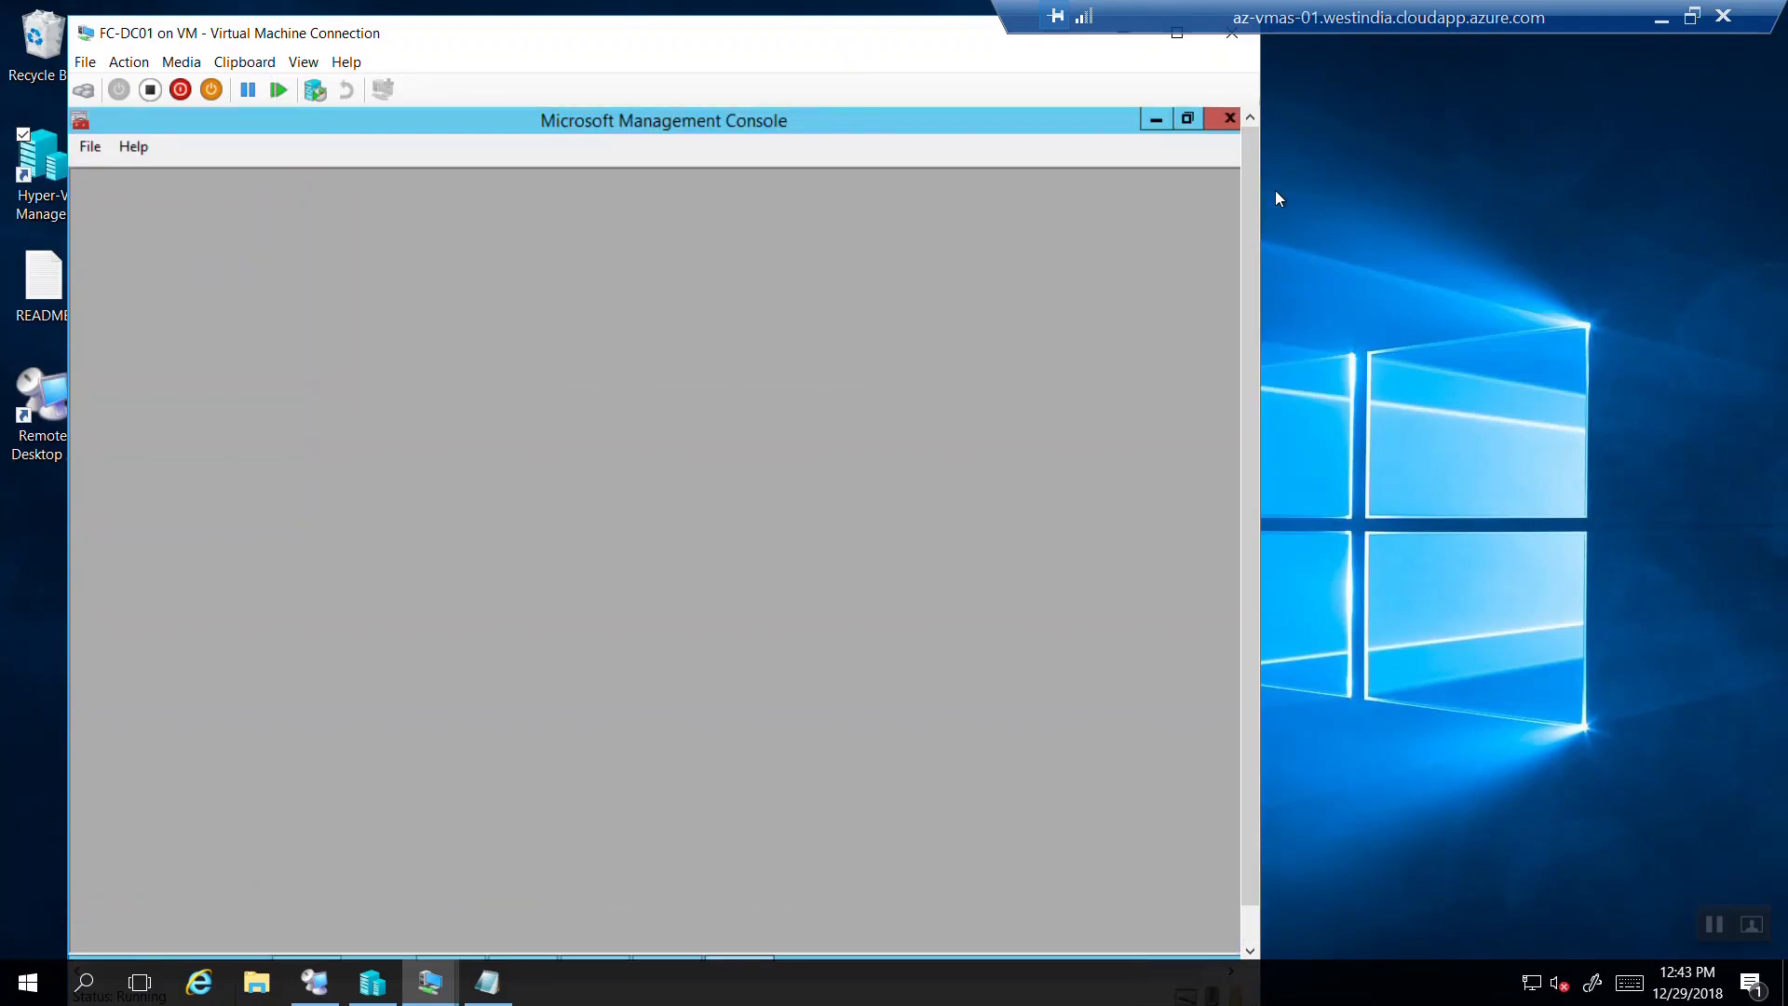
left_click(1230, 119)
left_click_drag(1249, 146, 1181, 376)
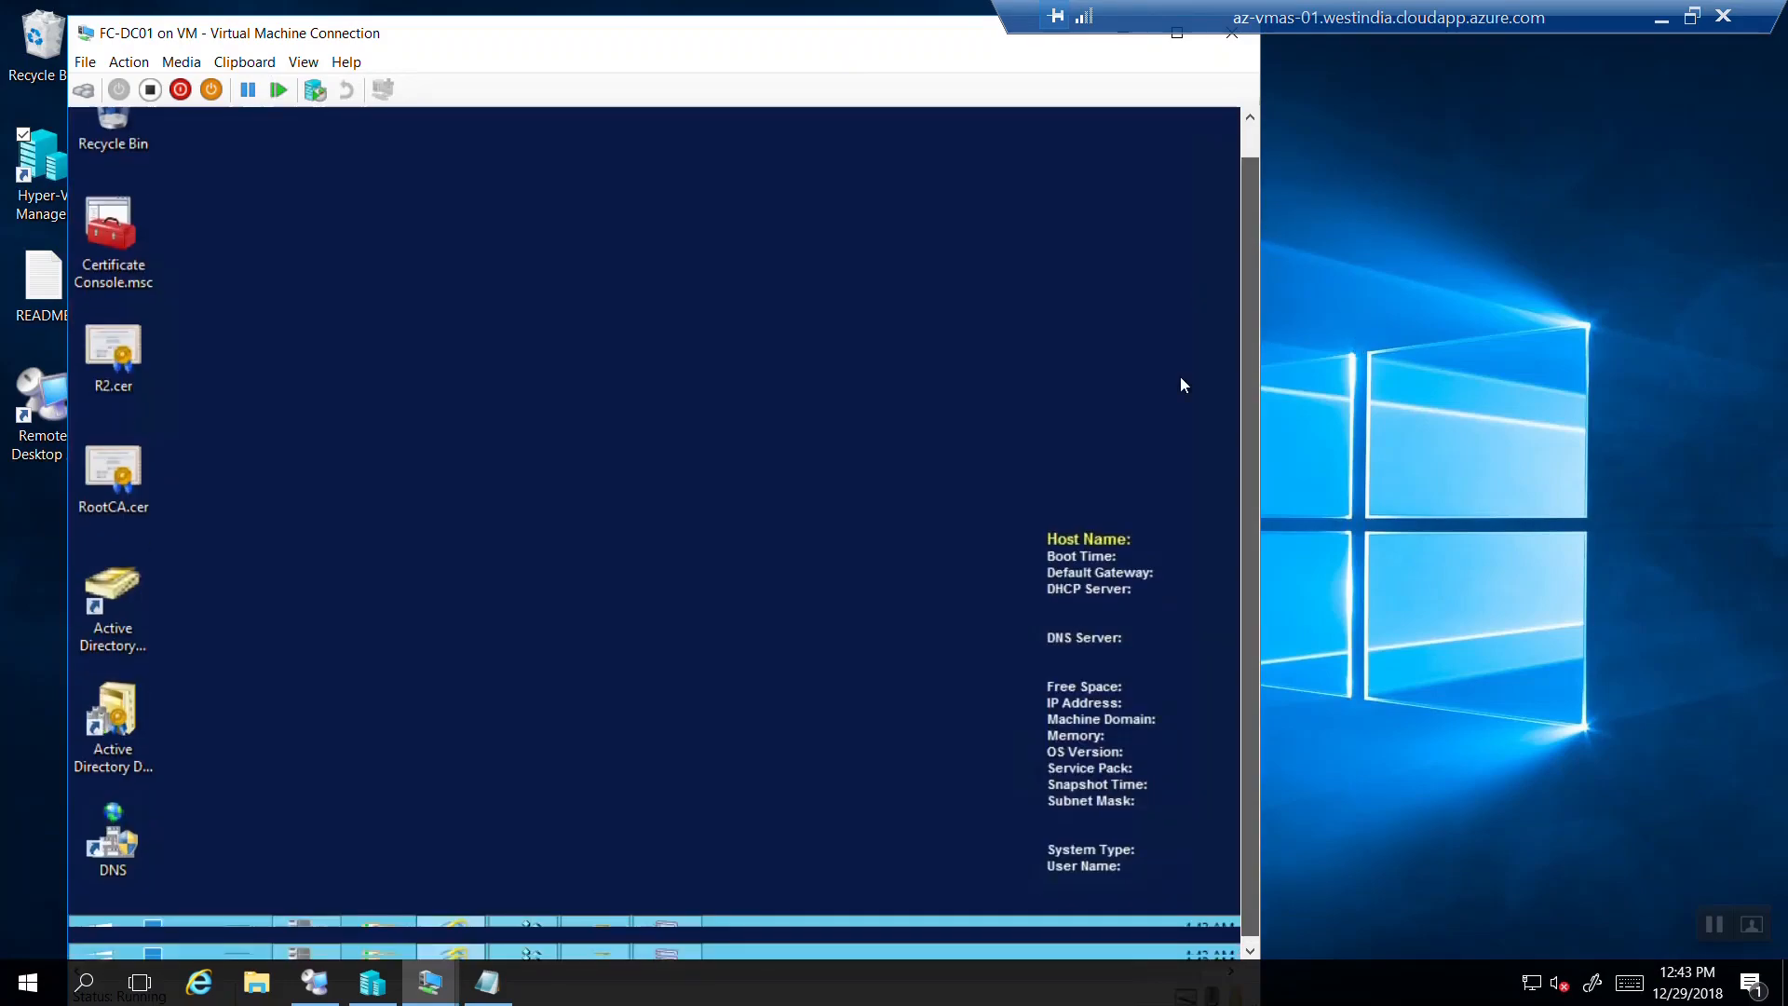
Launch a new management console by running mmc.
right_click(95, 929)
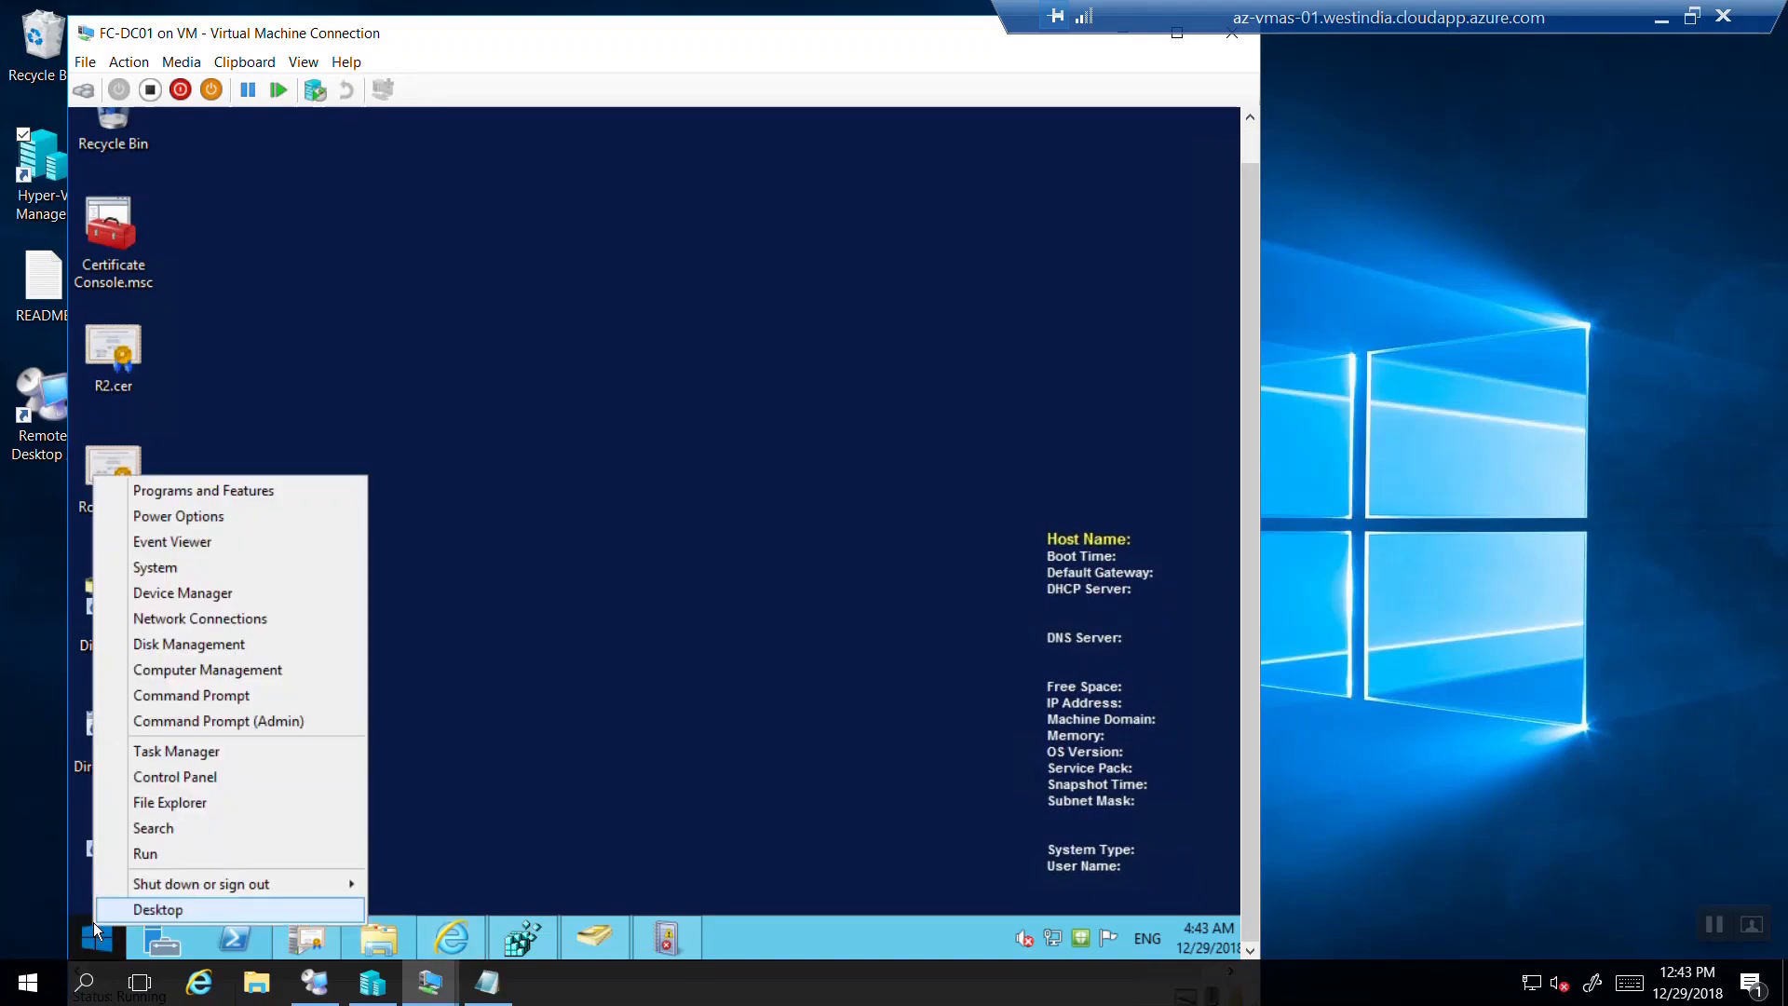
left_click(140, 853)
type("mmc")
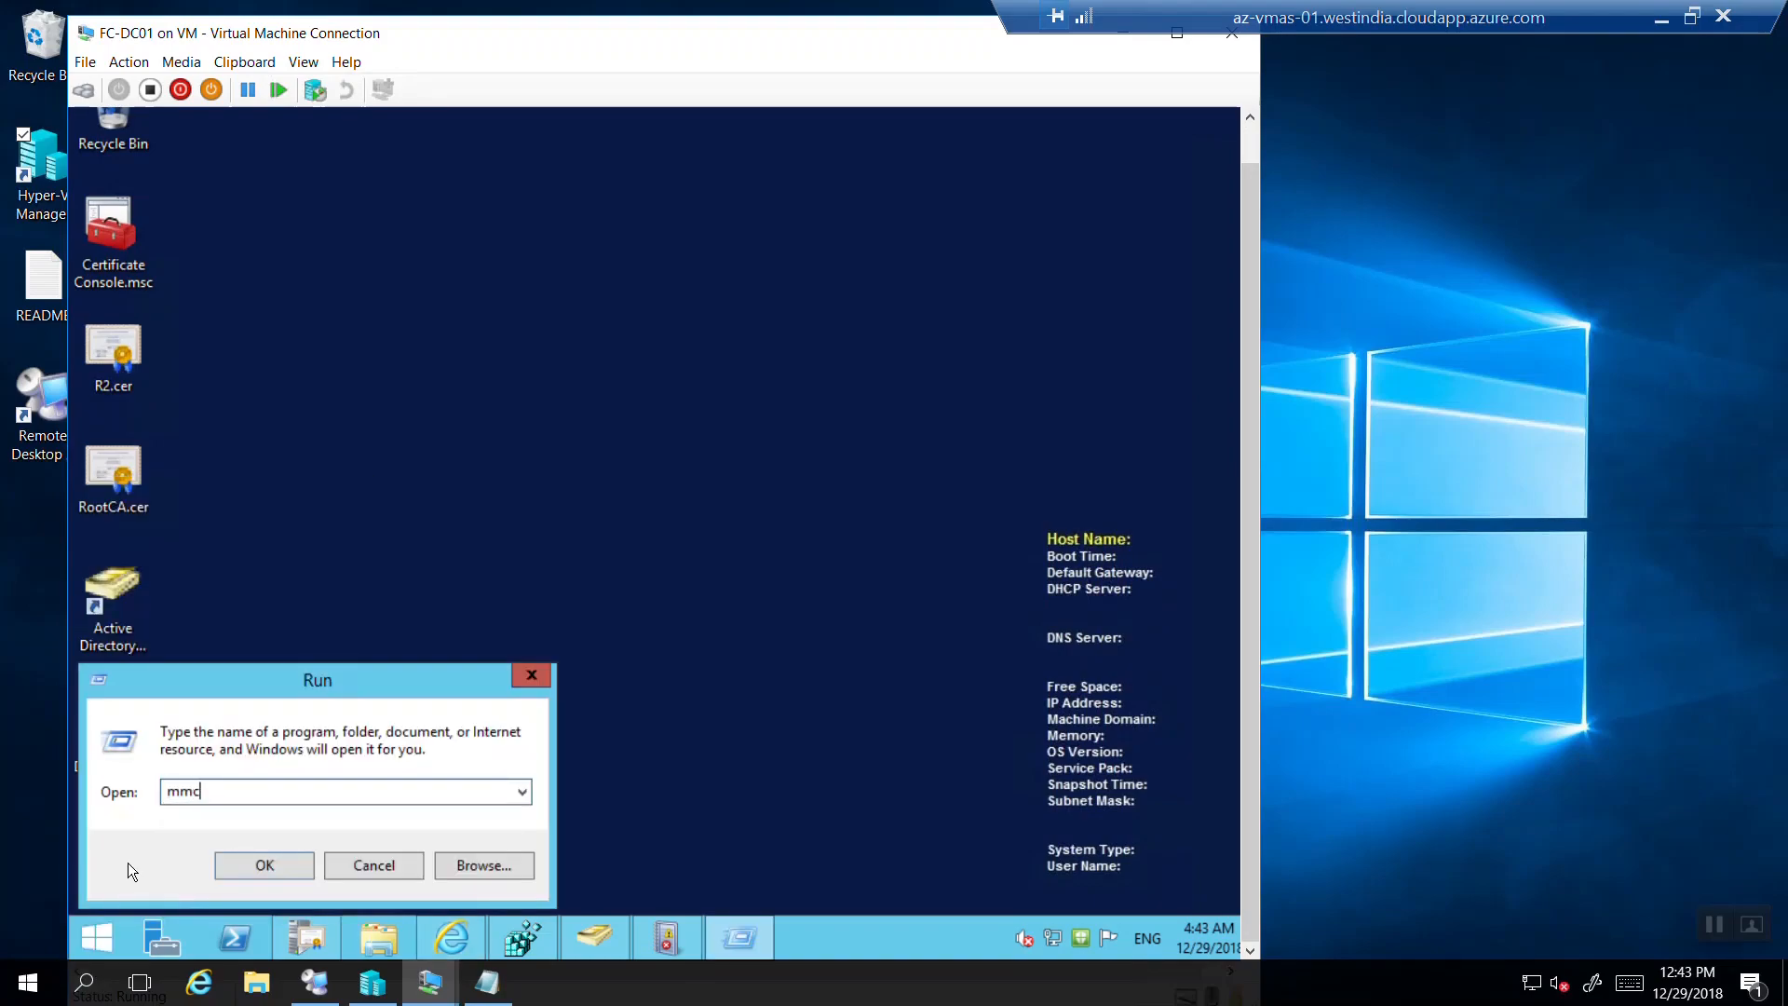
key("Return")
key("Return")
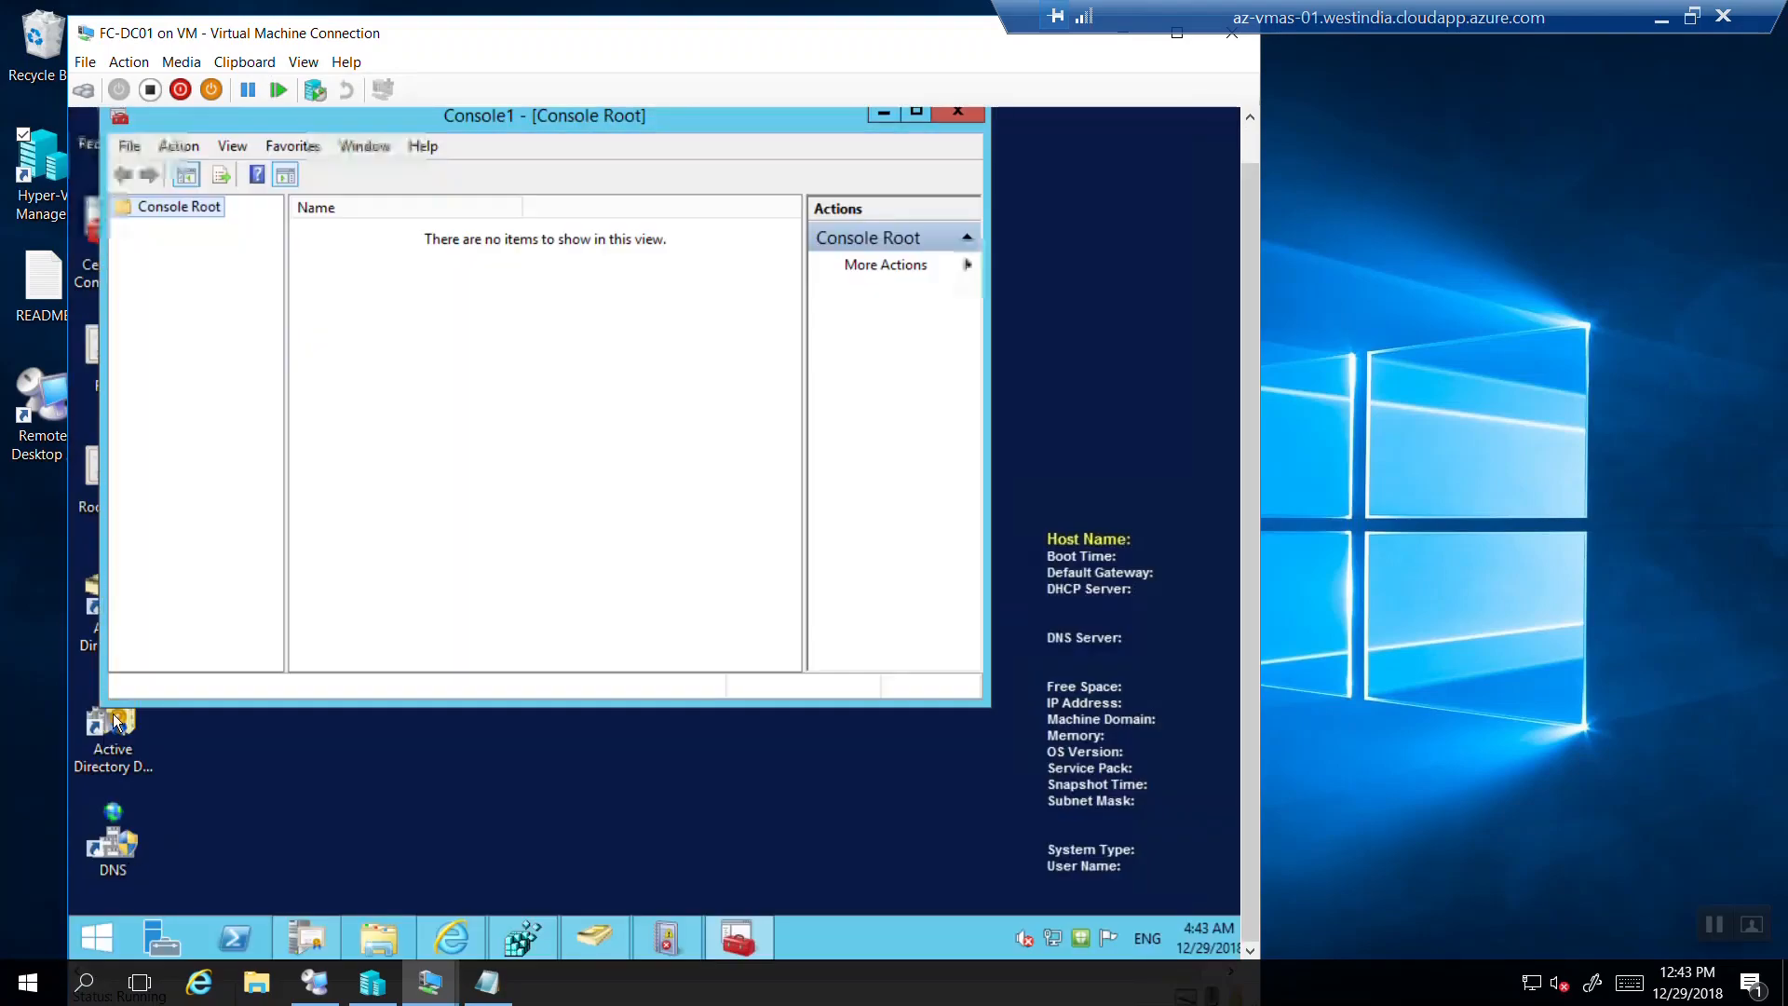
Add the Certification Authority snap-in for the local computer and expand it to FourthCoffee CA.
left_click(146, 147)
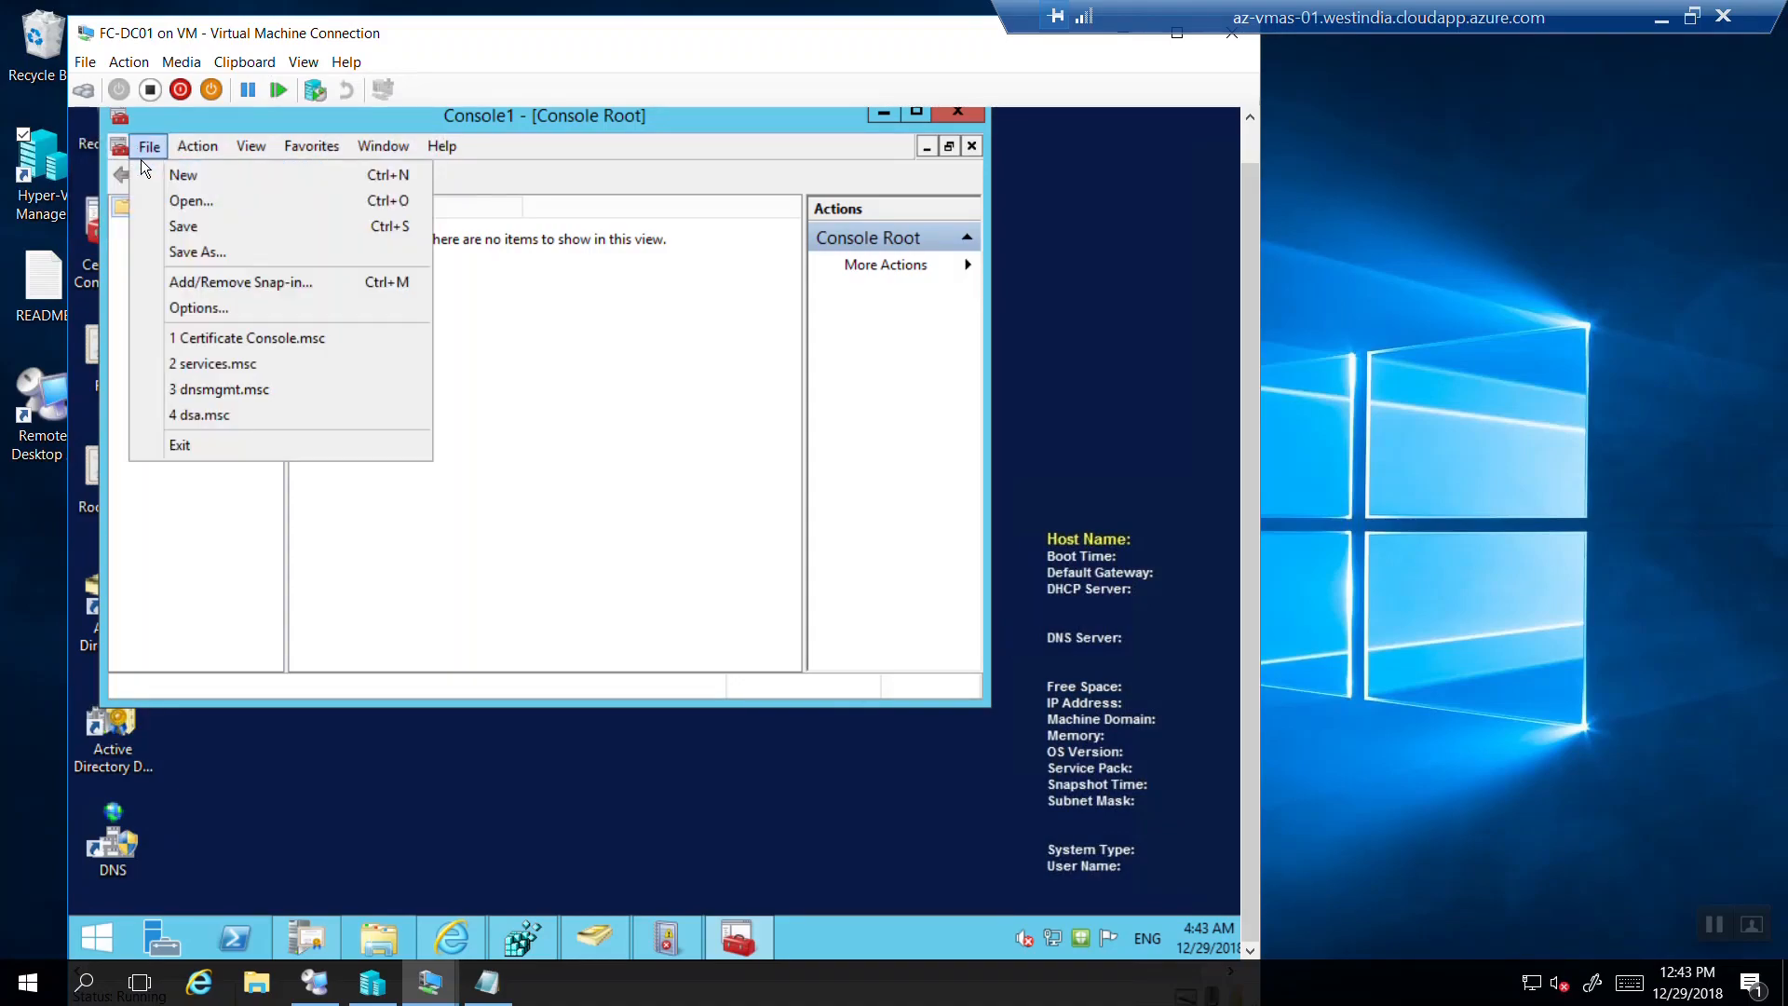
left_click(183, 280)
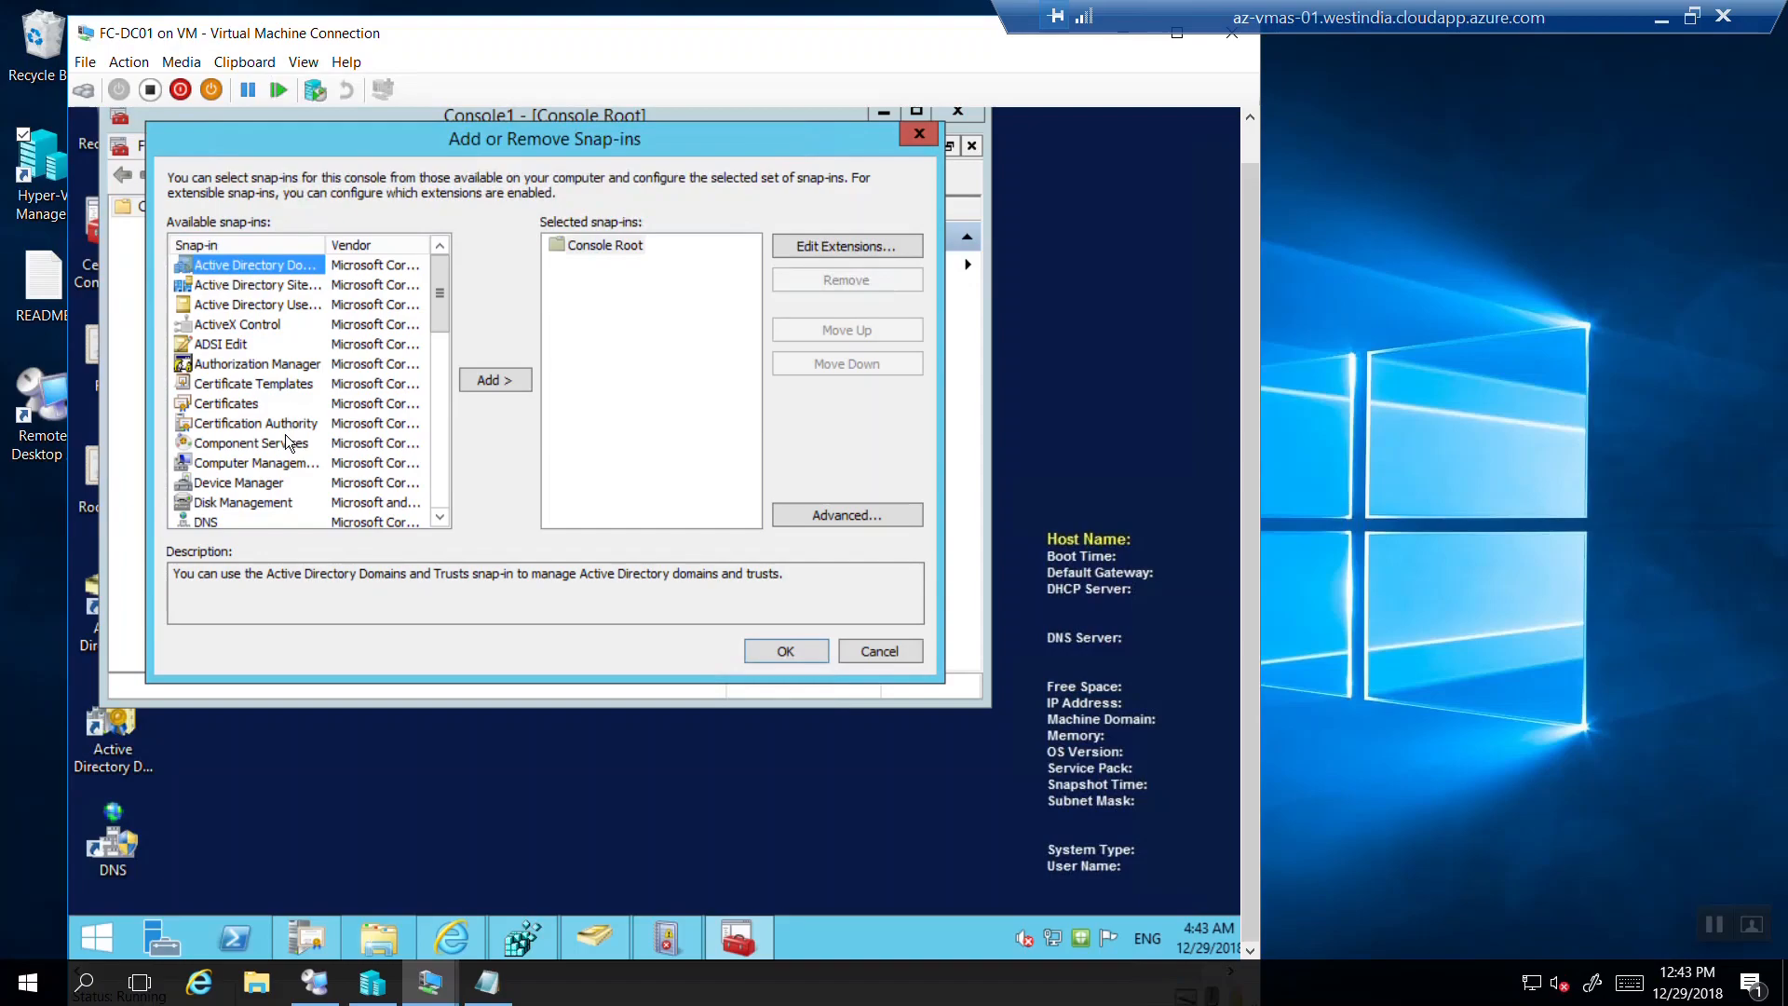
left_click(282, 424)
left_click(489, 381)
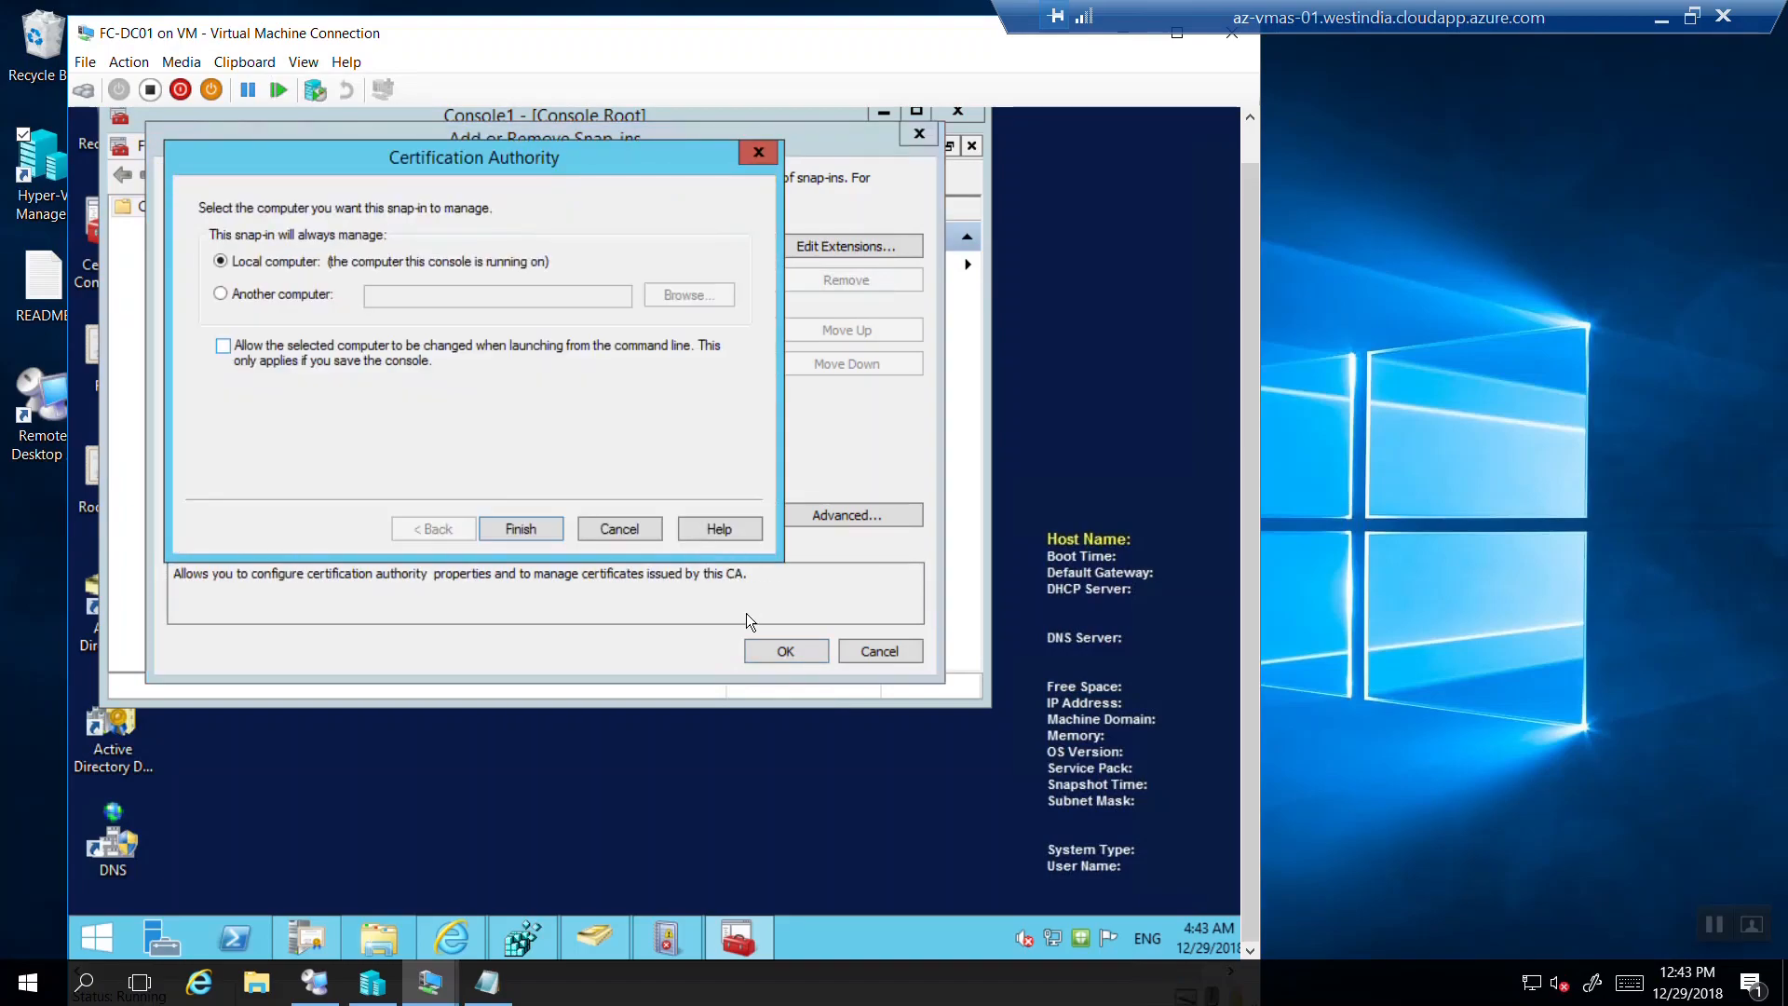
left_click(518, 528)
left_click(753, 646)
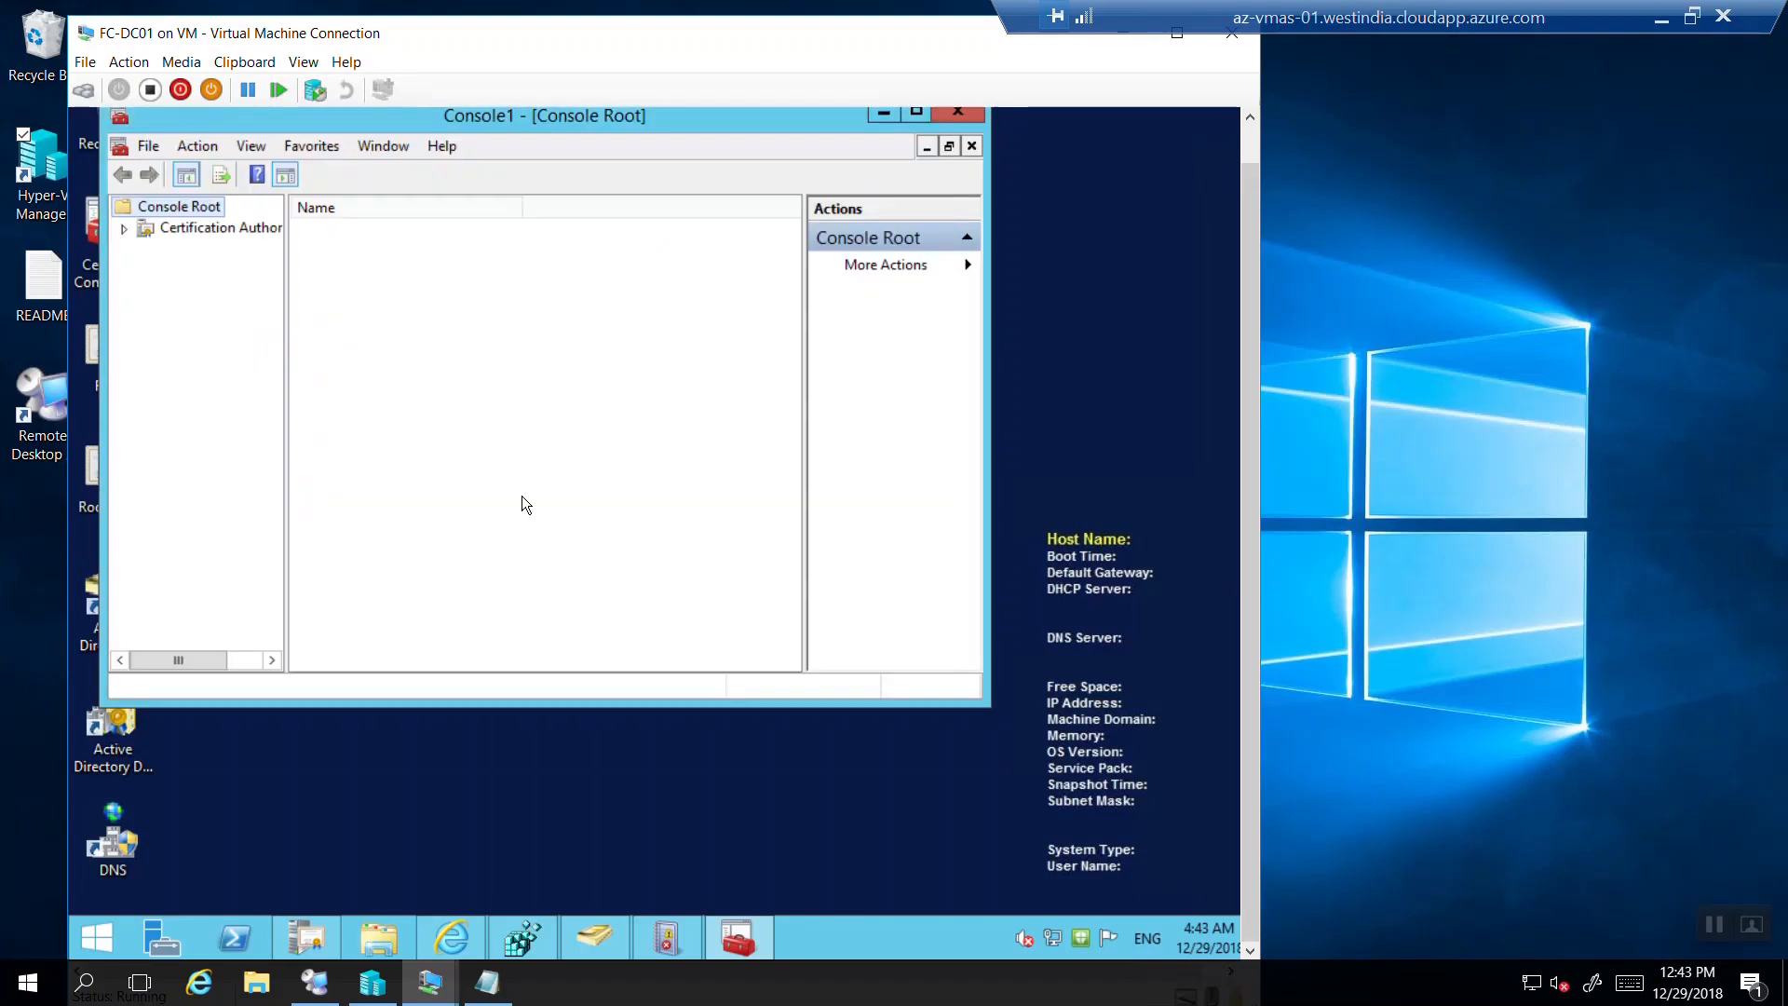
left_click(125, 230)
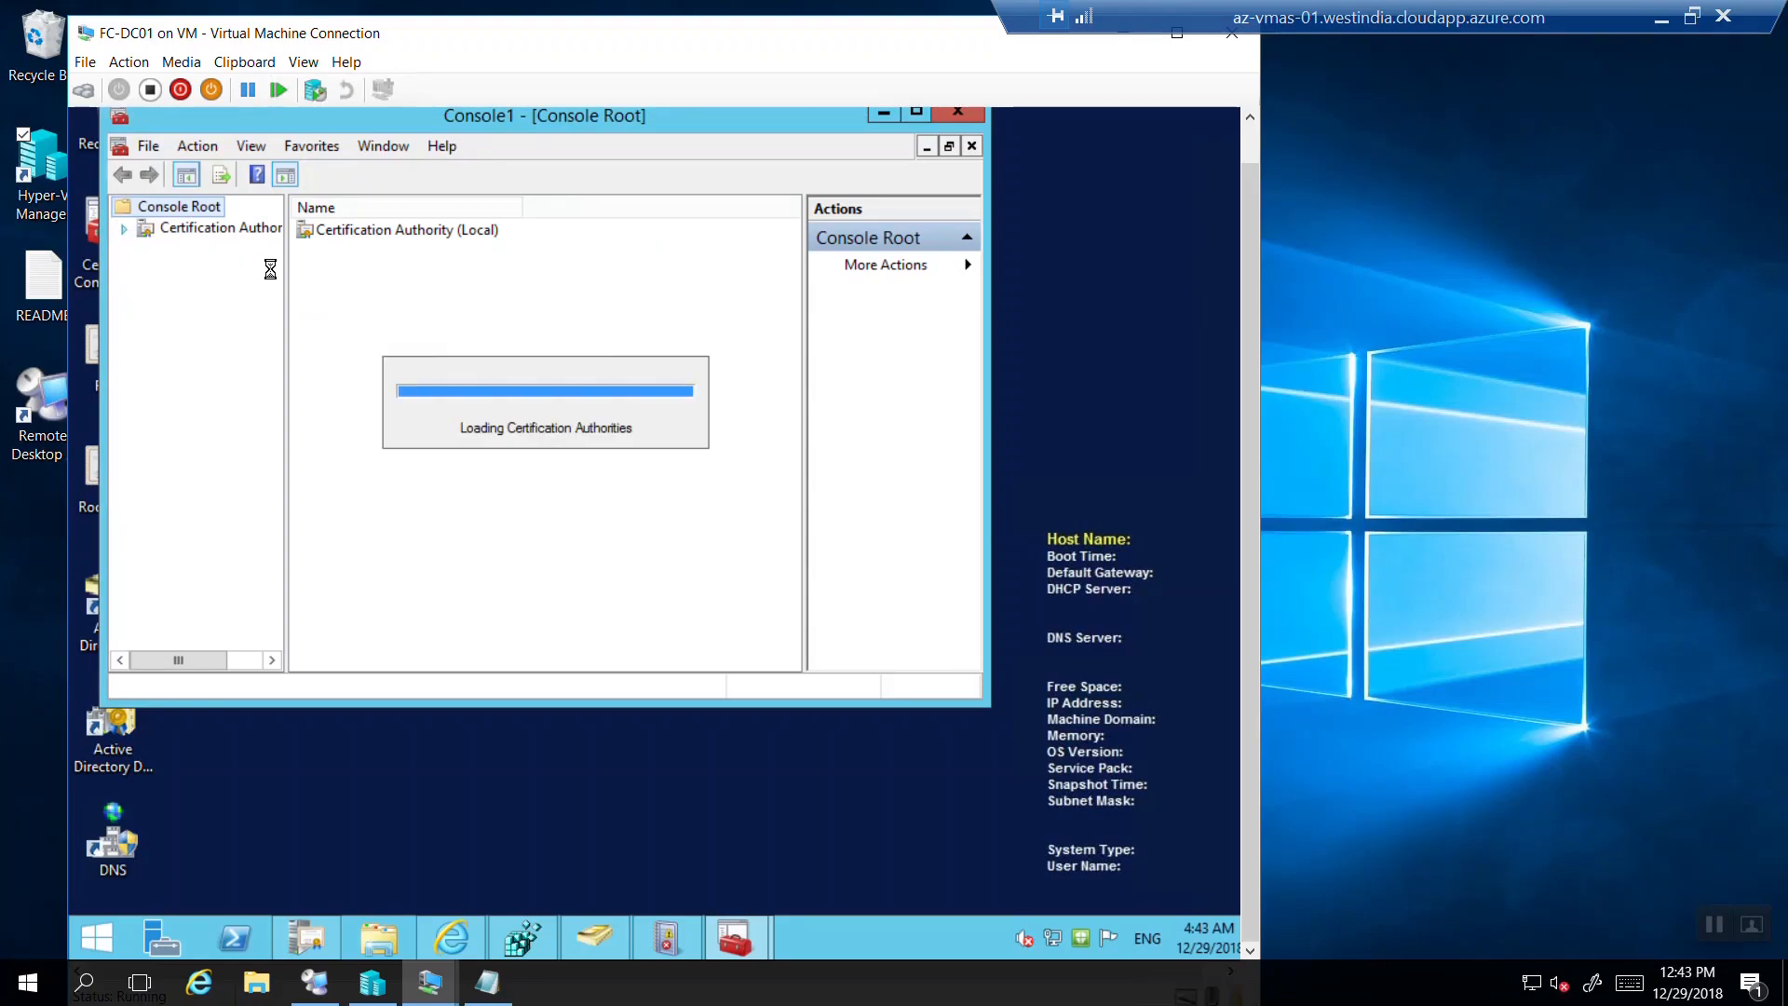
left_click_drag(285, 274, 403, 279)
Show FourthCoffee CA's Issued Certificates sorted newest first by Request ID, selecting 2464, and enlarge the console.
left_click(146, 249)
left_click(233, 292)
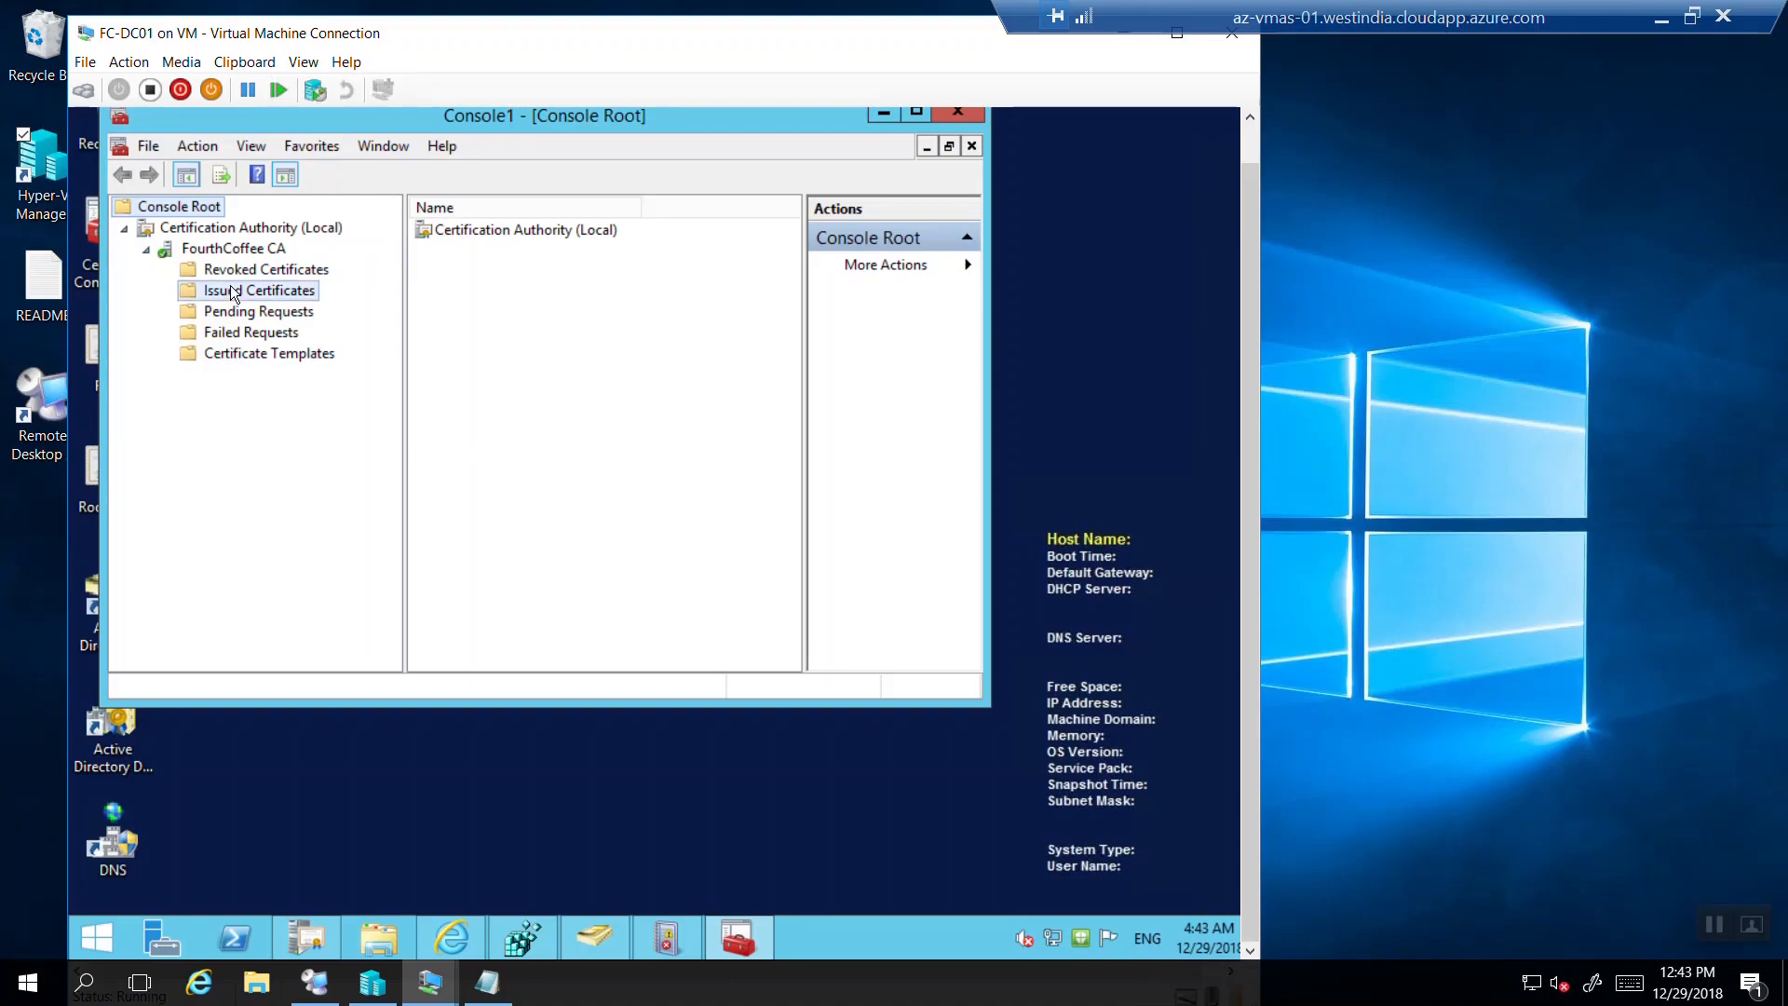
left_click(446, 212)
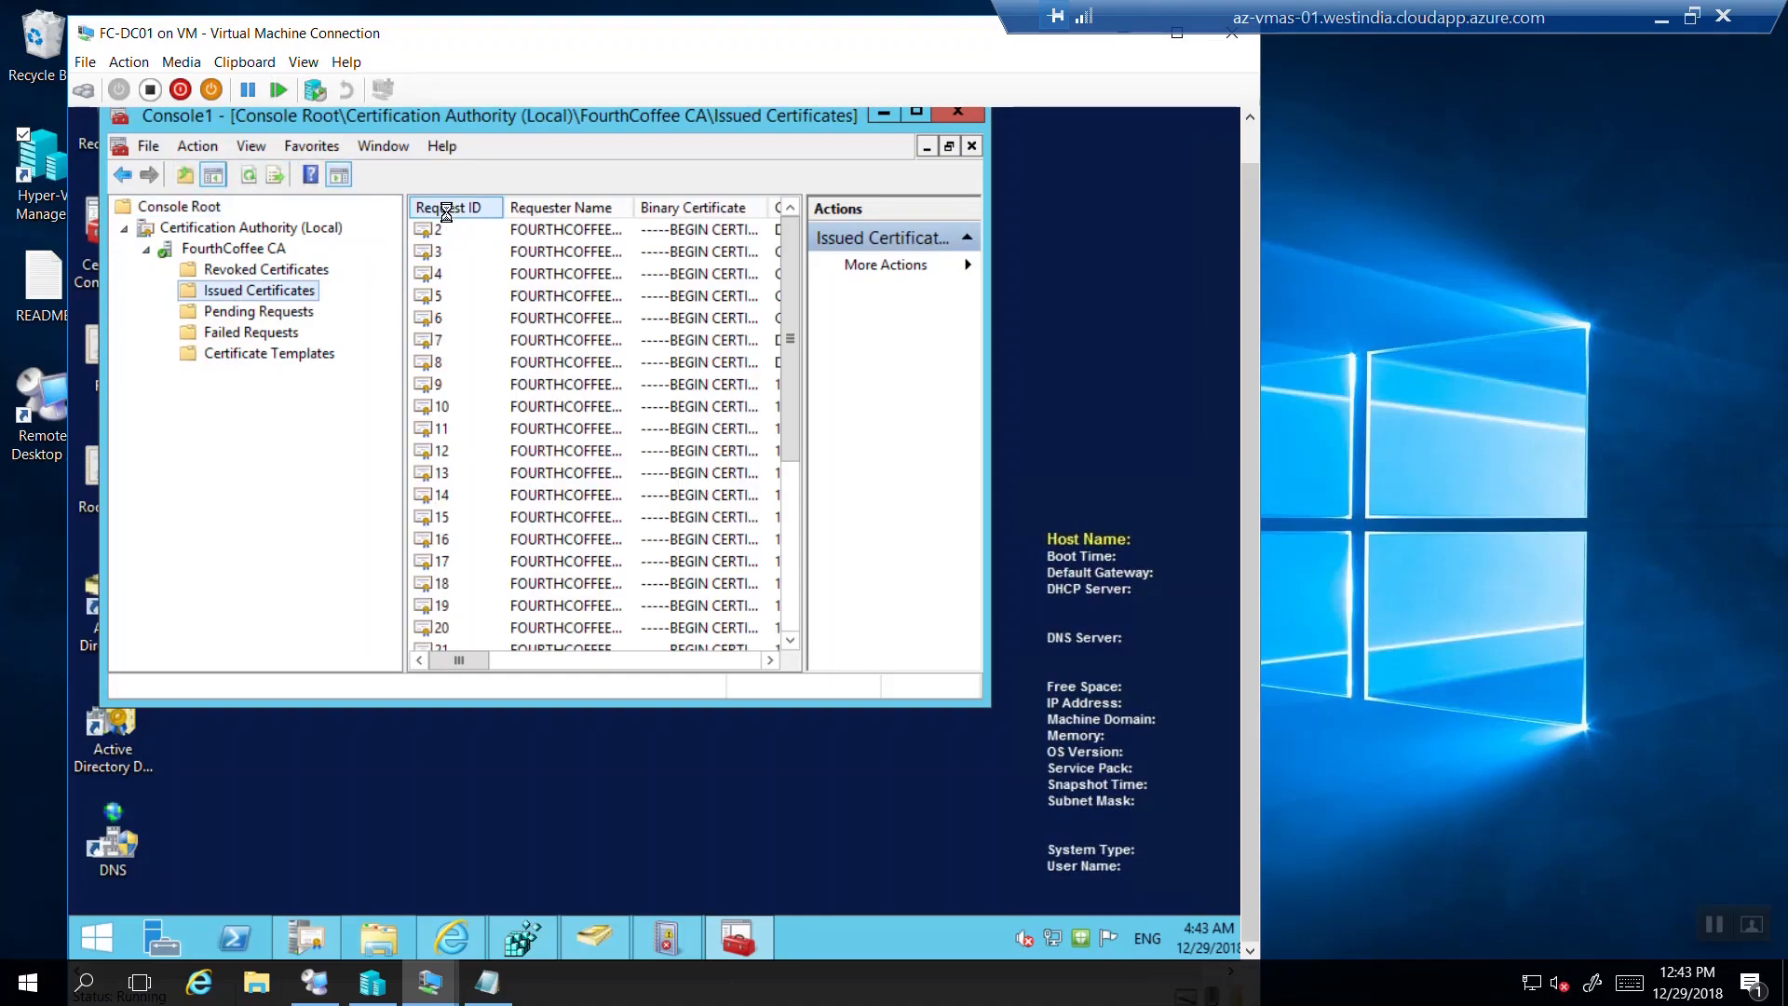
left_click(447, 213)
left_click(449, 231)
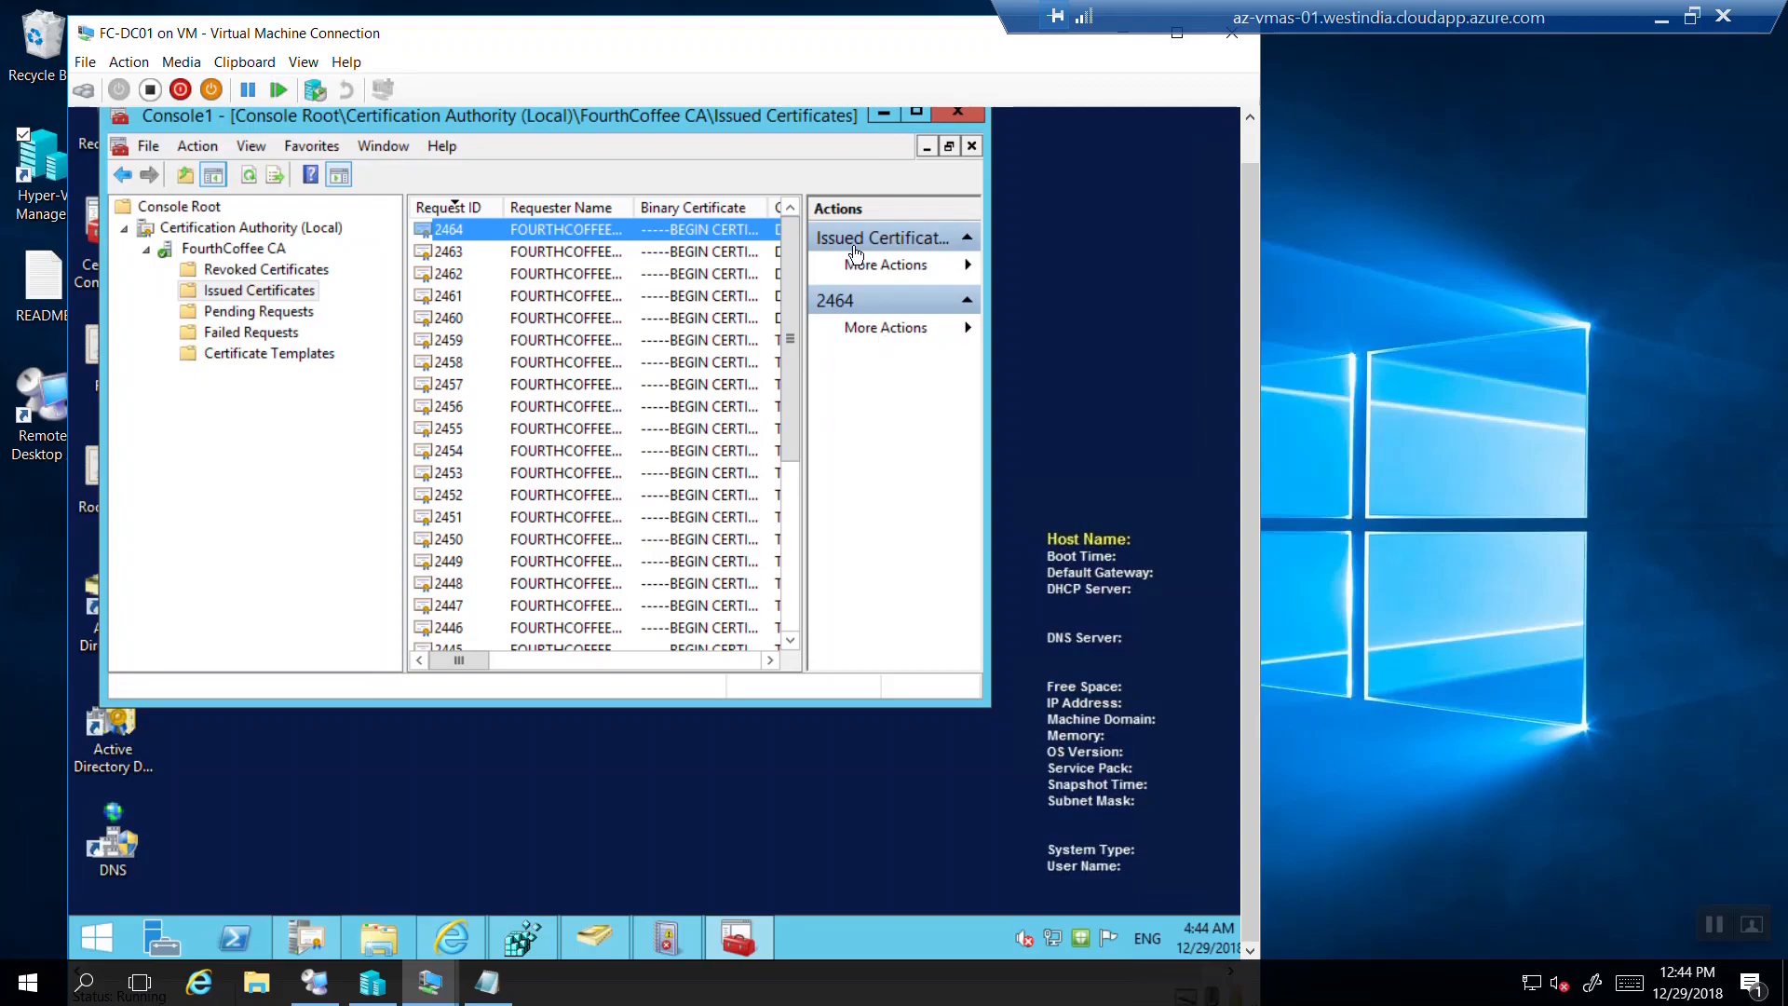
left_click_drag(1259, 203, 1256, 120)
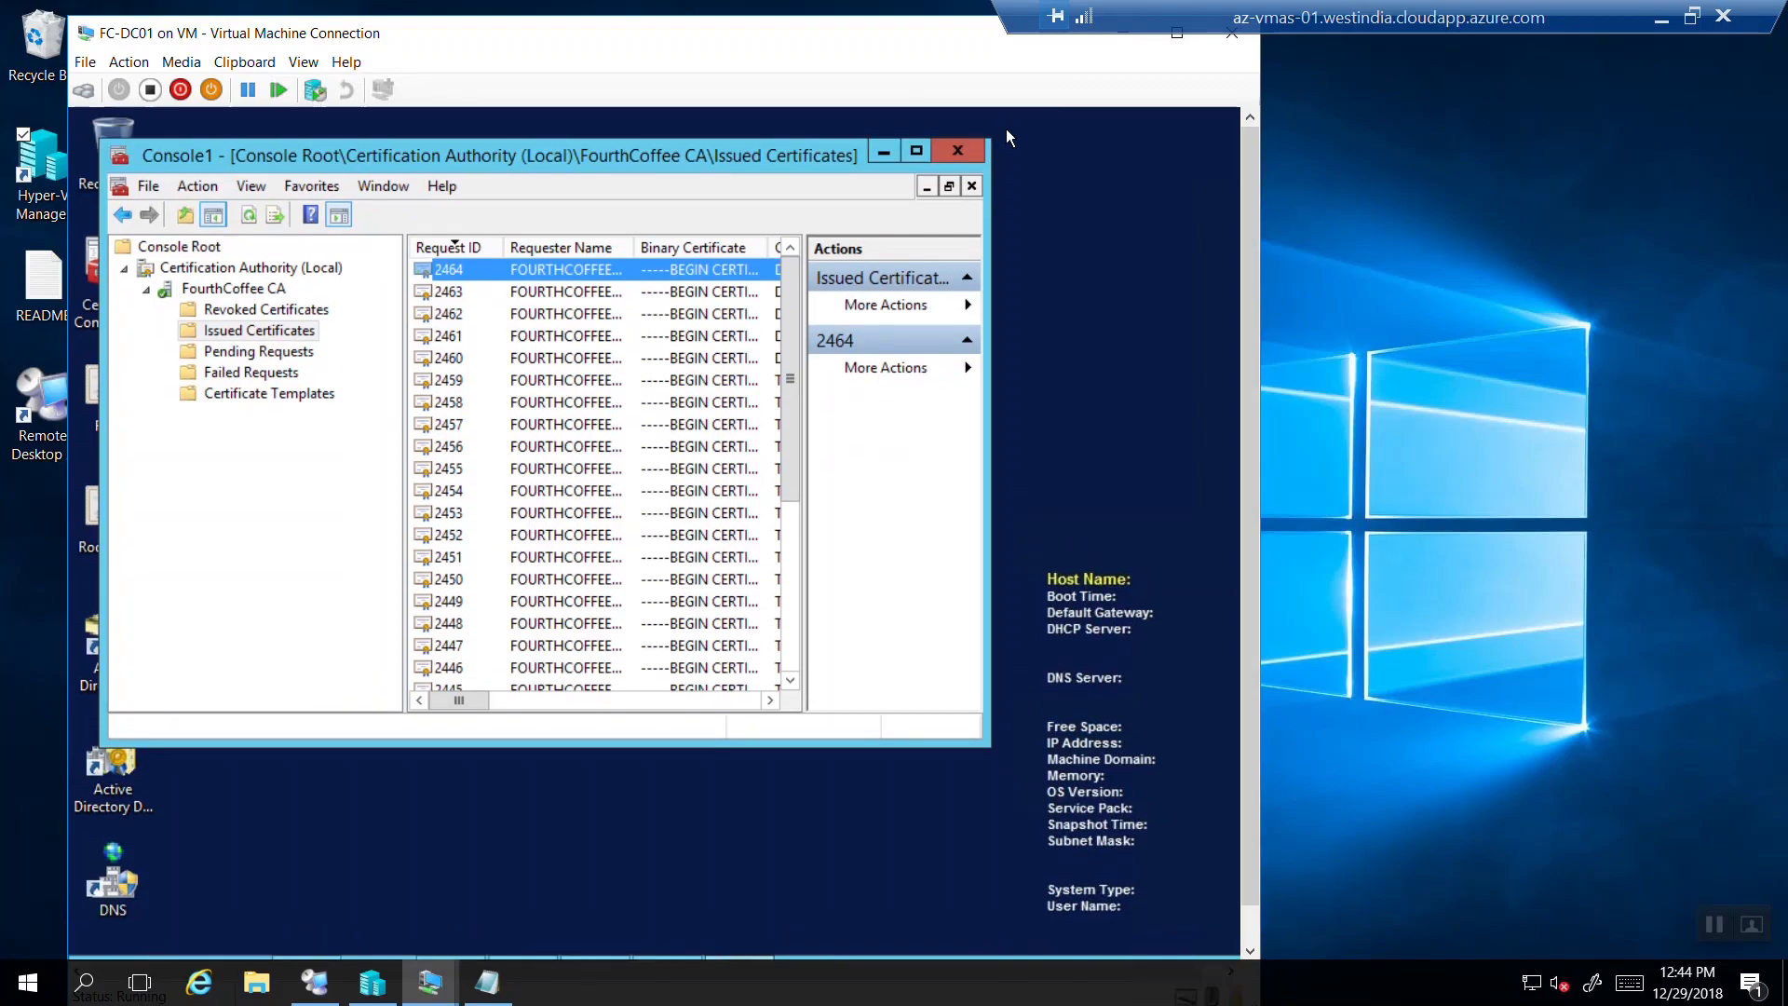
left_click(906, 151)
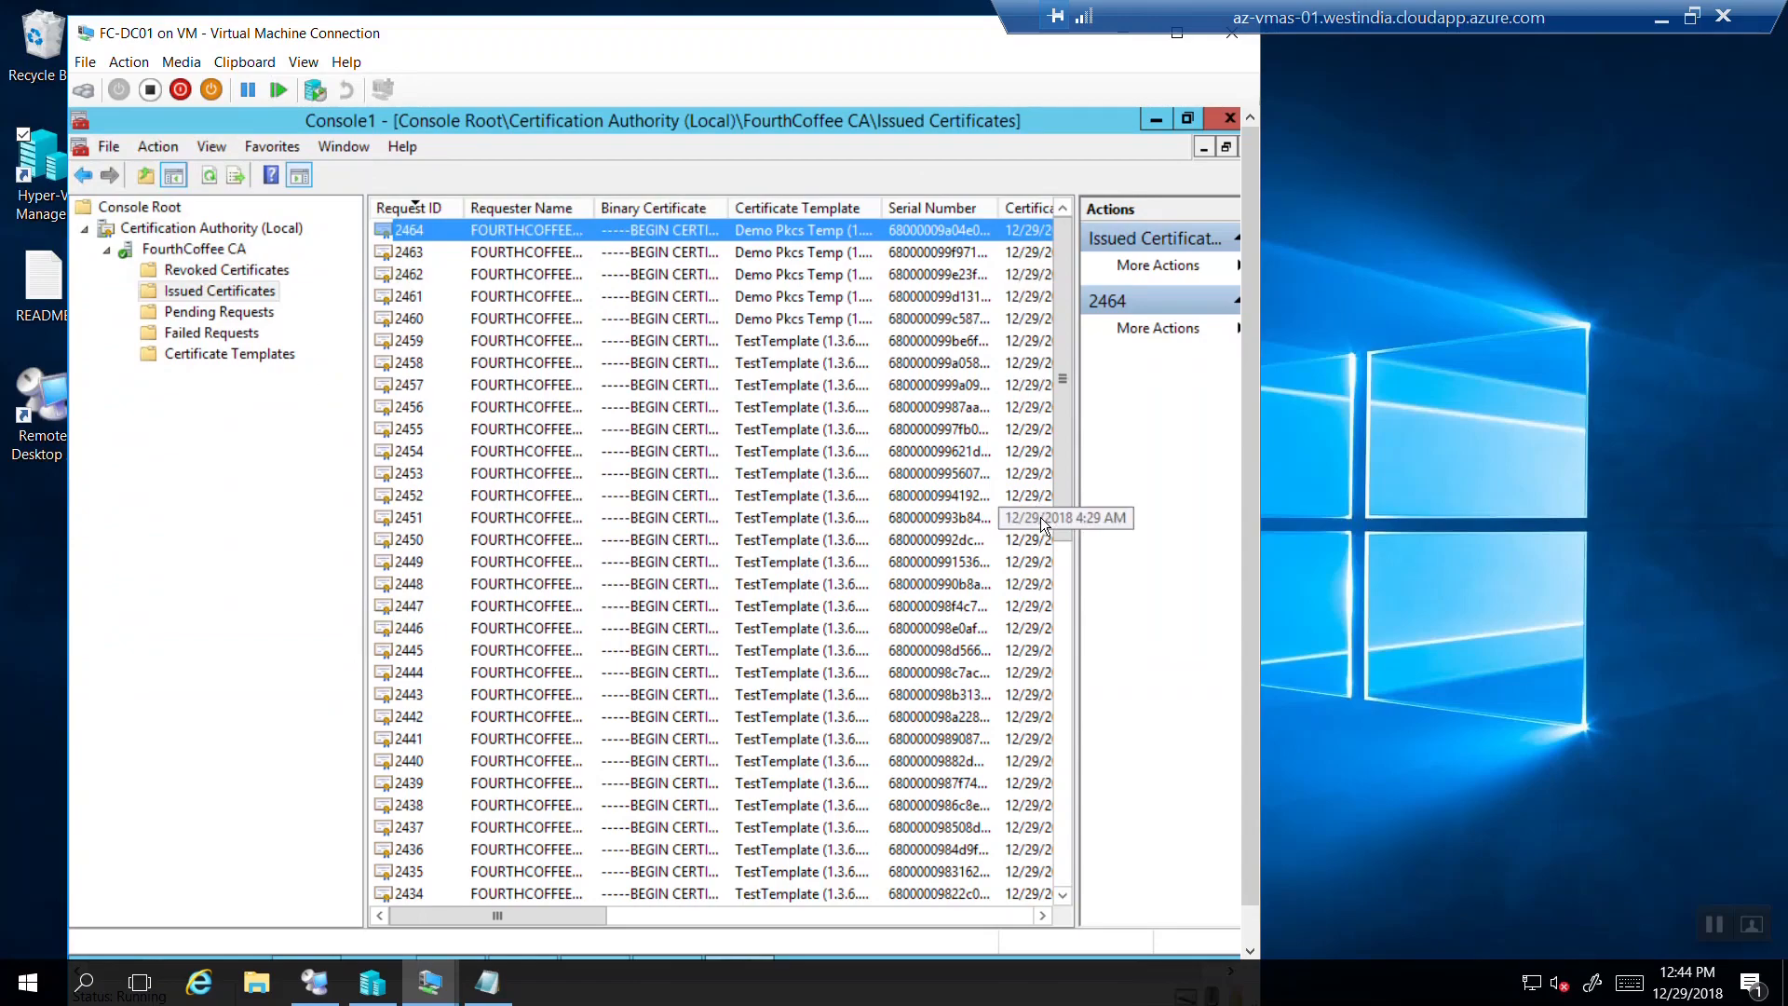
Scroll the certificate list right to check the dates, then back.
left_click(1043, 915)
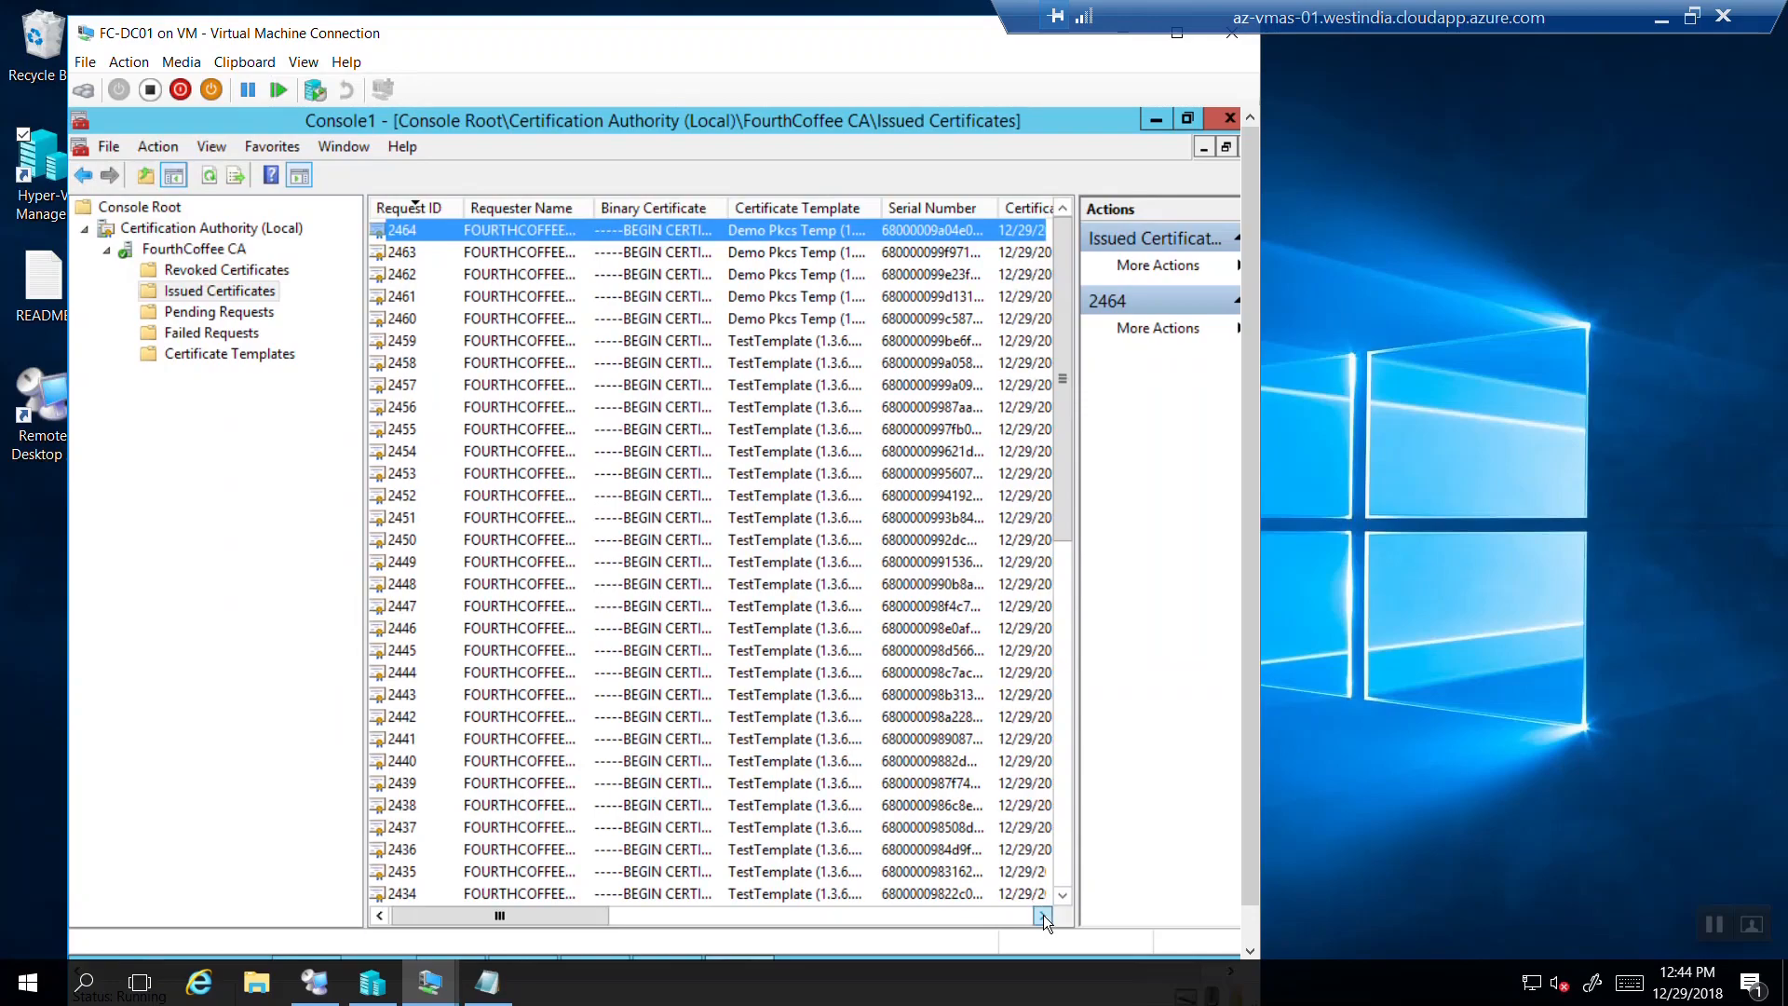
left_click(1043, 914)
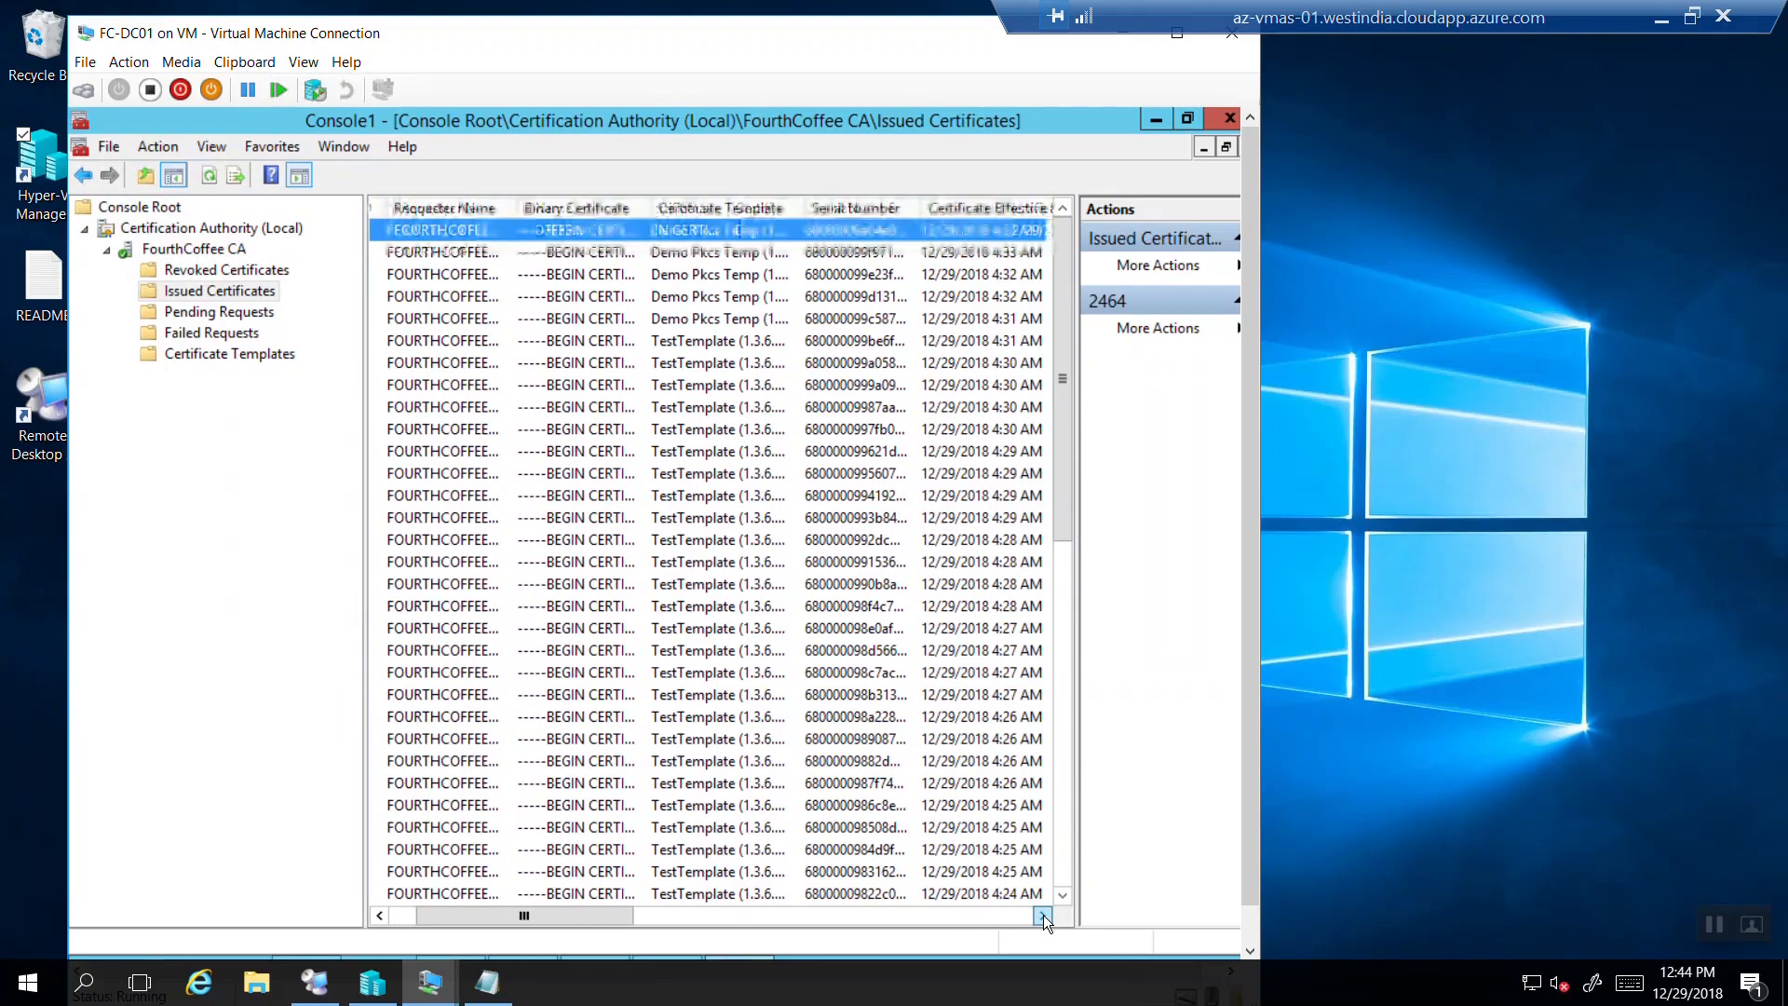
left_click(1043, 914)
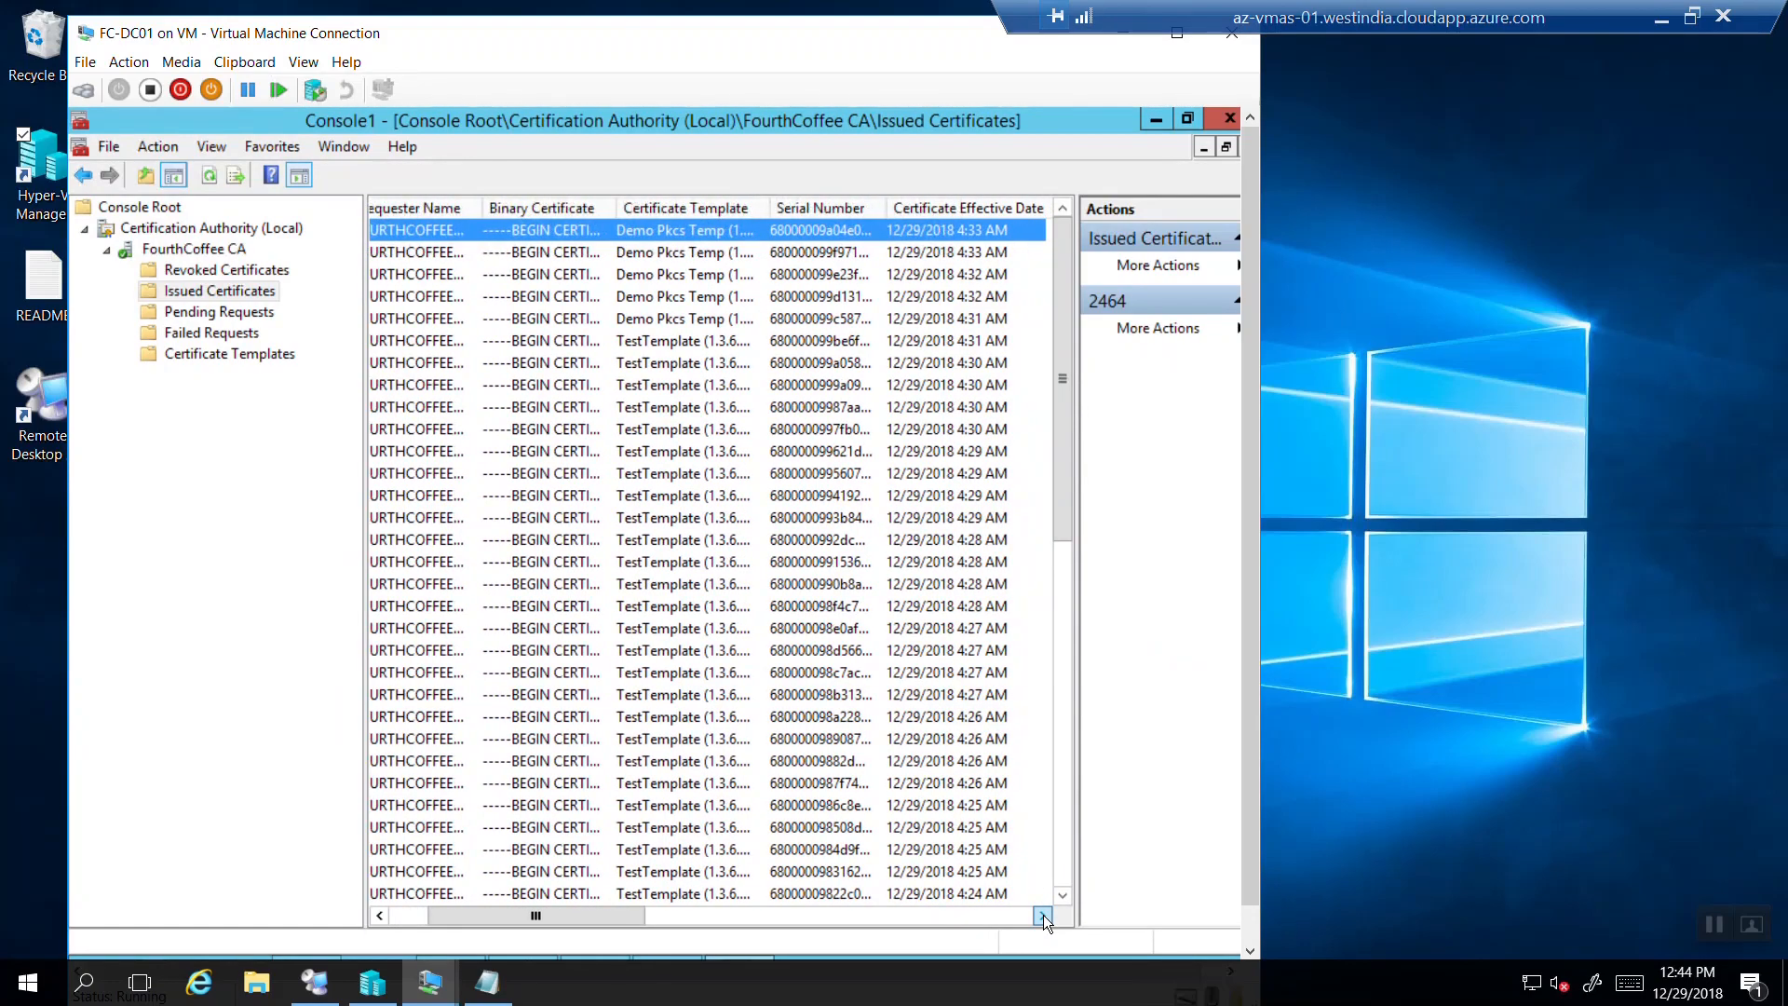
left_click(1043, 915)
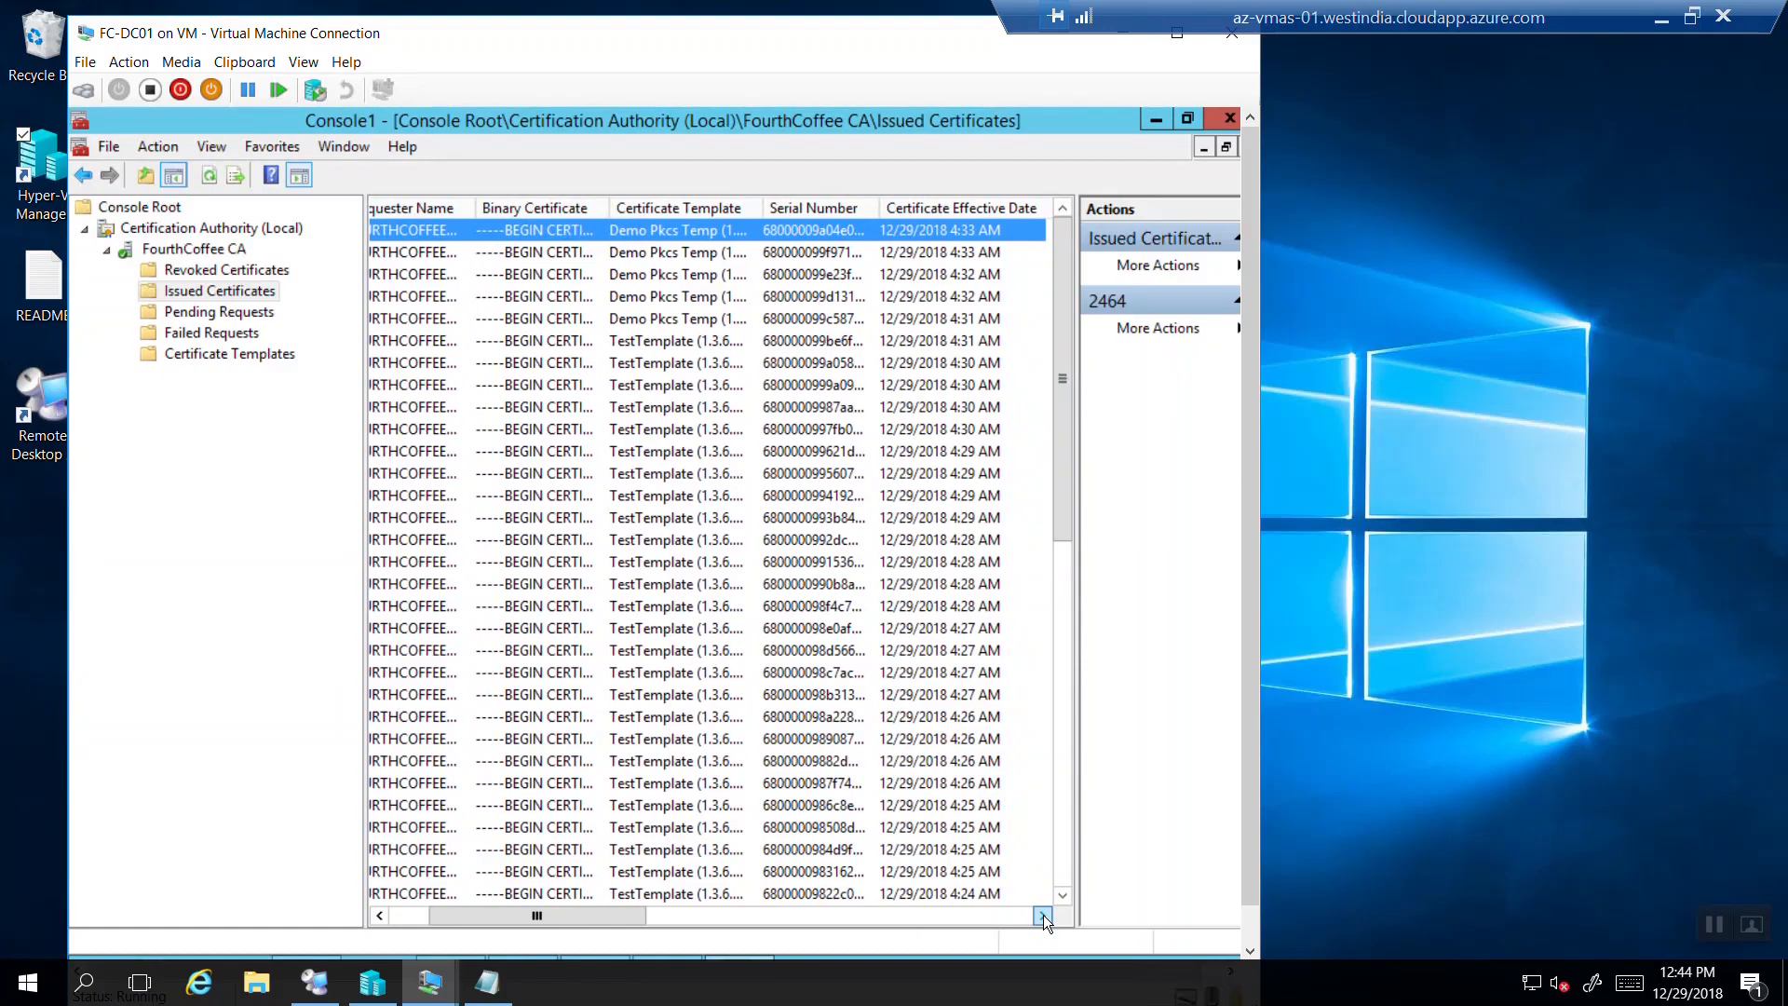
left_click(1043, 915)
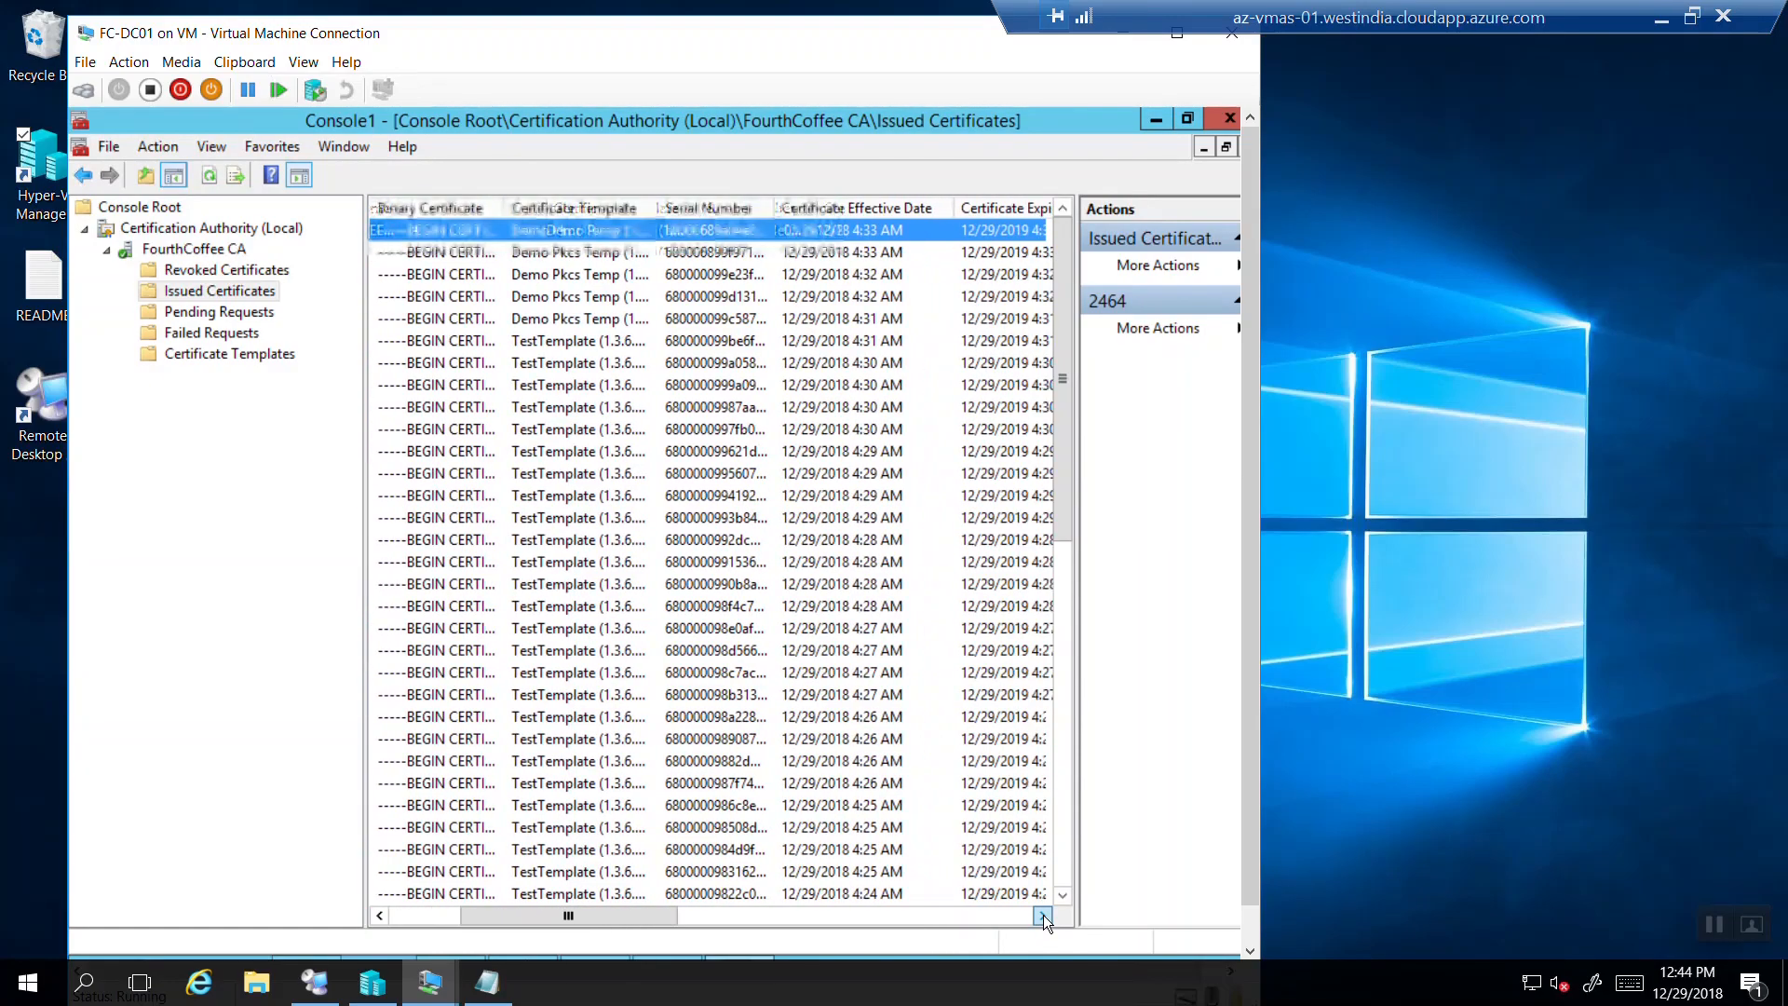
left_click(1044, 914)
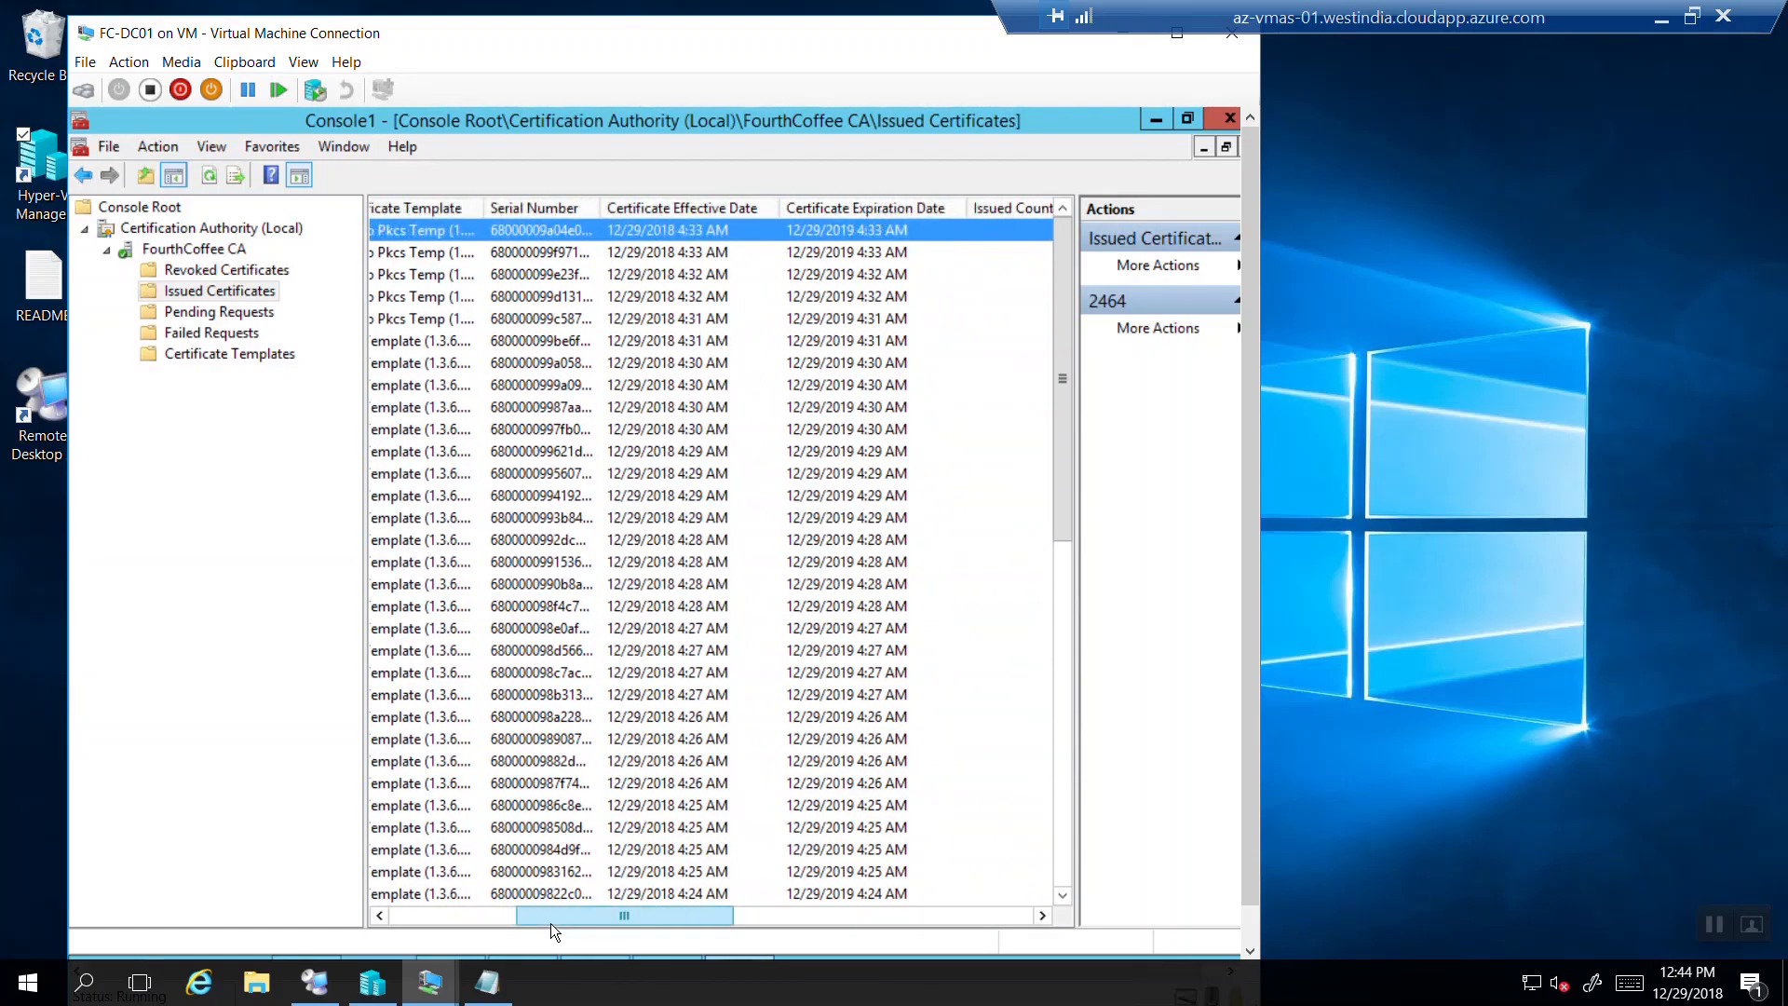
left_click_drag(550, 924, 377, 898)
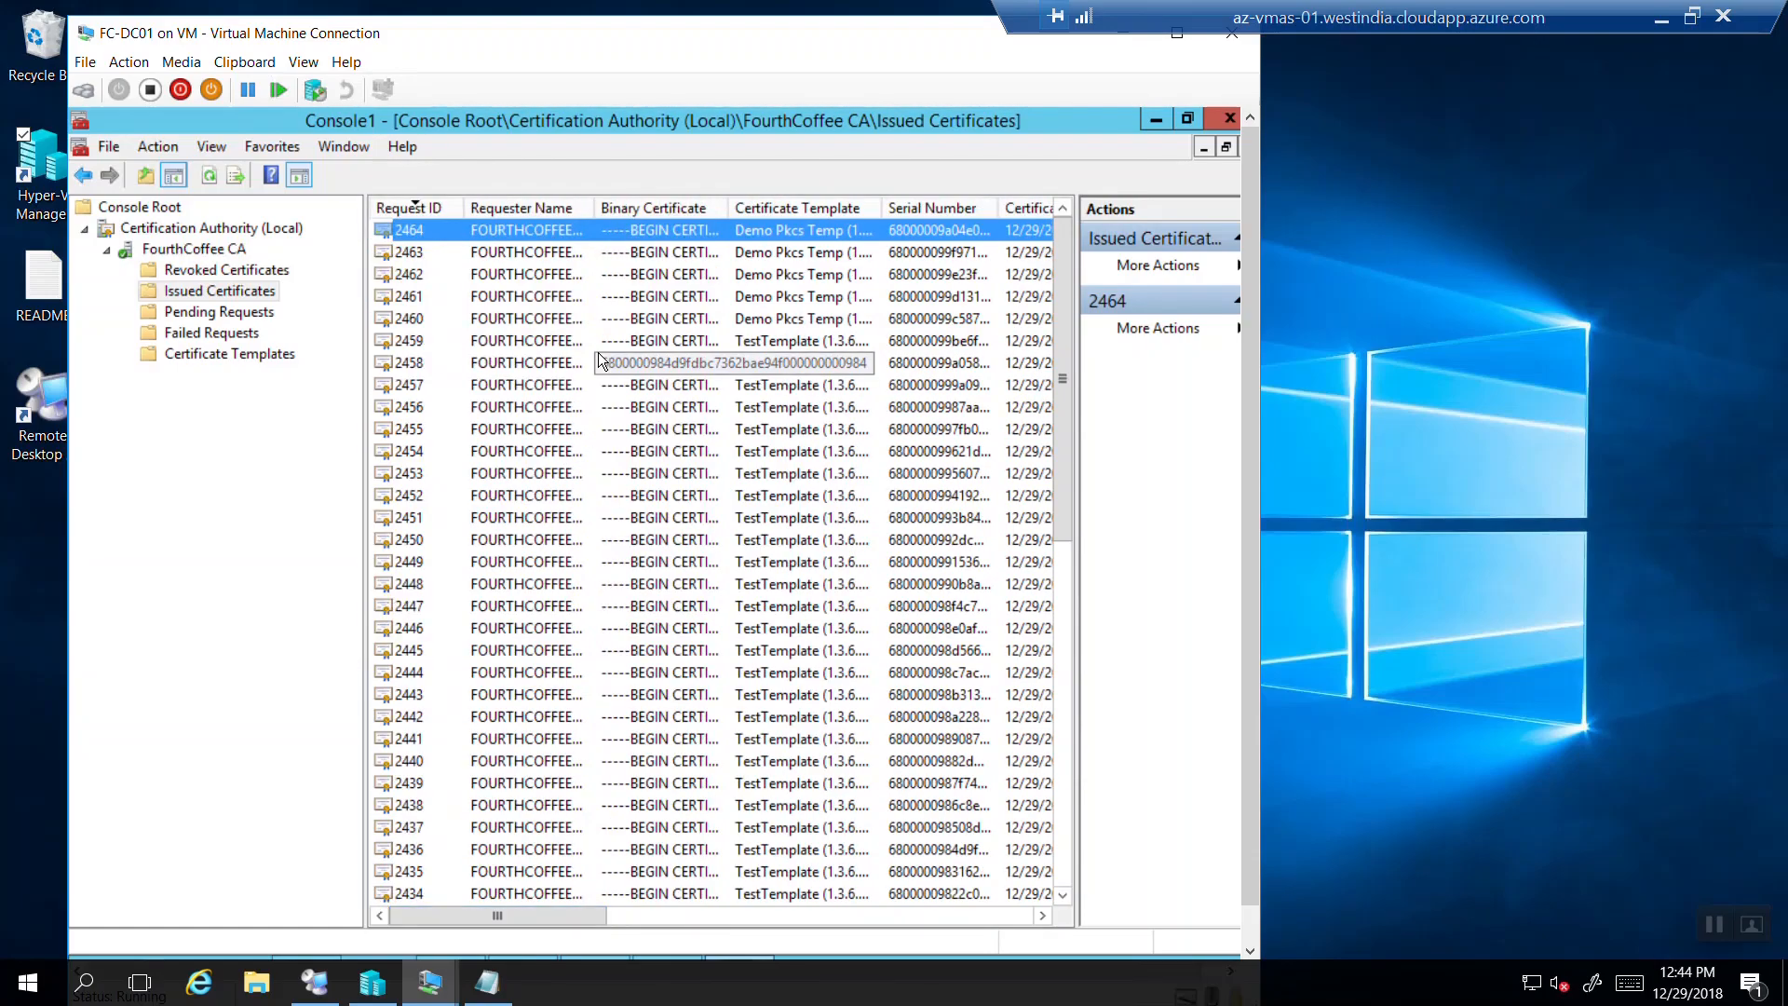
Refresh the Issued Certificates list repeatedly until request 2465 appears.
left_click(210, 176)
left_click(211, 176)
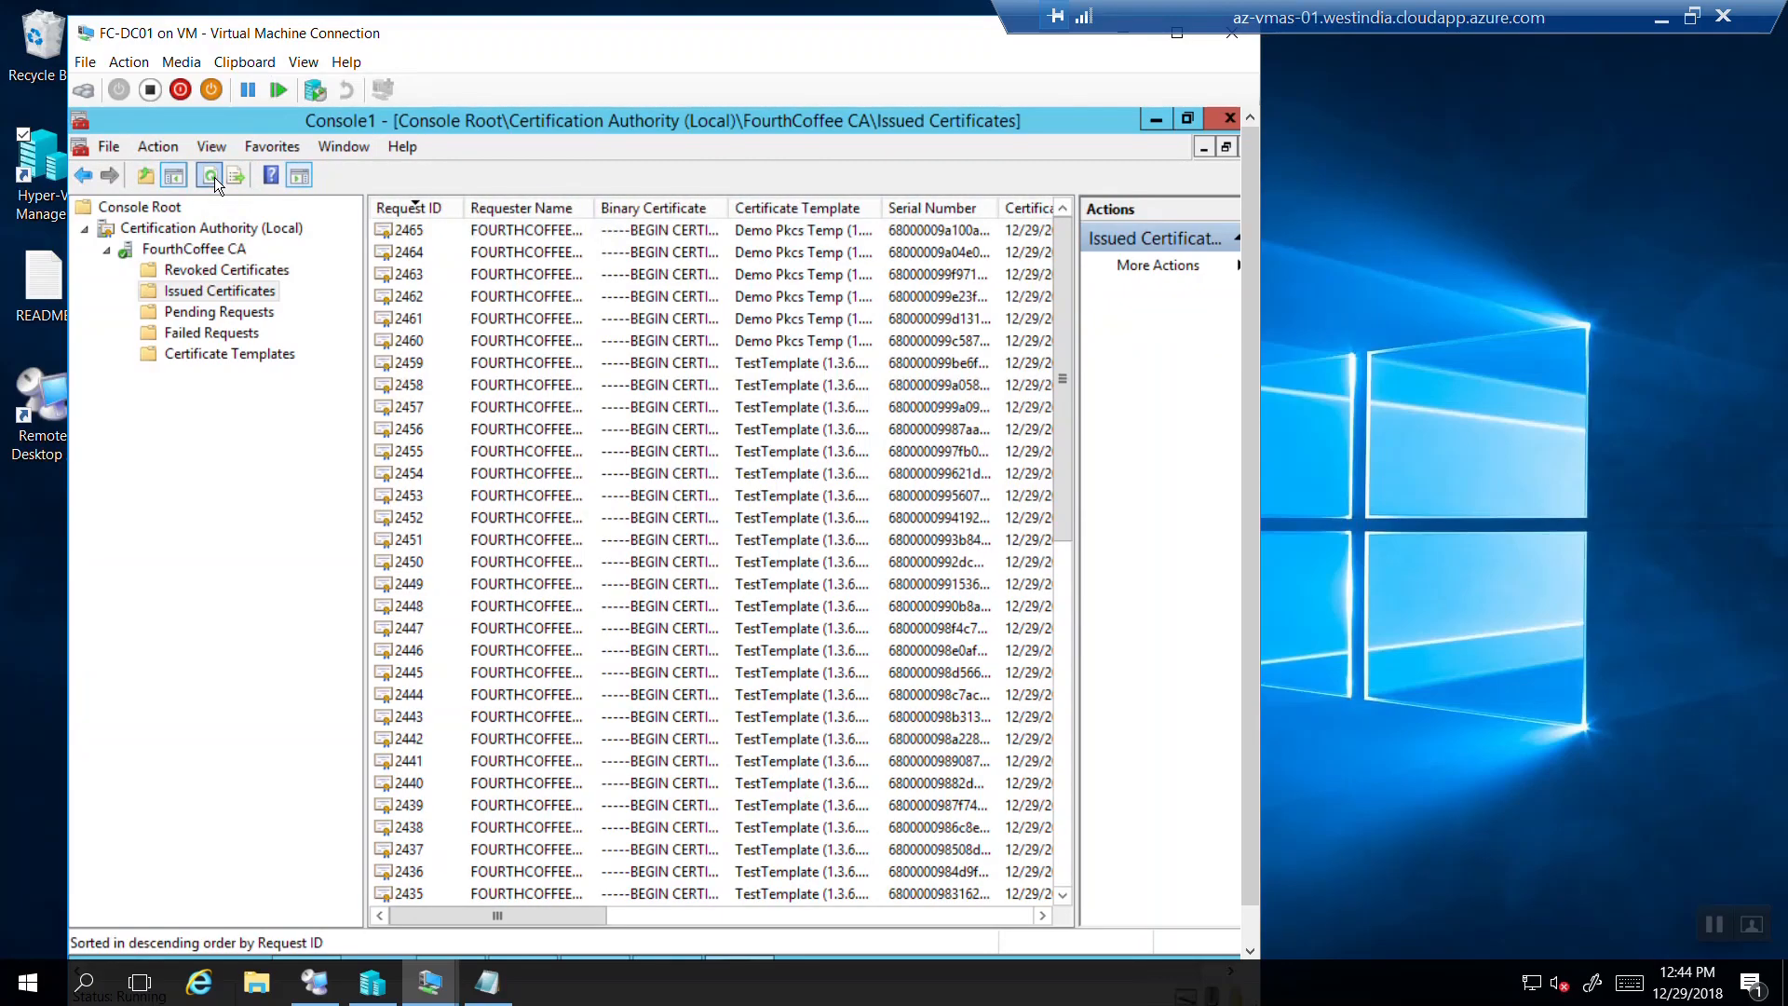
left_click(211, 176)
left_click(213, 176)
left_click(213, 176)
left_click(213, 176)
left_click(214, 177)
left_click(214, 177)
left_click(214, 177)
mouse_move(433, 985)
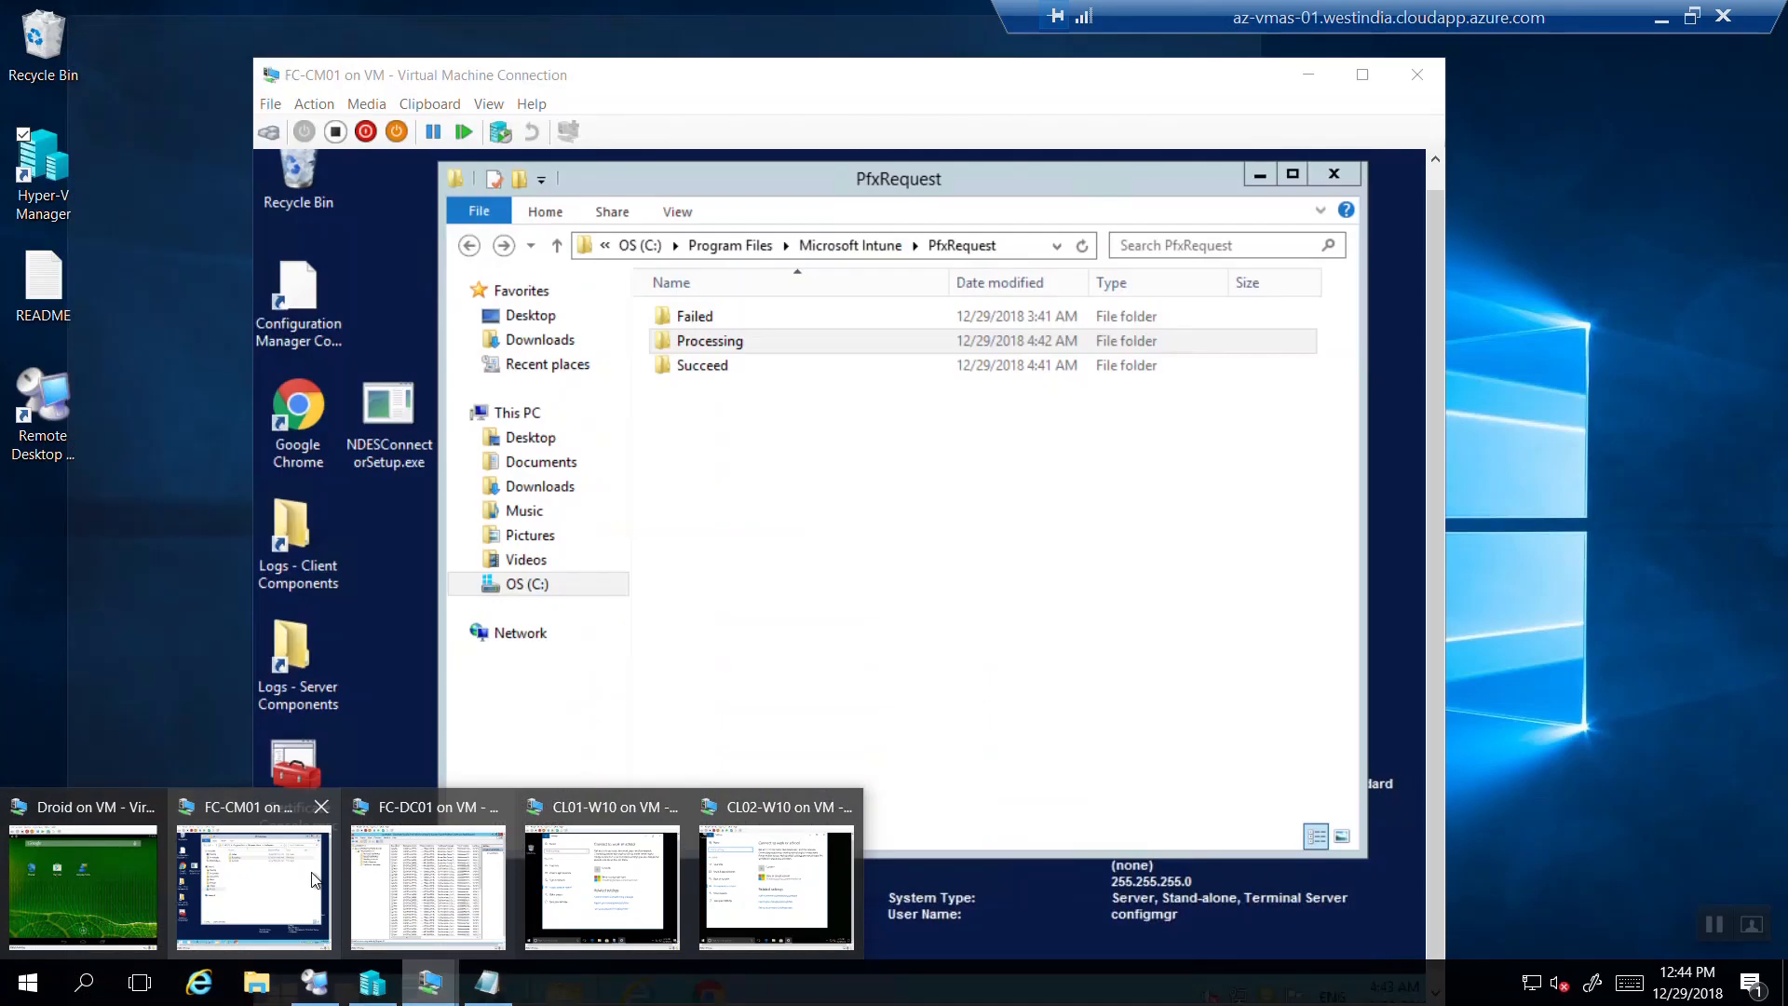
On FC-CM01, refresh PfxRequest and view the newest succeeded PFR file in Notepad.
left_click(313, 879)
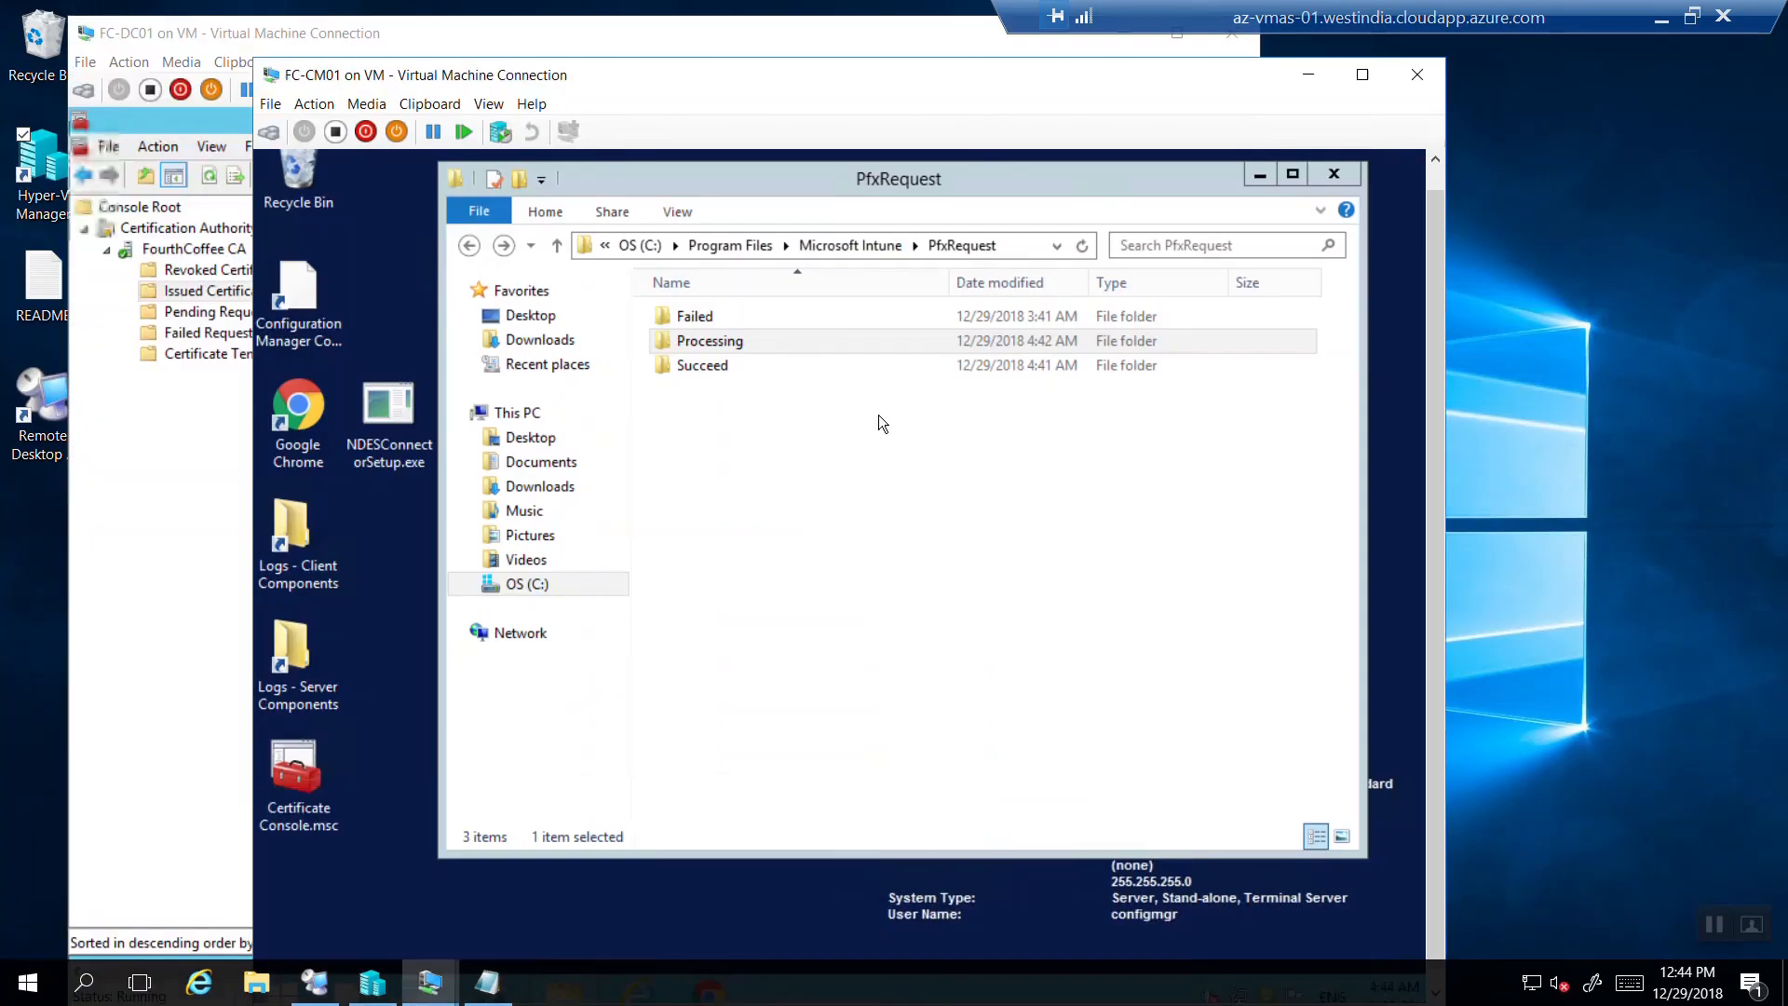
left_click(1080, 244)
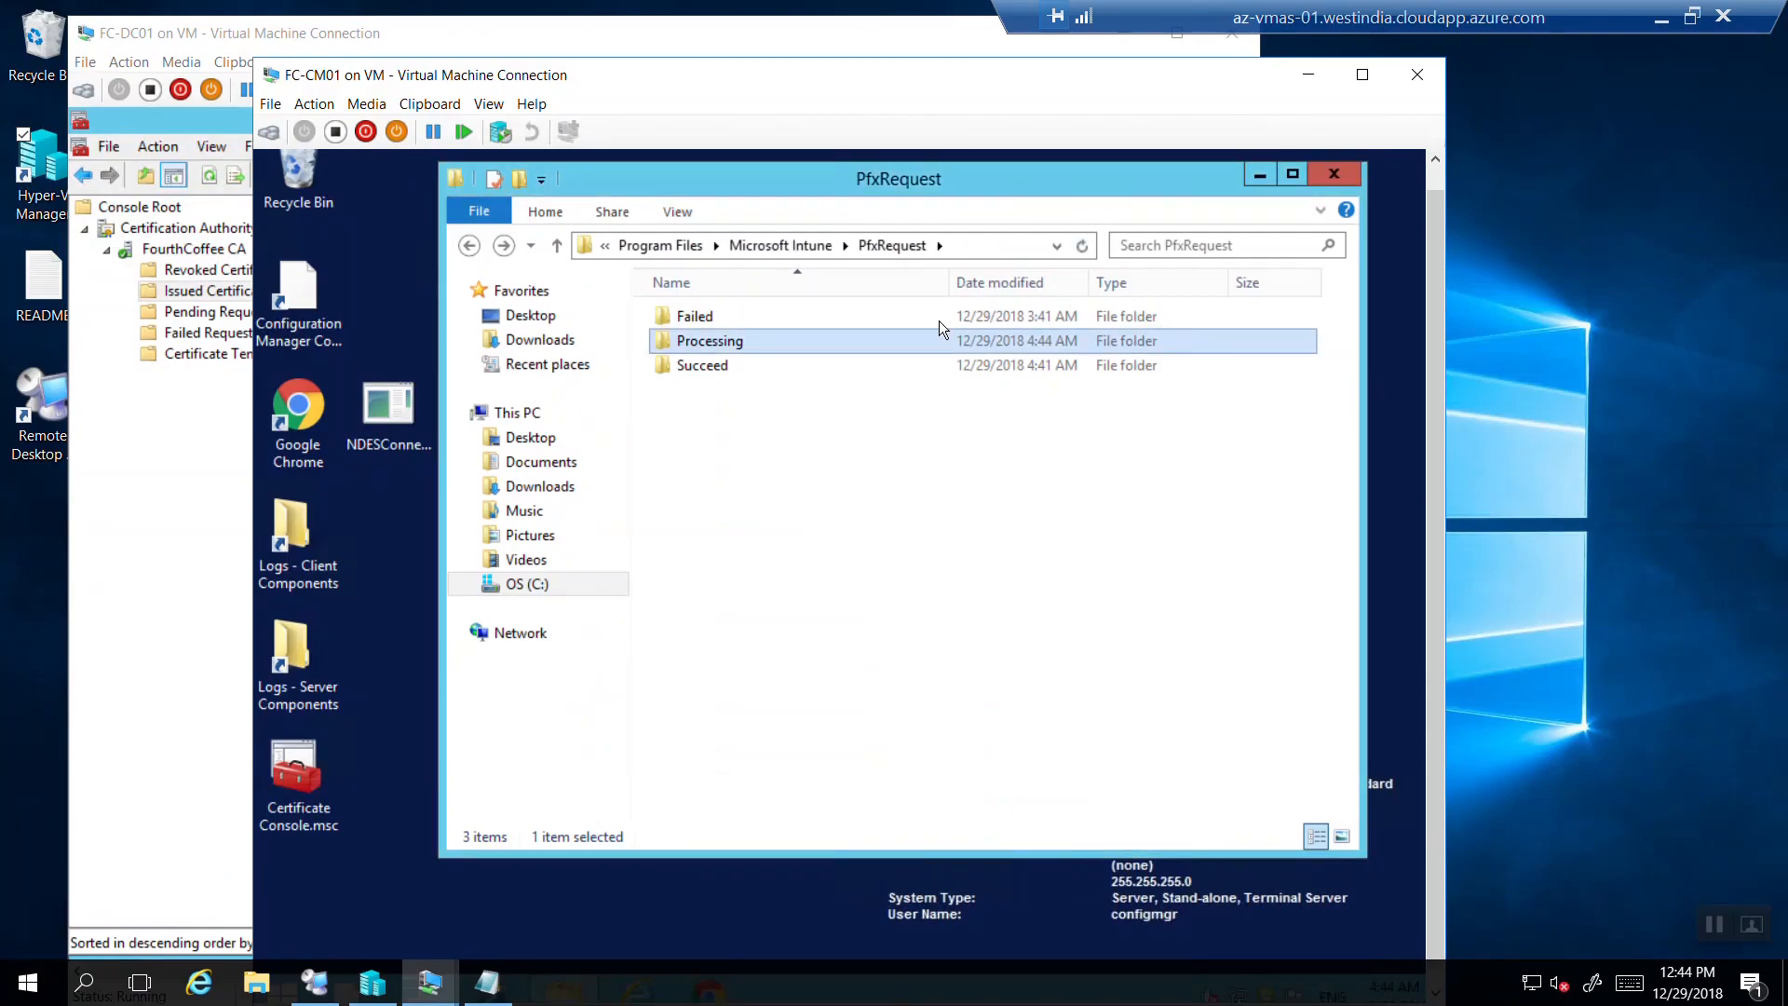
double_click(895, 343)
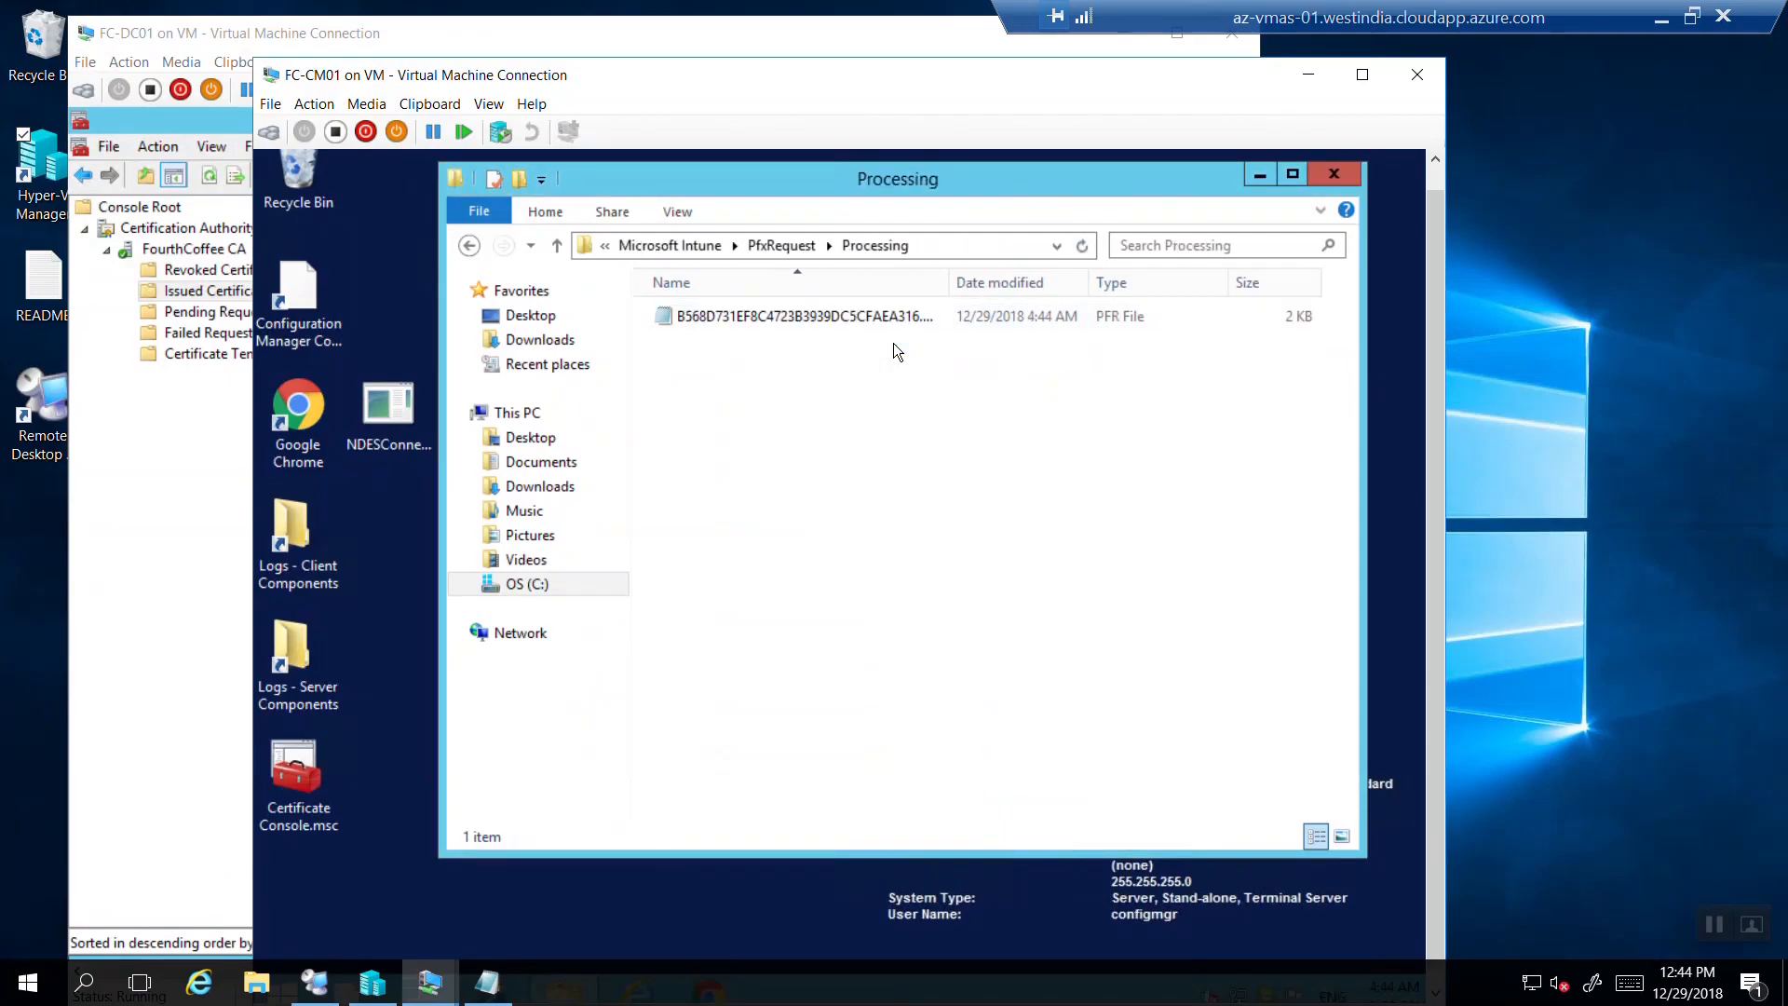
left_click(469, 245)
double_click(786, 371)
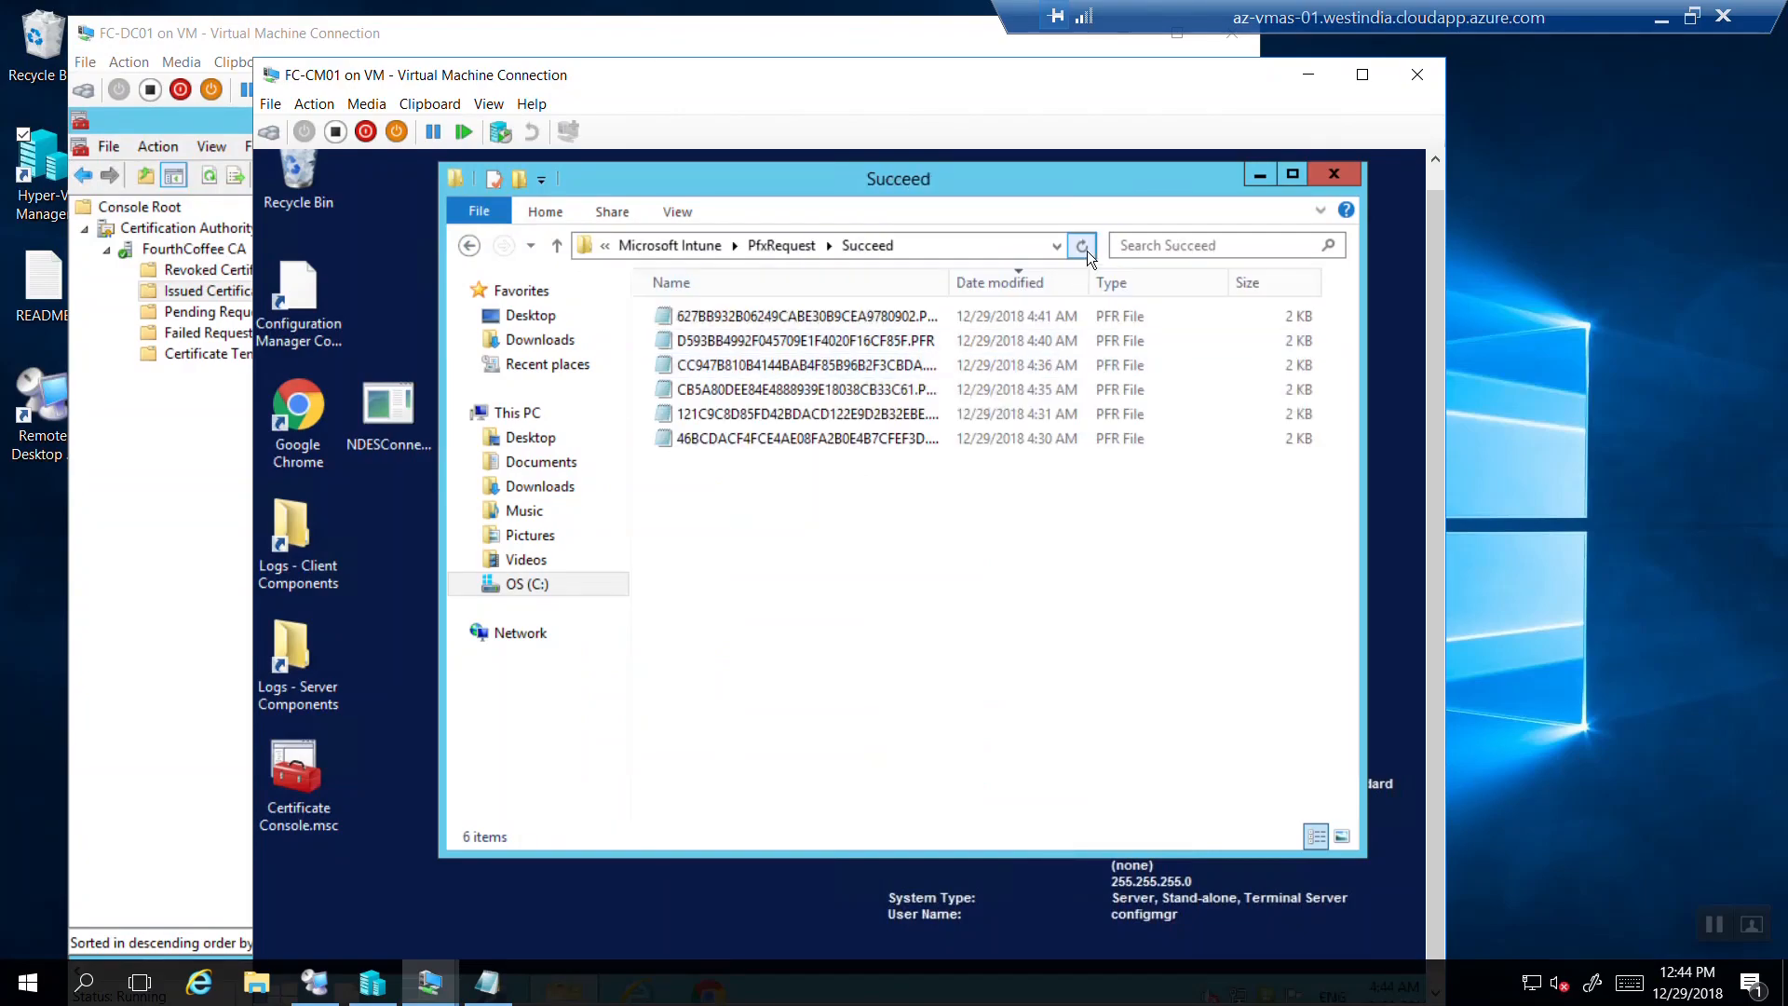
double_click(829, 310)
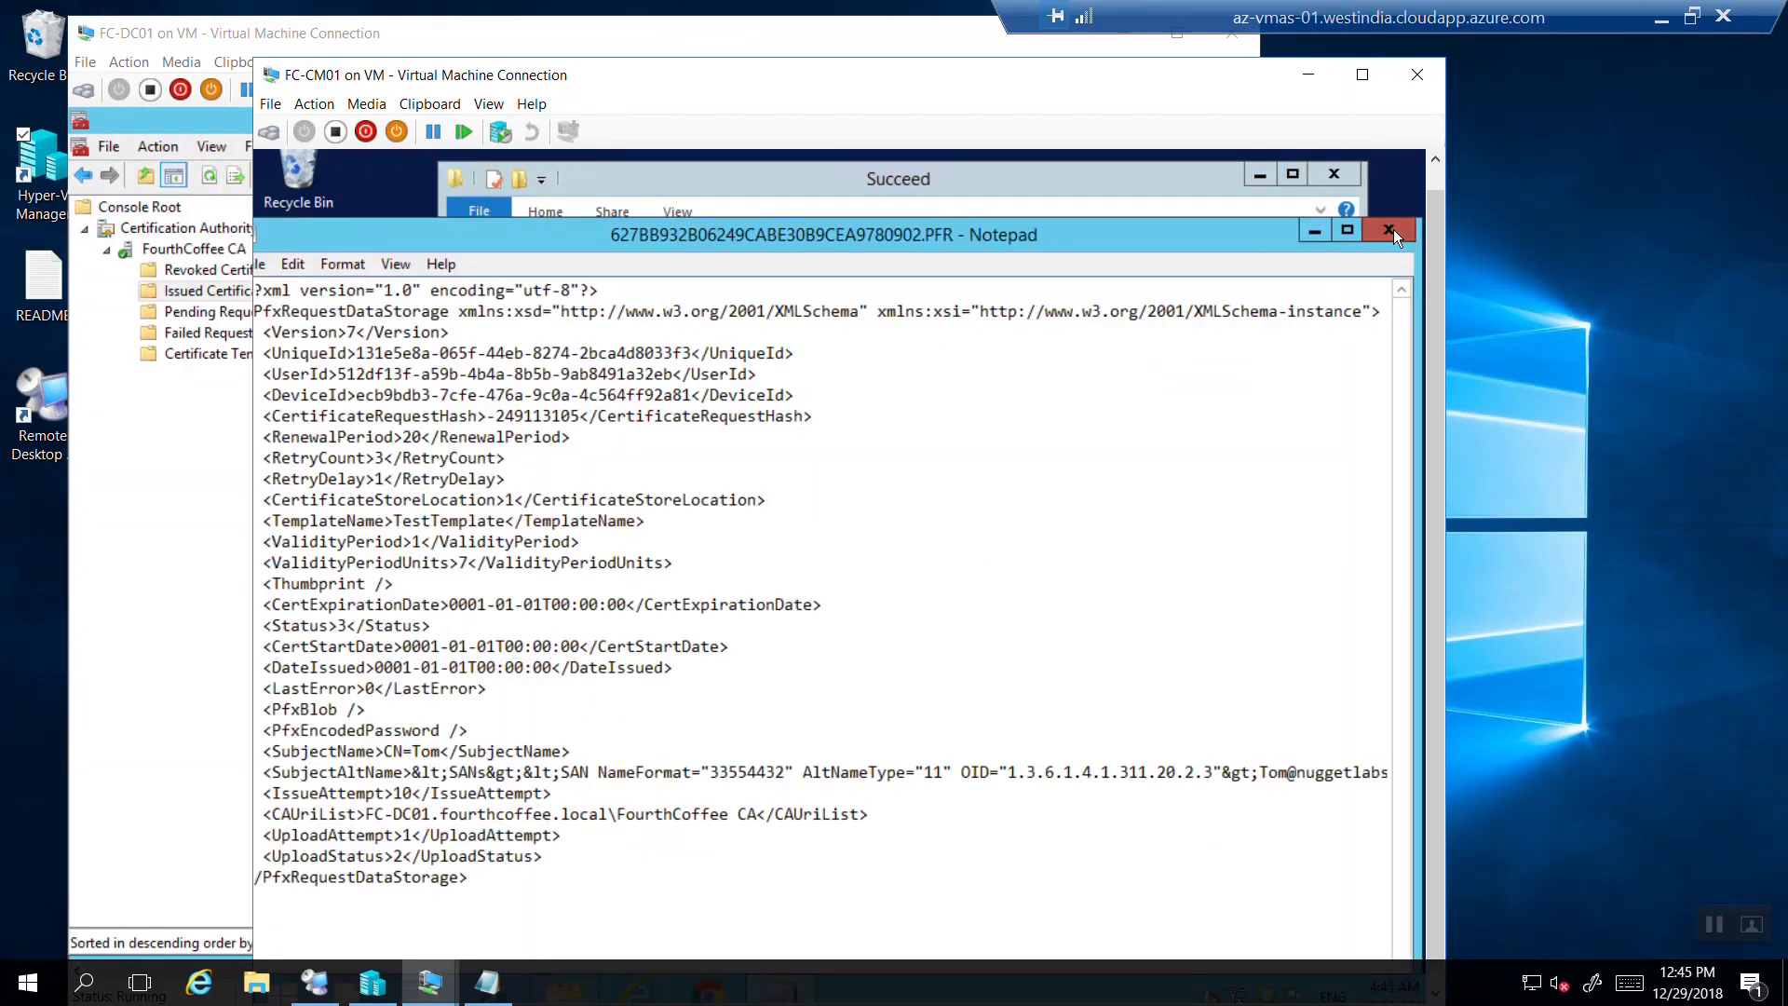
left_click(1389, 230)
Read the pending PFR file in the Processing folder, then close Notepad.
left_click(468, 245)
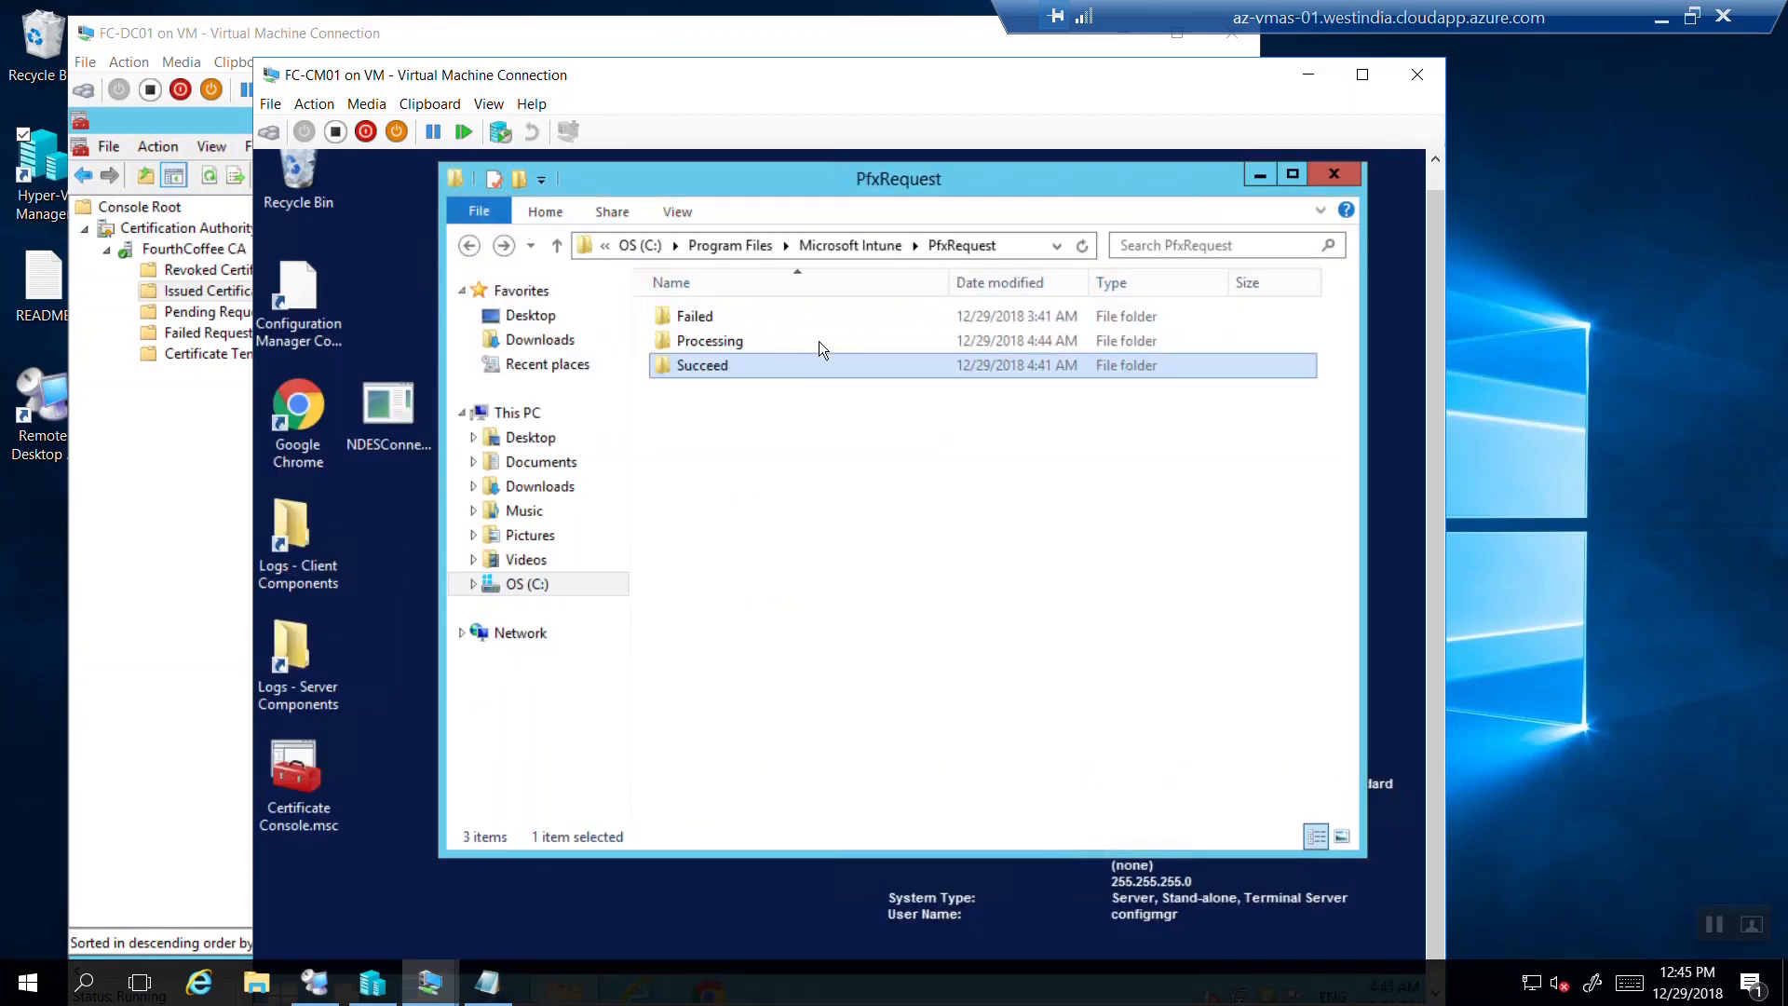
double_click(784, 340)
double_click(785, 321)
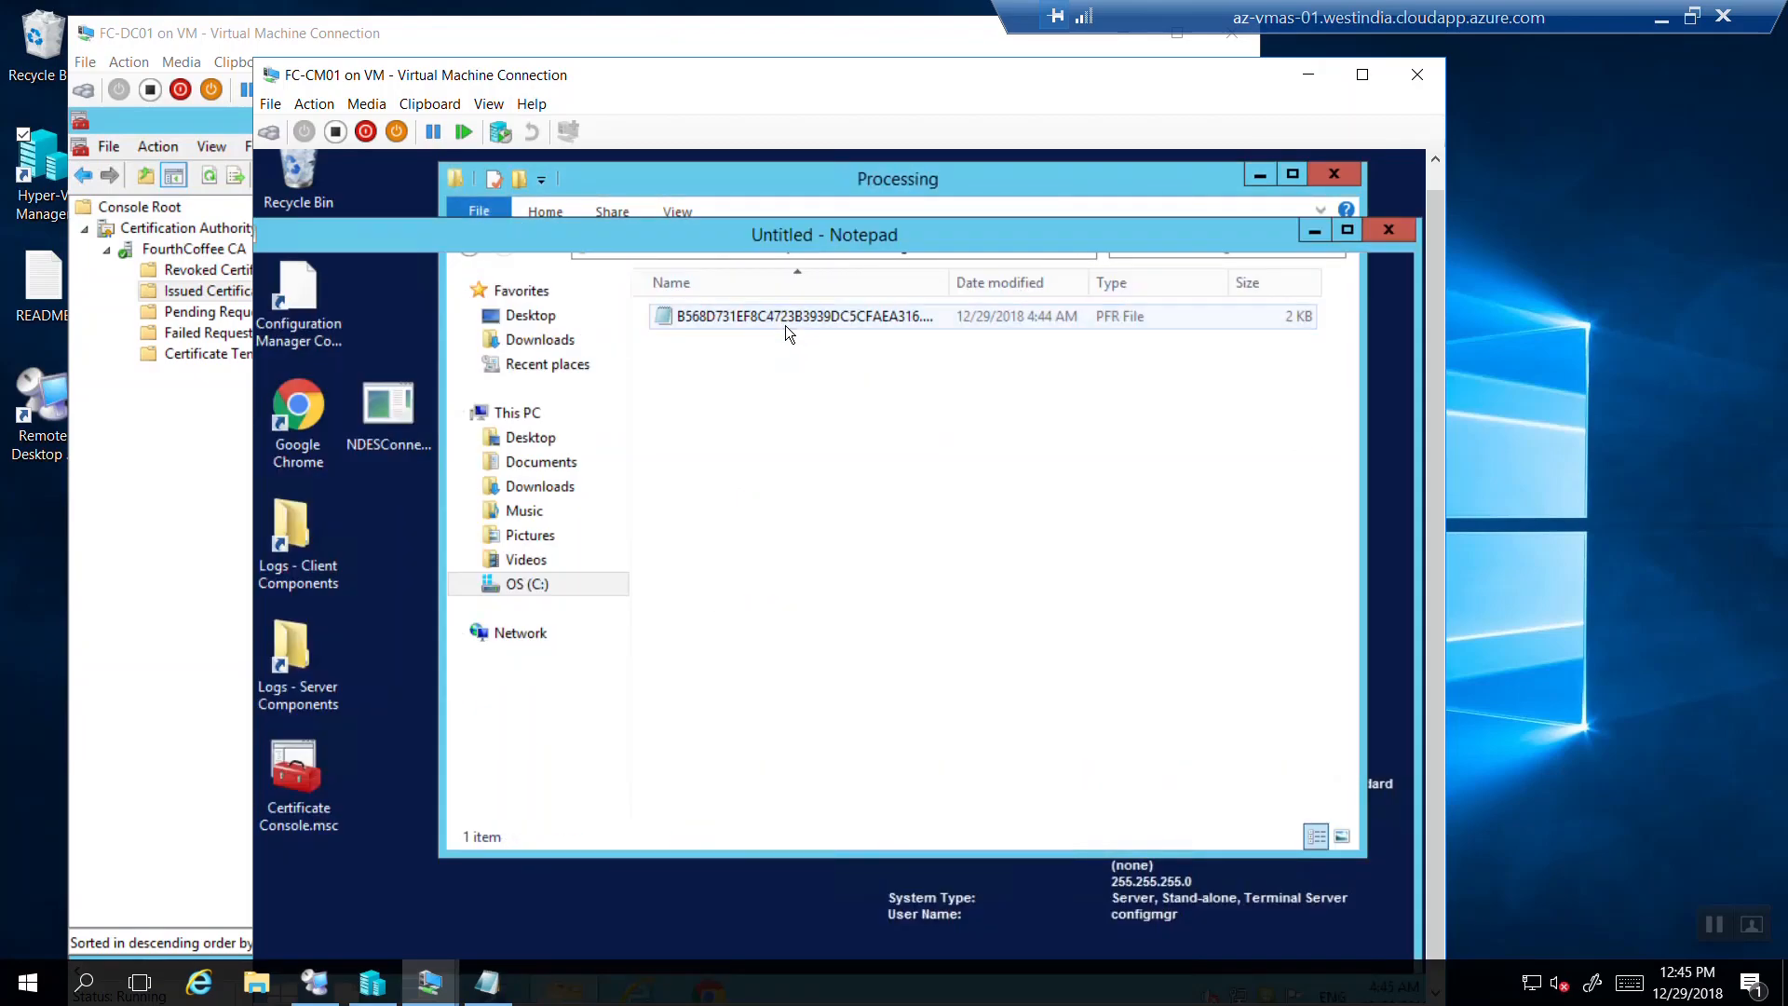
left_click(1388, 230)
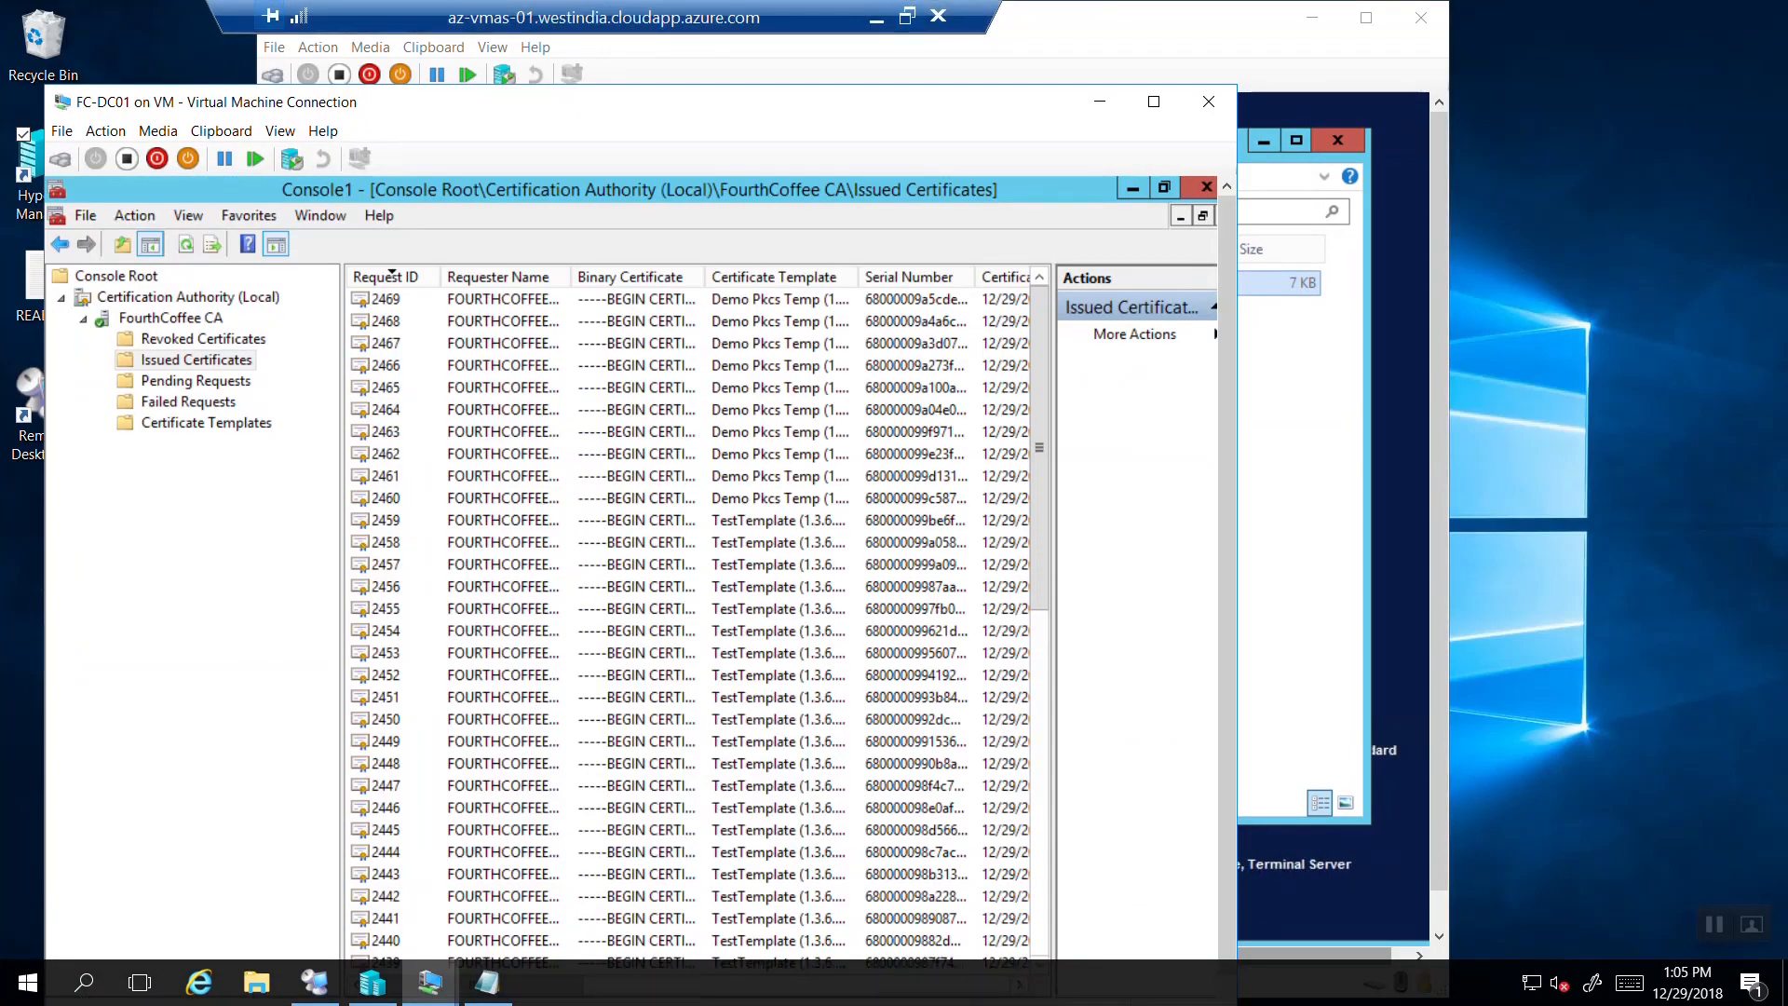
Refresh the list and open newly issued certificate 2471 to its Details tab.
left_click(187, 245)
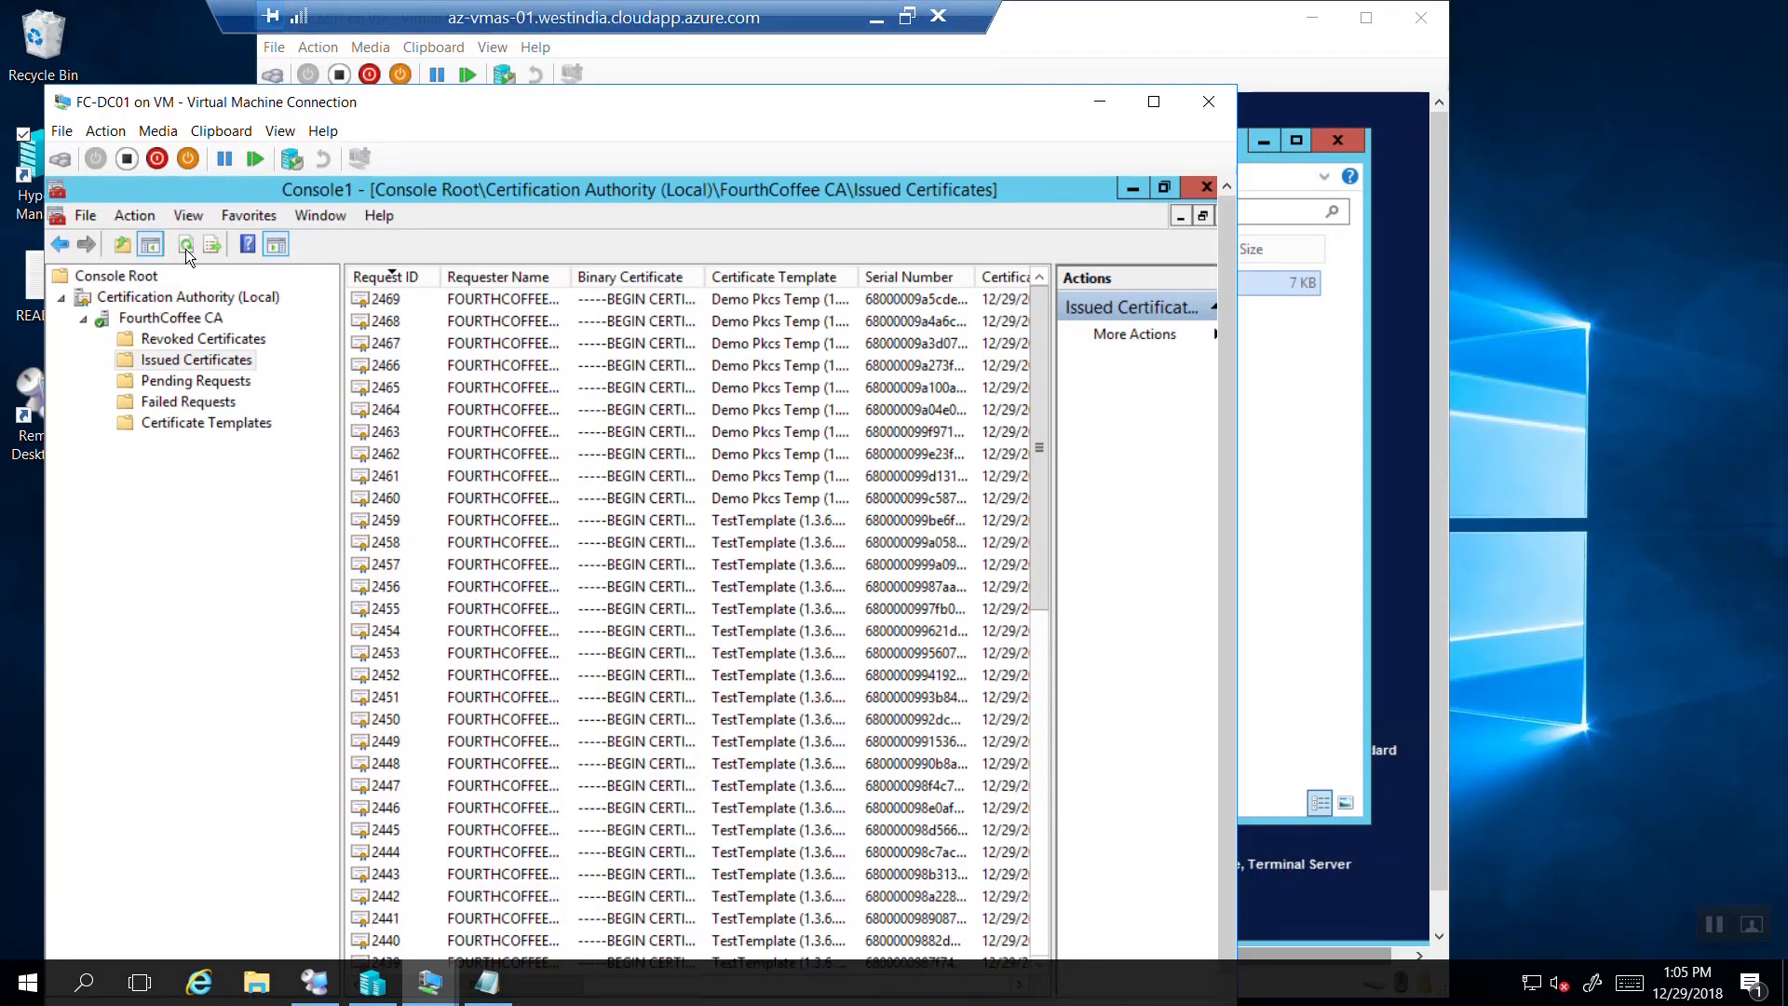
left_click(380, 302)
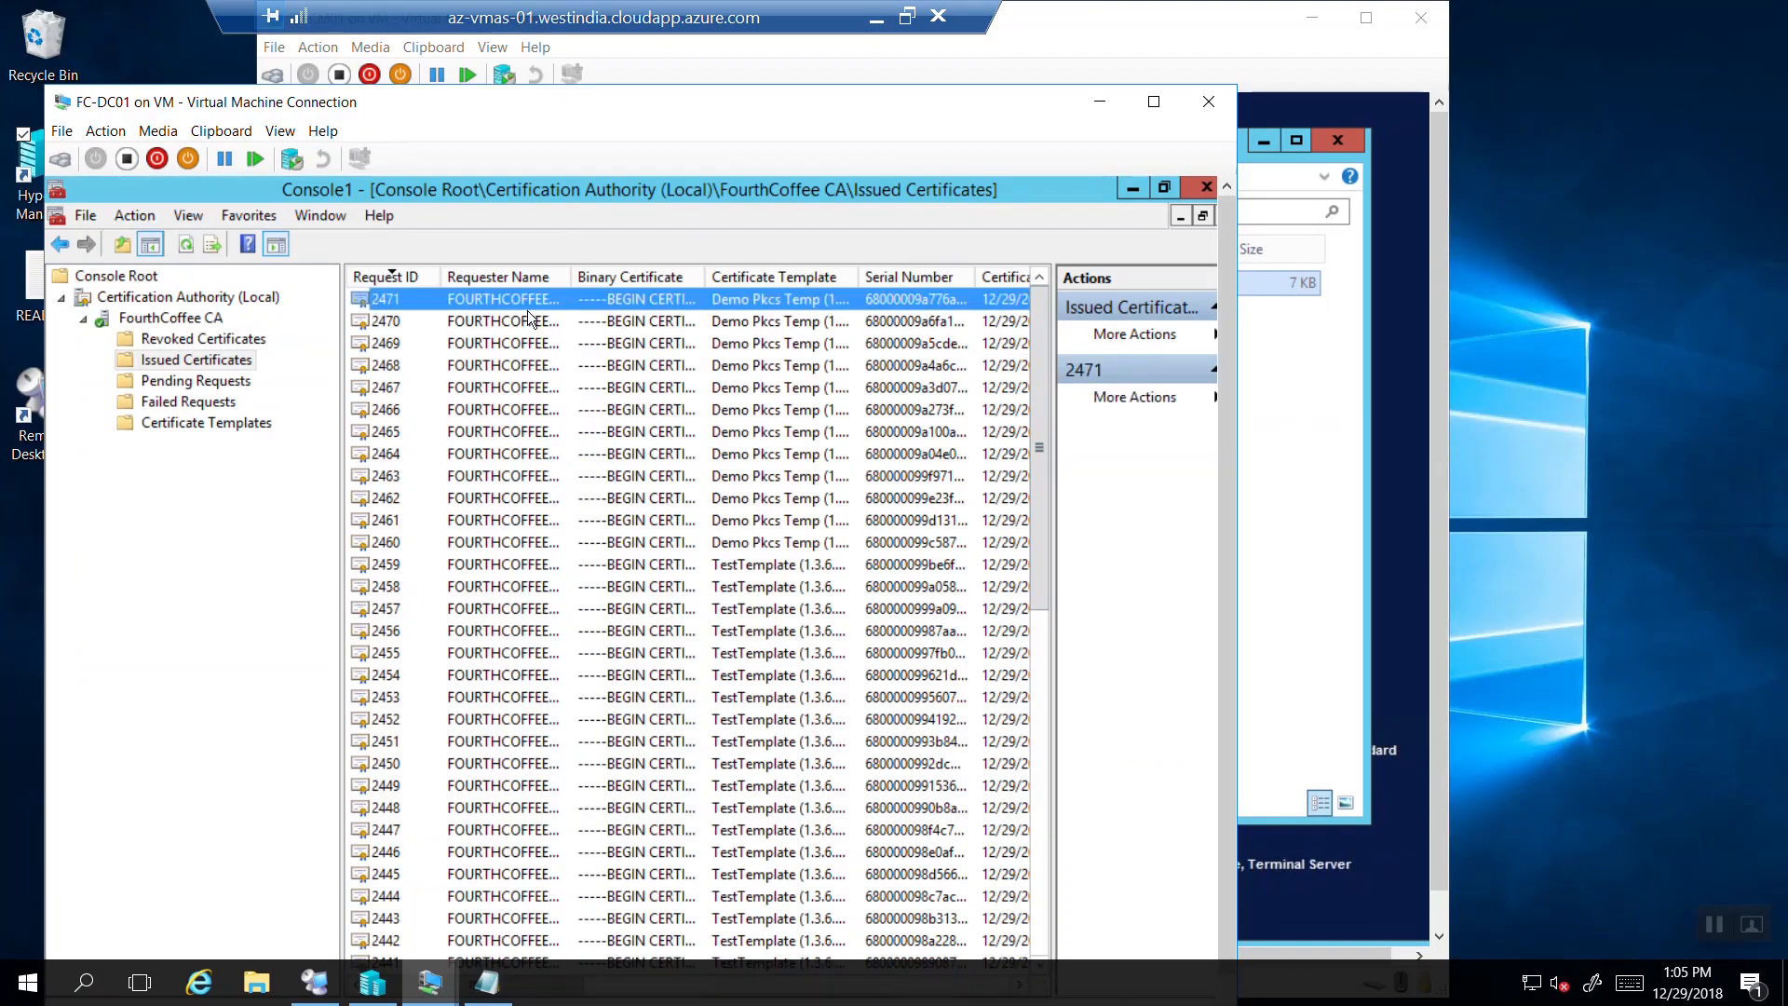
double_click(494, 304)
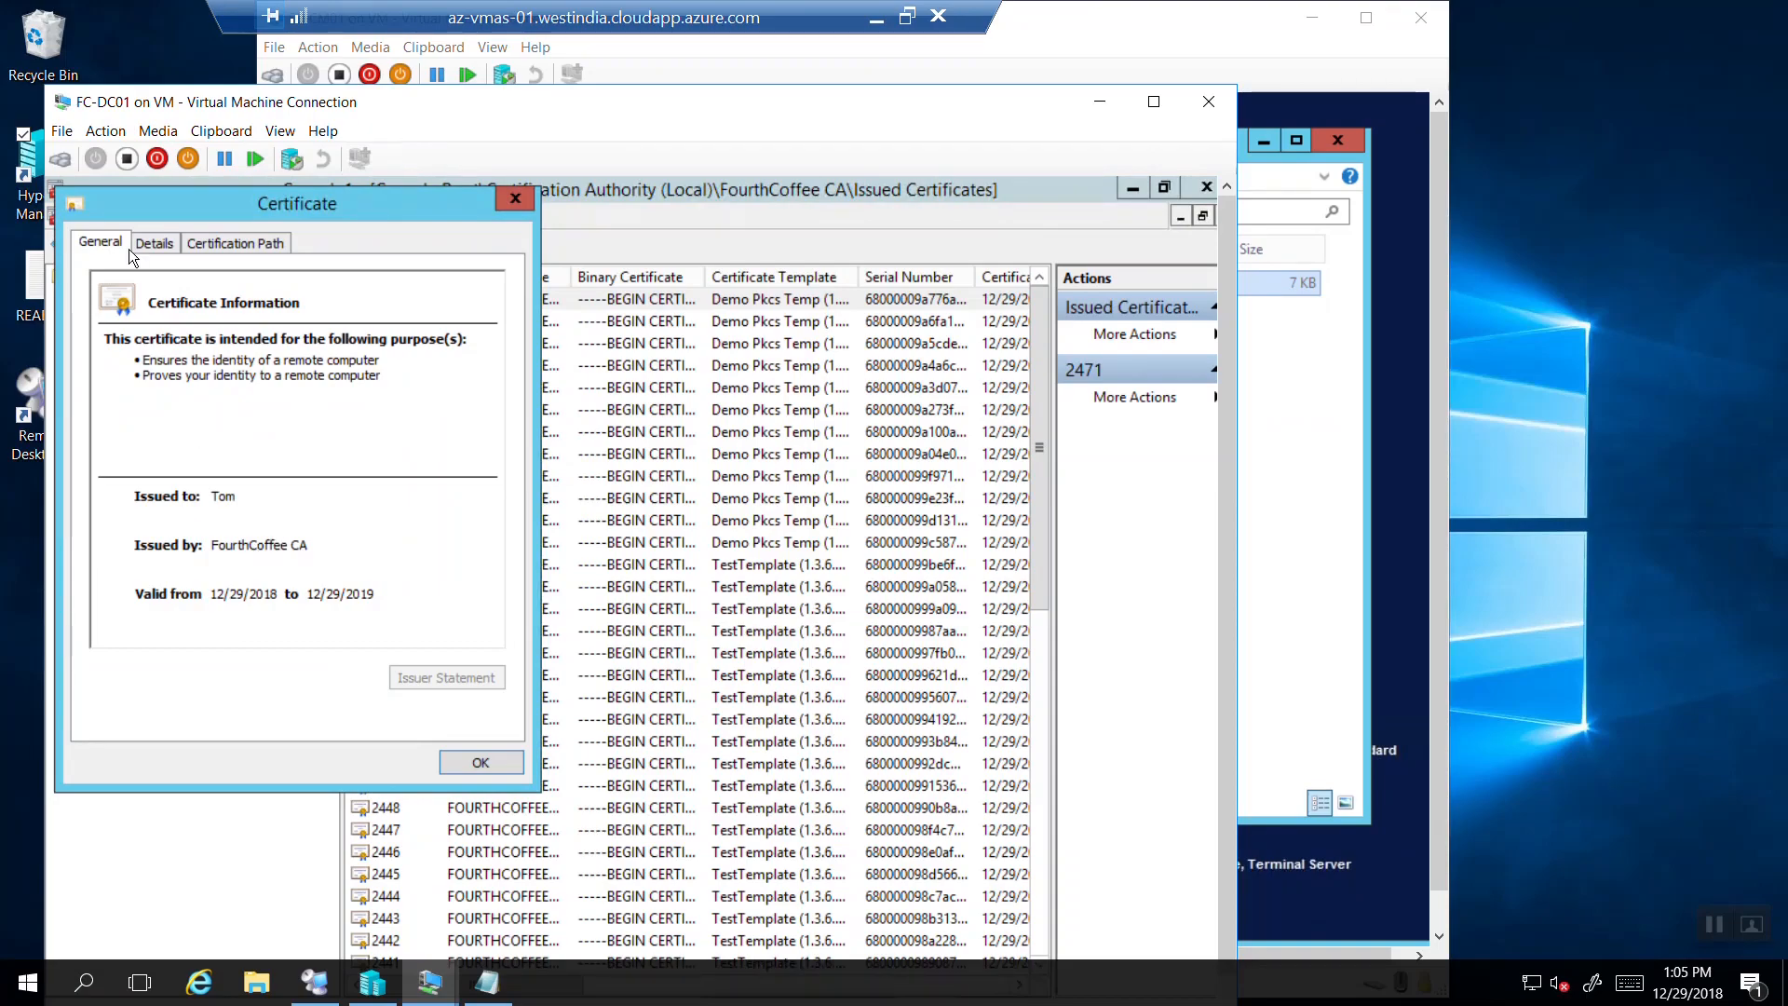
left_click(158, 244)
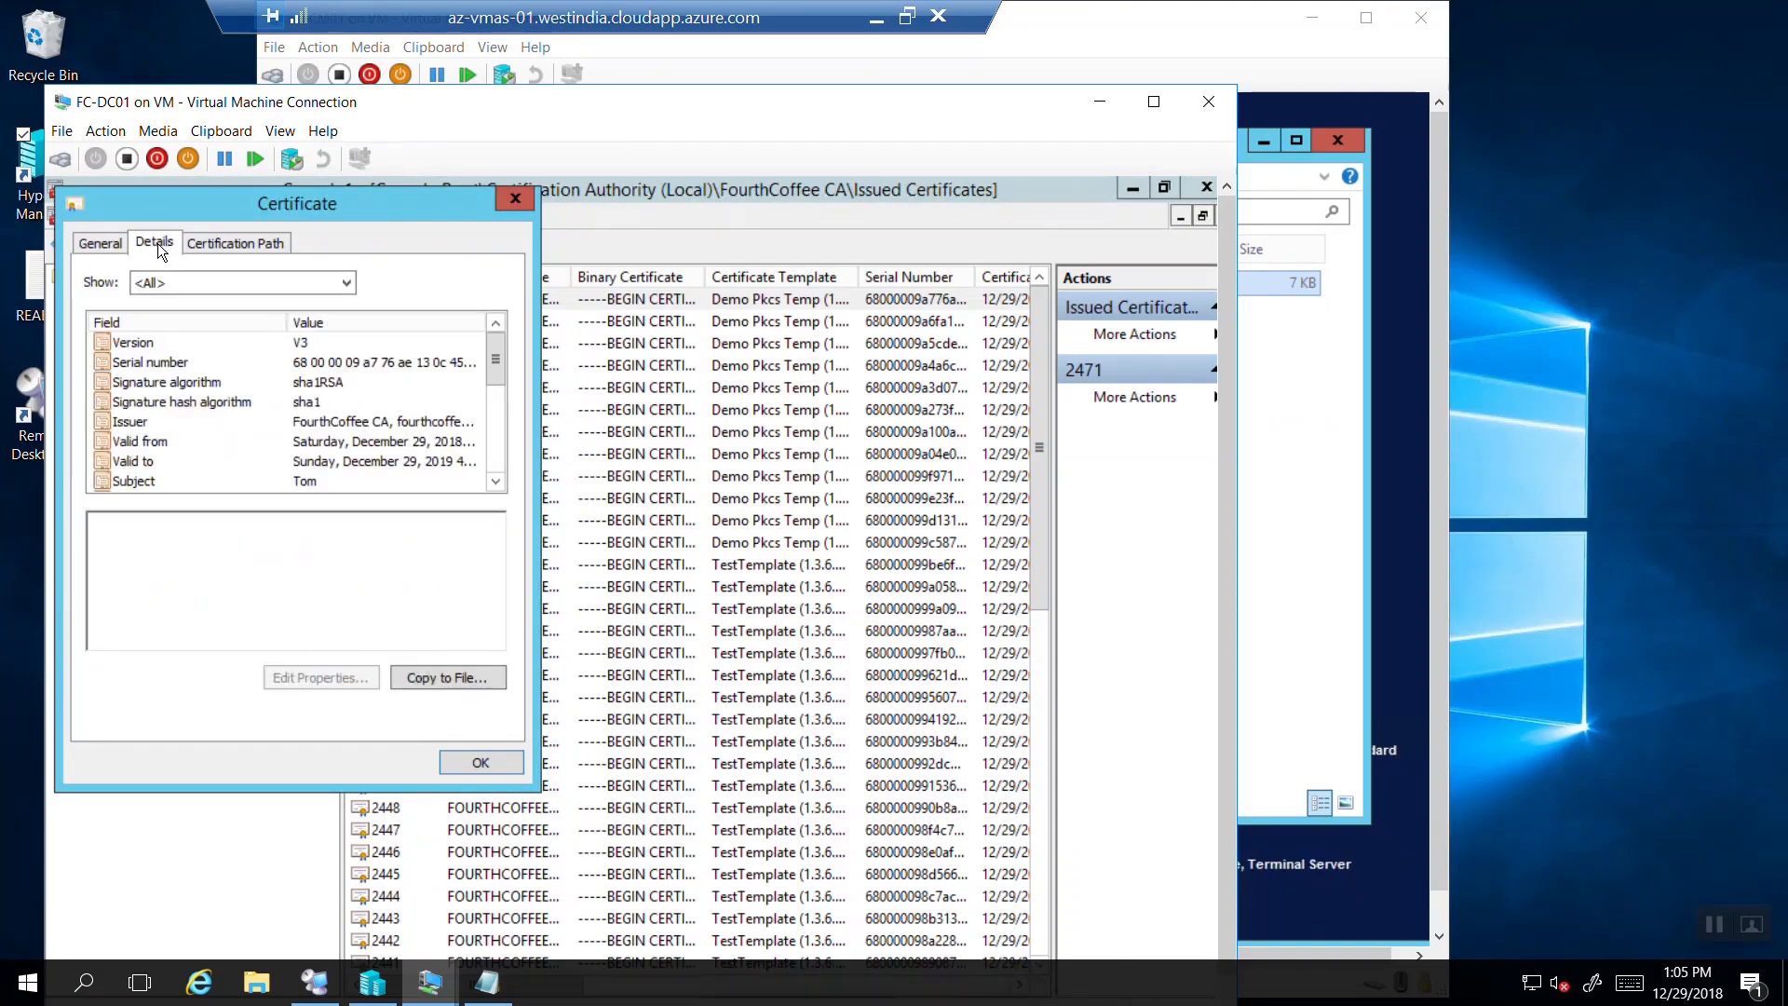
left_click(110, 244)
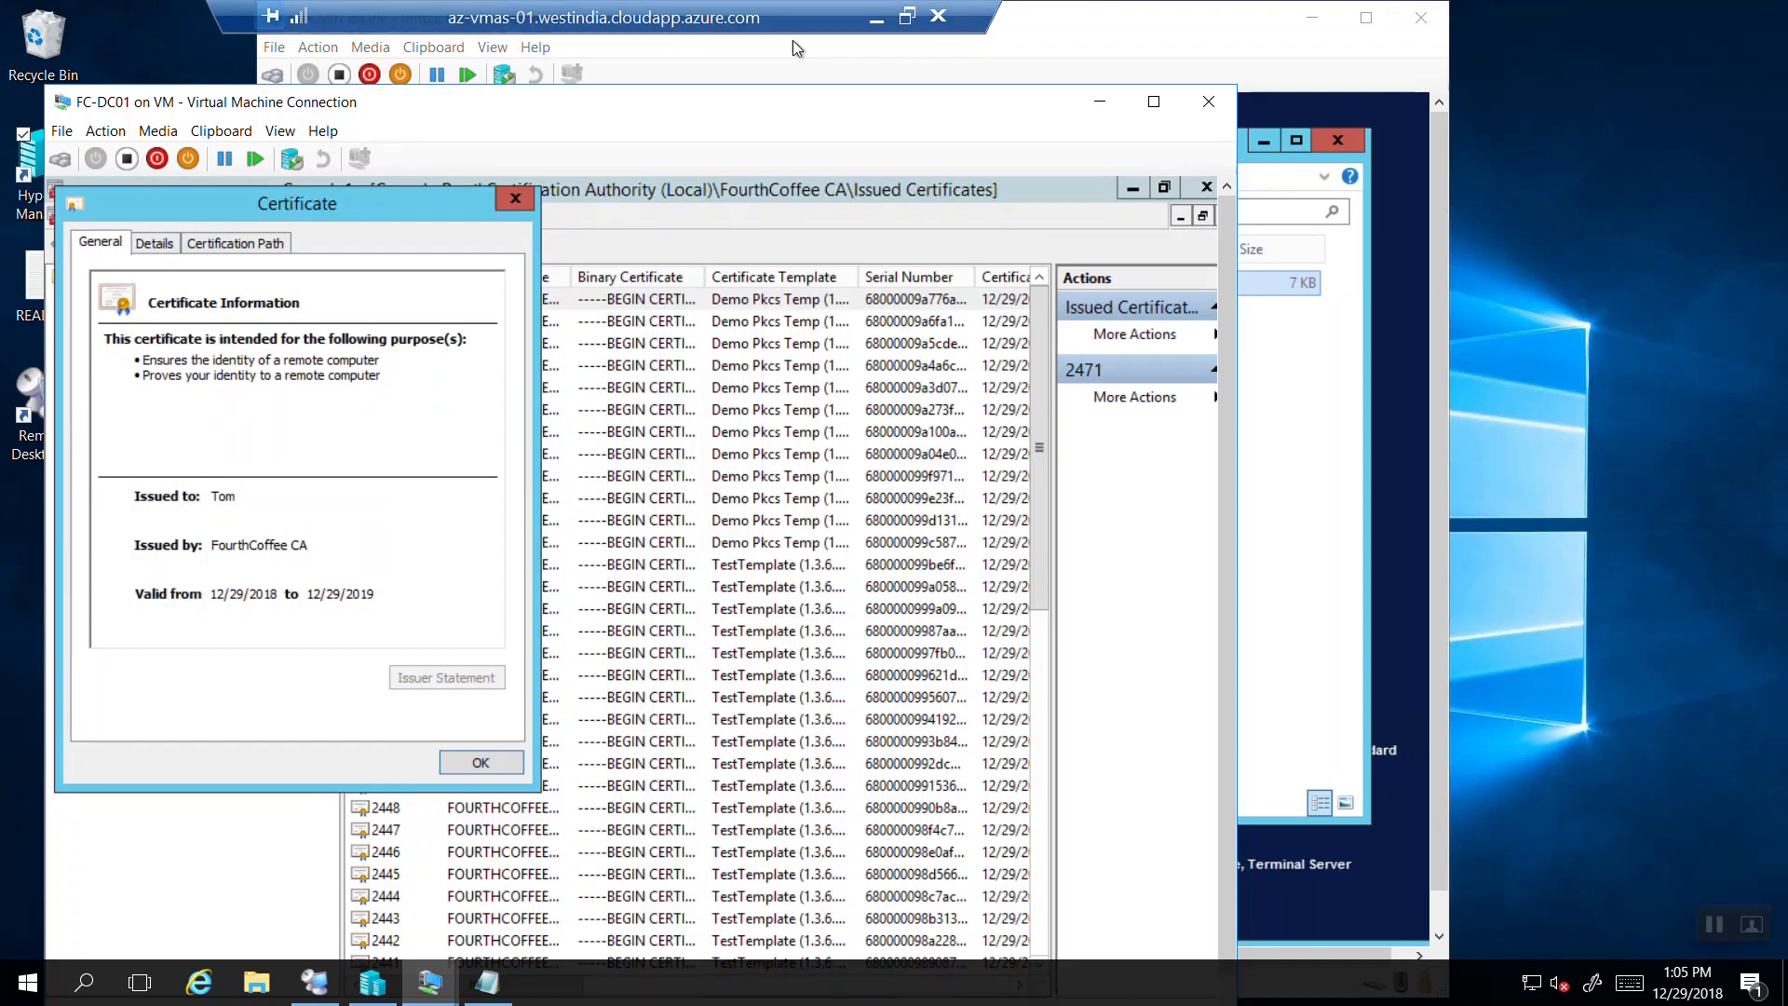
left_click(156, 244)
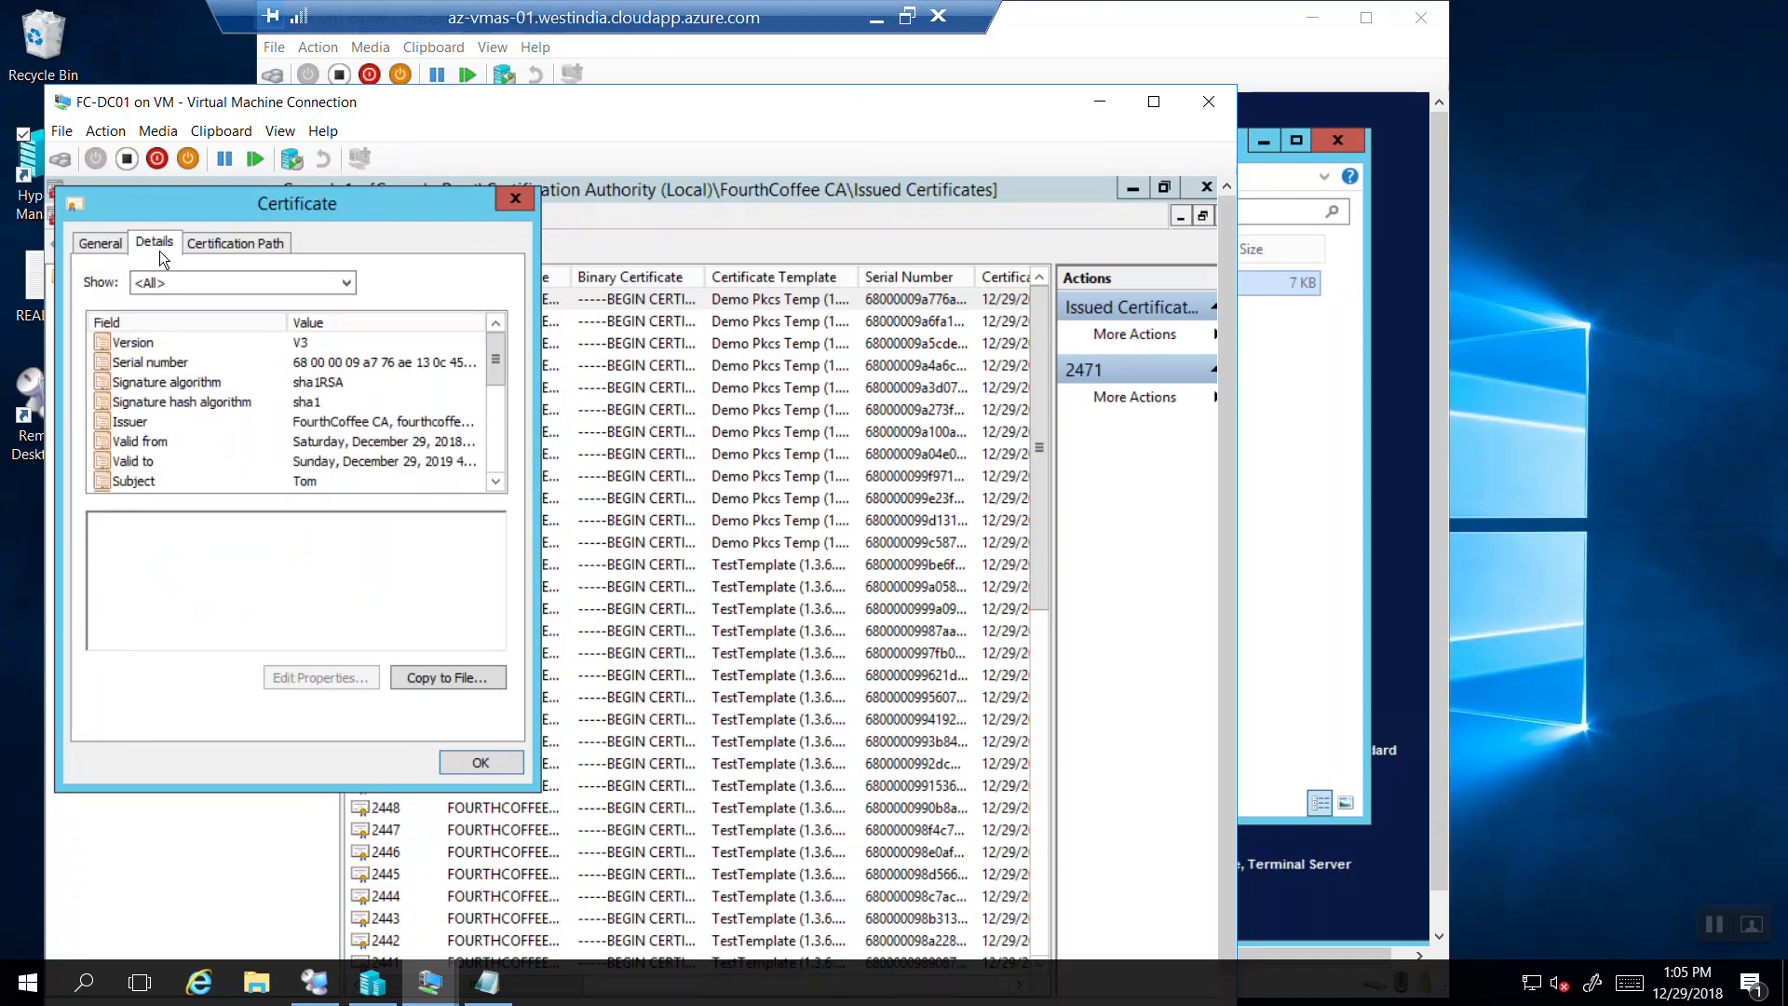
Select the Thumbprint field and highlight its sha1 value, 33 c7 3f 4d … 0a 5c.
left_click(497, 482)
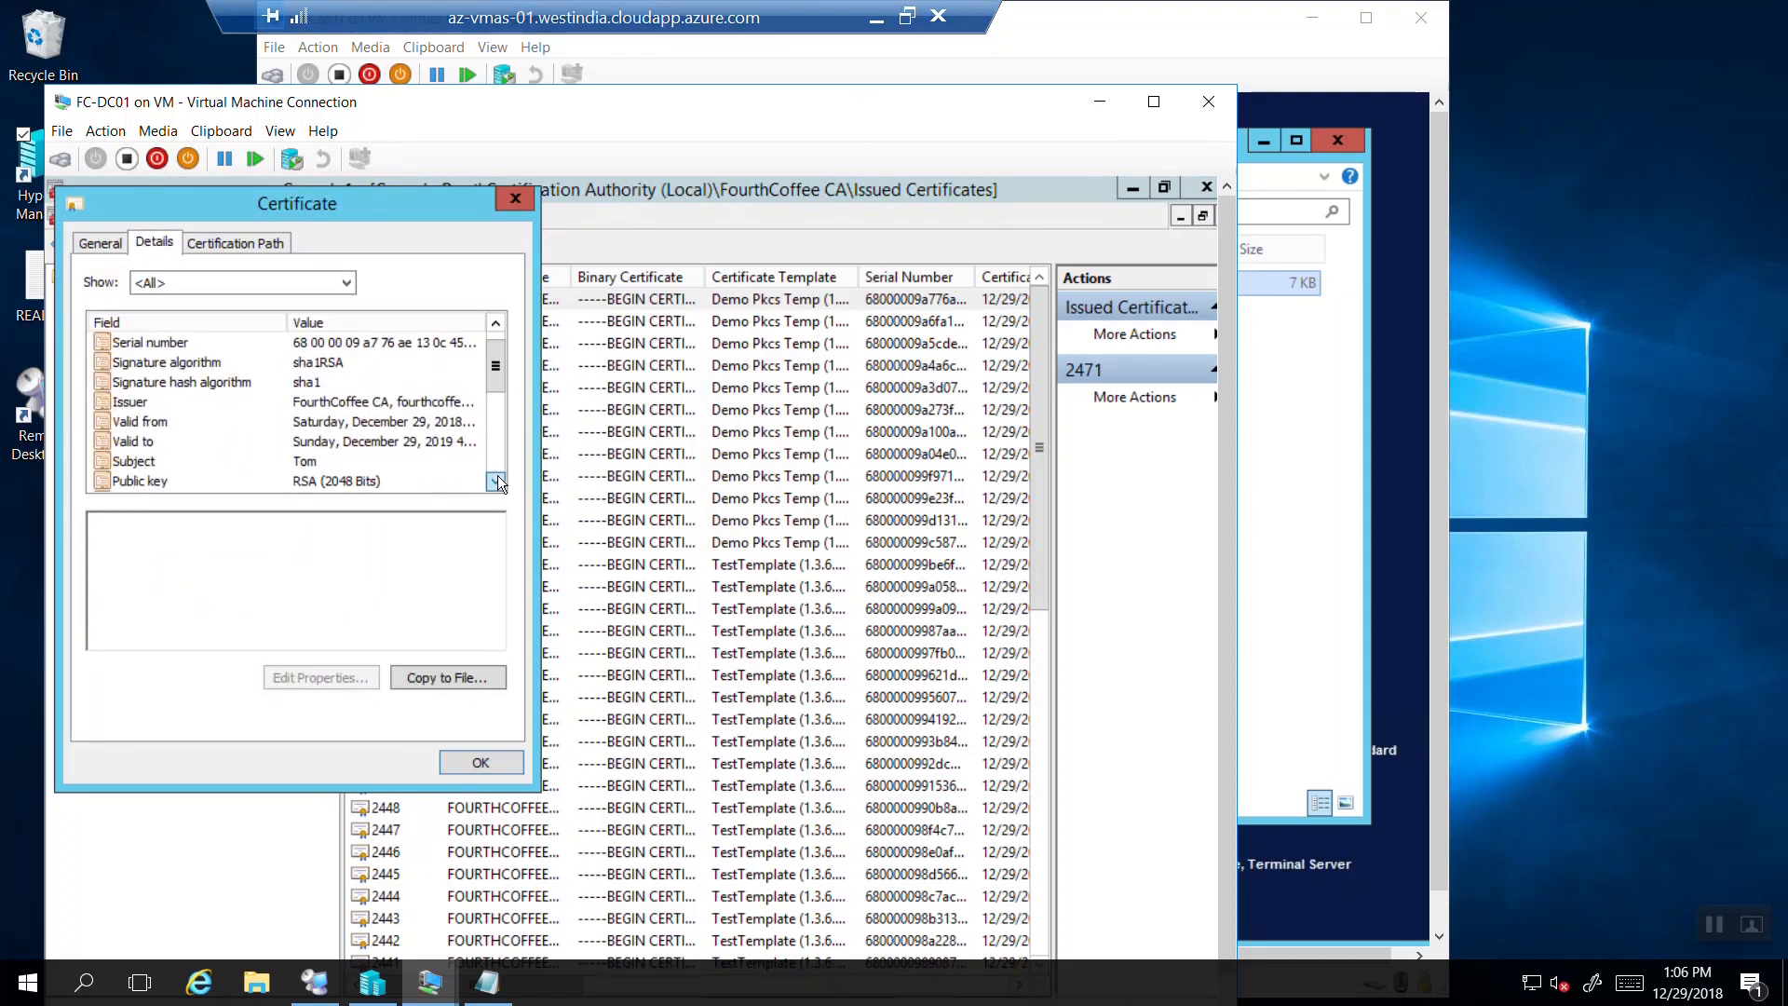
left_click(497, 481)
left_click(500, 483)
left_click(499, 483)
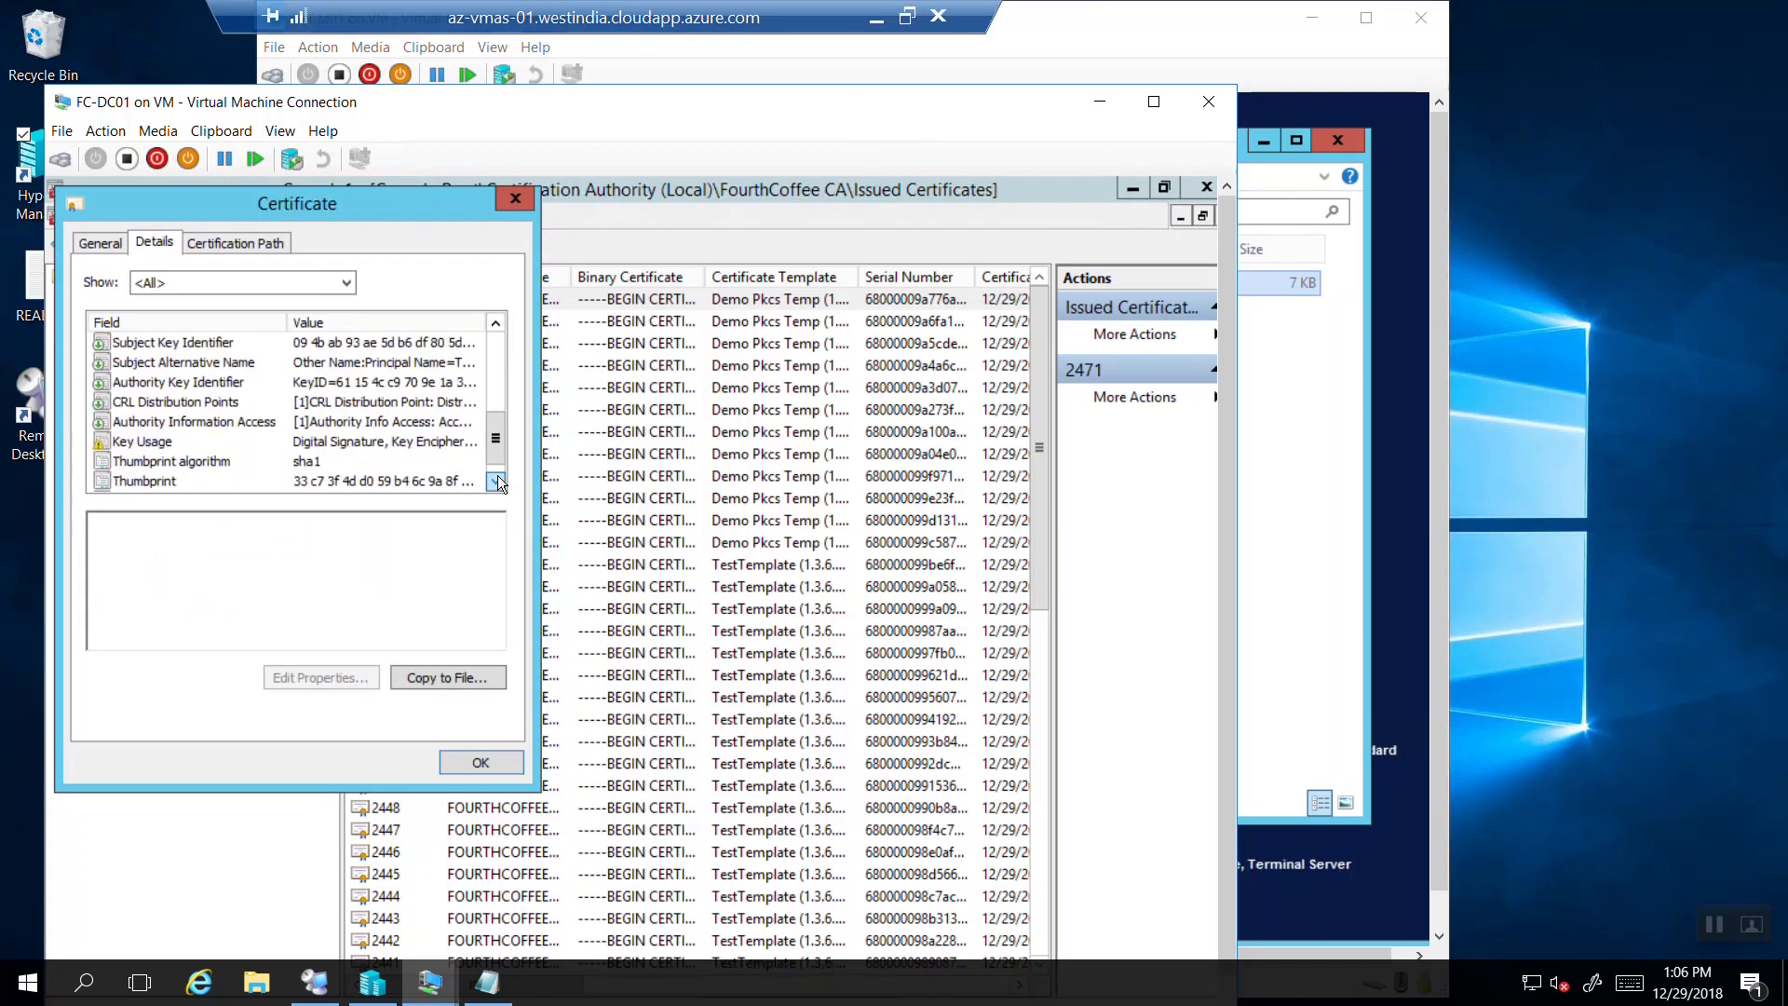
left_click(499, 483)
left_click(197, 462)
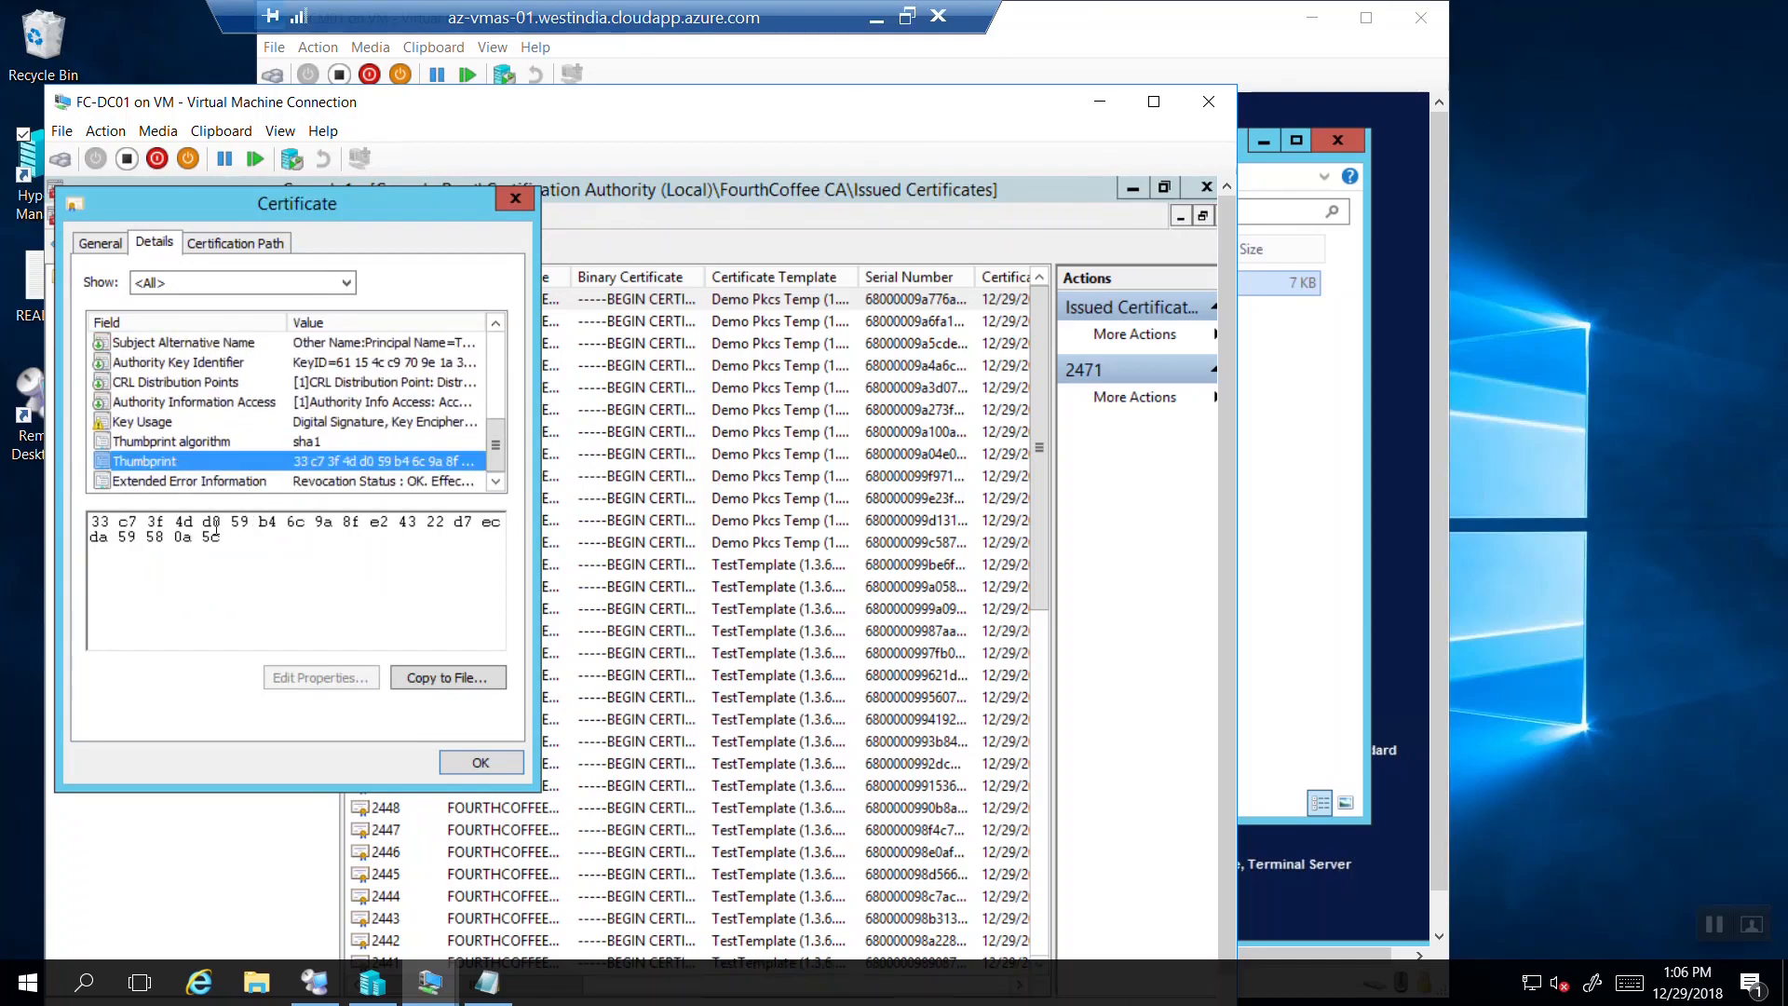
left_click_drag(238, 543, 197, 532)
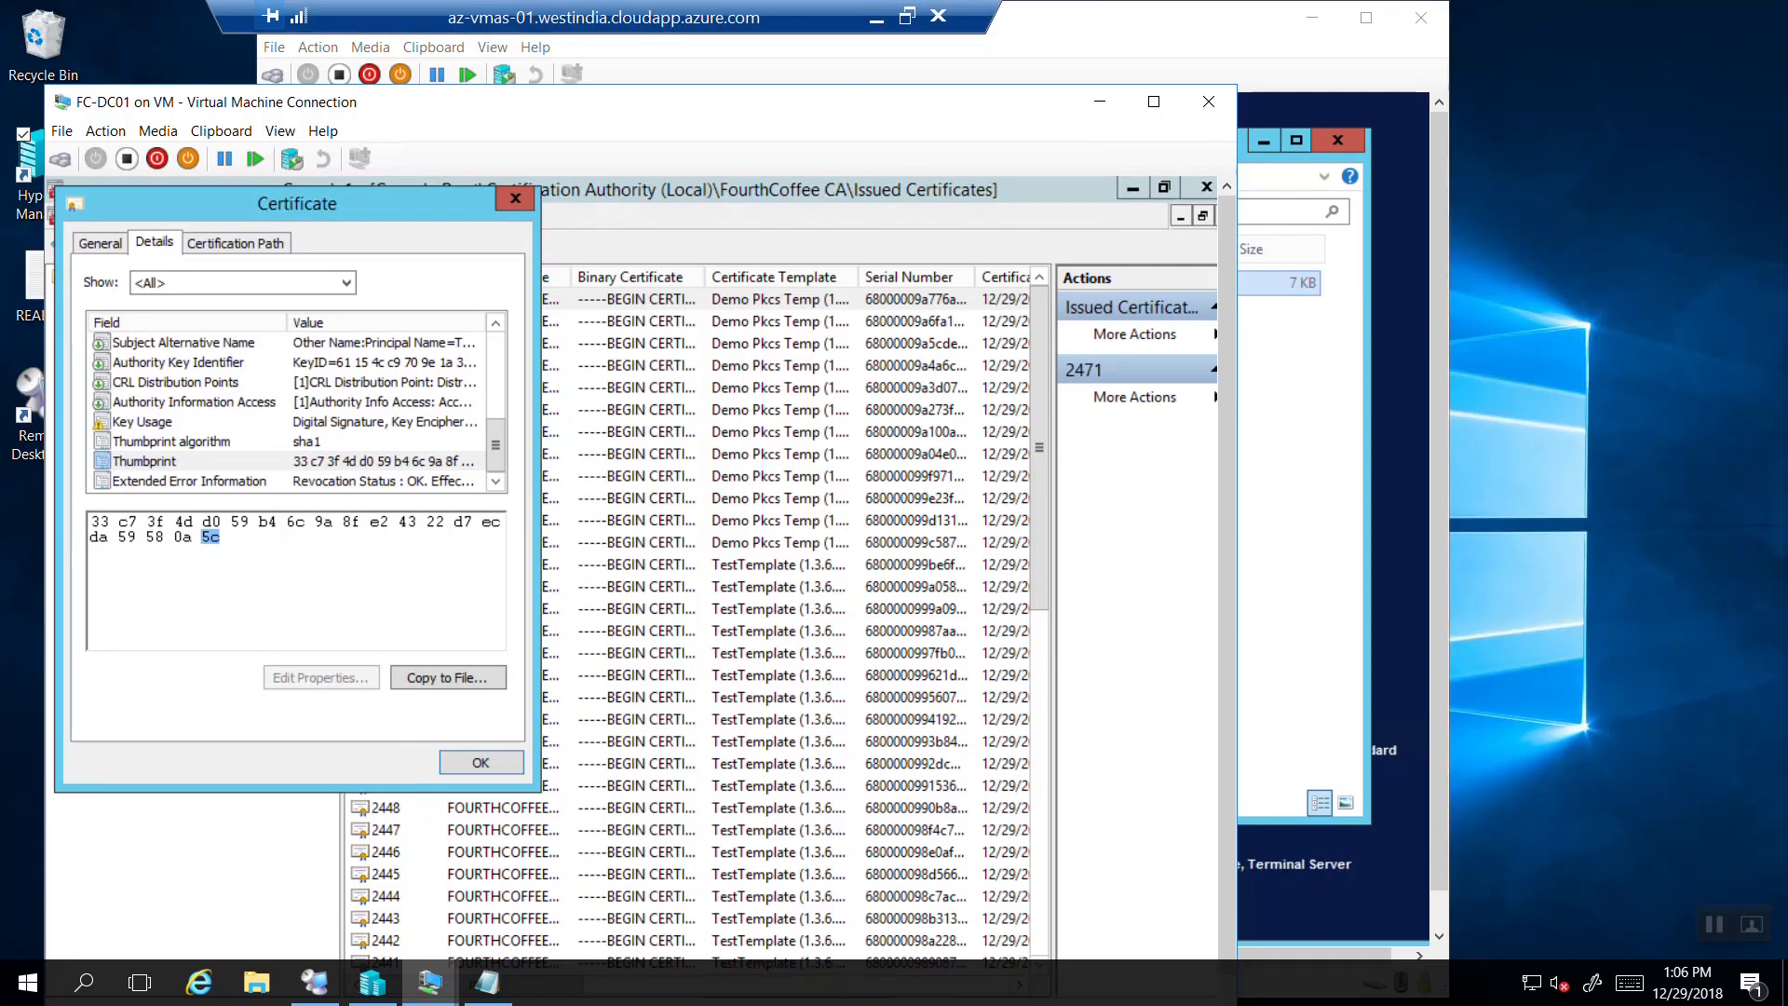
left_click(430, 982)
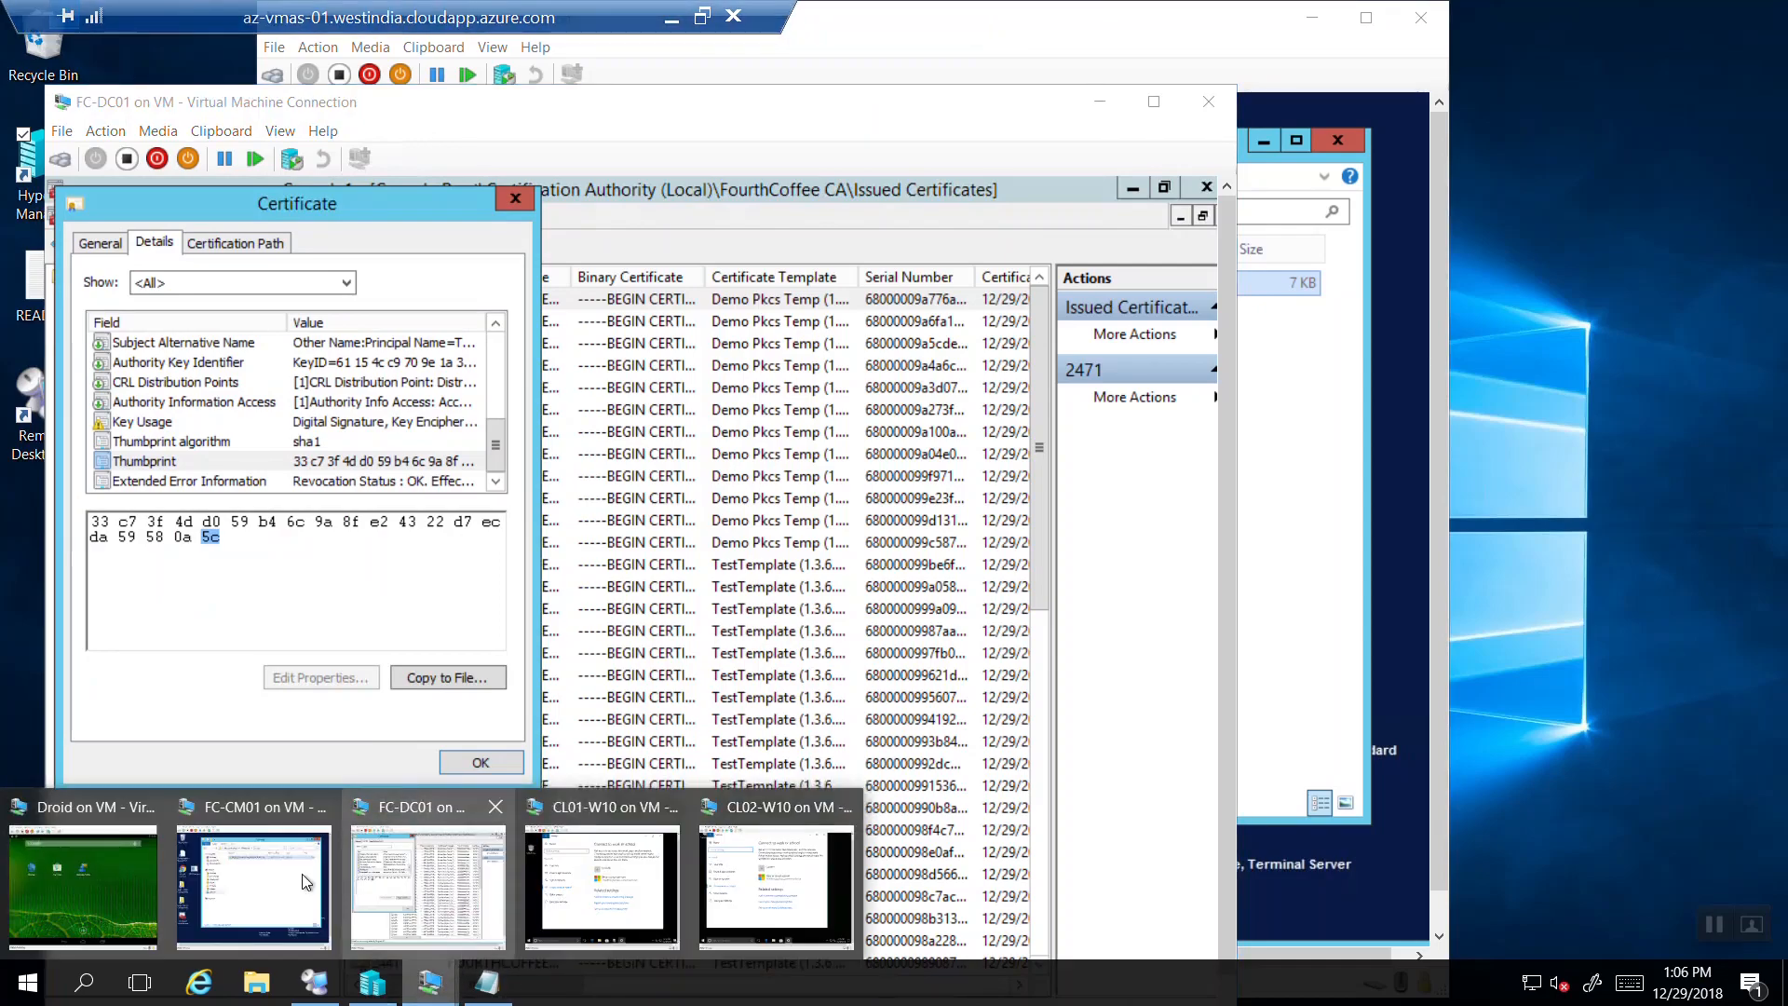
On FC-CM01, check that the PfxRequest Processing folder holds no pending requests.
left_click(253, 867)
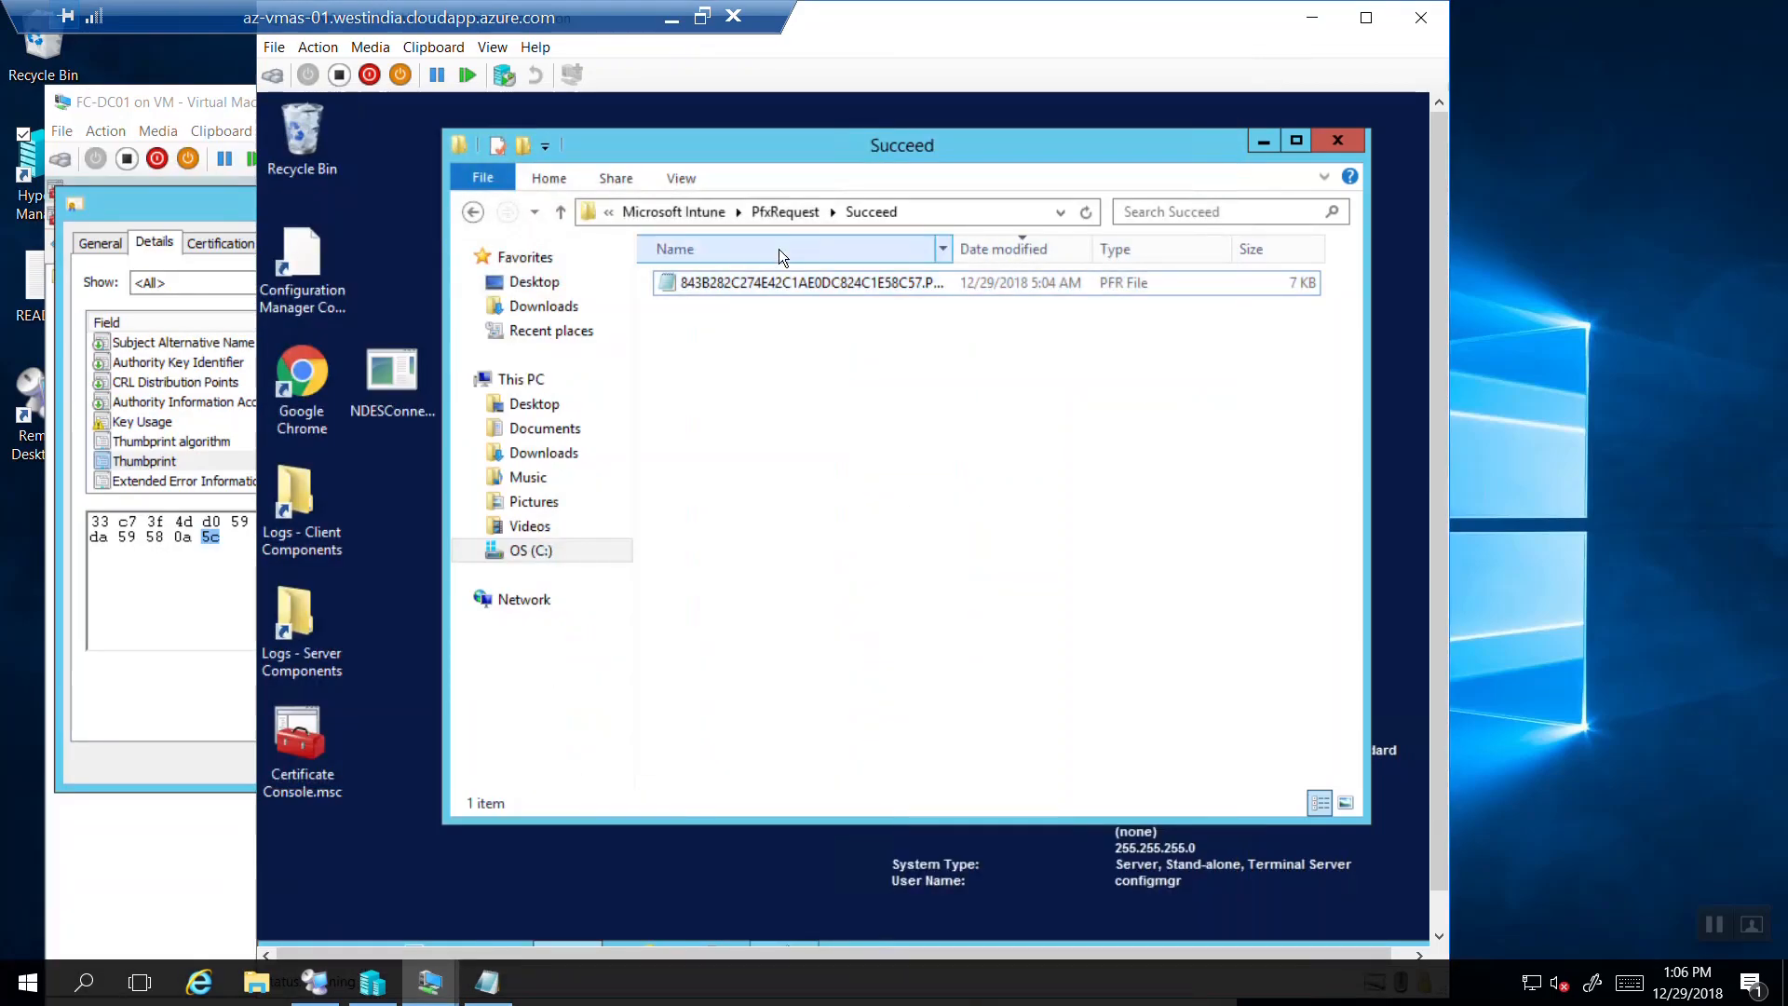
left_click(781, 211)
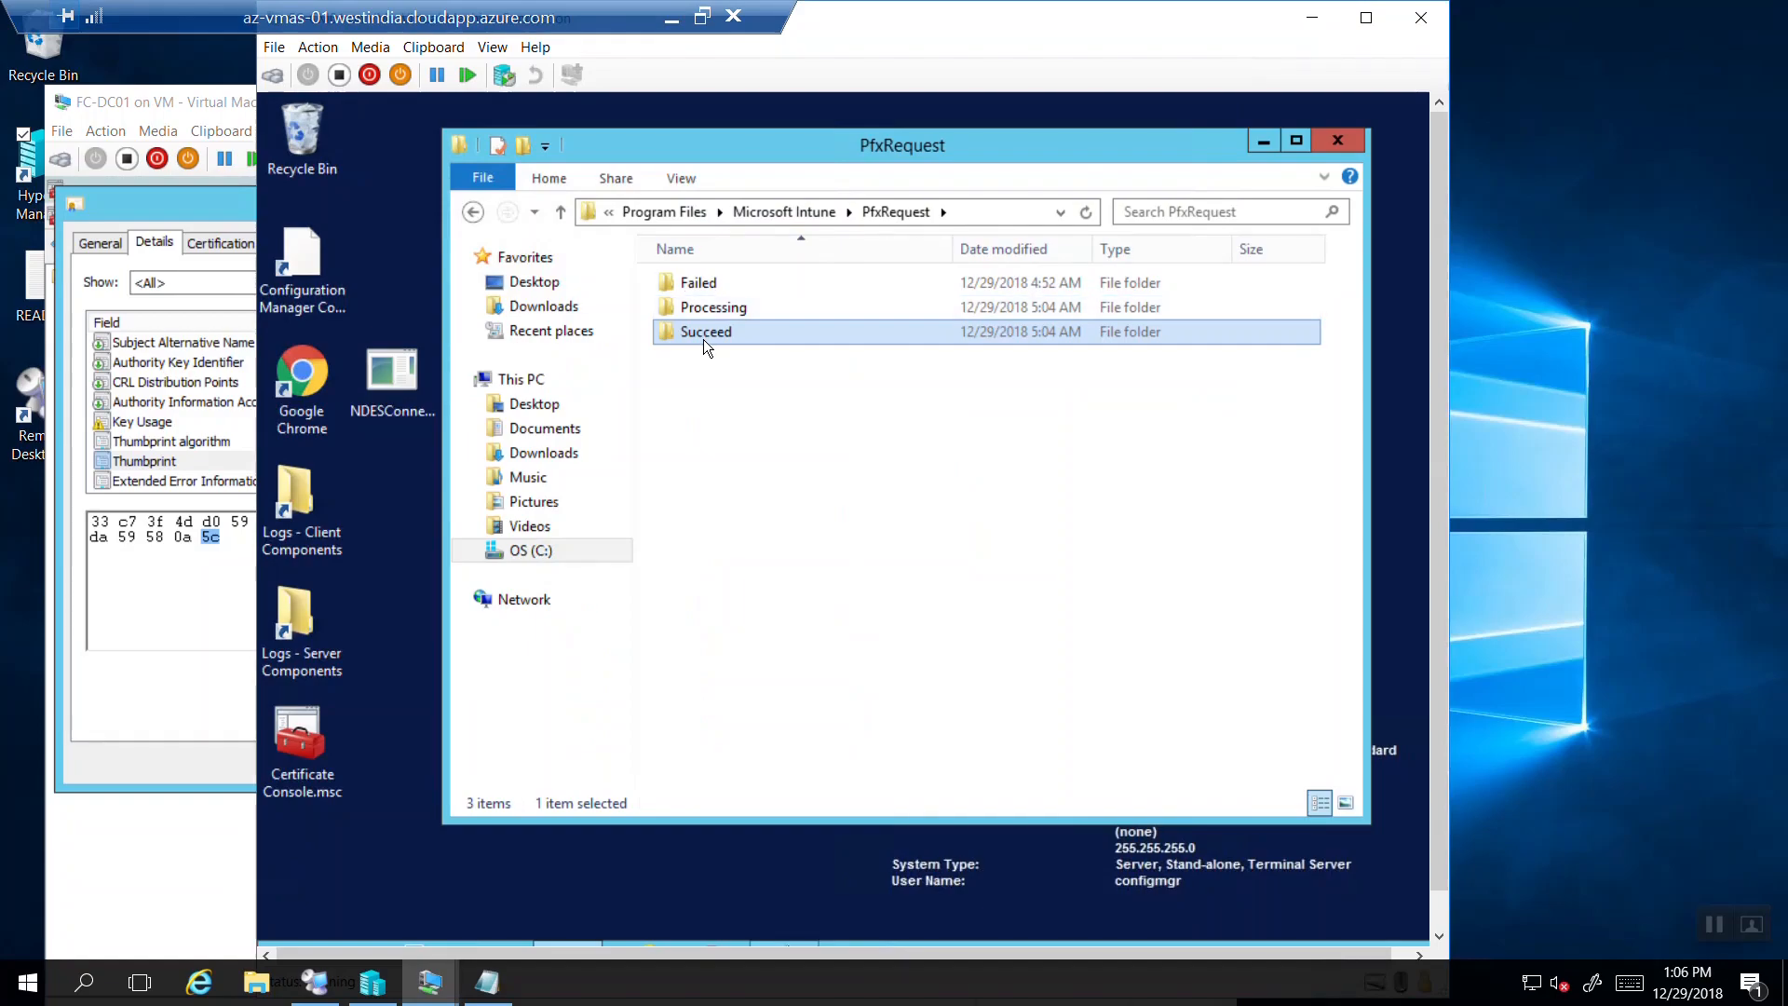
left_click(773, 309)
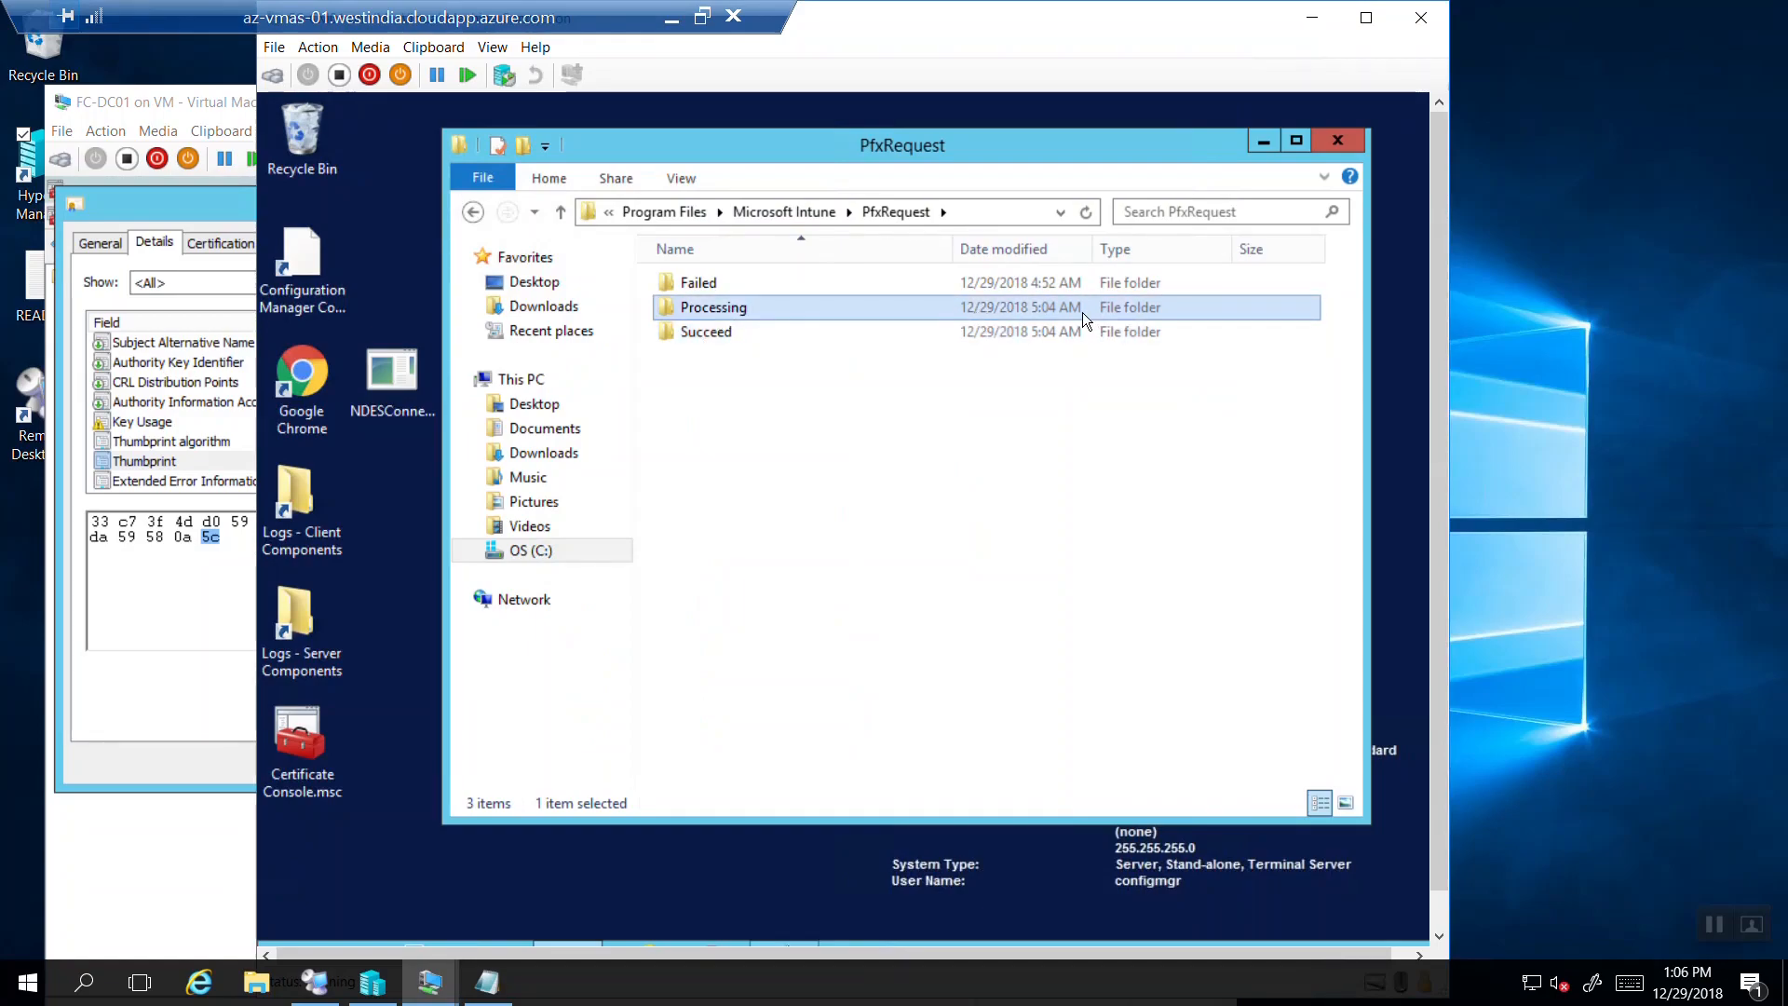
double_click(802, 311)
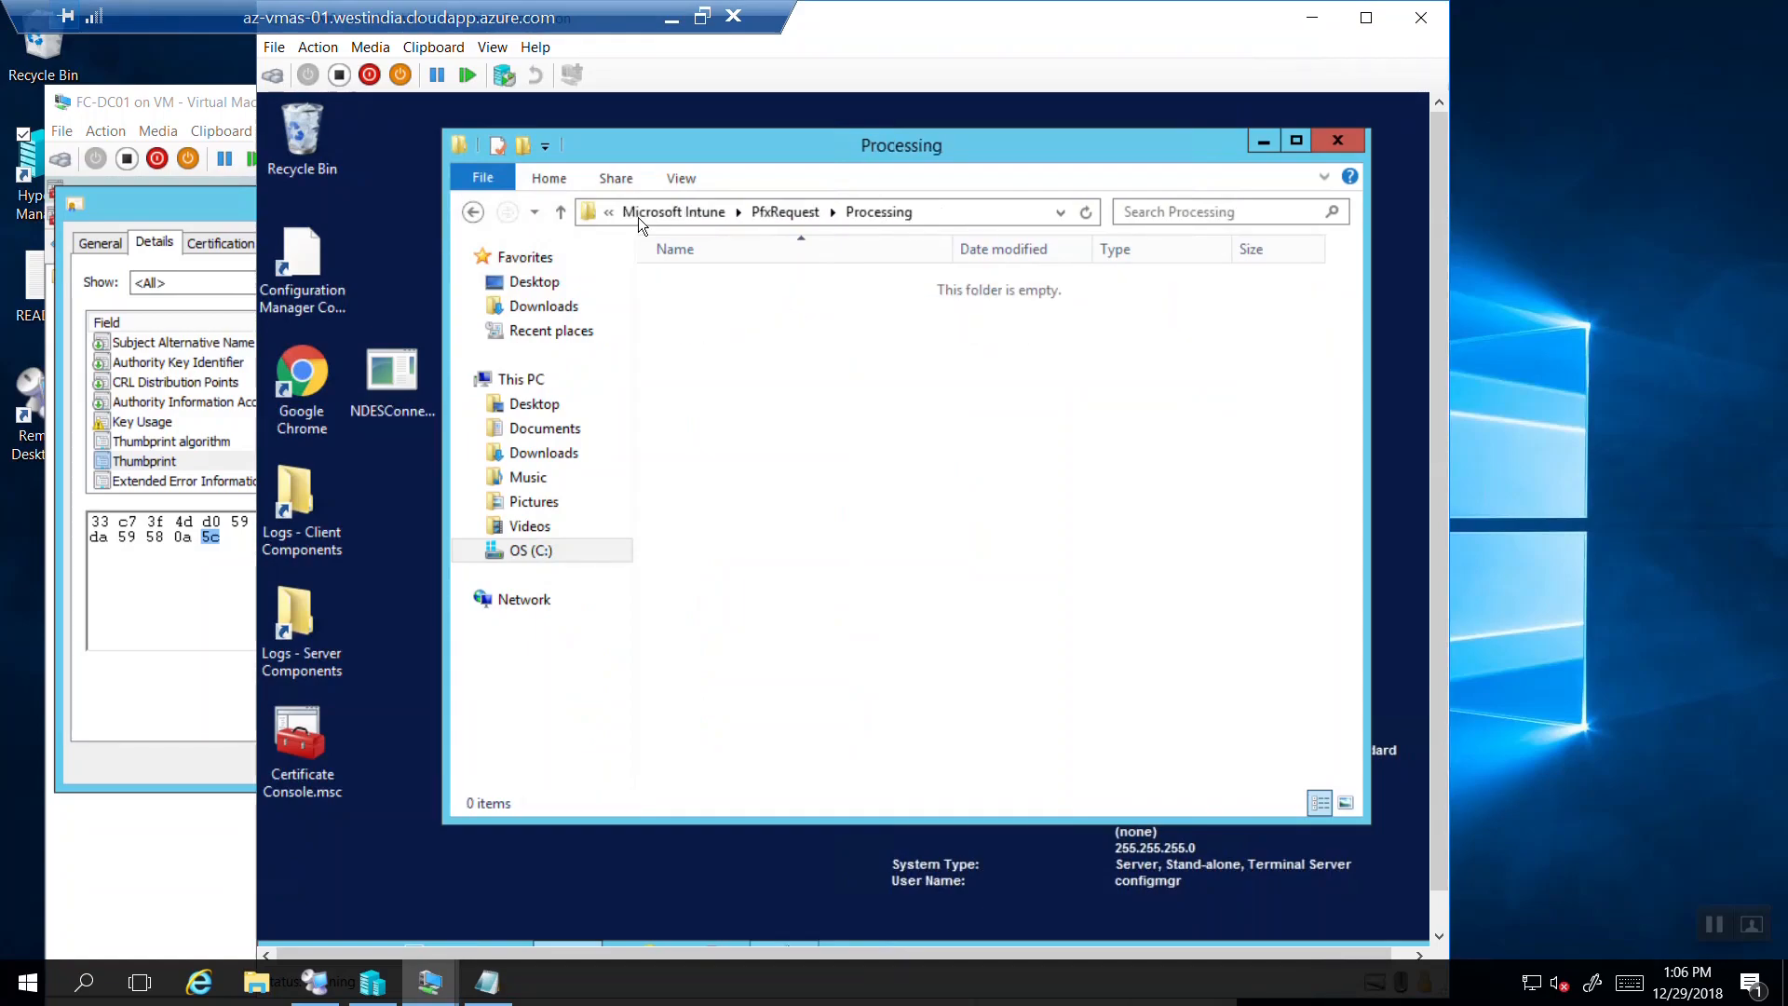
left_click(473, 211)
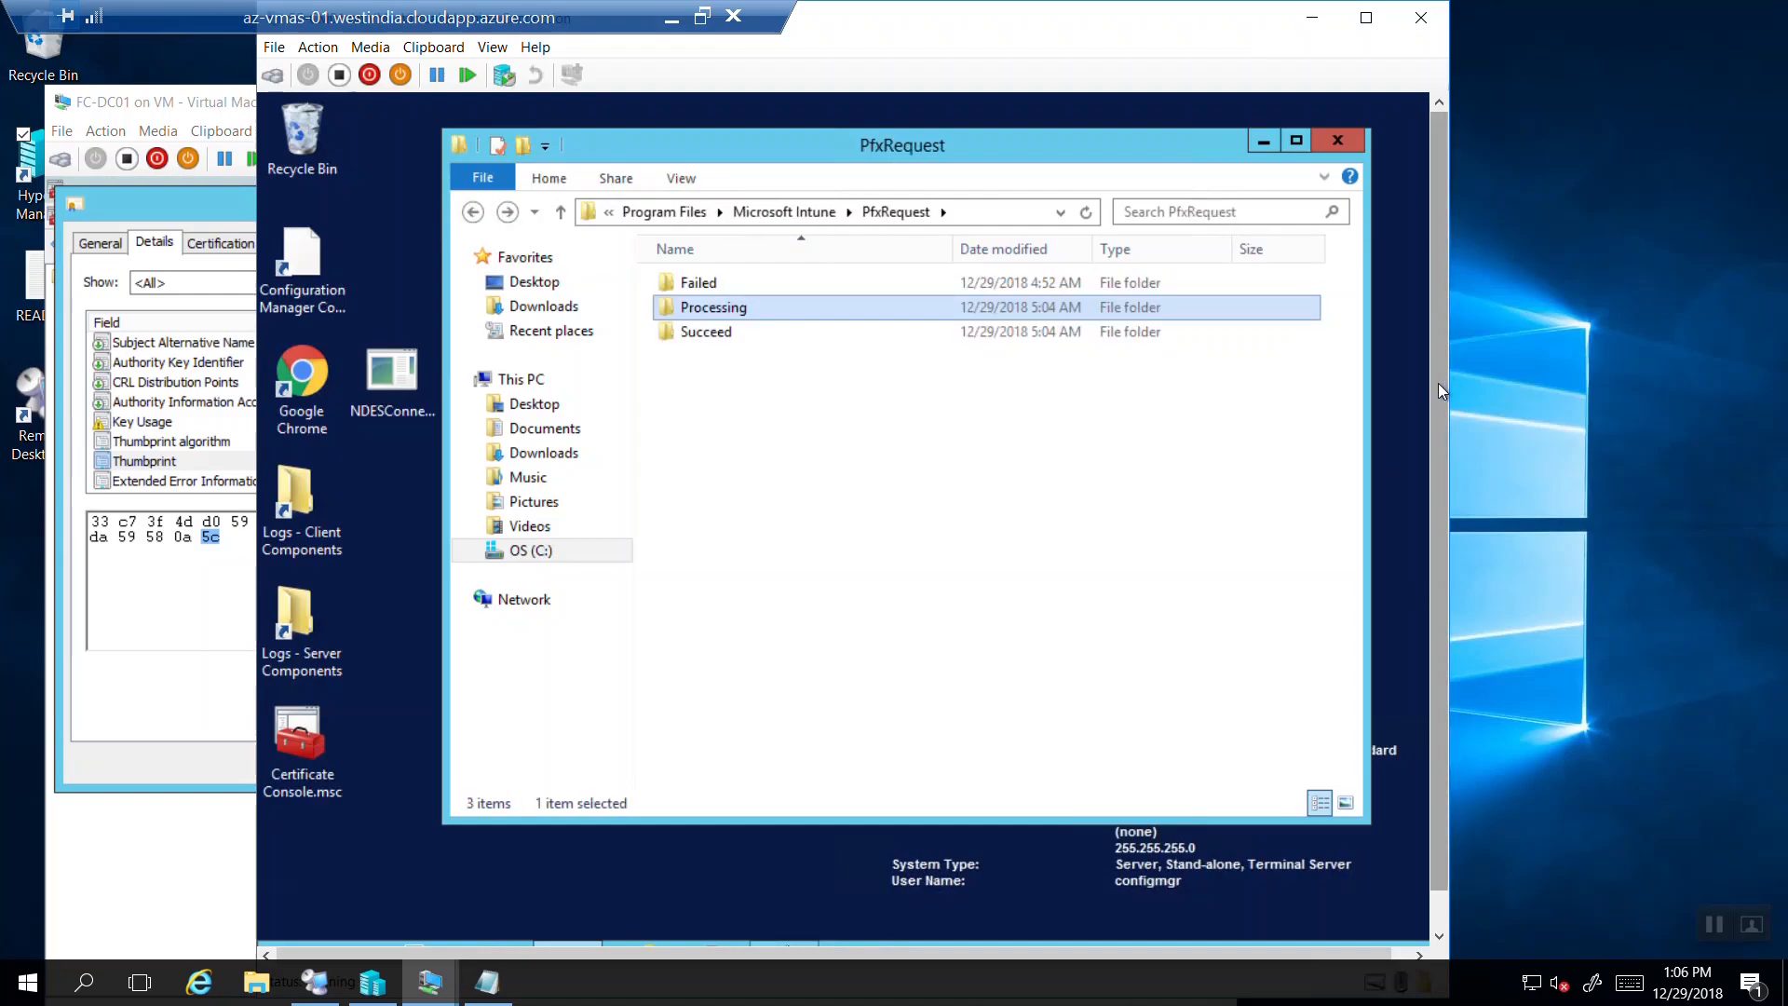
left_click_drag(1438, 383, 1440, 872)
mouse_move(1382, 928)
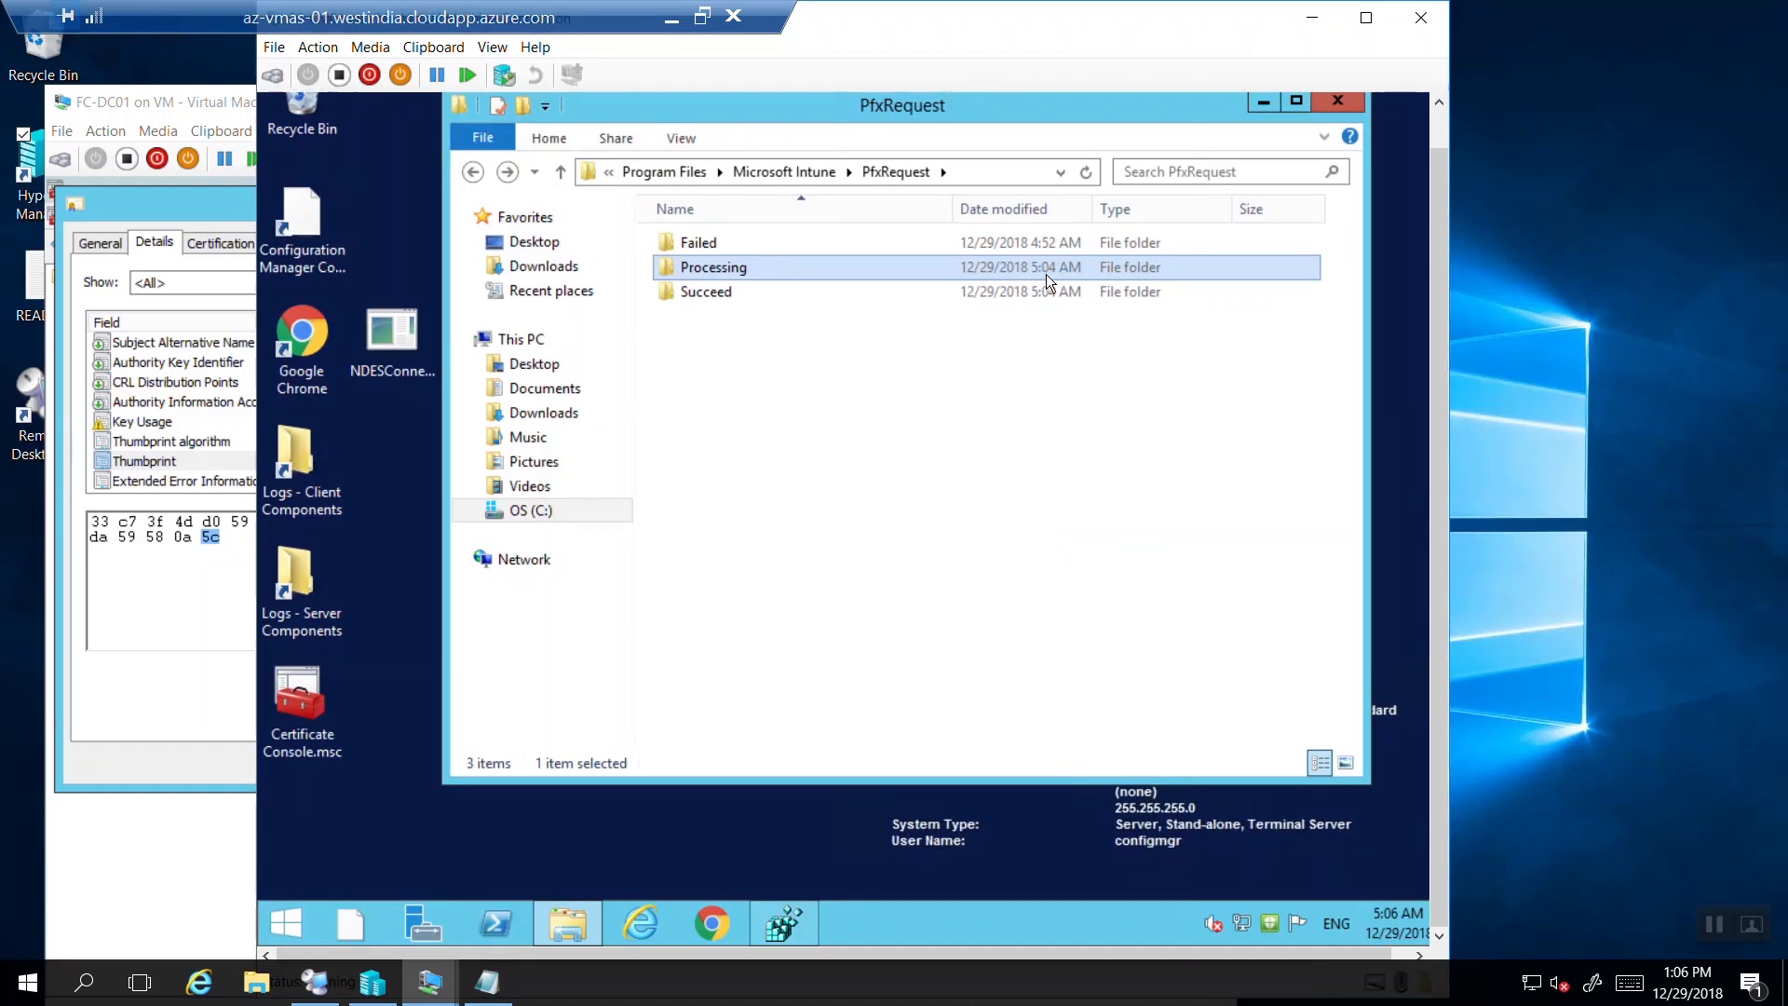
double_click(899, 273)
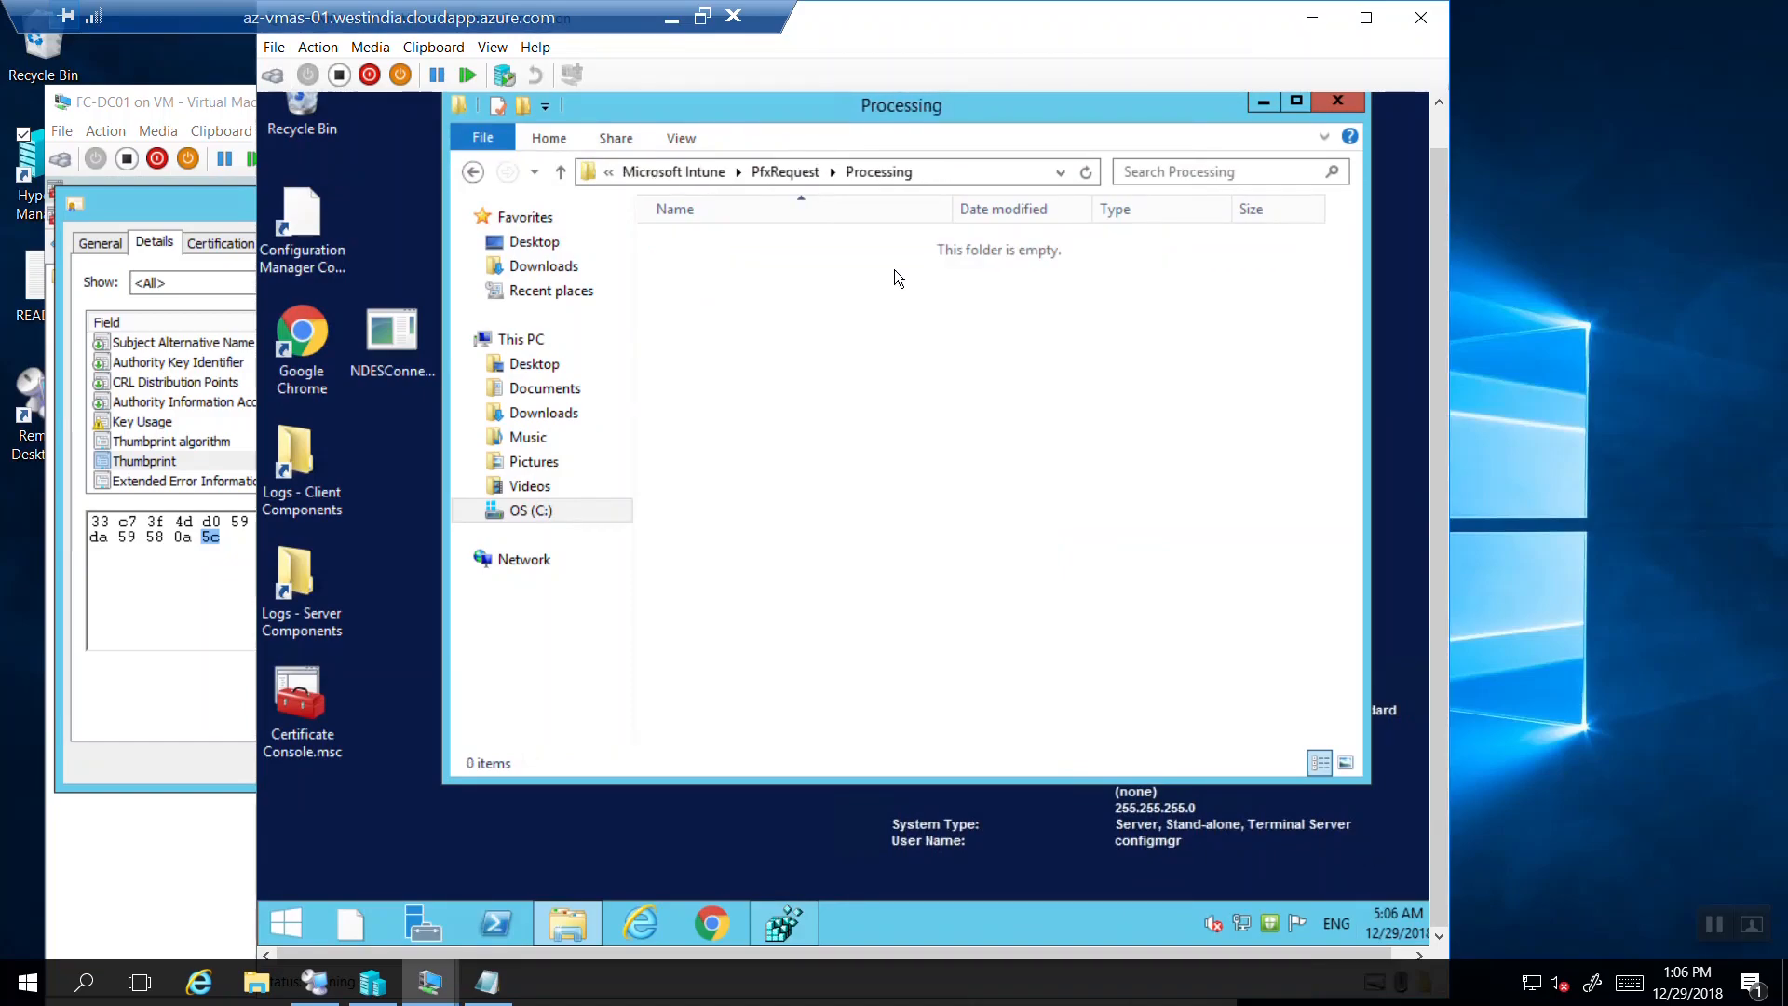
left_click(473, 171)
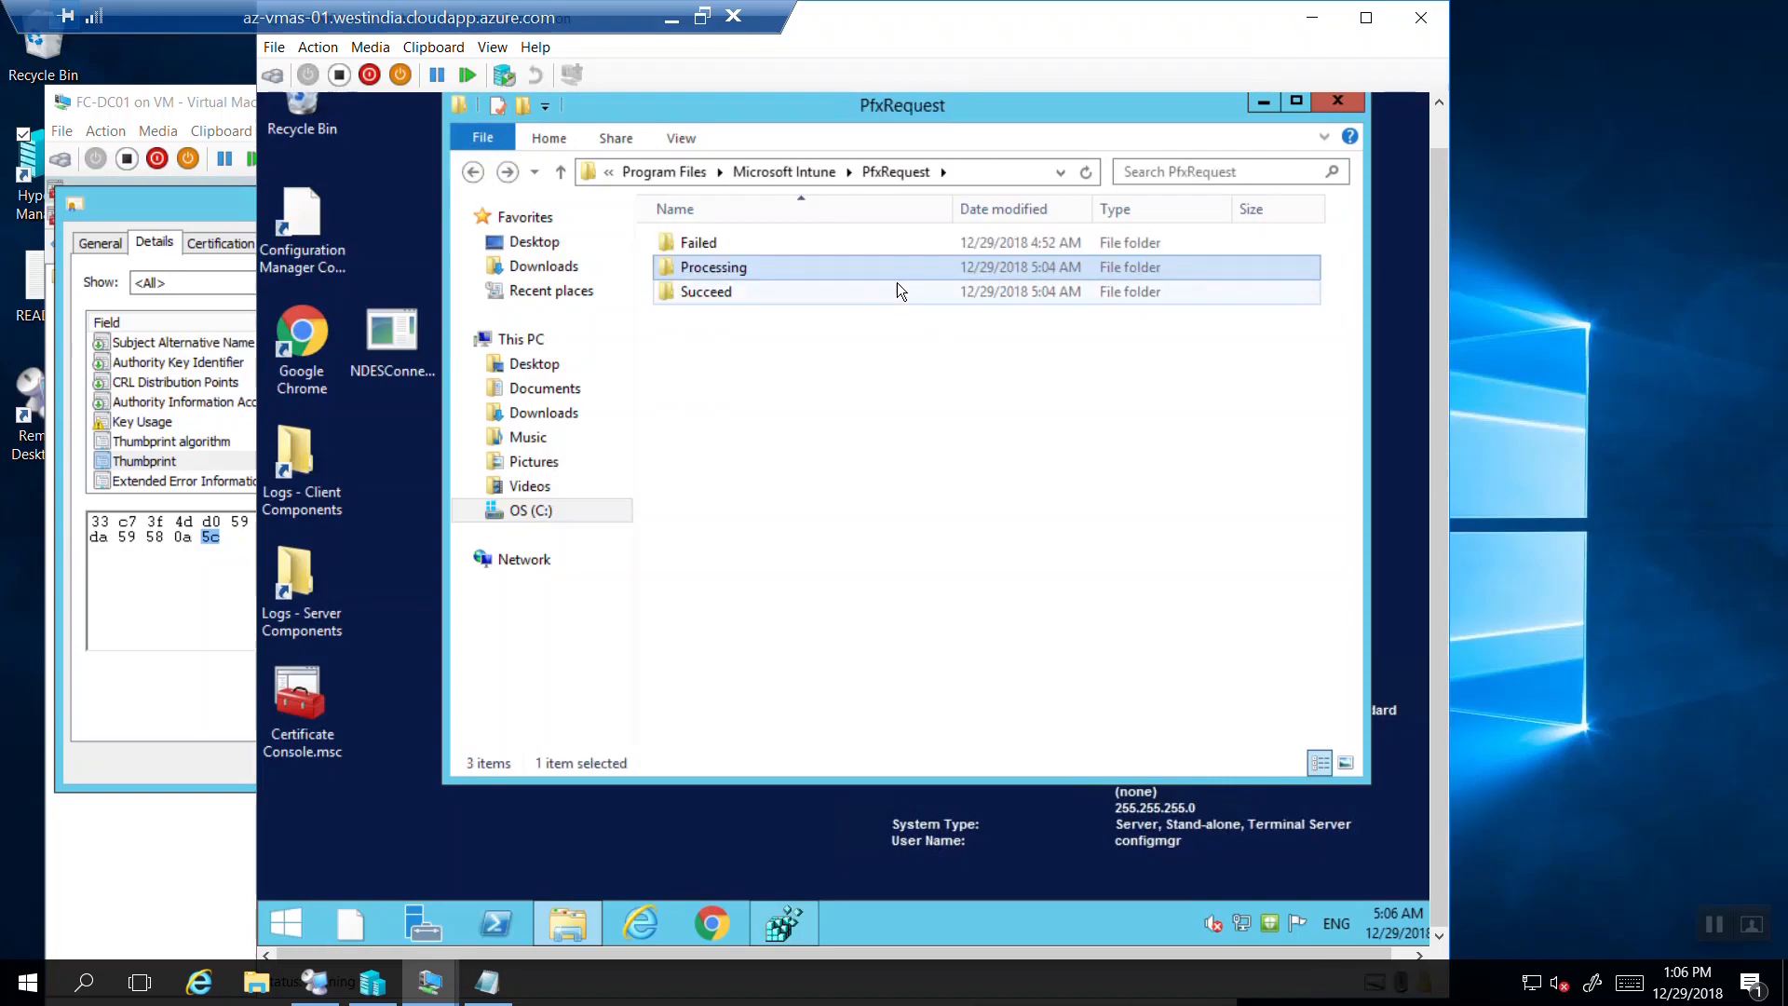
Open the PFR file from PfxRequest\Succeed in Notepad.
double_click(706, 298)
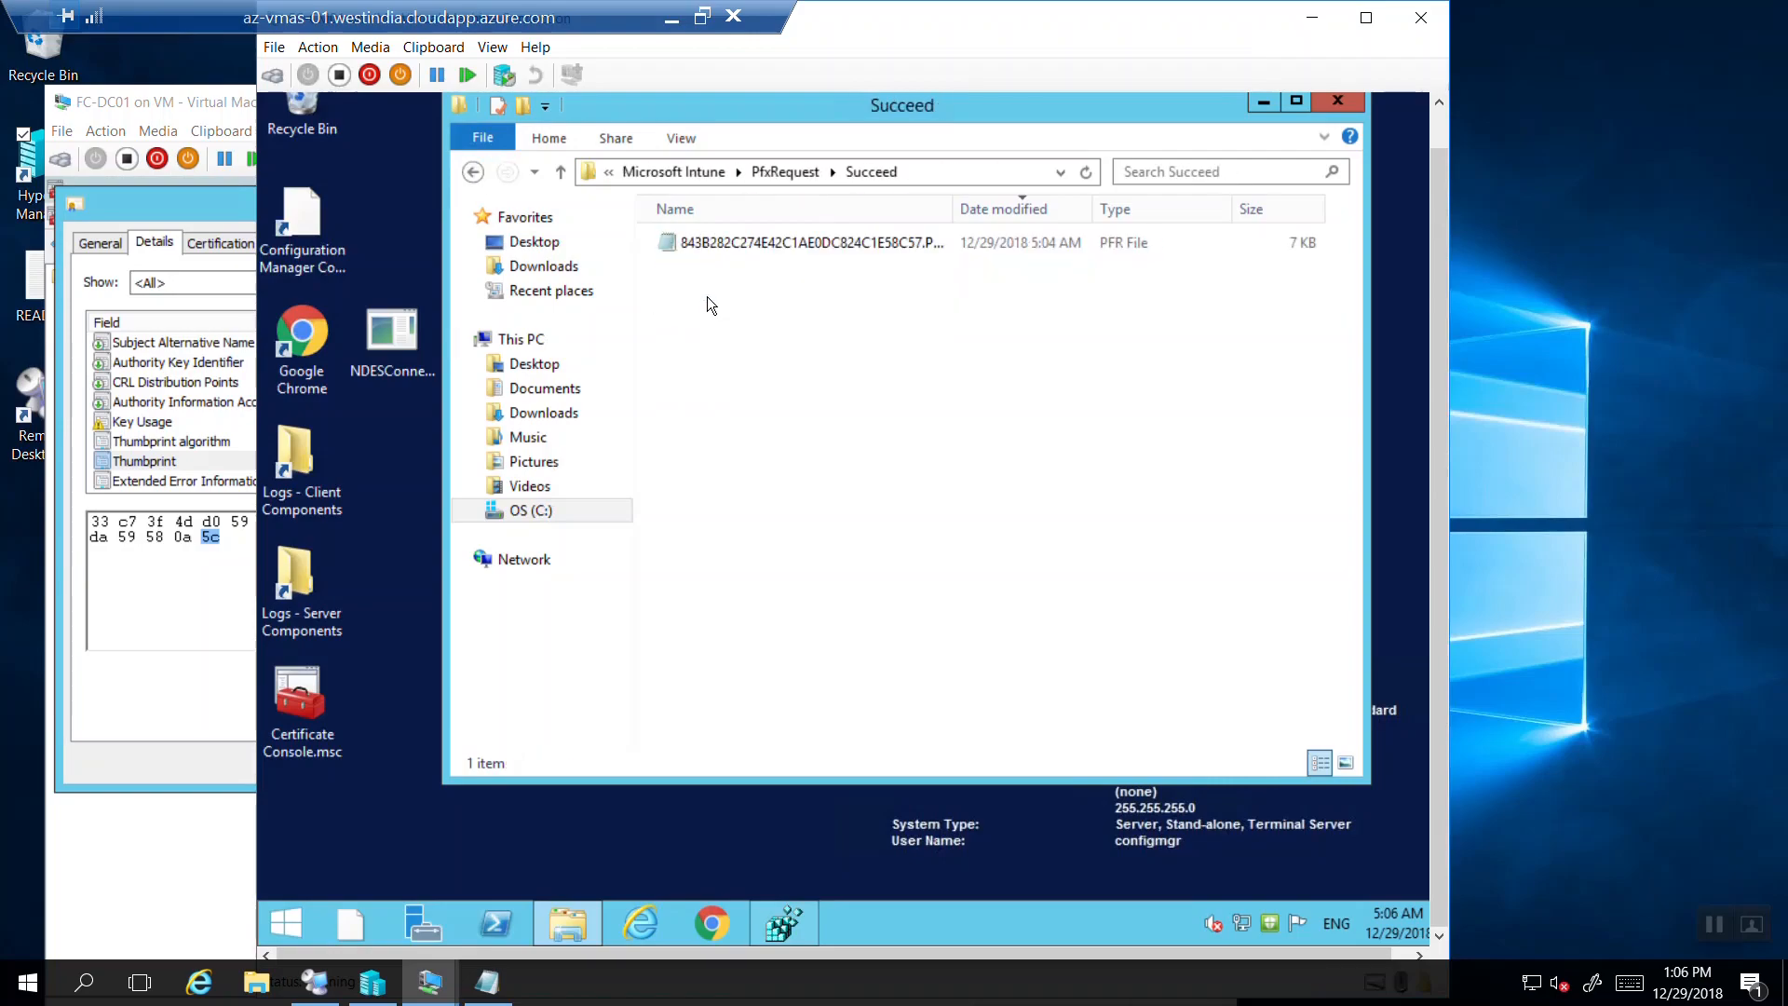
left_click(764, 255)
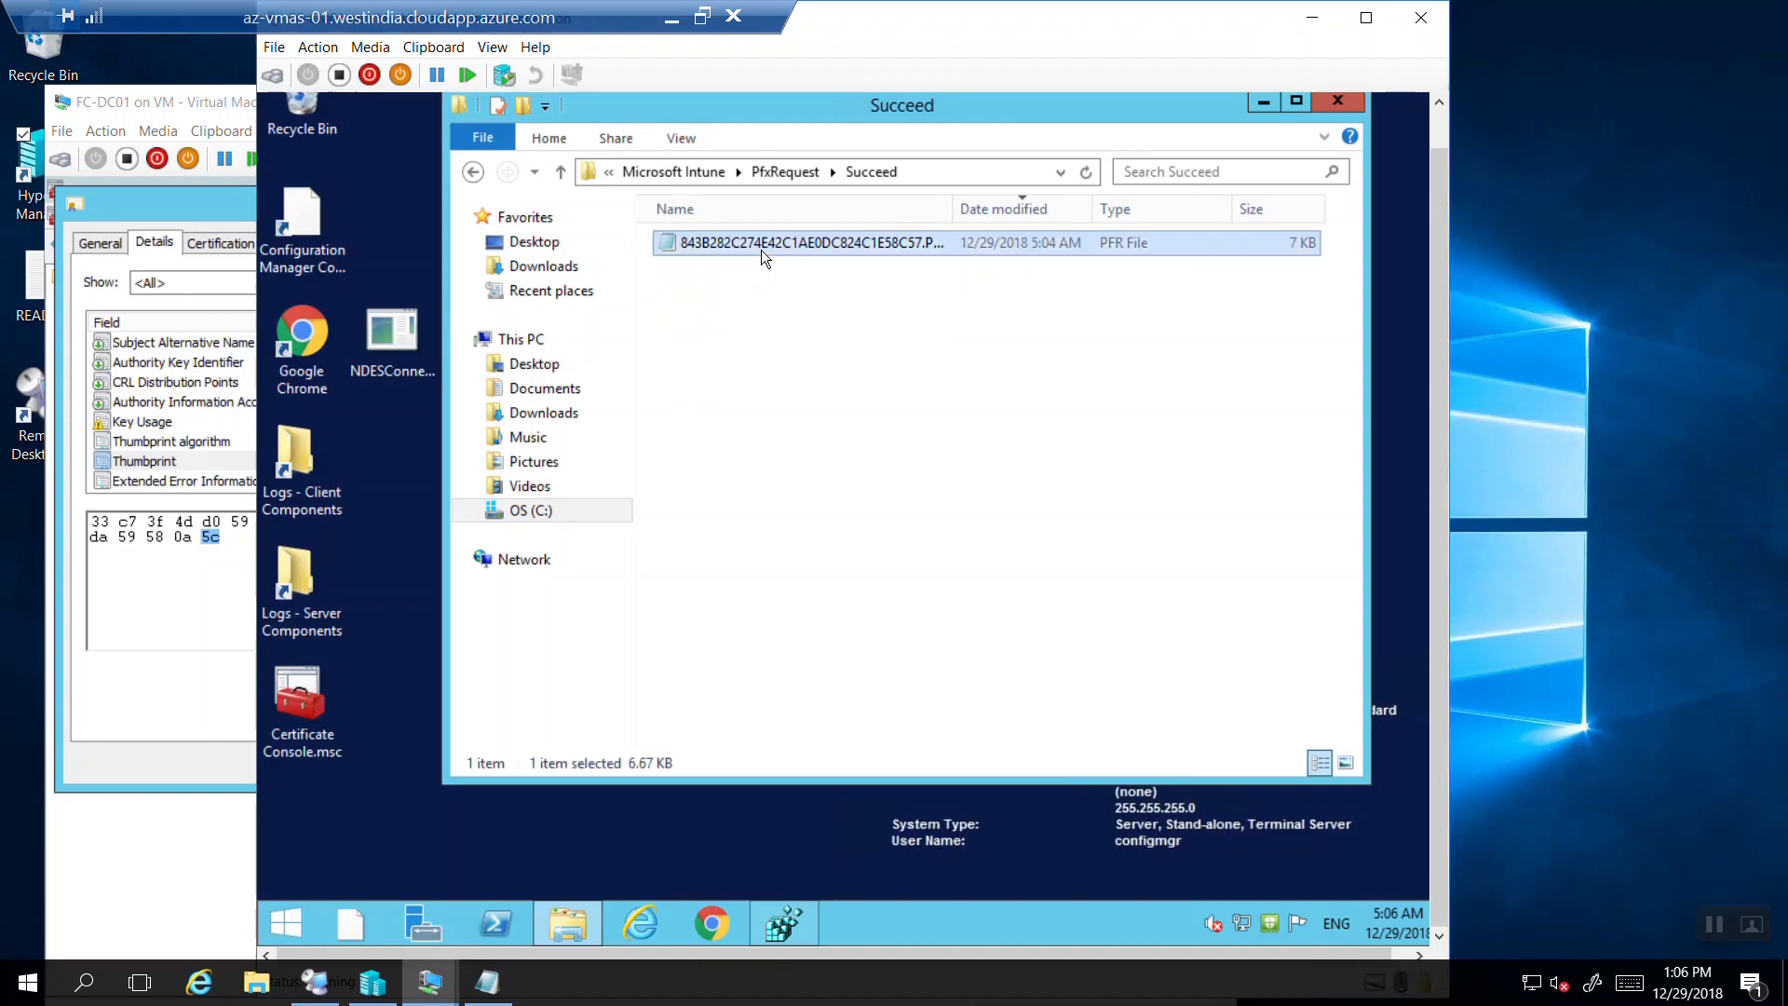
double_click(763, 244)
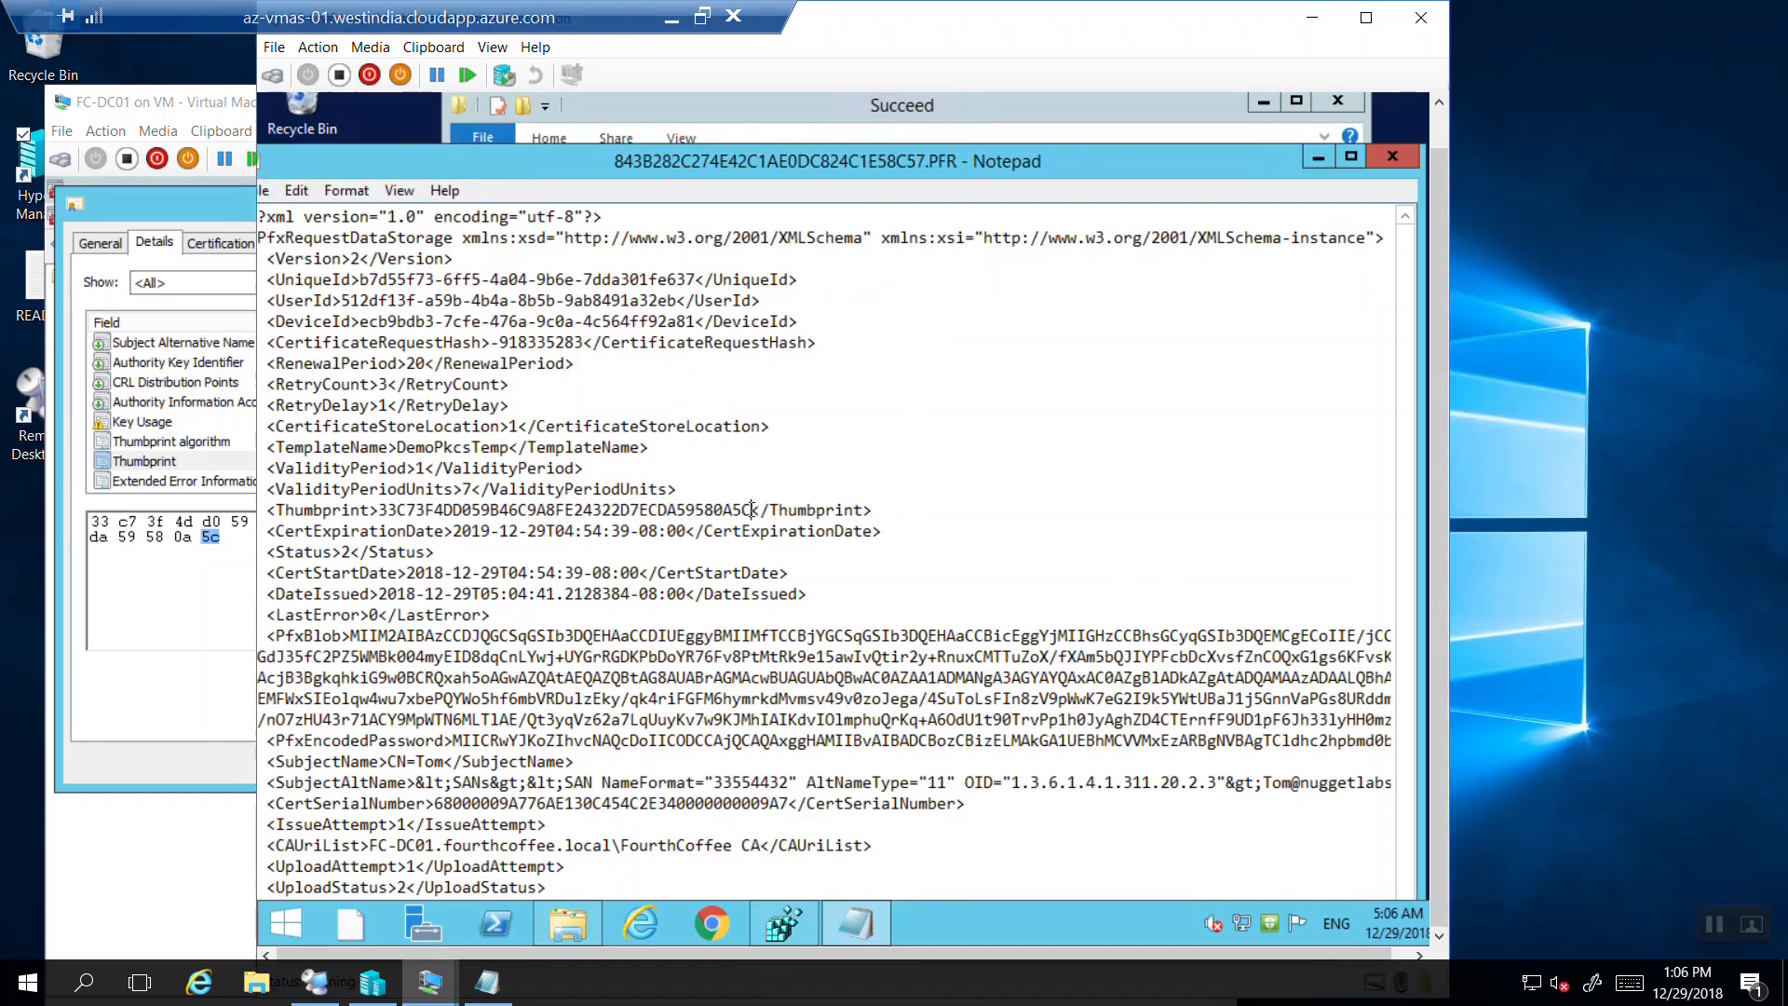
Compare the PFR Thumbprint 33C73F4DD059B46C9A8FE24322D7ECDA59580A5C with the CA certificate details.
left_click_drag(752, 509, 382, 519)
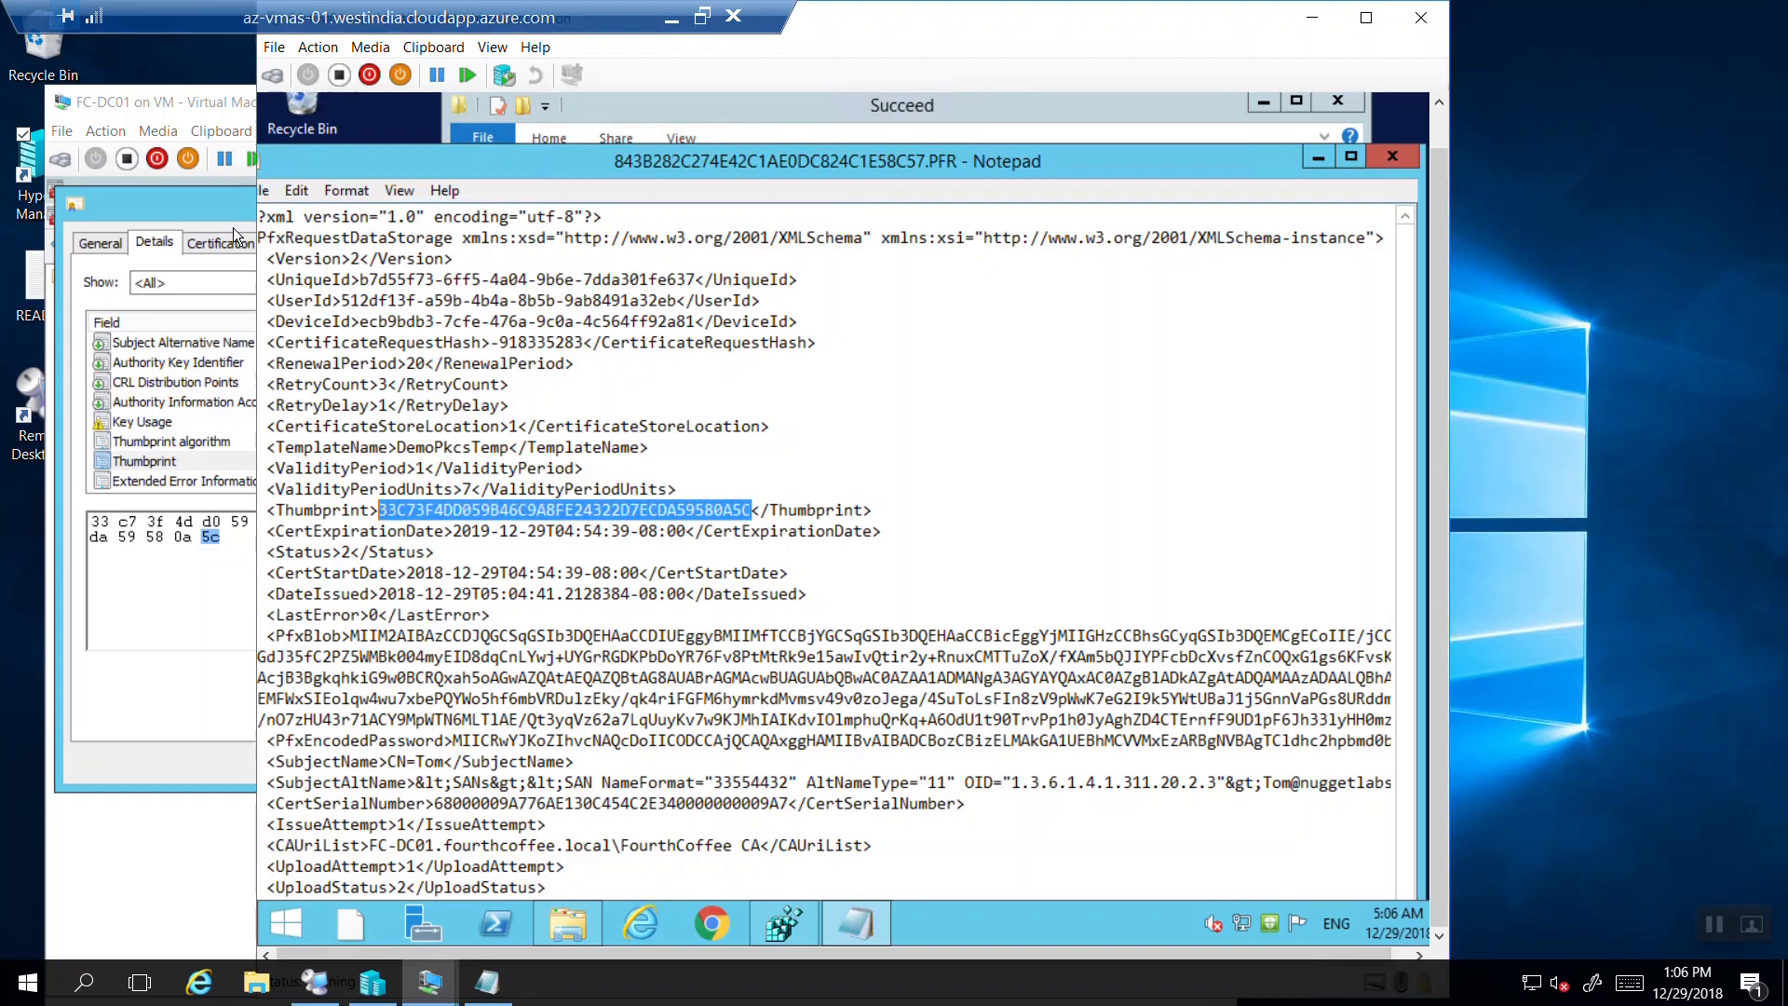
left_click_drag(1106, 30, 1302, 43)
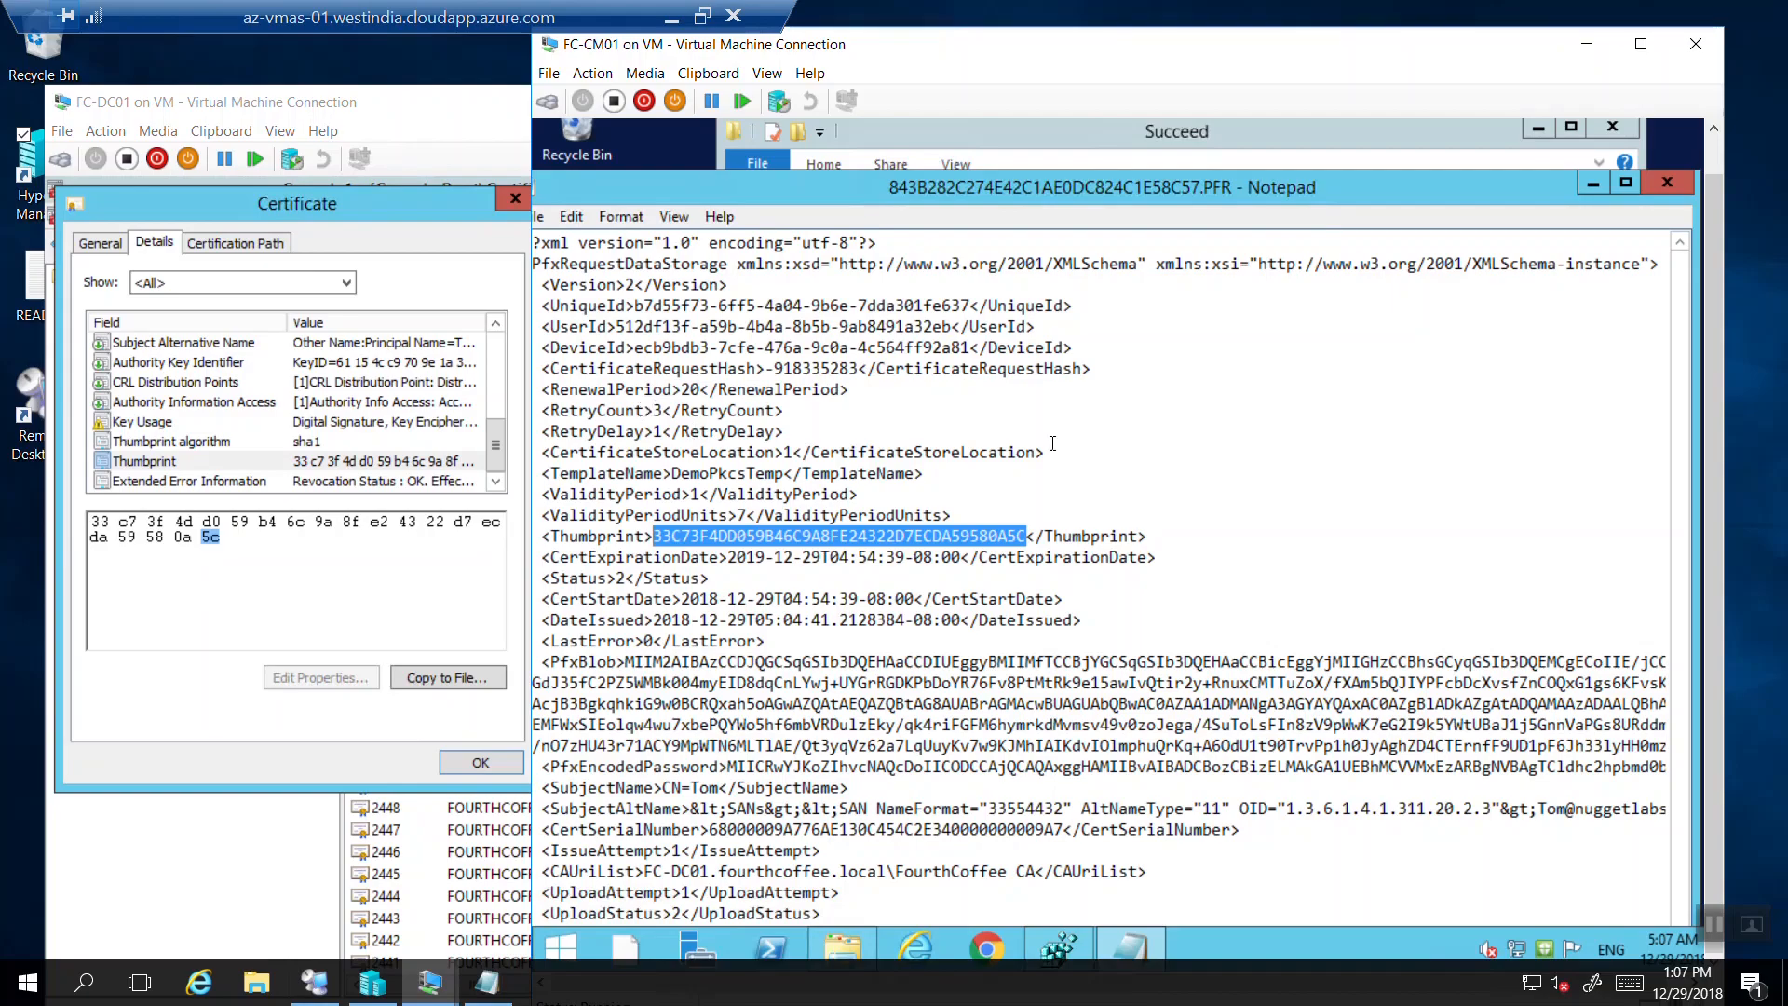
left_click(661, 408)
Select the PFR's CertificateRequestHash and DeviceId values, then minimize the remote session.
double_click(656, 409)
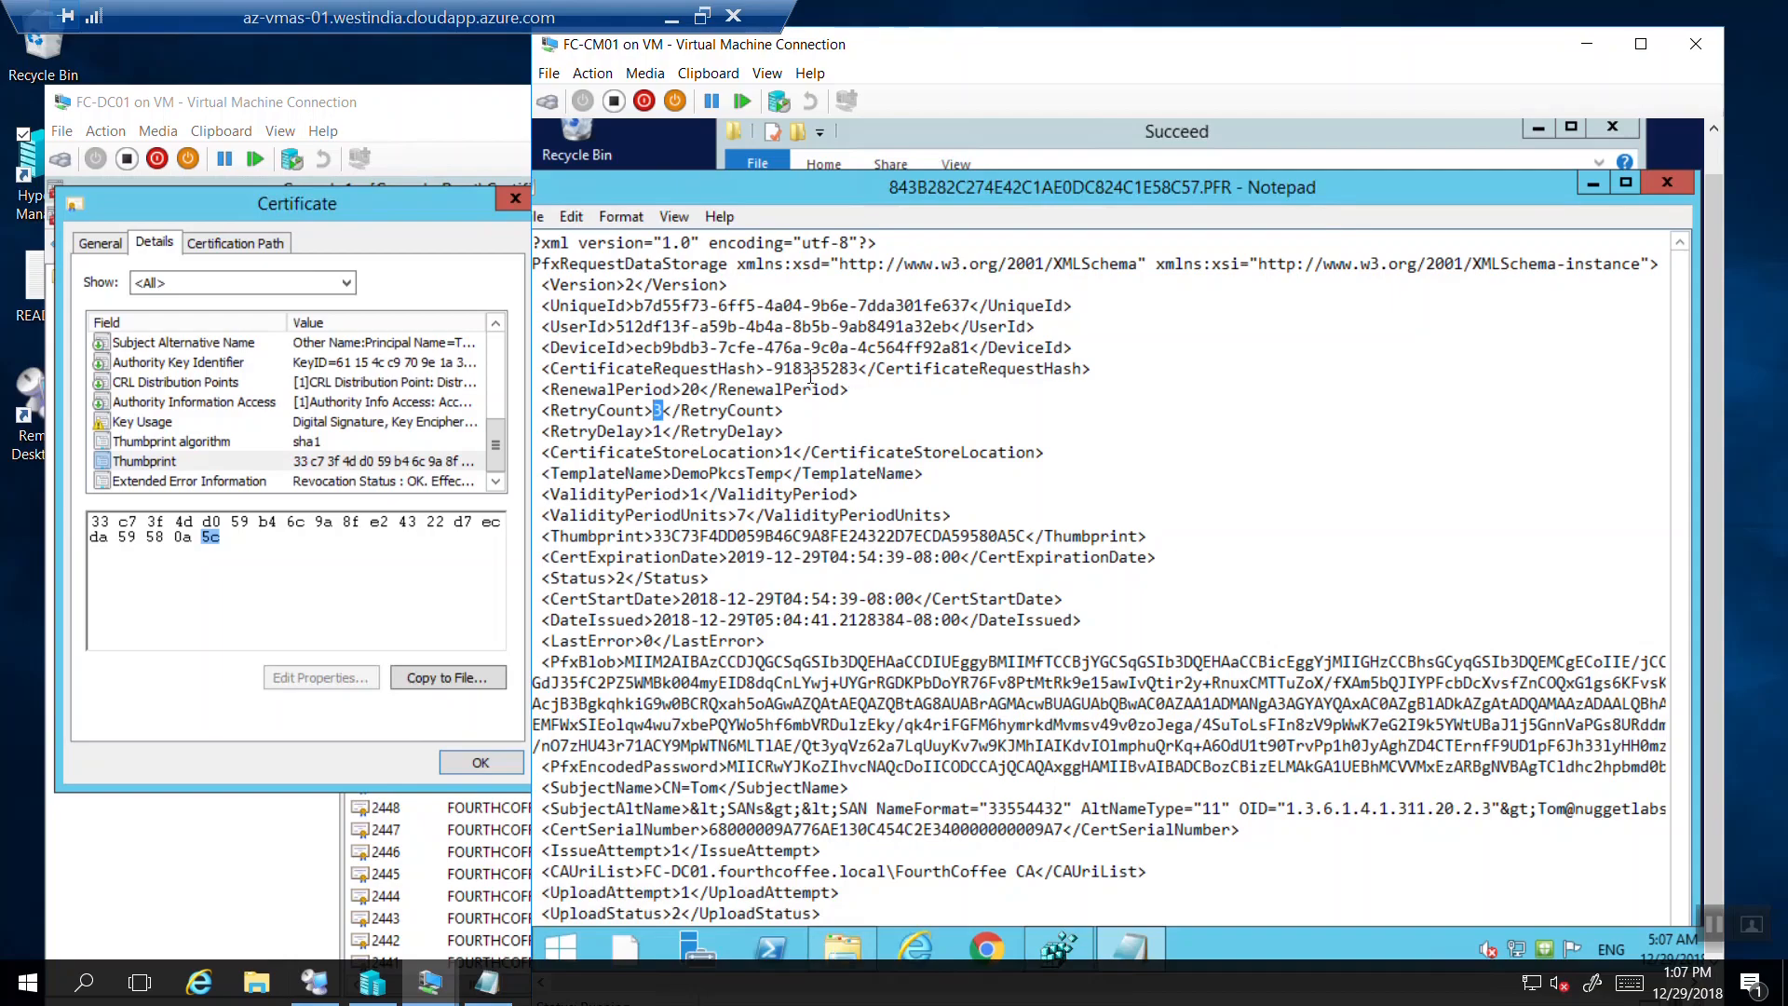
left_click(774, 368)
key("shift+End")
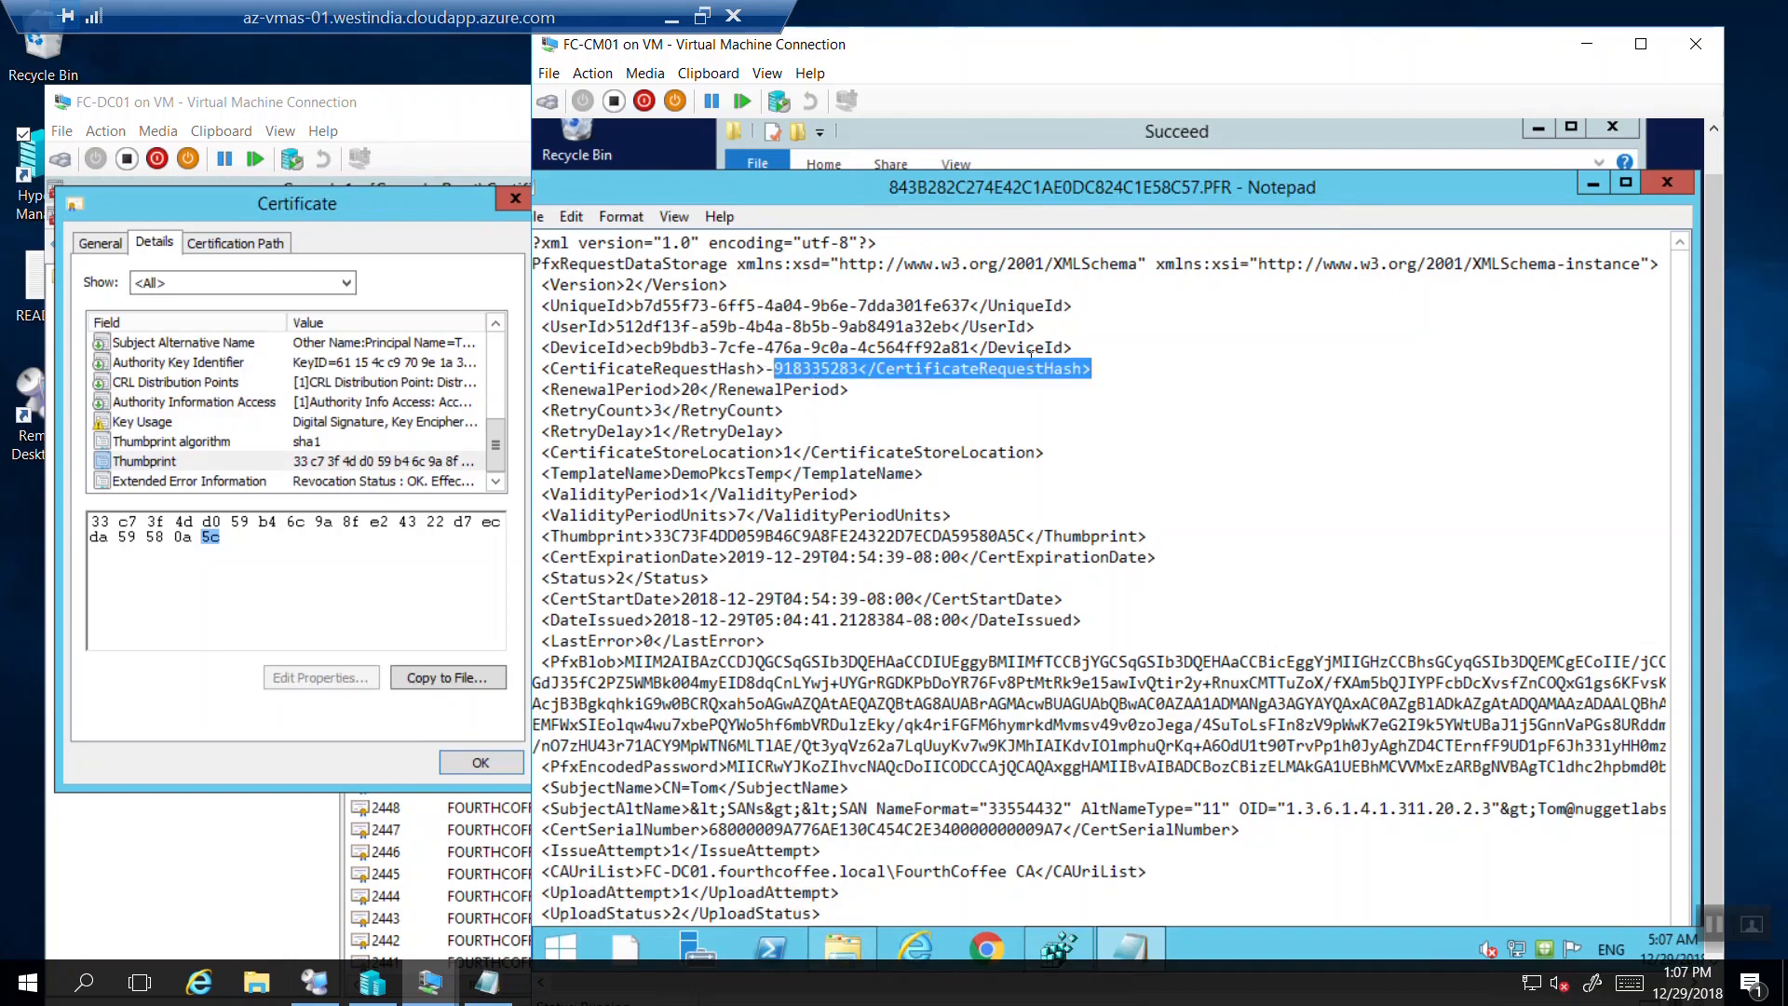
double_click(846, 348)
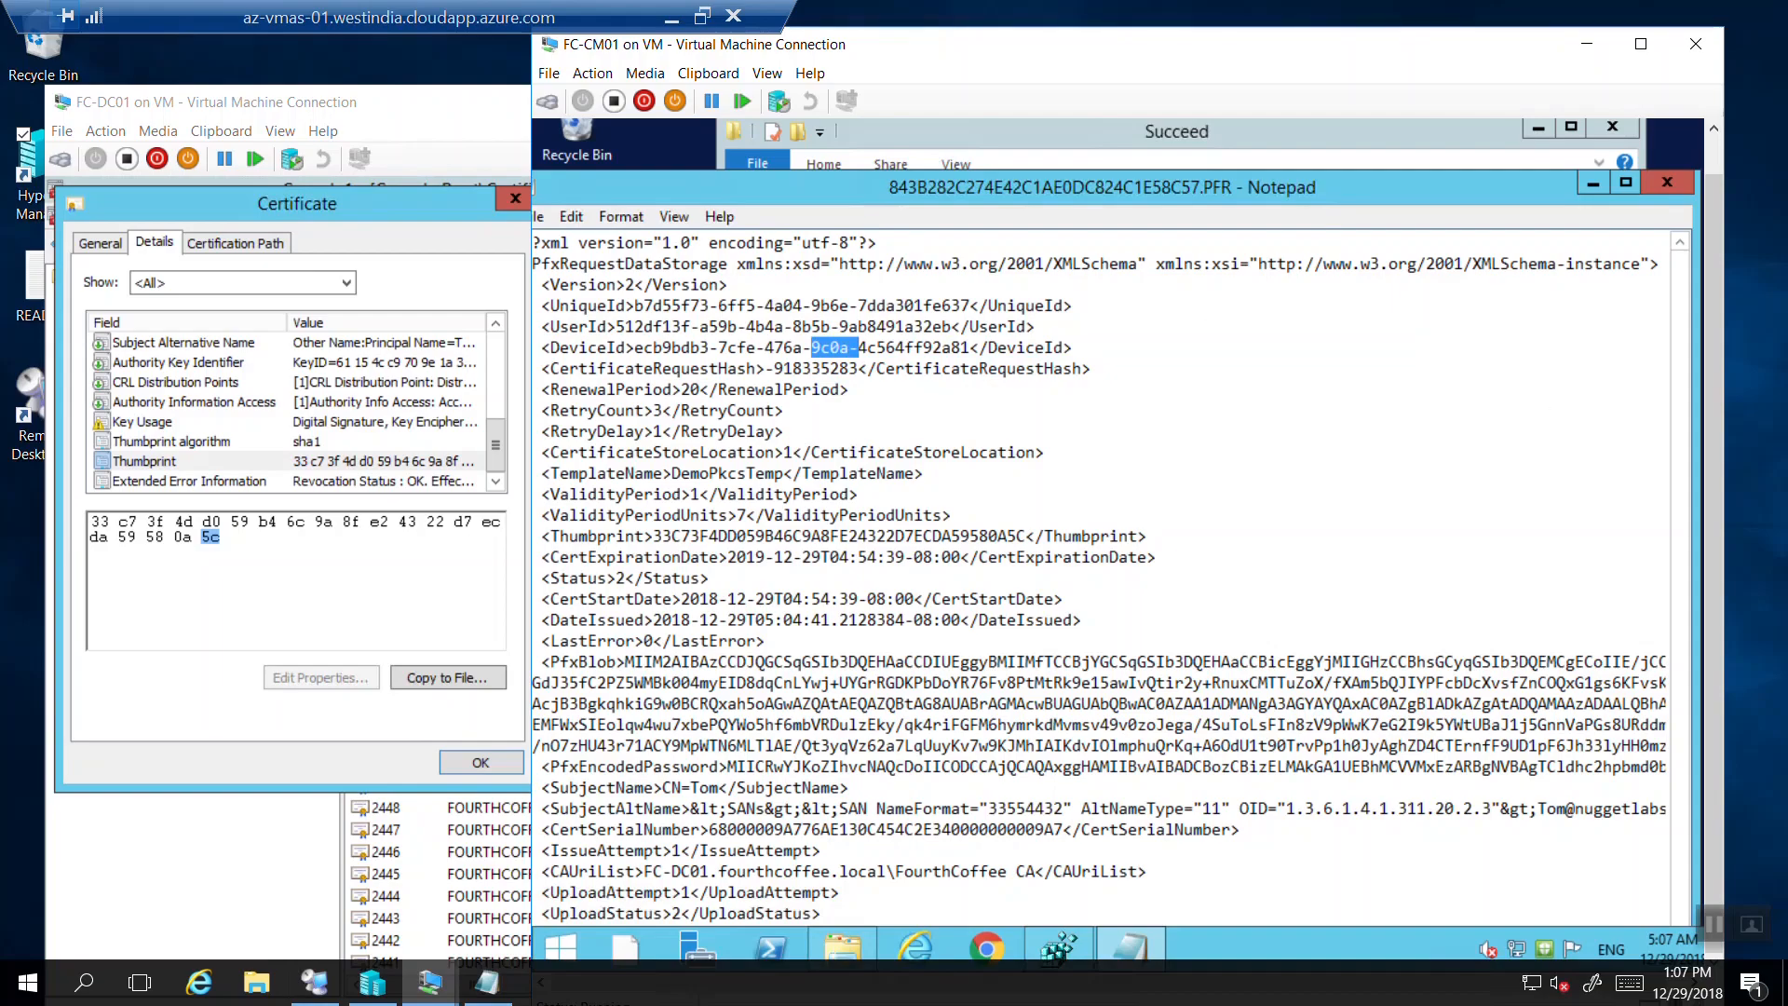
left_click(671, 17)
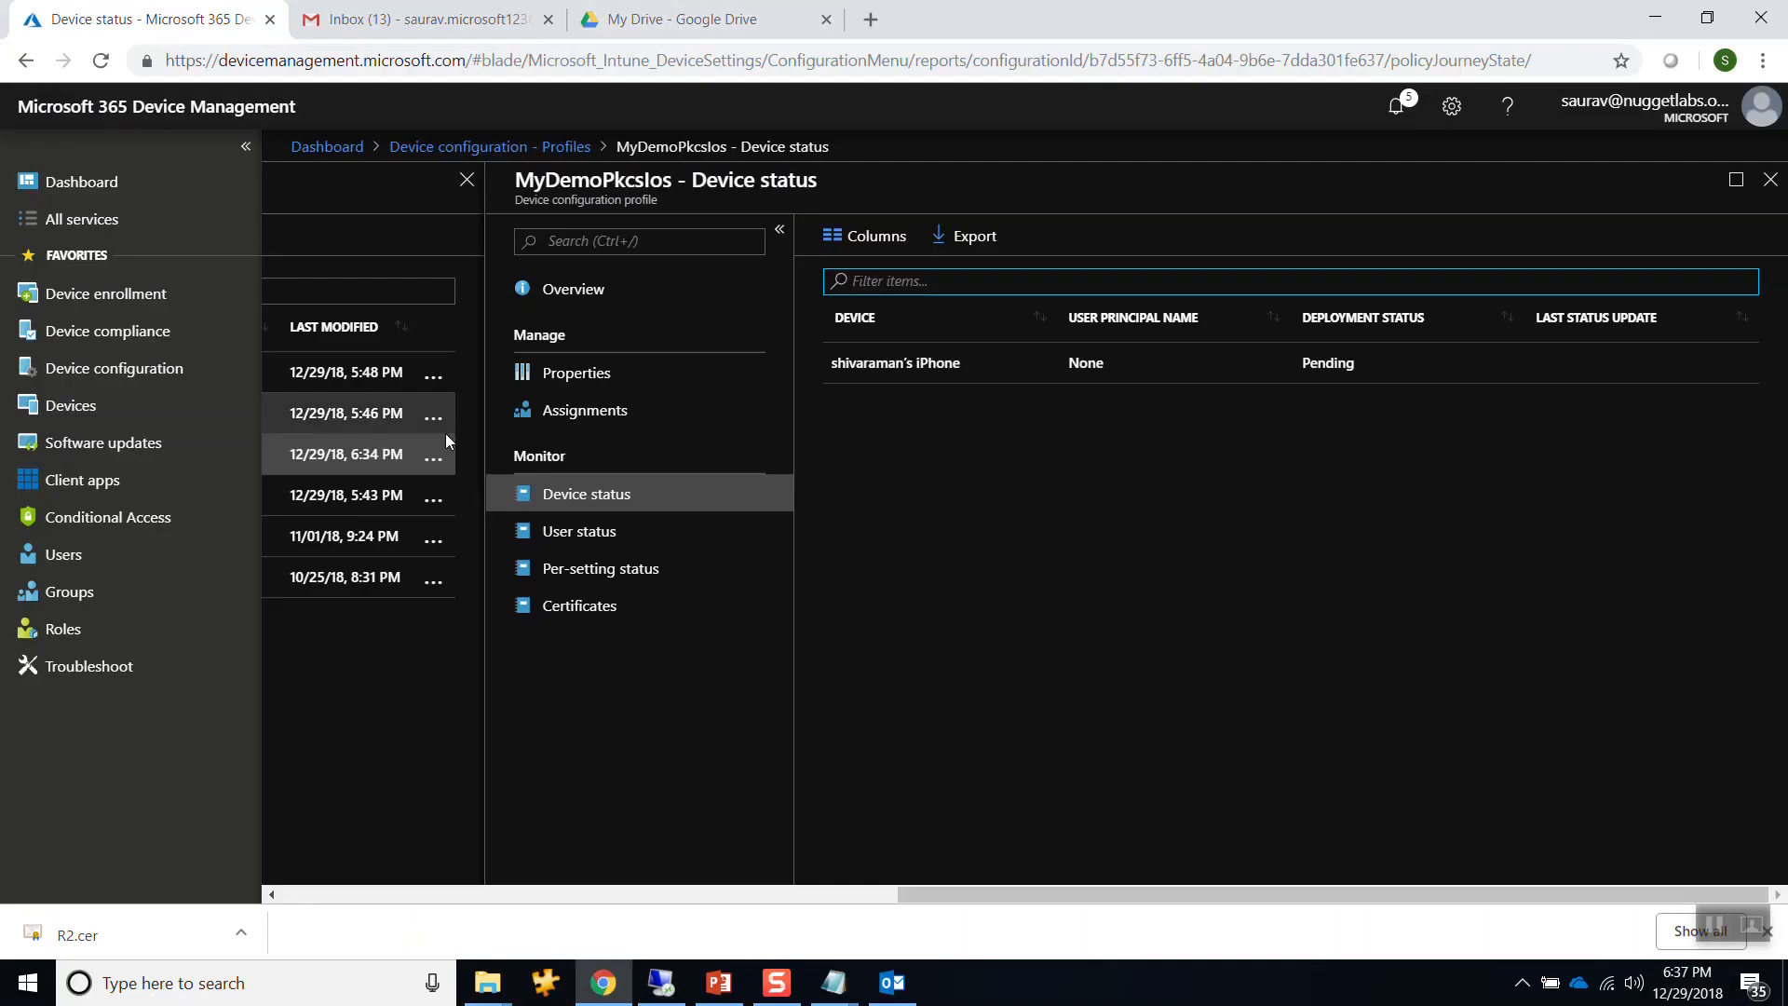
Find the iPhone's device ID ecb9bdb3-7cfe-476a-9c0a-4c564ff92a81 in Intune's All devices, then return to Notepad.
left_click(77, 405)
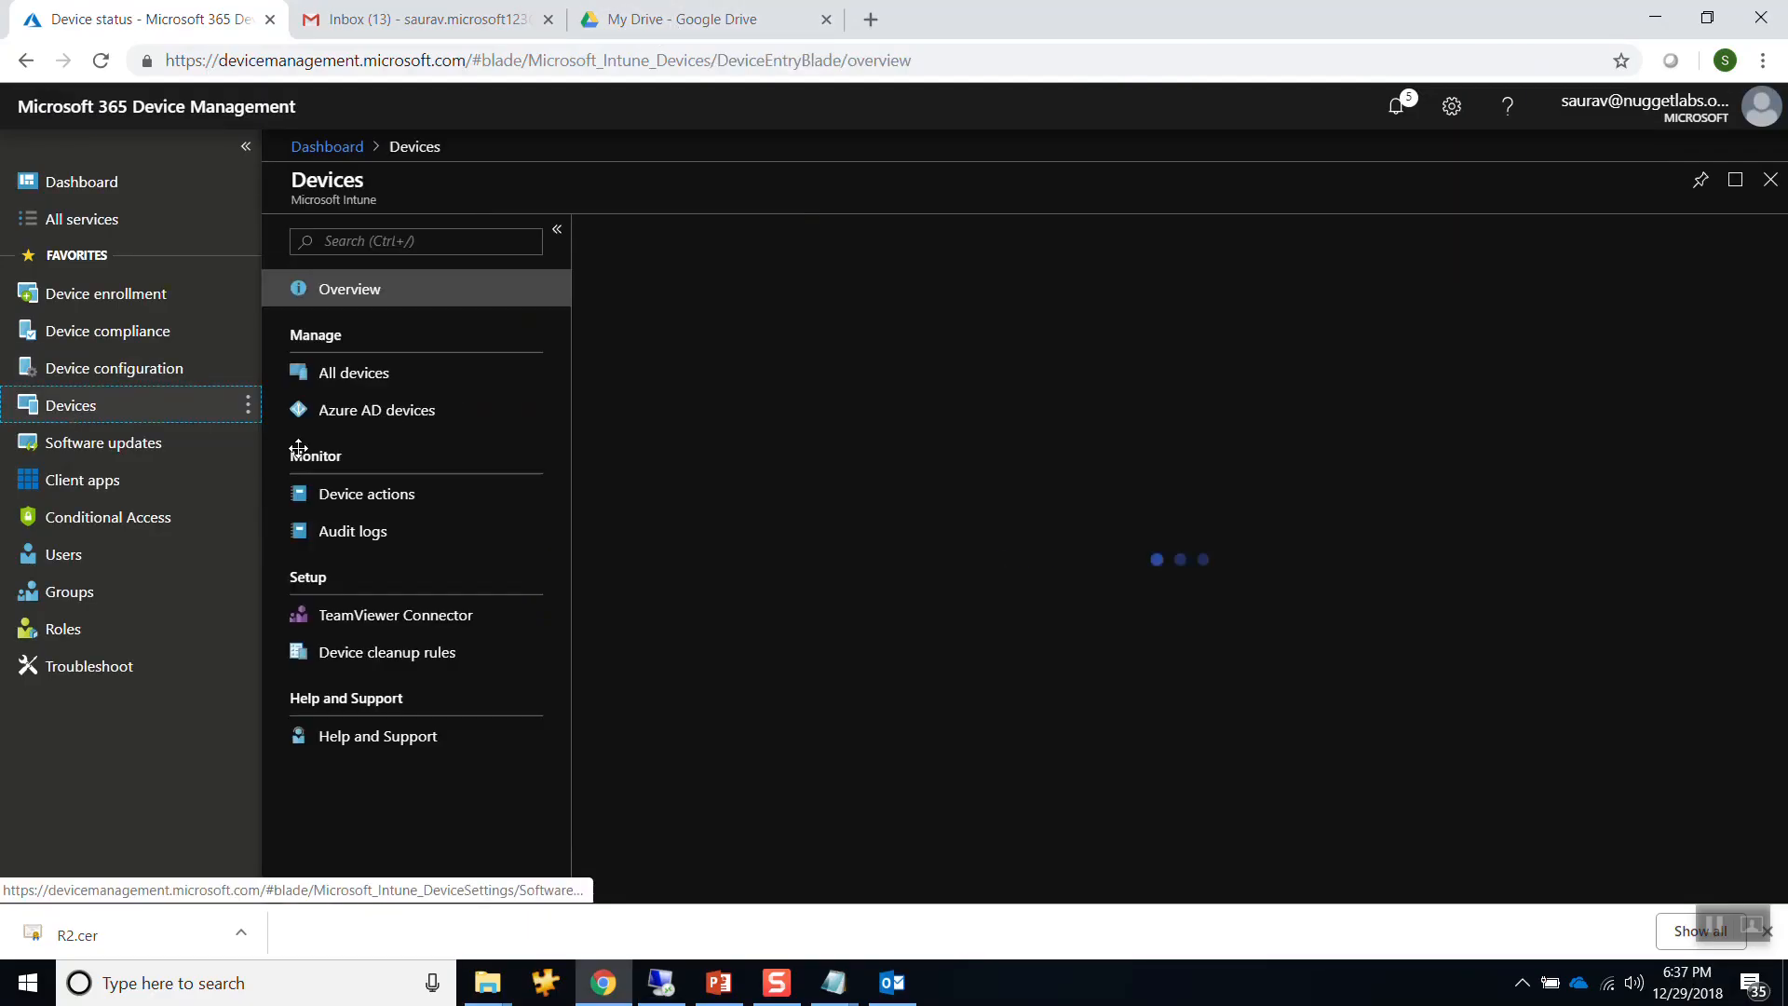
left_click(335, 373)
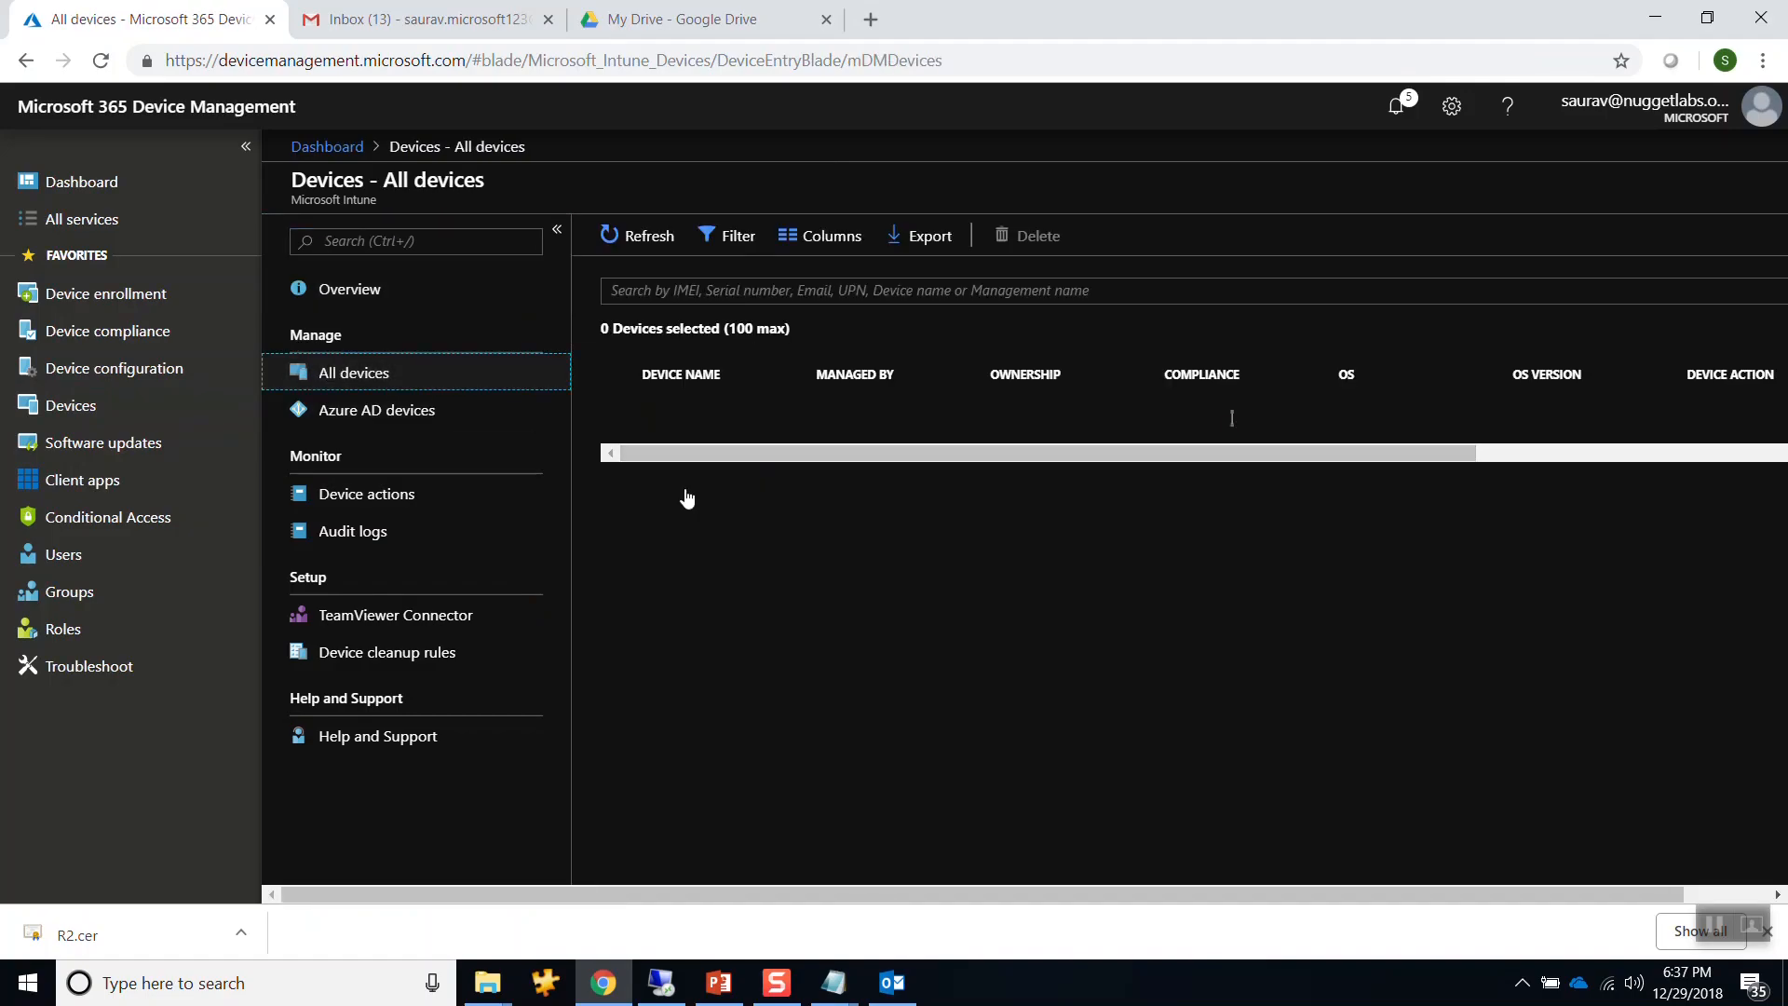
left_click(682, 590)
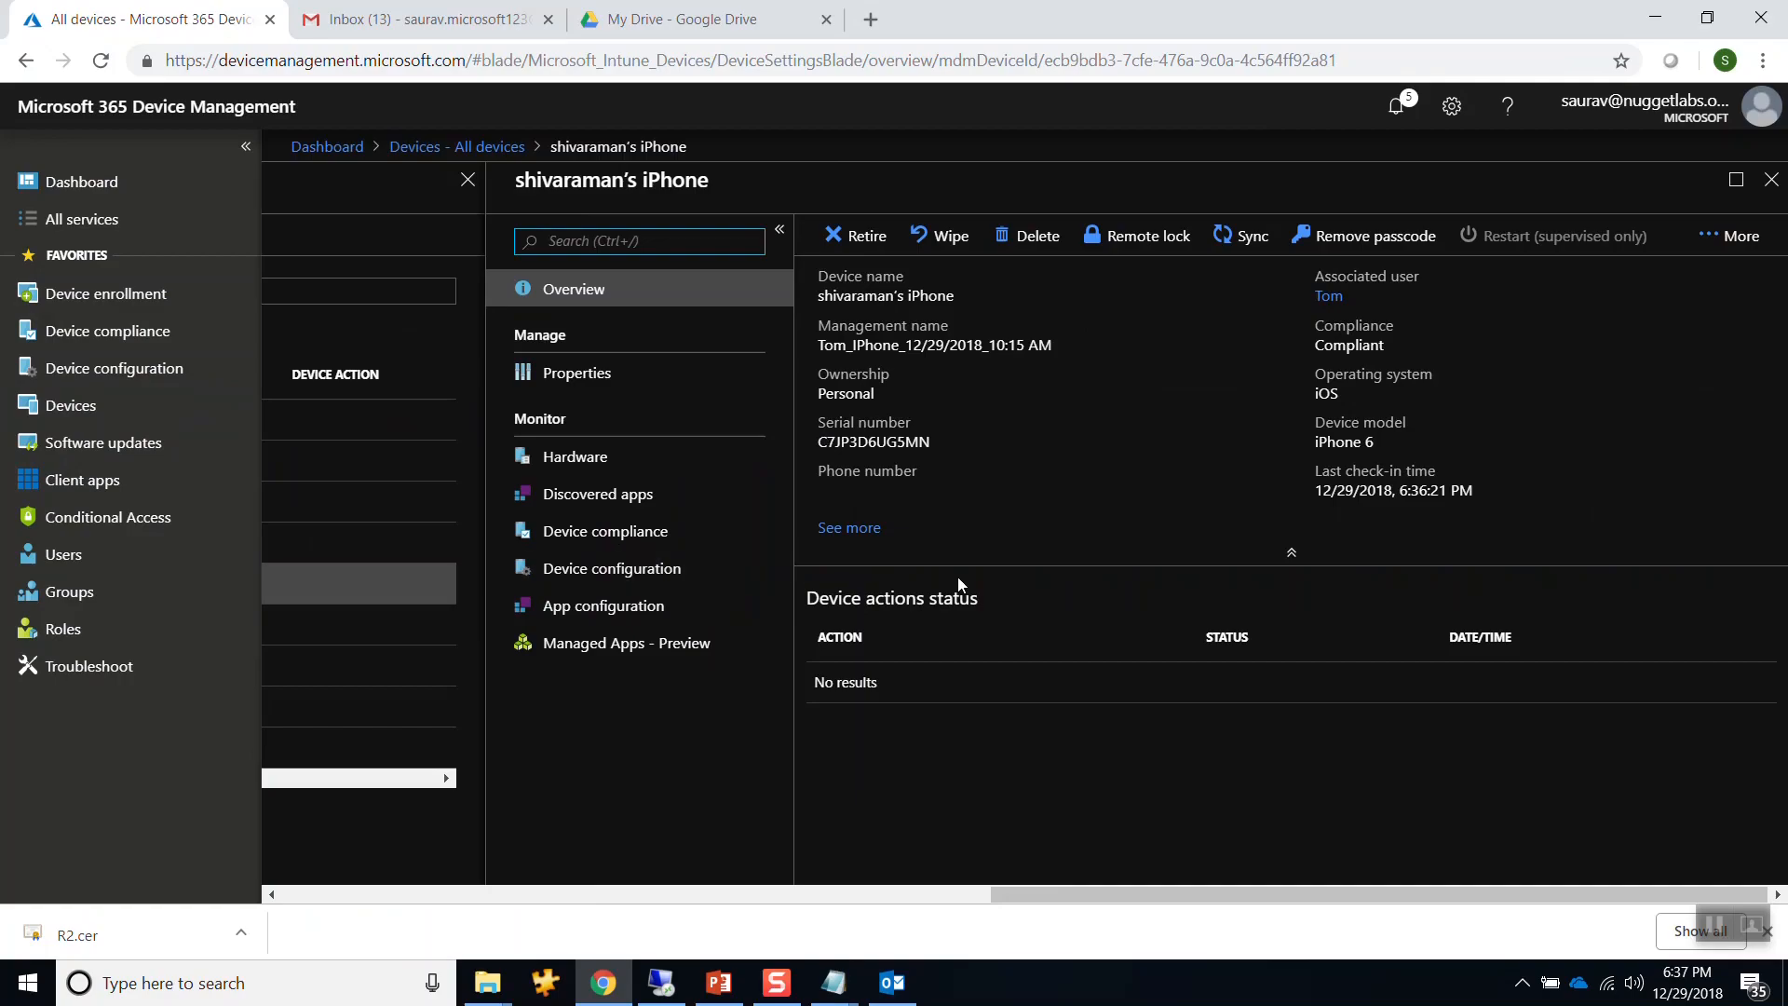
left_click_drag(1339, 60, 1047, 60)
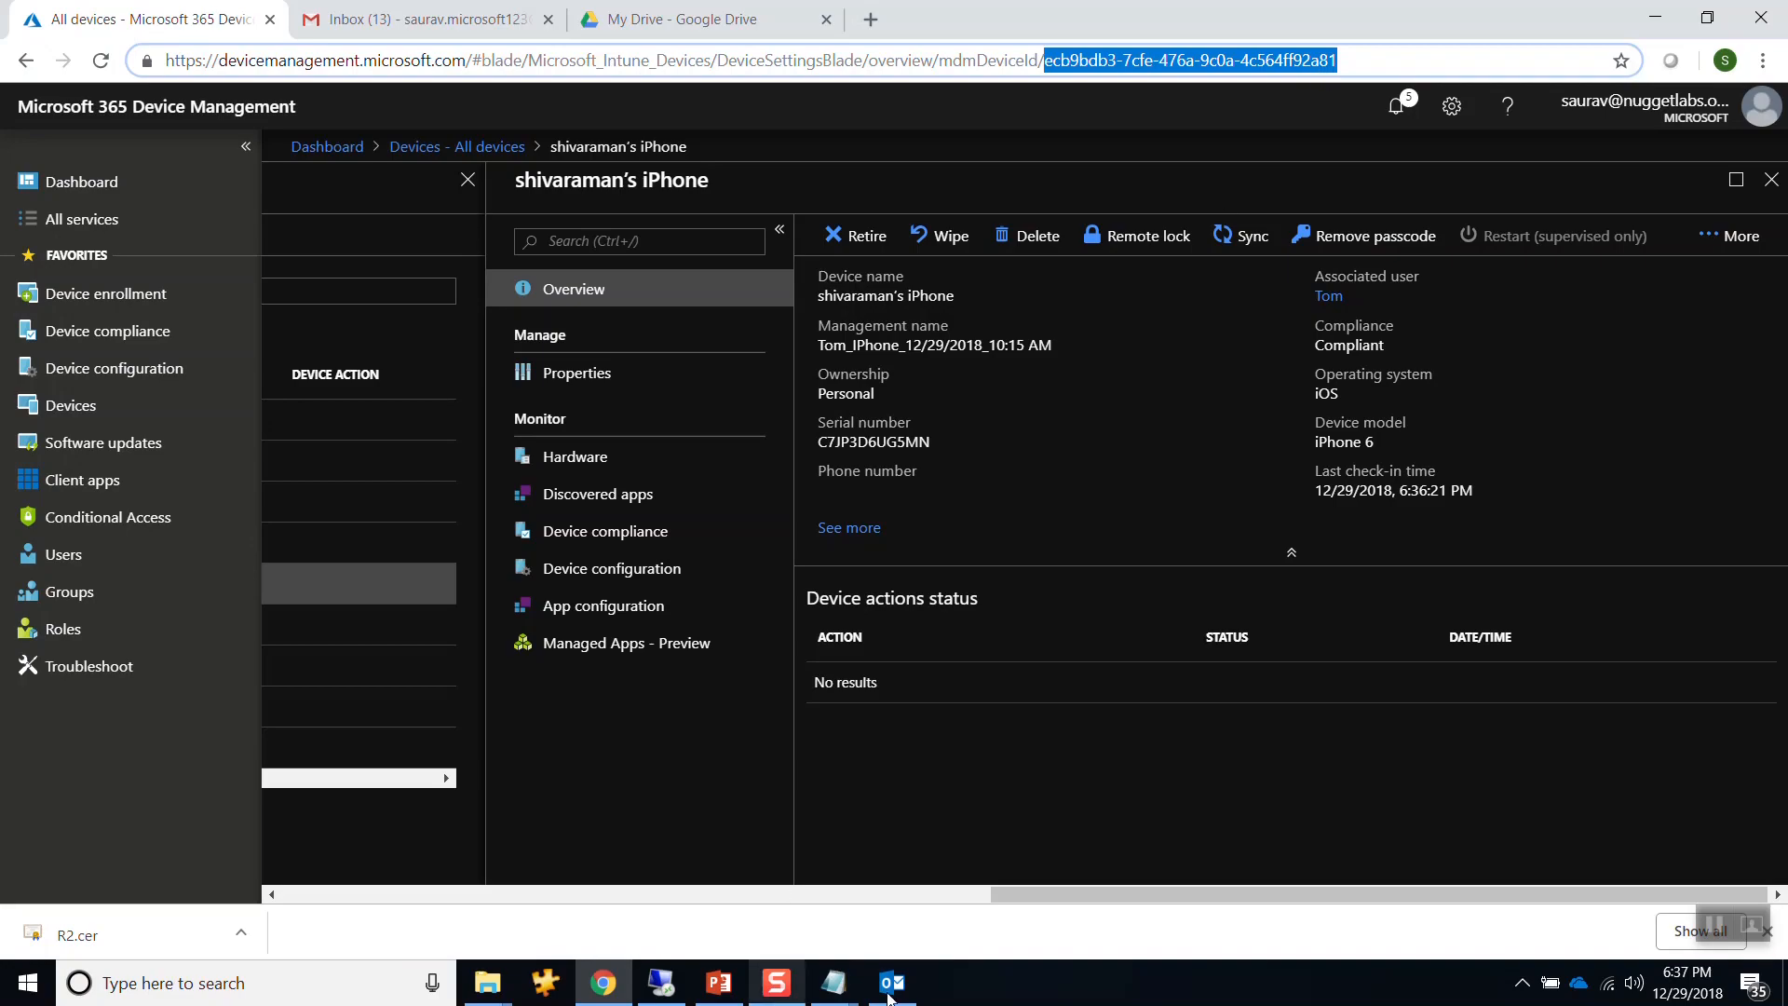
left_click(661, 981)
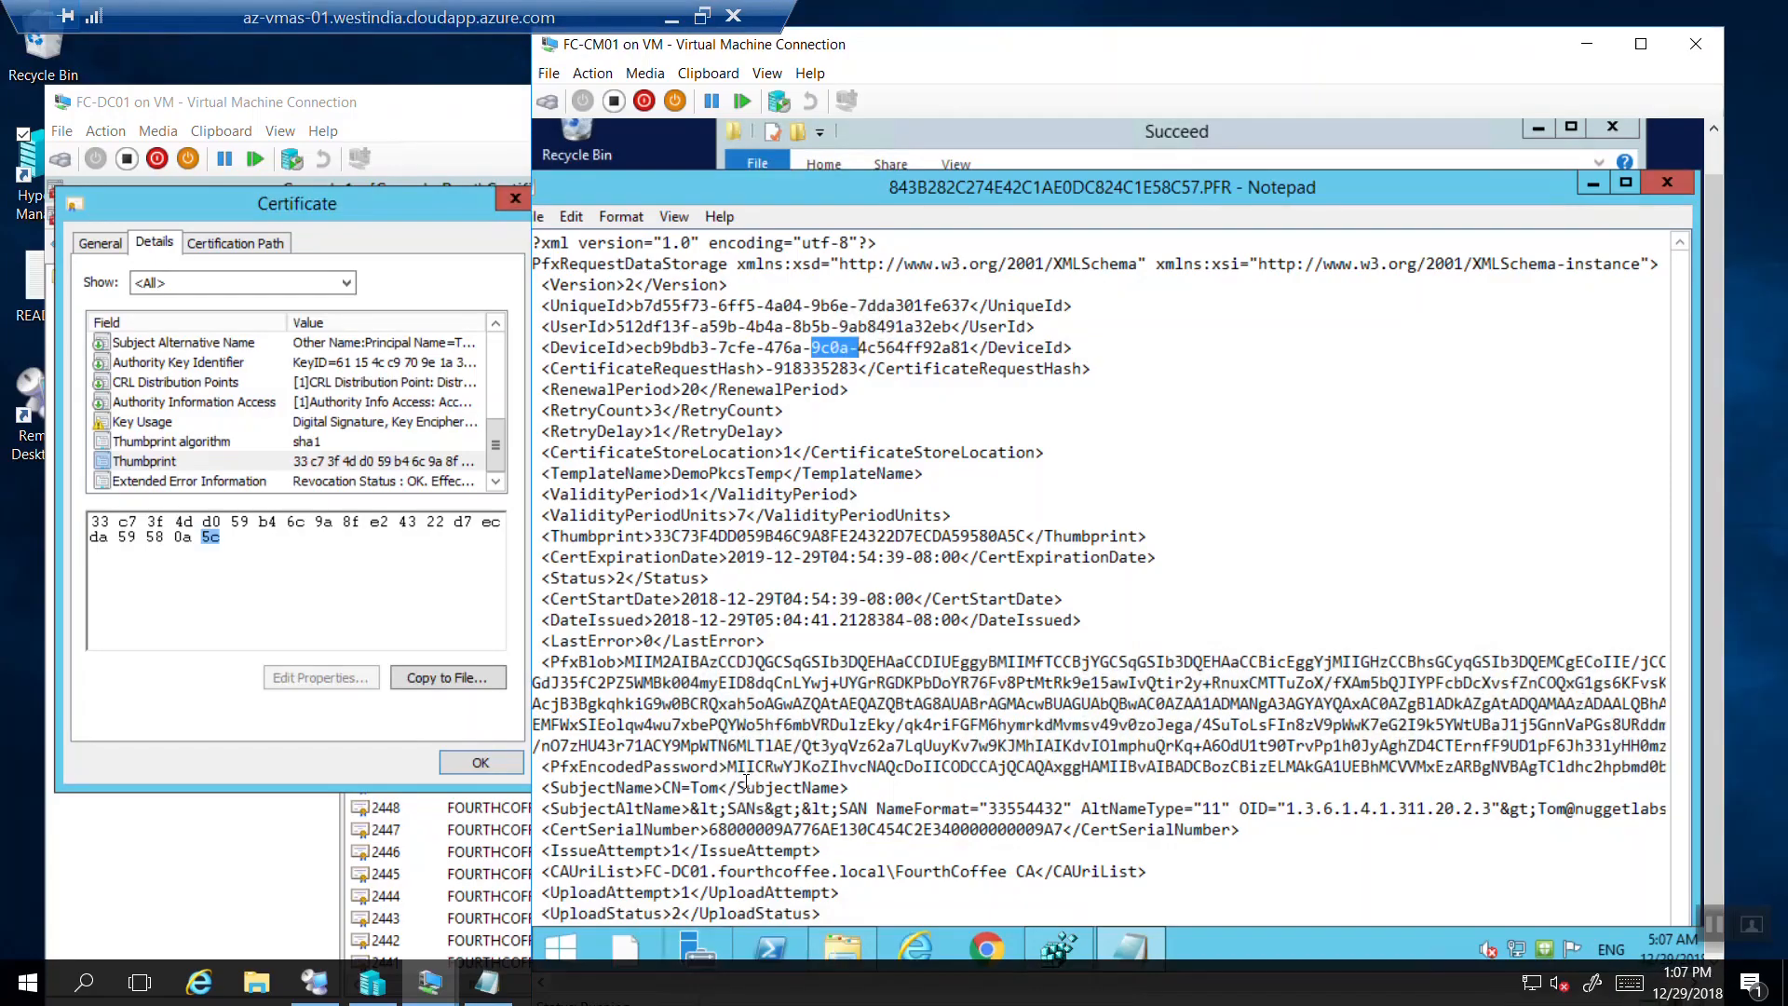
left_click(876, 388)
left_click_drag(971, 348, 960, 344)
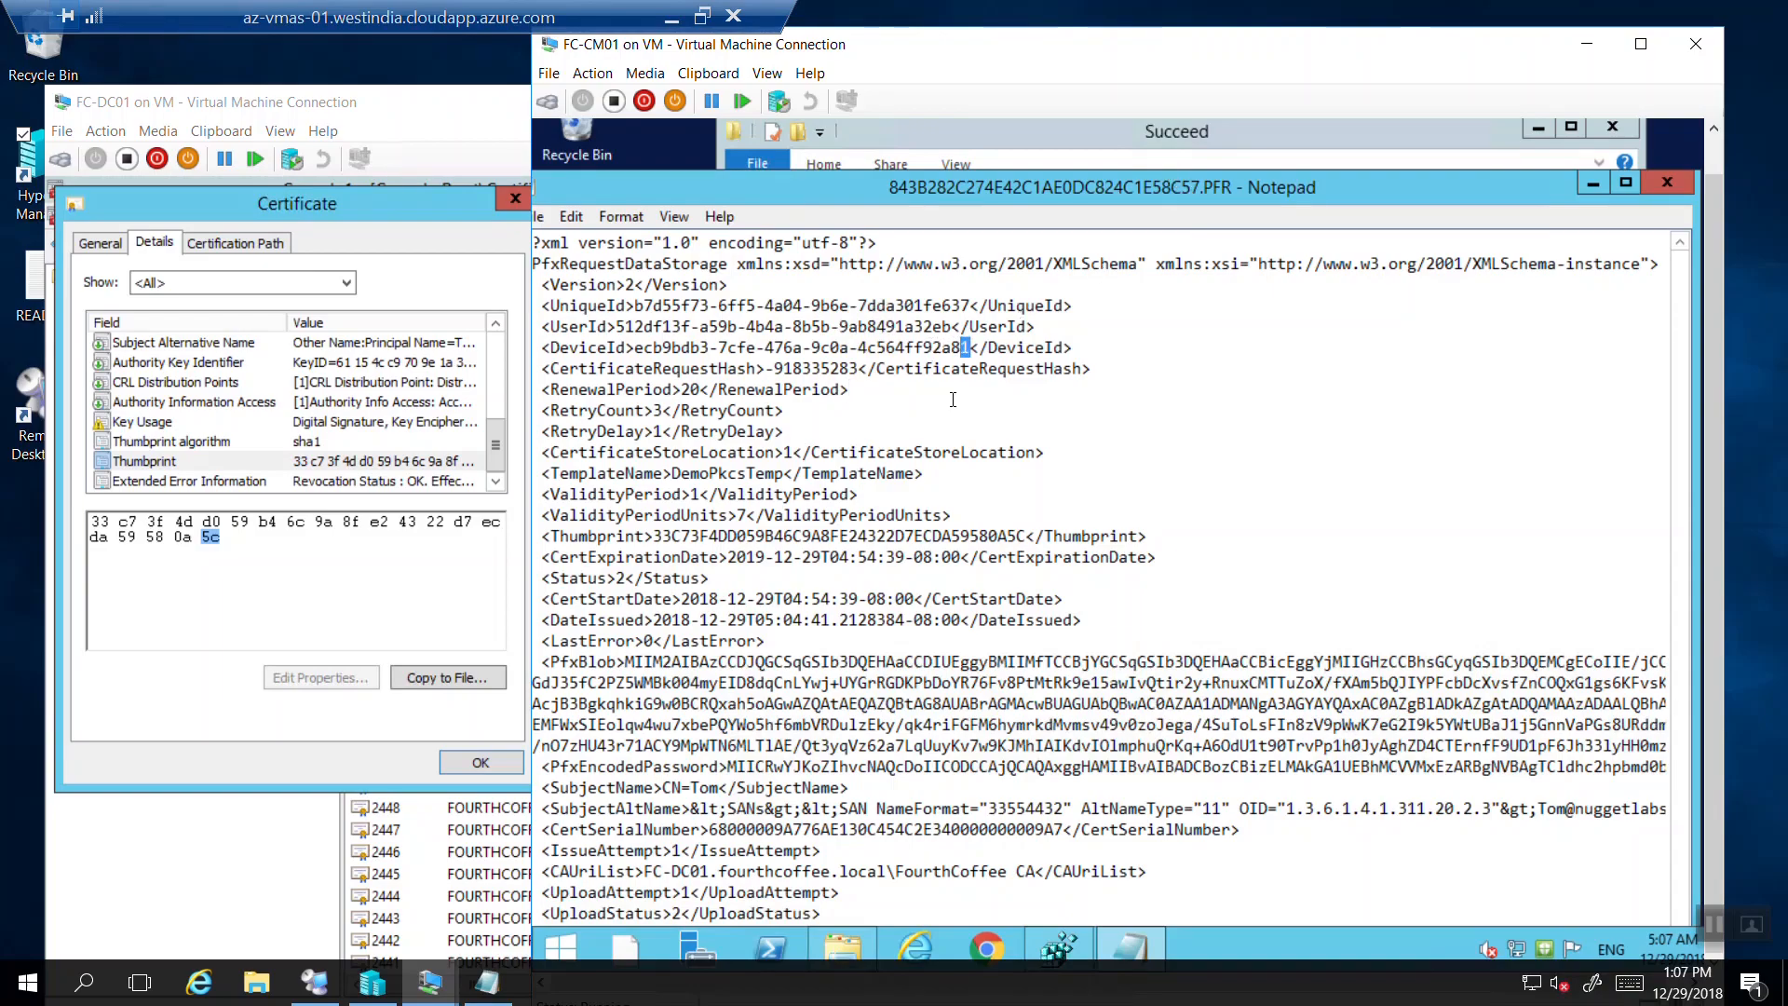
left_click_drag(972, 348, 767, 364)
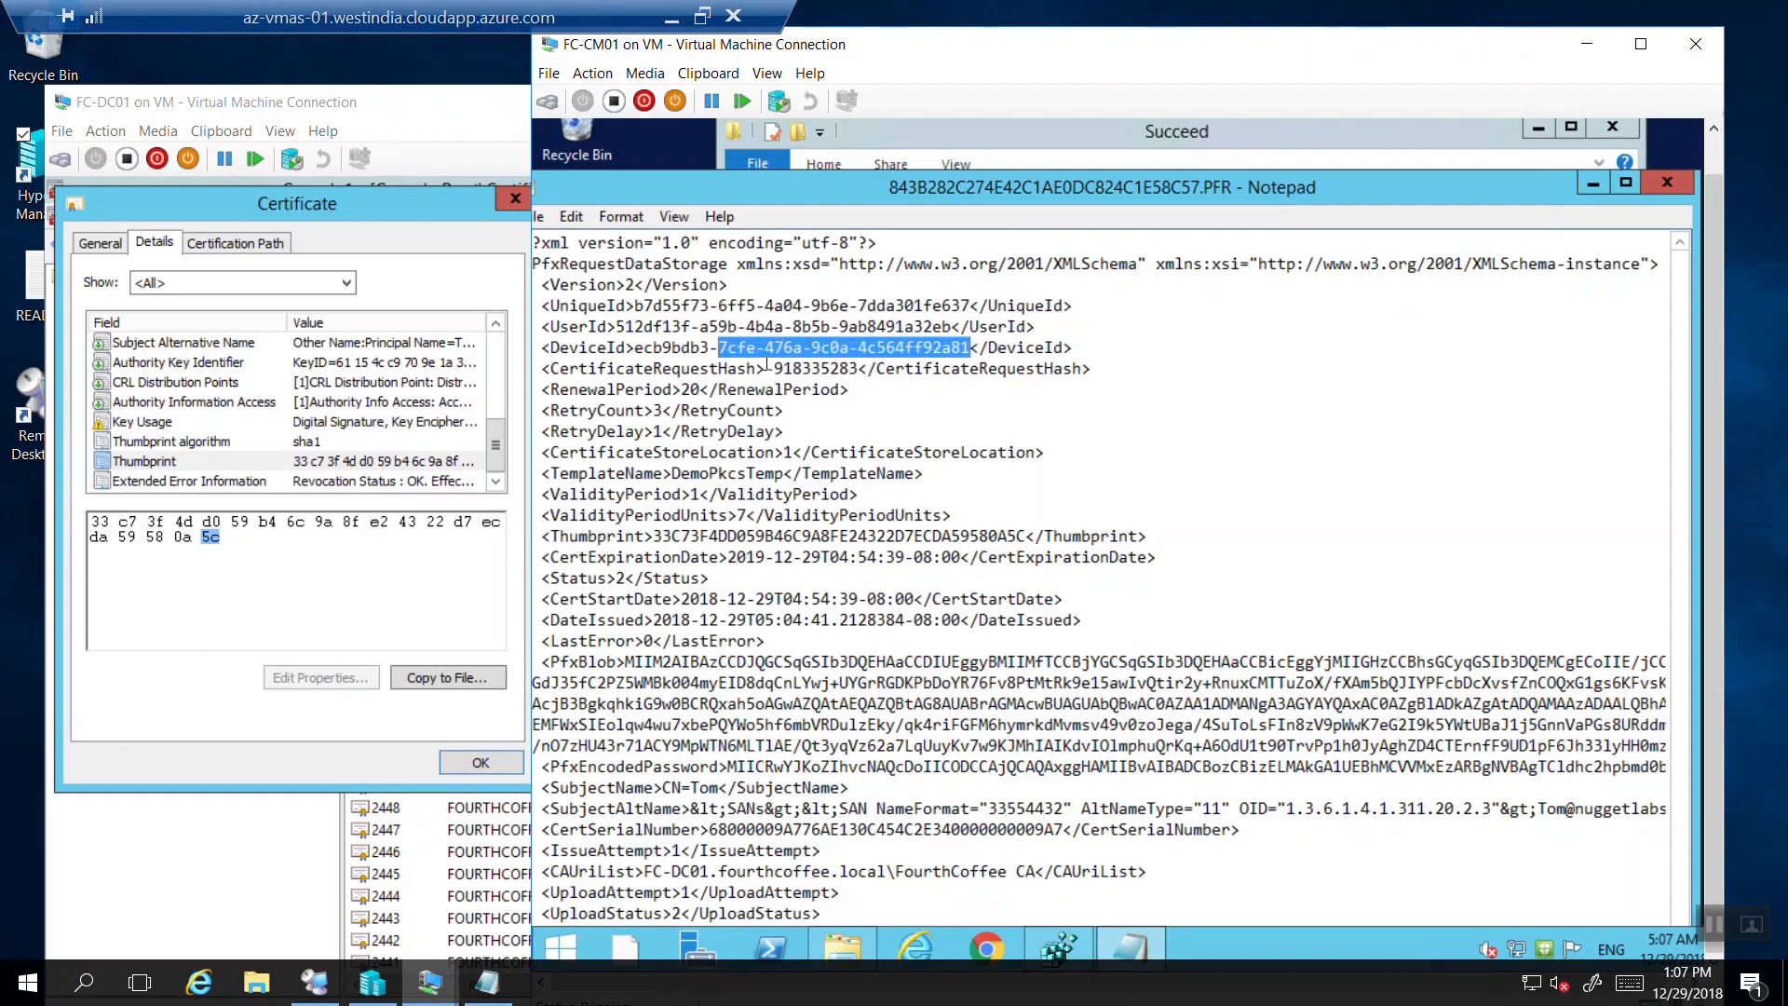
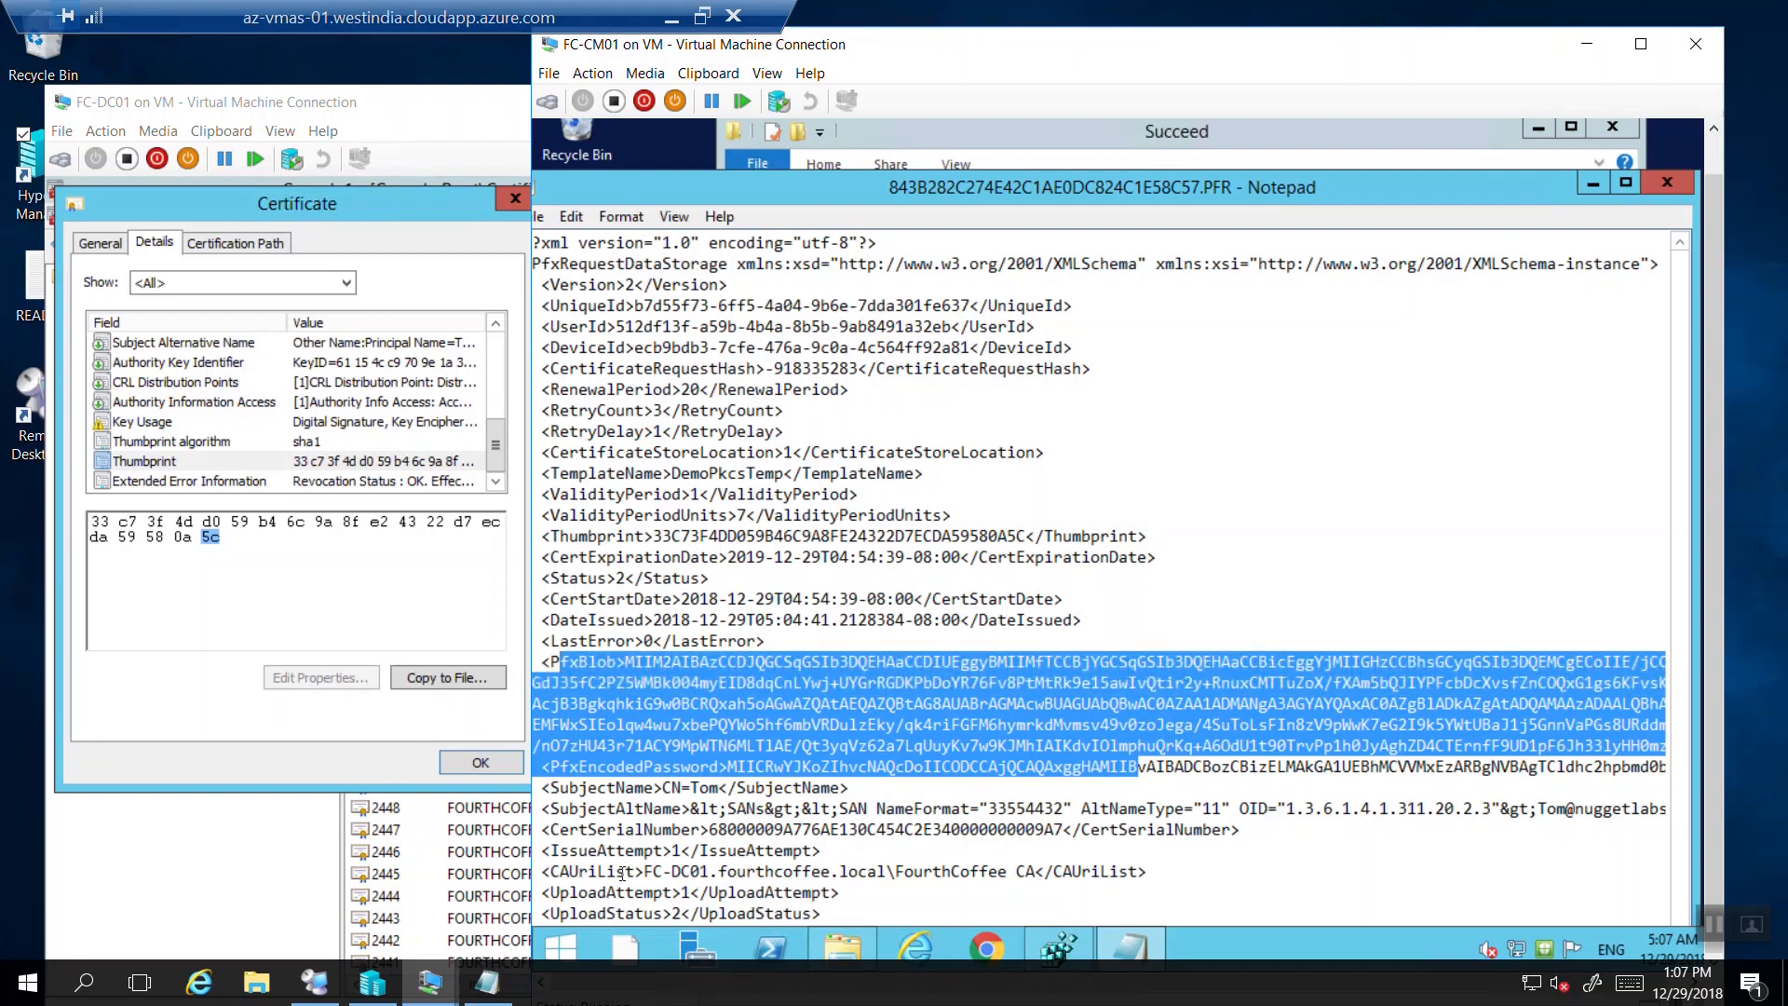
Note the CA server name in the PFR's CAUriList, close the file, and inspect certificate 2471 in the CA console.
left_click_drag(644, 871, 880, 871)
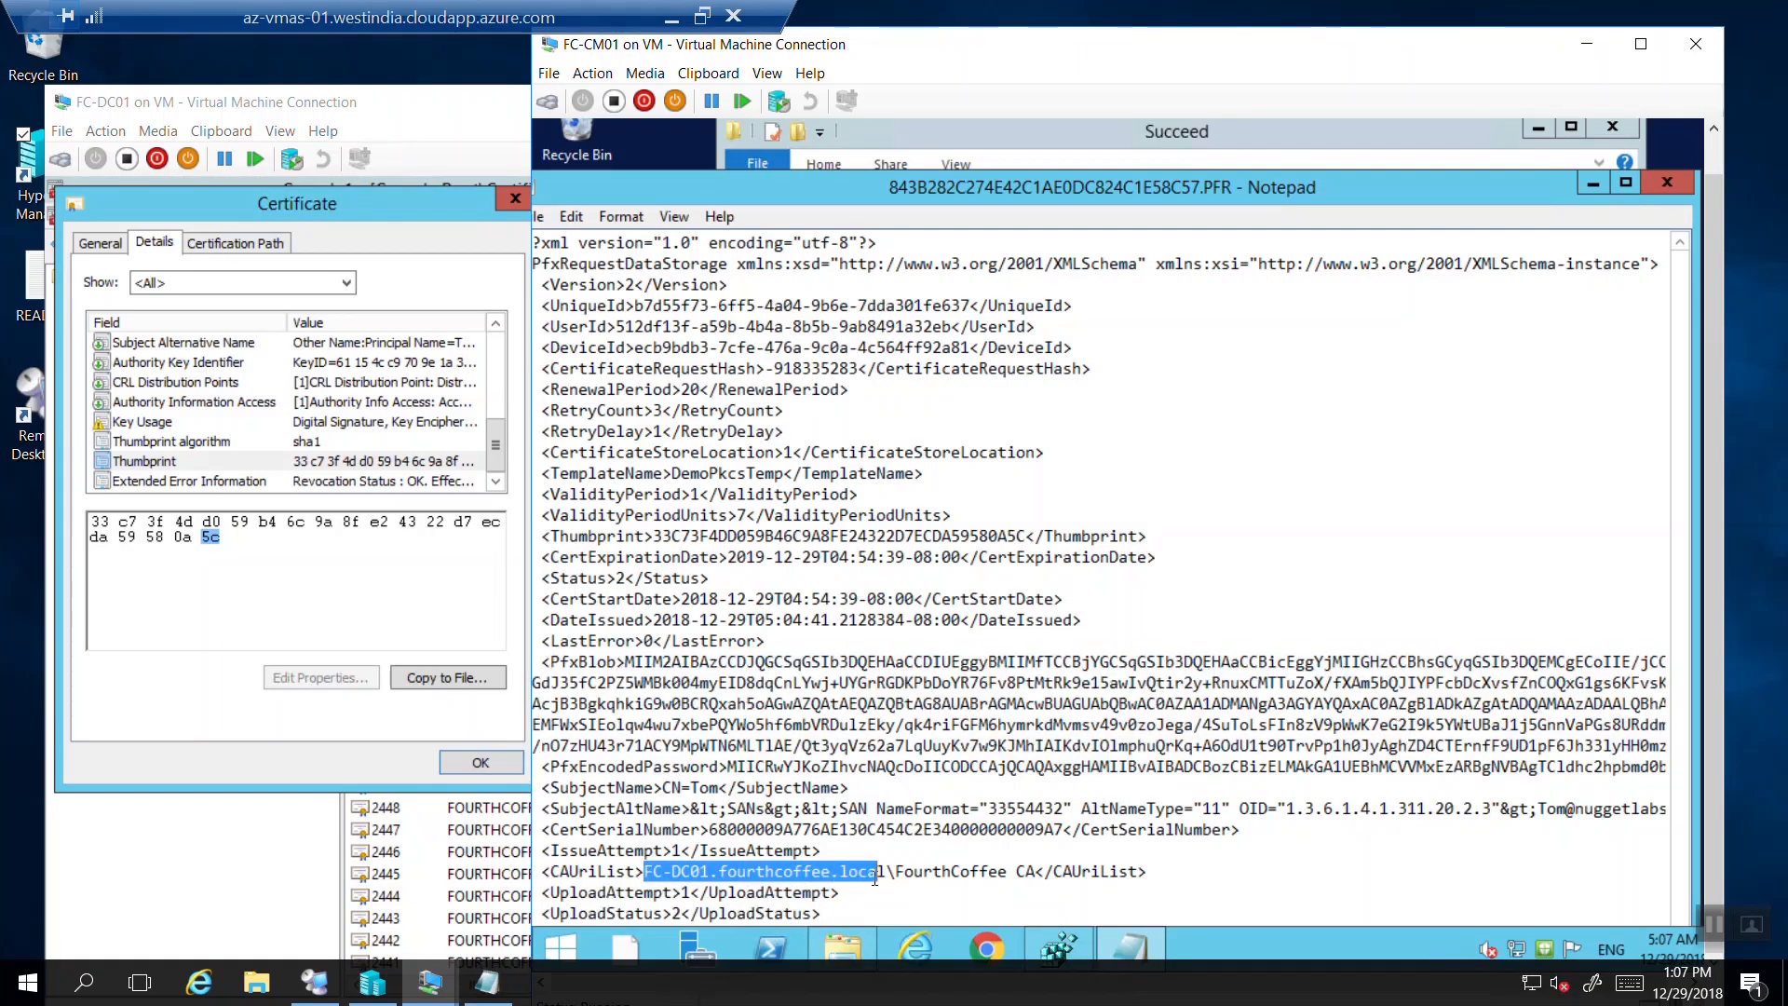
left_click(1667, 181)
left_click_drag(1710, 226, 1712, 194)
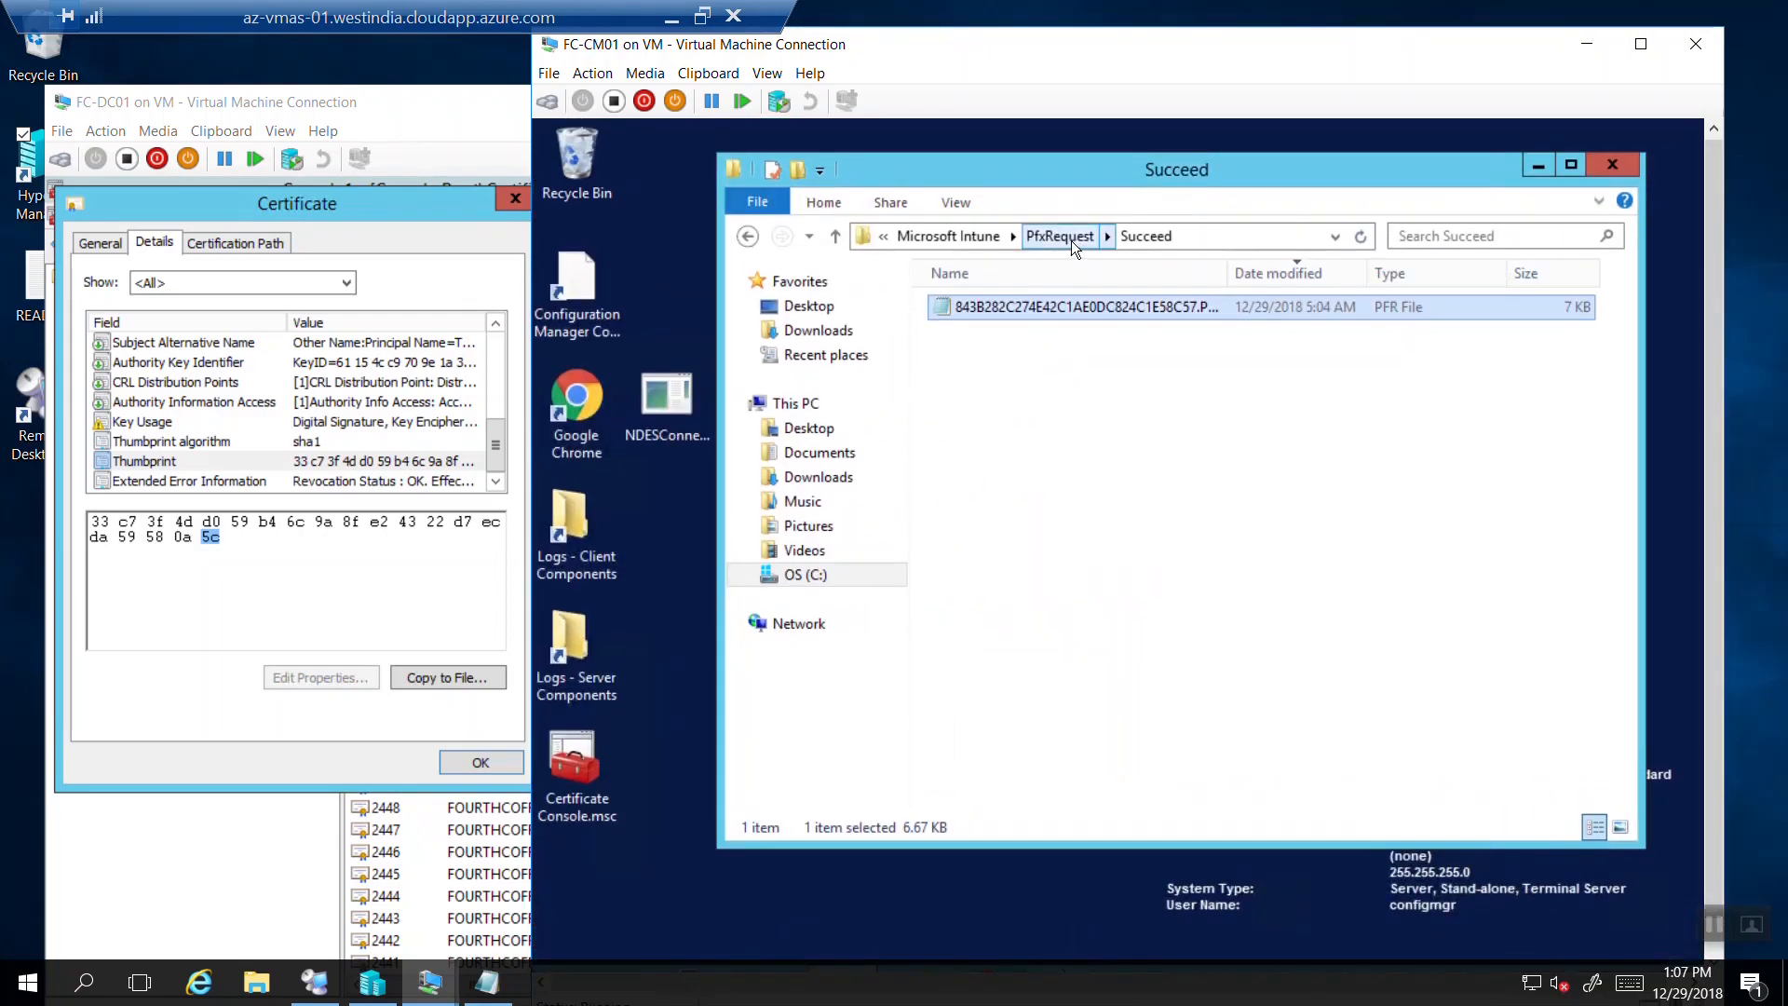
left_click(433, 108)
left_click(511, 199)
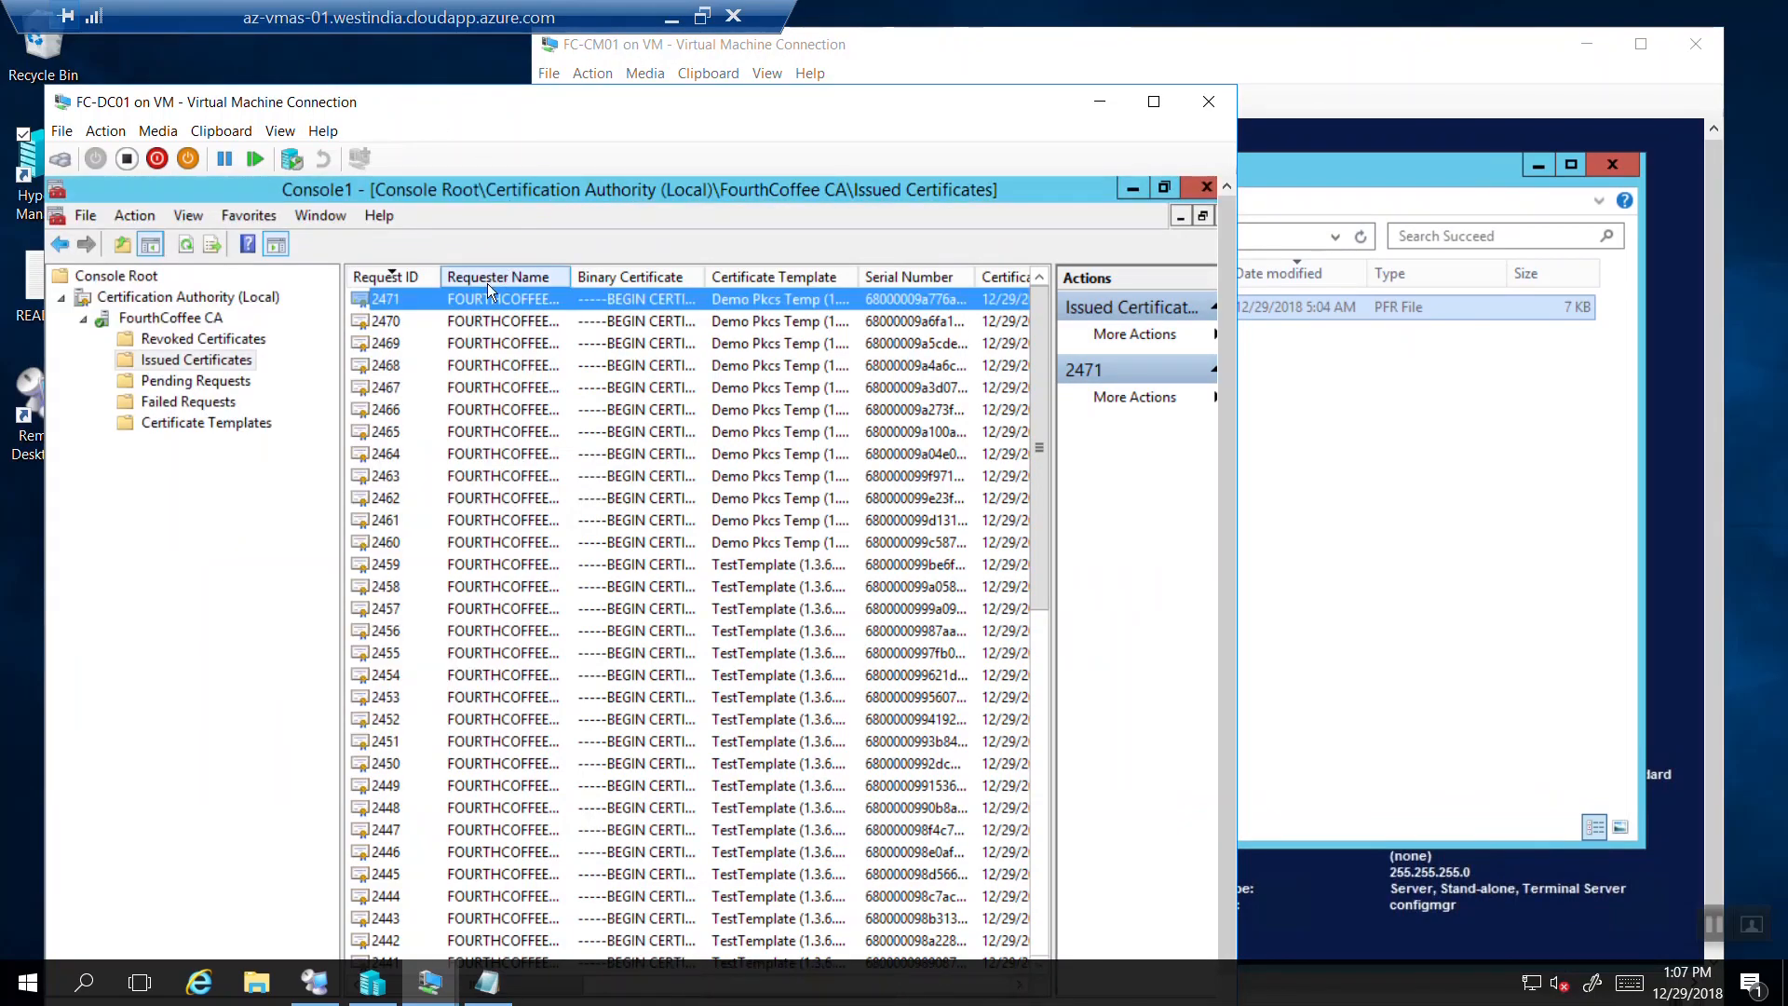
double_click(462, 303)
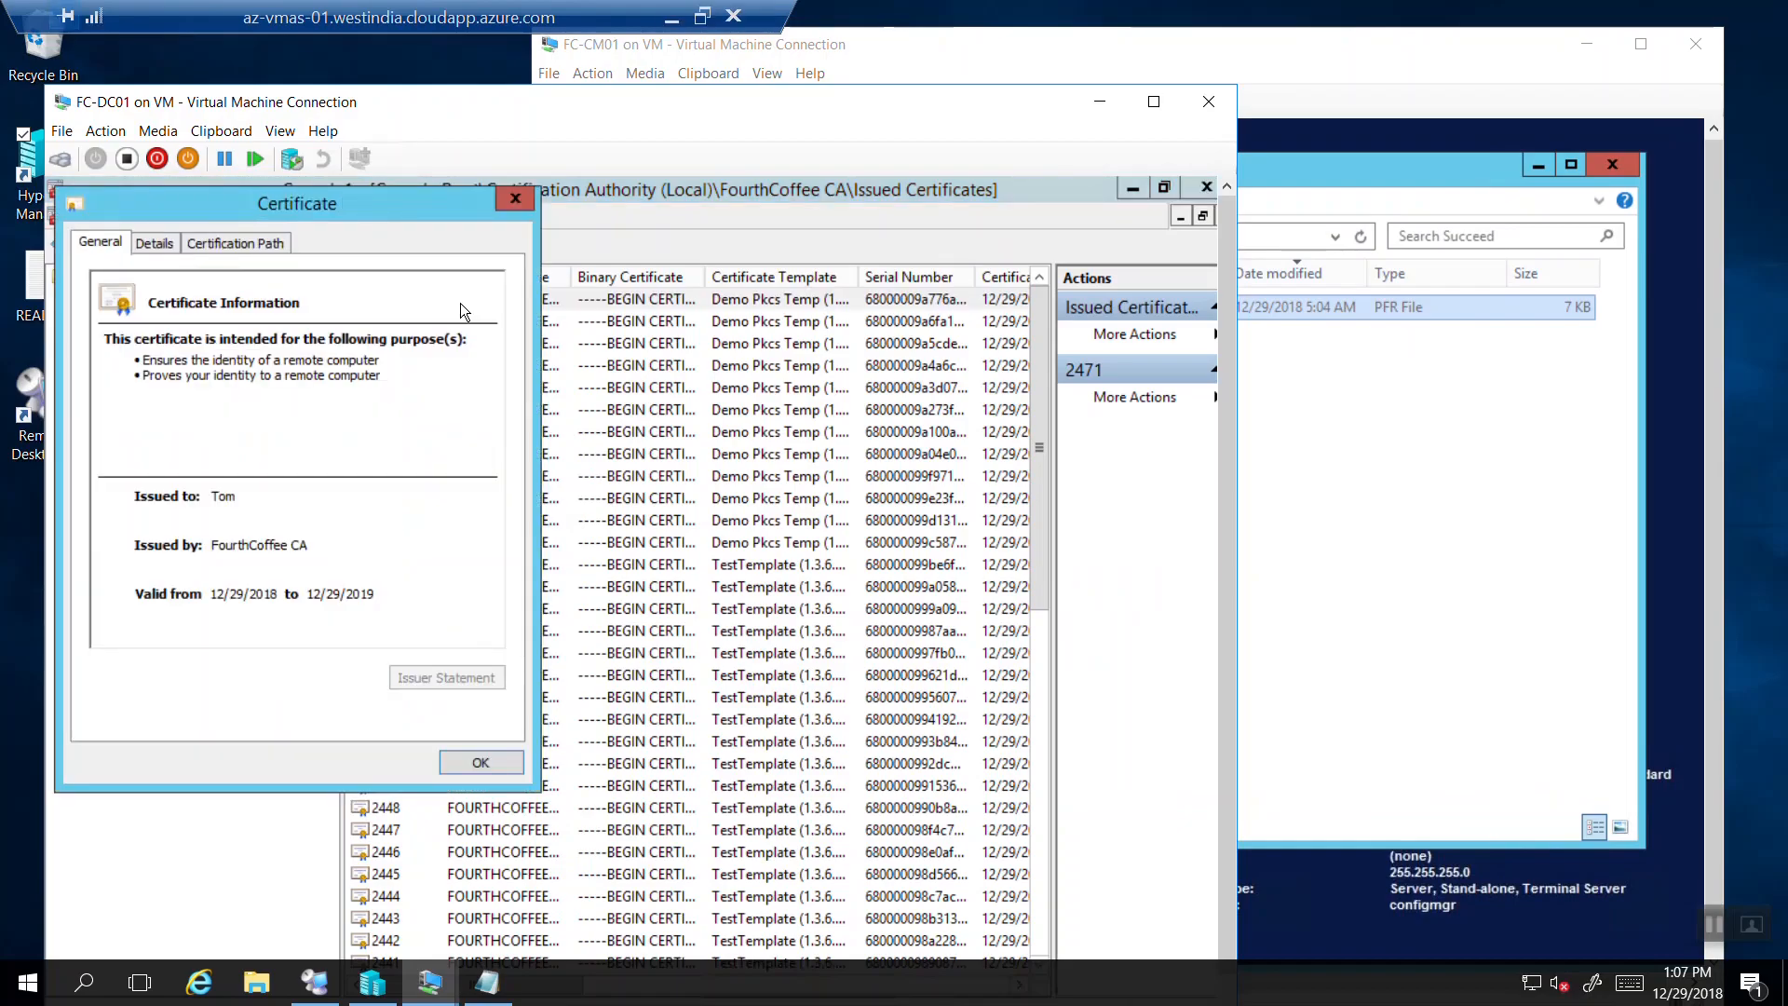
left_click(516, 200)
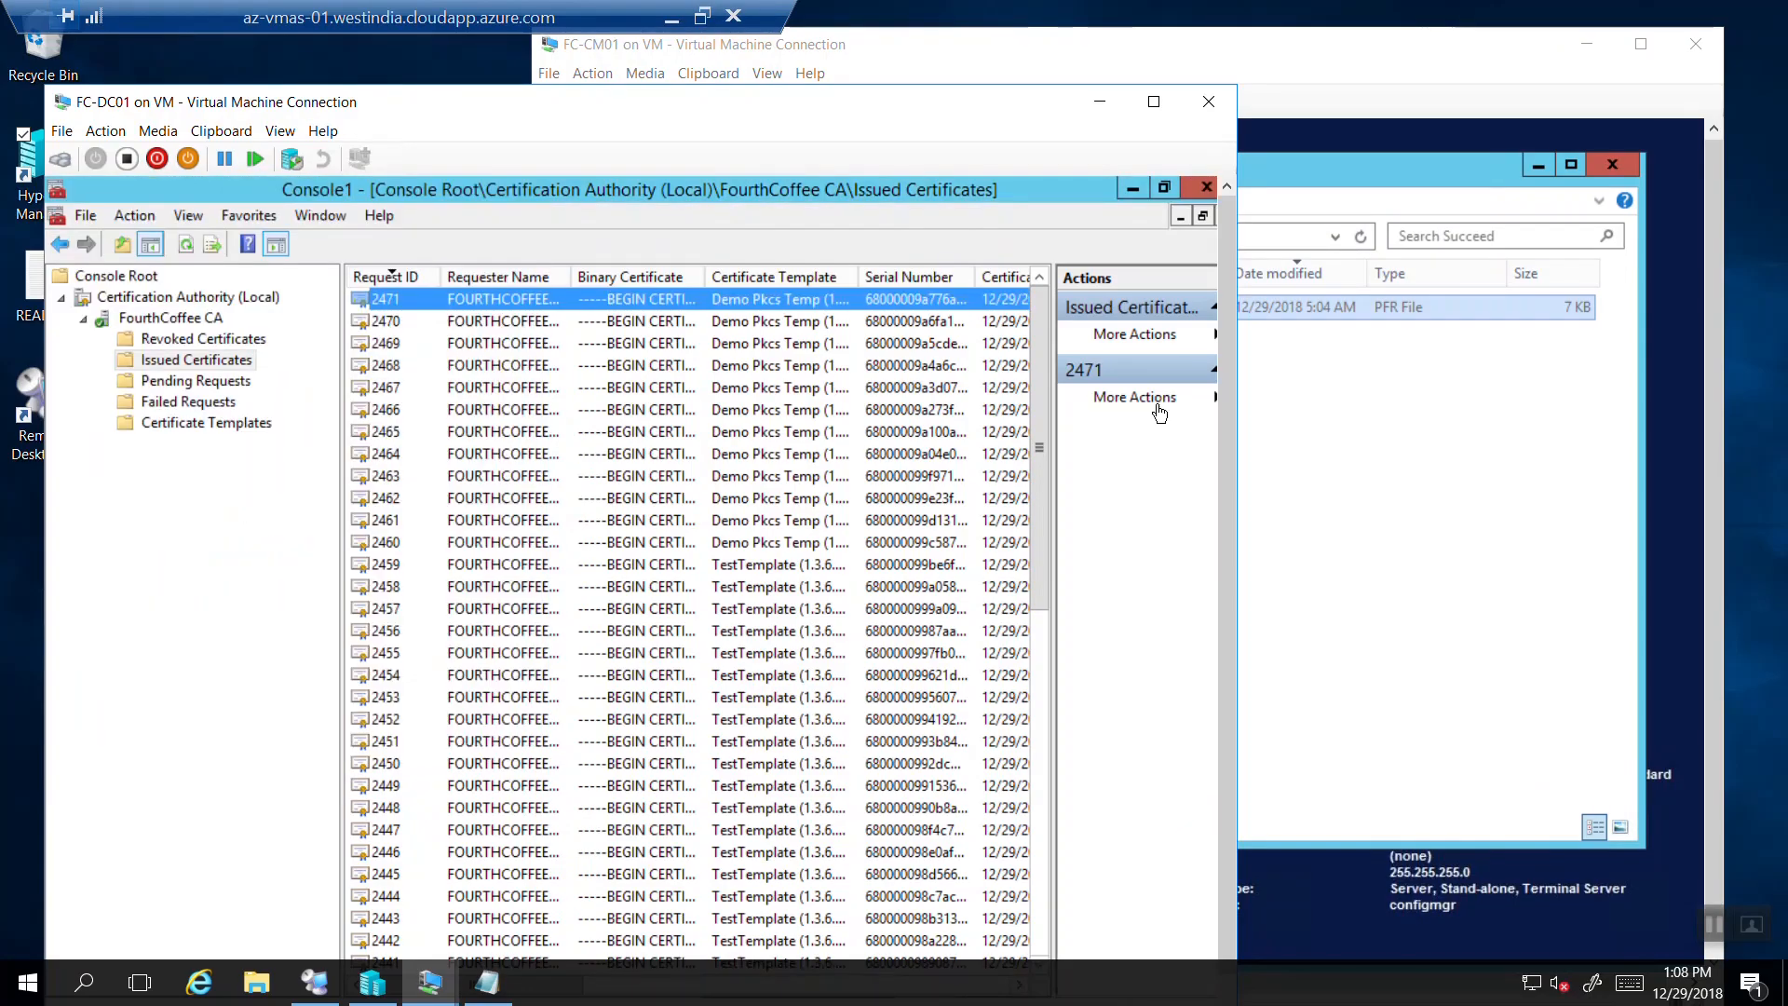
Browse to Microsoft Intune > NDESConnectorSvc > Logs > Logs and open the later NDESConnector .svclog in Notepad.
left_click(1334, 389)
left_click(1049, 308)
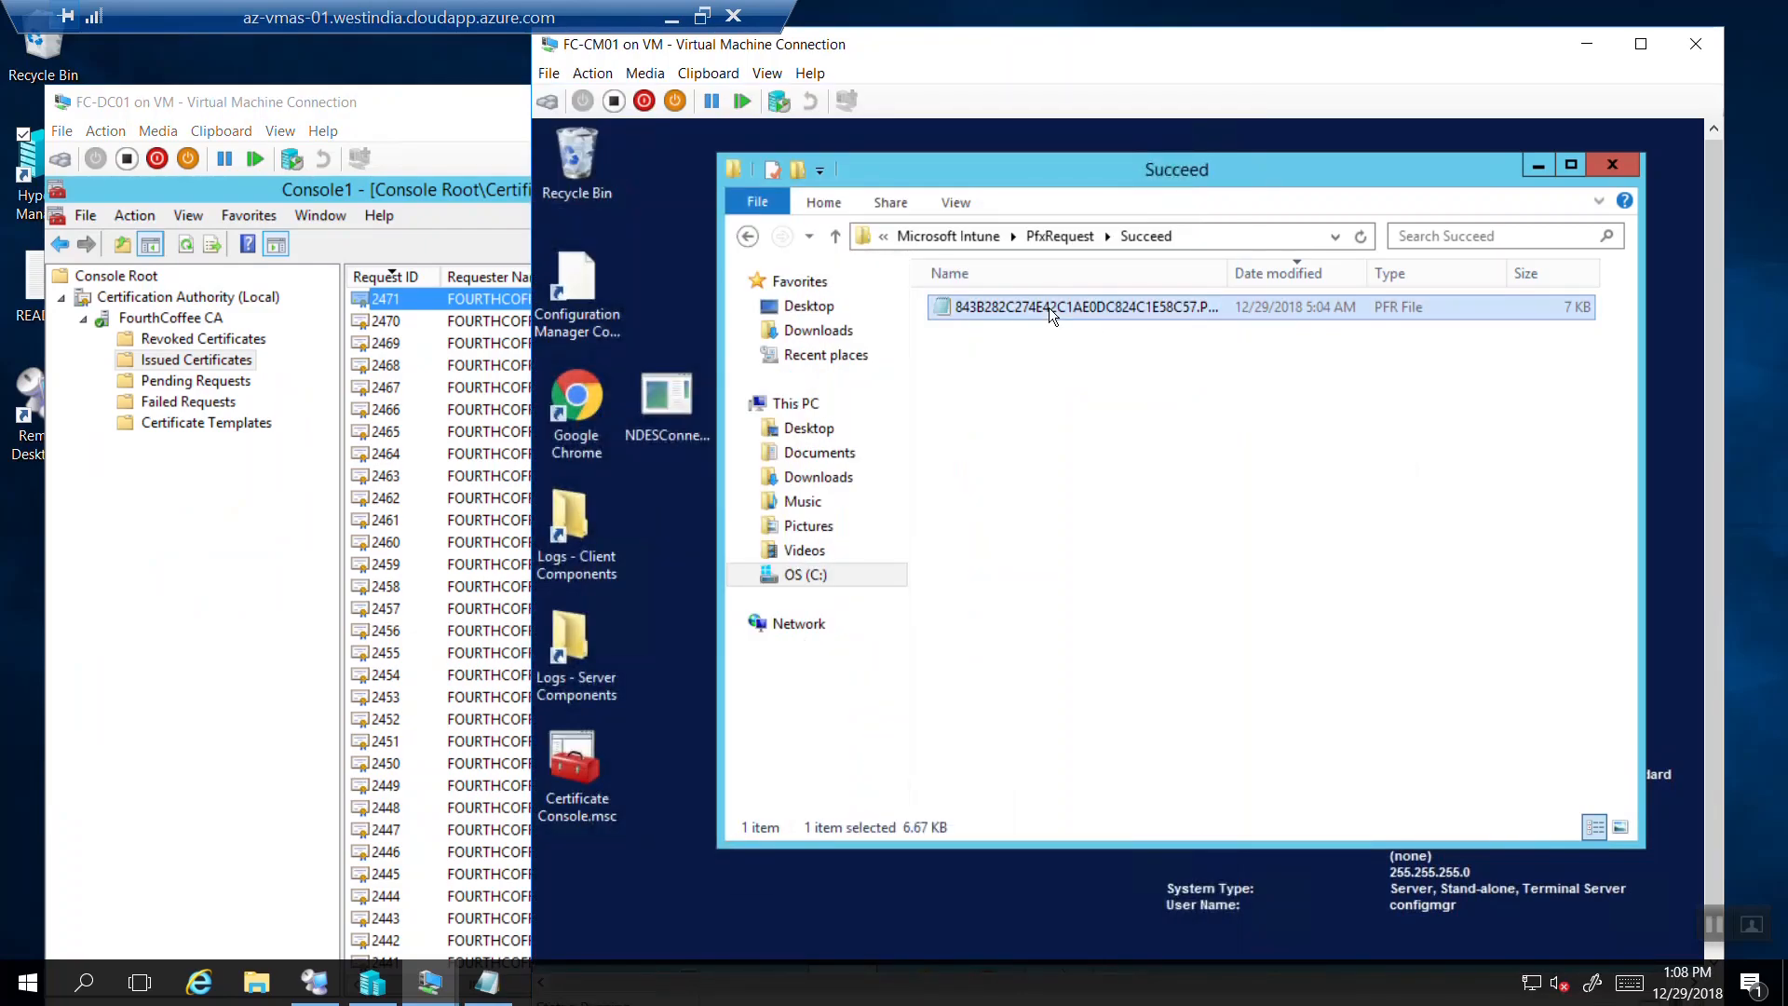
left_click(931, 242)
double_click(1013, 359)
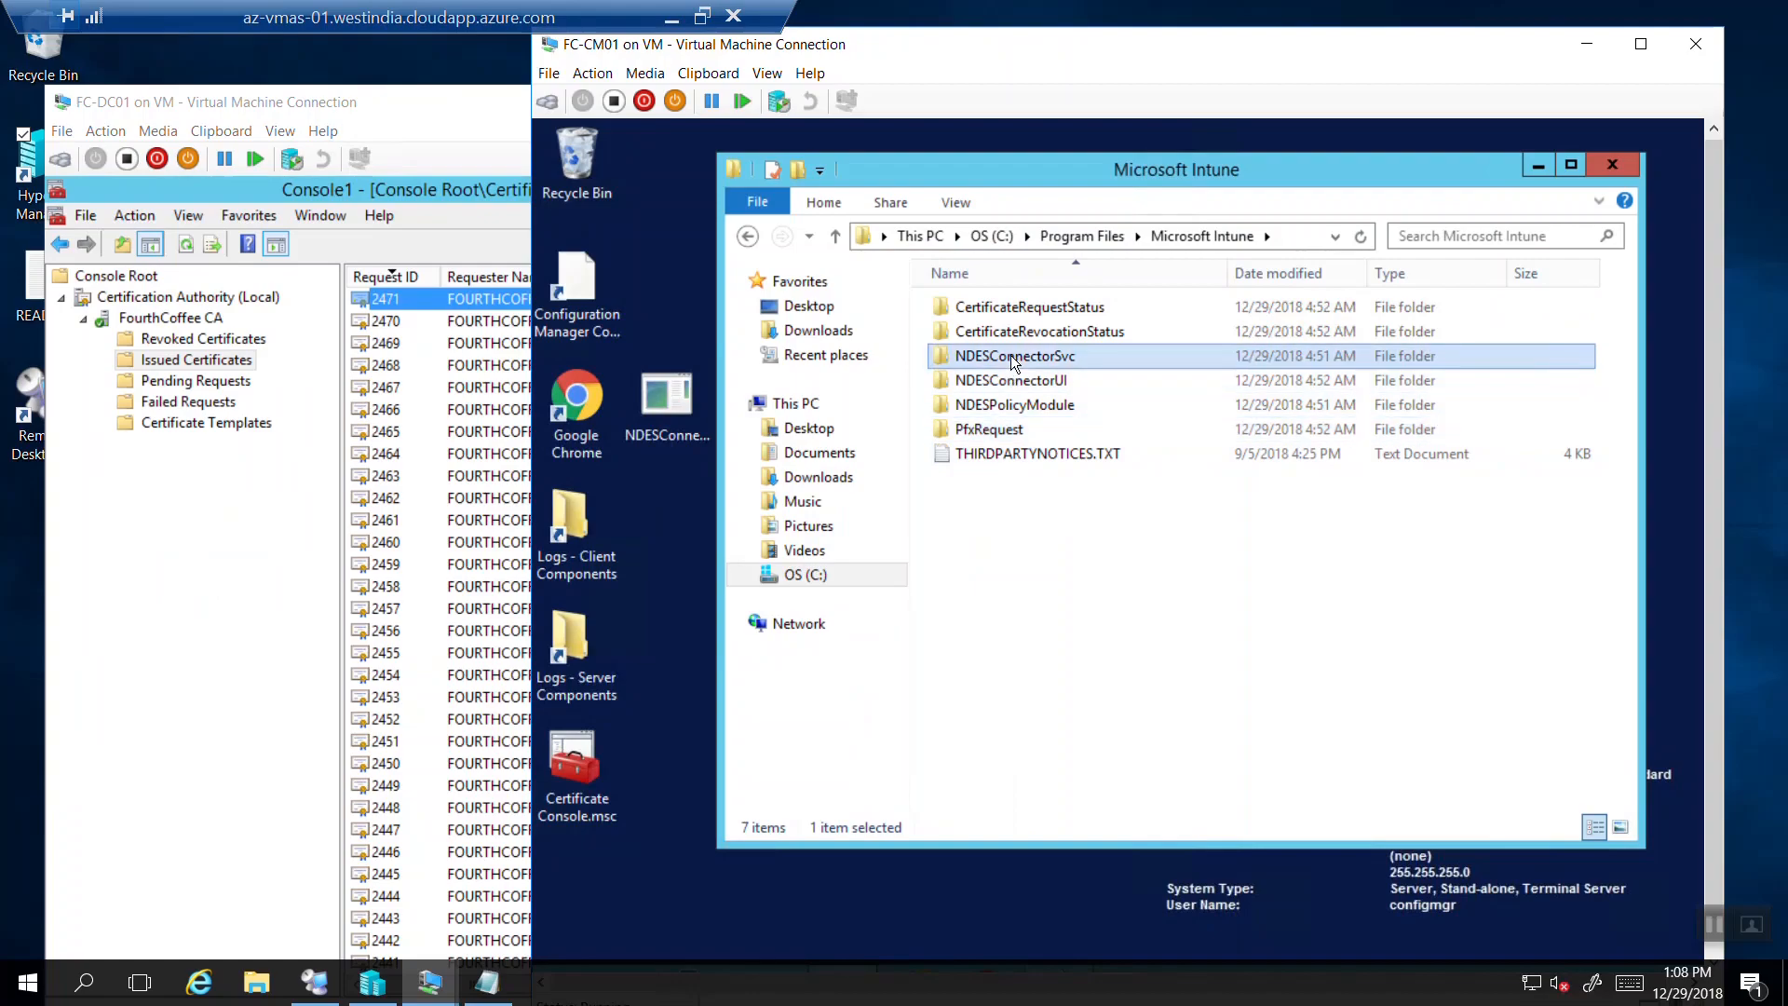
double_click(974, 310)
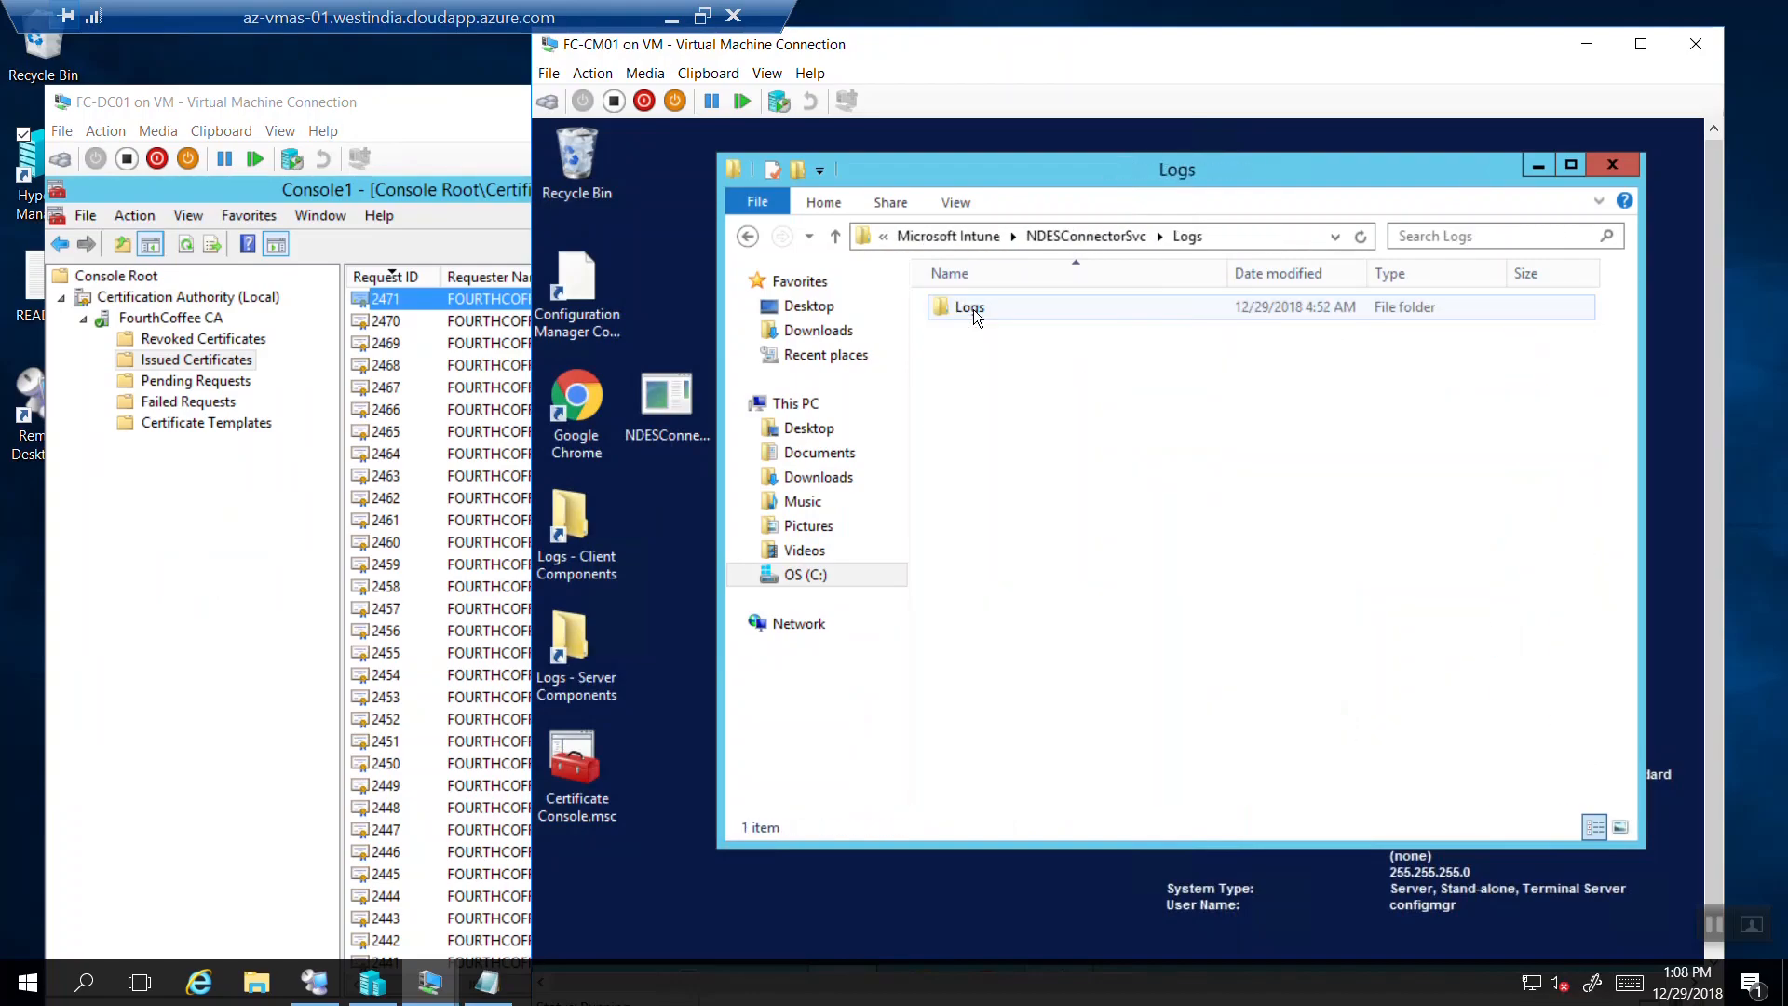
double_click(987, 309)
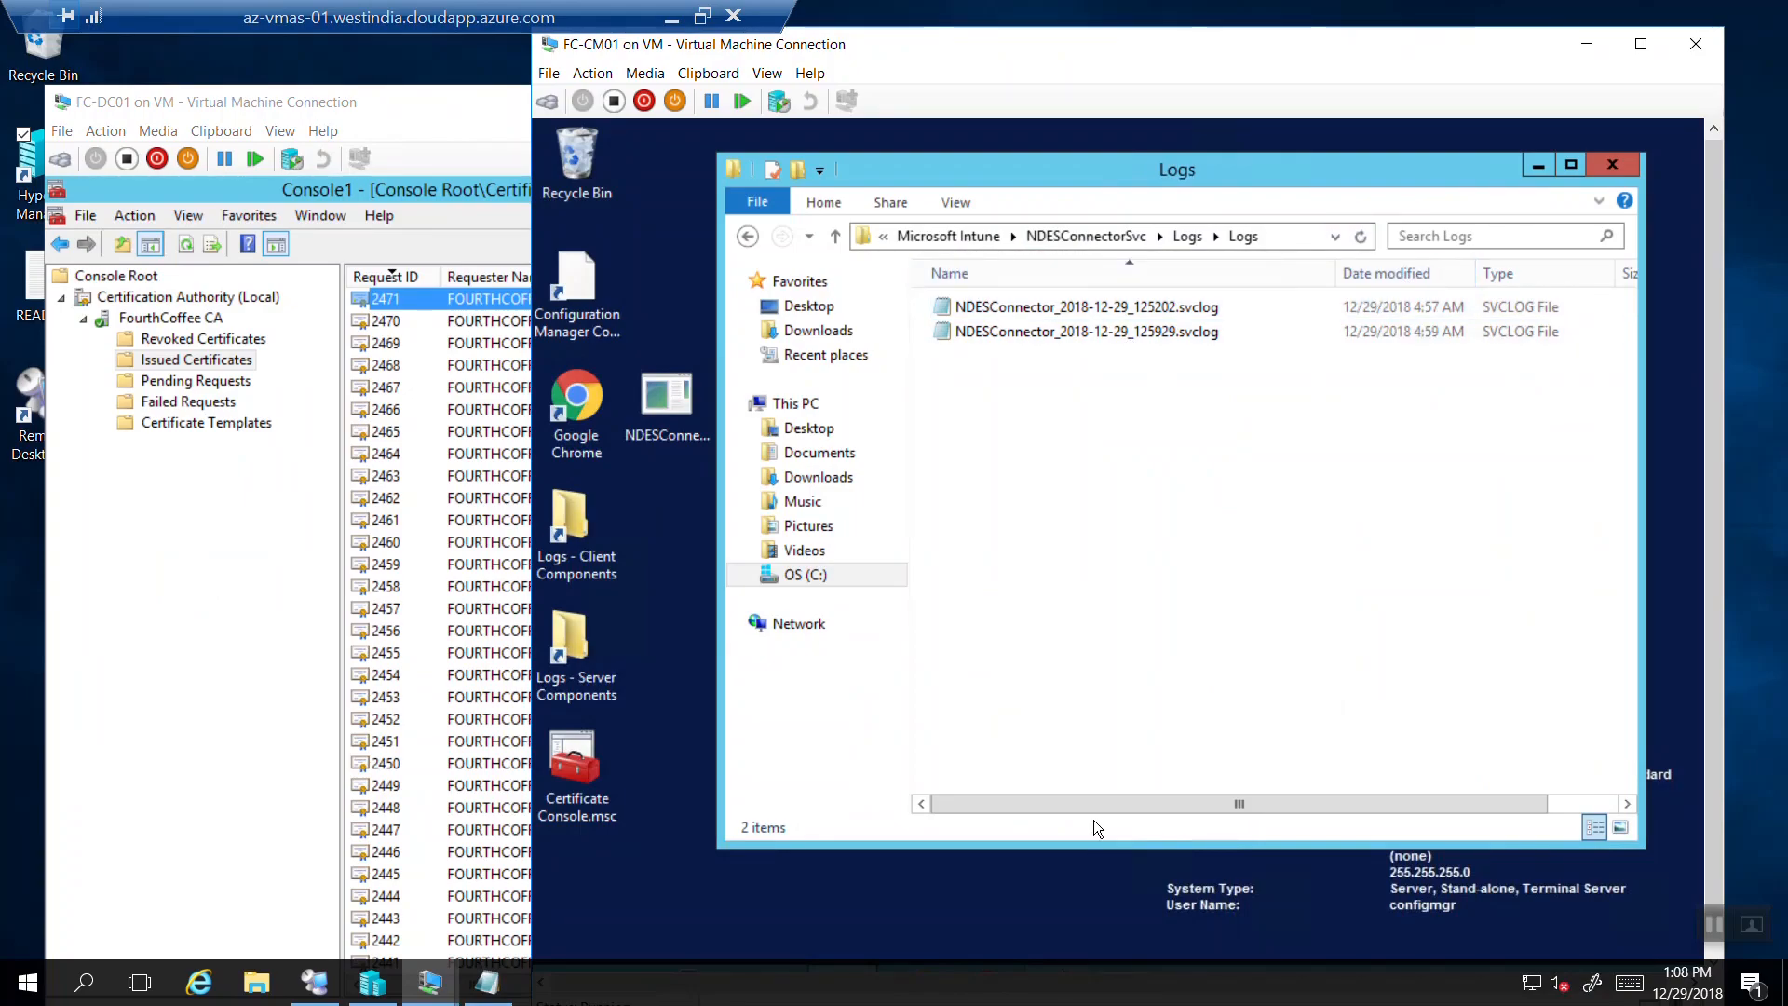
left_click_drag(1099, 807, 963, 791)
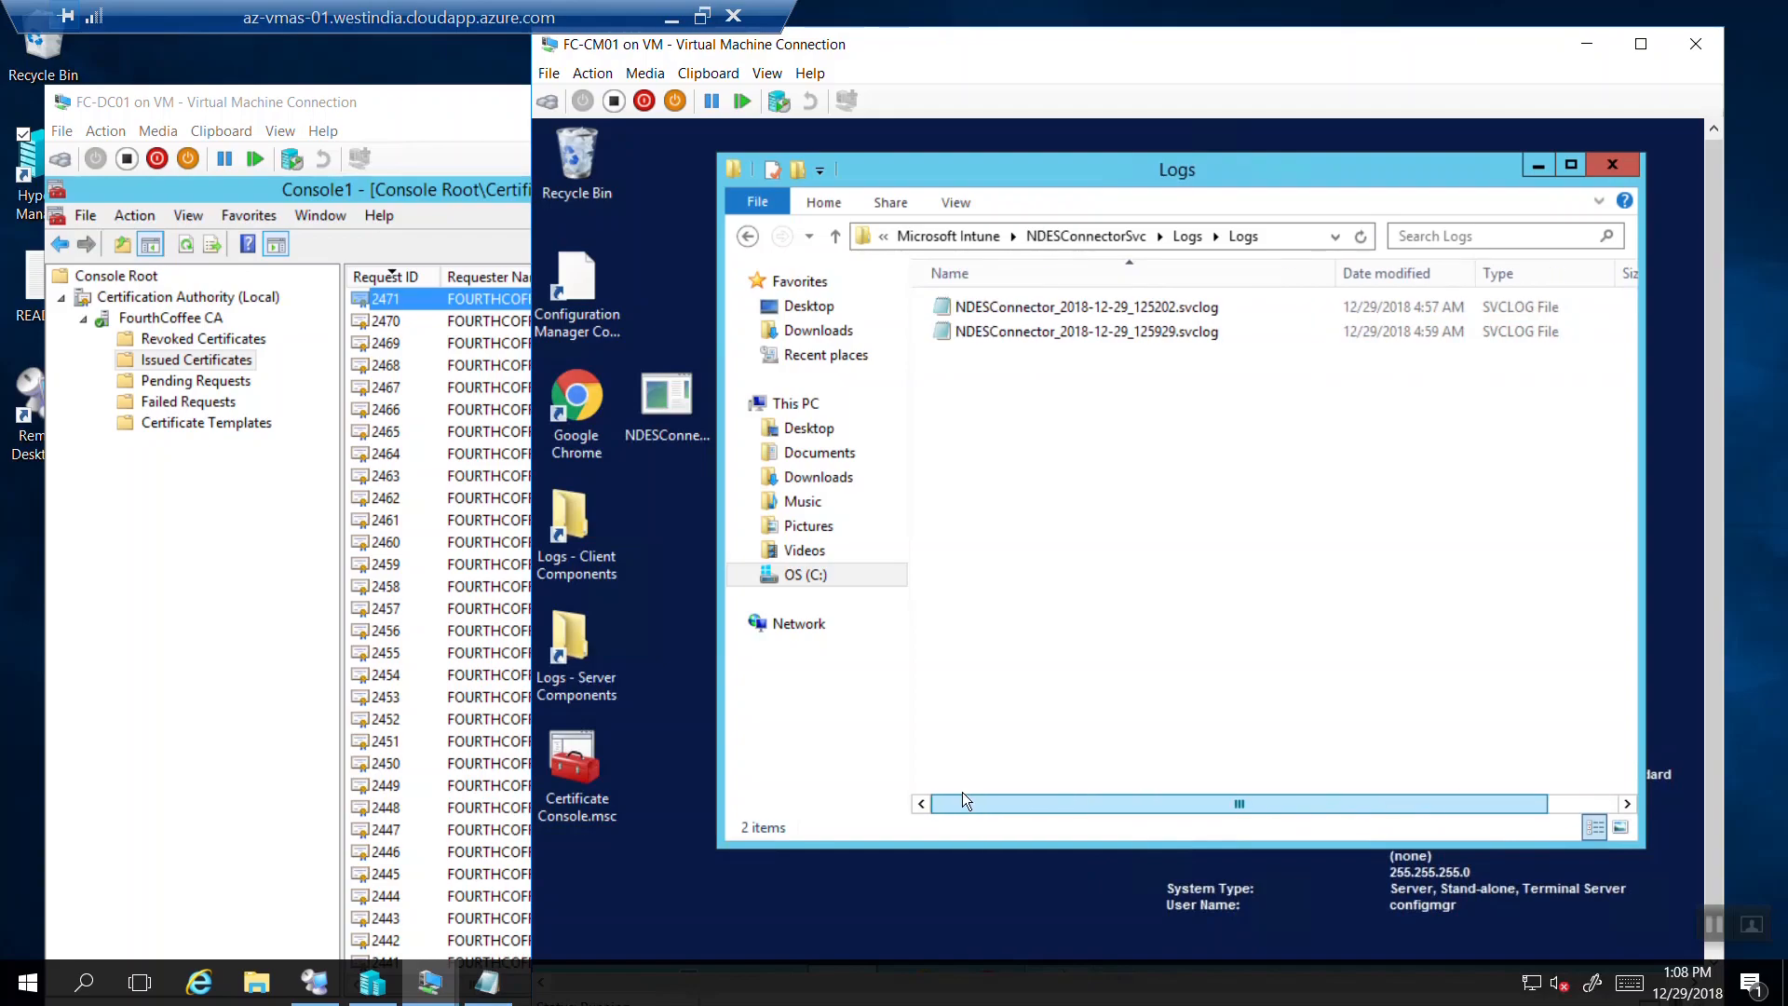
double_click(1054, 337)
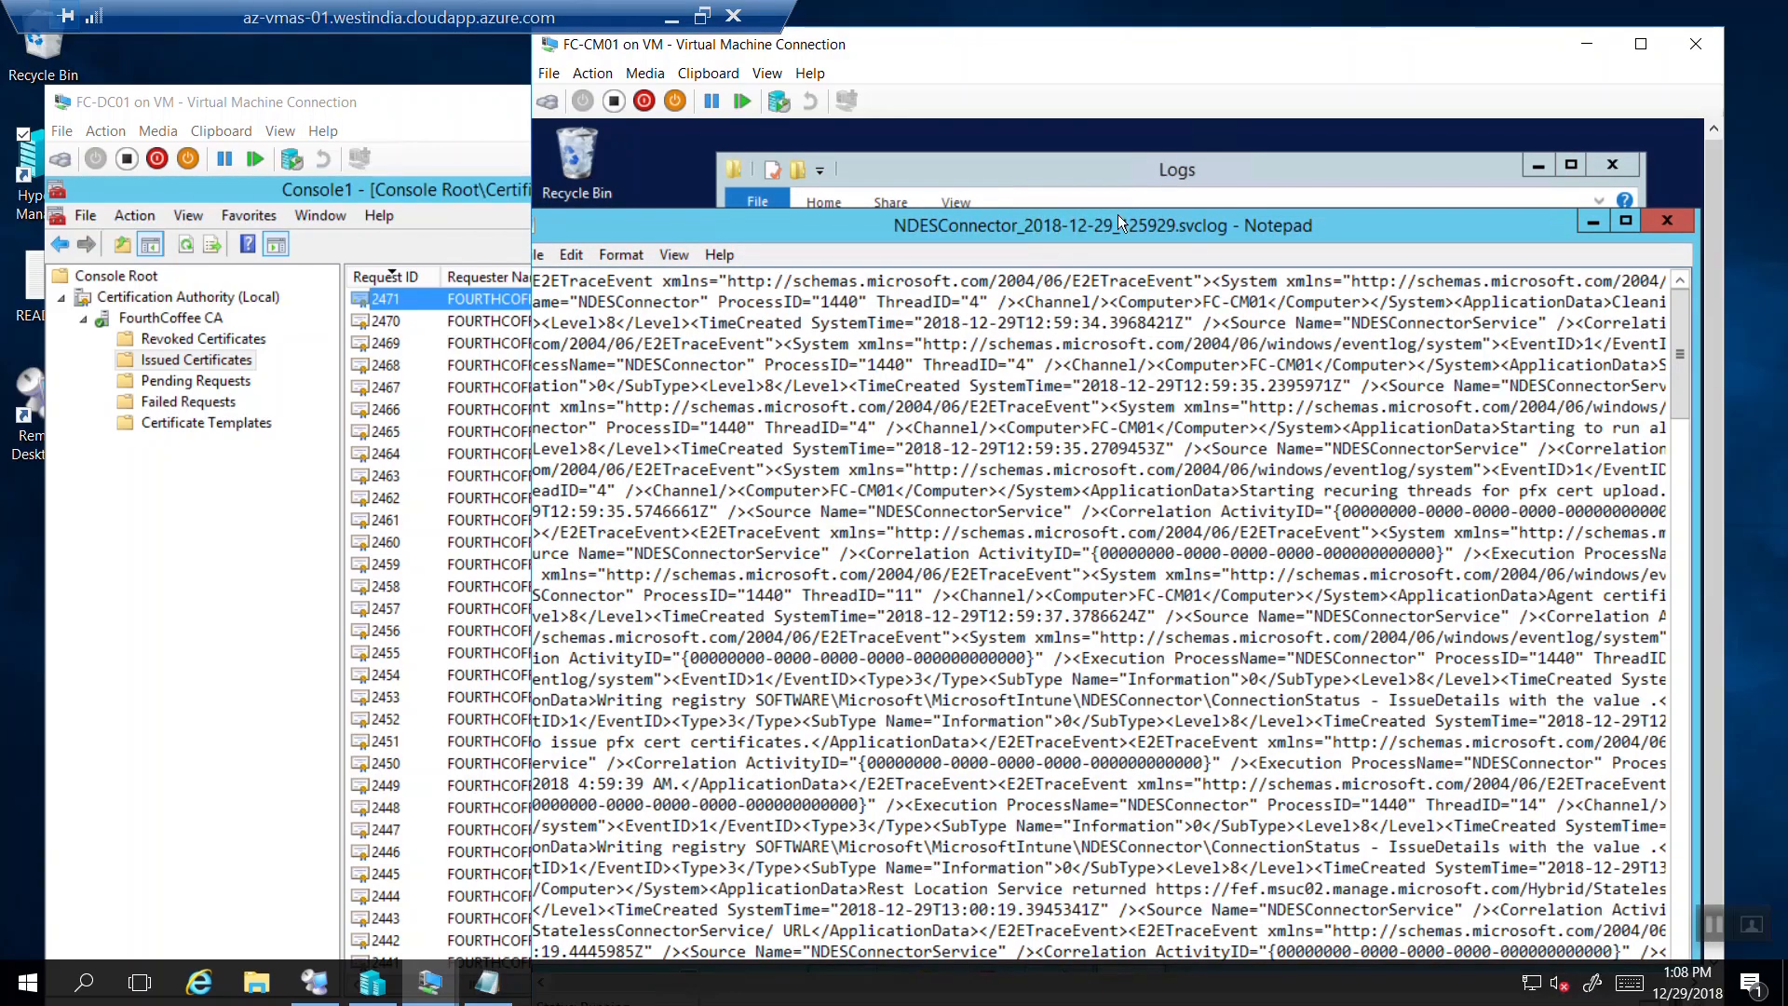
Search the connector log for the user's name, stepping through matches downward and then upward.
left_click_drag(1135, 221, 1232, 204)
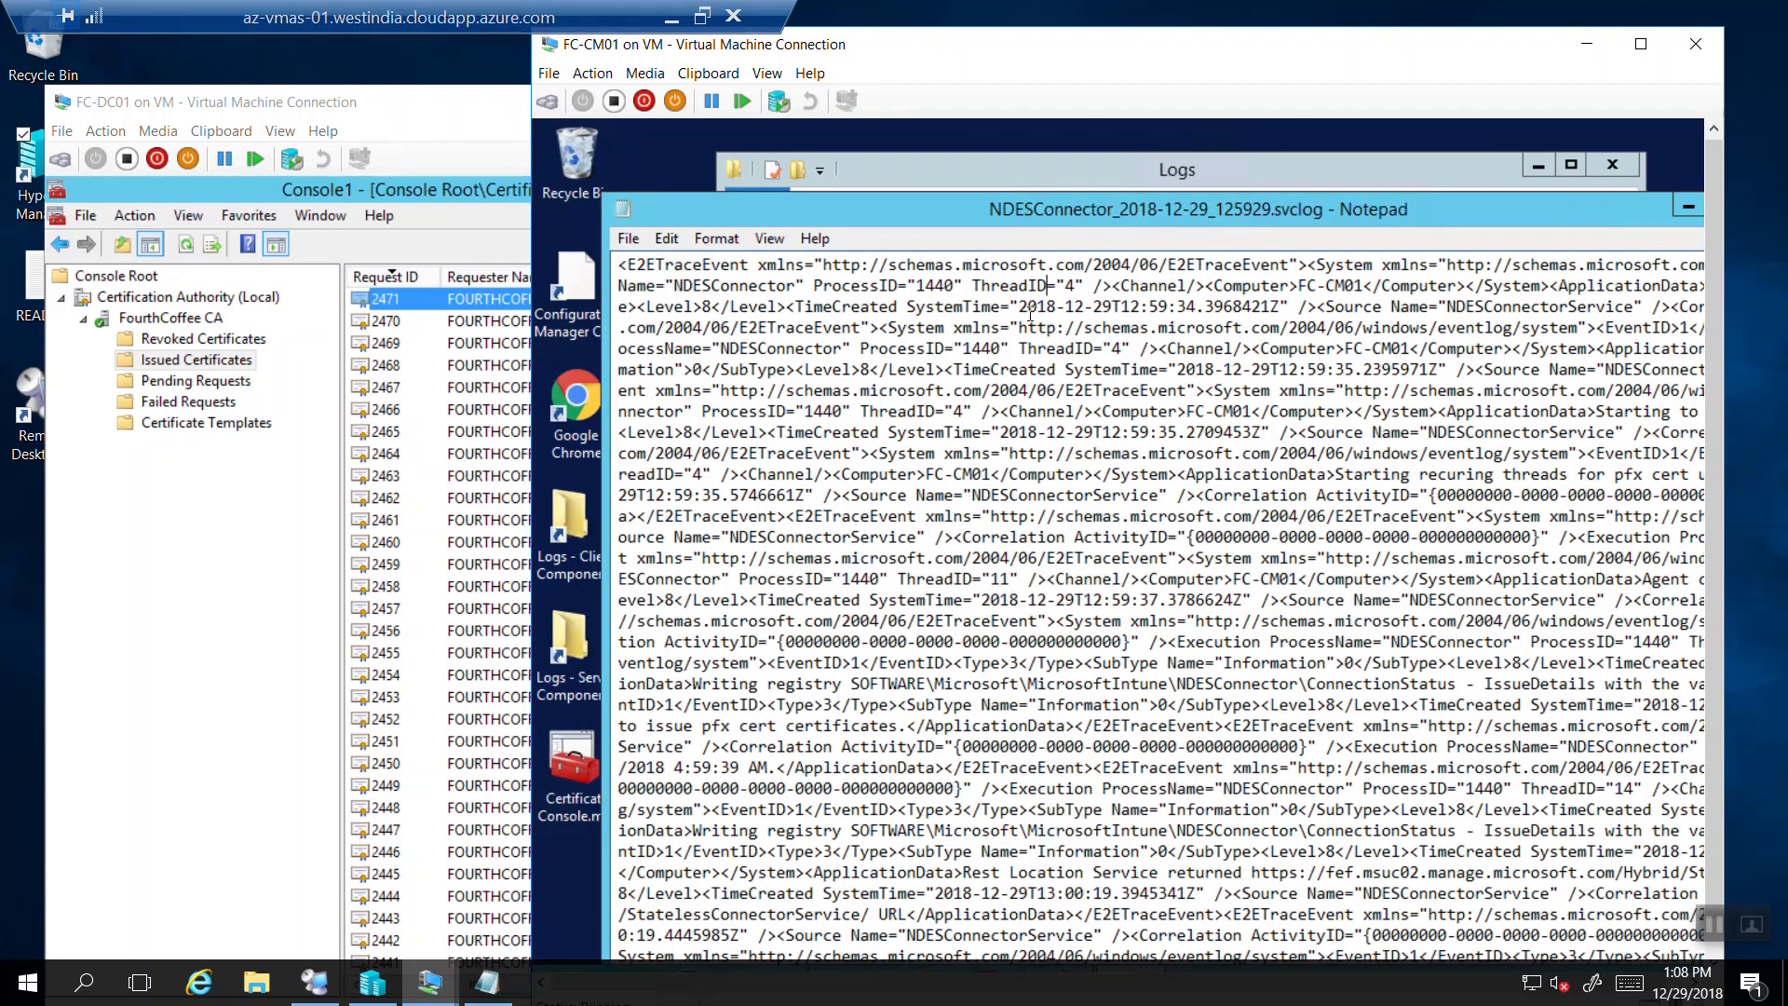
key("ctrl+f")
type("tom")
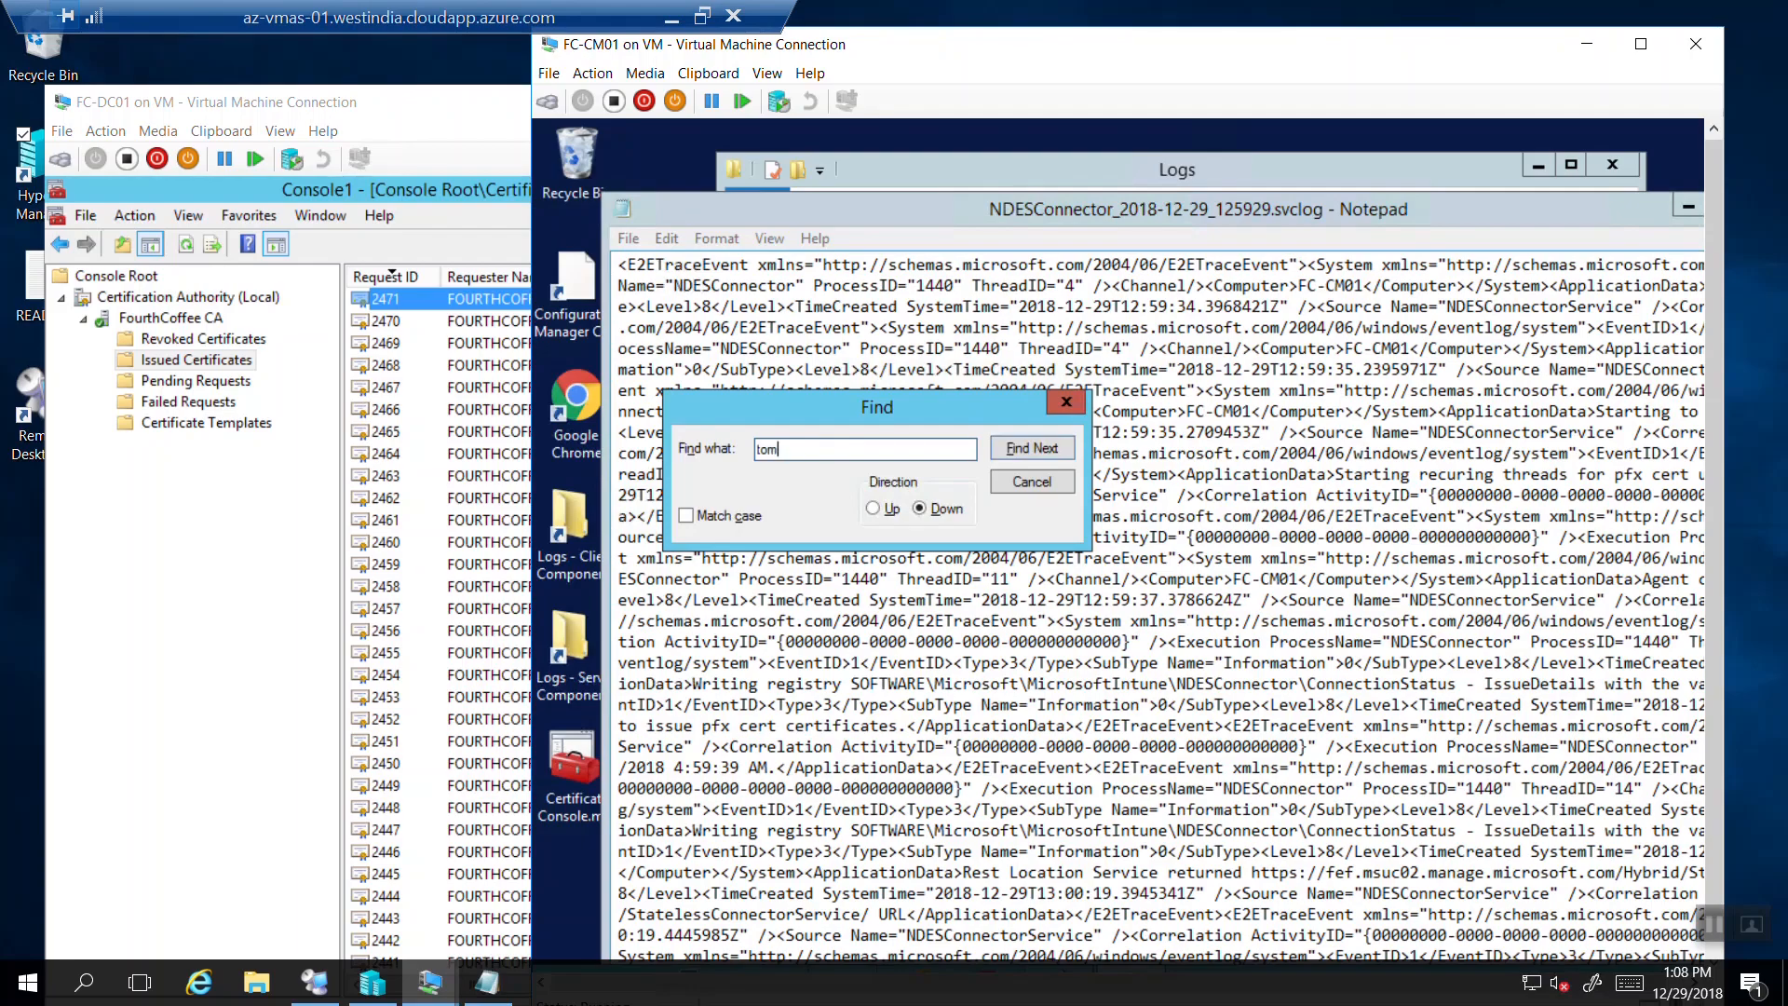
key("Return")
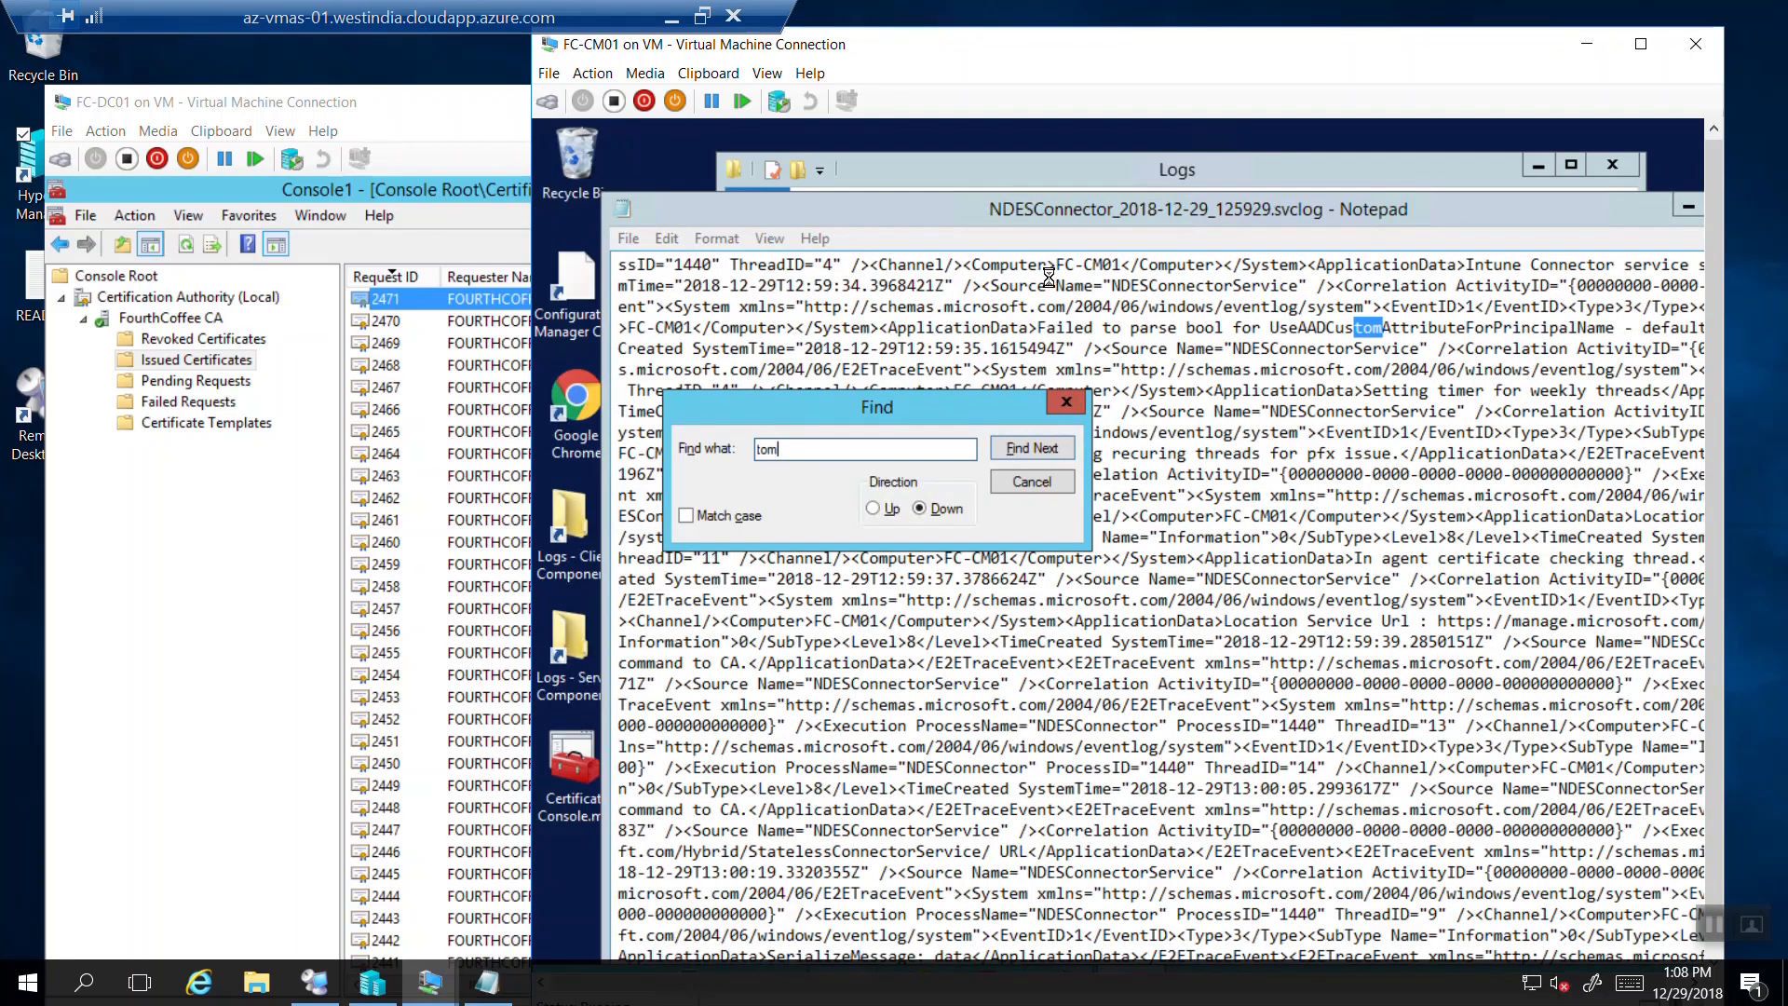
key("Return")
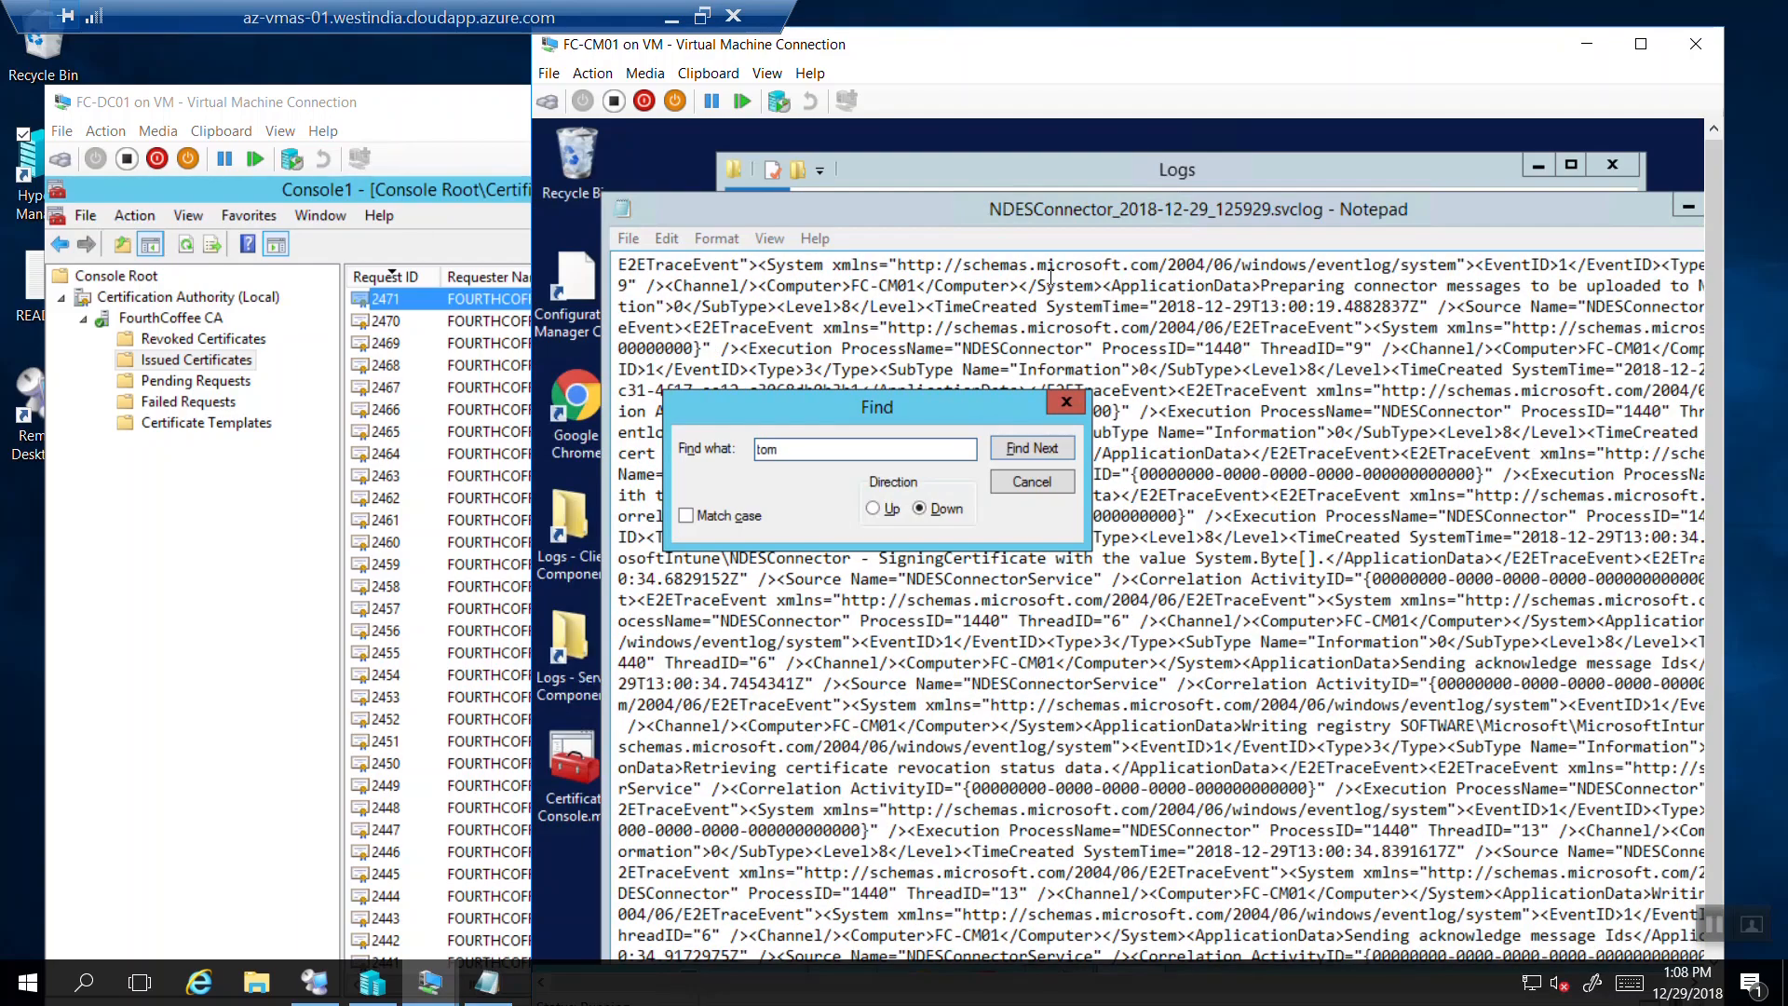
key("Return")
key("Return")
key("Return")
key("Return")
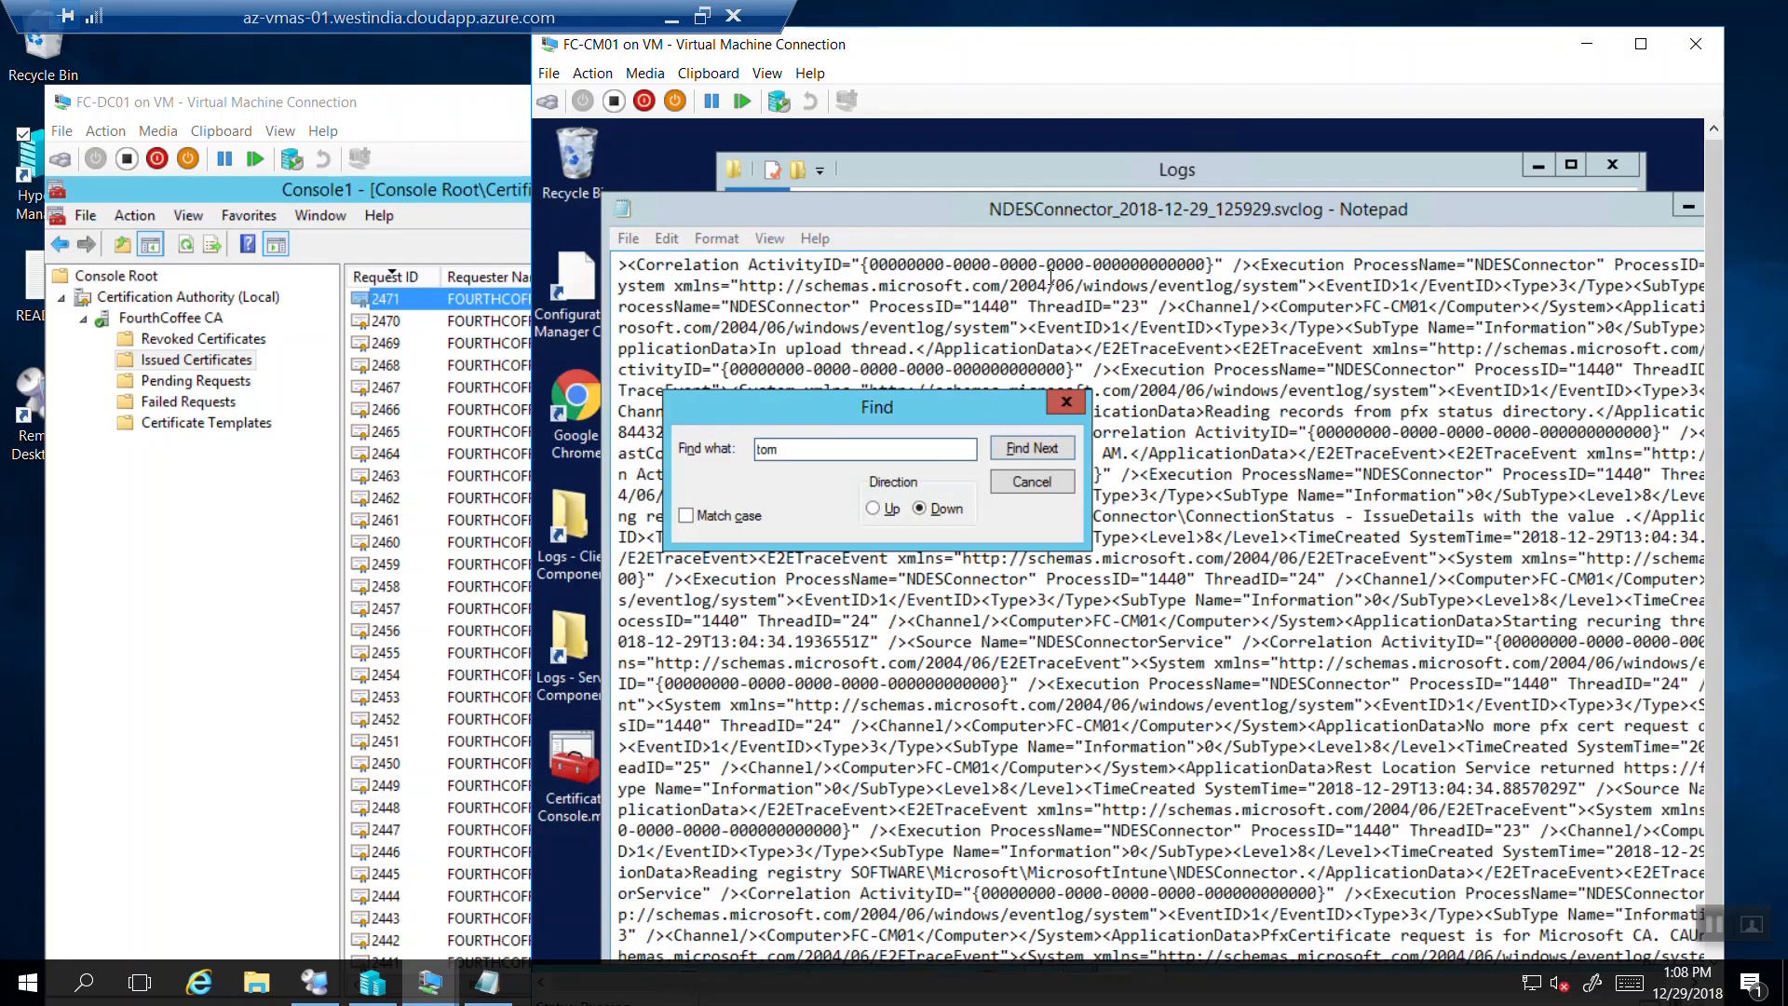
left_click(873, 509)
left_click(1041, 446)
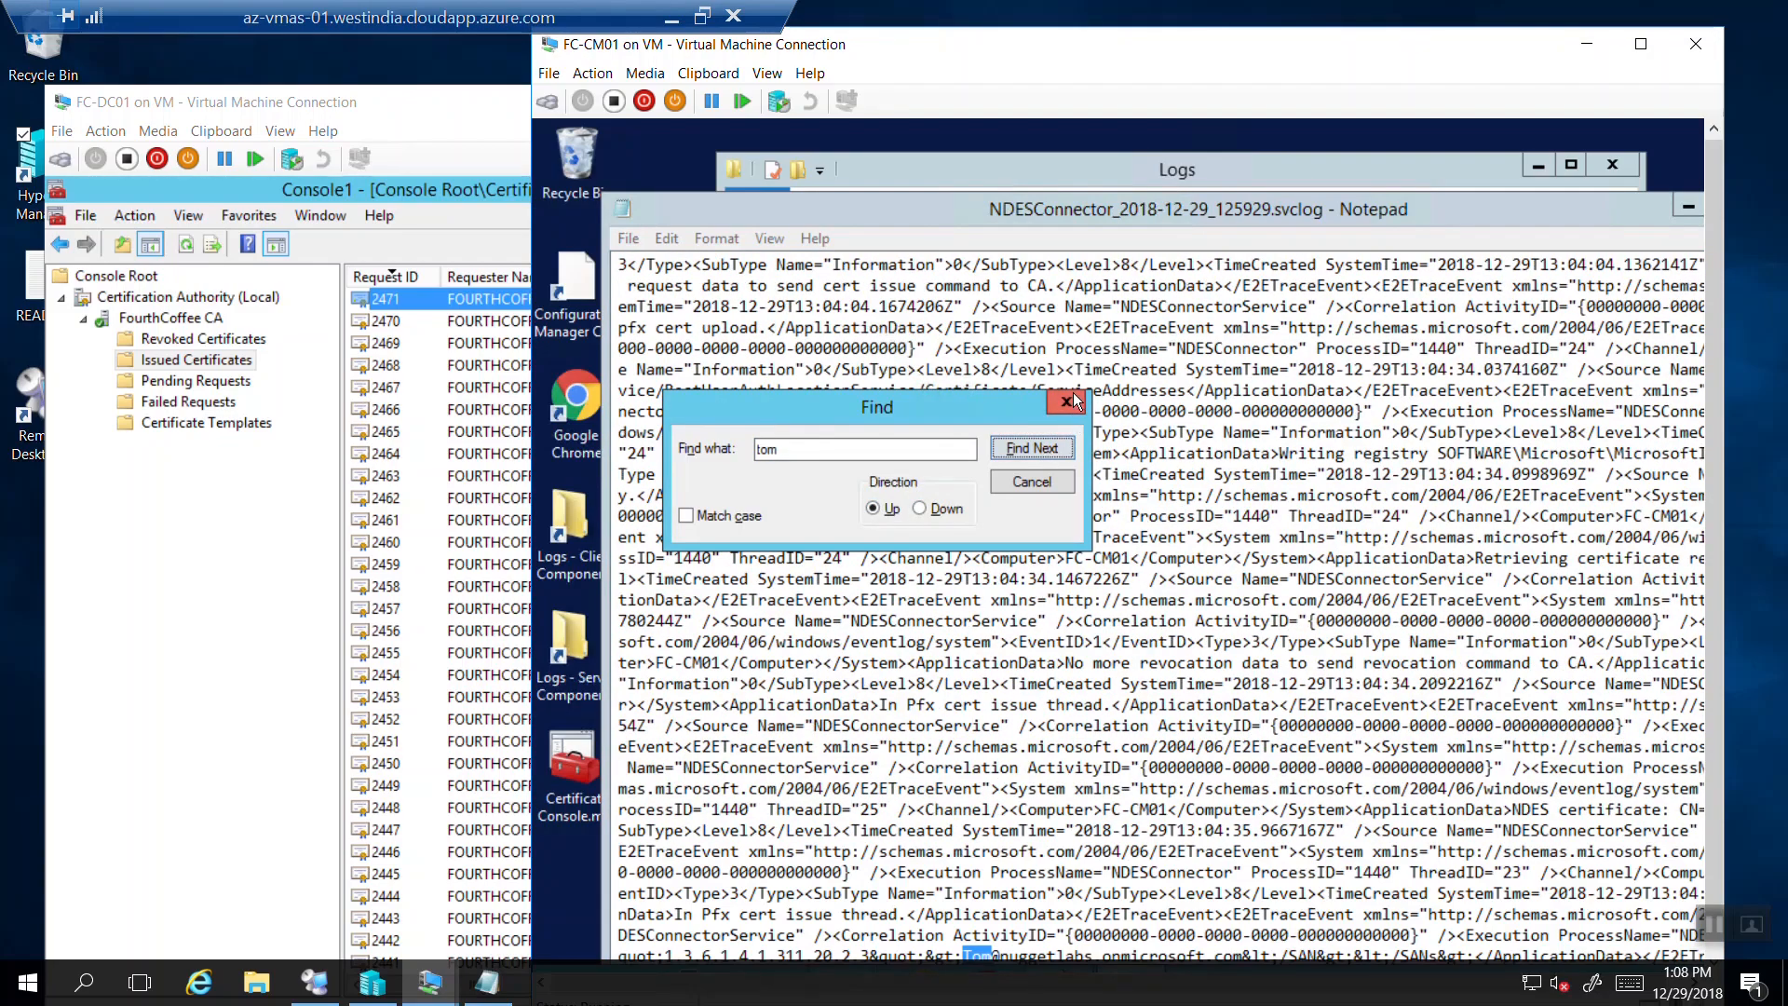
left_click(1067, 401)
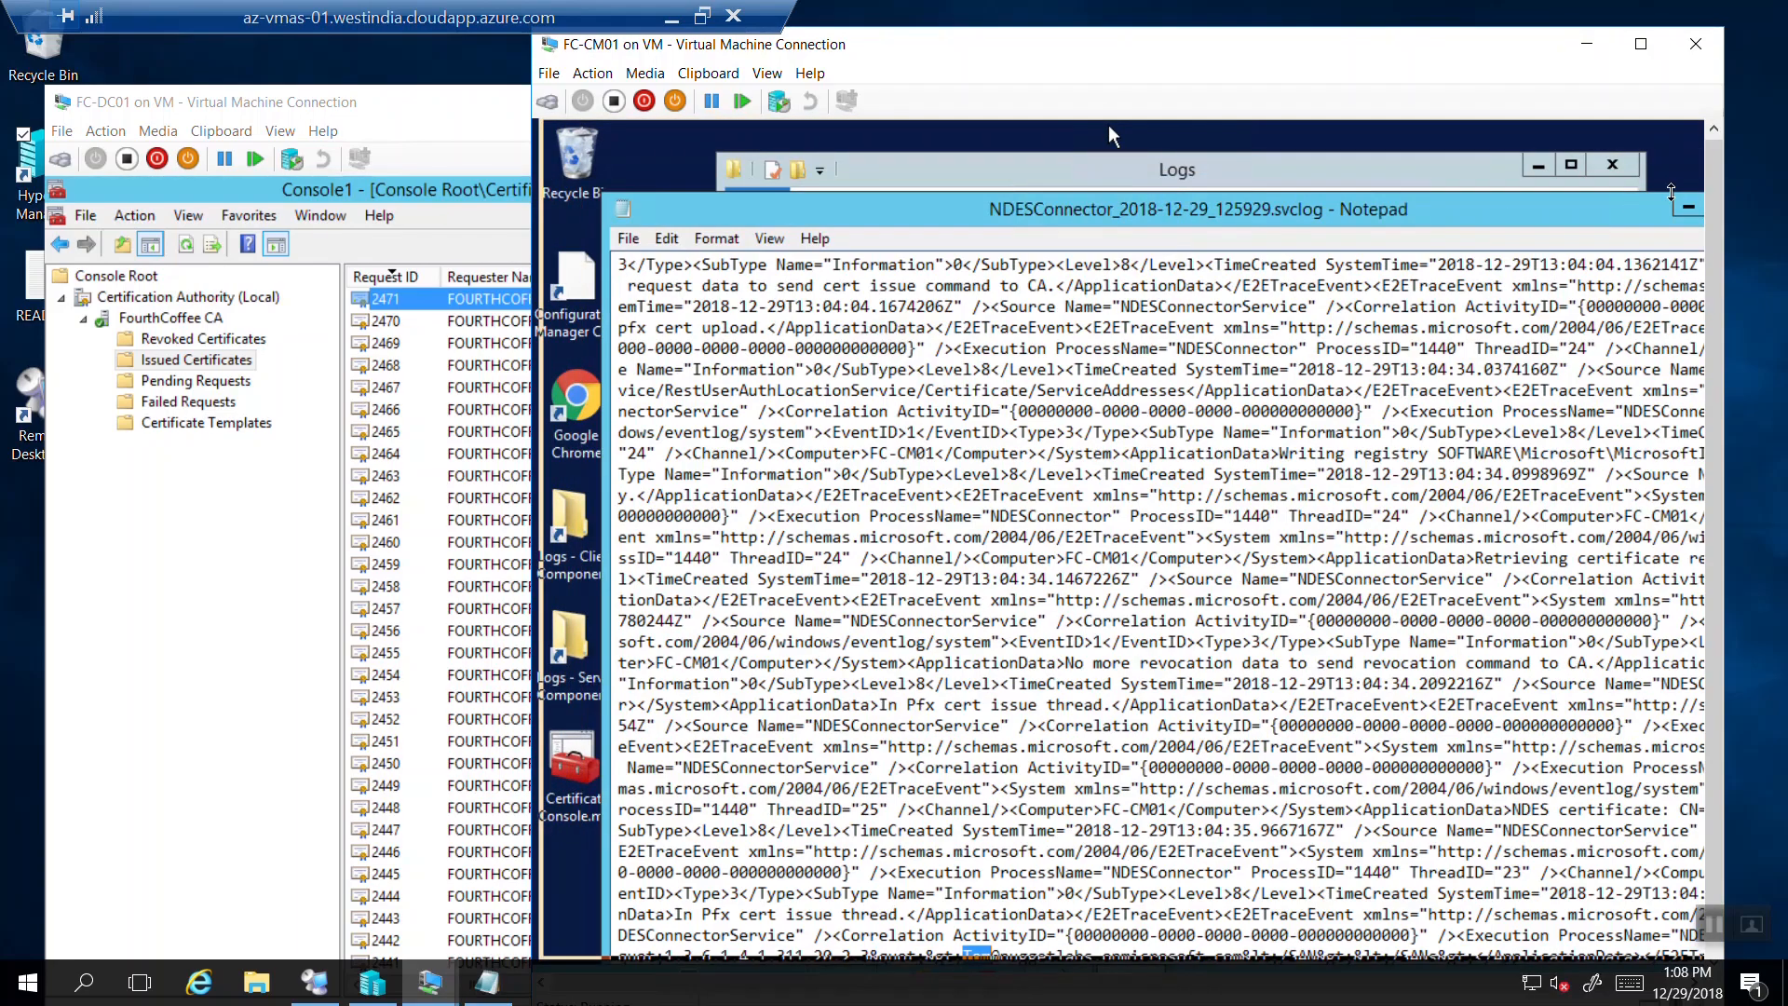
Search upward through the log for the name until no matches remain, then enter the user's e-mail address as the search term.
left_click_drag(1170, 200, 1109, 125)
left_click_drag(1718, 186, 1719, 226)
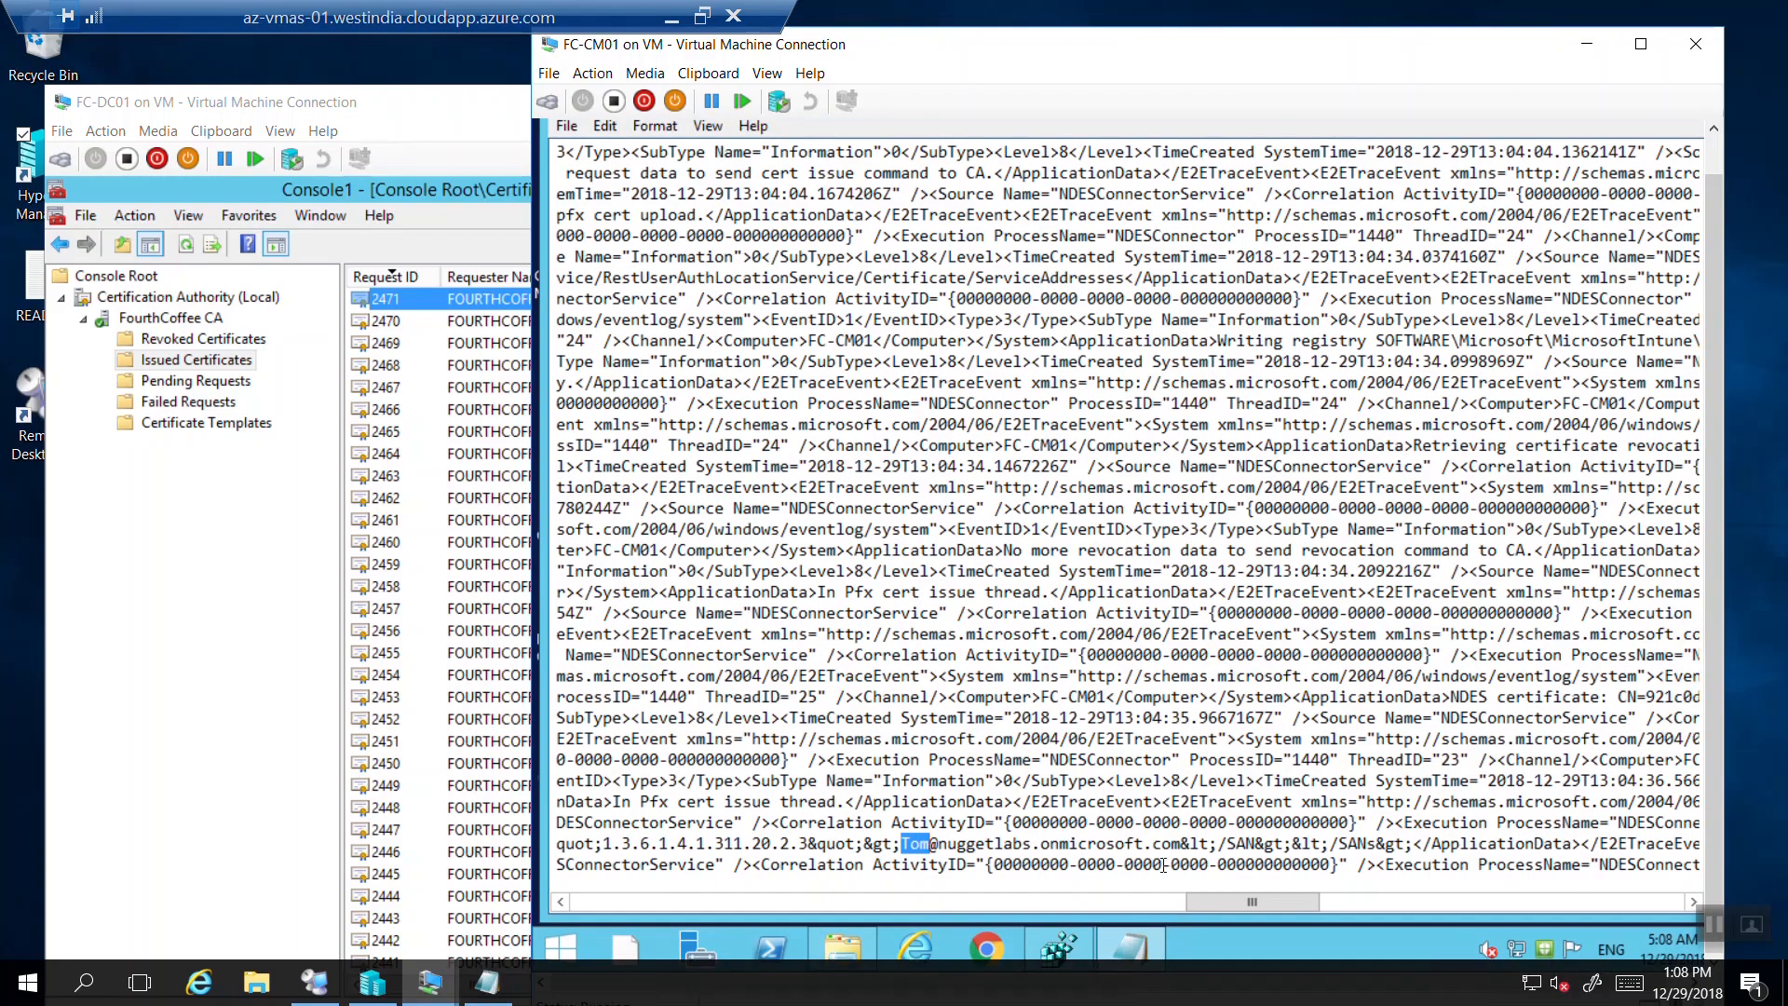
left_click(989, 832)
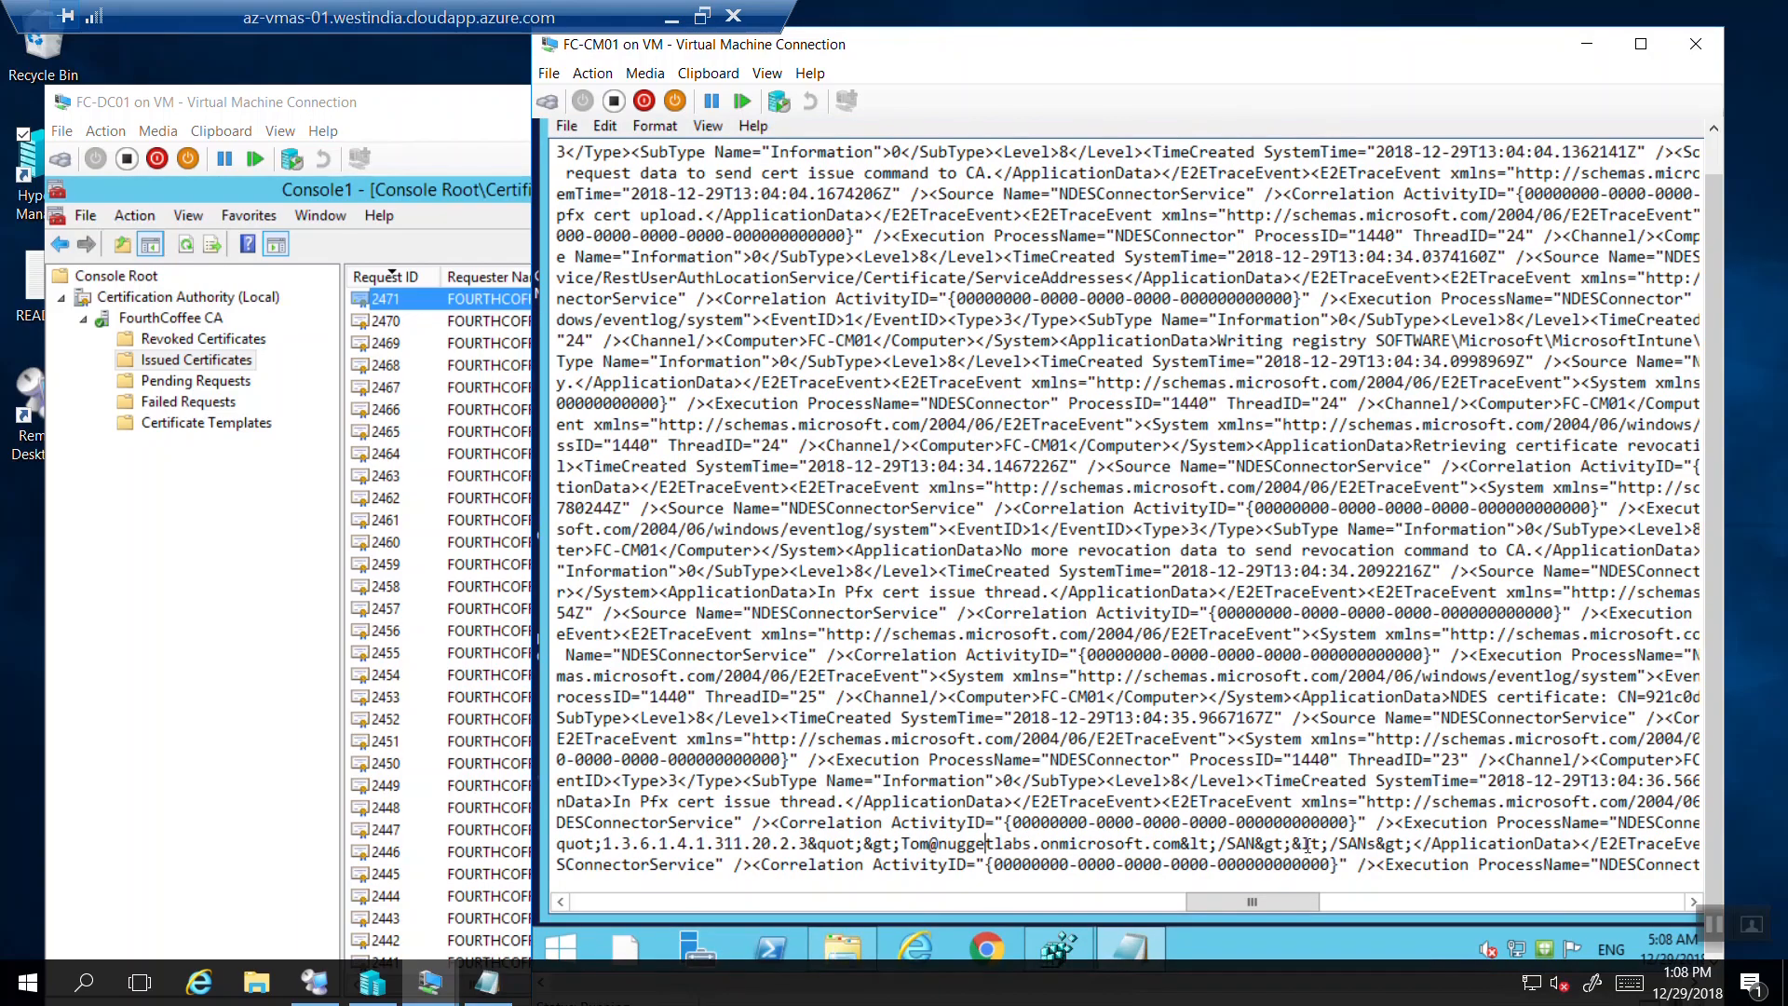
key("ctrl+f")
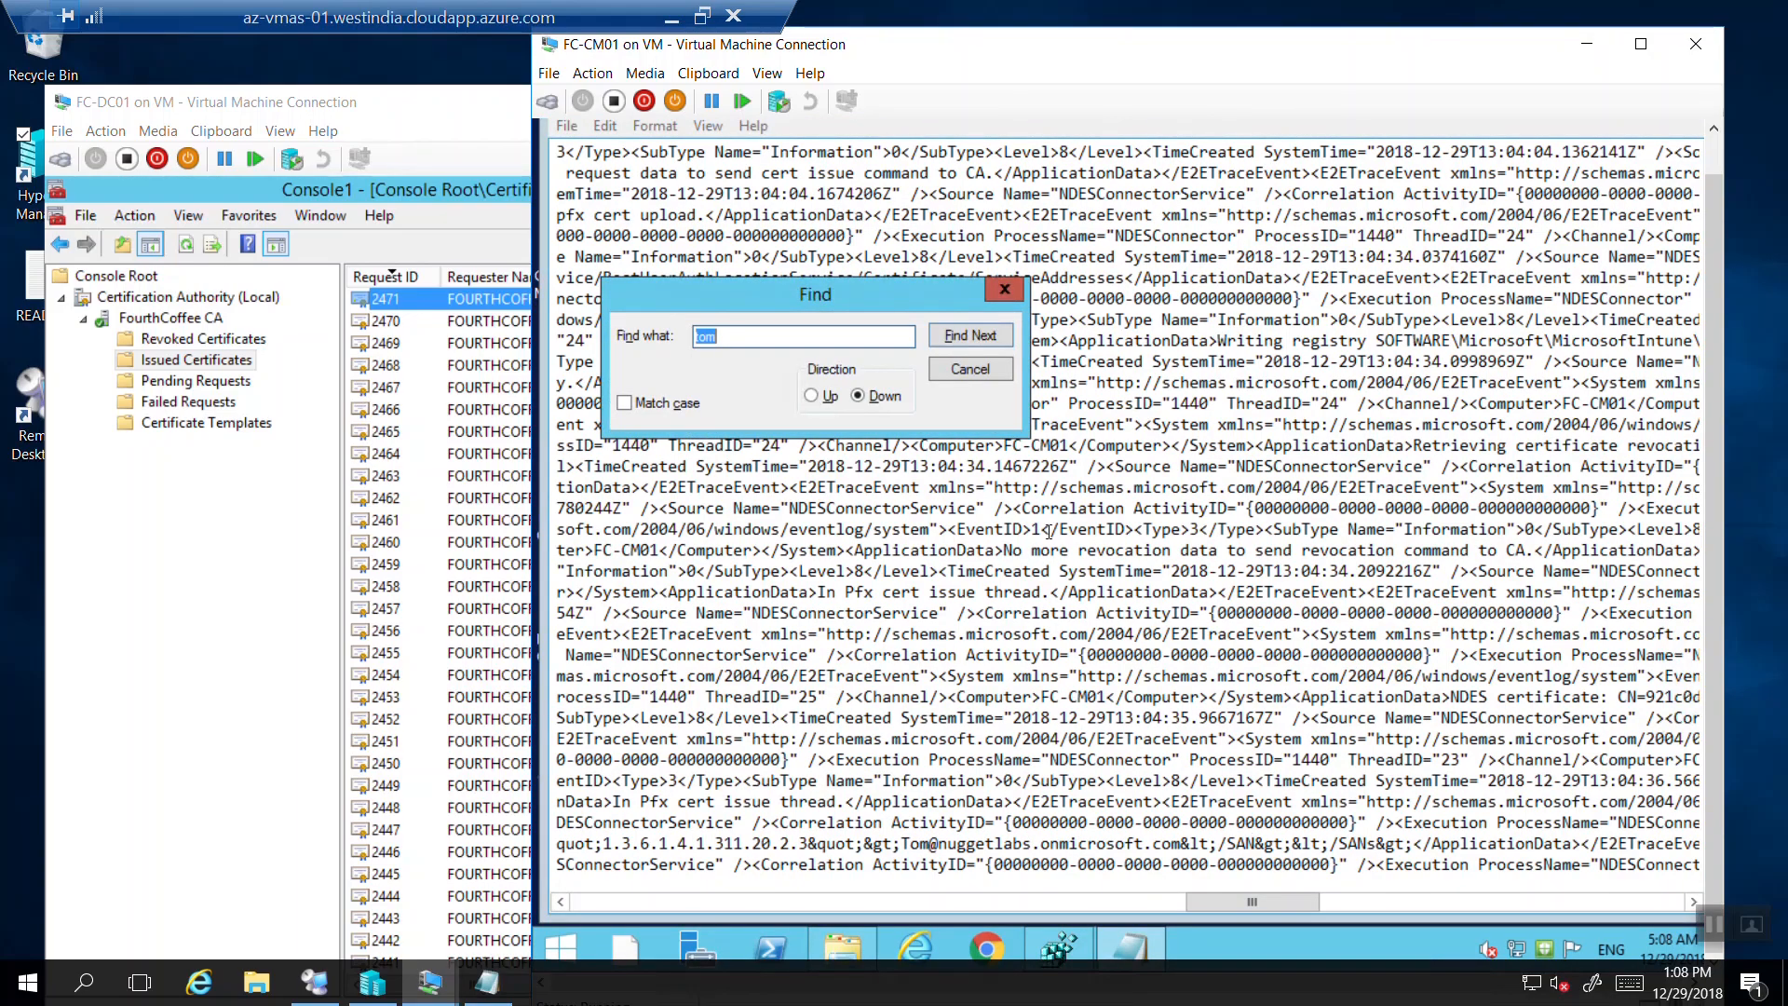
left_click(833, 399)
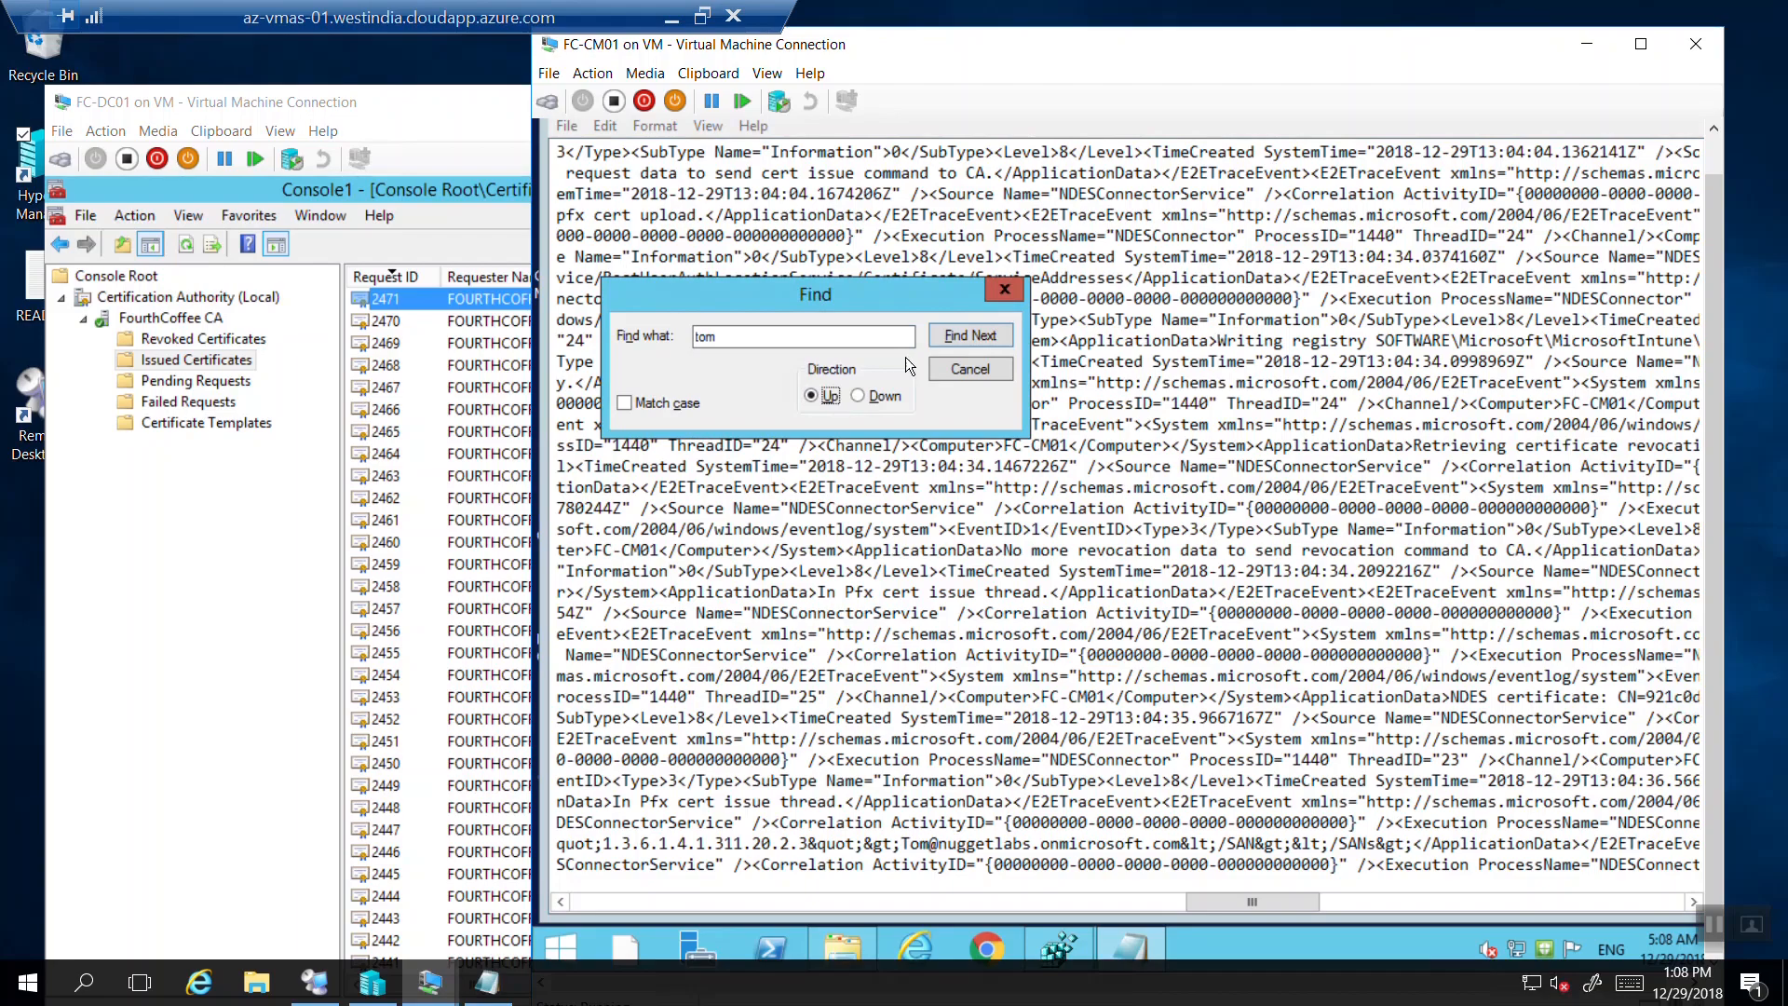
left_click(947, 335)
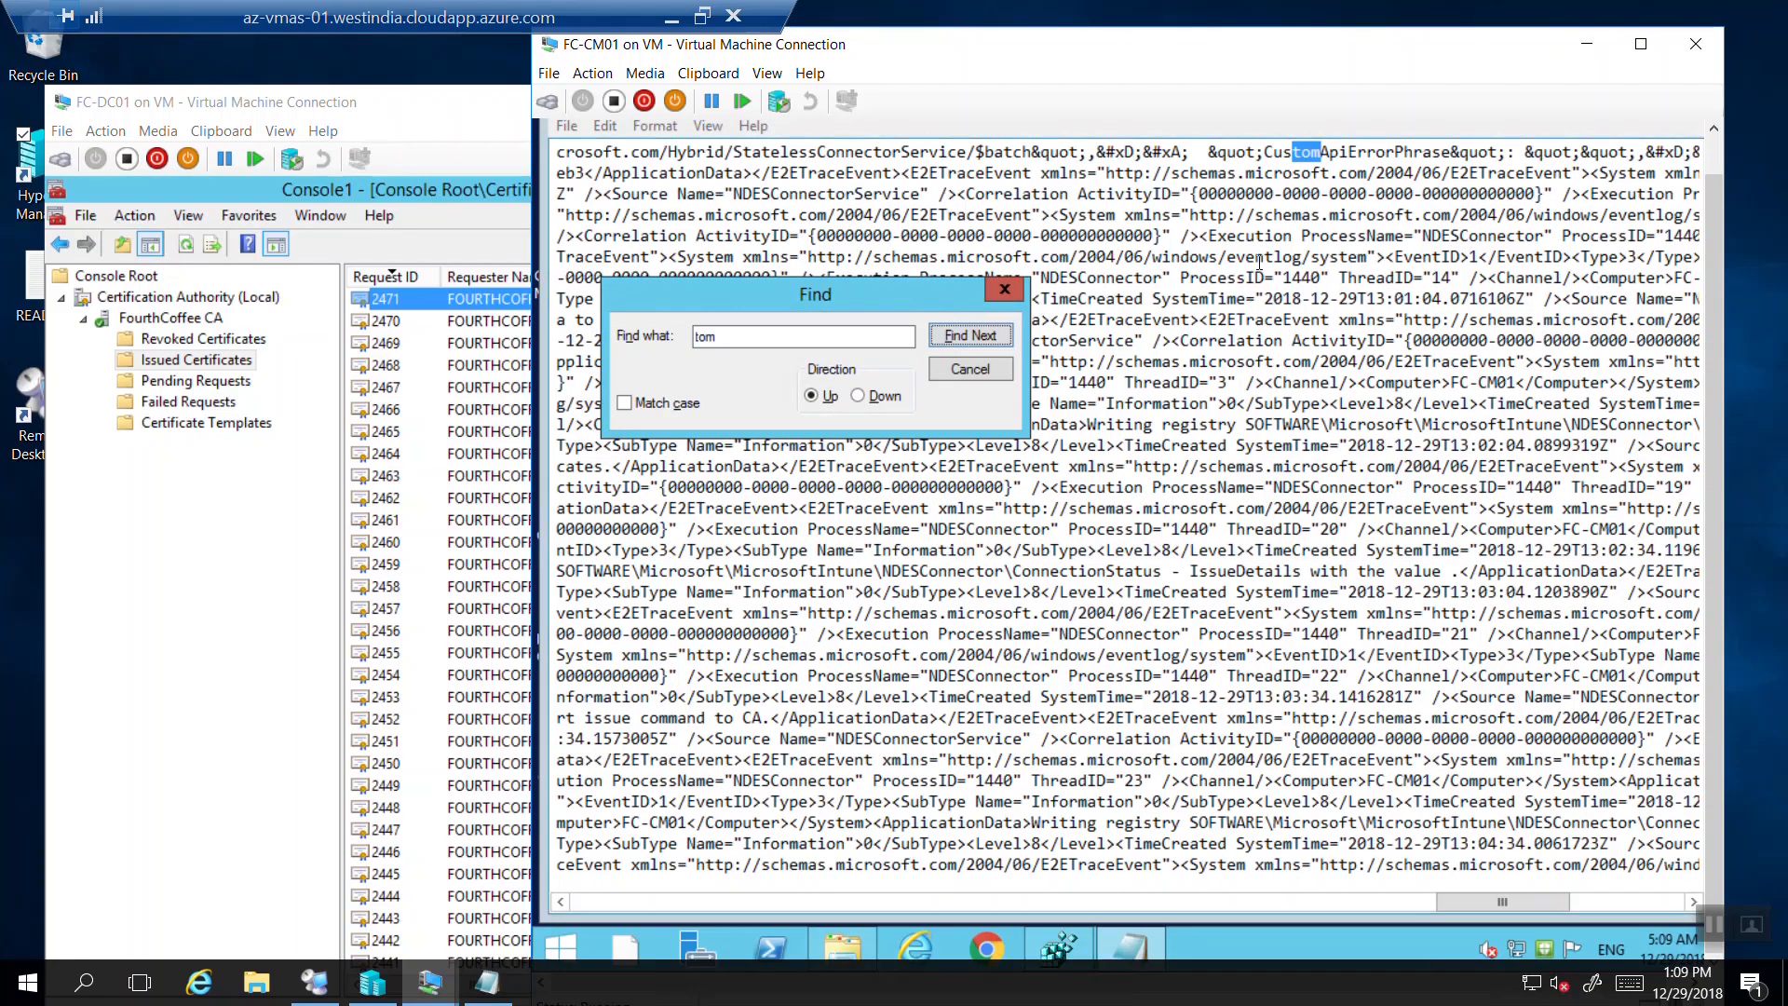
left_click(981, 337)
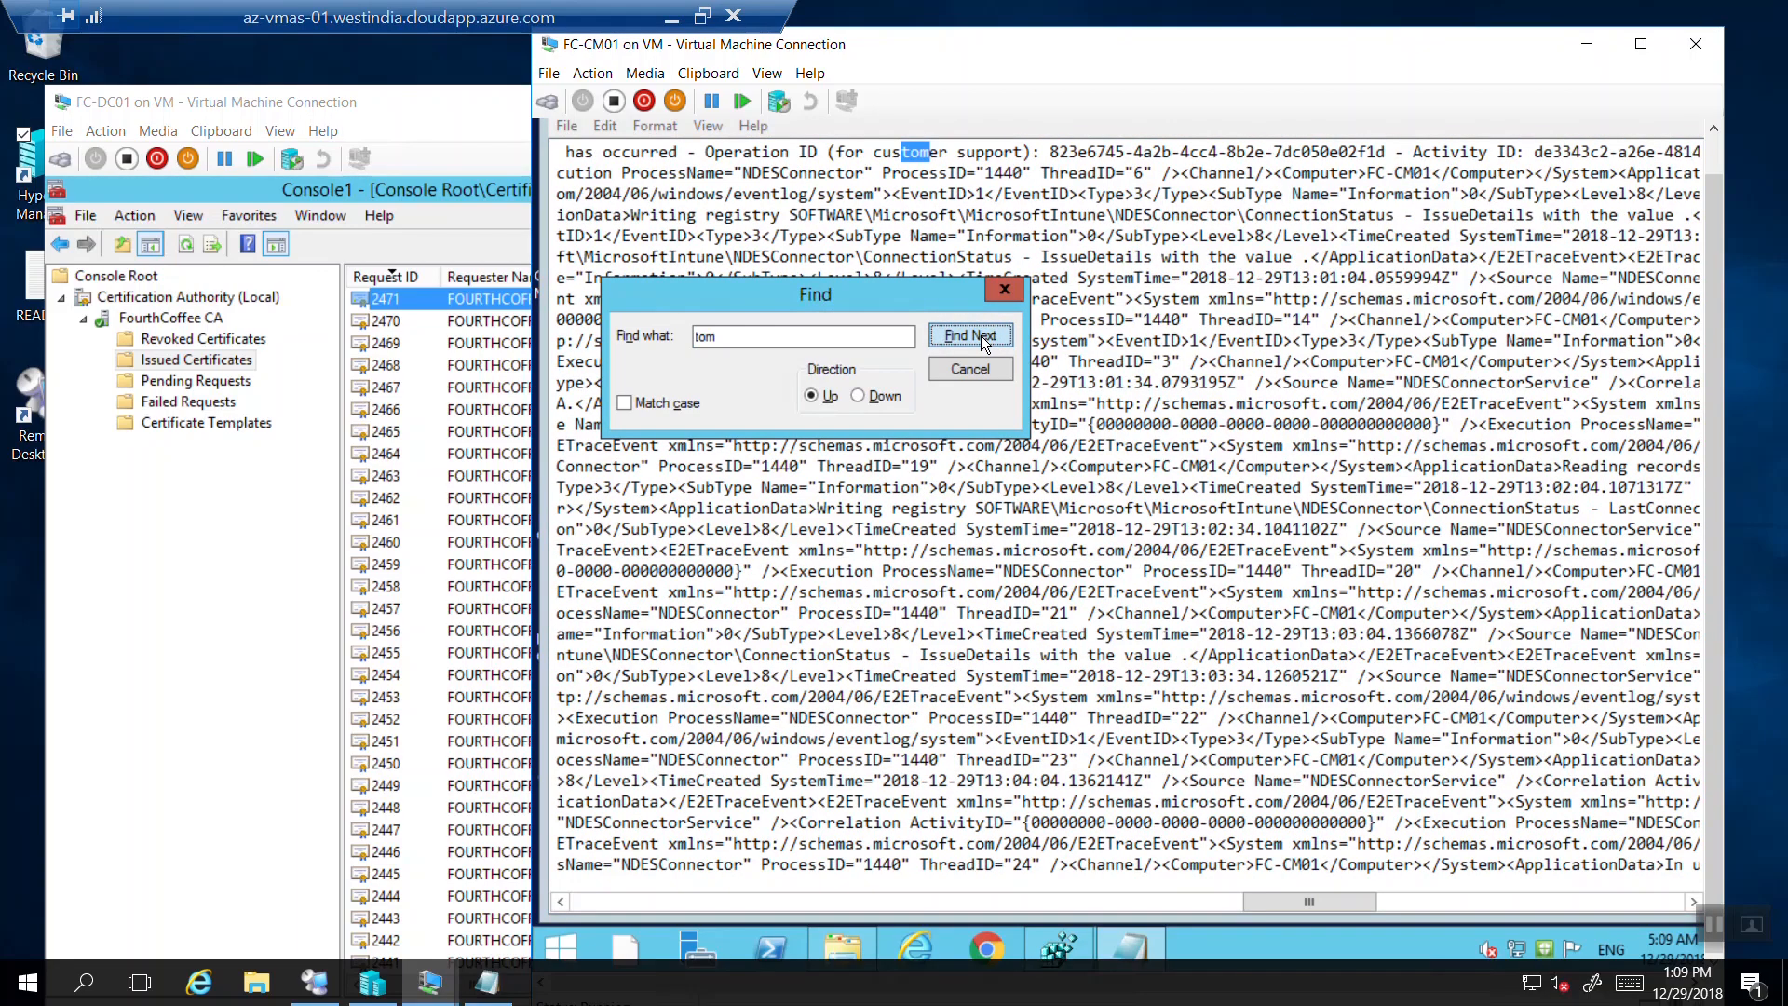
left_click(980, 335)
left_click(981, 335)
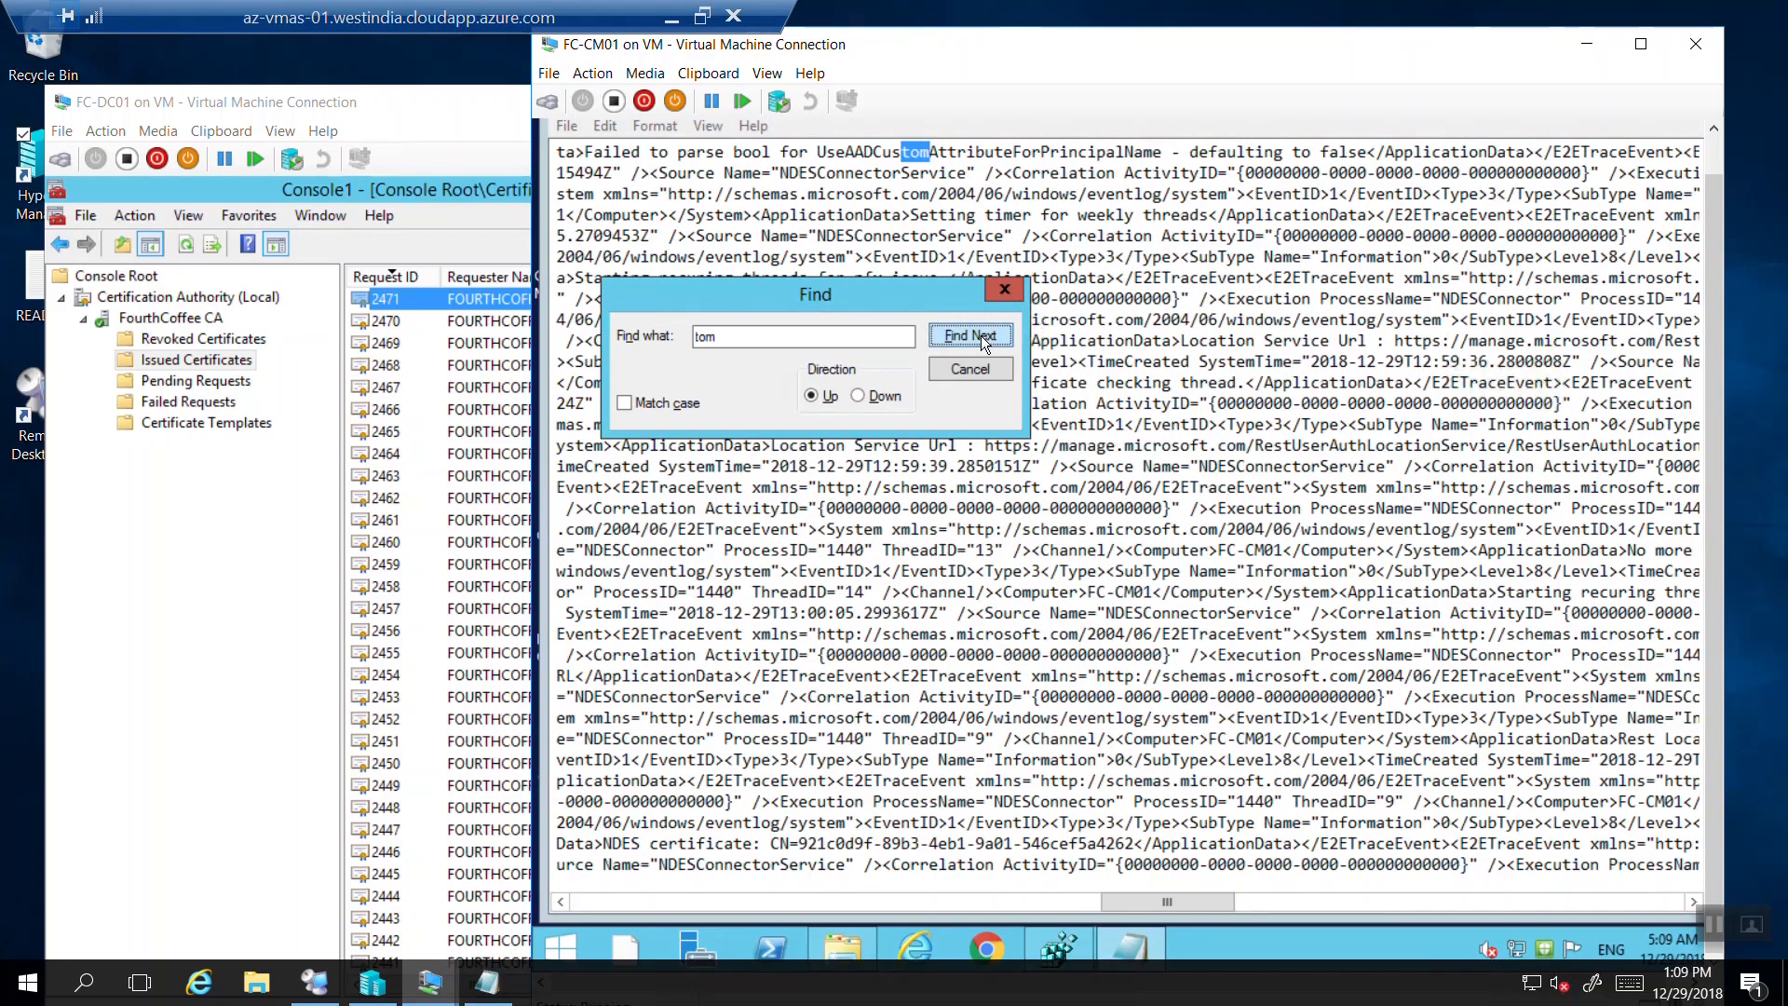
left_click(981, 335)
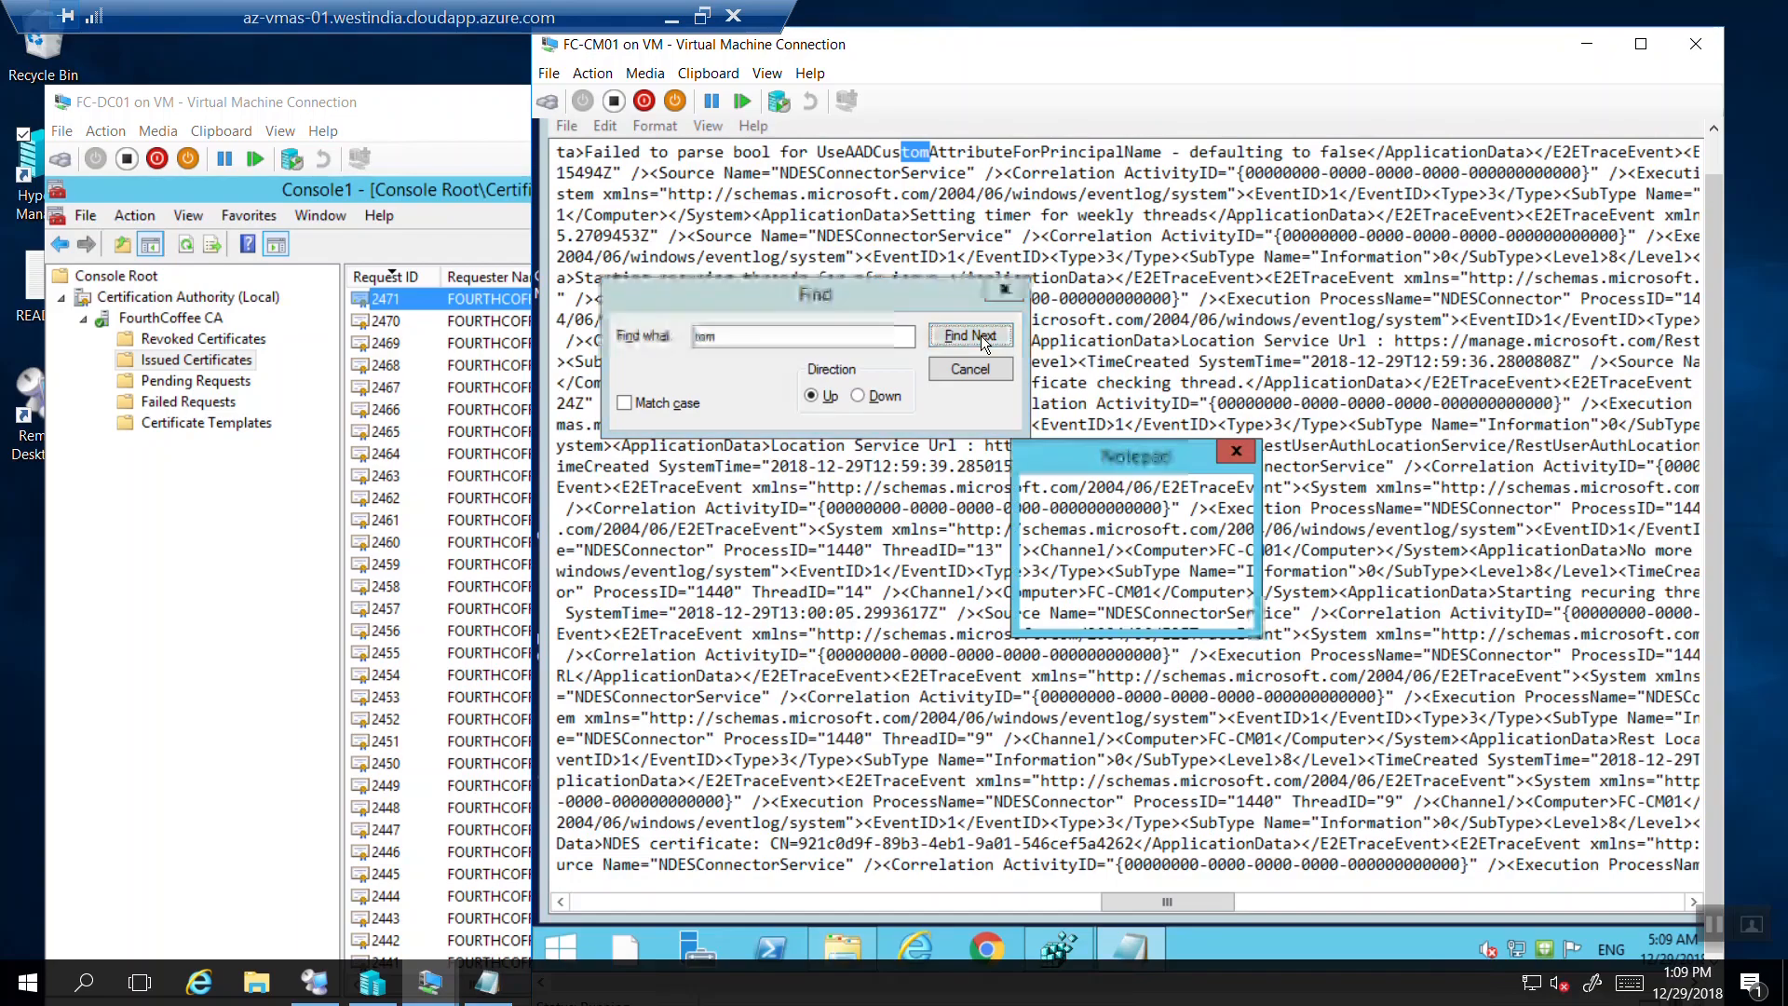
left_click(1203, 593)
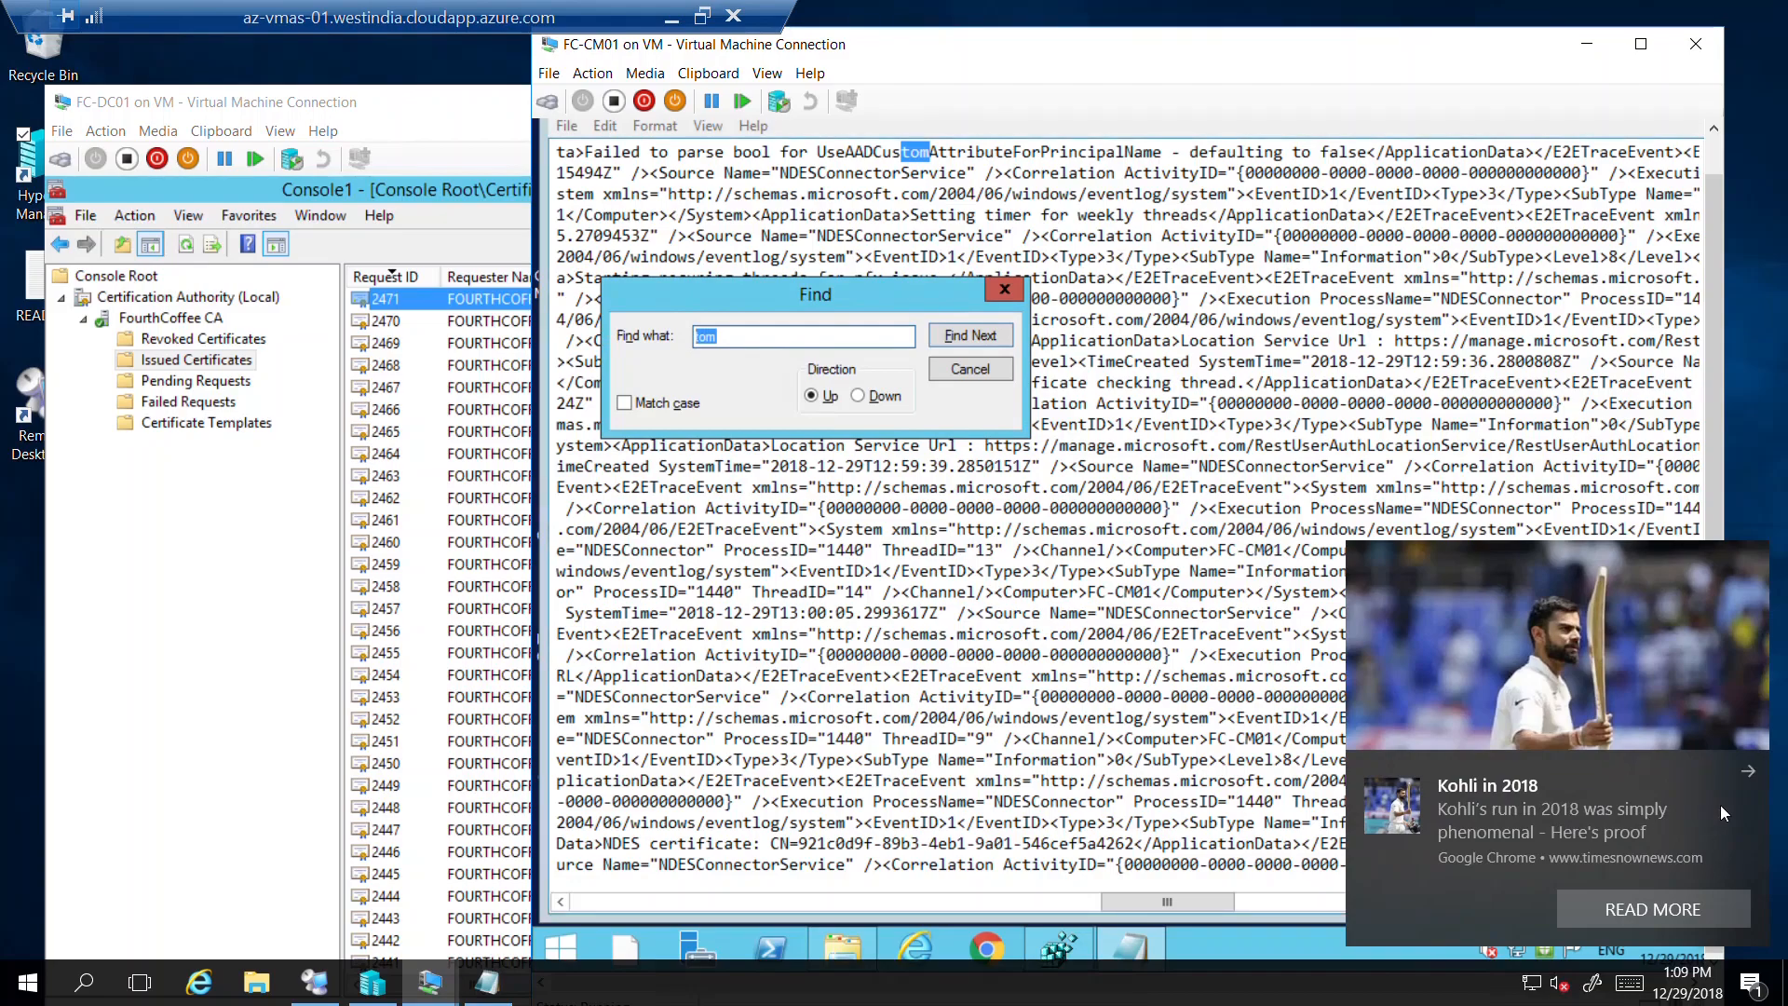
left_click(1751, 773)
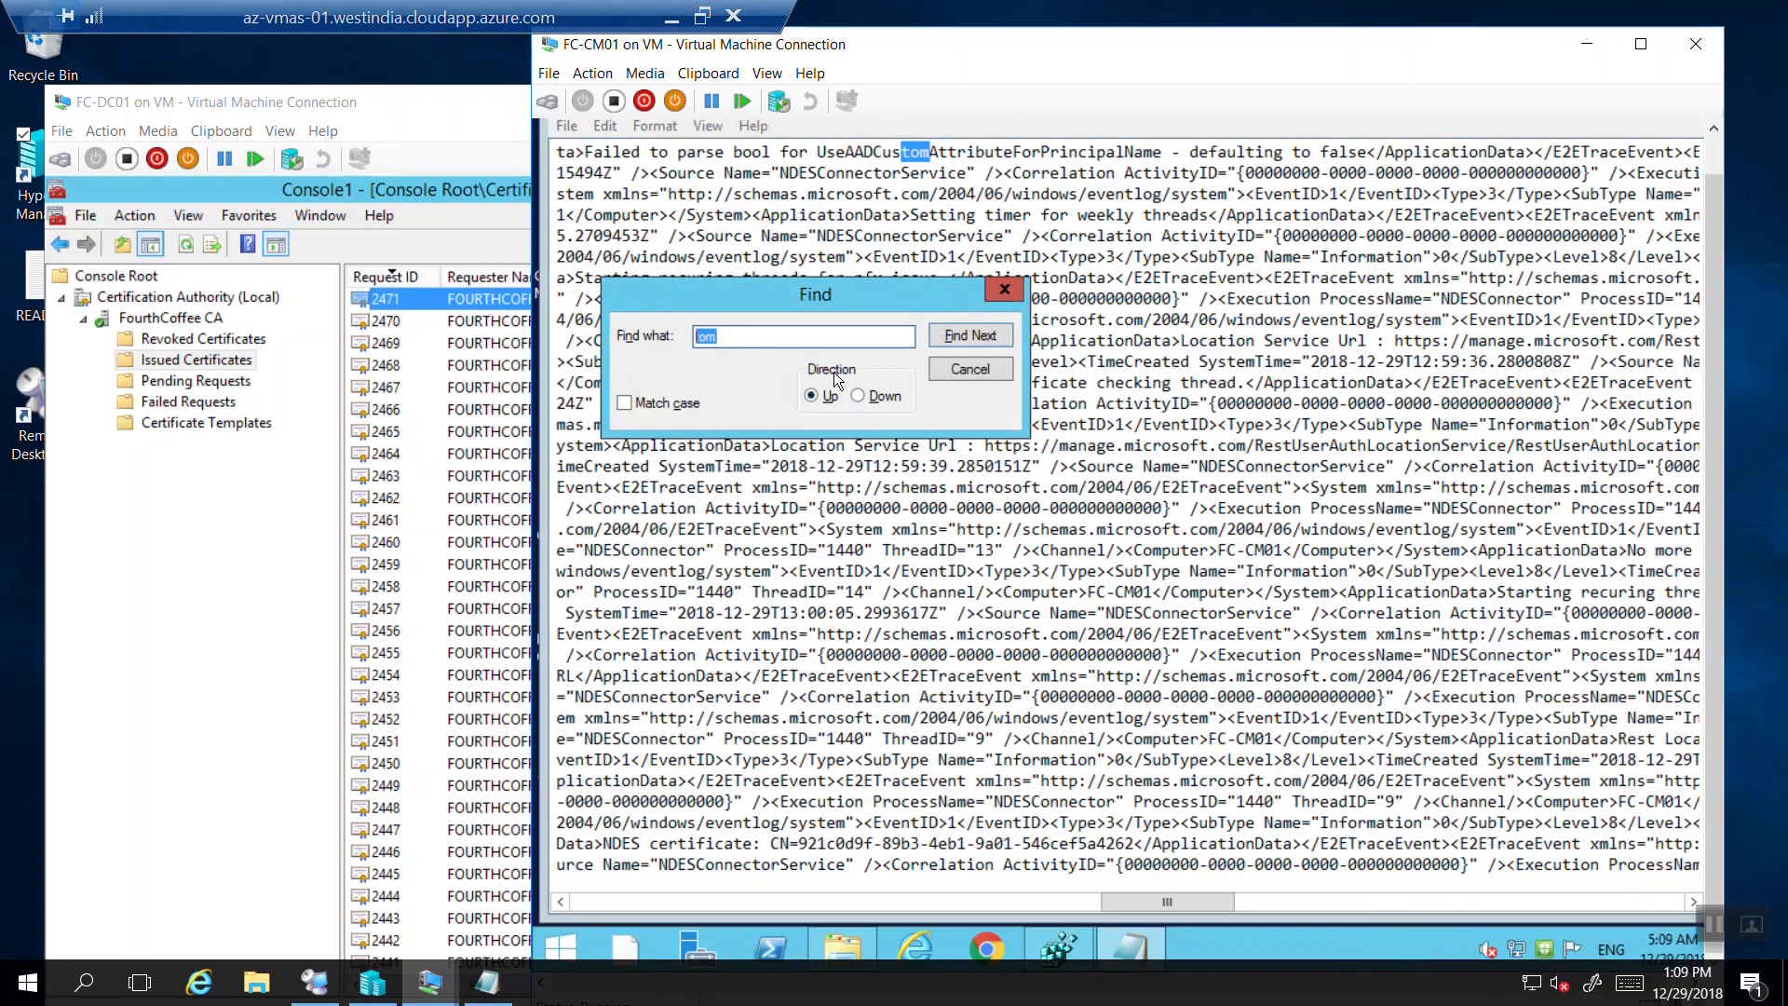
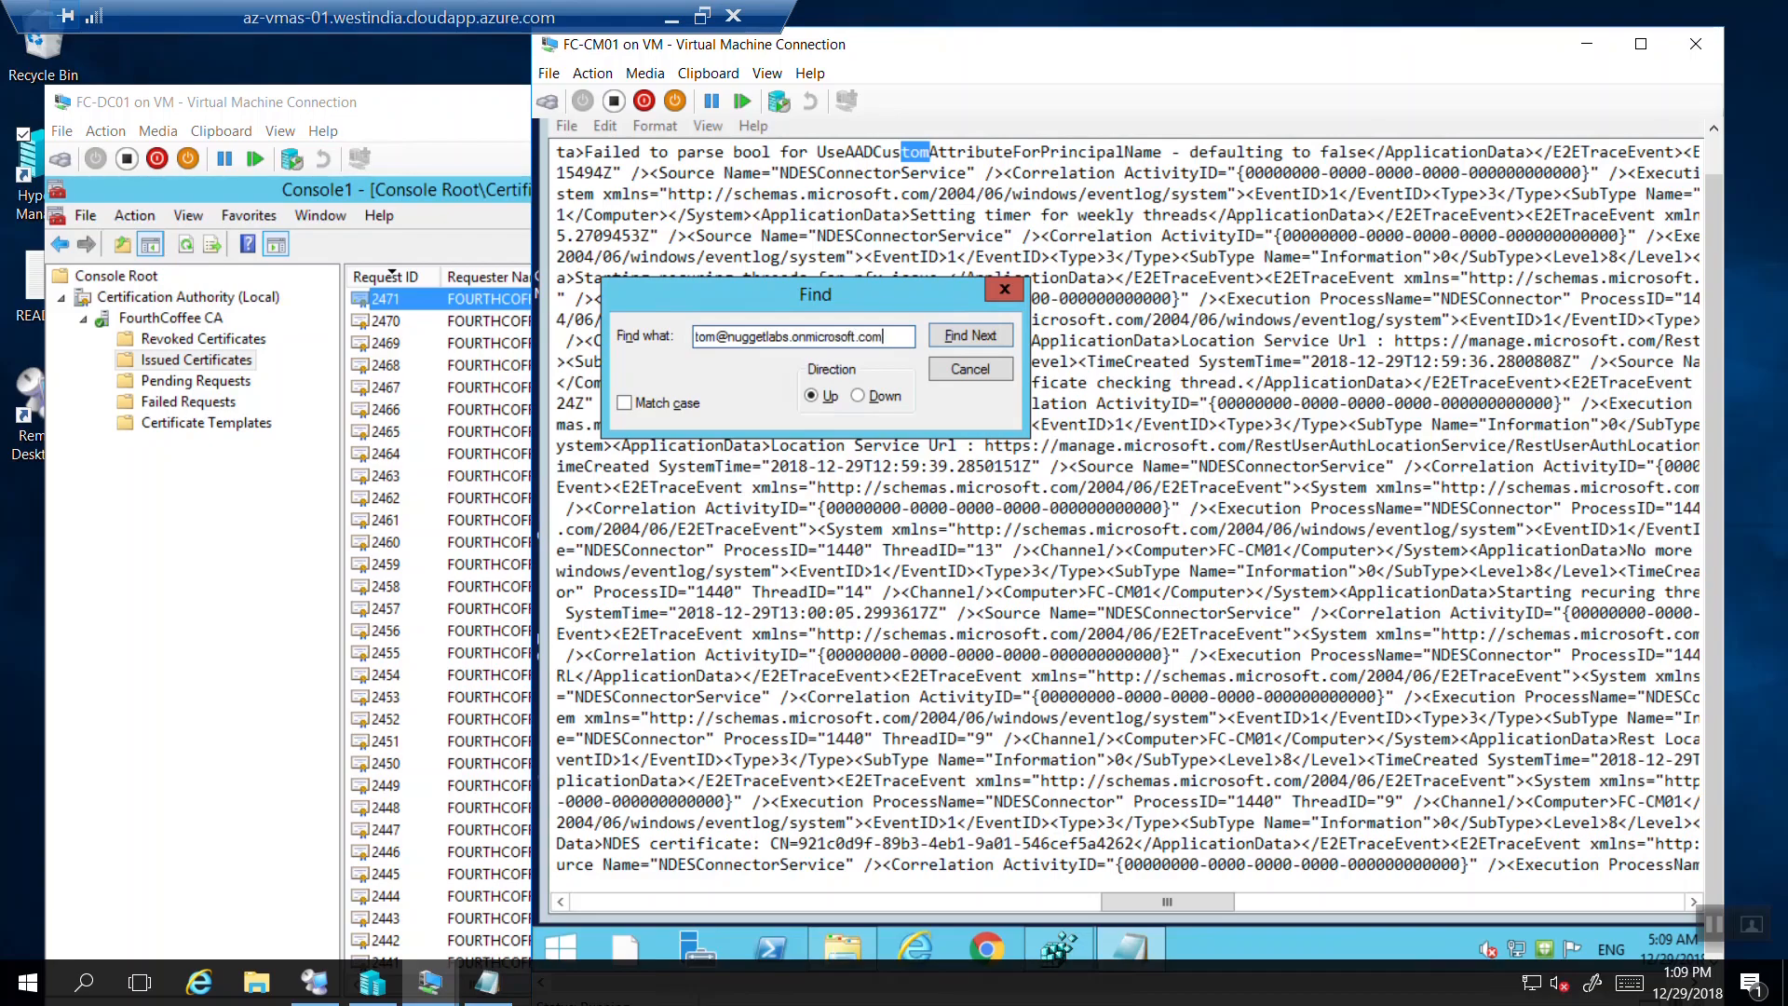
Locate the user's full e-mail address in the connector log and close the search.
key("Return")
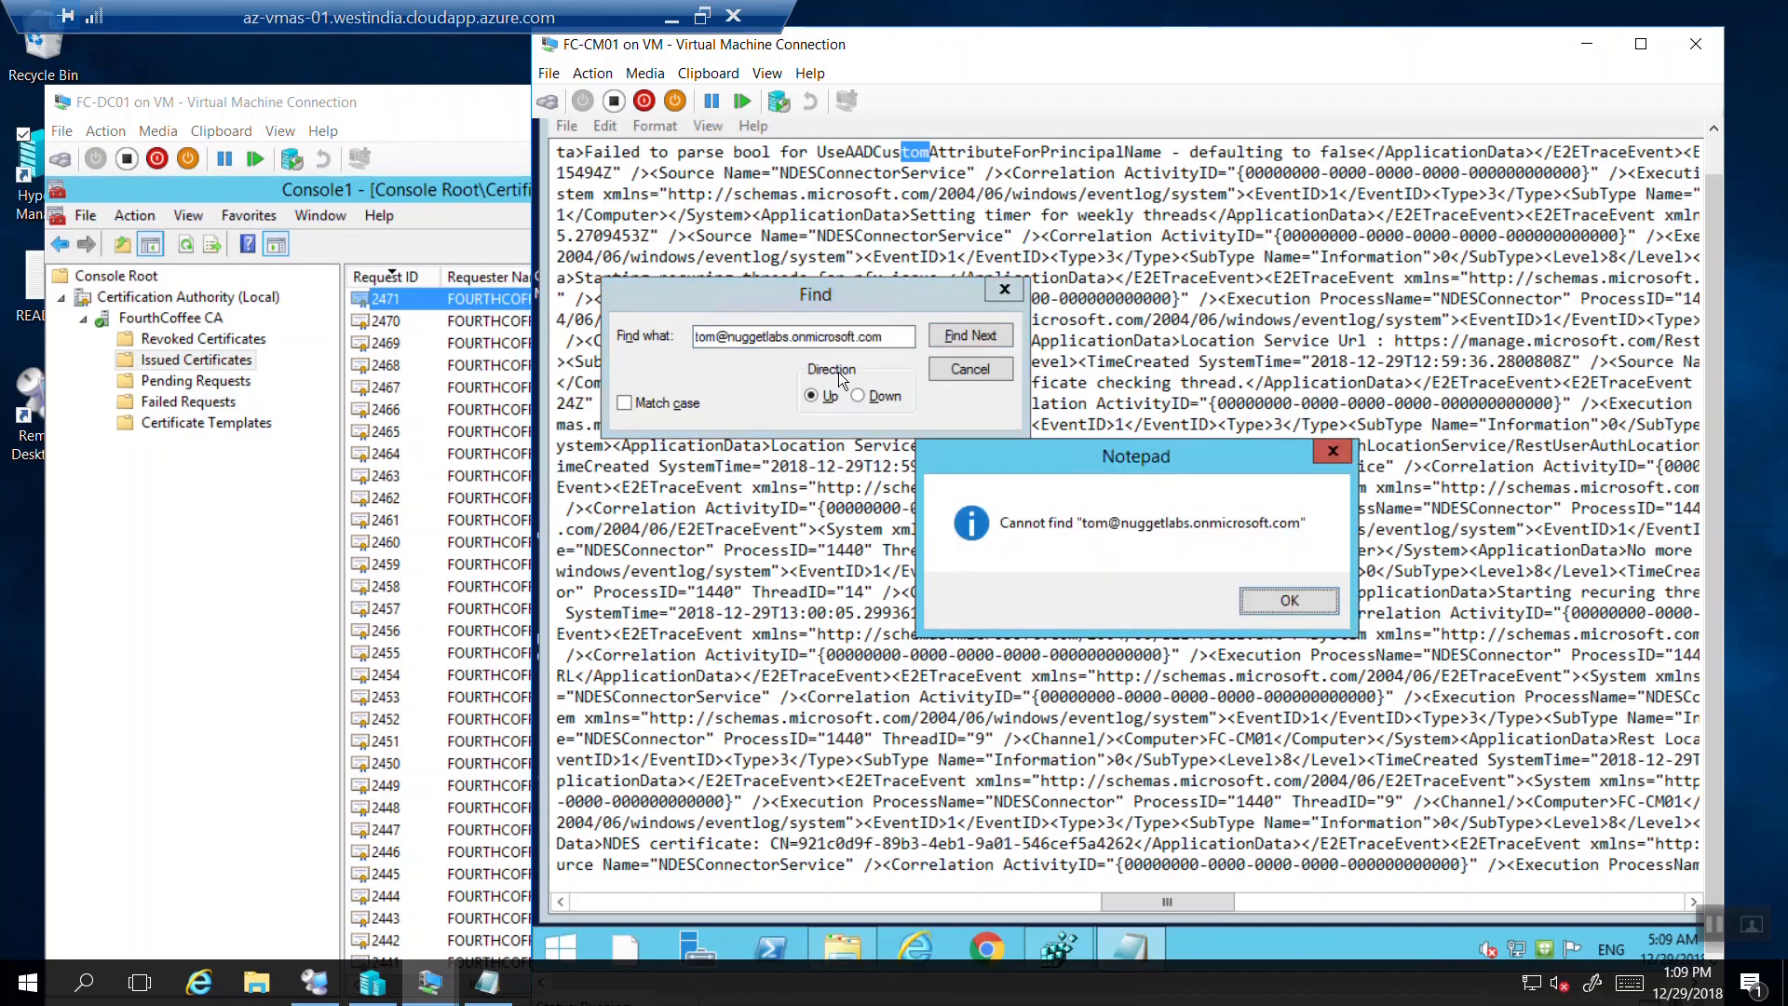
left_click(1267, 603)
left_click(965, 331)
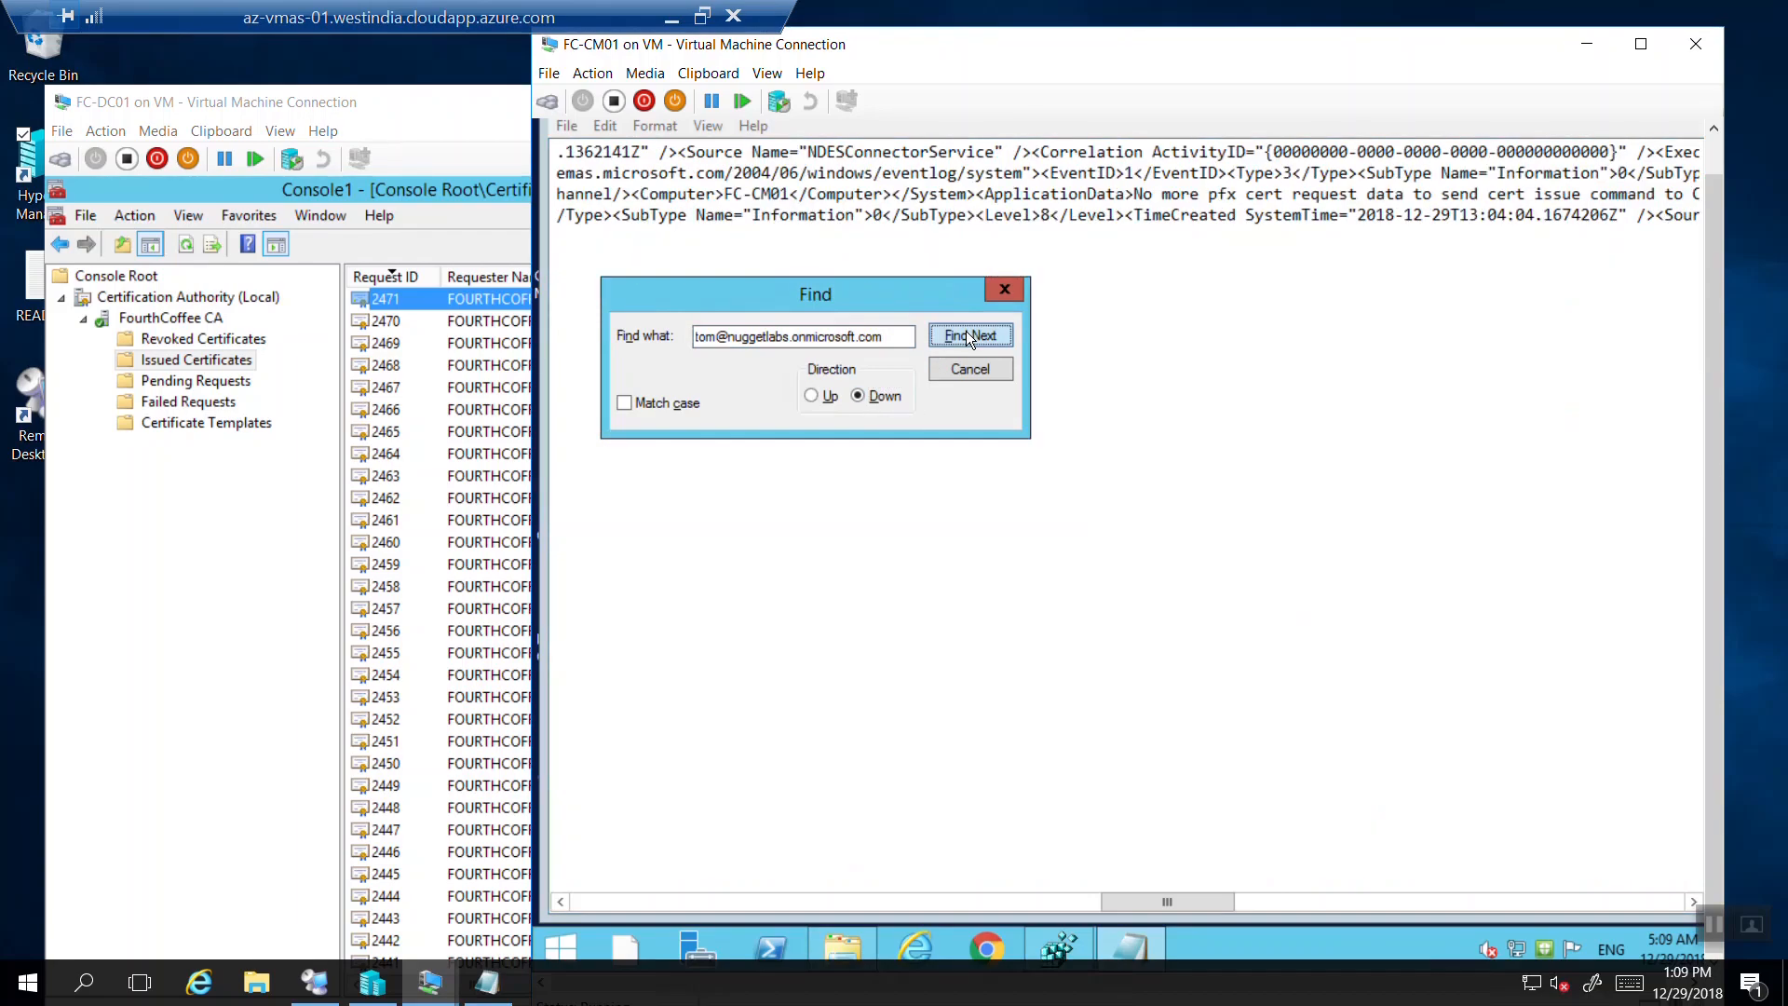
left_click(978, 333)
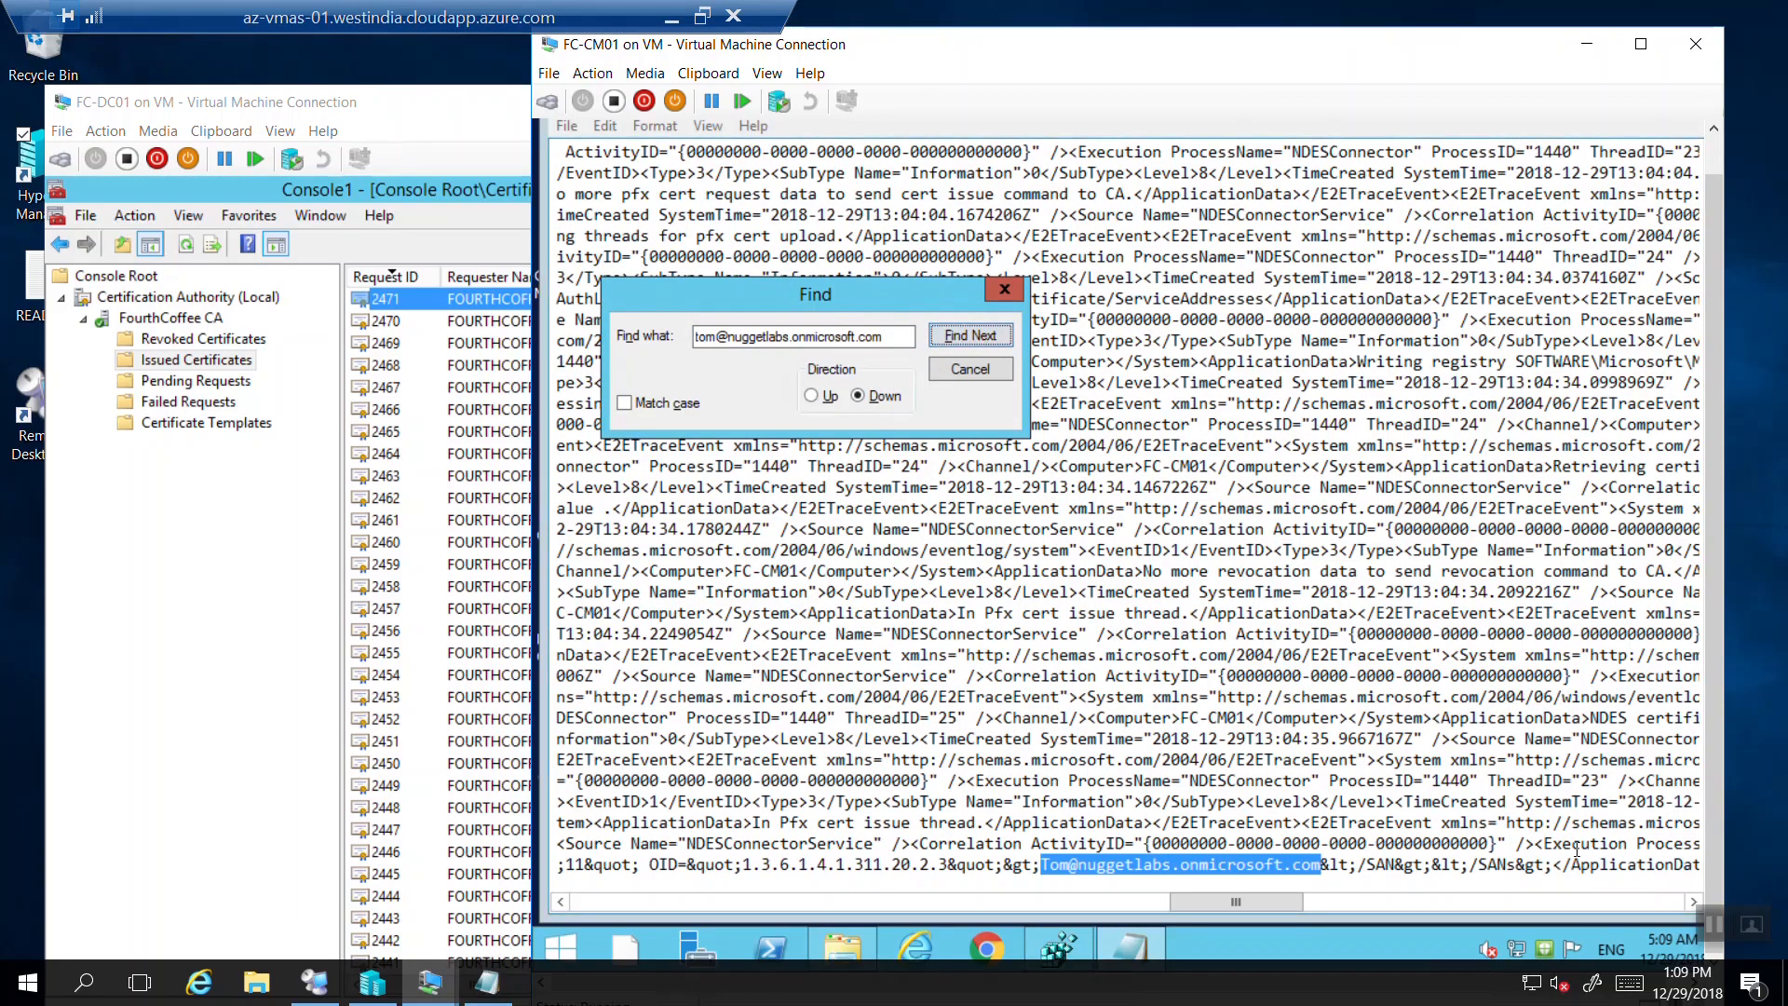
left_click(1007, 291)
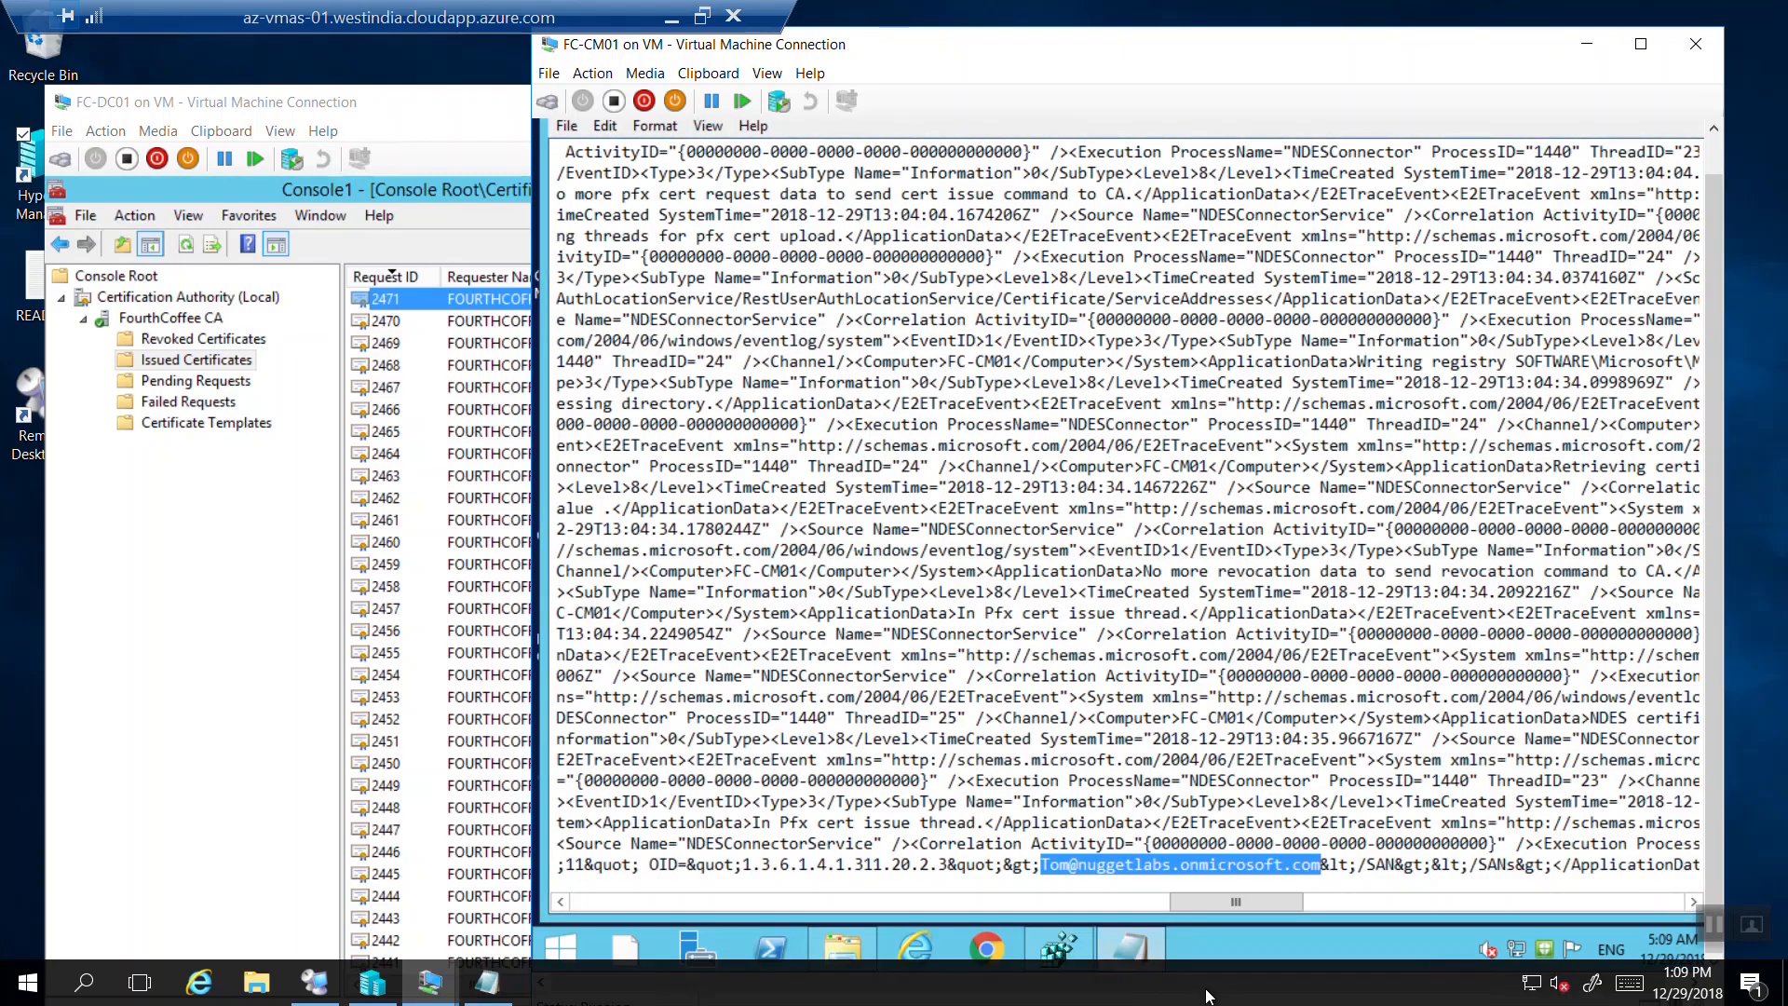
Scroll the matched log line horizontally, then minimize the remote desktop session.
scroll(1249, 916, "right", 2)
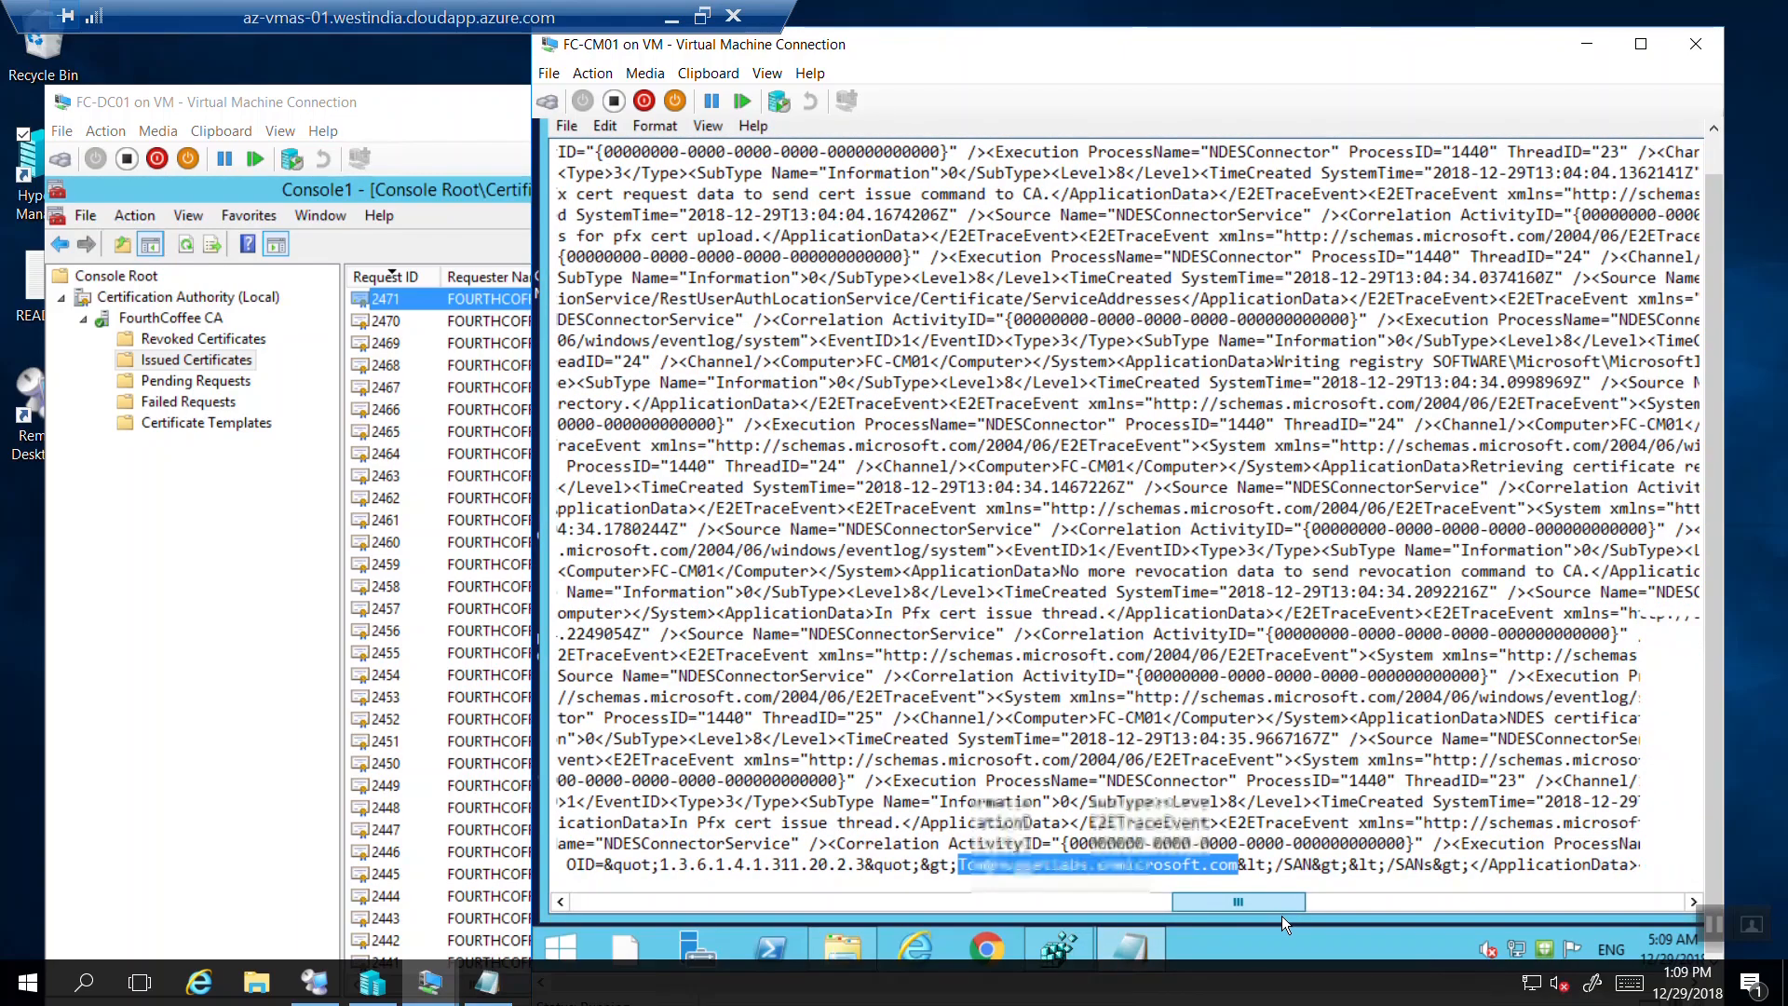
scroll(1339, 916, "right", 10)
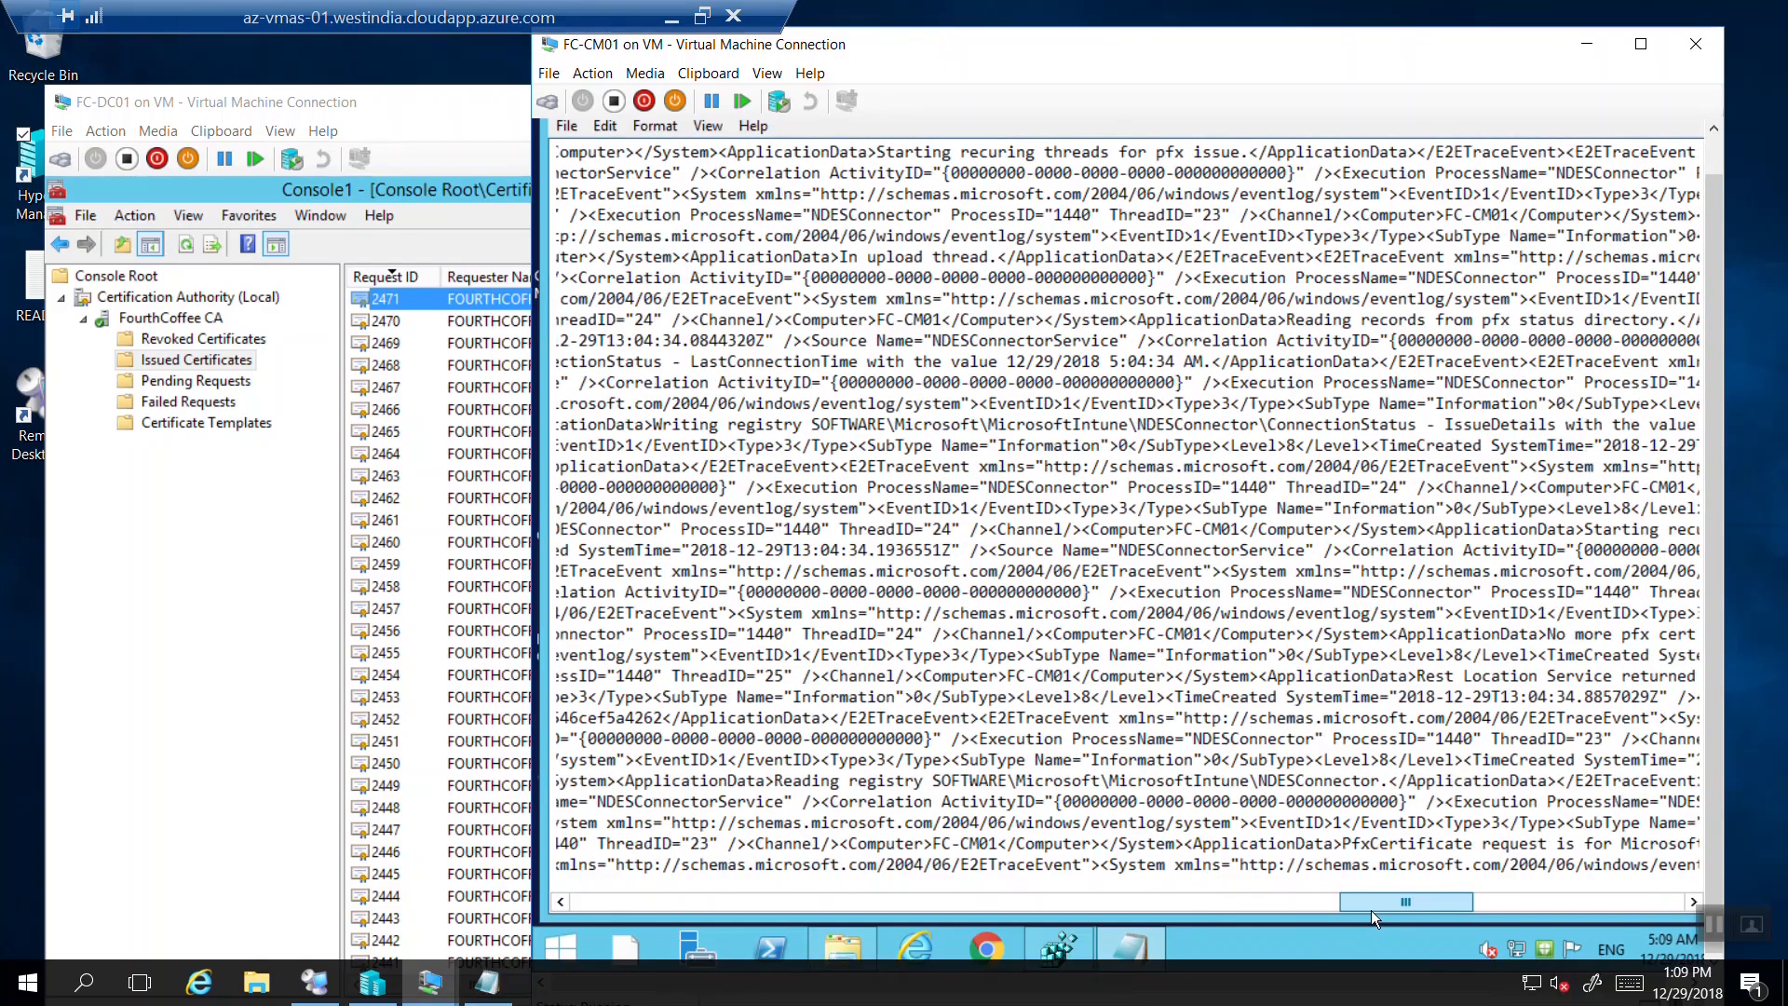
scroll(1388, 913, "right", 8)
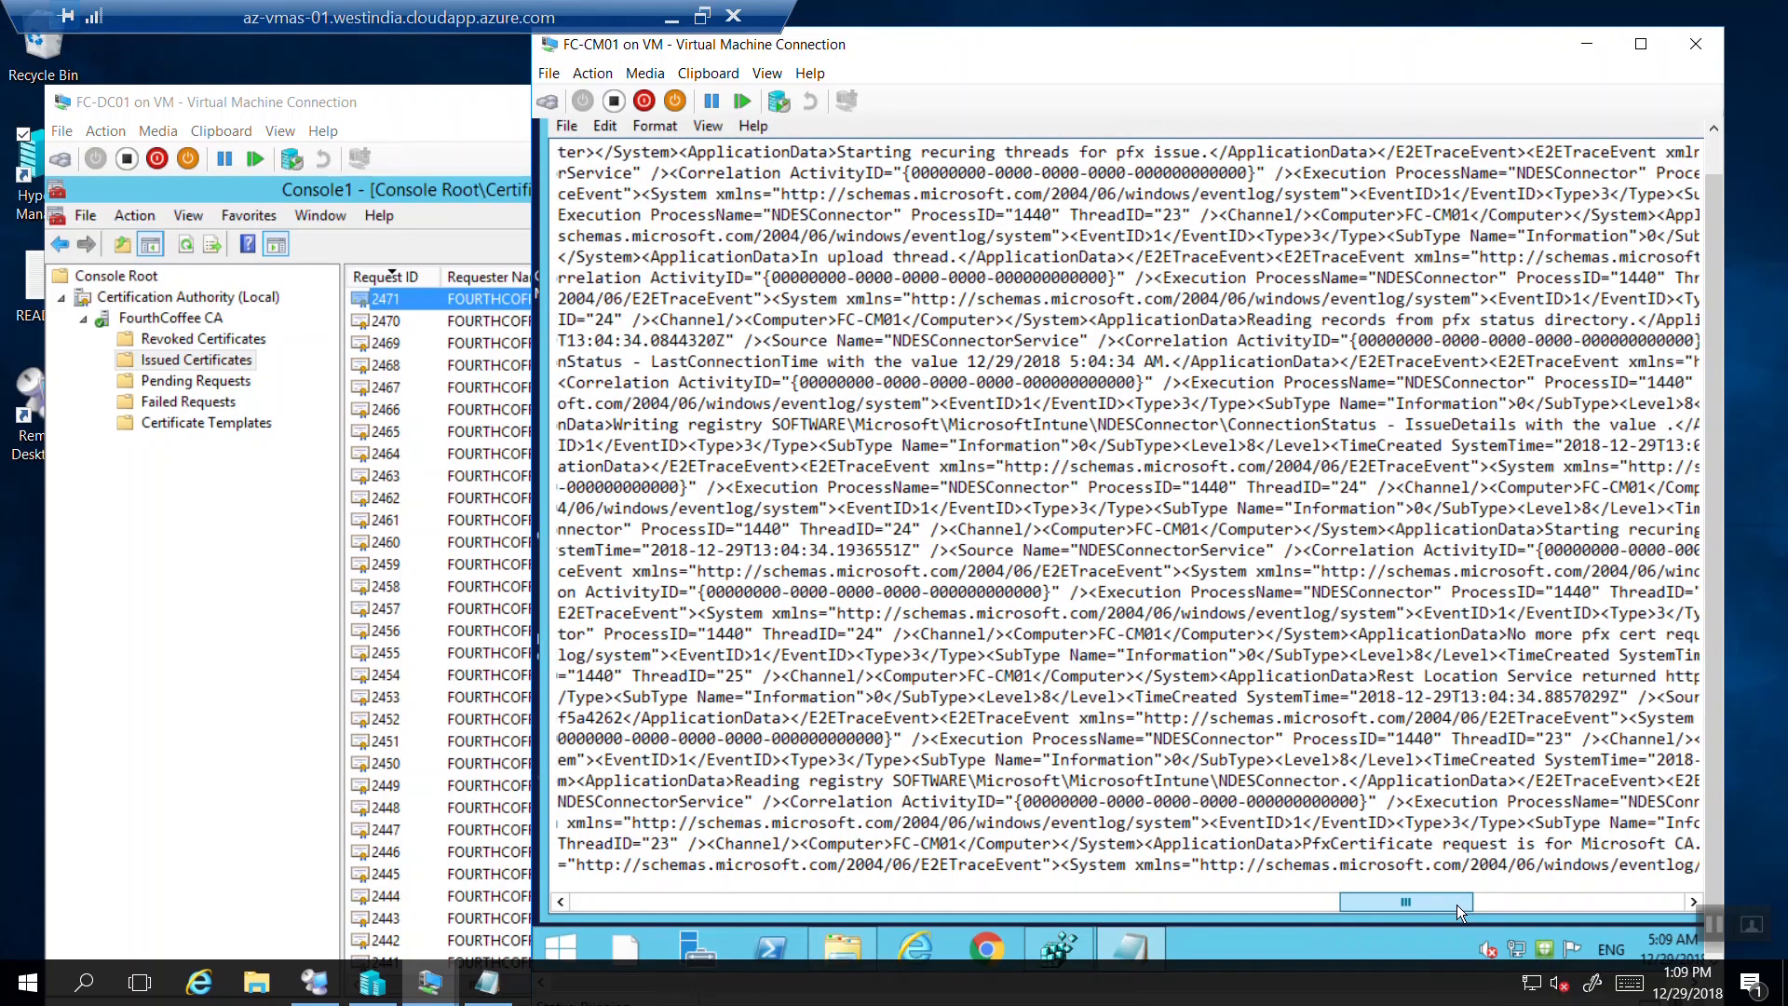
scroll(1490, 901, "right", 10)
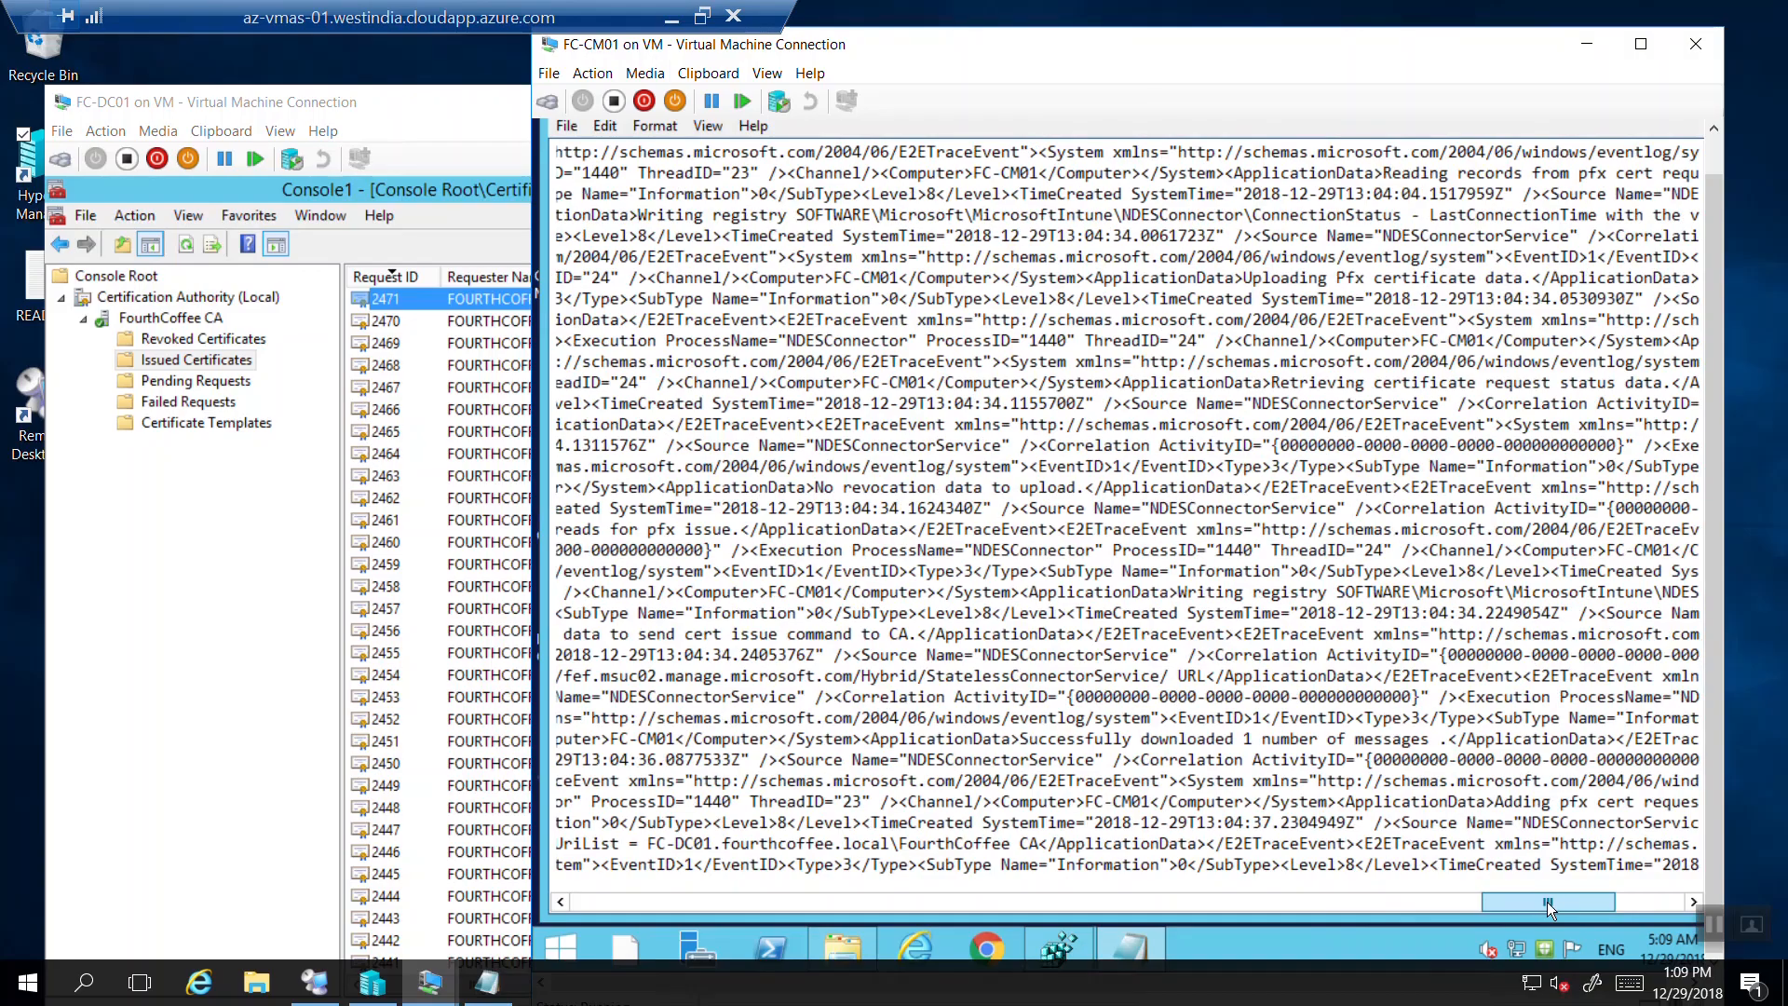
scroll(1621, 901, "right", 8)
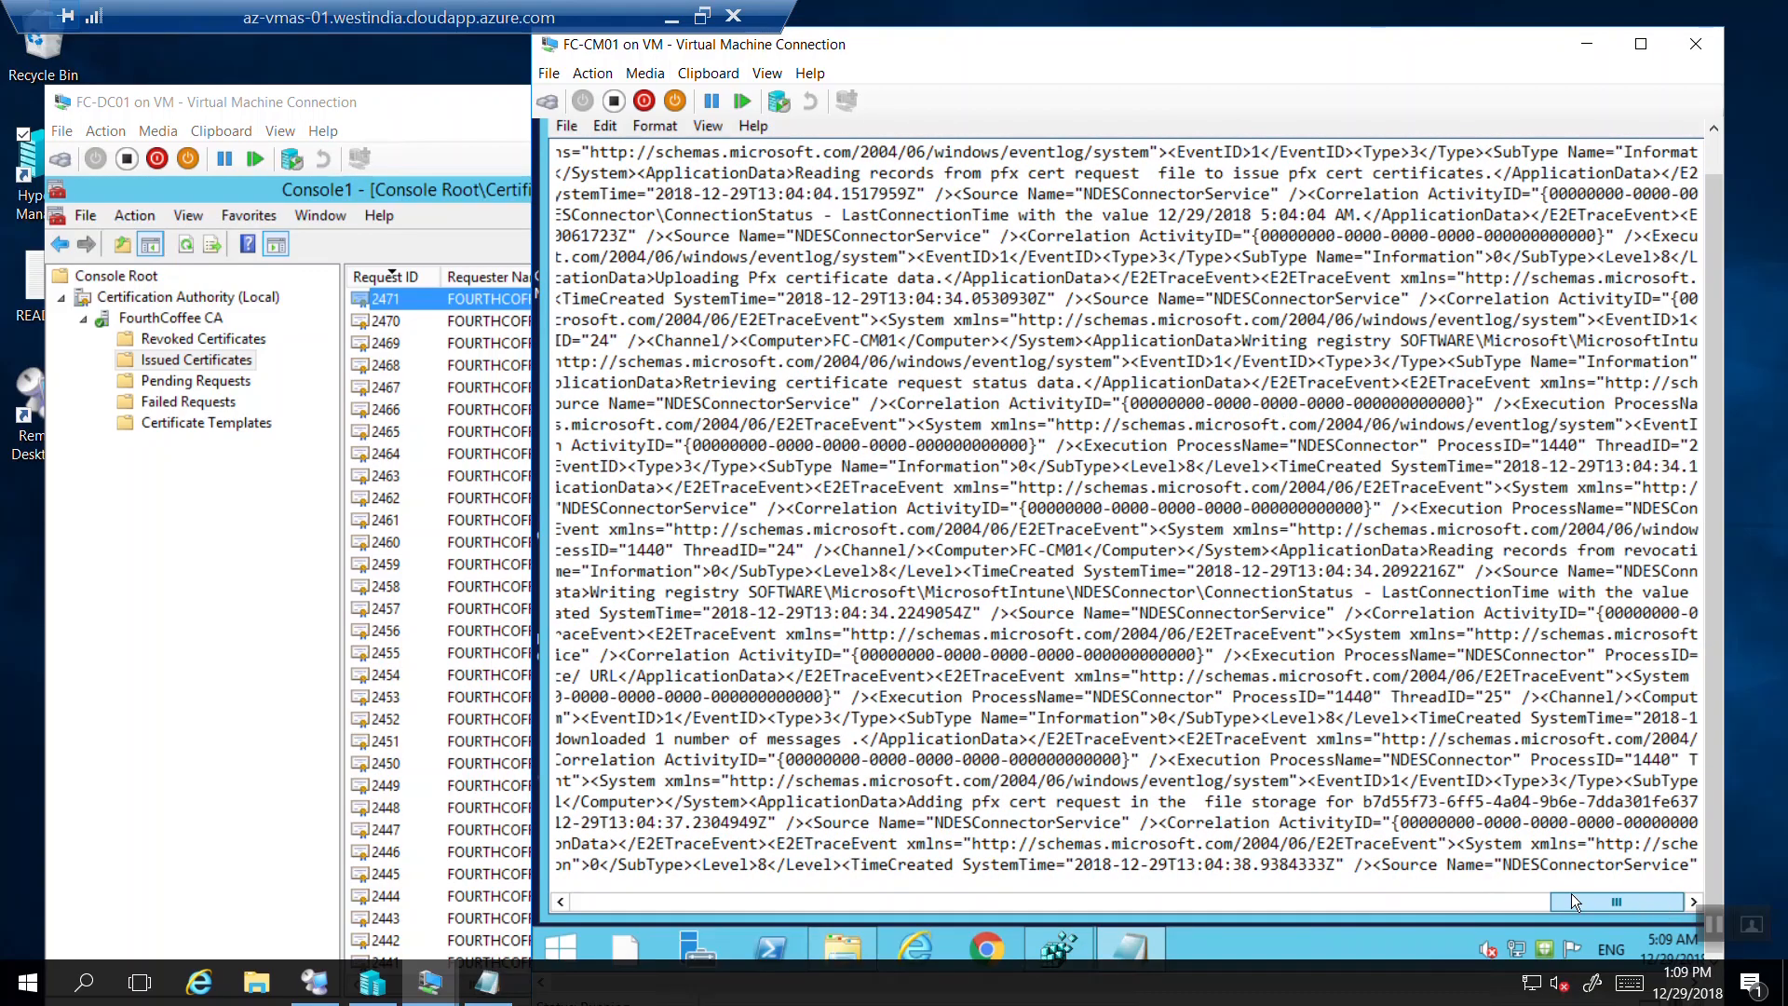
left_click(1385, 900)
left_click(920, 903)
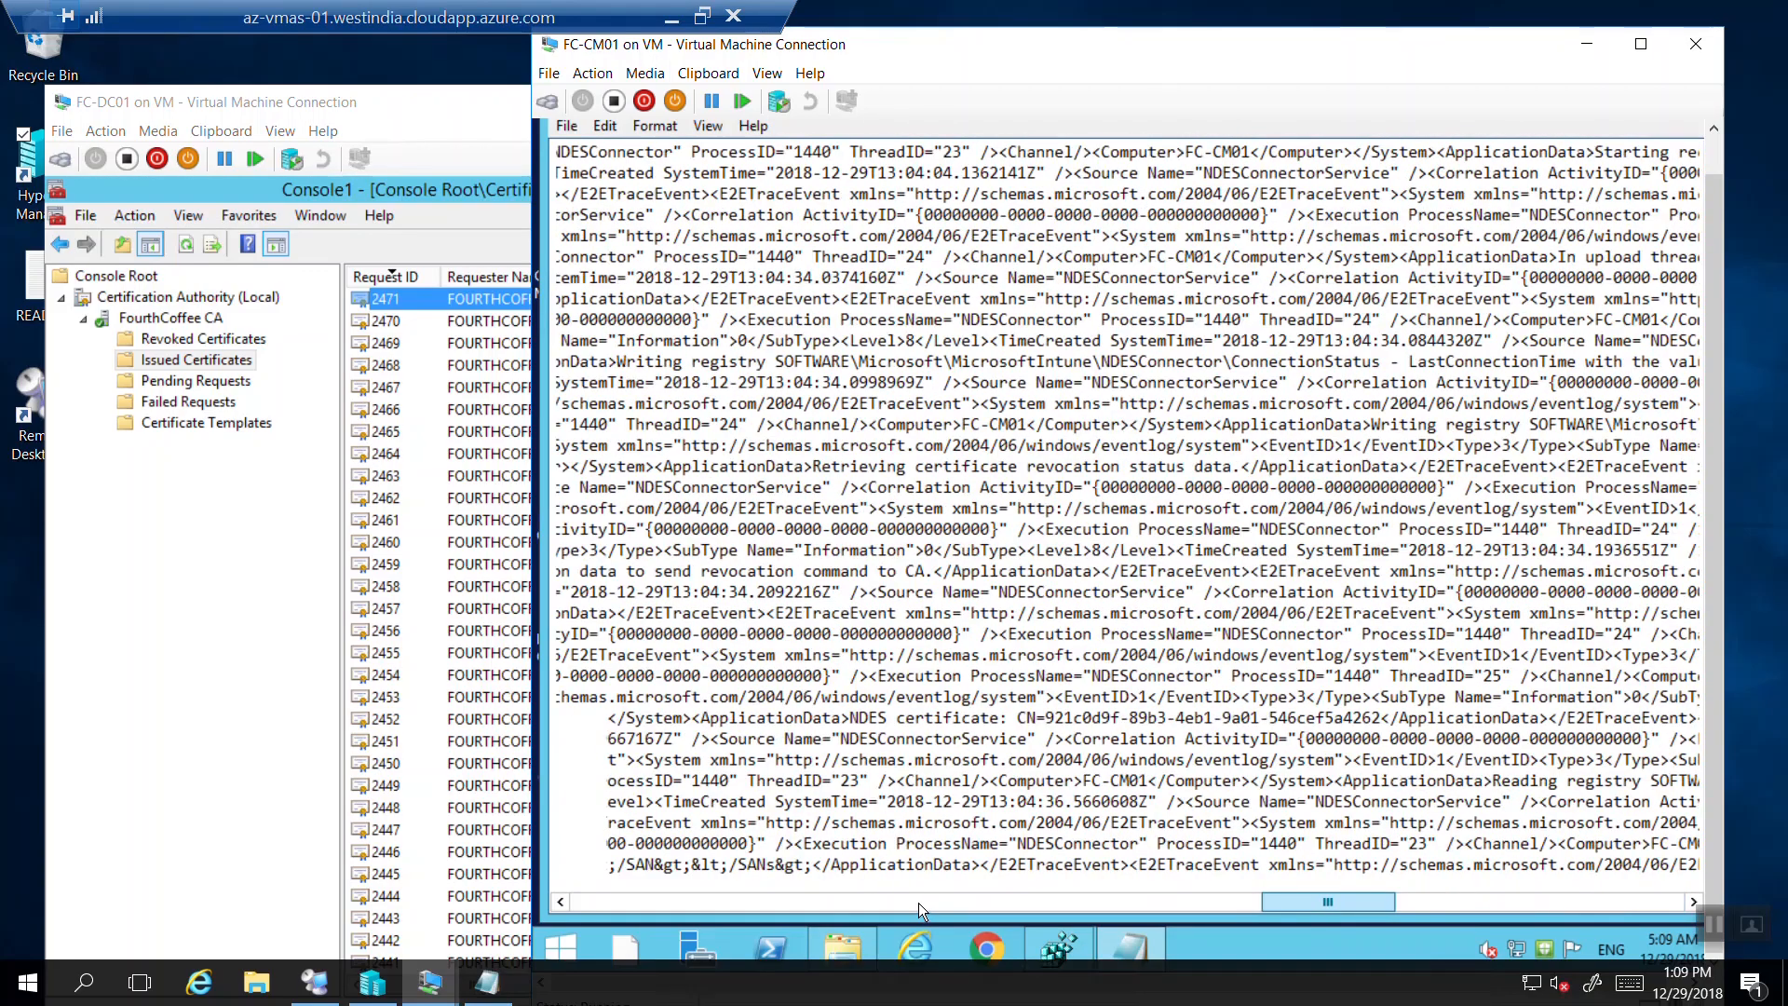
left_click(672, 16)
left_click(718, 982)
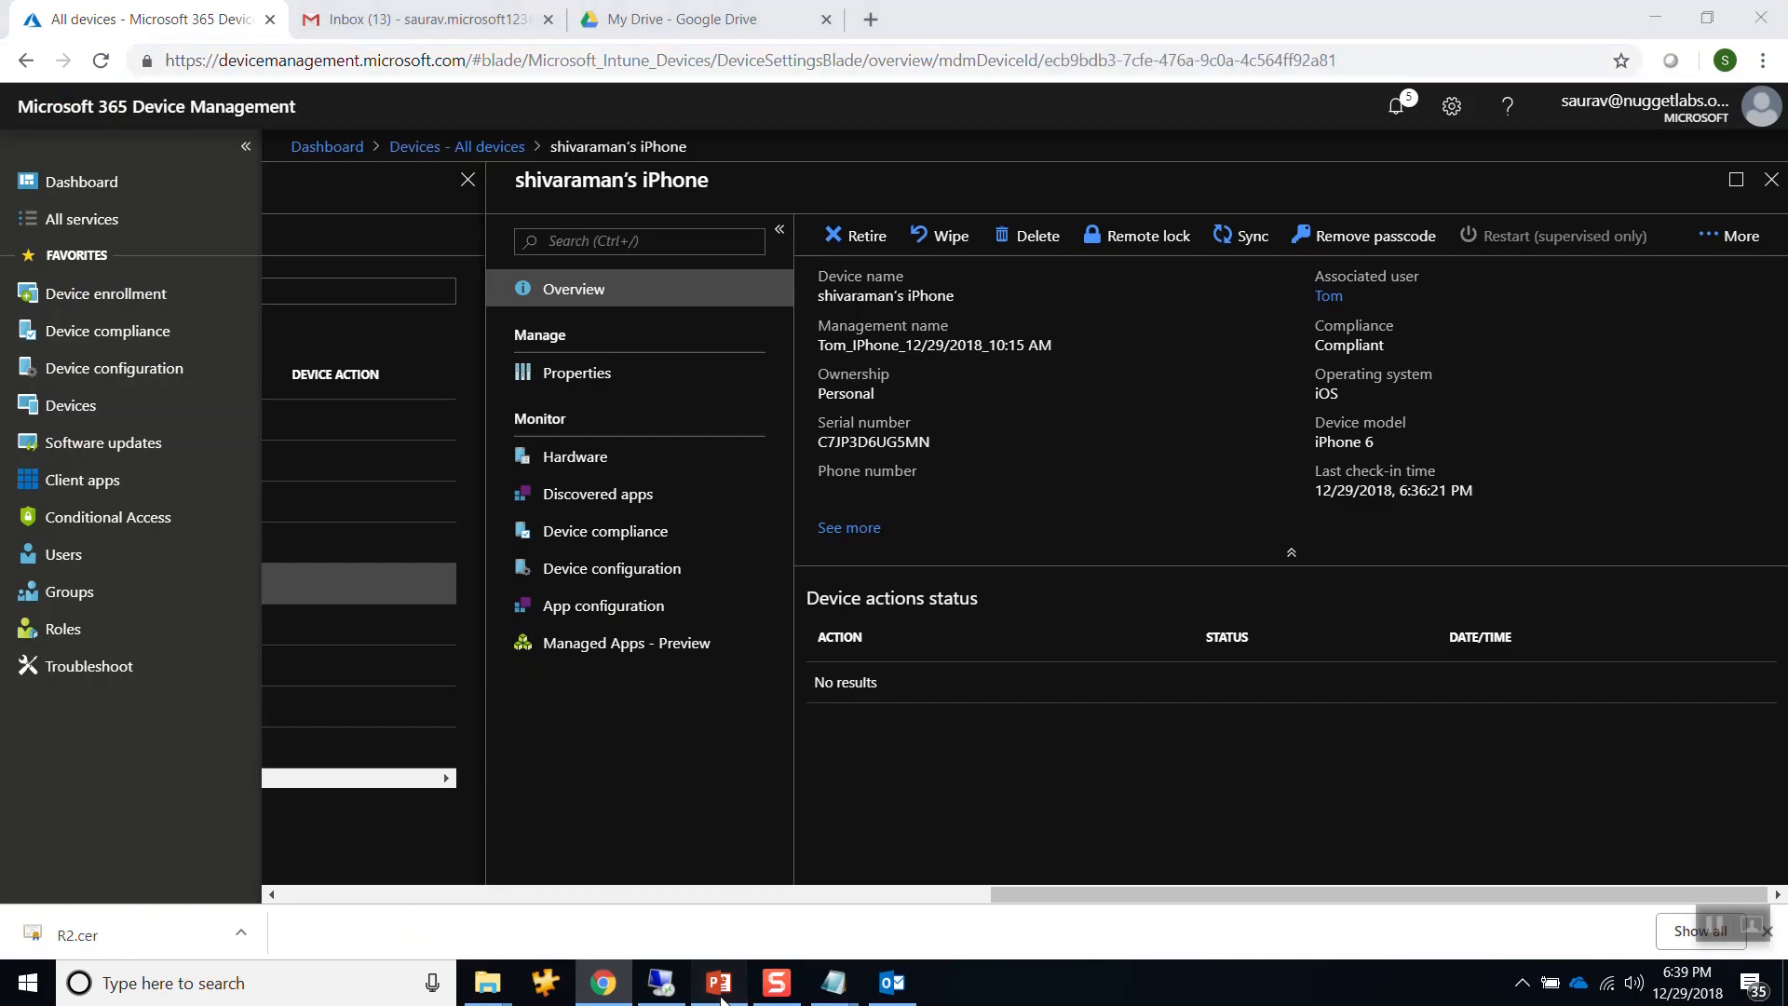
Show slide 16, Connector .svc logs, then return to the VM and bring FC-CM01 with the connector log forward.
left_click(135, 657)
key("Down")
key("Down")
key("Down")
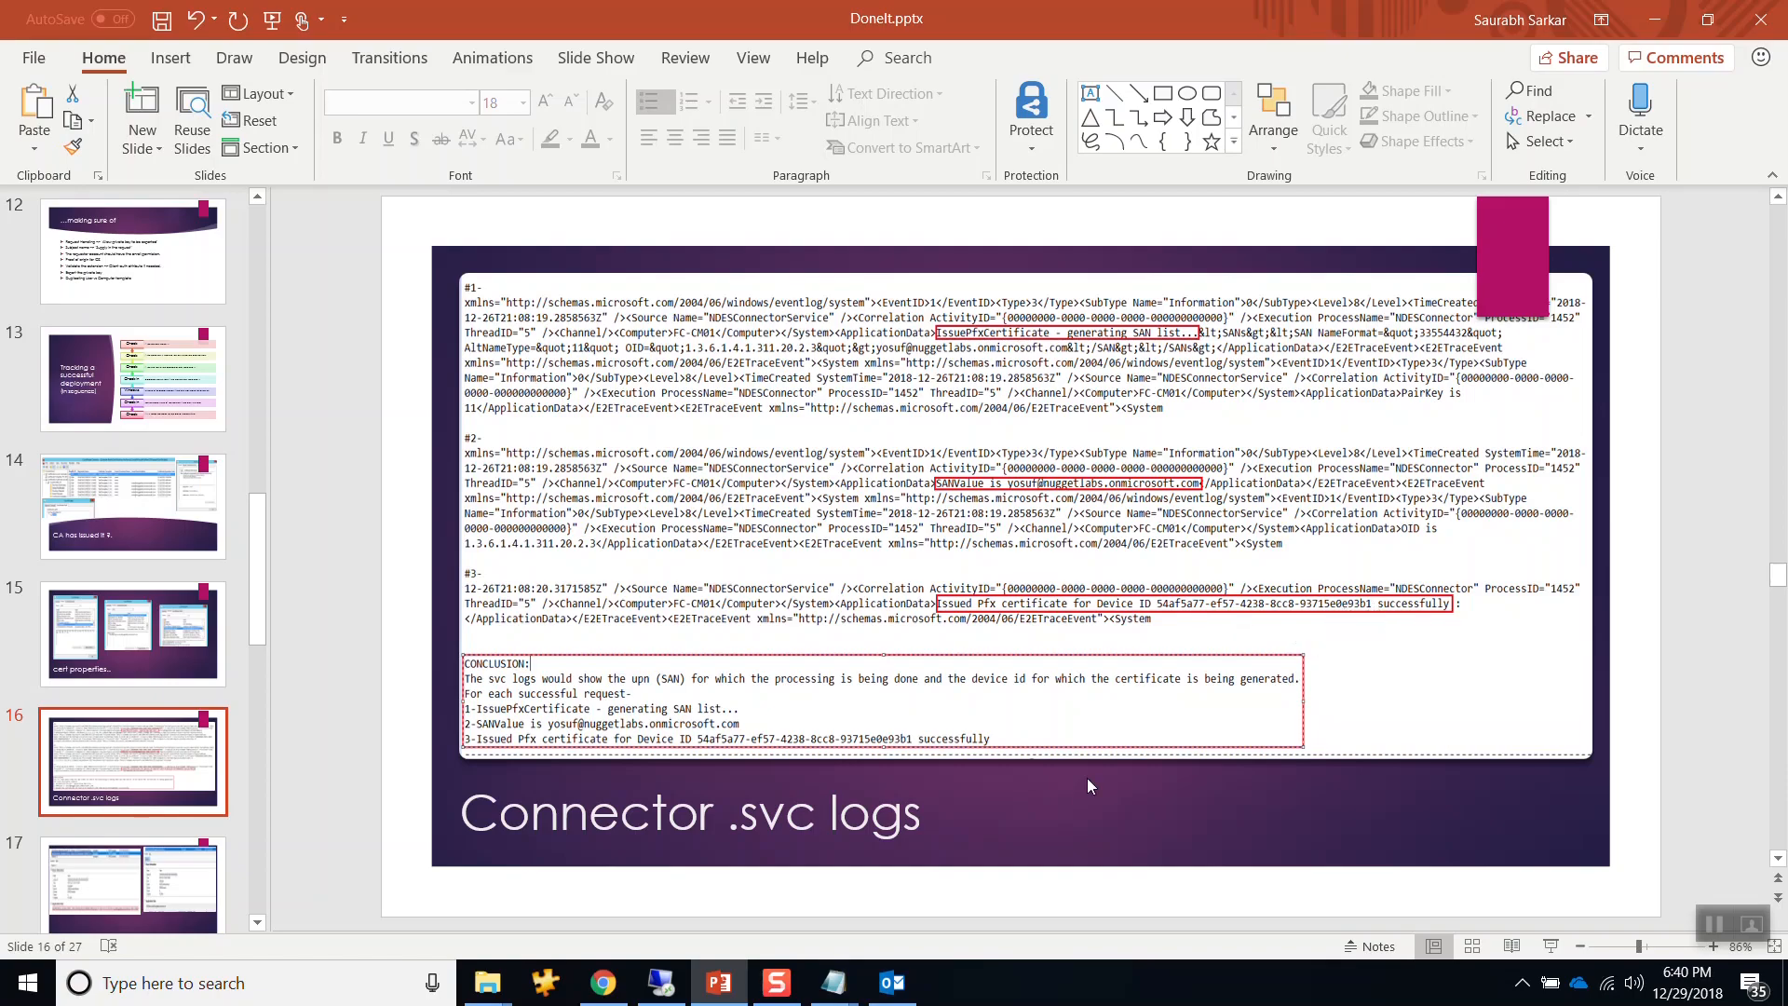
left_click(683, 990)
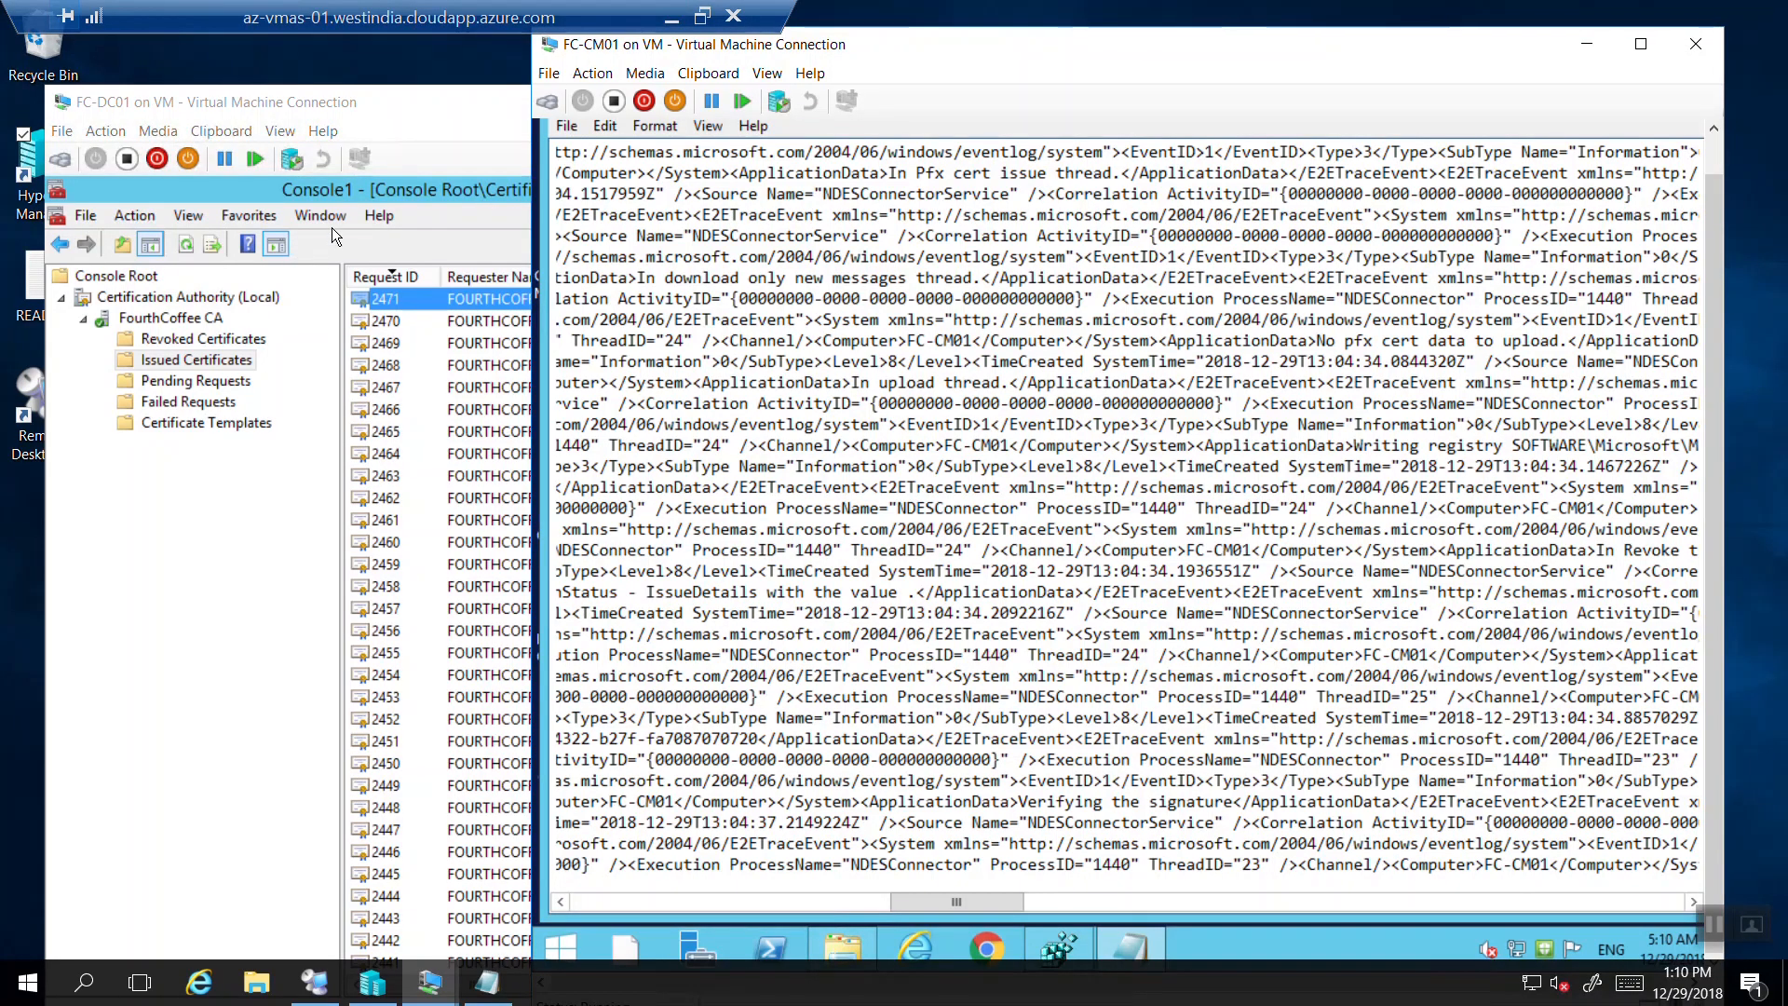
left_click(360, 184)
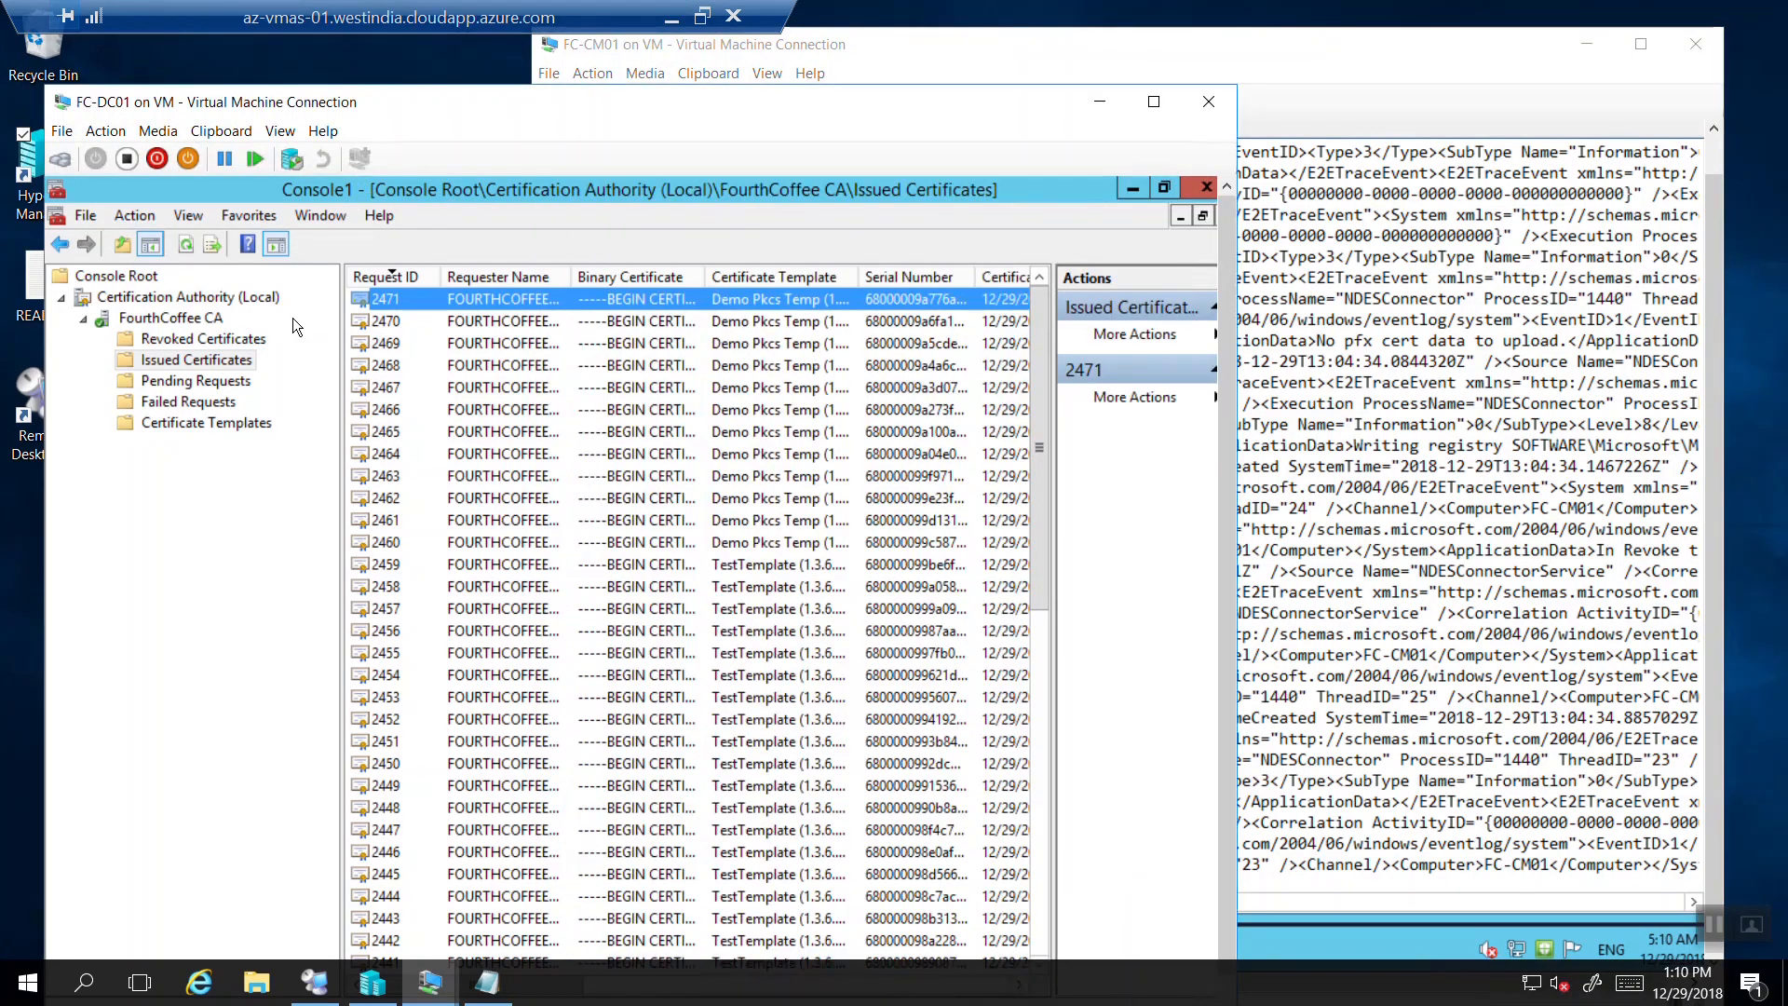
left_click(486, 982)
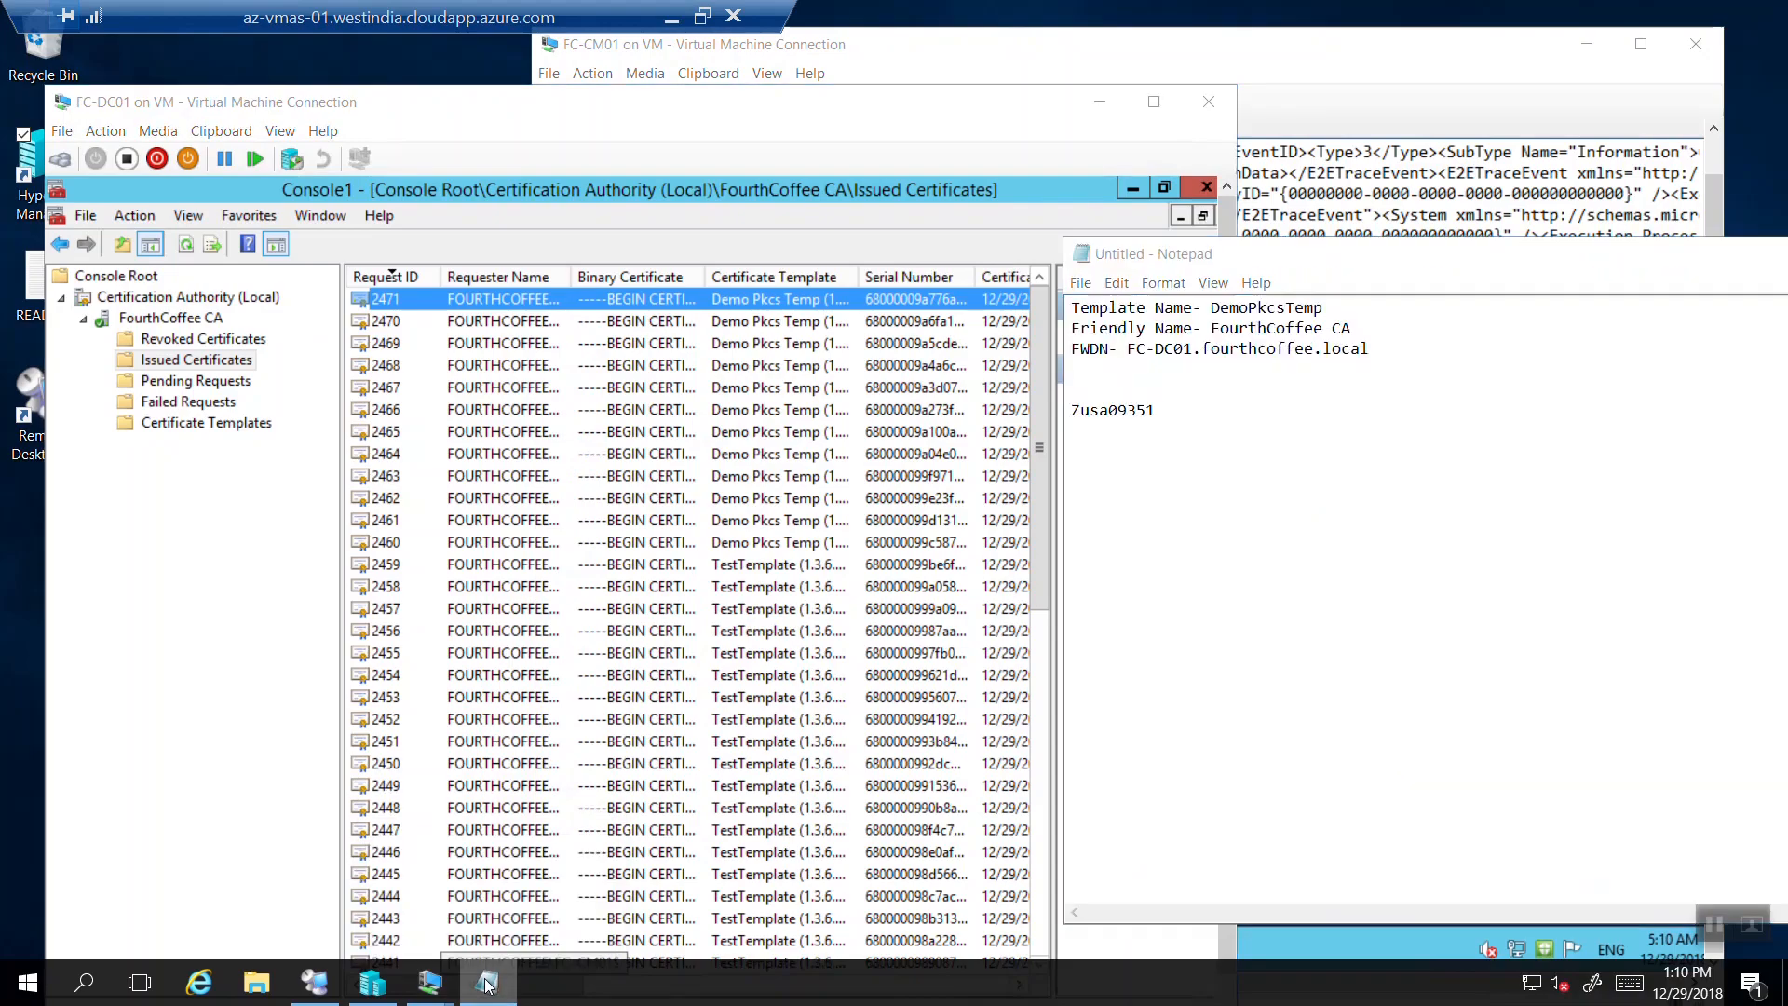
left_click(486, 983)
mouse_move(454, 988)
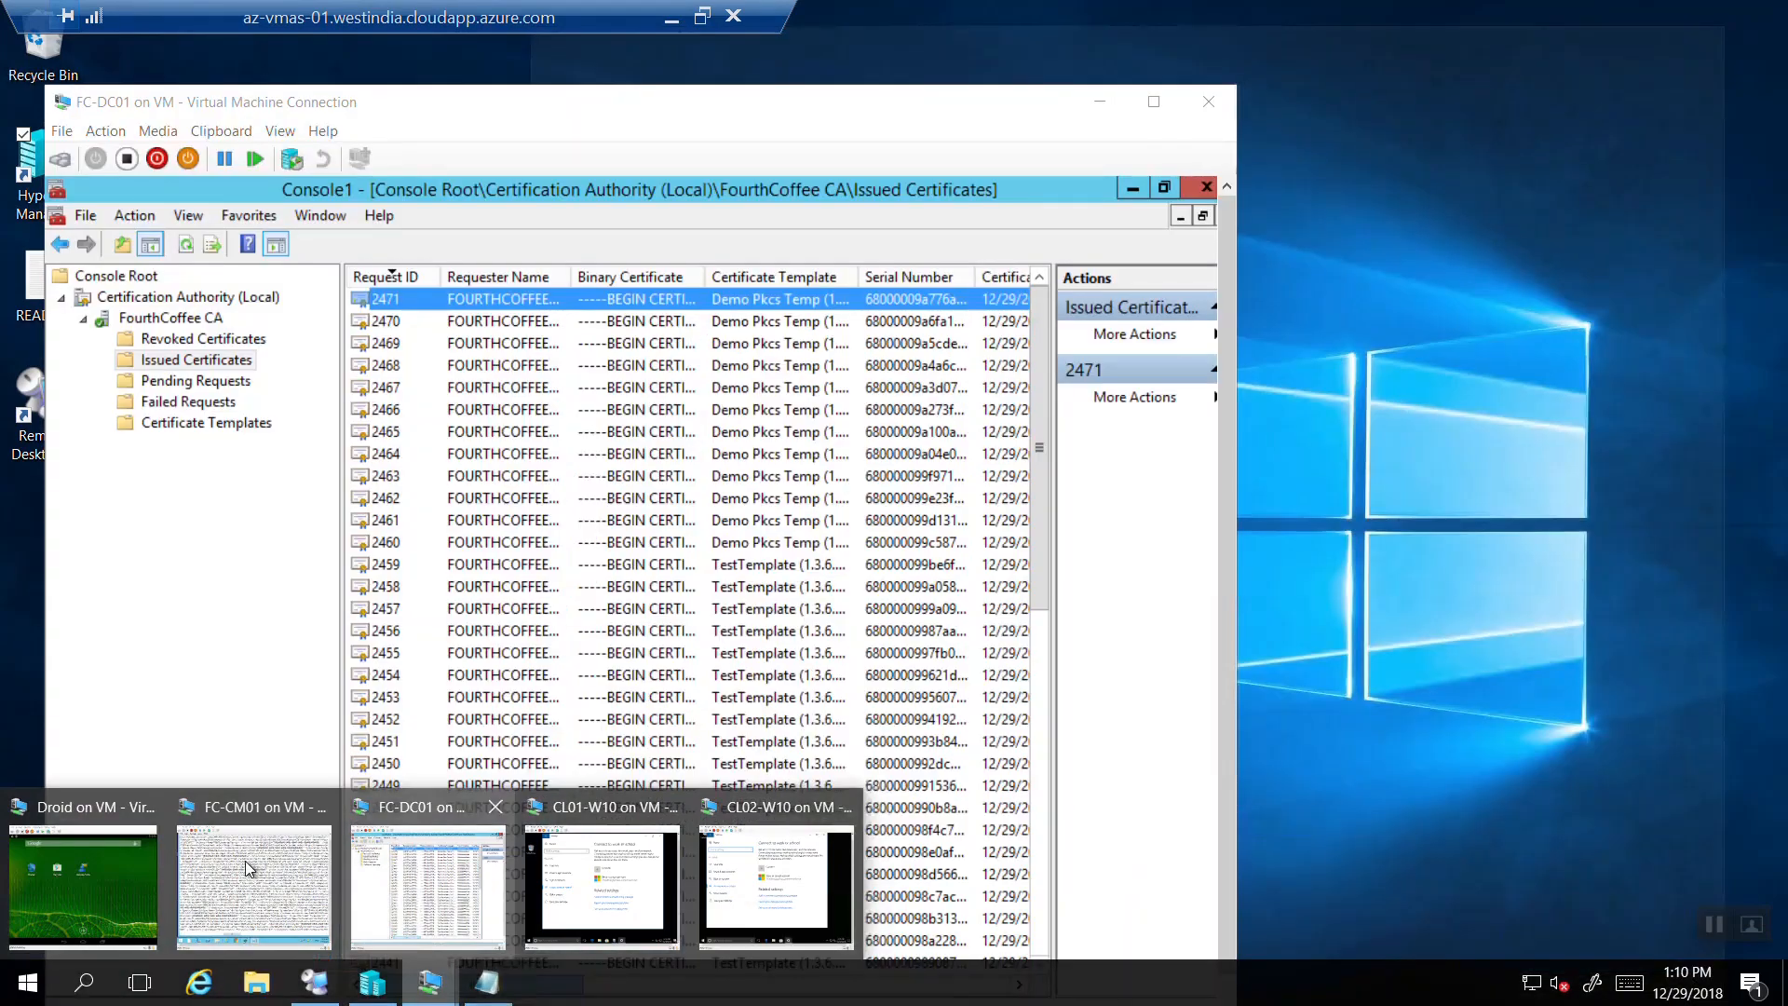
left_click(244, 860)
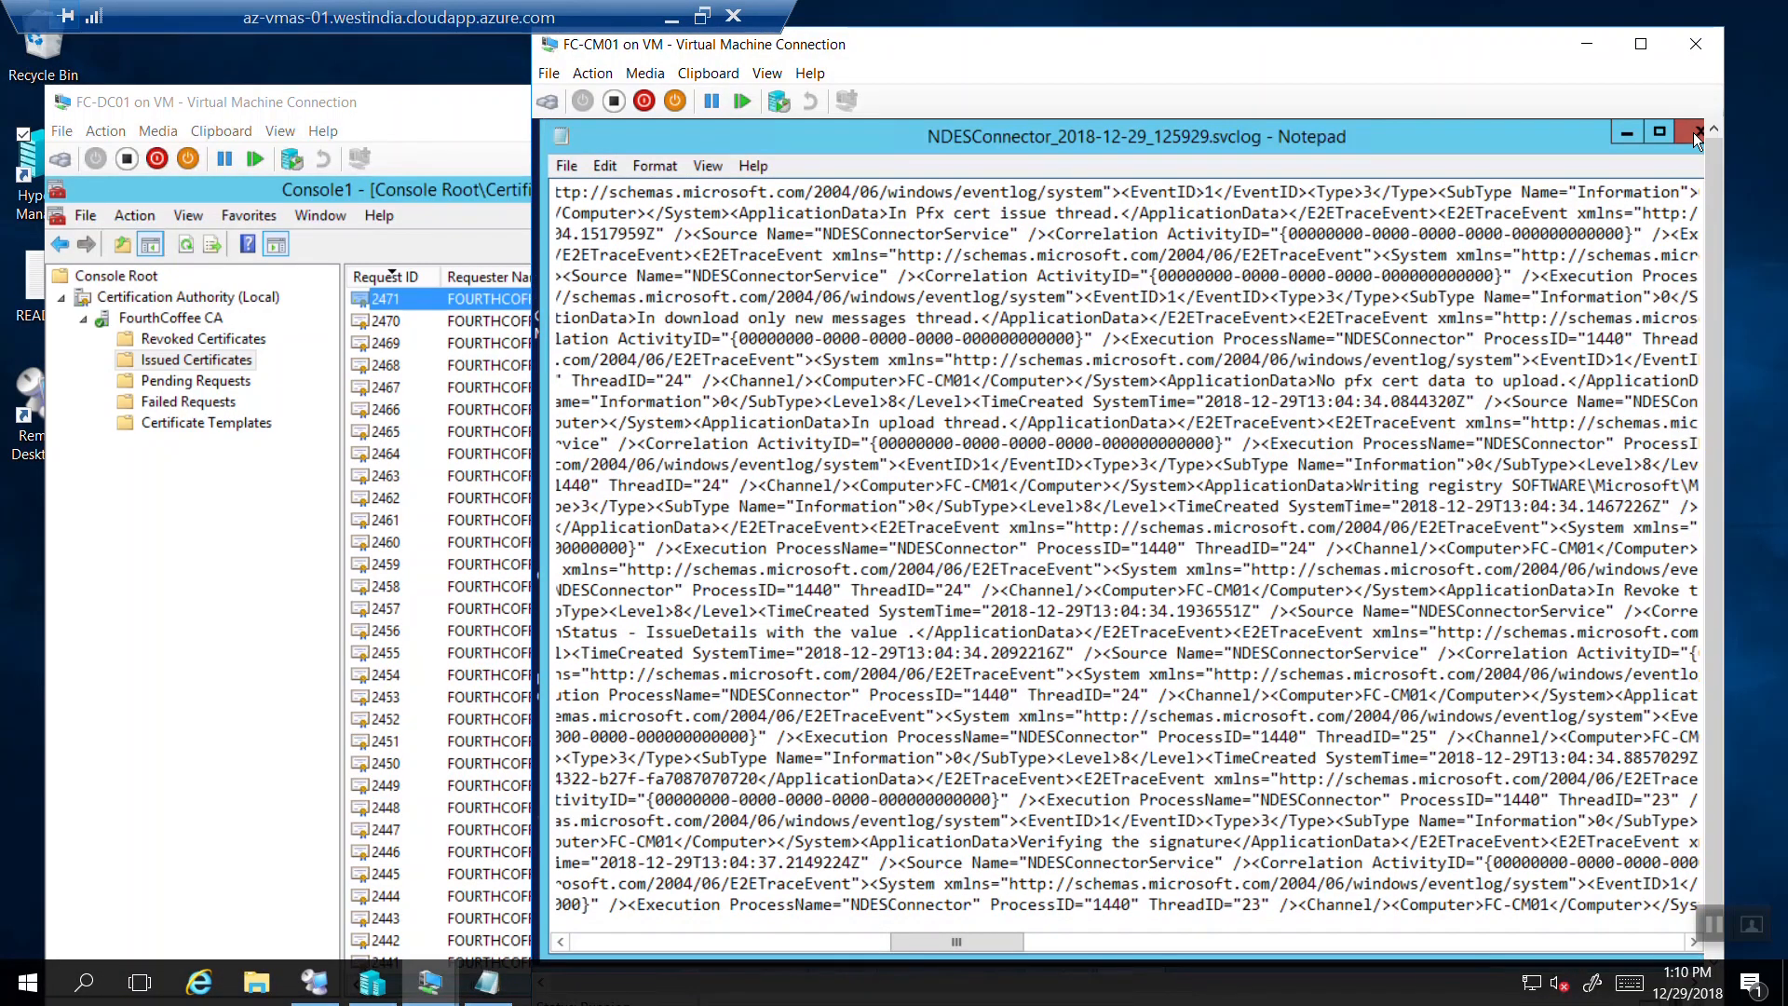
Open the PFR file in Microsoft Intune\PfxRequest\Succeed, copy its DeviceId, and close it.
left_click(1693, 133)
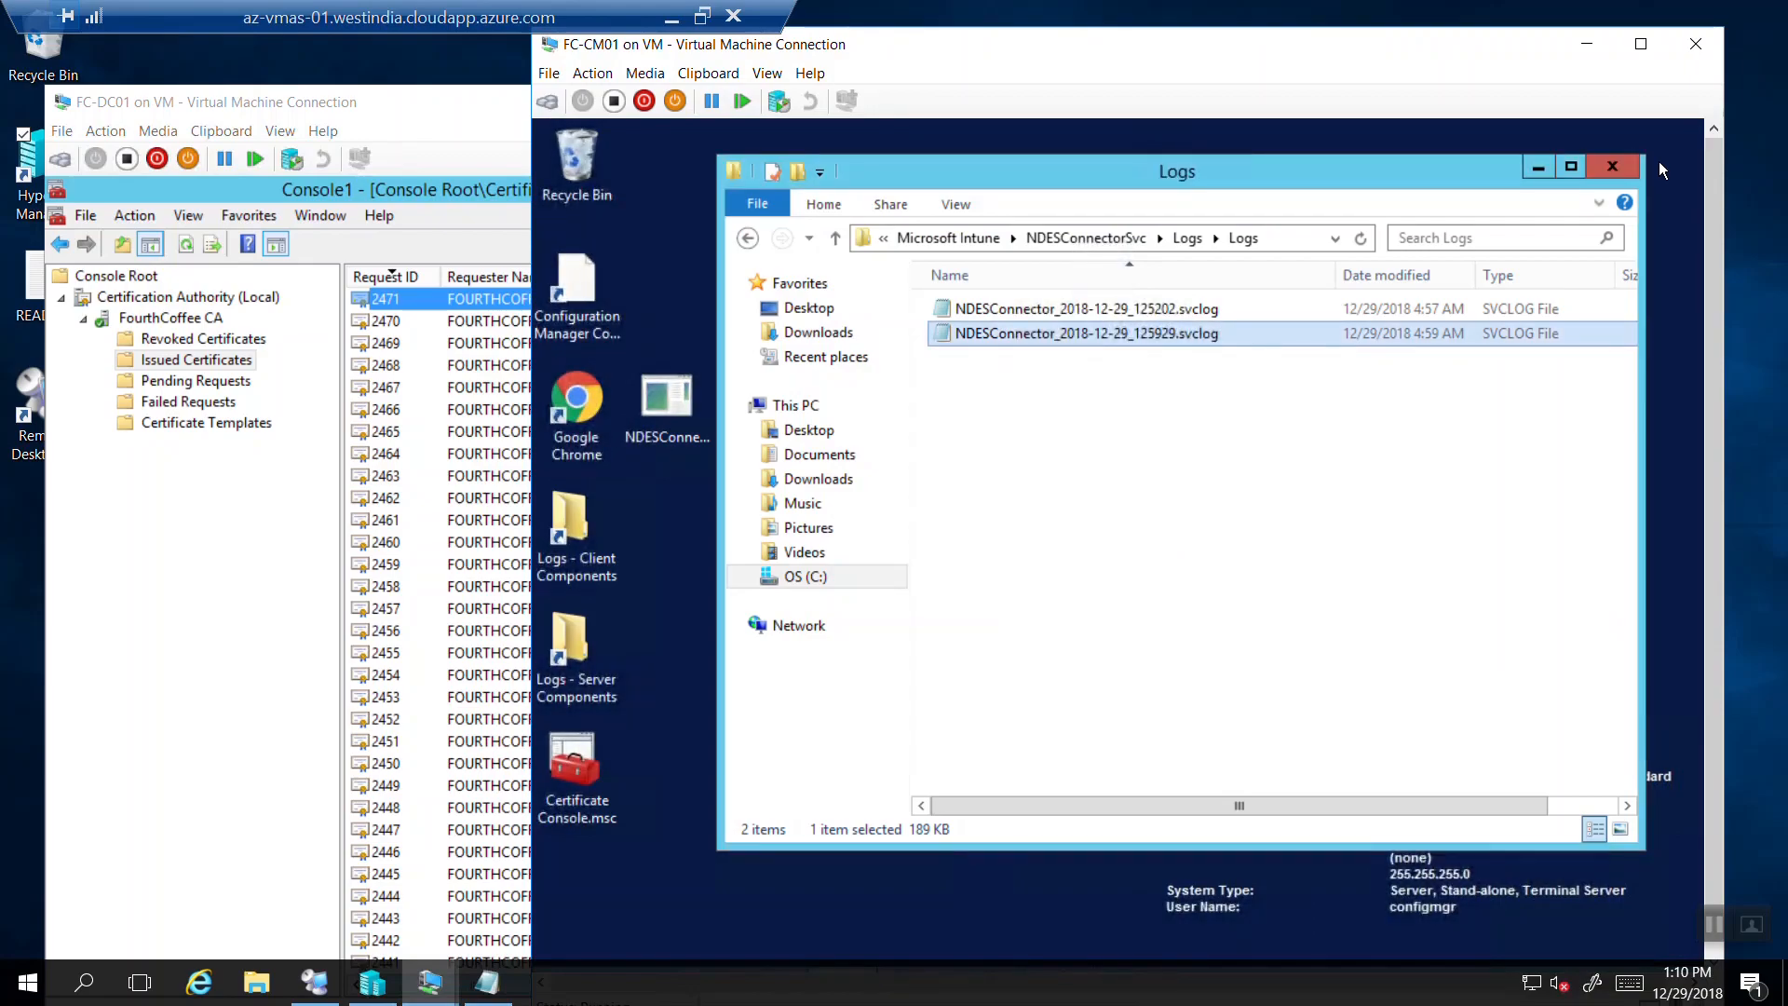
left_click(924, 236)
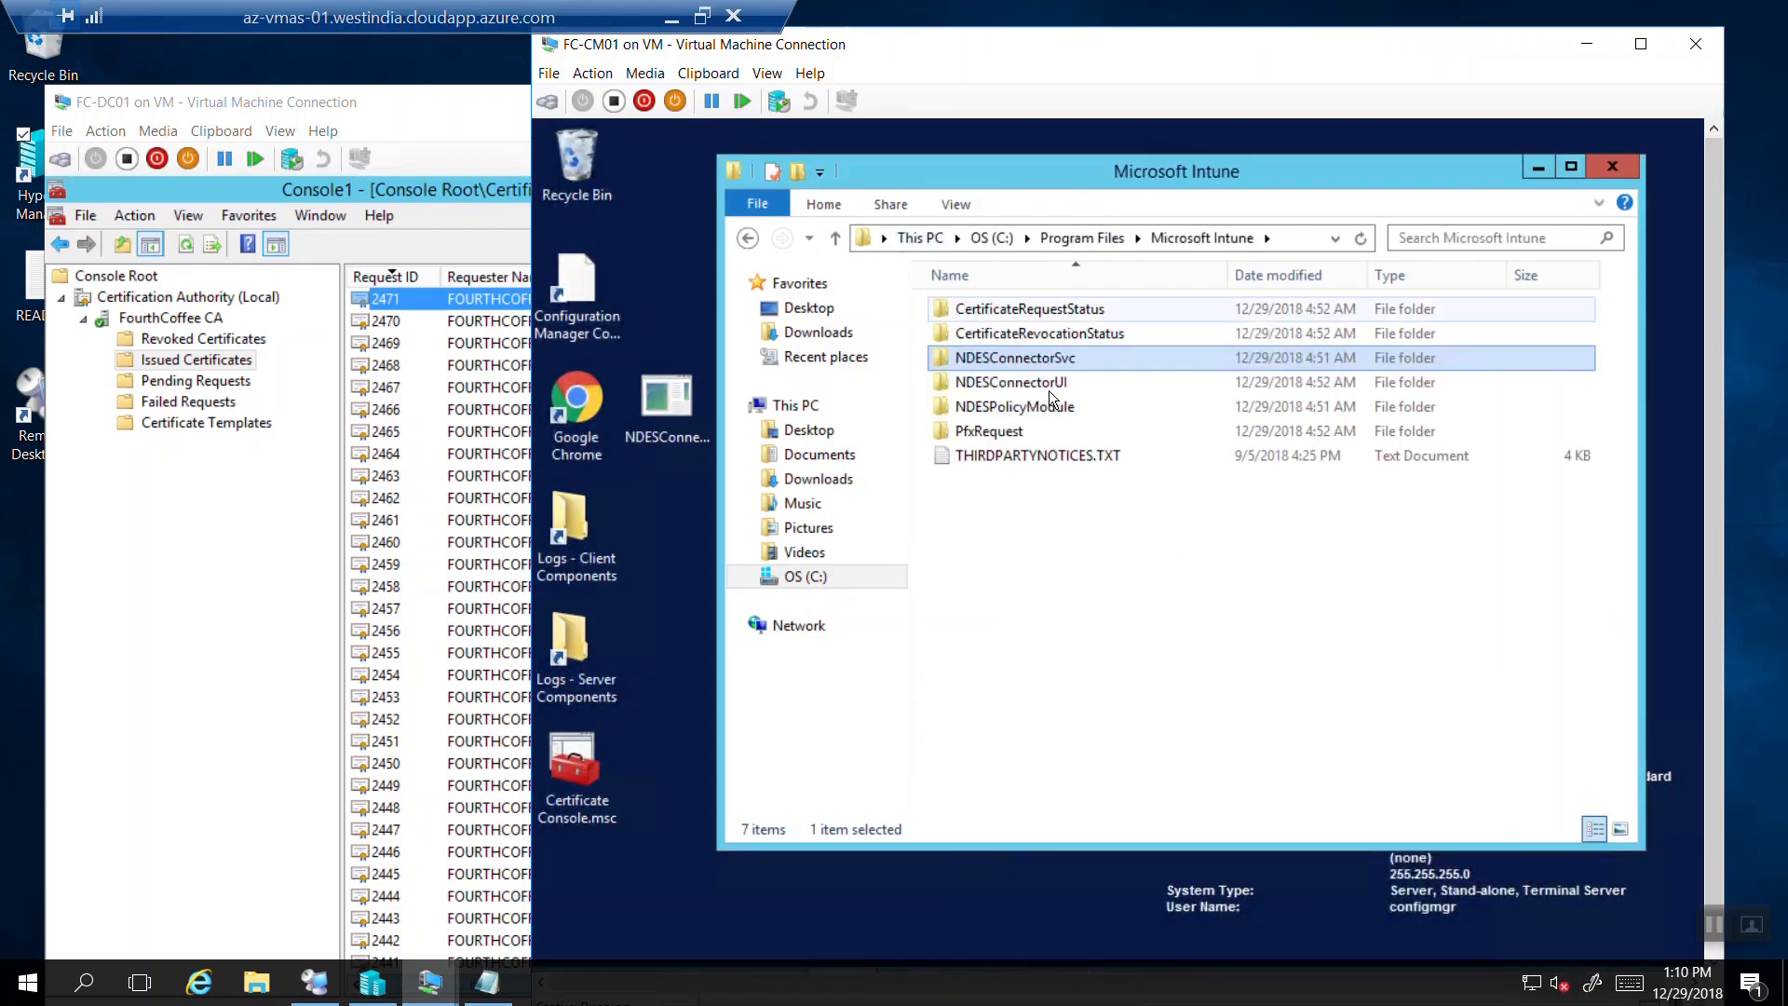
left_click(1064, 238)
double_click(1001, 433)
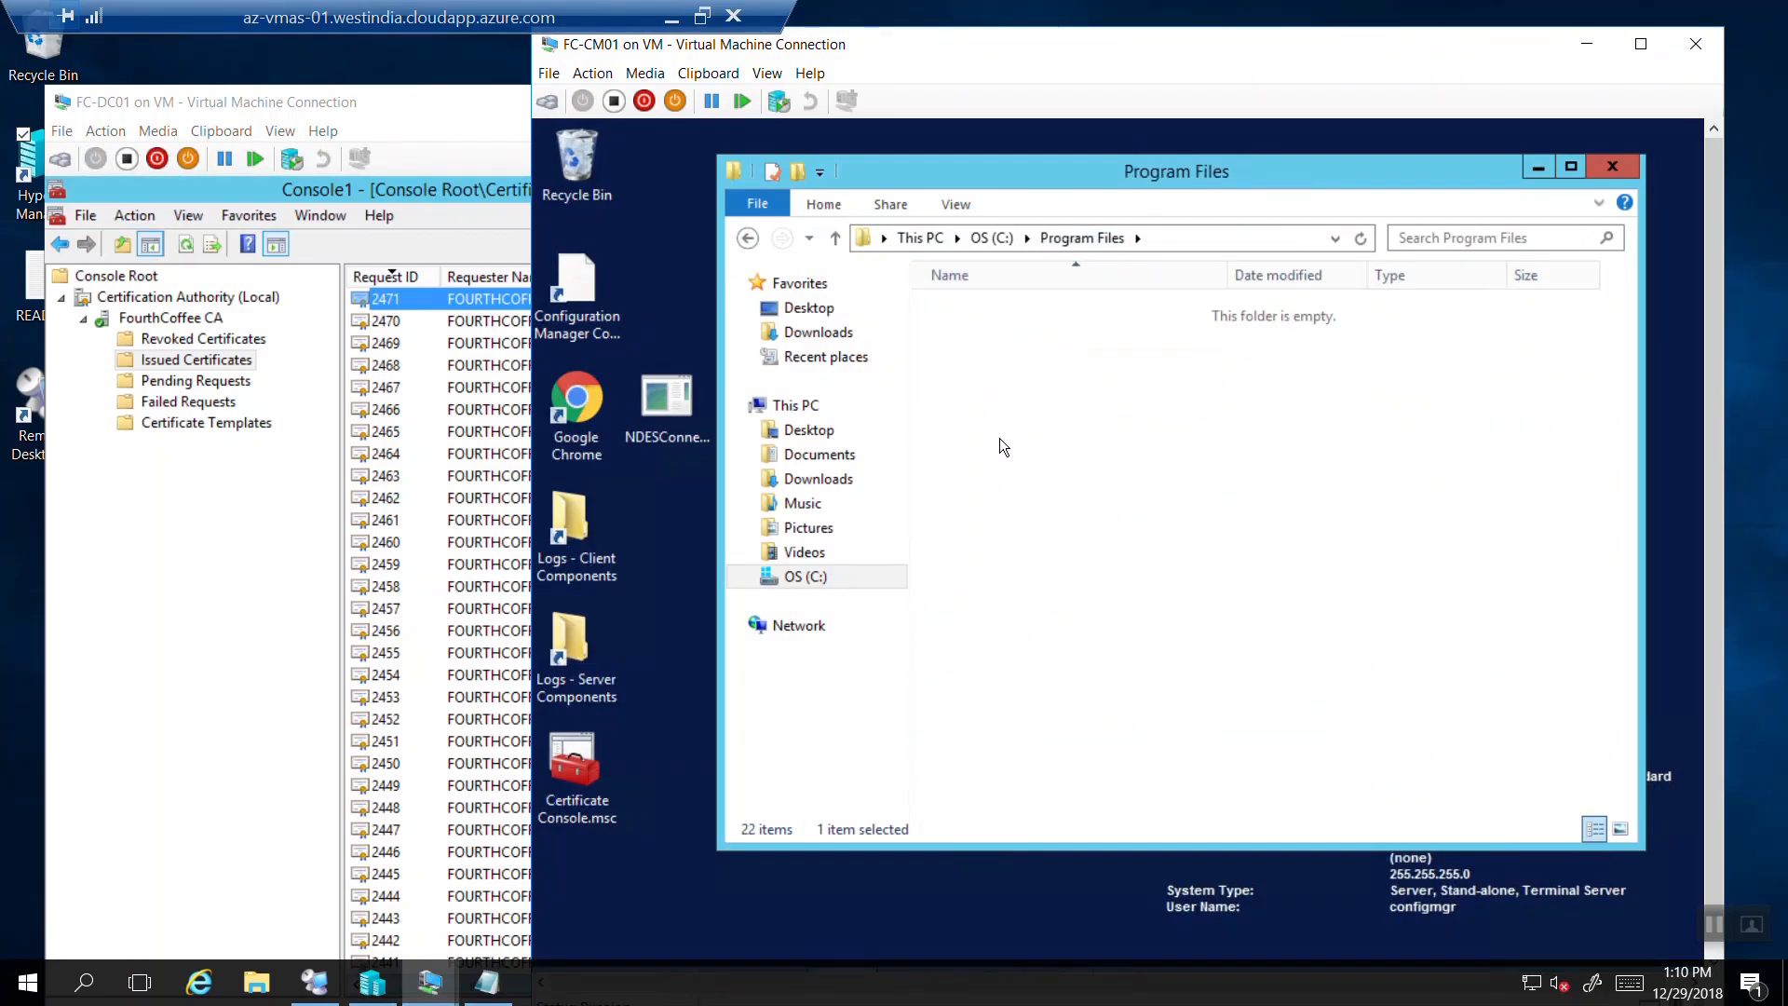
double_click(999, 438)
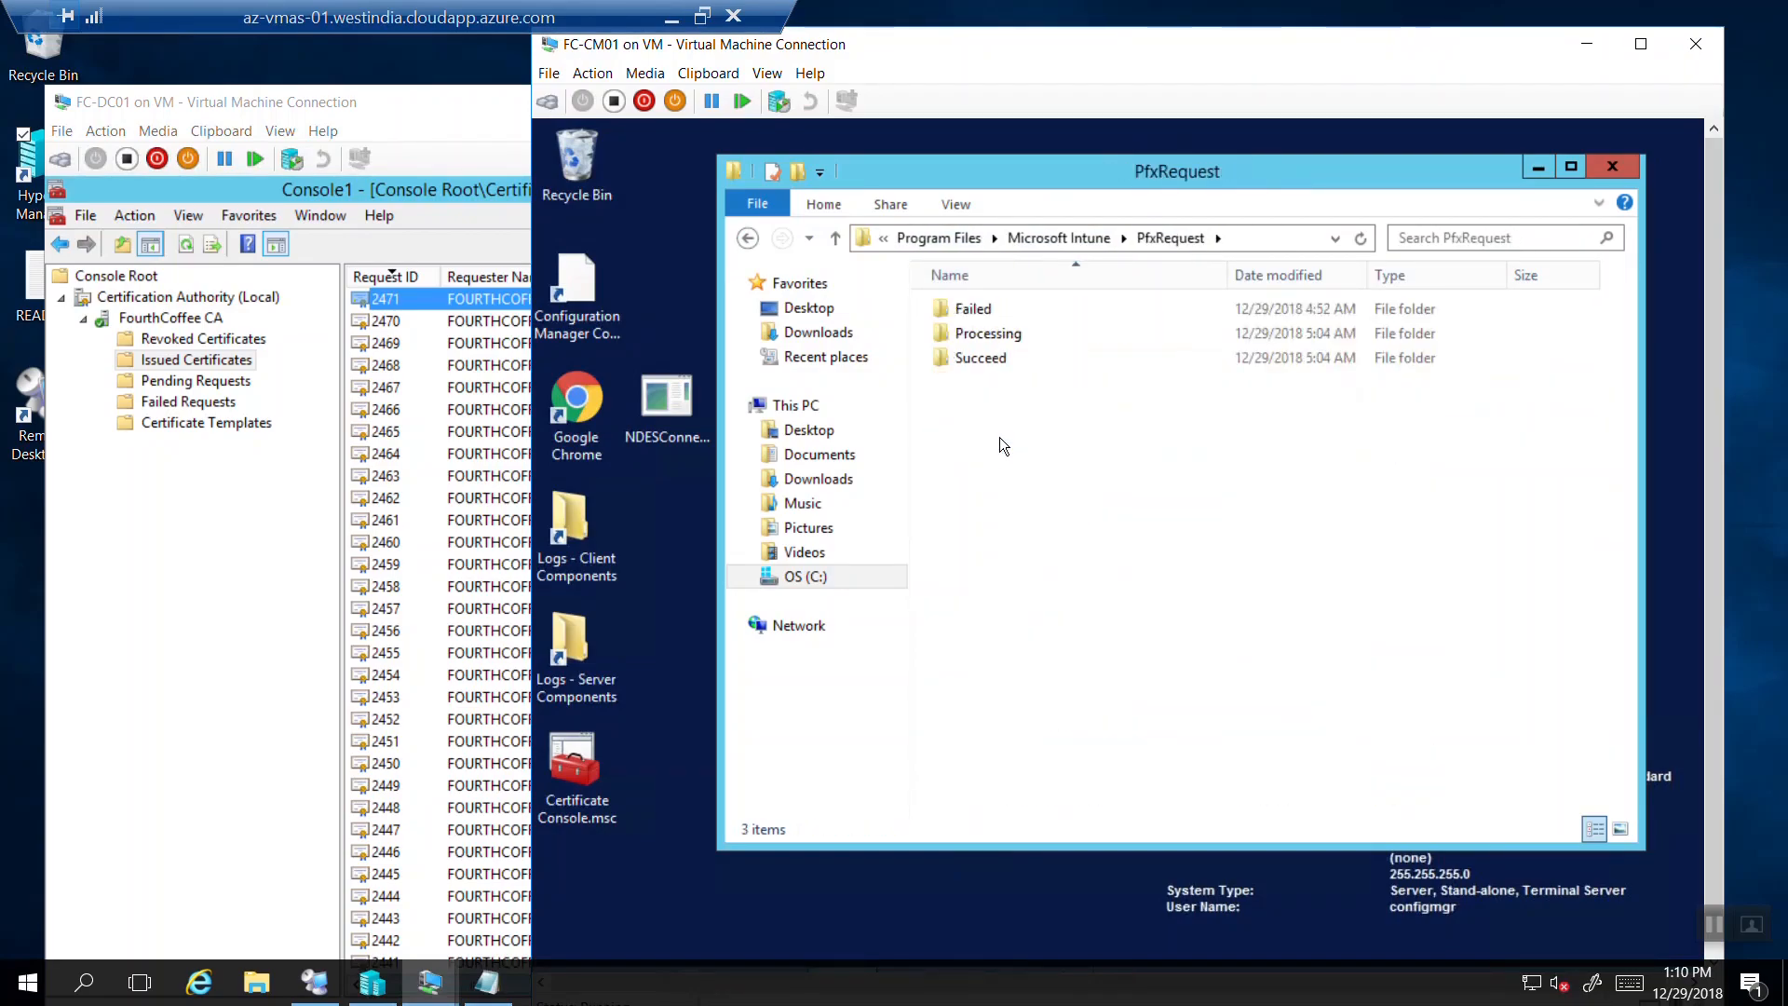
double_click(998, 360)
double_click(1030, 310)
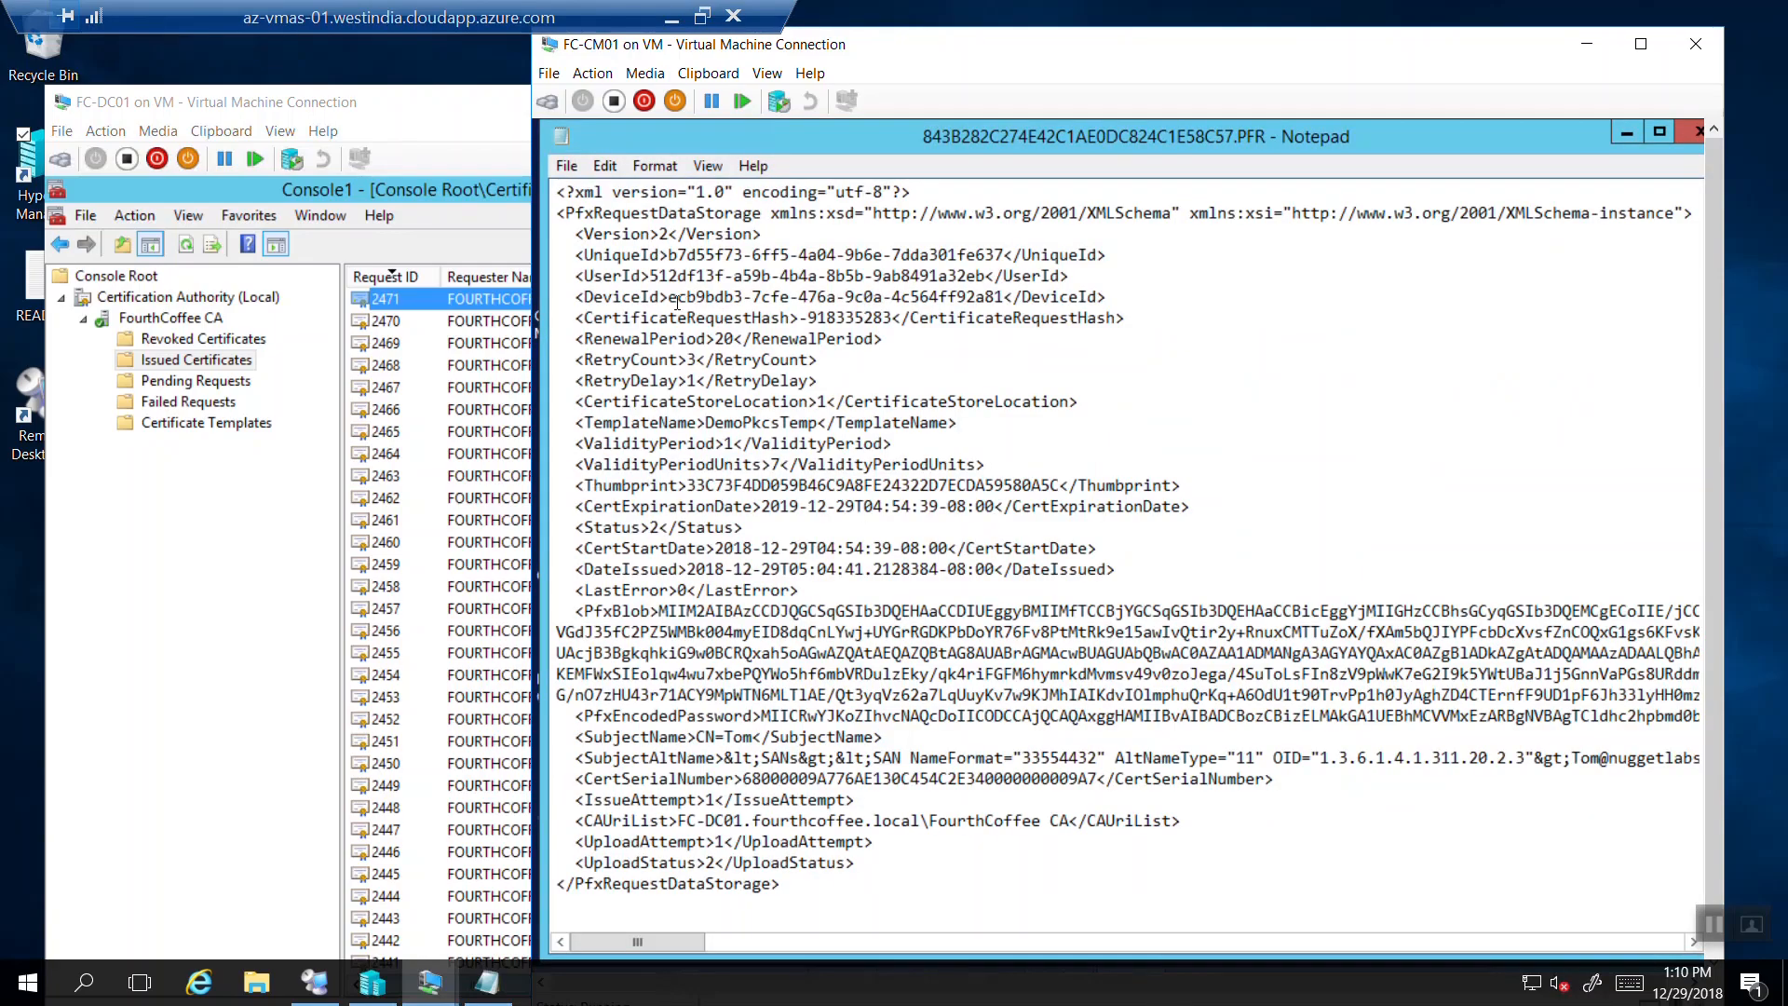
left_click_drag(731, 300, 1004, 296)
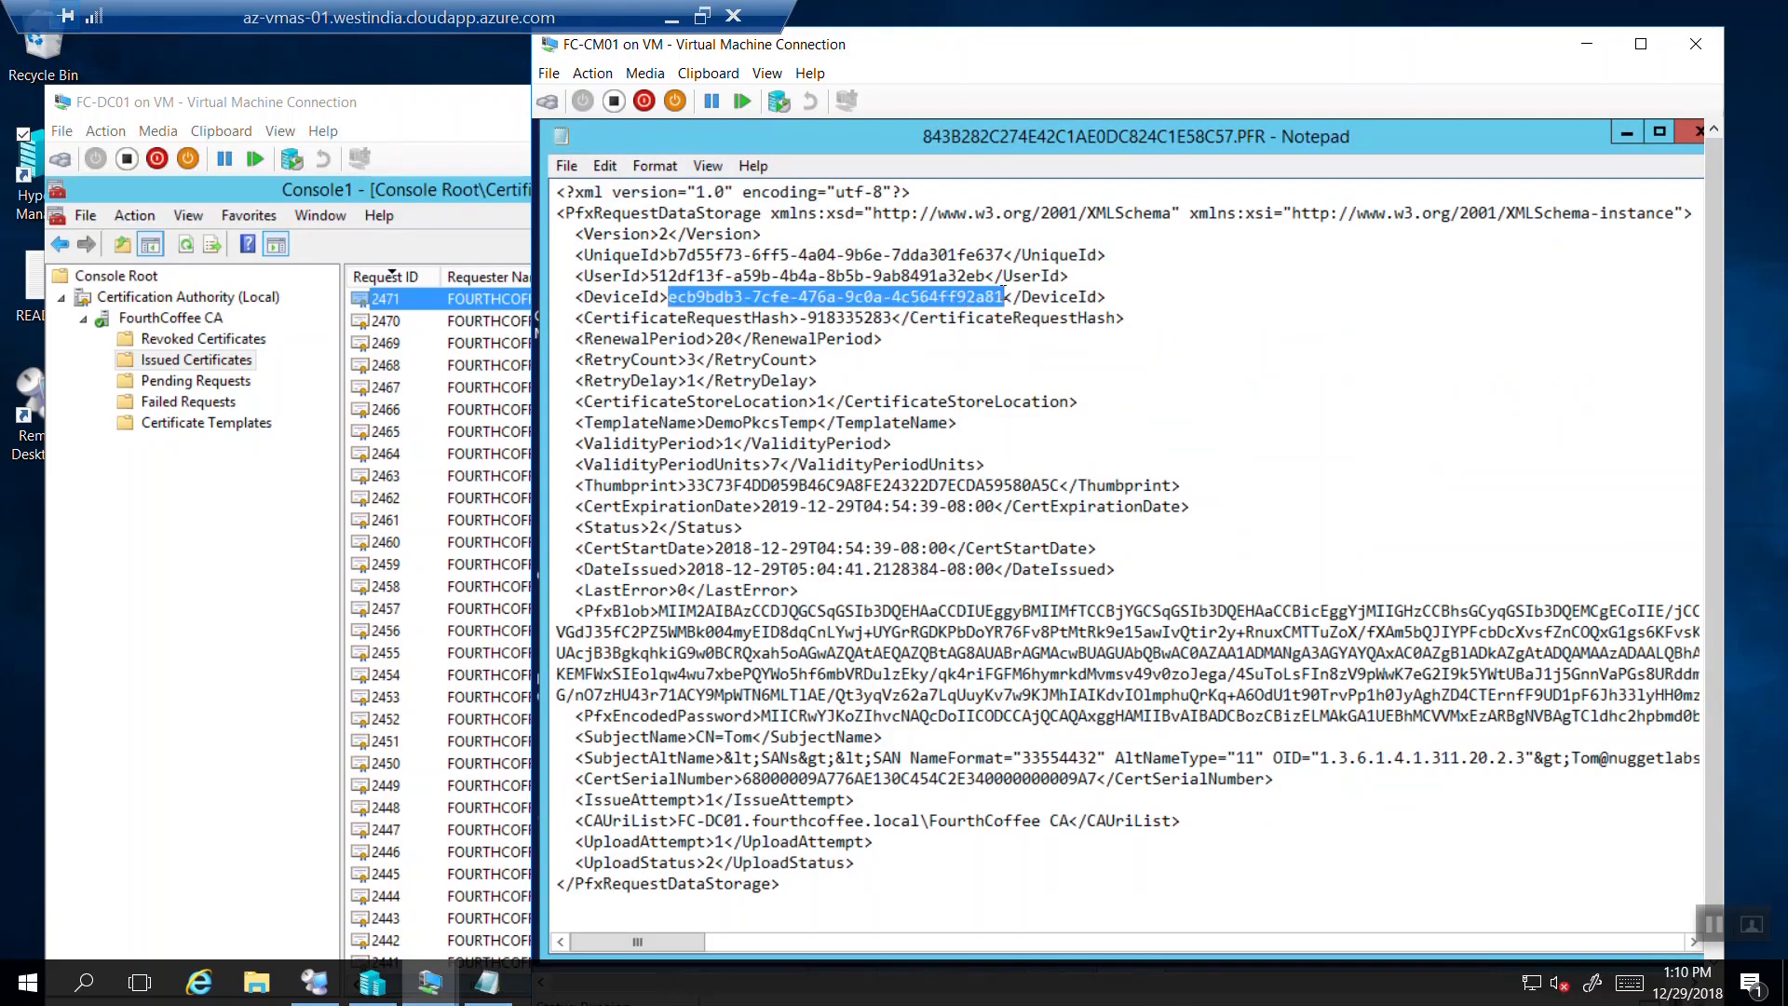
left_click(1696, 131)
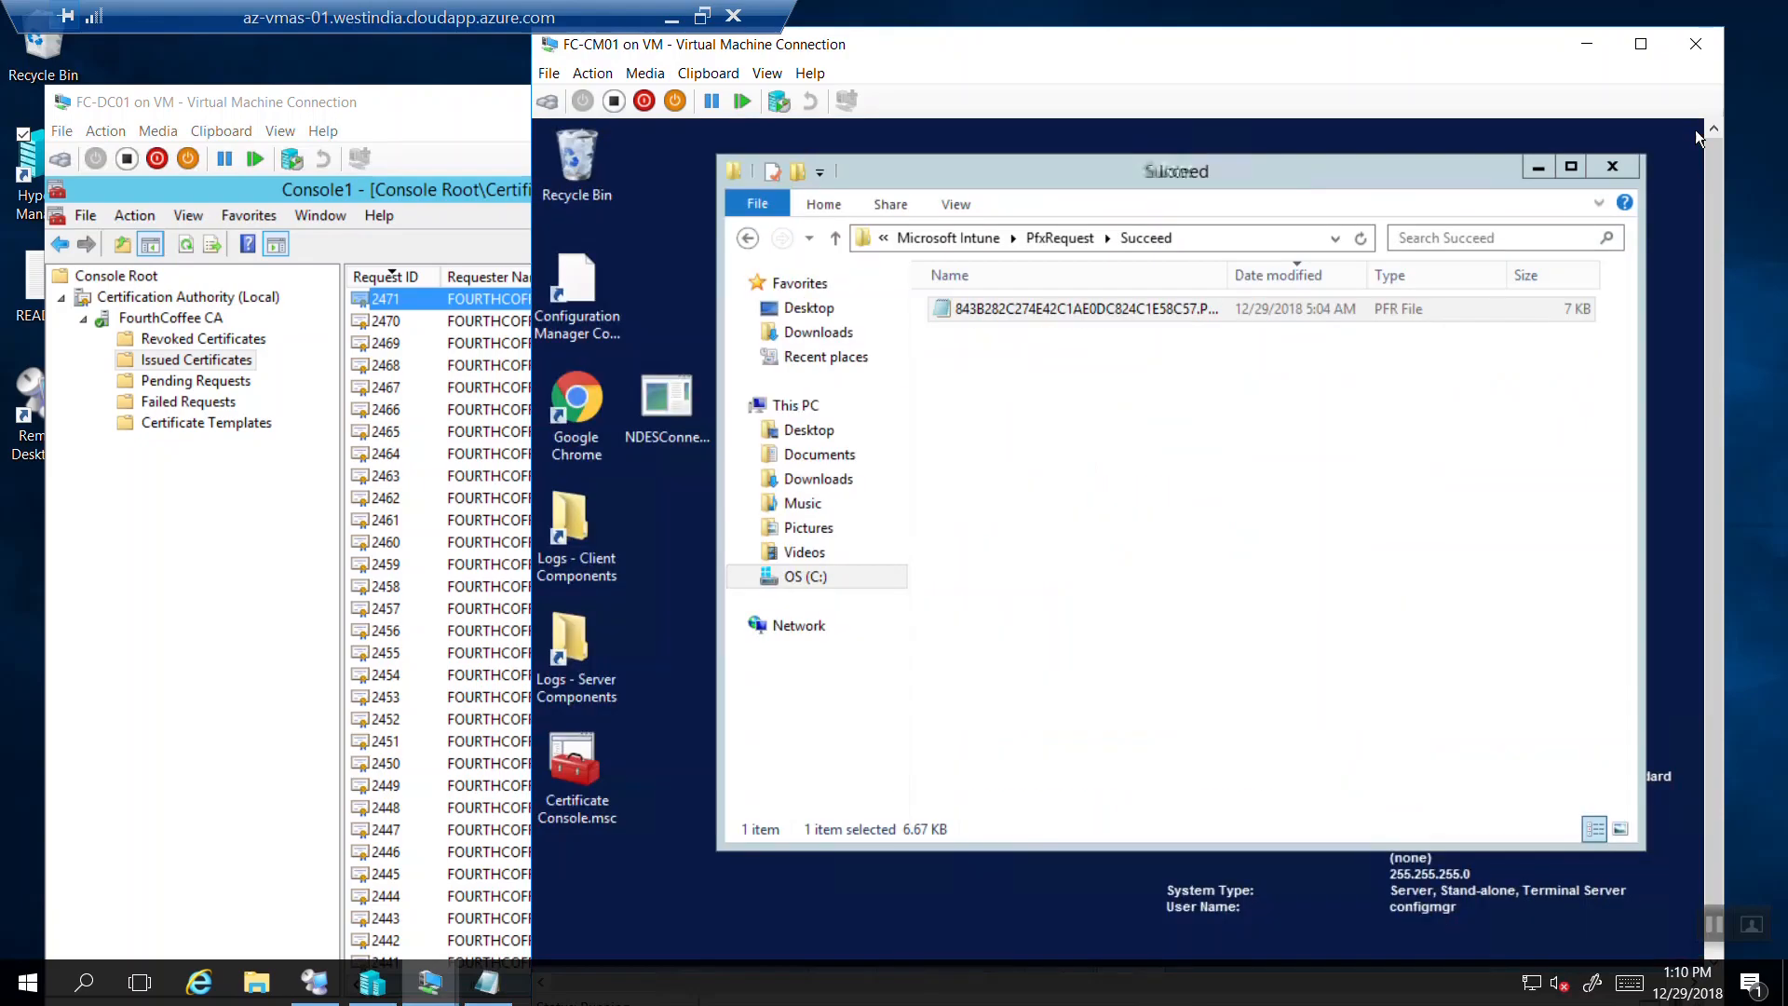
Reopen the newer NDESConnector .svclog from NDESConnectorSvc\Logs\Logs.
left_click(958, 238)
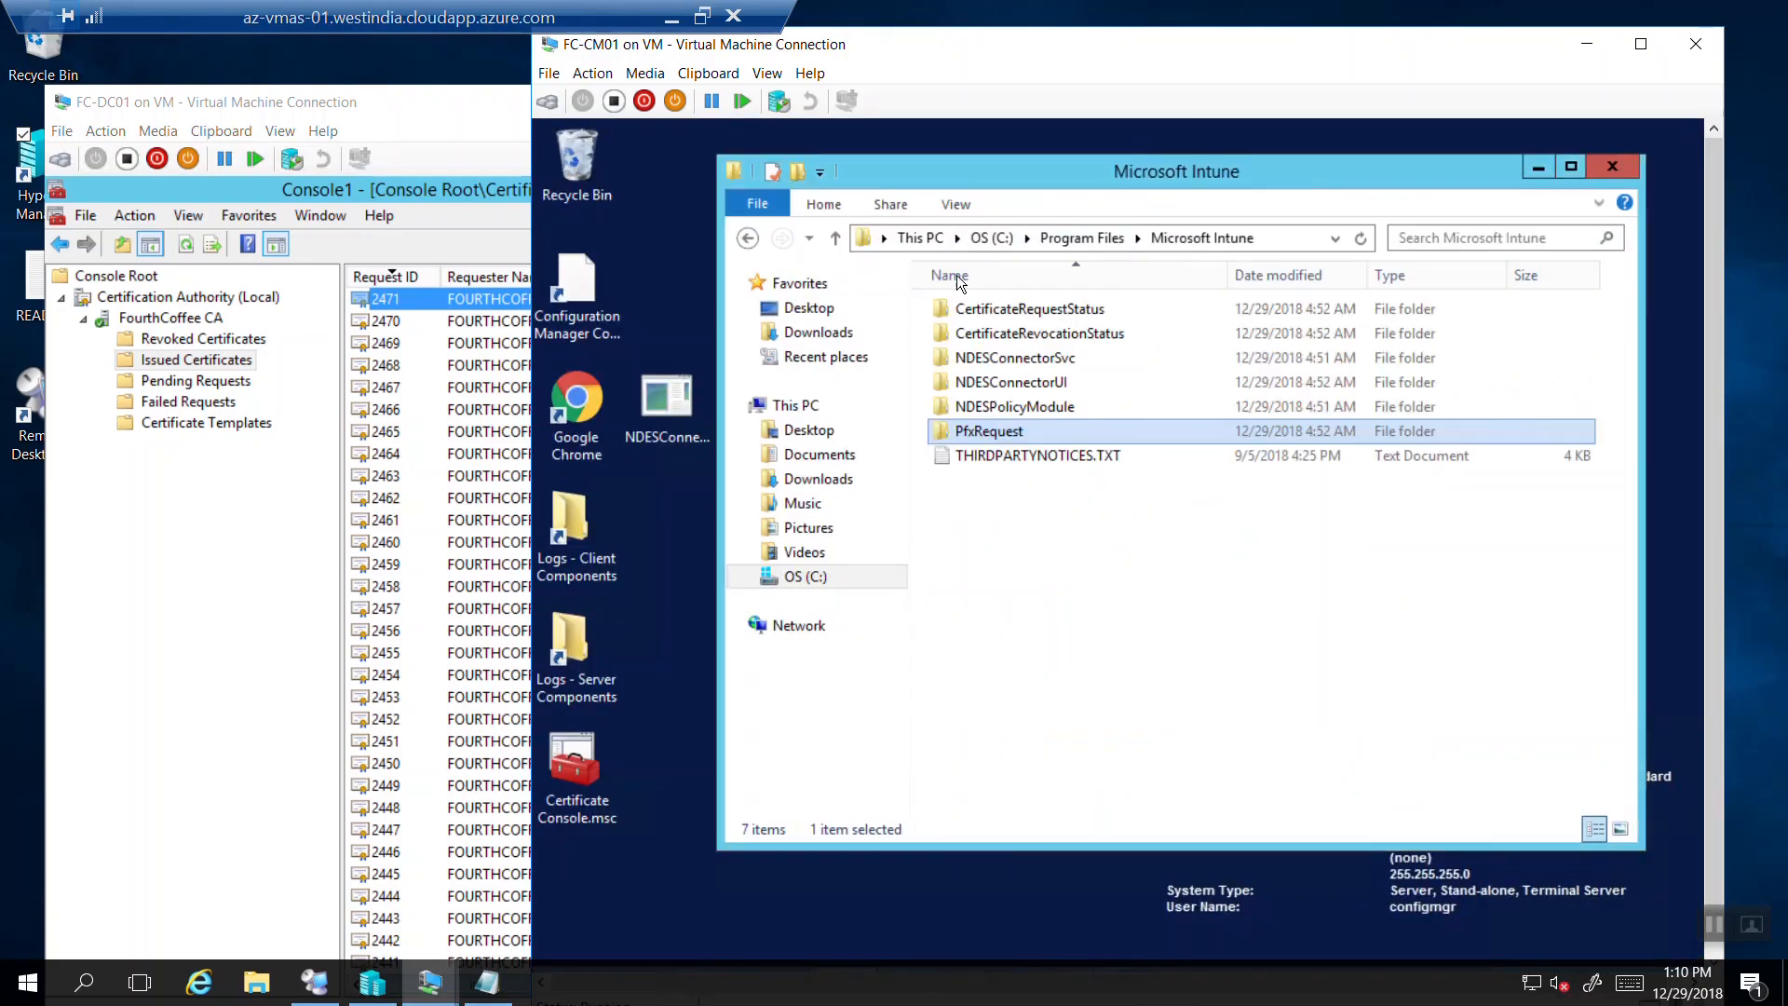
double_click(1004, 363)
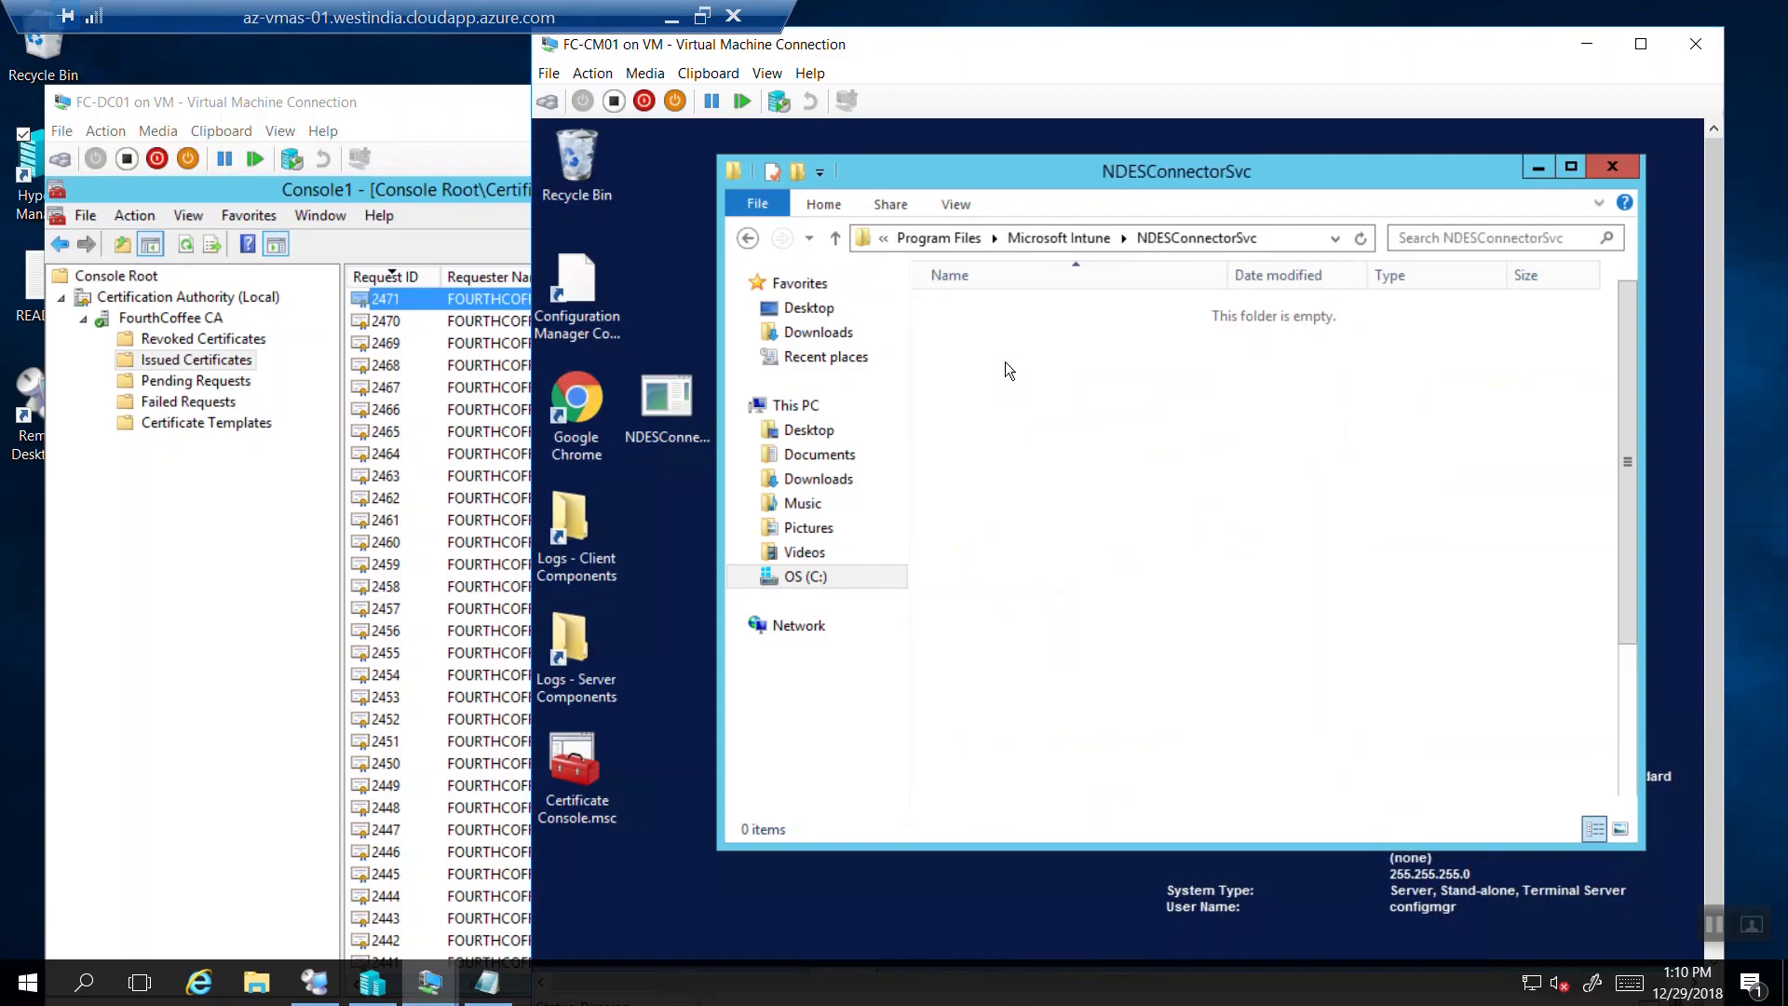
double_click(1006, 306)
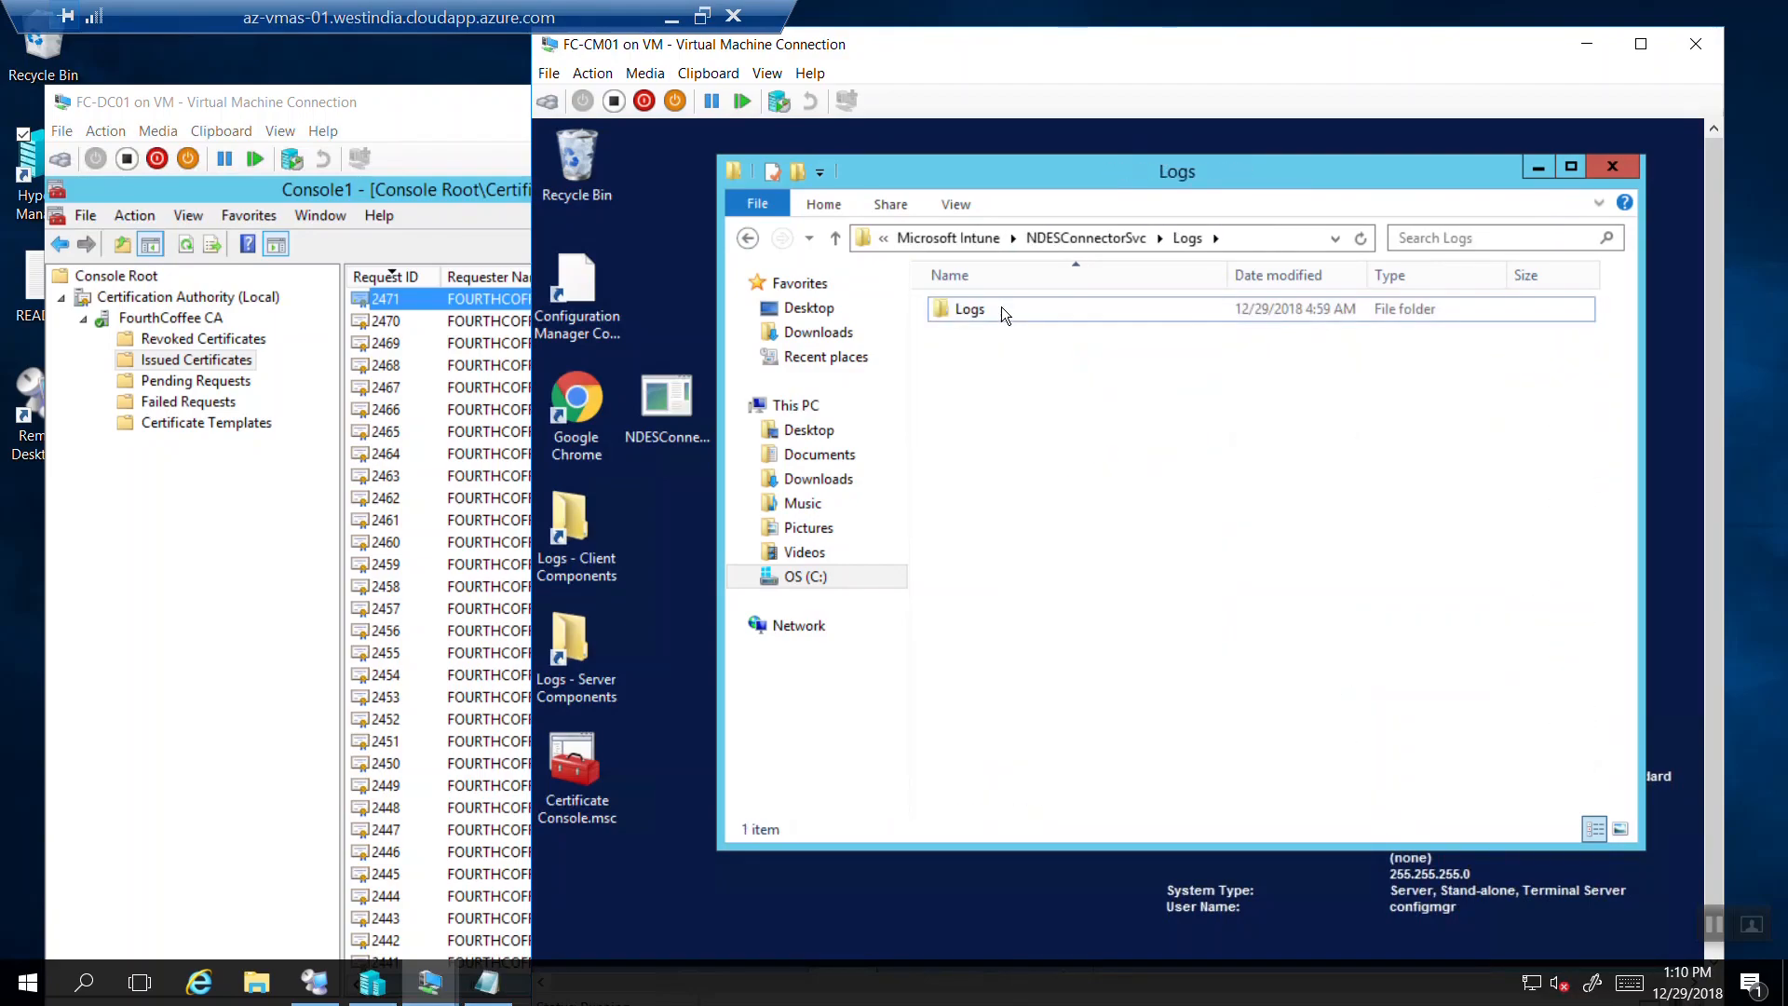
double_click(1002, 306)
double_click(996, 336)
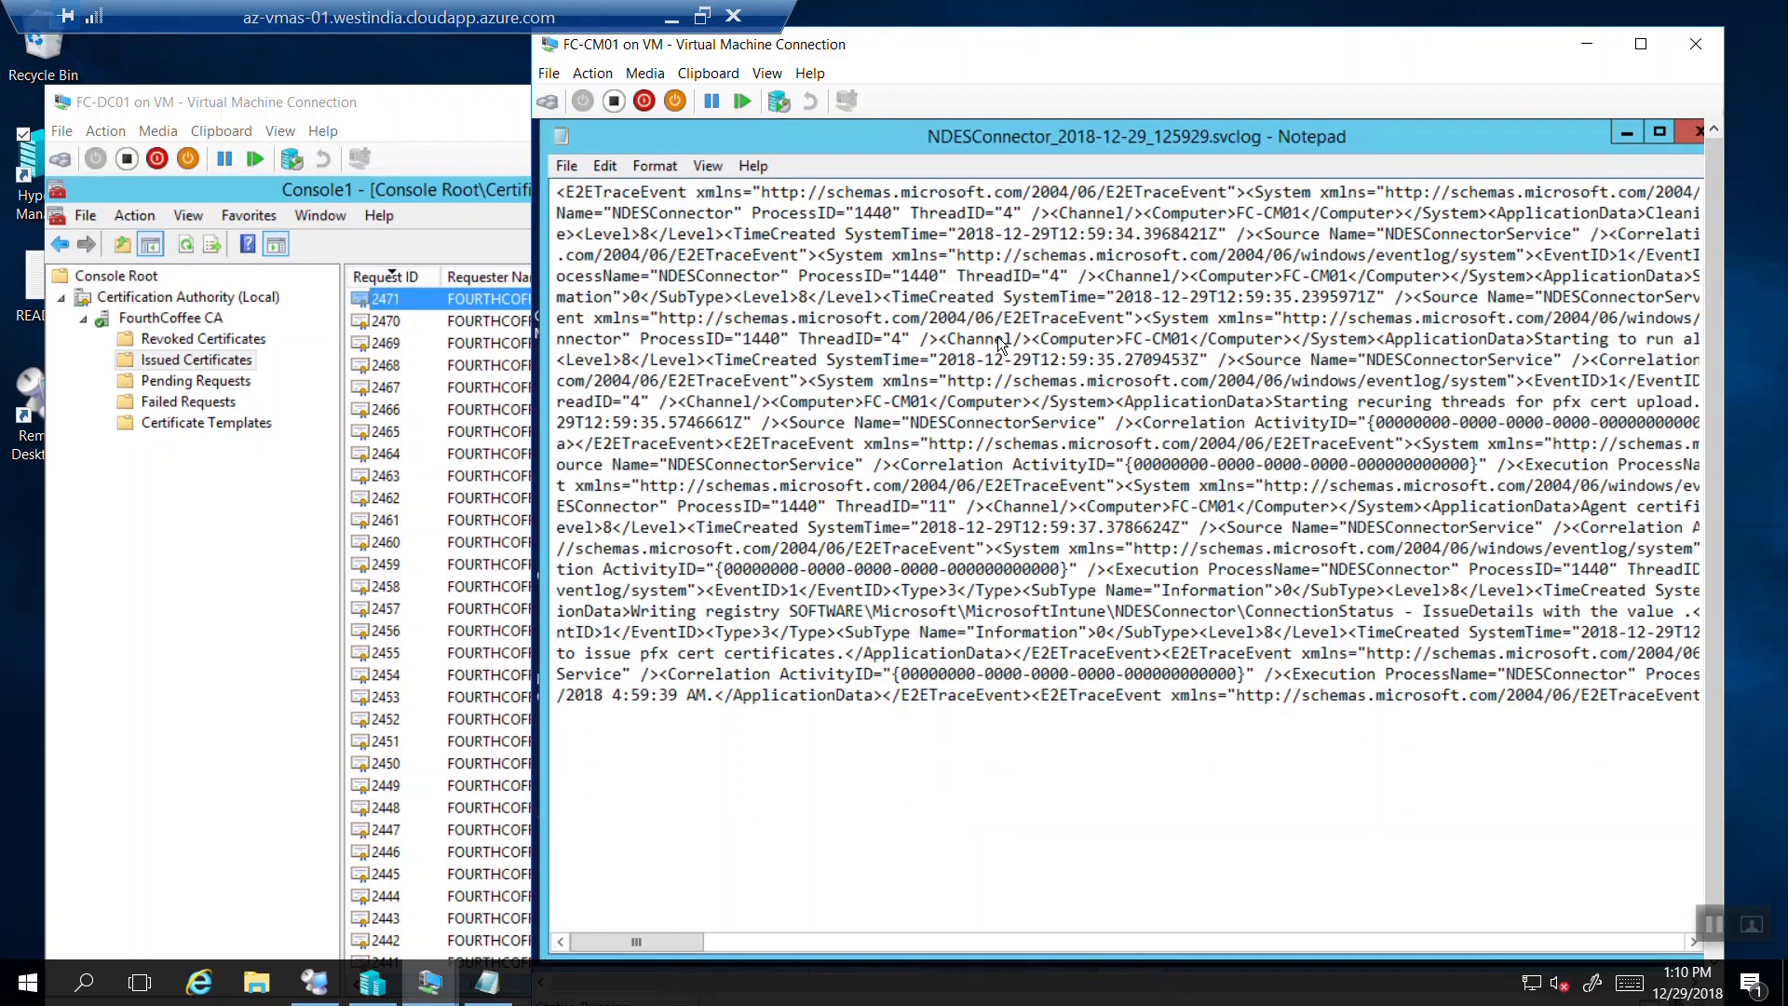
Search the connector log for the copied device ID and mark the matching entry.
key("ctrl+f")
key("ctrl+v")
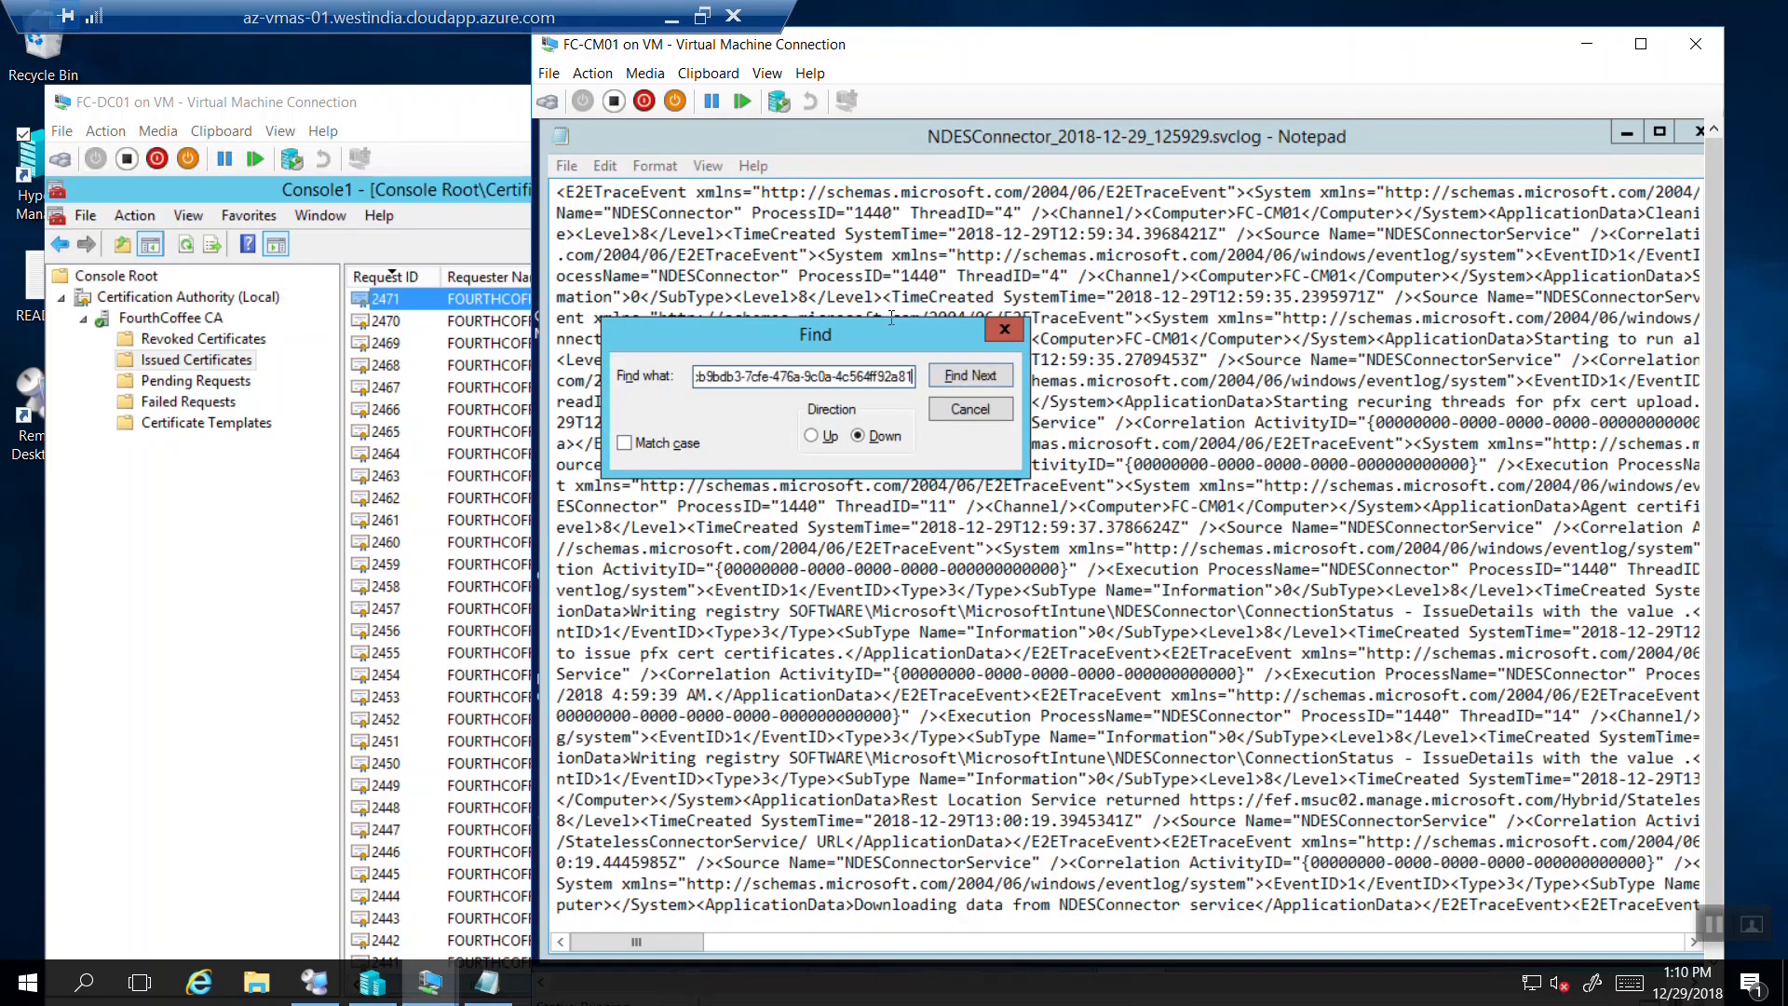
left_click(971, 376)
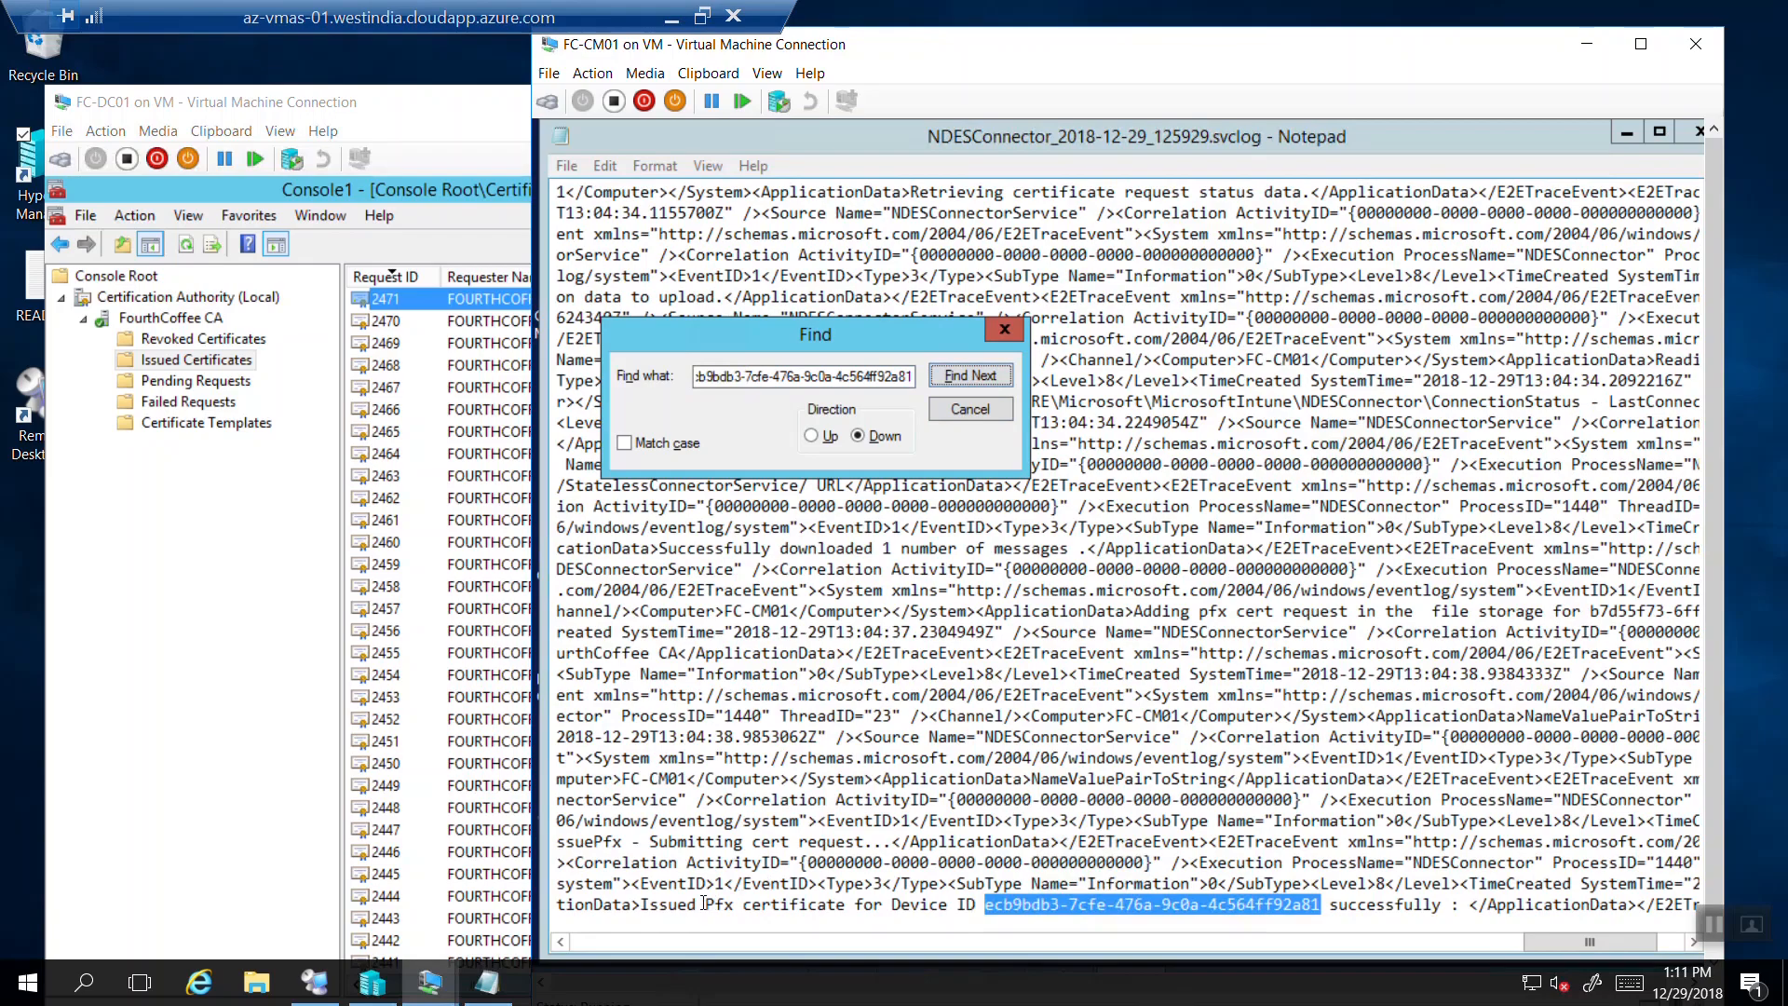
left_click(646, 909)
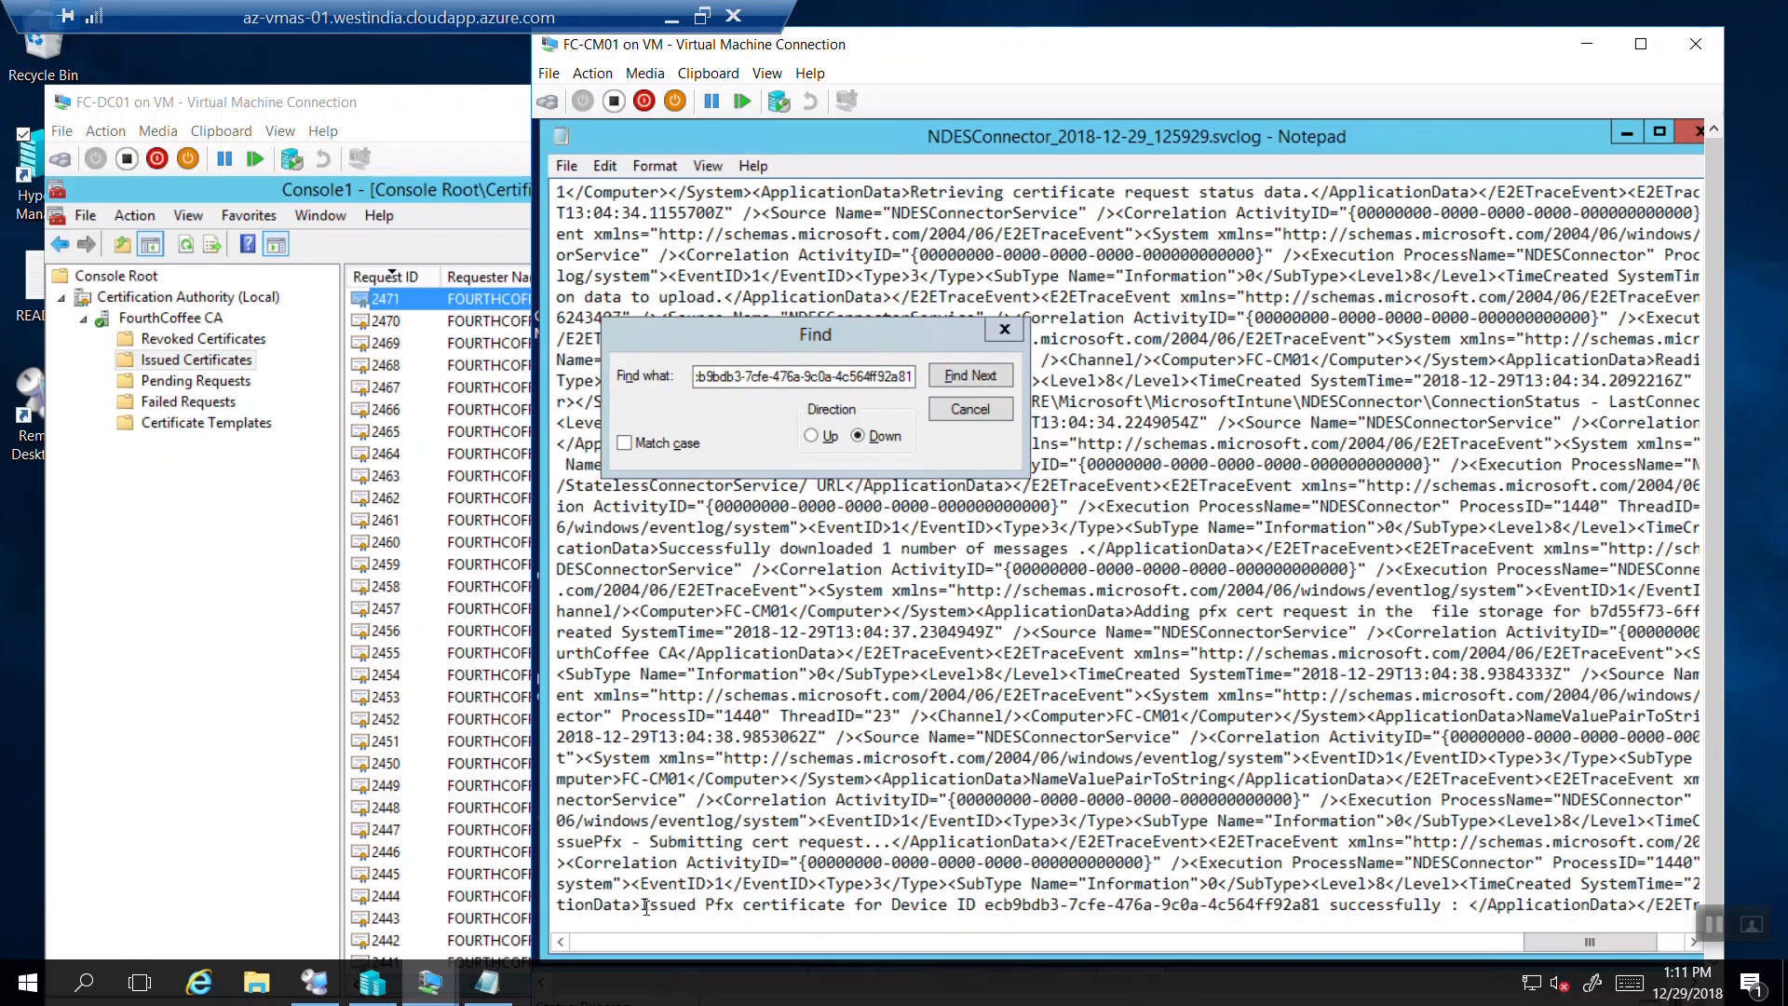
left_click_drag(647, 908, 918, 904)
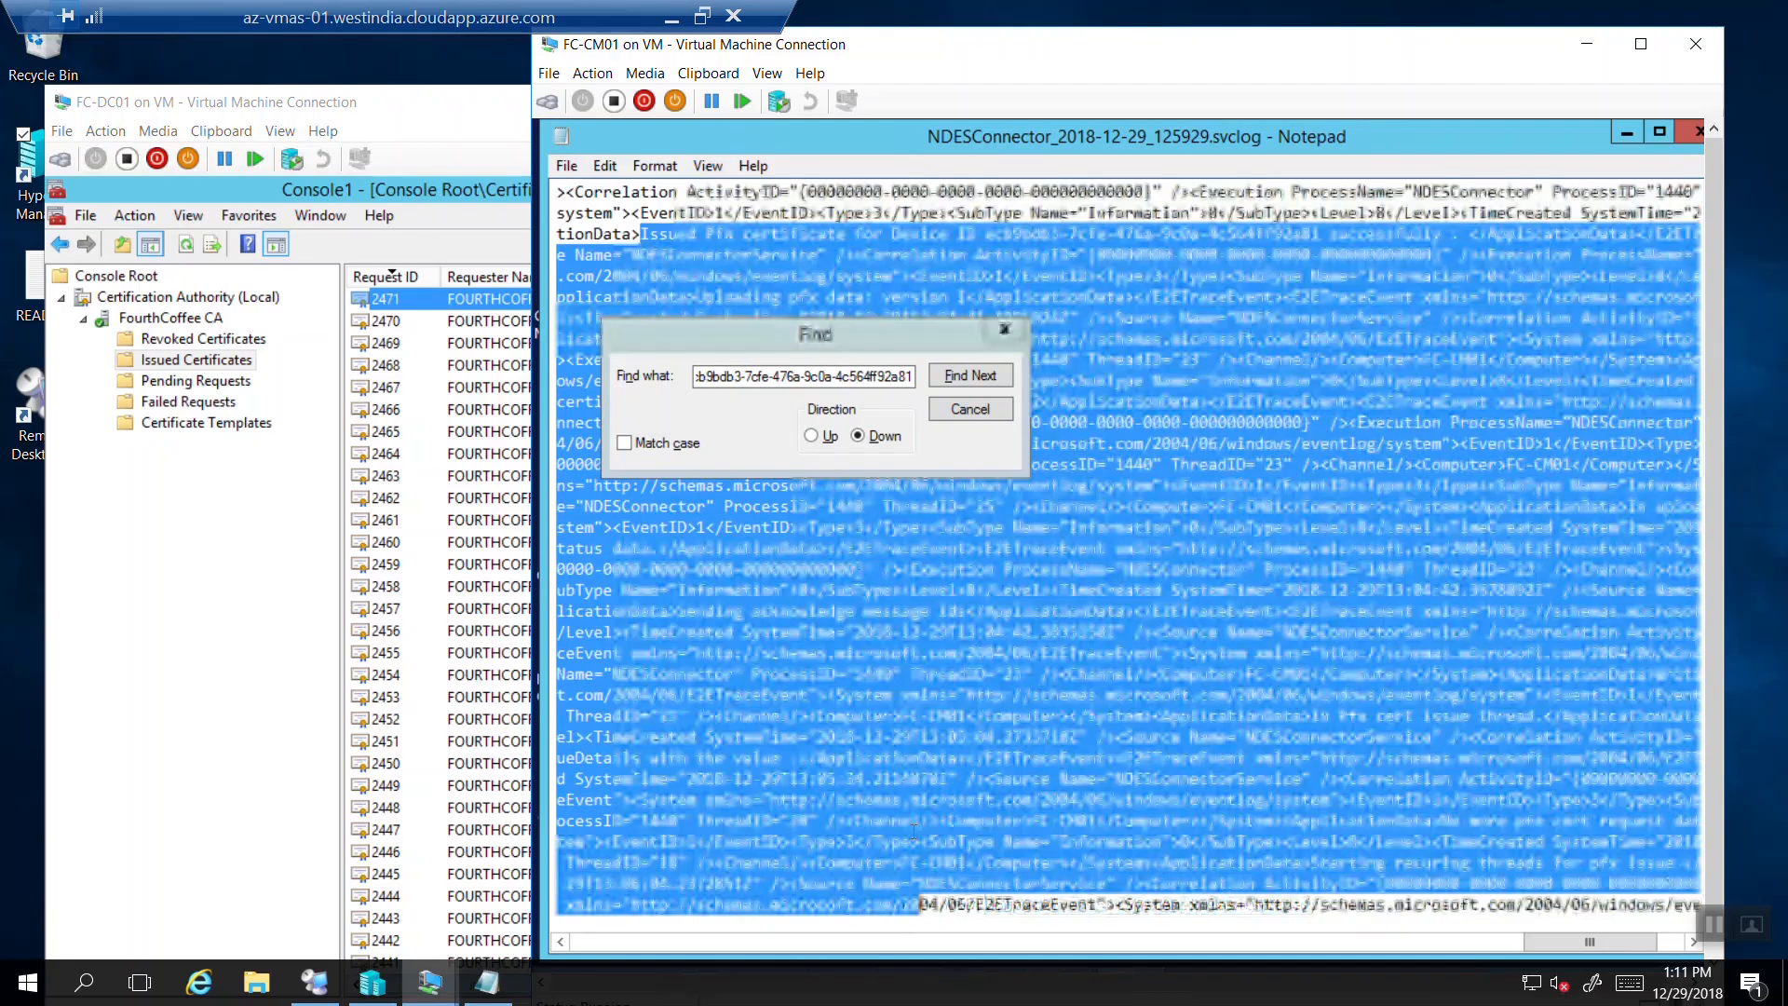
Highlight the 'Issued Pfx certificate for Device ID … successfully' entry and minimize the remote session.
left_click(1004, 330)
left_click(643, 234)
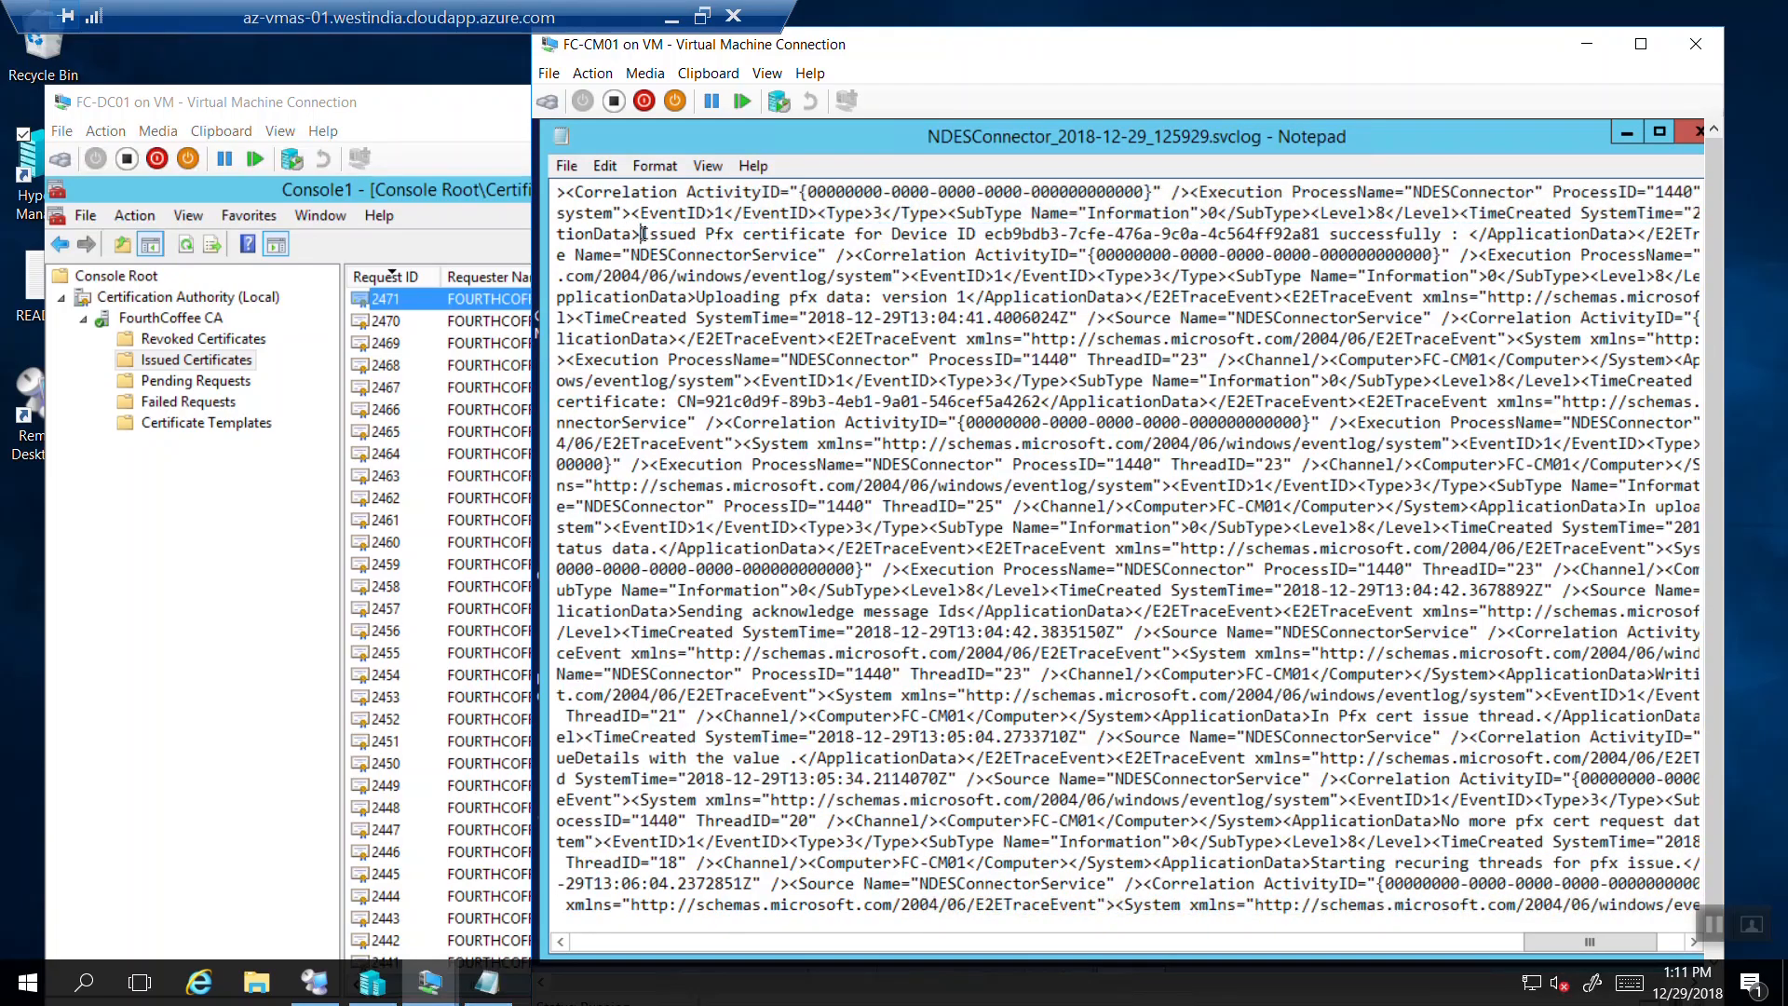
left_click_drag(643, 234, 1442, 236)
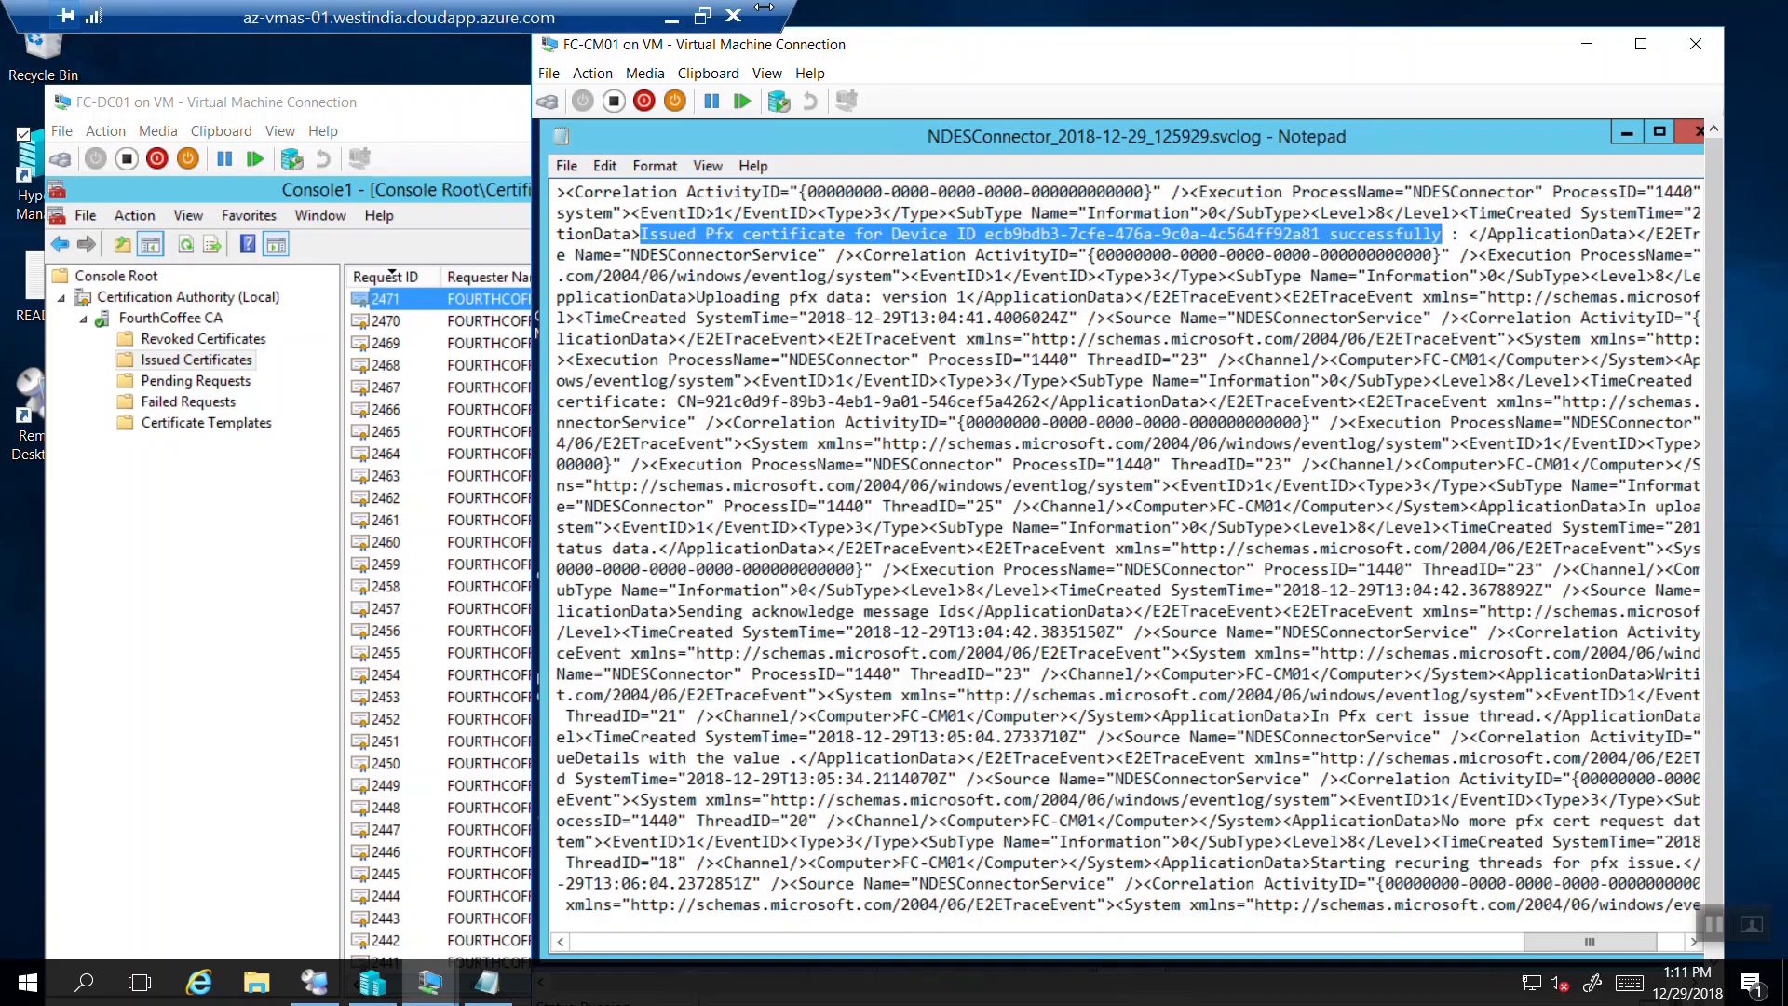
left_click(674, 18)
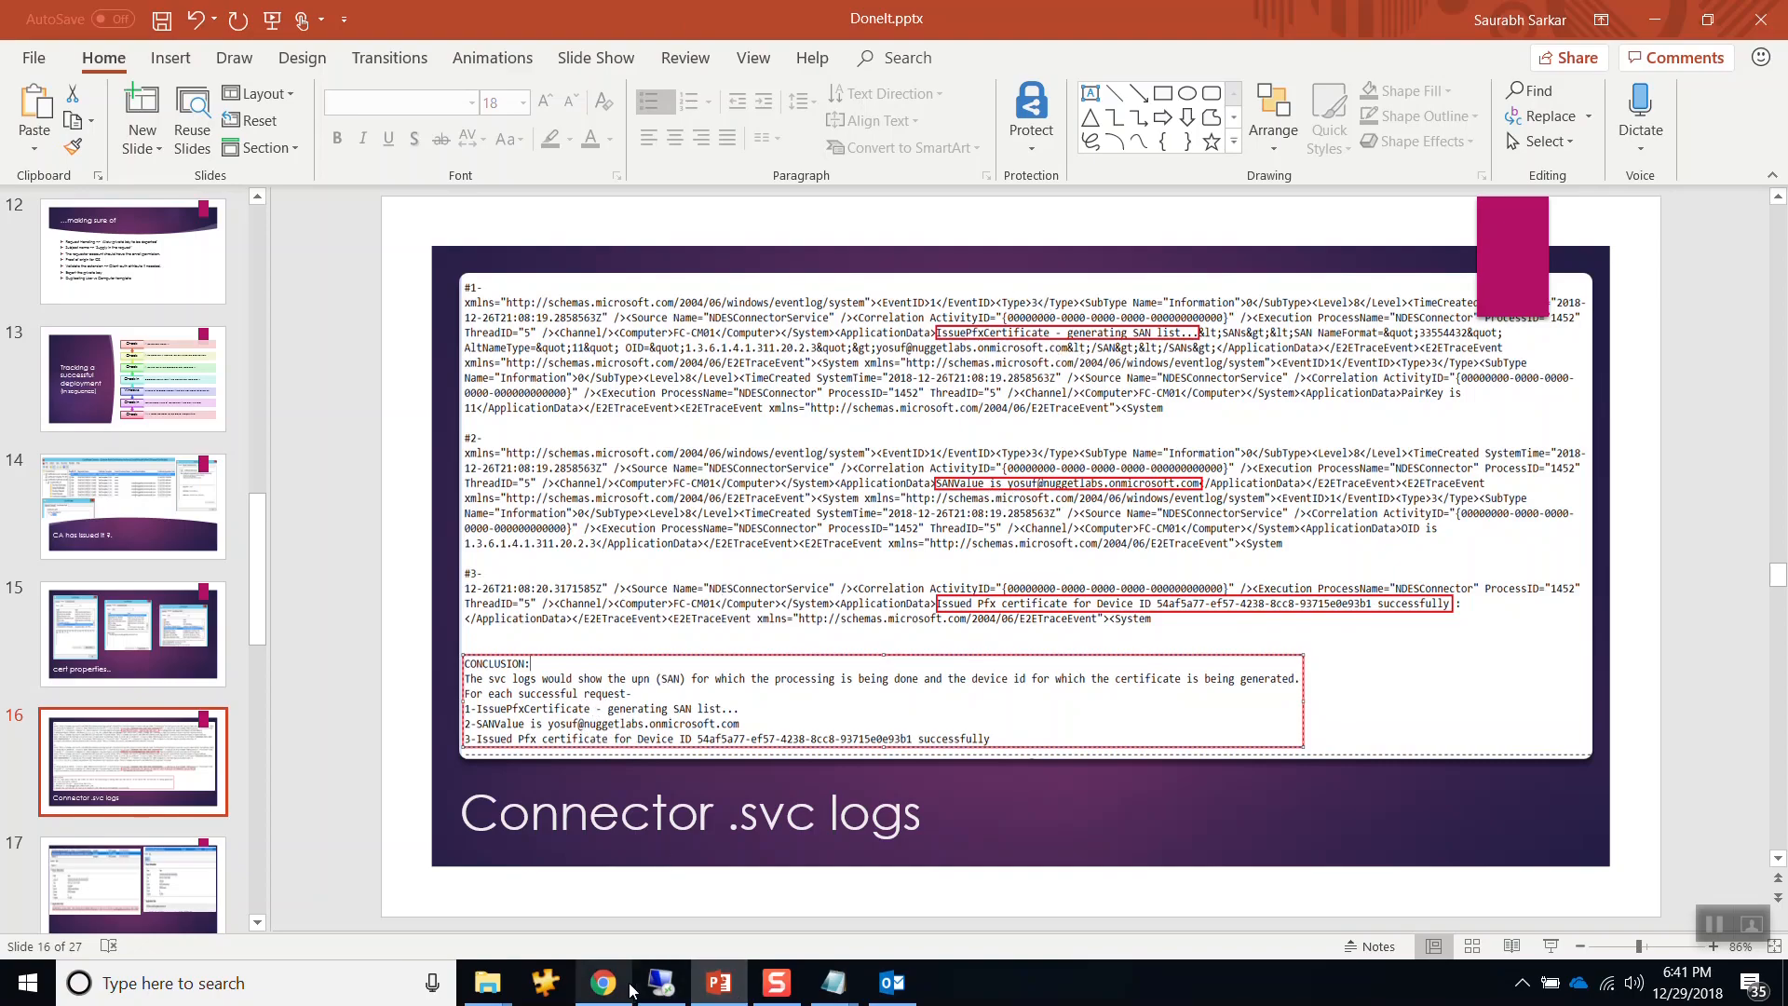
Go back through slides 15 and 14 to slide 13, Tracking a successful deployment.
mouse_move(660, 988)
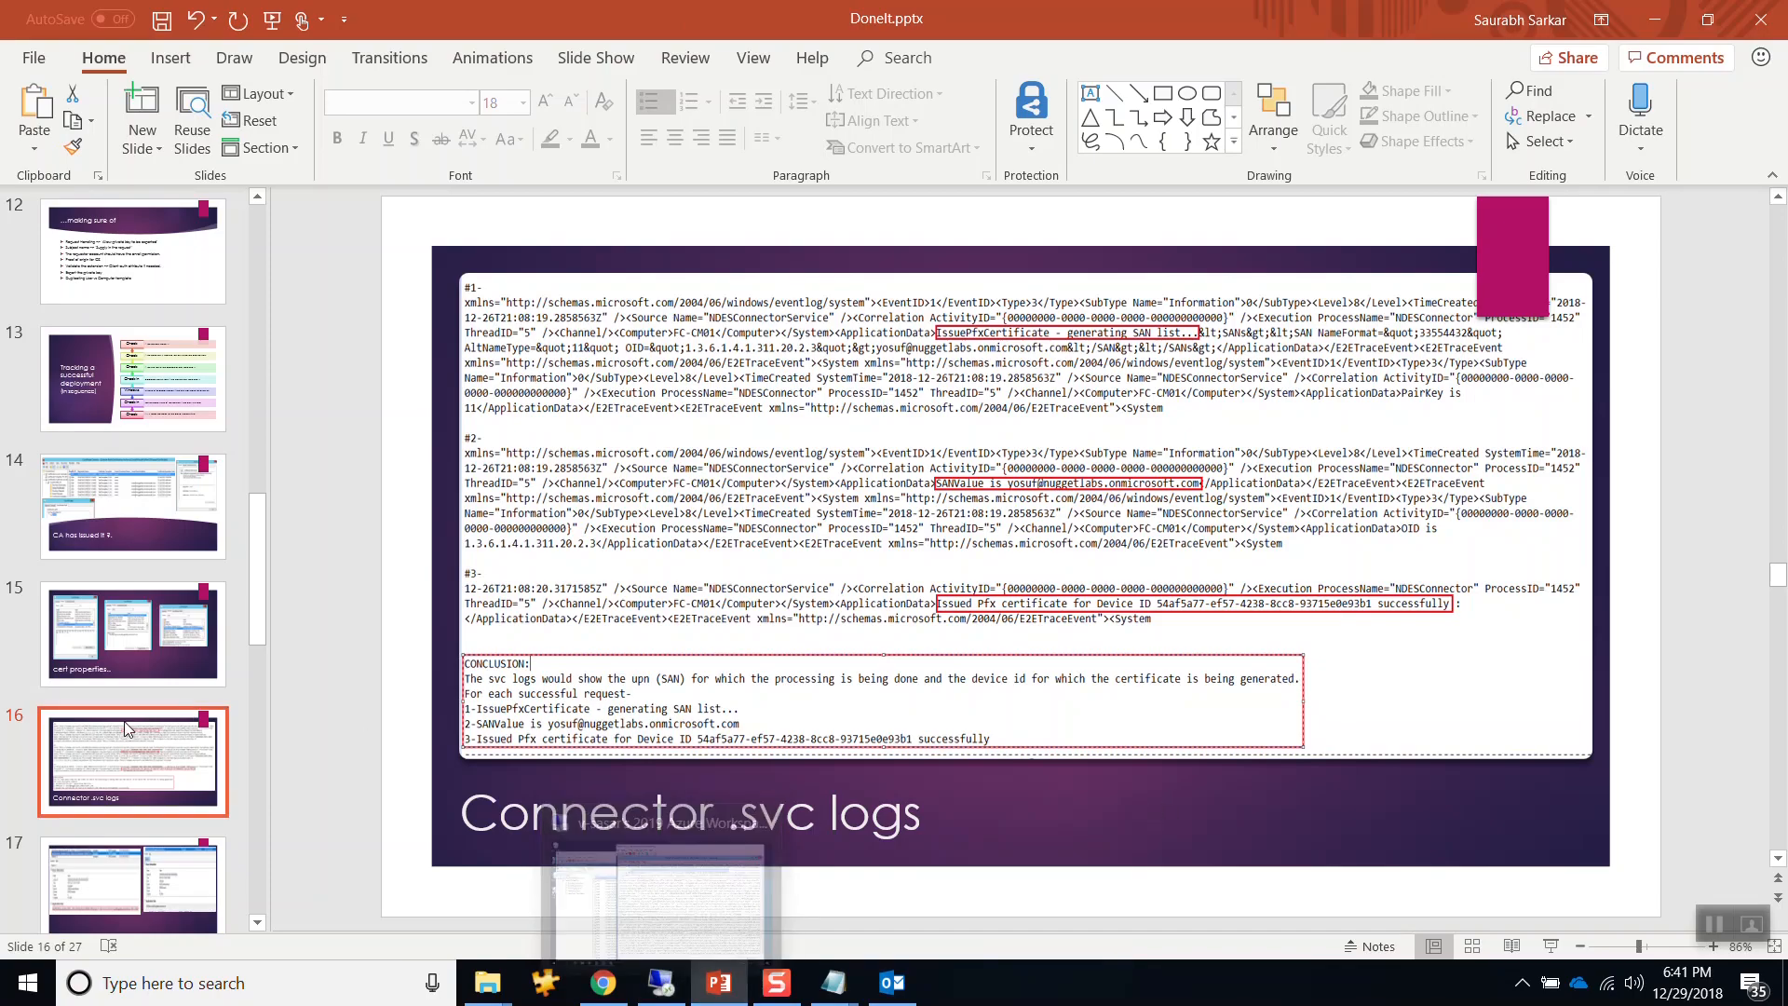
left_click(125, 656)
left_click(128, 508)
left_click(128, 402)
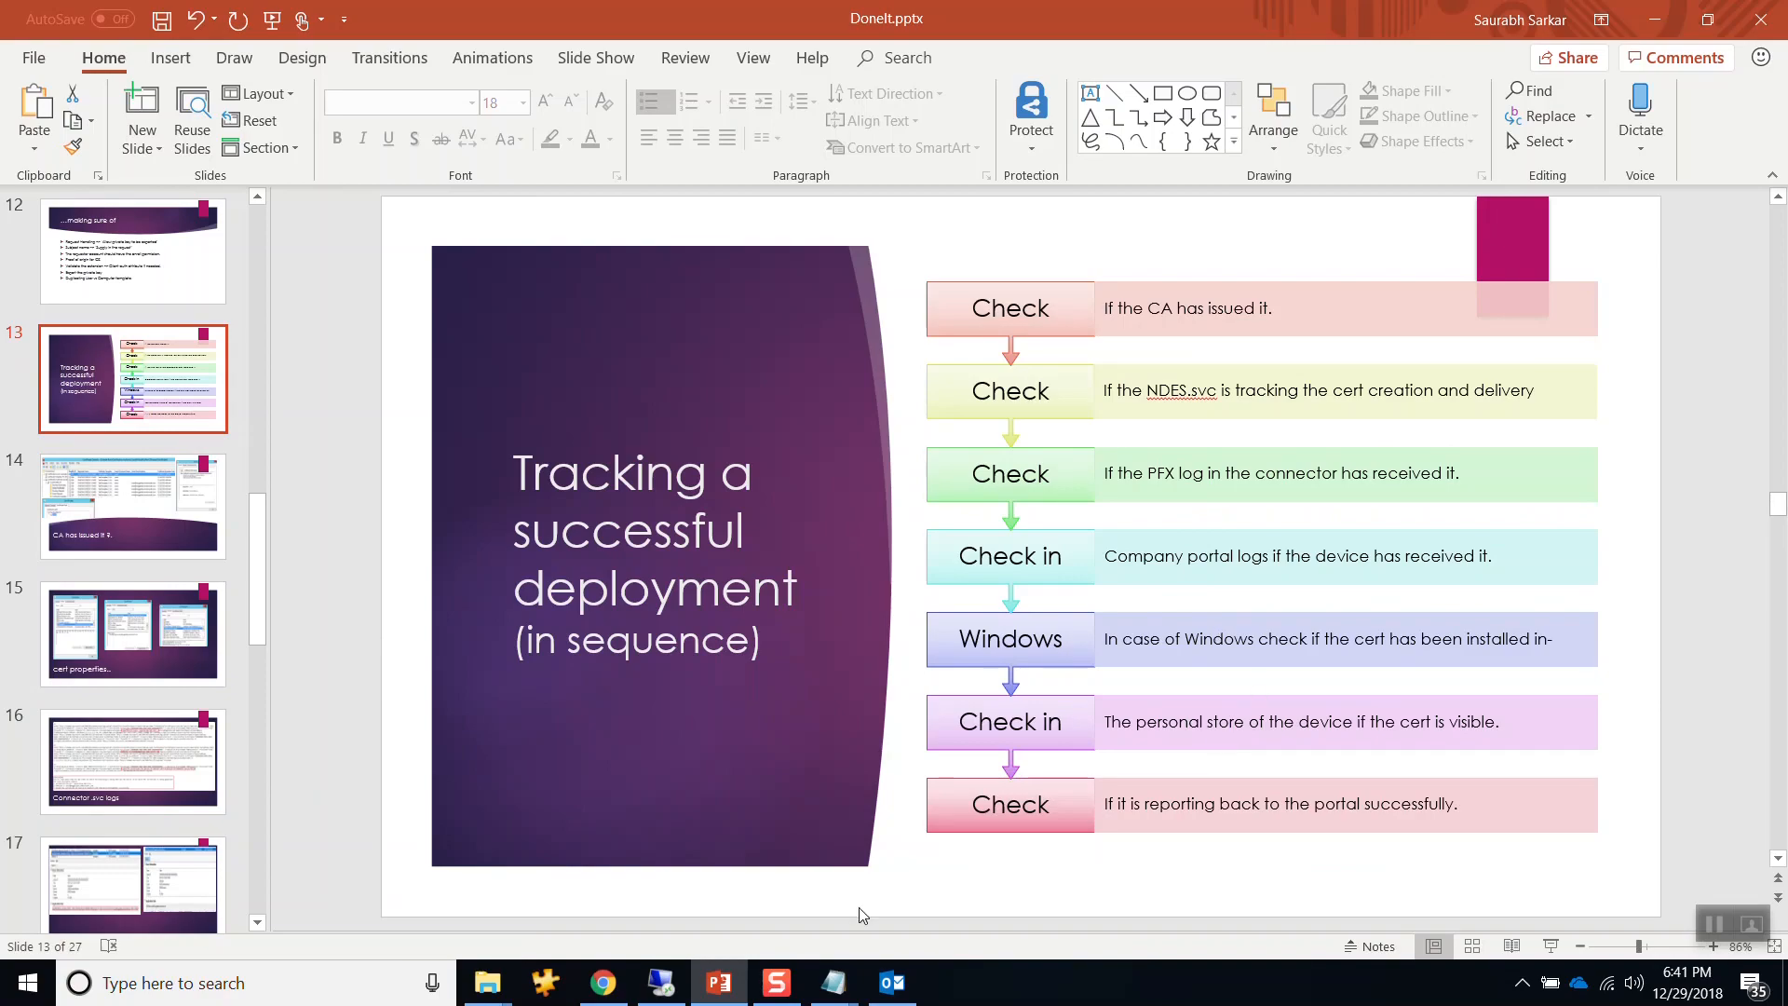
Switch to the Intune portal and close the iPhone's details to return to All devices.
left_click(649, 997)
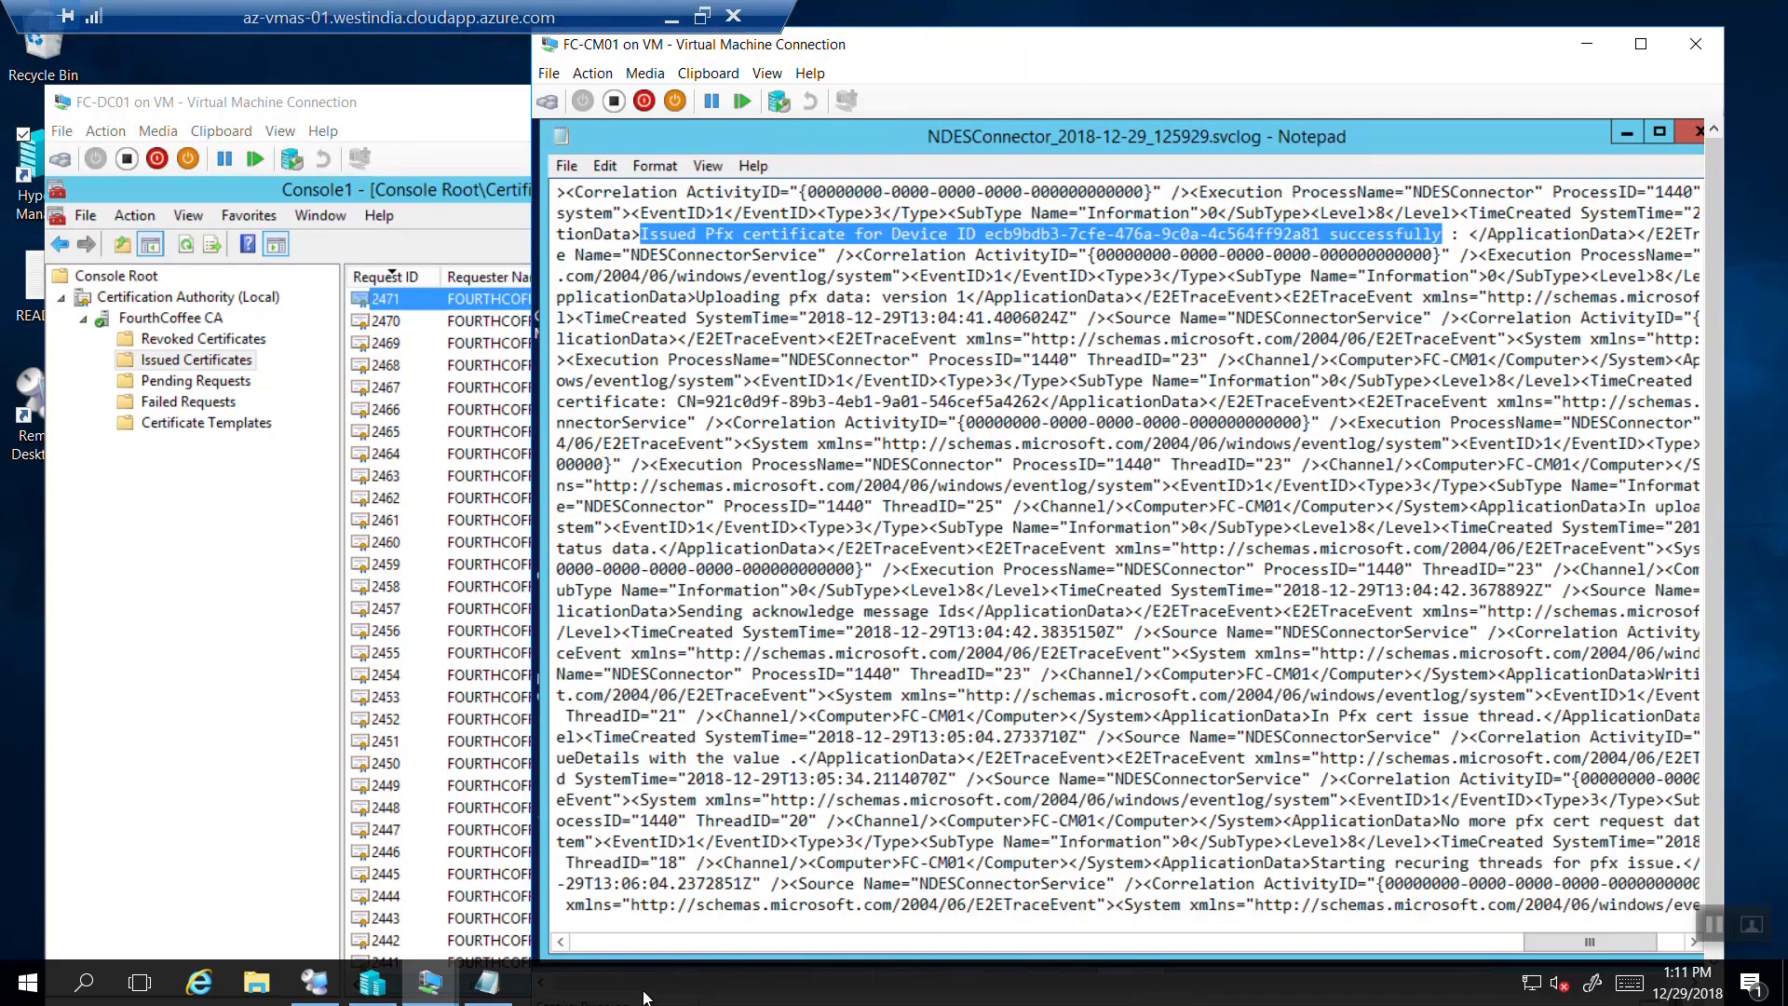
left_click(673, 17)
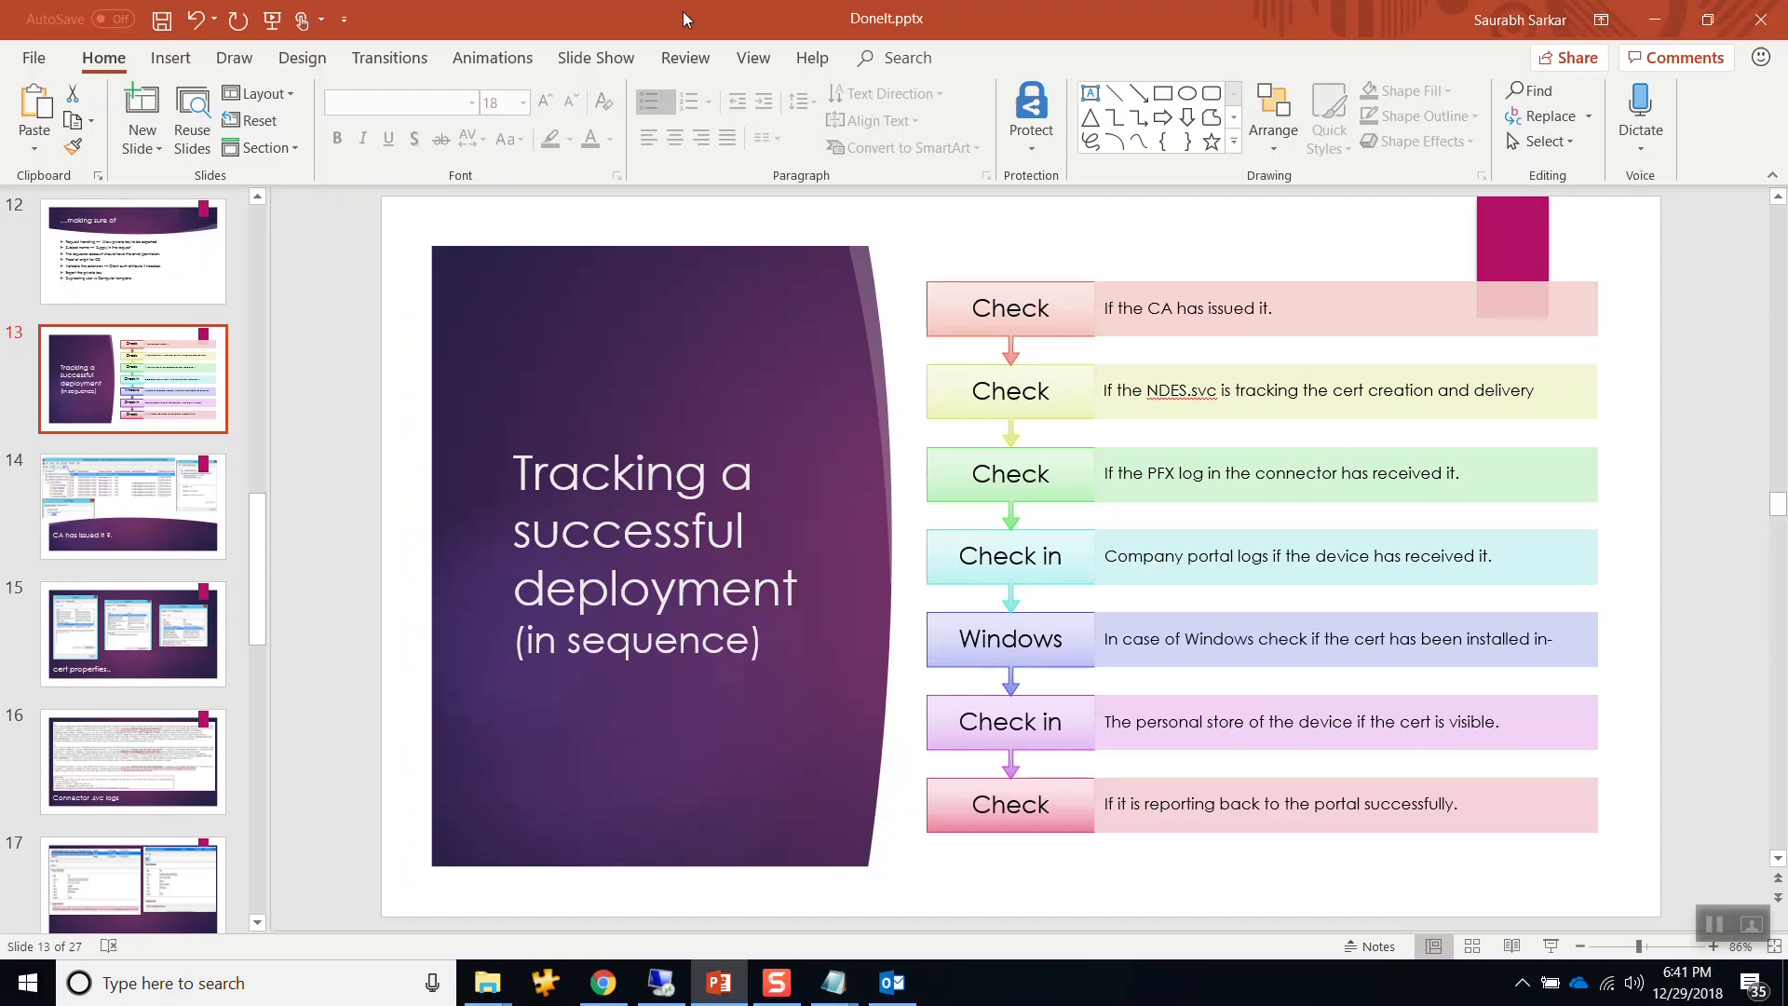
left_click(605, 980)
left_click(1771, 179)
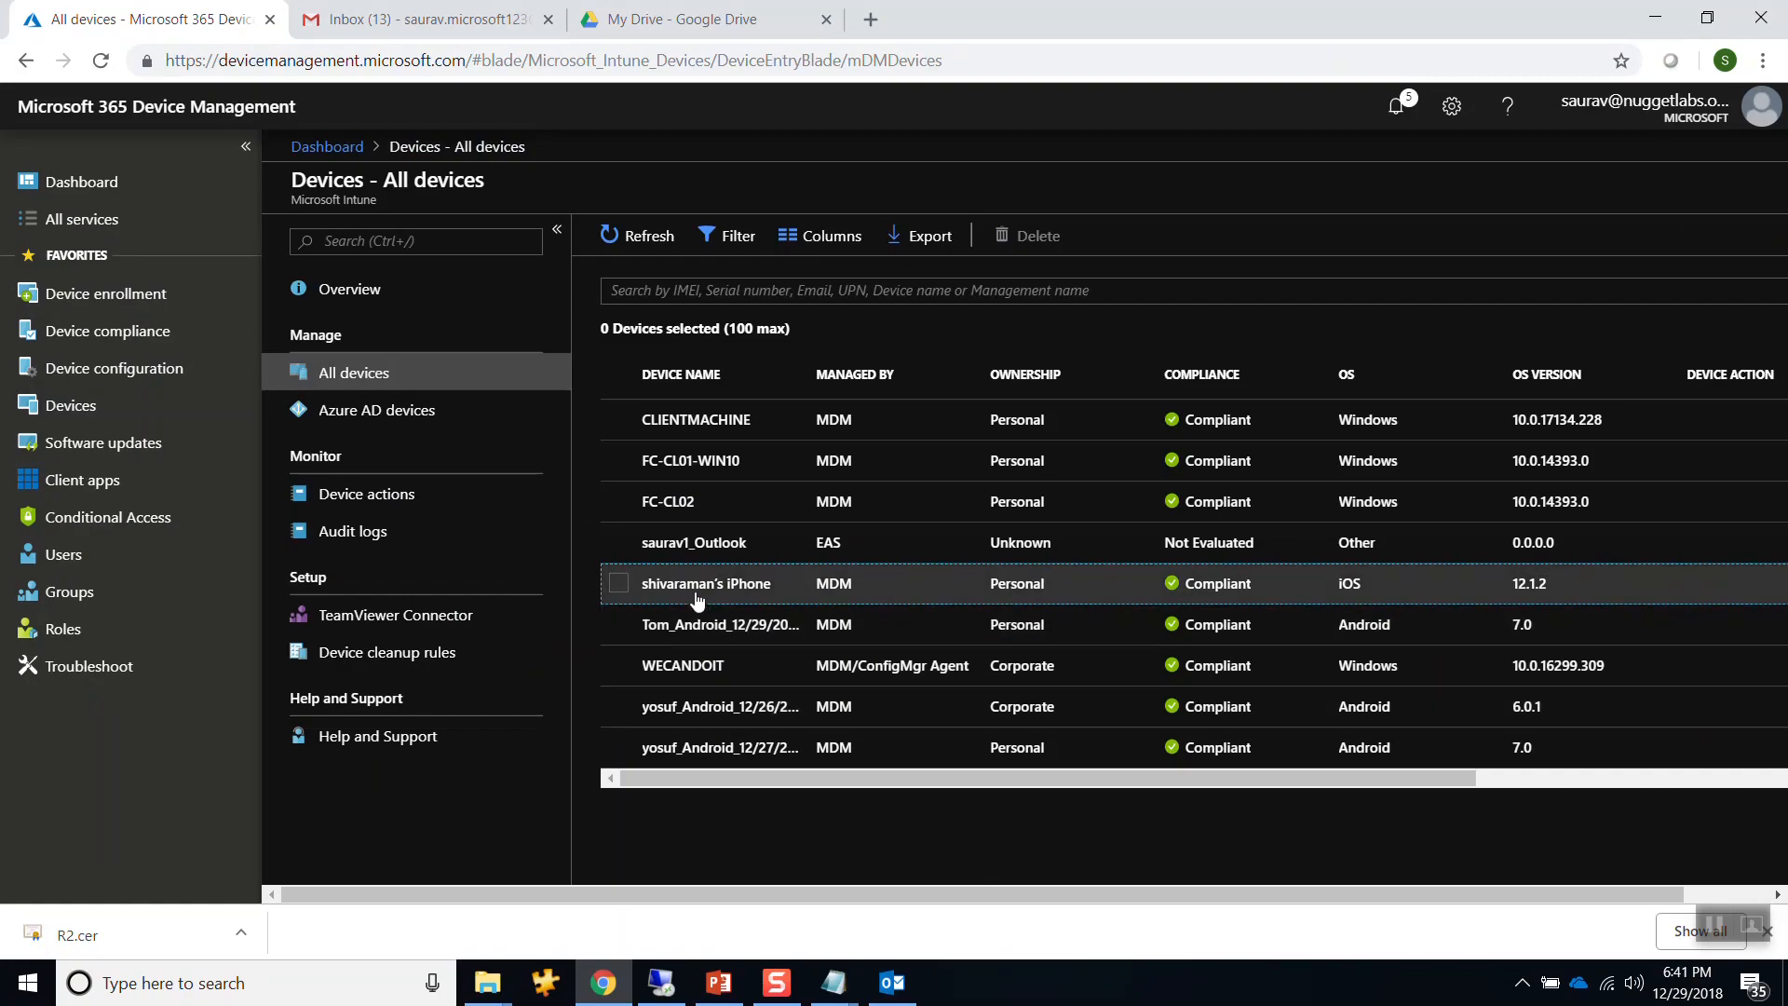
Show the MyDemoPkcsIos1 profile's Device status, with its one iOS device in Error.
left_click(104, 367)
left_click(341, 374)
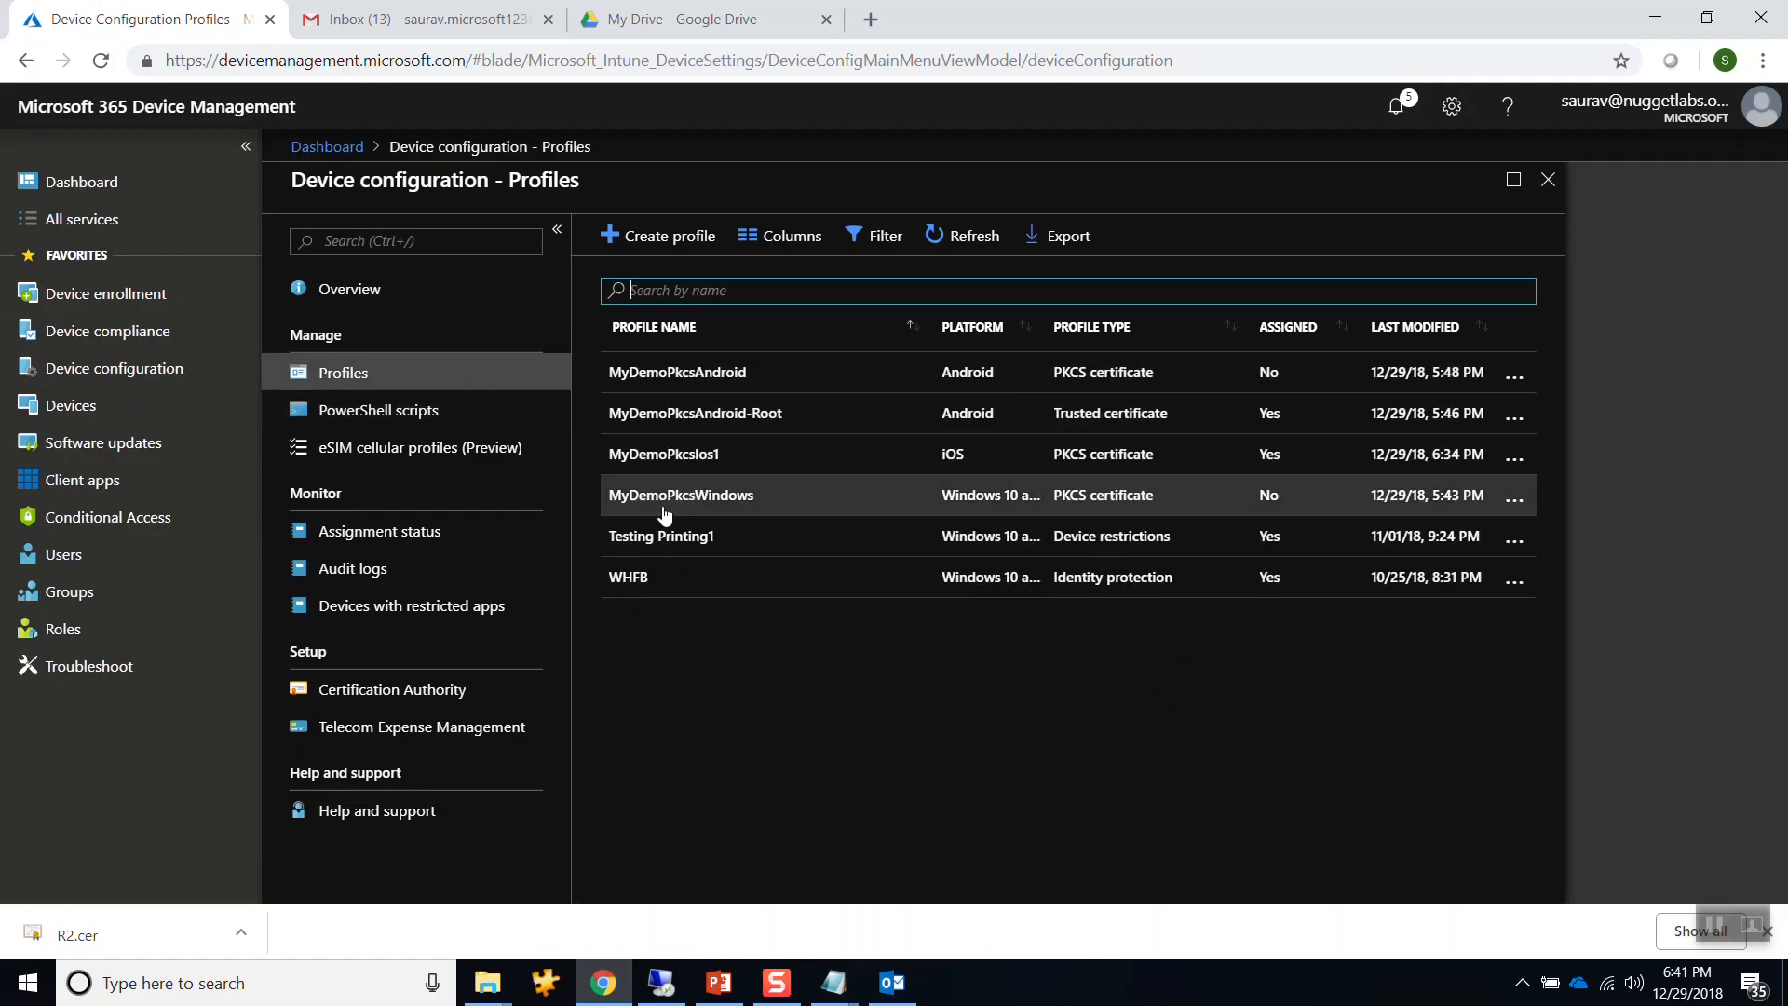
left_click(704, 473)
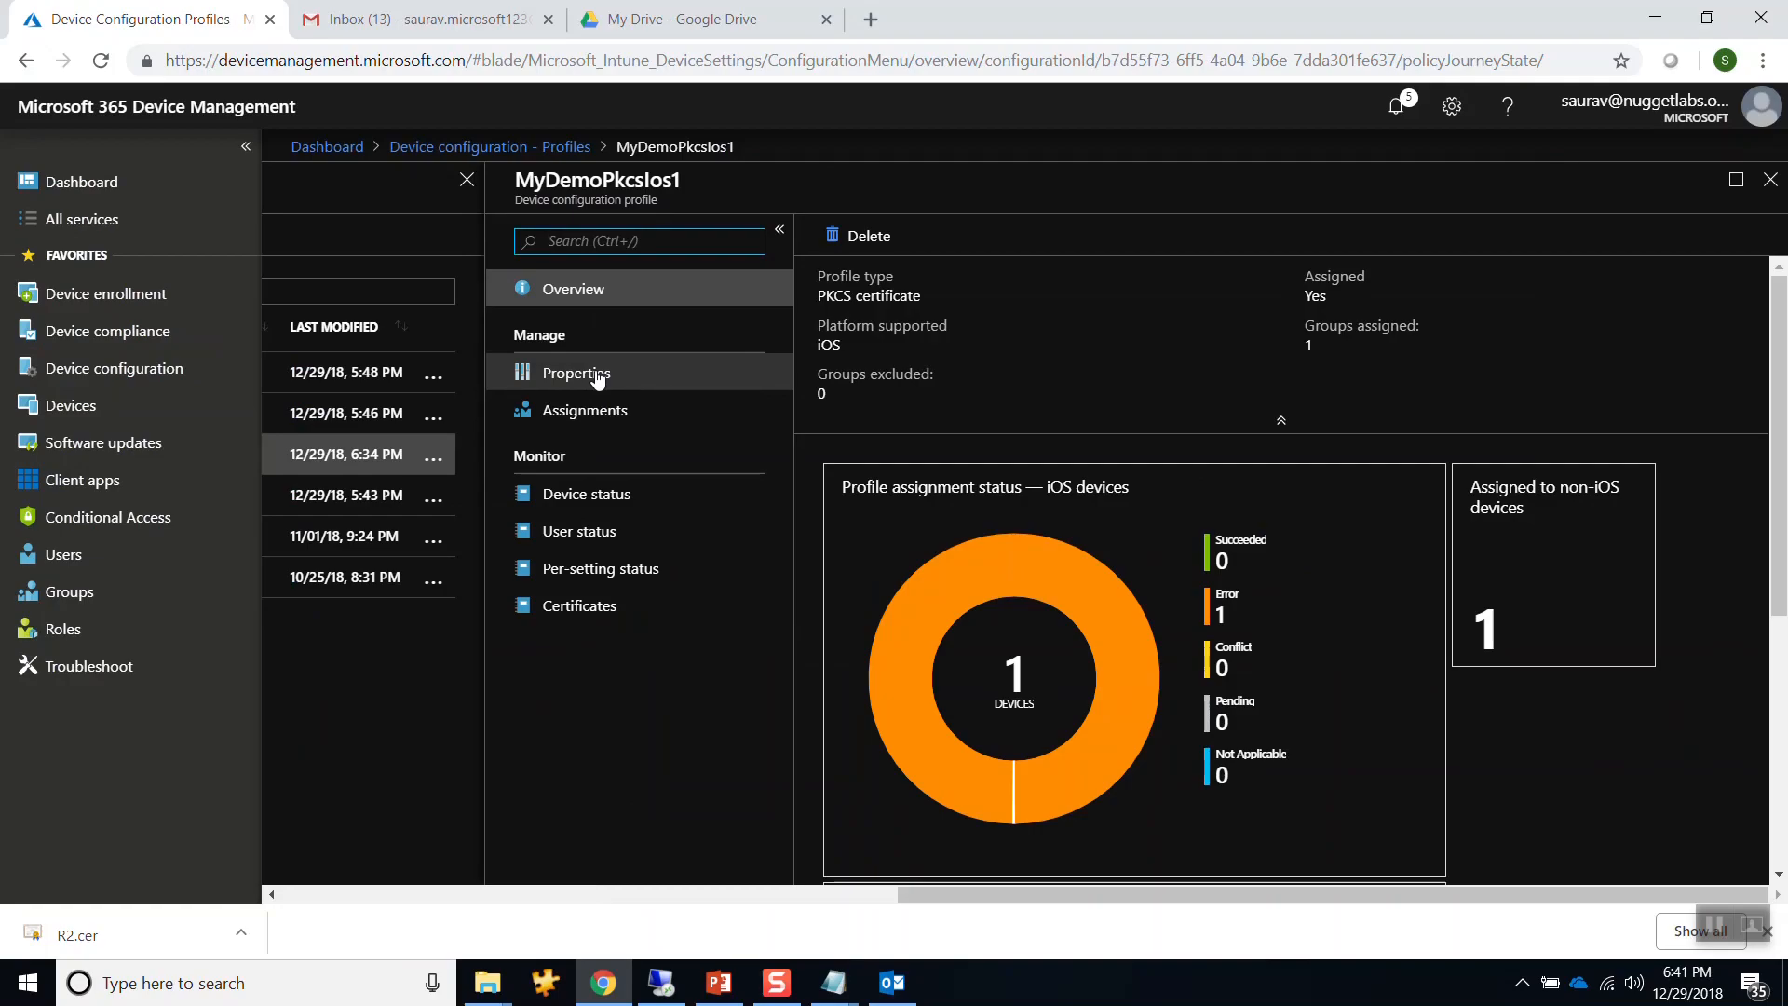
left_click(570, 495)
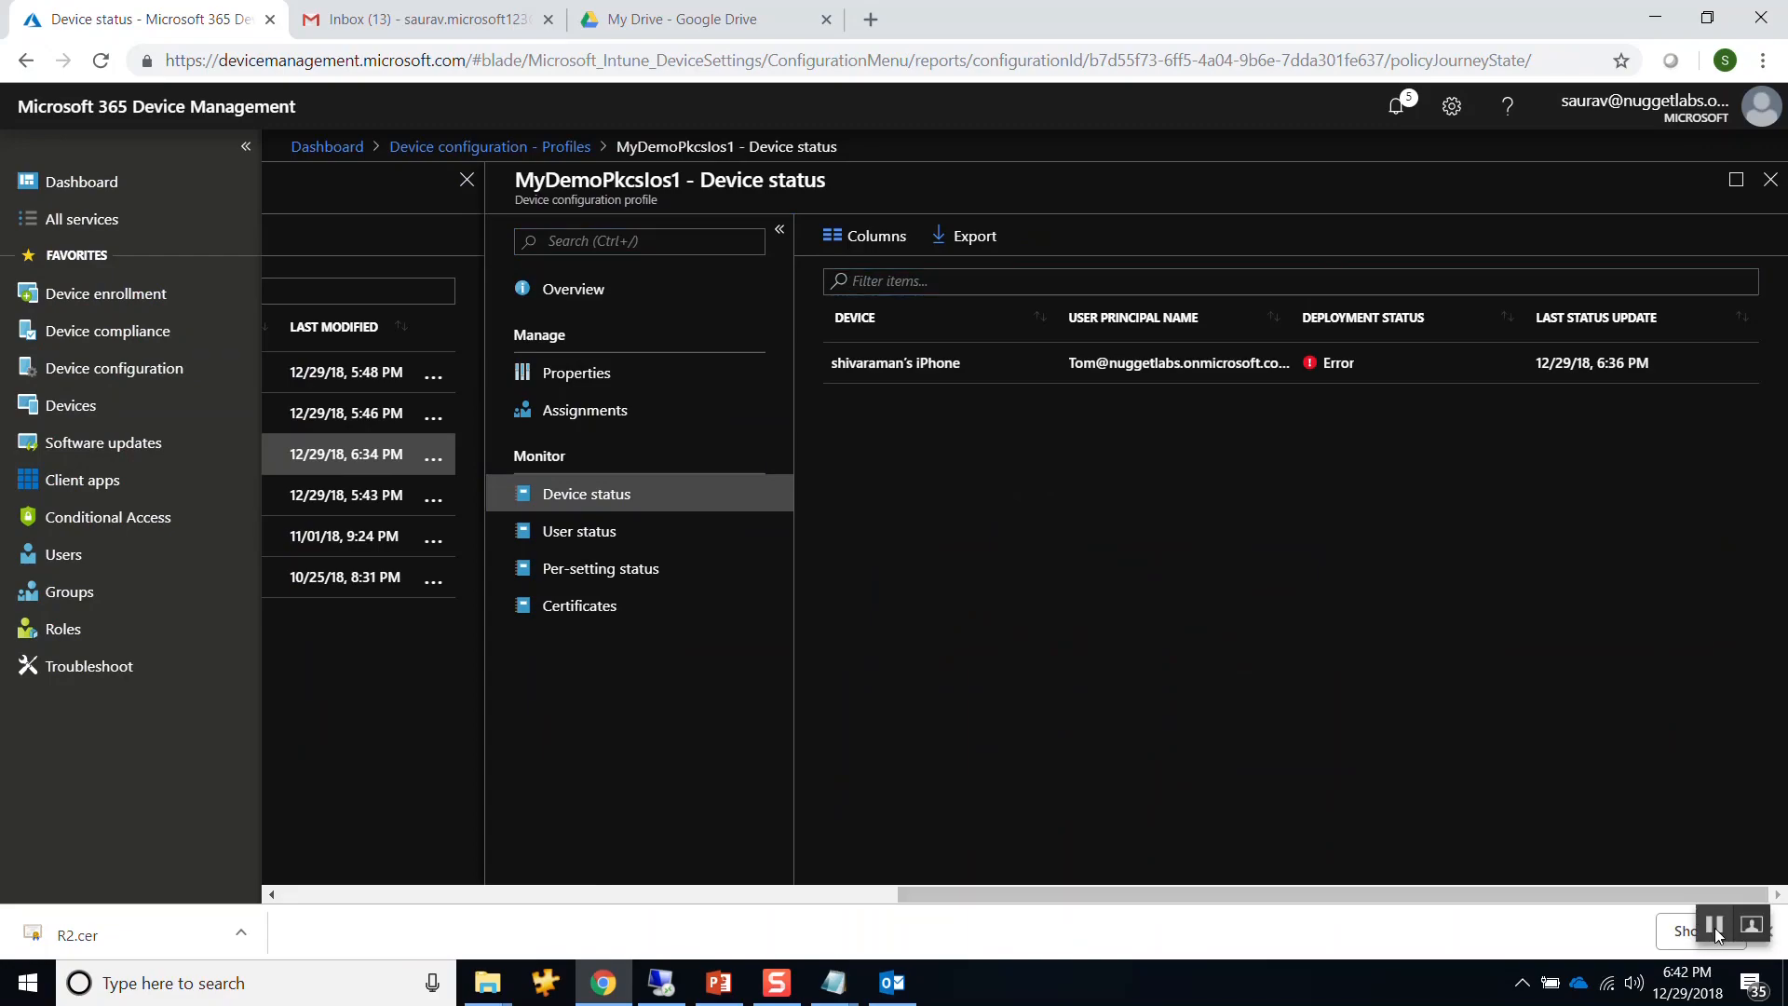
Glance at the remote CA console, then return to the Intune portal.
left_click(1714, 928)
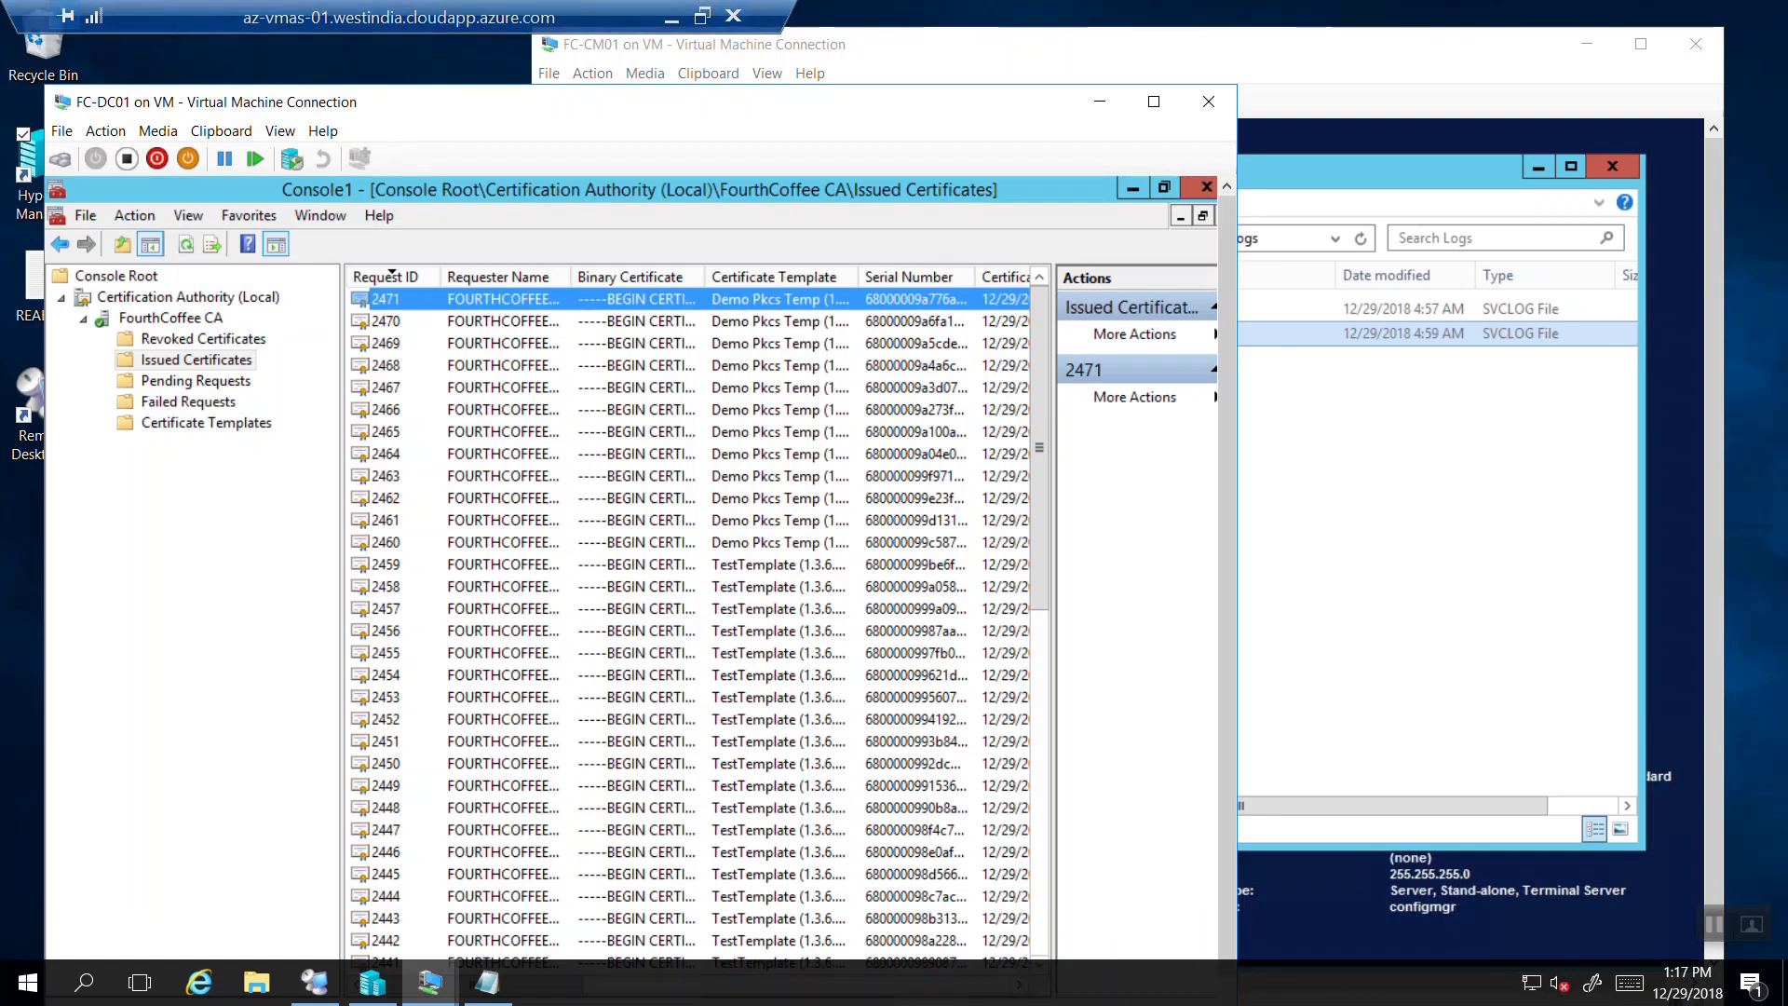
left_click(671, 22)
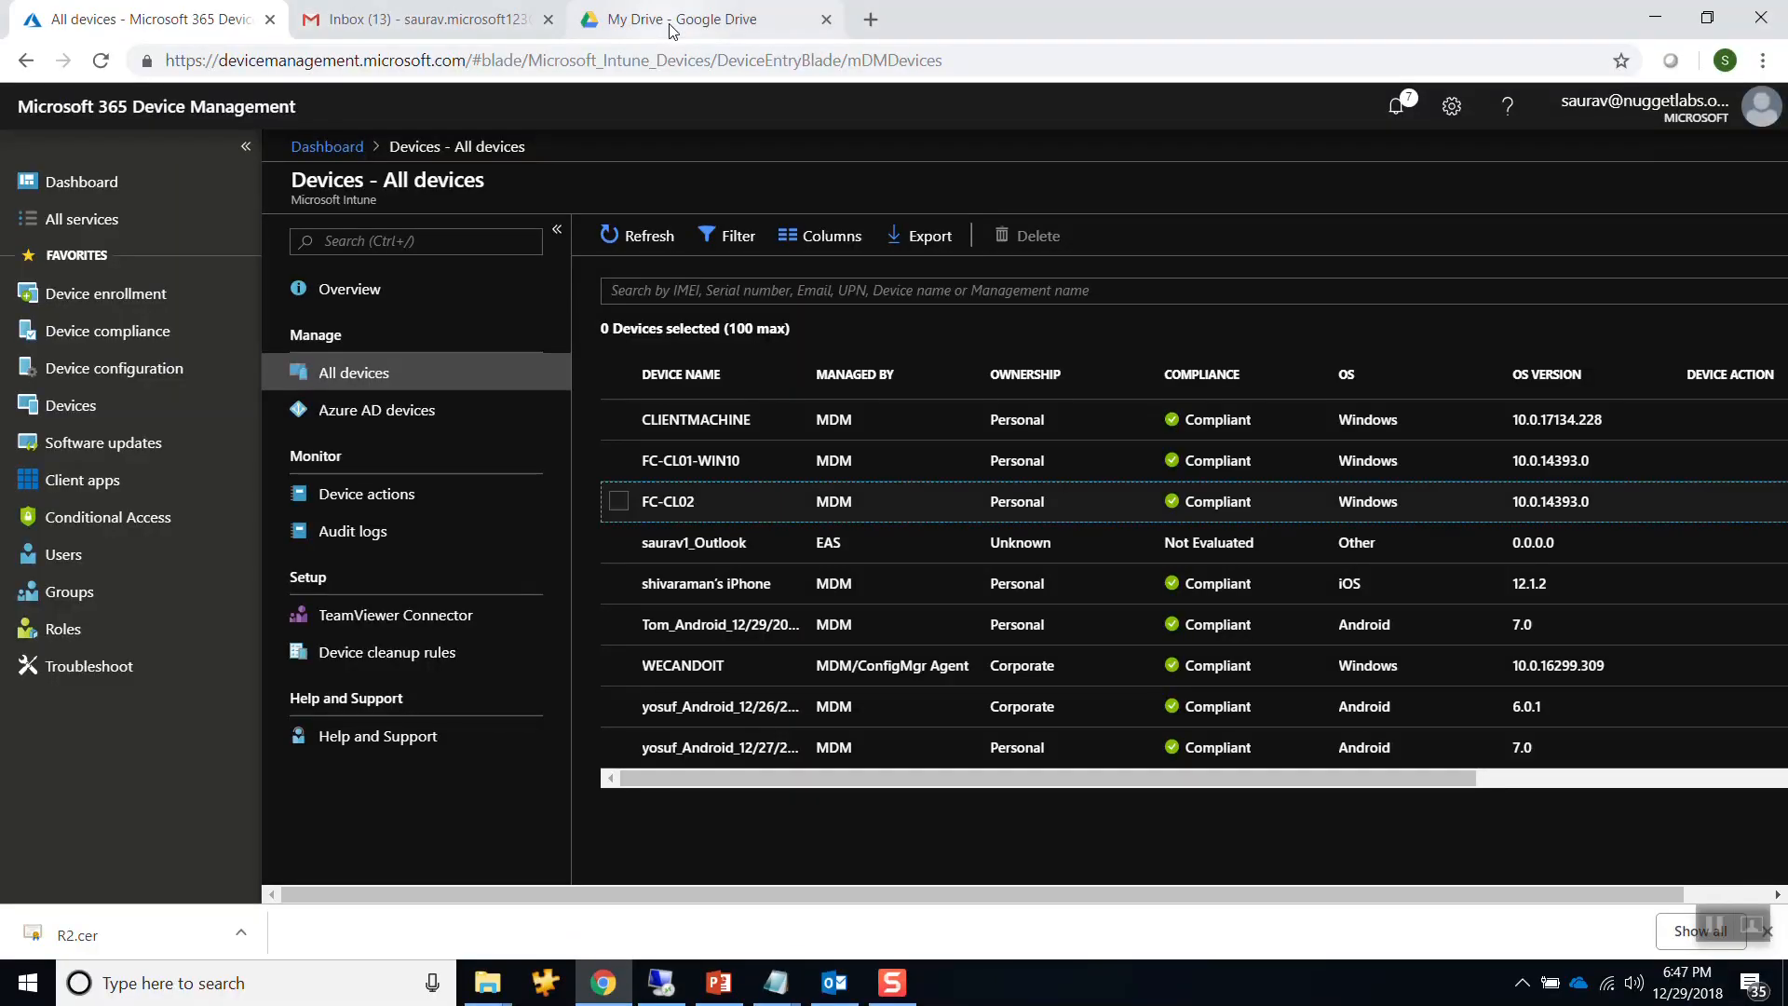
left_click(892, 989)
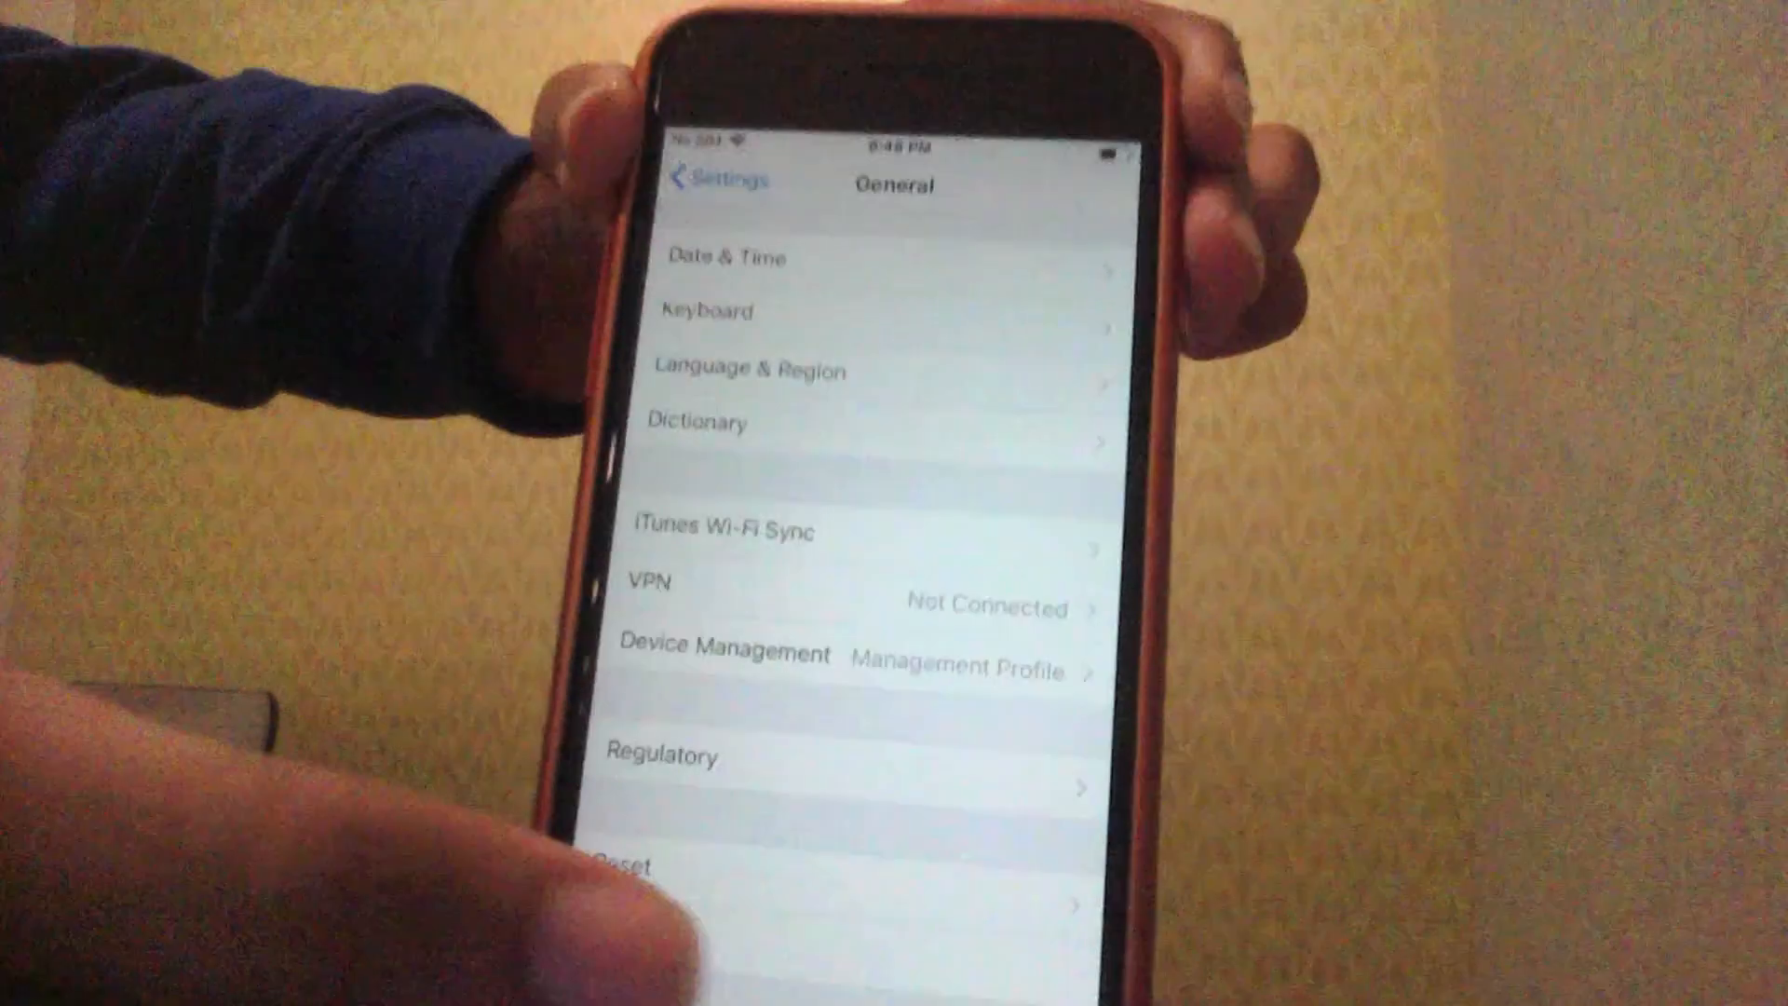
On the iPhone, open Device Management, tap the user certificate and scroll to its fingerprints.
left_click(820, 657)
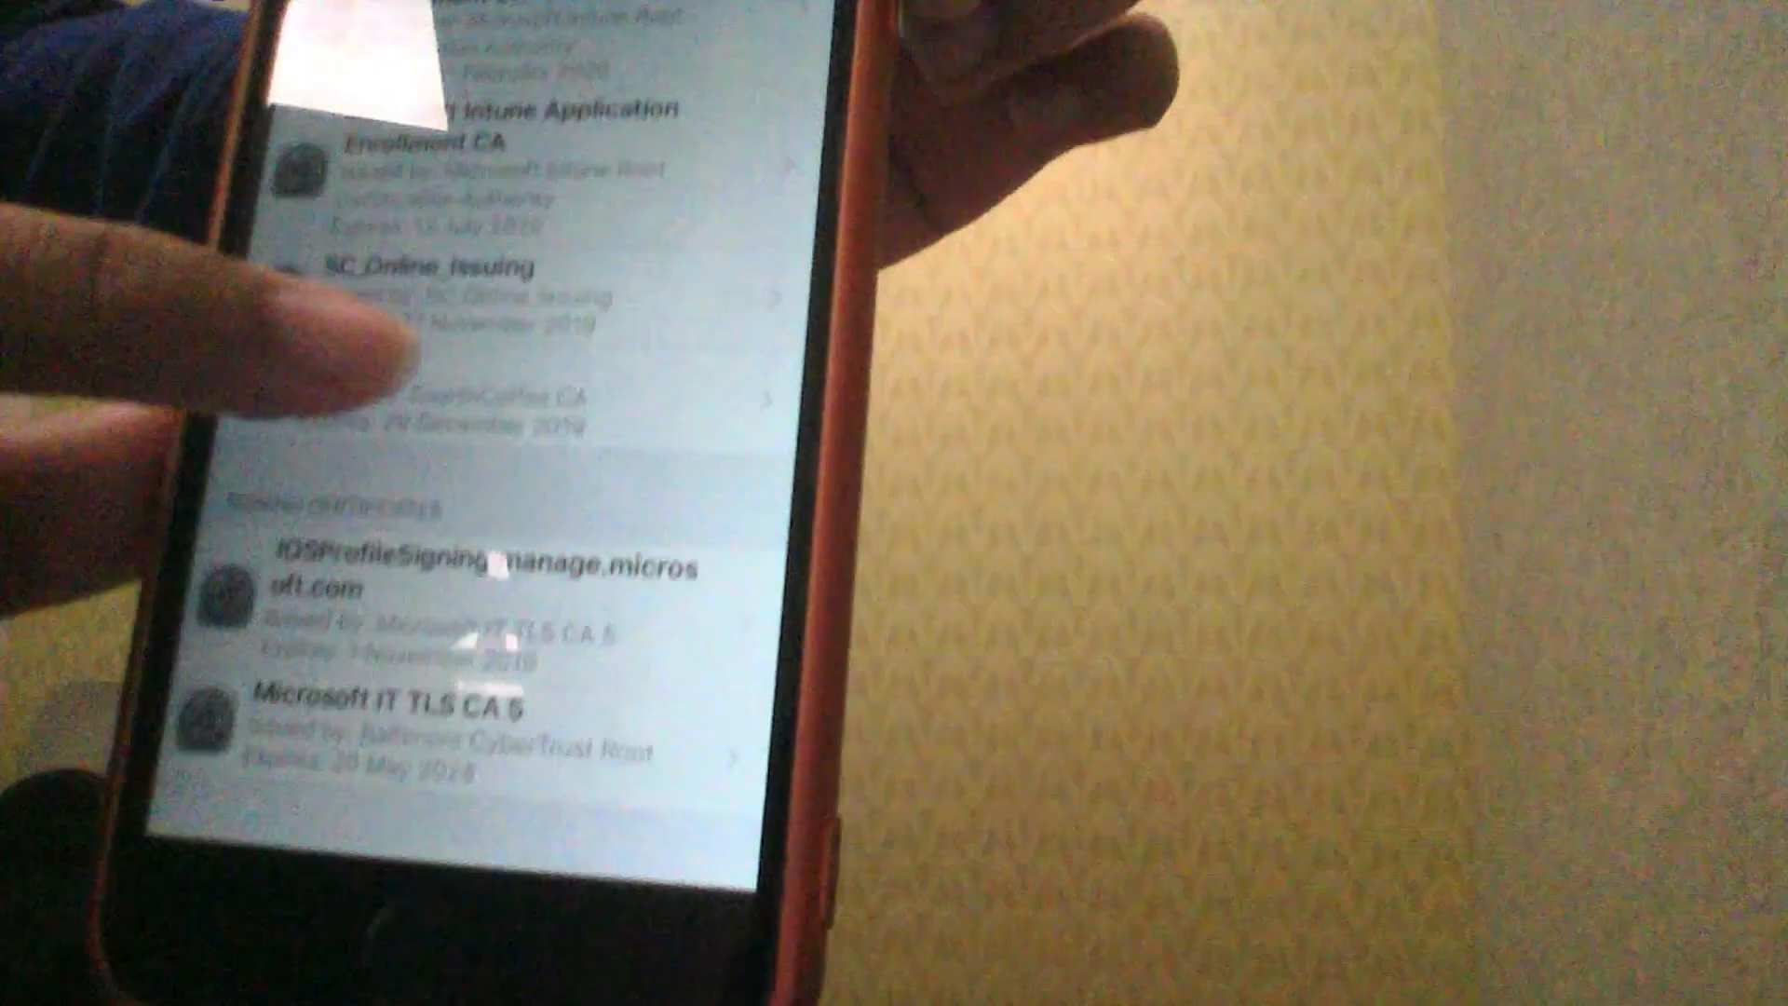
left_click(419, 437)
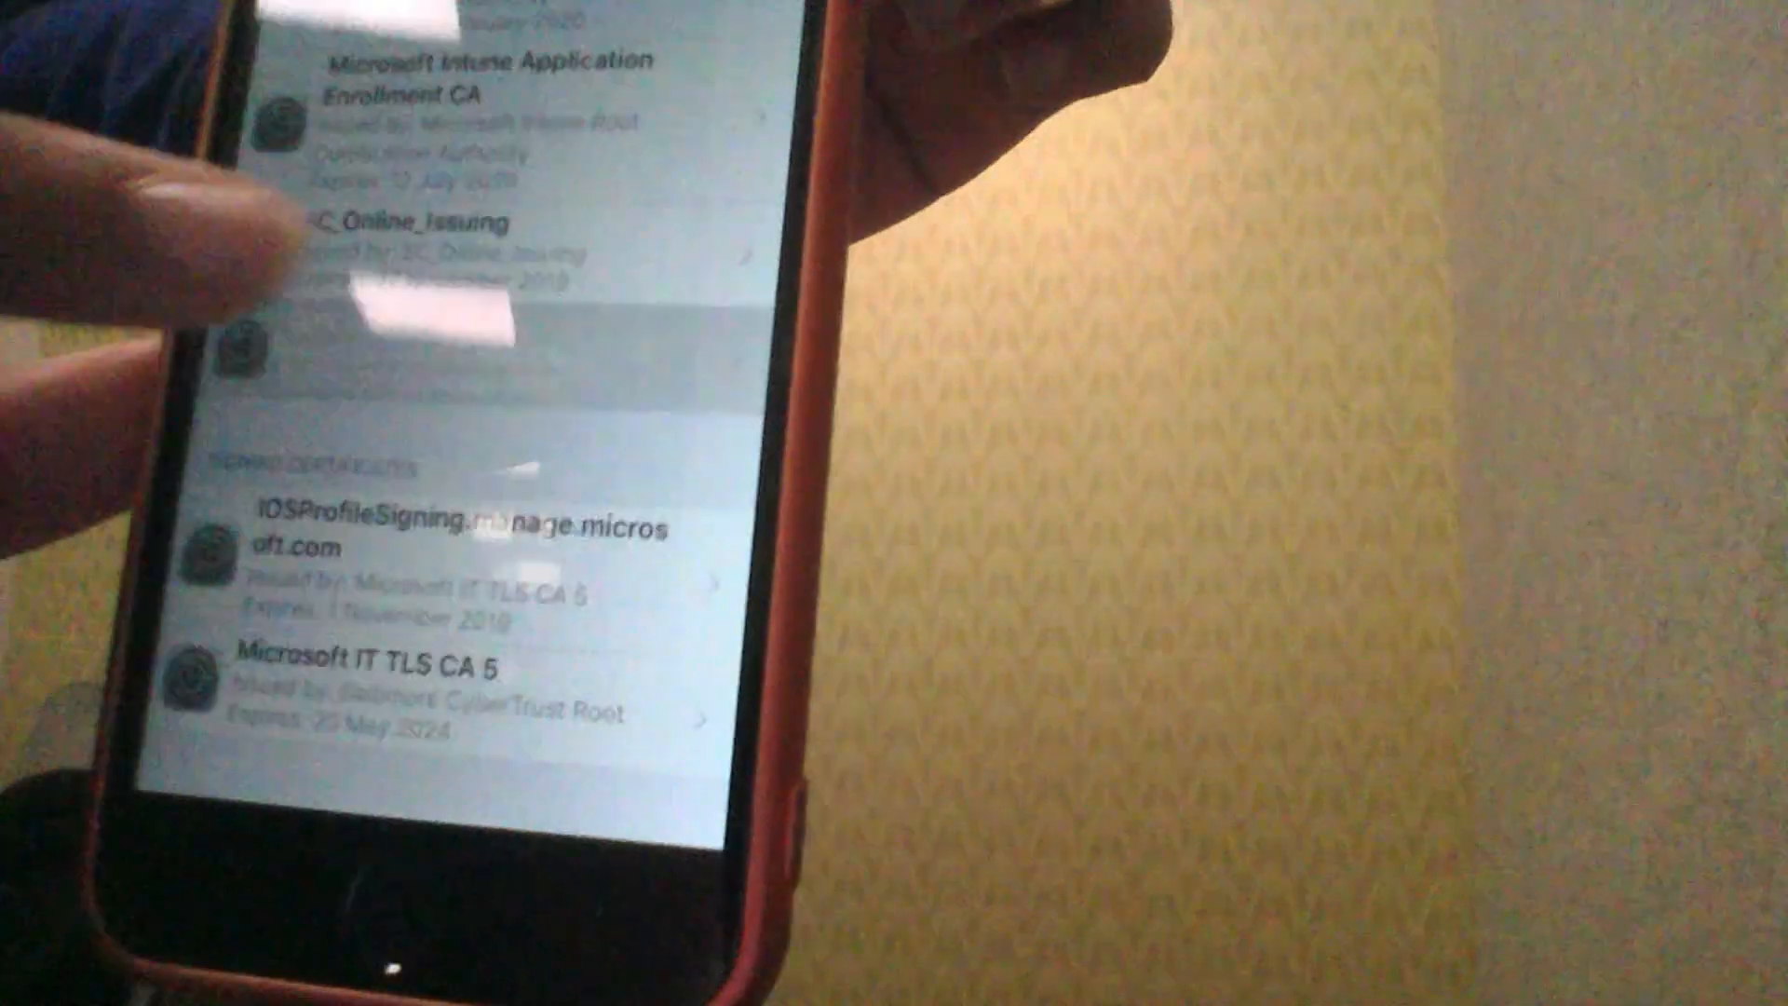
scroll(503, 419, "down", 10)
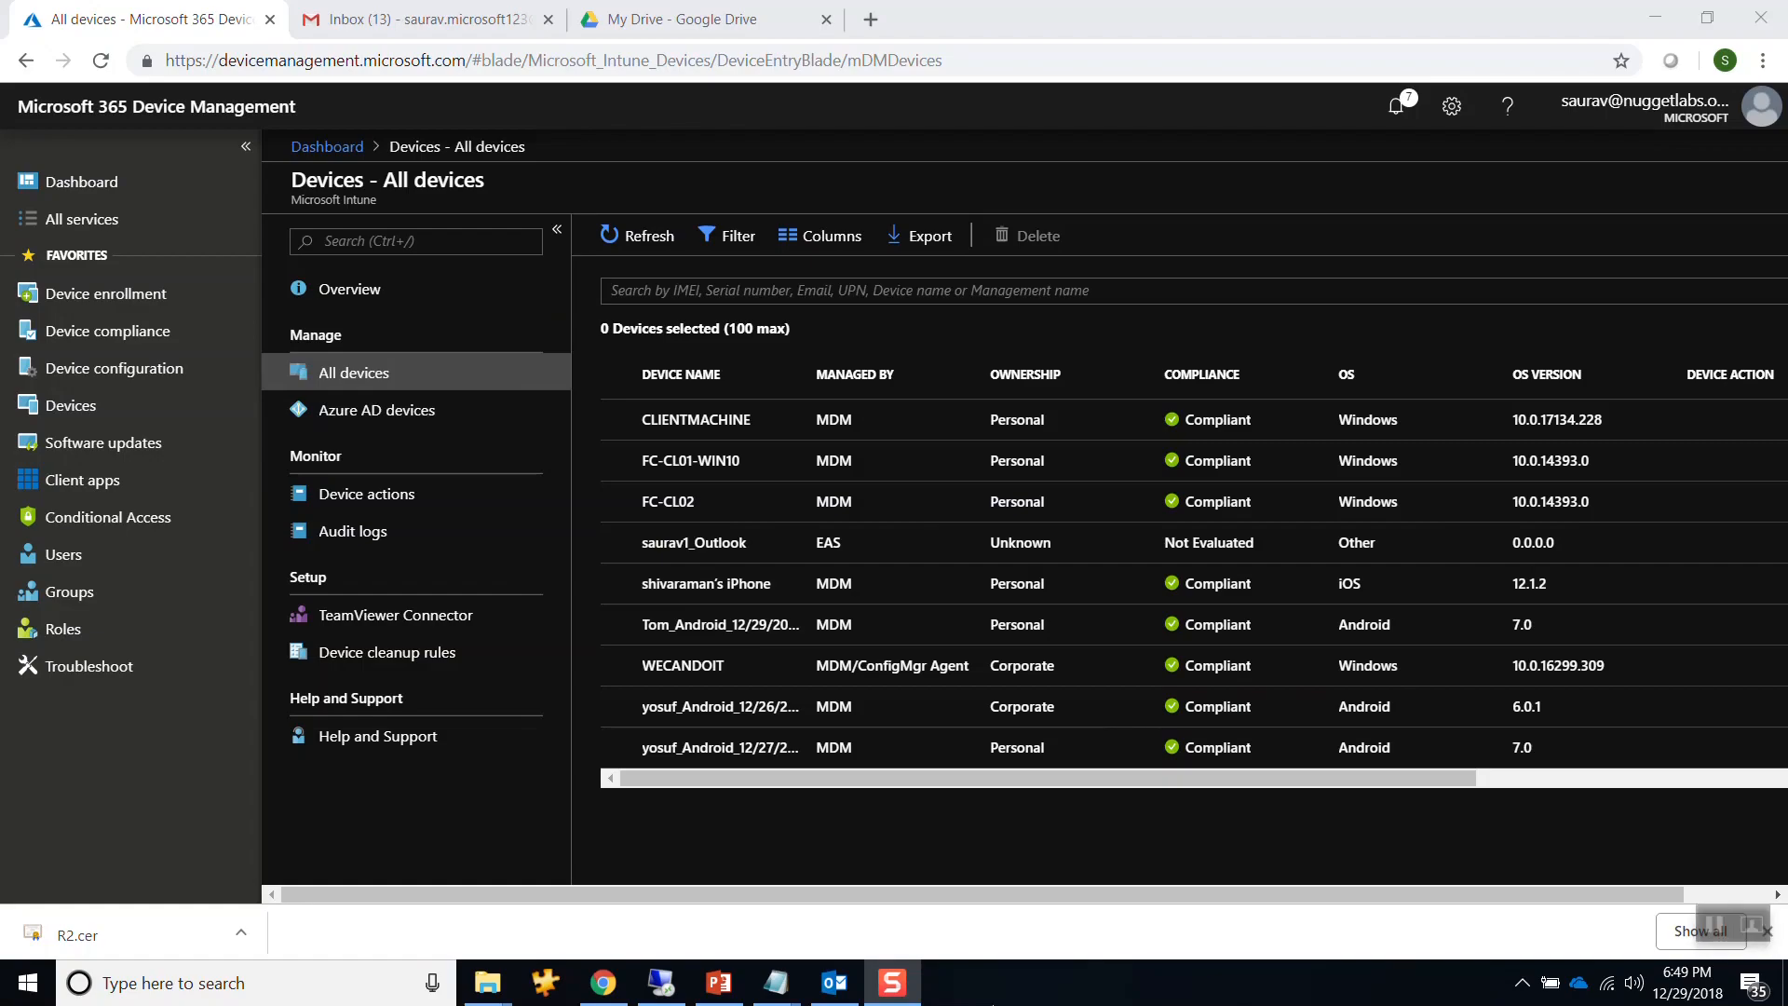
Highlight issued certificate 2471's Thumbprint value, ending 0a 5c, on its Details tab, then close it.
left_click(683, 989)
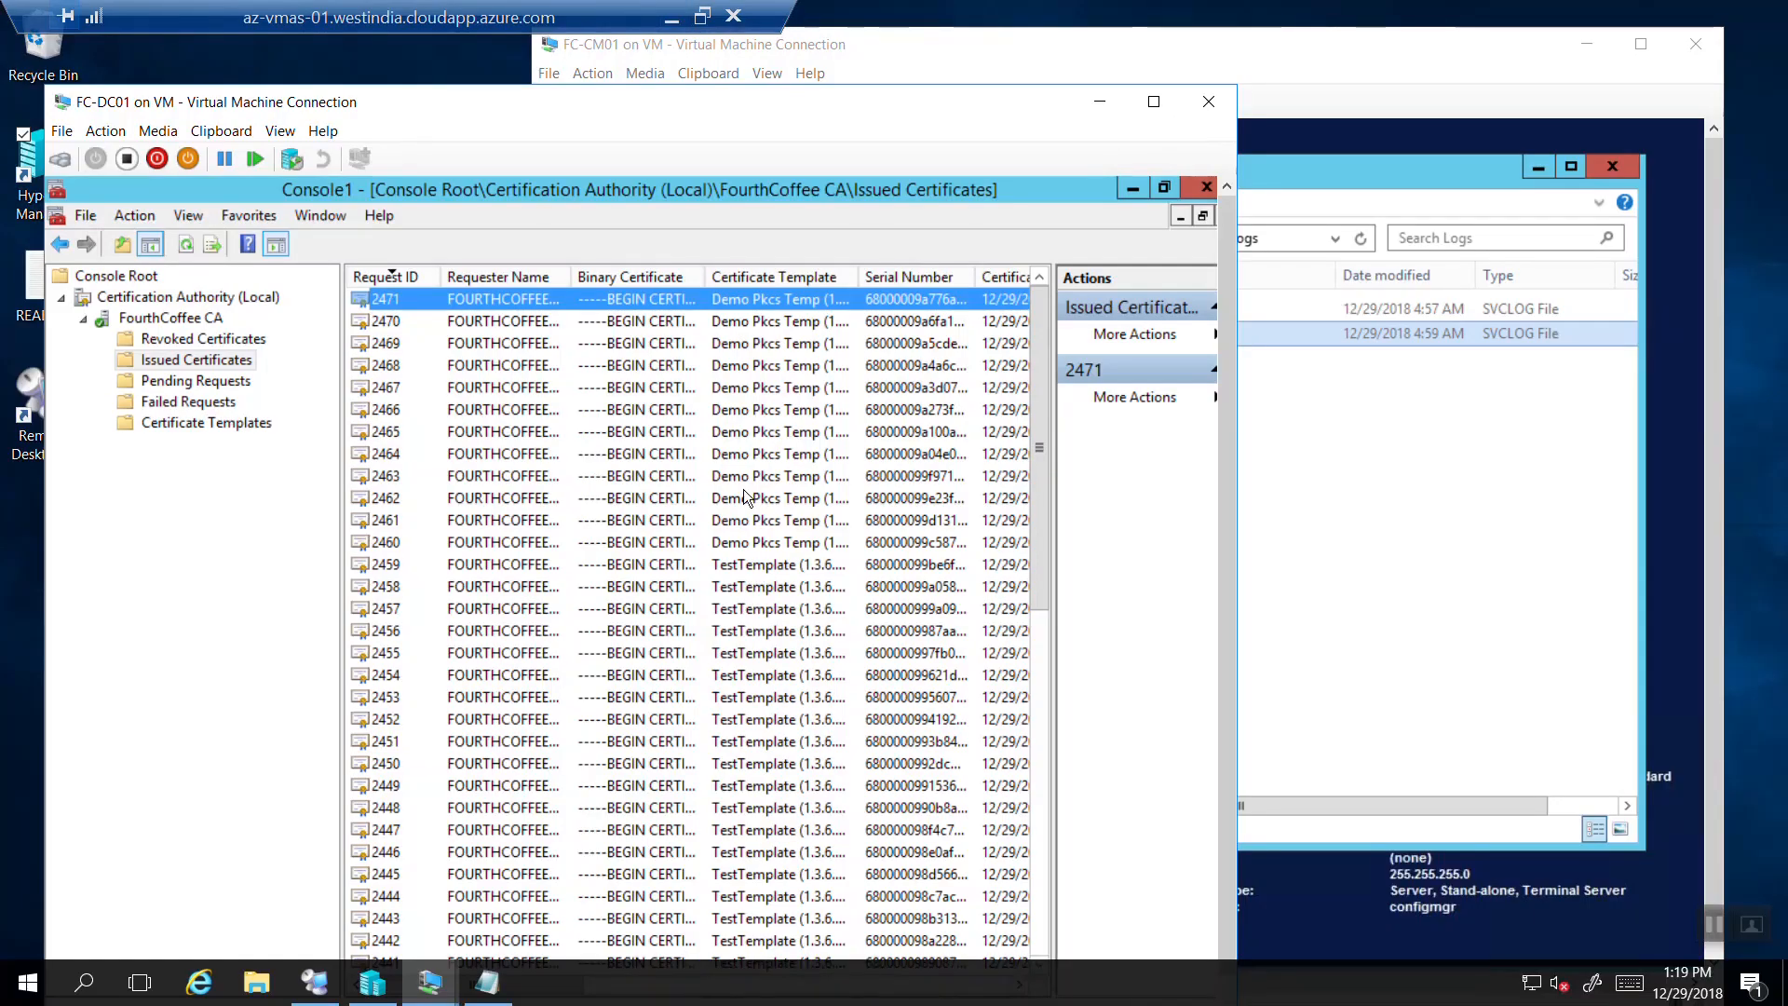
double_click(500, 307)
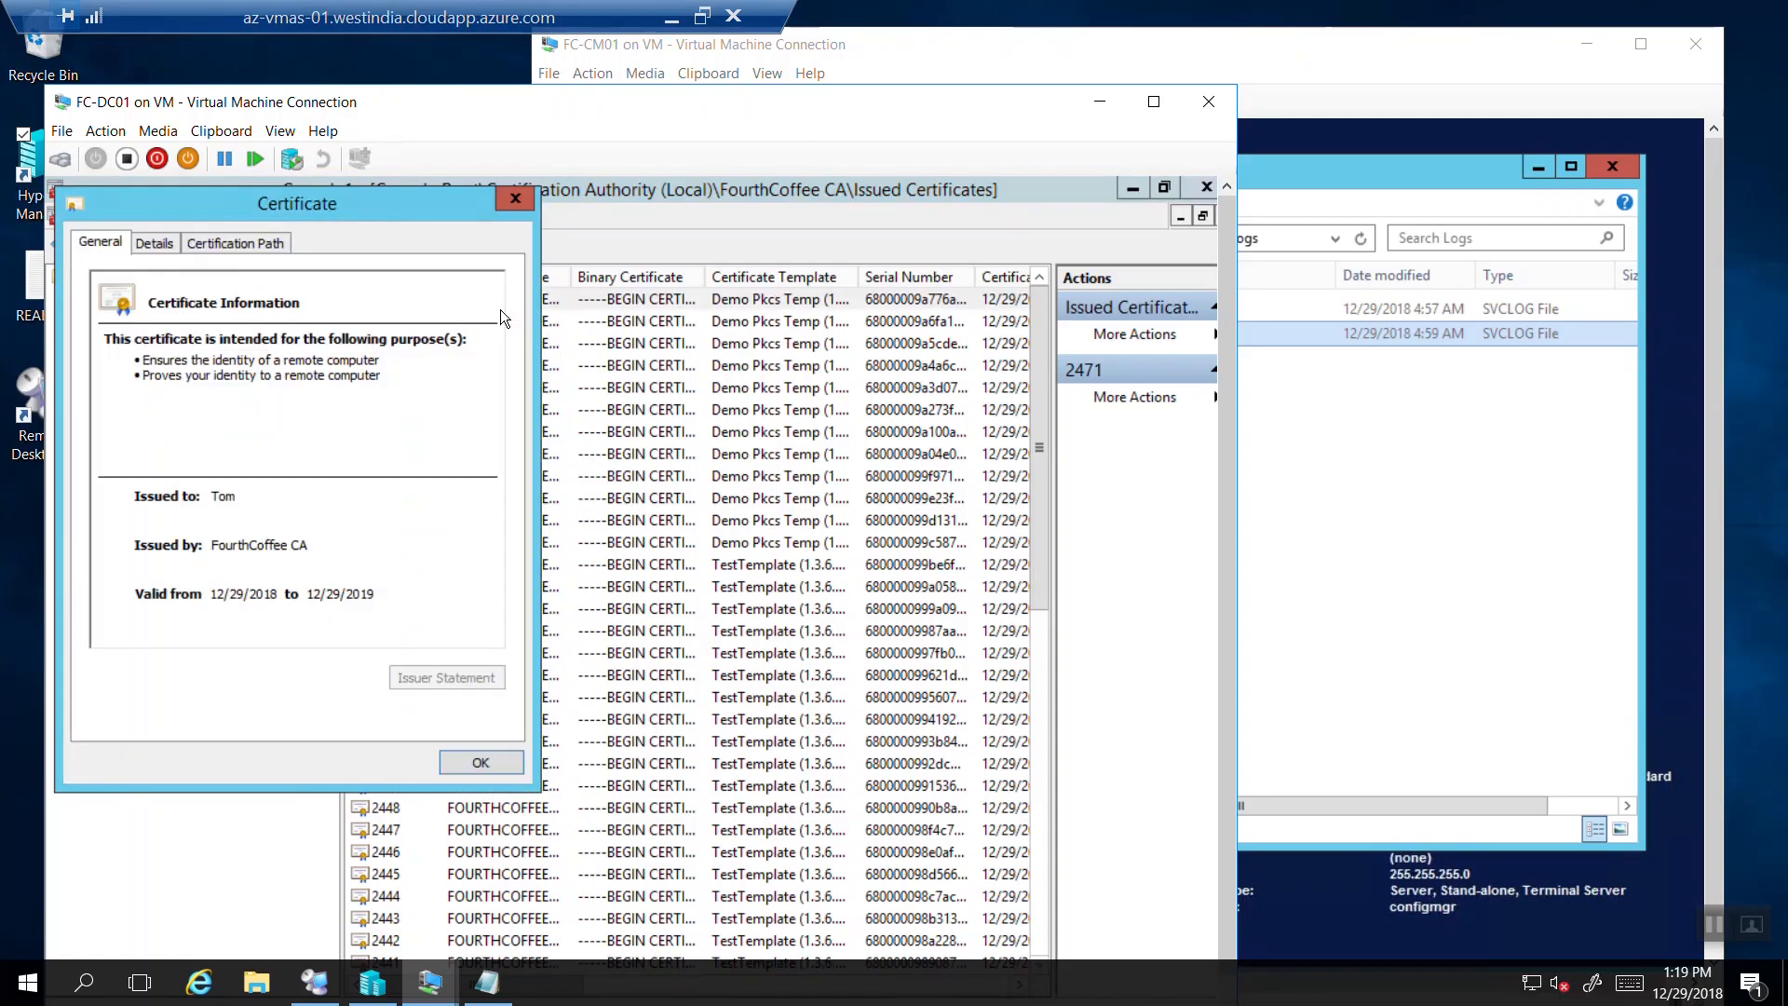
left_click(157, 245)
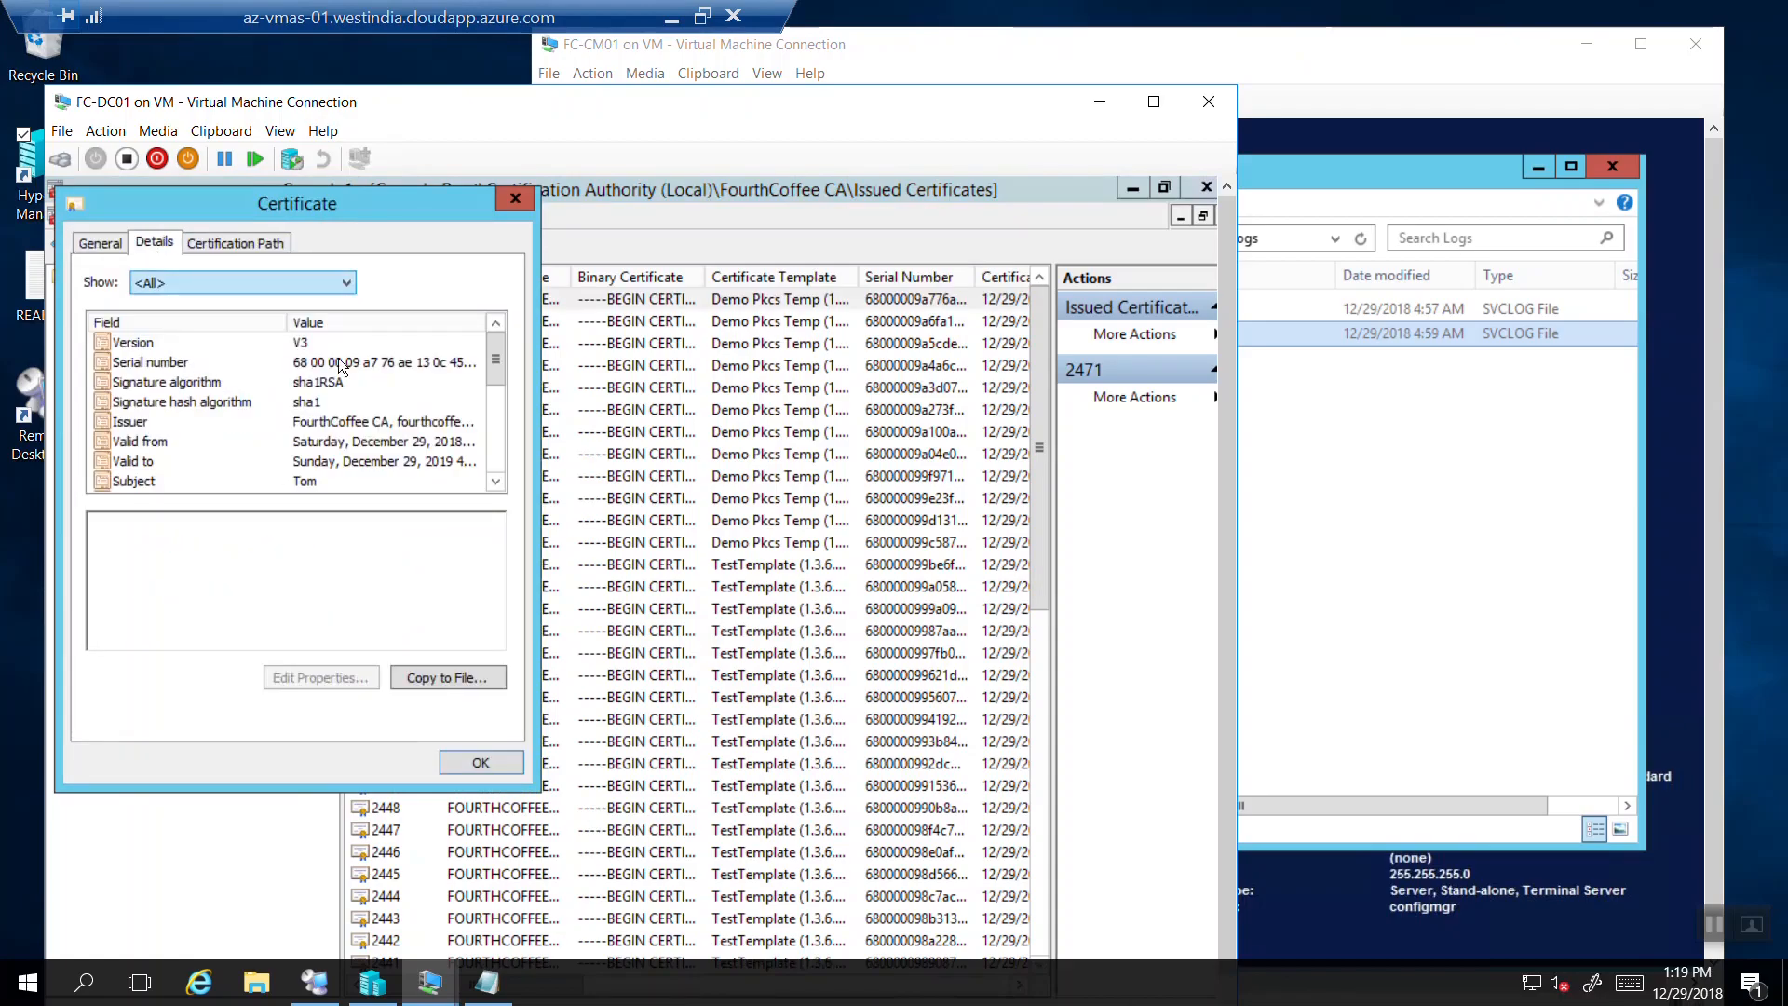
scroll(495, 415, "down", 6)
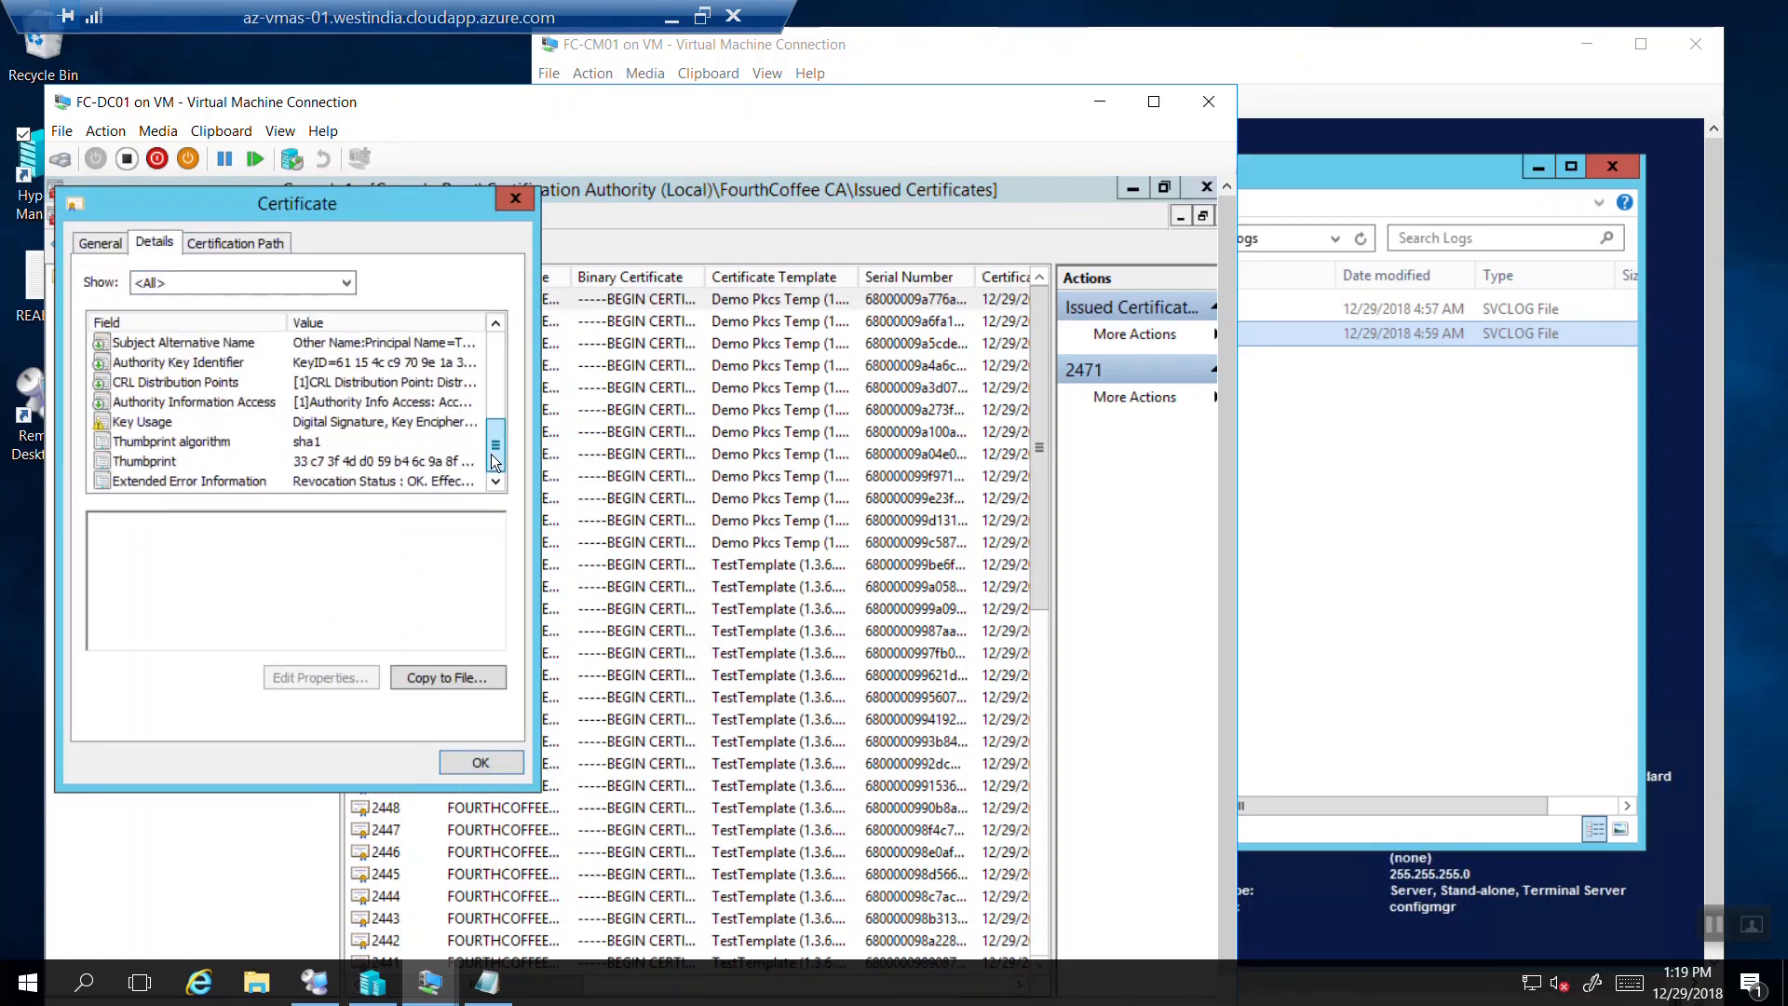
left_click(332, 463)
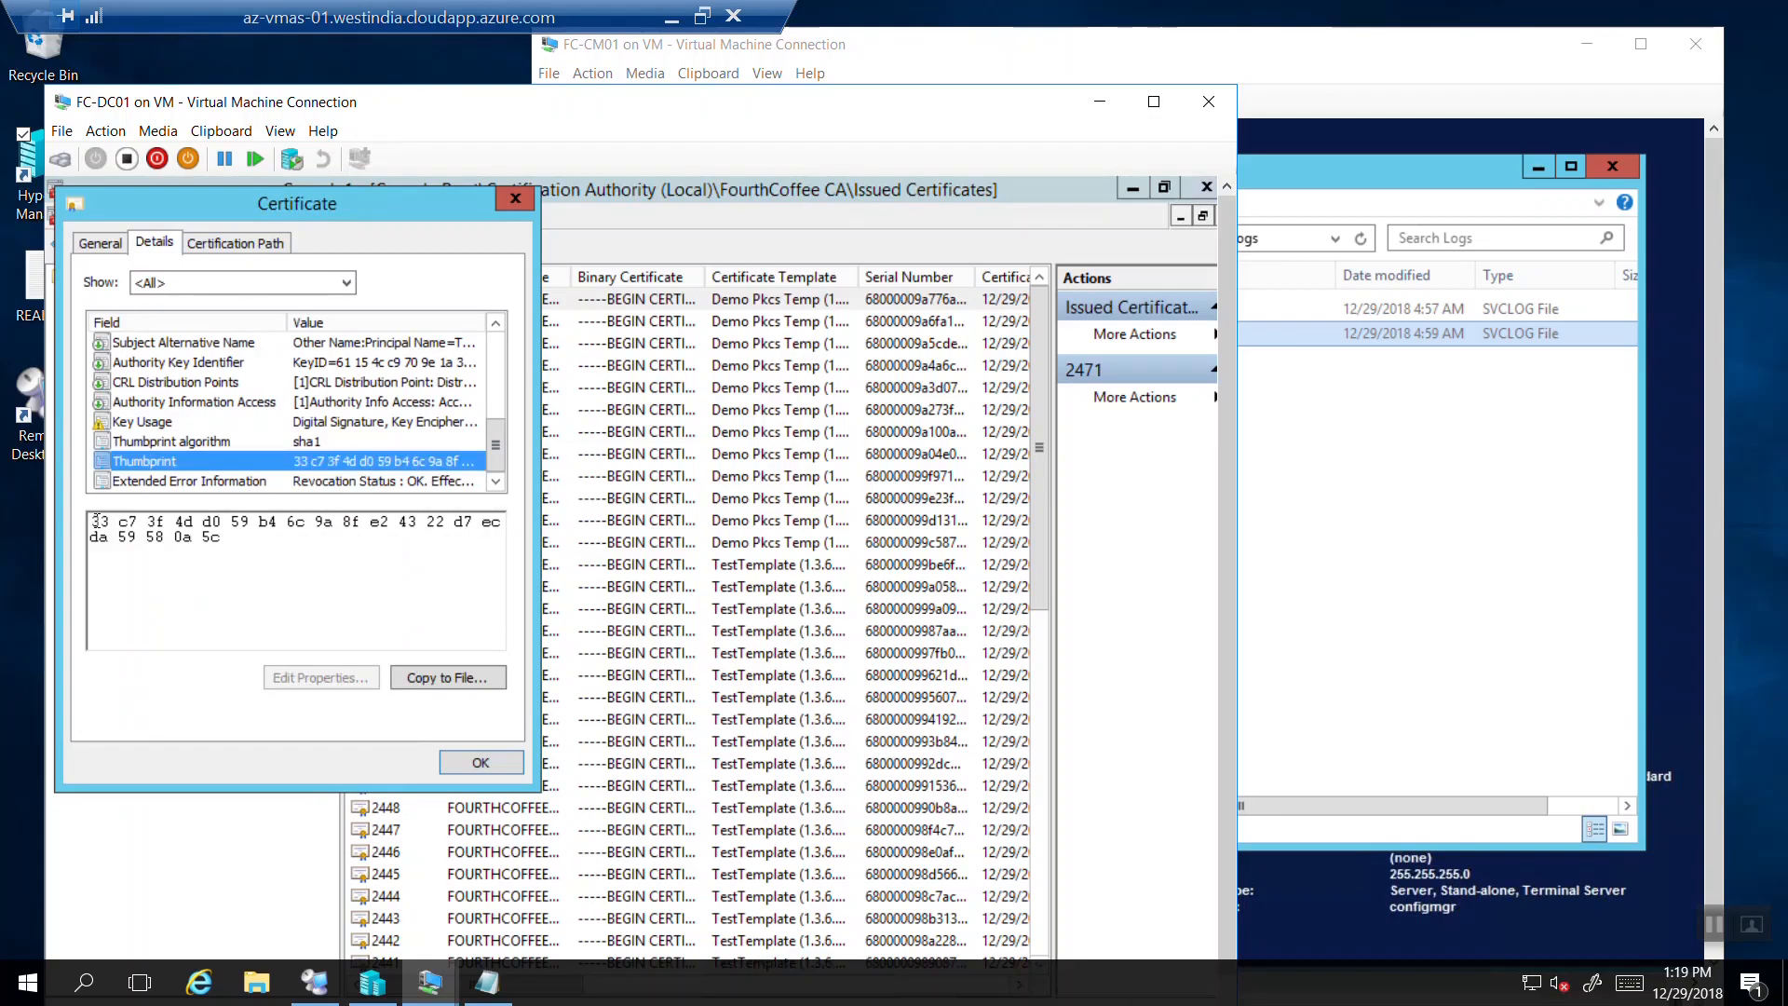
left_click(224, 545)
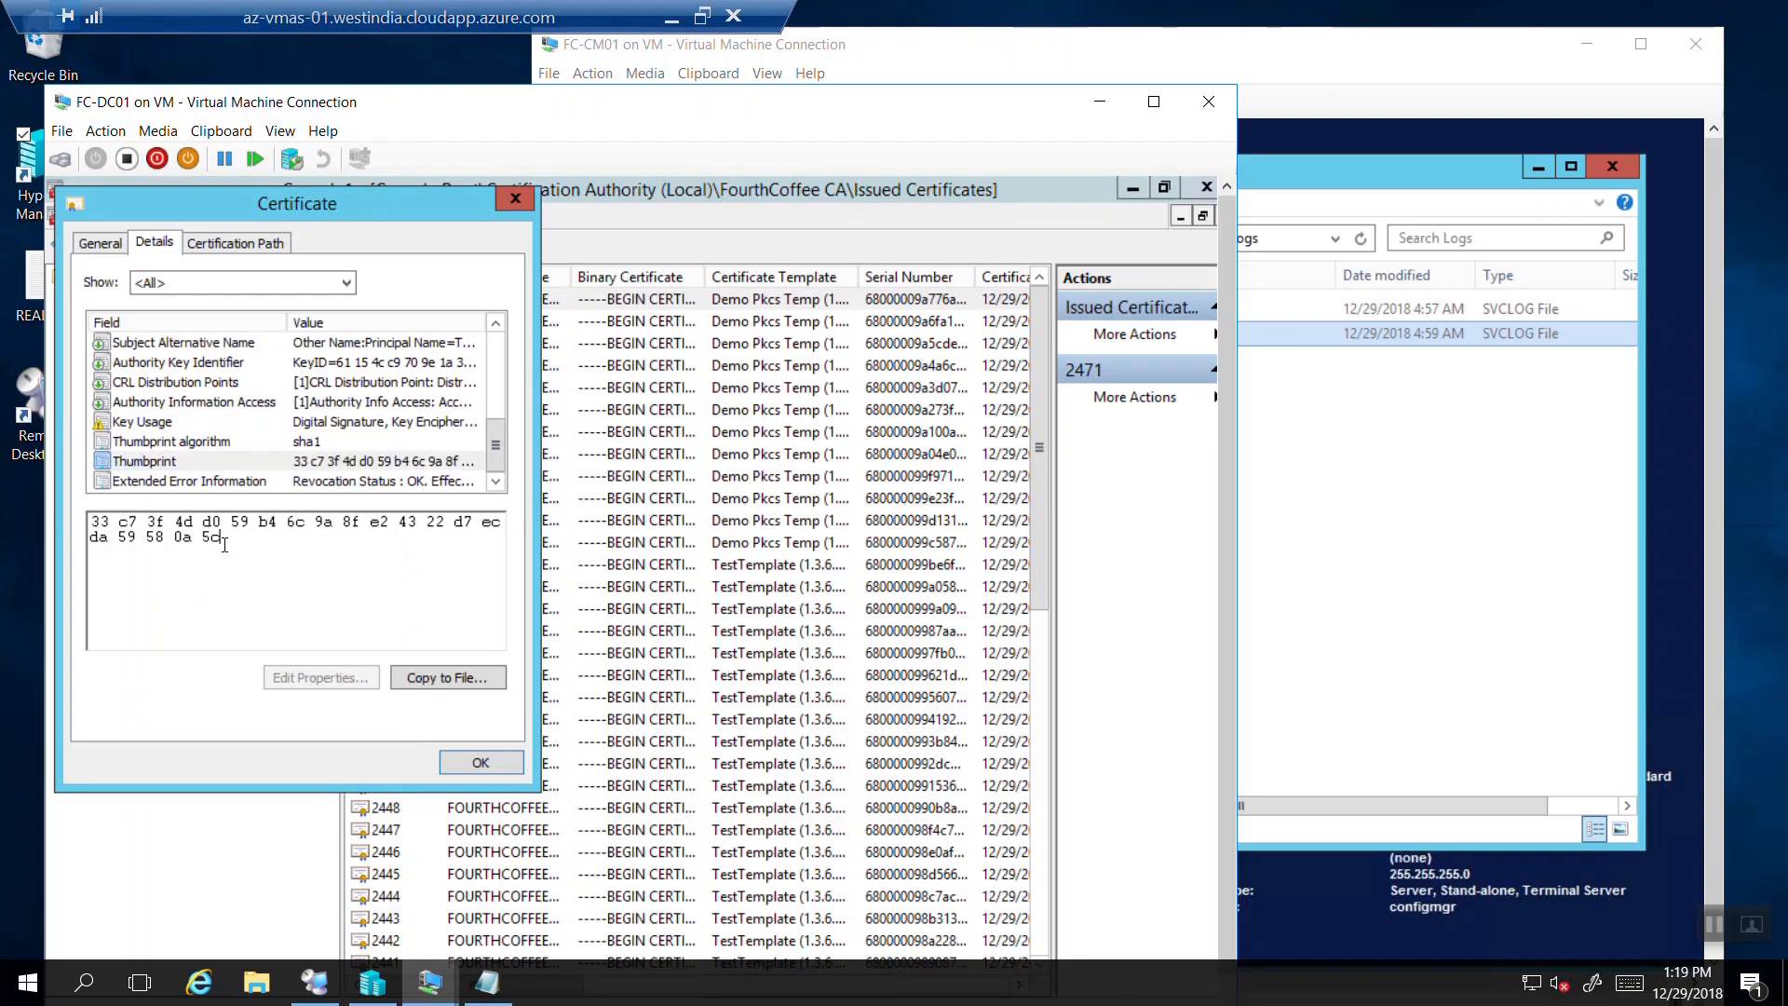
double_click(113, 524)
left_click_drag(245, 546, 82, 528)
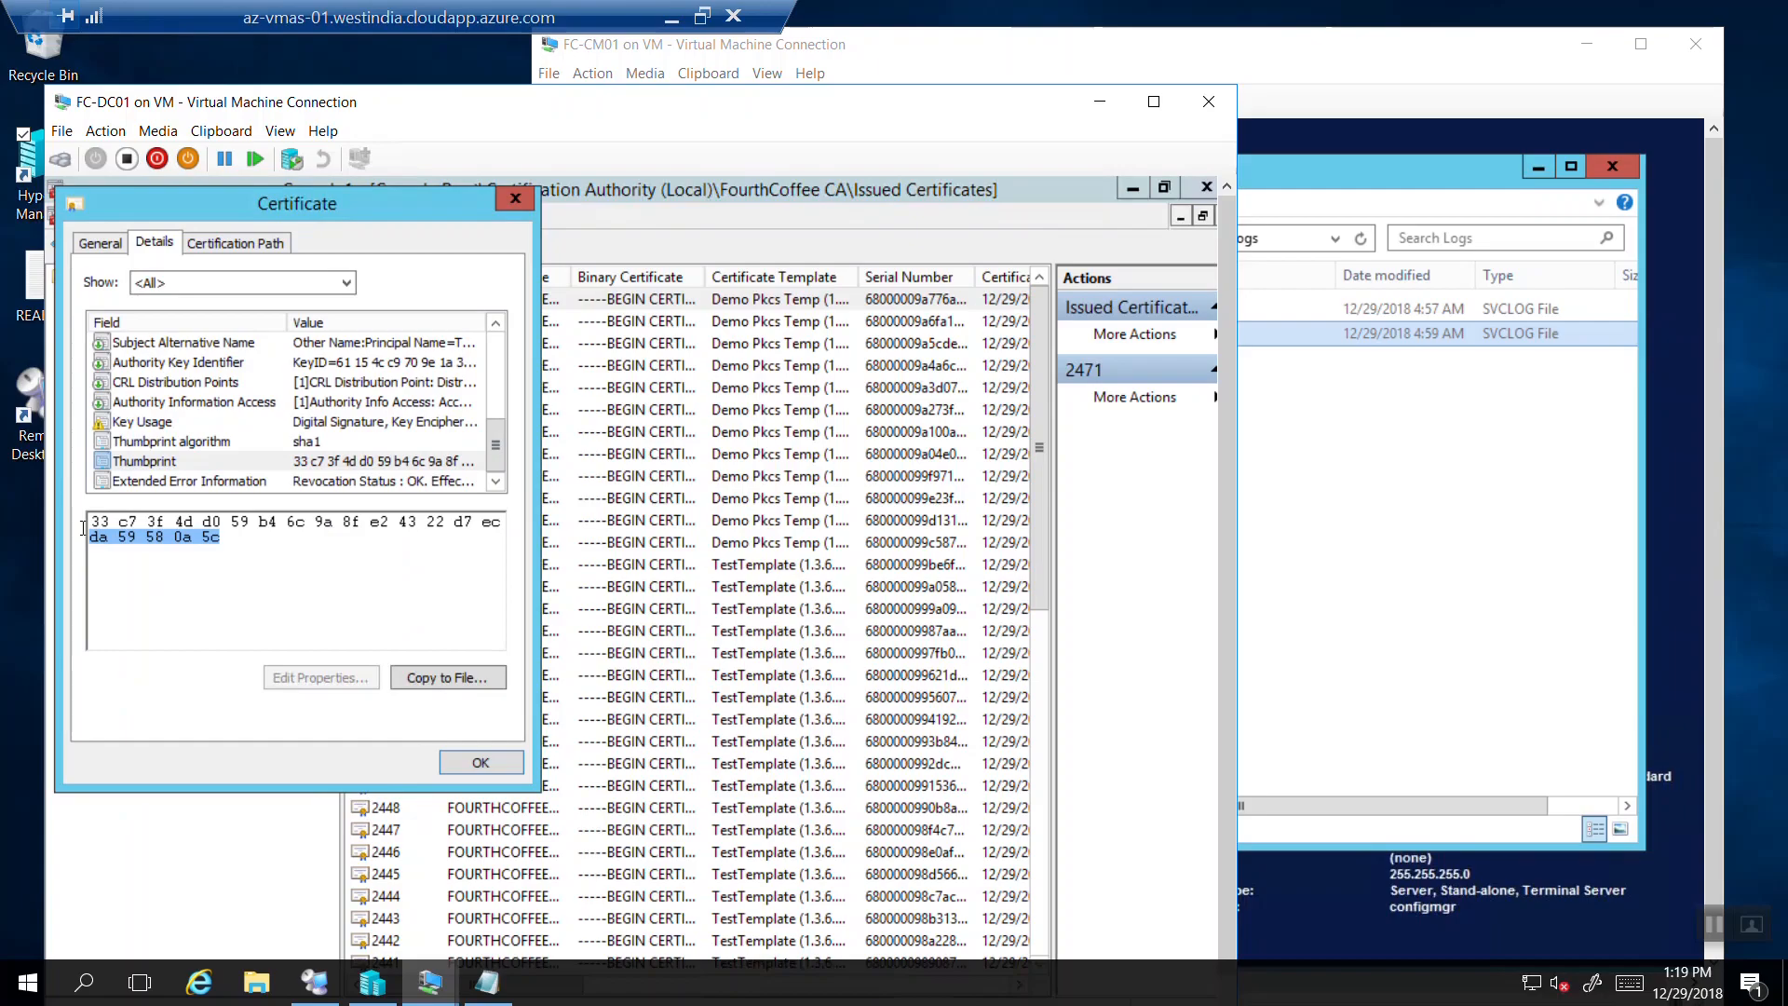
left_click(527, 203)
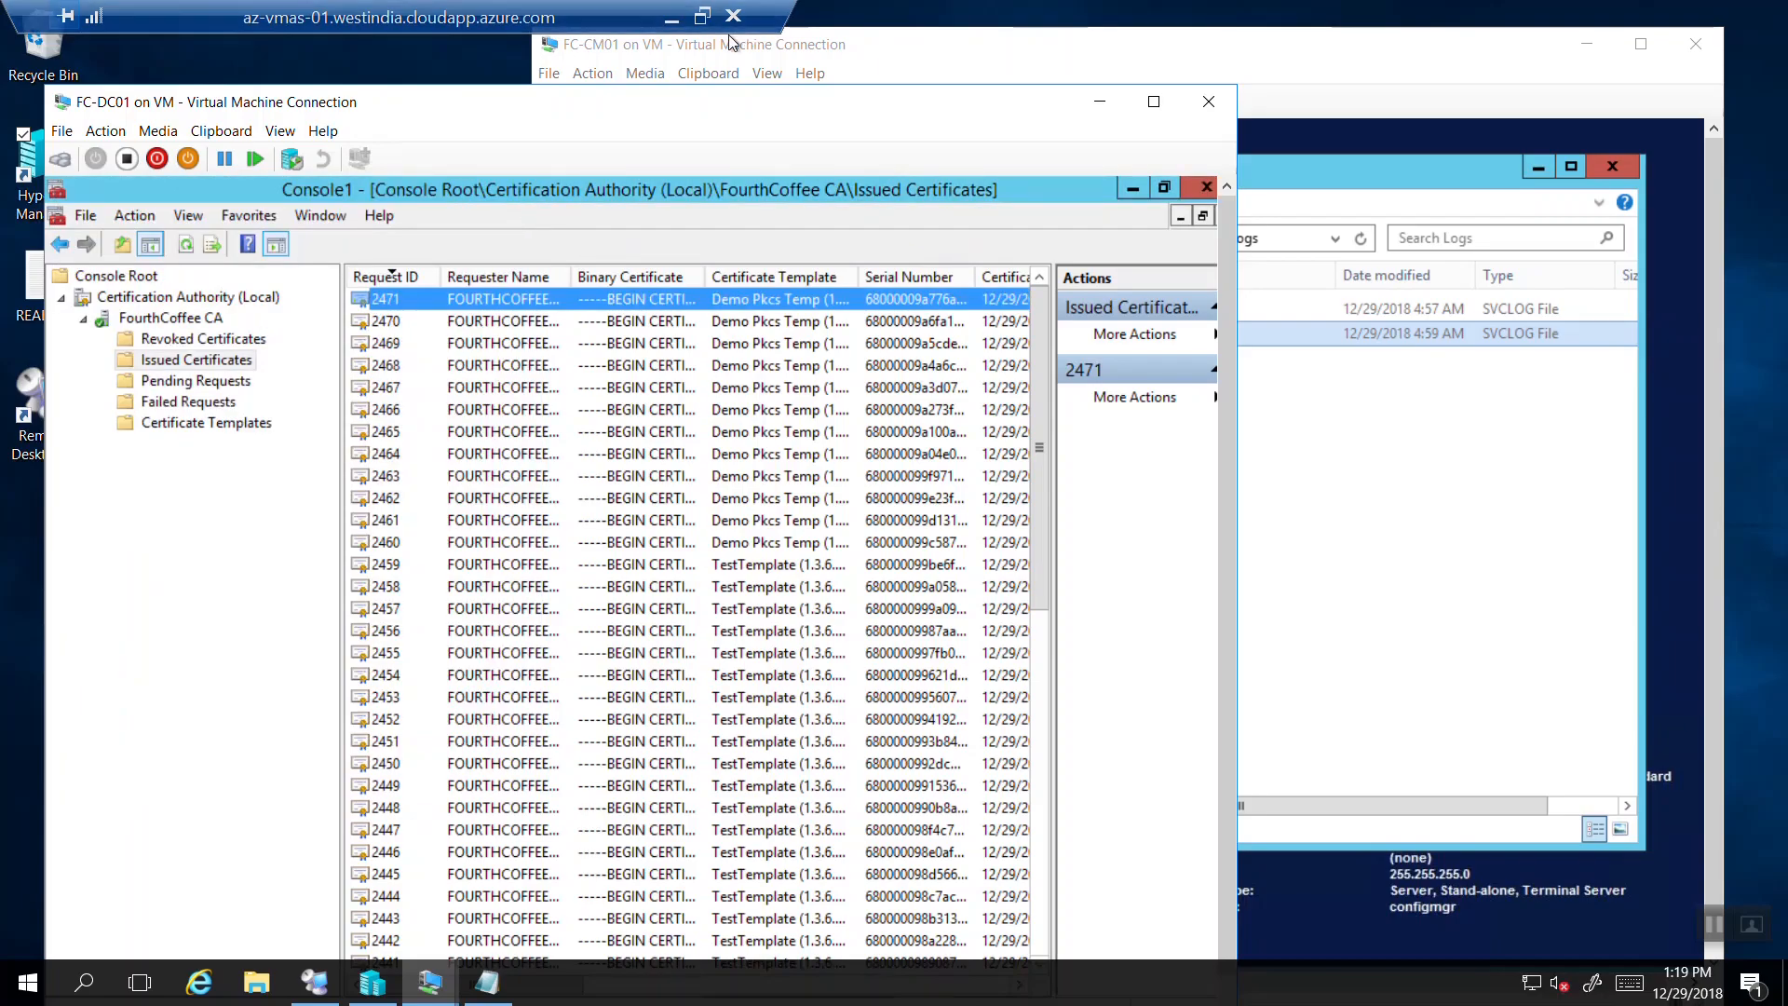
Minimize the remote session and list Intune's six device configuration profiles.
left_click(675, 23)
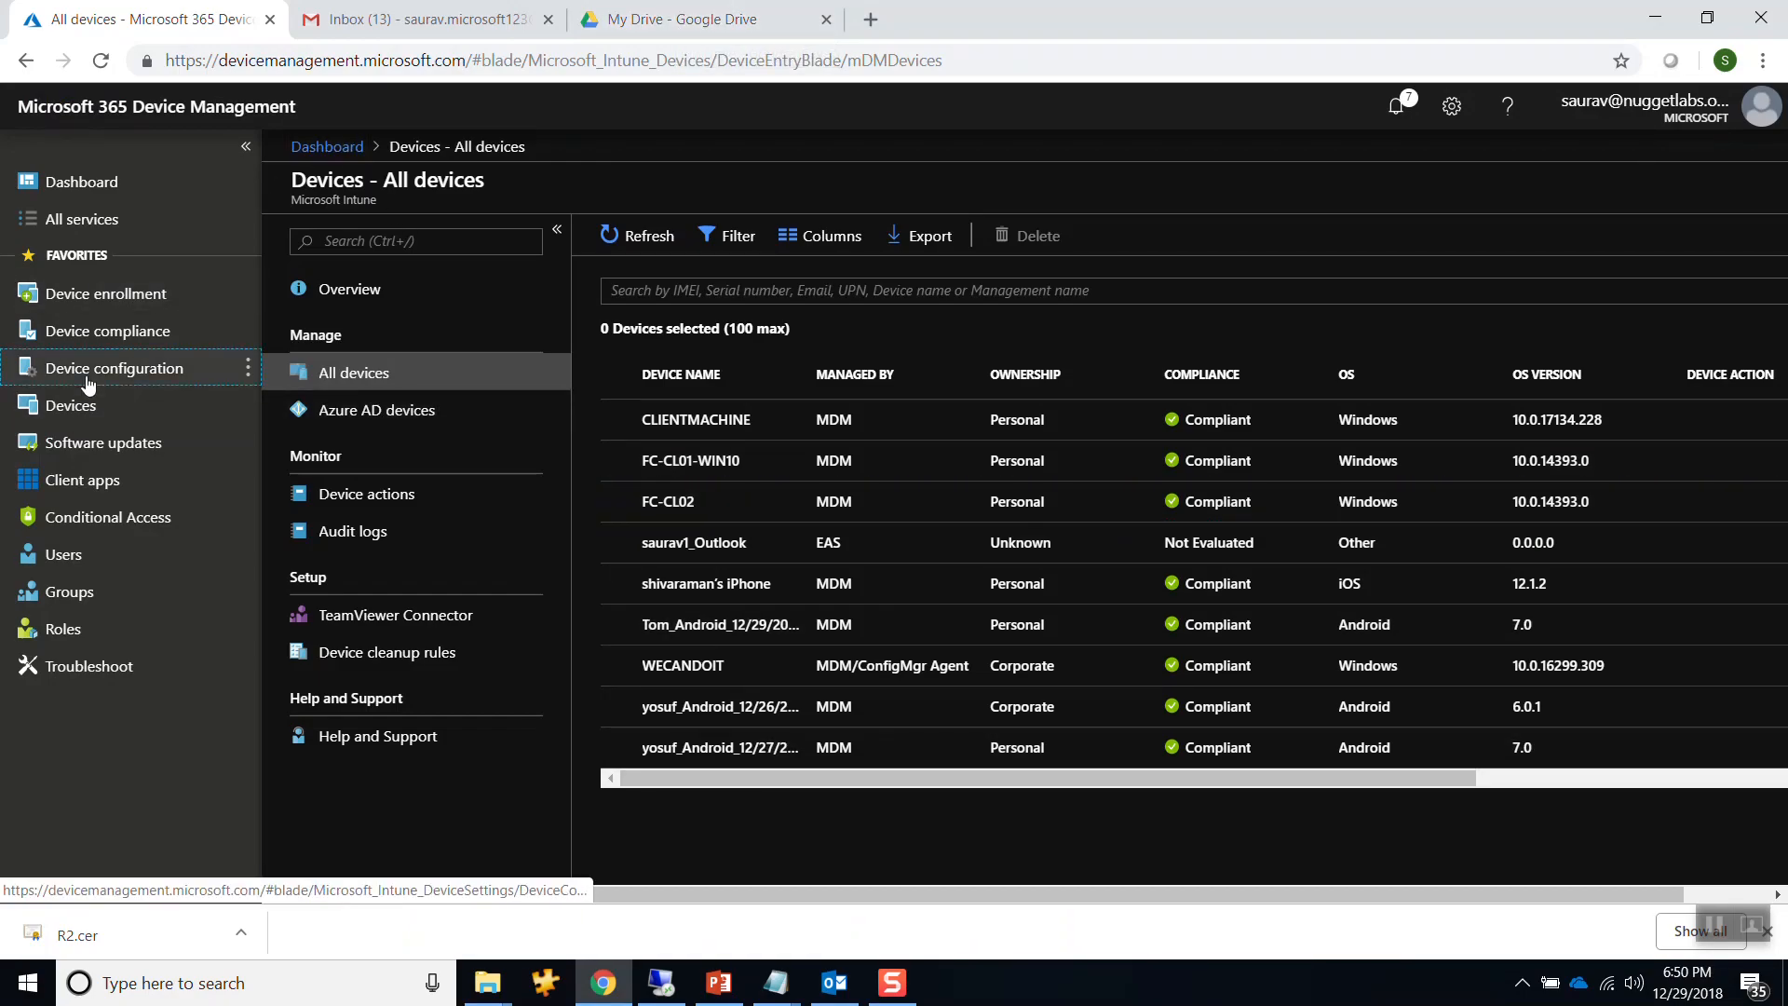
left_click(37, 370)
left_click(370, 383)
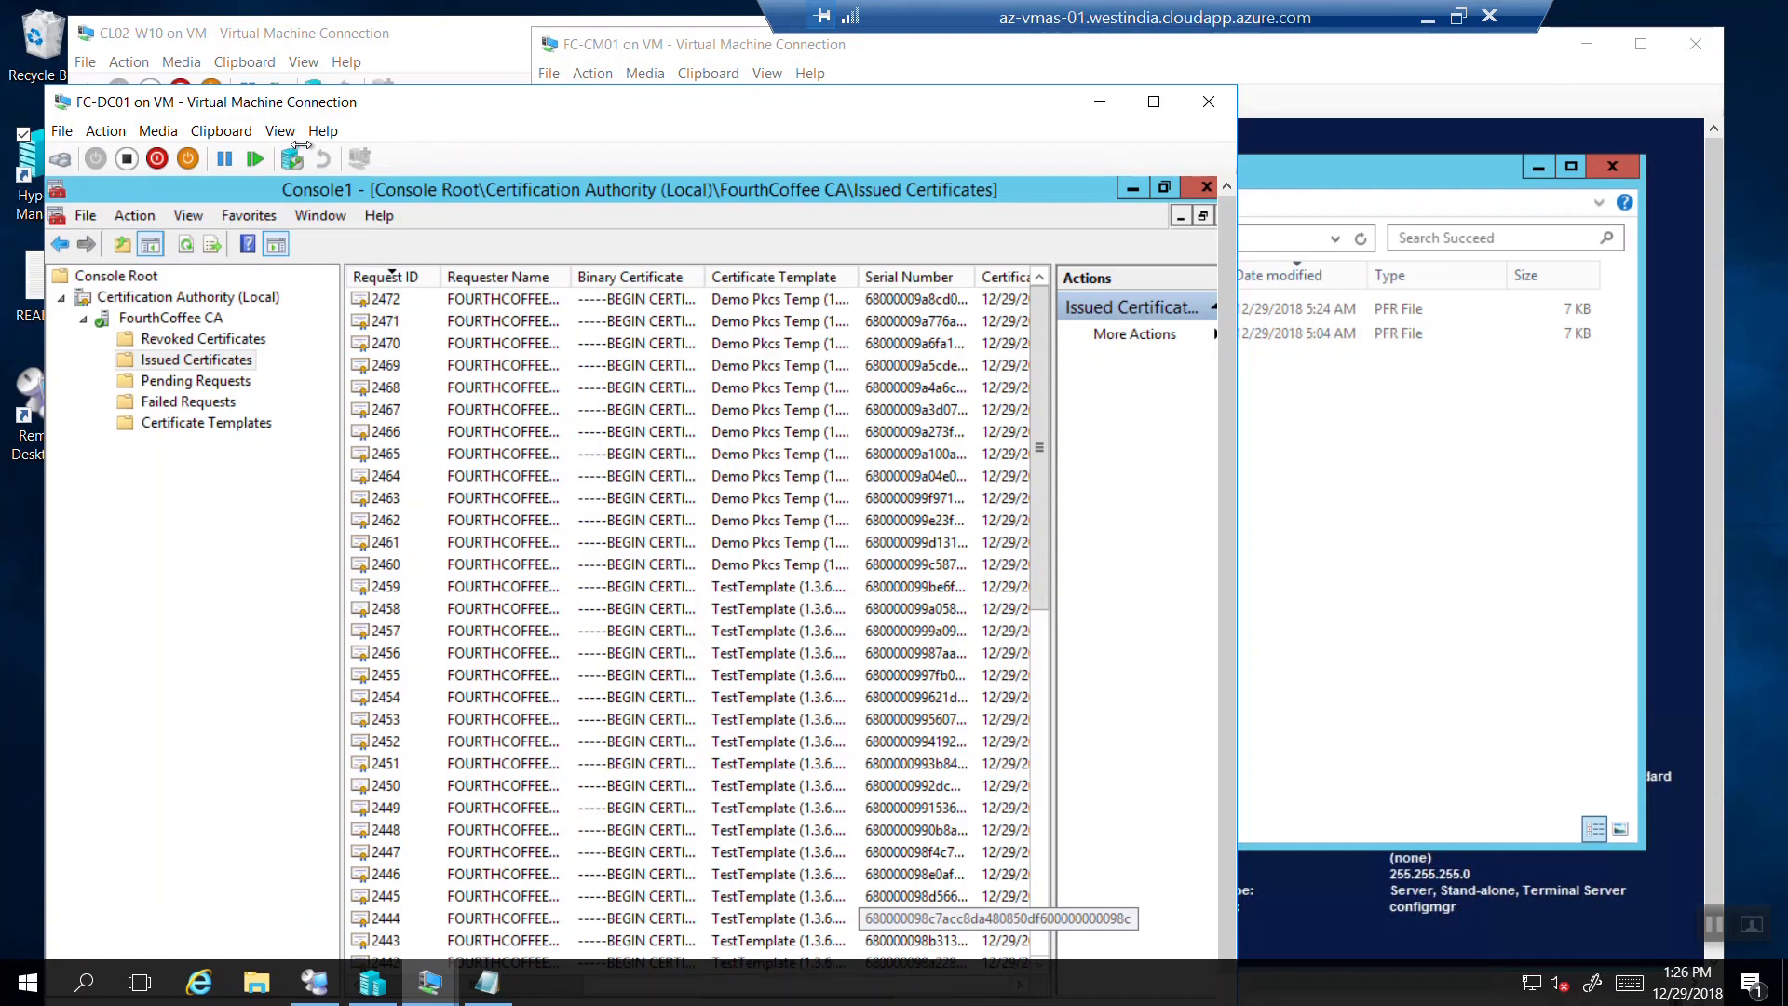
Open issued certificate 2472's details and highlight its Thumbprint value ending c0 ad.
left_click(389, 304)
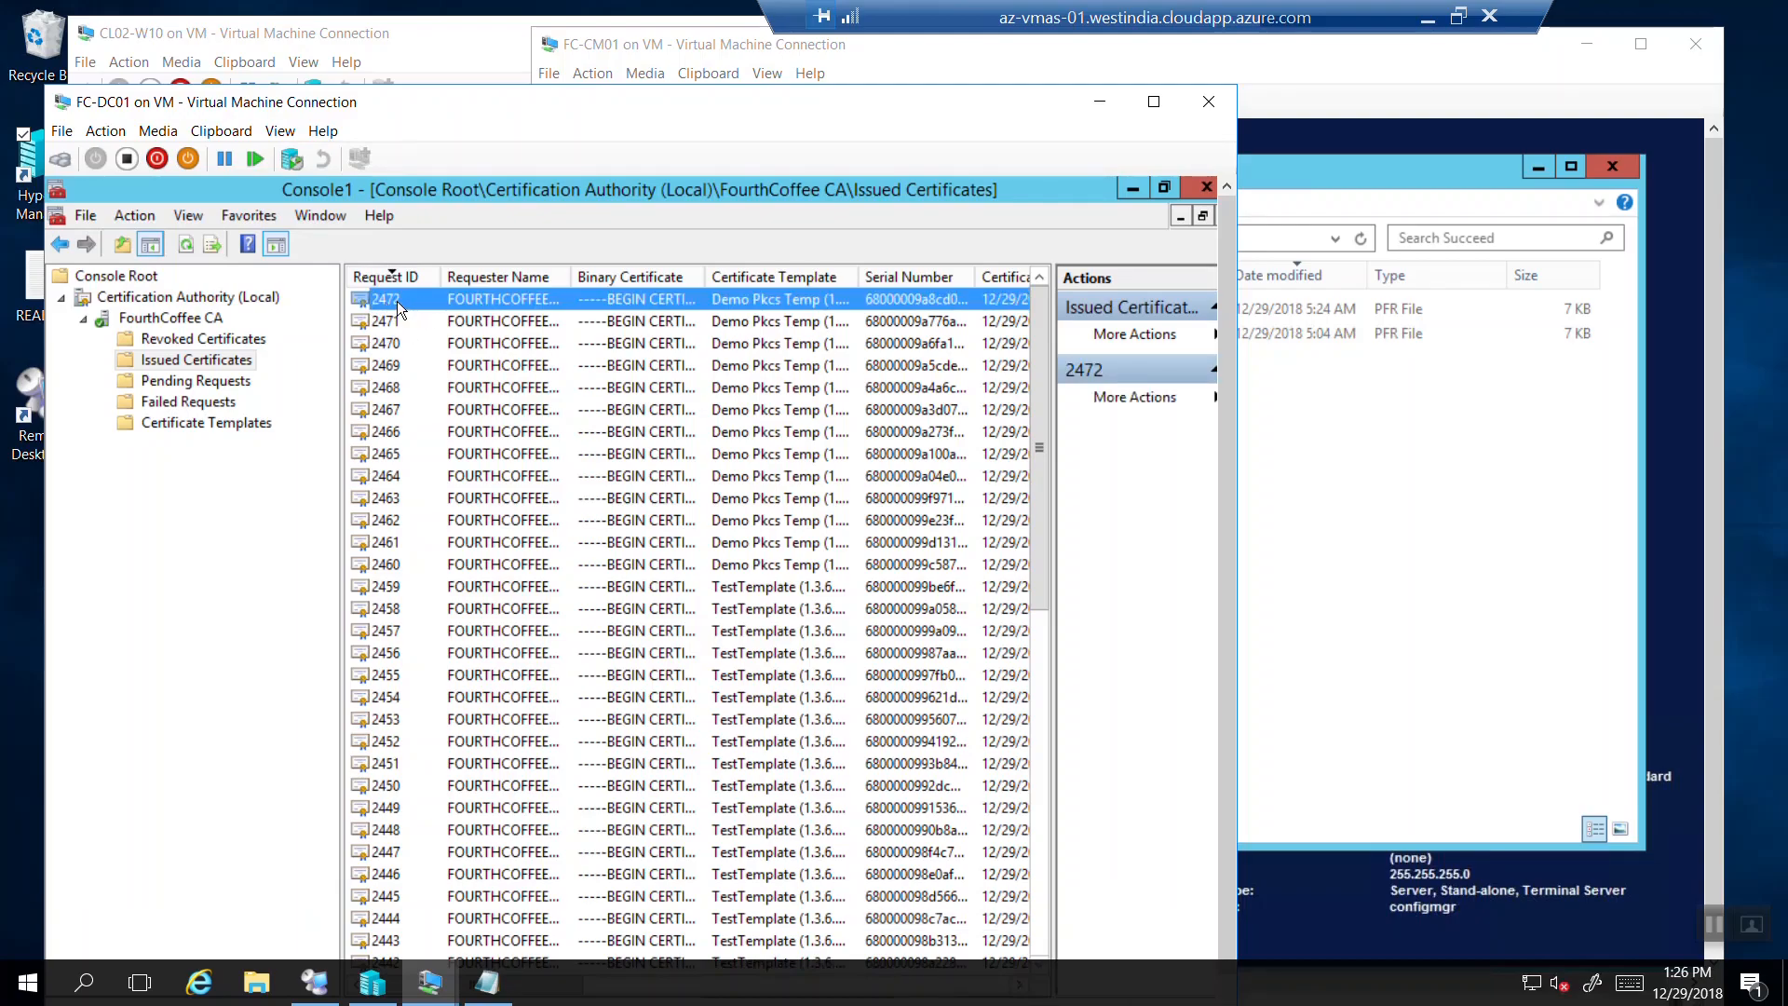
double_click(397, 299)
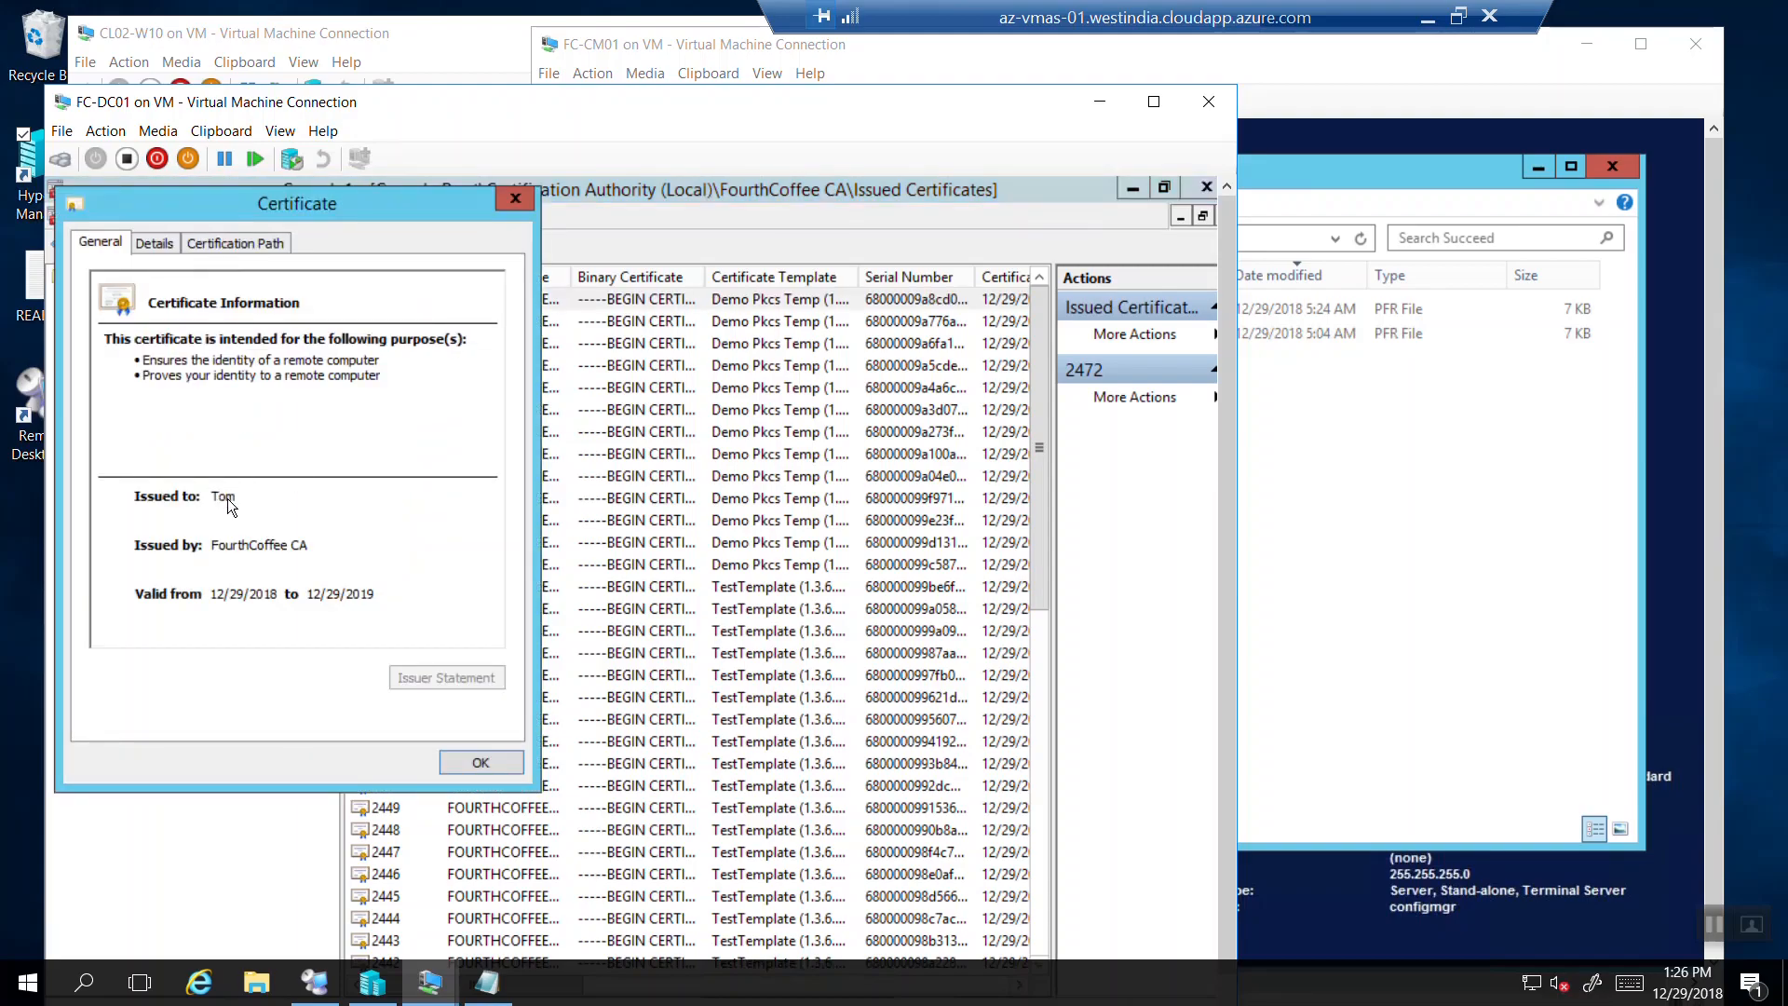
left_click(156, 244)
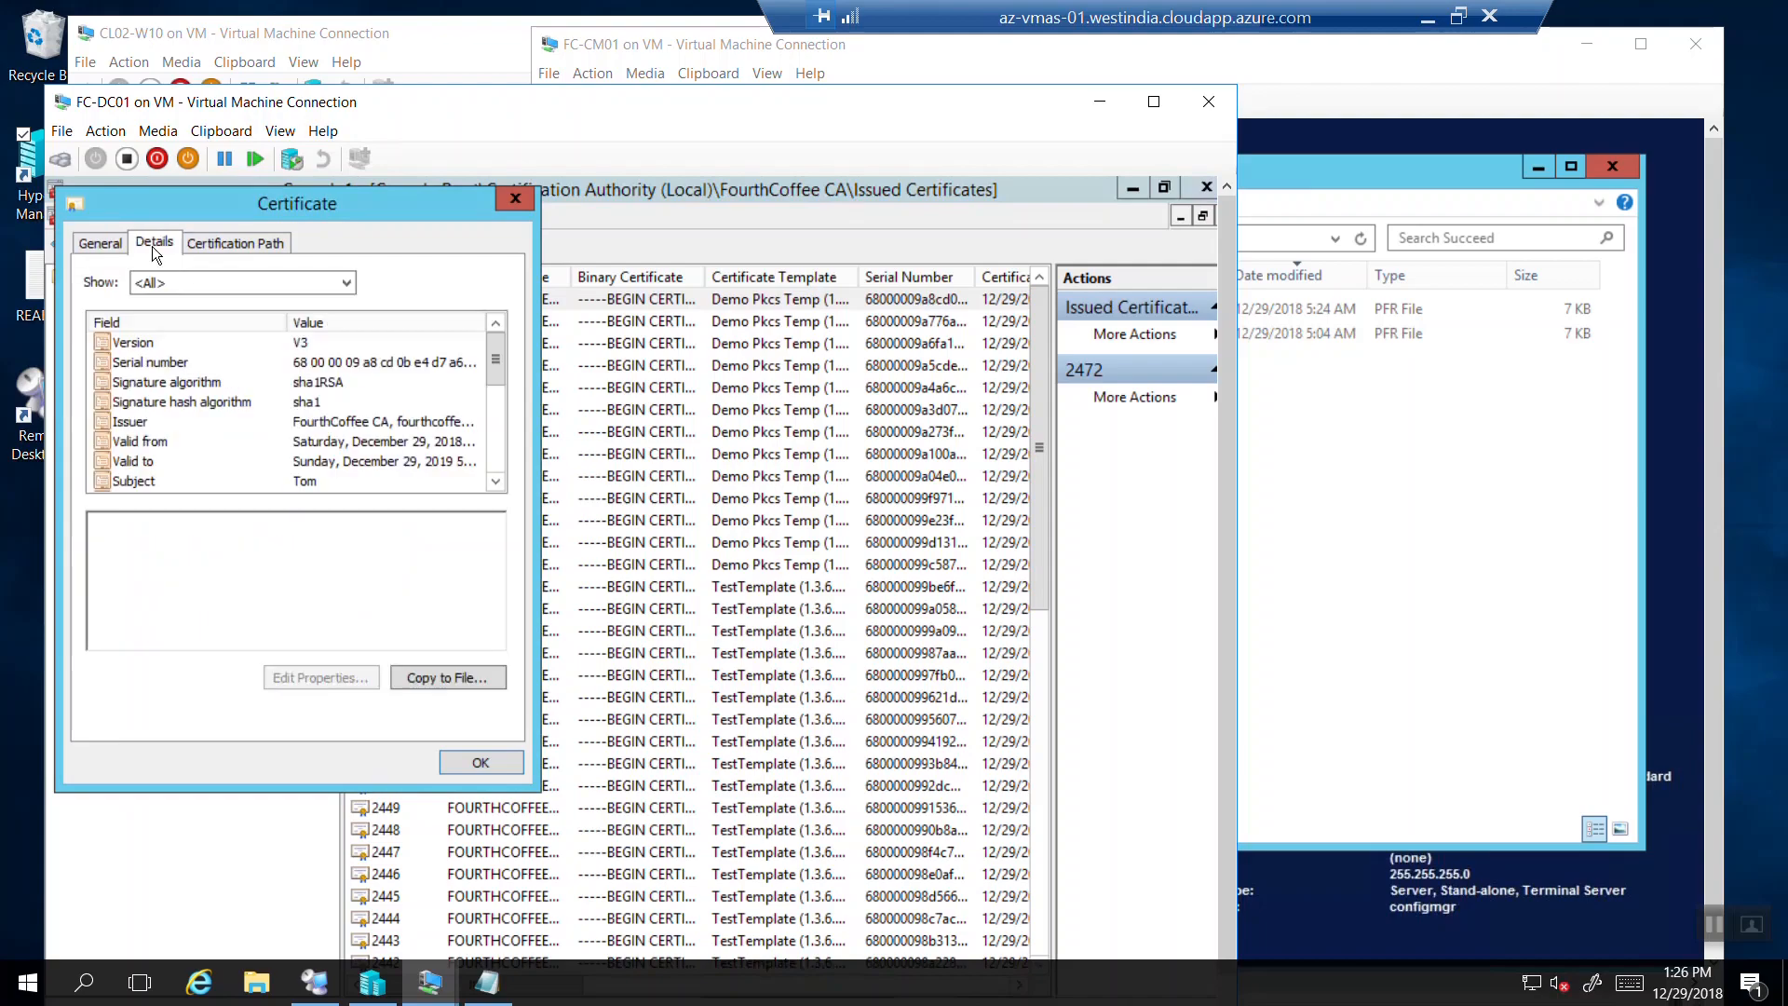
left_click(496, 482)
left_click(499, 481)
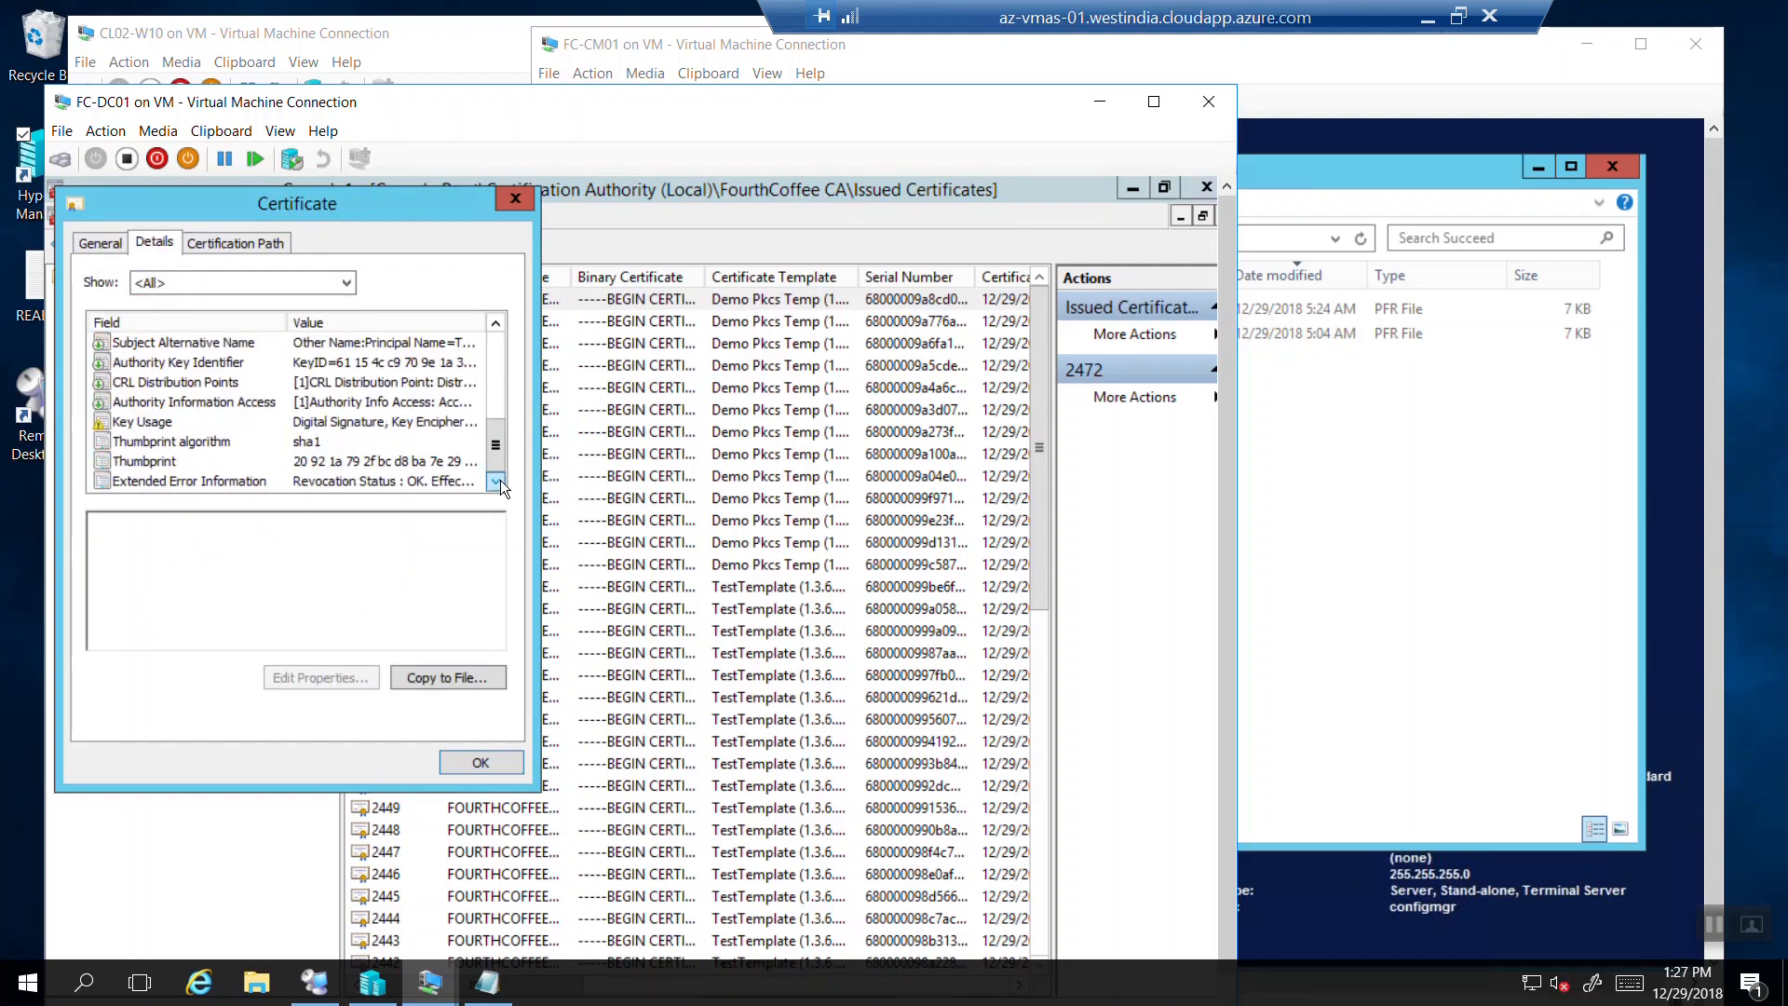
left_click(166, 462)
left_click_drag(236, 540, 204, 542)
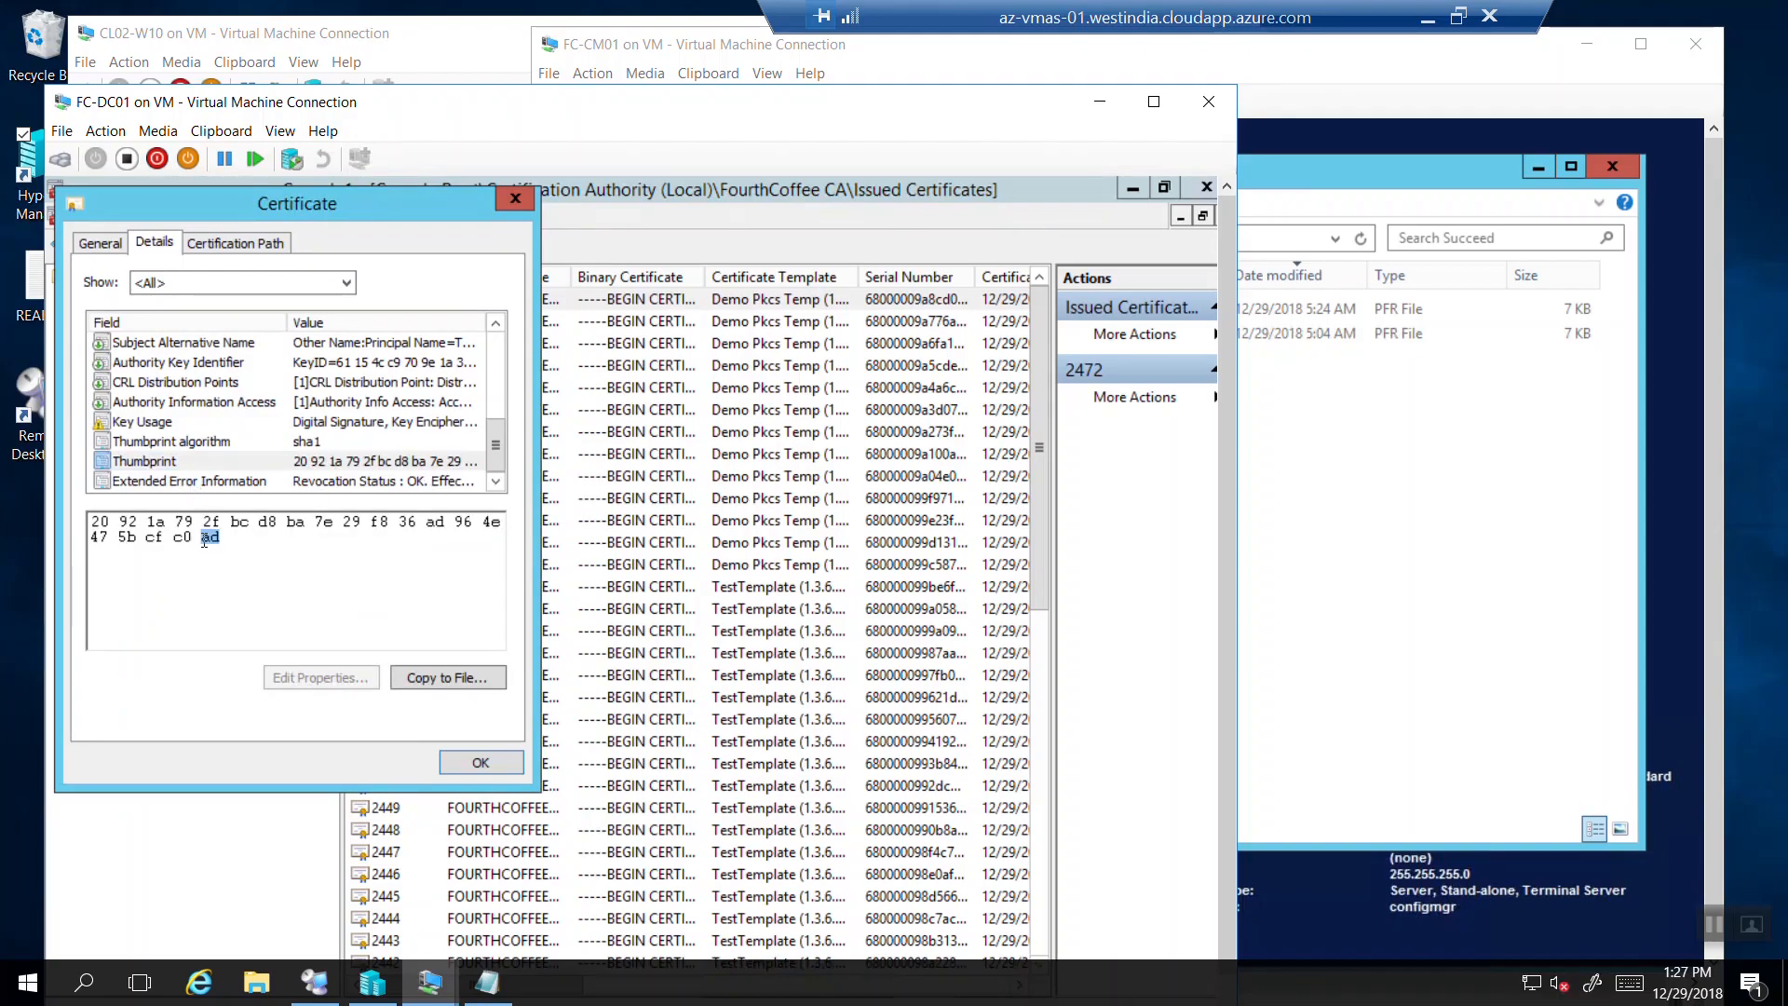
Switch to the FC-CM01 machine and go up to the PfxRequest folder.
left_click(416, 989)
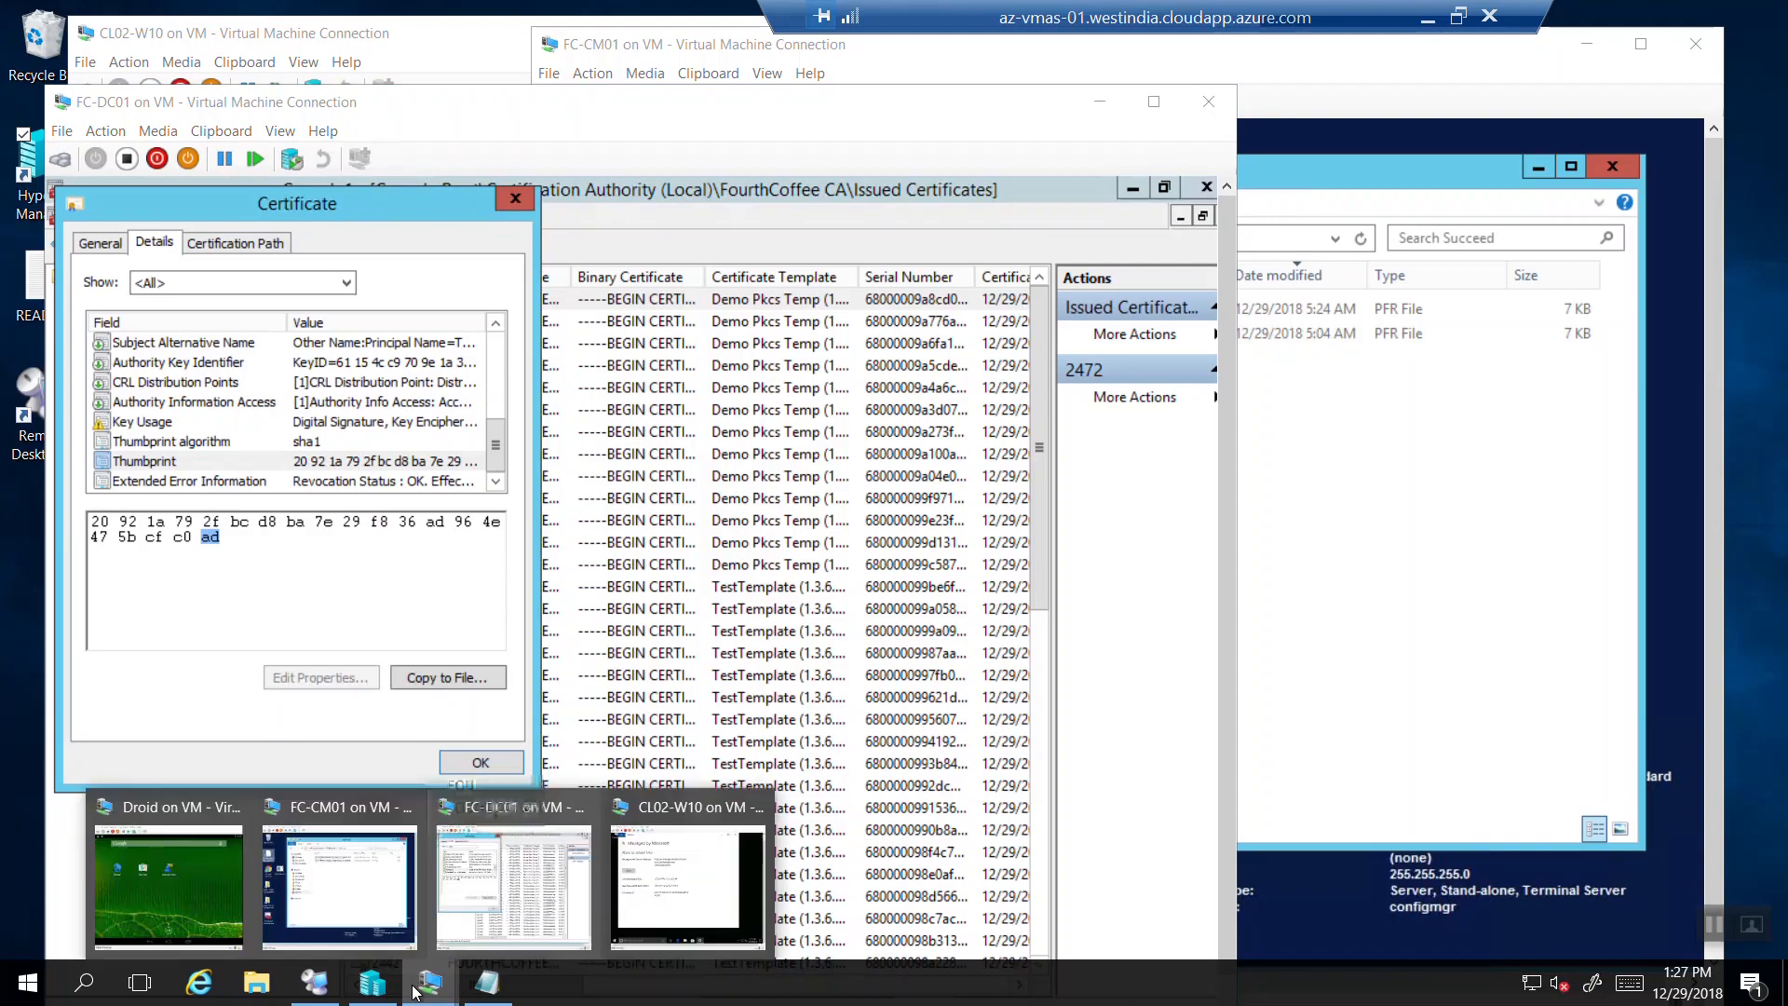
left_click(357, 853)
left_click(1054, 238)
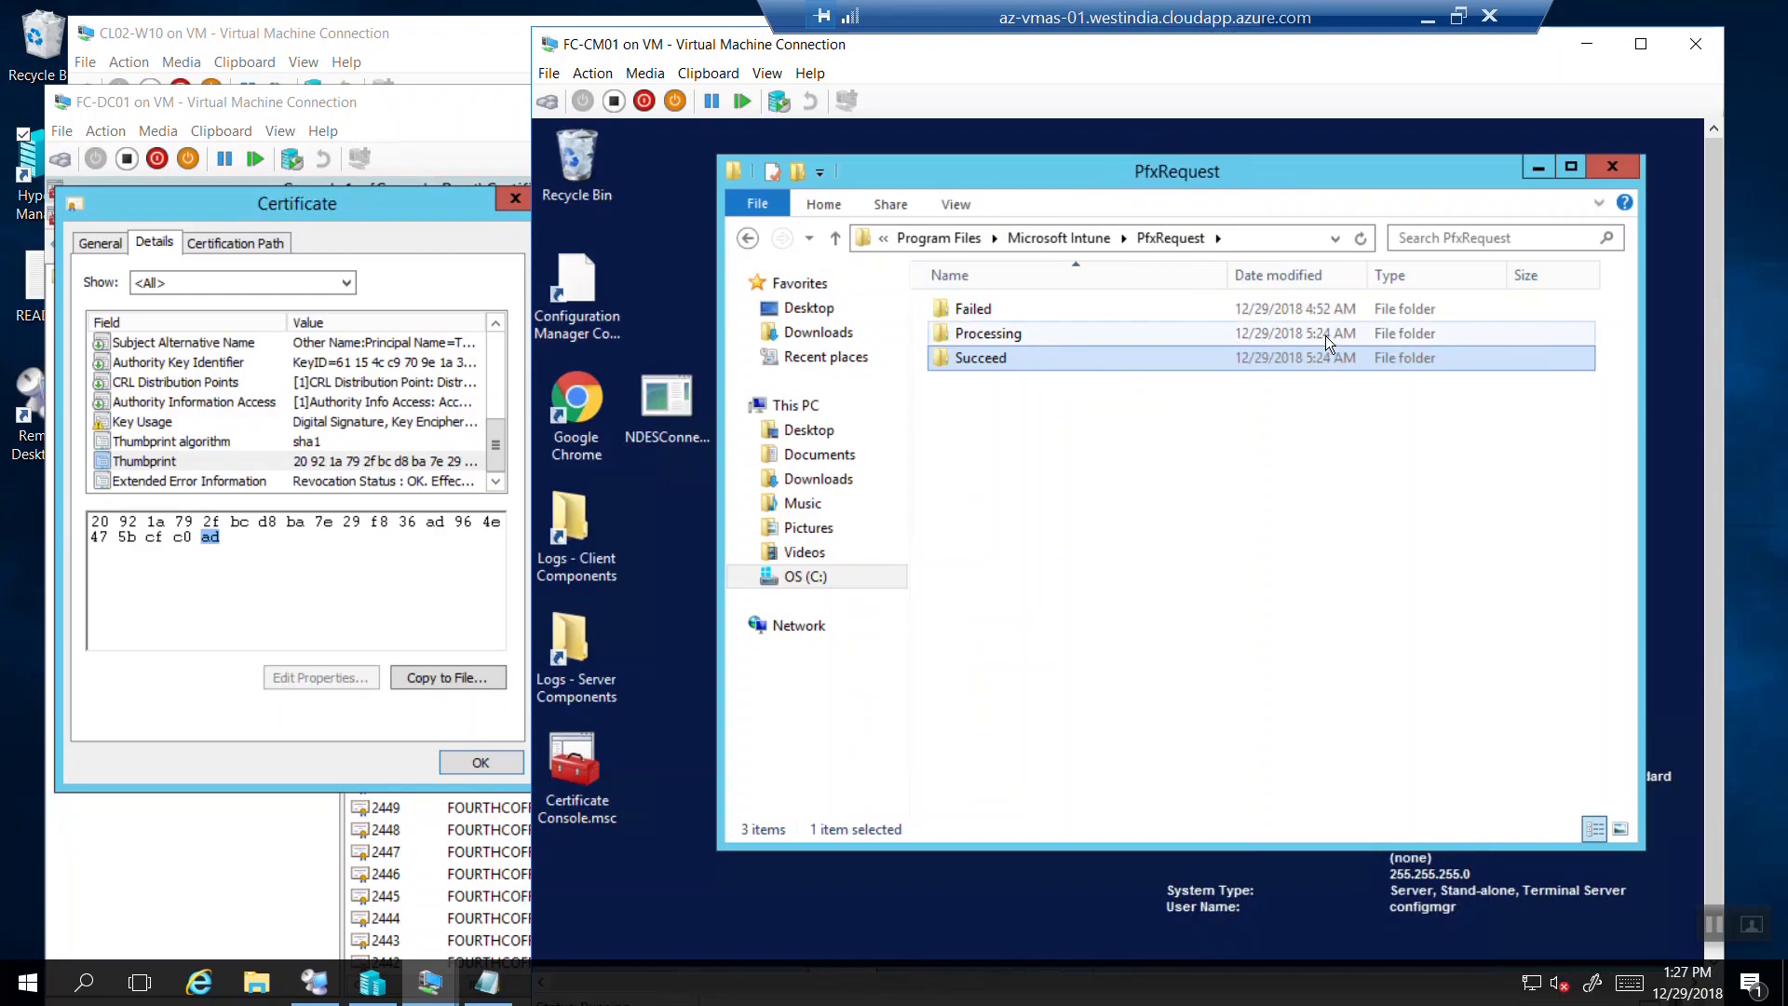
Open a PFR file from PfxRequest\Succeed and highlight its Thumbprint line.
double_click(1226, 334)
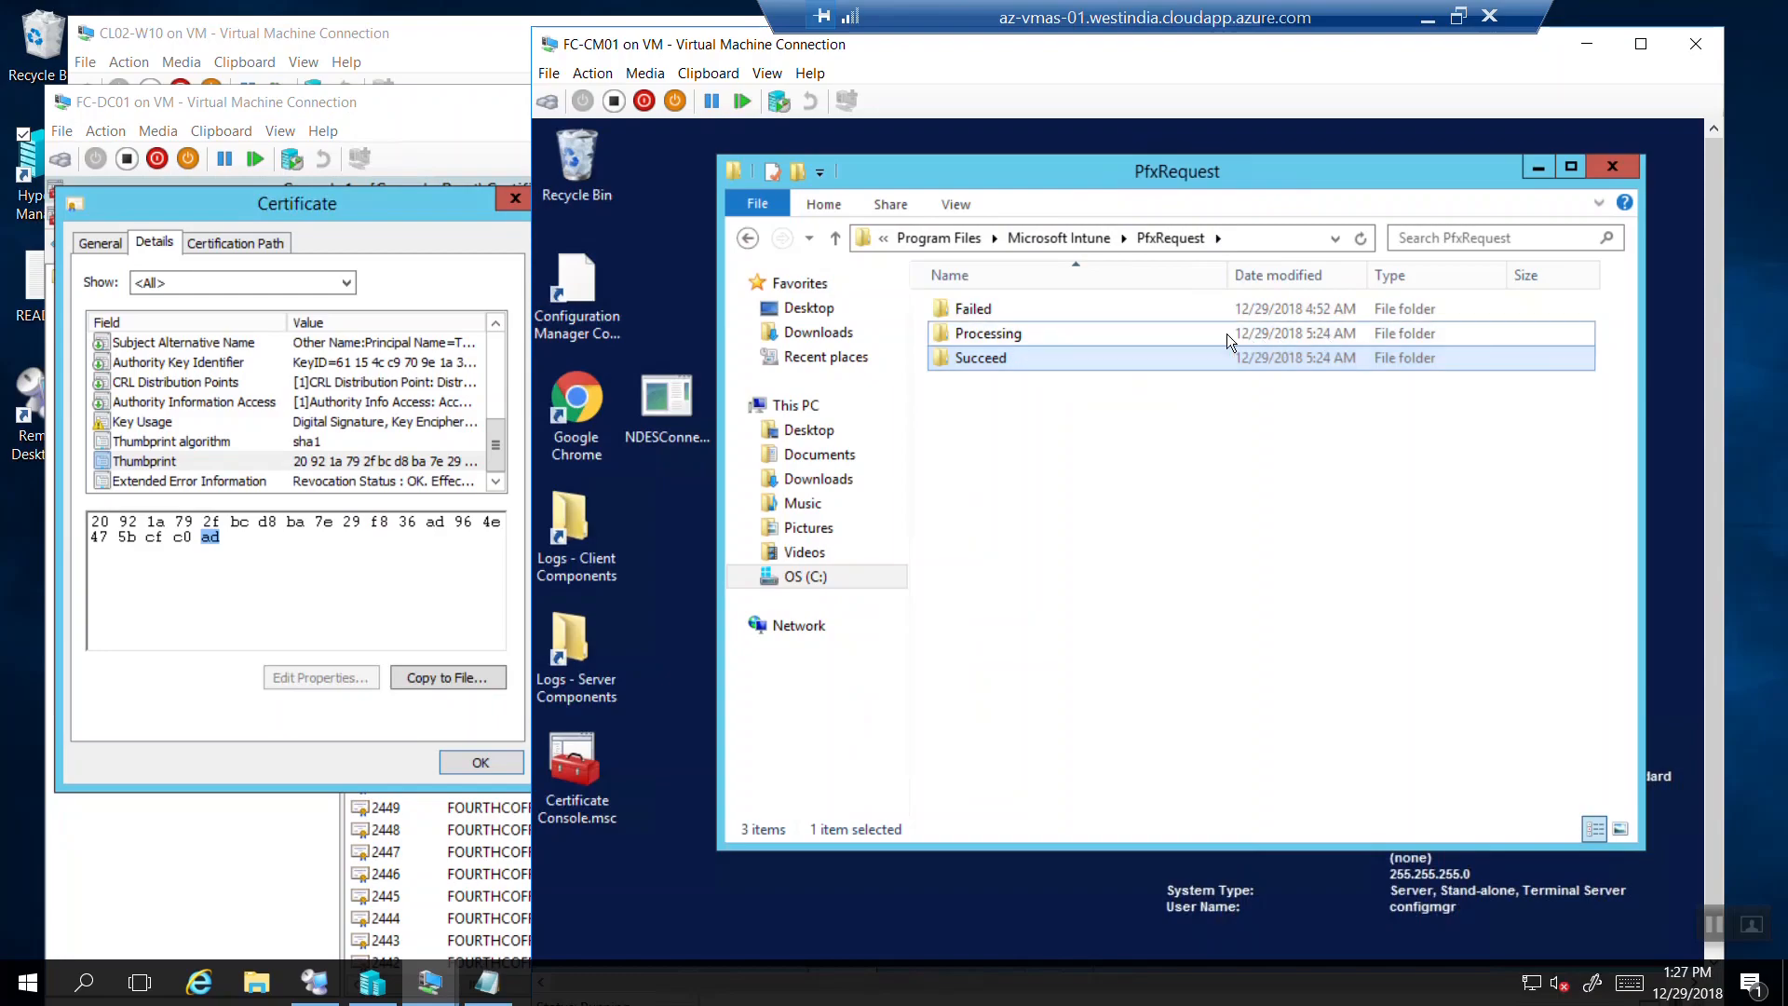
left_click(747, 239)
double_click(1008, 363)
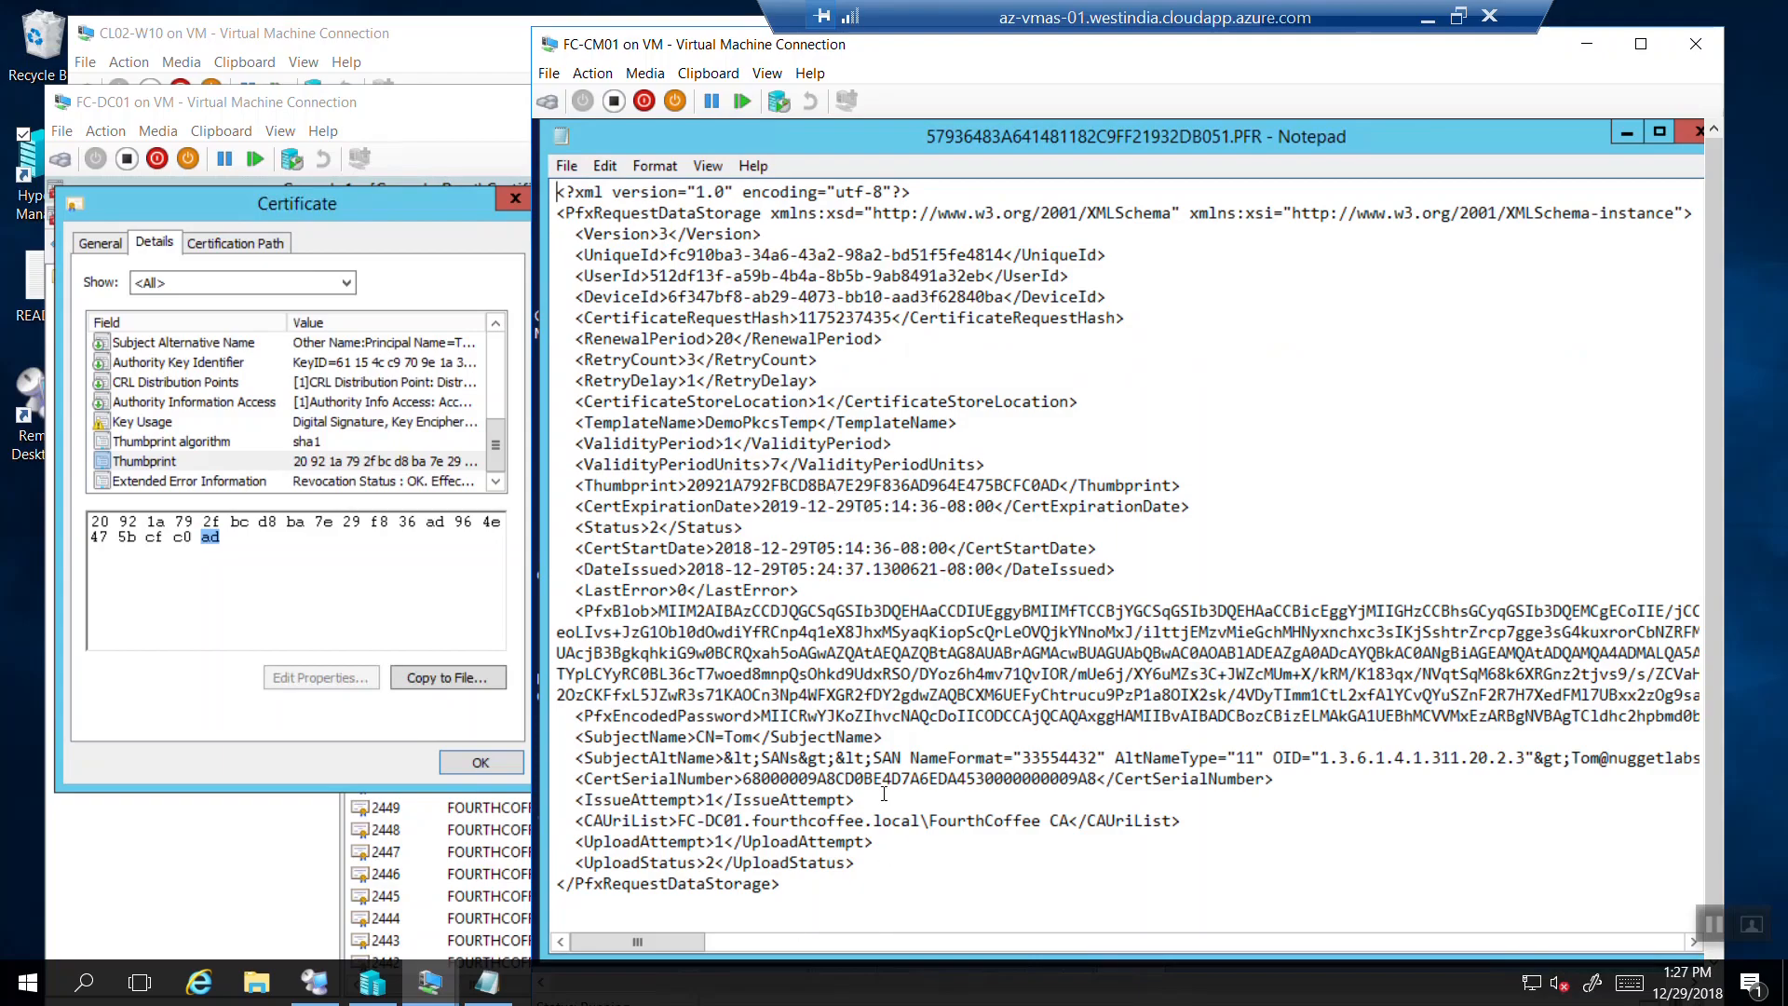
left_click_drag(884, 794, 819, 715)
left_click(1062, 485)
left_click_drag(1062, 485, 1025, 485)
Close the CA certificate dialog on the domain controller and switch to the CL02-W10 client.
left_click(136, 512)
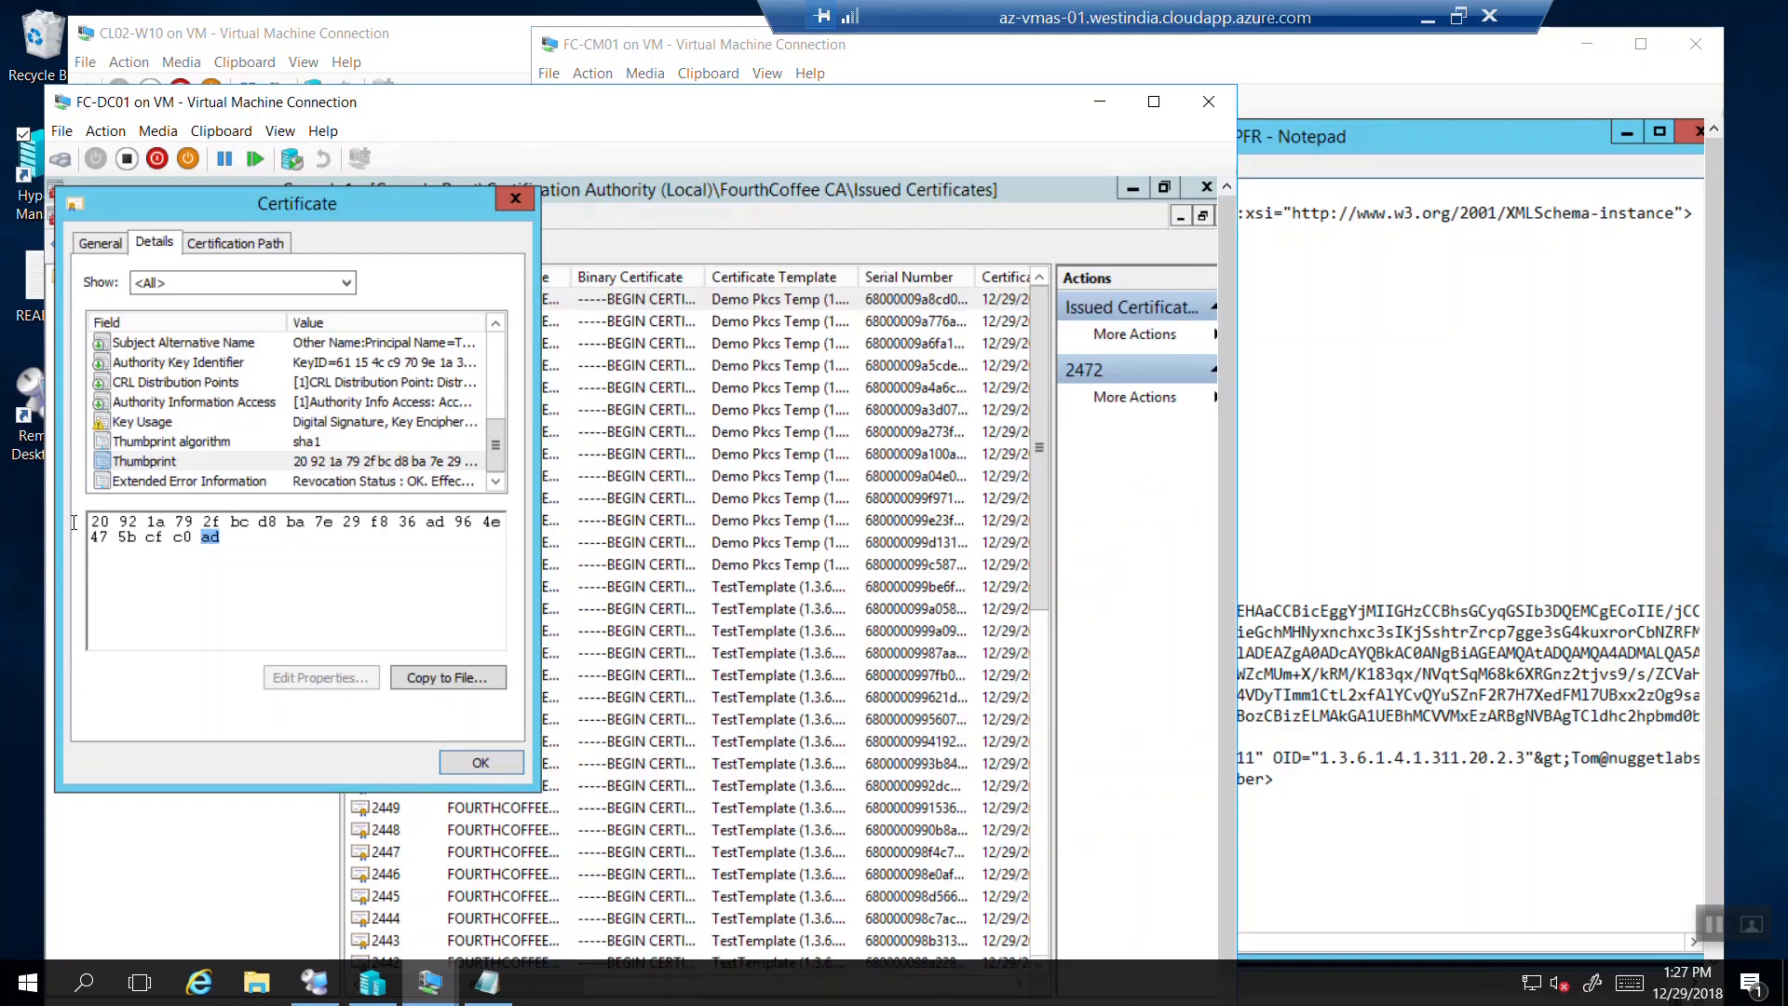
left_click(518, 197)
left_click(1288, 460)
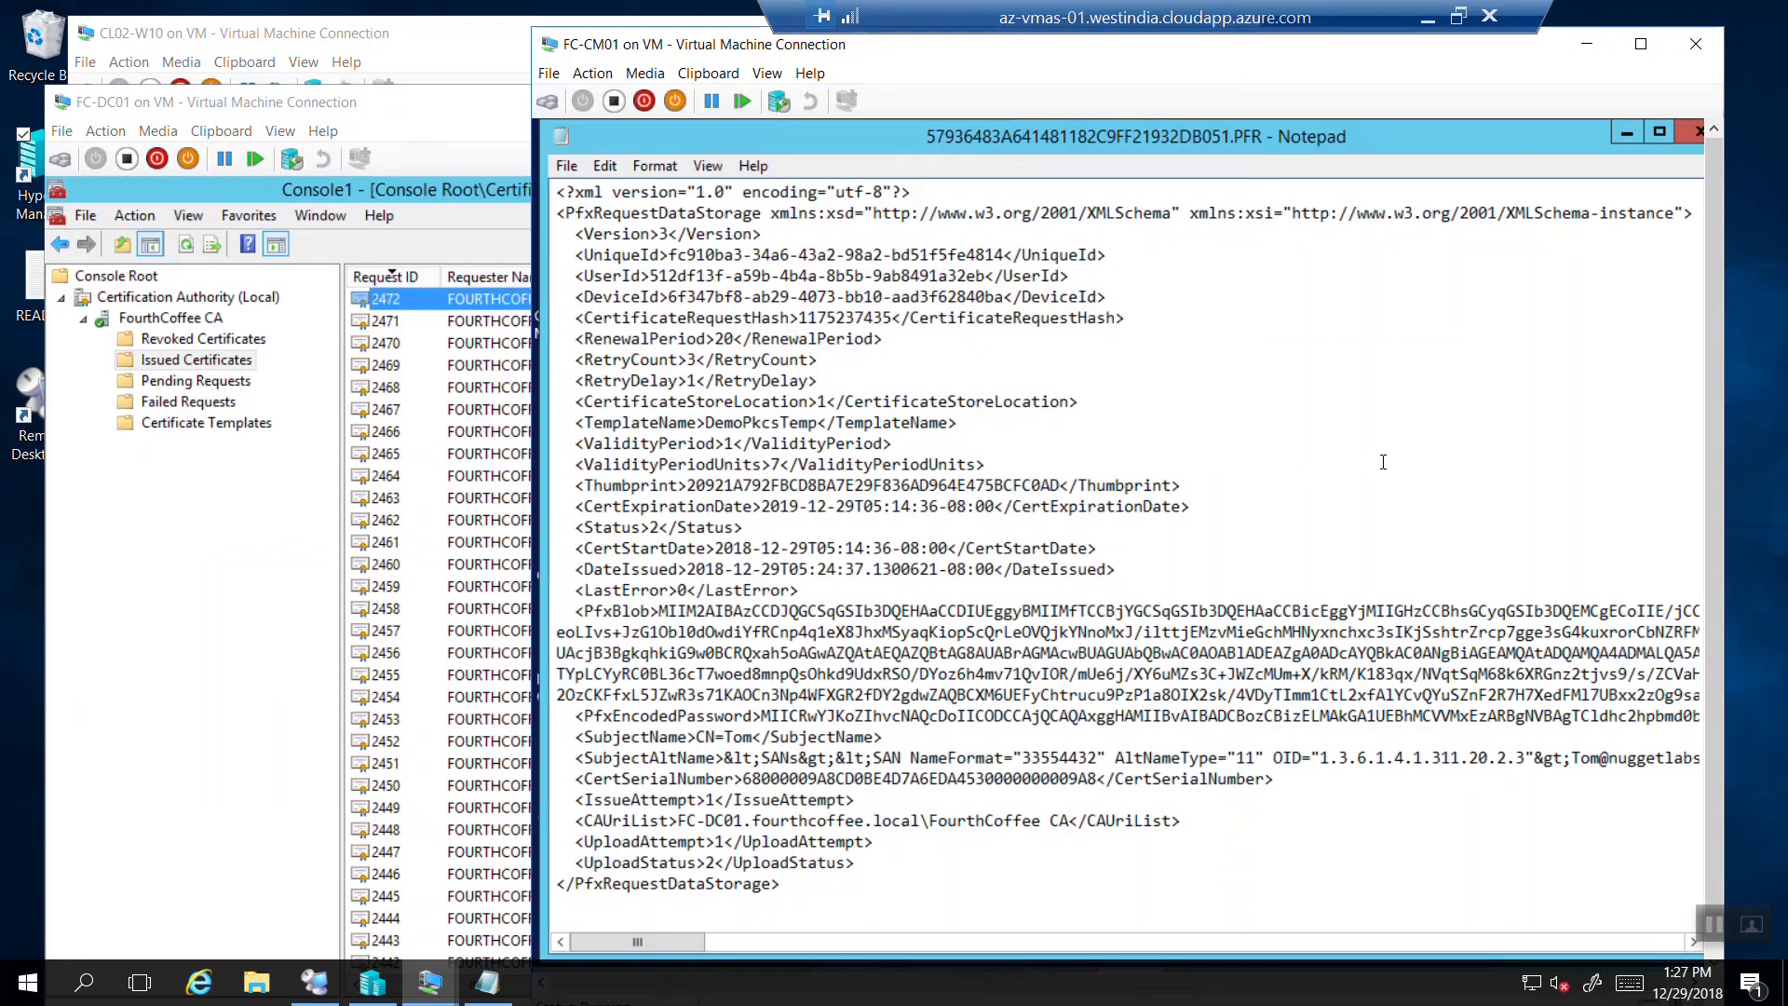
left_click(429, 983)
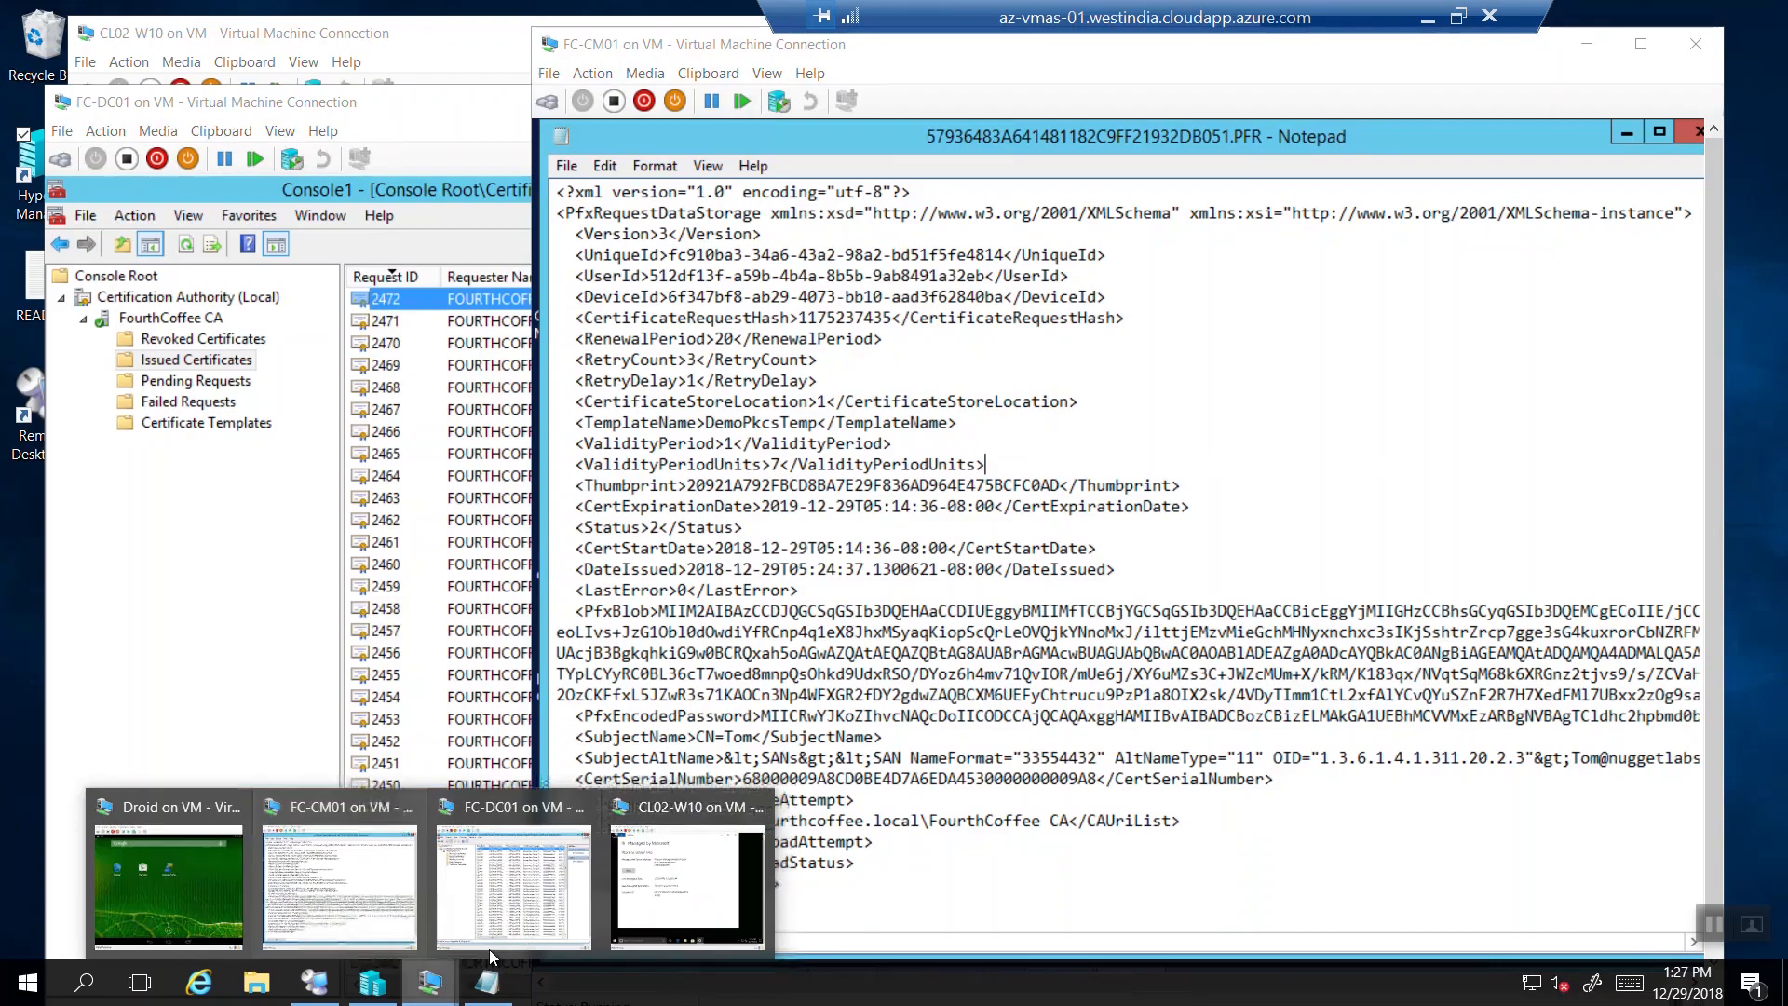
left_click(620, 899)
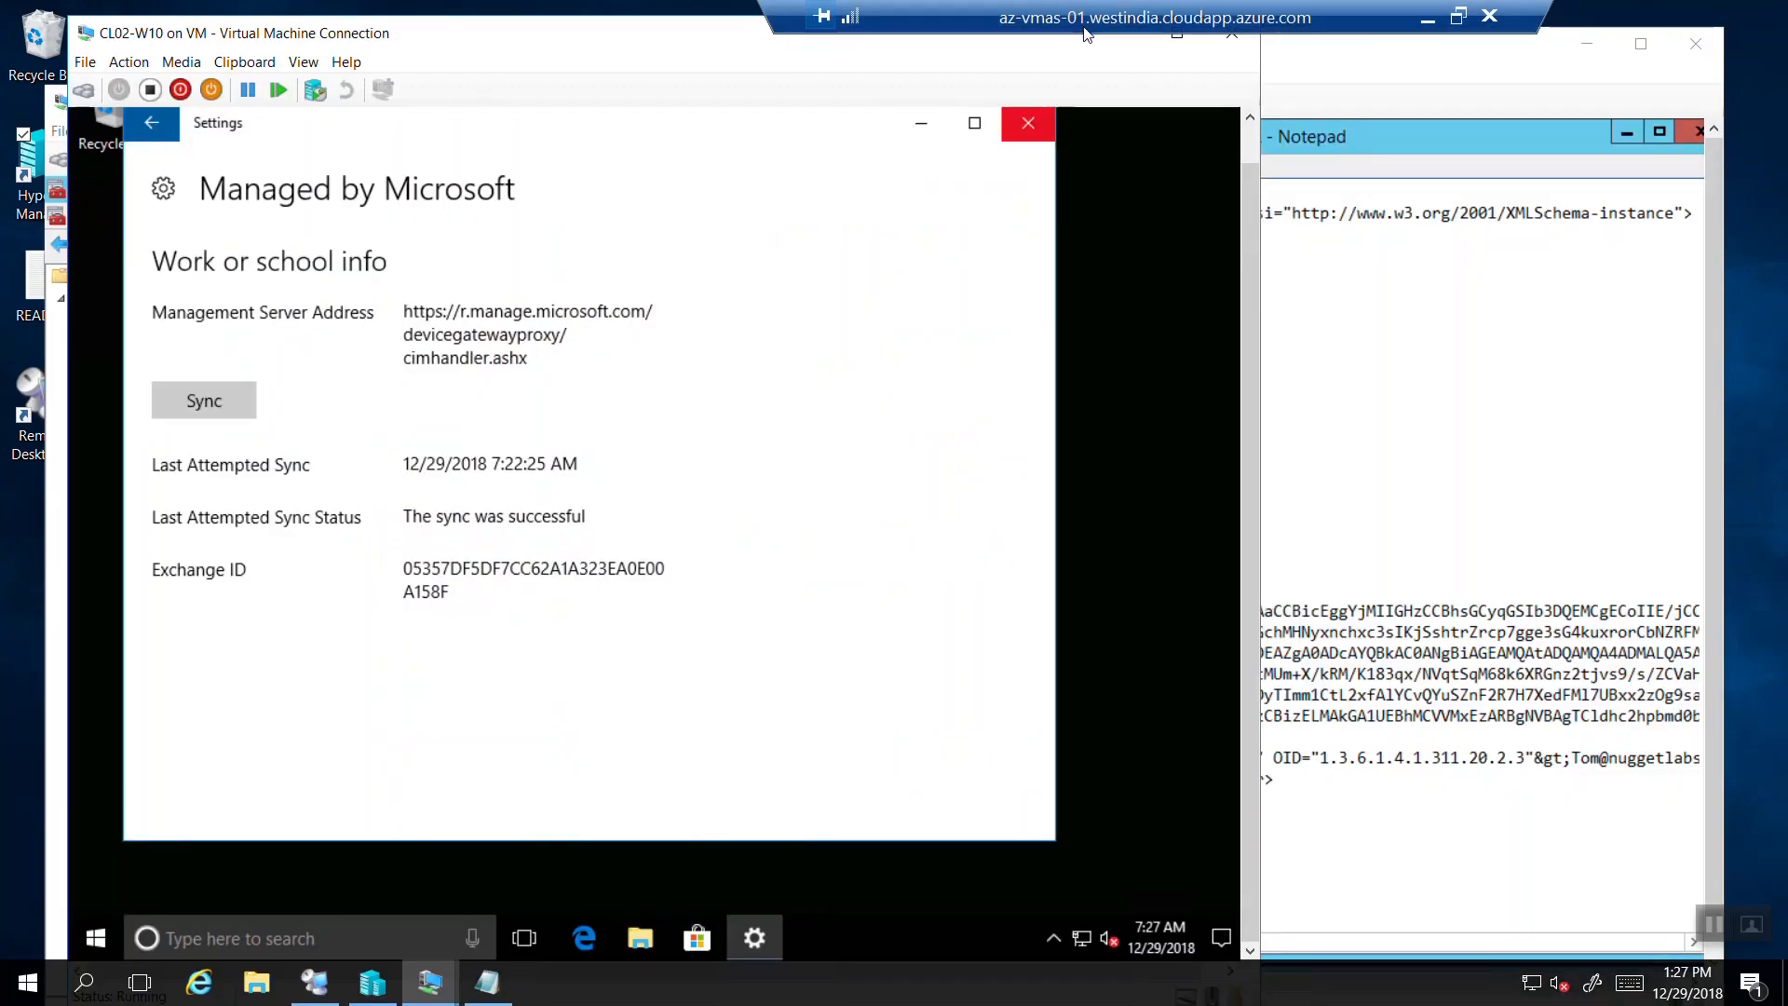
Close Settings and launch mmc elevated from the Run dialog.
scroll(1220, 248, "up", 2)
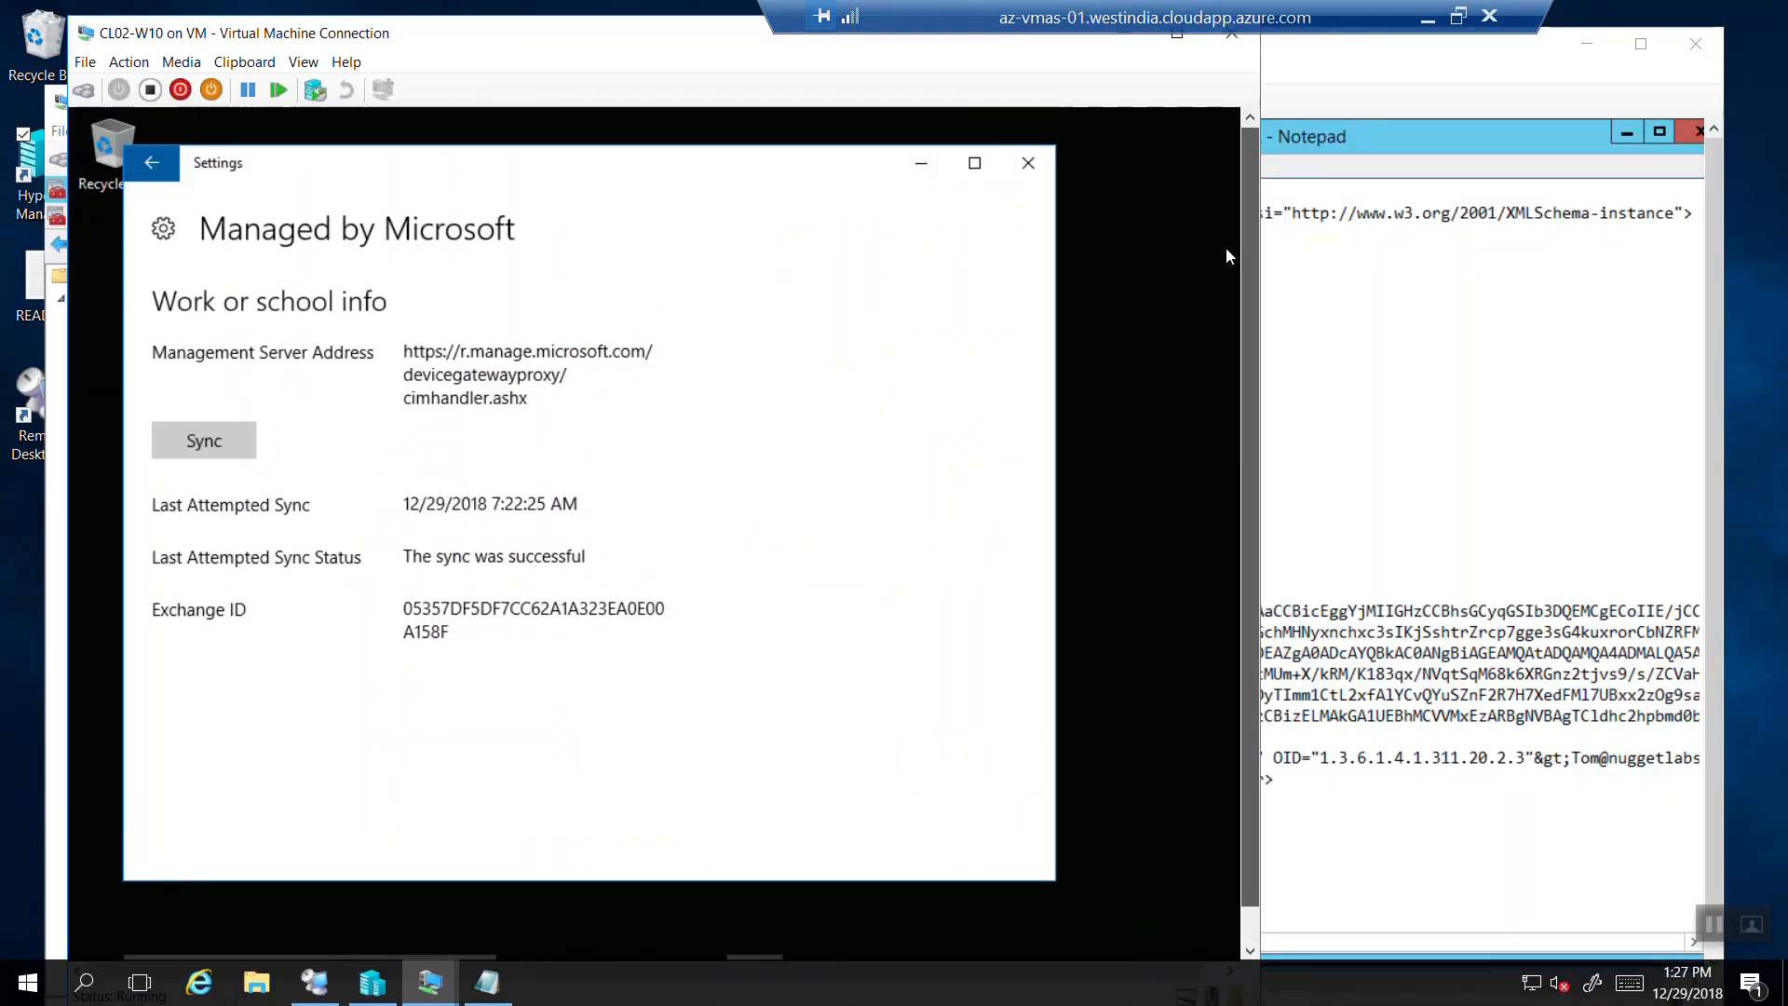
left_click(1025, 168)
left_click_drag(1244, 171, 1254, 371)
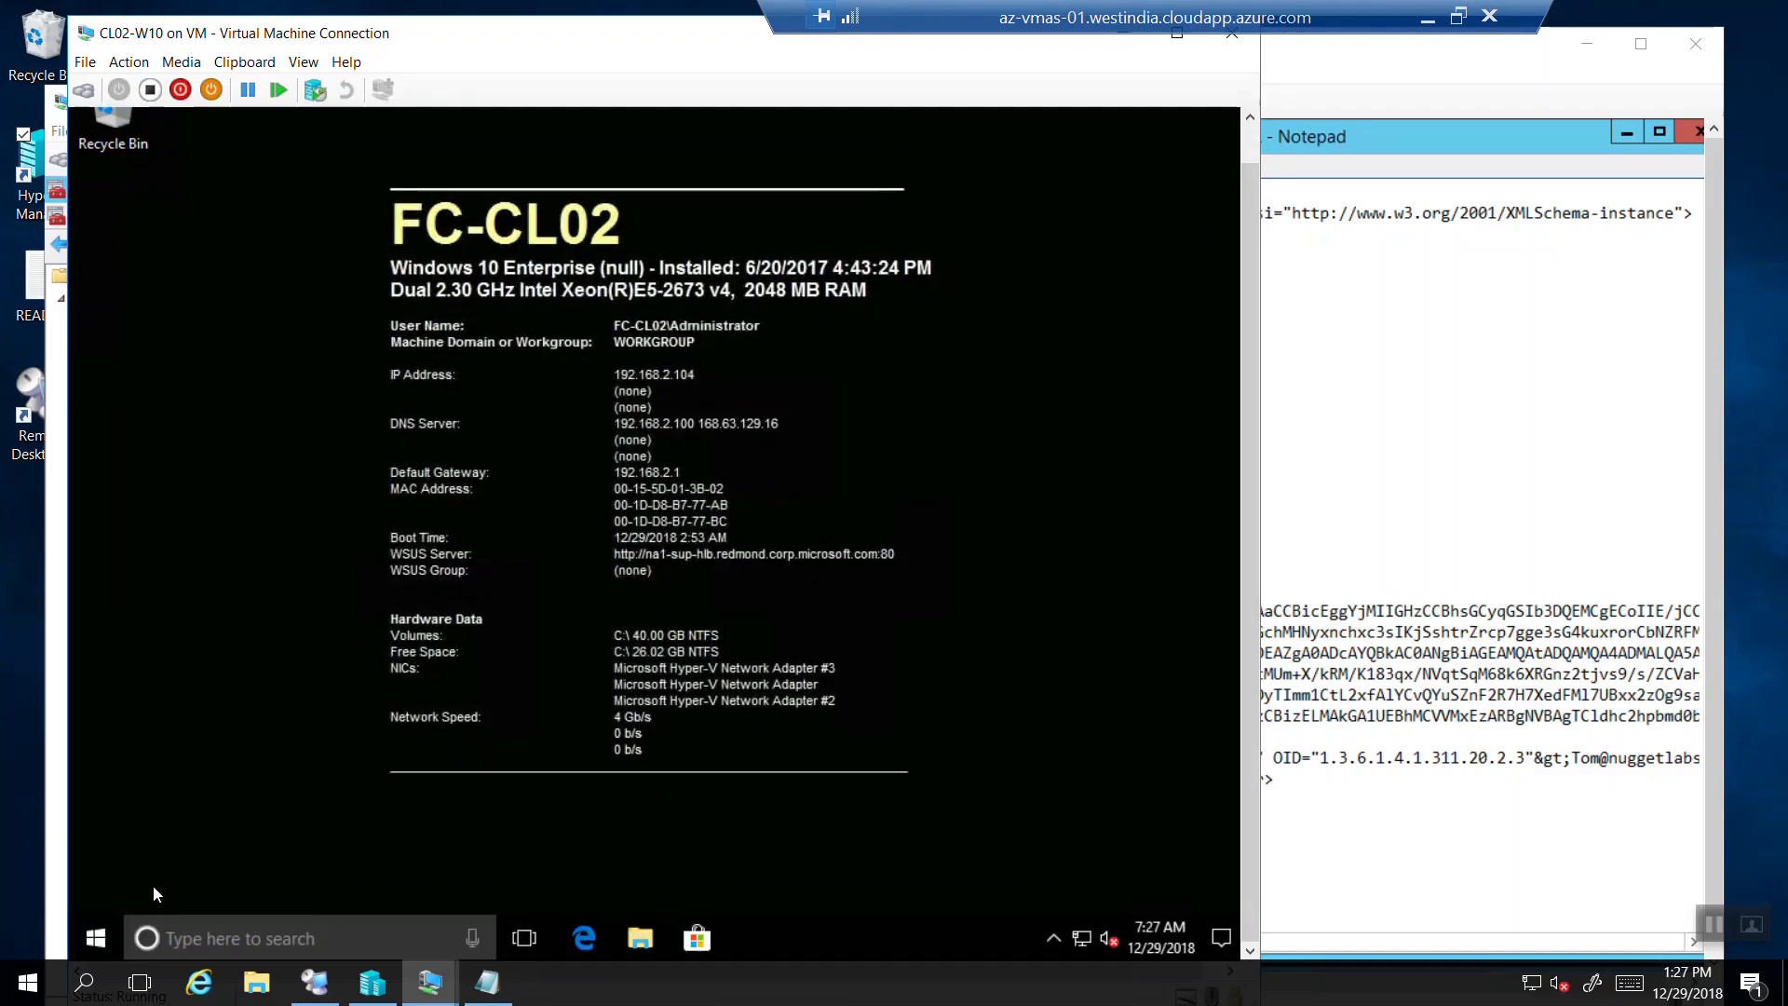
right_click(97, 939)
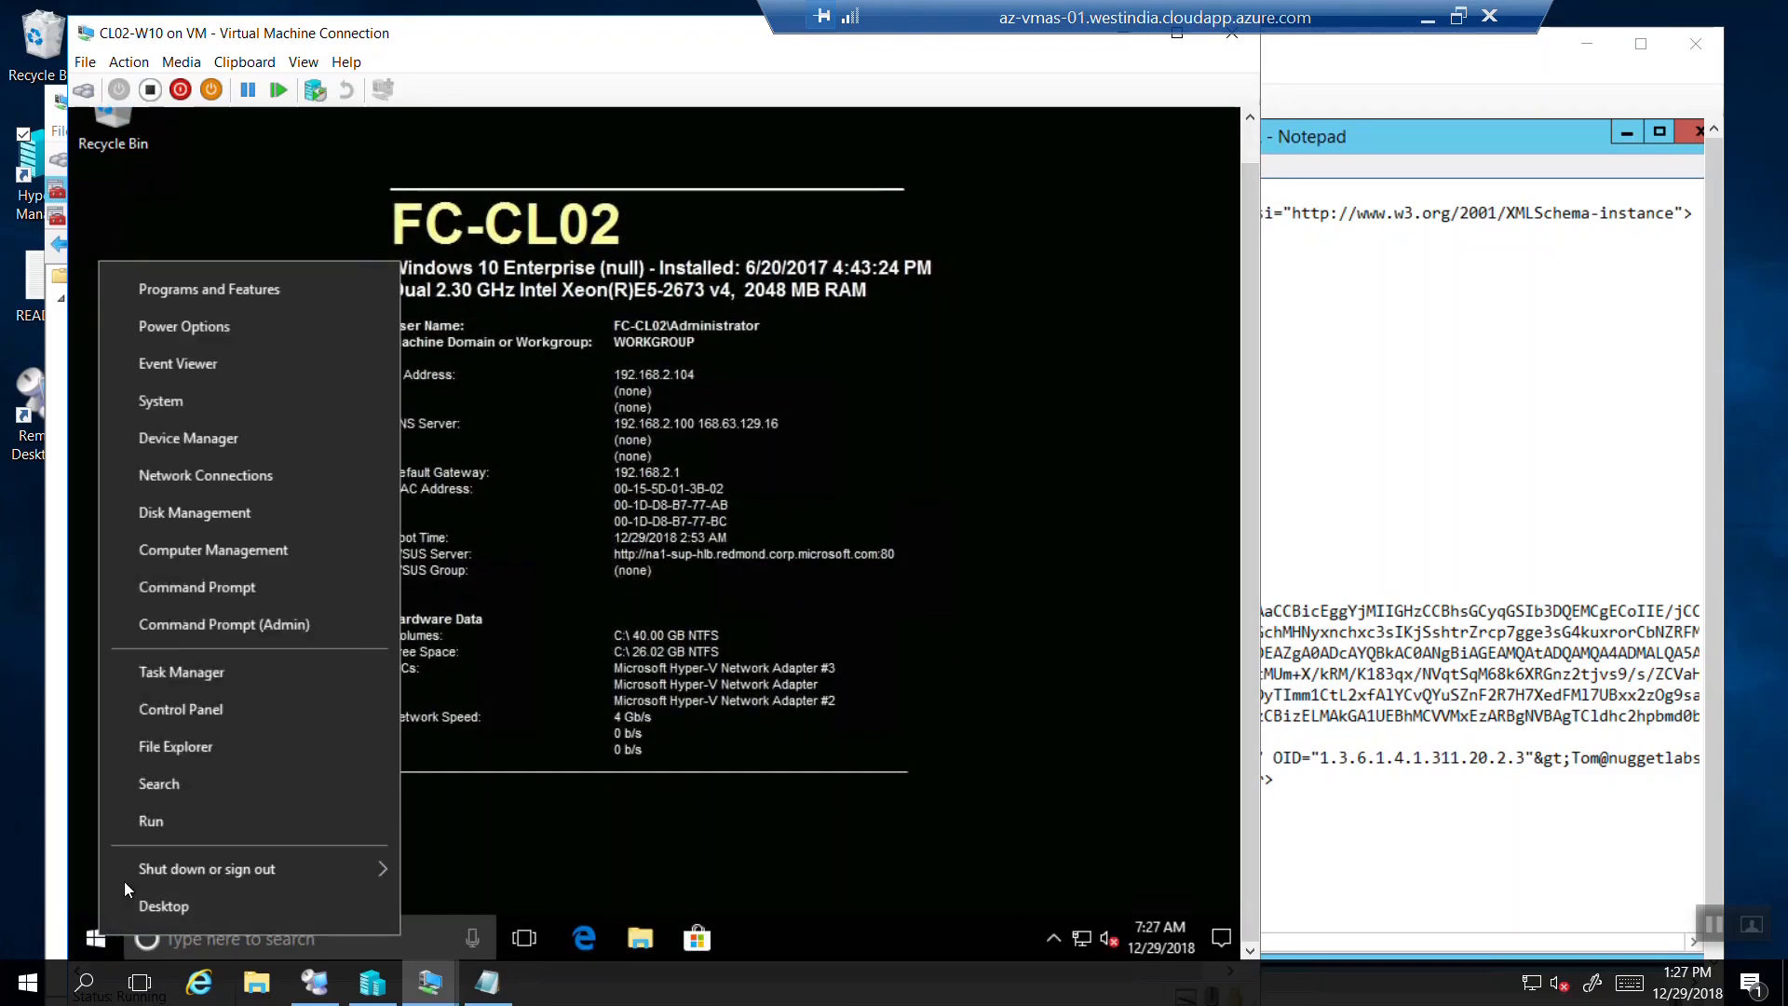
left_click(151, 821)
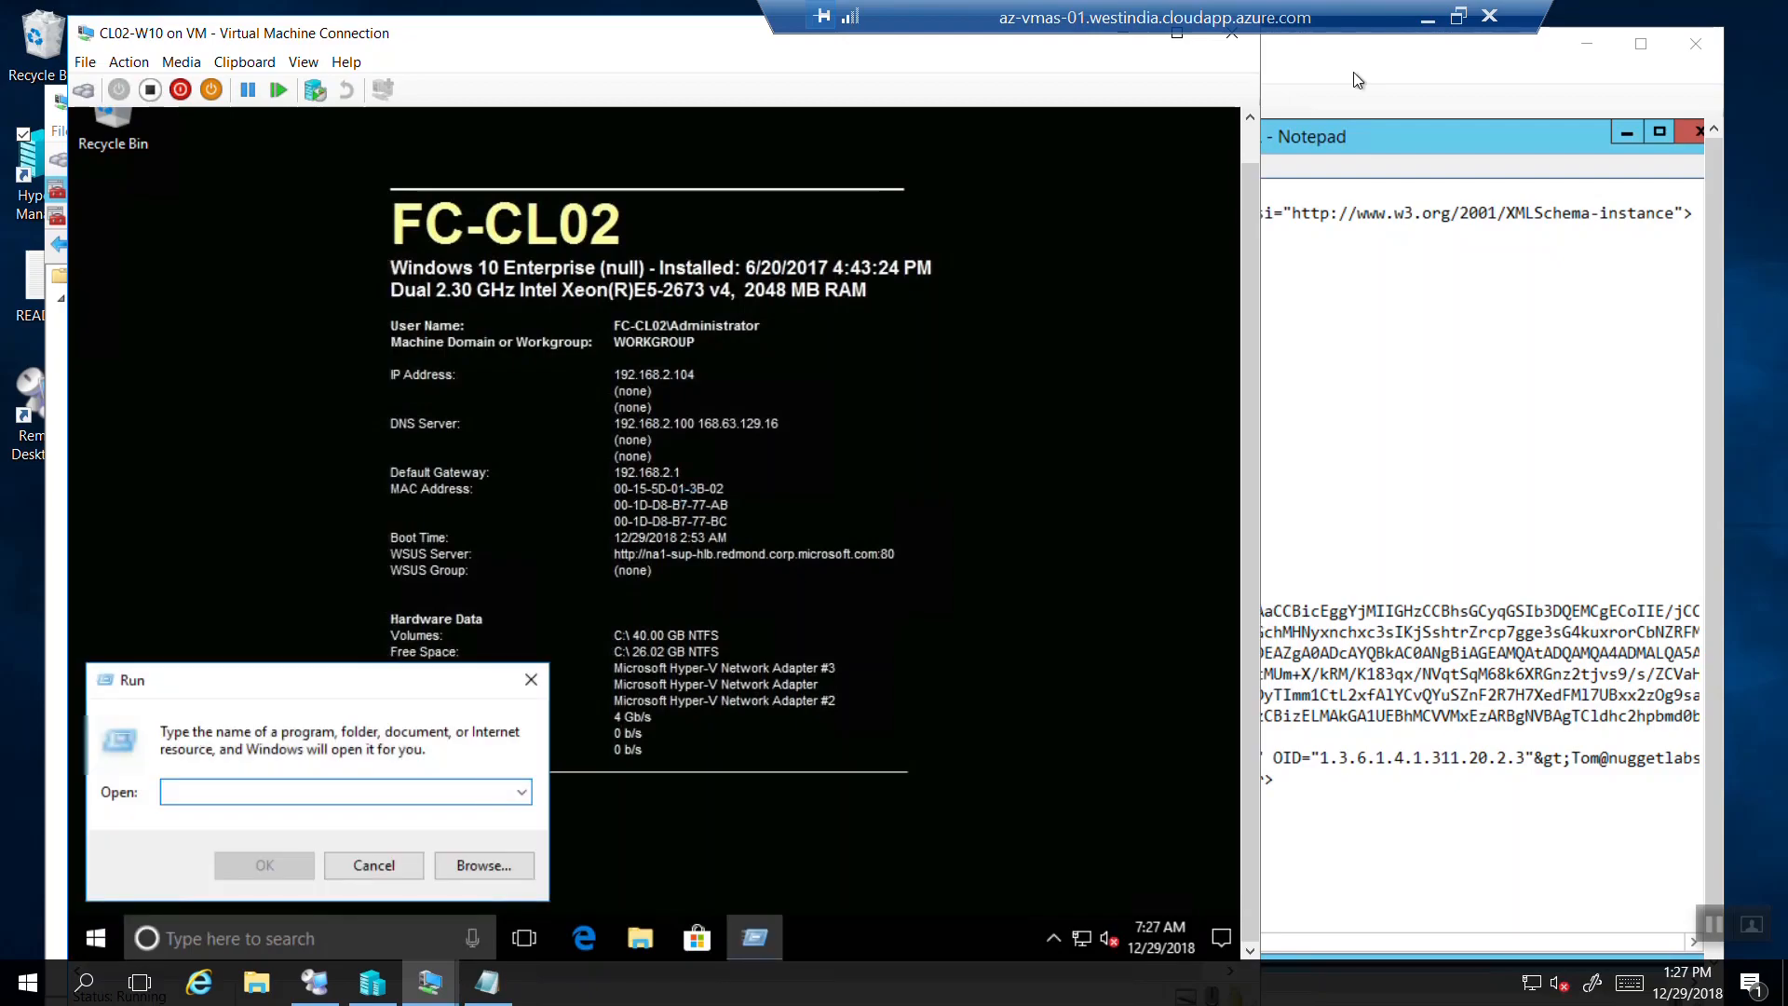
type("mmc")
key("Return")
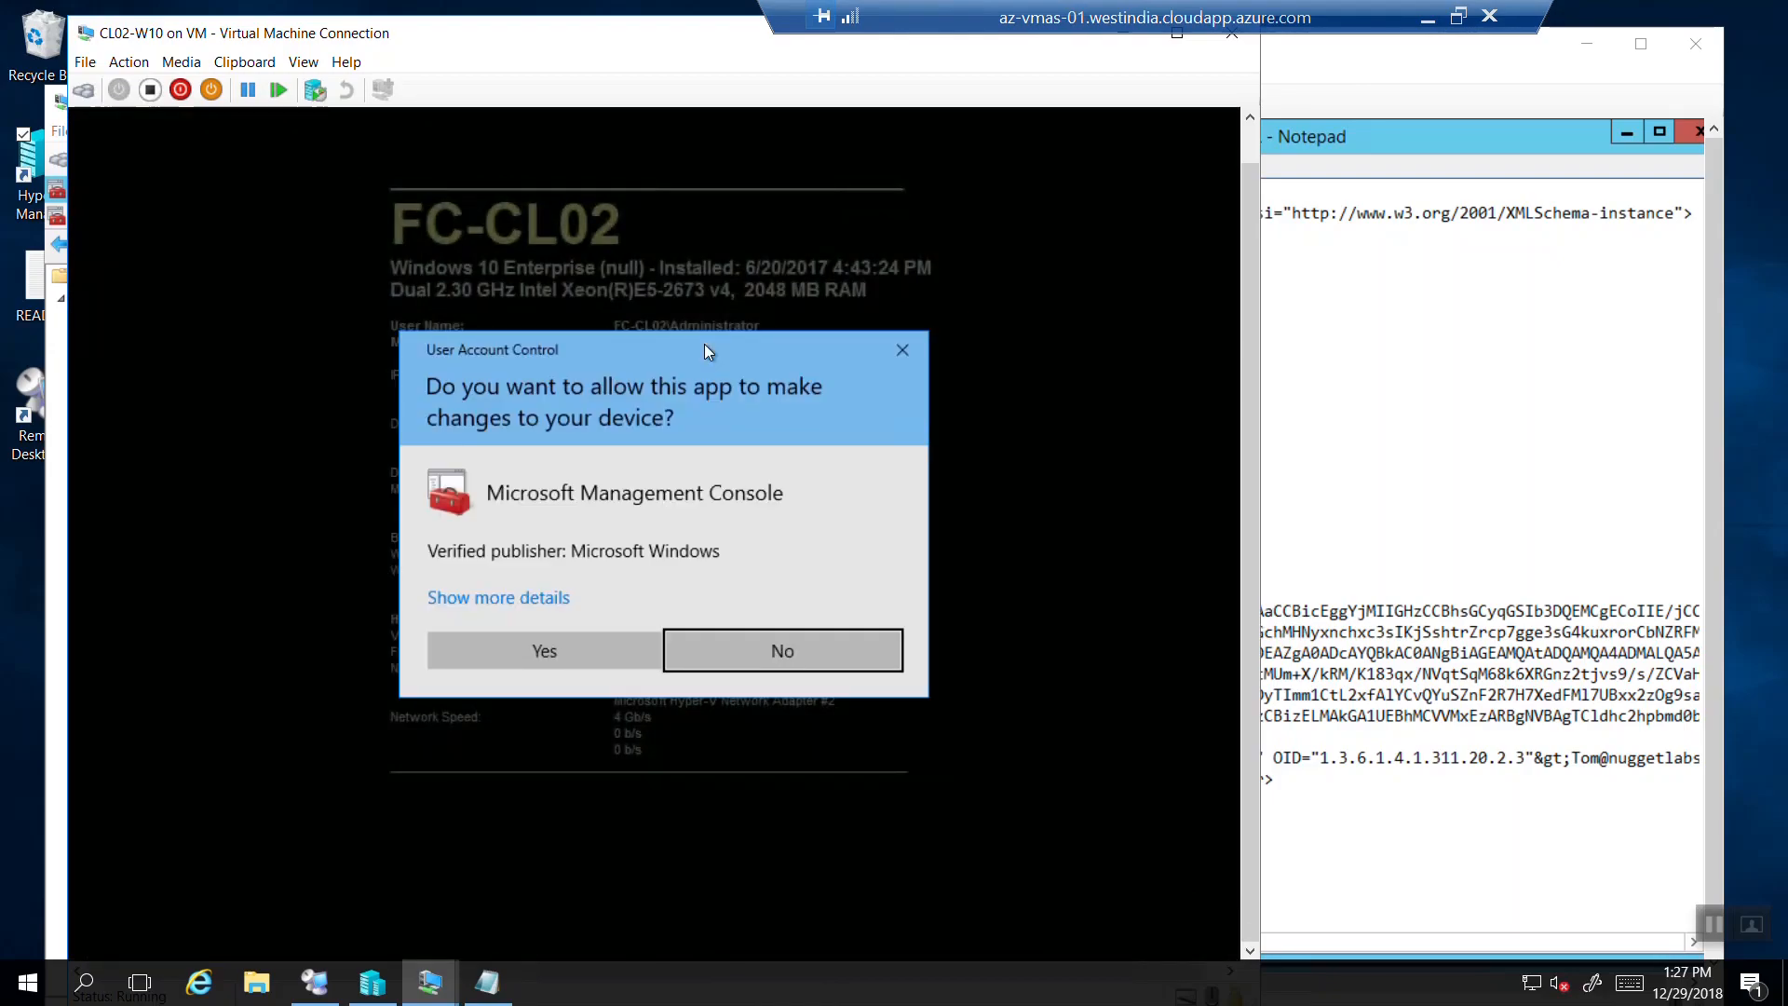
left_click(544, 656)
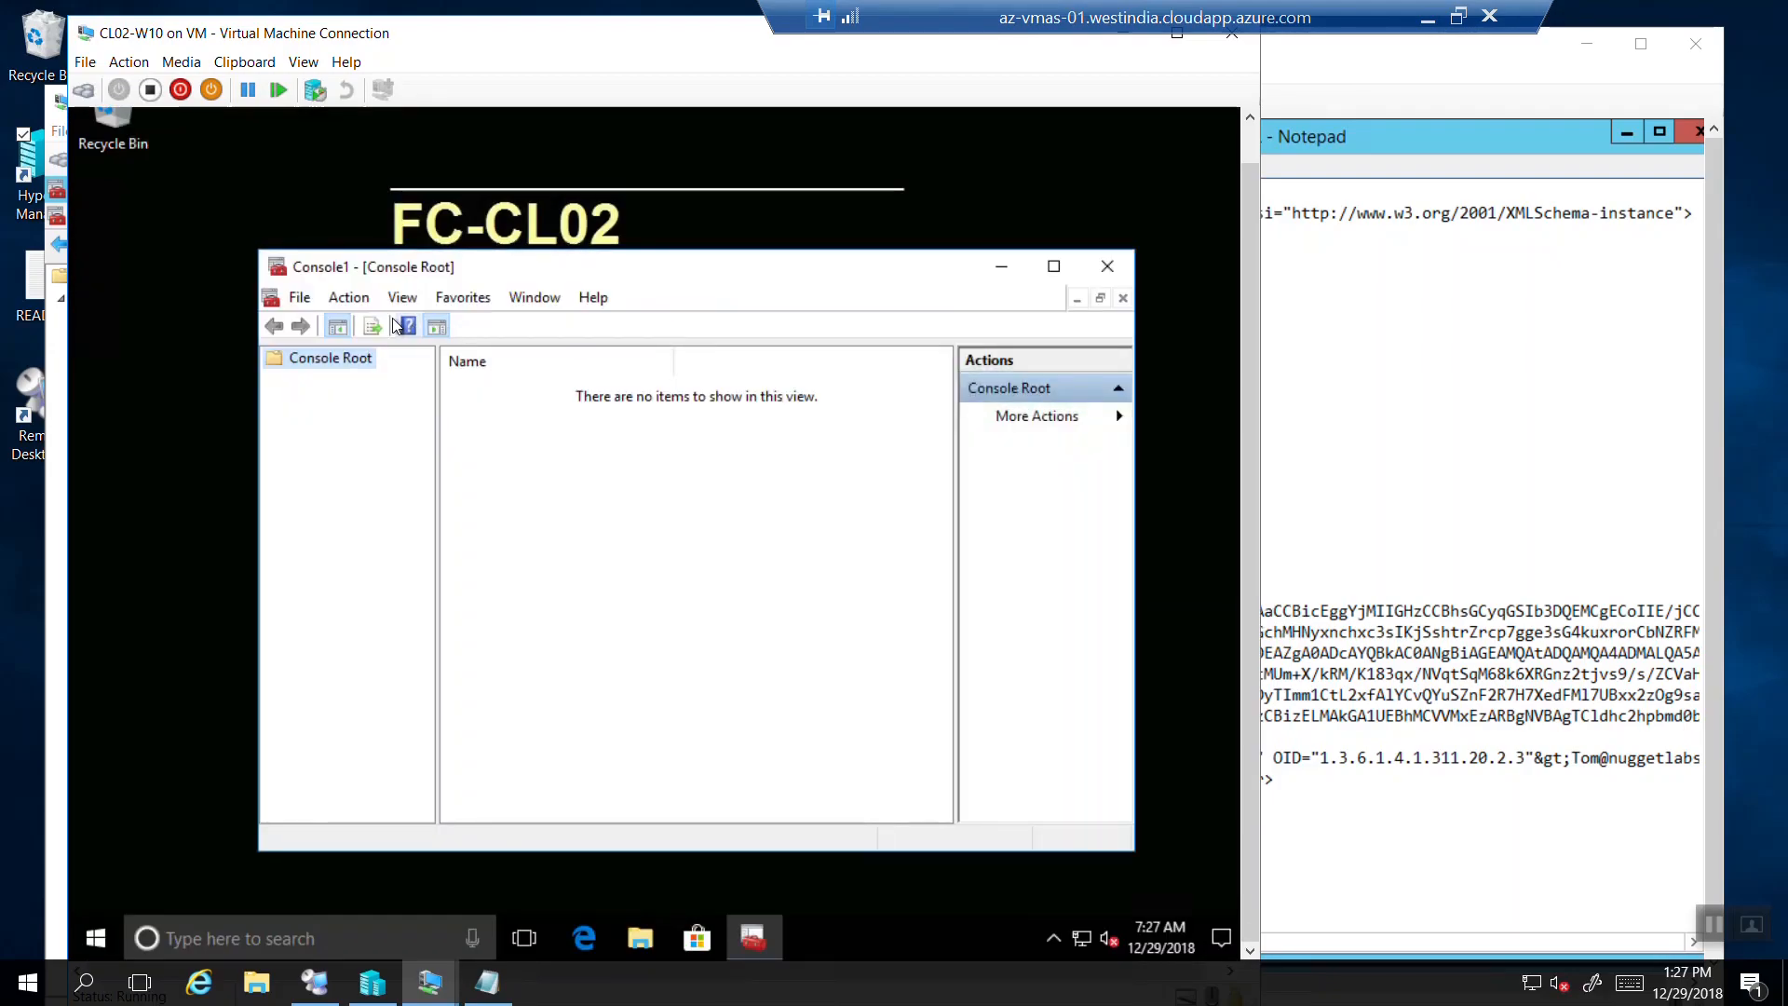
Add the Certificates snap-in for My user account to the console.
left_click(300, 300)
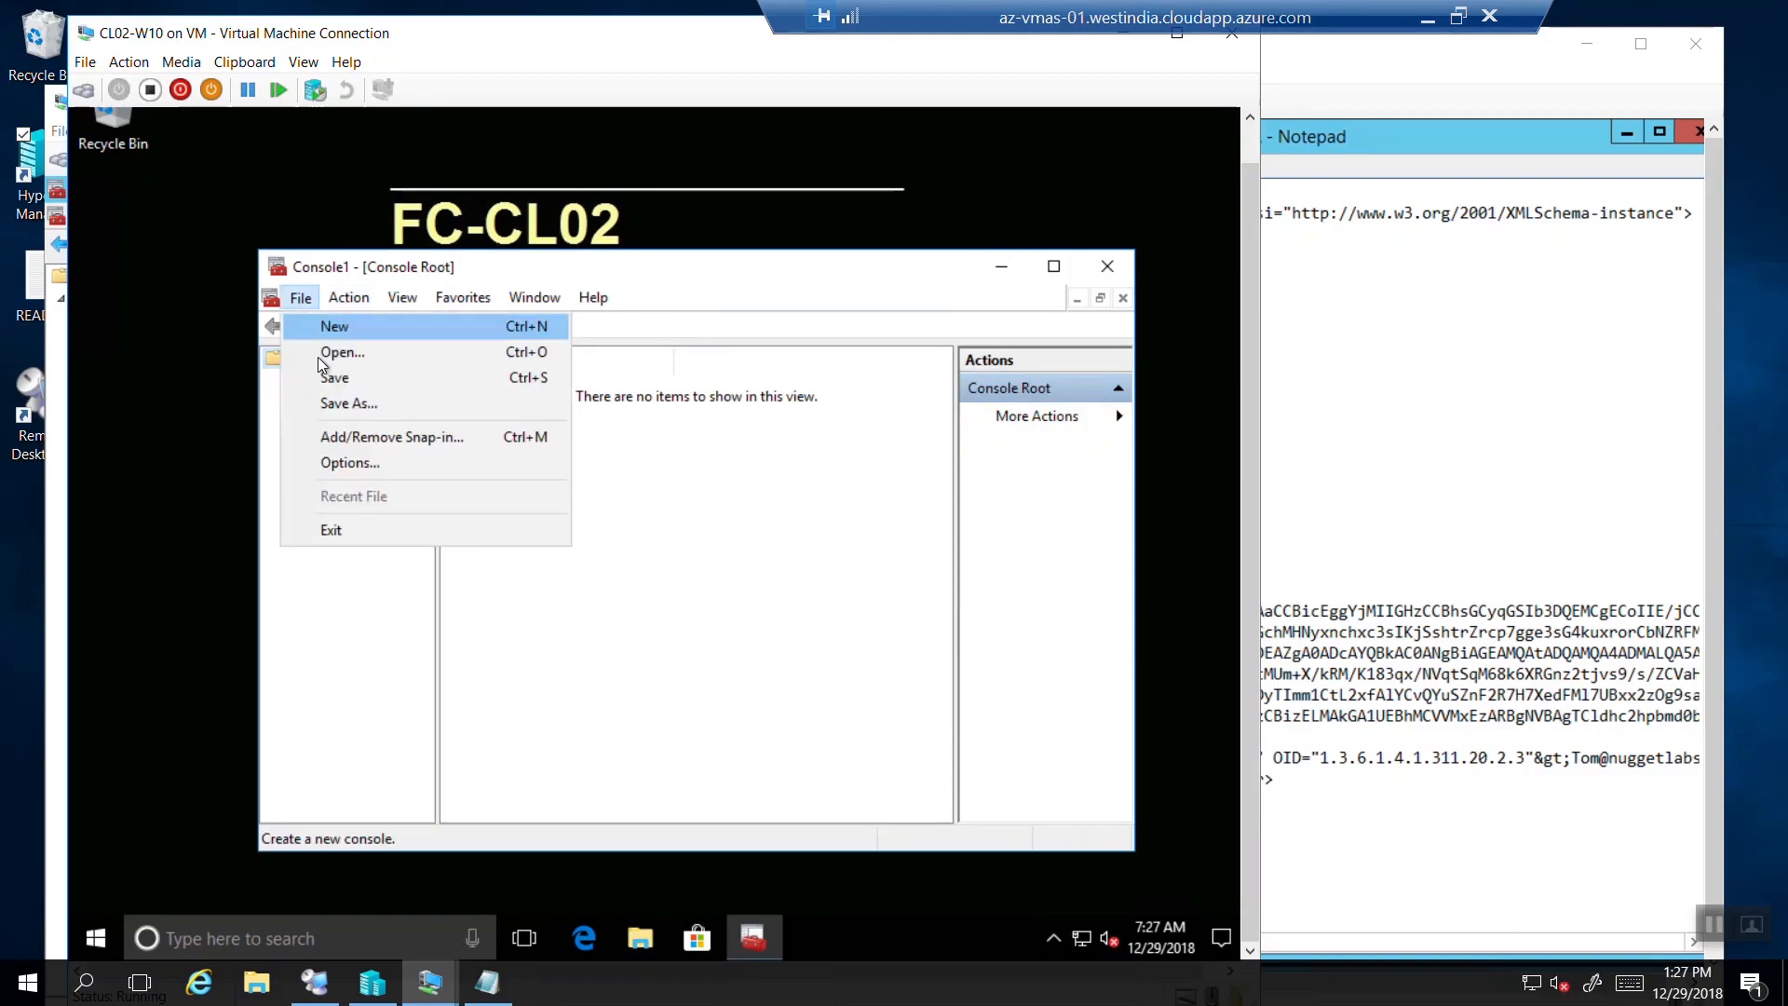
left_click(339, 435)
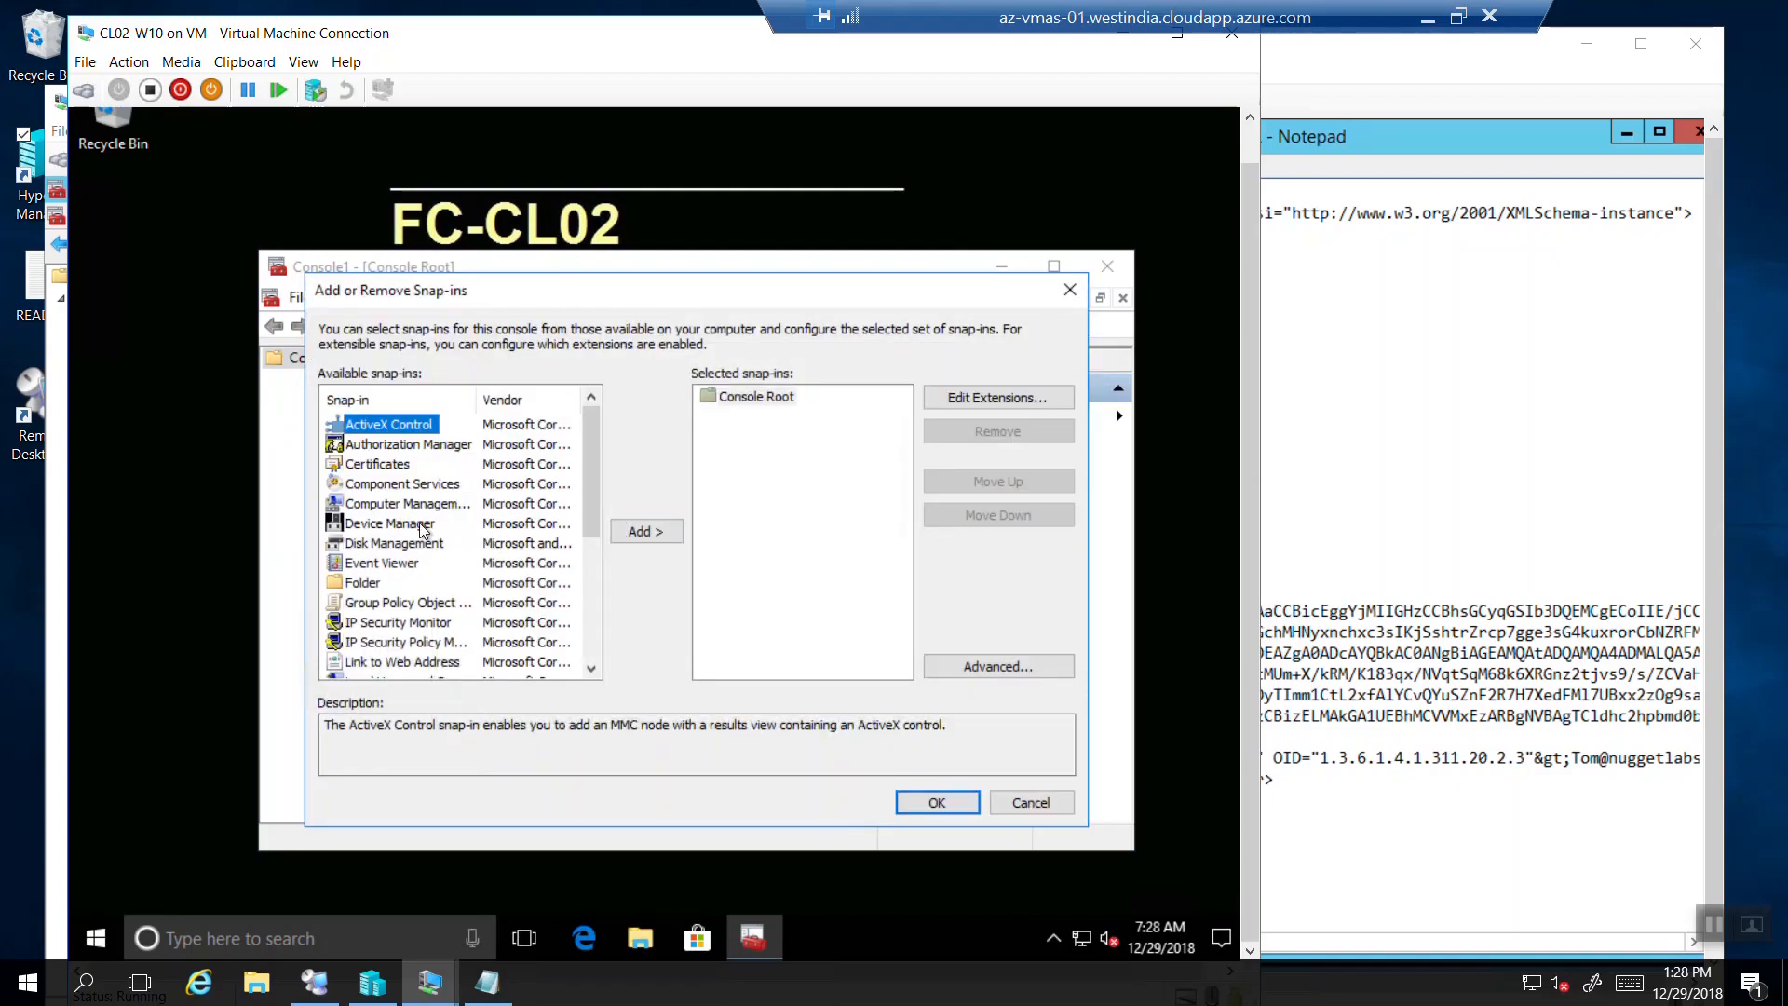
left_click(406, 466)
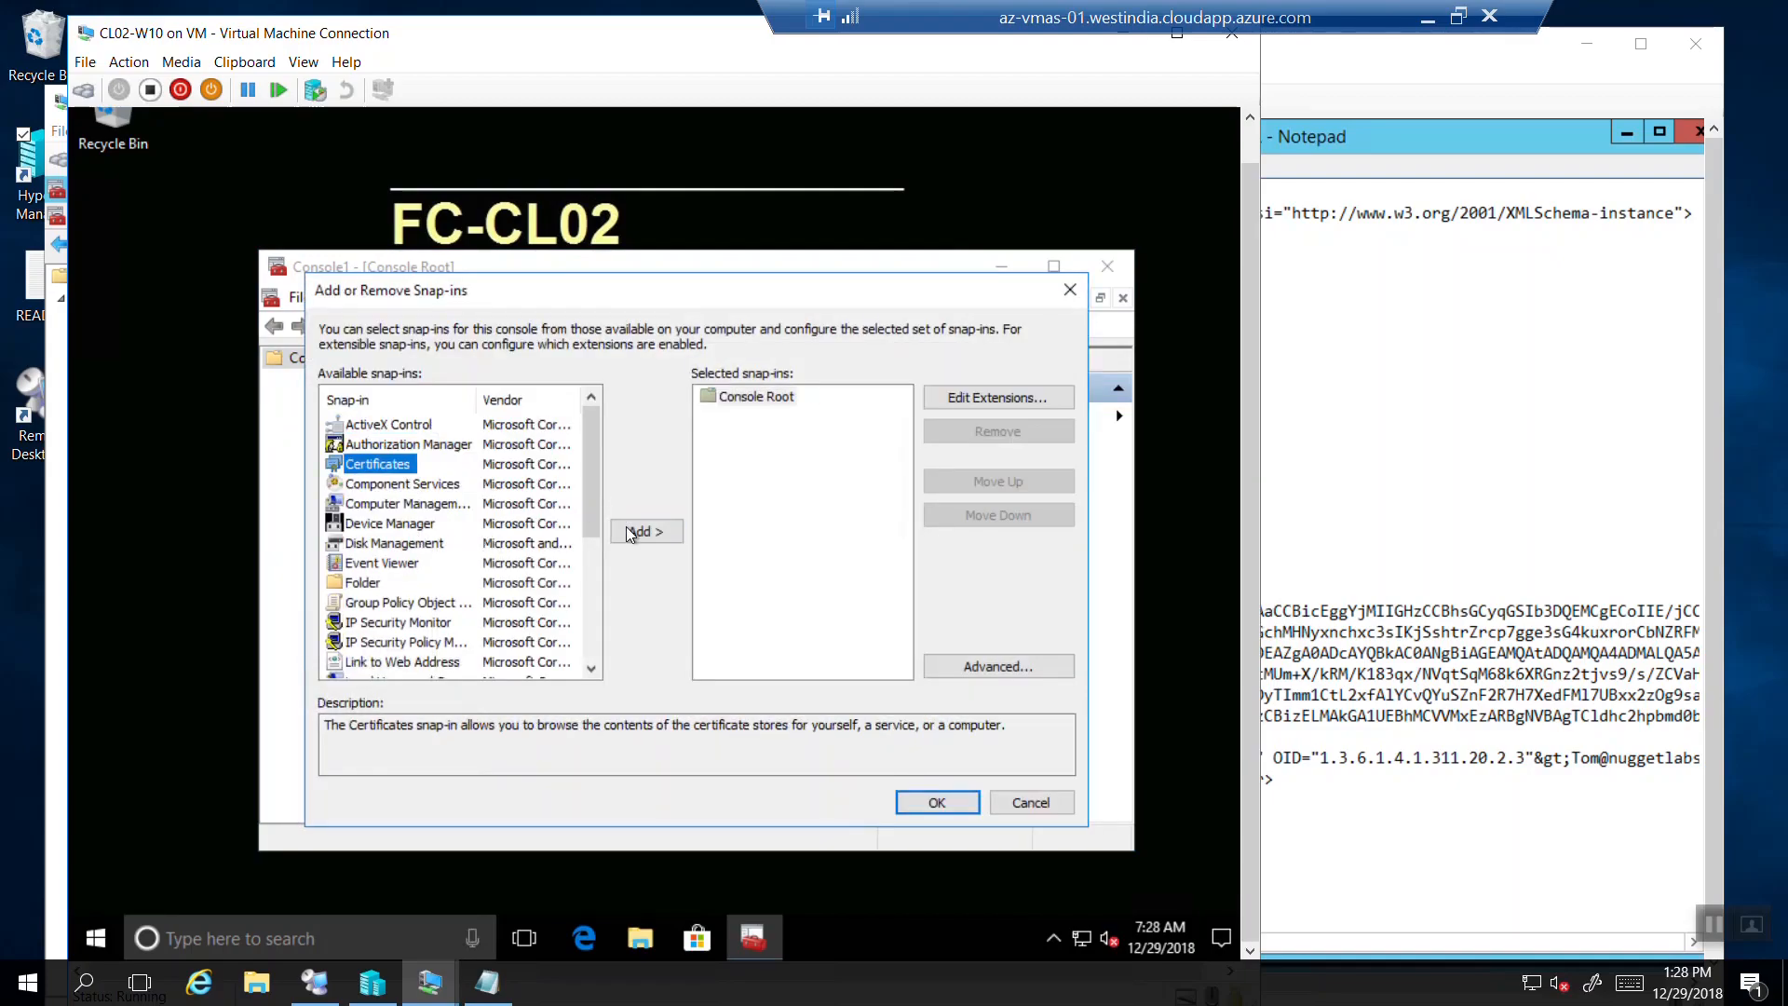
left_click(629, 532)
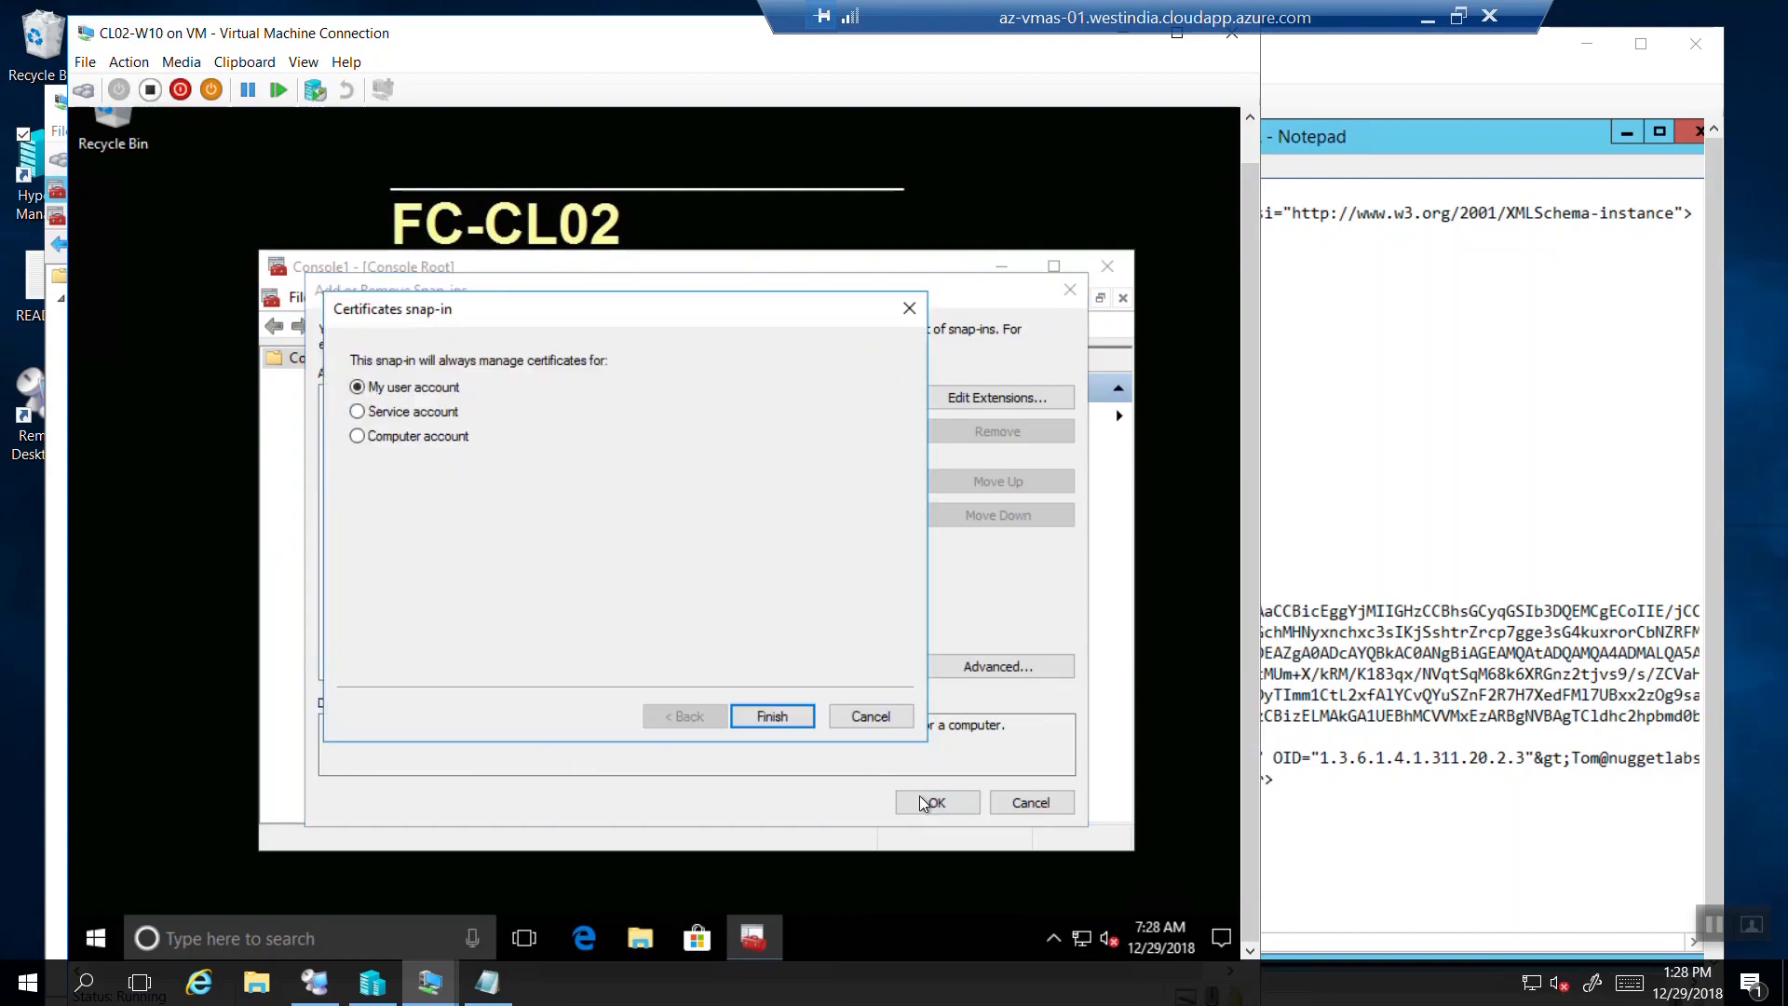
left_click(762, 718)
left_click(940, 801)
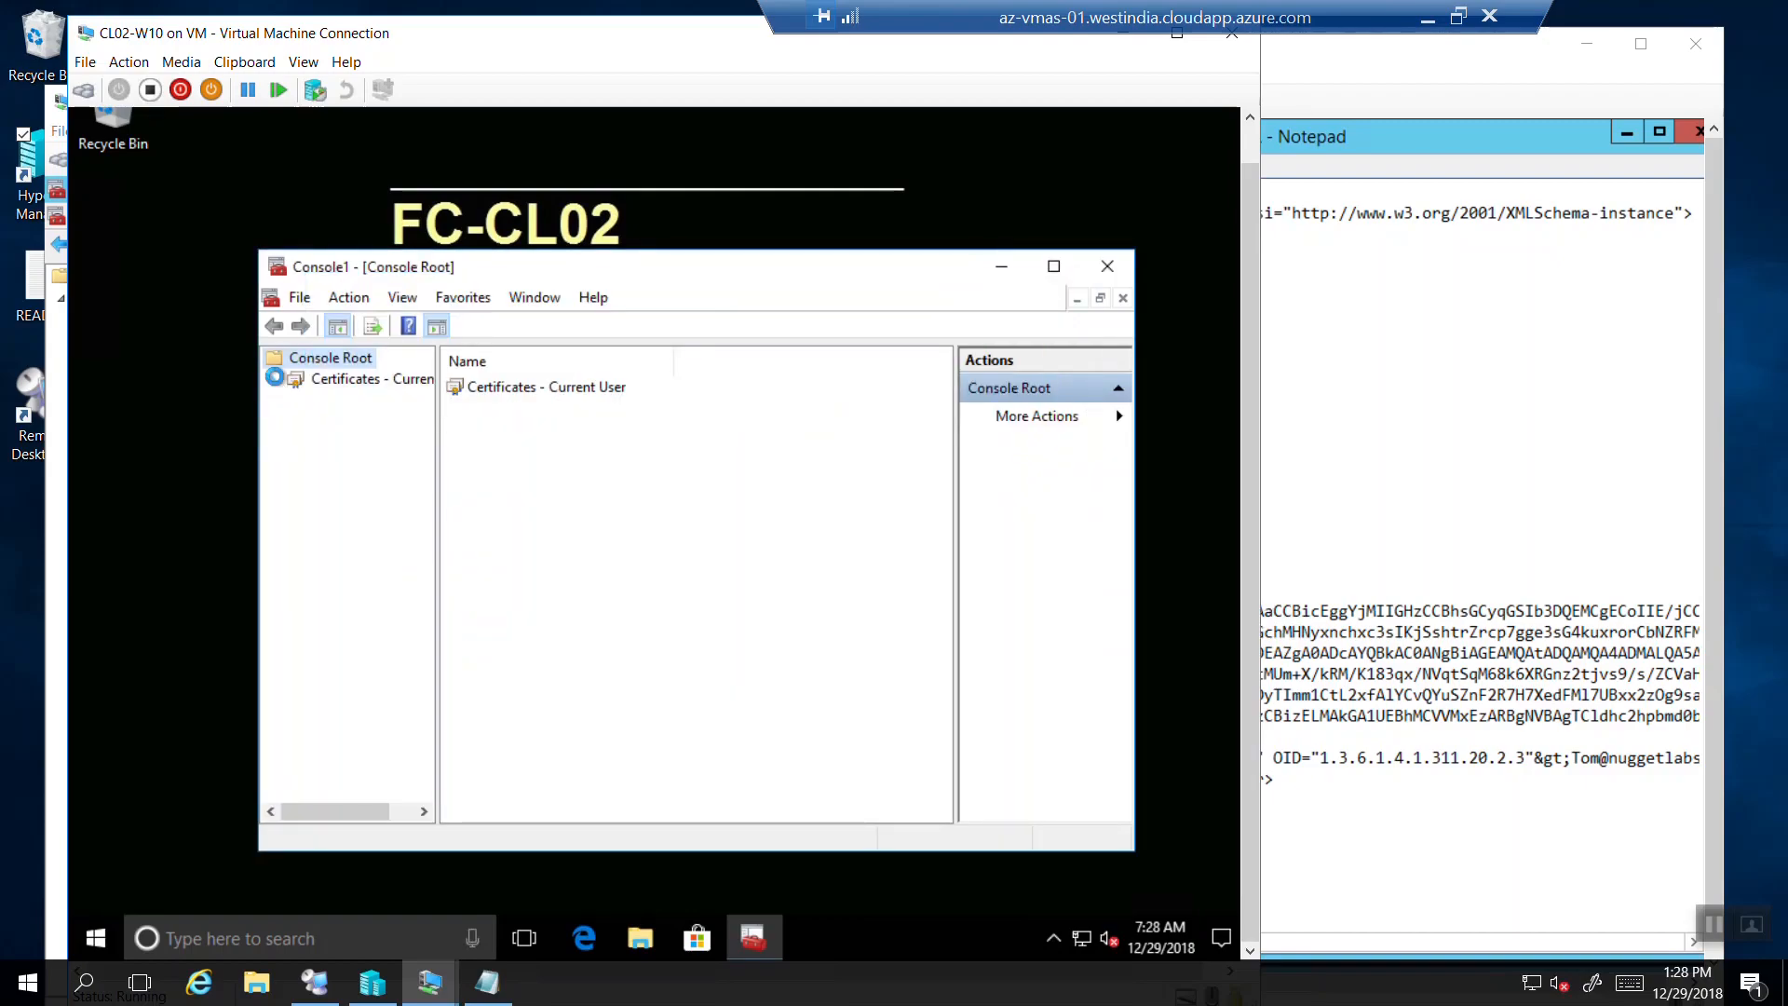
Open the FourthCoffee CA certificate from Current User > Personal > Certificates.
left_click(295, 402)
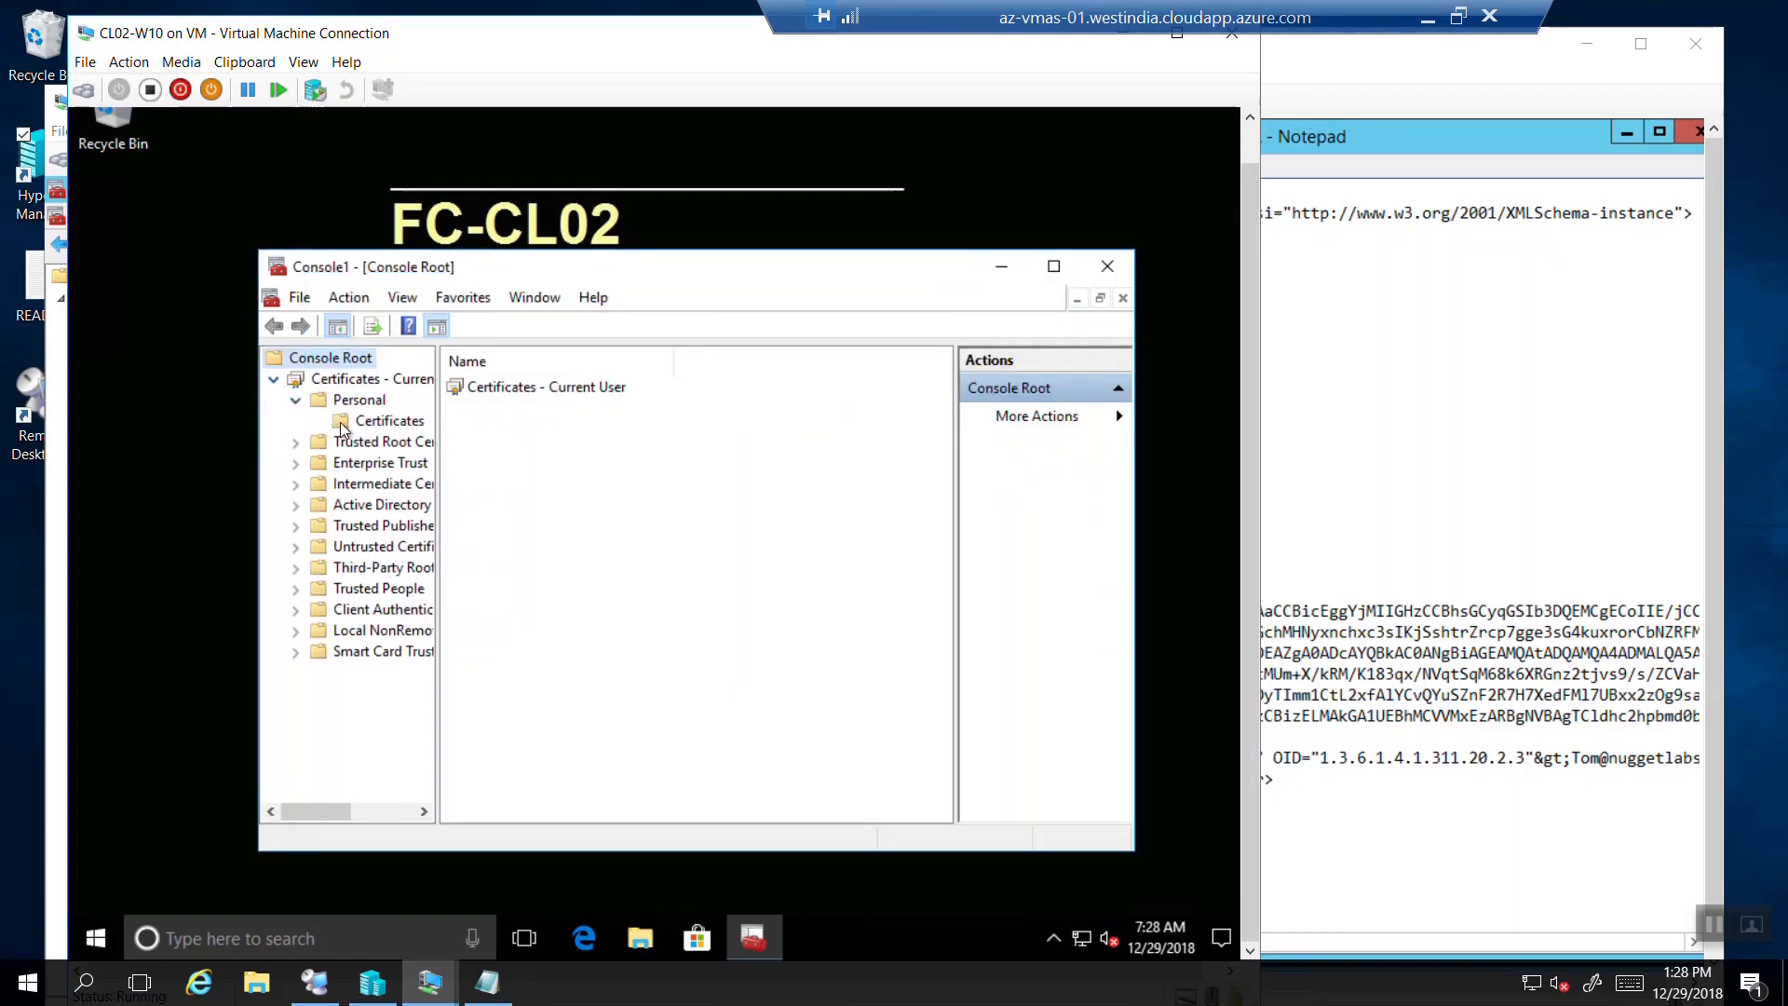
left_click(344, 427)
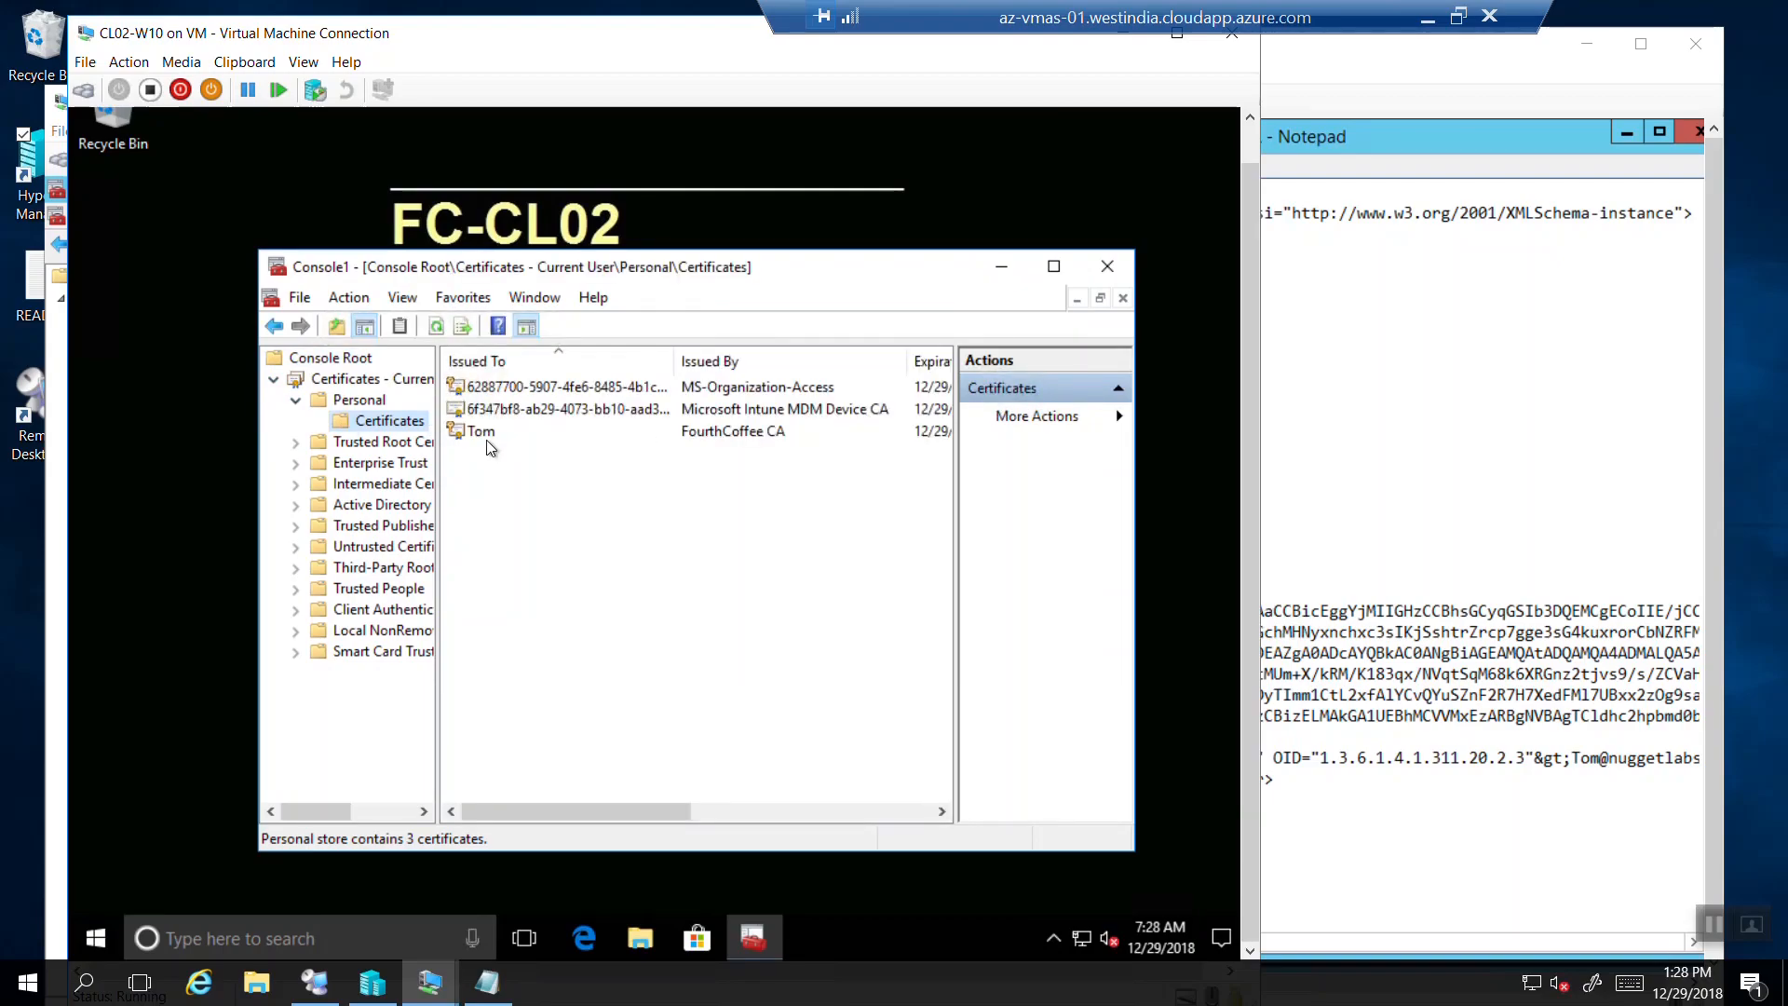
left_click(592, 433)
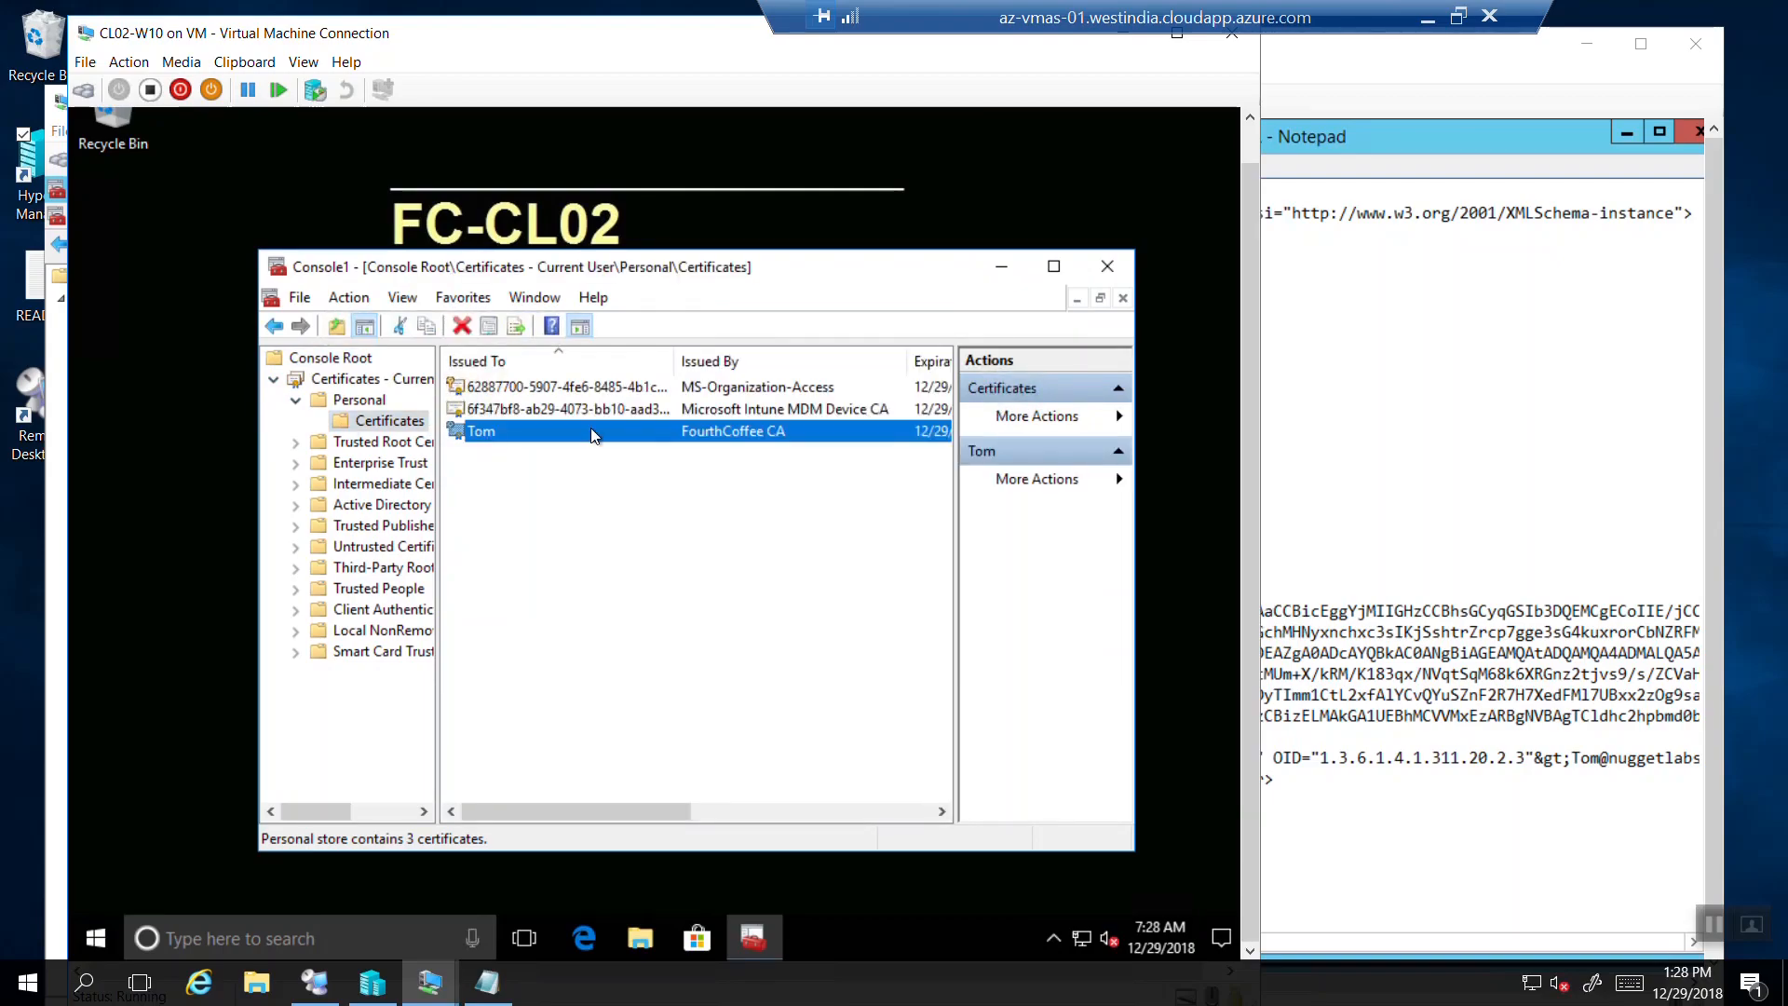
double_click(716, 434)
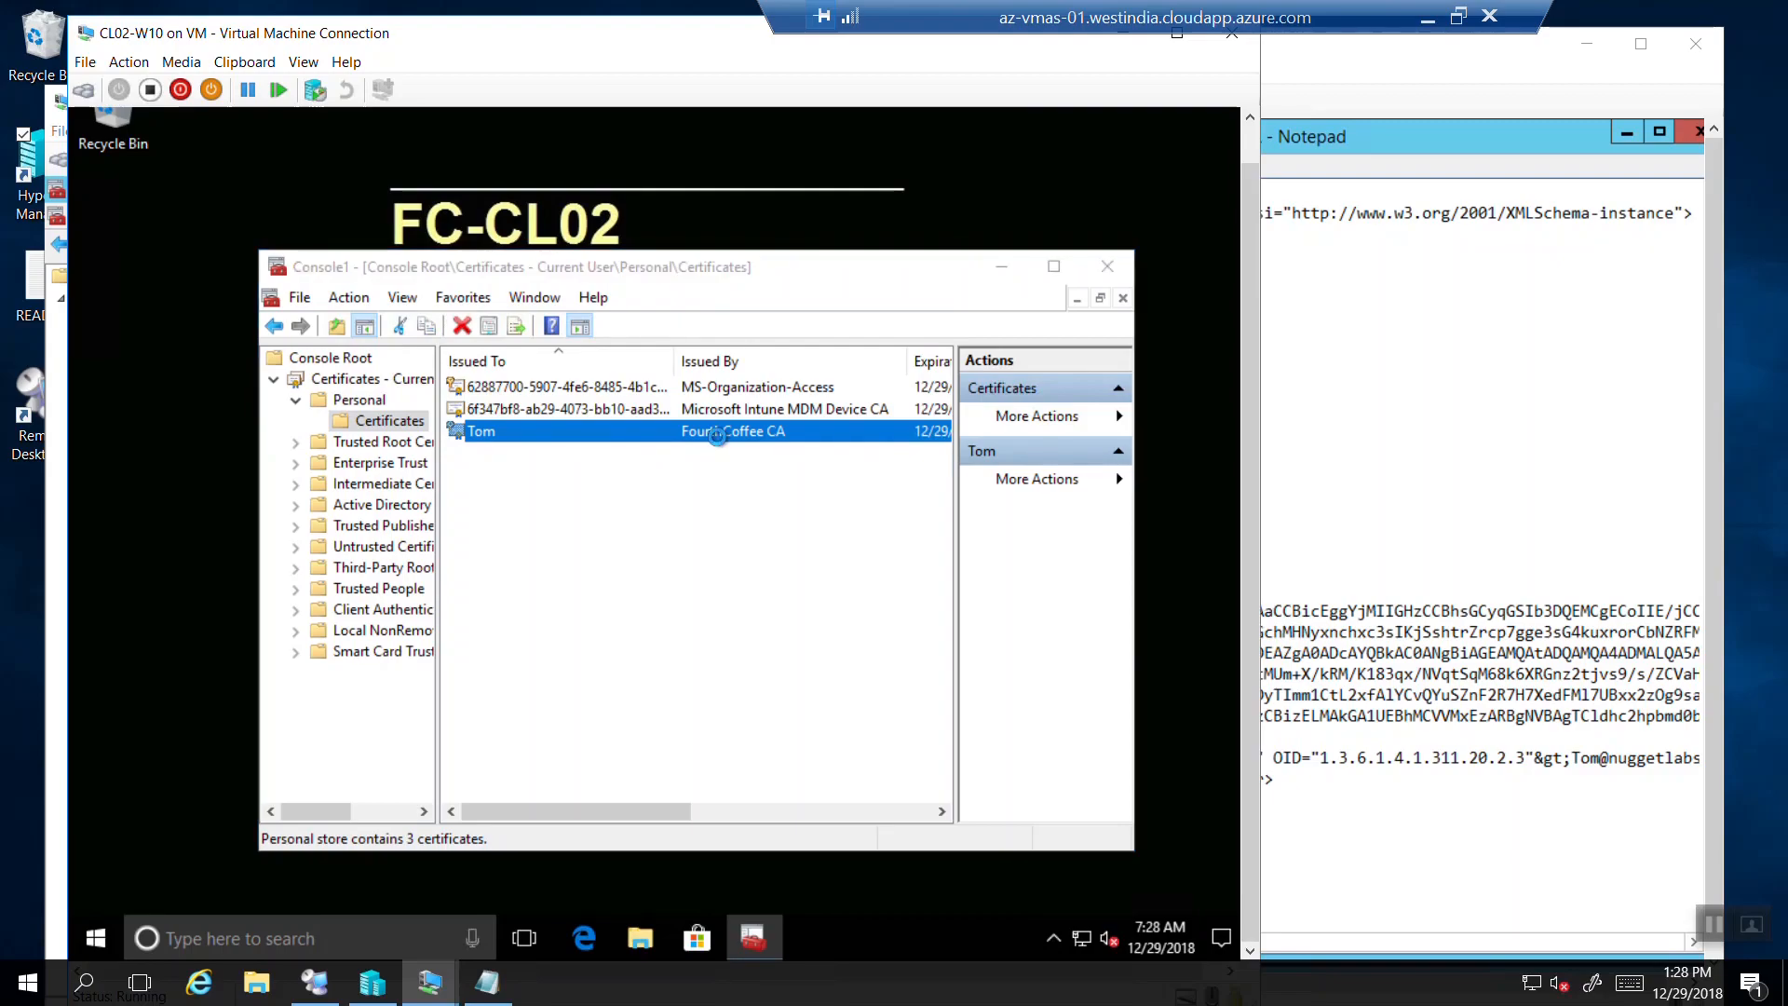
Highlight the certificate's thumbprint 20921A79…C0AD in Details, then bring the PFR file forward.
left_click(369, 323)
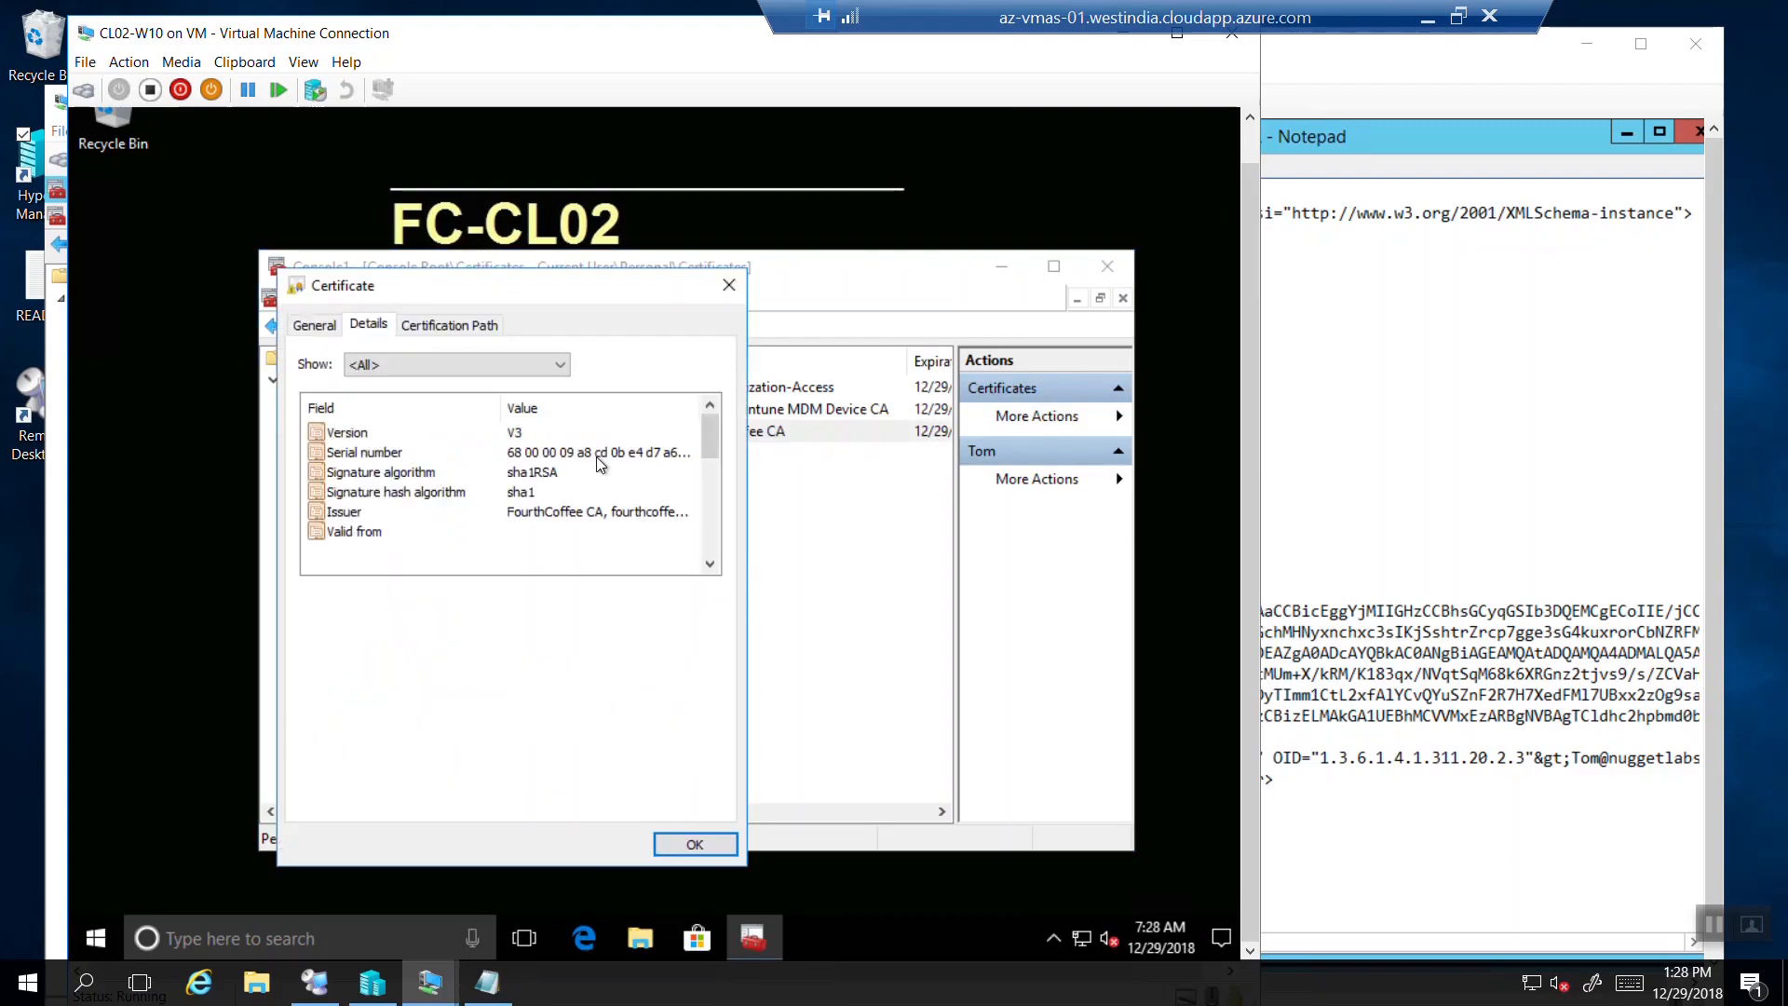
left_click(708, 565)
left_click(708, 565)
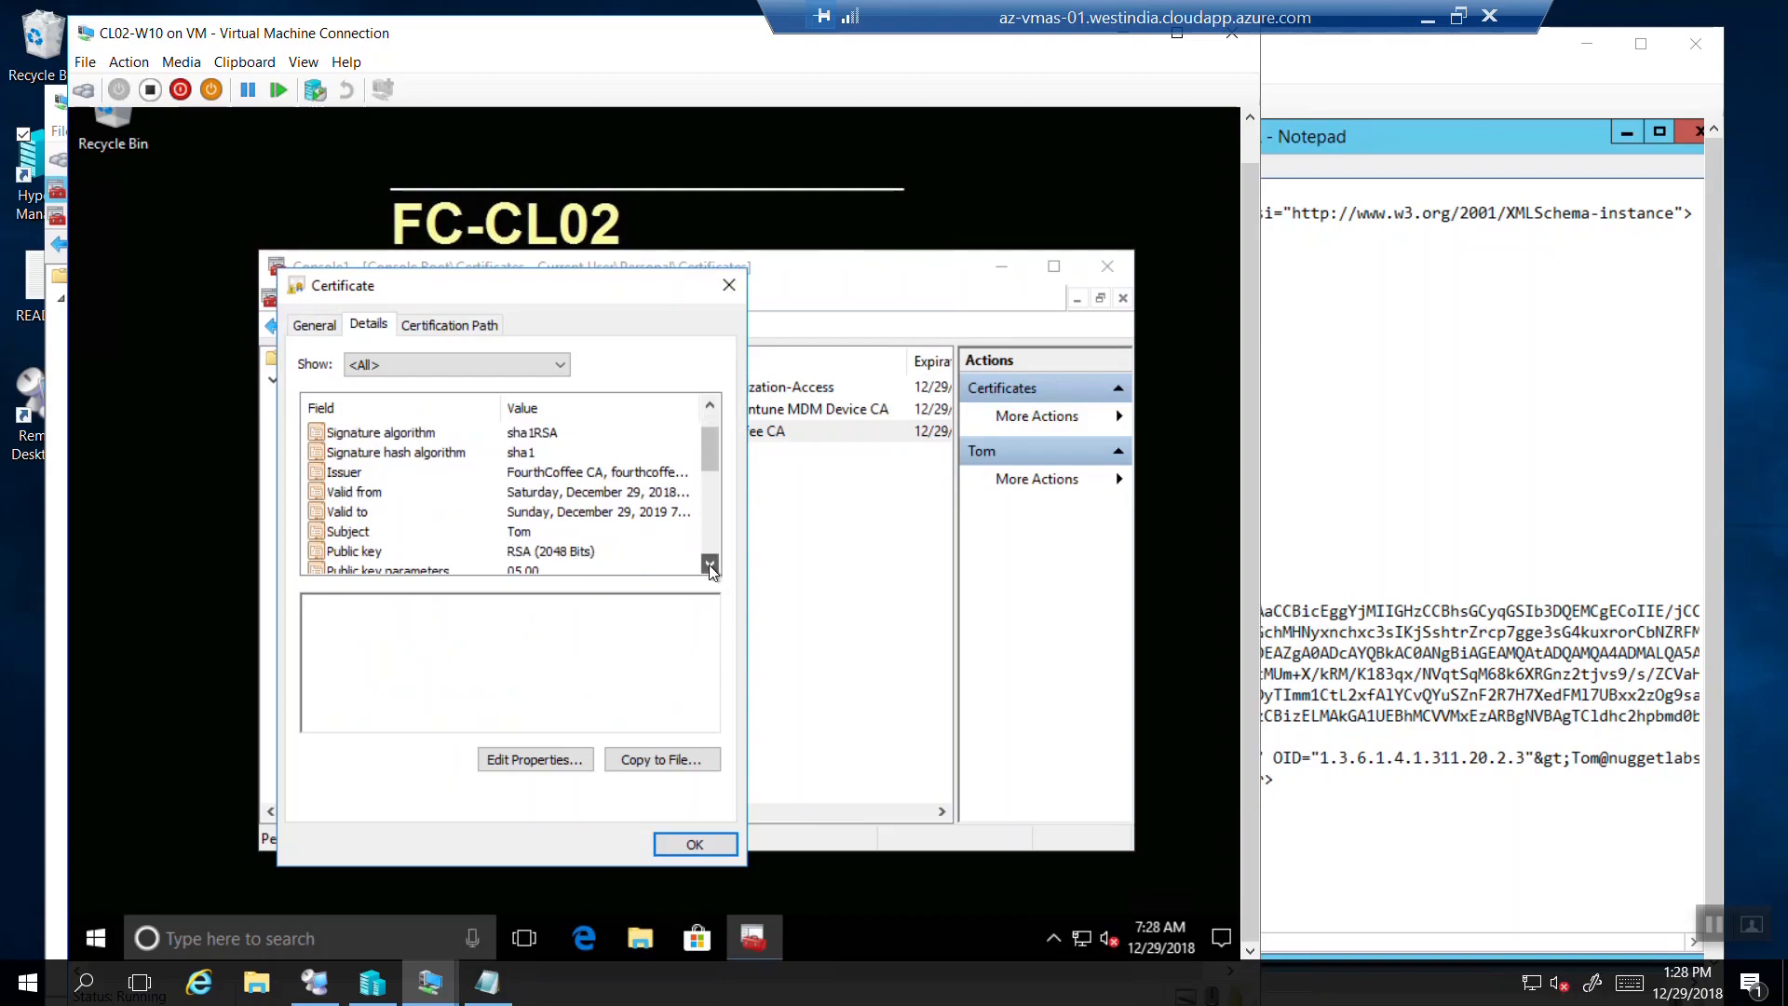
left_click(708, 564)
left_click(708, 564)
left_click(707, 564)
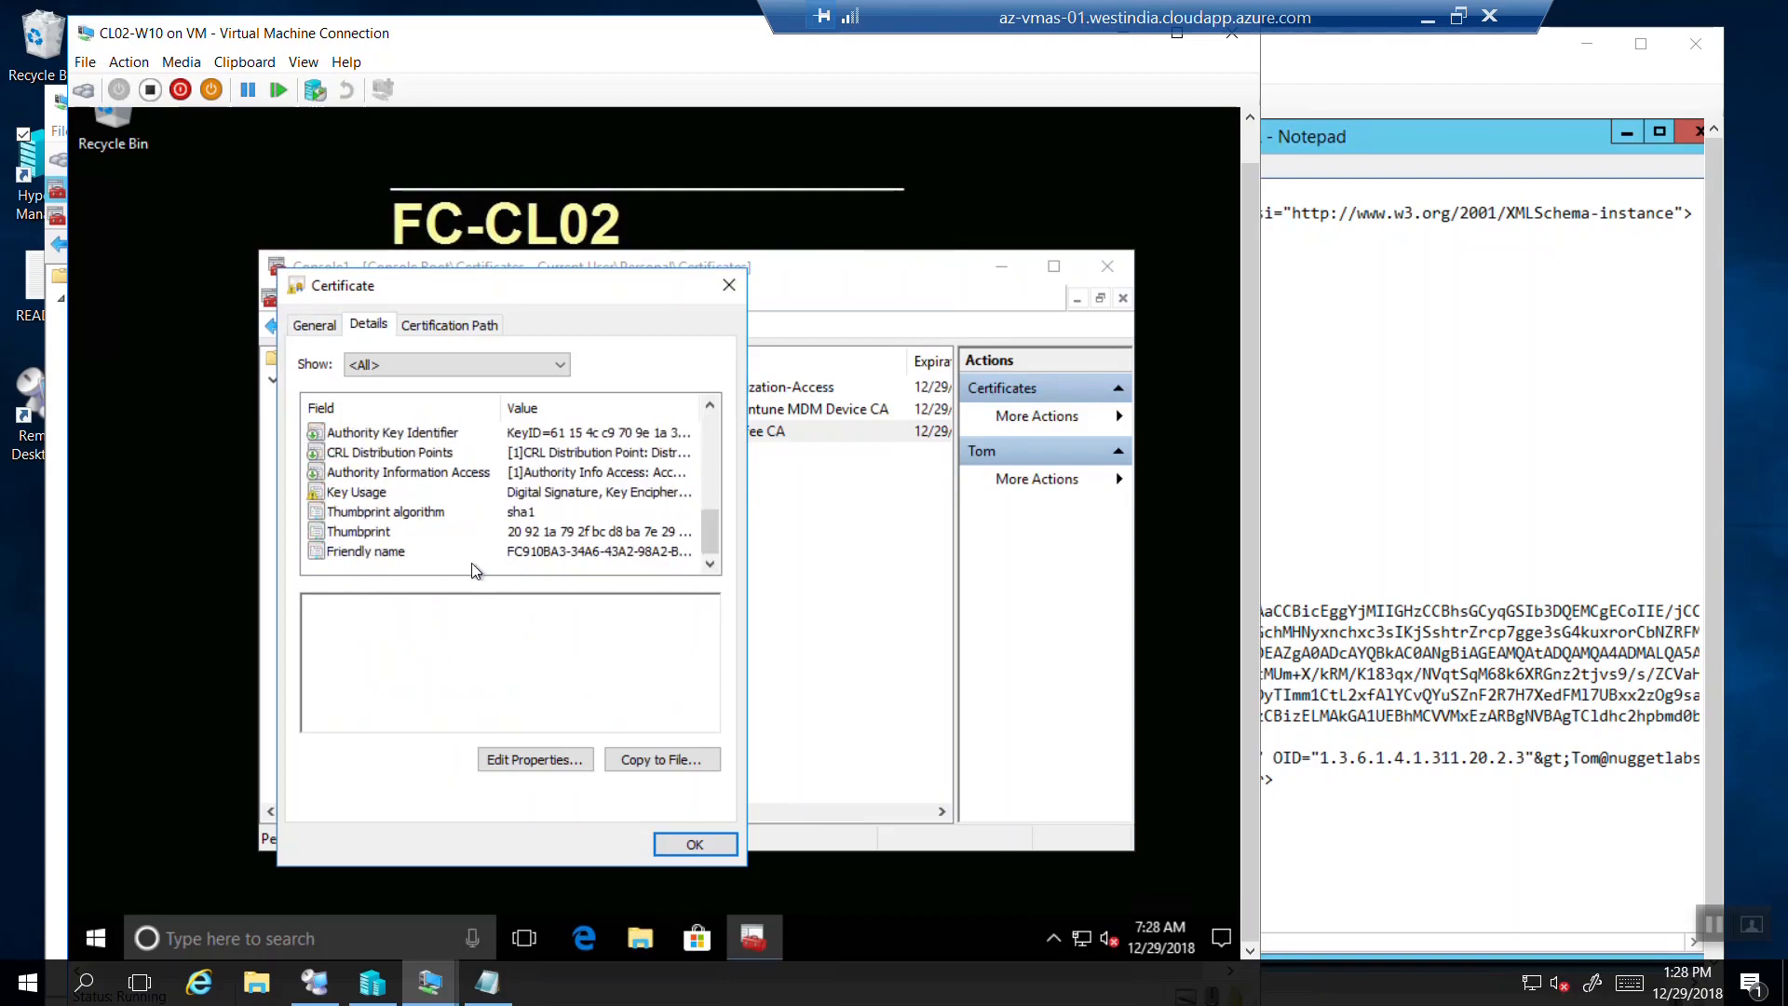
left_click(455, 537)
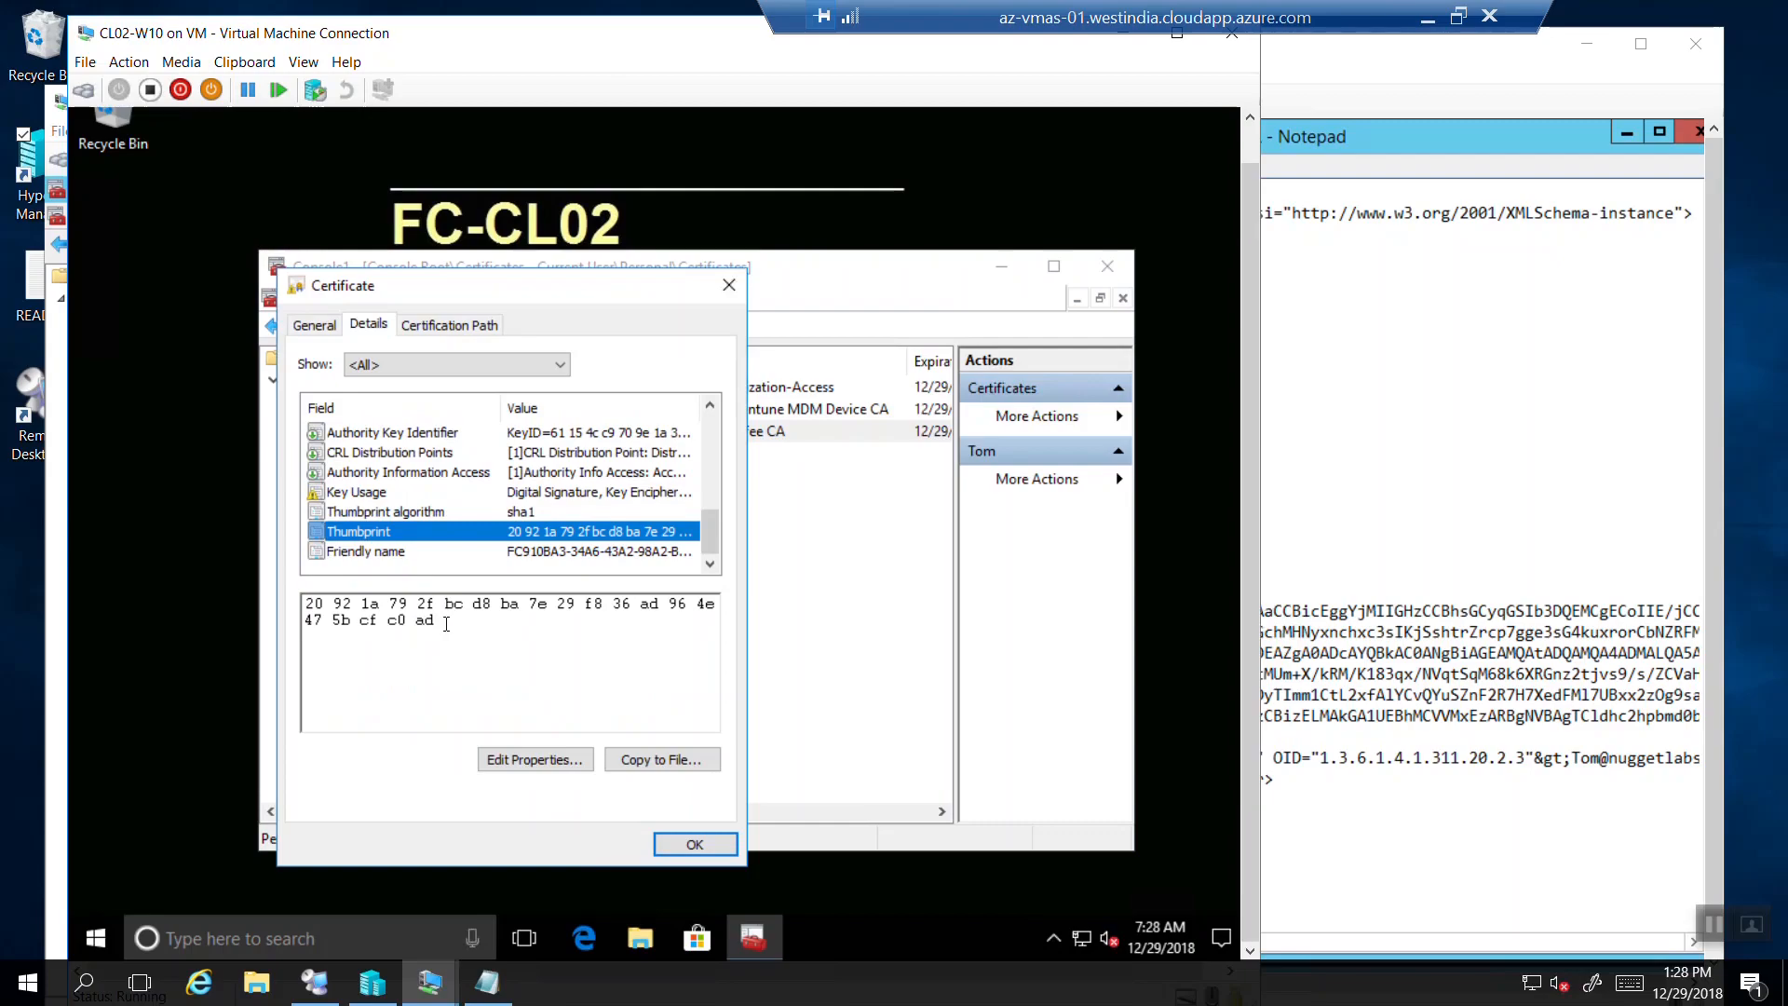
left_click_drag(435, 620, 294, 594)
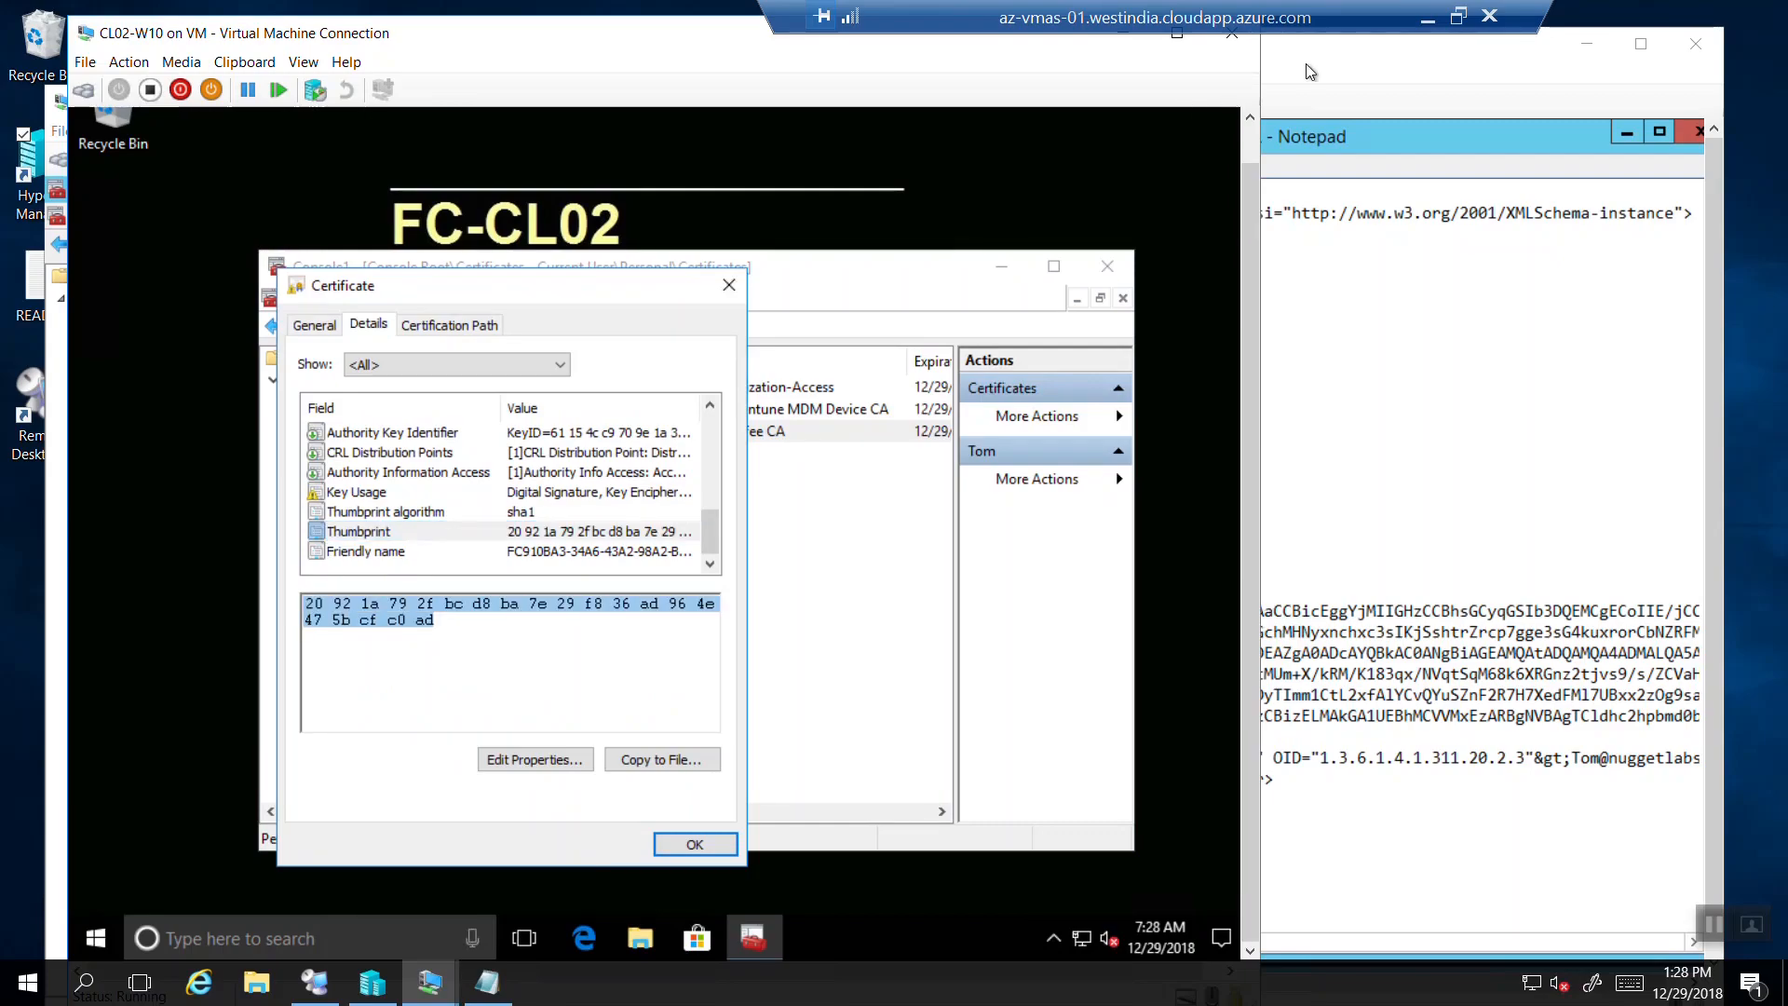
left_click(1450, 69)
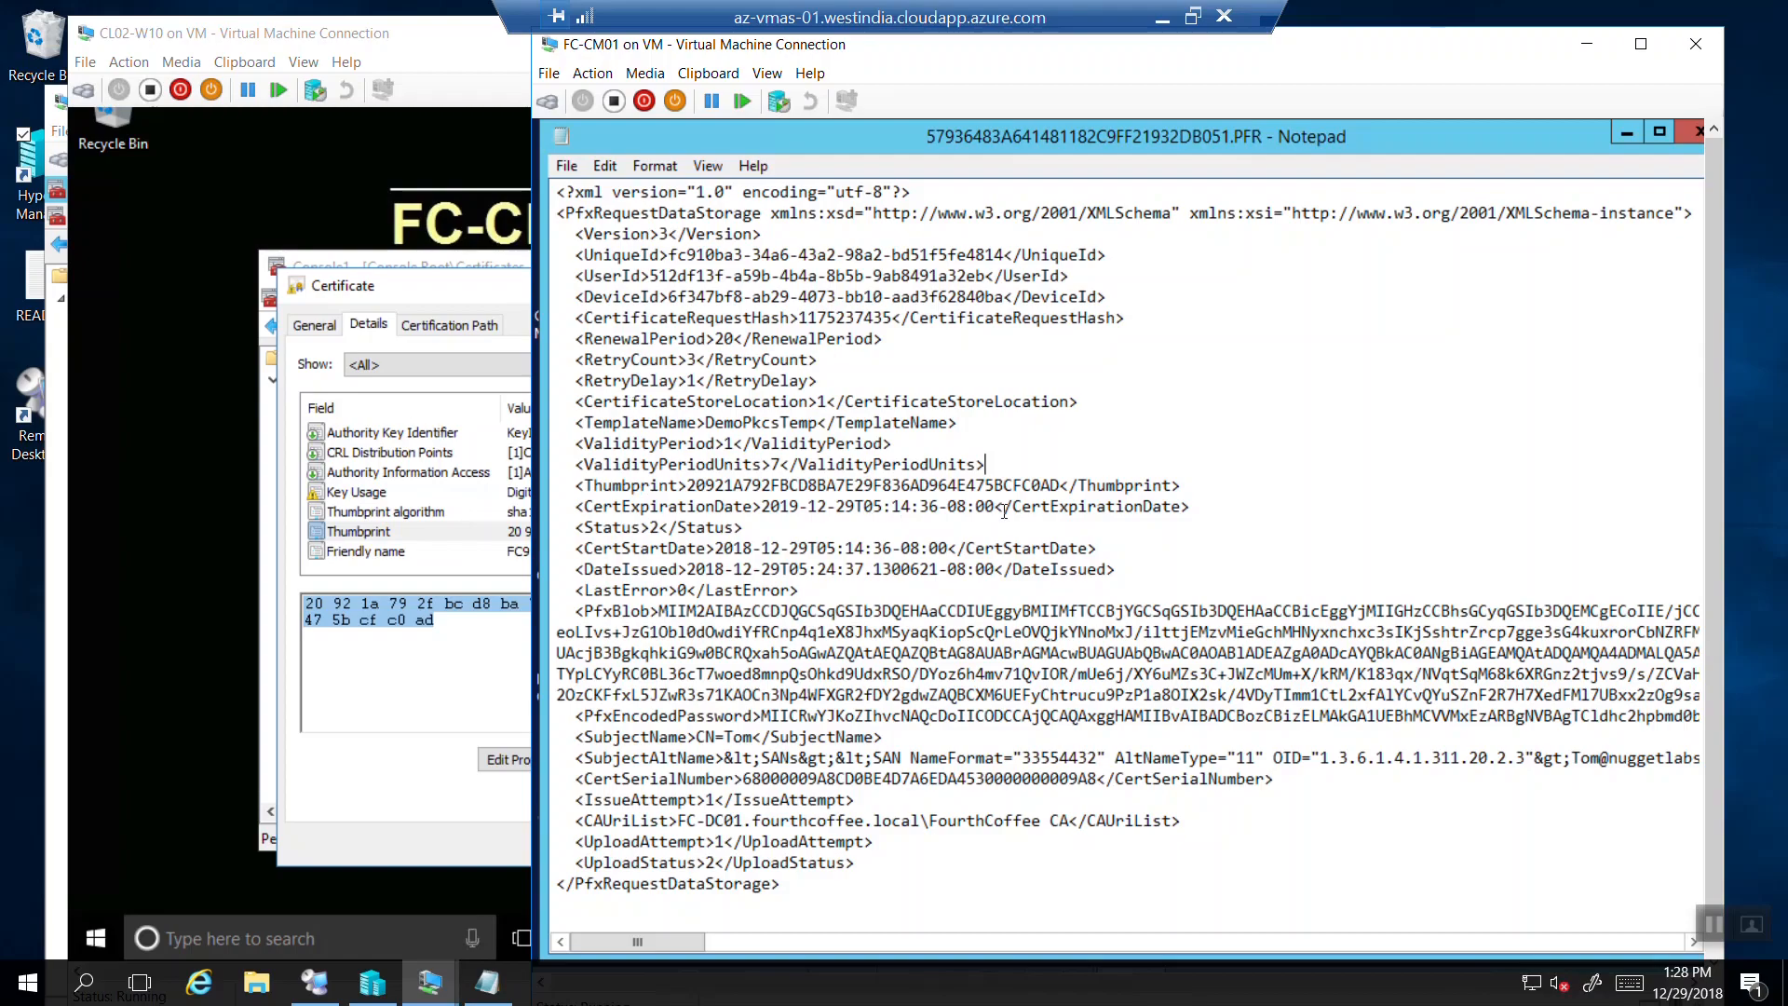
Compare the PFR file's Thumbprint with CA certificate 2472's thumbprint 20 92 1a 79 … c0 ad.
left_click_drag(1061, 481, 687, 483)
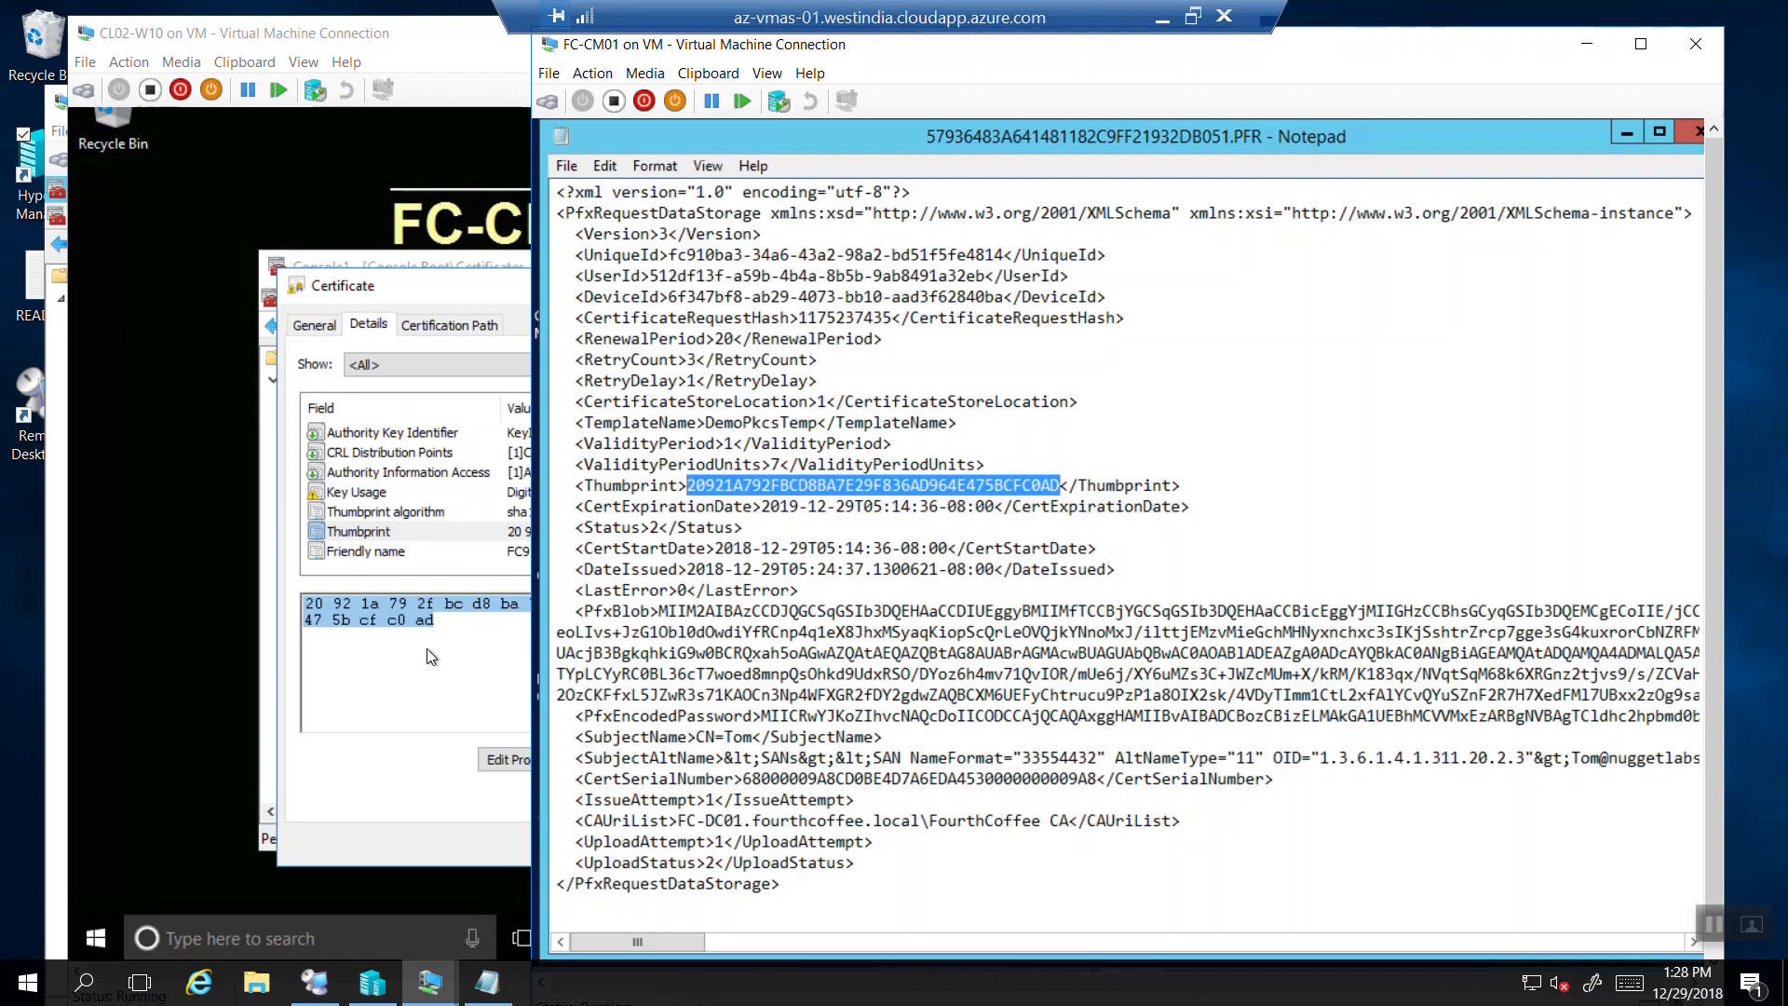
mouse_move(436, 996)
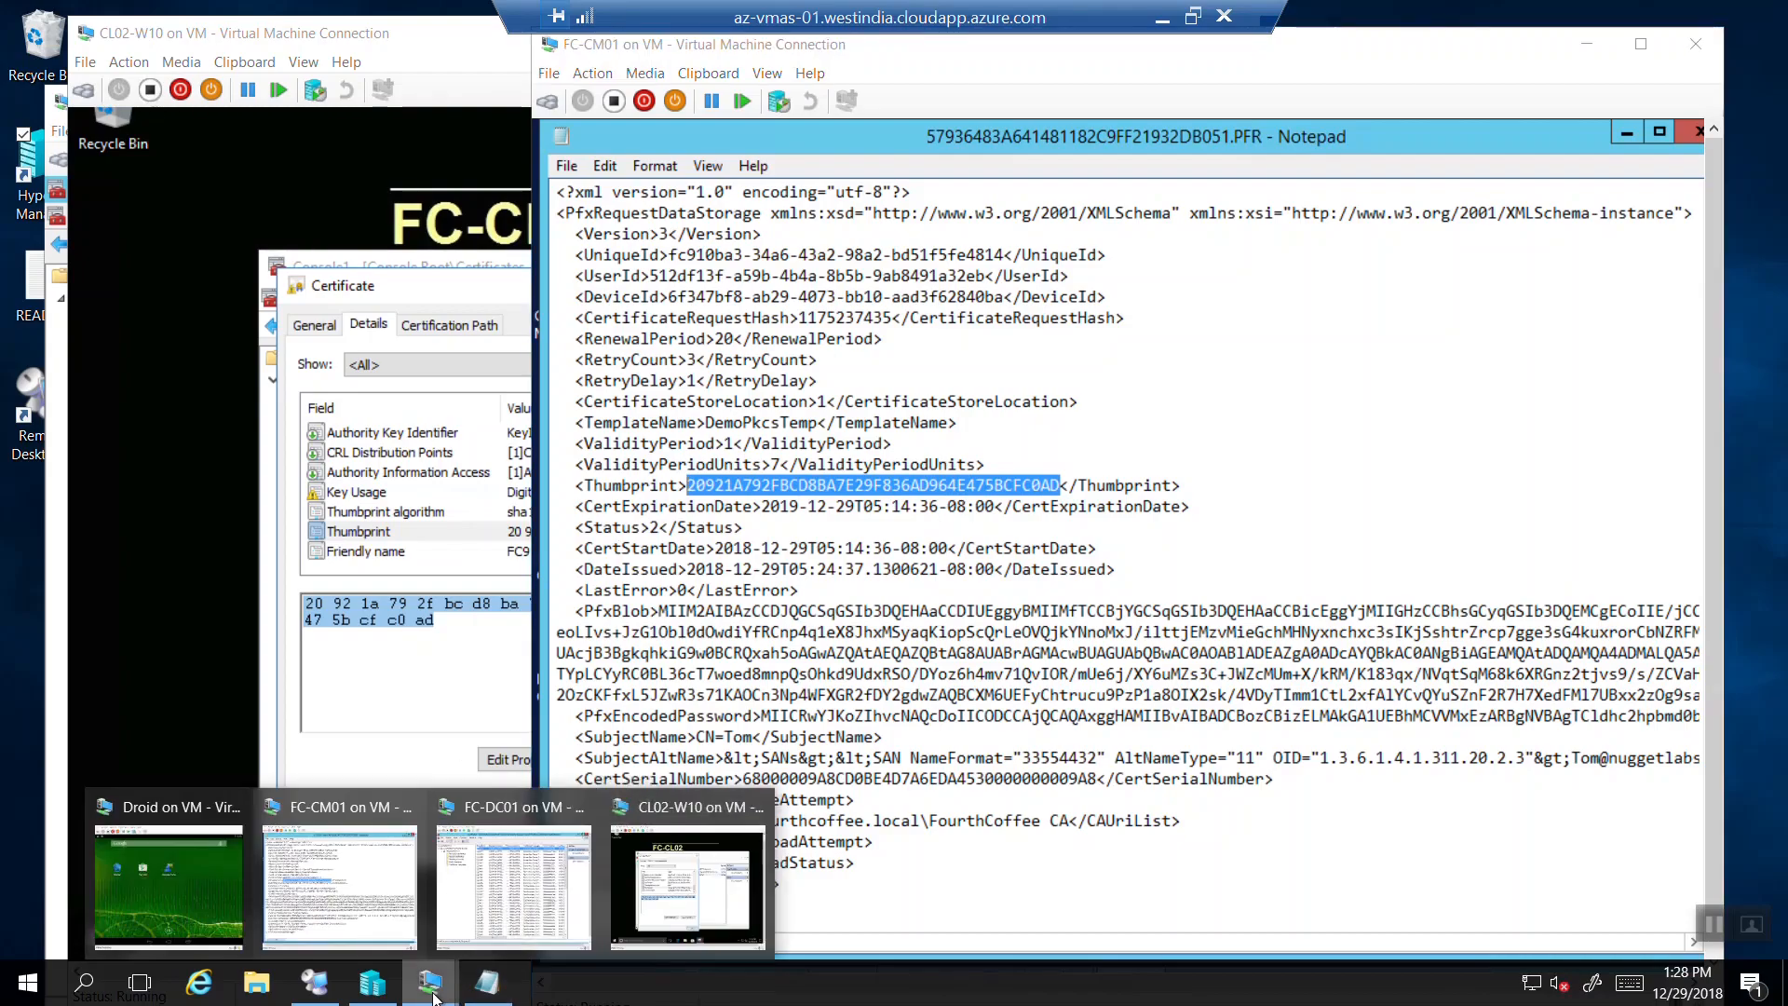
left_click(512, 880)
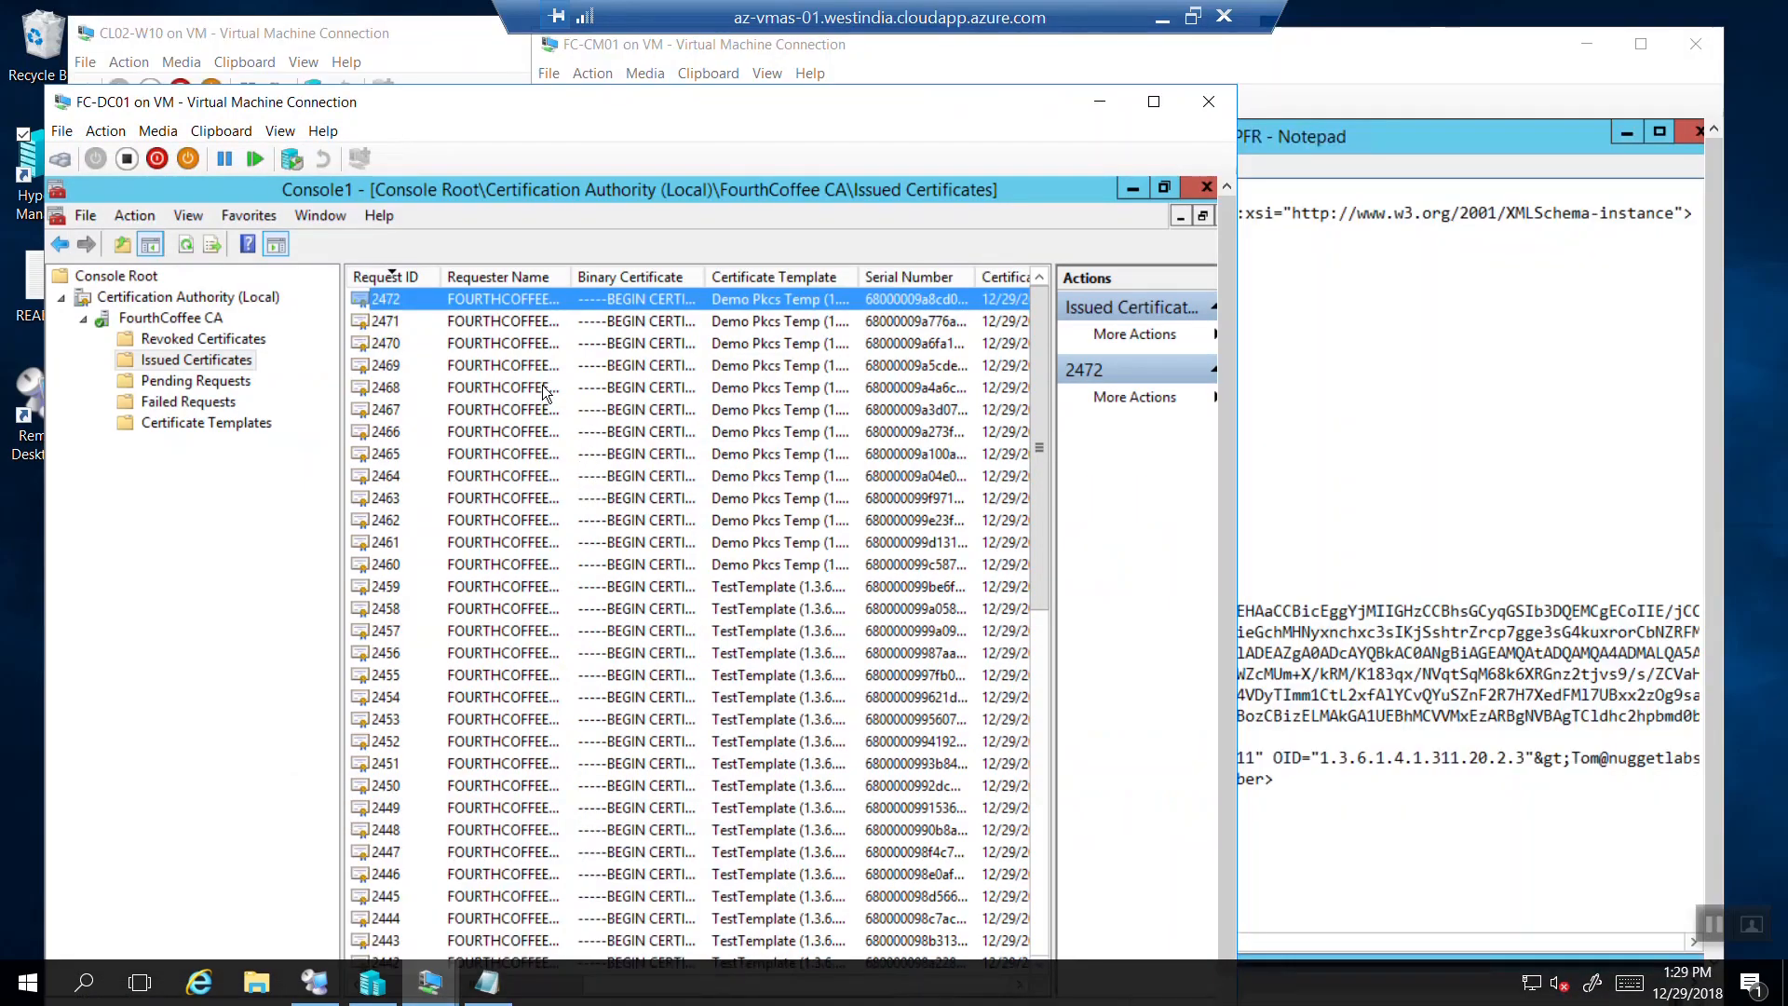
double_click(492, 309)
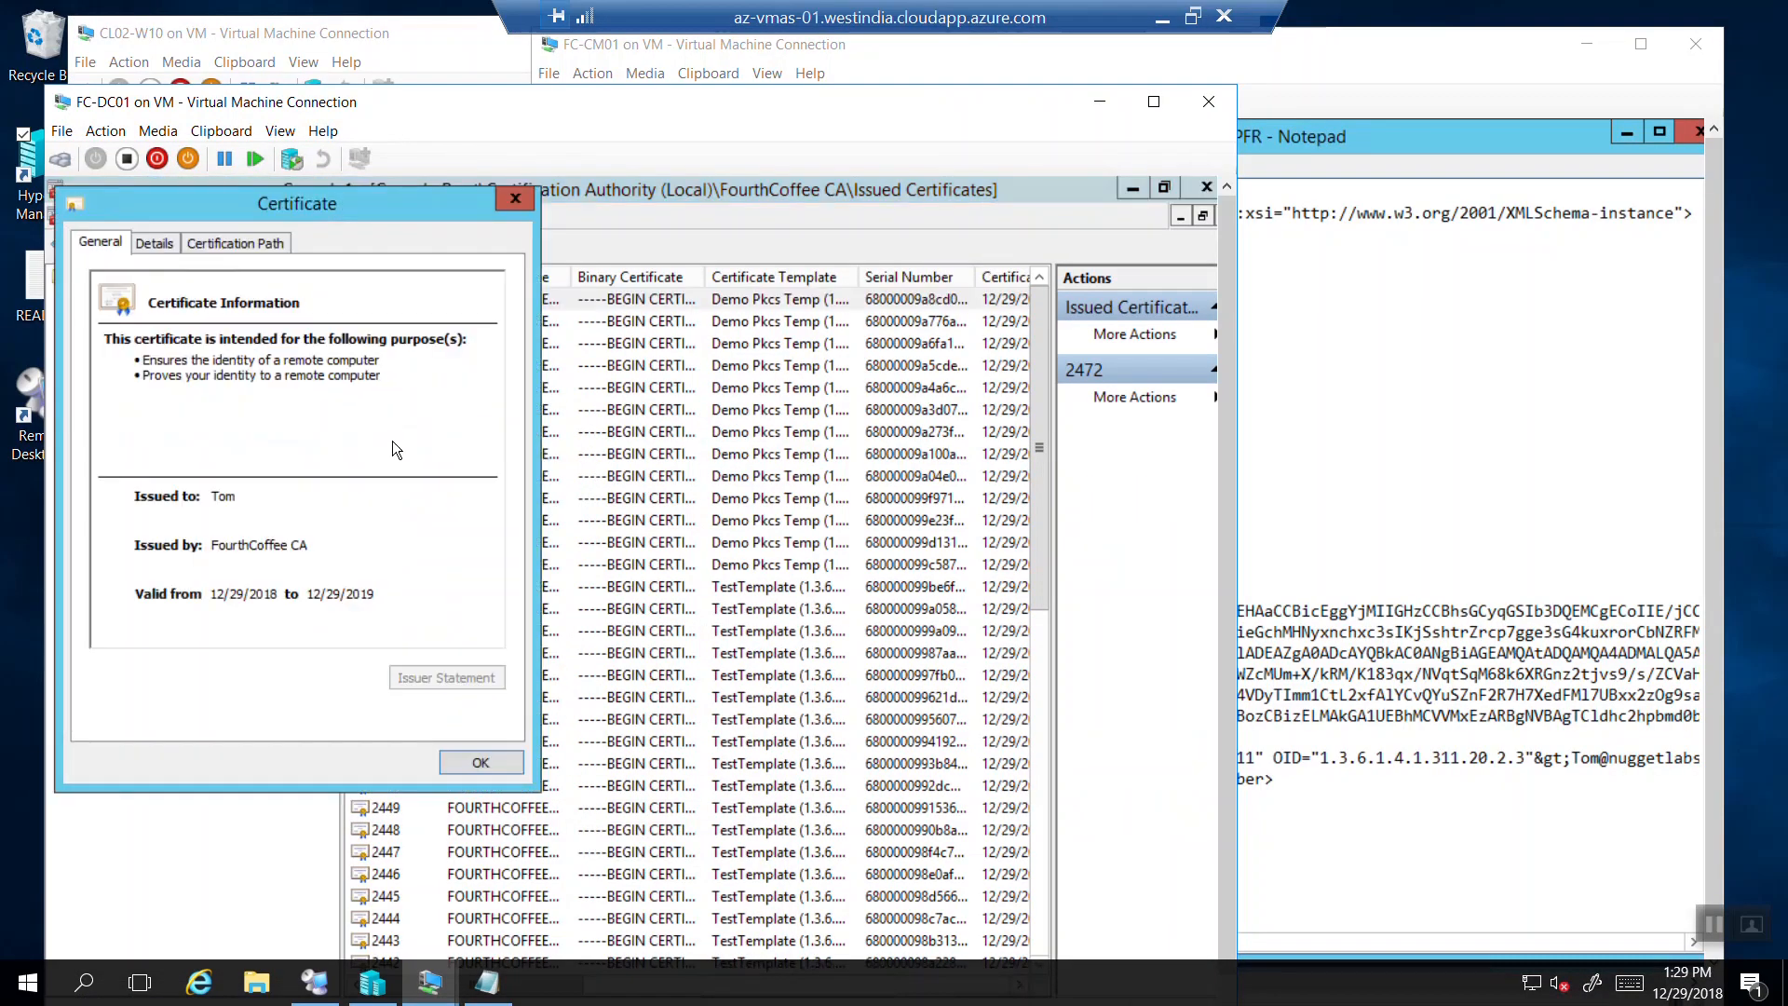
left_click(157, 243)
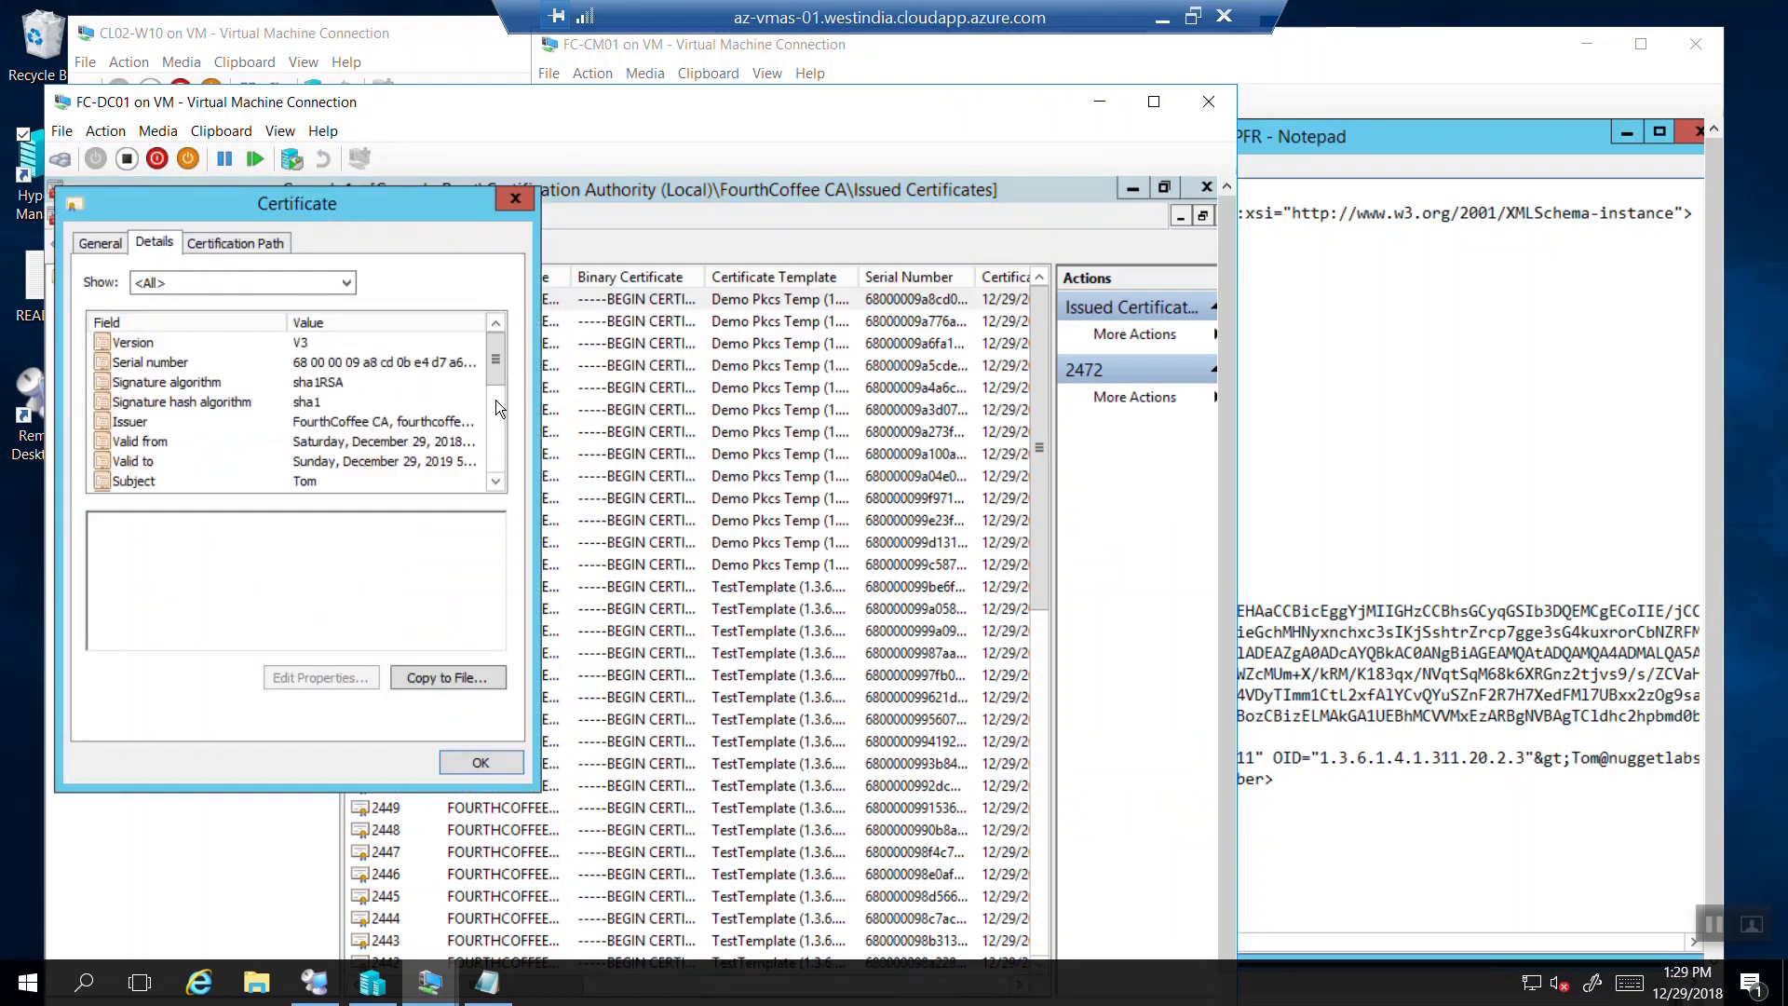
scroll(499, 428, "down", 2)
scroll(499, 445, "down", 3)
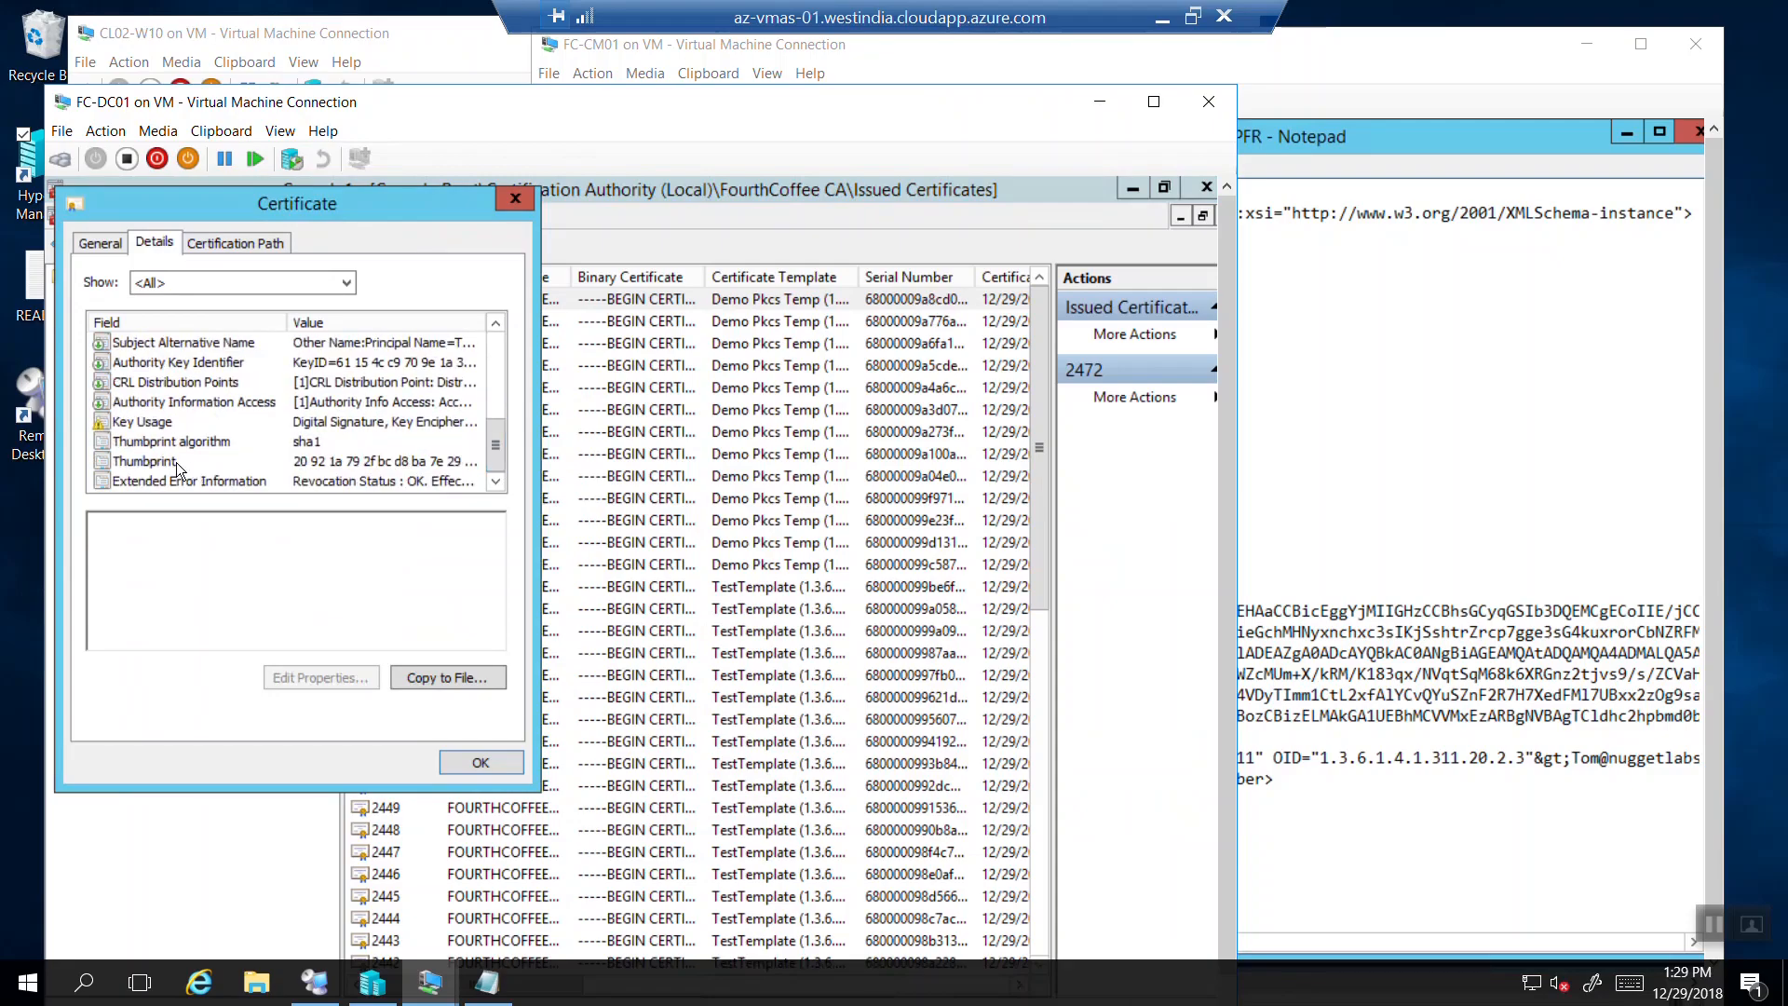
left_click(146, 461)
left_click_drag(229, 538, 51, 503)
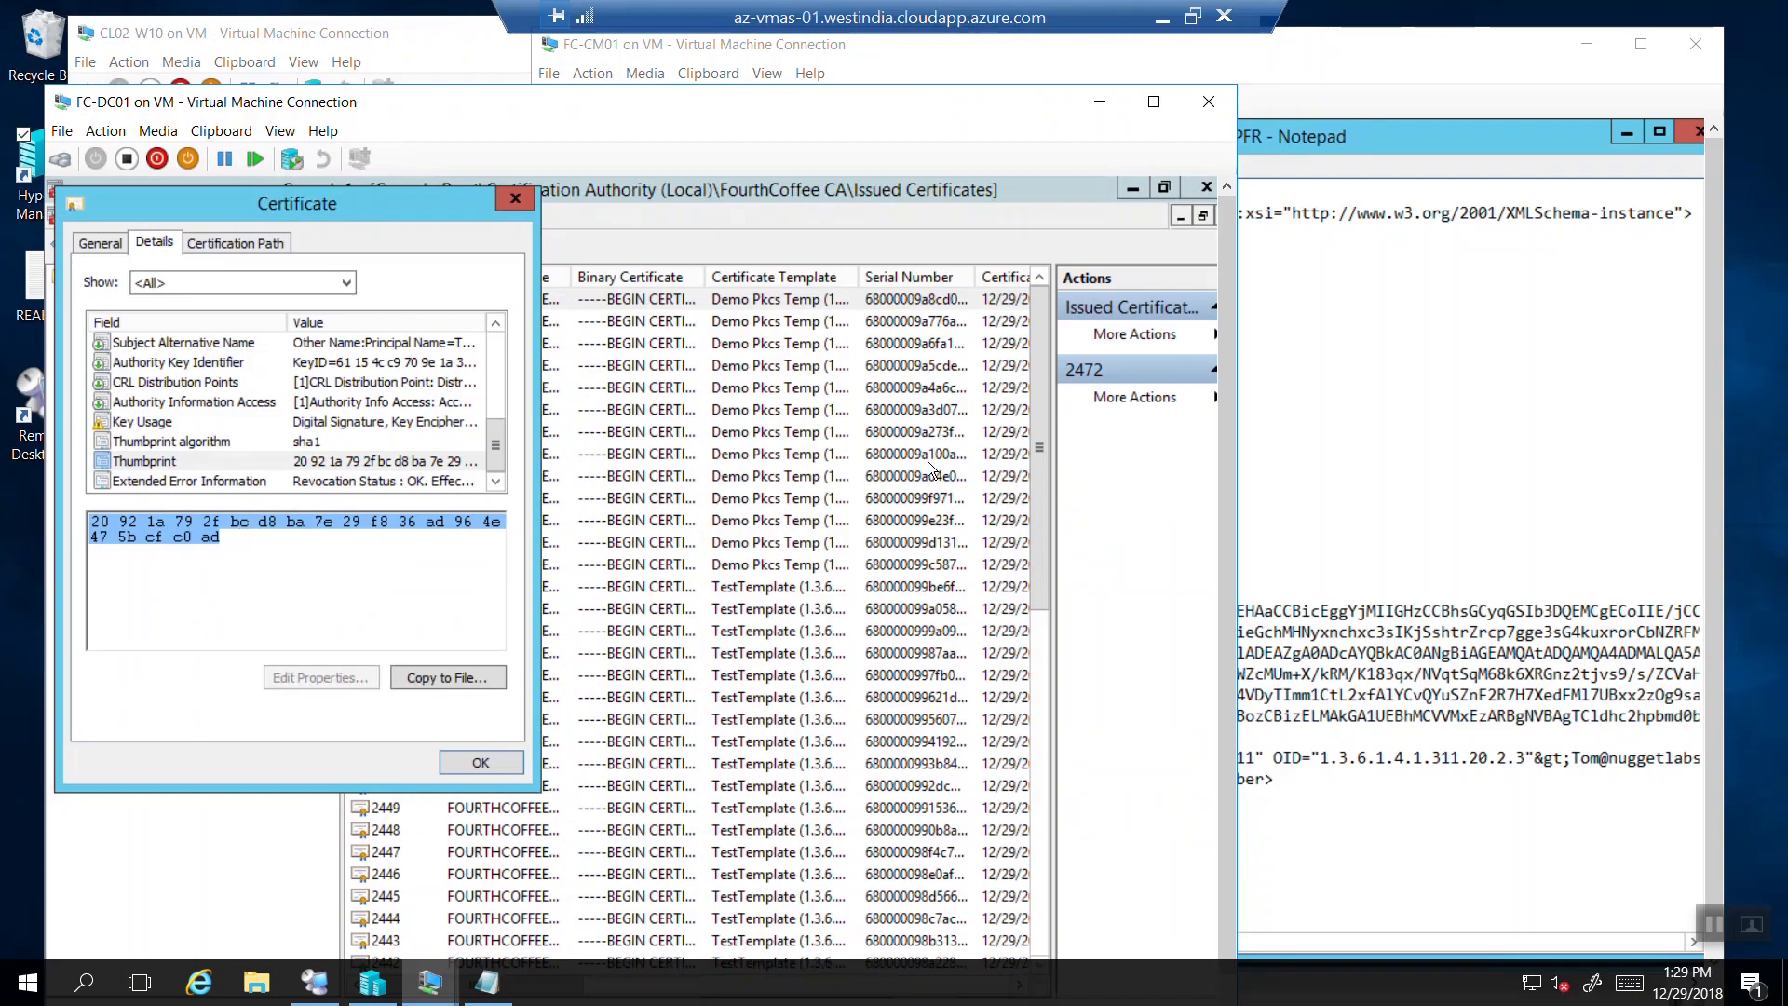
left_click(1407, 51)
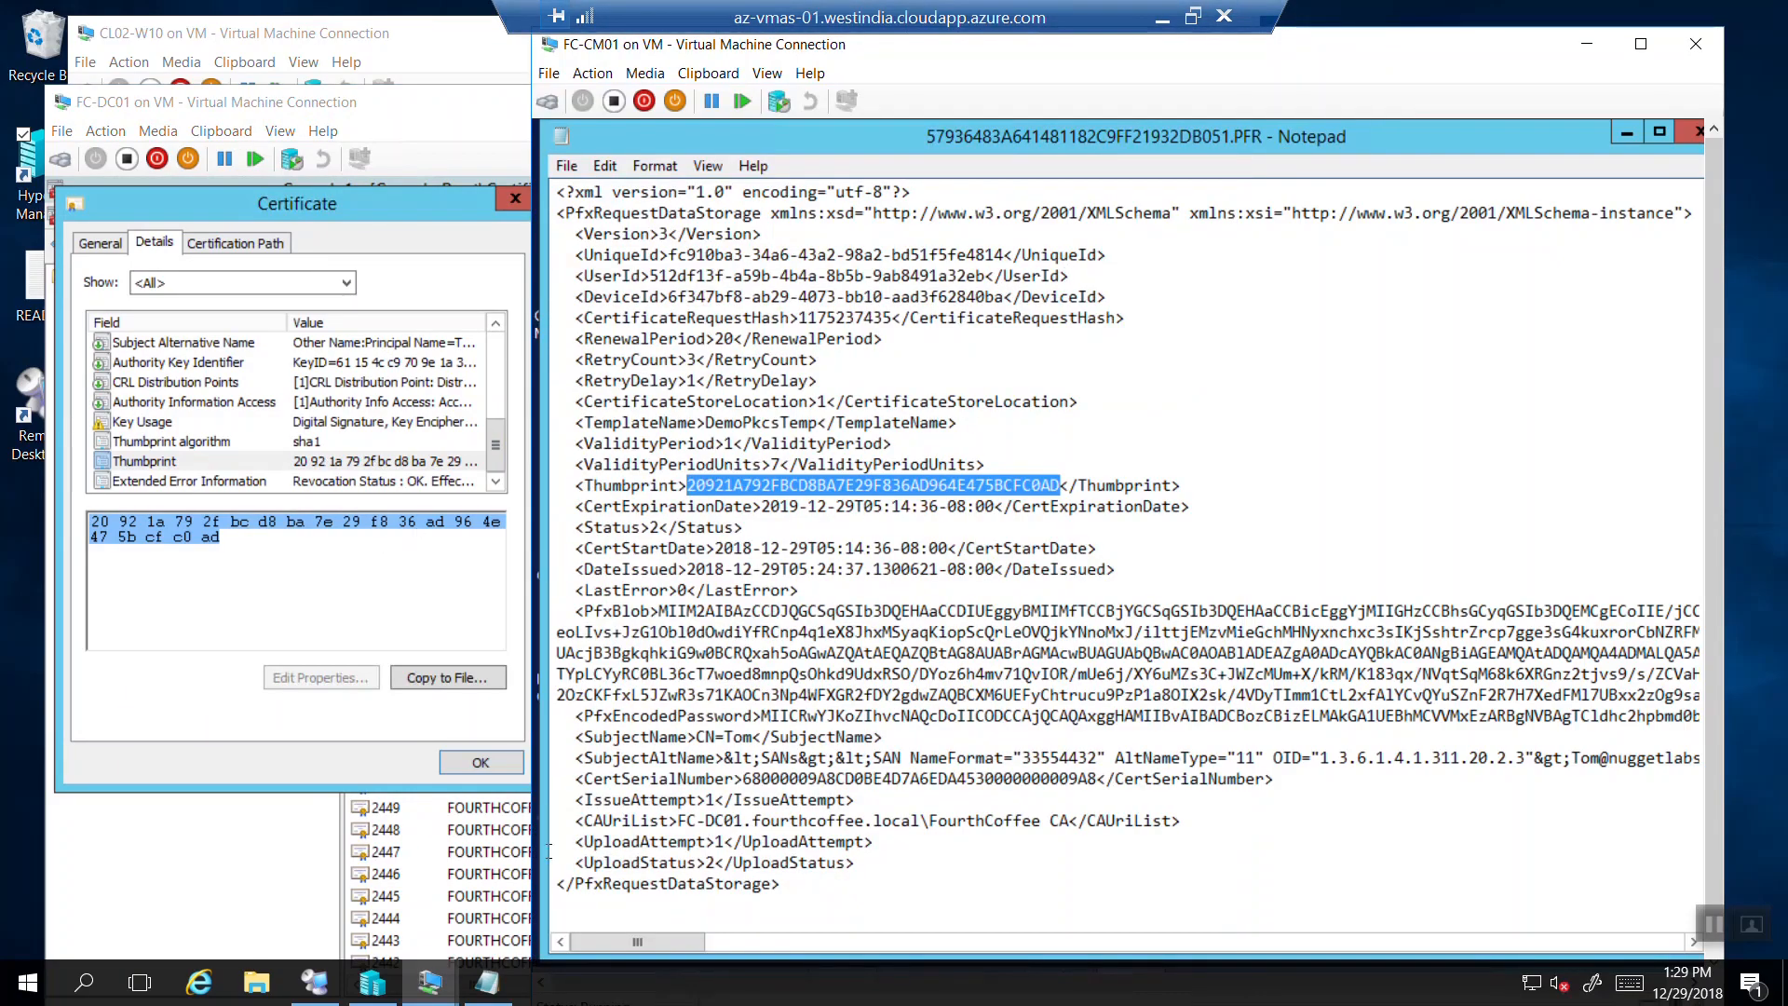
mouse_move(437, 982)
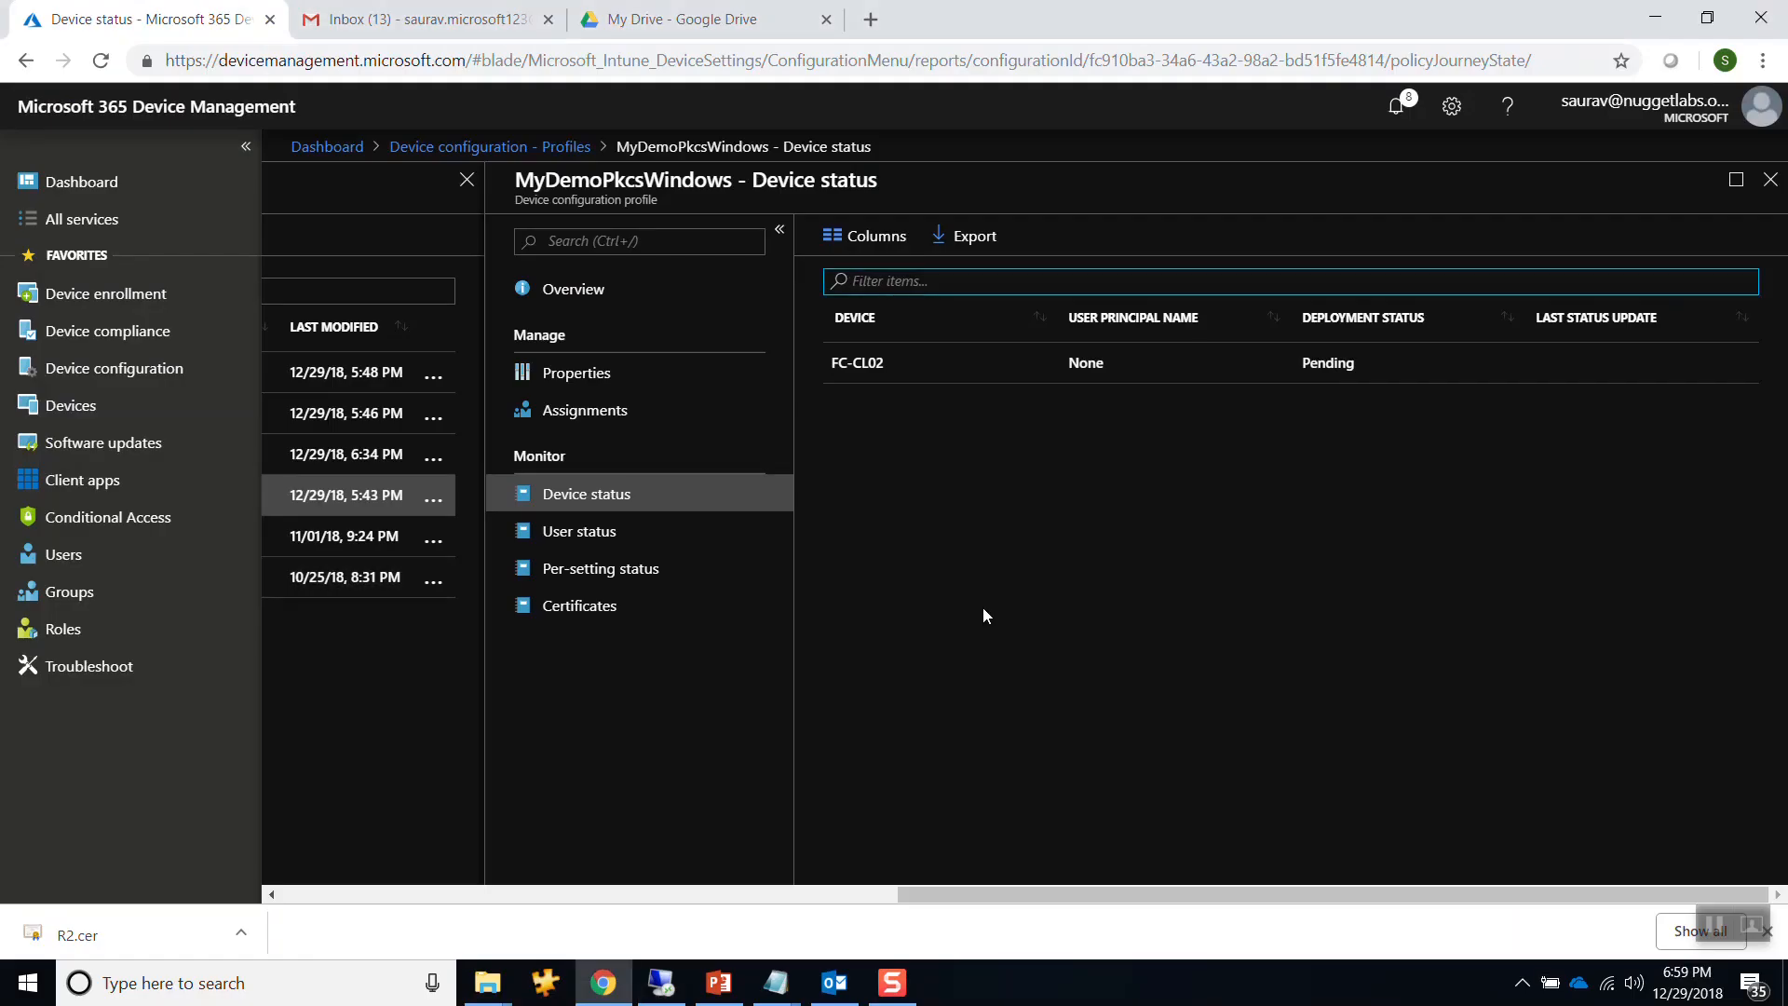
Check device status: MyDemoPkcsWindows shows FC-CL02 Succeeded, MyDemoPkcsIos1 shows an iPhone Succeeded.
left_click(482, 146)
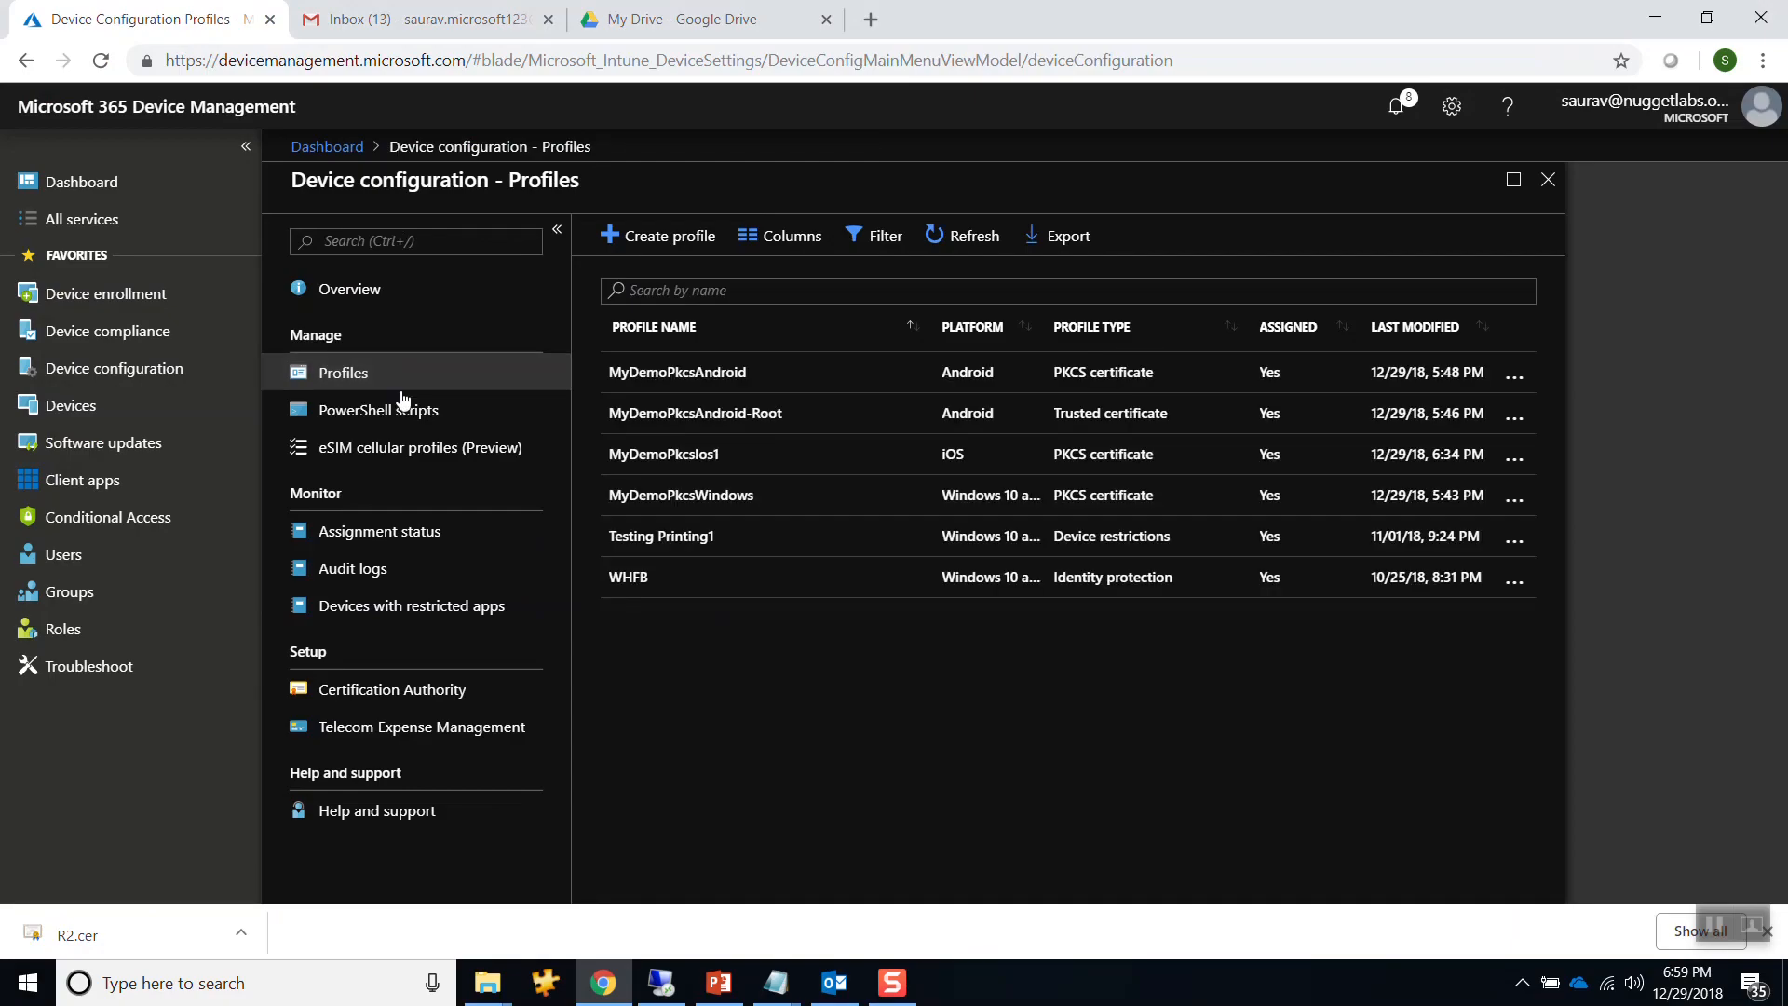
left_click(681, 498)
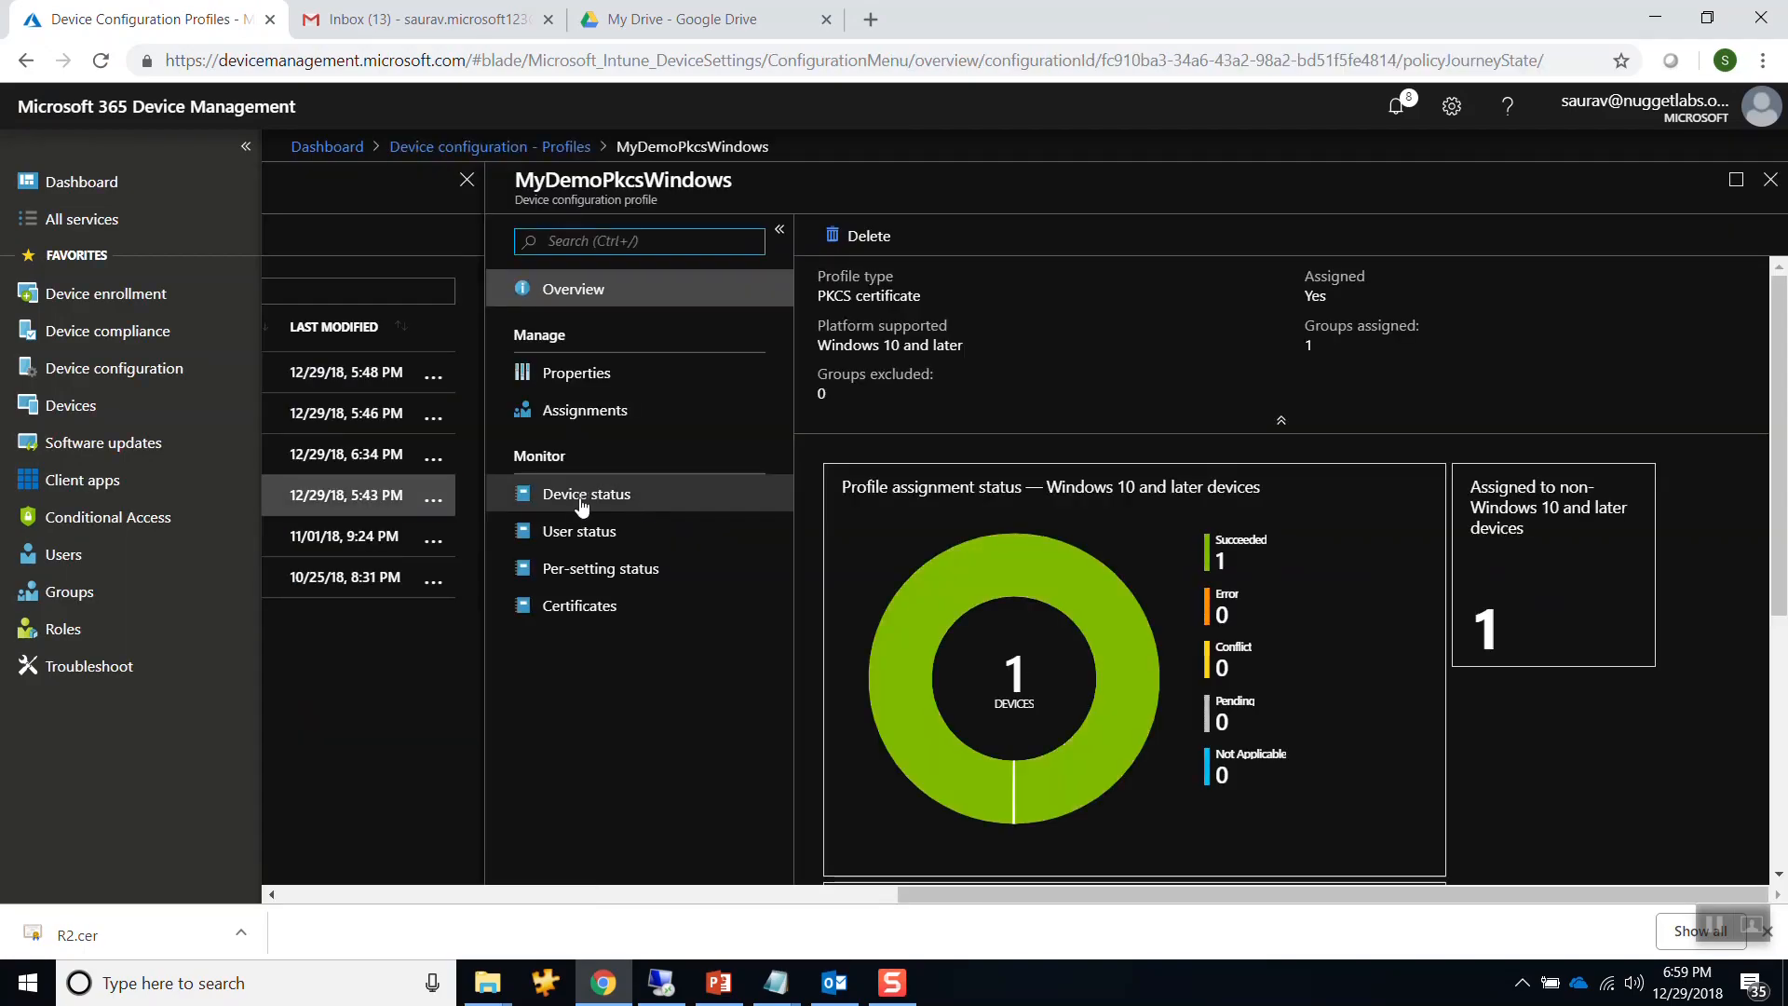
left_click(584, 495)
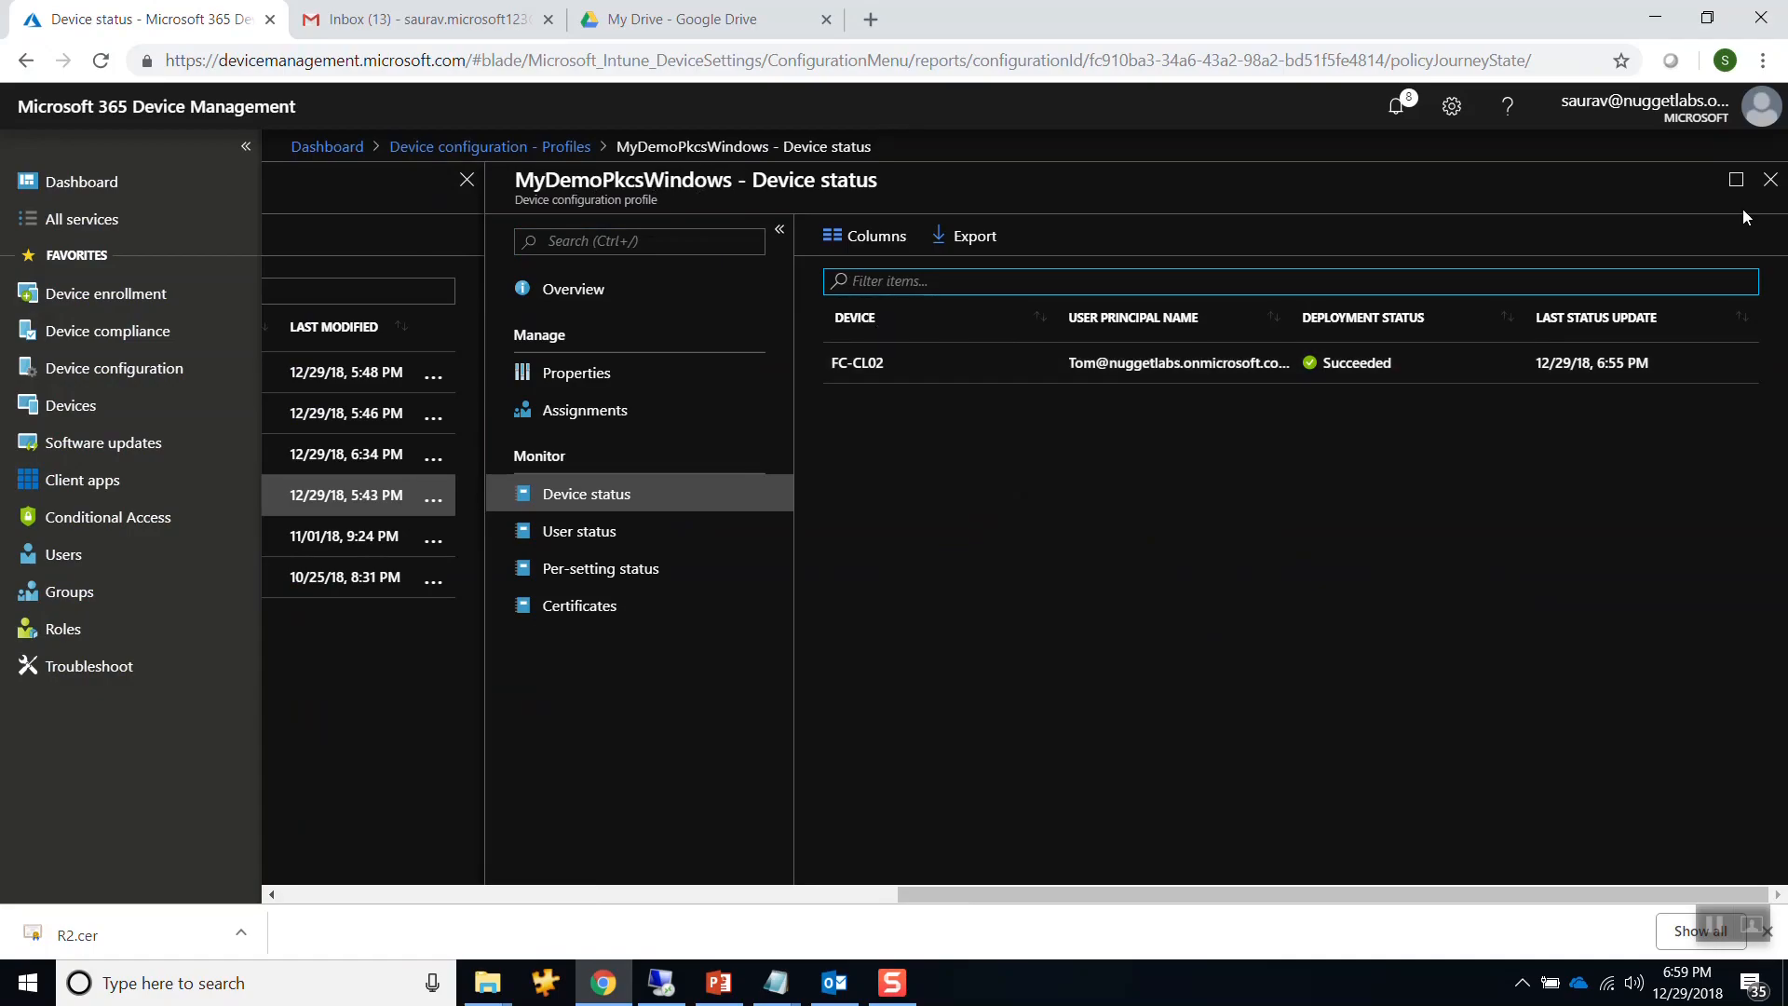
left_click(1770, 180)
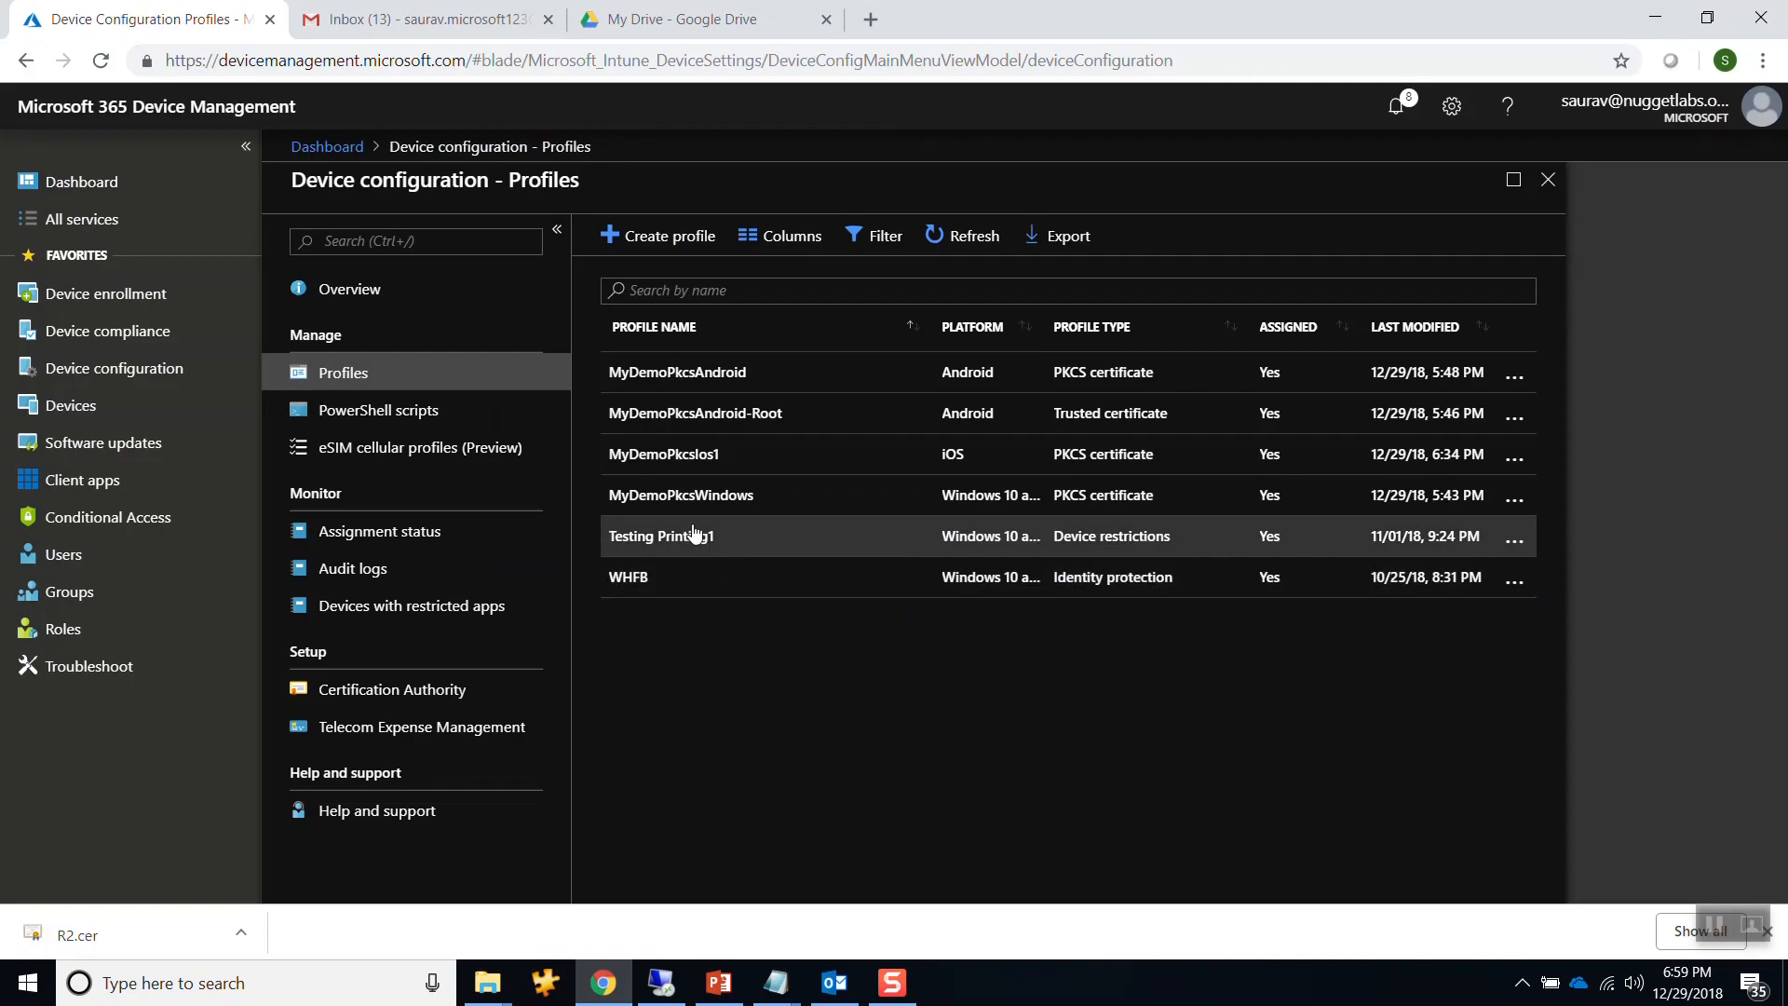
left_click(697, 462)
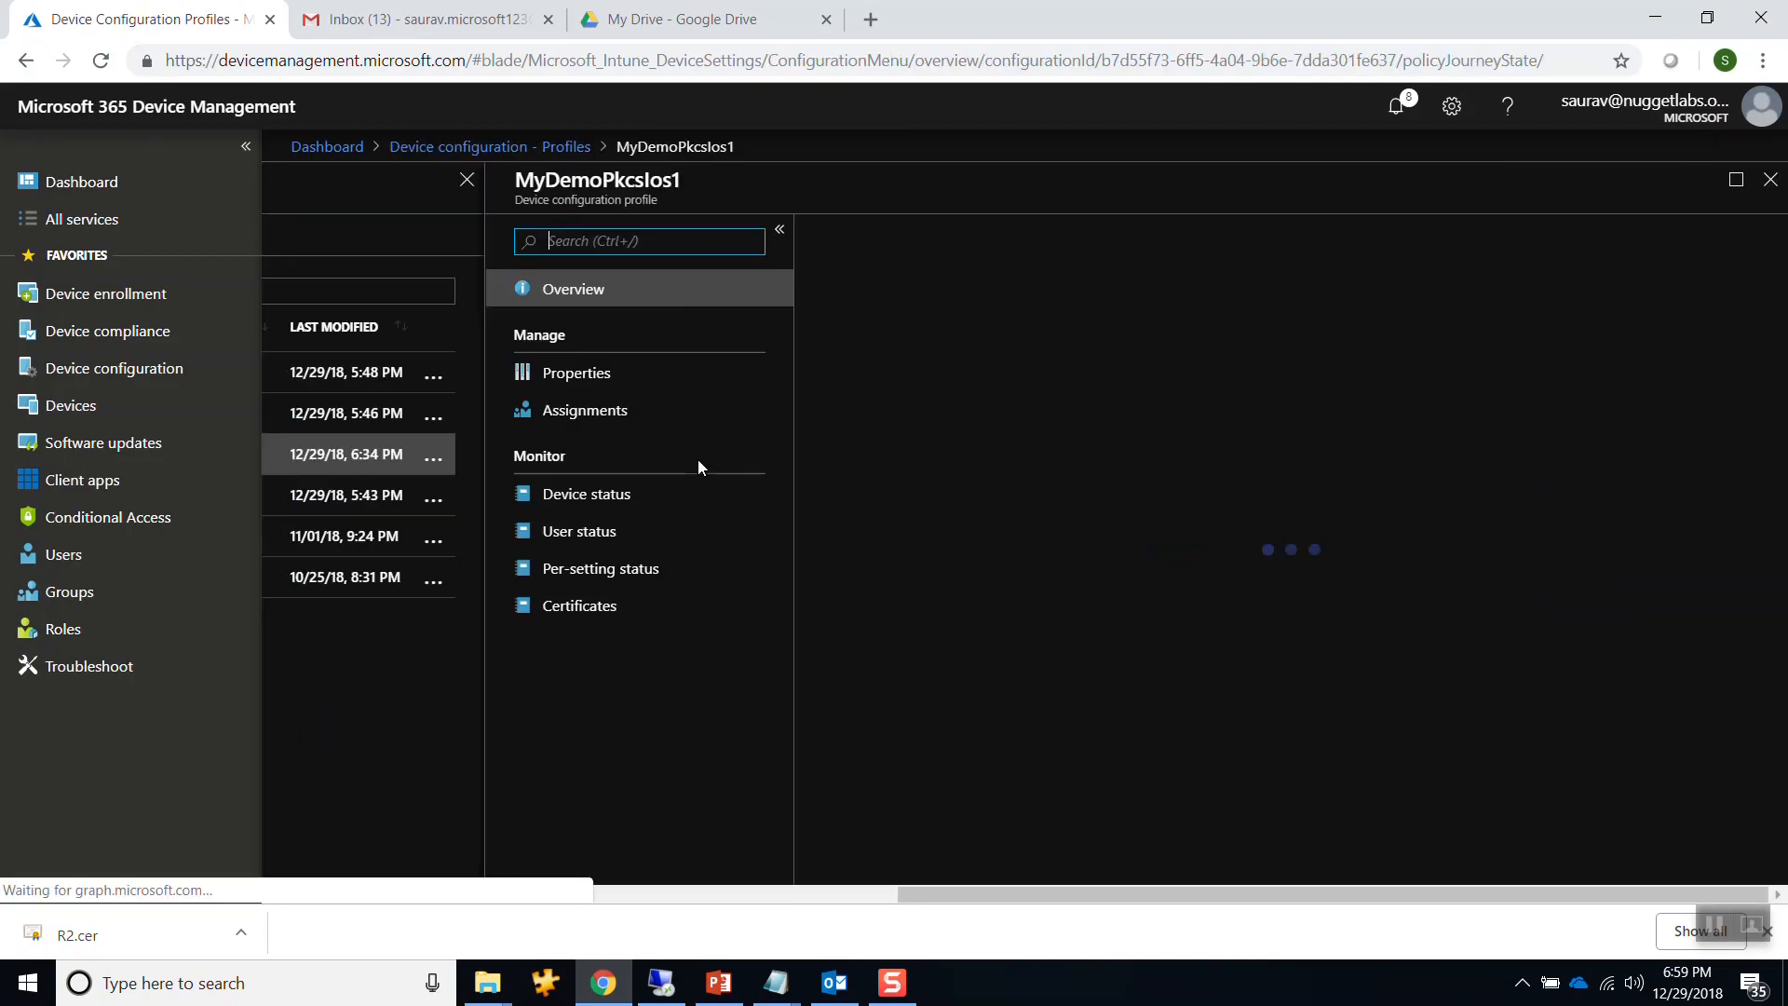
left_click(535, 491)
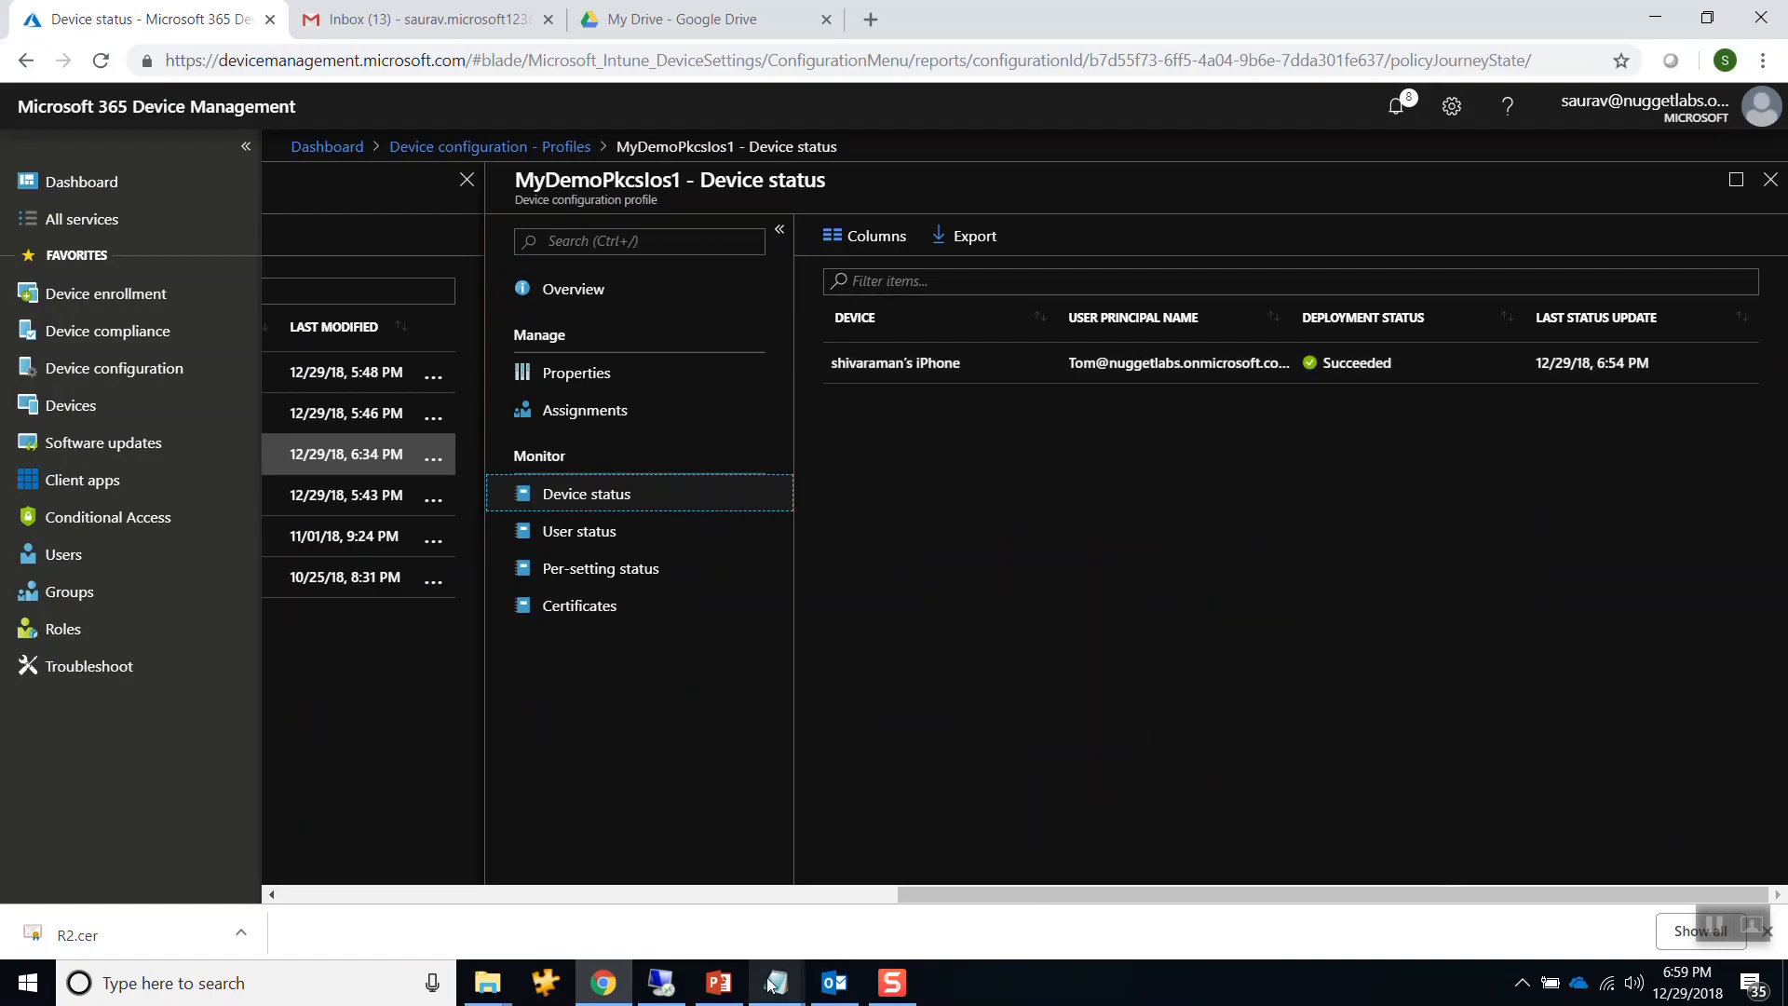
left_click(663, 982)
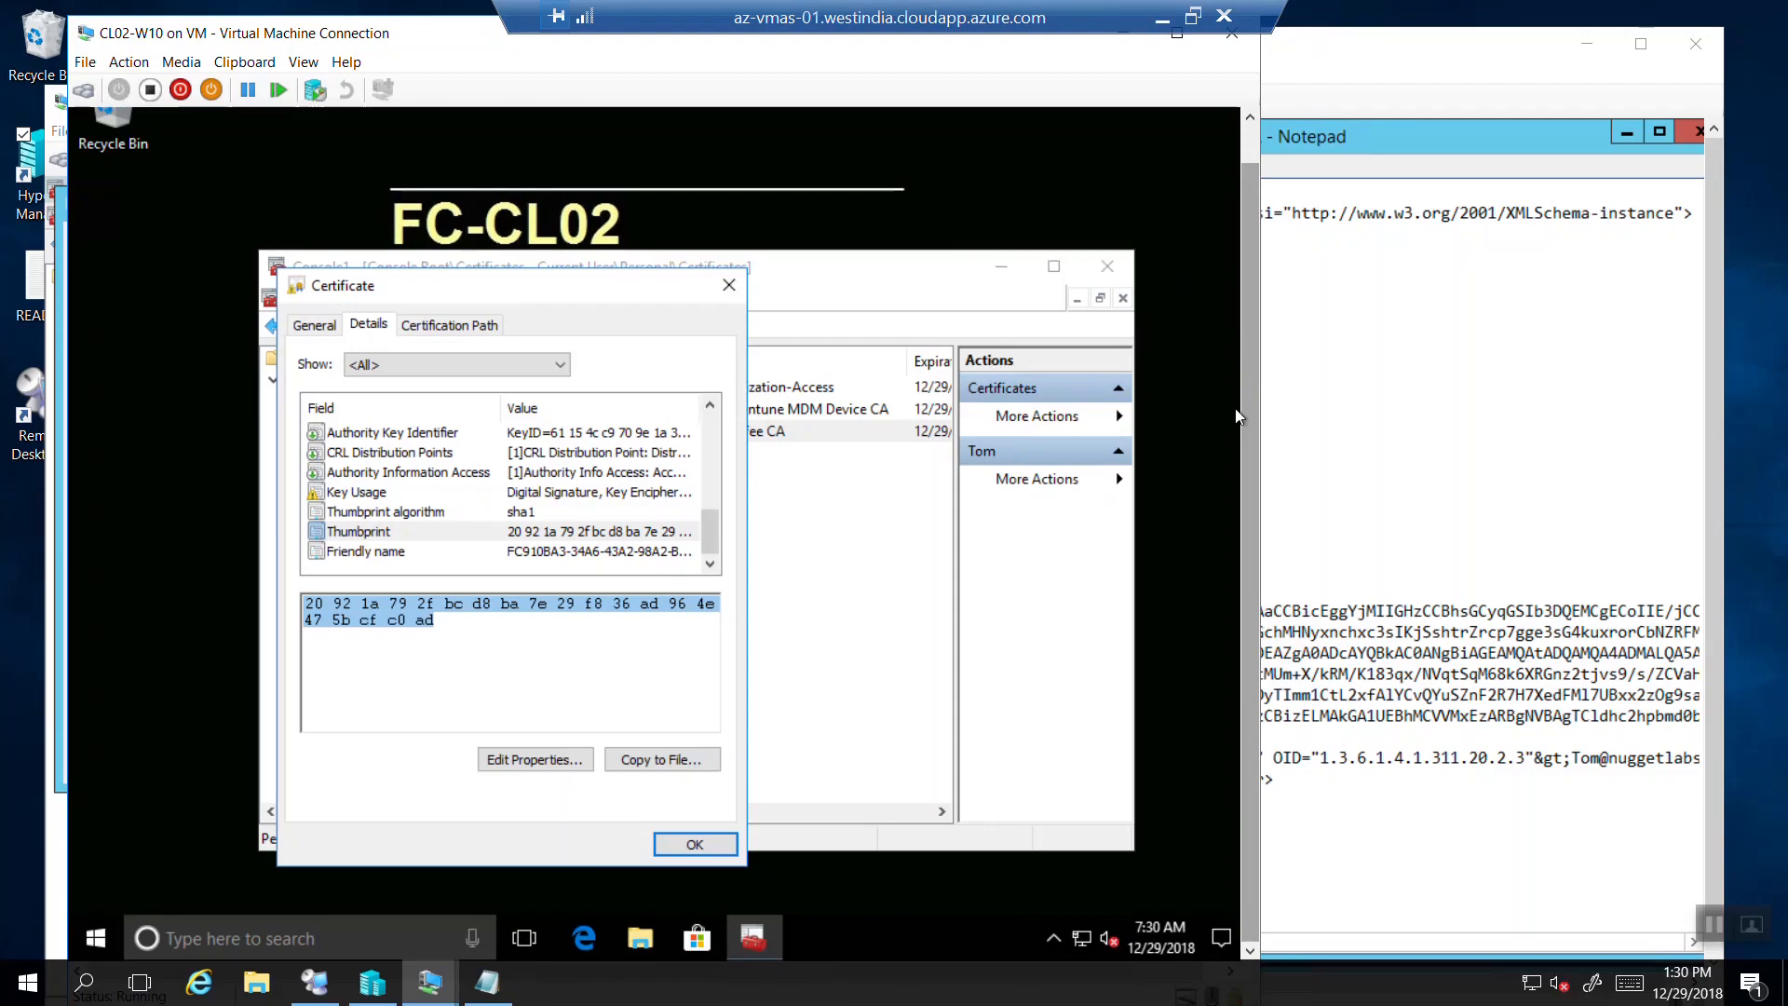
Launch Event Viewer via eventvwr on FC-CL02, expand Windows Logs and maximize it.
left_click(108, 927)
right_click(108, 928)
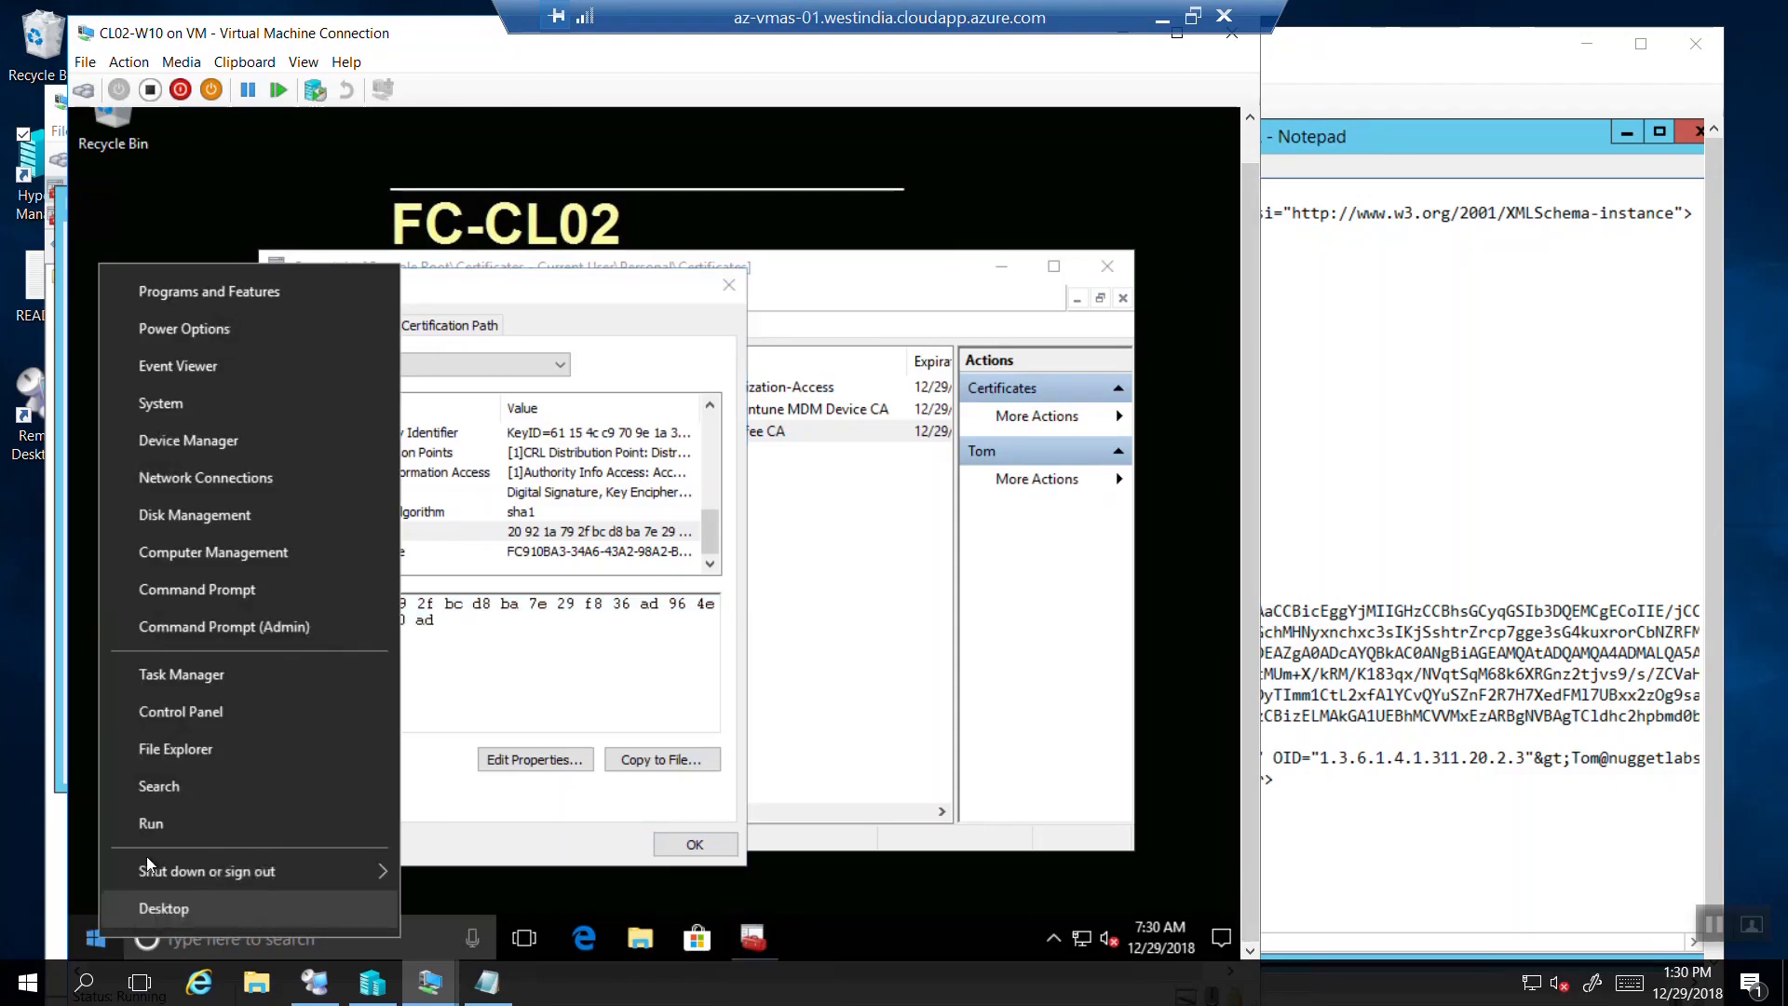
left_click(149, 822)
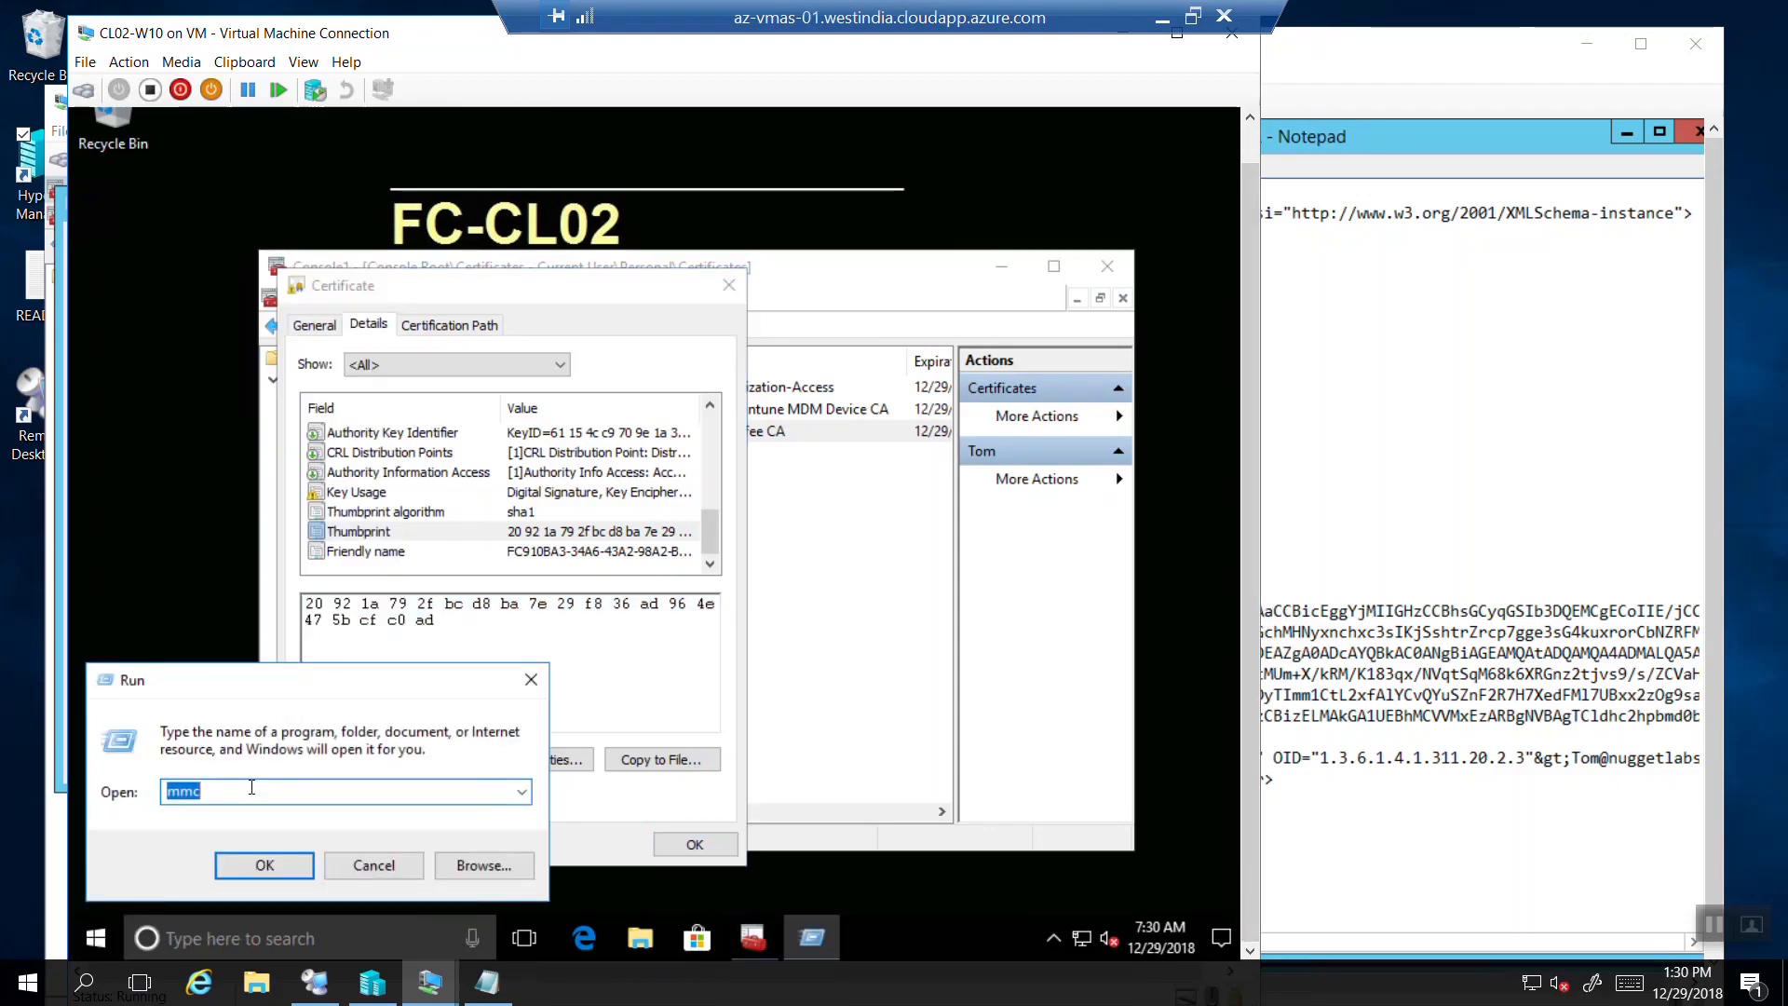
type("even")
key("BackSpace")
type("ntvwr")
key("Return")
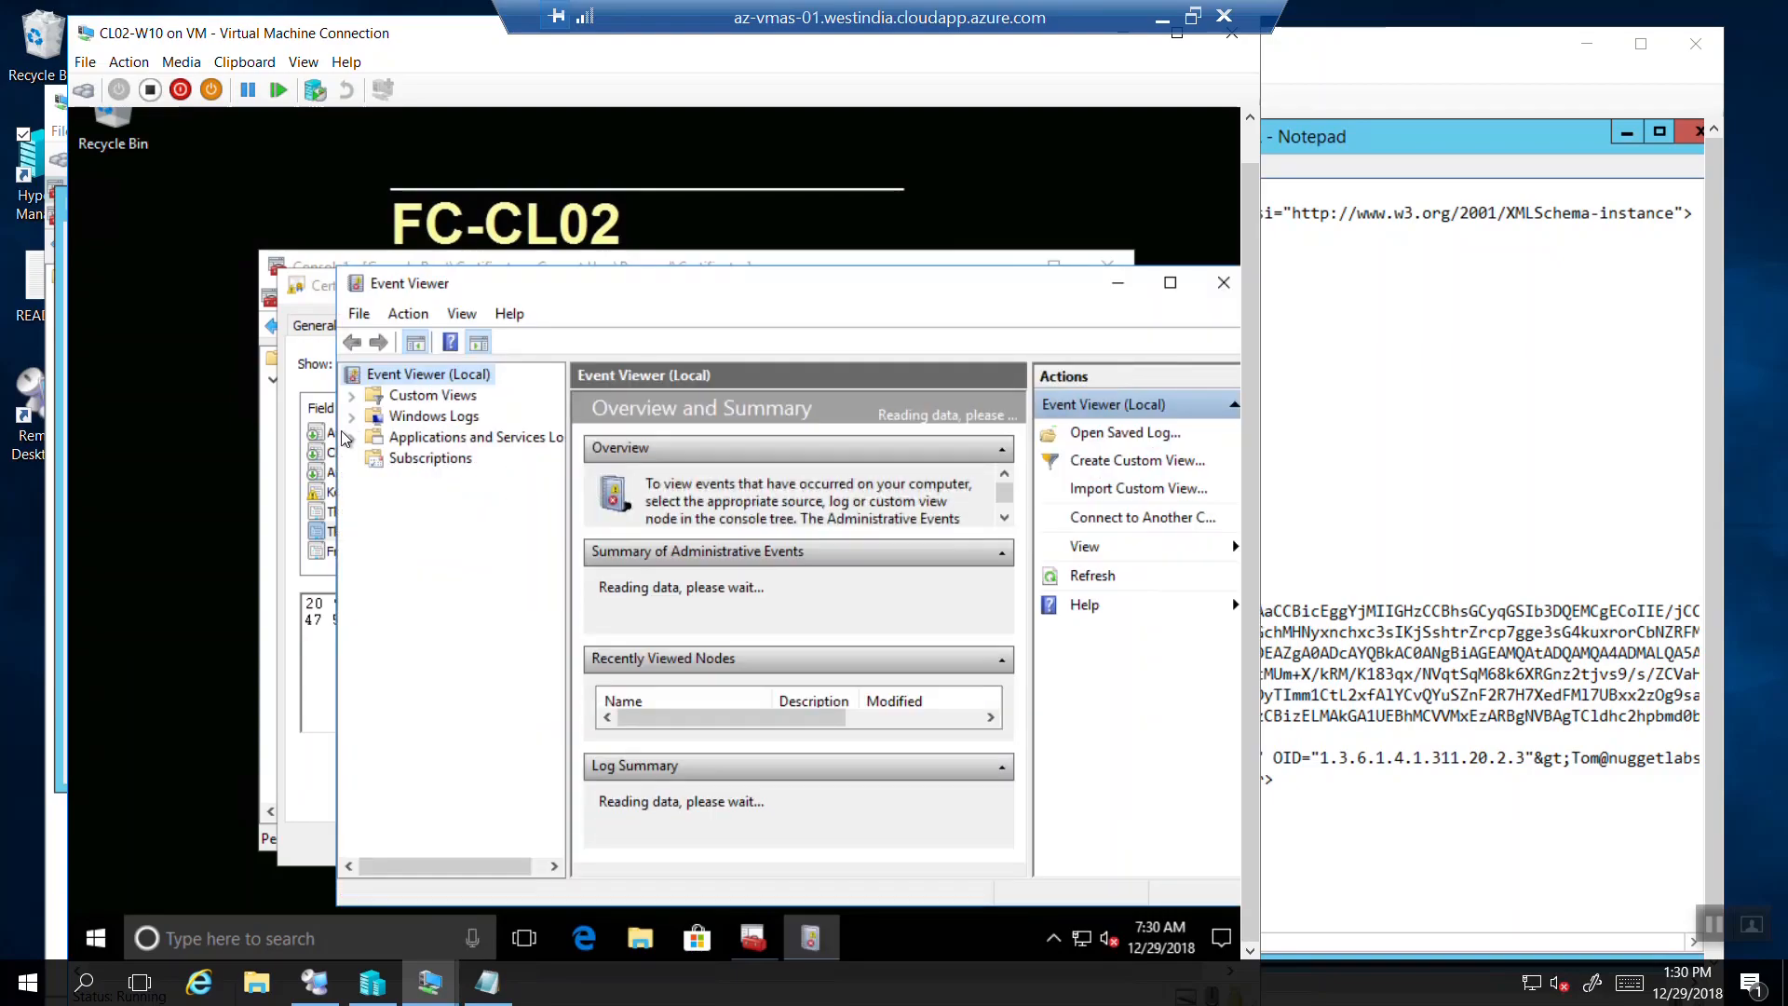
left_click(352, 416)
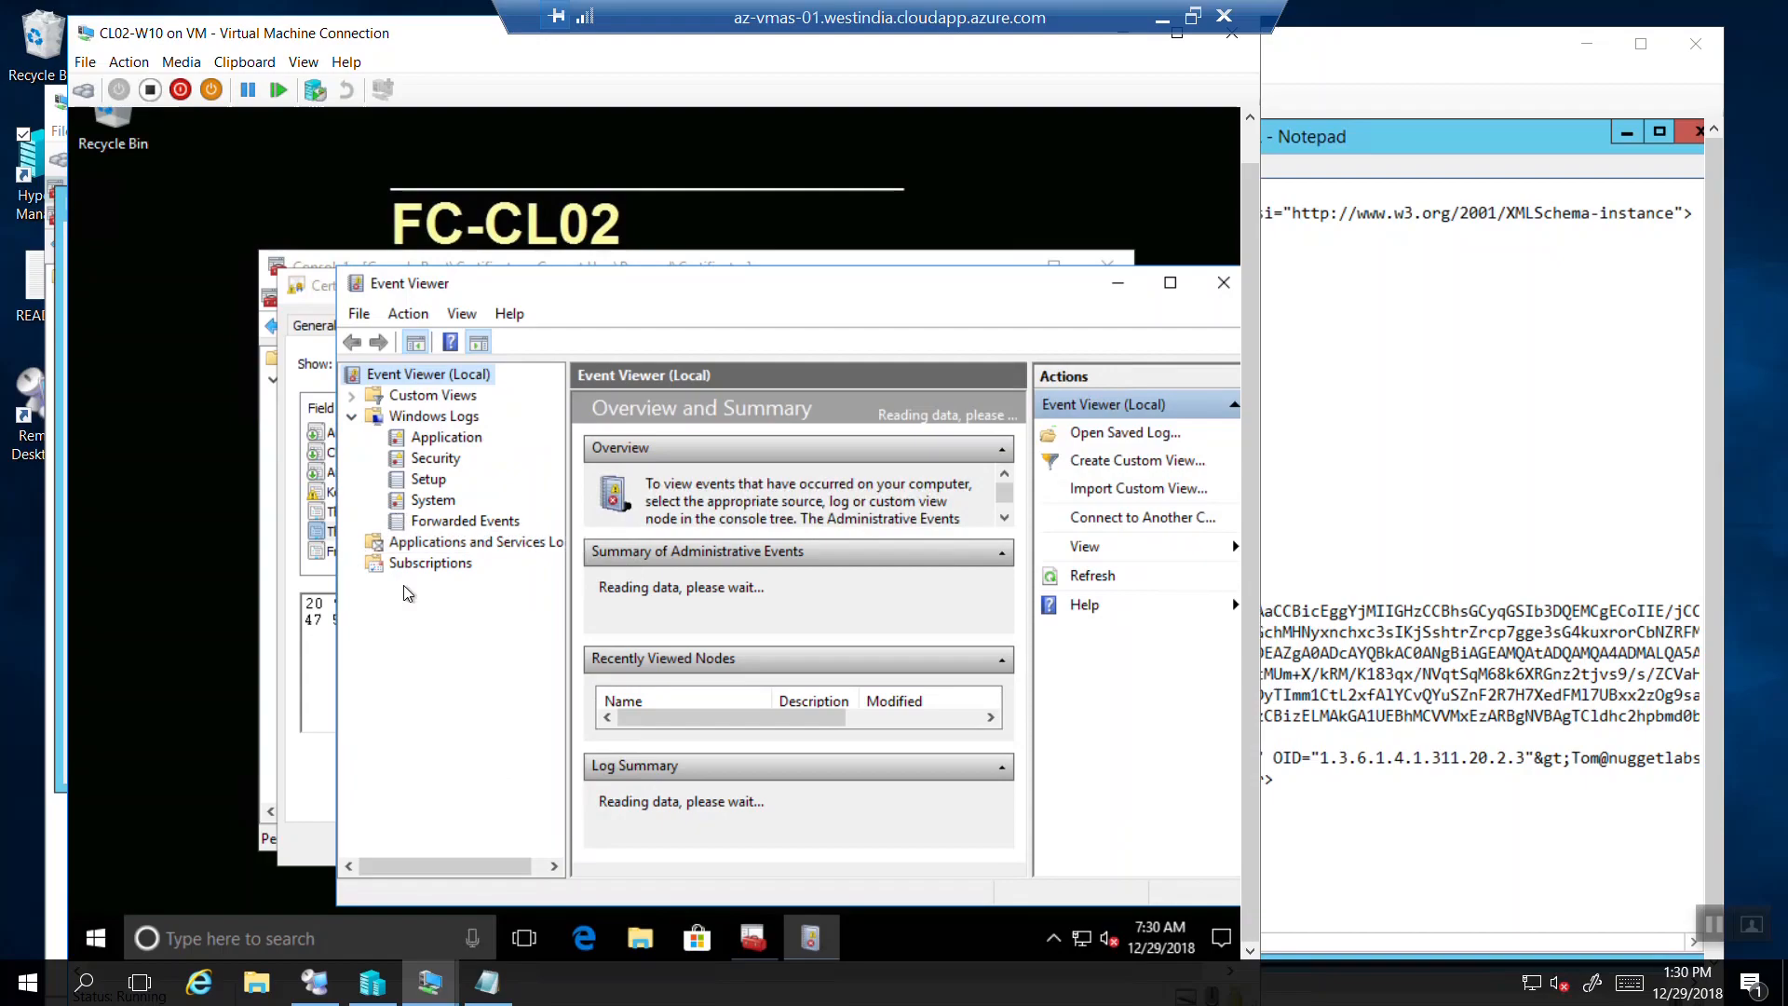
left_click(1169, 283)
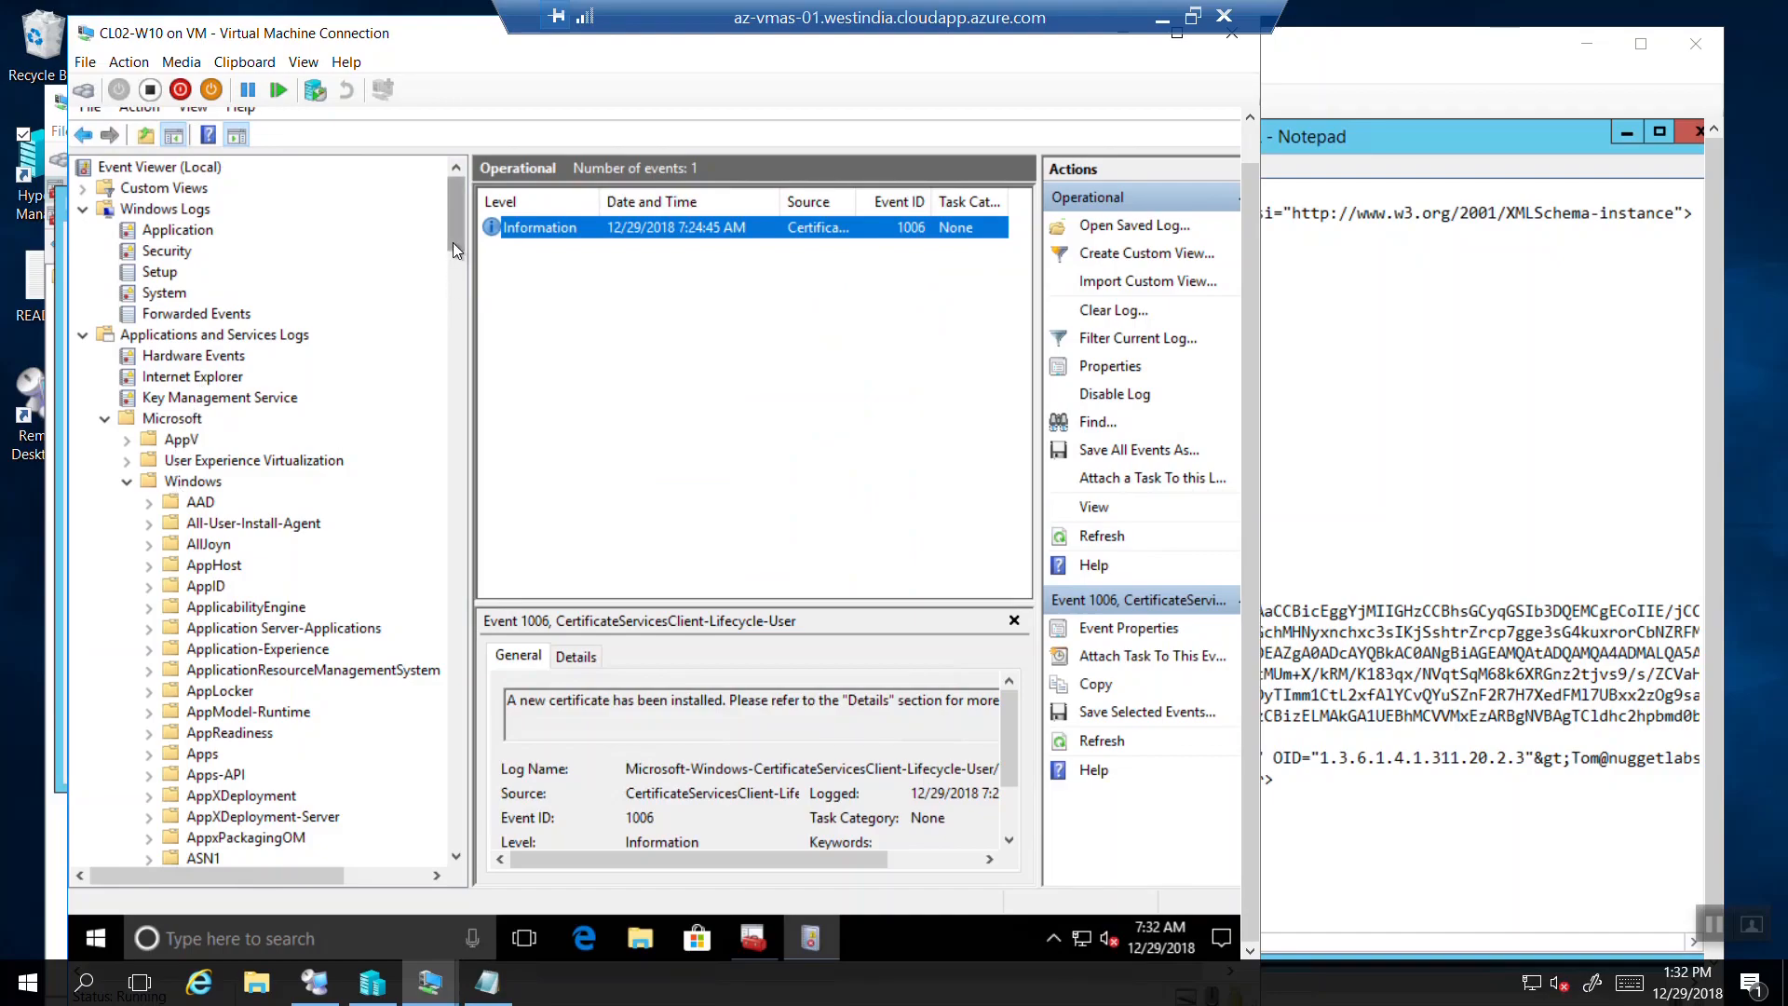
Open event 1006's Details and select its thumbprint 20921a792fbcd8ba7e29f836ad964e475bcfc0ad.
left_click_drag(453, 242, 455, 348)
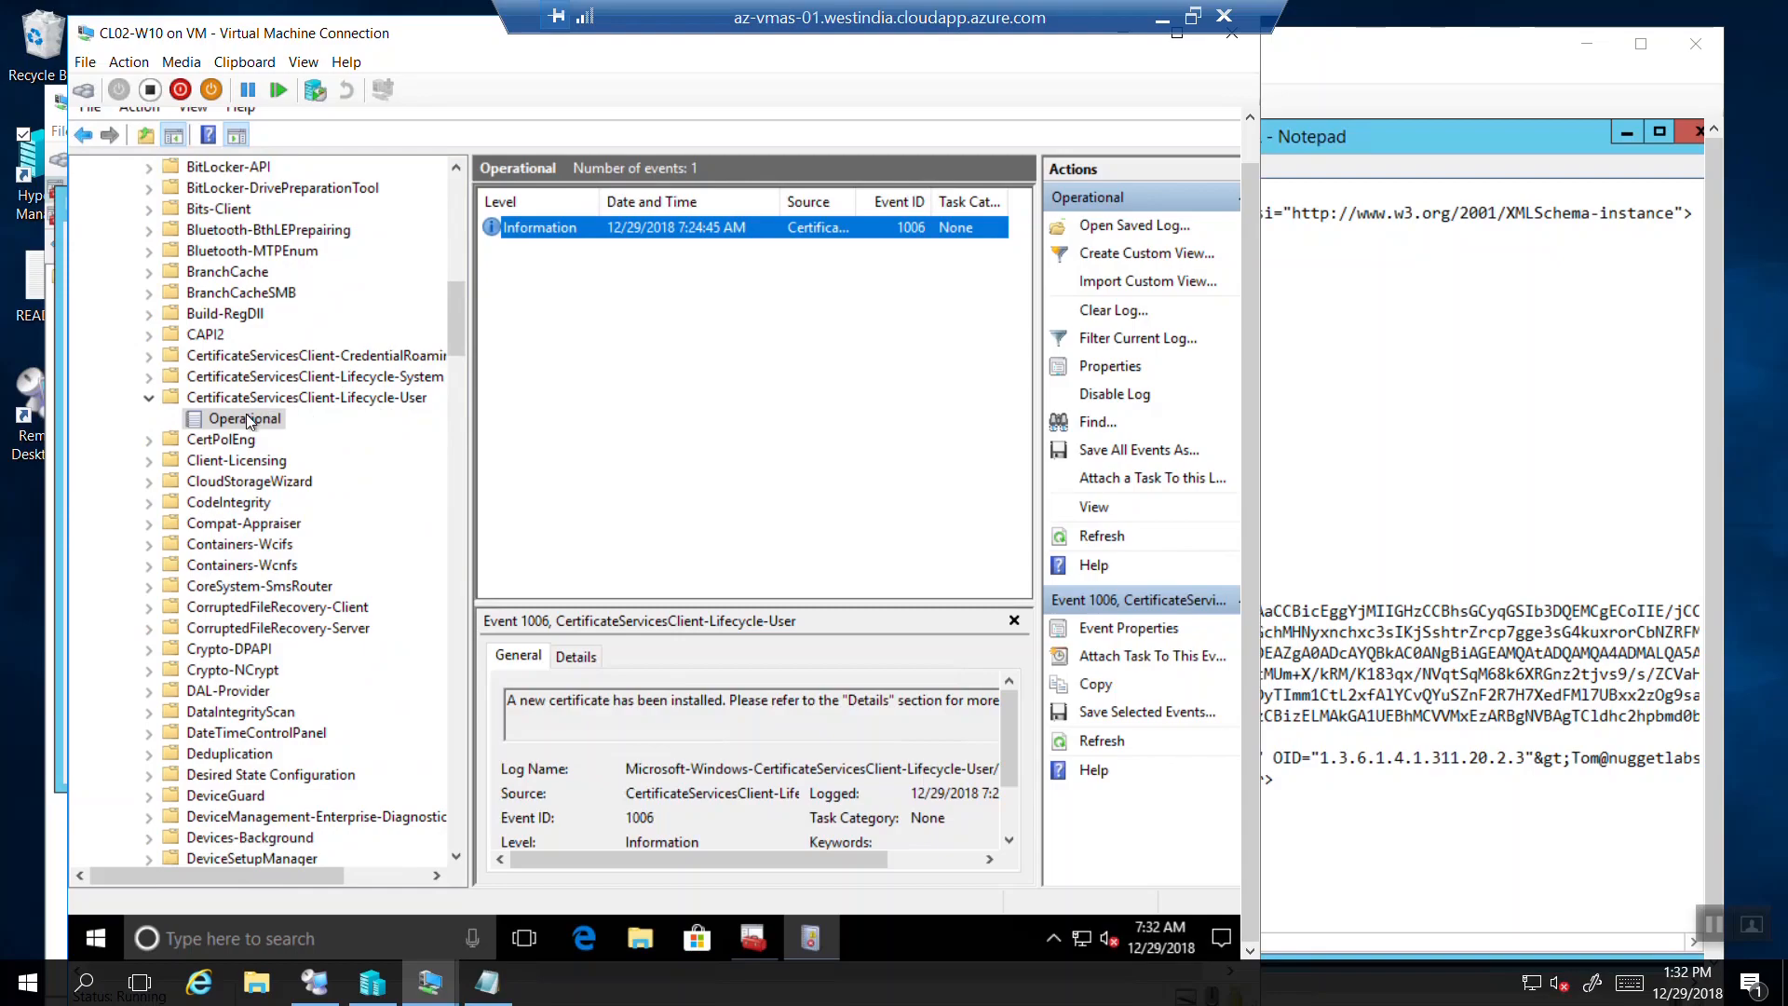
double_click(612, 225)
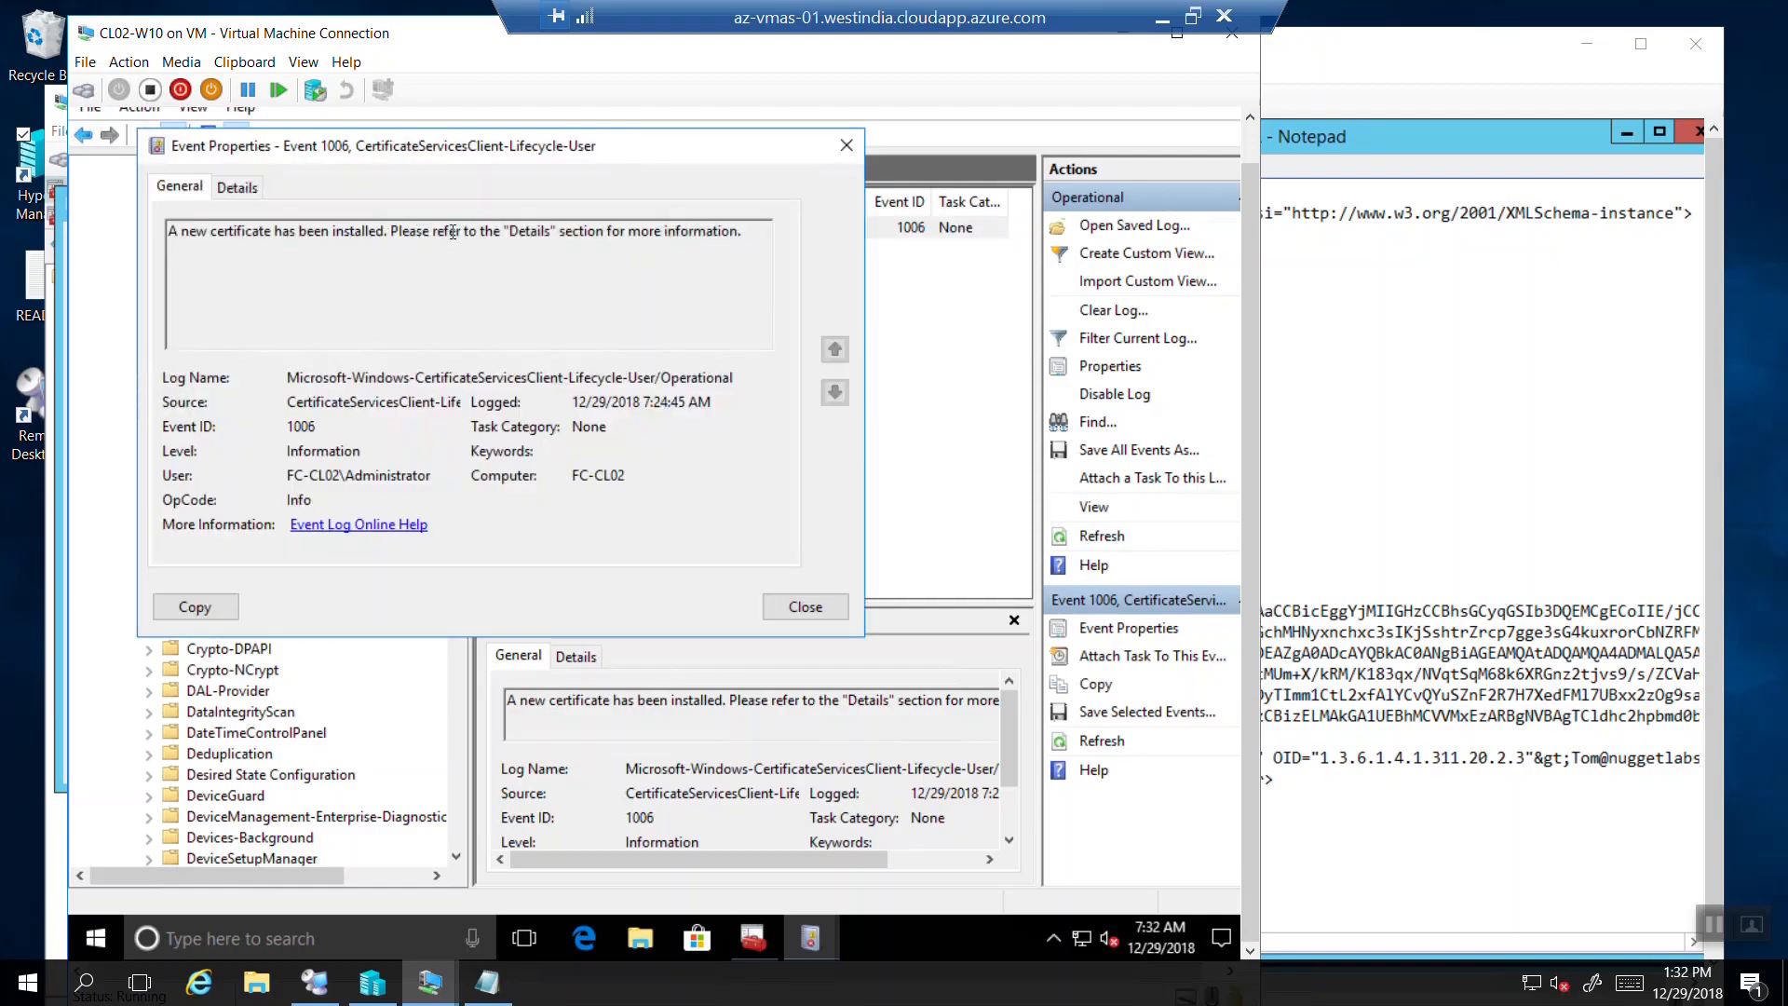
left_click(239, 187)
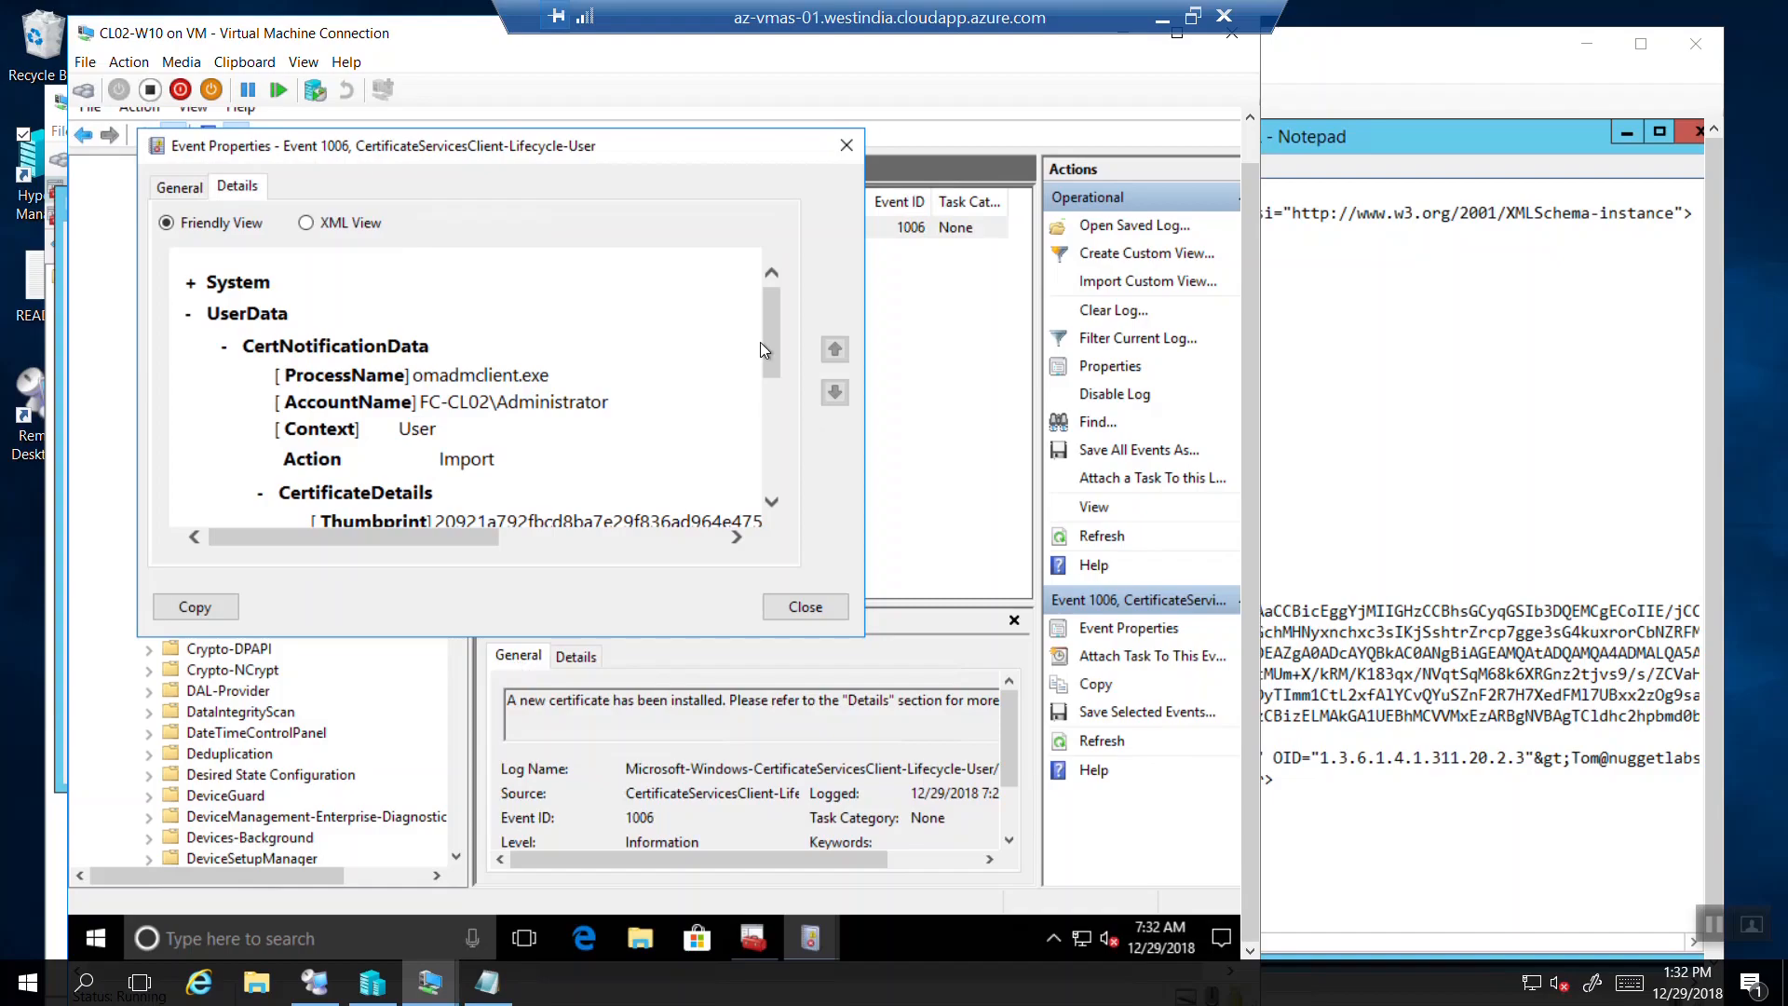
left_click_drag(765, 338, 767, 372)
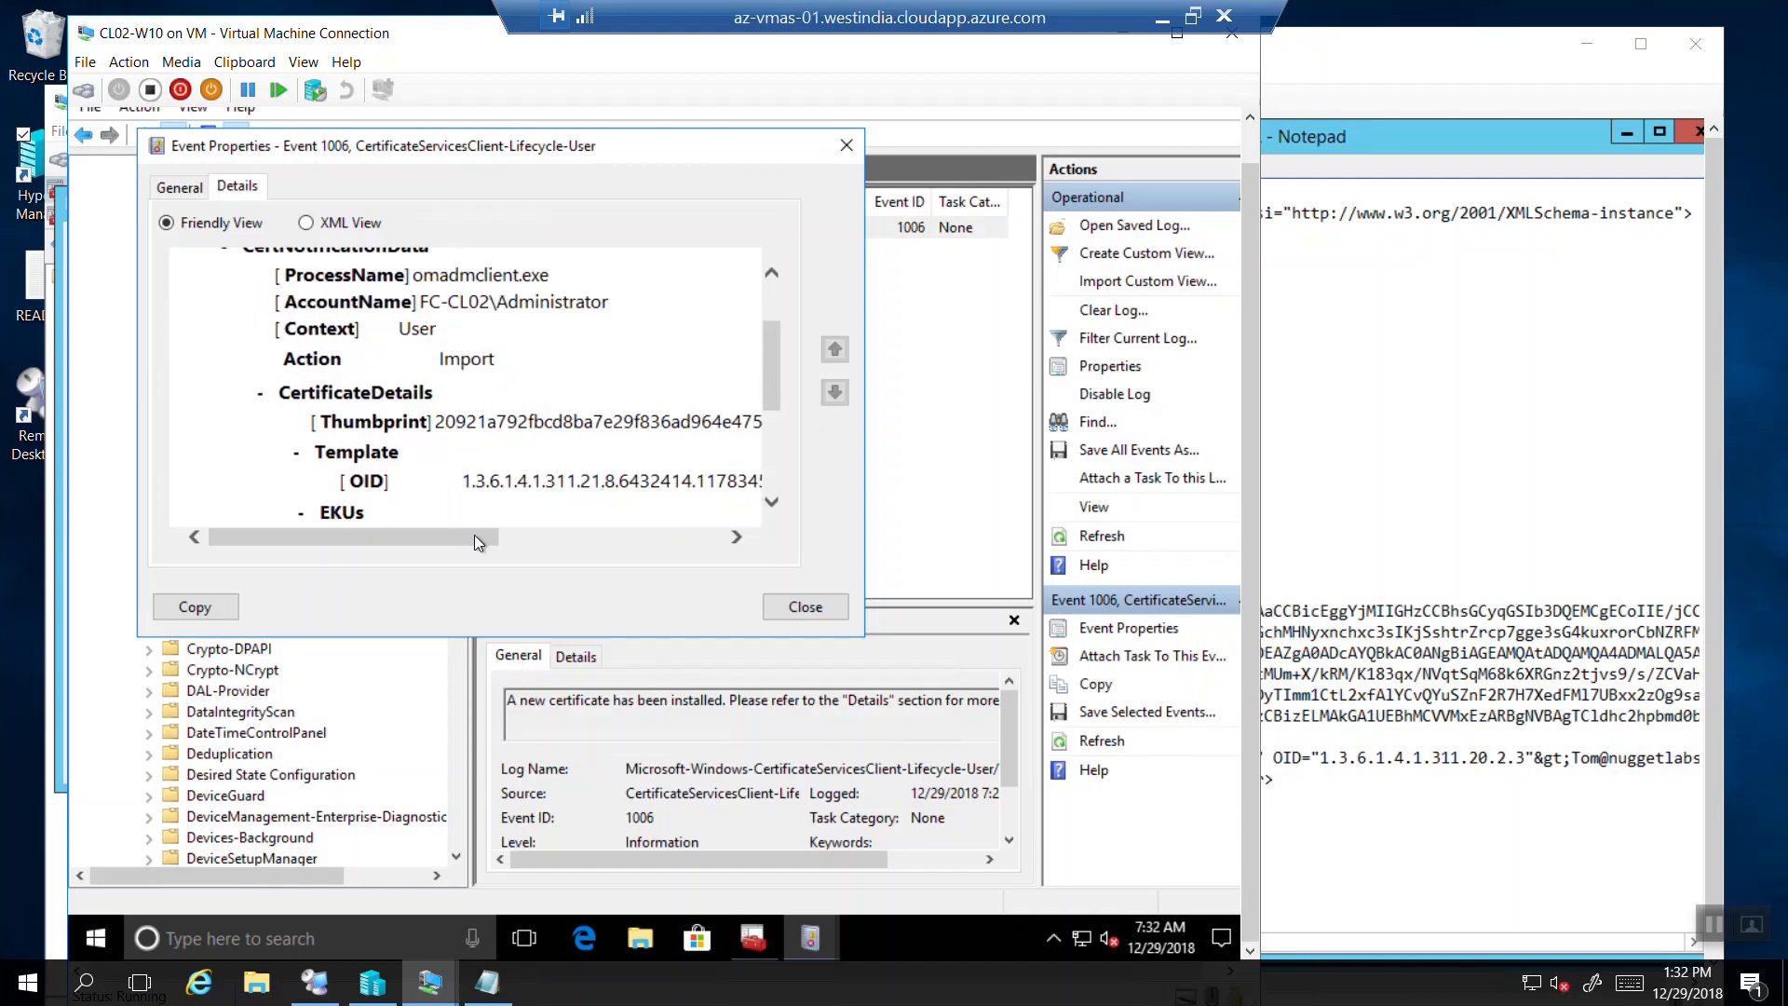
left_click_drag(438, 534, 518, 534)
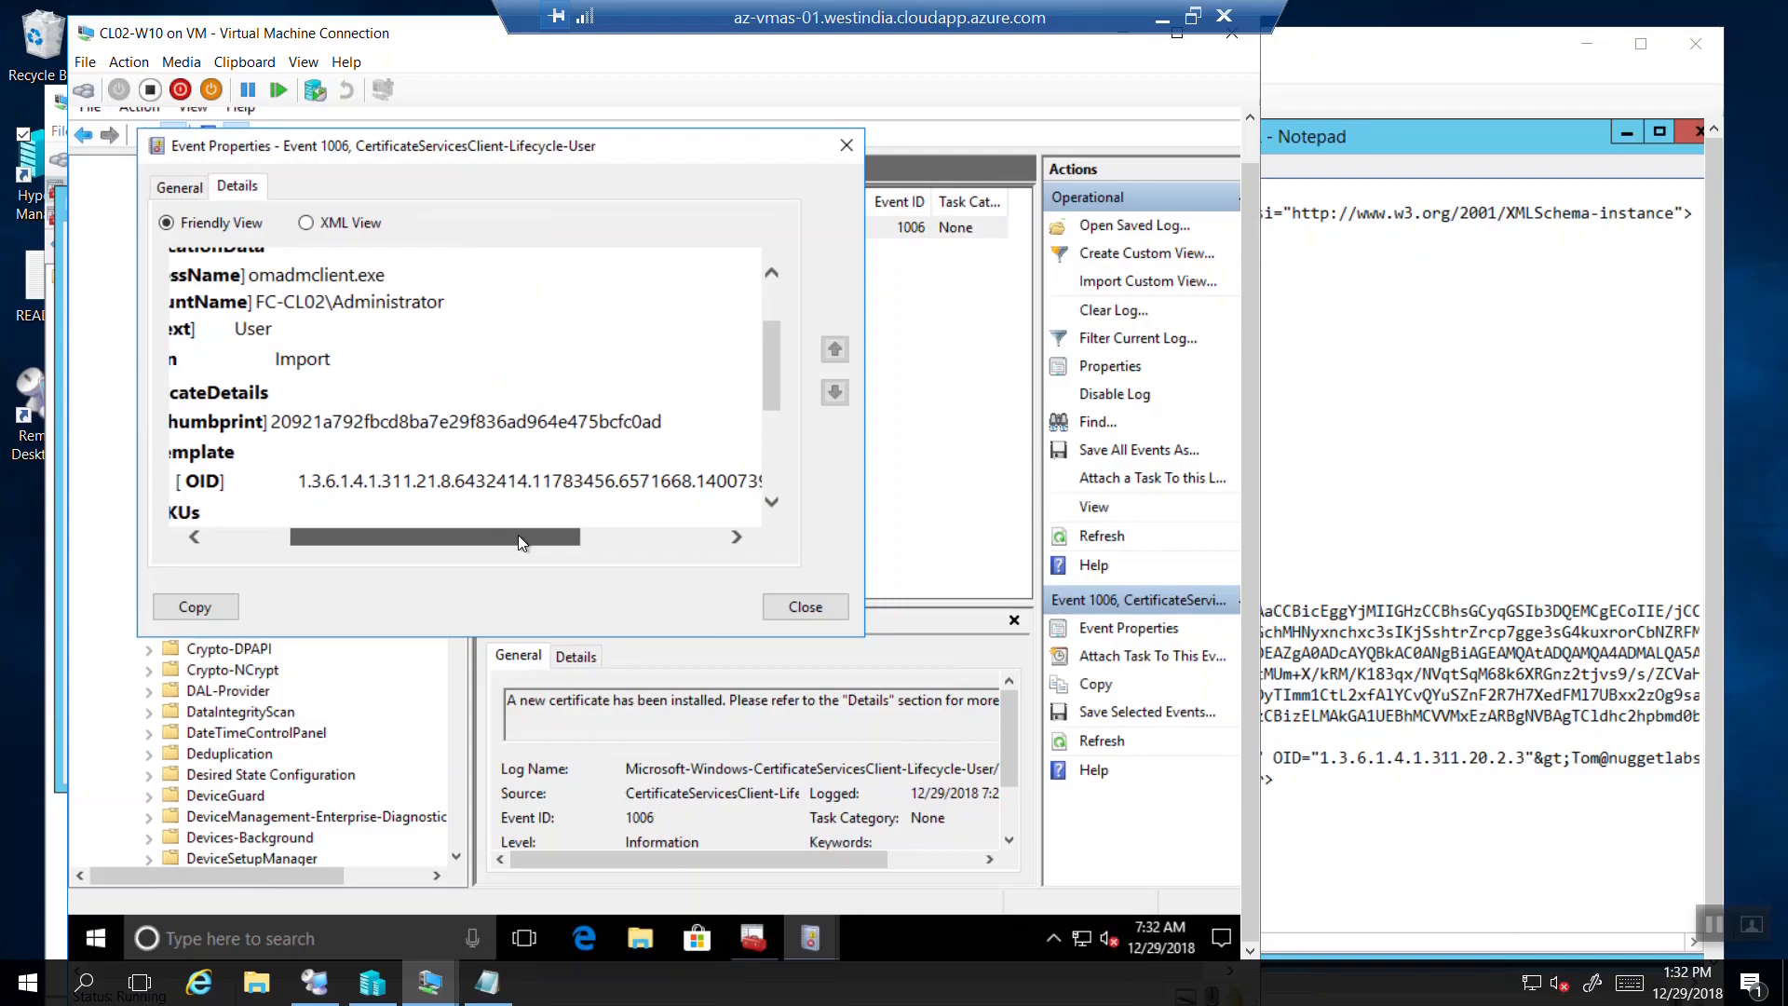
double_click(636, 424)
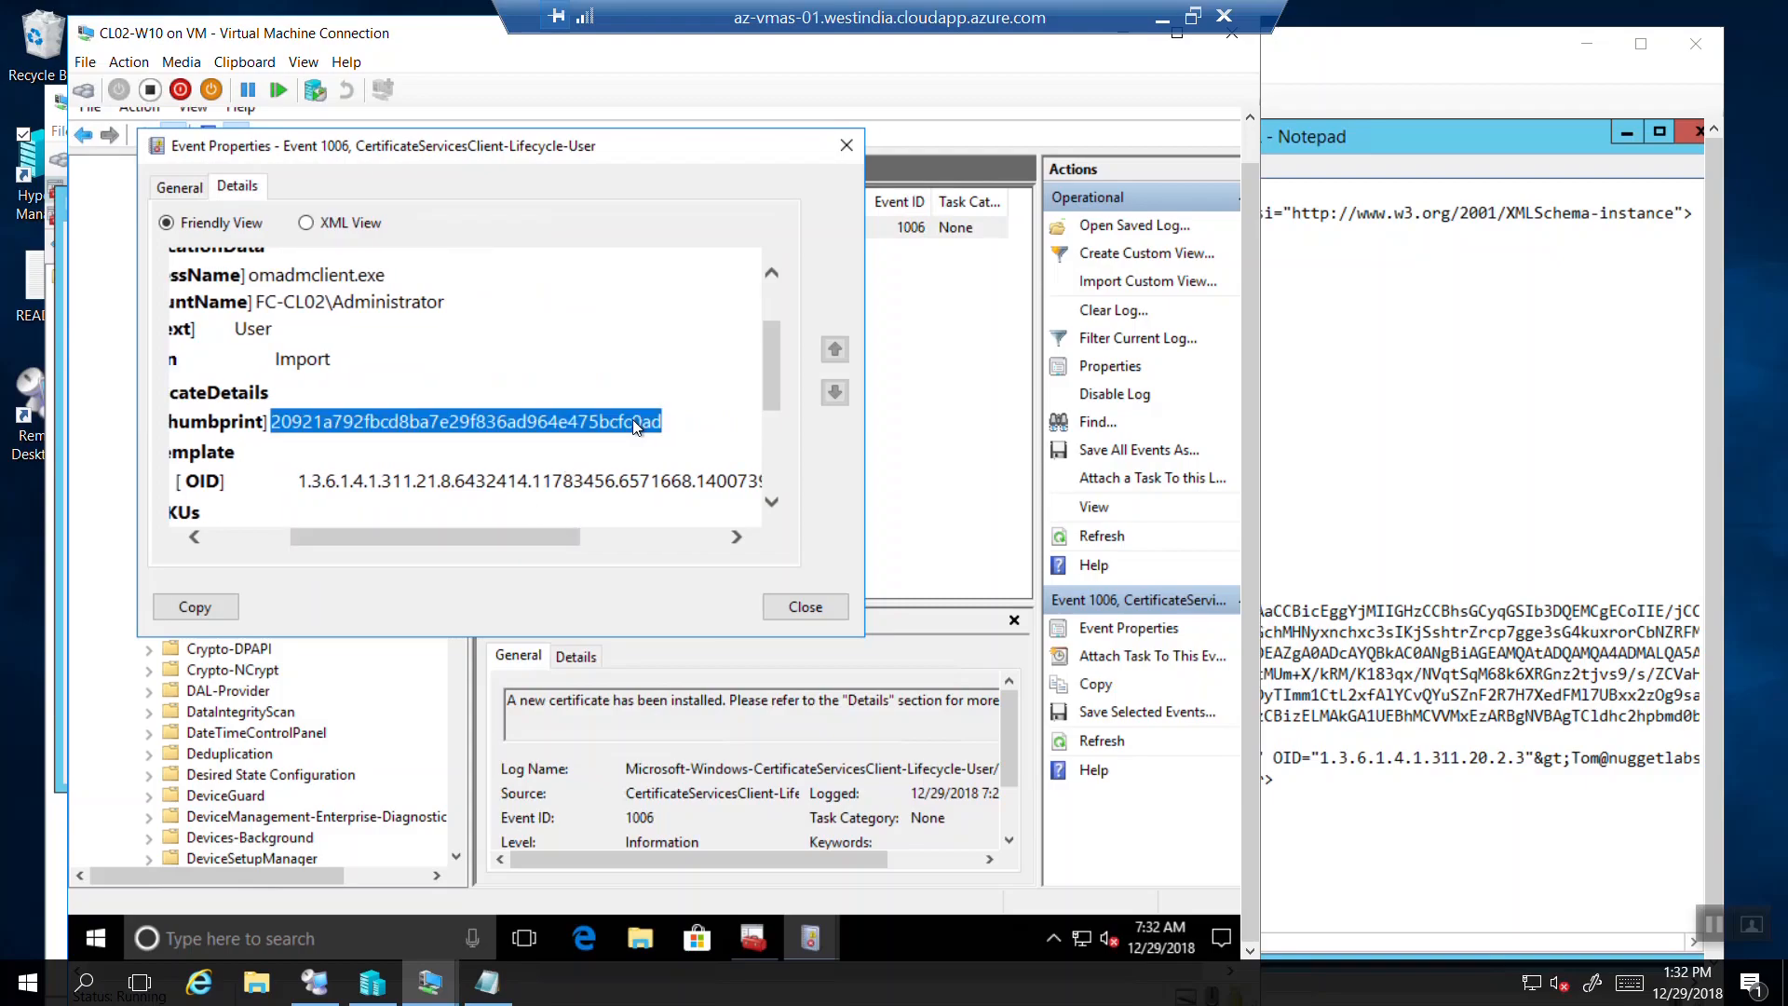
Highlight the matching PFR file thumbprint in Notepad, then minimize the remote session.
key("alt+Tab")
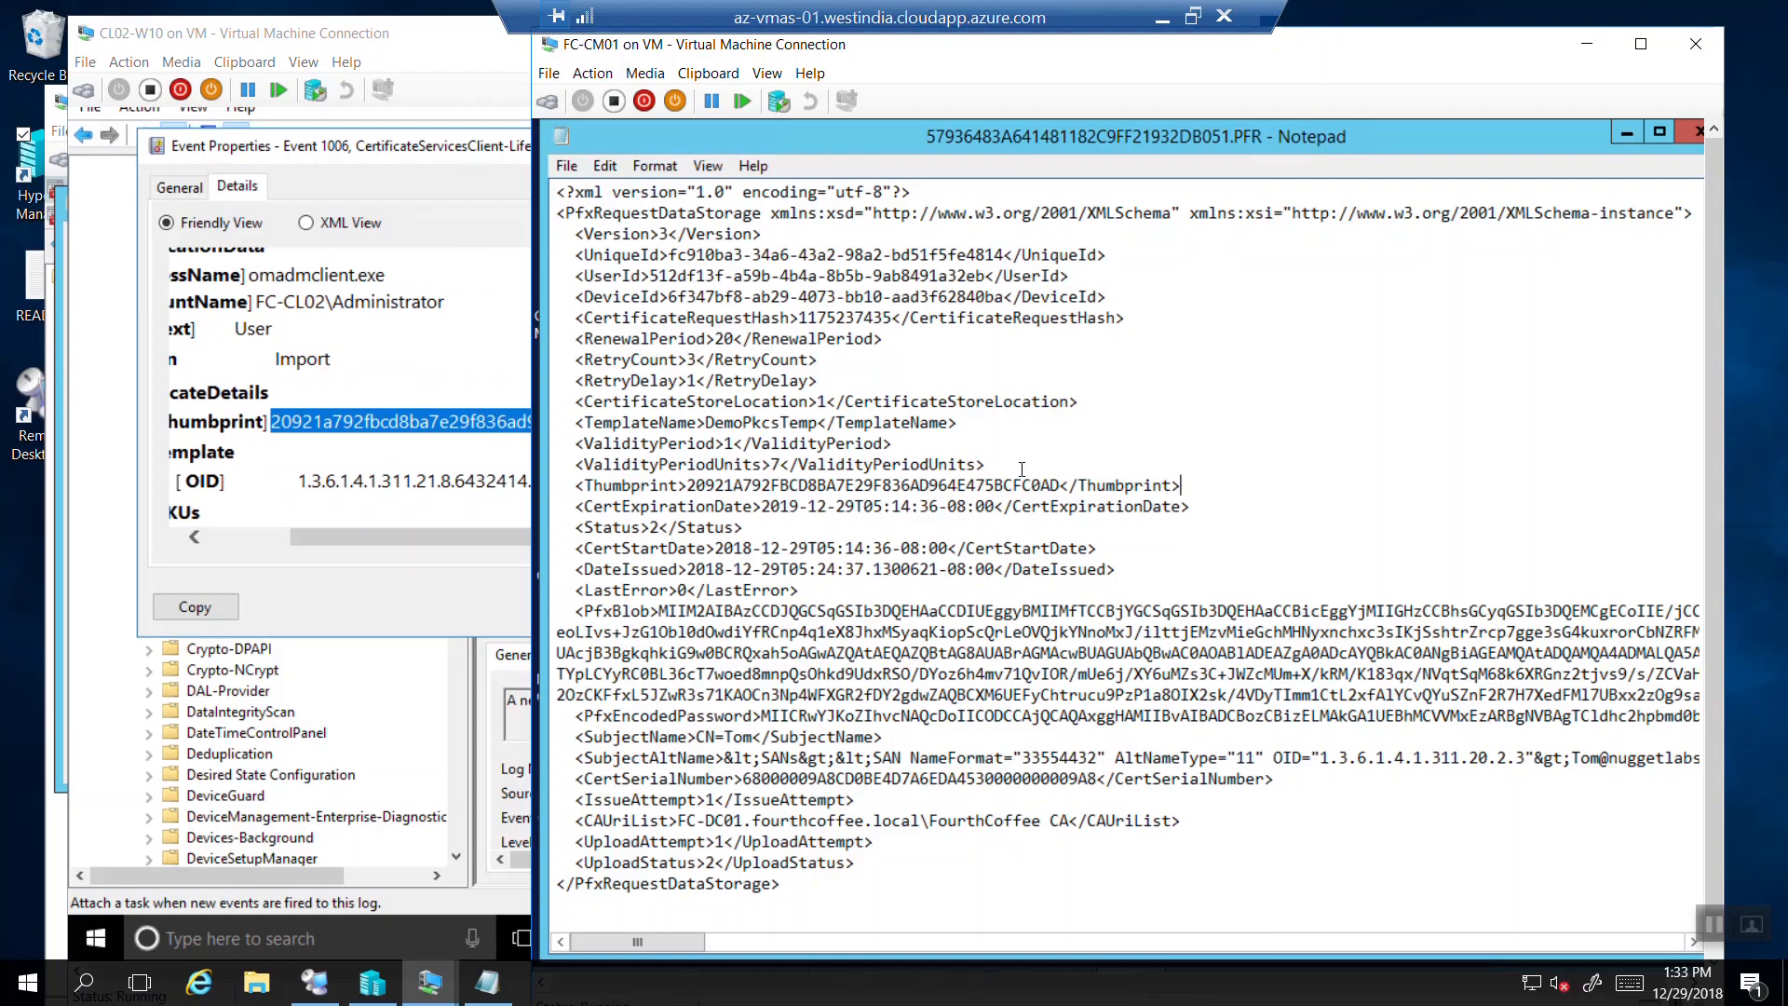
left_click(1063, 484)
left_click_drag(1058, 484, 688, 496)
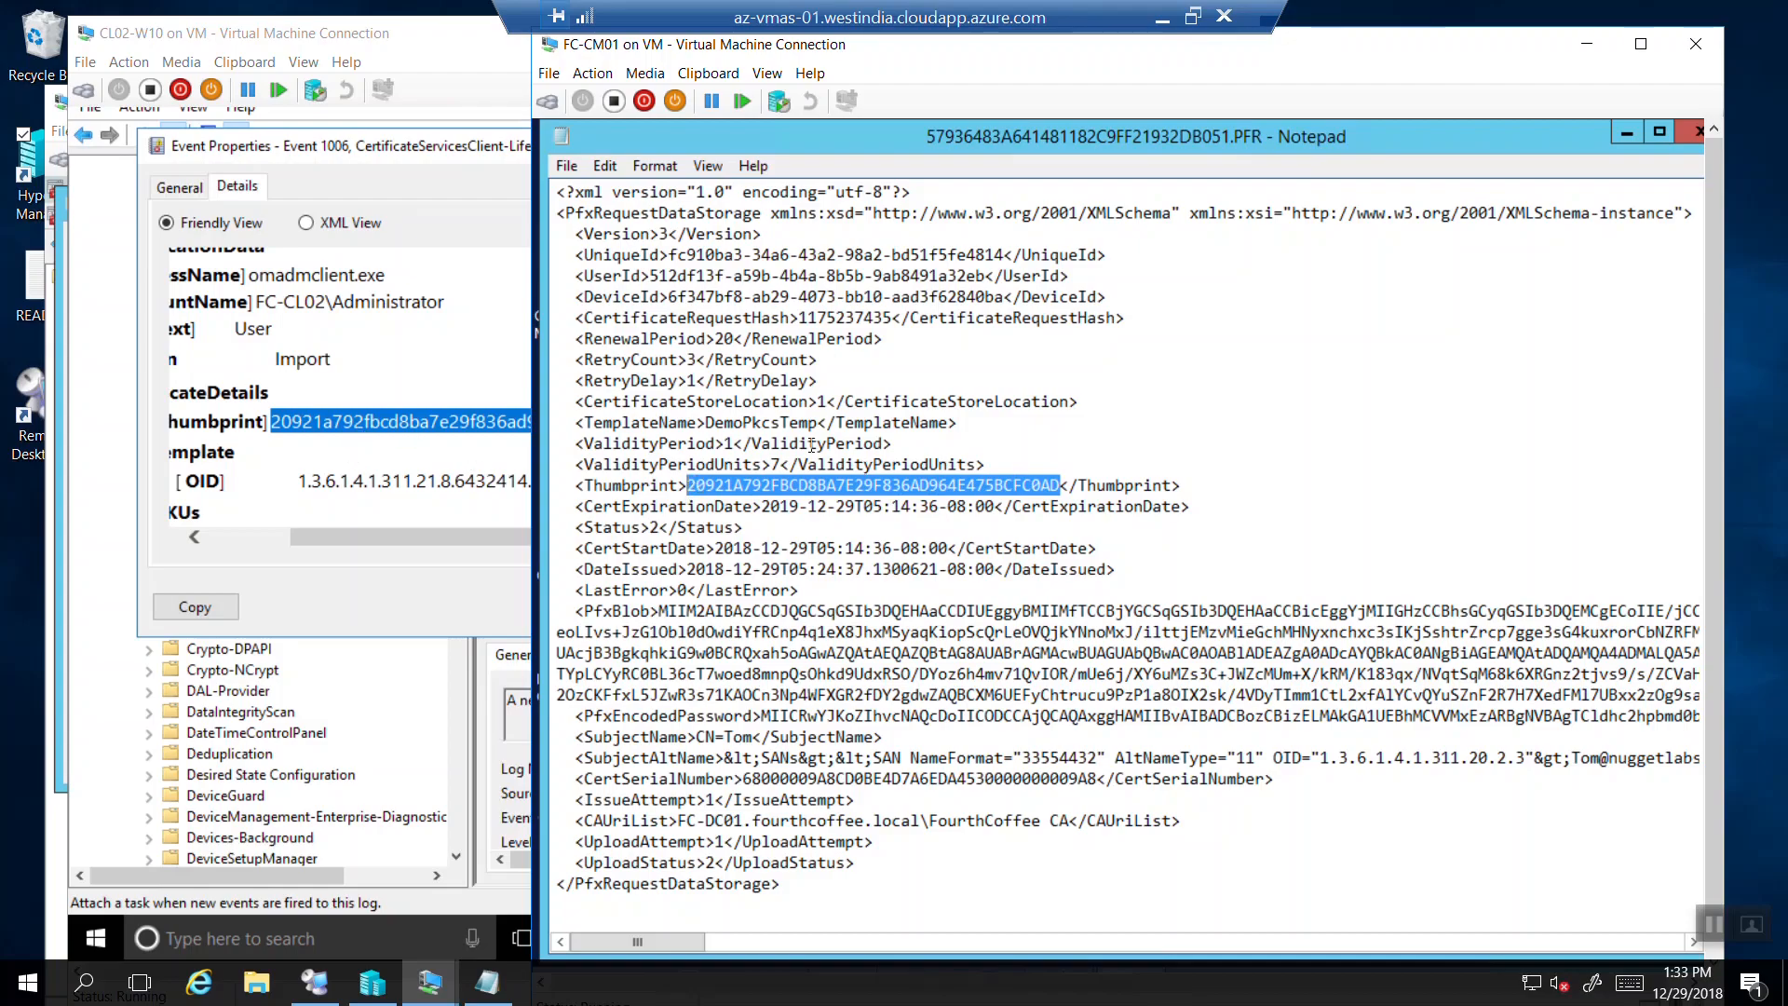
left_click(1157, 20)
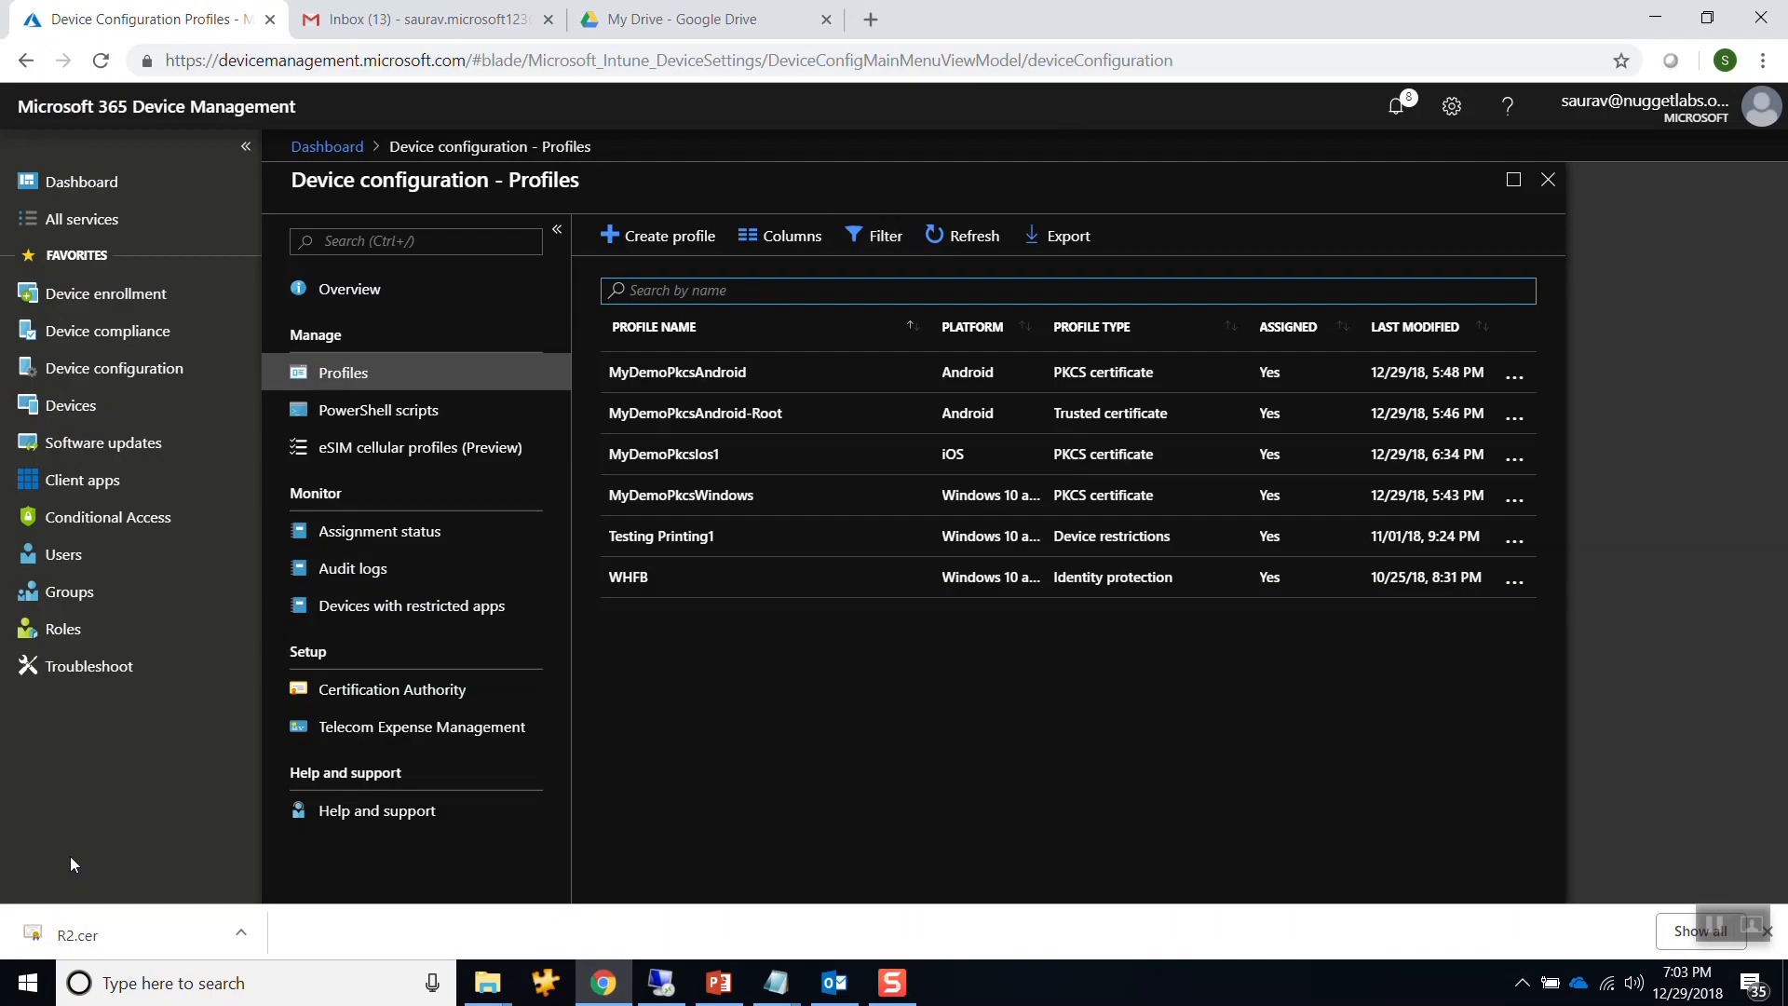
Show slide 26, Tips and tricks, in the Donelt.pptx presentation.
left_click(718, 983)
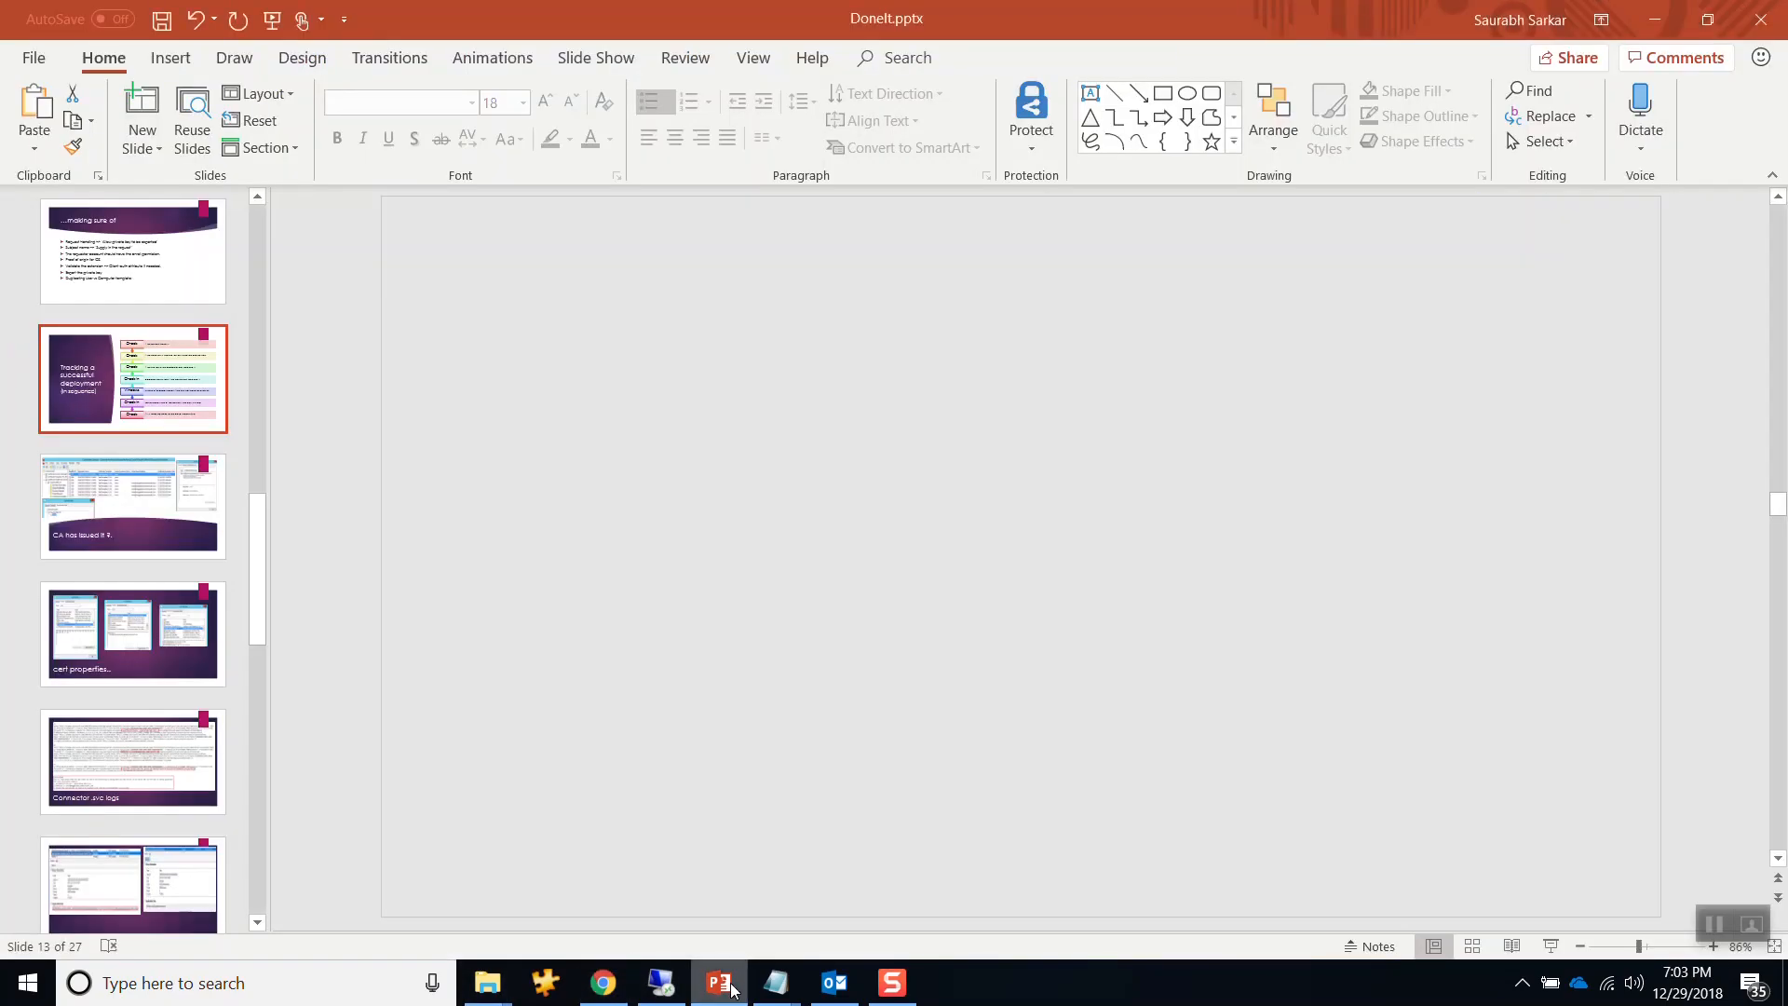
left_click(130, 754)
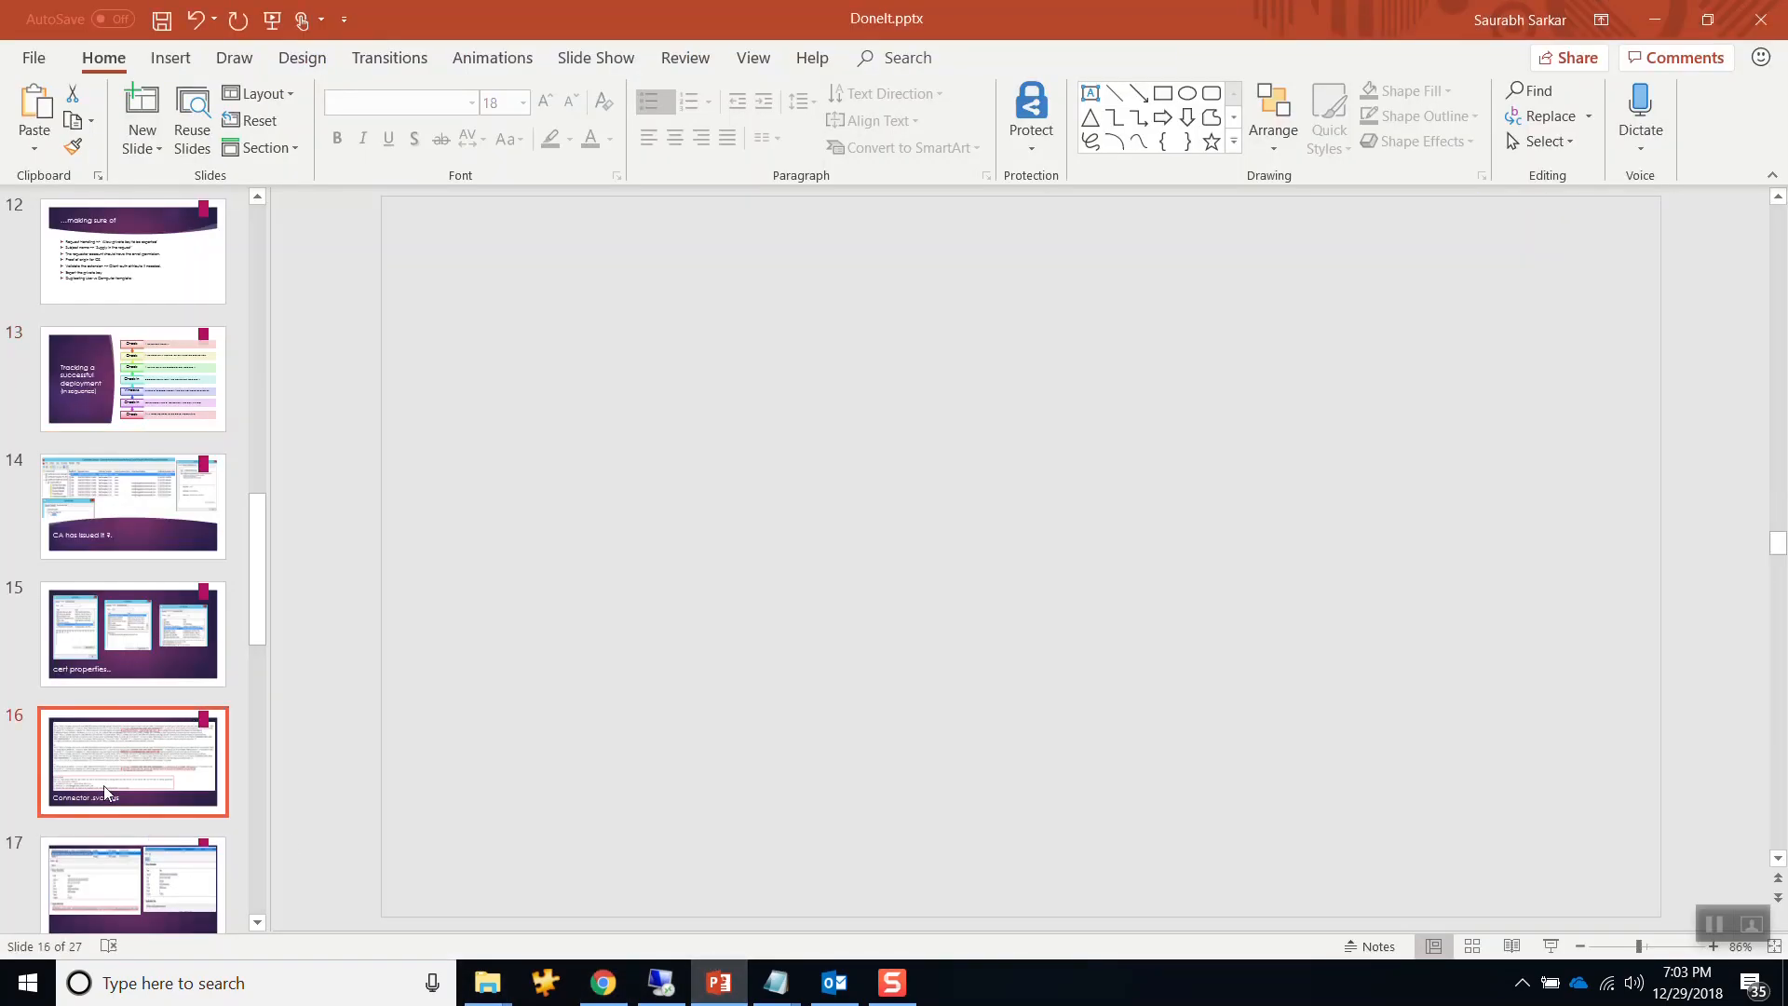
scroll(131, 758, "down", 10)
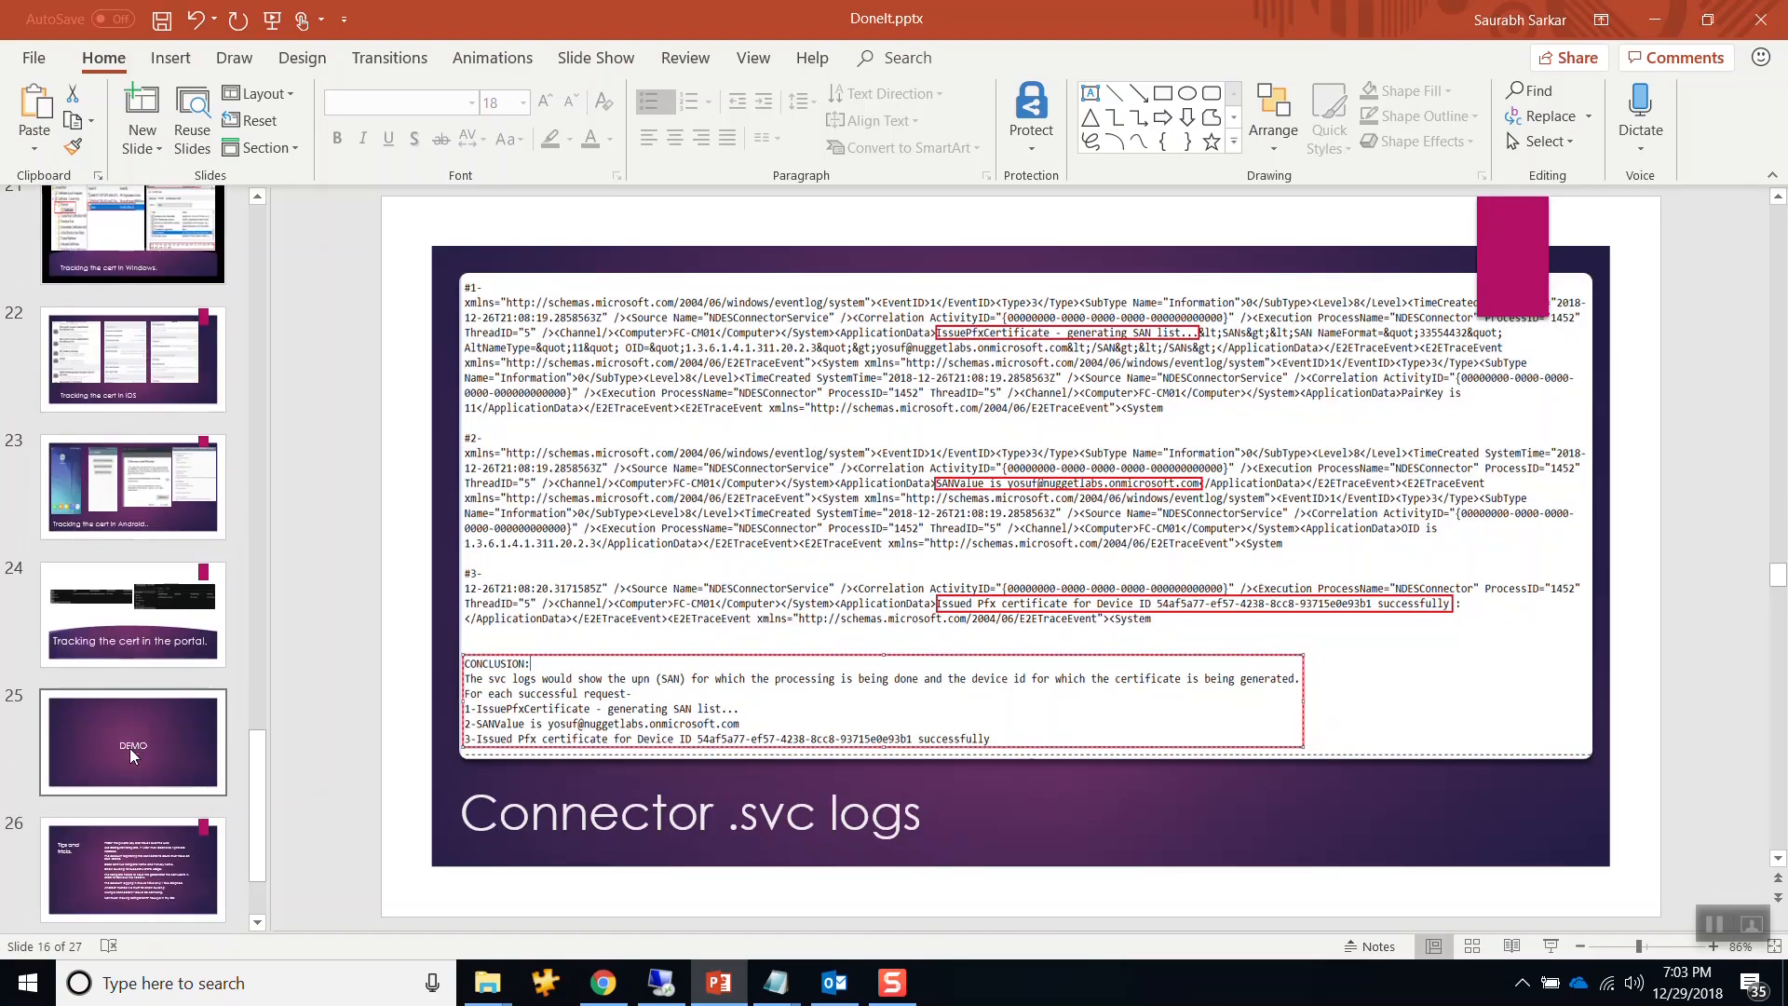
left_click(134, 755)
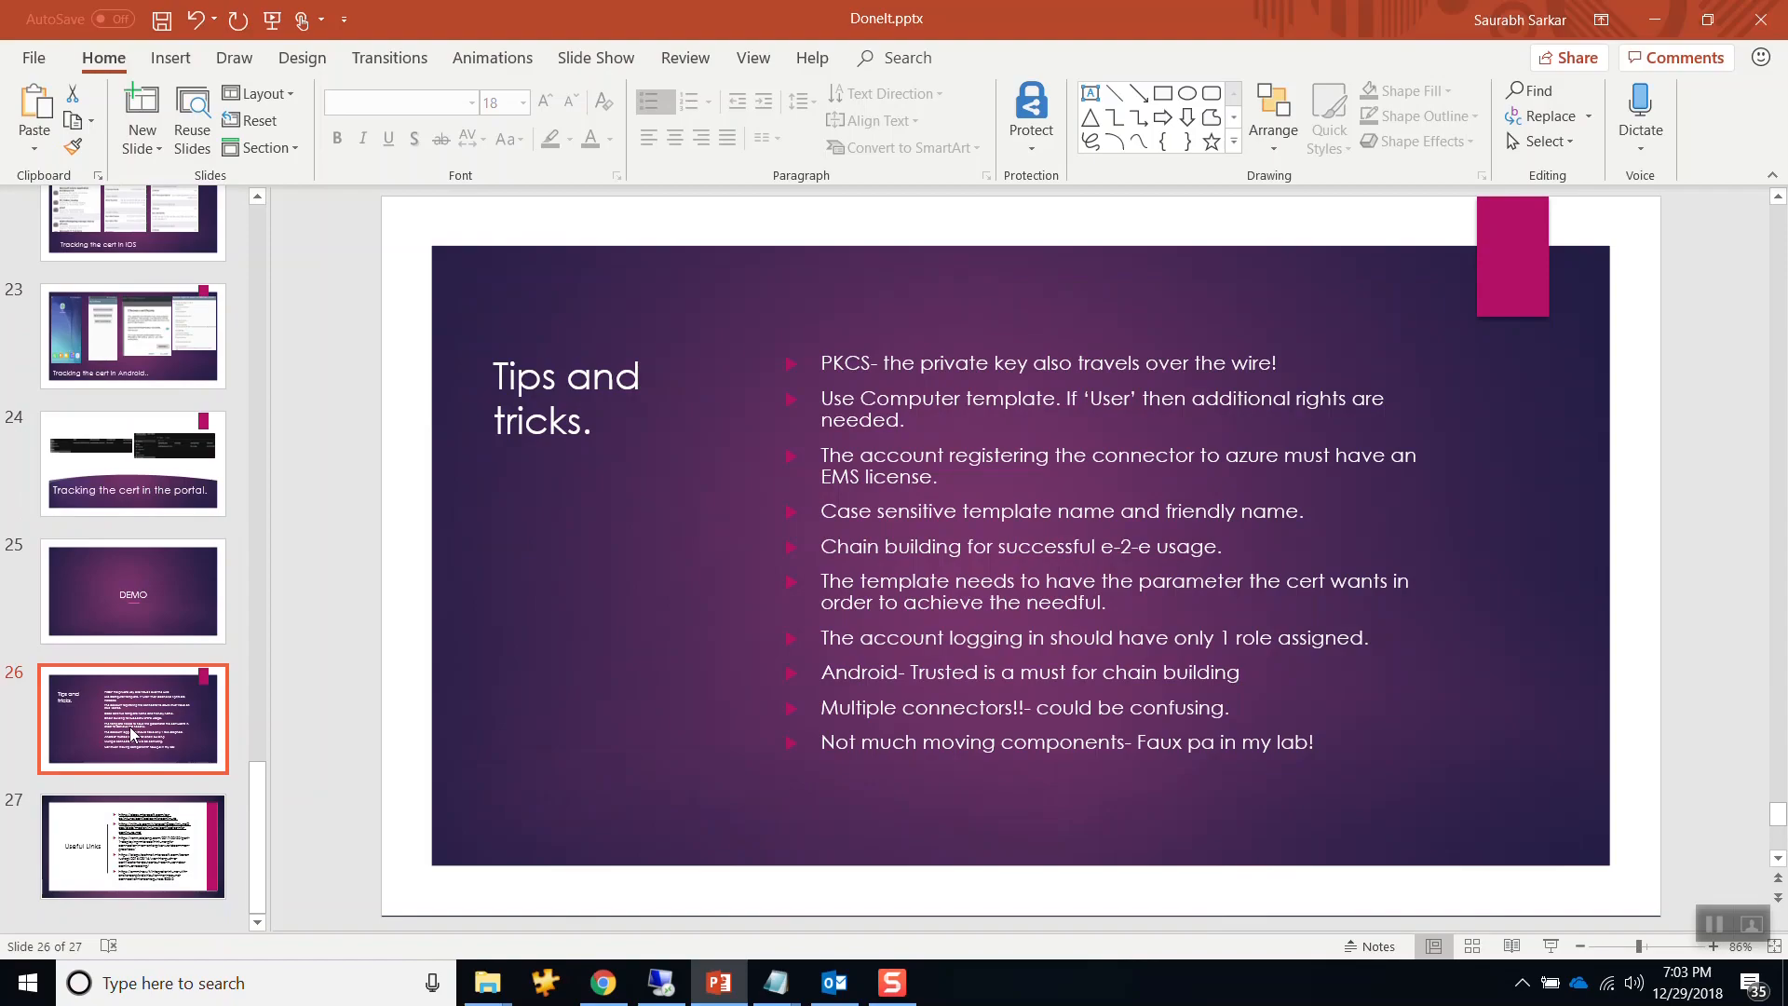
left_click(124, 574)
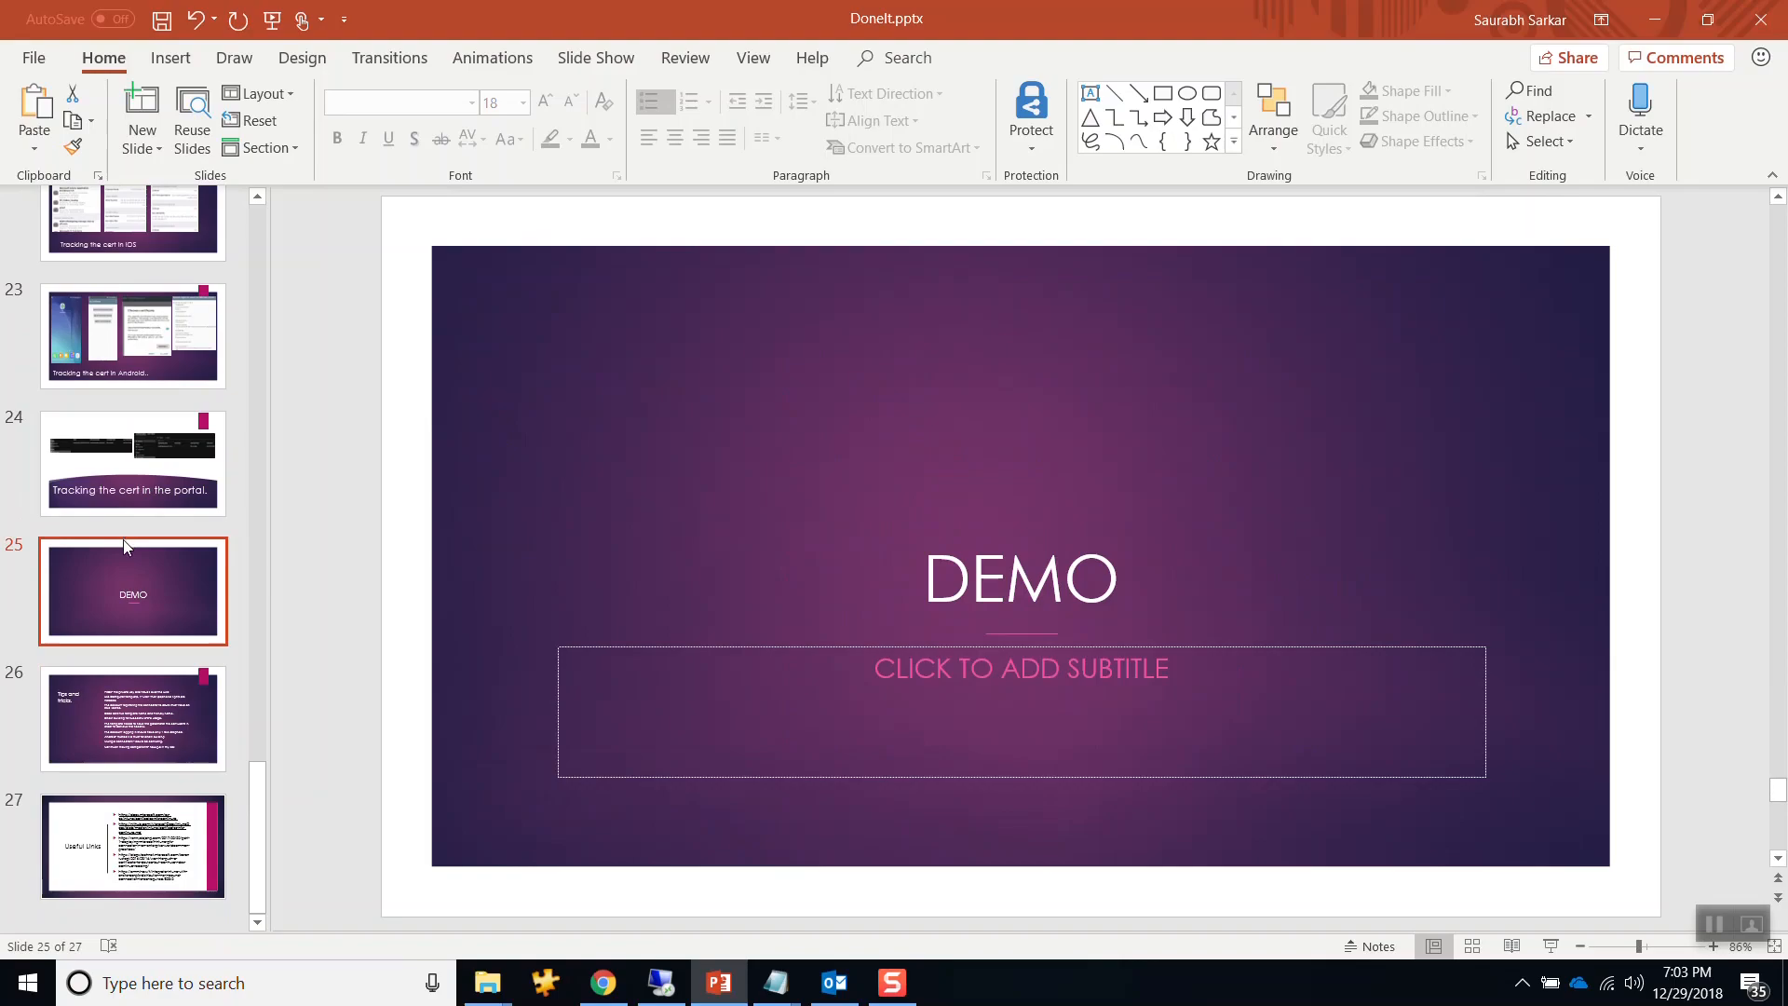
left_click(107, 708)
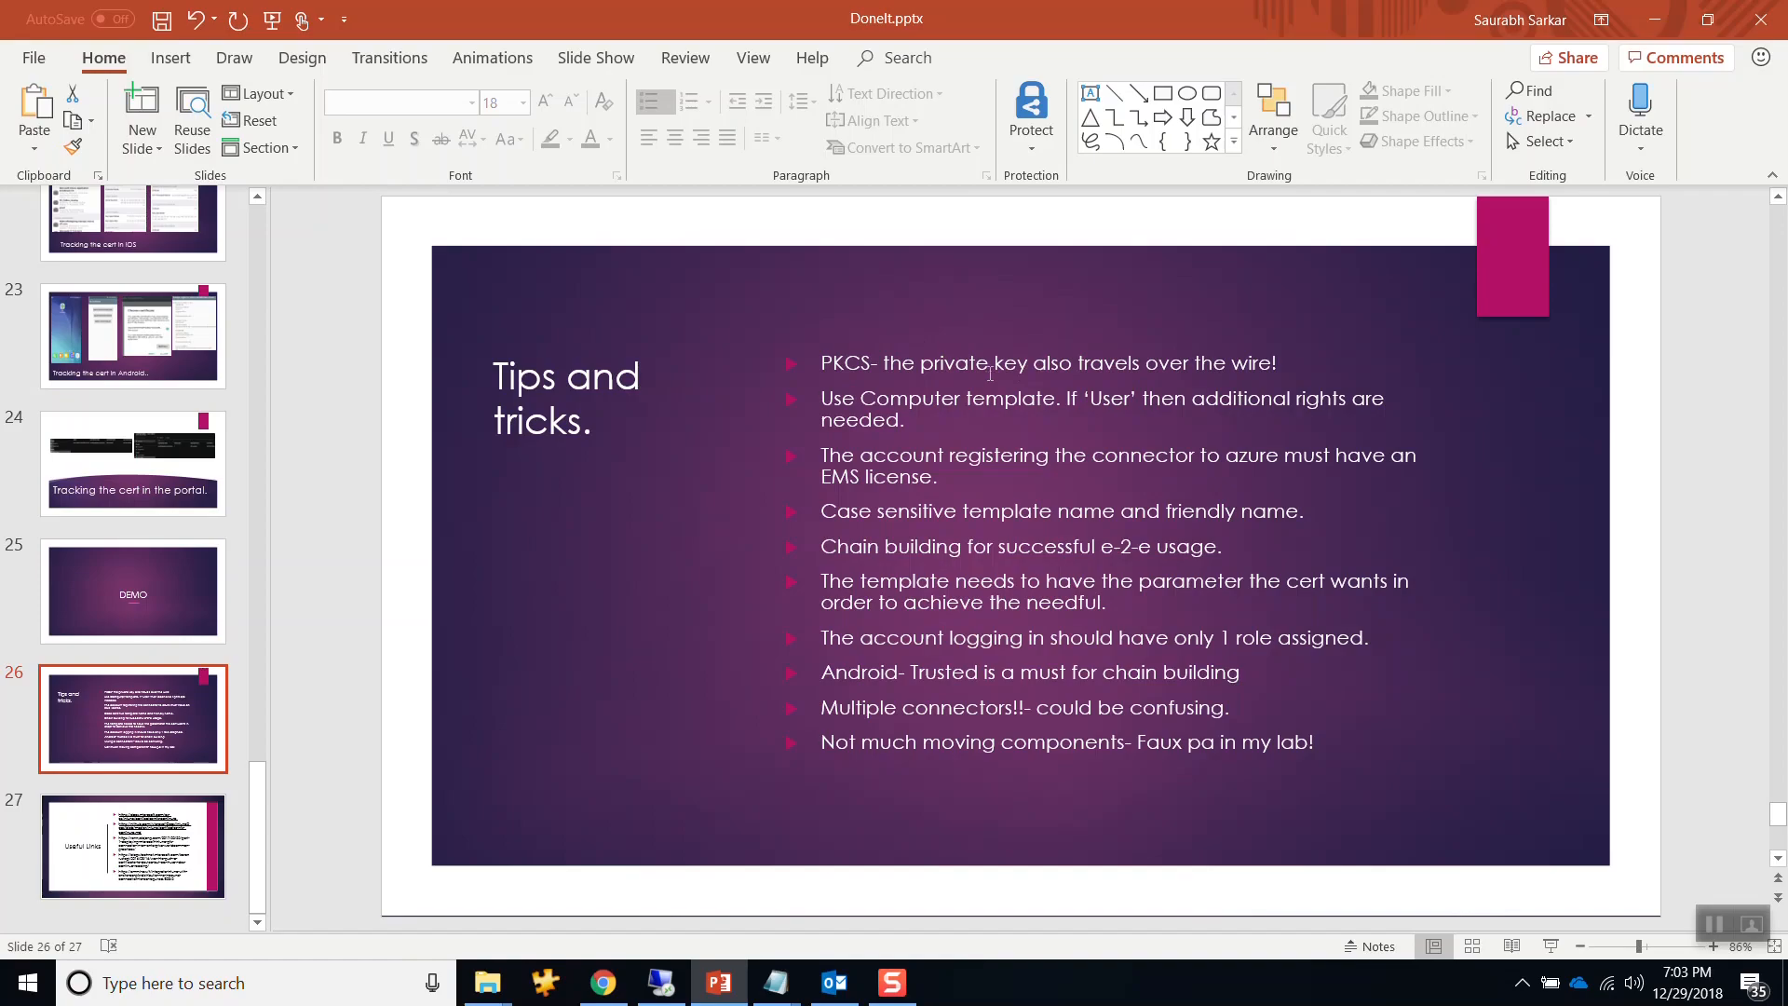
Highlight 'Computer' and 'User' in the second tip, then return to the remote session.
double_click(891, 403)
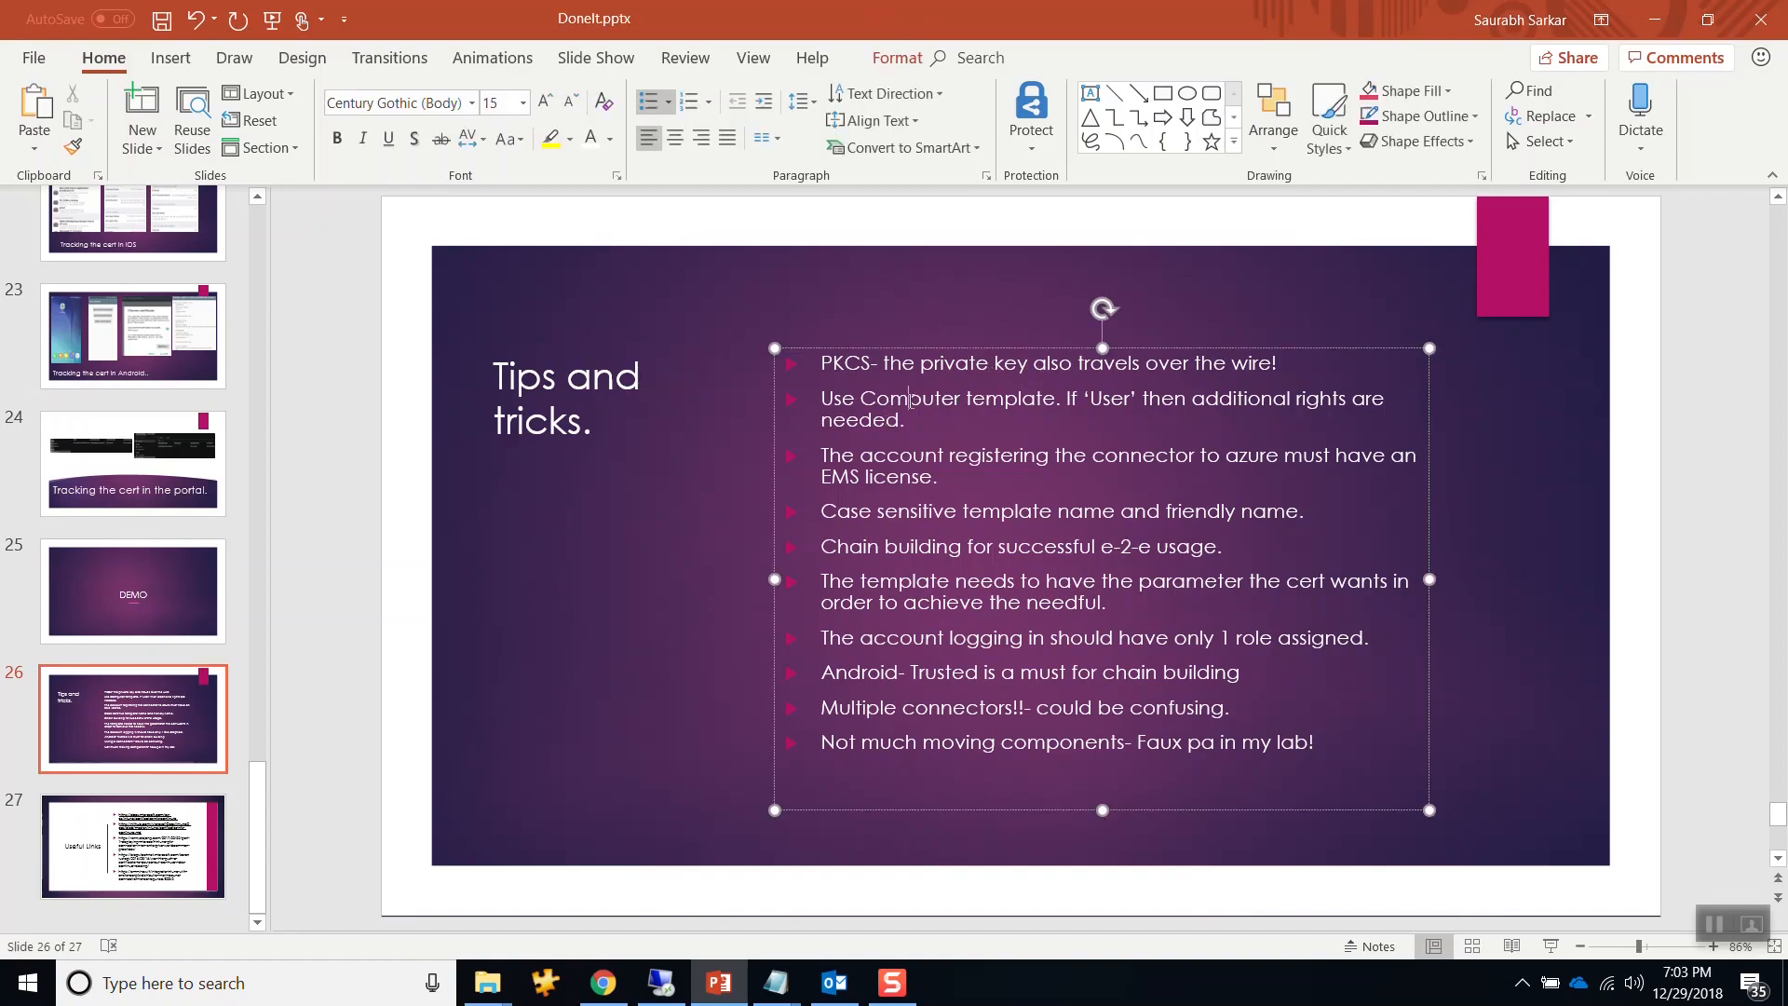
double_click(1111, 402)
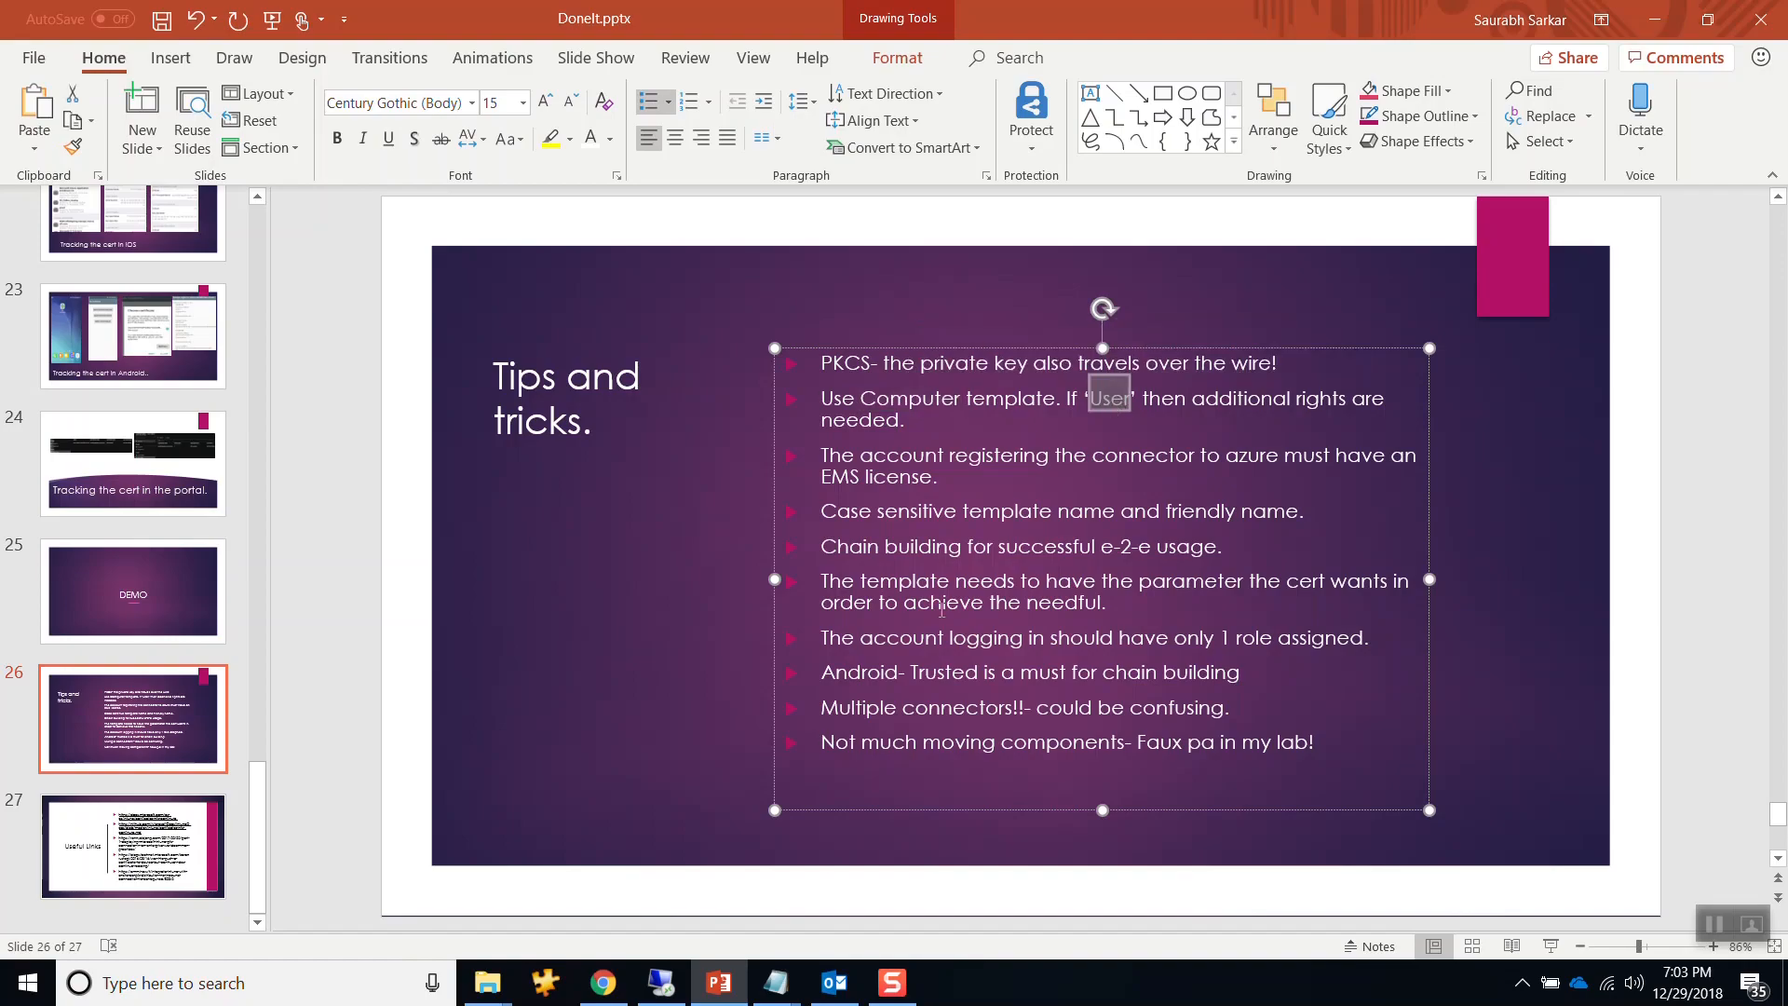
left_click(661, 981)
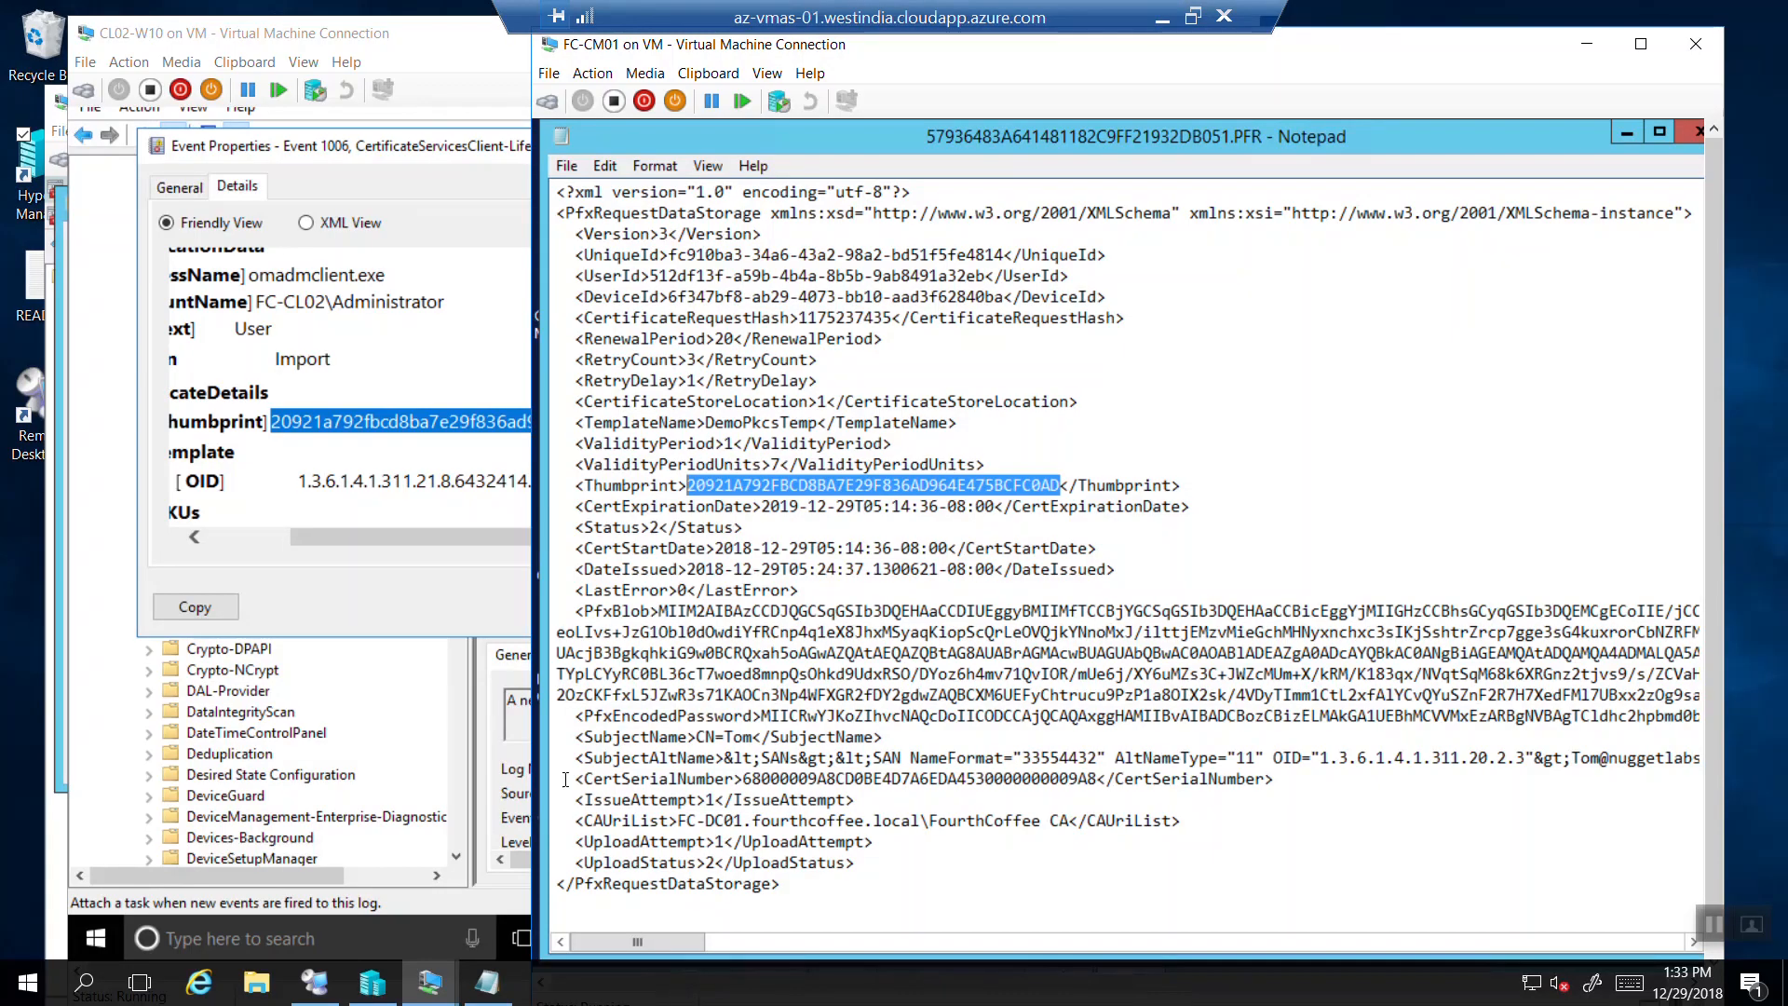
Close the client VM's event details and bring up the FC-CM01 connector server window maximised.
left_click(493, 153)
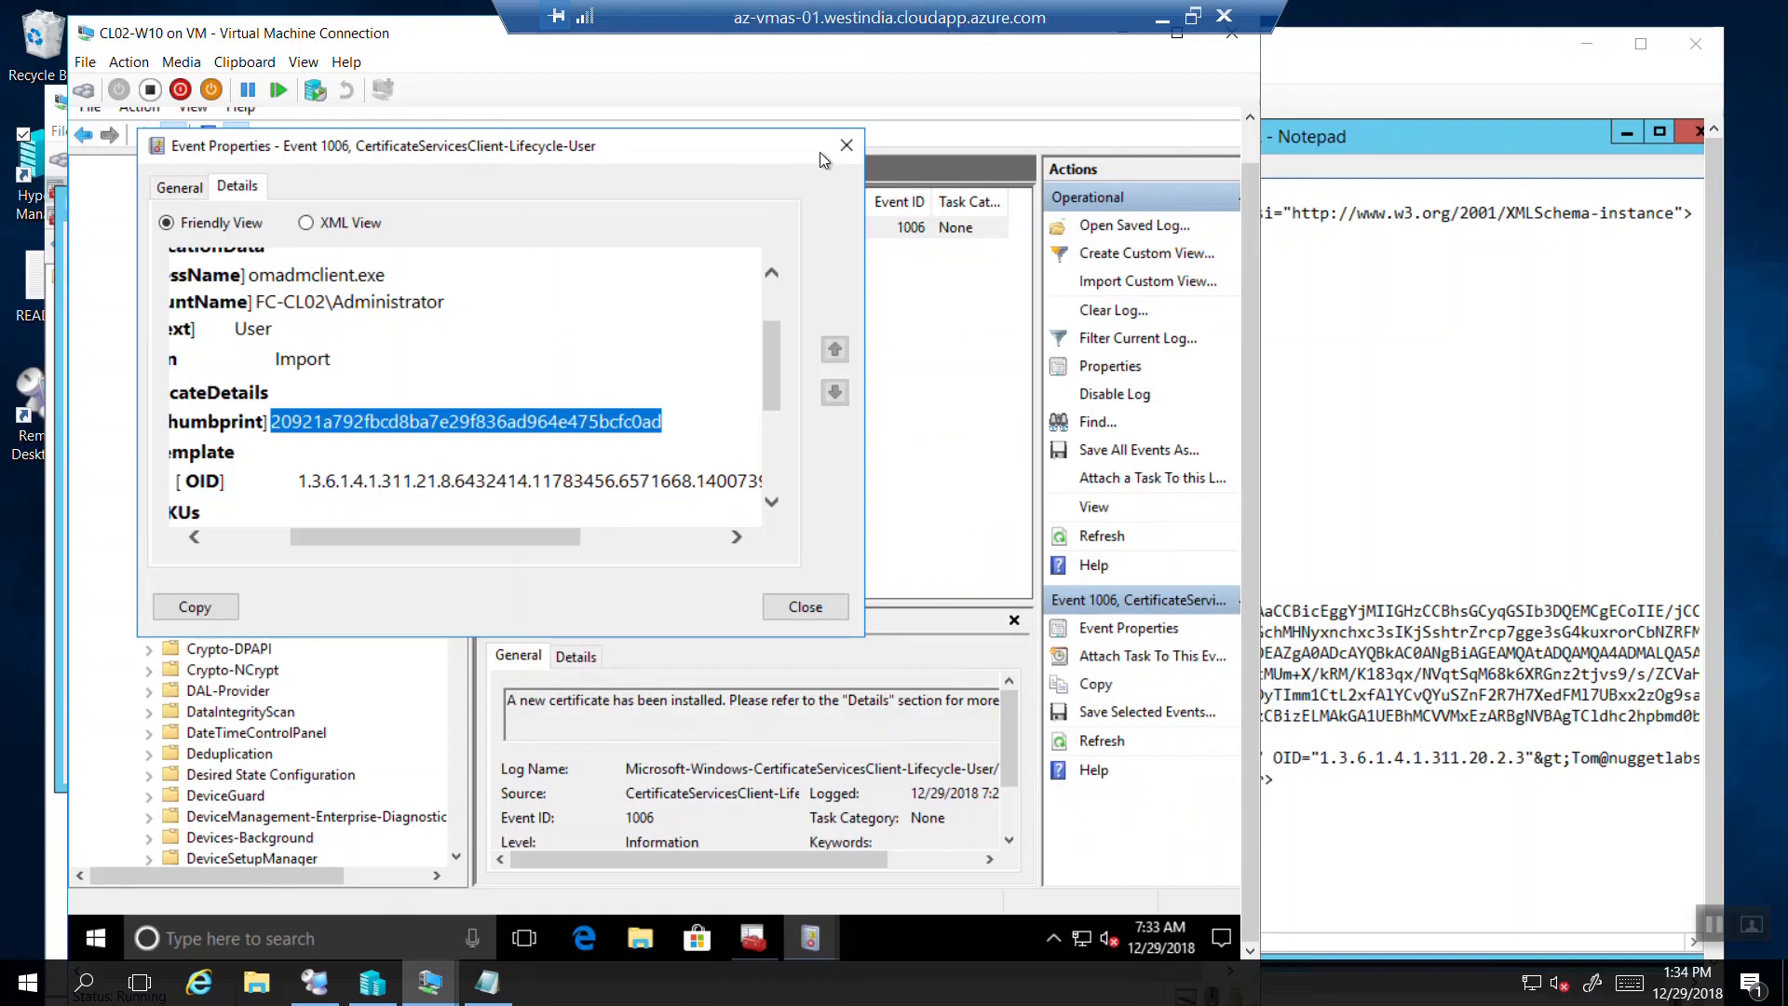
key("alt+F4")
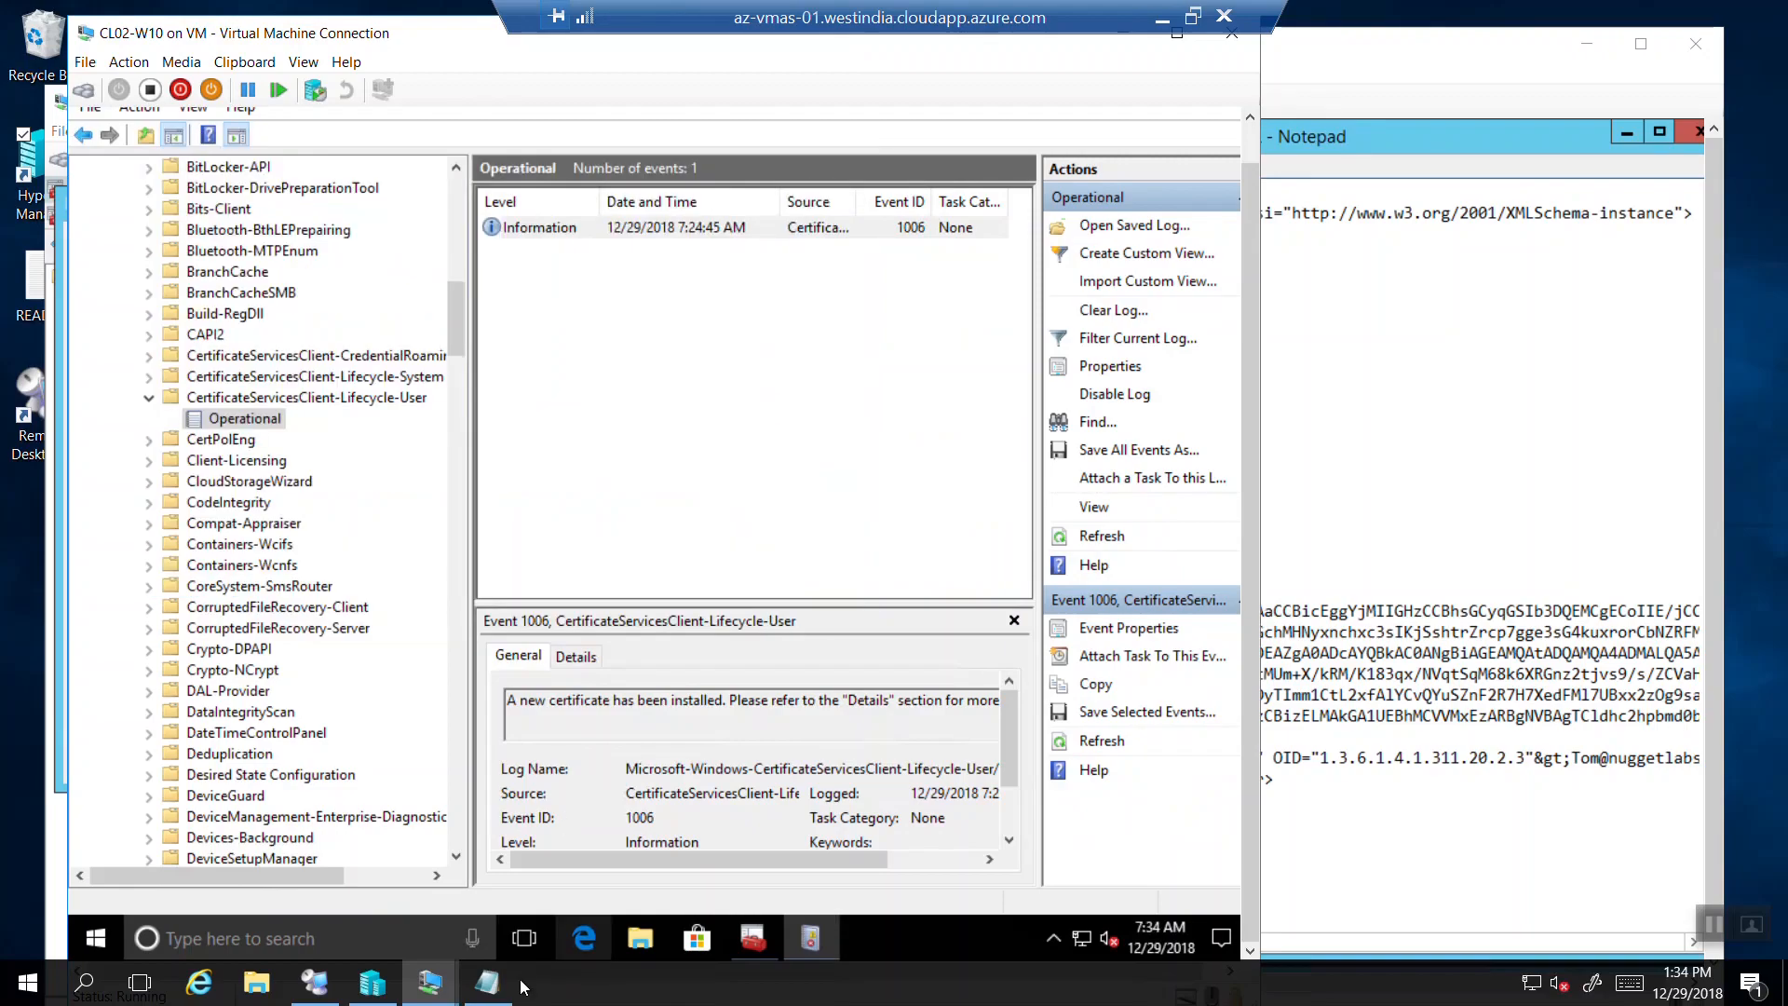
mouse_move(457, 991)
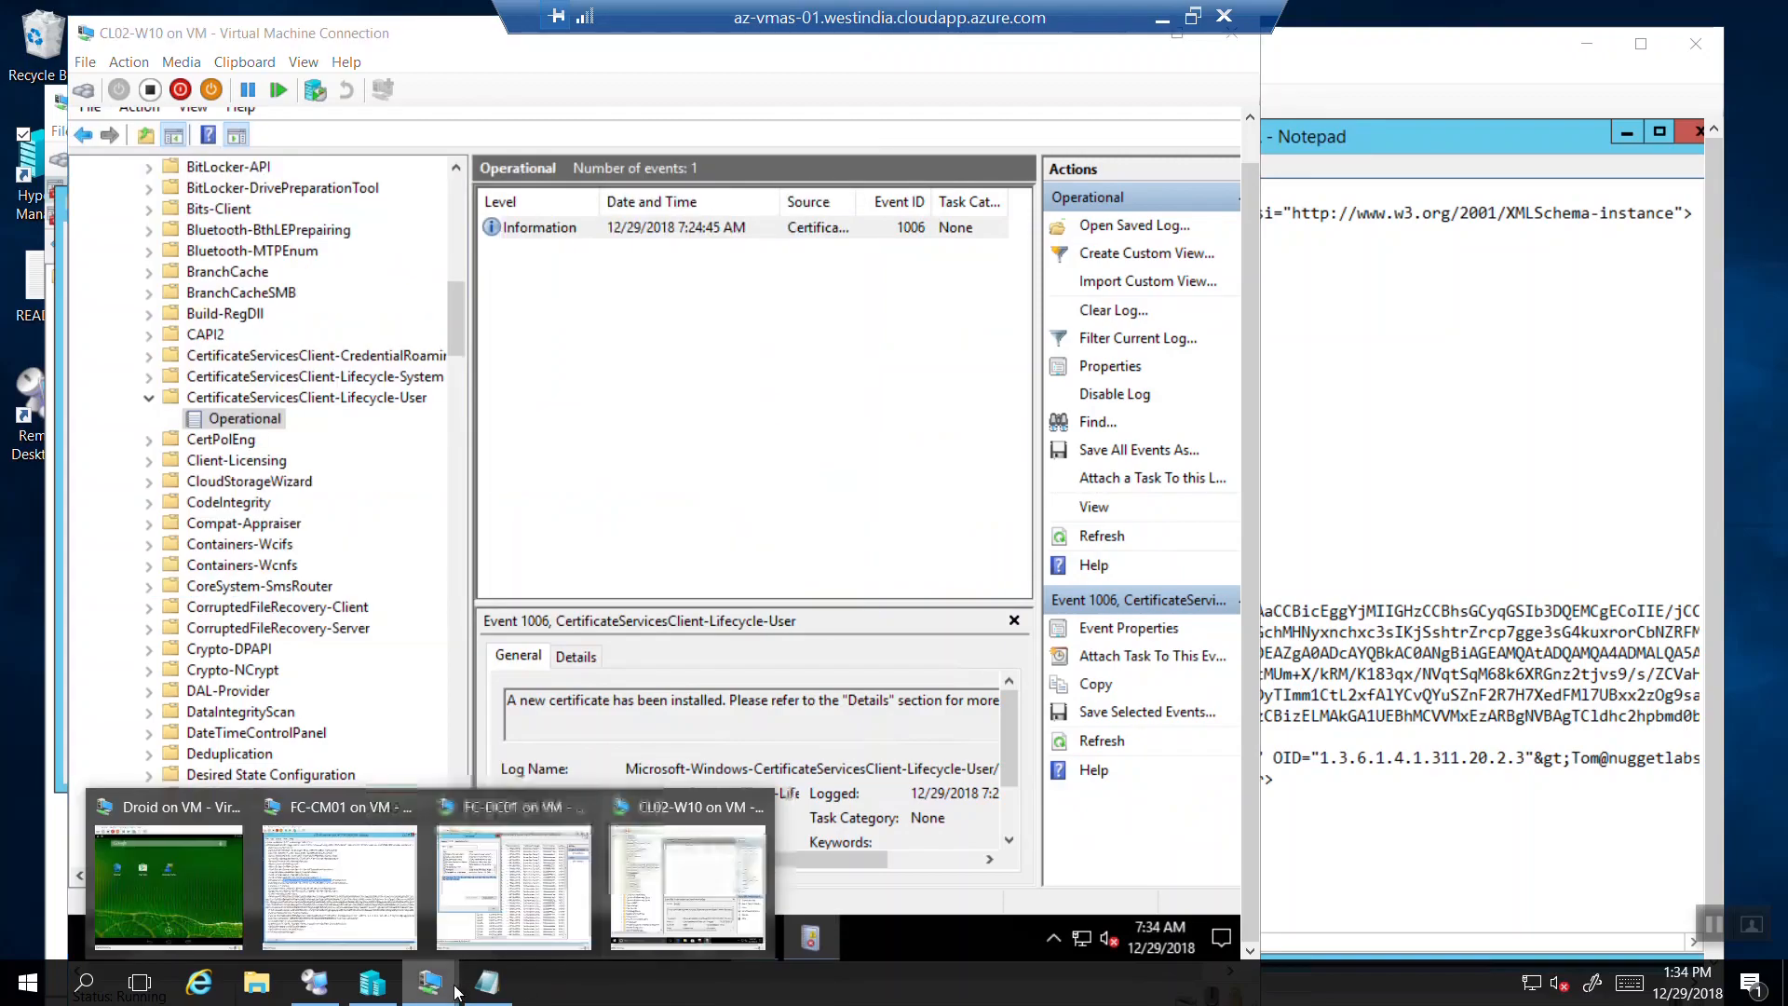
left_click(321, 863)
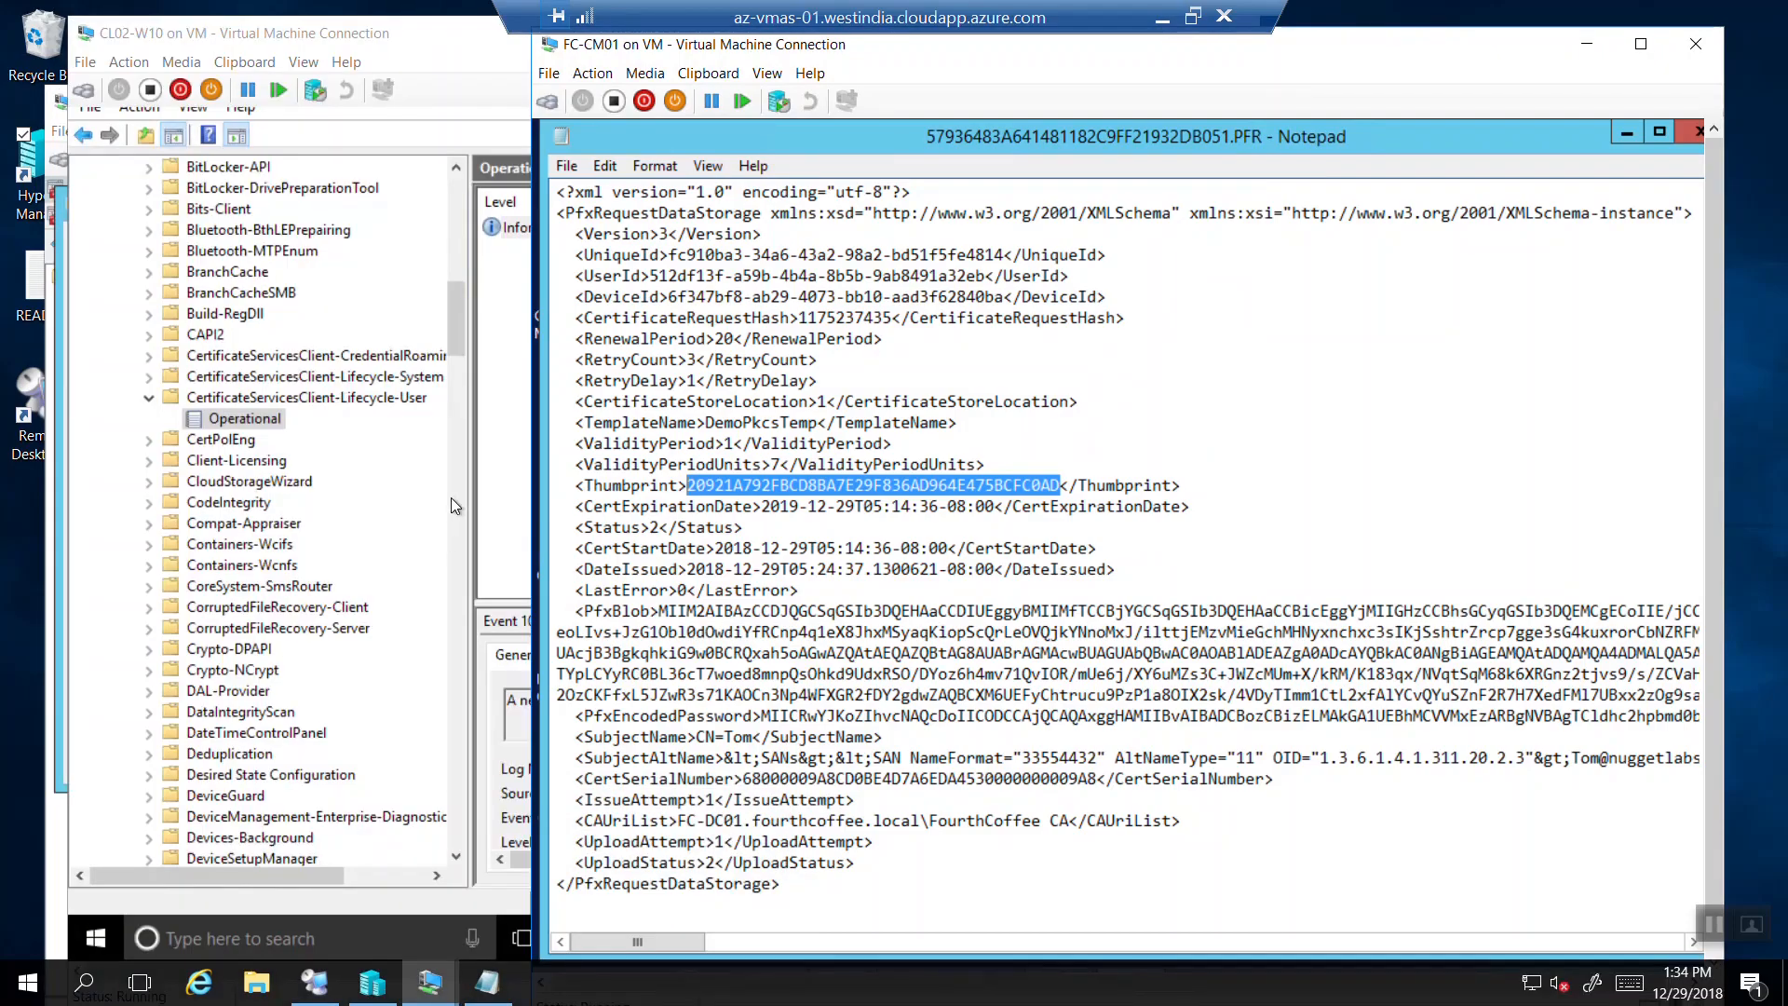
left_click(1641, 44)
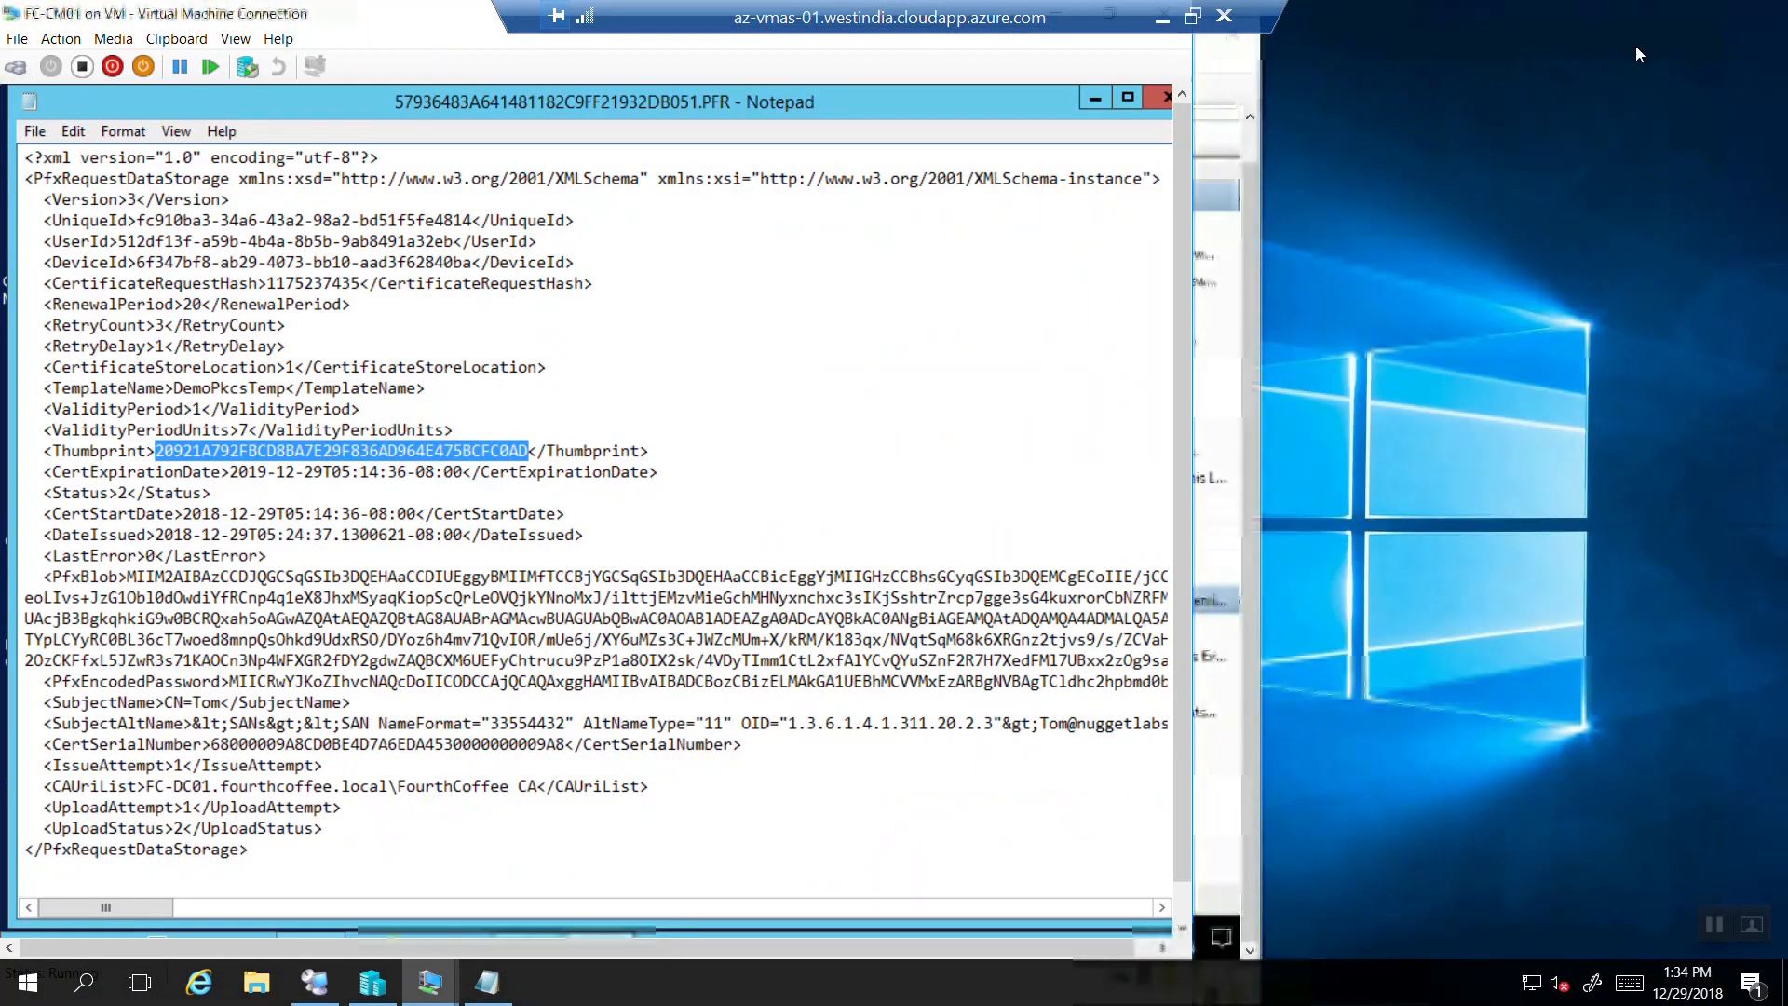
Minimise the PFR file to reveal the Succeed folder, then minimise the FC-CM01 VM window.
left_click(1098, 99)
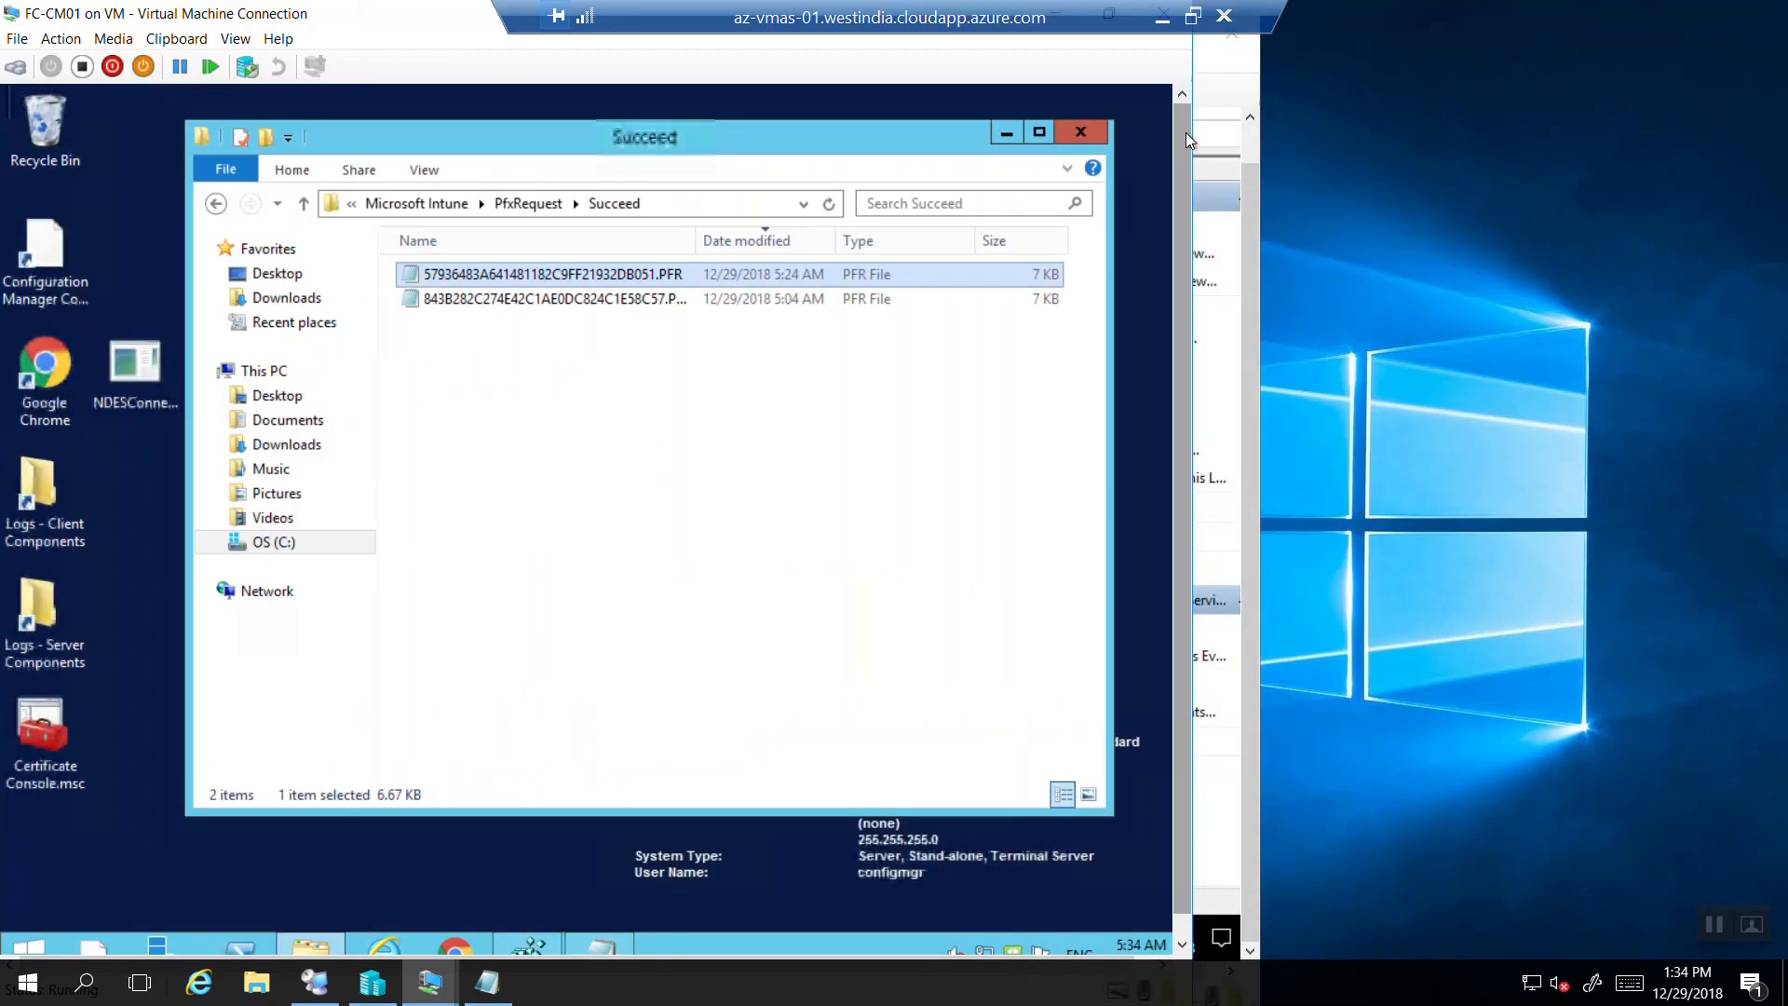
left_click_drag(1187, 132, 1187, 310)
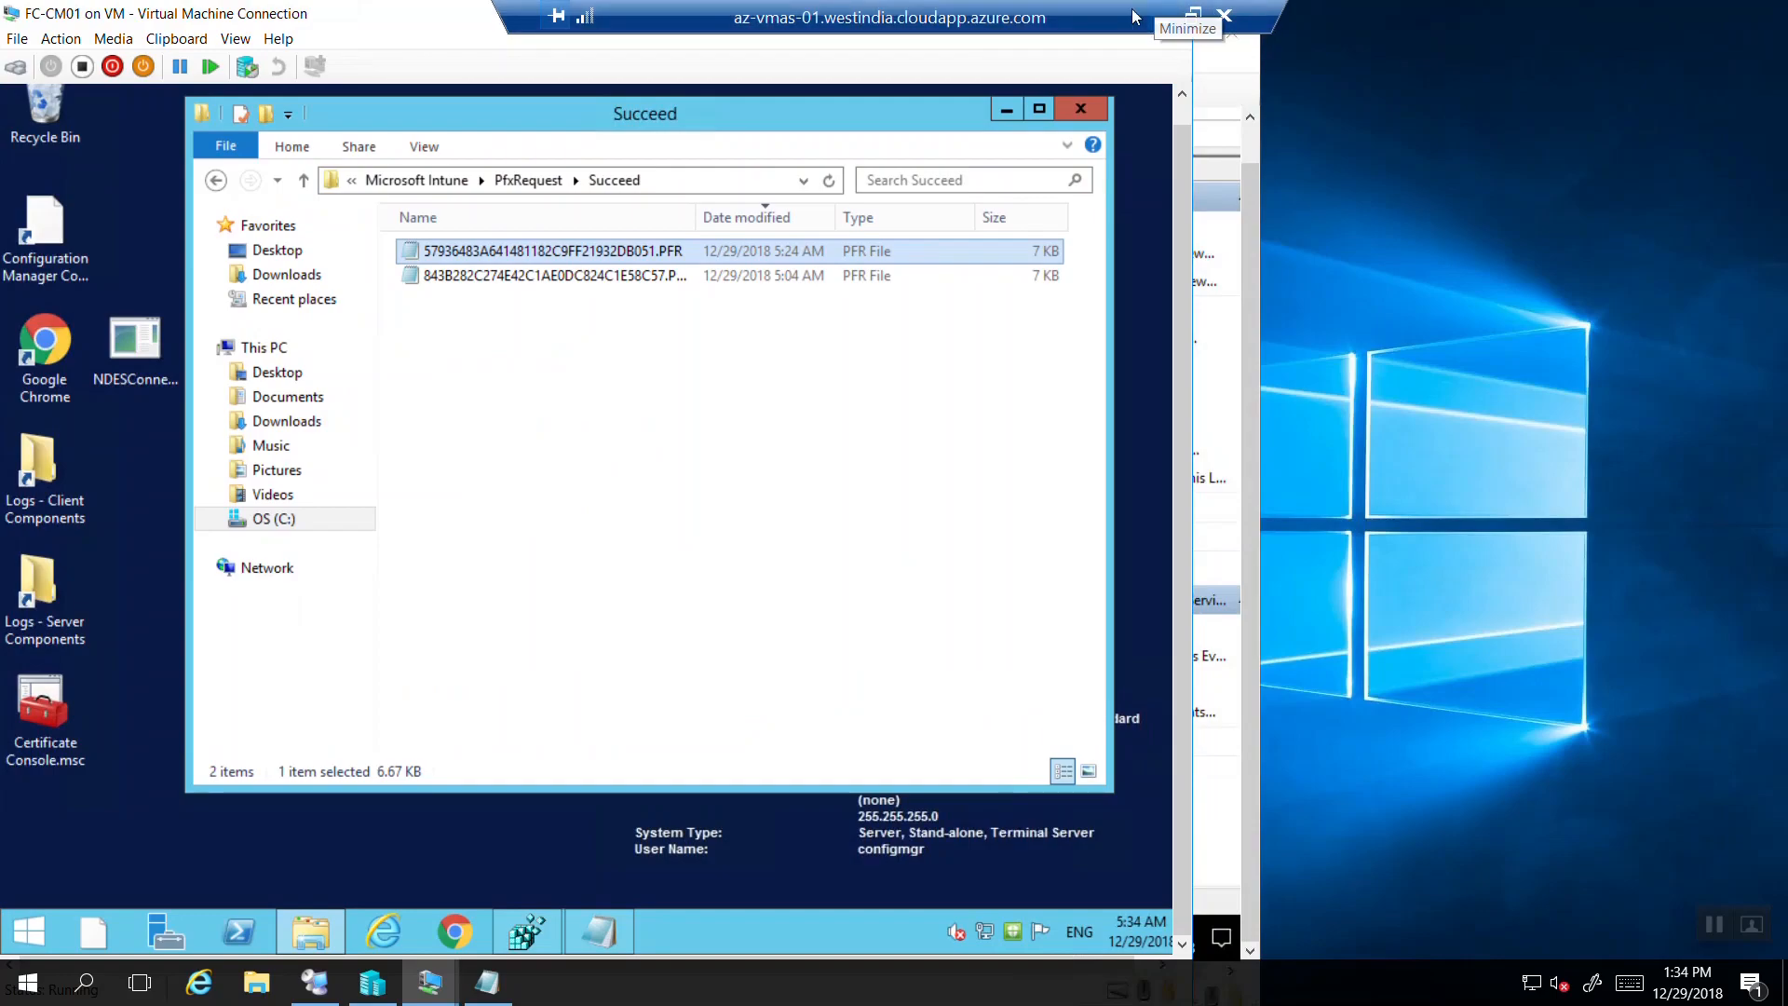
left_click_drag(1135, 17, 699, 16)
left_click(1055, 14)
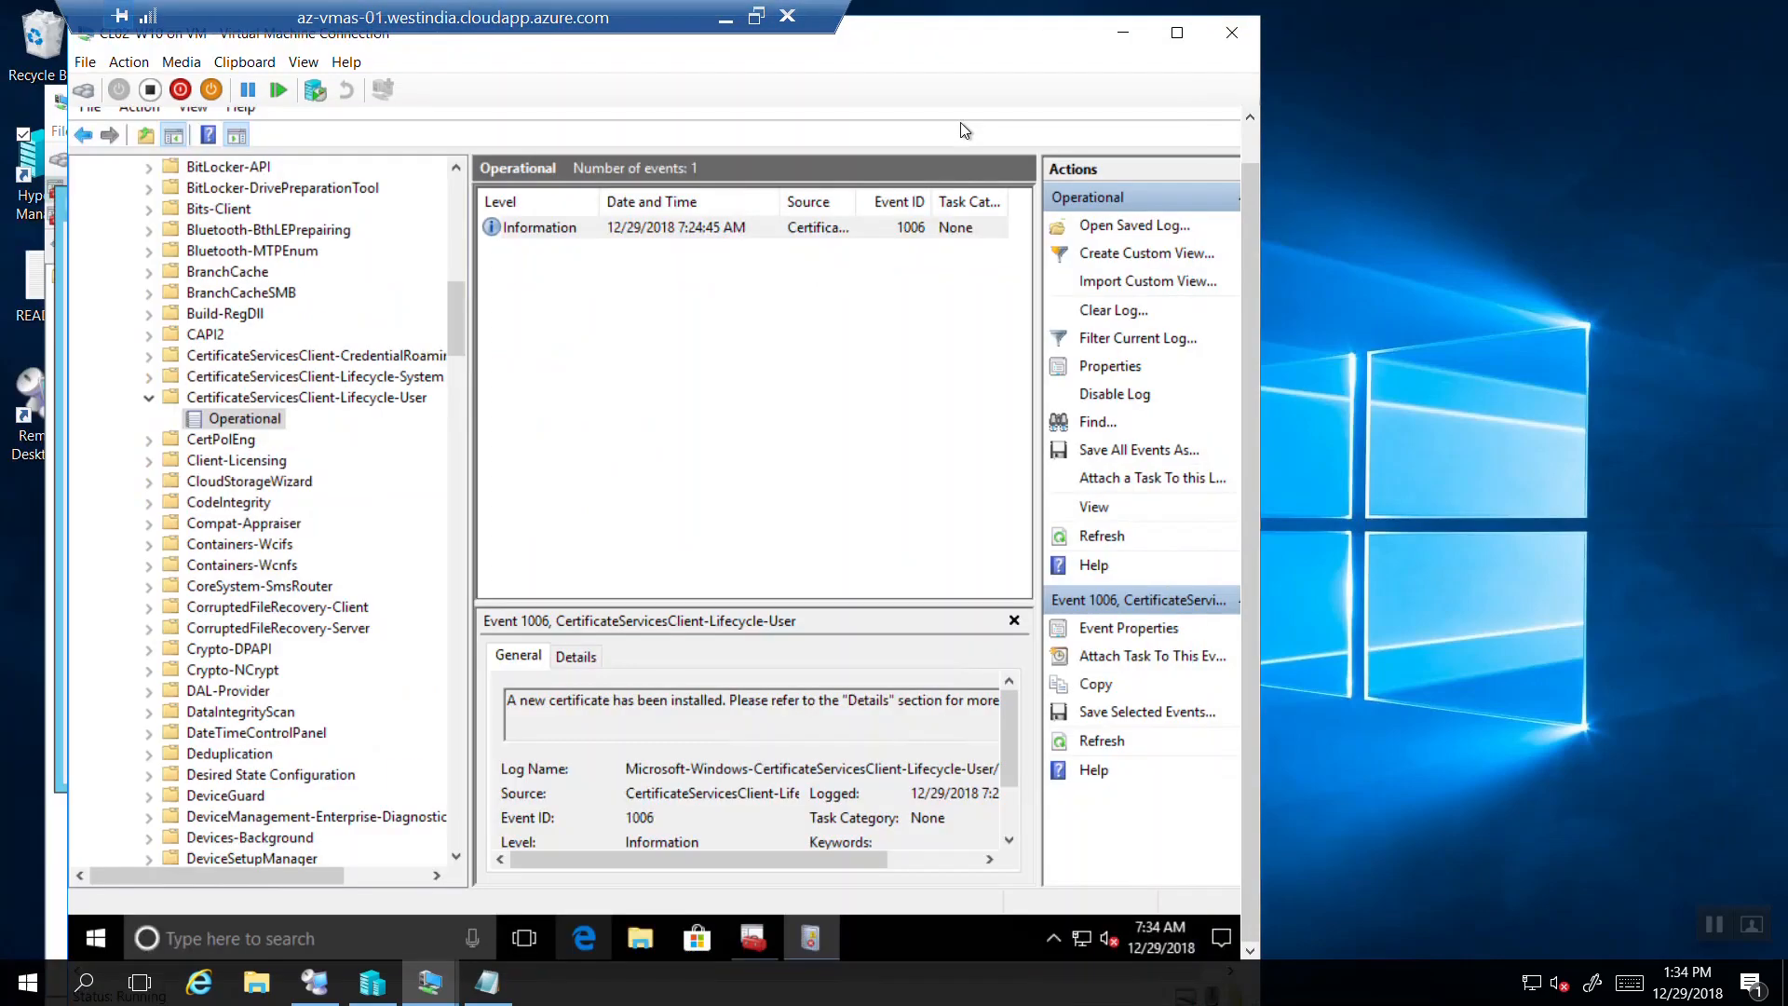
On the FC-DC01 CA, close the issued certificate's details and select the Demo Pkcs Temp certificate template.
left_click(414, 989)
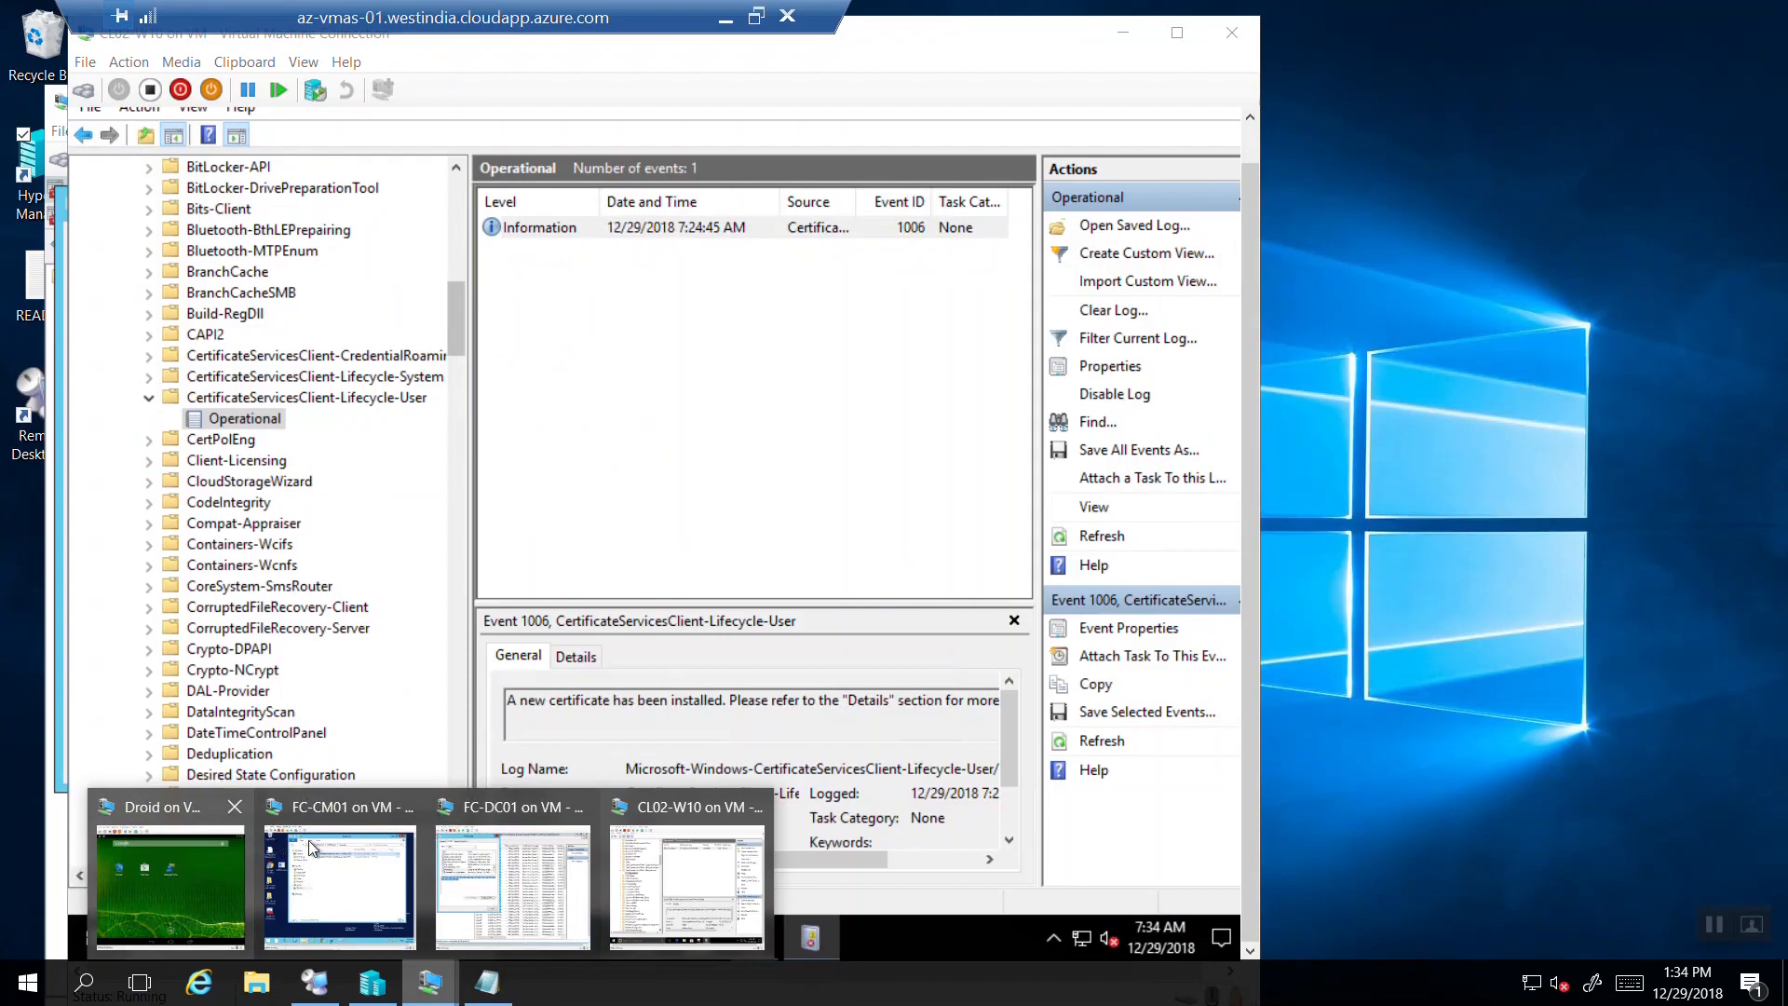
left_click(511, 842)
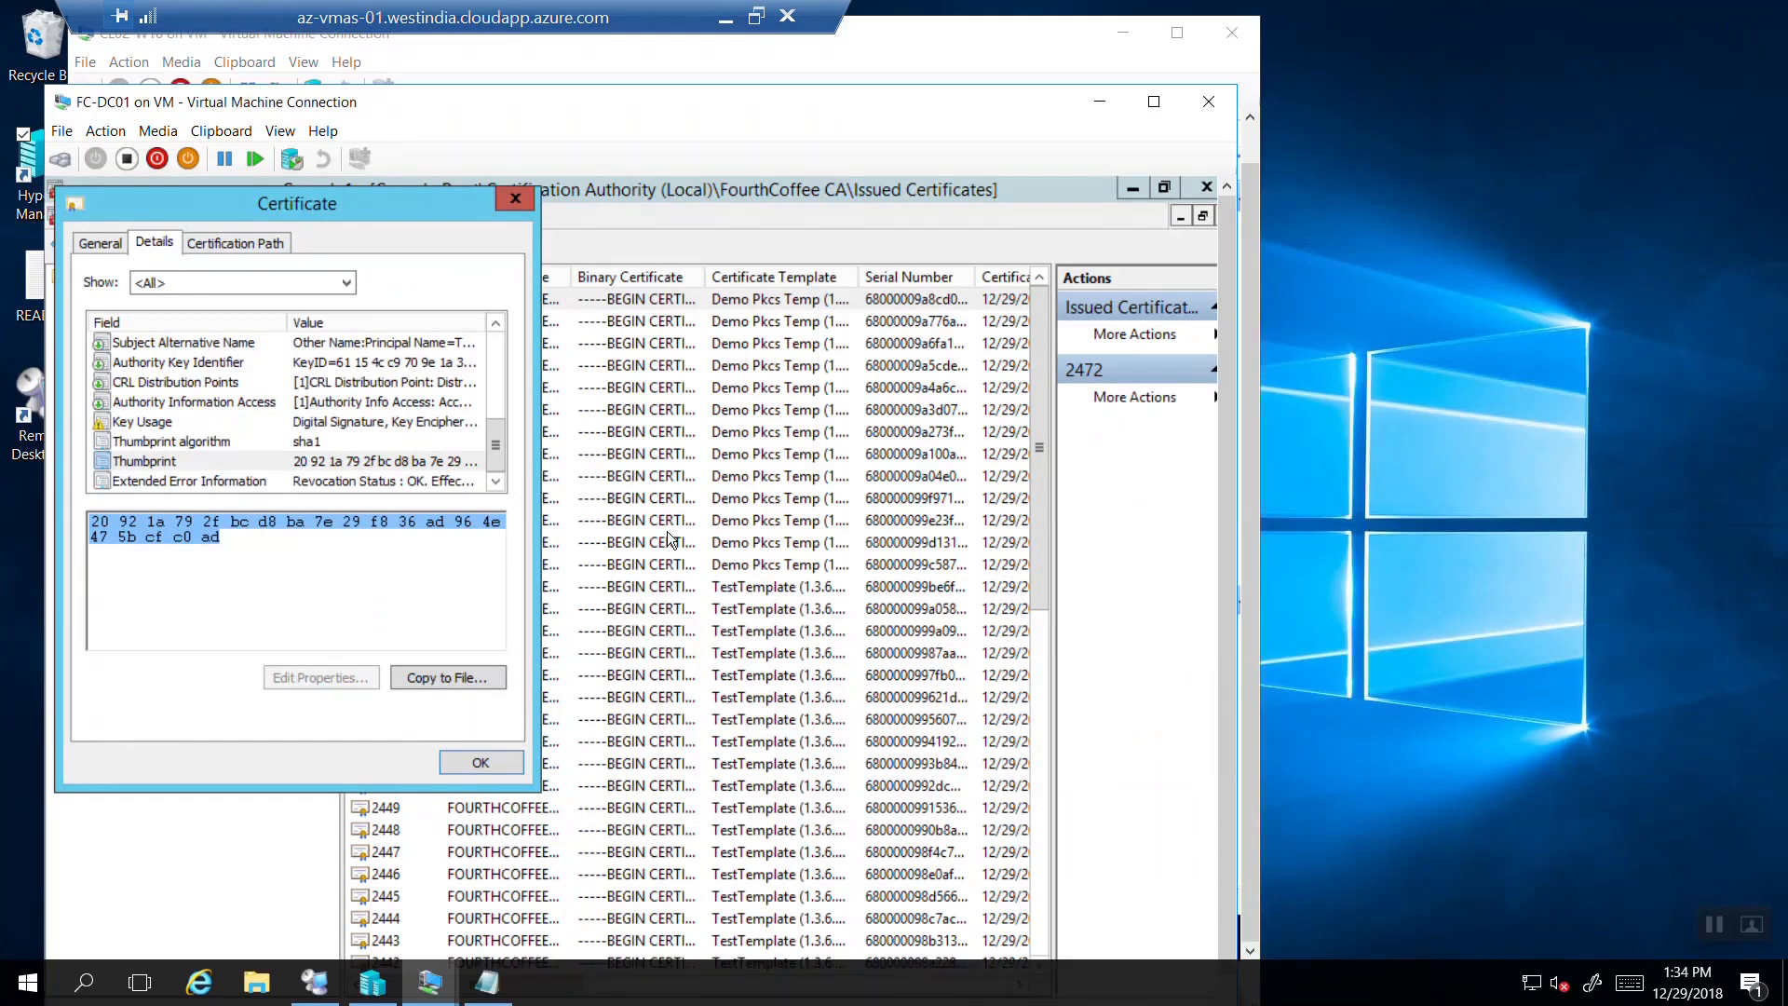
left_click(523, 203)
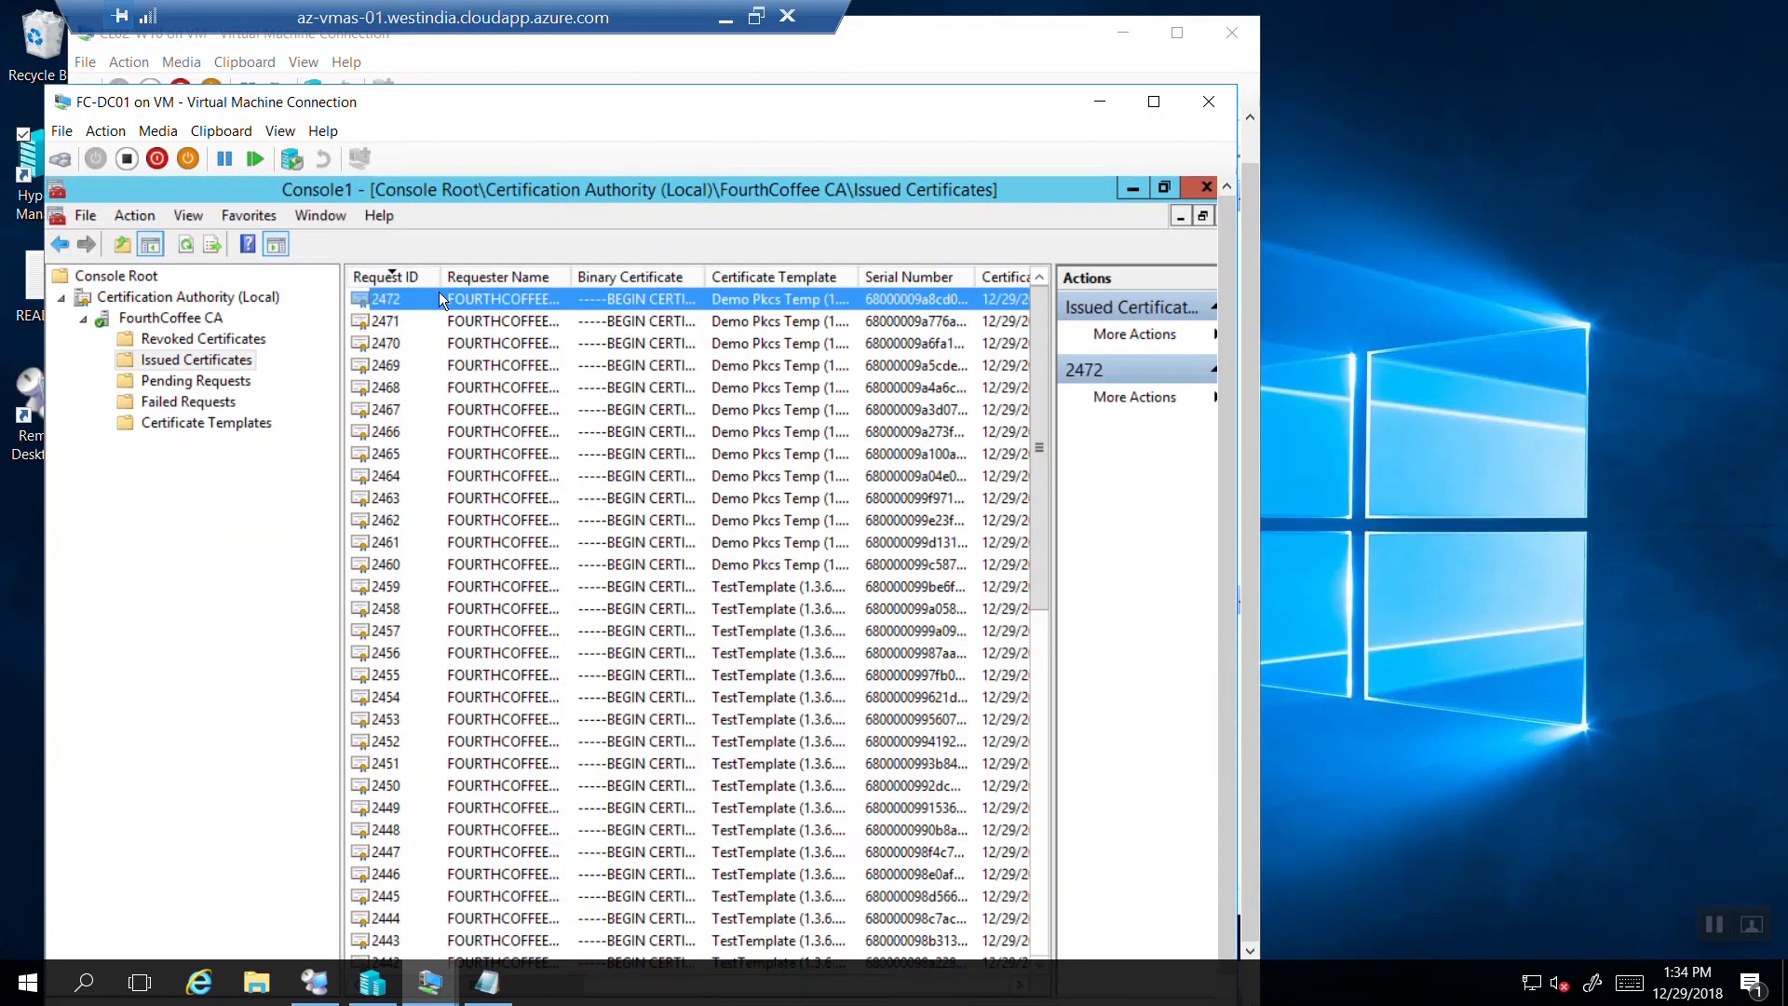
left_click(189, 425)
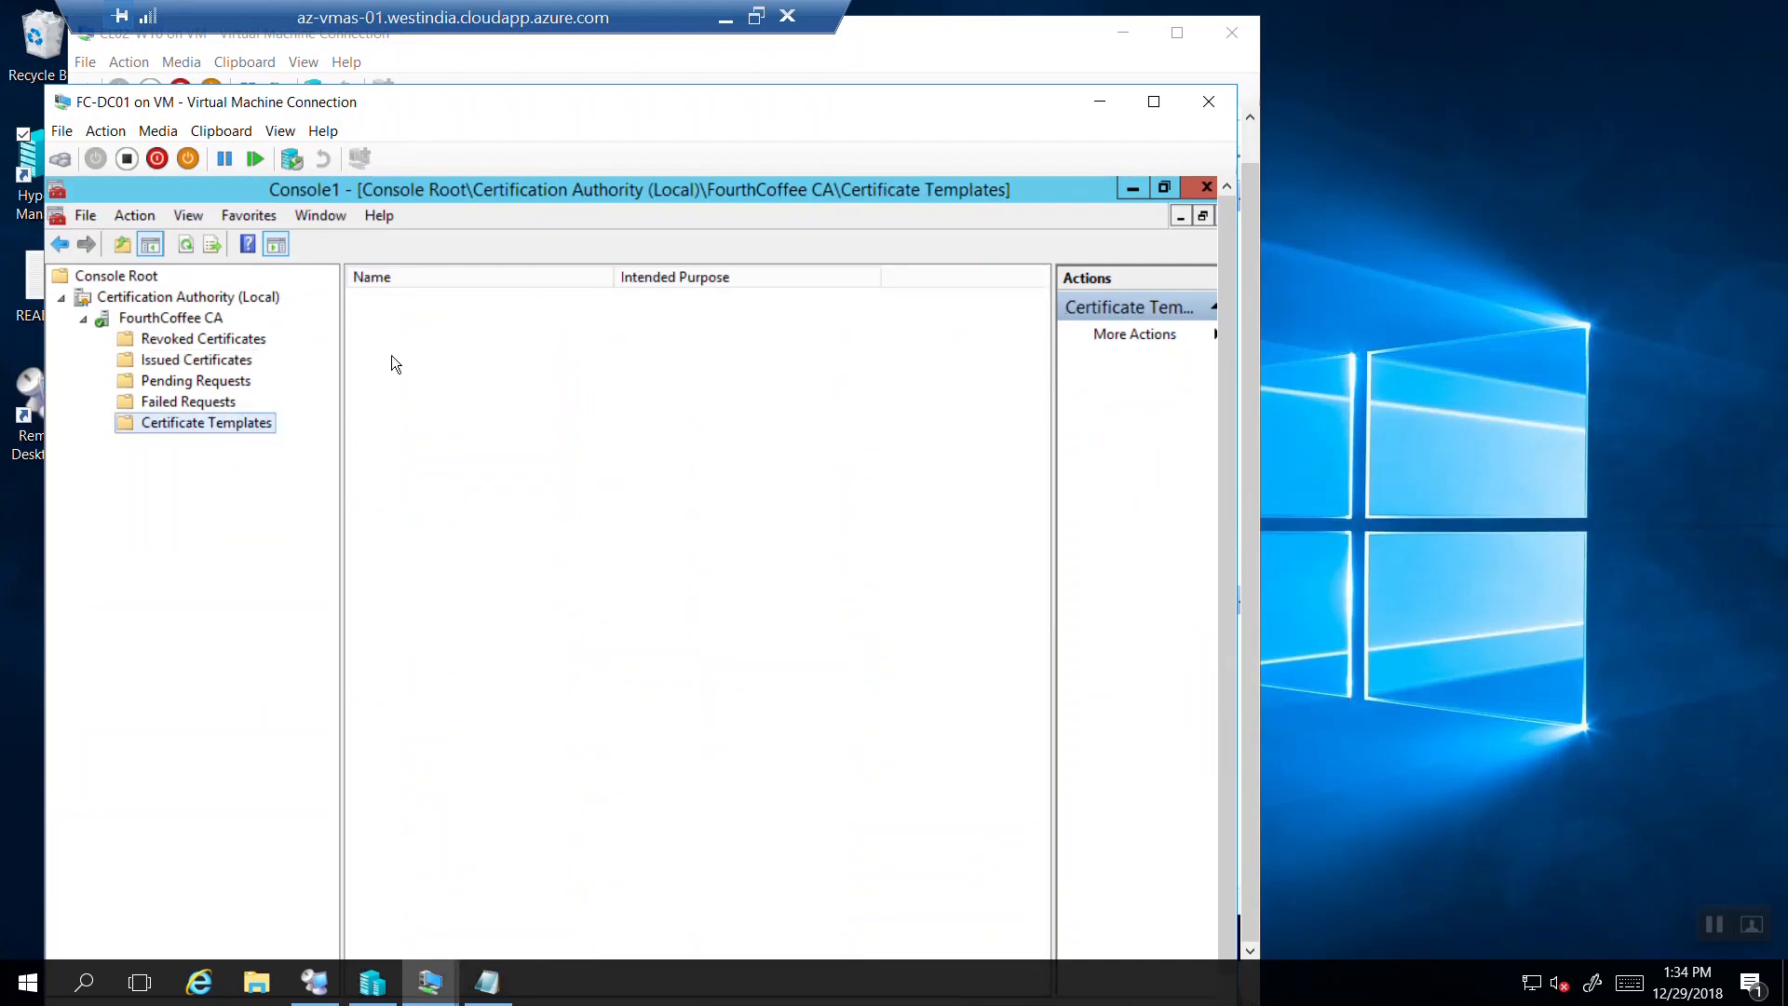
left_click(418, 309)
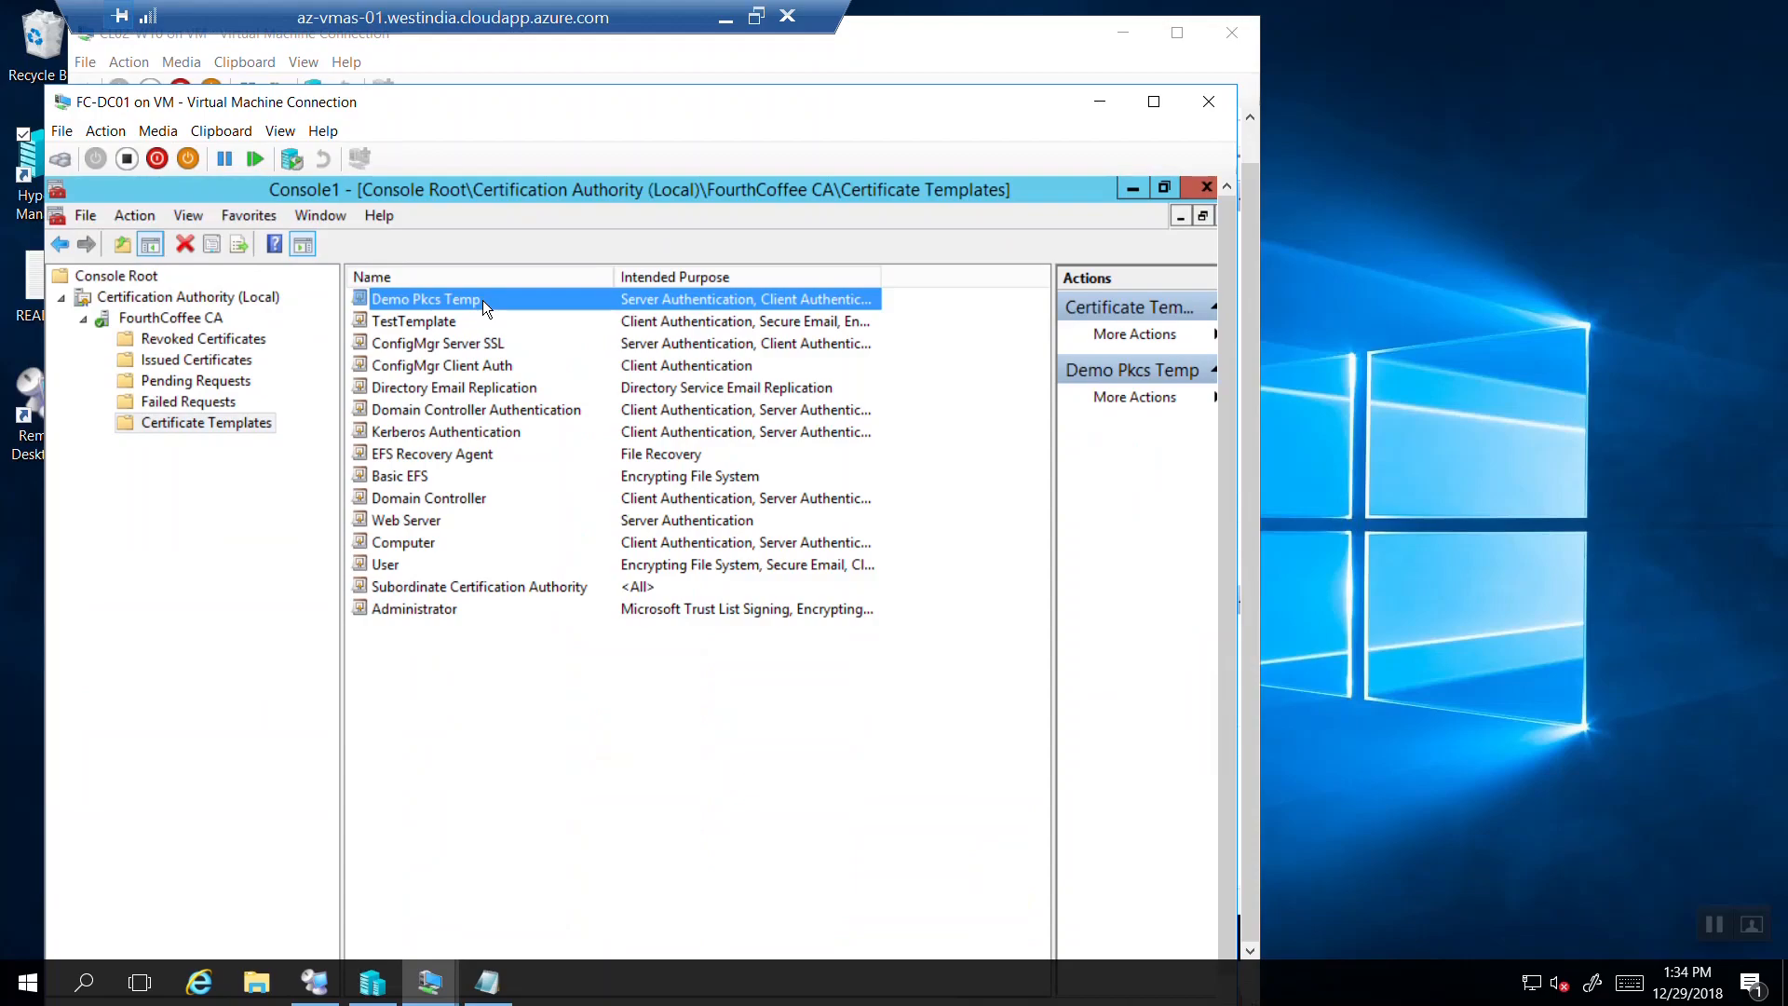
Open and close the FourthCoffee CA properties, then minimise the remote session.
left_click(168, 321)
right_click(170, 321)
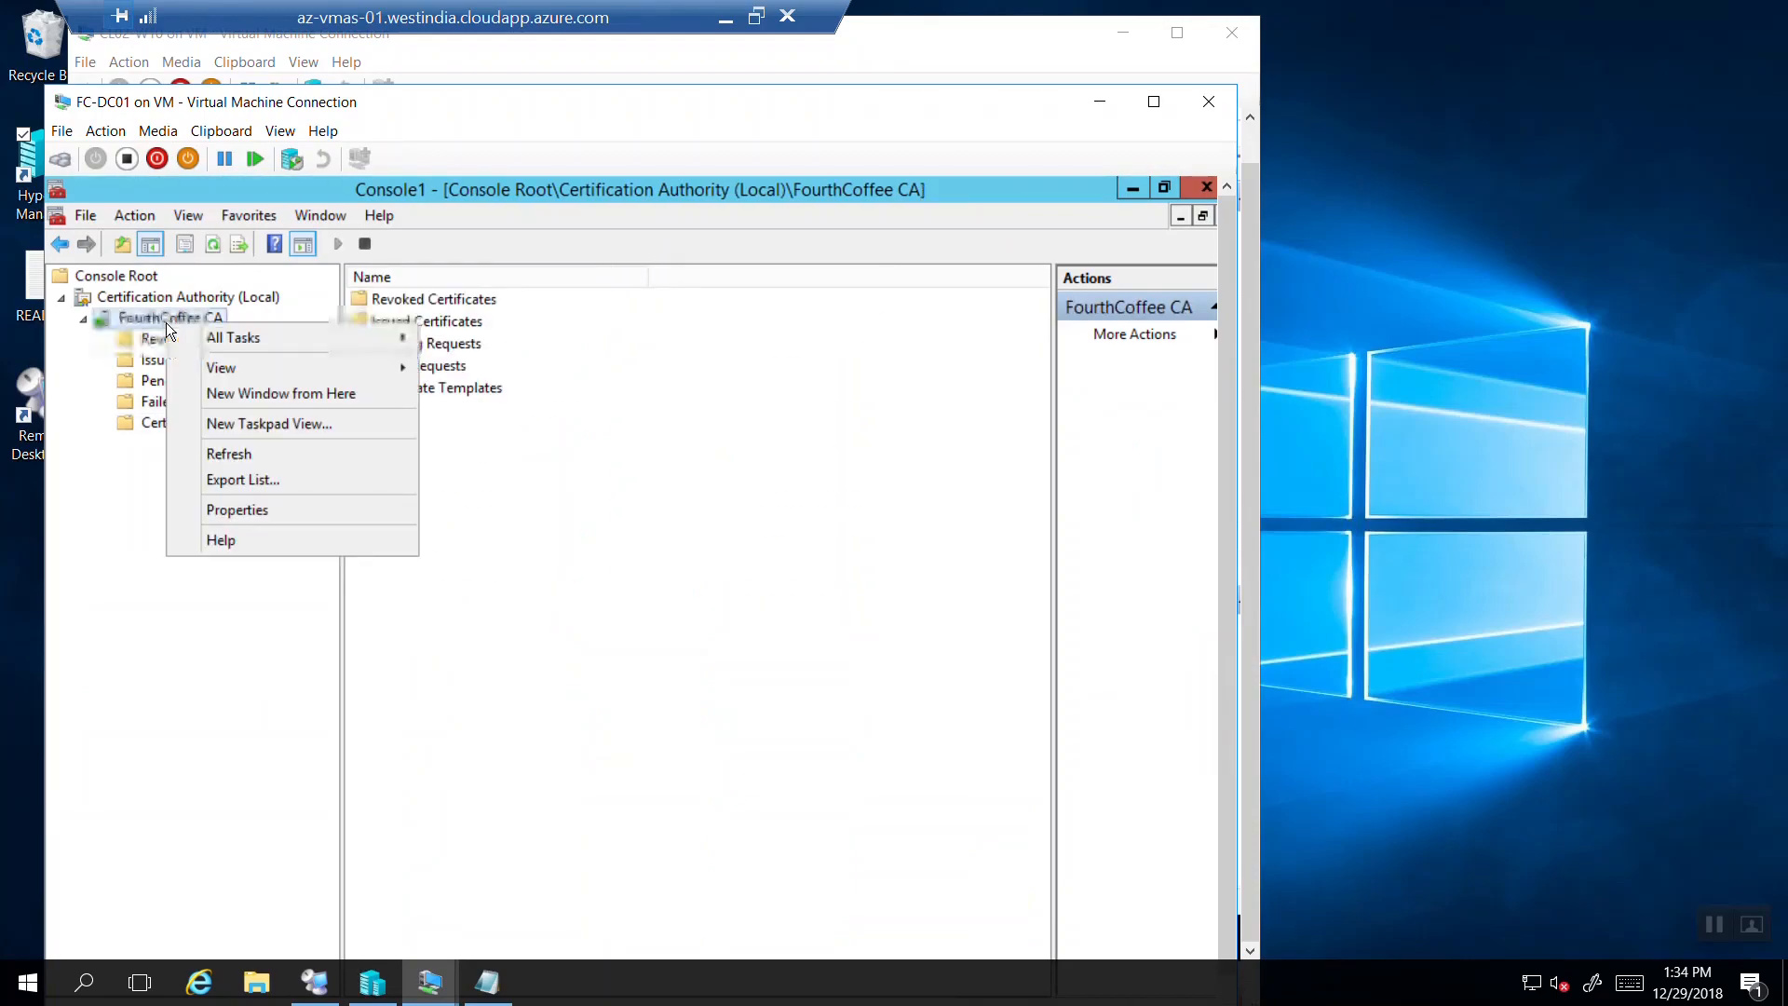
left_click(228, 510)
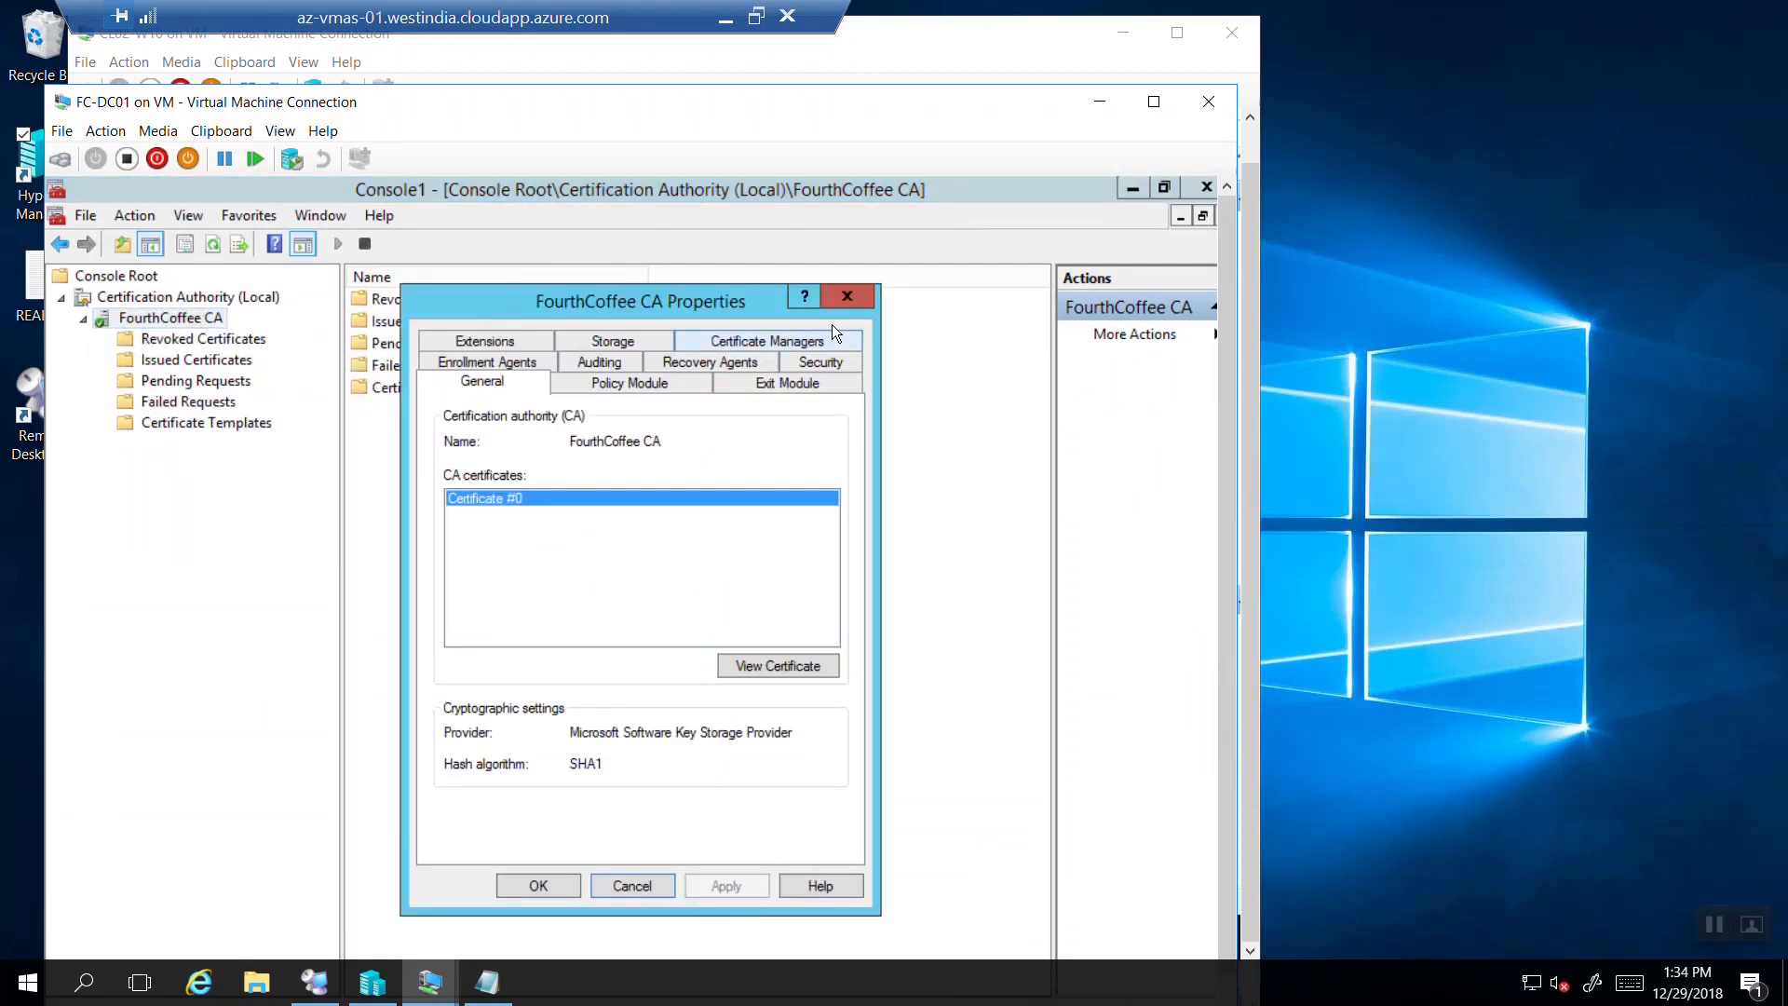
left_click(846, 298)
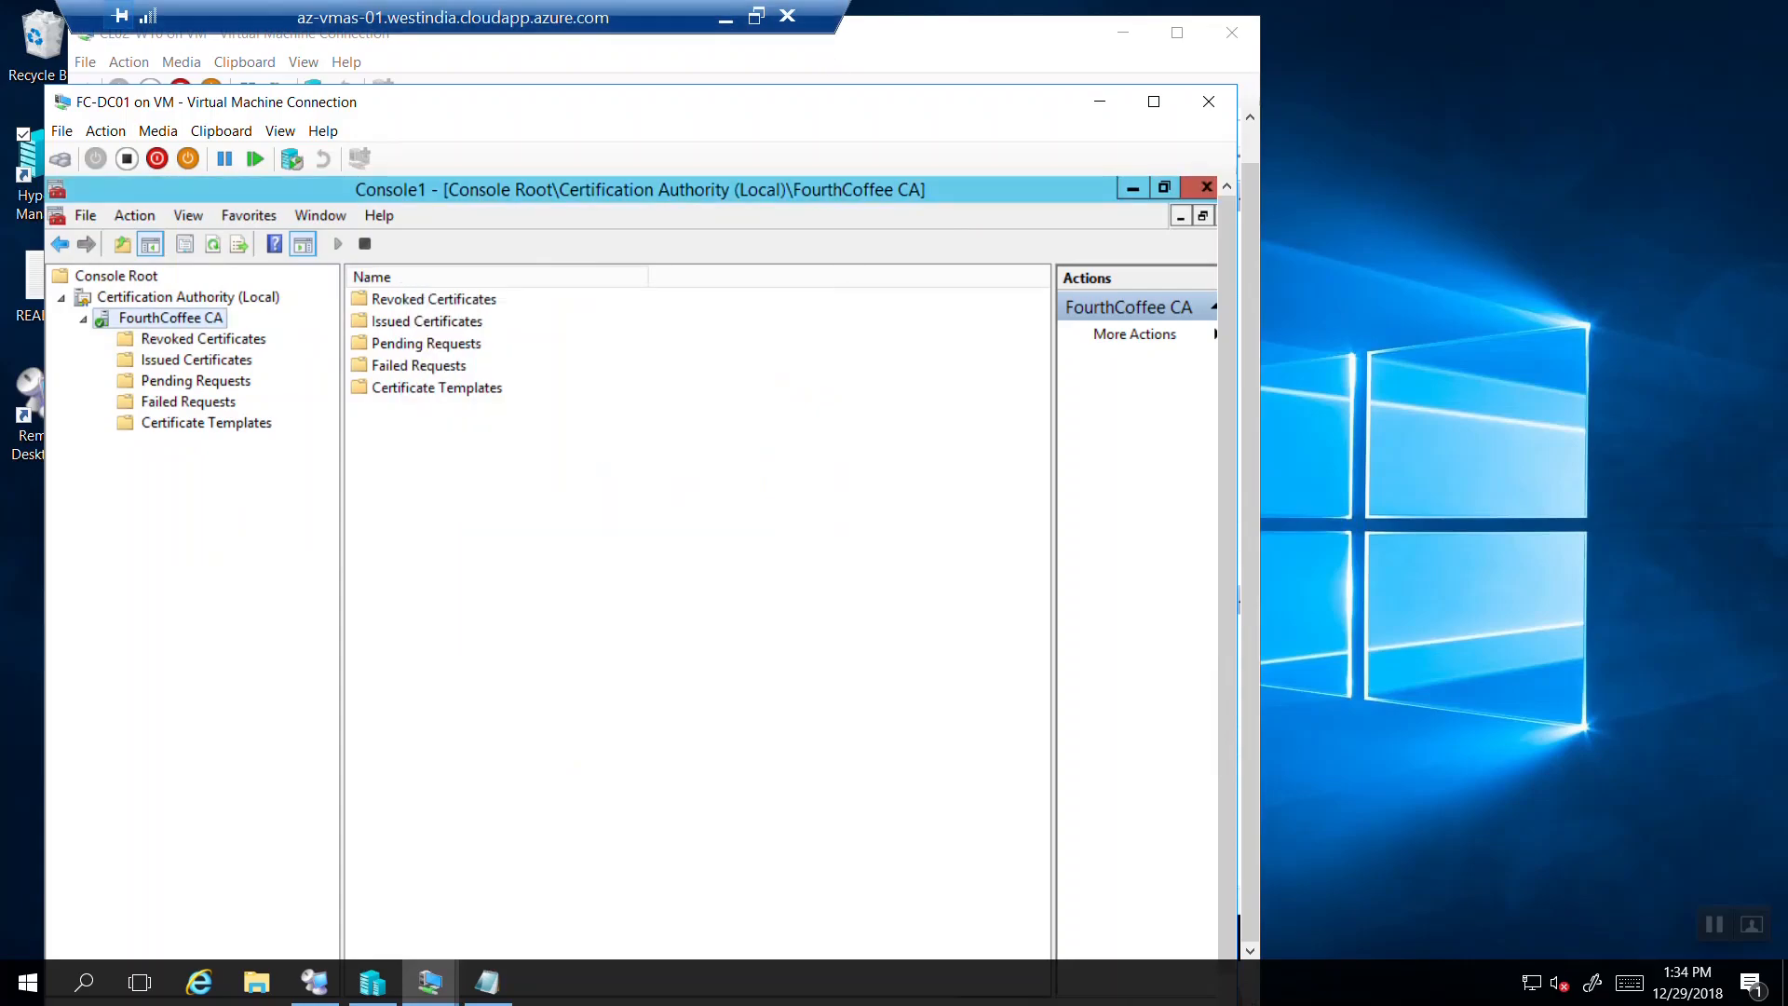
left_click(726, 19)
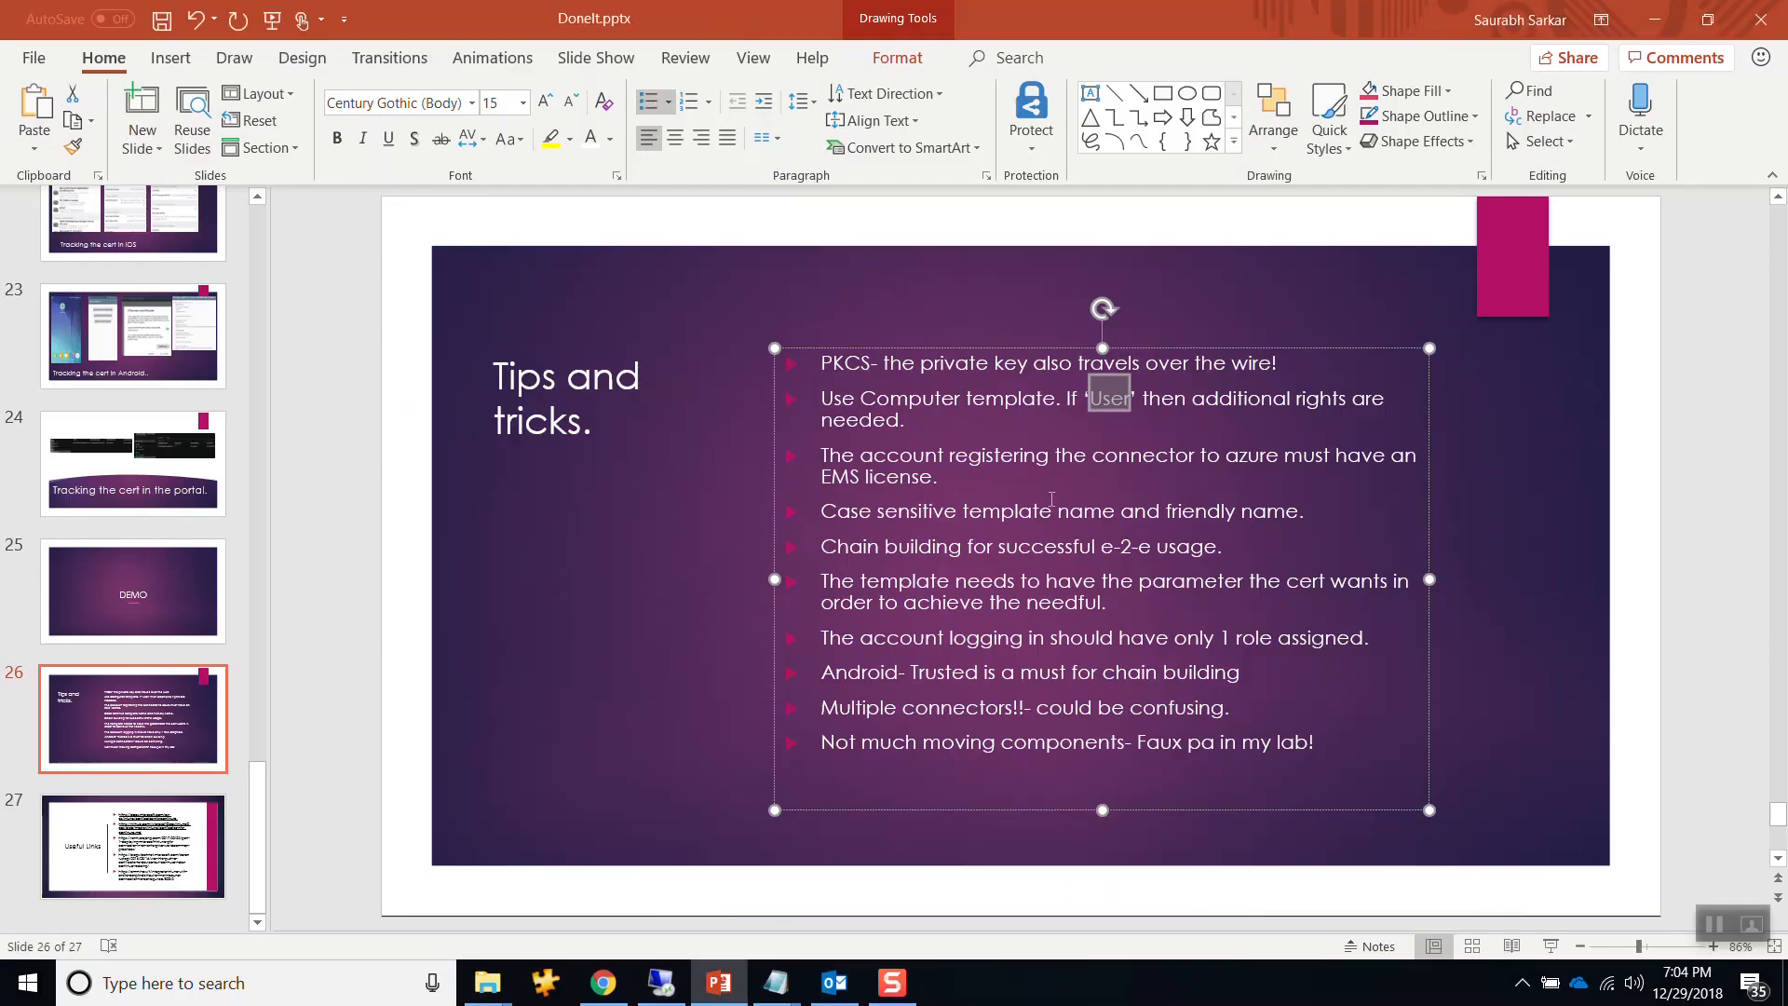
left_click_drag(976, 477, 838, 456)
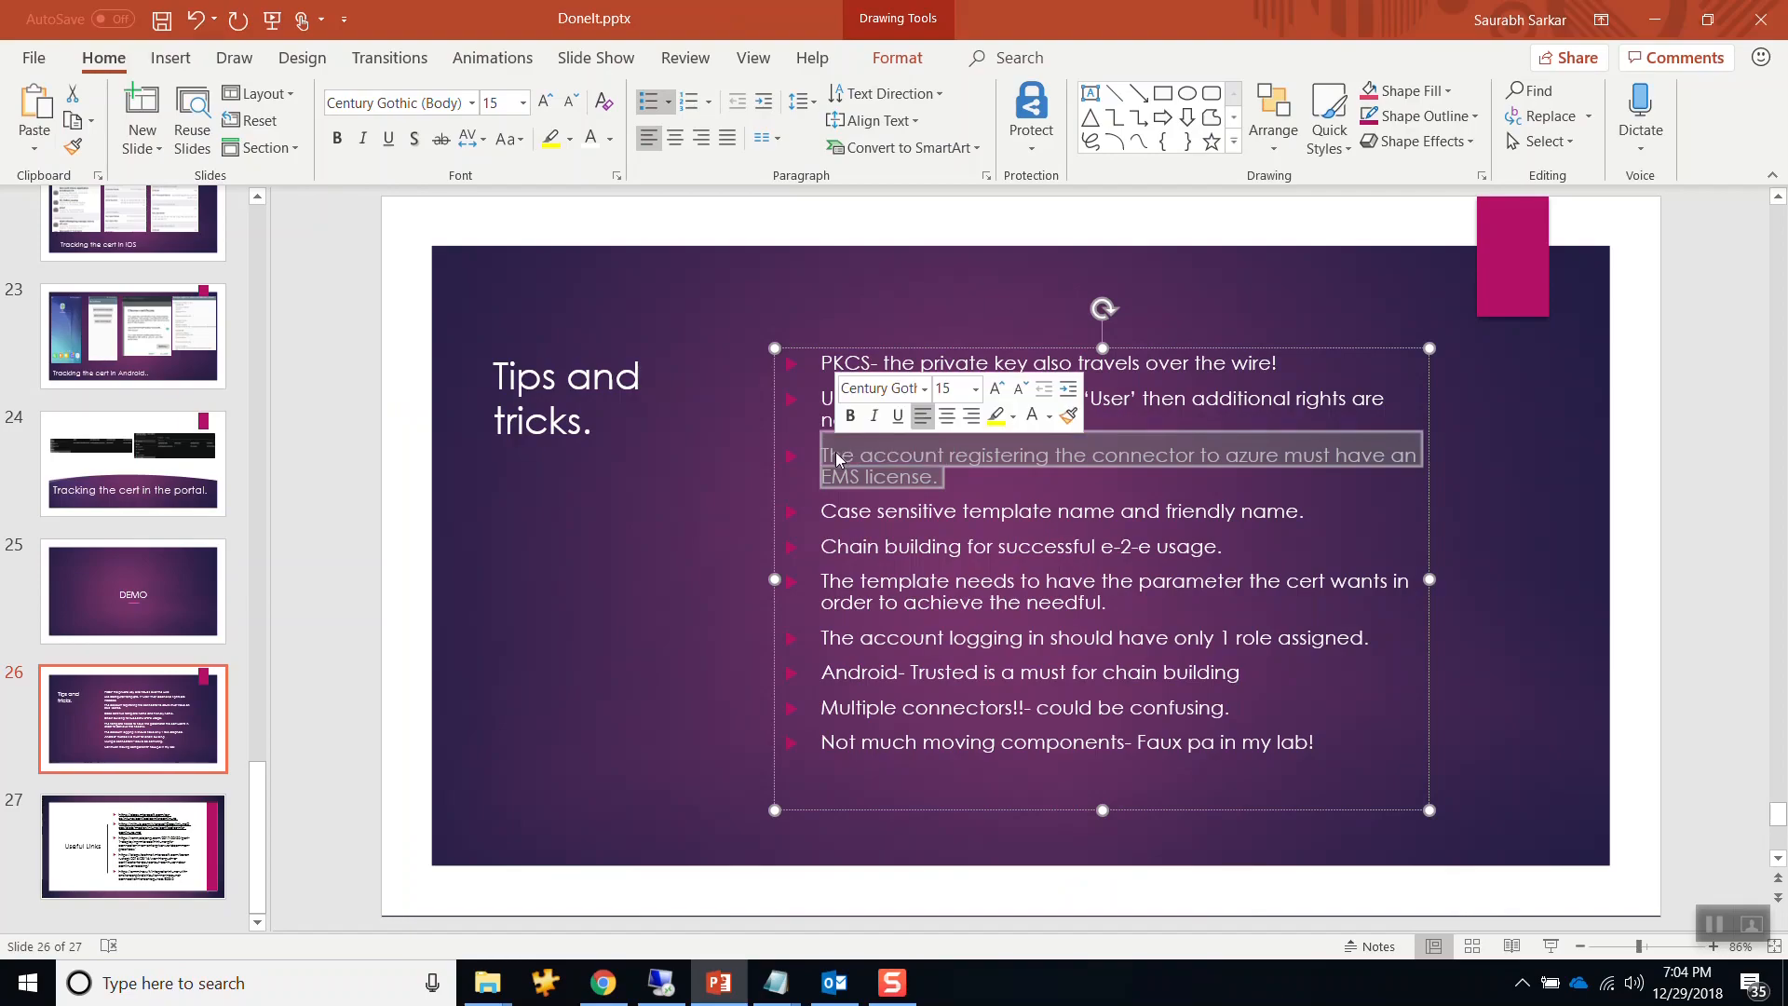
left_click(911, 476)
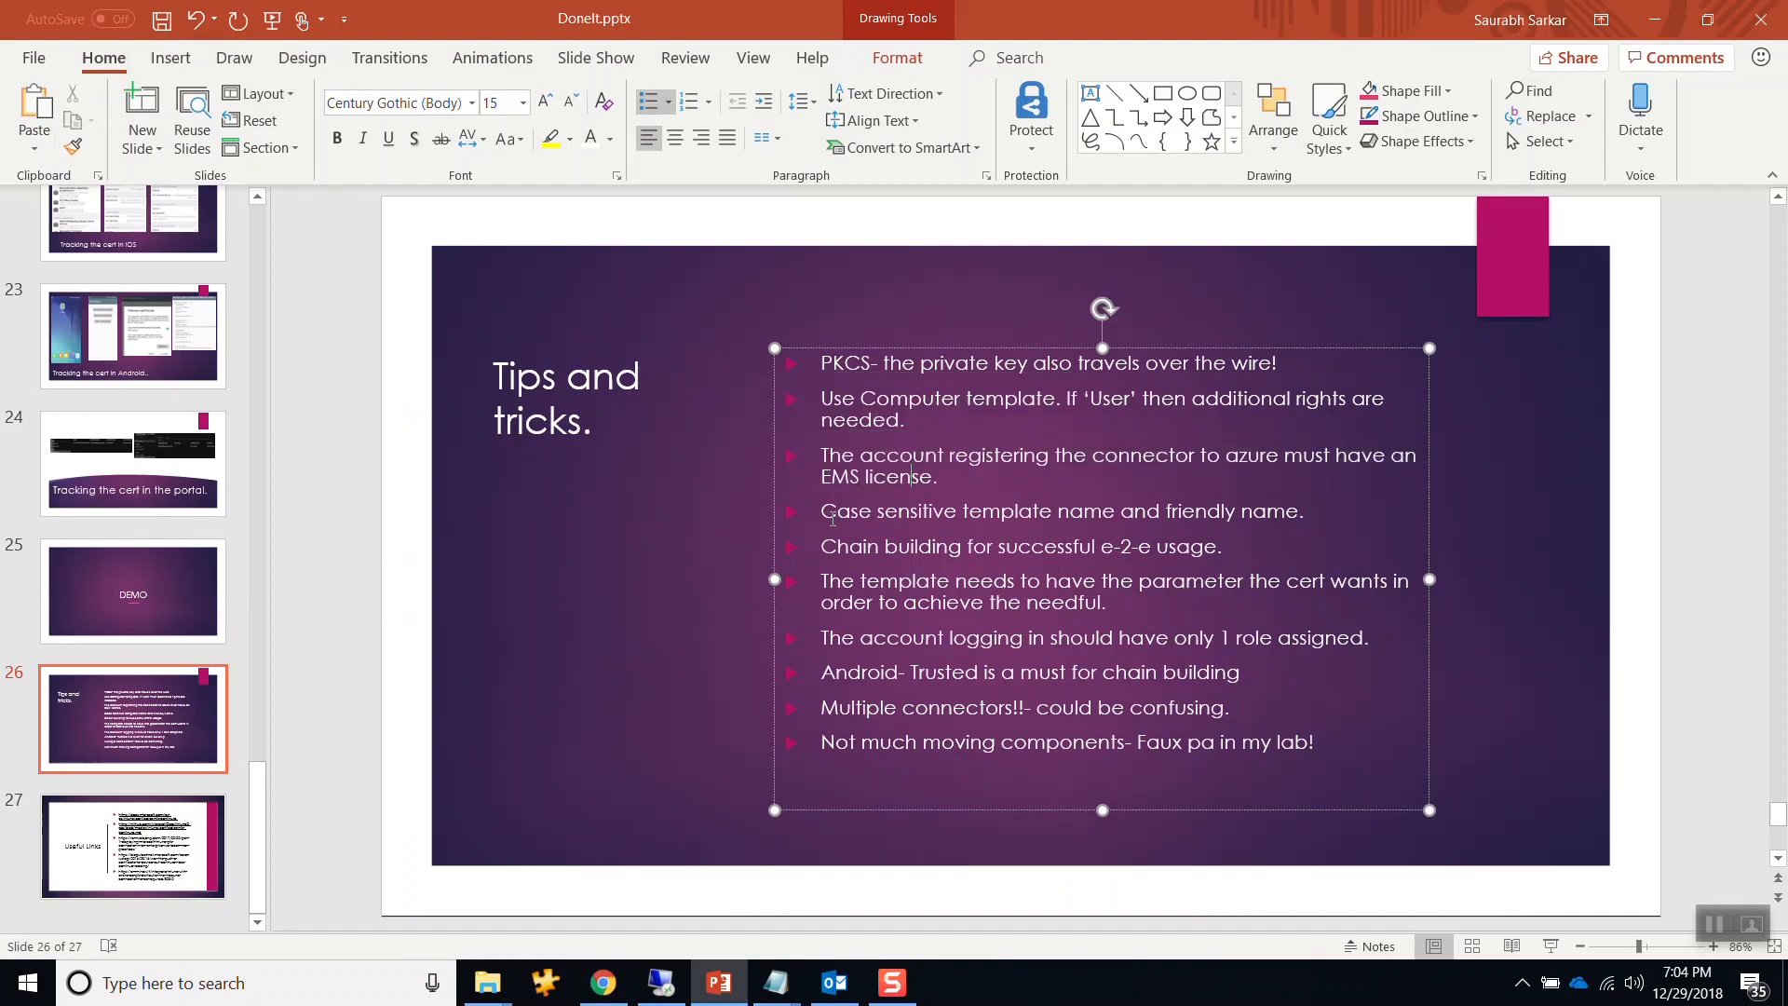
left_click_drag(823, 510, 1281, 501)
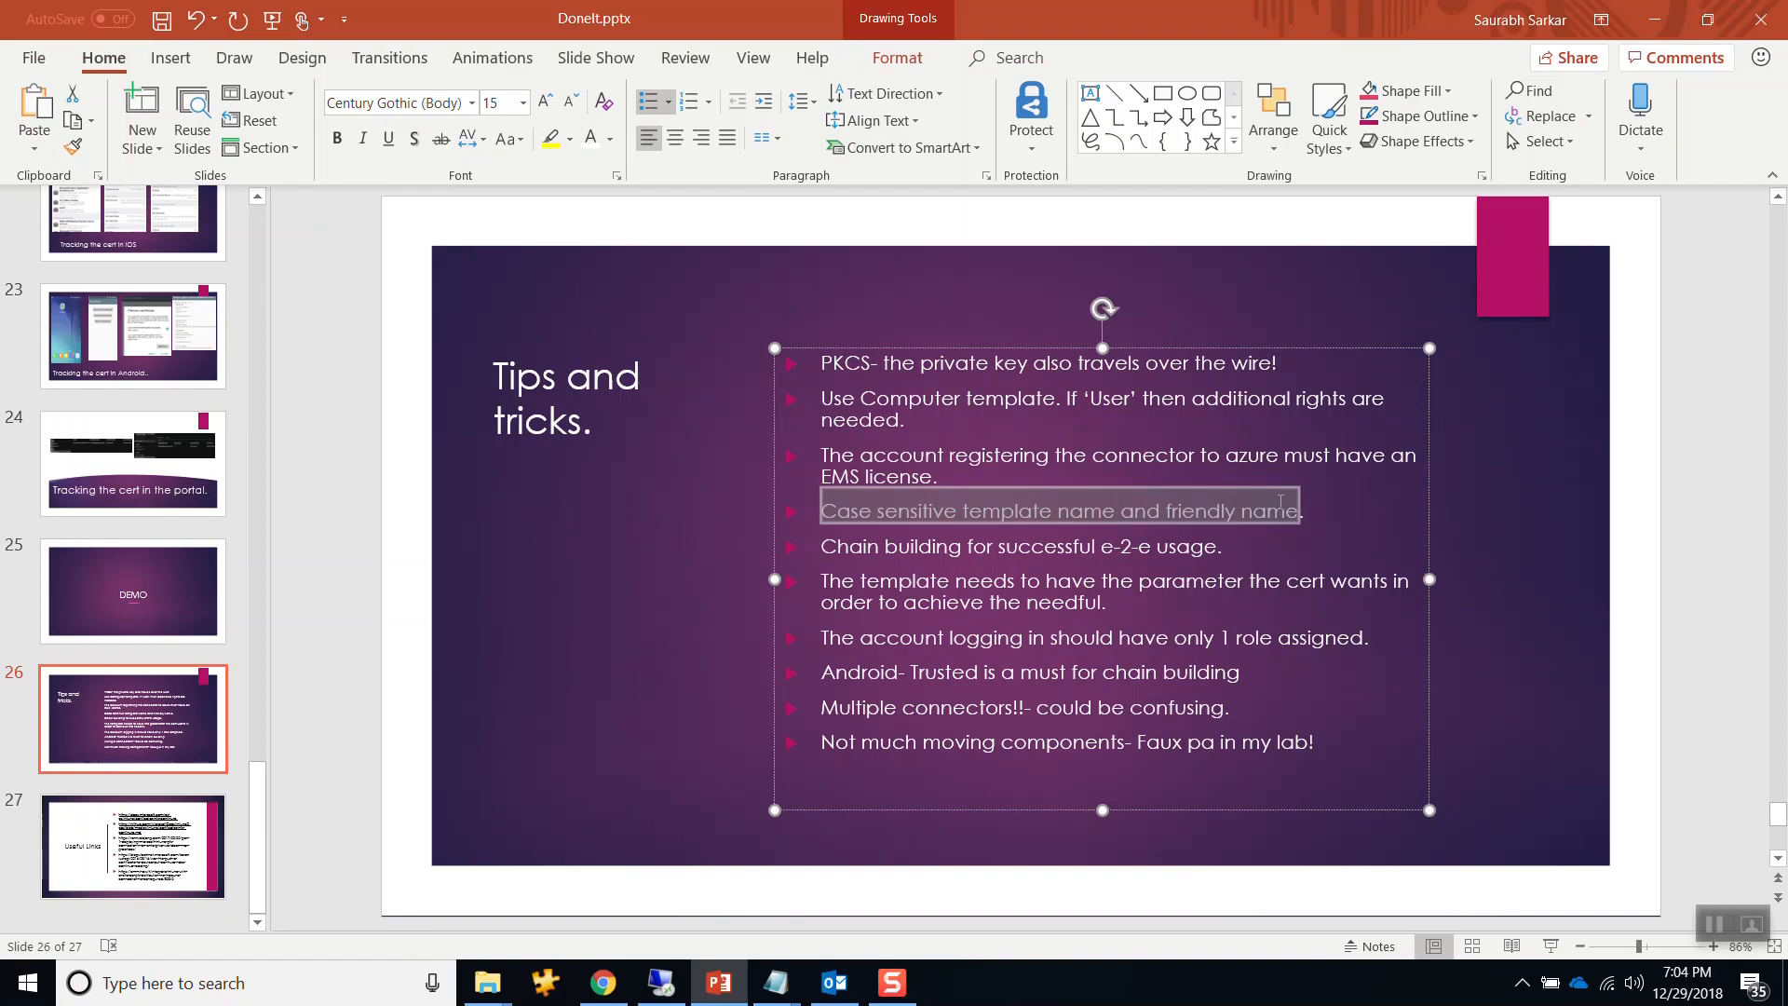
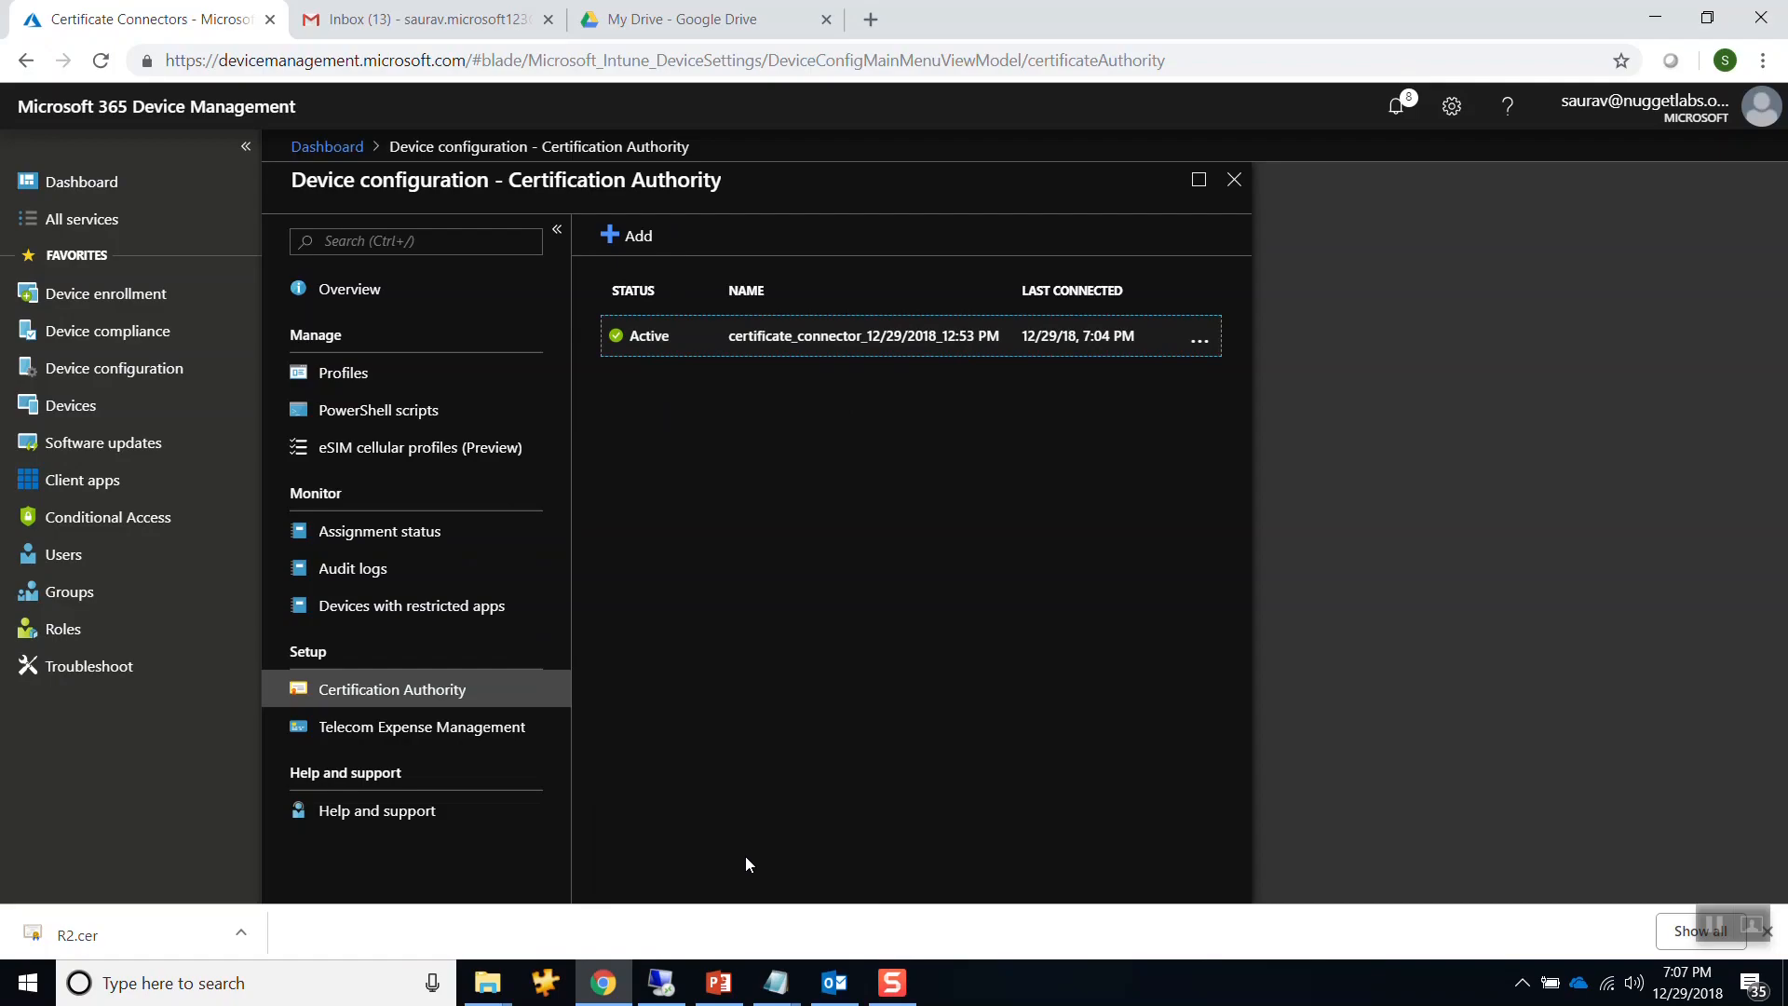
Leave Intune's active-connector status page for the DoneIt.pptx 'Tips and tricks' slide.
left_click(718, 980)
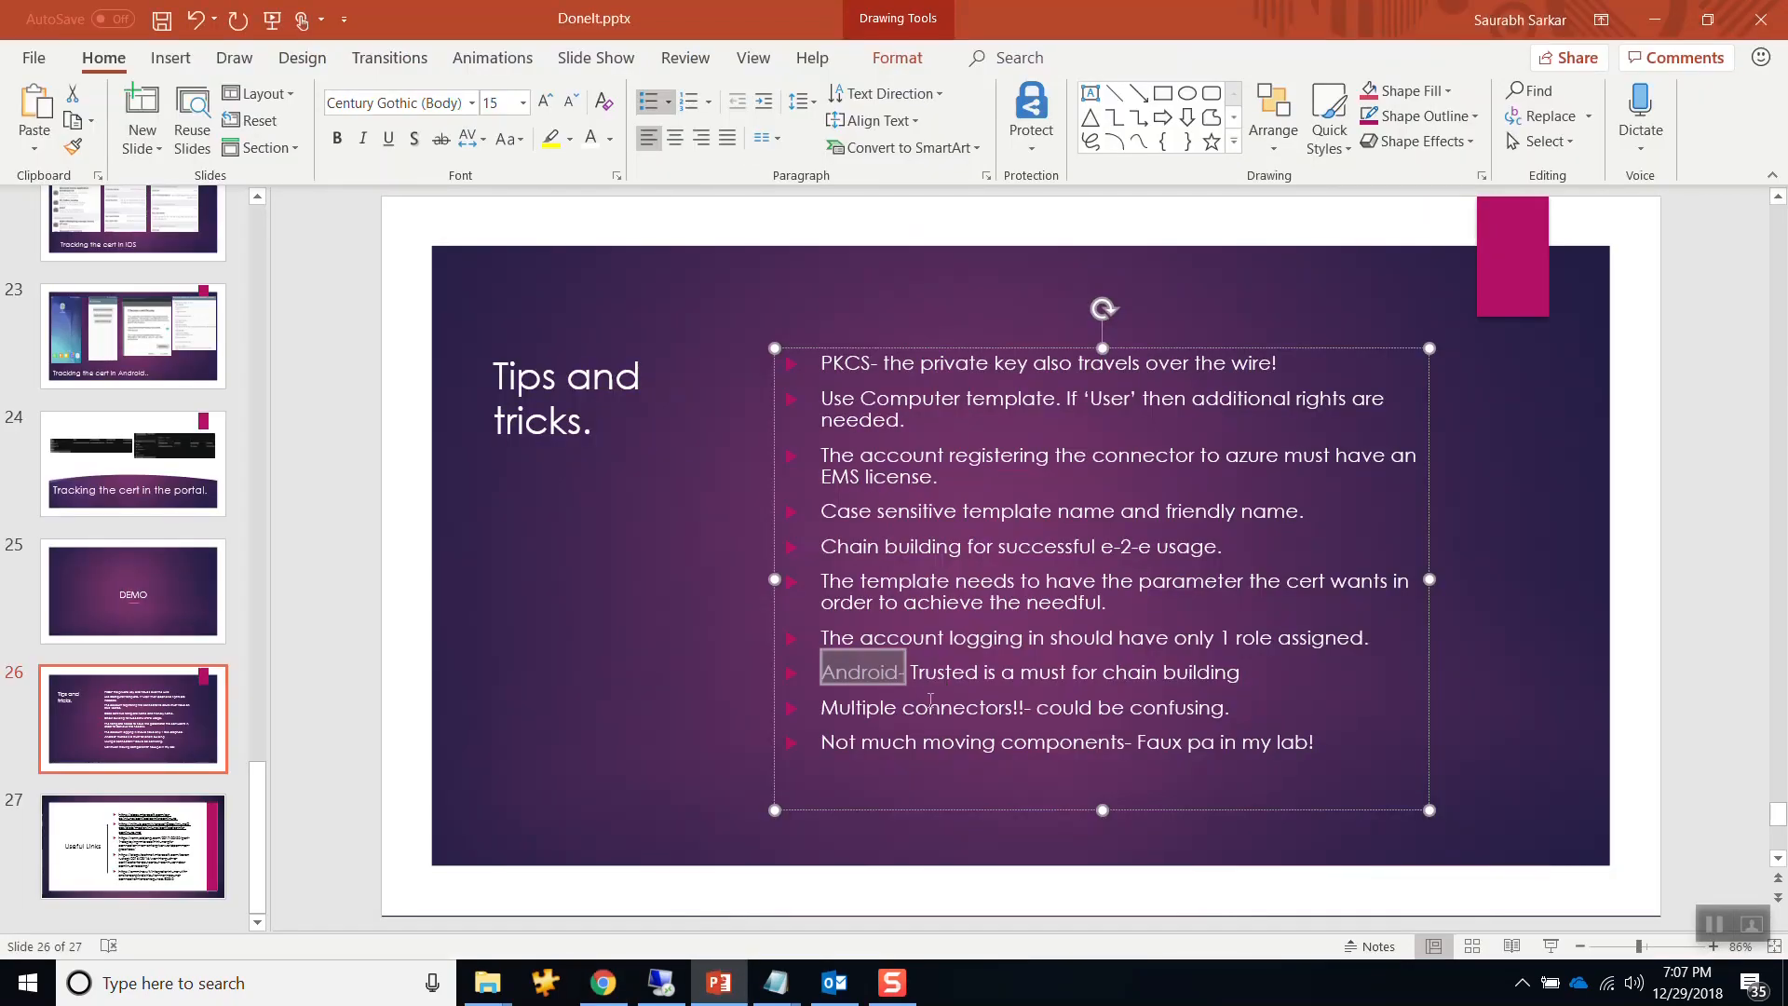
Highlight the 'Multiple connectors' bullet on slide 26, then return to the FC-DC01 remote session.
left_click_drag(865, 710, 1222, 712)
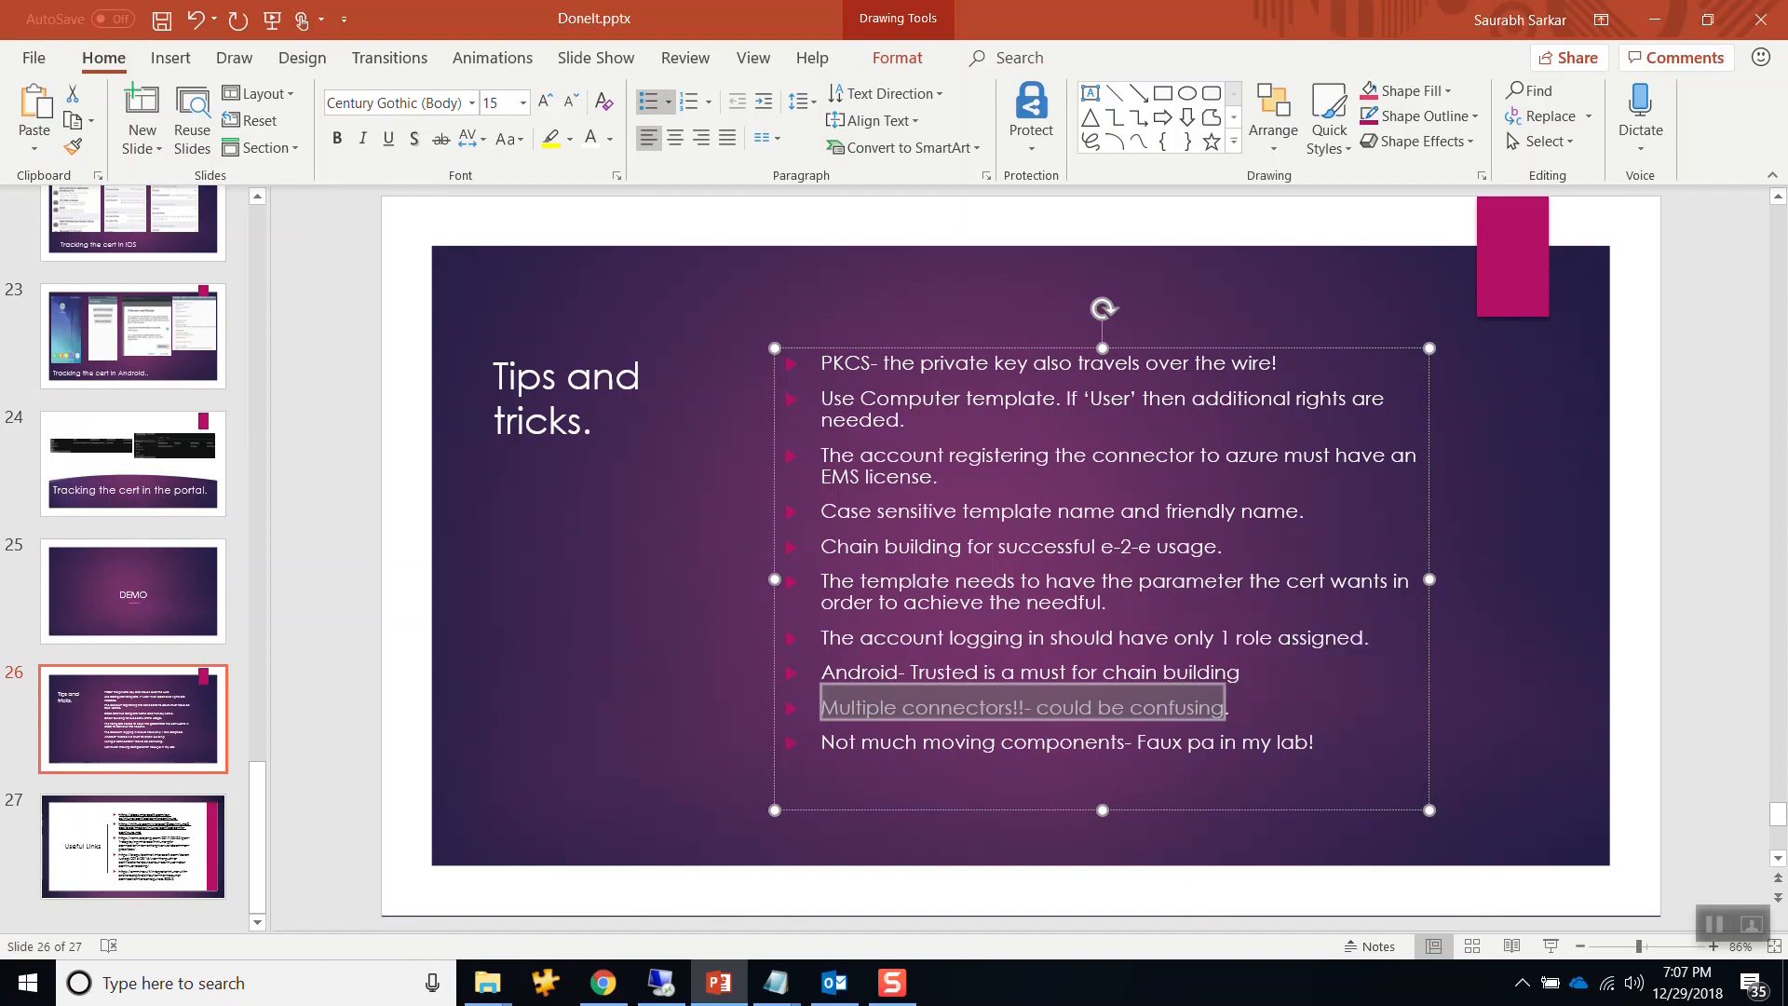
left_click(661, 983)
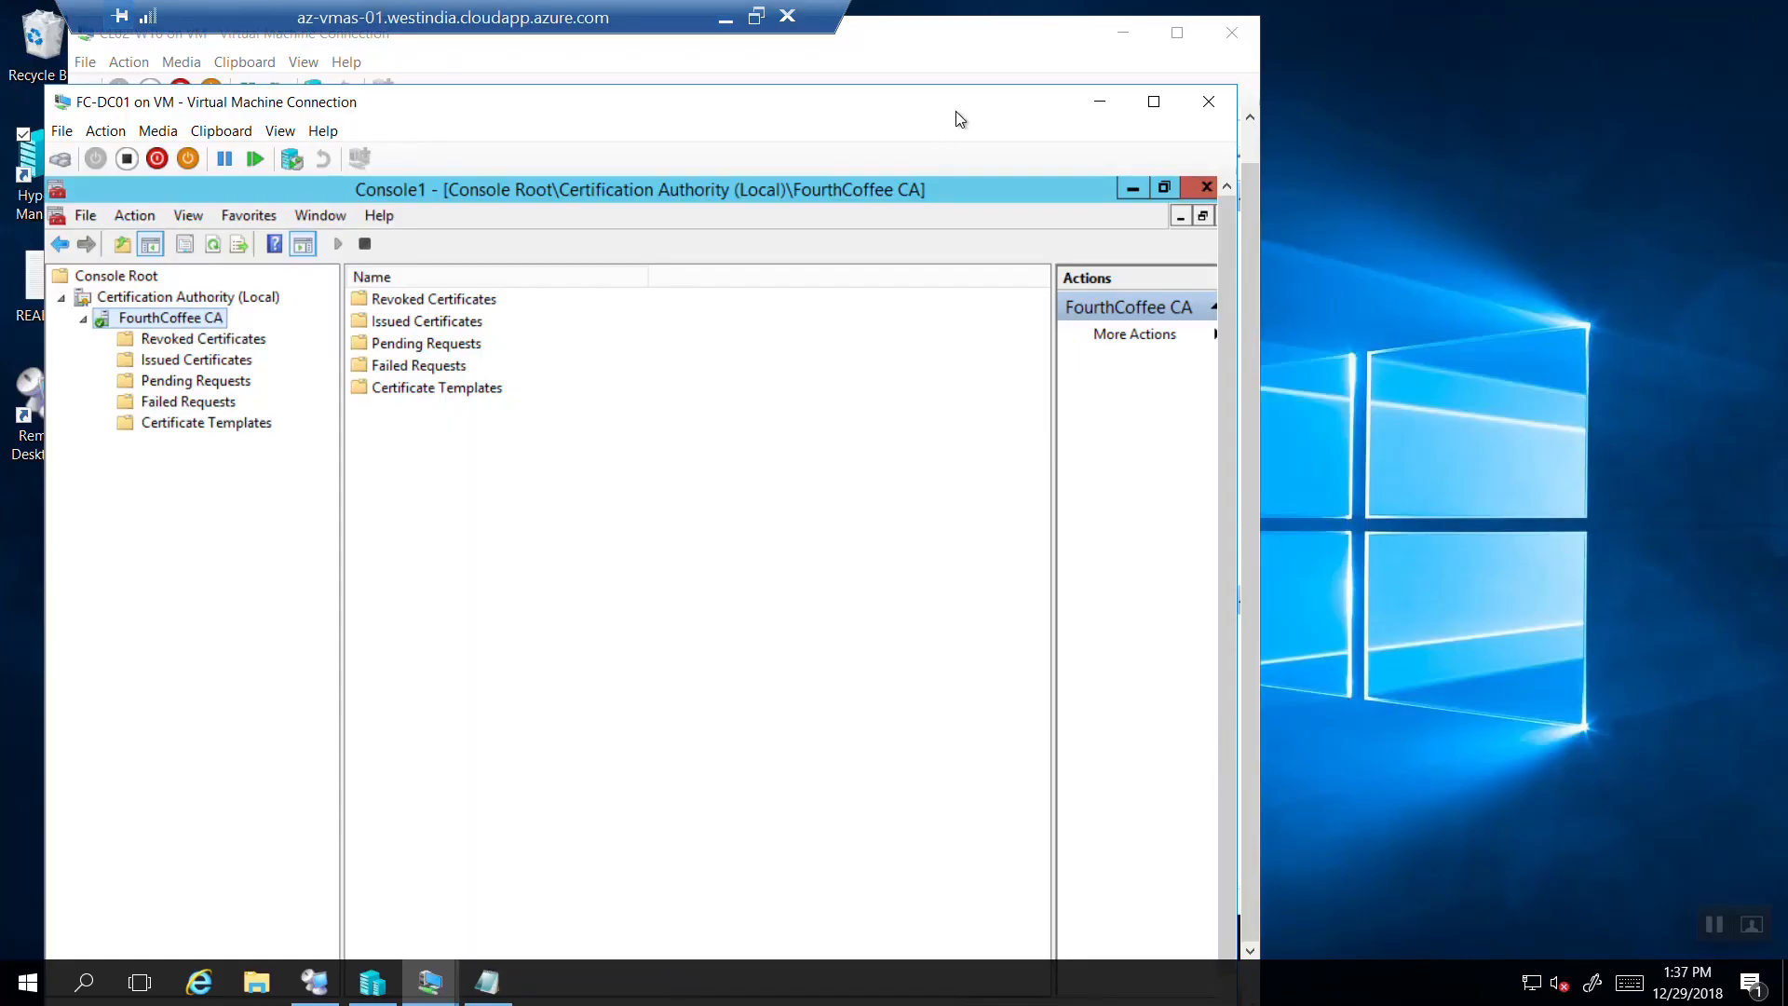
Minimise the CA console and check FC-CM01's successful PFX request files.
left_click(1132, 188)
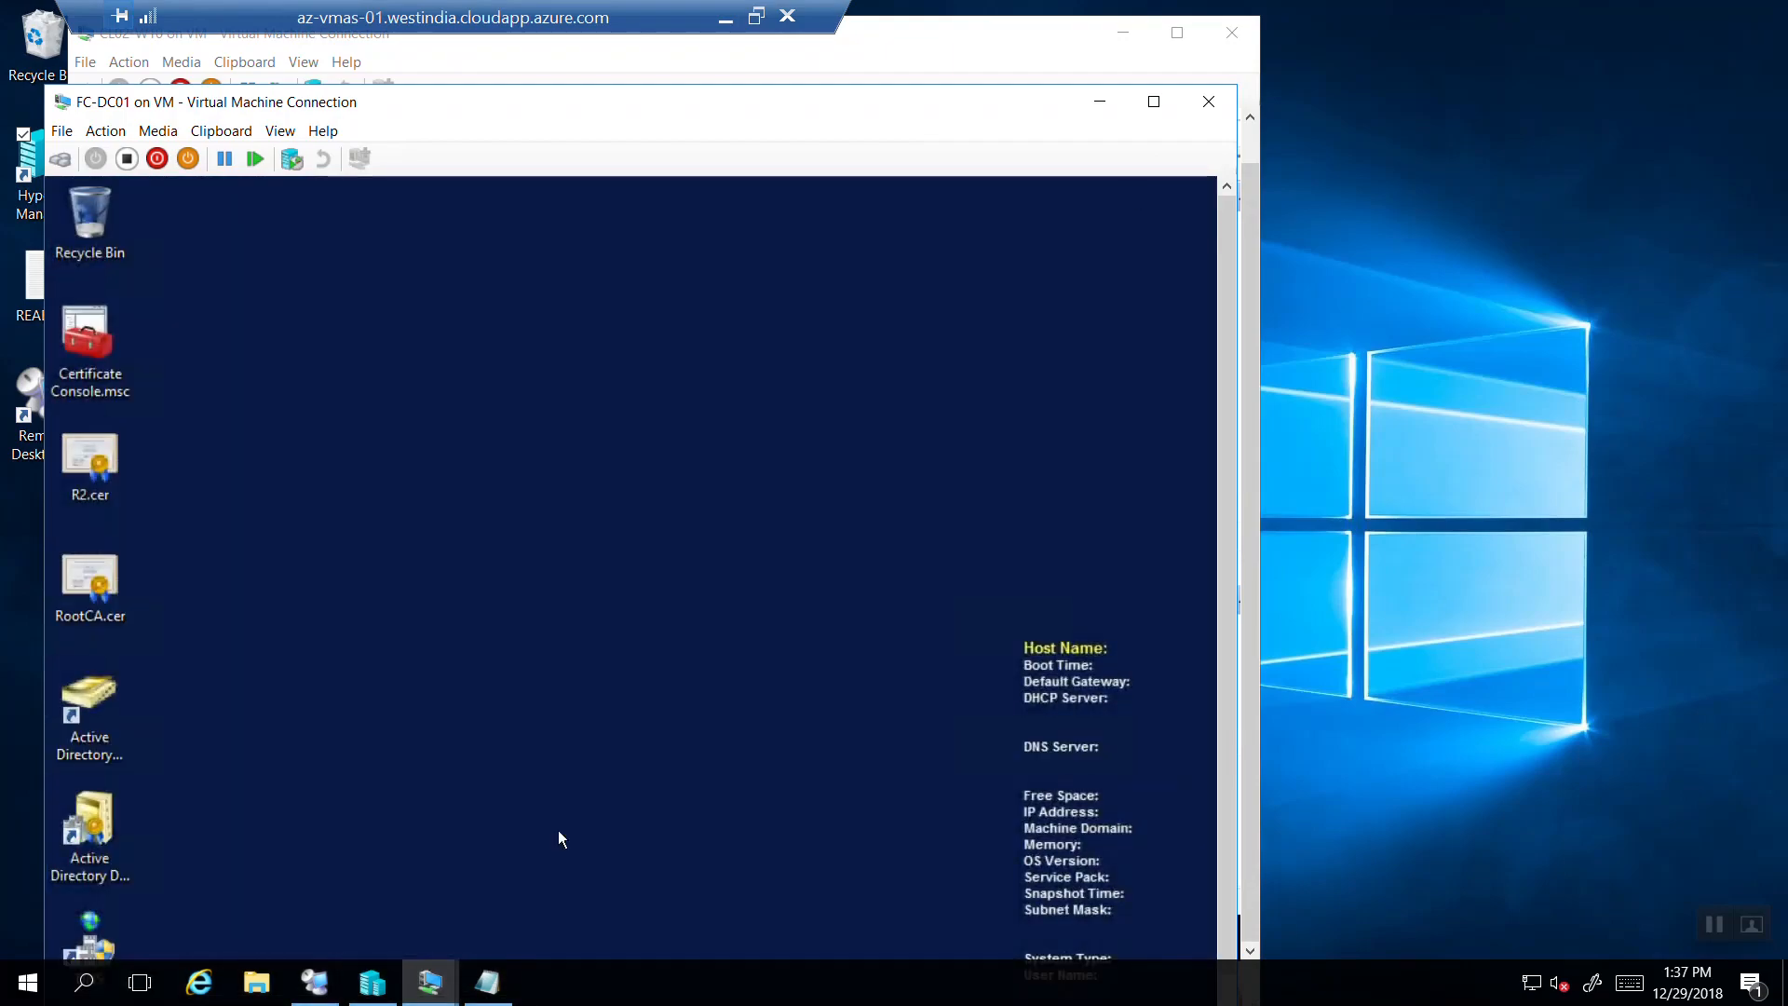
left_click(444, 982)
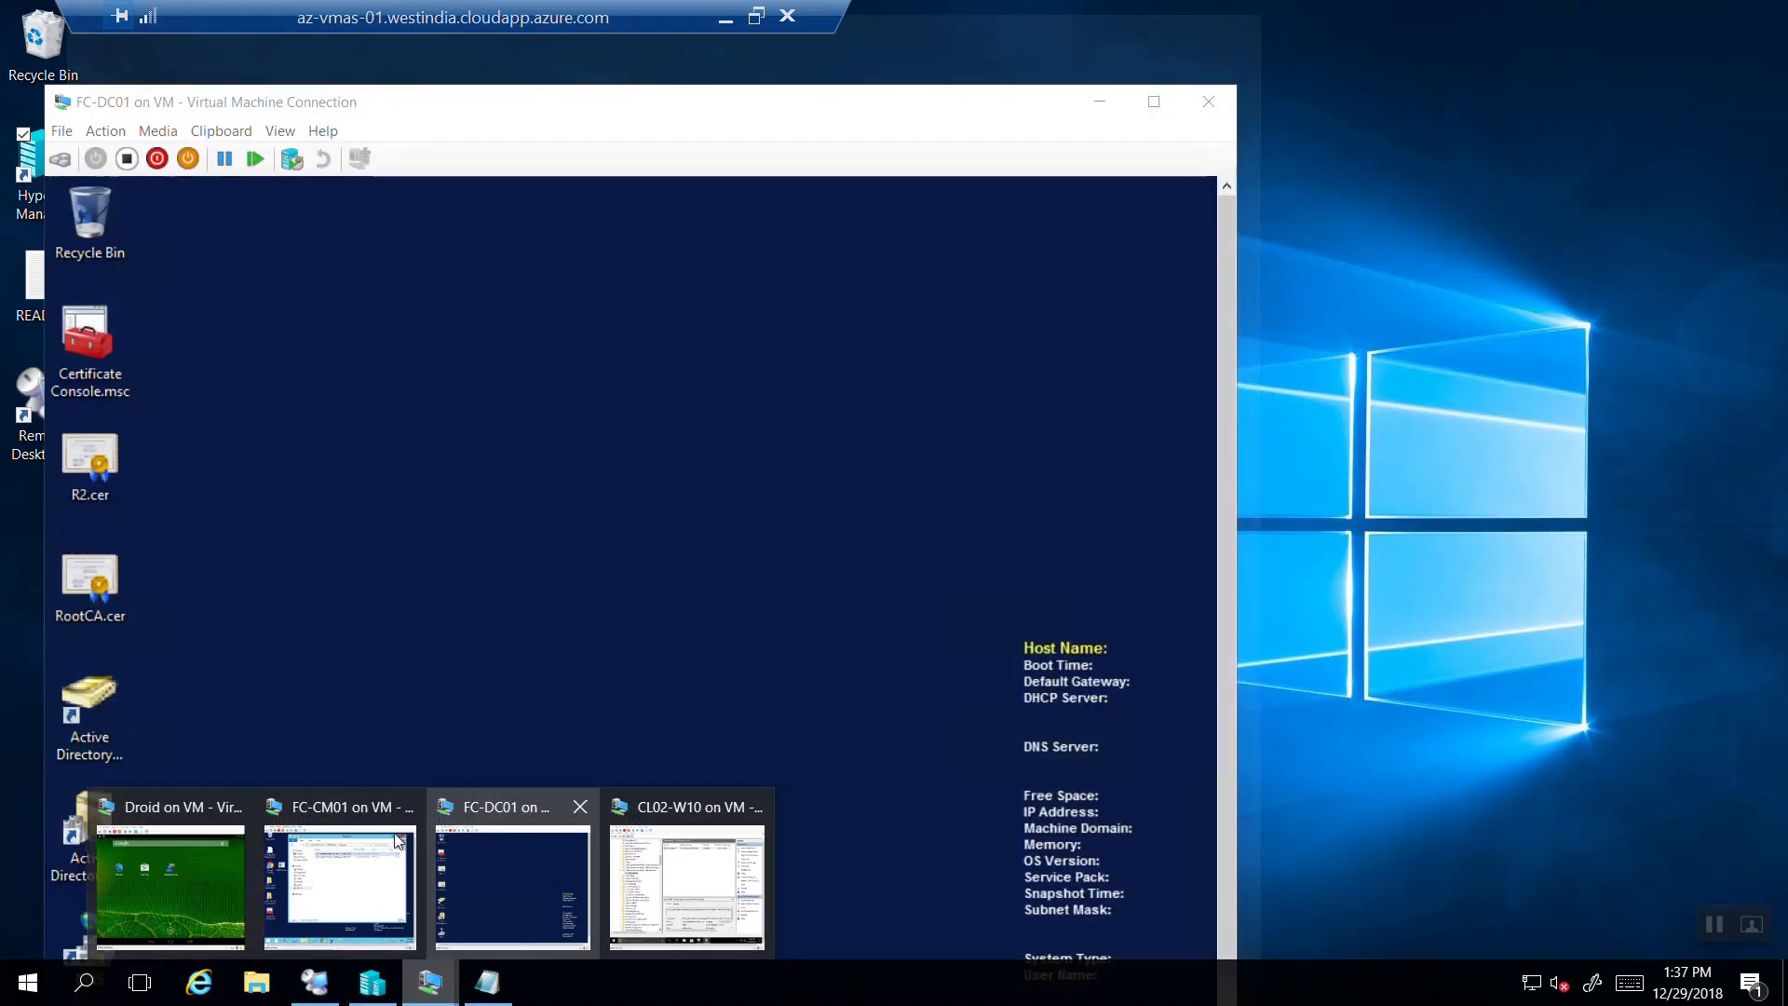
left_click(397, 841)
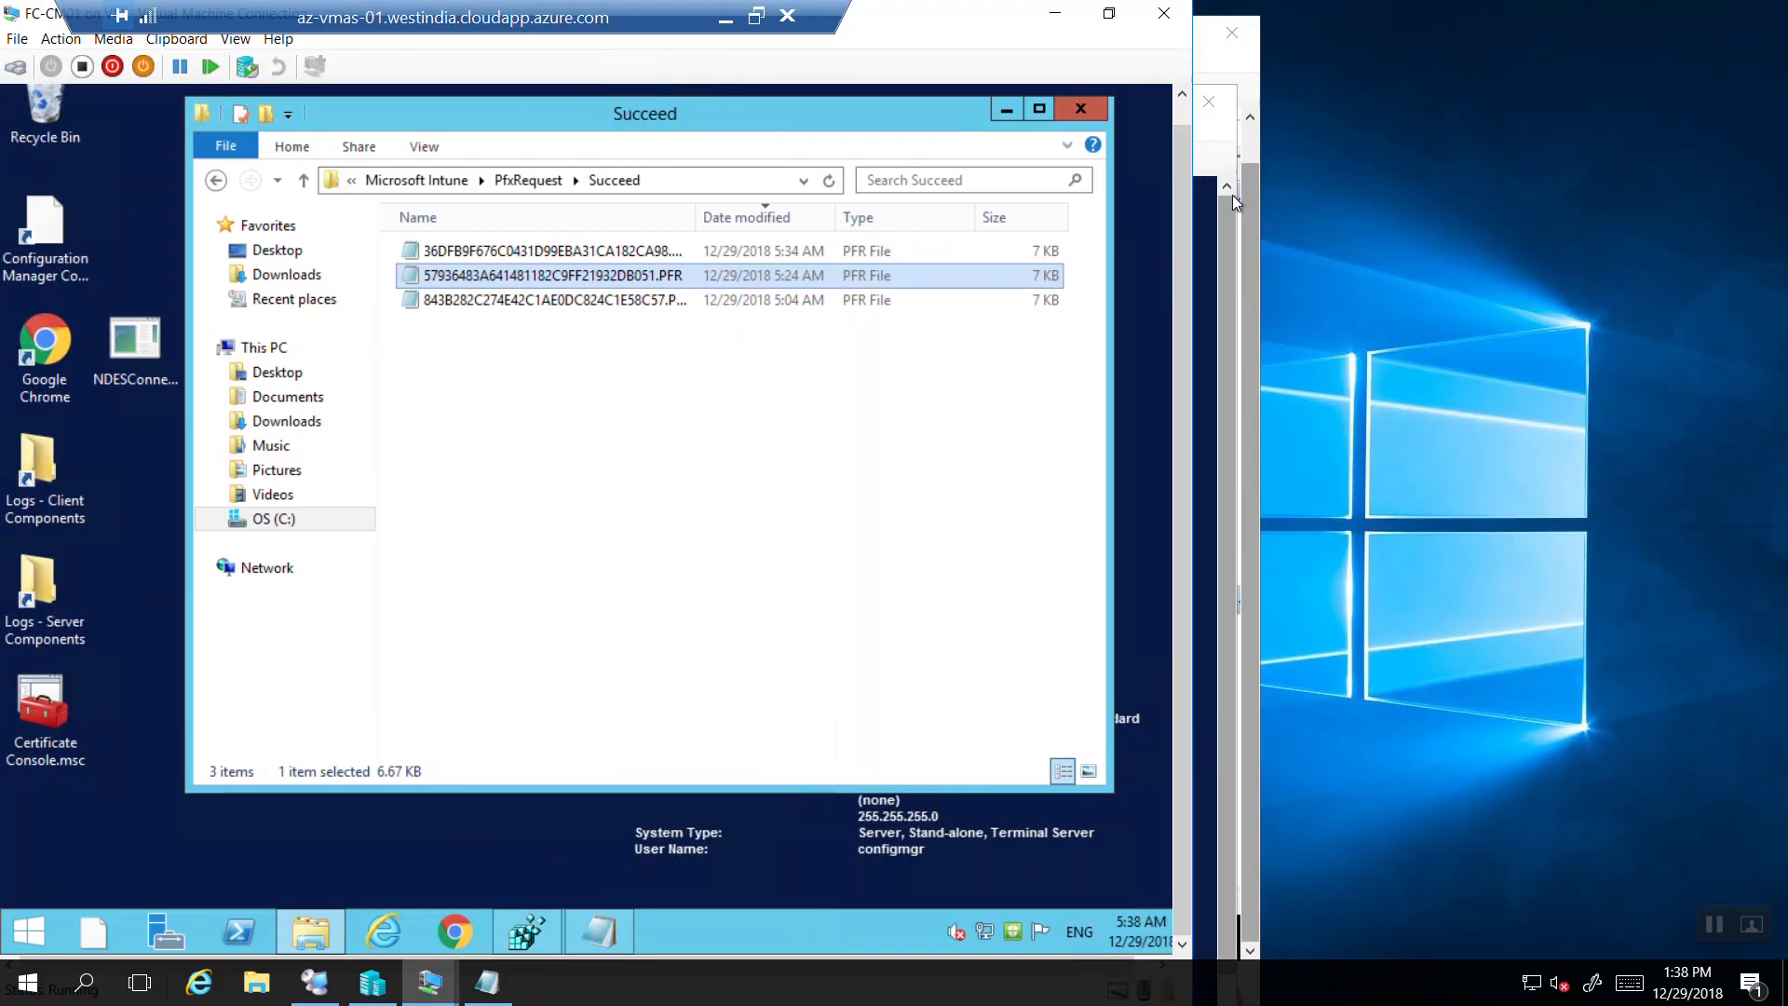
left_click(430, 980)
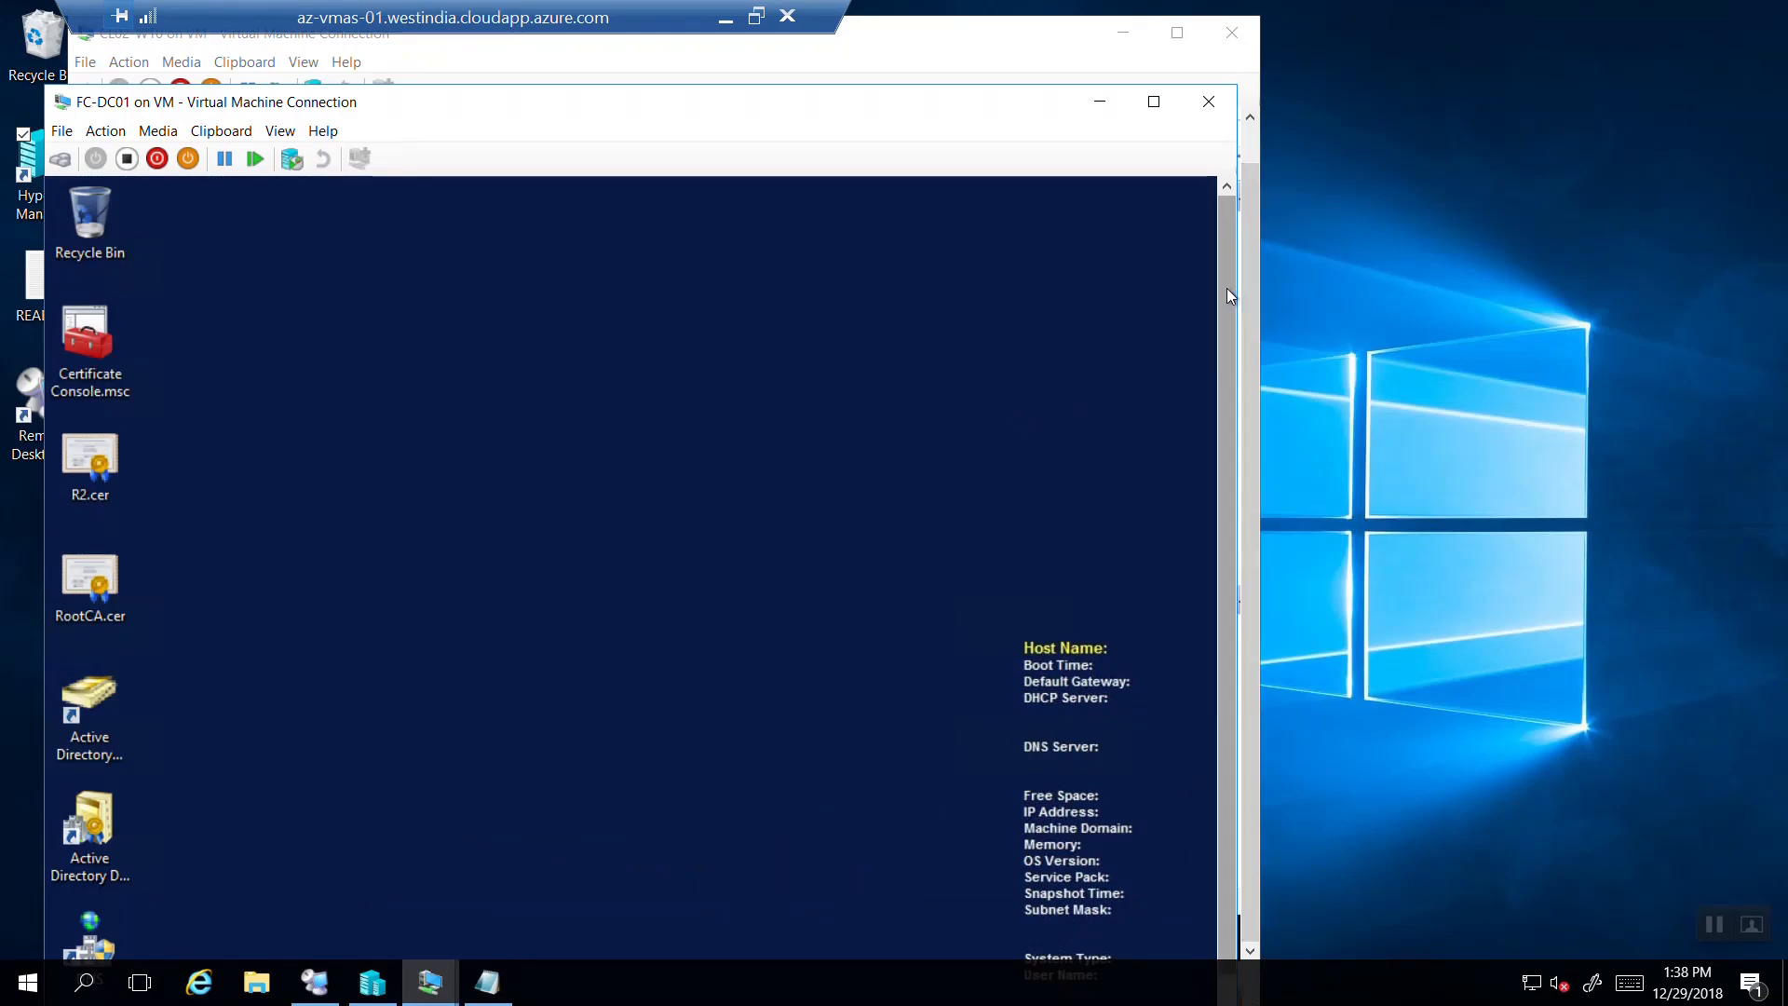
left_click_drag(1227, 287, 1214, 515)
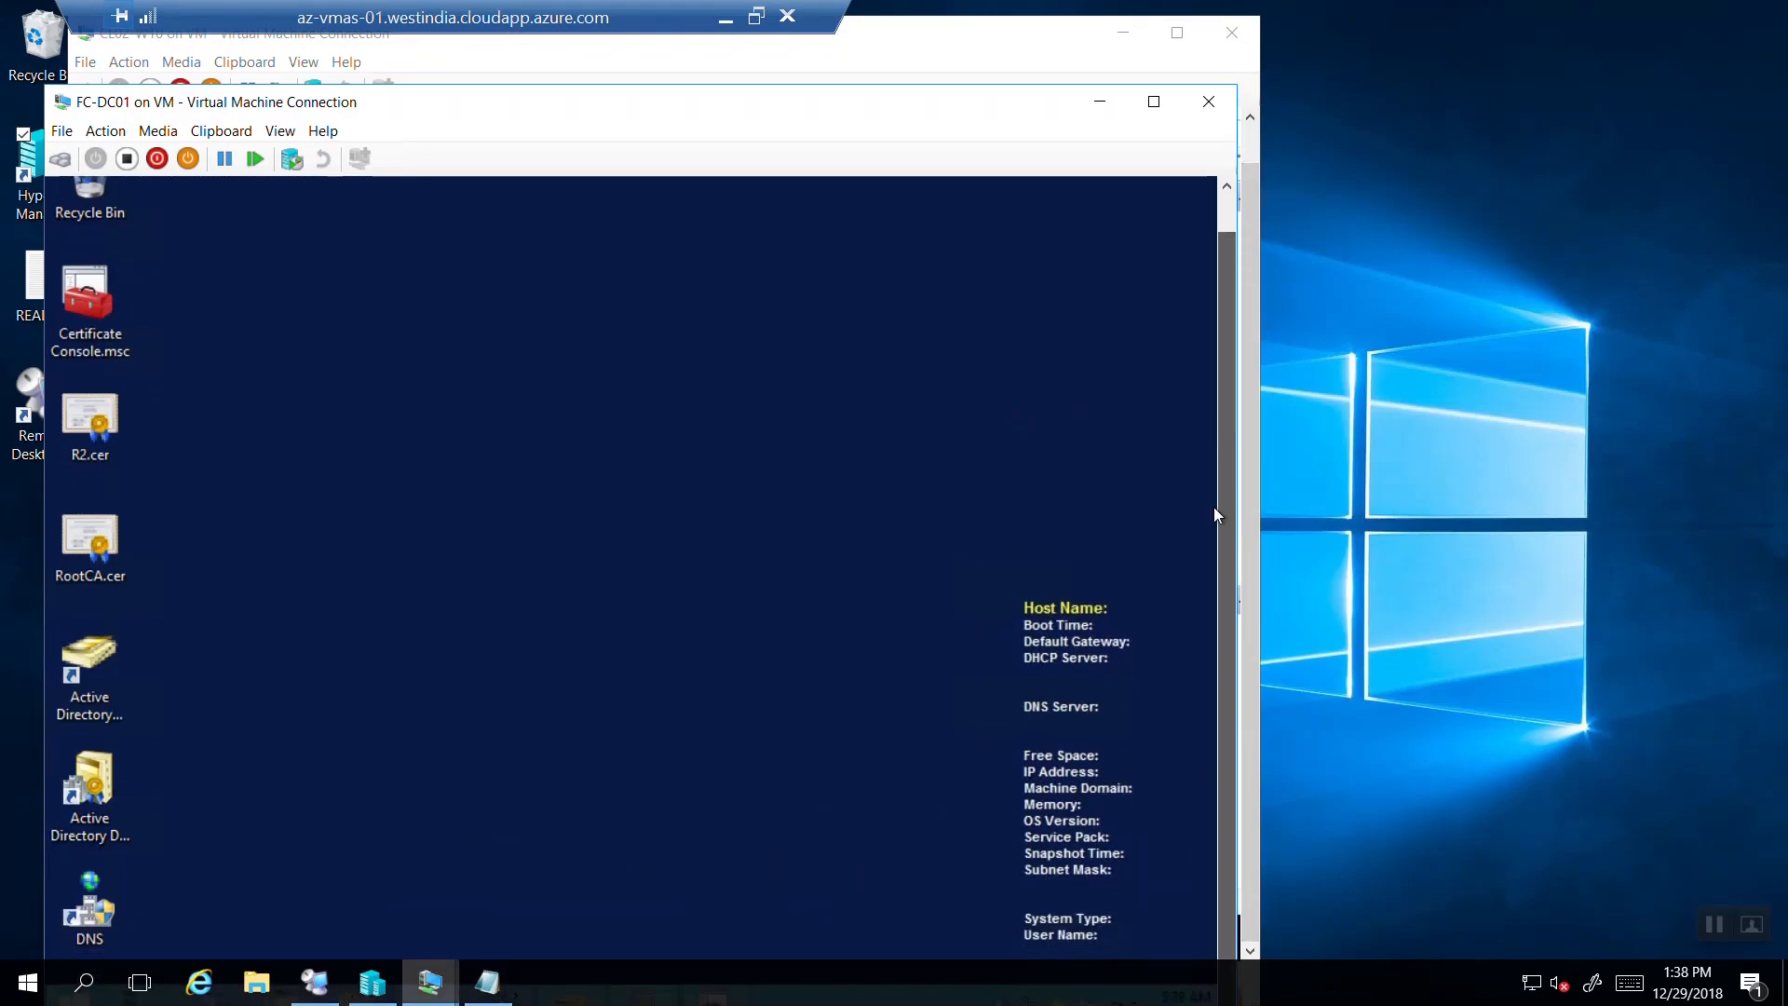
Check the CL02 client's FourthCoffee CA user certificate, then bring FC-DC01 to the top.
left_click(1059, 28)
left_click_drag(1059, 28, 1094, 13)
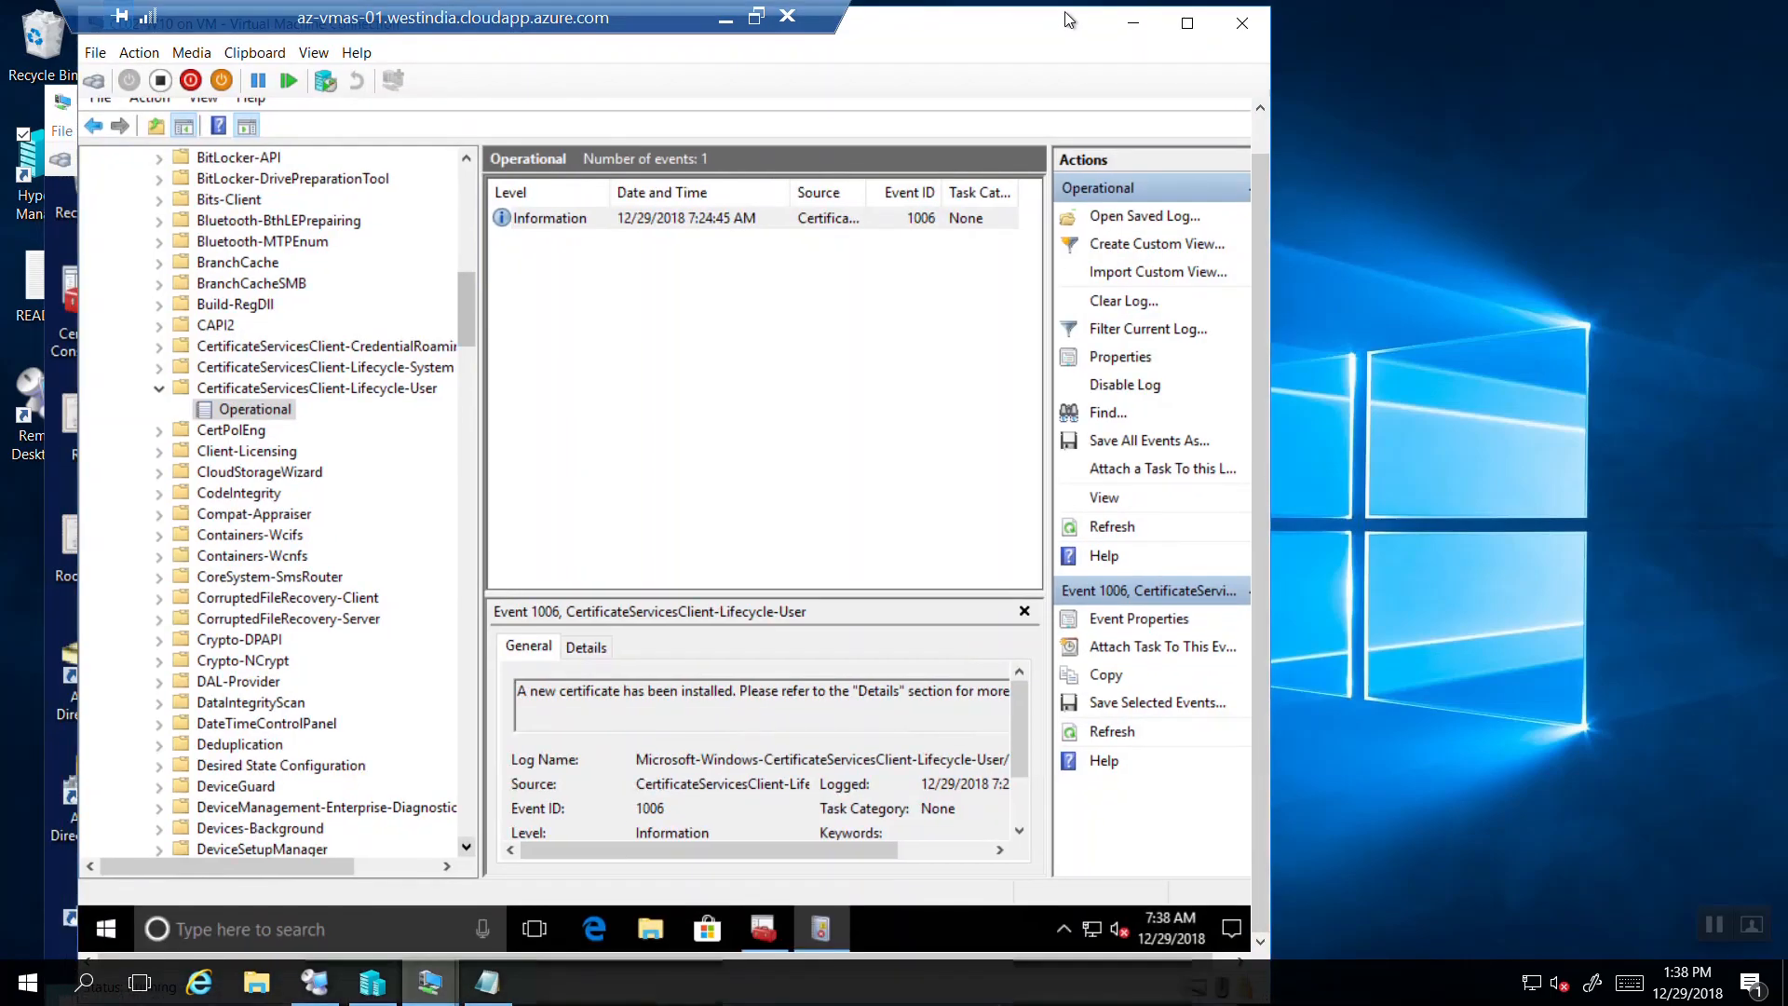
left_click(778, 932)
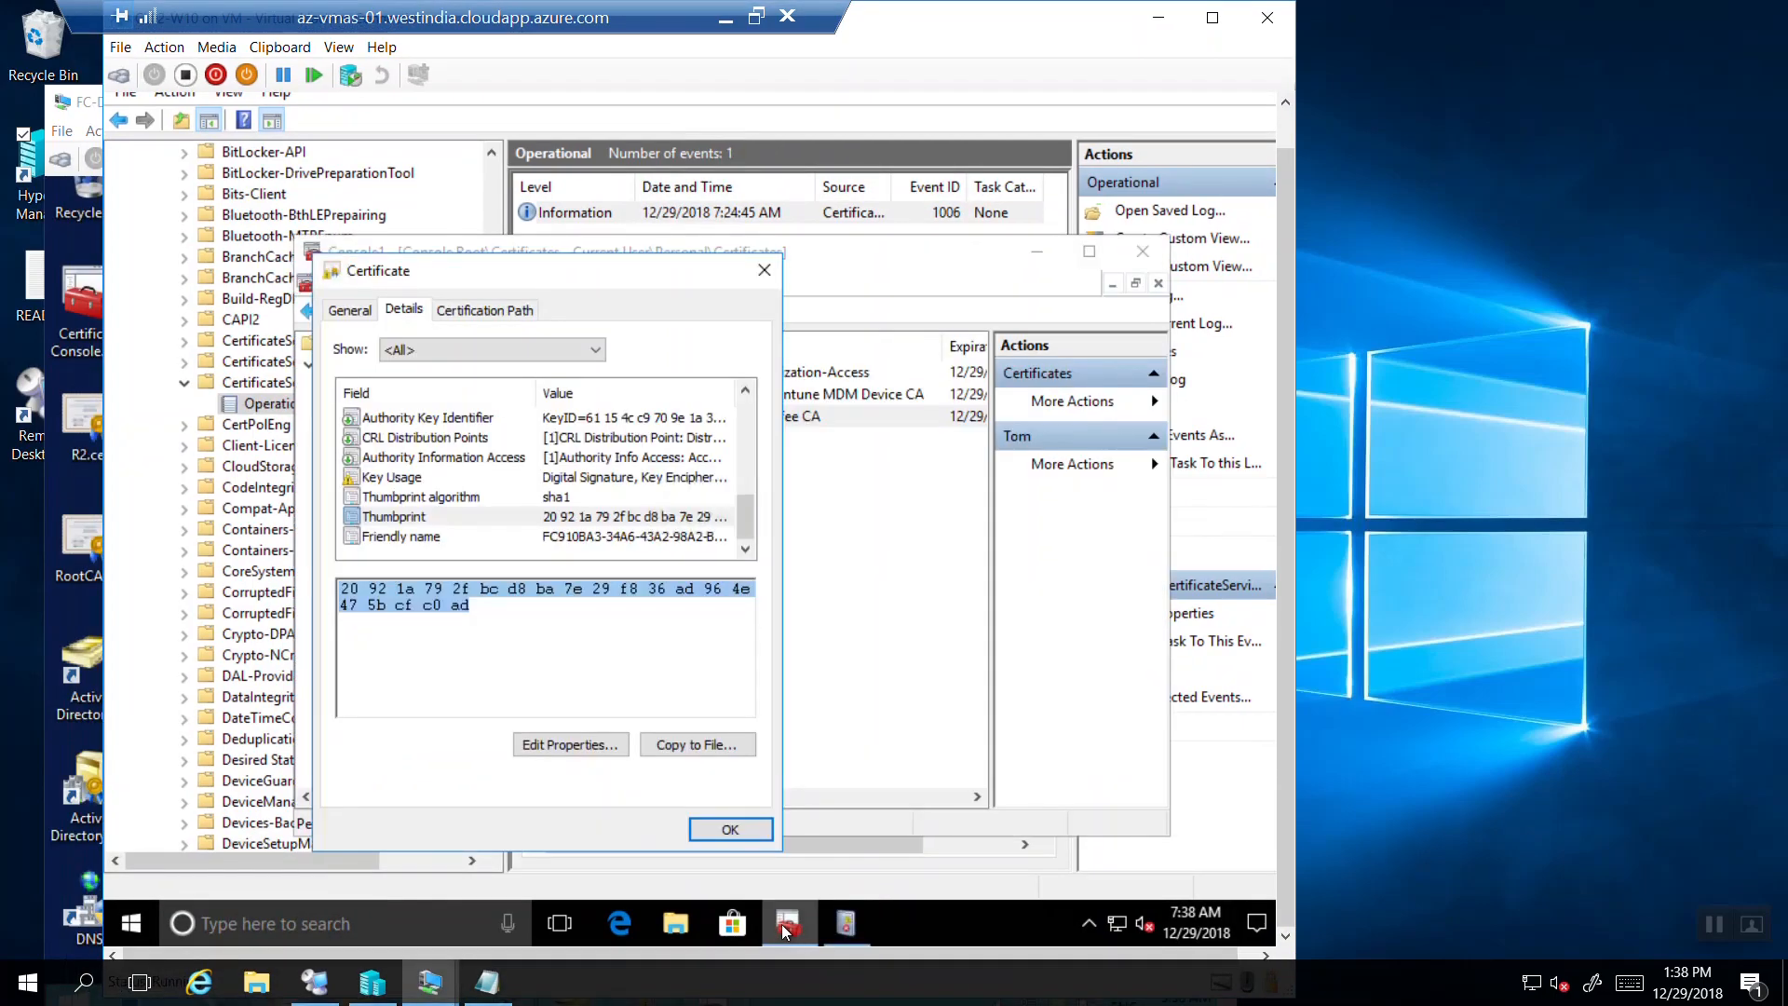
left_click(790, 295)
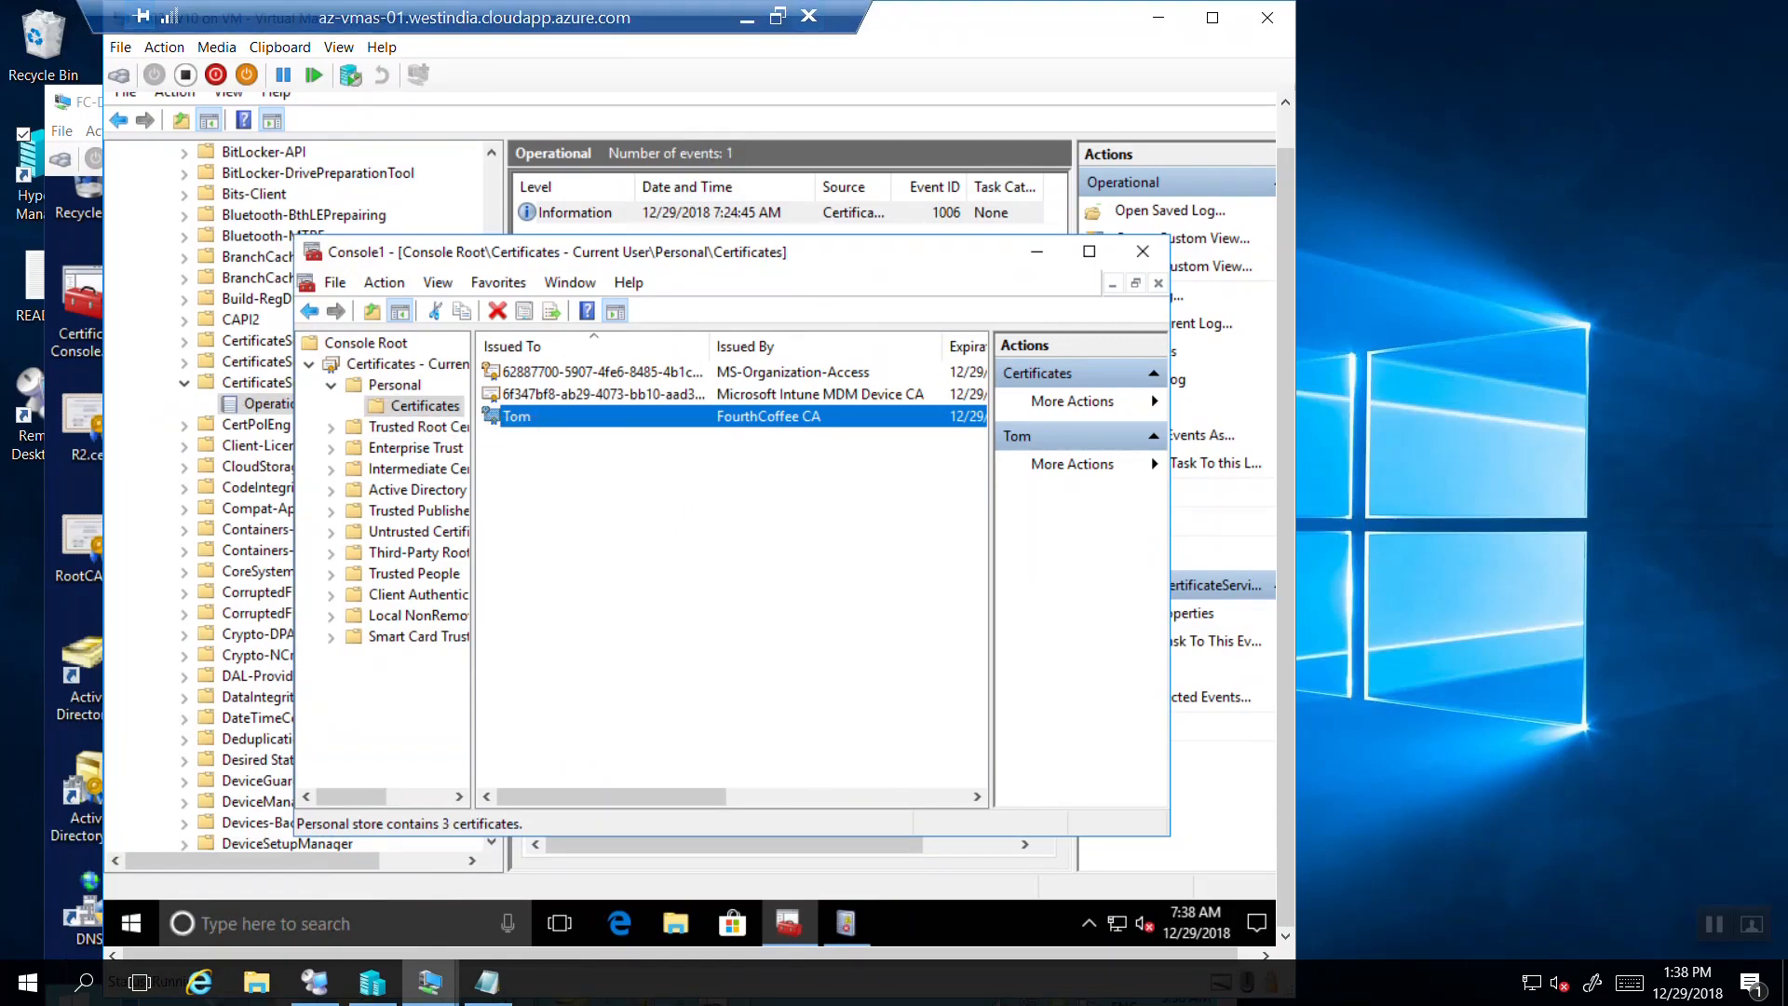
left_click(1159, 18)
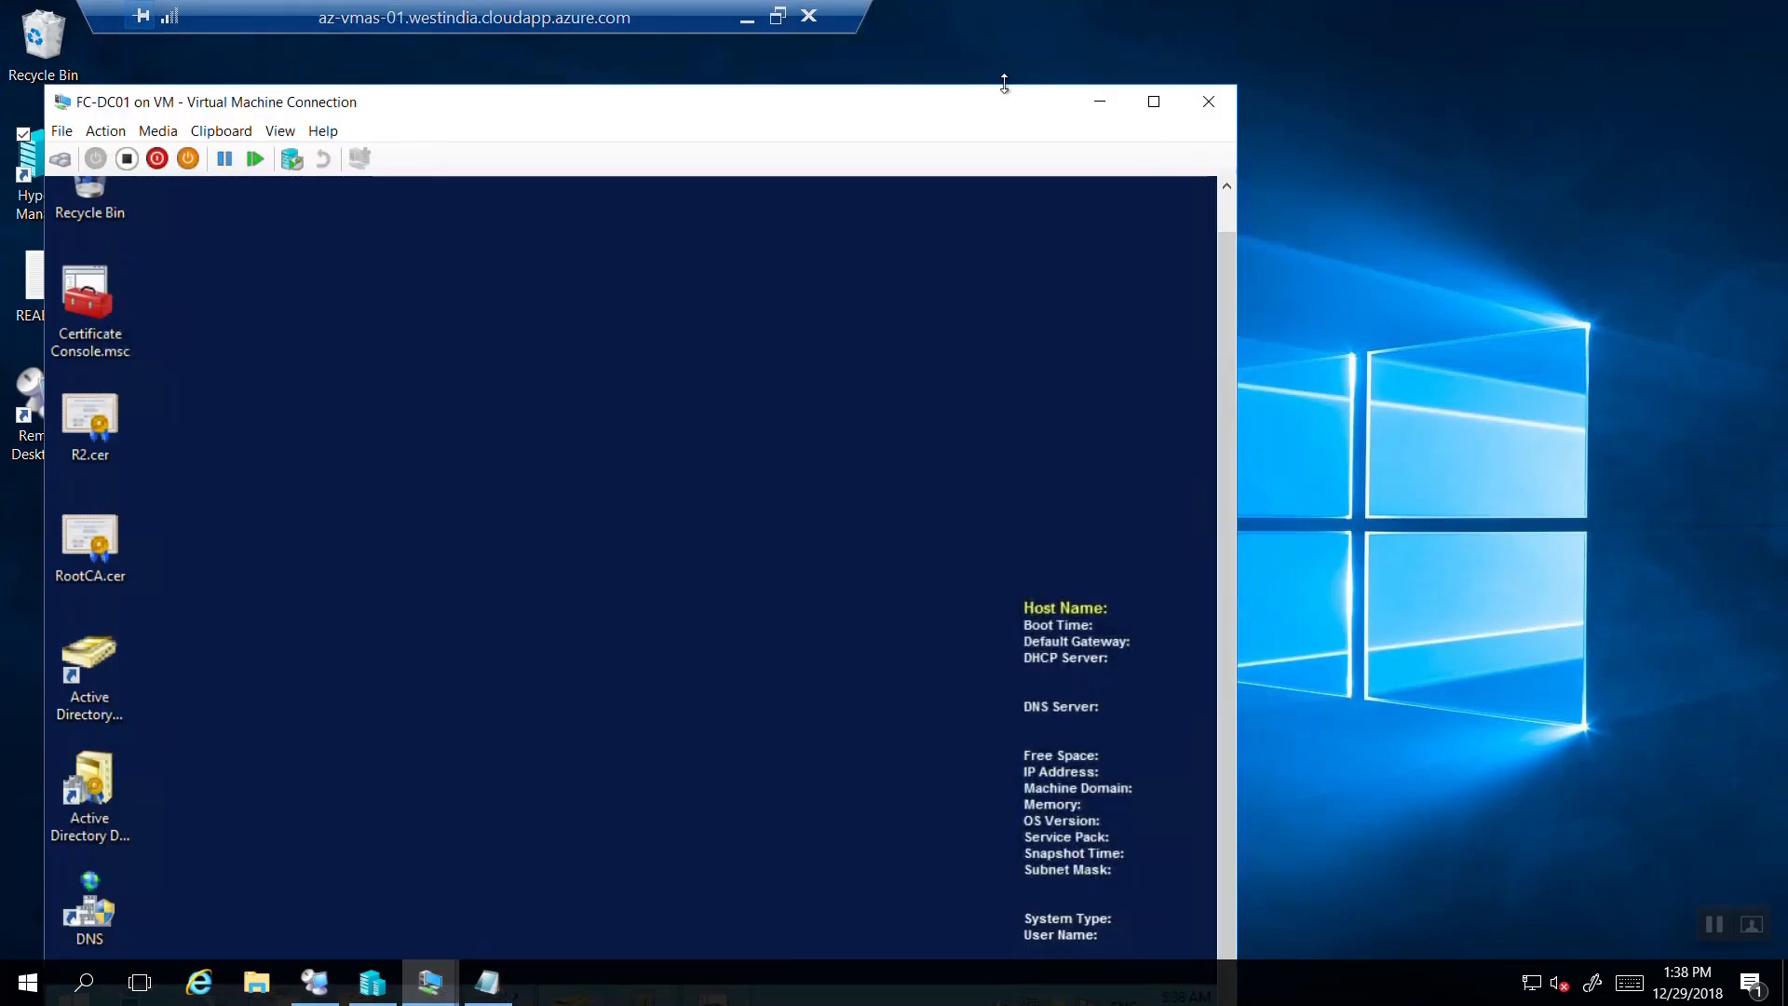
left_click_drag(964, 107, 1141, 23)
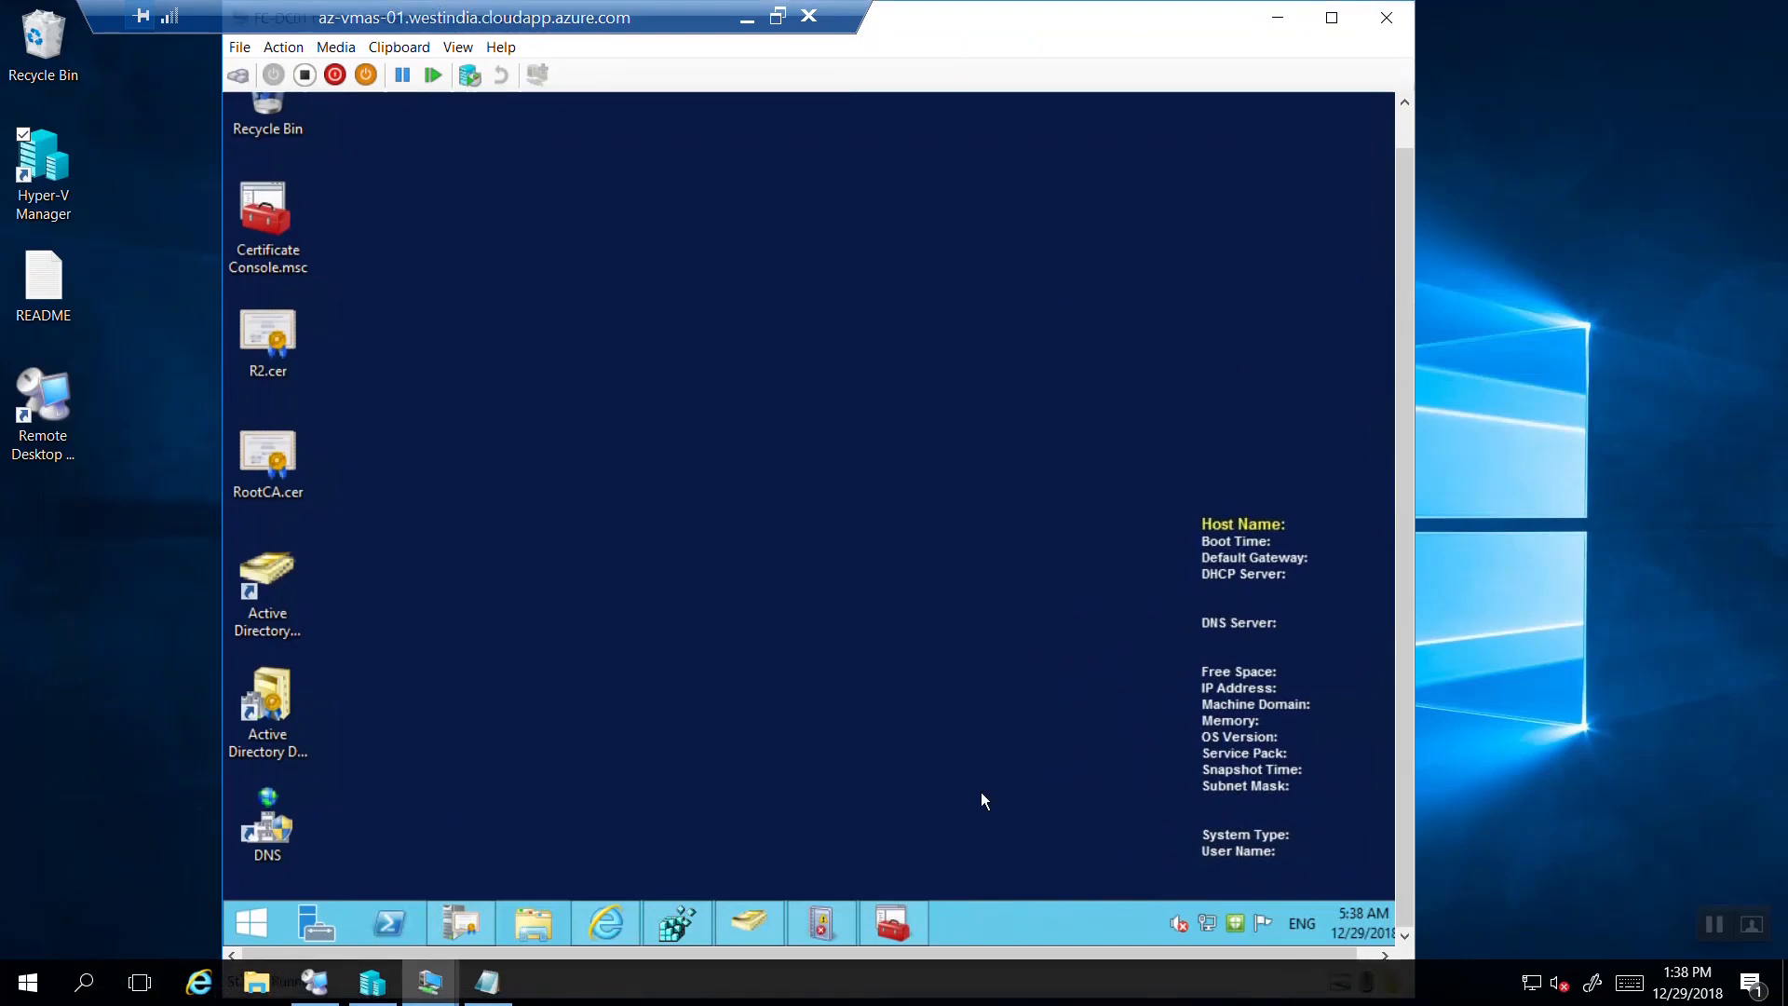
Show FourthCoffee CA's Issued Certificates sorted ascending by Request ID and select request 2.
left_click(893, 925)
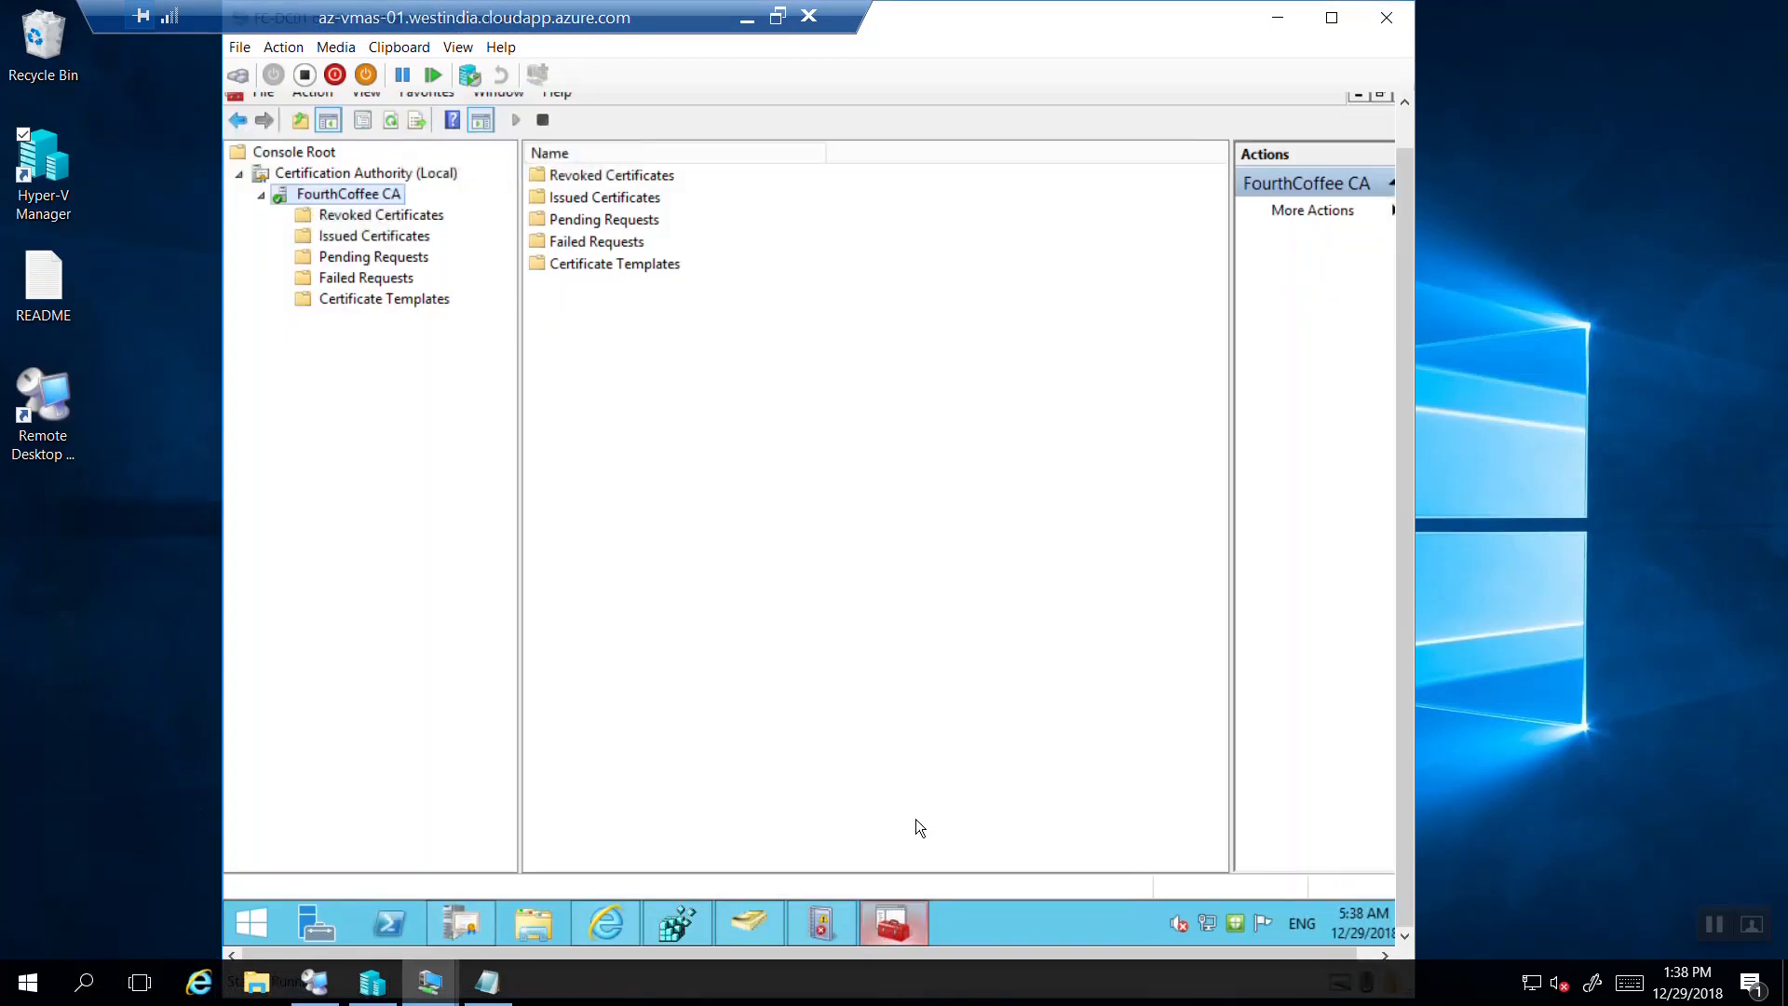
left_click(334, 303)
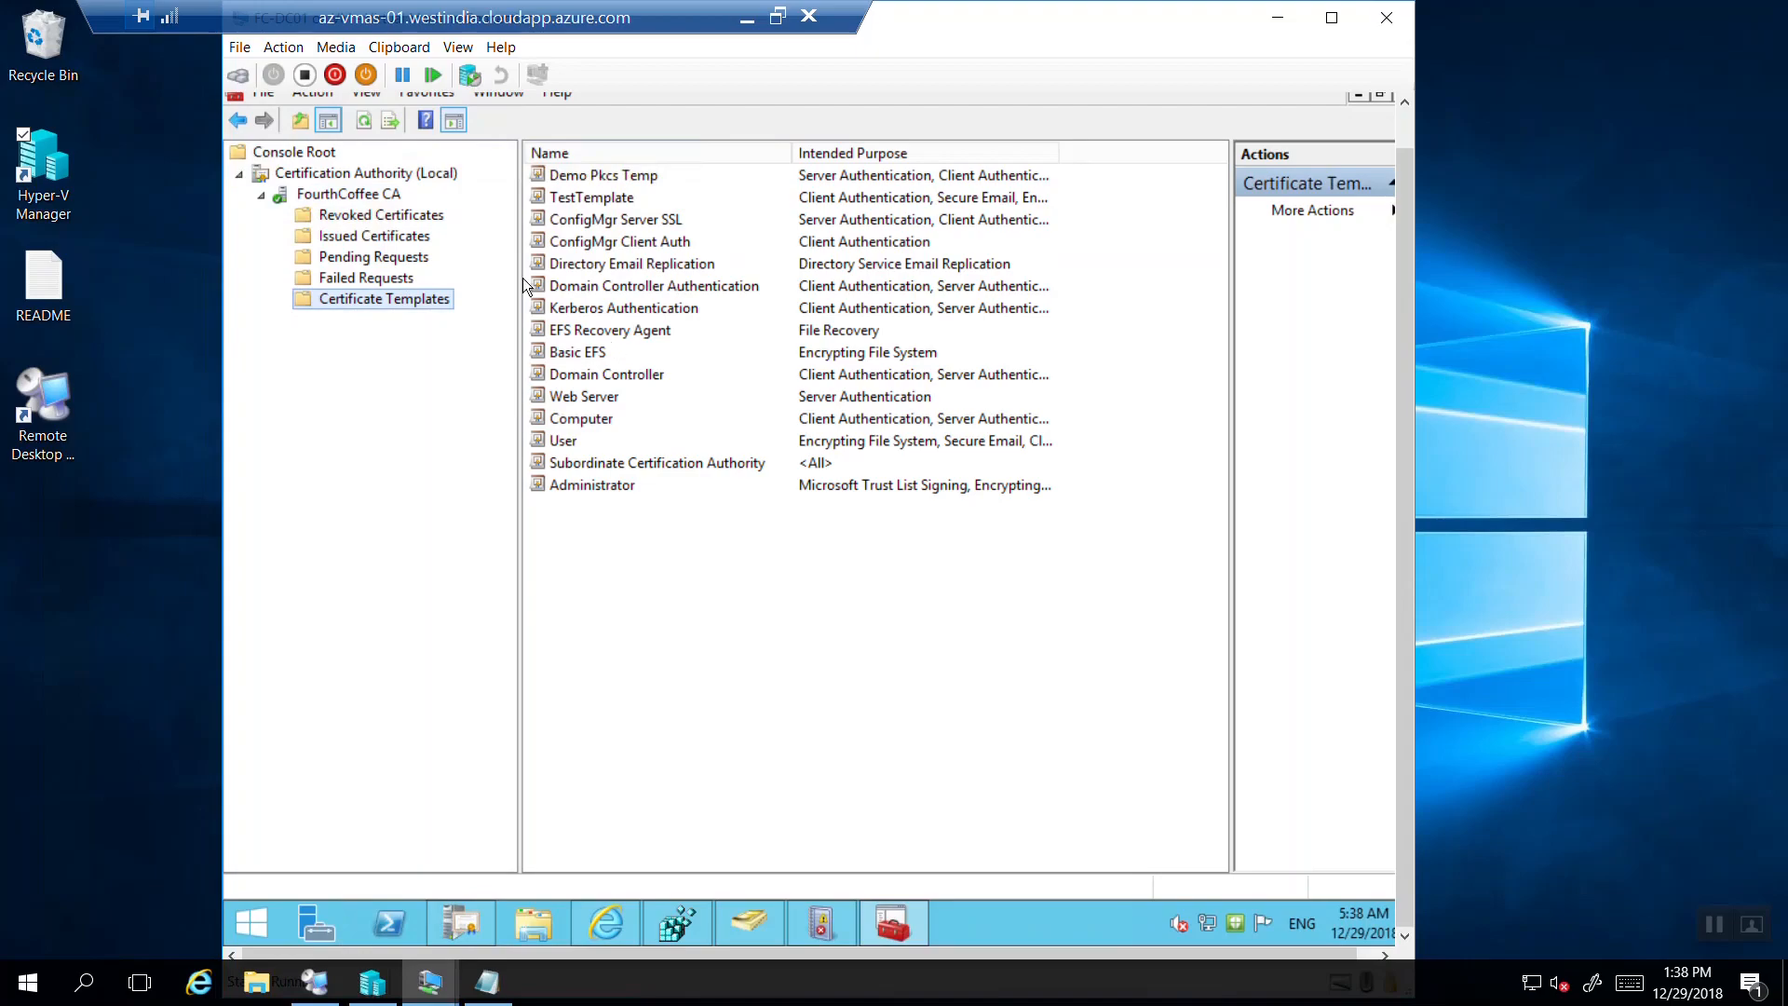
left_click(378, 238)
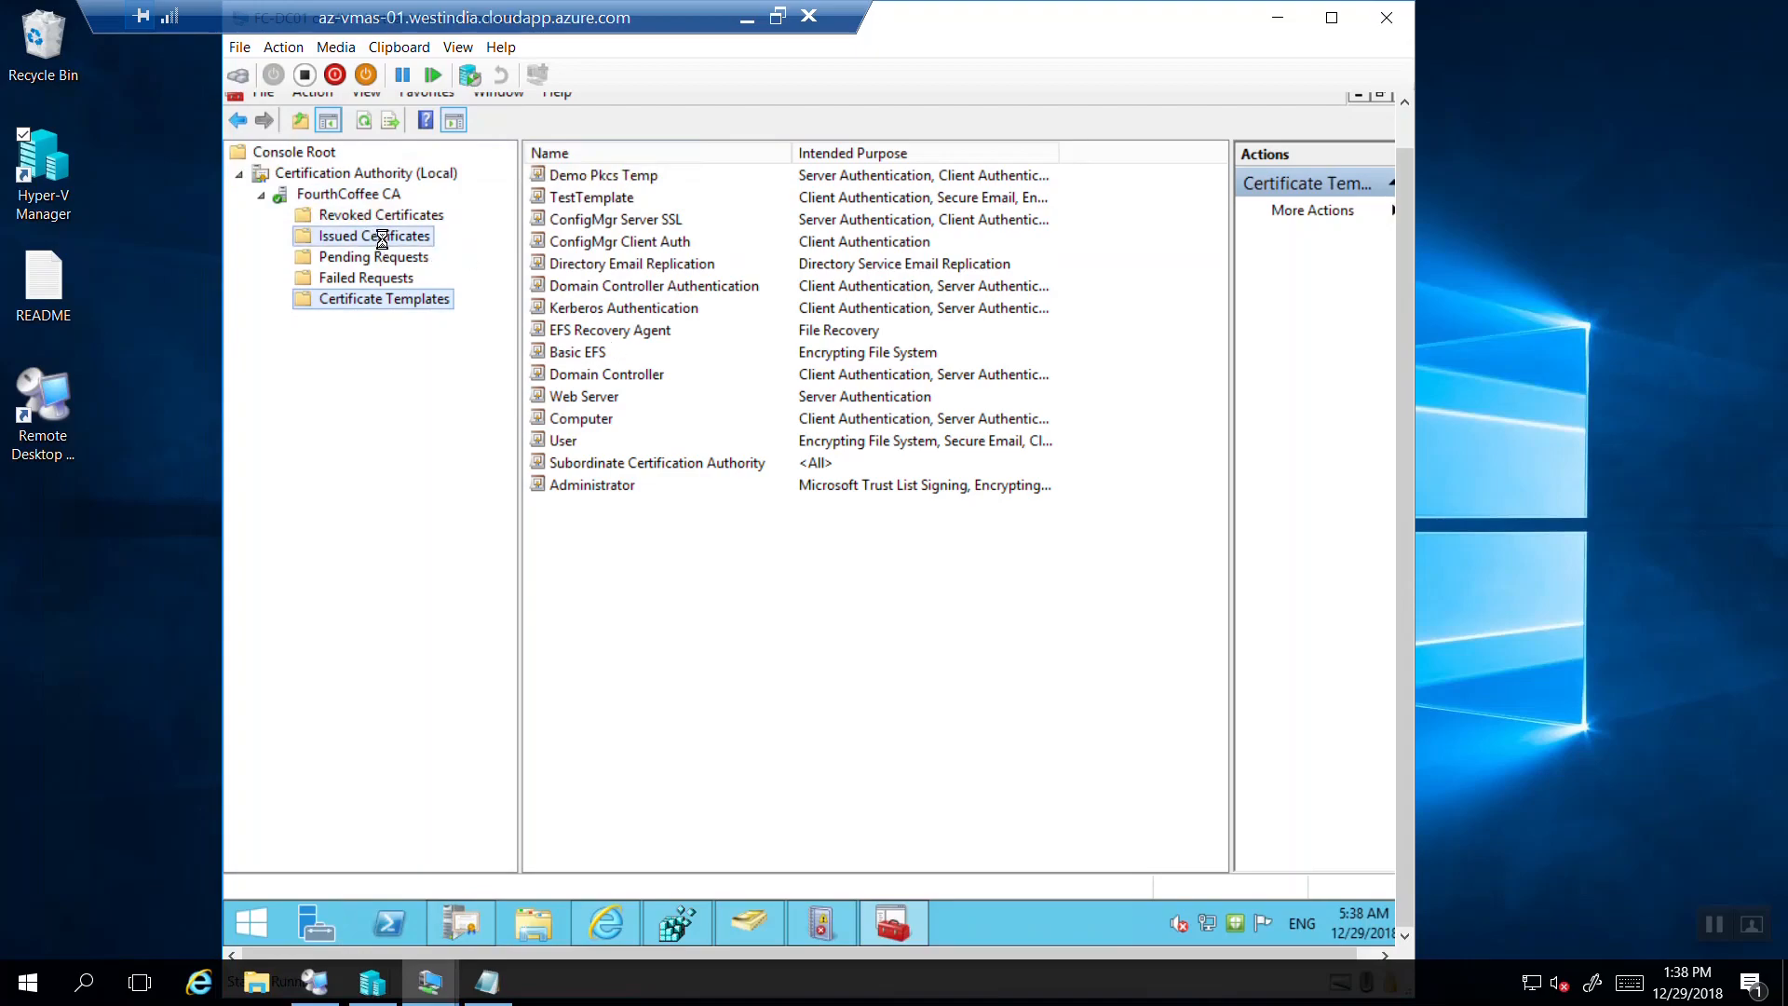
left_click_drag(1205, 300, 1181, 635)
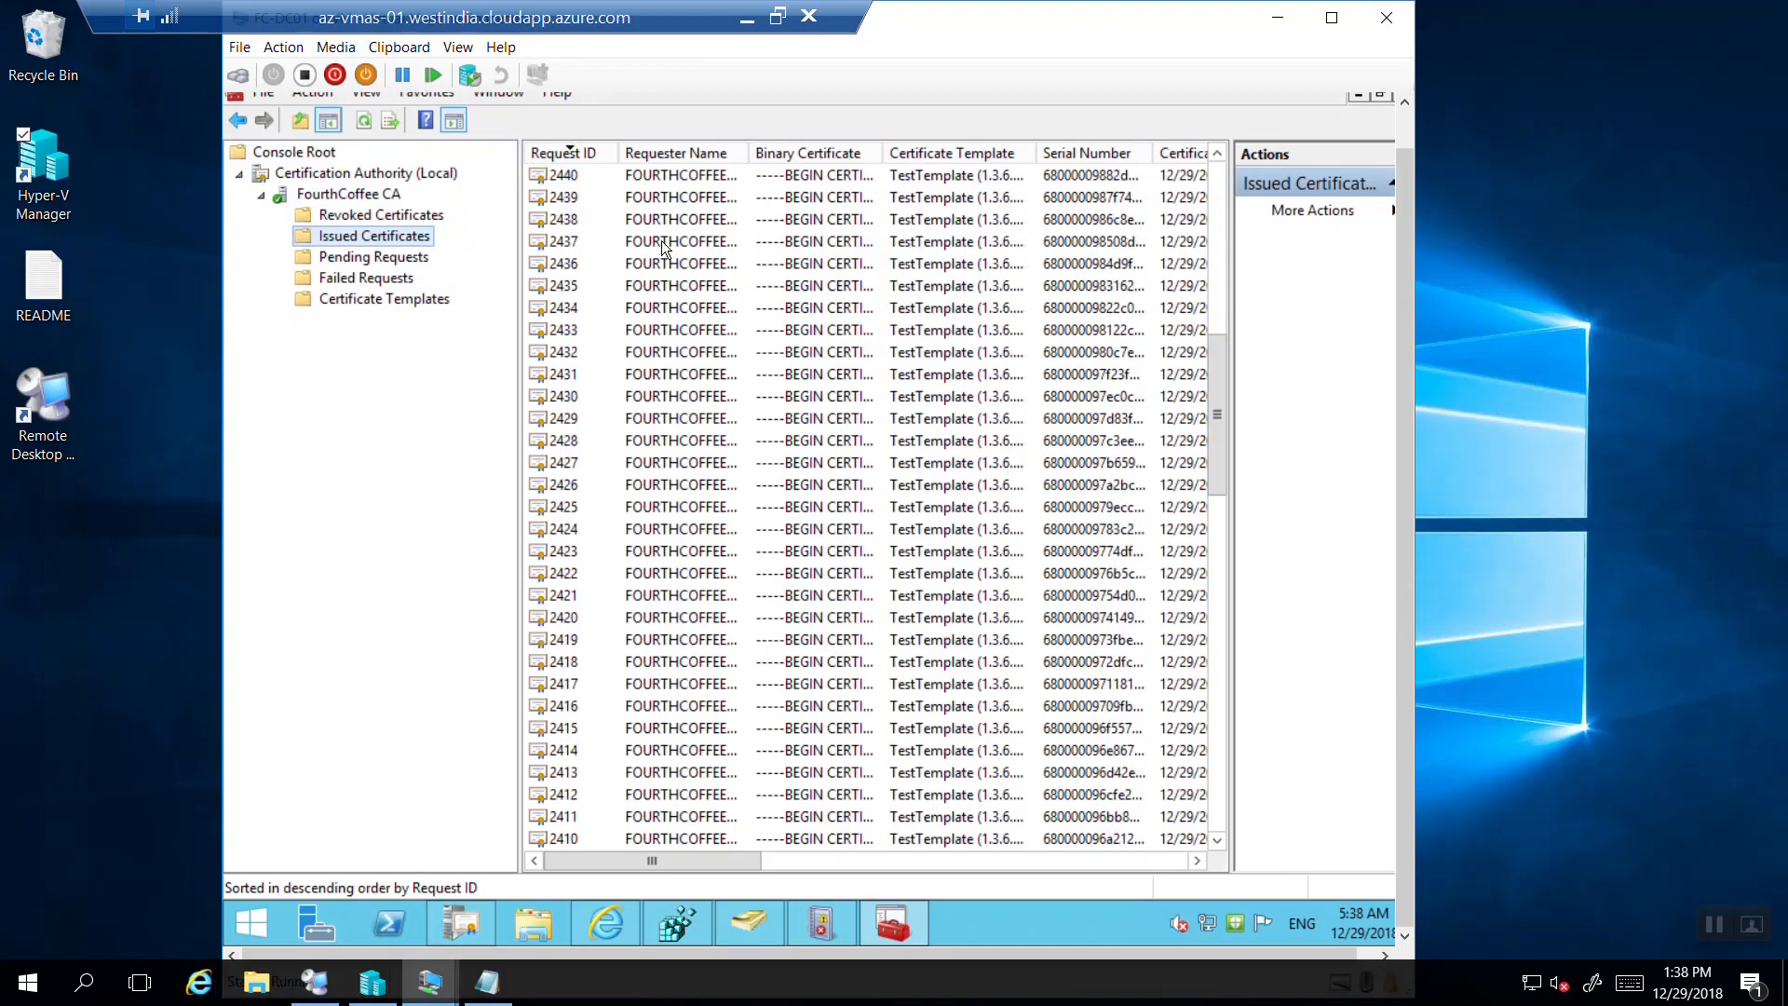
left_click(583, 154)
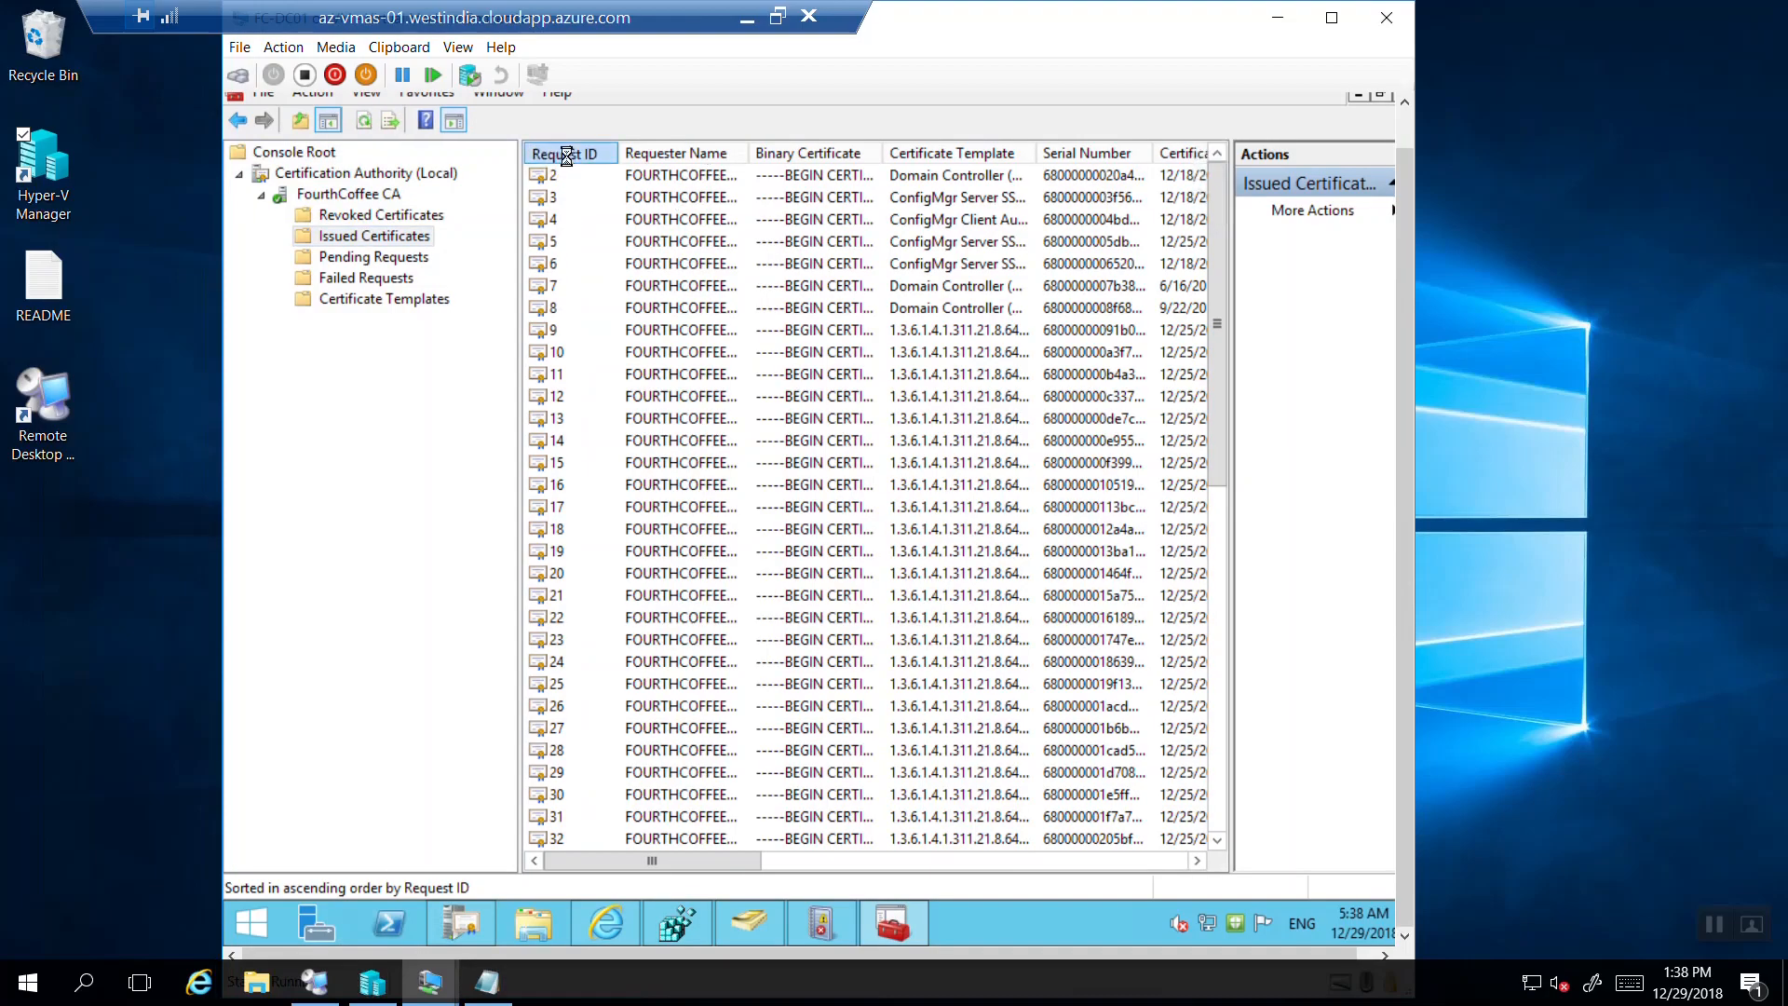
left_click(566, 155)
left_click_drag(1215, 279, 1183, 592)
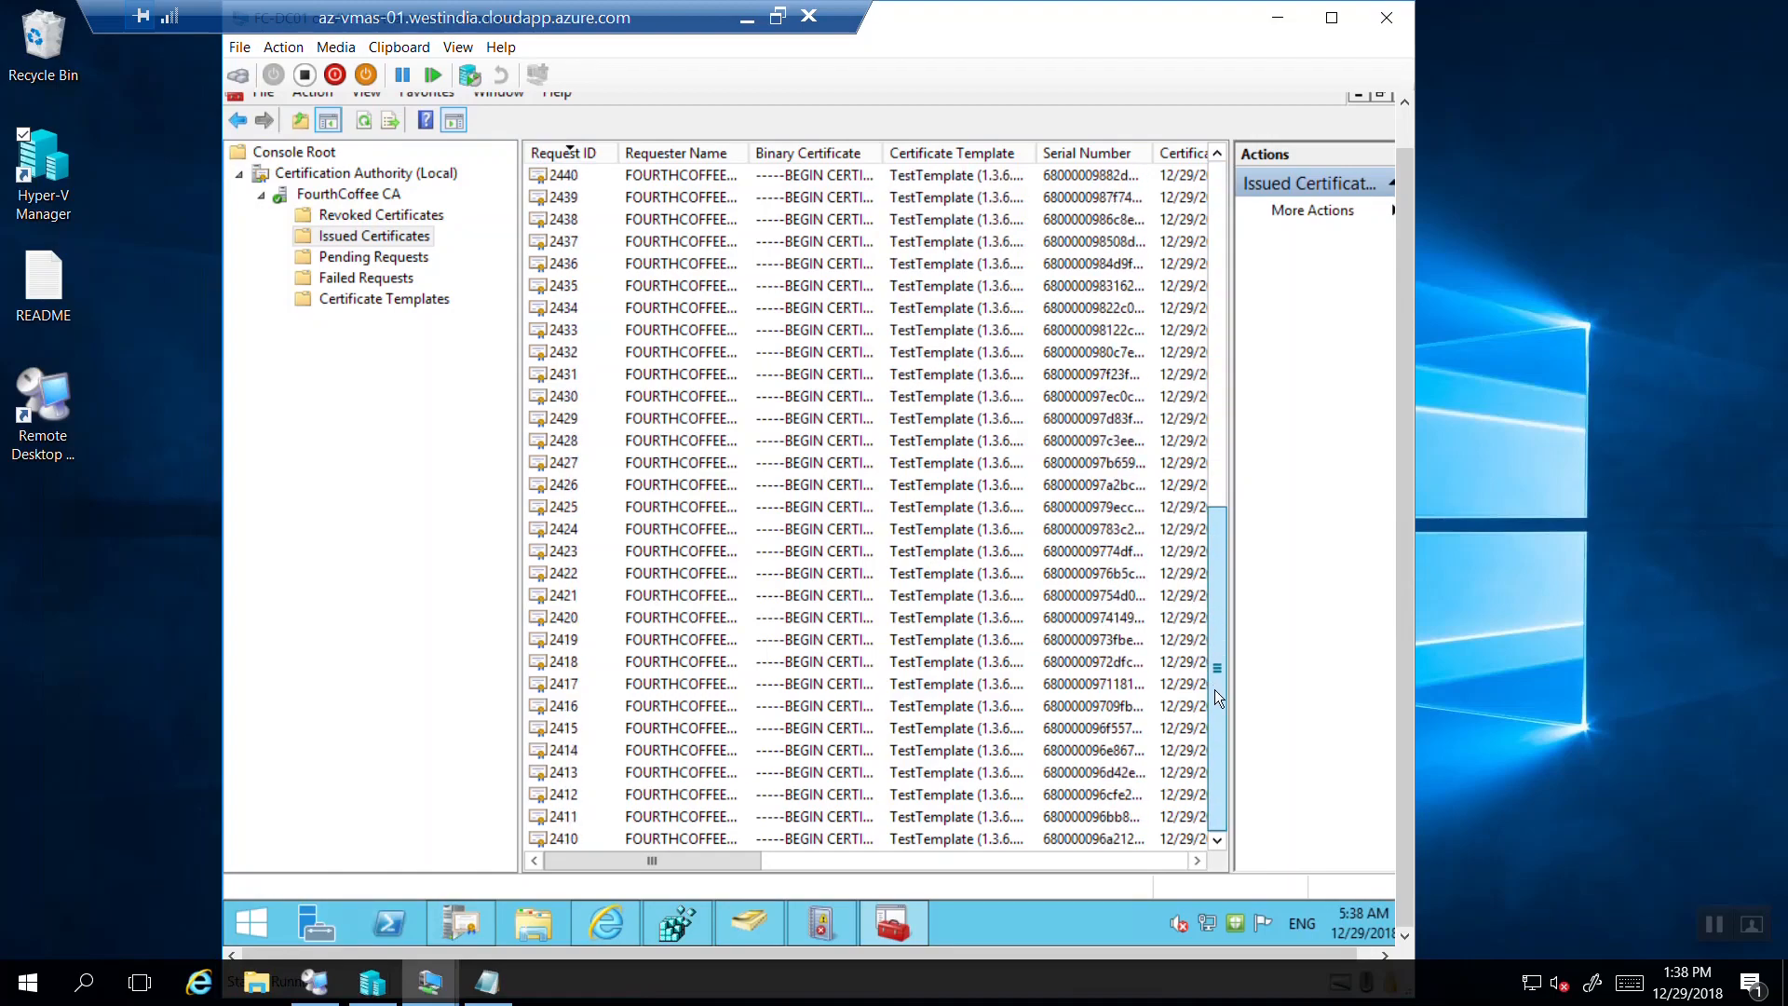
left_click_drag(1215, 689, 1215, 130)
left_click(585, 153)
left_click(621, 177)
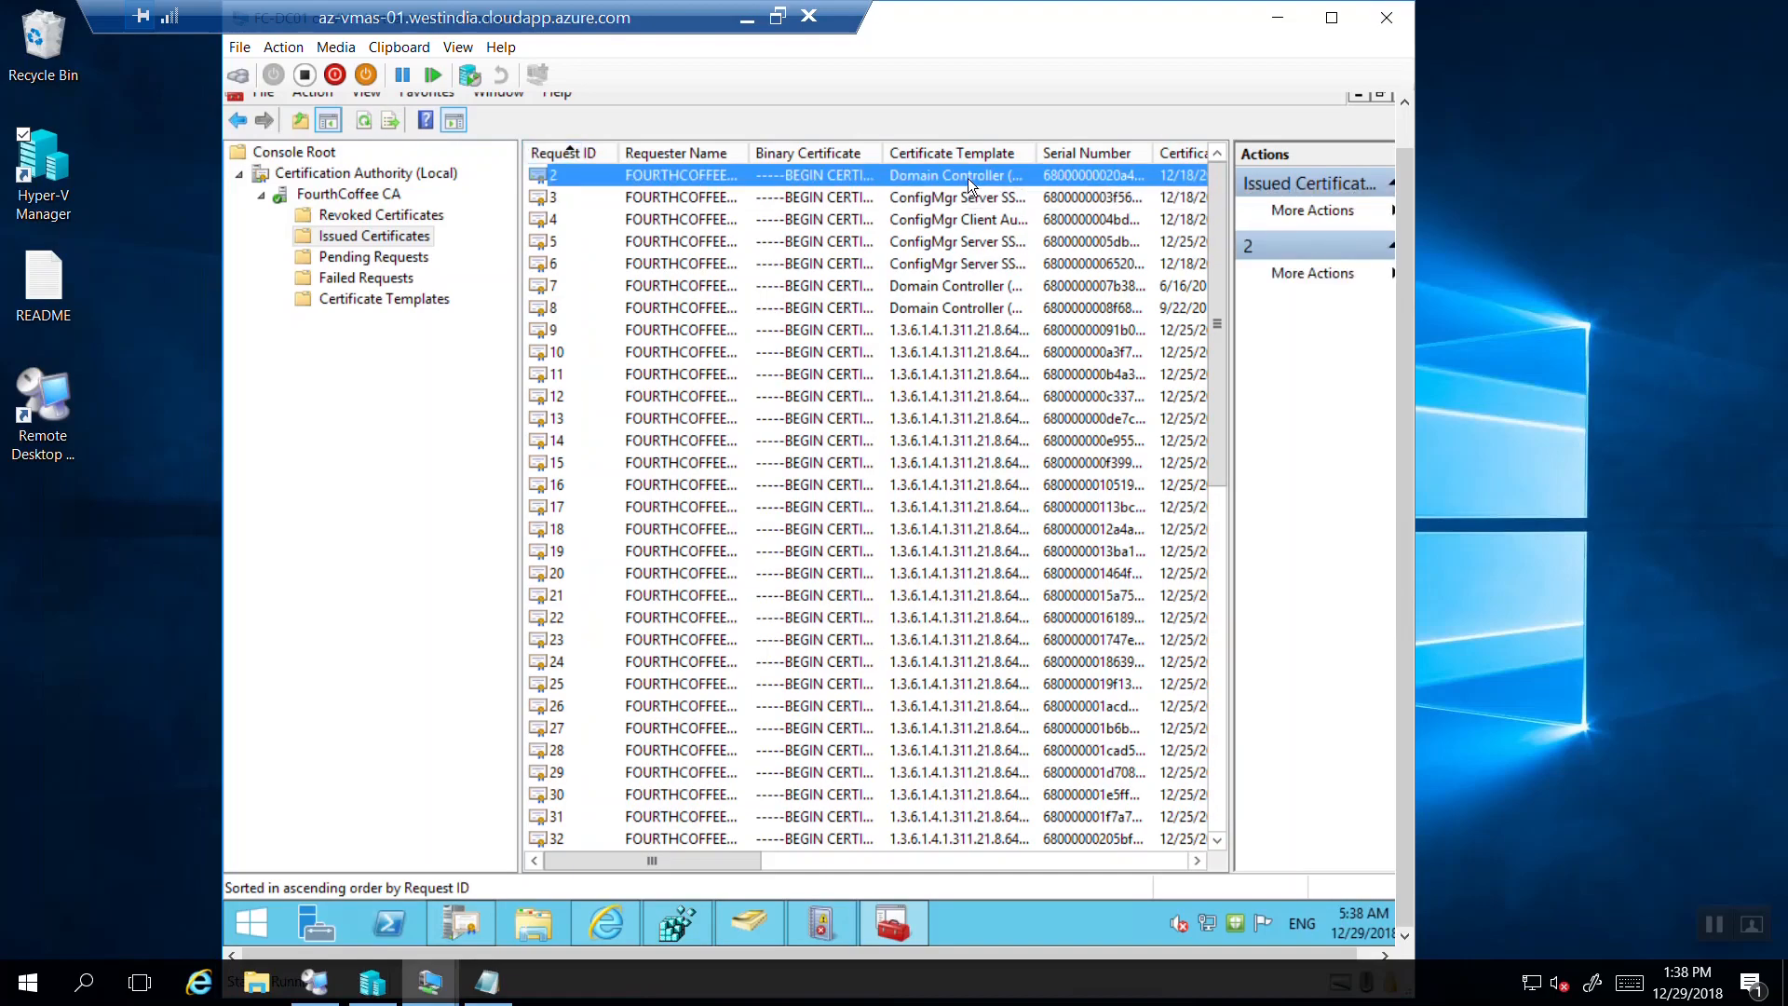
Inspect the certificates for requests 2, 16, 17 and 14, each issued by FourthCoffee CA.
double_click(931, 182)
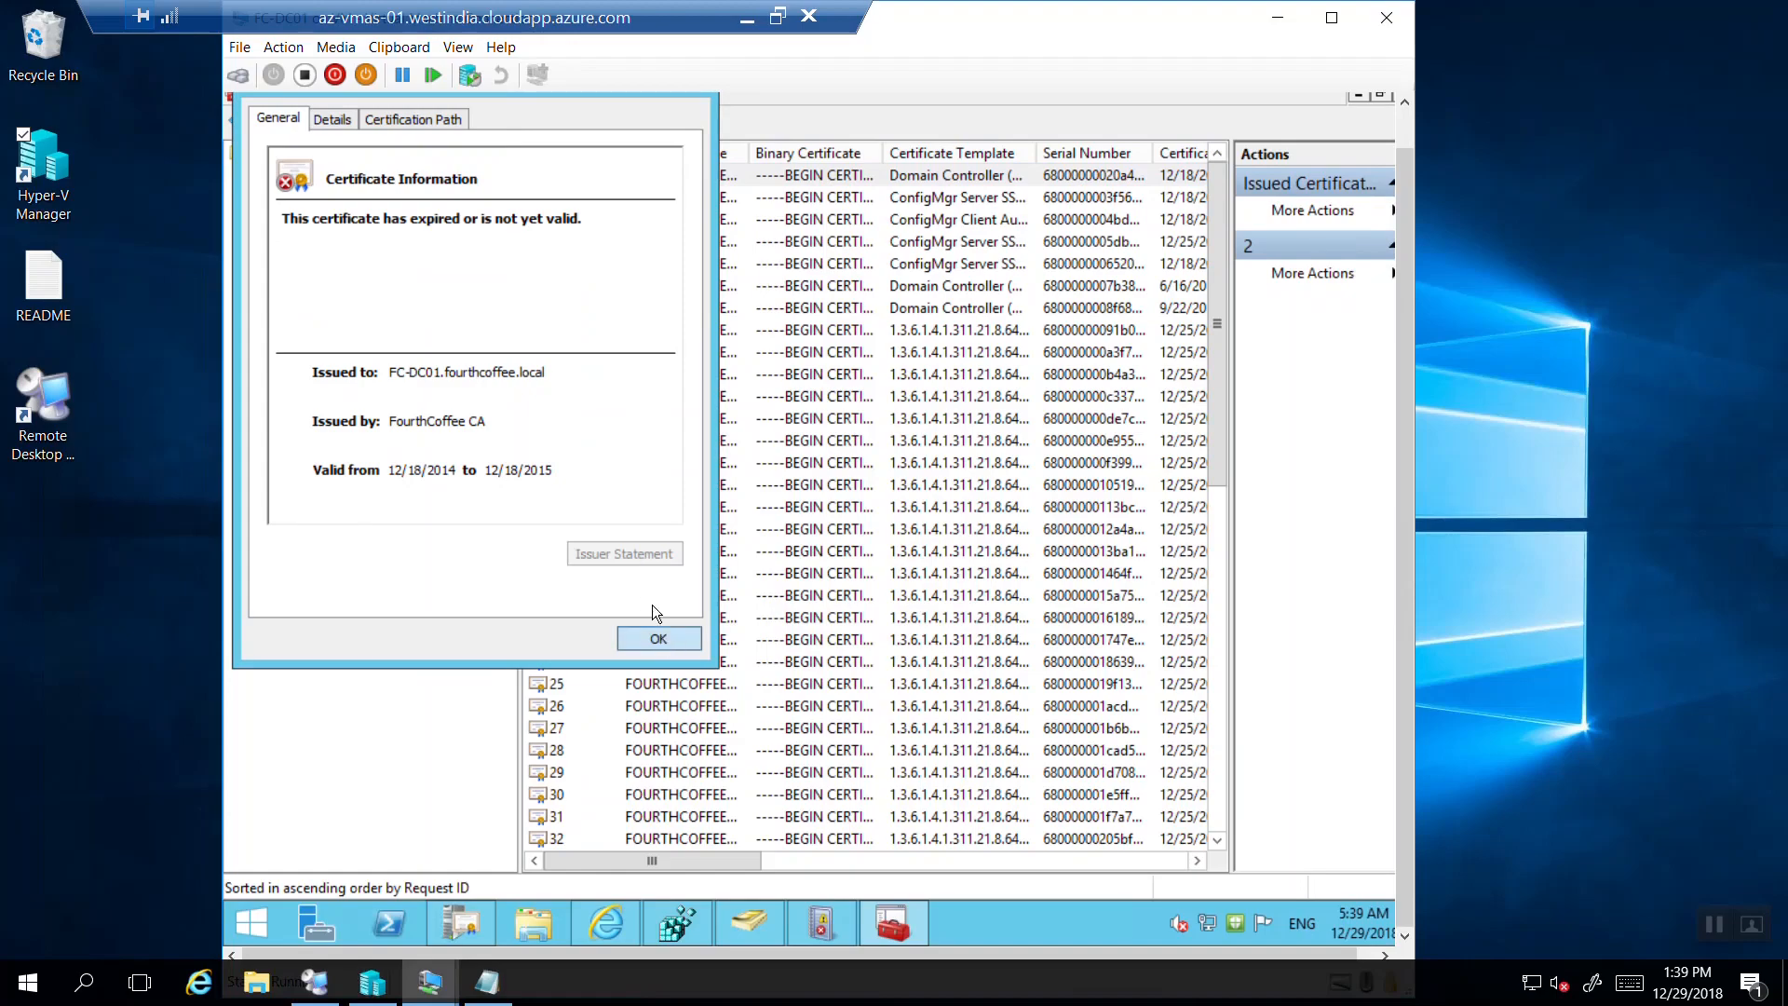
left_click(656, 637)
double_click(544, 493)
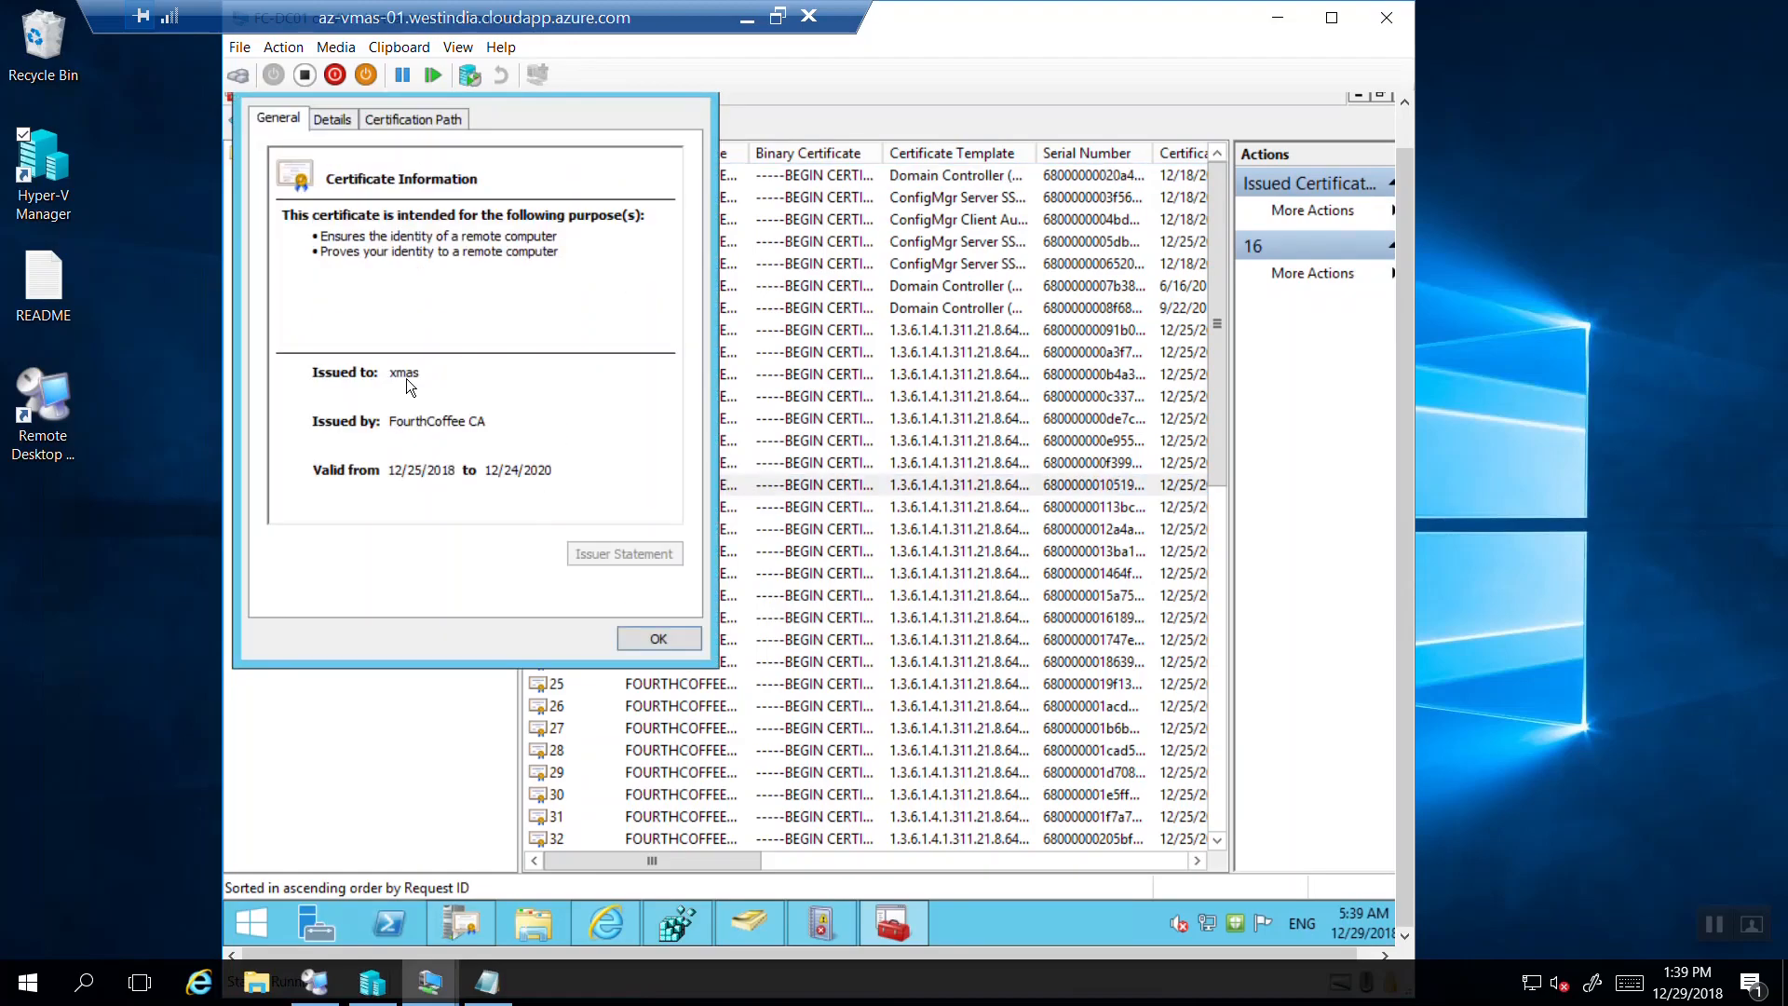
left_click(669, 639)
double_click(557, 509)
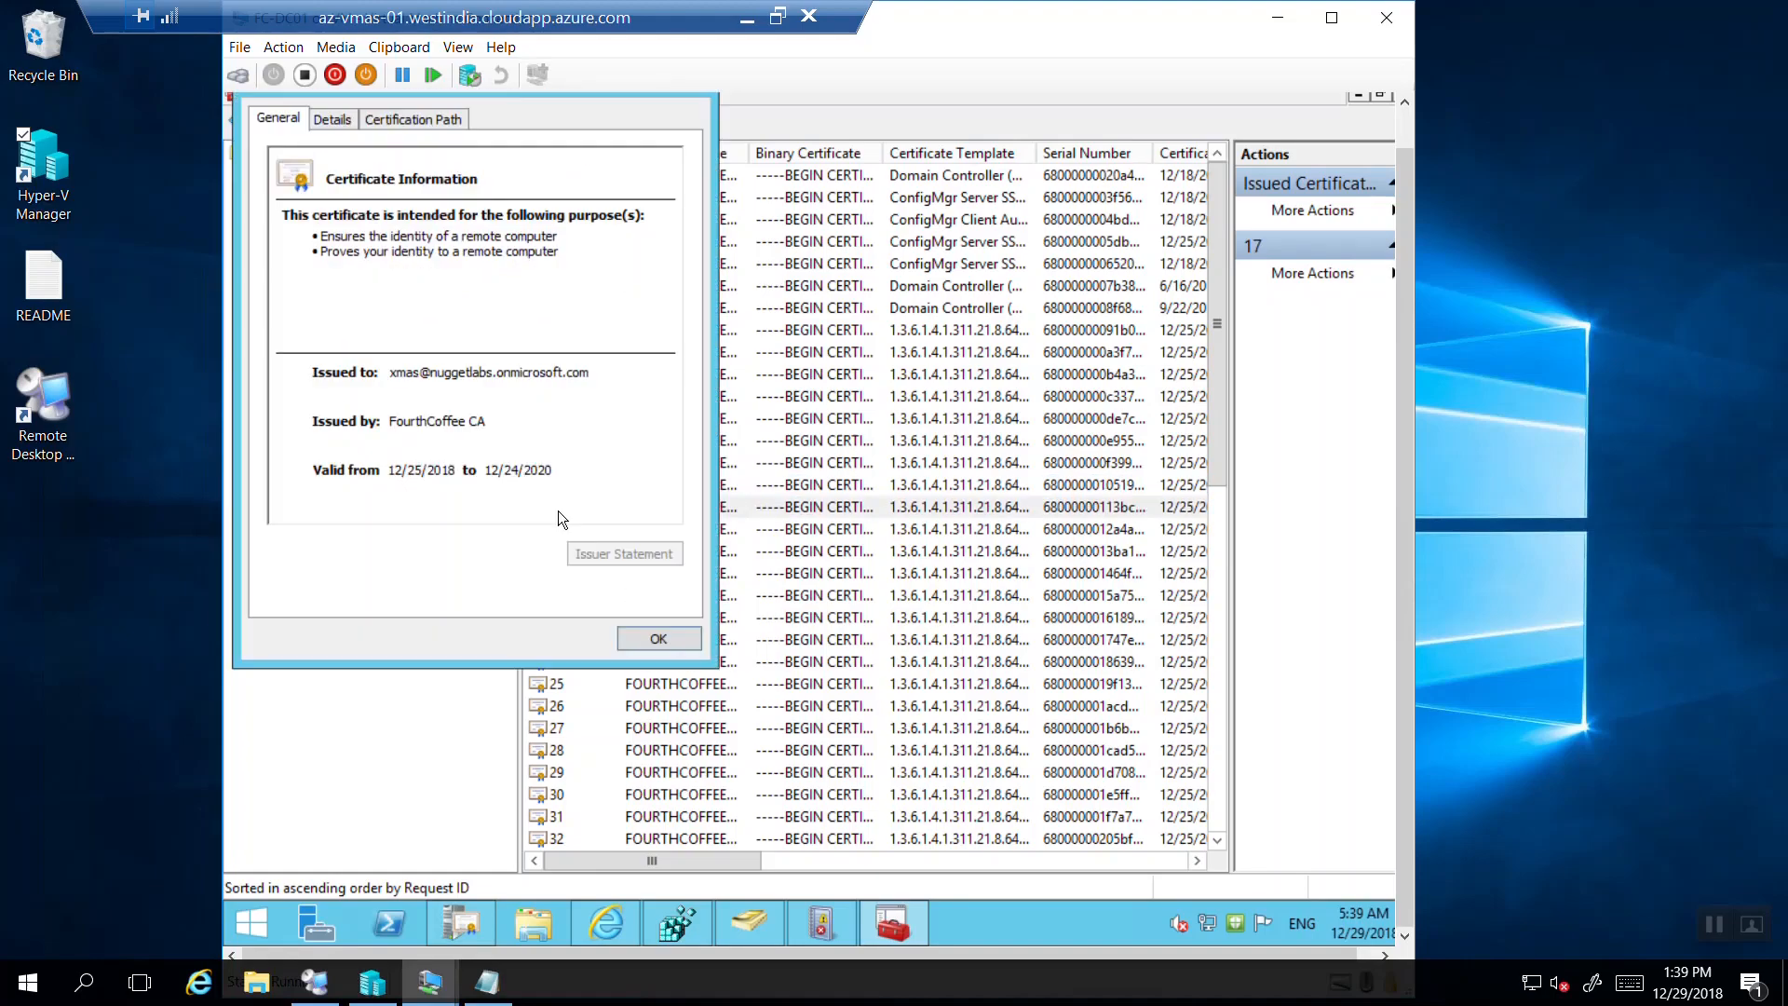
left_click(658, 641)
double_click(575, 443)
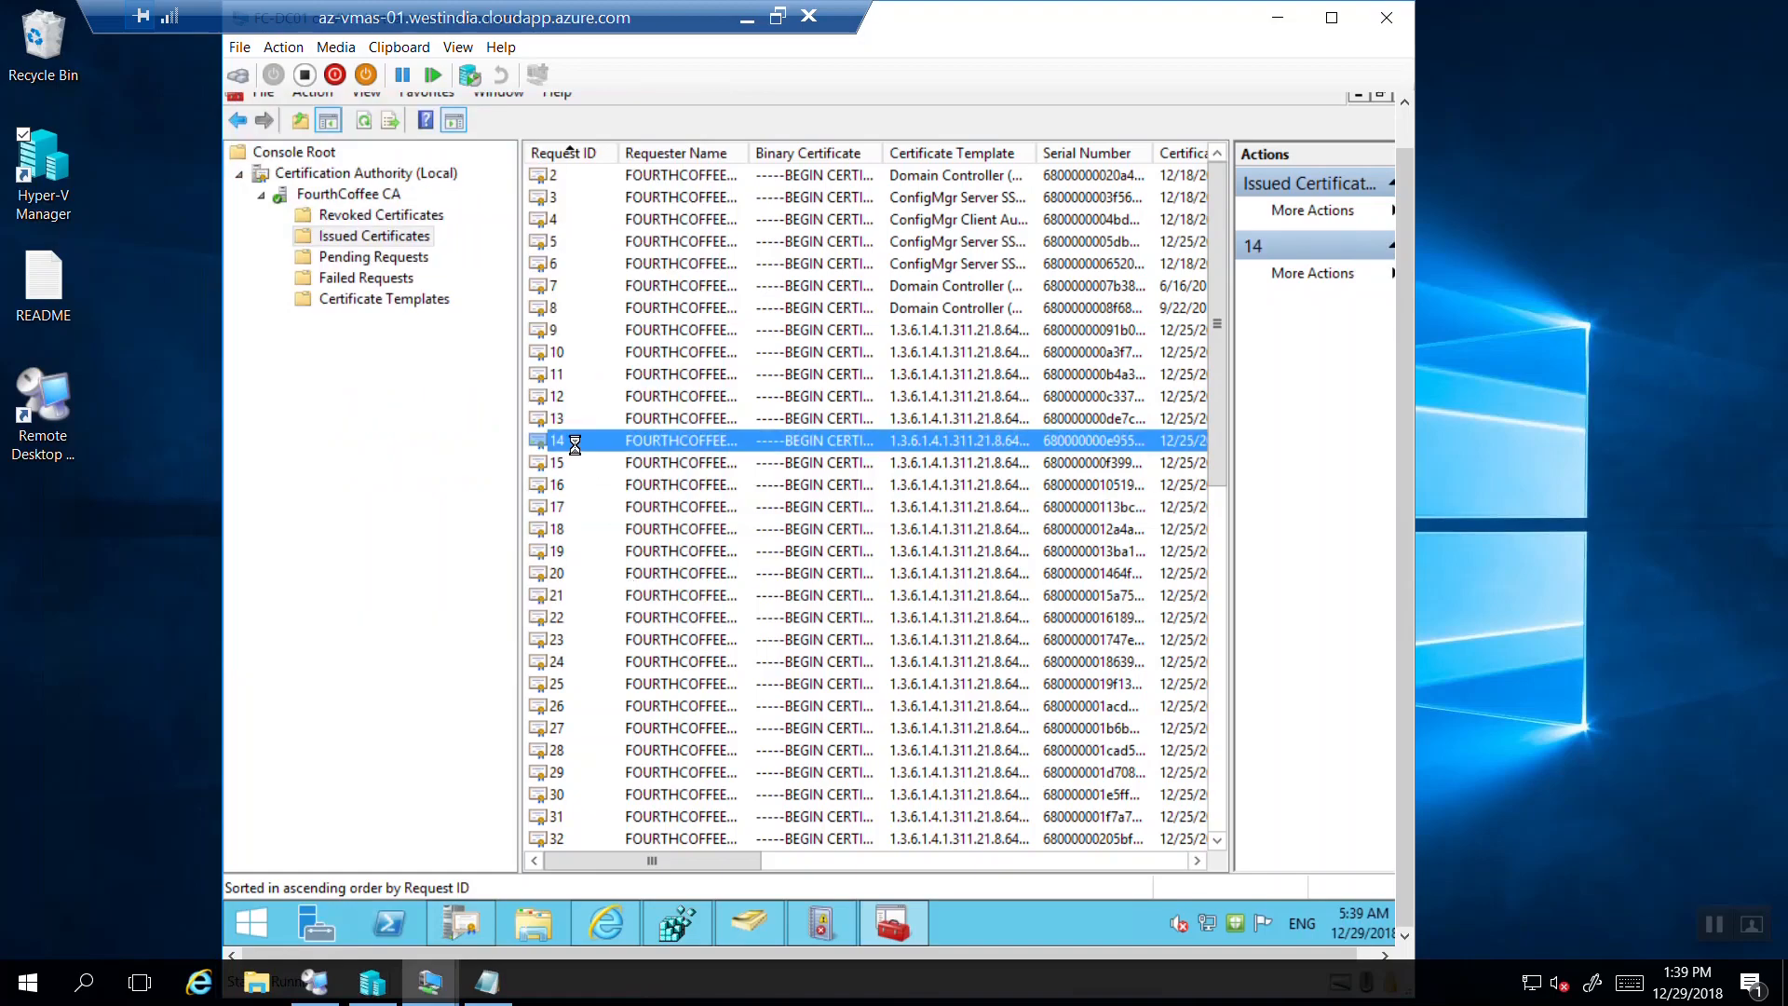
left_click(635, 642)
Inspect the certificates for requests 12 and 9, then open request 24's certificate.
double_click(562, 397)
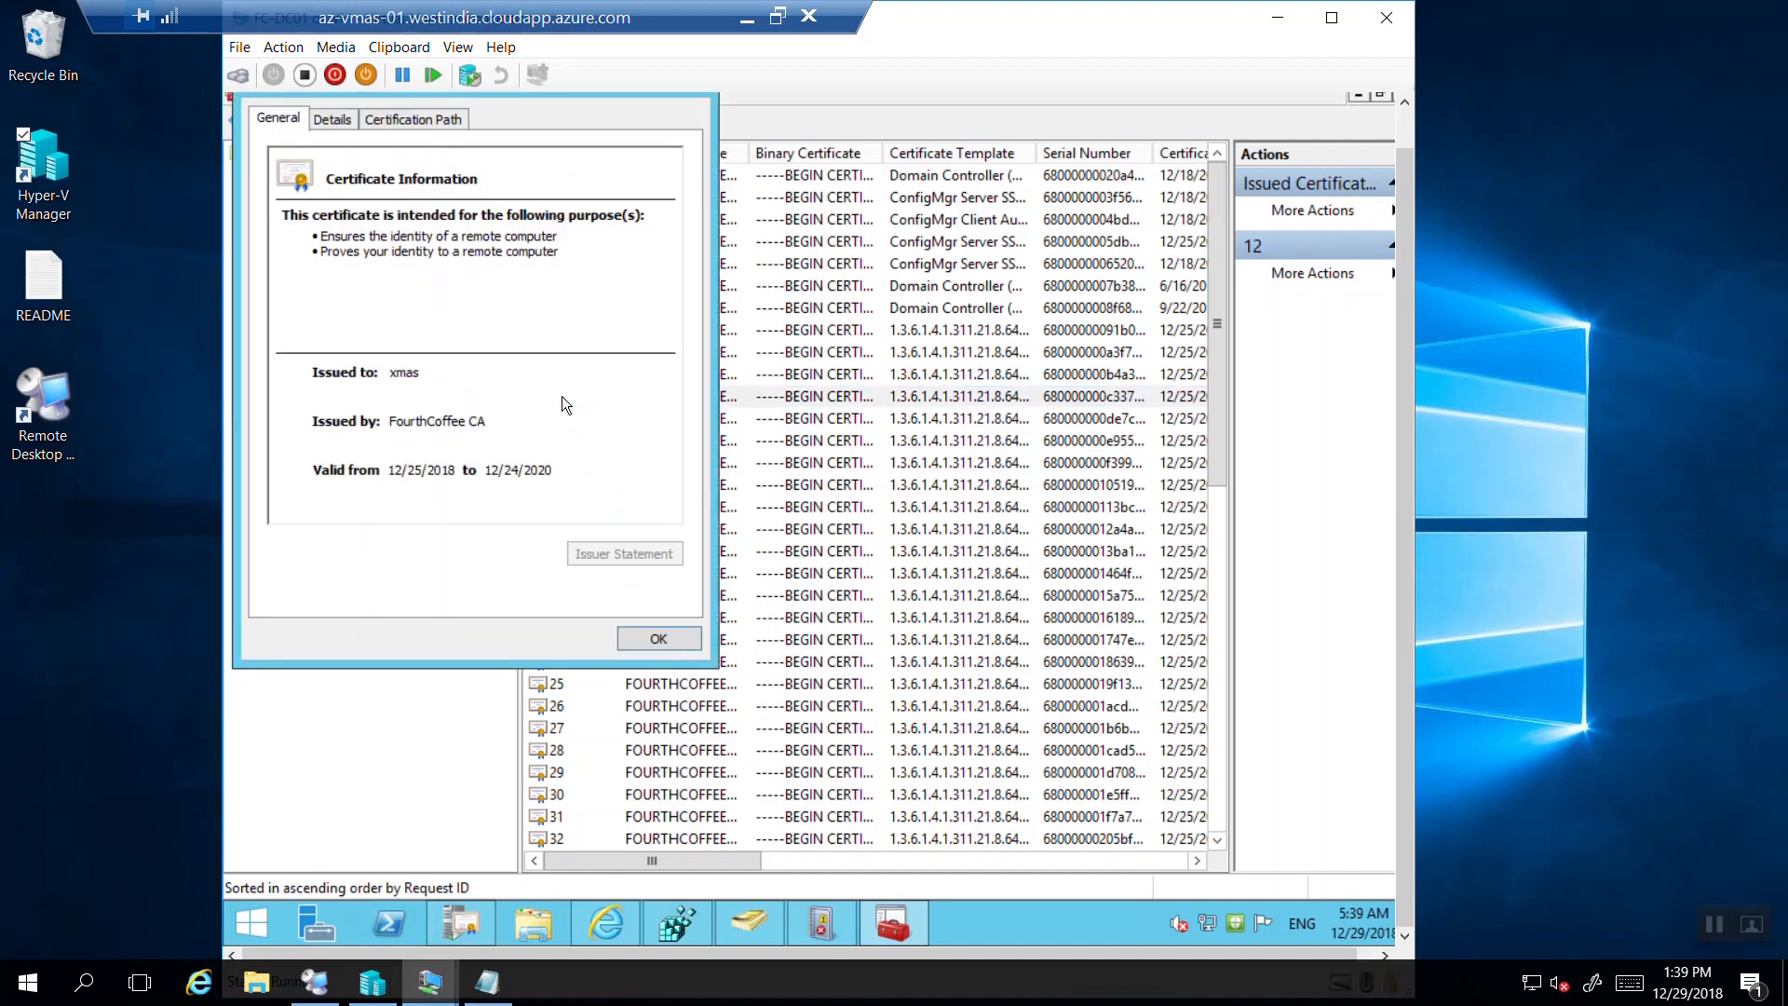
left_click(628, 635)
left_click(559, 339)
double_click(559, 339)
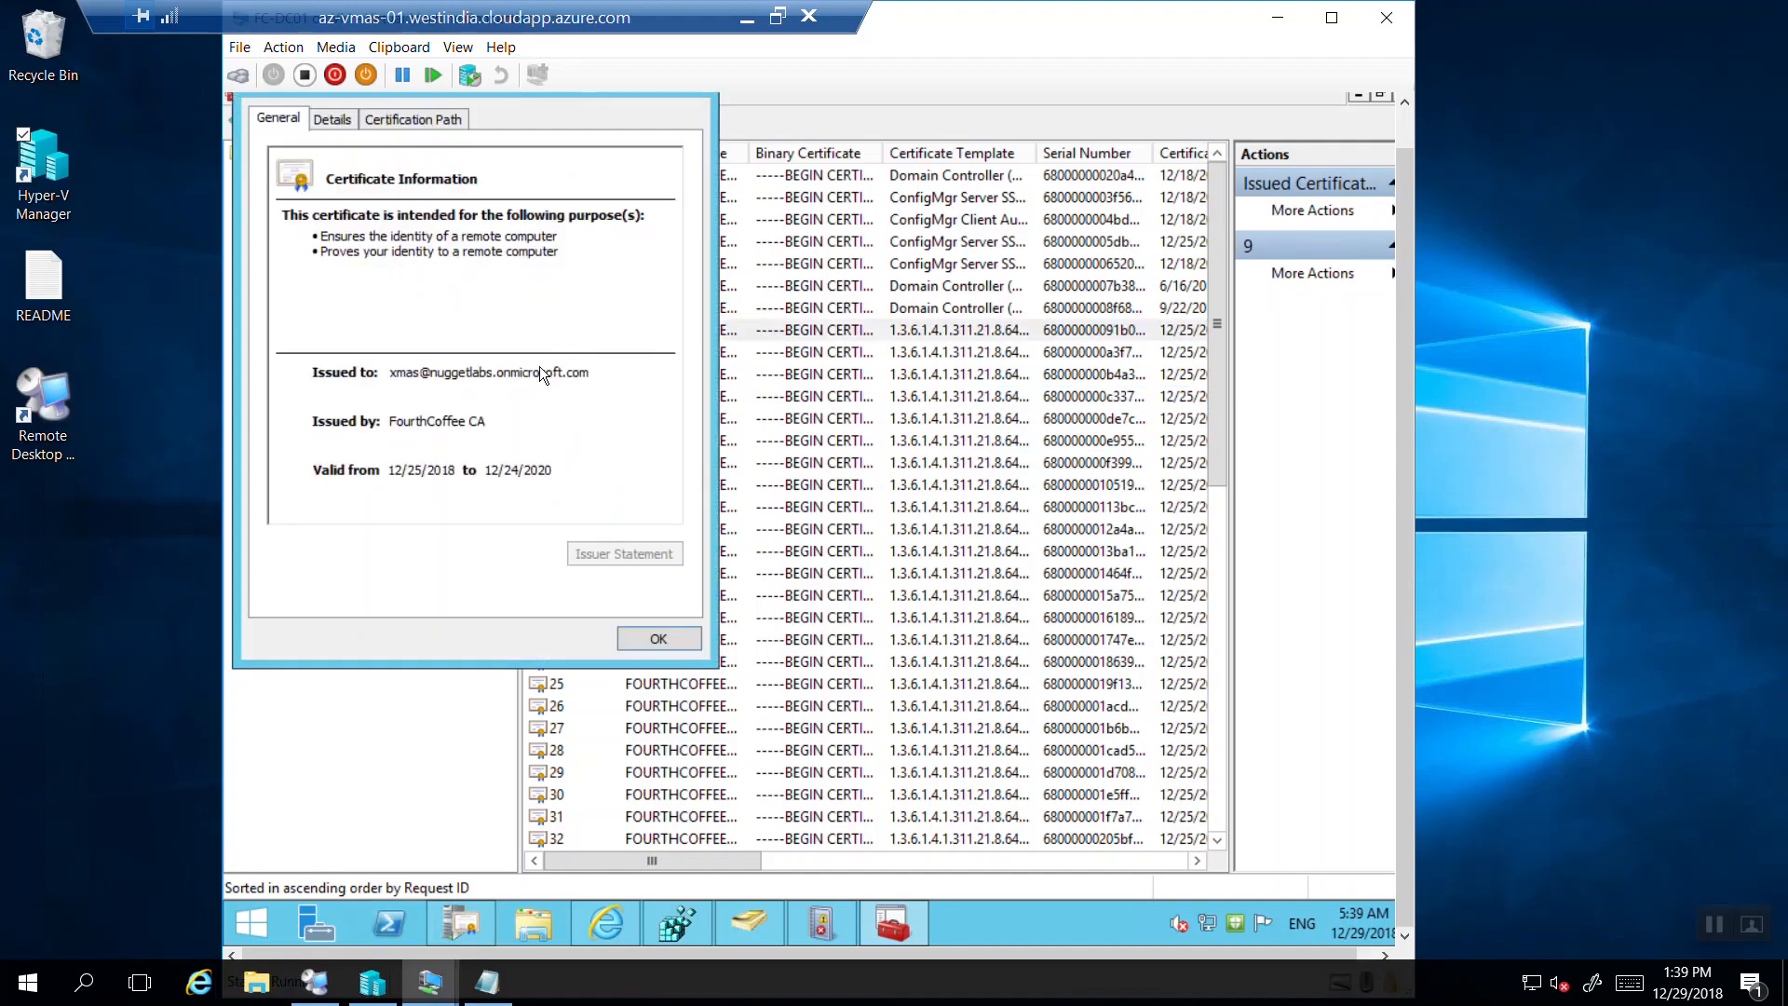
left_click(657, 641)
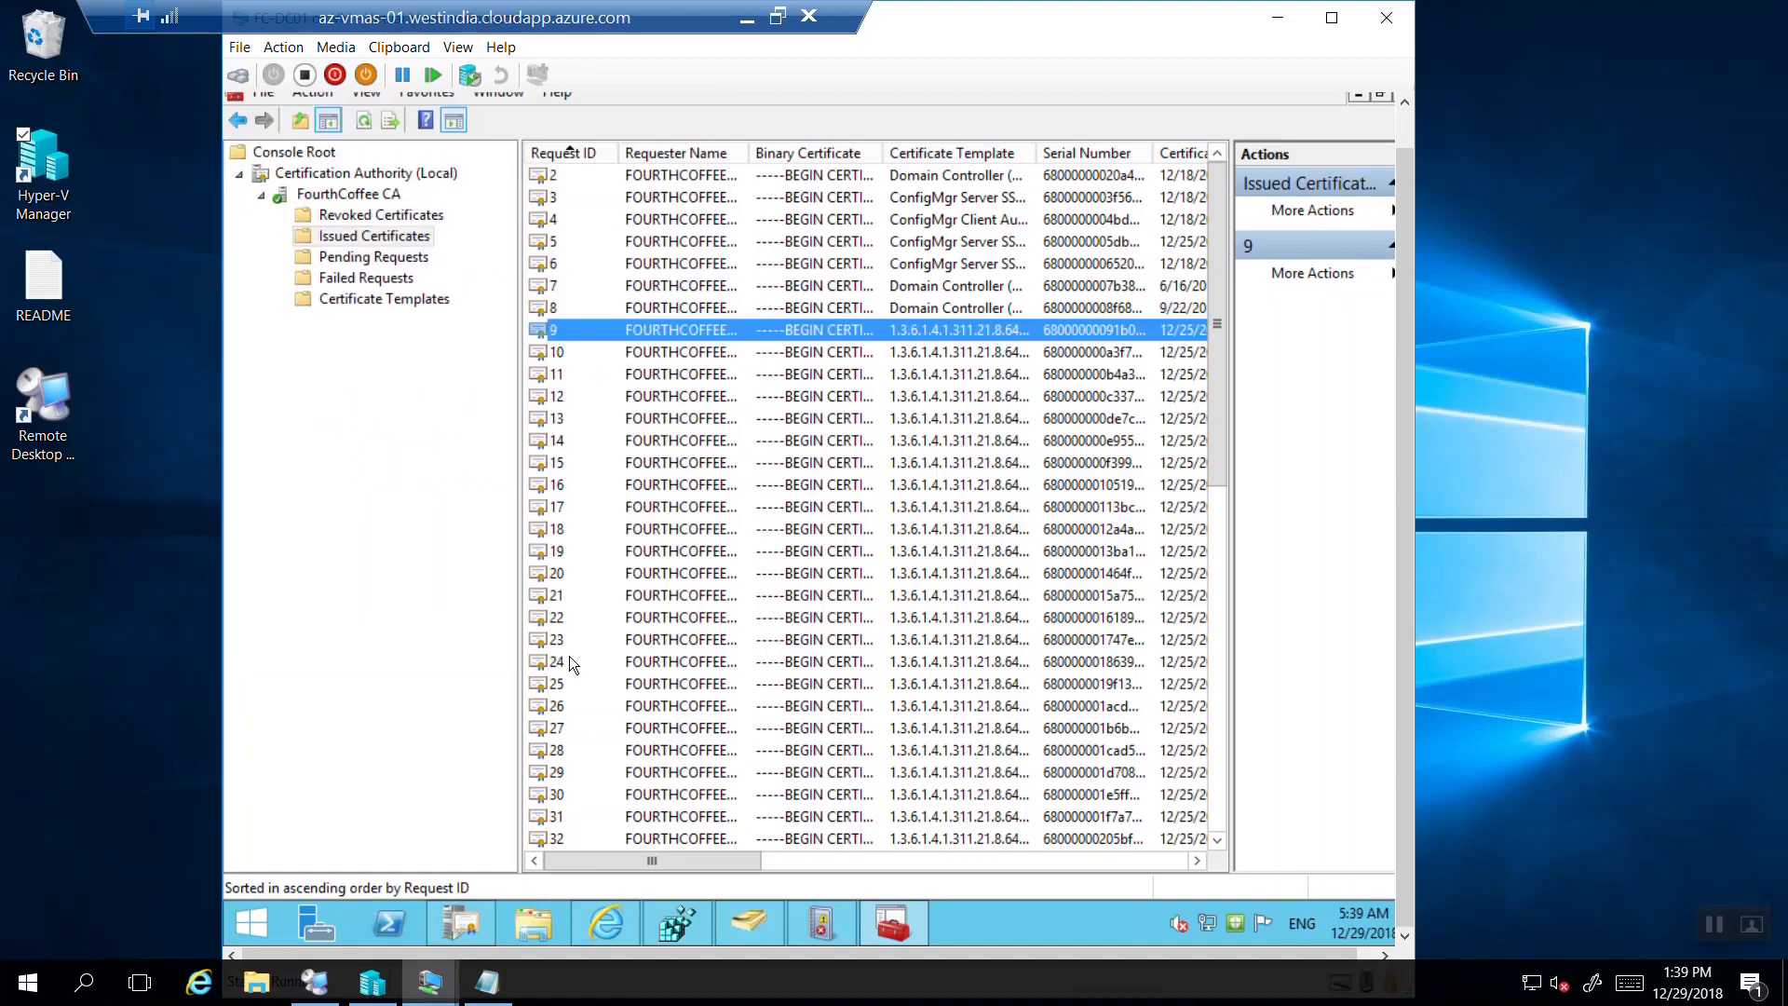
double_click(568, 658)
Review the issued certificates' validity dates and Issued Common Names, then open request 60's certificate.
left_click(656, 638)
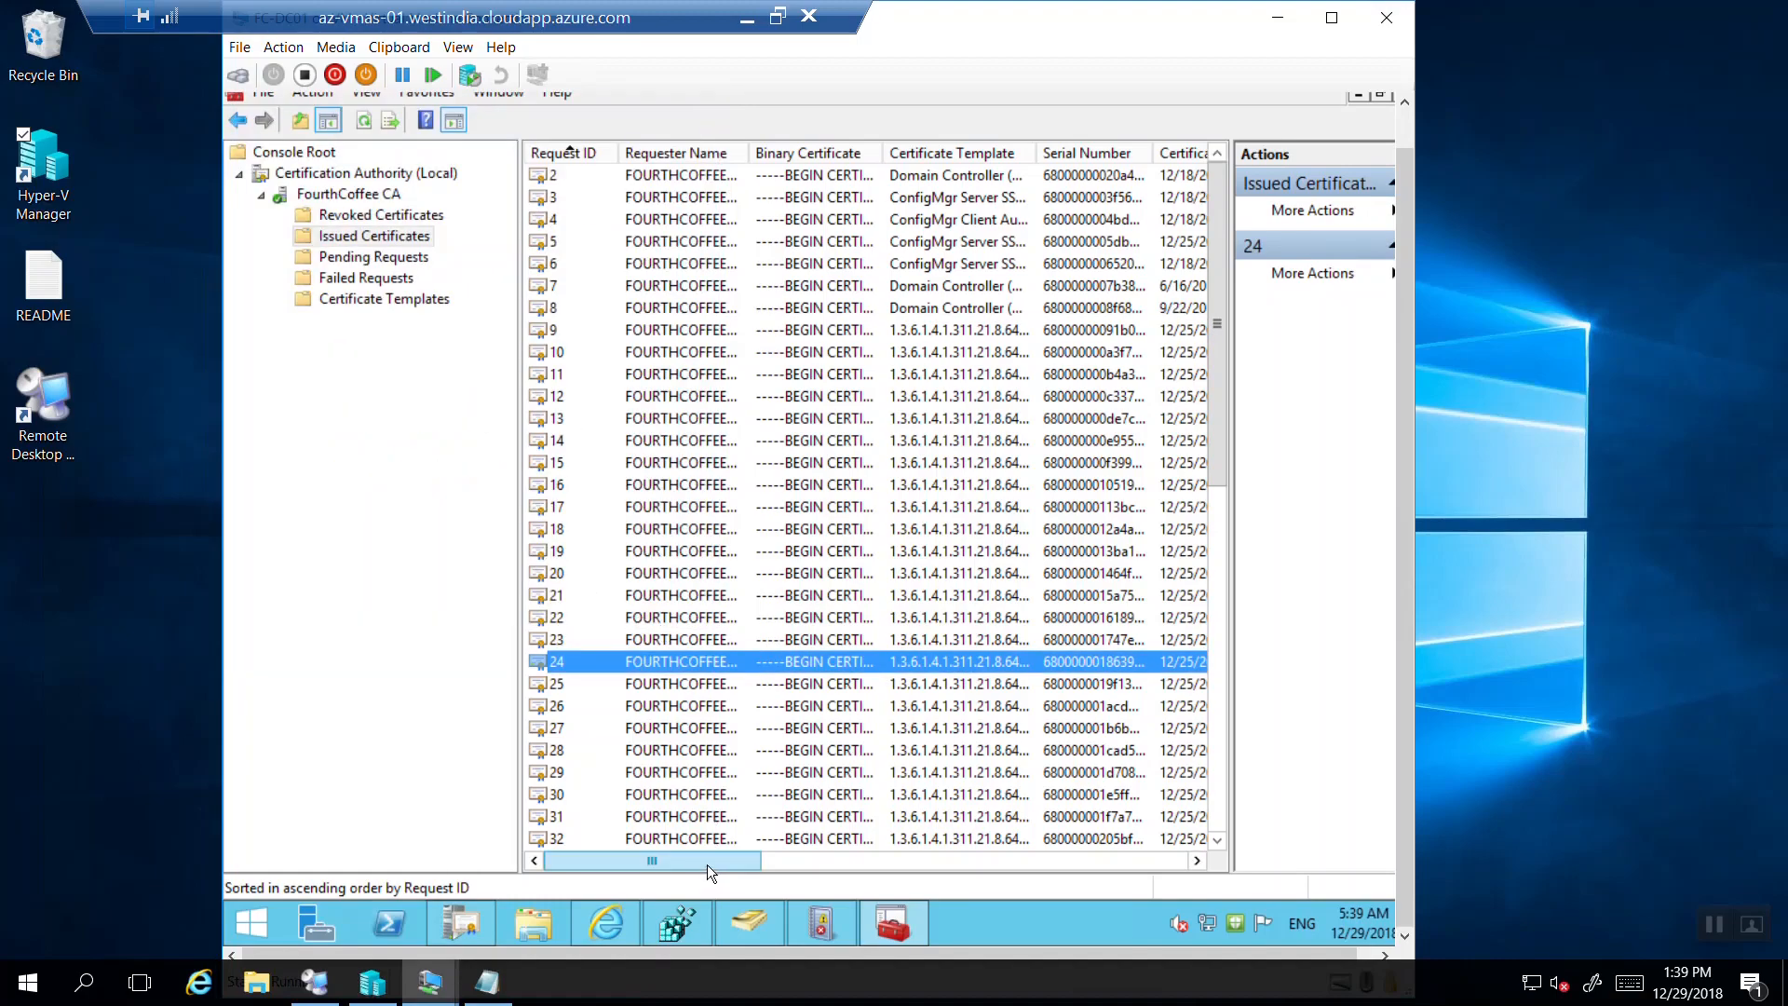
left_click_drag(718, 863, 791, 857)
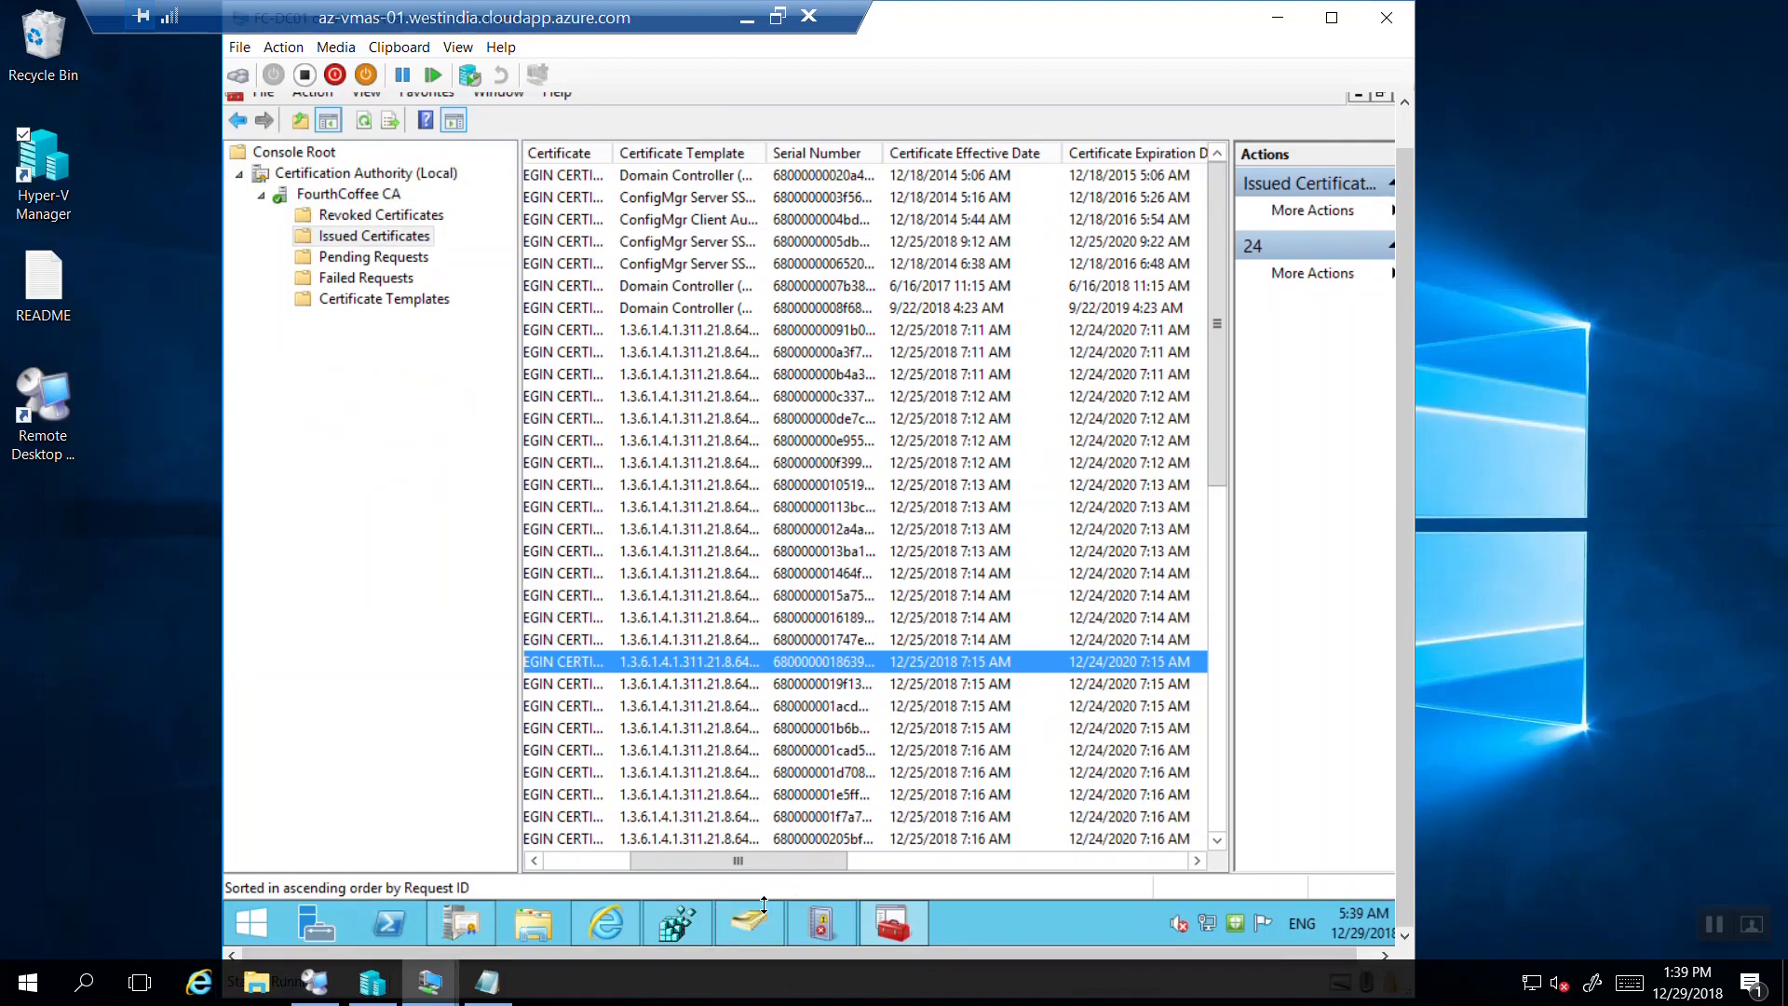
left_click_drag(764, 864, 1233, 829)
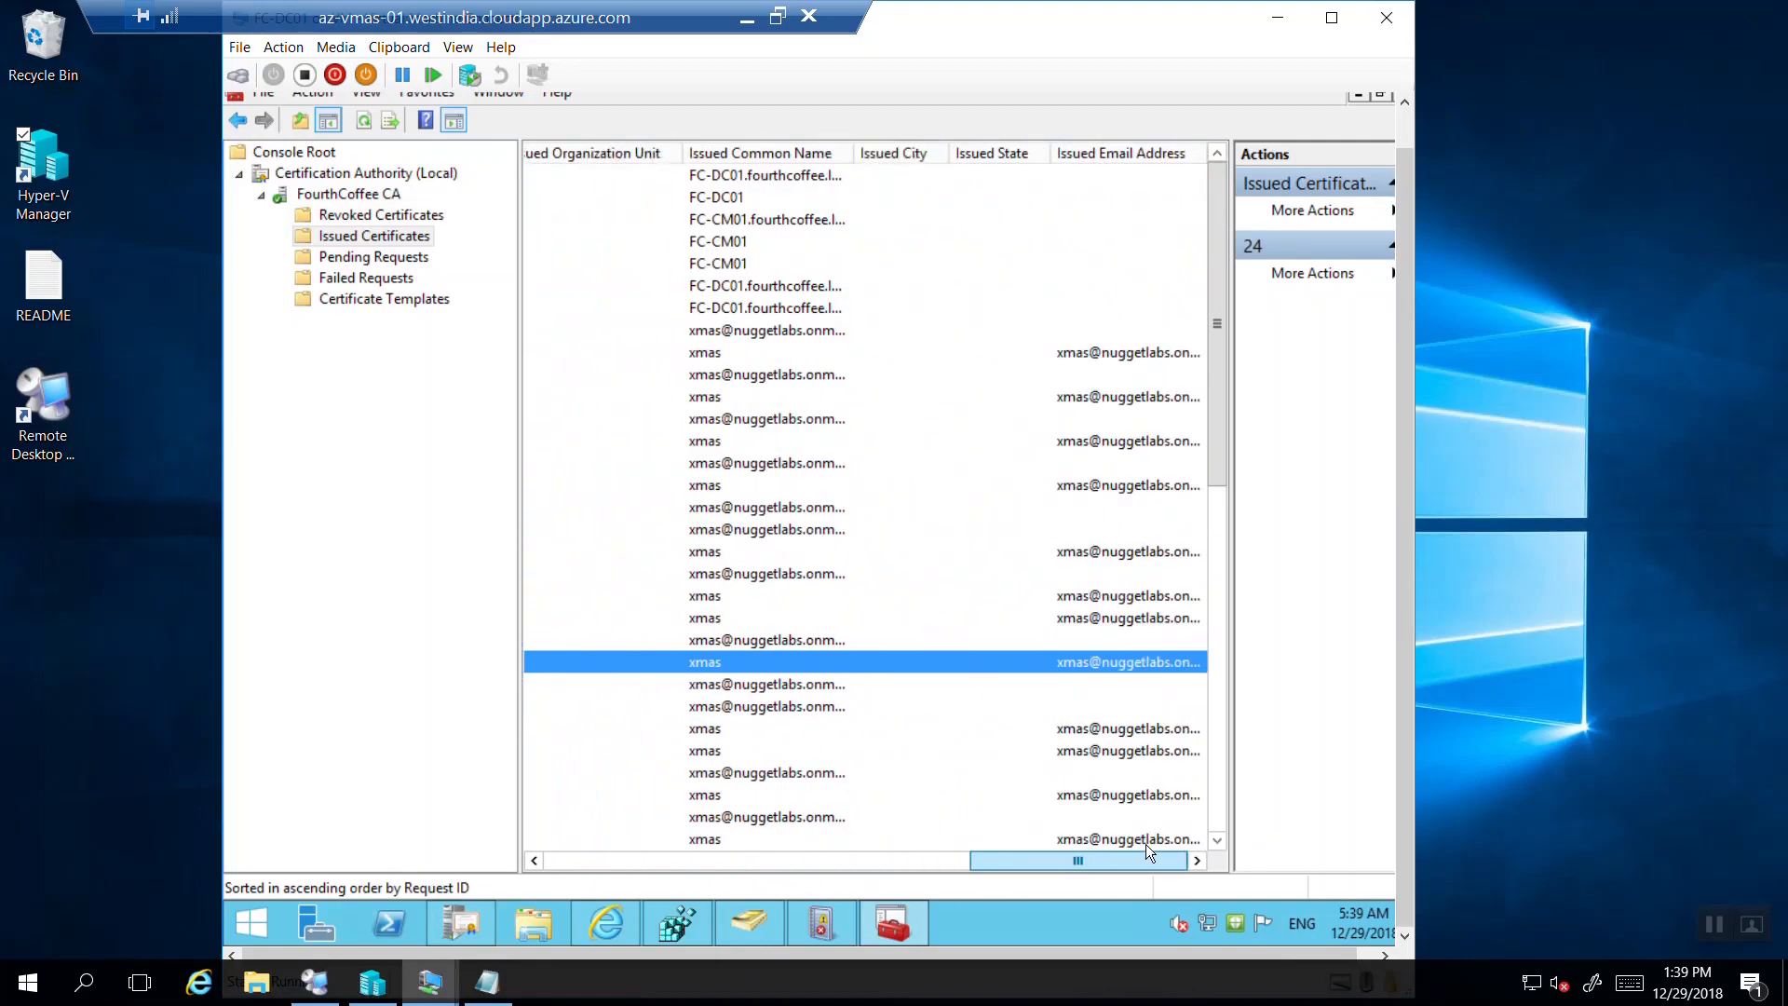
left_click_drag(1034, 862, 812, 885)
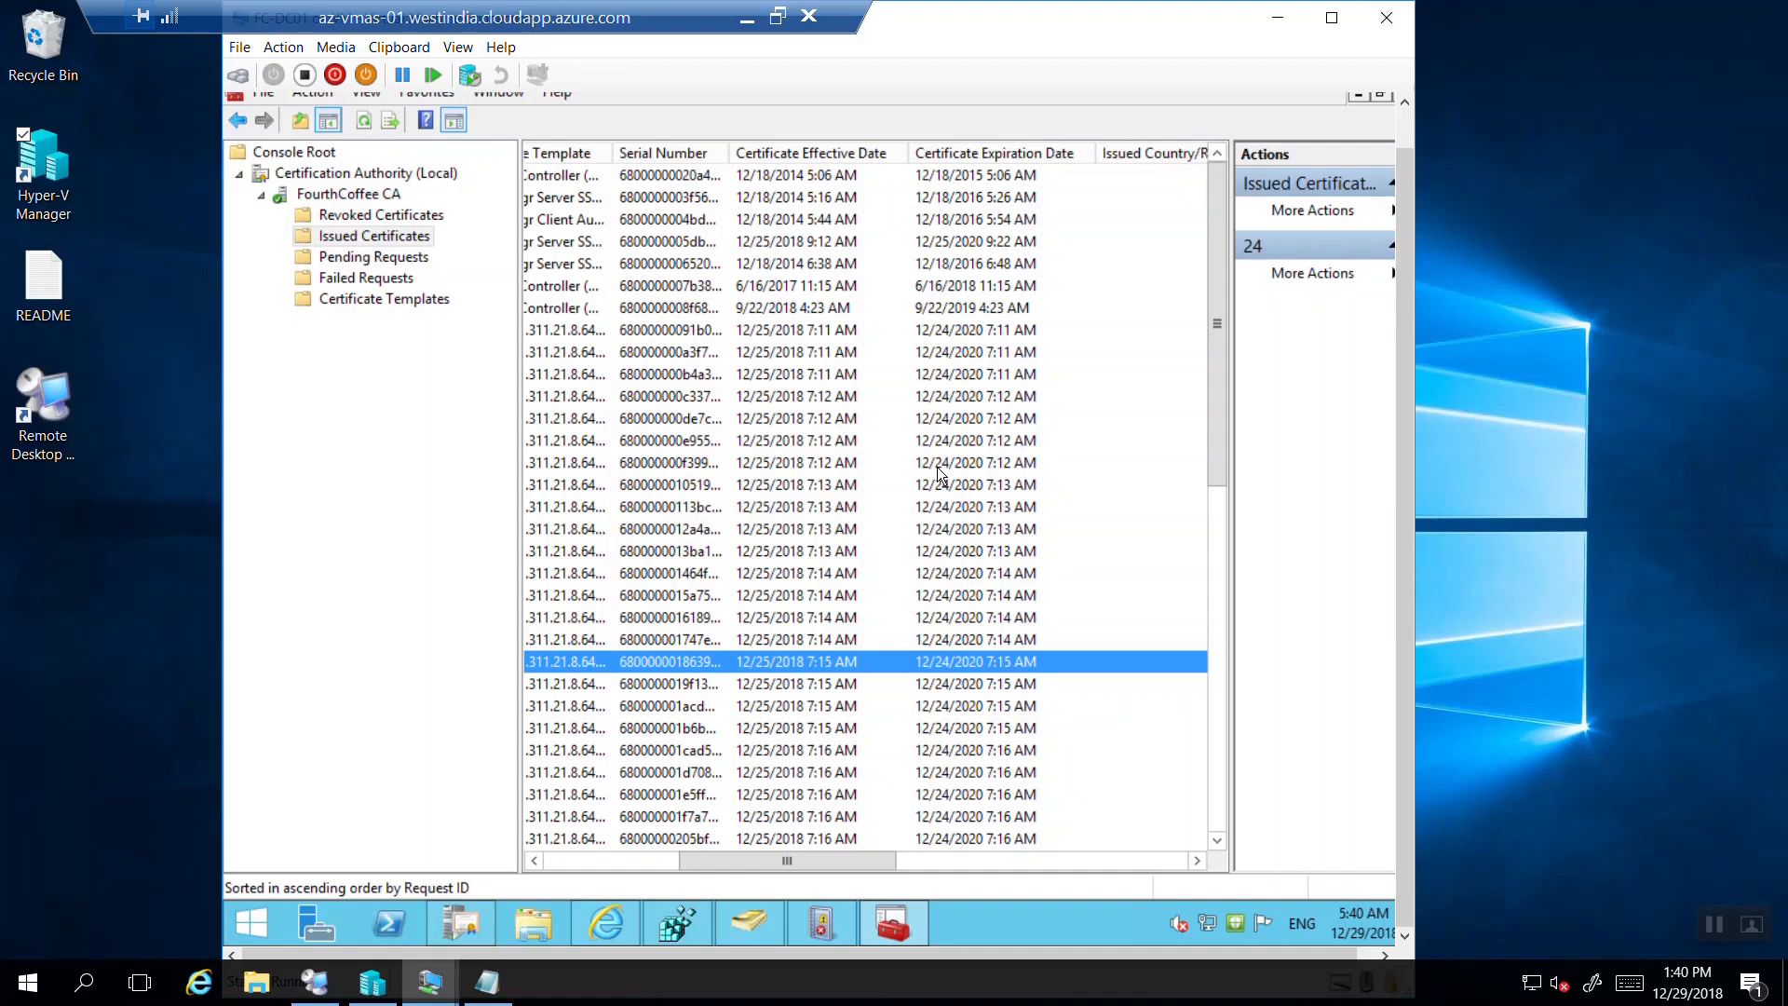
left_click_drag(1220, 444, 1202, 782)
left_click_drag(846, 858, 647, 851)
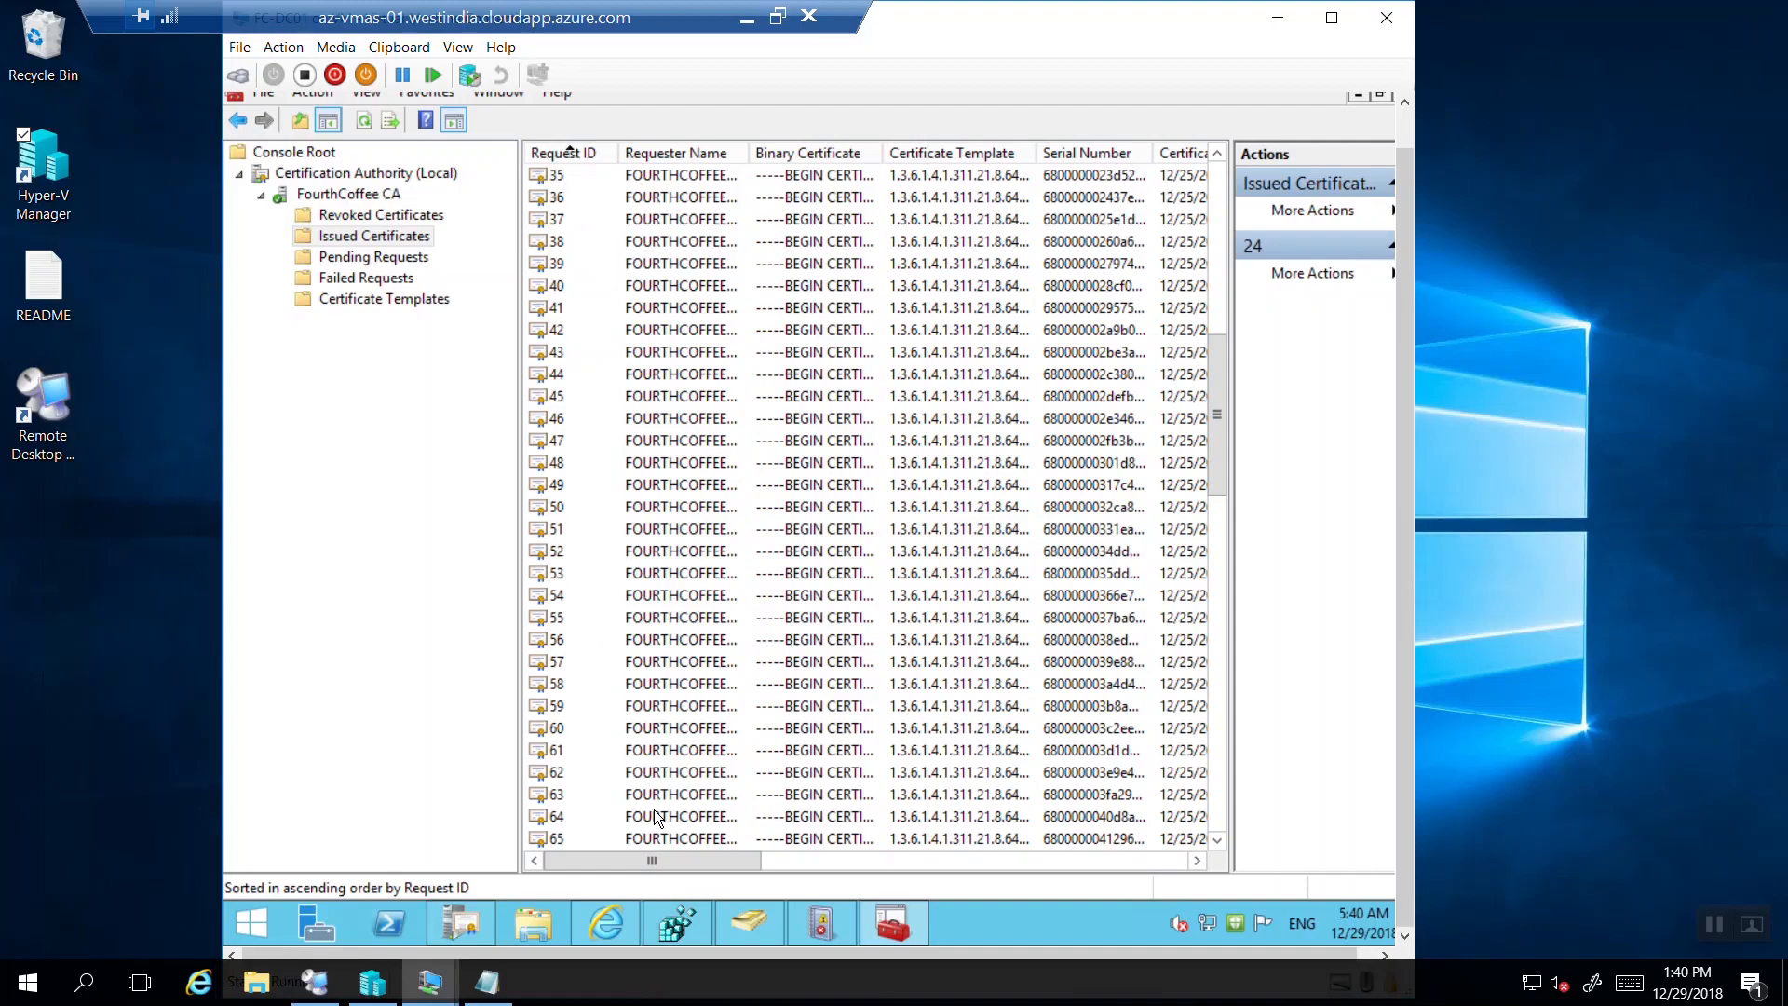
double_click(557, 731)
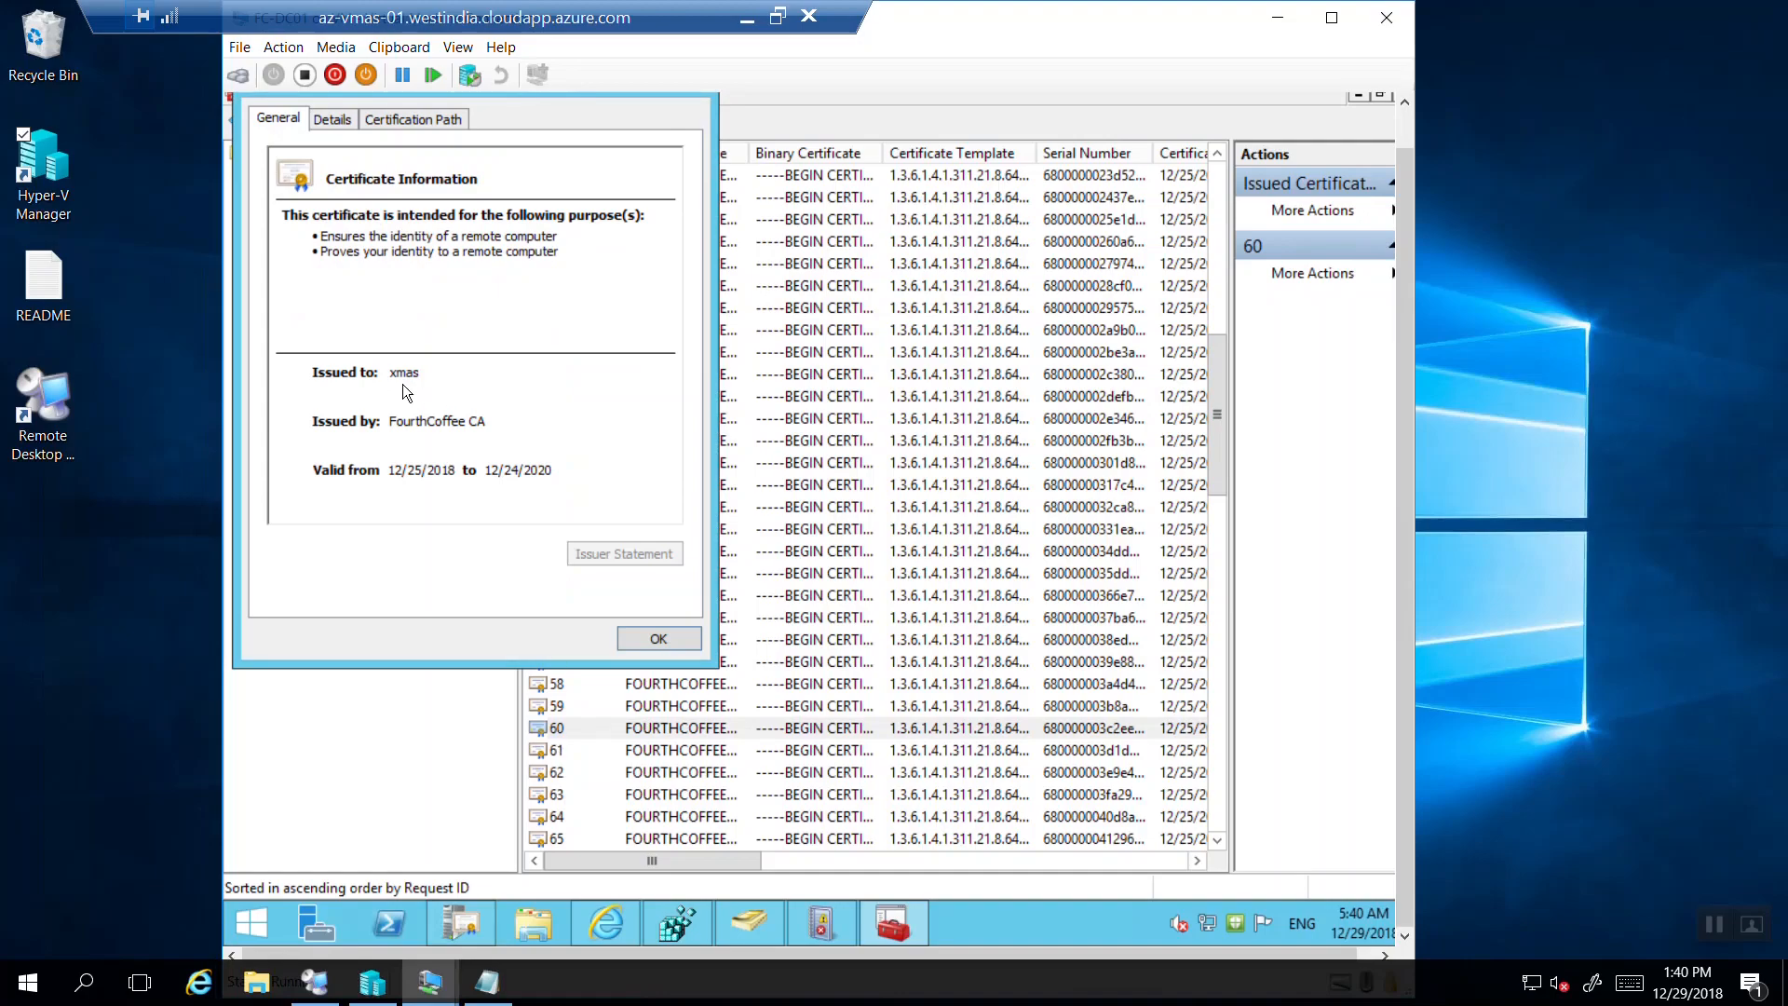
Check request 56's FourthCoffee CA certificate, valid to 12/24/2020, then scroll the list to the top.
left_click(633, 639)
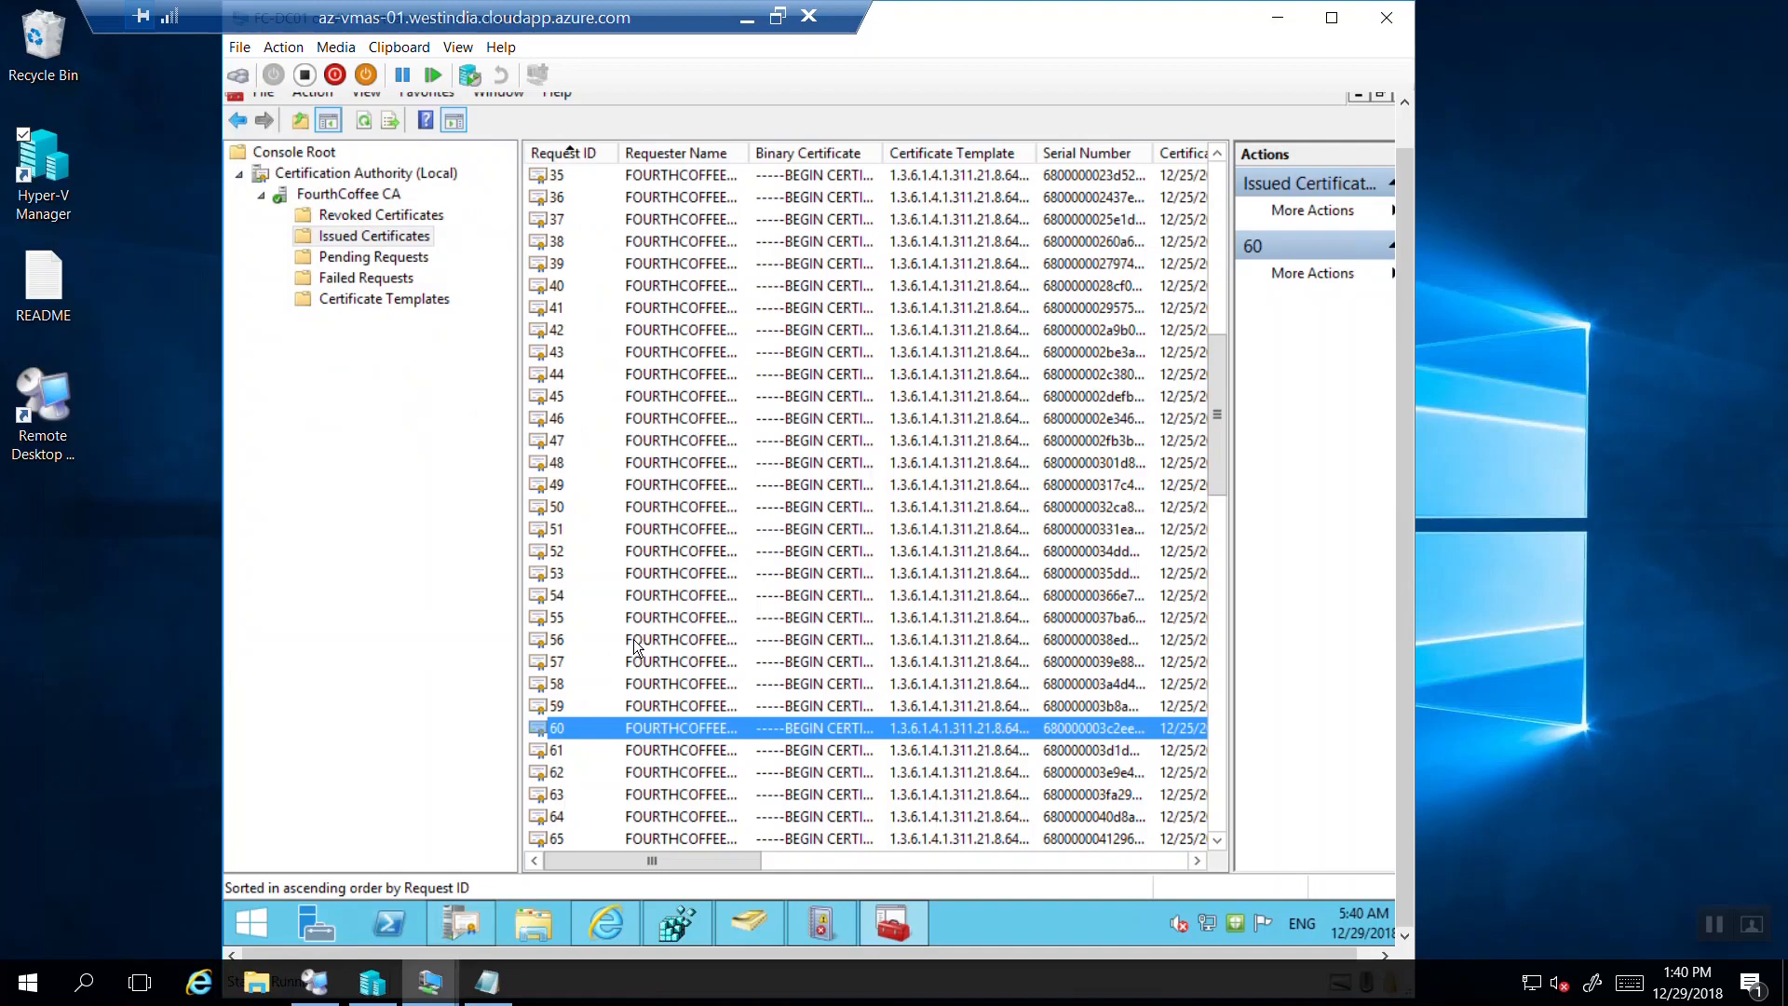
left_click(633, 640)
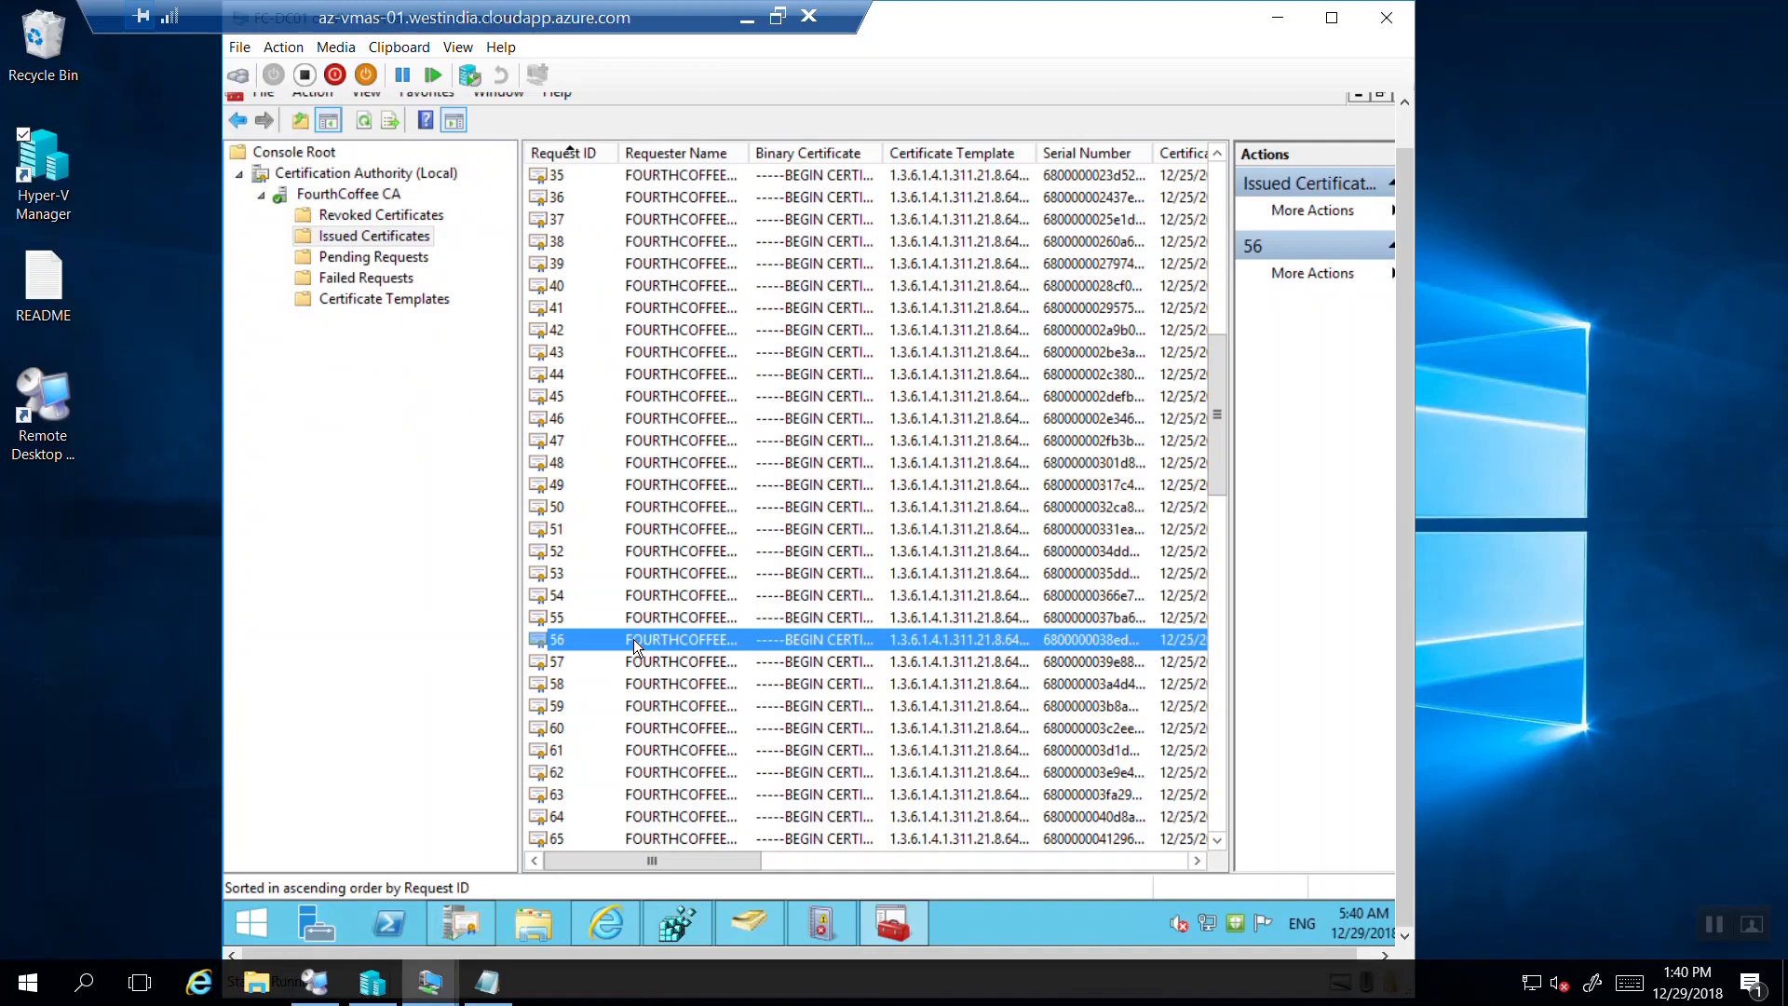
double_click(636, 640)
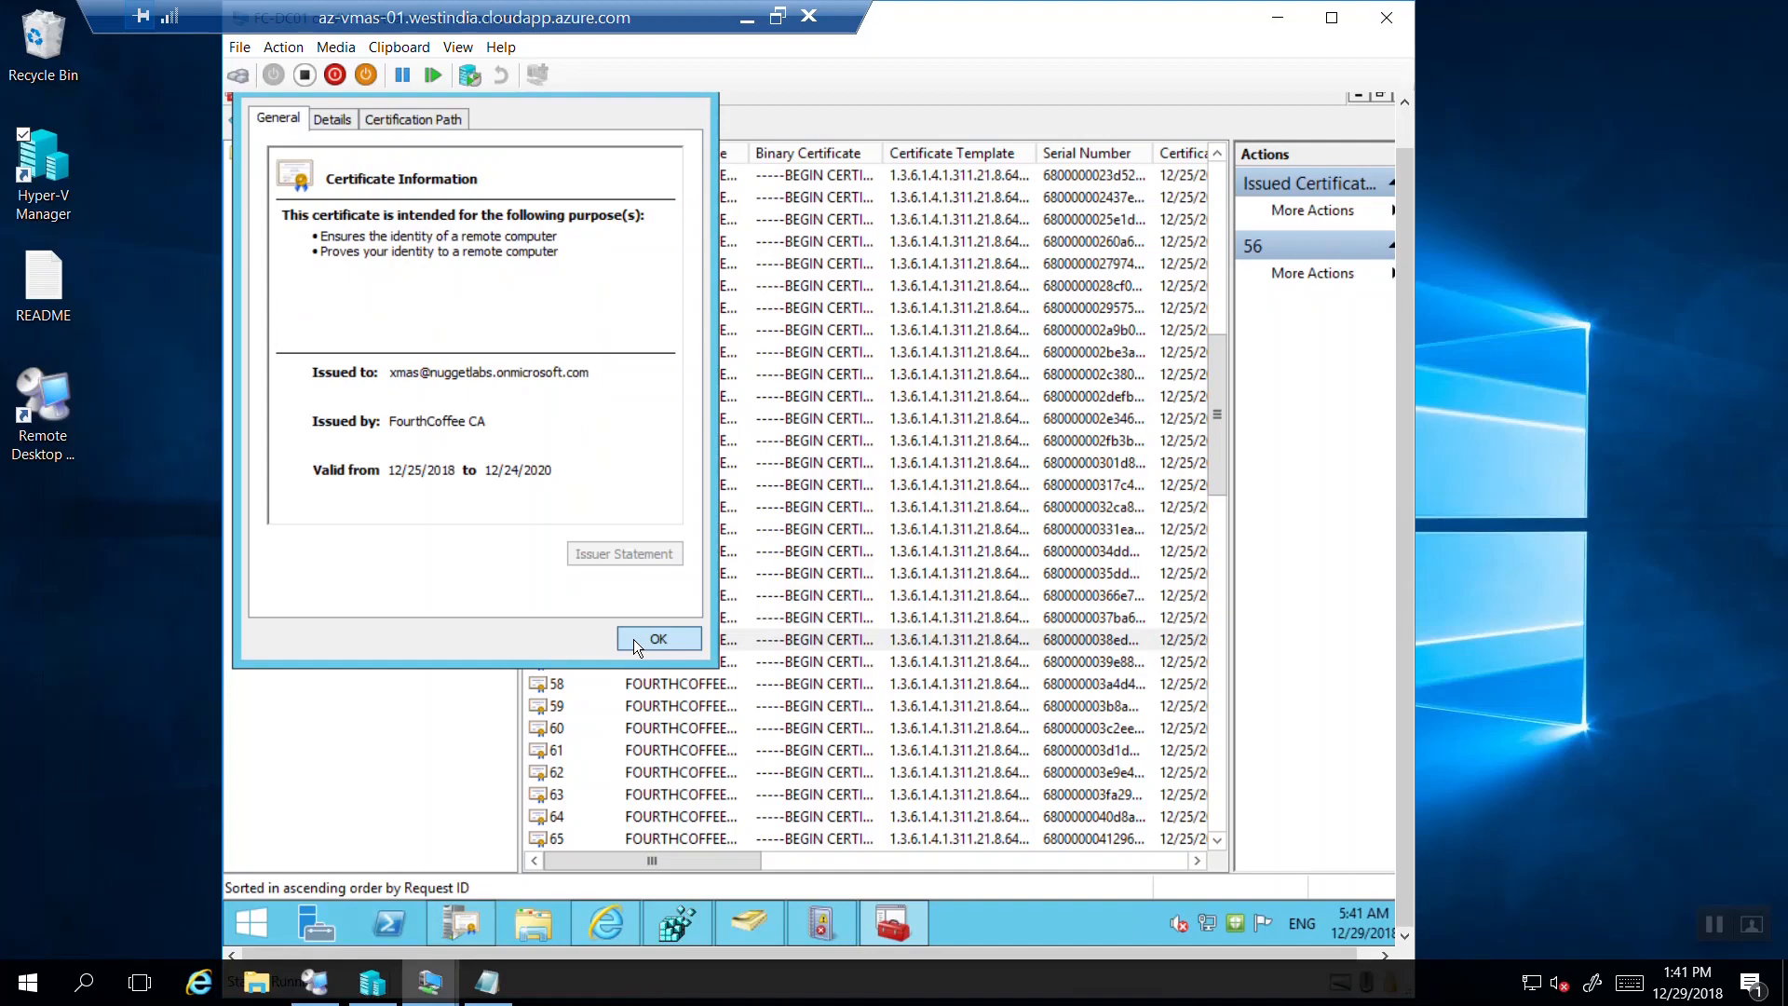
left_click(633, 639)
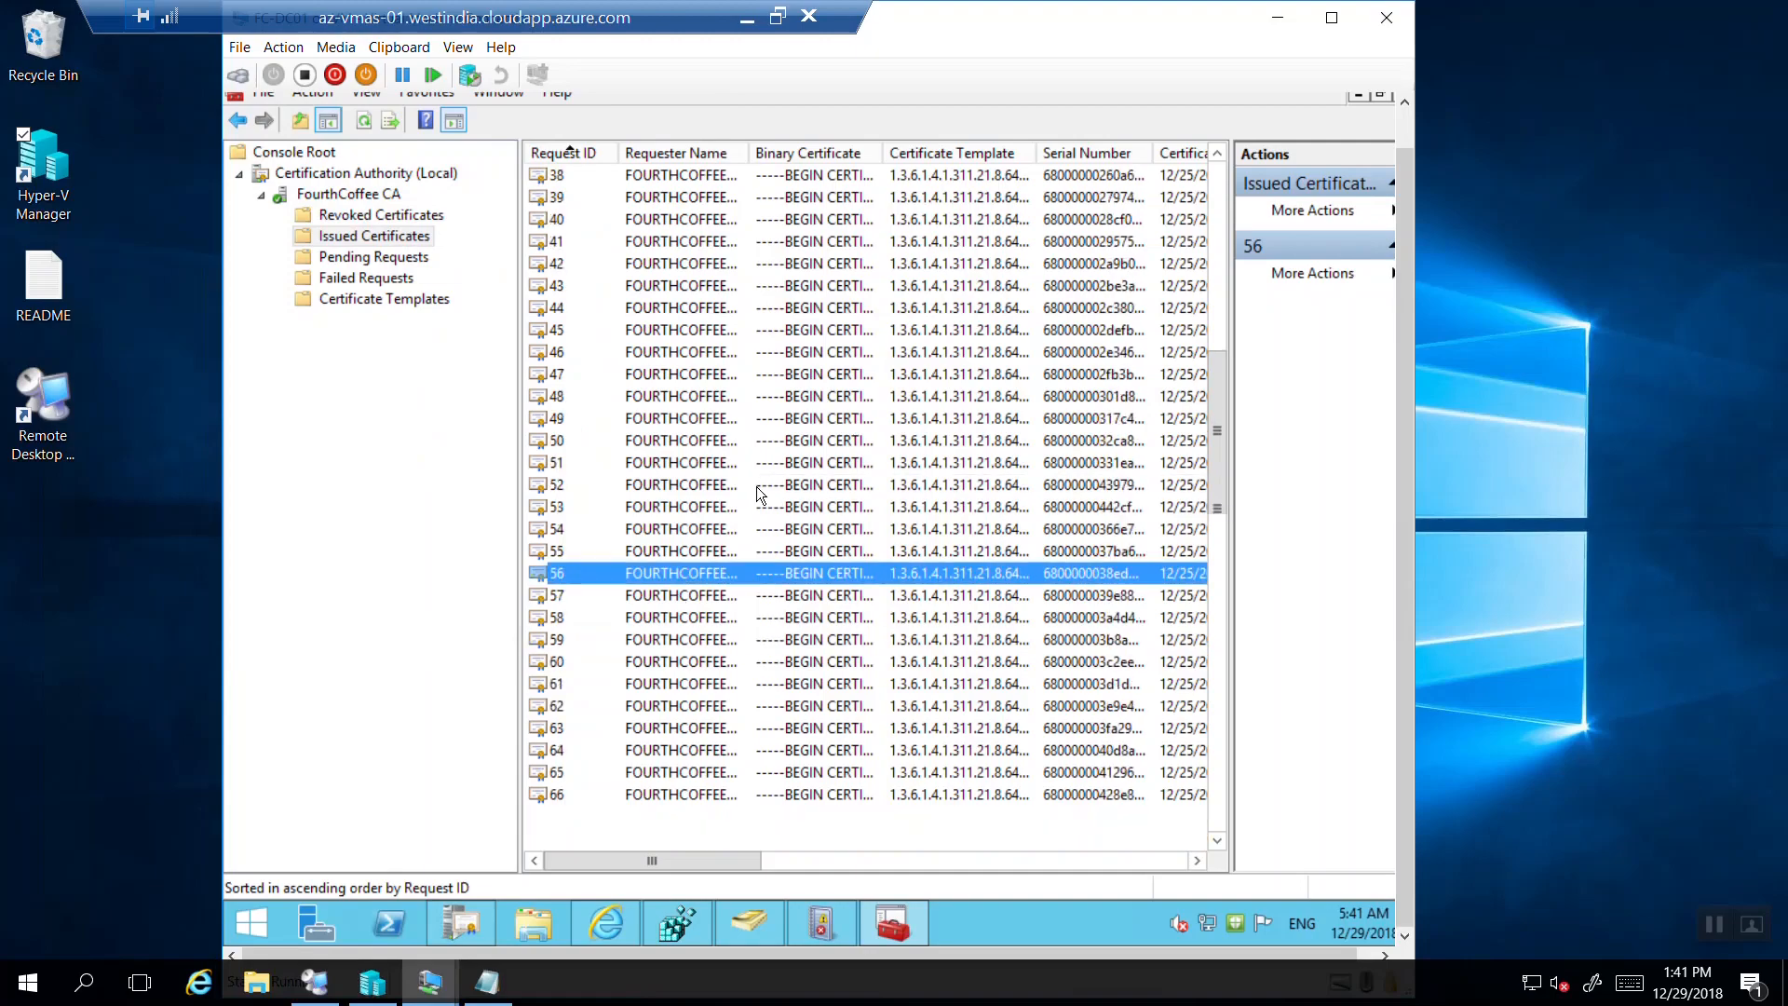
scroll(1218, 426, "down", 6)
left_click_drag(1211, 464, 1220, 187)
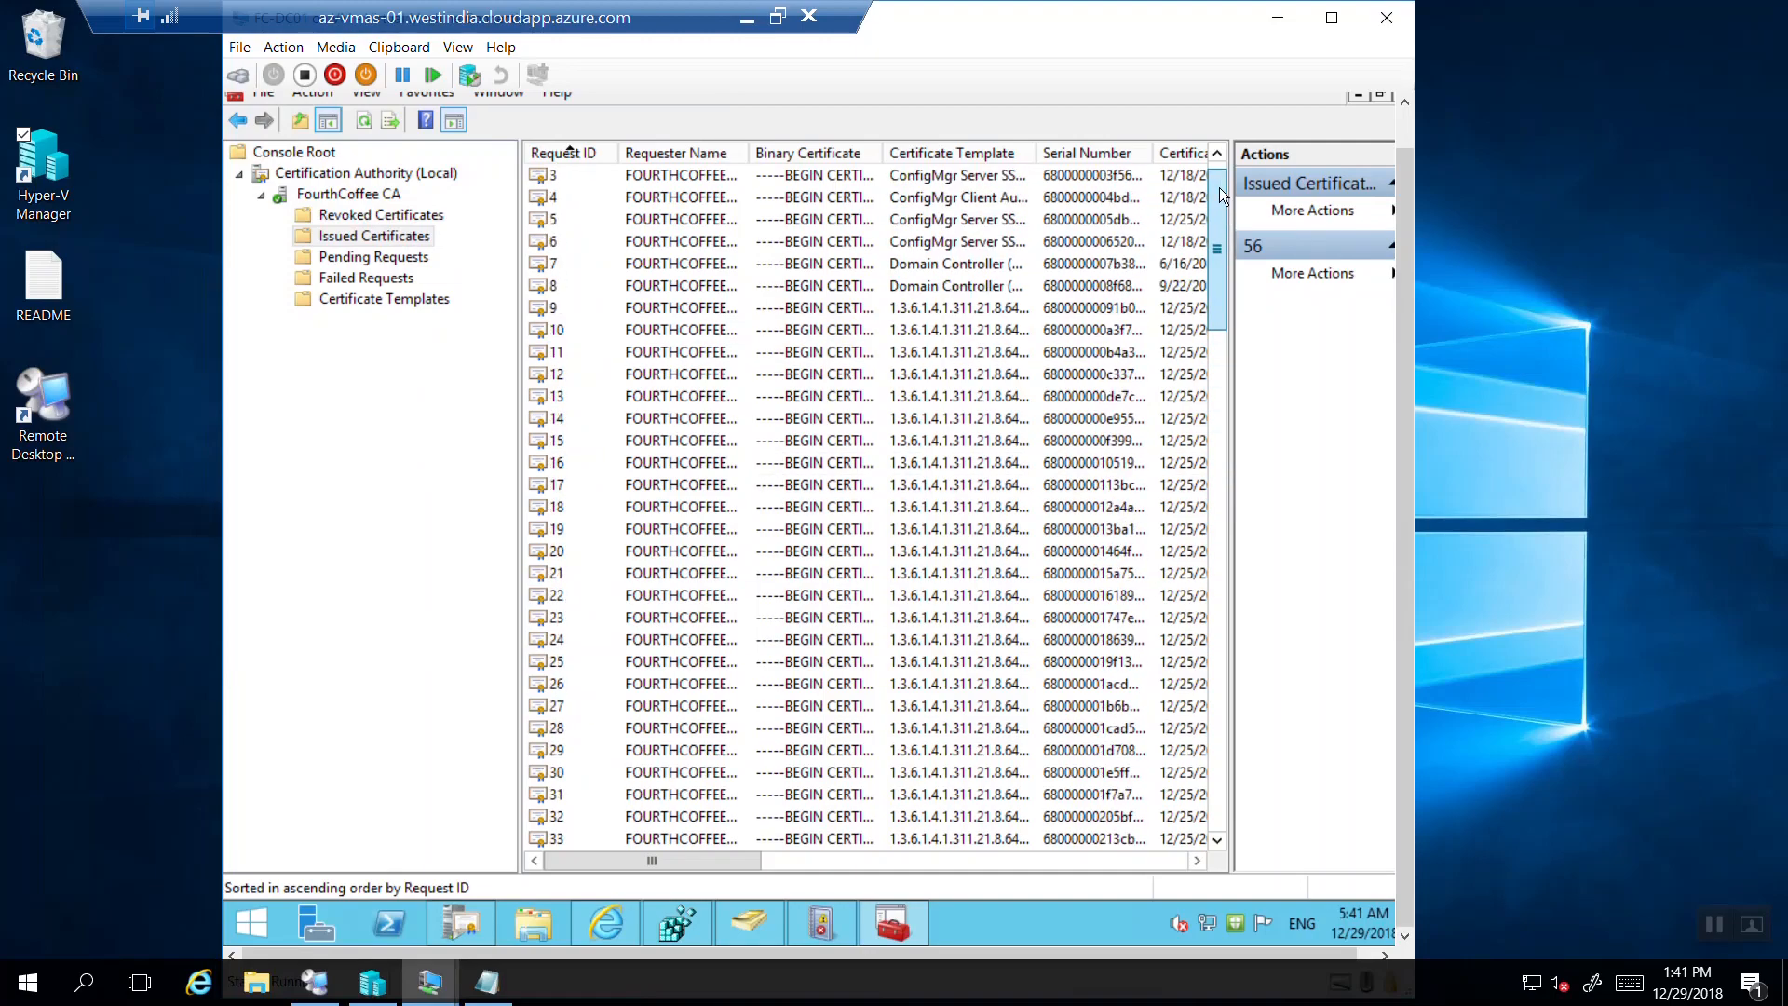
Sort issued certificates newest first and inspect certificate 2460.
left_click(560, 149)
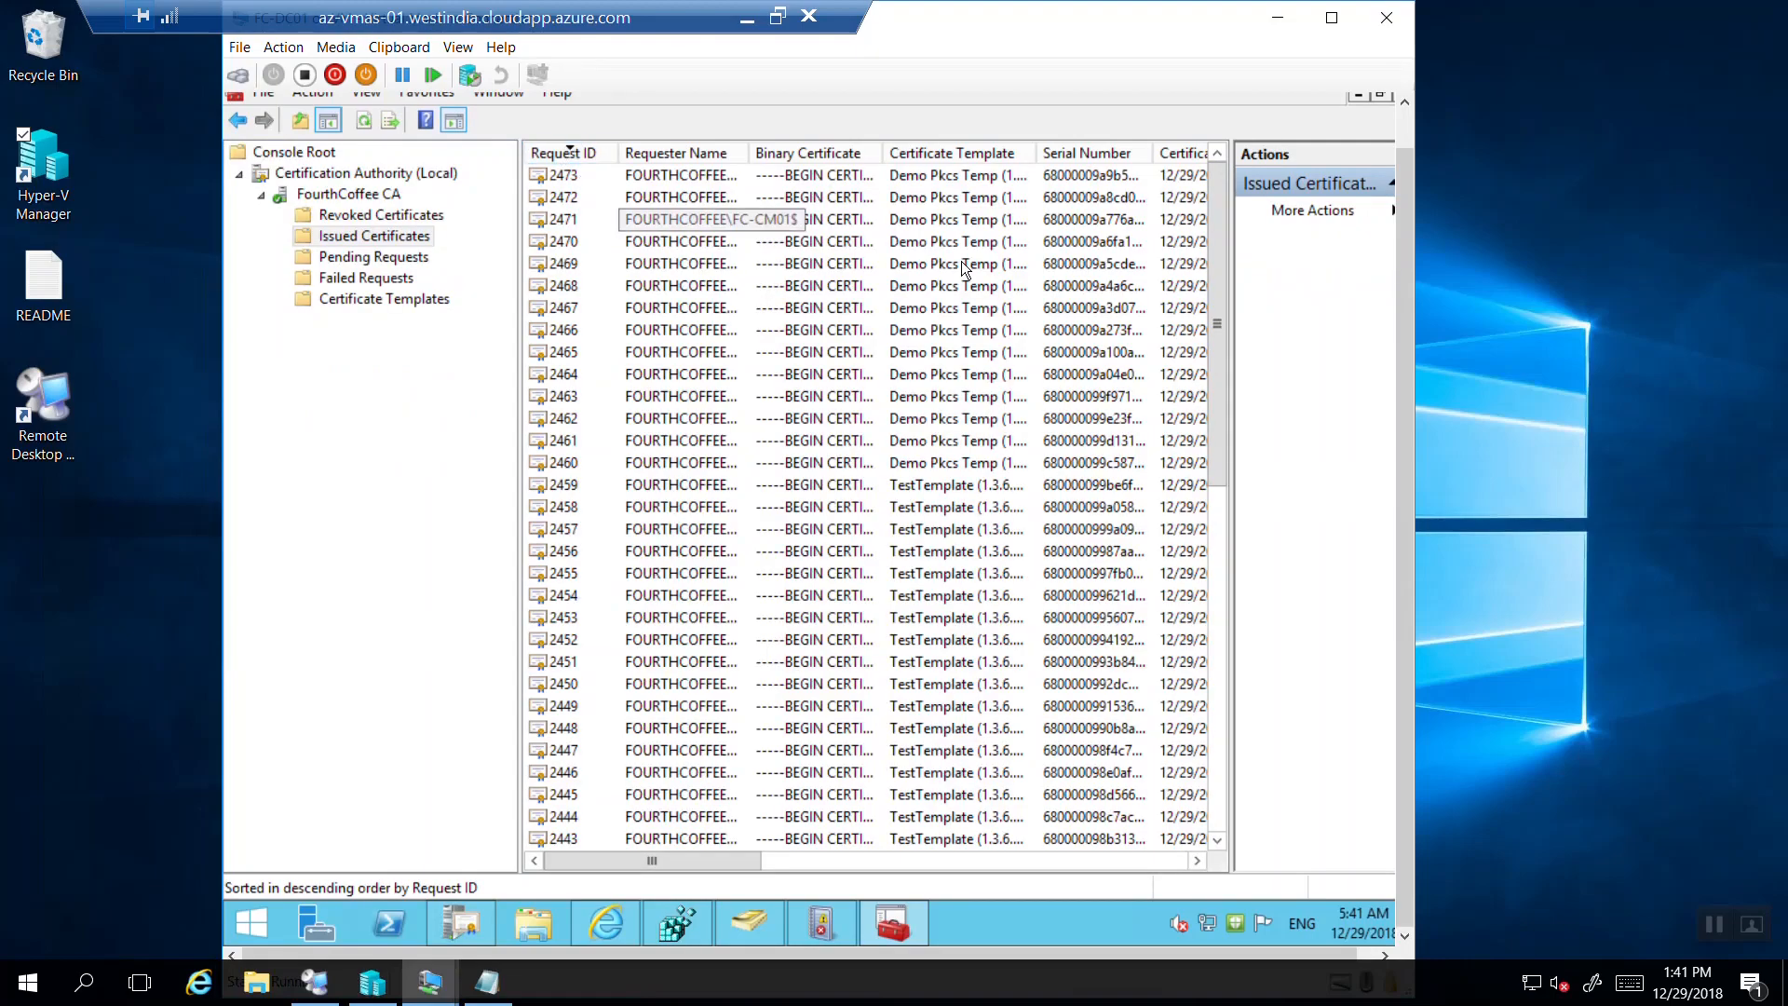
scroll(1216, 303, "down", 3)
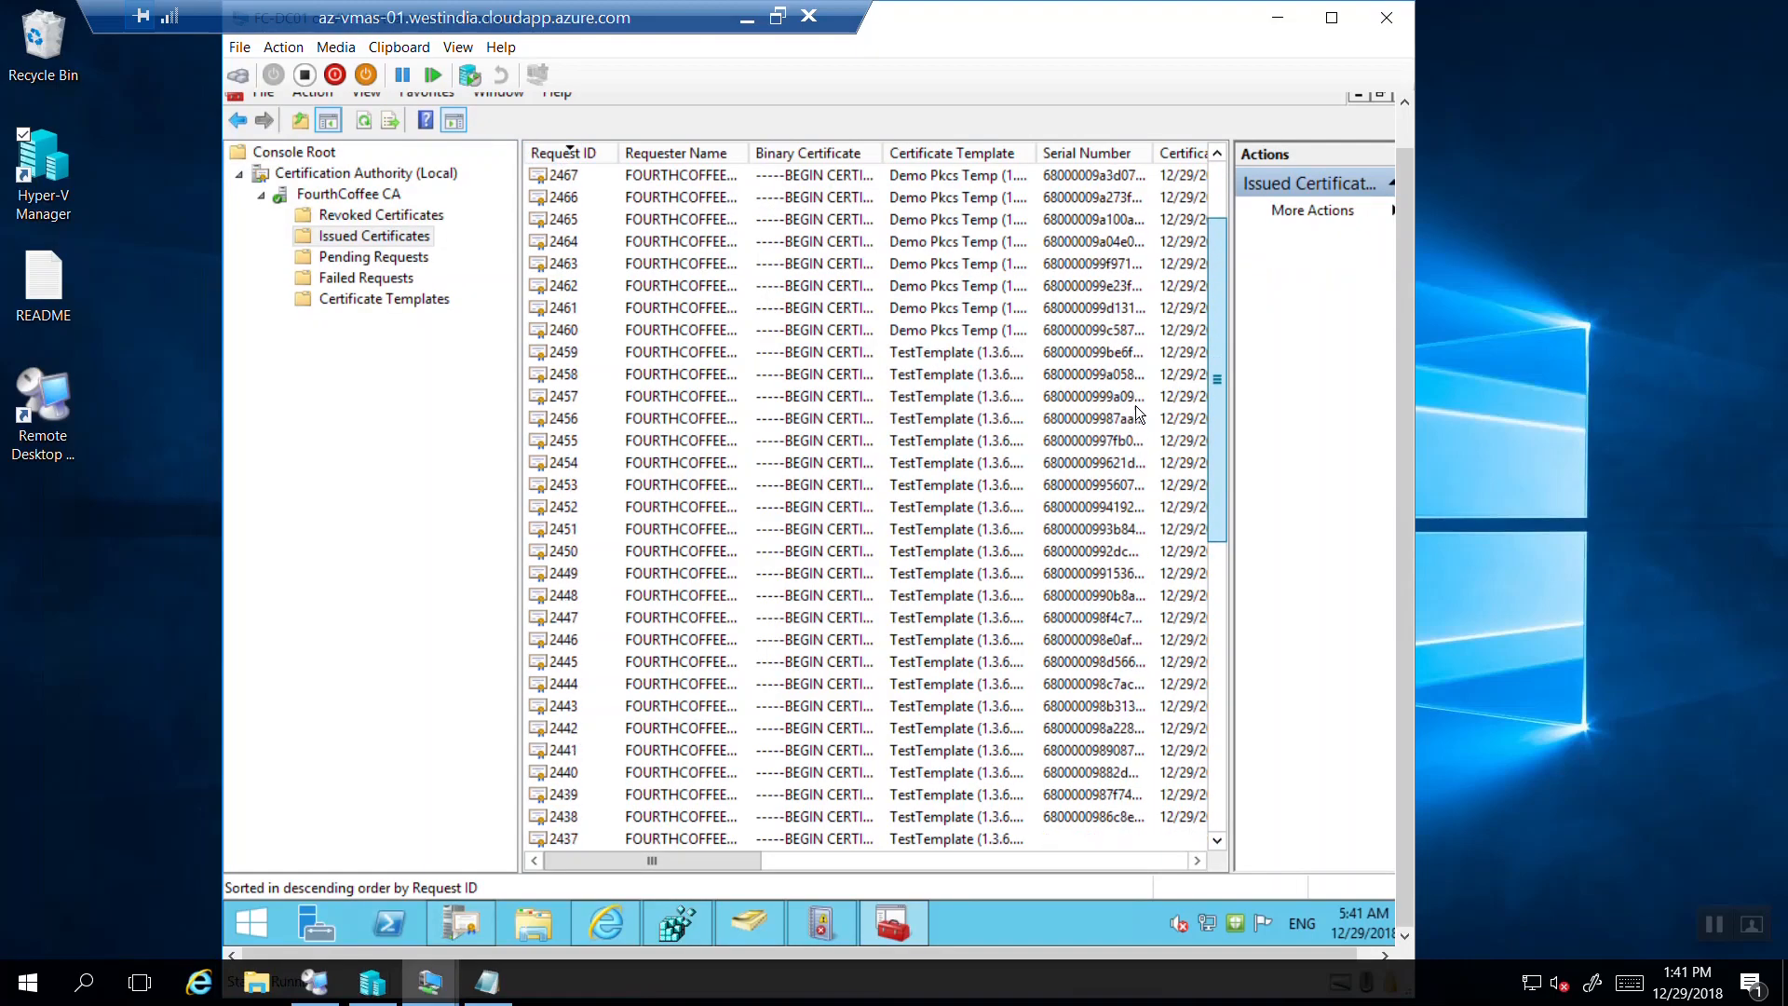
left_click(891, 310)
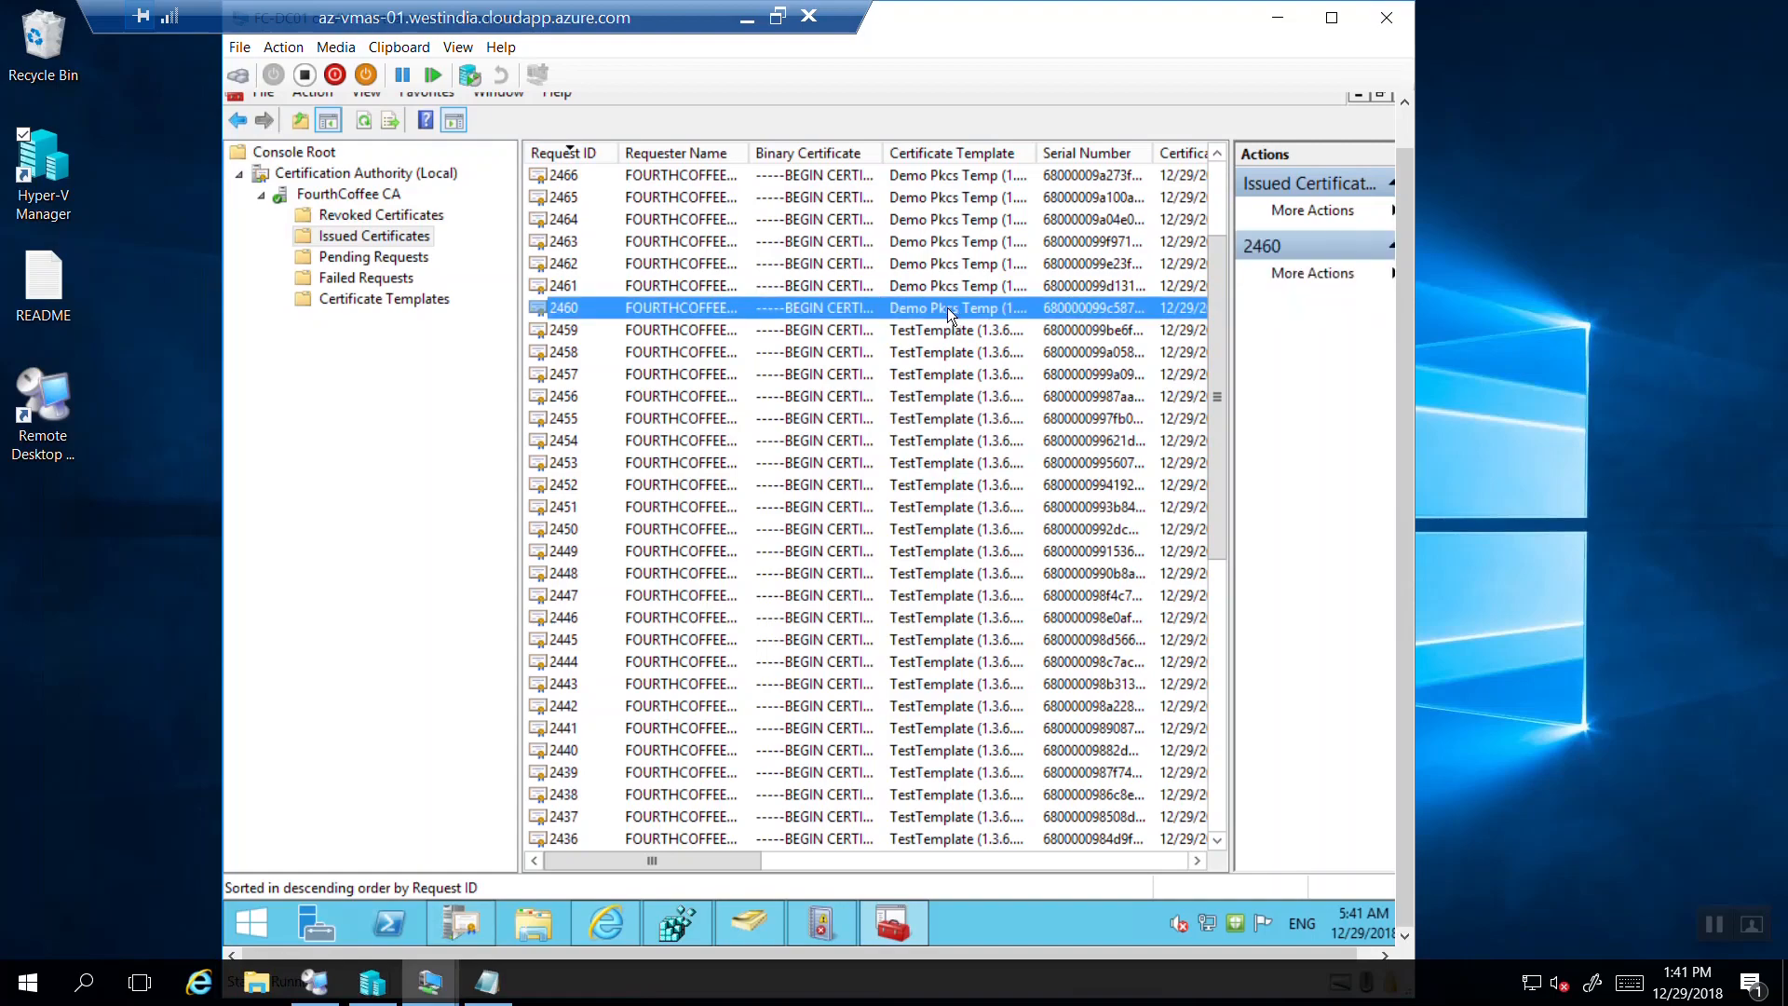
scroll(1225, 294, "up", 2)
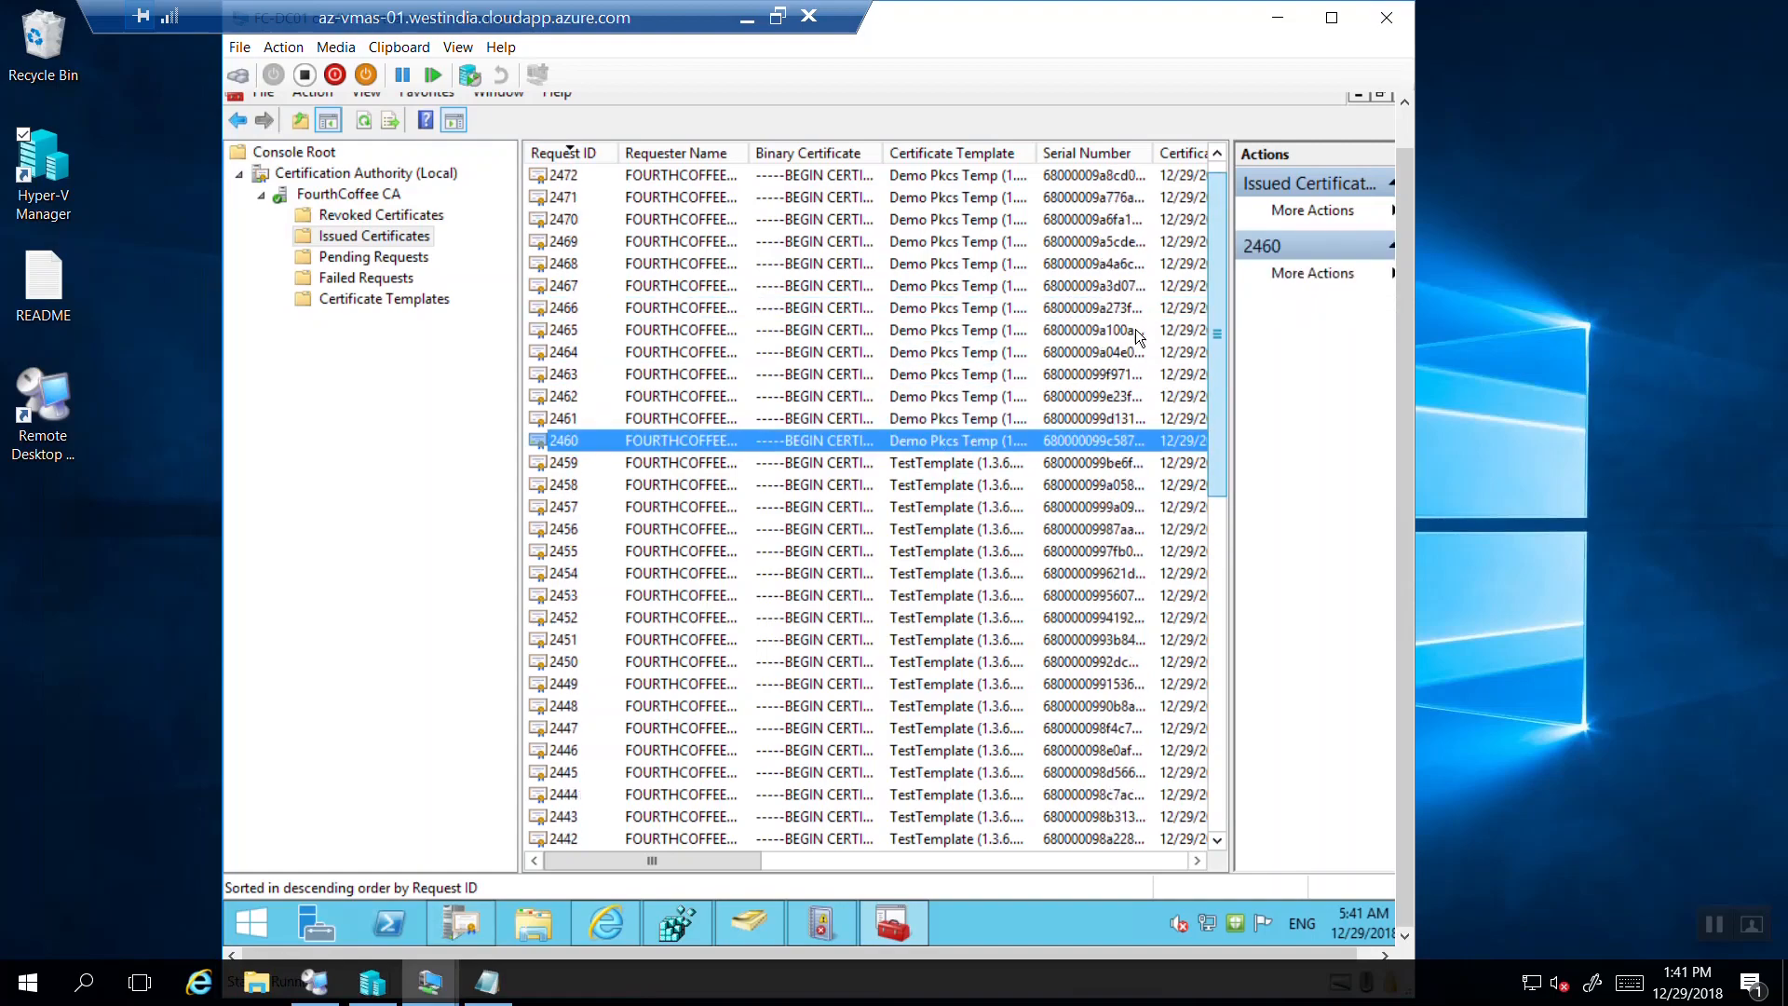
double_click(932, 438)
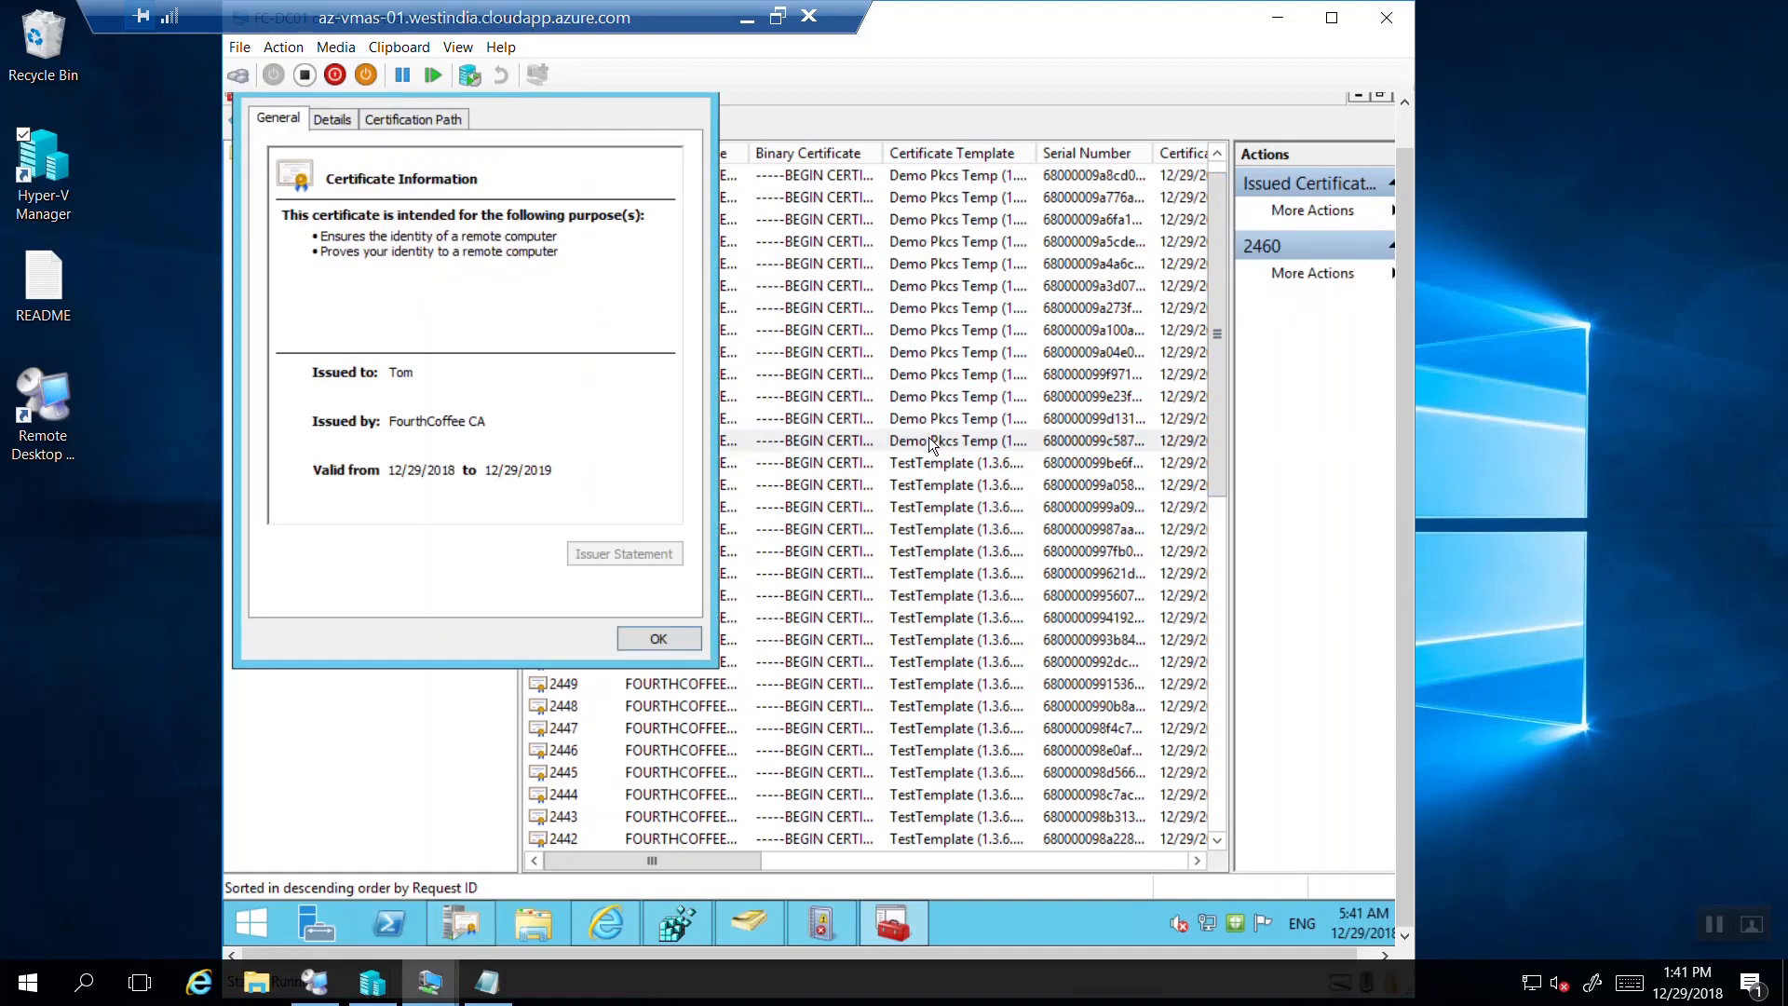
left_click(656, 639)
Inspect certificates 2461, 2466 and 2468, then select the Demo Pkcs Temp batch 2460–2473.
double_click(854, 426)
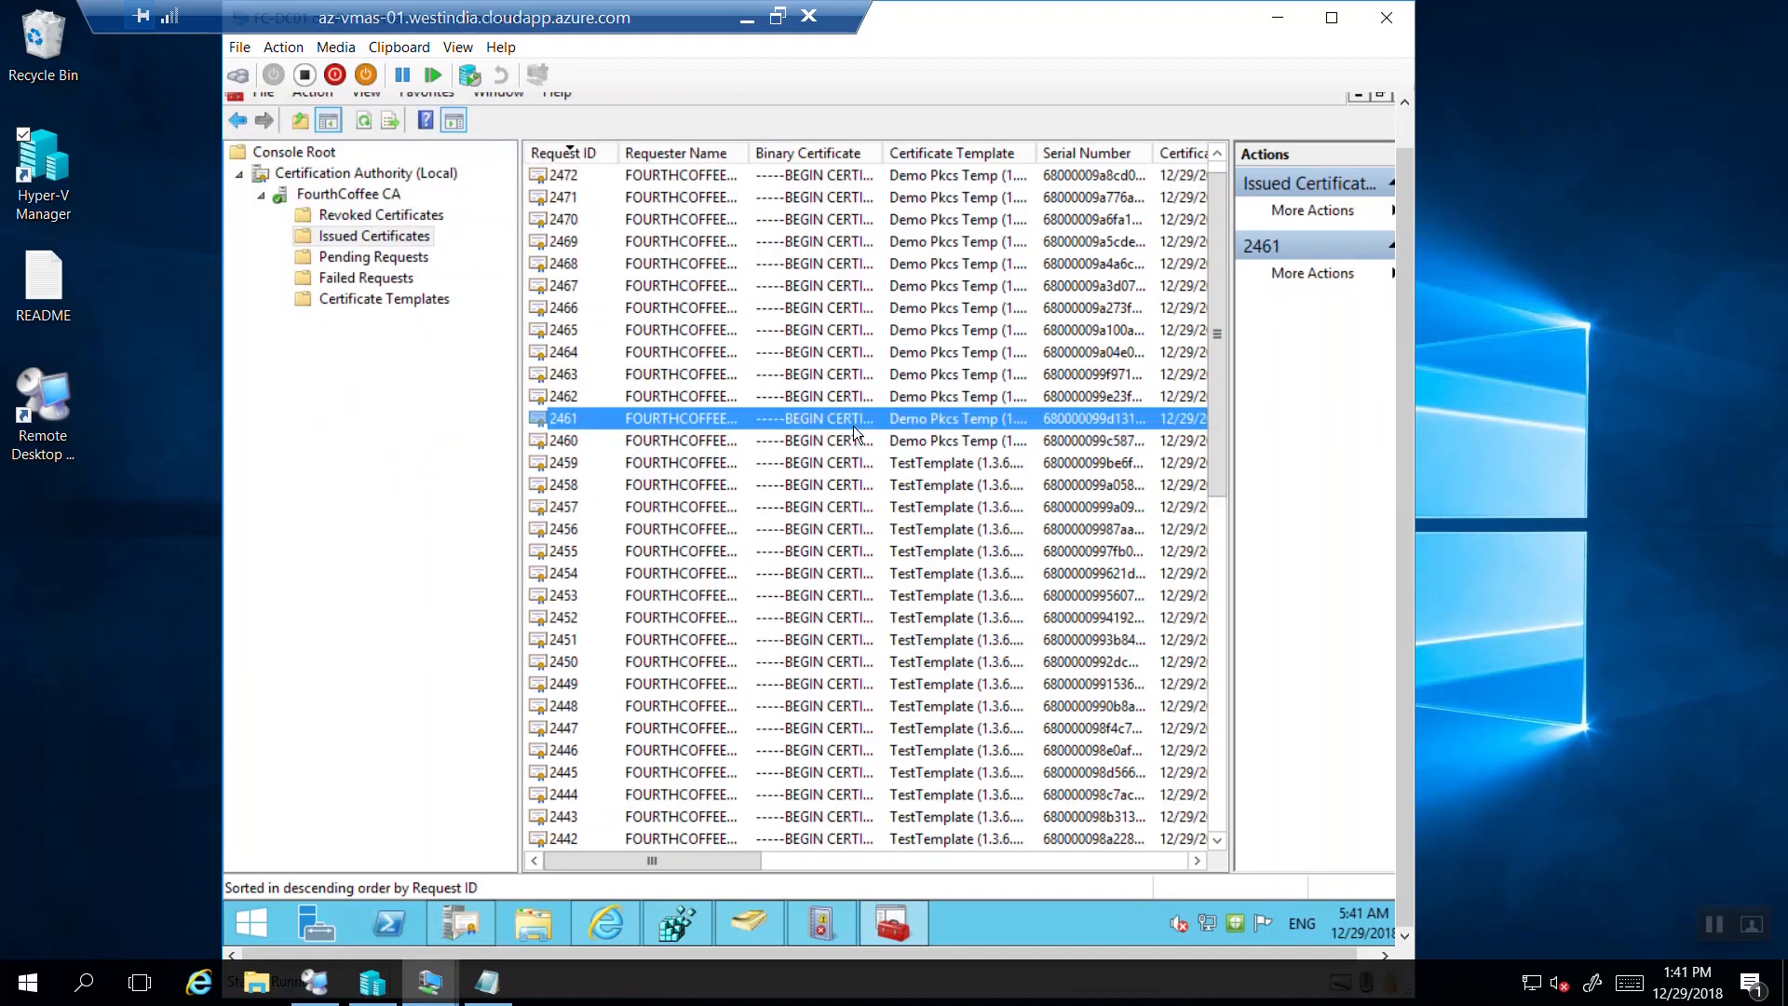
left_click(655, 641)
double_click(833, 315)
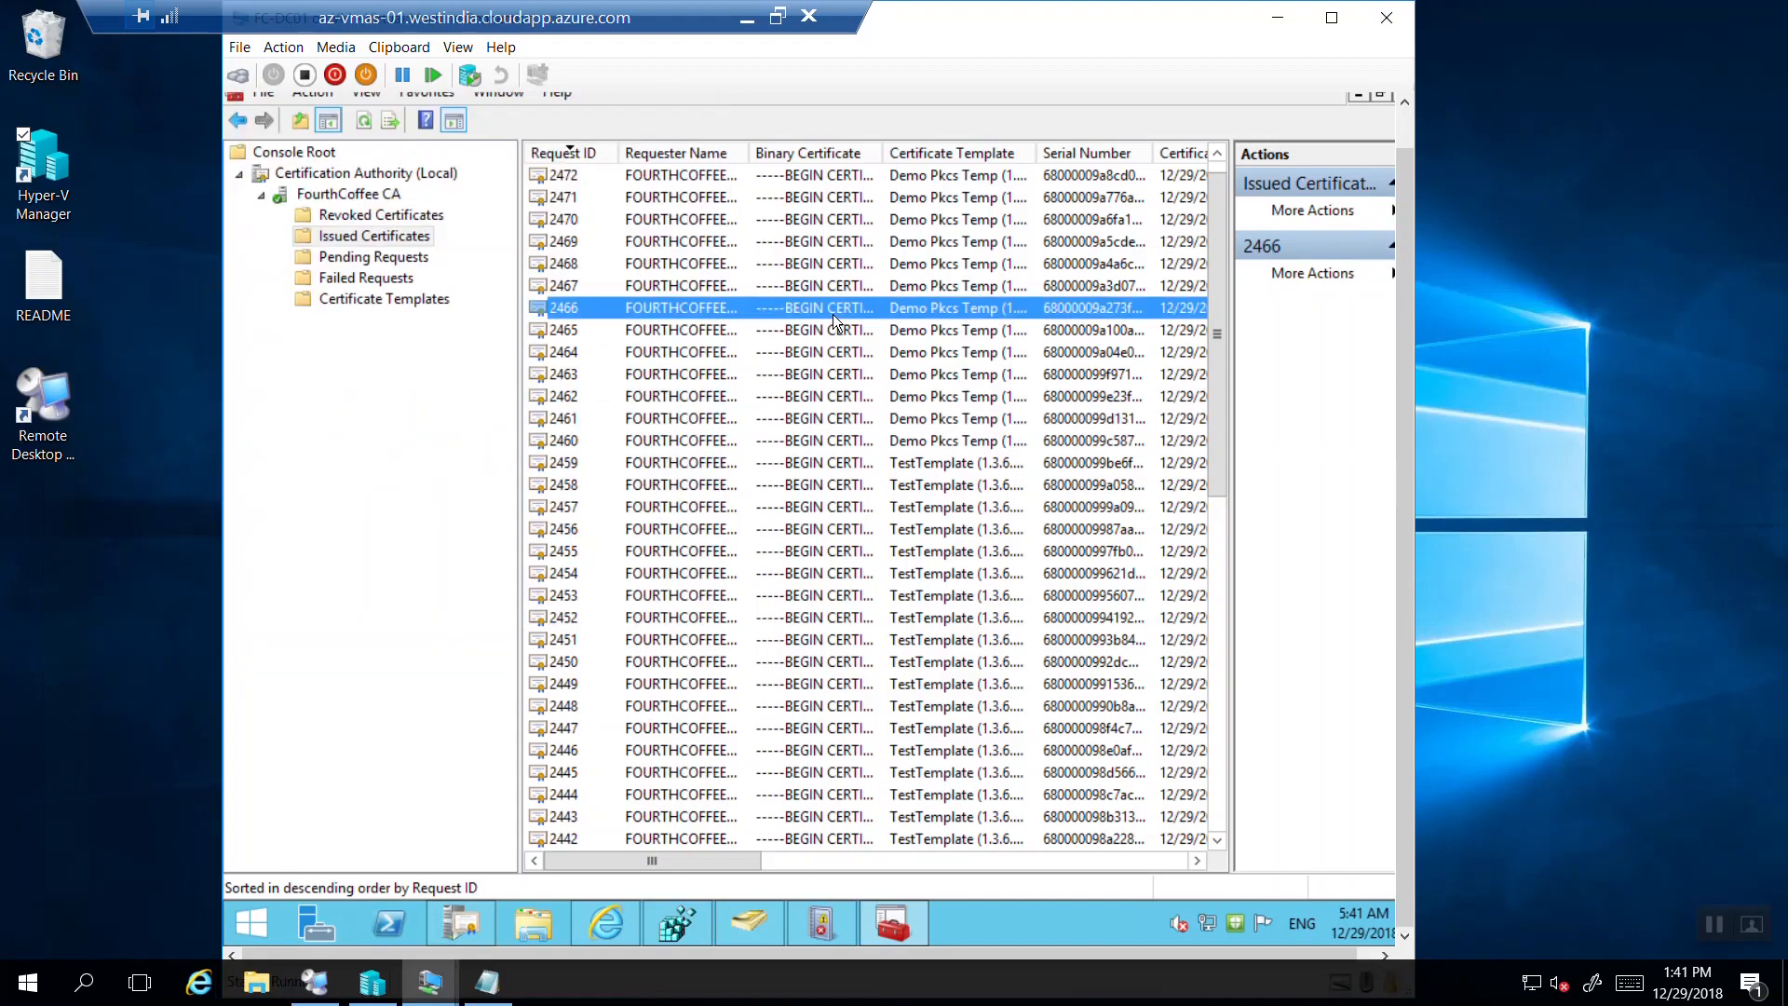
left_click(644, 633)
double_click(818, 263)
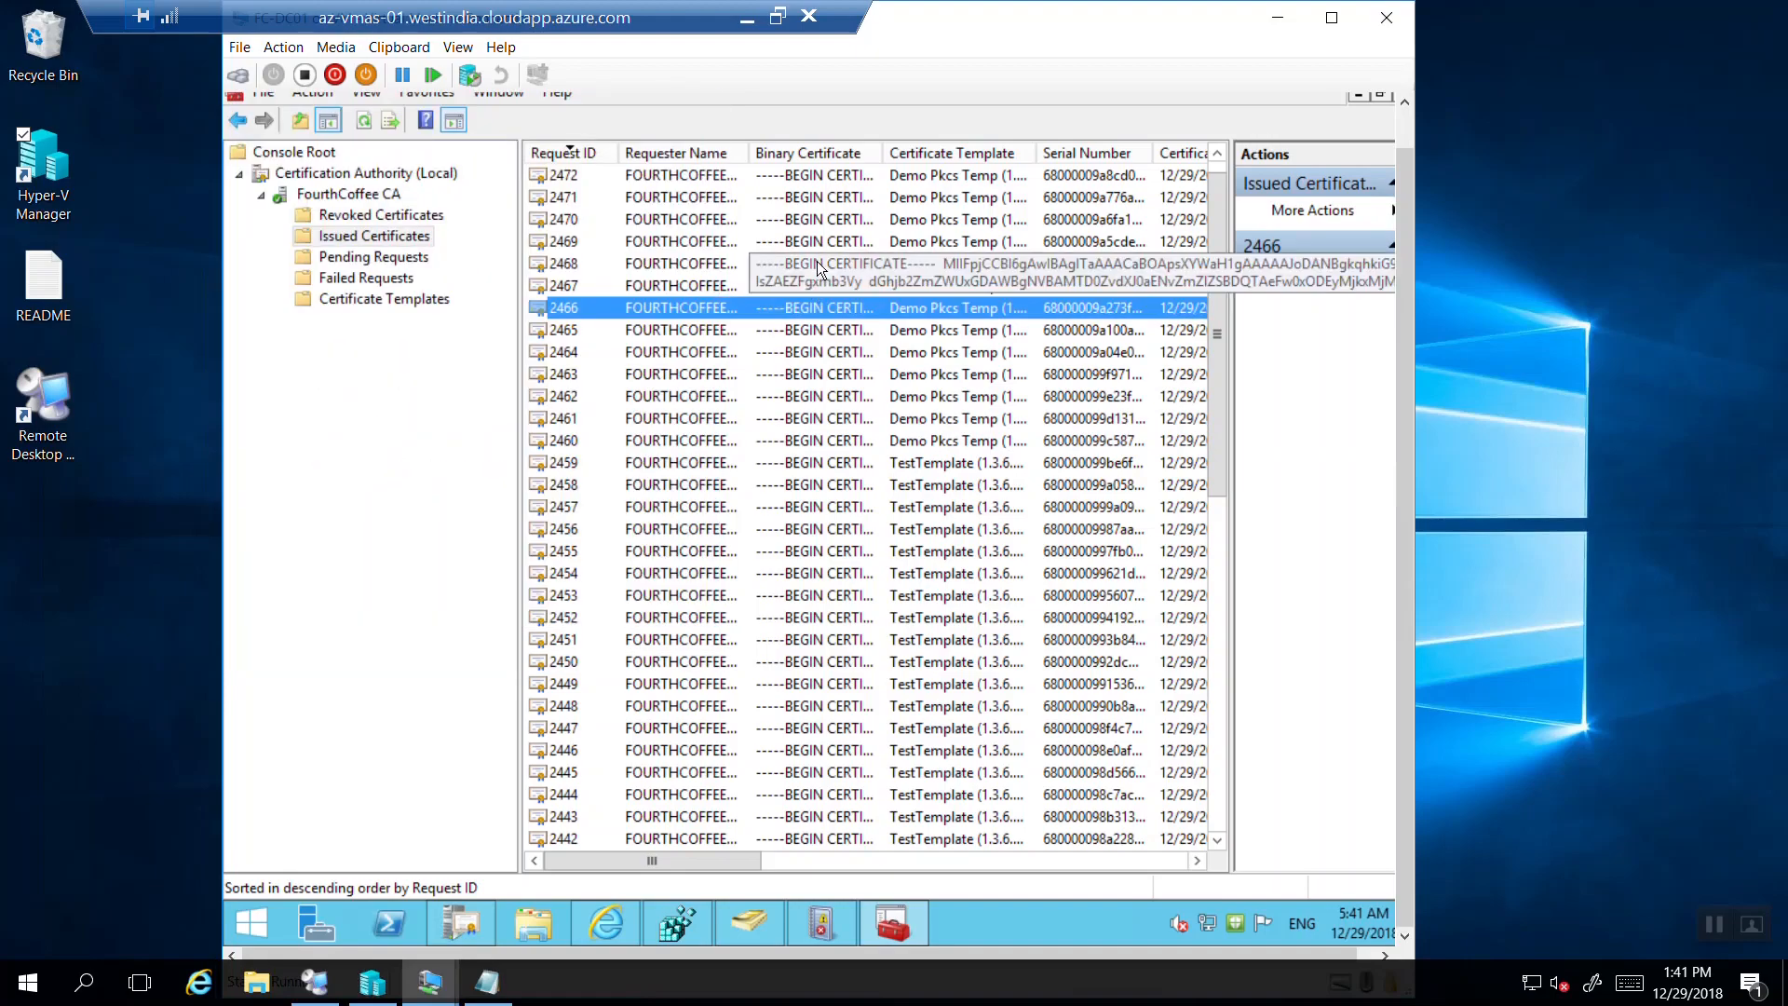
left_click(657, 639)
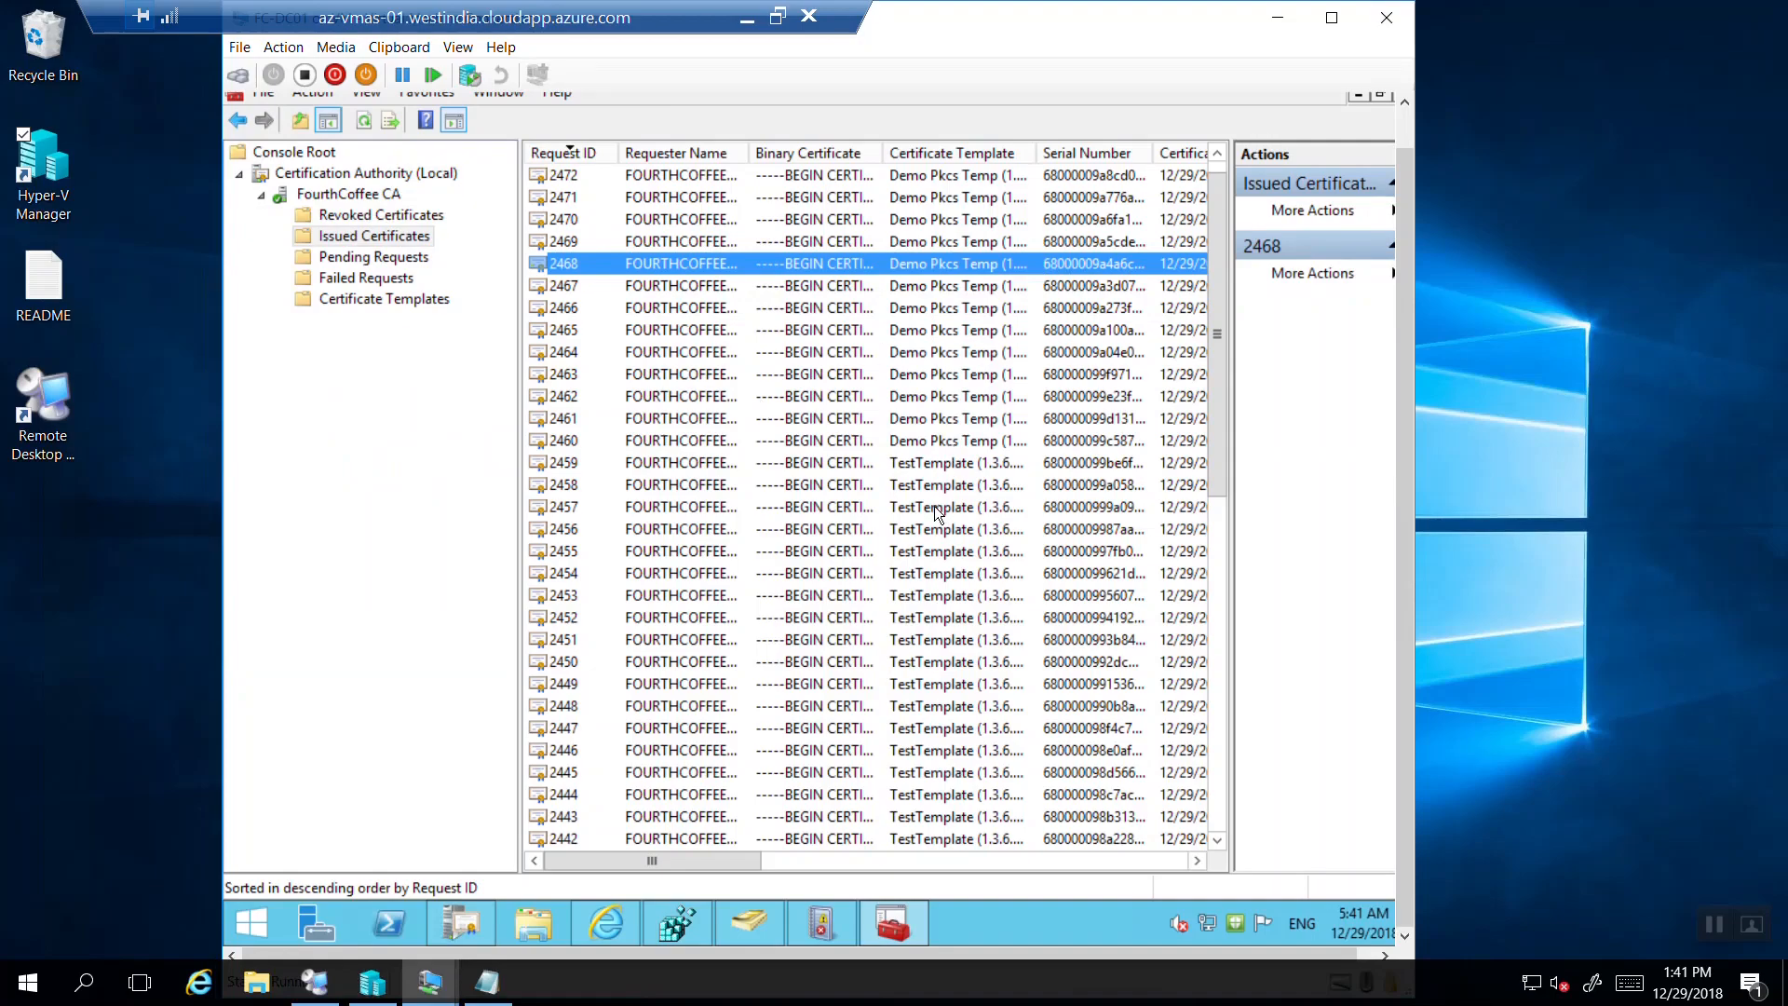
left_click(931, 441)
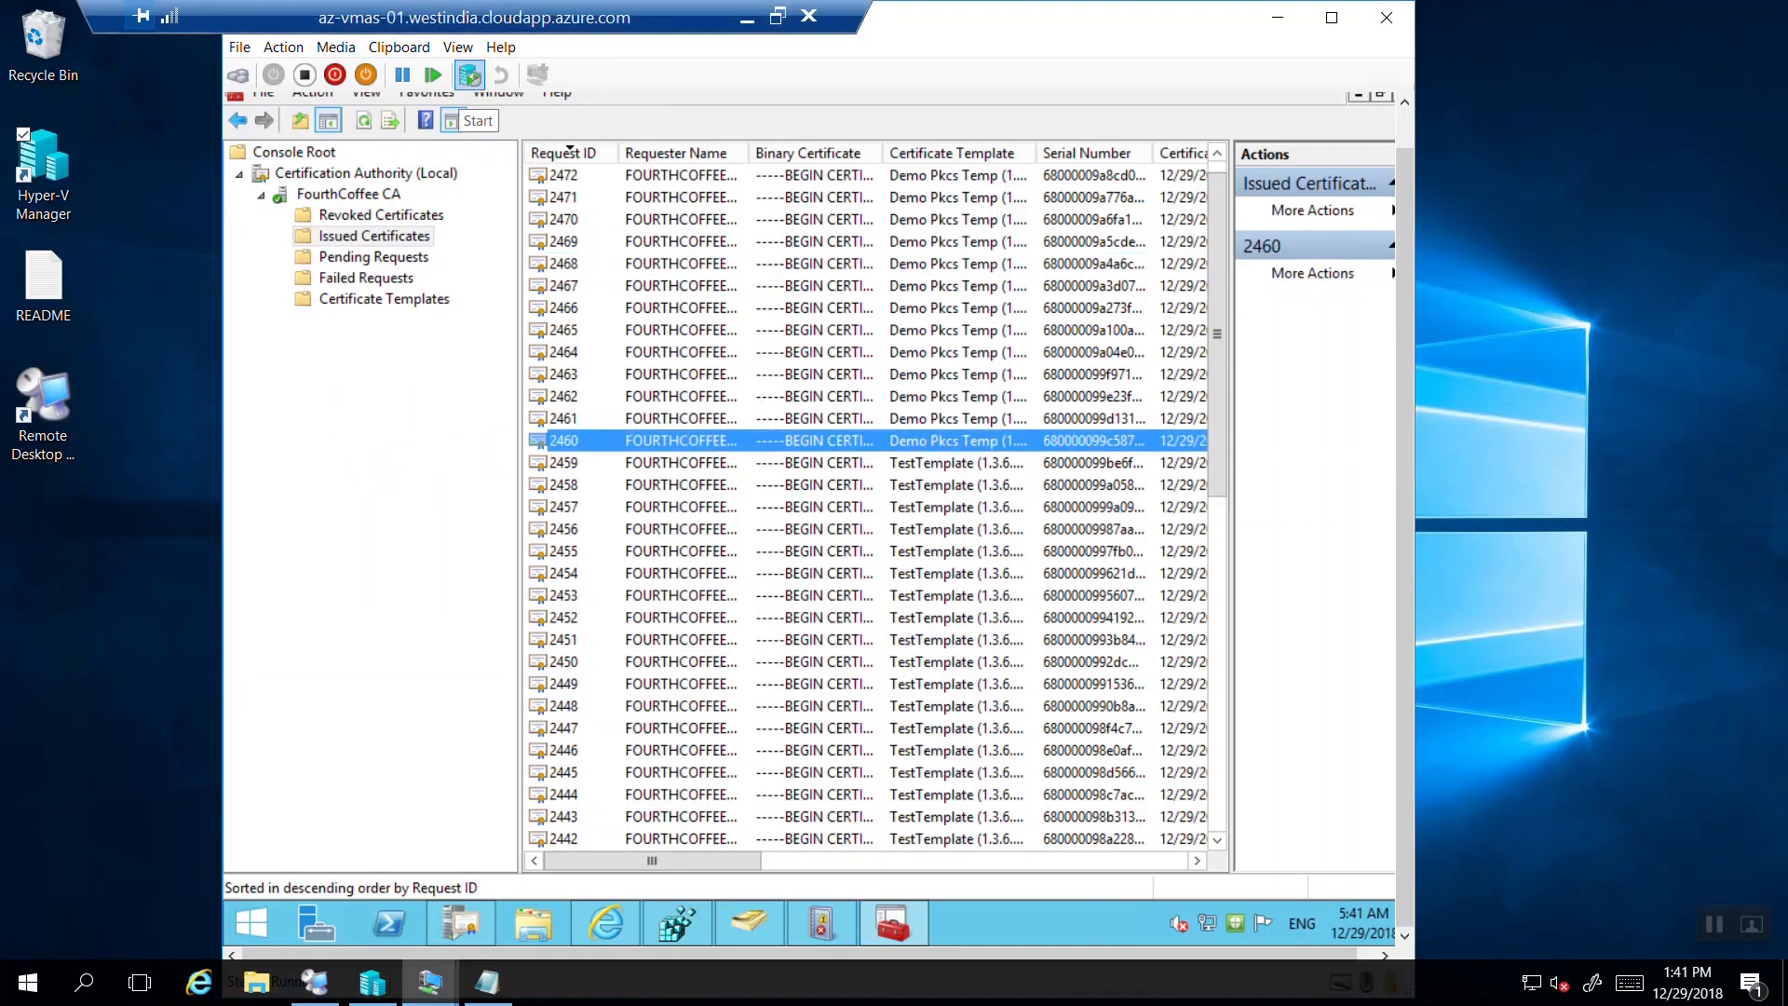
key("shift+Up")
key("shift+Up")
key("shift+Up")
key("shift+Up")
key("shift+Up")
key("shift+Up")
key("shift+Up")
key("shift+Up")
key("shift+Up")
key("shift+Up")
key("shift+Up")
key("shift+Up")
key("shift+Up")
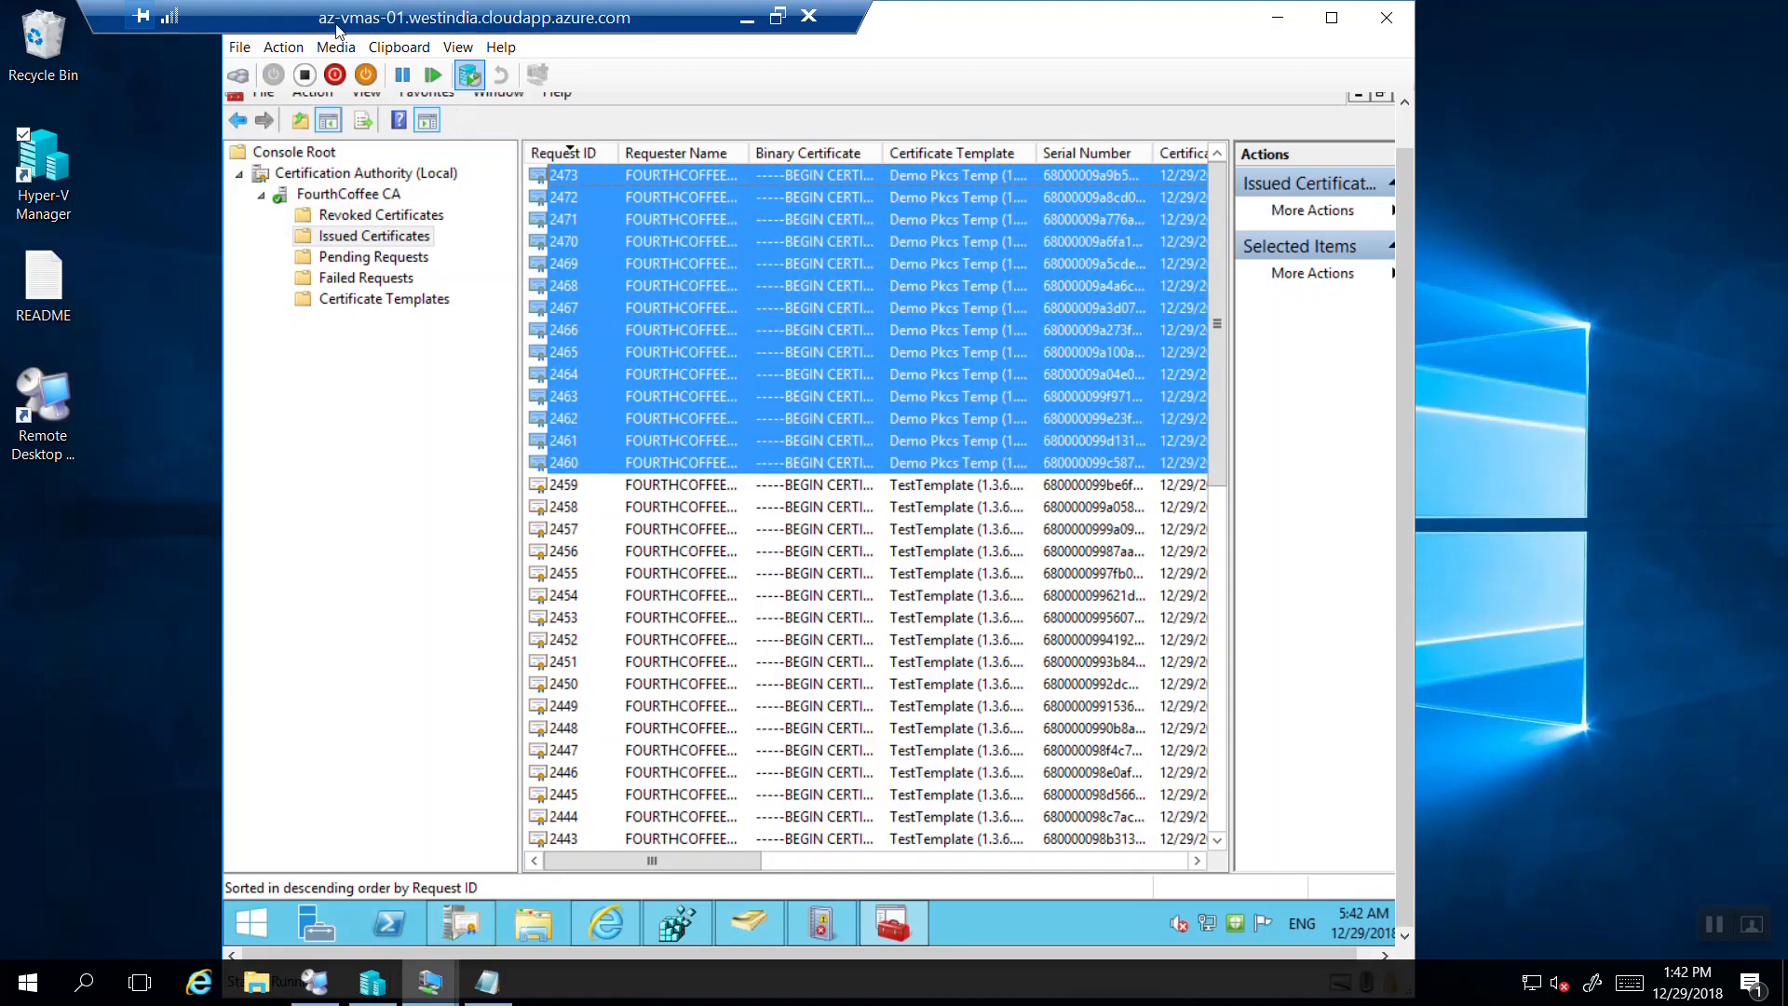
Compare effective and expiration dates by selecting rows down from 2470, ending on 2470 alone.
left_click(715, 755)
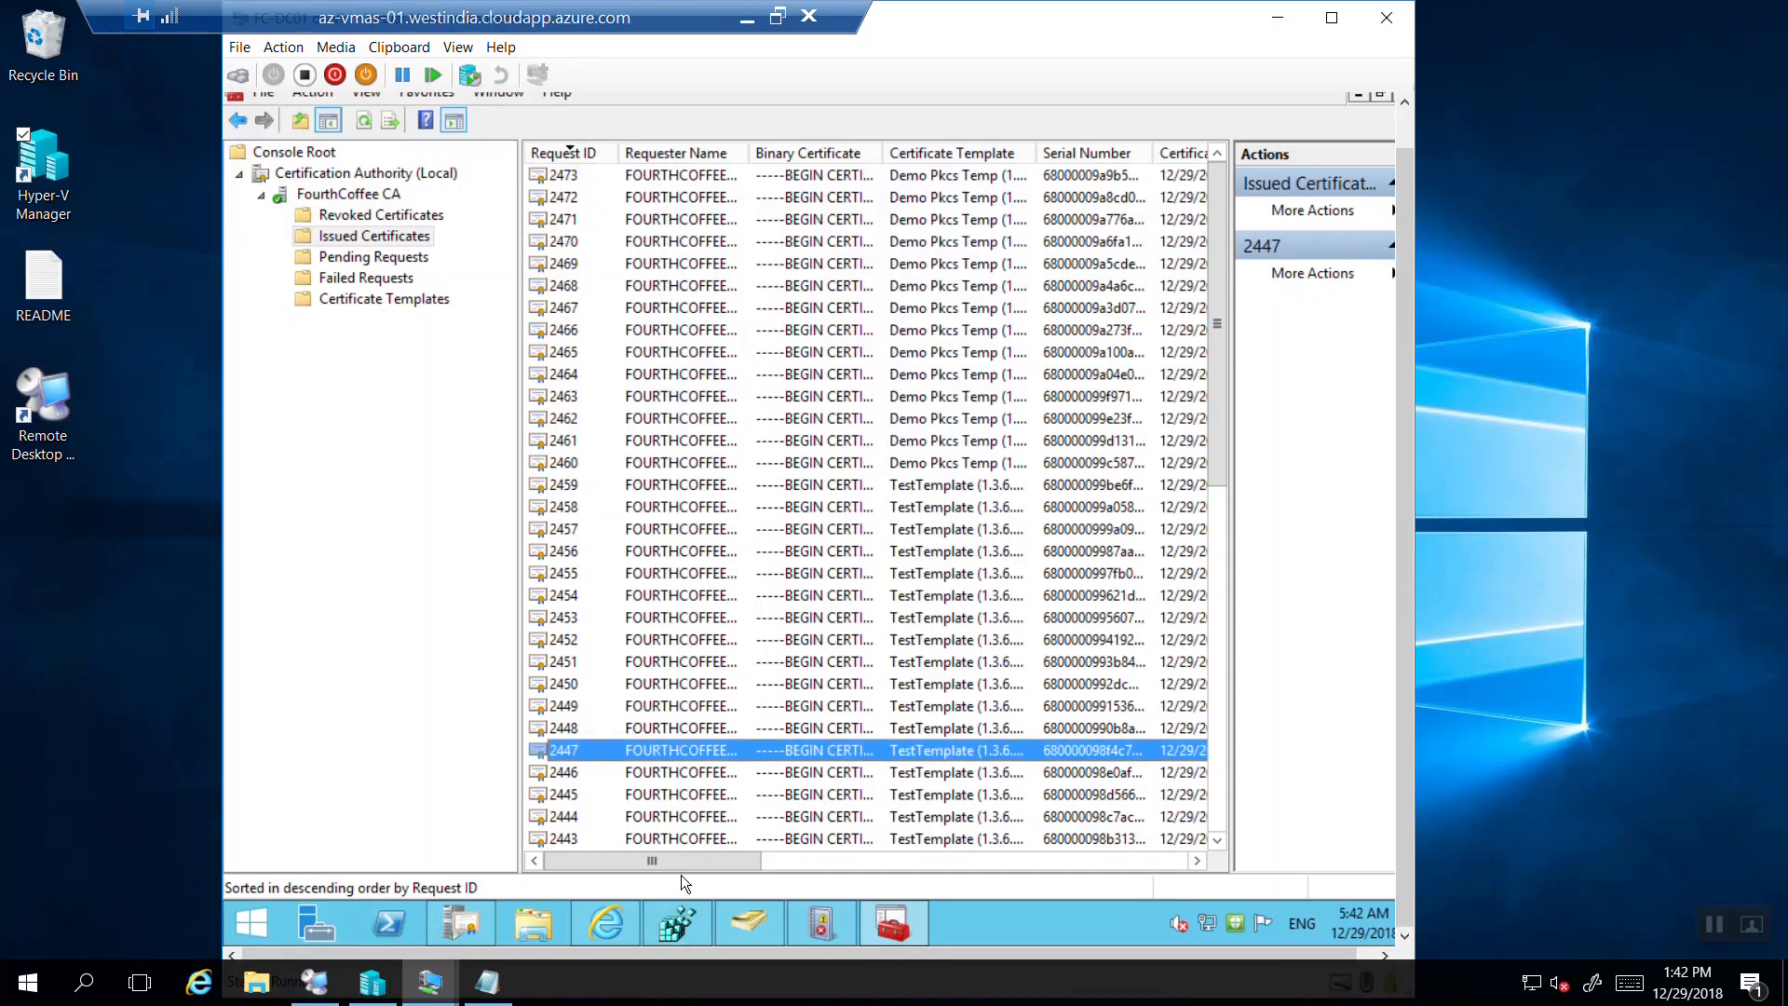
left_click_drag(726, 871, 770, 867)
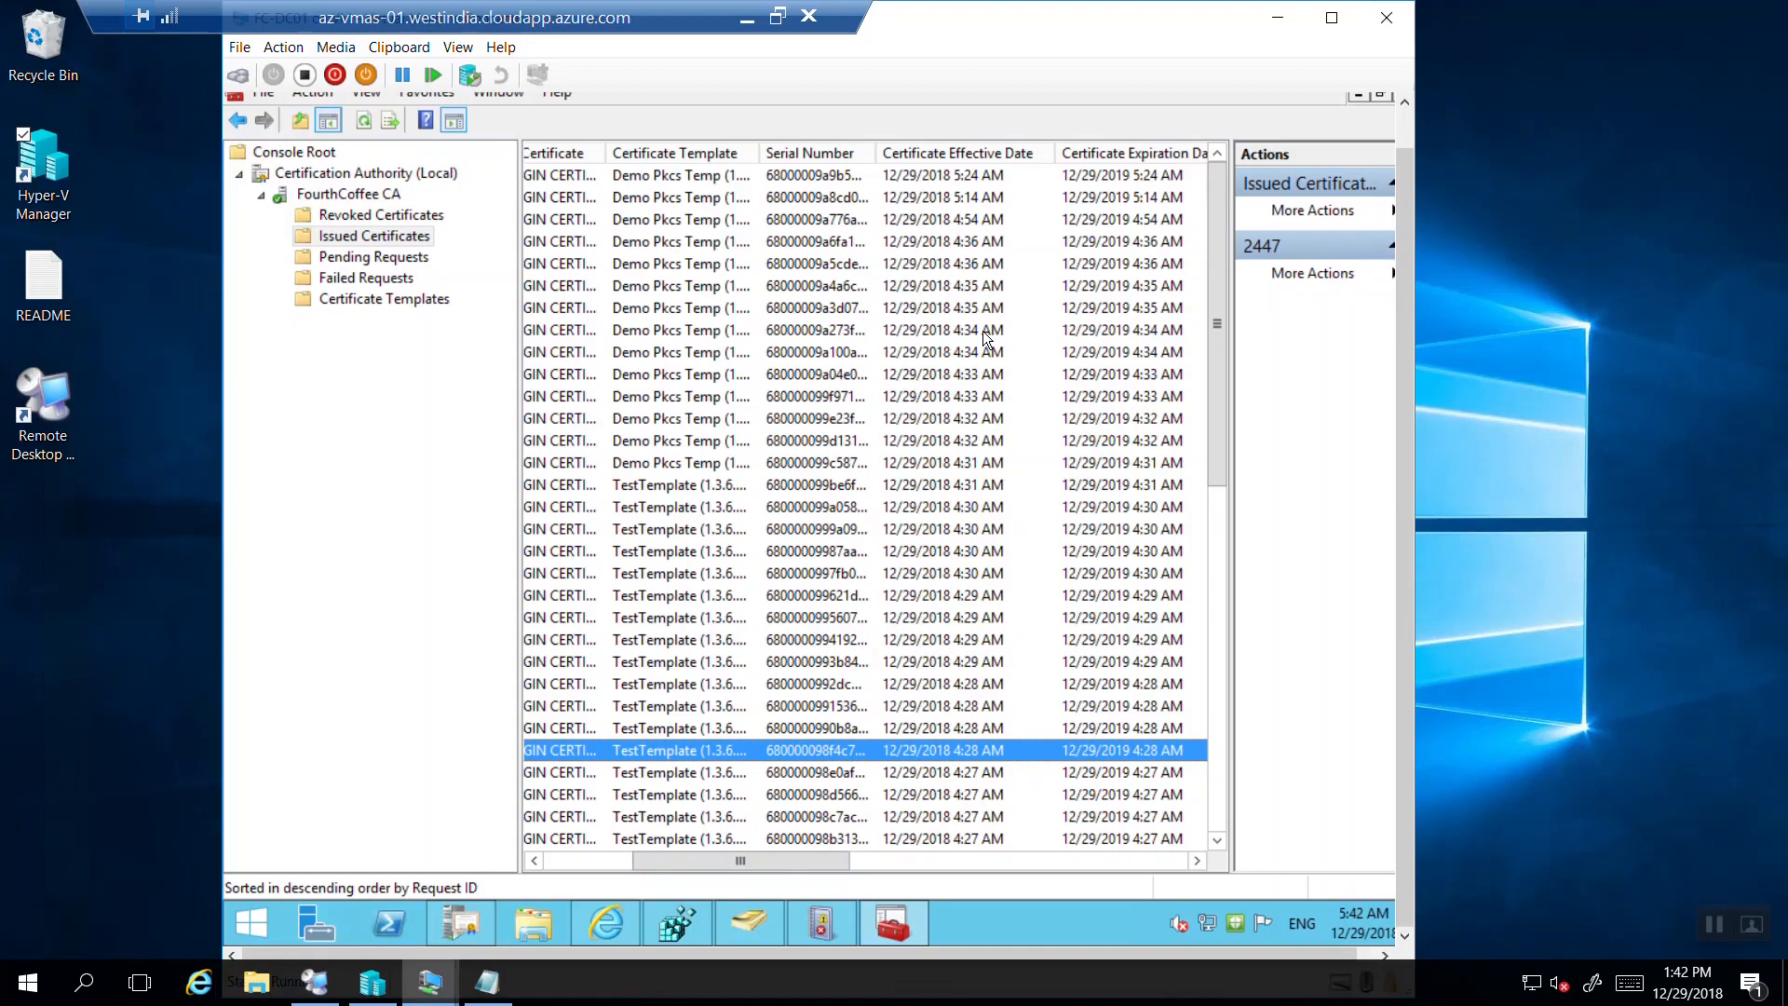
left_click(965, 245)
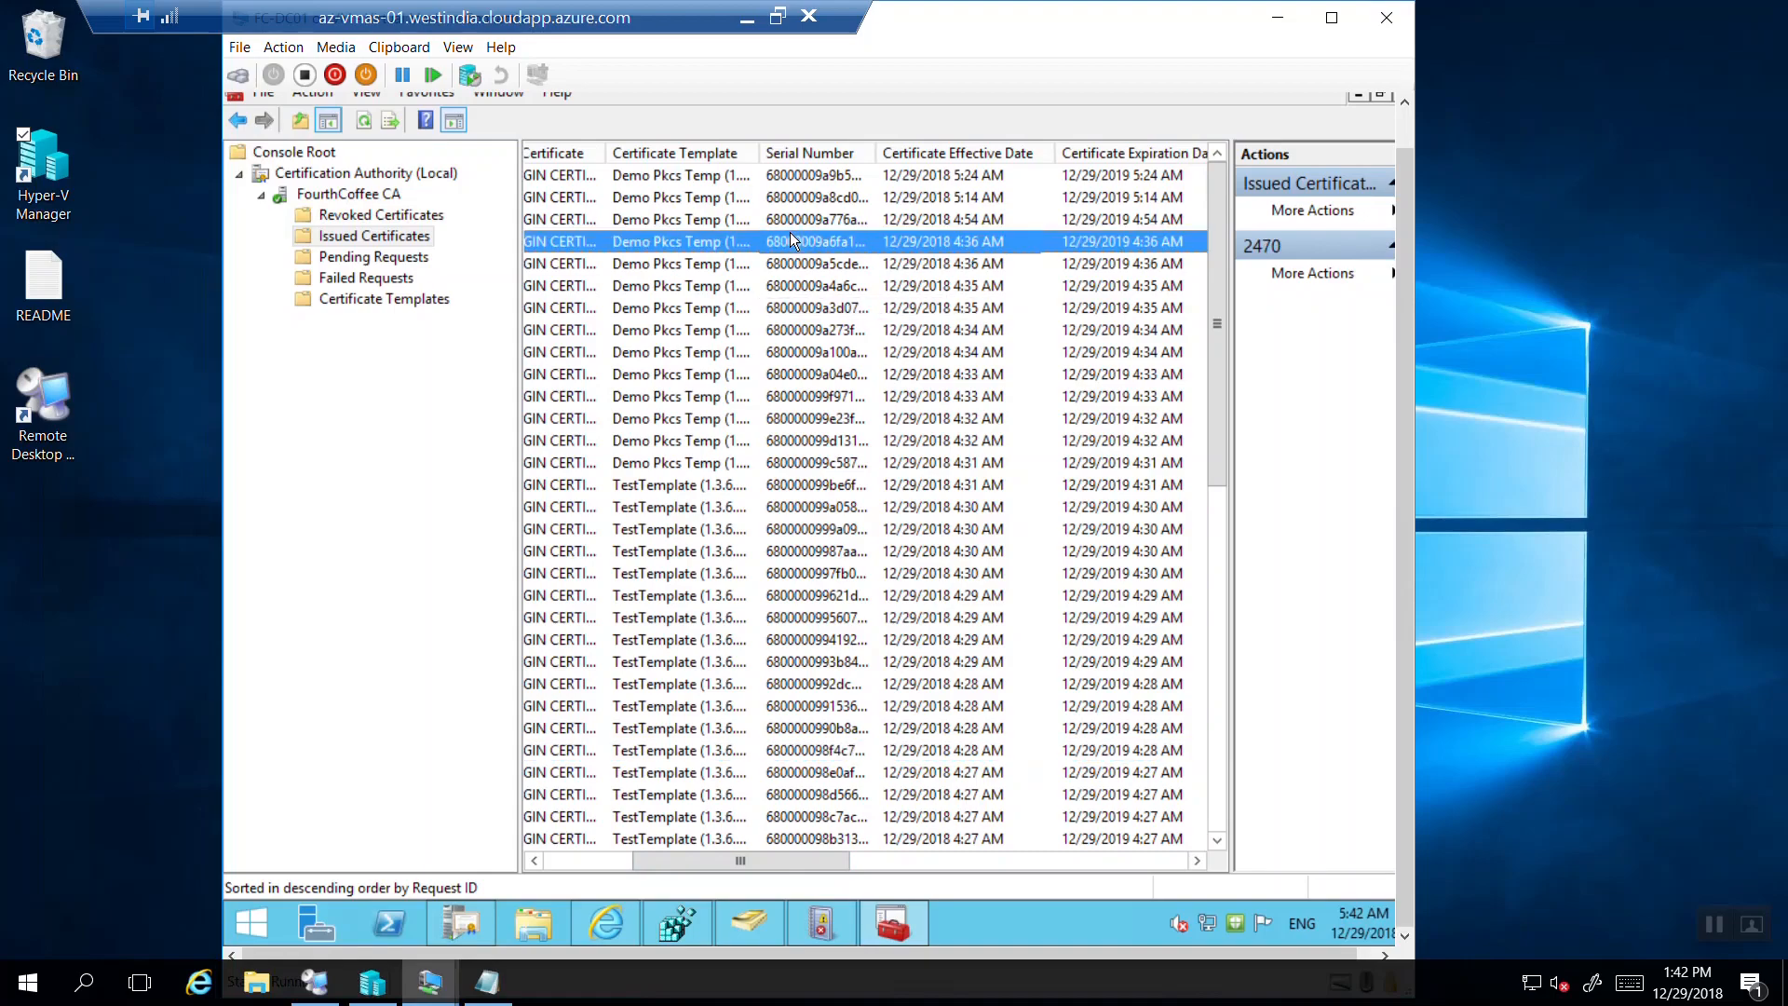
key("shift+Down")
key("shift+Down")
key("shift+Down")
key("shift+Down")
key("shift+Down")
key("shift+Down")
key("shift+Down")
key("shift+Down")
key("shift+Down")
key("shift+Down")
key("shift+Down")
key("shift+Down")
key("shift+Down")
key("shift+Down")
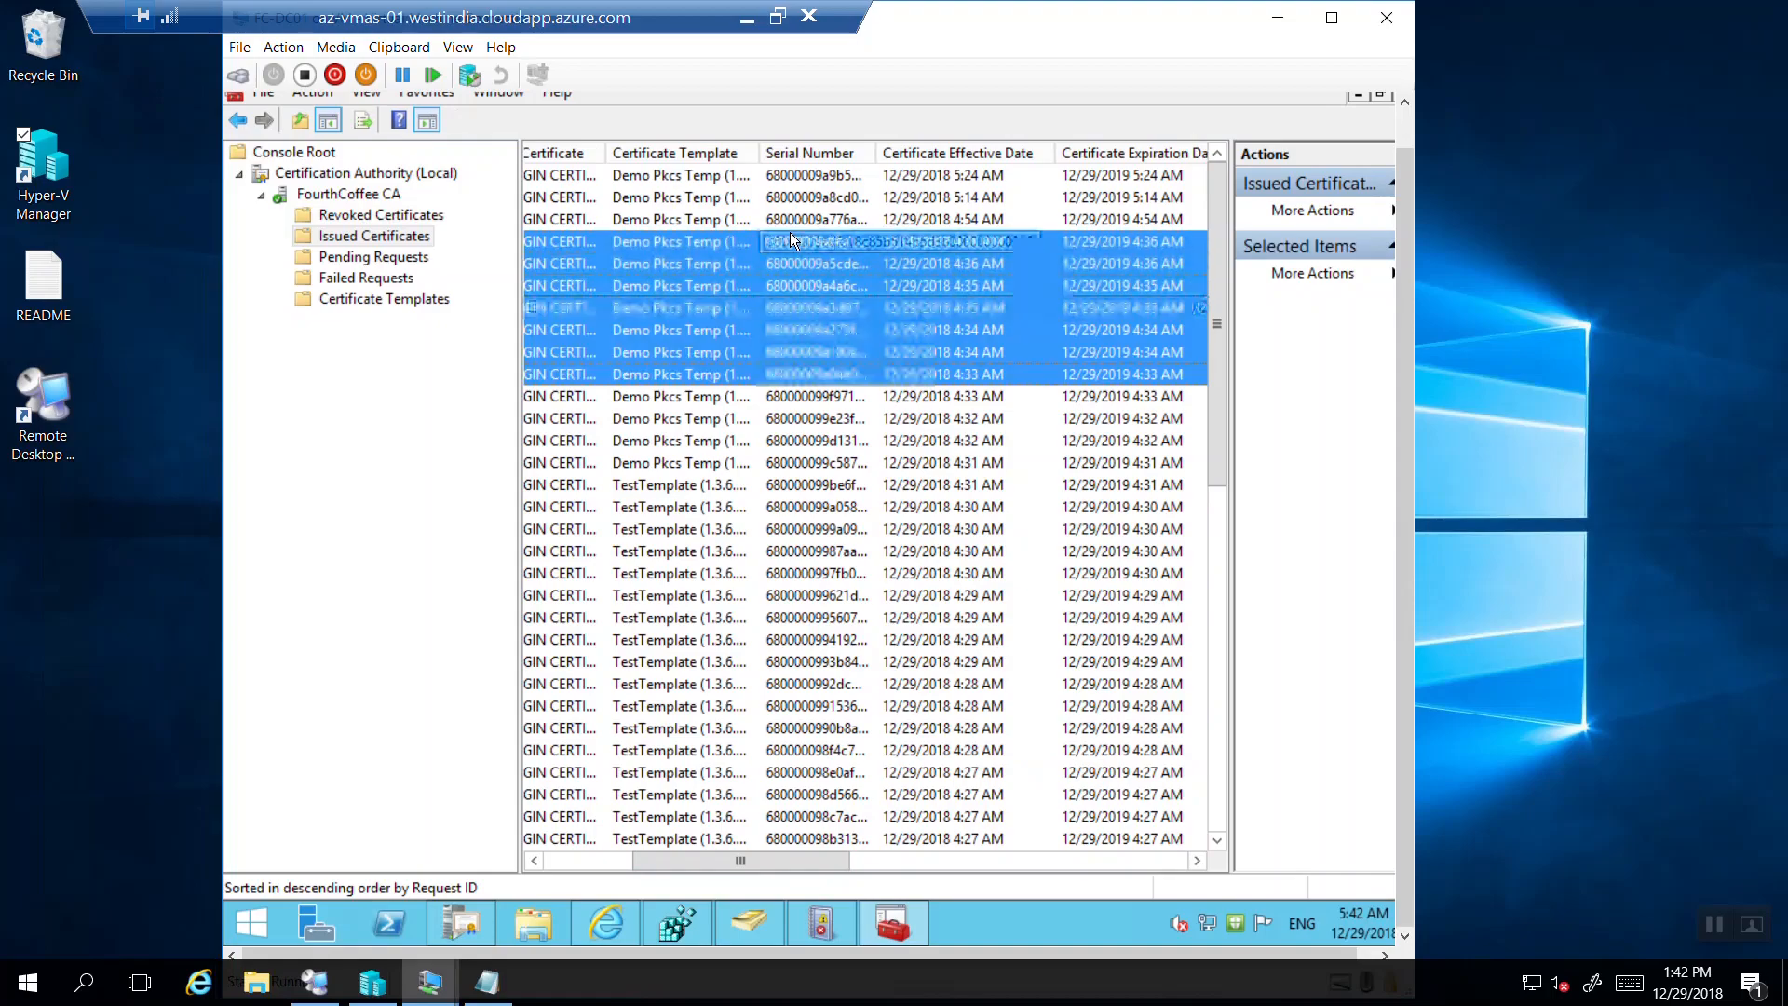
key("shift+Down")
key("shift+Down")
key("shift+Down")
key("shift+Down")
key("shift+Down")
key("shift+Down")
key("shift+Down")
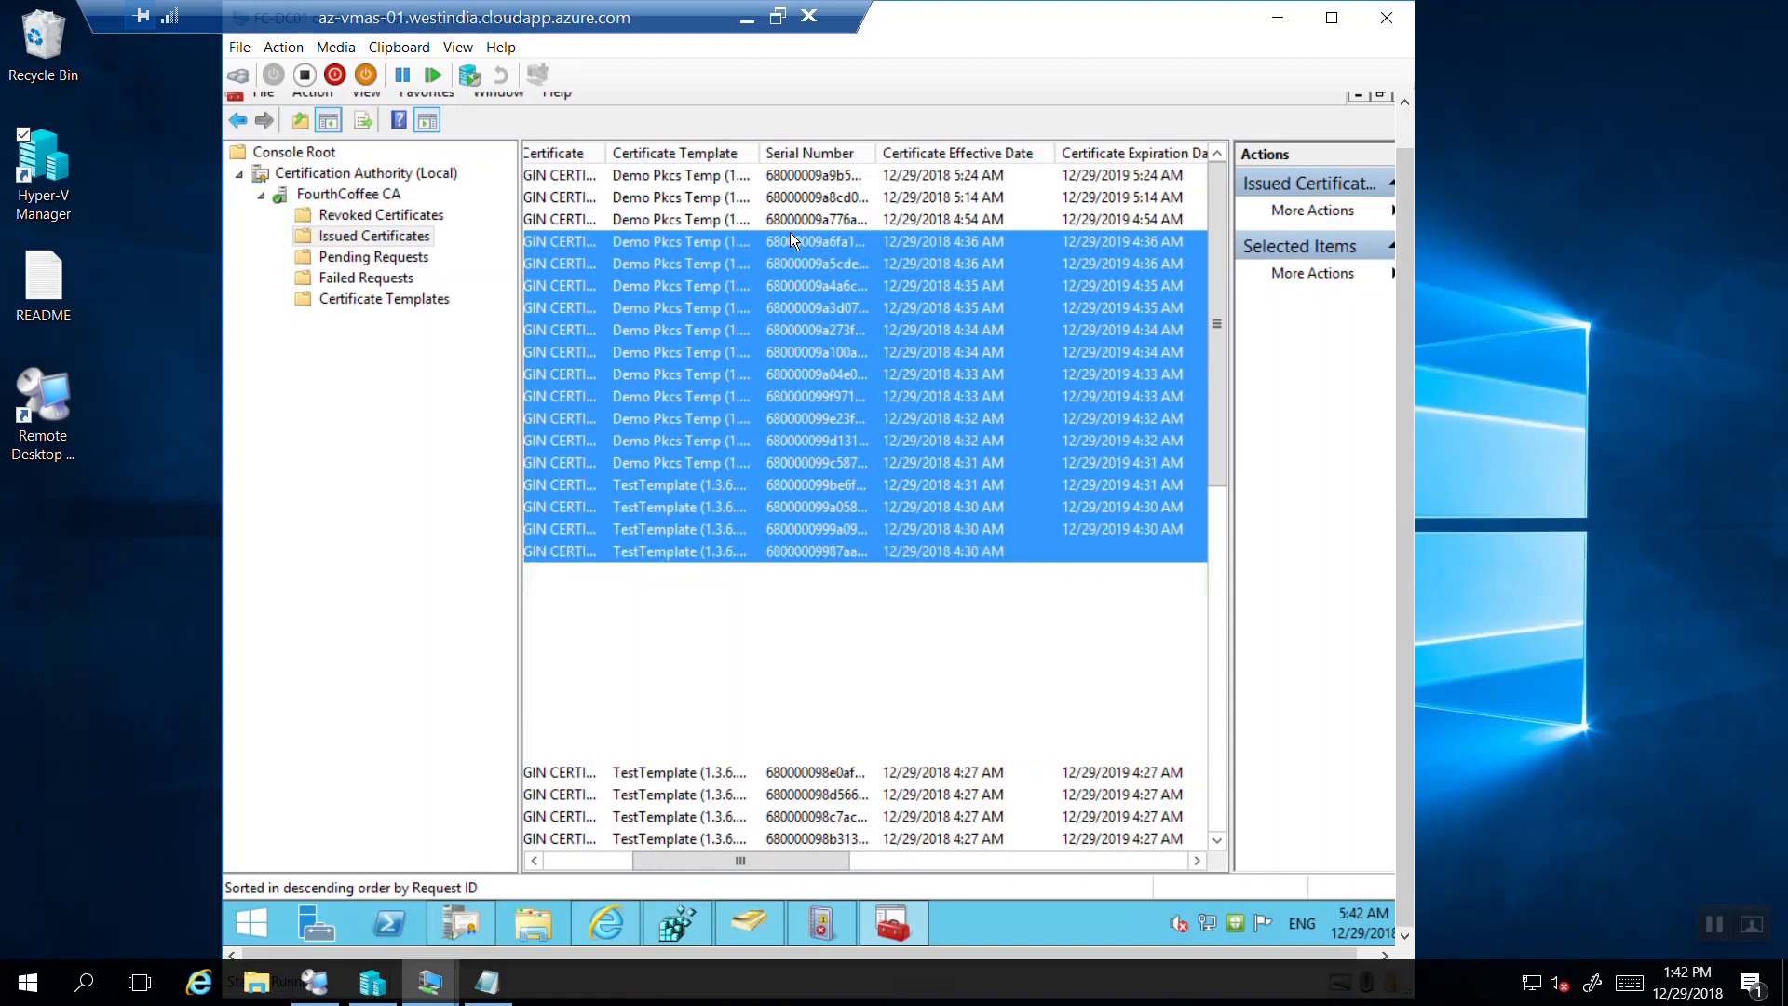
key("shift+Down")
key("shift+Down")
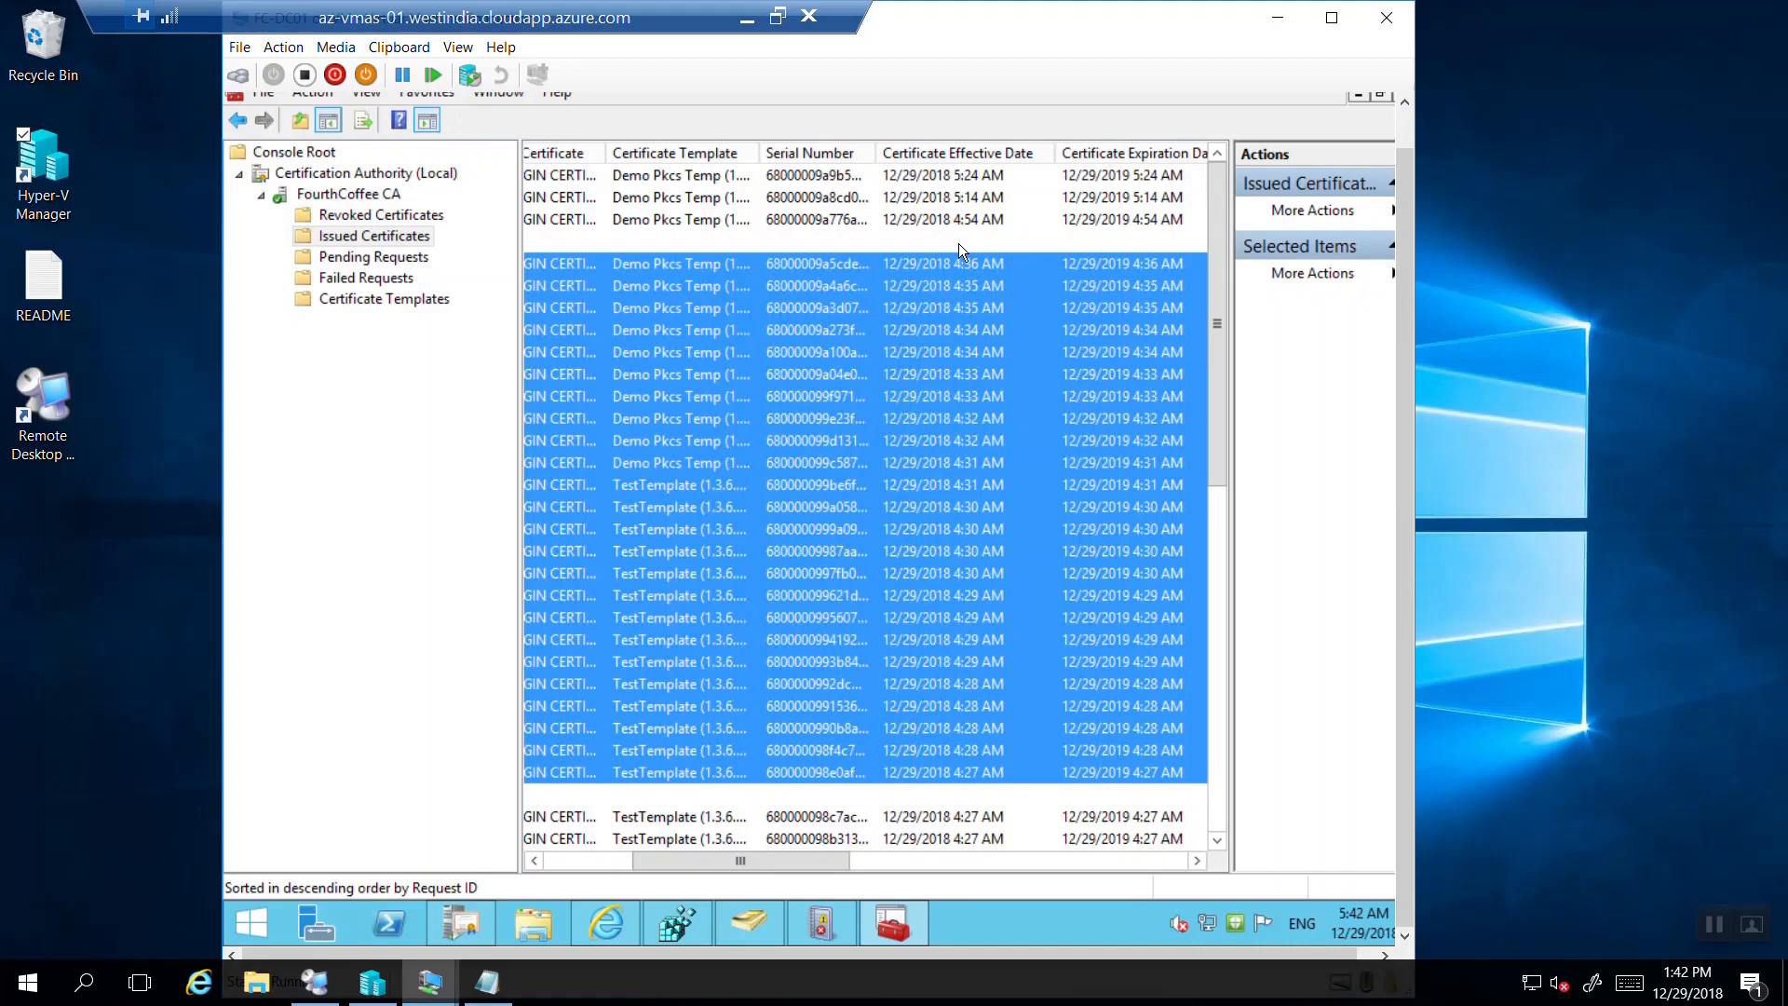
left_click(958, 243)
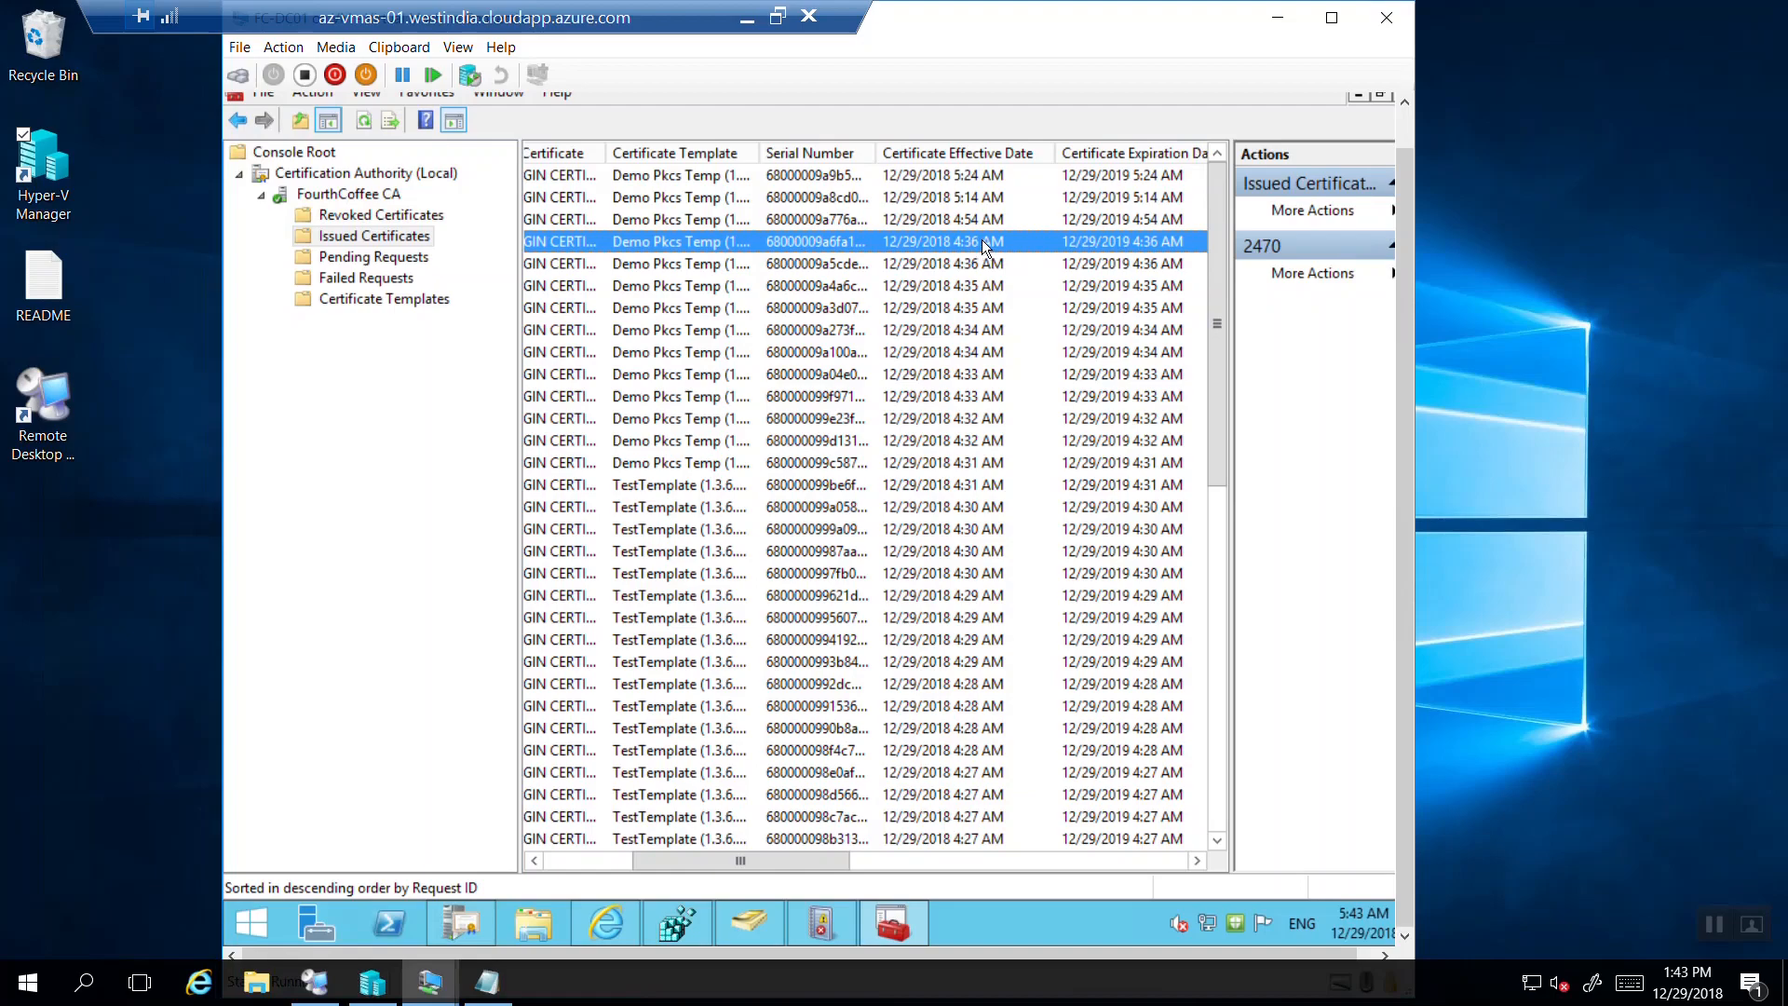
Inspect the newest certificate 2473 and refresh the Issued Certificates list.
left_click(983, 175)
left_click(983, 198)
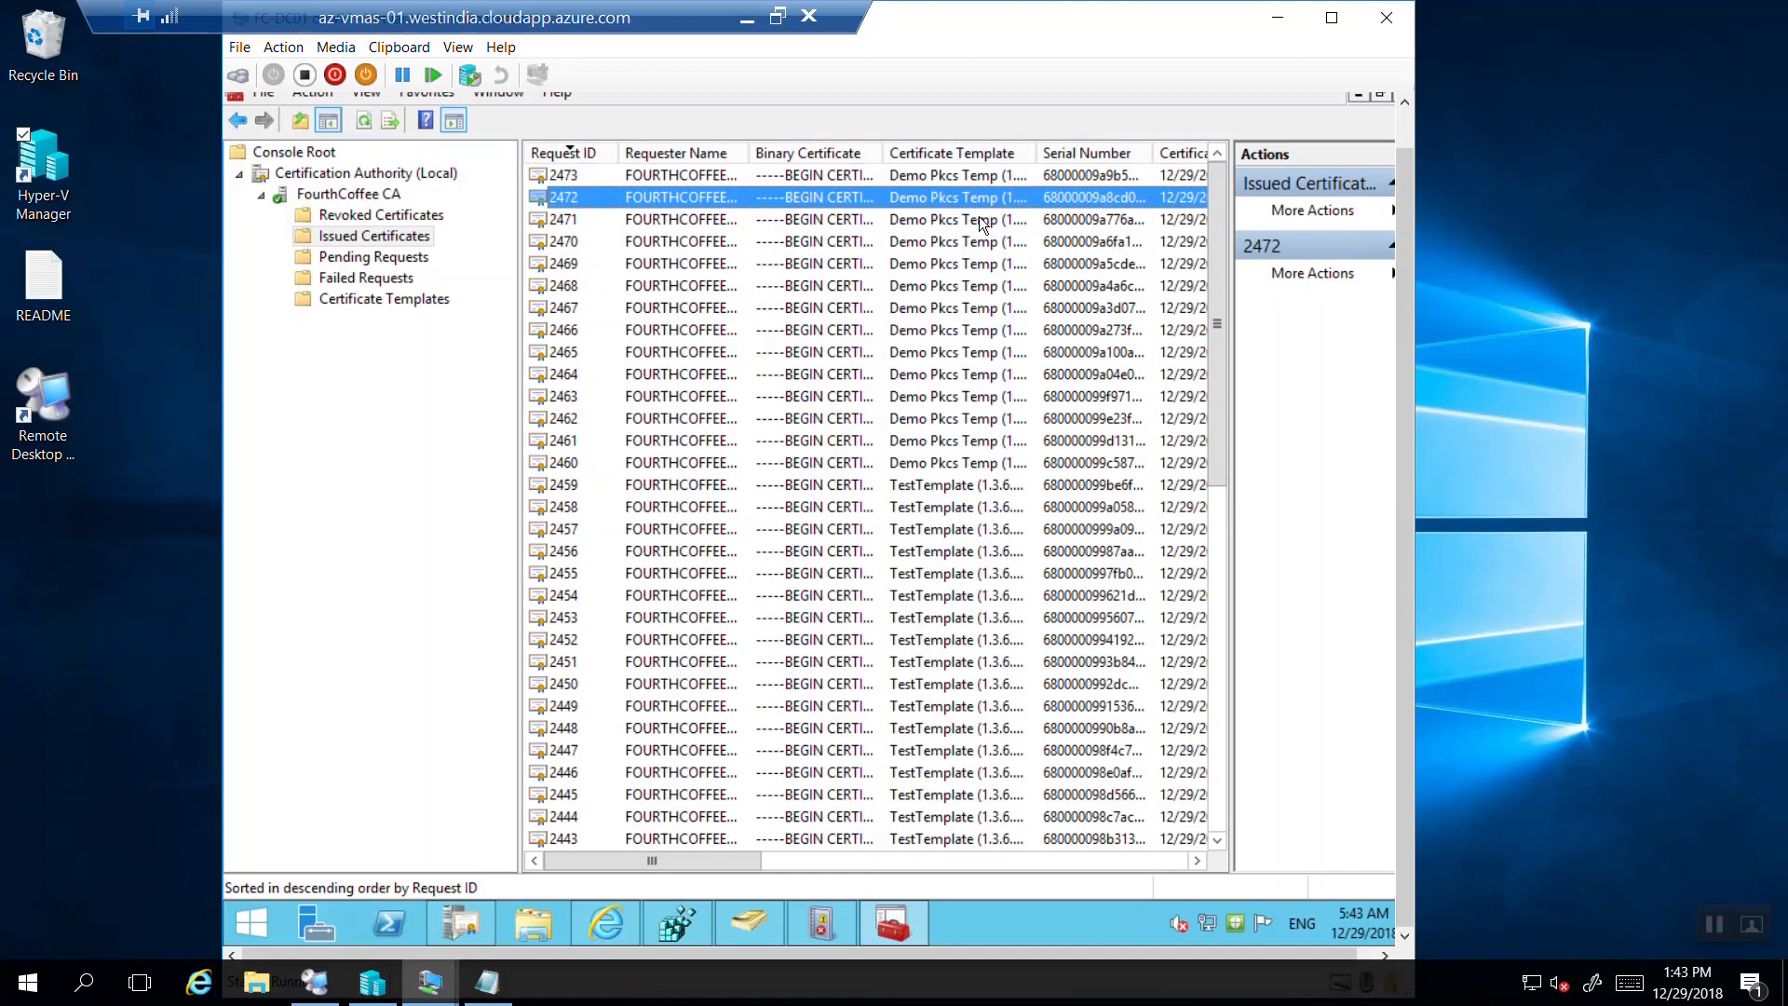
double_click(702, 175)
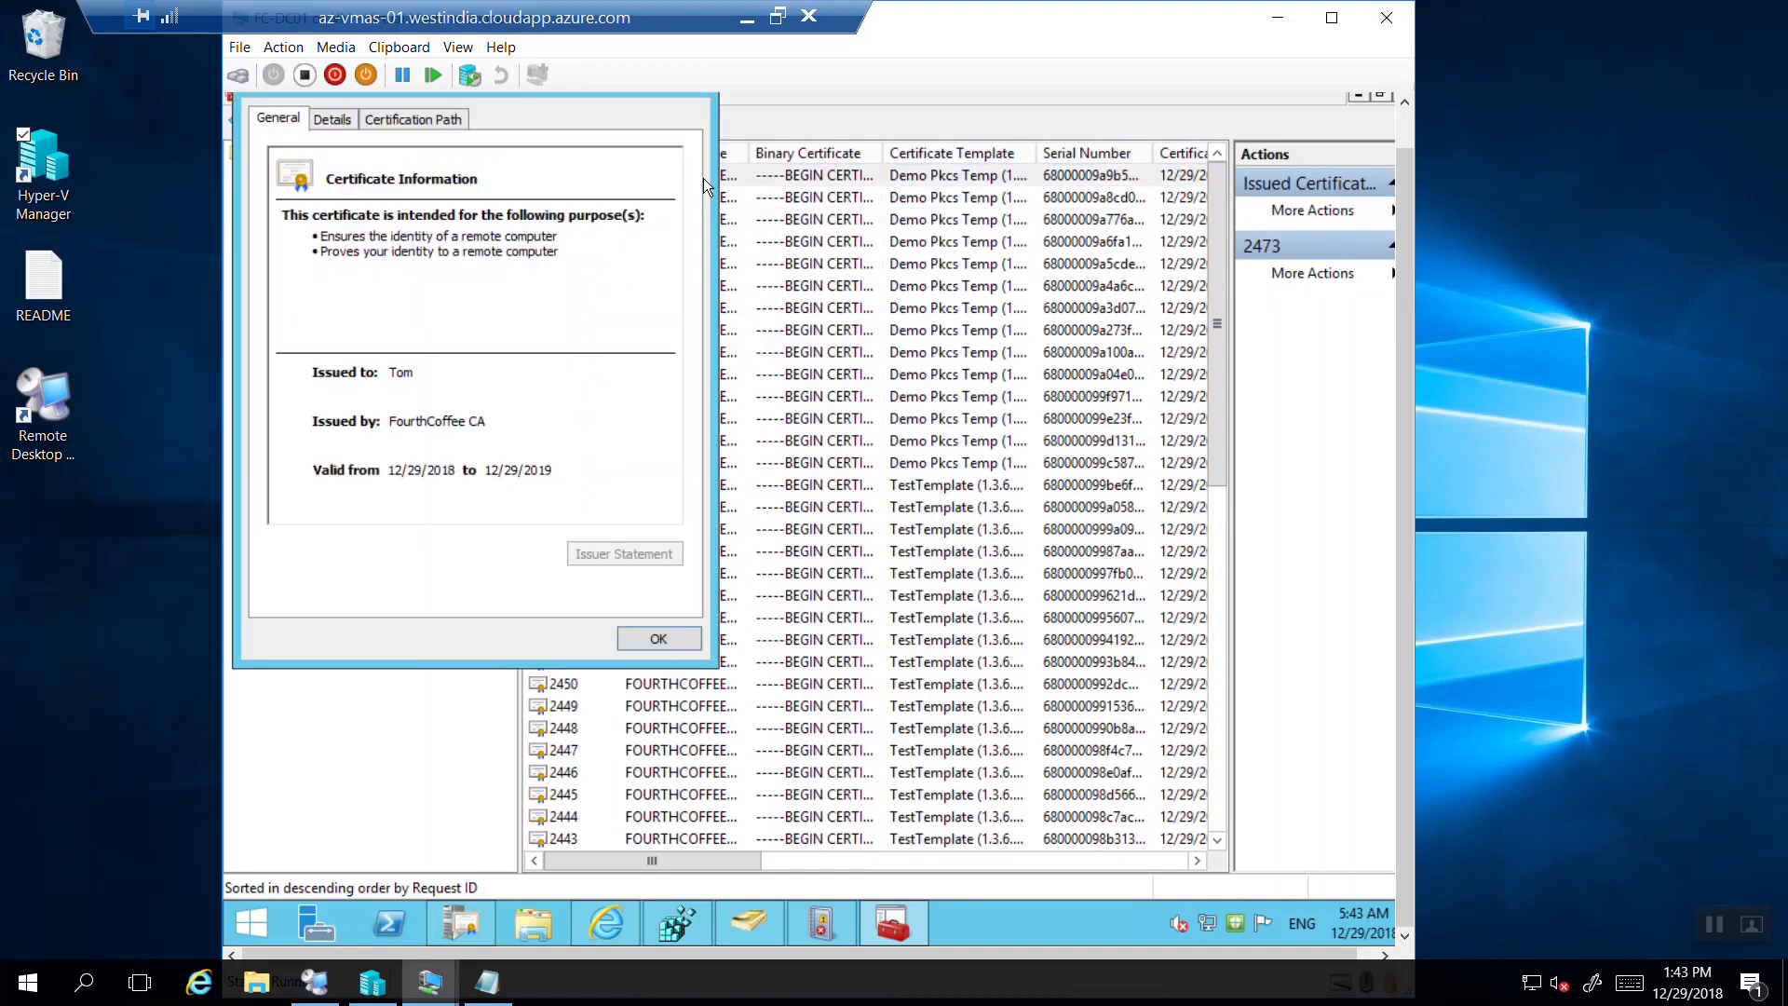
left_click(673, 640)
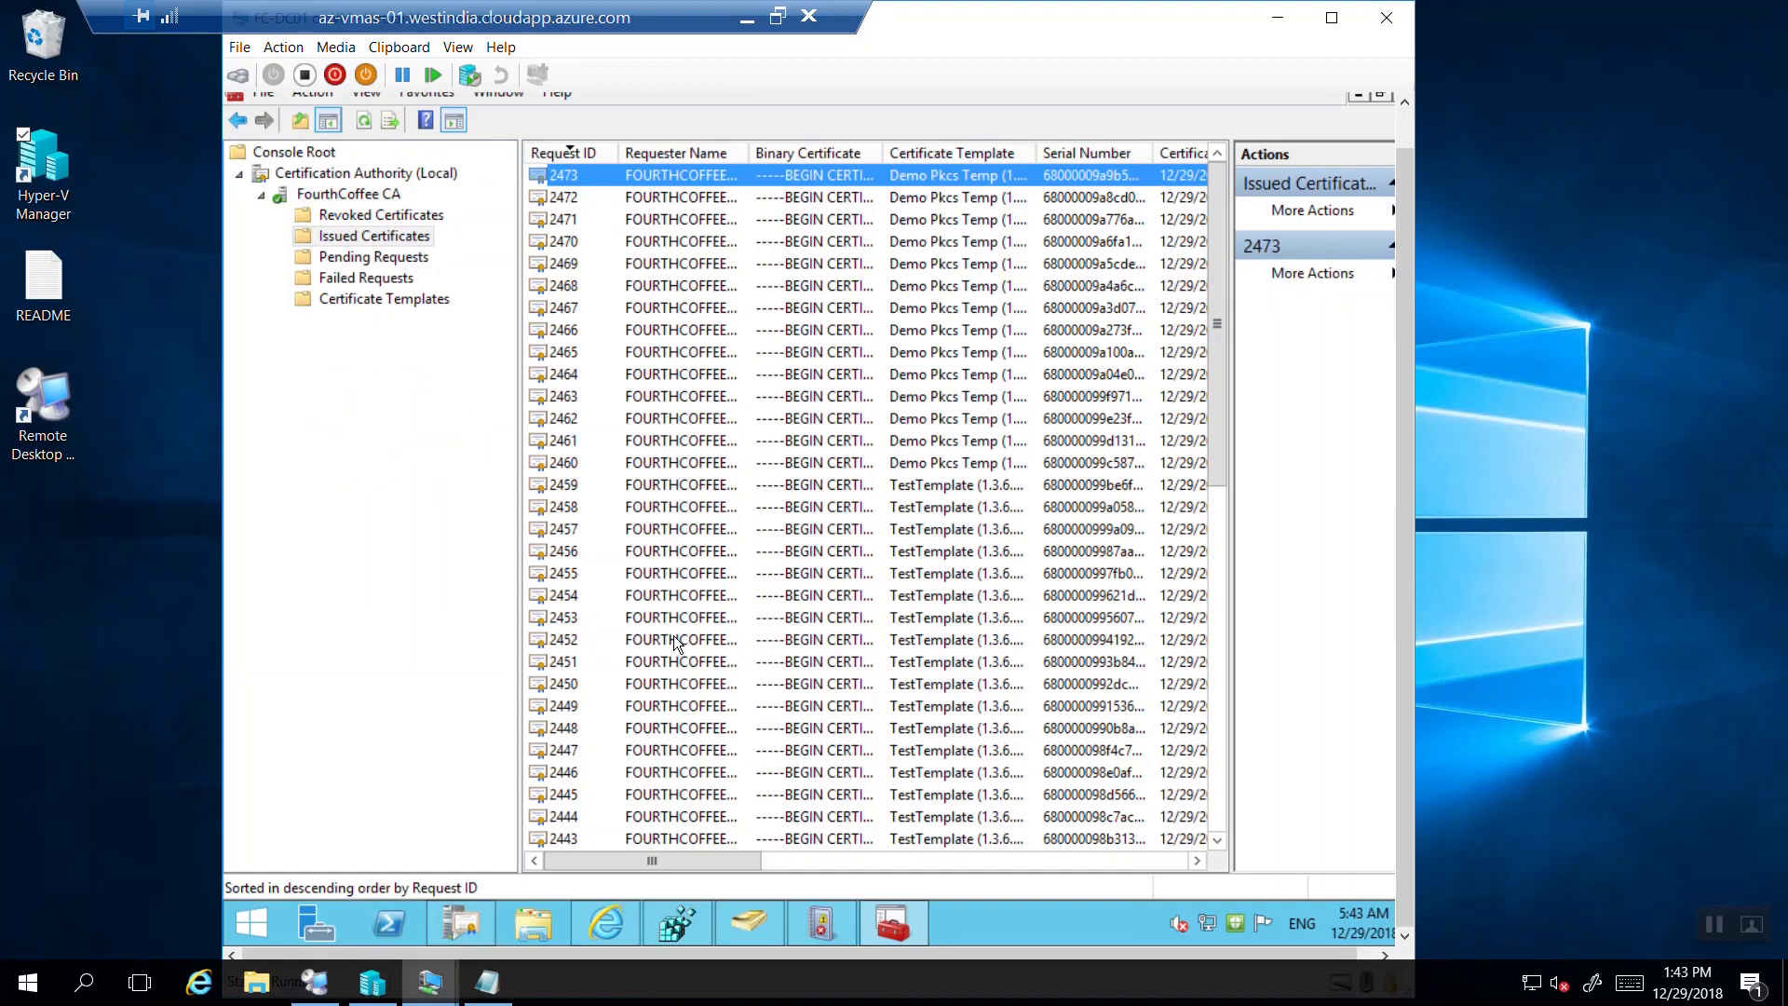
left_click(364, 127)
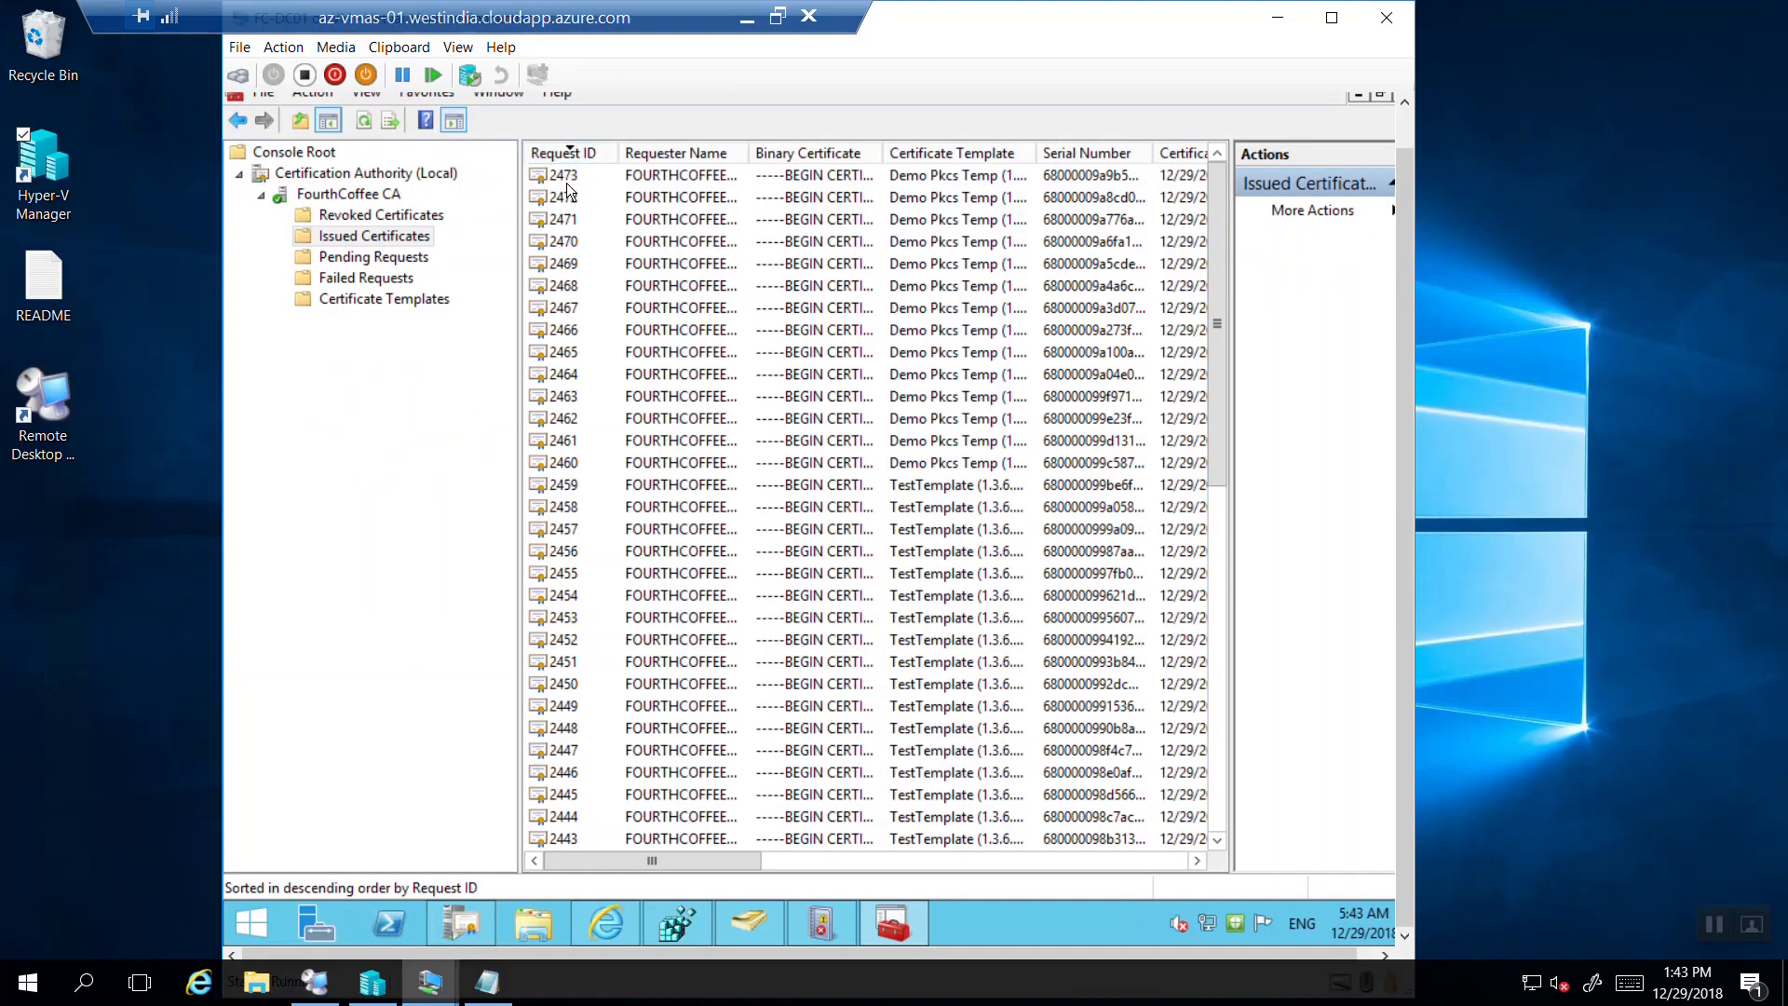
Review certificate 2473's date columns, then return to the 'Tips and tricks' slide.
left_click_drag(742, 863, 830, 863)
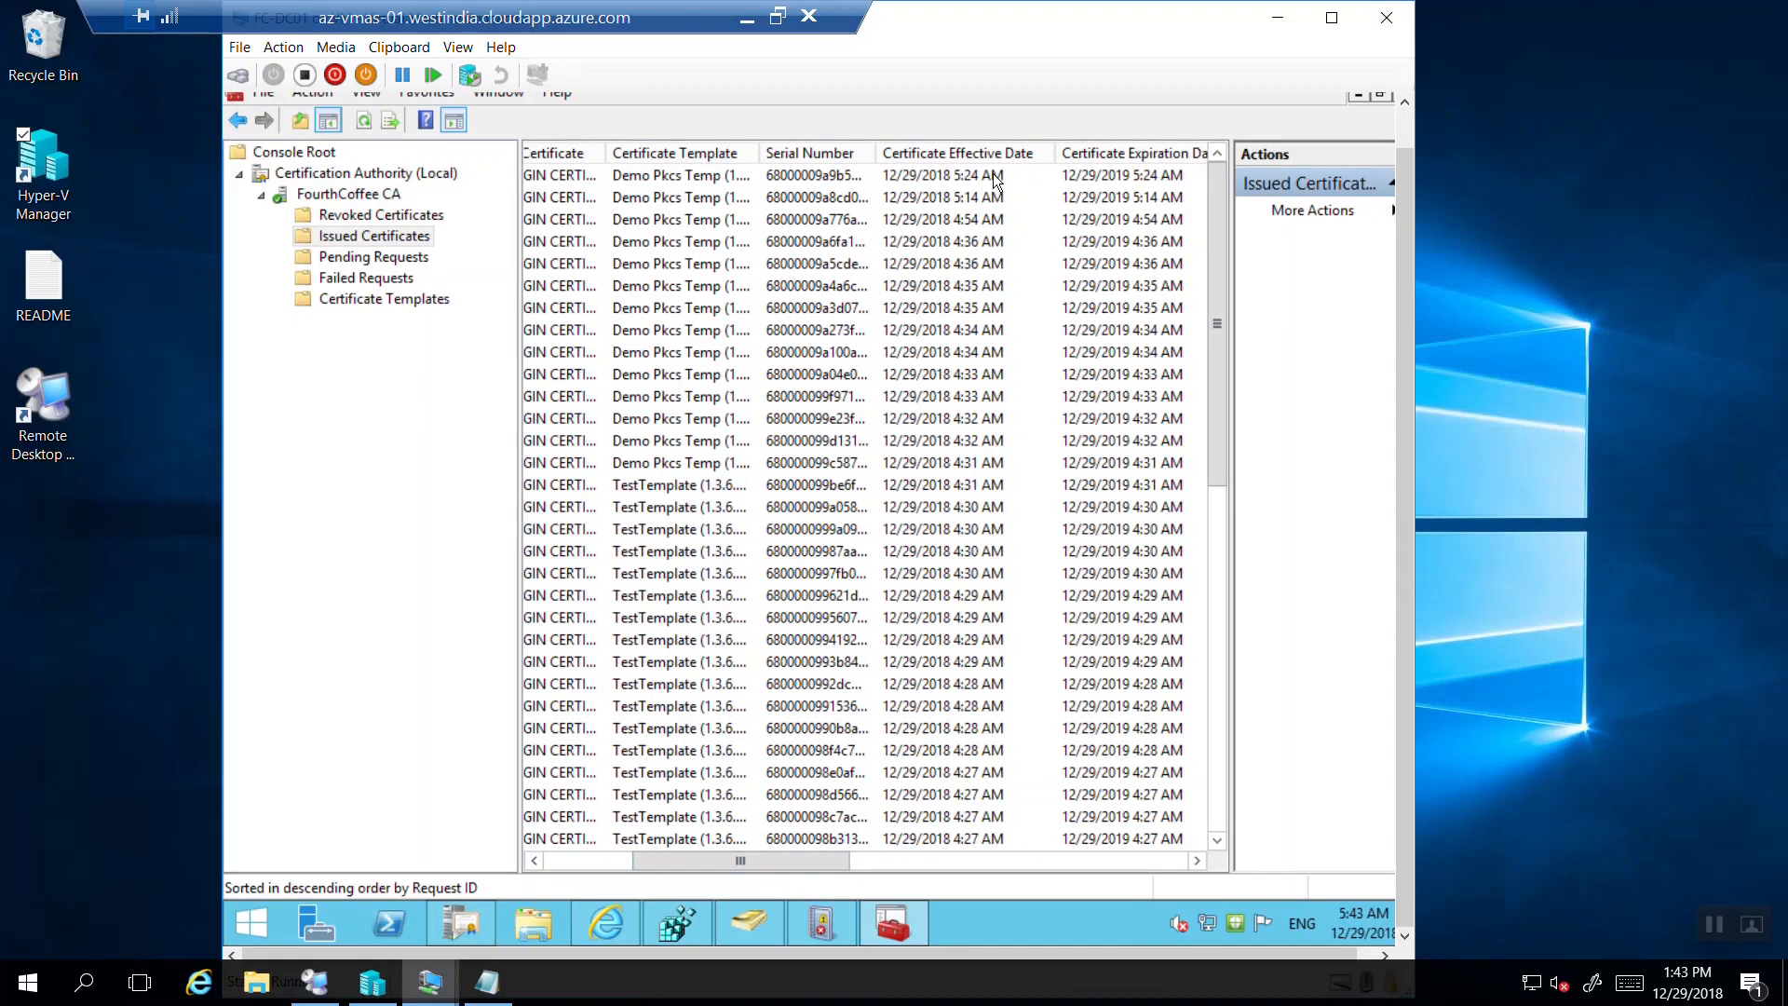
left_click(994, 177)
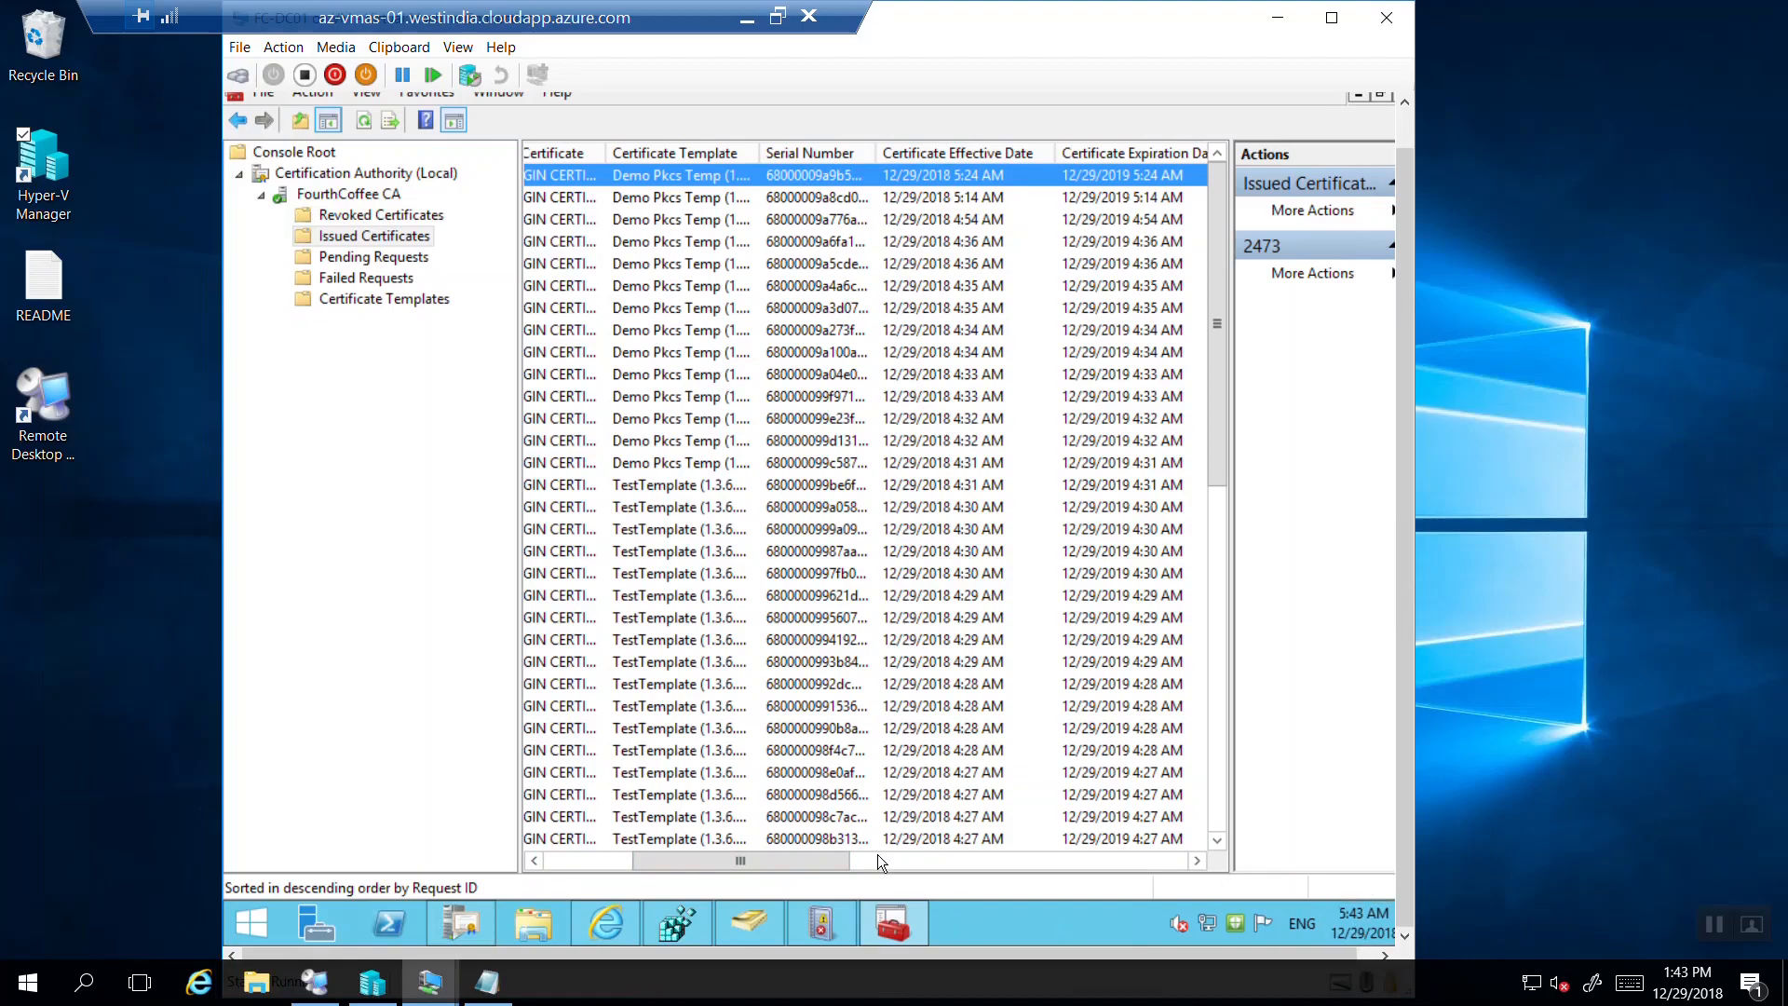
left_click_drag(728, 857, 661, 858)
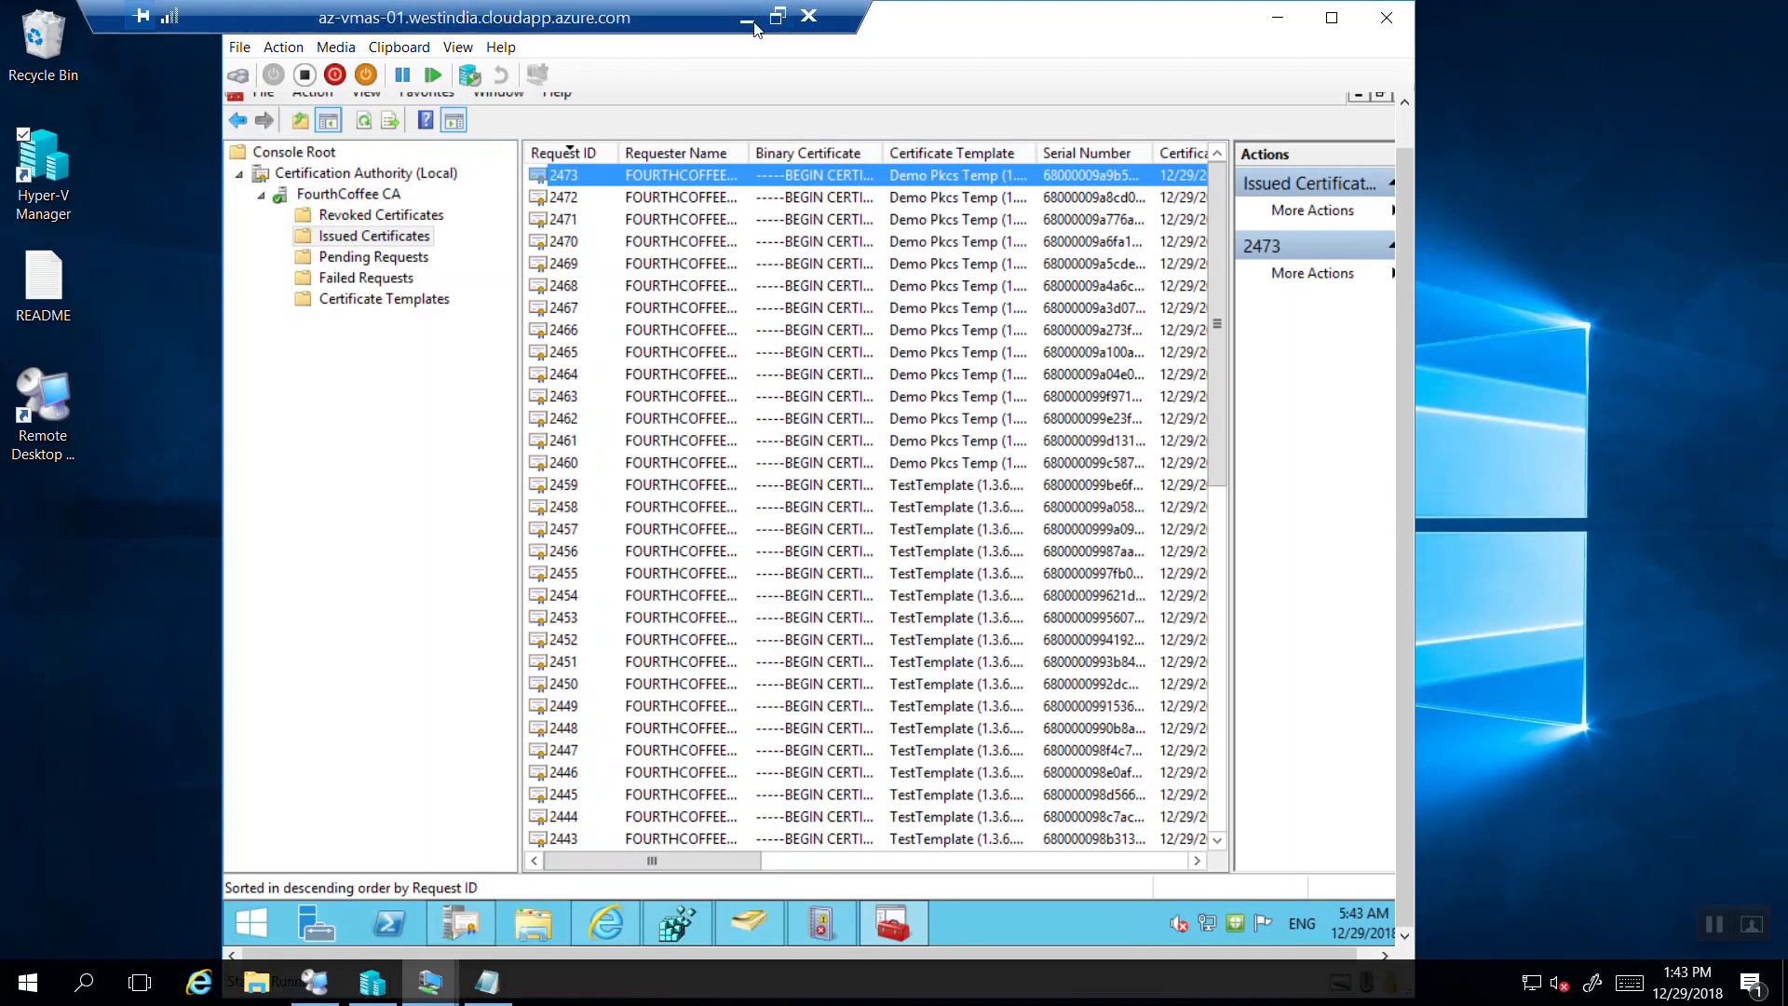
left_click(753, 24)
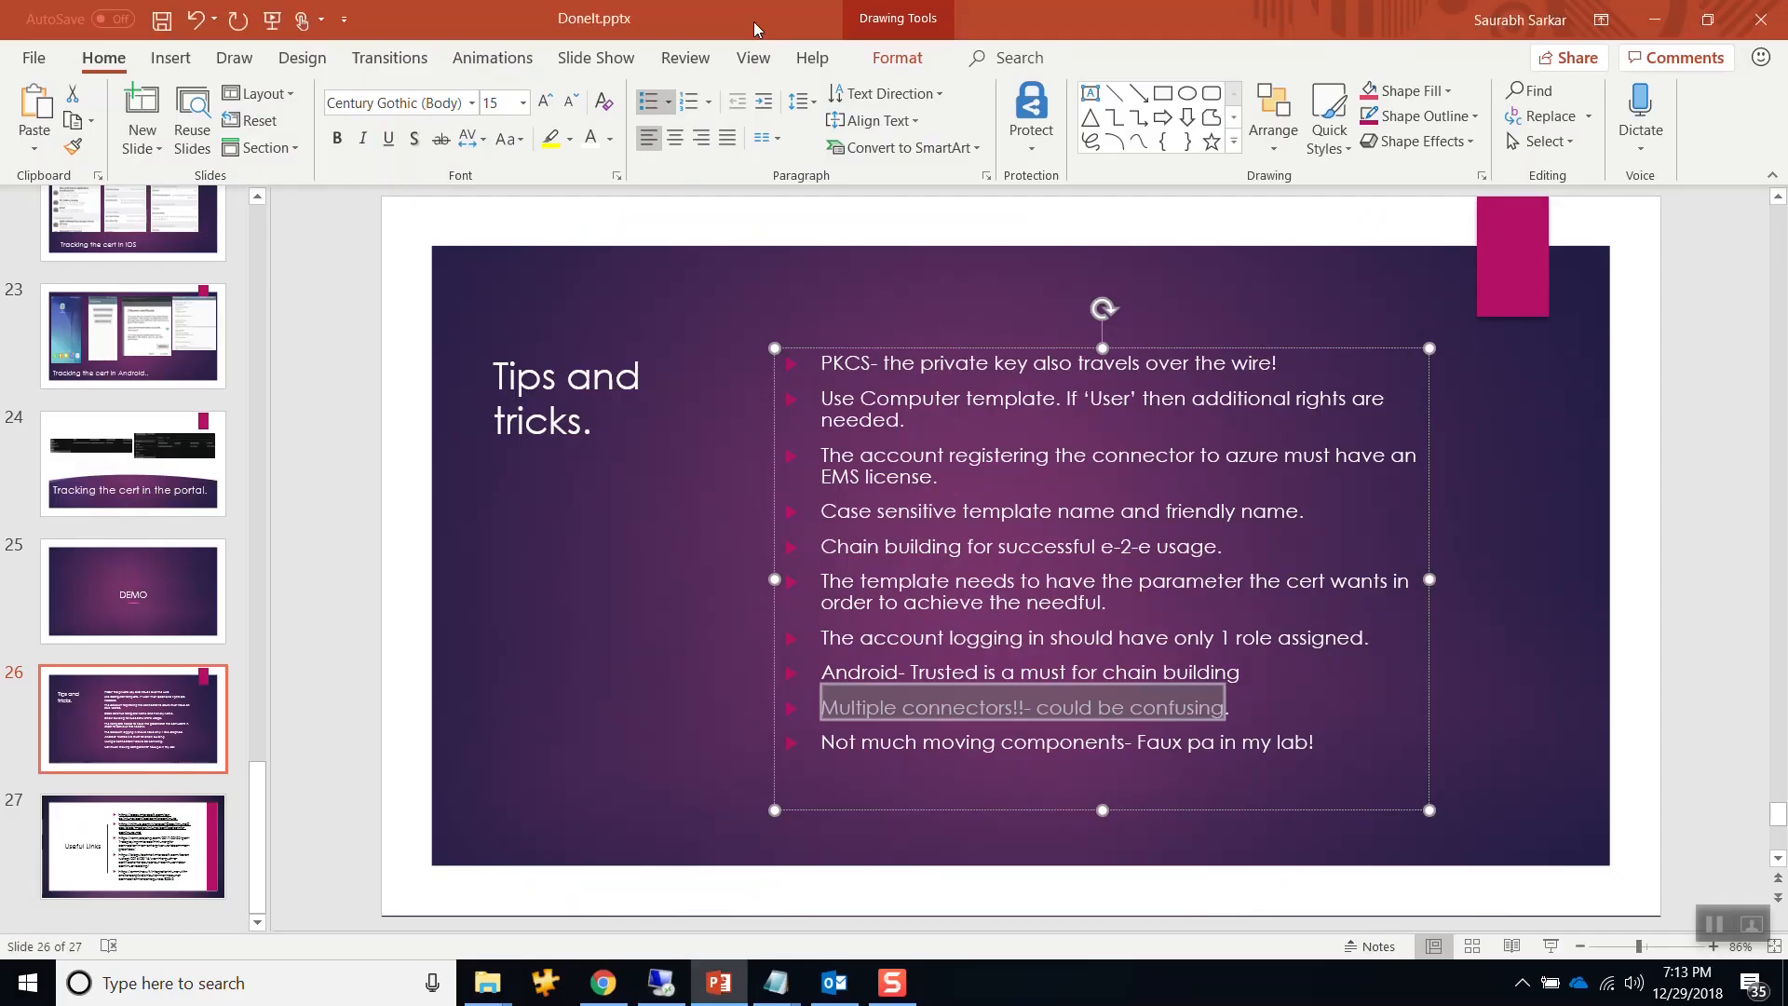